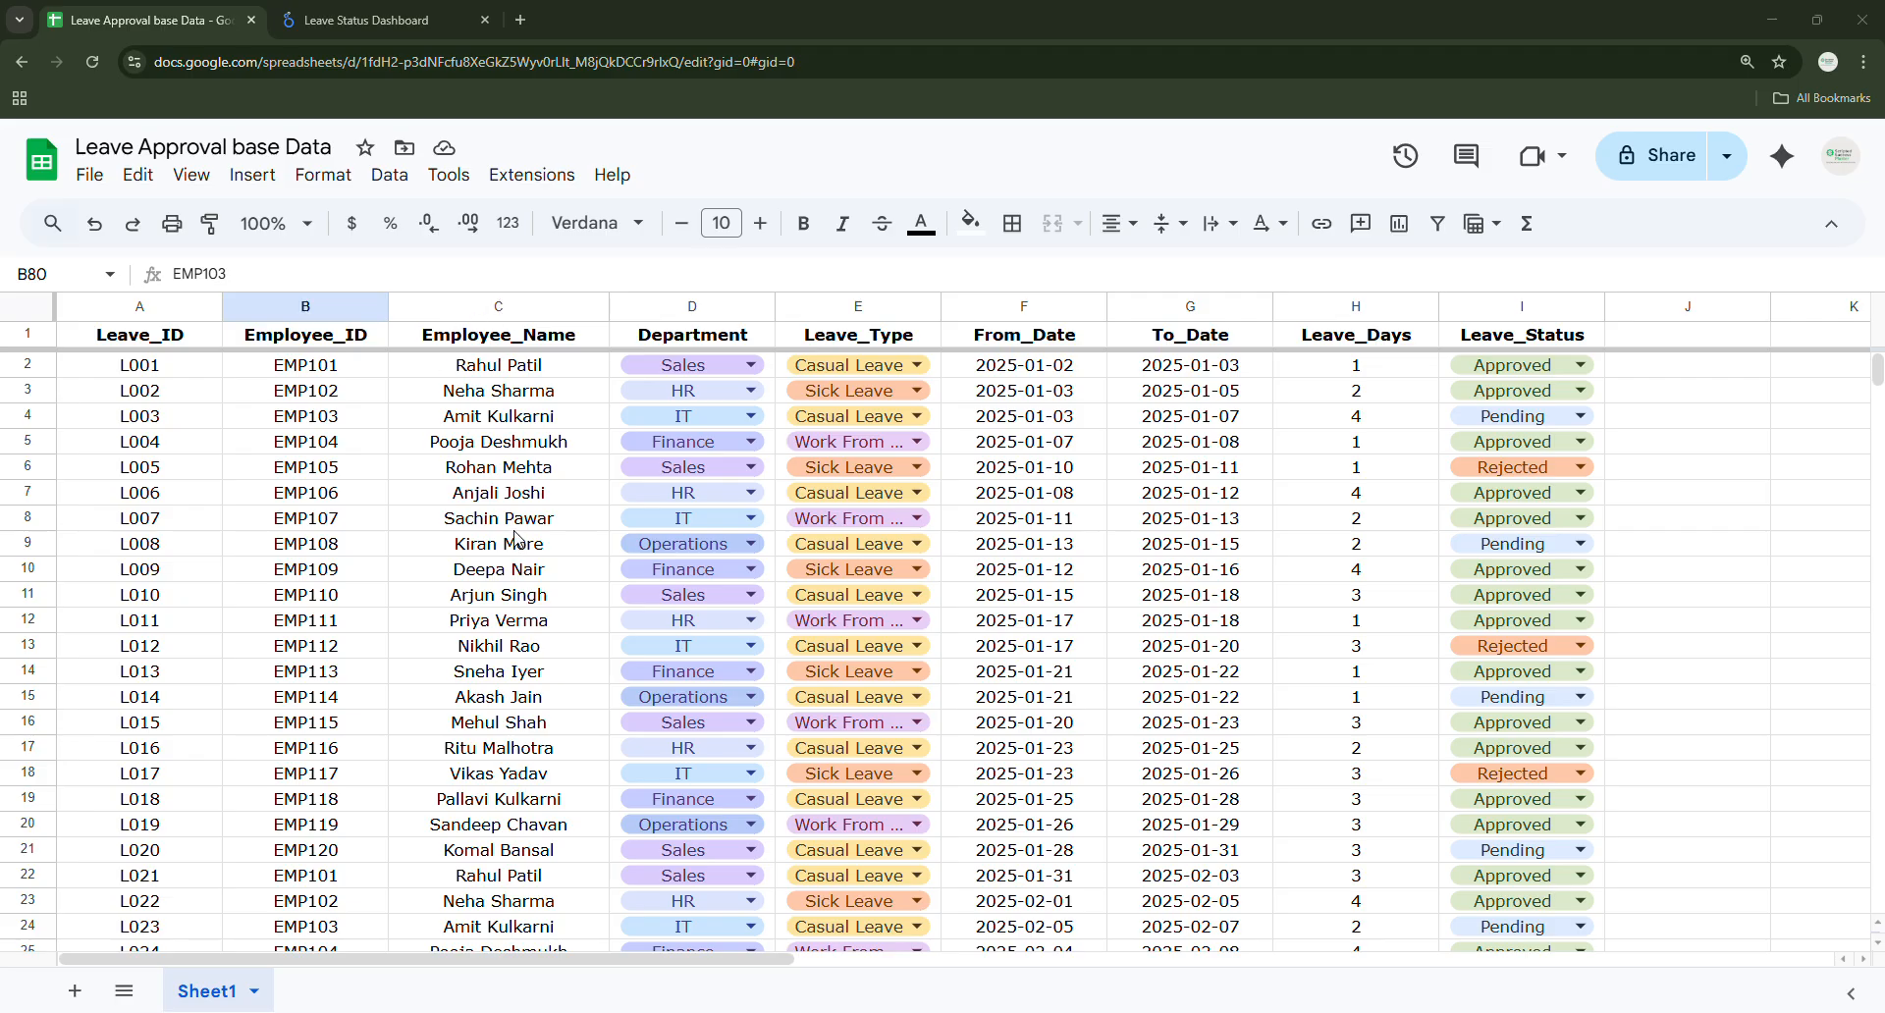
Switch to the Leave Status Dashboard in Looker Studio and look over its filters, scorecards, table and charts.
click(344, 19)
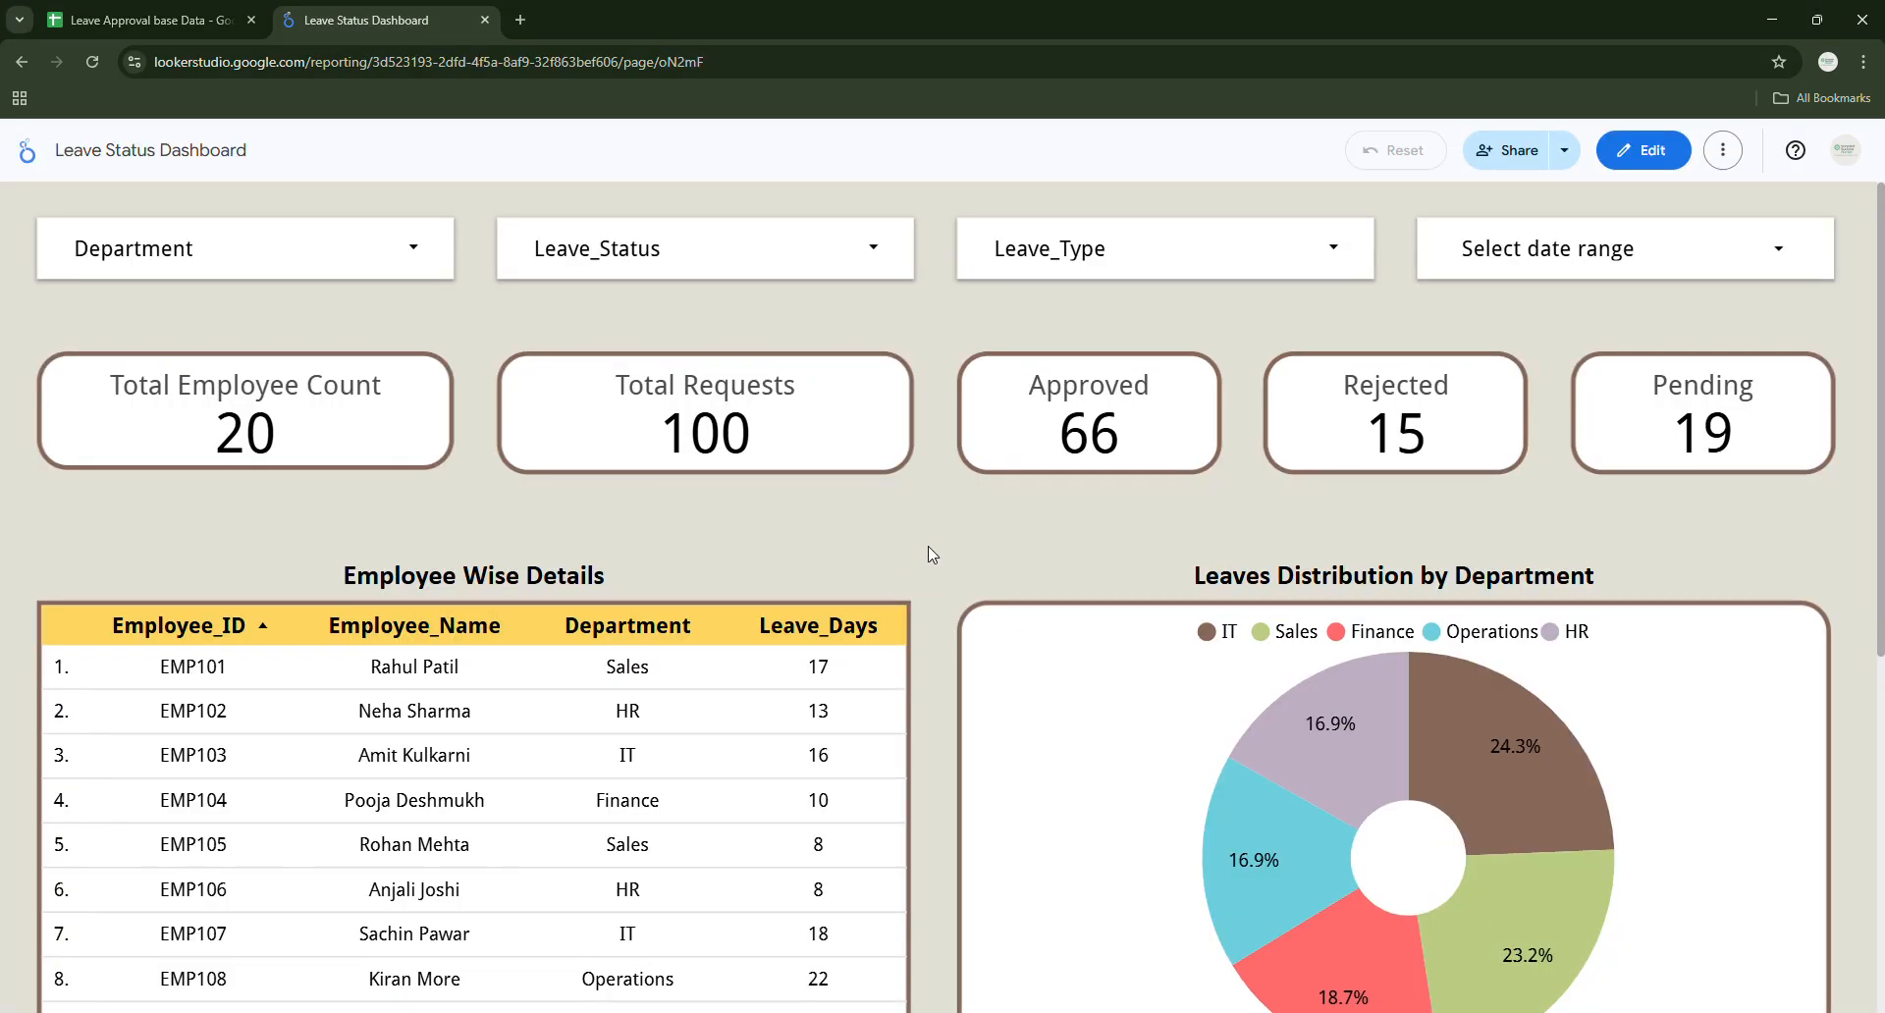
scroll(930, 555, down, 2)
scroll(931, 555, down, 5)
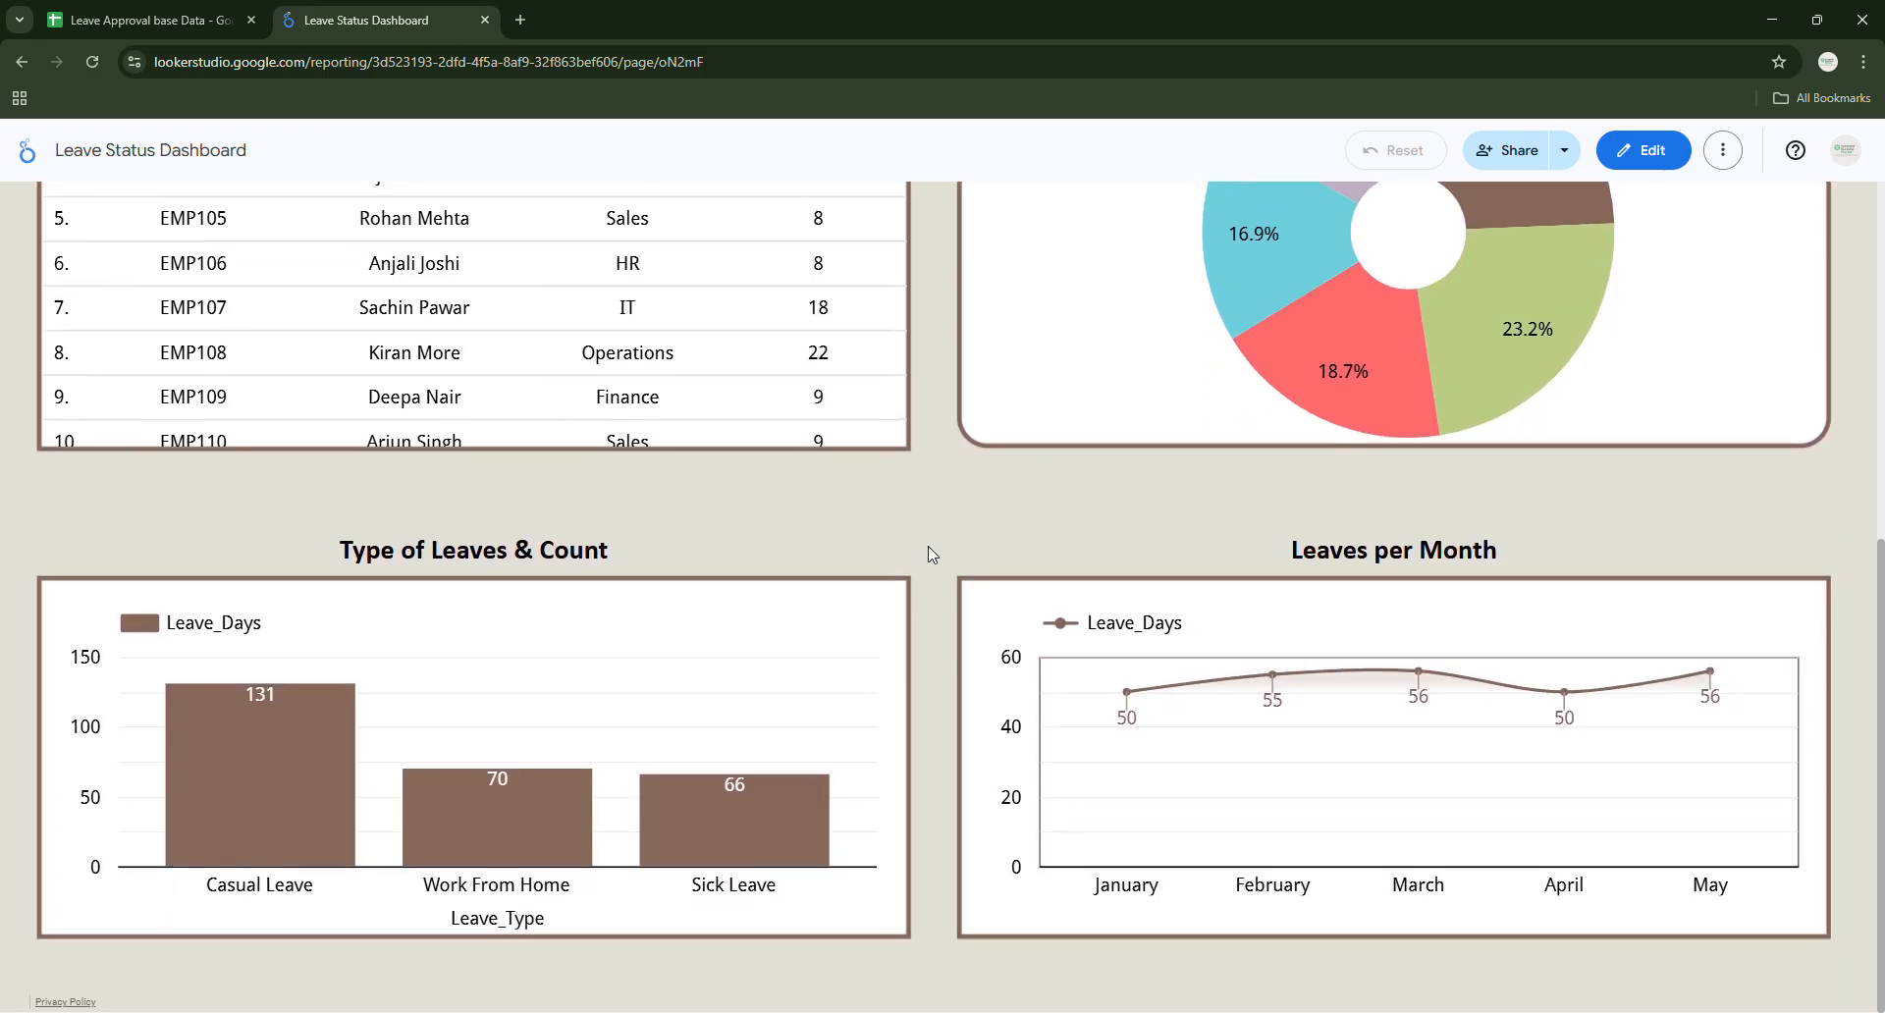
scroll(931, 553, up, 7)
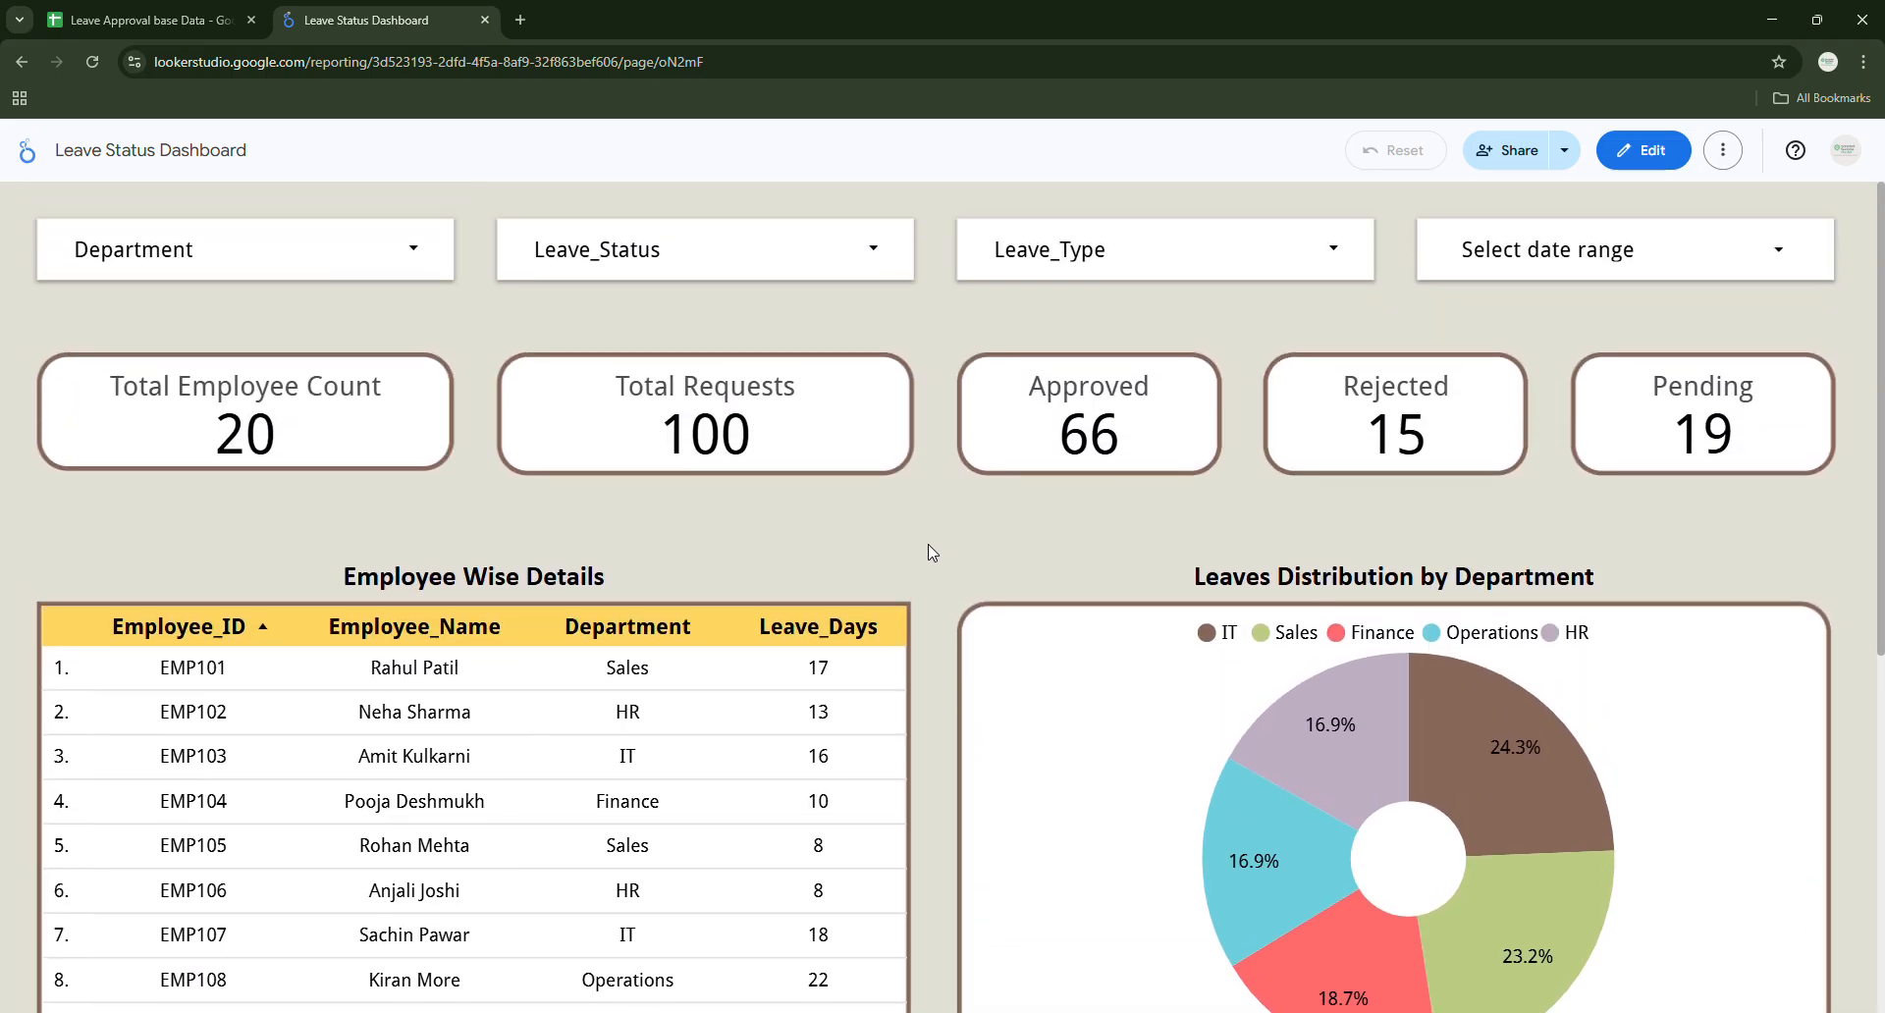
Switch to the Leave Approval base Data spreadsheet and look through its leave records.
click(142, 19)
scroll(580, 520, down, 1)
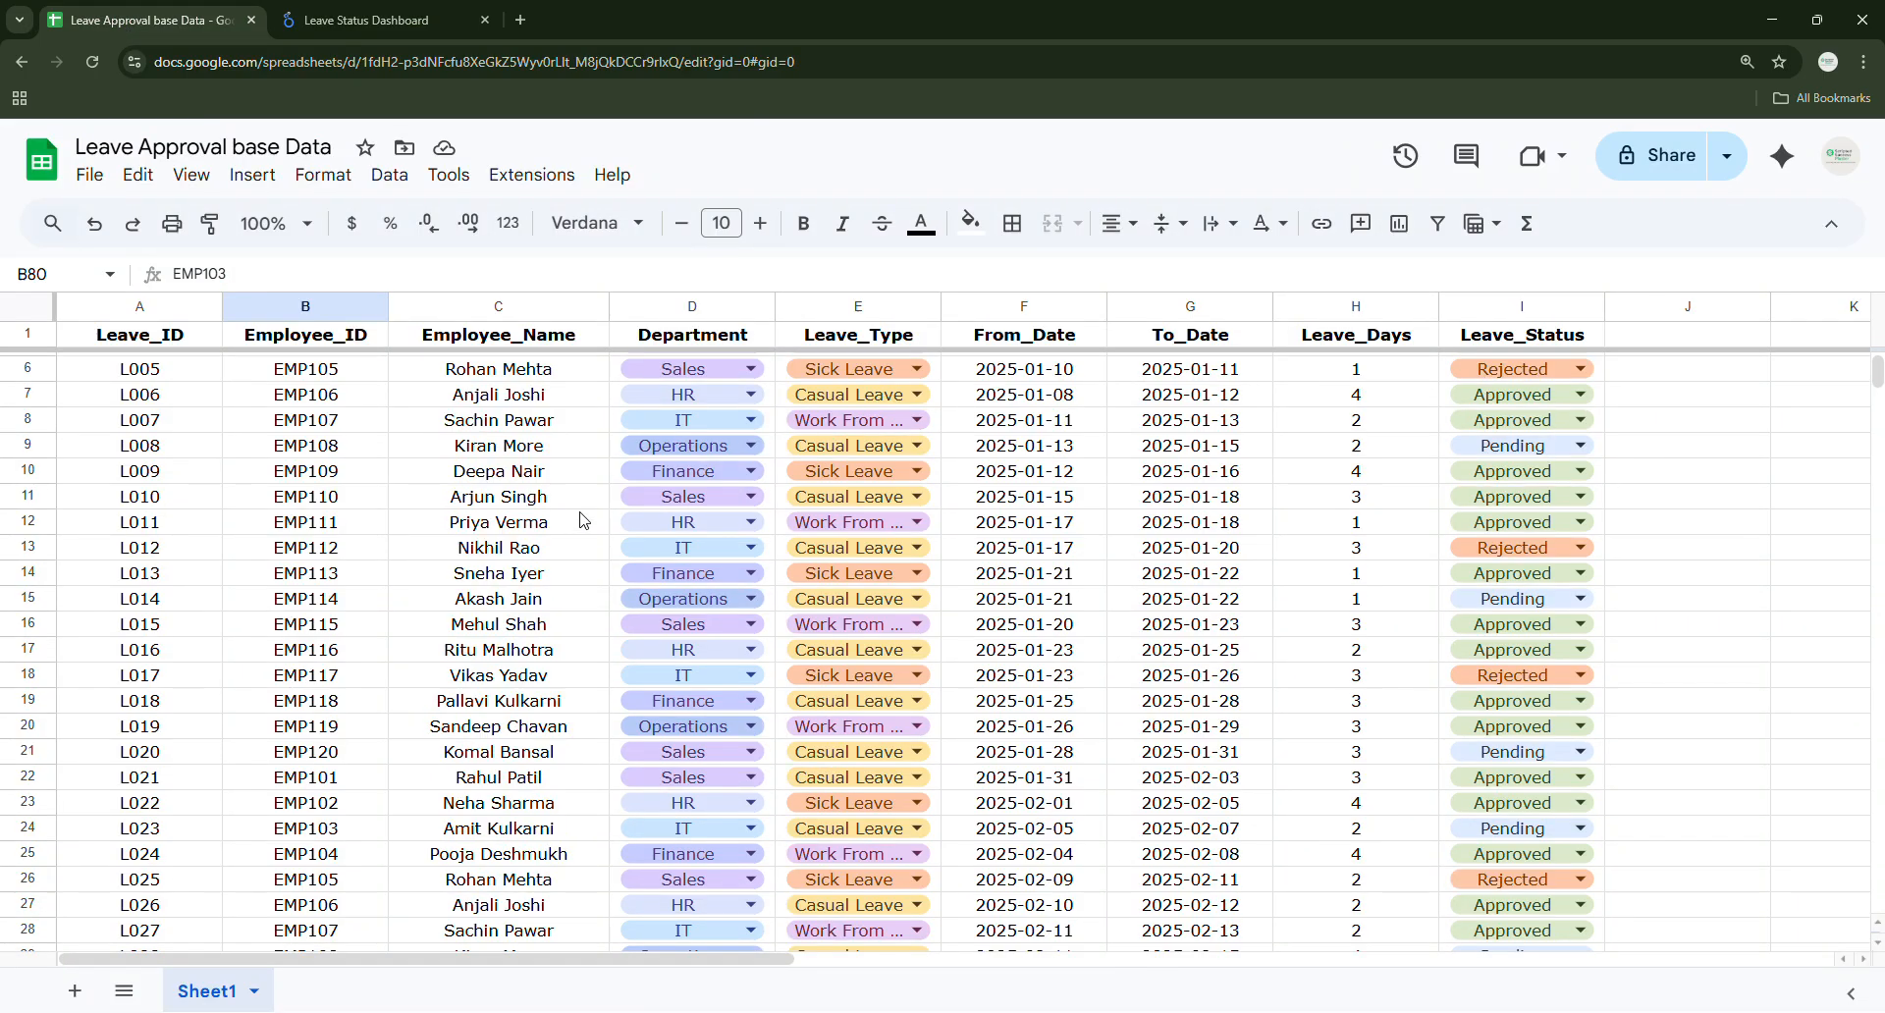
scroll(580, 521, down, 12)
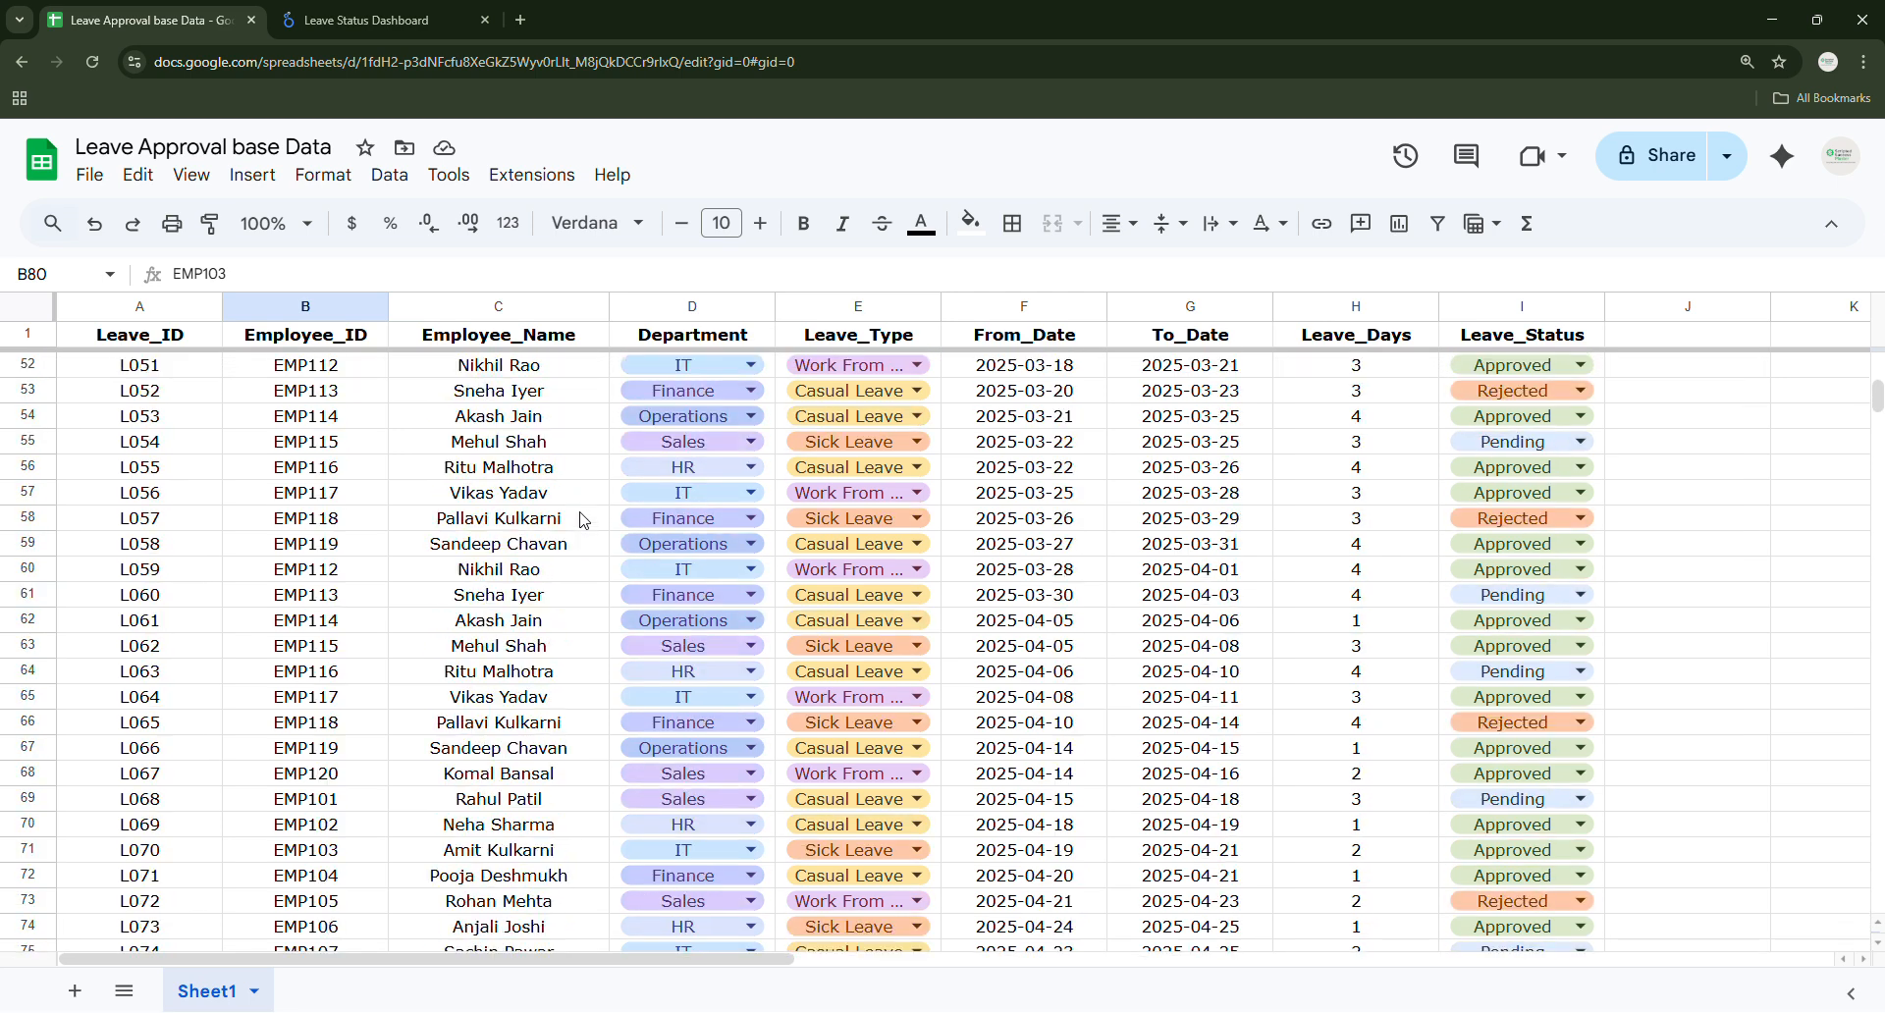
scroll(580, 520, up, 13)
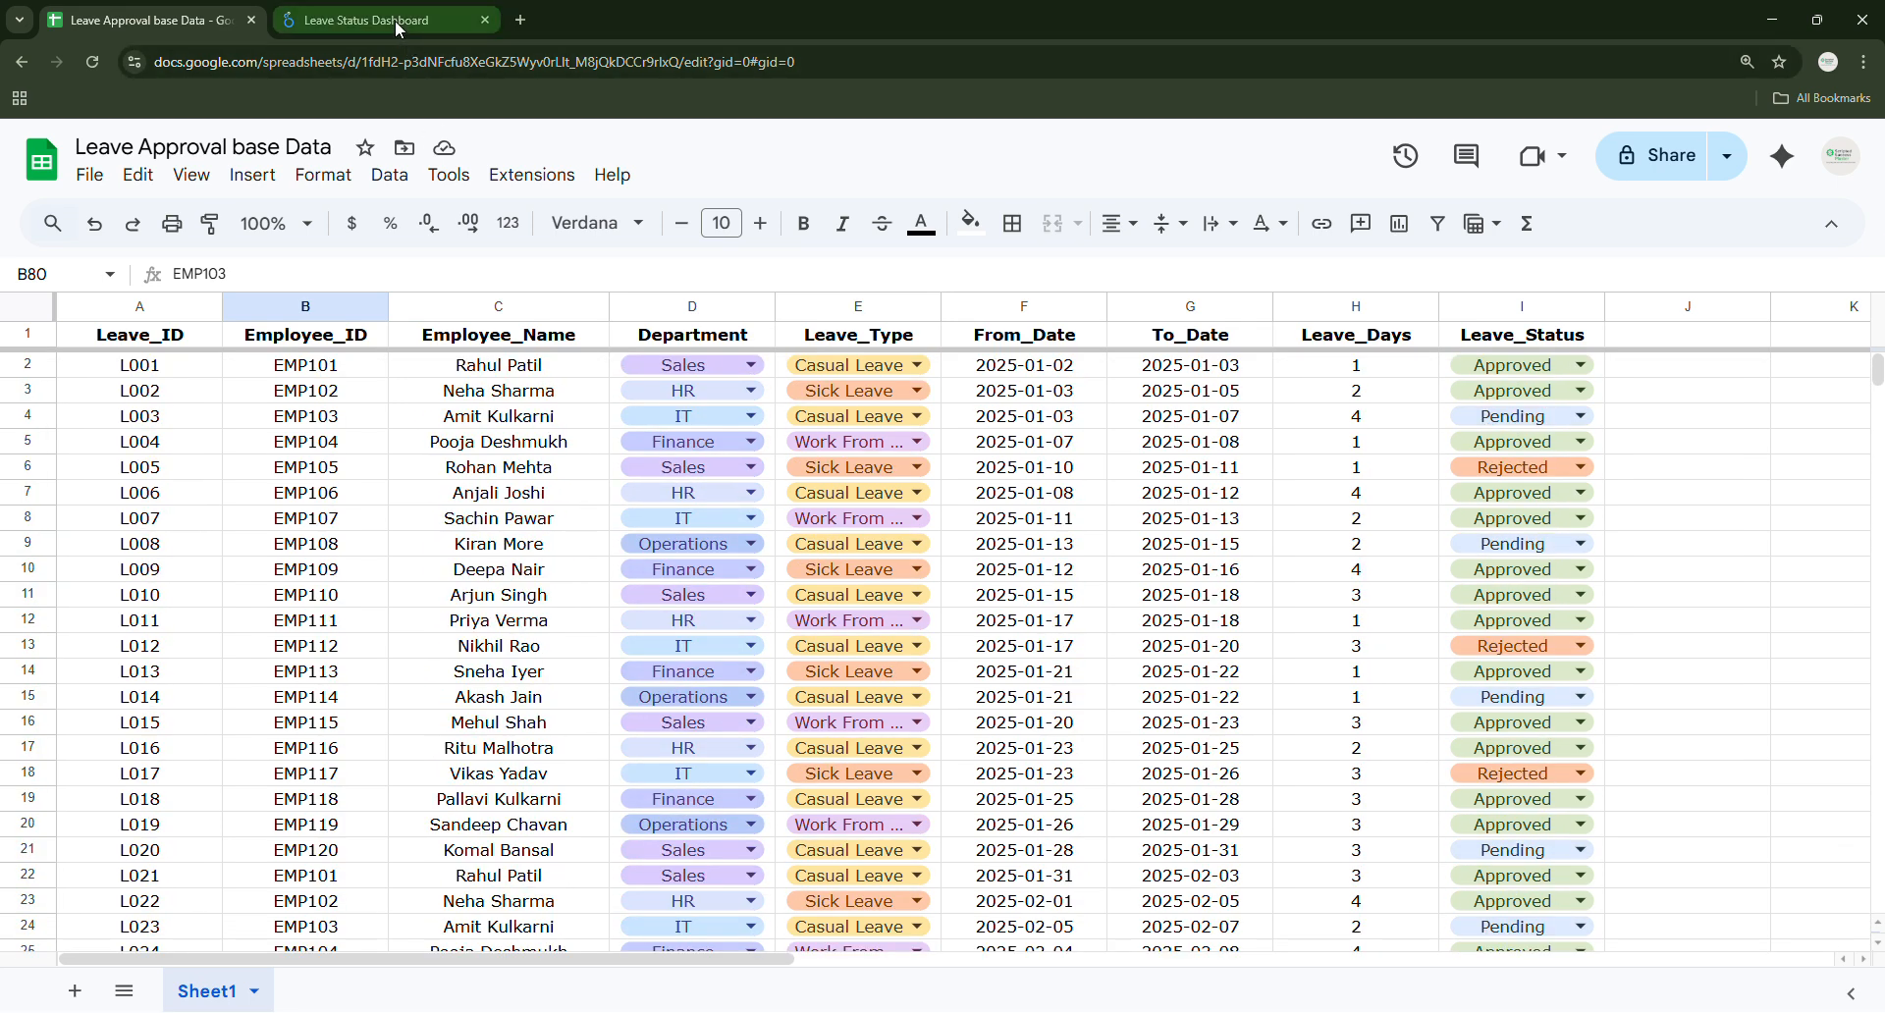
Return to the Leave Status Dashboard and check the Department, Leave_Status and Leave_Type filter controls without changing any selection.
click(364, 20)
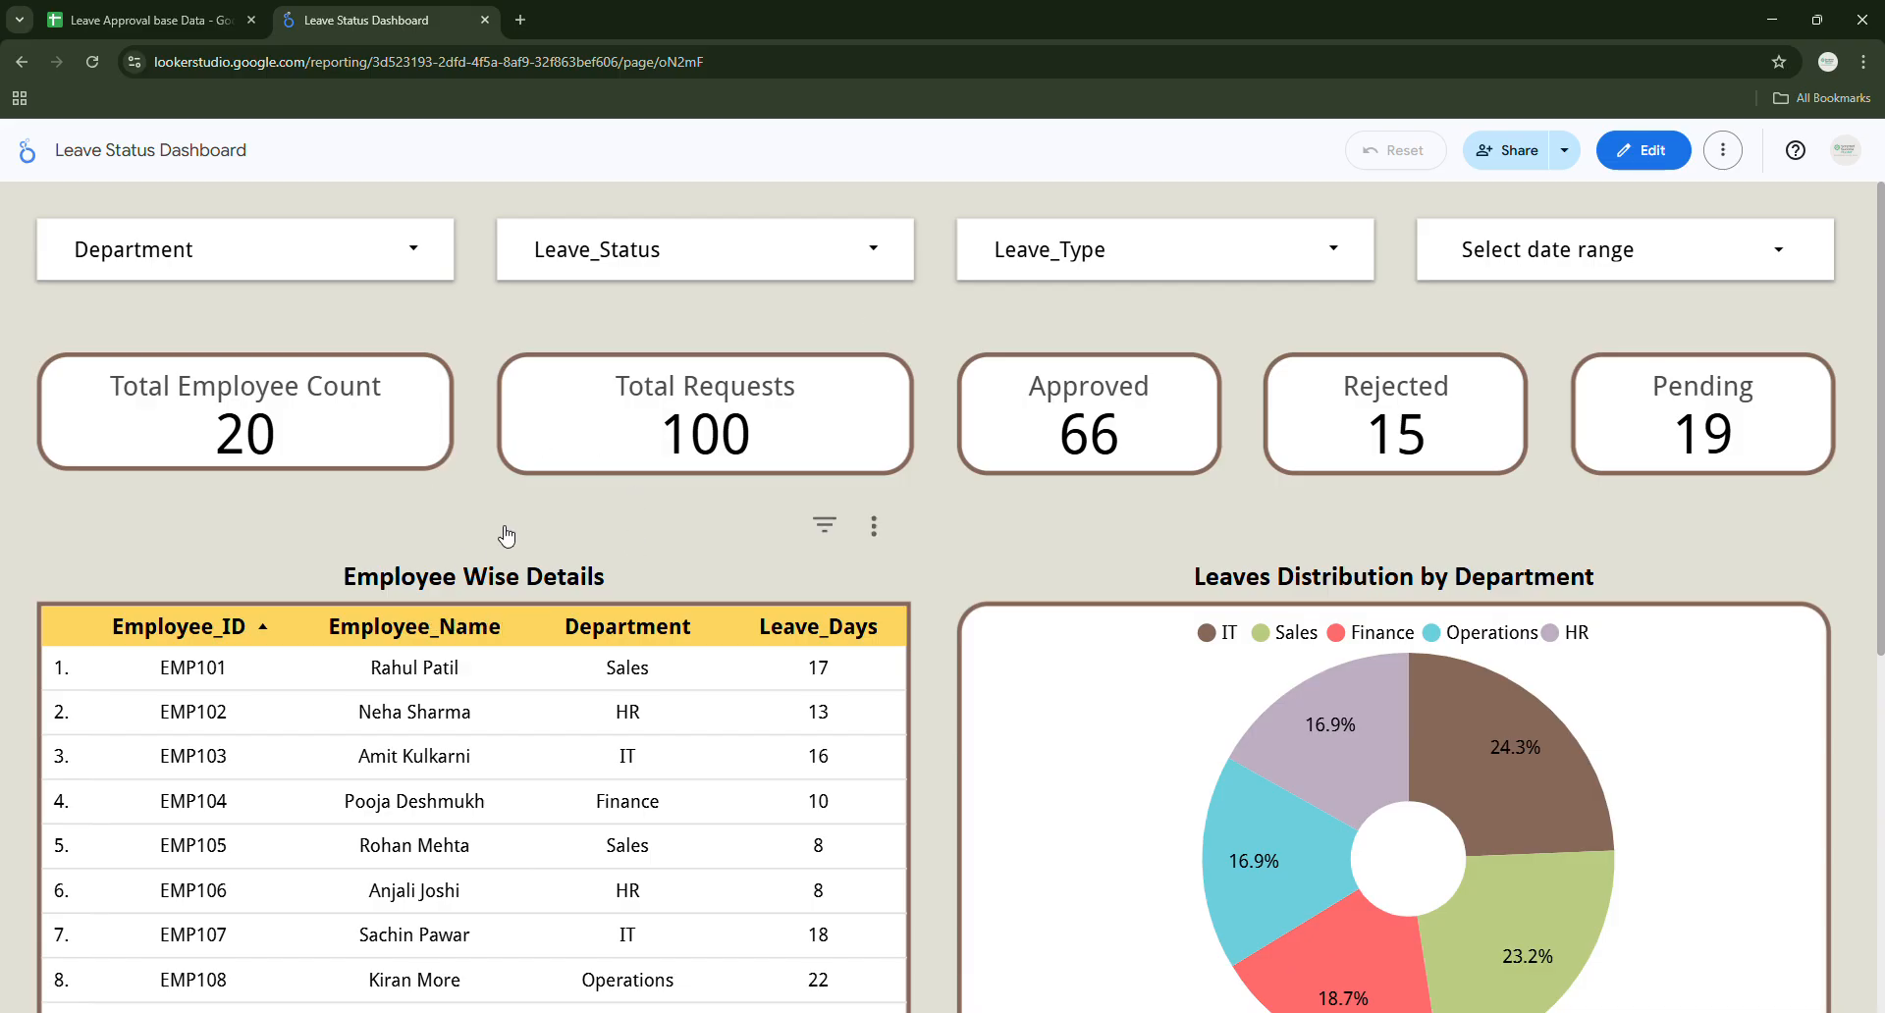
scroll(937, 643, down, 2)
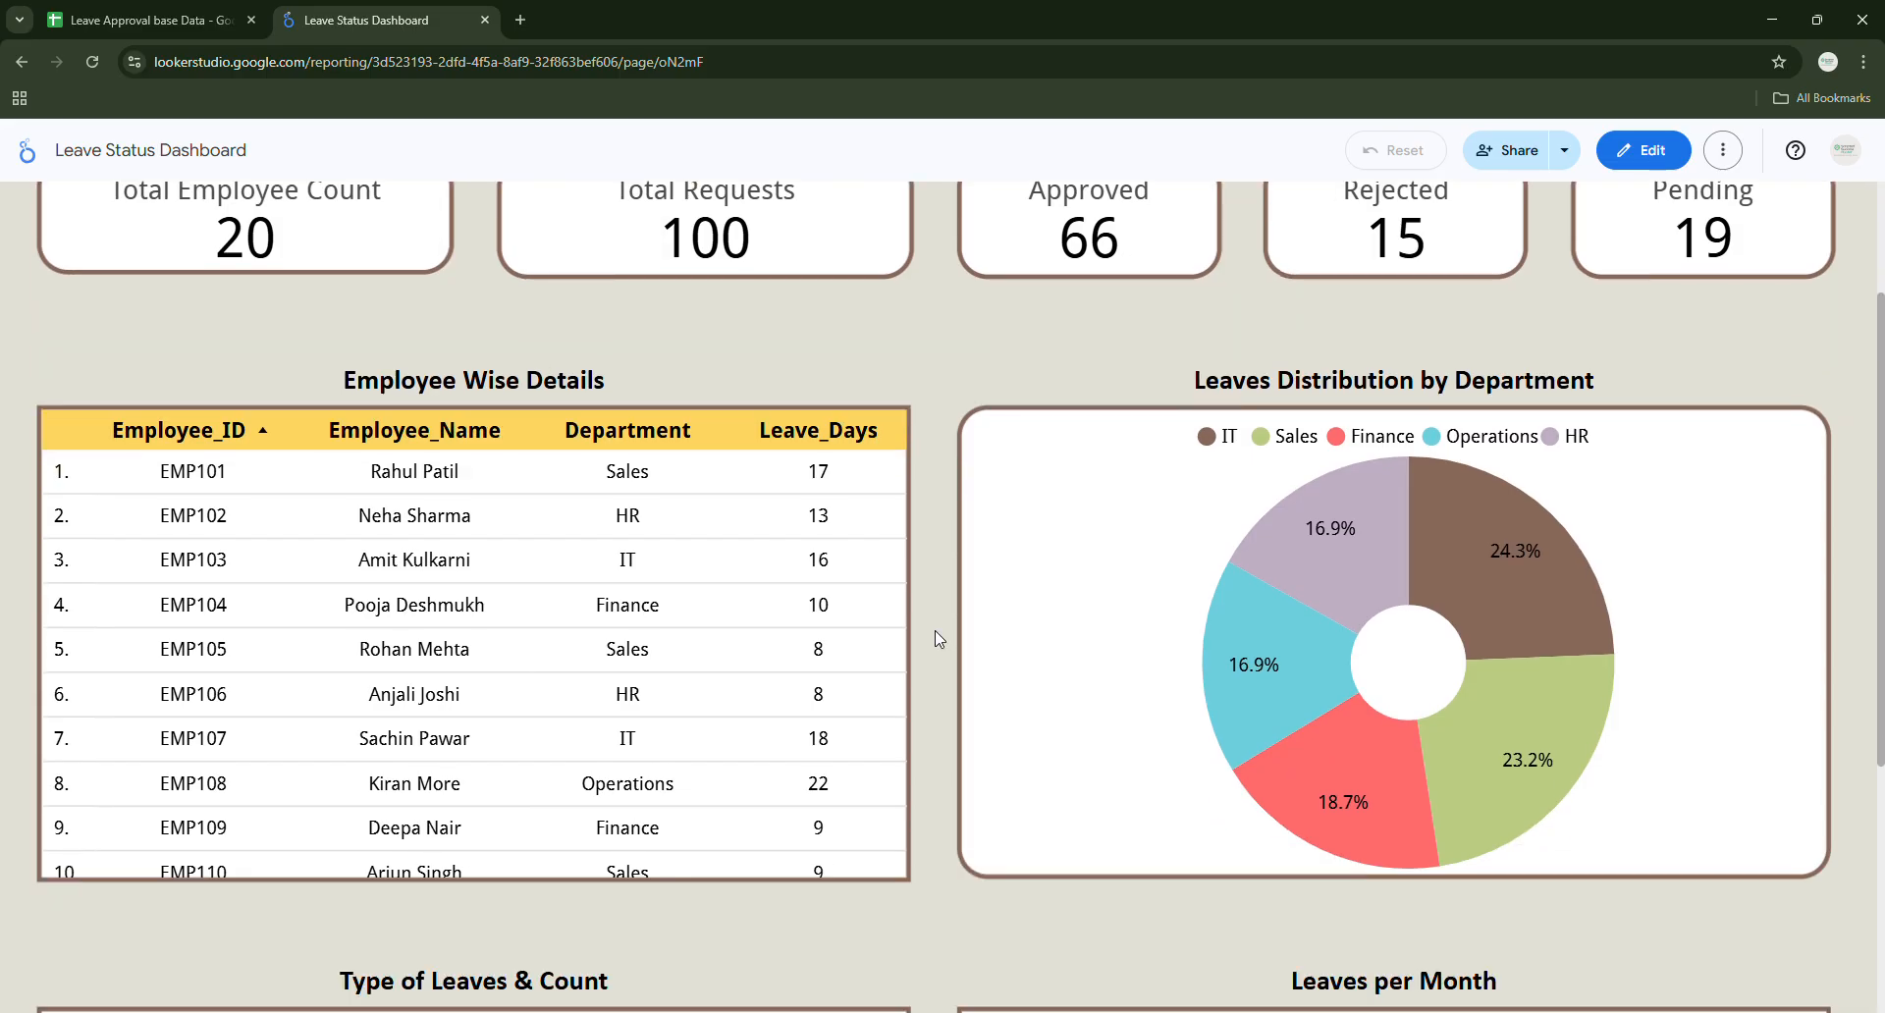
scroll(168, 425, up, 2)
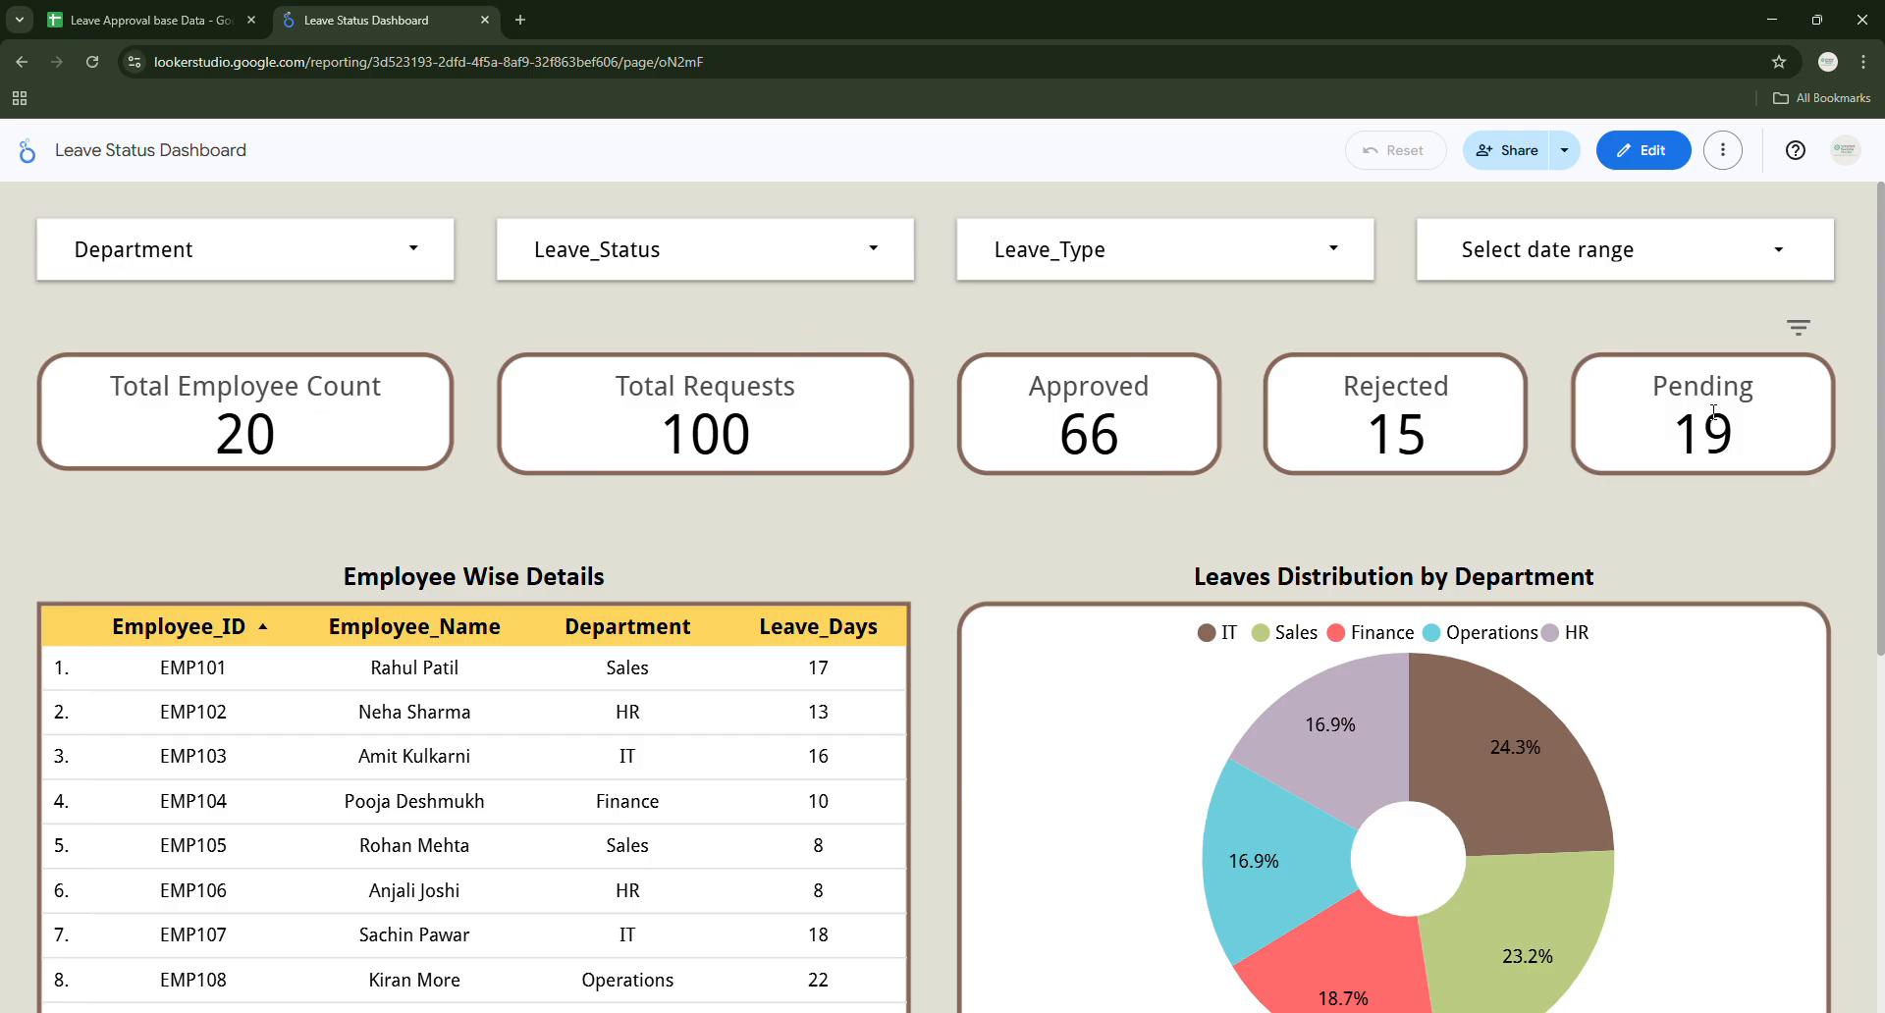
click(84, 265)
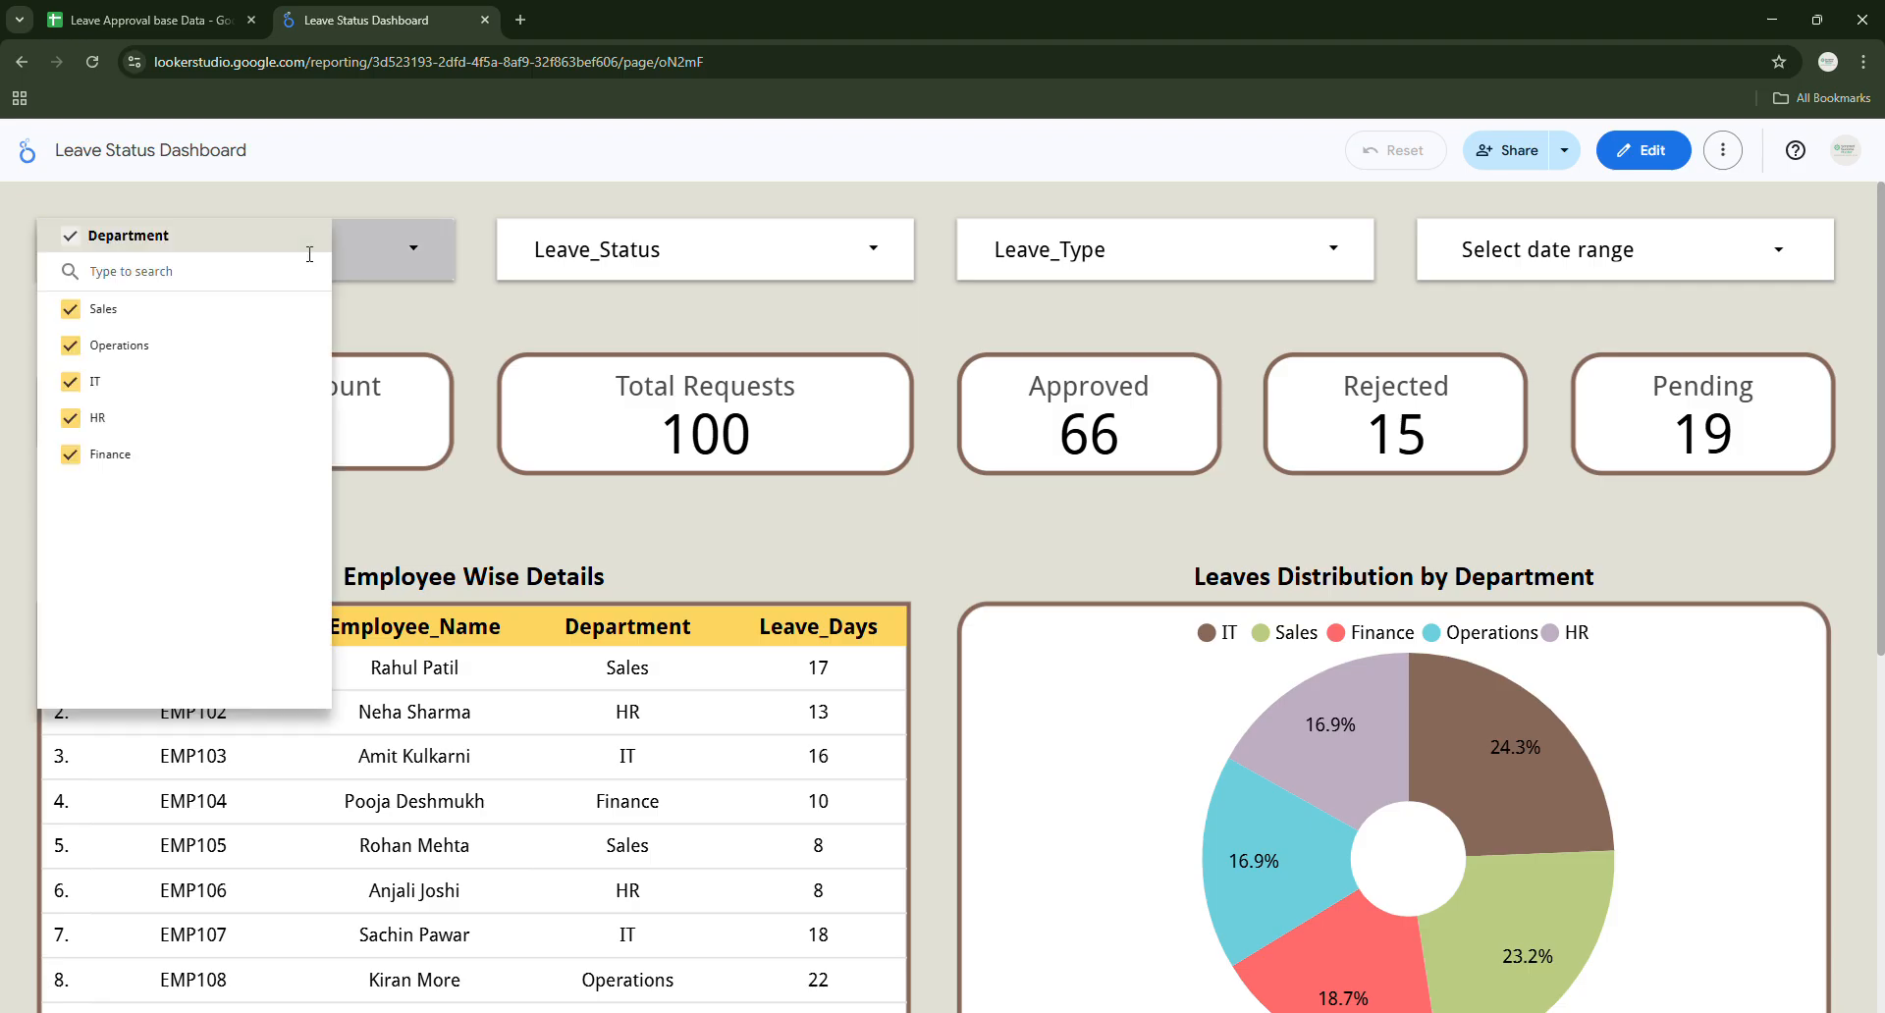
click(694, 241)
click(694, 241)
click(1207, 251)
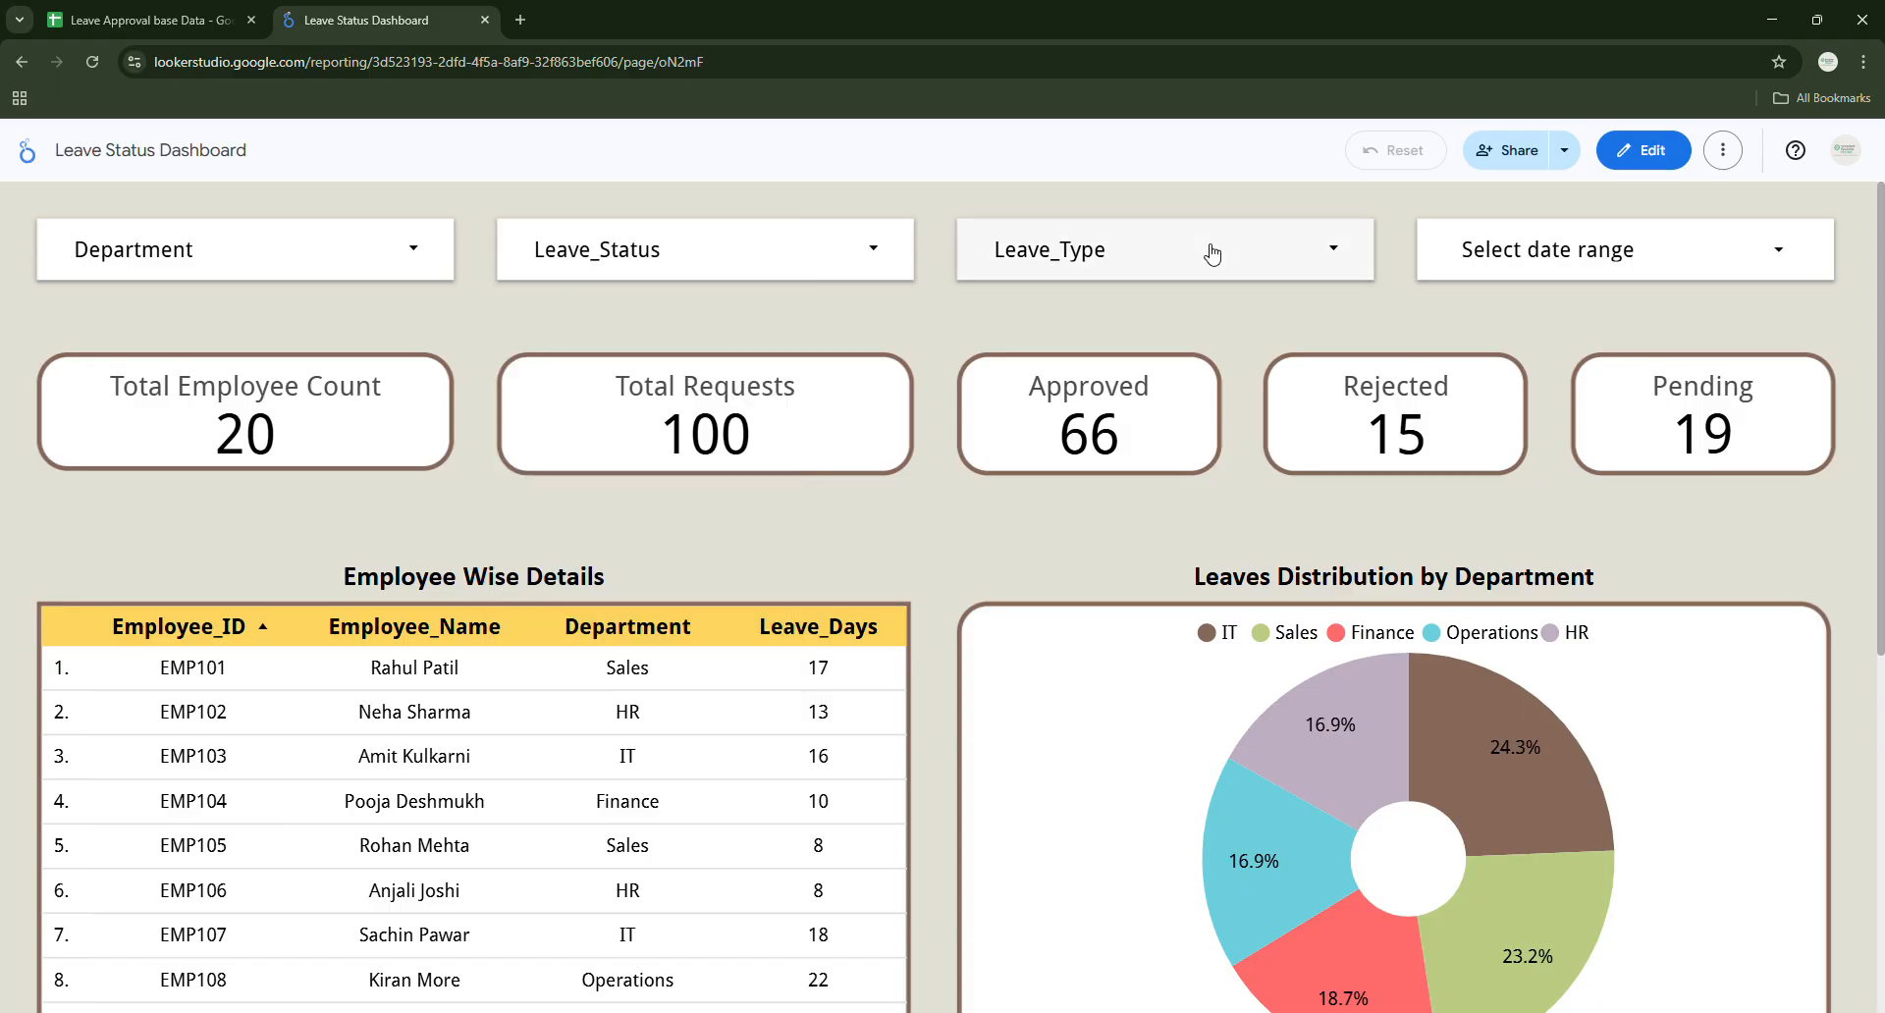
click(1207, 251)
click(1469, 321)
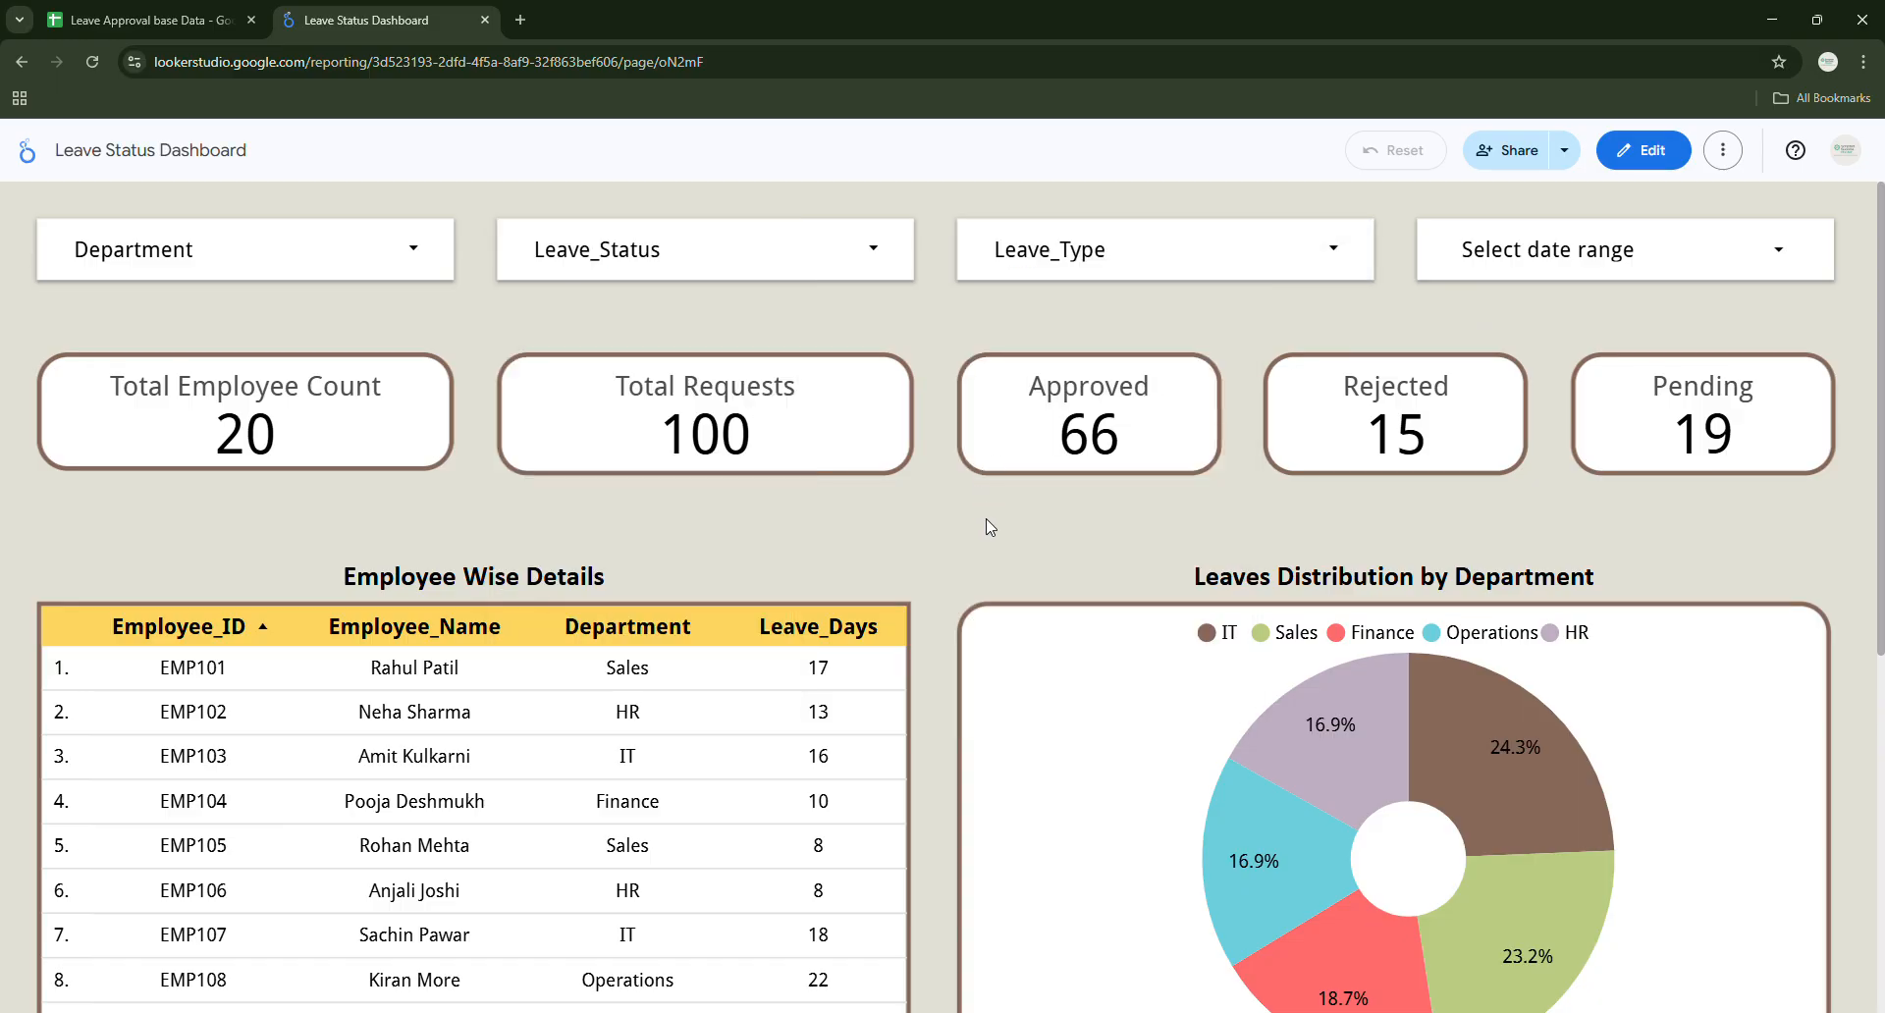
Examine the Employee Wise Details table and the Leaves Distribution by Department chart on the dashboard.
scroll(988, 550, down, 1)
scroll(936, 567, down, 3)
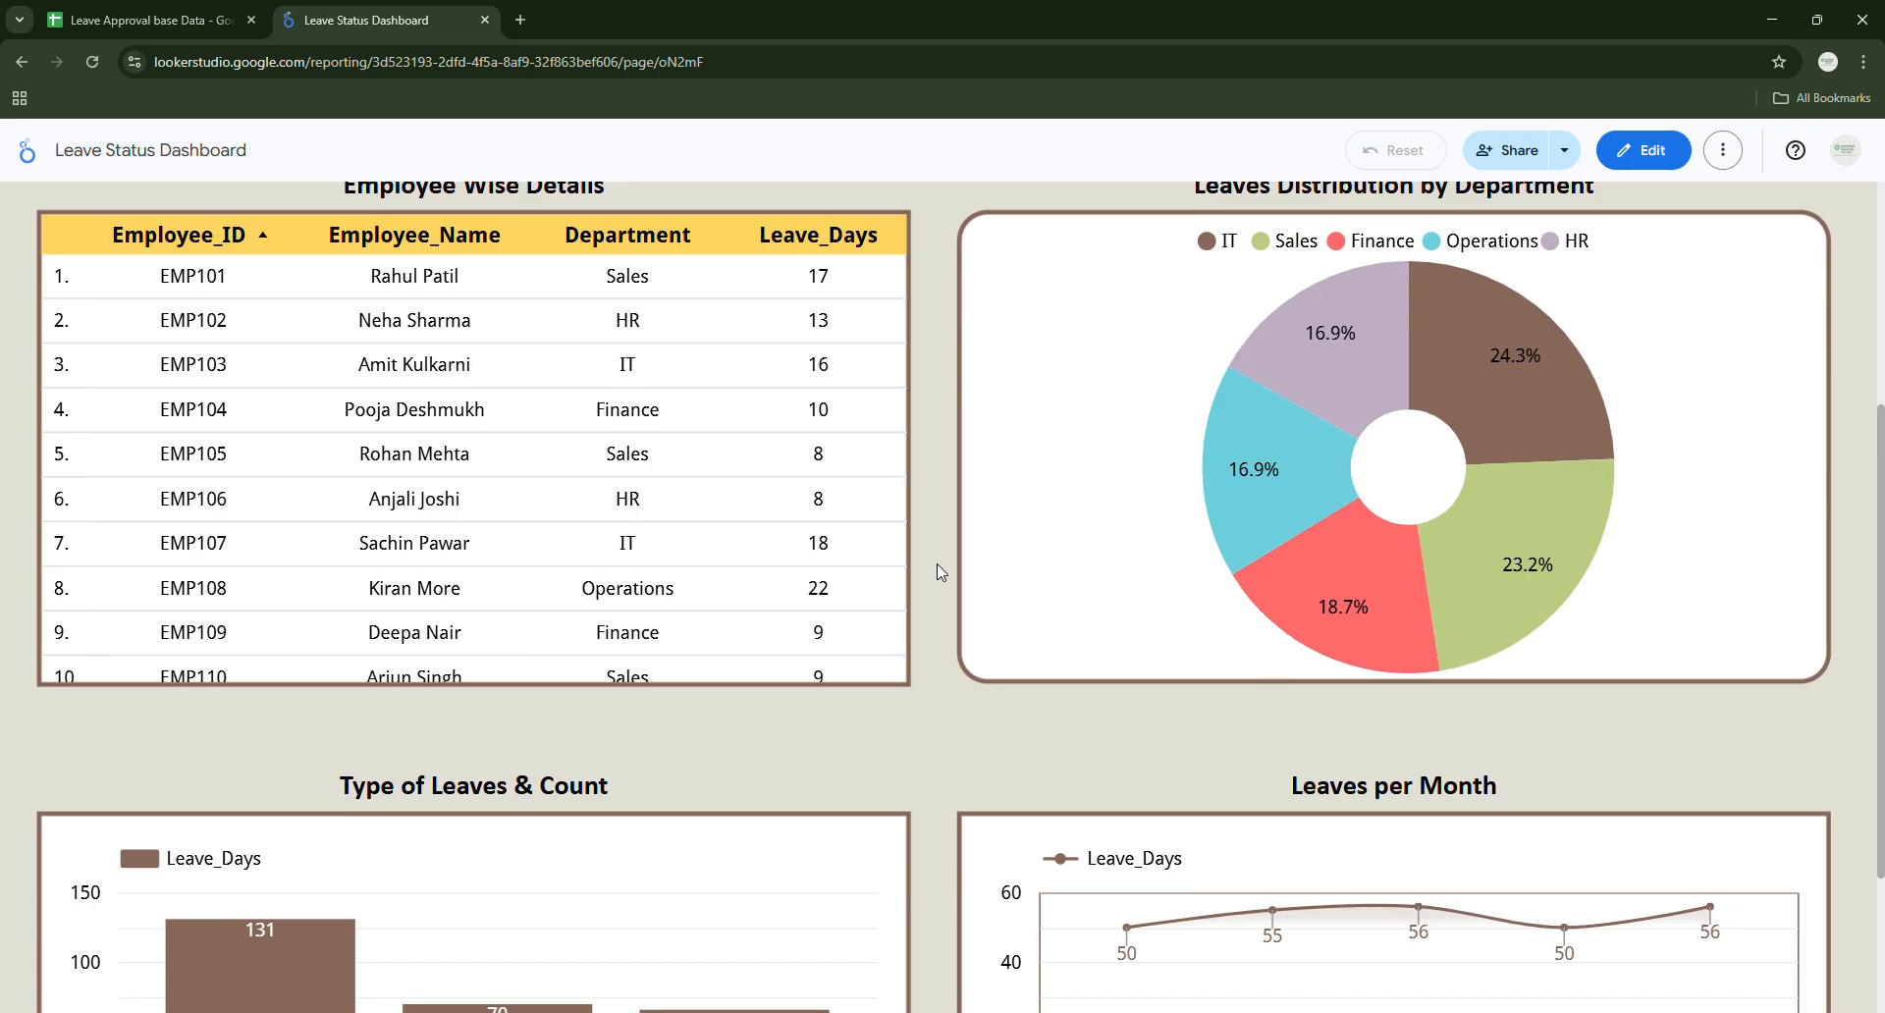
scroll(939, 569, up, 1)
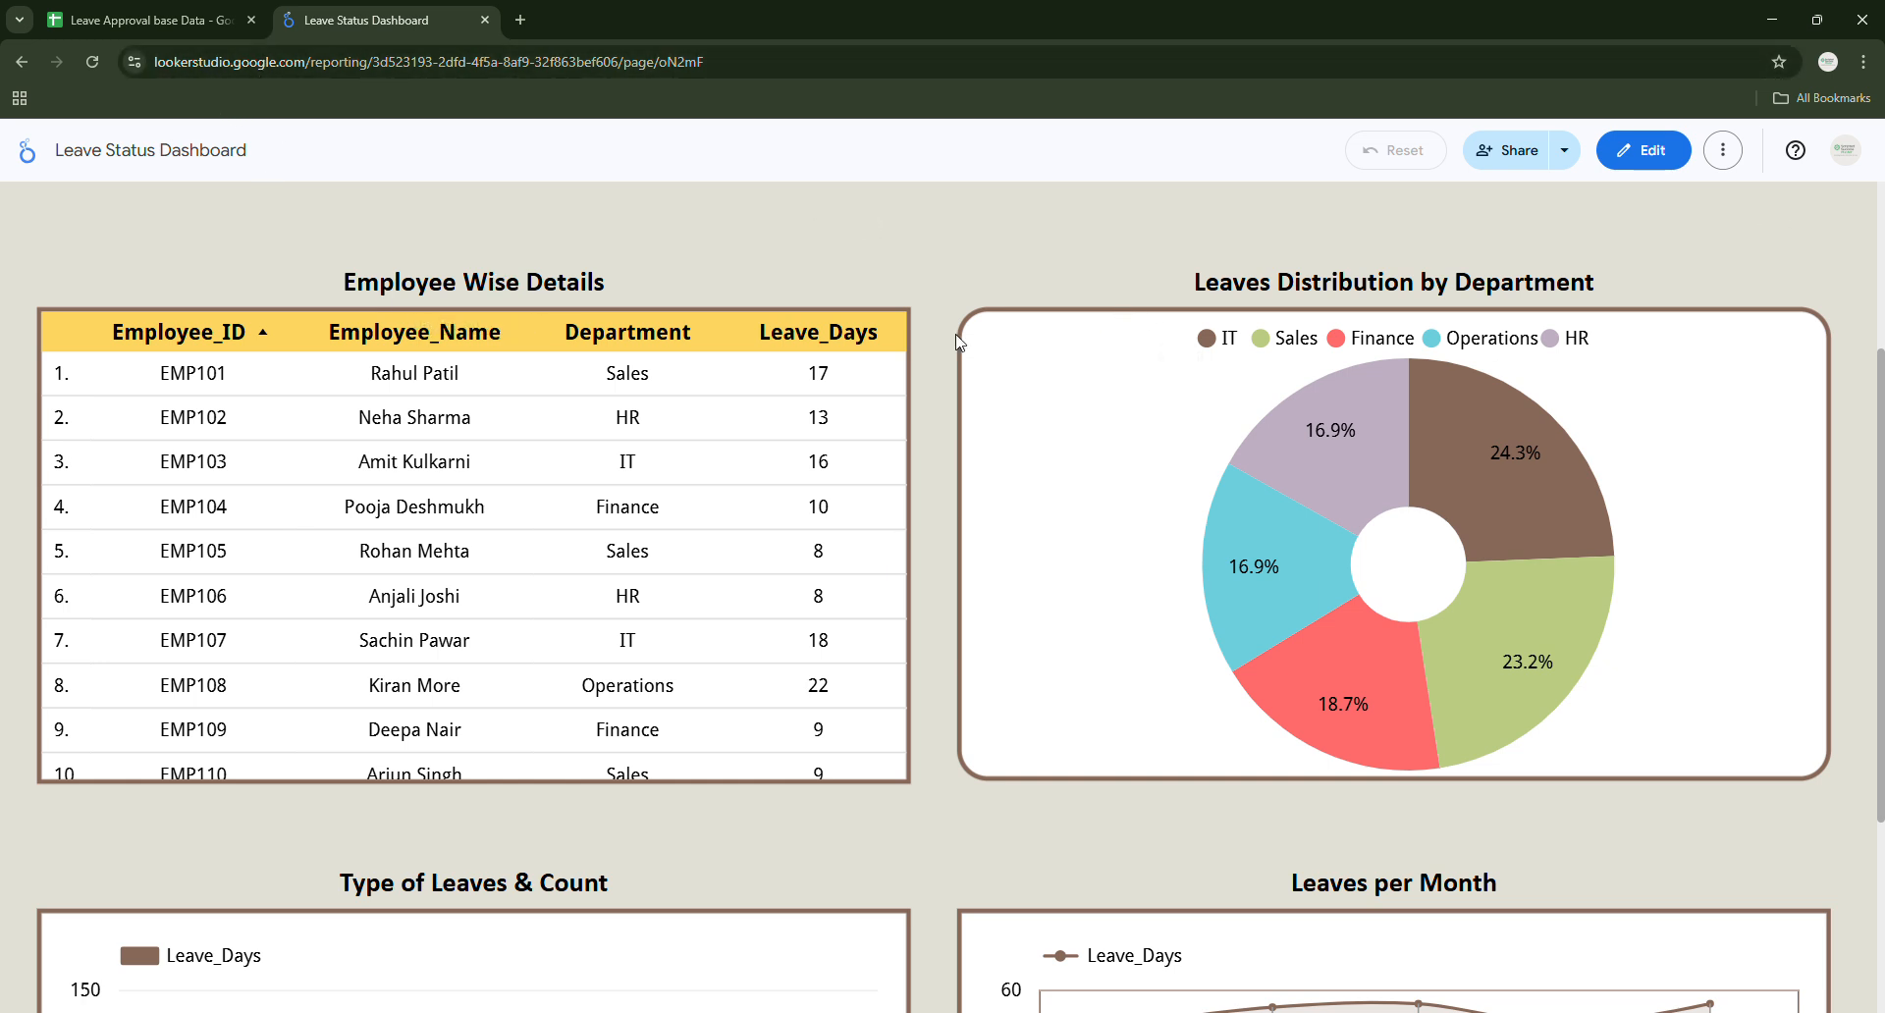
scroll(940, 406, up, 3)
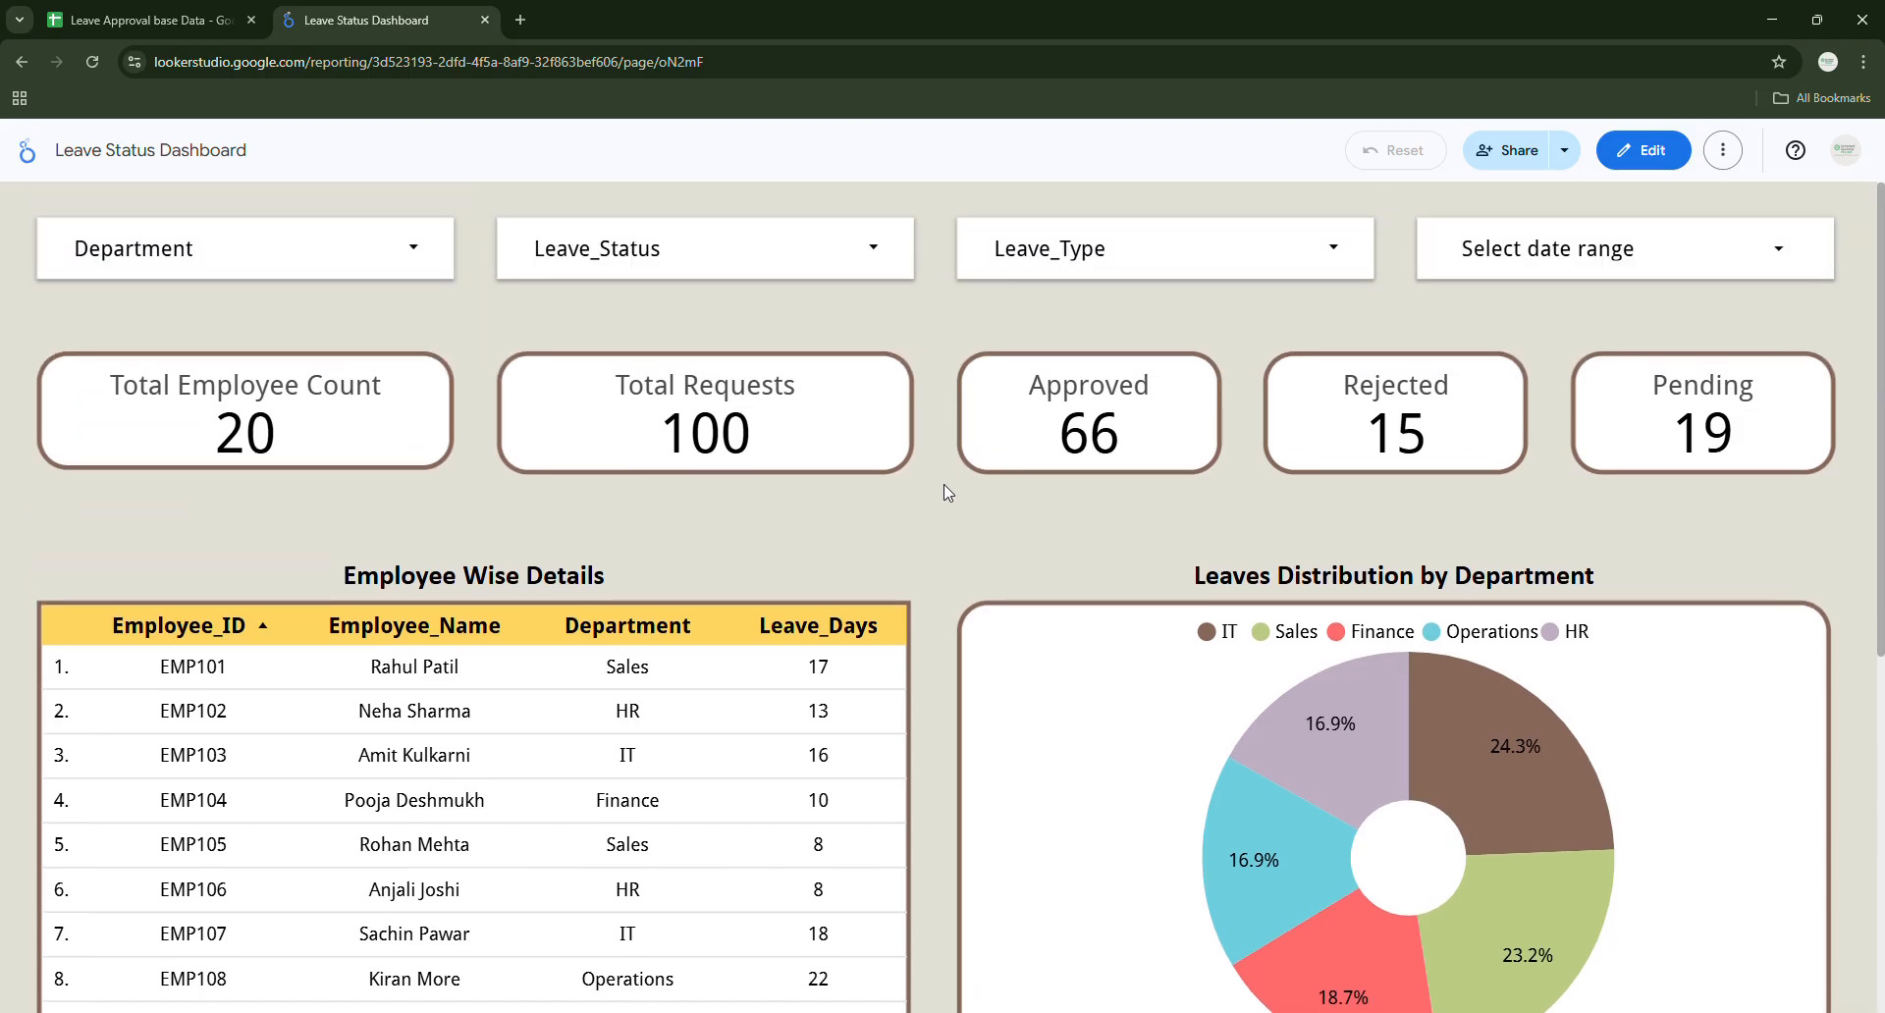
Filter the dashboard to HR through the department pie chart, review the filtered table and charts, and clear the filter.
scroll(944, 491, down, 2)
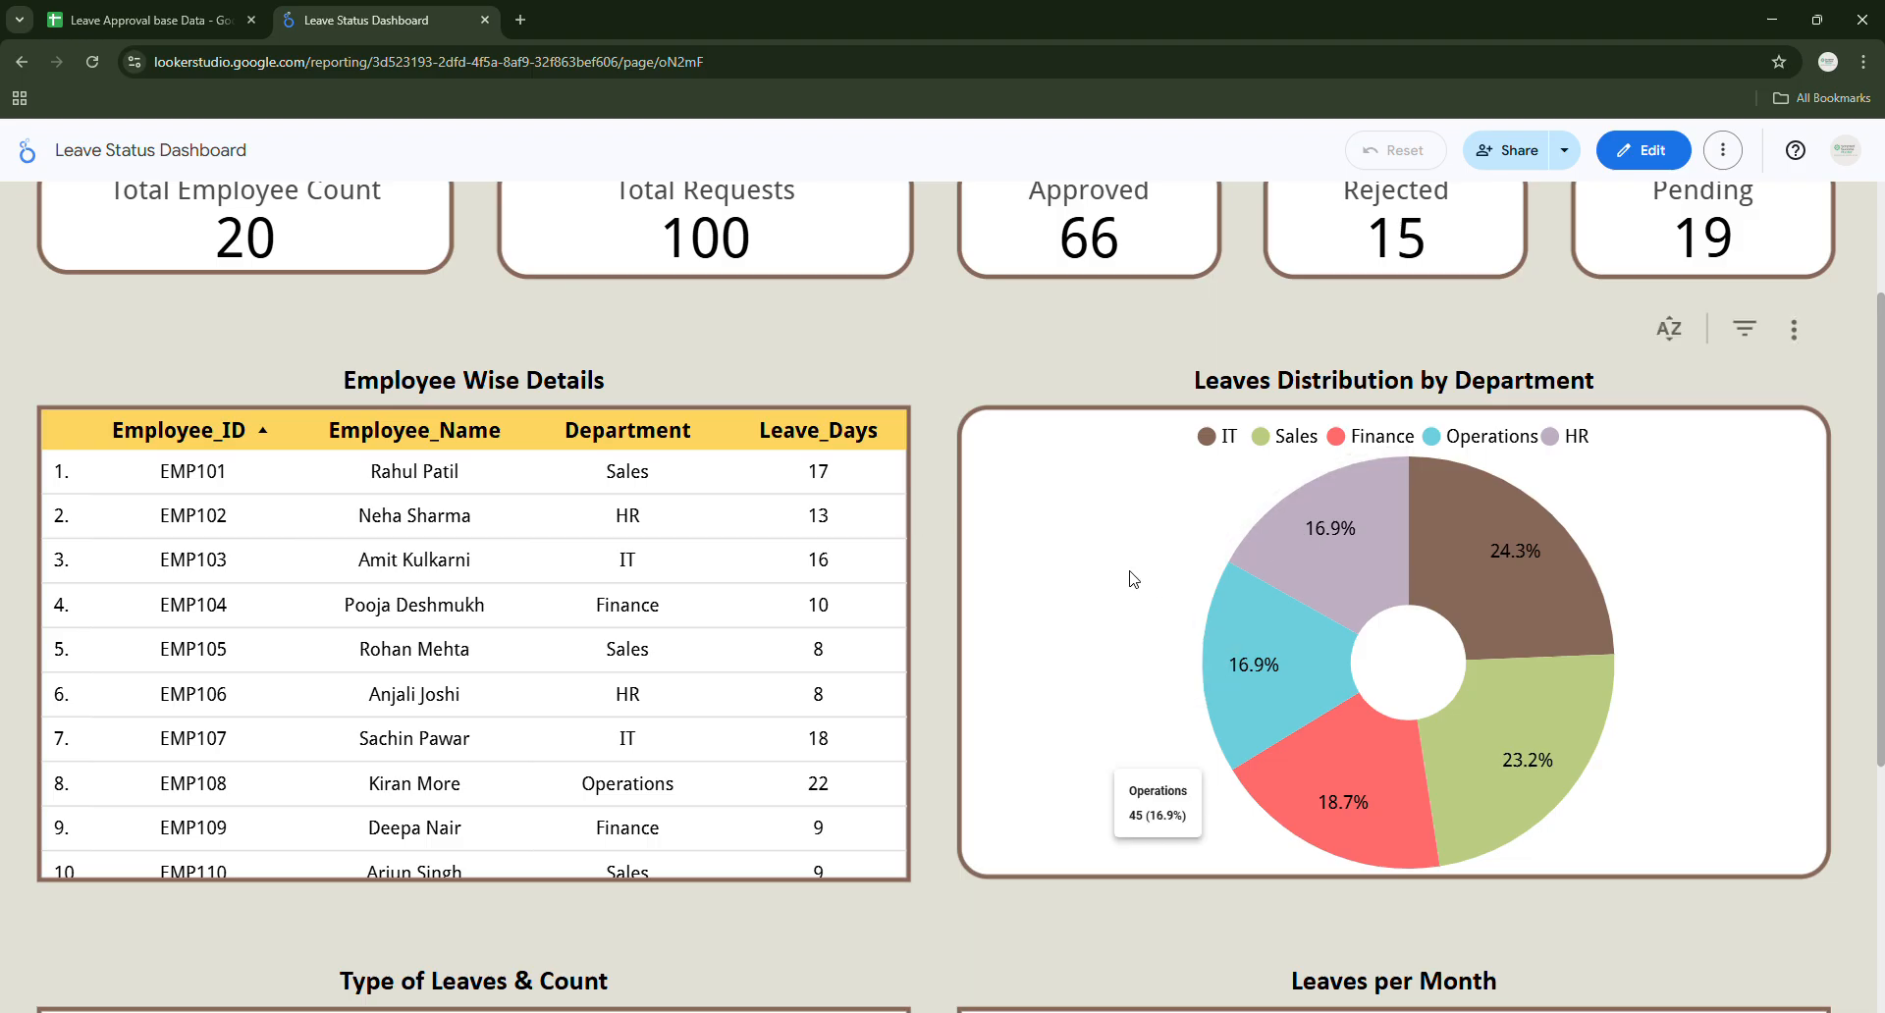
scroll(1306, 479, down, 1)
click(1351, 453)
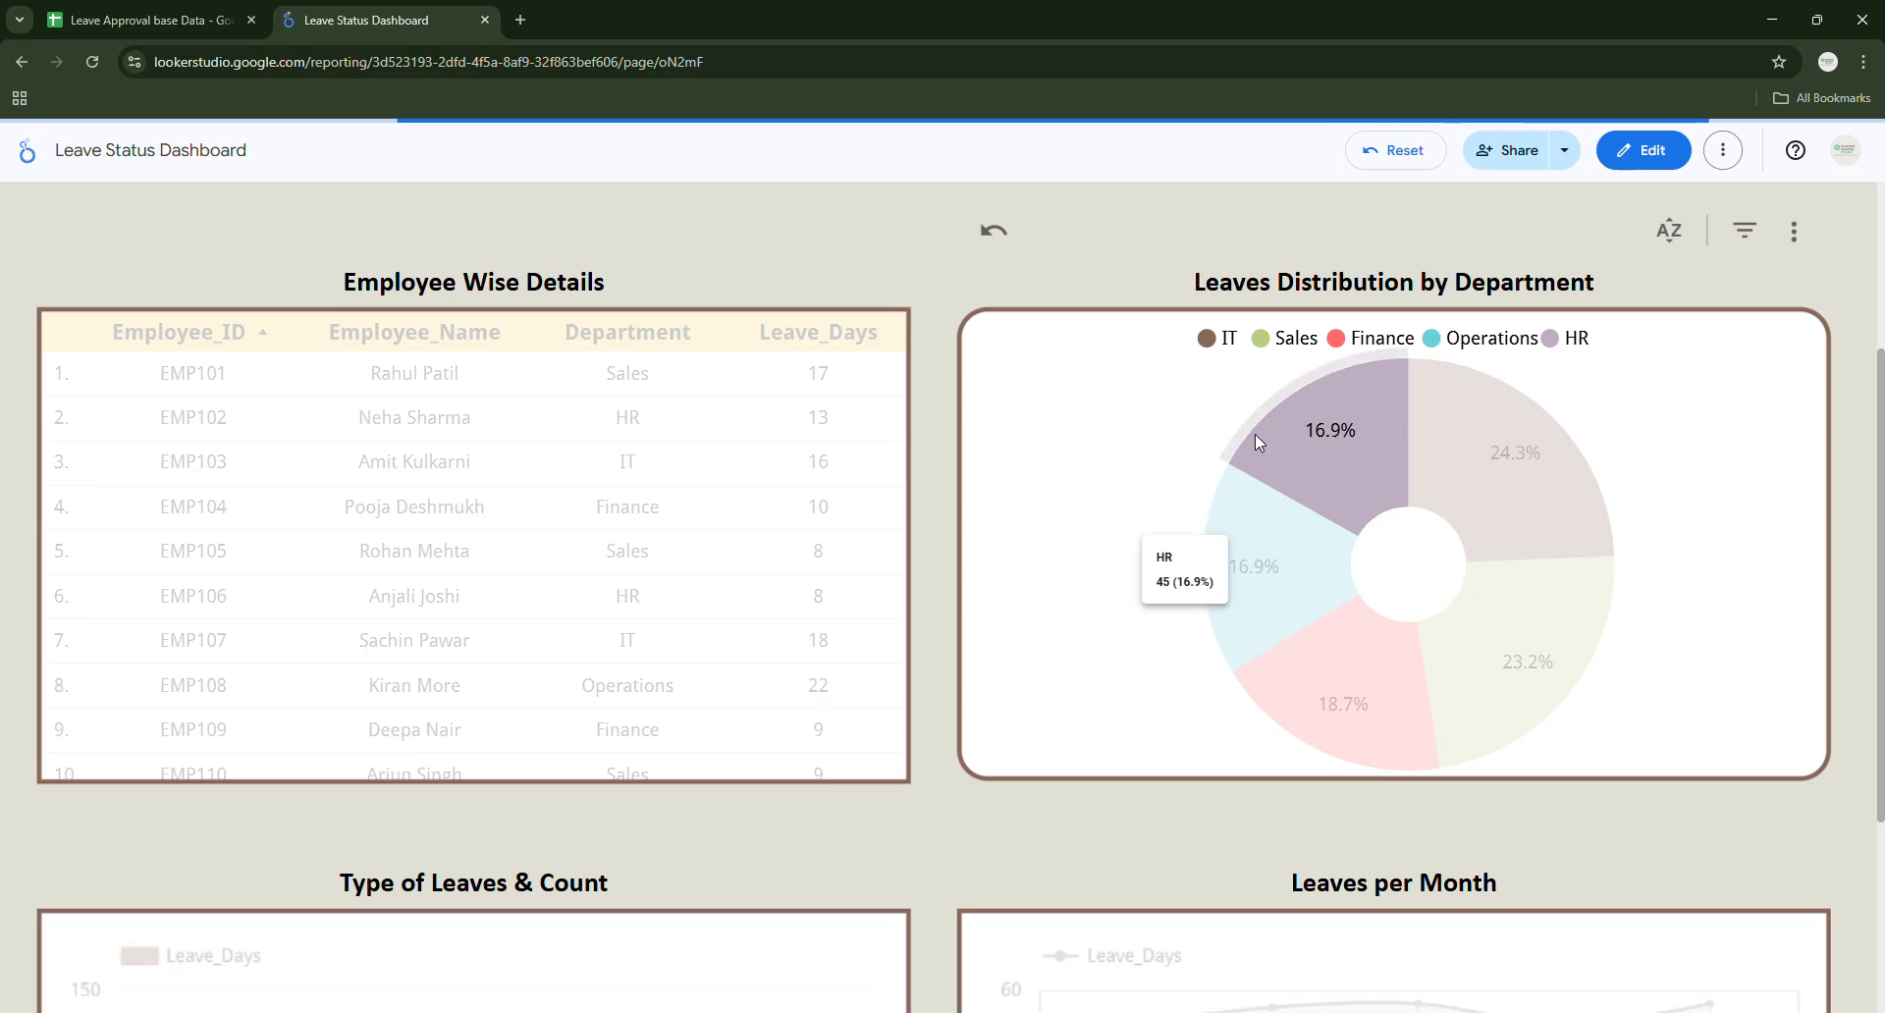
scroll(940, 432, down, 3)
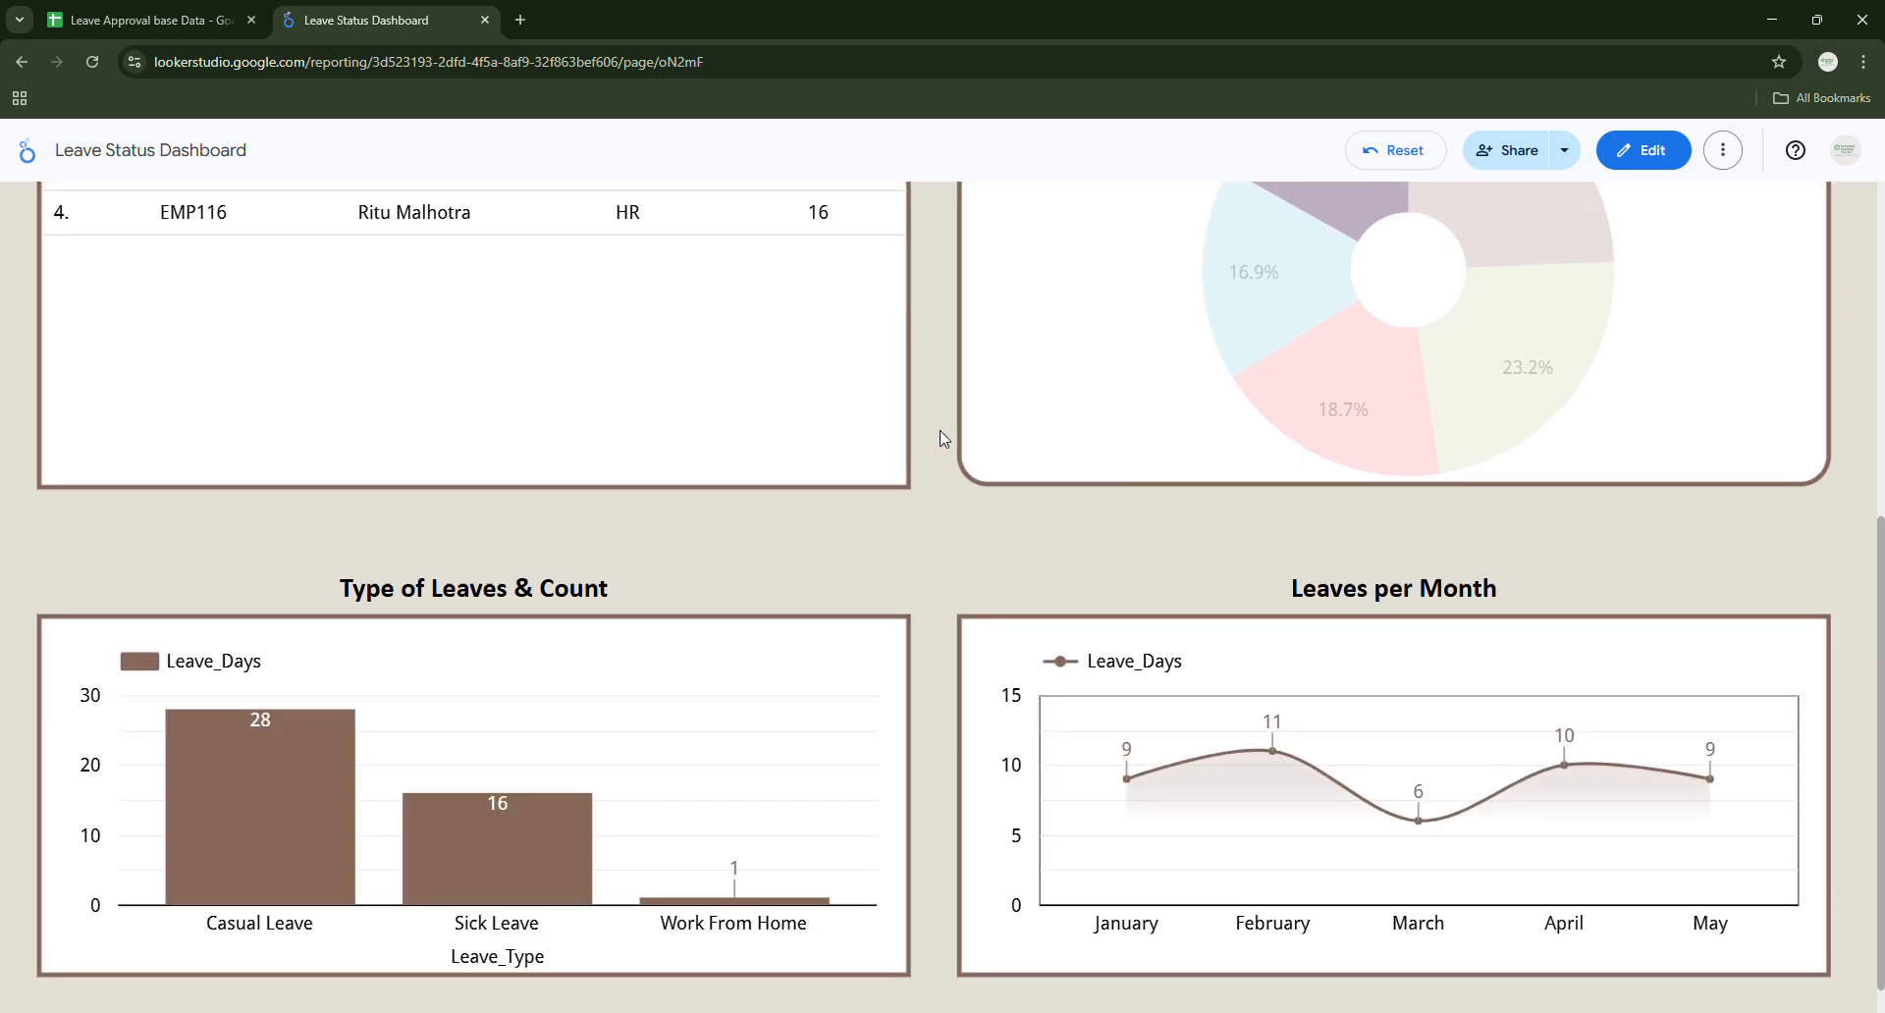
scroll(952, 514, up, 6)
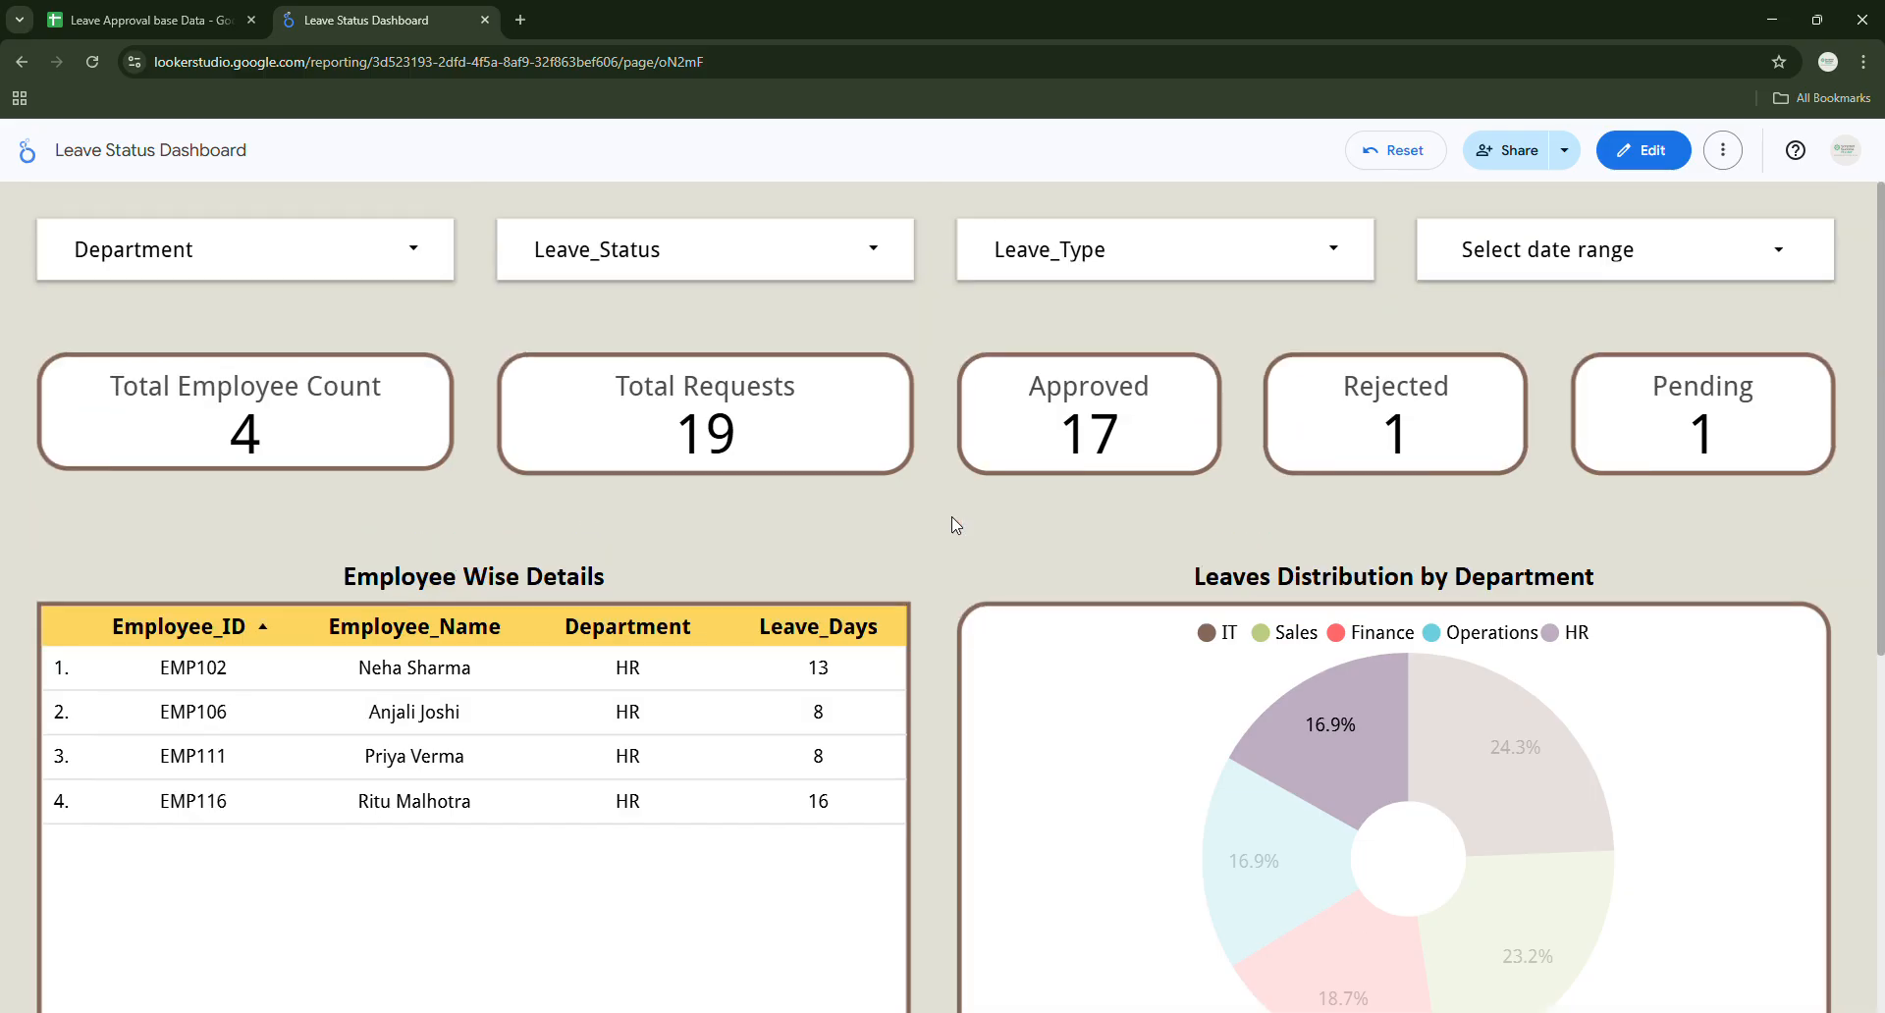
click(1304, 722)
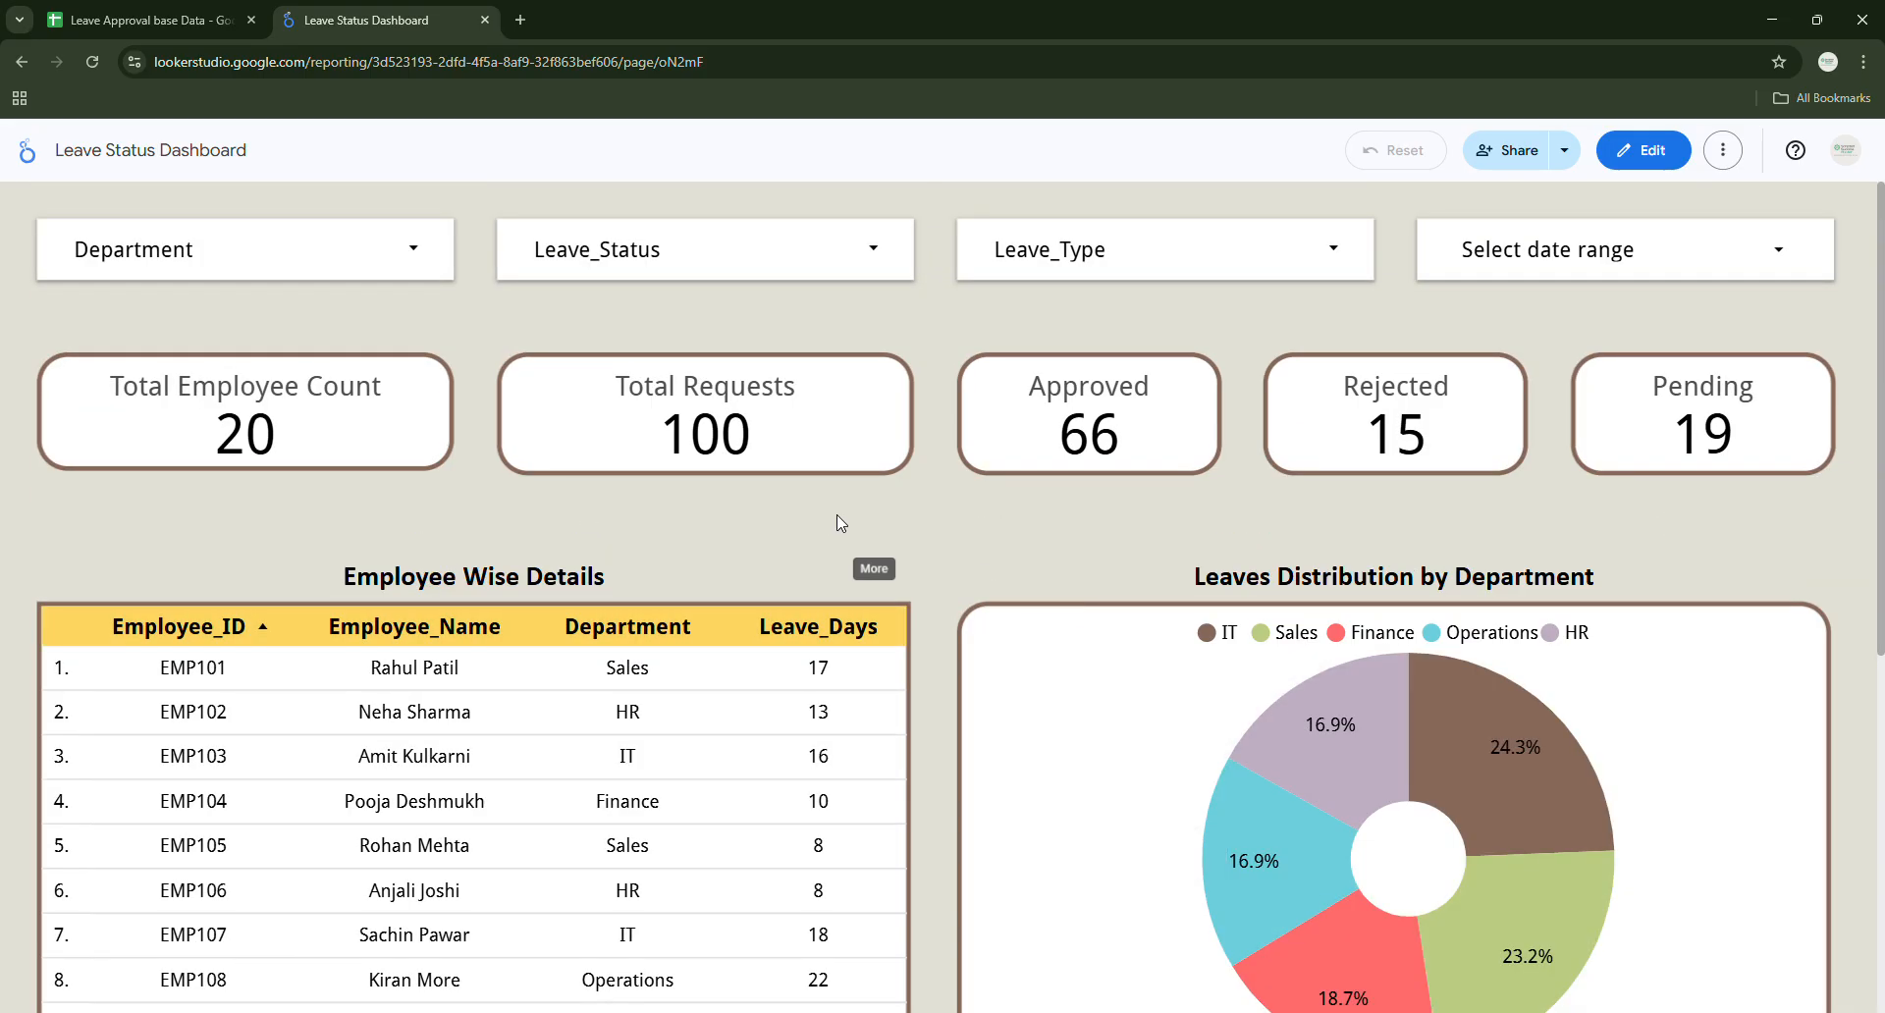
Go back to the Leave Approval base Data spreadsheet and review its column headers, including Leave_Days.
click(209, 22)
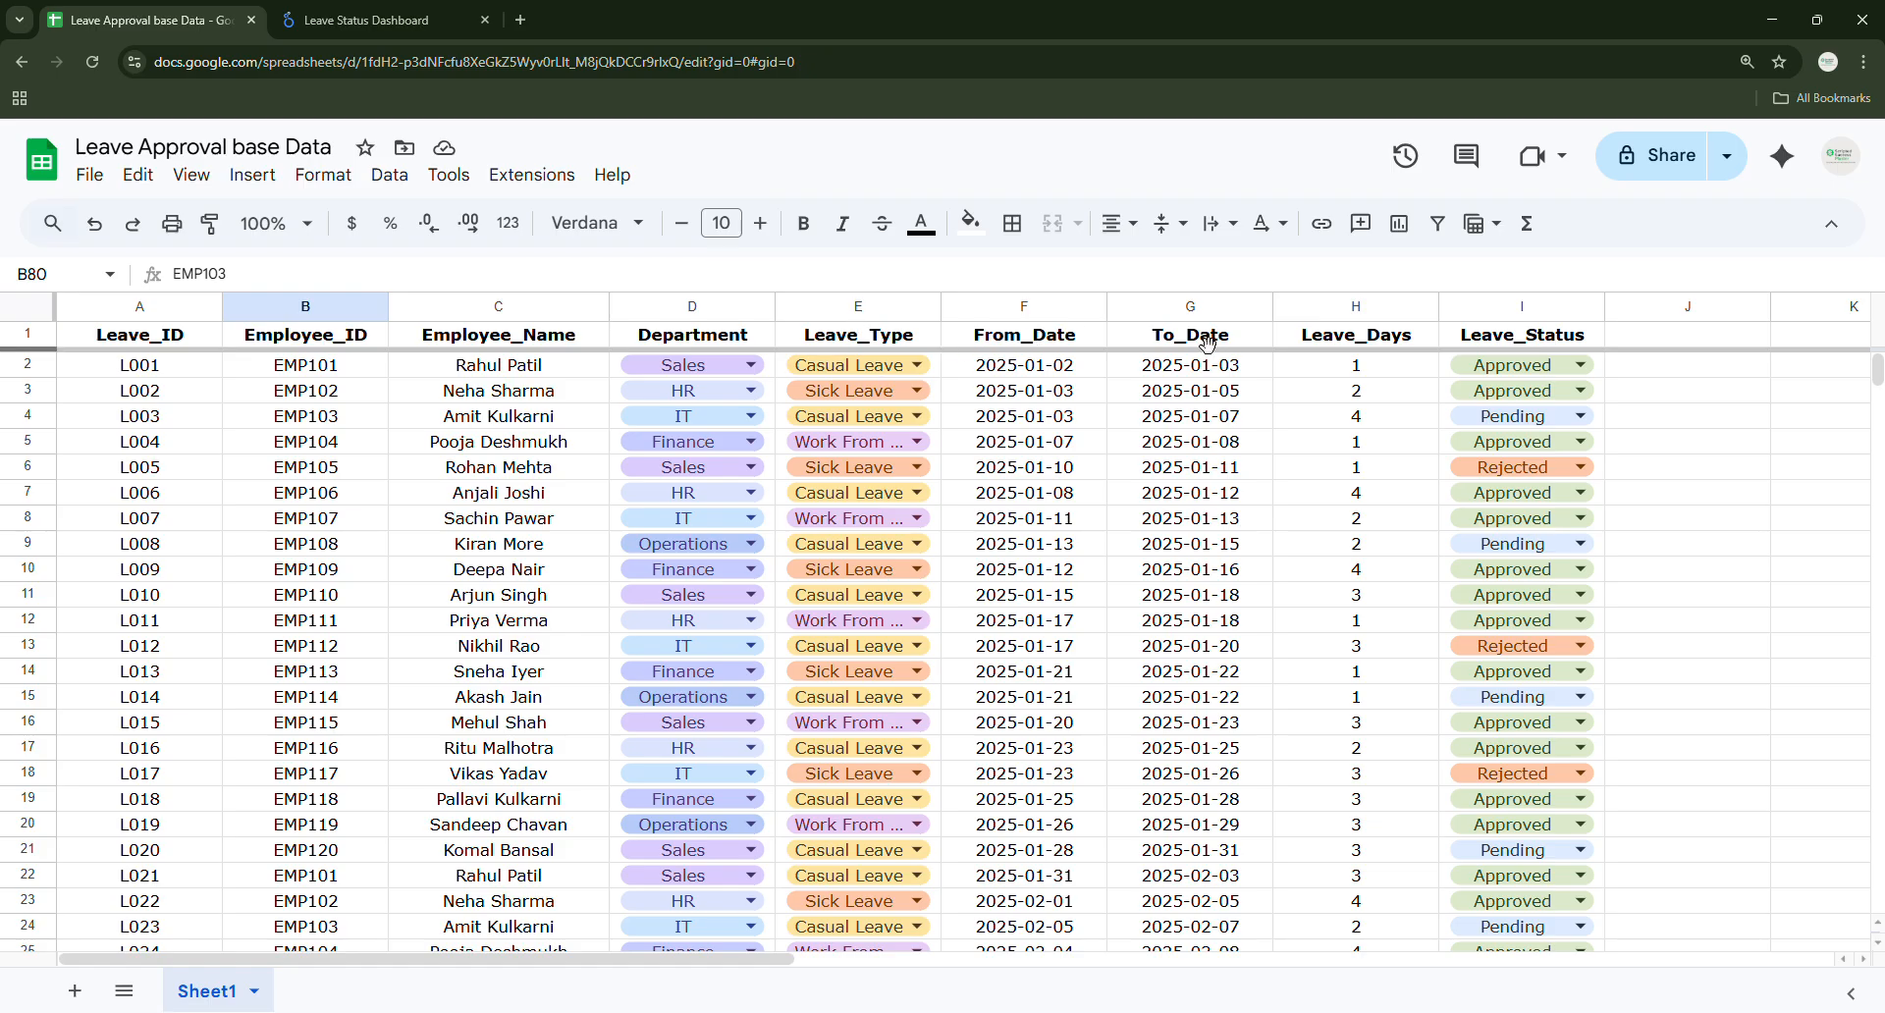
click(1325, 338)
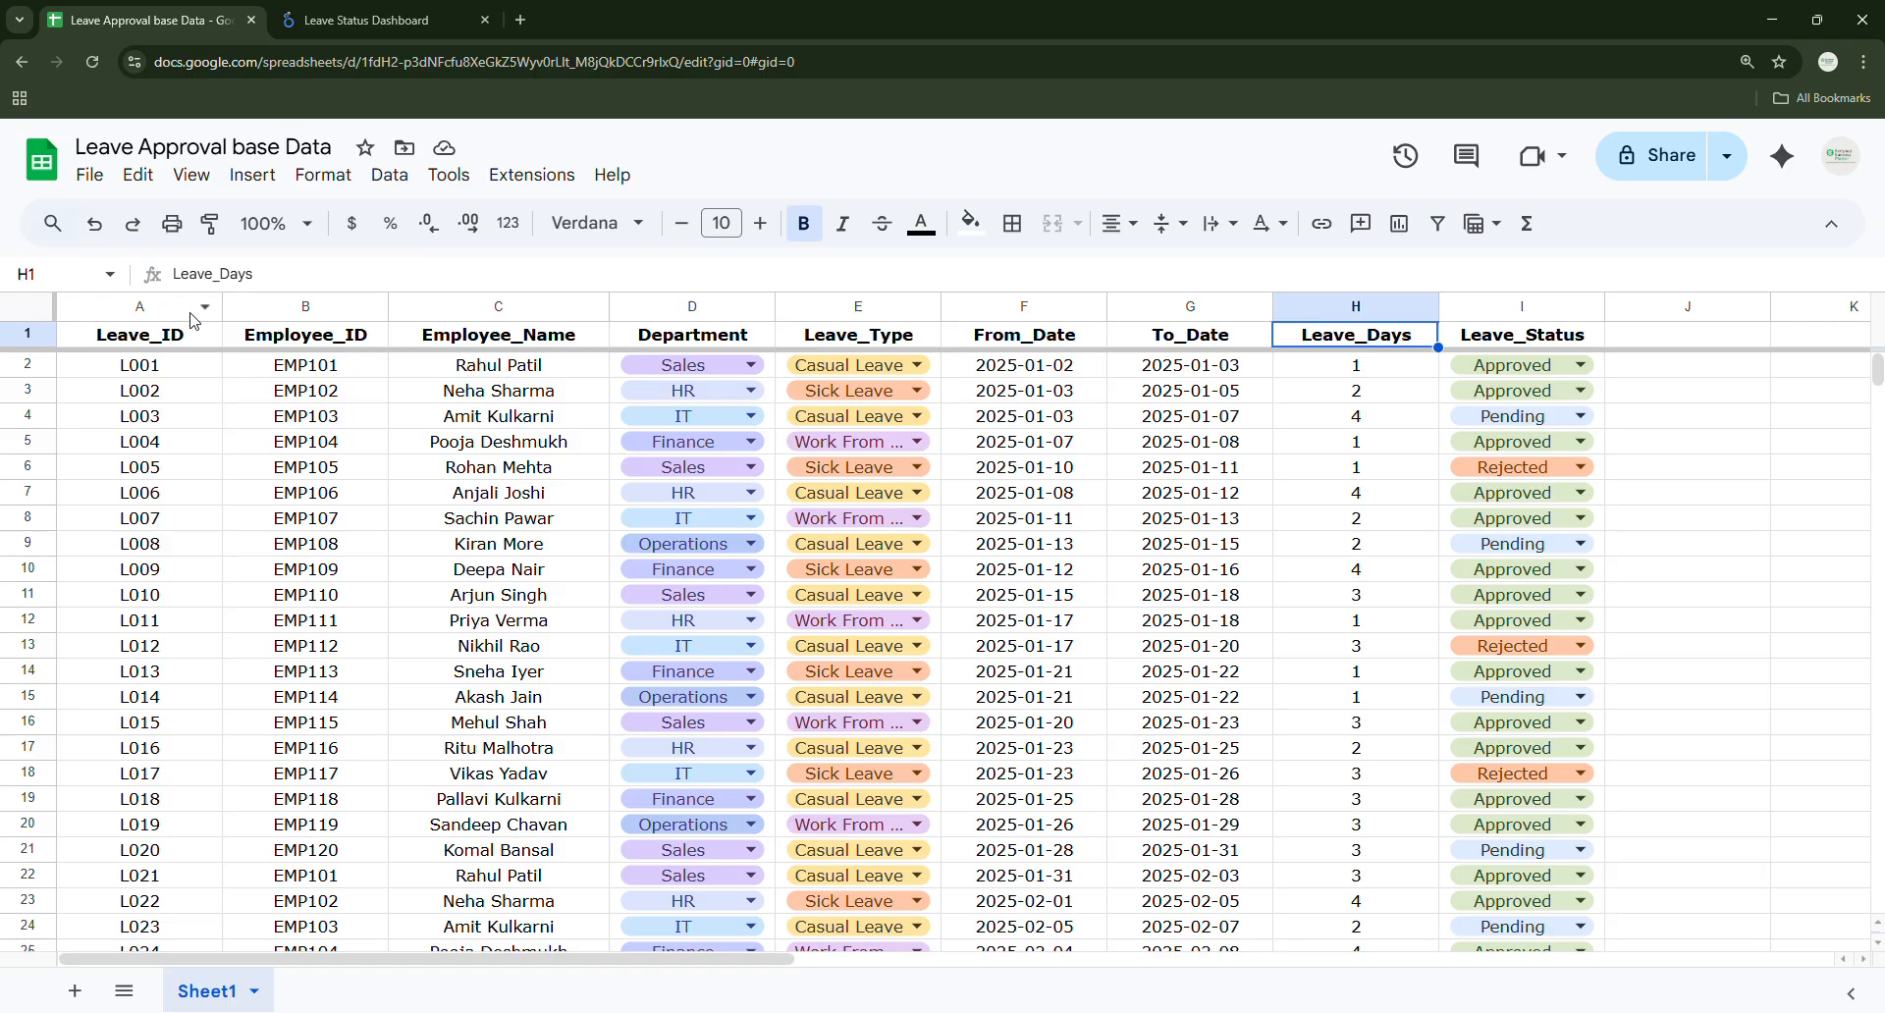
Search Google for "looker studio" in a new browser tab and open the Looker Studio site from the results.
click(512, 20)
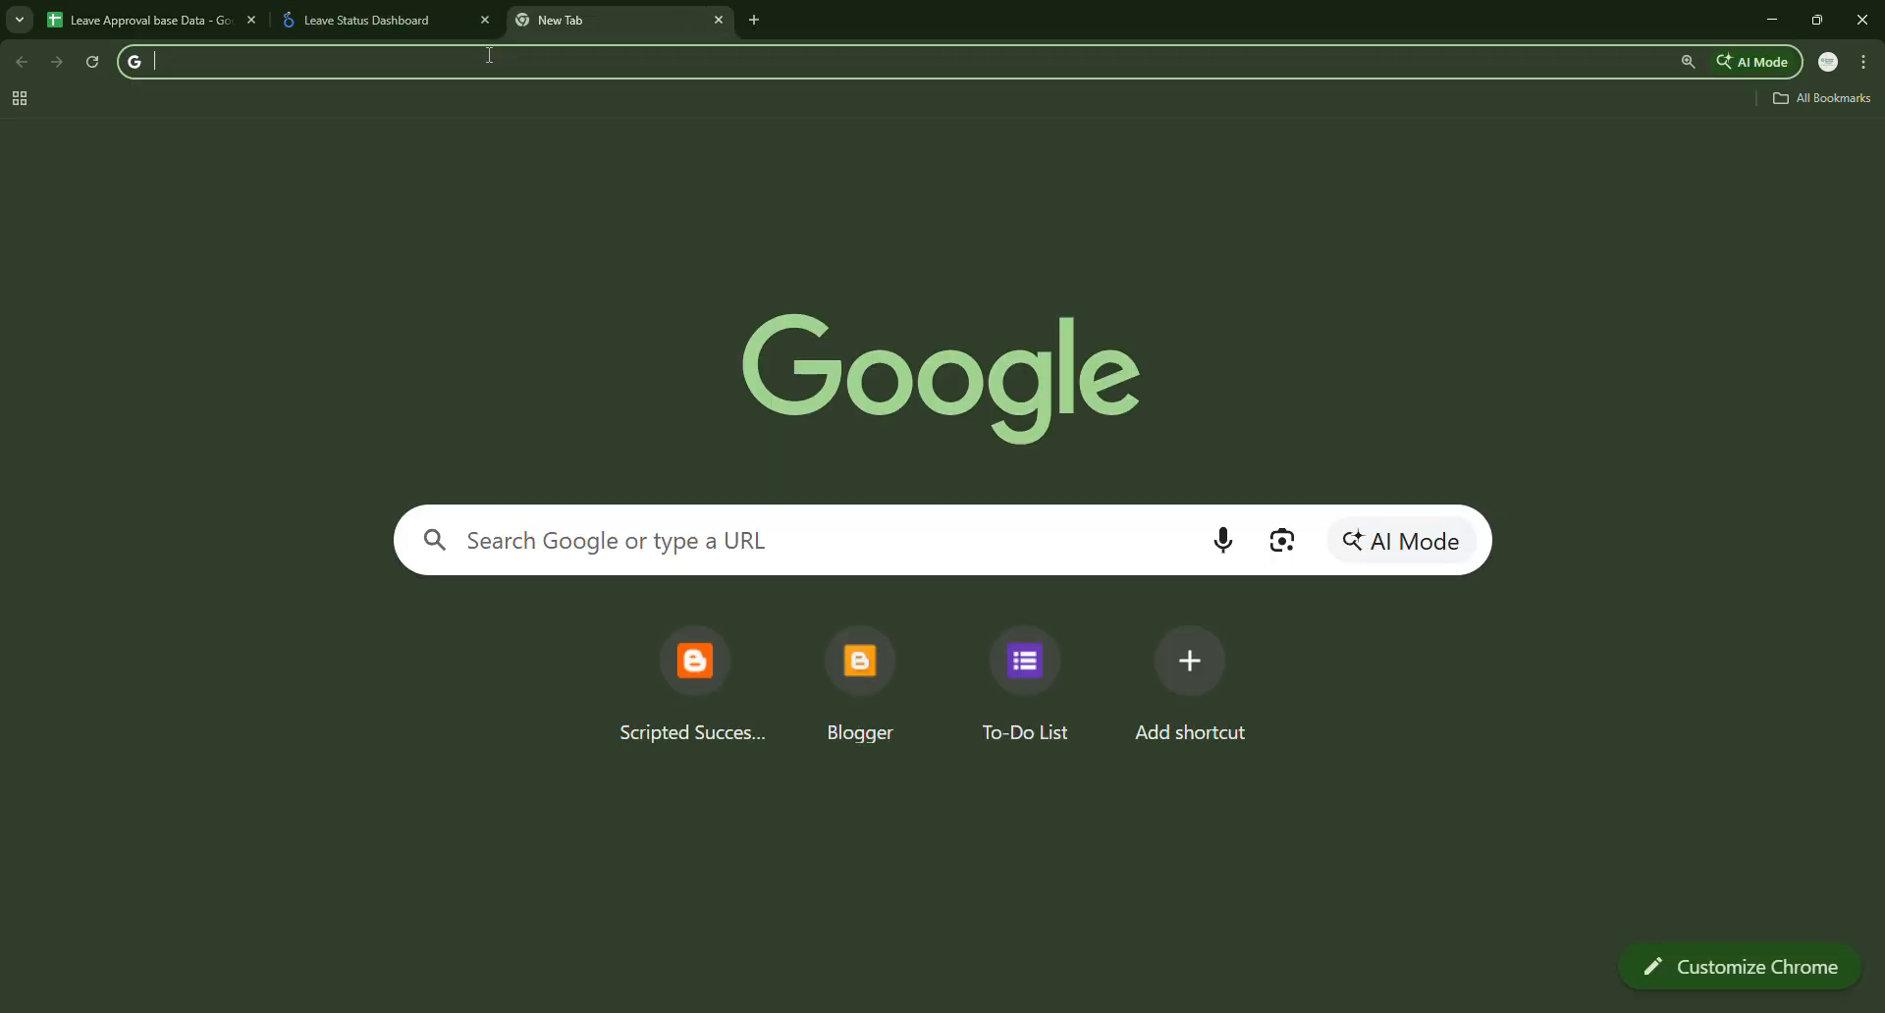
click(491, 59)
text(lood)
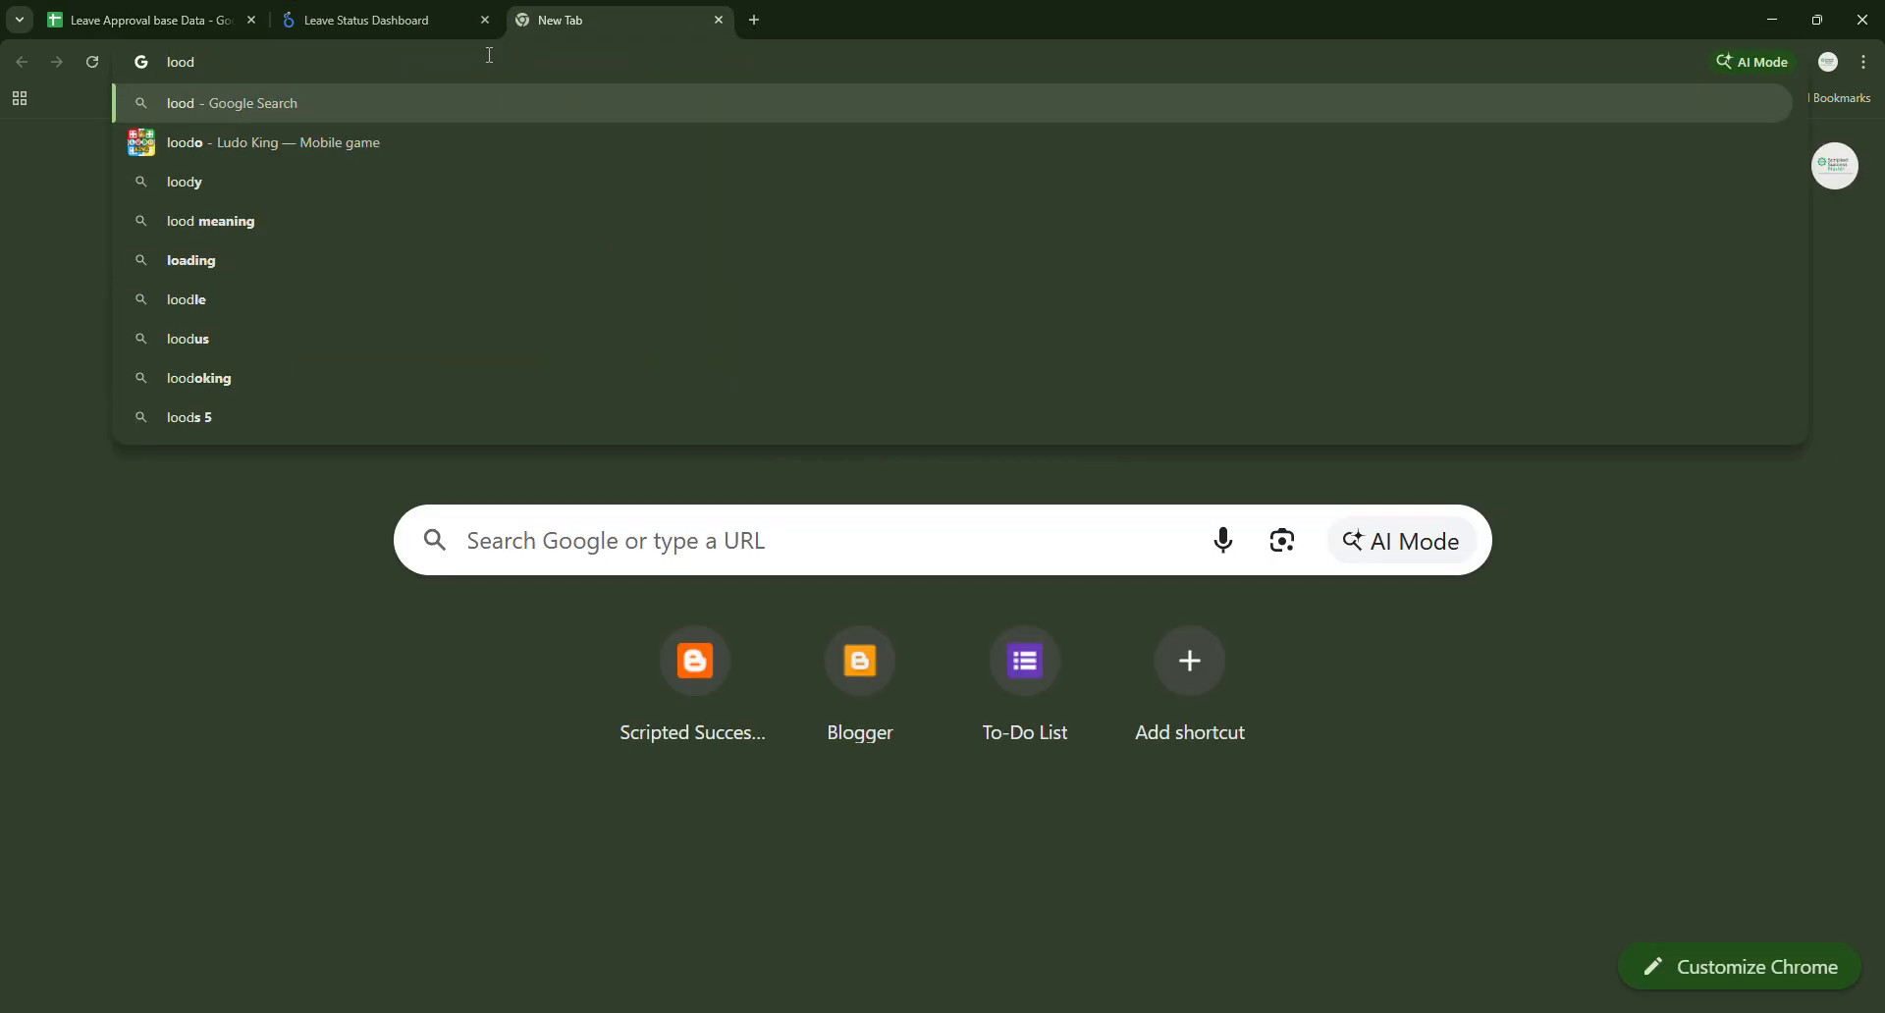
key(BackSpace)
text(kt)
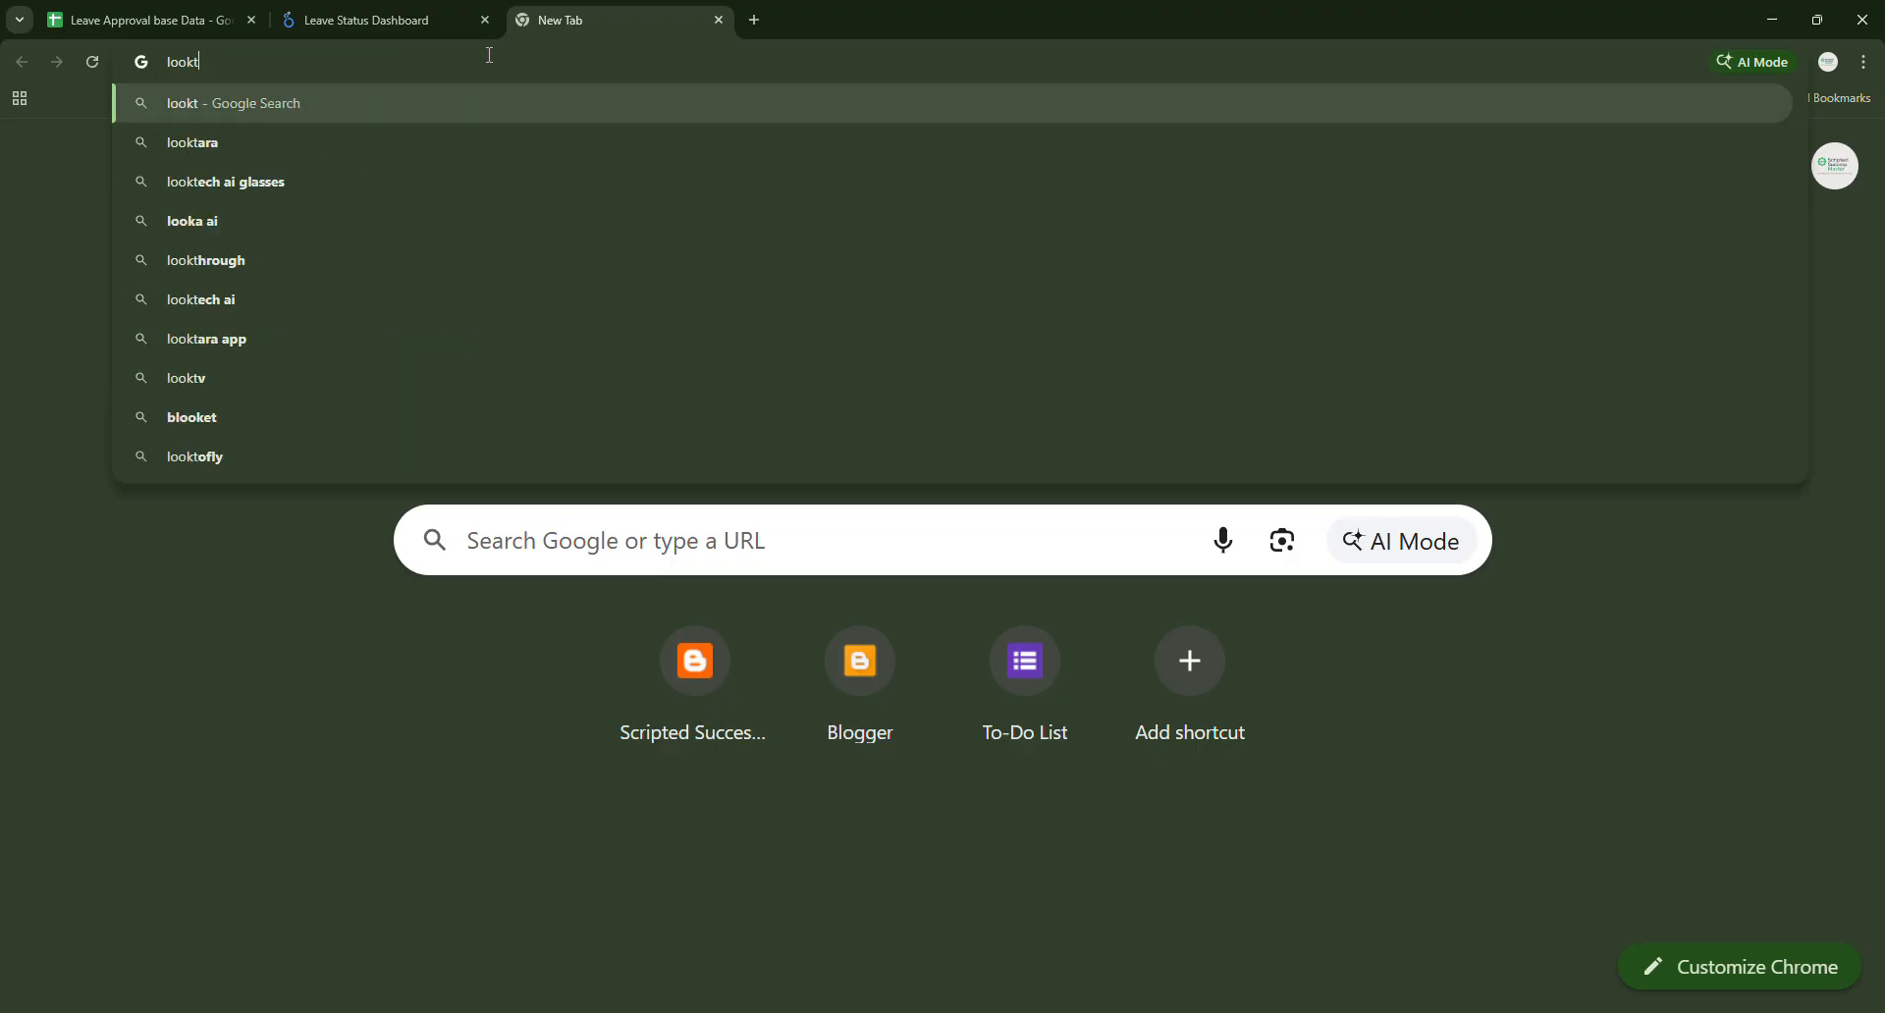
key(BackSpace)
text(r)
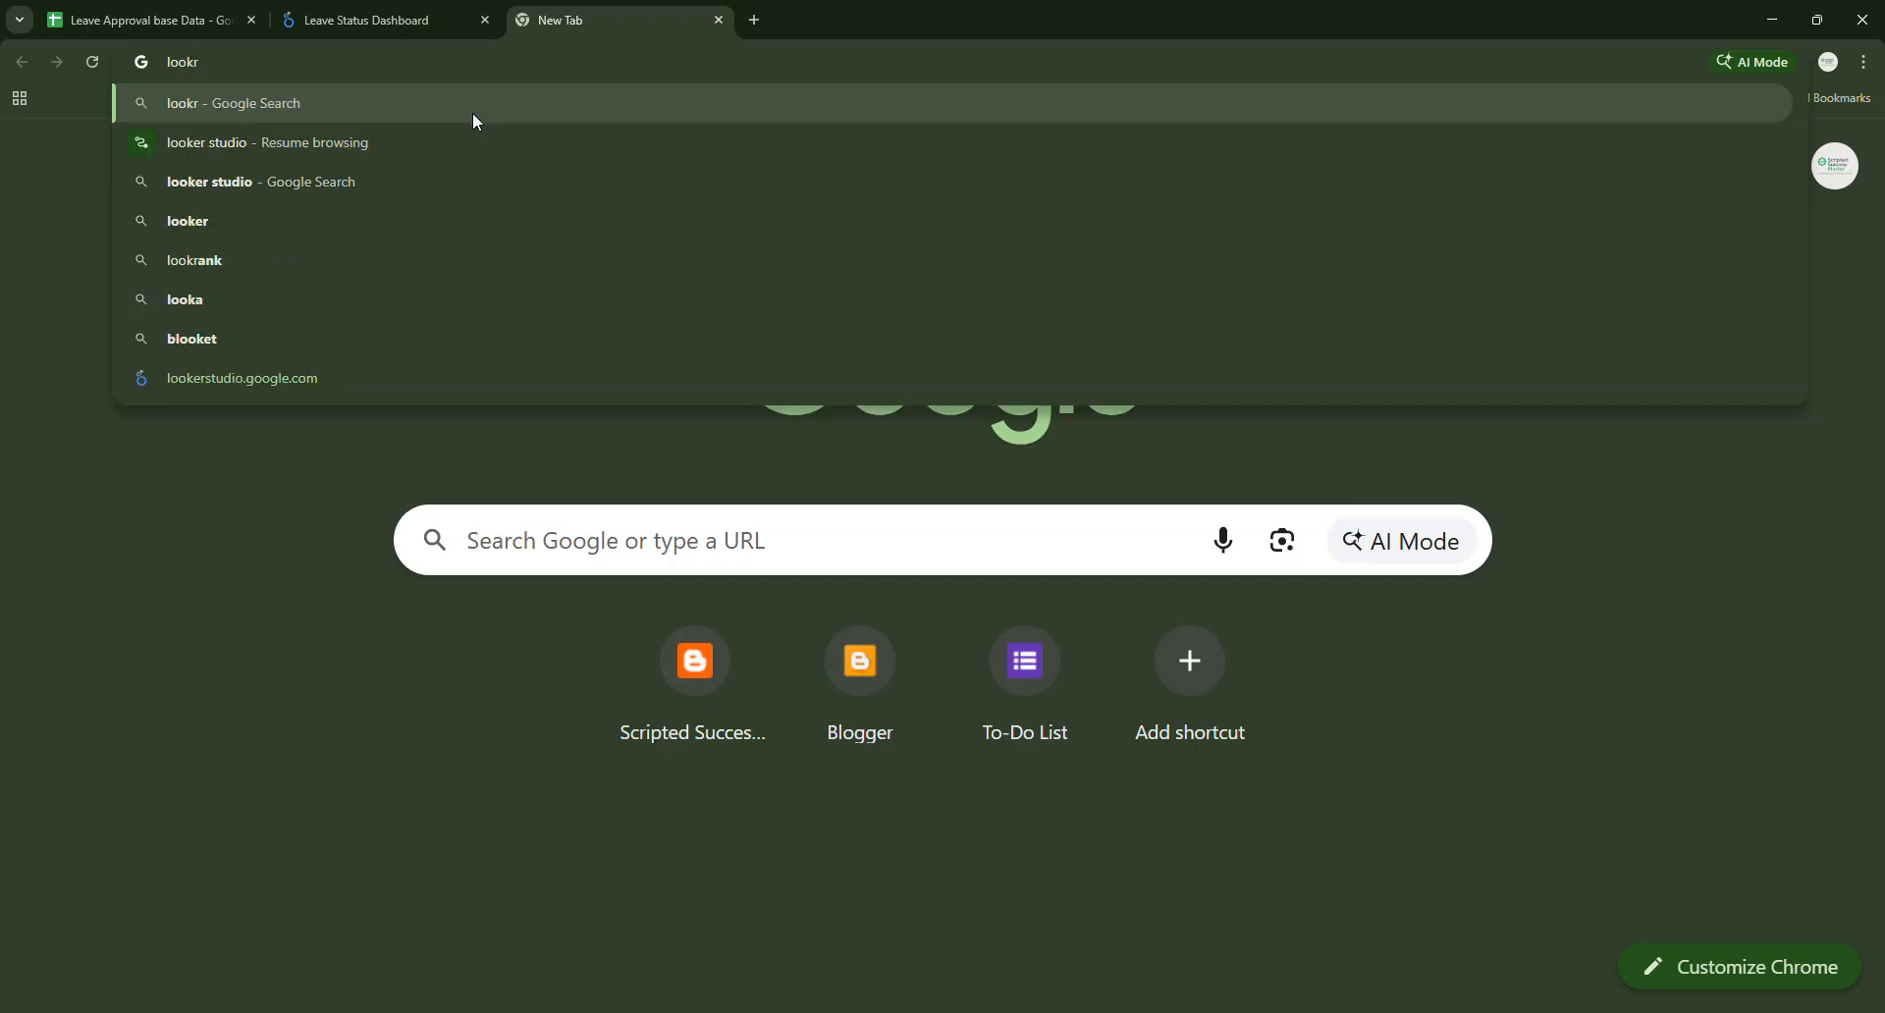
click(420, 194)
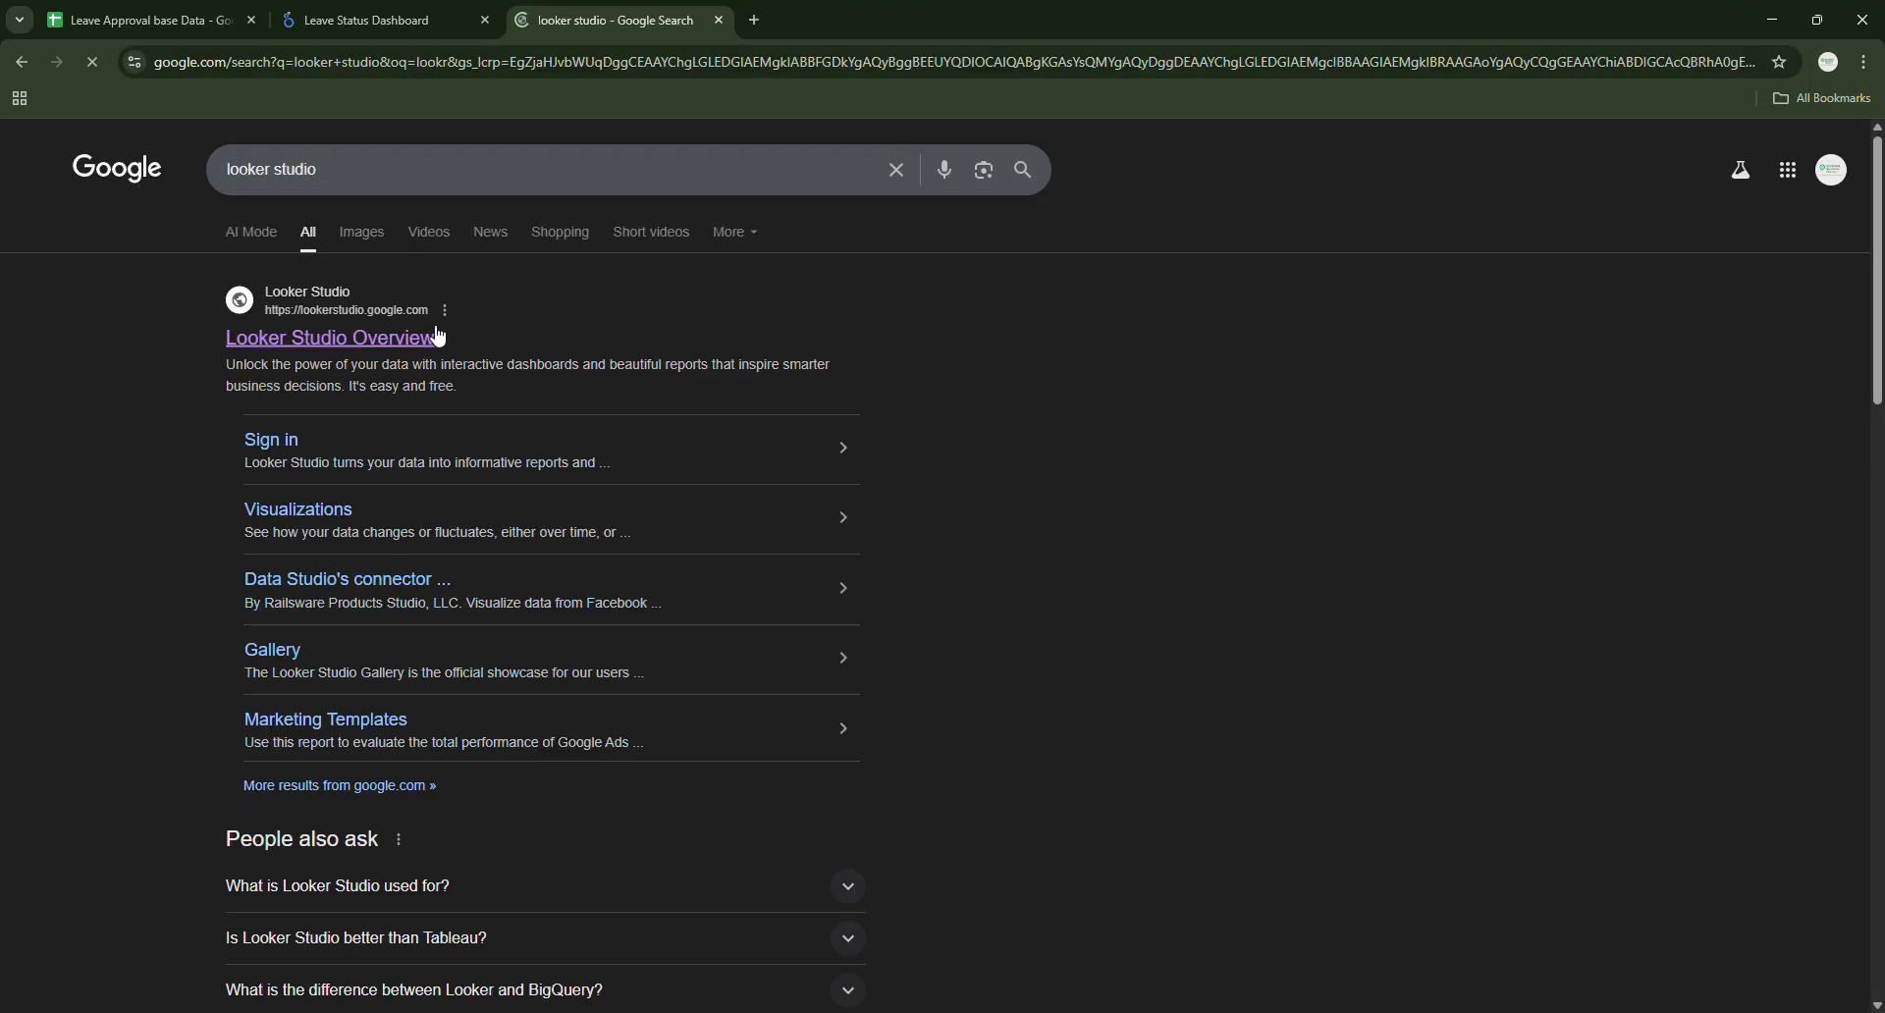
click(324, 340)
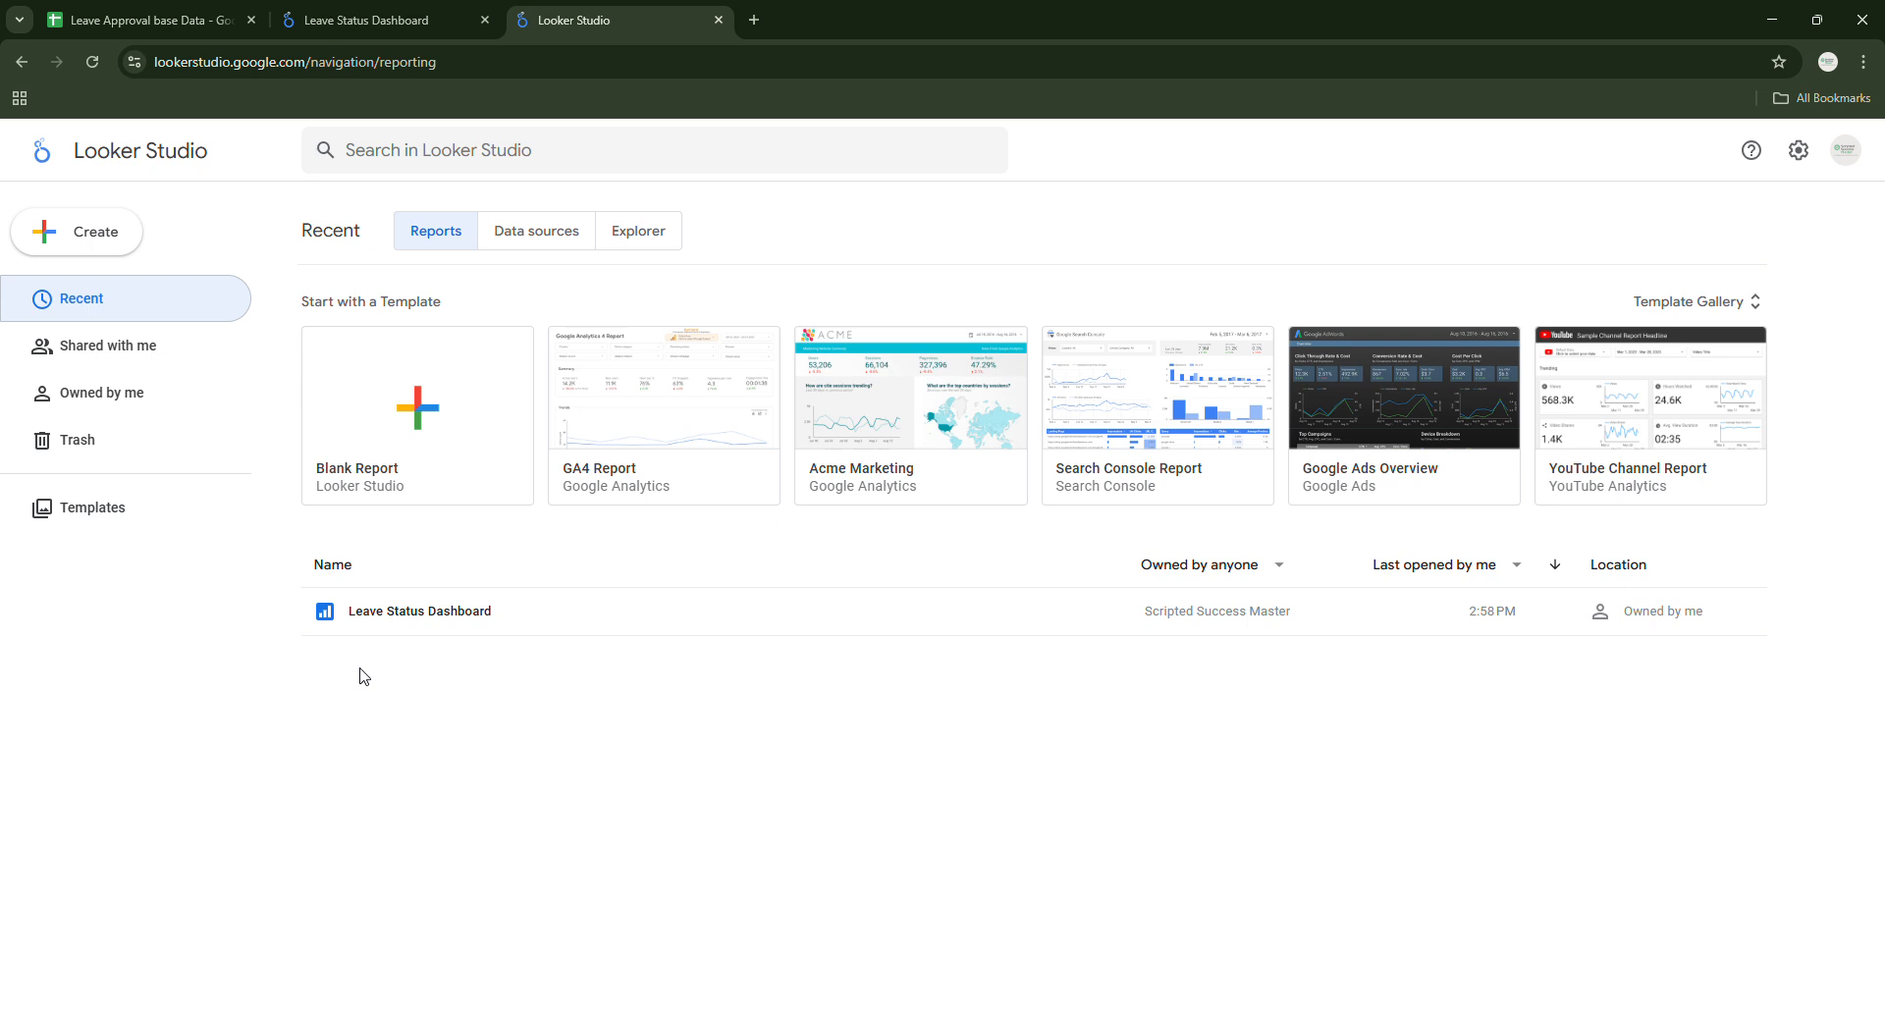
Create a blank report and browse the Google and partner connectors available for adding data.
click(411, 438)
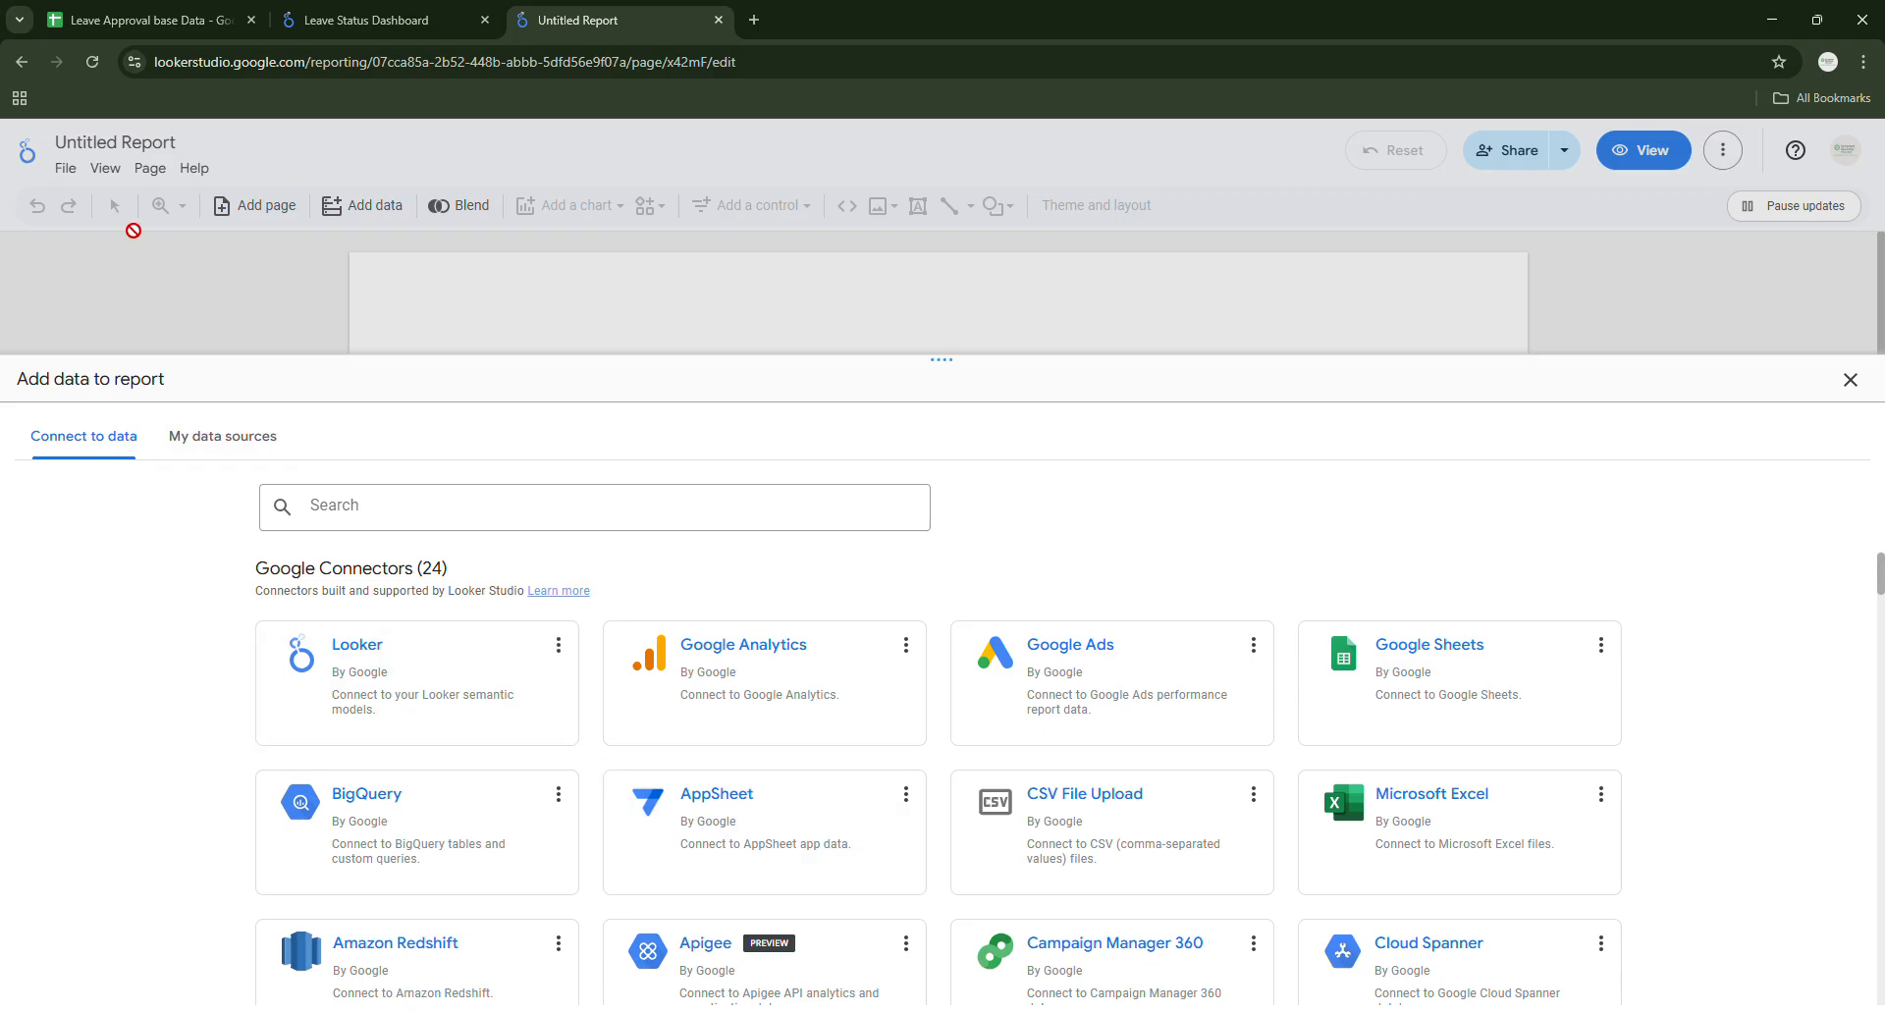
scroll(575, 758, down, 1)
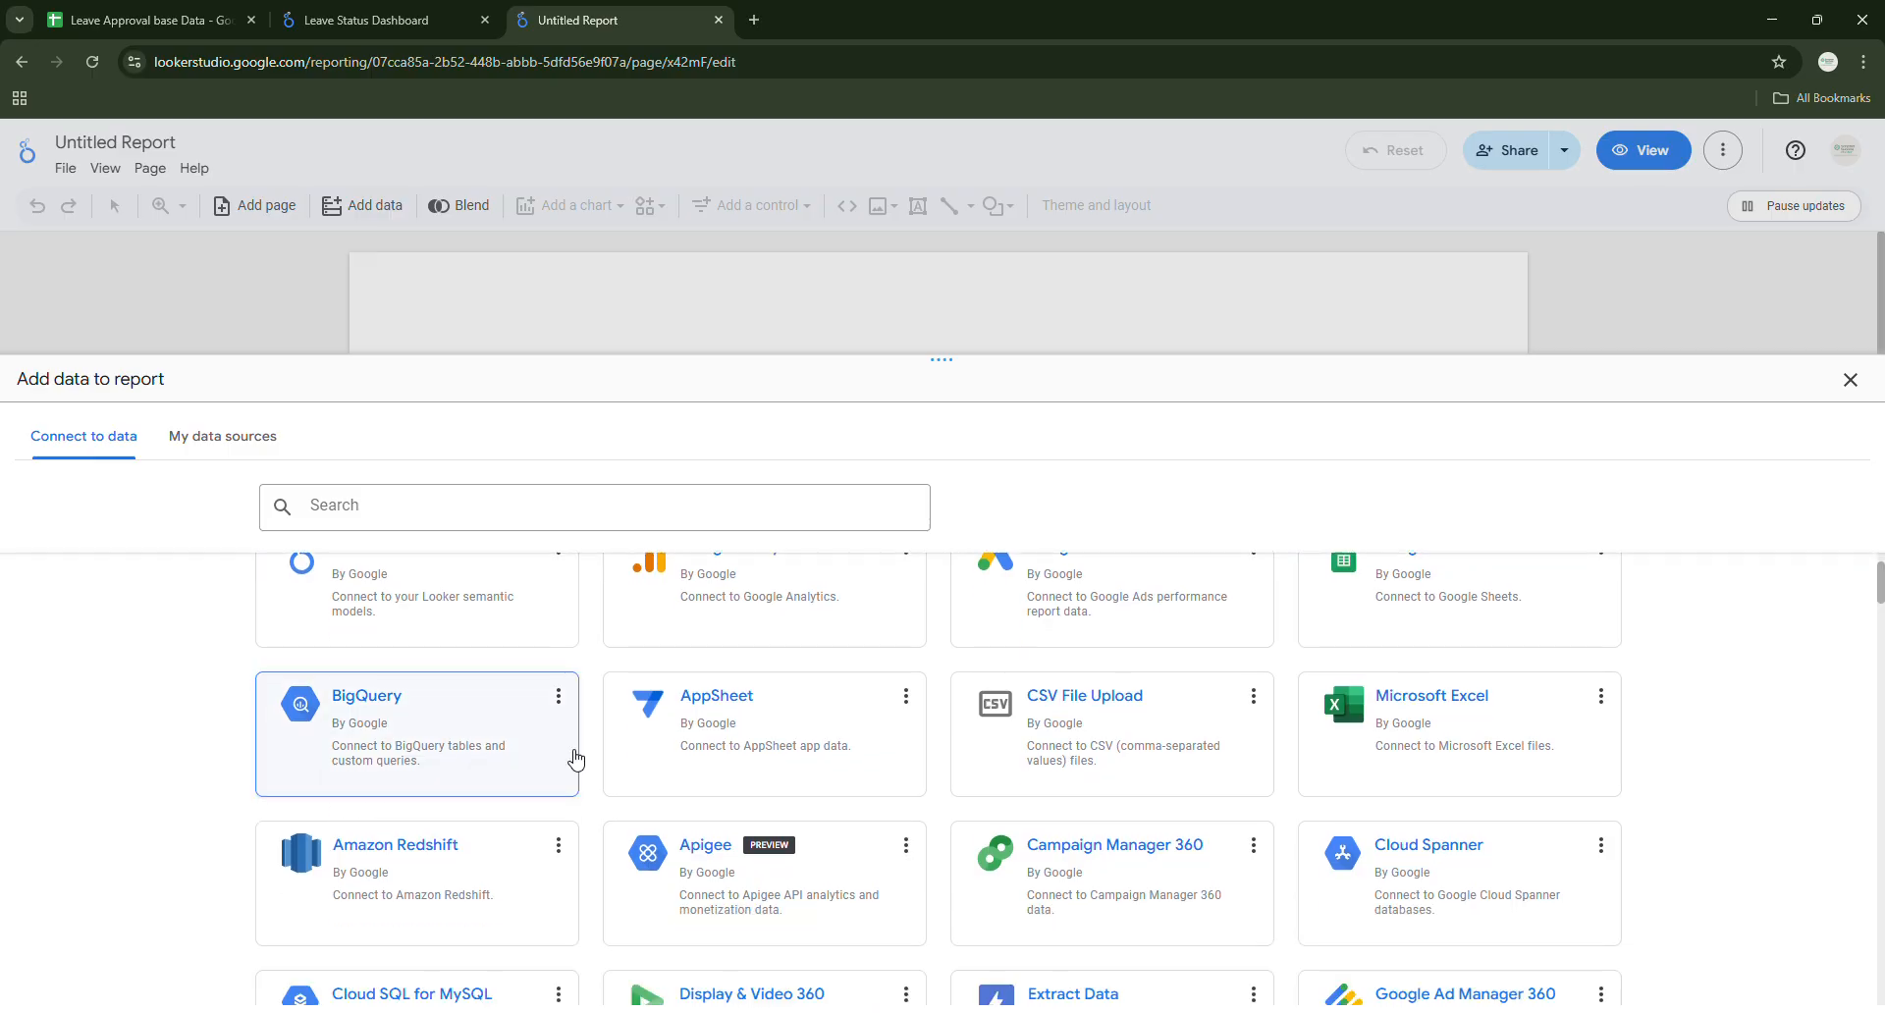
scroll(579, 751, up, 1)
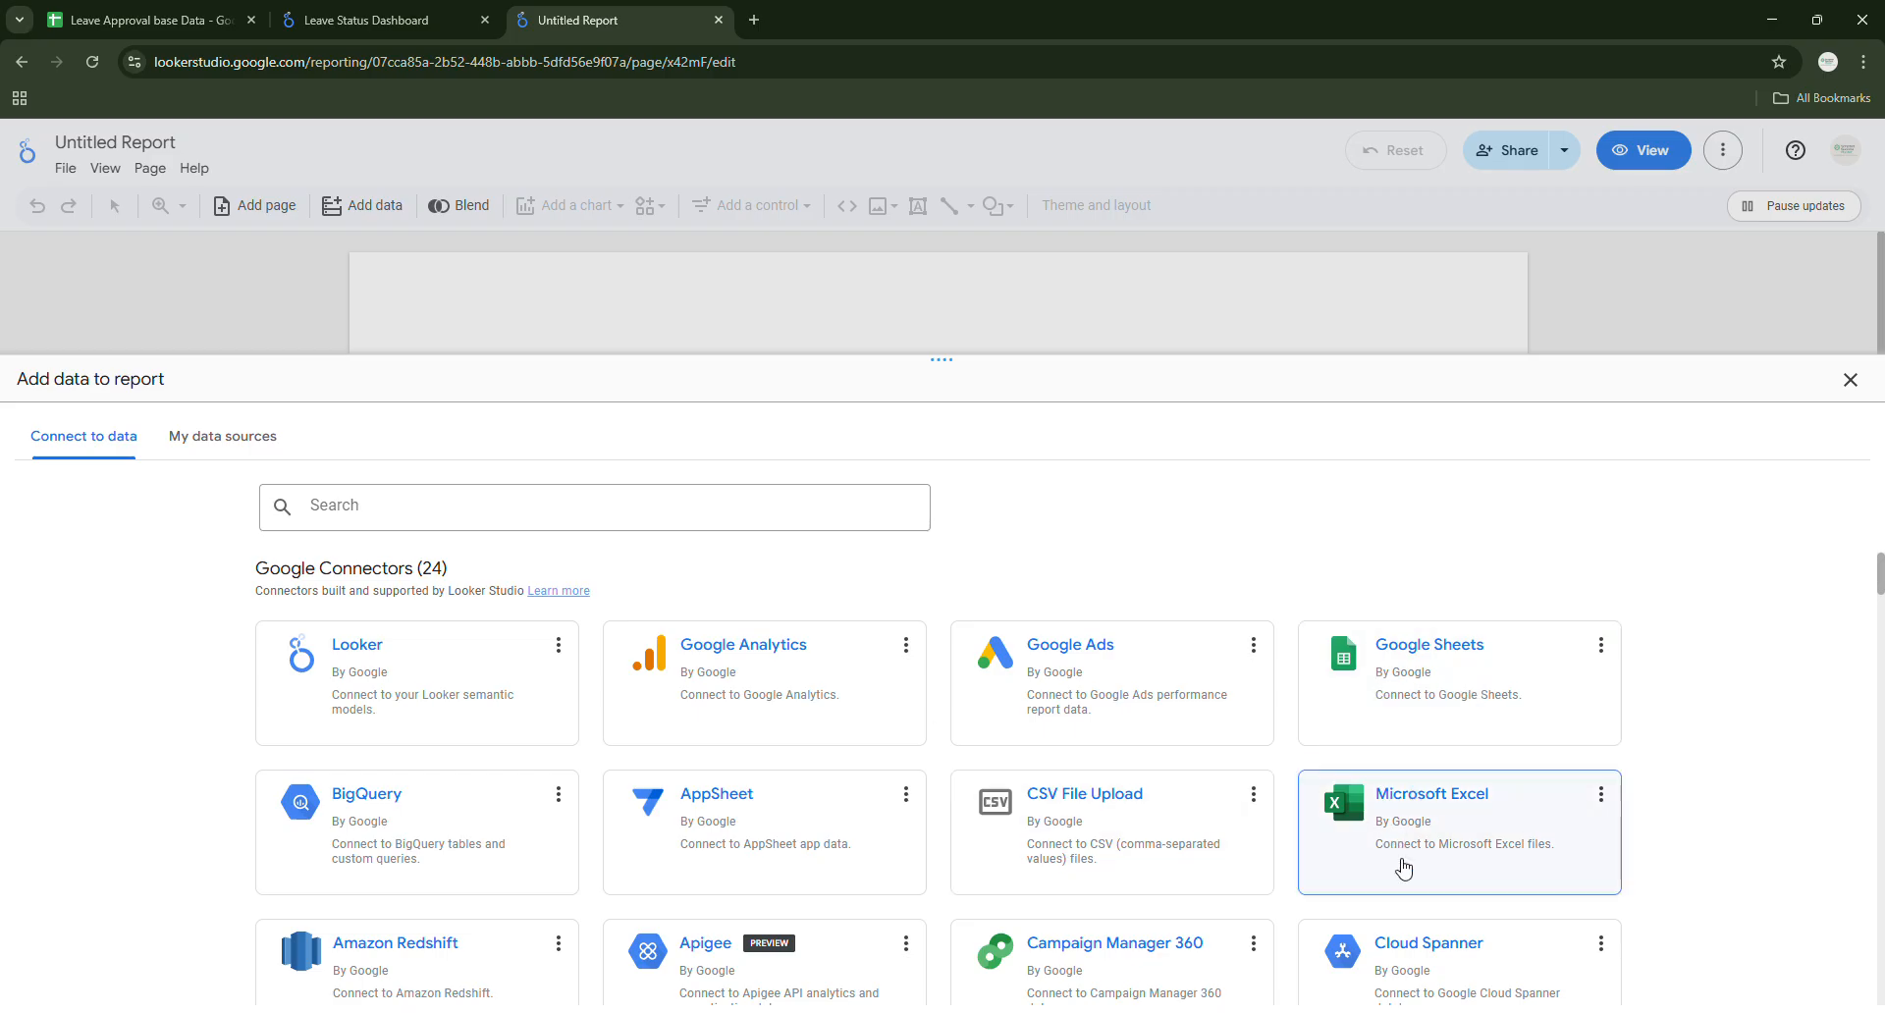
scroll(975, 831, down, 3)
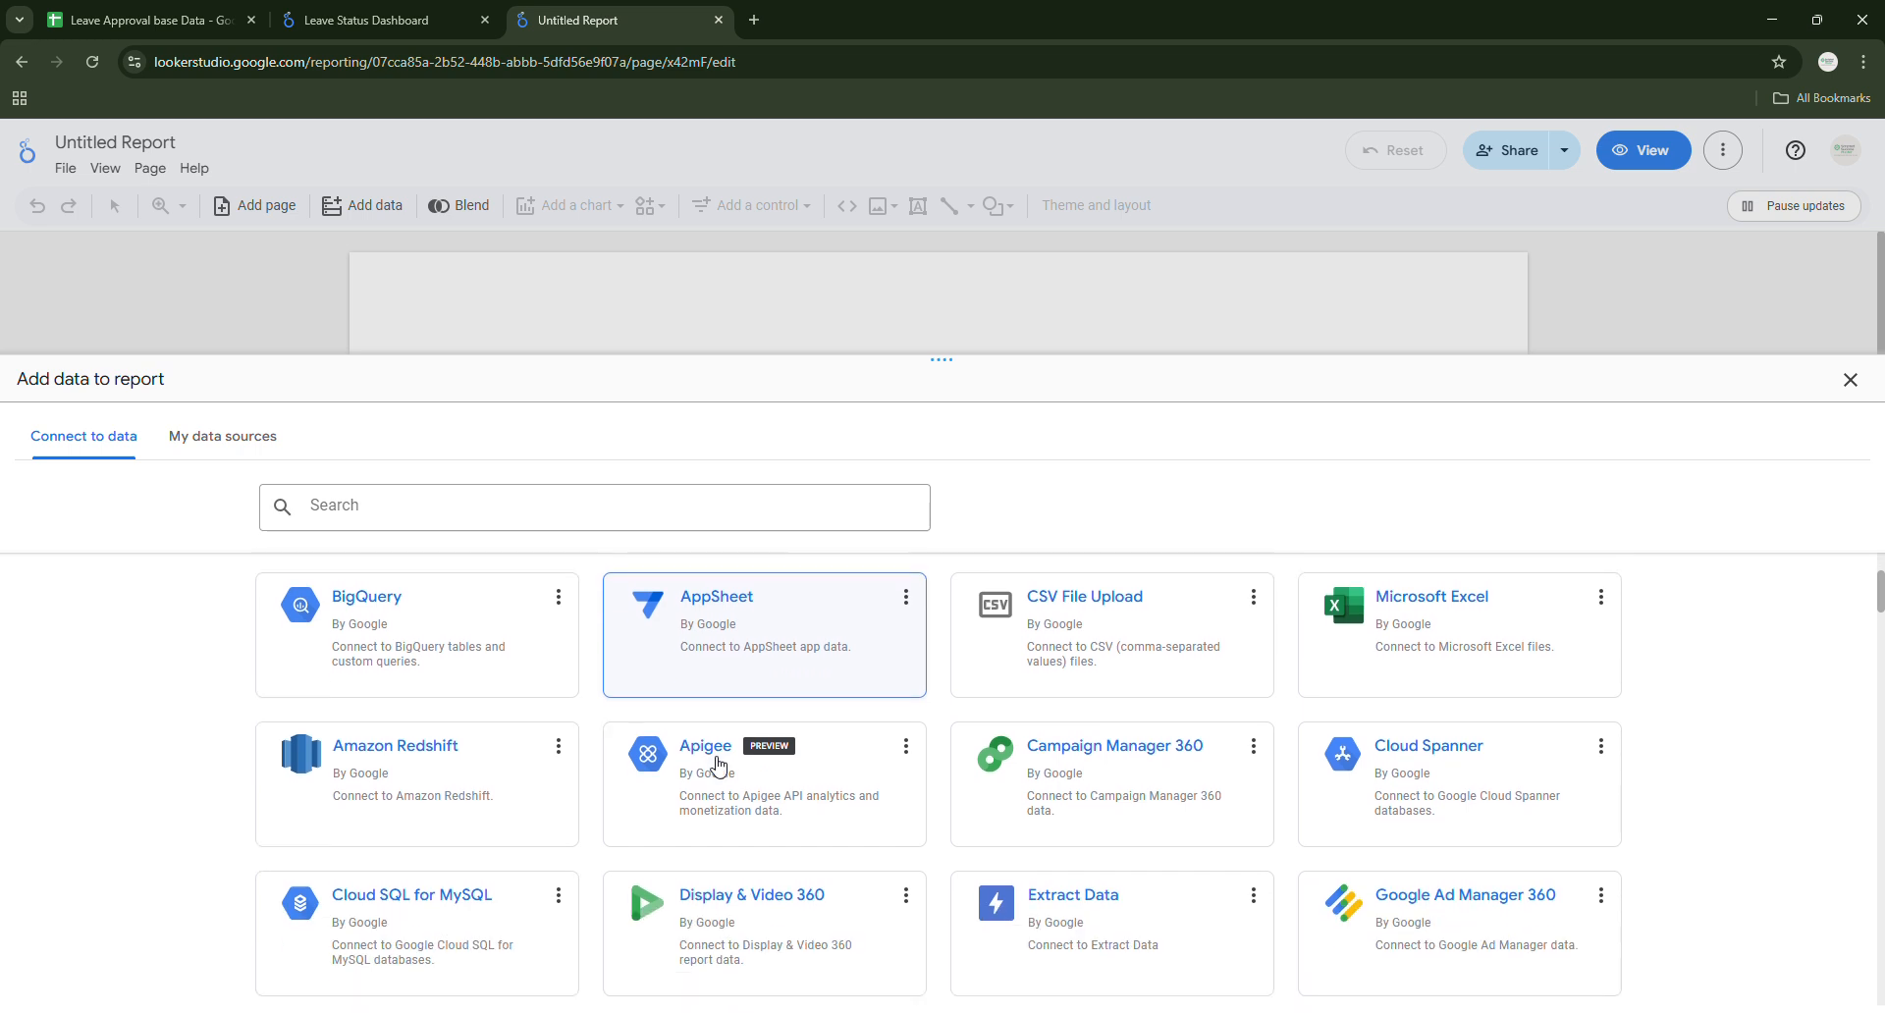
scroll(769, 842, down, 6)
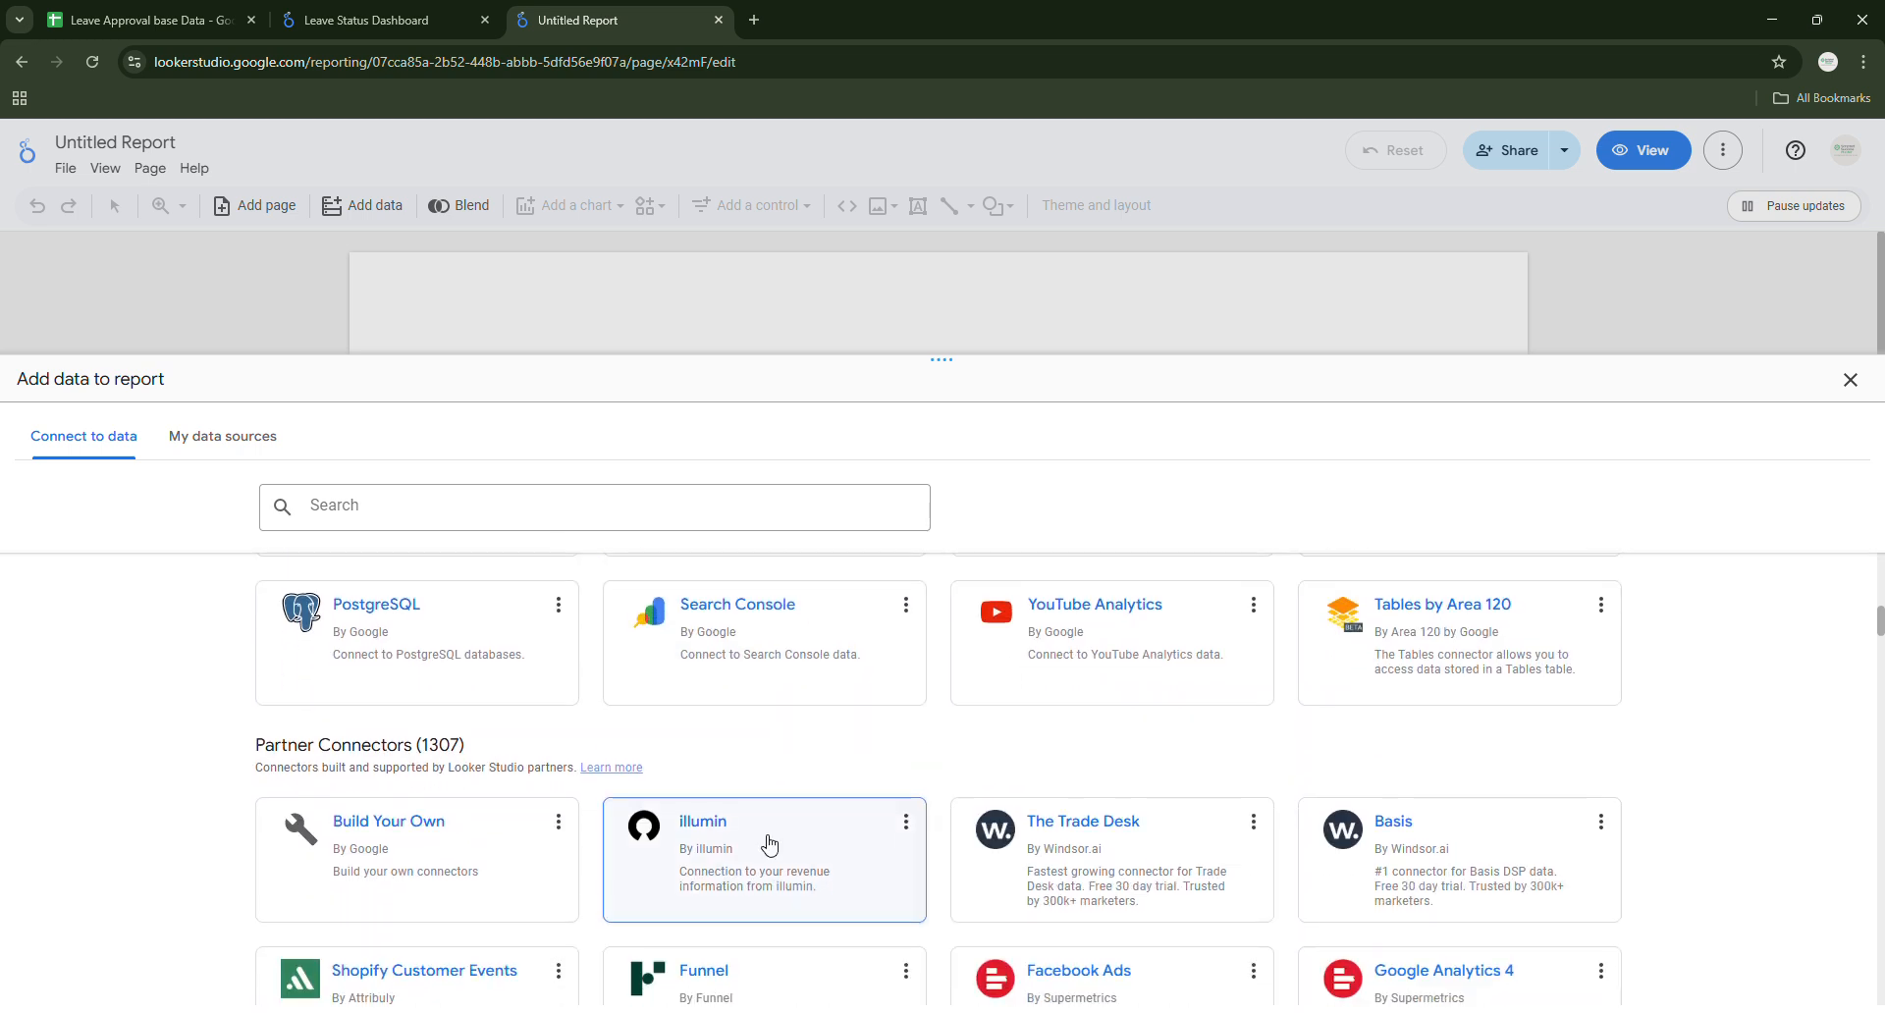
scroll(768, 843, up, 8)
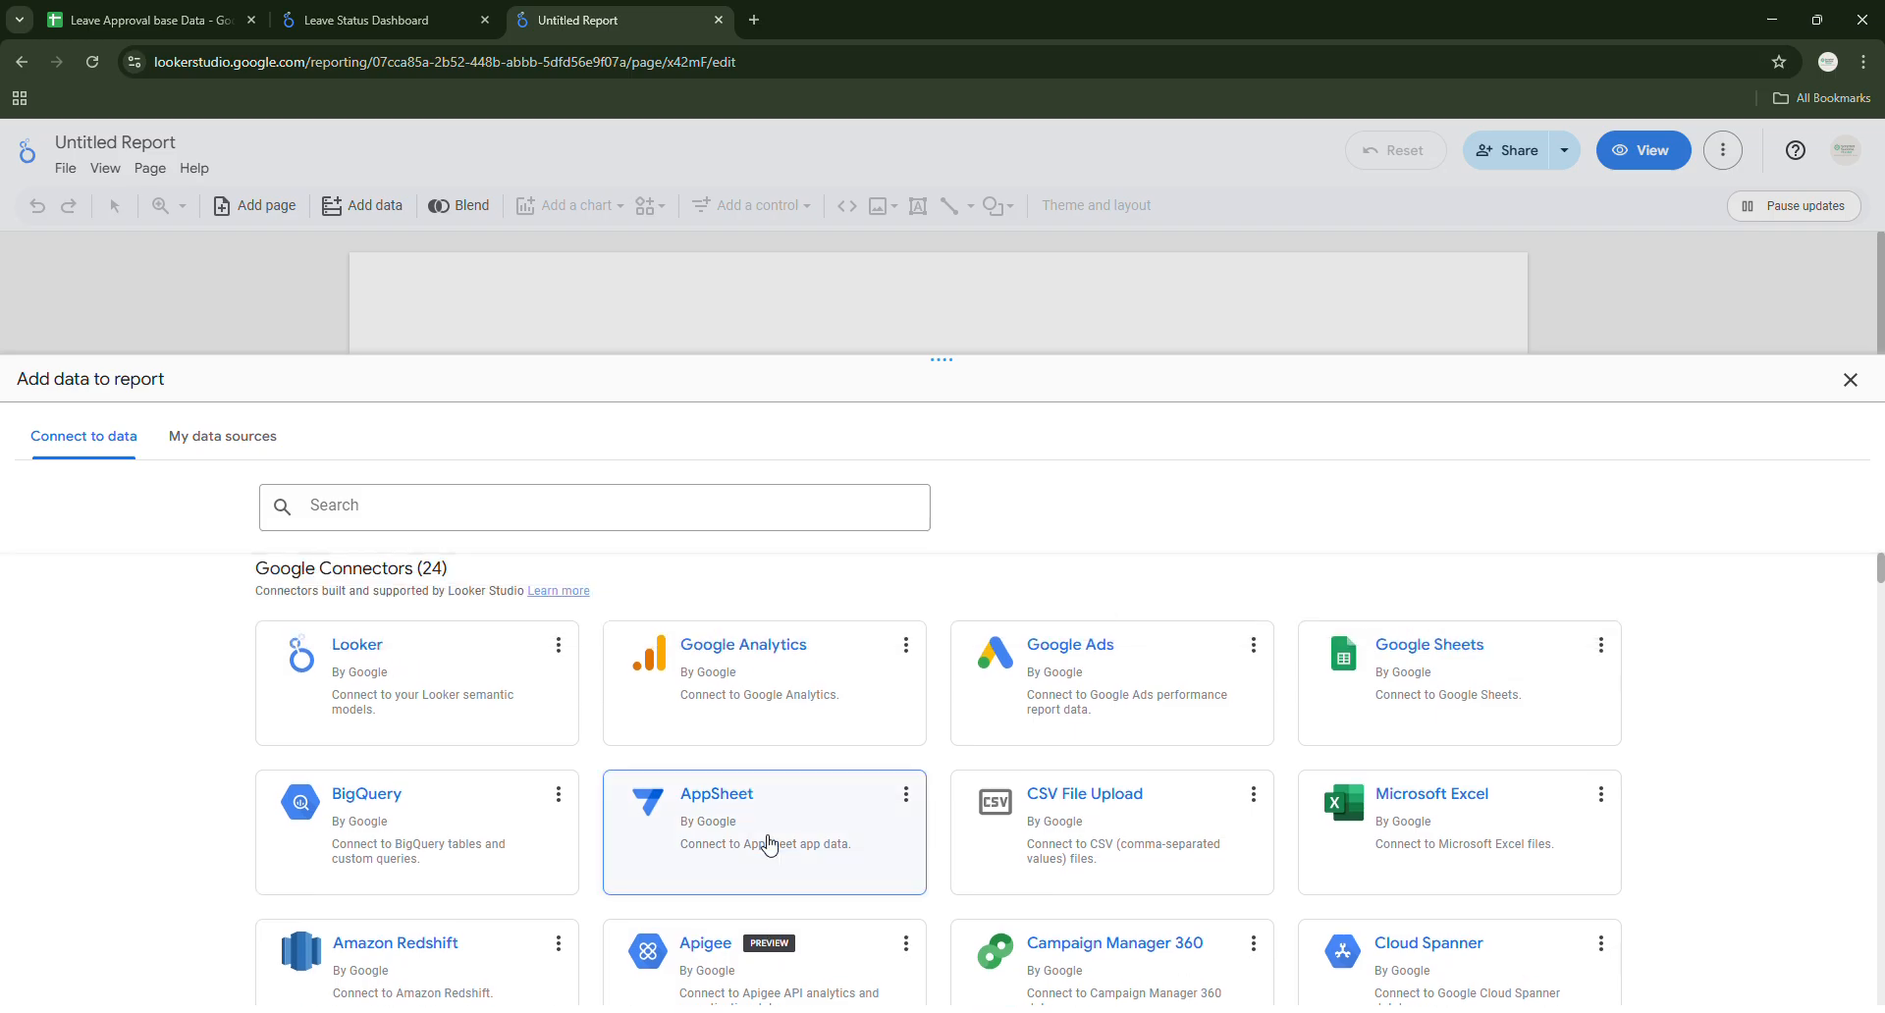
Add Sheet1 of the Leave Approval base Data spreadsheet to the report through the Google Sheets connector.
click(132, 25)
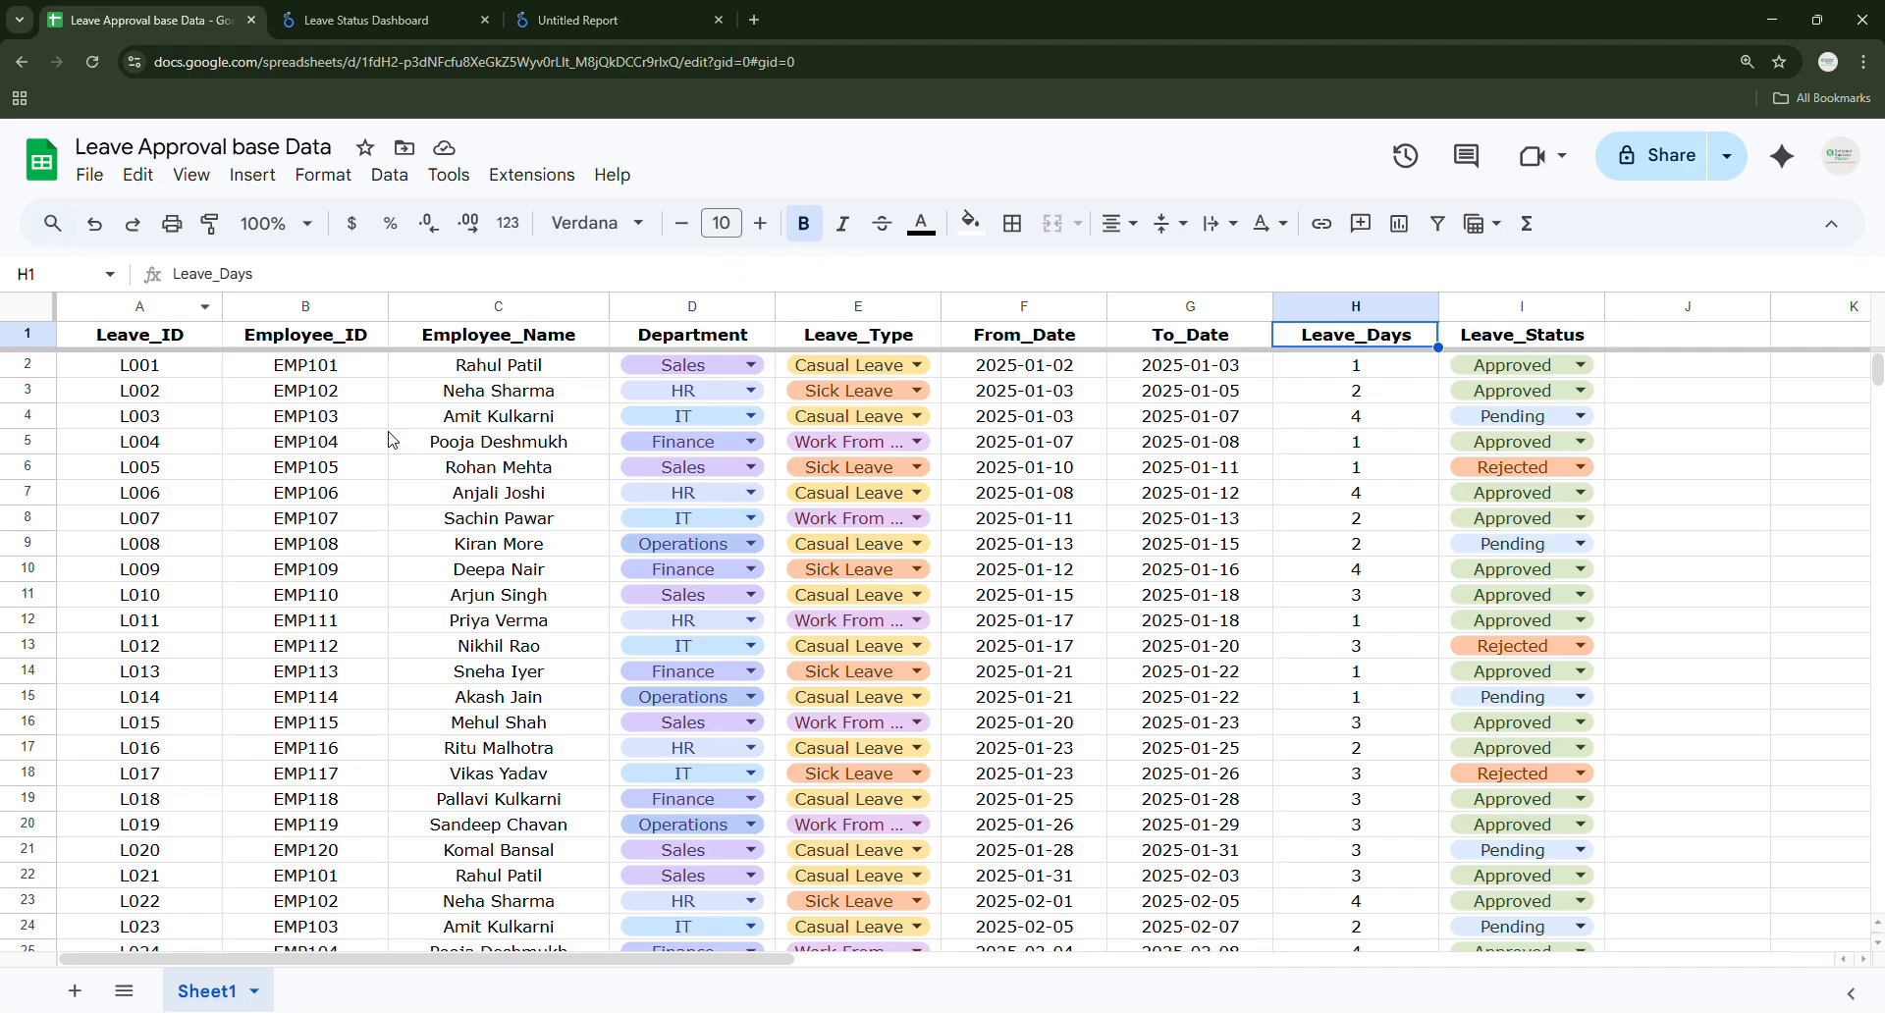
click(726, 23)
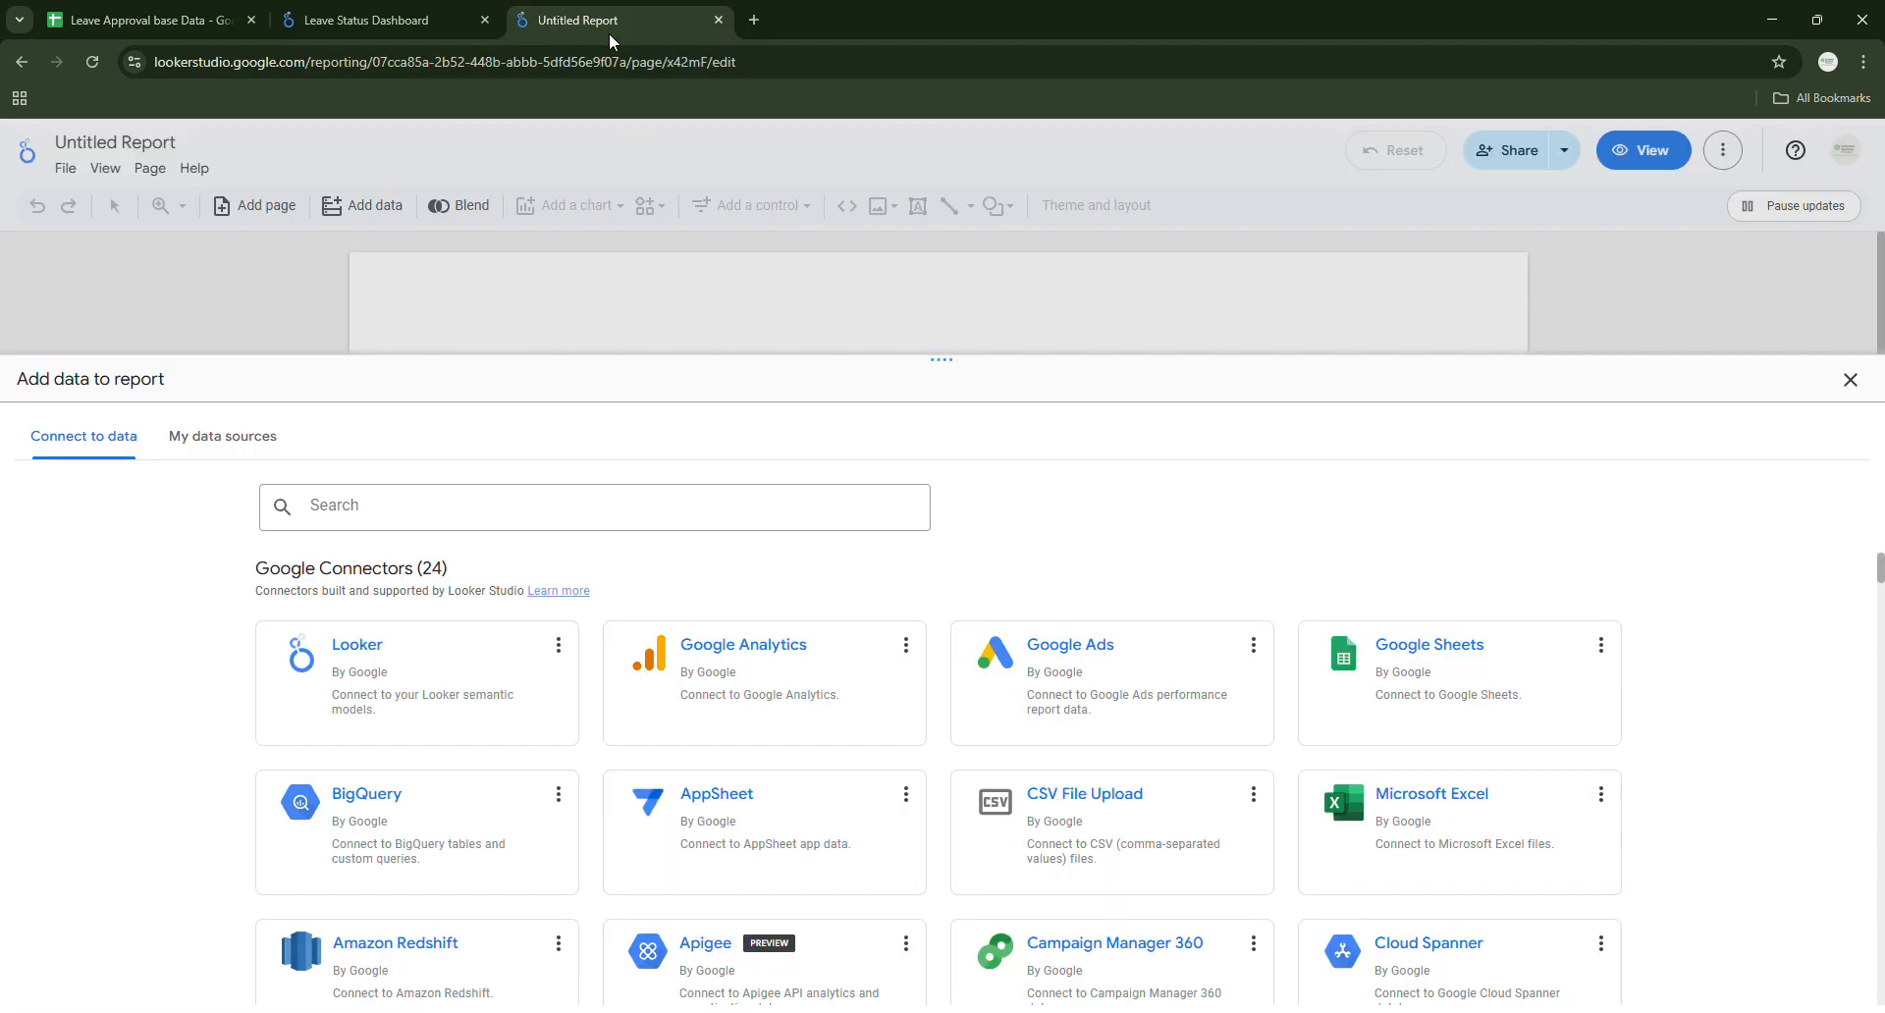
click(1443, 653)
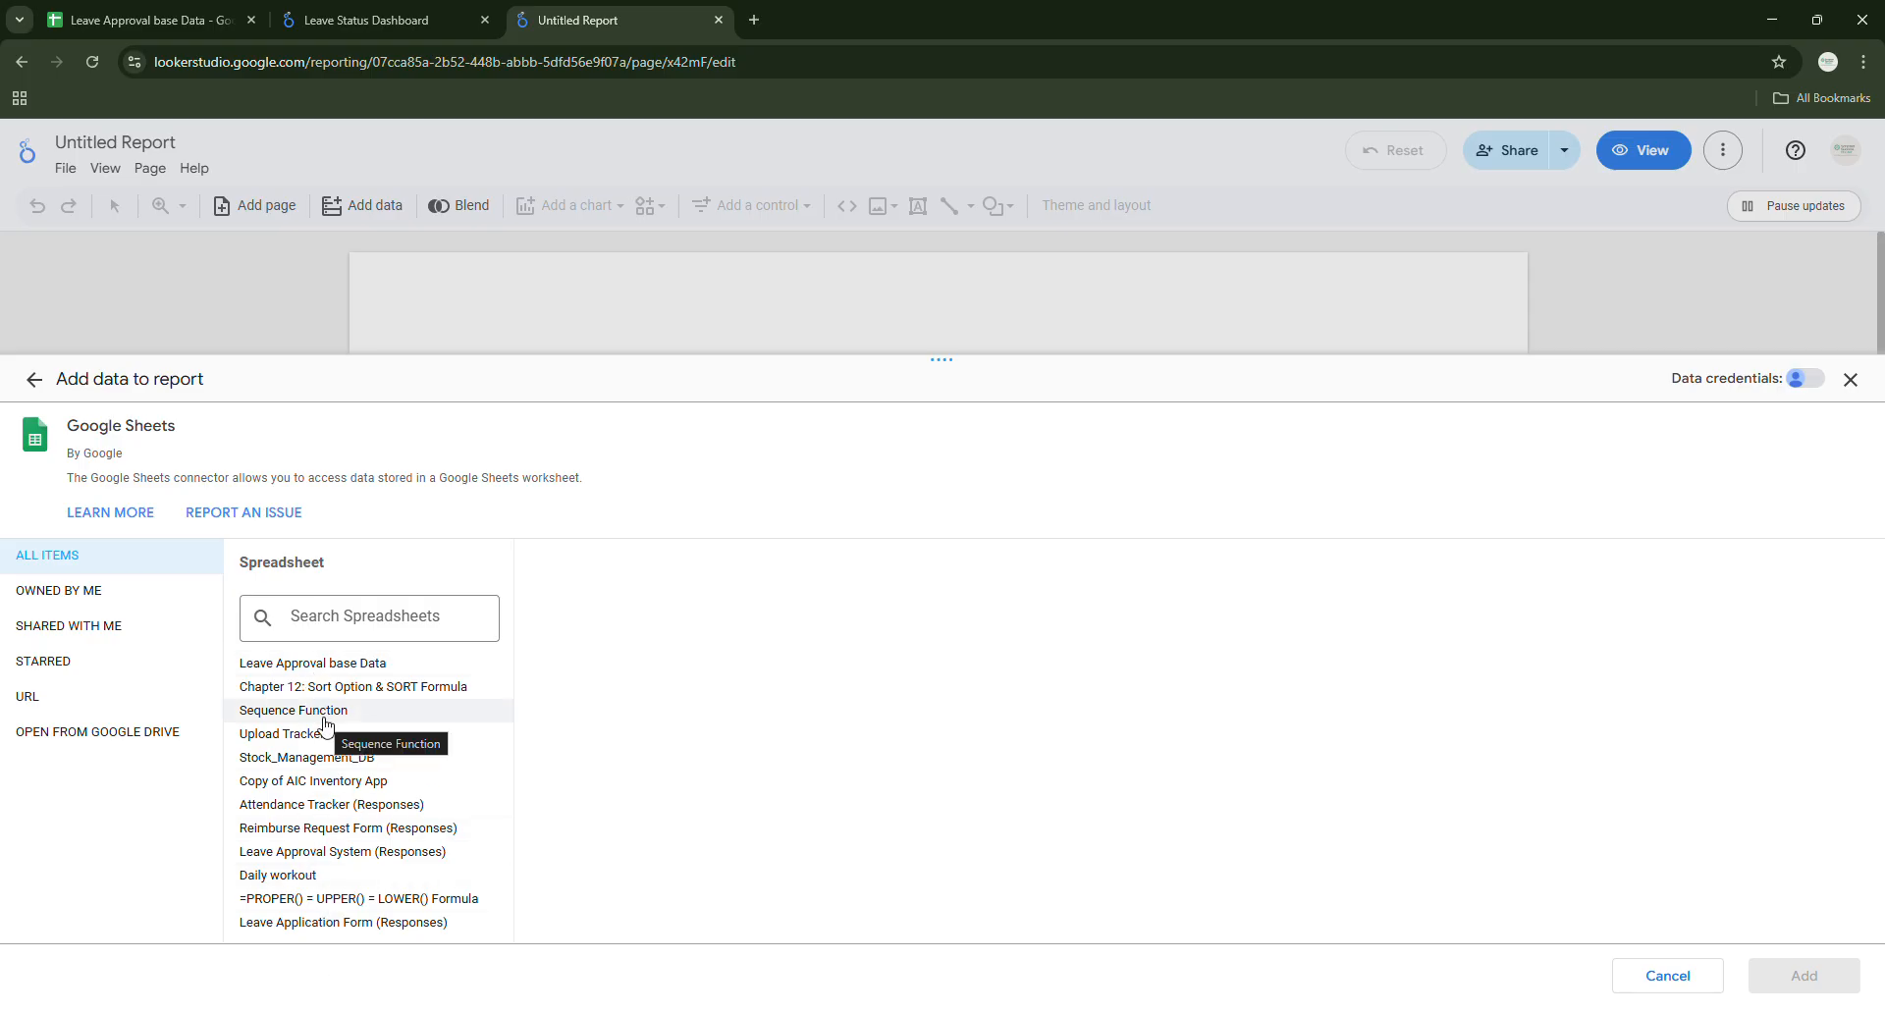
click(273, 668)
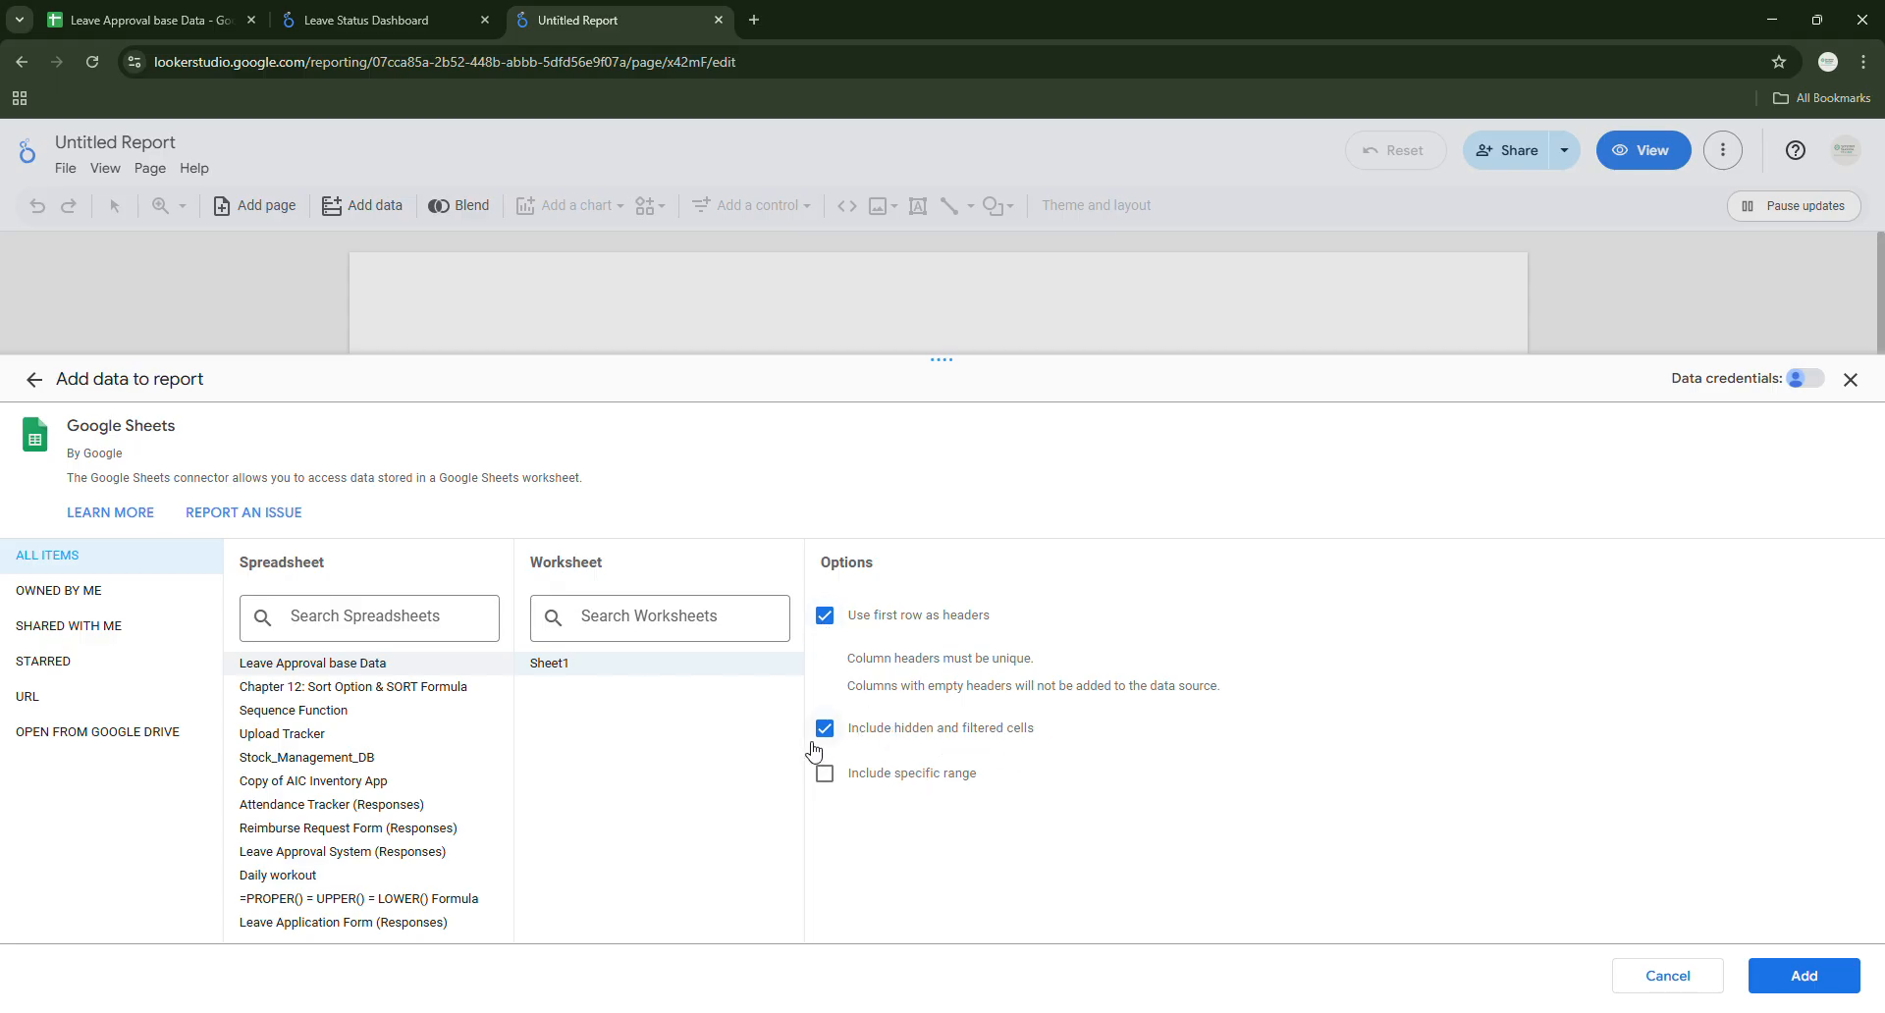
click(1792, 977)
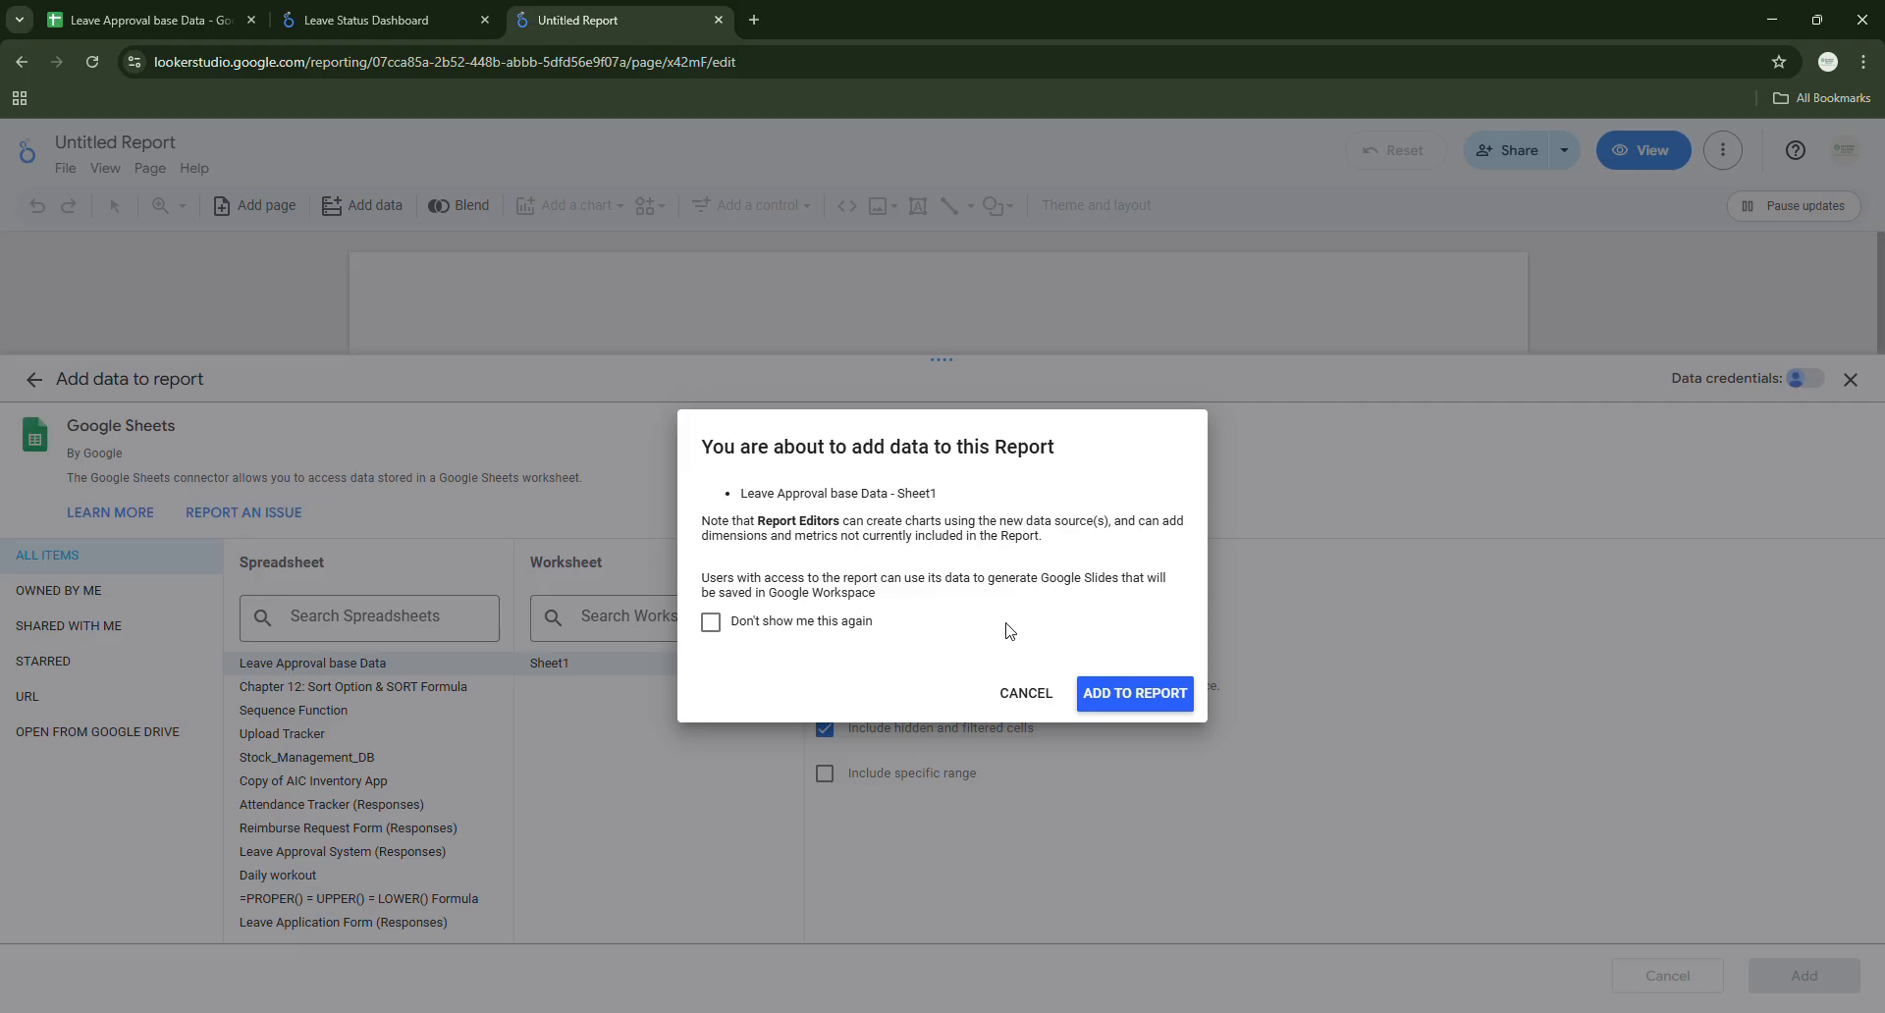
click(1126, 706)
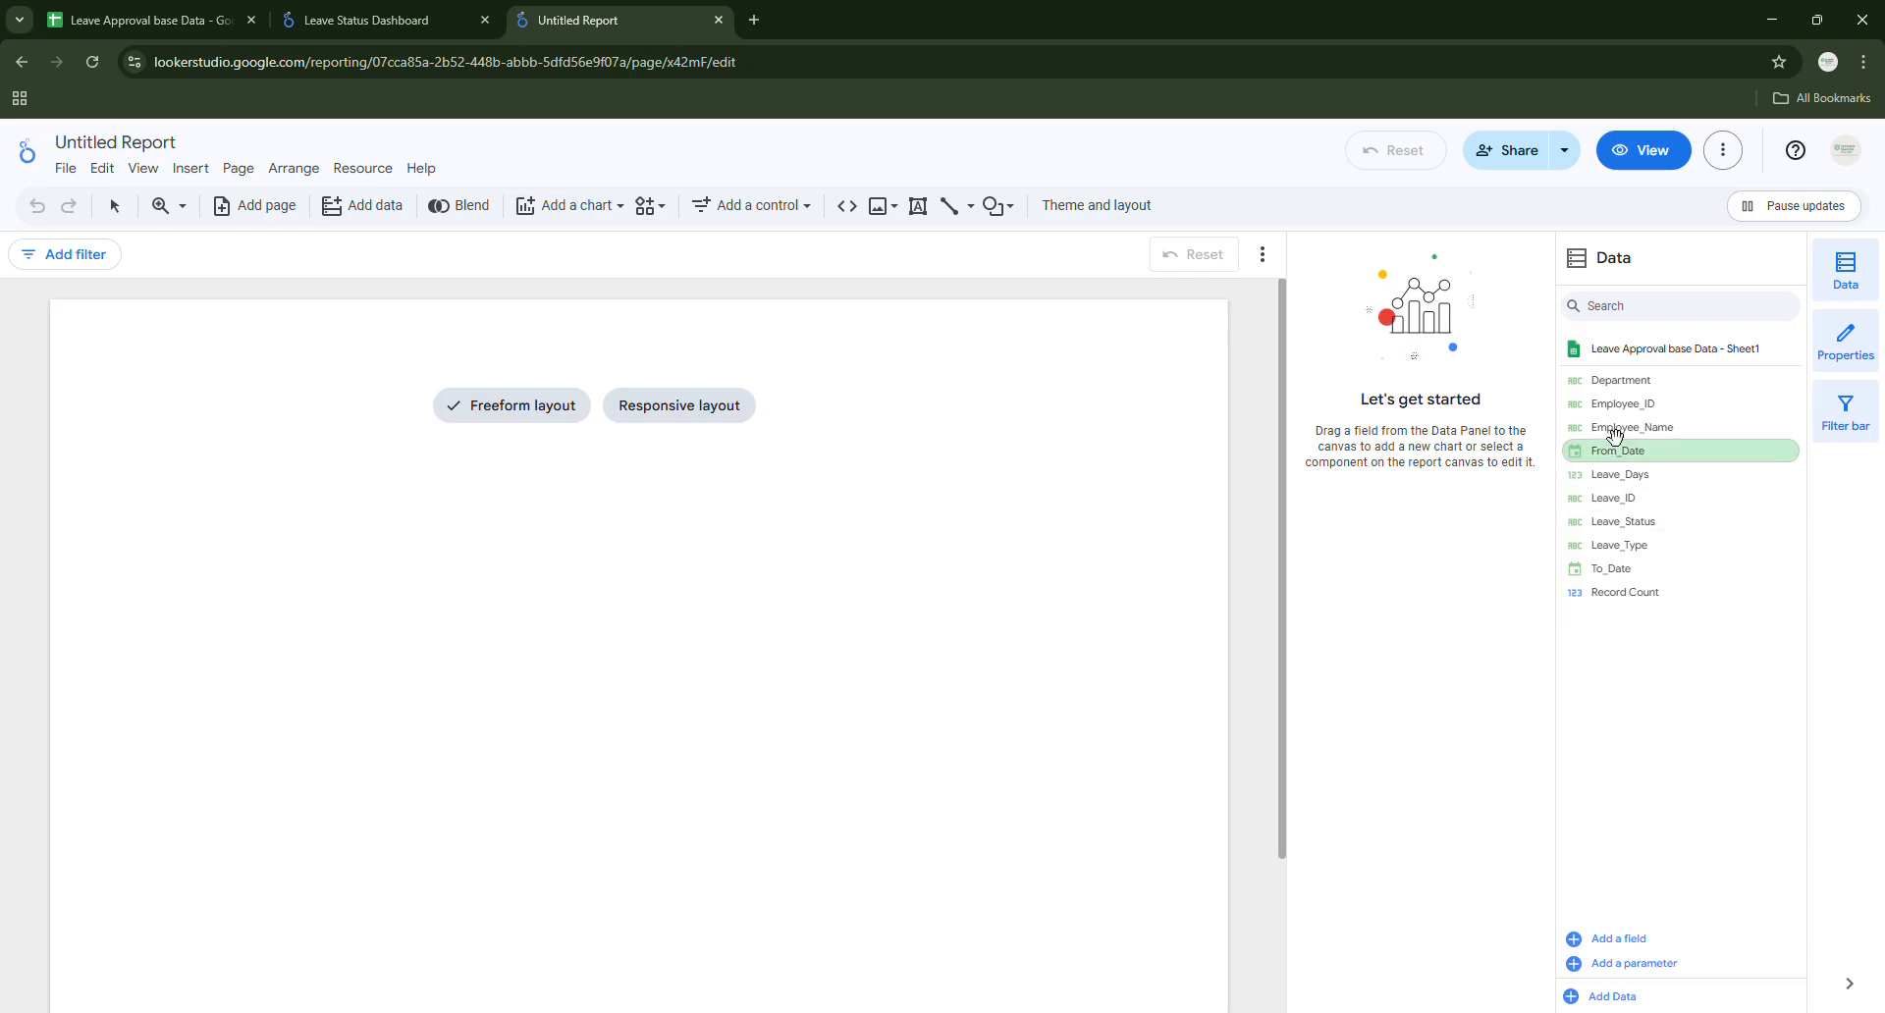
Check the source spreadsheet's columns against the imported fields and rename the report Leave Summary Dashboard.
click(86, 23)
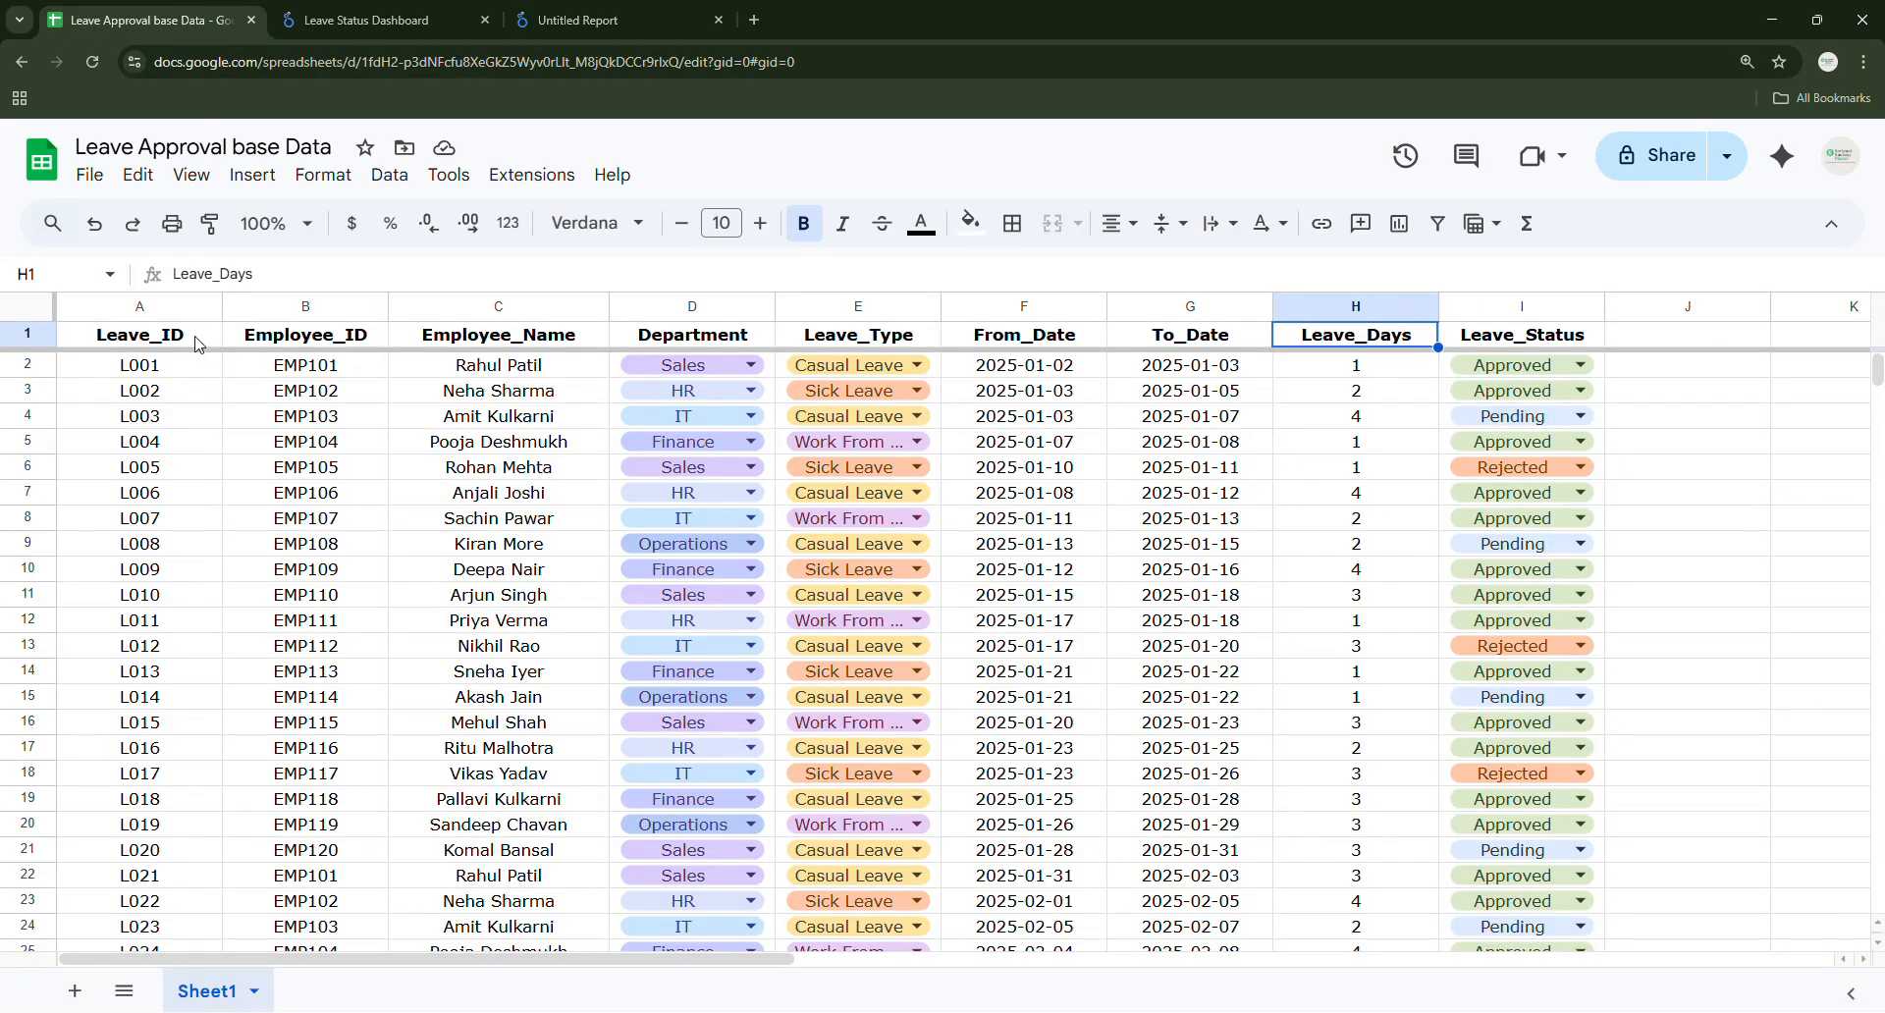
click(595, 24)
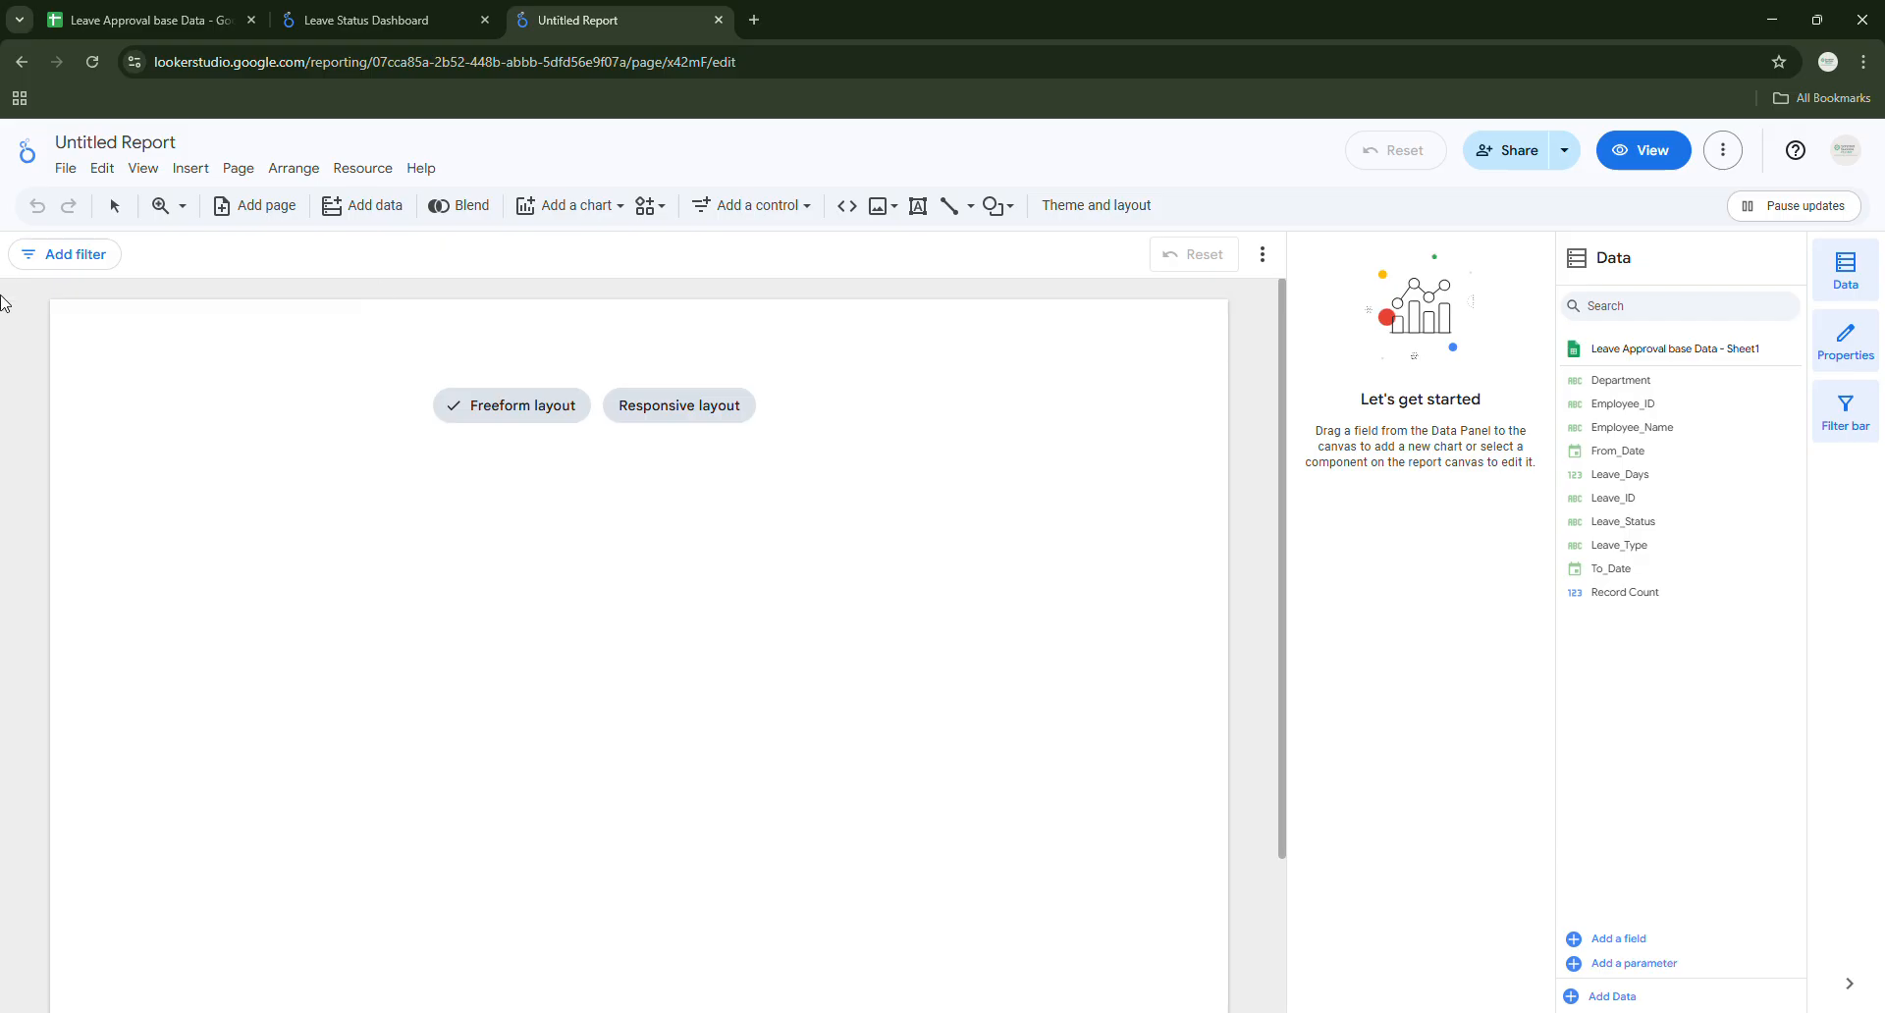
click(108, 141)
text(Leave Summary Dashboard)
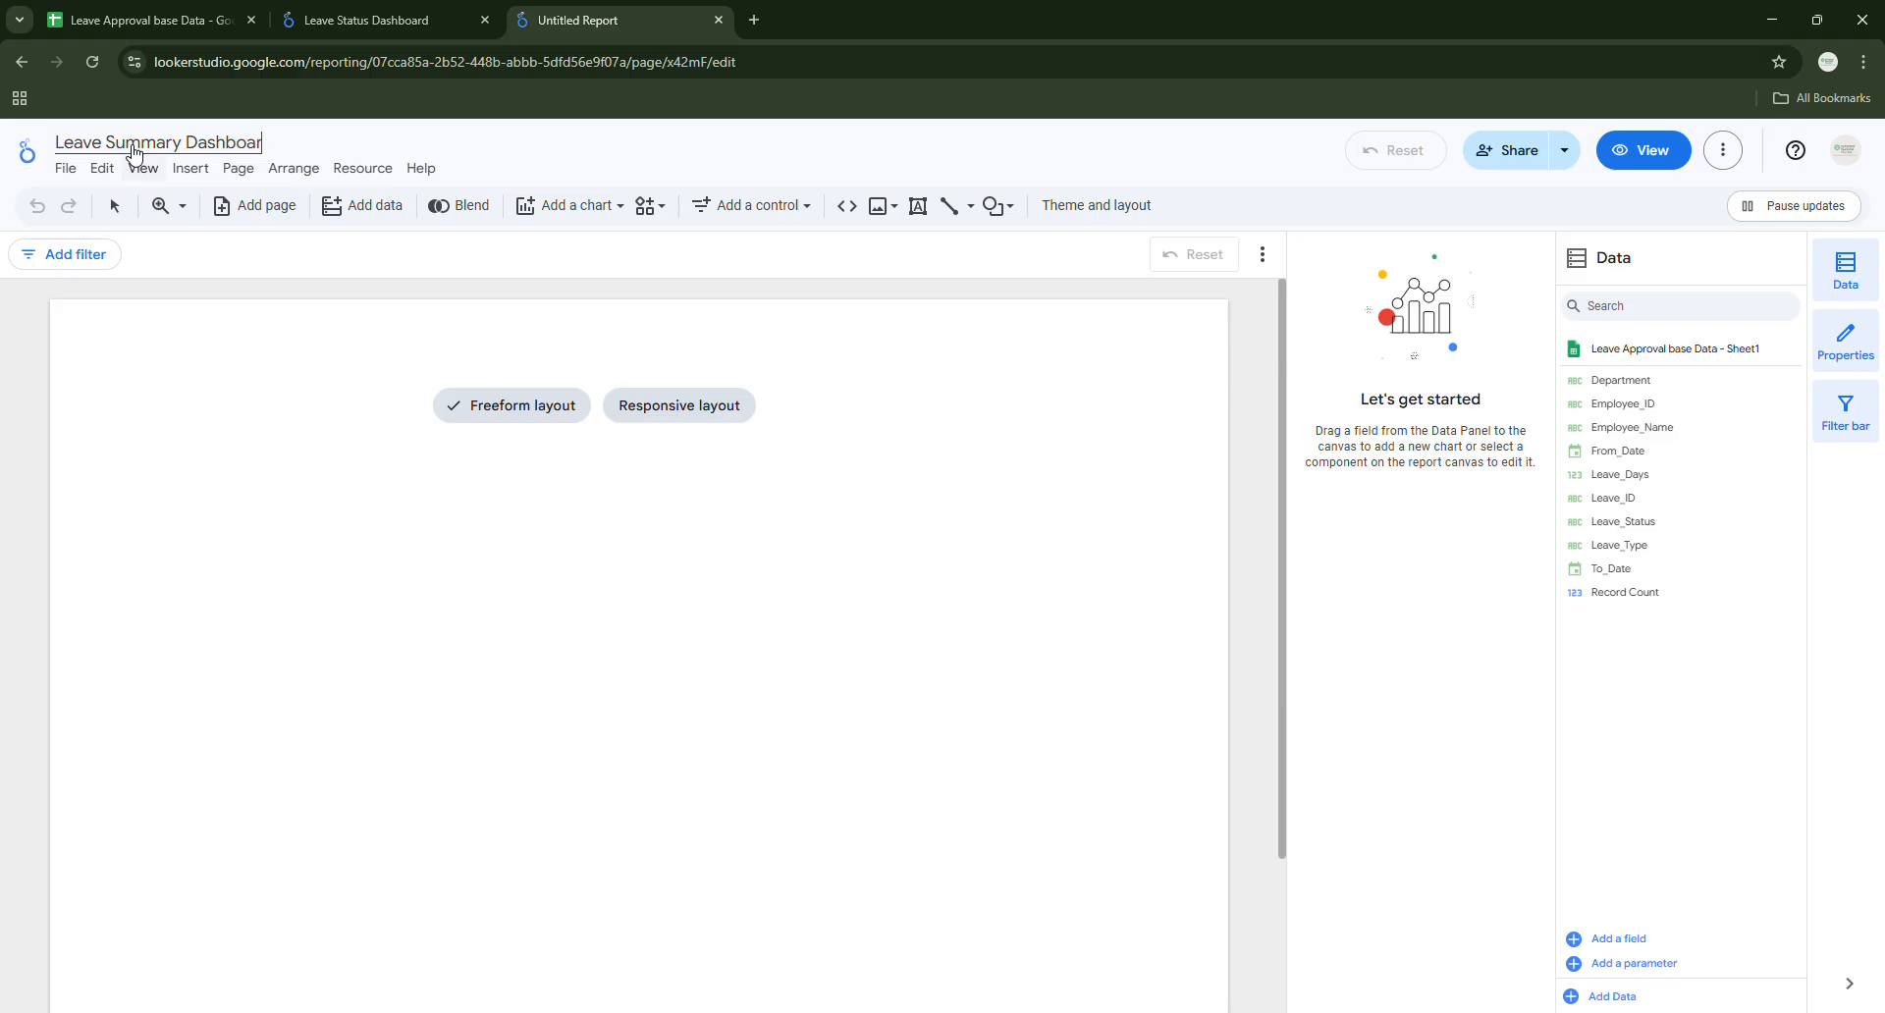
click(239, 265)
Switch the report to the responsive layout and apply the Groovy theme.
mouse_move(484, 409)
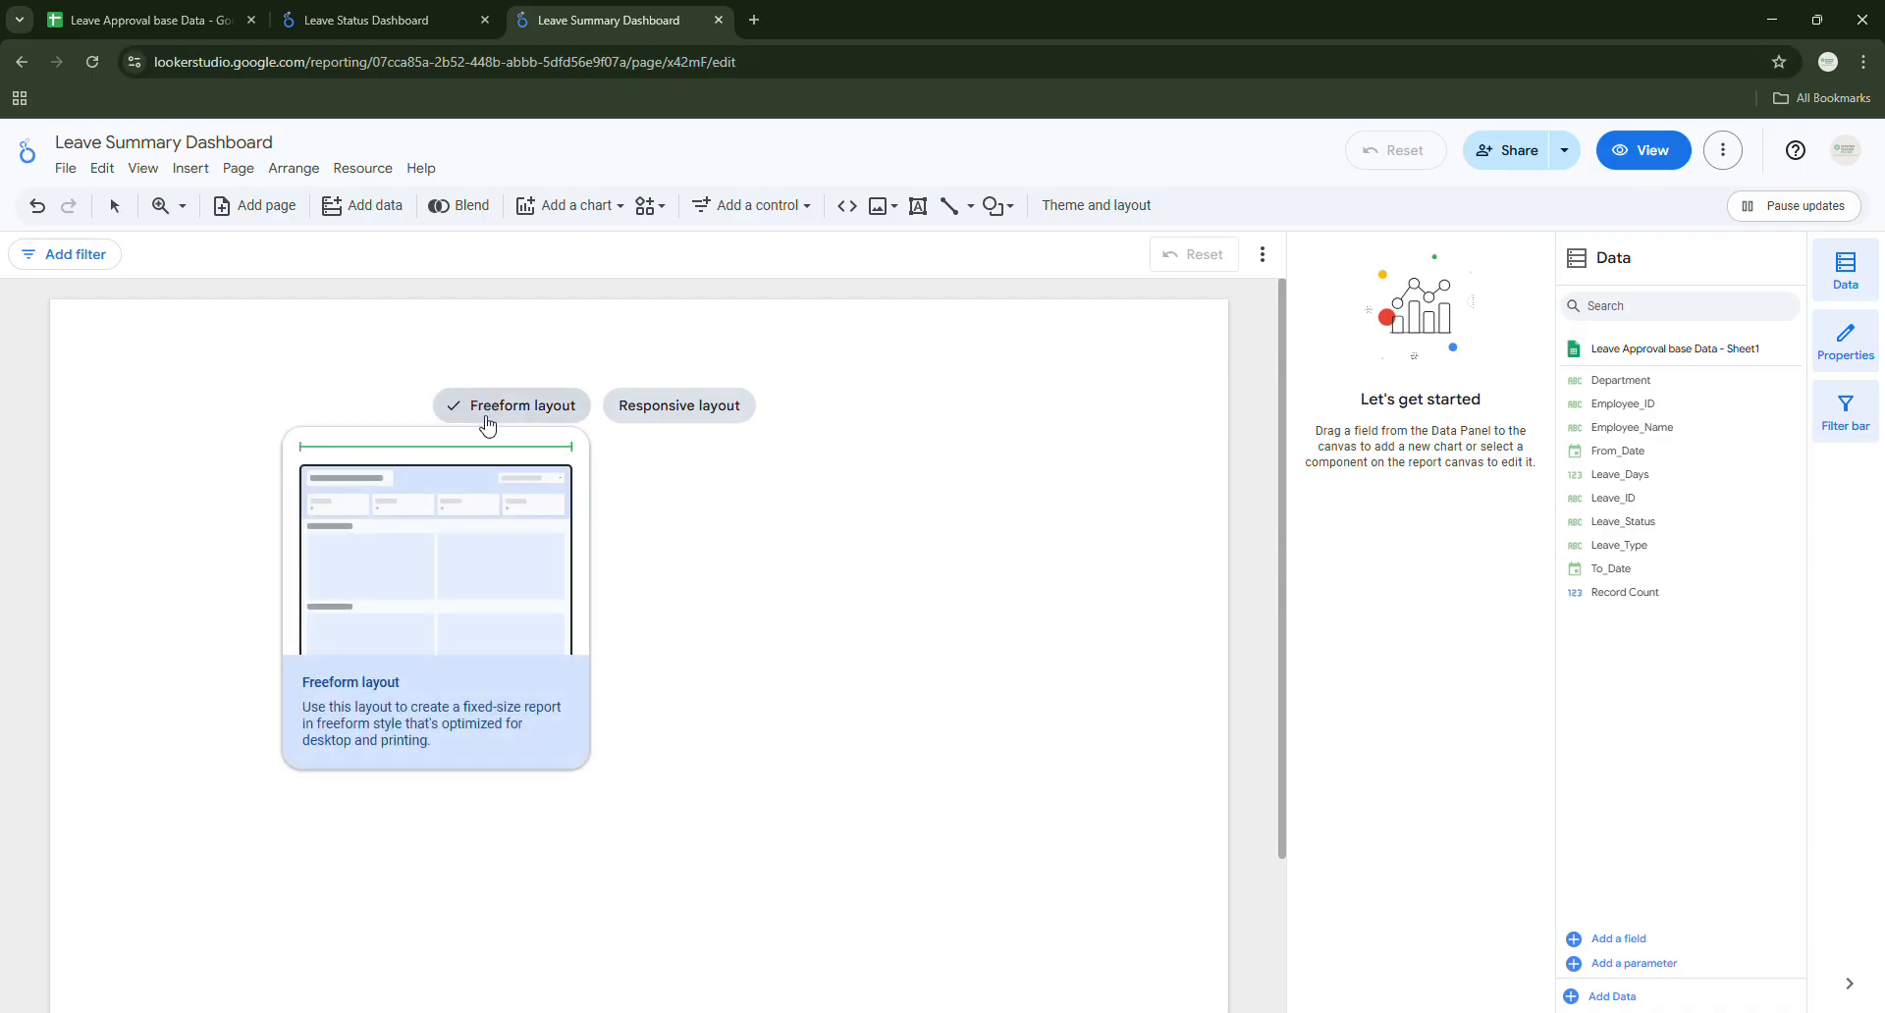
mouse_move(657, 414)
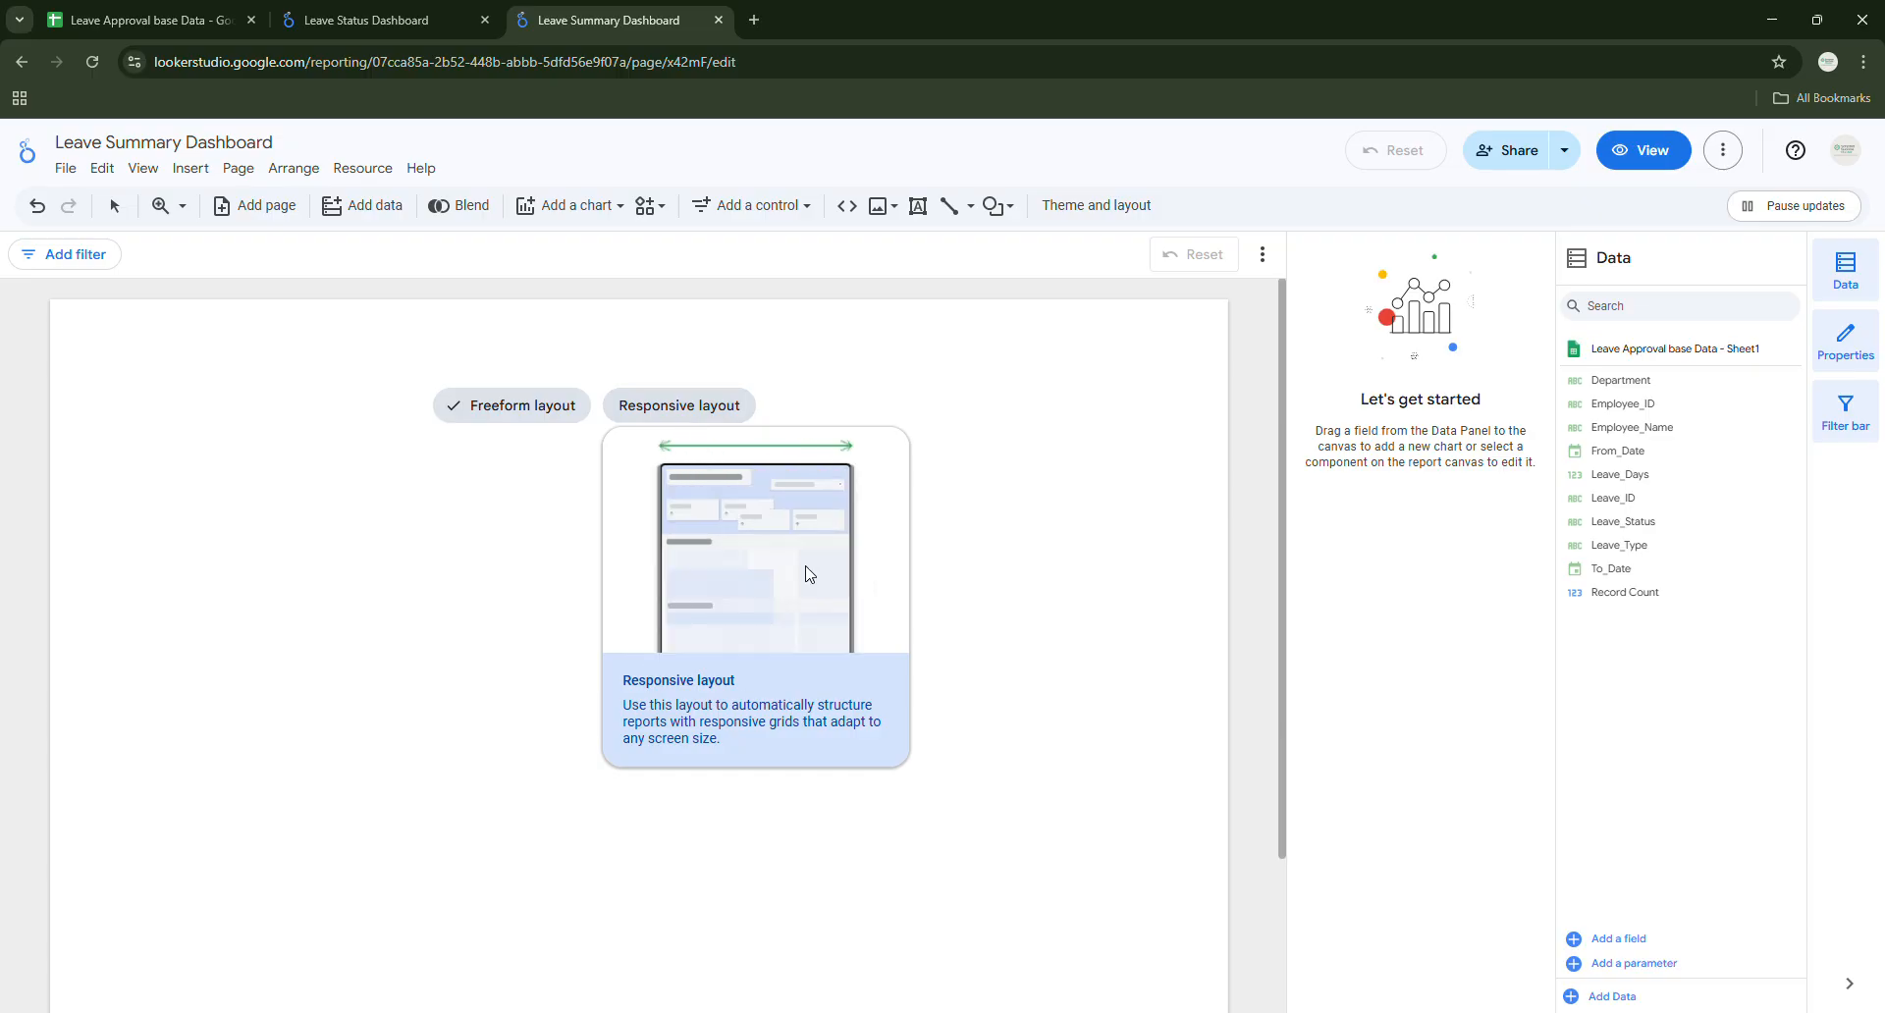
click(651, 404)
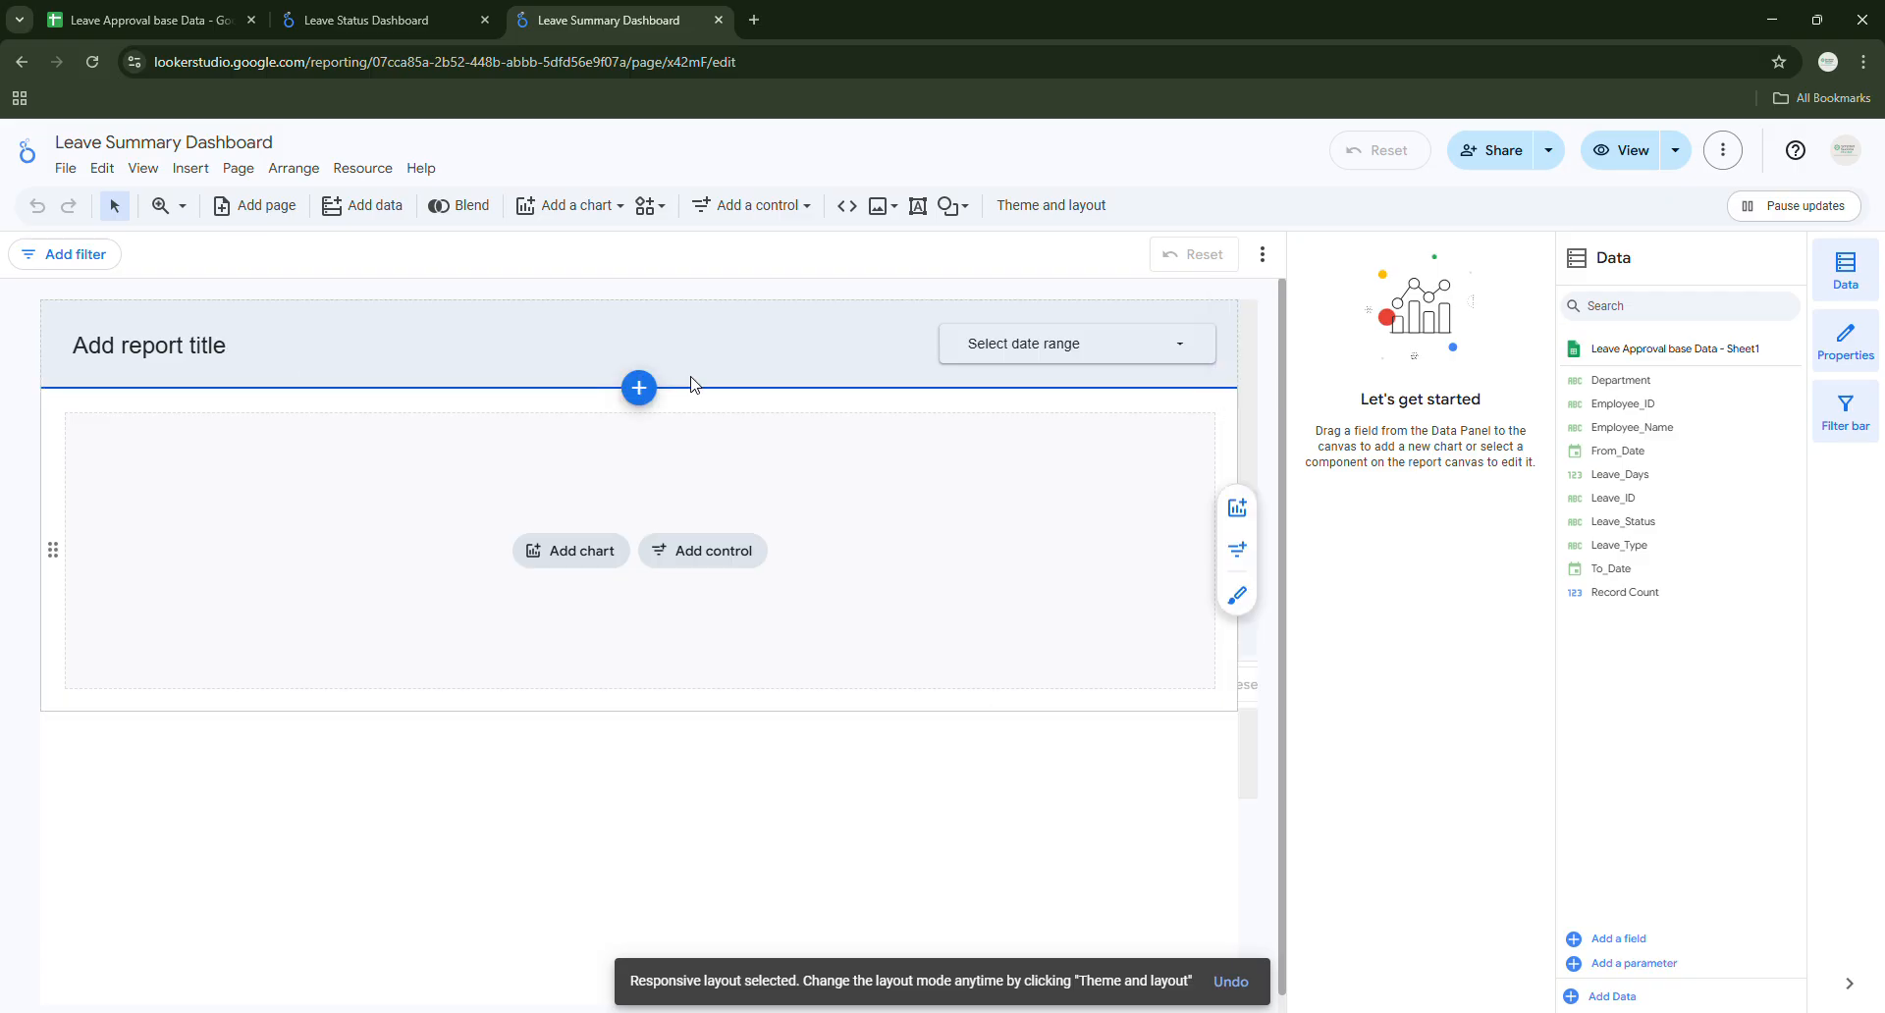
click(1023, 212)
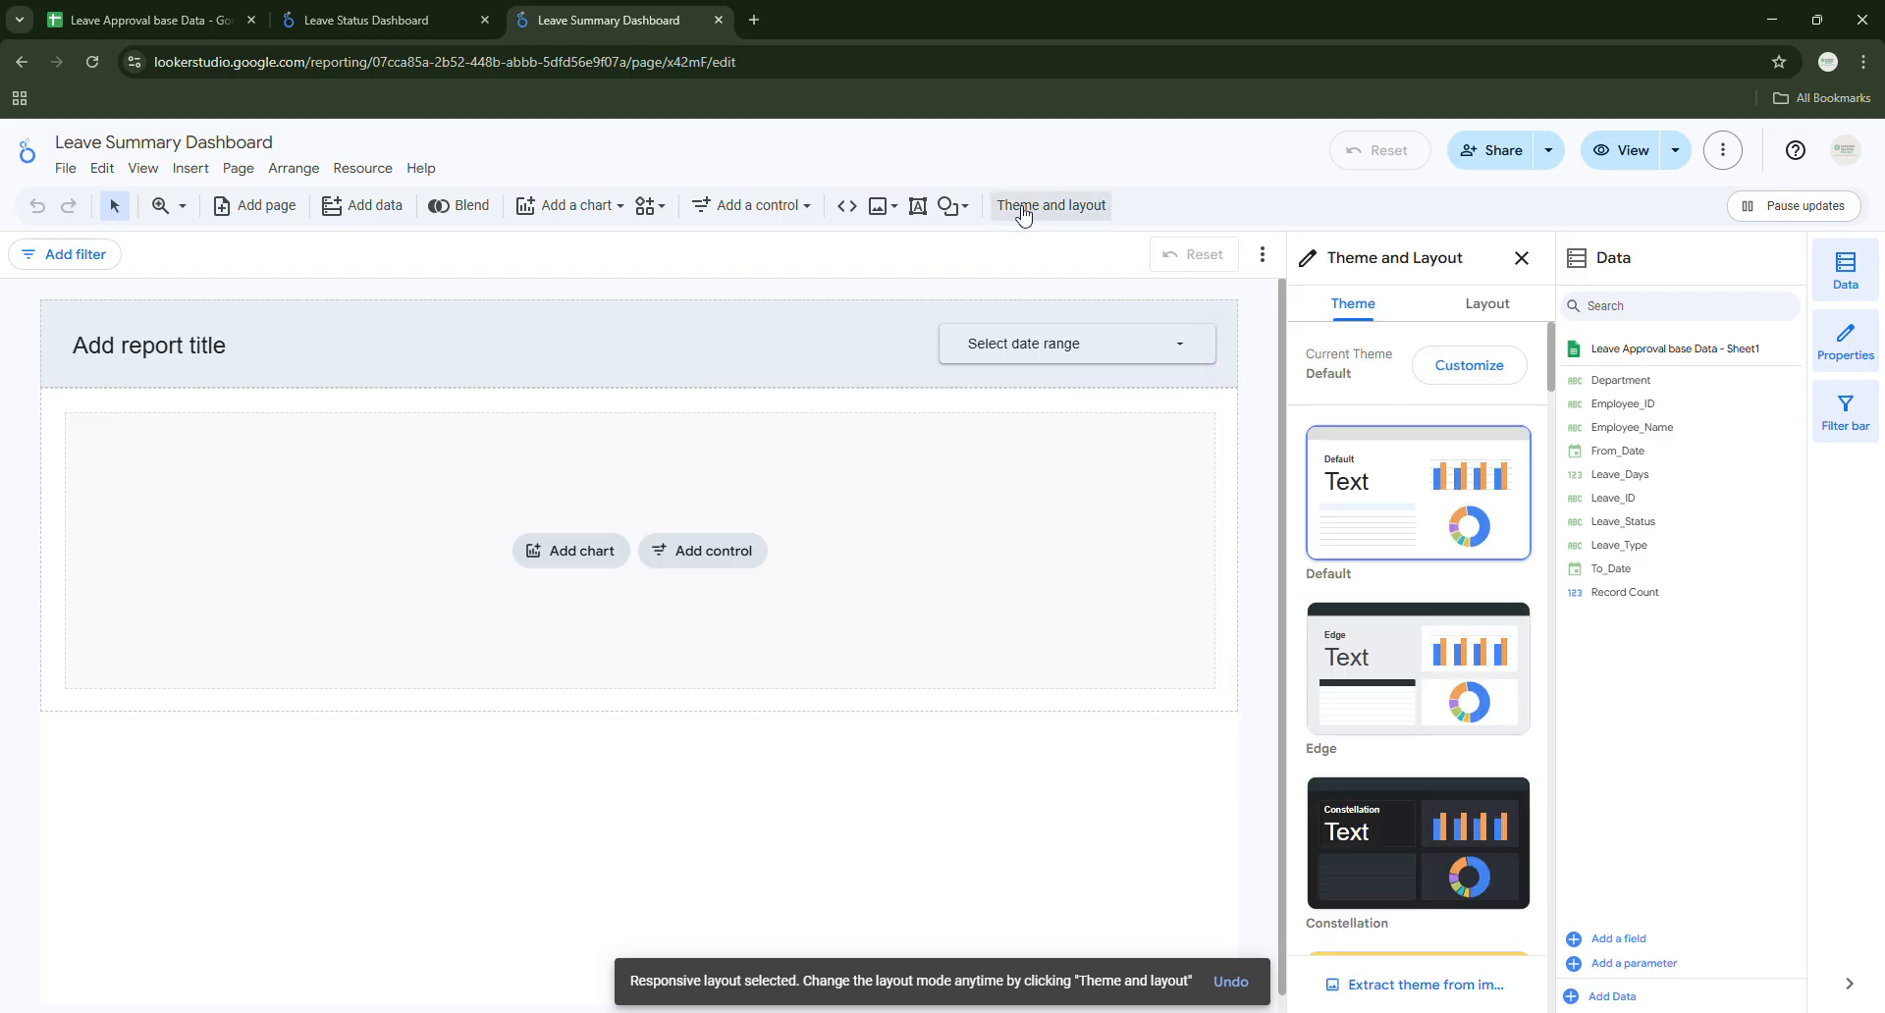
scroll(1416, 501, down, 5)
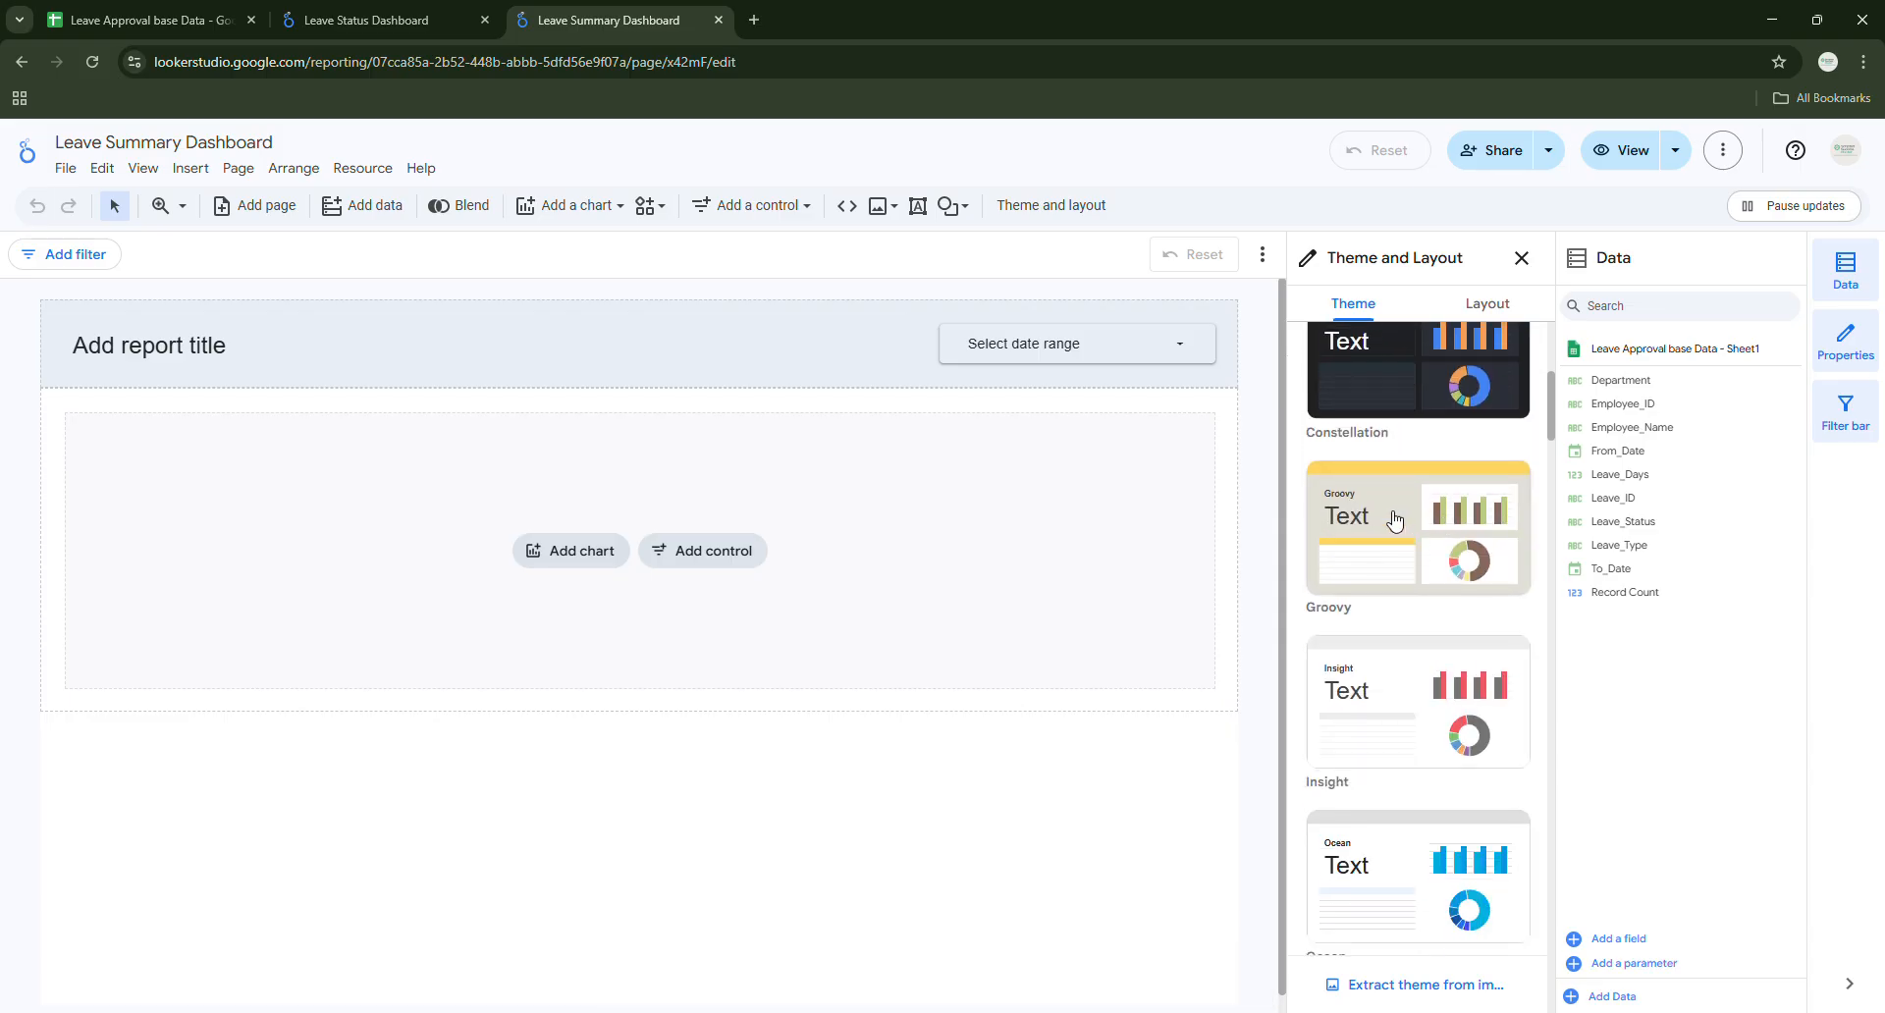
click(1395, 521)
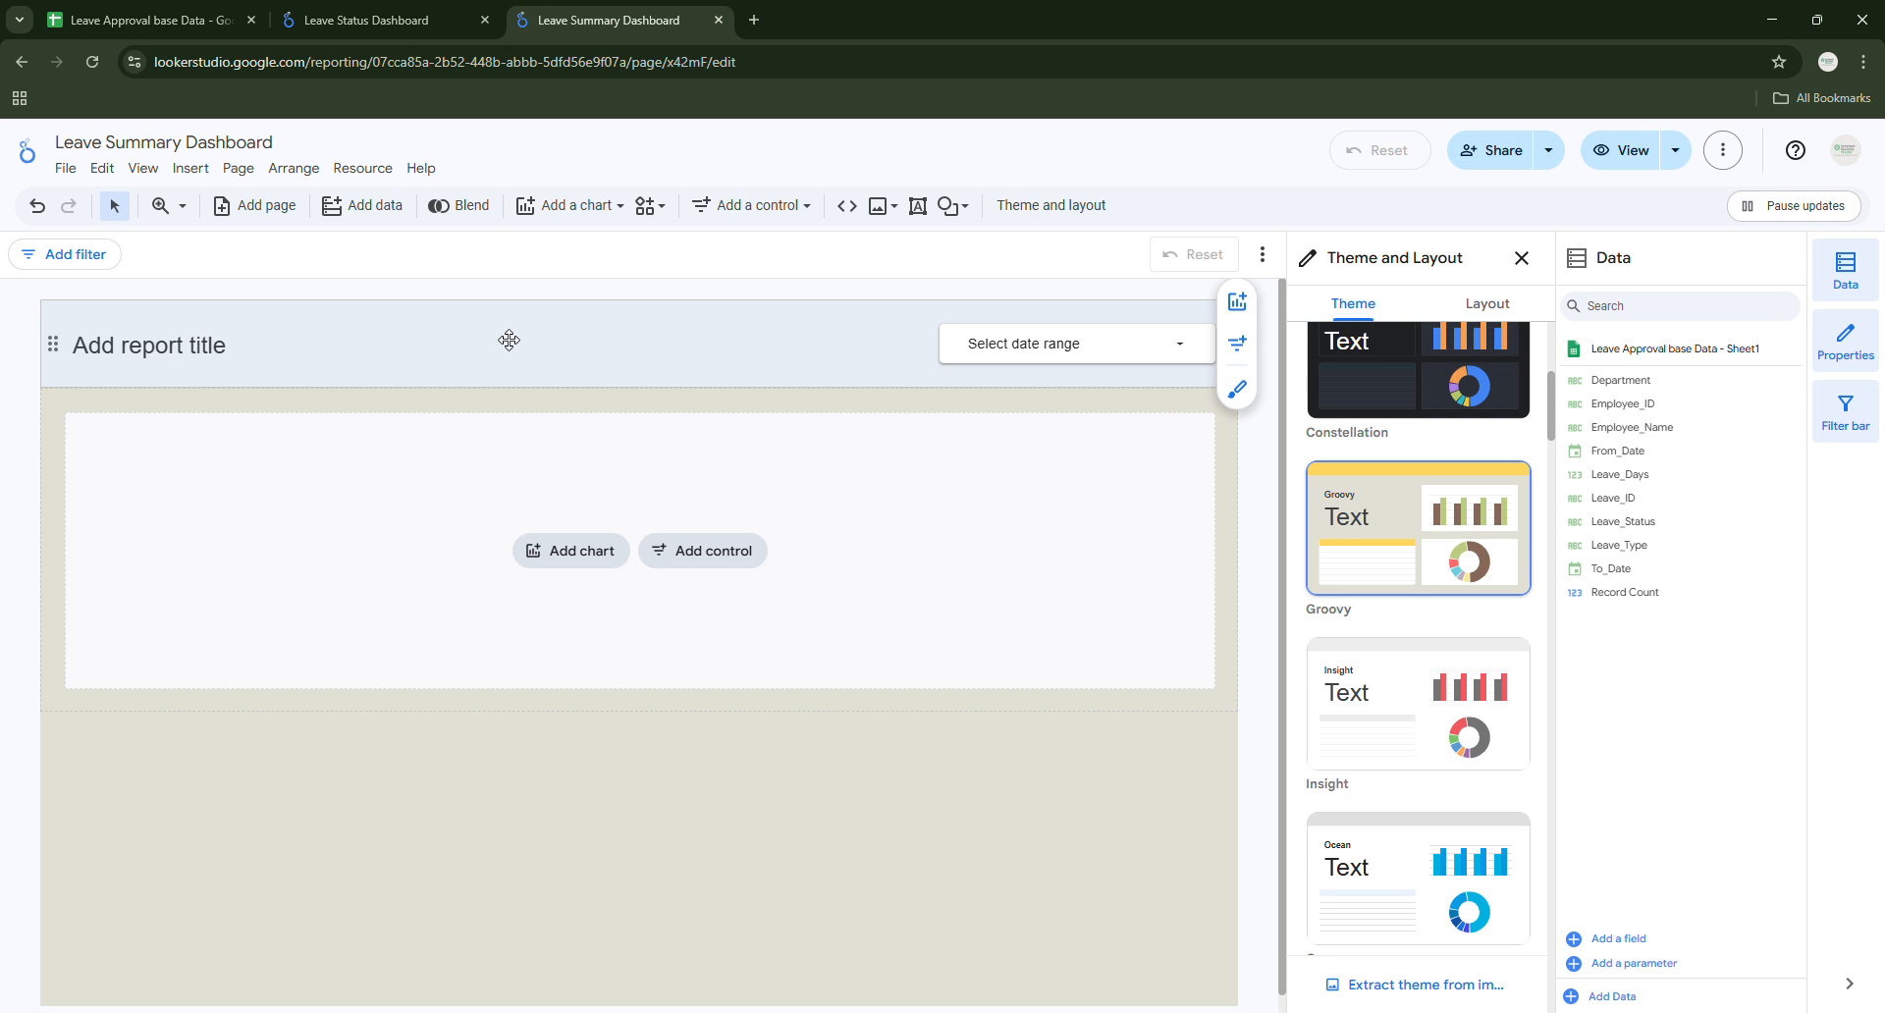
Review the Leave Status Dashboard for reference and add a basic scorecard to the empty section of the new report.
click(368, 18)
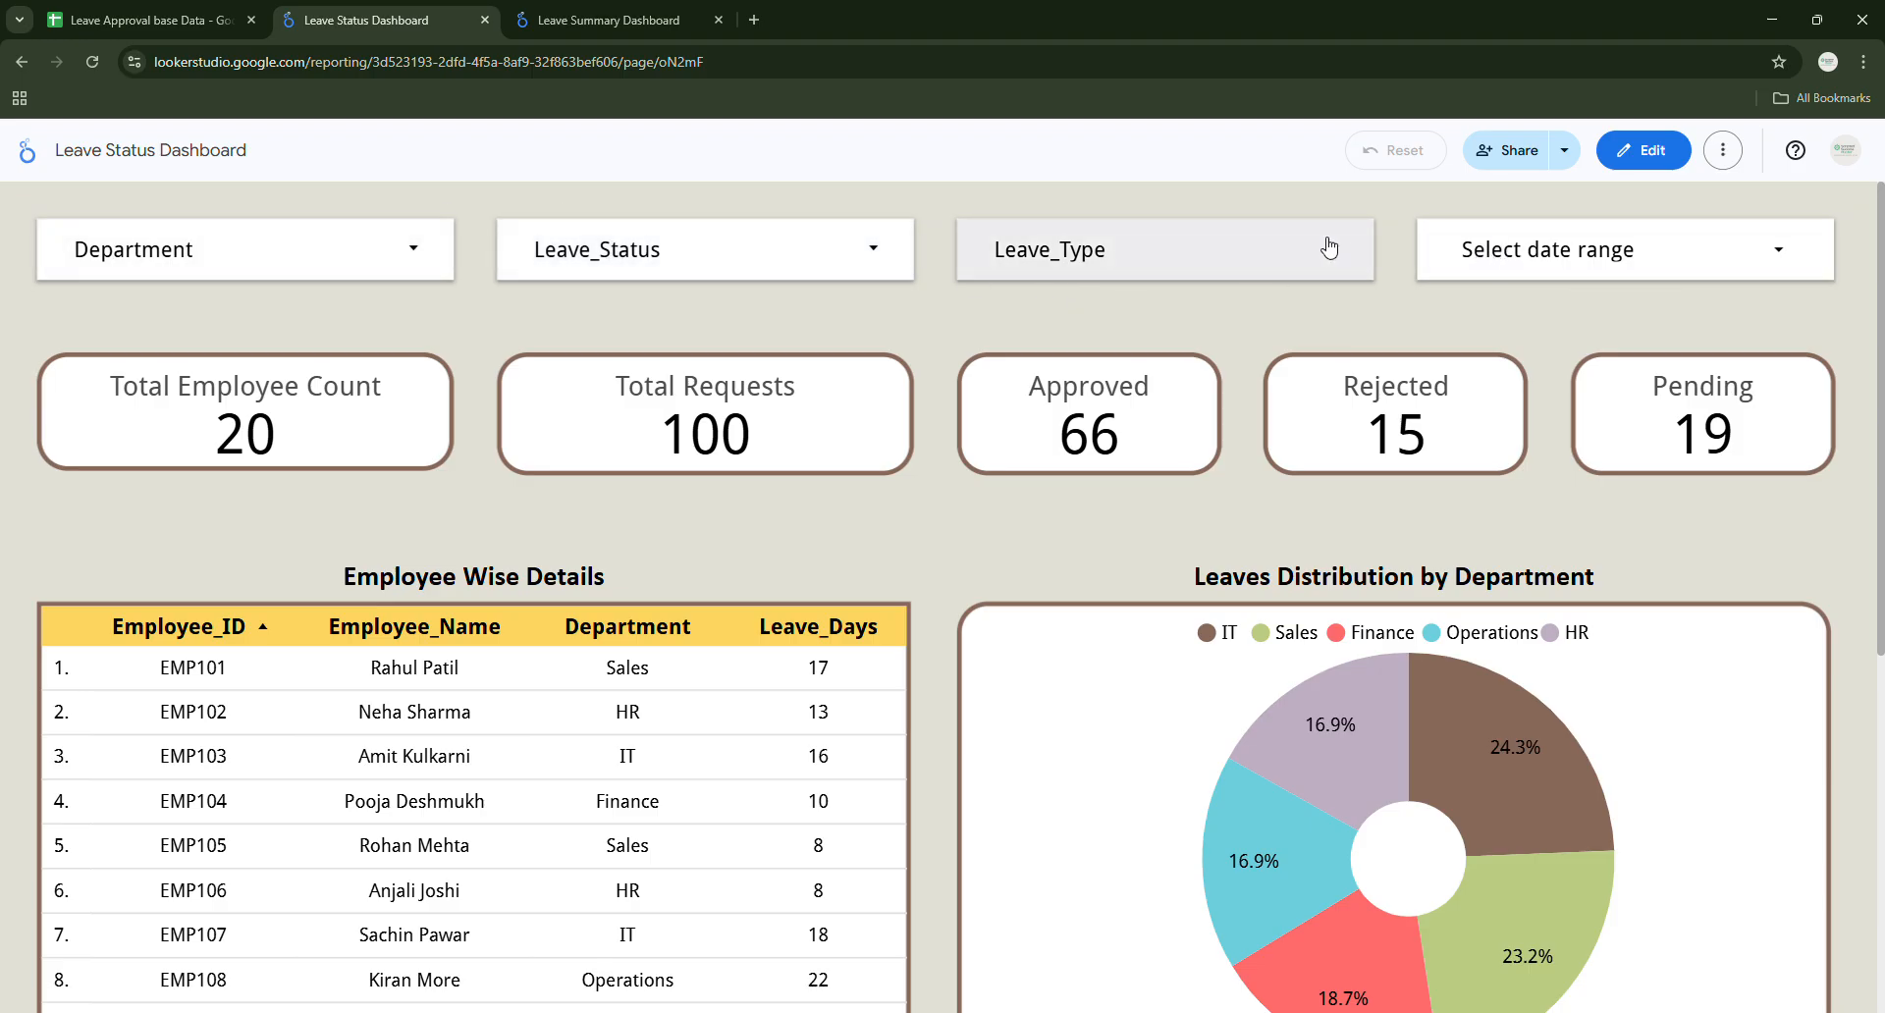
click(629, 19)
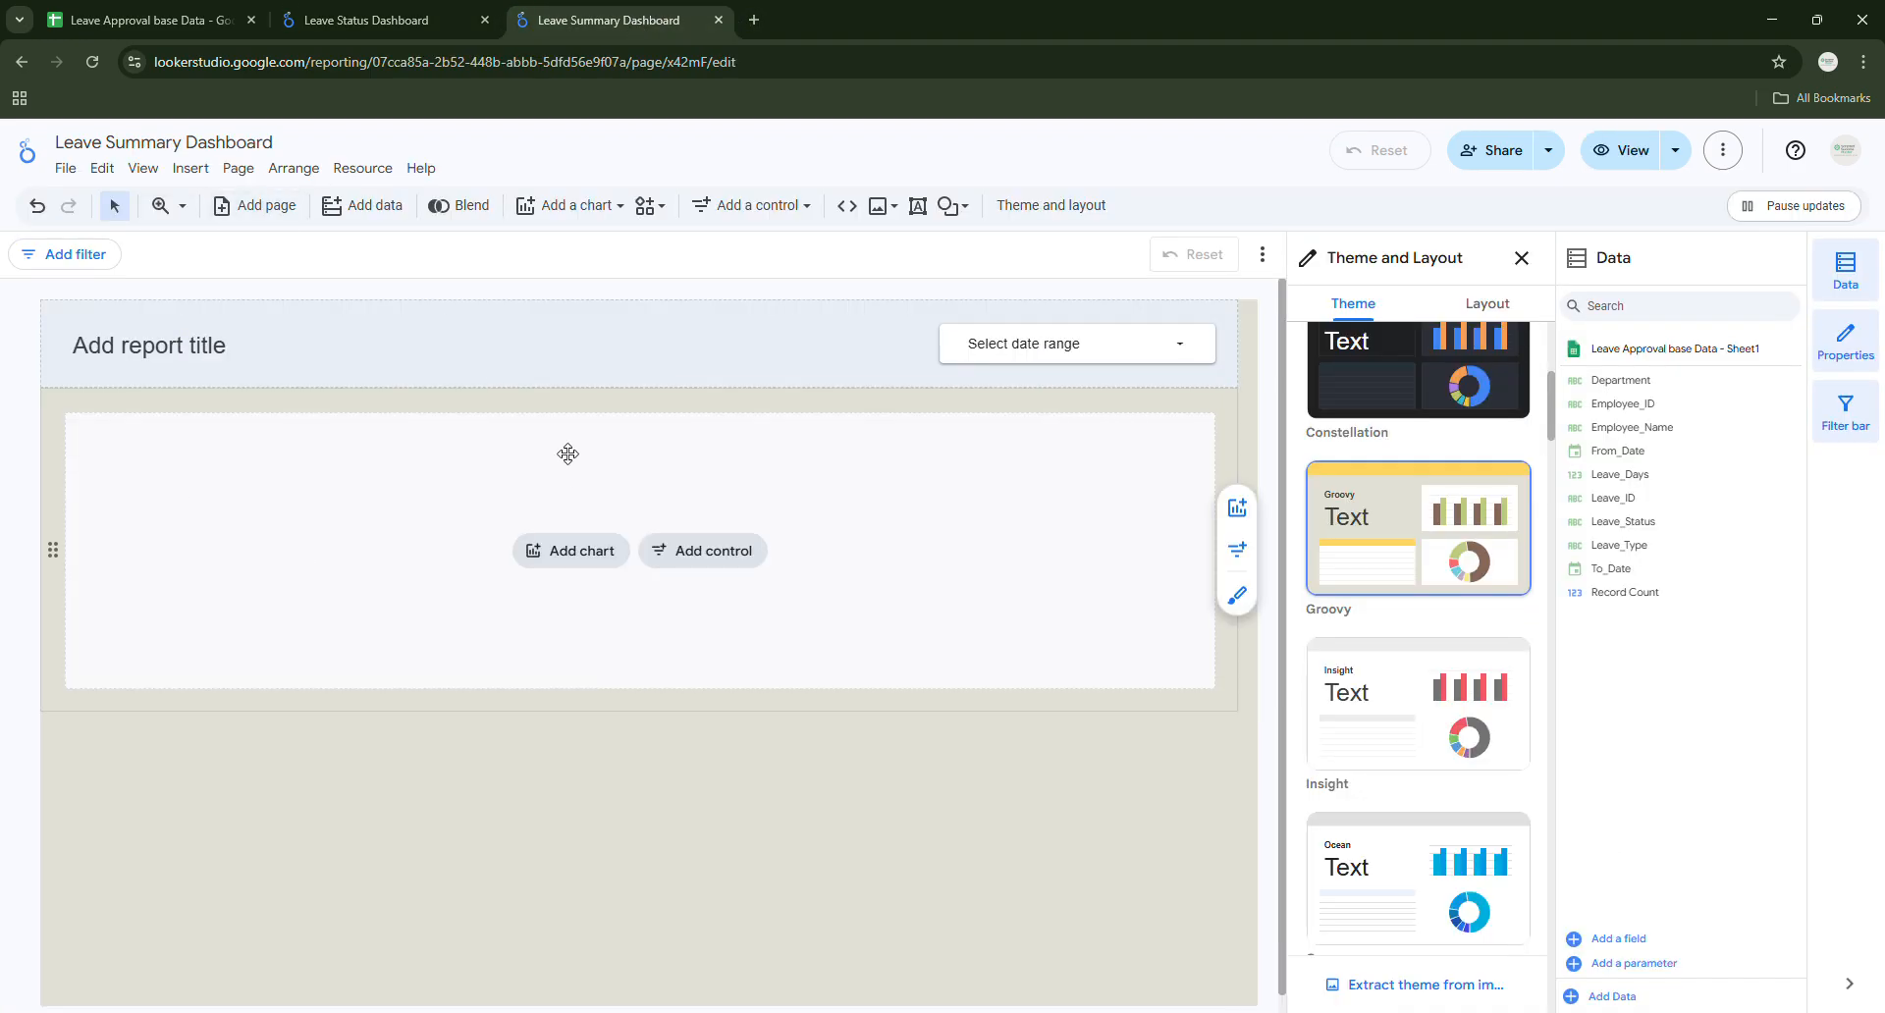
click(573, 565)
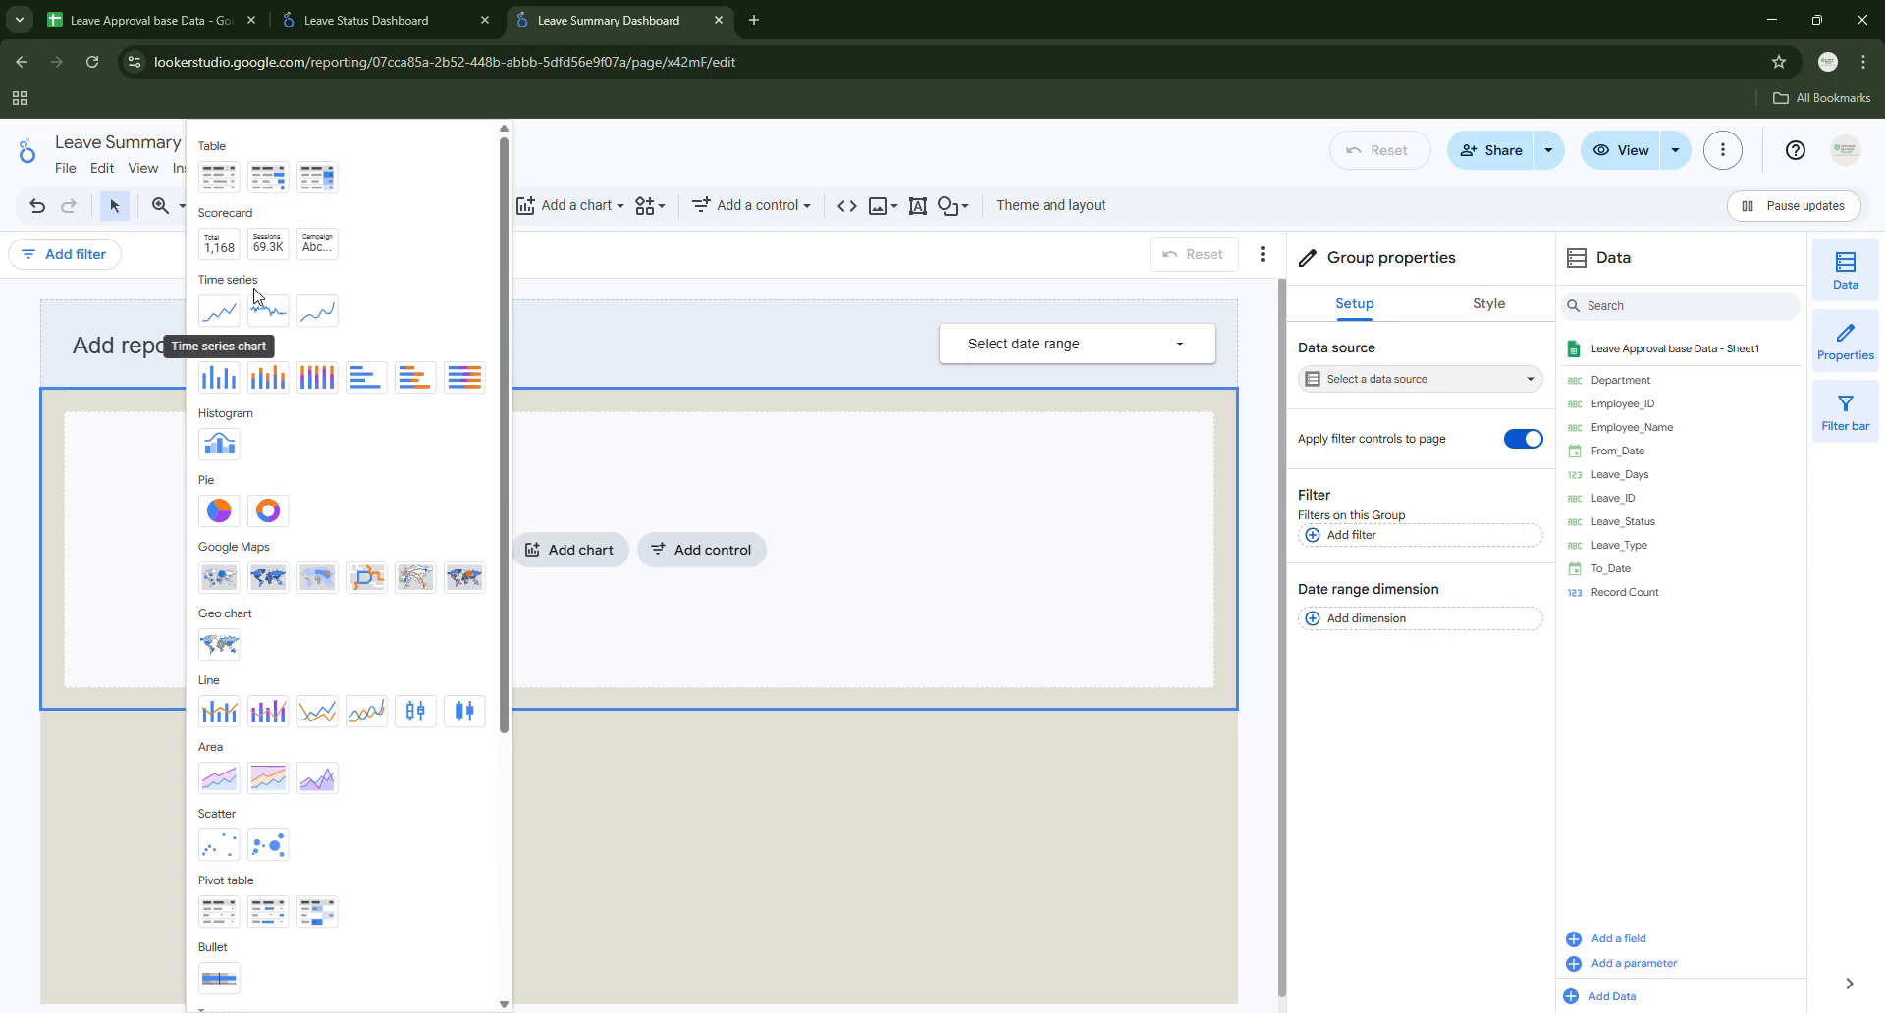
scroll(362, 462, down, 4)
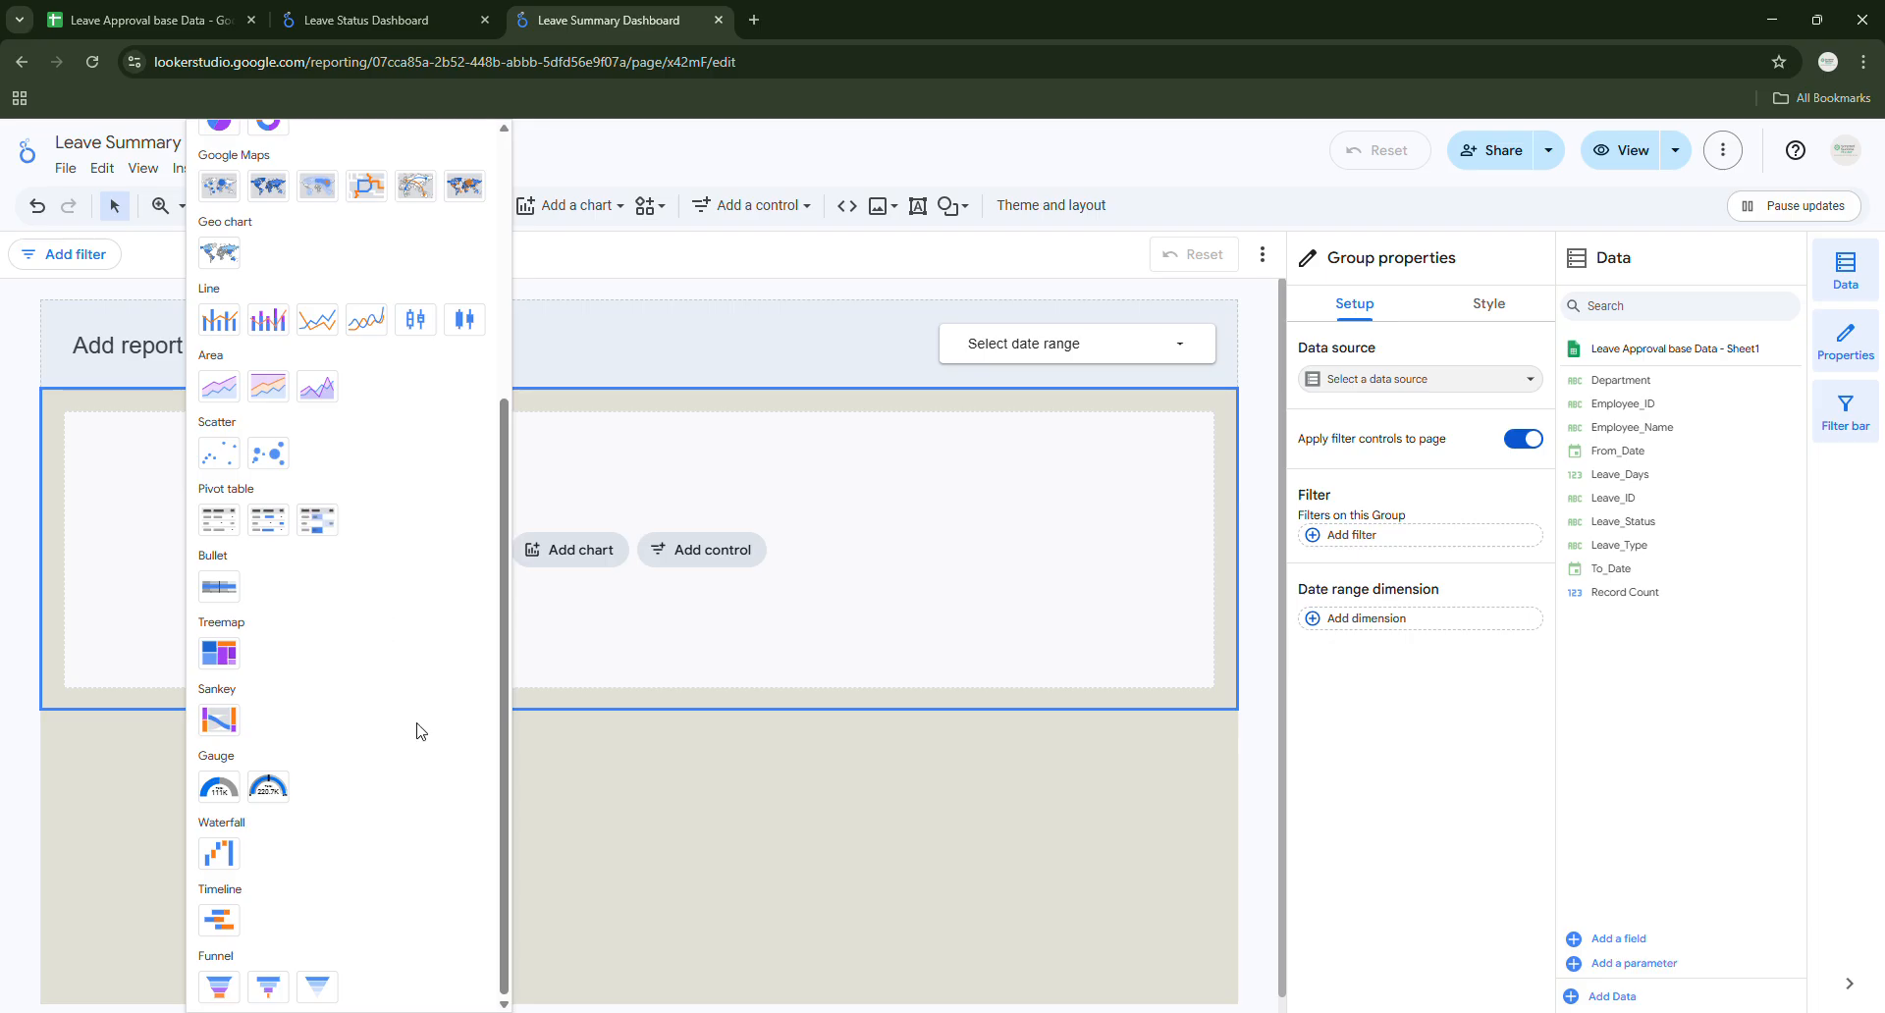
scroll(417, 732, up, 4)
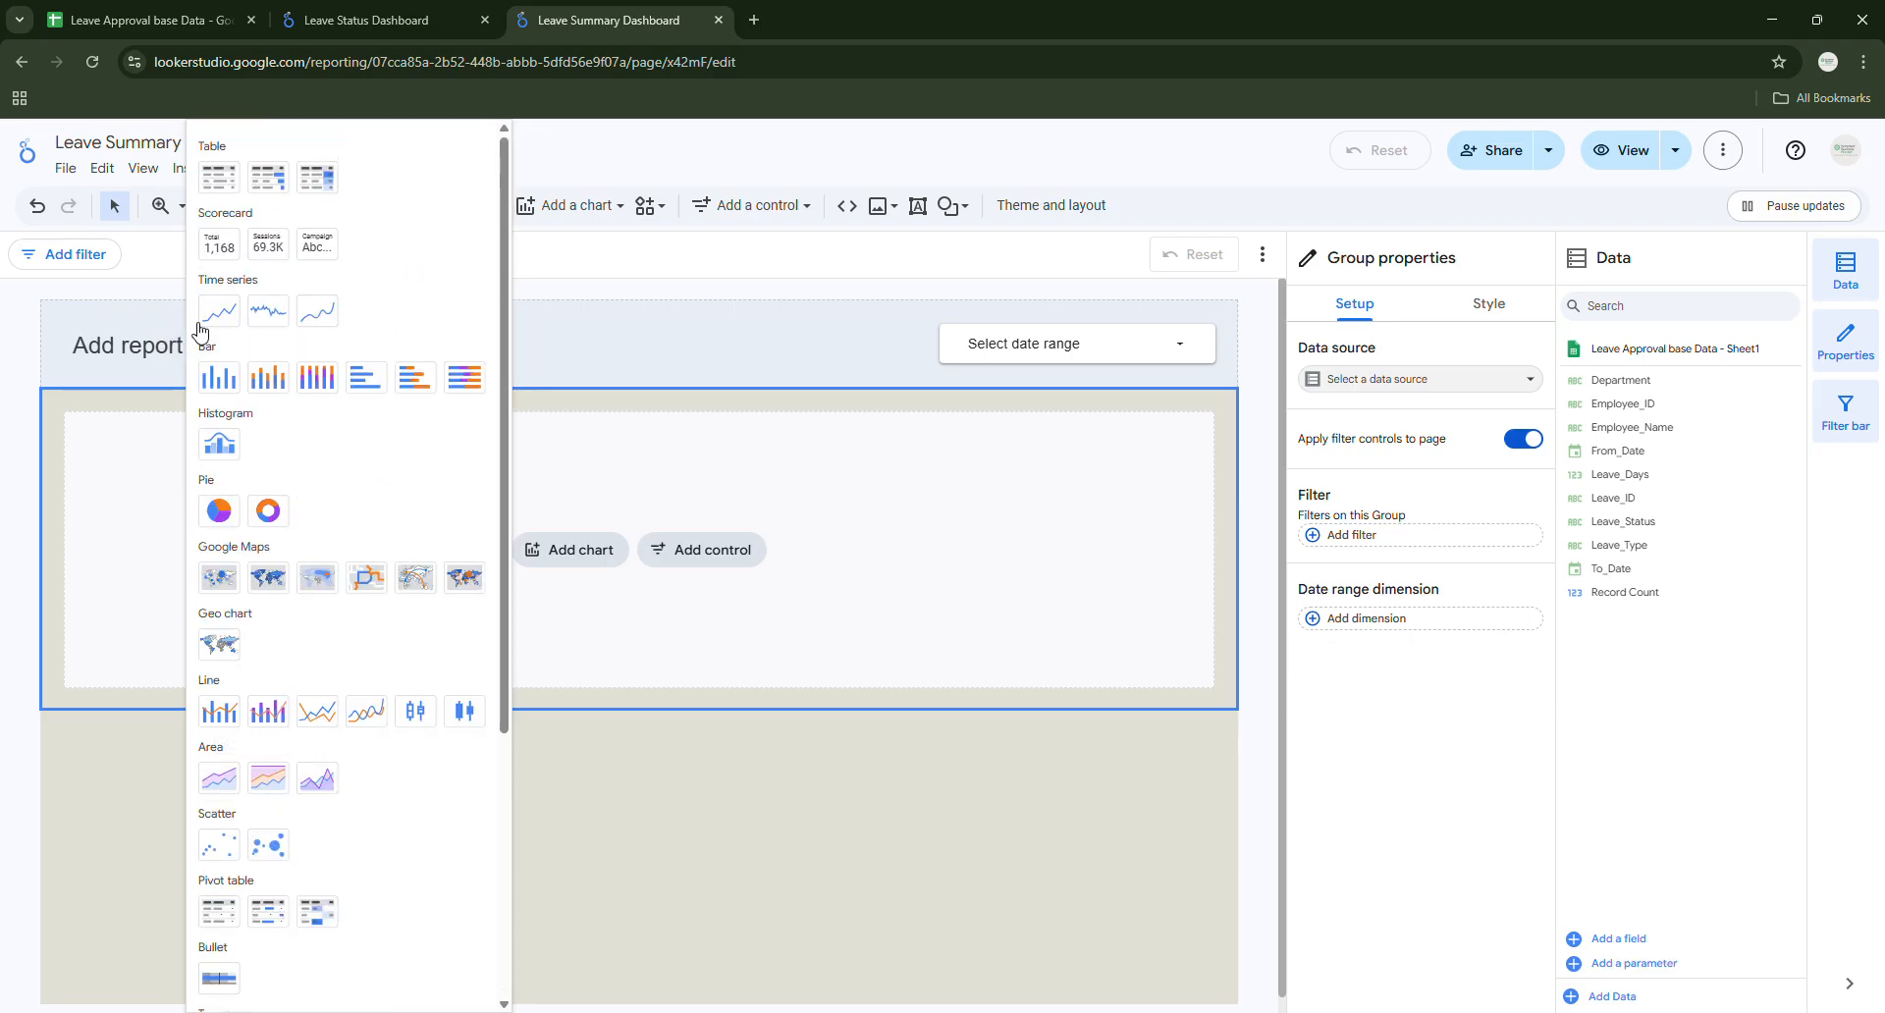
click(217, 248)
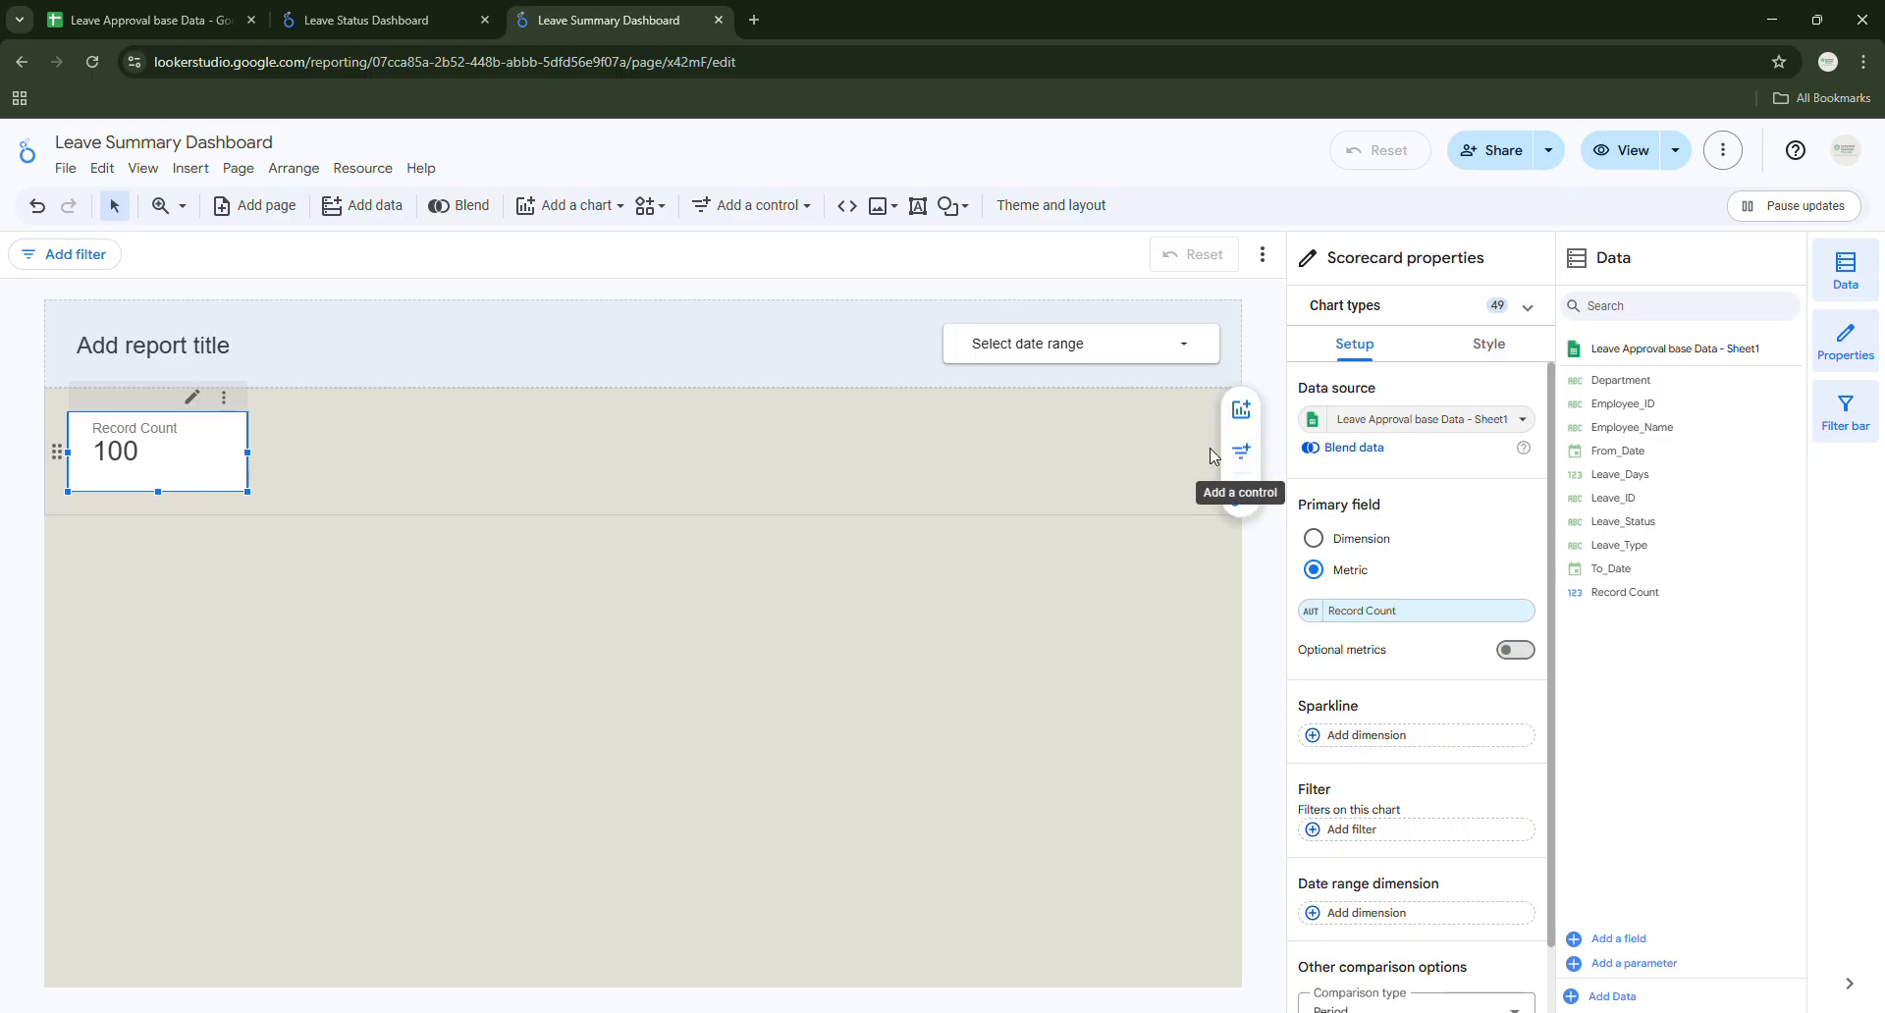
Set the scorecard's primary metric to Employee_ID.
click(376, 31)
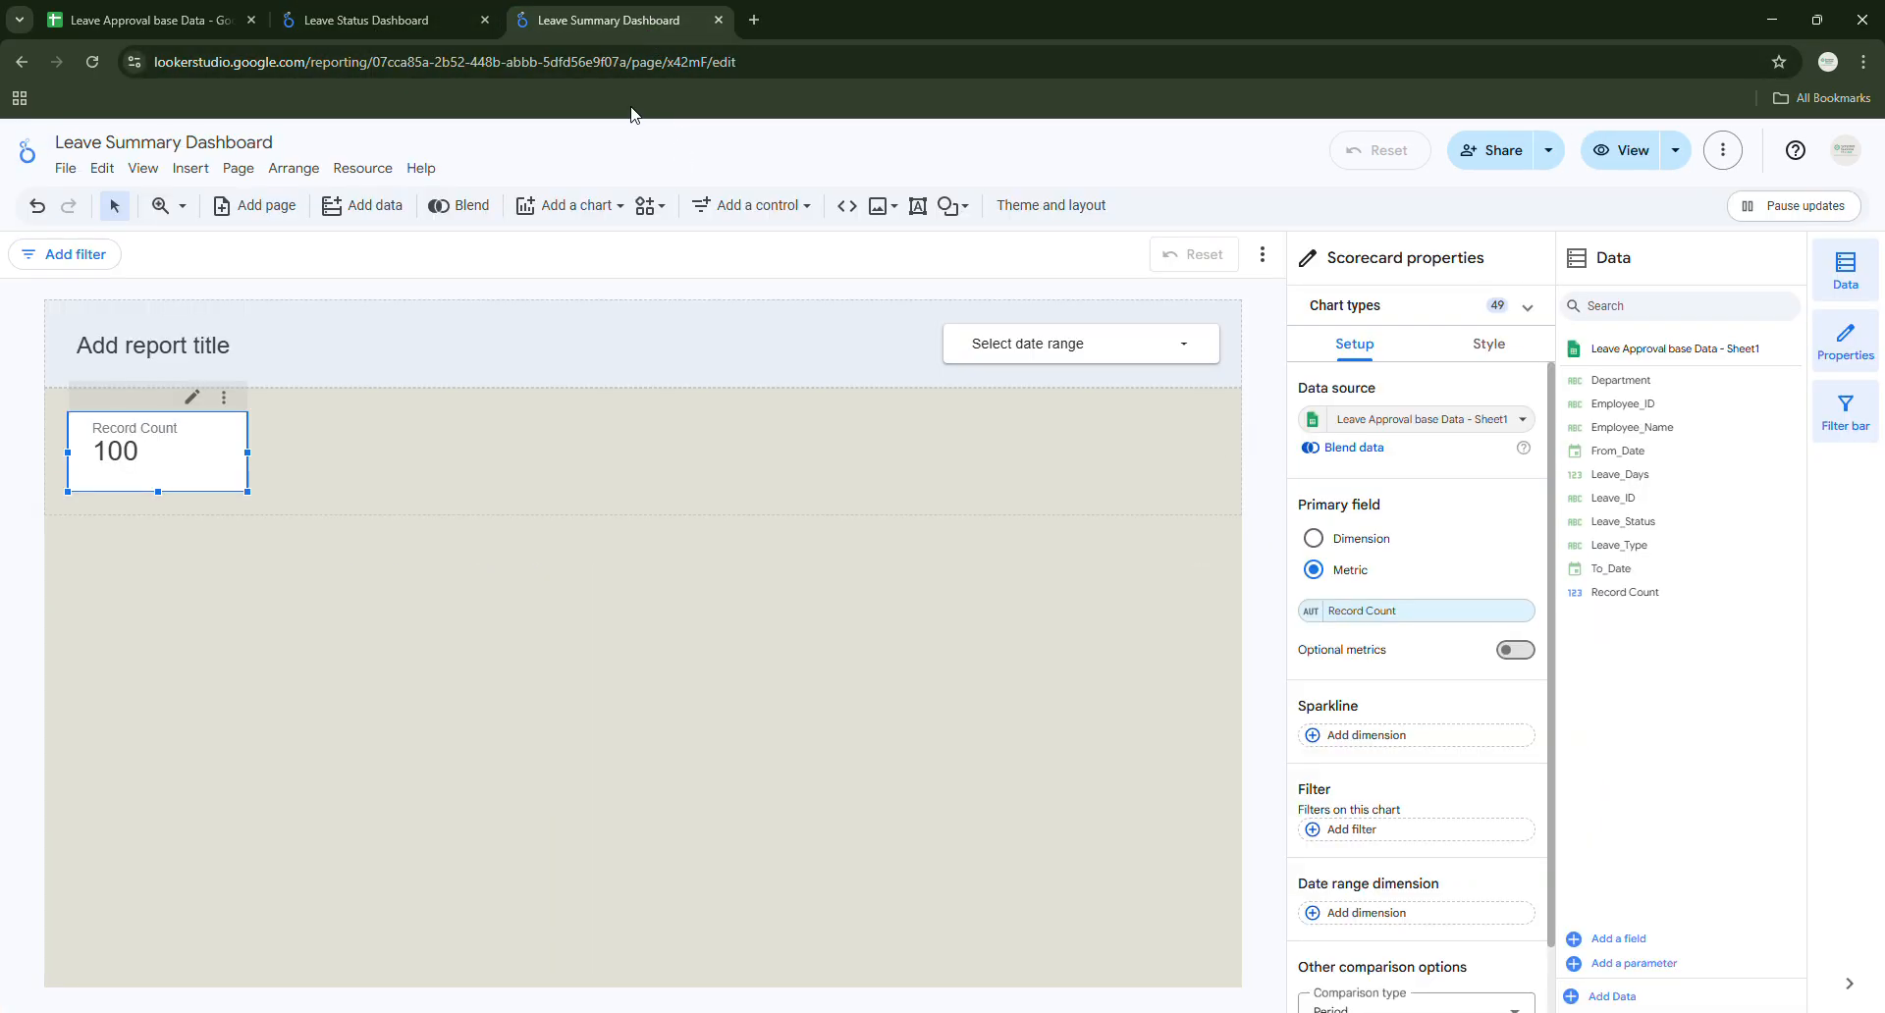
click(614, 21)
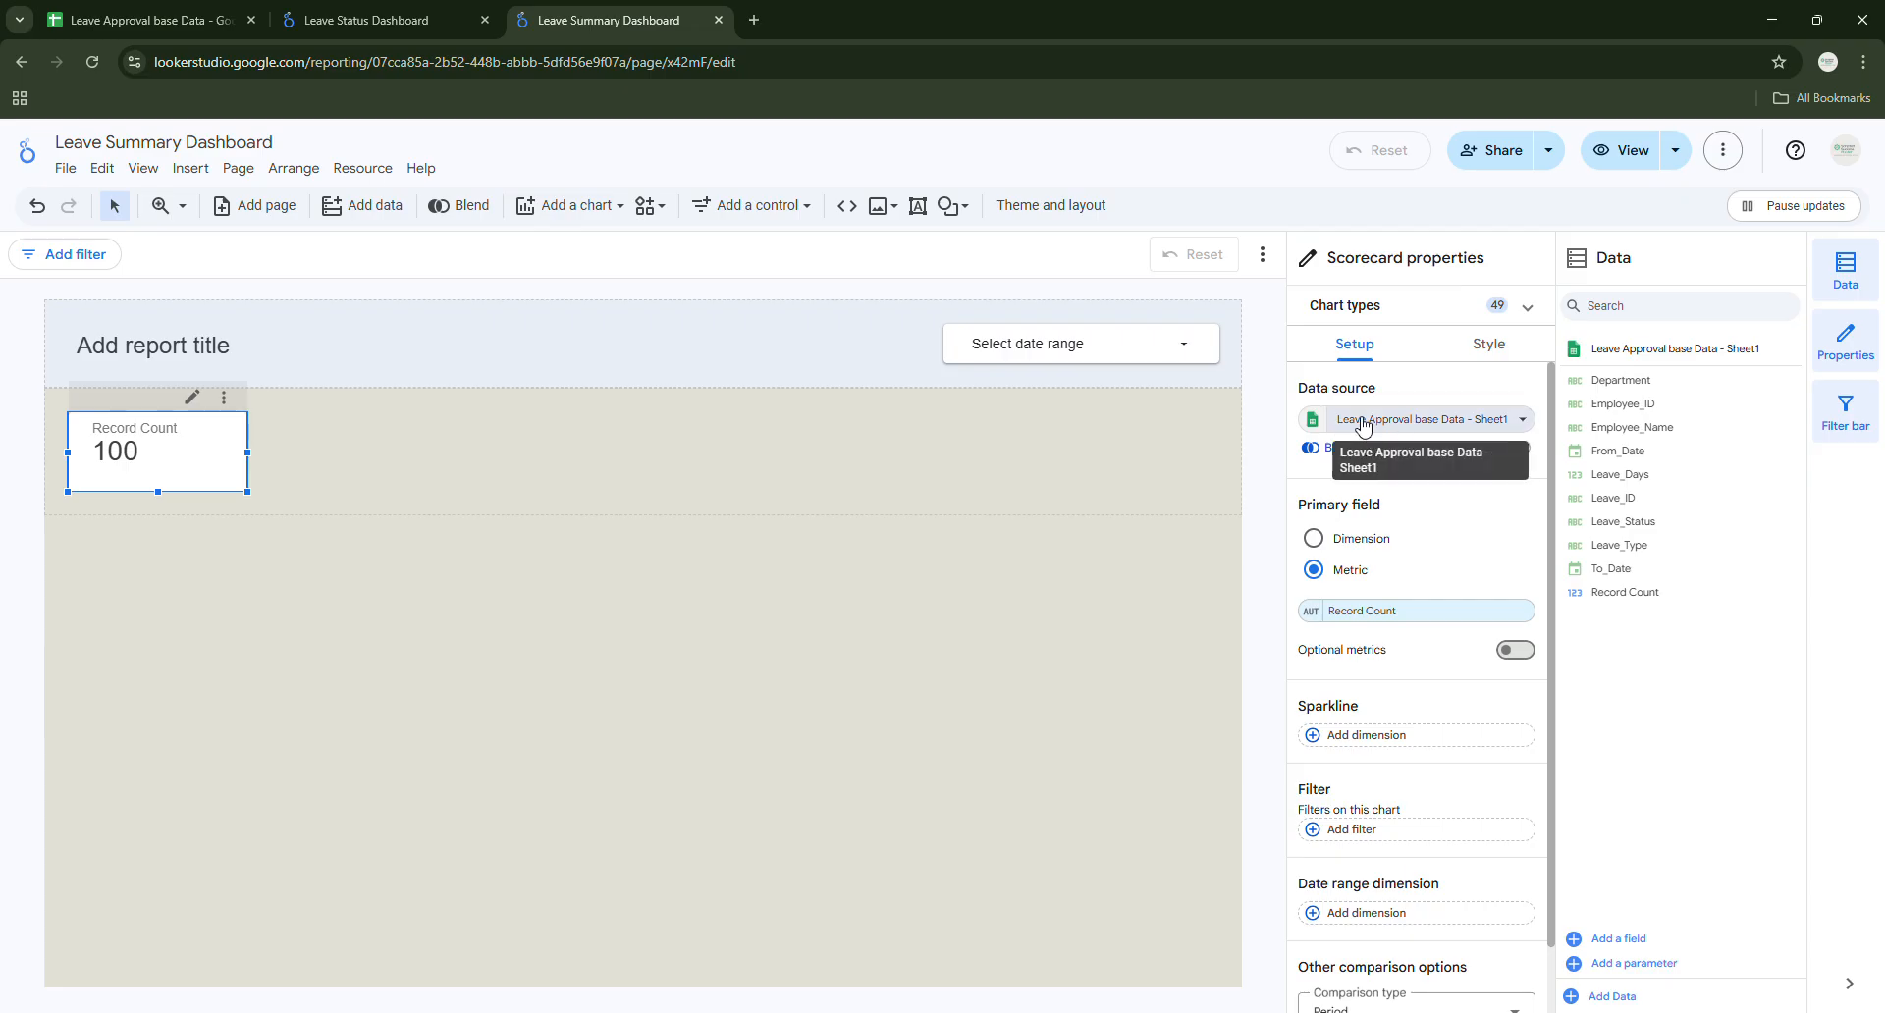
click(1386, 617)
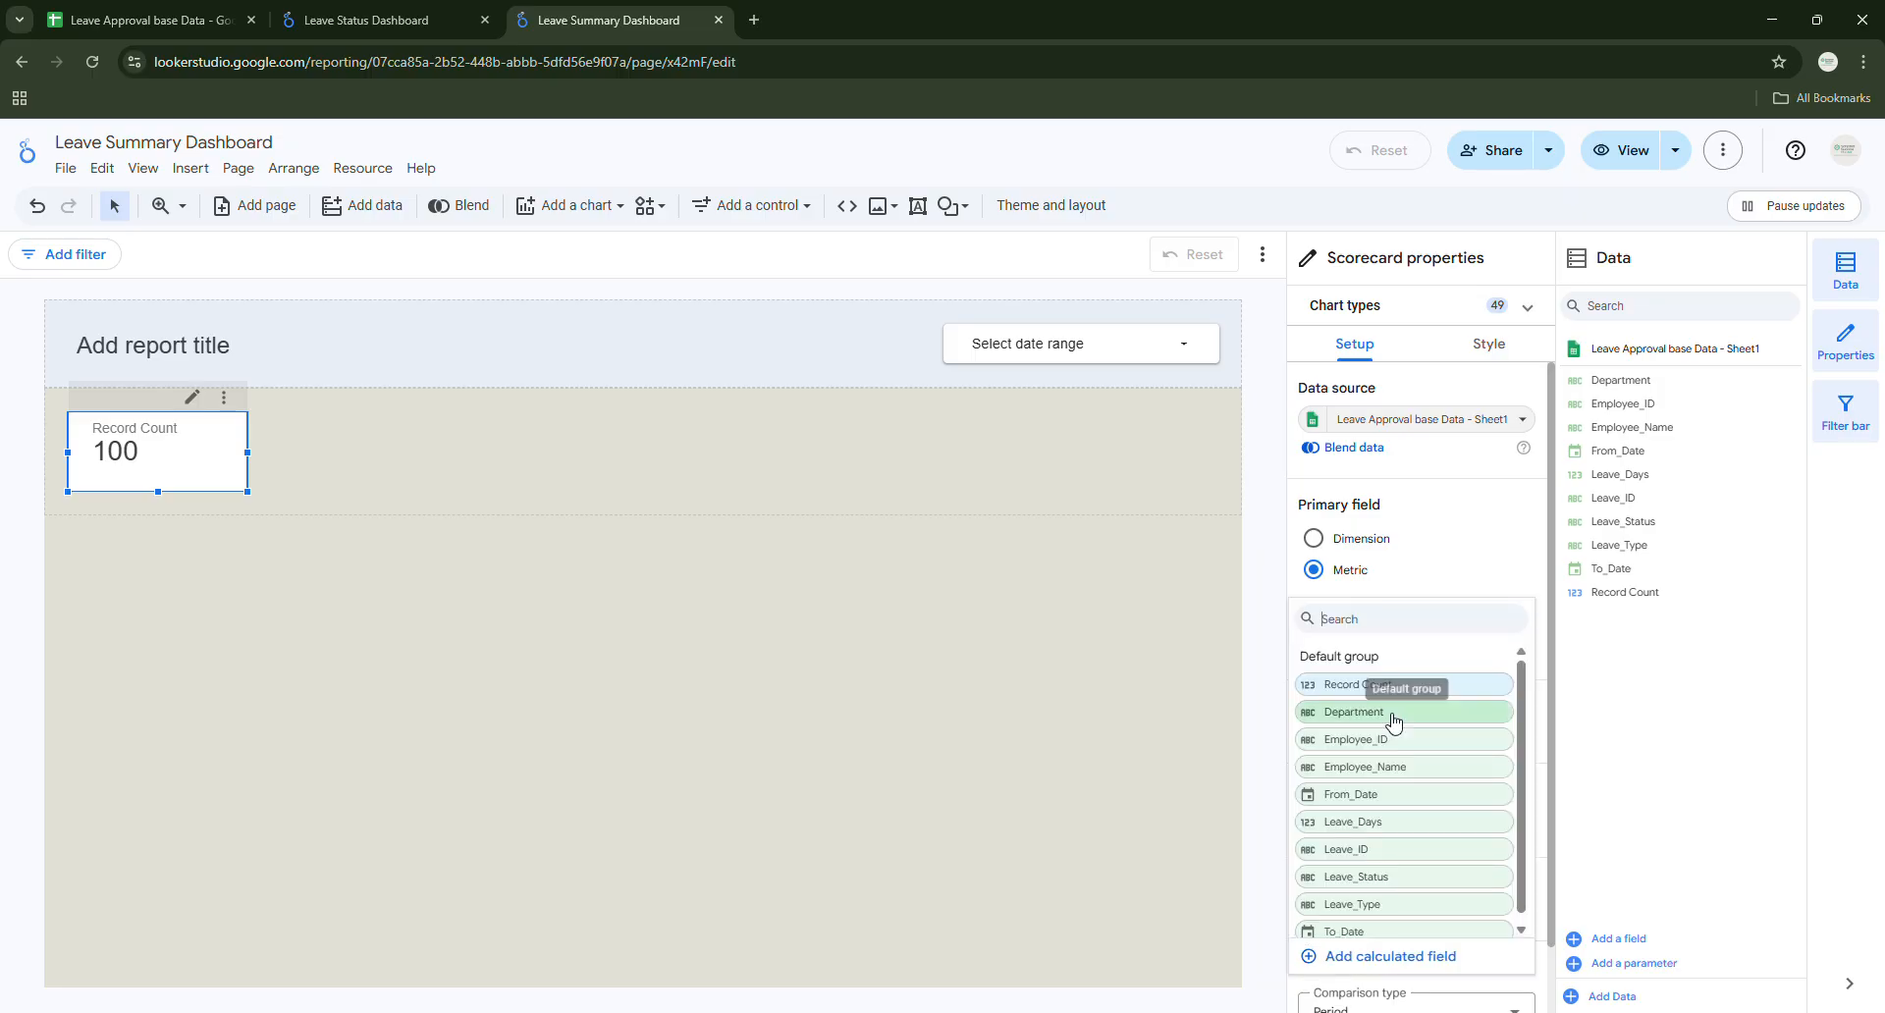
click(1387, 758)
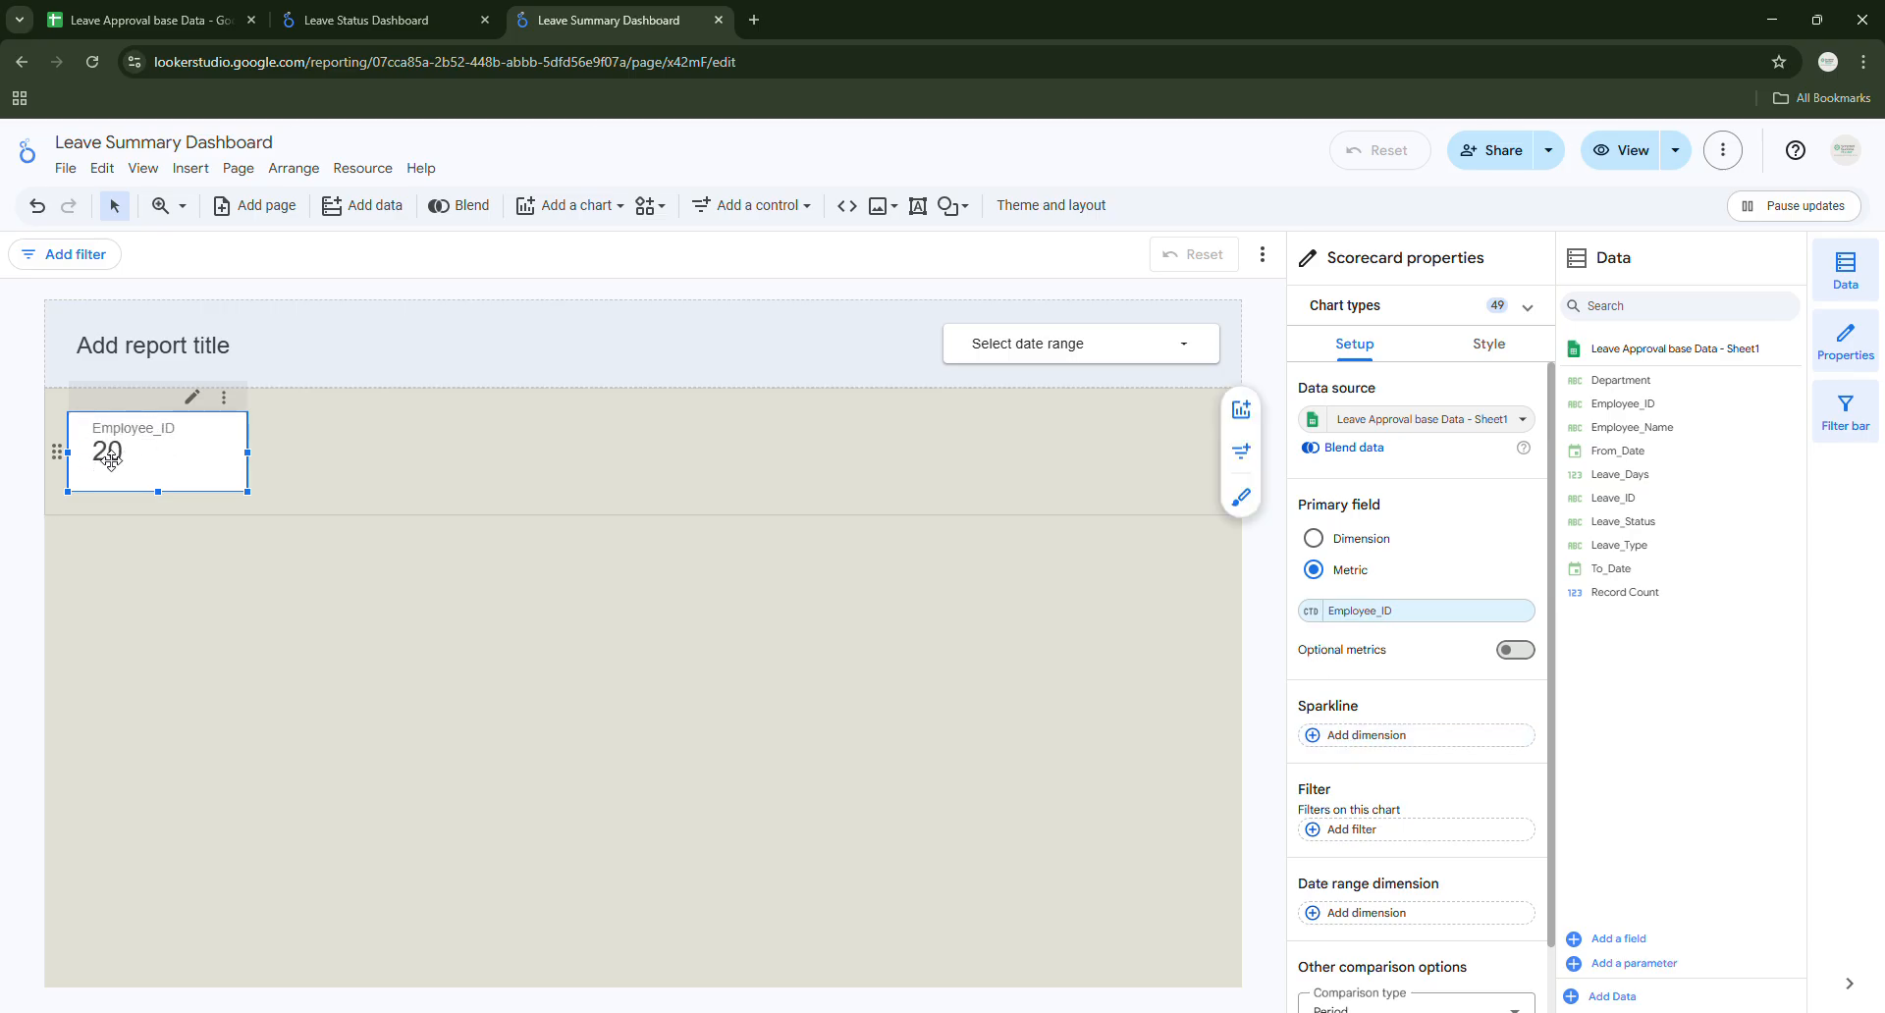
Check the scorecard against the Employee_ID column in the source spreadsheet and the Total Employee Count card in the Leave Status Dashboard.
click(147, 19)
scroll(192, 456, down, 7)
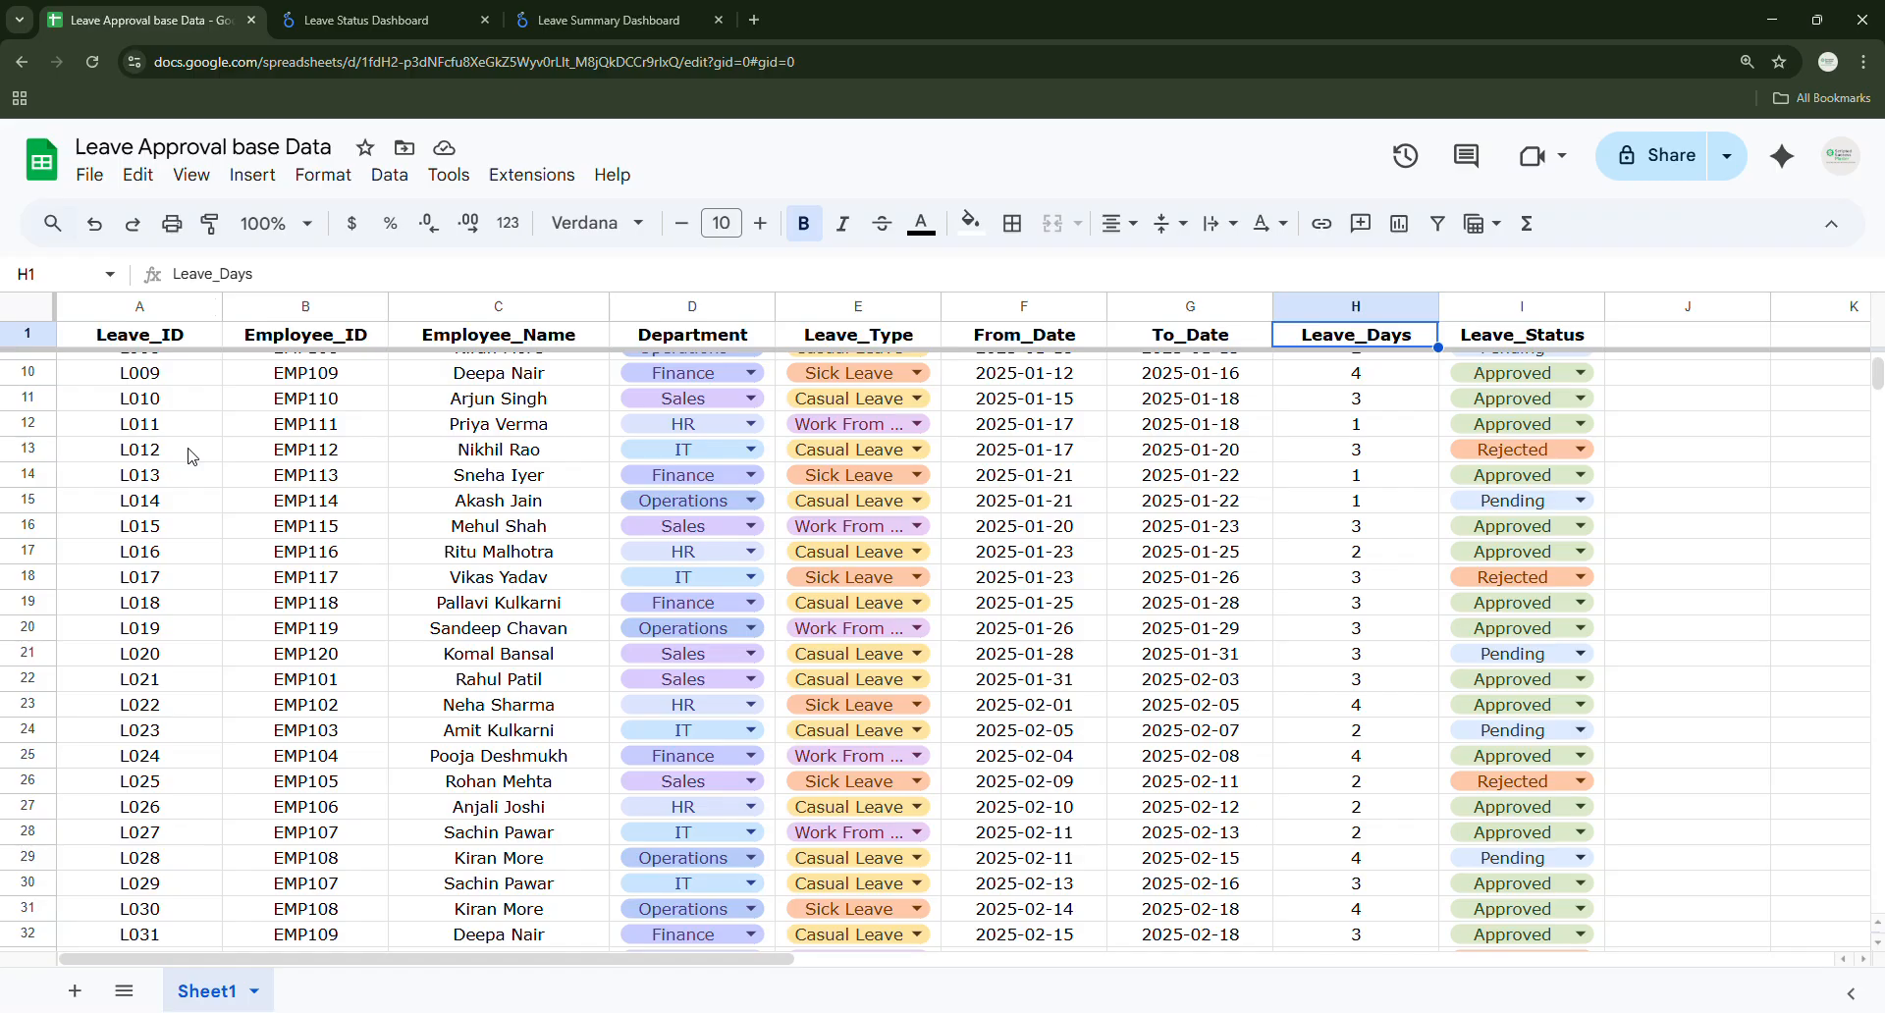
scroll(193, 457, down, 15)
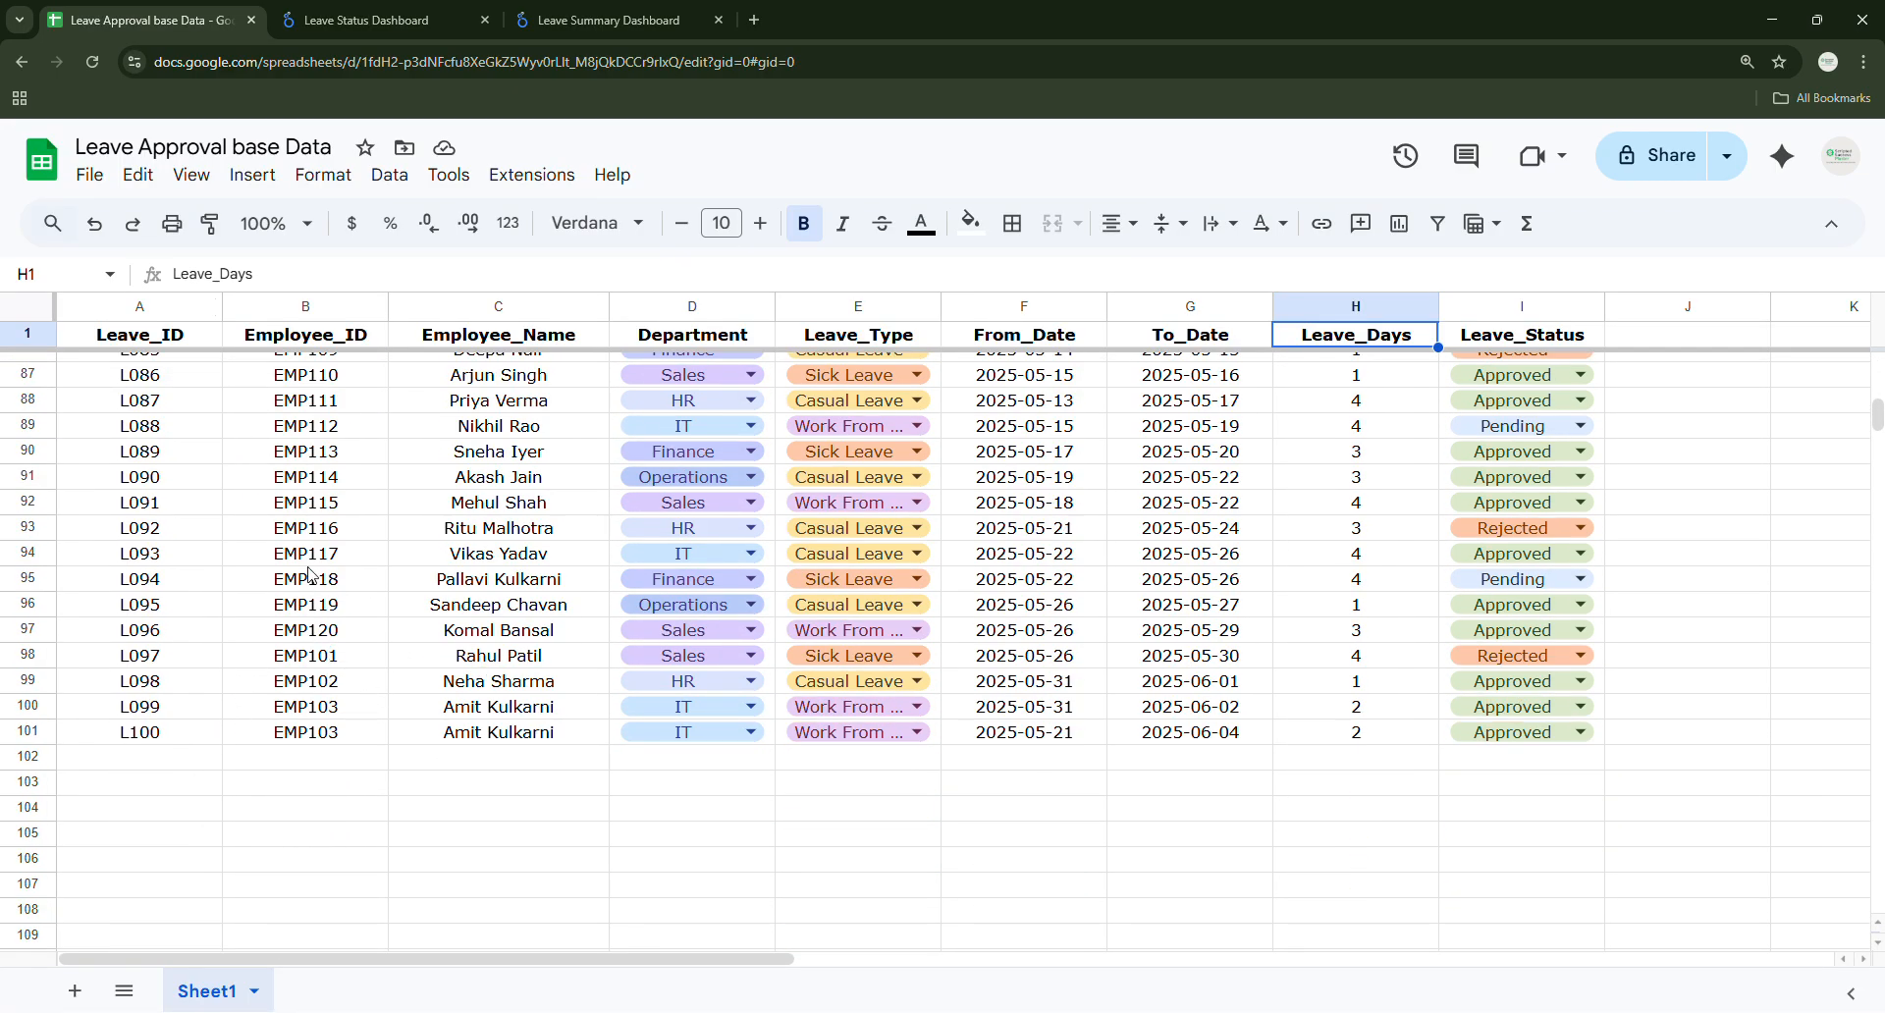
click(316, 637)
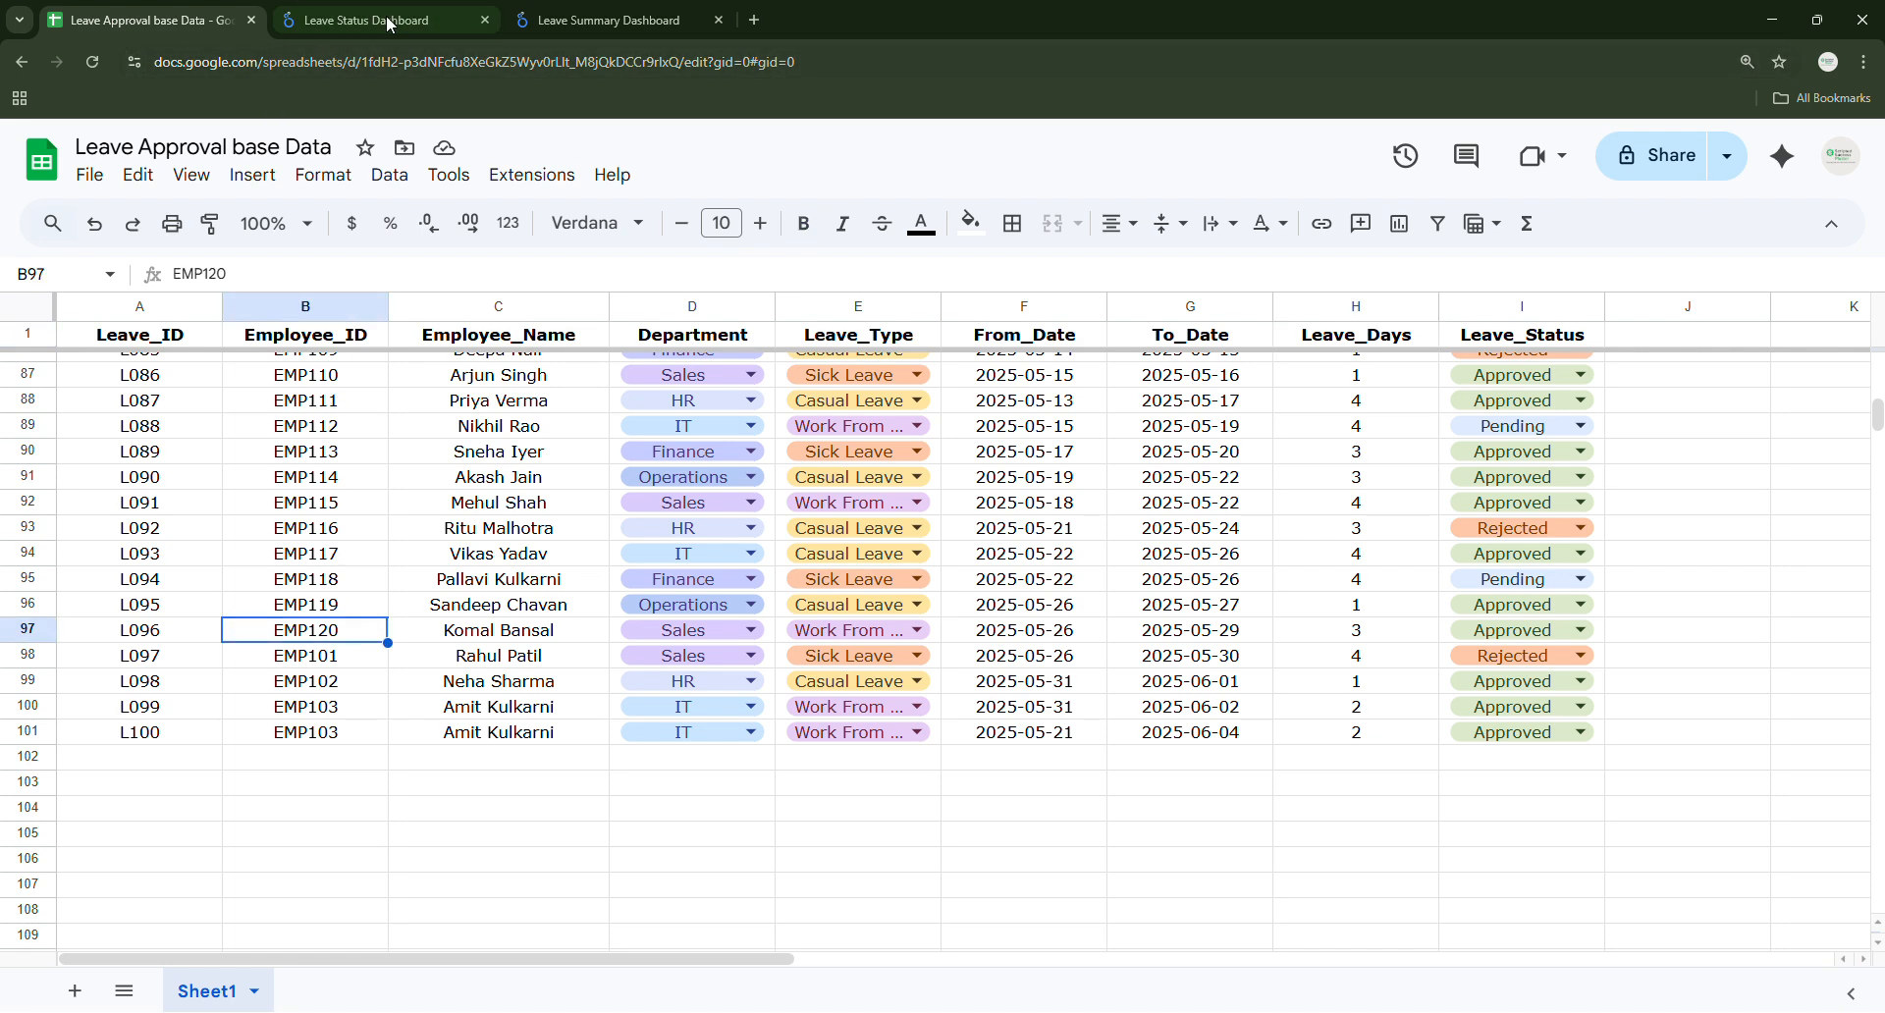
click(609, 19)
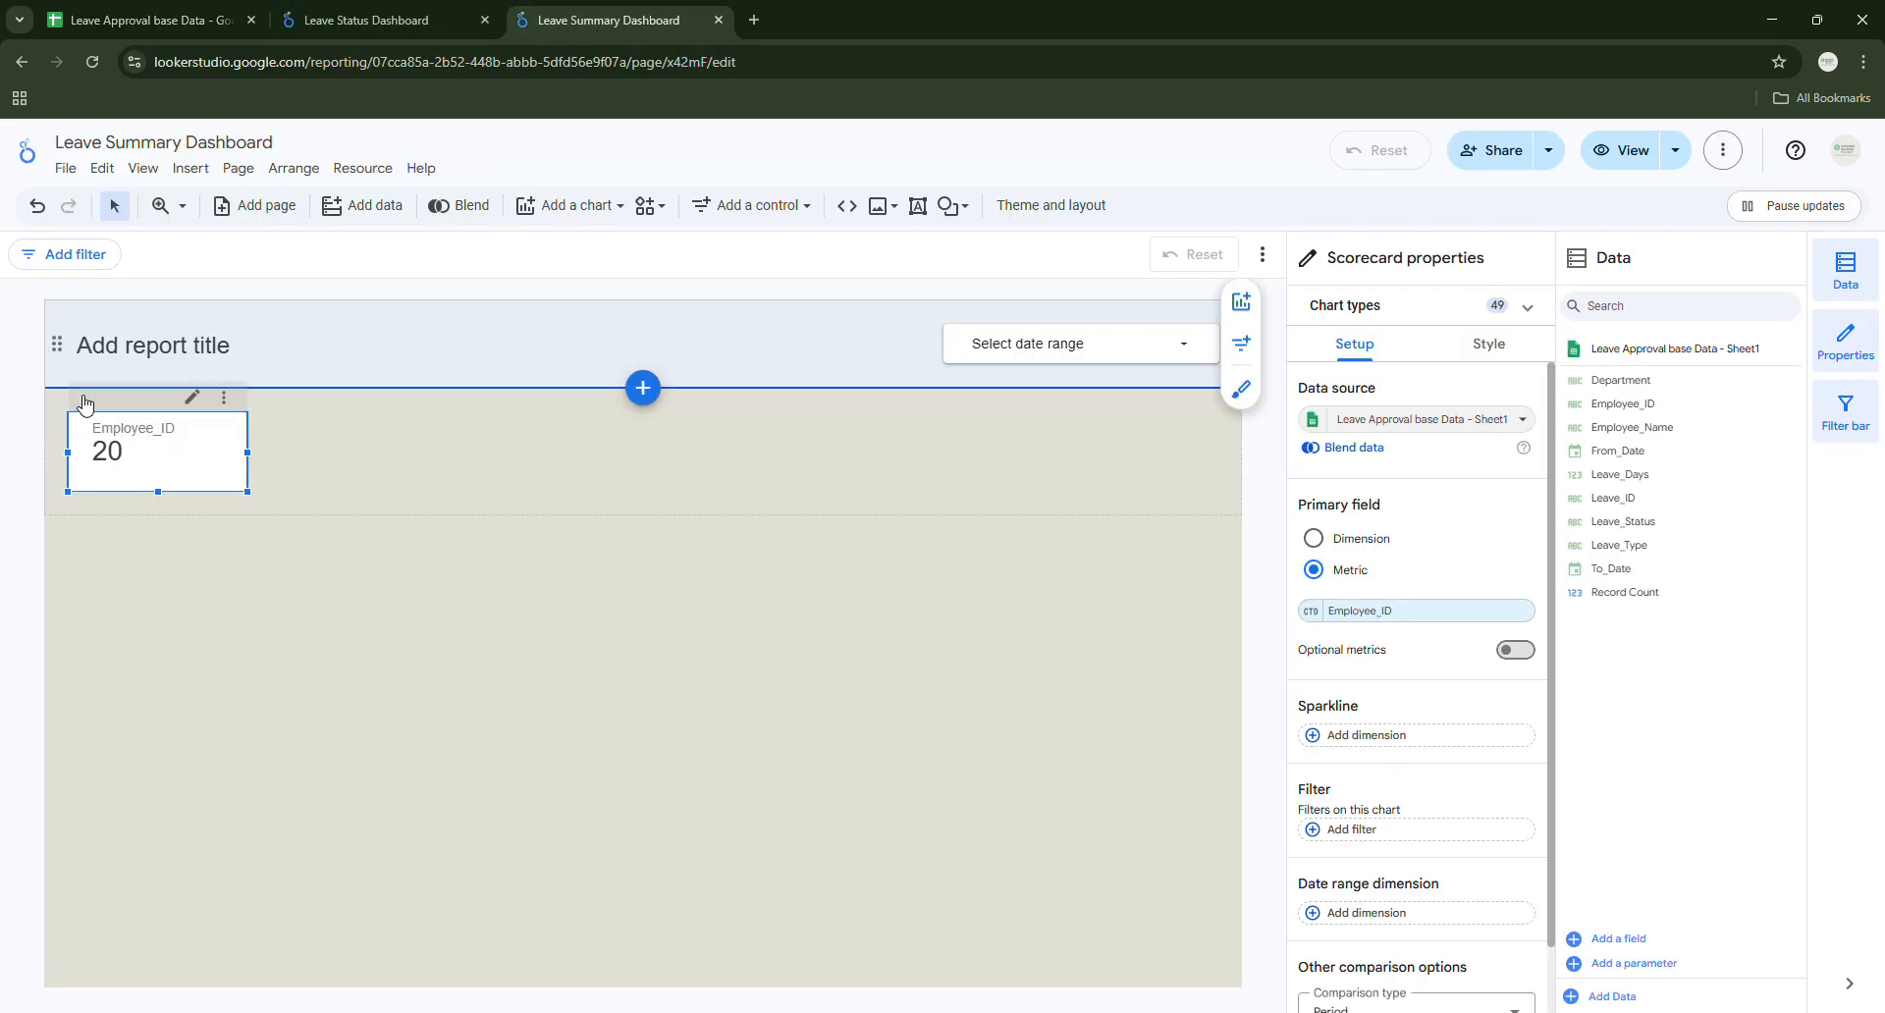
click(390, 22)
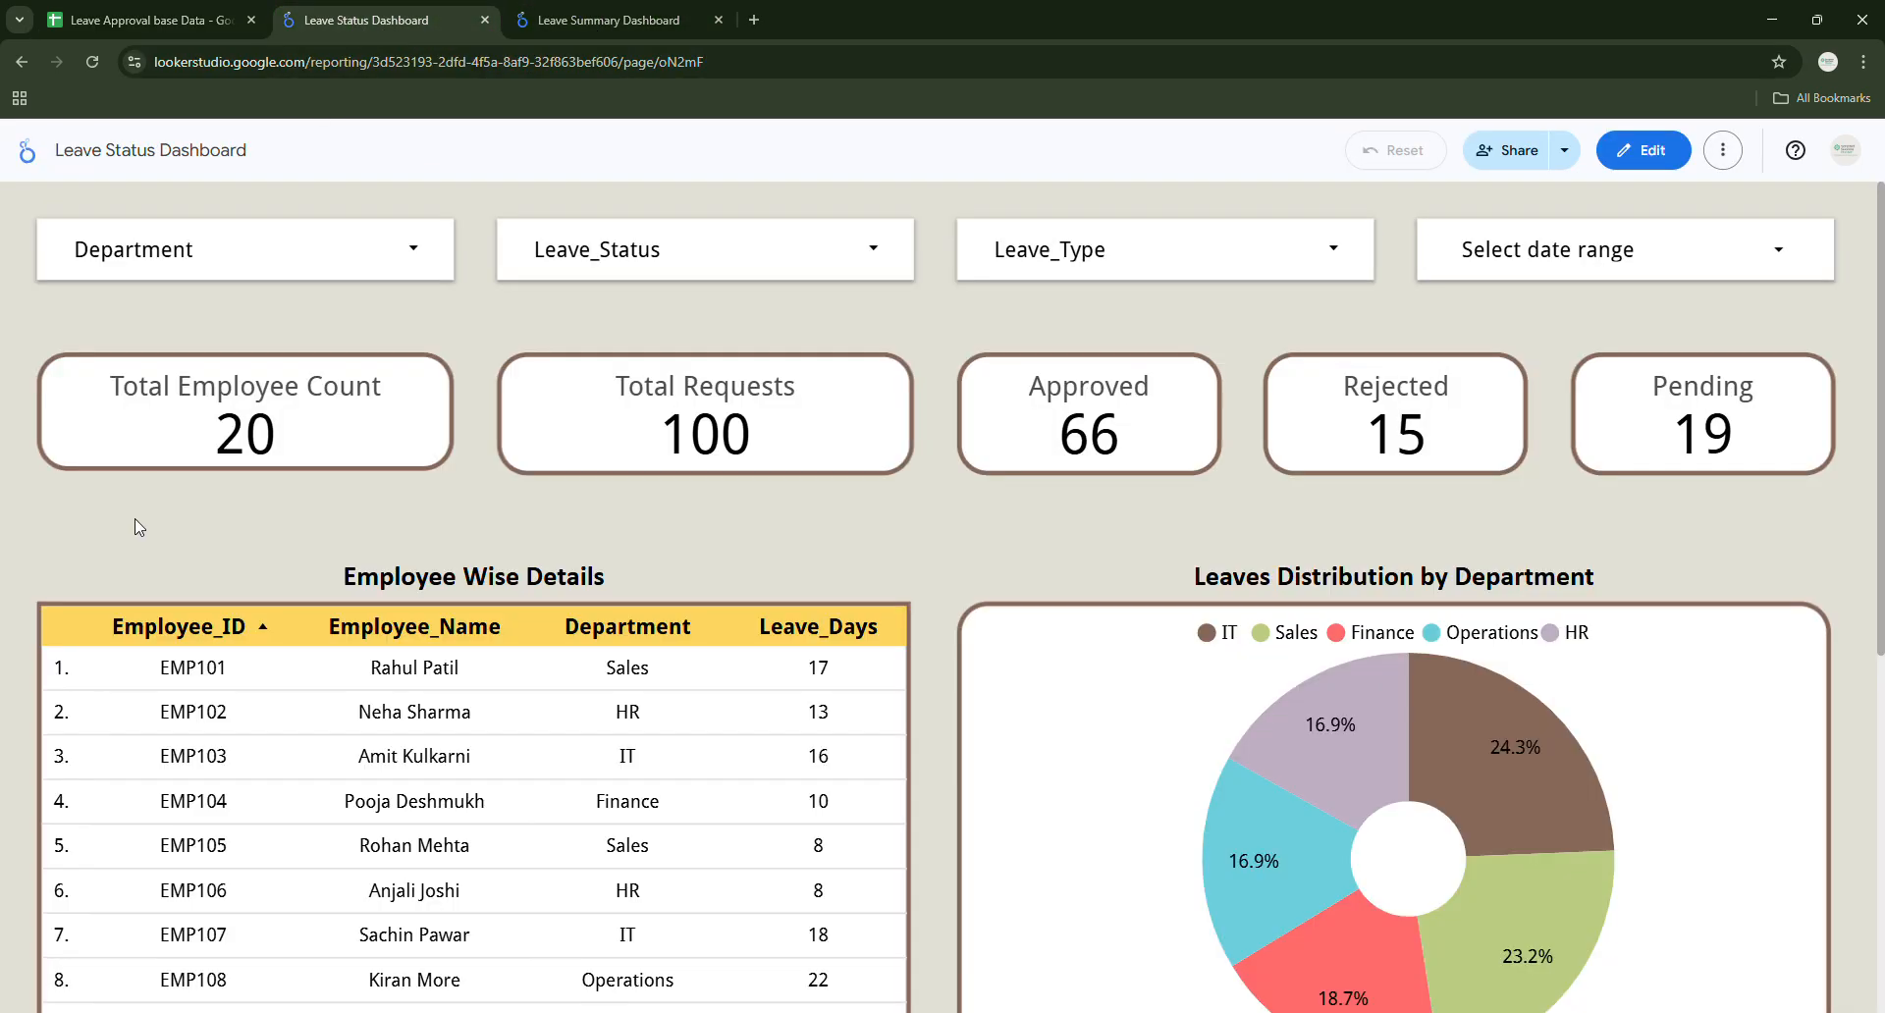
click(609, 19)
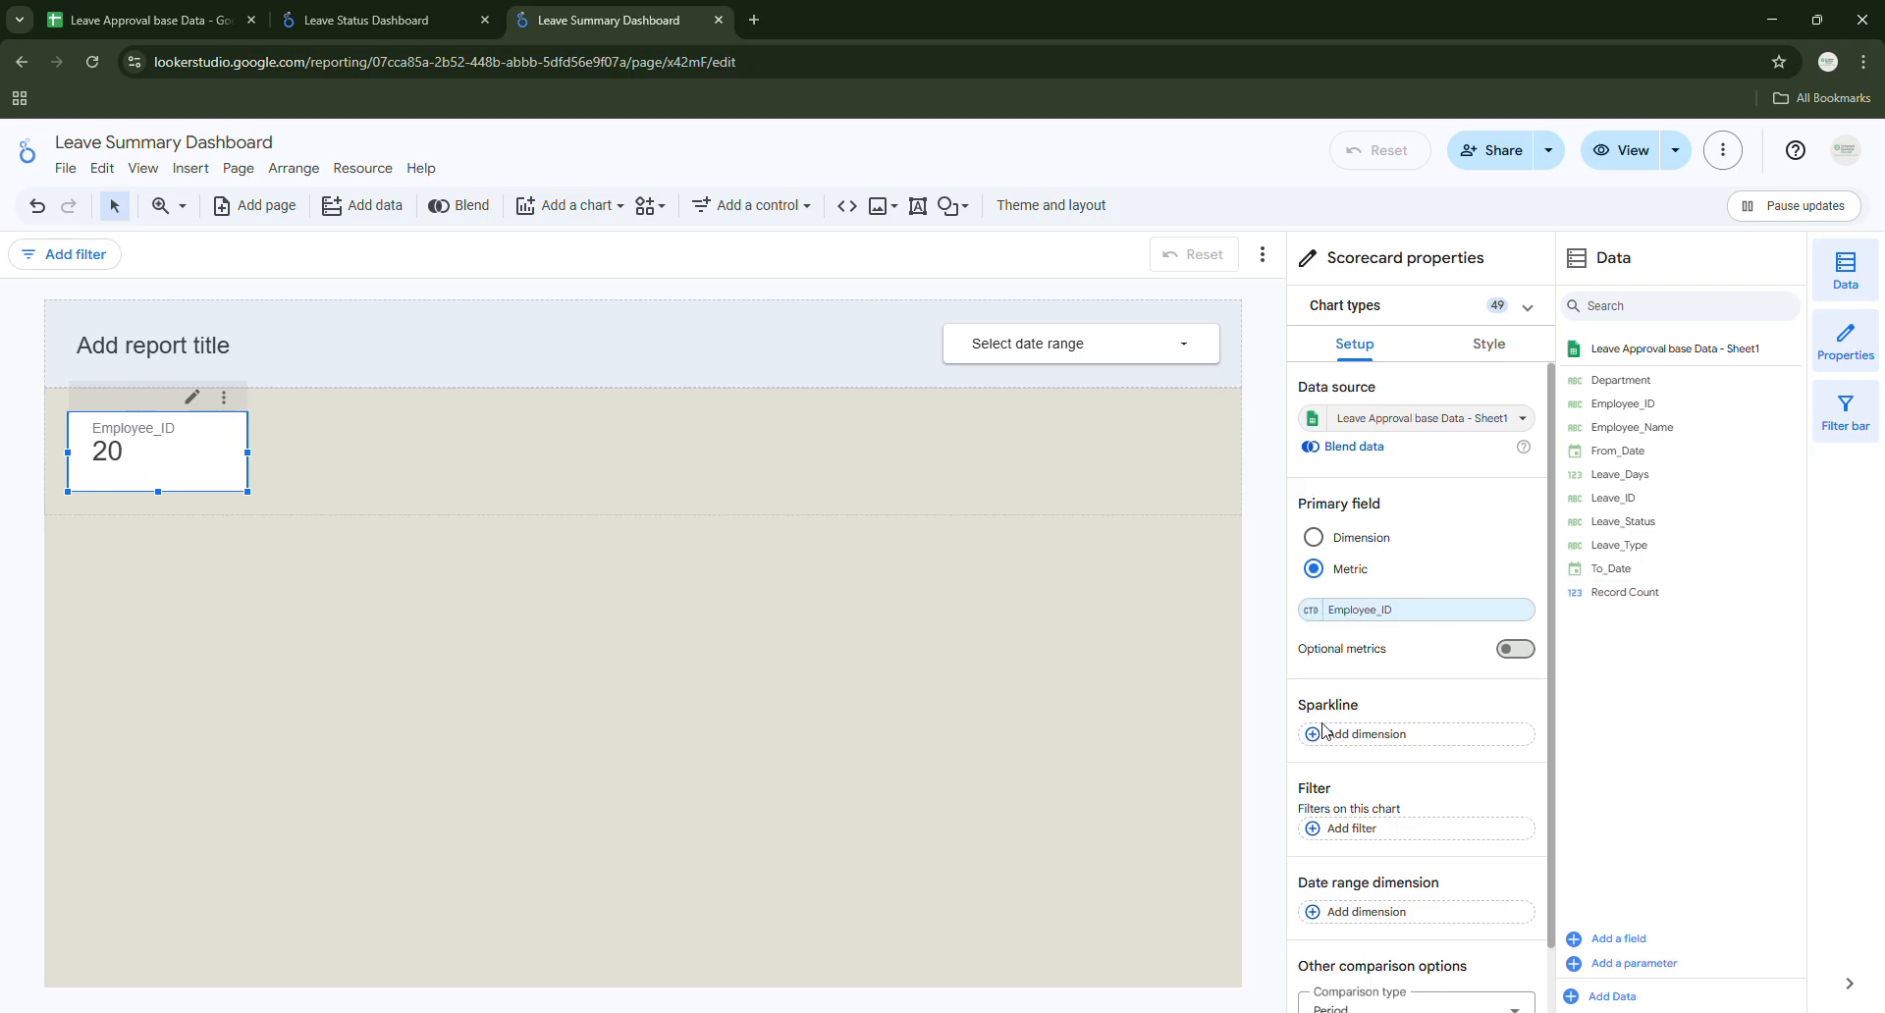
Center the field name and field value in the Employee_ID scorecard's style settings.
scroll(1414, 530, down, 1)
scroll(1482, 432, up, 1)
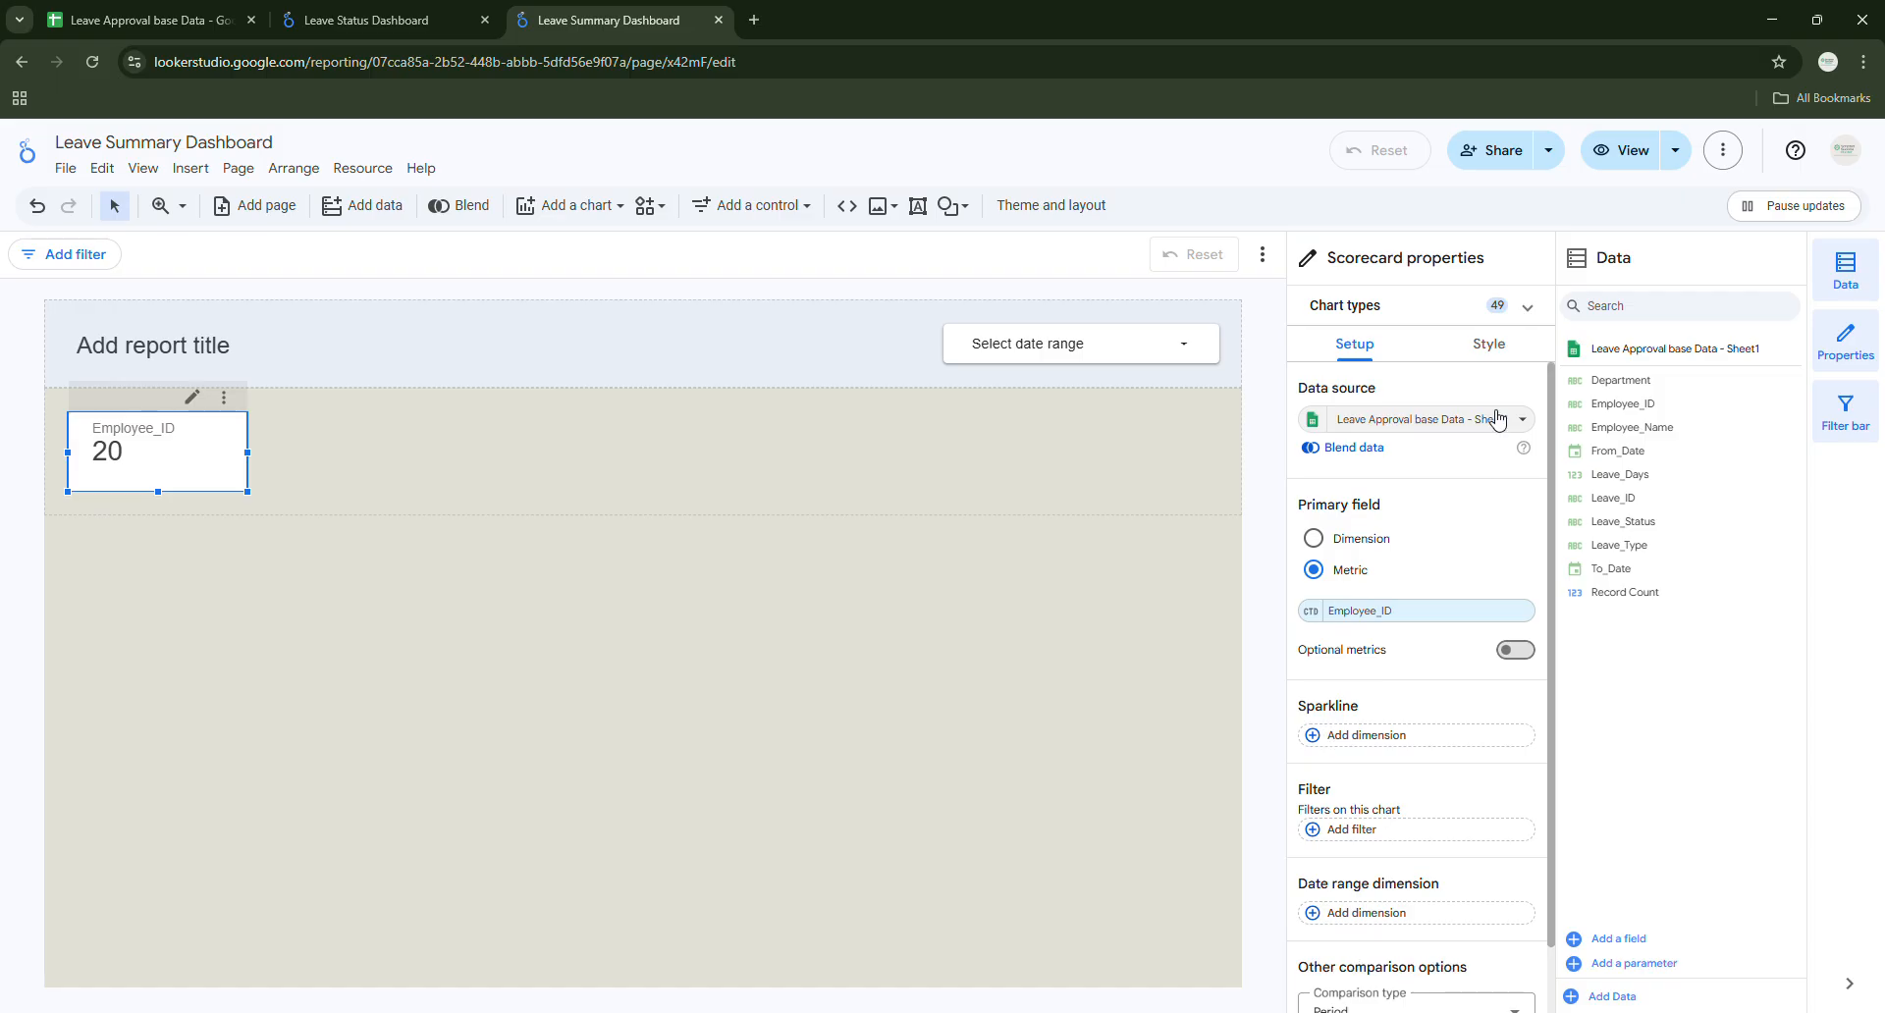
click(1488, 343)
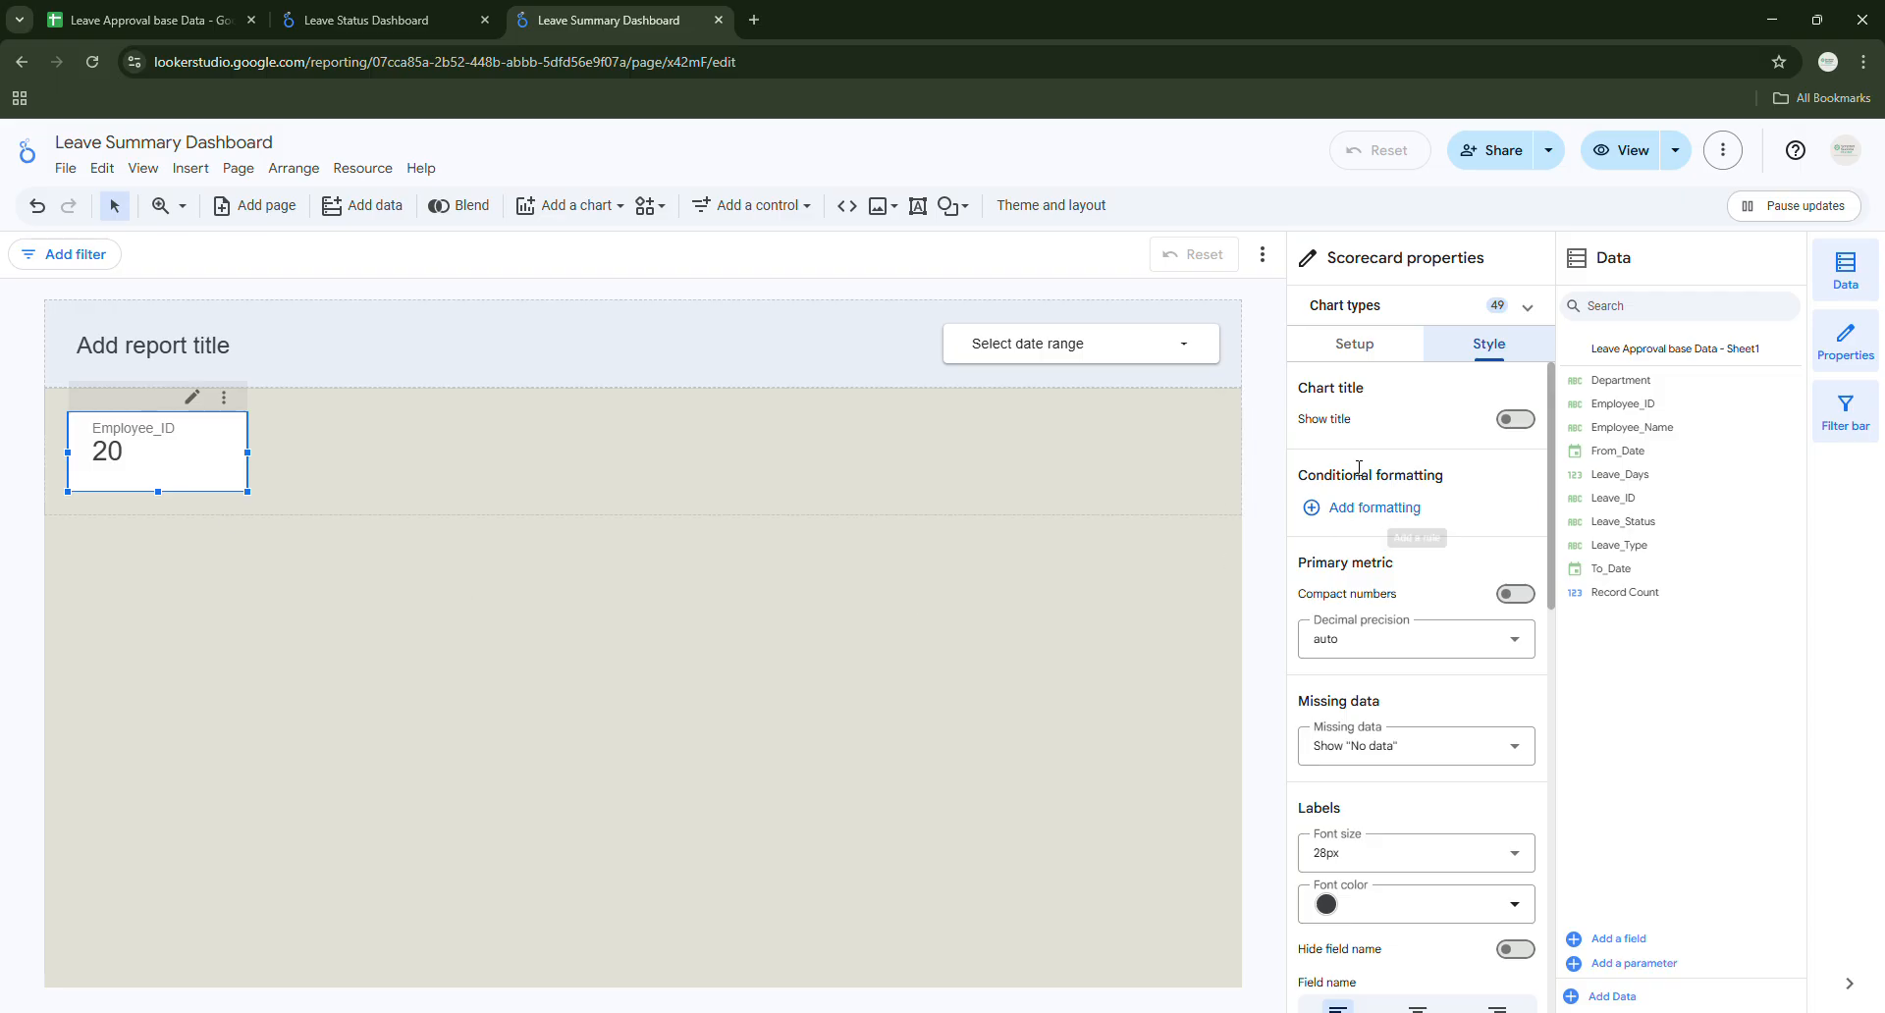
scroll(1360, 674, down, 4)
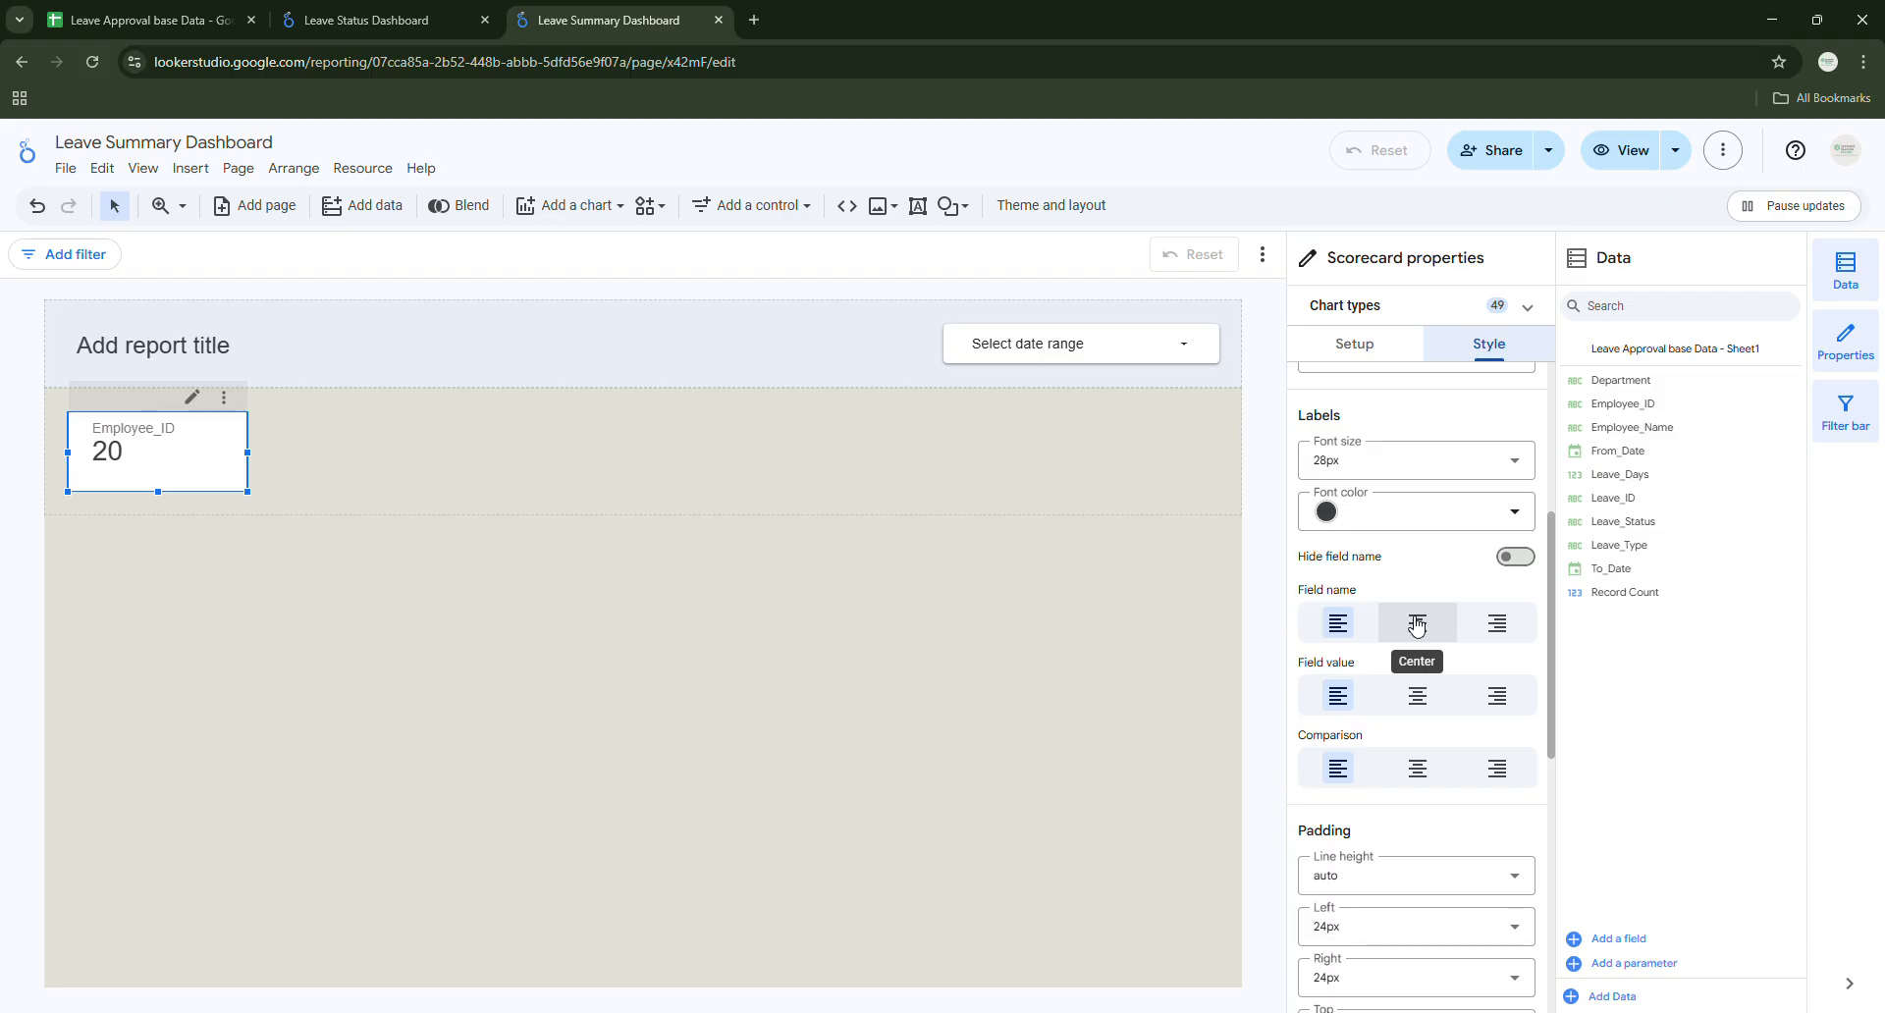
click(1417, 625)
click(1417, 698)
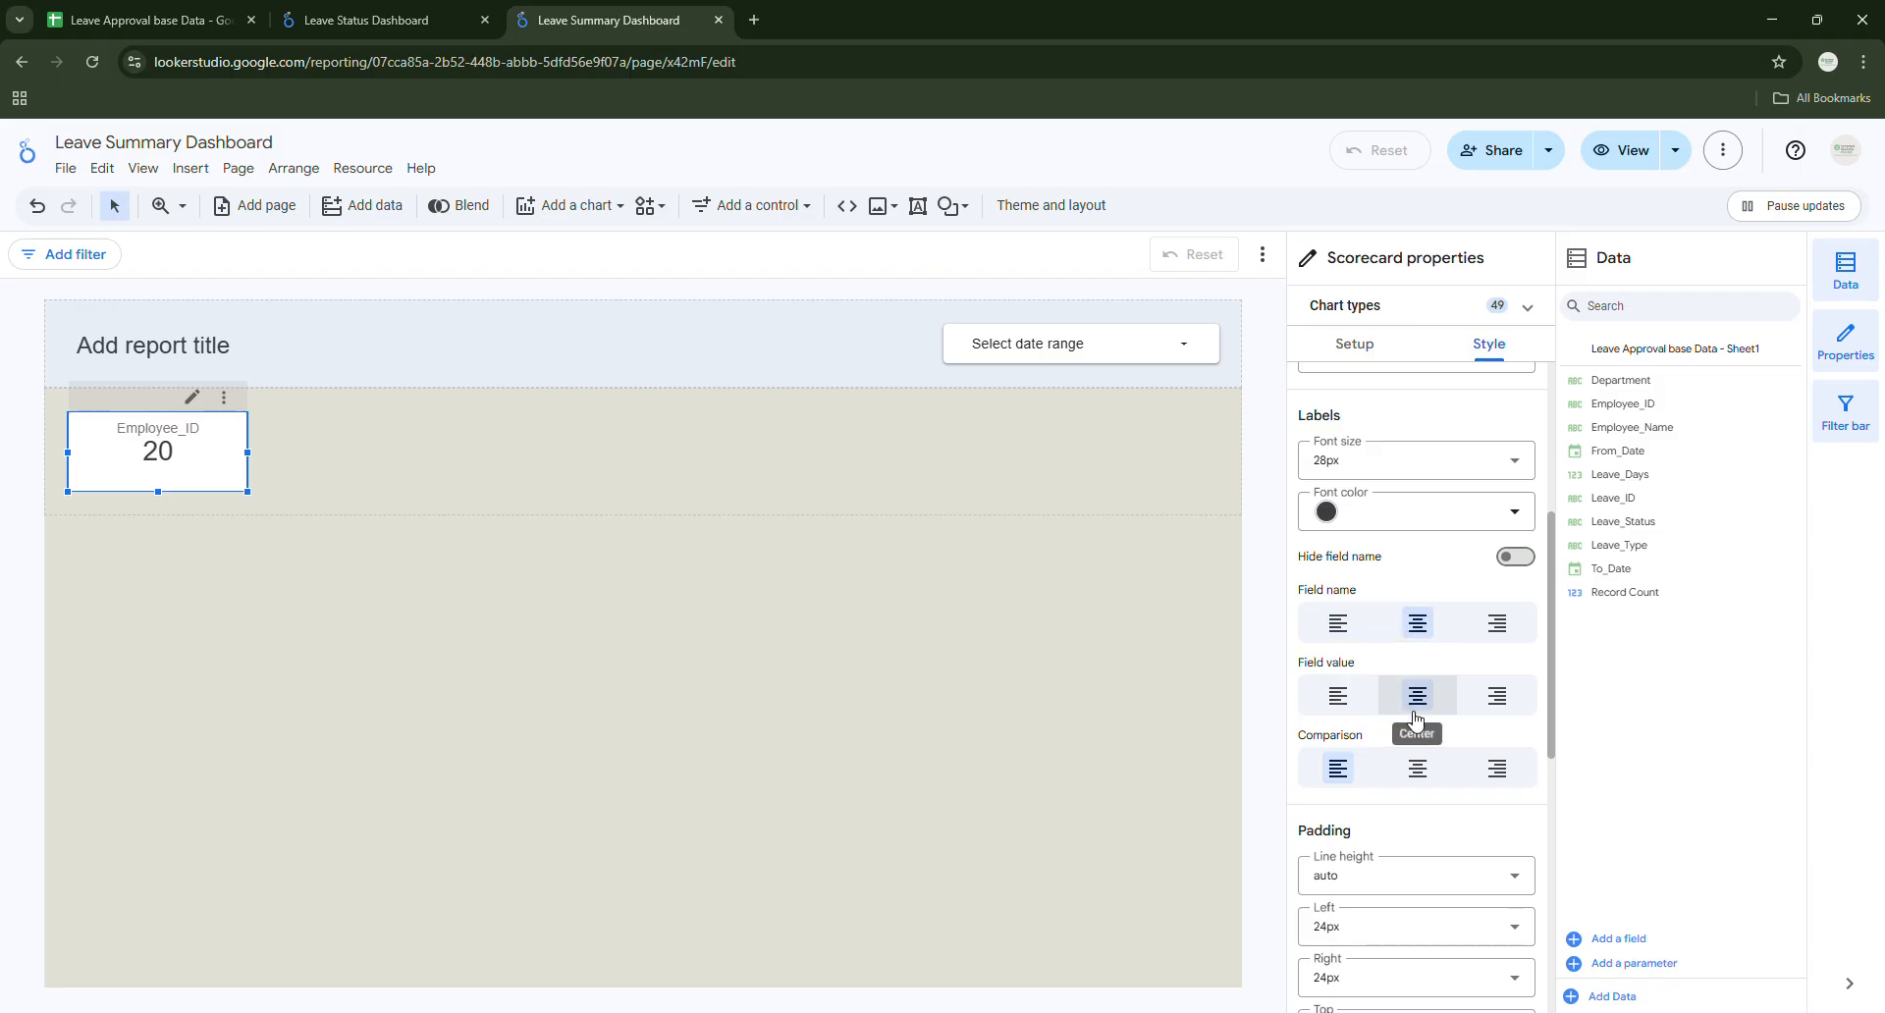
Center the Employee_ID scorecard's comparison text and set its label font size to 36px.
click(1421, 763)
click(1347, 469)
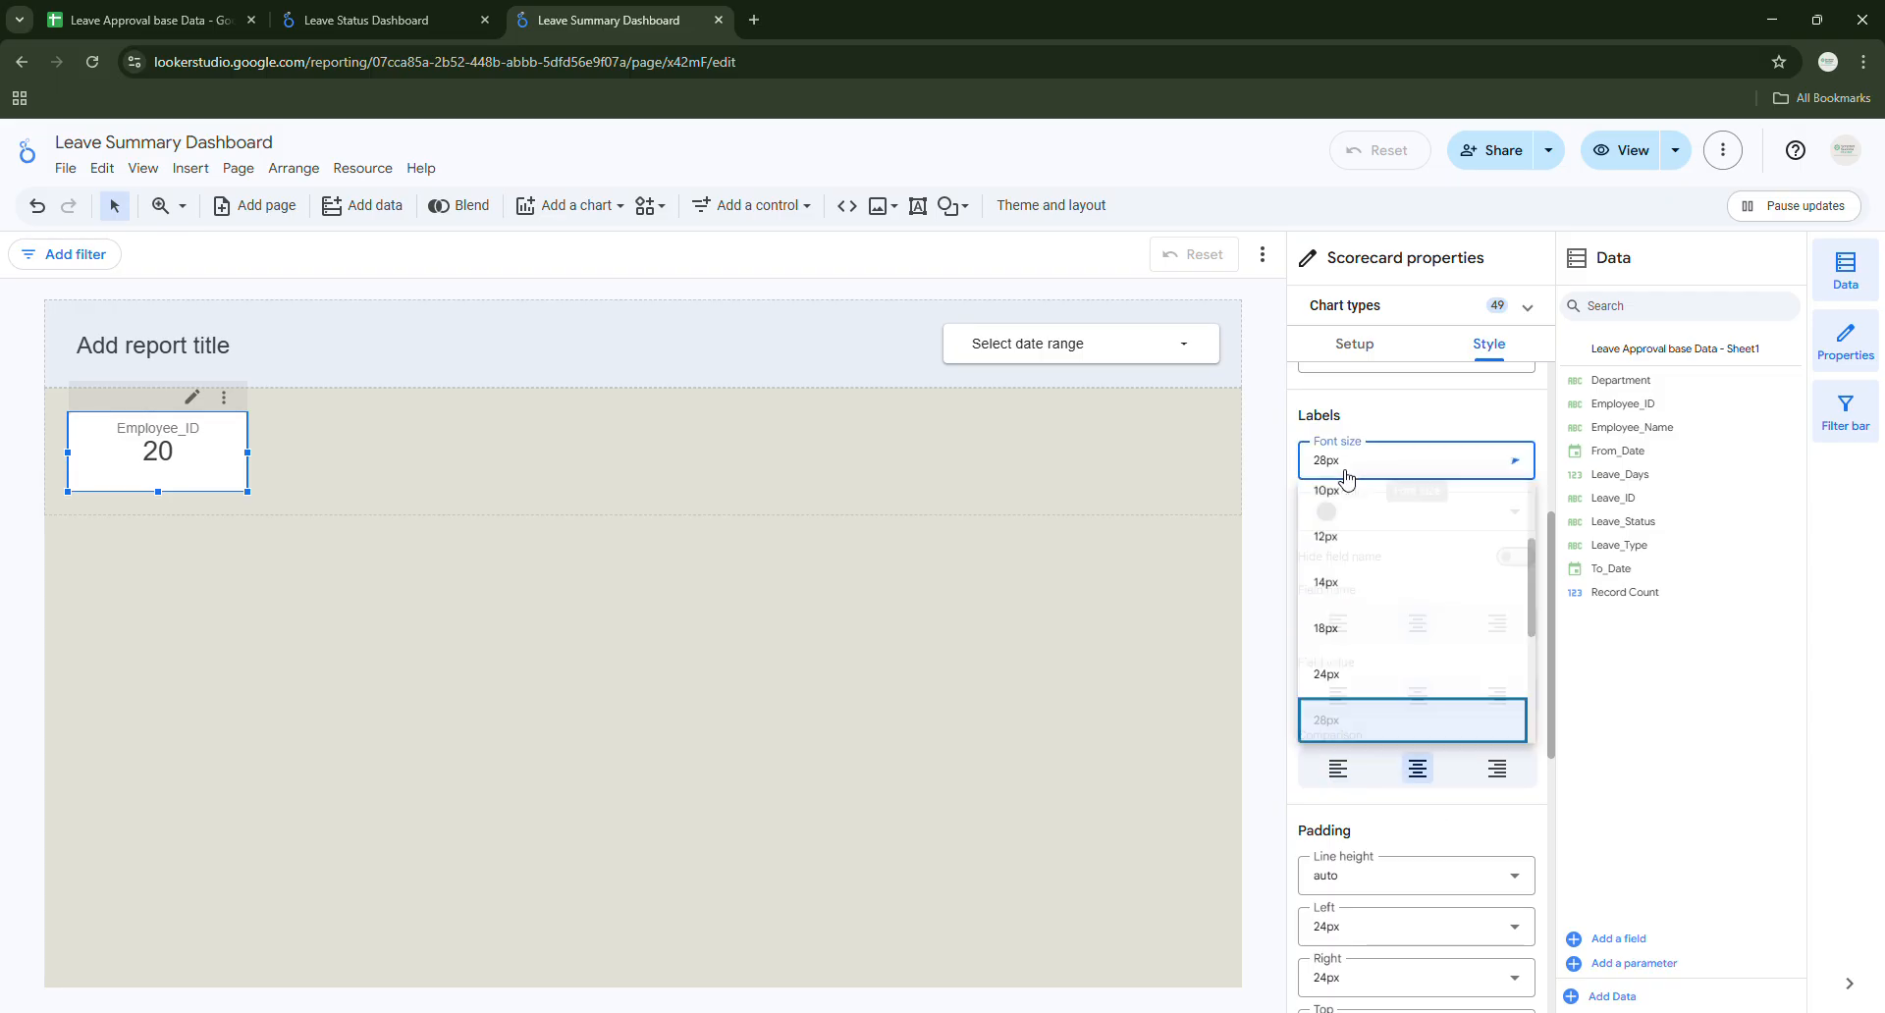
scroll(1332, 687, down, 2)
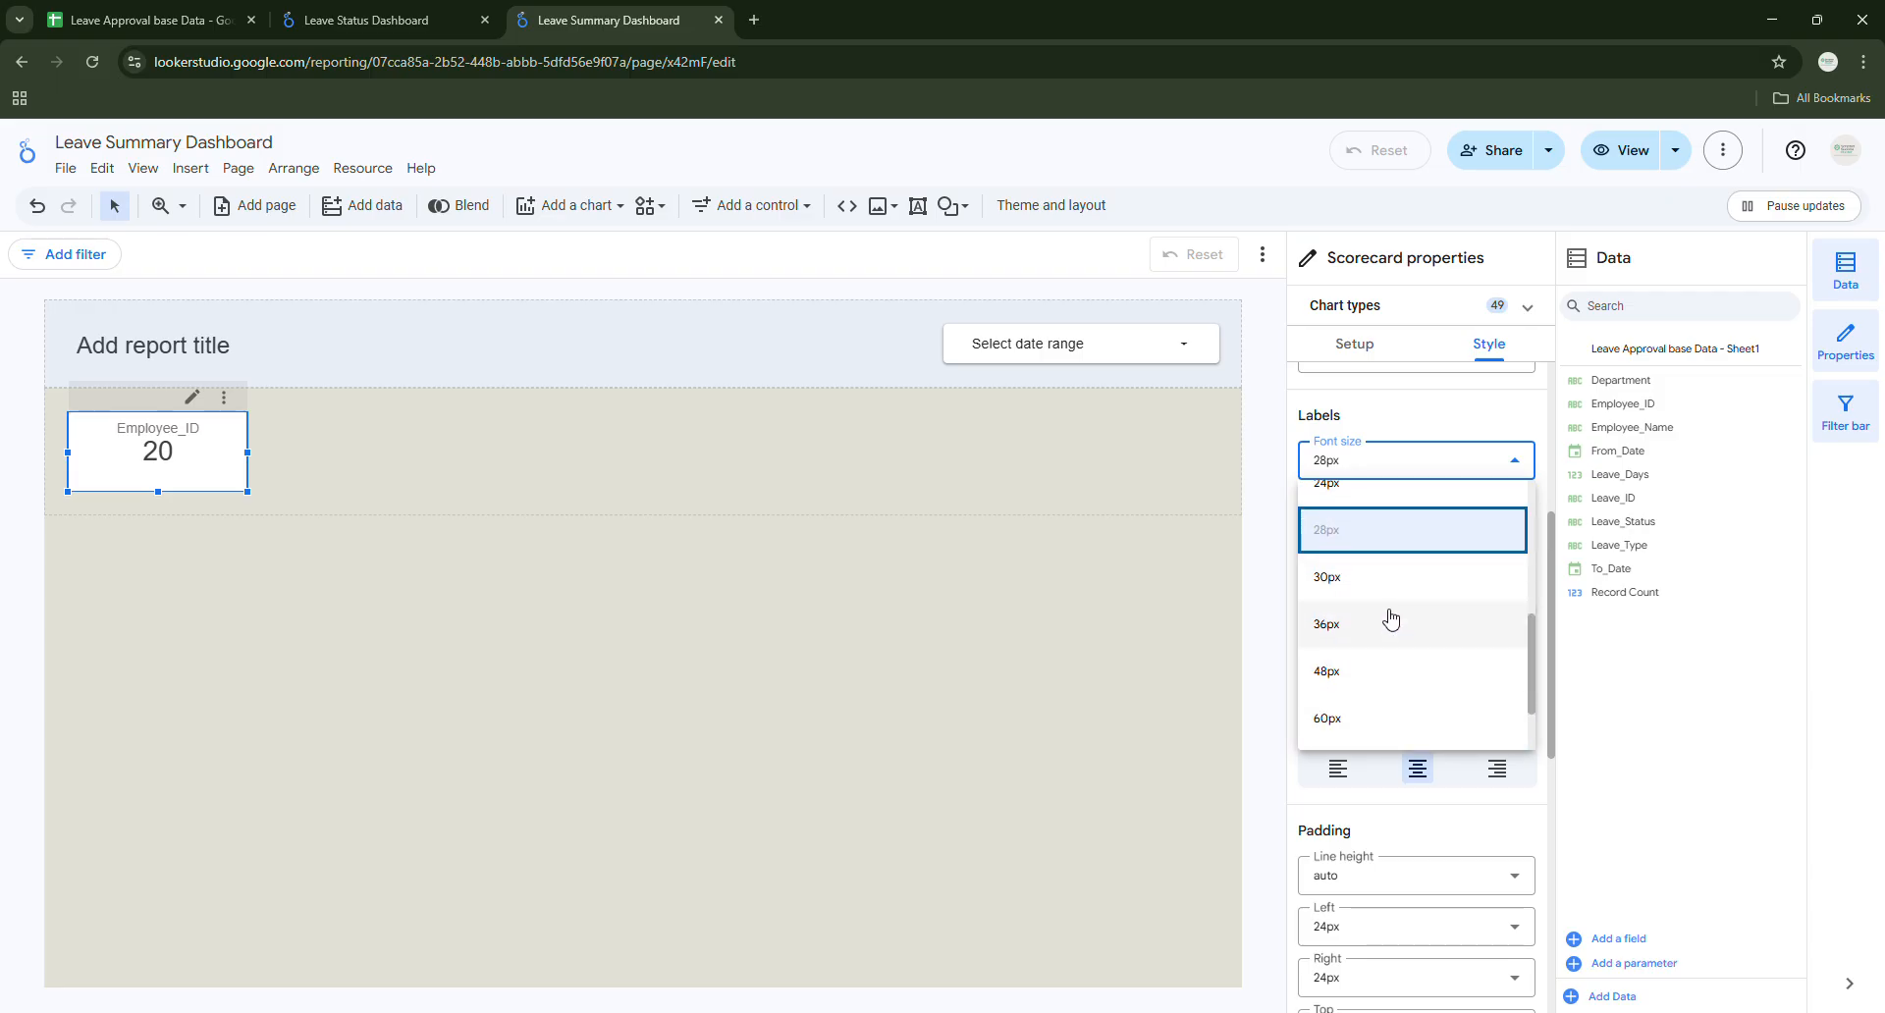
click(1391, 623)
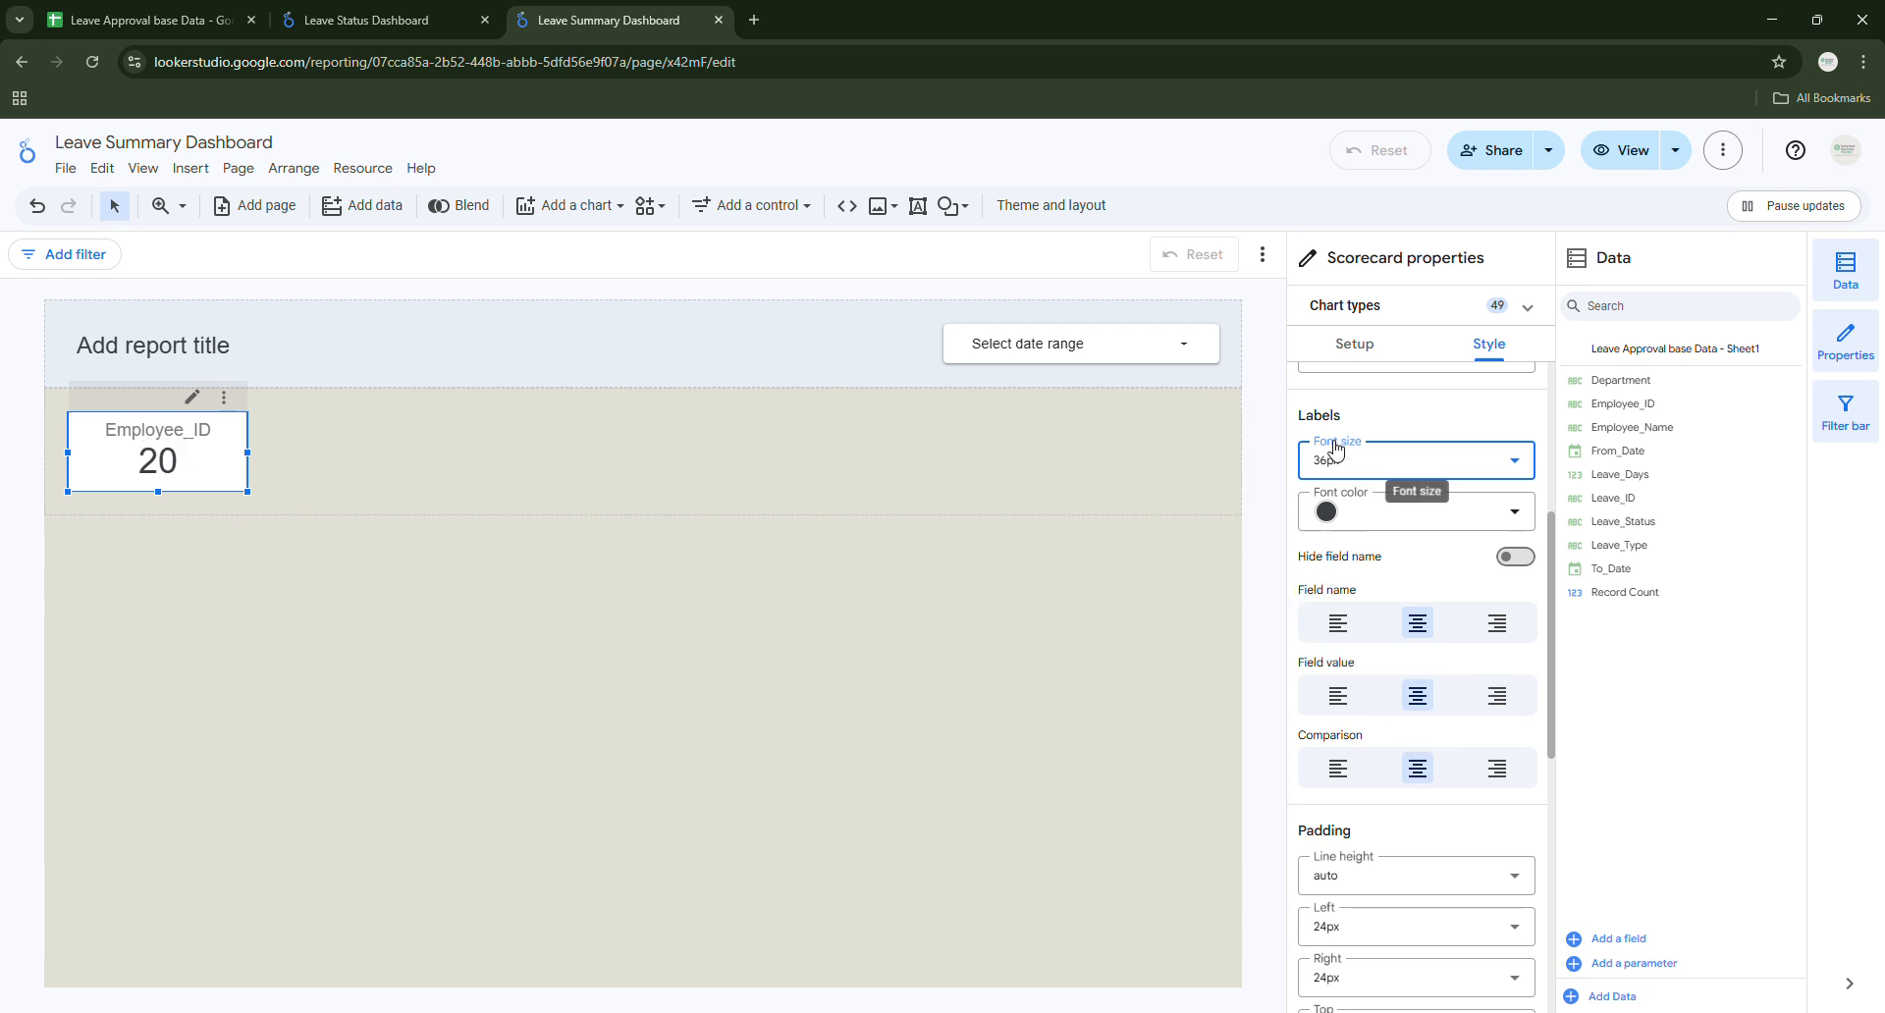
Try a light yellow background on the Employee_ID scorecard and return it to white.
scroll(1381, 630, down, 2)
scroll(1425, 661, down, 2)
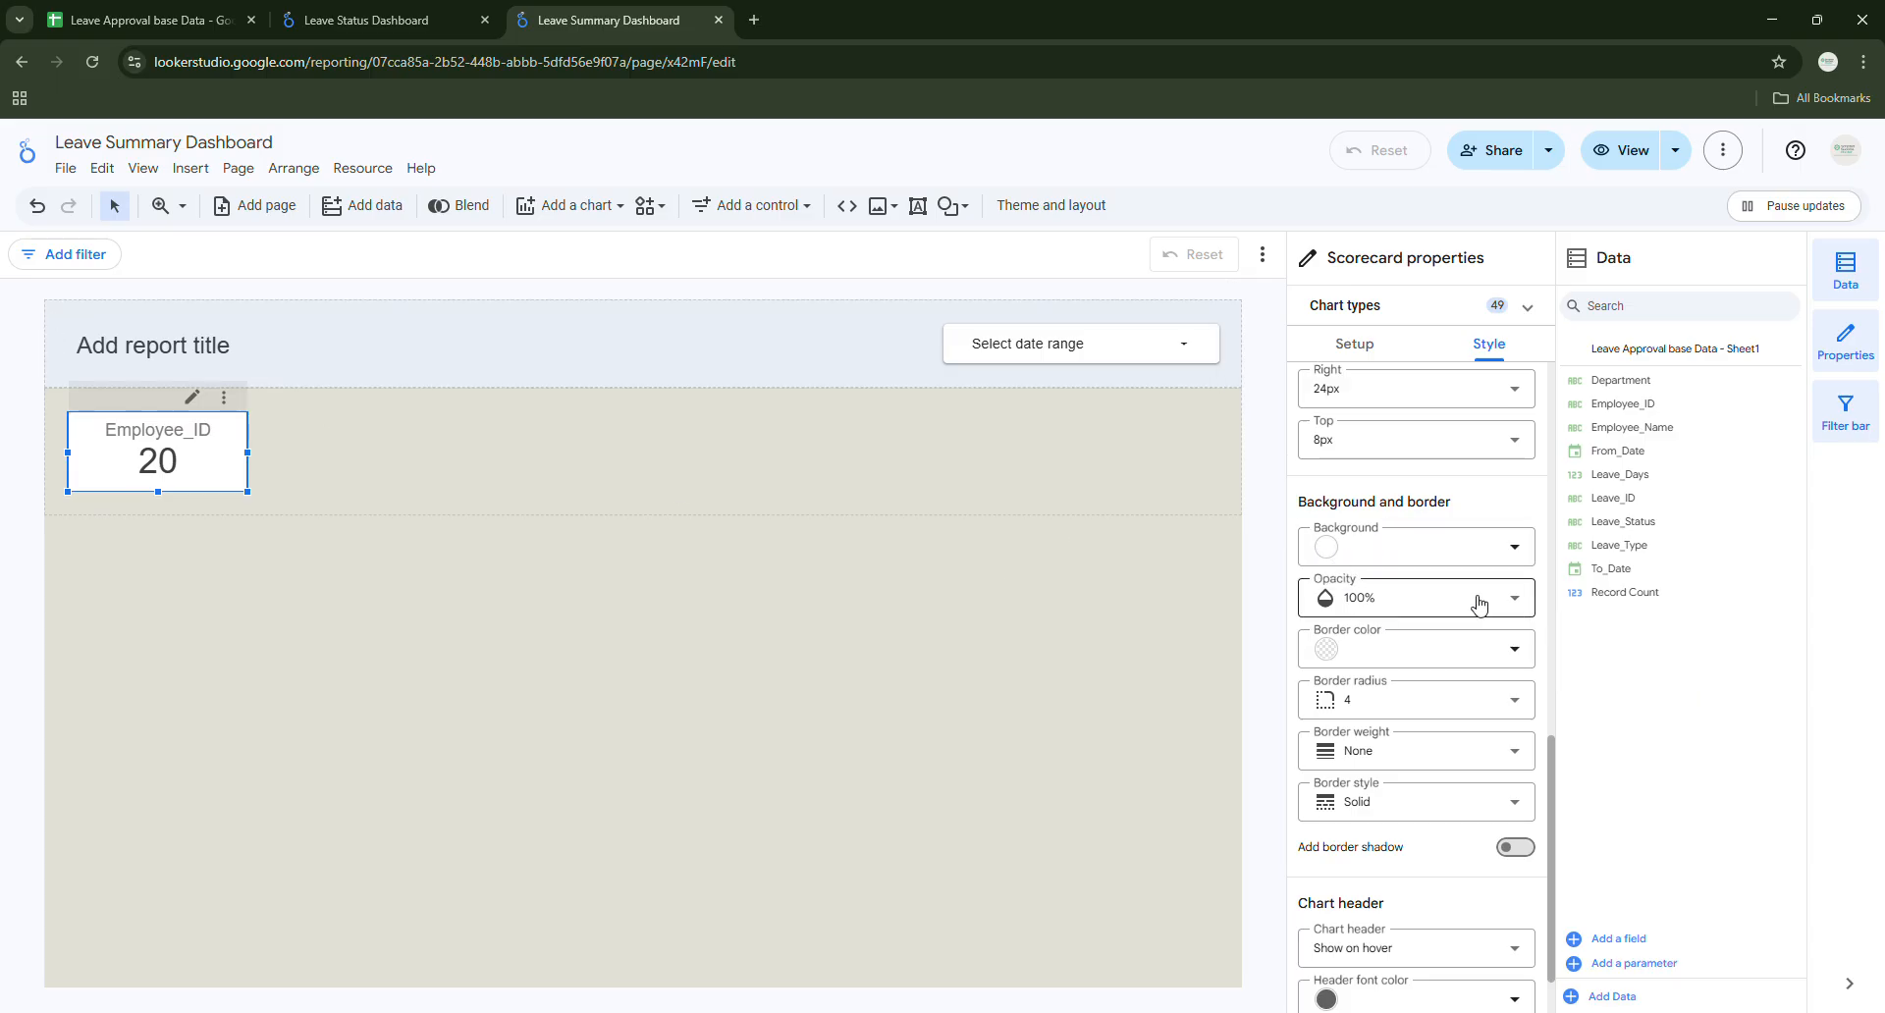
click(1402, 549)
click(1446, 736)
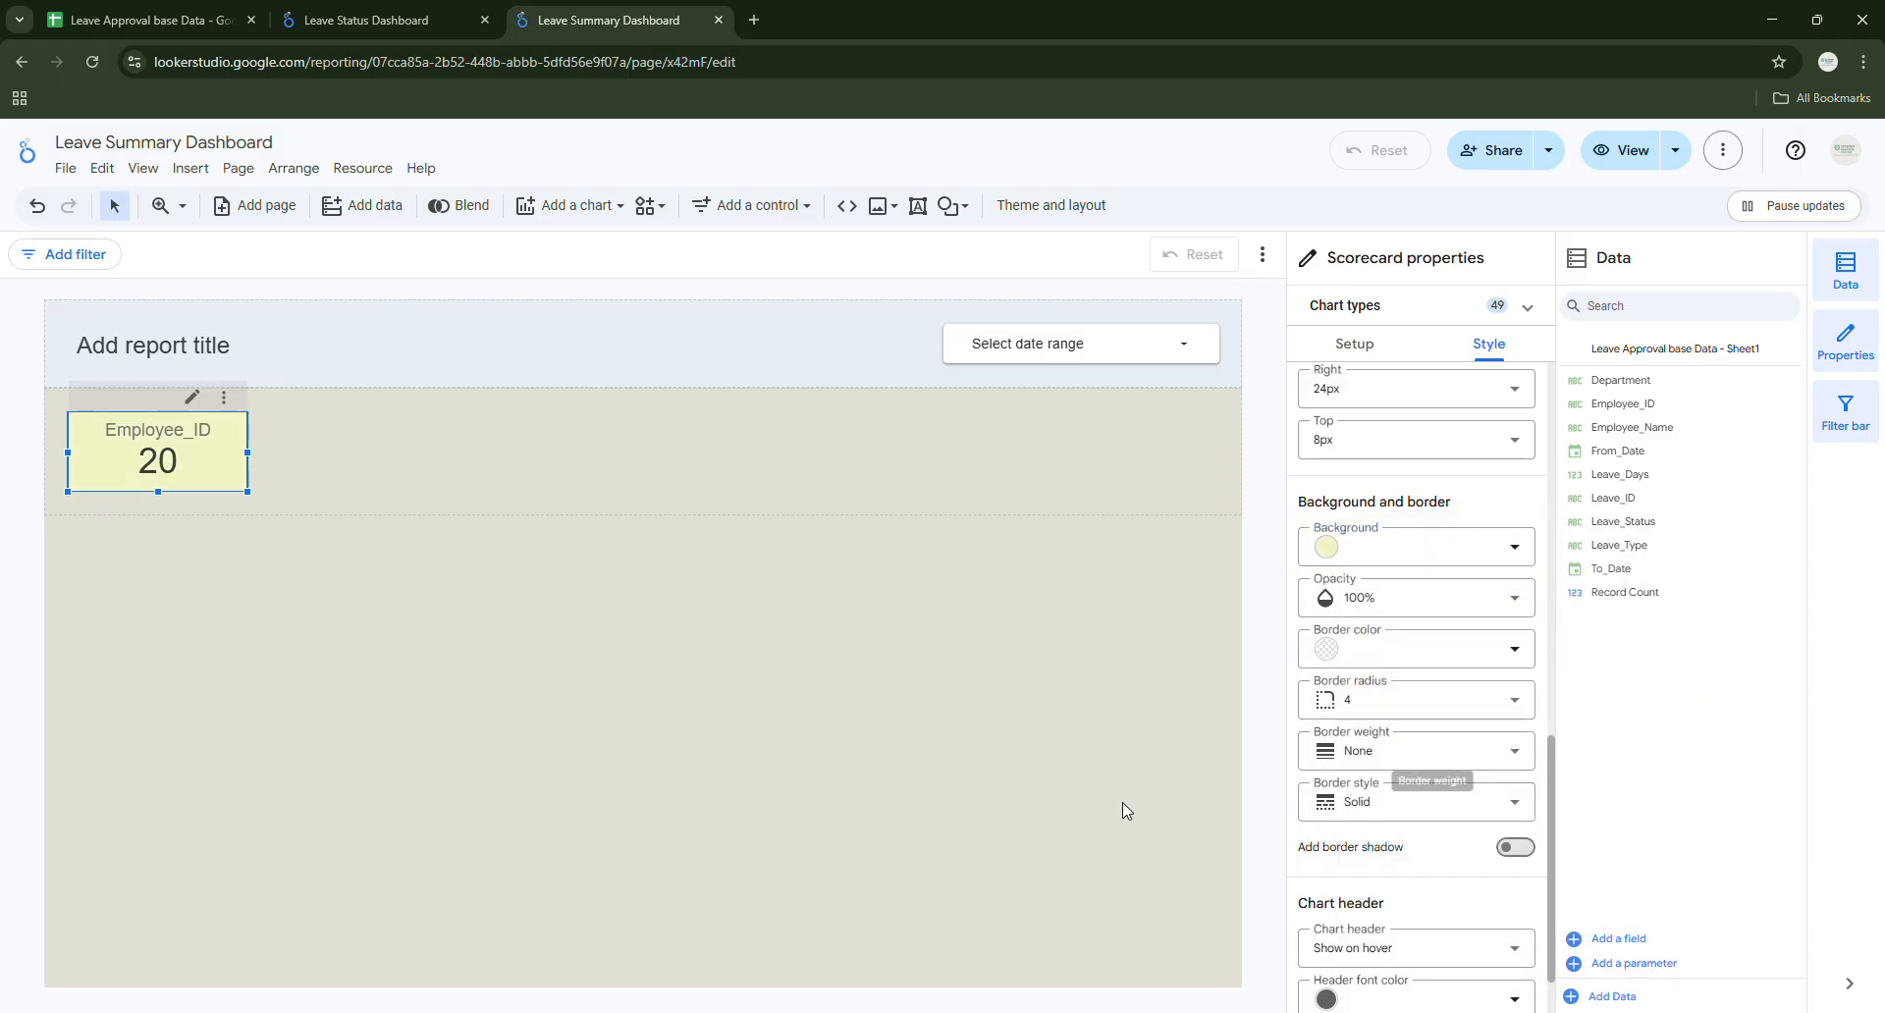
click(1358, 547)
click(1404, 573)
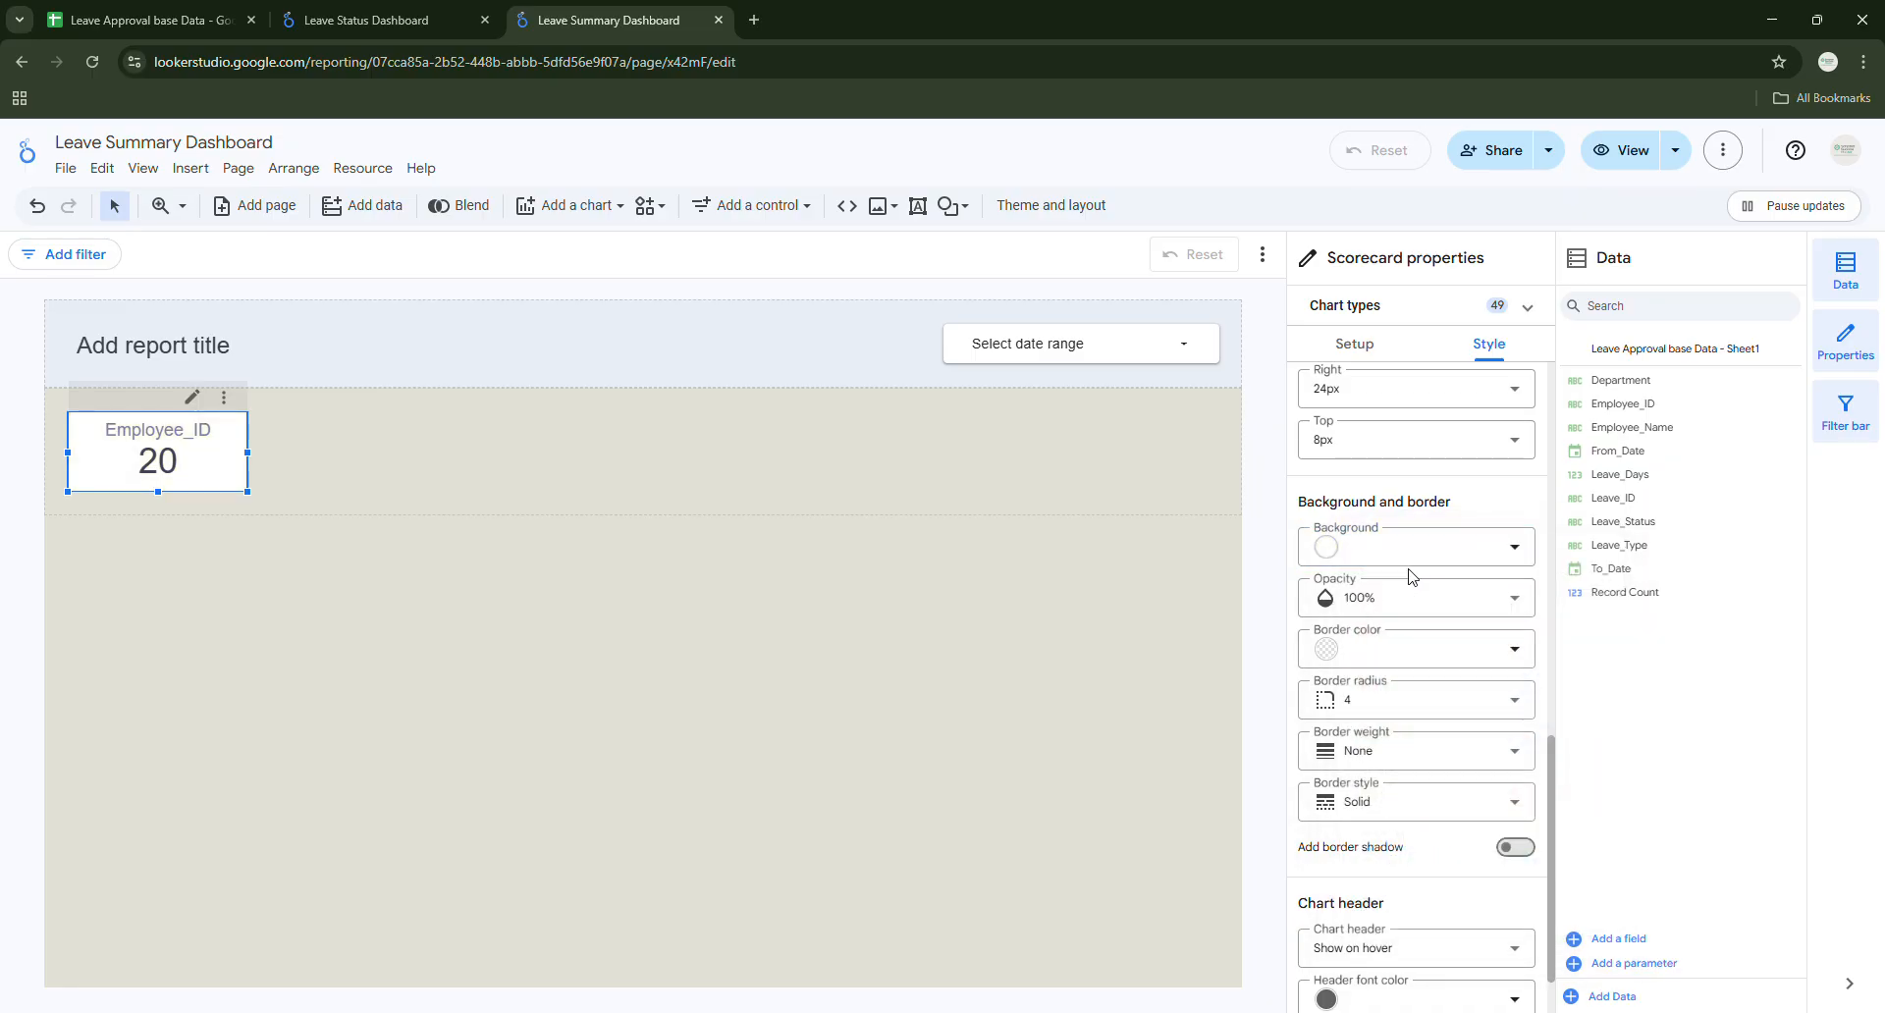
Give the Employee_ID scorecard a brown border with a radius of 20 and a weight of 3.
click(1358, 656)
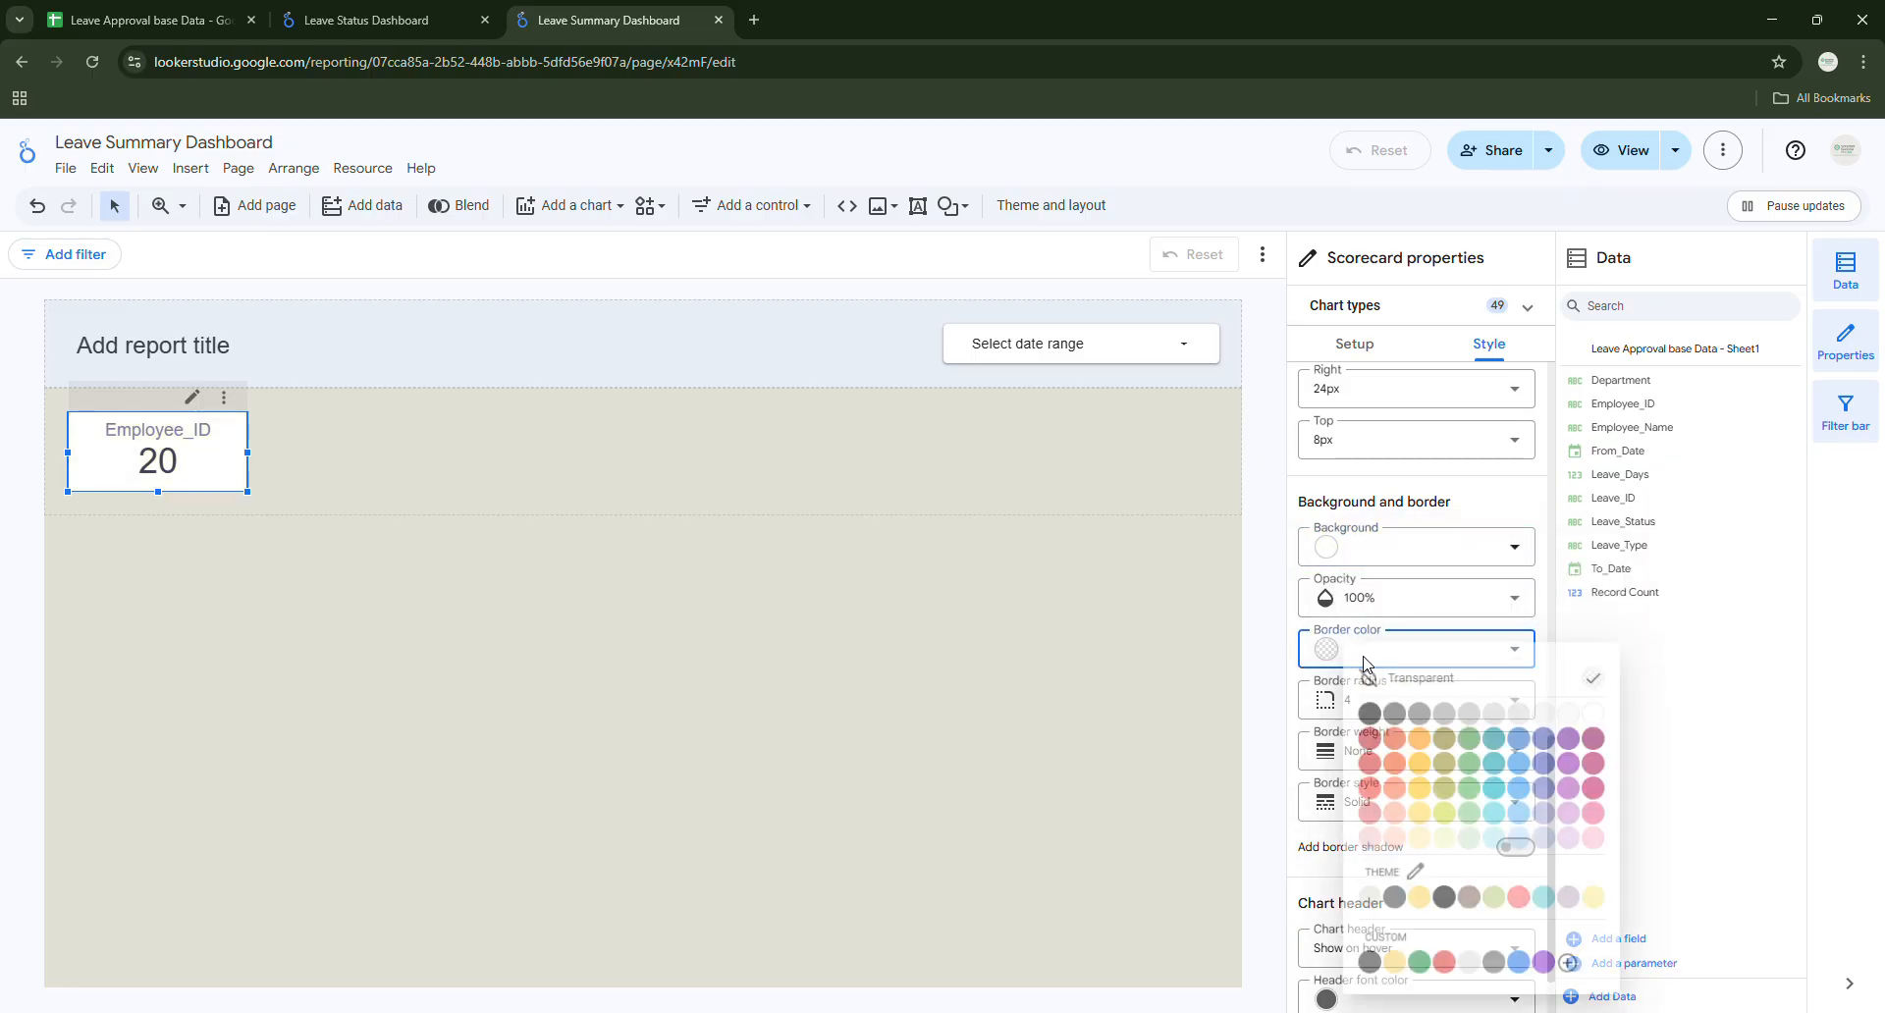
click(1469, 899)
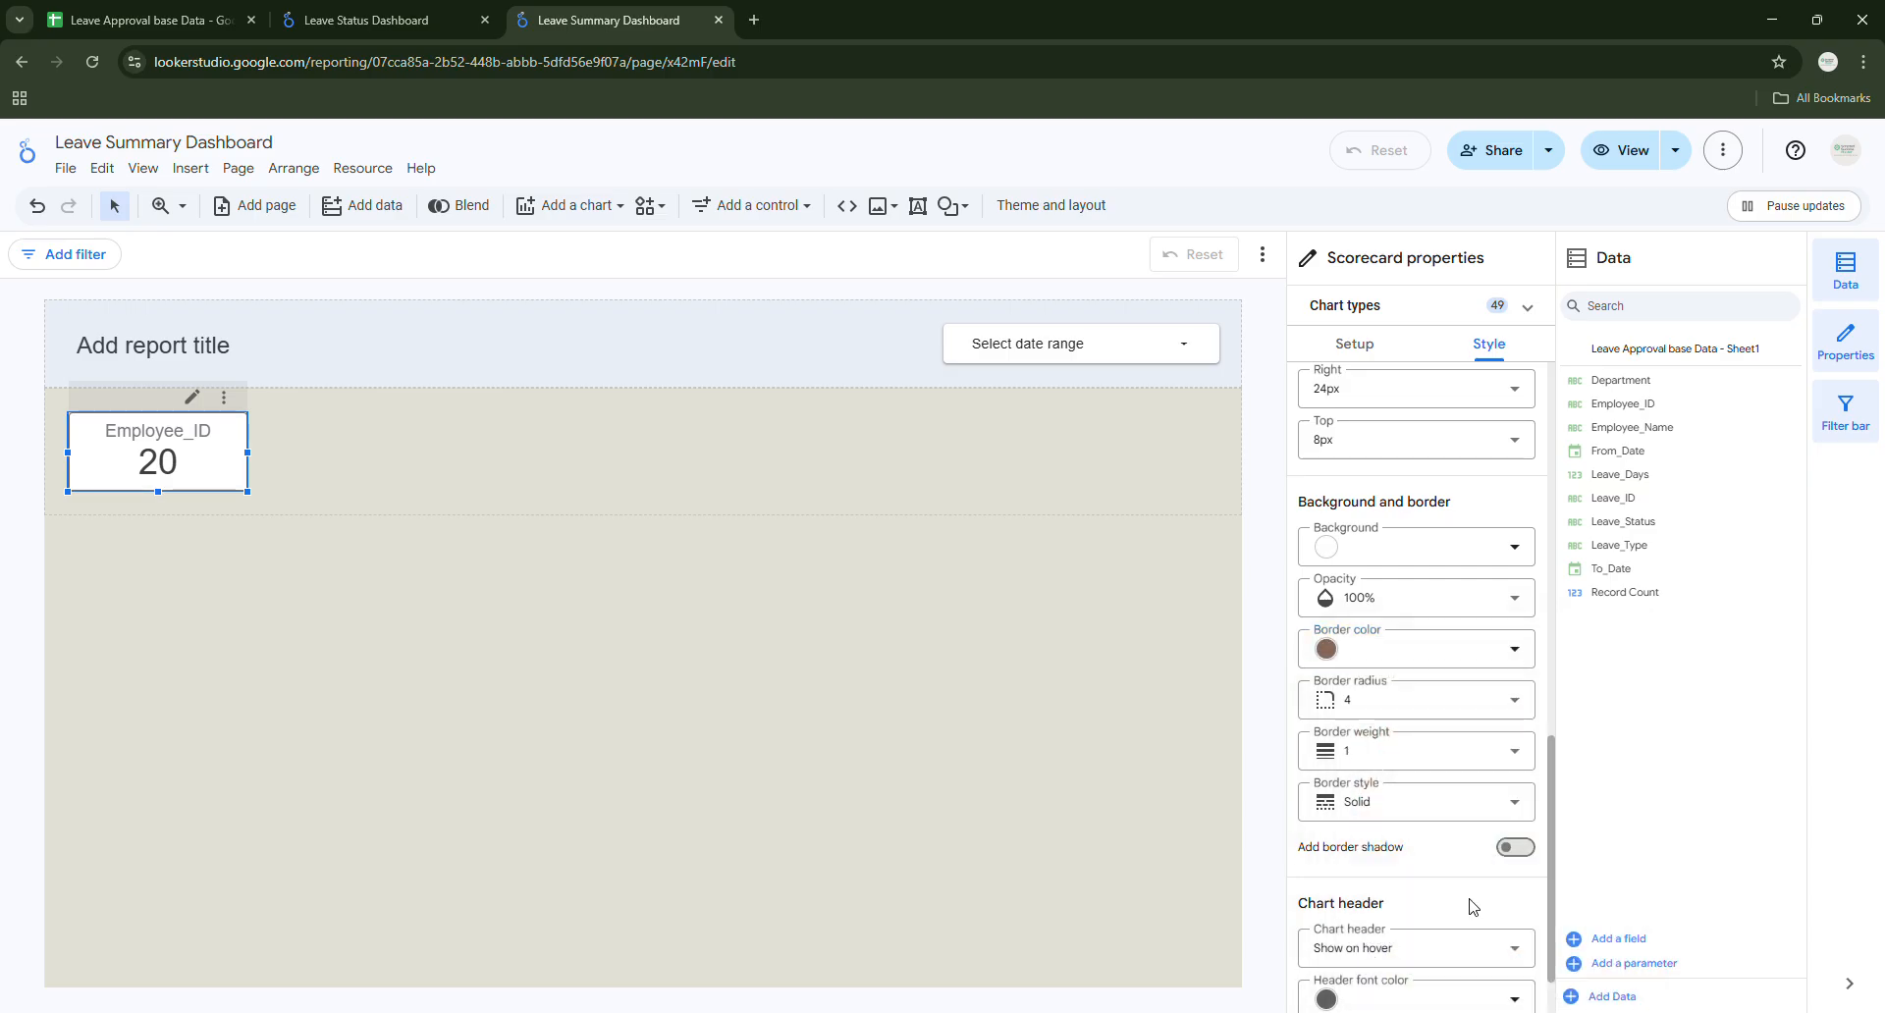
scroll(1385, 699, down, 1)
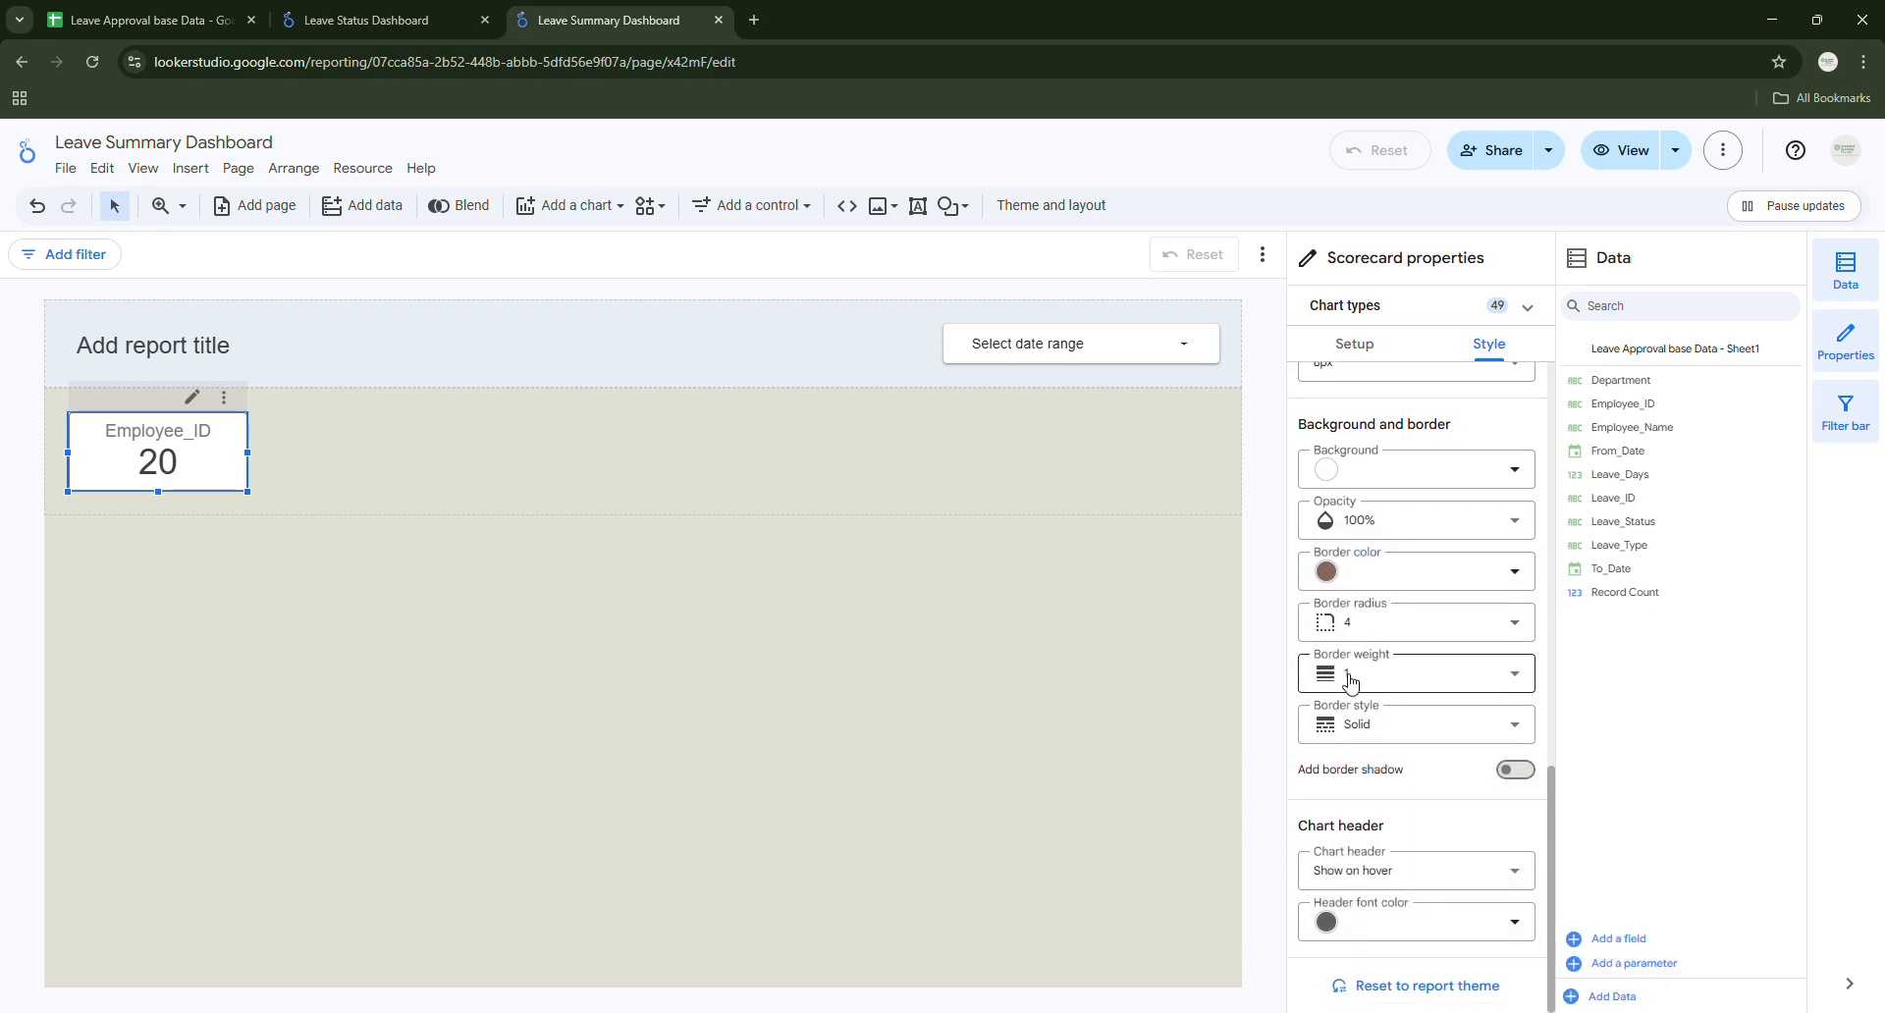
click(1371, 628)
scroll(1363, 824, down, 2)
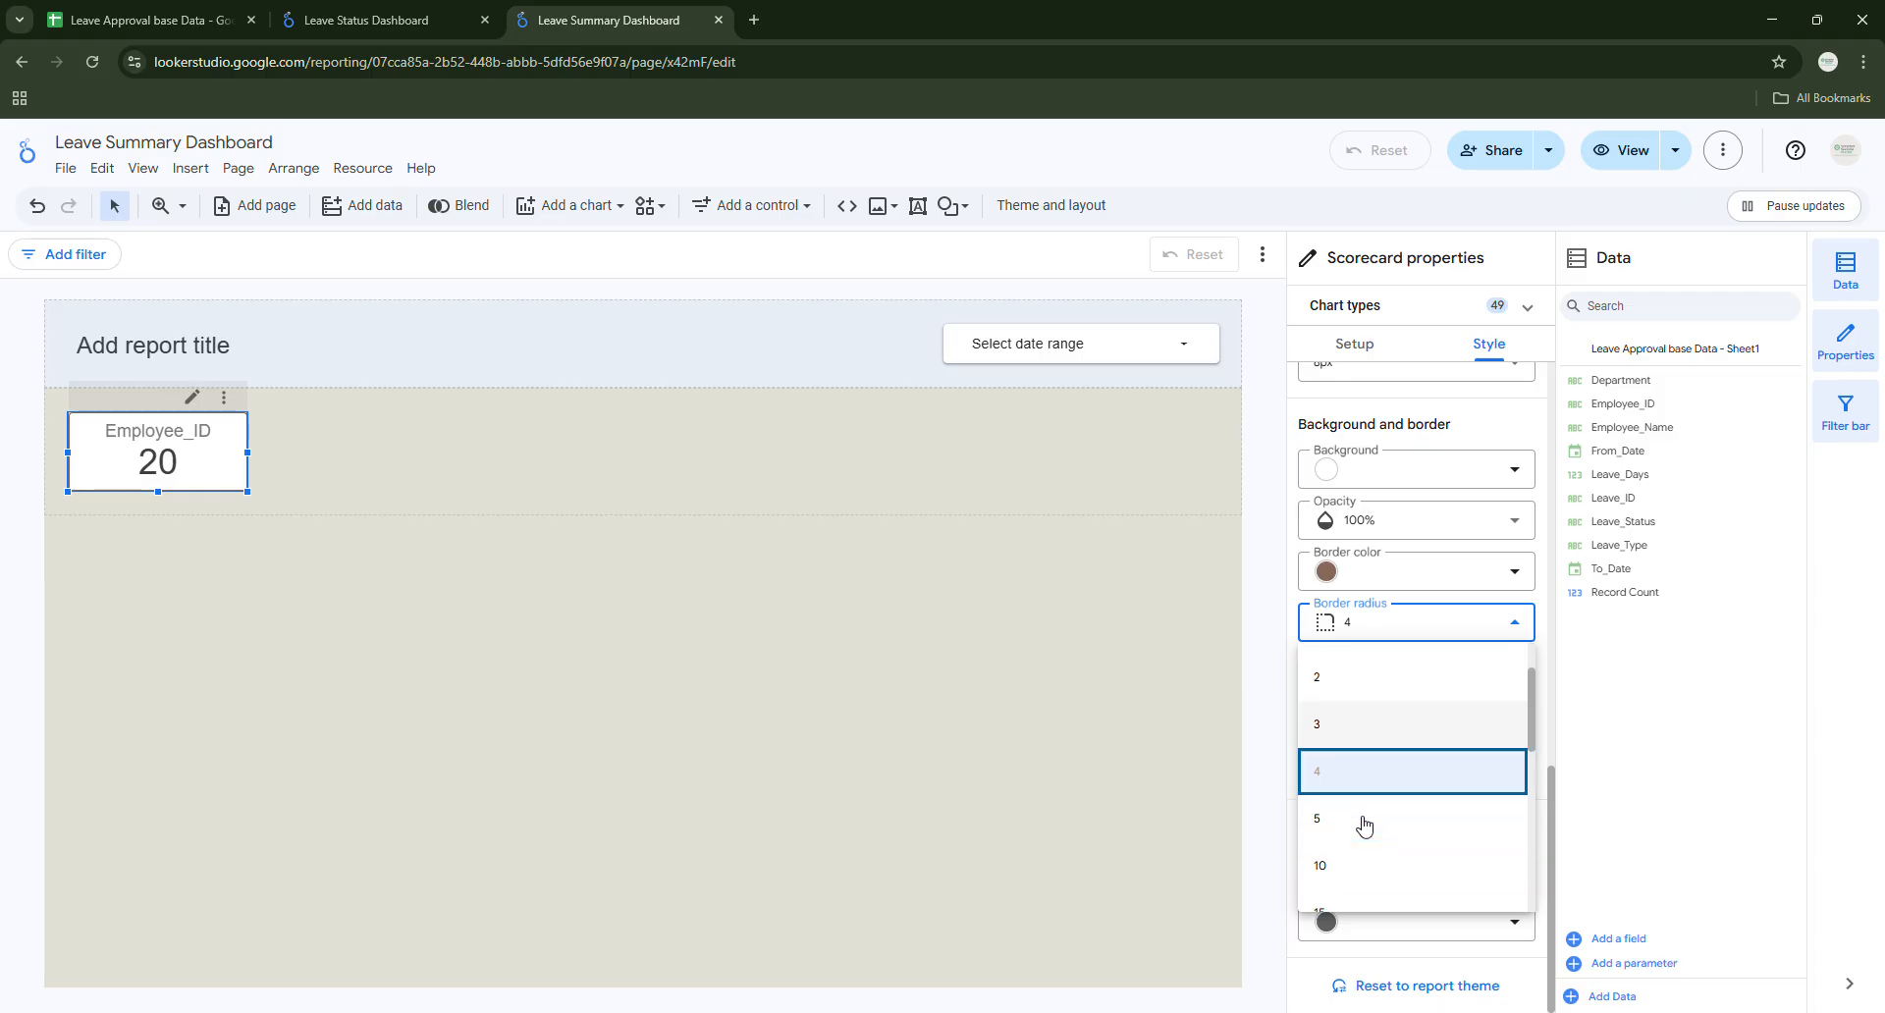
scroll(1360, 785, down, 1)
click(1355, 667)
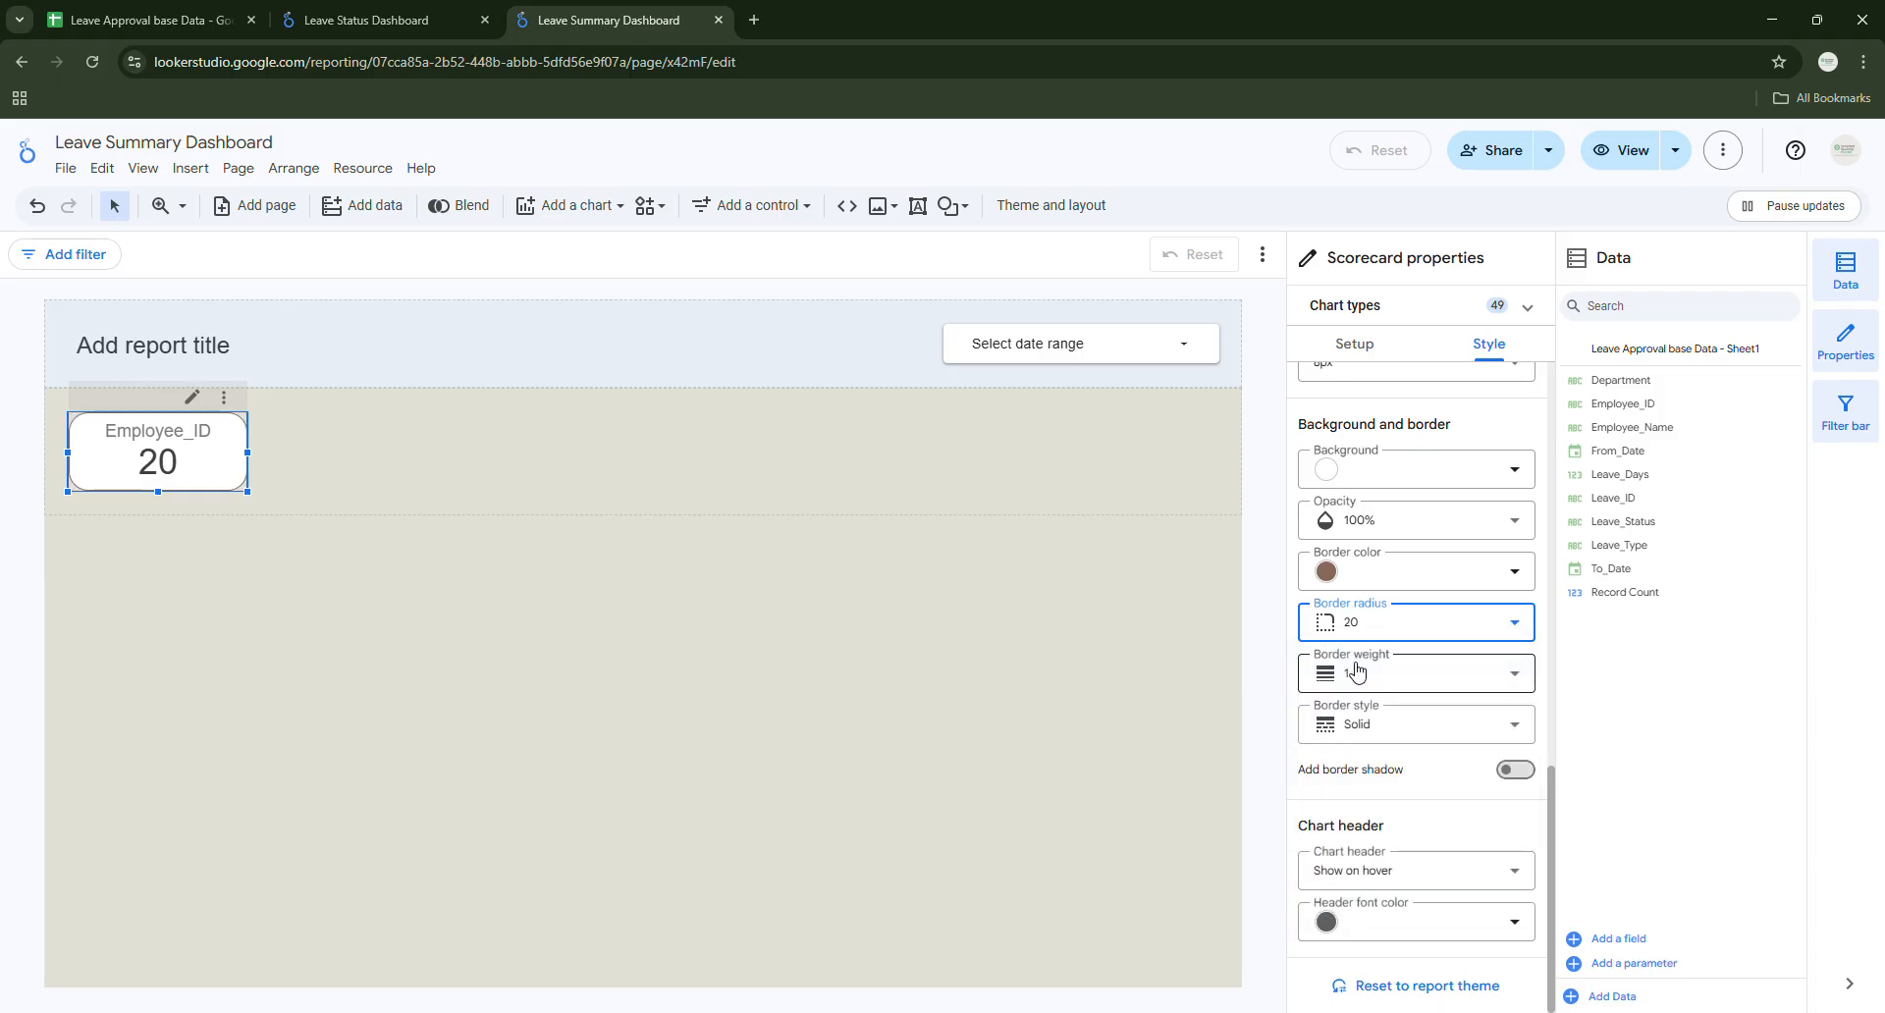
click(1365, 671)
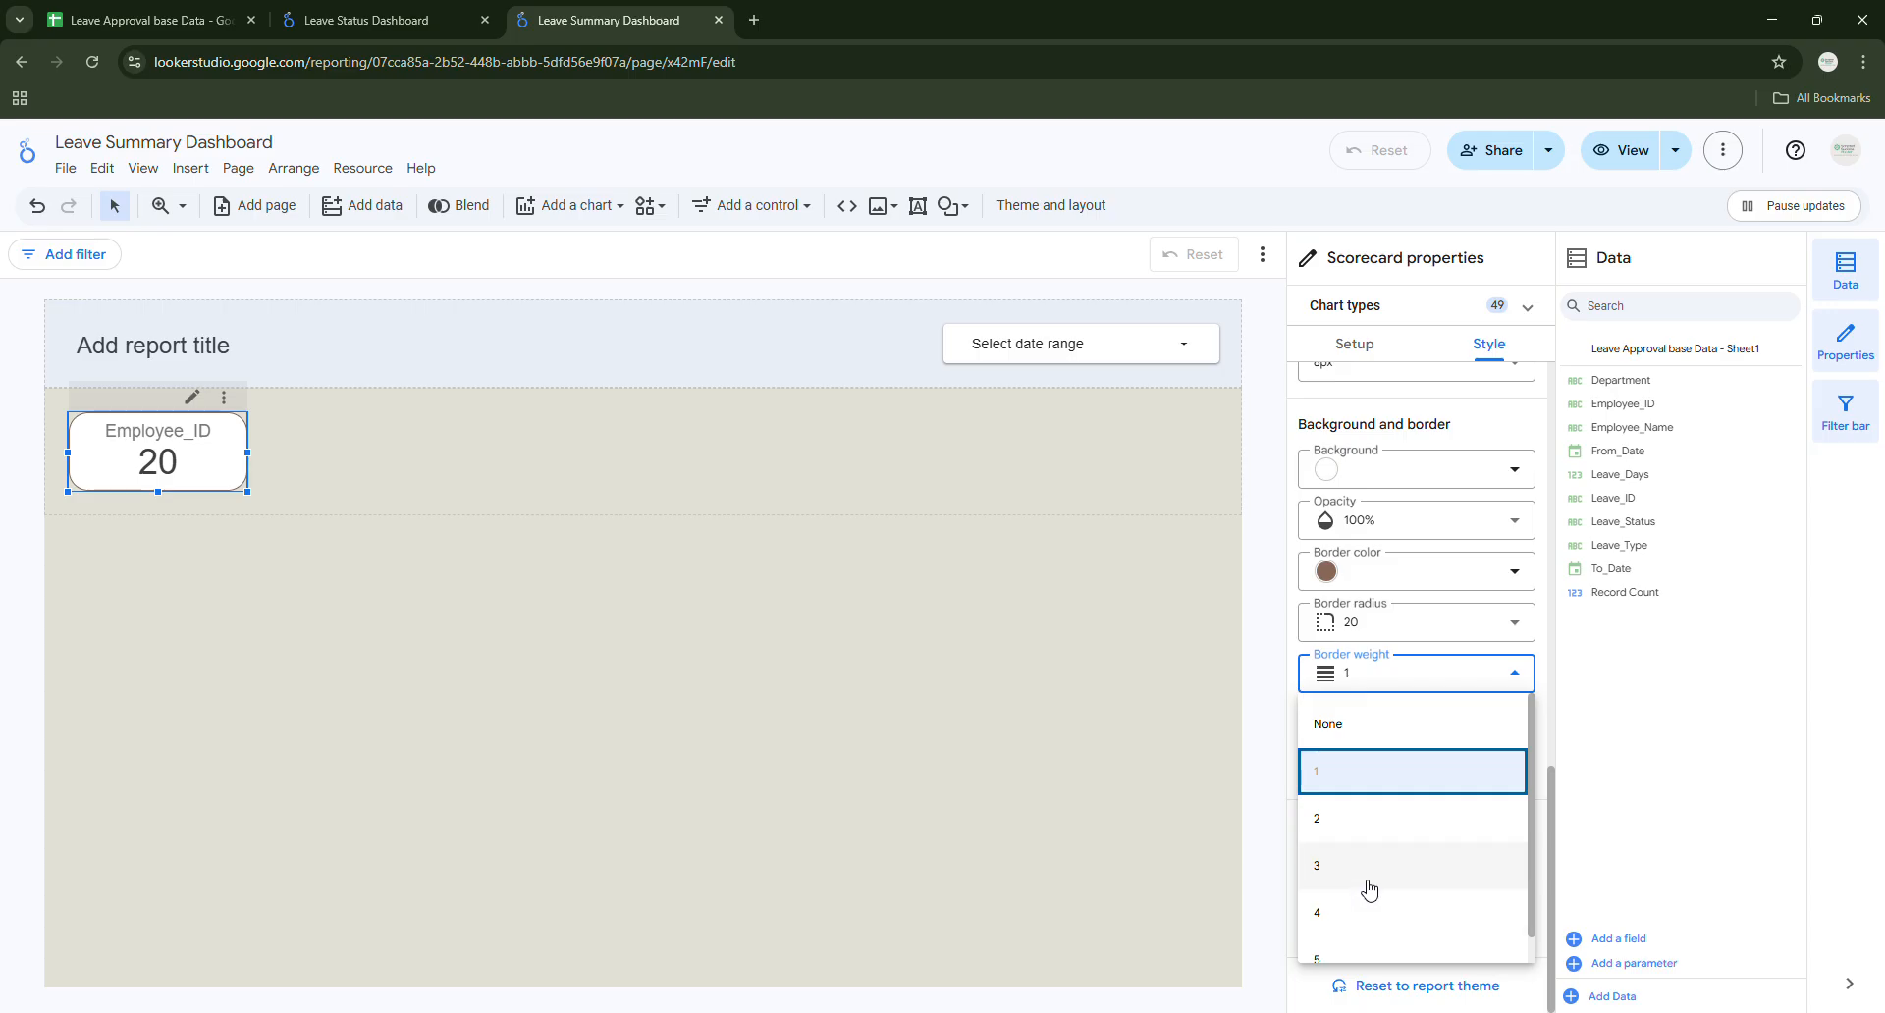
click(1371, 885)
click(972, 585)
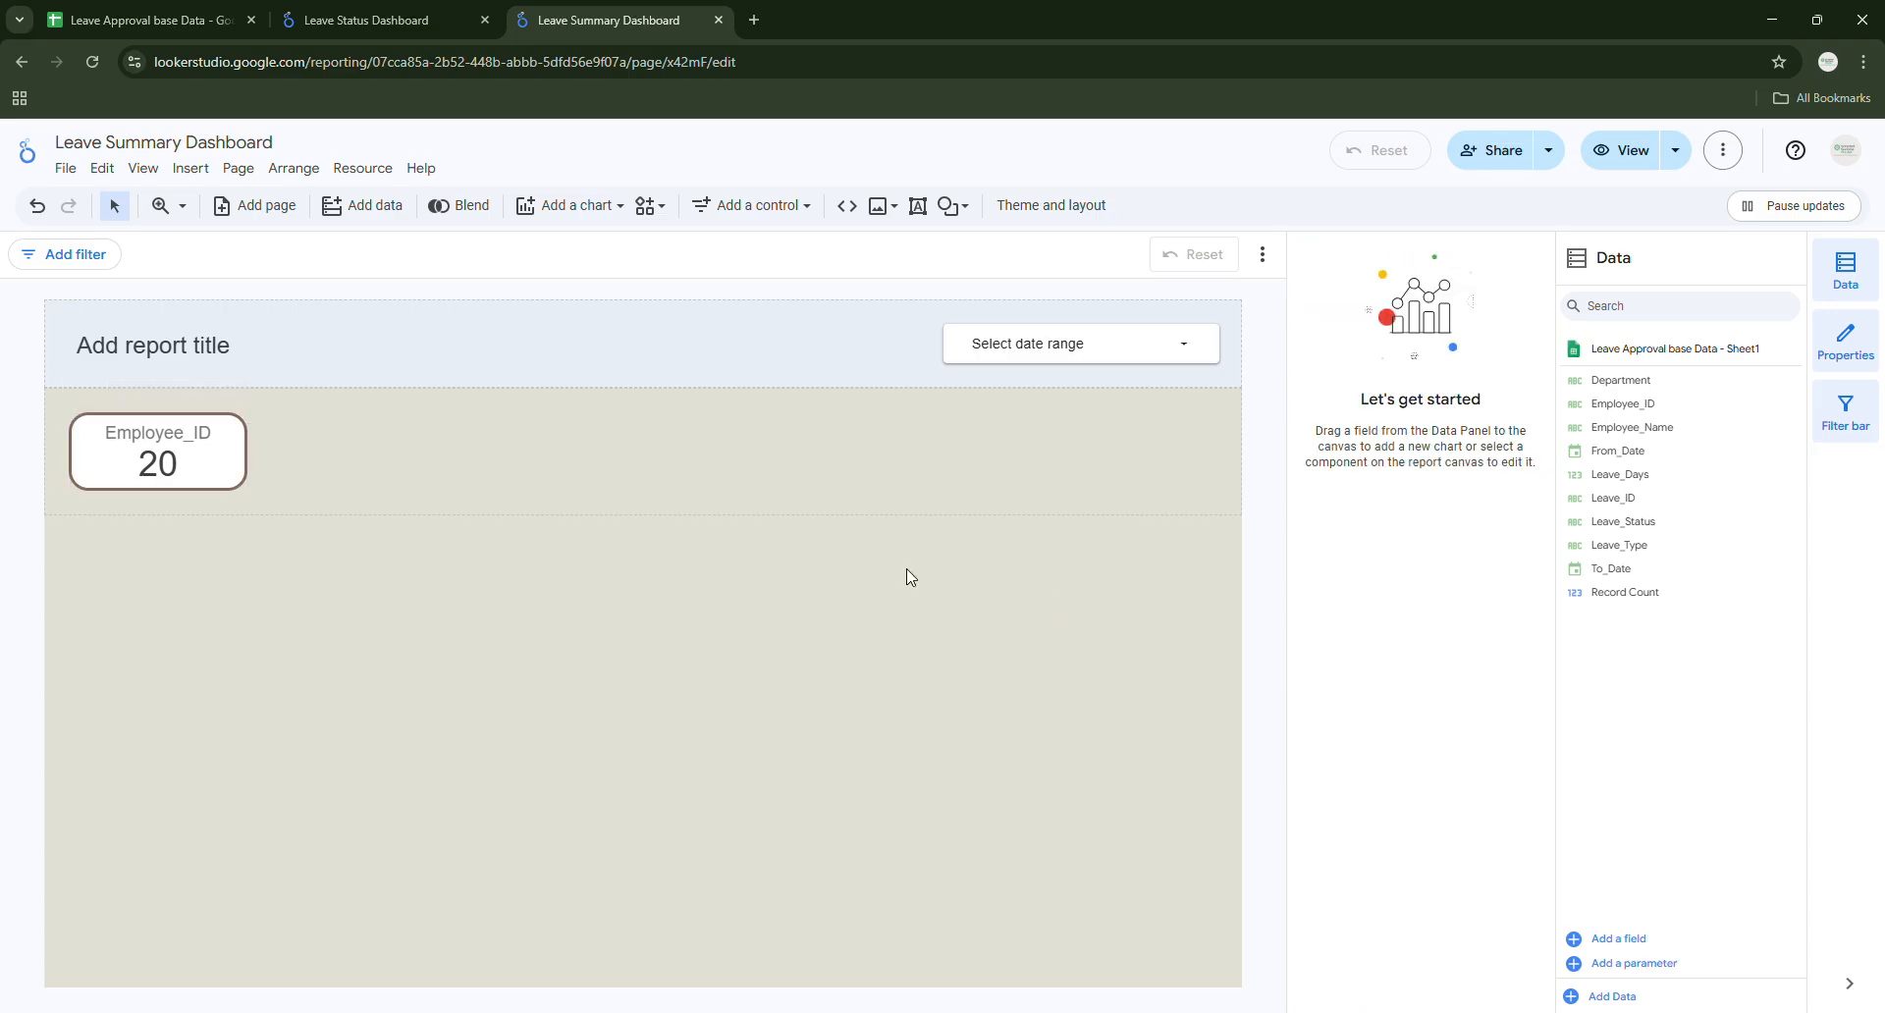
Set the Employee_ID metric's display name to Total Employee Count and widen the scorecard to fit the full label.
click(197, 463)
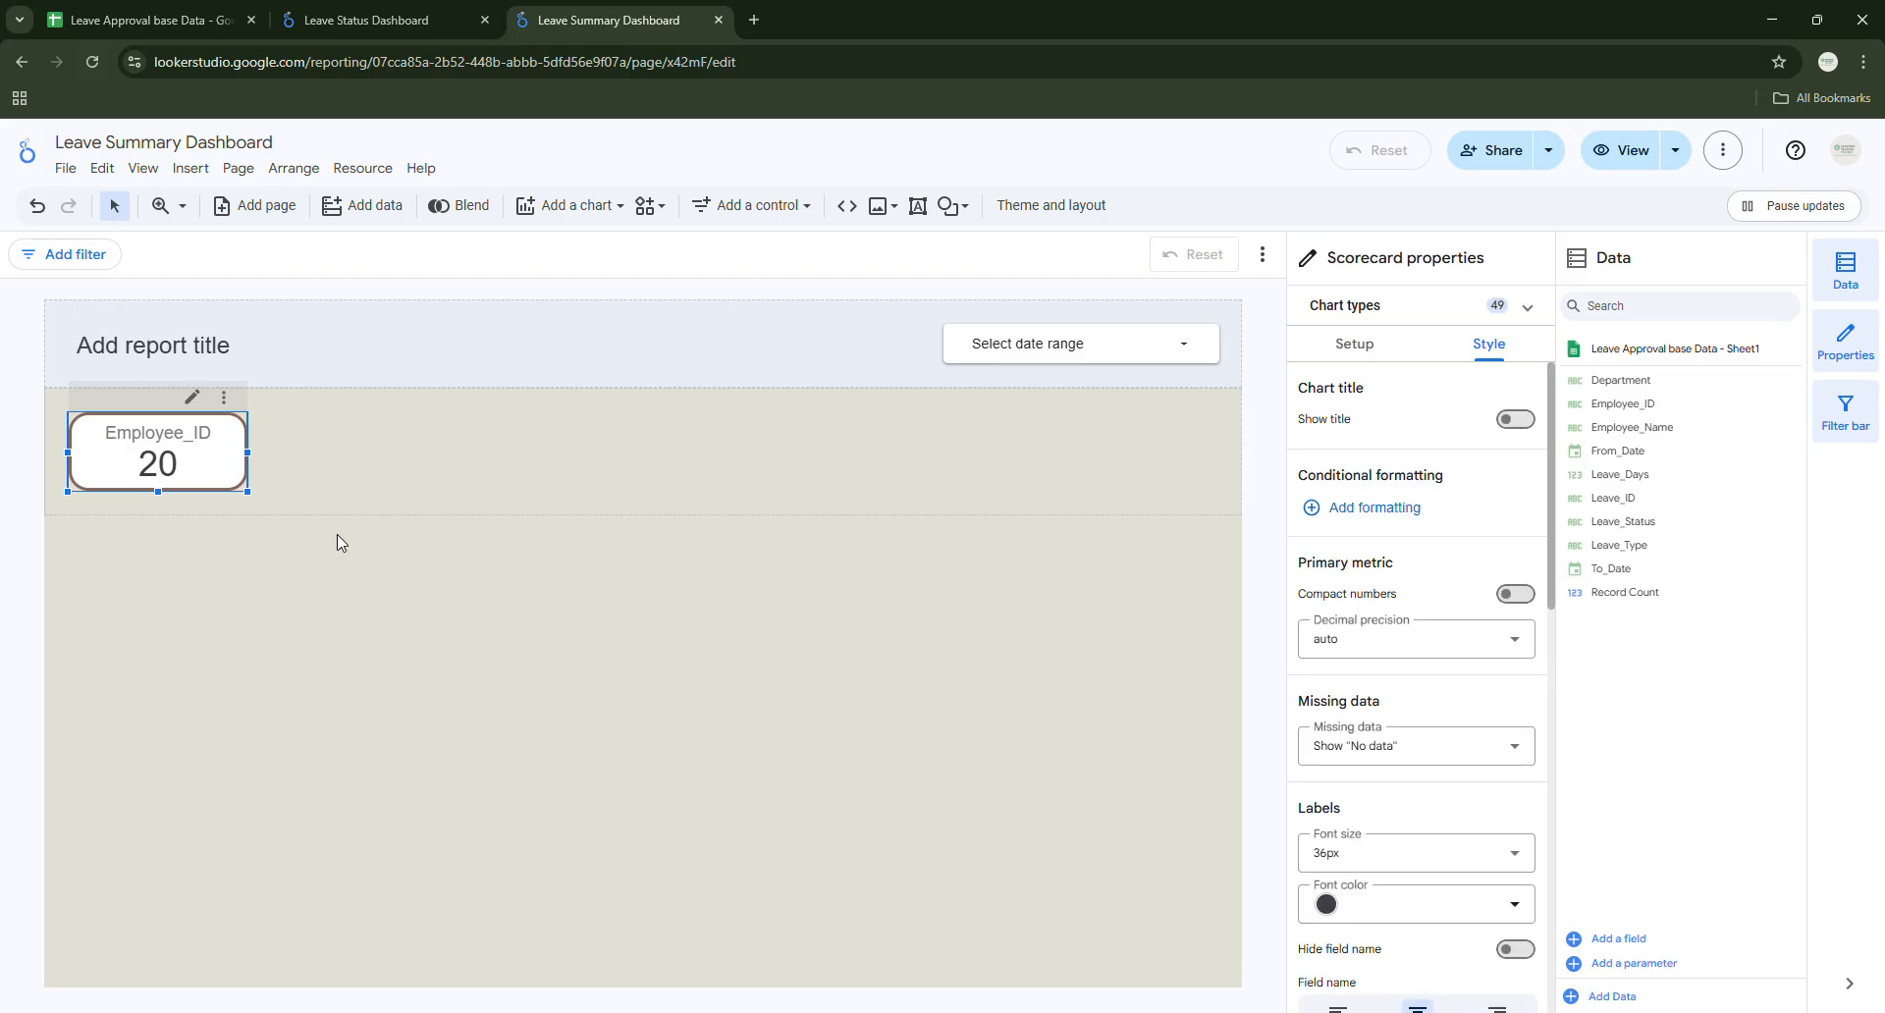
click(1313, 344)
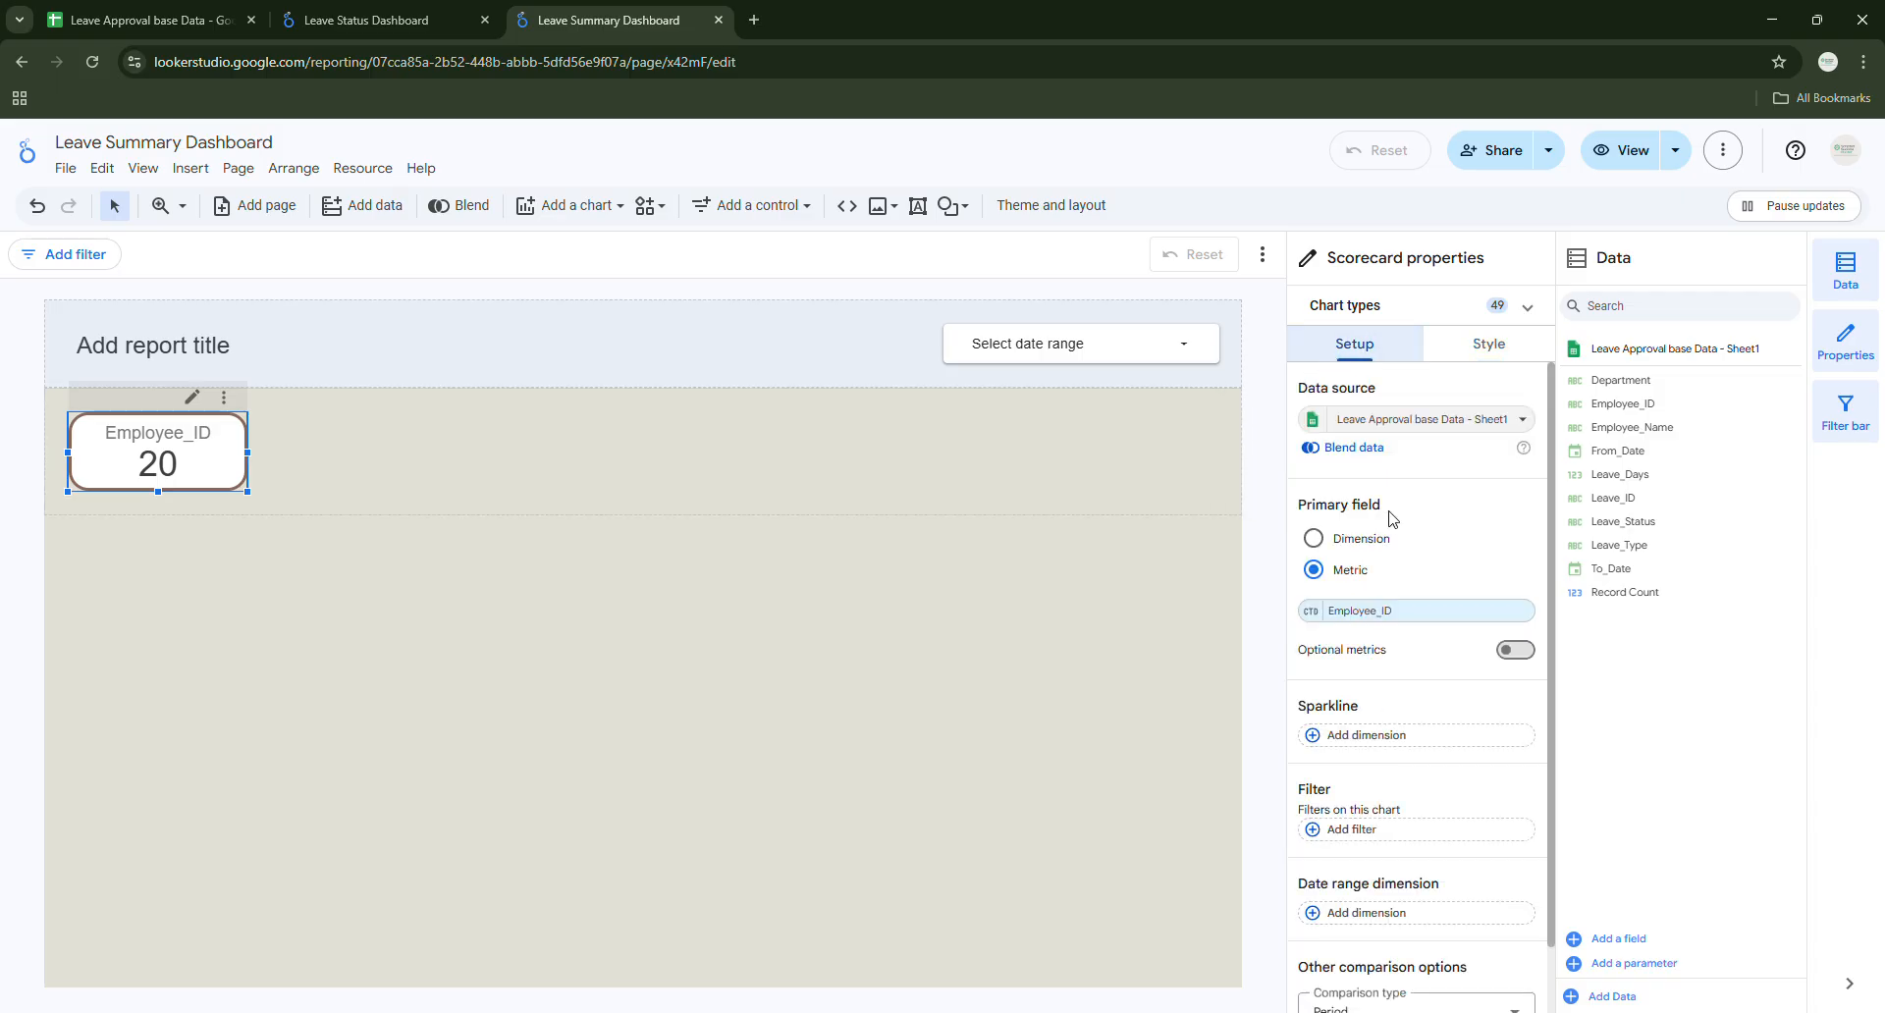
click(1309, 611)
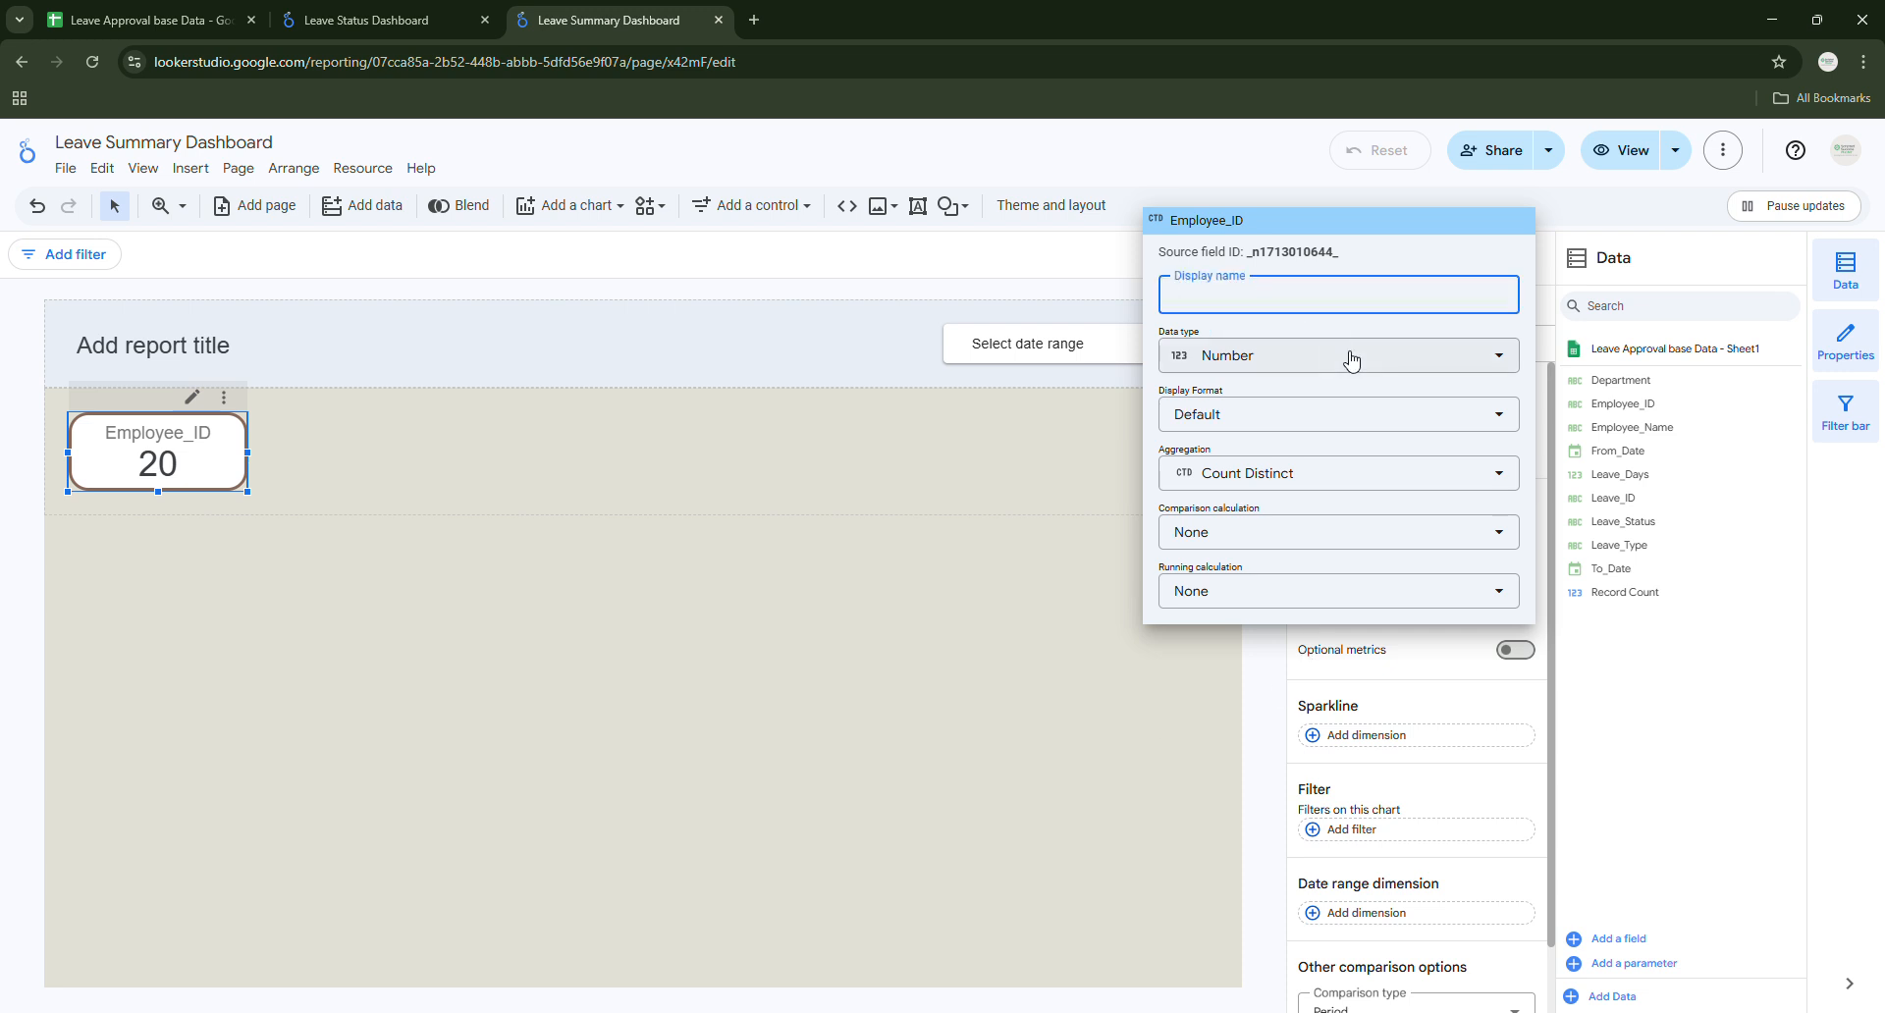
text(Total )
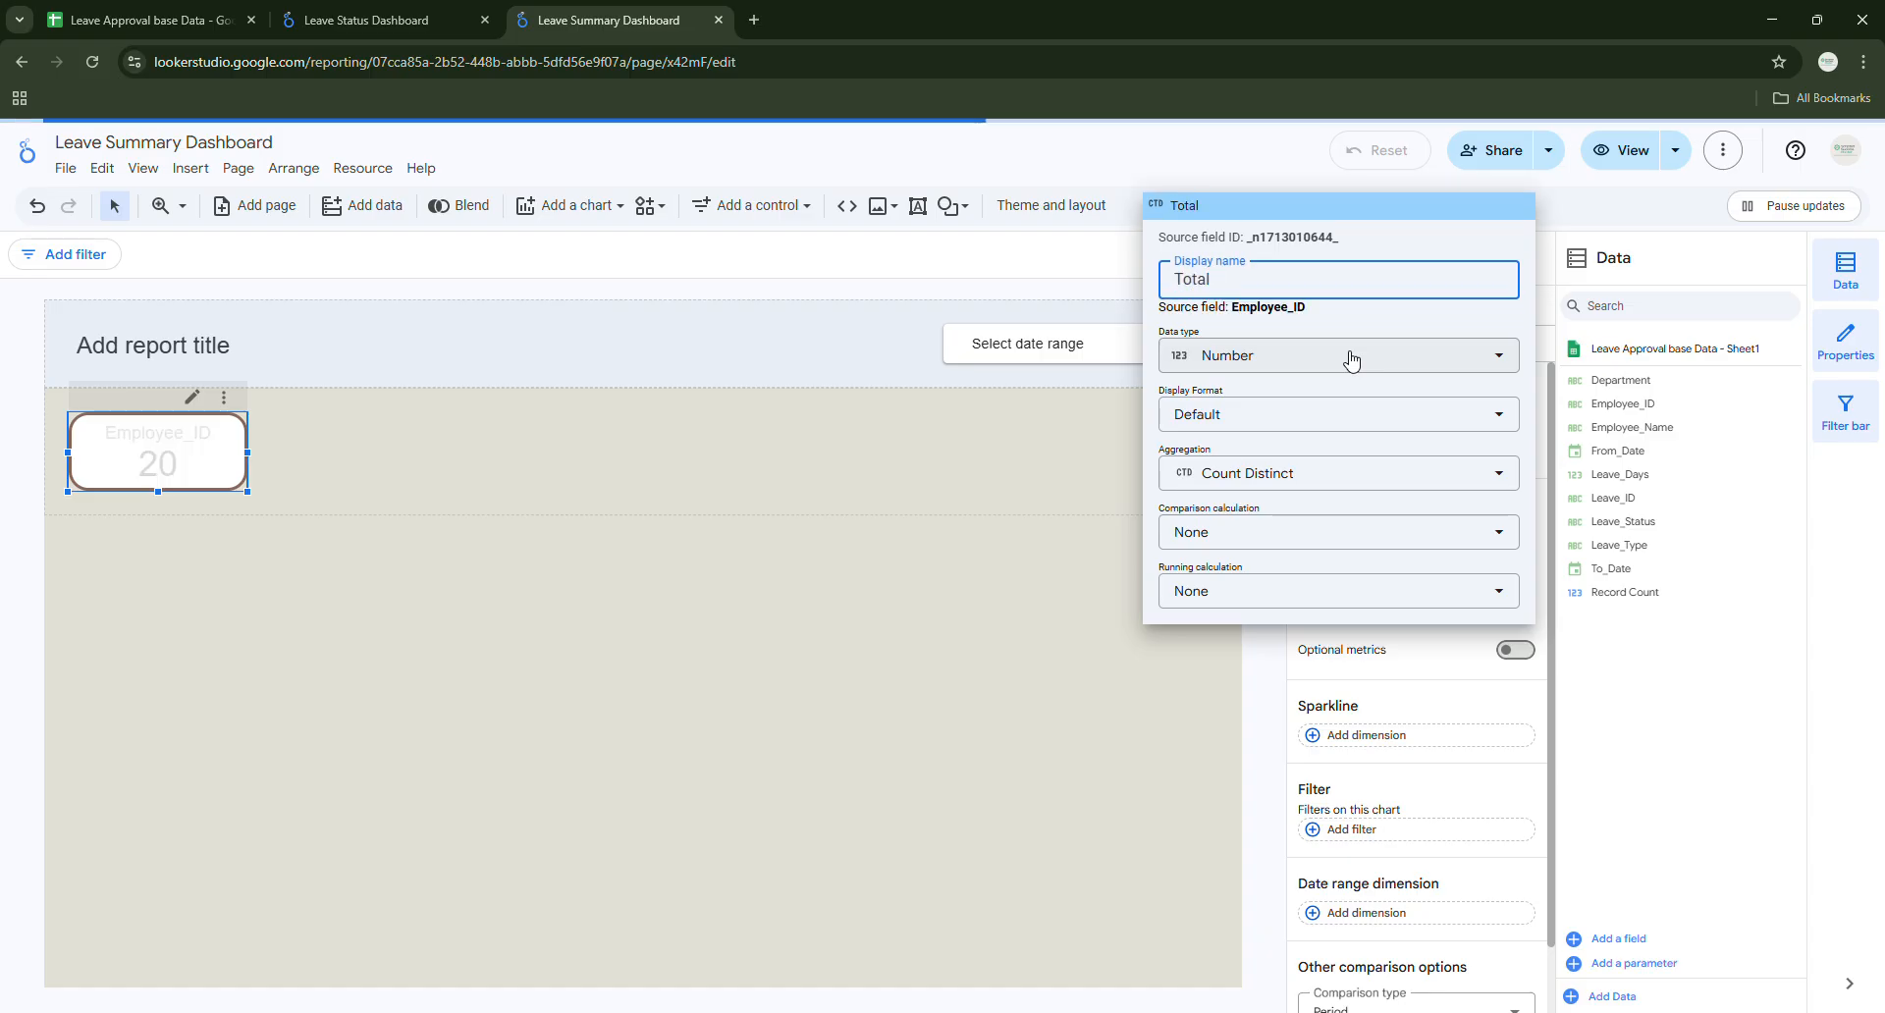
text(Employee Count)
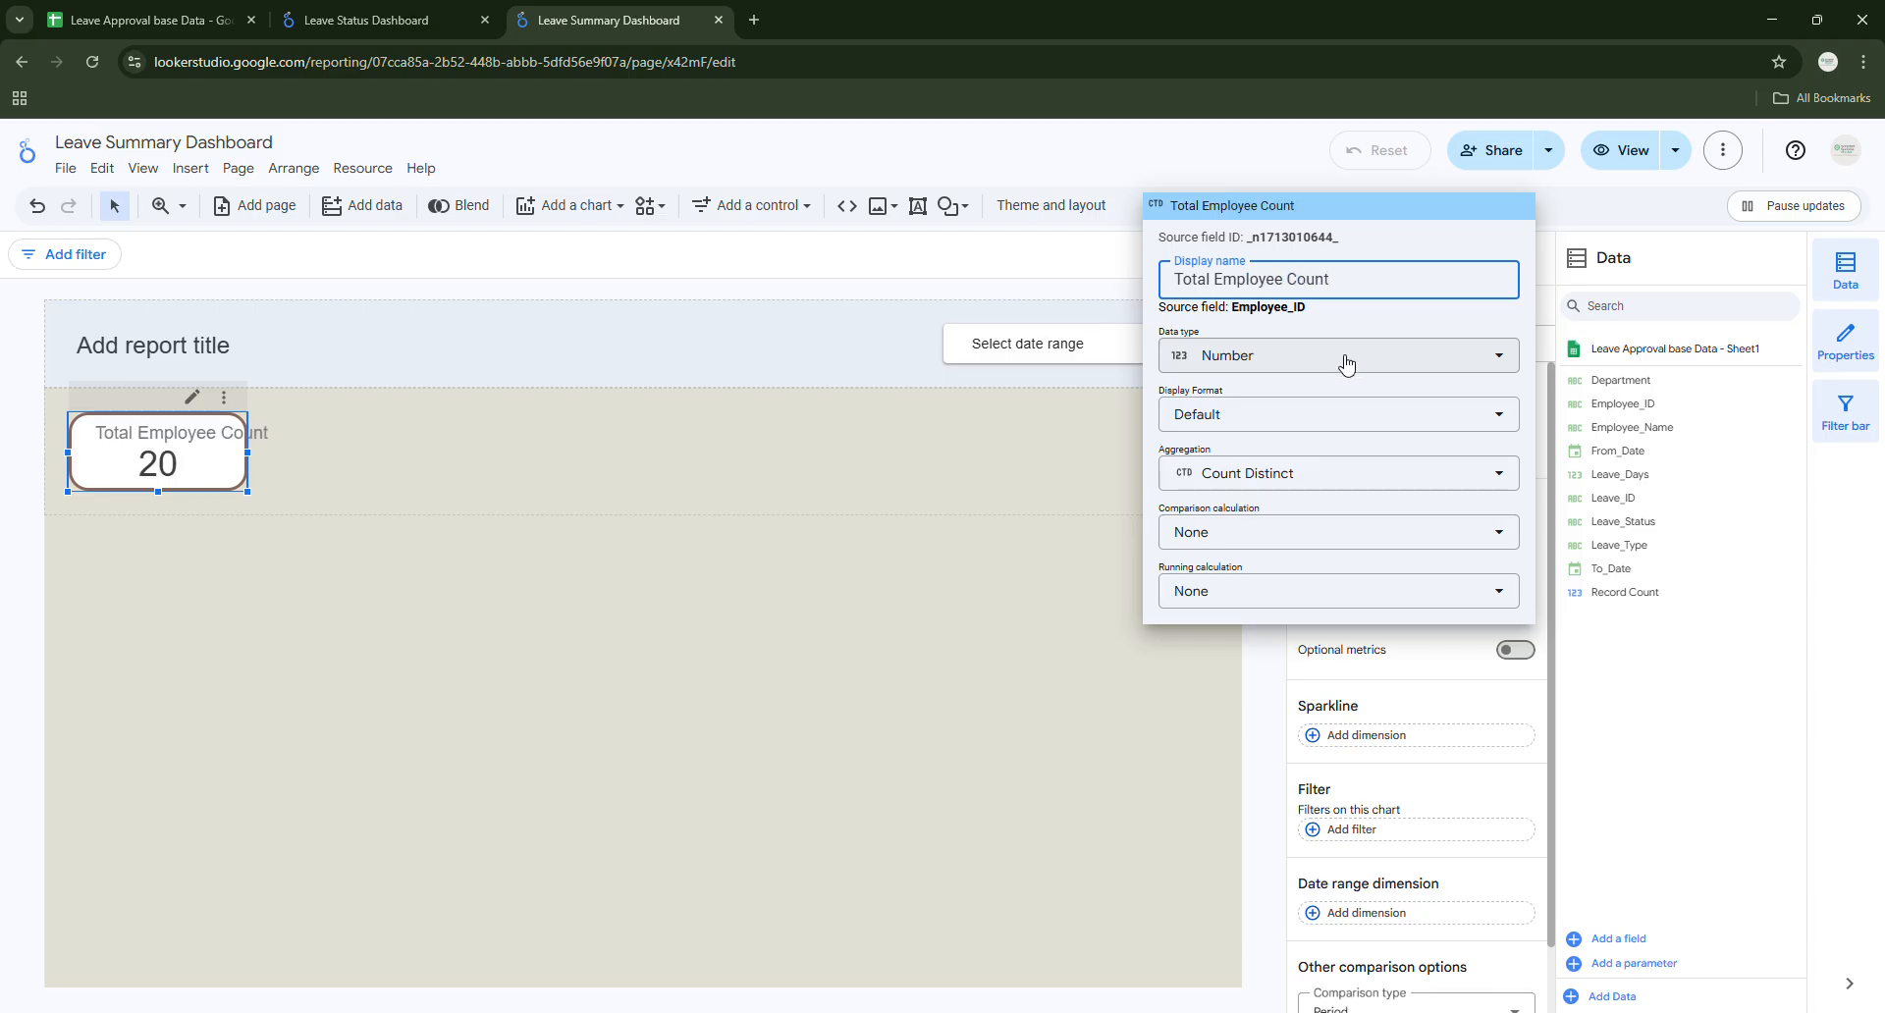
click(1006, 480)
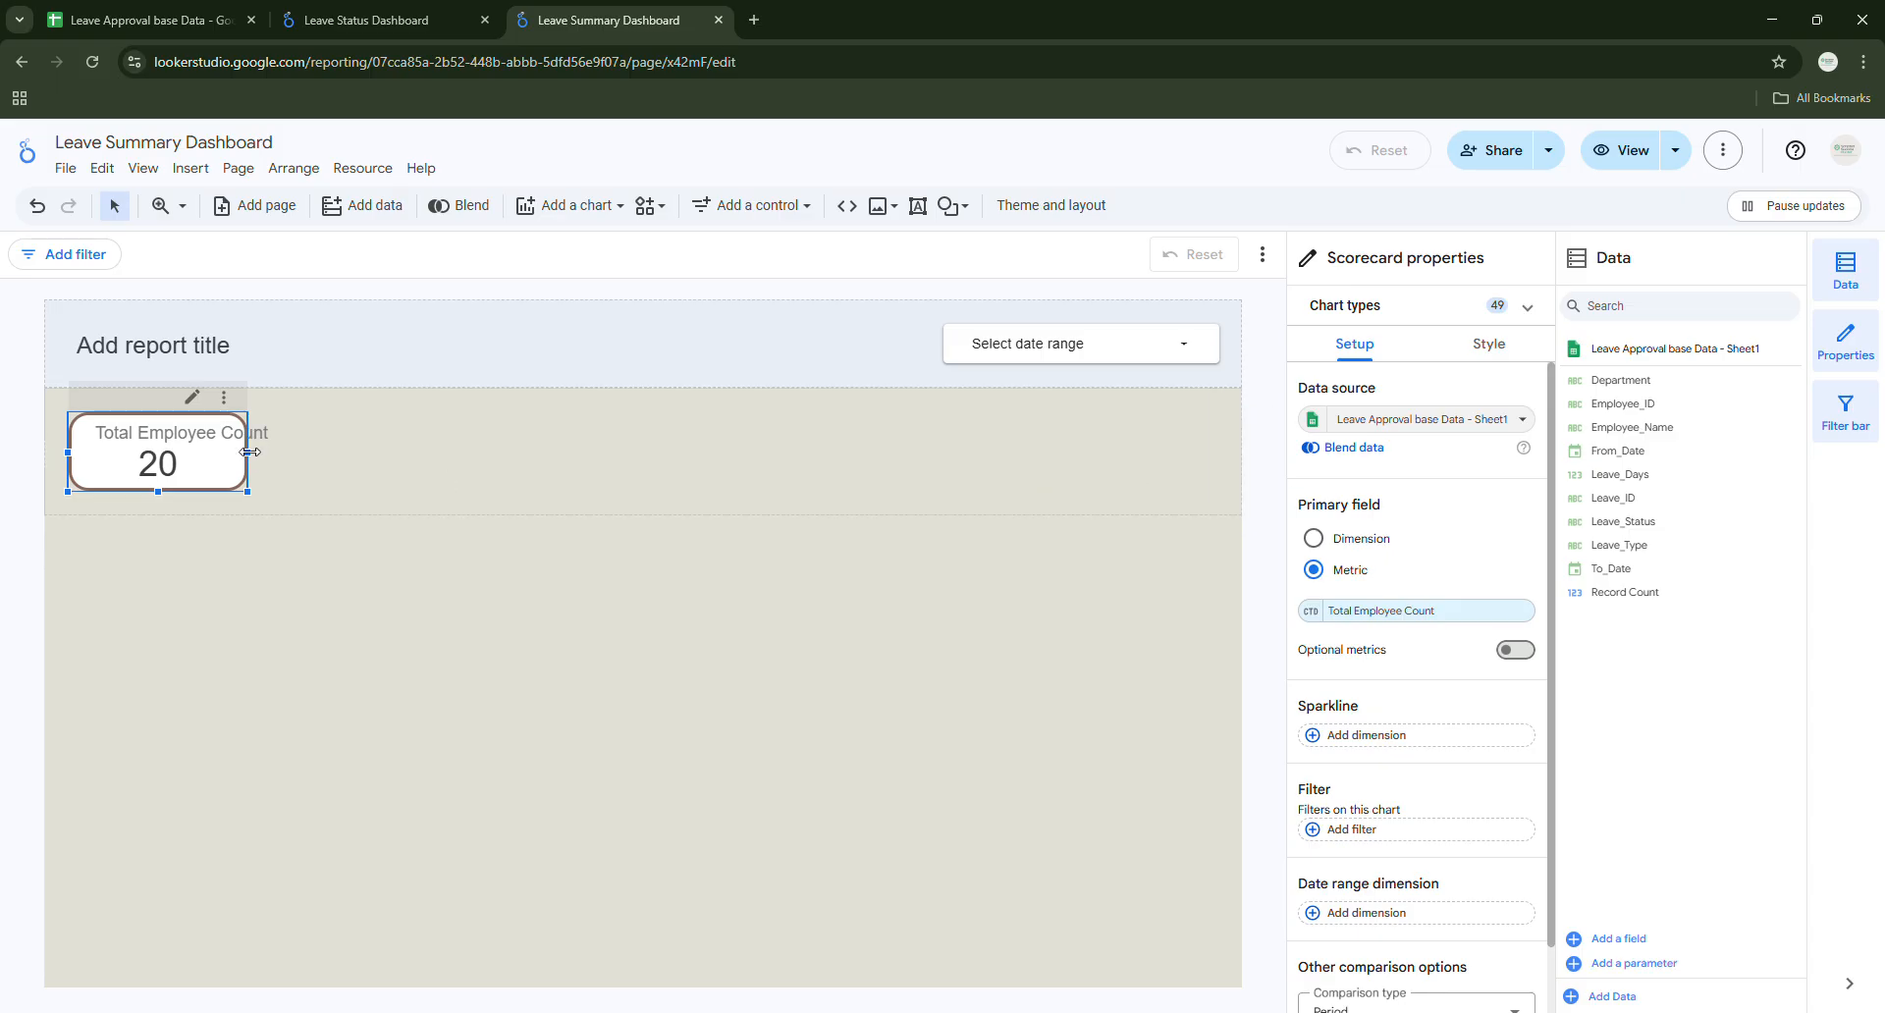
drag(245, 456, 345, 455)
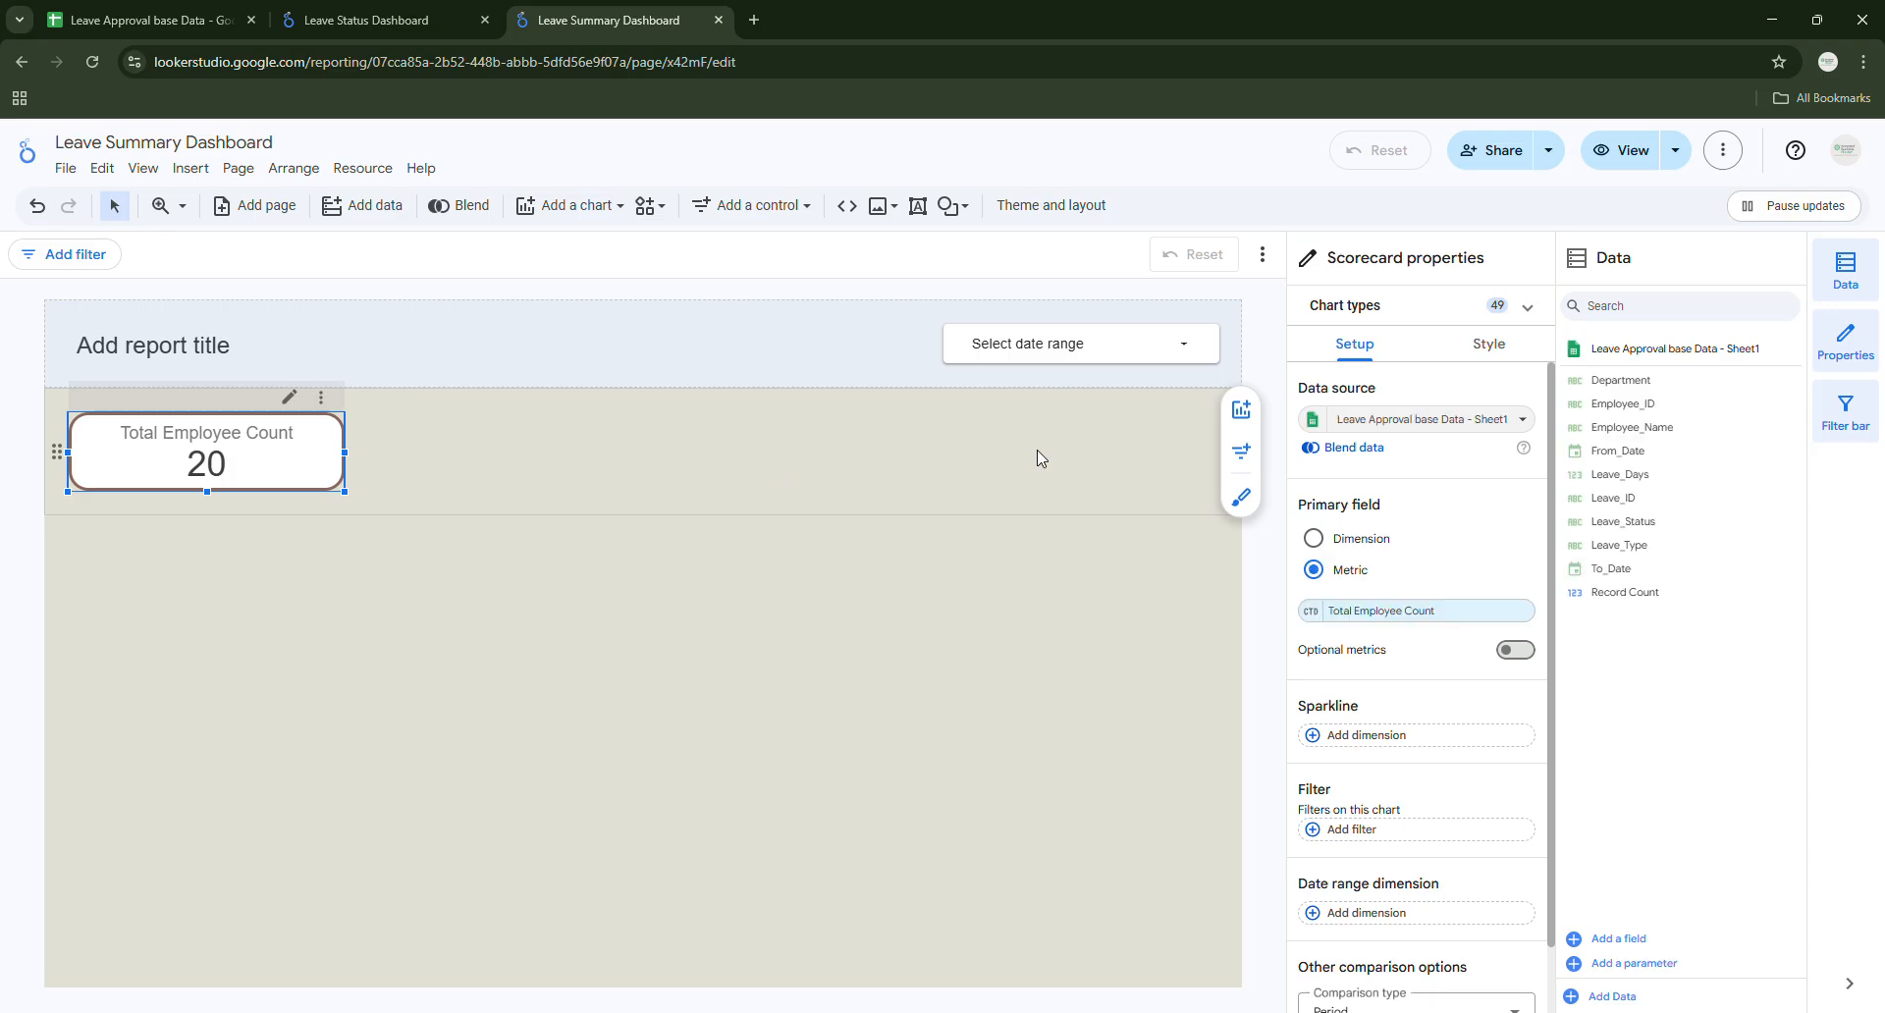
Review the Total Employee Count scorecard's style settings, including labels, alignment, padding, background and border.
click(1487, 346)
scroll(1469, 567, down, 7)
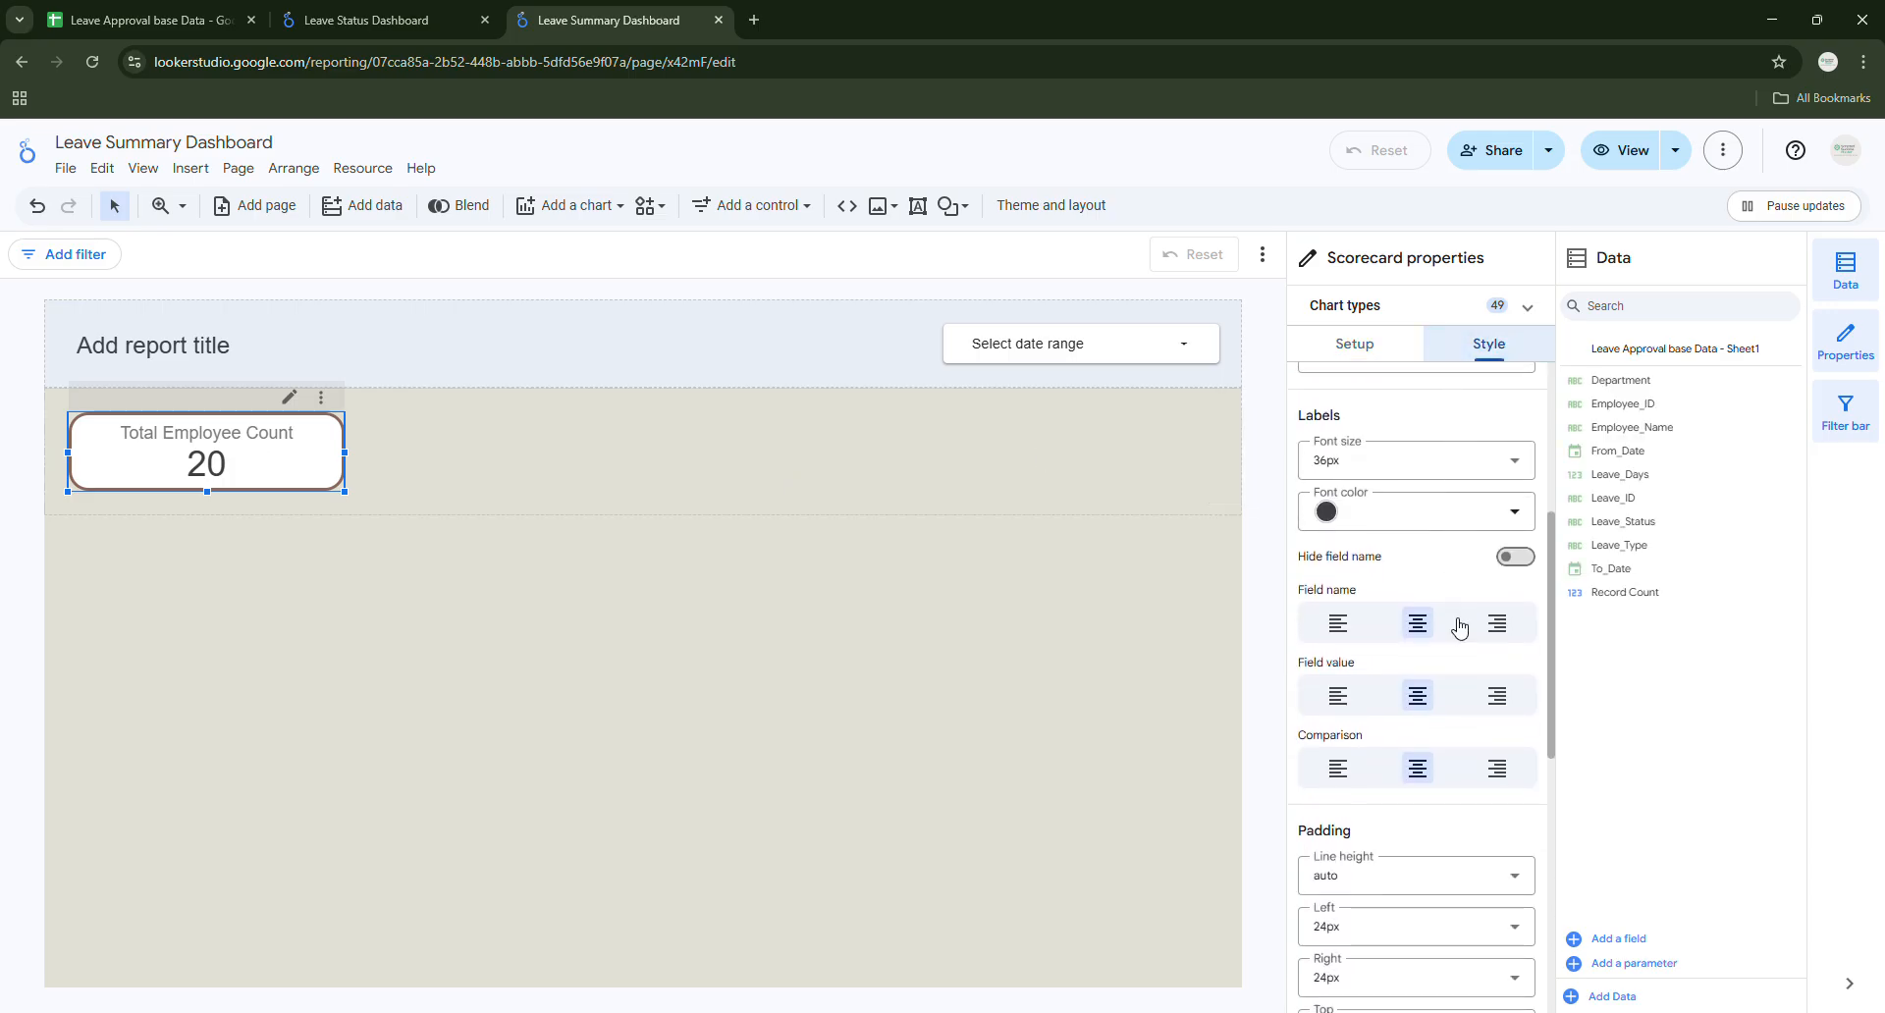
scroll(1451, 629, down, 3)
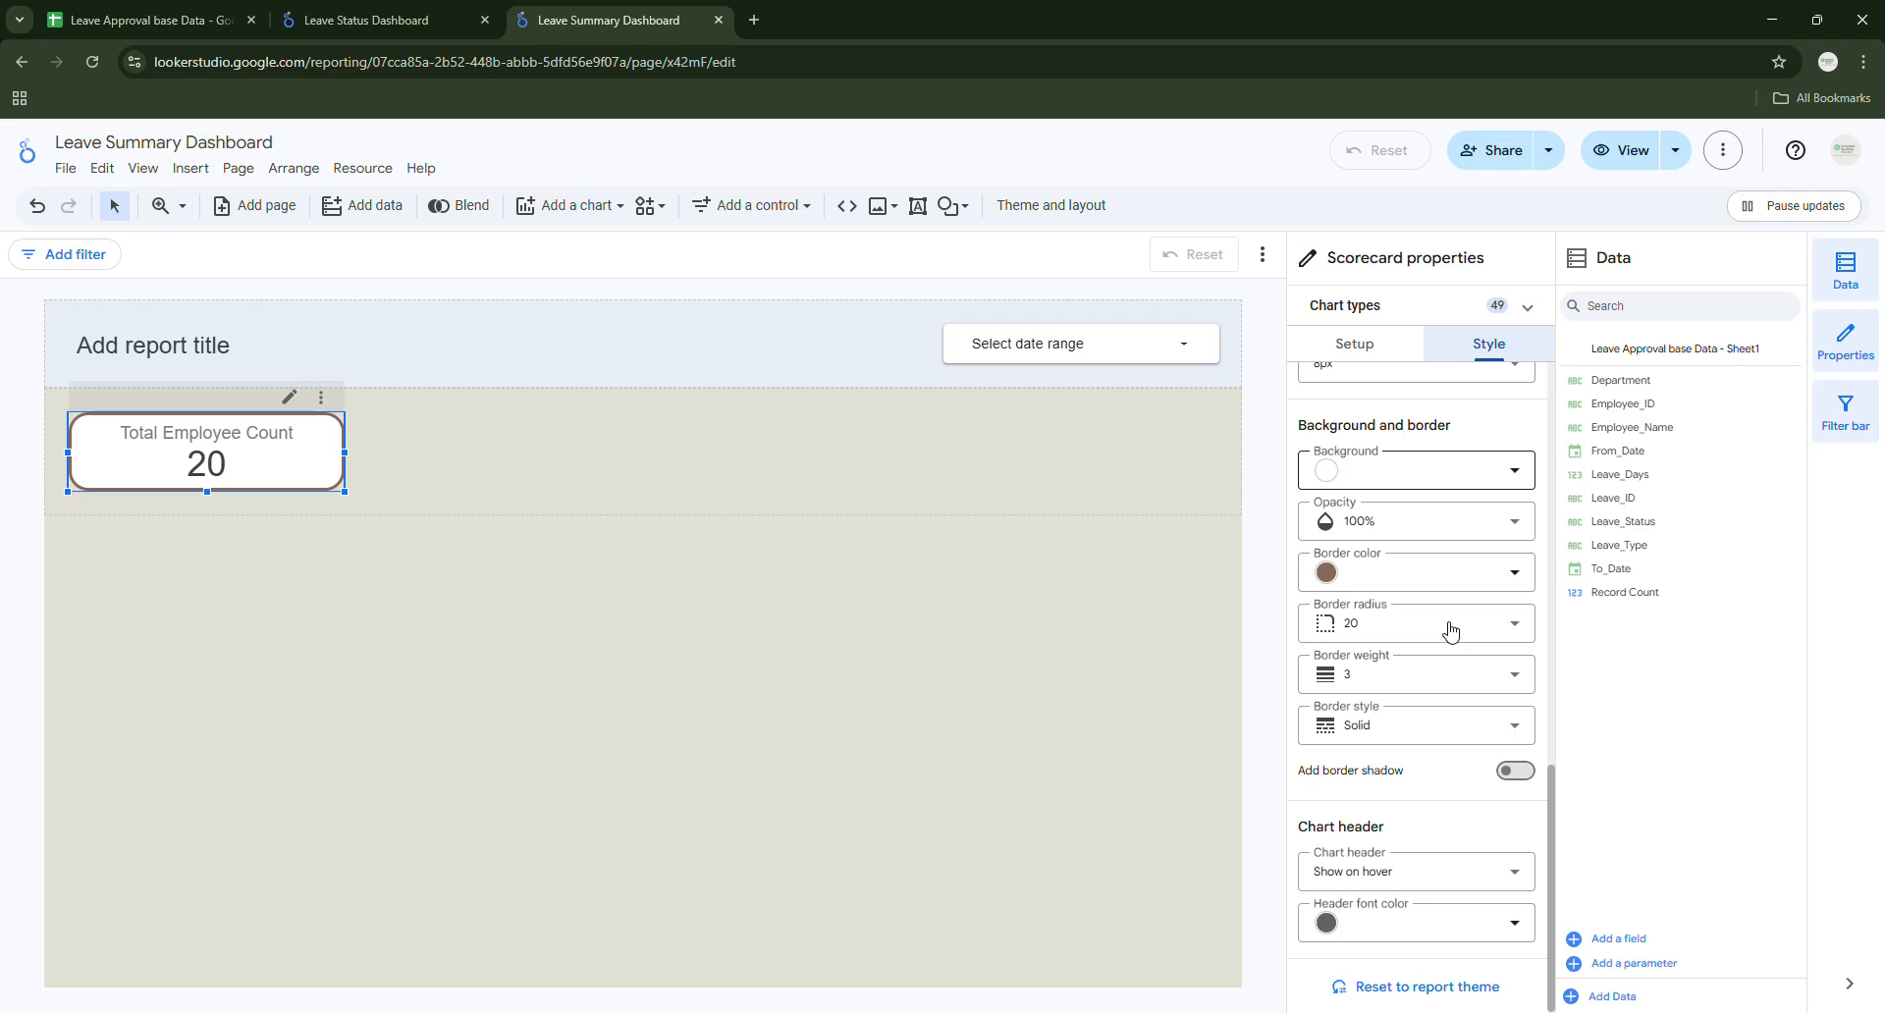
scroll(1449, 630, up, 9)
scroll(1450, 631, up, 2)
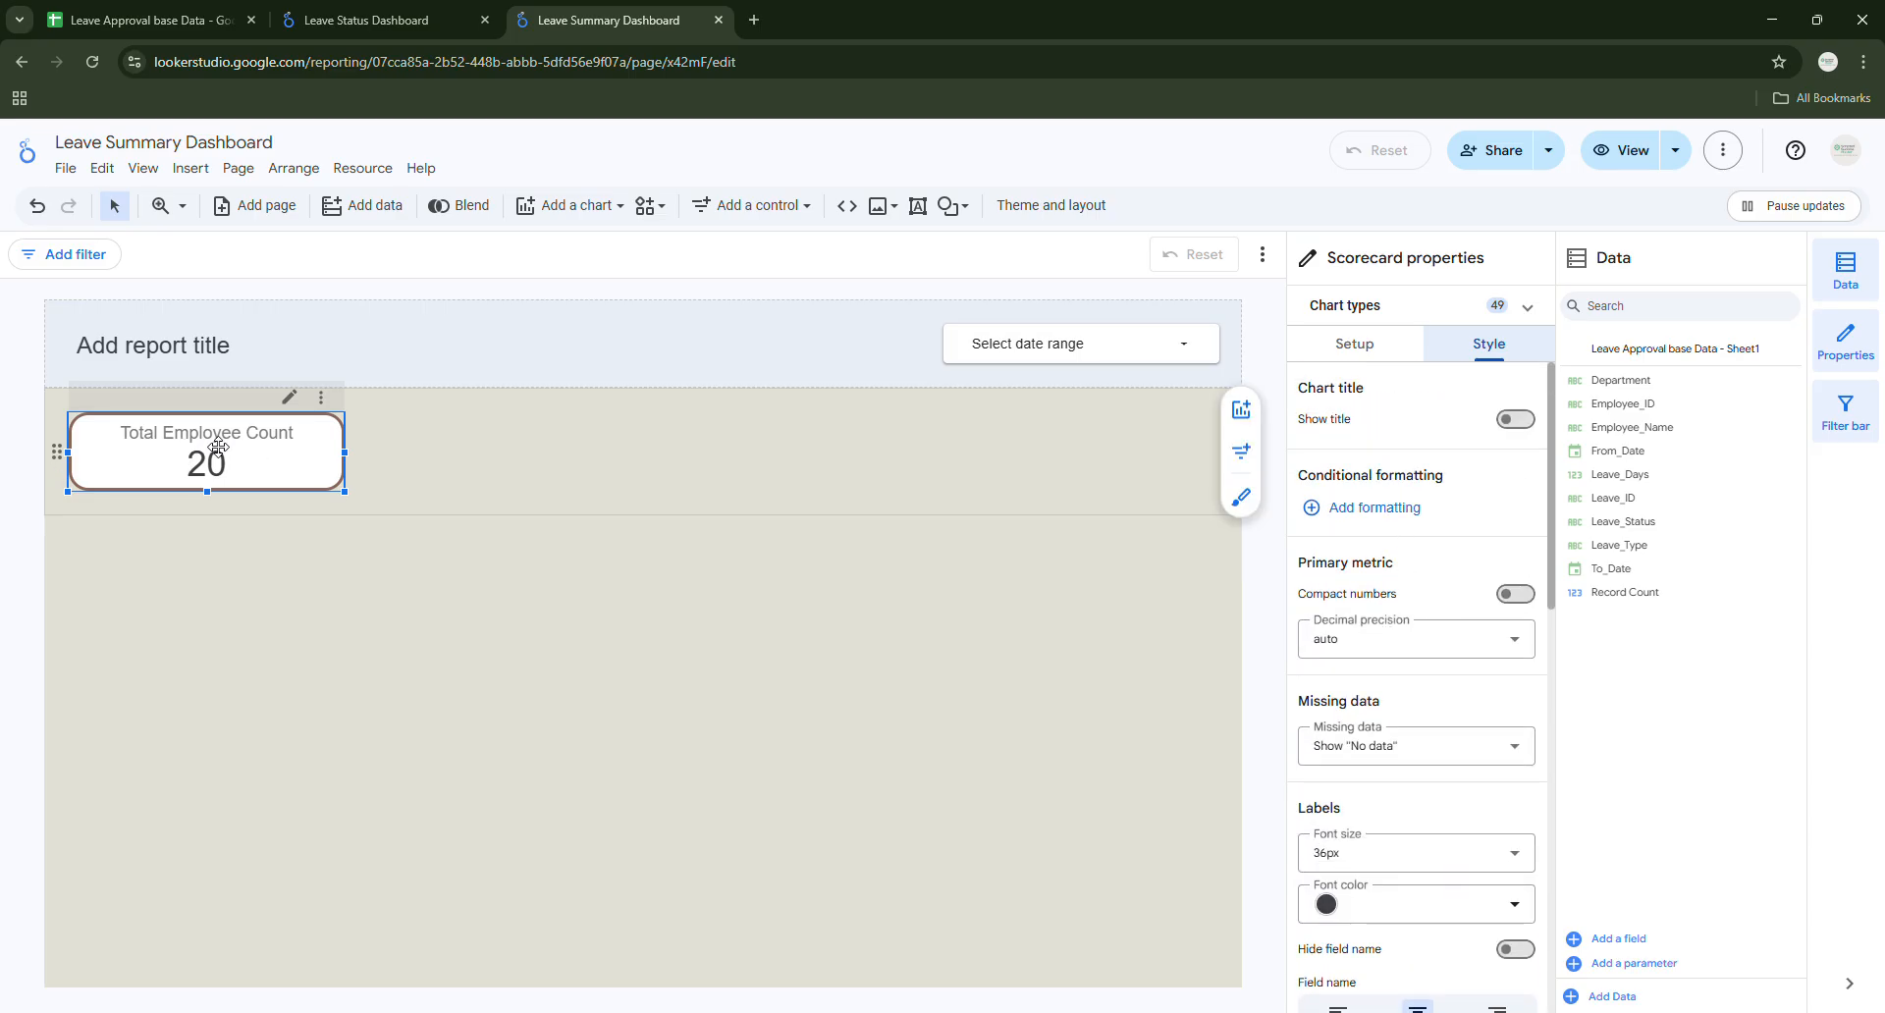
click(291, 567)
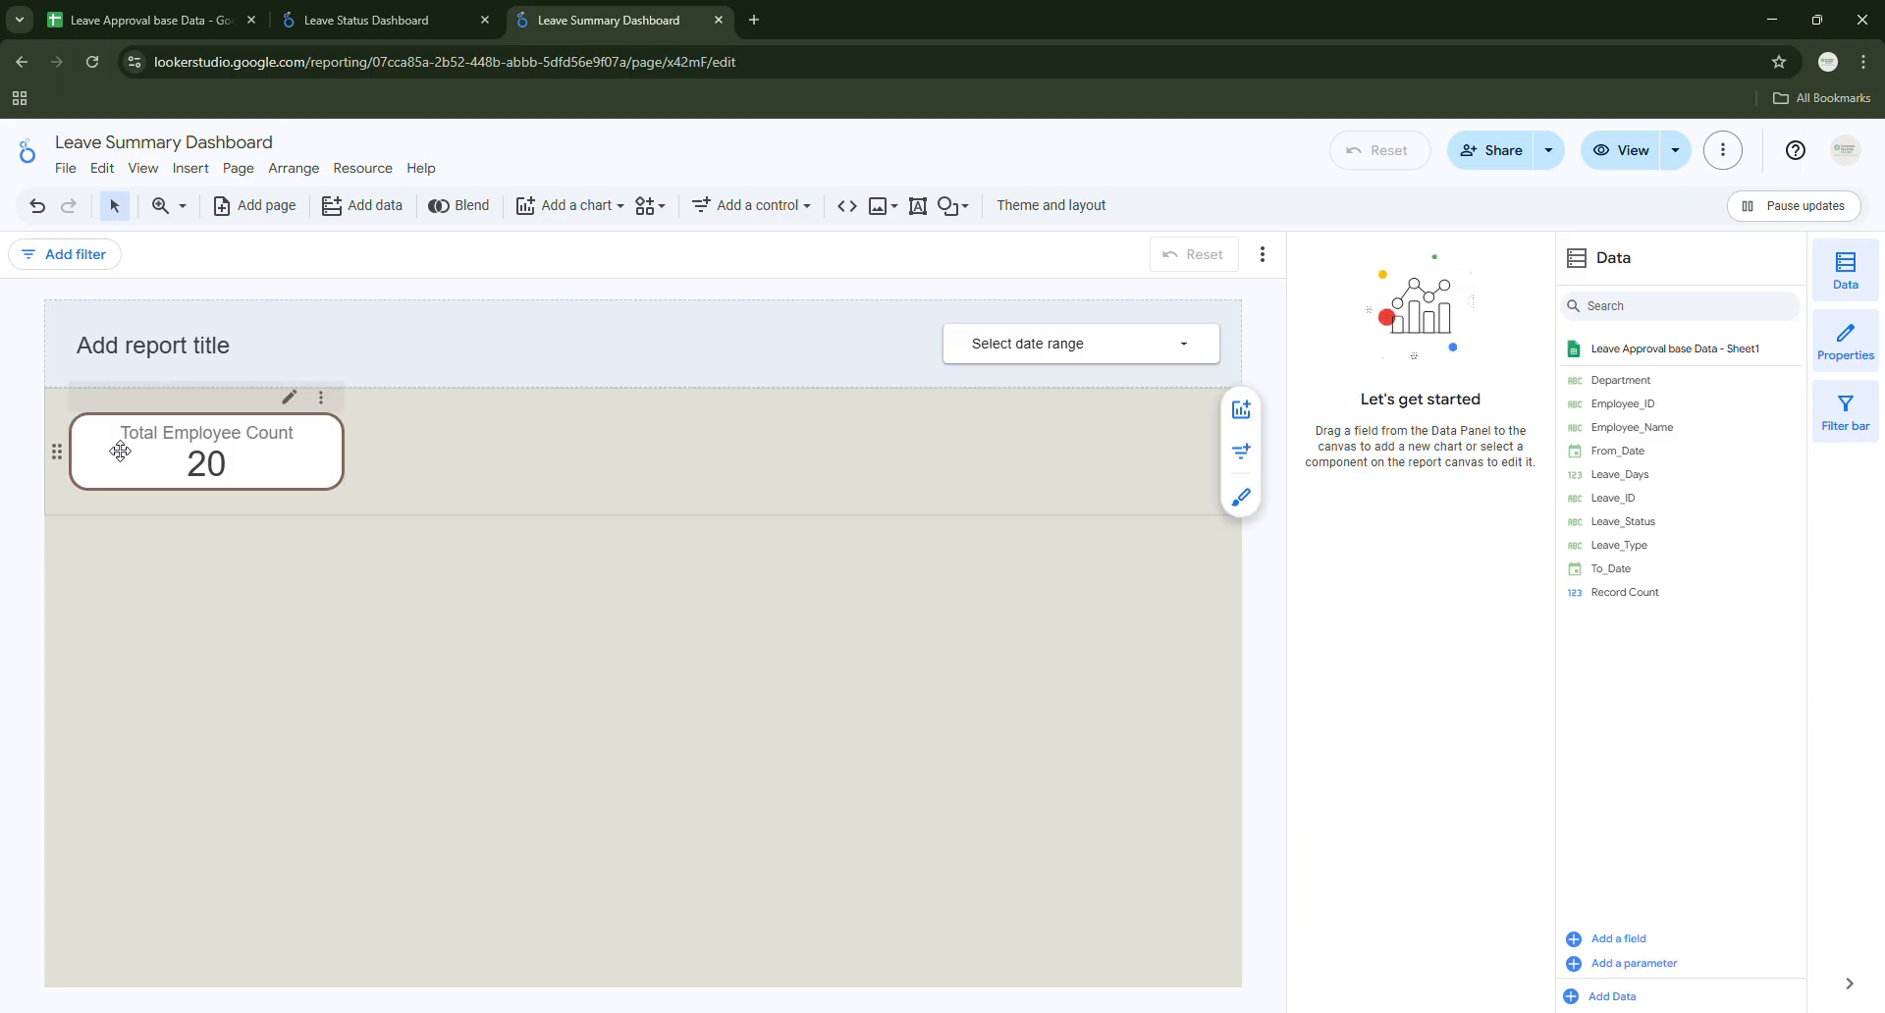
click(246, 454)
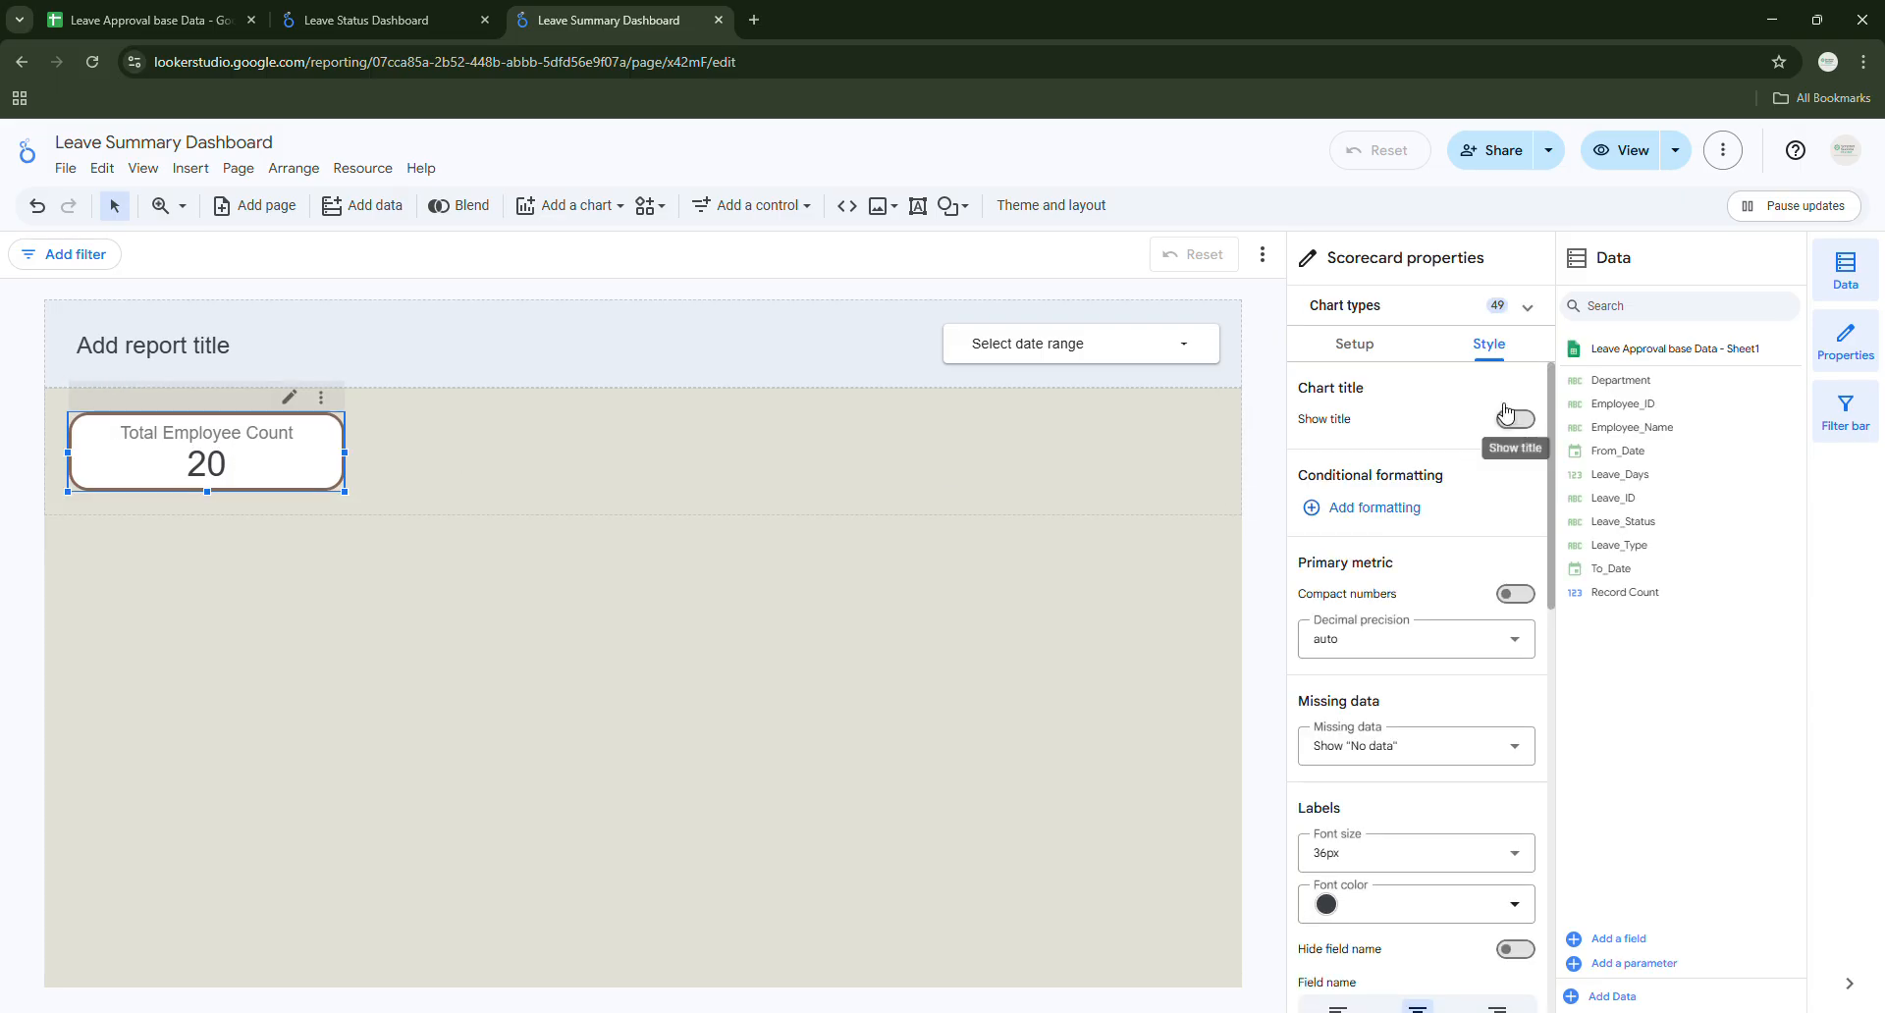
scroll(1406, 587, down, 3)
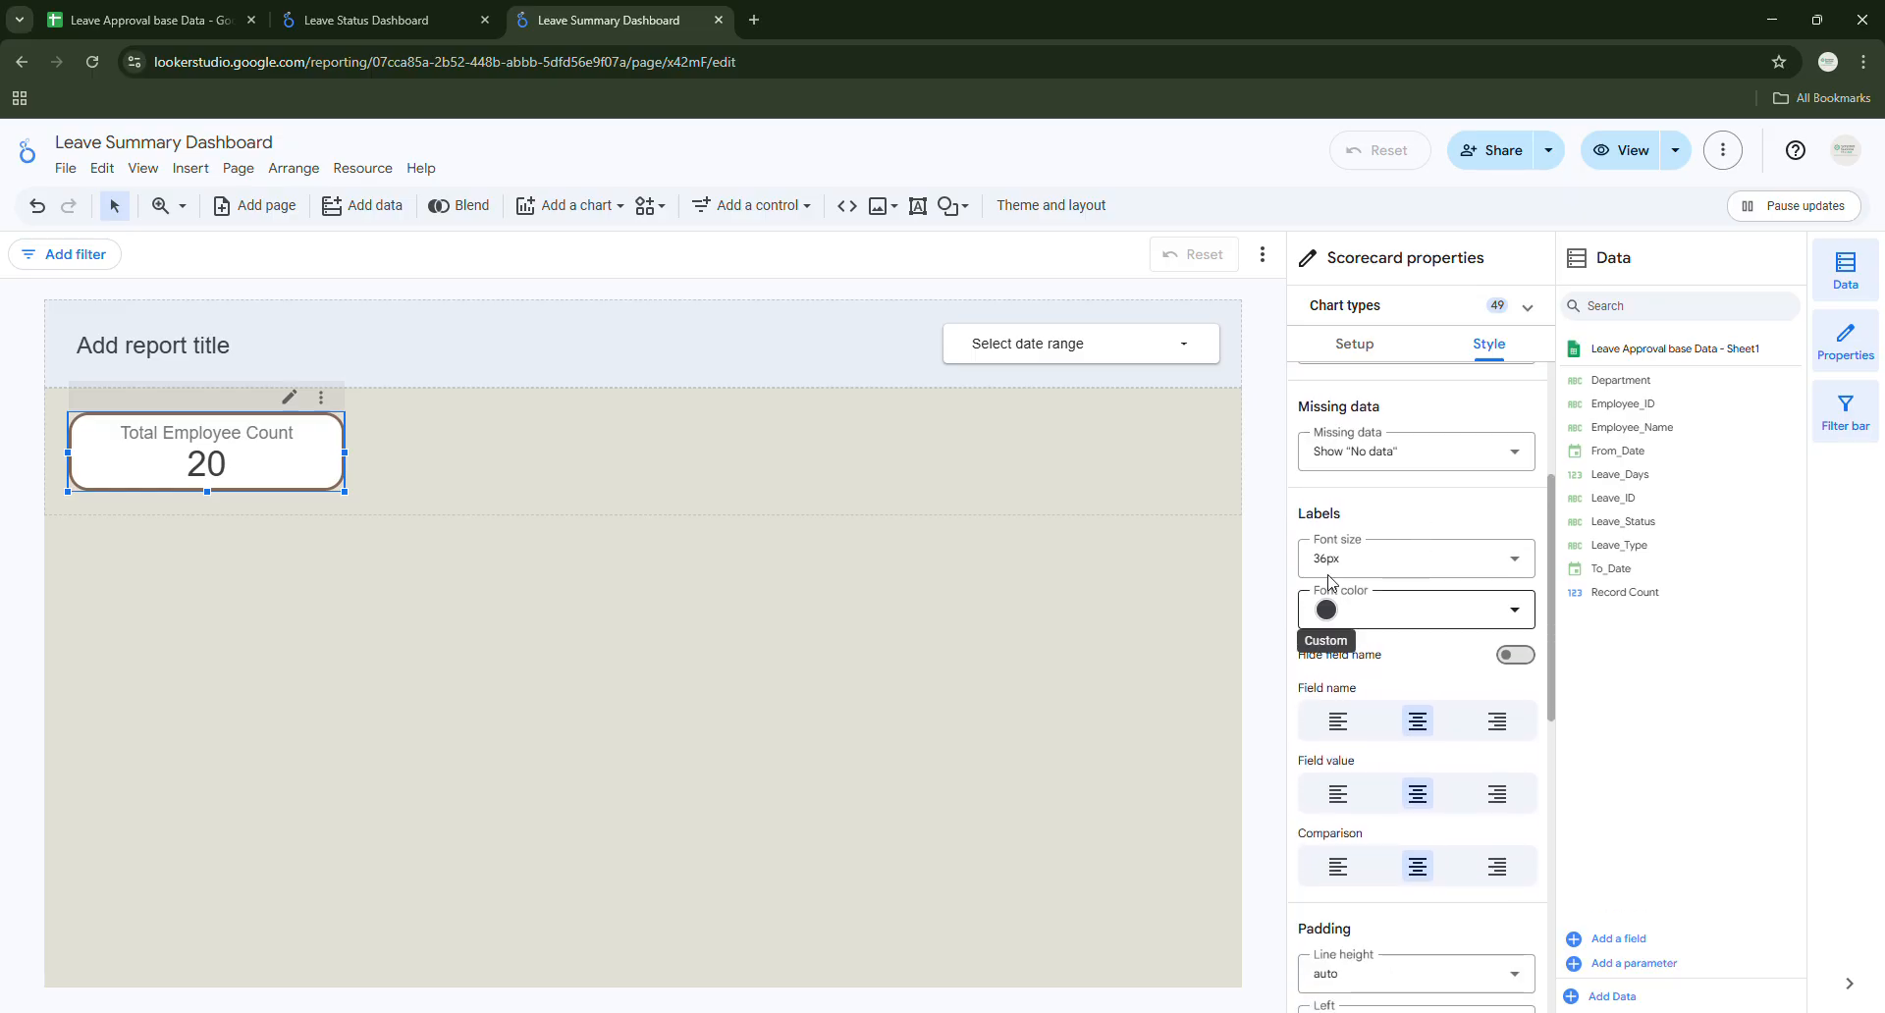
scroll(1381, 647, down, 2)
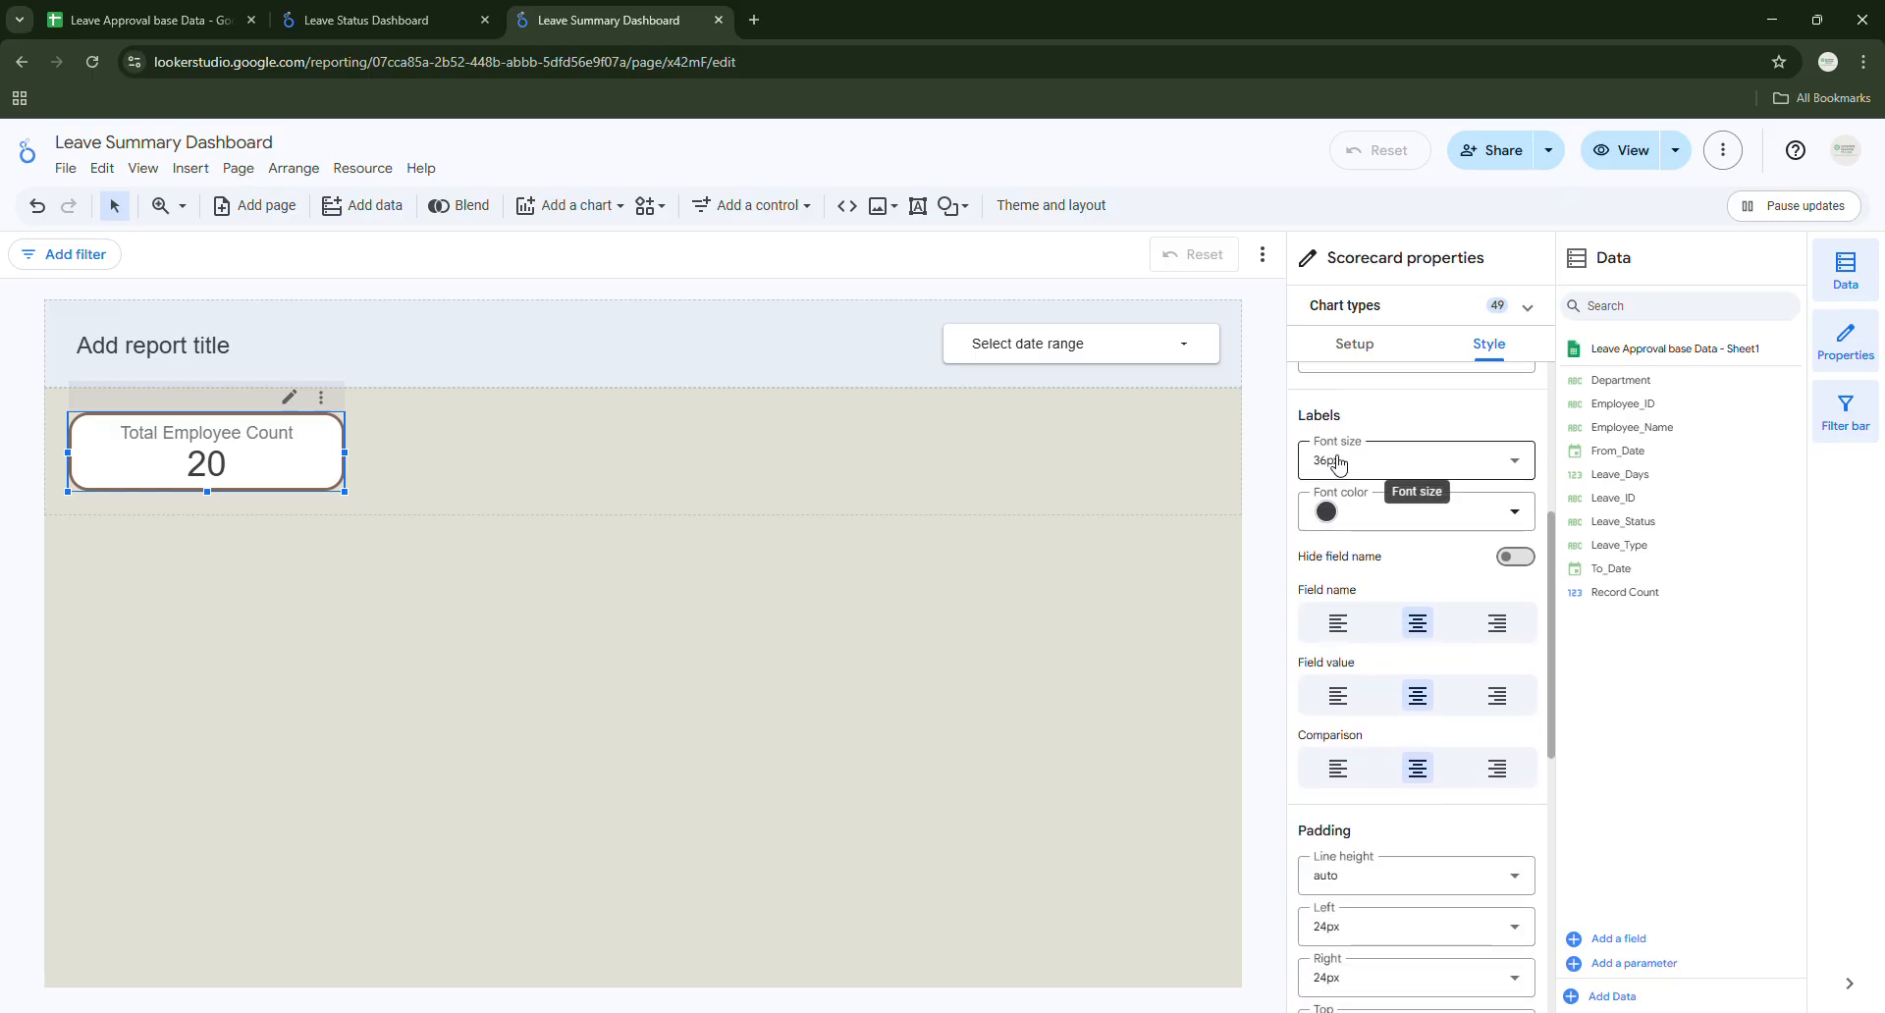
scroll(1419, 629, down, 5)
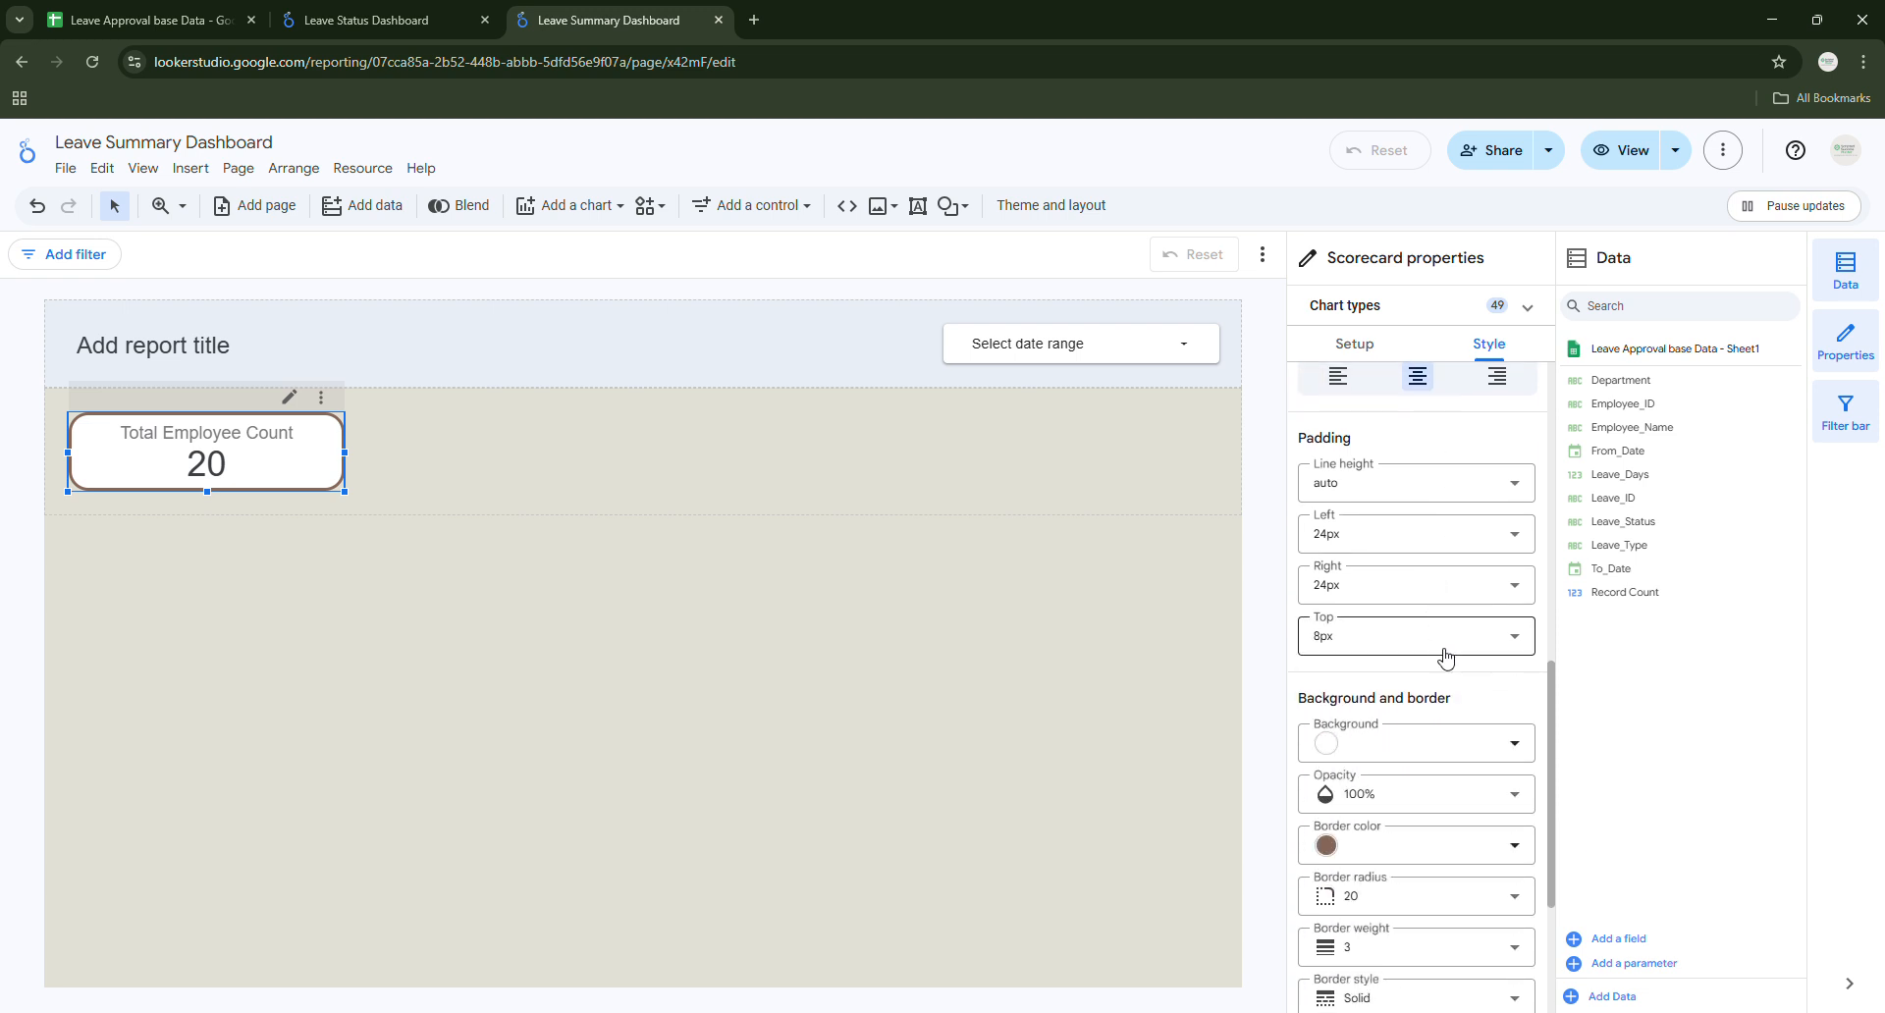
scroll(1419, 735, down, 1)
scroll(1416, 735, up, 10)
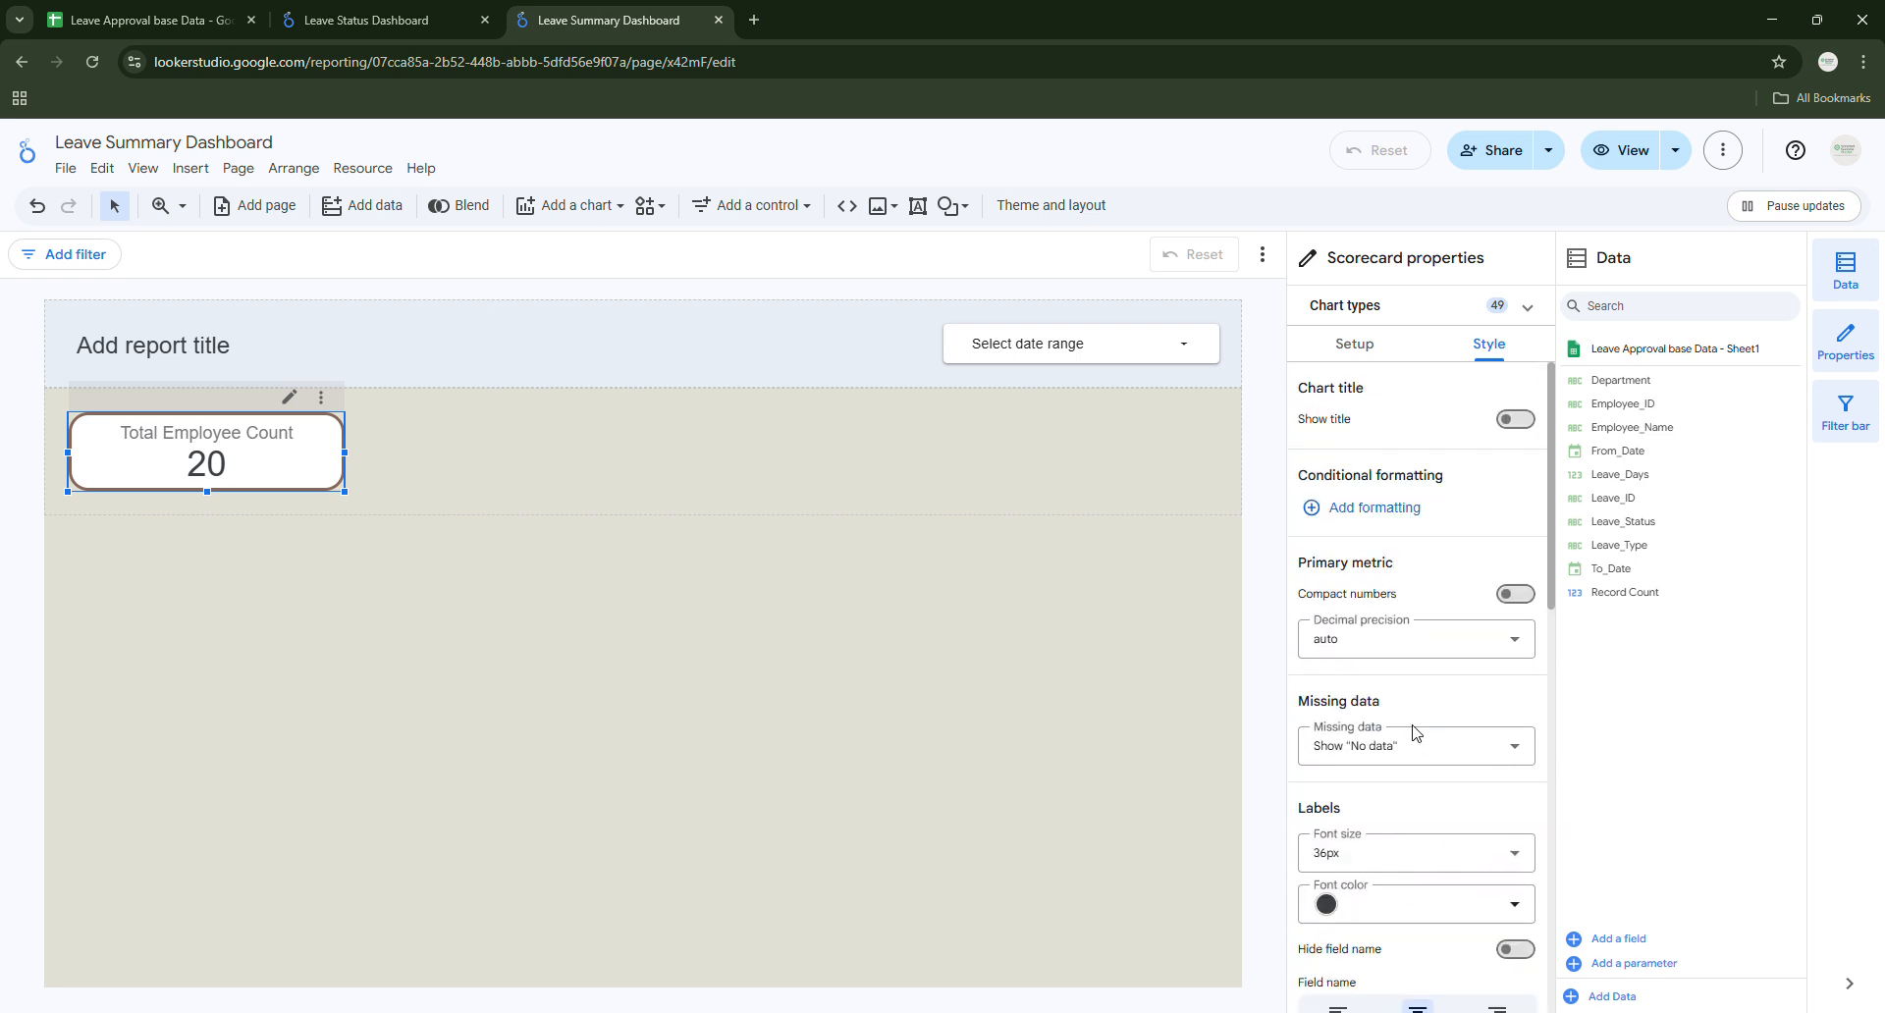
Check the Leave Status Dashboard's scorecards, duplicate the Total Employee Count scorecard beside the original, and review the copy's style settings.
click(412, 20)
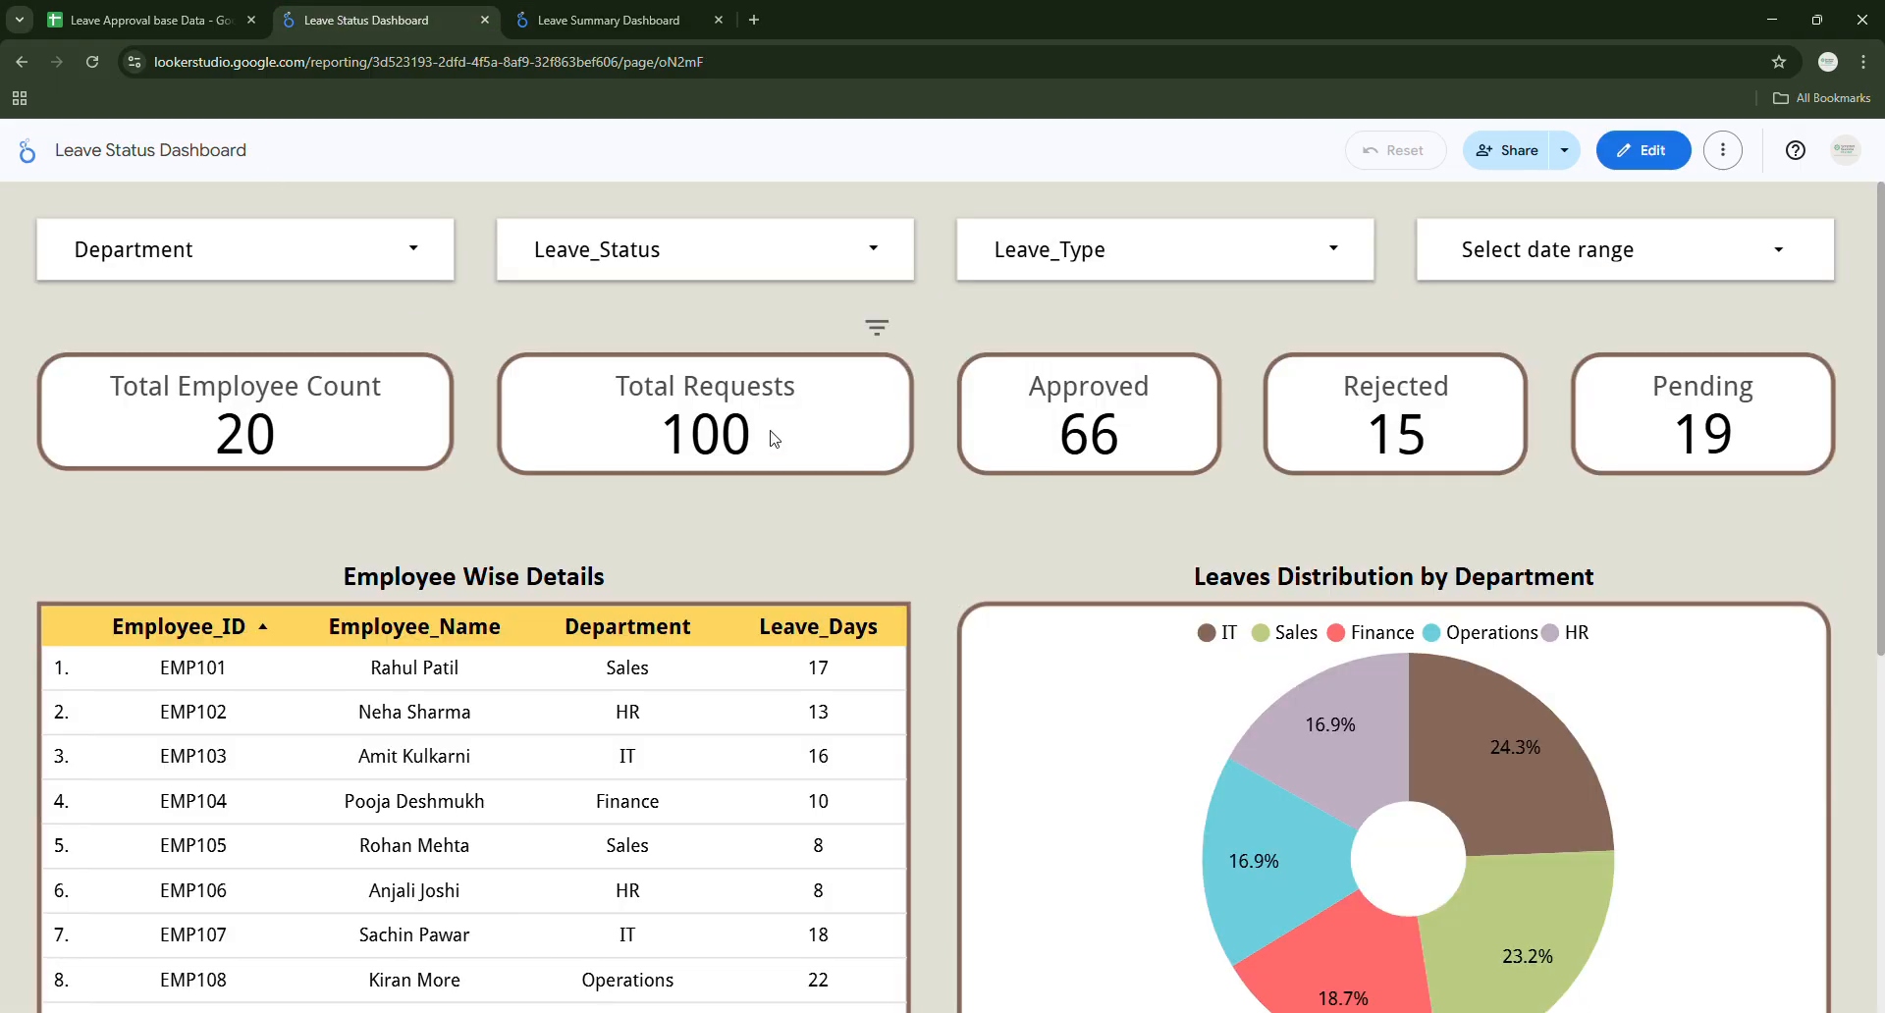
click(608, 20)
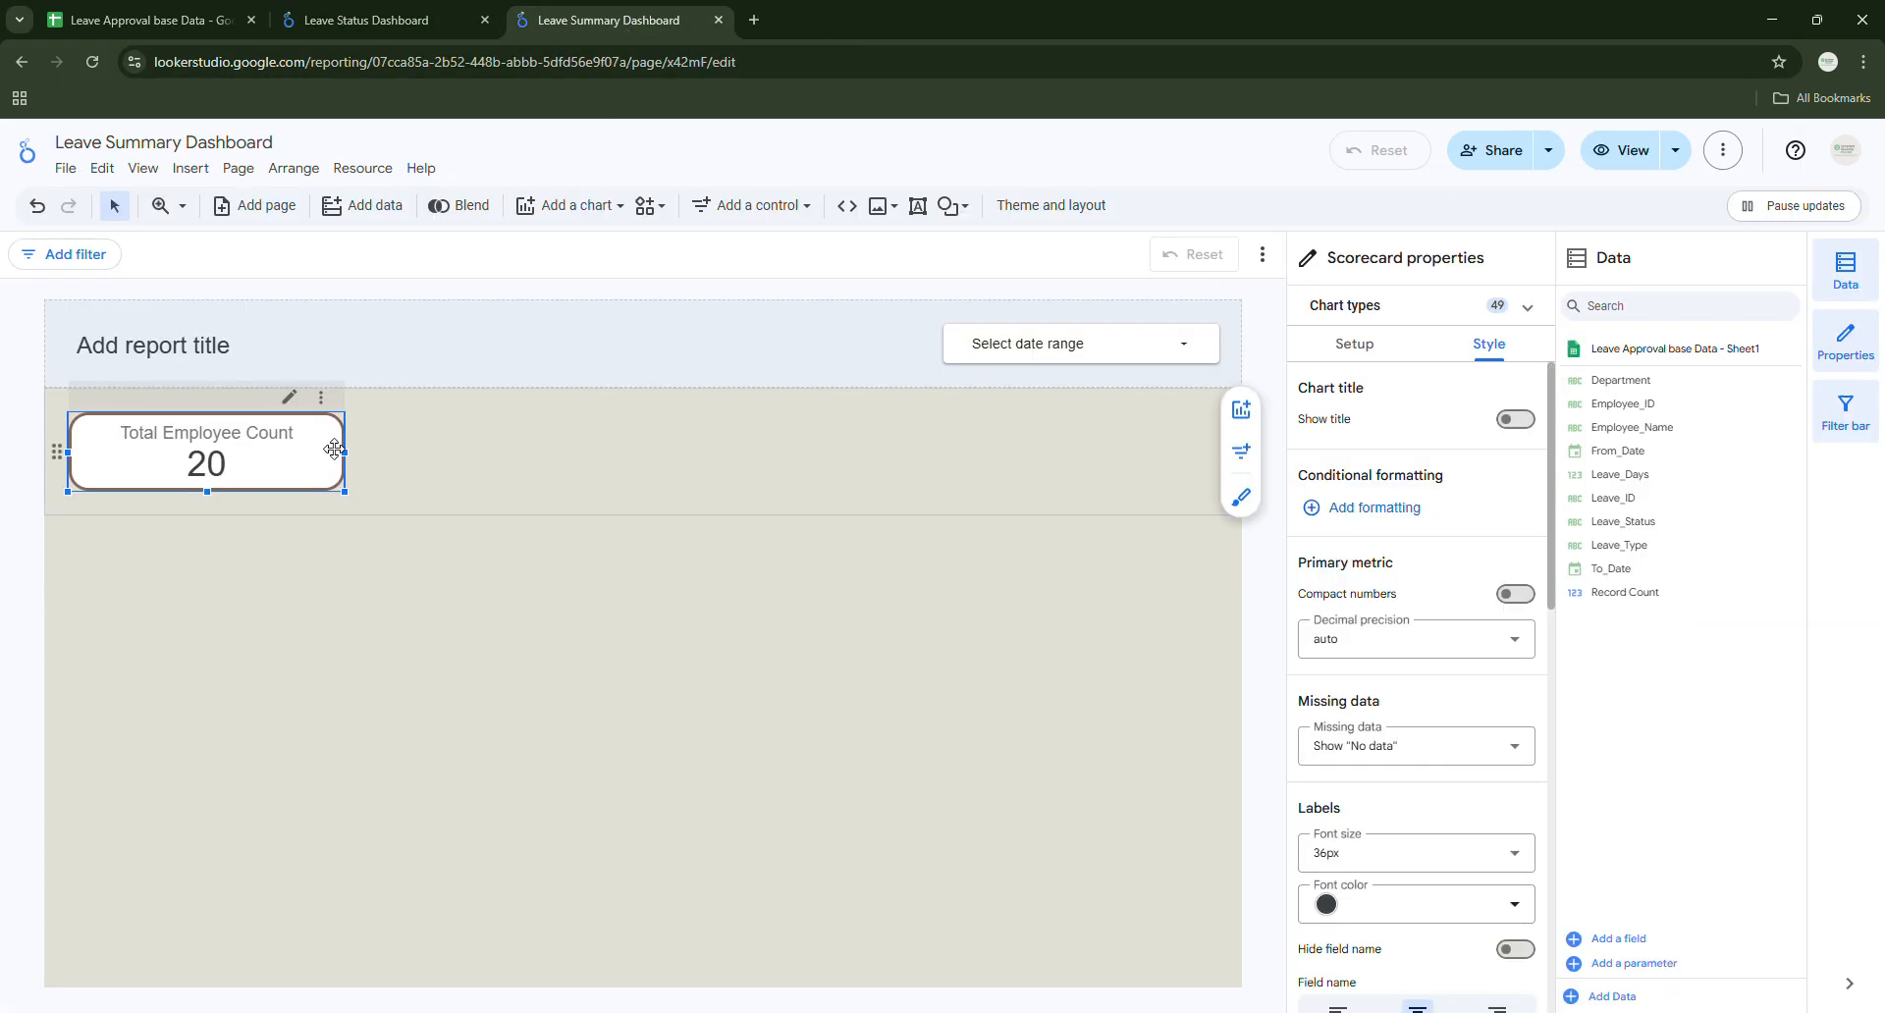
key(ctrl+d)
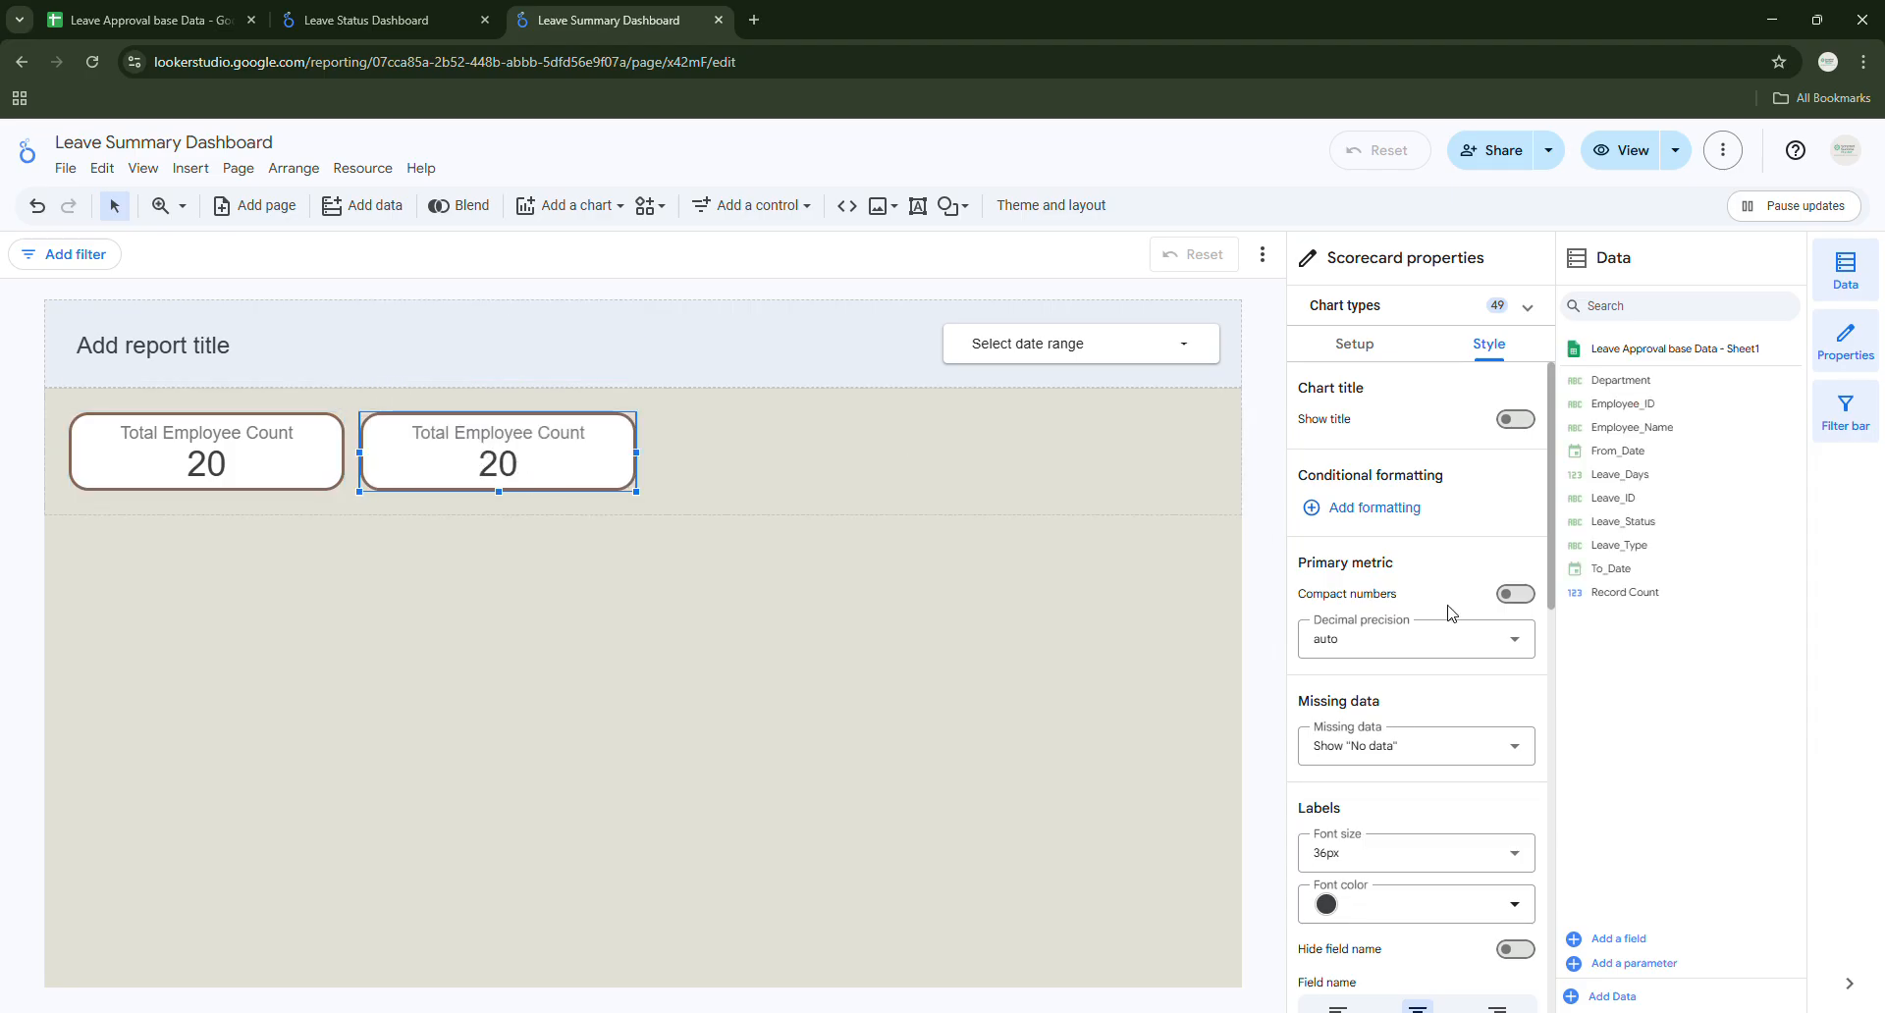
scroll(1448, 677, down, 3)
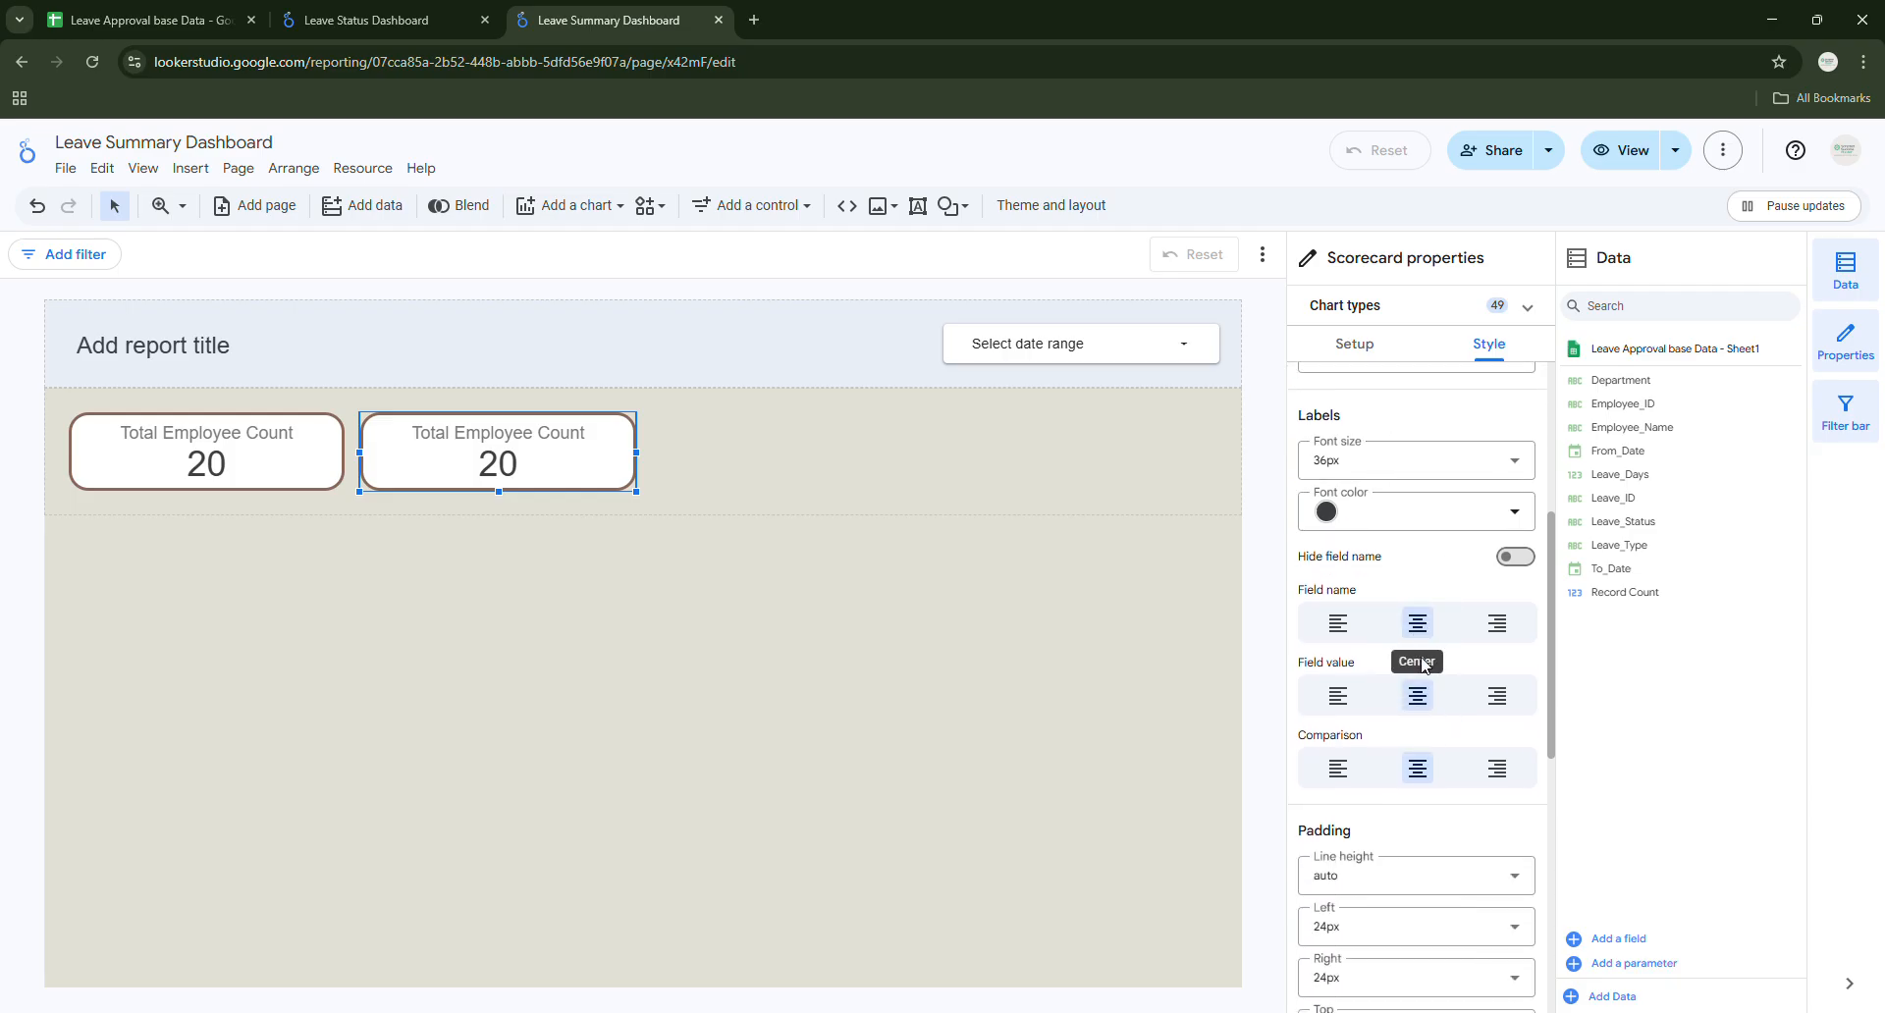
scroll(1421, 801, down, 3)
scroll(1423, 818, down, 5)
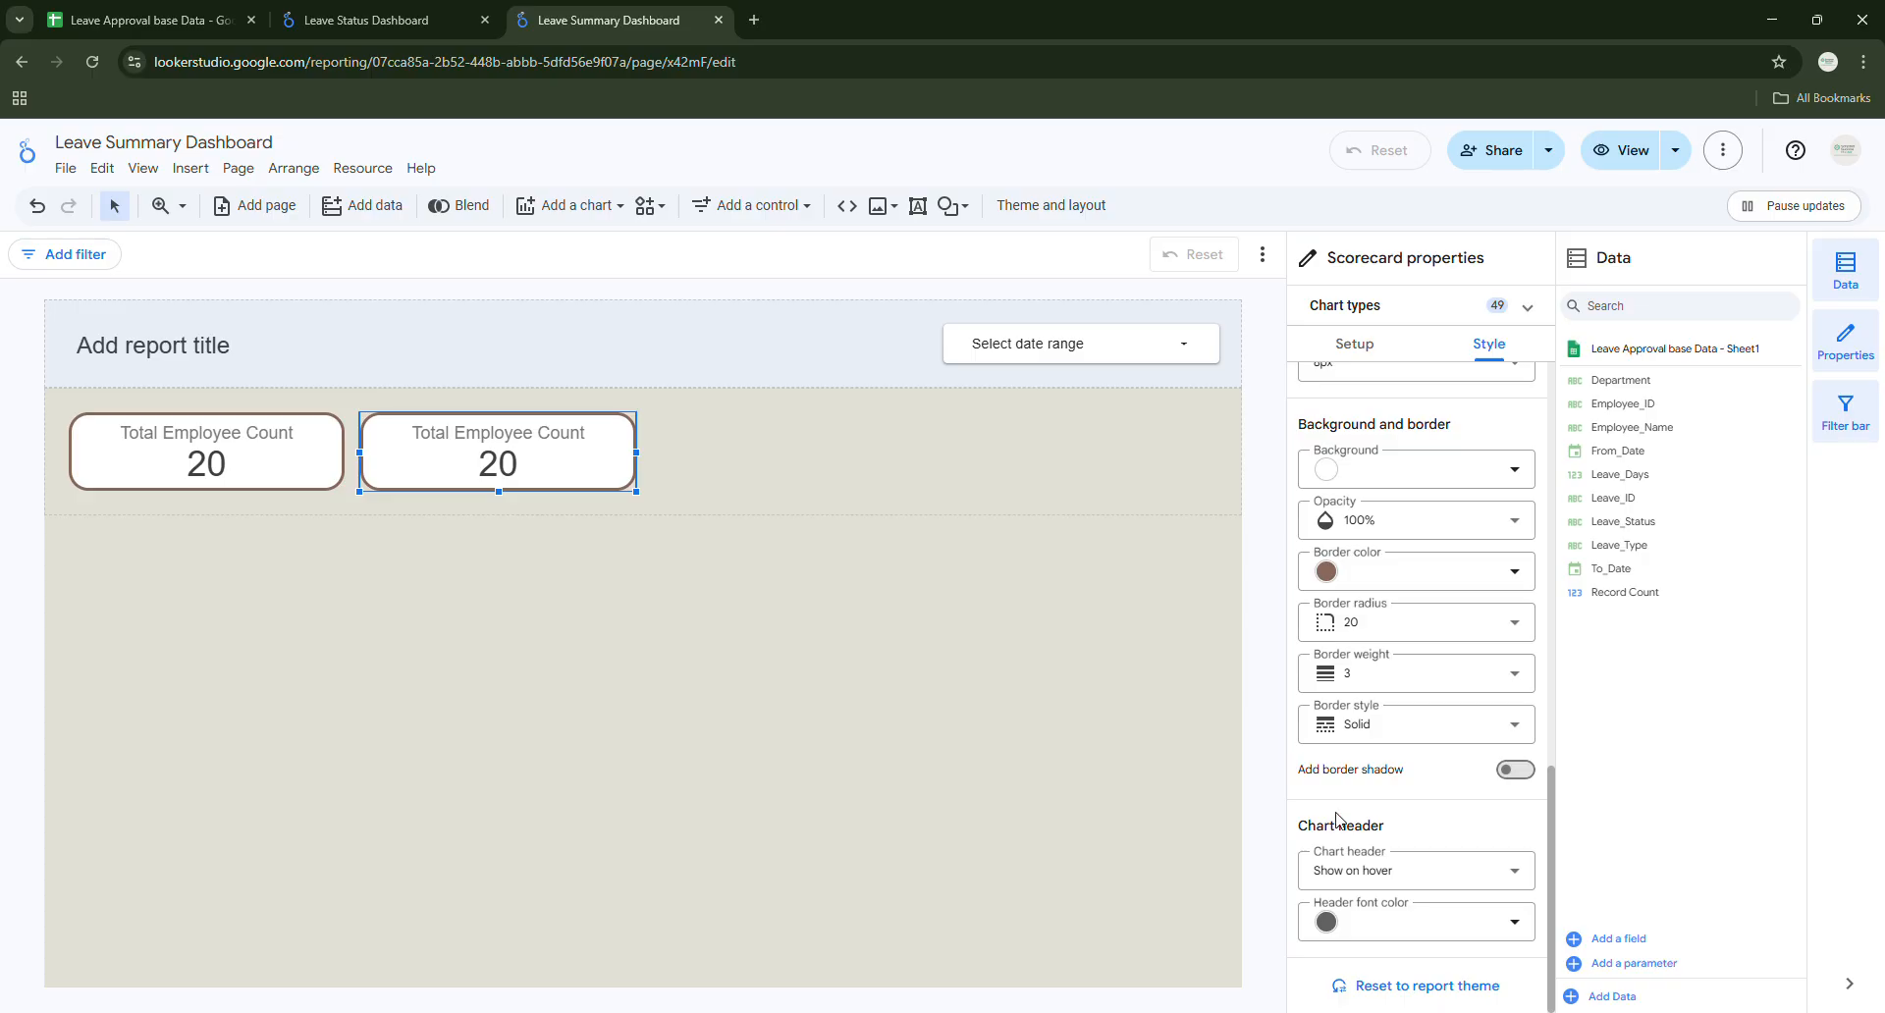
click(559, 466)
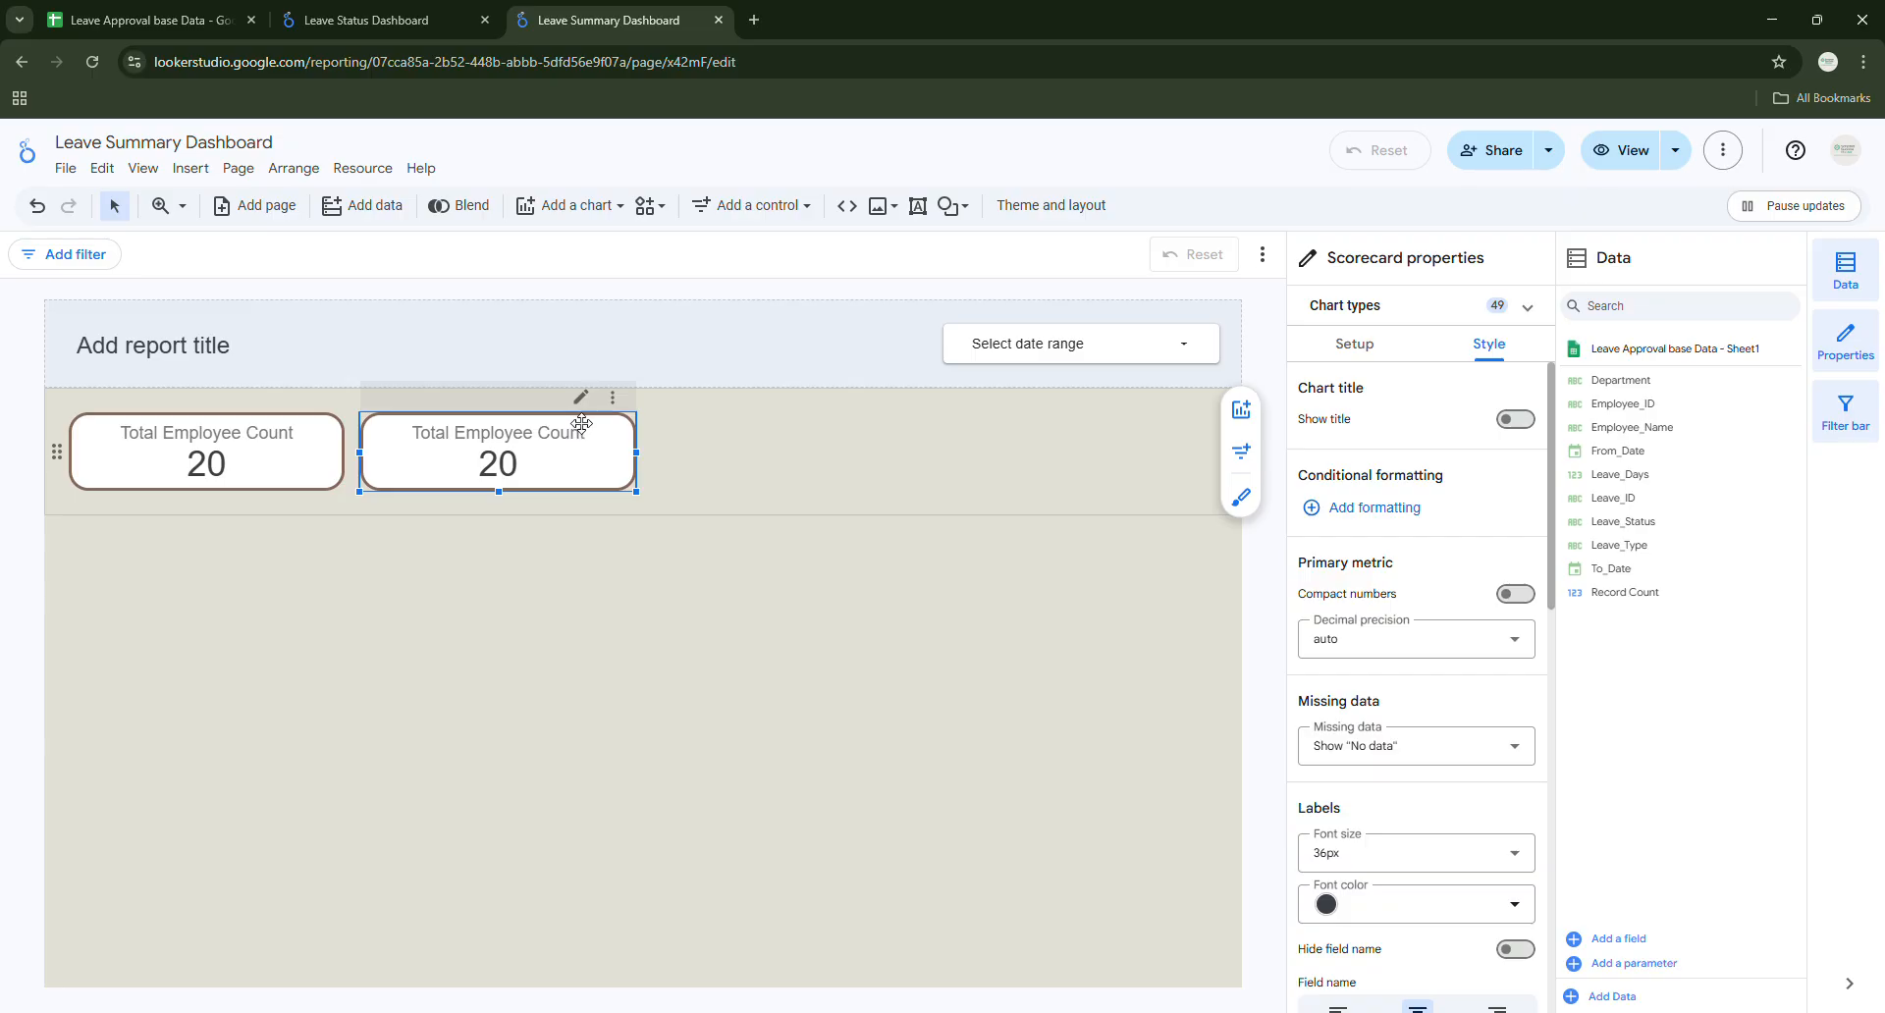
Check the Leave Status Dashboard's scorecards and the sheet's Leave_ID column, and set the copied scorecard's metric to Leave_ID.
click(355, 22)
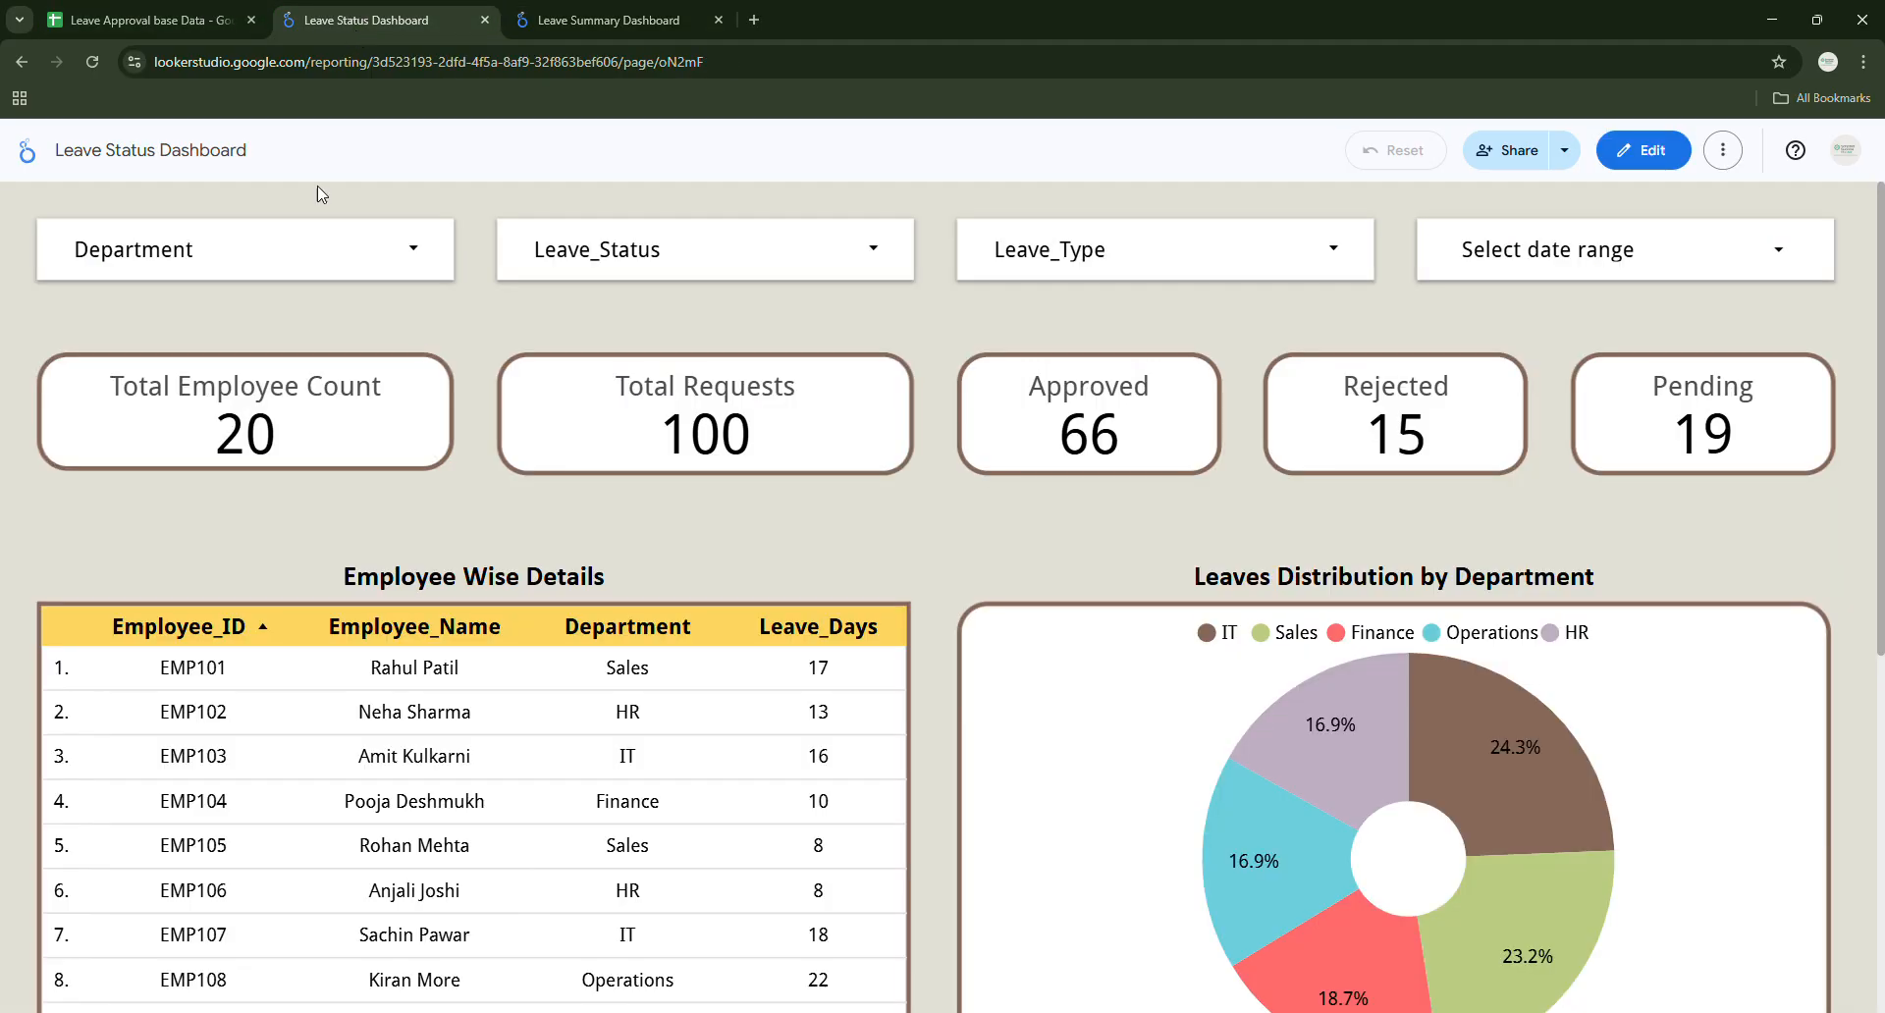
click(577, 22)
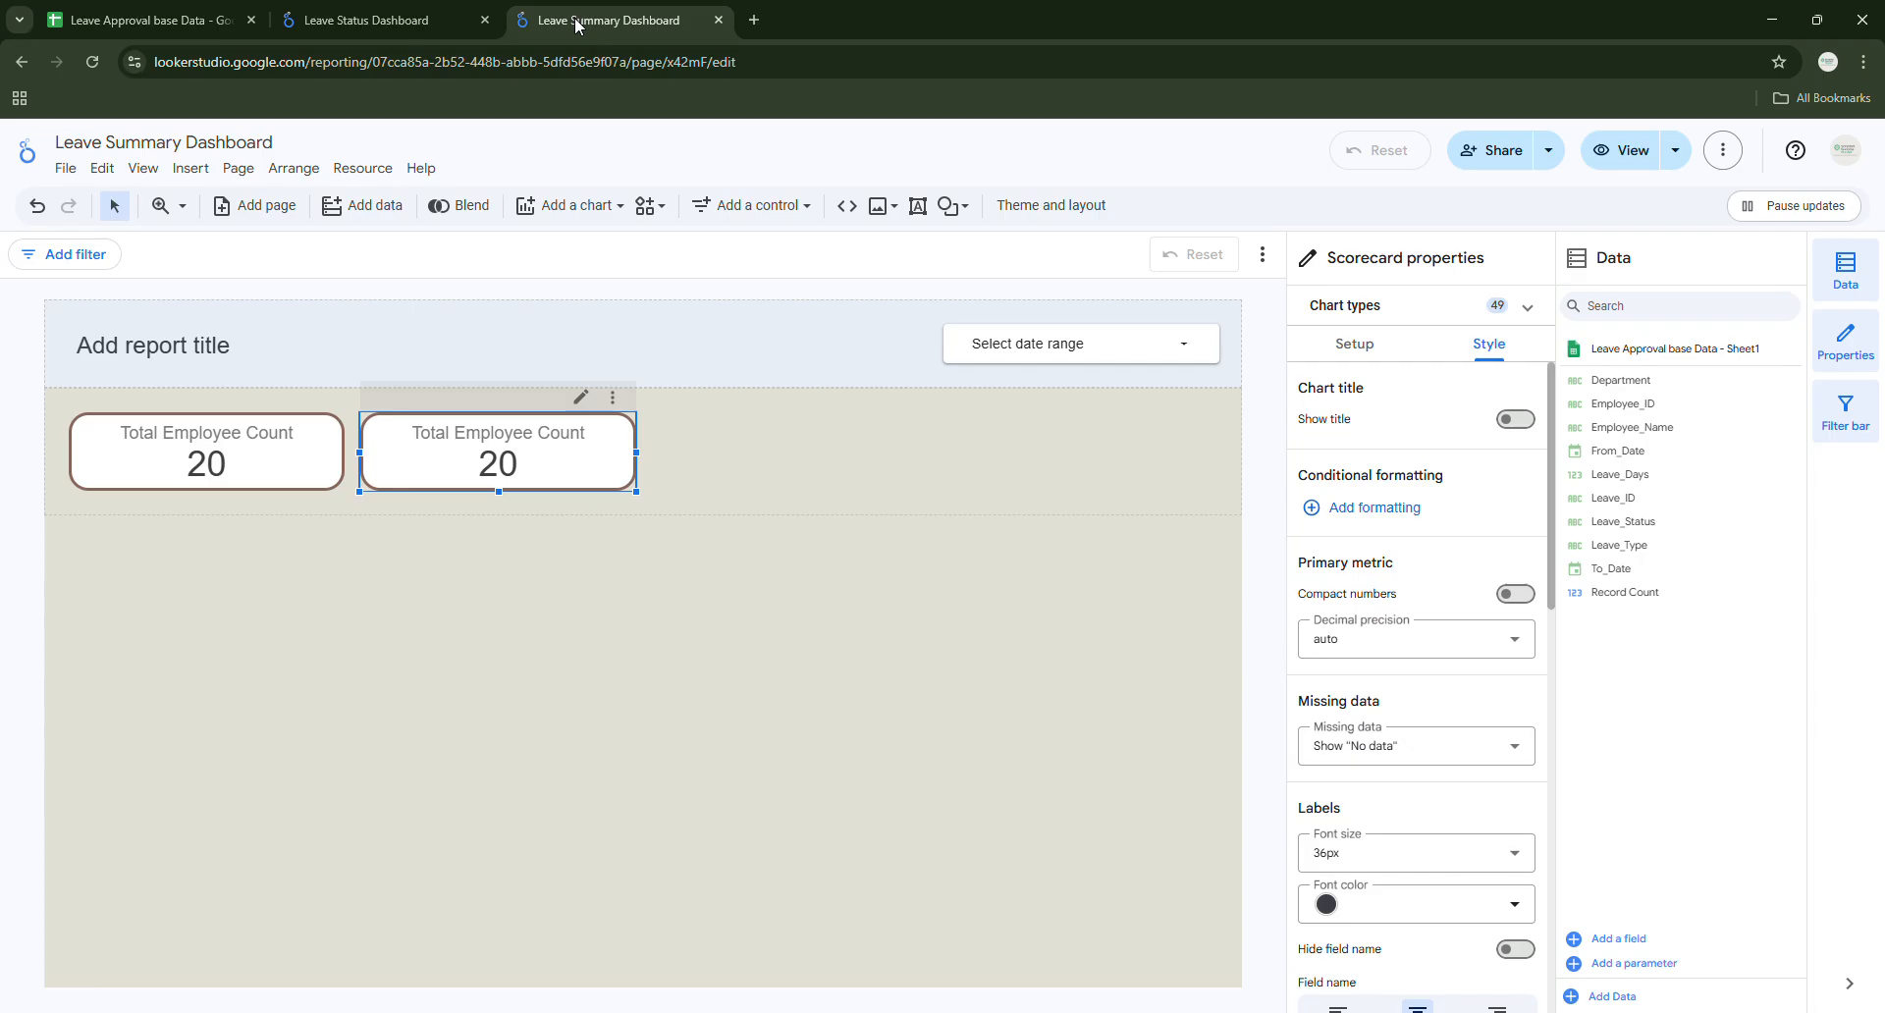
click(1365, 349)
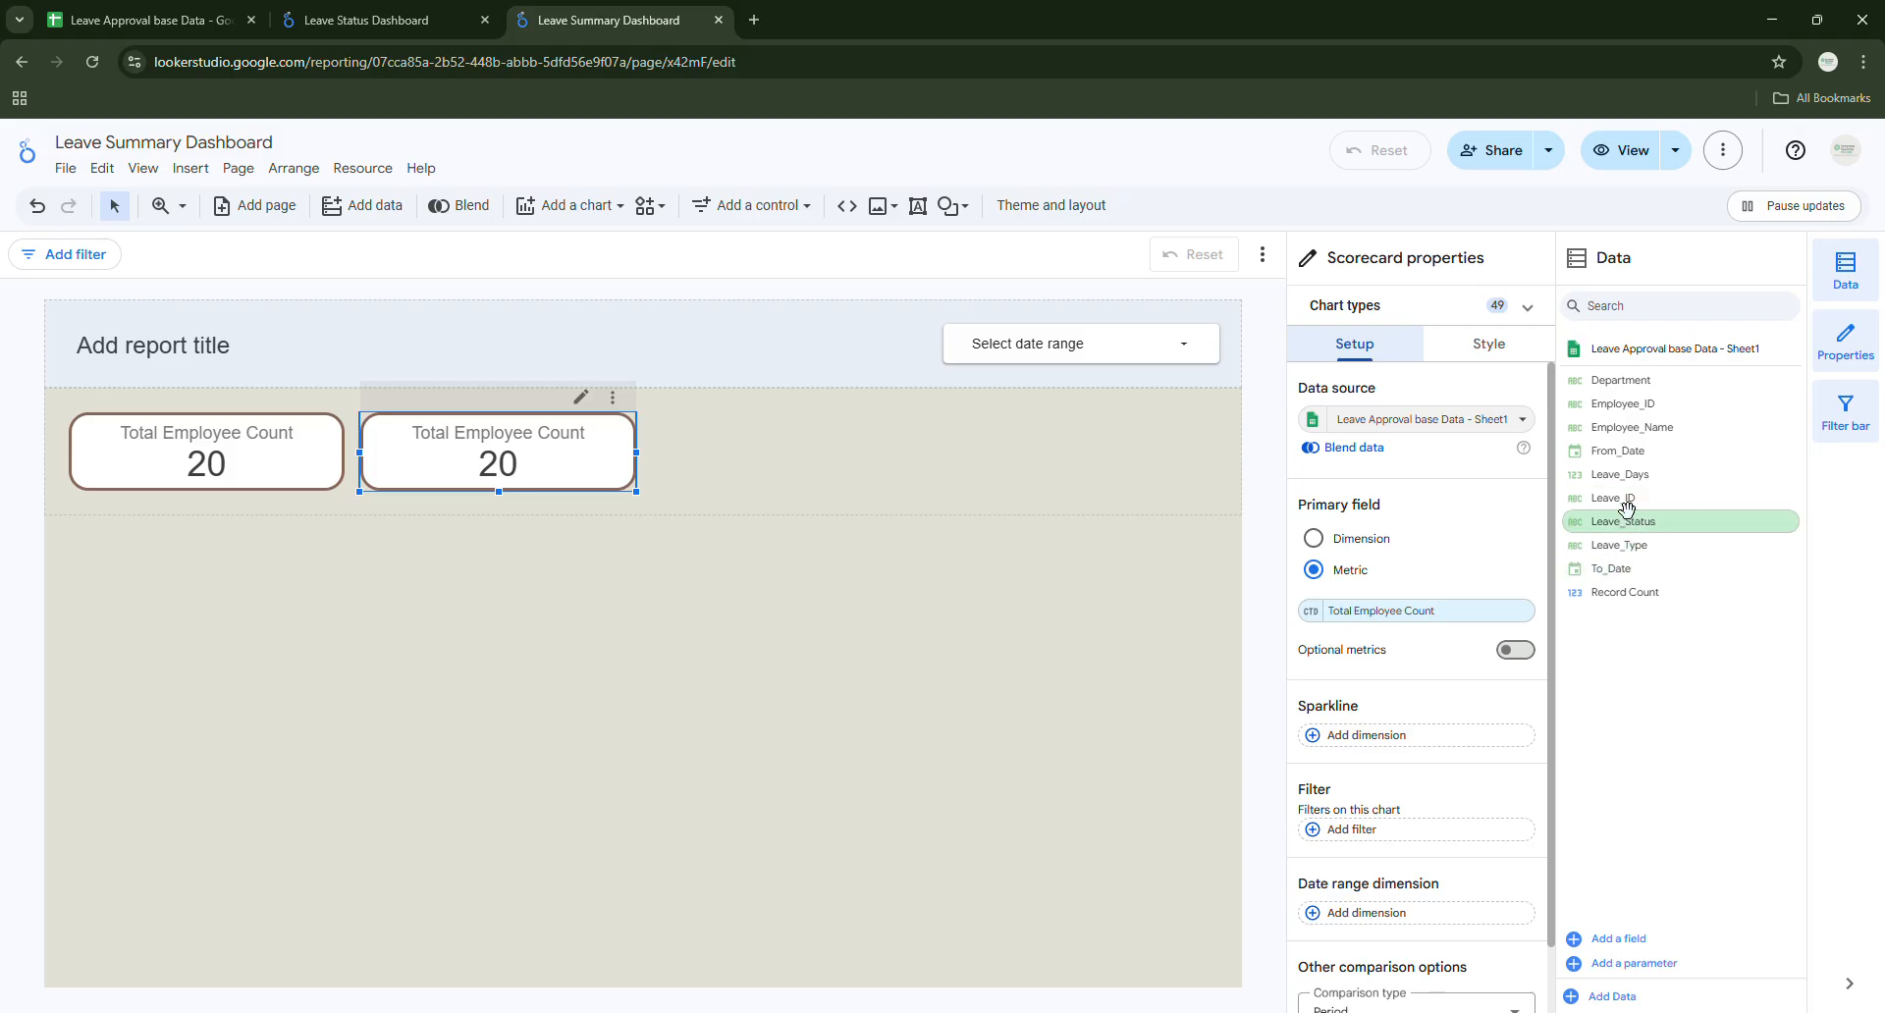
click(85, 22)
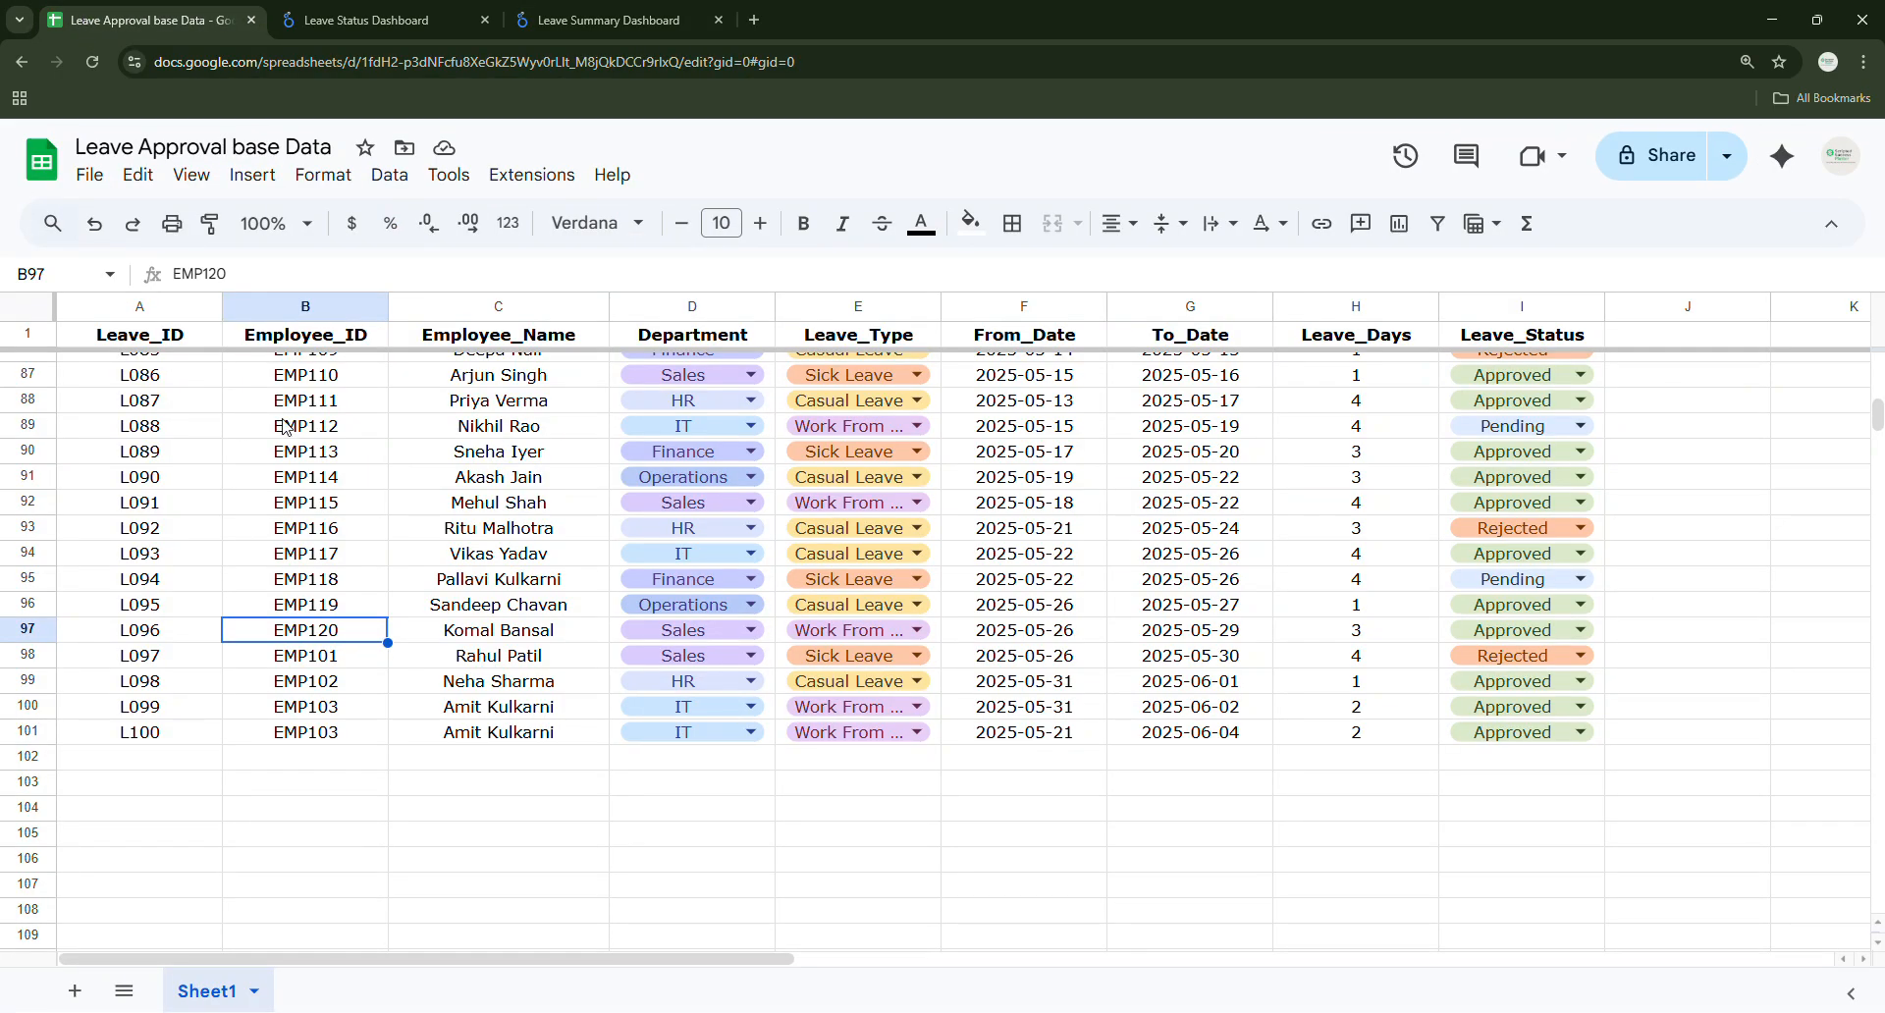
click(124, 736)
click(604, 19)
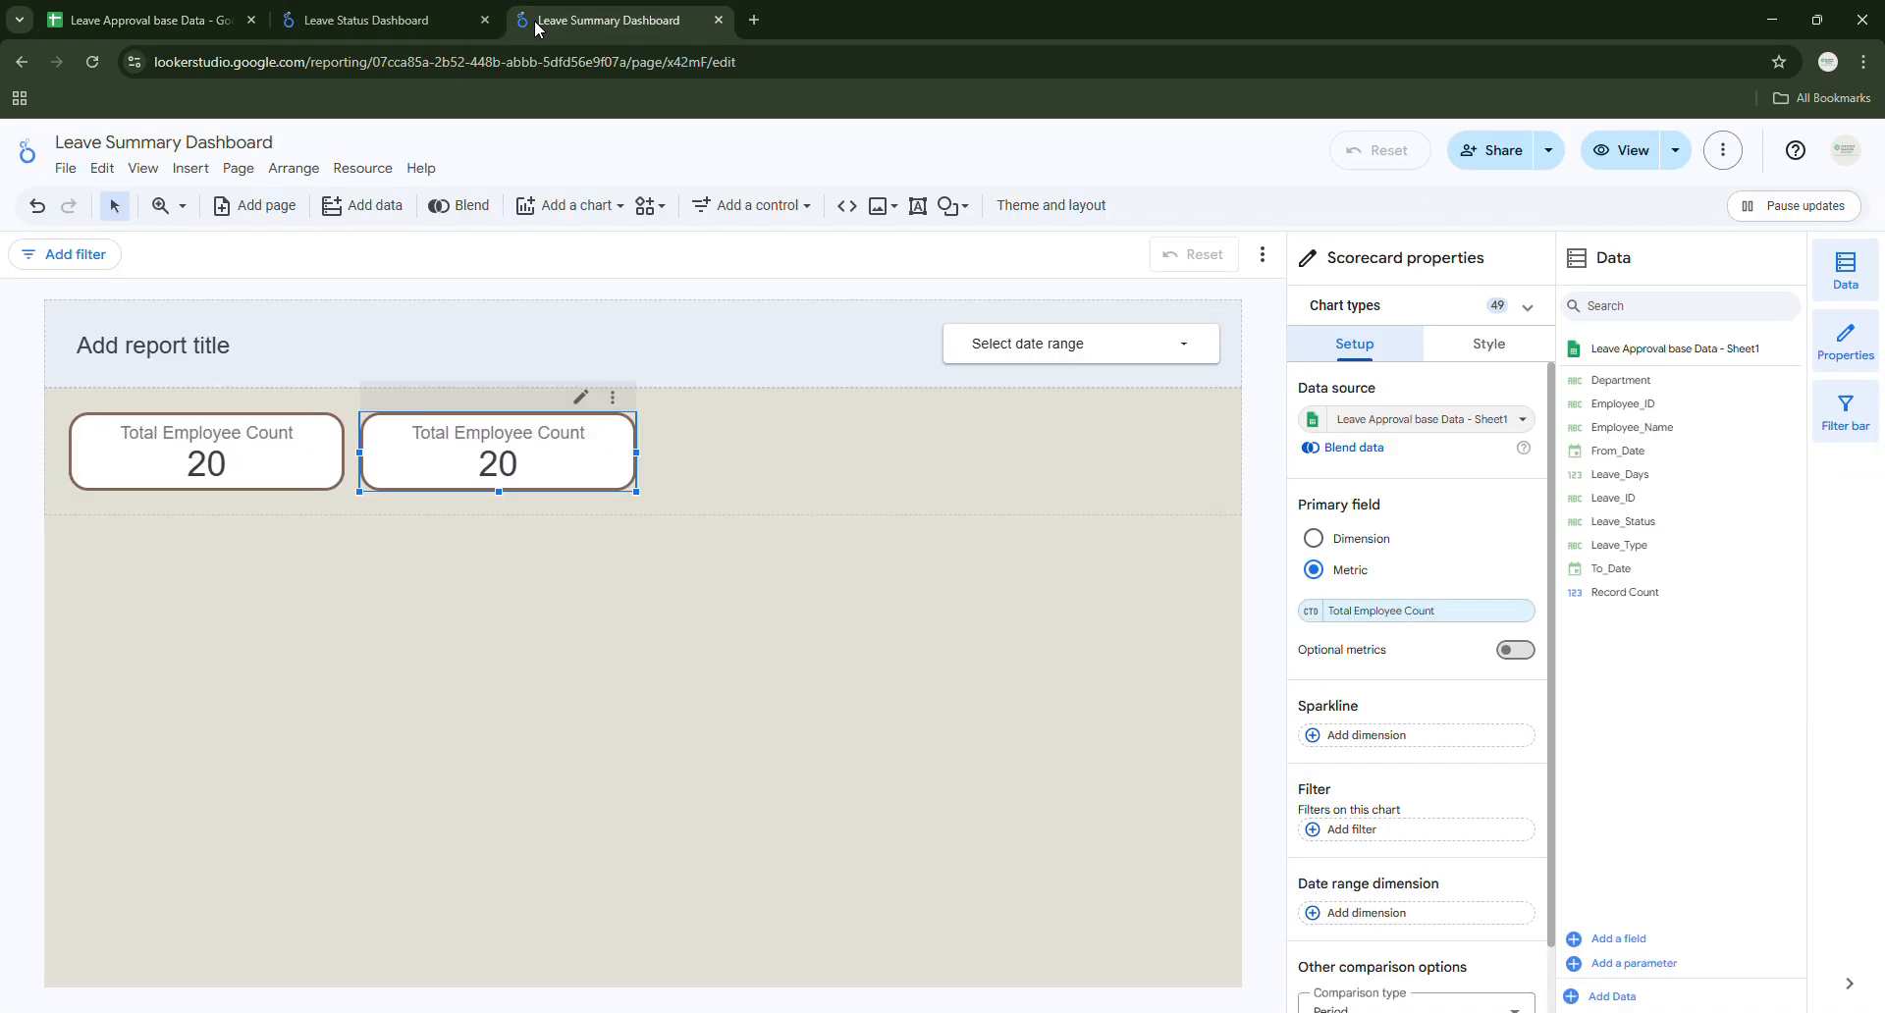
click(1373, 613)
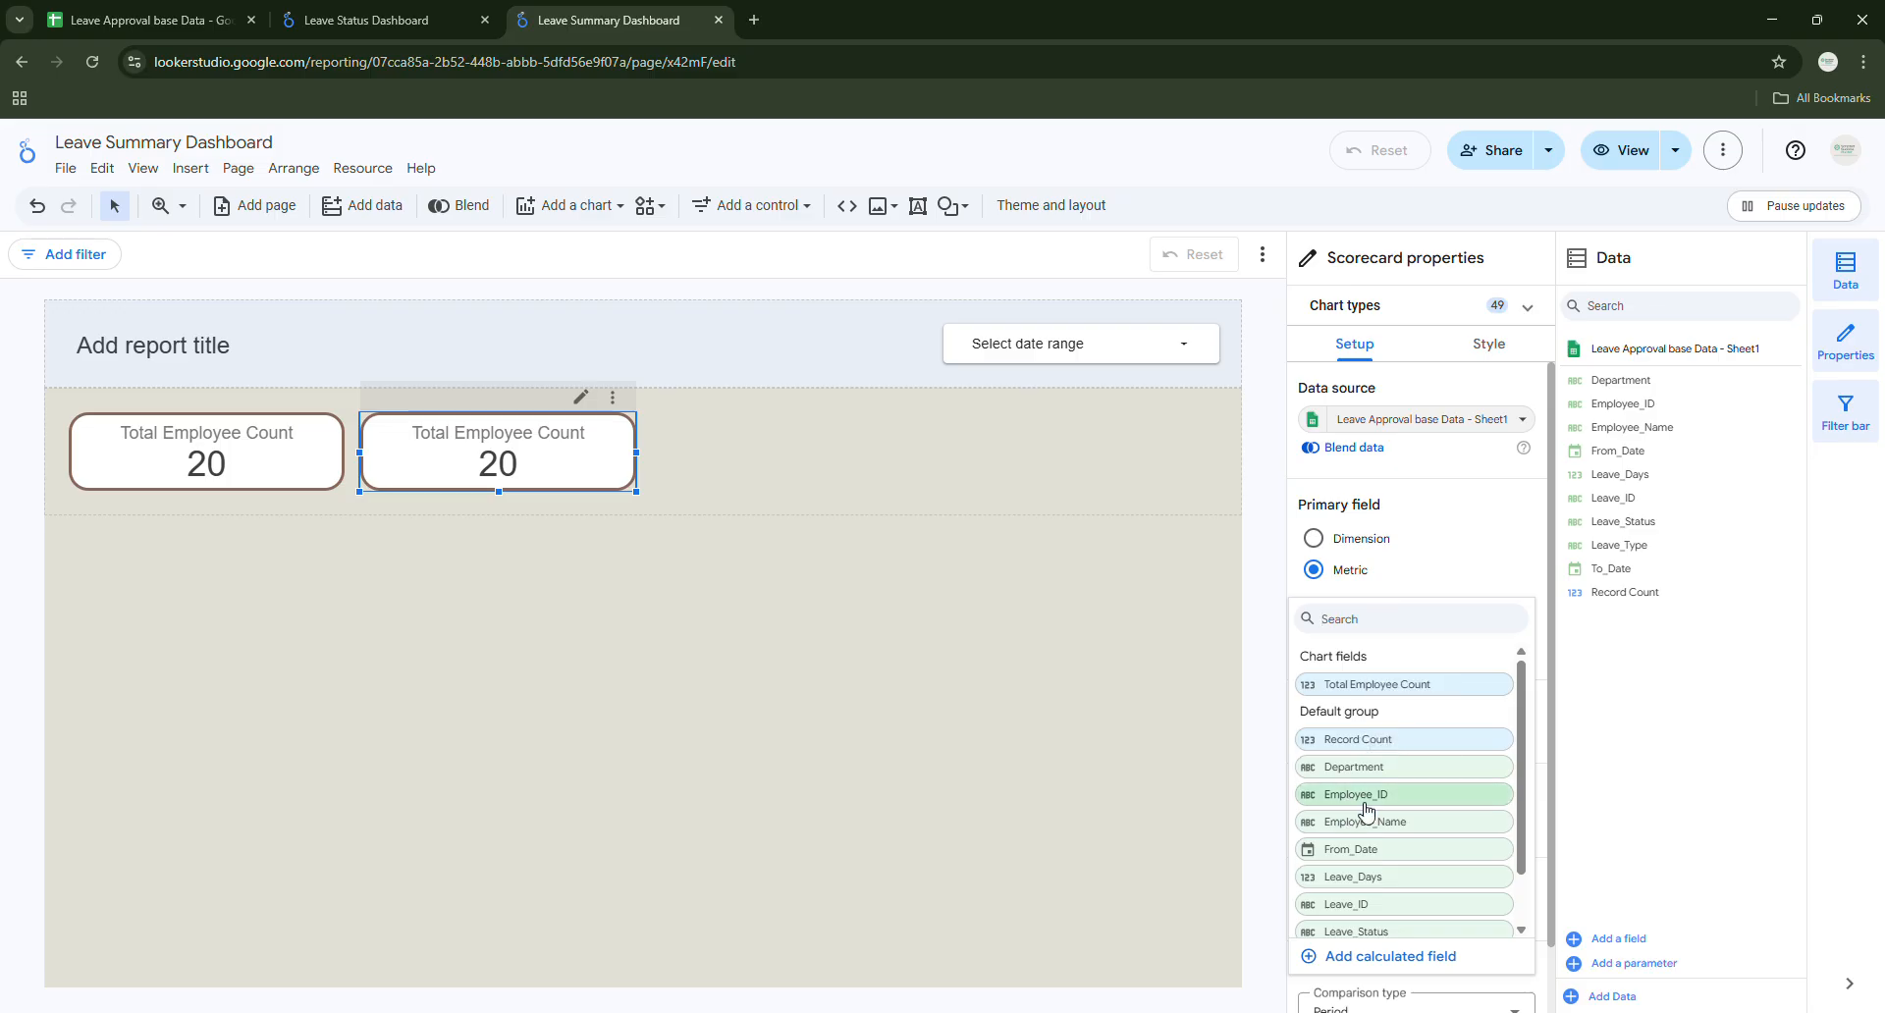
click(1374, 903)
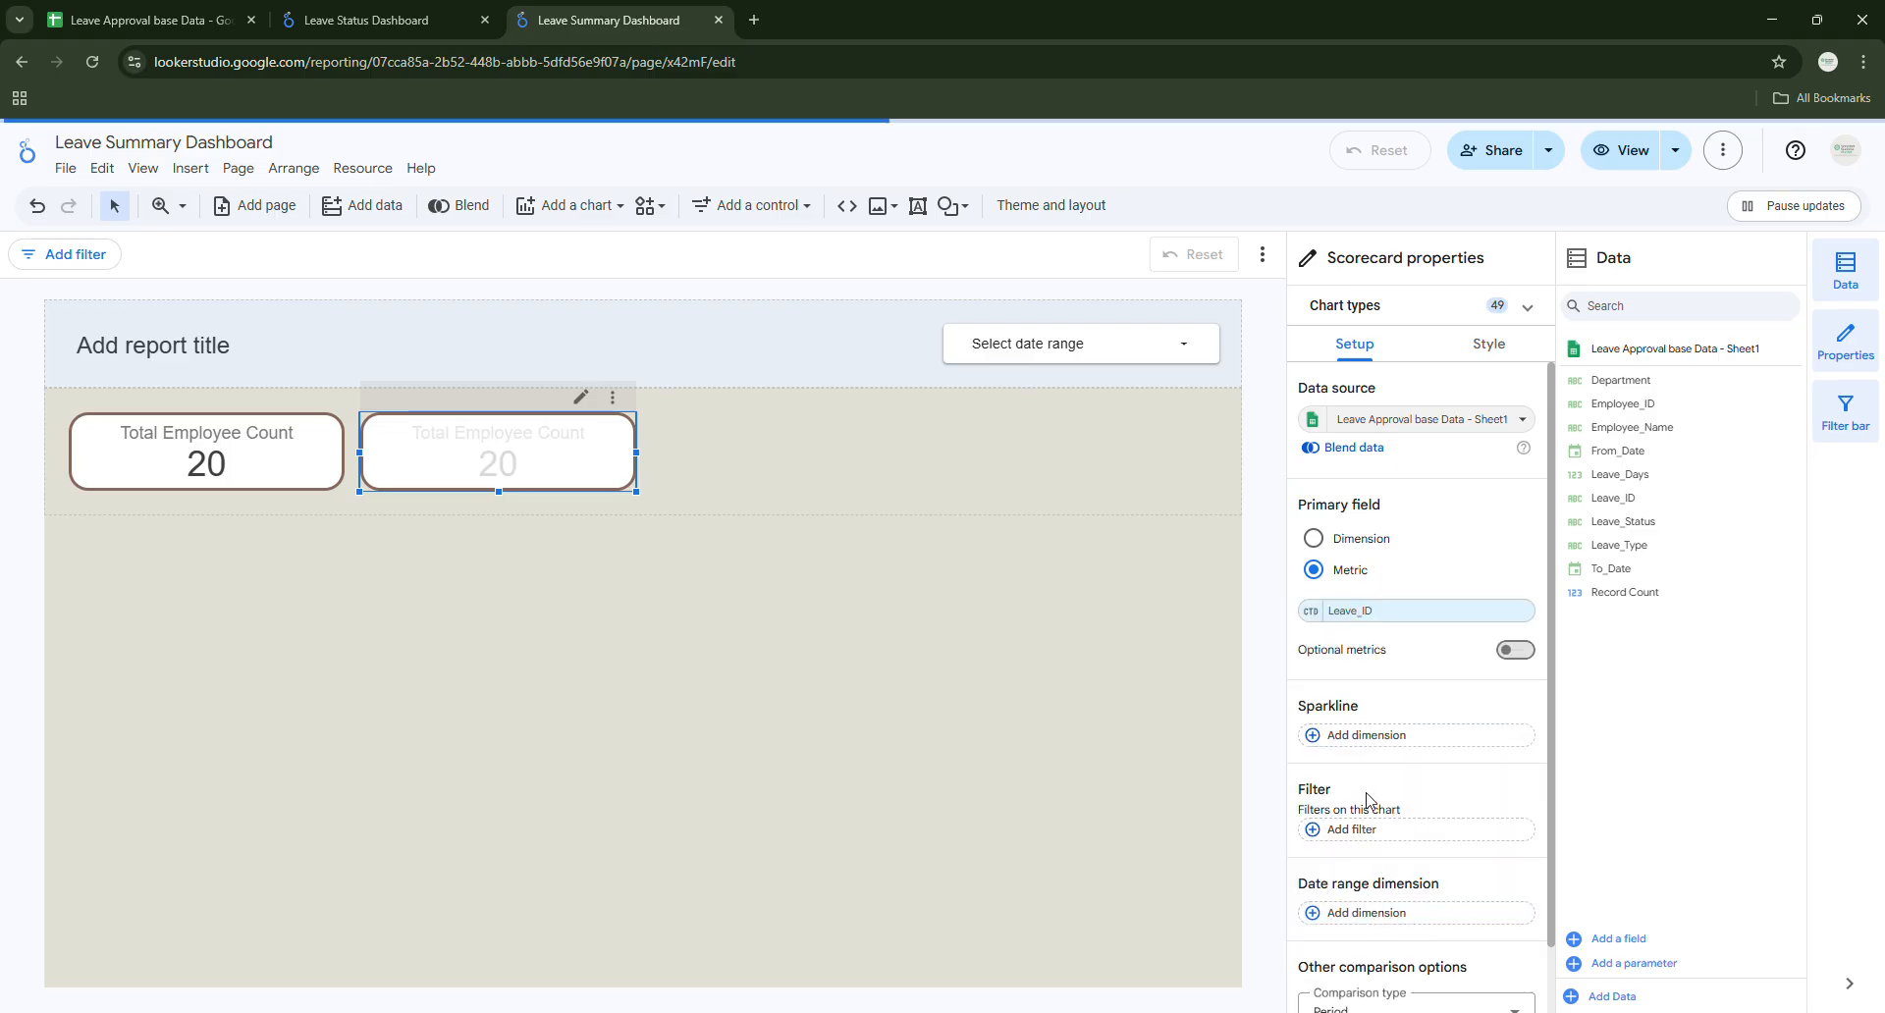
Set the Leave_ID metric's display name to Total Requests on the second scorecard.
click(1312, 623)
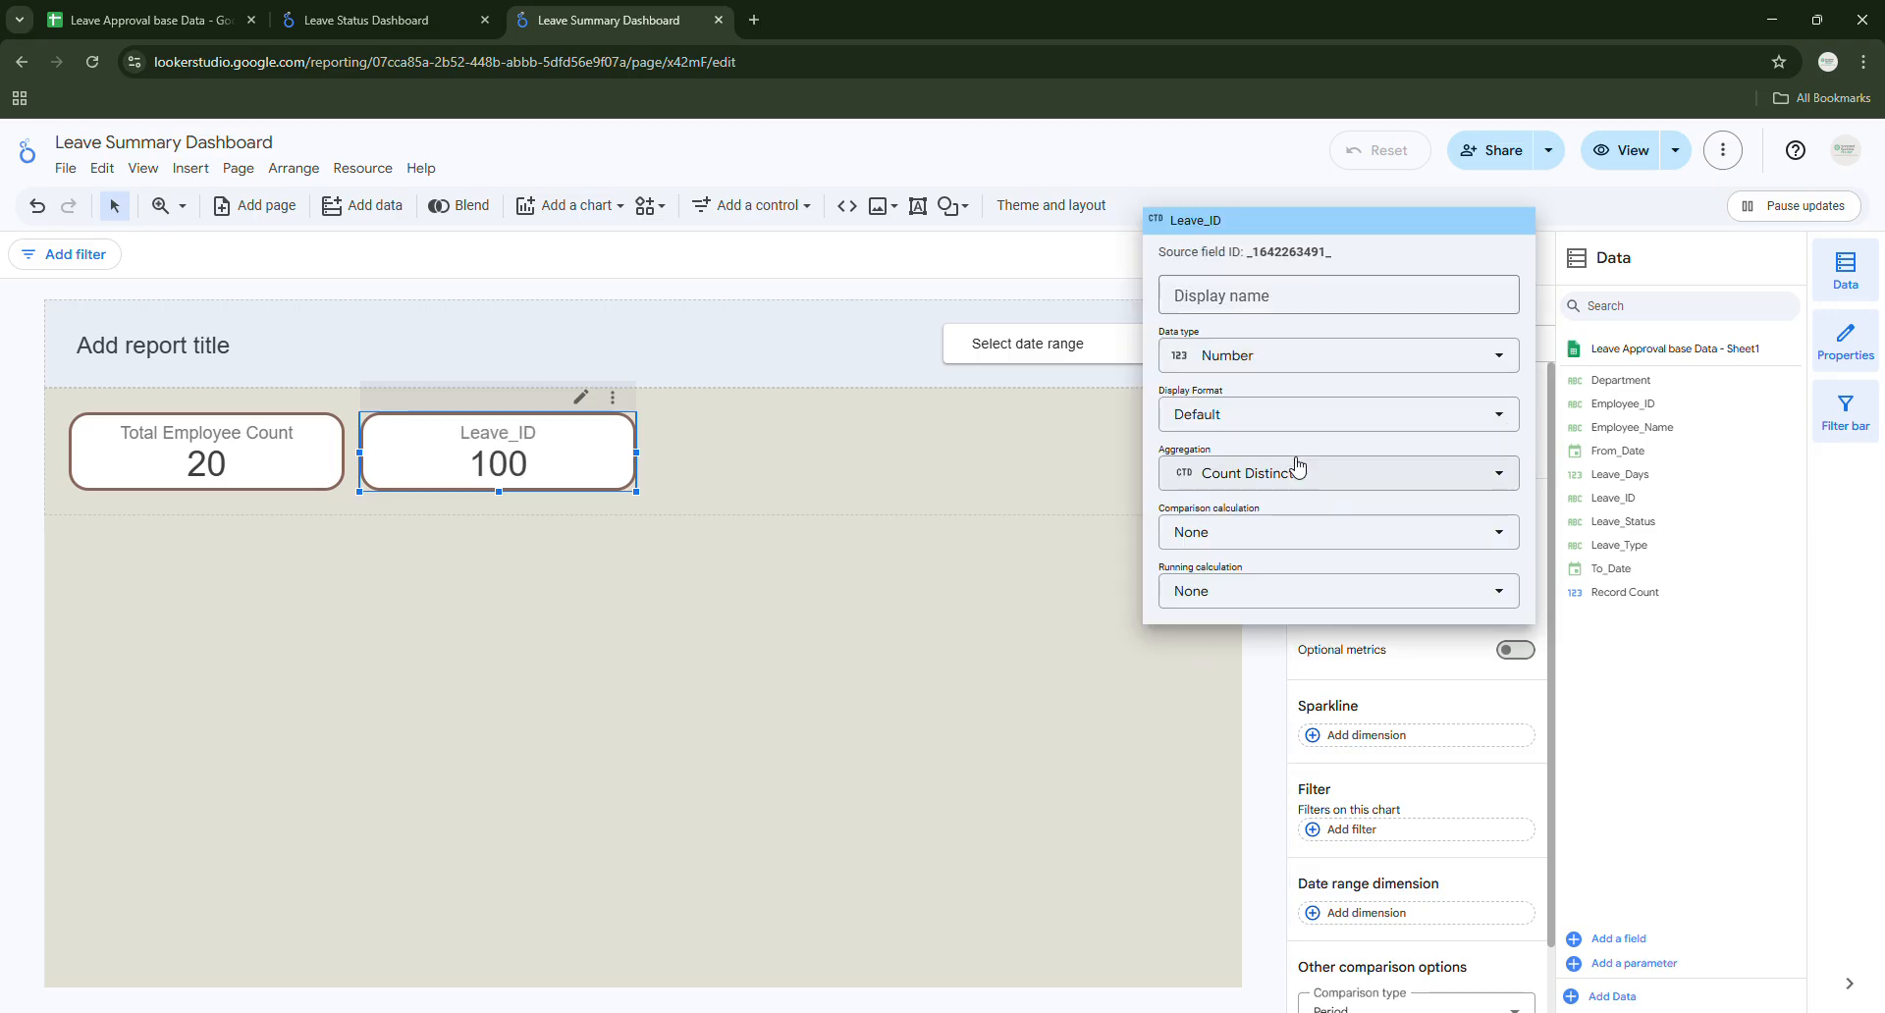
click(1239, 296)
text(Total)
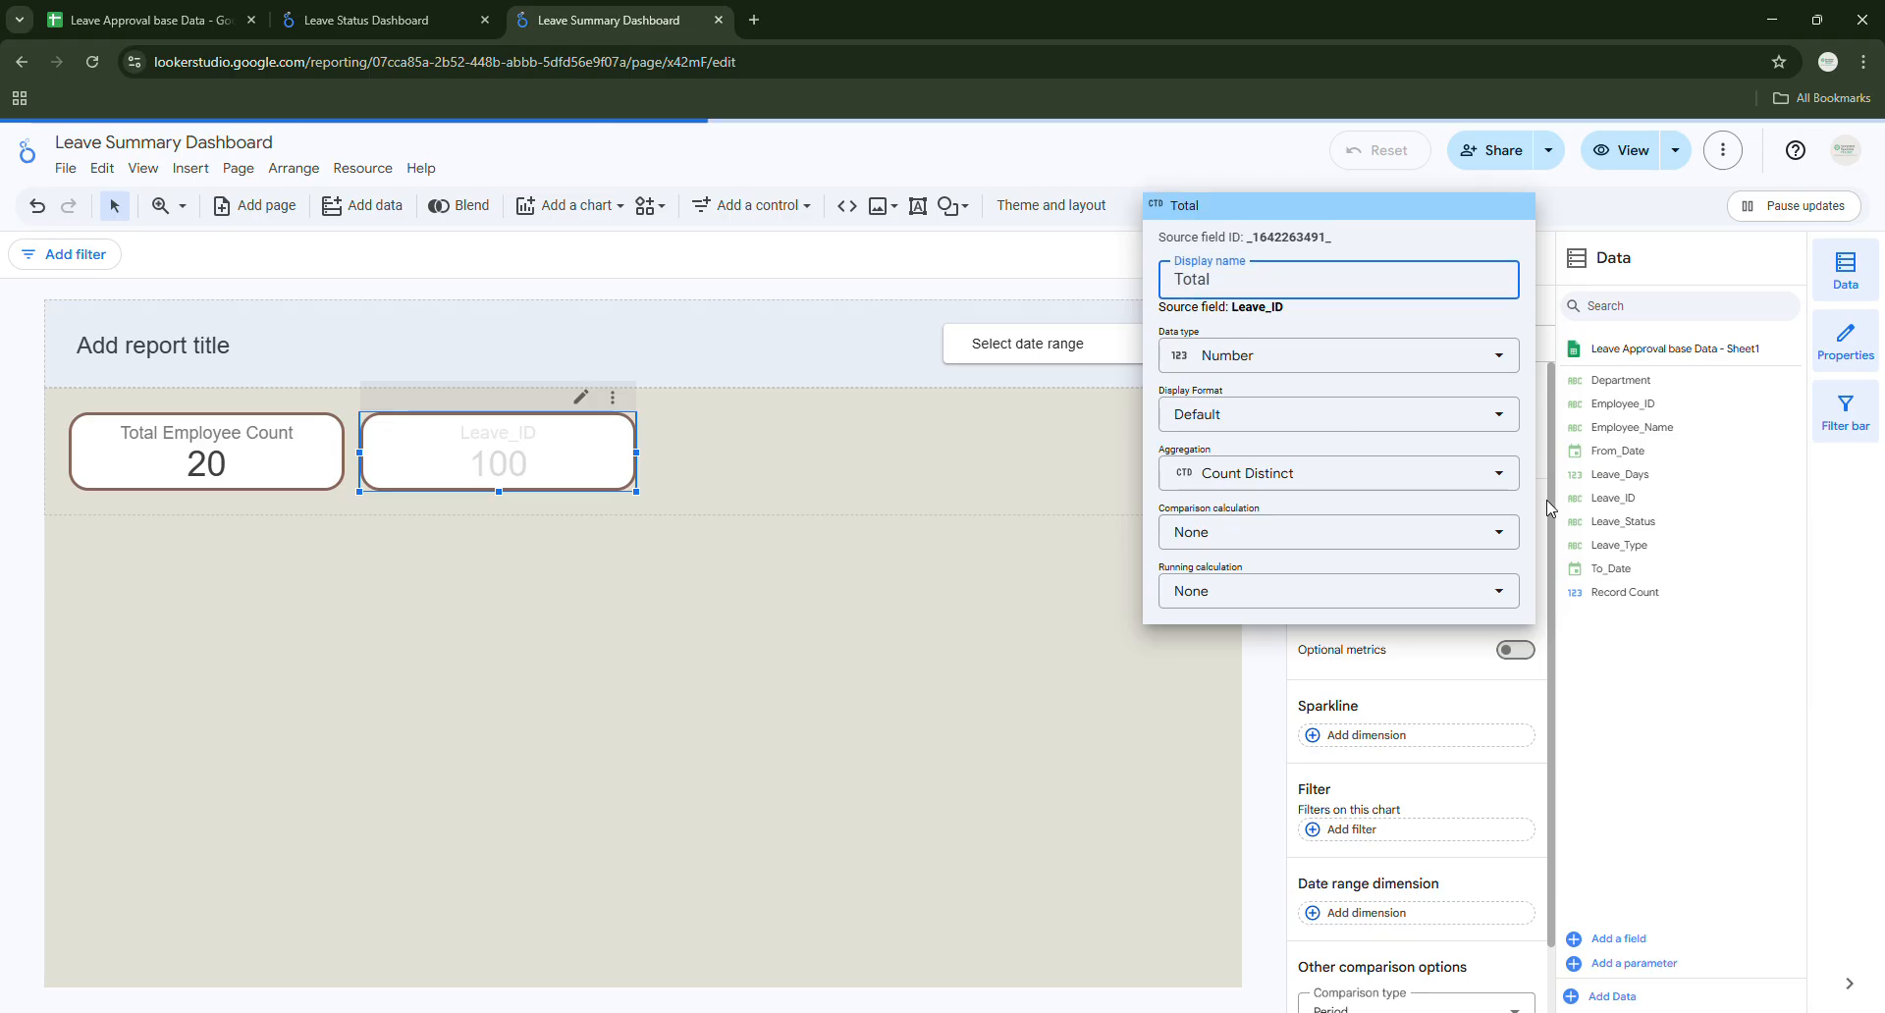
text( Requests)
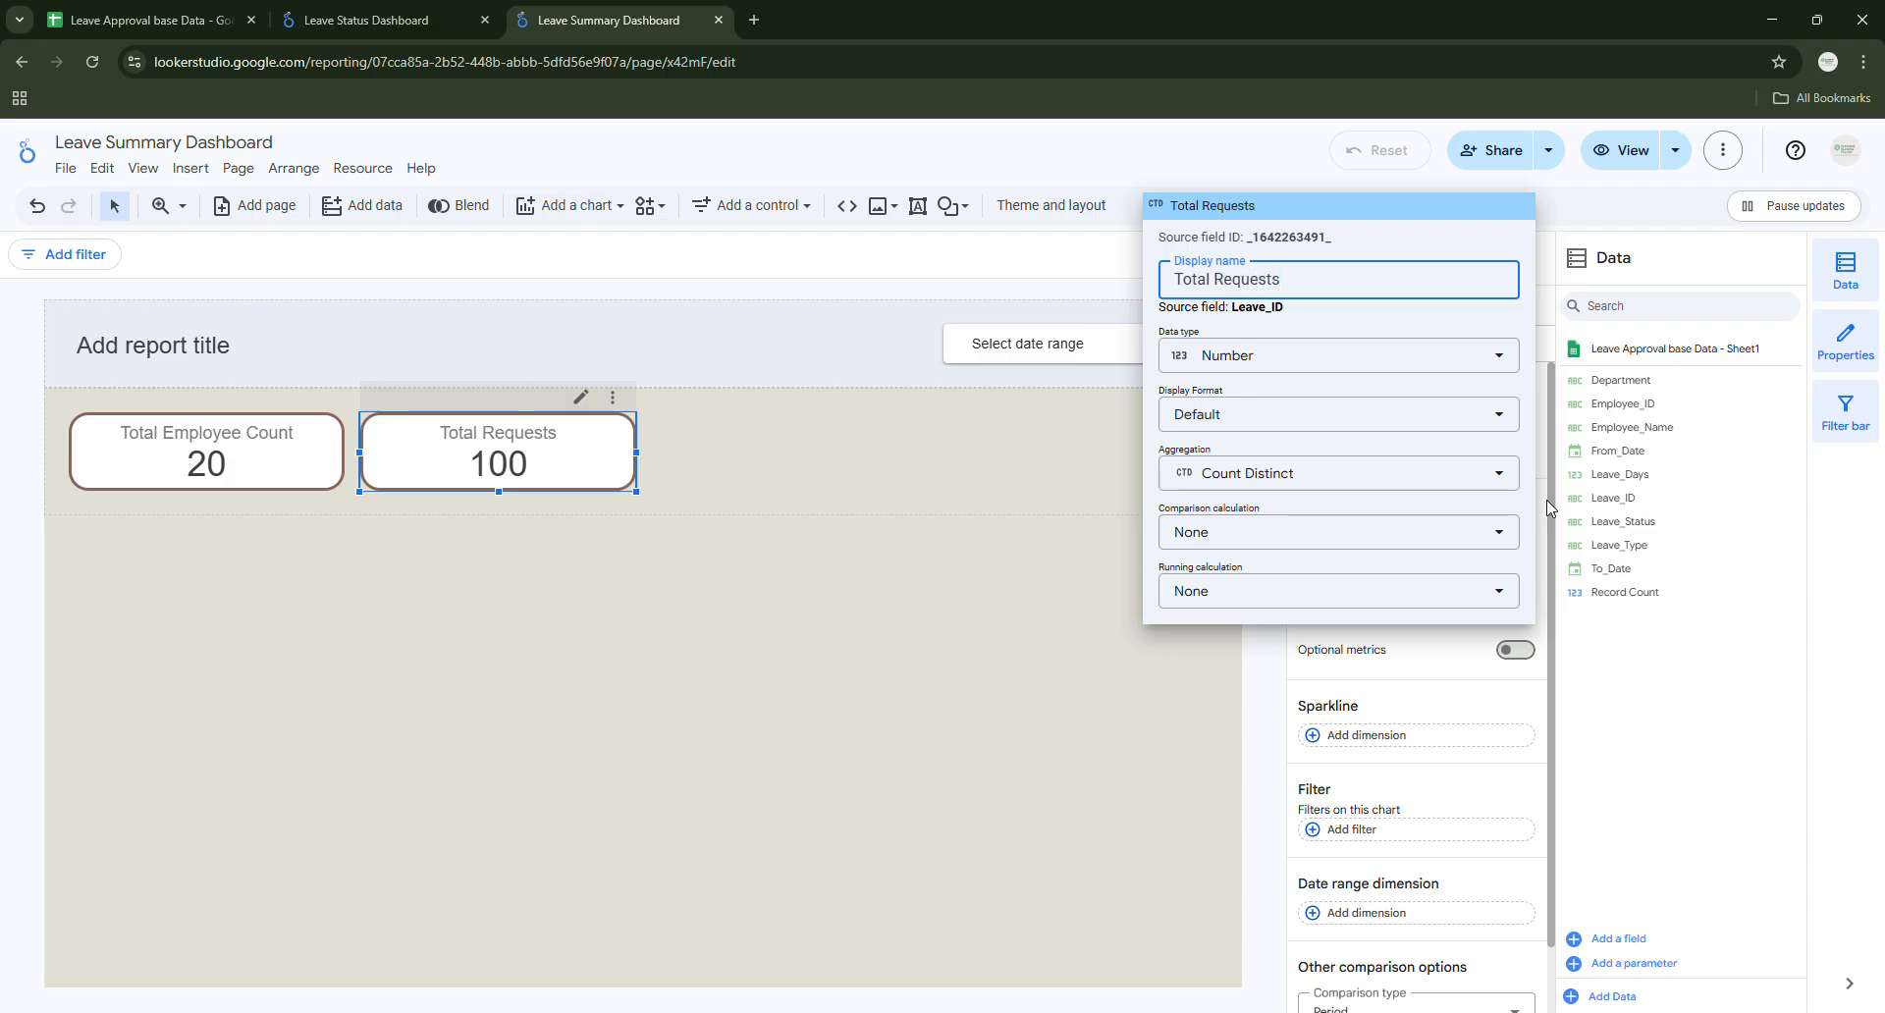
click(1001, 438)
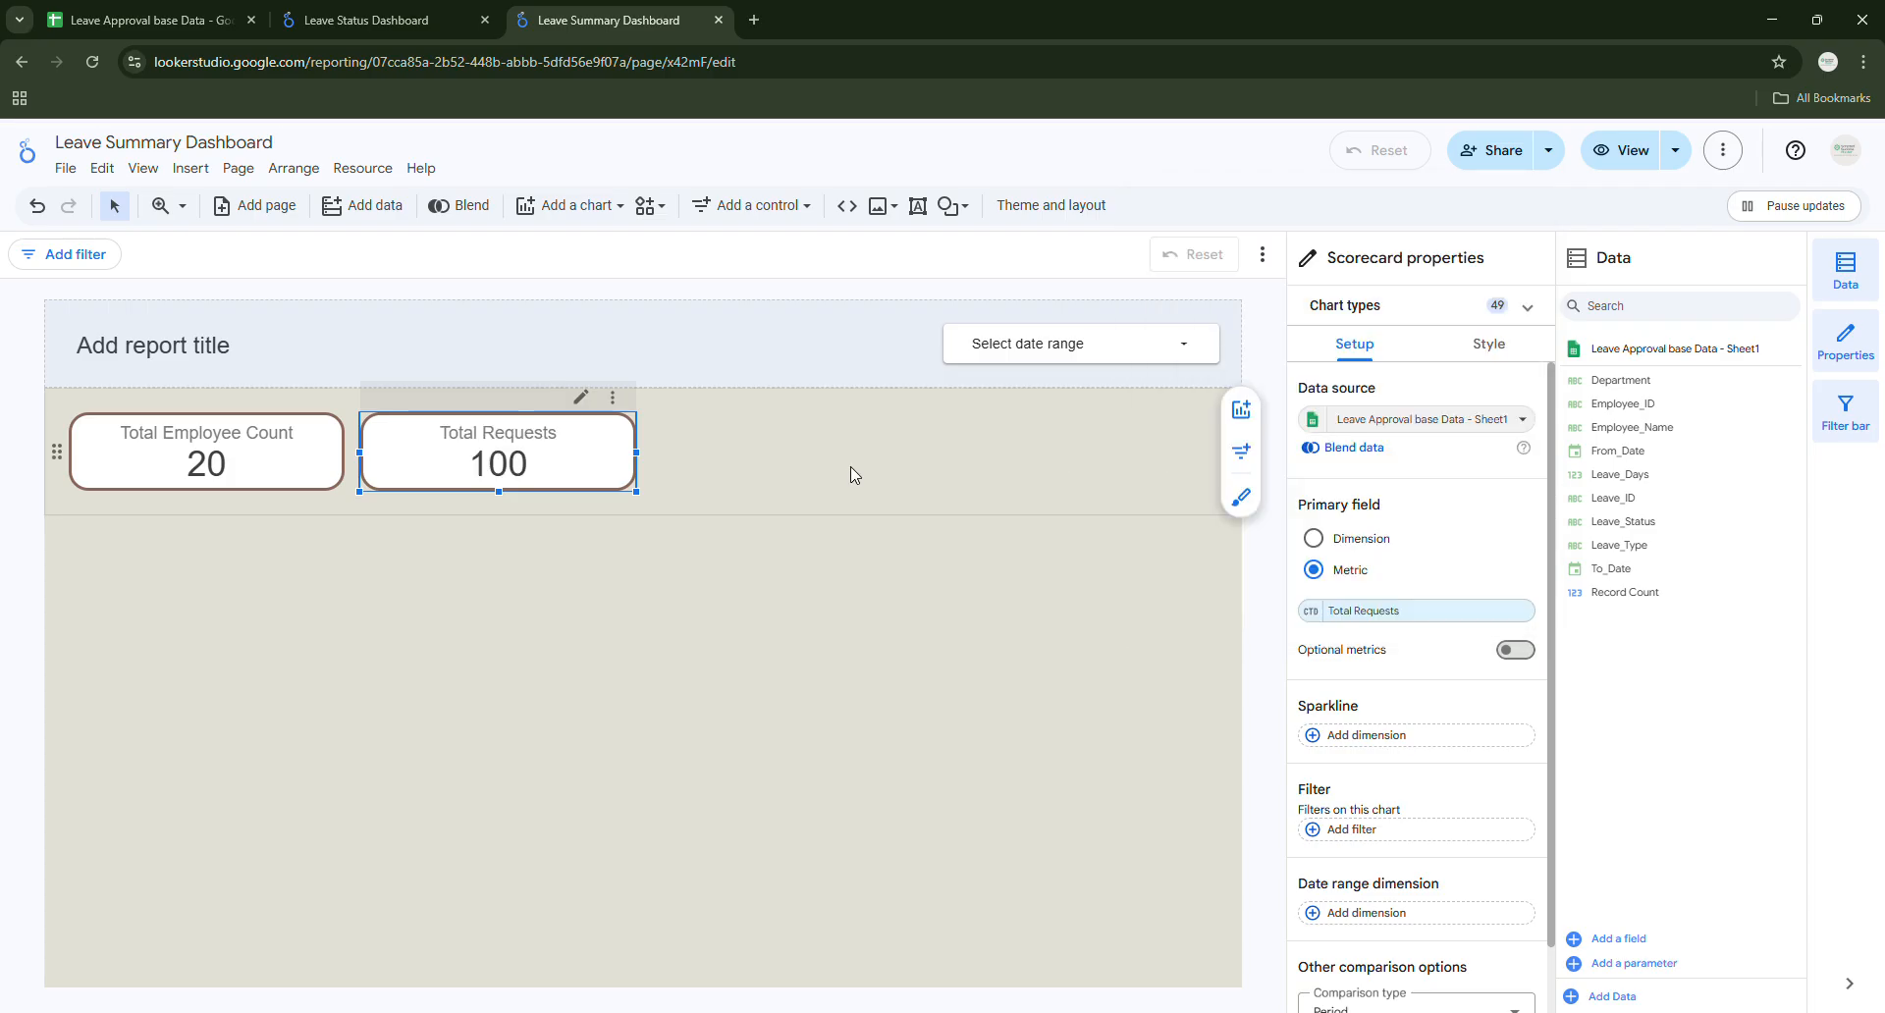
Duplicate the Total Requests scorecard beside the original and narrow the copy to about two thirds of its width.
click(452, 596)
click(561, 479)
key(ctrl+d)
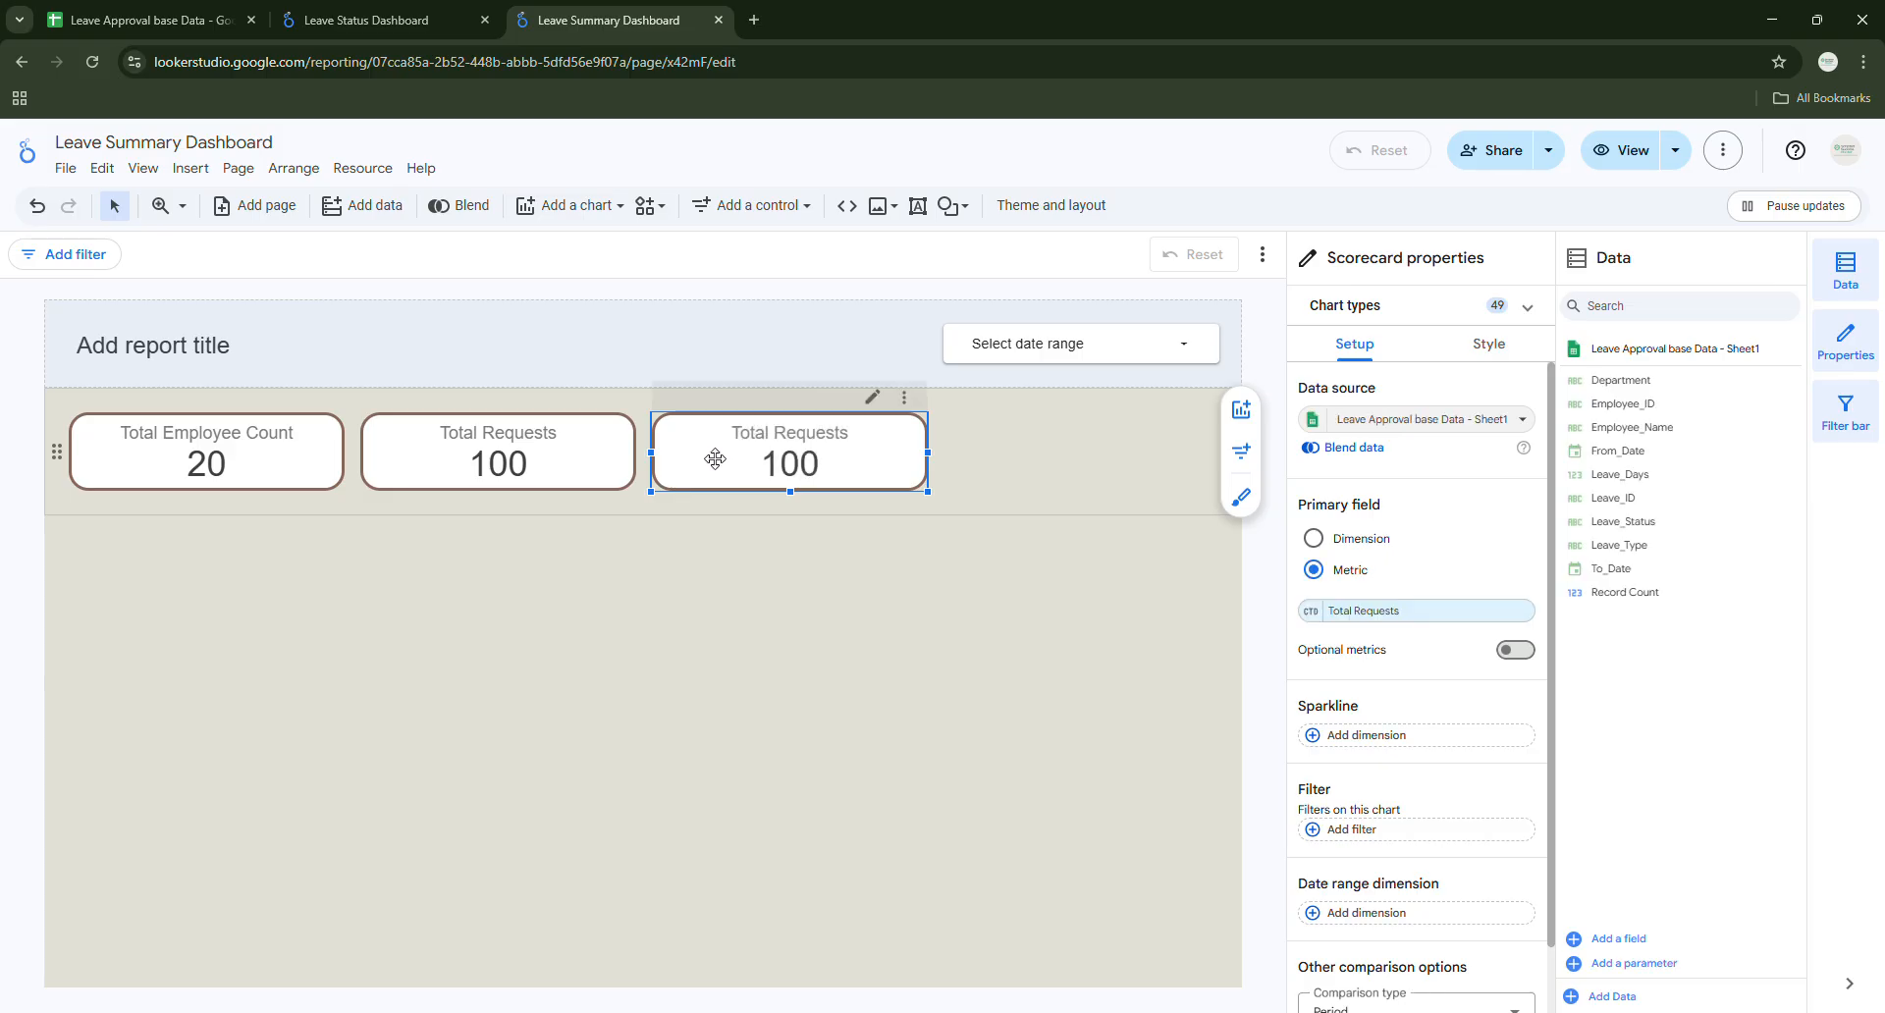
drag(927, 455, 830, 462)
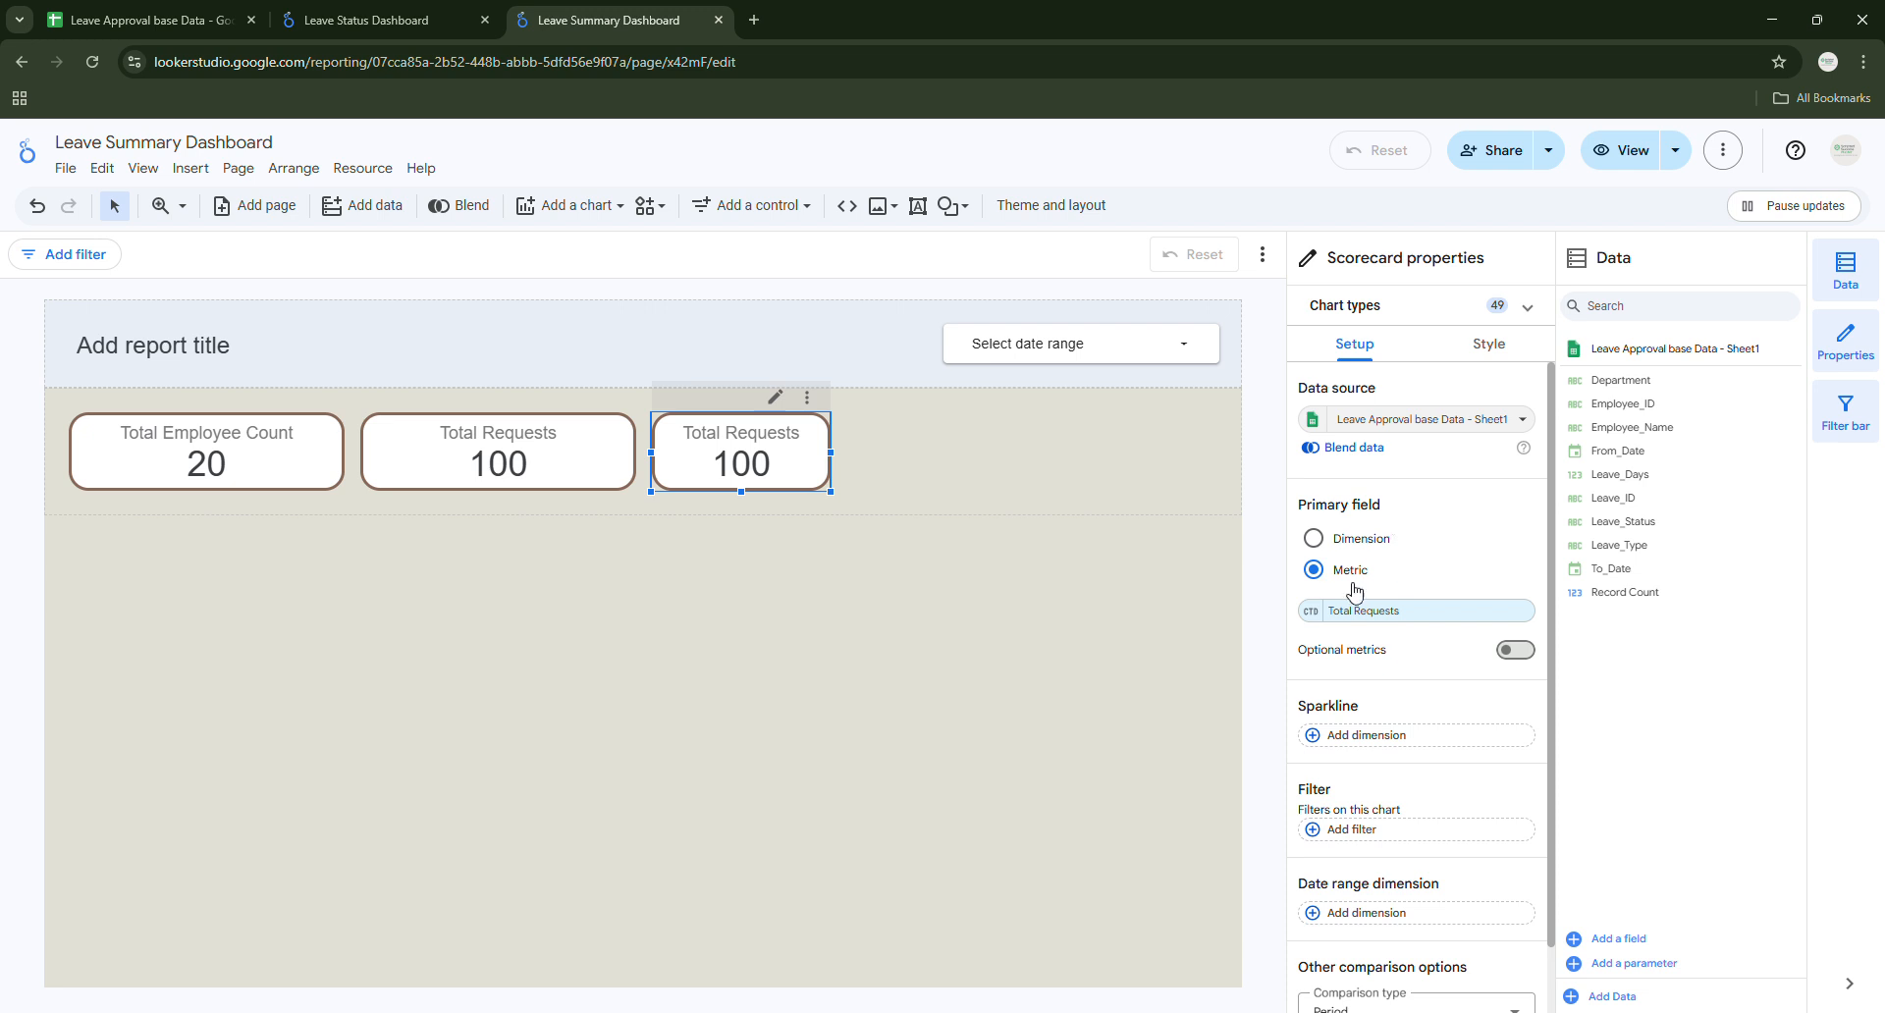
Examine the Approved scorecard in the Leave Status Dashboard, the narrow copy's metric settings, and the Leave_Status column in the base data sheet.
click(340, 30)
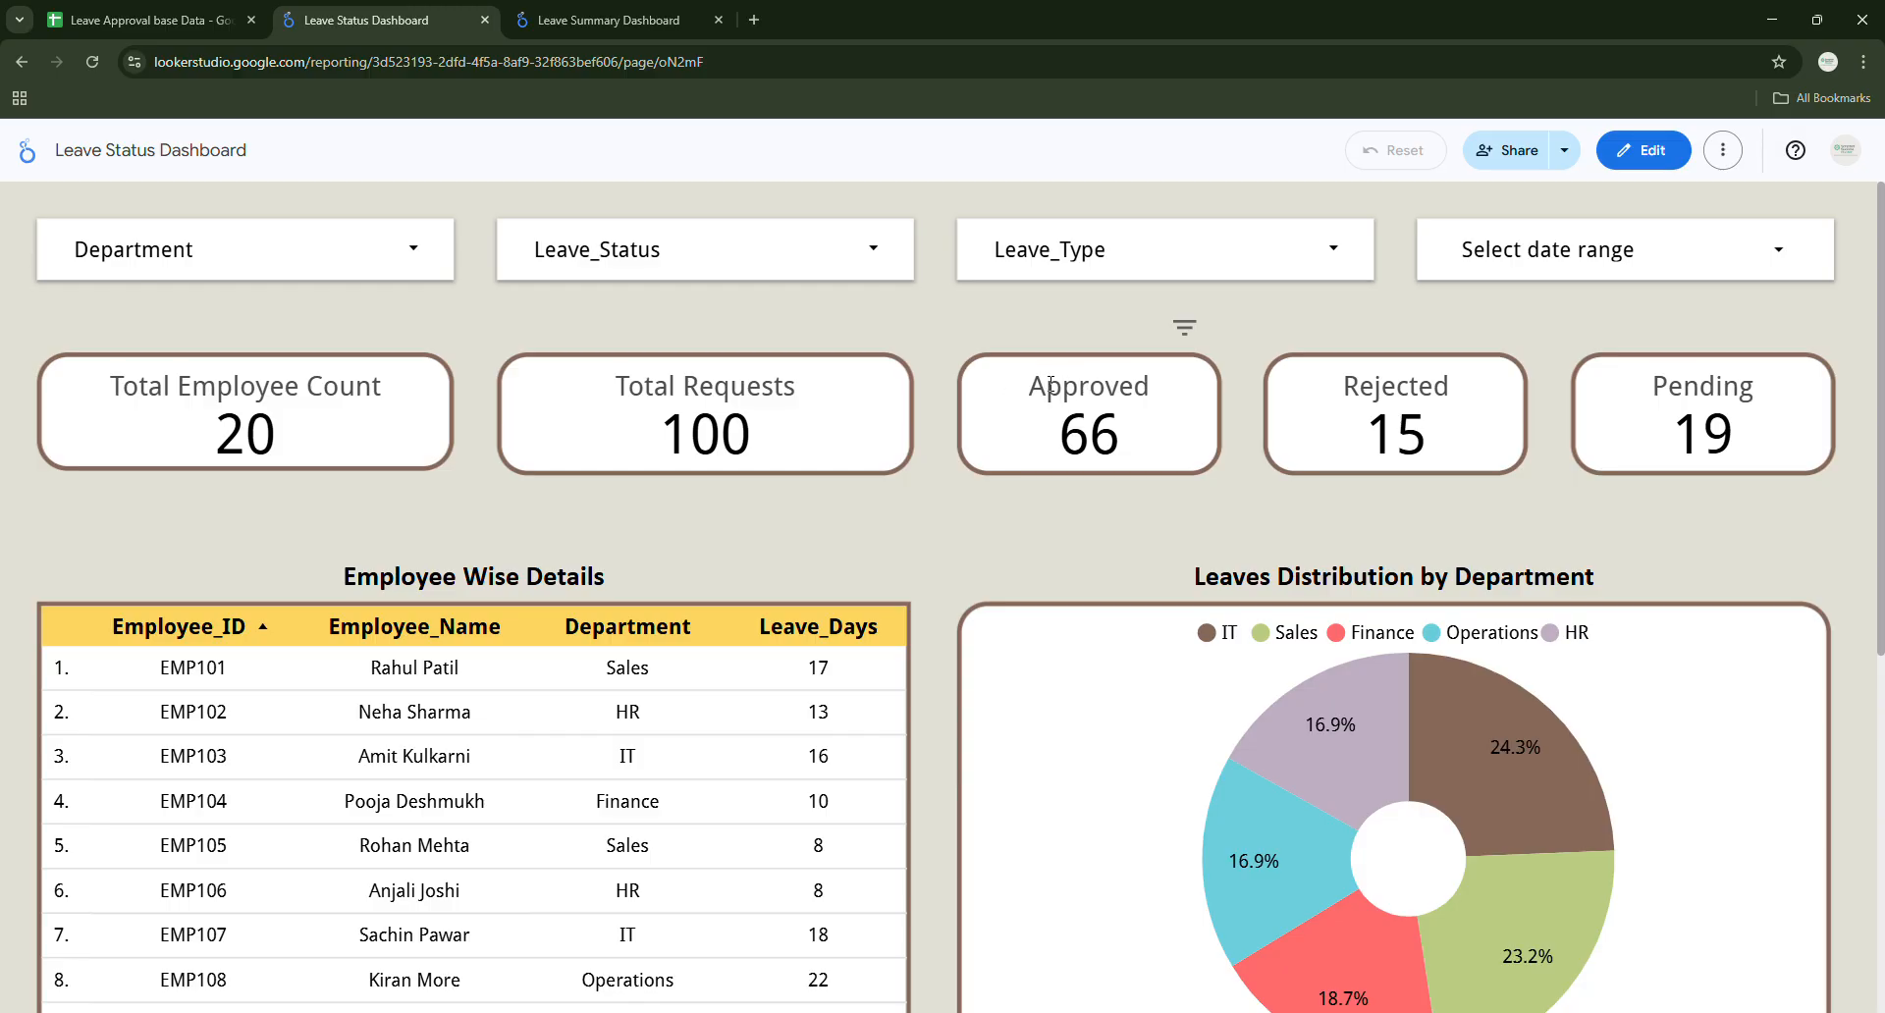
click(579, 22)
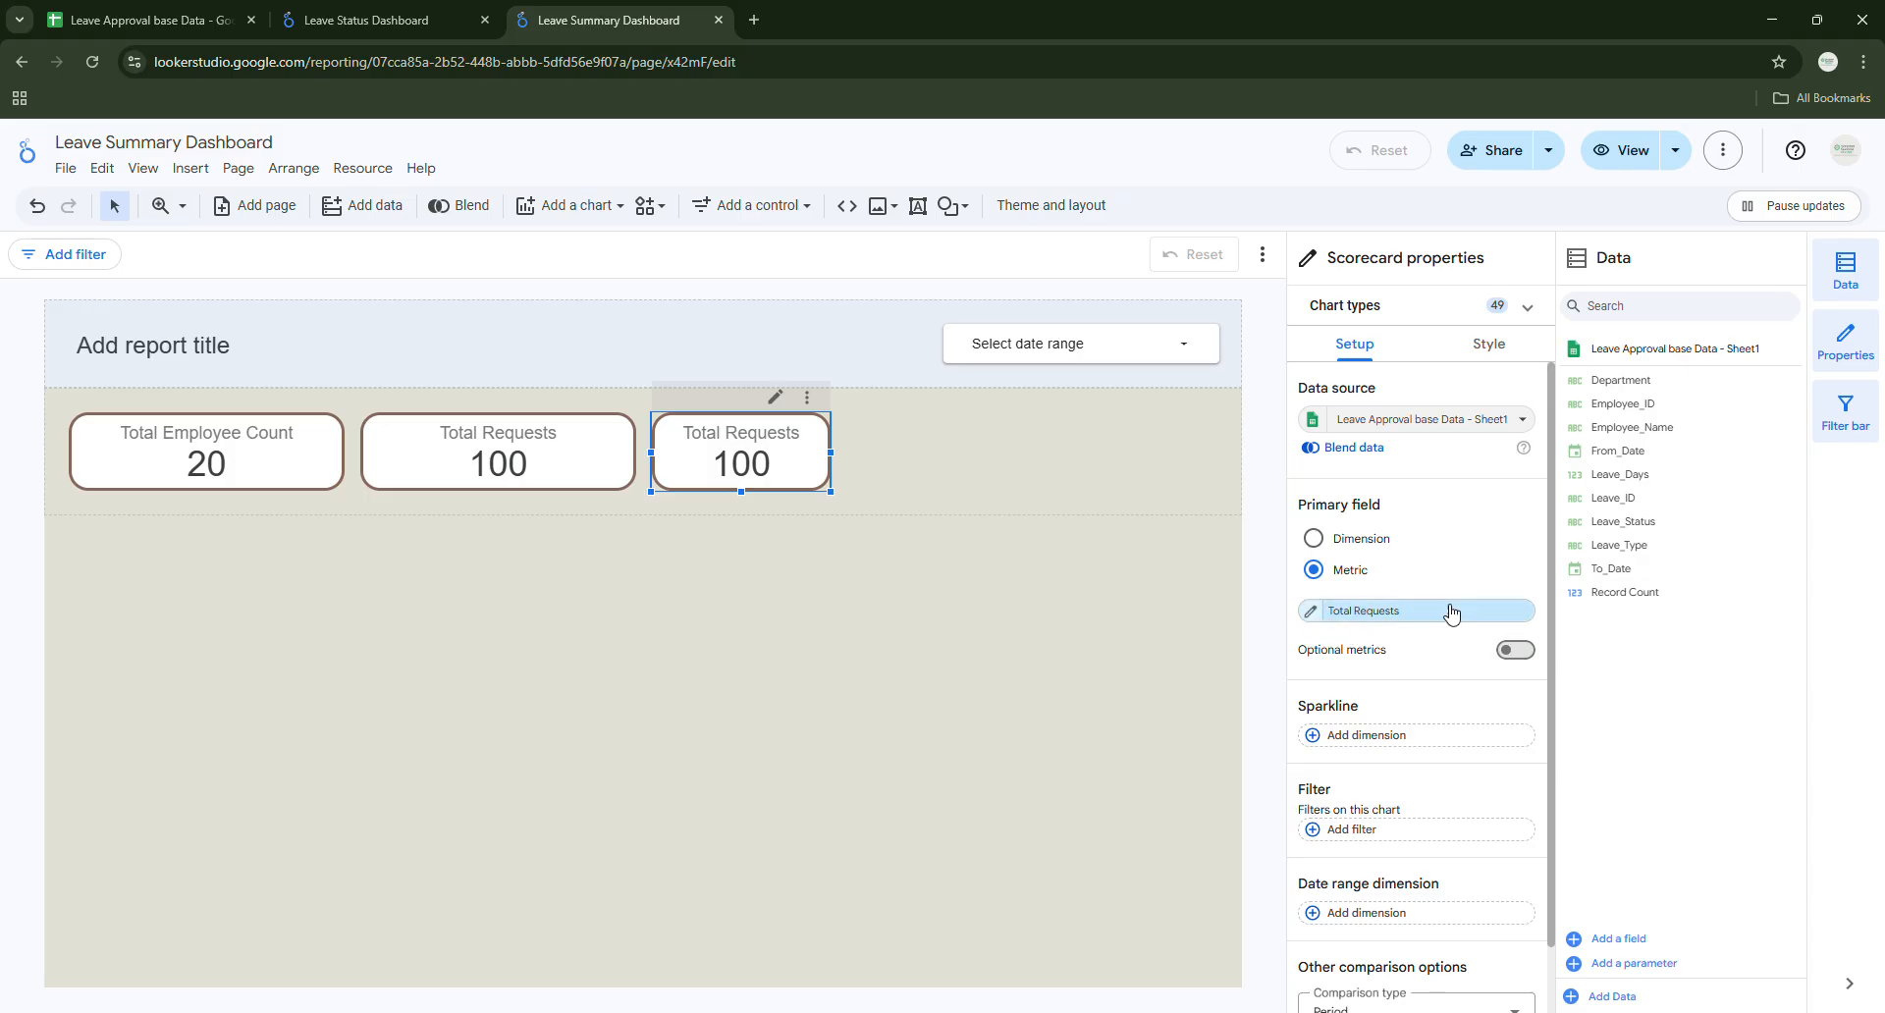
click(1311, 611)
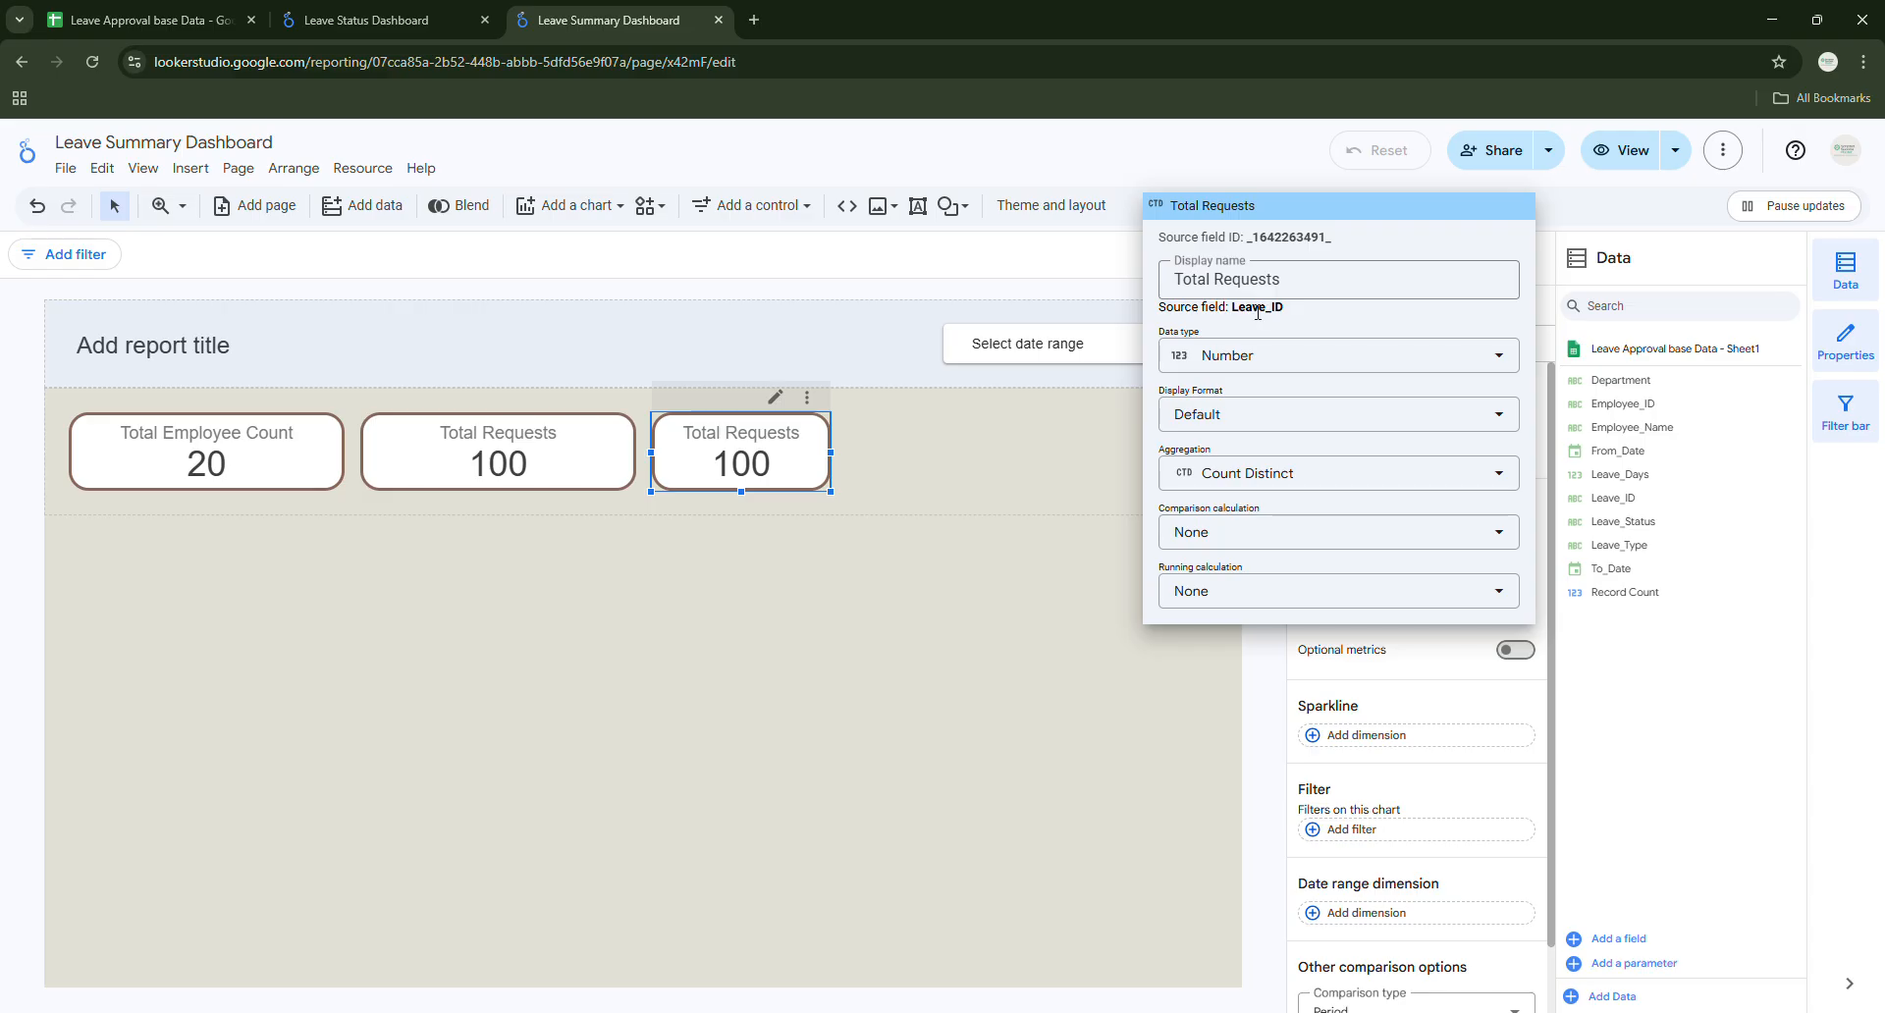
click(1285, 738)
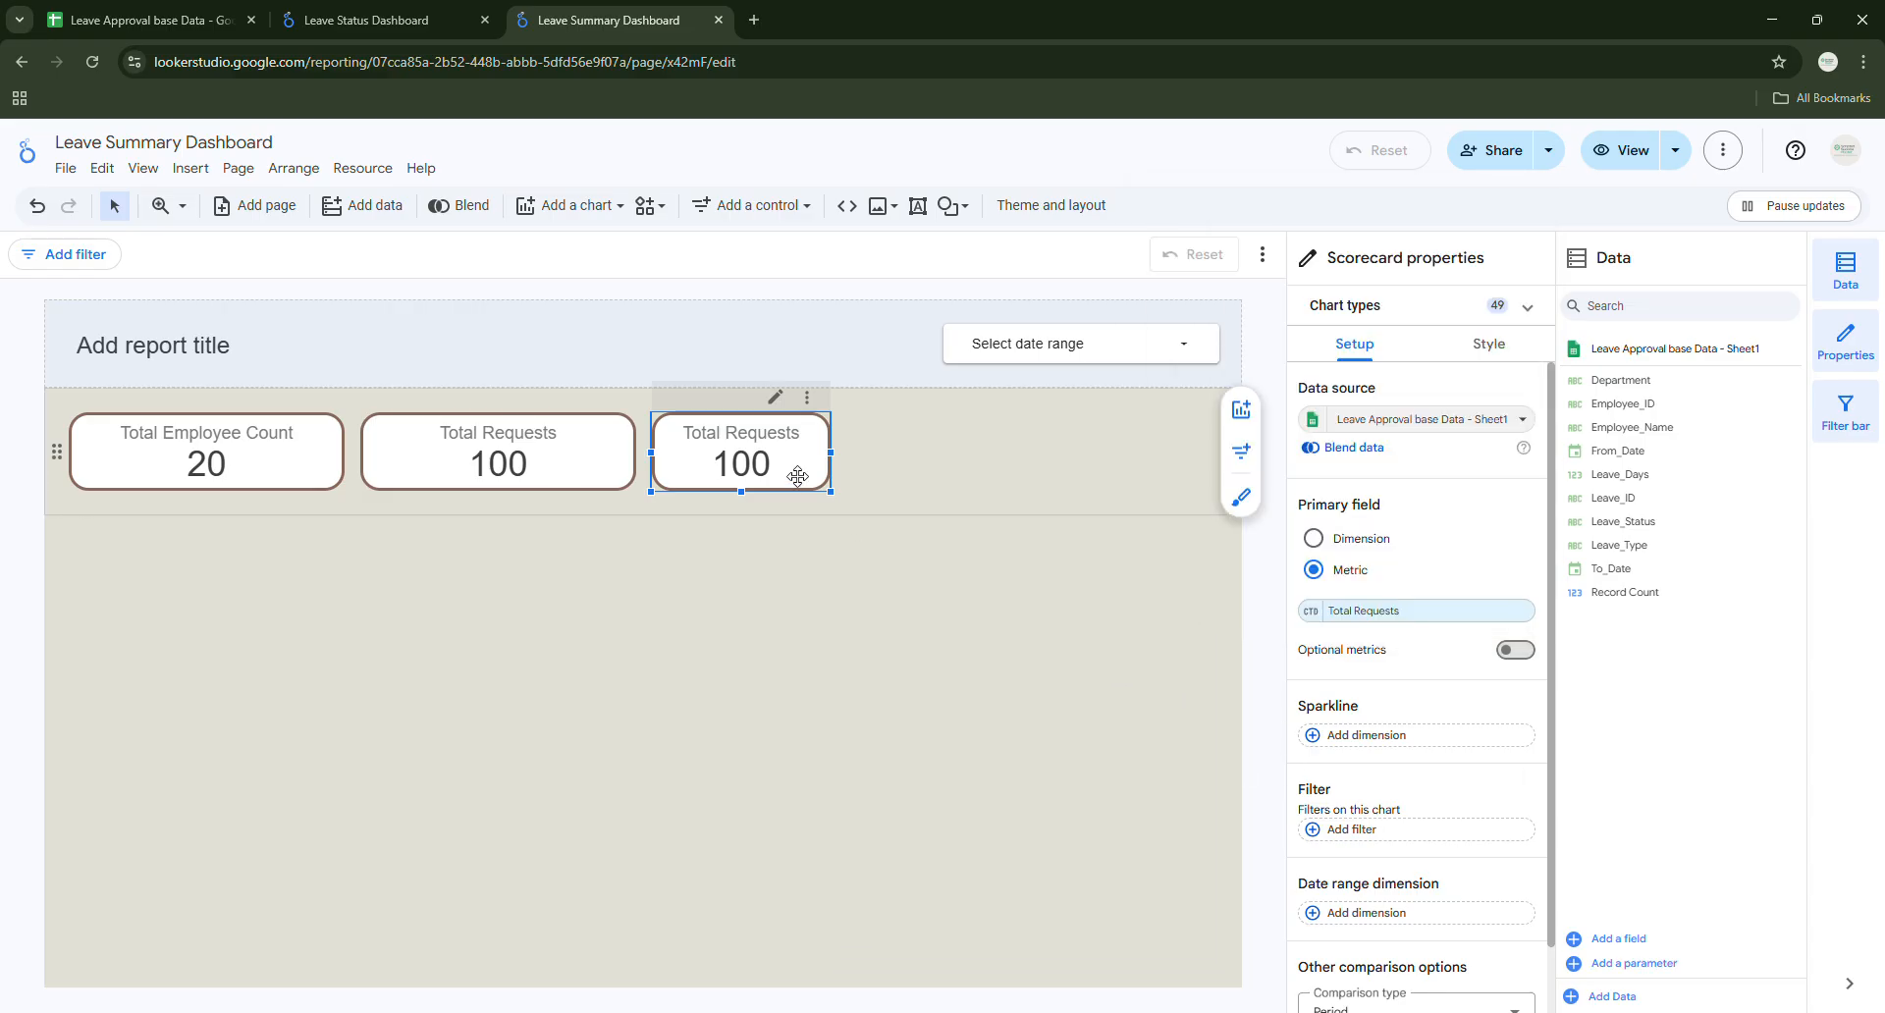
scroll(1439, 737, down, 1)
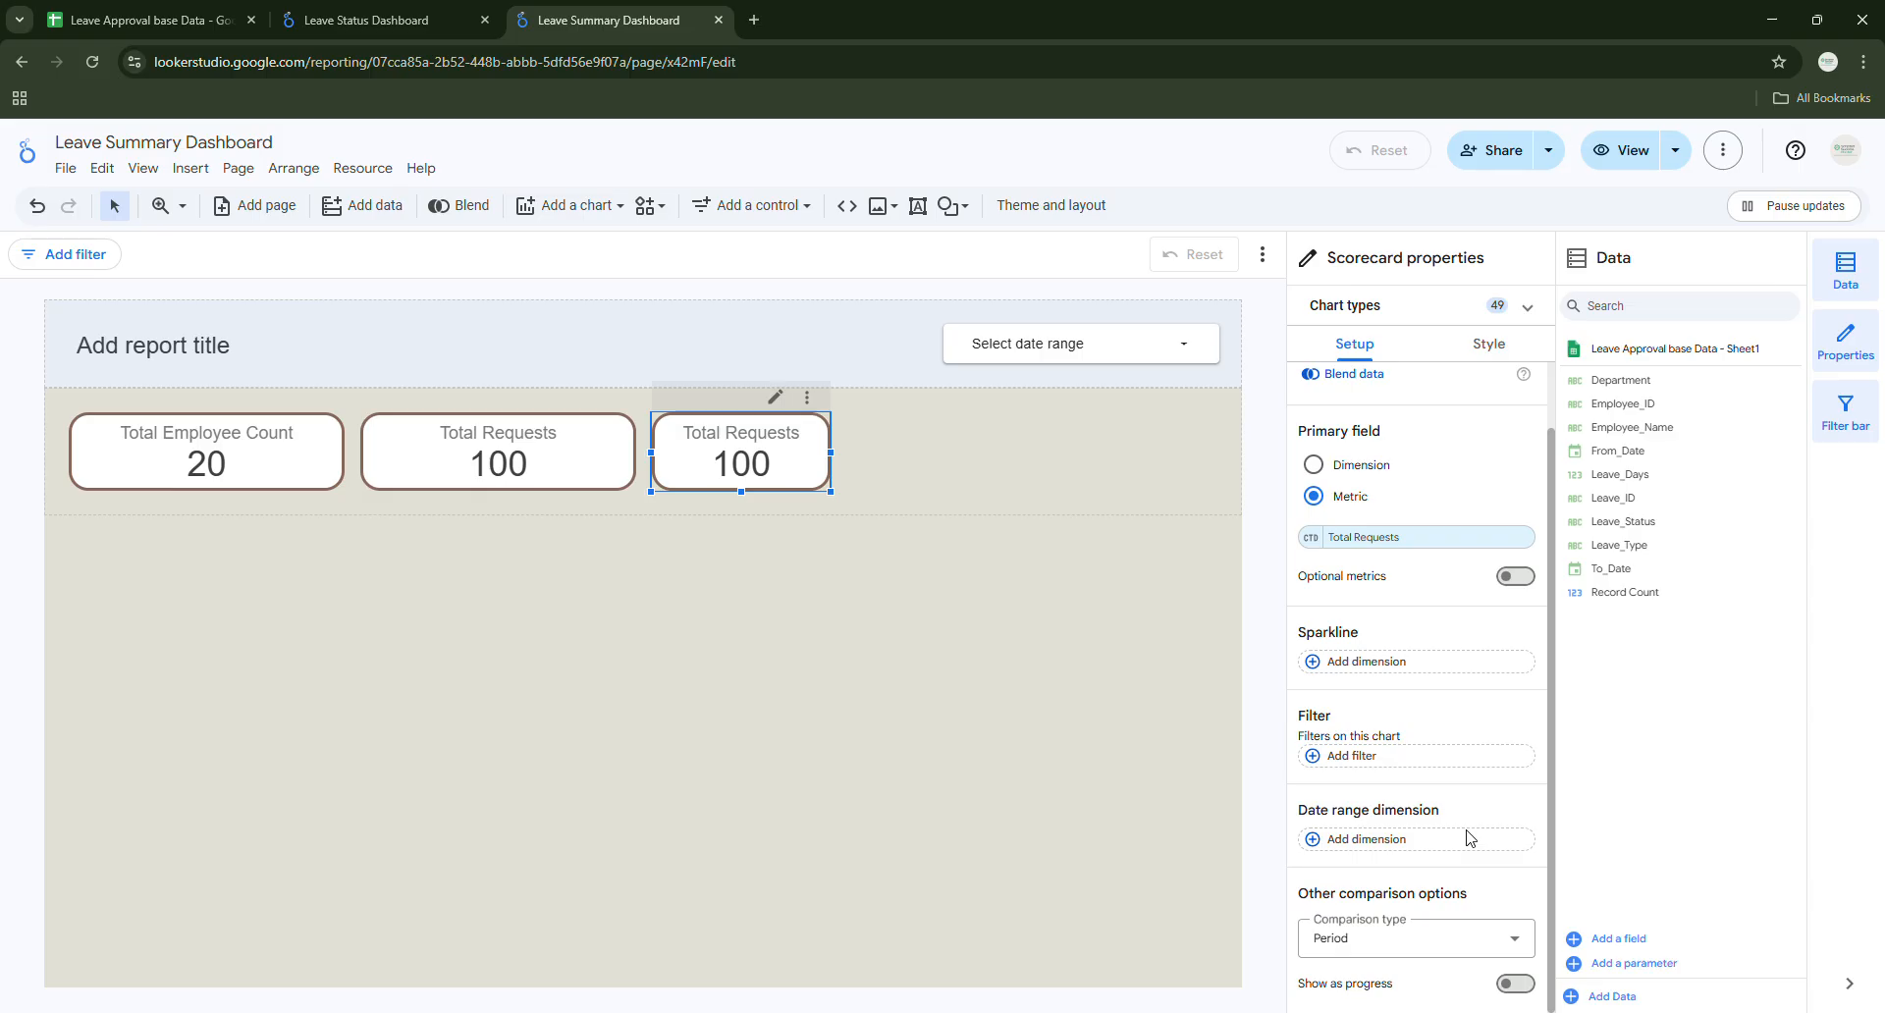
click(137, 20)
scroll(1045, 479, up, 10)
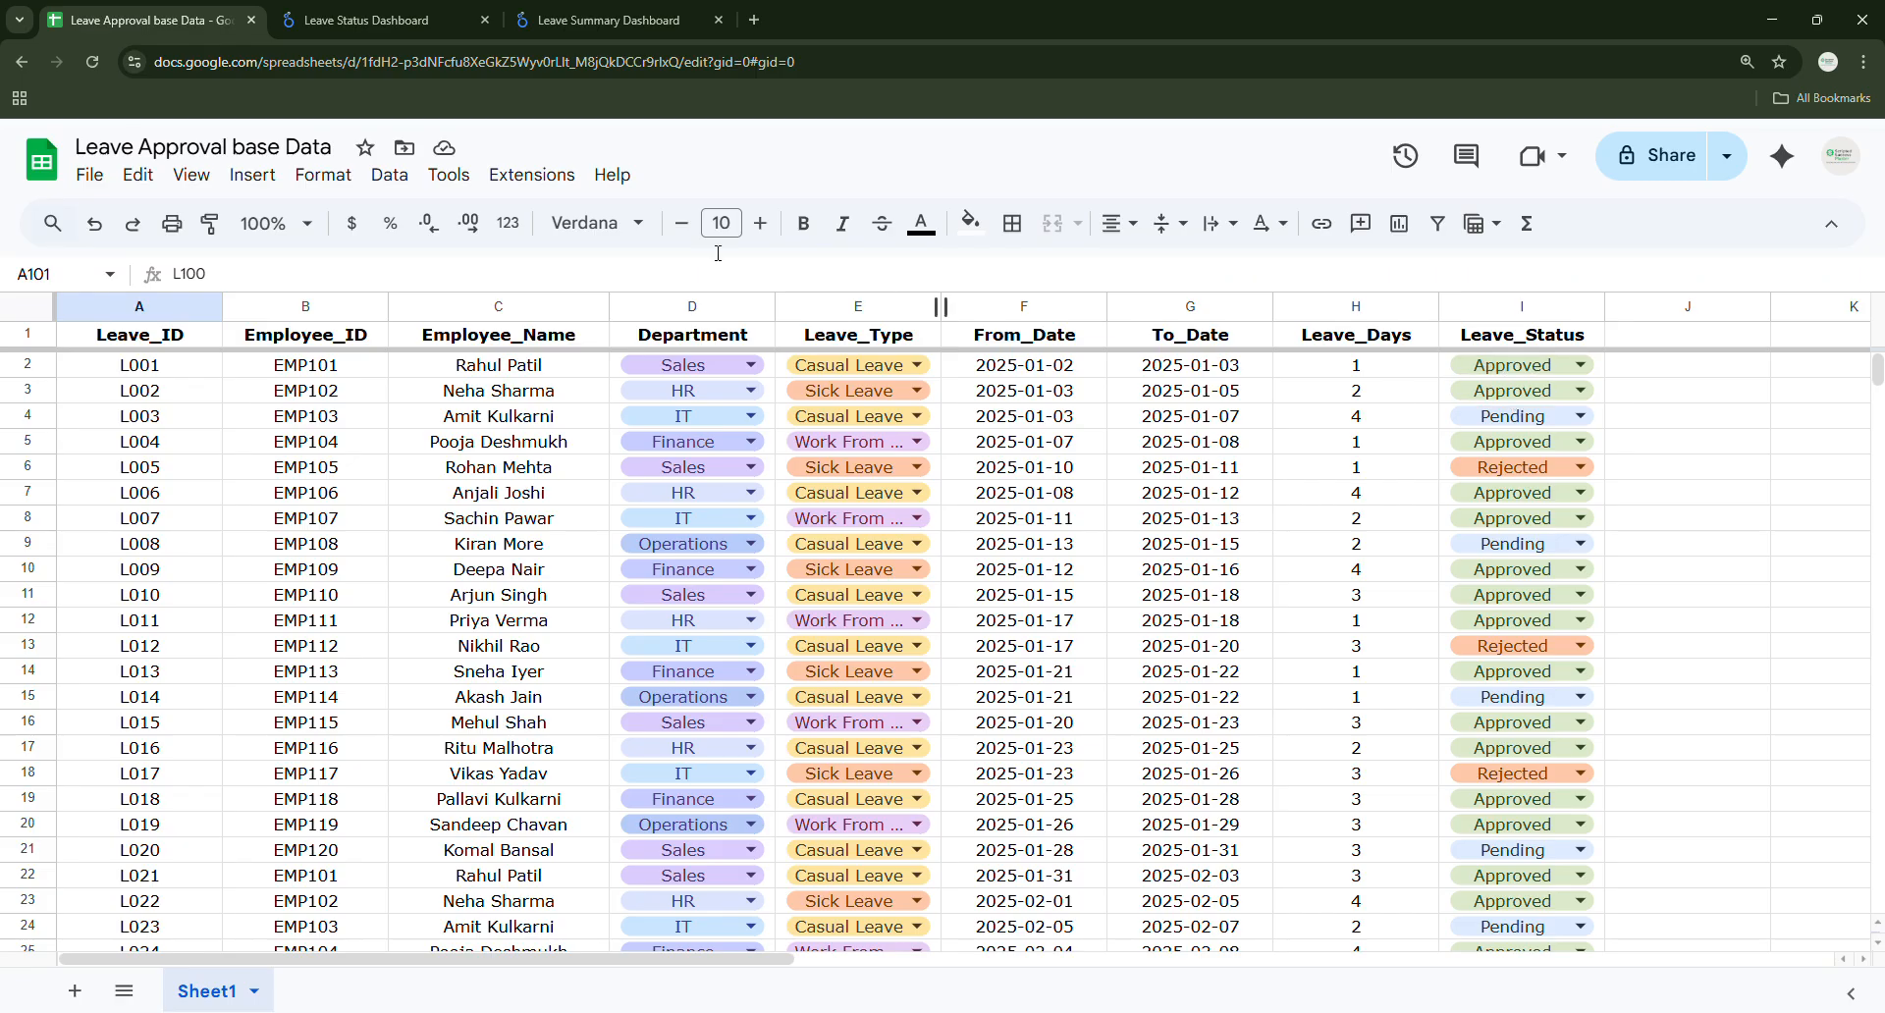
click(552, 24)
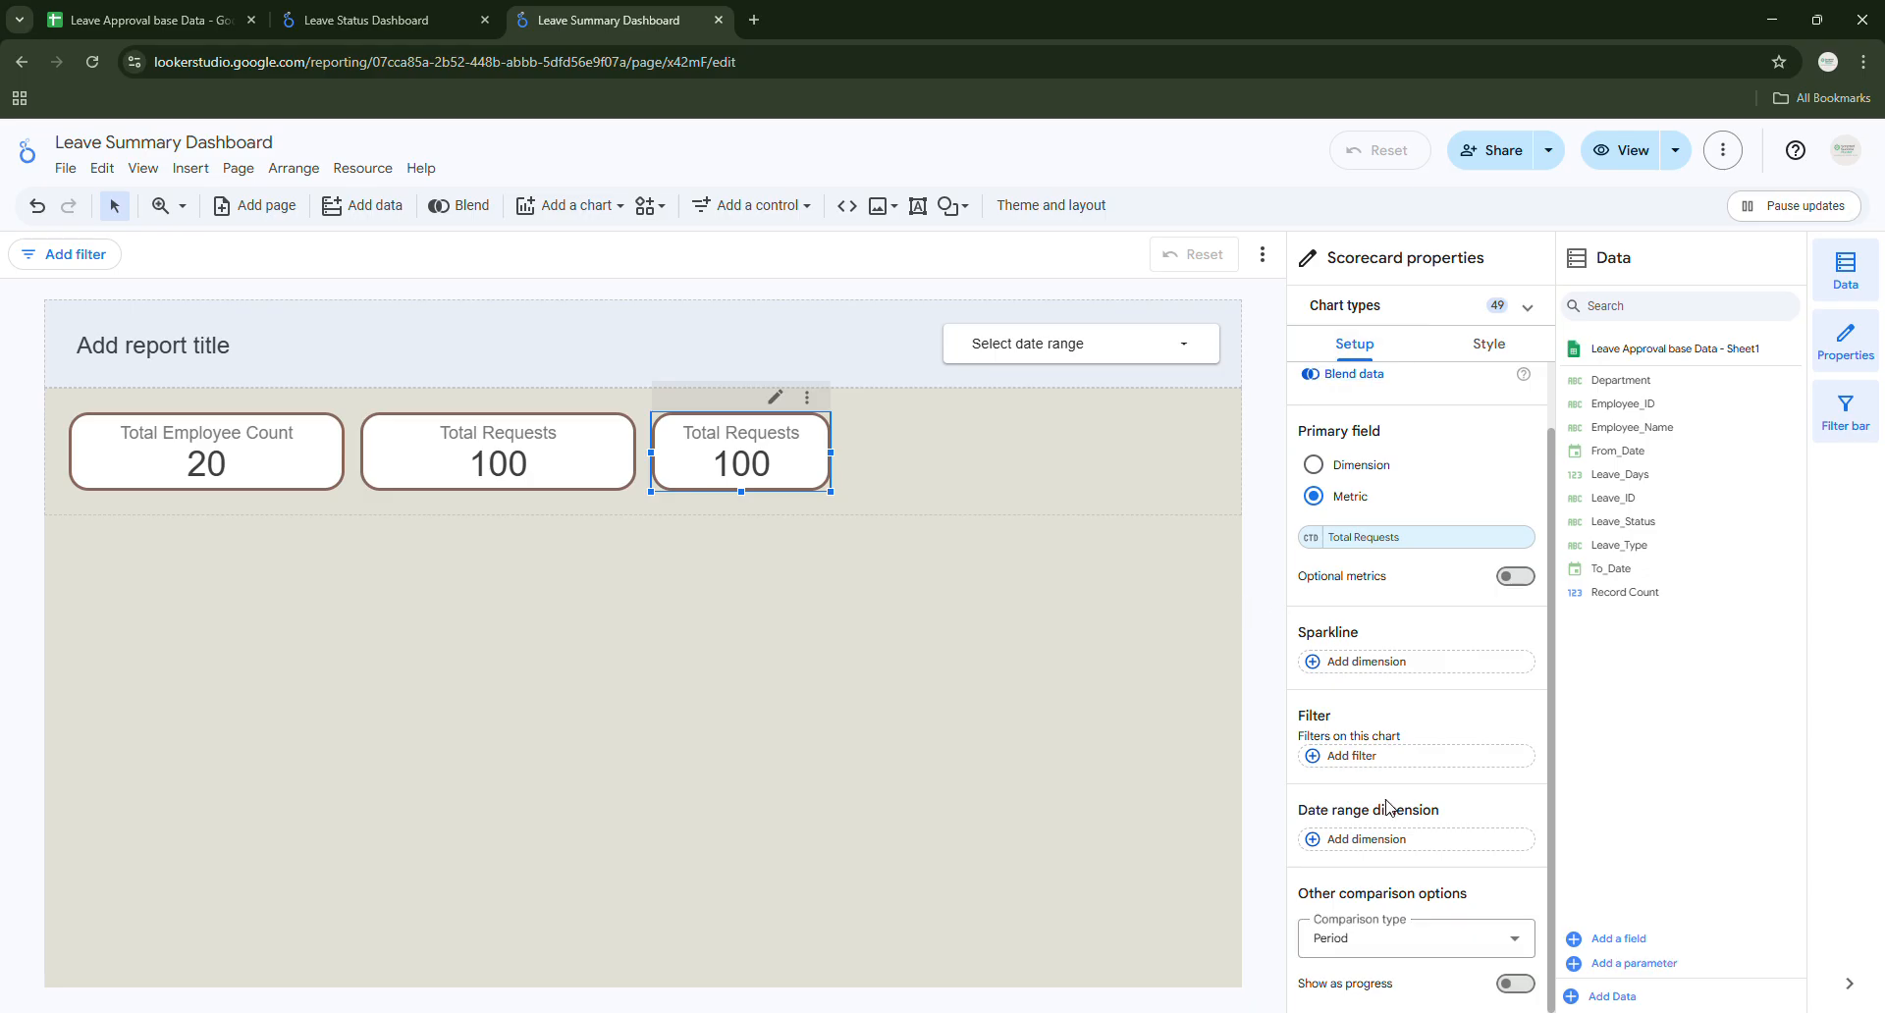
Create a filter named Approved Filter for the narrow Total Requests scorecard, with an Include clause on the Leave_Status field.
click(784, 455)
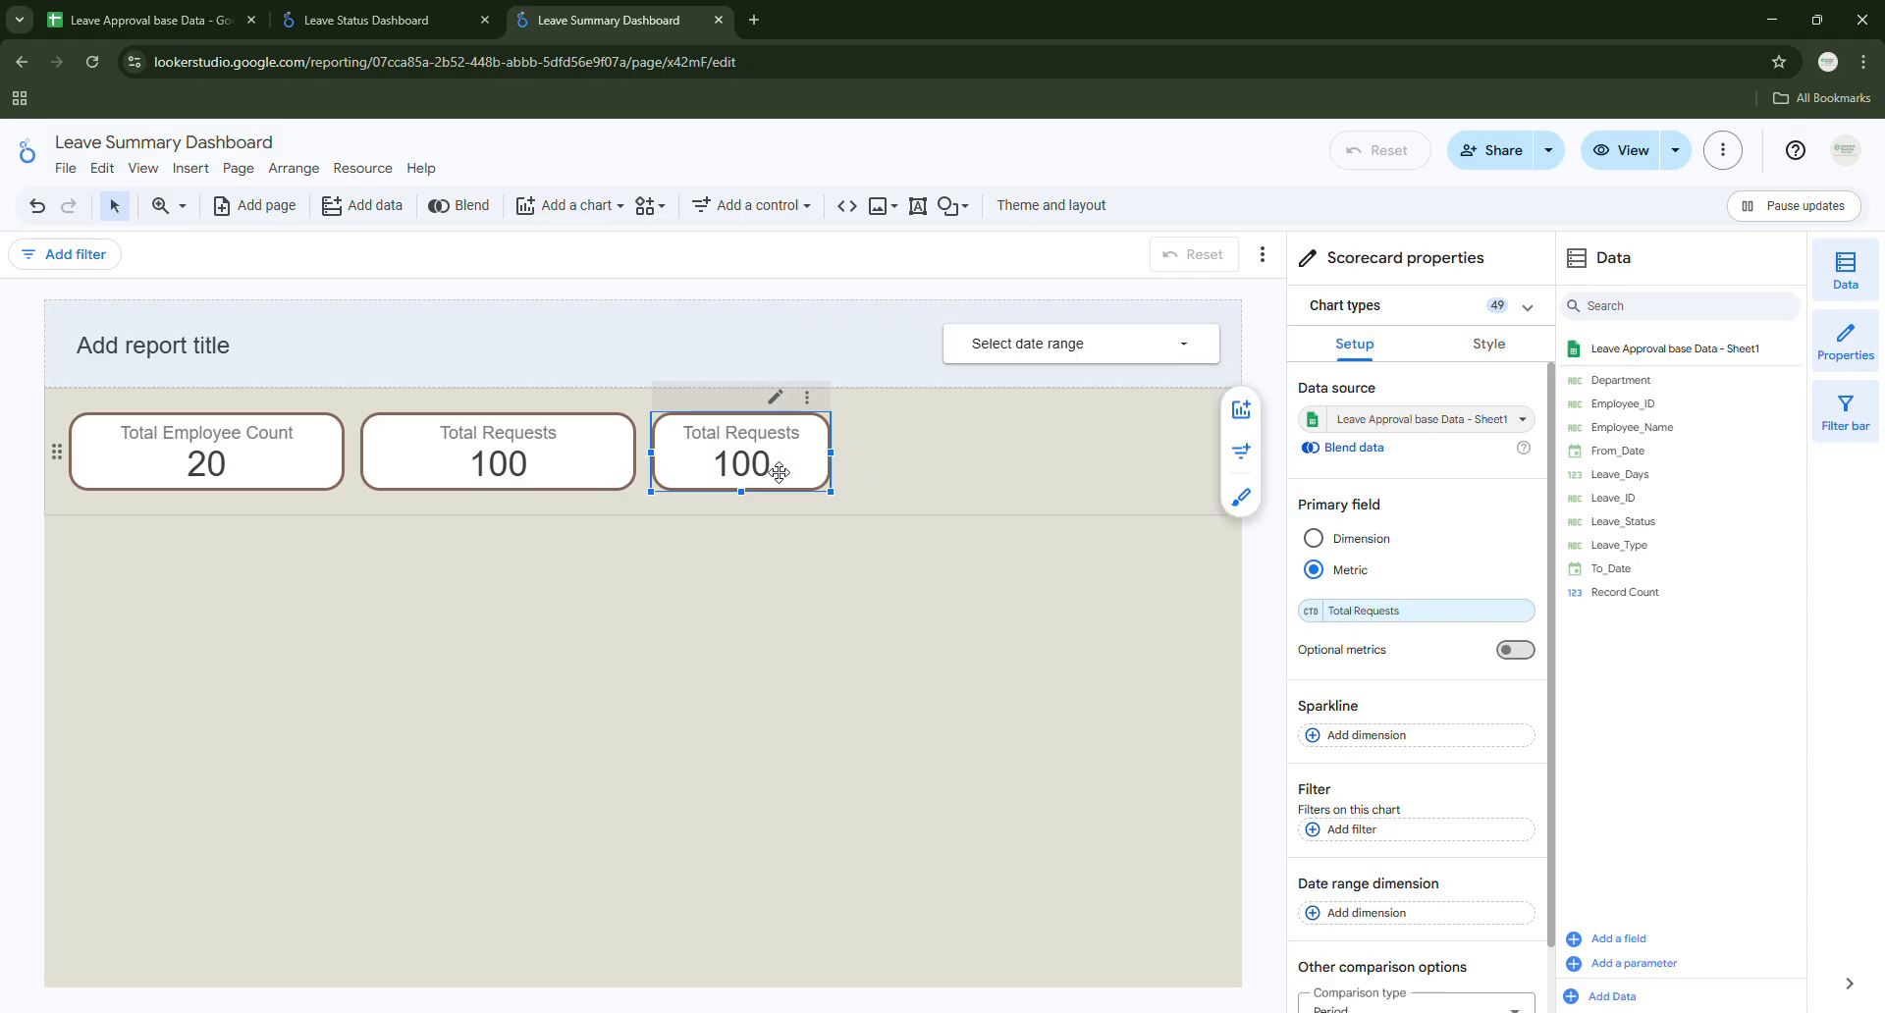
scroll(1325, 559, down, 1)
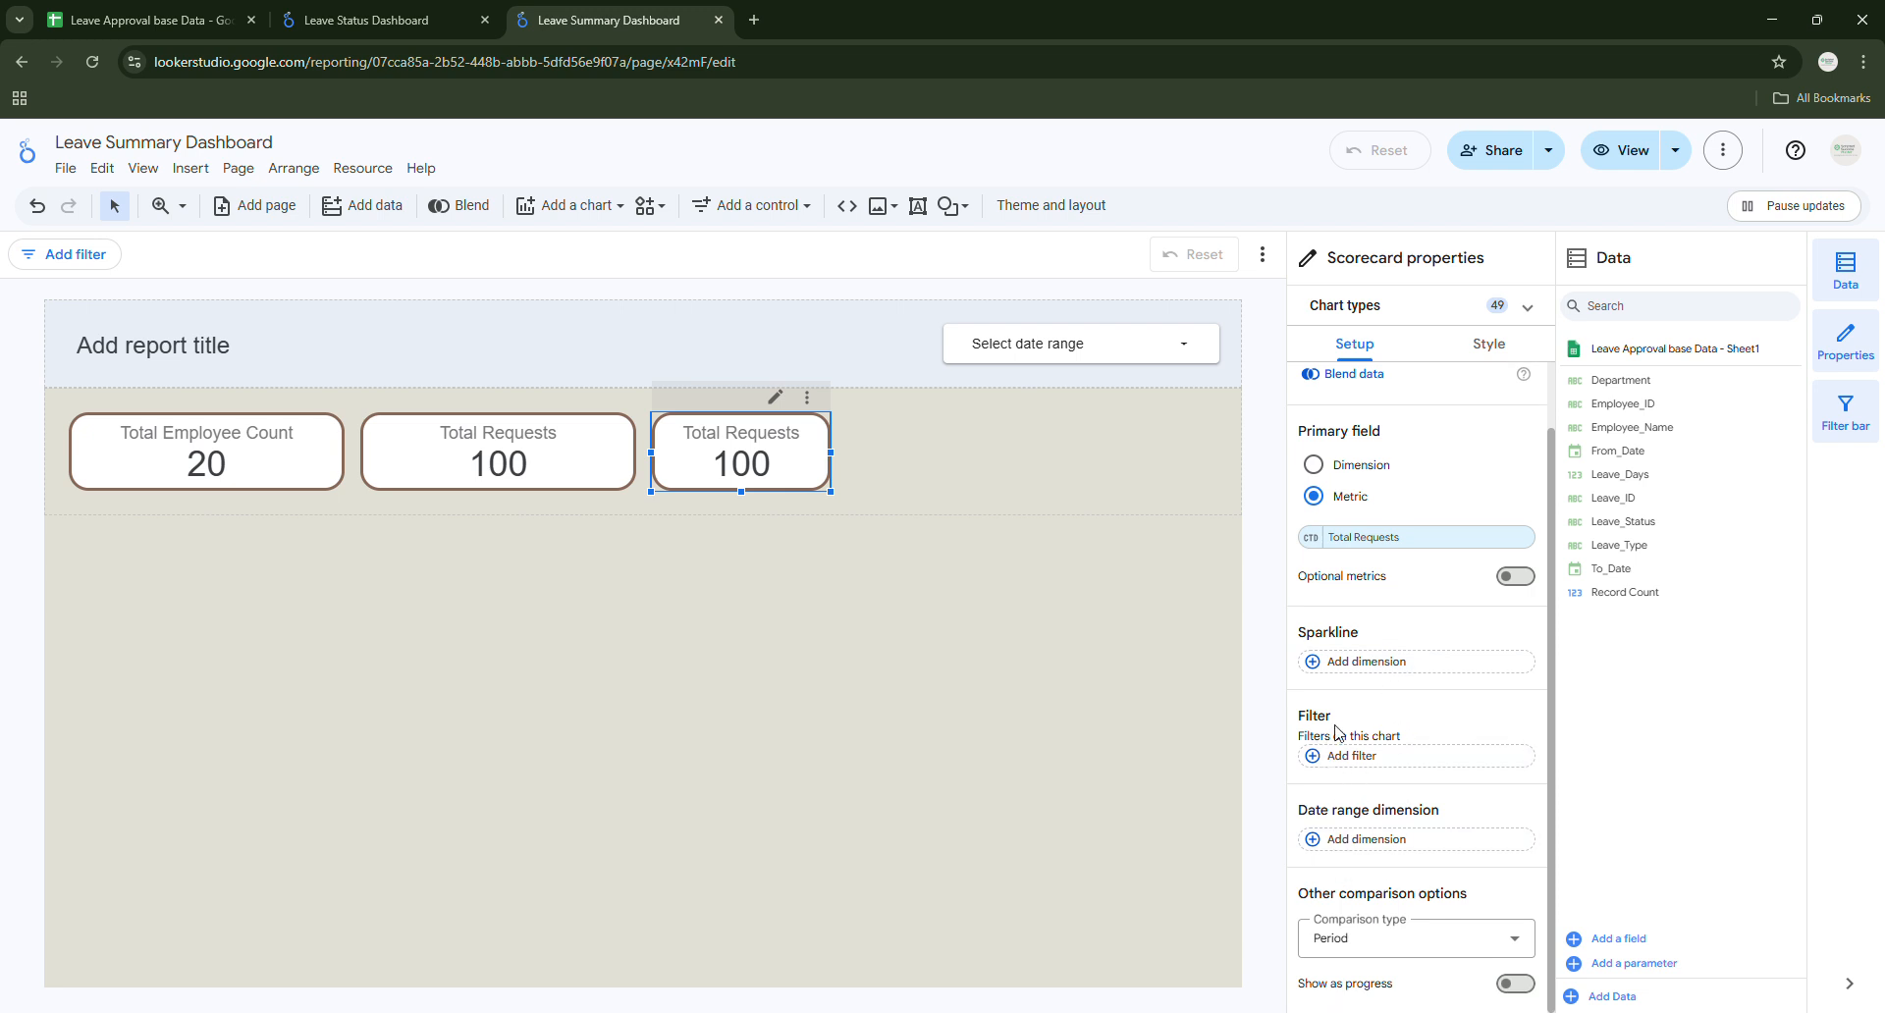
click(1322, 764)
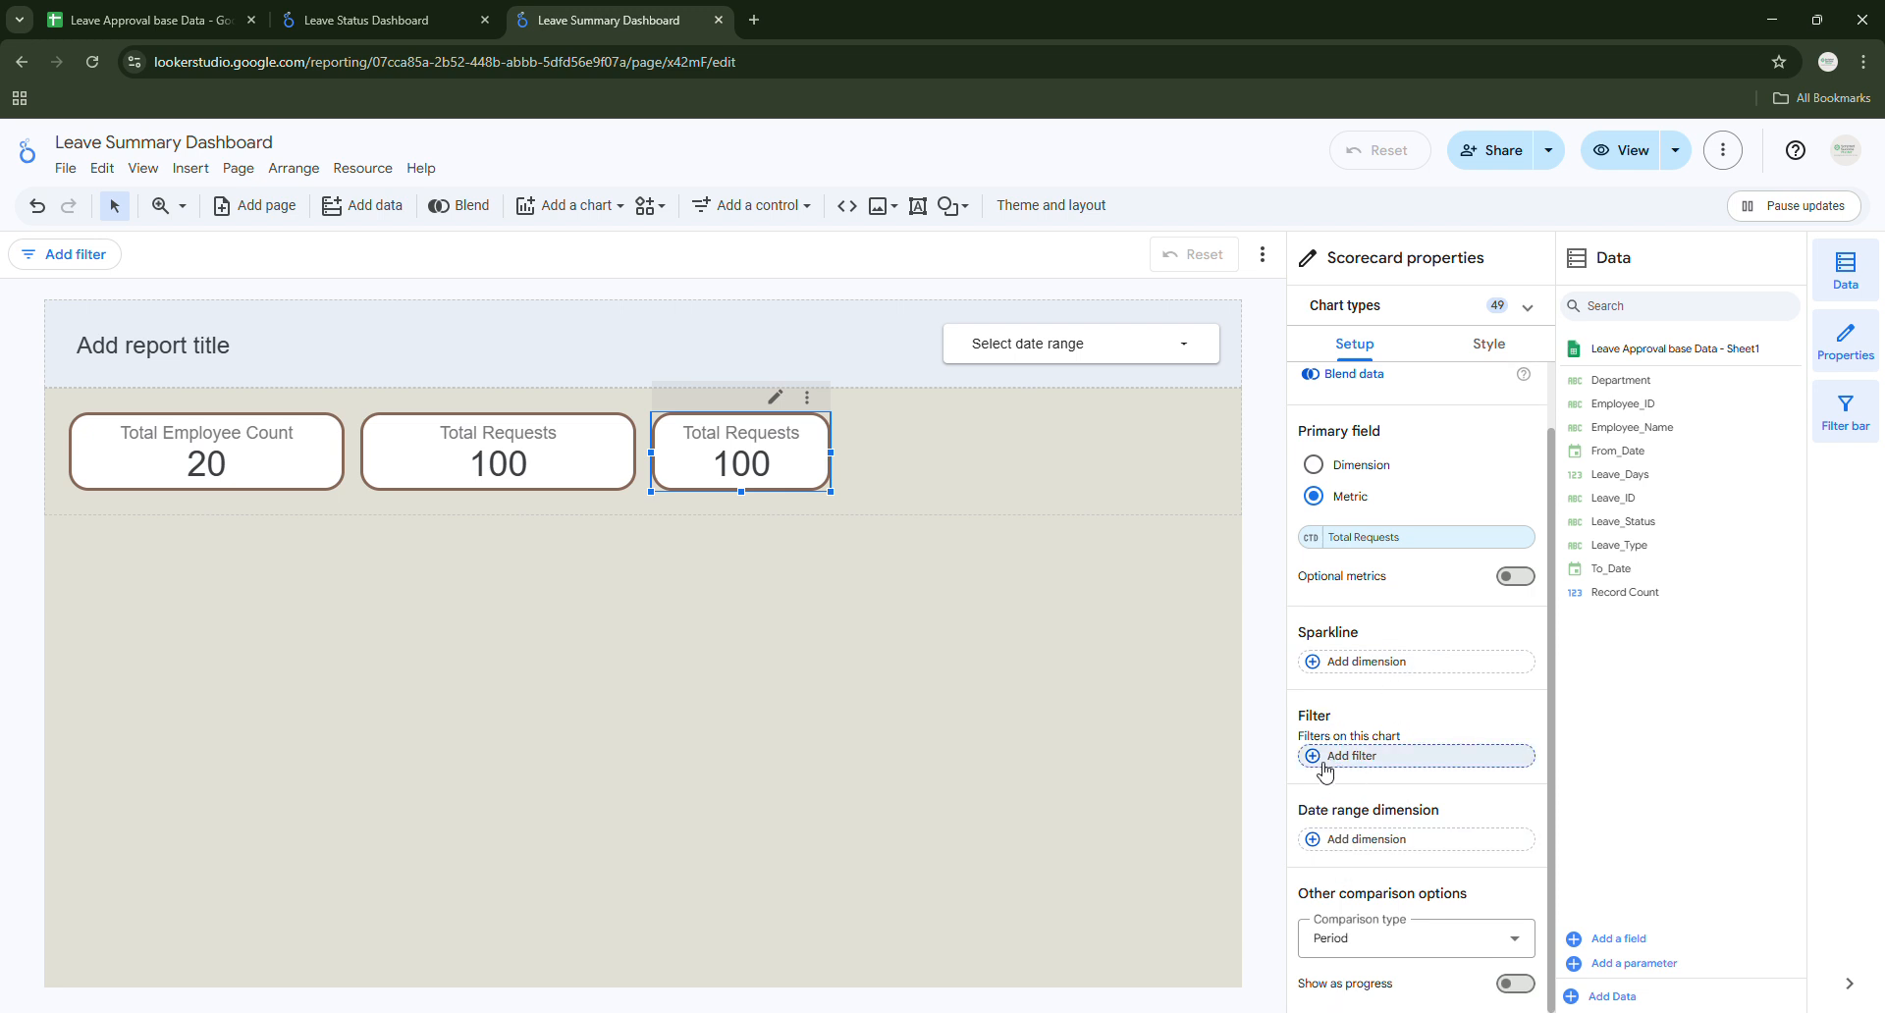
click(1353, 754)
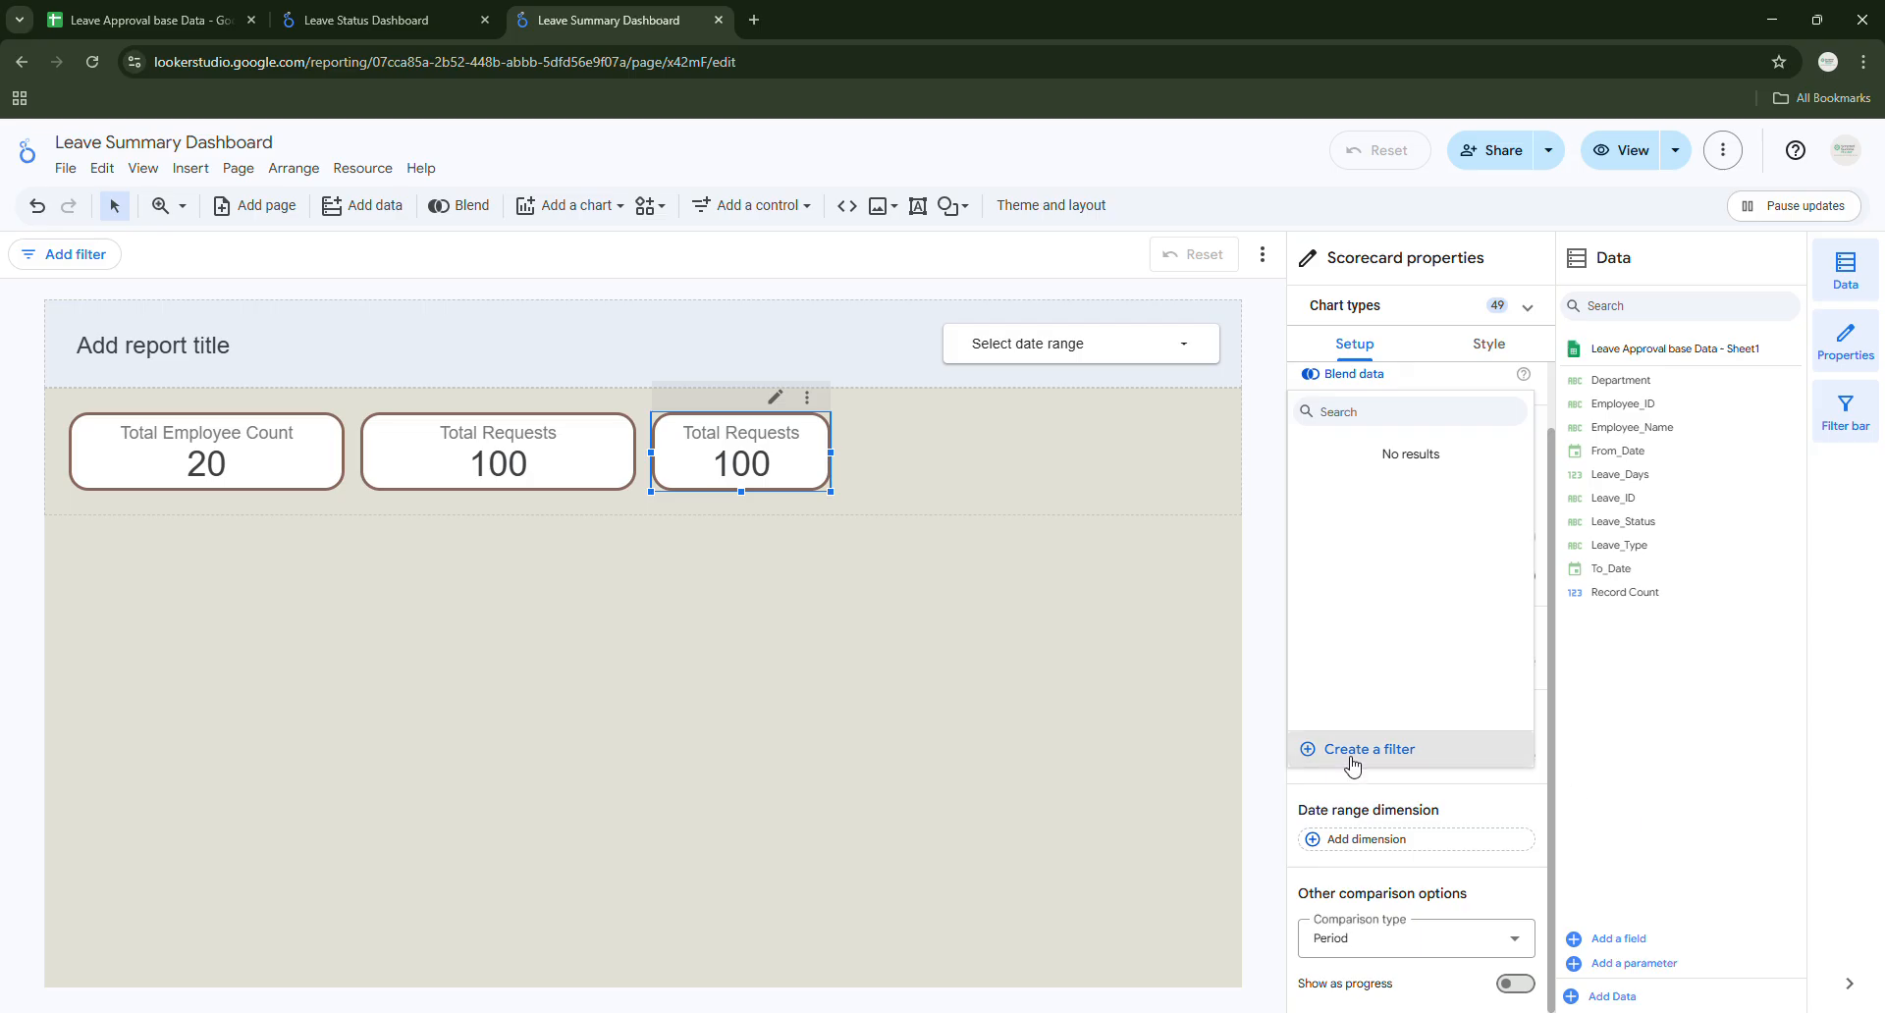
click(147, 617)
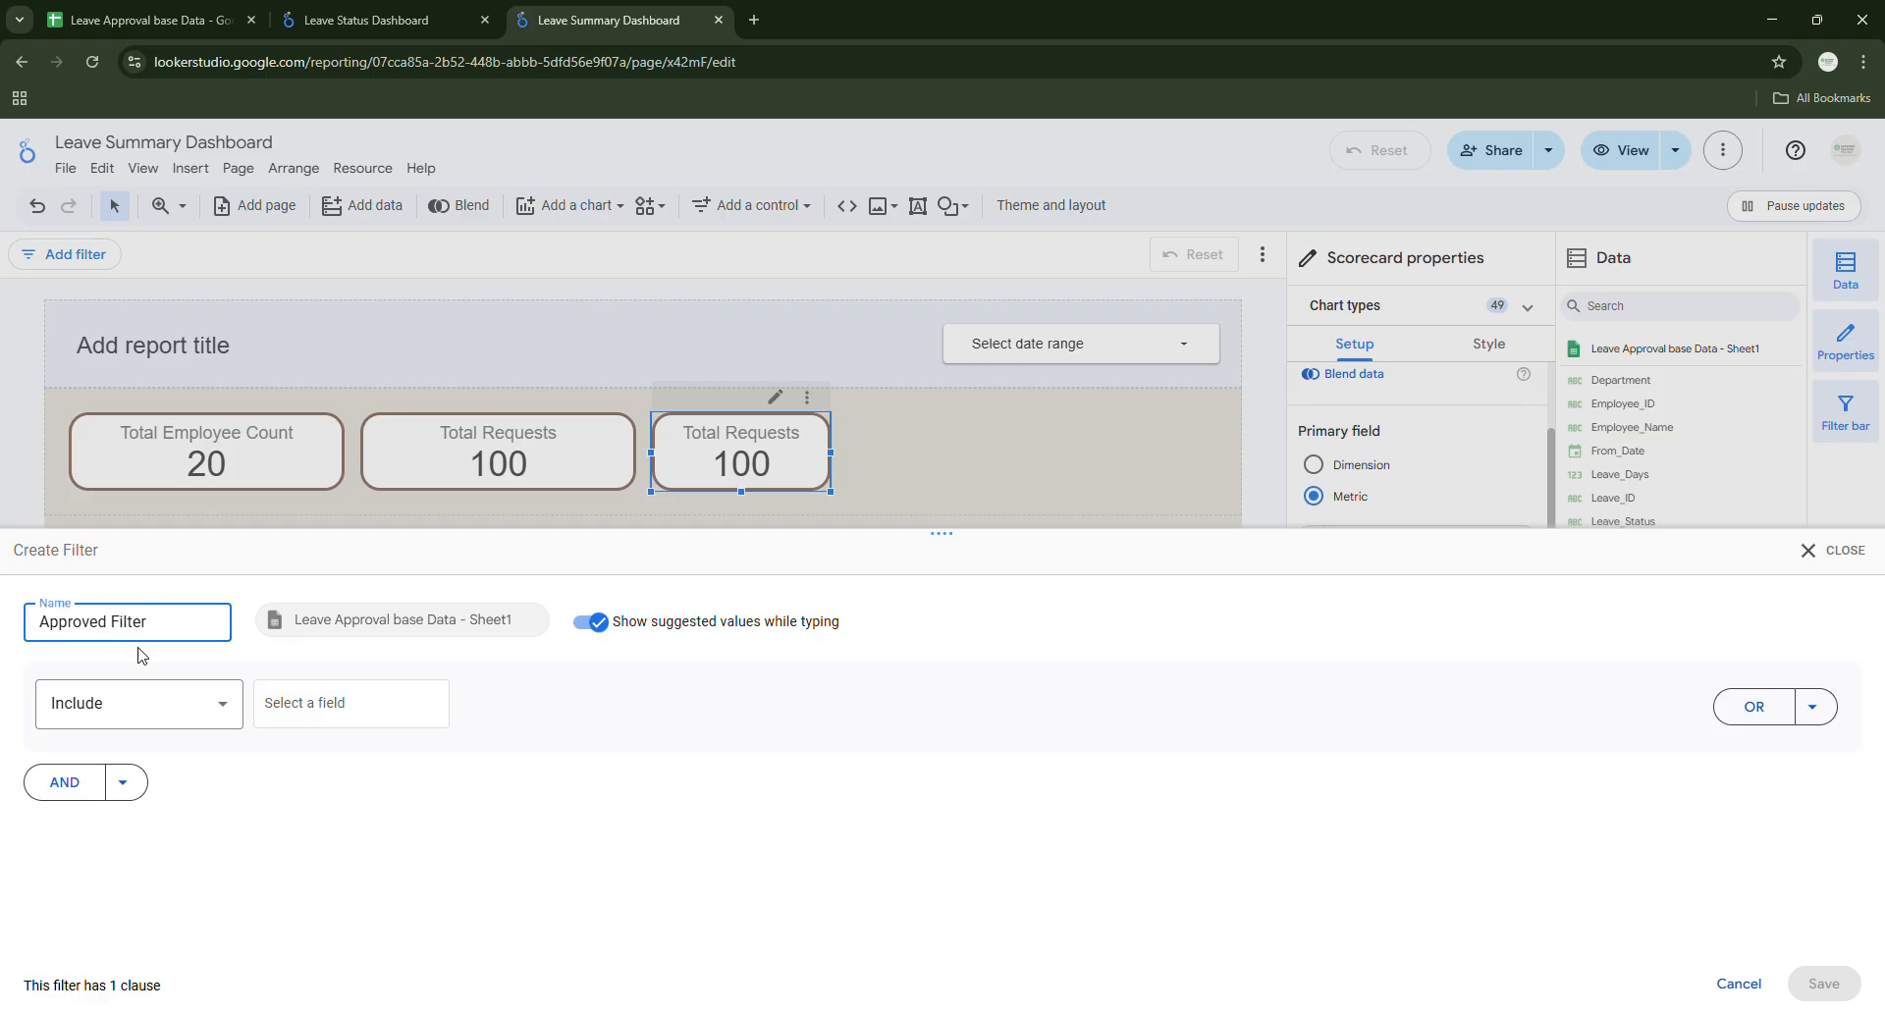
click(146, 705)
click(147, 714)
click(294, 705)
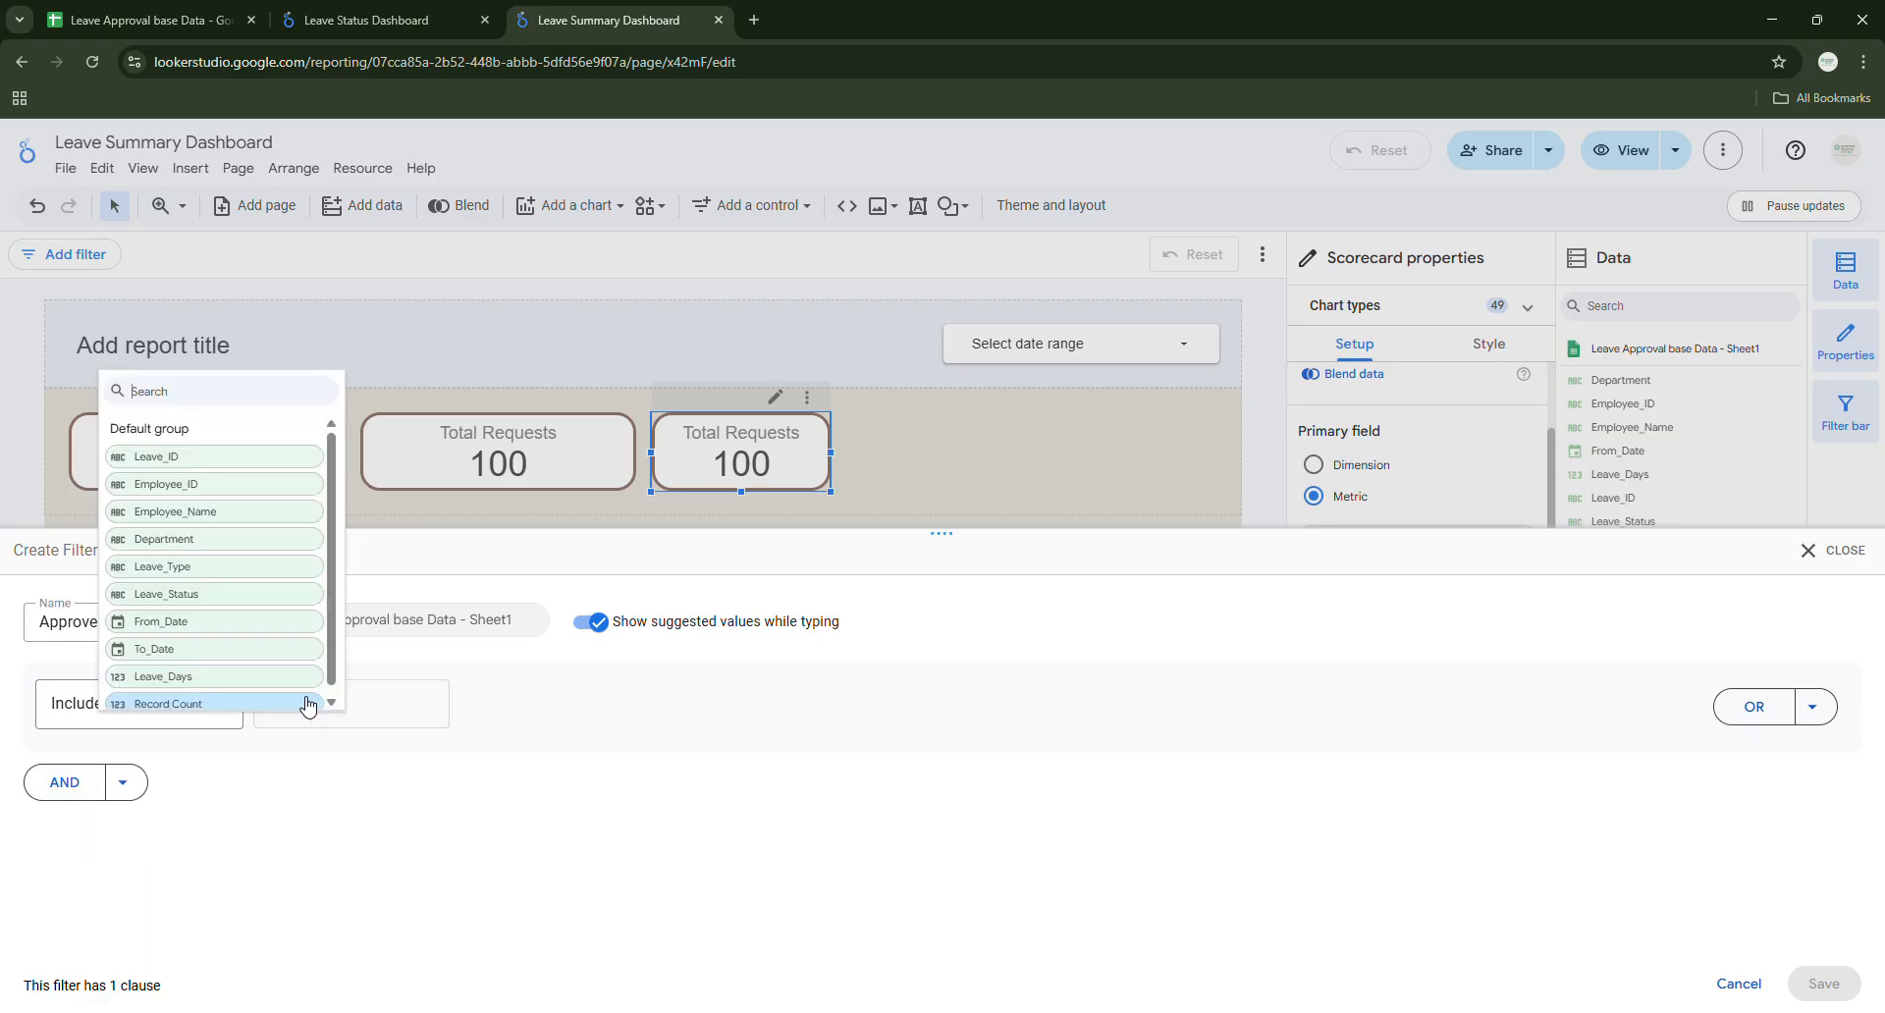
click(159, 19)
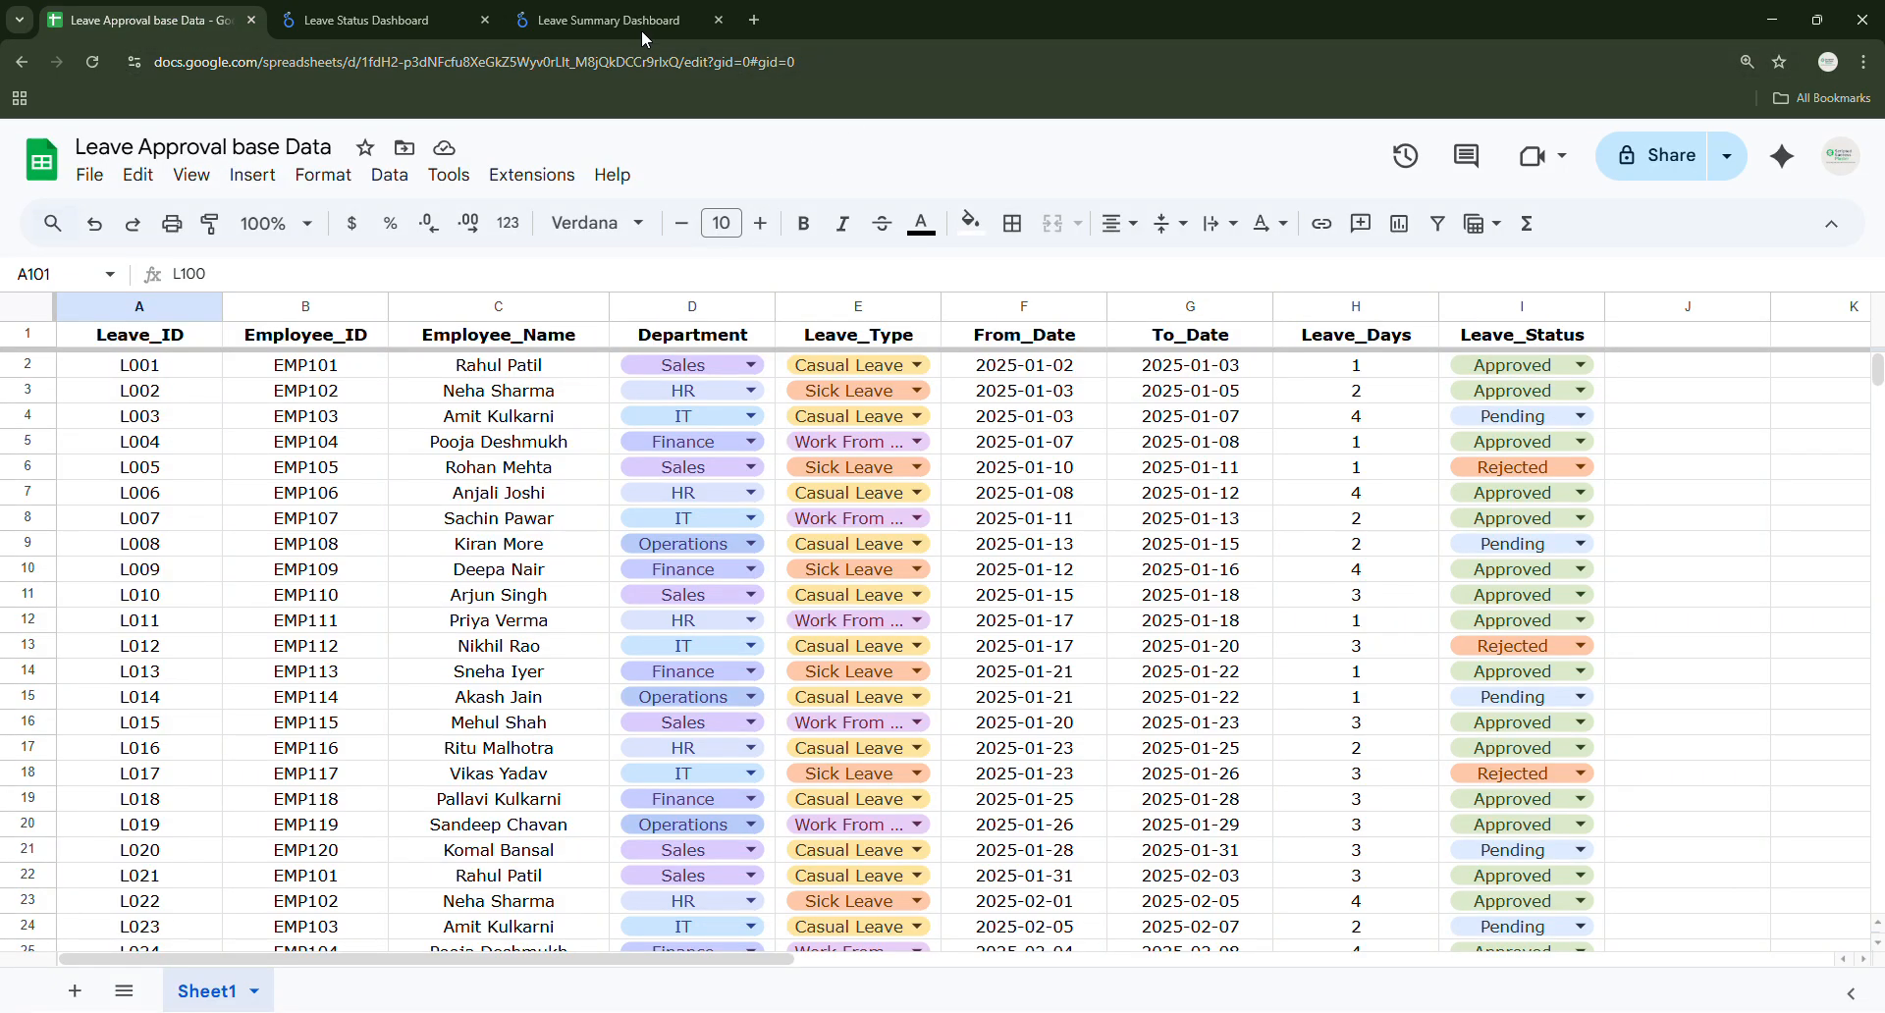
click(570, 20)
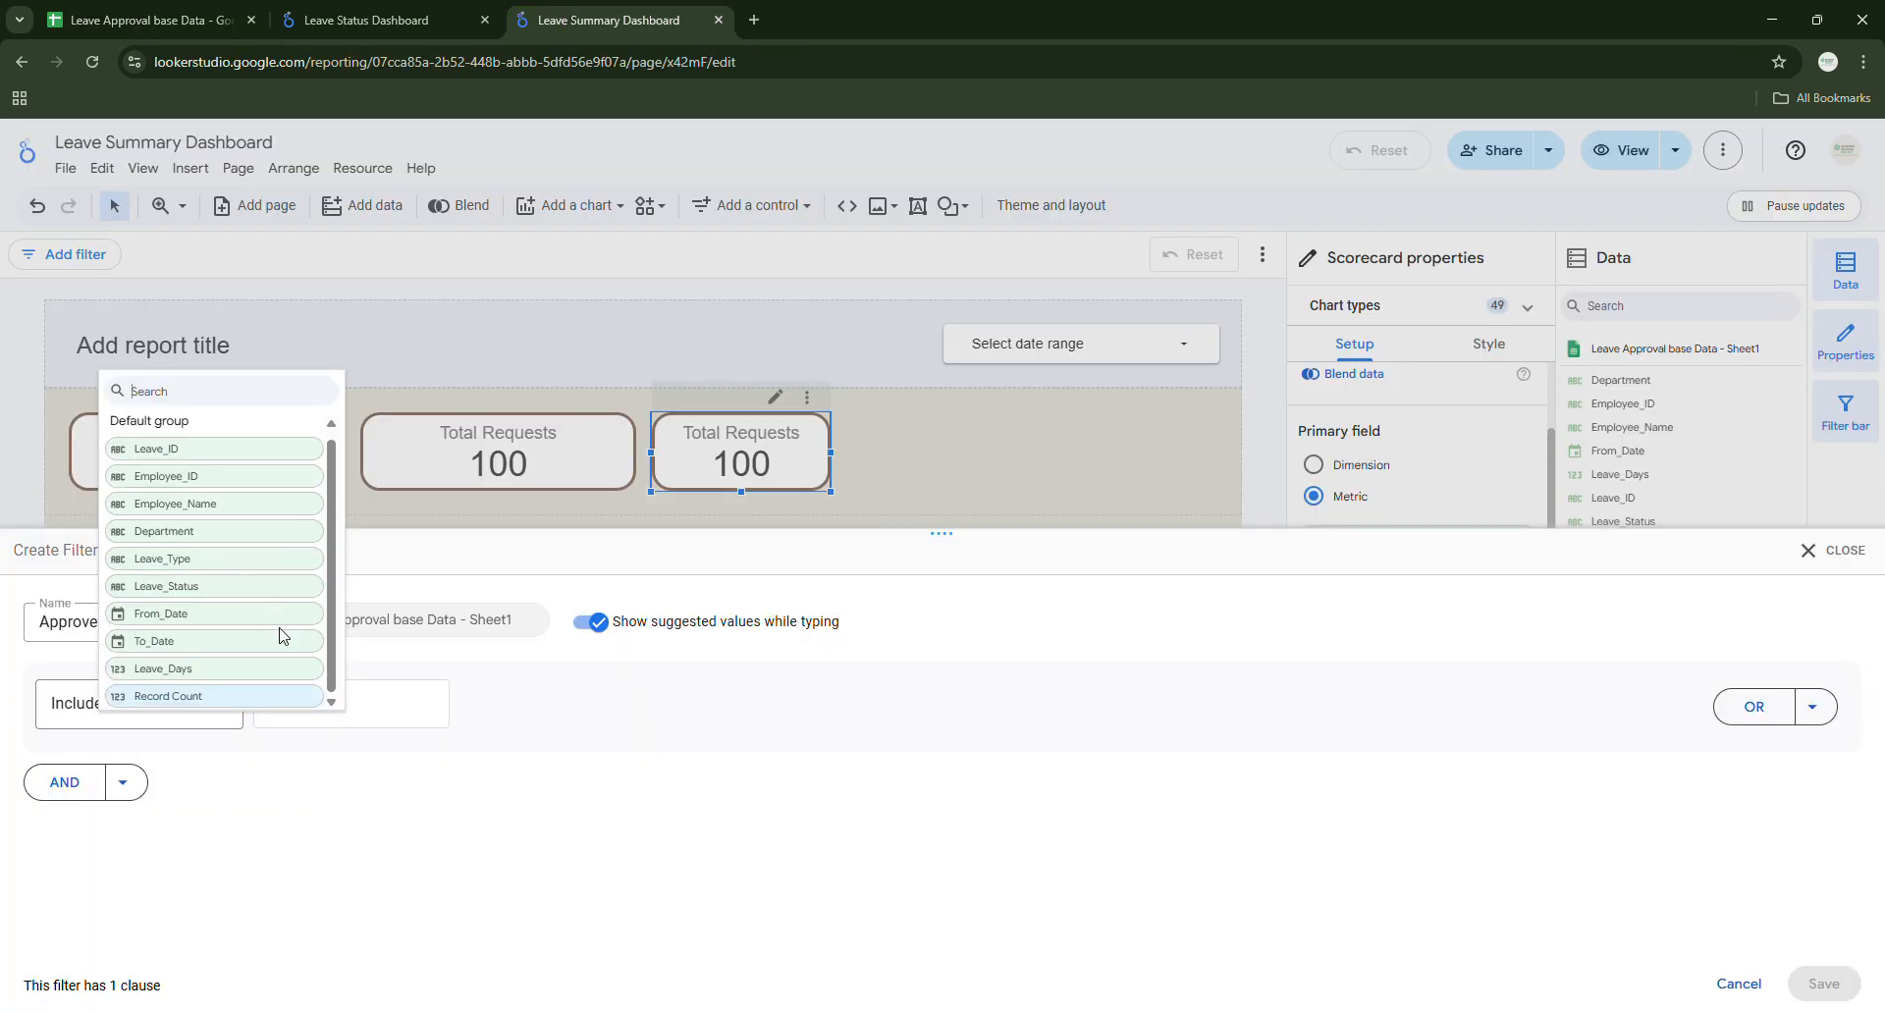
click(224, 594)
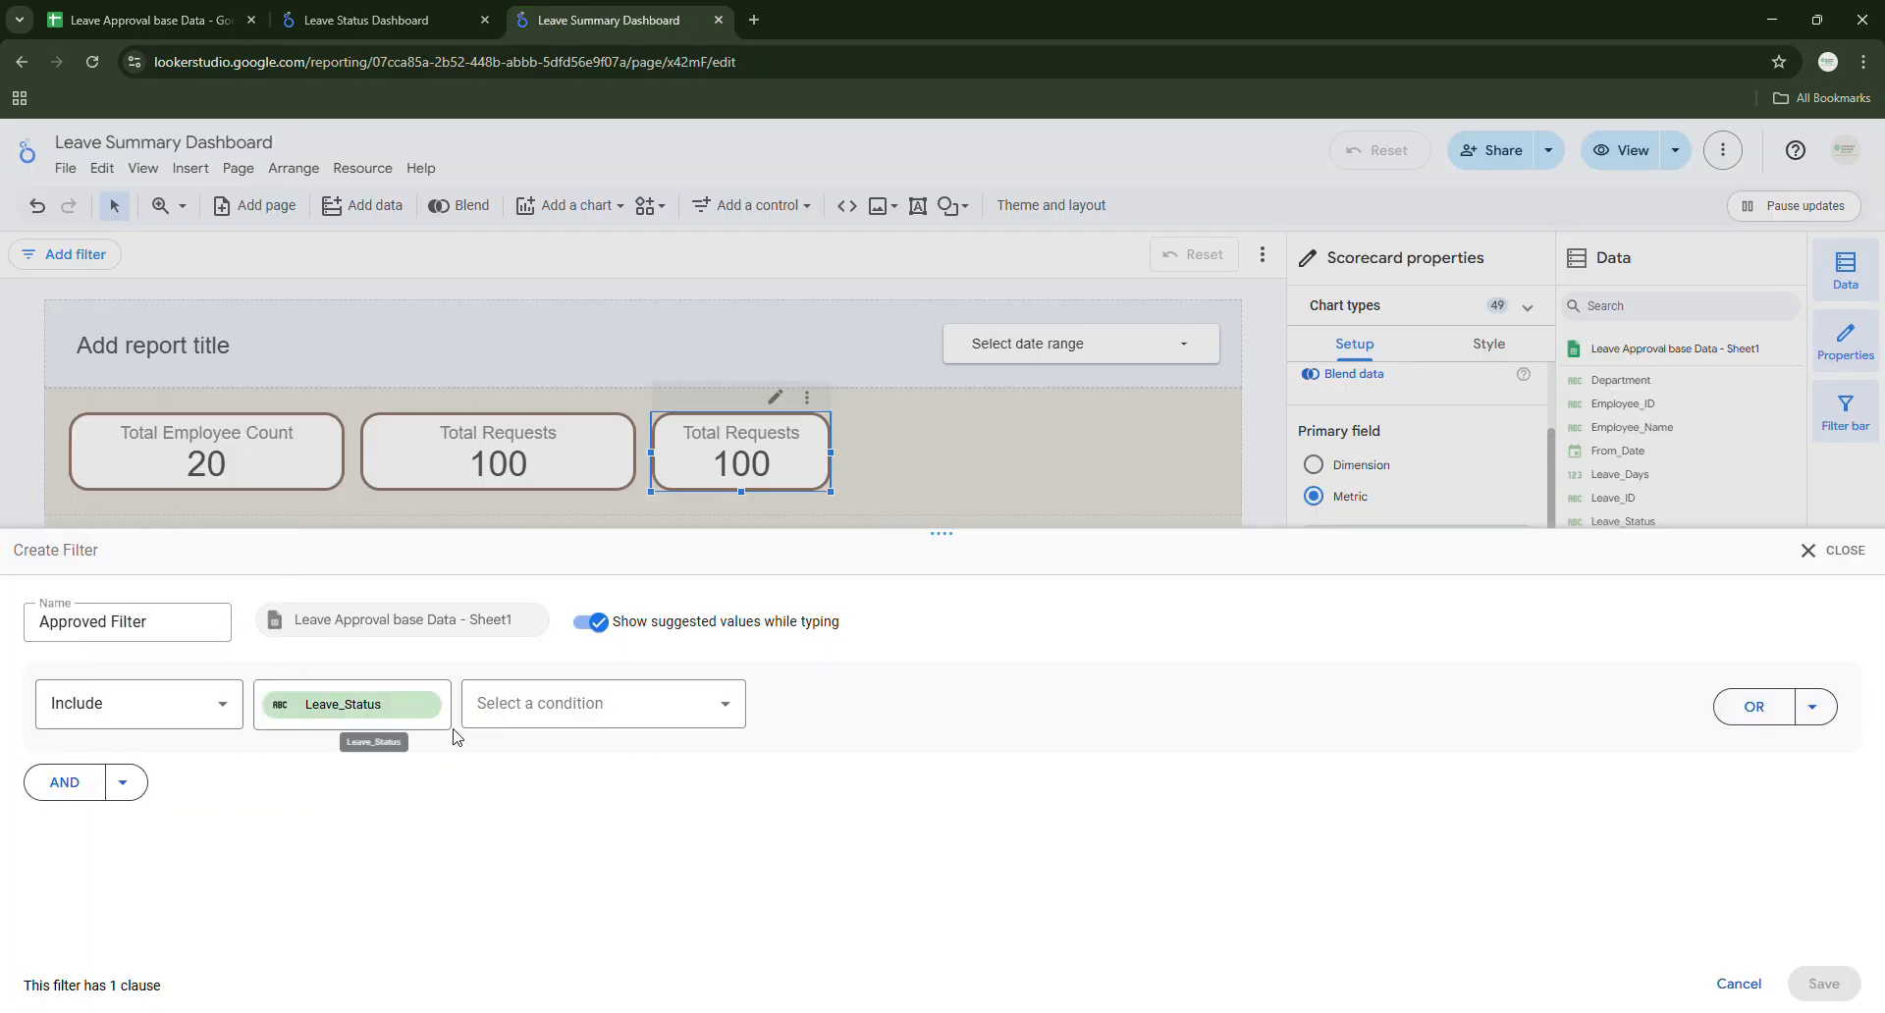
Set the Leave_Status condition to Equal to (=) Approved and save the filter.
click(589, 703)
scroll(579, 834, down, 2)
scroll(579, 884, up, 2)
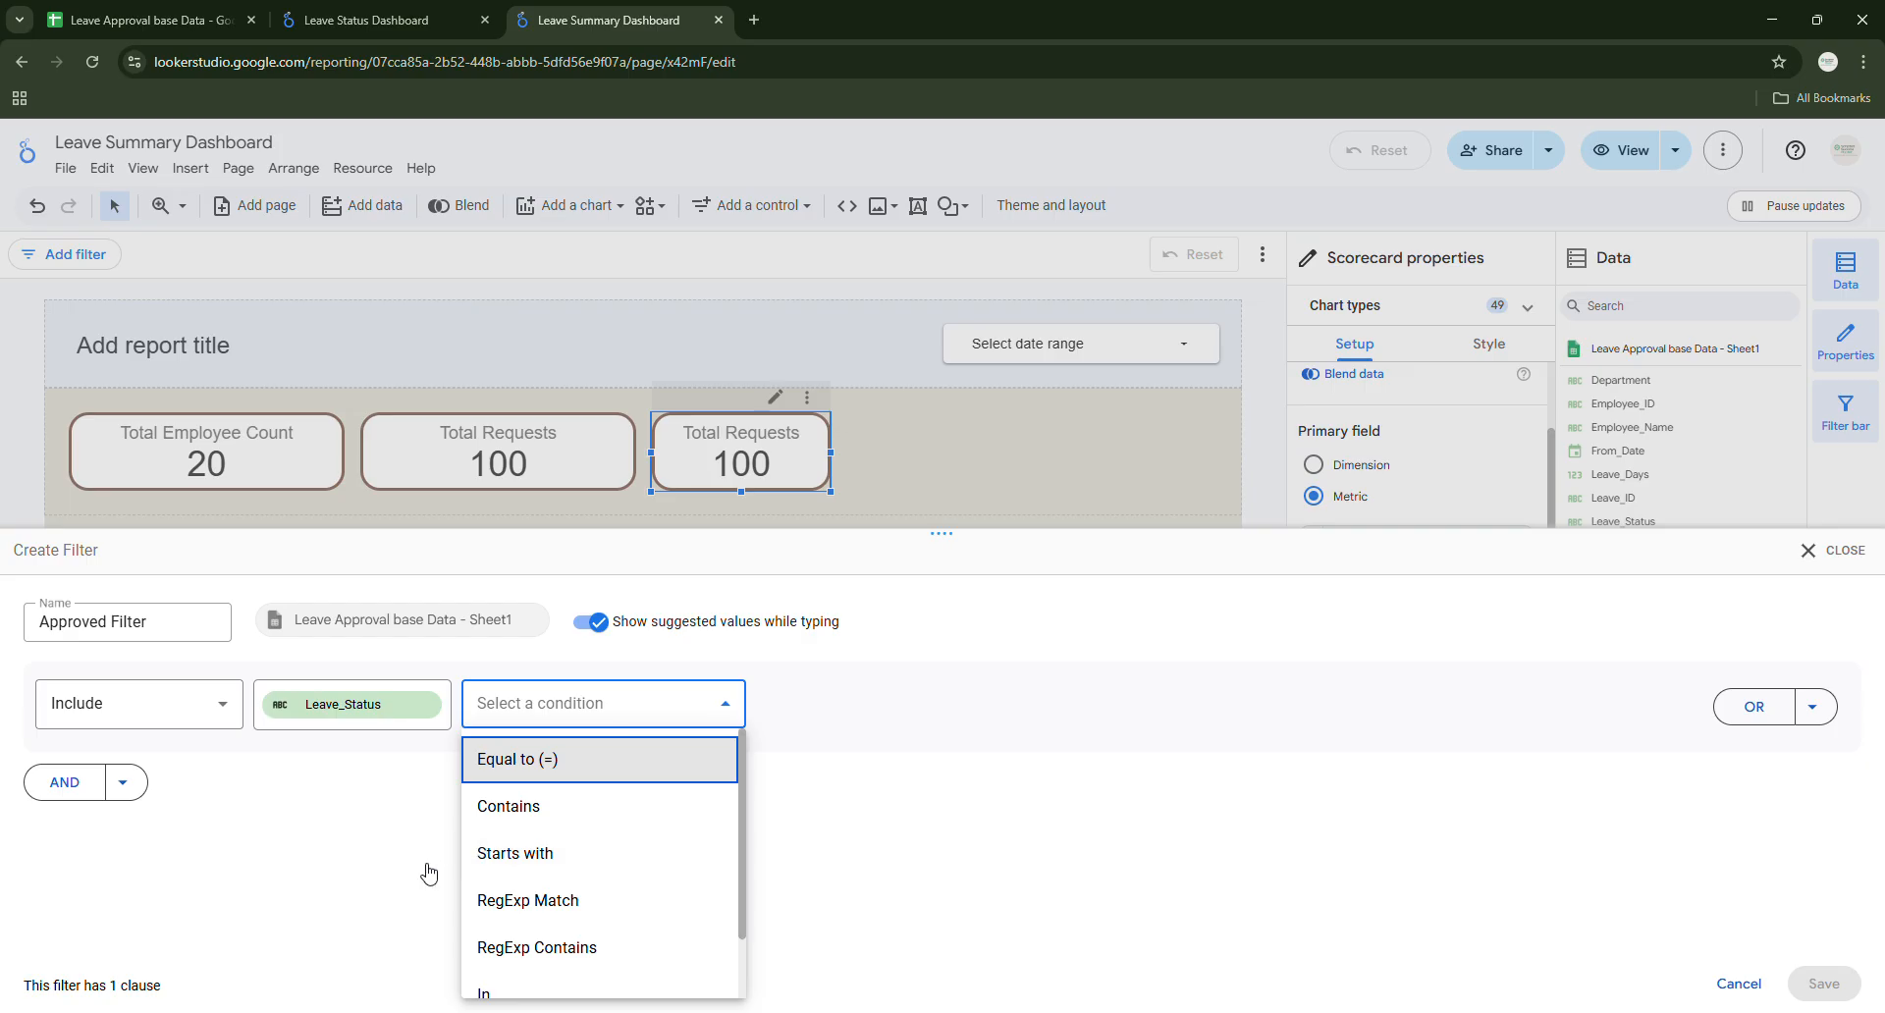
click(524, 774)
click(813, 700)
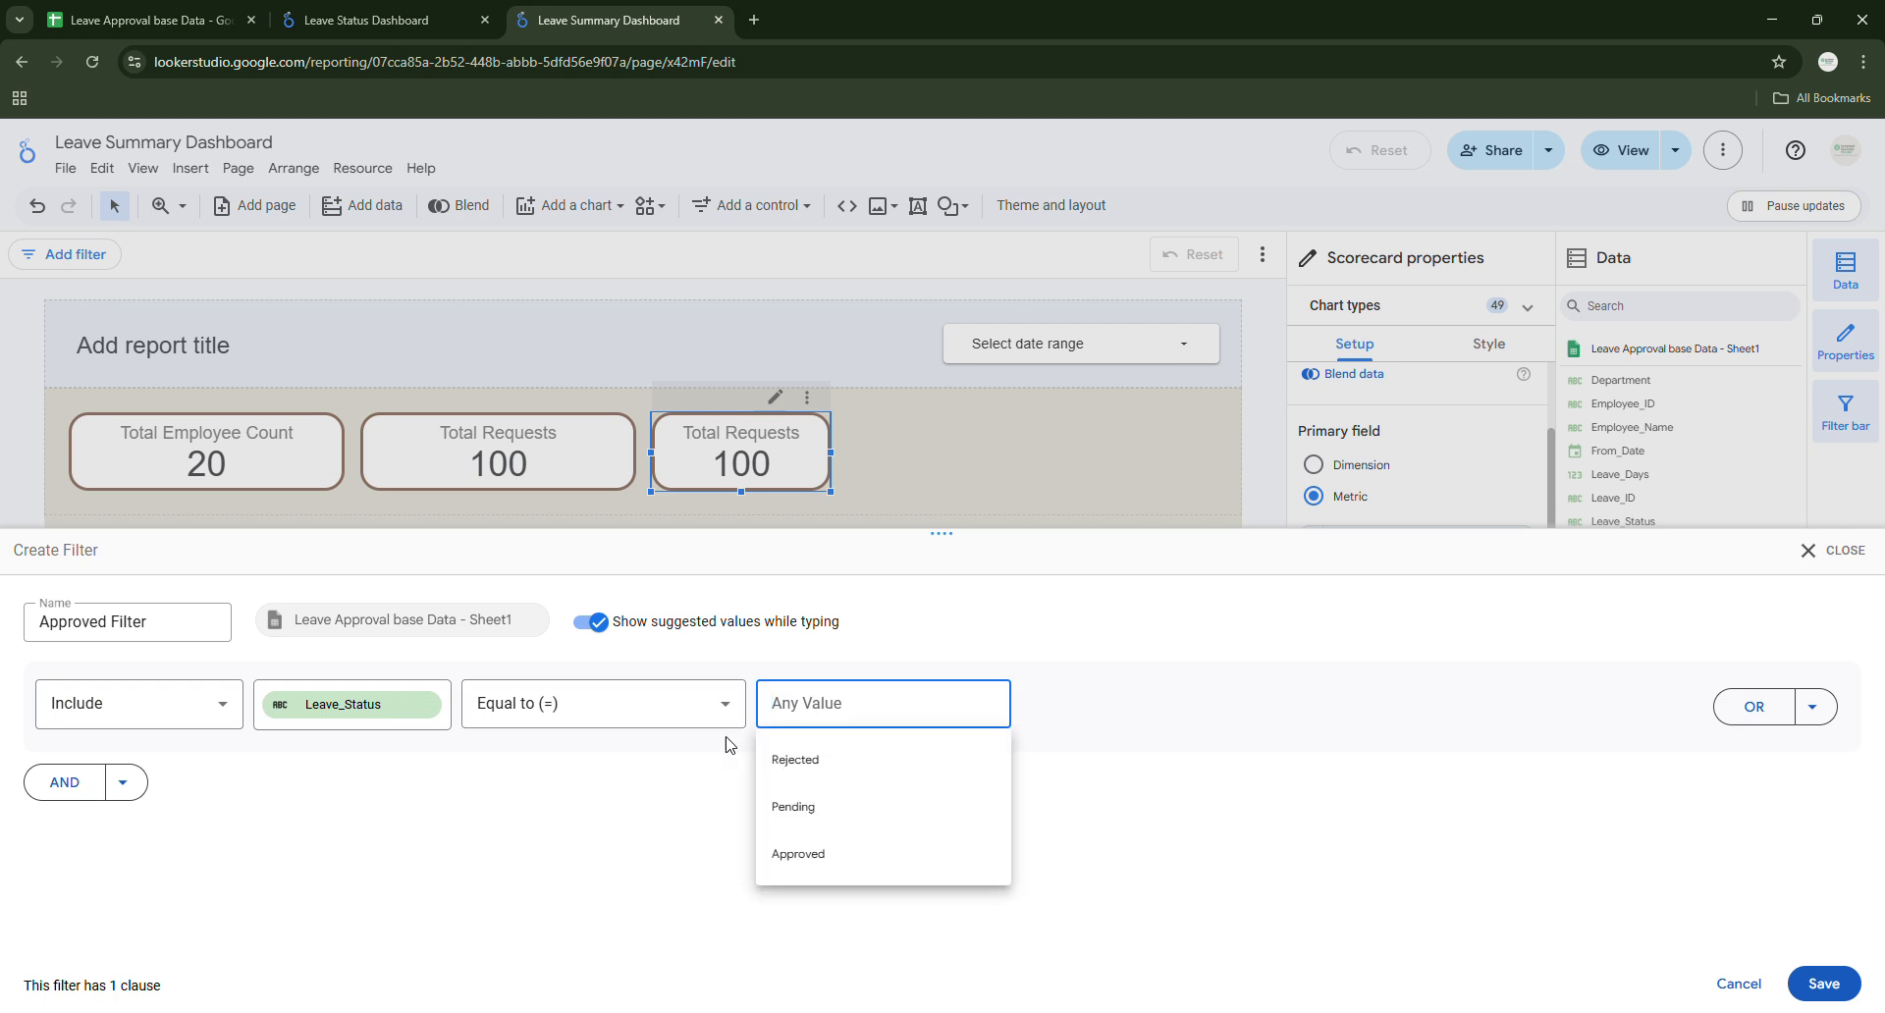
click(837, 873)
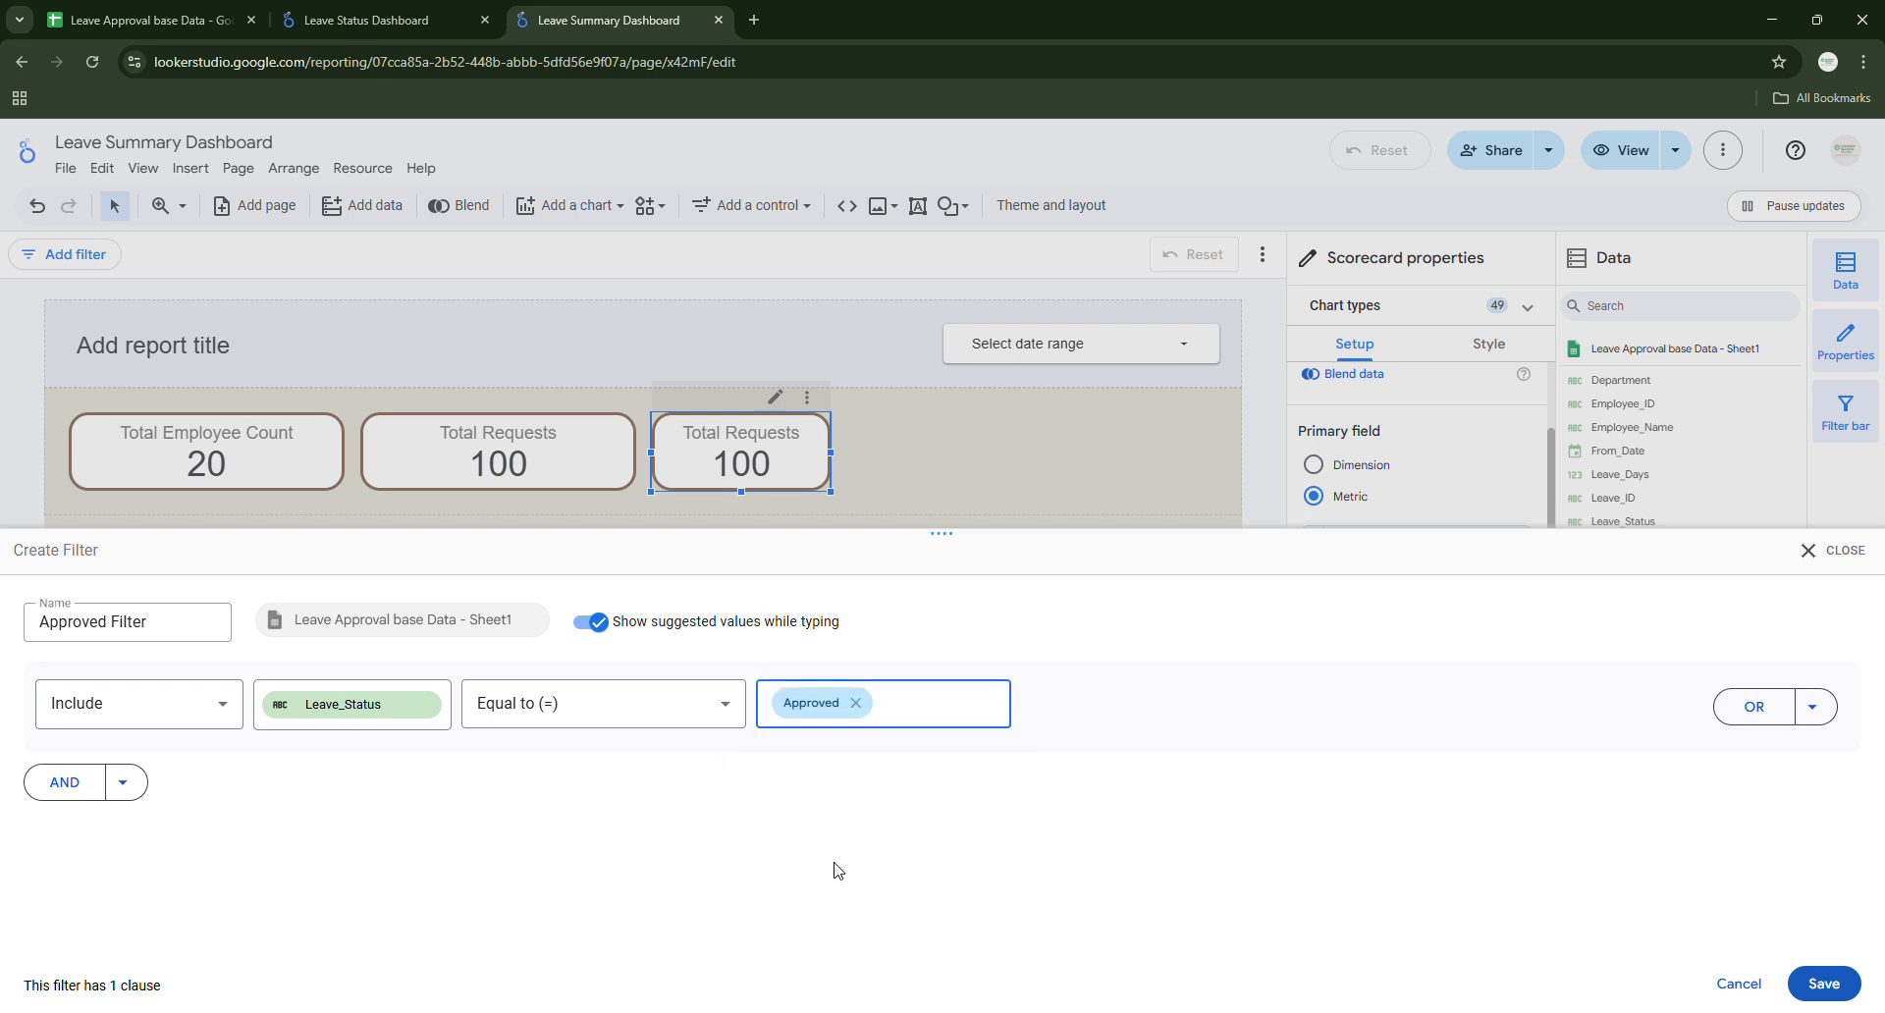
click(1826, 985)
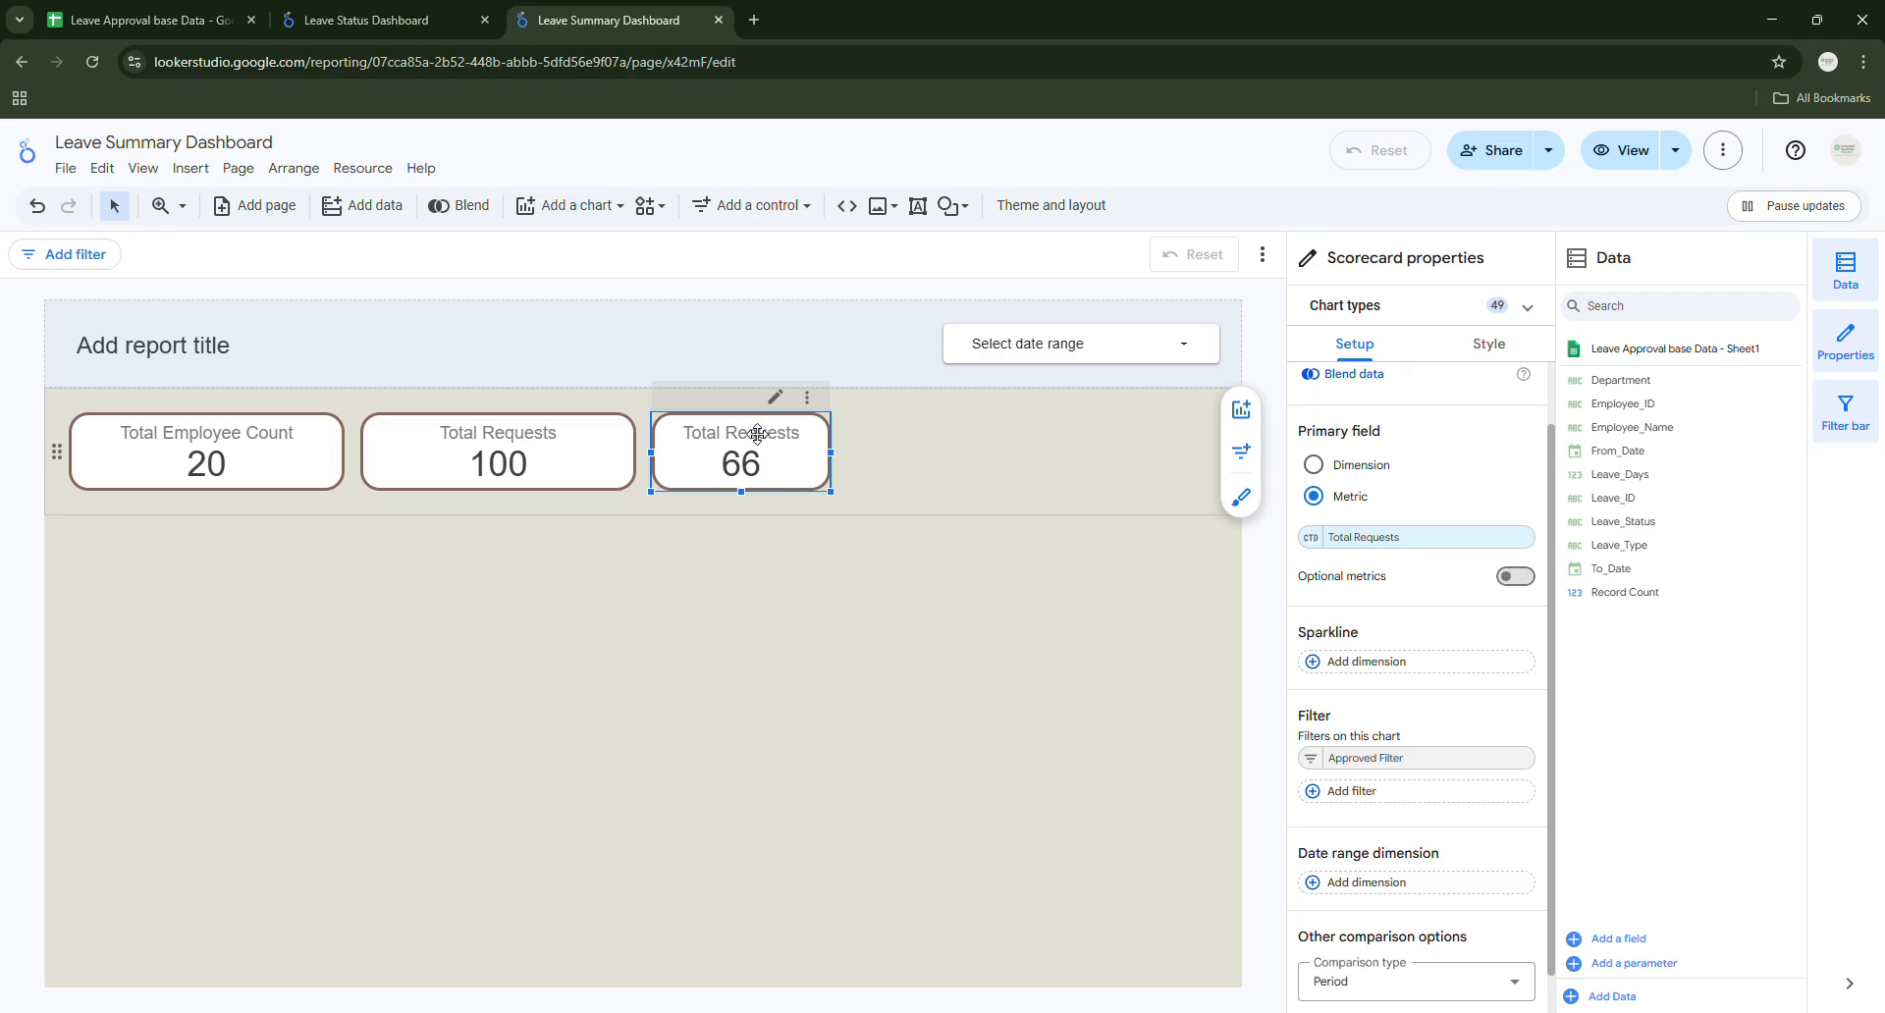
Rename the metric of the narrow filtered Total Requests scorecard to Approved.
click(1338, 546)
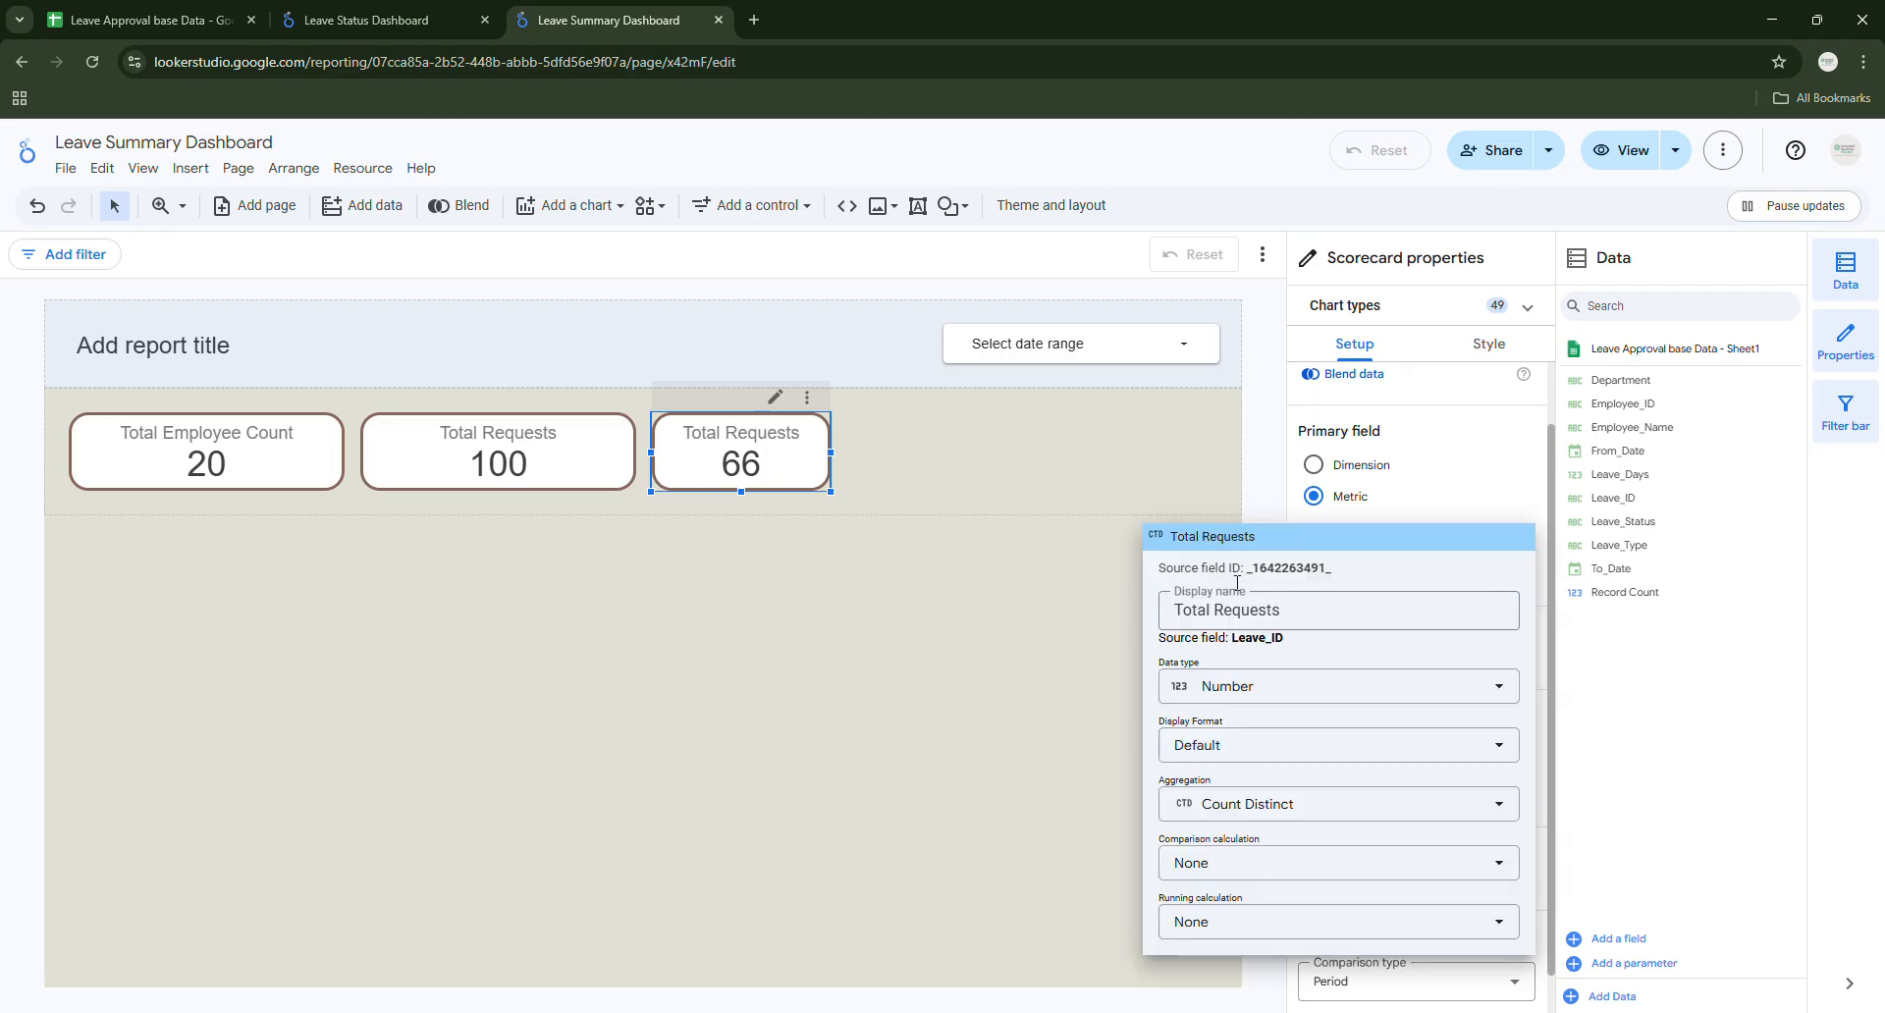
click(1247, 611)
key(ctrl+a)
key(BackSpace)
text(Ap)
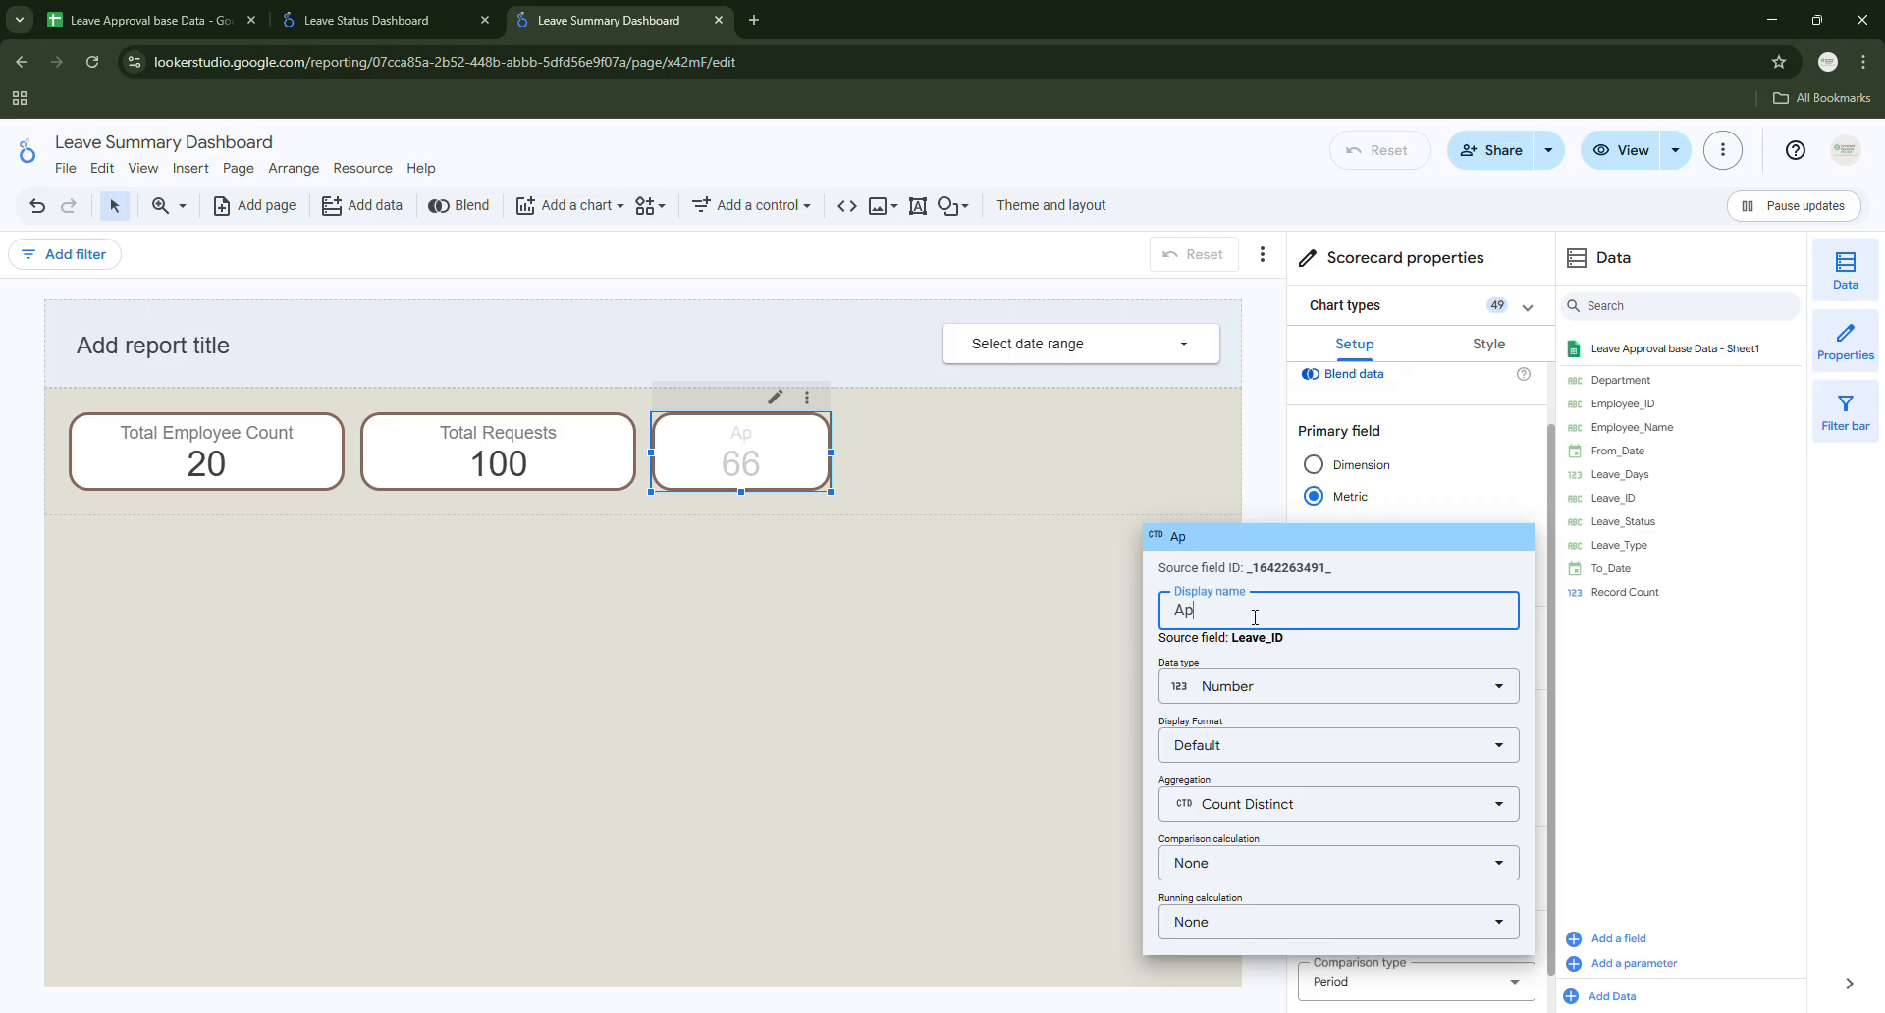
text(proved)
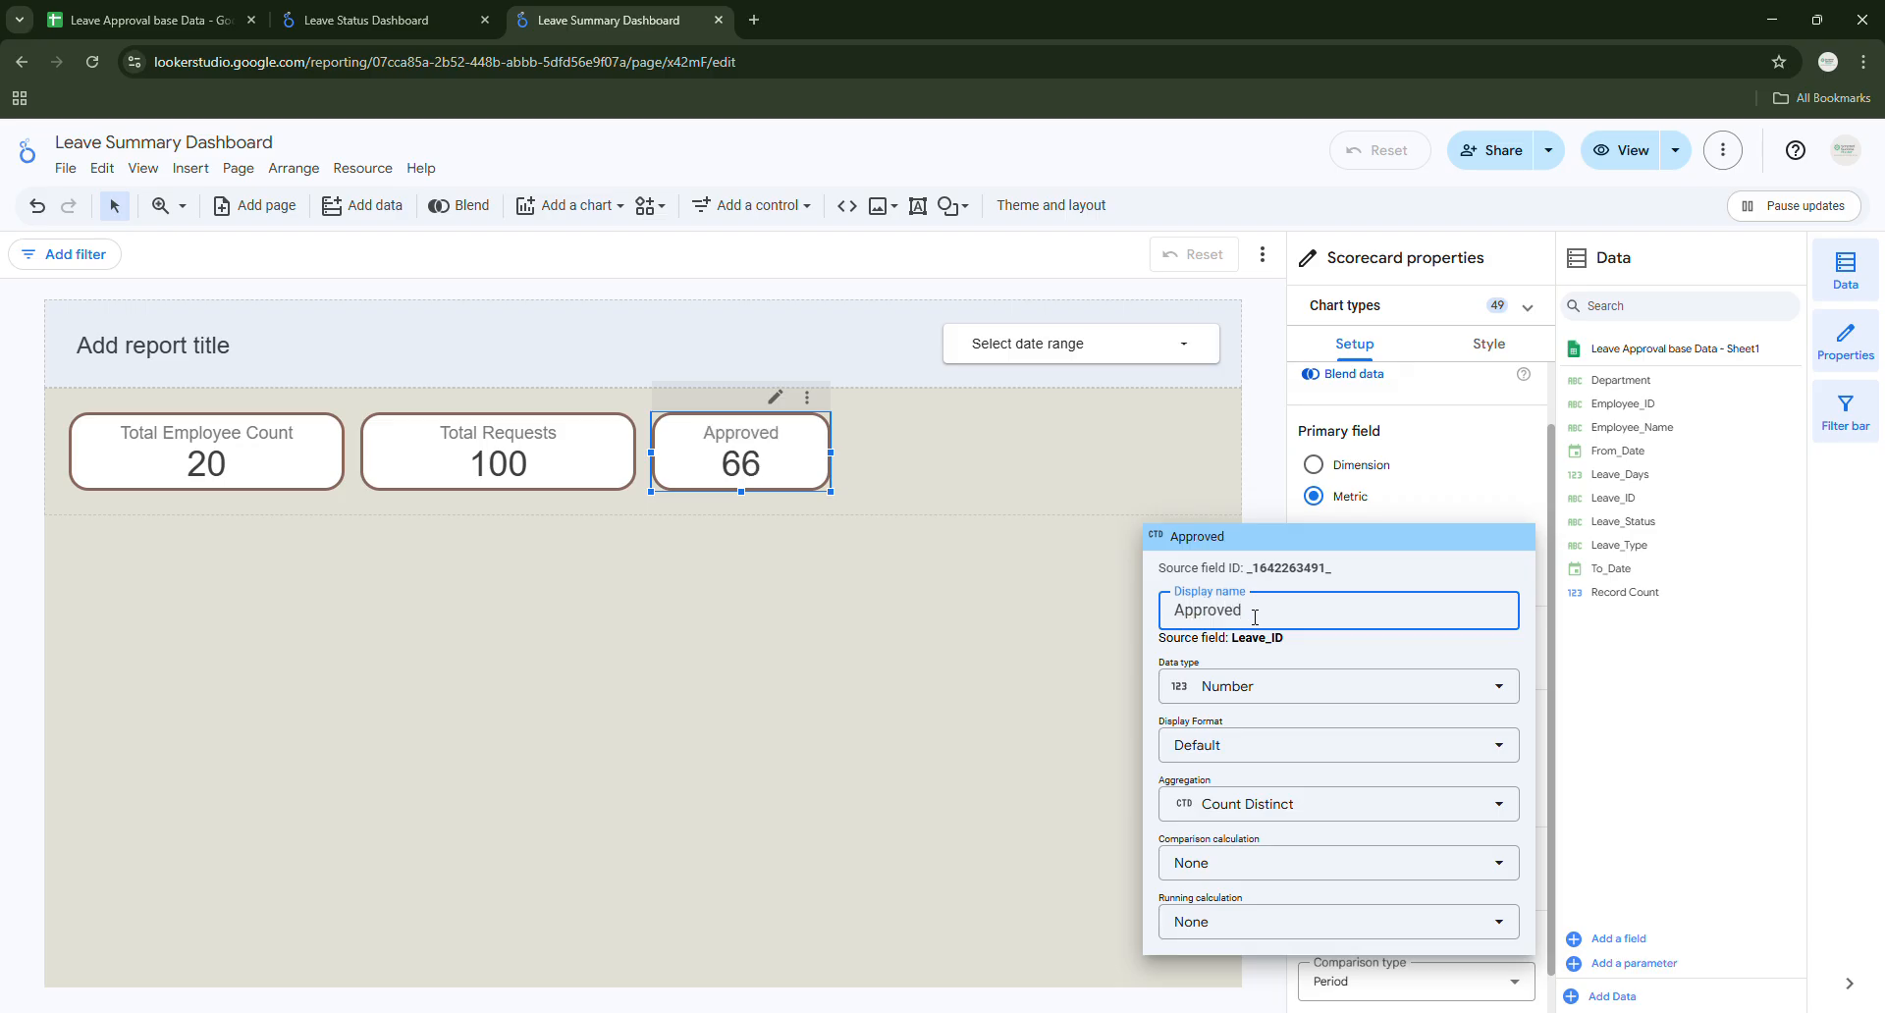
click(782, 687)
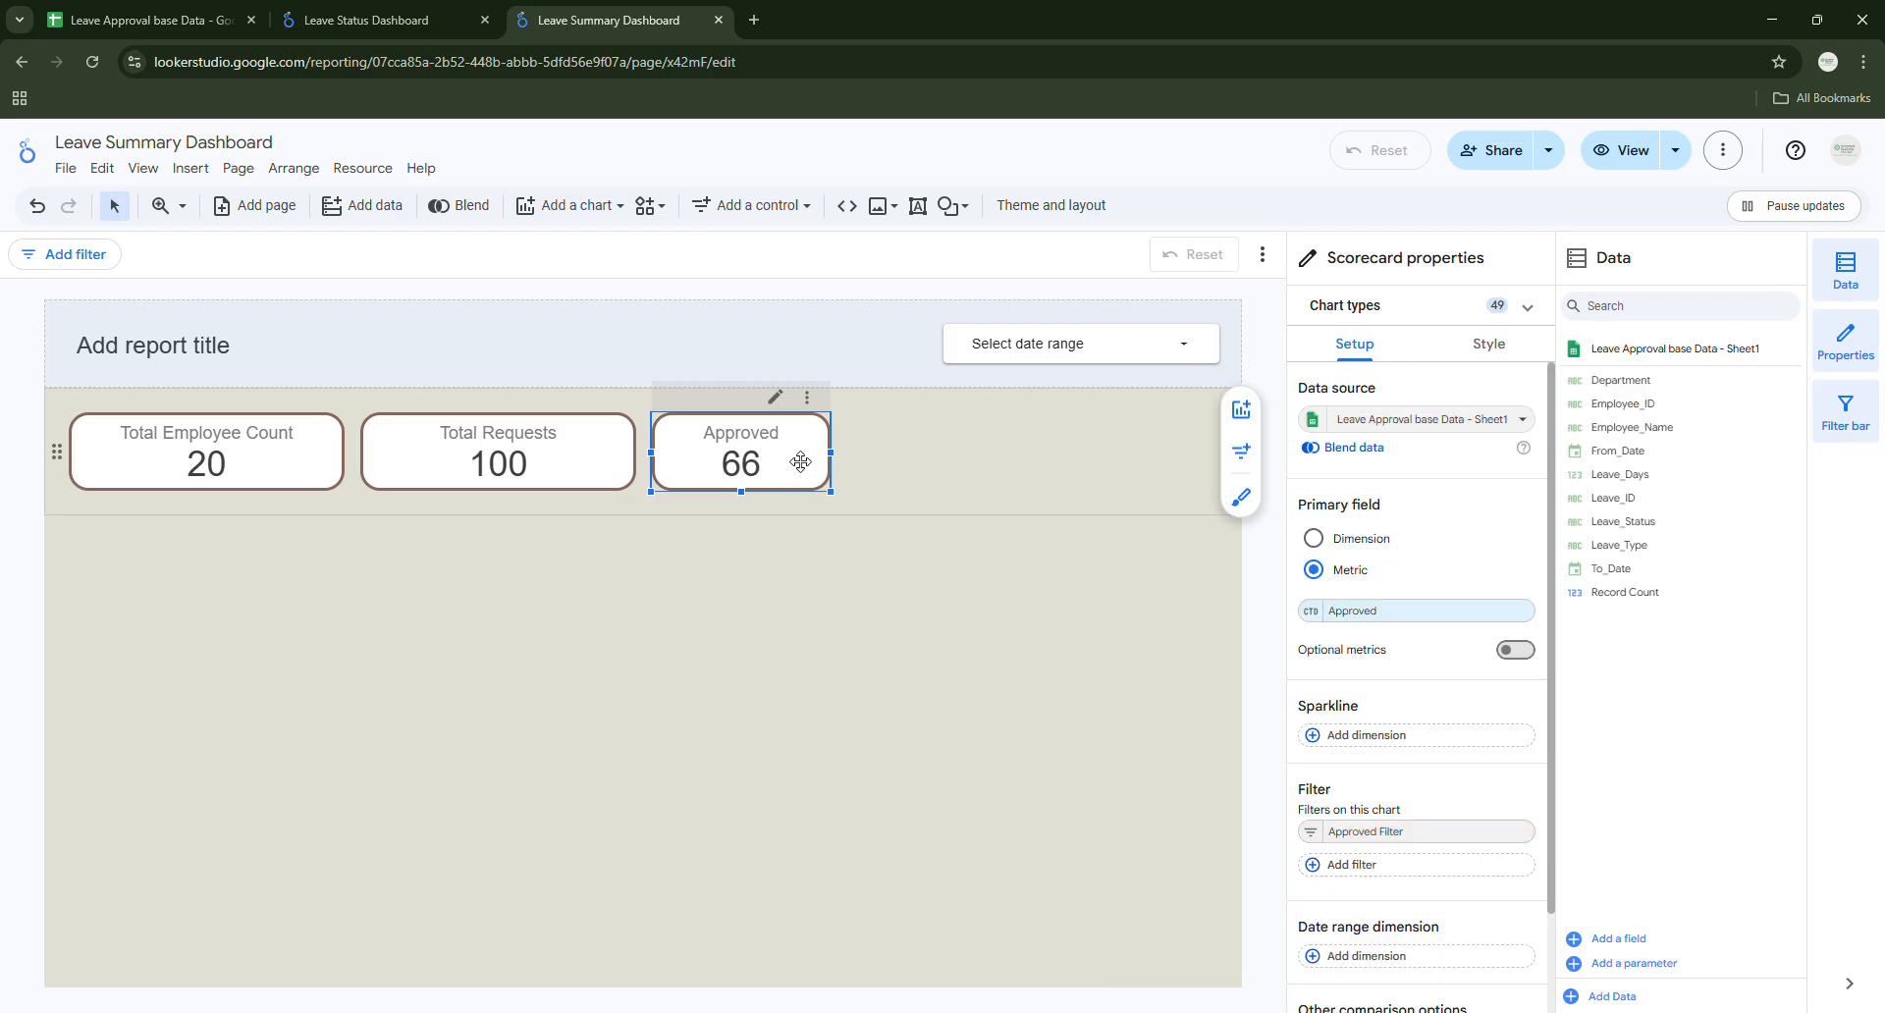
Duplicate the Approved scorecard beside the original and remove the Approved Filter from the copy.
key(ctrl+d)
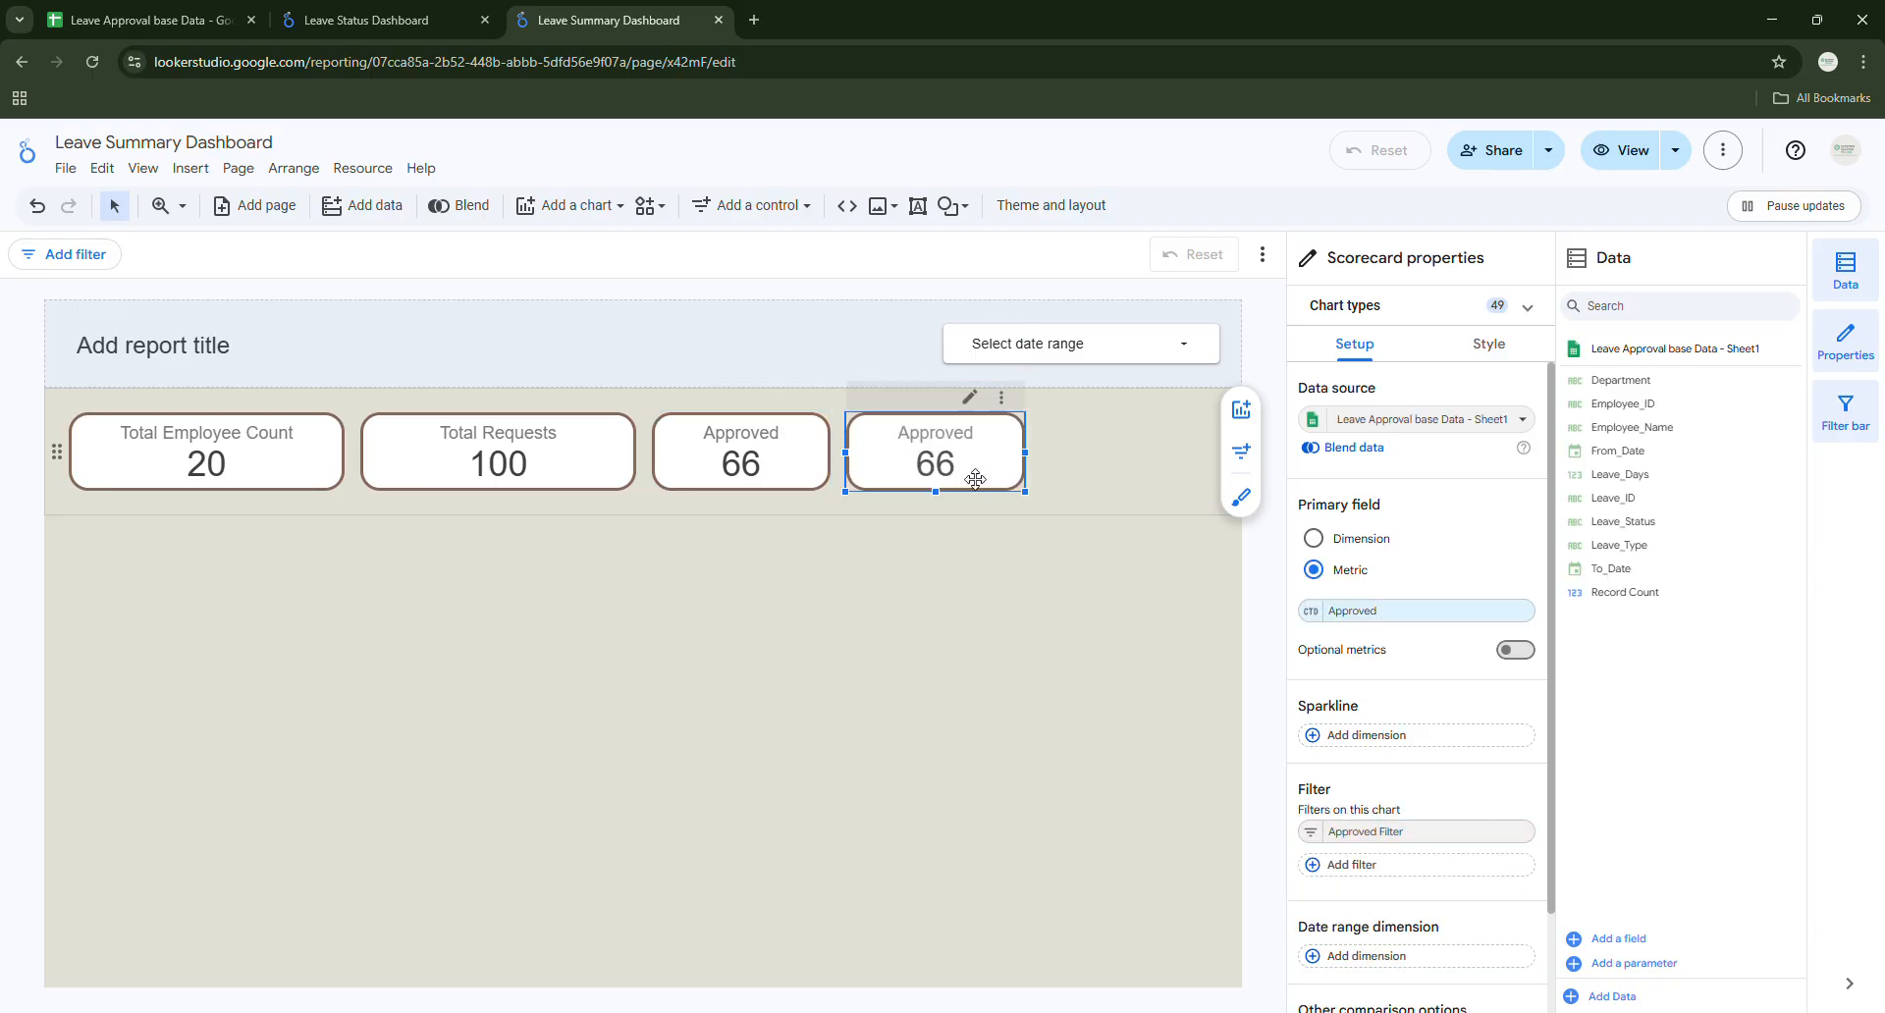
scroll(1369, 712, down, 2)
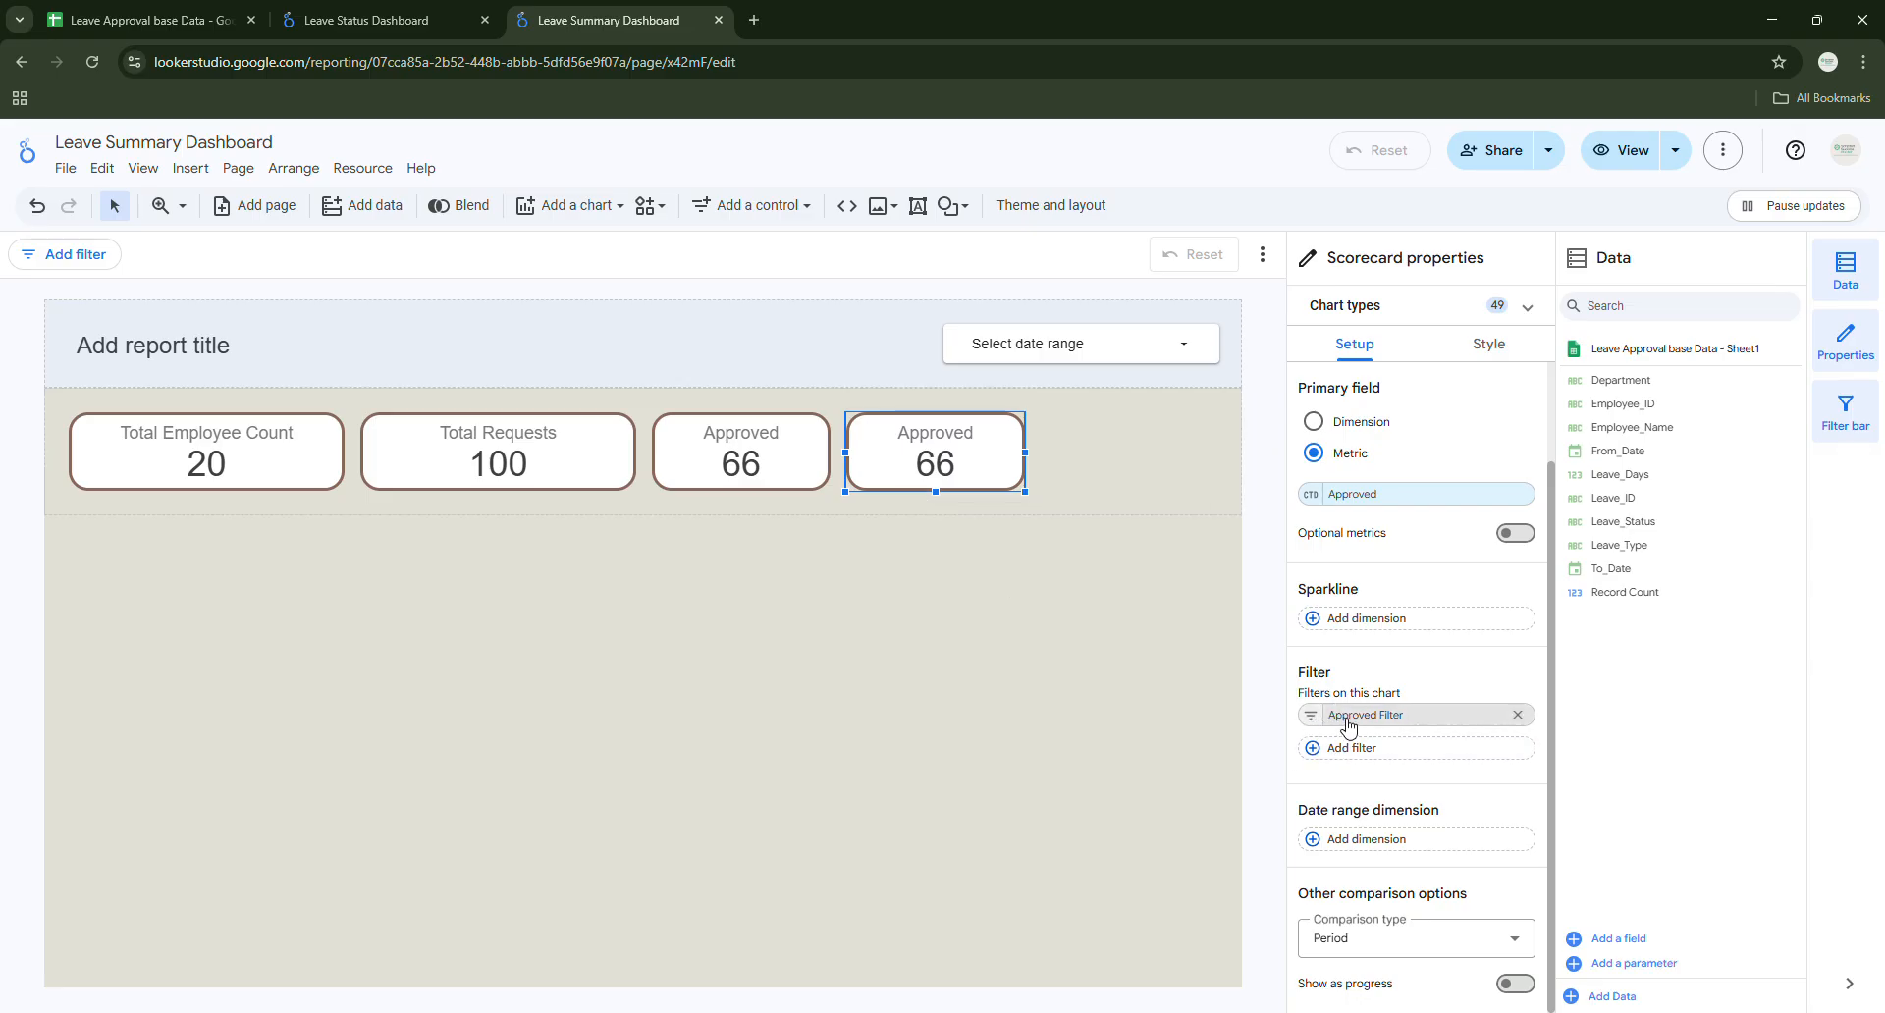
click(1517, 715)
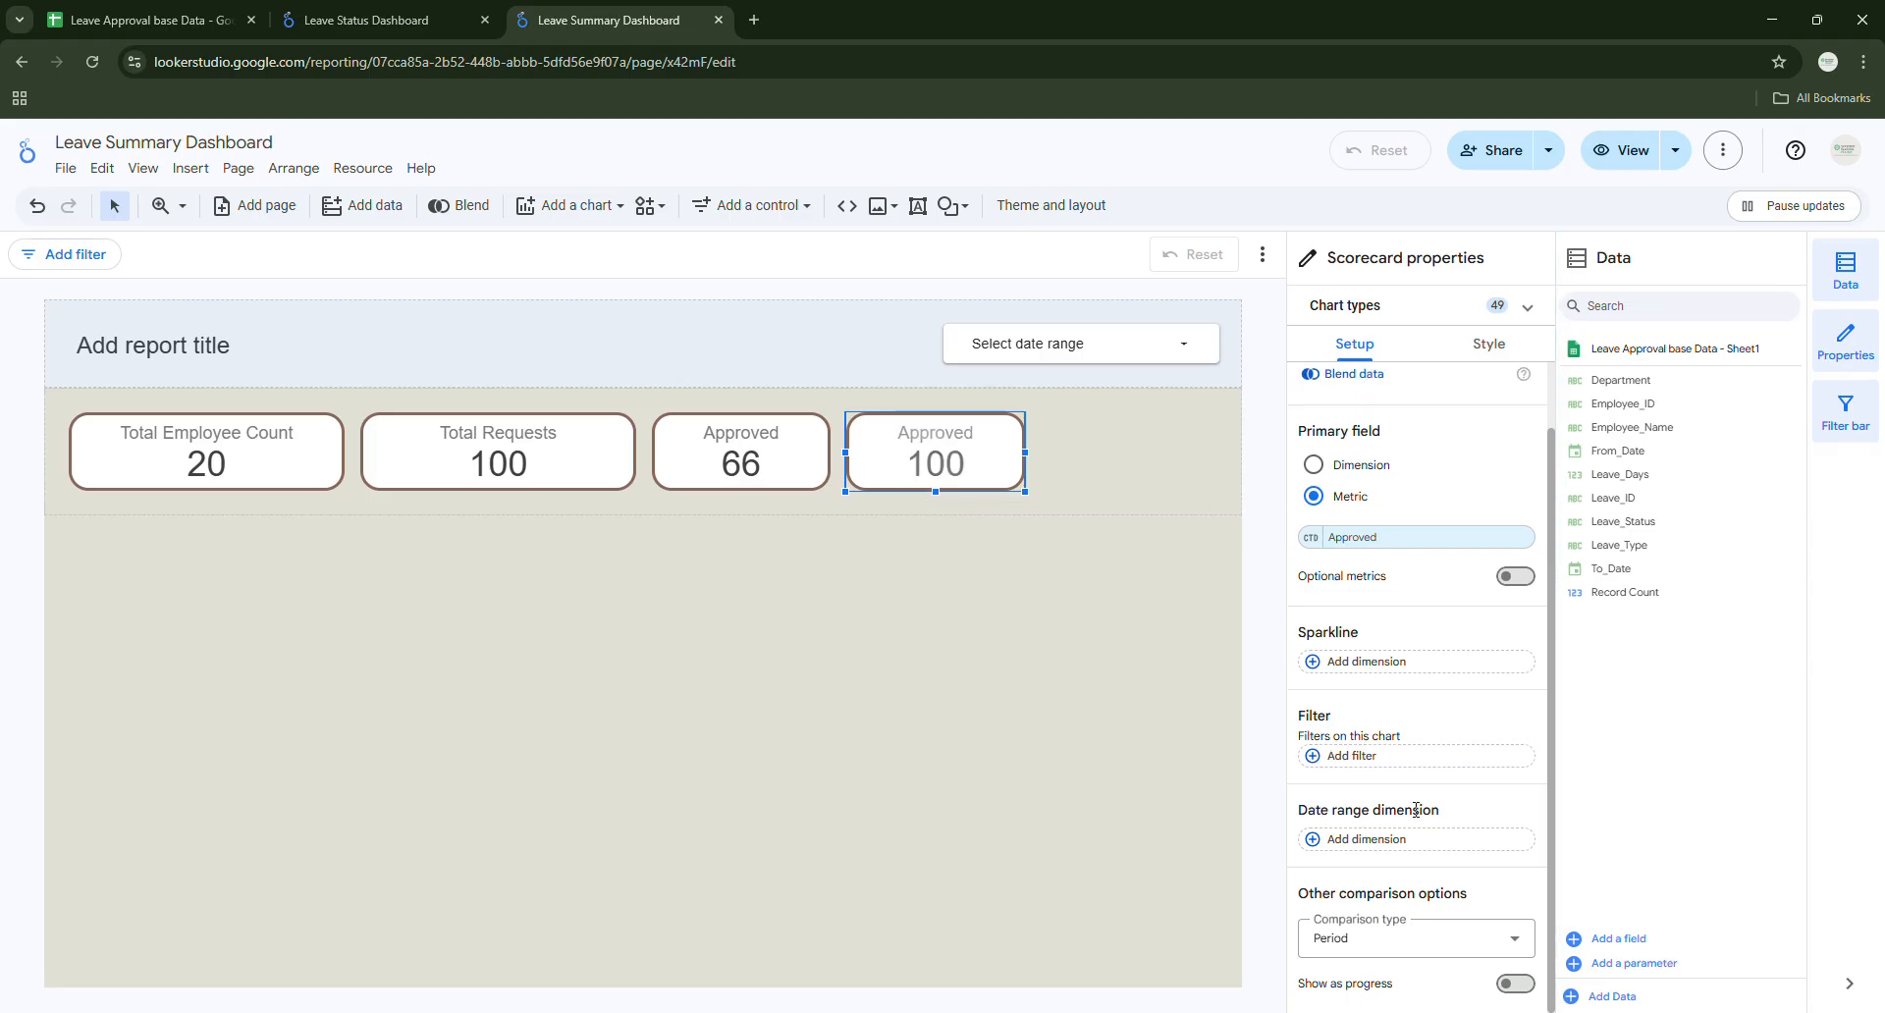
Start a new filter for the copied Approved scorecard and name it Rejected Filter.
click(1349, 759)
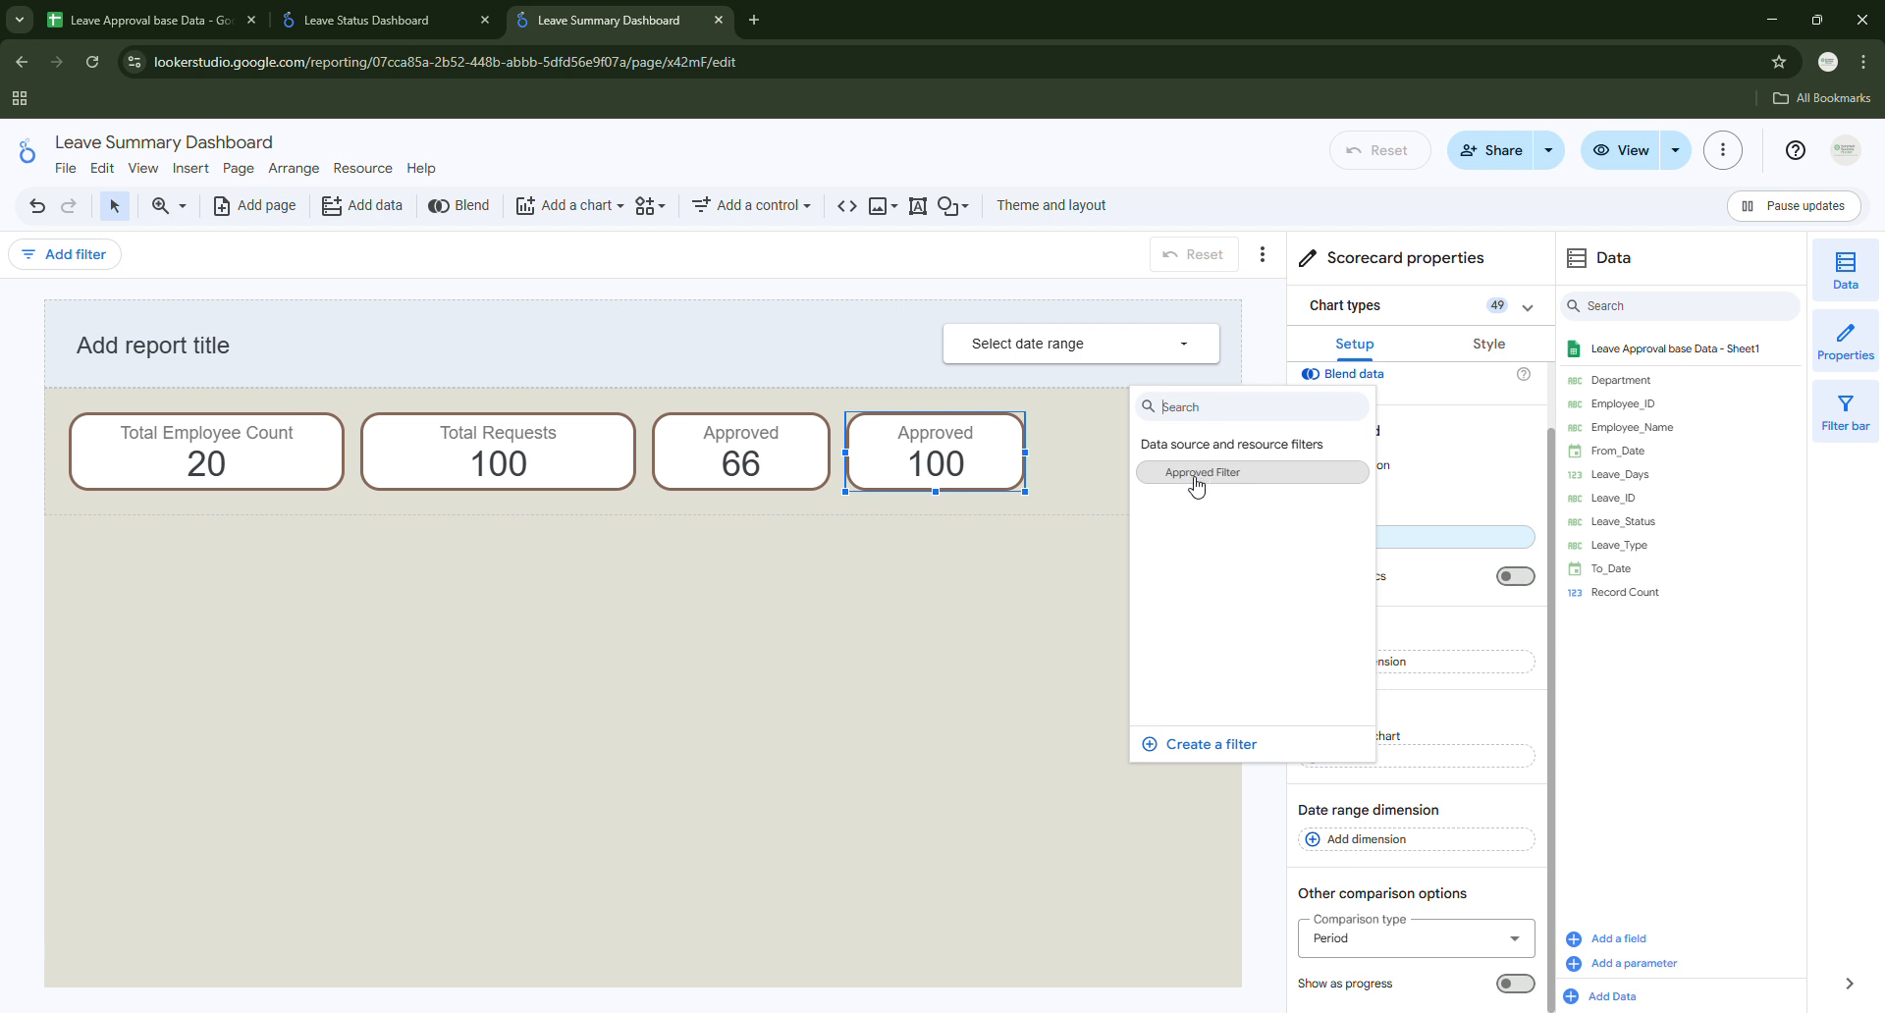
click(1193, 746)
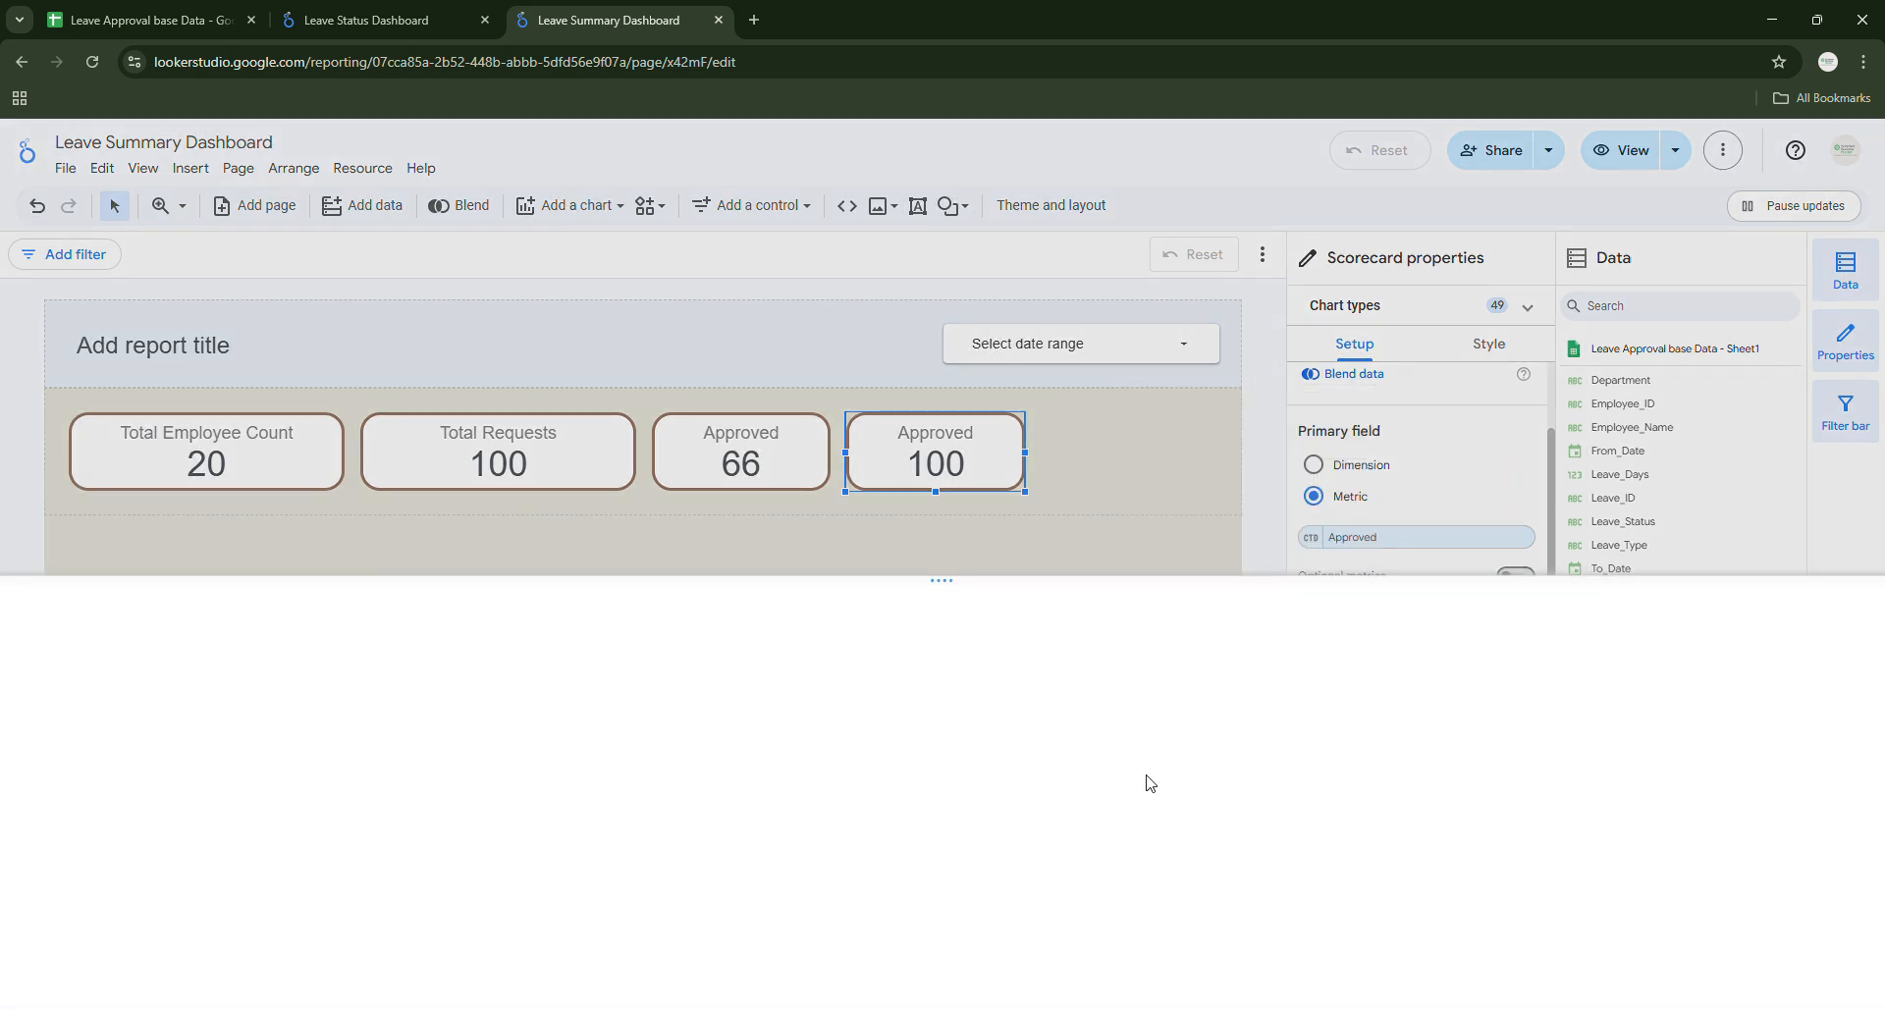
click(125, 641)
text(Rejested Filter)
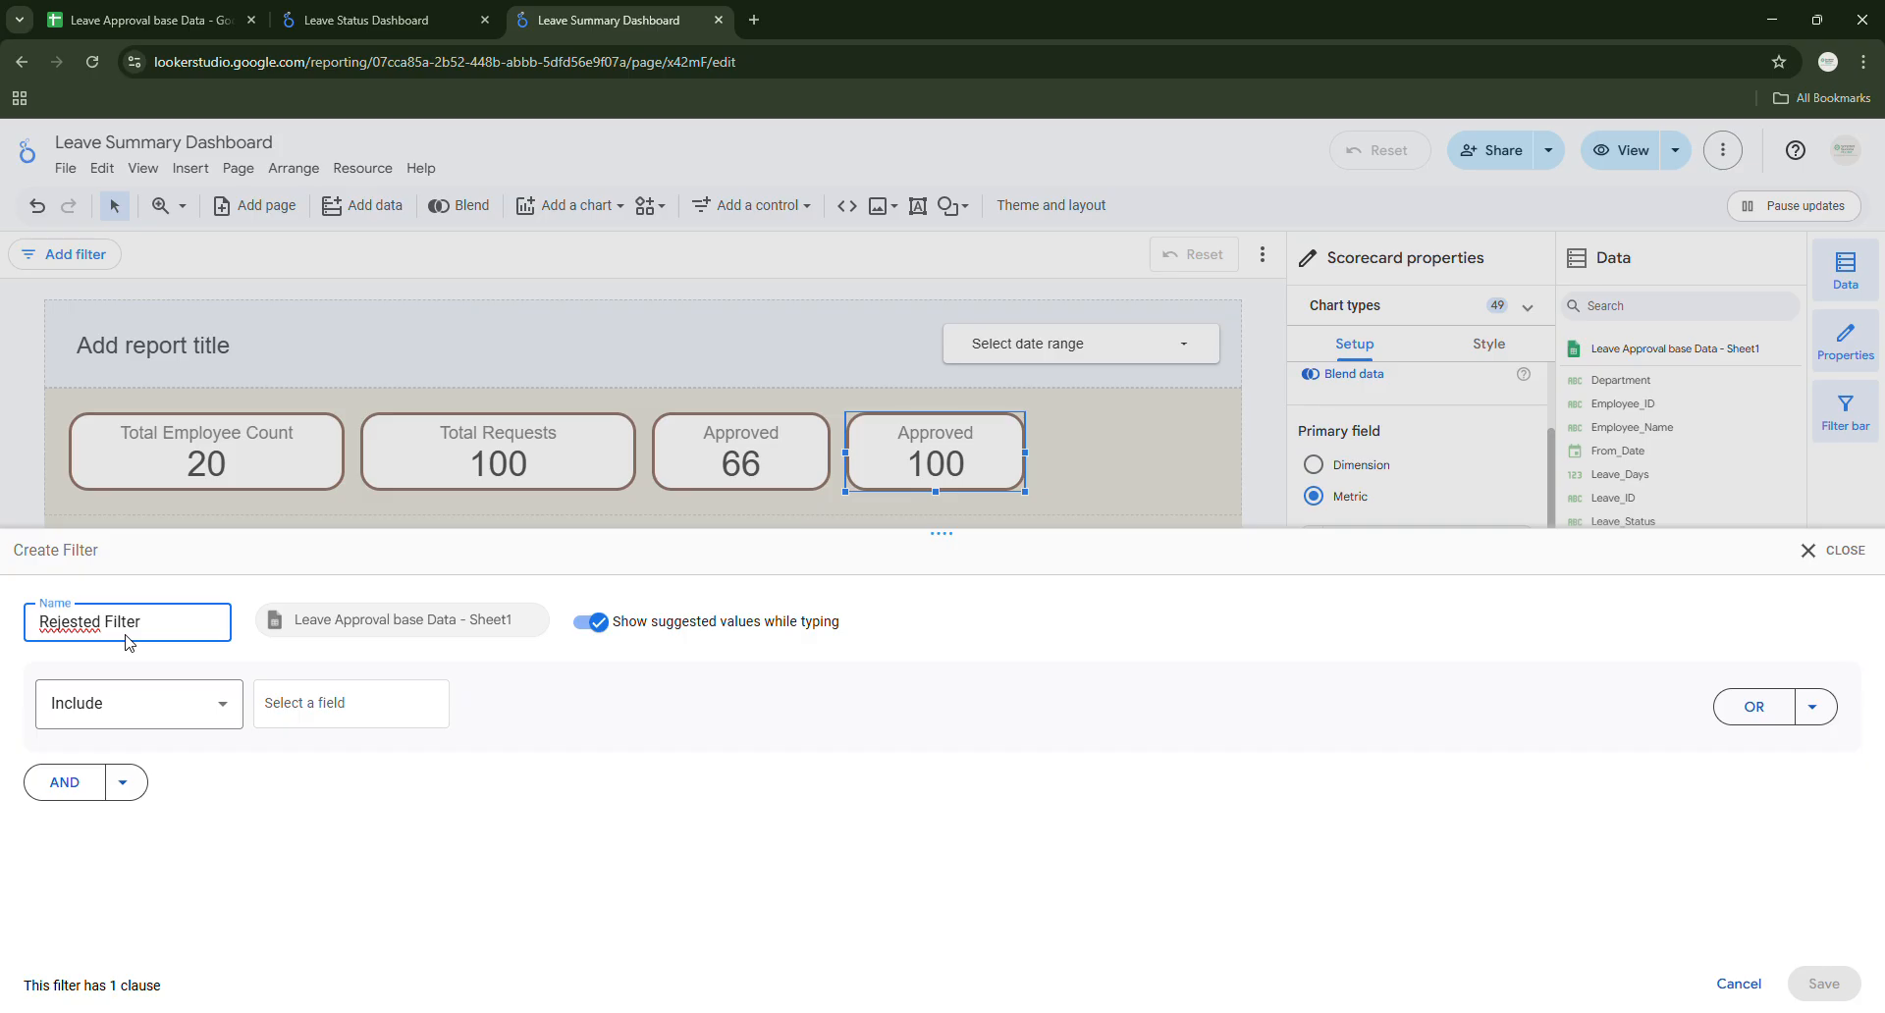
key(BackSpace)
text(c)
Set the Rejected Filter's clause to Include on the Leave_Status field, checking the status column in the base data sheet.
click(156, 705)
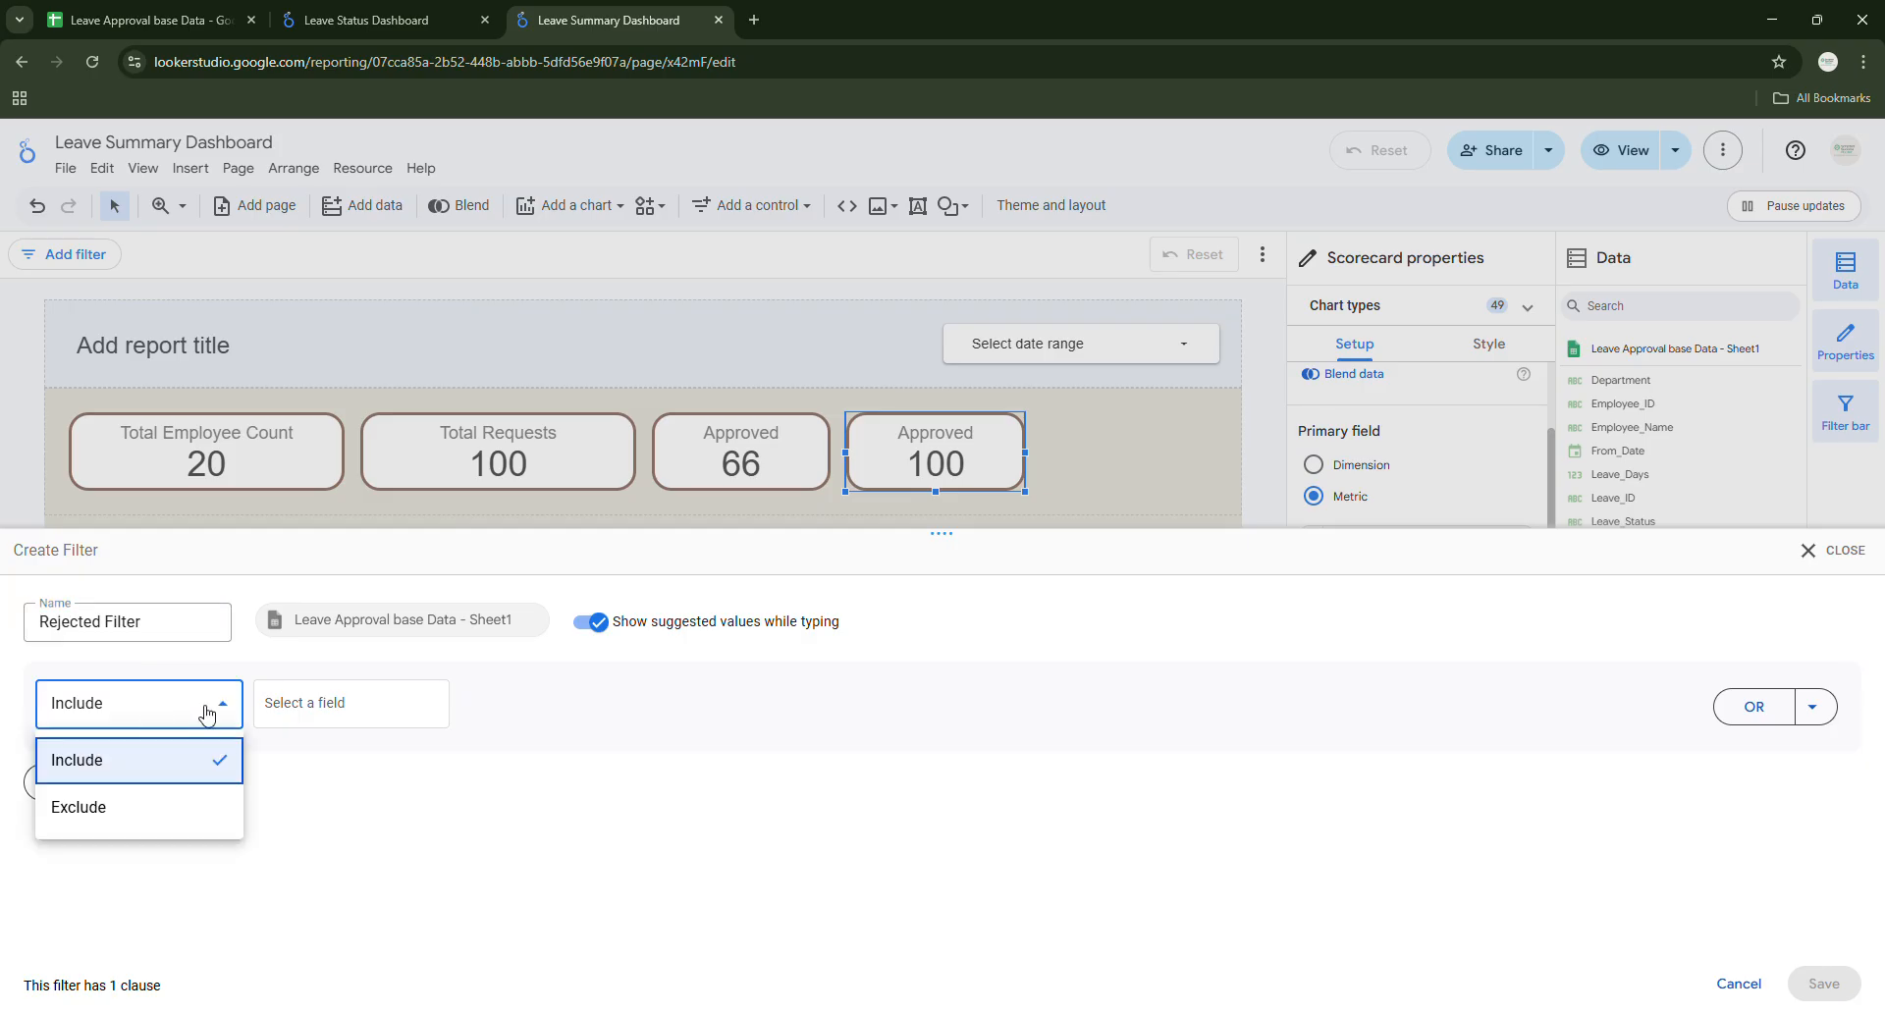
click(292, 724)
click(292, 723)
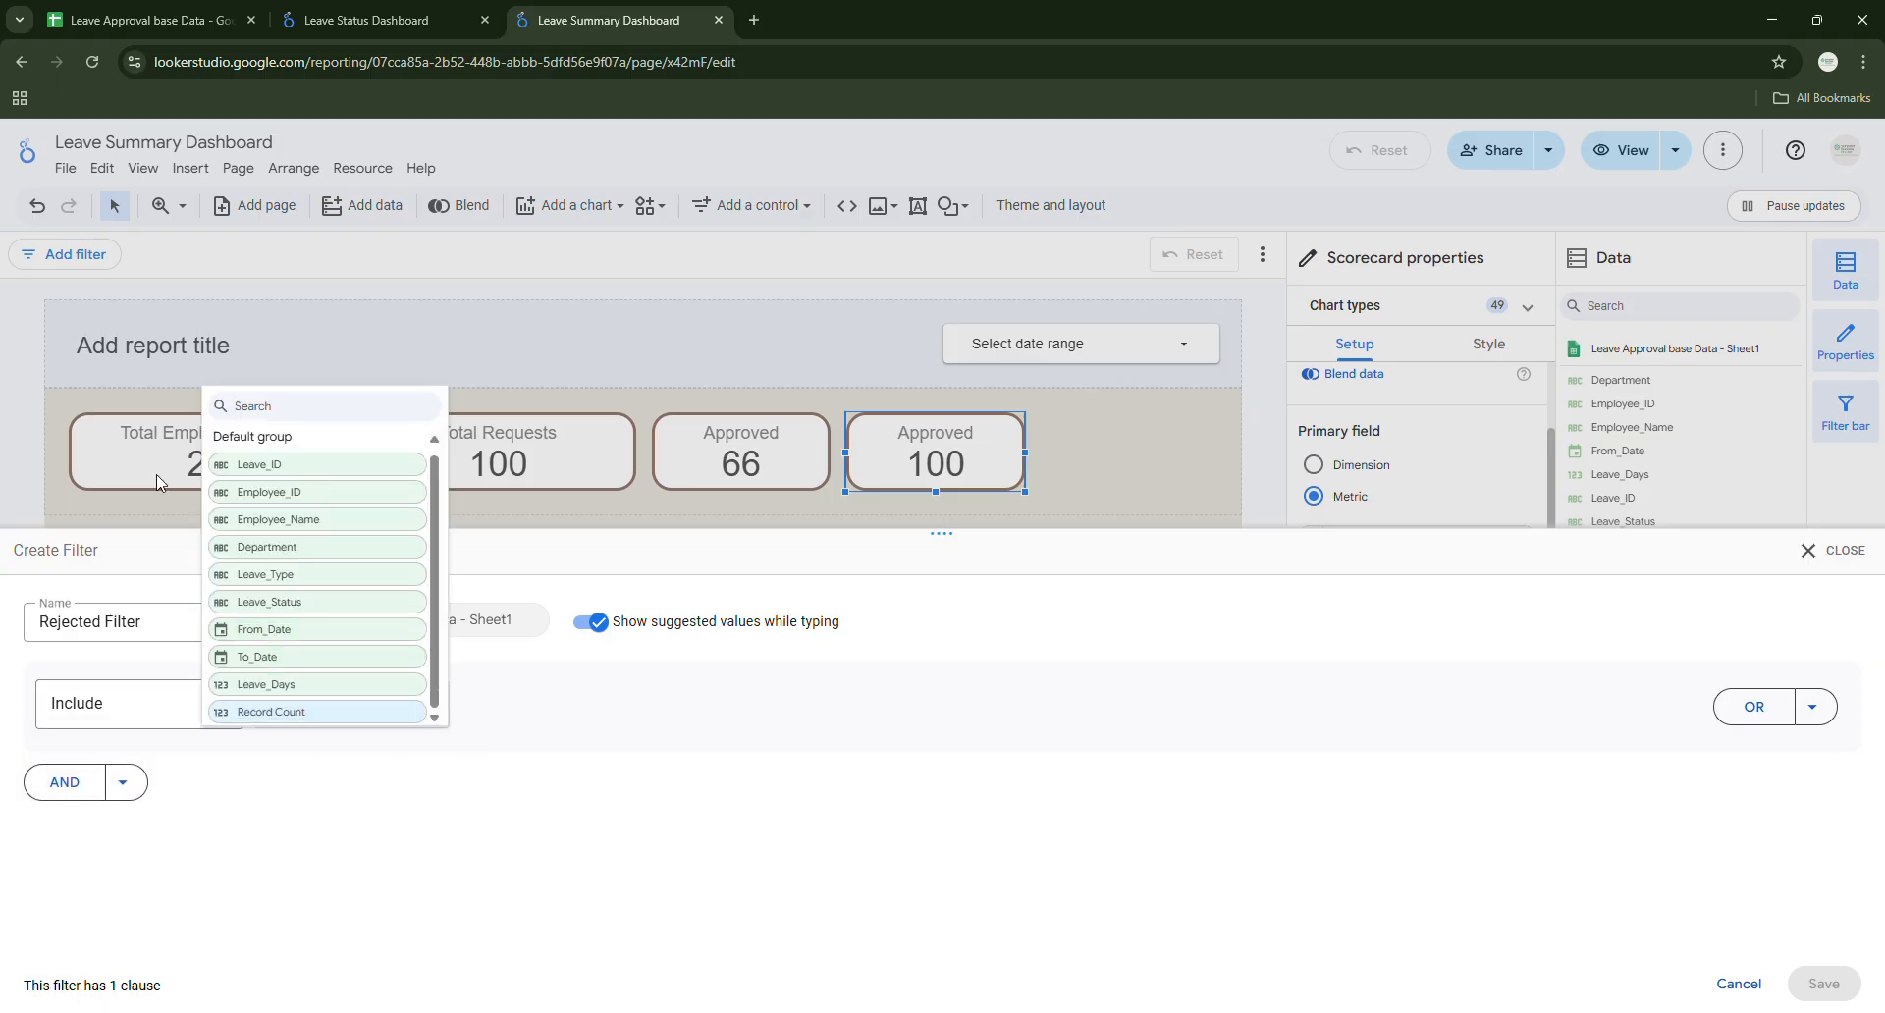
click(183, 25)
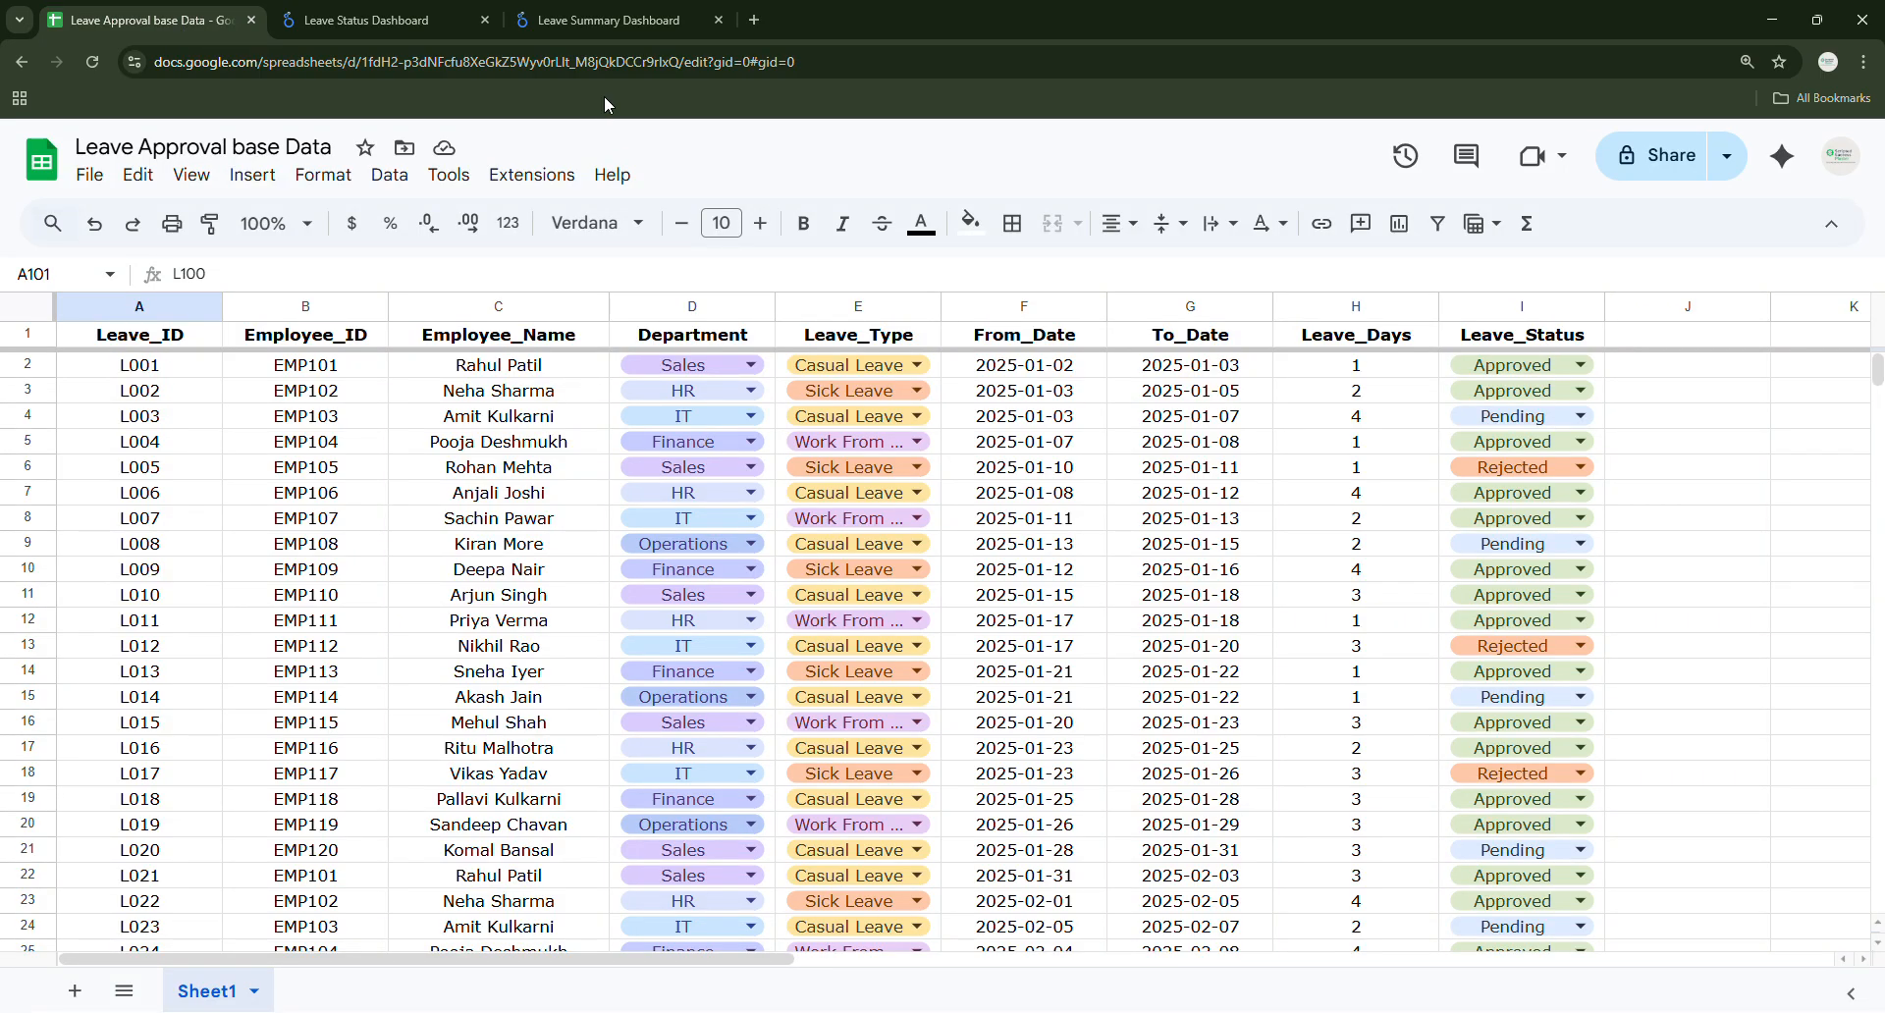
click(604, 20)
click(309, 604)
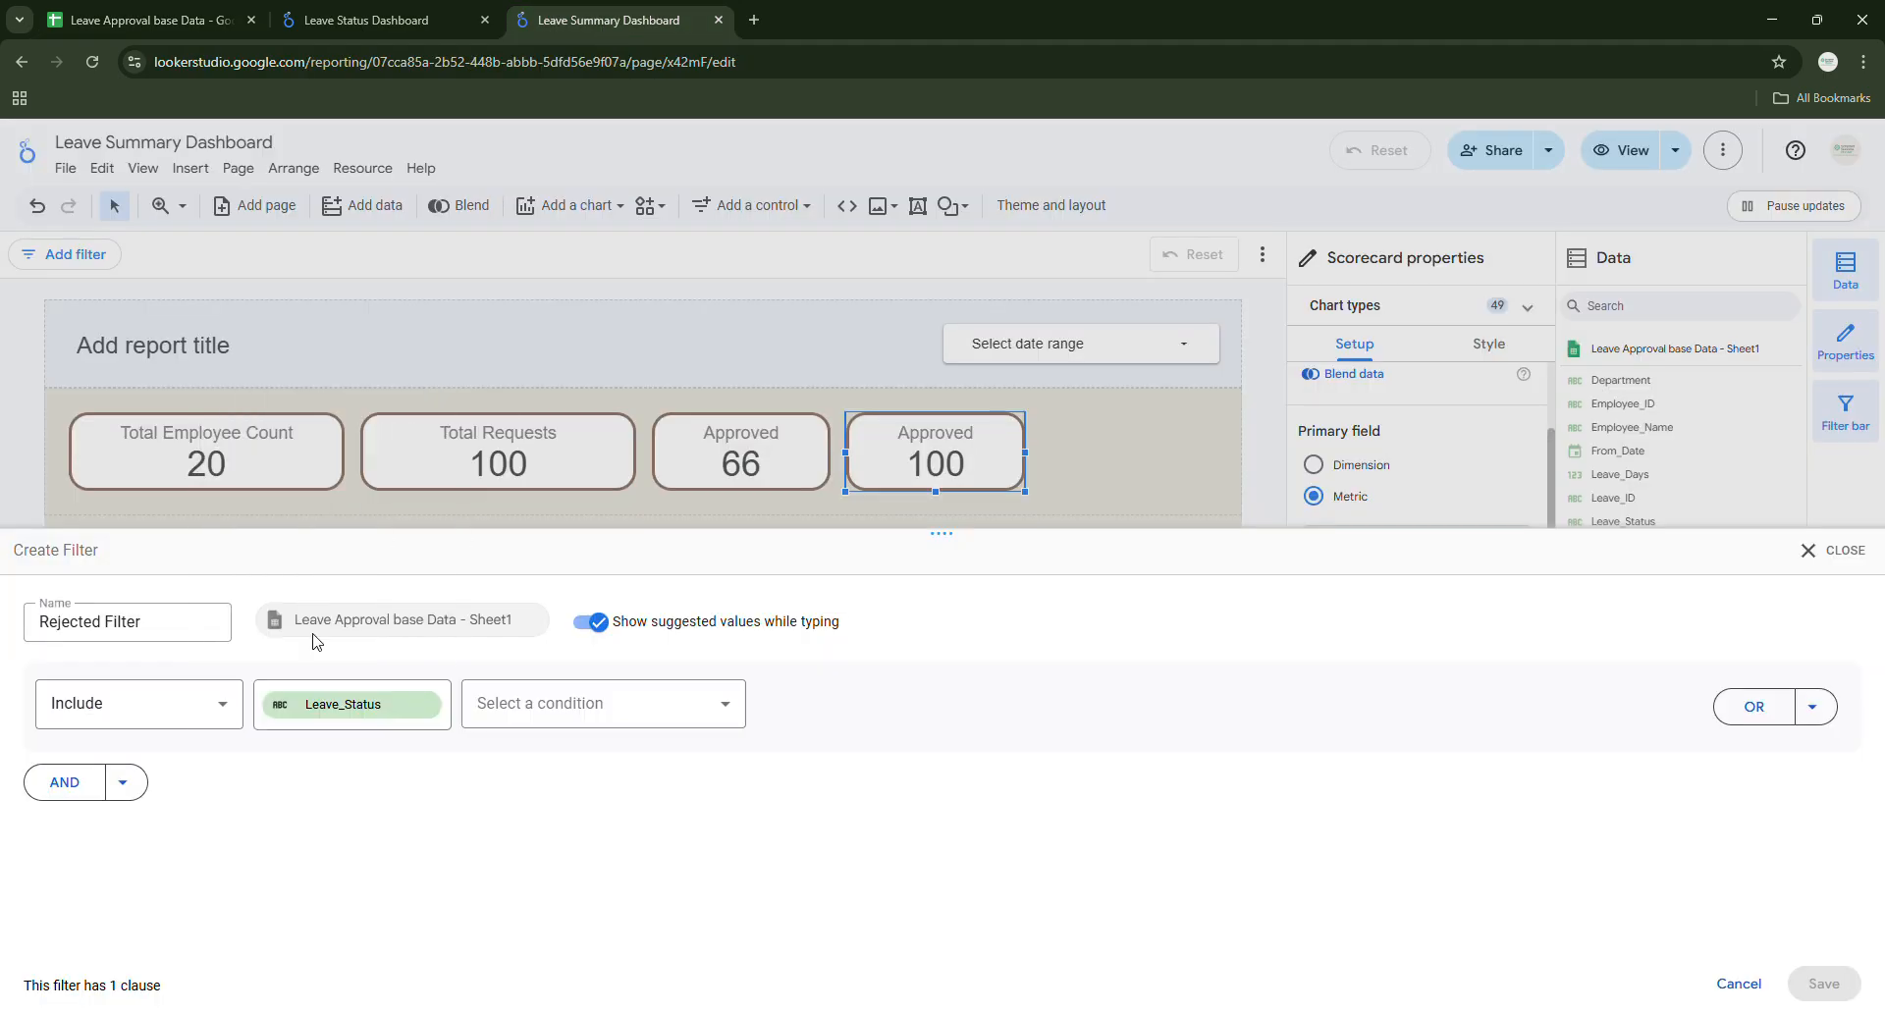
Set the Leave_Status condition to Equal to (=) Rejected and save the filter.
click(610, 716)
click(530, 761)
click(821, 693)
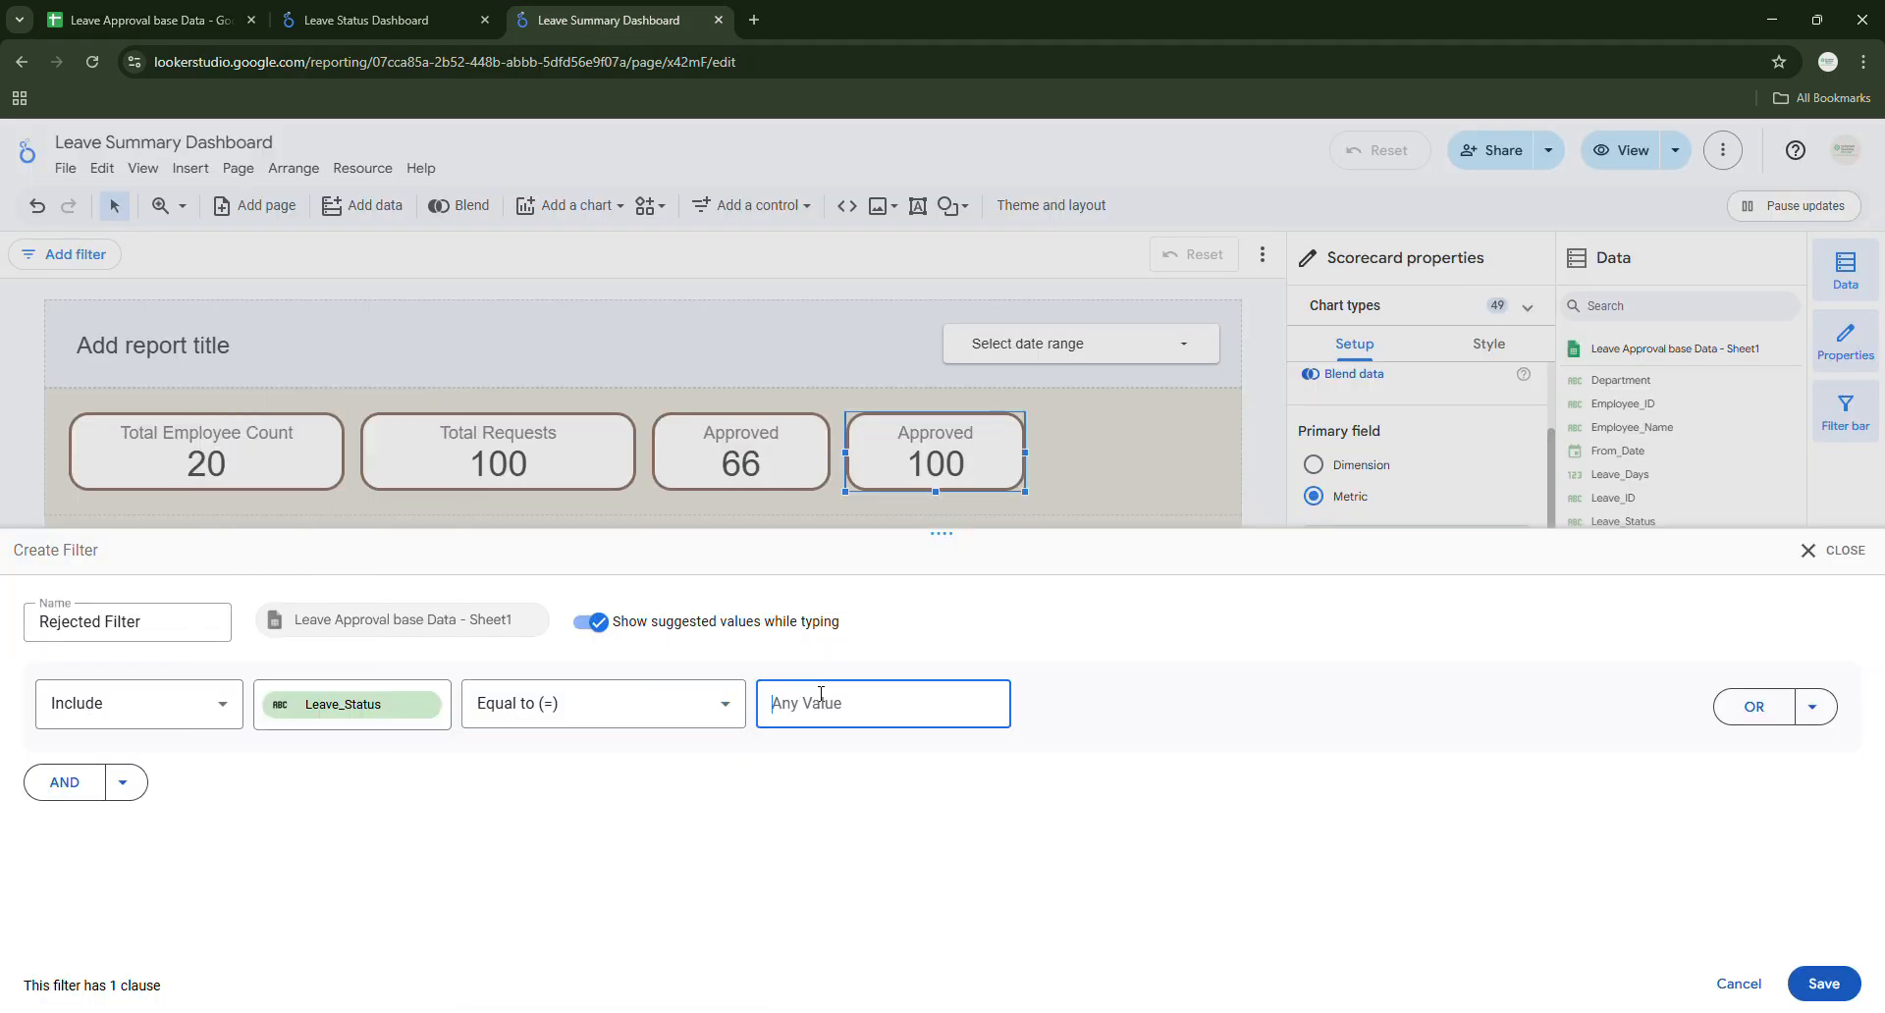
click(816, 762)
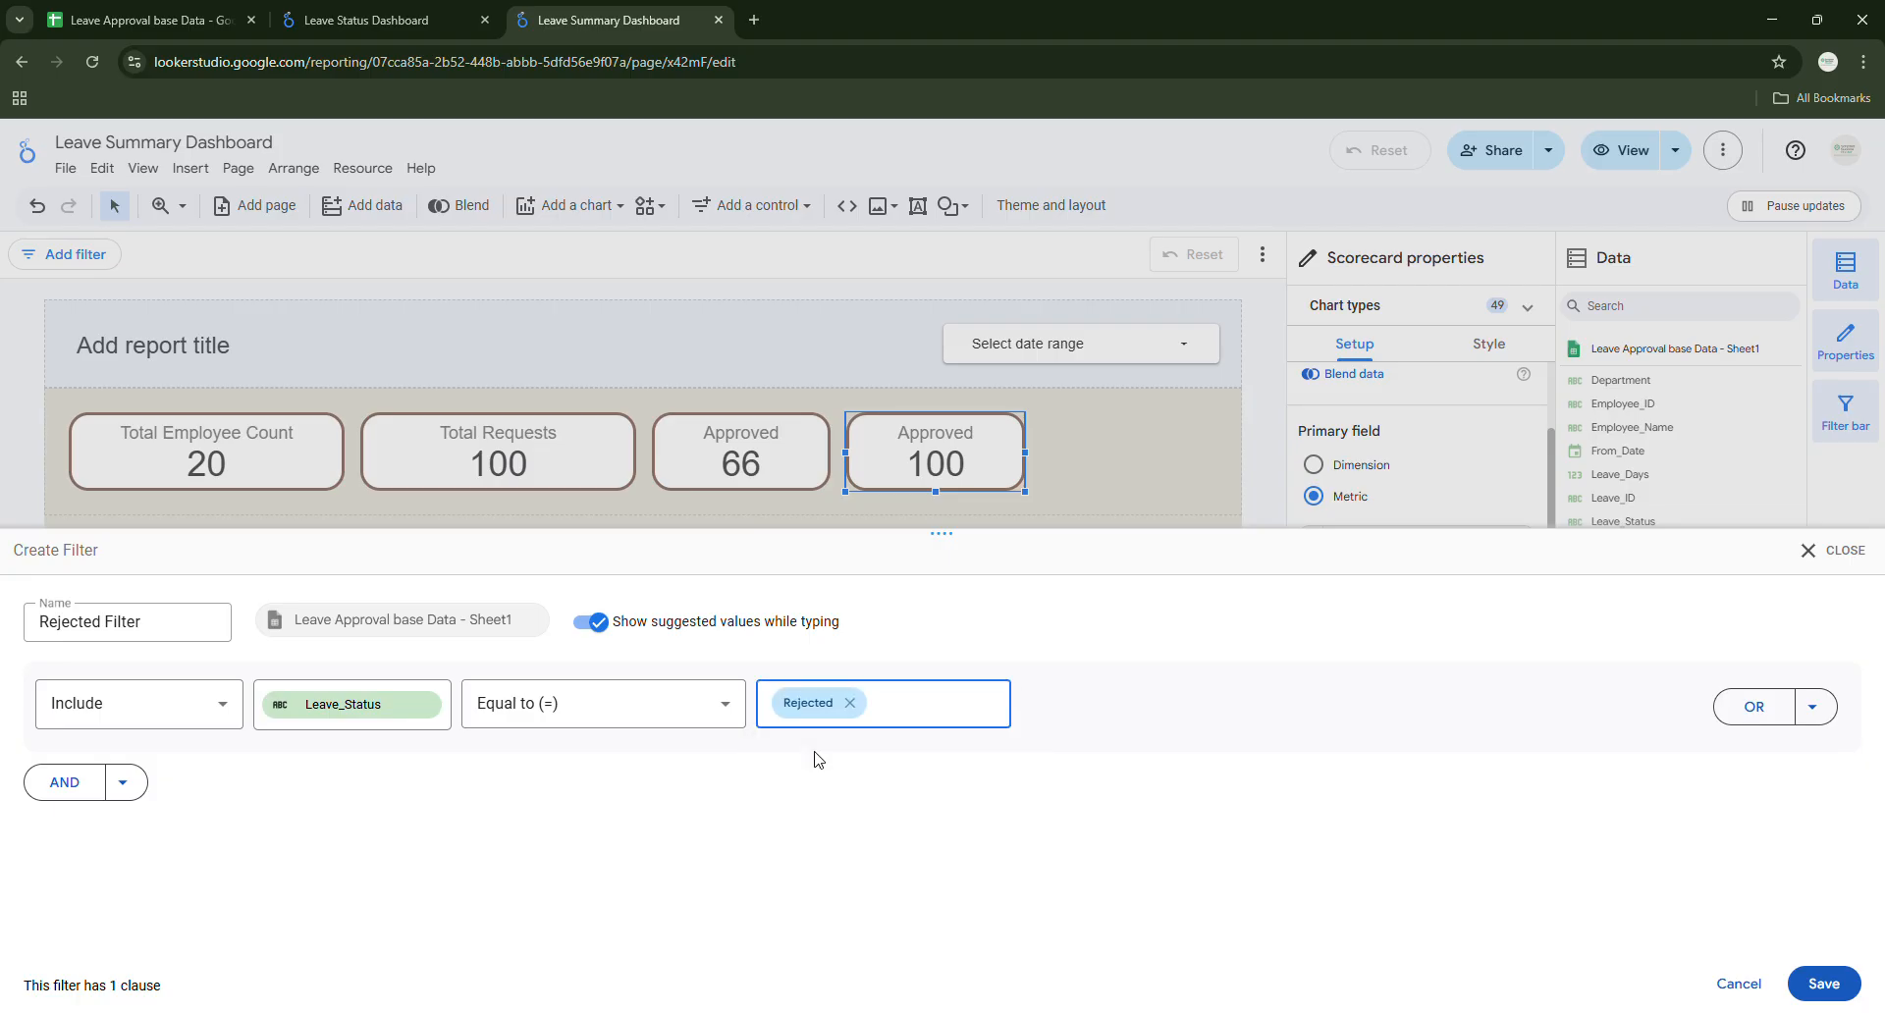
click(1821, 982)
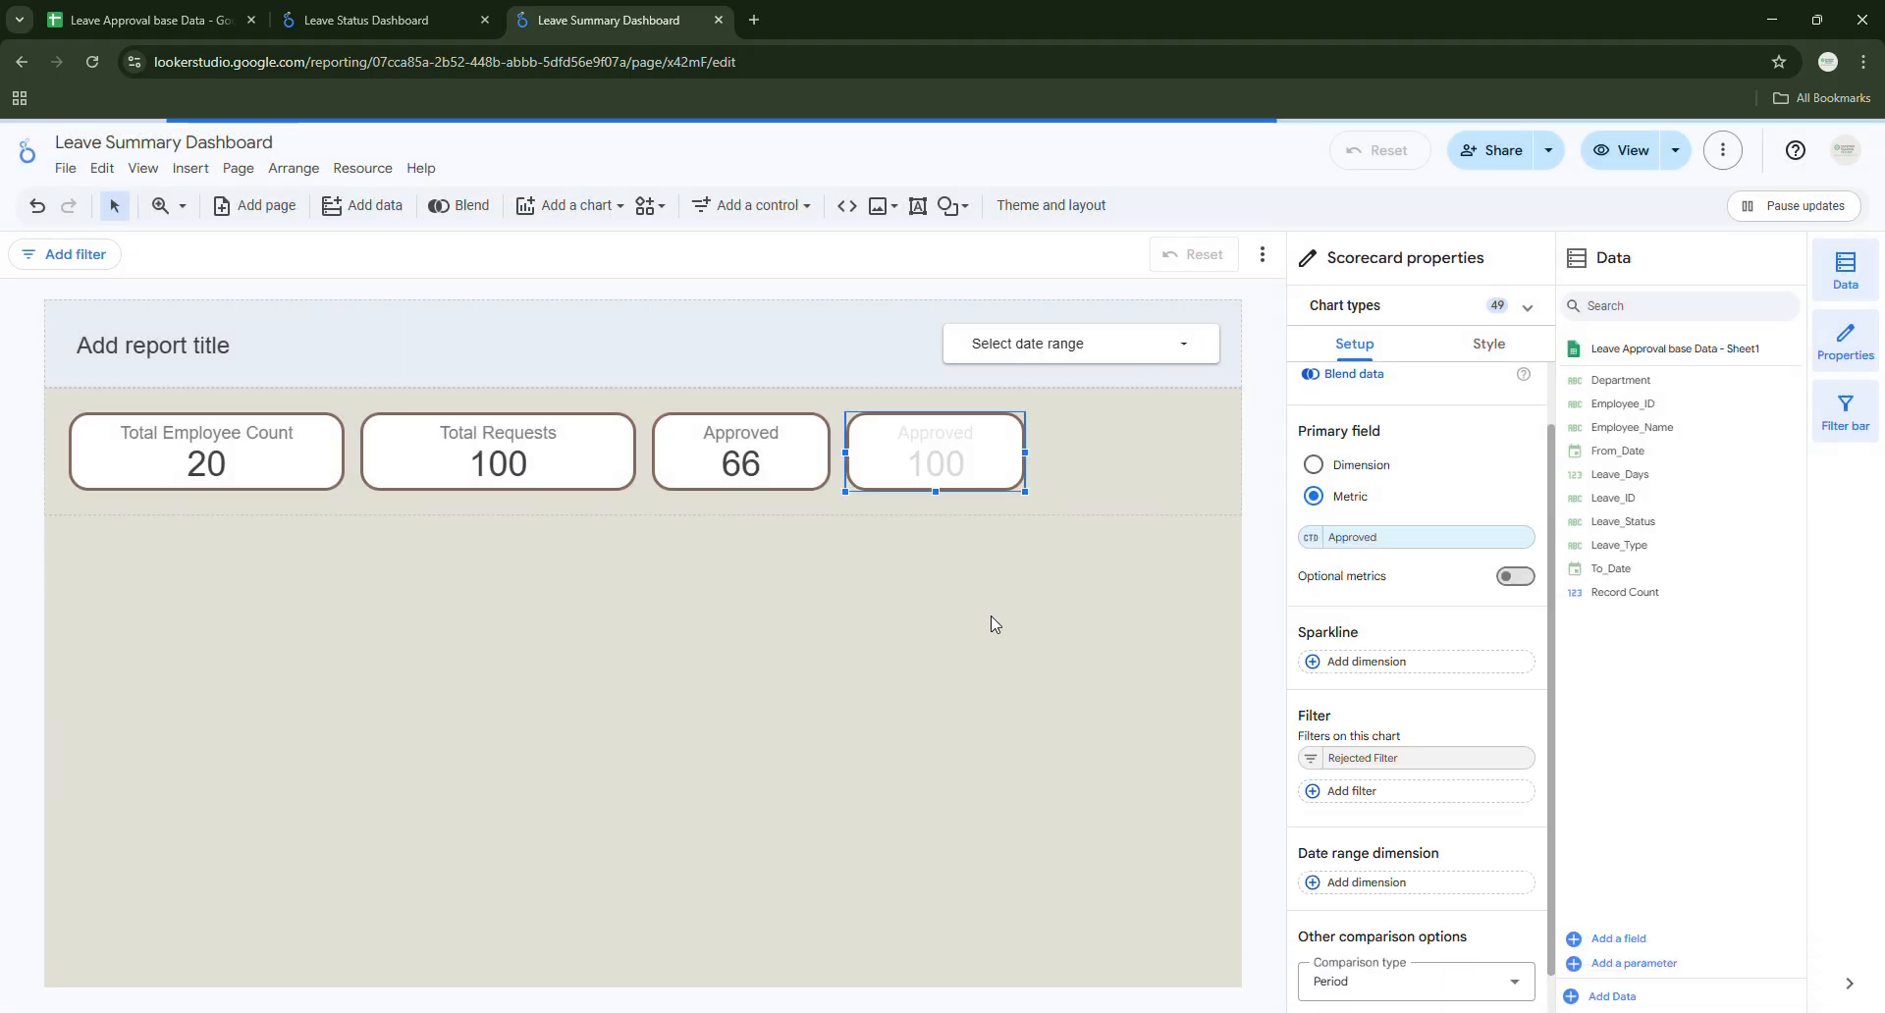
Rename the metric of the scorecard using the Rejected Filter to Rejected.
click(1312, 537)
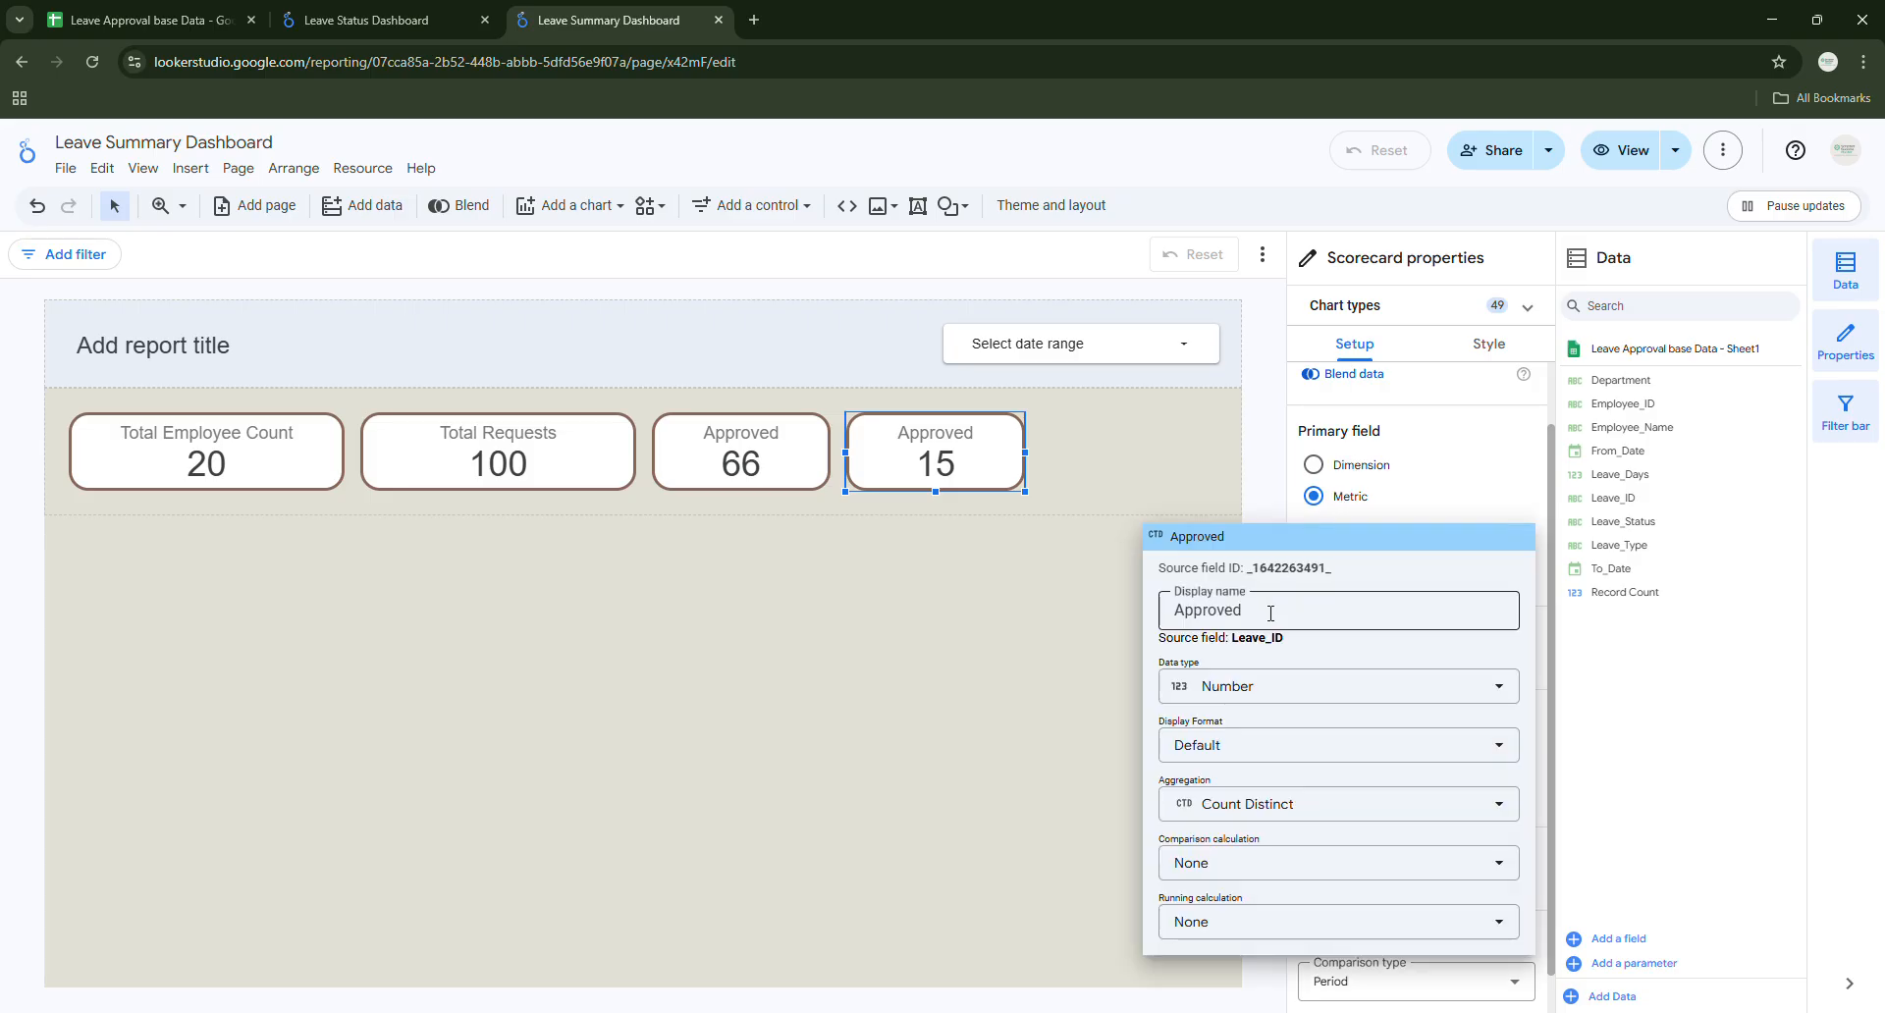
double_click(1207, 610)
text(Re)
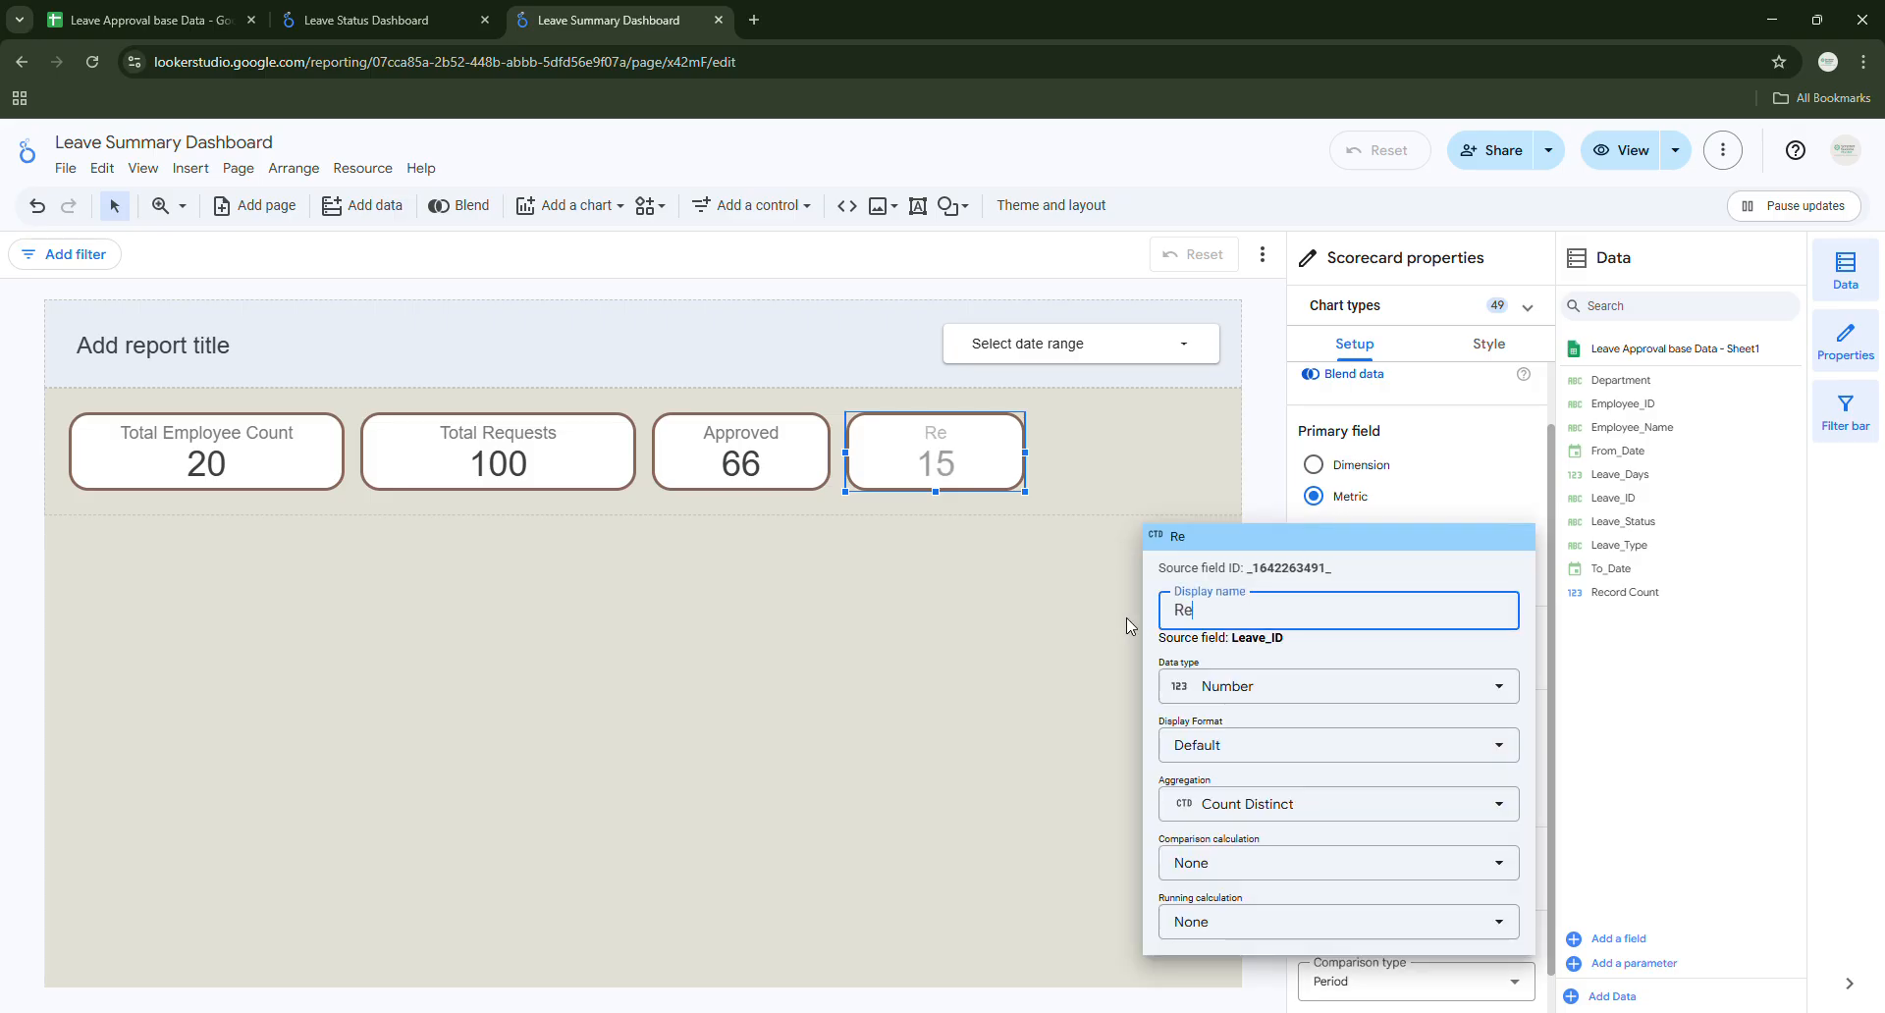
text(jected)
click(936, 636)
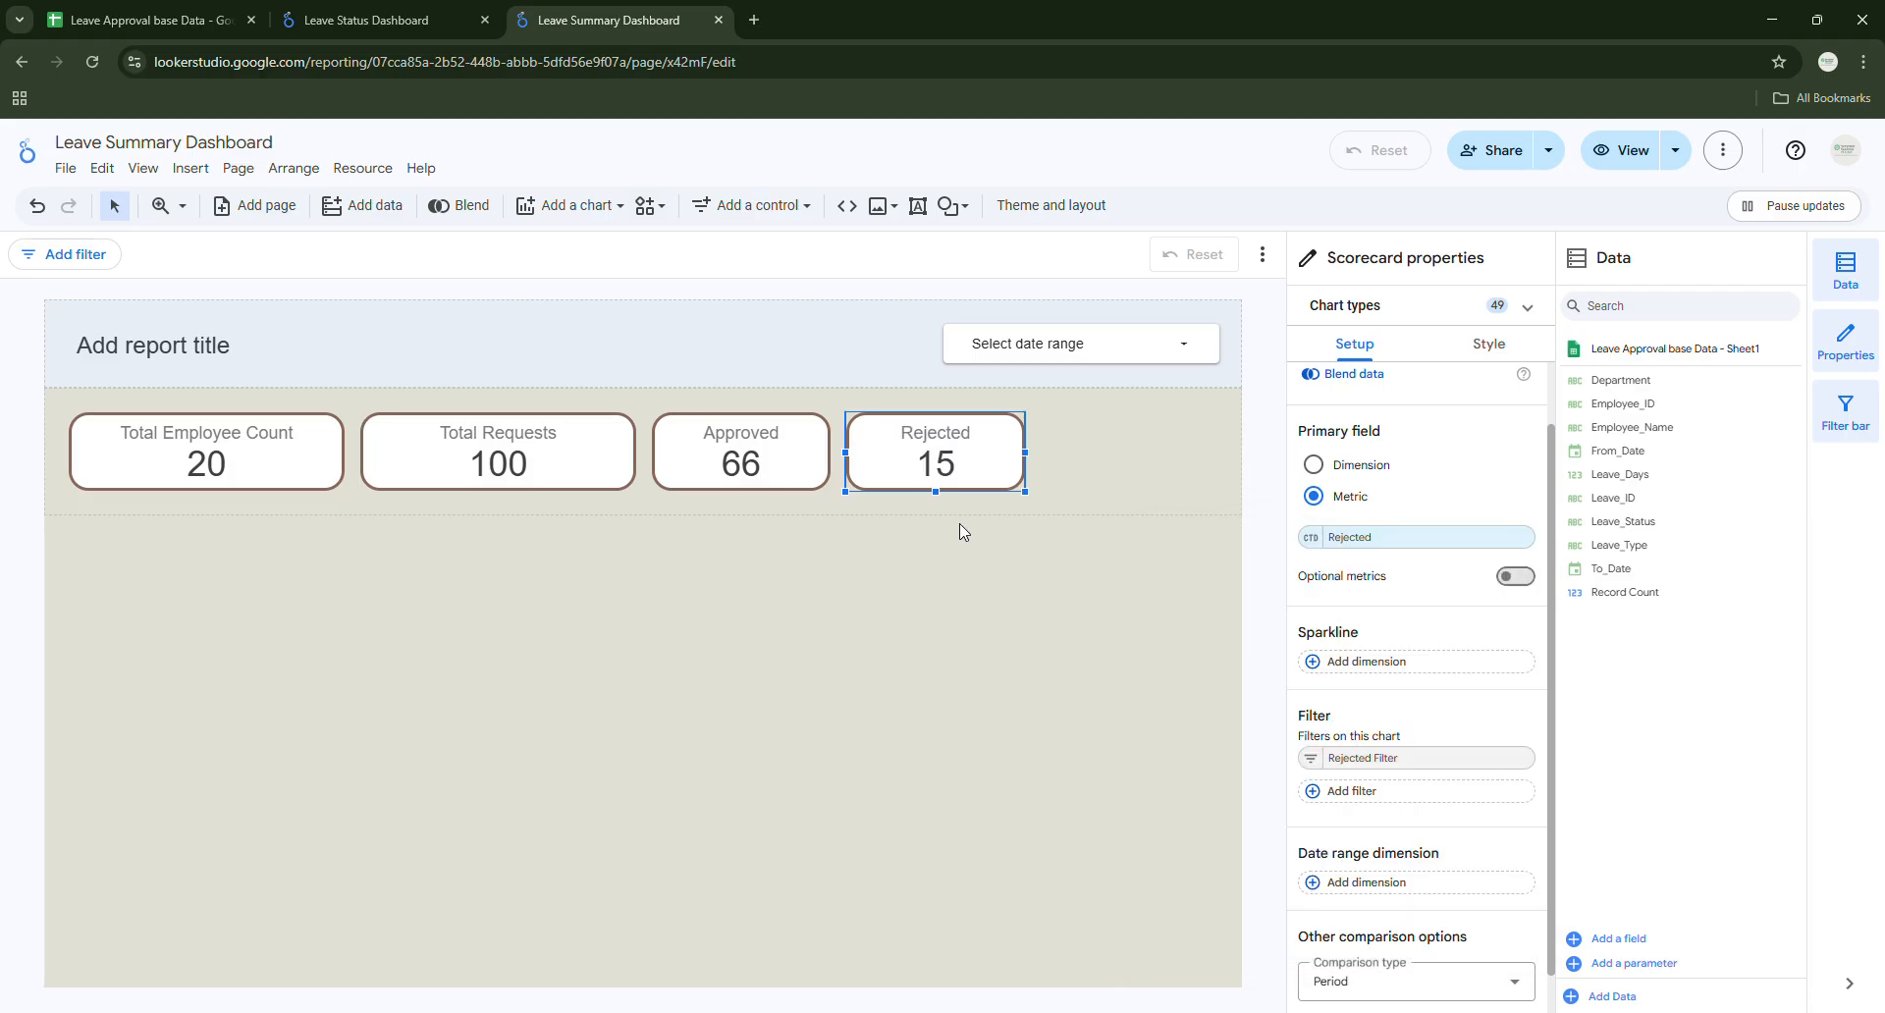
Duplicate the Rejected scorecard at the end of the scorecard row and remove the Rejected Filter from the copy.
click(977, 461)
key(ctrl+c)
key(ctrl+v)
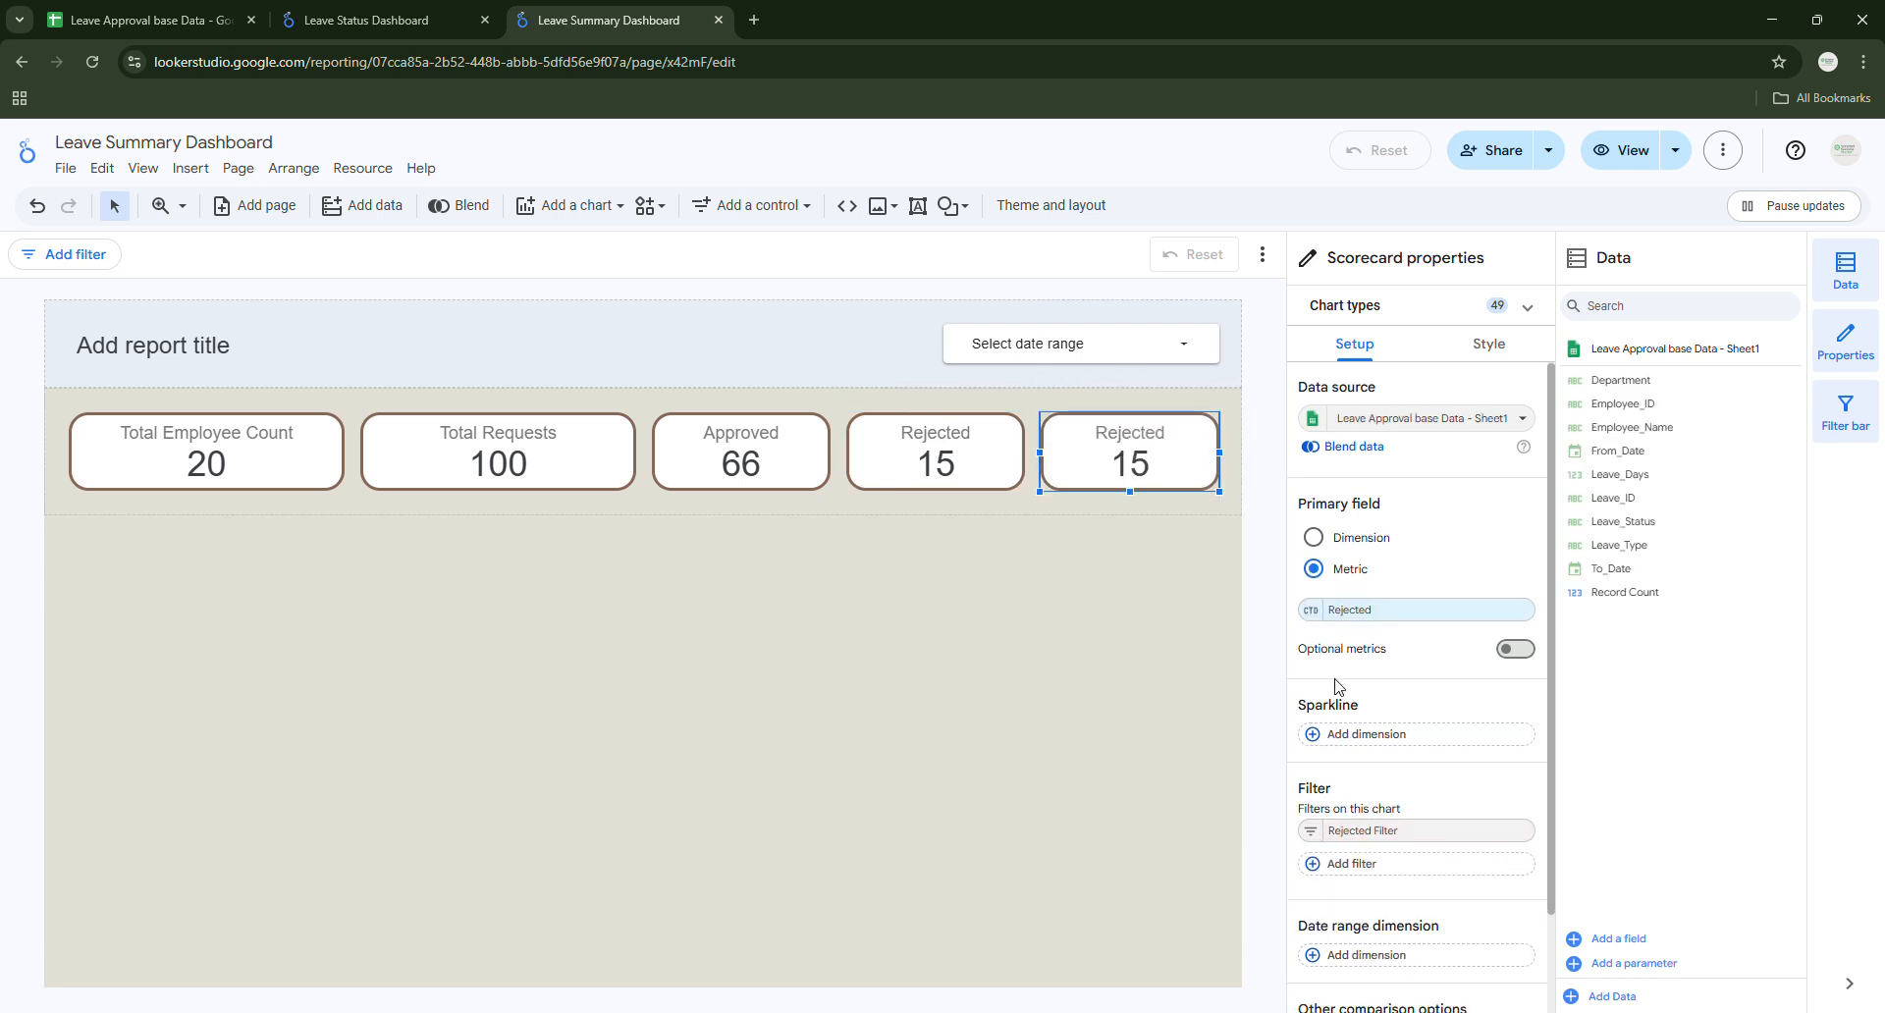
scroll(1335, 686, down, 2)
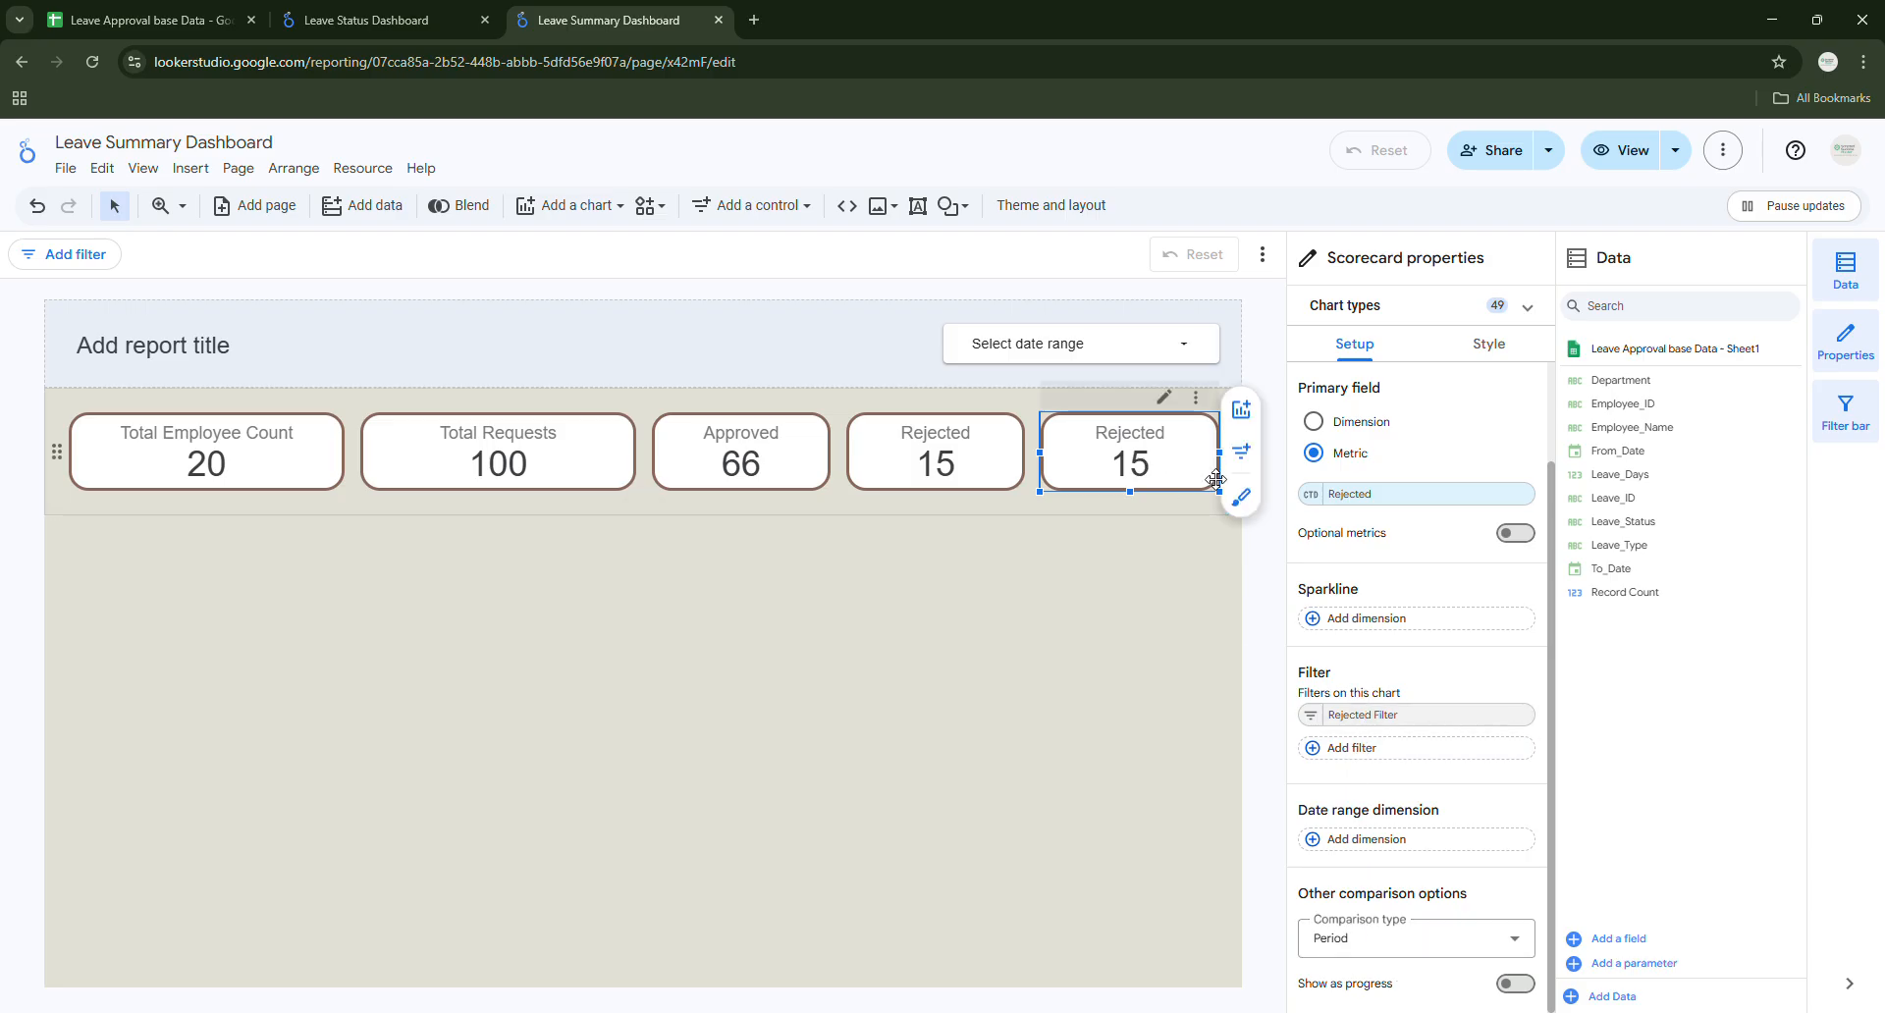
scroll(1423, 581, up, 2)
scroll(1317, 698, down, 2)
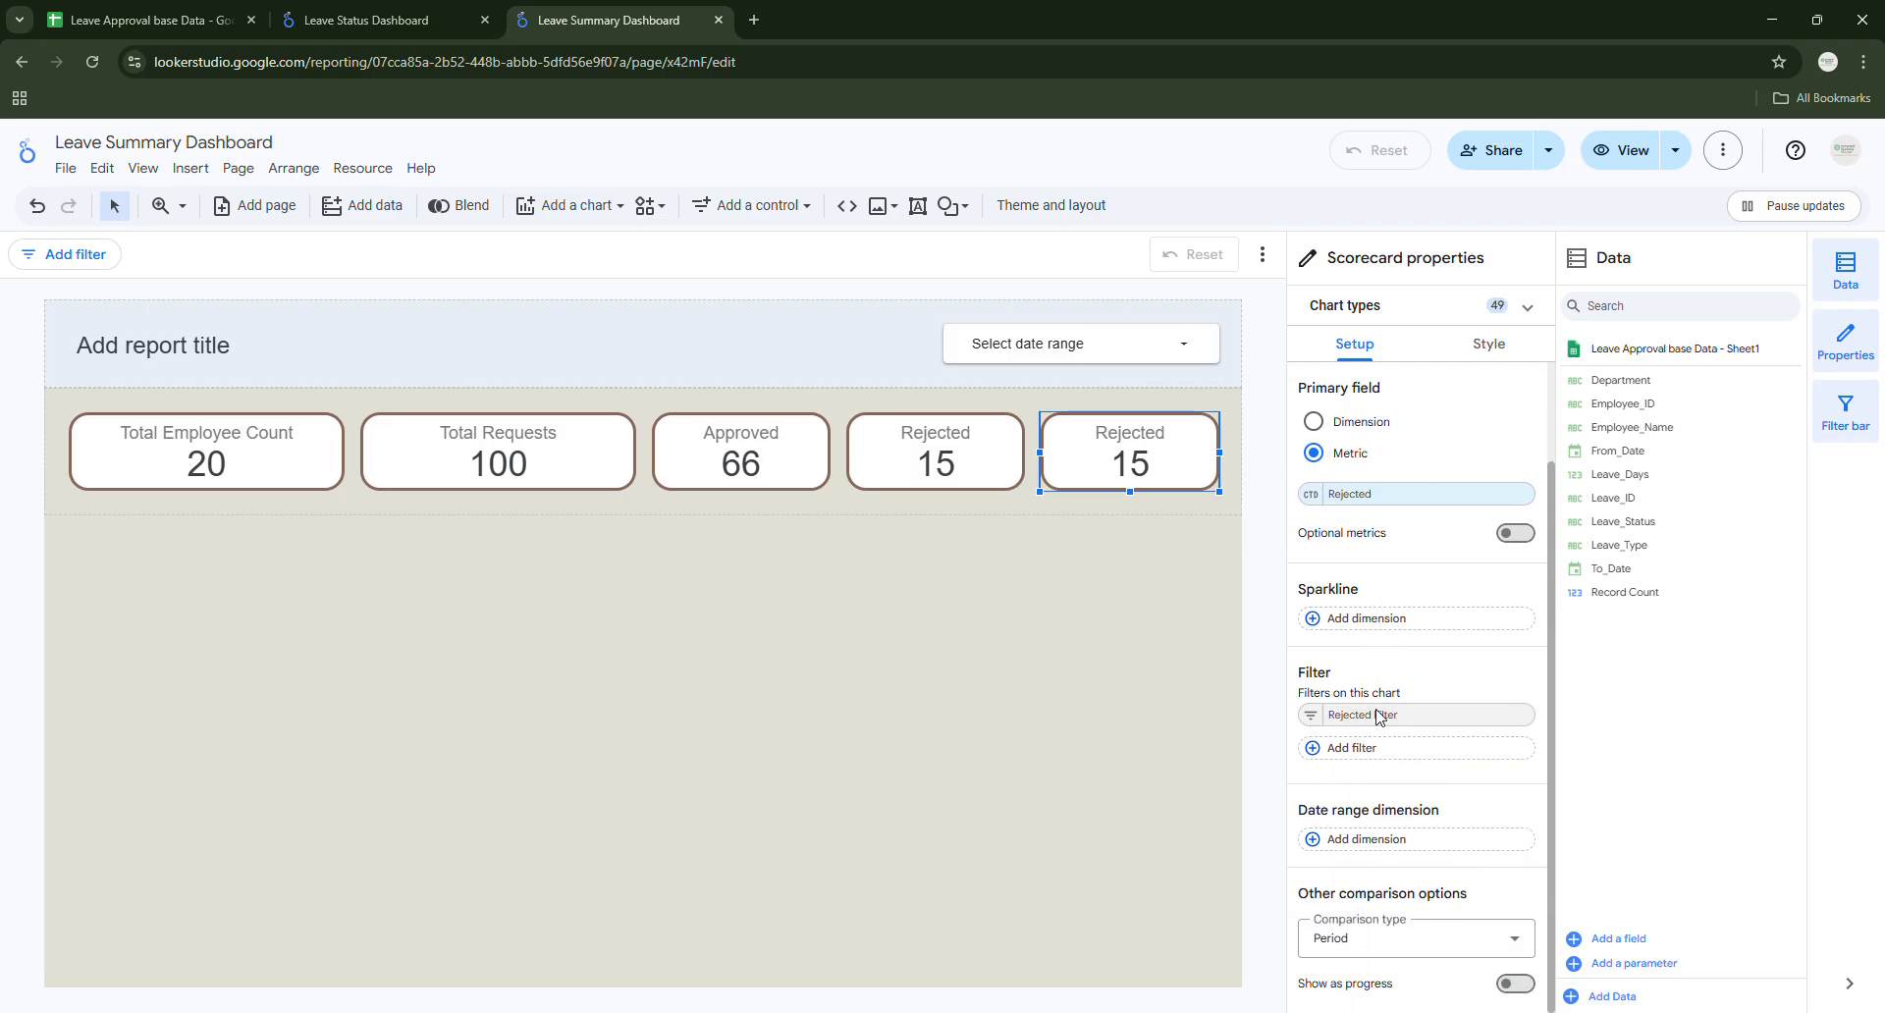
click(1517, 714)
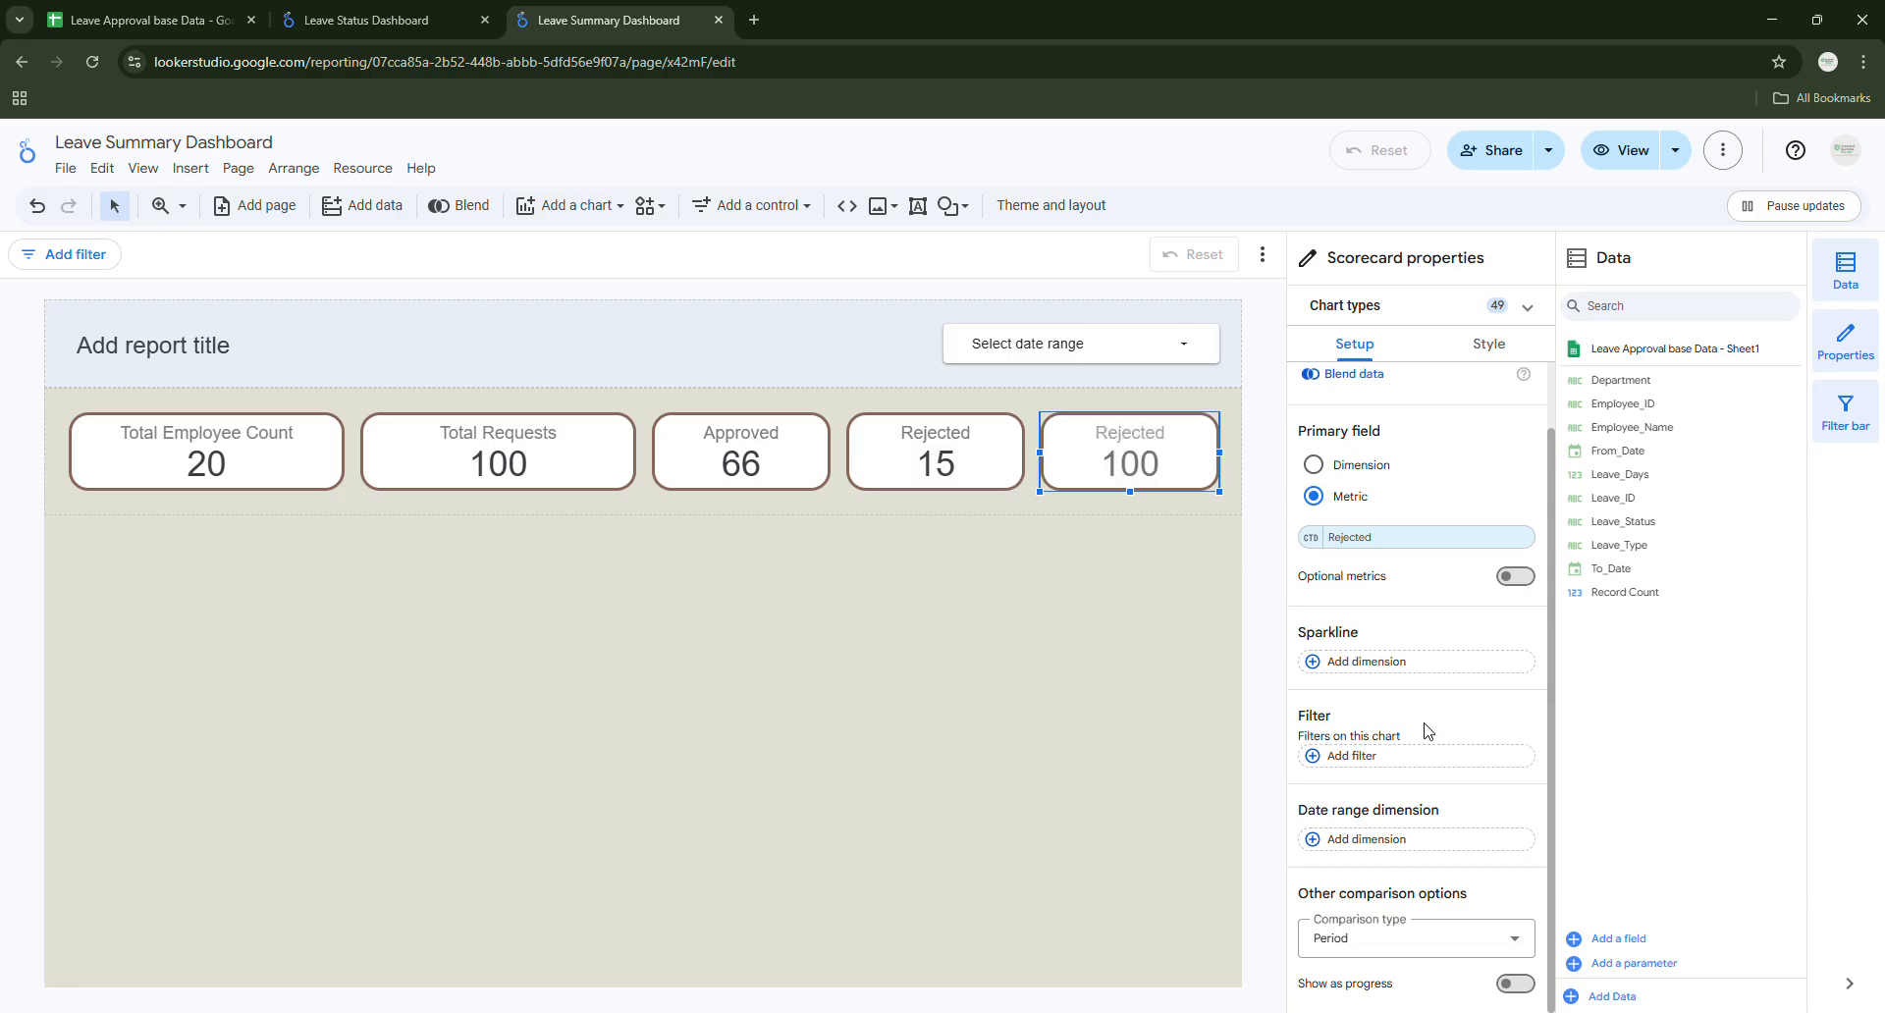
Create a filter named Pending Filter for the last scorecard, with an Include clause on the Leave_Status field.
click(1325, 763)
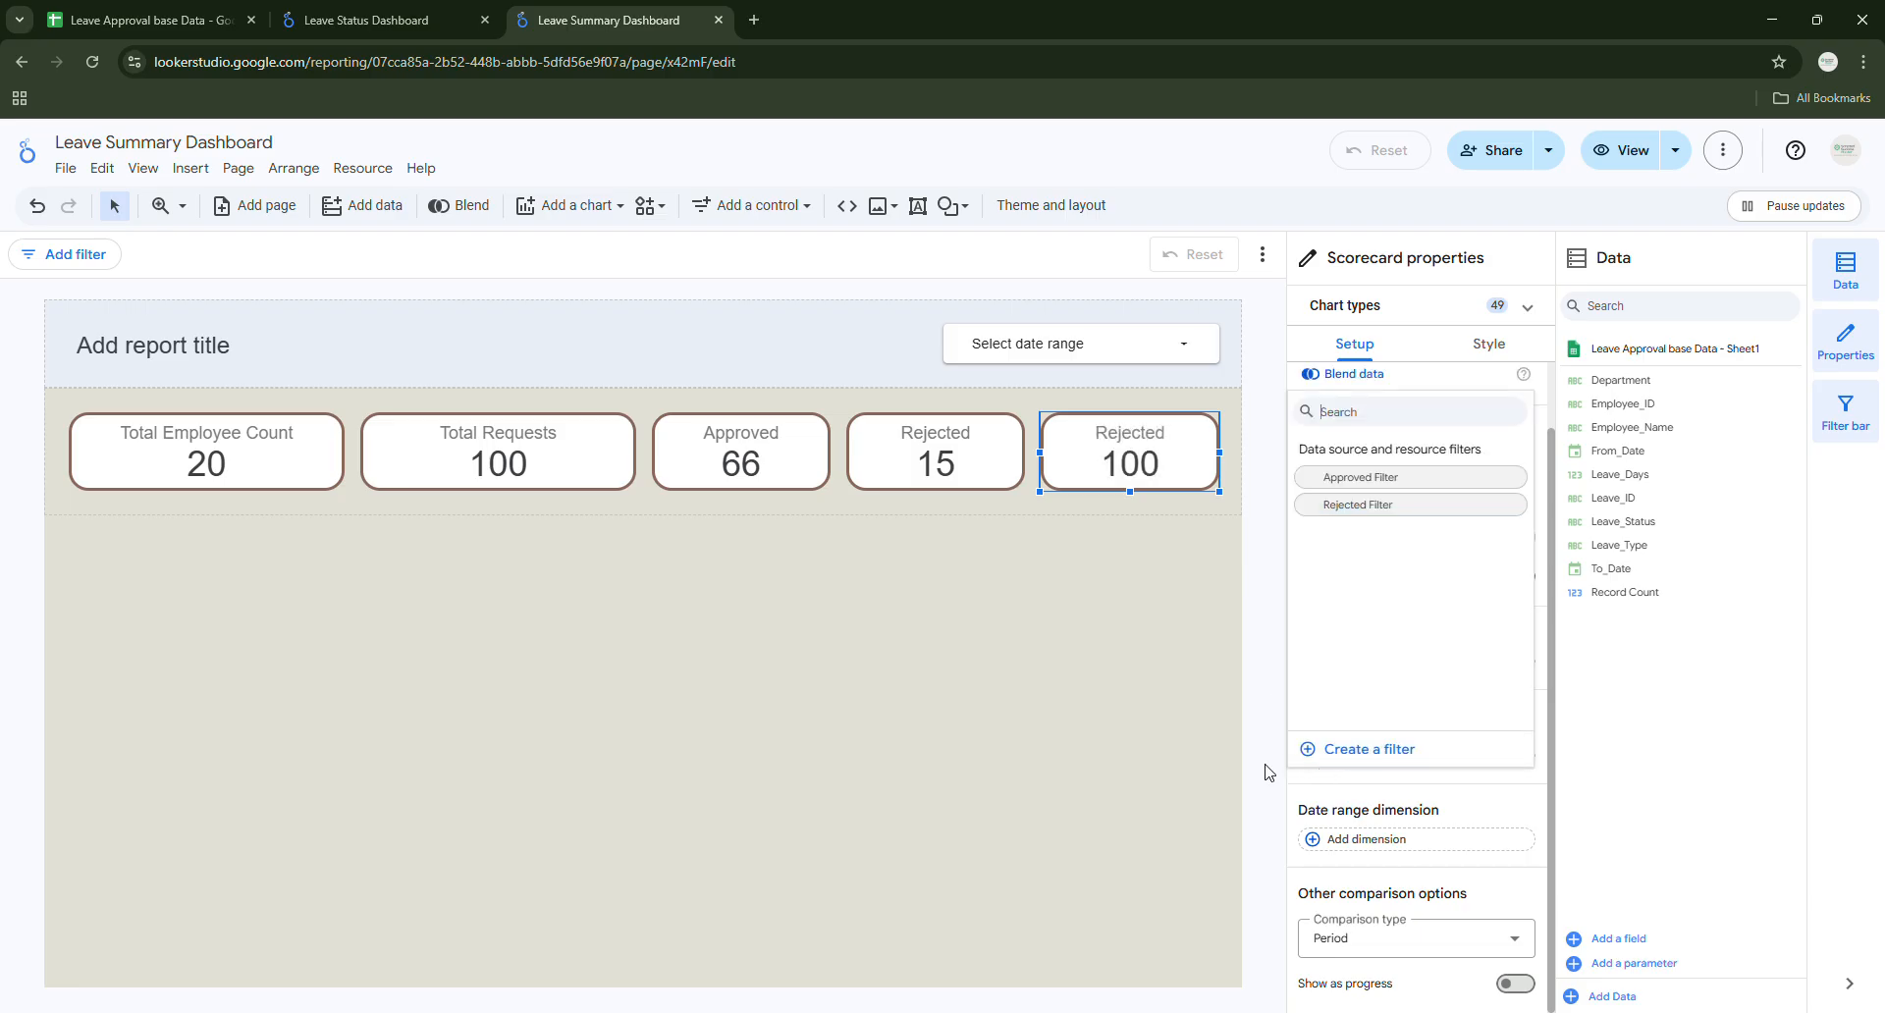
click(1370, 752)
click(130, 622)
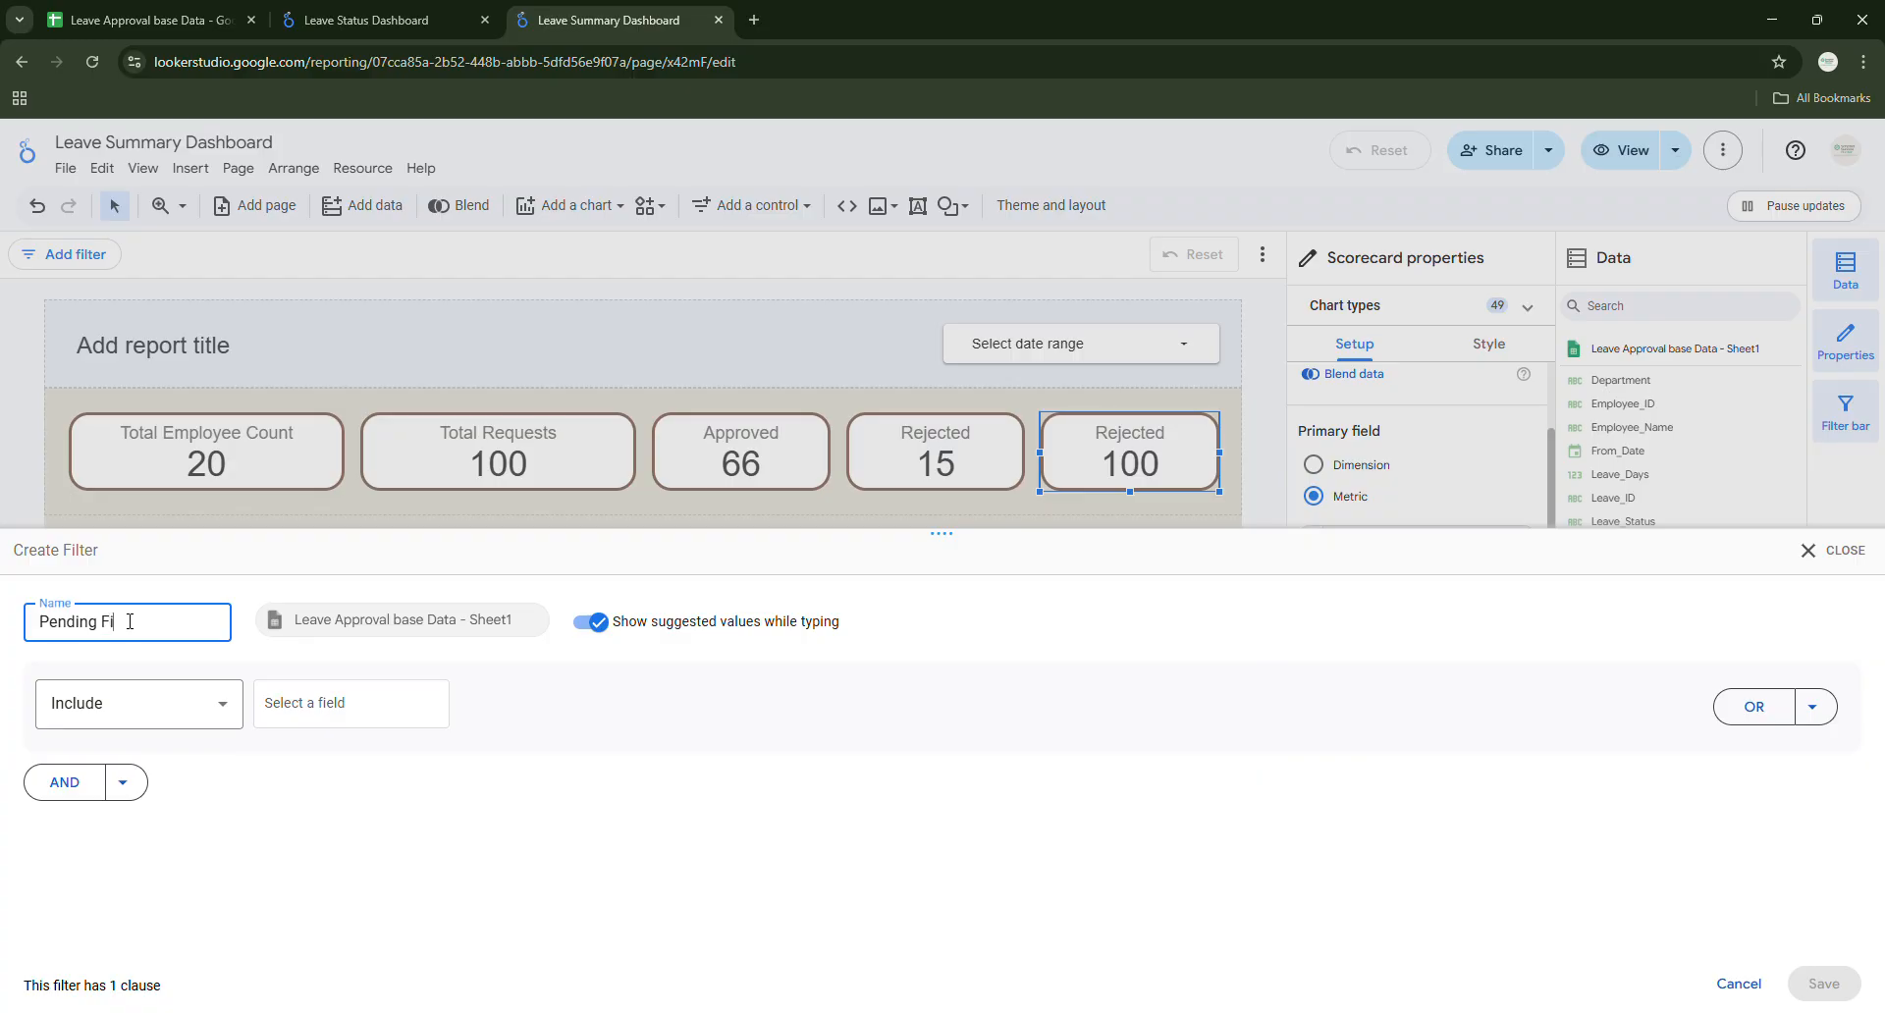
click(187, 707)
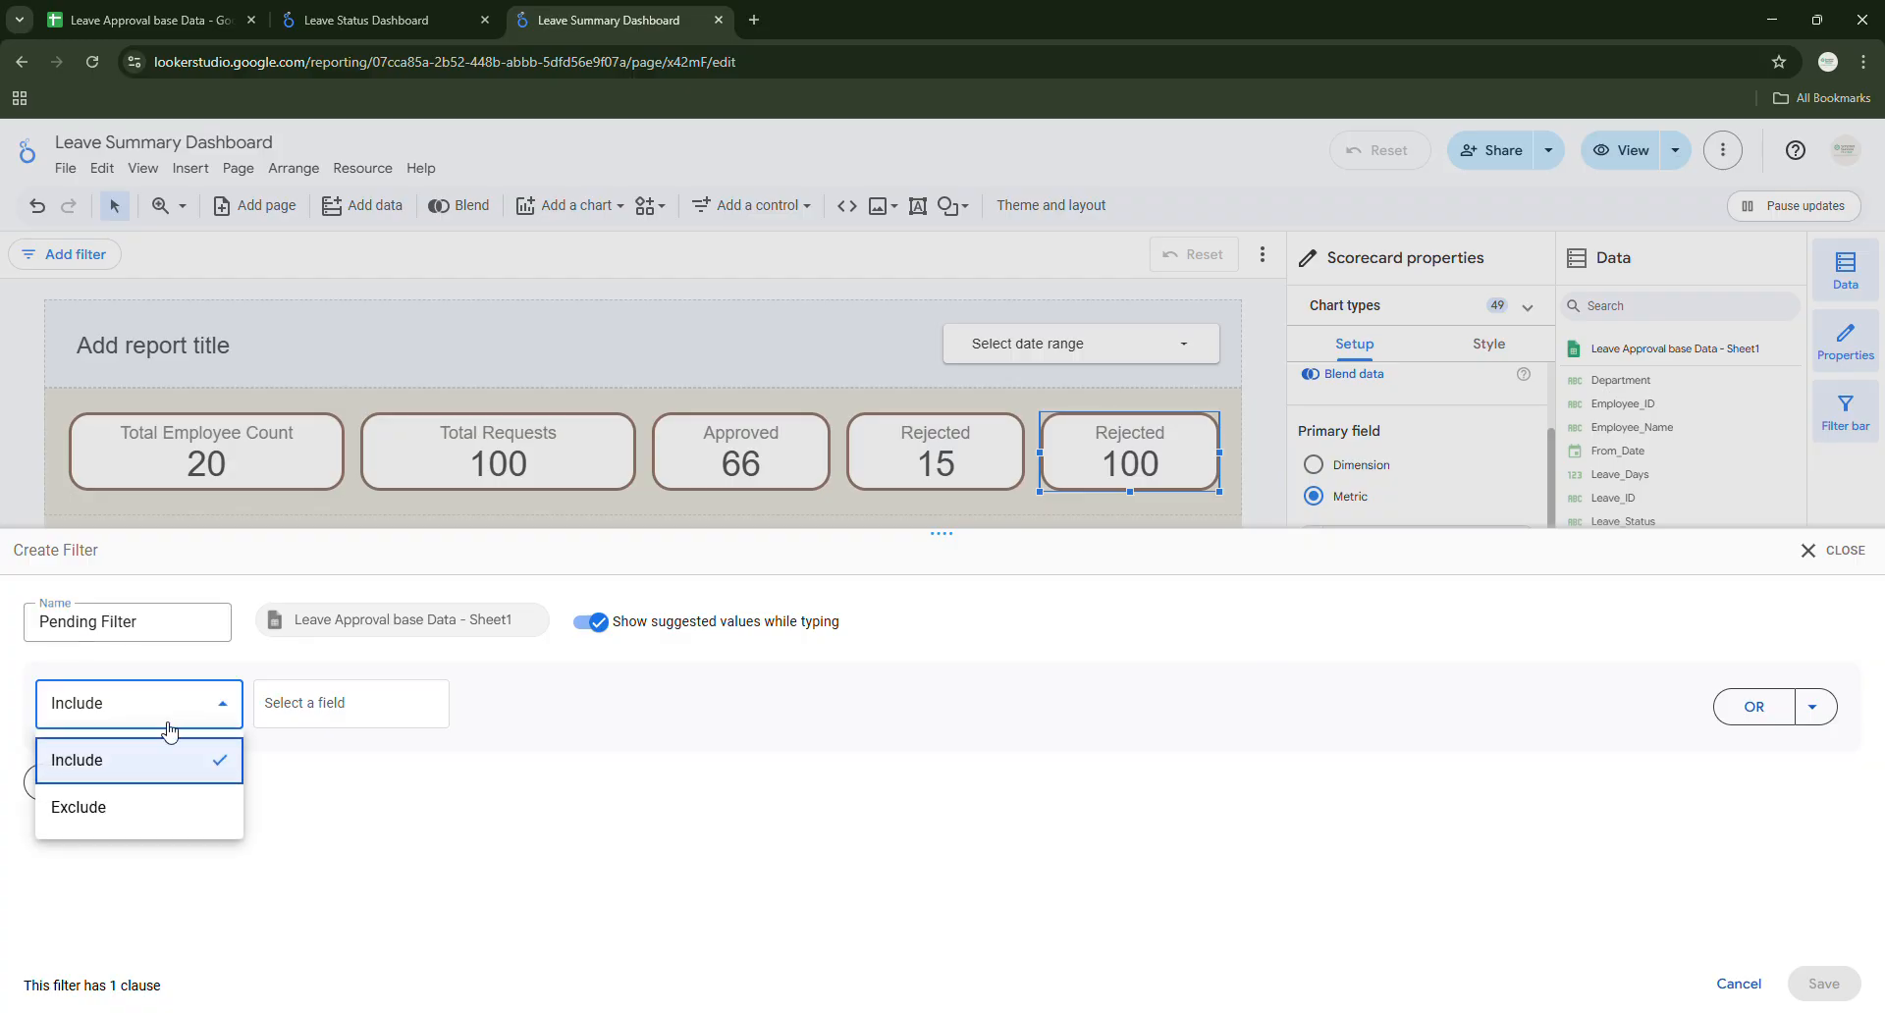
click(165, 762)
click(340, 703)
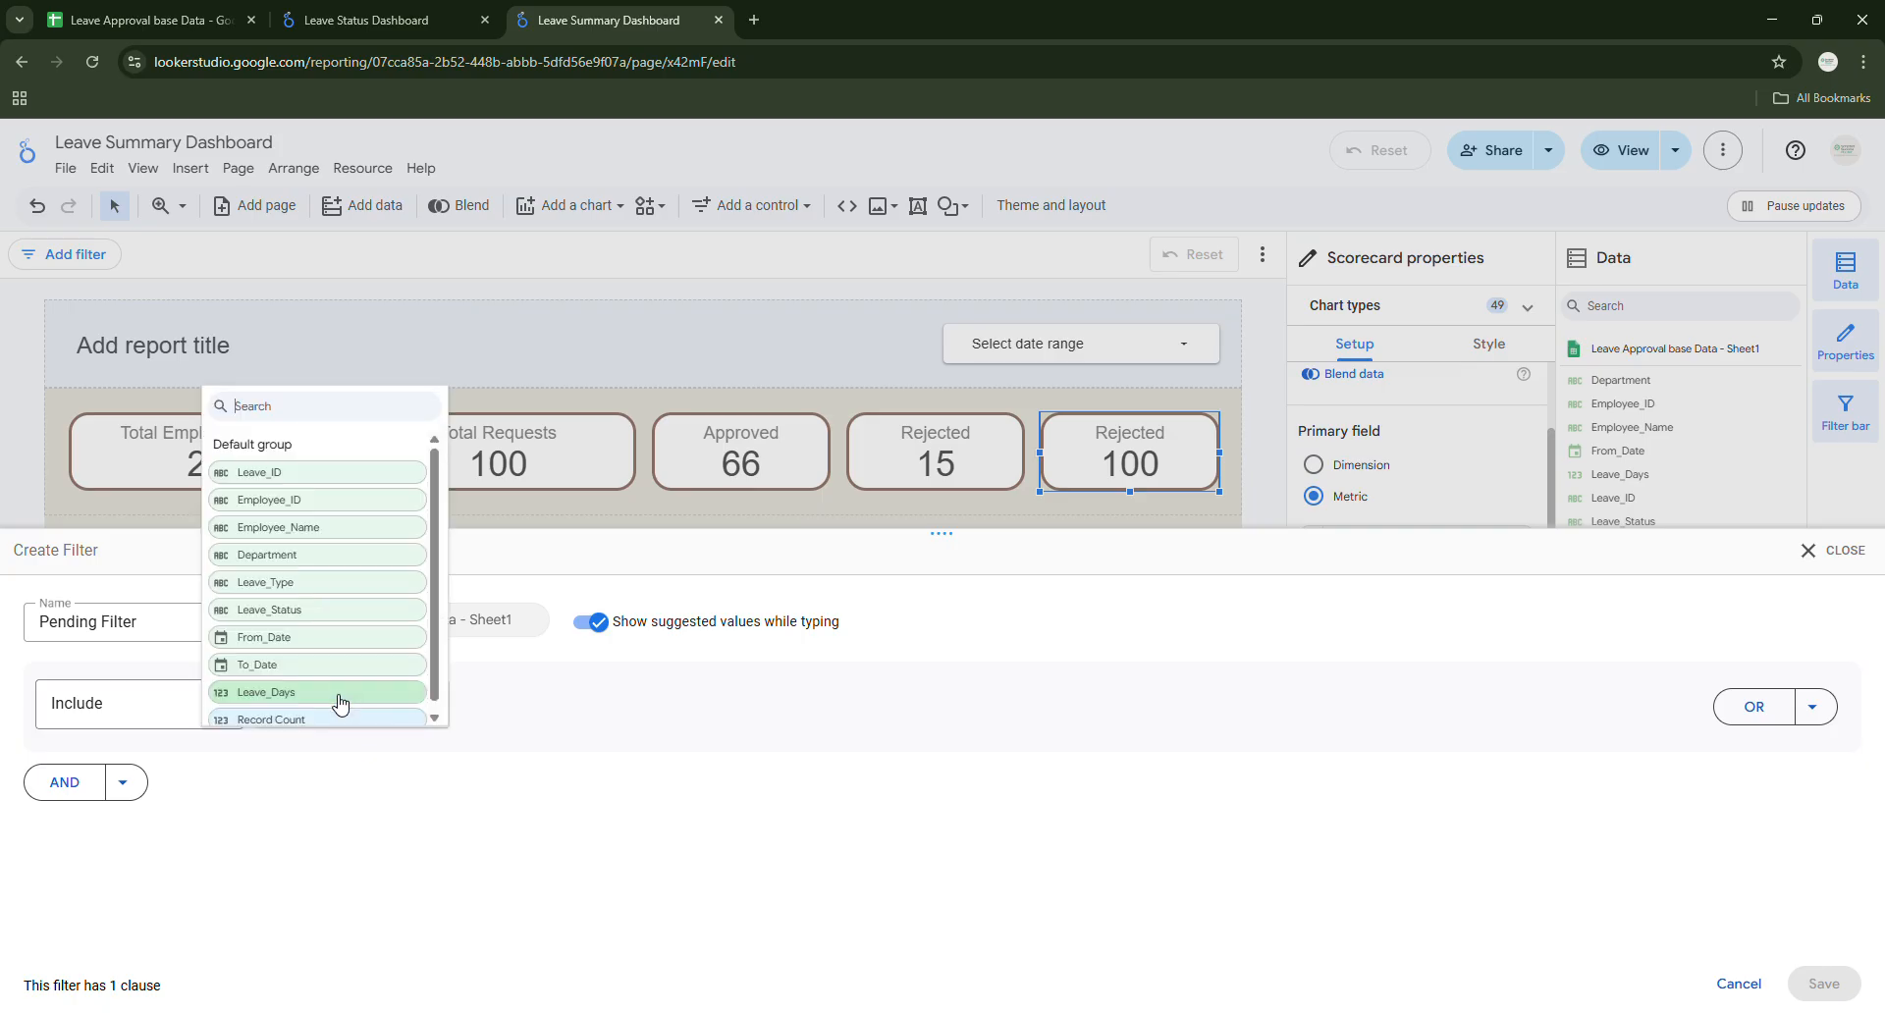
click(317, 611)
Set the Leave_Status condition to Equal to (=) Pending and save the filter.
click(585, 728)
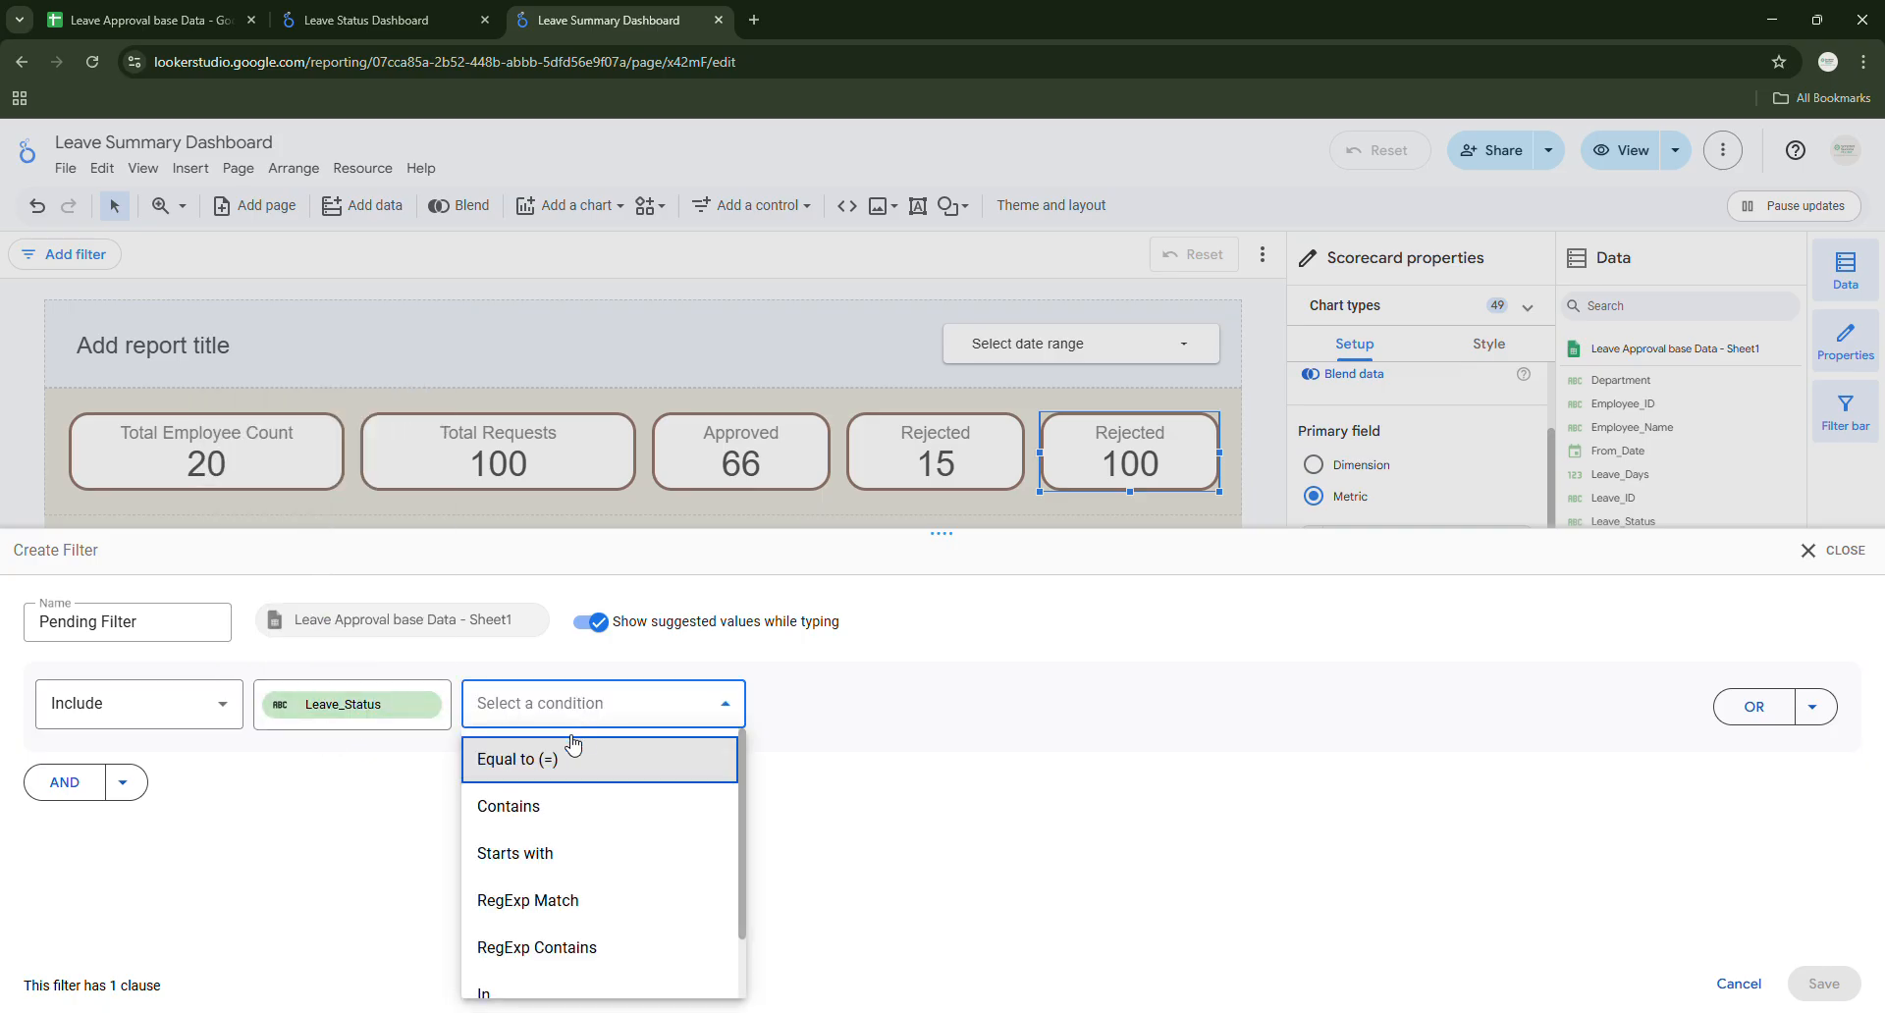
click(569, 758)
click(810, 709)
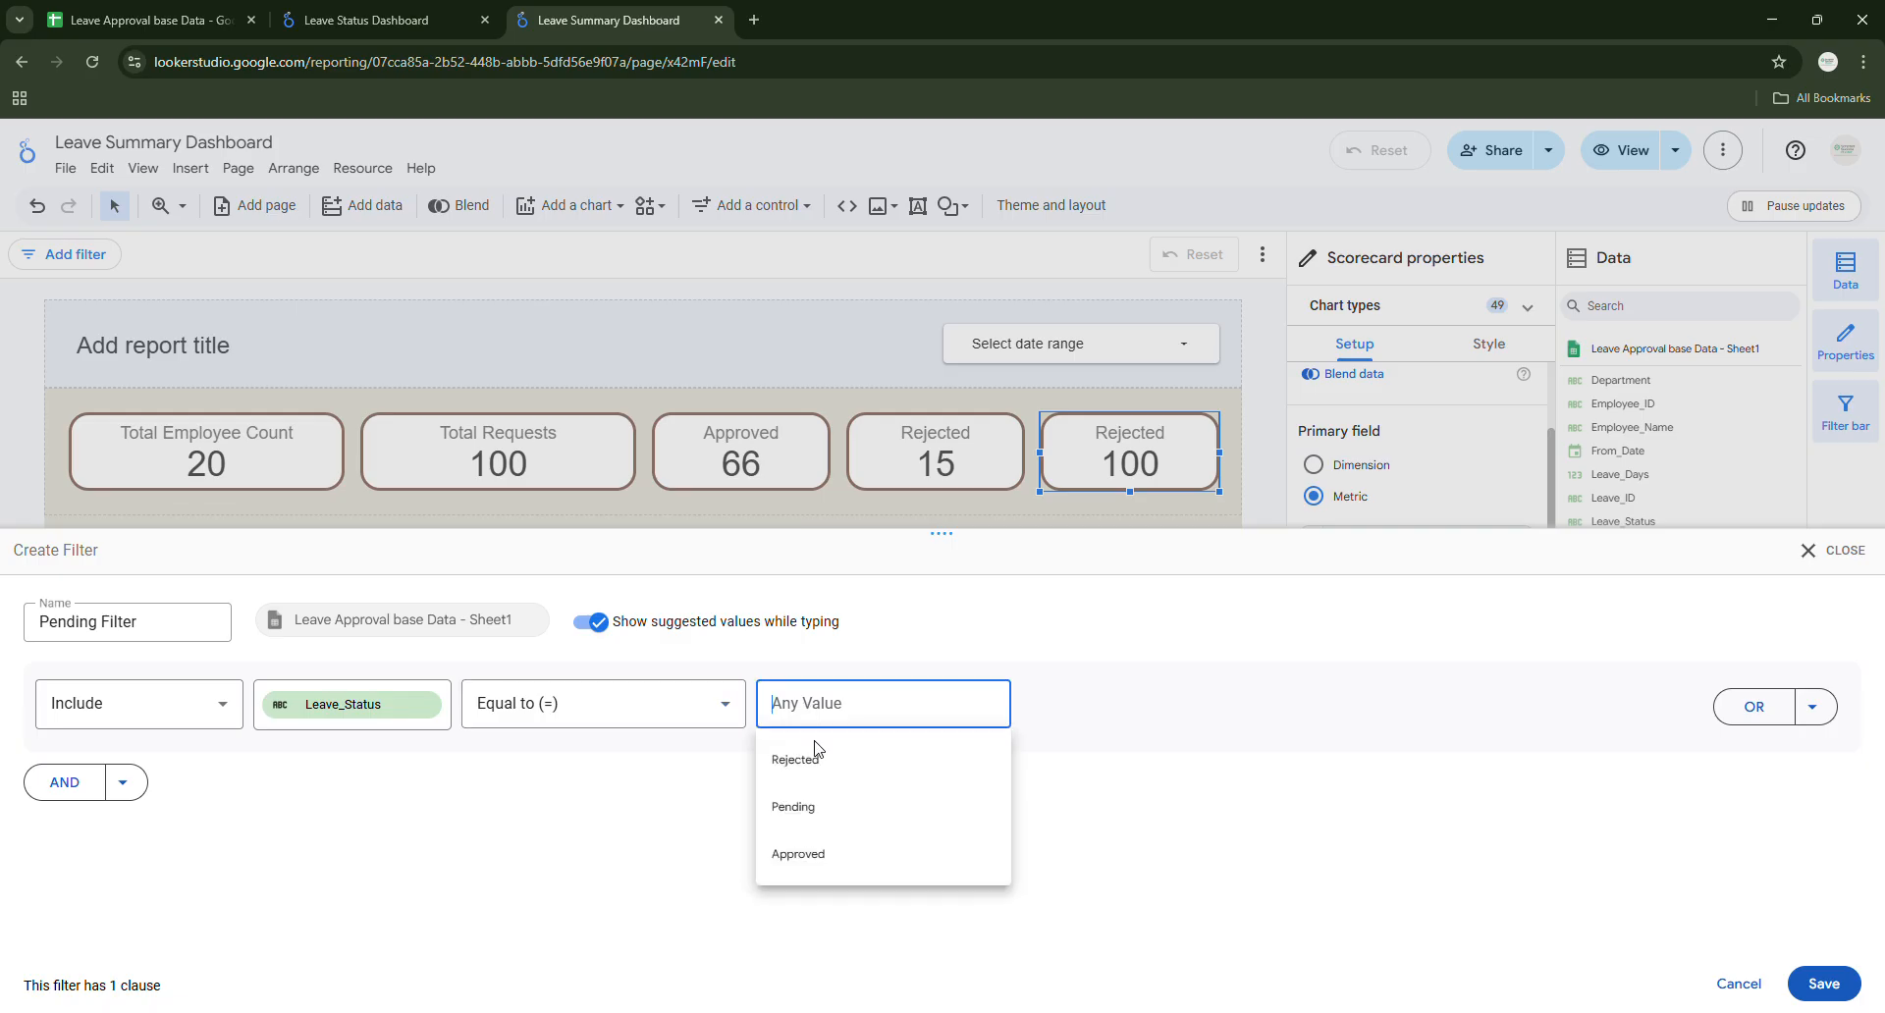
click(821, 820)
click(1795, 992)
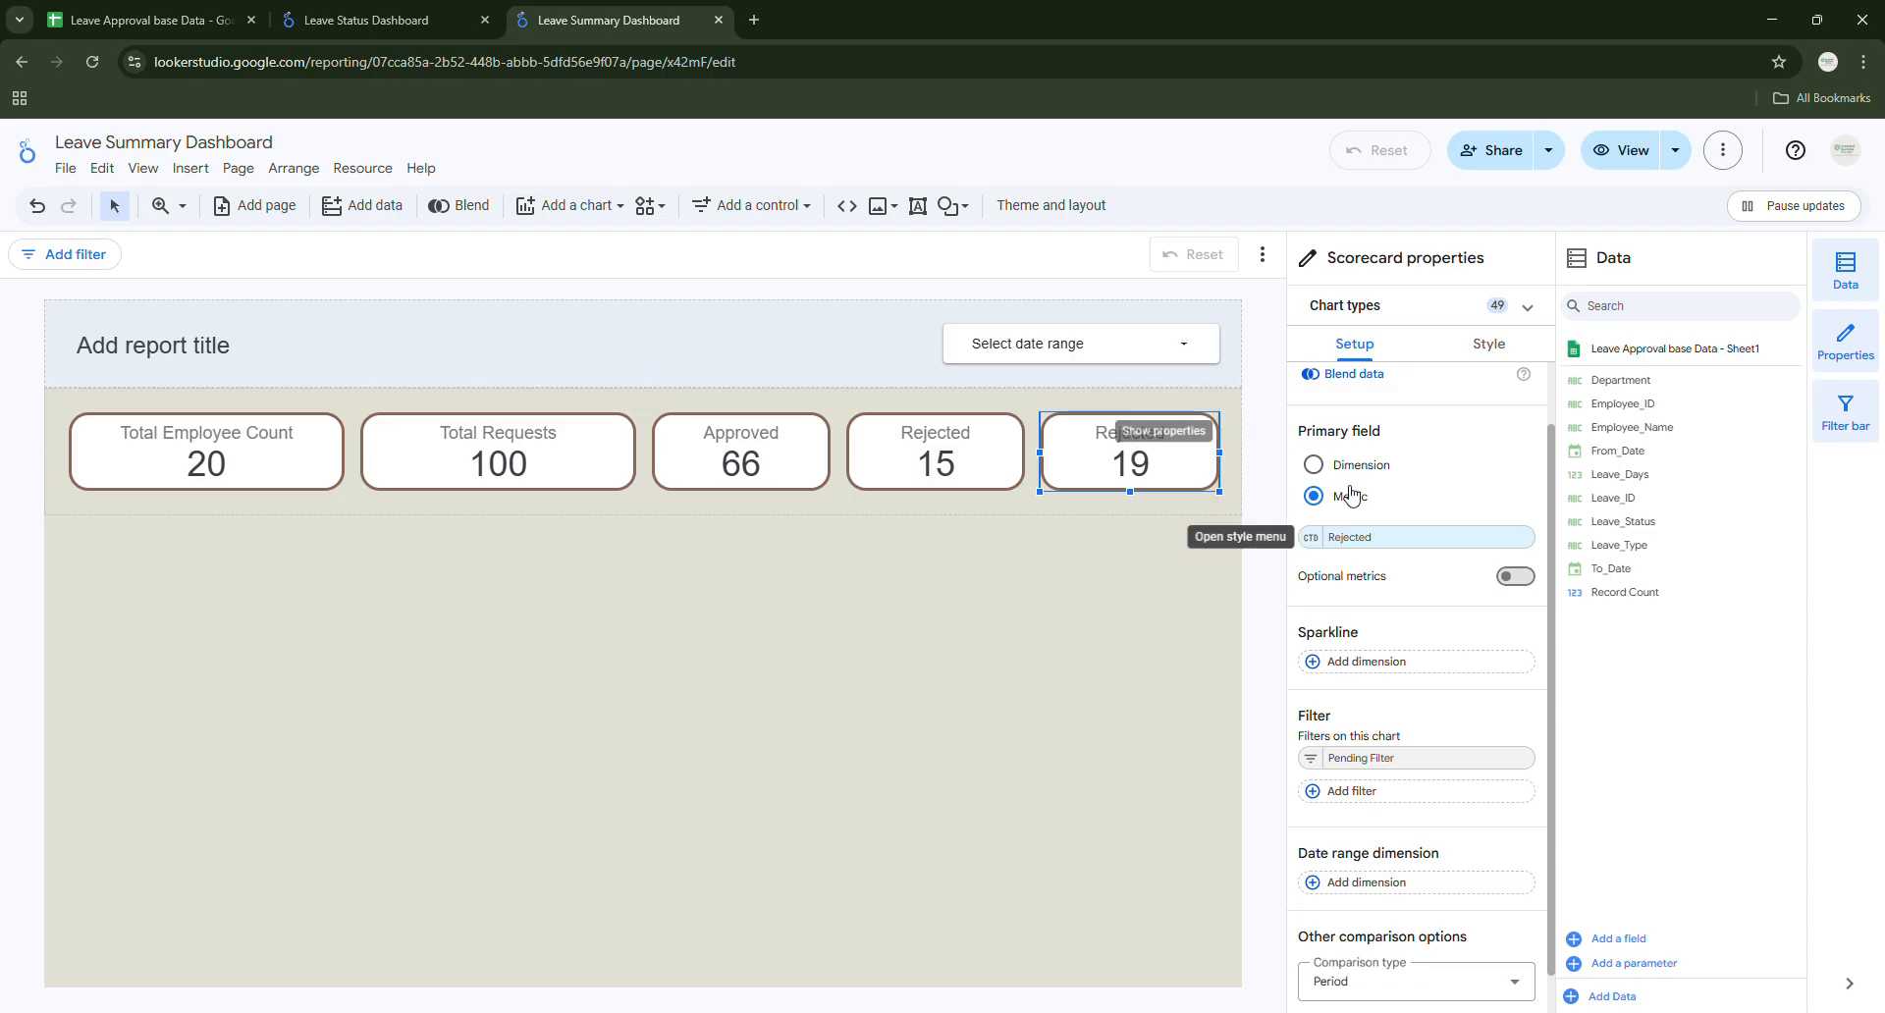
Rename the last scorecard's metric to Pending and deselect the scorecard.
click(1316, 537)
click(1257, 611)
key(ctrl+a)
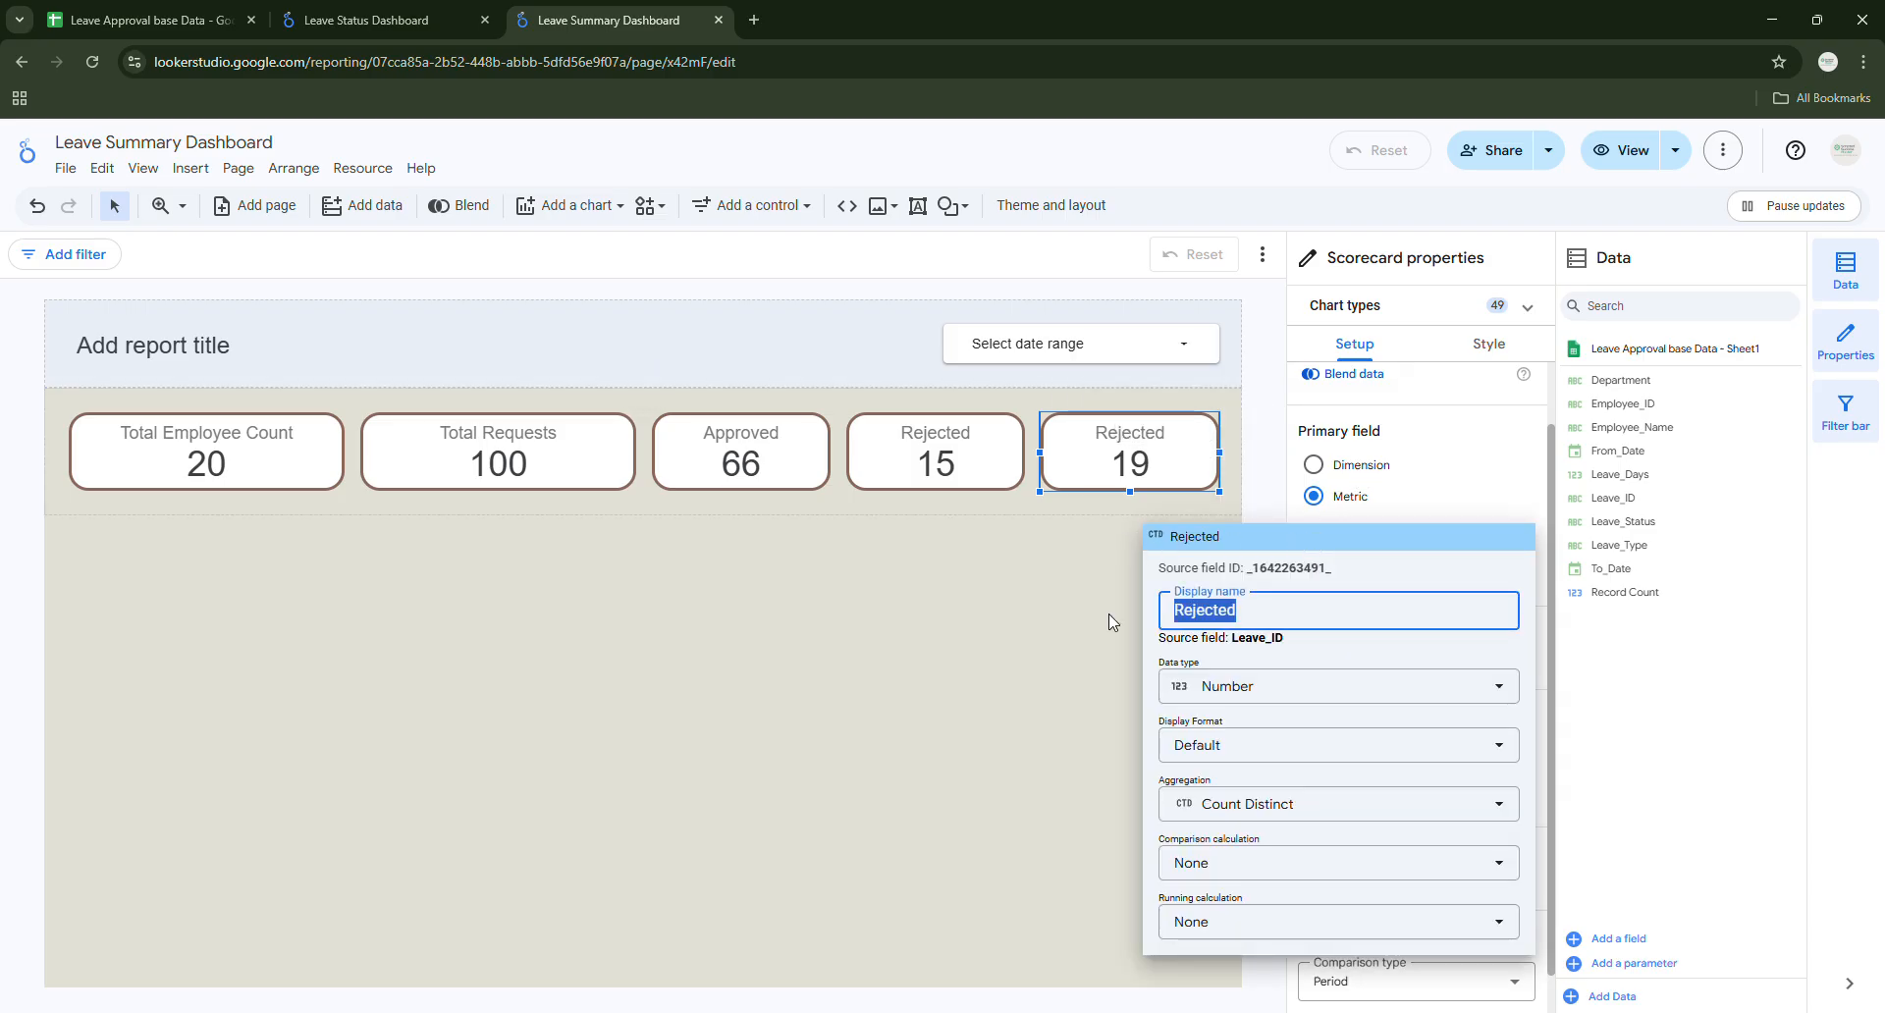
text(Pending)
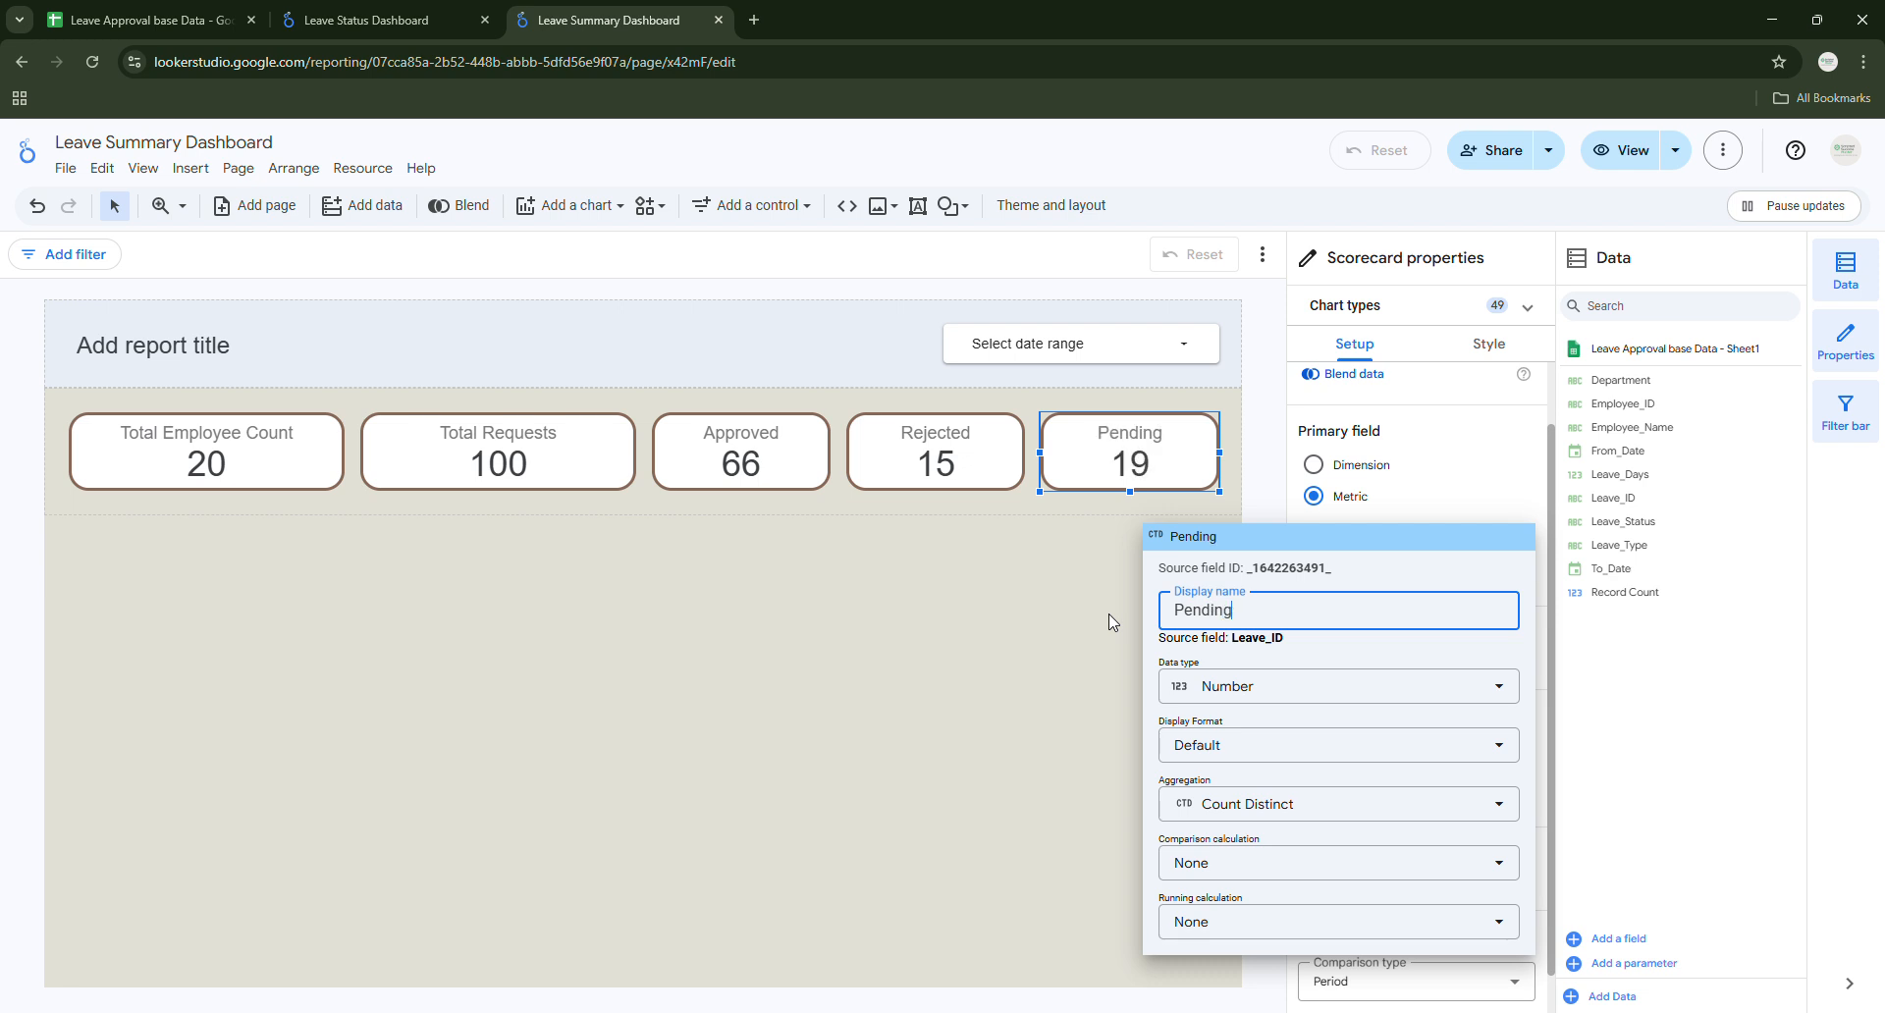
click(1108, 615)
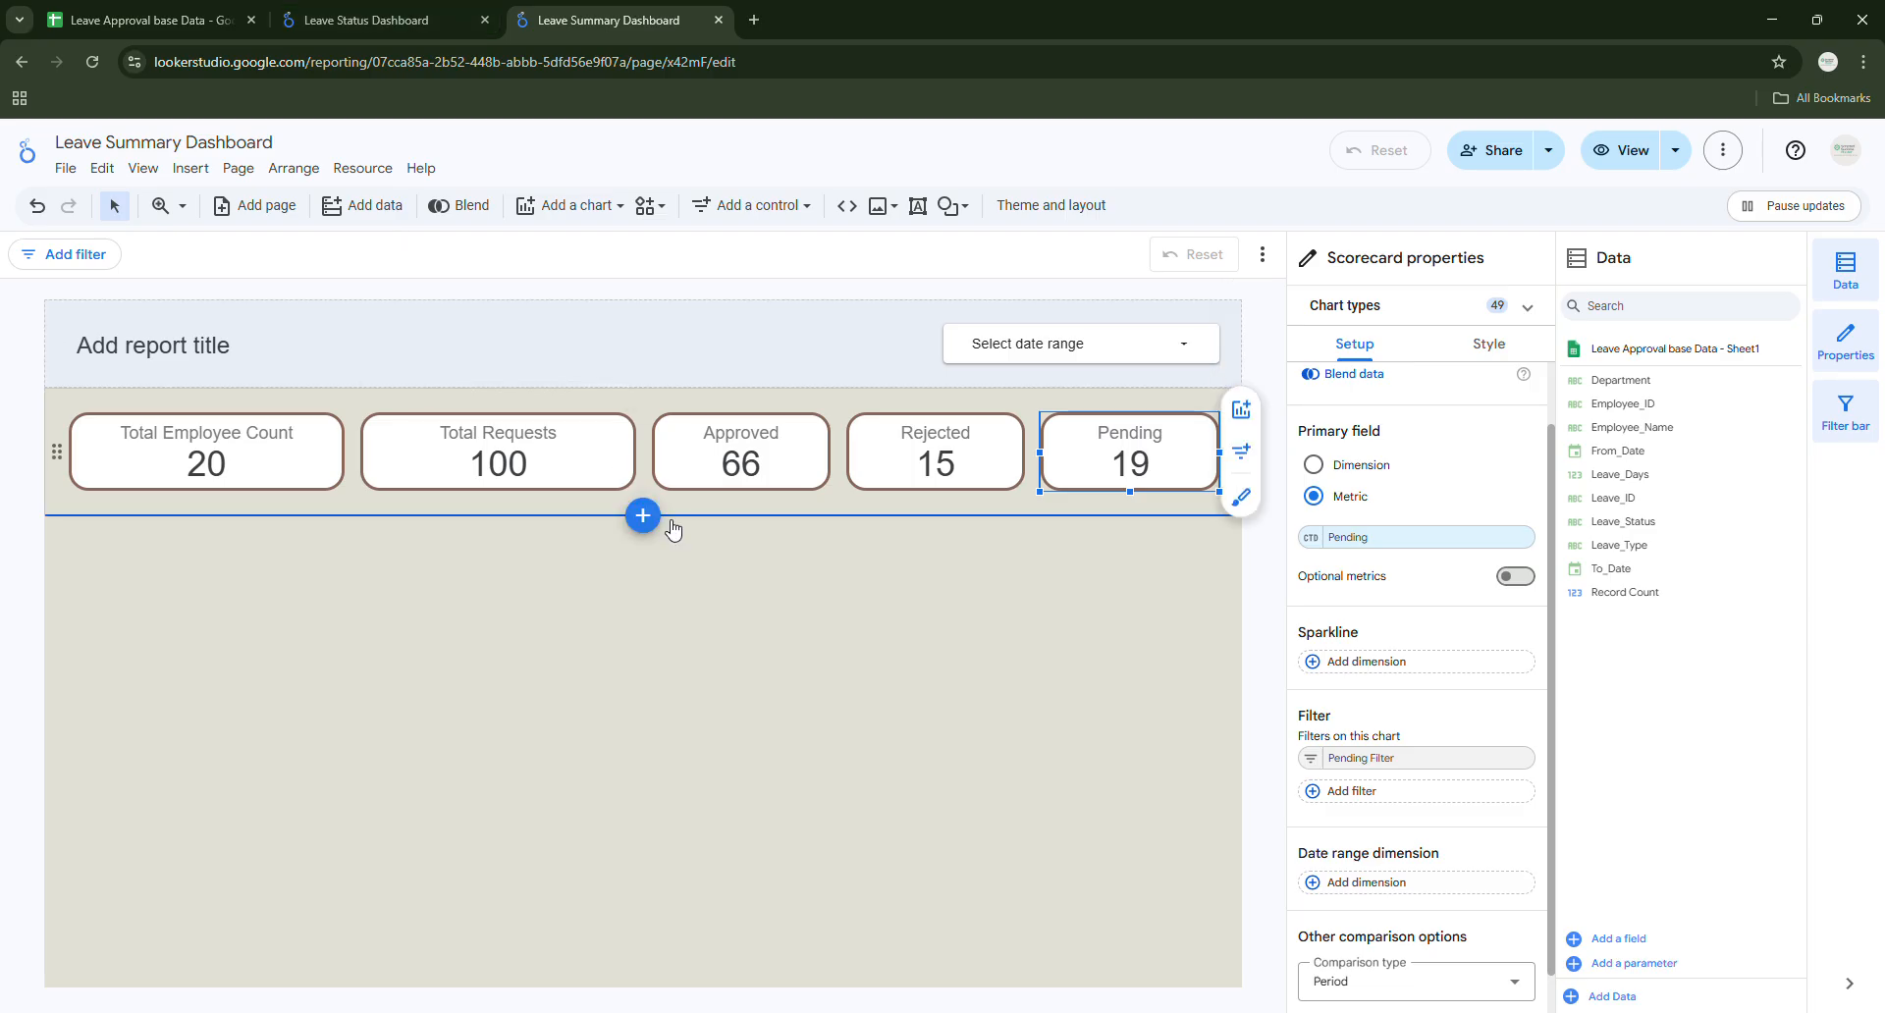
click(683, 611)
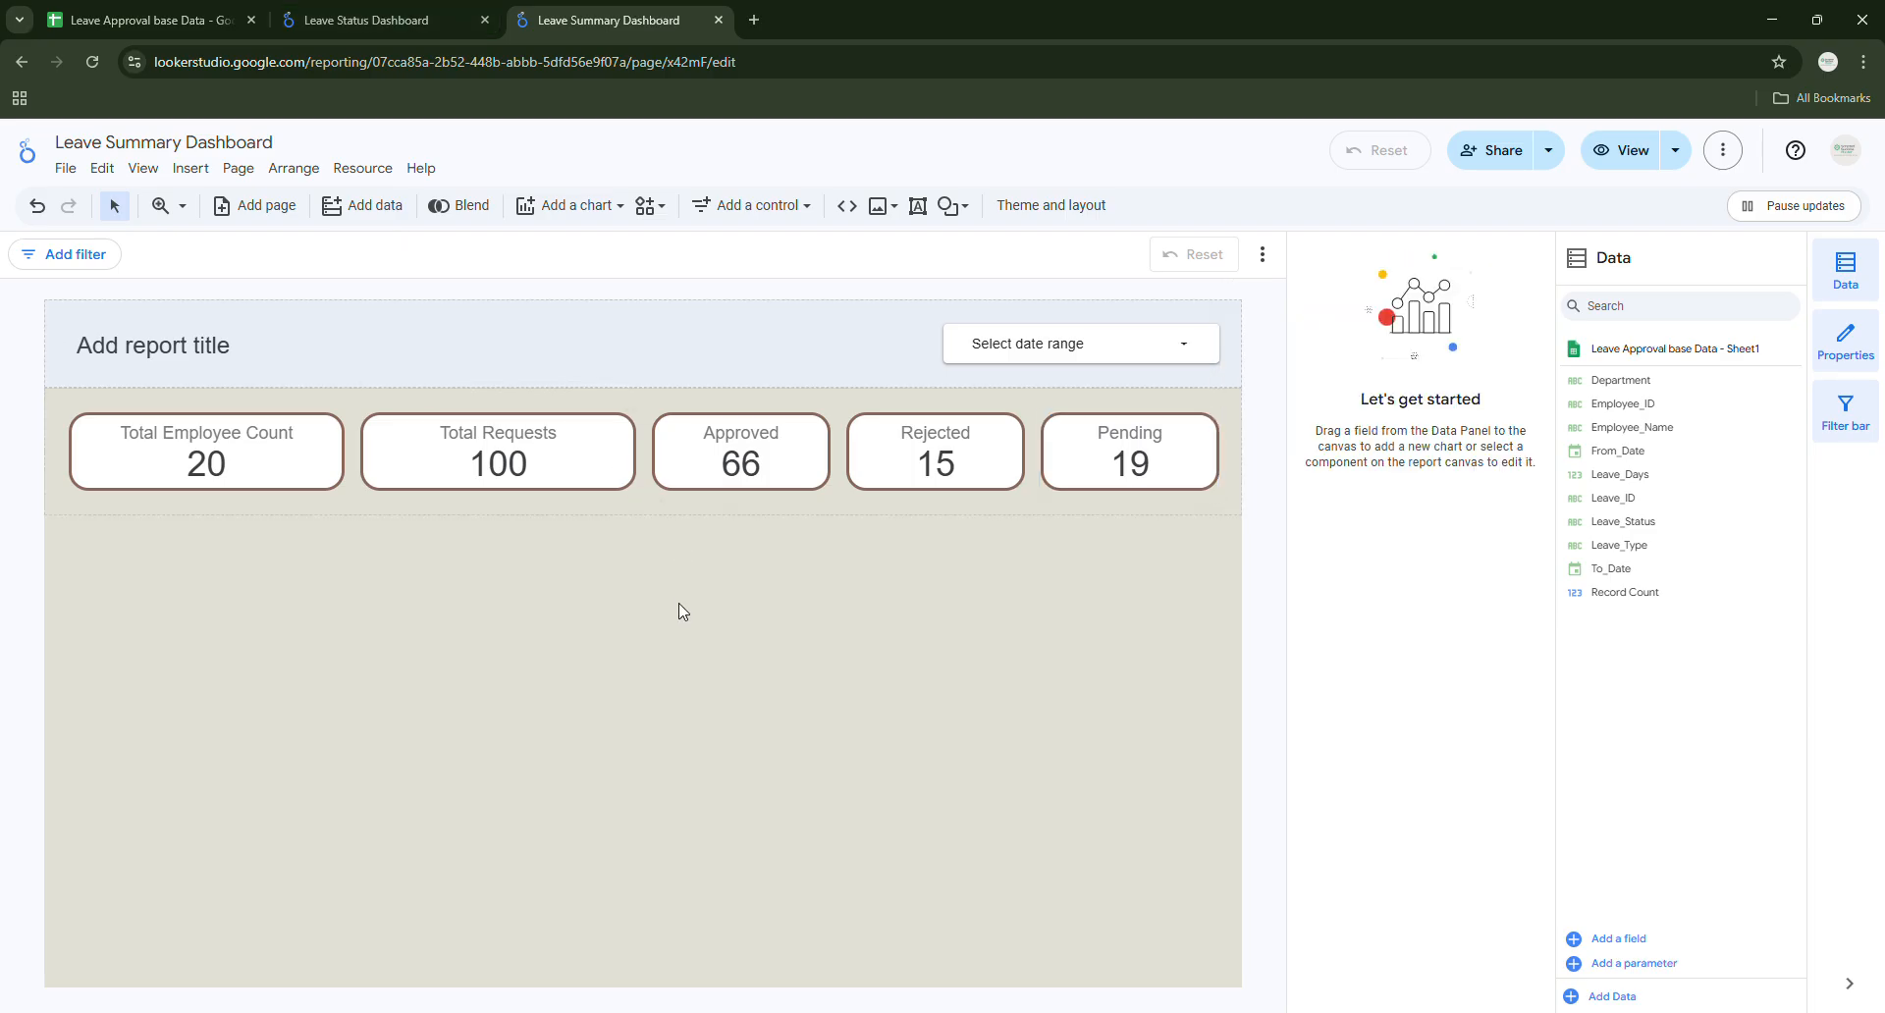
Check the Leave Status Dashboard's layout, then add a section below the Leave Summary Dashboard's scorecards and insert a plain table in it.
click(301, 21)
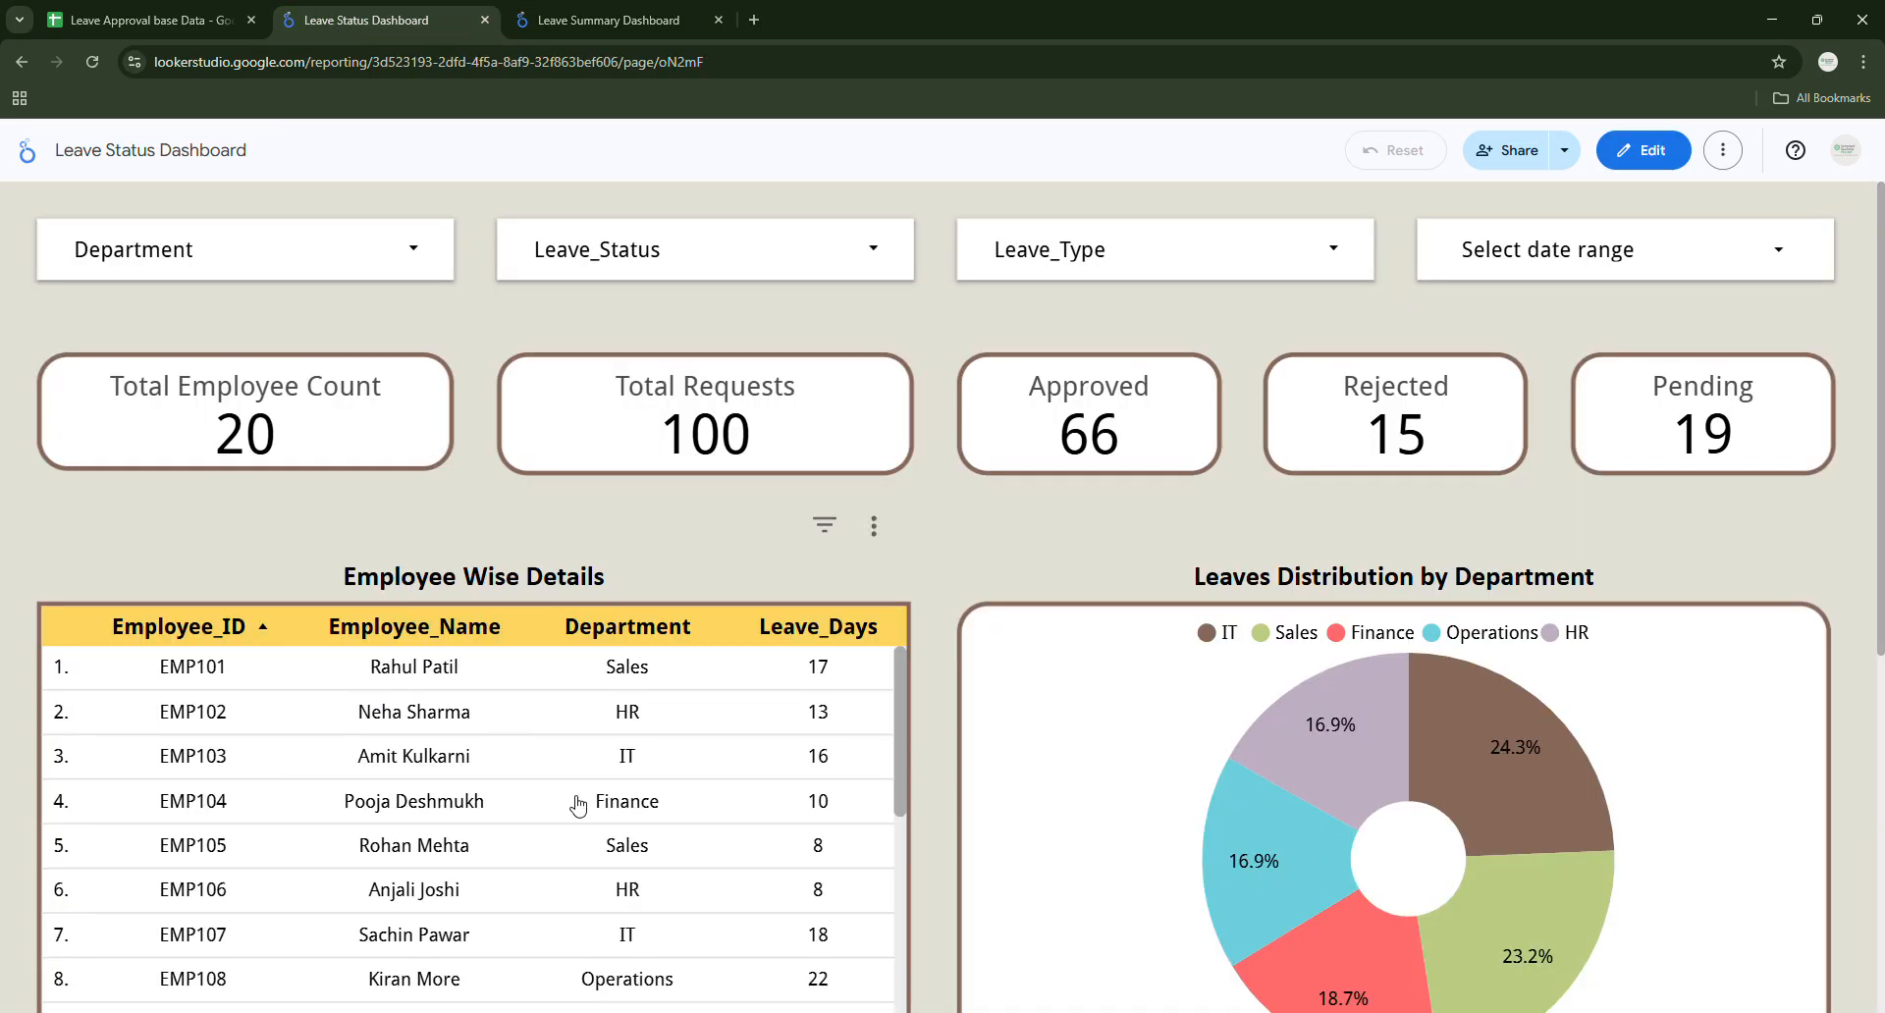
click(586, 26)
mouse_move(591, 506)
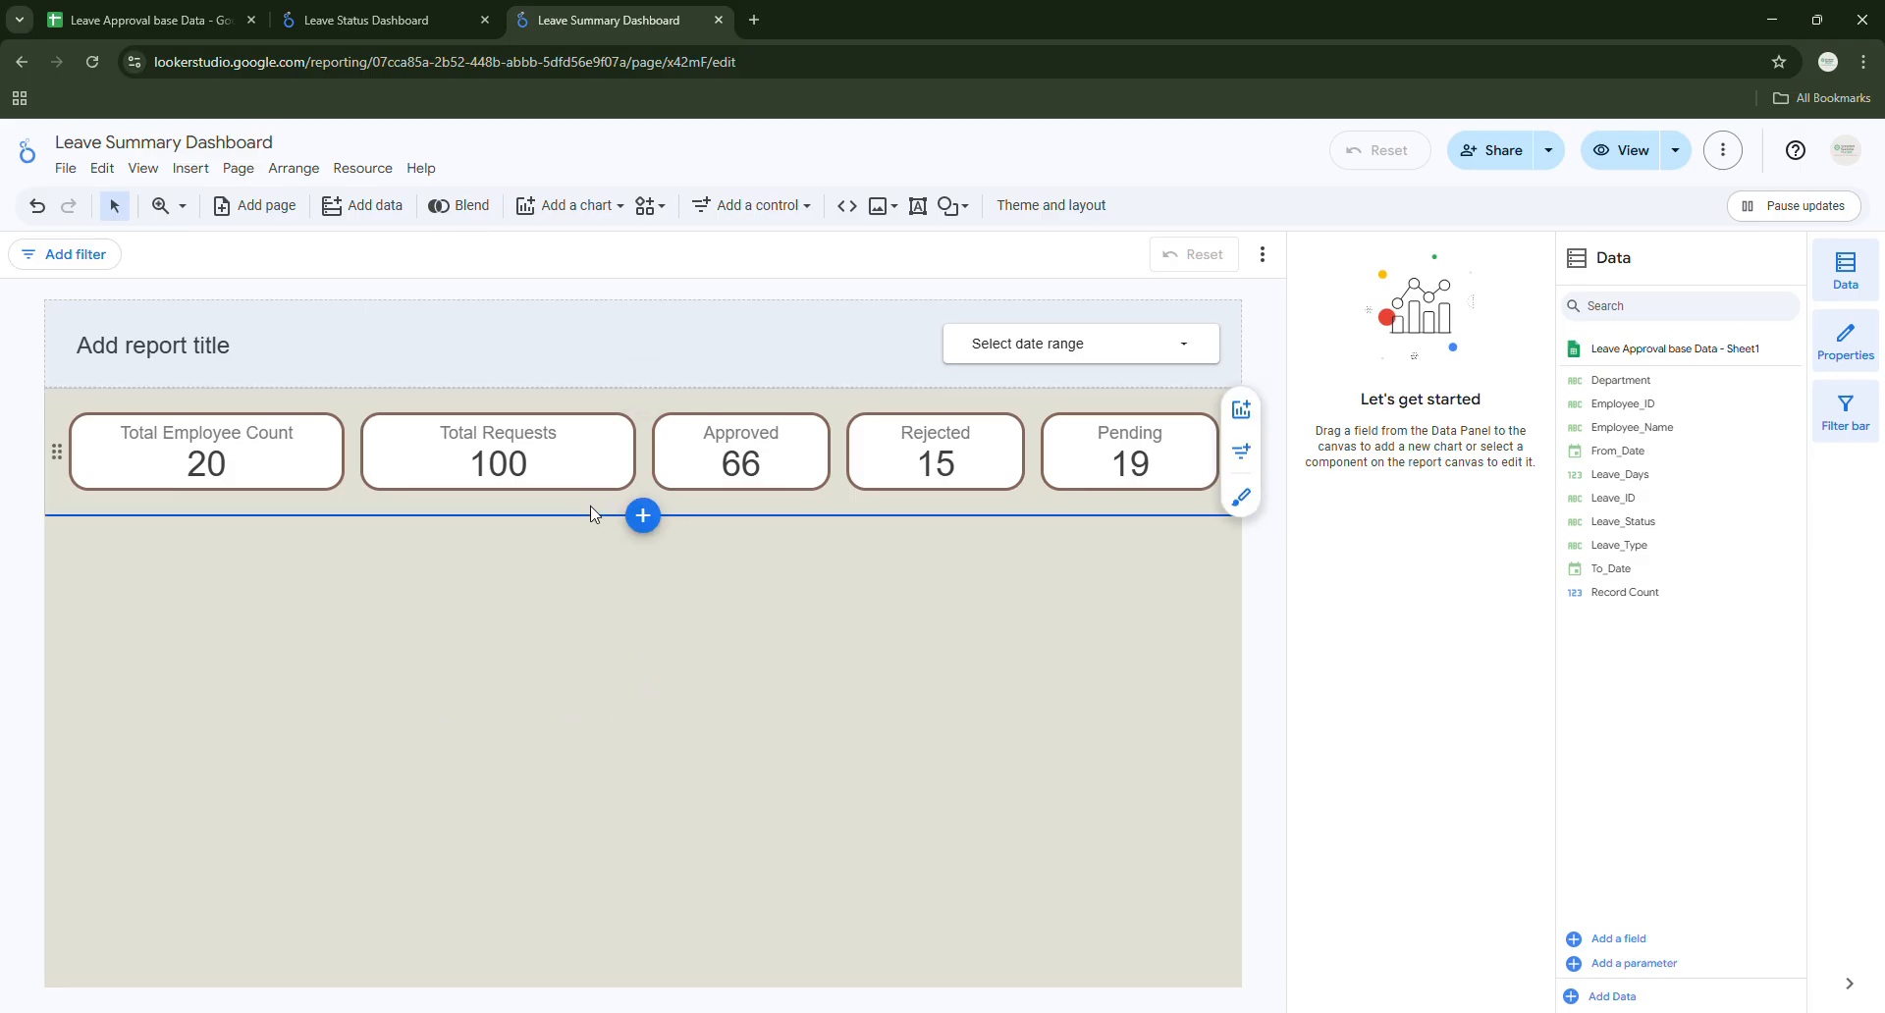
click(645, 518)
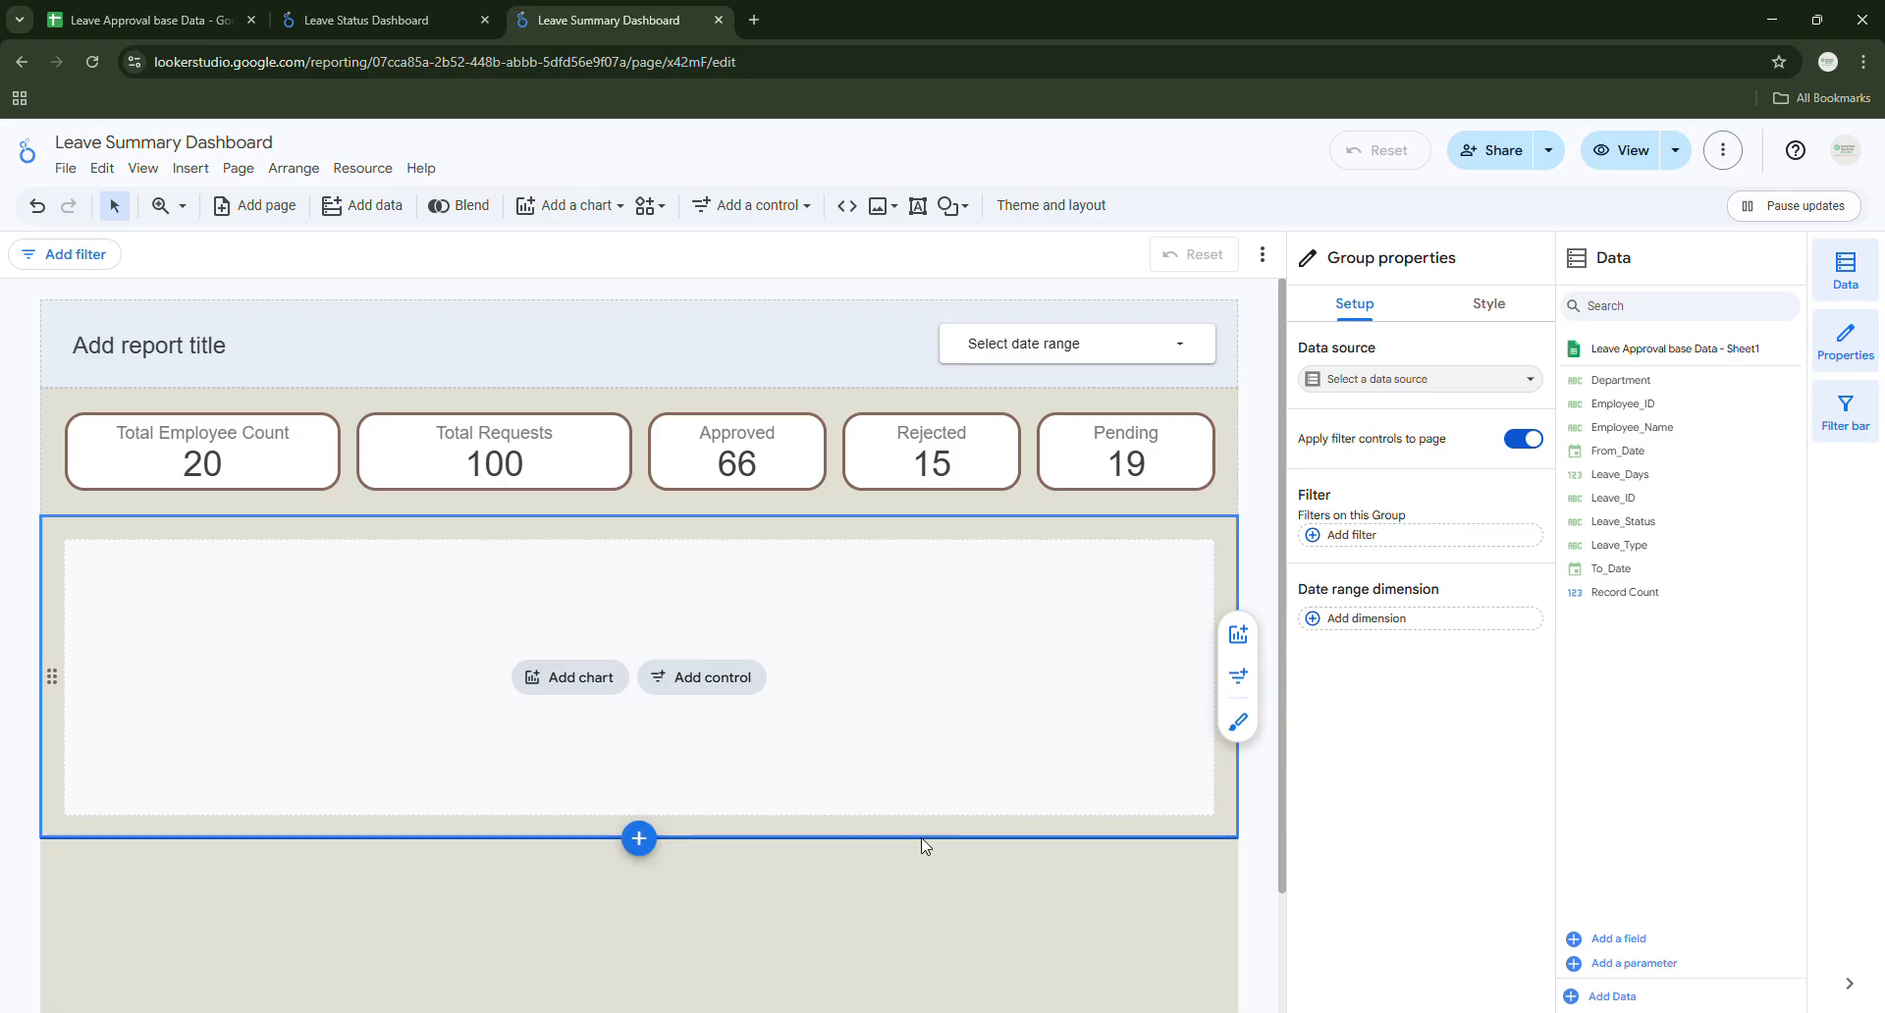
click(559, 682)
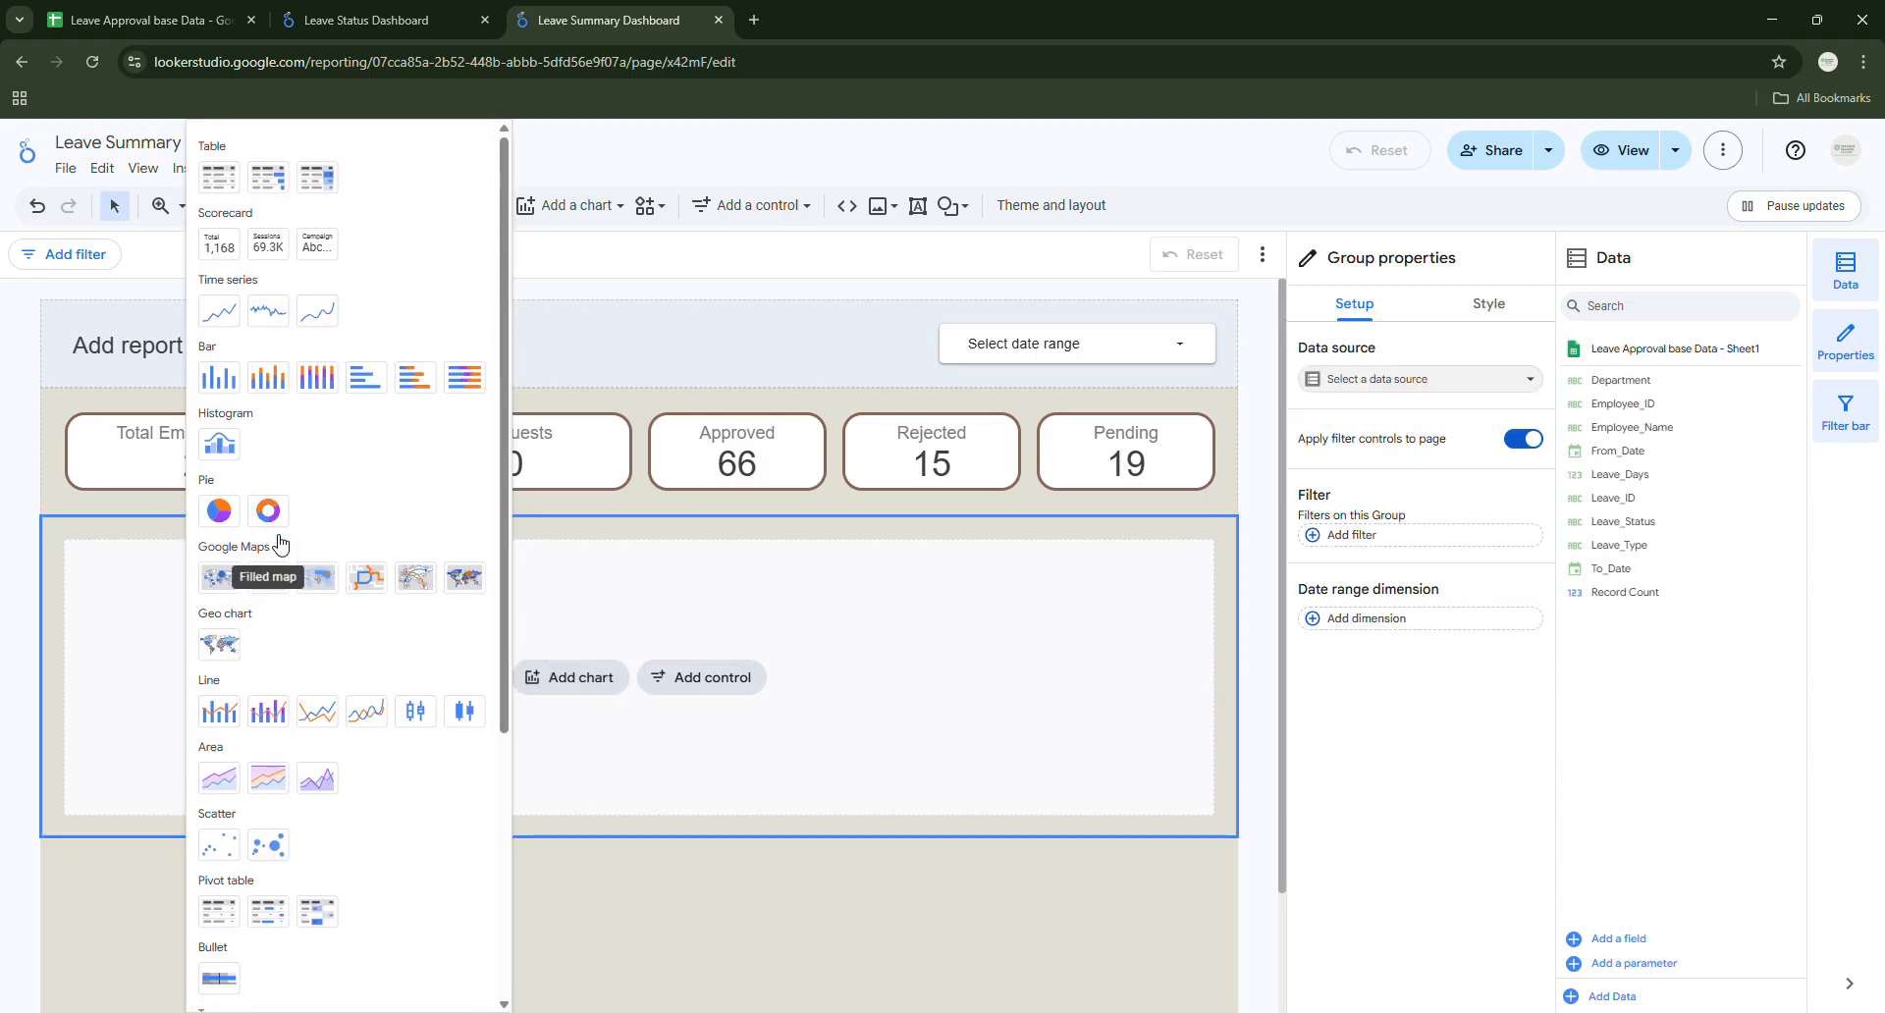
click(219, 178)
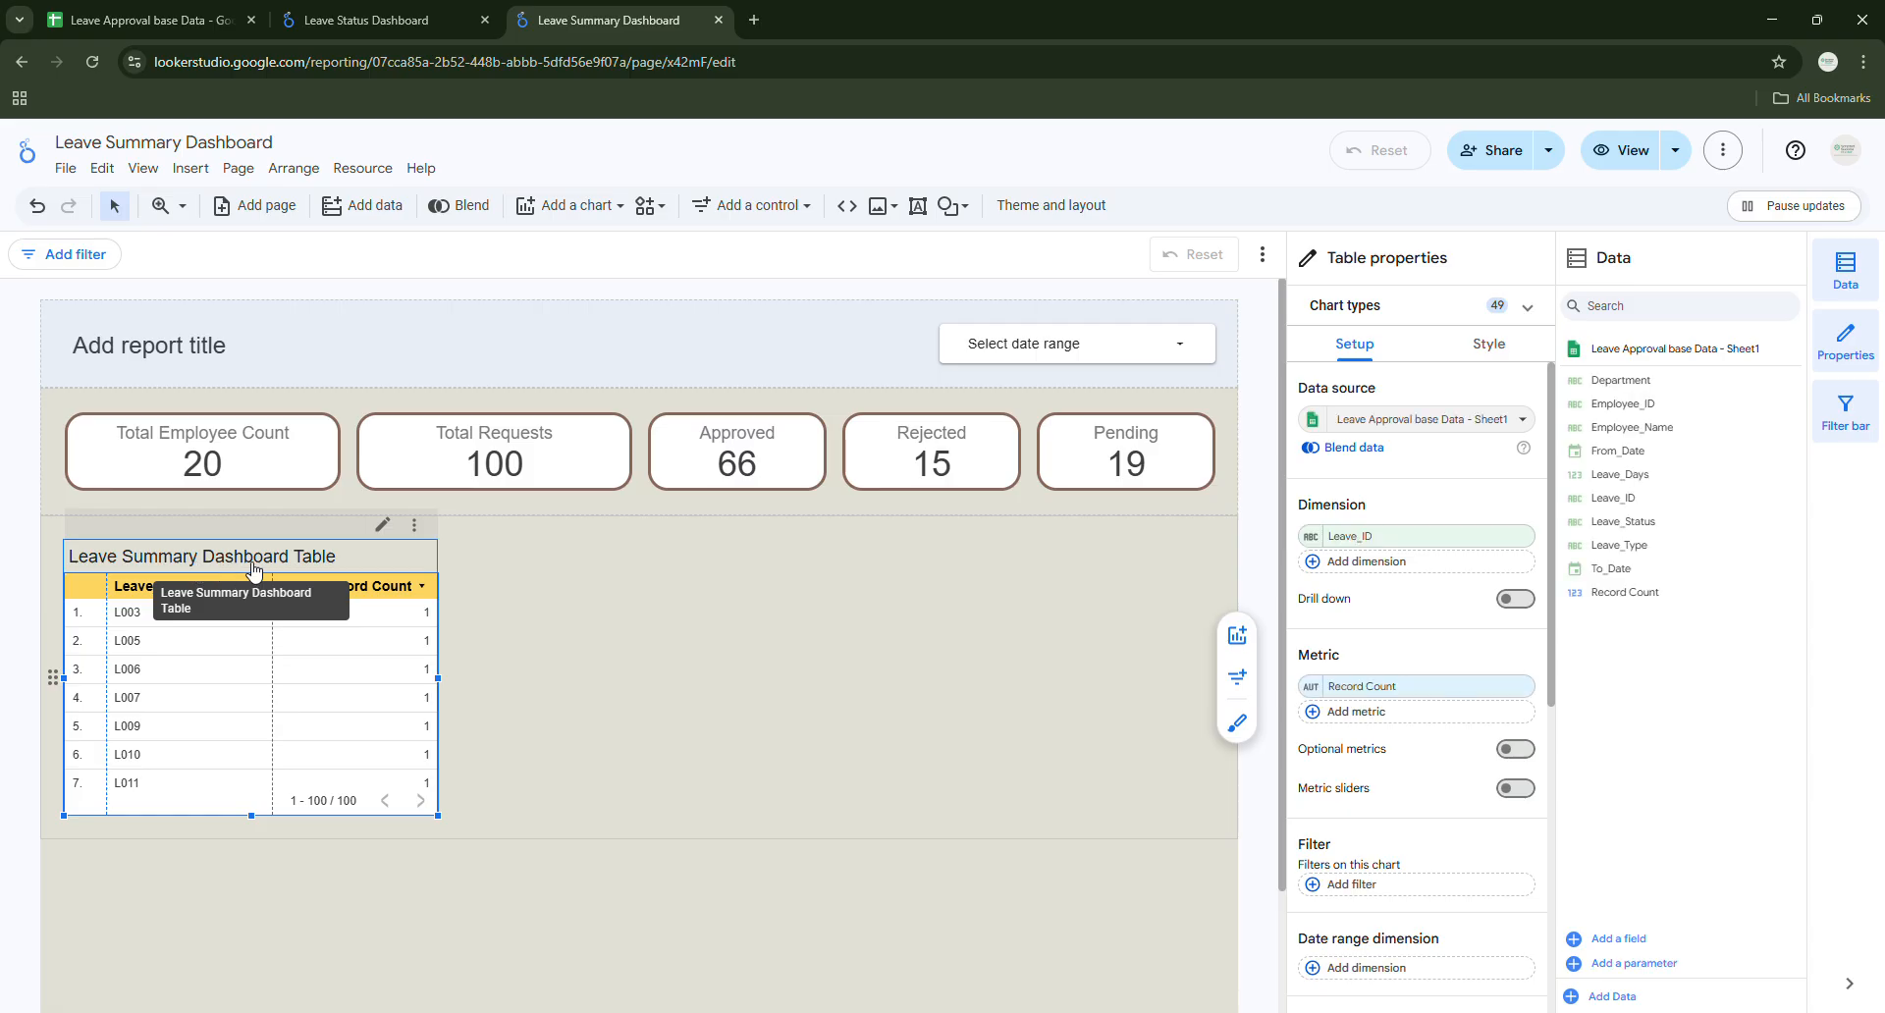
Change the new table's chart title to Employee Wise Details.
click(1481, 346)
click(1433, 472)
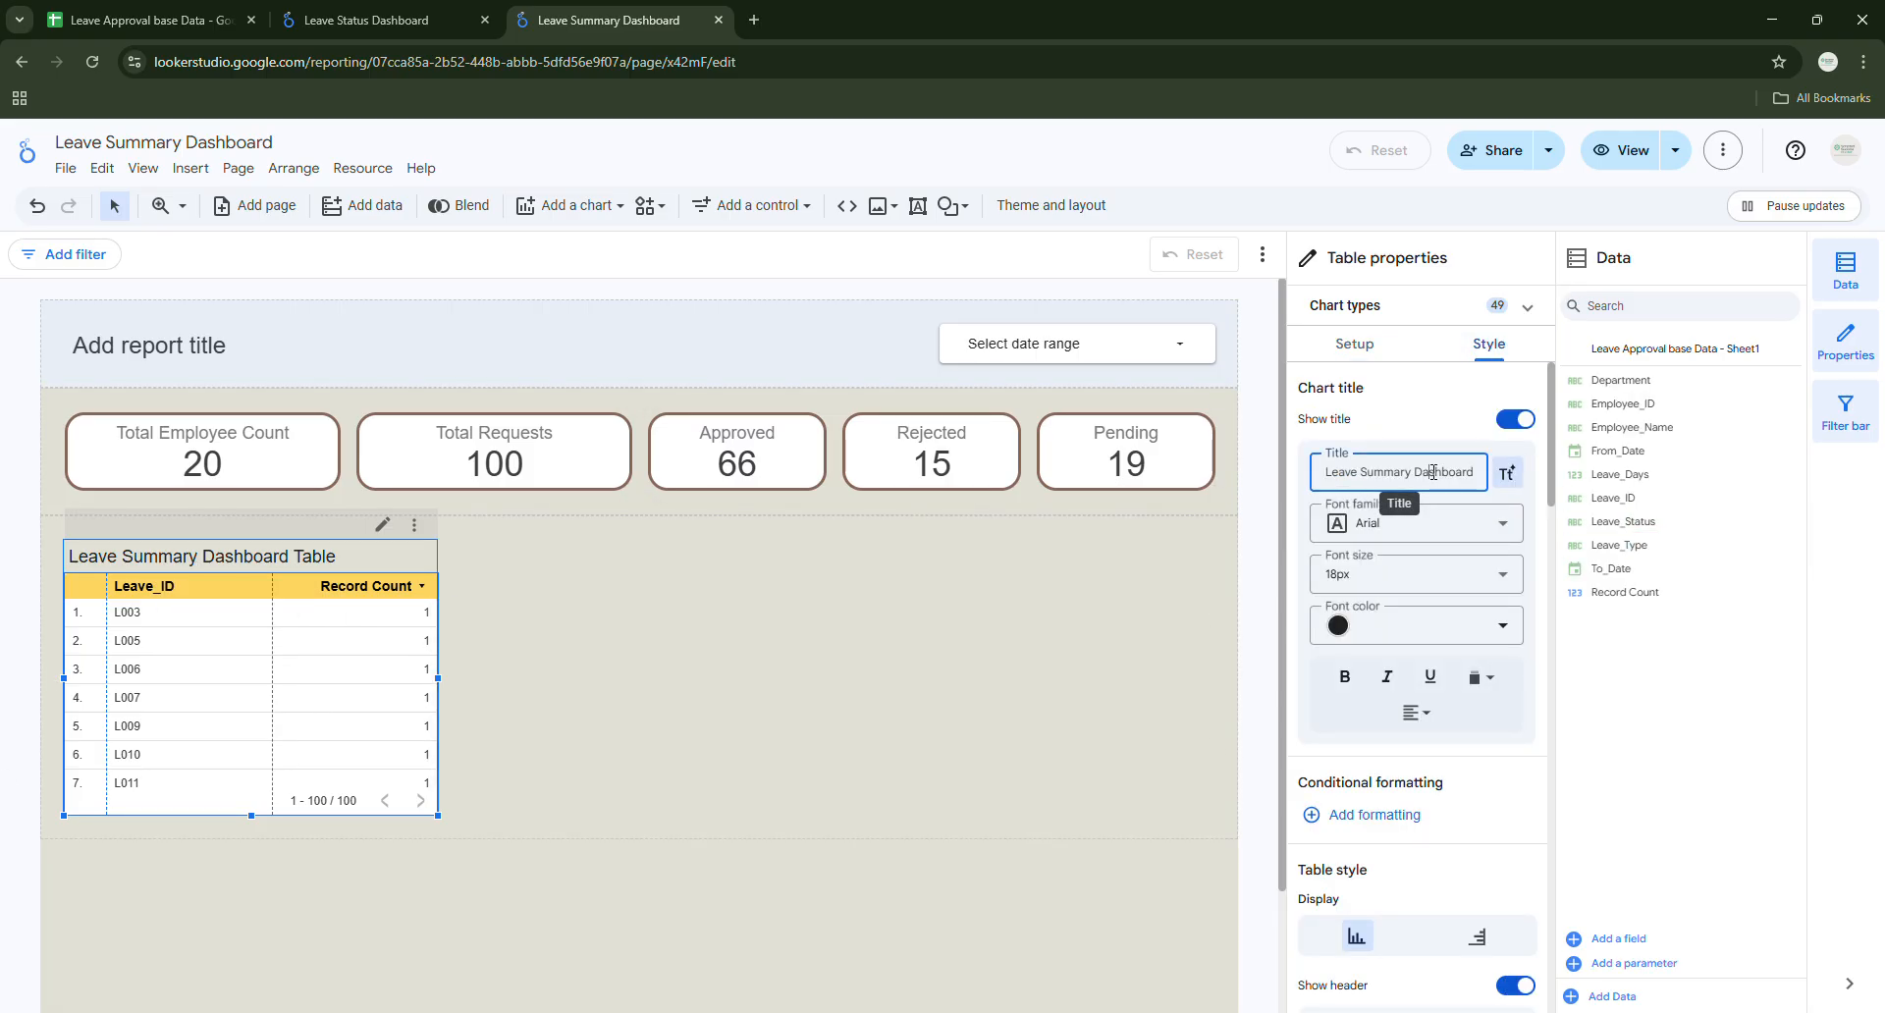
triple_click(1433, 472)
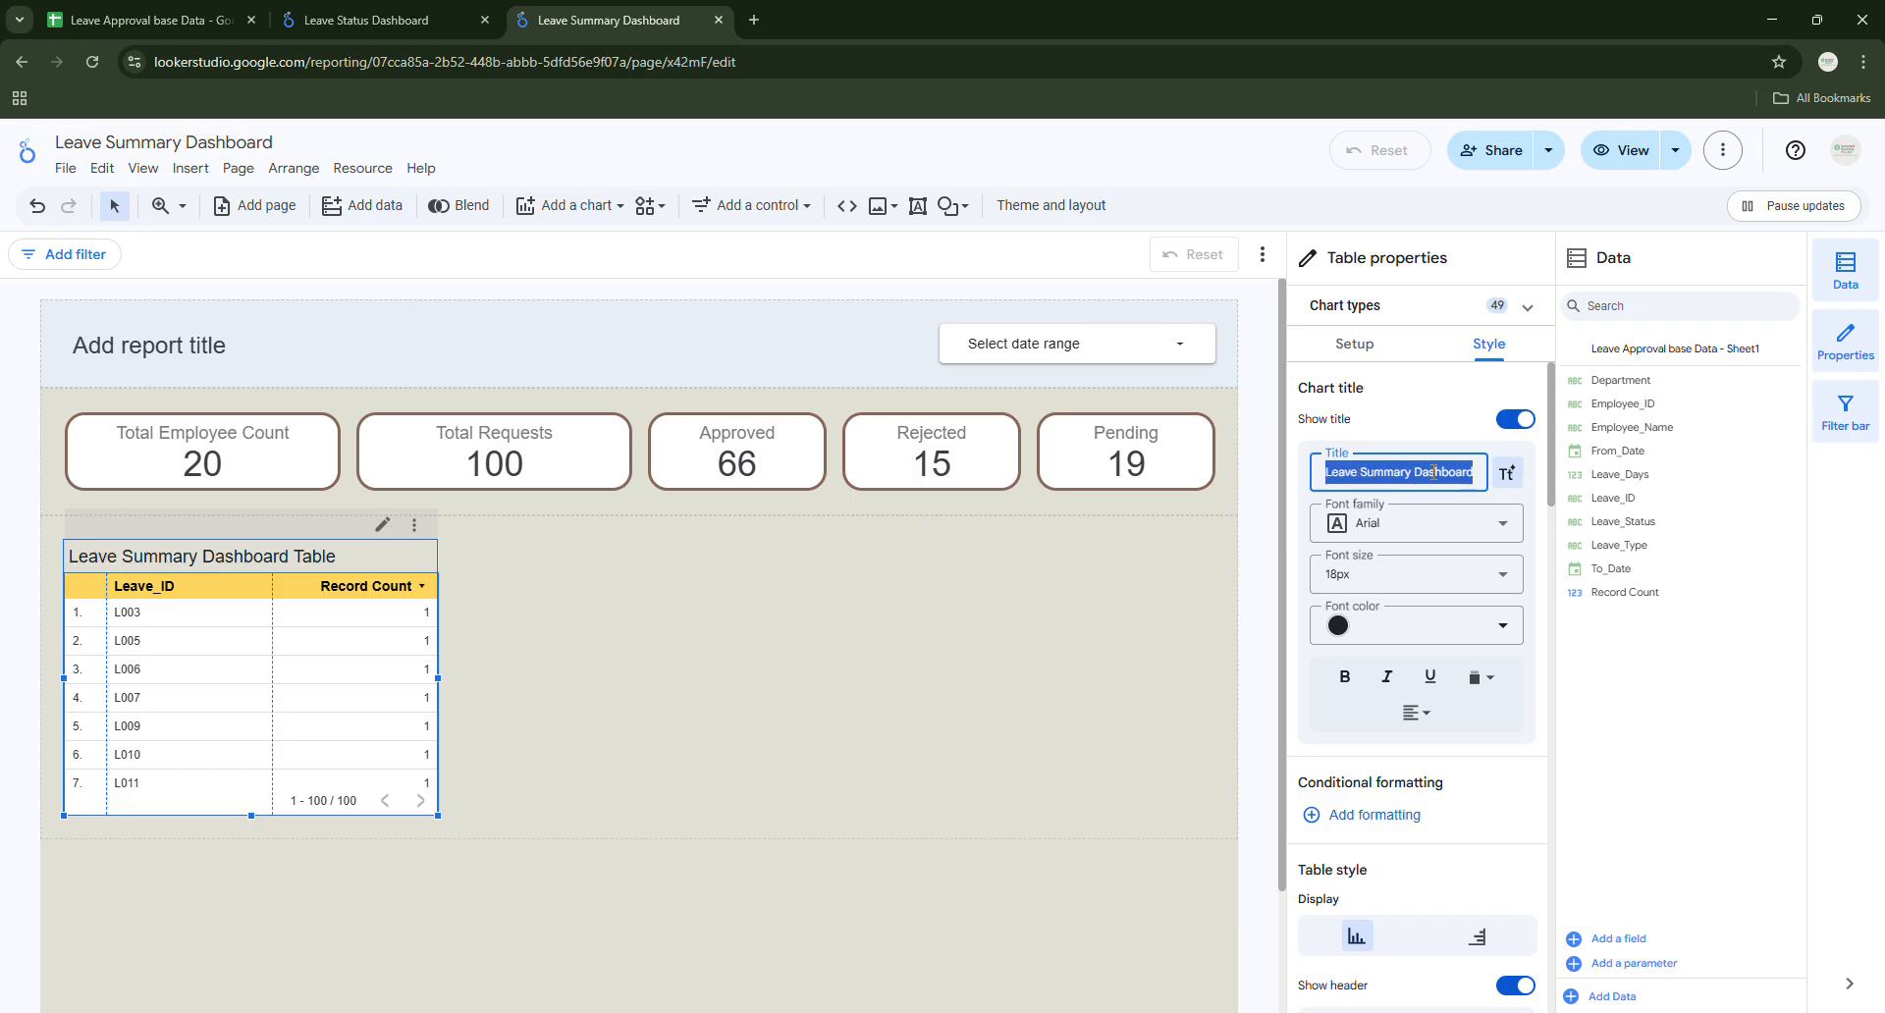
text(Employee Wise Detais)
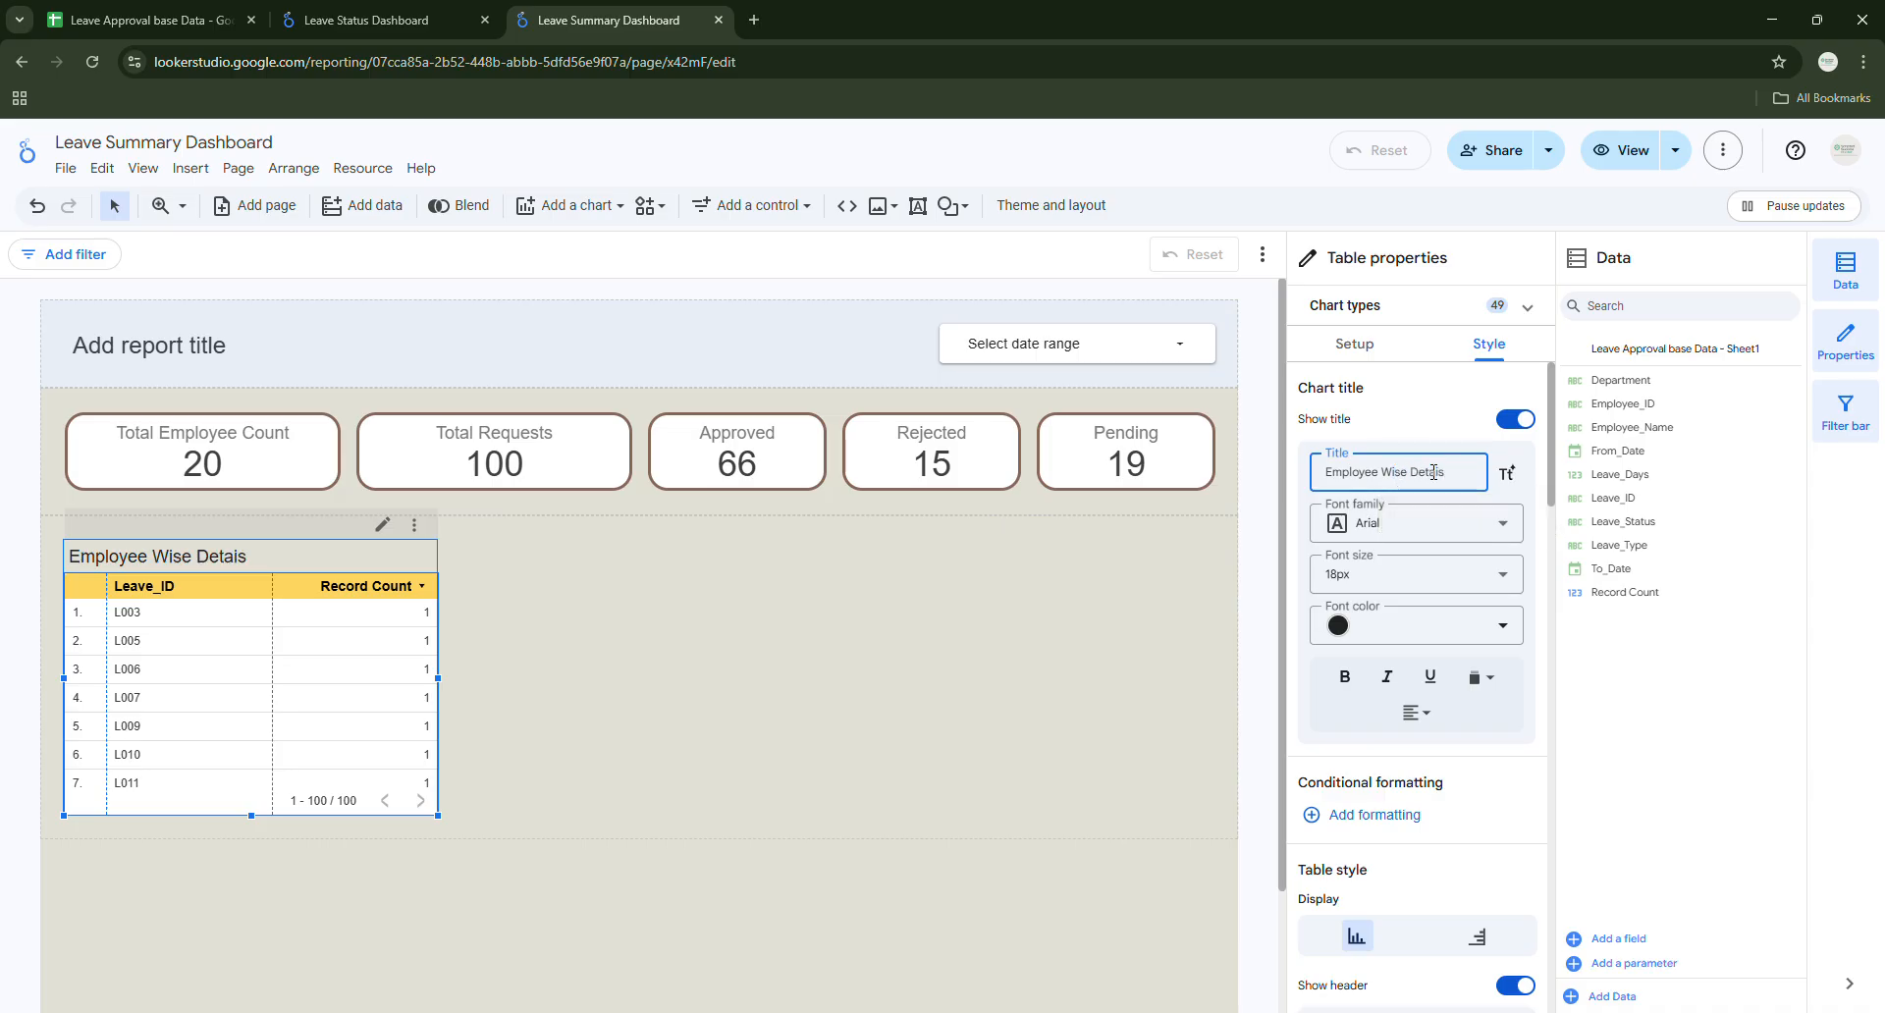
key(BackSpace)
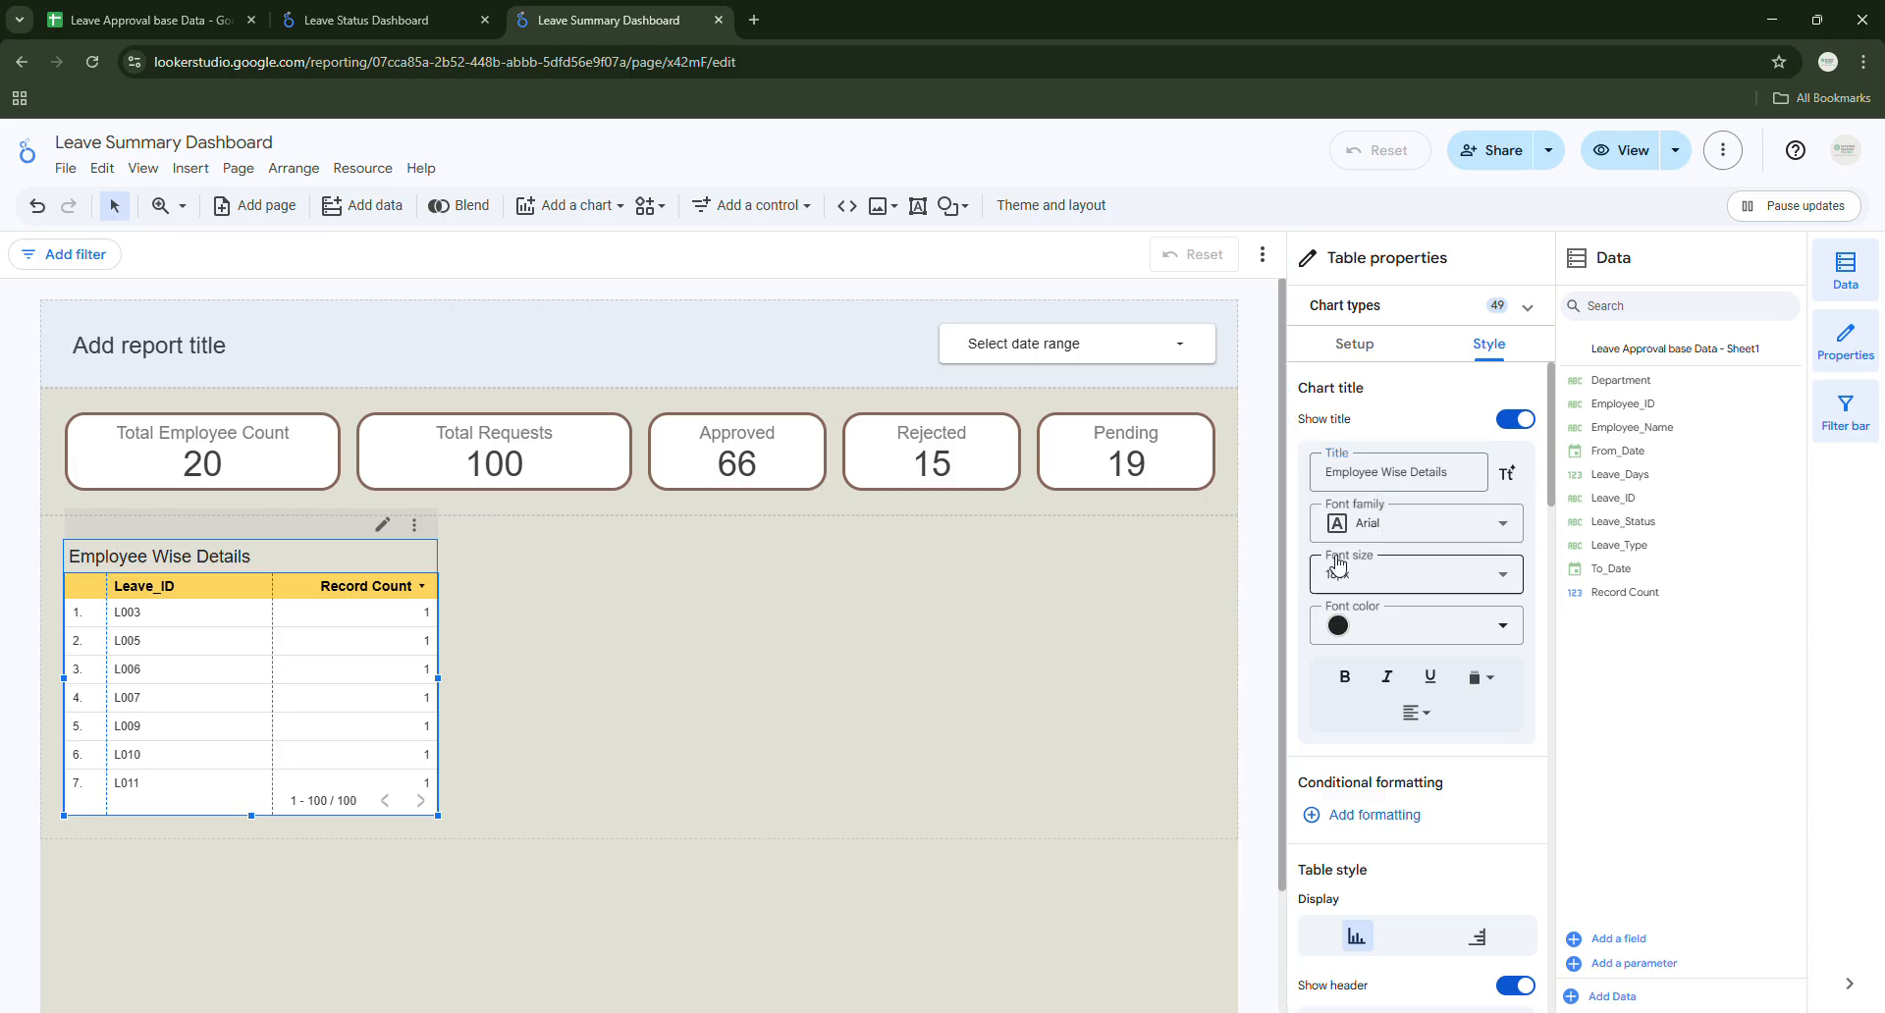
Format the table's title in bold Calibri and centre it.
click(1369, 523)
click(1376, 715)
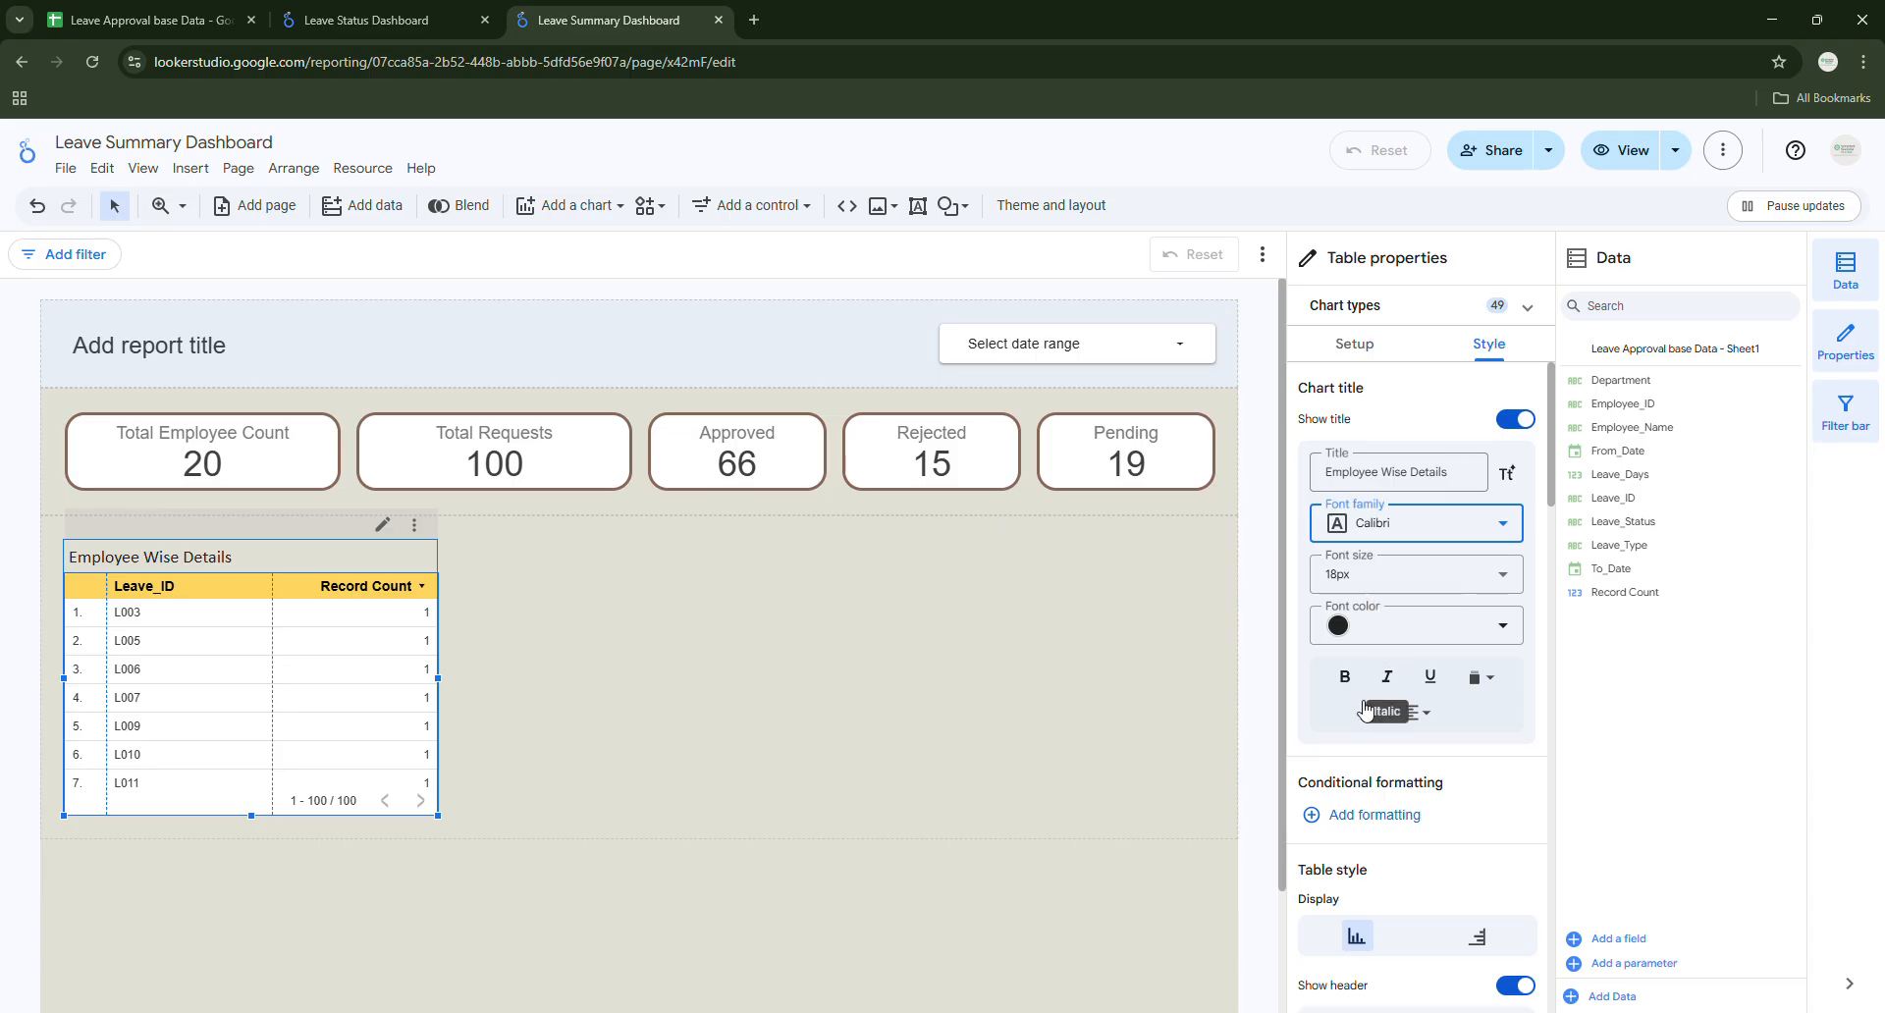
click(1345, 677)
click(1420, 713)
click(1447, 749)
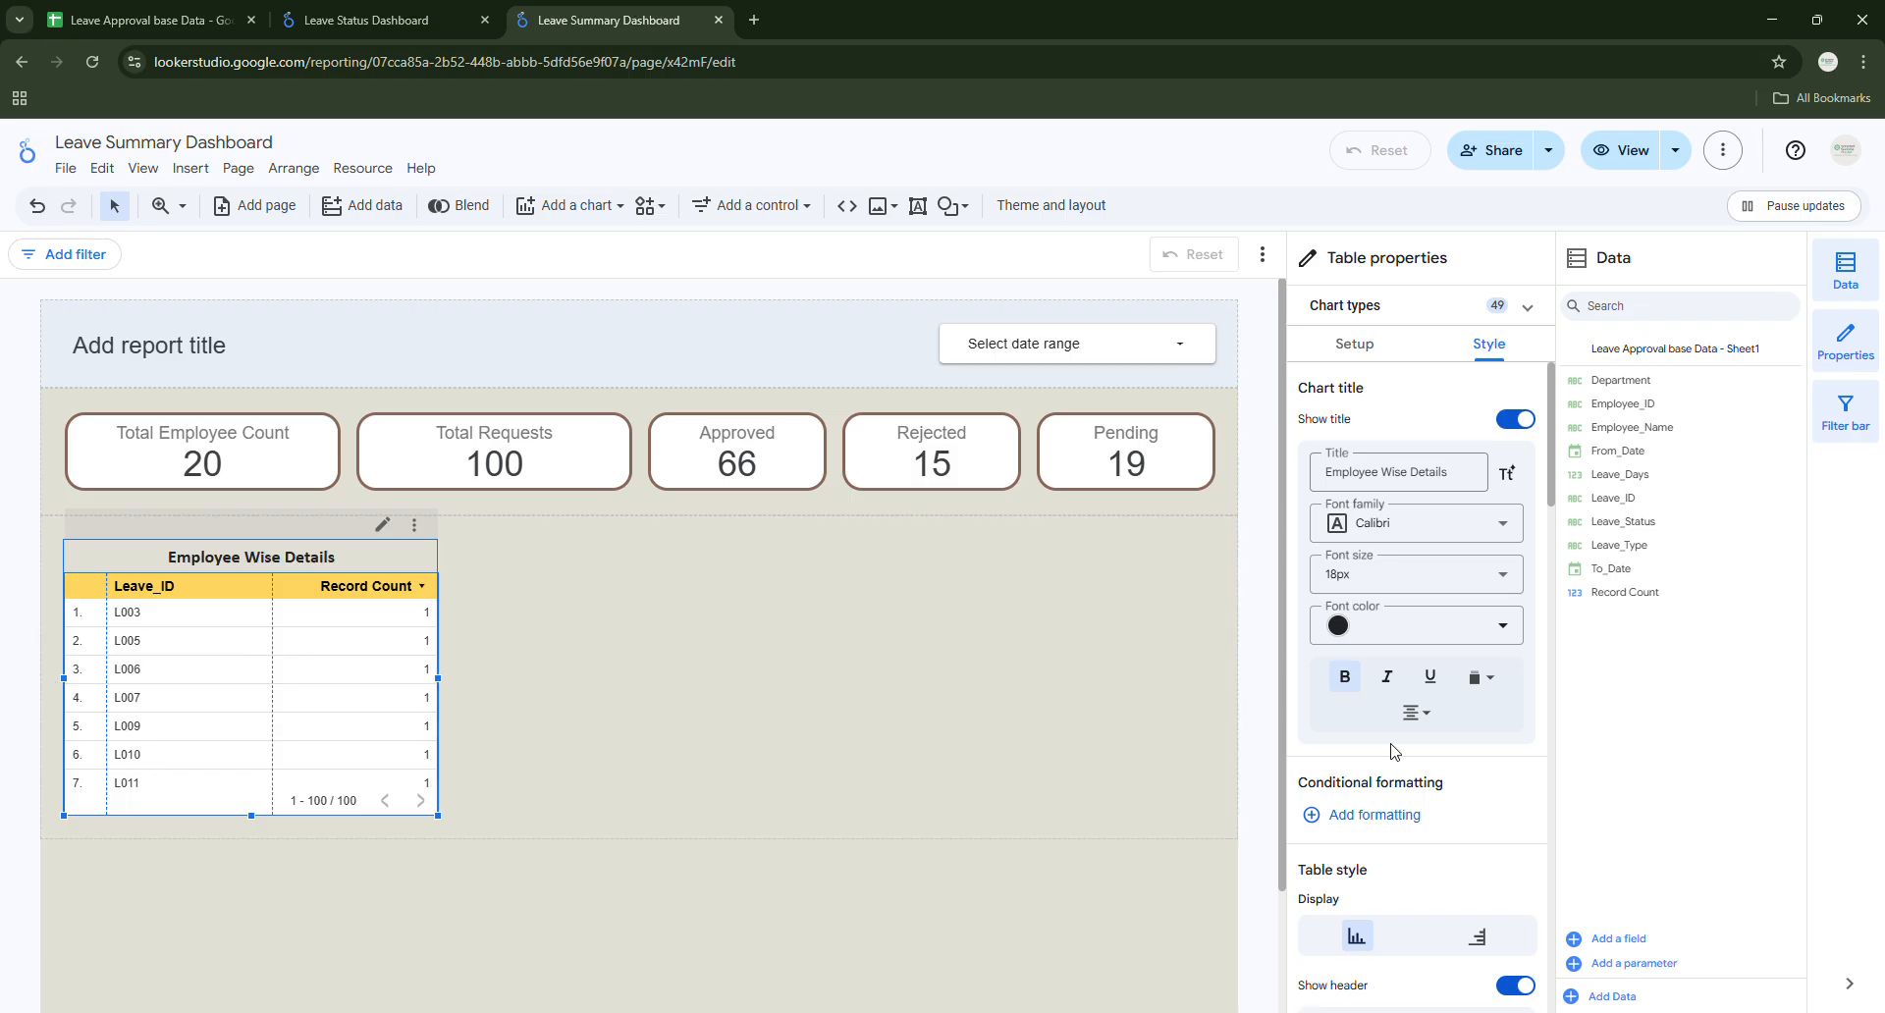
Replace the table's Leave_ID dimension with Employee_ID and add Employee_Name as the second dimension.
scroll(1443, 677, down, 2)
scroll(1451, 673, down, 2)
scroll(1452, 667, up, 4)
click(1360, 352)
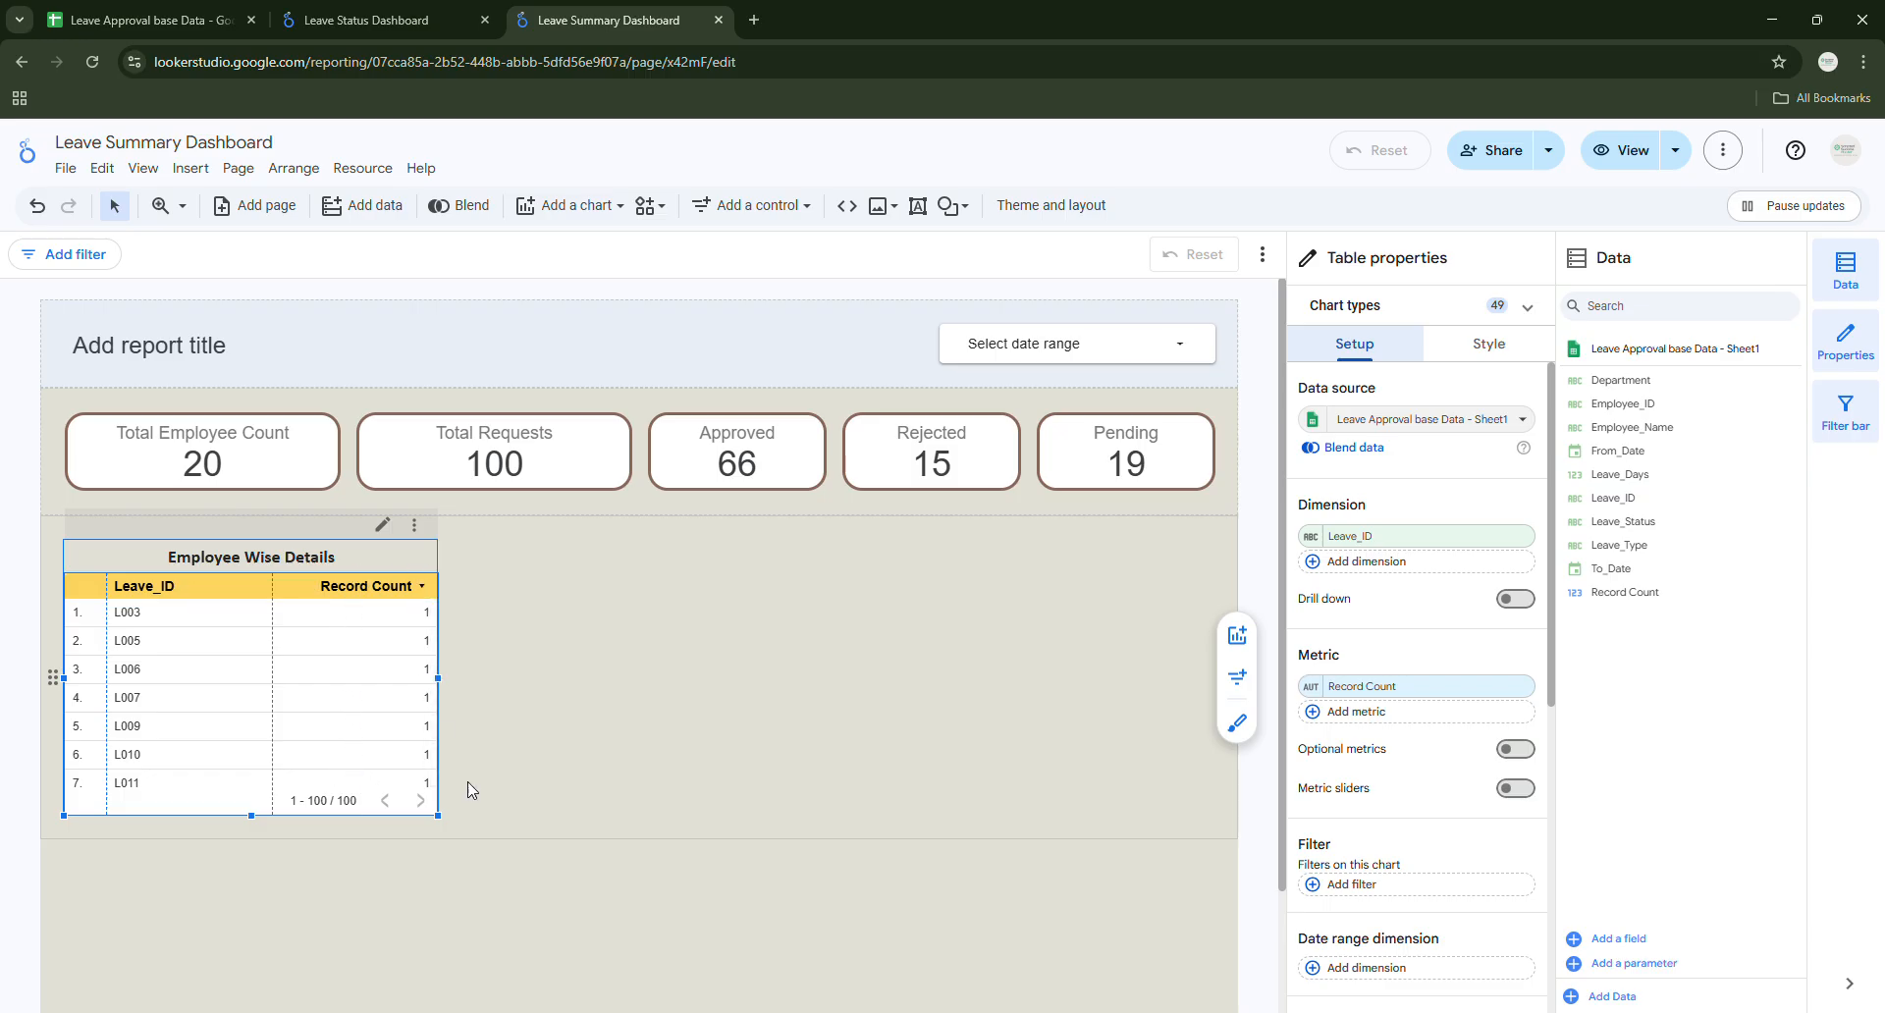
click(1364, 541)
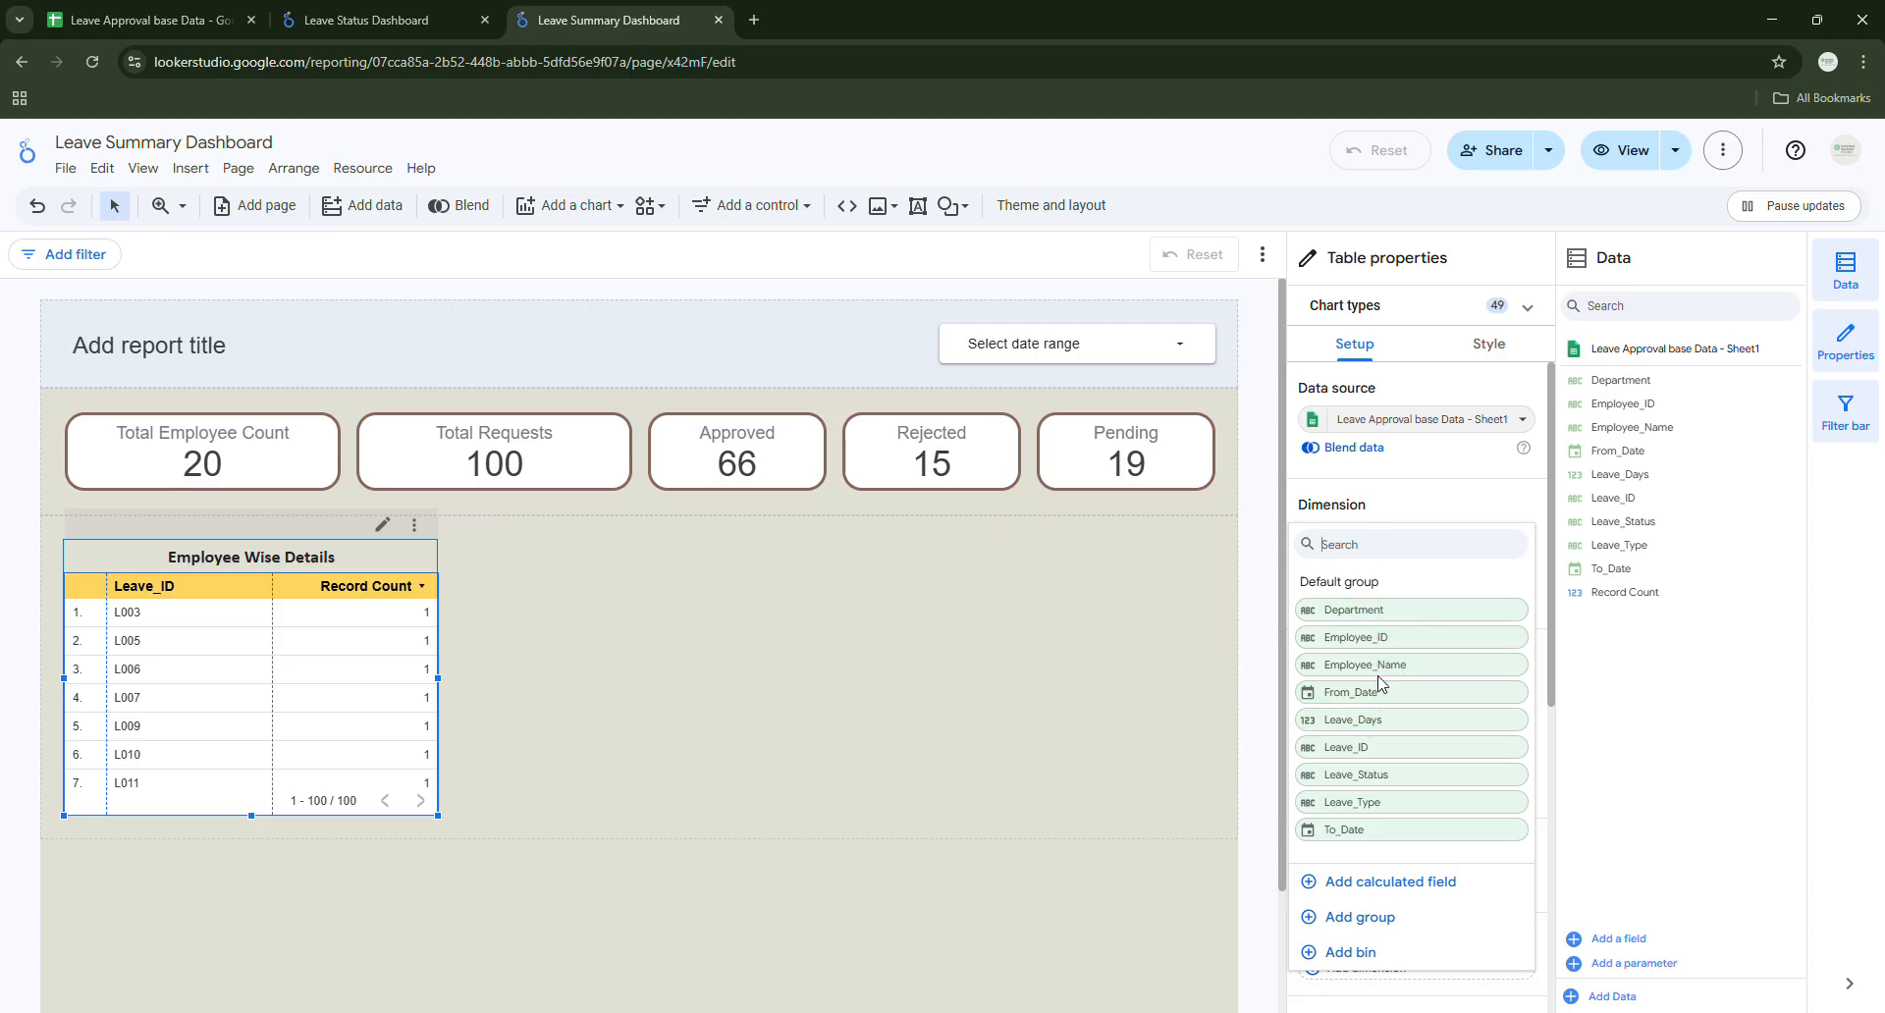
click(1378, 638)
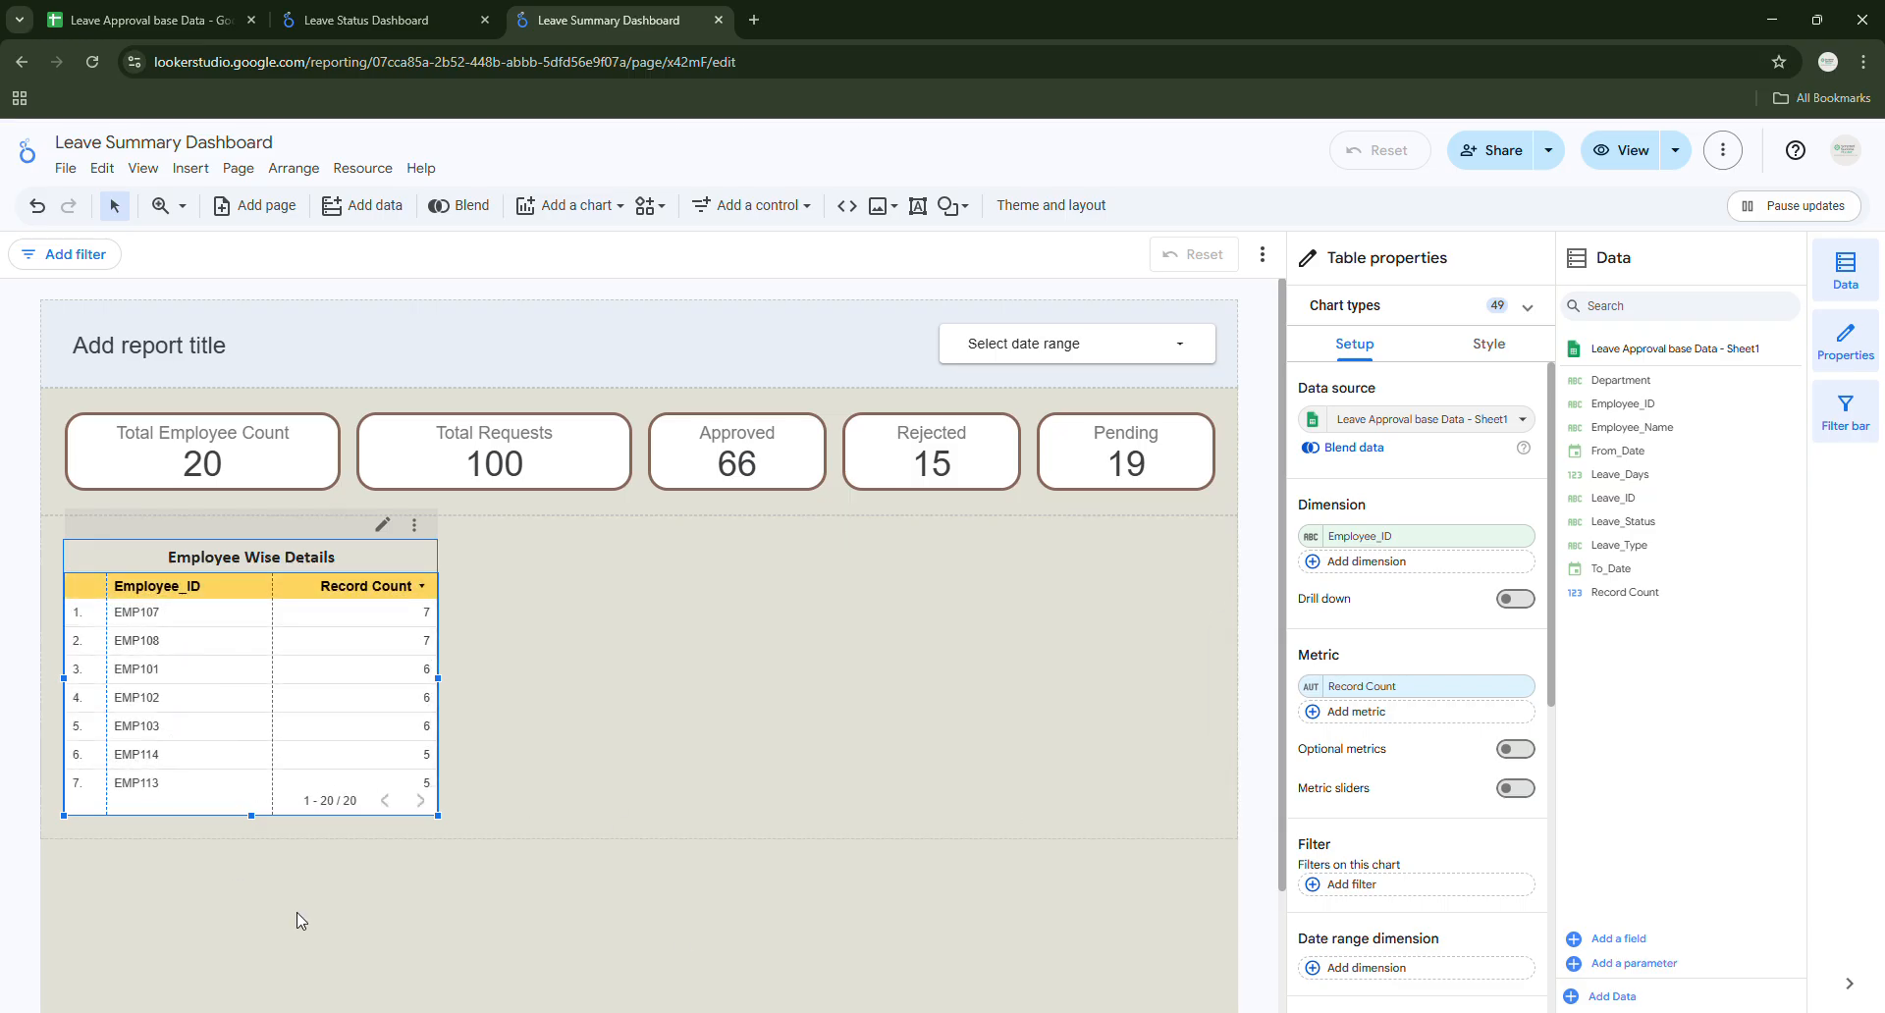
click(1378, 580)
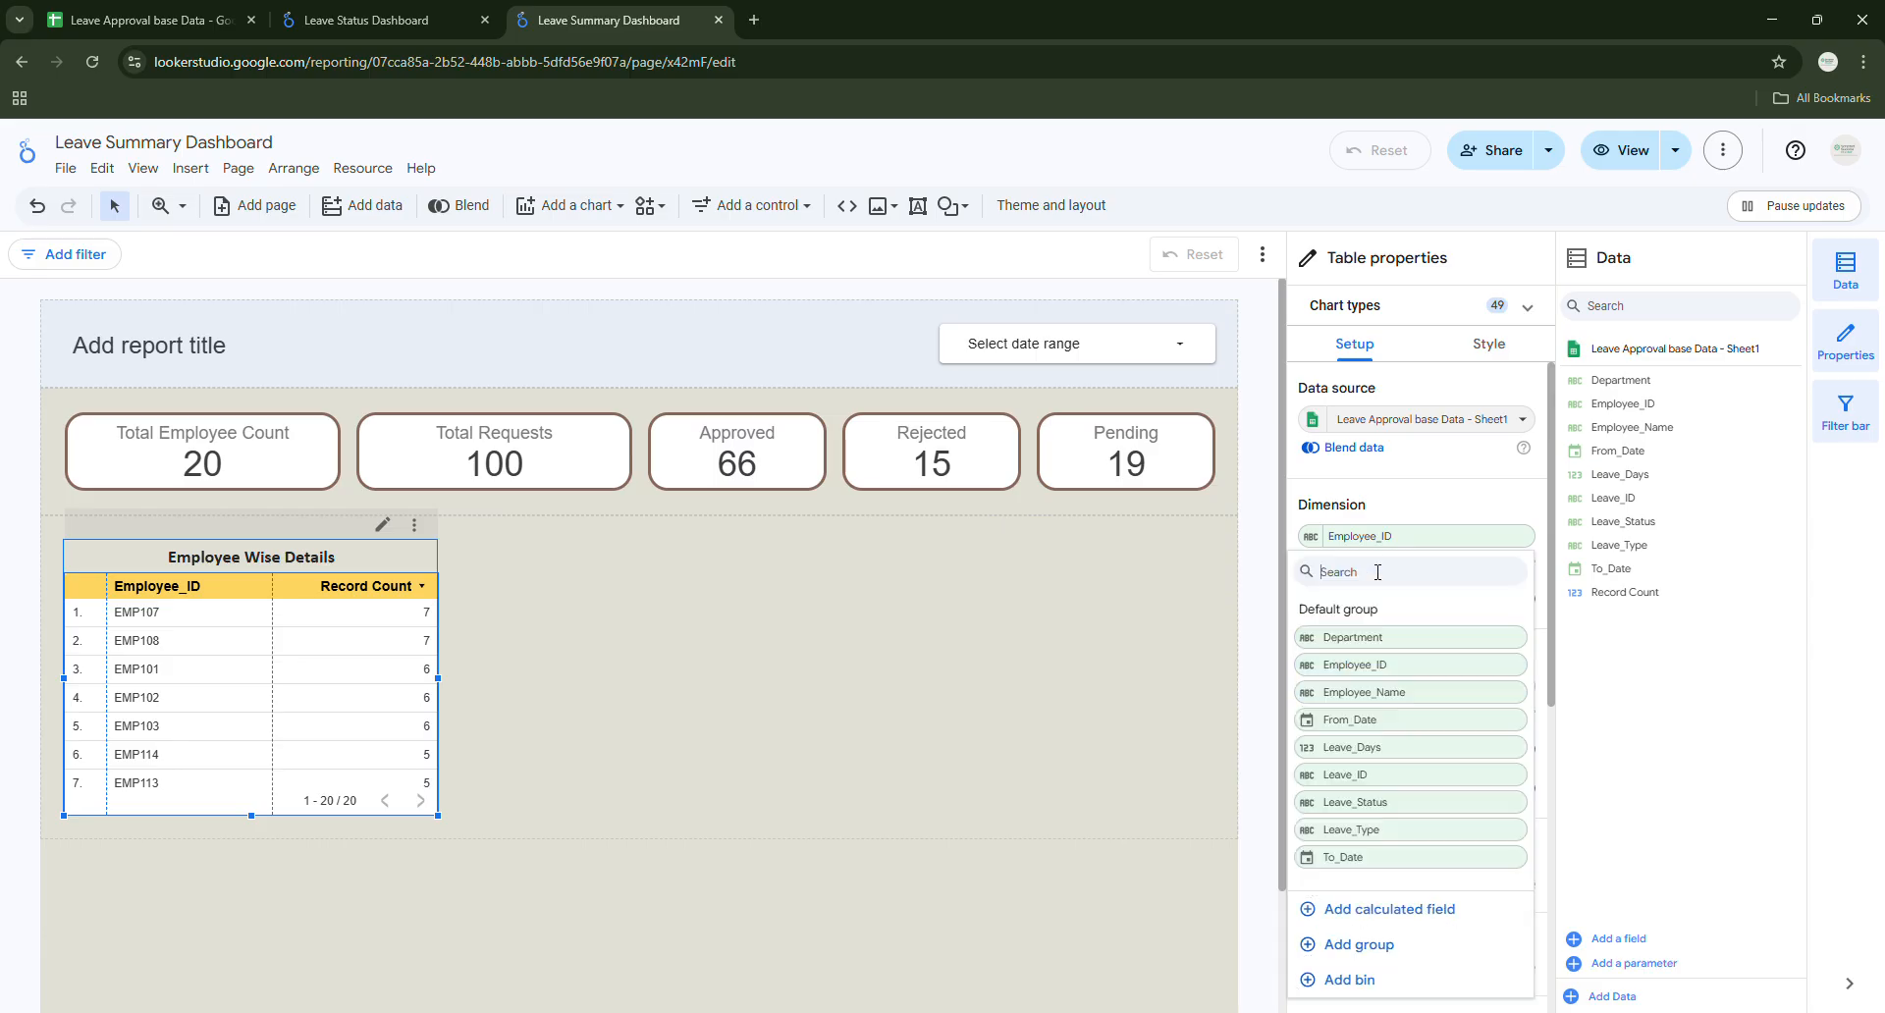
click(1401, 701)
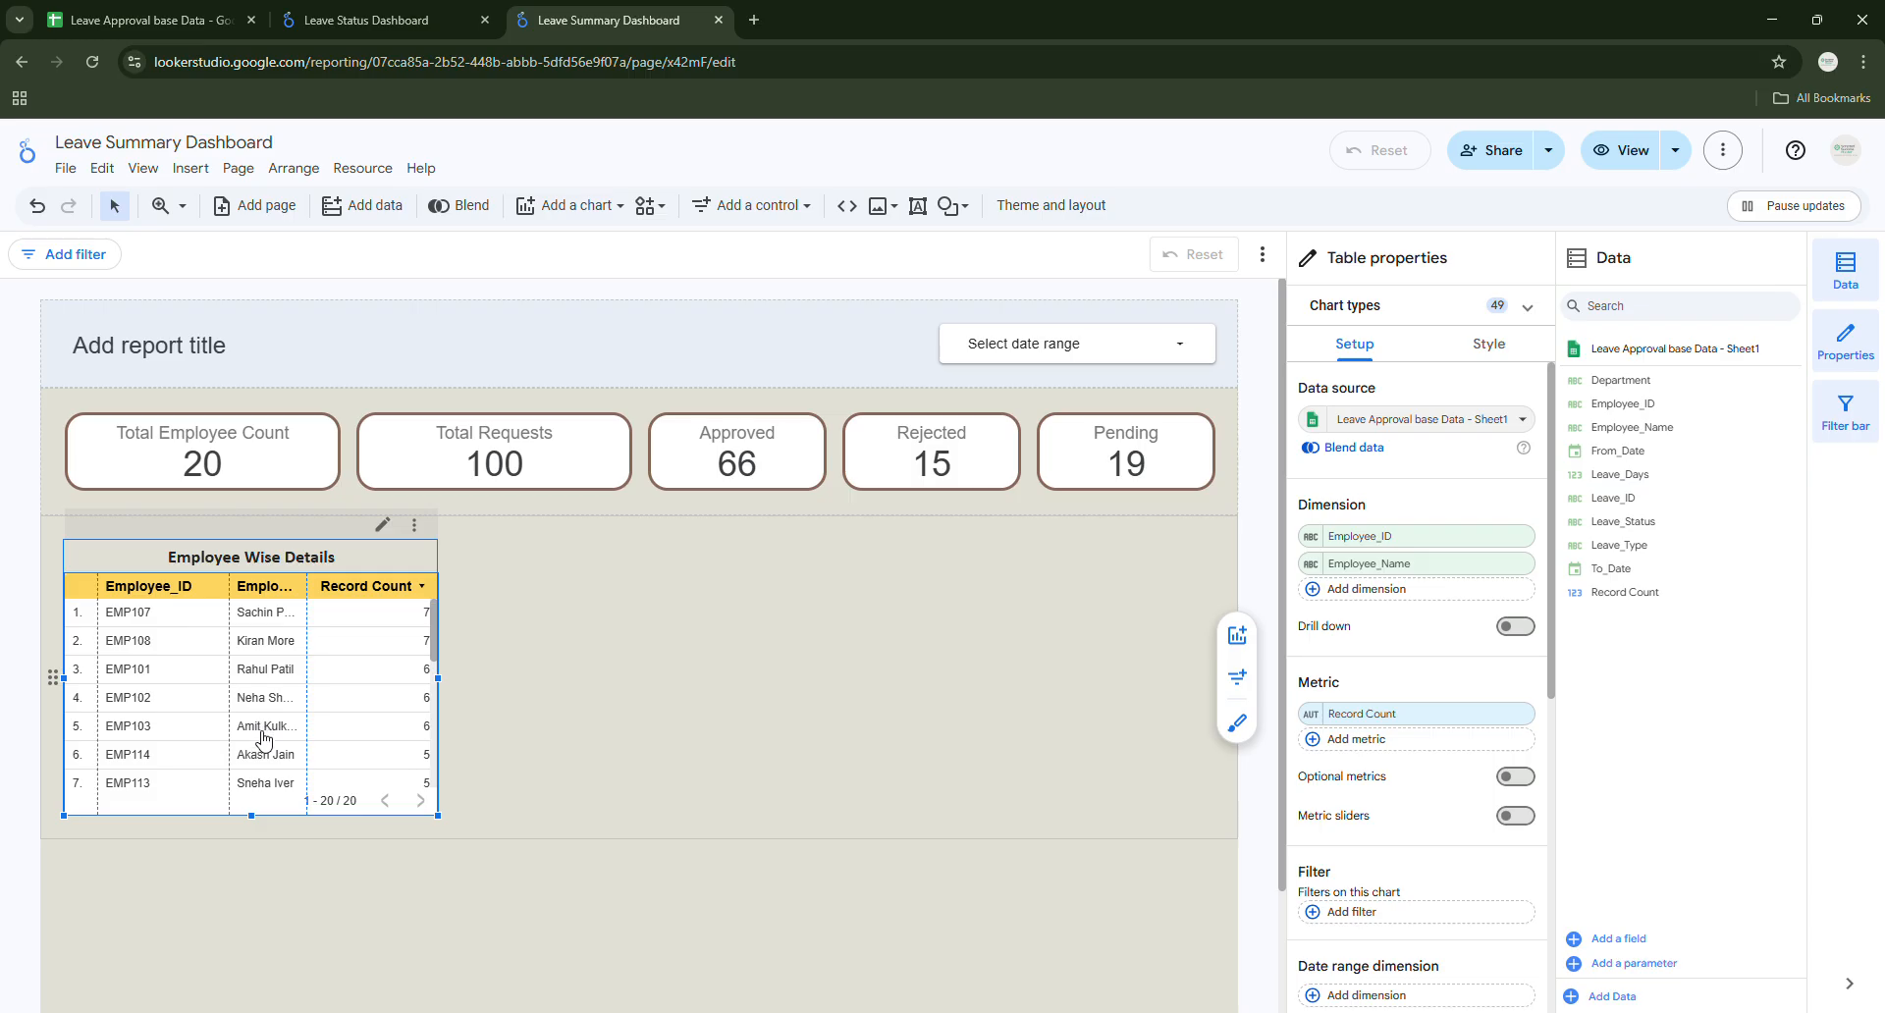
Widen the table to about half the section's width and add Department as the third dimension.
drag(438, 678, 633, 678)
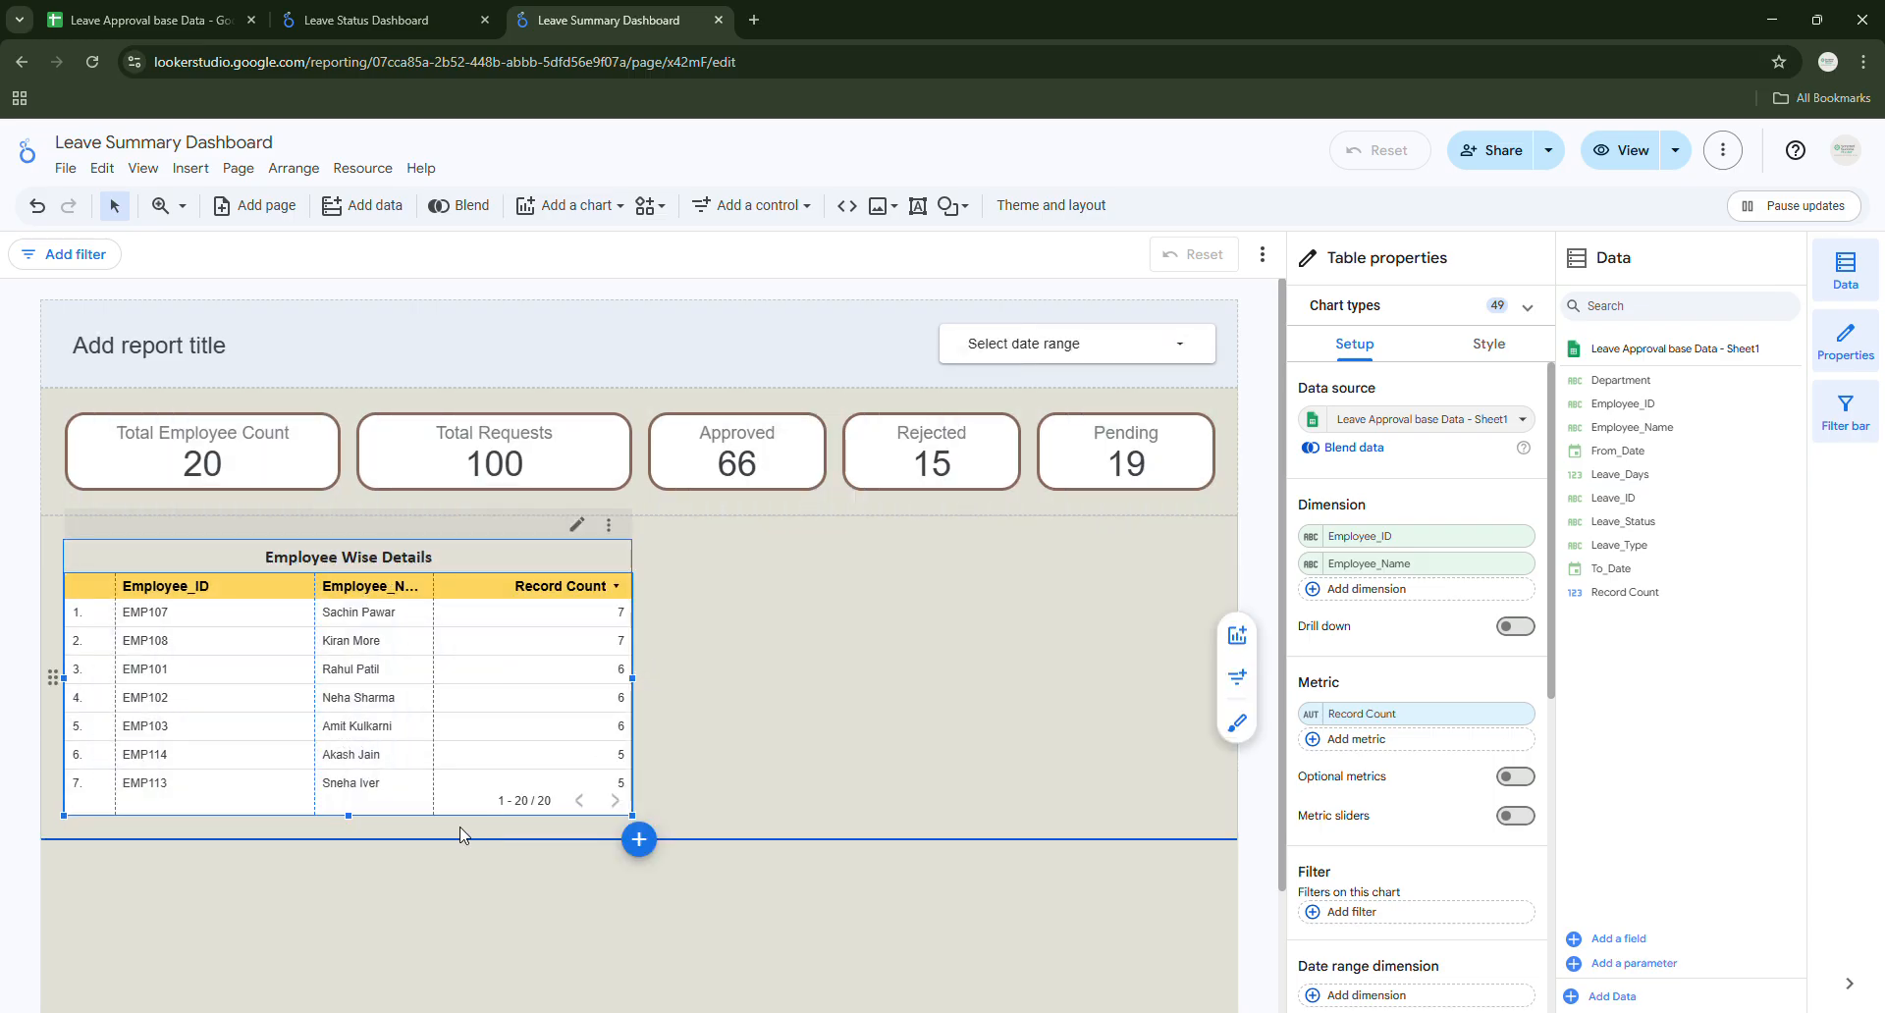
click(1339, 590)
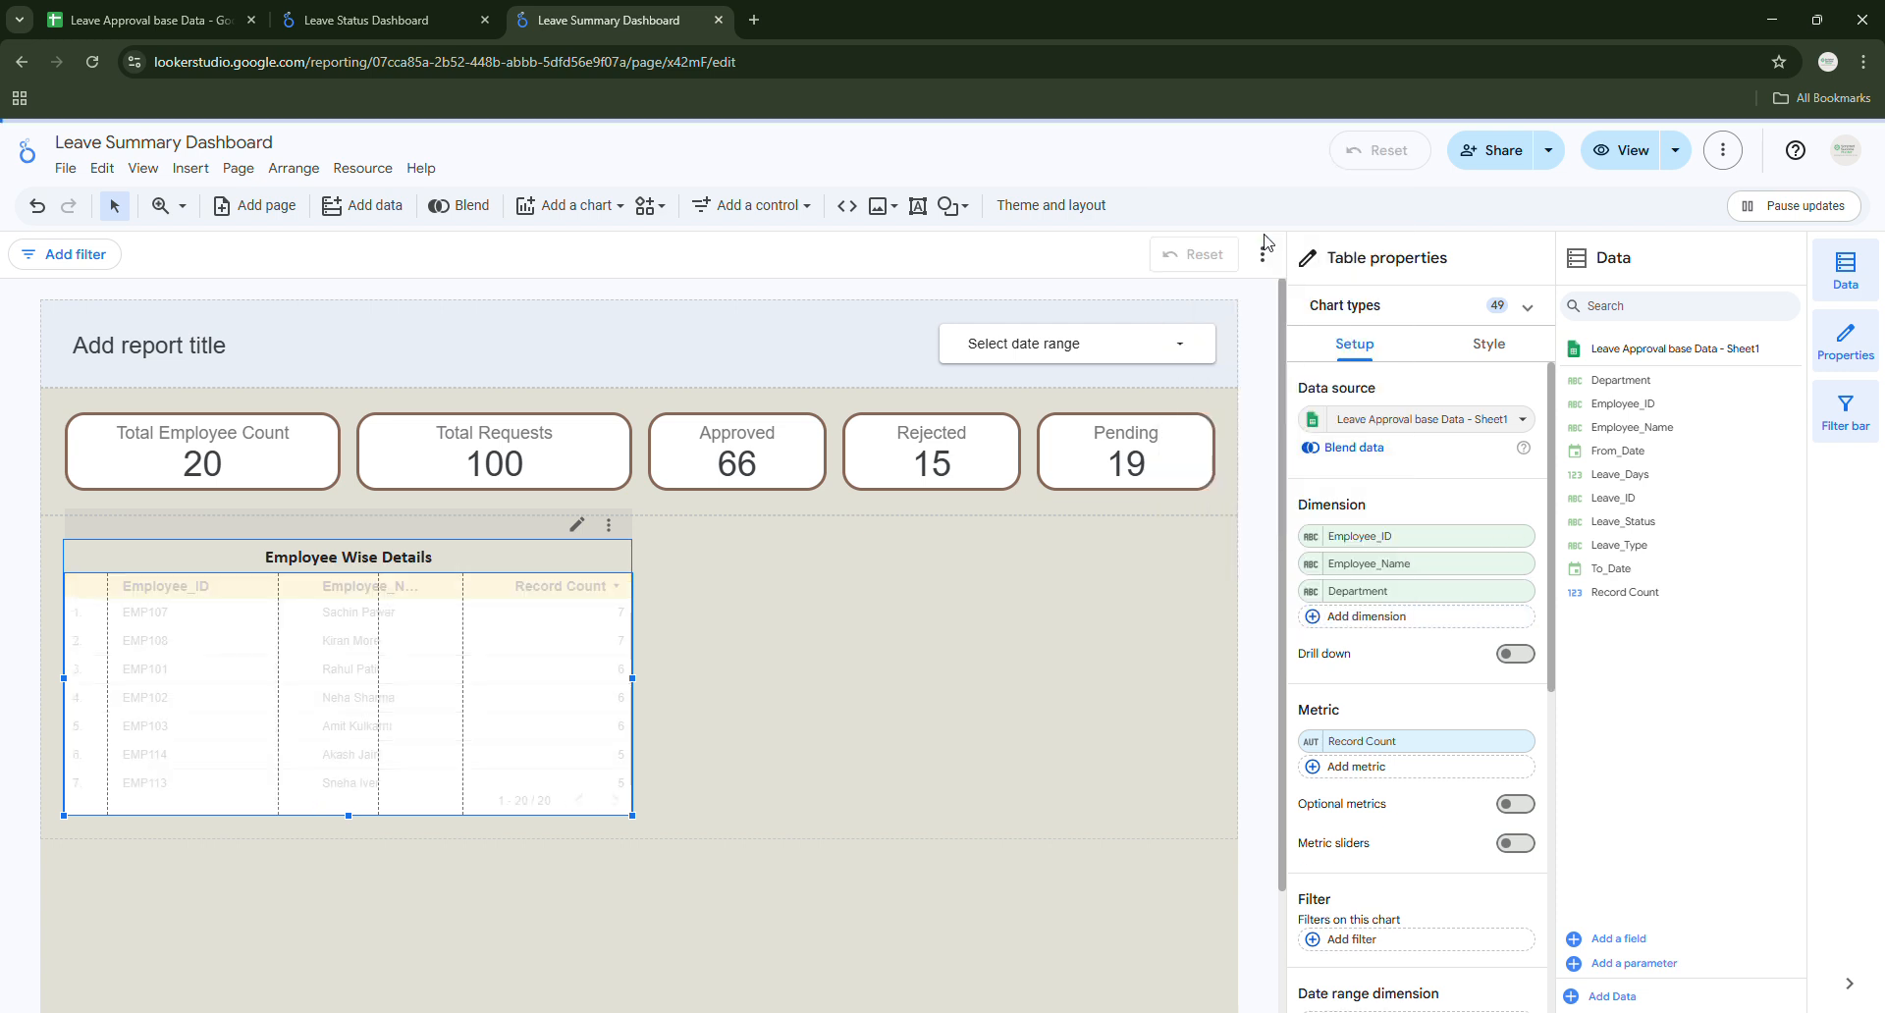
click(1242, 236)
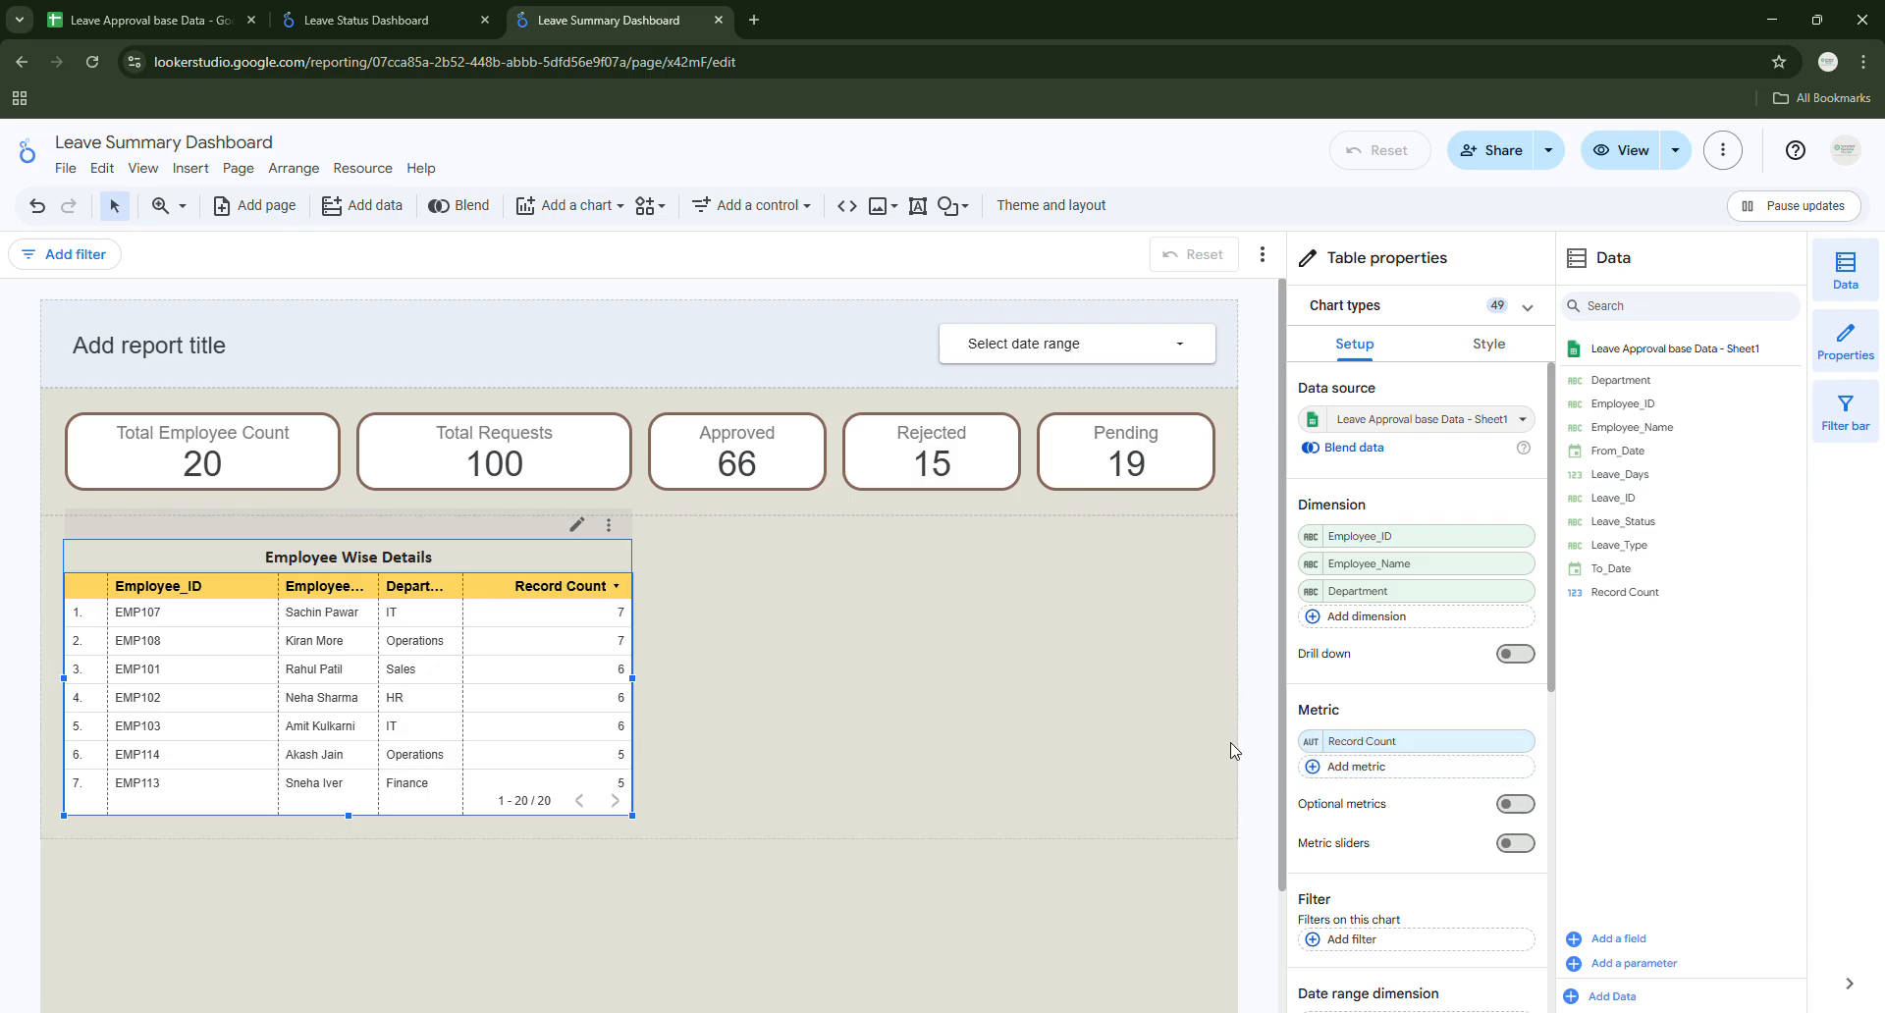
Remove the table's Record Count metric and add Leave_Days as the metric instead.
click(1517, 740)
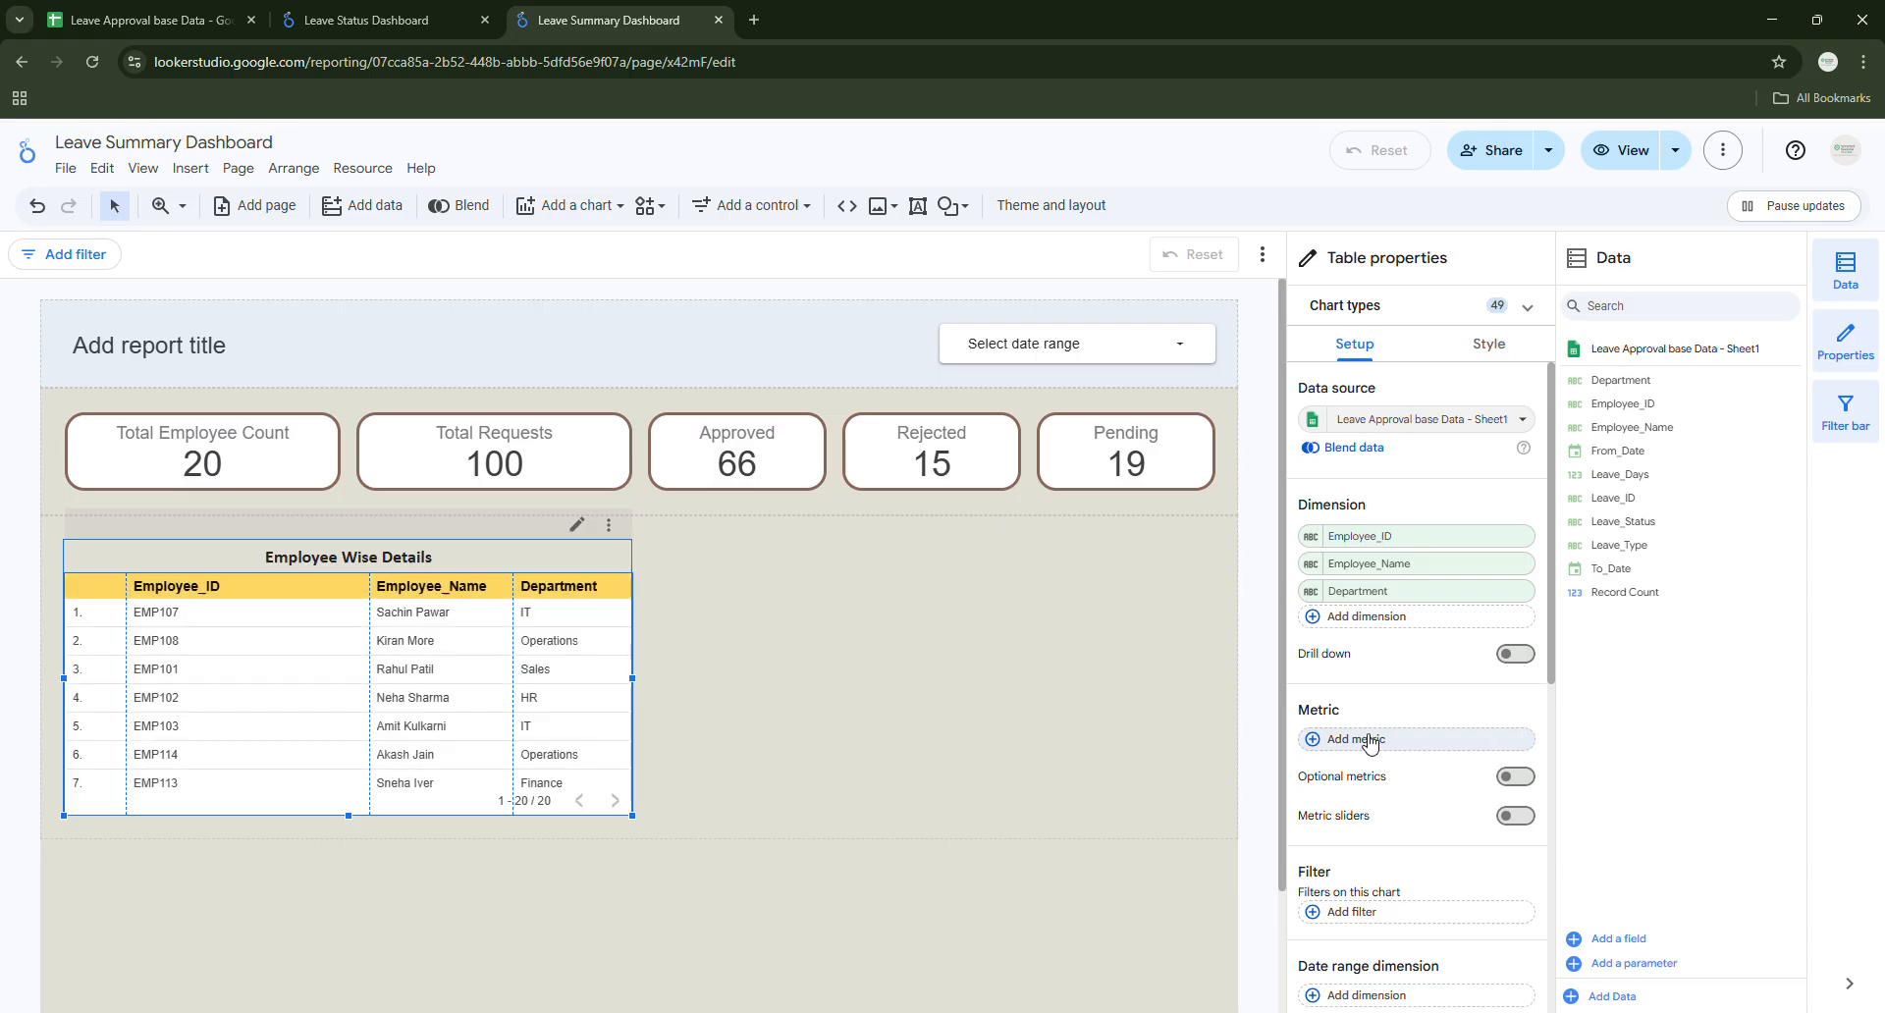
click(1369, 740)
scroll(1290, 620, down, 1)
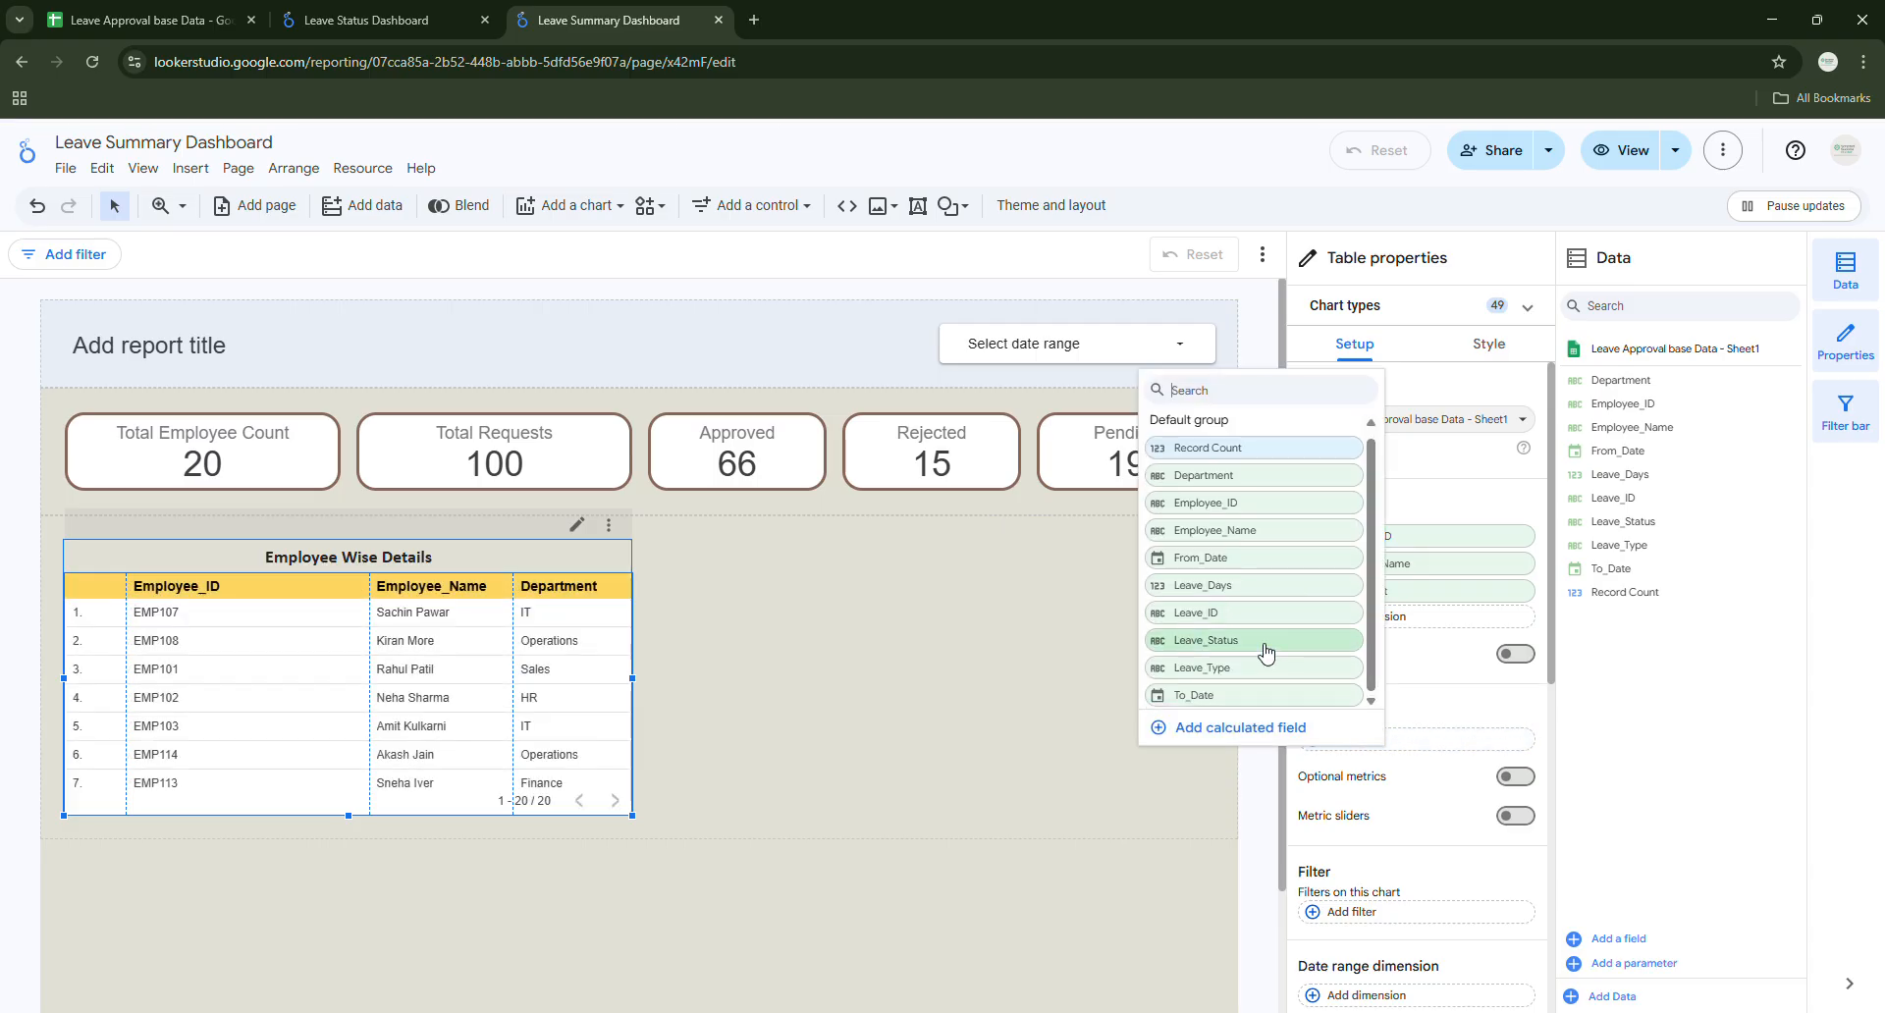
click(1239, 600)
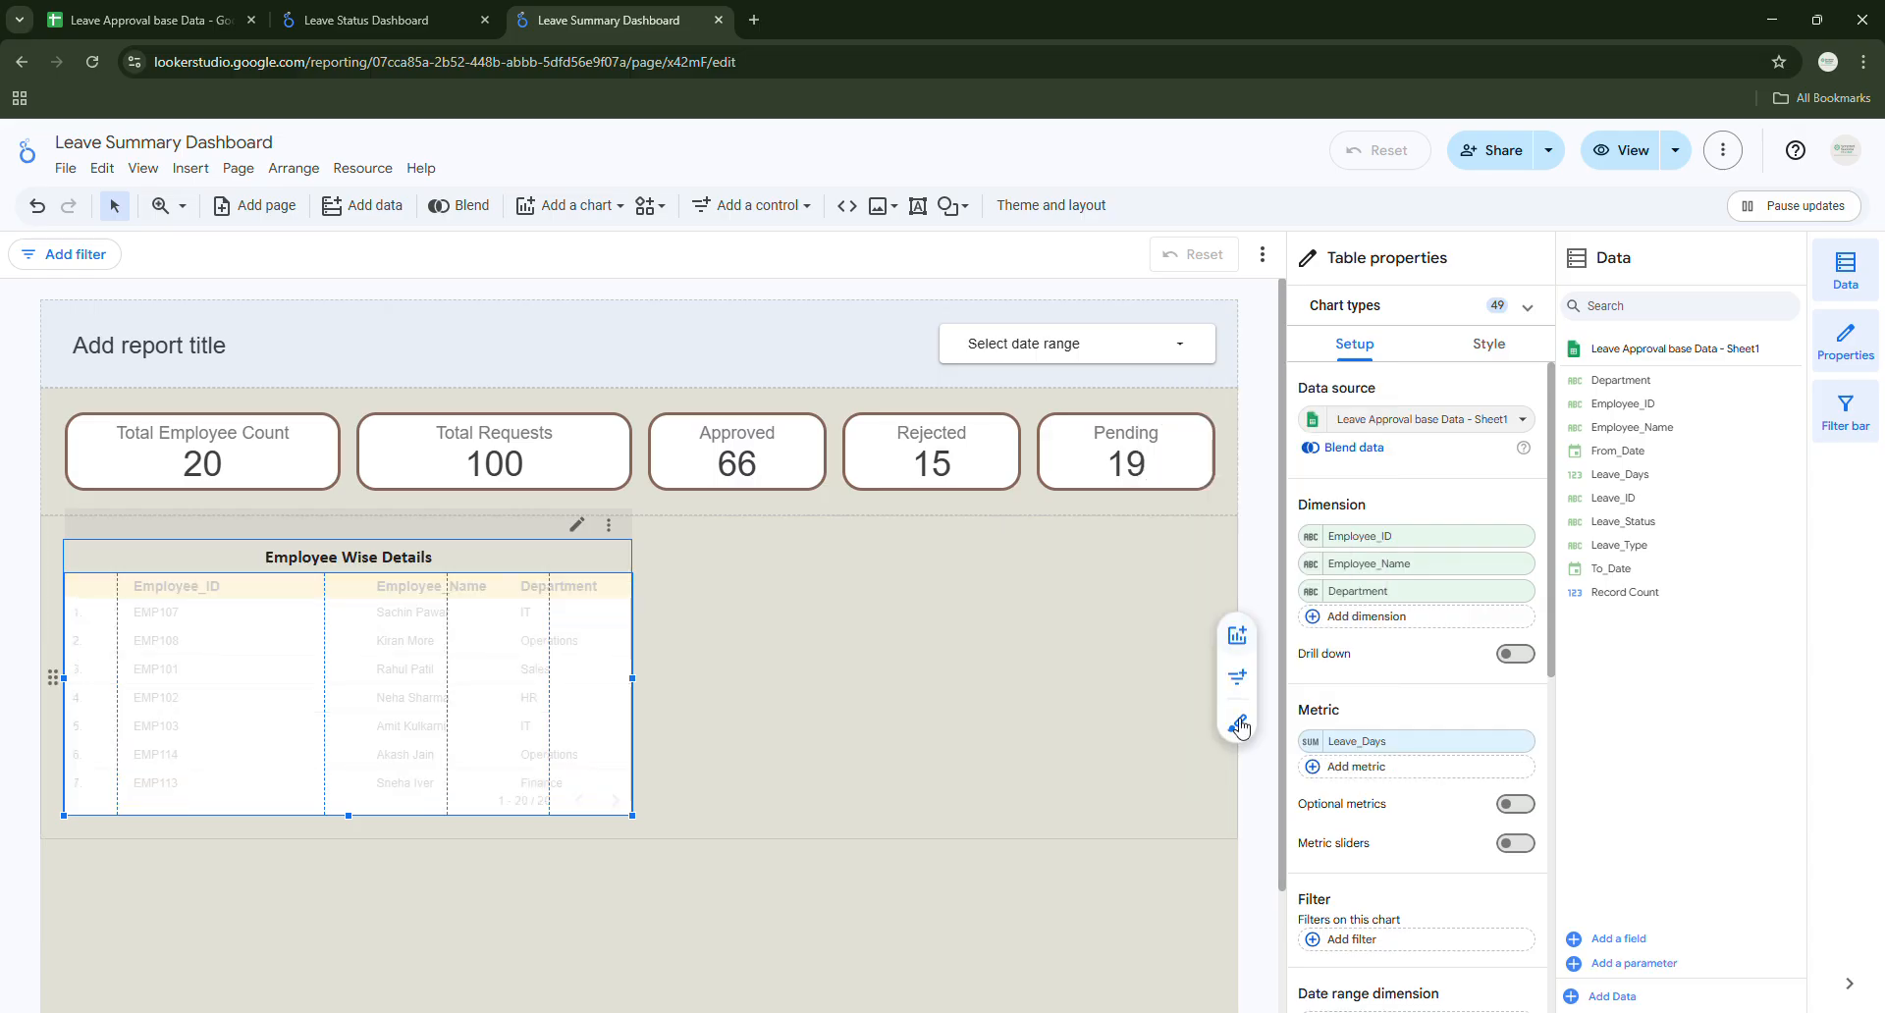
Keep Sum as the aggregation of the Leave_Days metric and fit the table's column widths to show the full headers.
click(1316, 735)
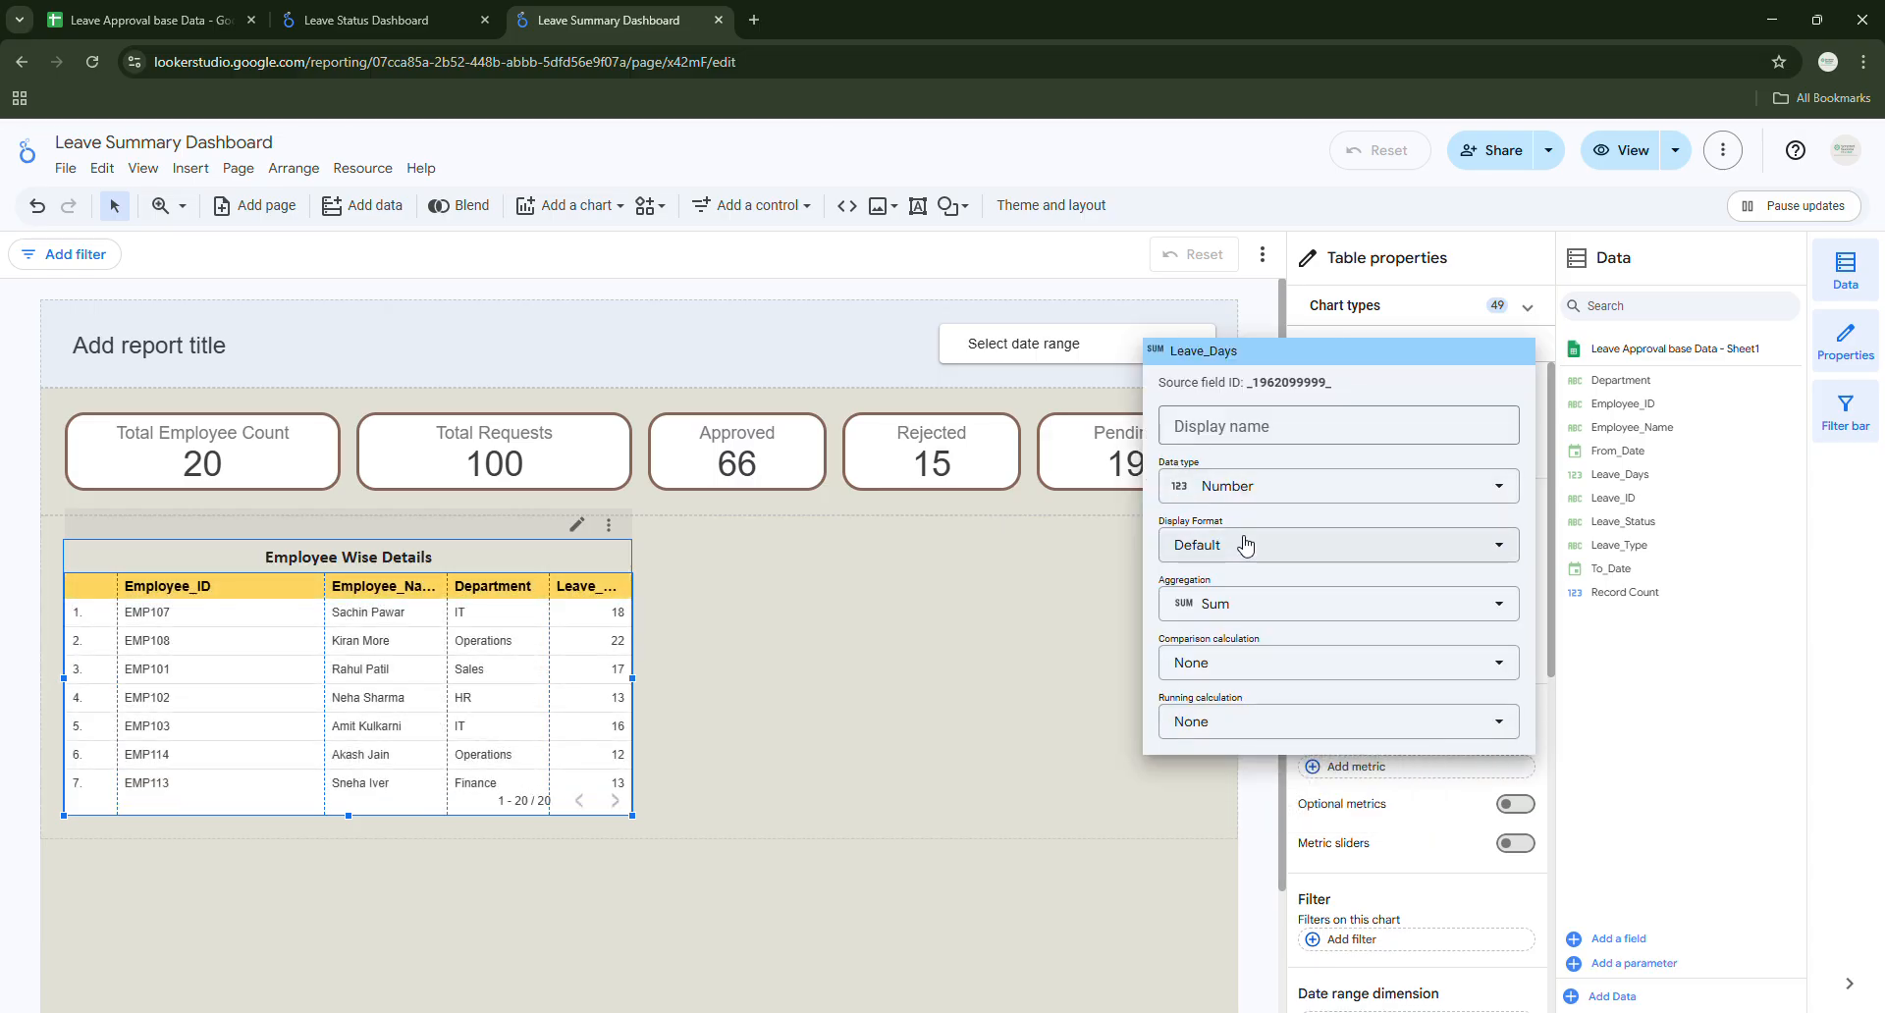
click(1226, 604)
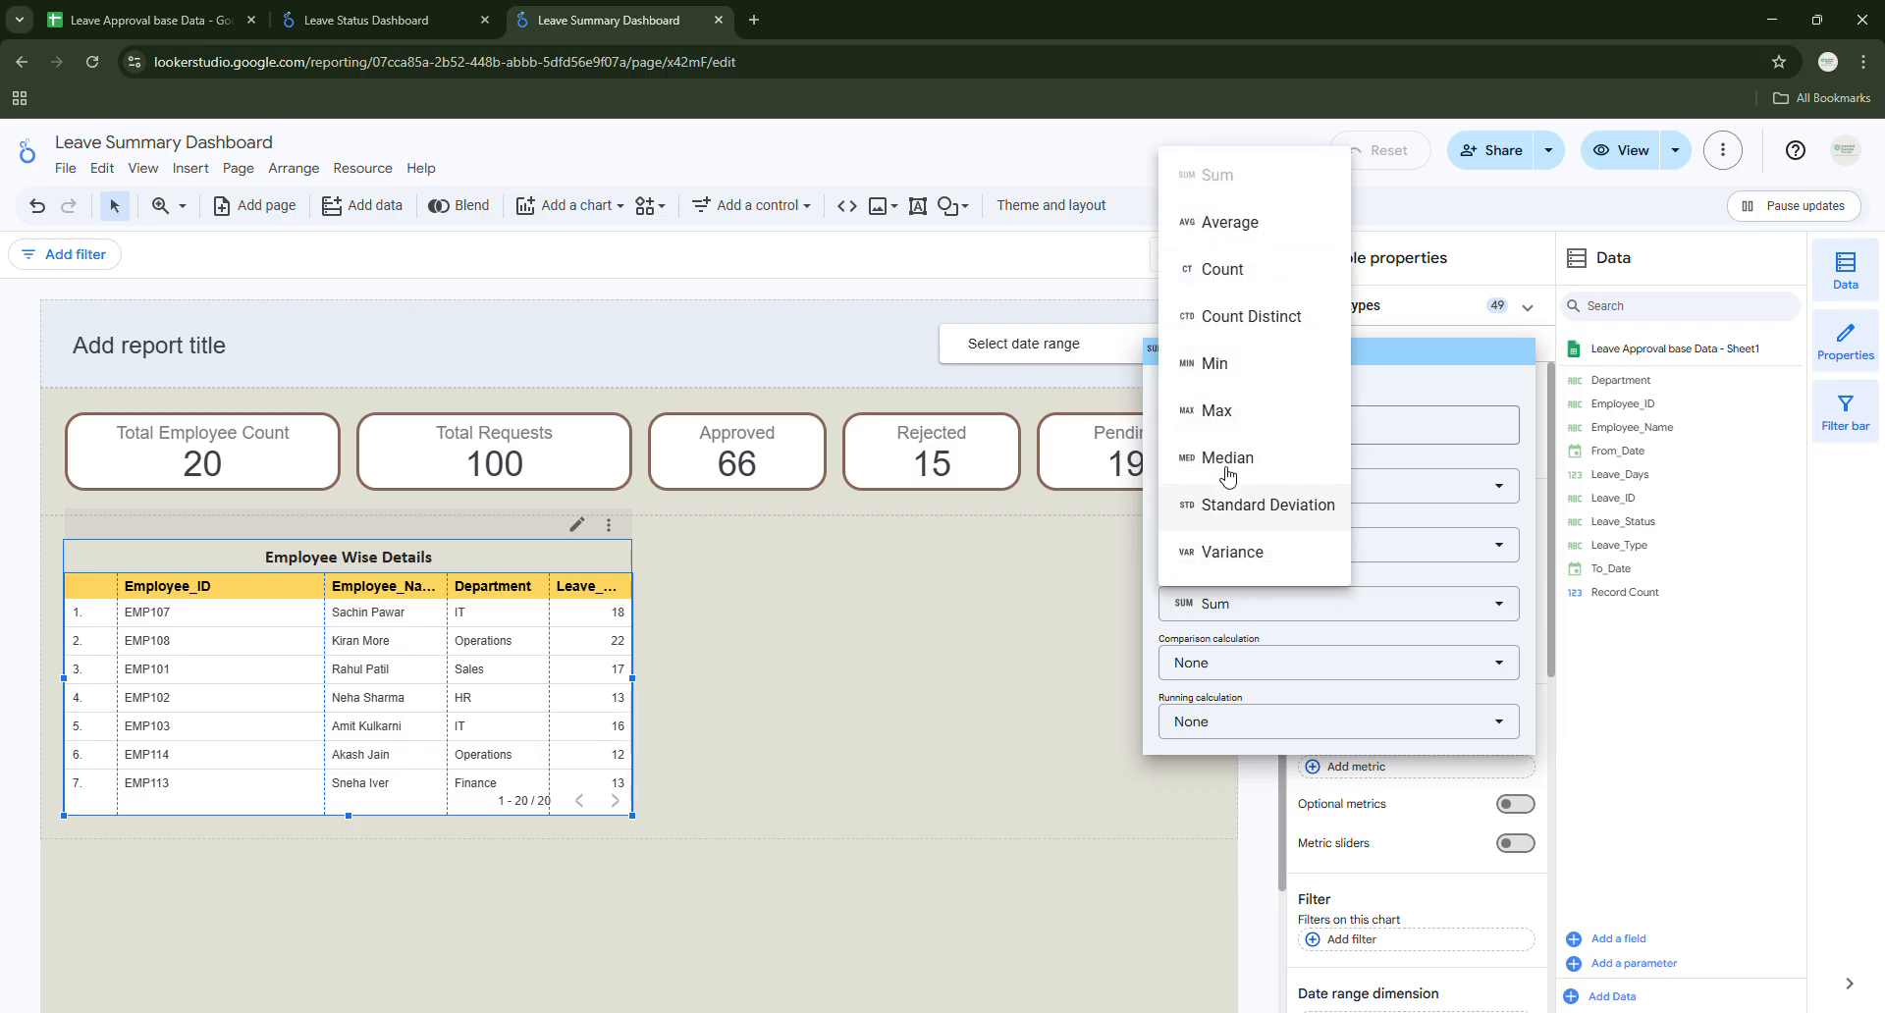
click(1248, 611)
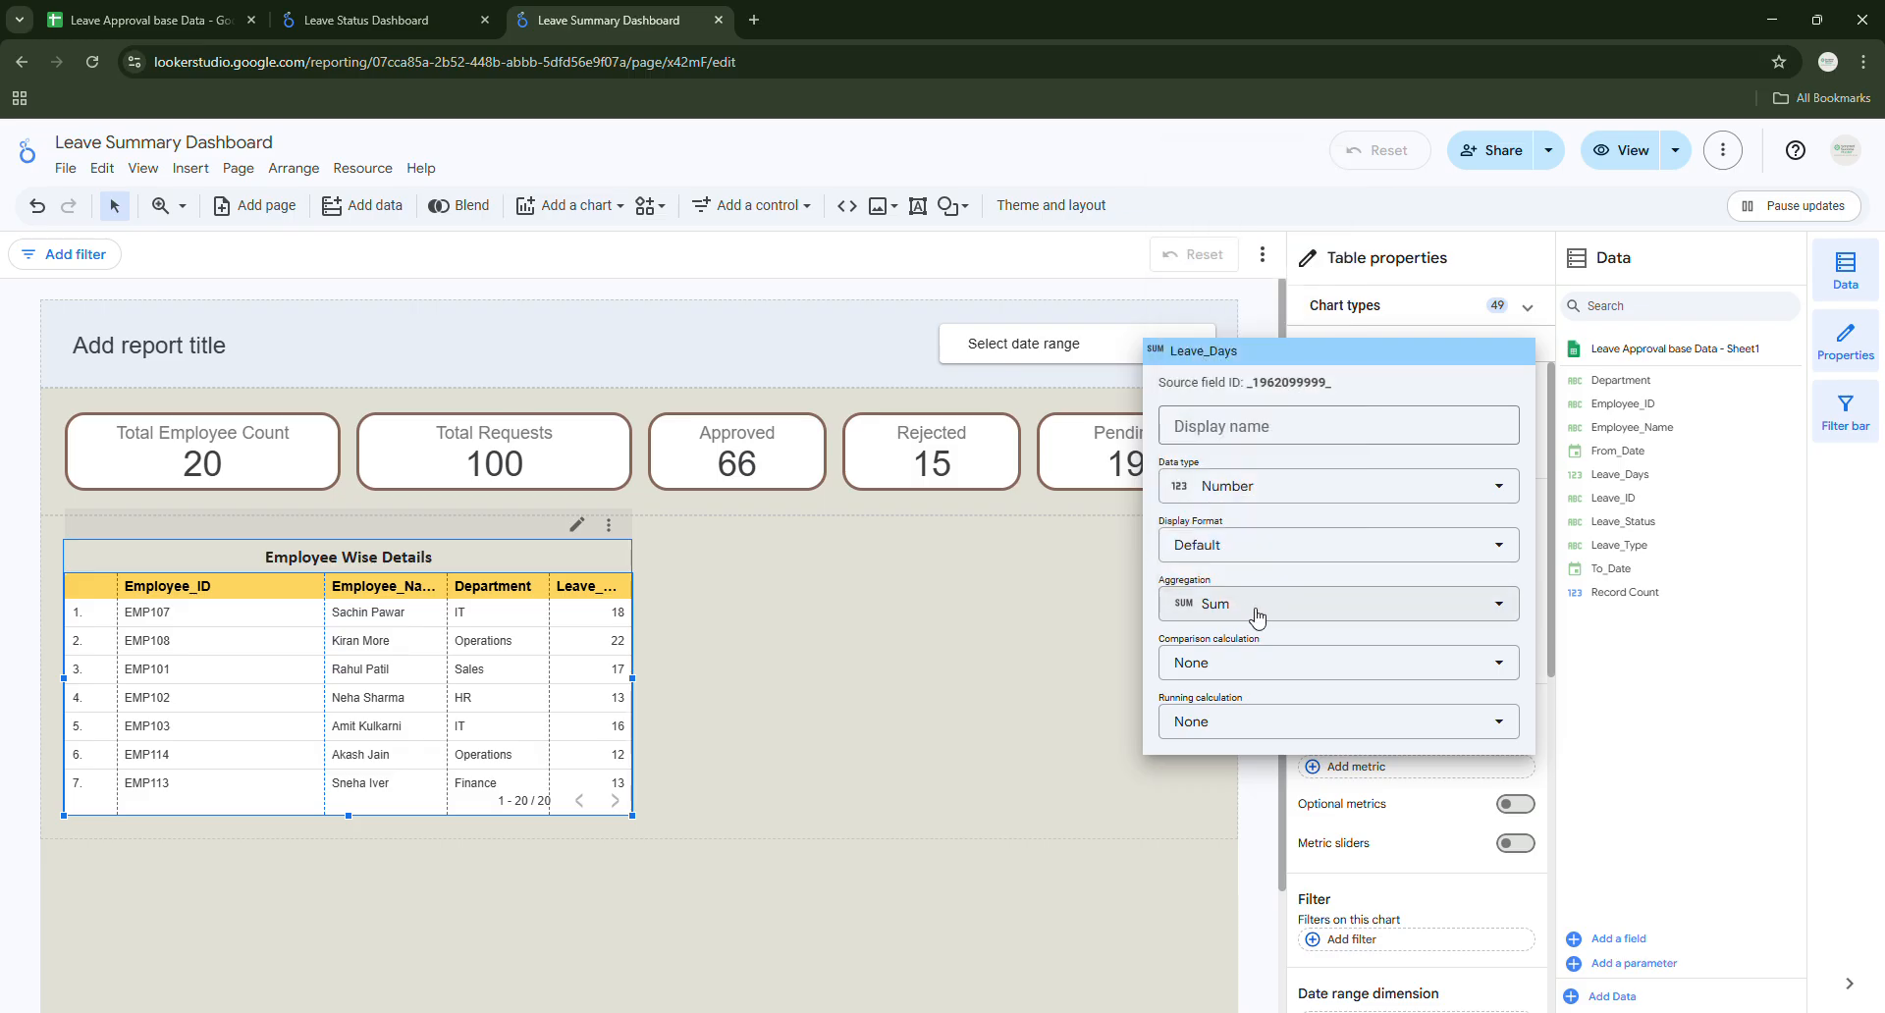
click(1104, 648)
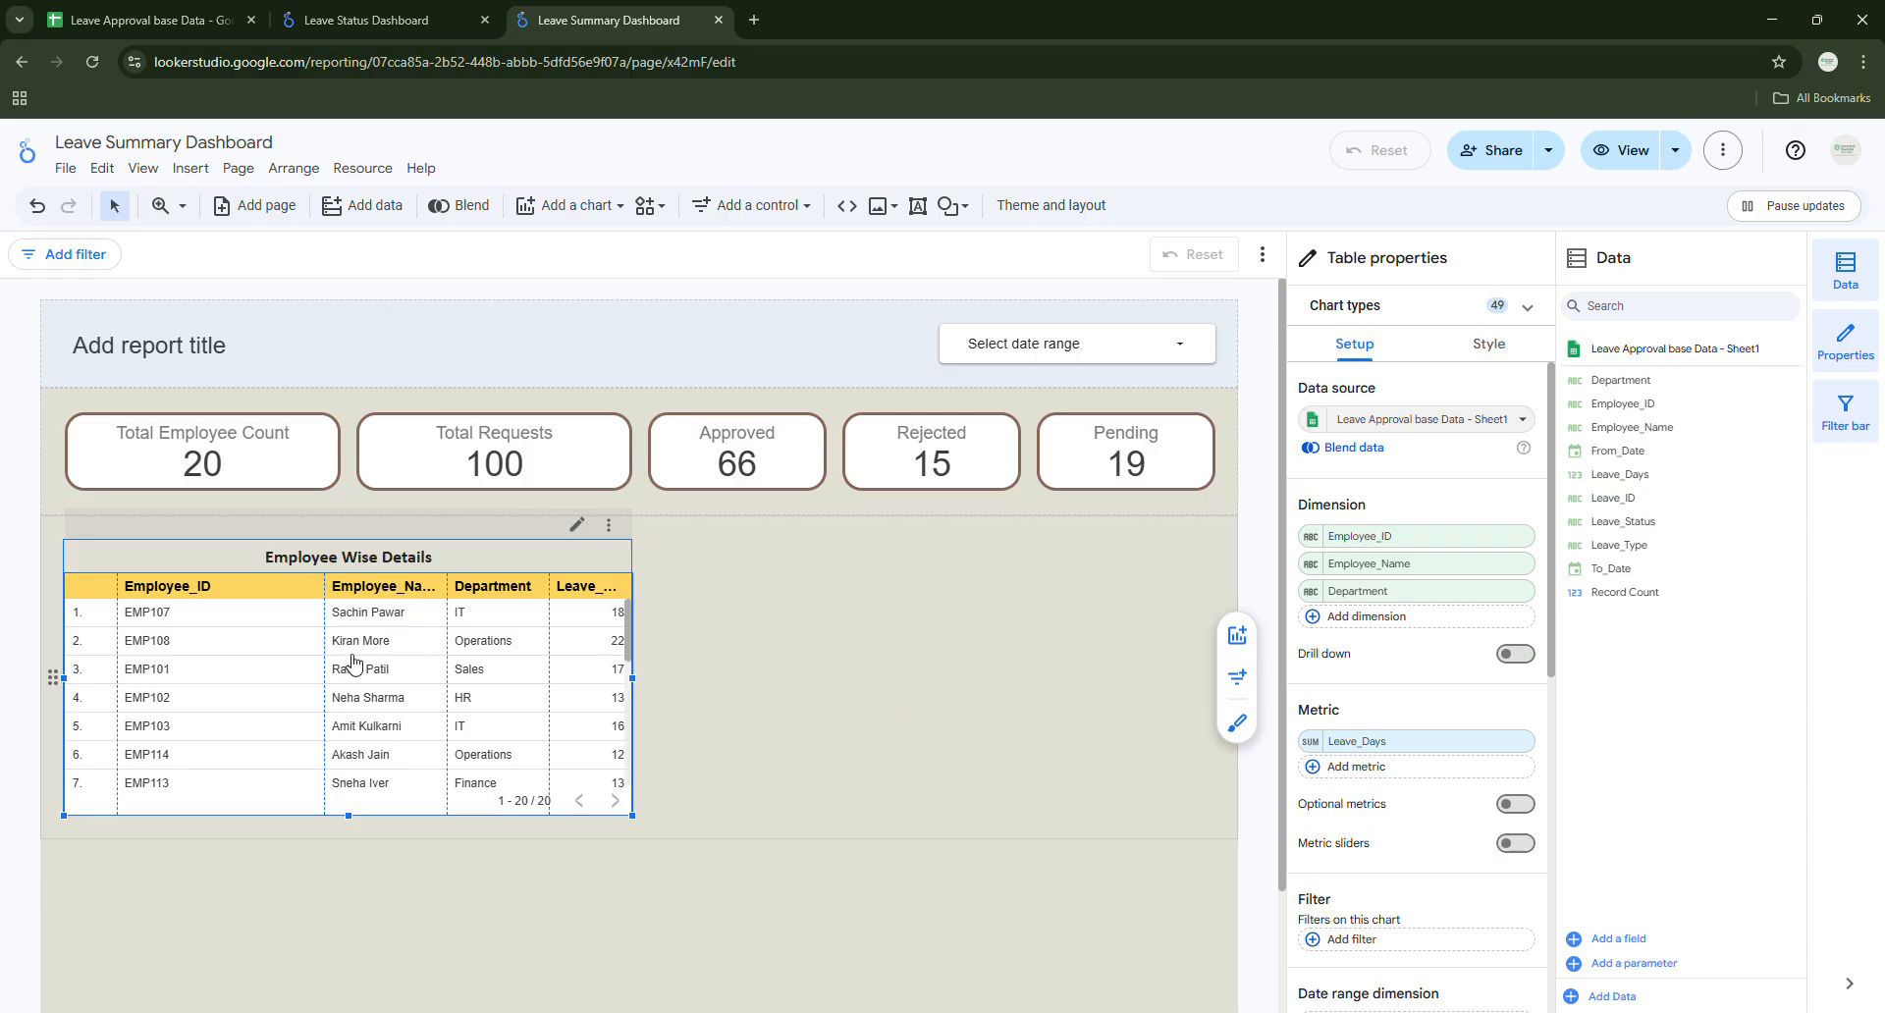
double_click(324, 612)
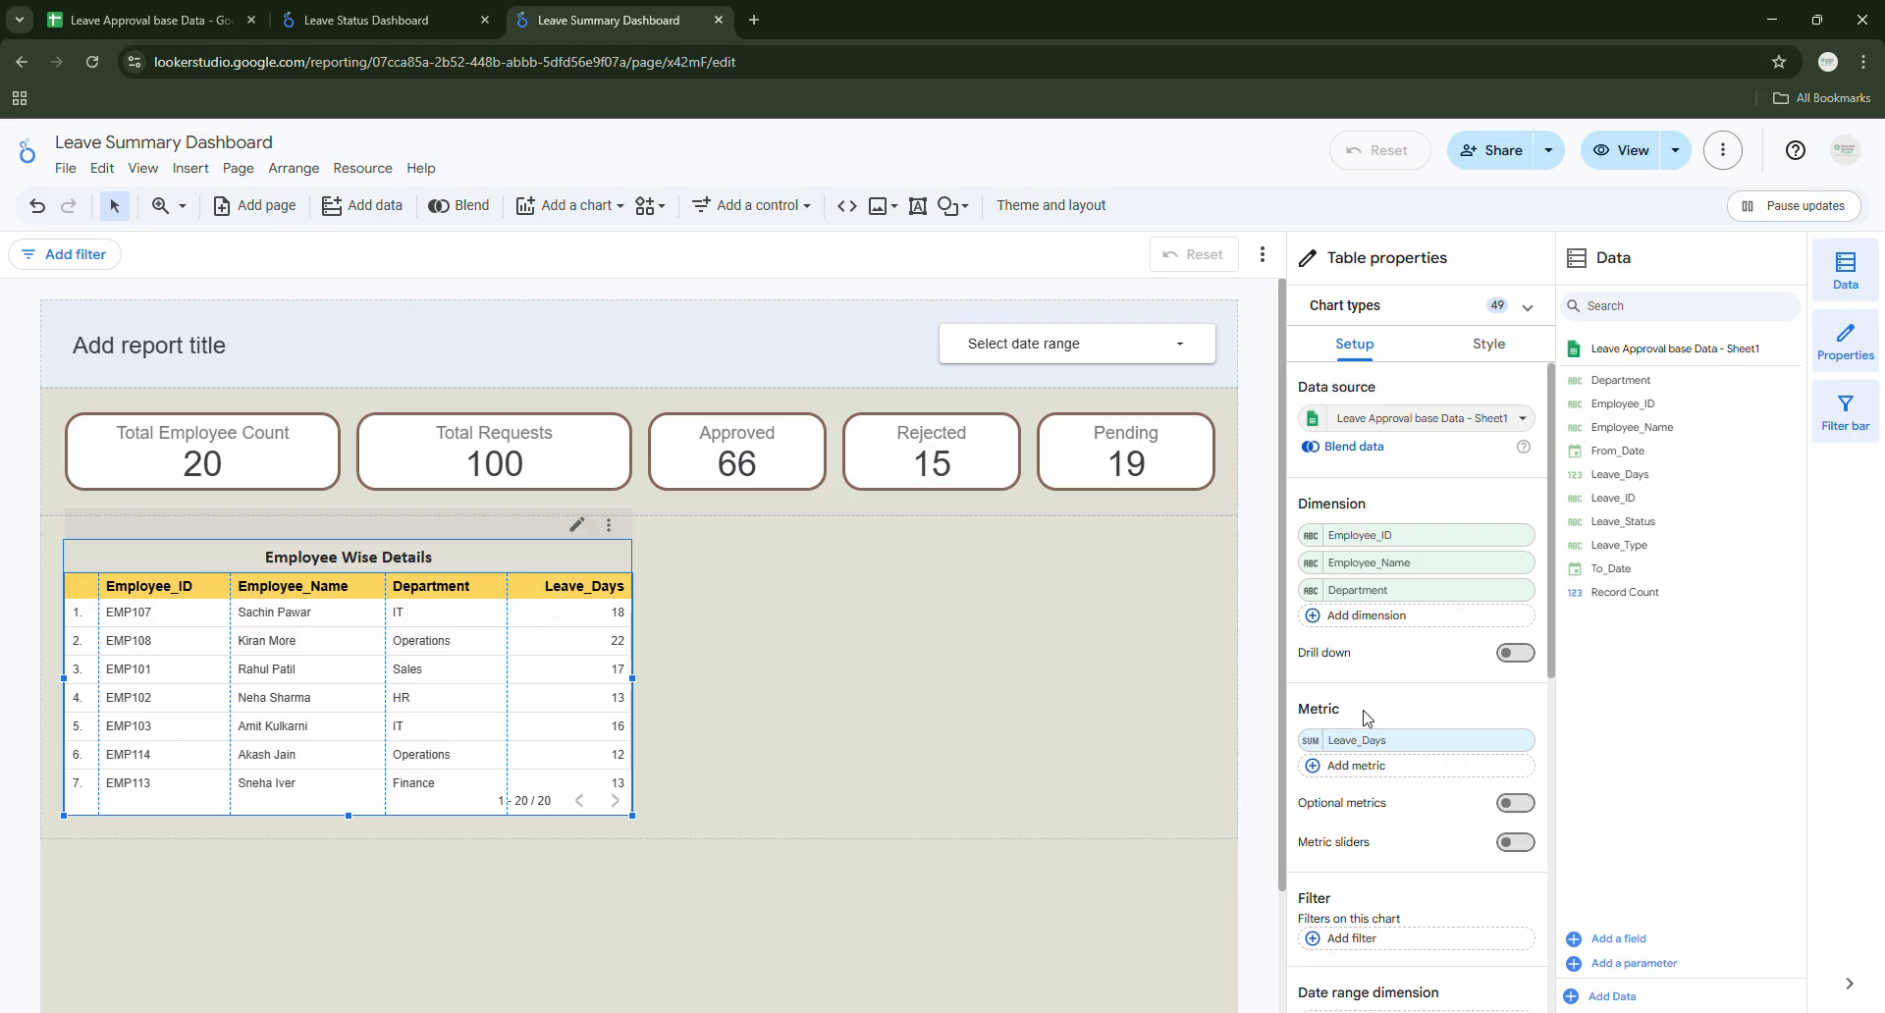
Sort the employee table by Employee_ID in ascending order and check the row order.
scroll(1365, 712, down, 4)
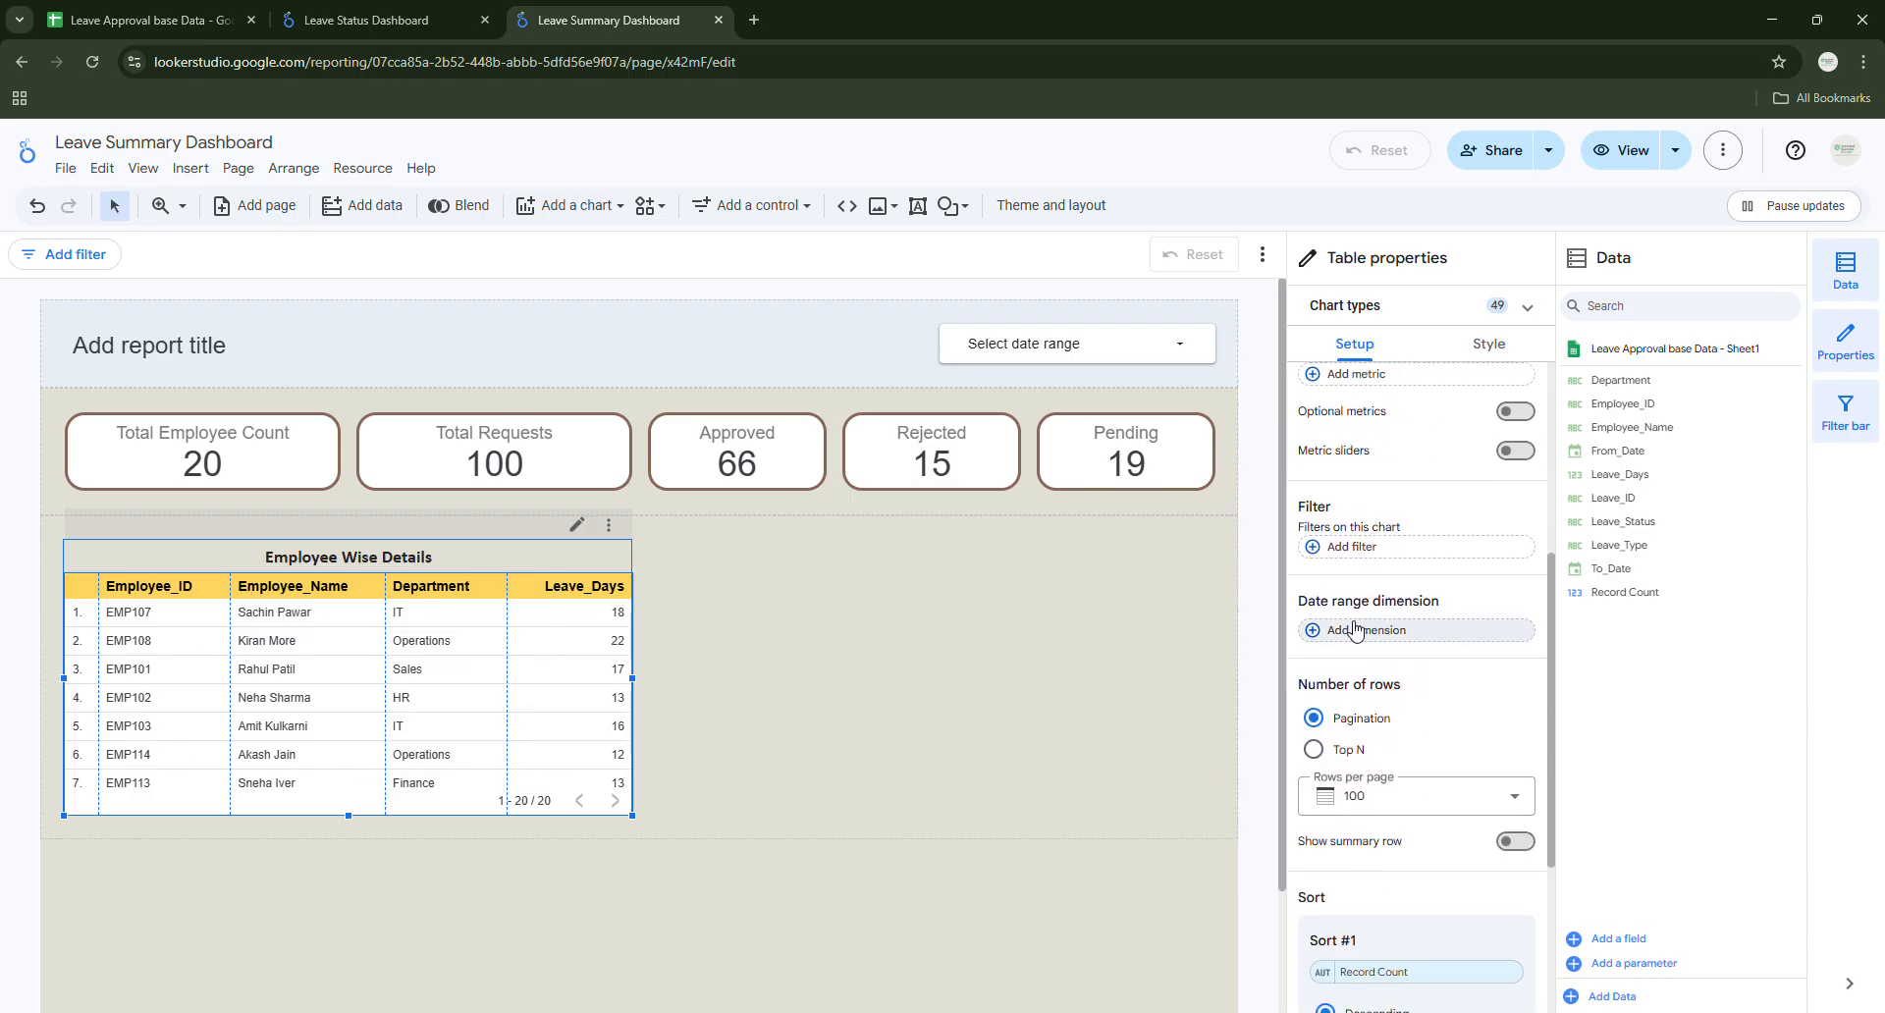
scroll(1374, 687, down, 3)
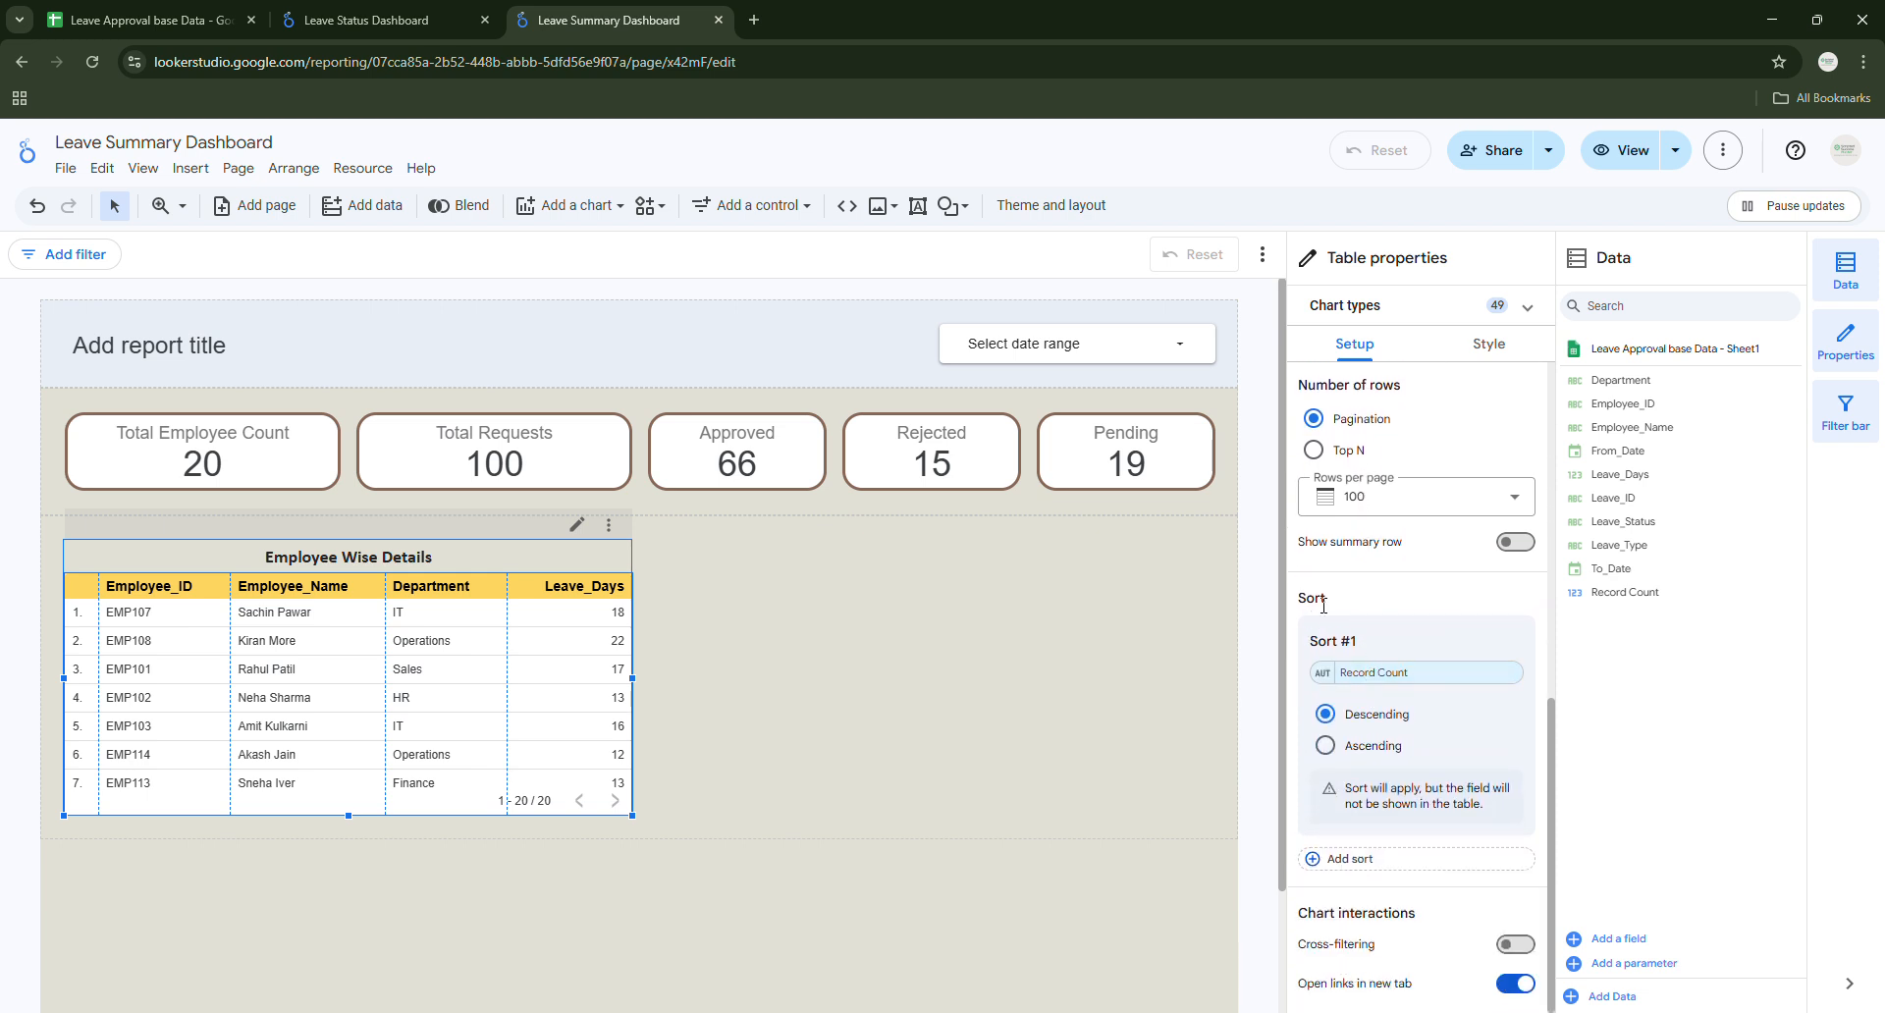
click(1379, 676)
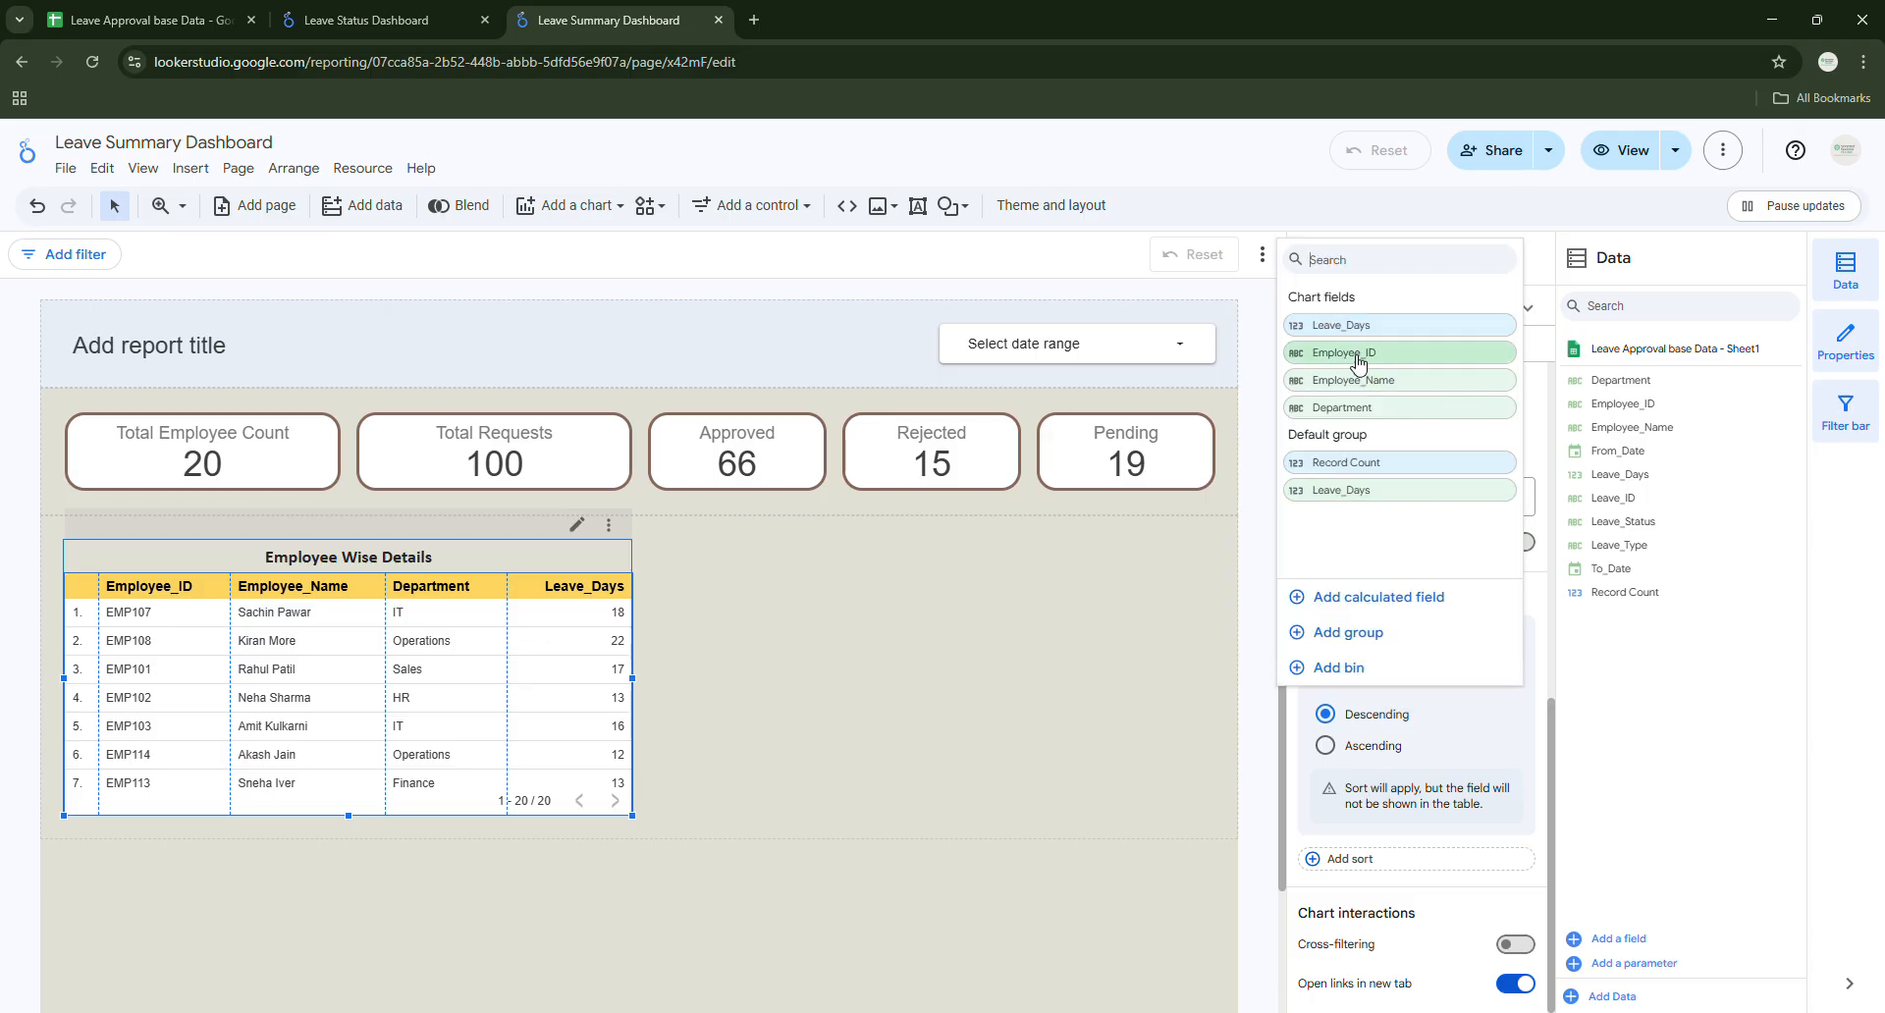
click(1368, 358)
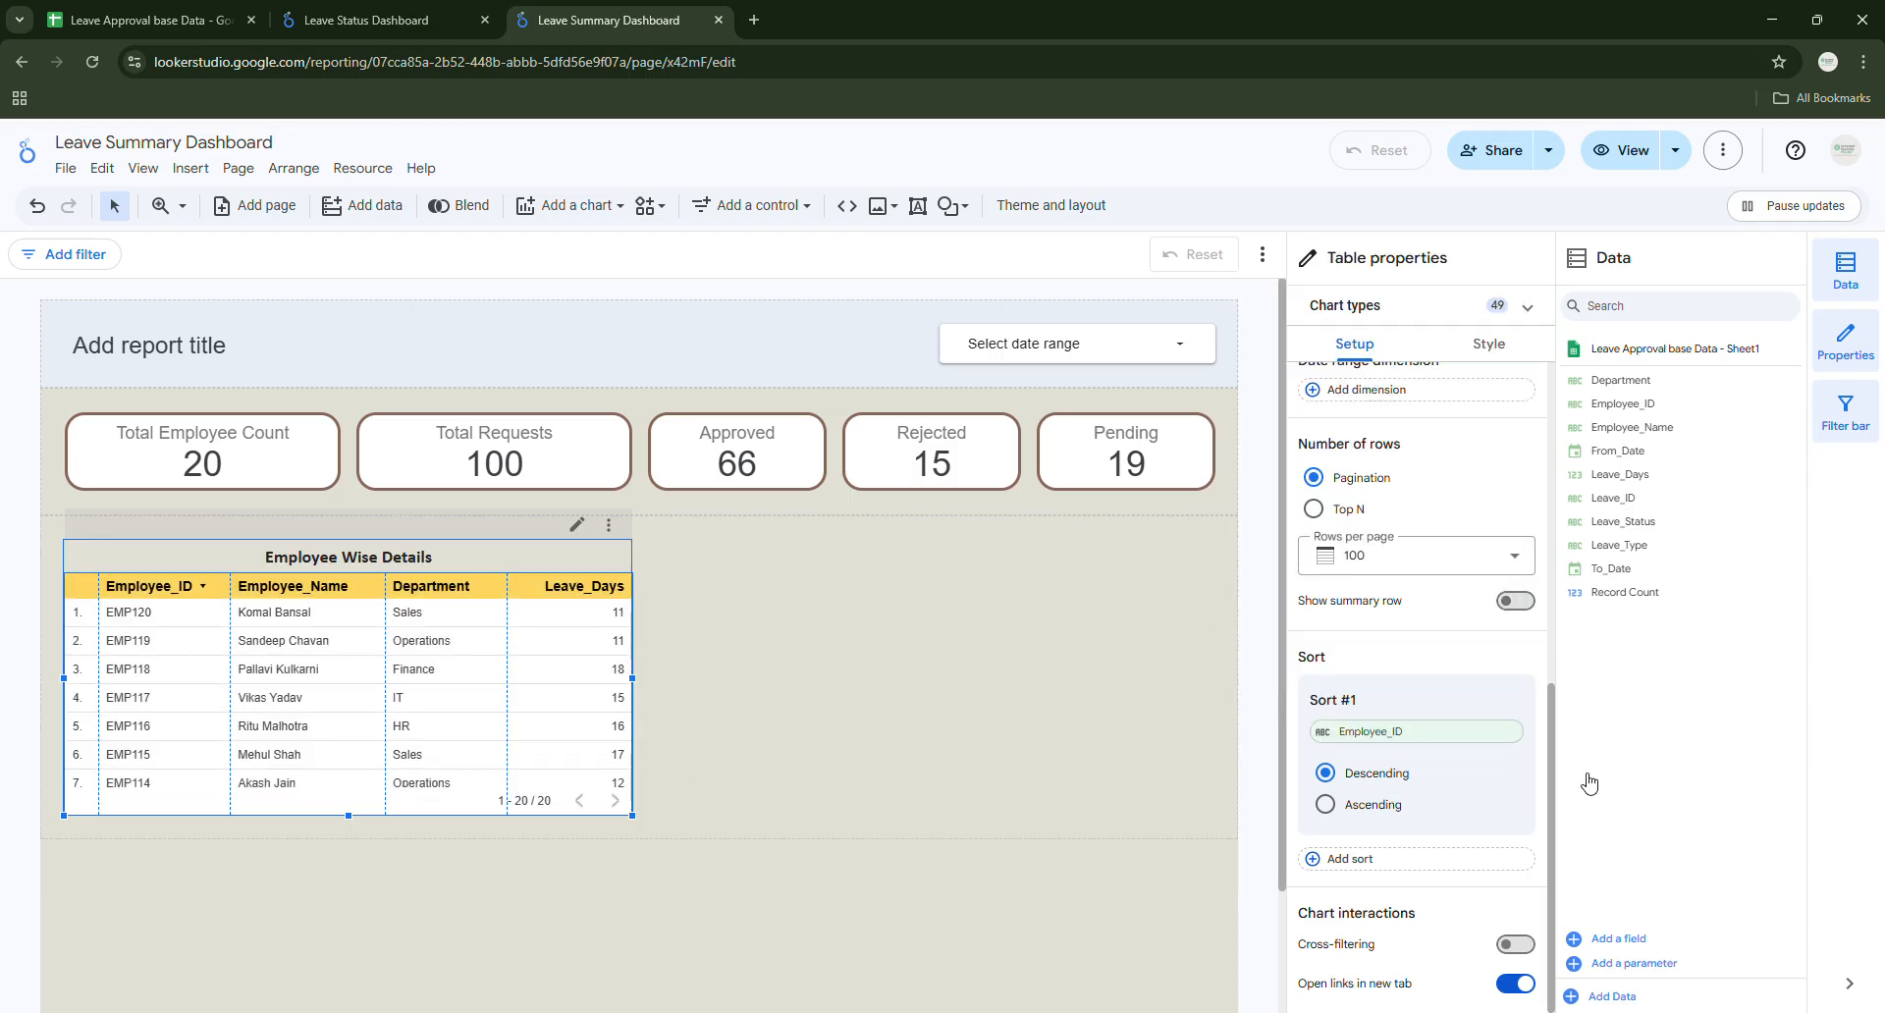
scroll(187, 688, down, 3)
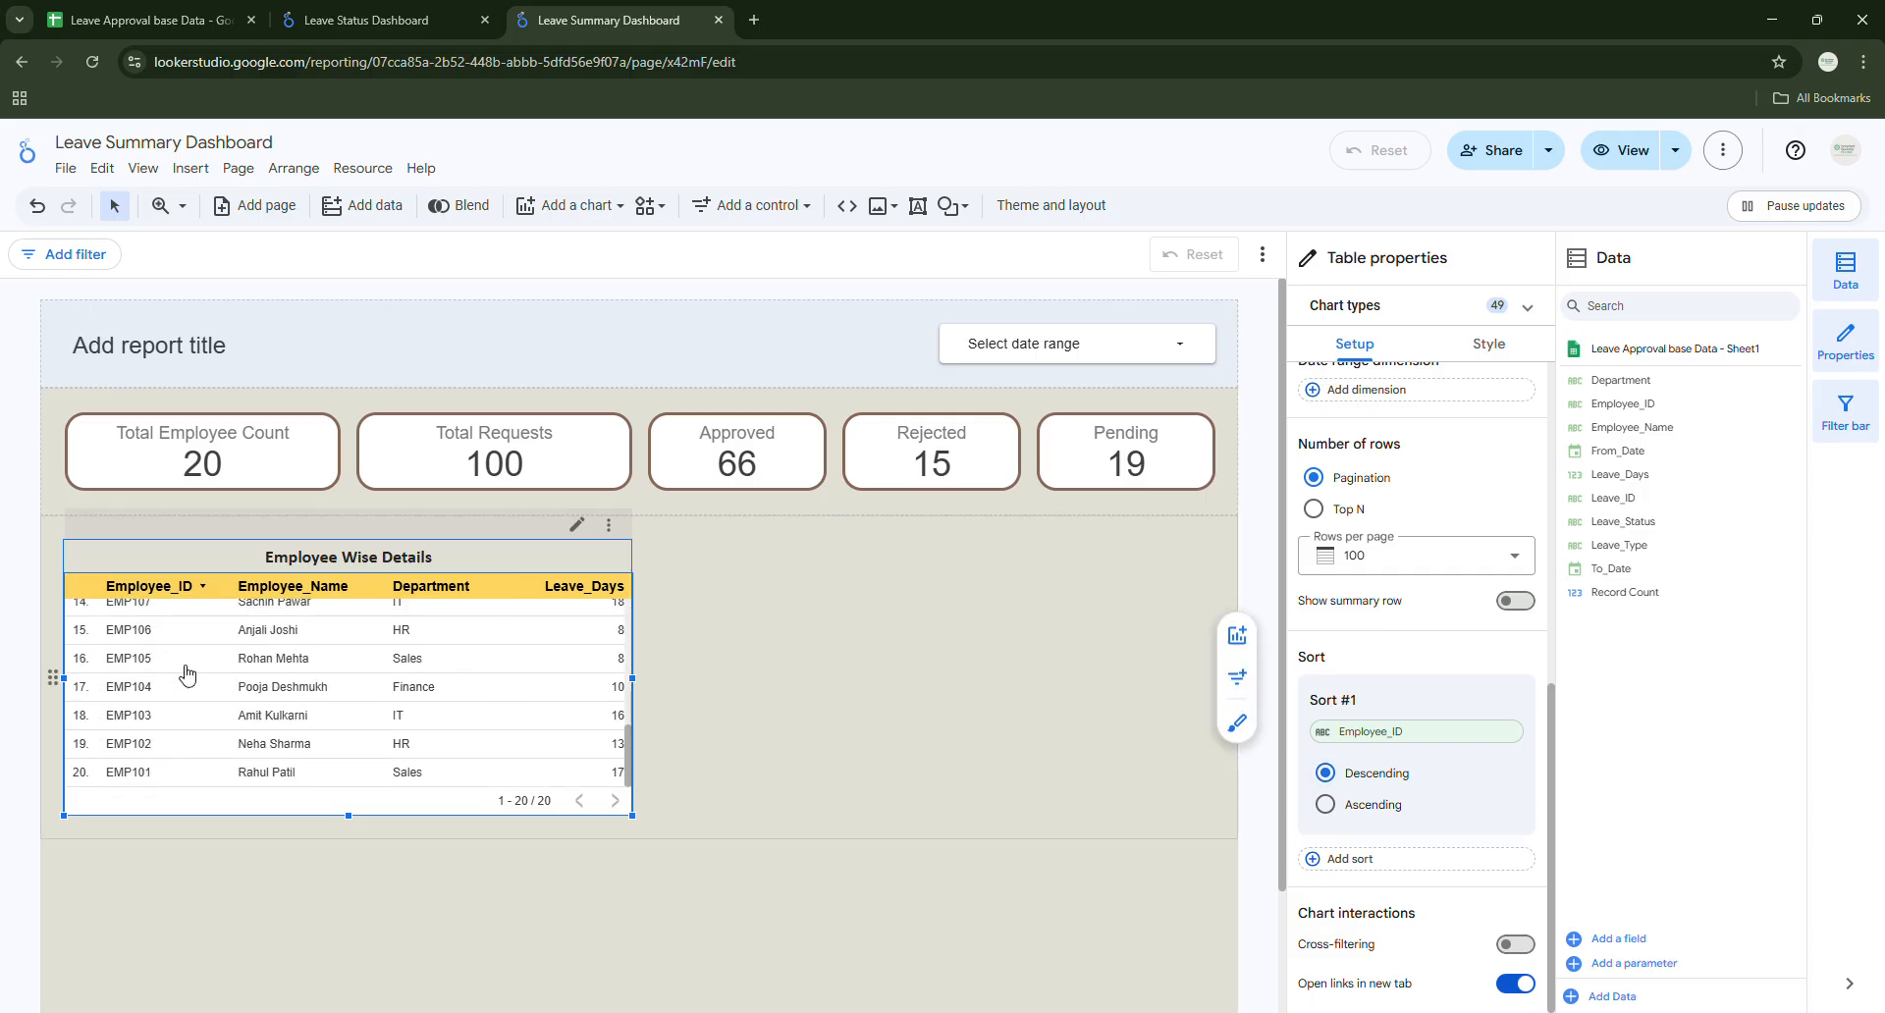
scroll(187, 673, up, 3)
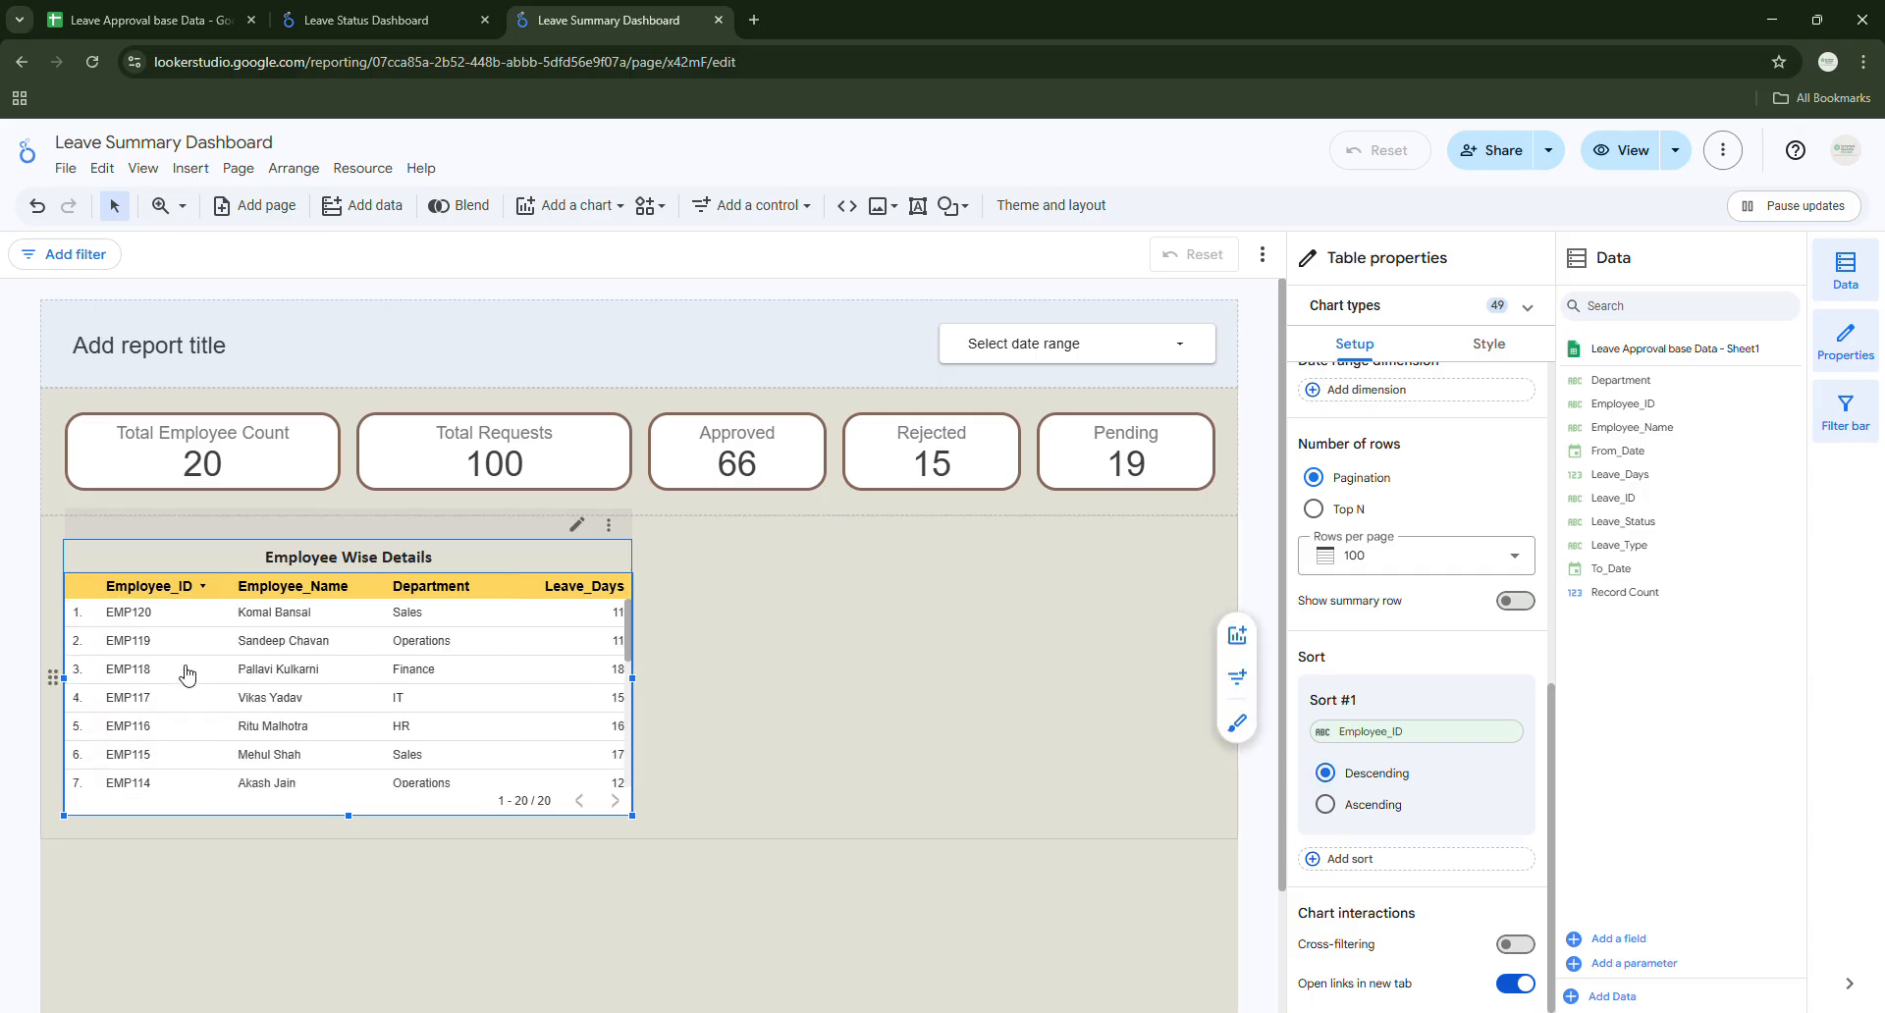
click(1327, 807)
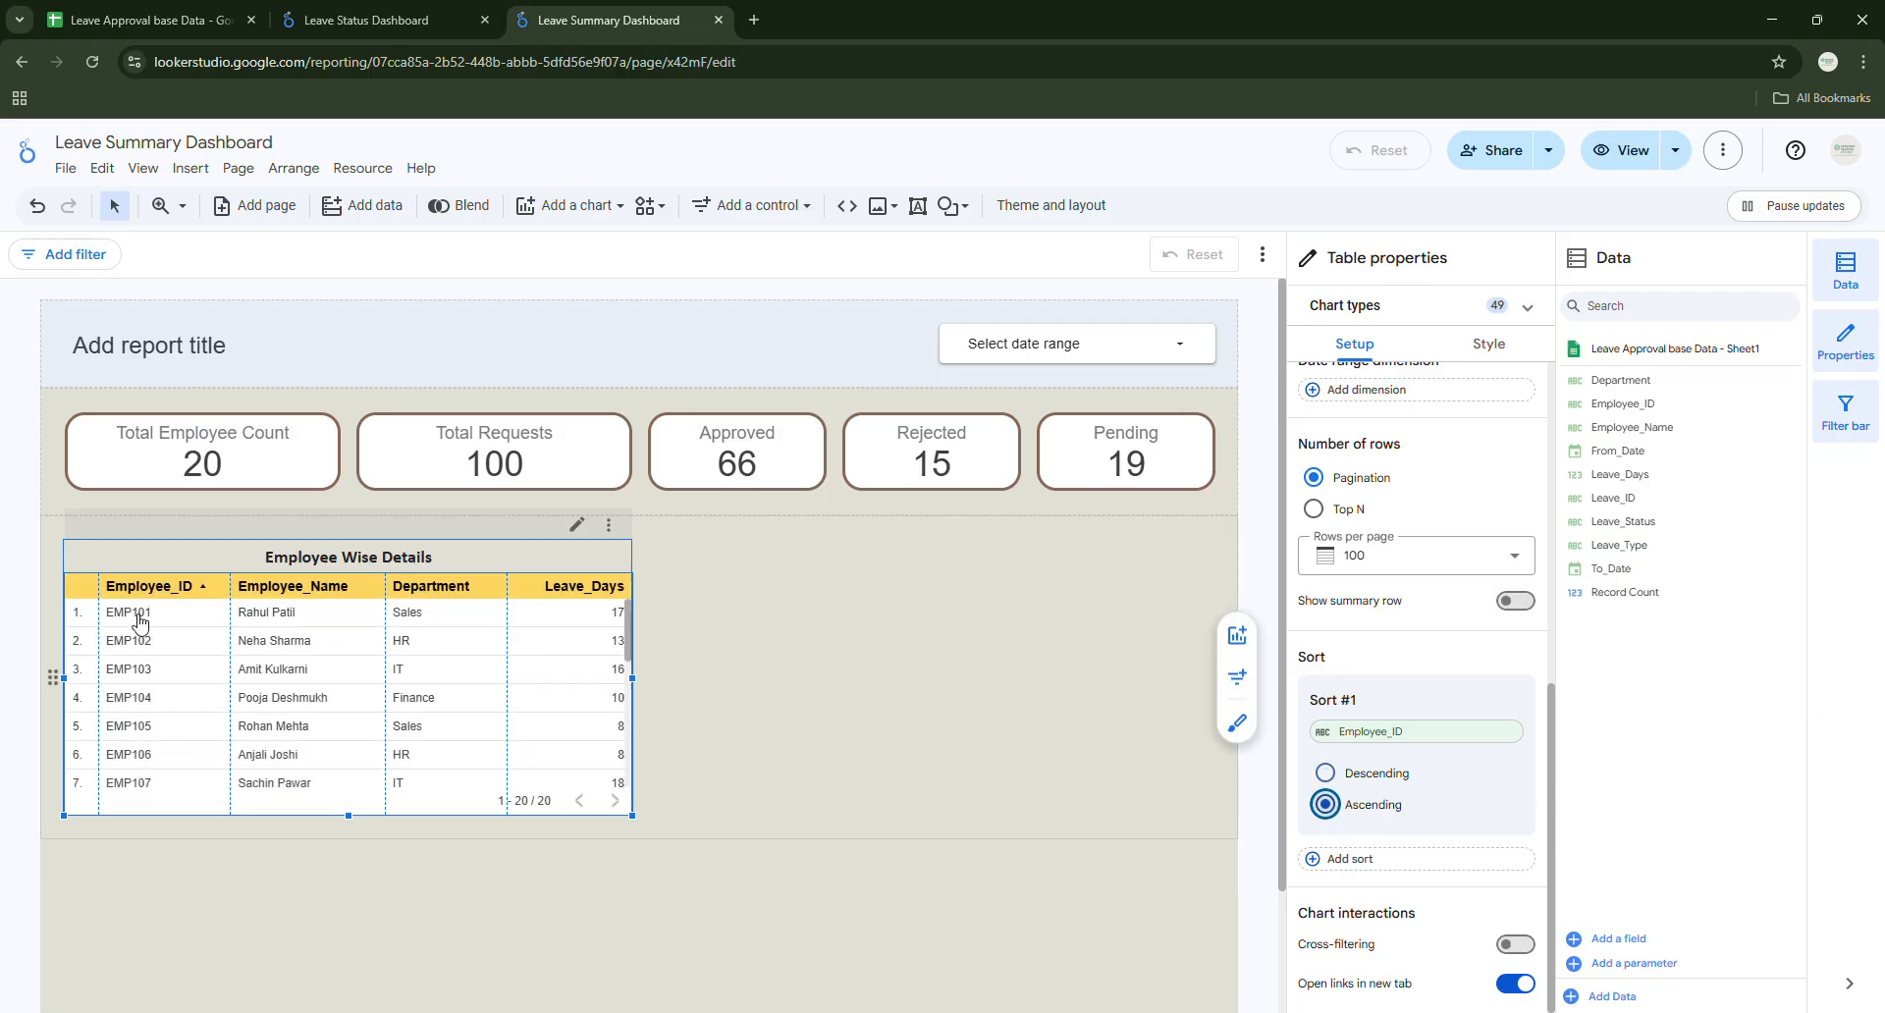
scroll(154, 628, down, 5)
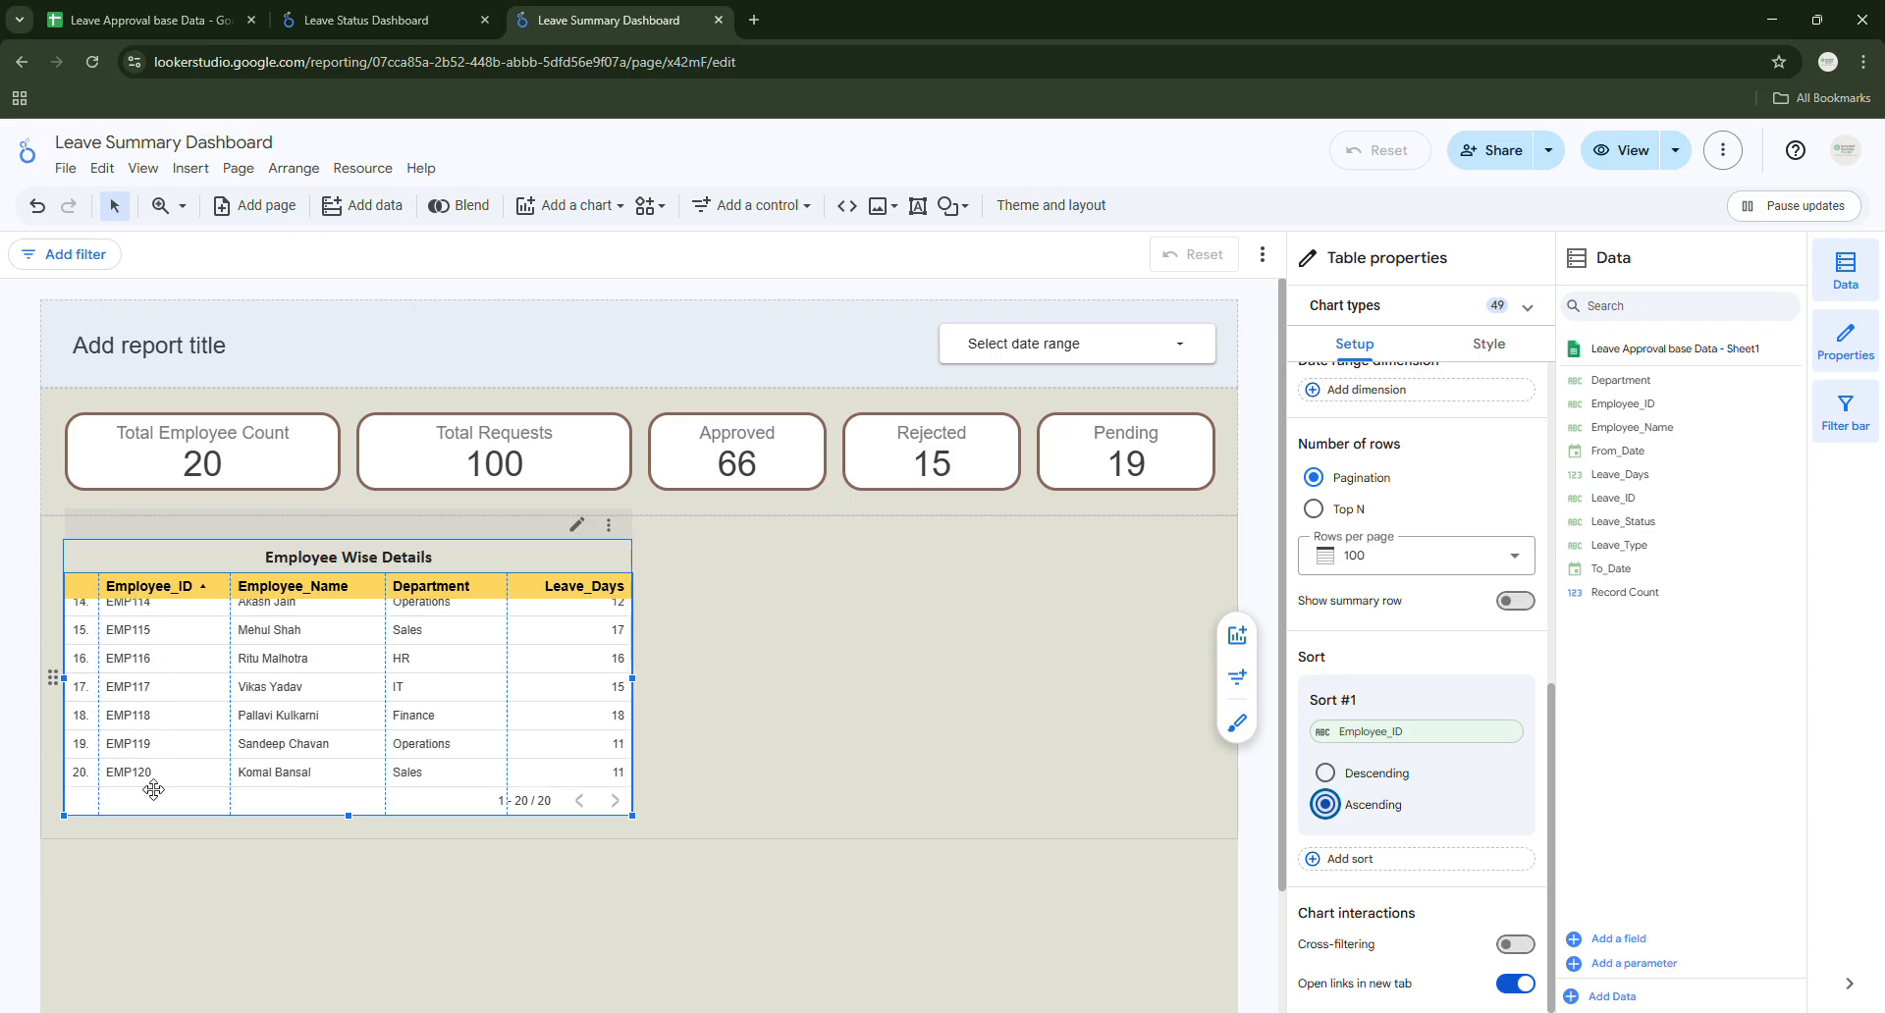
Look through the Employee Wise Details table from the first to the last row.
scroll(153, 791, up, 5)
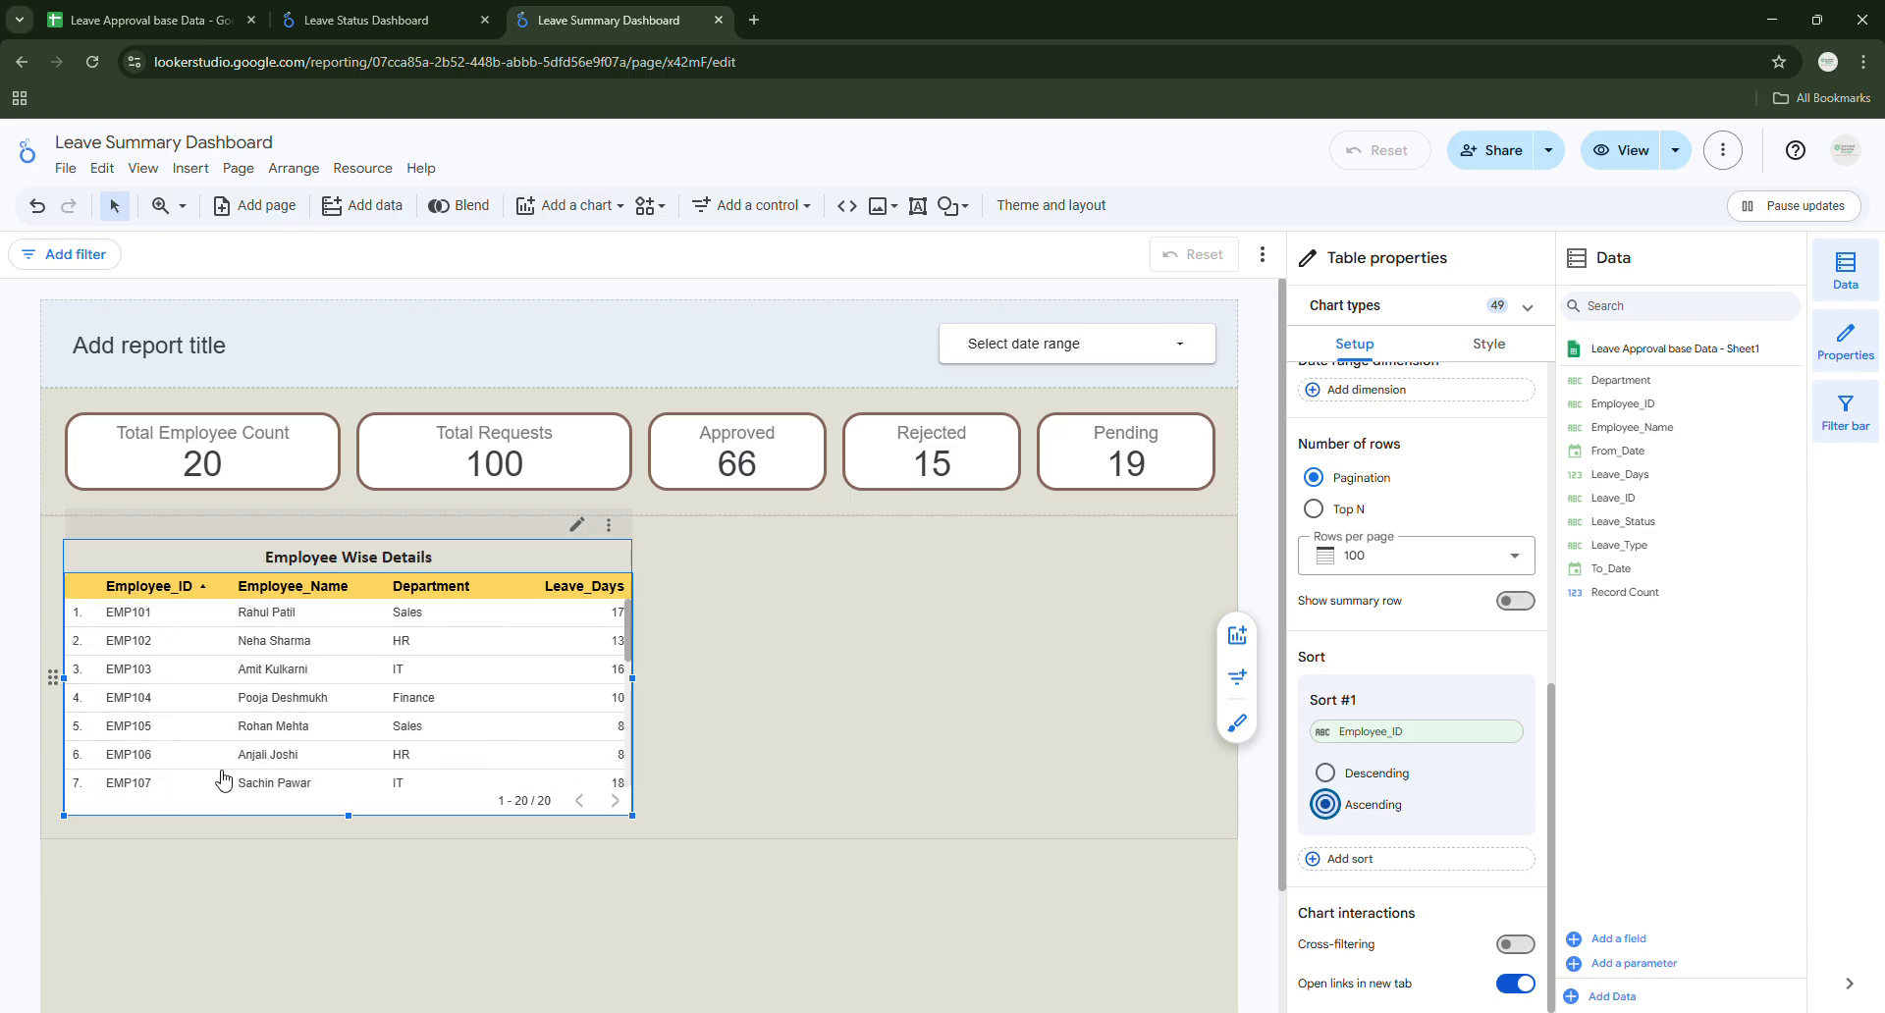
scroll(224, 781, down, 5)
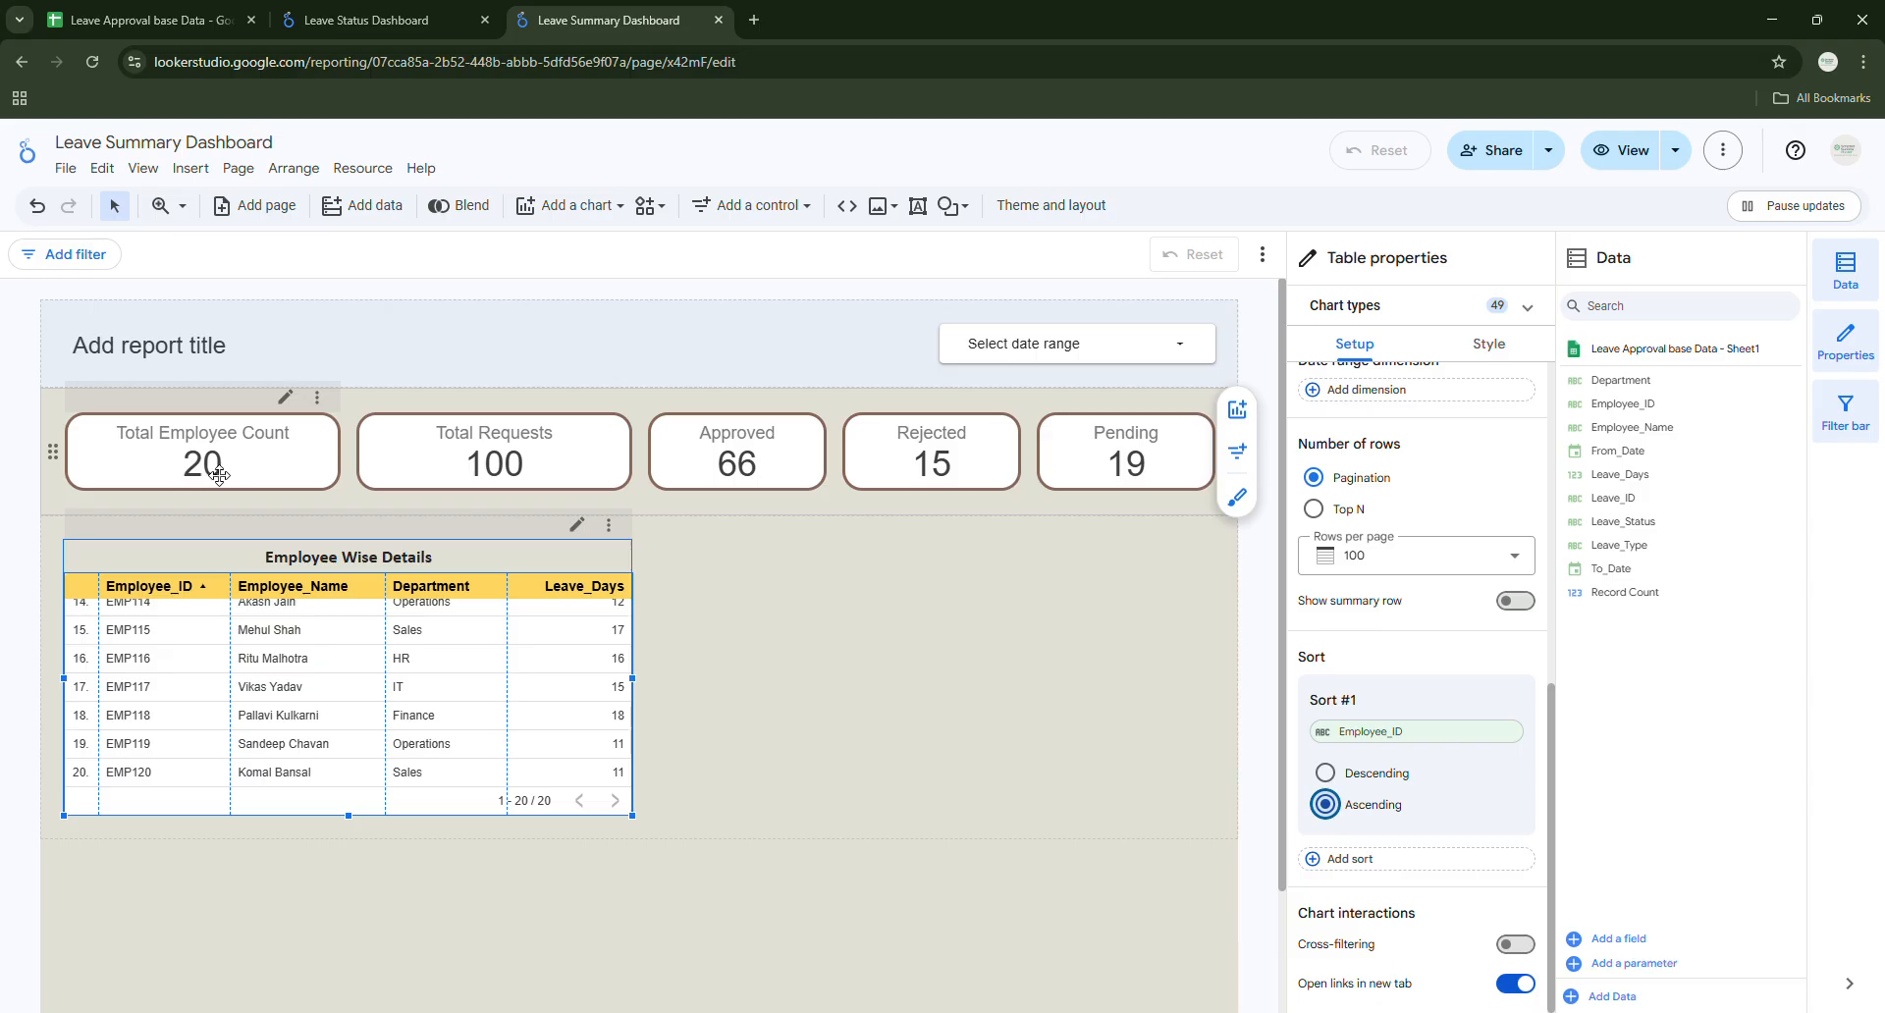
scroll(210, 741, up, 5)
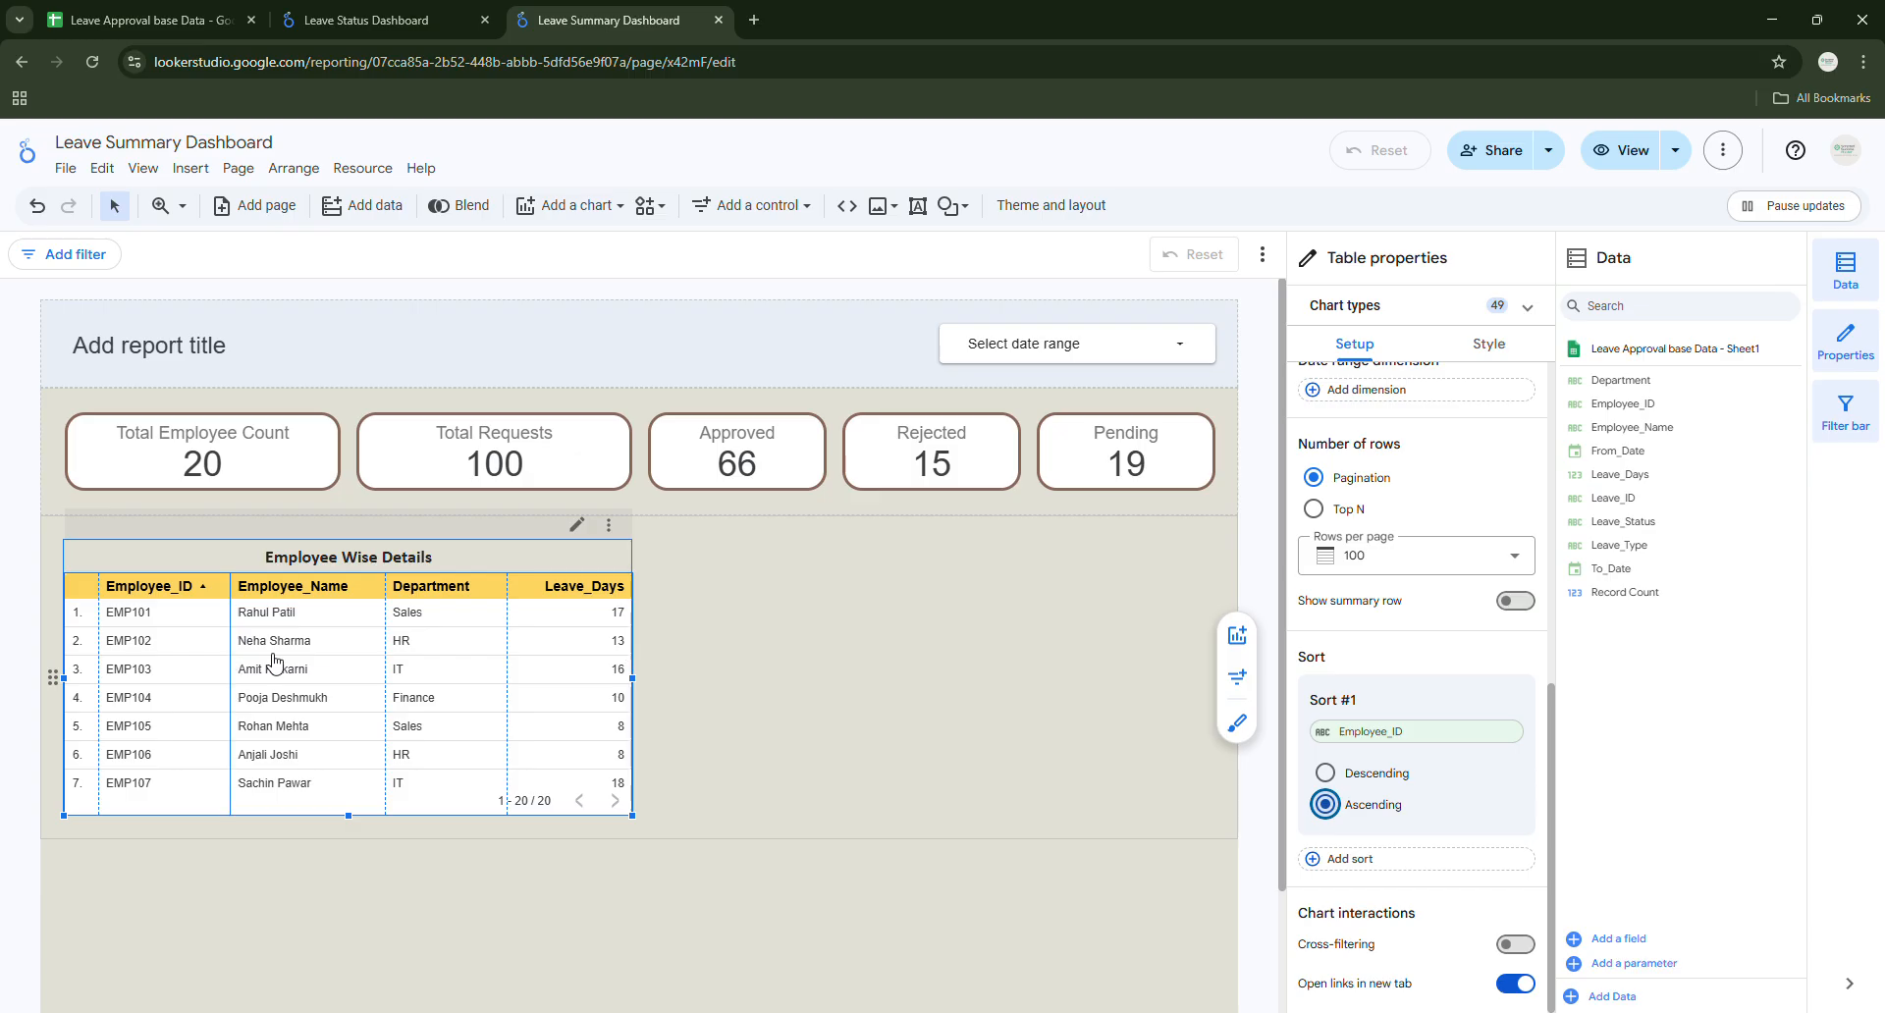
scroll(734, 798, down, 1)
scroll(735, 799, down, 1)
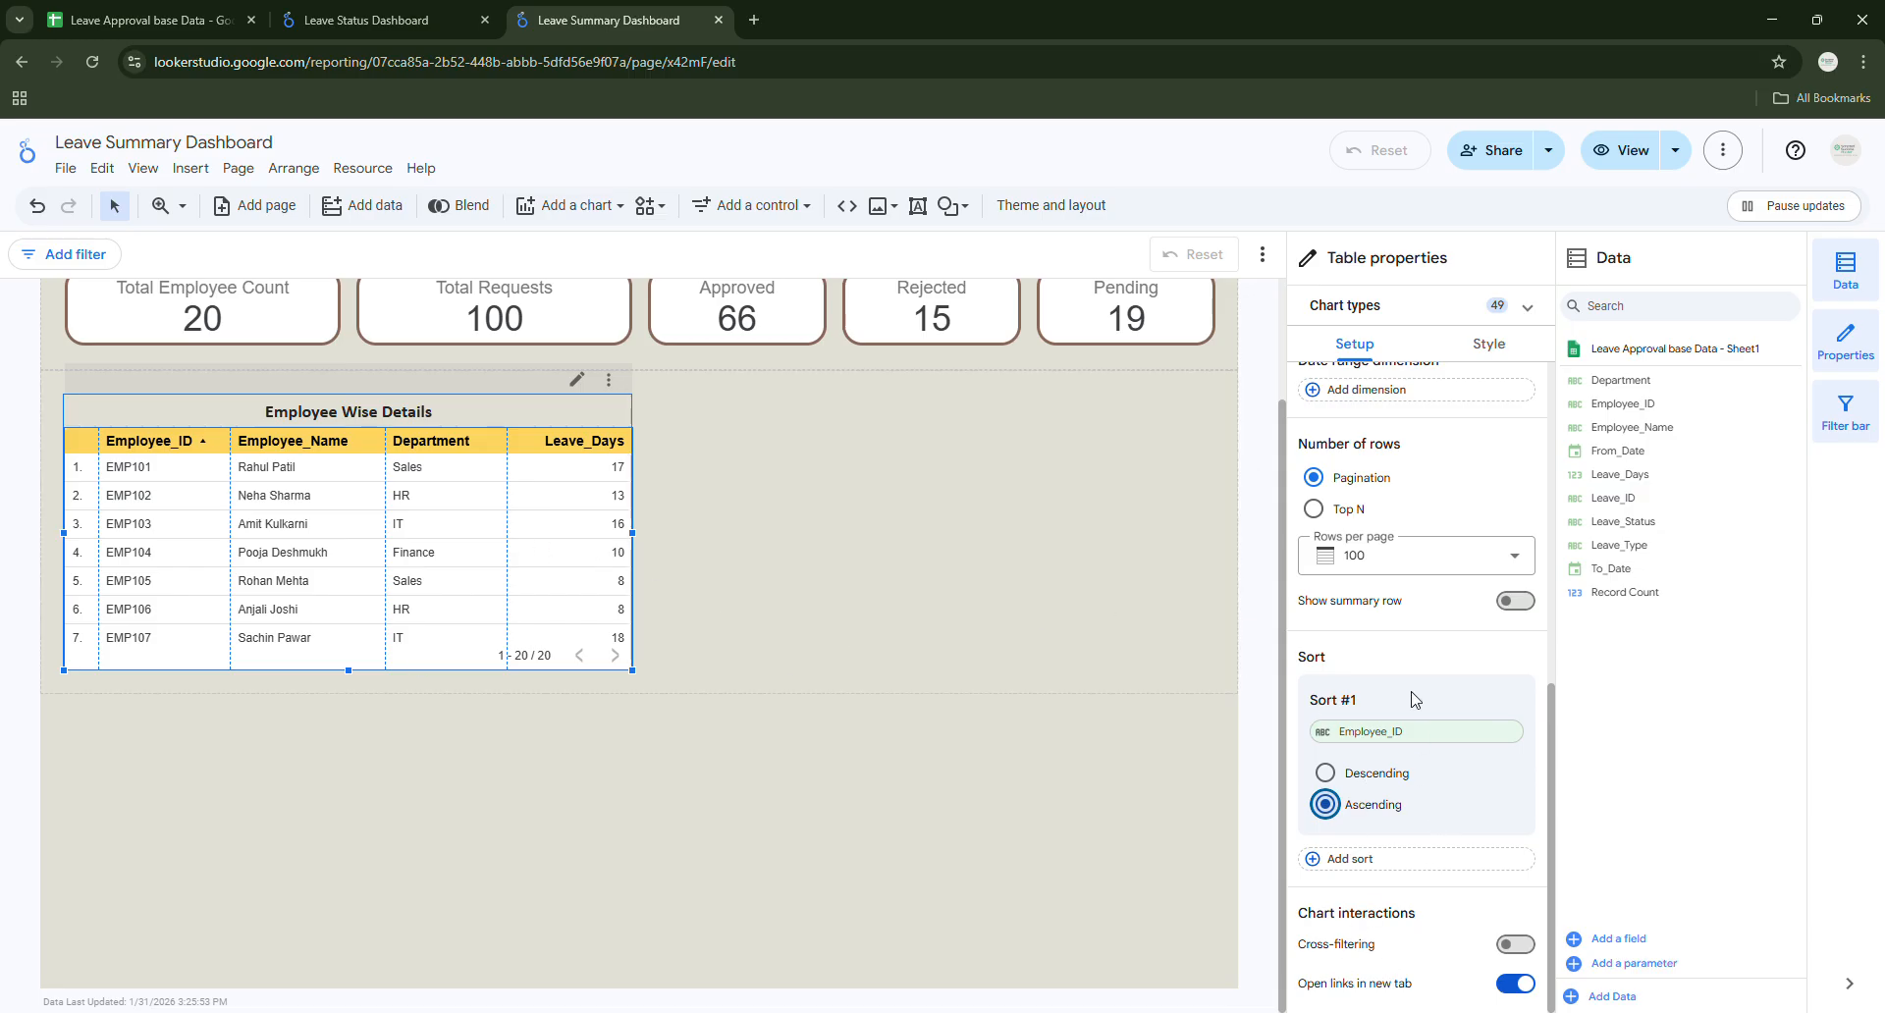
Give the Employee Wise Details table a brown border using the theme color Chart palette 1.
scroll(1414, 700, up, 5)
click(1489, 343)
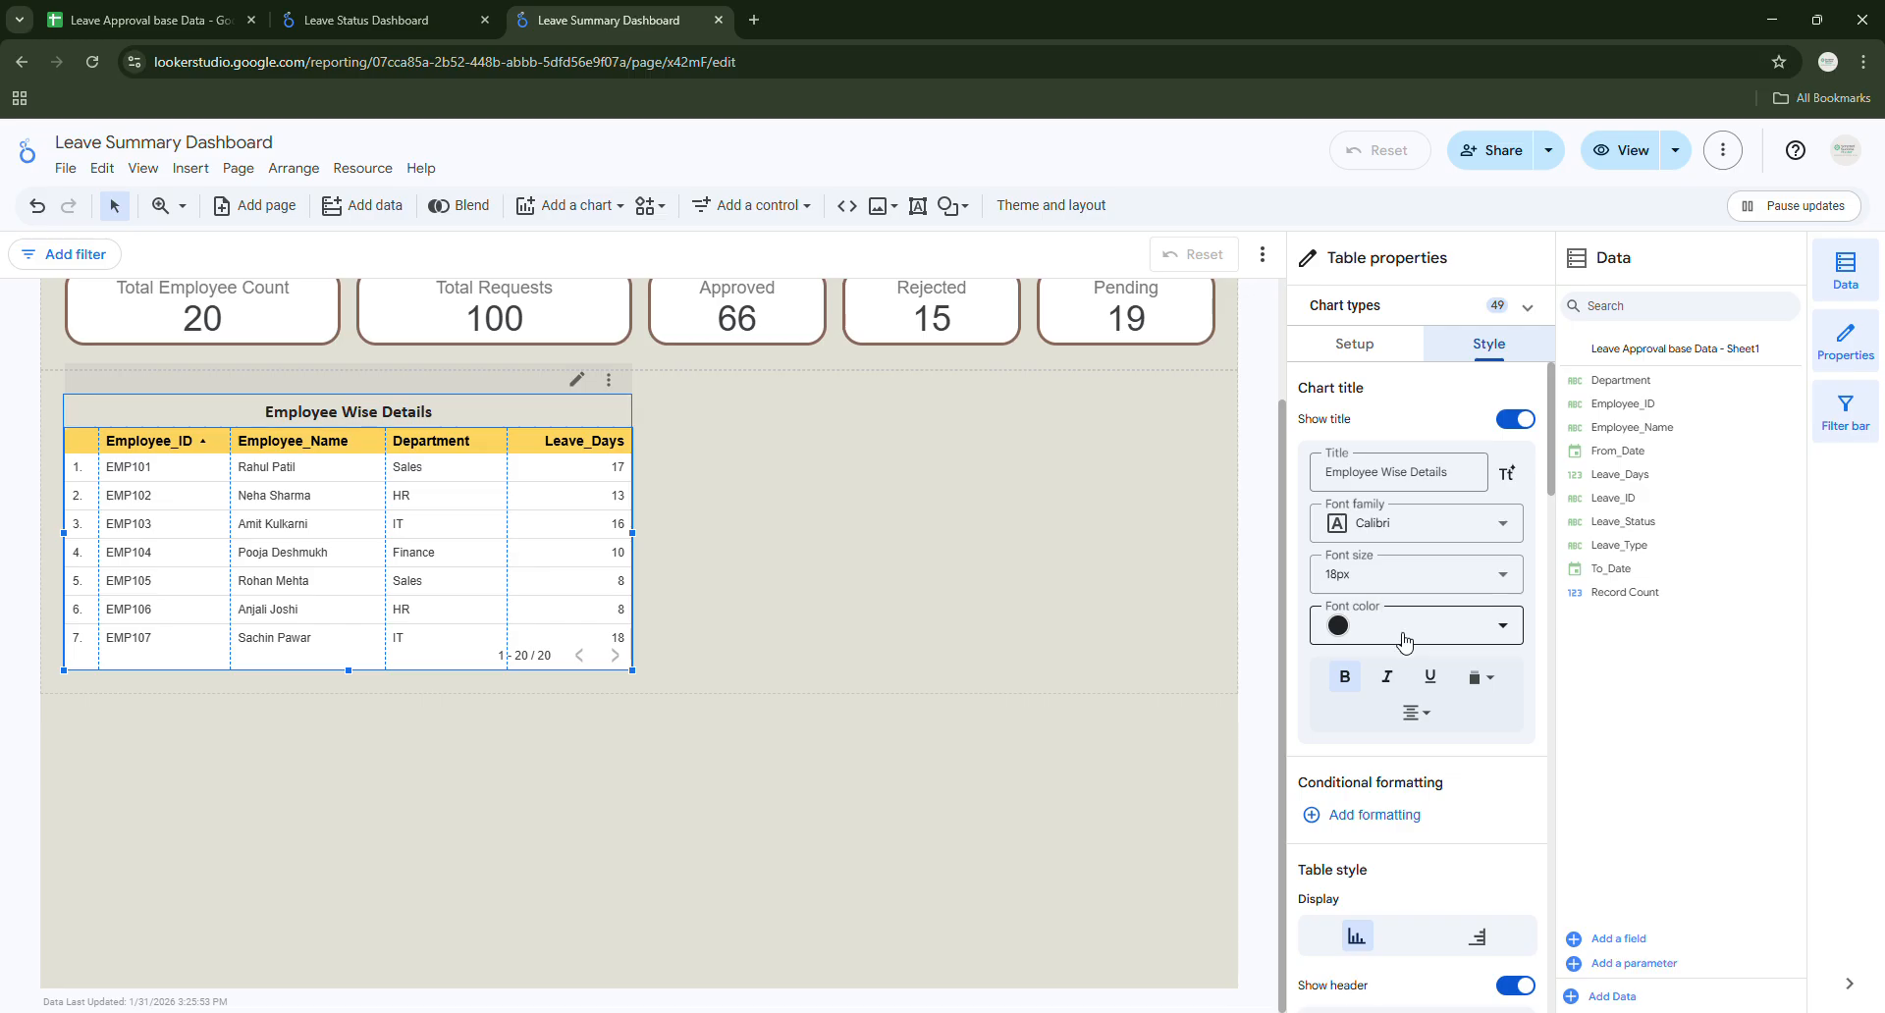
scroll(1404, 641, down, 3)
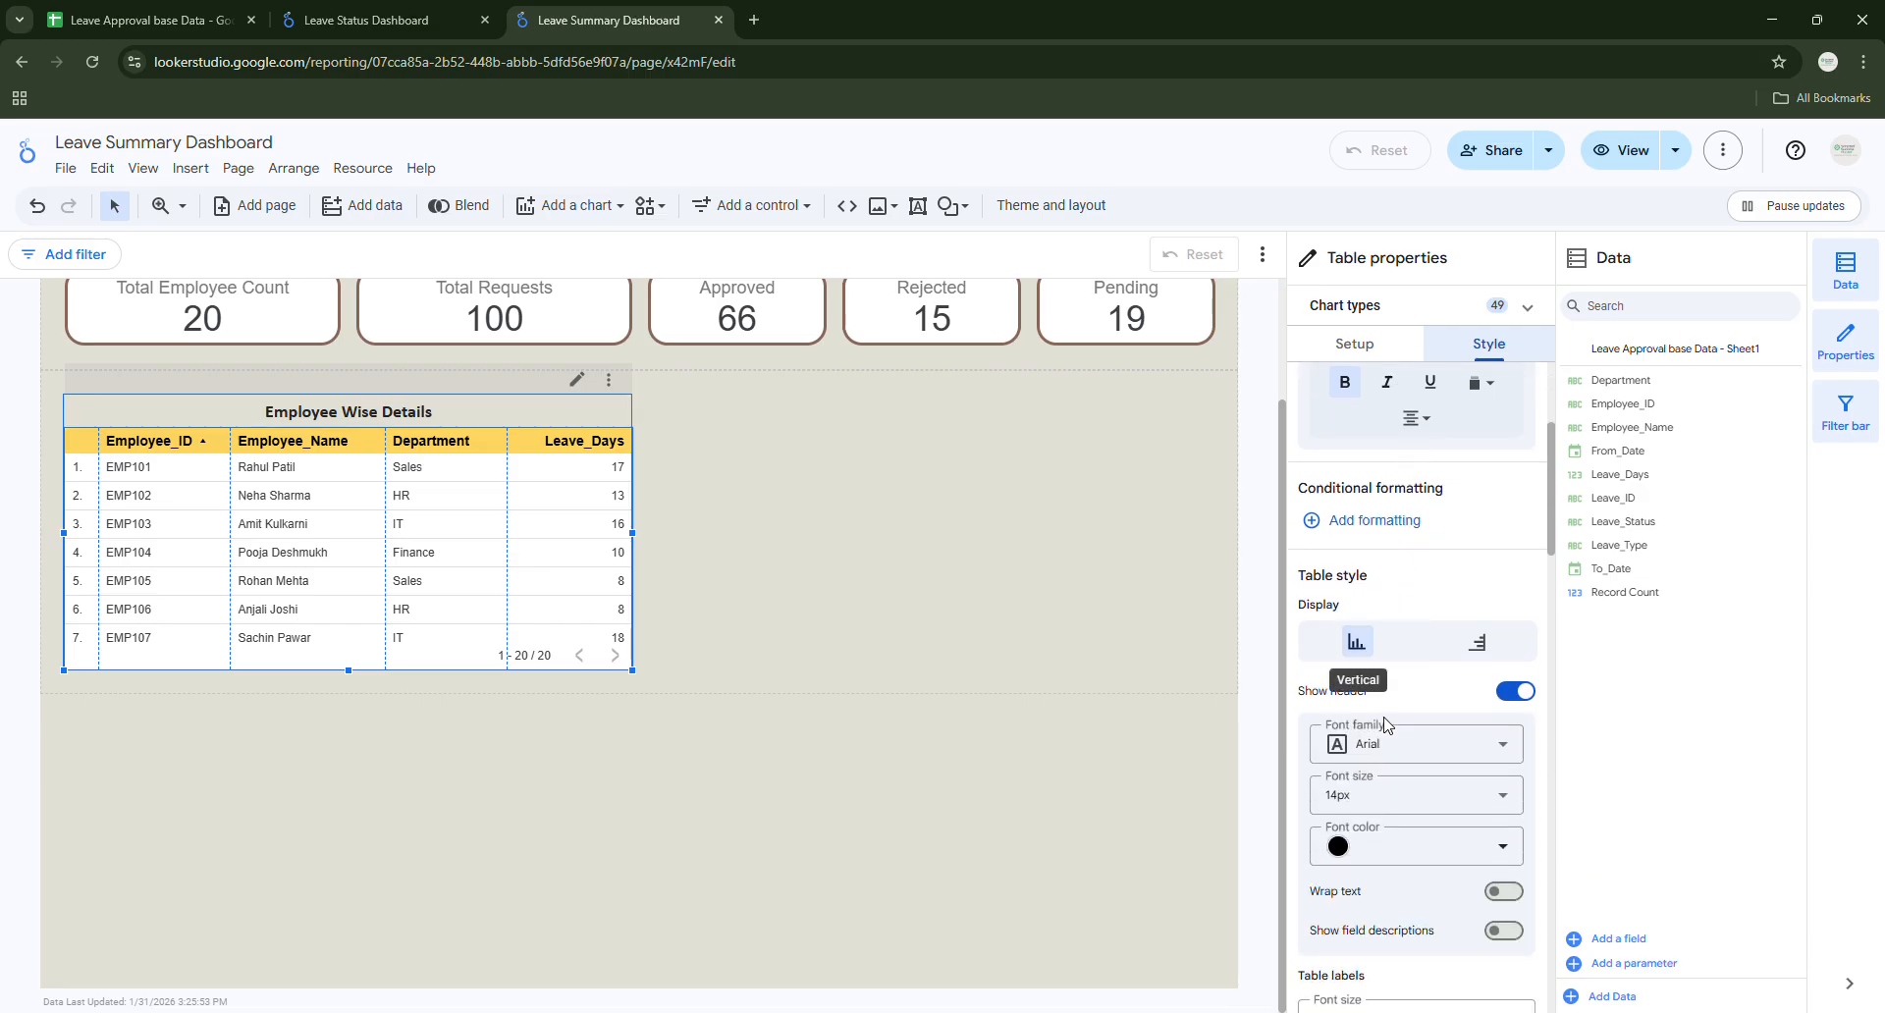
scroll(1443, 840, down, 10)
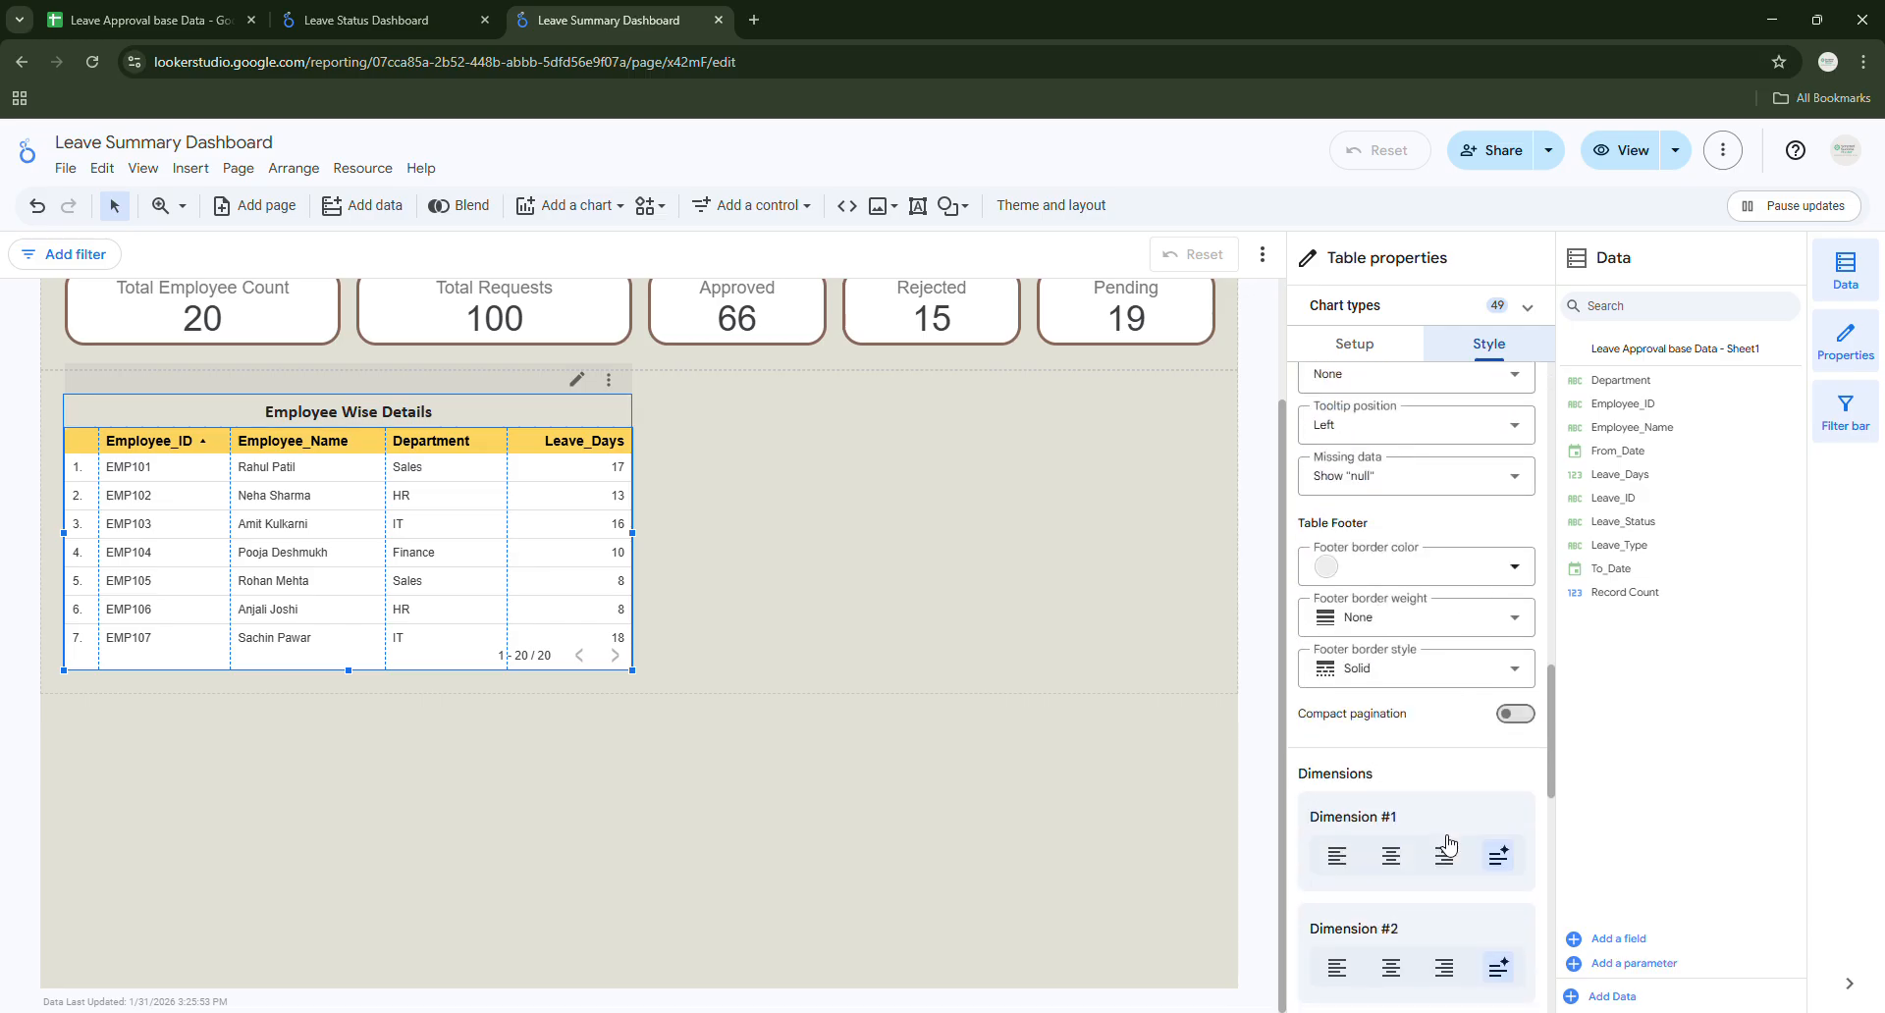
scroll(1445, 844, down, 12)
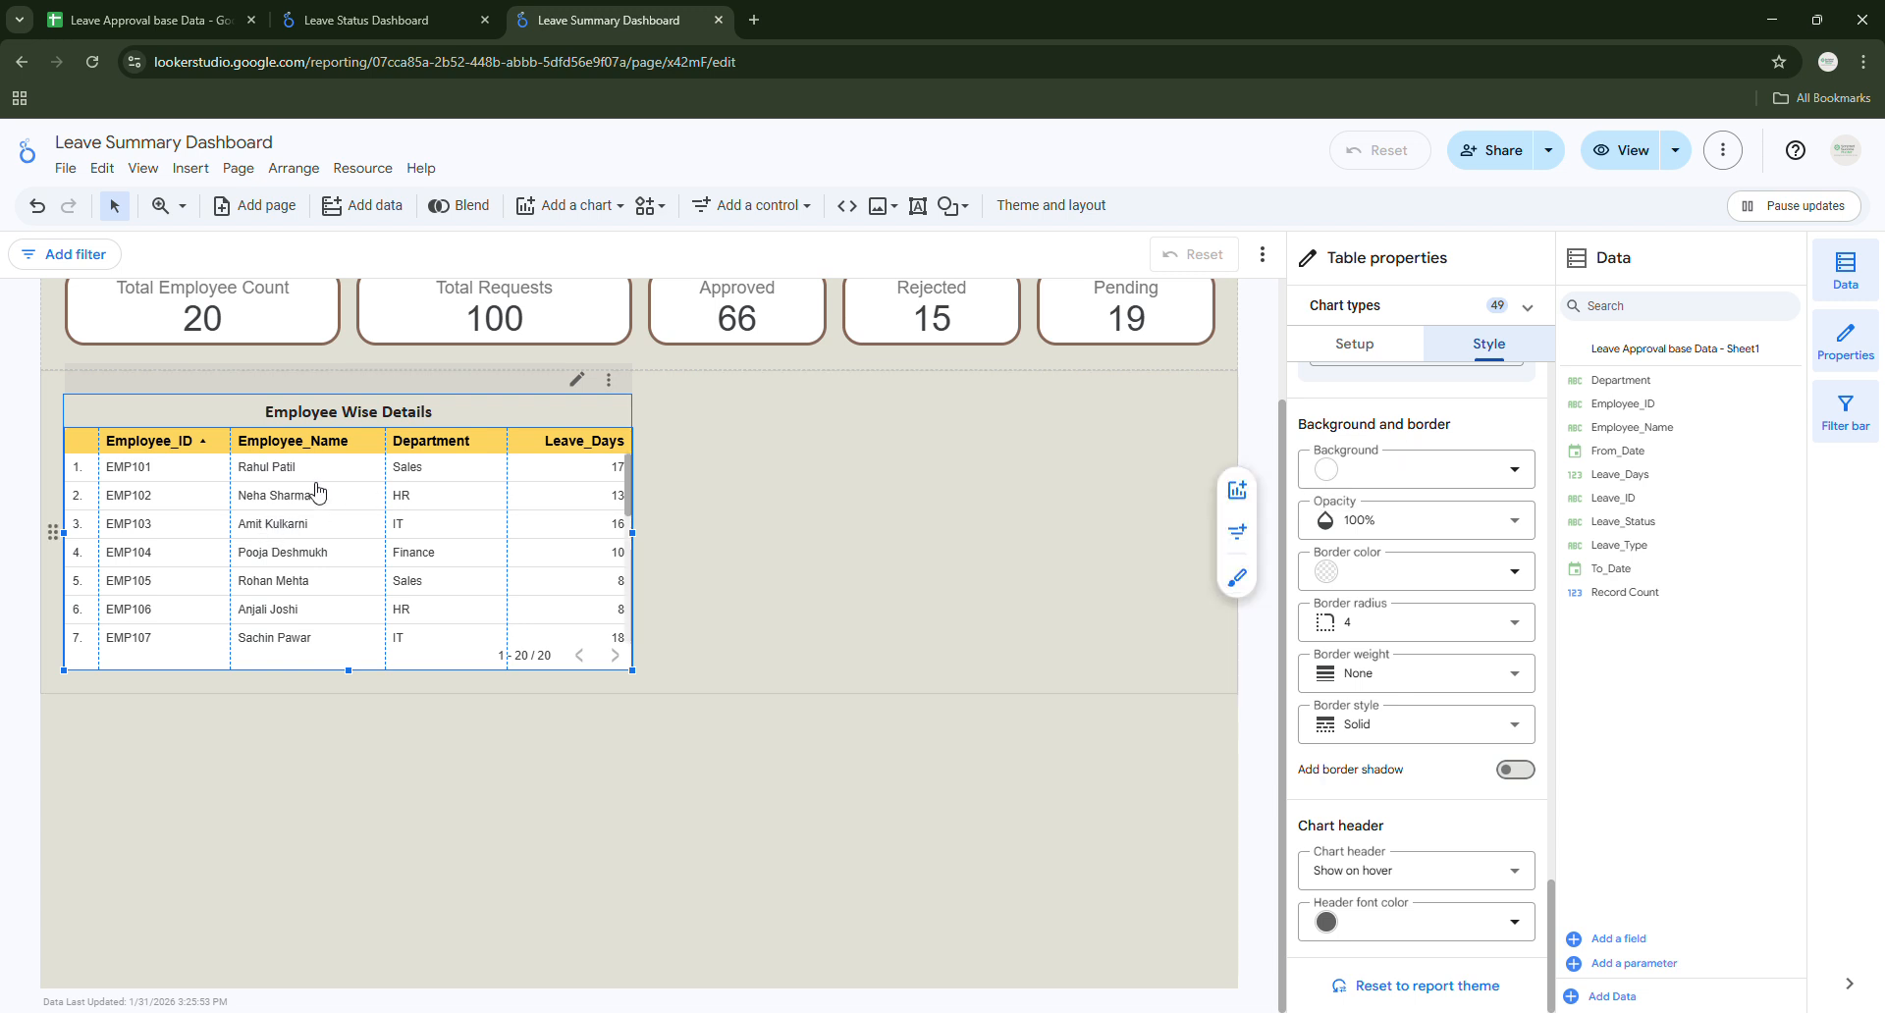
click(1359, 588)
click(1469, 821)
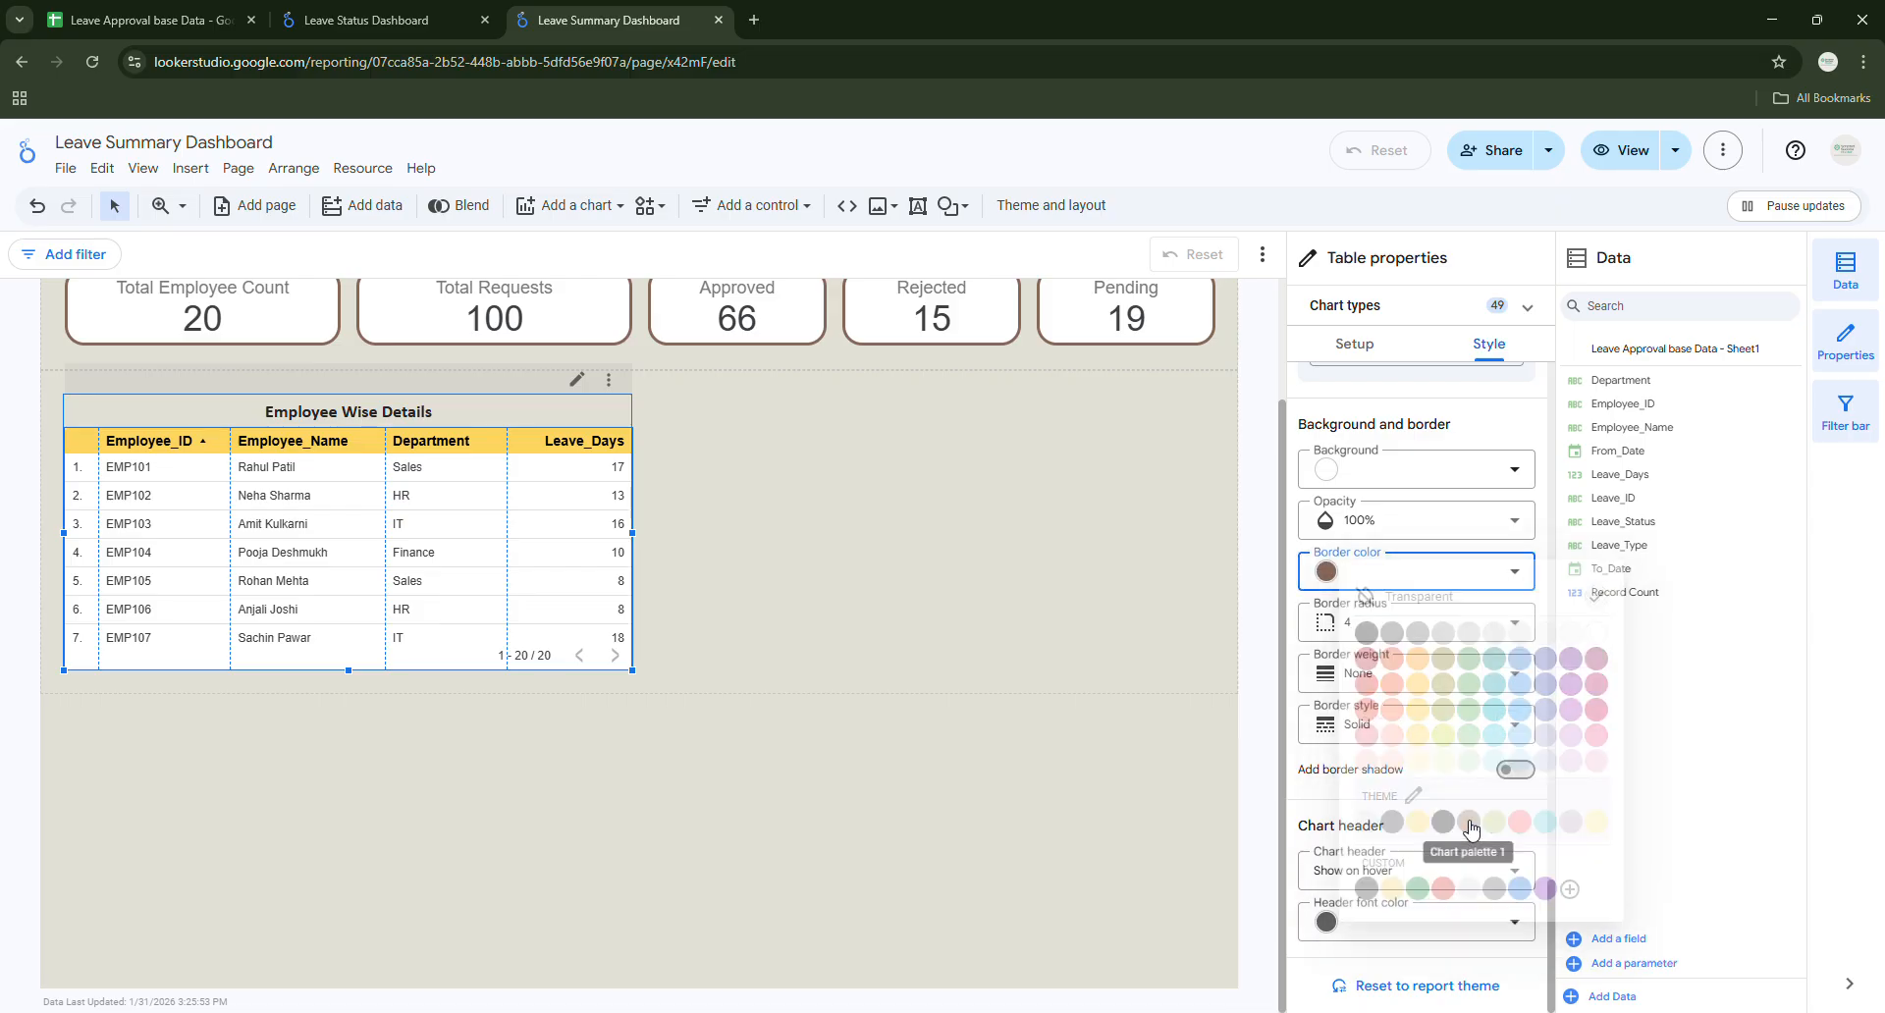
Set the table's border weight to 3 and its border radius to 0 after trying a radius of 20.
click(1388, 629)
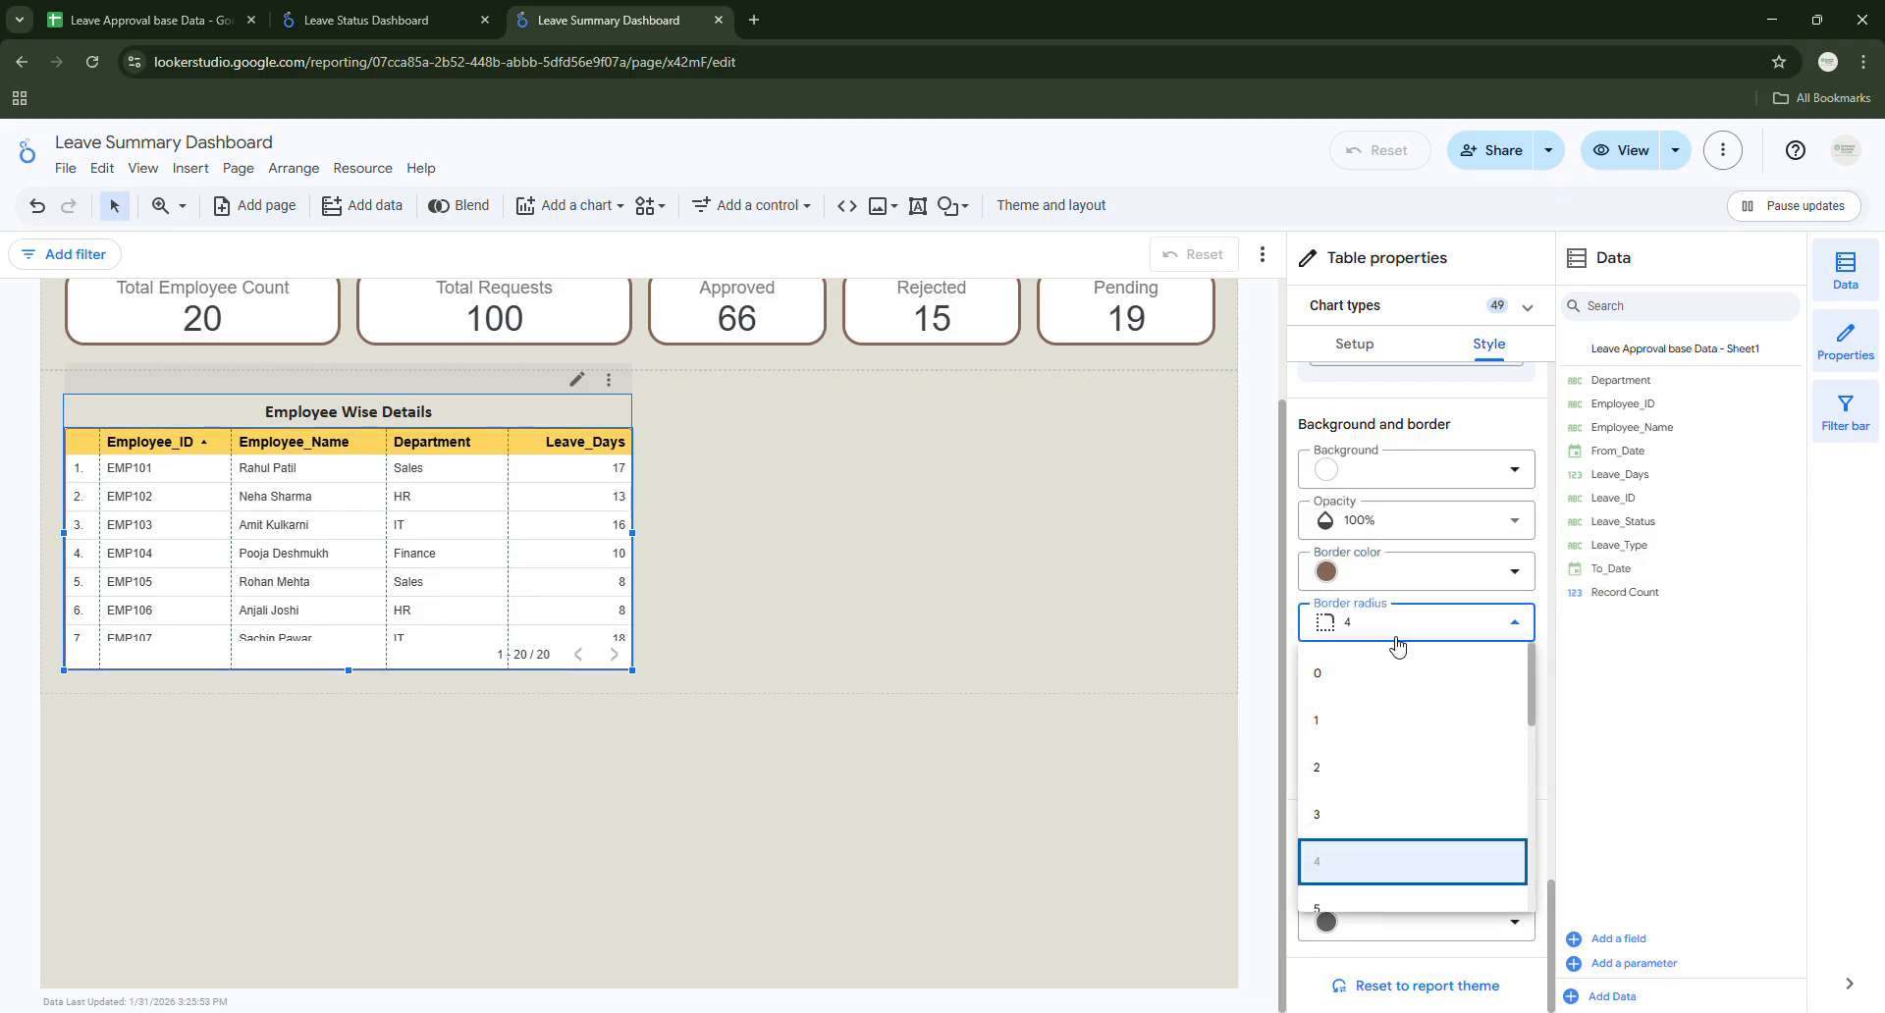
scroll(1404, 766, down, 3)
click(1354, 670)
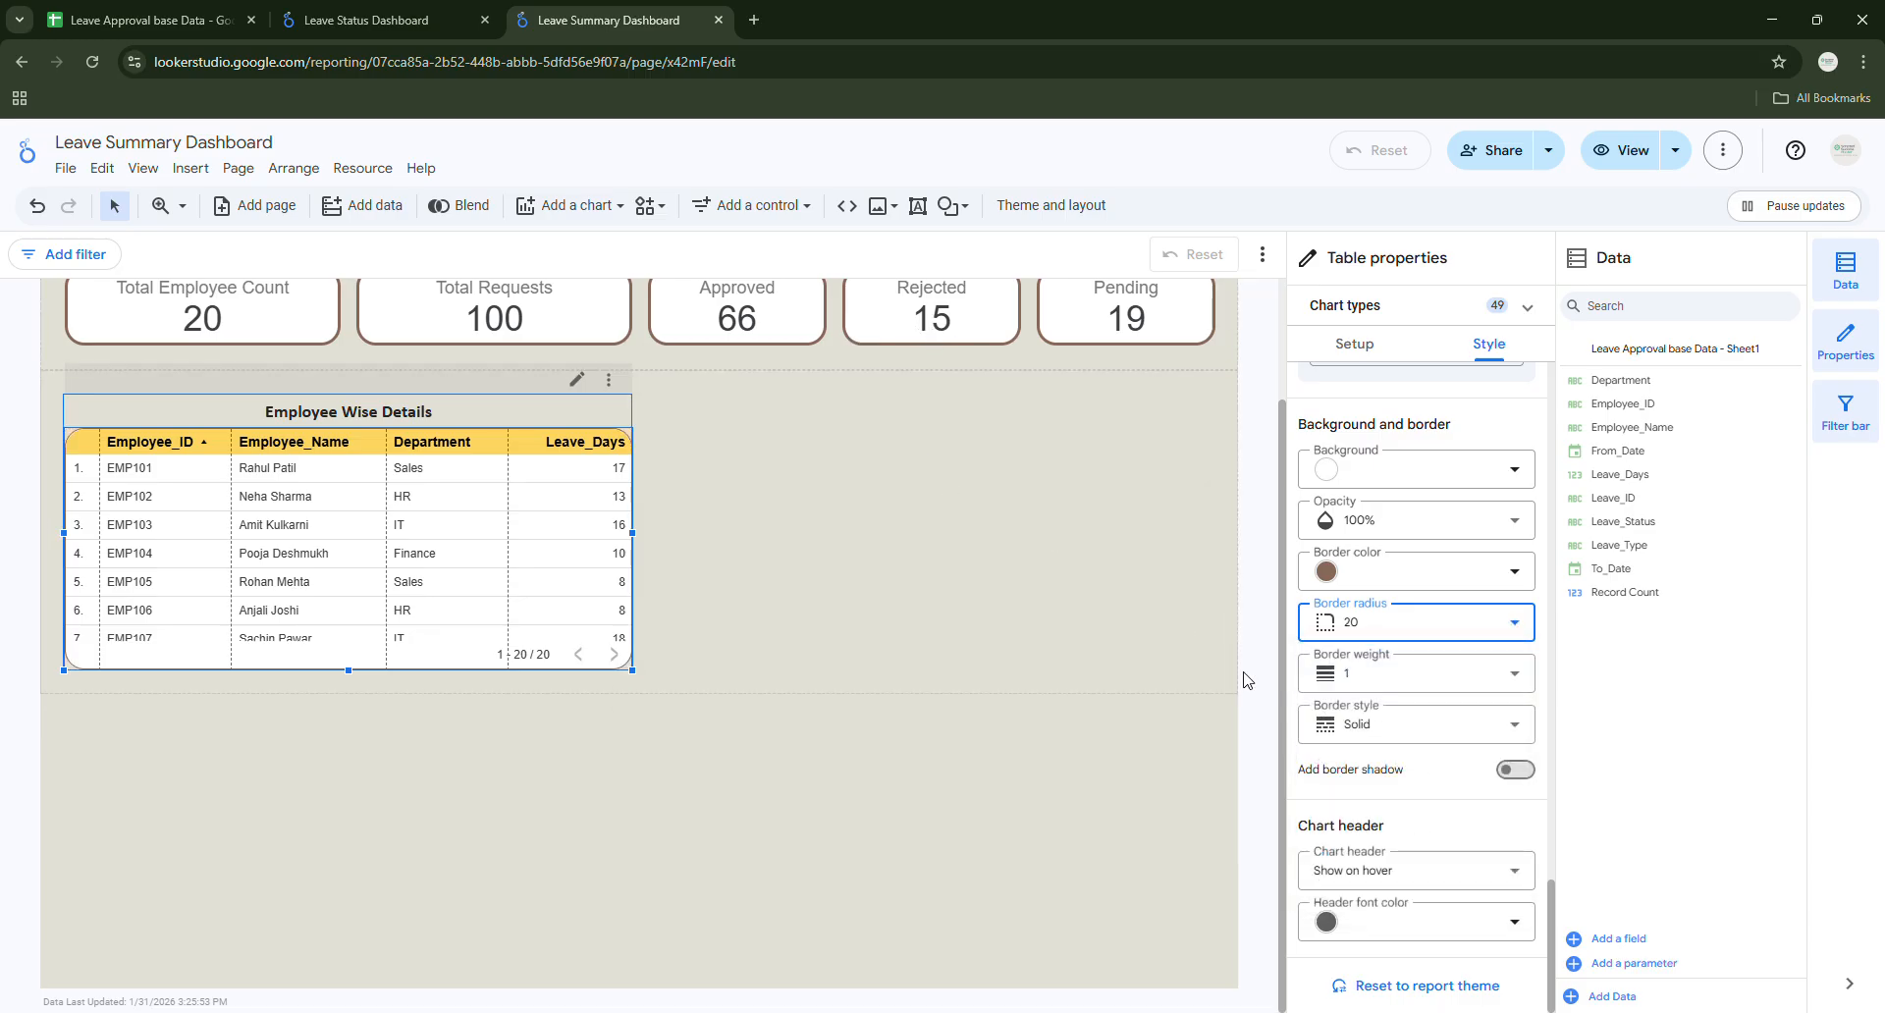
click(1388, 687)
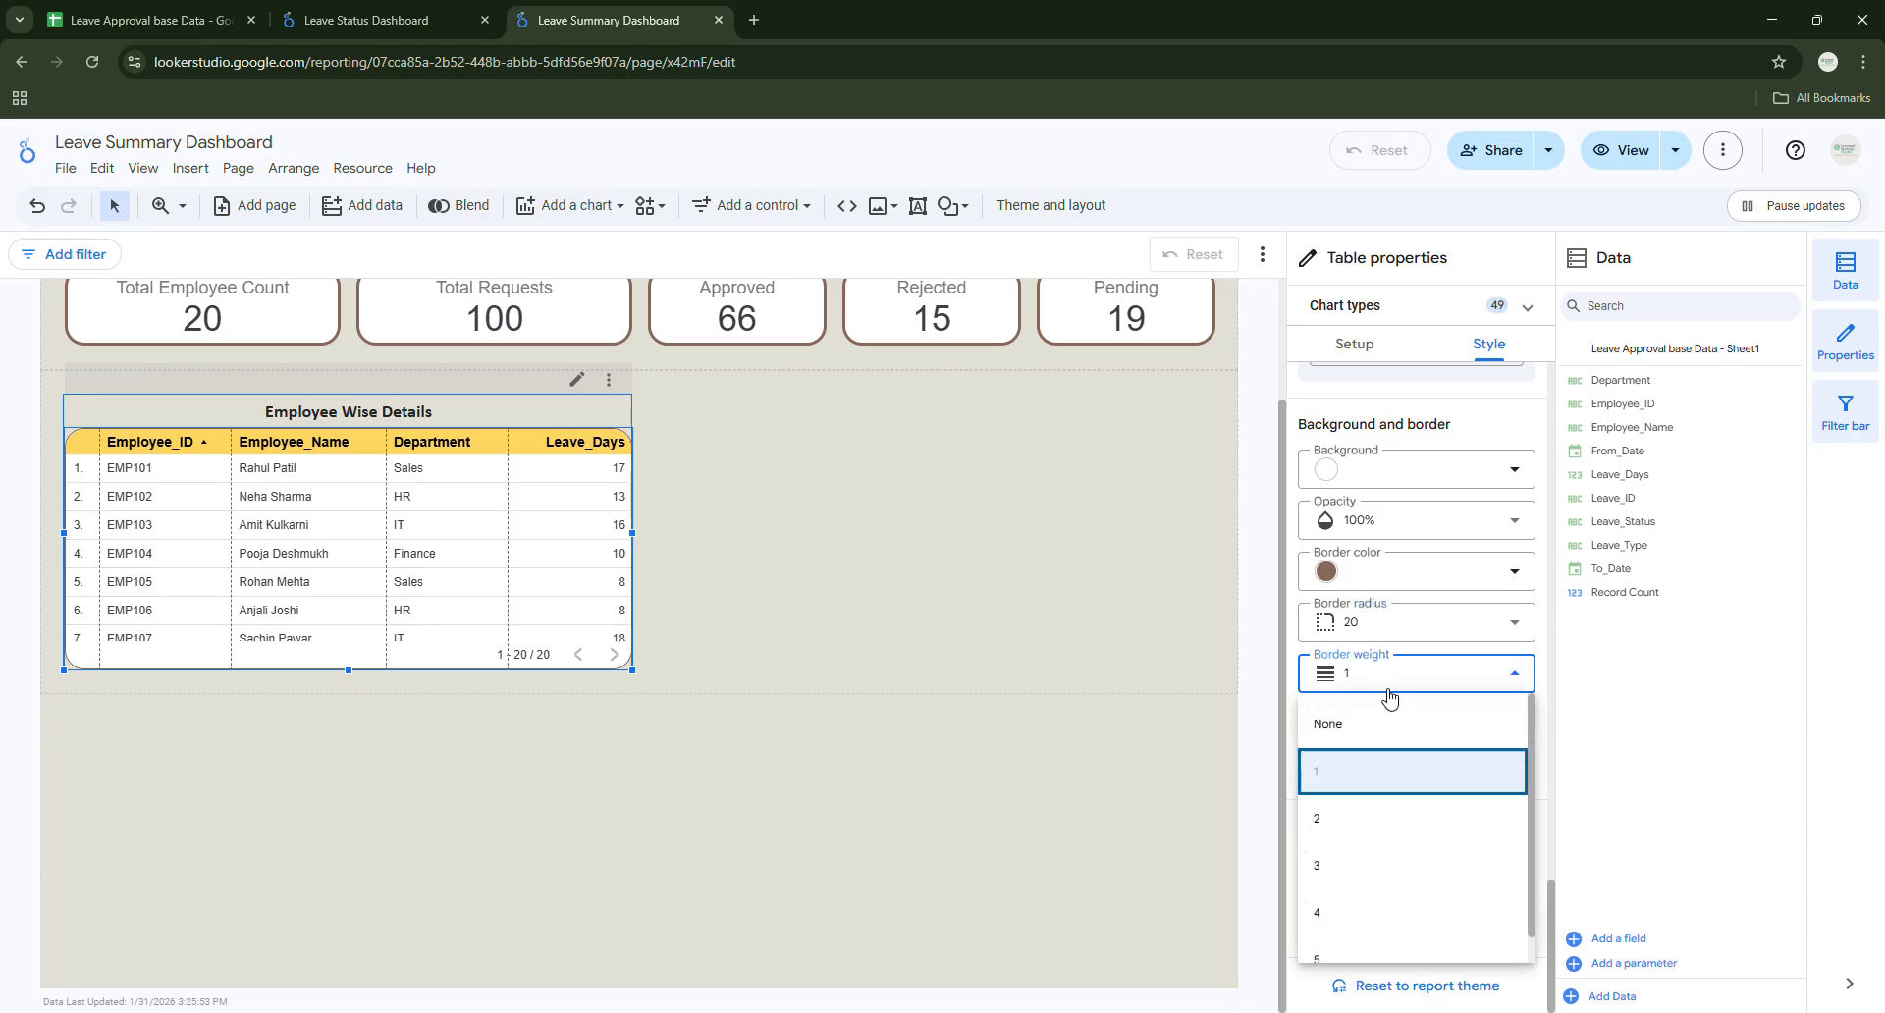
click(1319, 864)
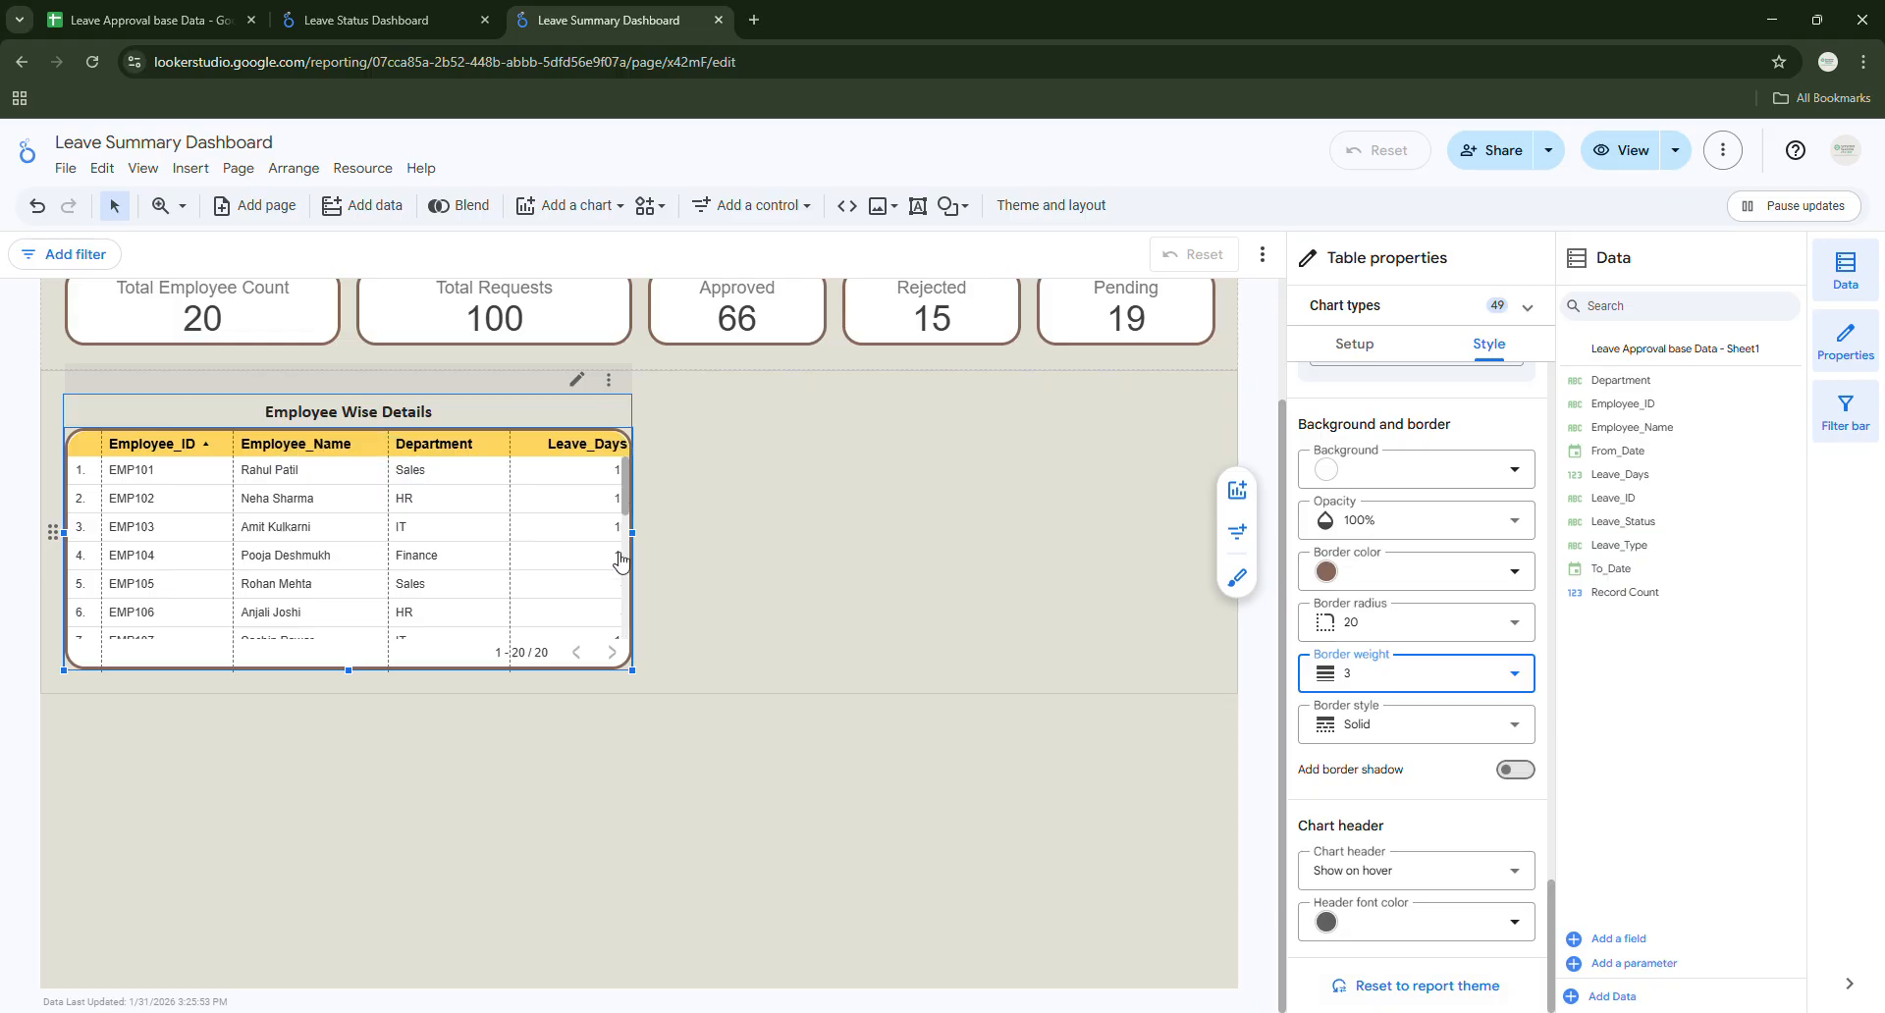
click(1374, 623)
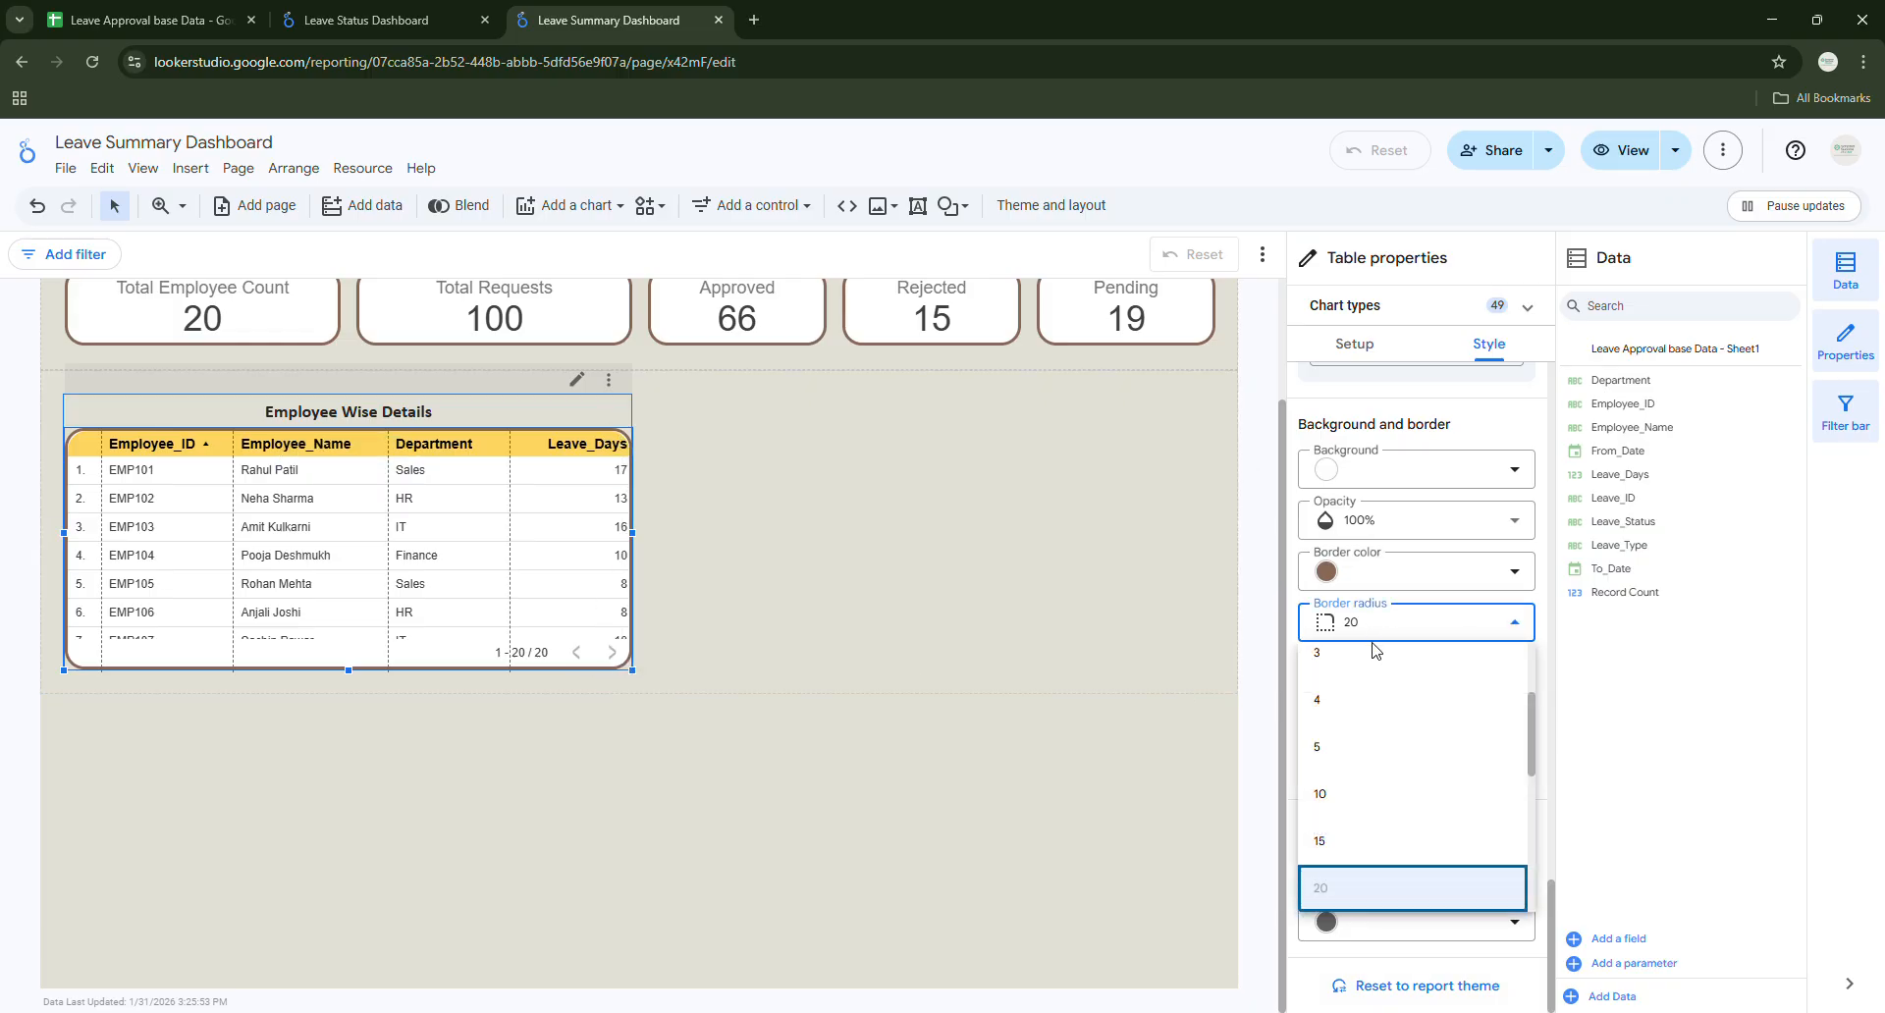
click(1365, 675)
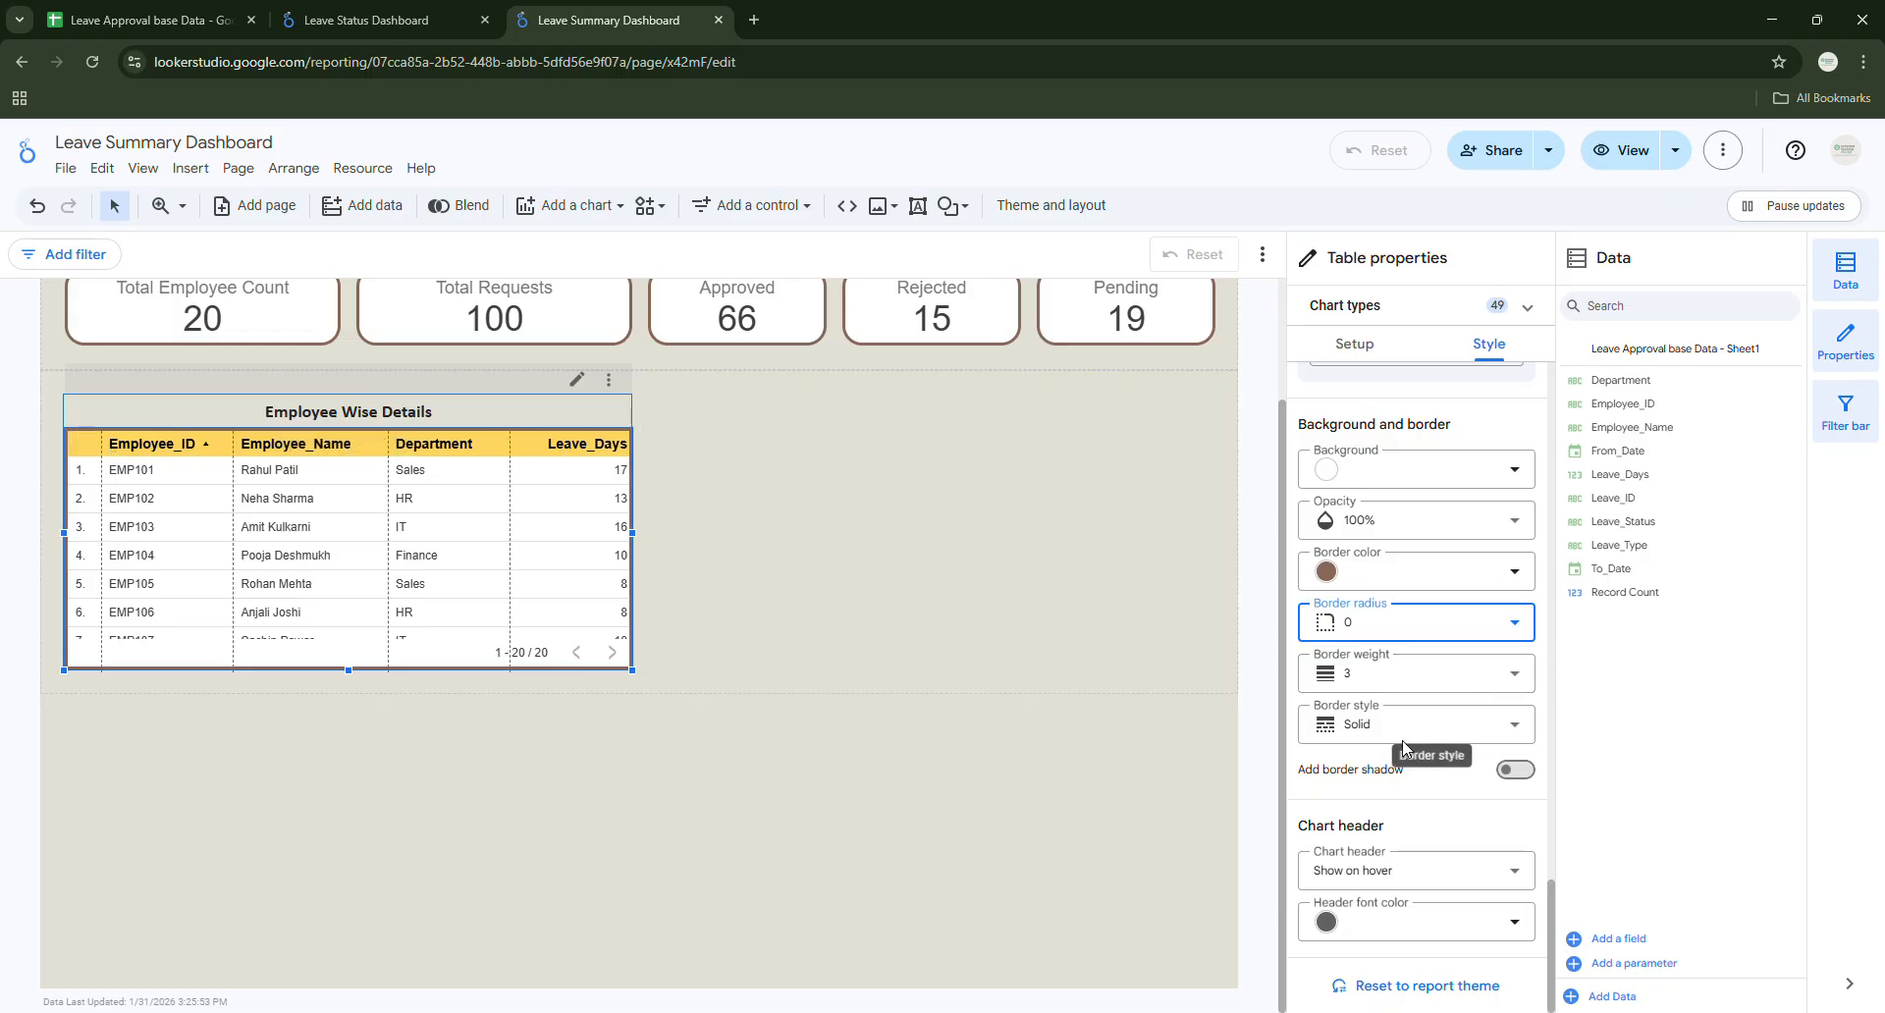
Center-align the table's Leave_Days metric and all three dimension columns.
scroll(1386, 625, up, 4)
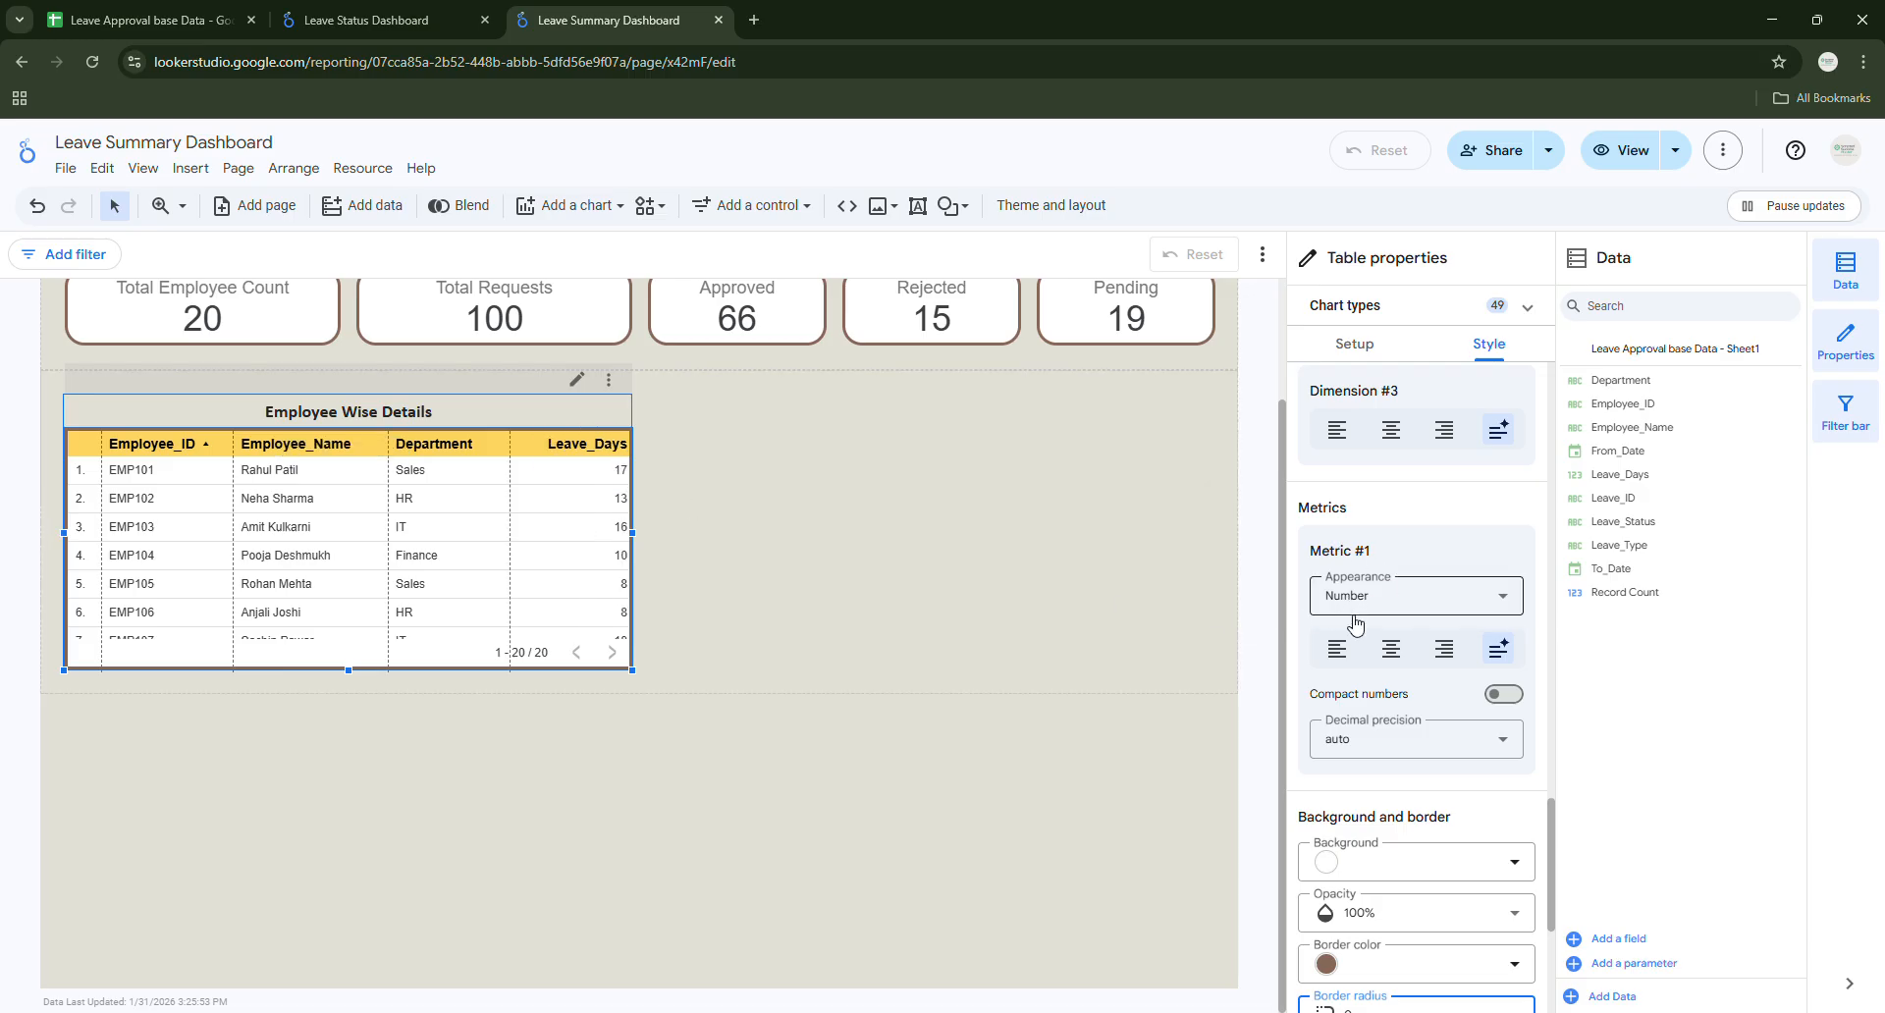
click(1395, 664)
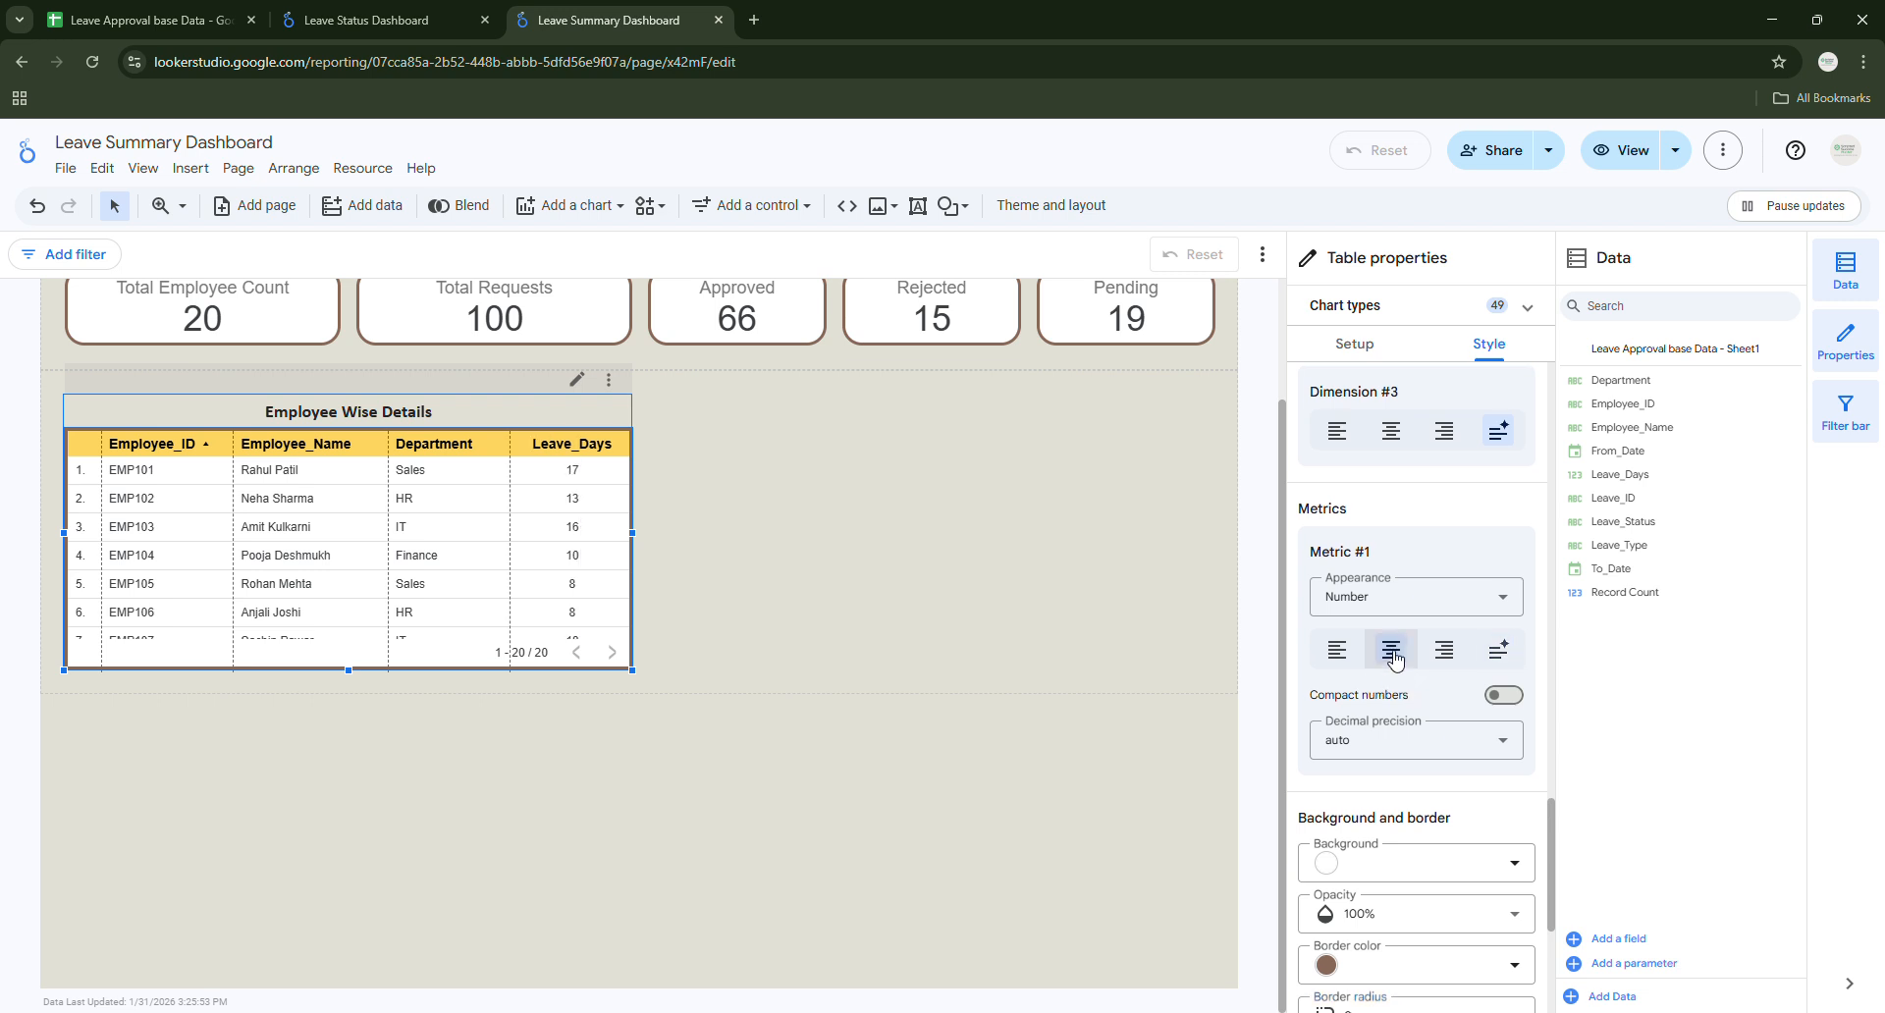
scroll(1395, 661, up, 3)
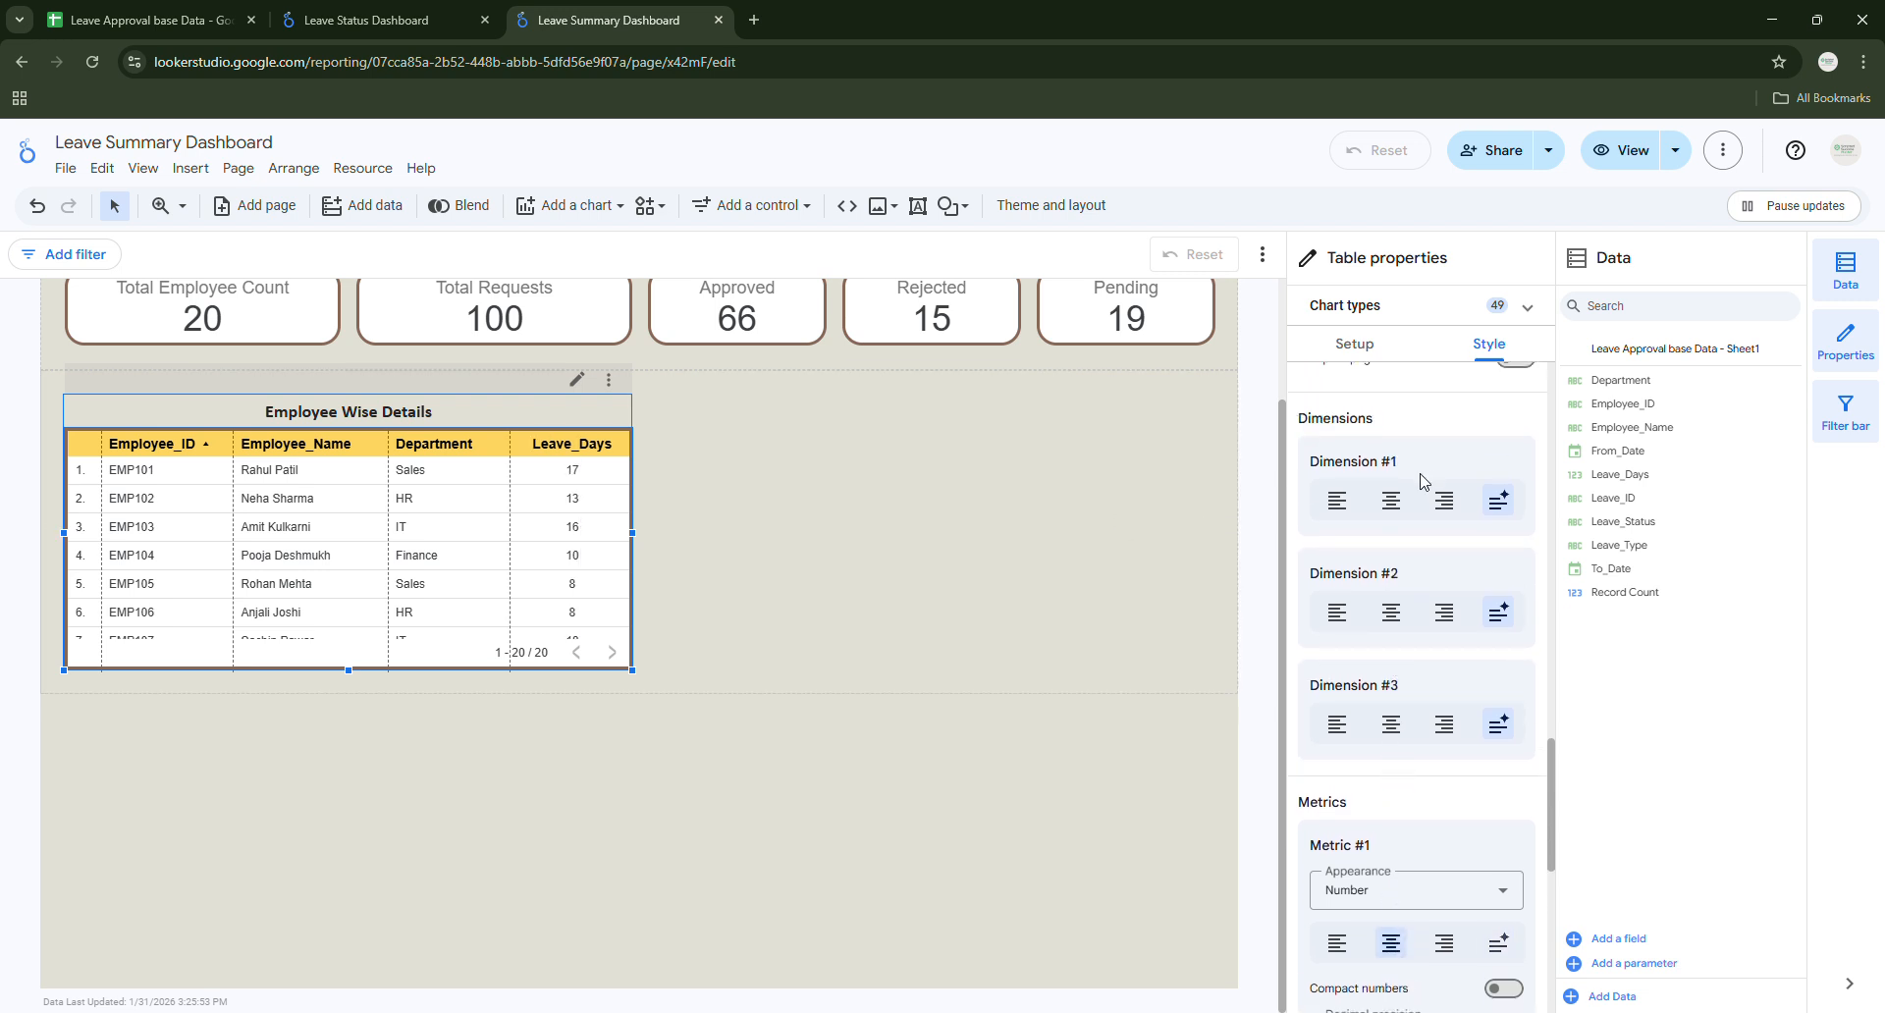
drag(1383, 422, 1285, 419)
click(1423, 403)
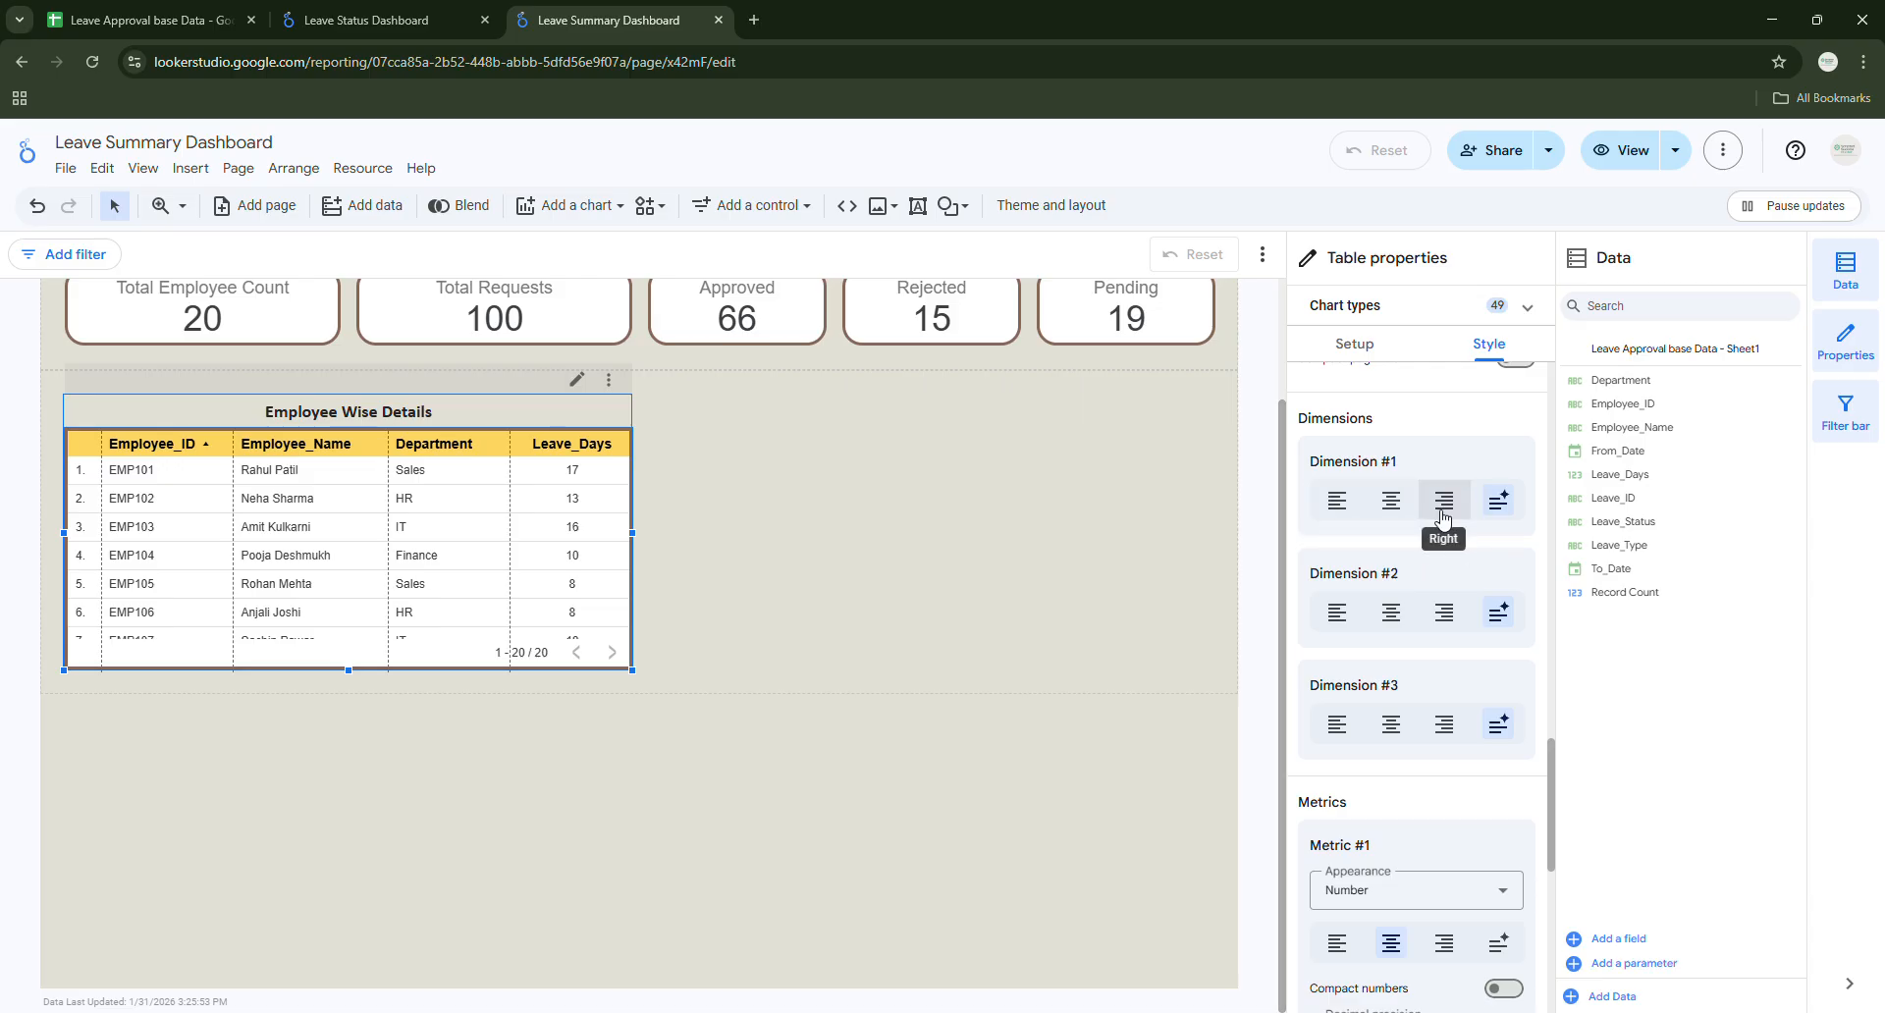
click(1400, 499)
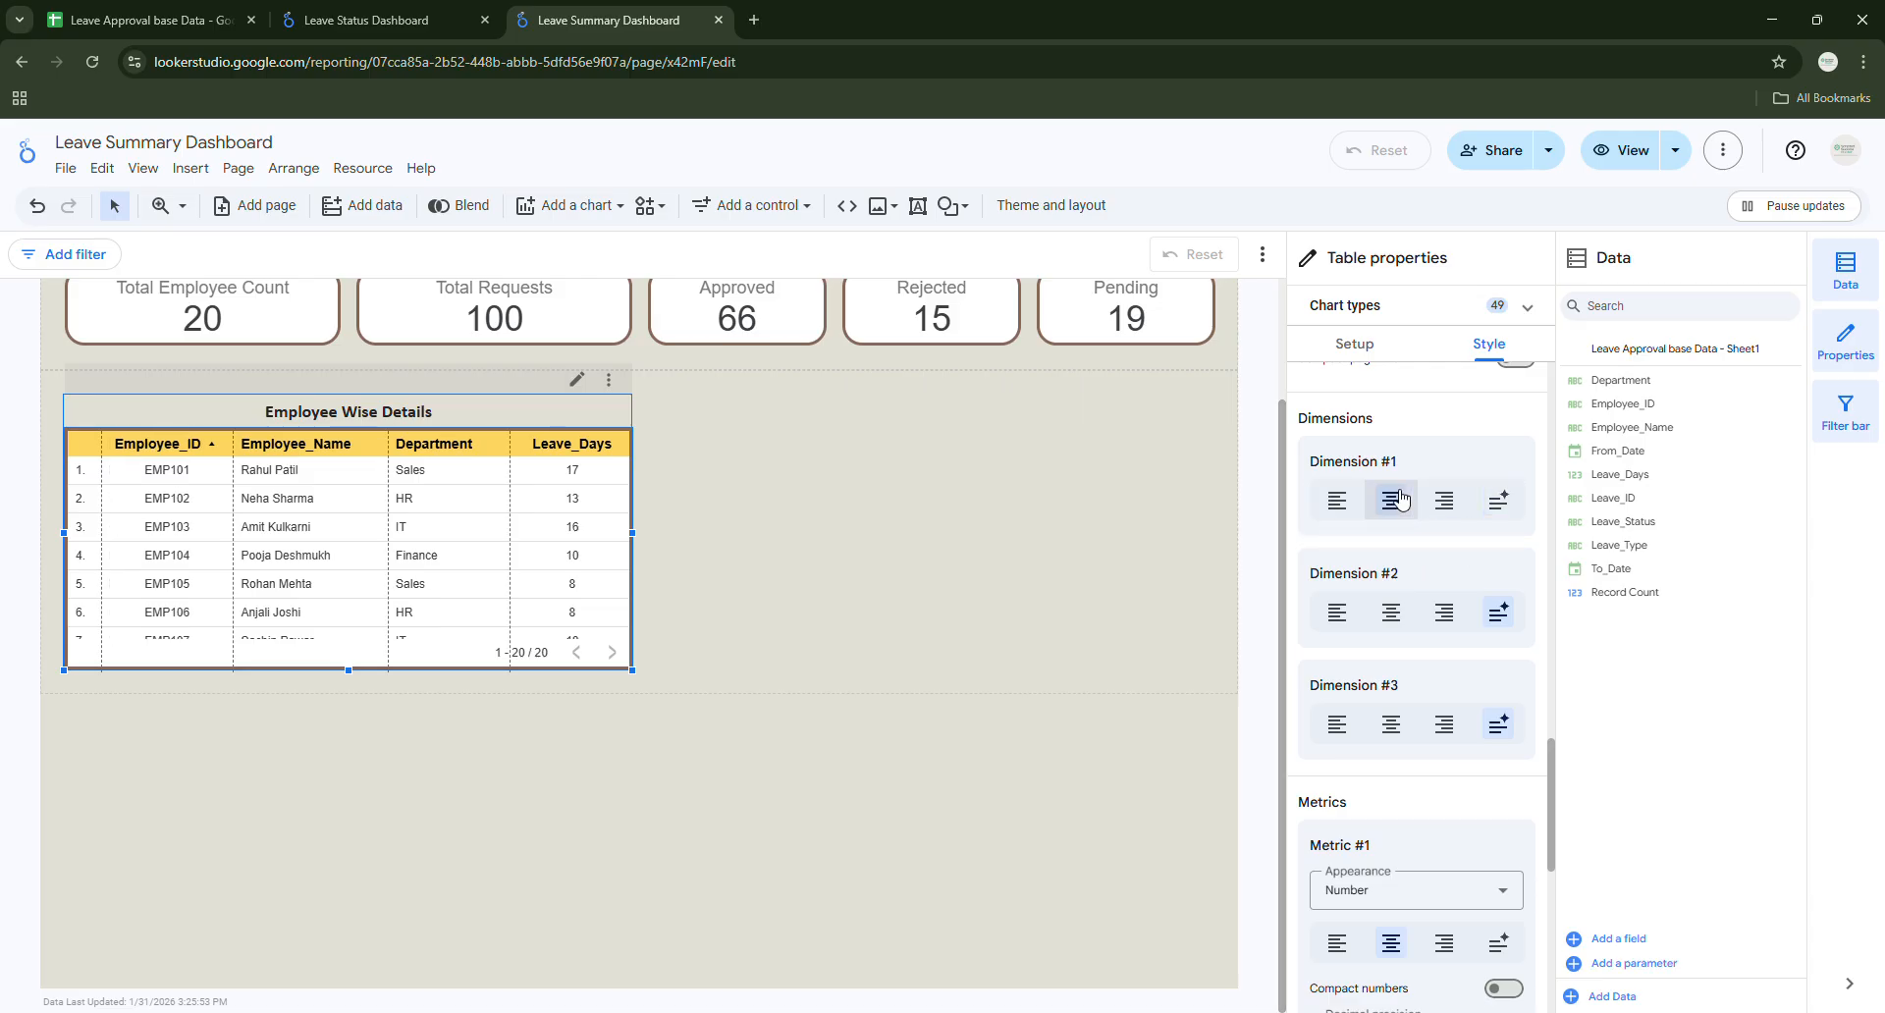
click(1391, 613)
click(1388, 736)
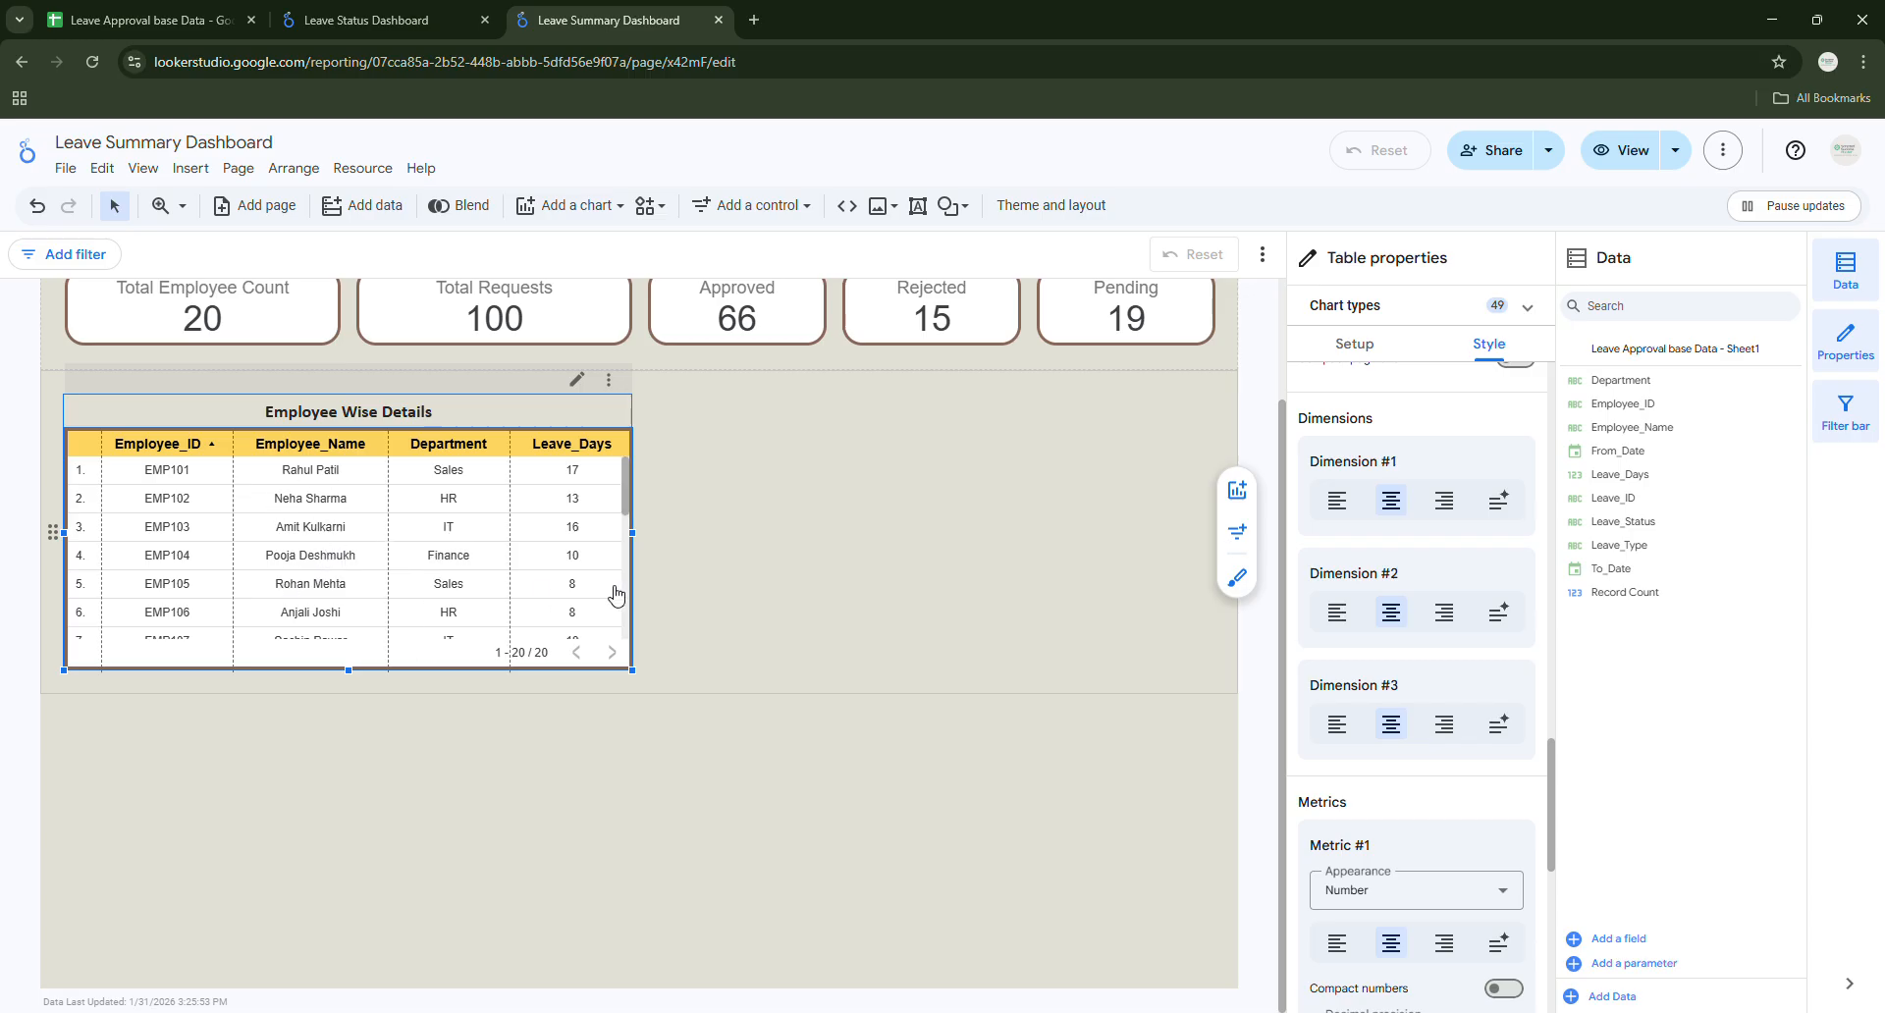
click(1140, 563)
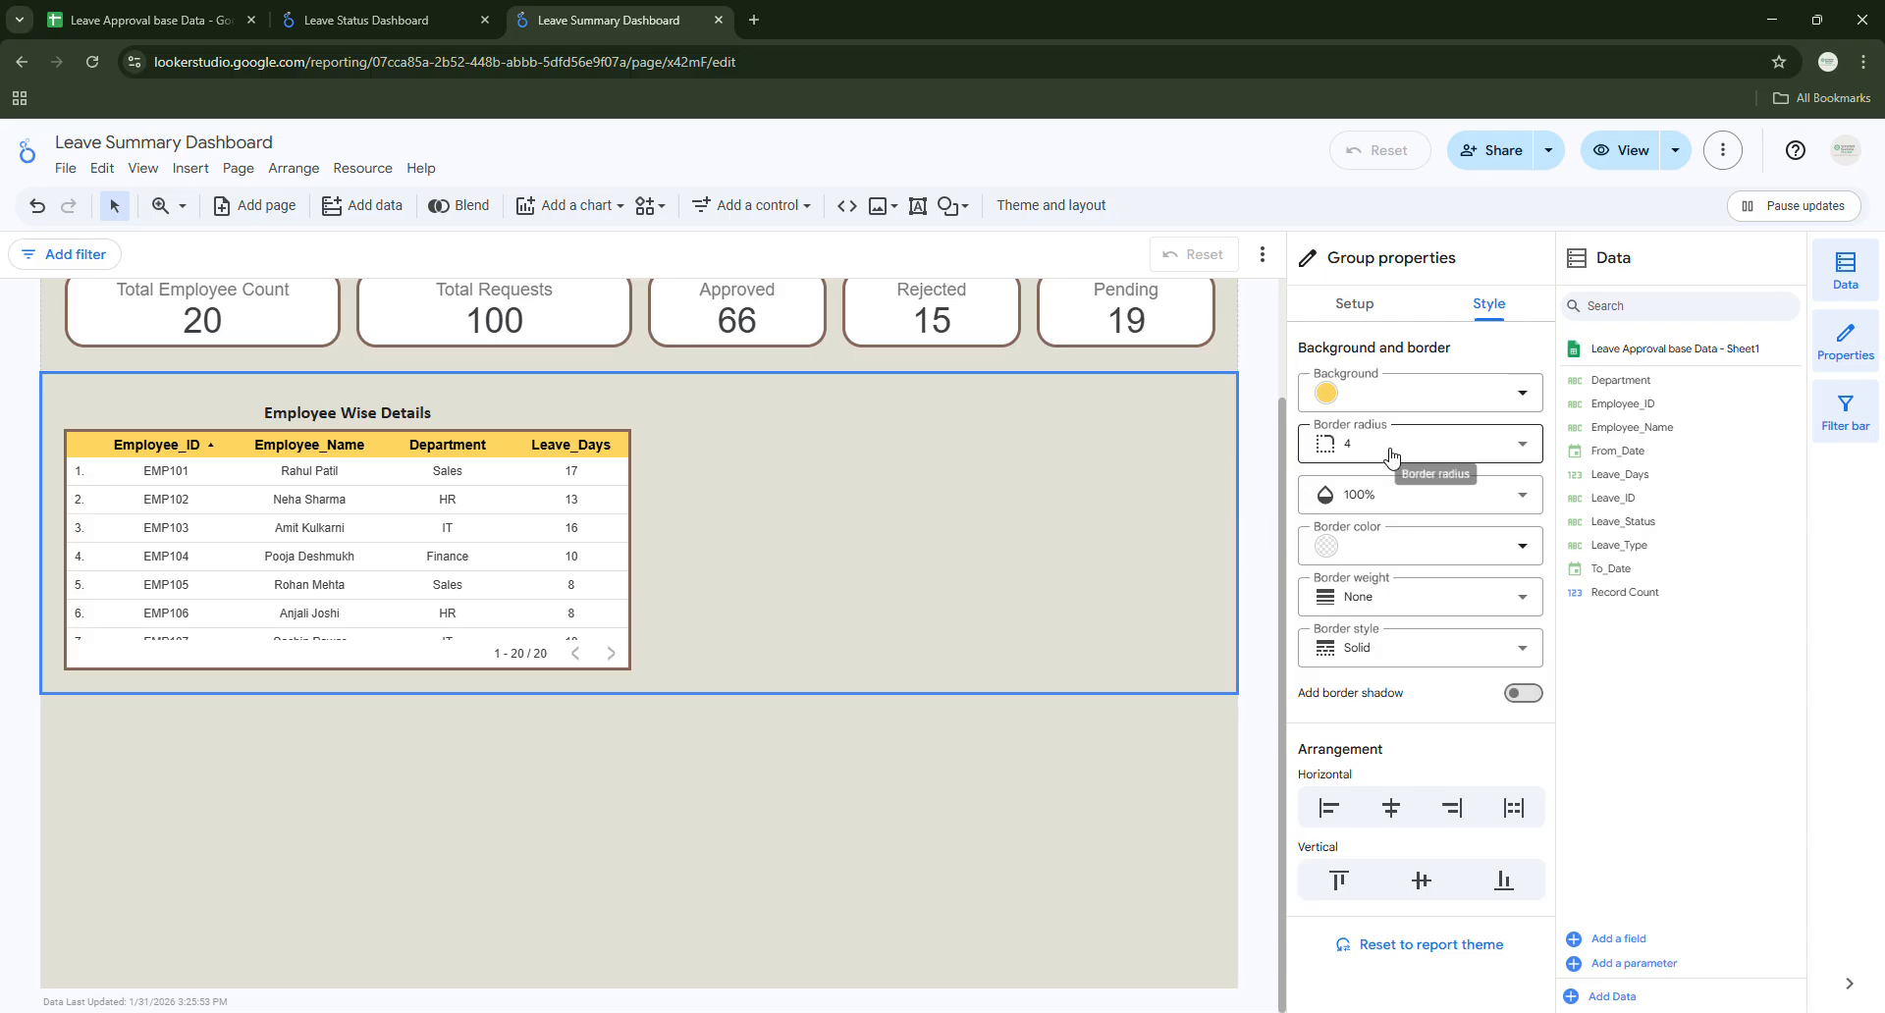
click(1264, 445)
Increase the Employee Wise Details table's height to show ten full rows at once and check that the remaining rows scroll.
click(356, 545)
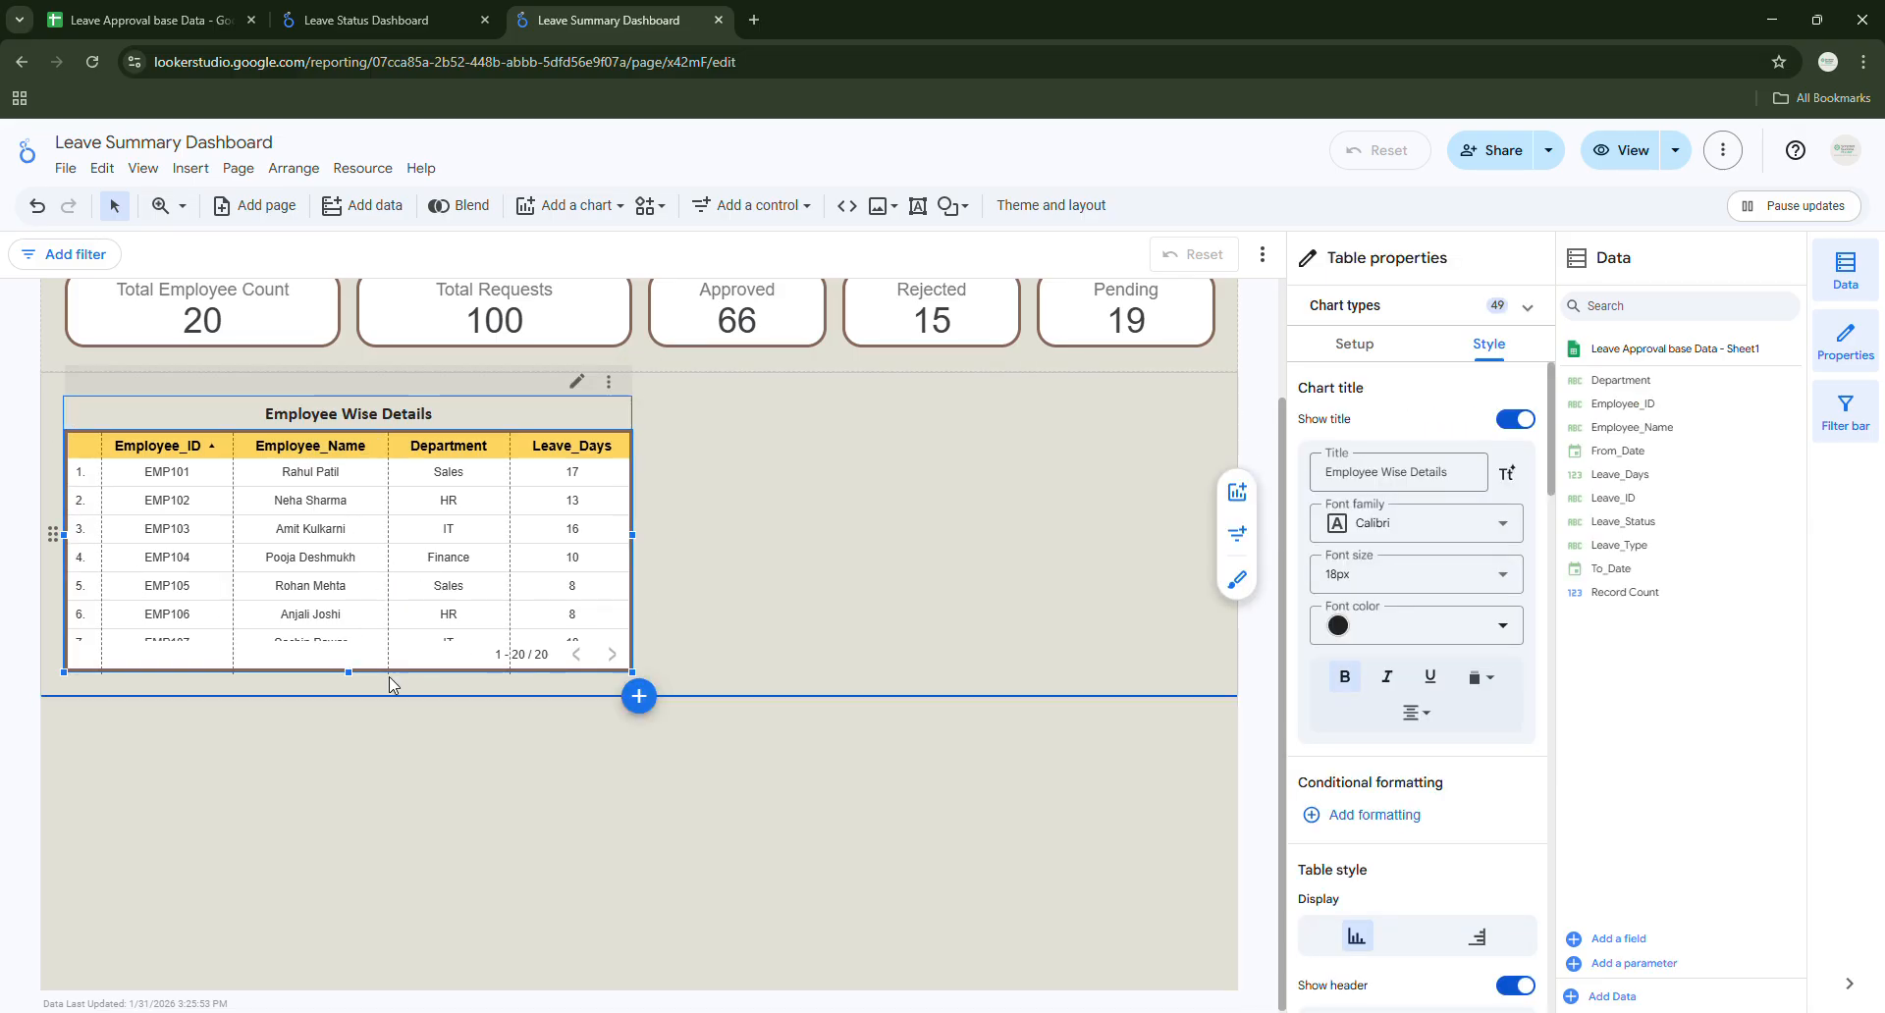
drag(347, 673, 349, 761)
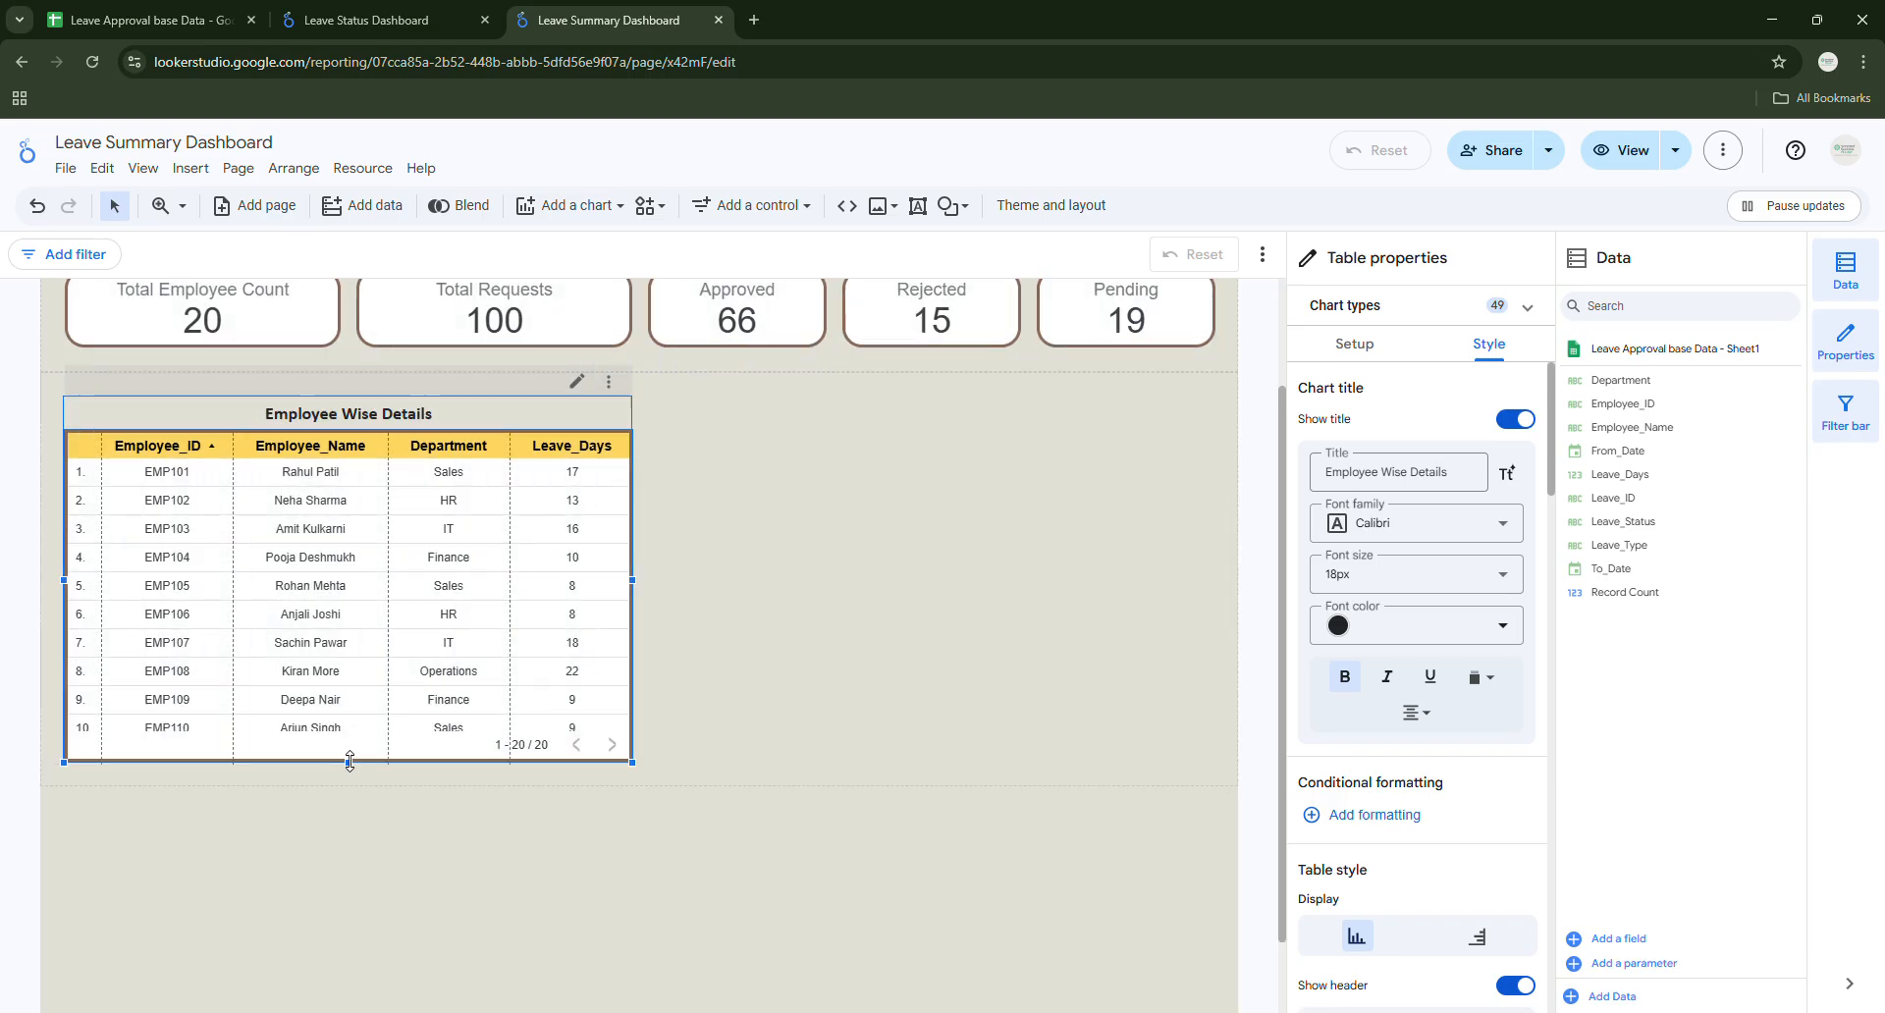
scroll(315, 616, down, 1)
scroll(315, 616, up, 1)
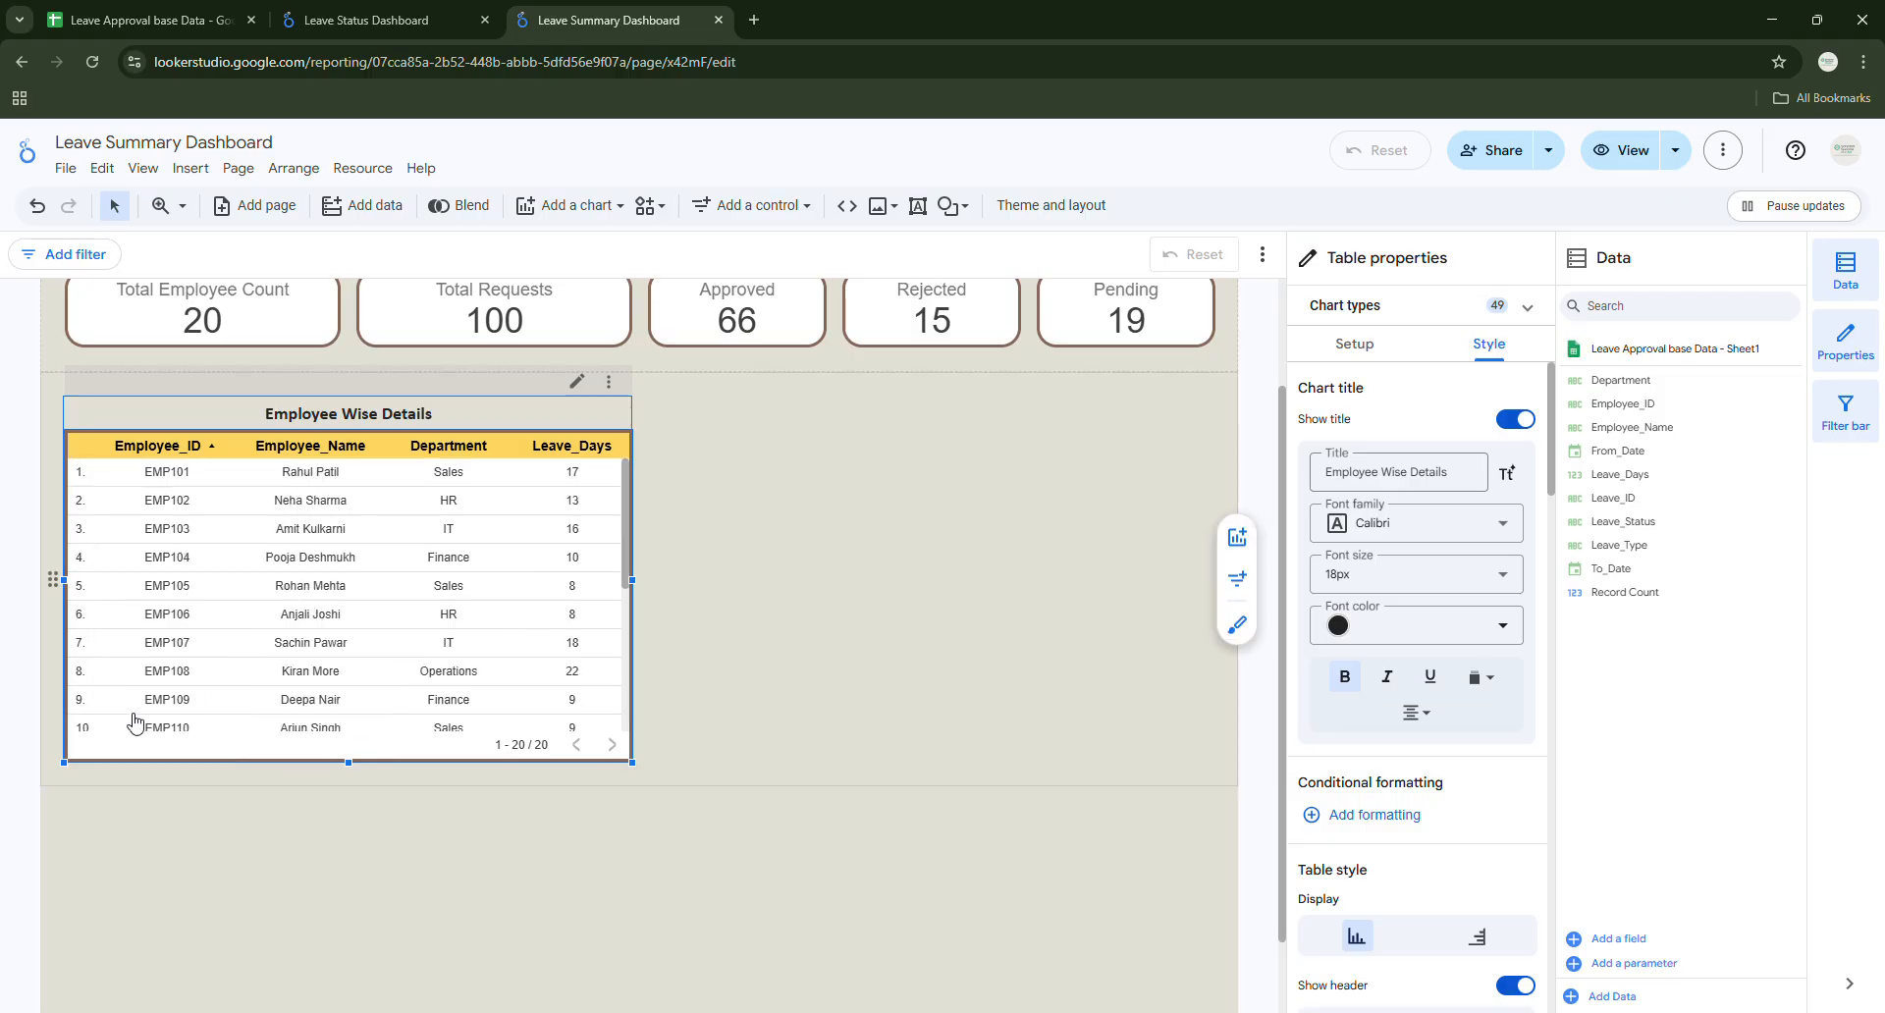
drag(348, 763, 350, 777)
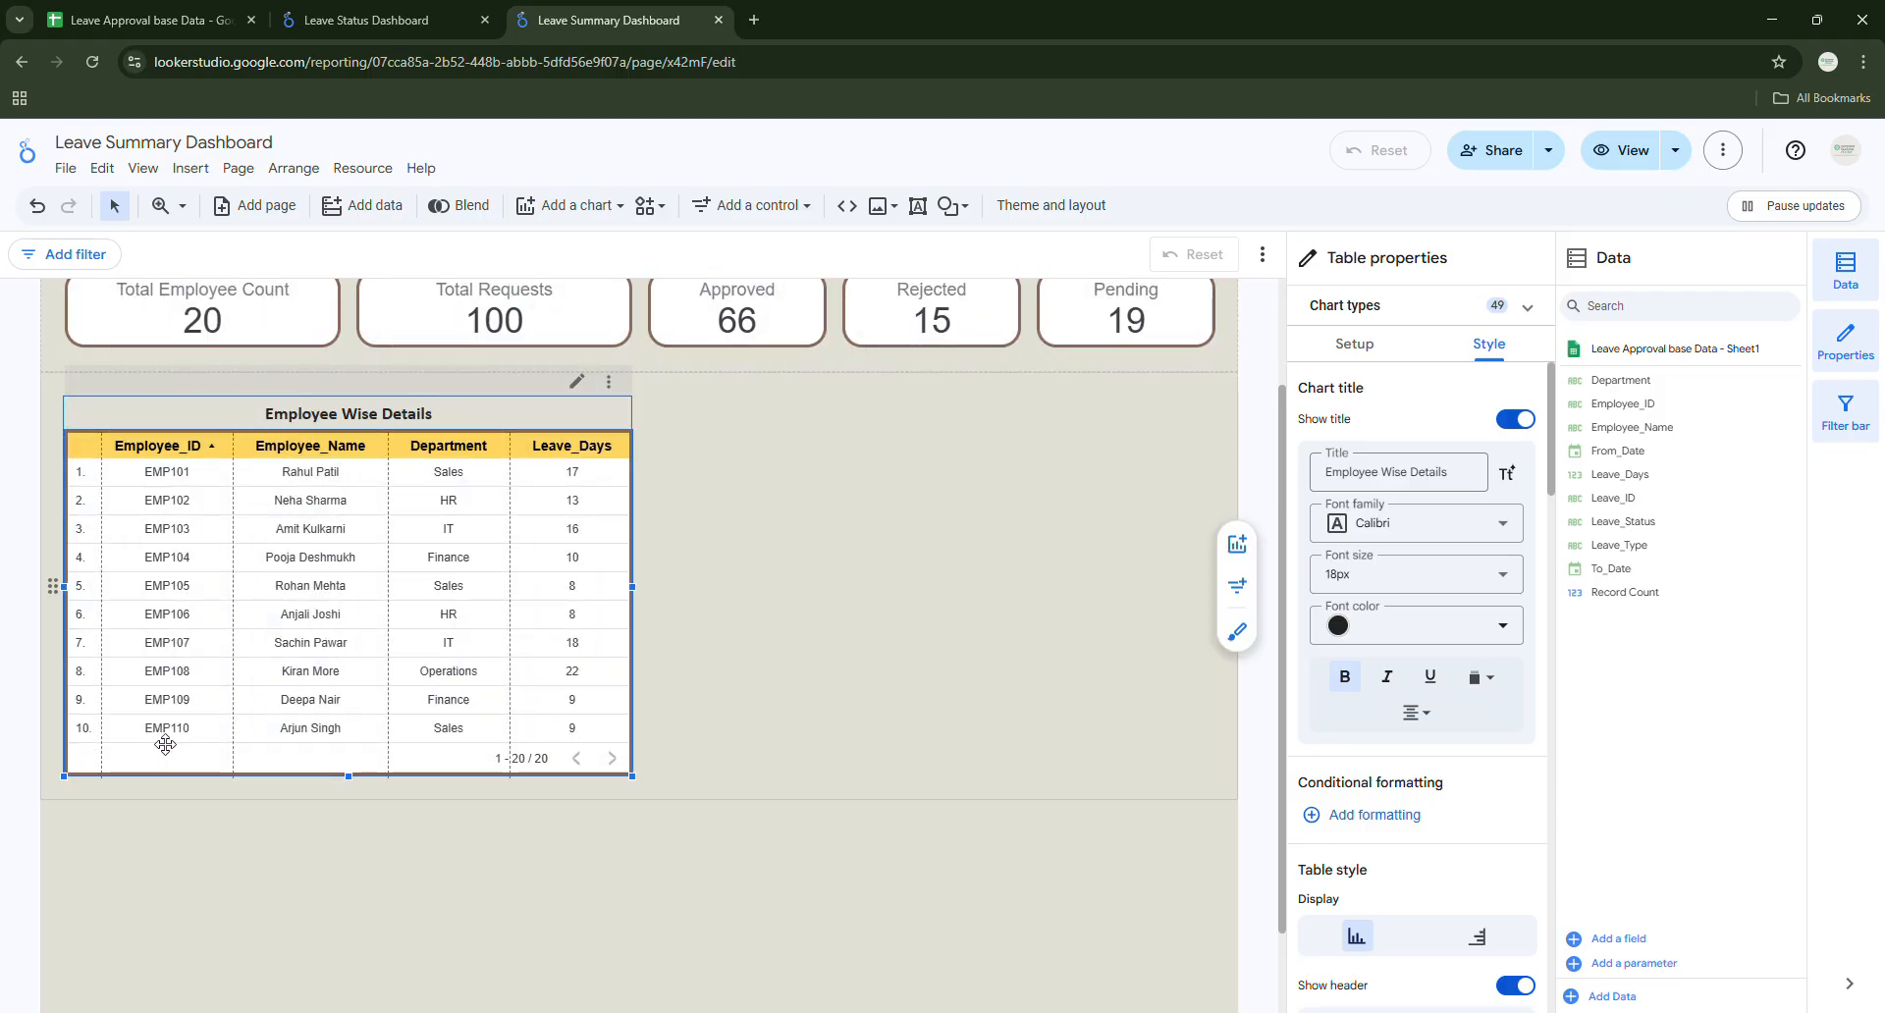
scroll(609, 629, up, 2)
scroll(497, 694, down, 3)
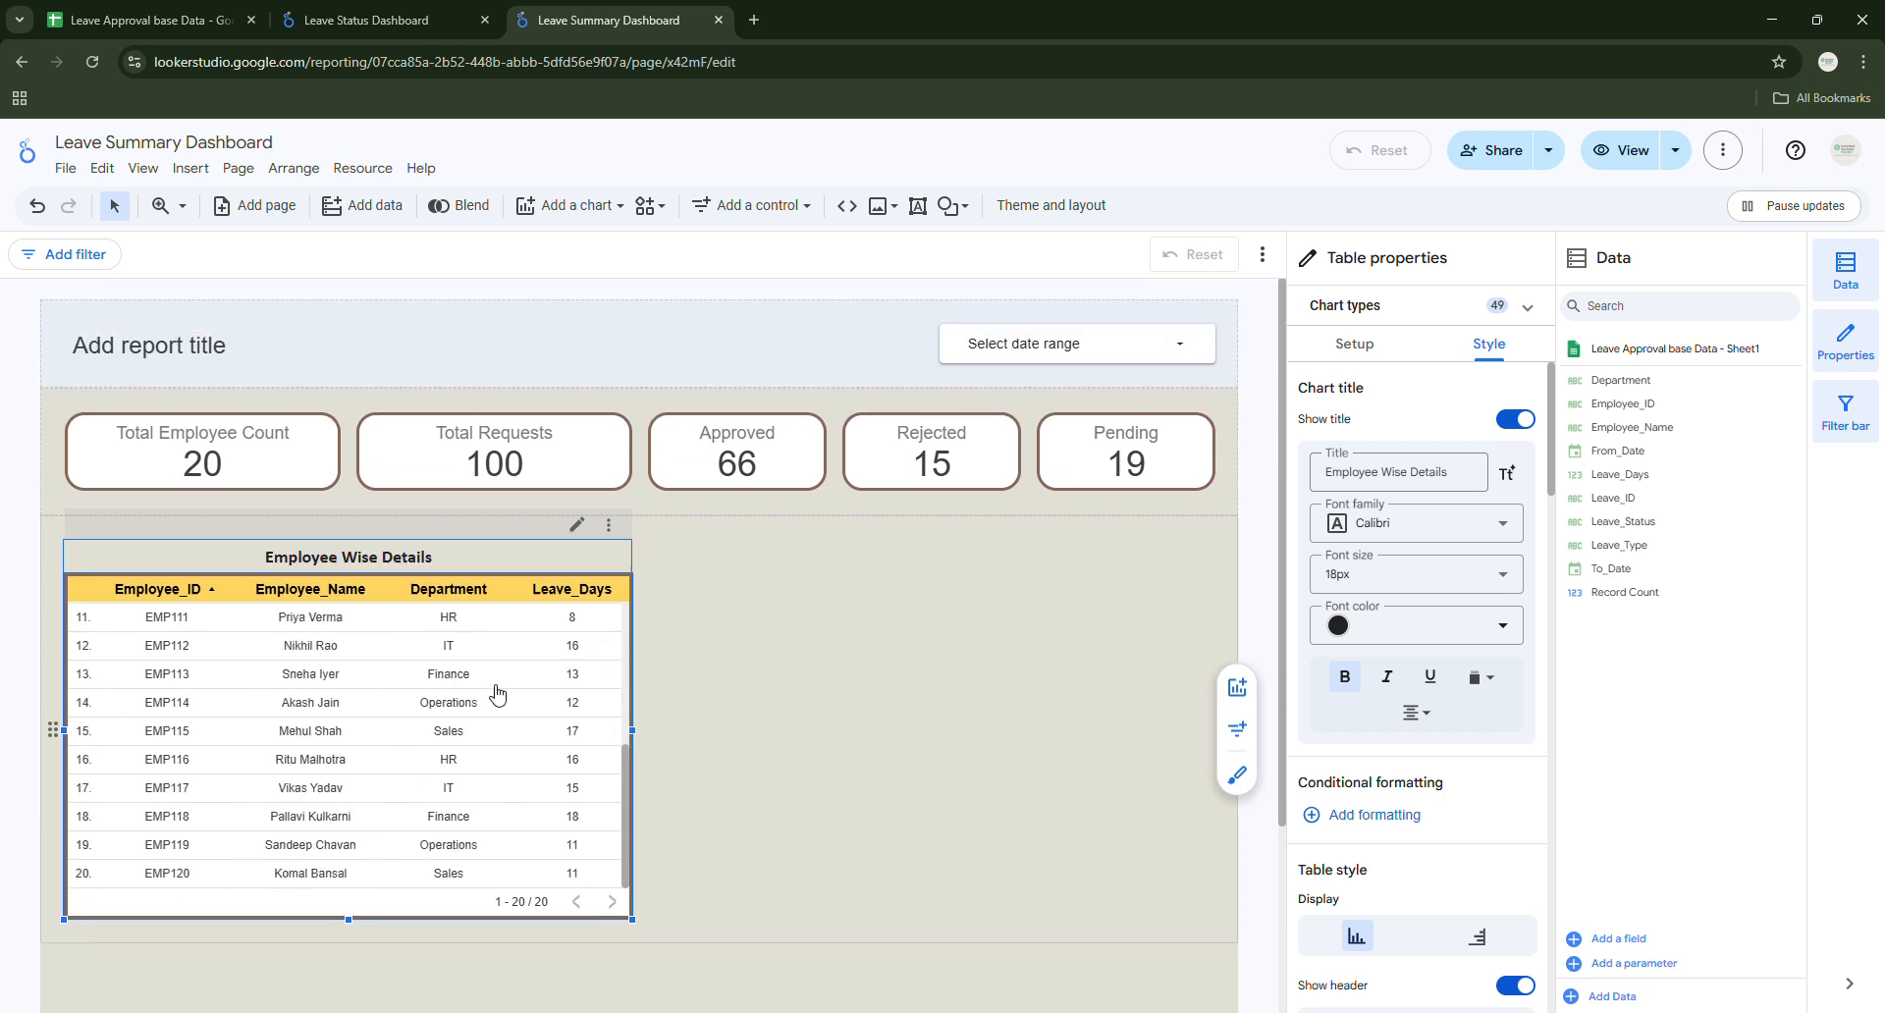
scroll(498, 724, up, 3)
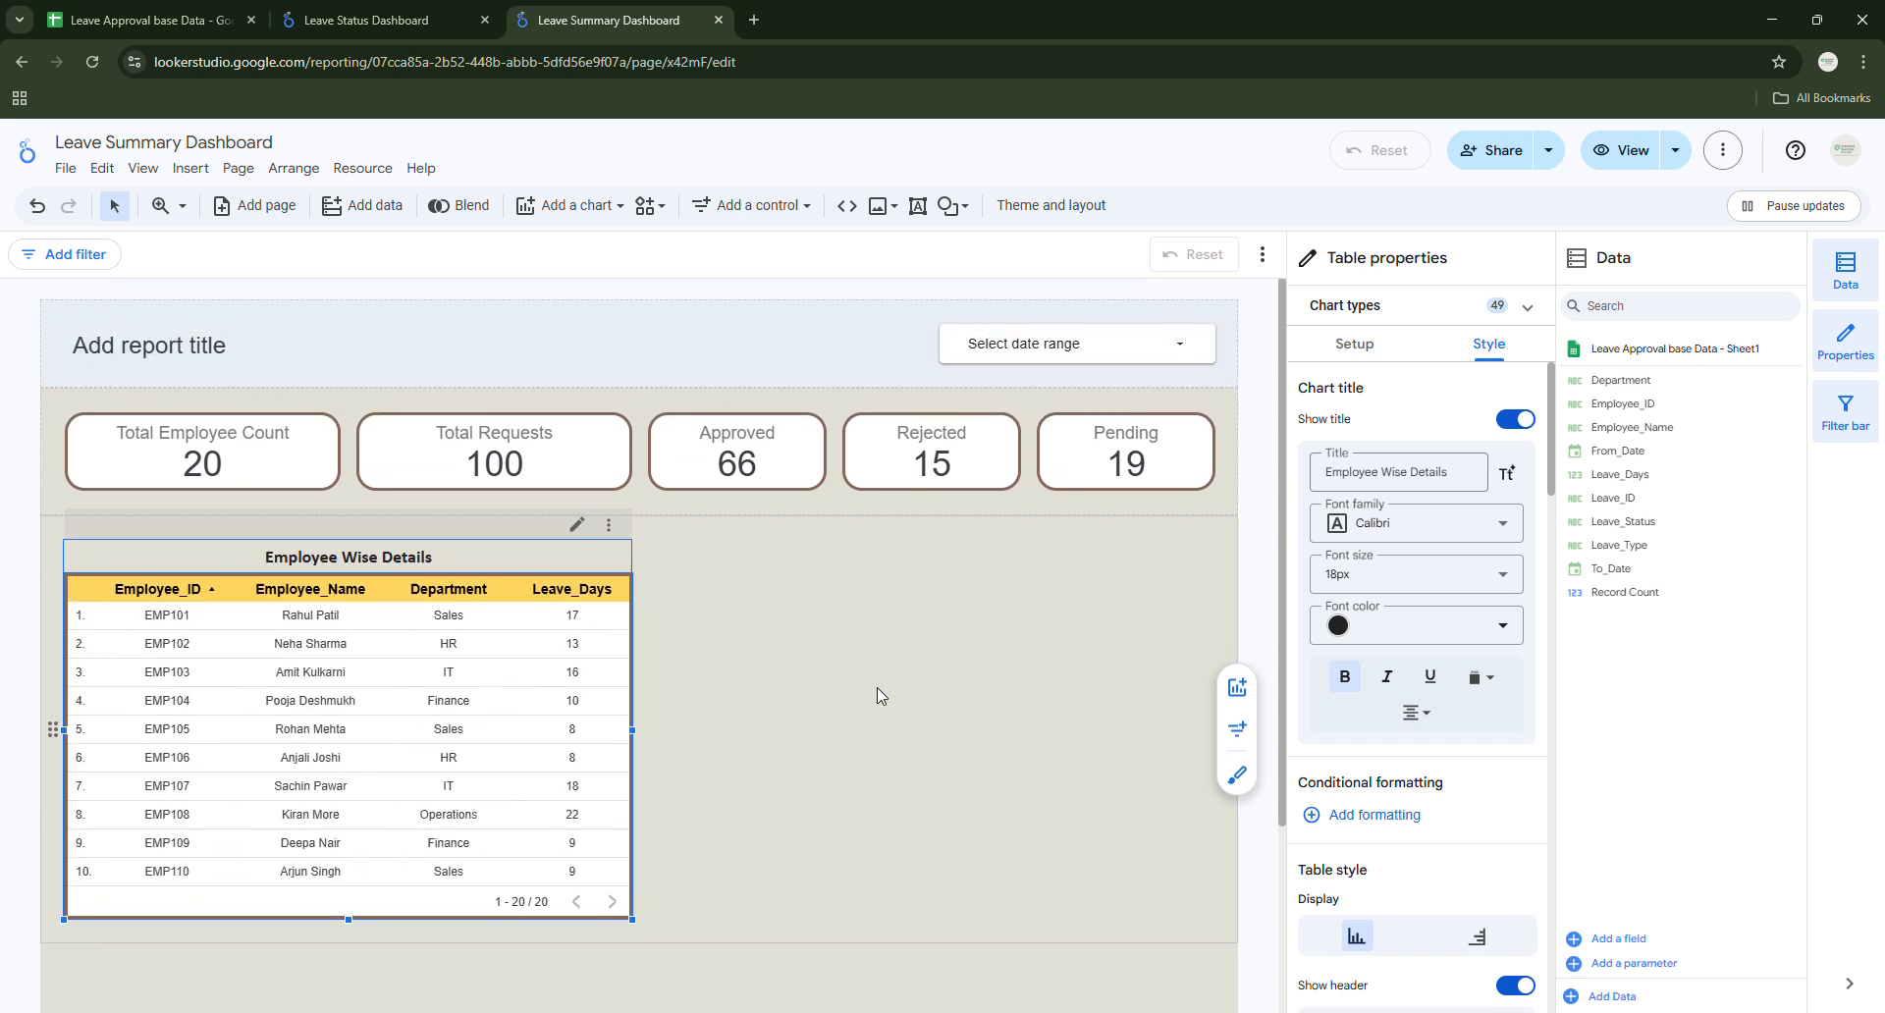
Examine the Leaves Distribution by Department chart in the Leave Status Dashboard as reference and return to the Leave Summary Dashboard.
scroll(878, 692, down, 1)
scroll(878, 685, down, 1)
click(850, 448)
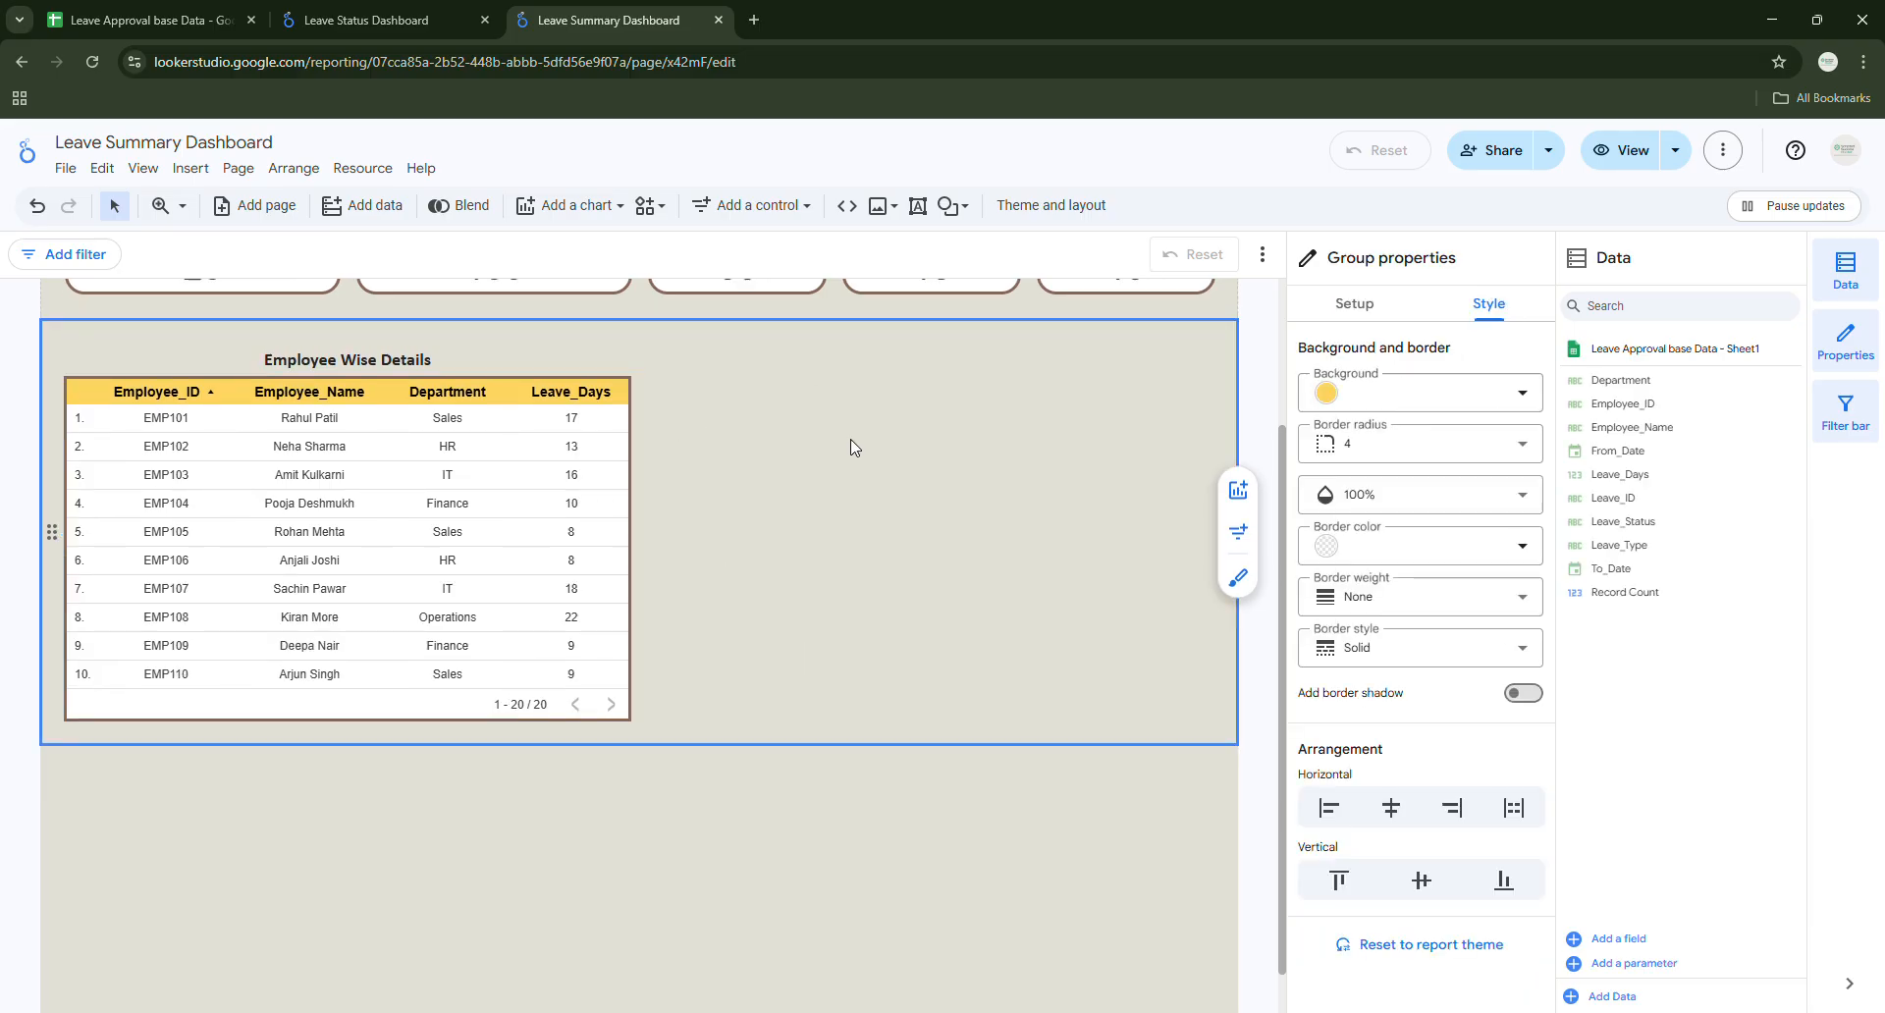
click(366, 19)
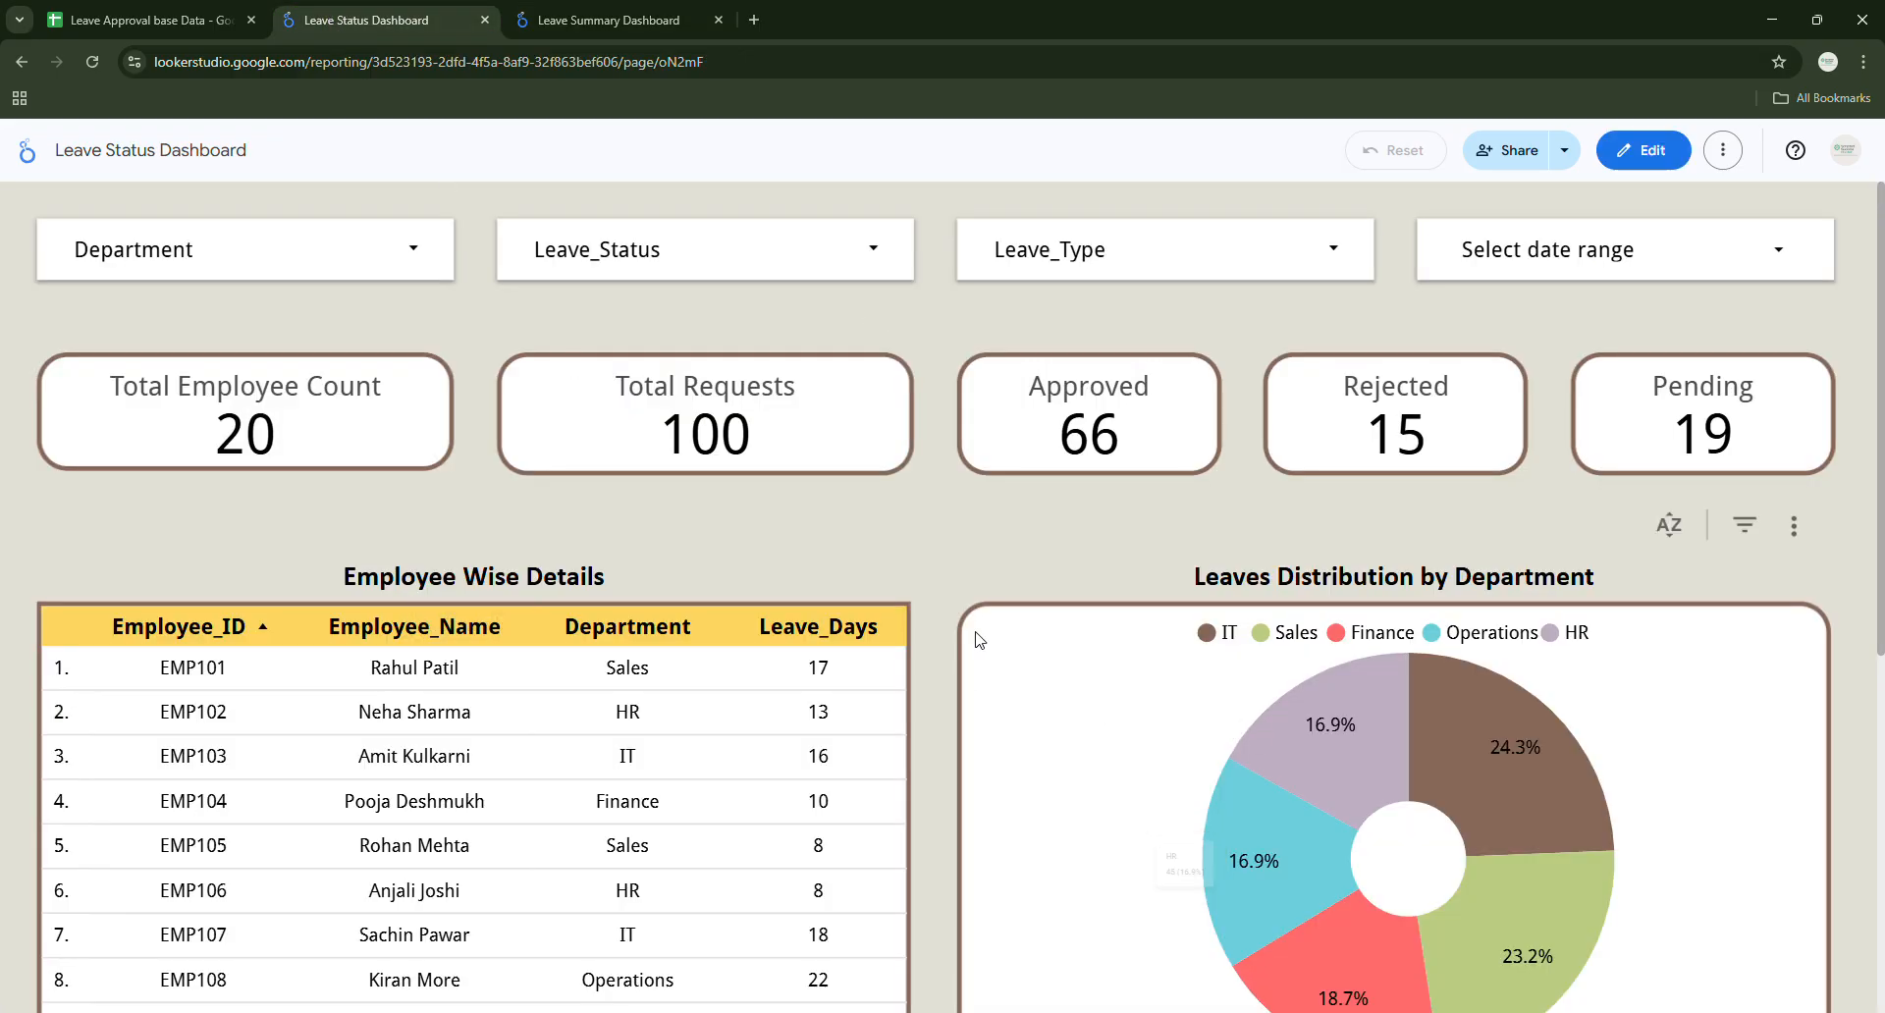
scroll(957, 614, down, 3)
mouse_move(1311, 593)
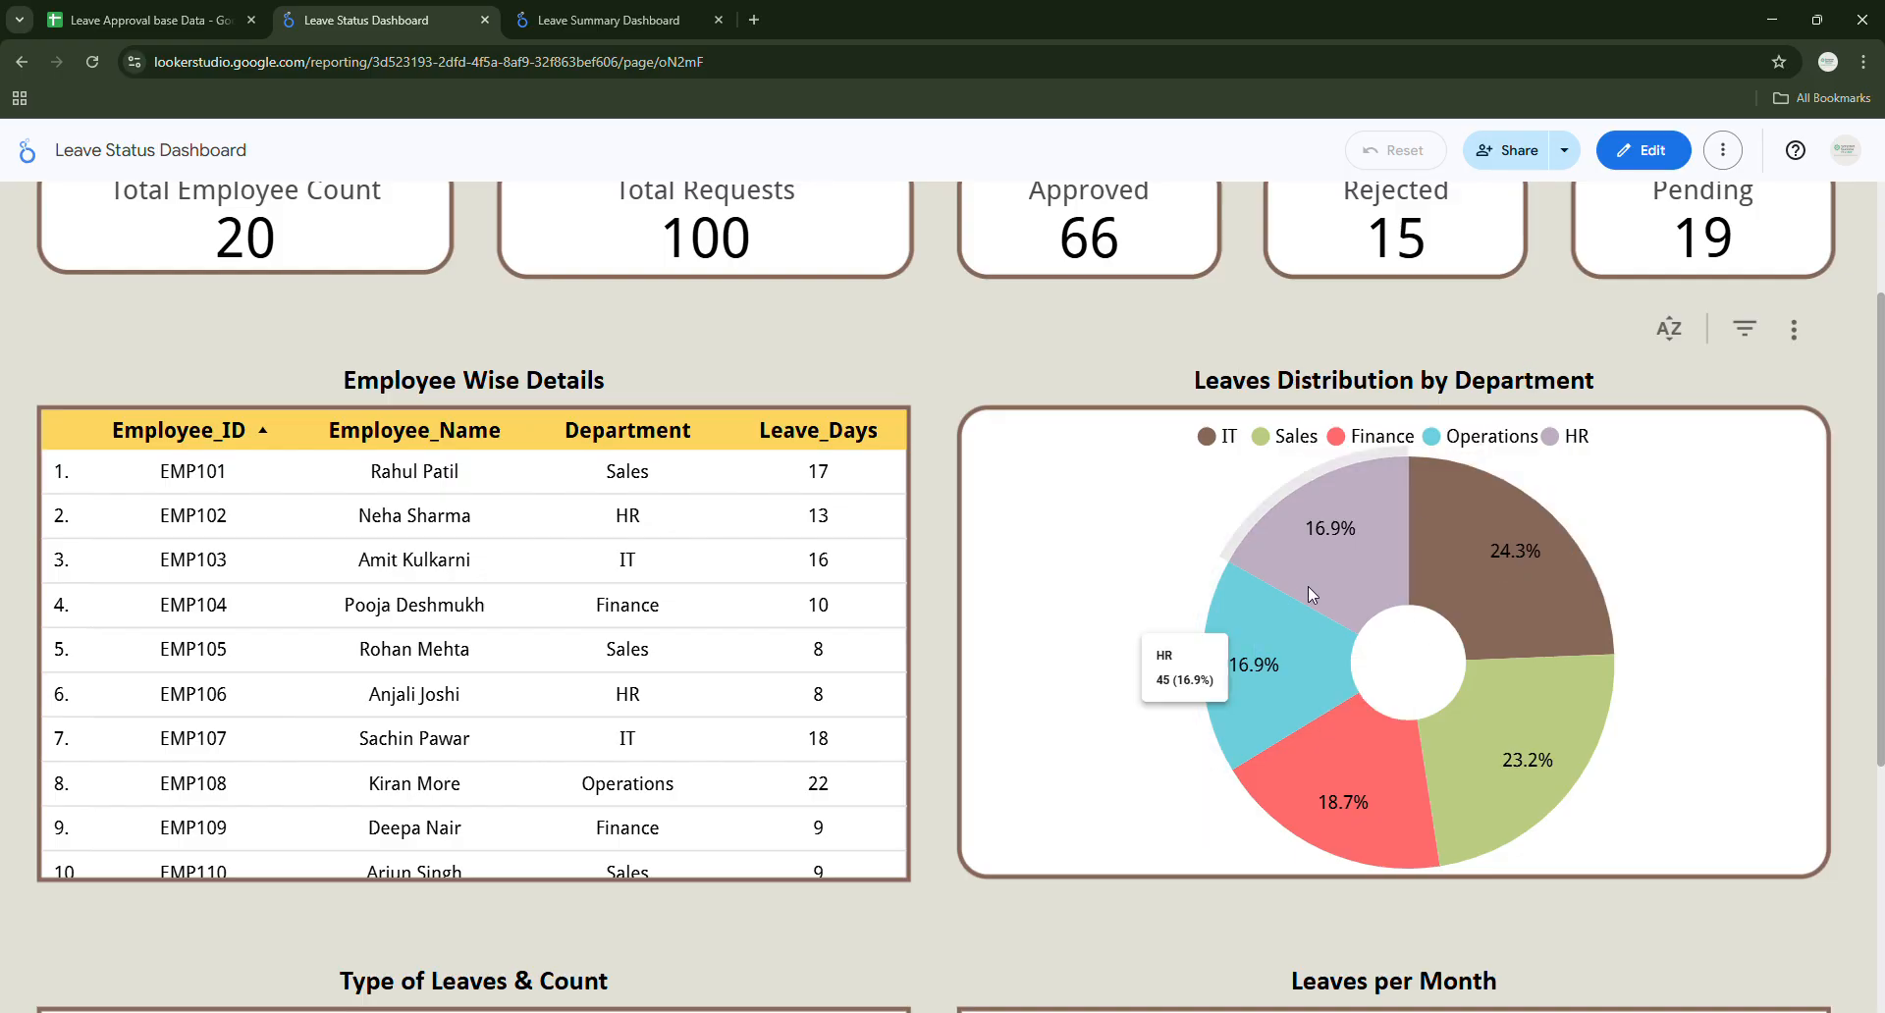
click(601, 20)
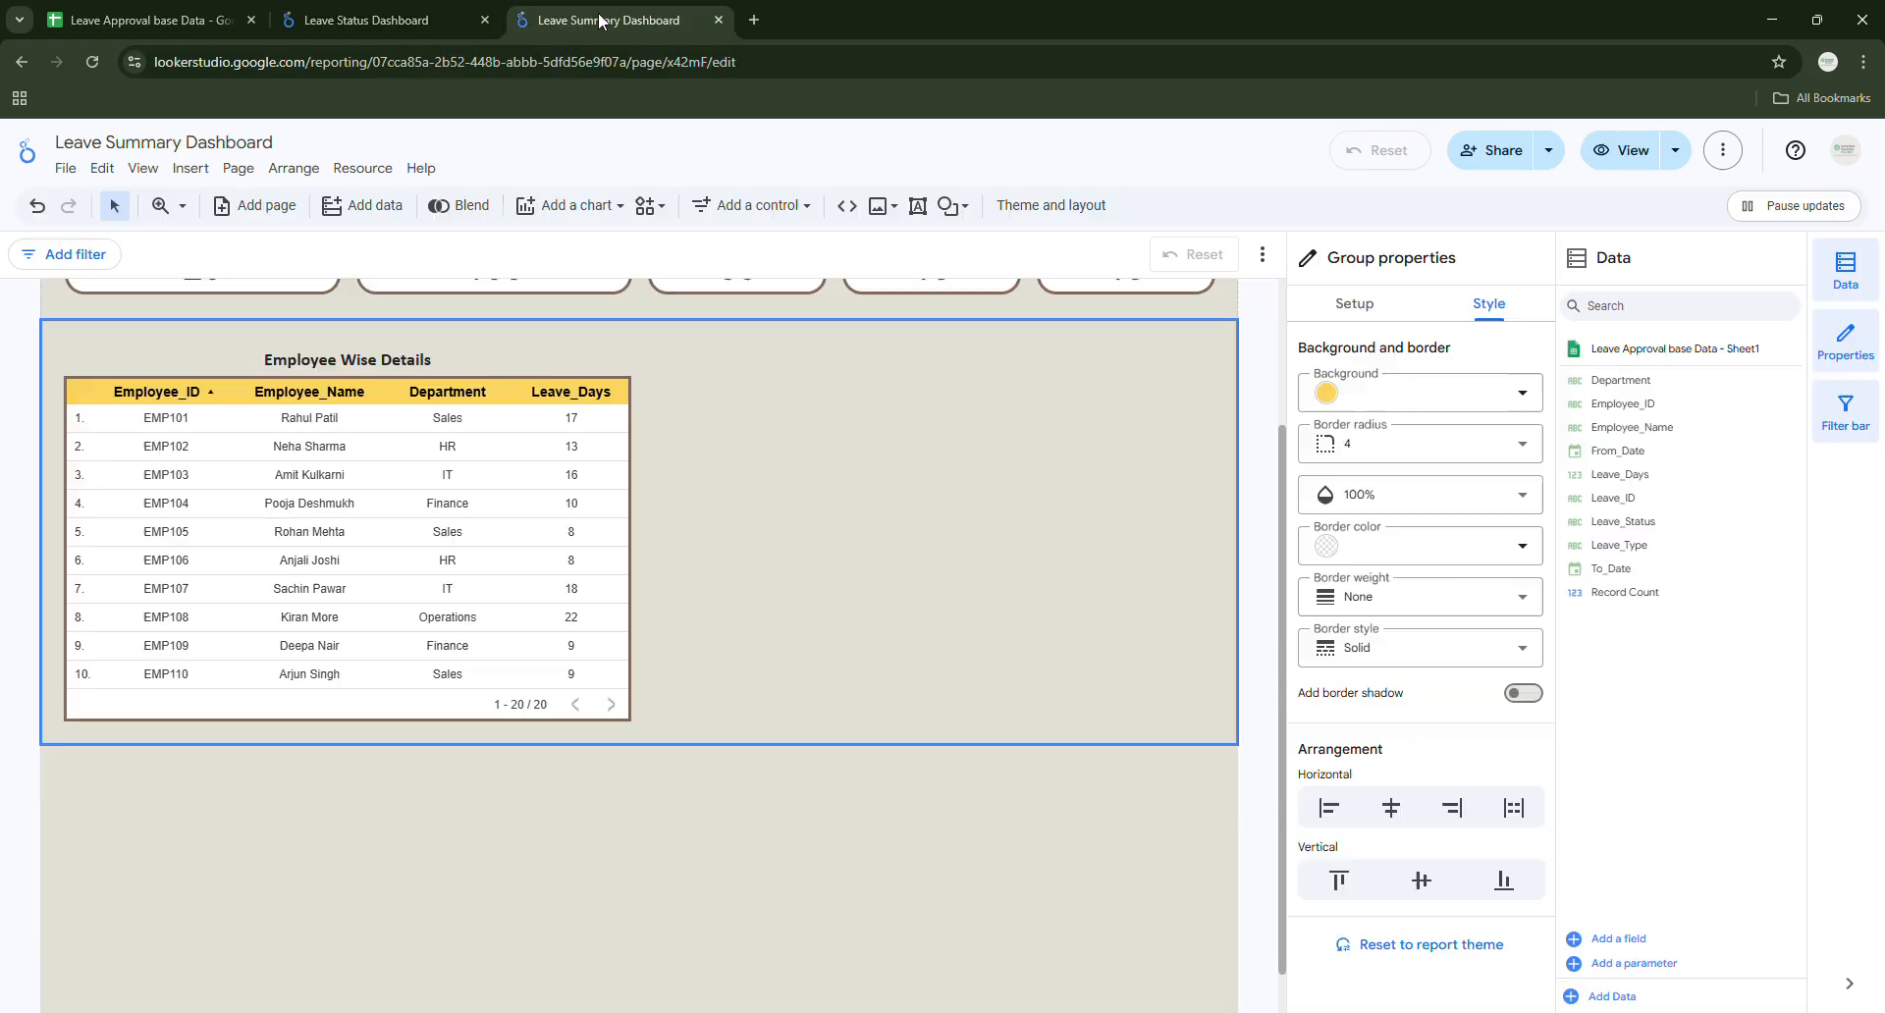
Insert a pie chart beside the Employee Wise Details table in the same section.
mouse_move(1250, 496)
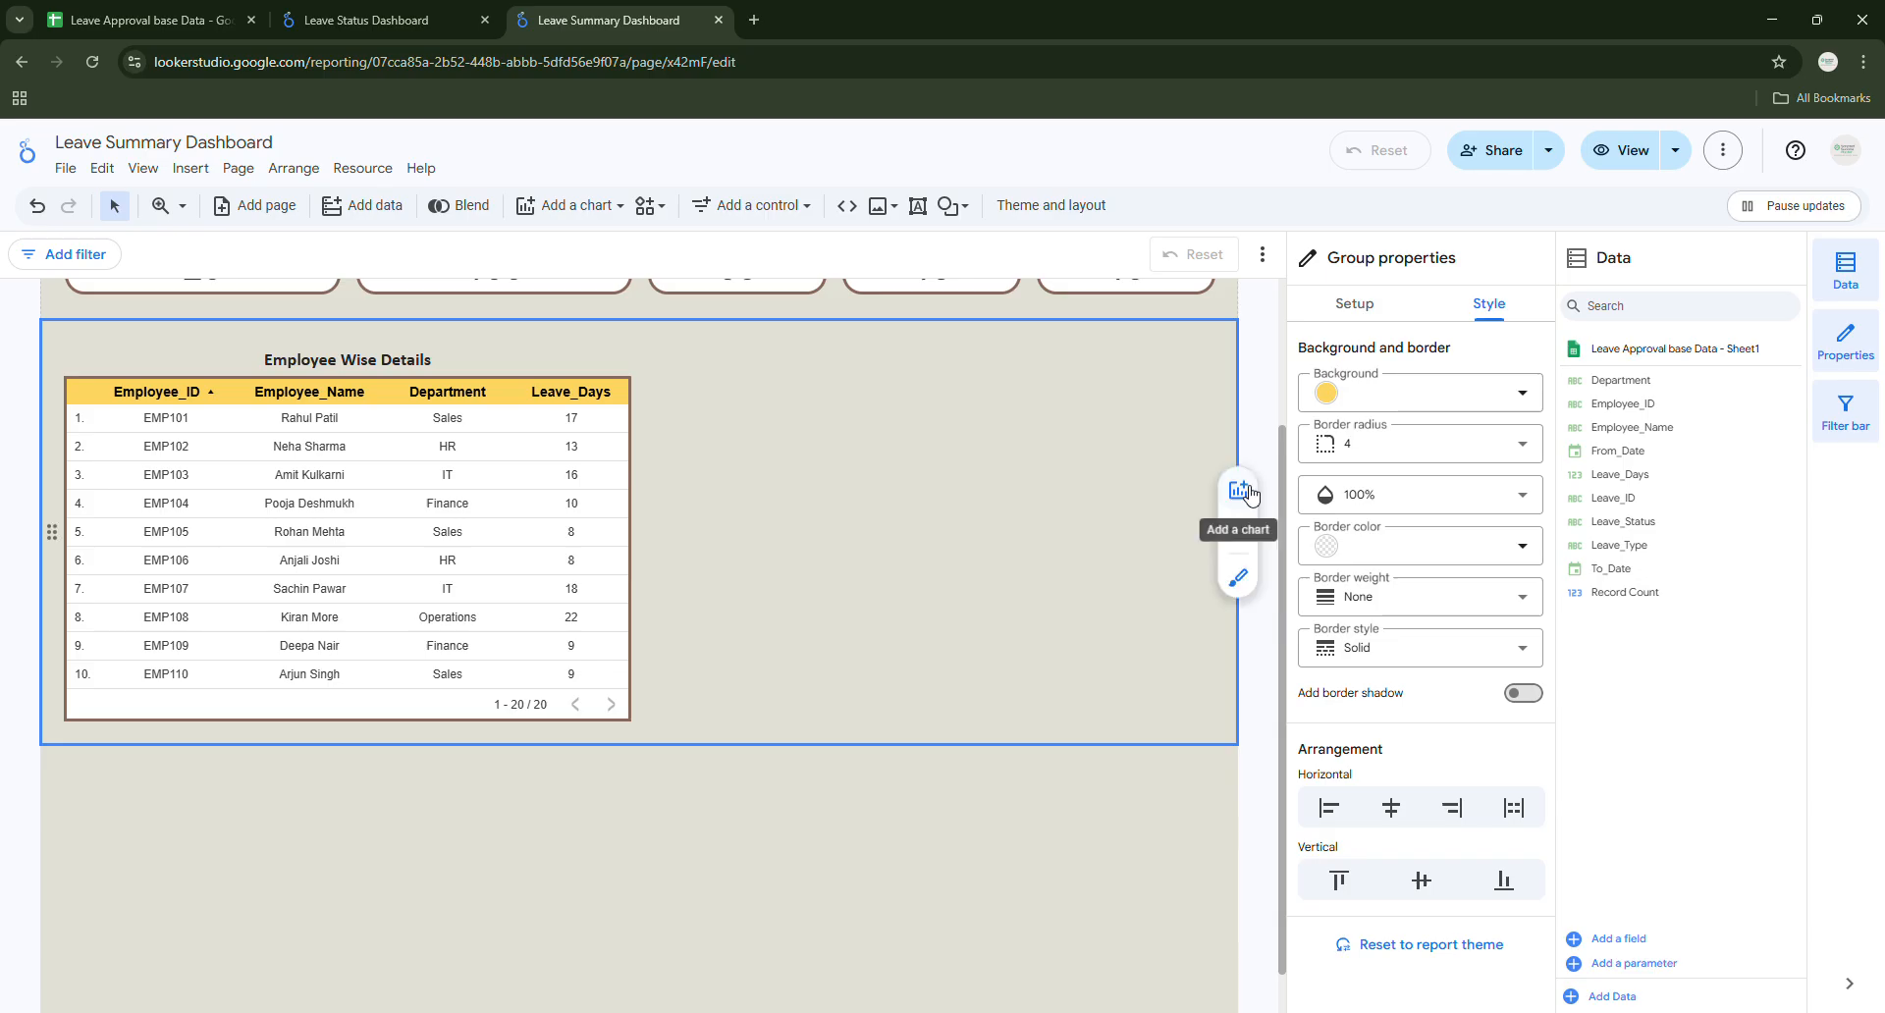
click(580, 208)
click(946, 363)
click(1239, 493)
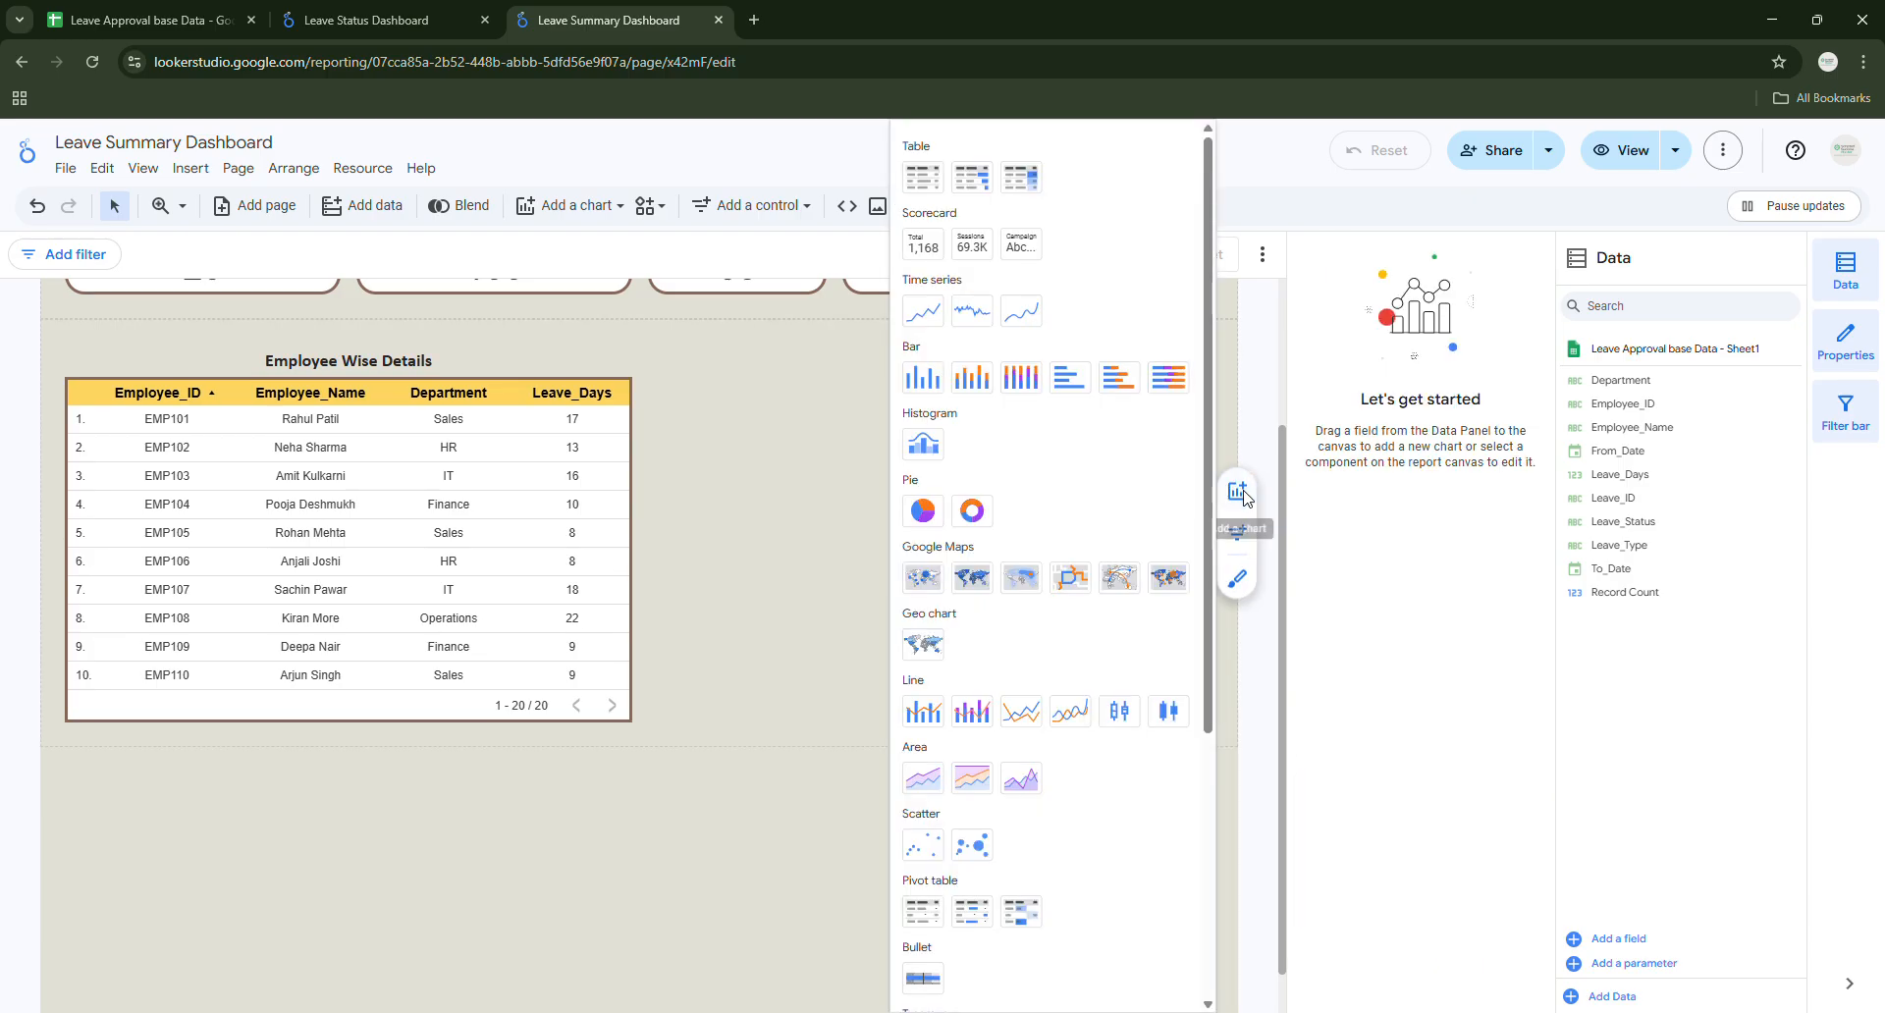
click(922, 512)
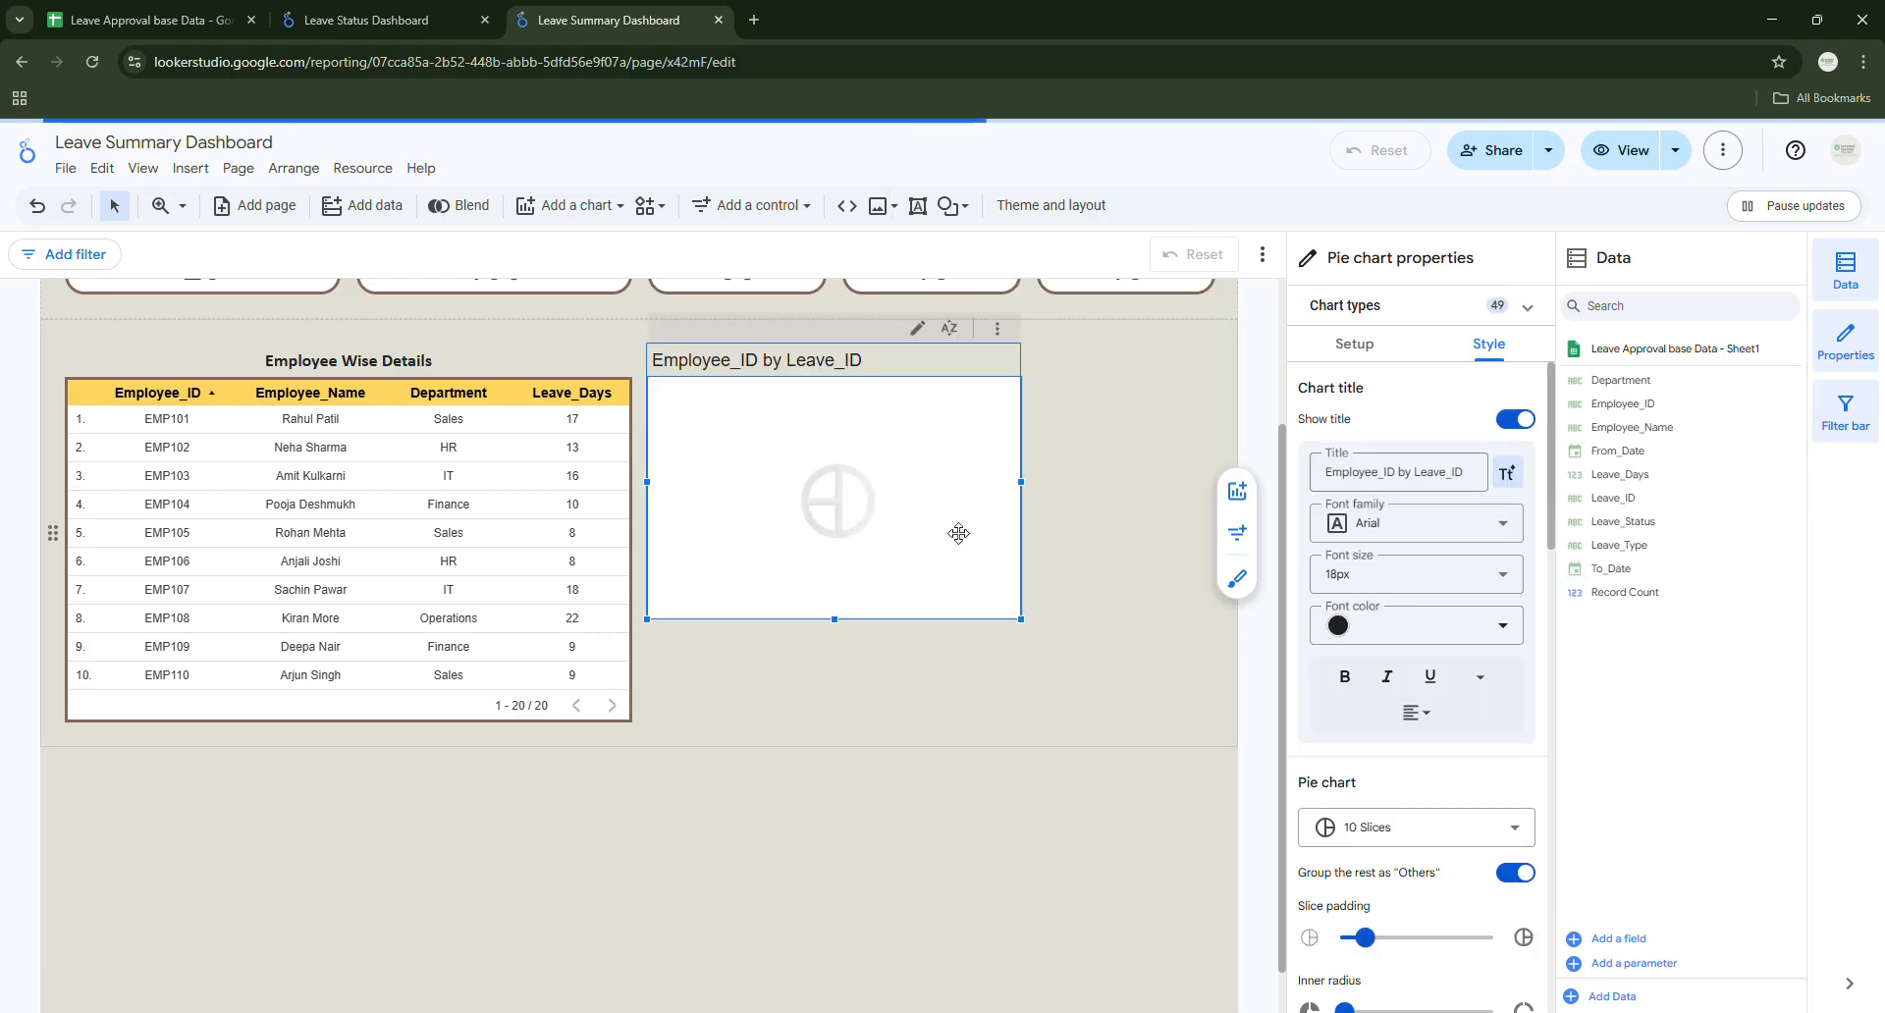
Enlarge the pie chart to the table's bottom edge and section's width, and title it "Leave Distribution by Department".
drag(1085, 647, 1219, 726)
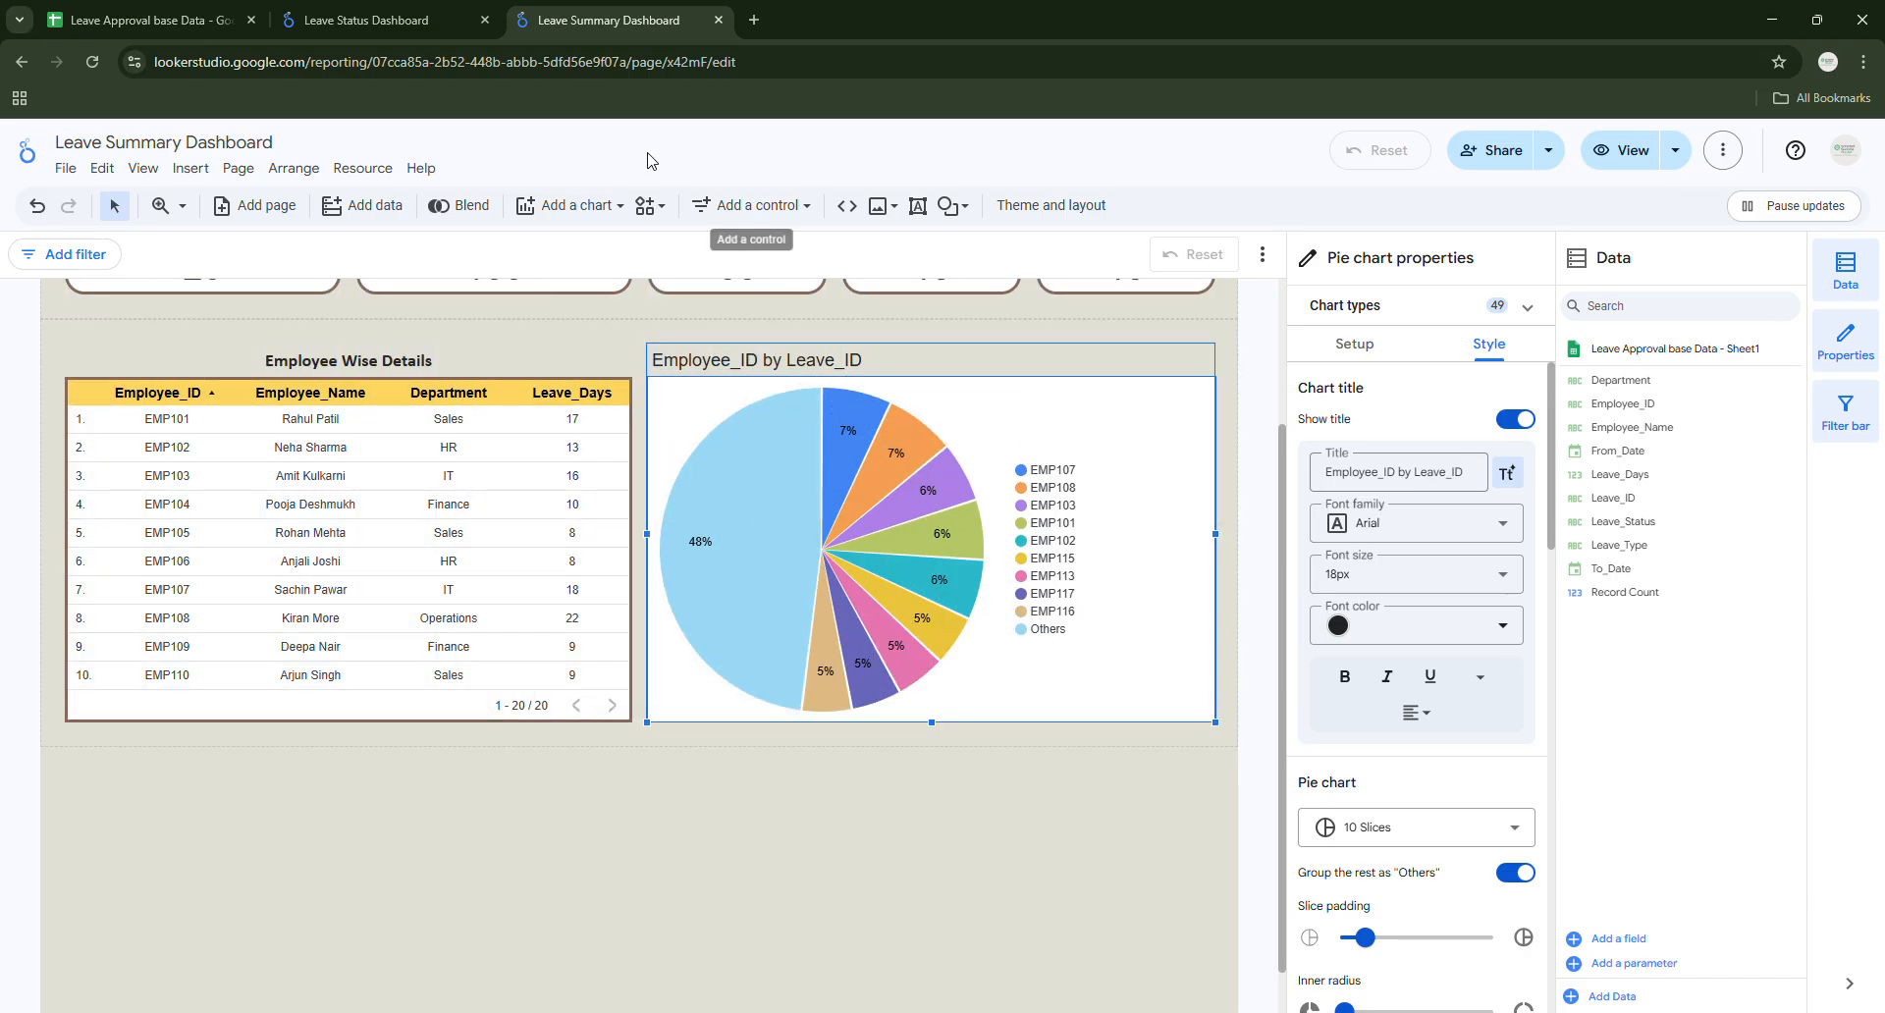
click(1390, 345)
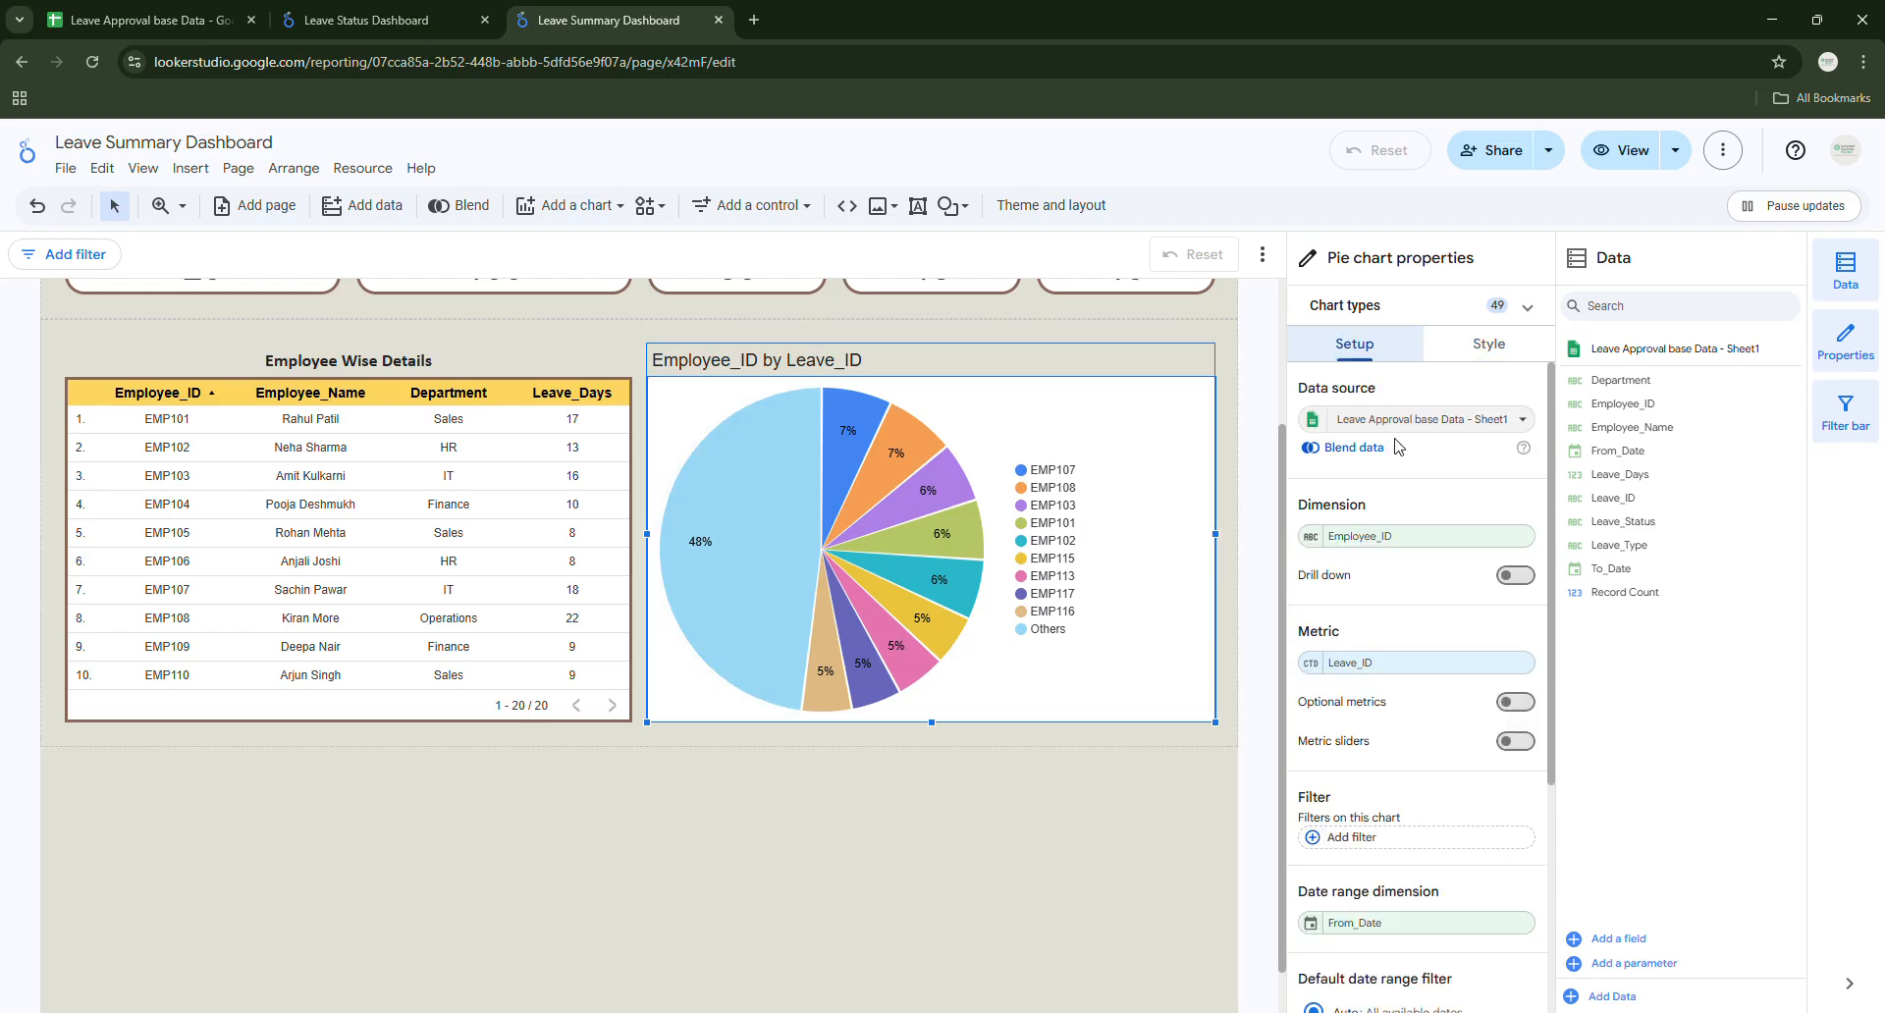
click(1483, 346)
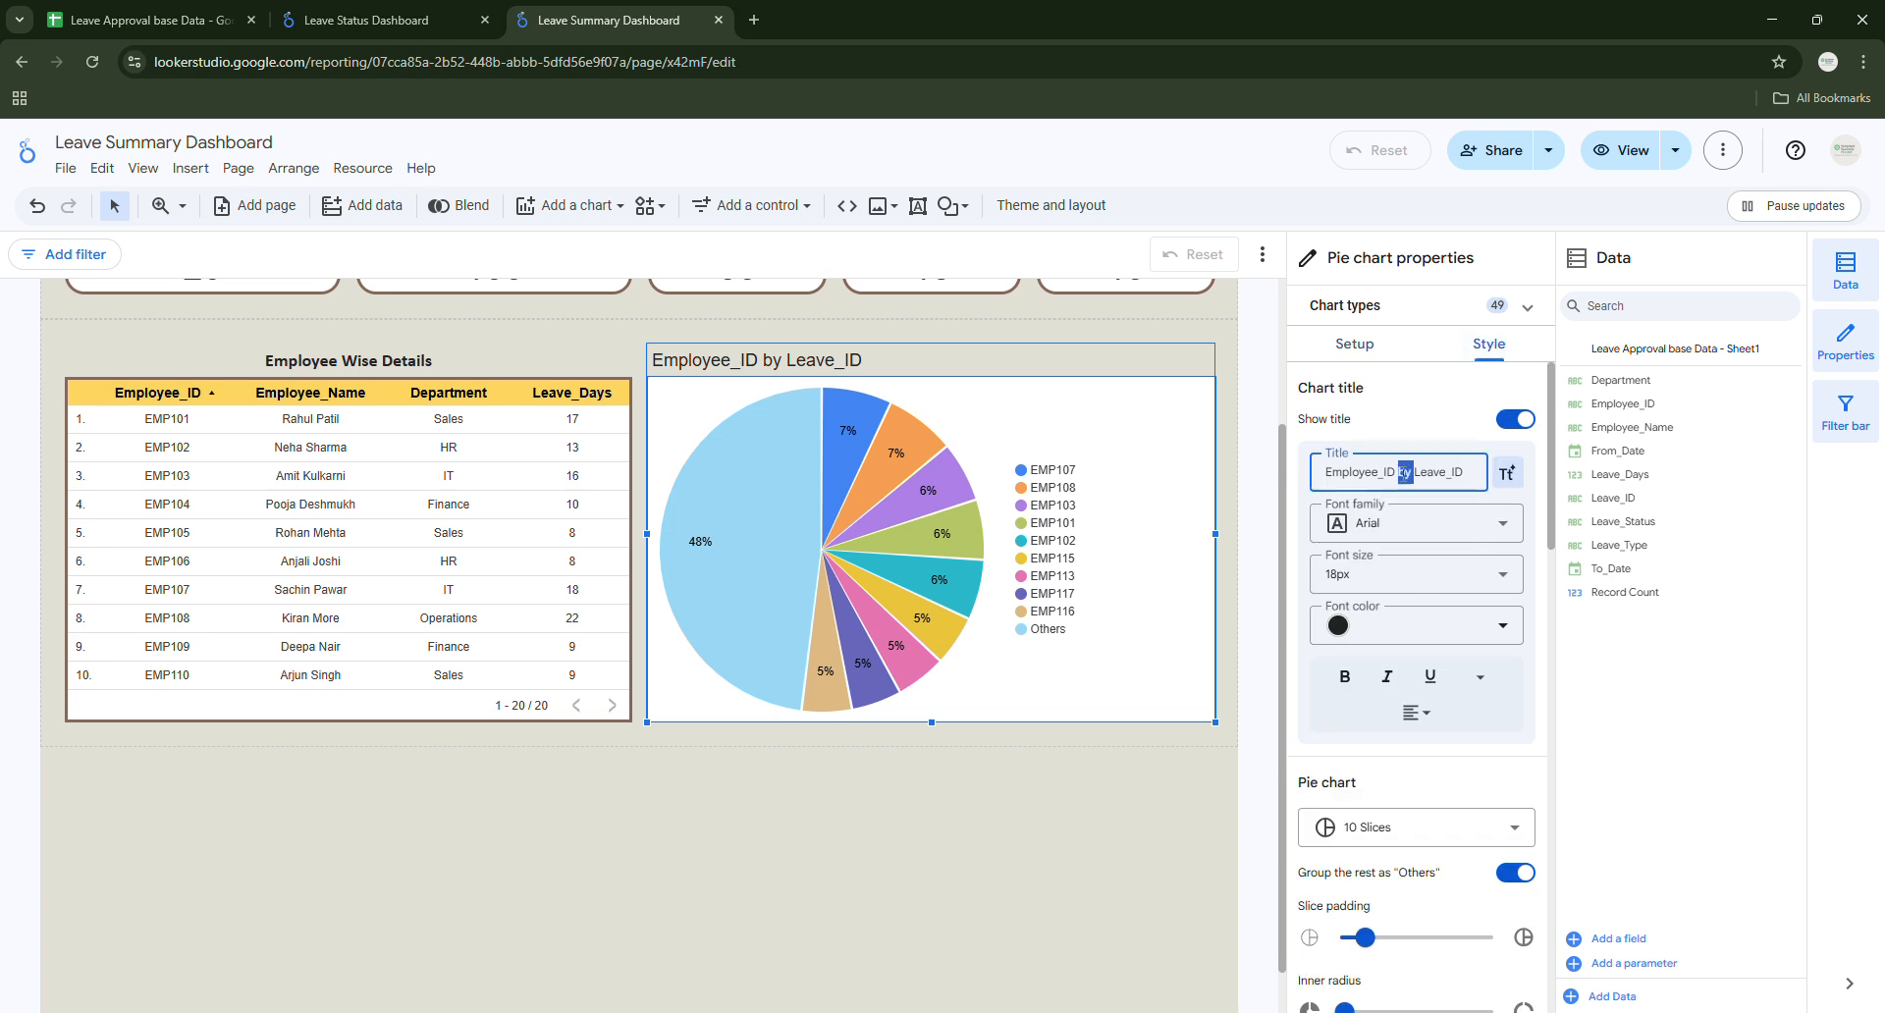
triple_click(1405, 472)
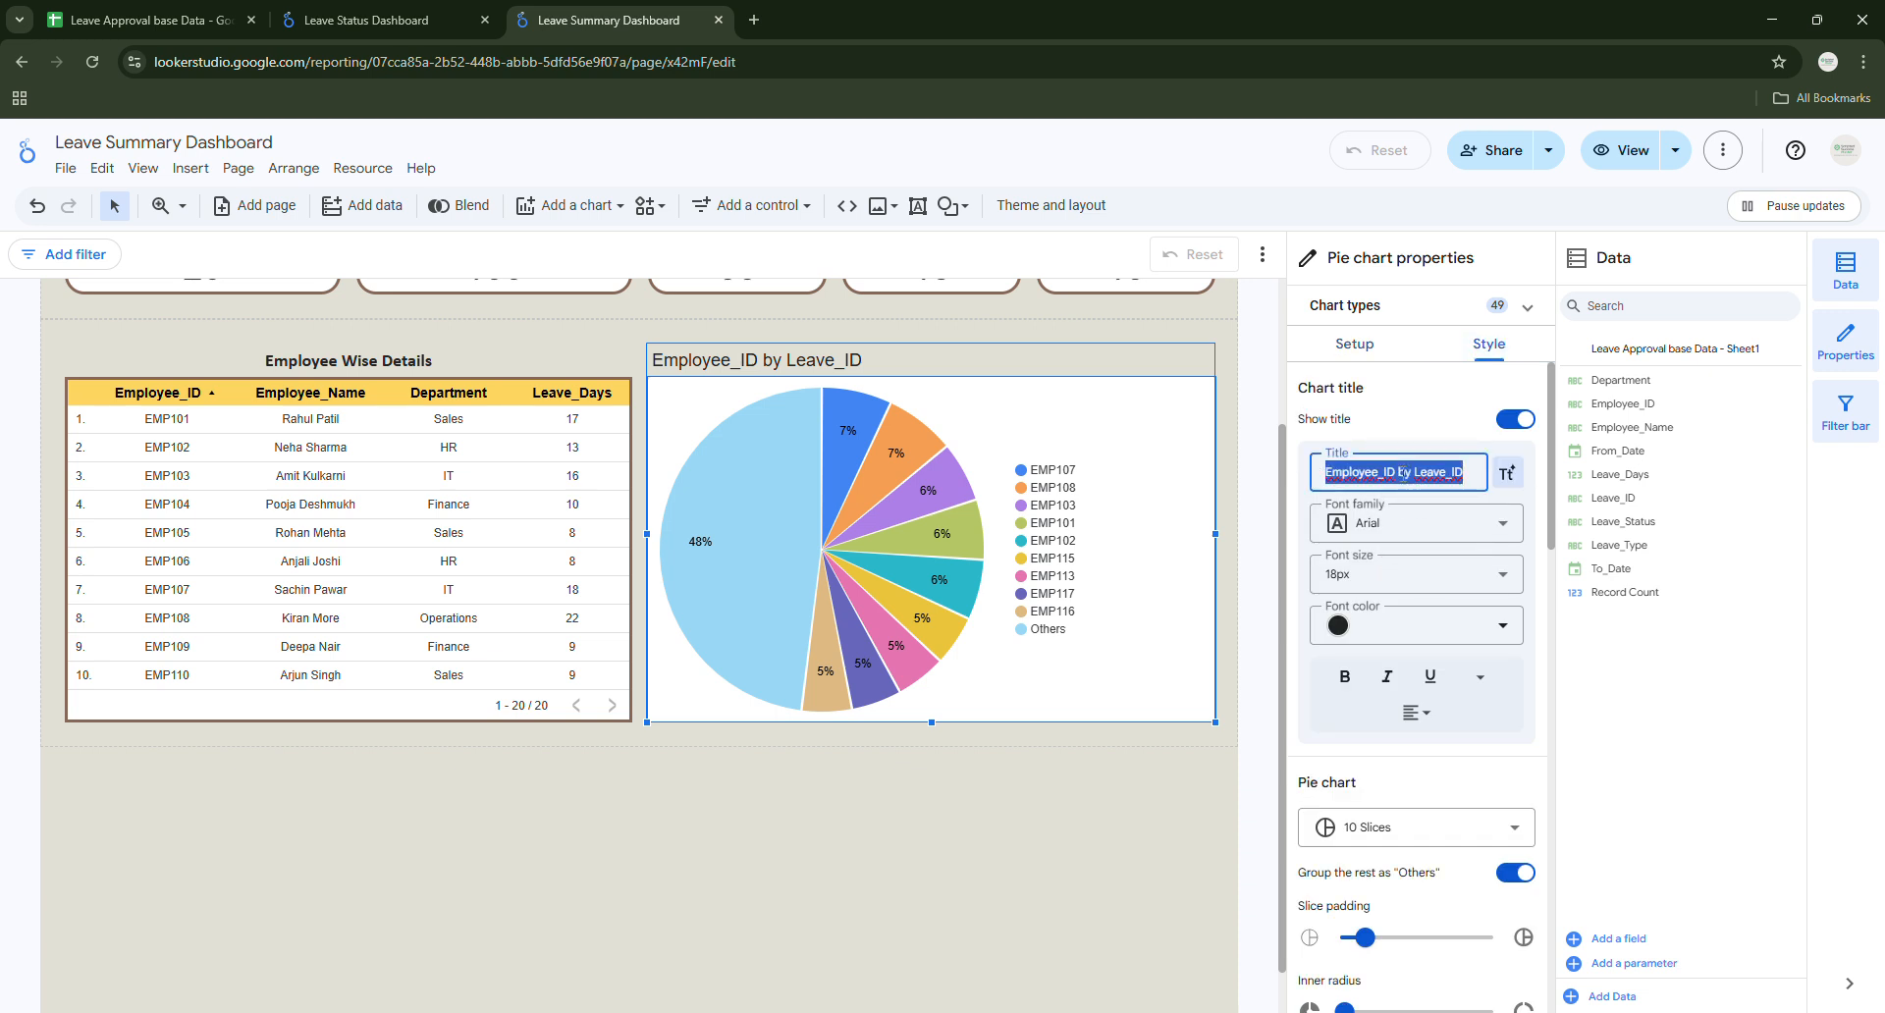
text(Leave Distribution by Department)
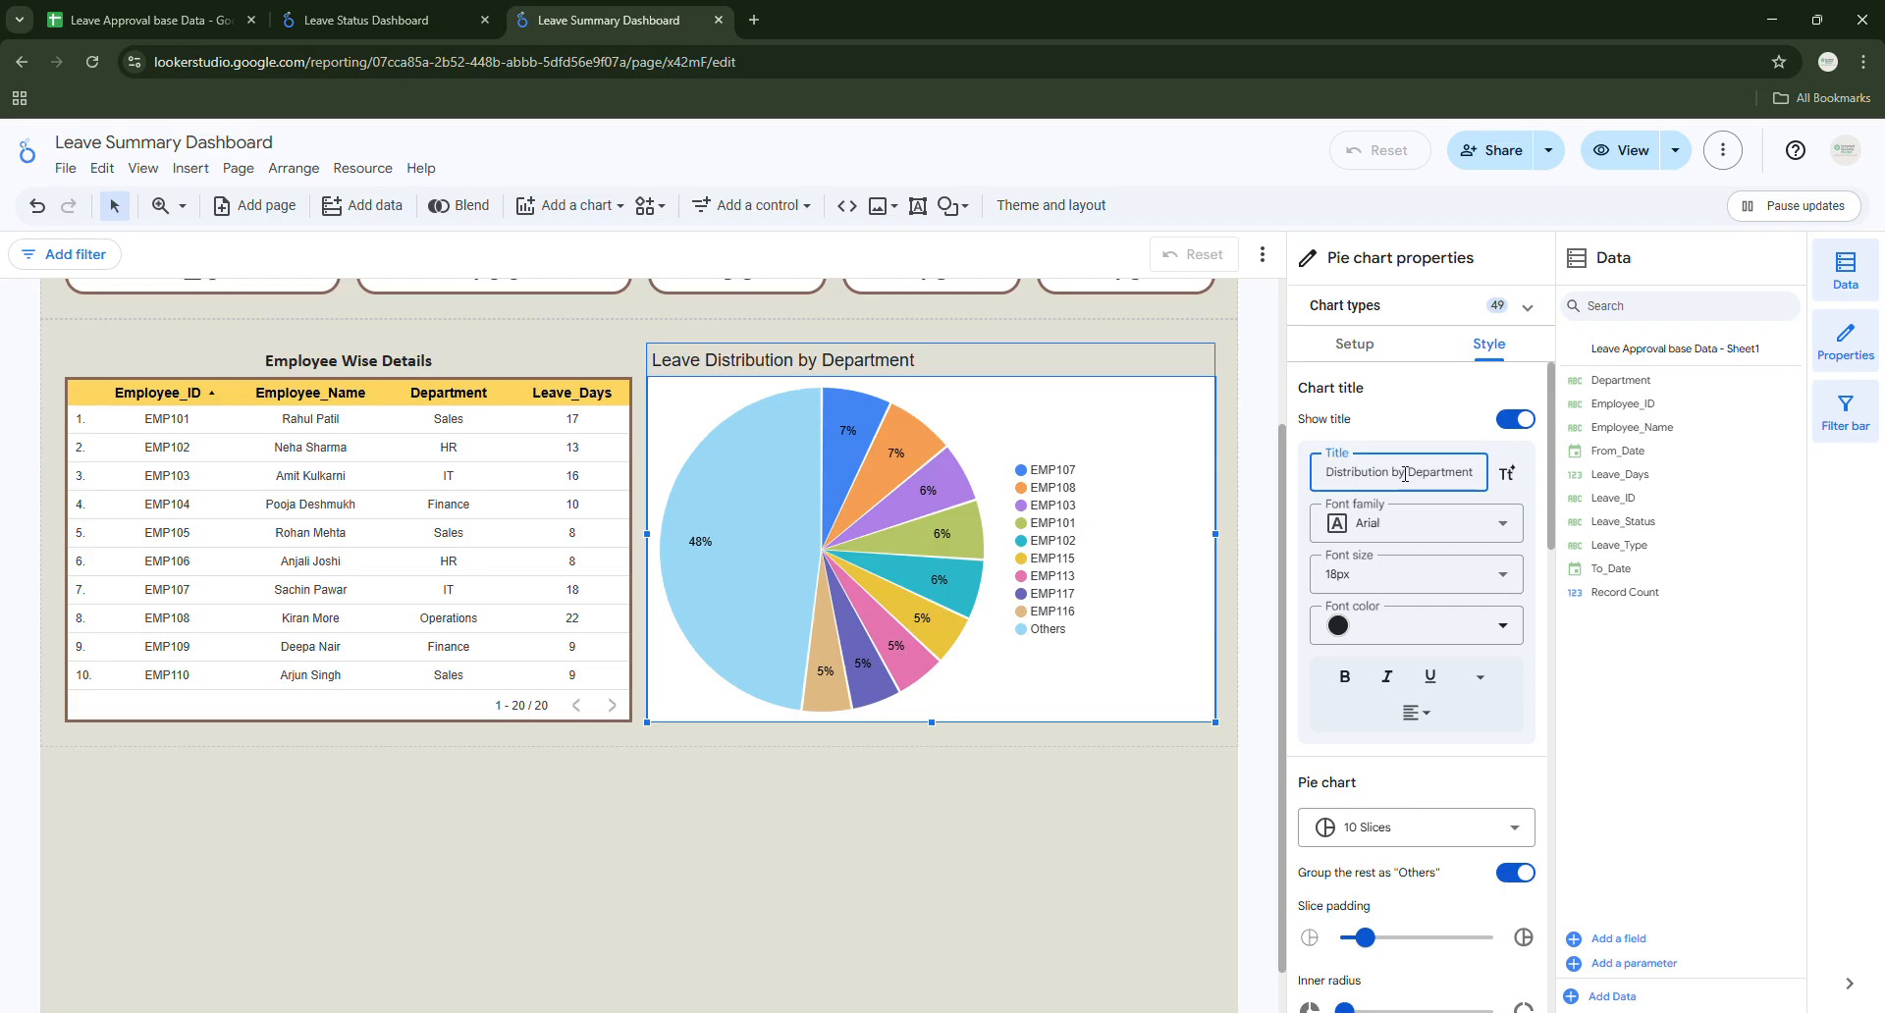
Format the pie chart's title in bold Calibri at 18px with center alignment.
click(1414, 528)
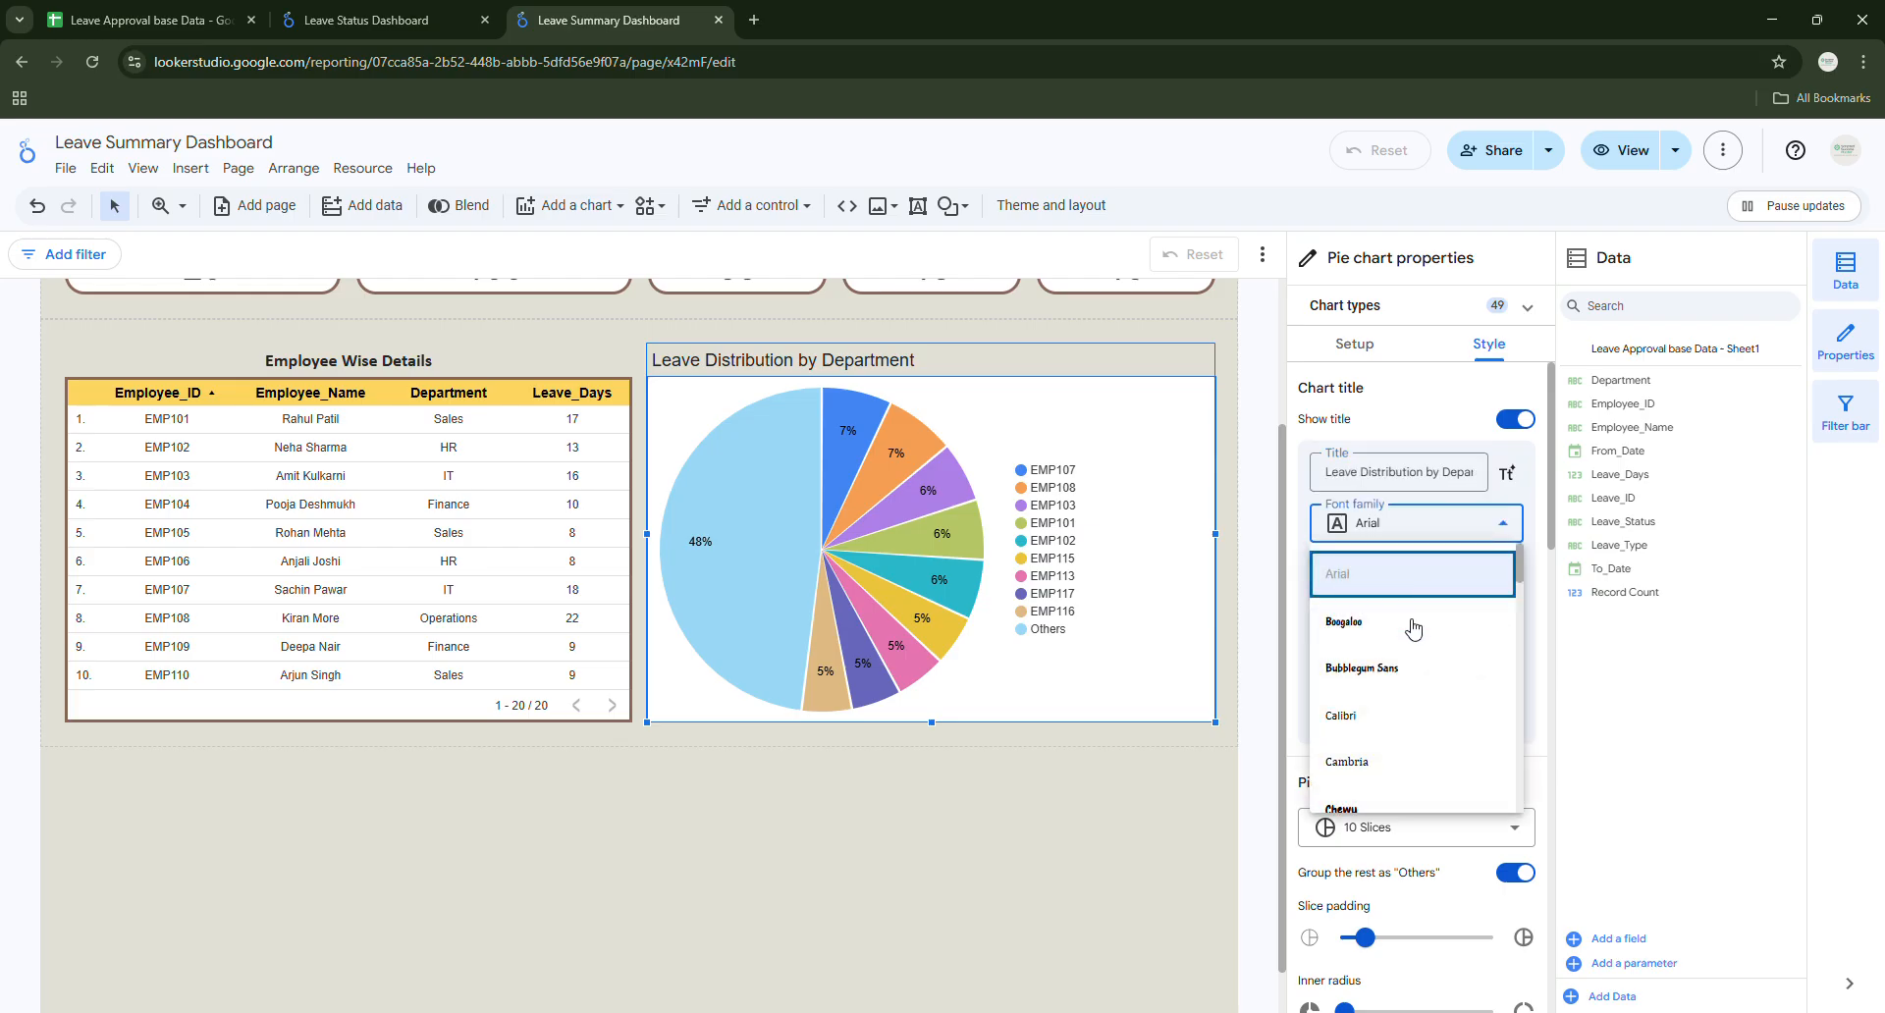
click(1384, 727)
click(1374, 575)
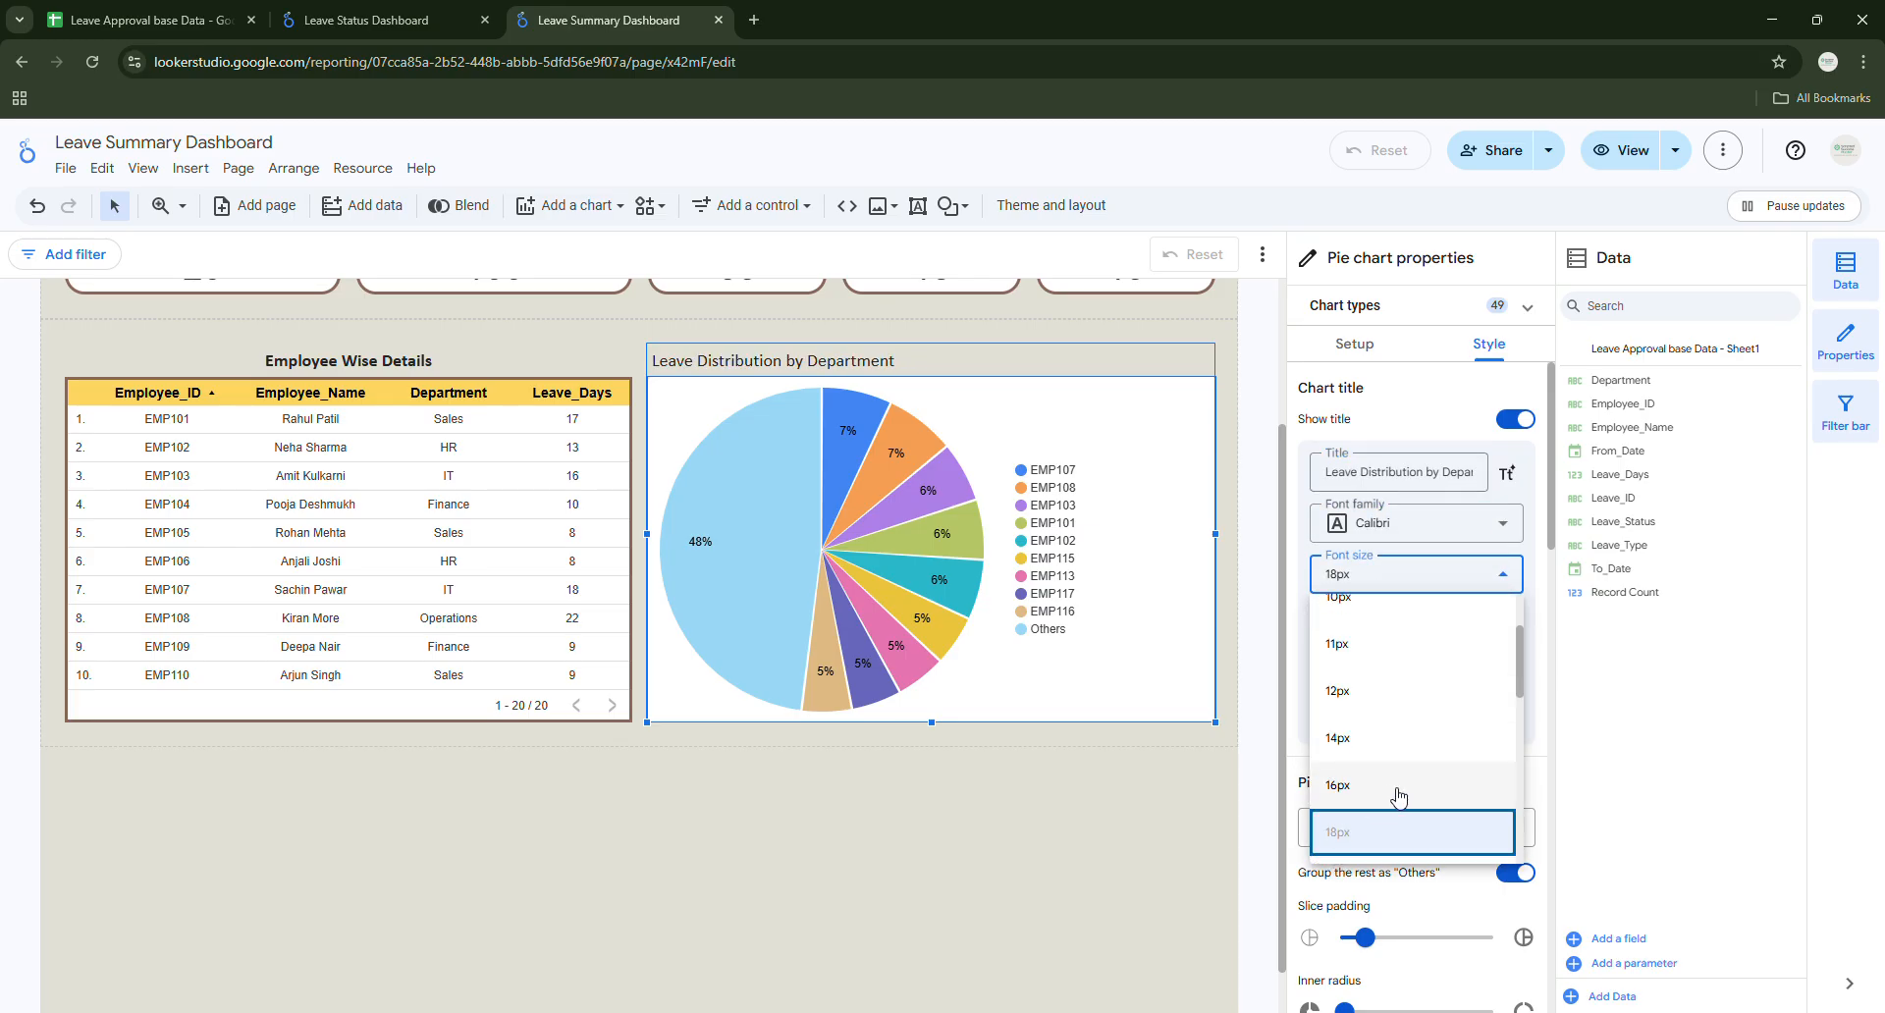
scroll(1398, 797, down, 1)
click(1390, 746)
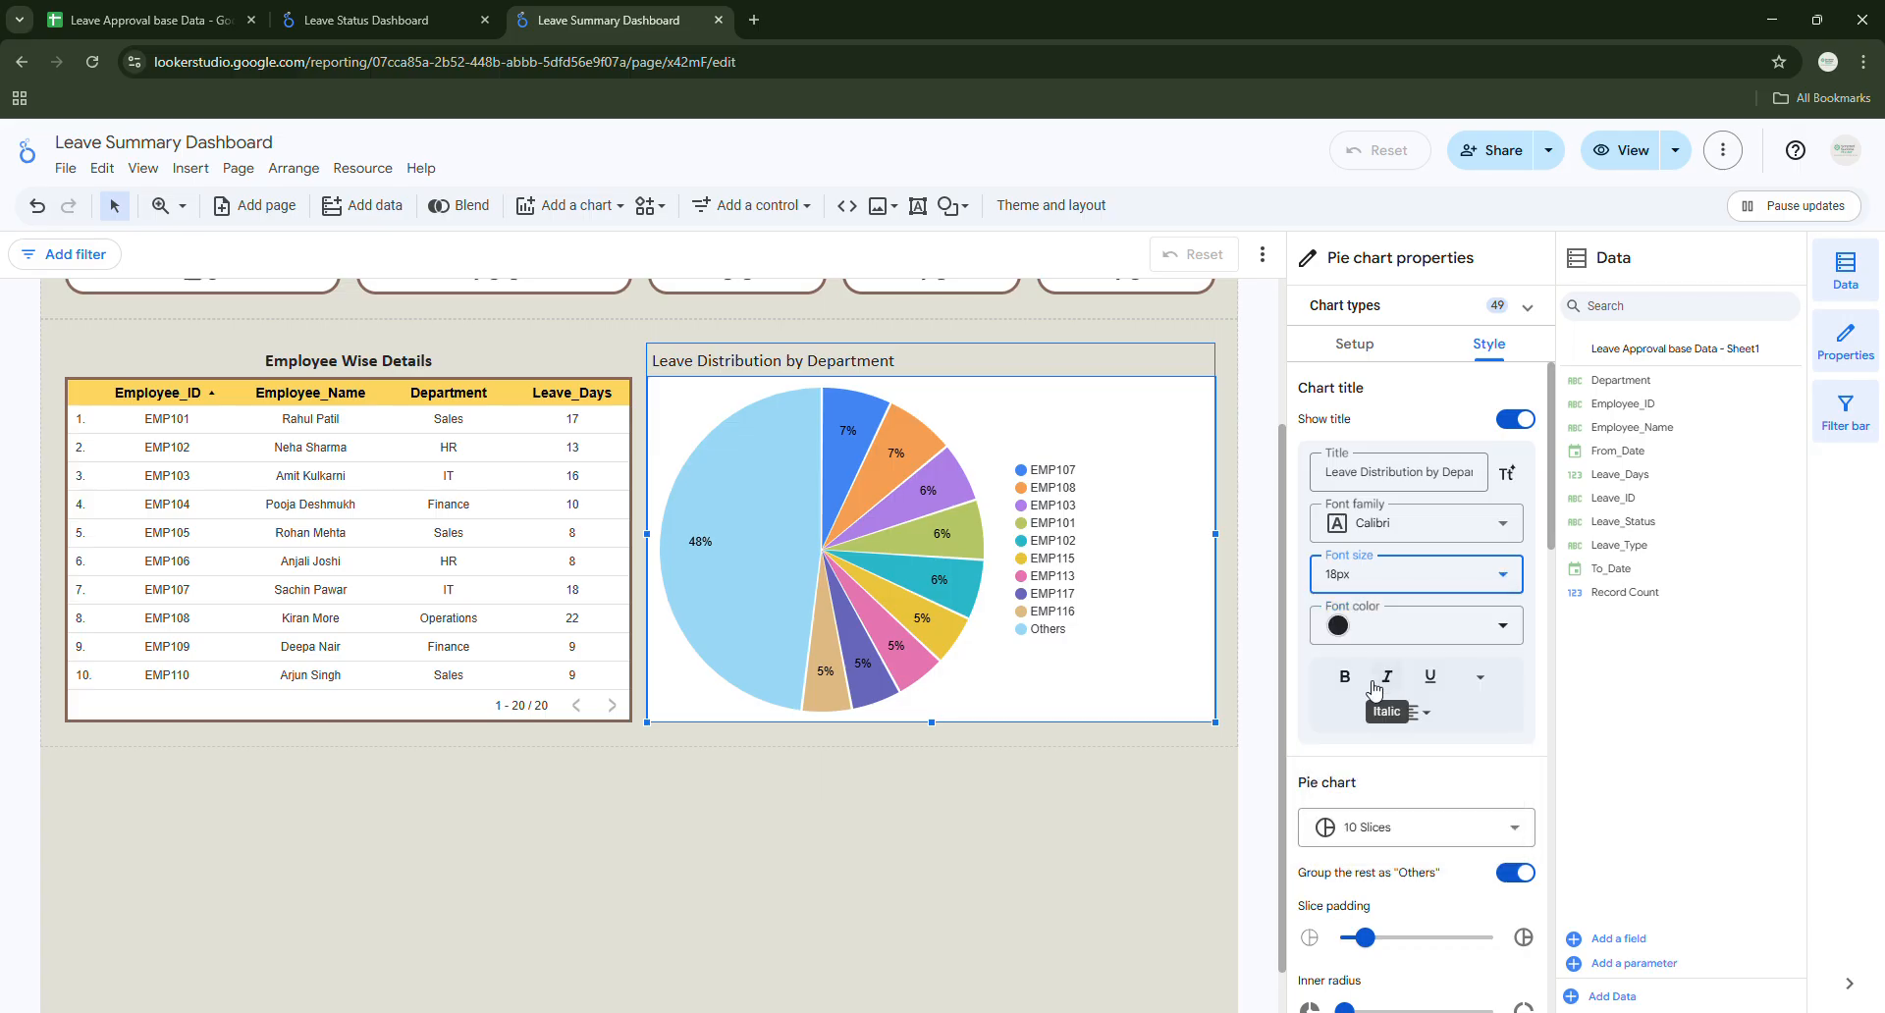
click(1346, 676)
click(1406, 709)
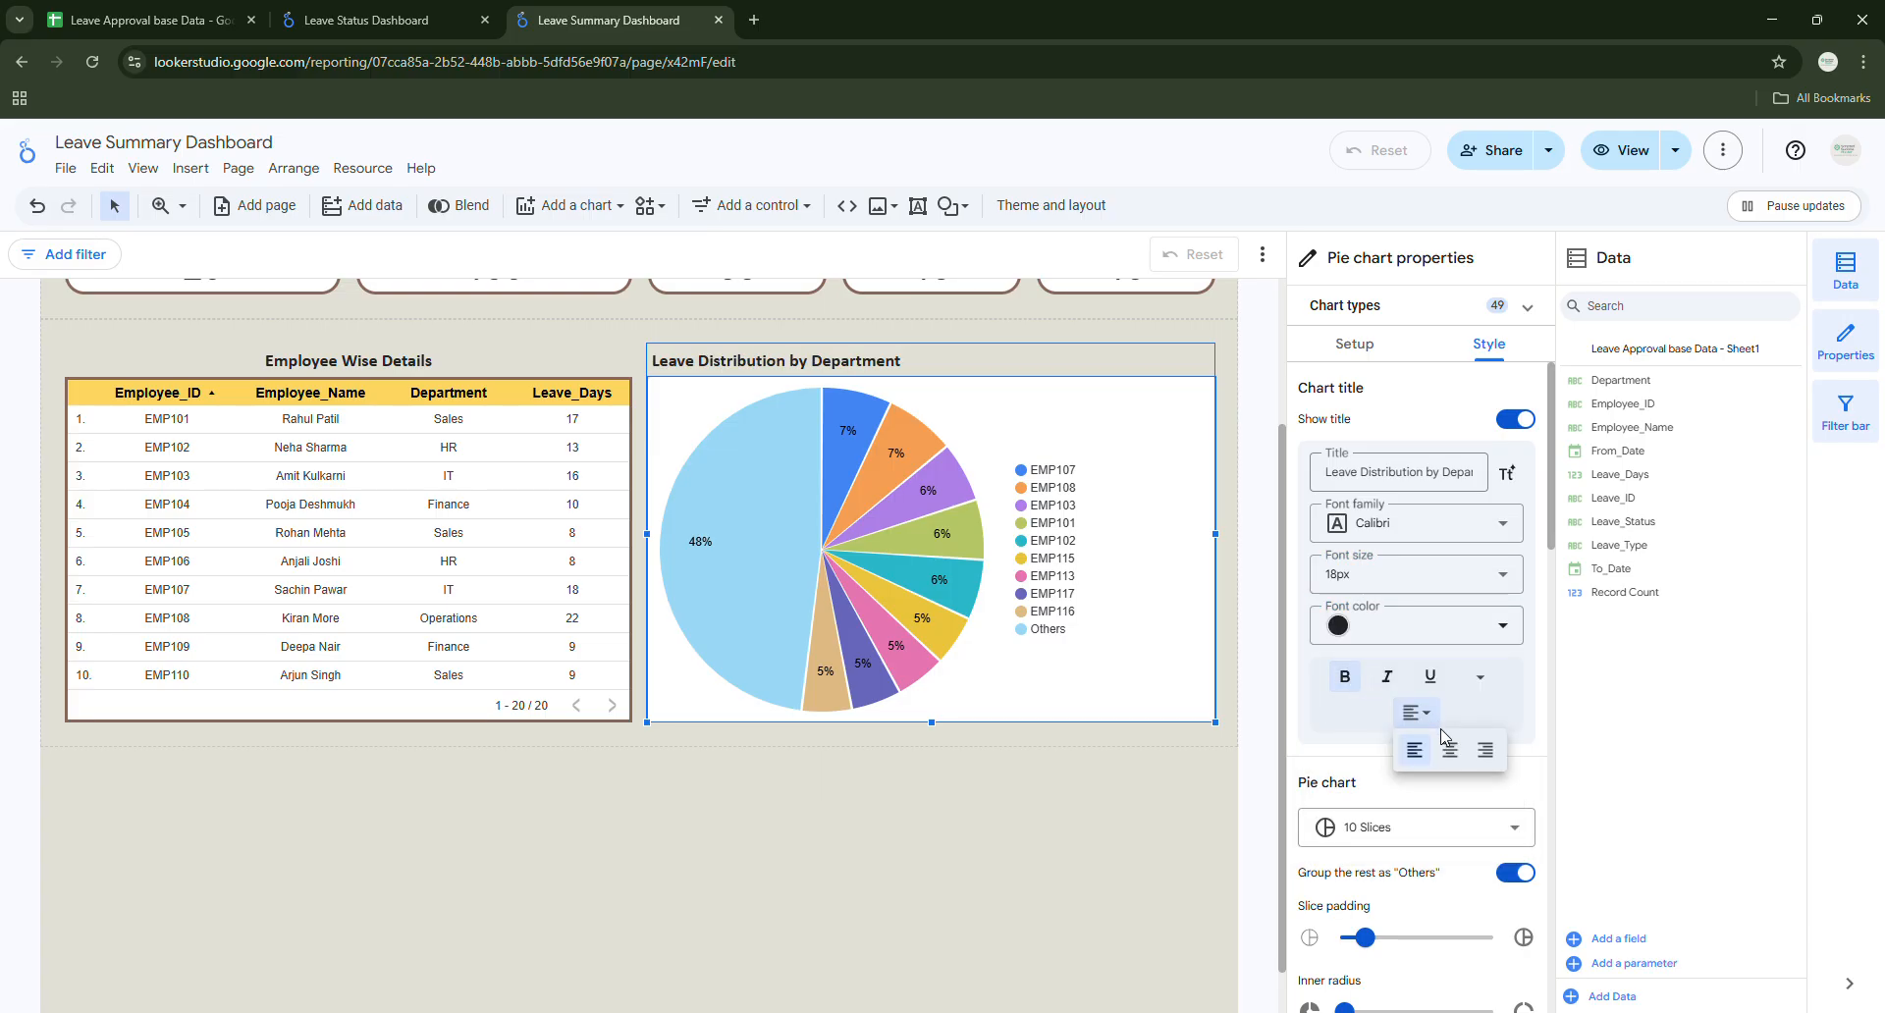
click(1444, 748)
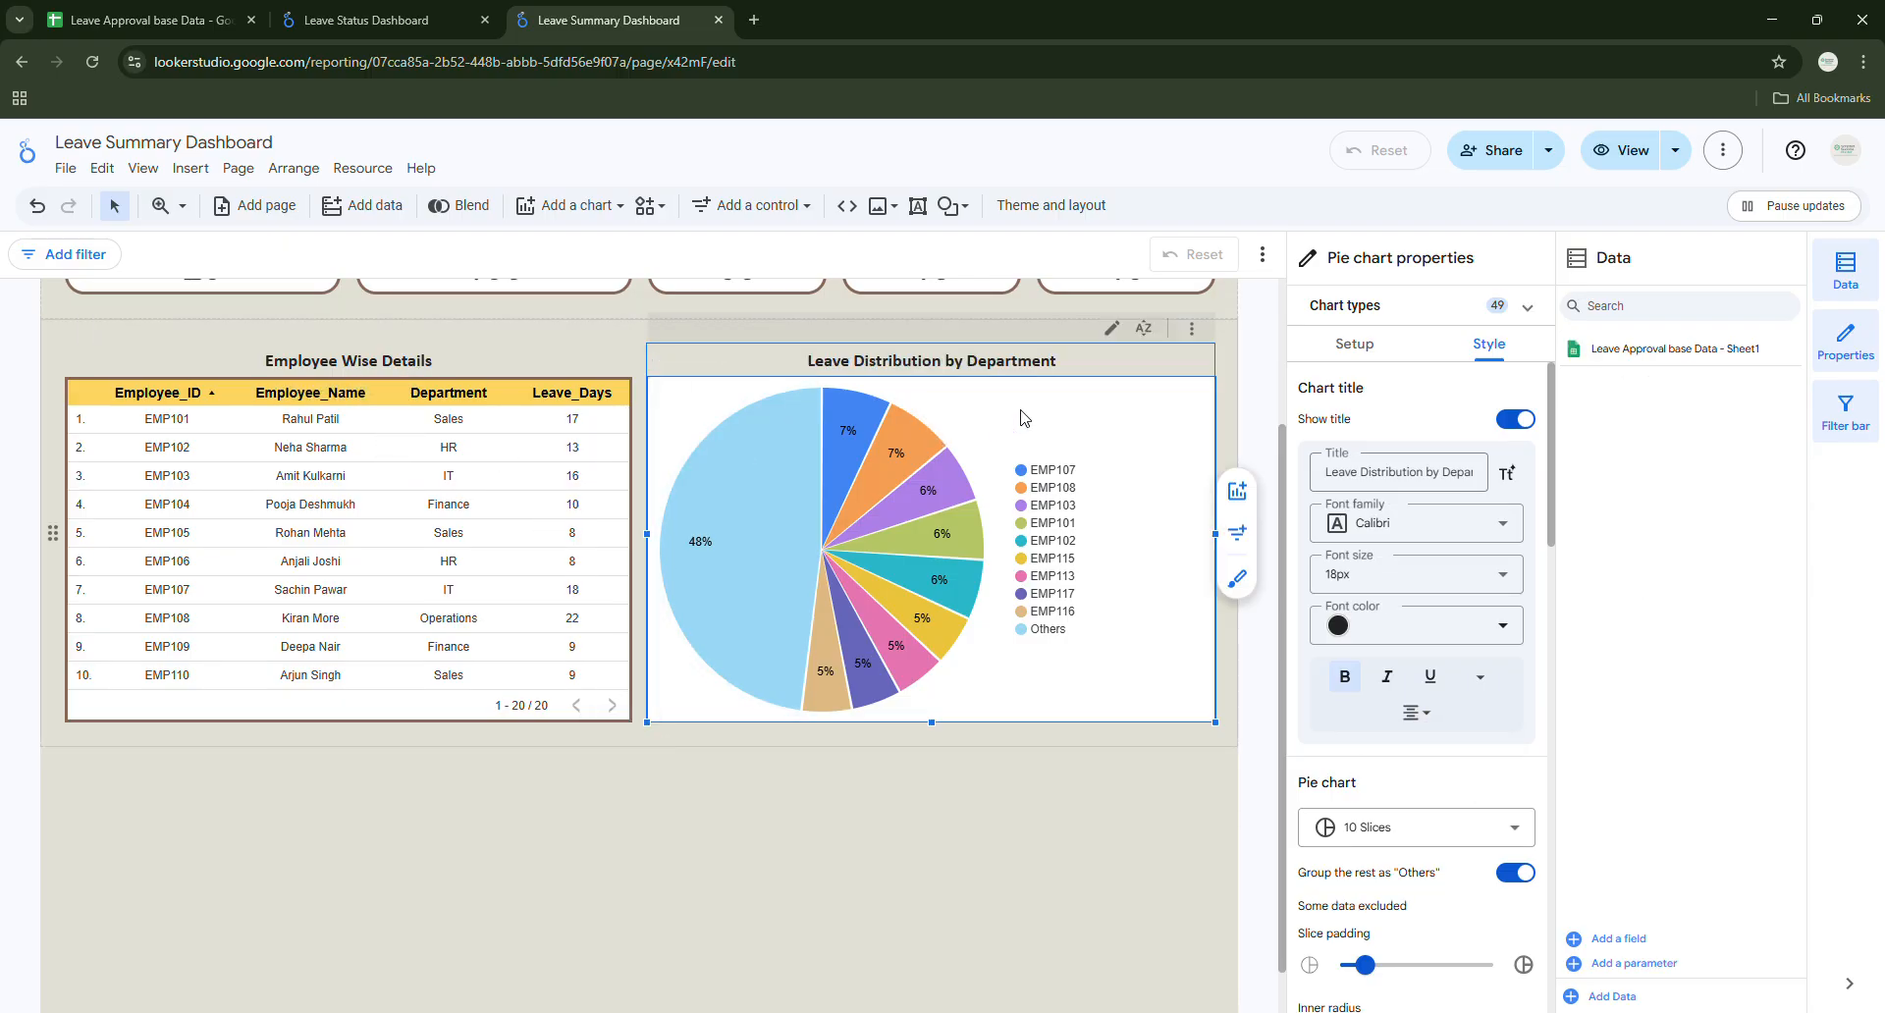
Set the pie chart's dimension to Department and its metric to Leave_Days.
click(1355, 346)
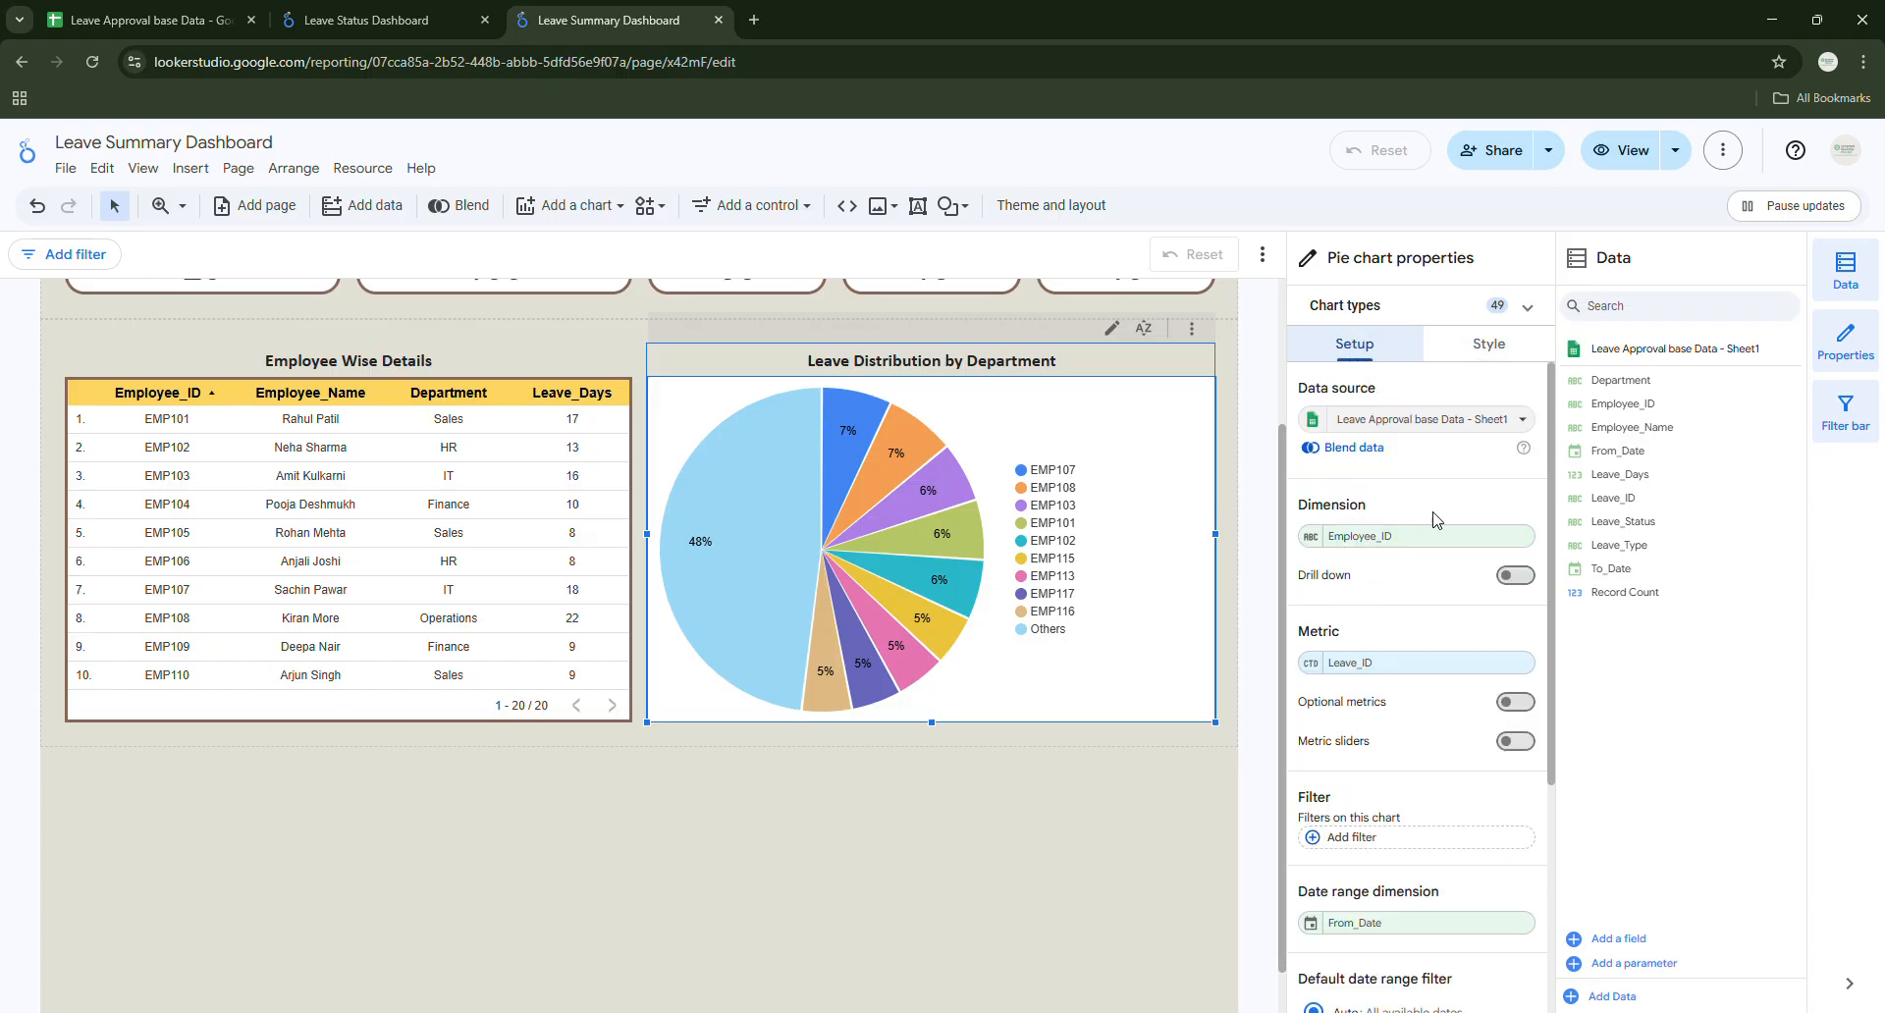
click(1358, 540)
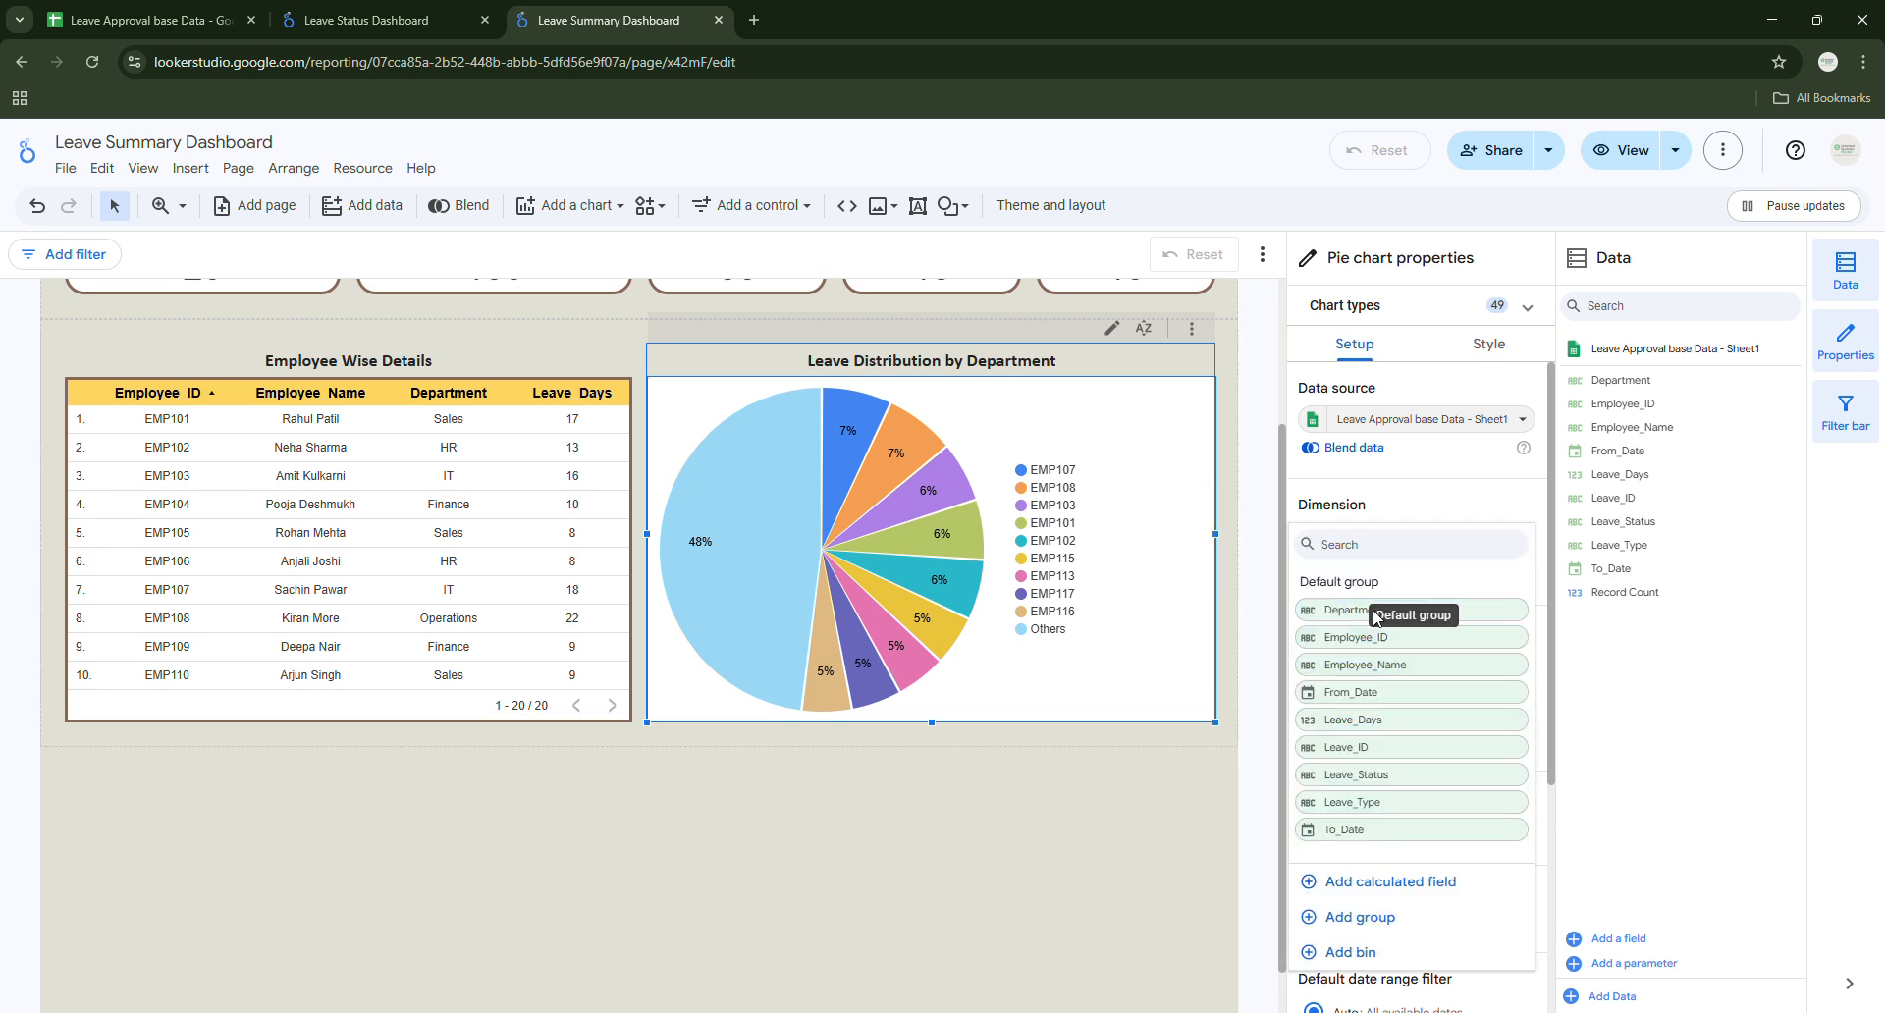
click(1377, 613)
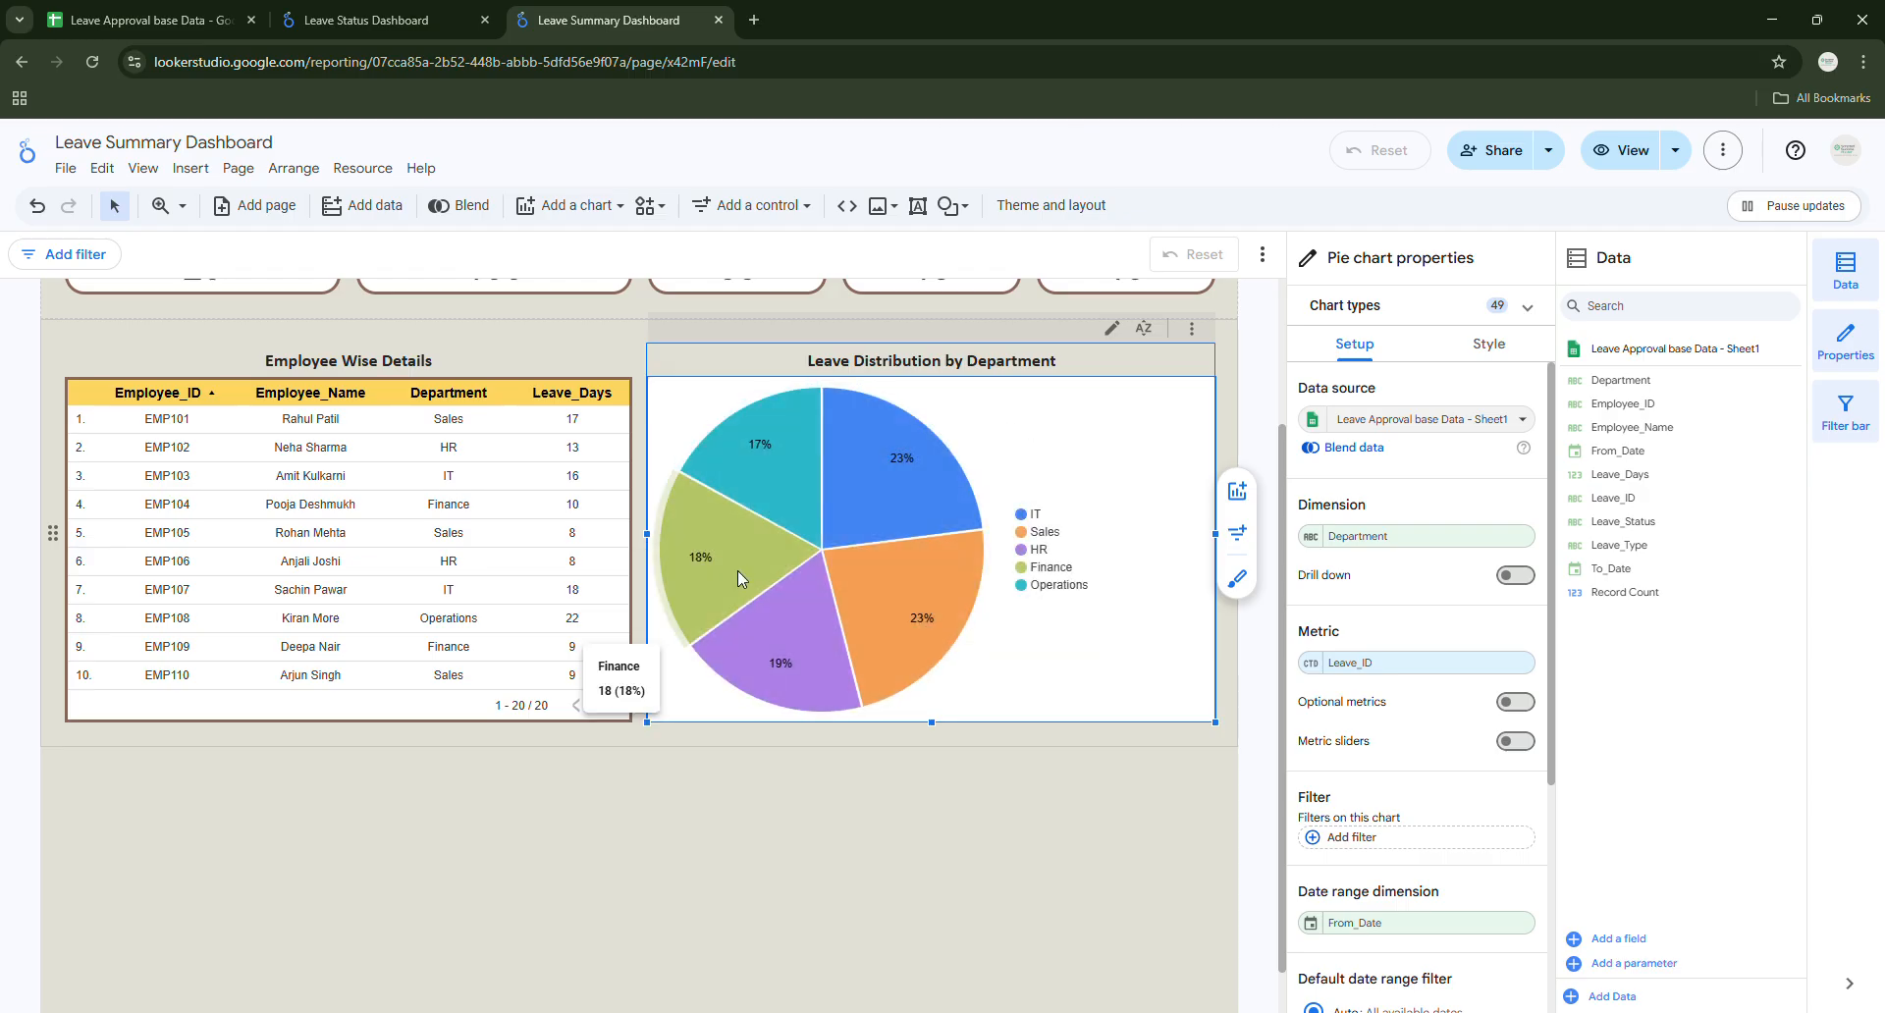
click(1372, 664)
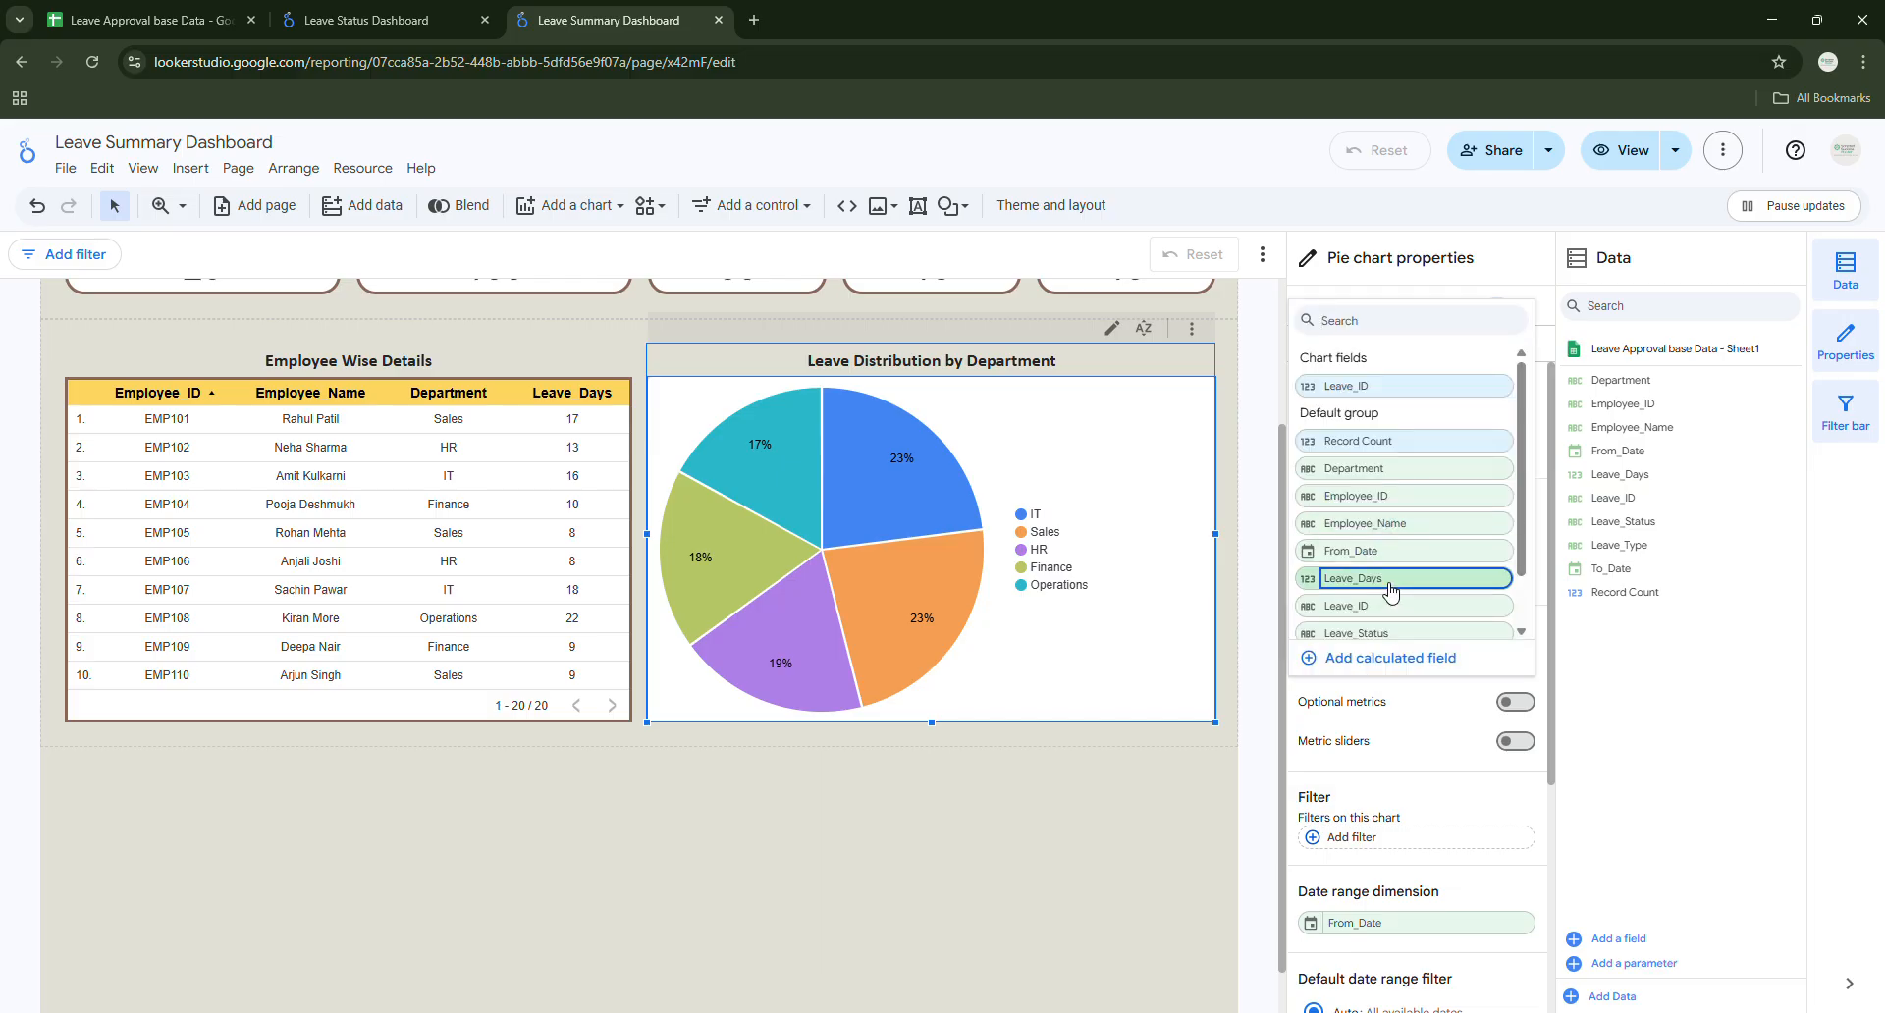
click(1389, 582)
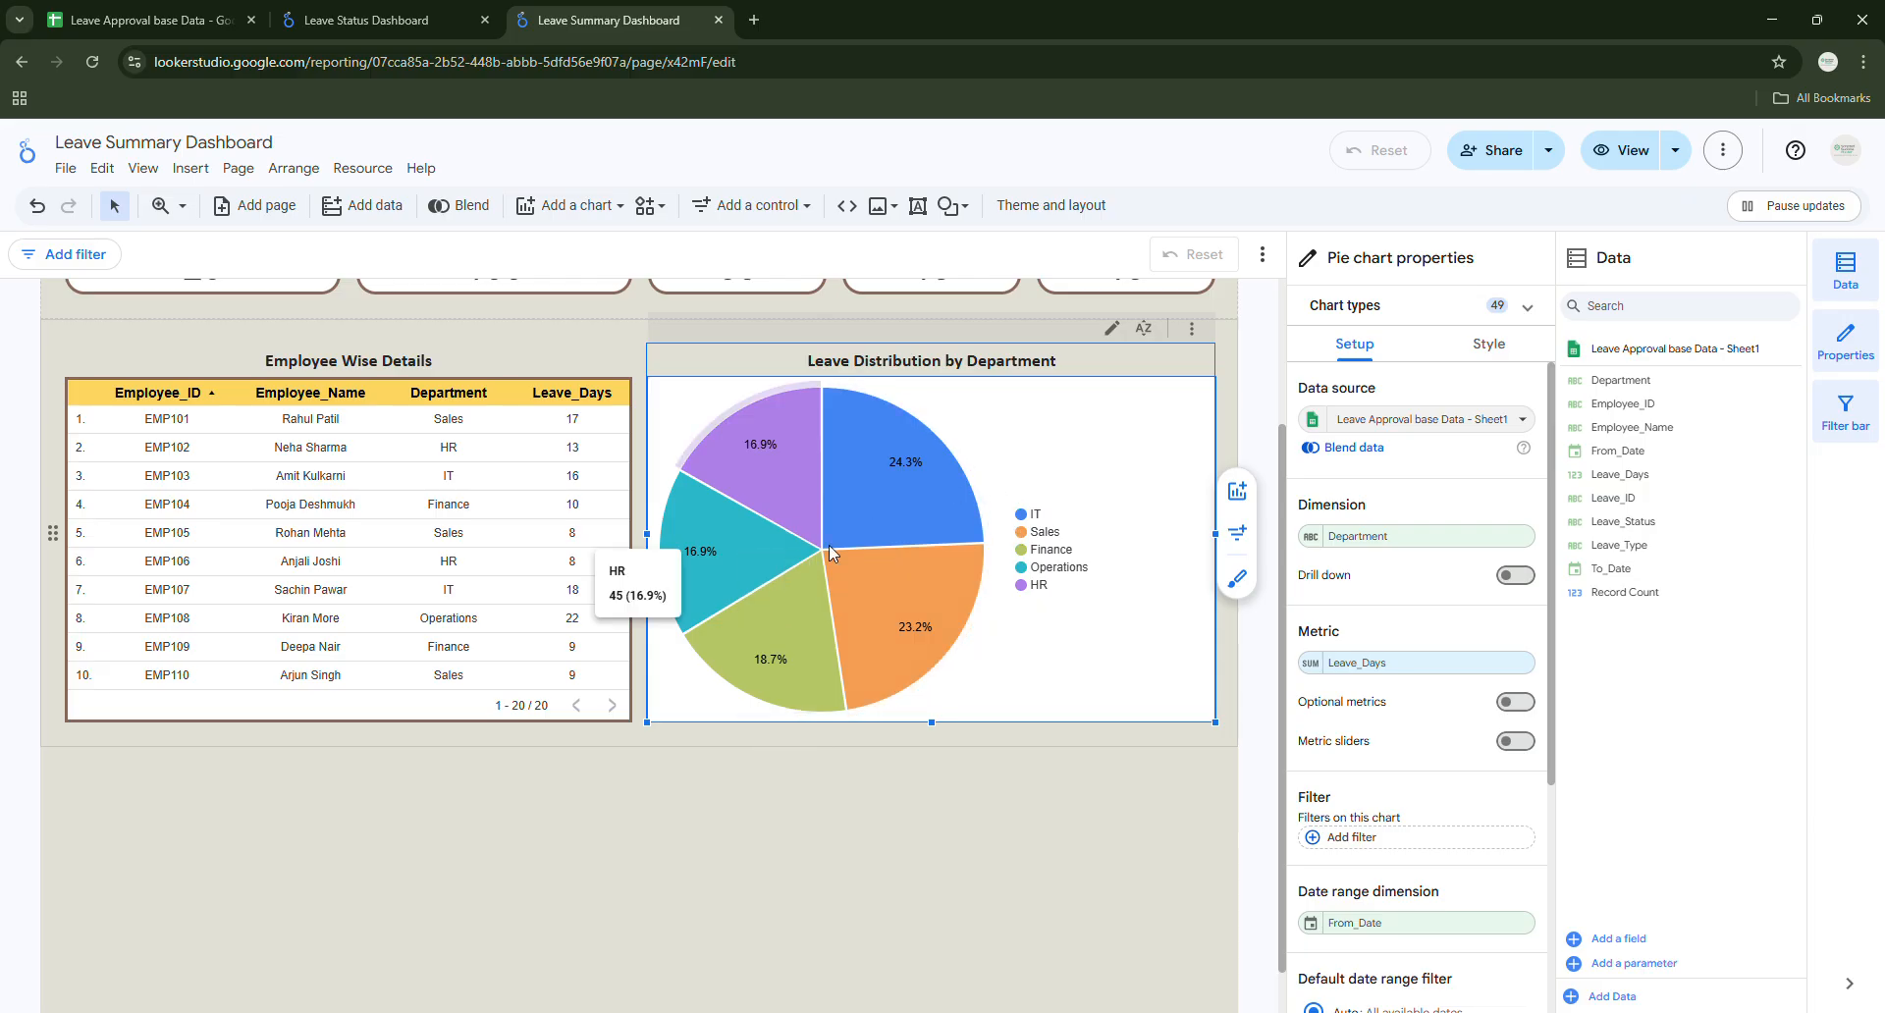
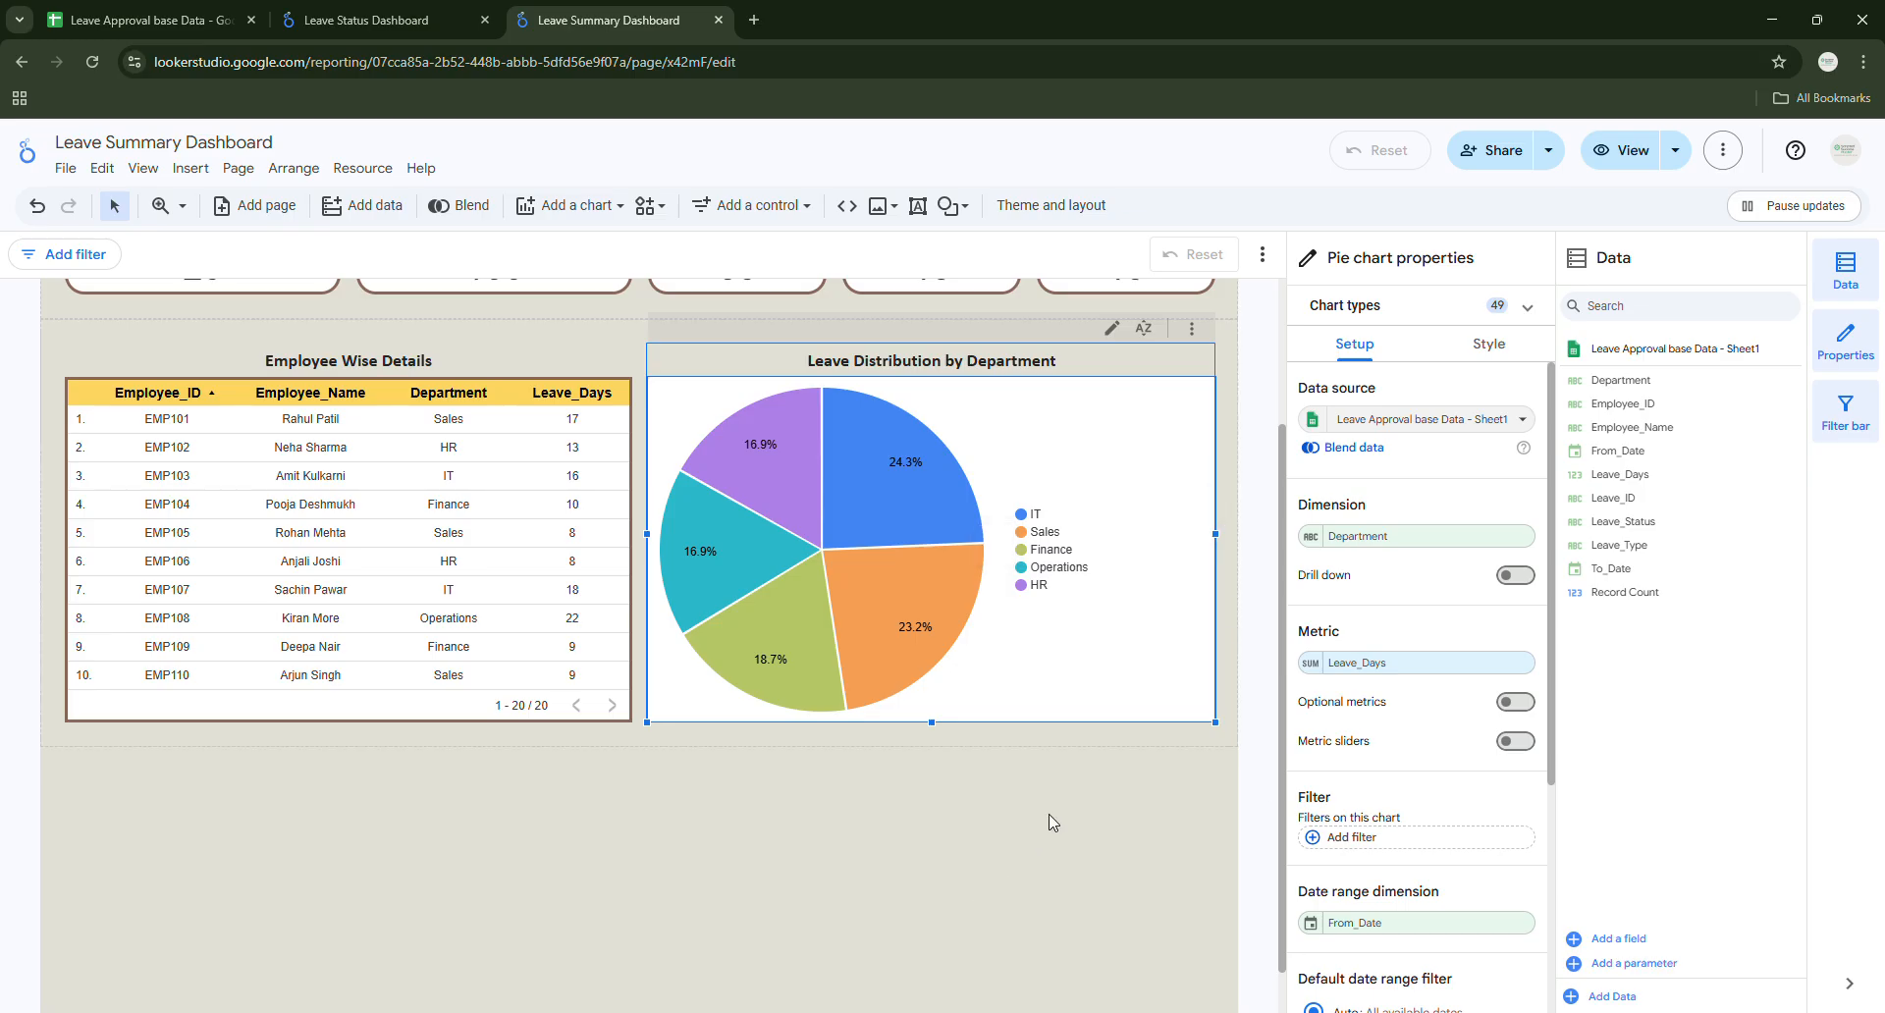
Turn the pie into a donut by raising its inner radius to about half, and set the slices' border radius to 10.
click(1480, 344)
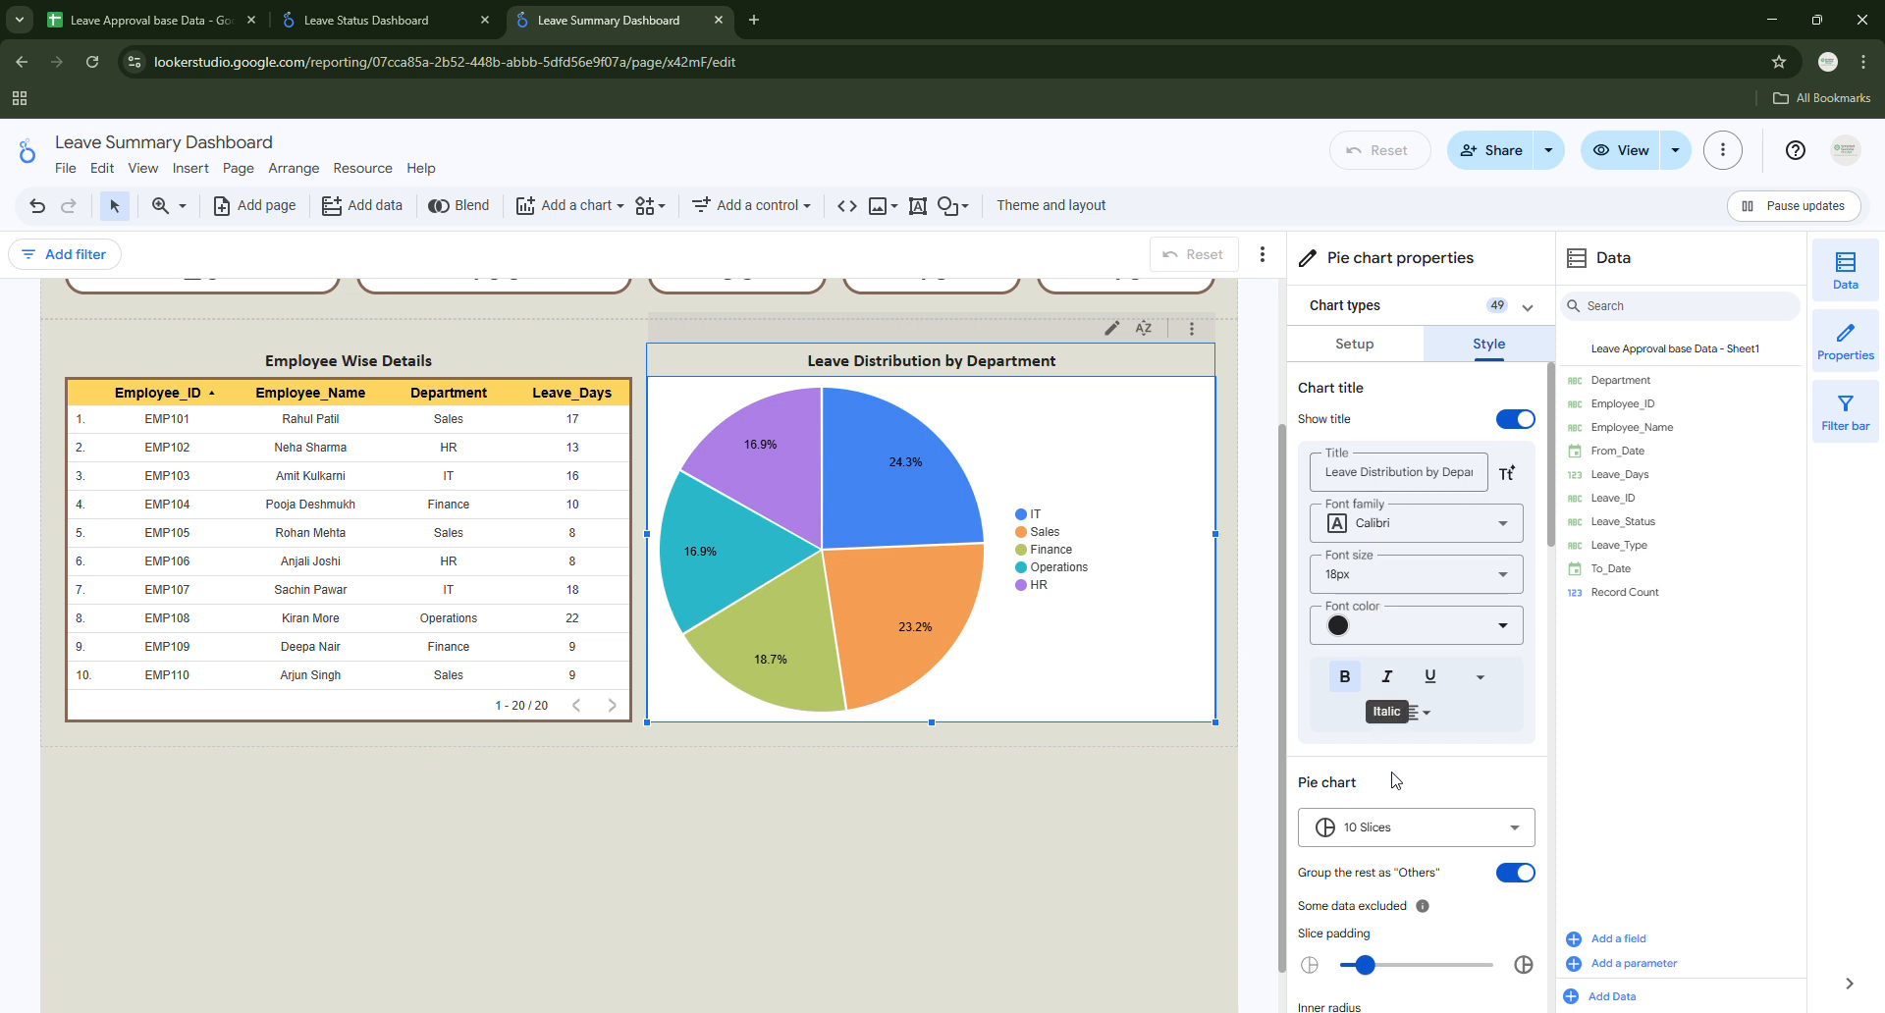
scroll(1396, 780, down, 3)
drag(1355, 752, 1435, 769)
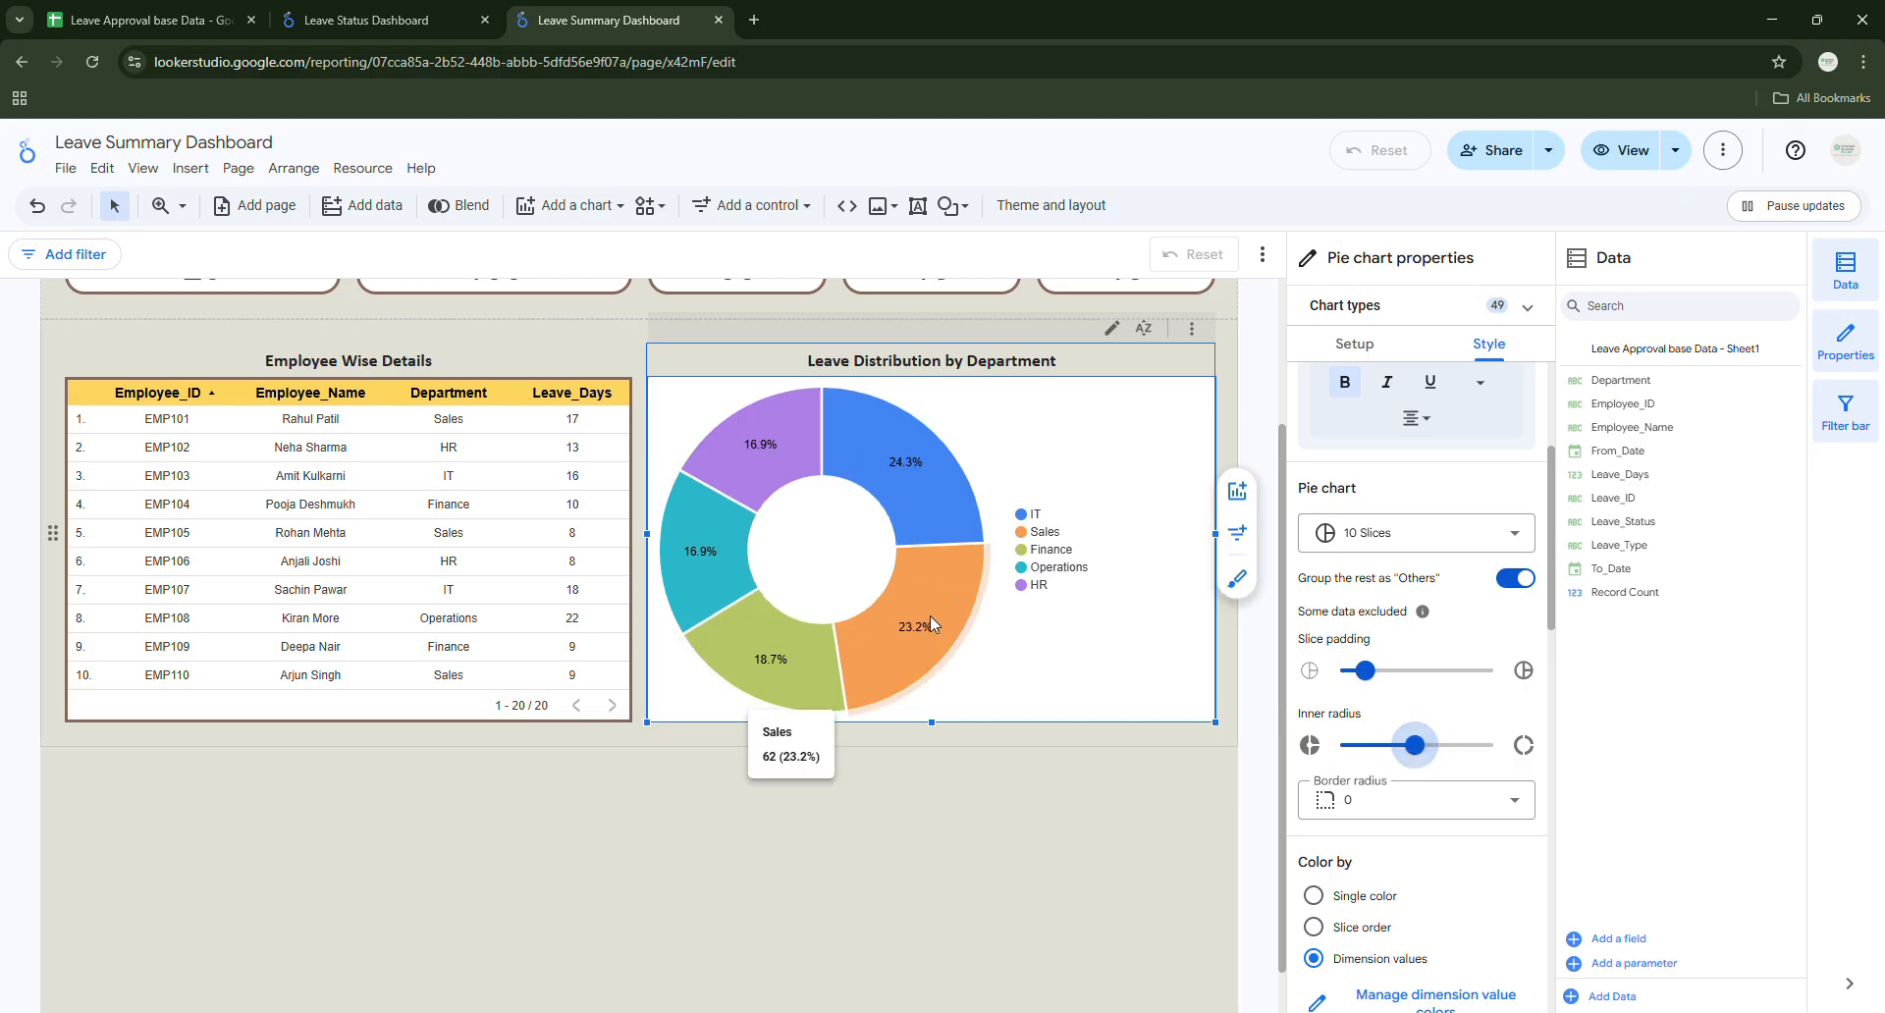
scroll(1306, 589, down, 2)
scroll(1340, 617, down, 1)
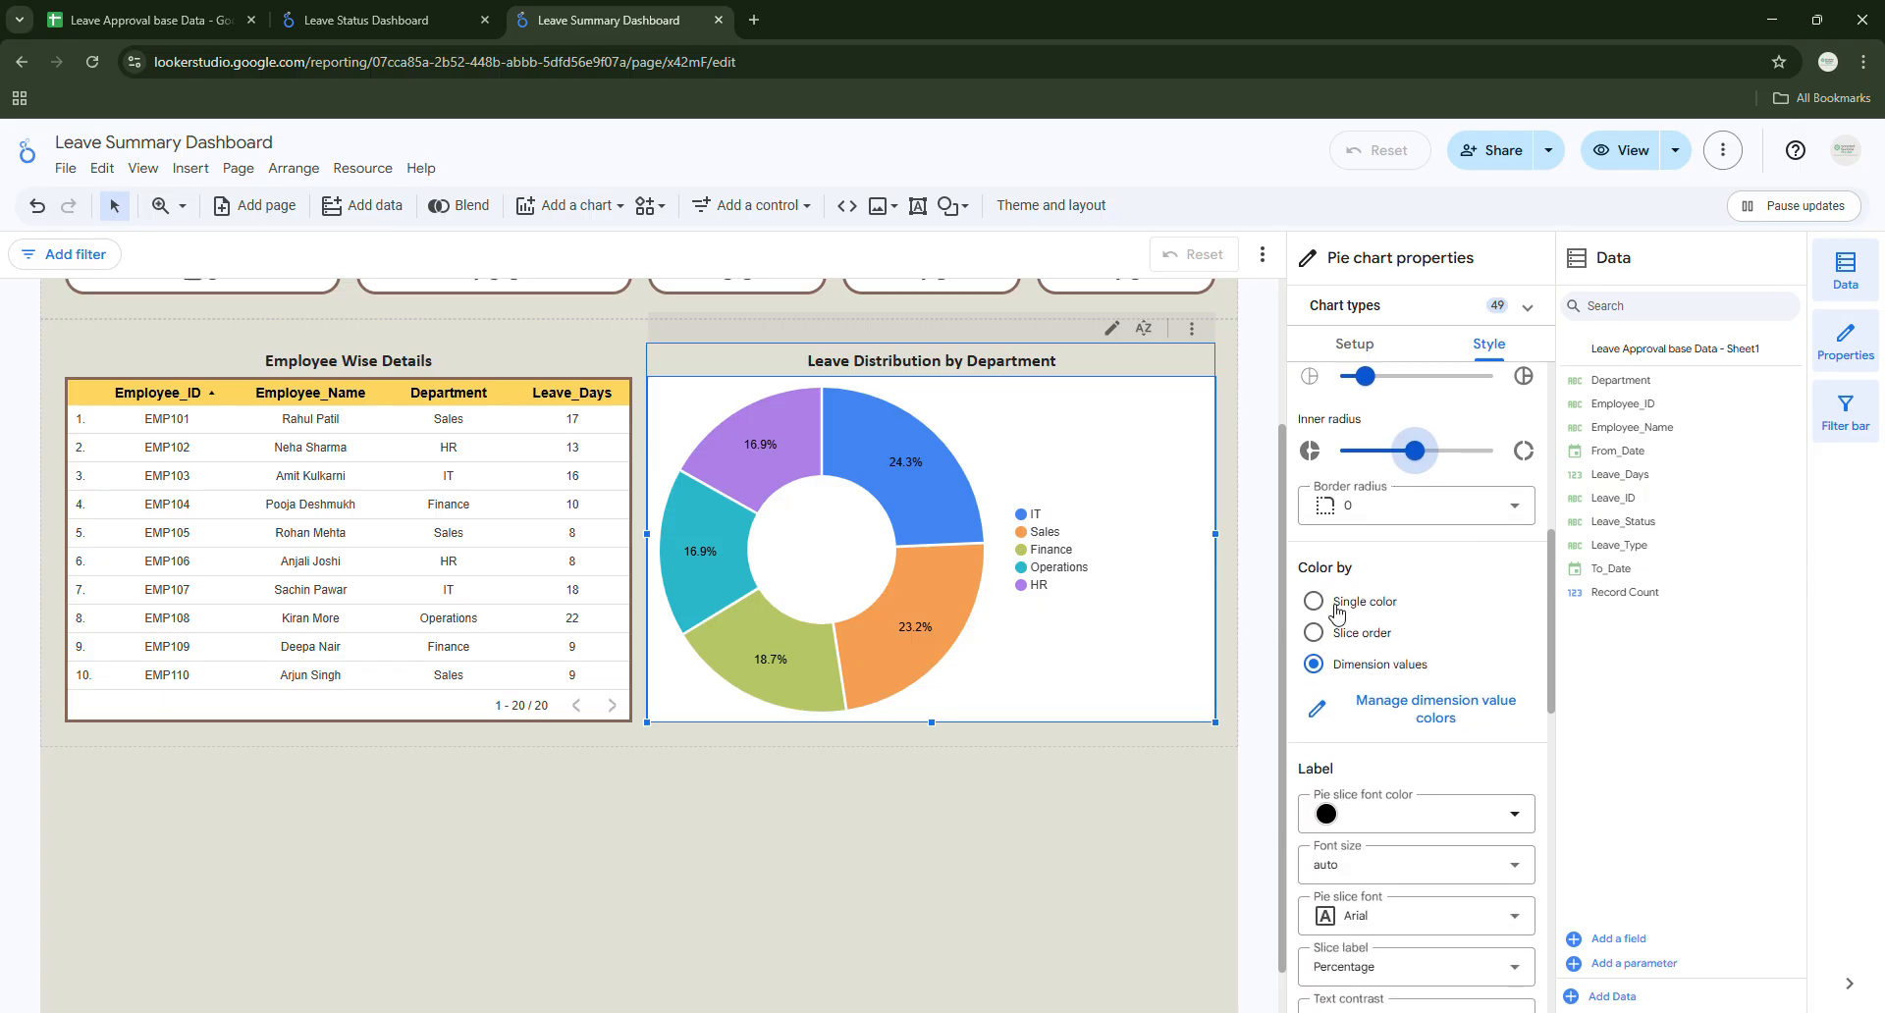
click(1369, 511)
click(1365, 697)
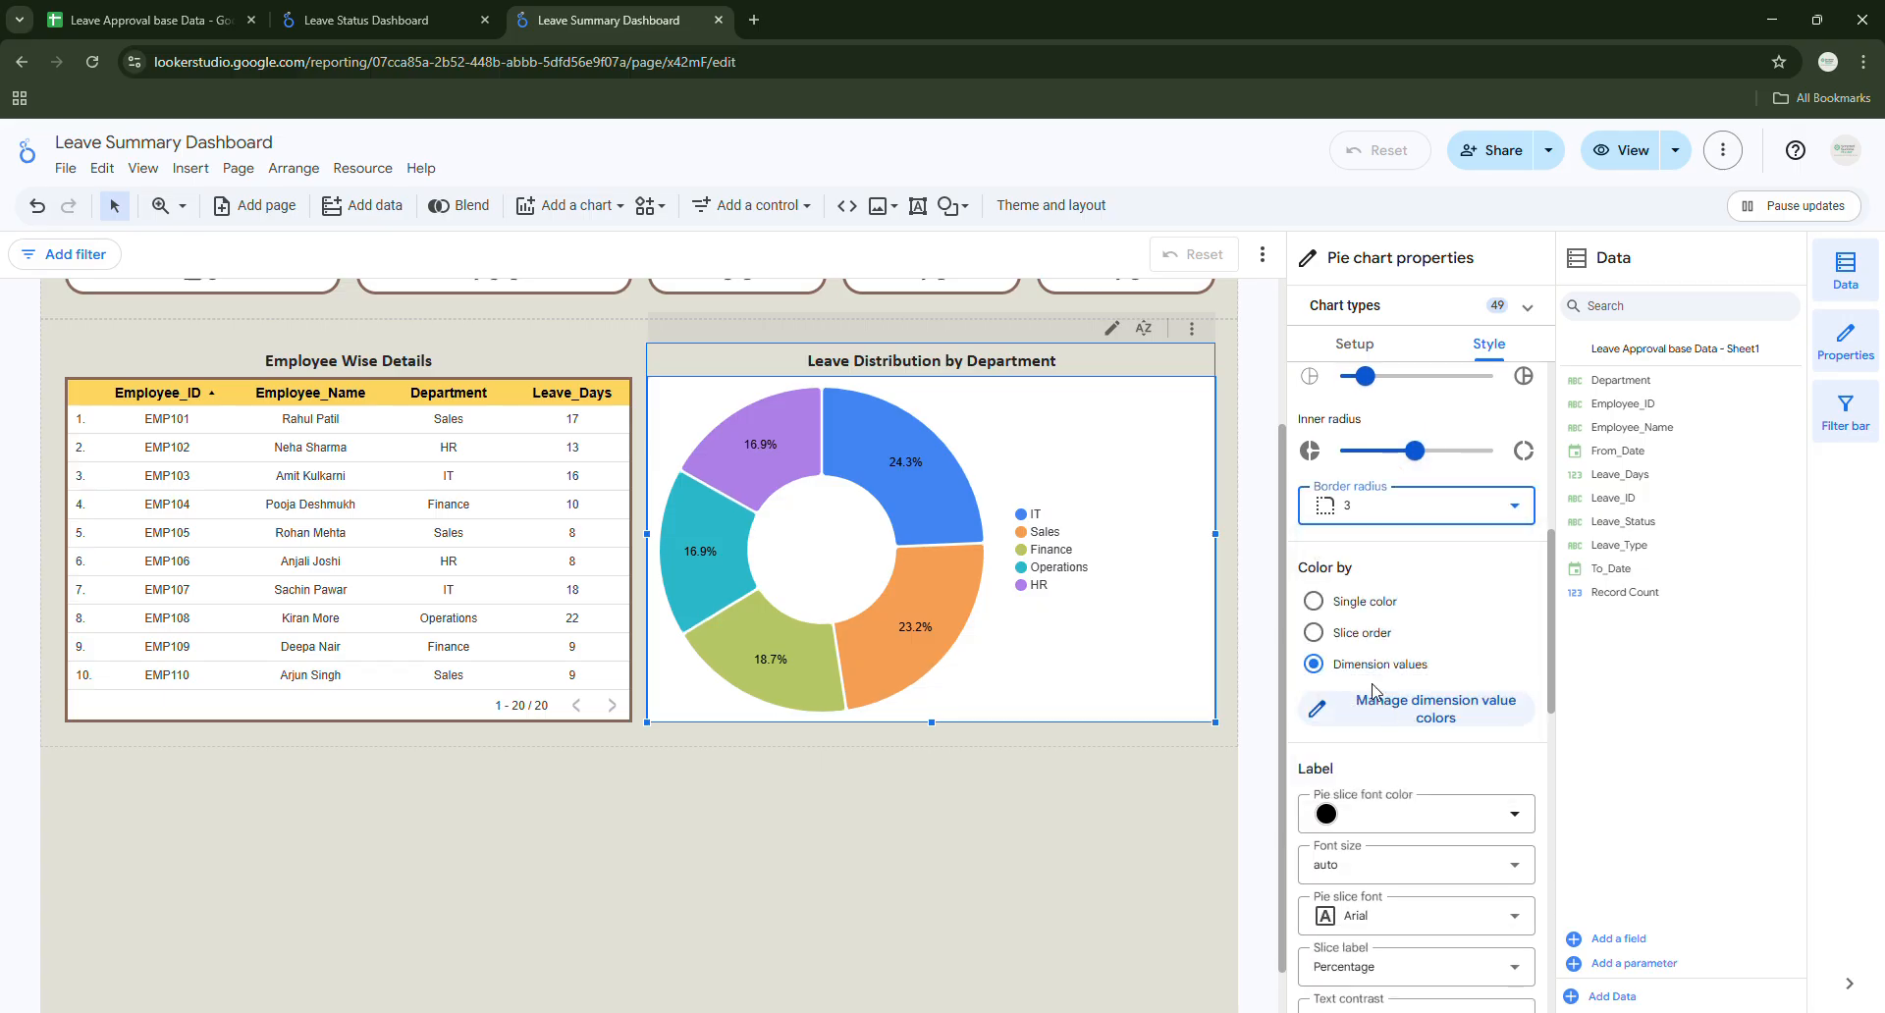
click(1394, 506)
scroll(1401, 694, down, 2)
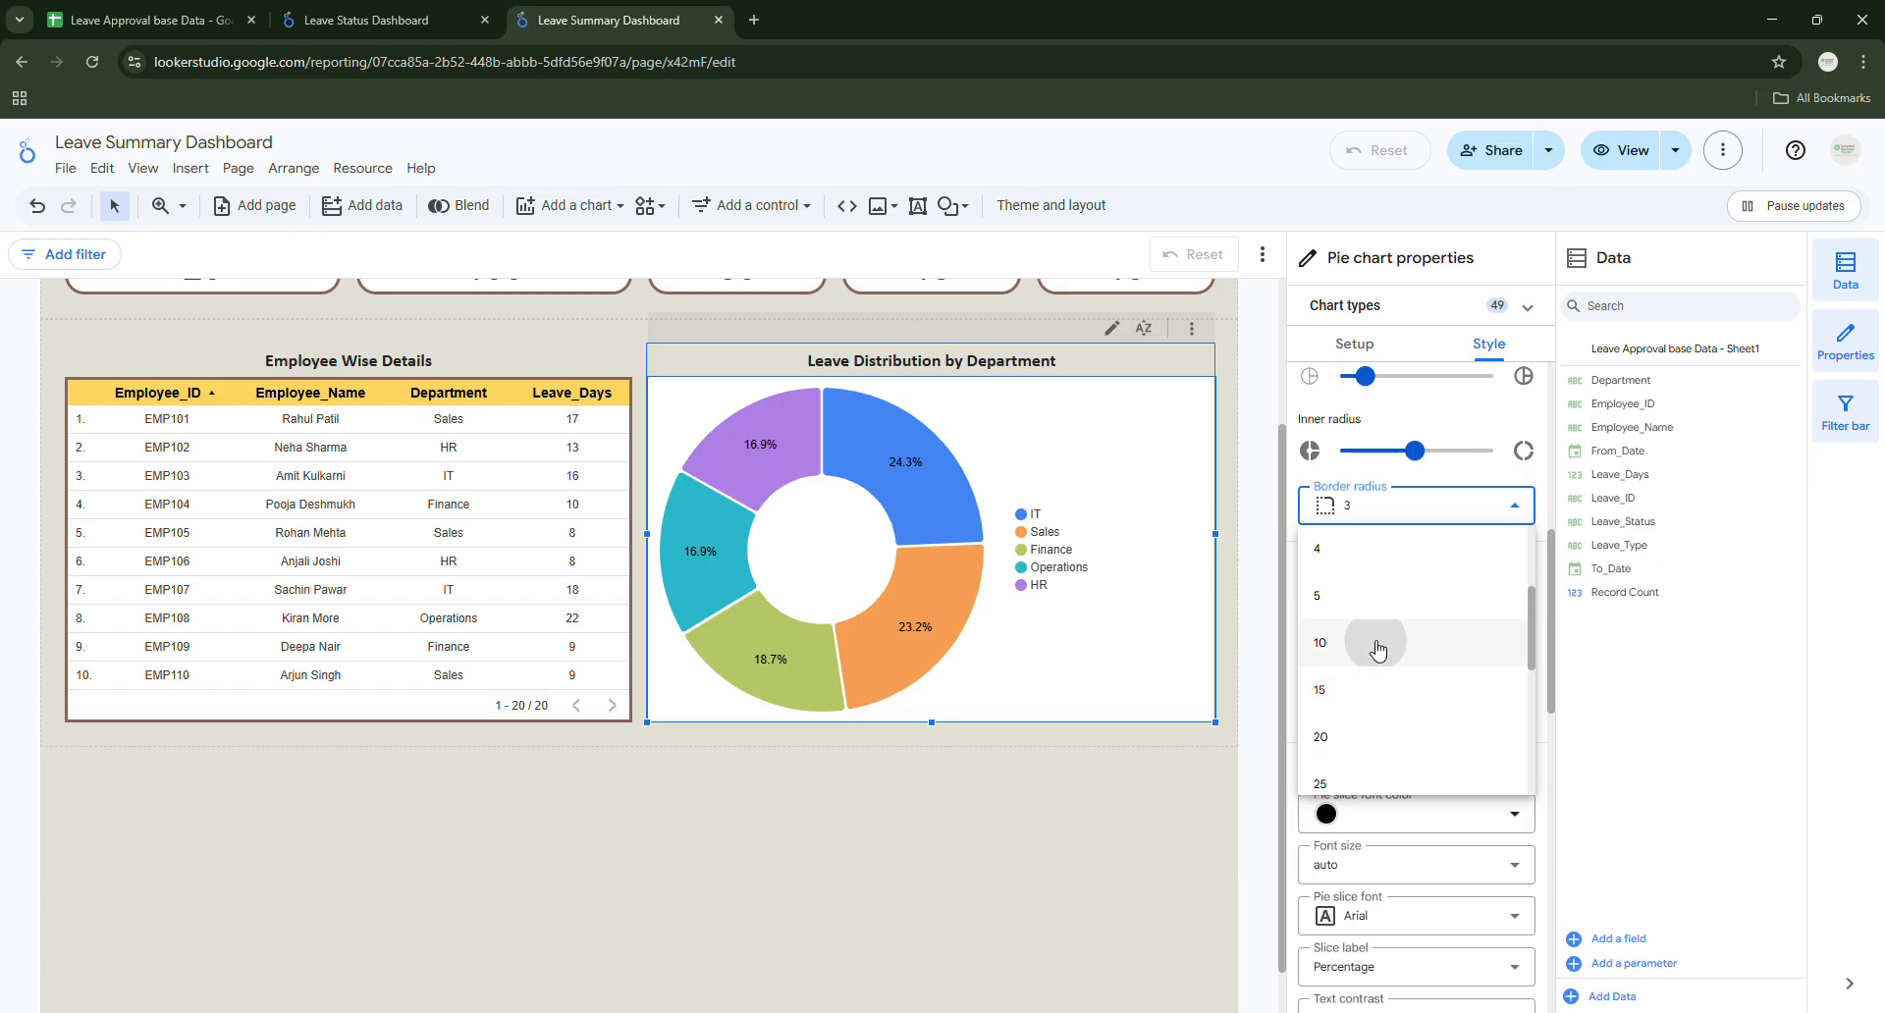
click(1376, 643)
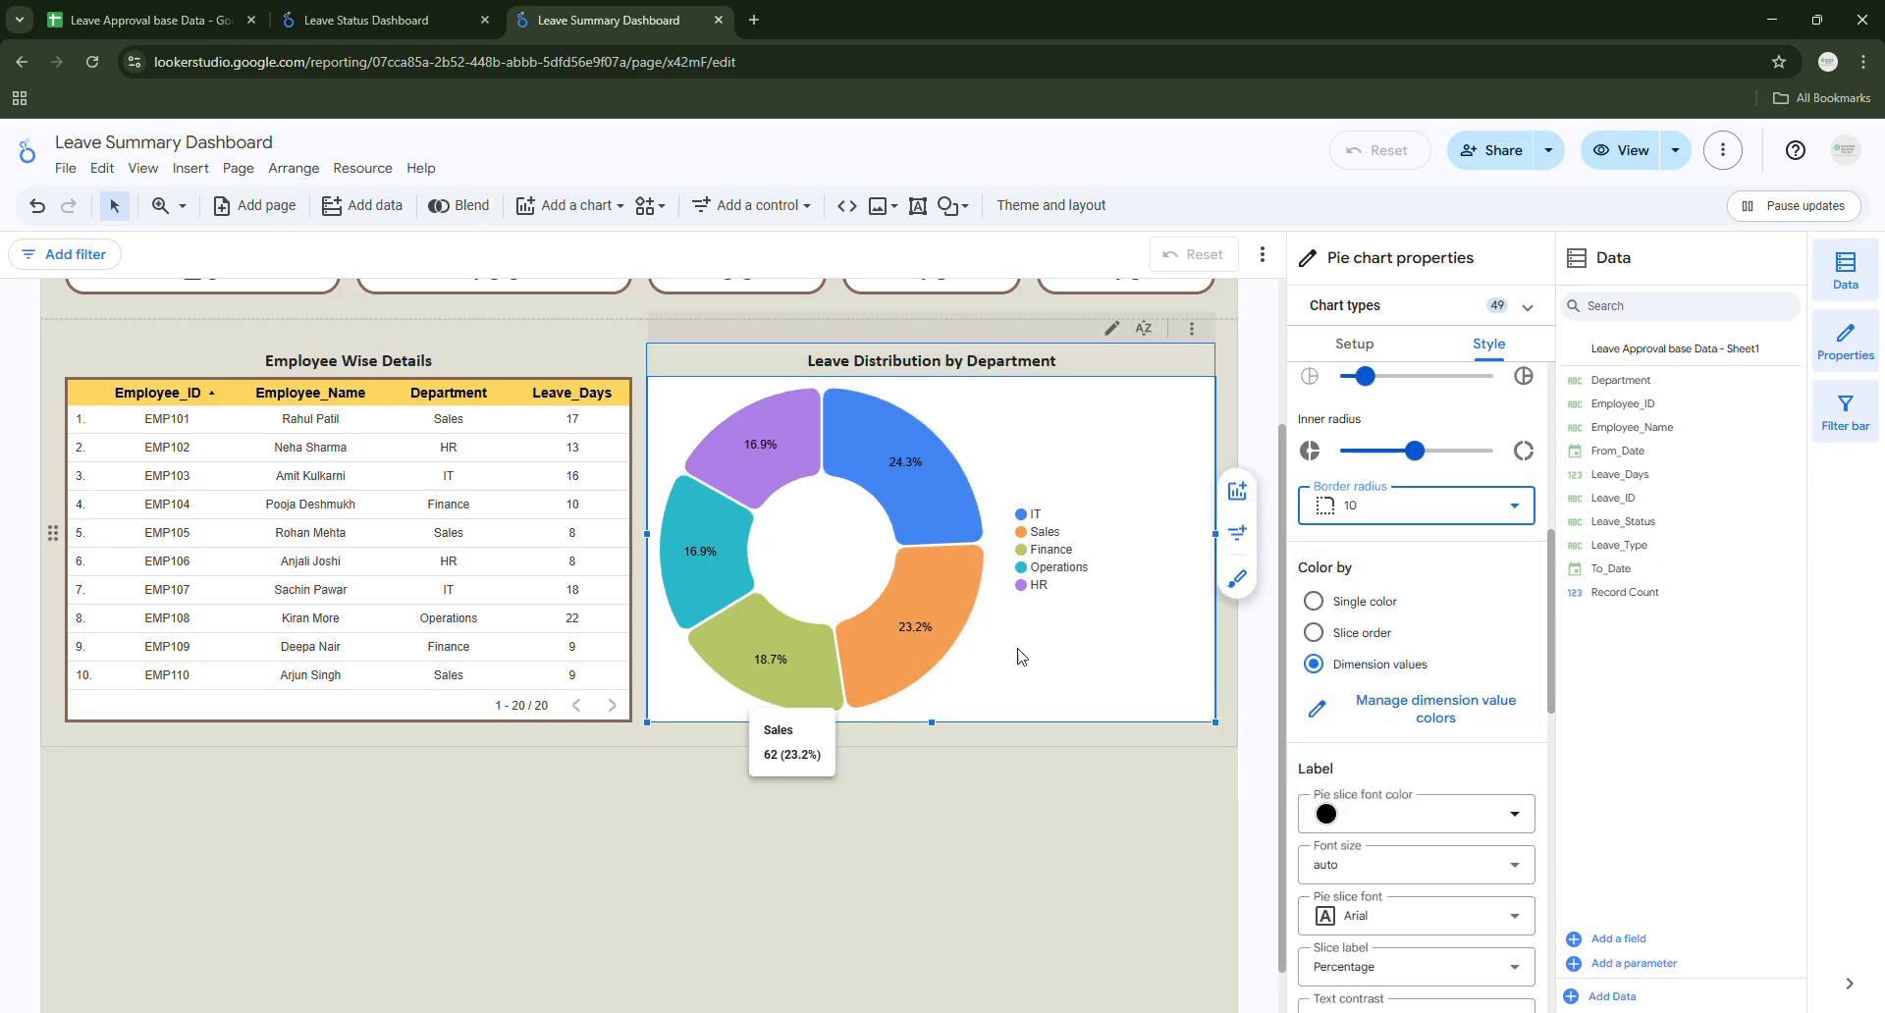
scroll(1406, 657, down, 2)
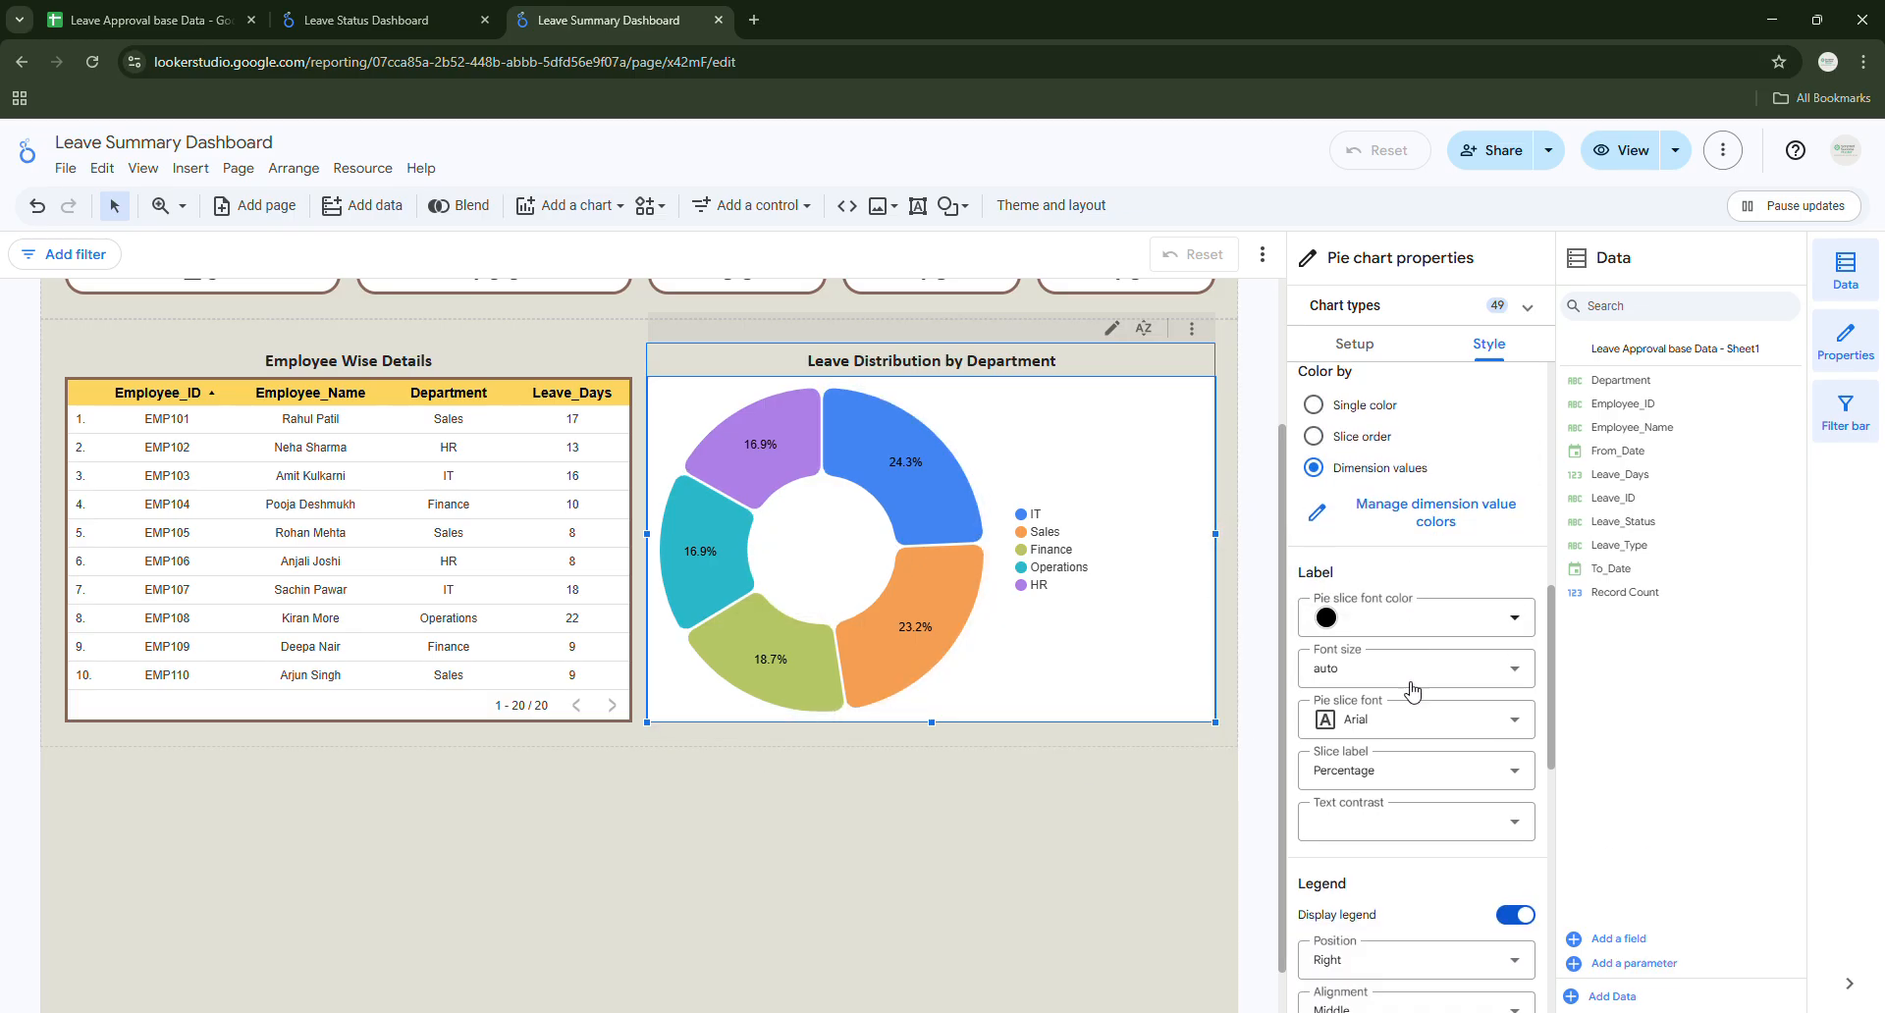
click(1354, 667)
click(1433, 571)
scroll(1414, 589, down, 1)
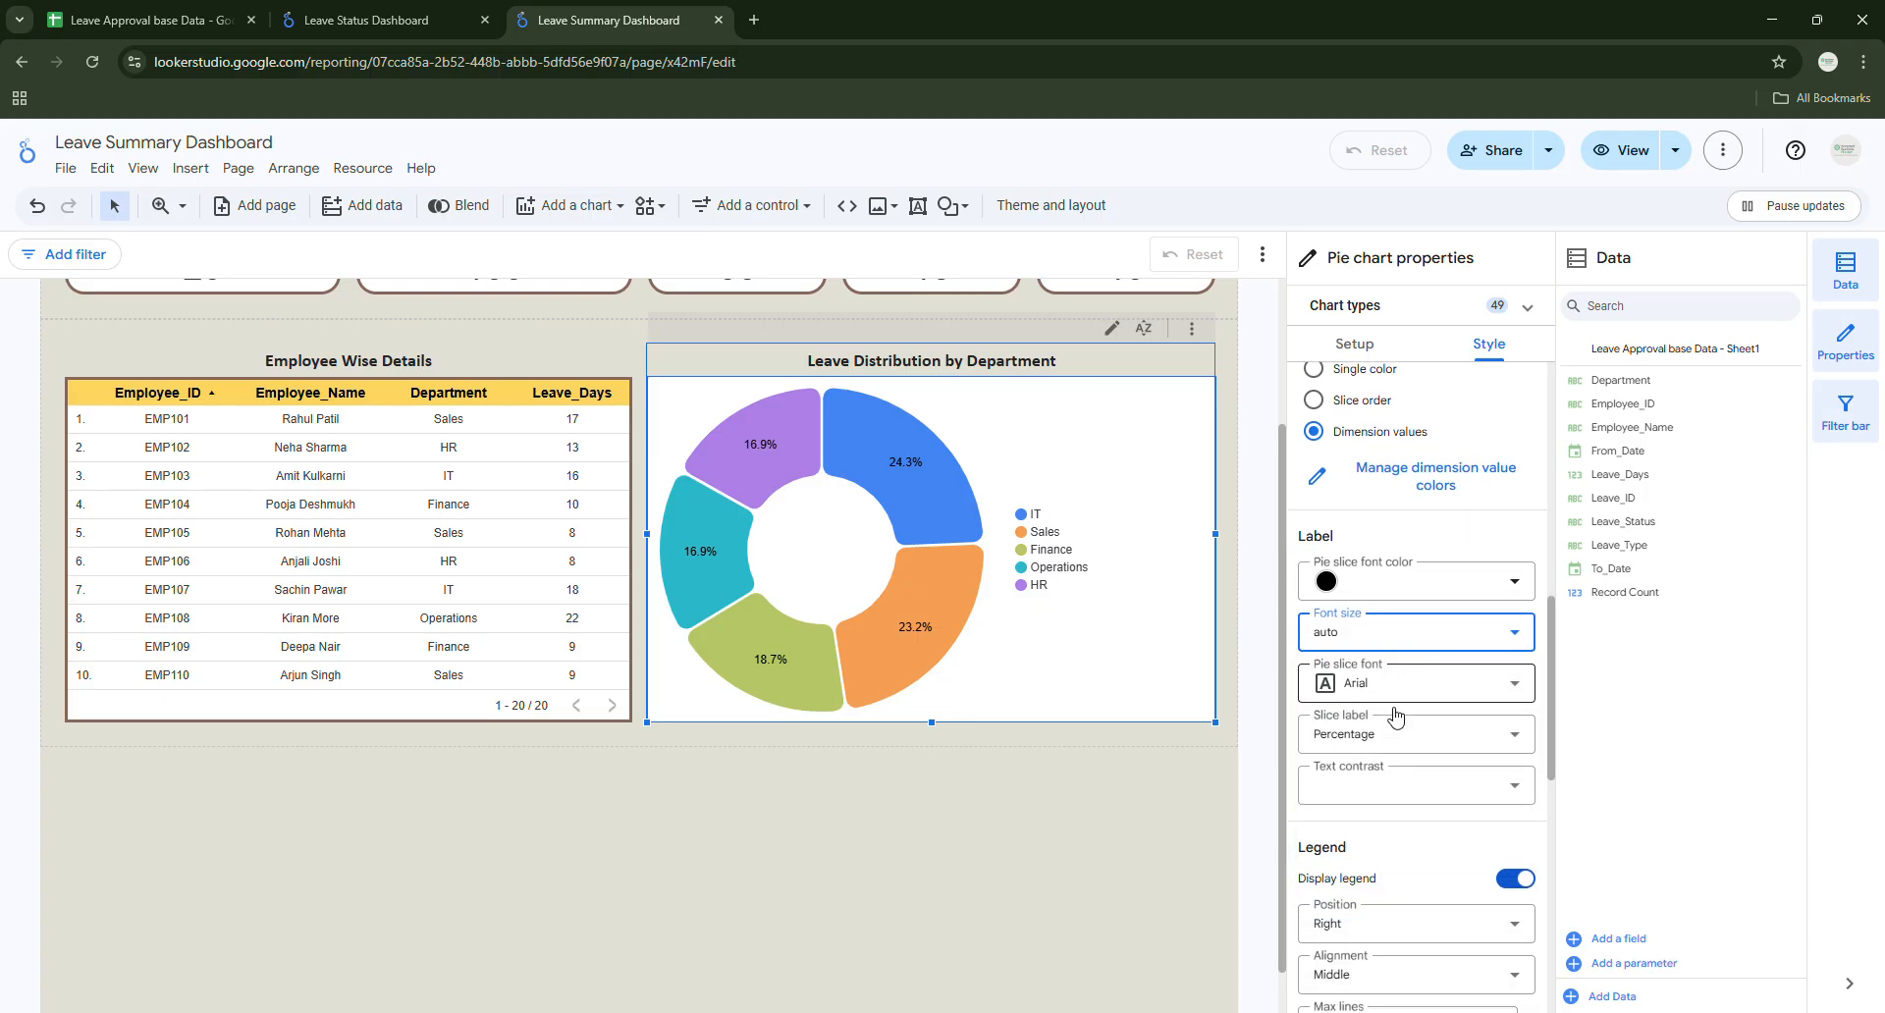
scroll(1350, 715, down, 3)
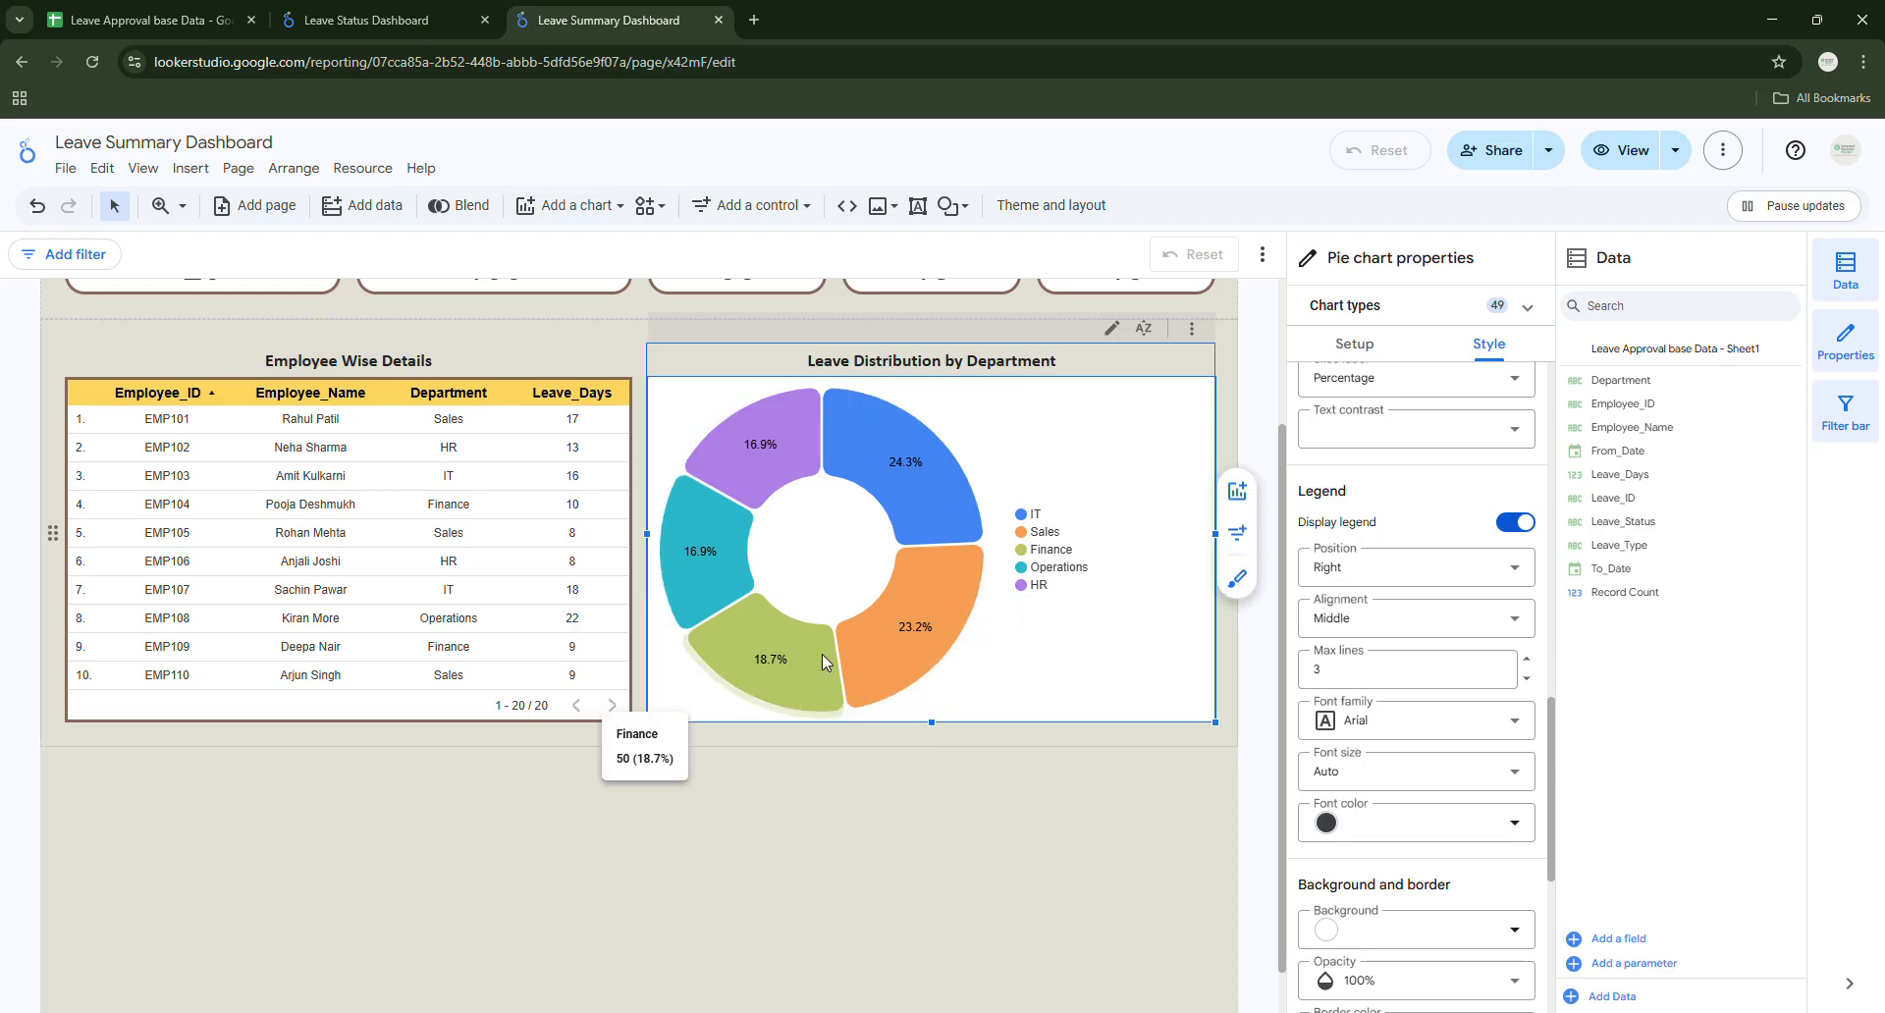
Try hiding the donut chart's legend and placing it below the chart.
click(1517, 523)
click(1517, 522)
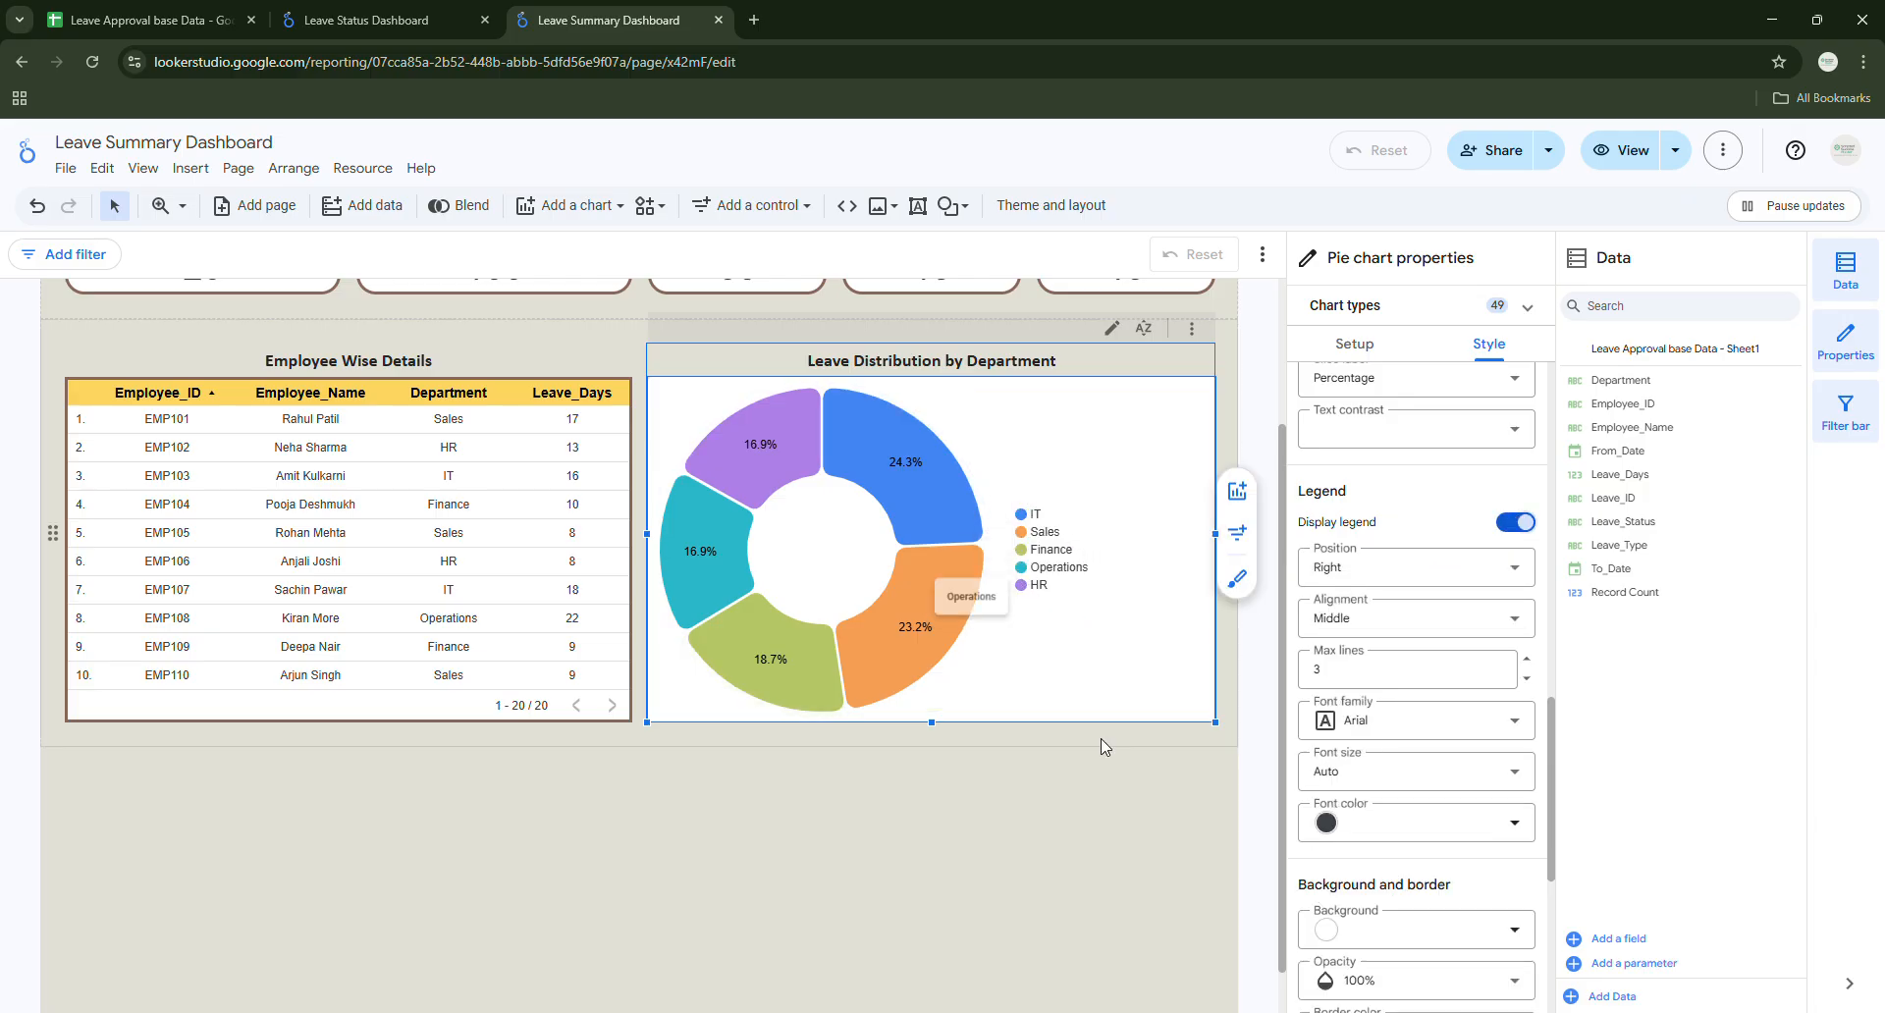
click(1385, 568)
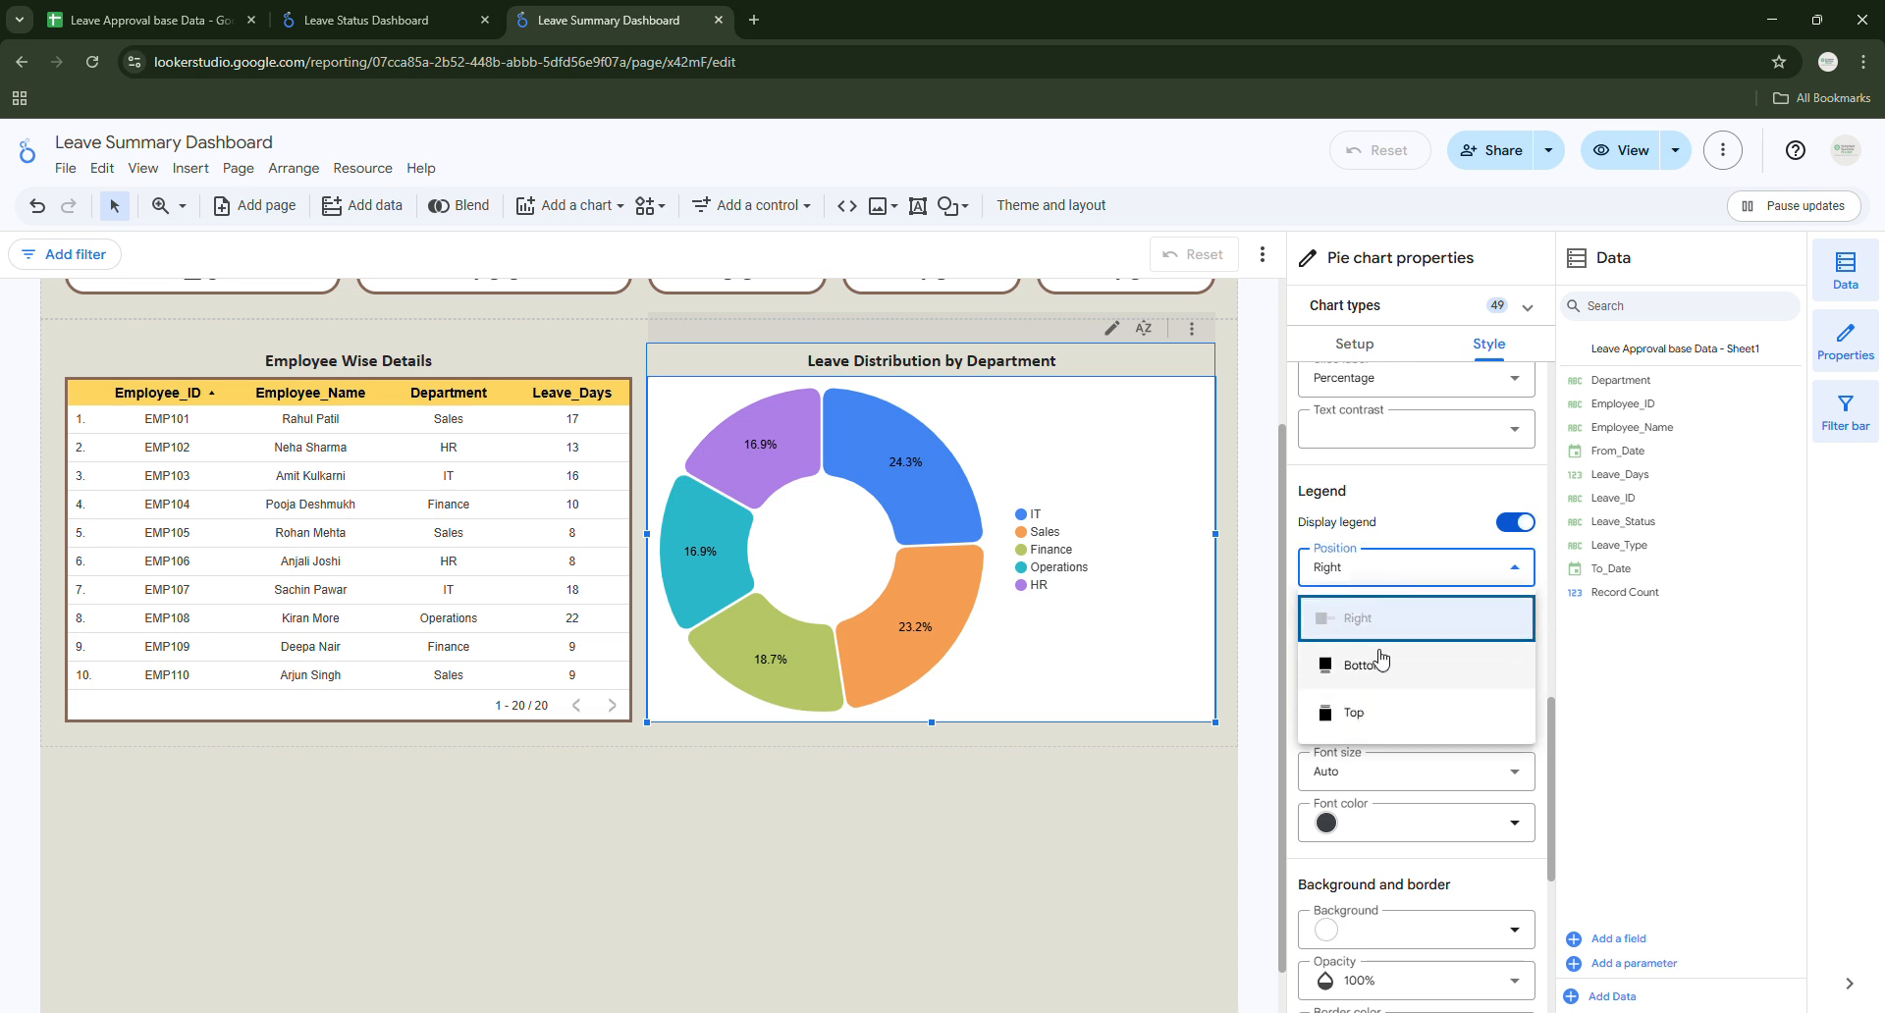
click(1385, 669)
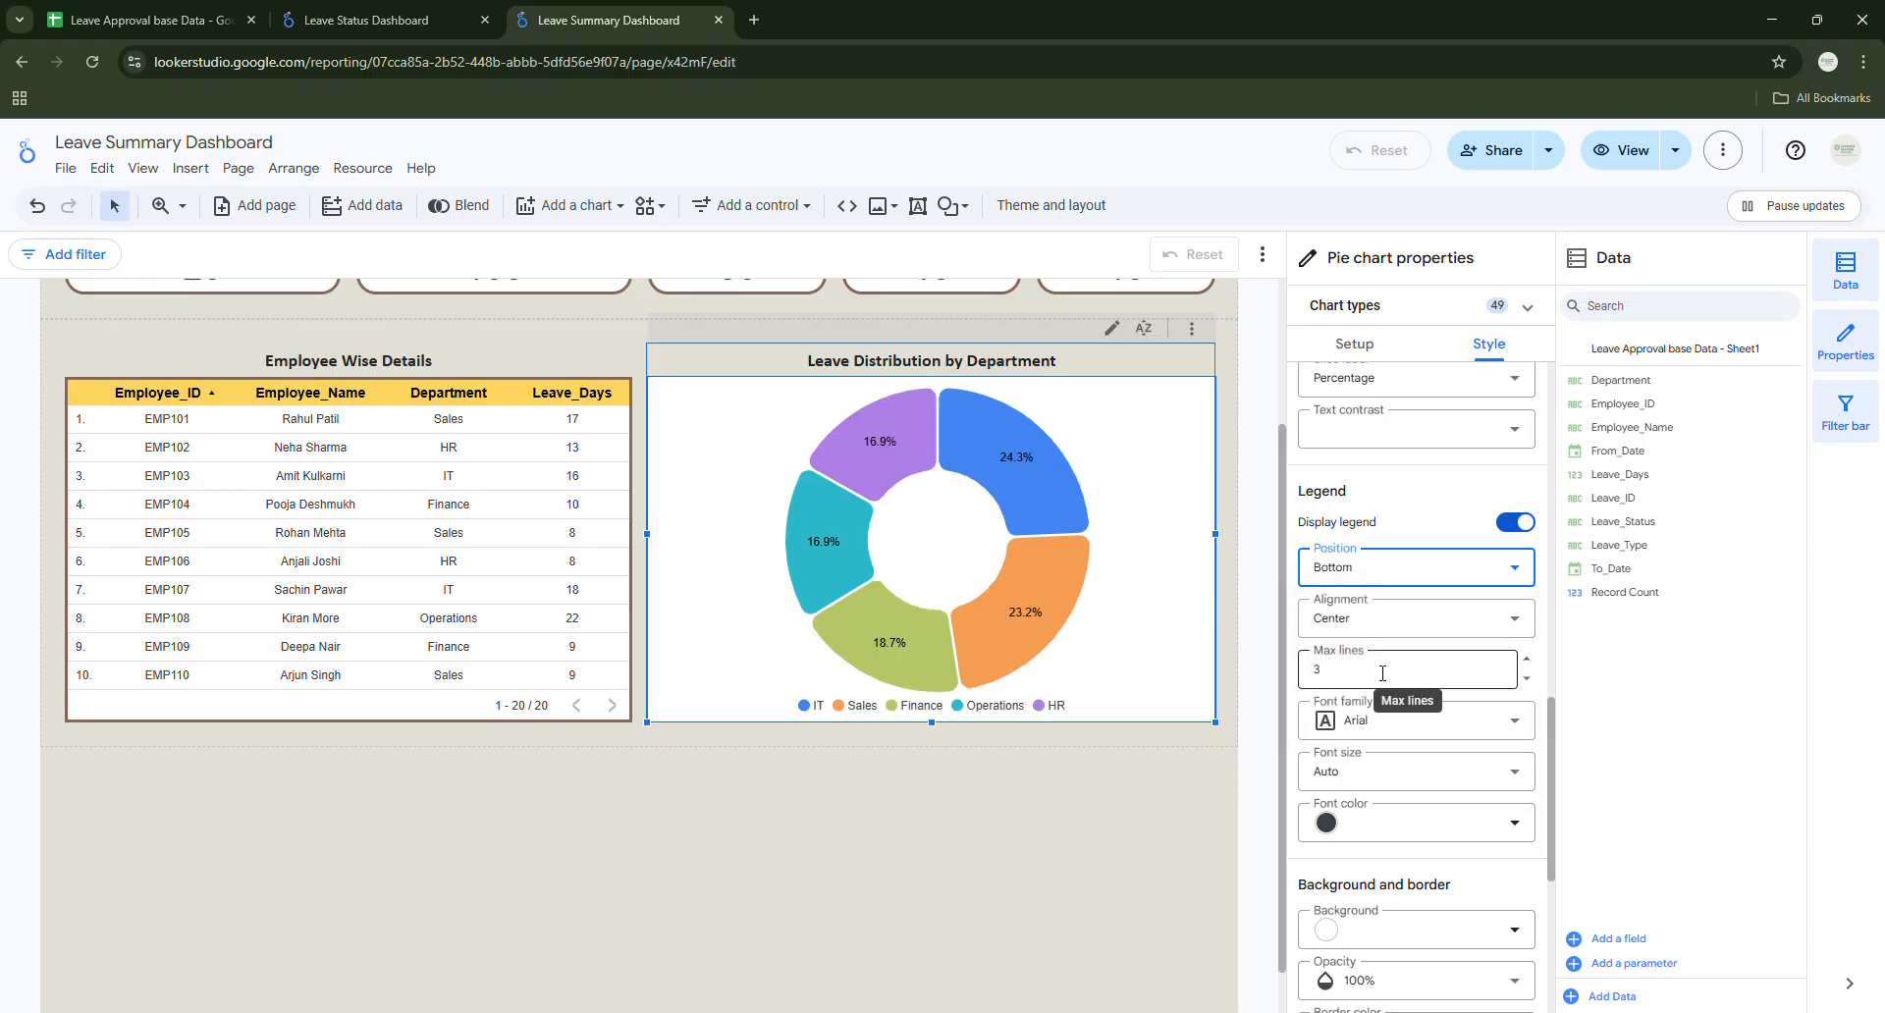
click(1375, 567)
click(1367, 613)
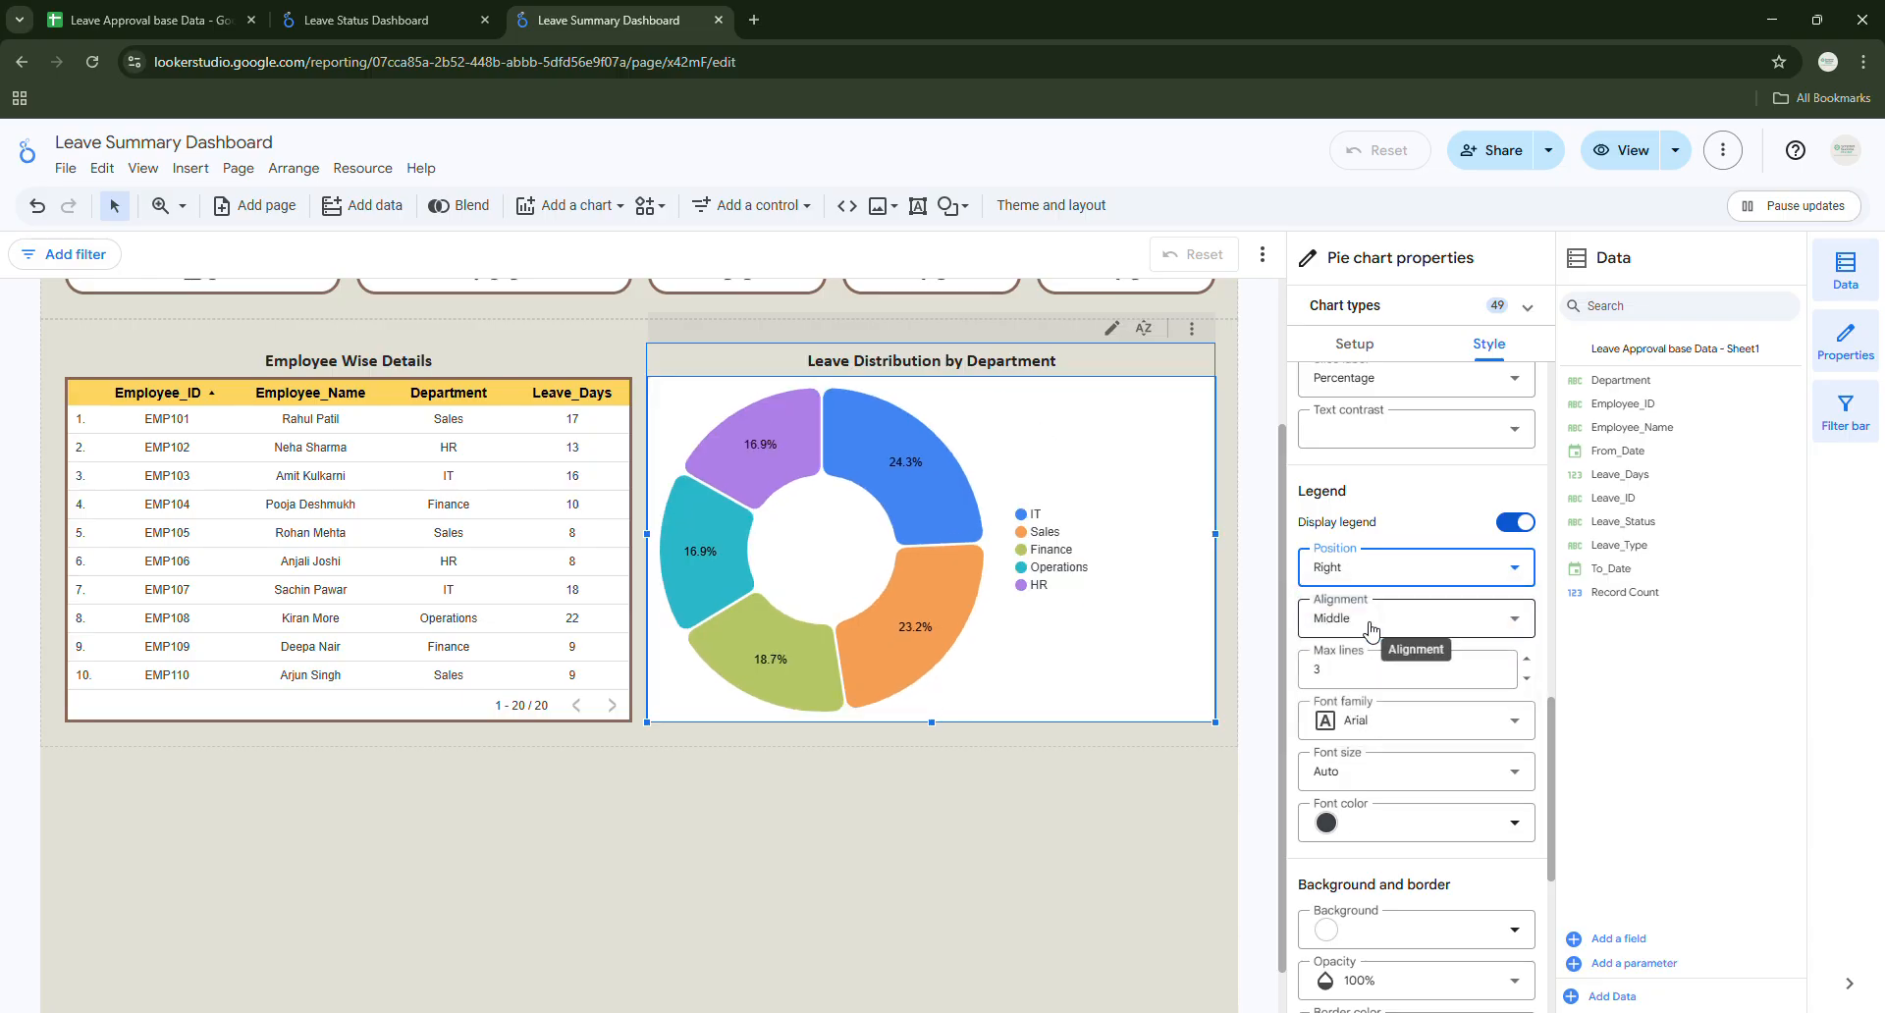
click(1376, 629)
click(1377, 576)
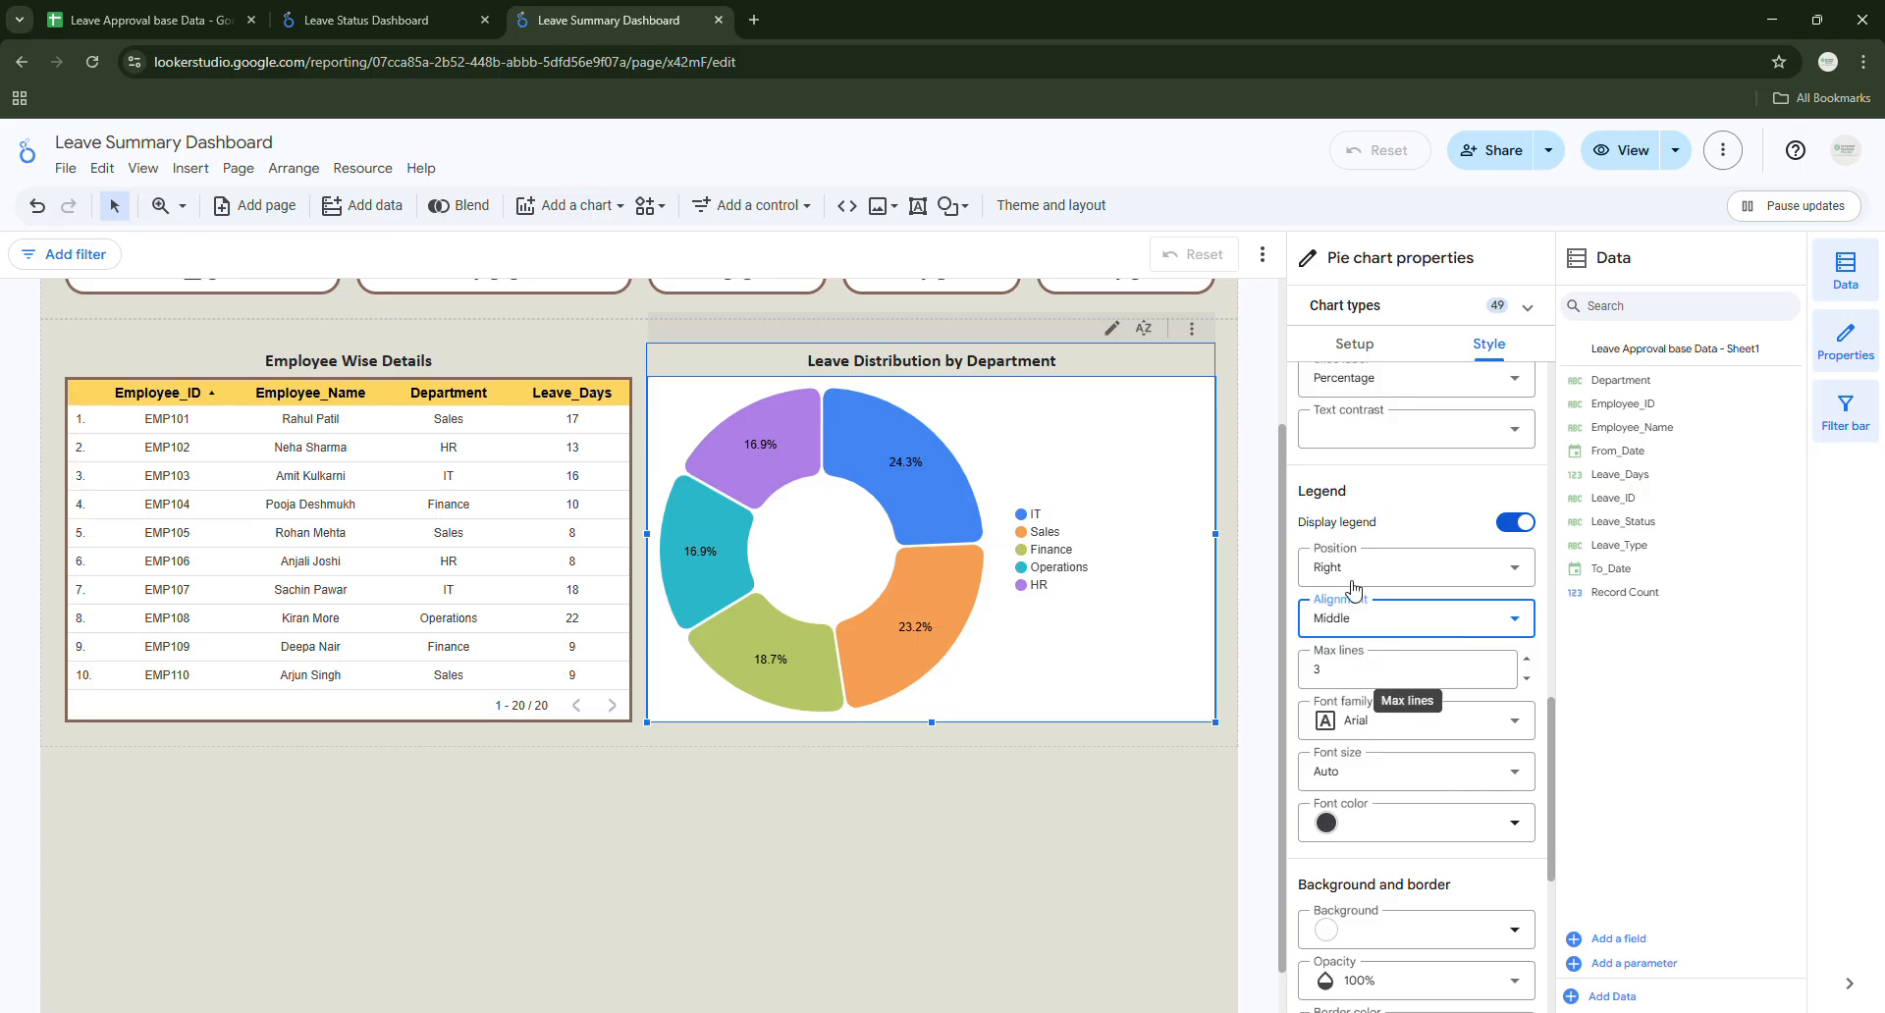
Place the donut chart's legend above the slices with center alignment and set its font to Calibri.
click(1357, 575)
click(1359, 713)
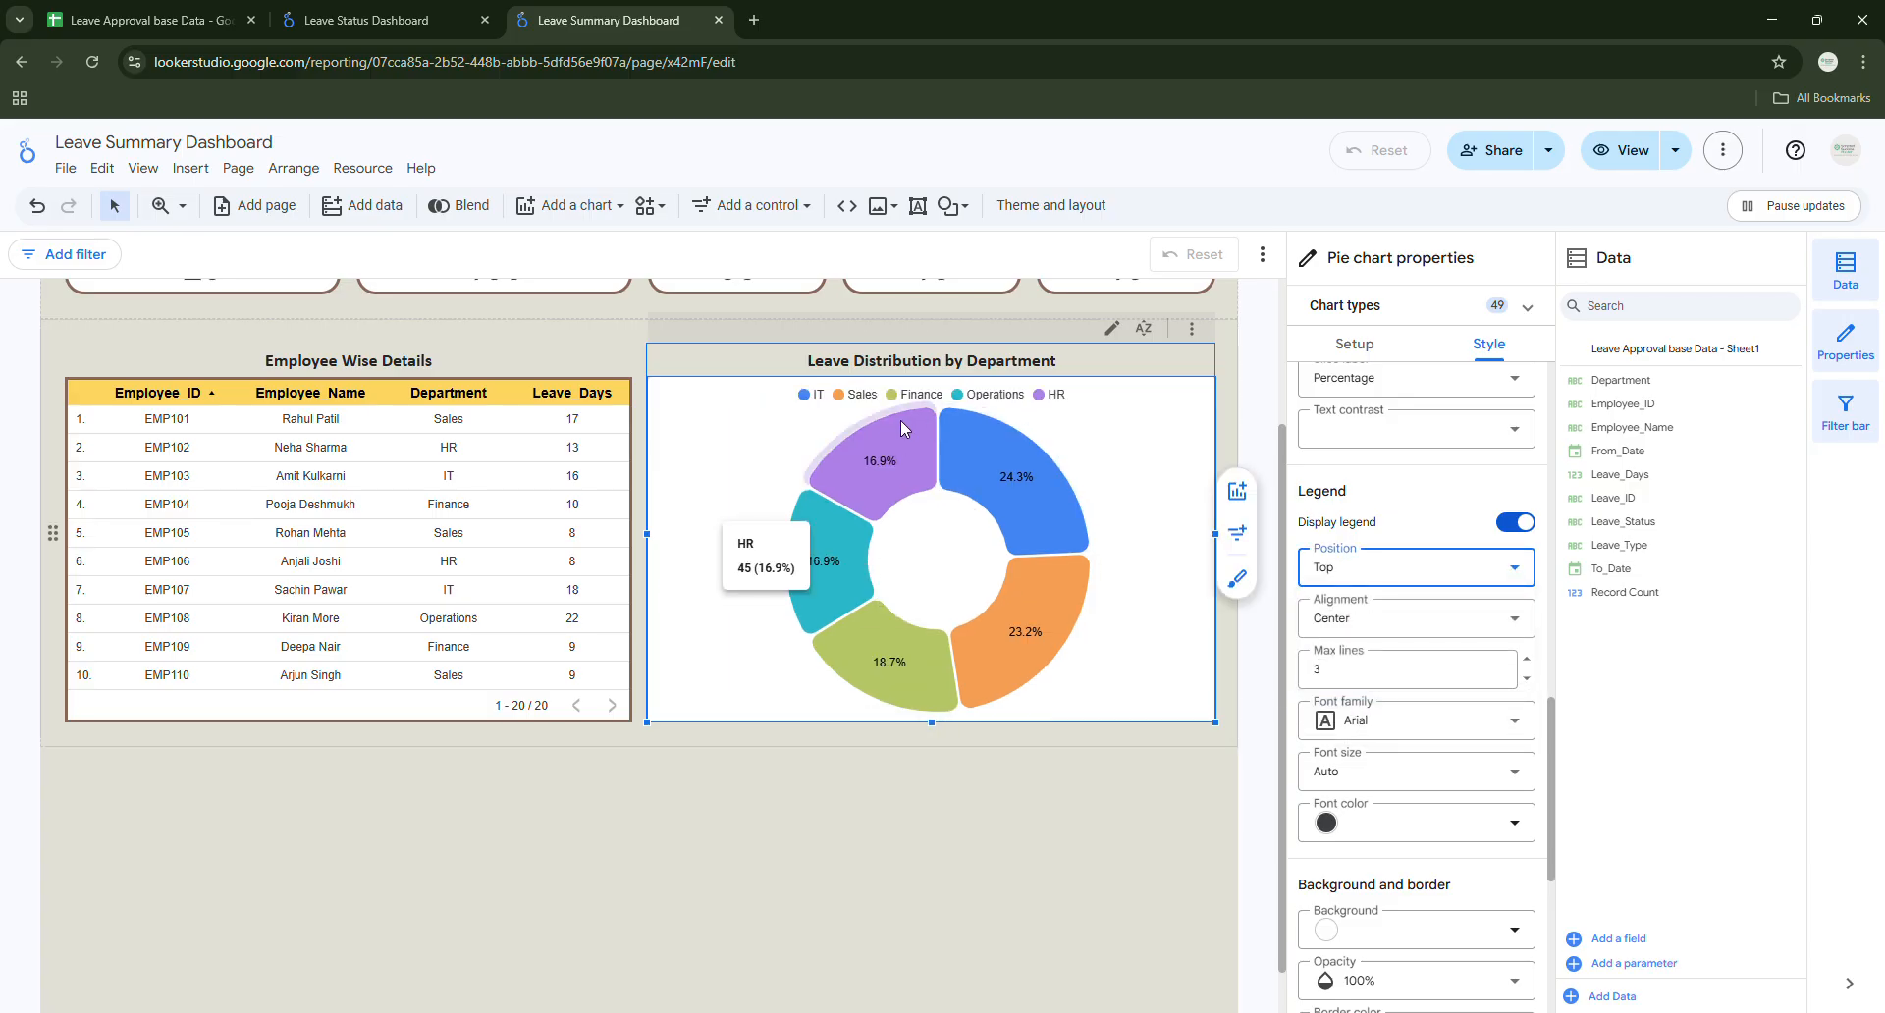
click(1363, 629)
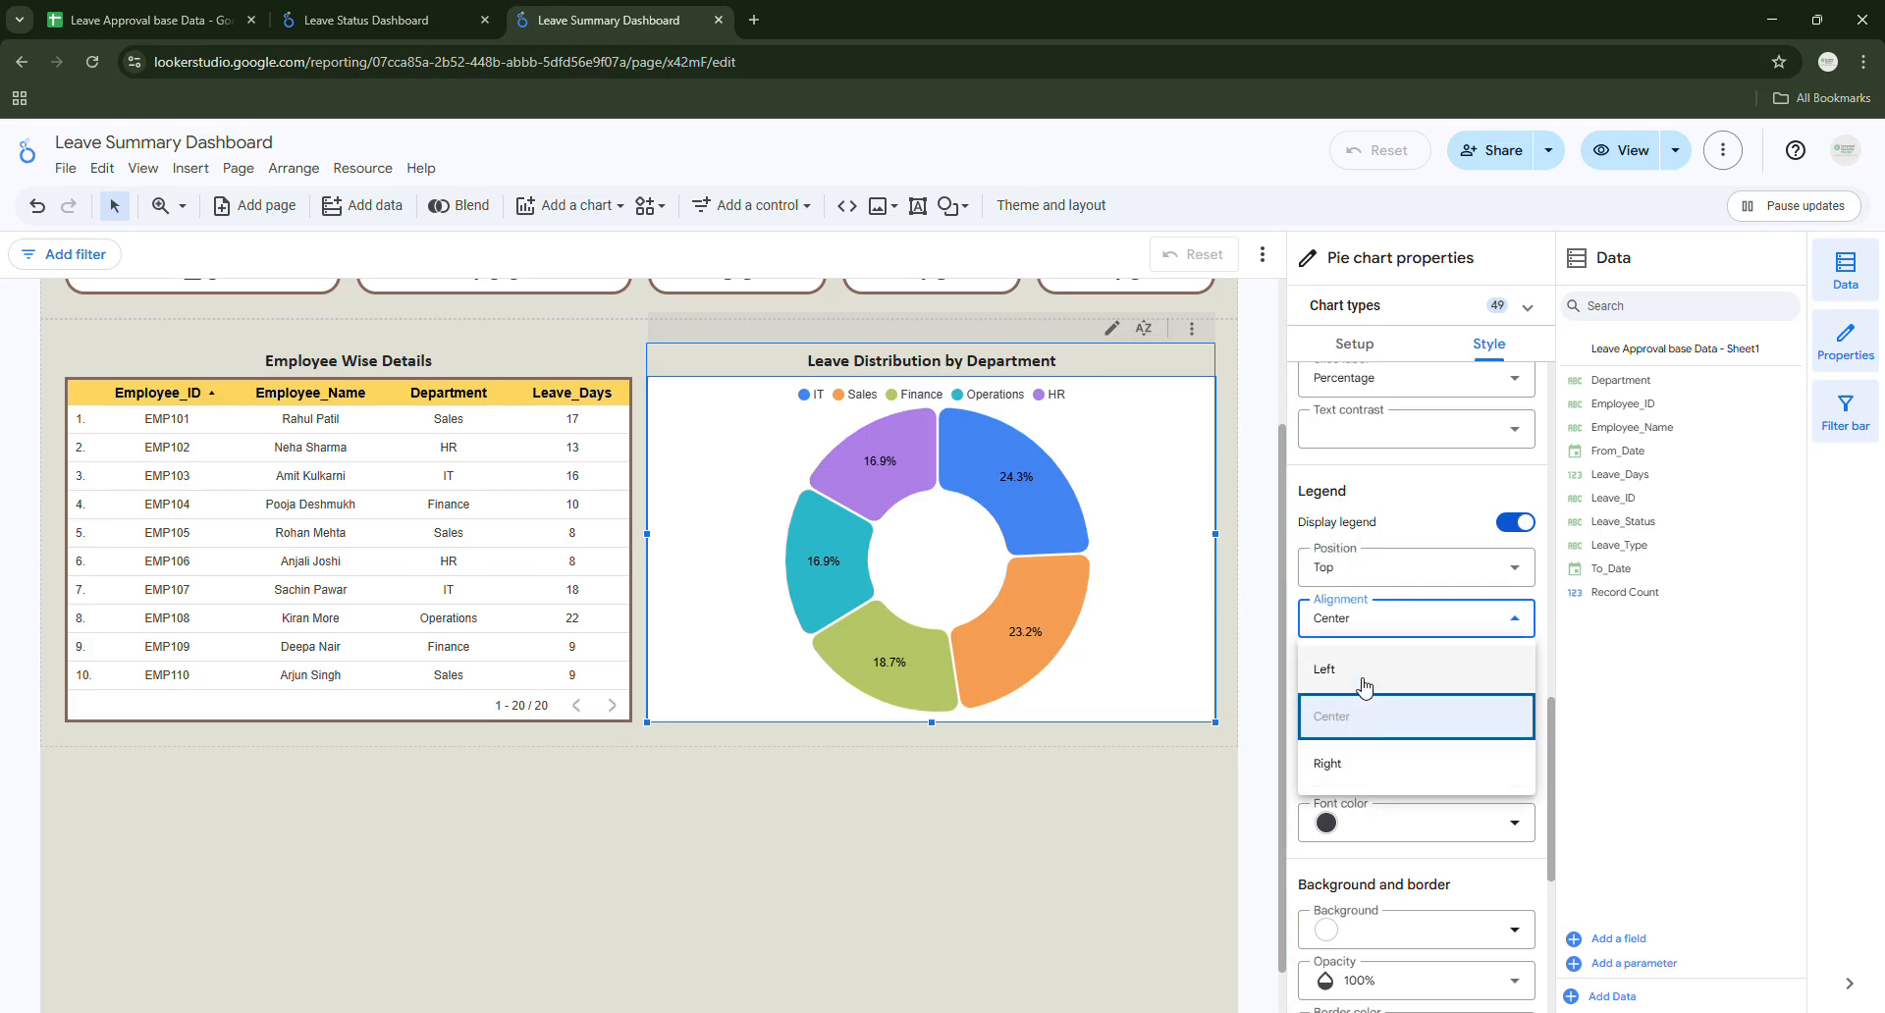
click(1365, 616)
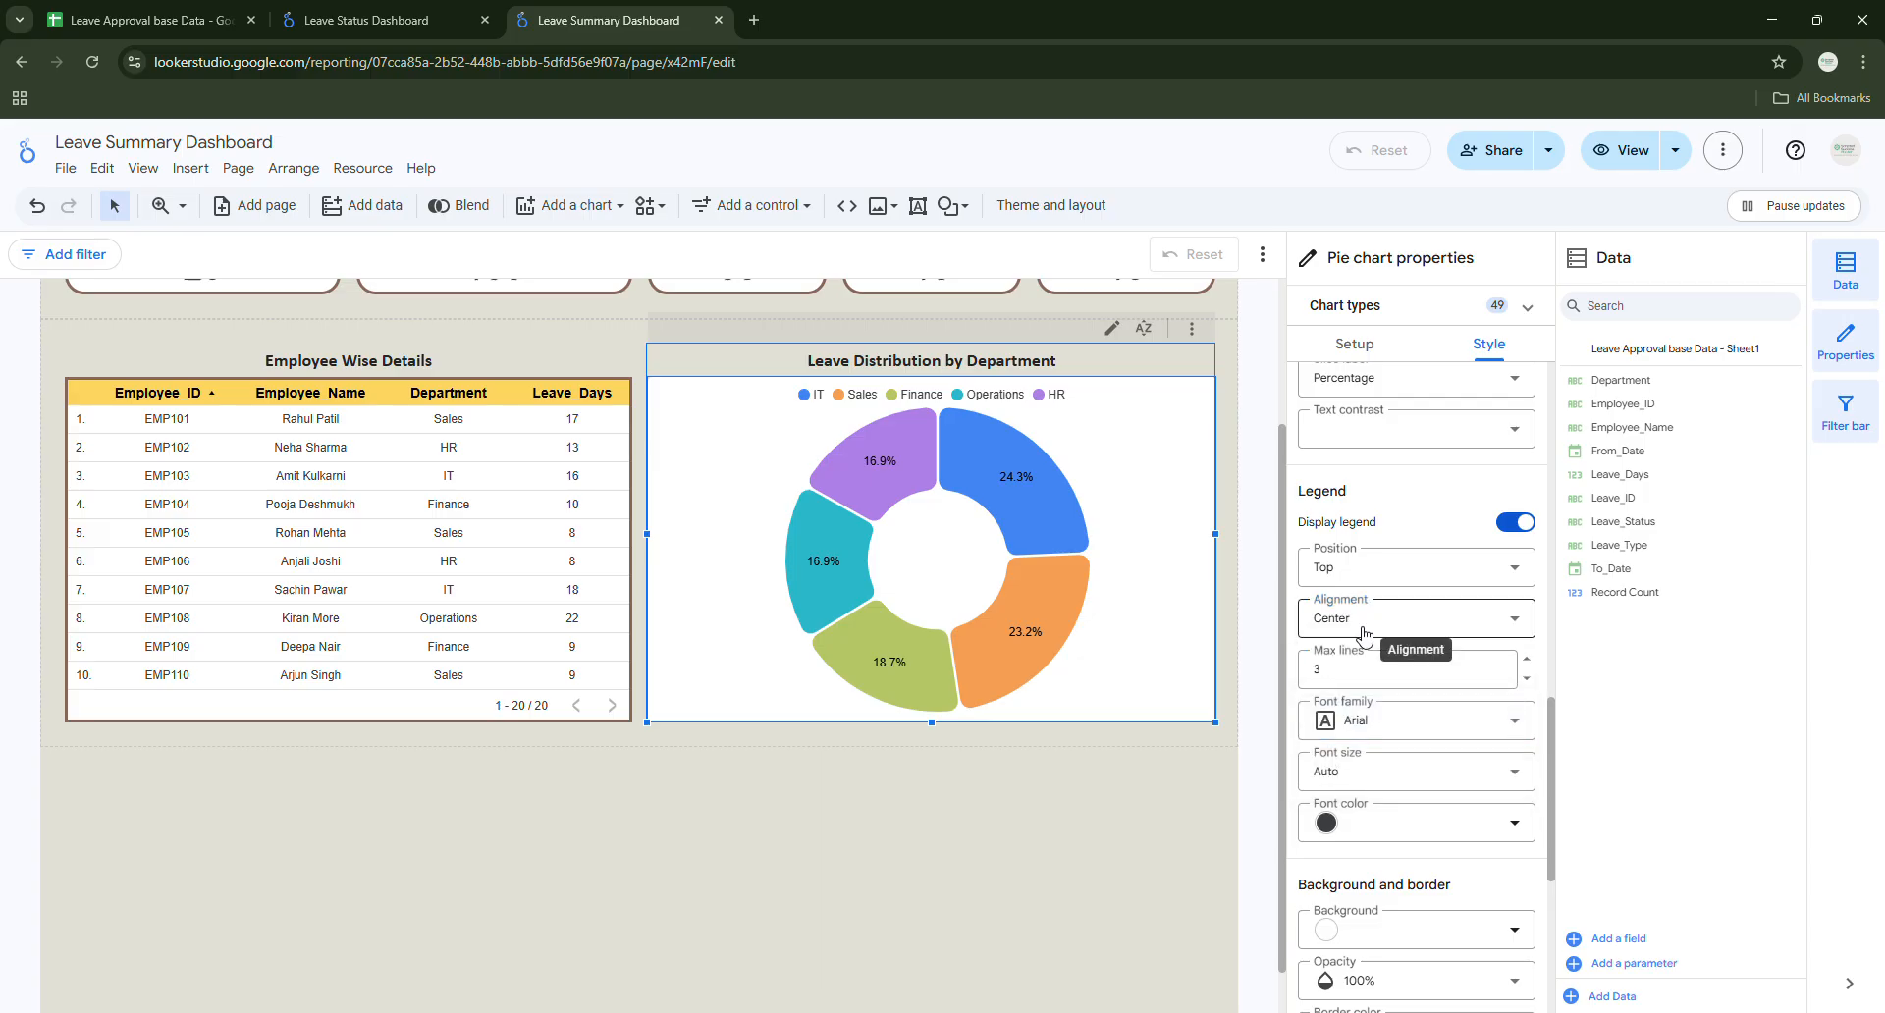
click(1373, 724)
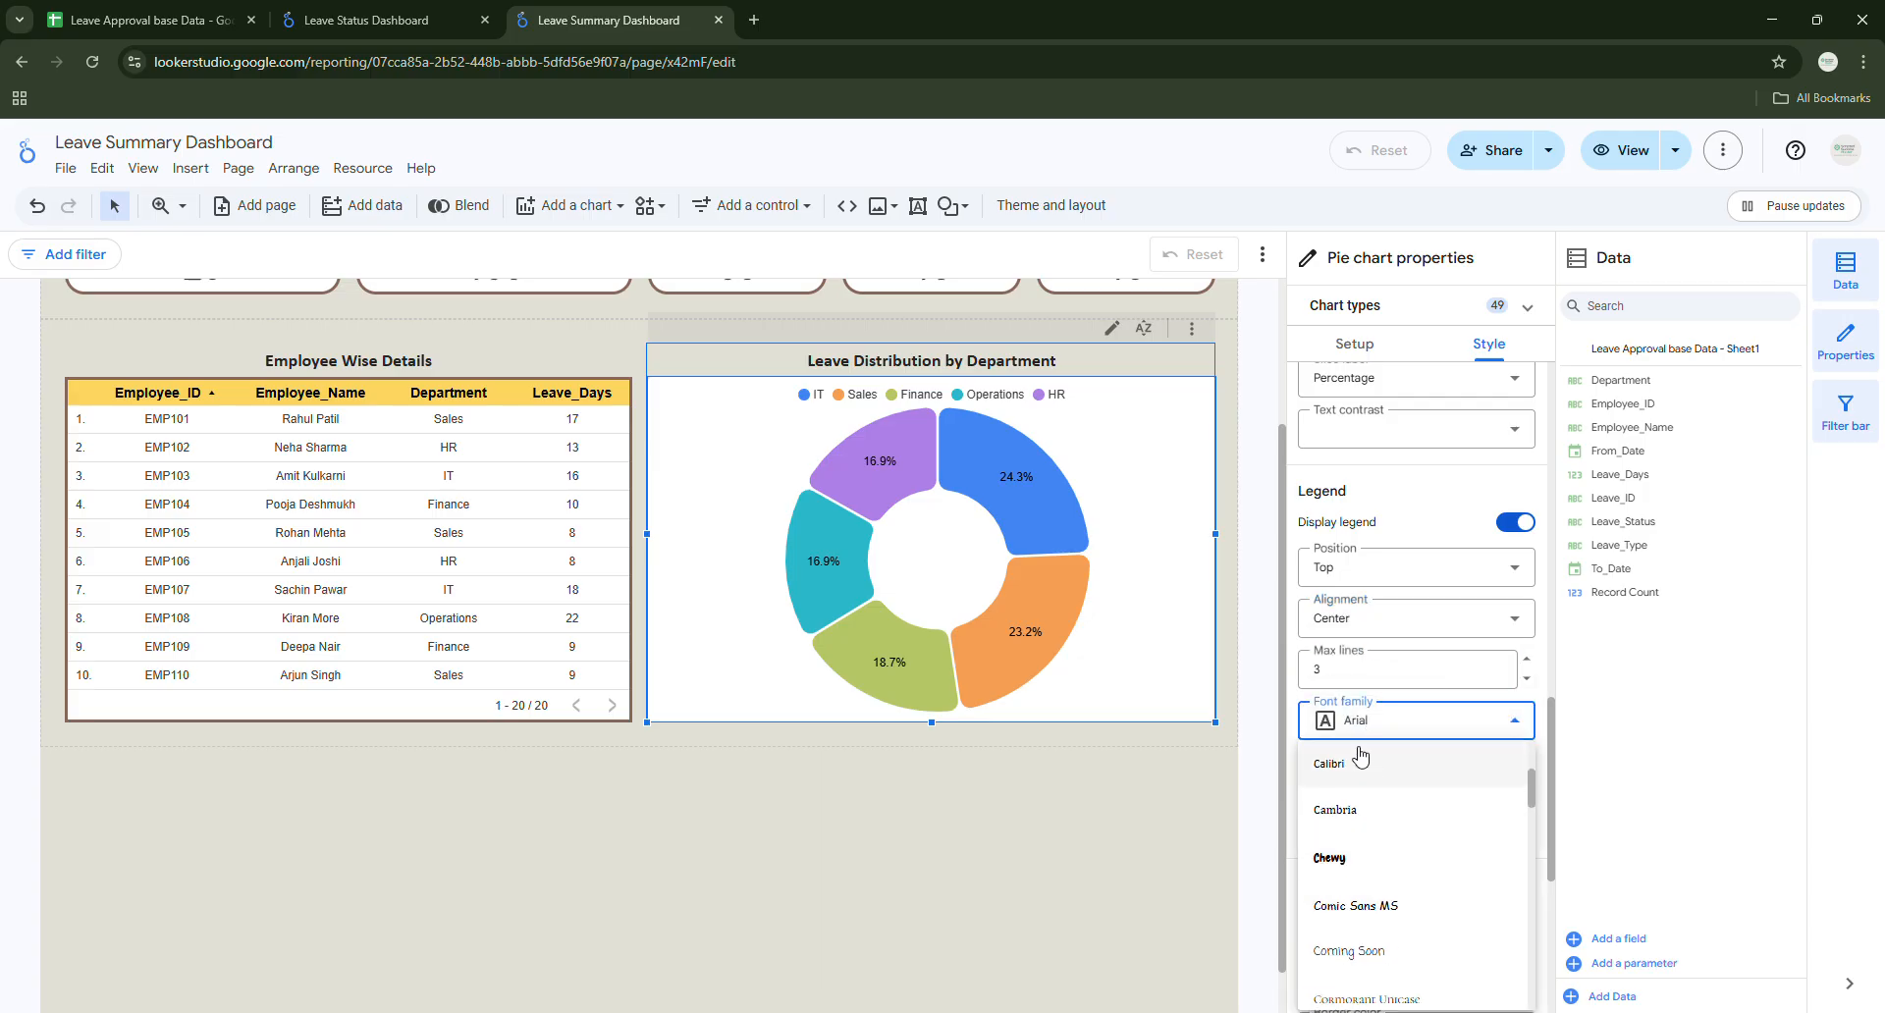
click(1359, 758)
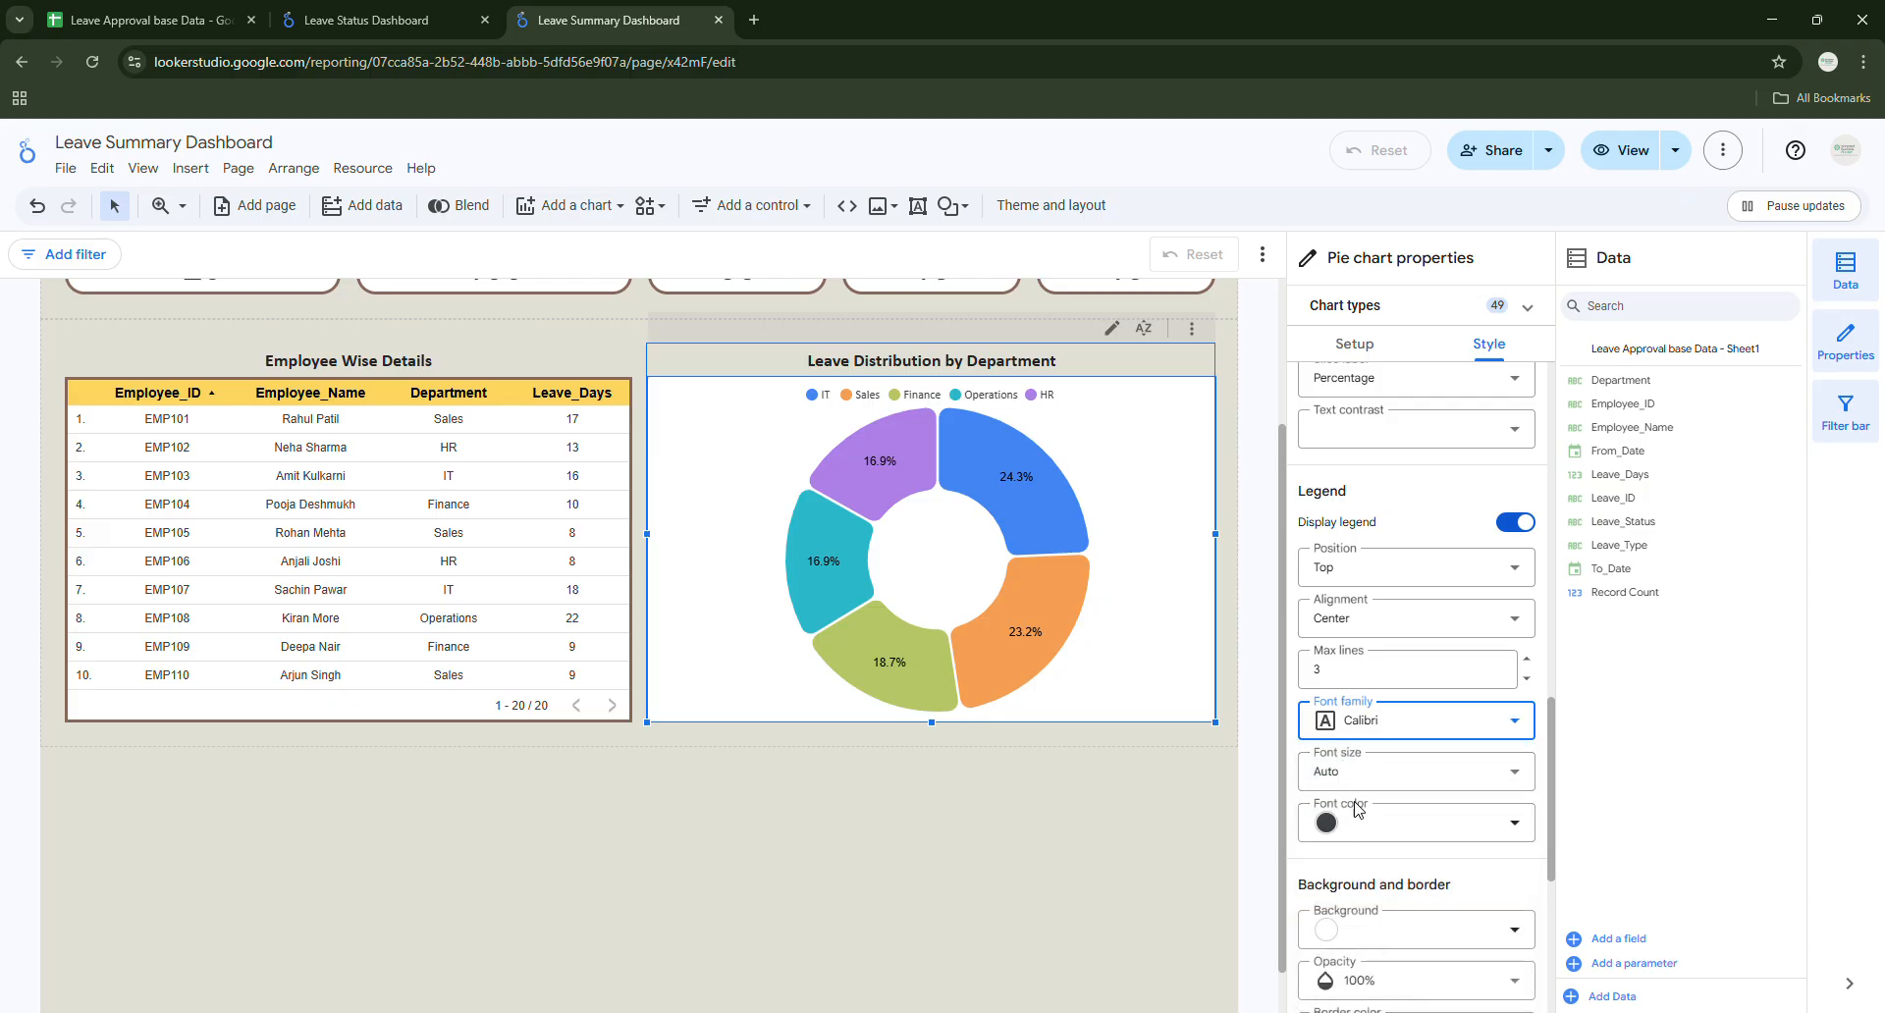
Give the donut chart a brown theme-colored border with a radius of 20 and a weight of 3.
scroll(1394, 795, down, 4)
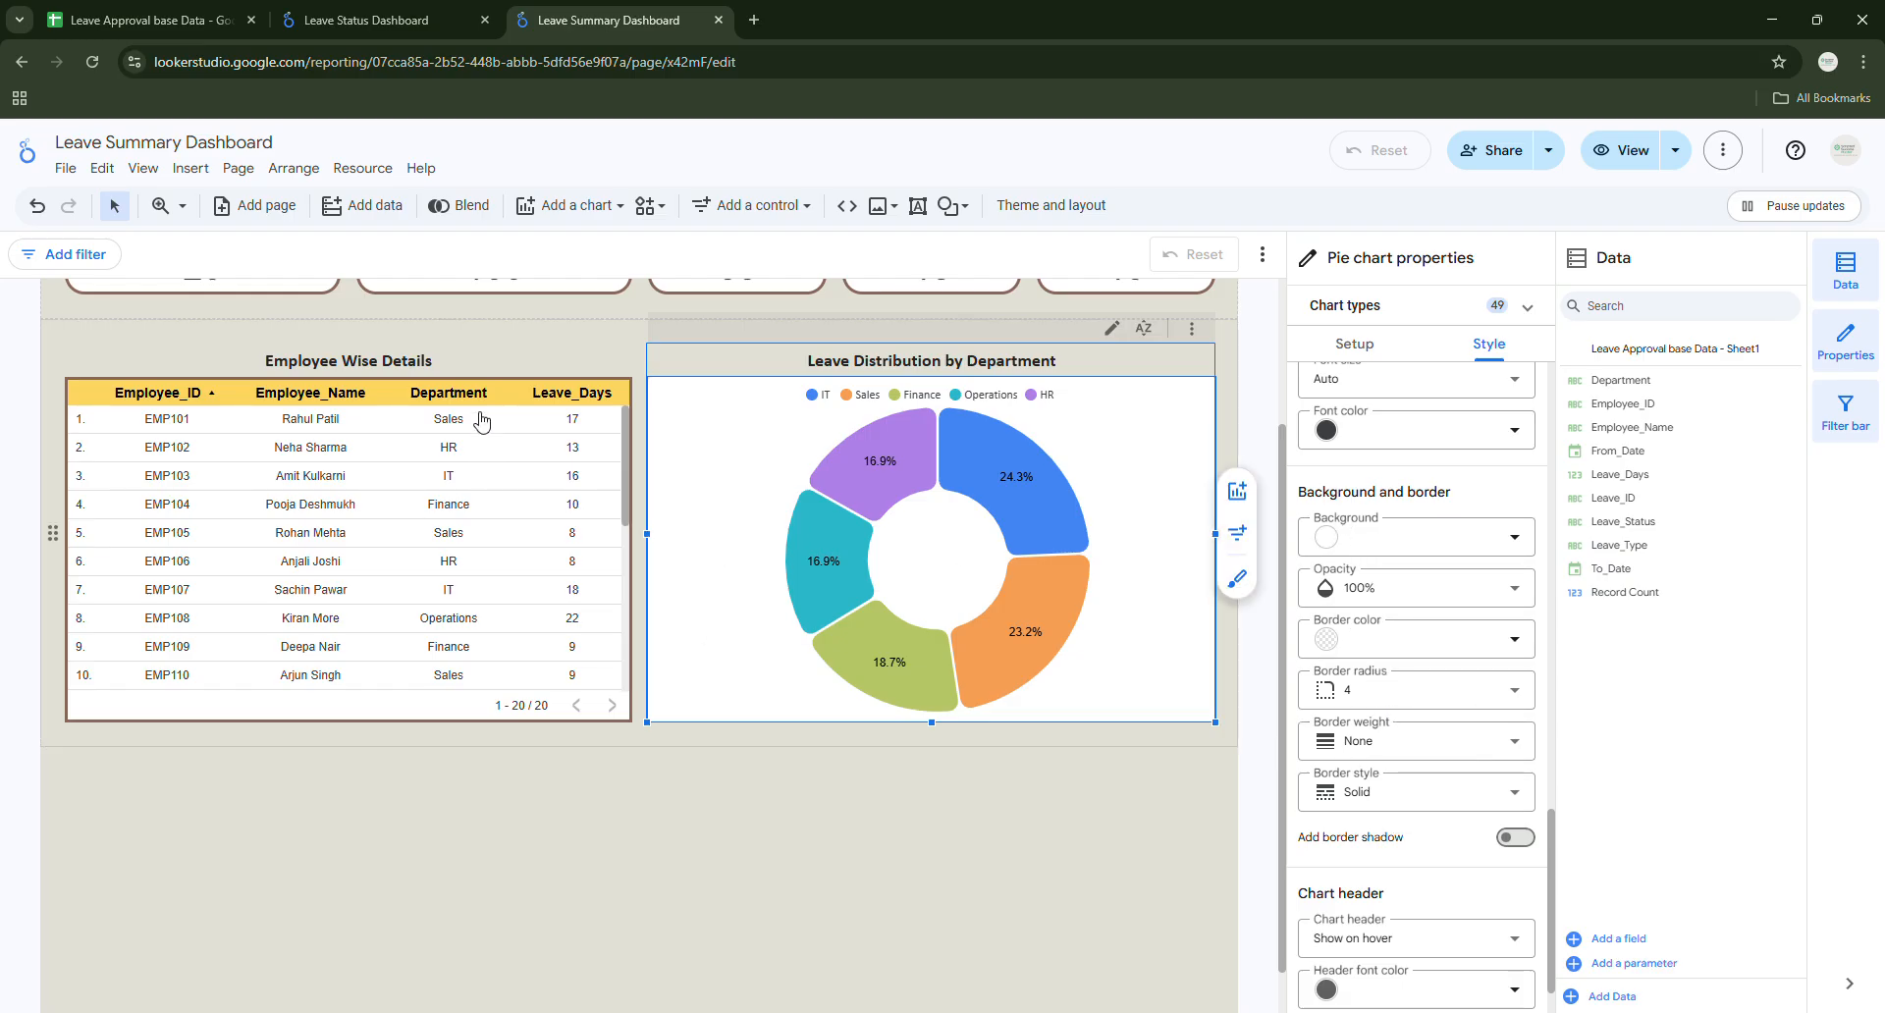
click(1389, 644)
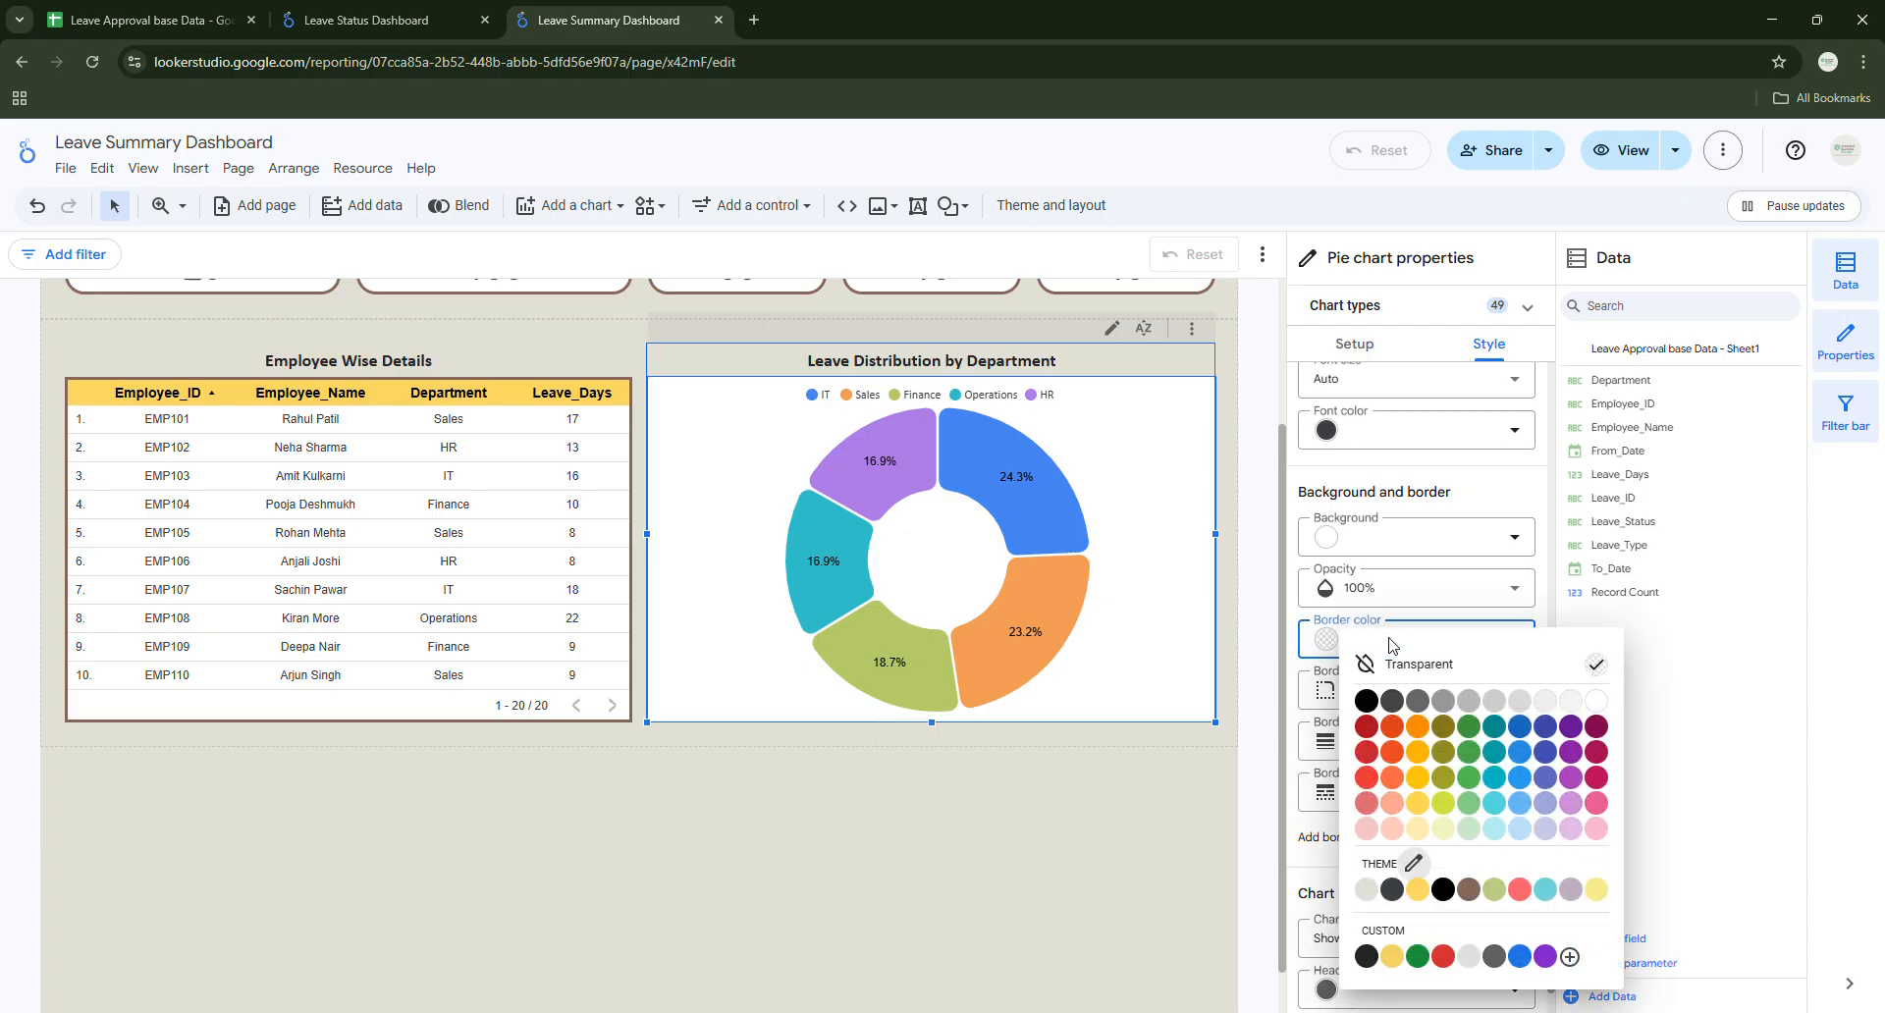
click(1470, 902)
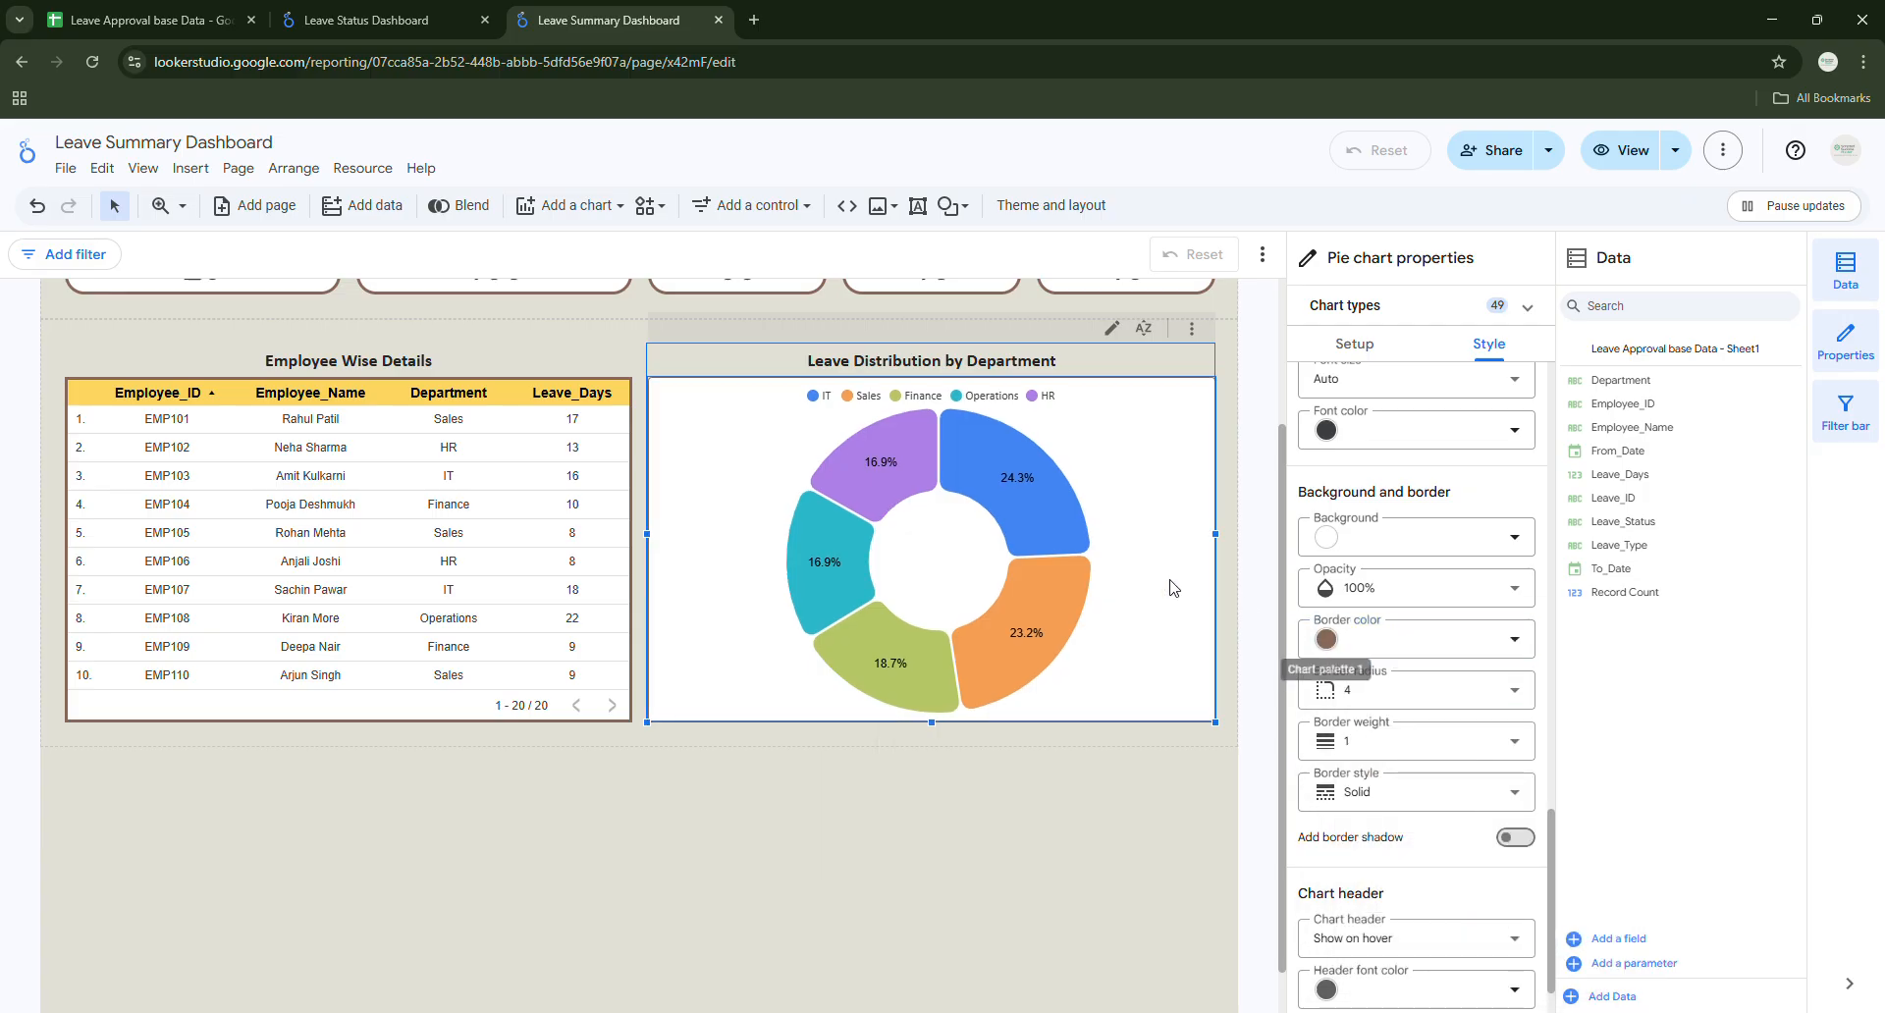
click(1361, 705)
click(1361, 705)
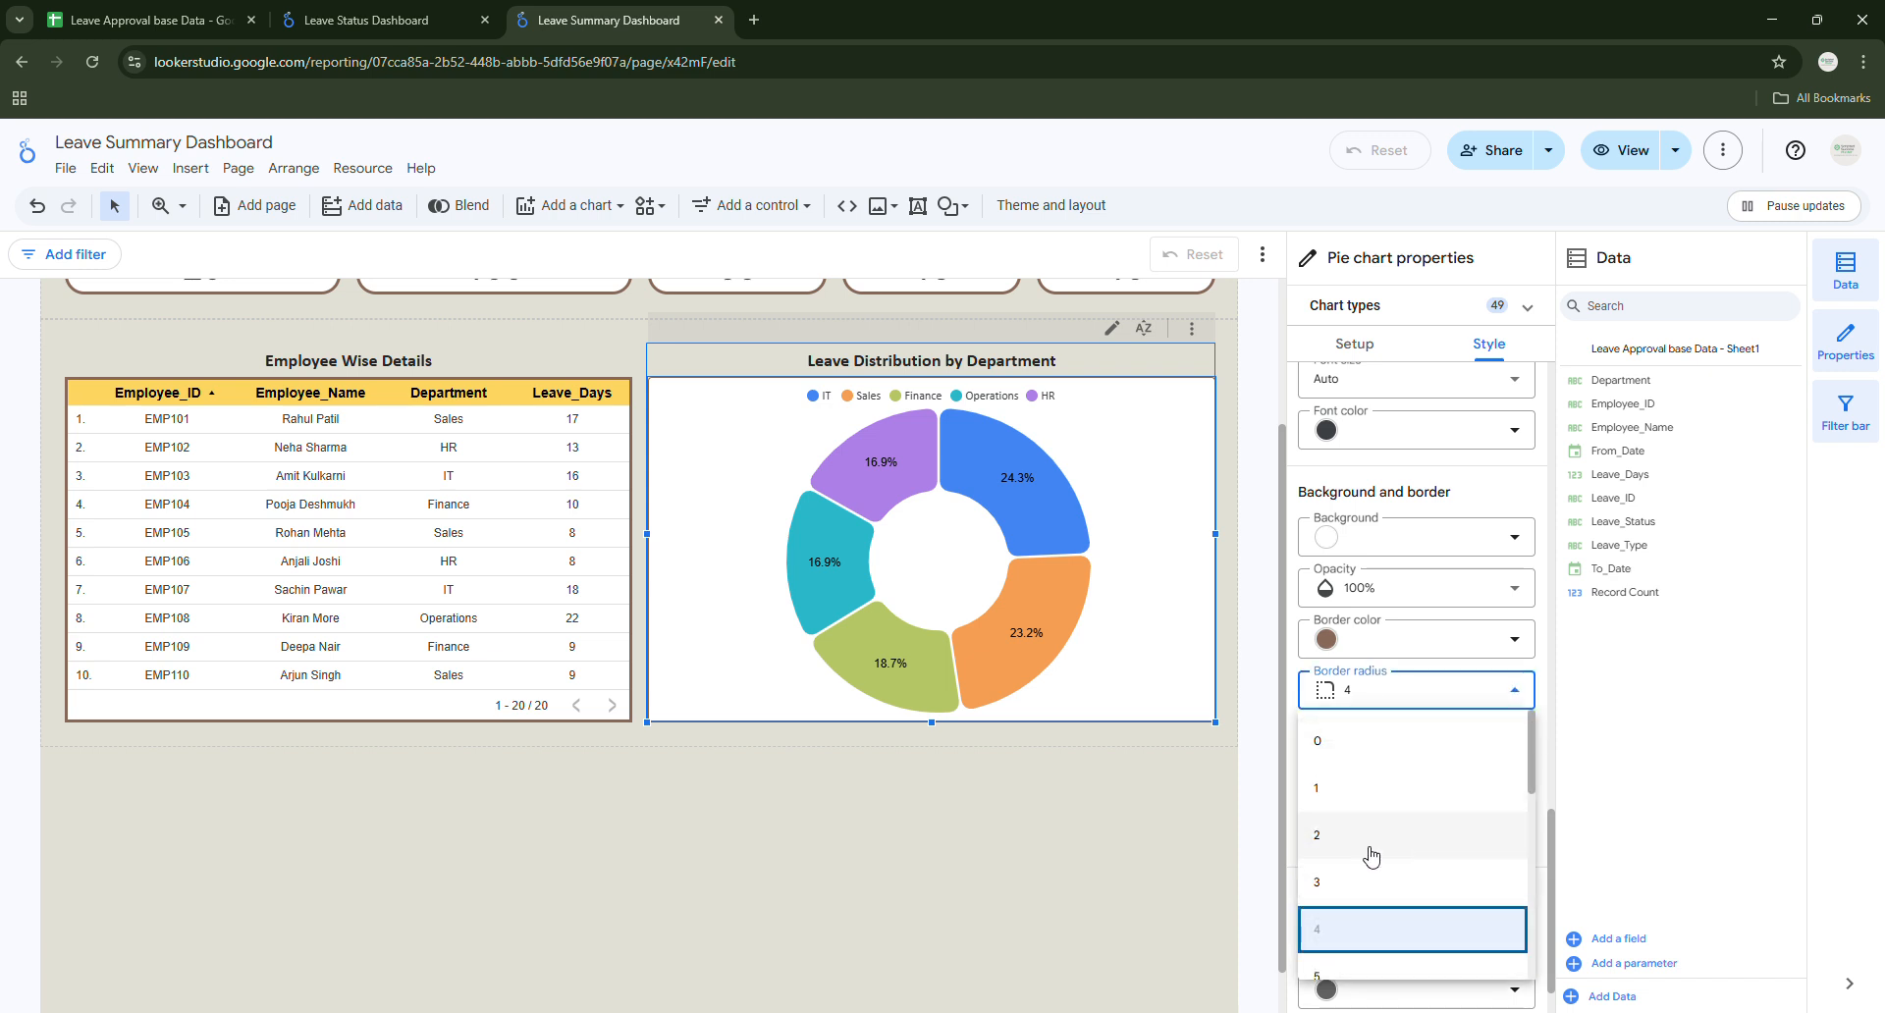
scroll(1338, 812, down, 3)
click(1371, 736)
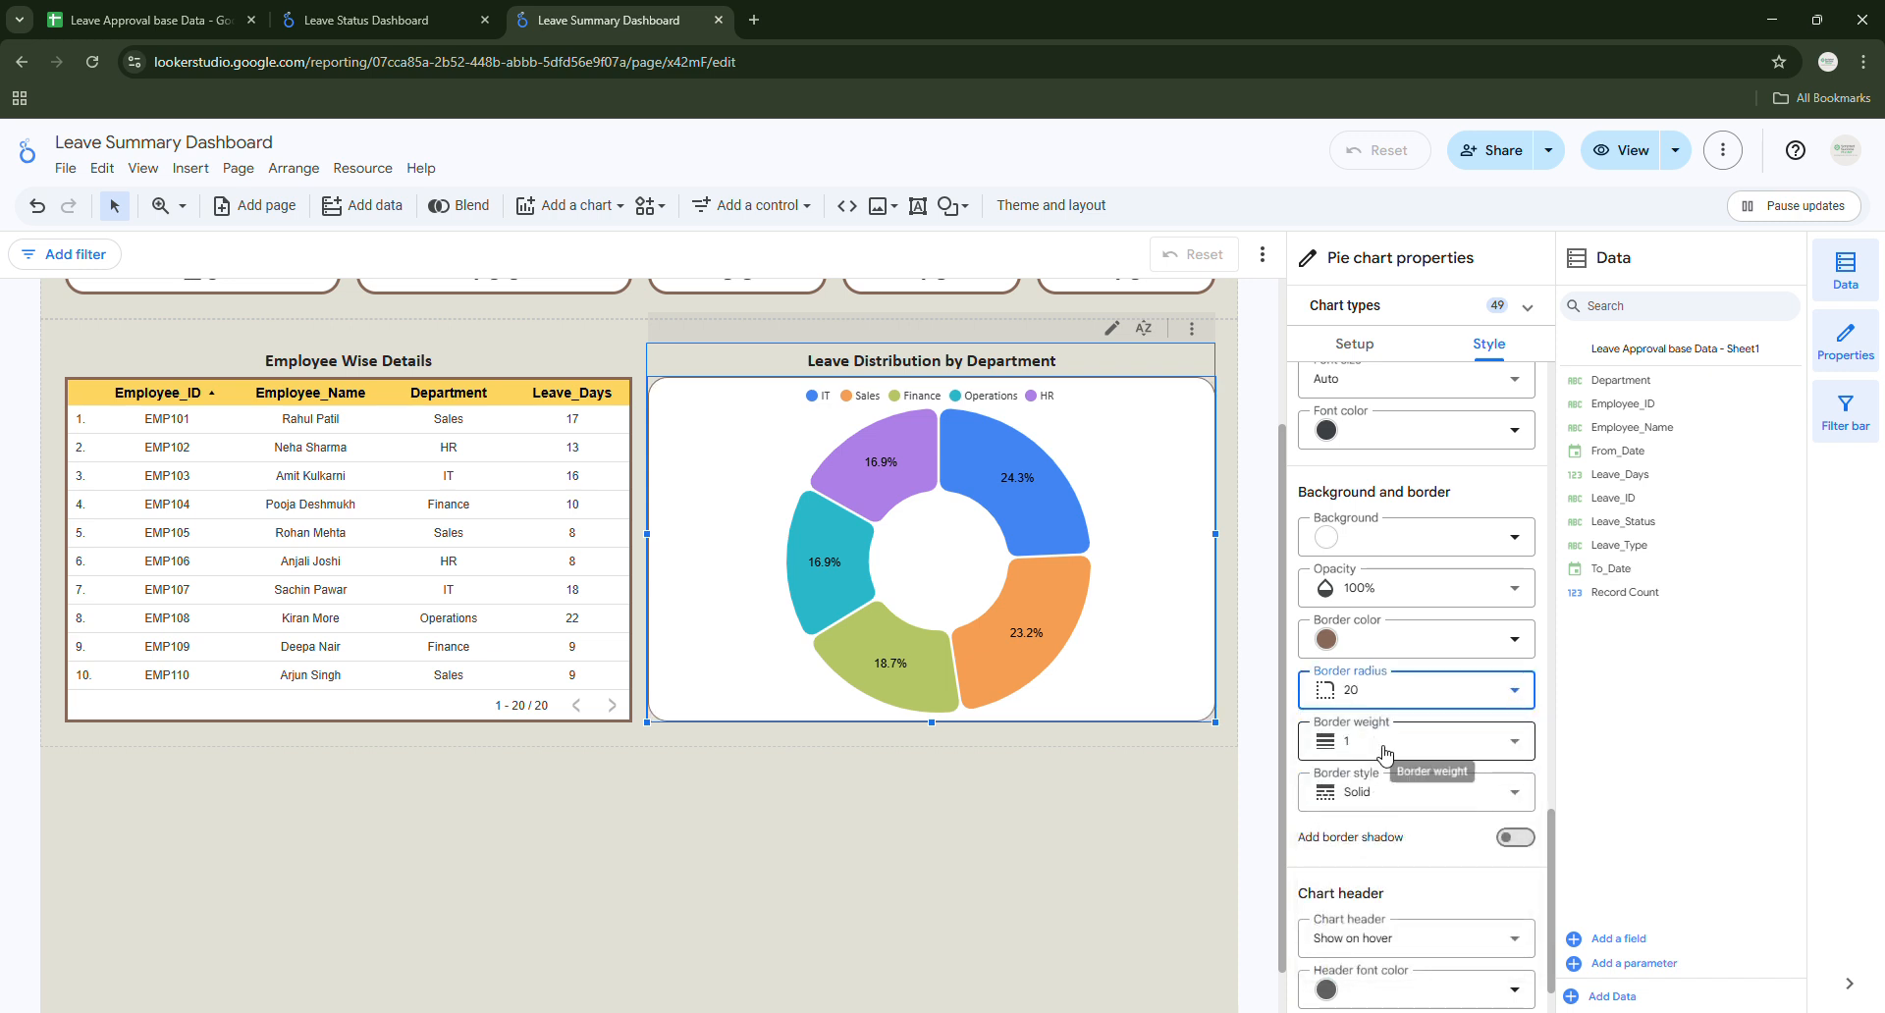
click(1373, 738)
click(1377, 637)
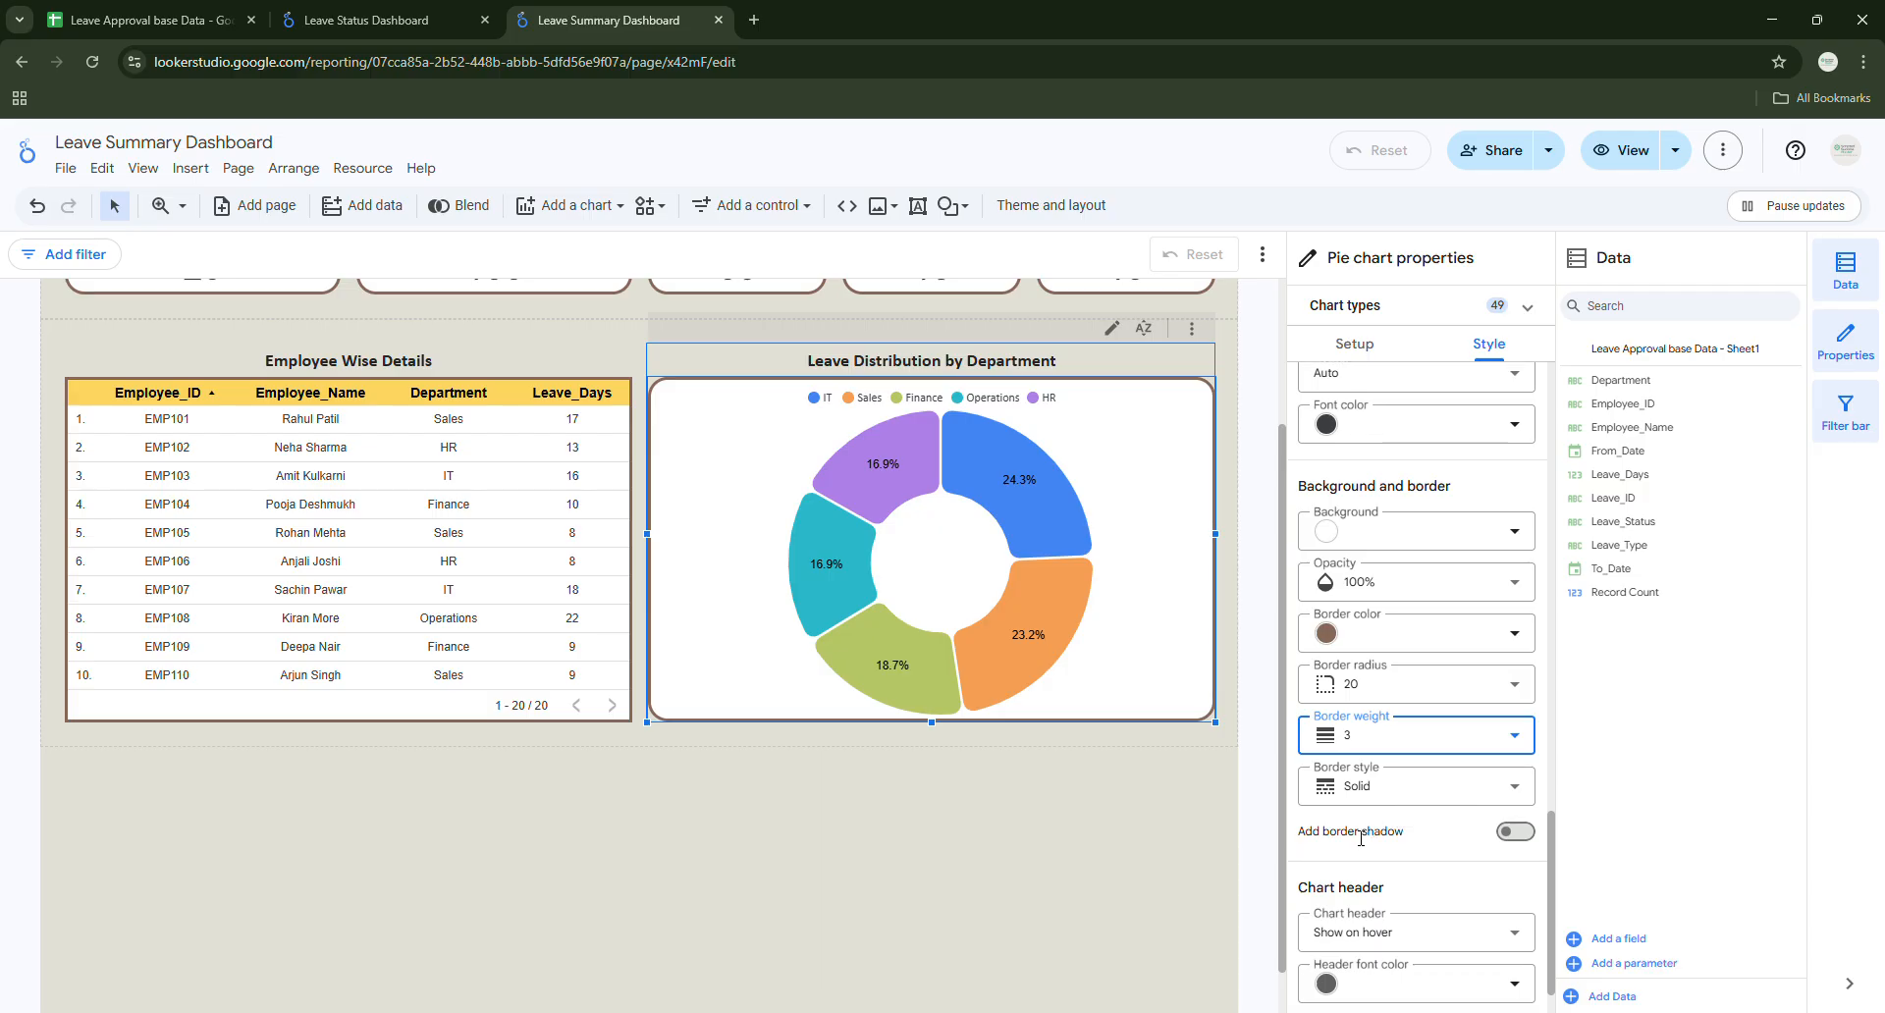
Review the donut chart's sorting and cross-filtering settings, and check the remaining leave type and monthly charts in the Leave Status Dashboard.
scroll(1404, 785, down, 2)
scroll(1358, 719, up, 8)
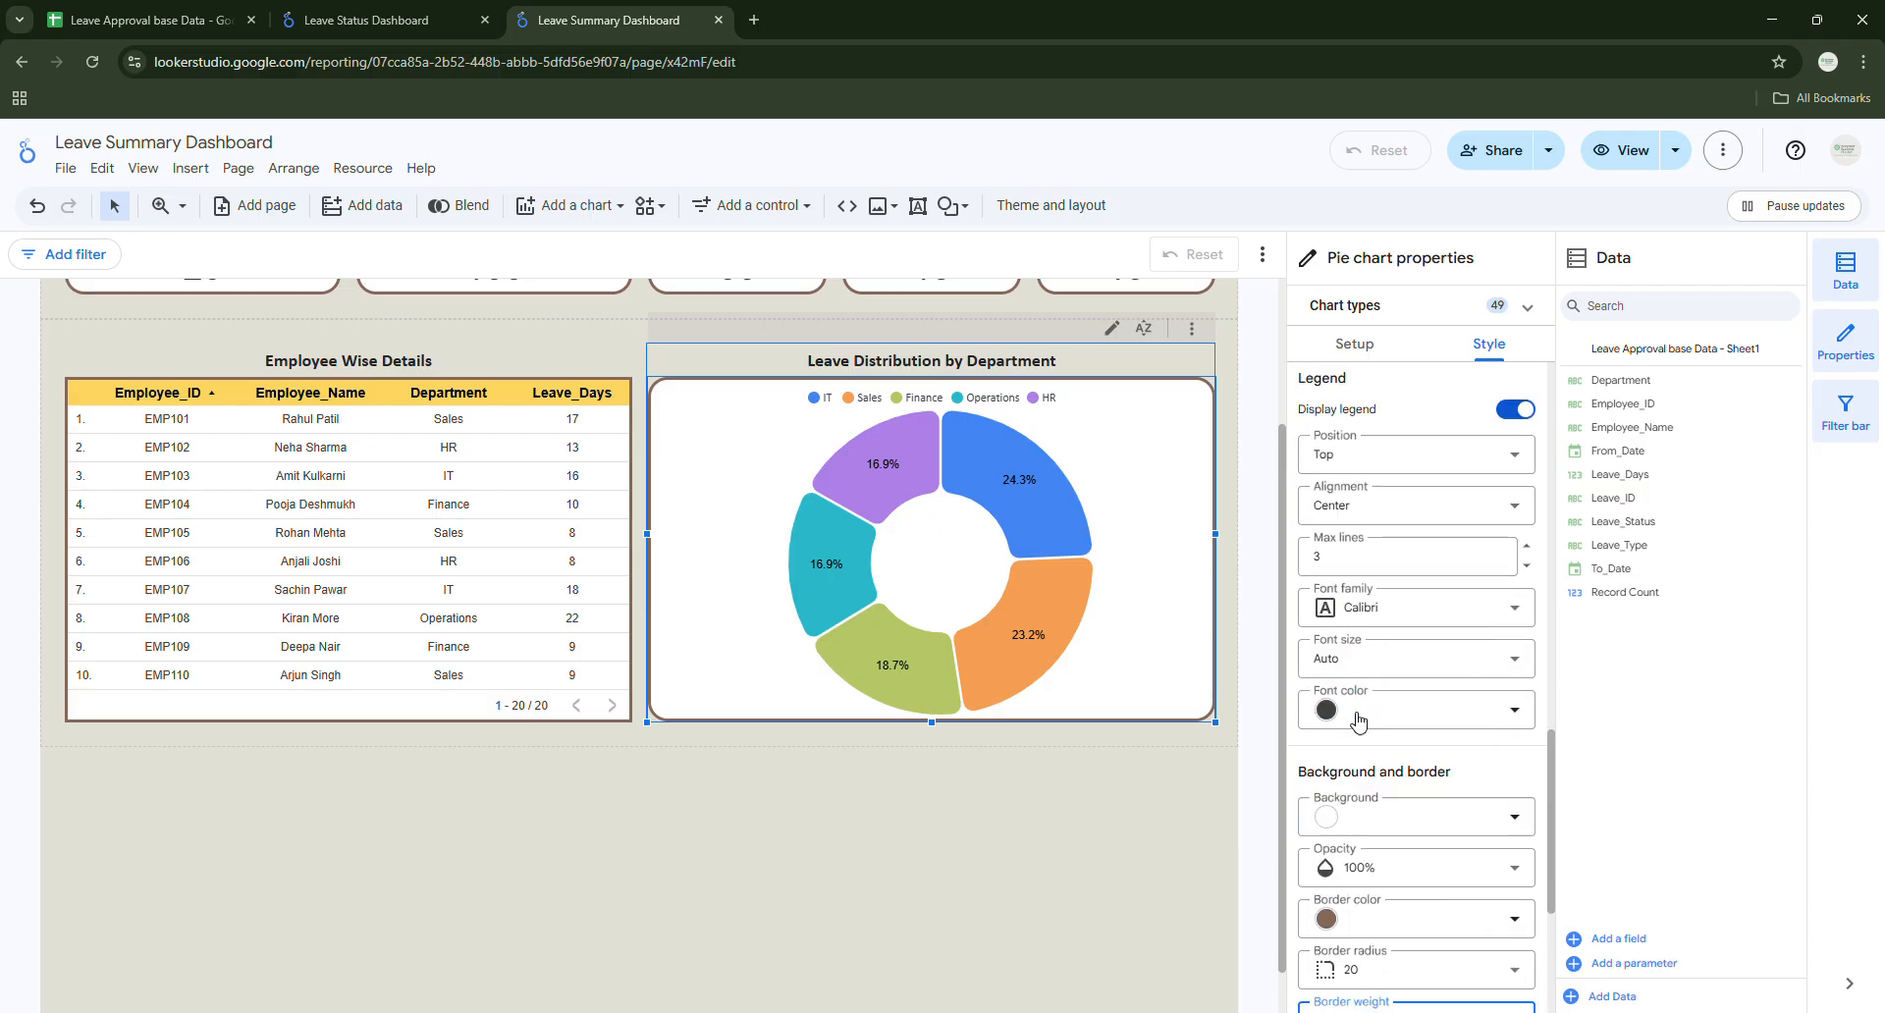
click(1357, 346)
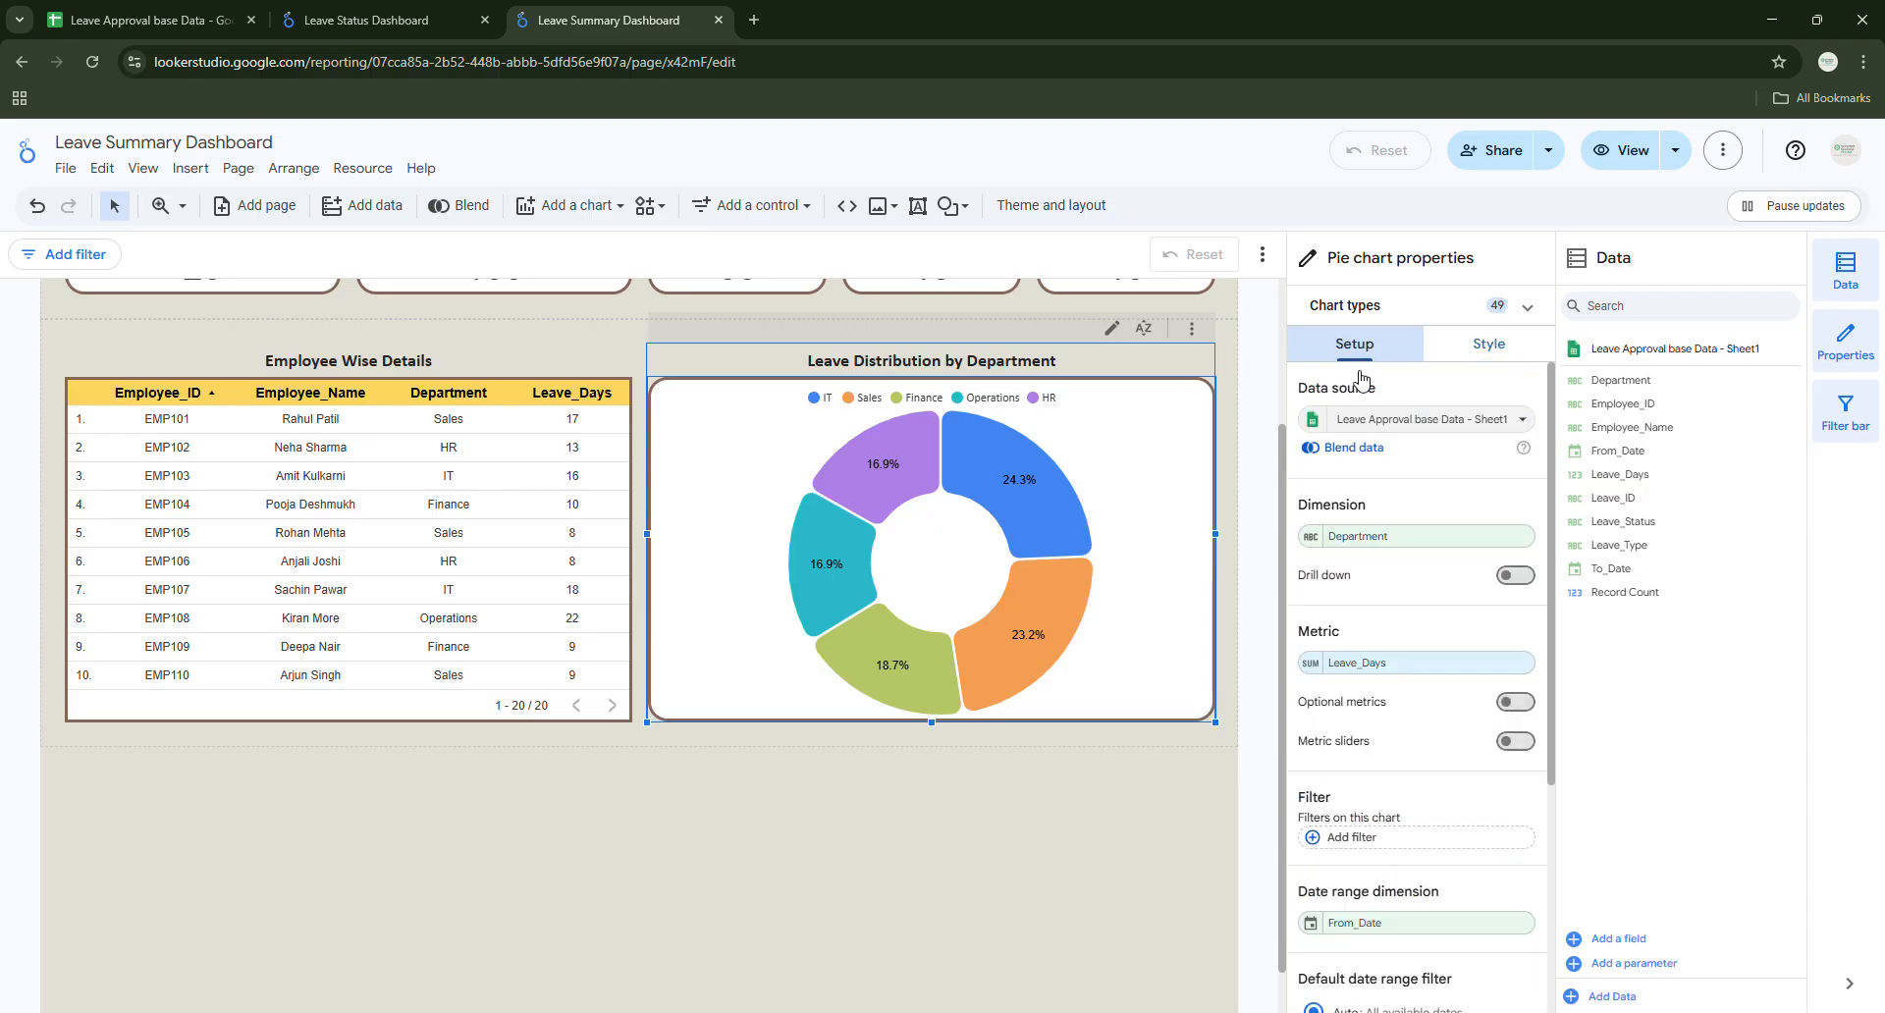
scroll(1429, 771, down, 3)
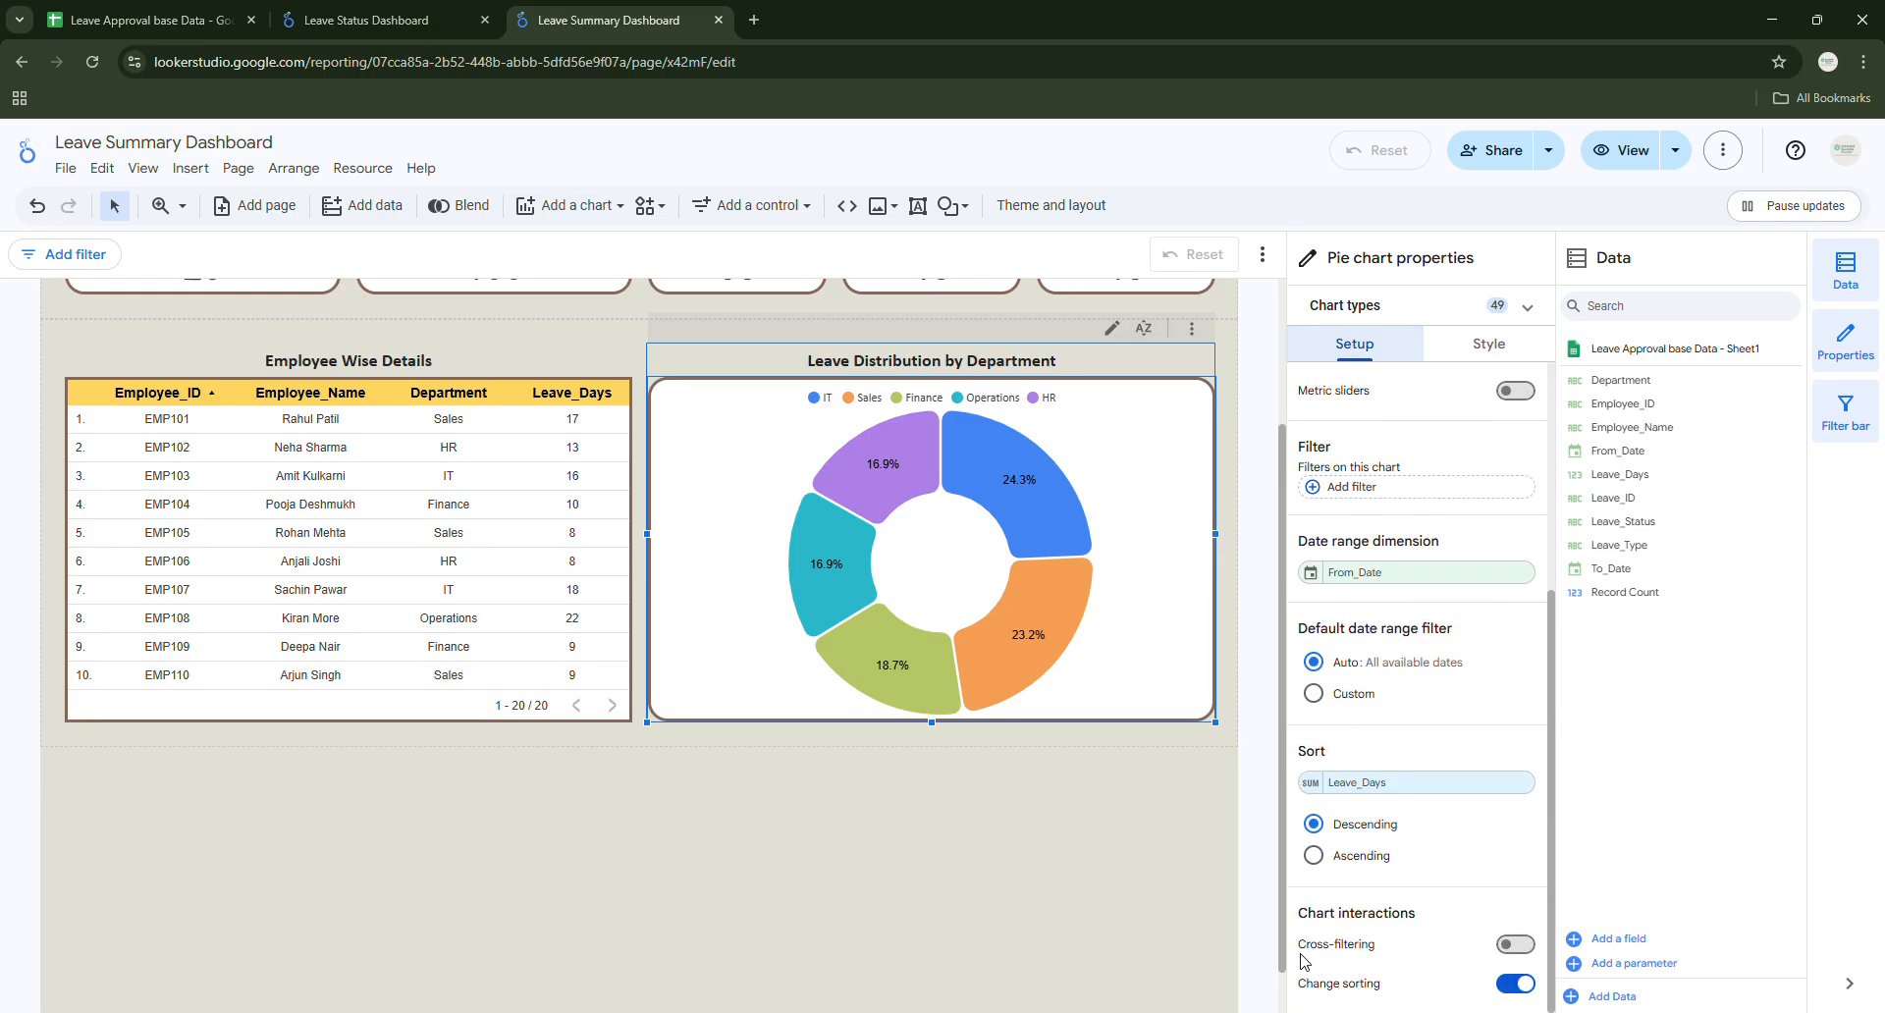
drag(1298, 945, 1357, 945)
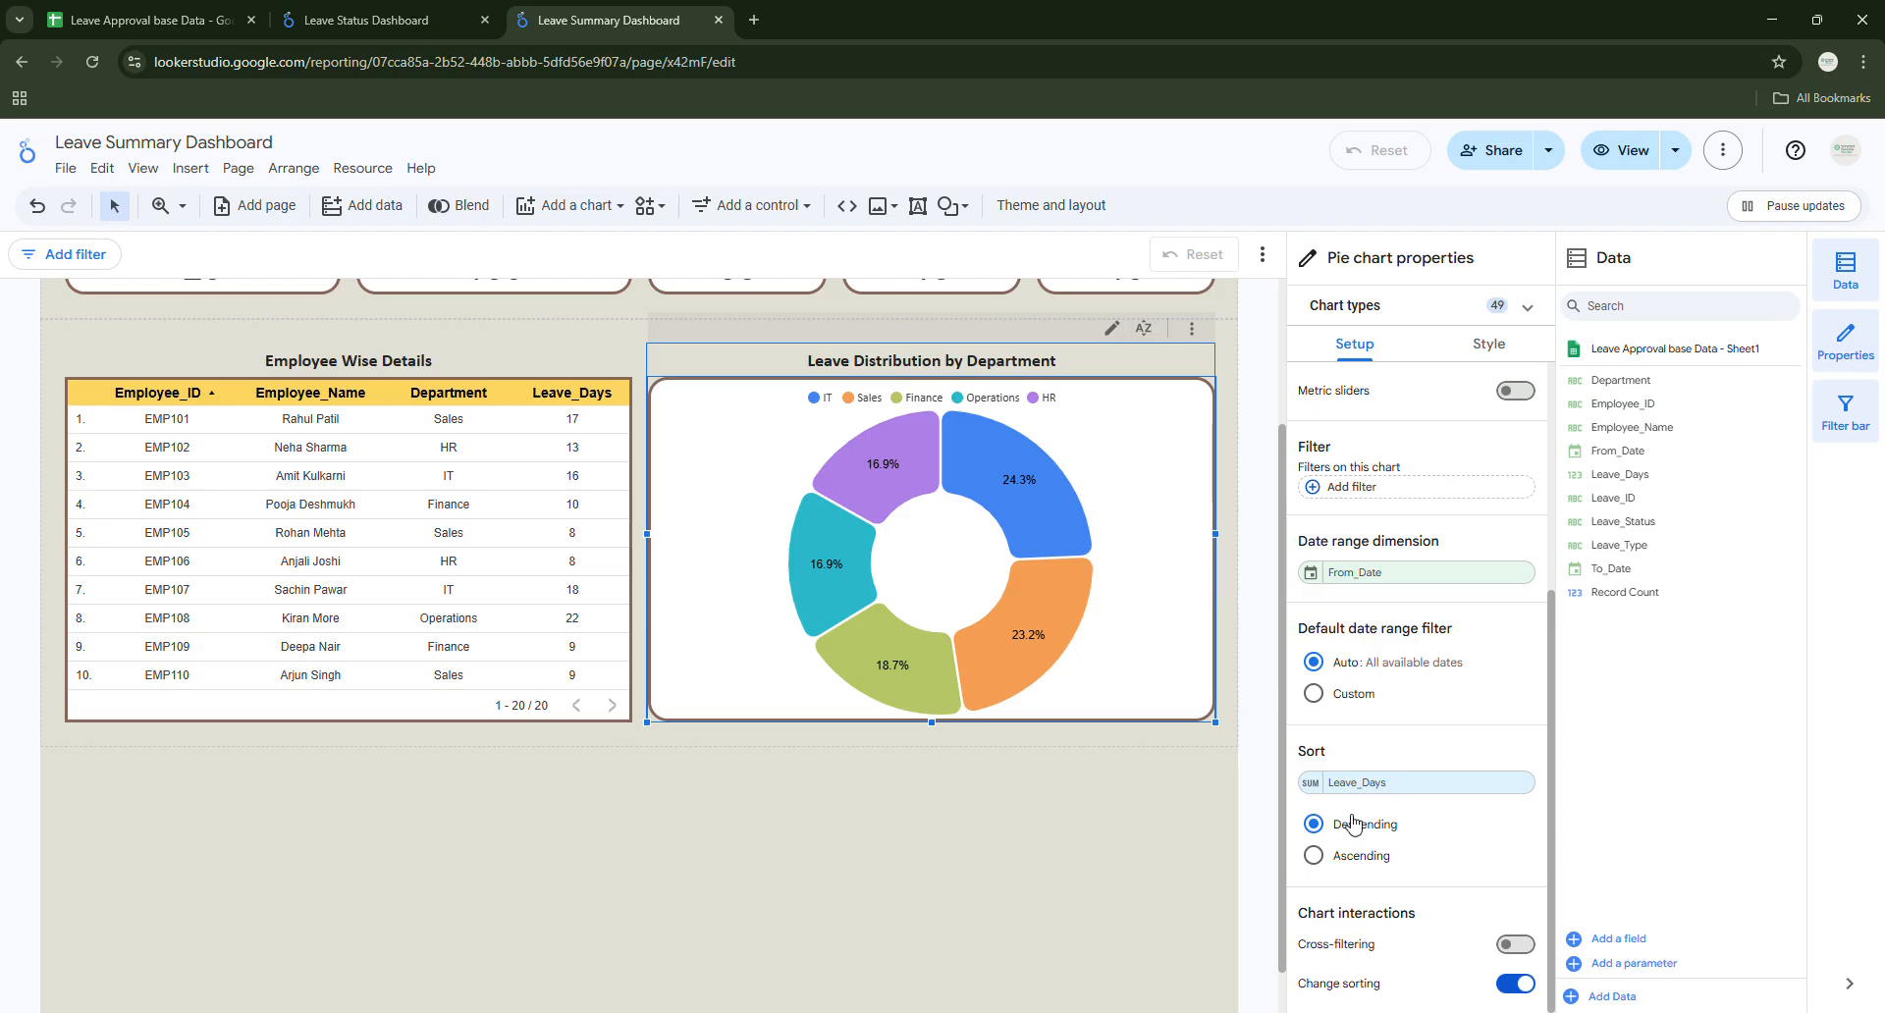
click(784, 810)
click(423, 20)
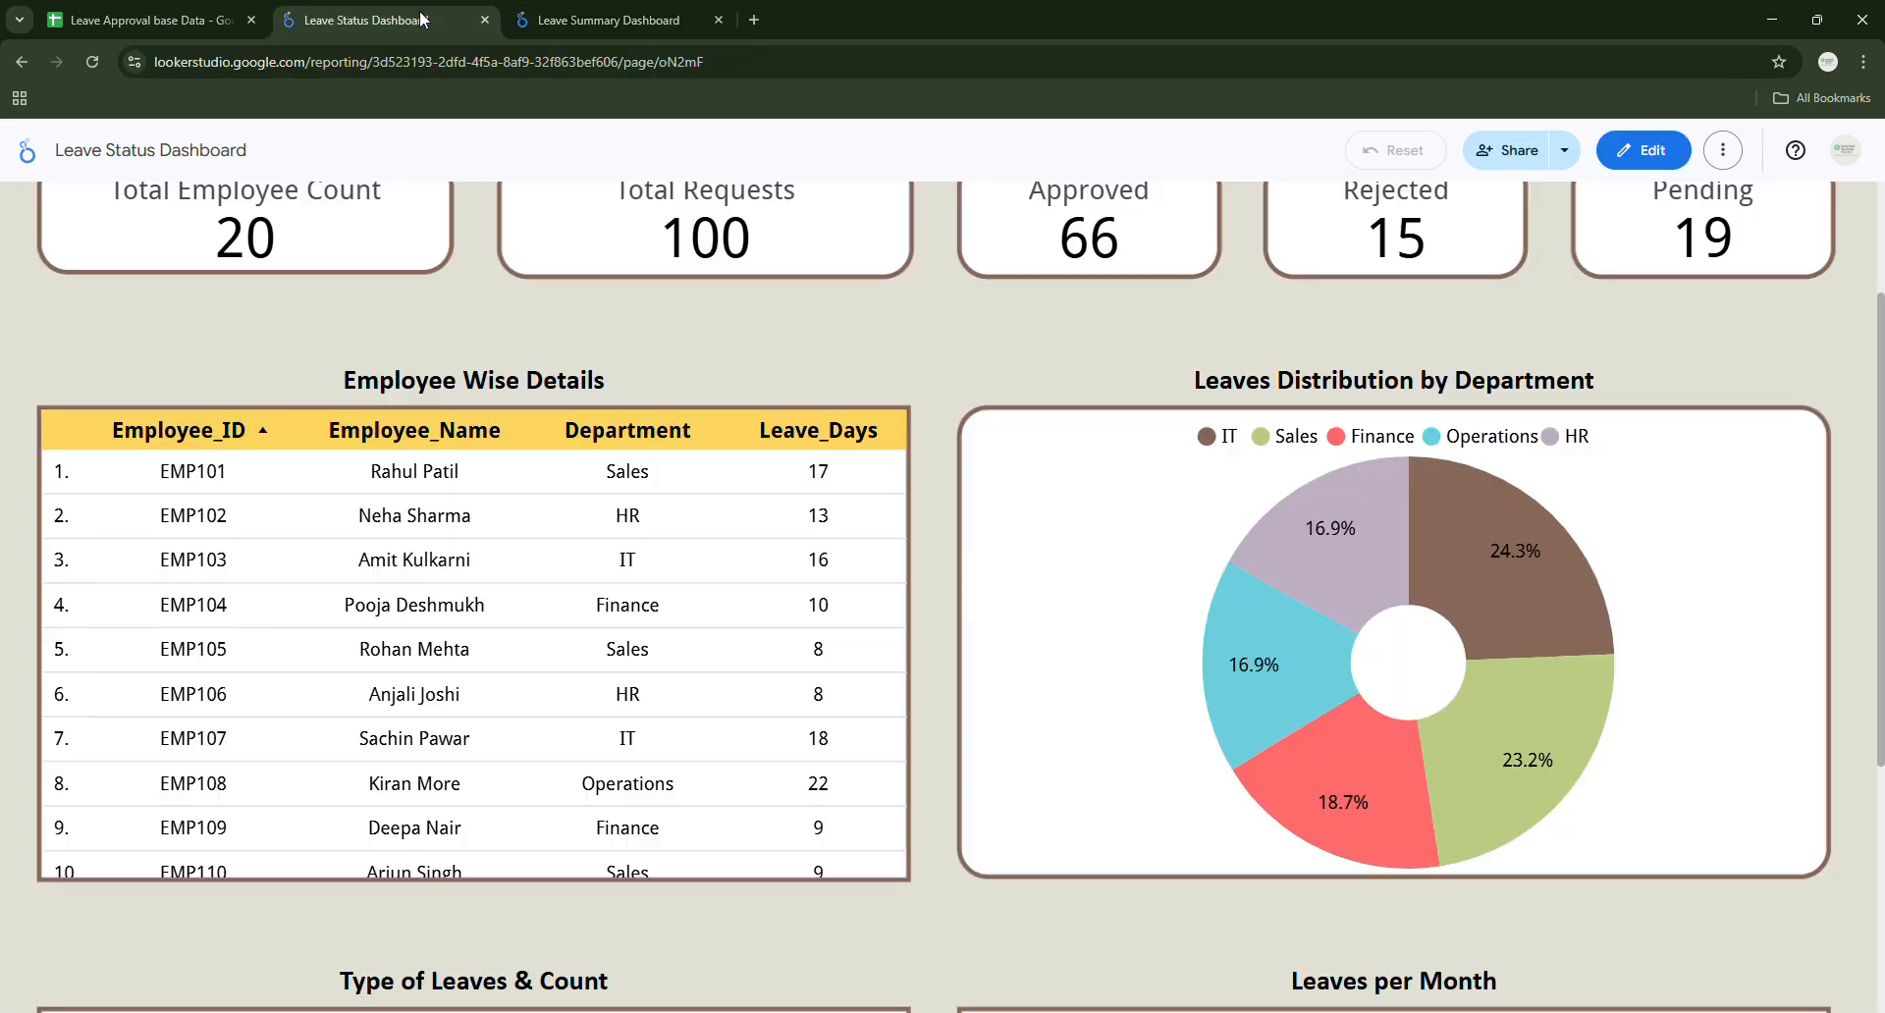
scroll(973, 651, down, 4)
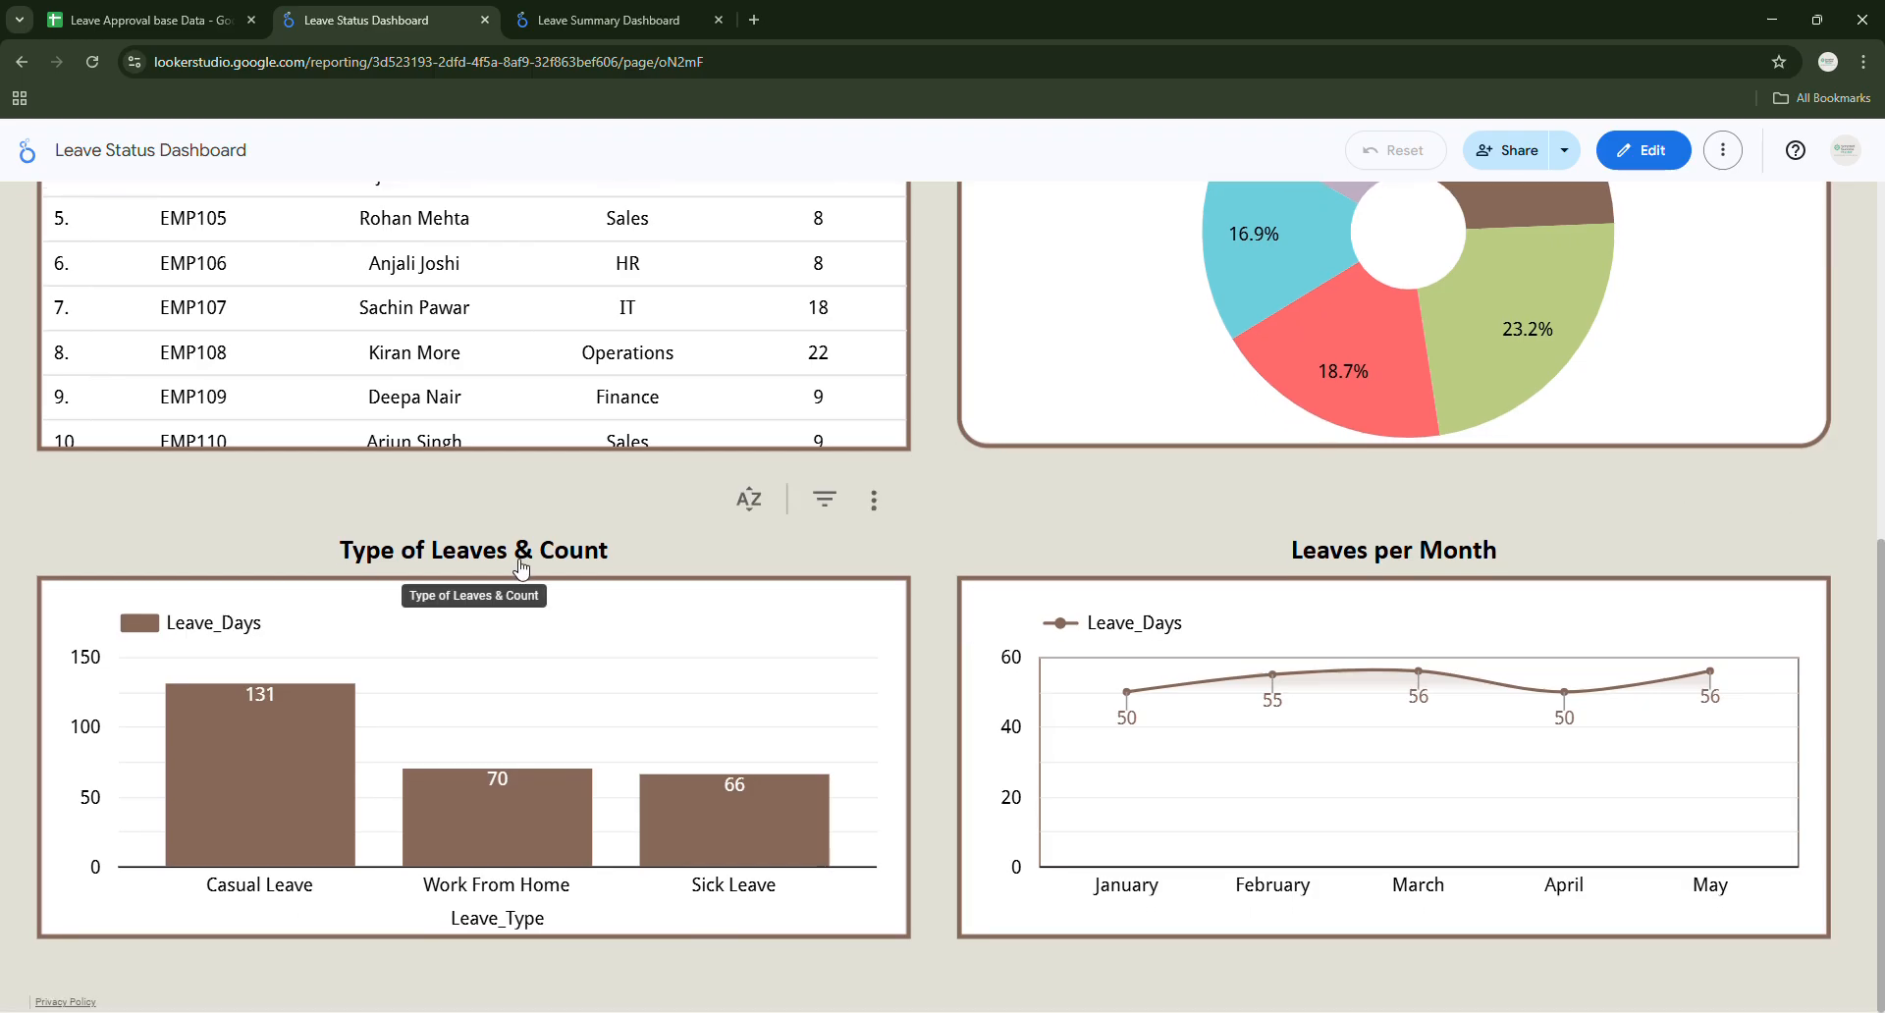
click(641, 21)
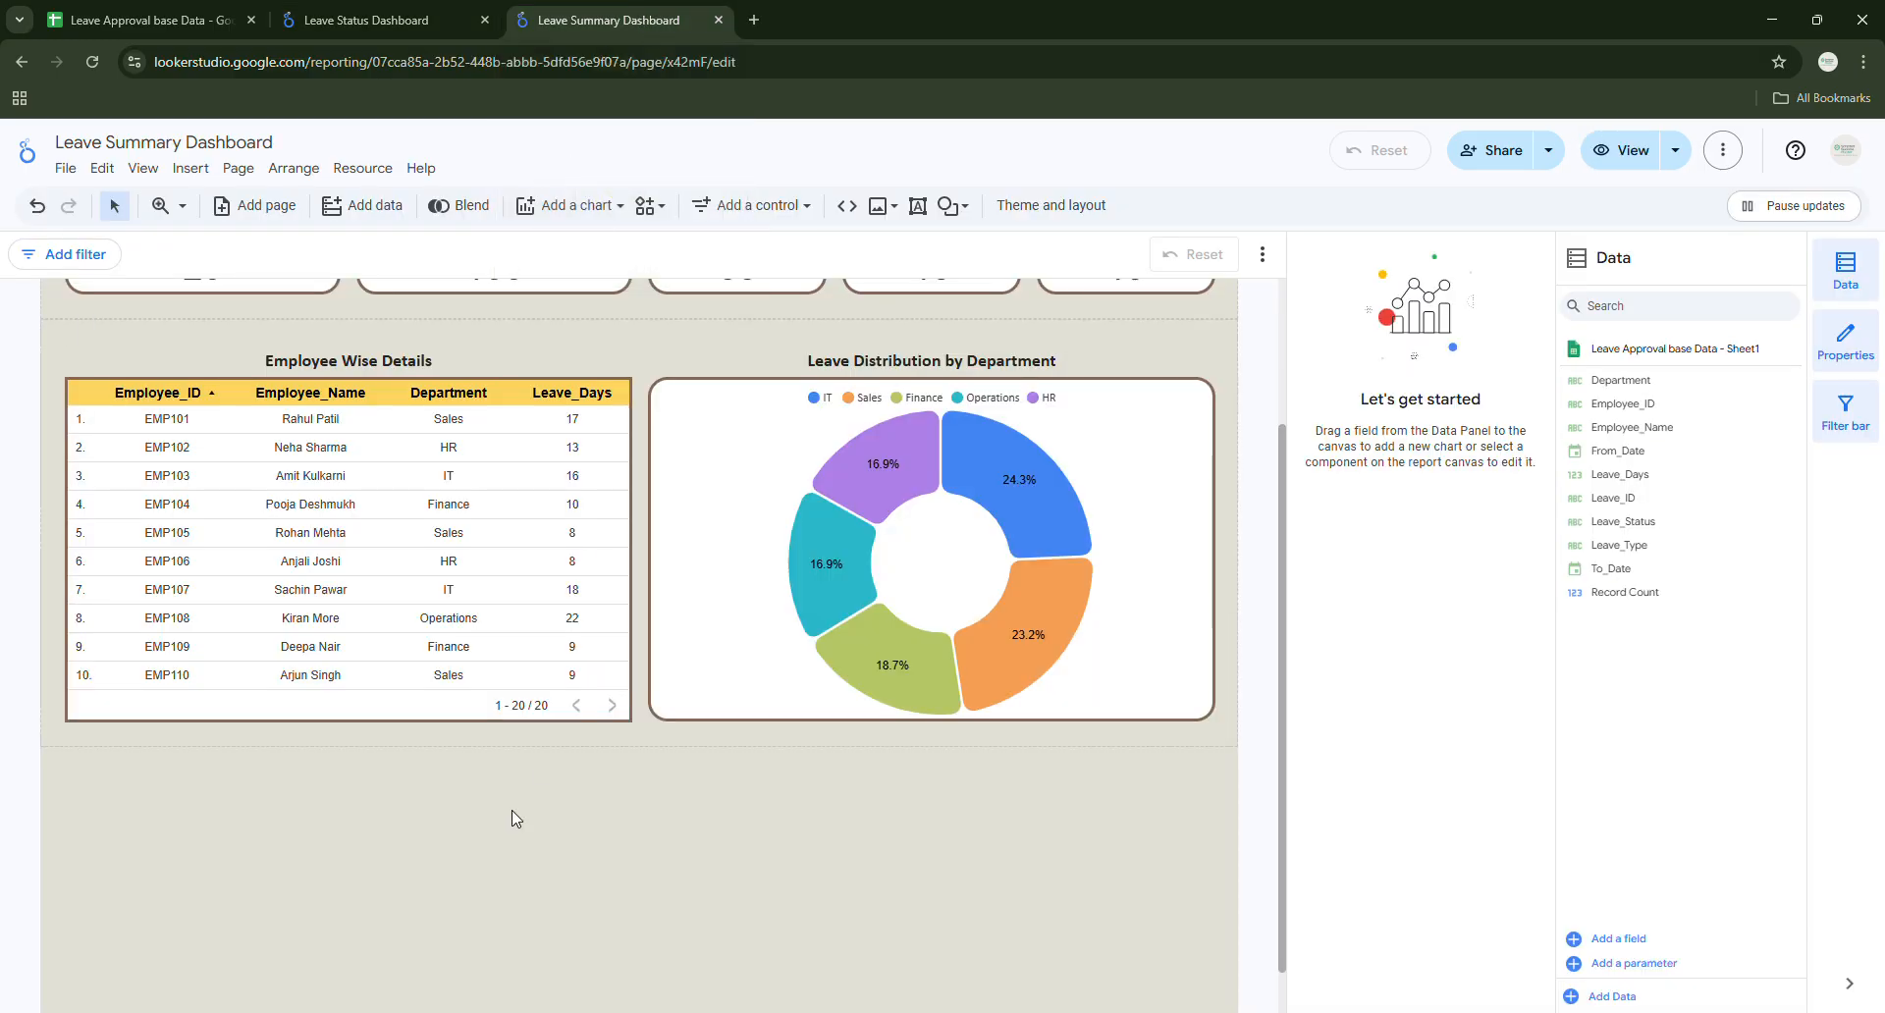
Insert a column chart into the empty section below the employee table and donut chart.
scroll(510, 817, down, 1)
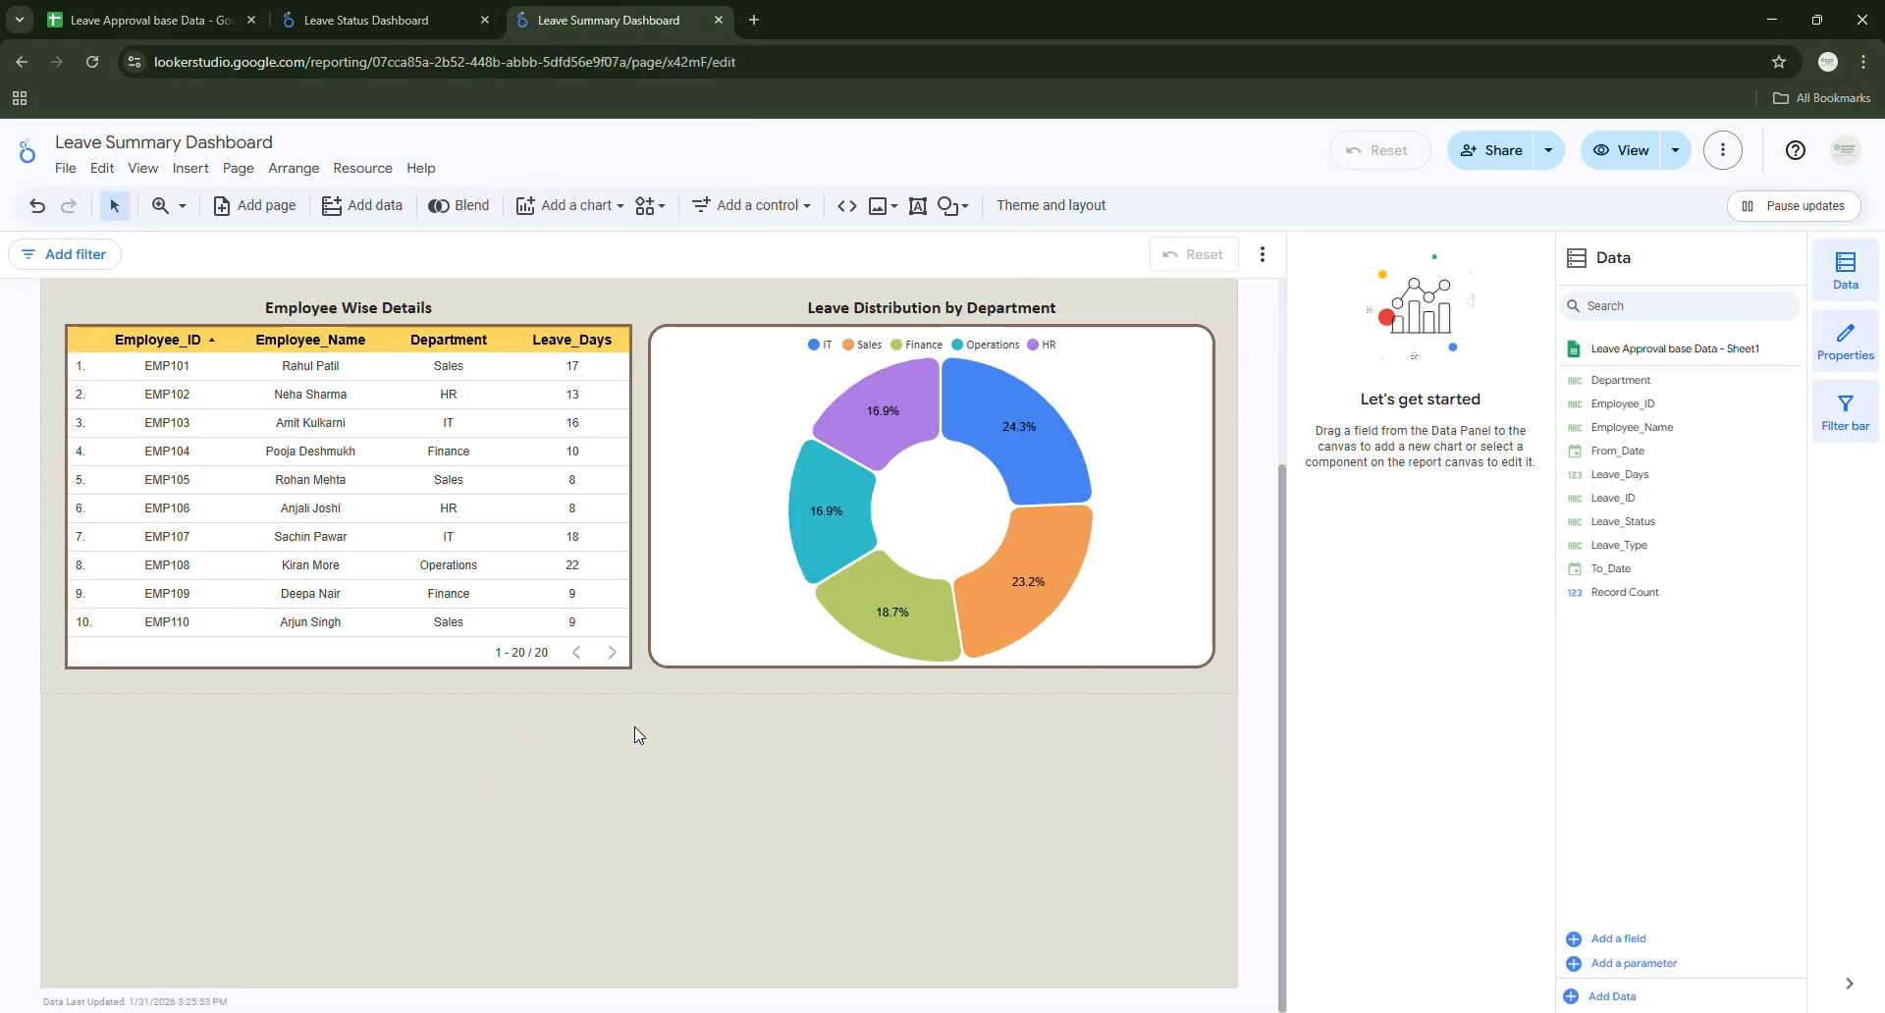
click(639, 696)
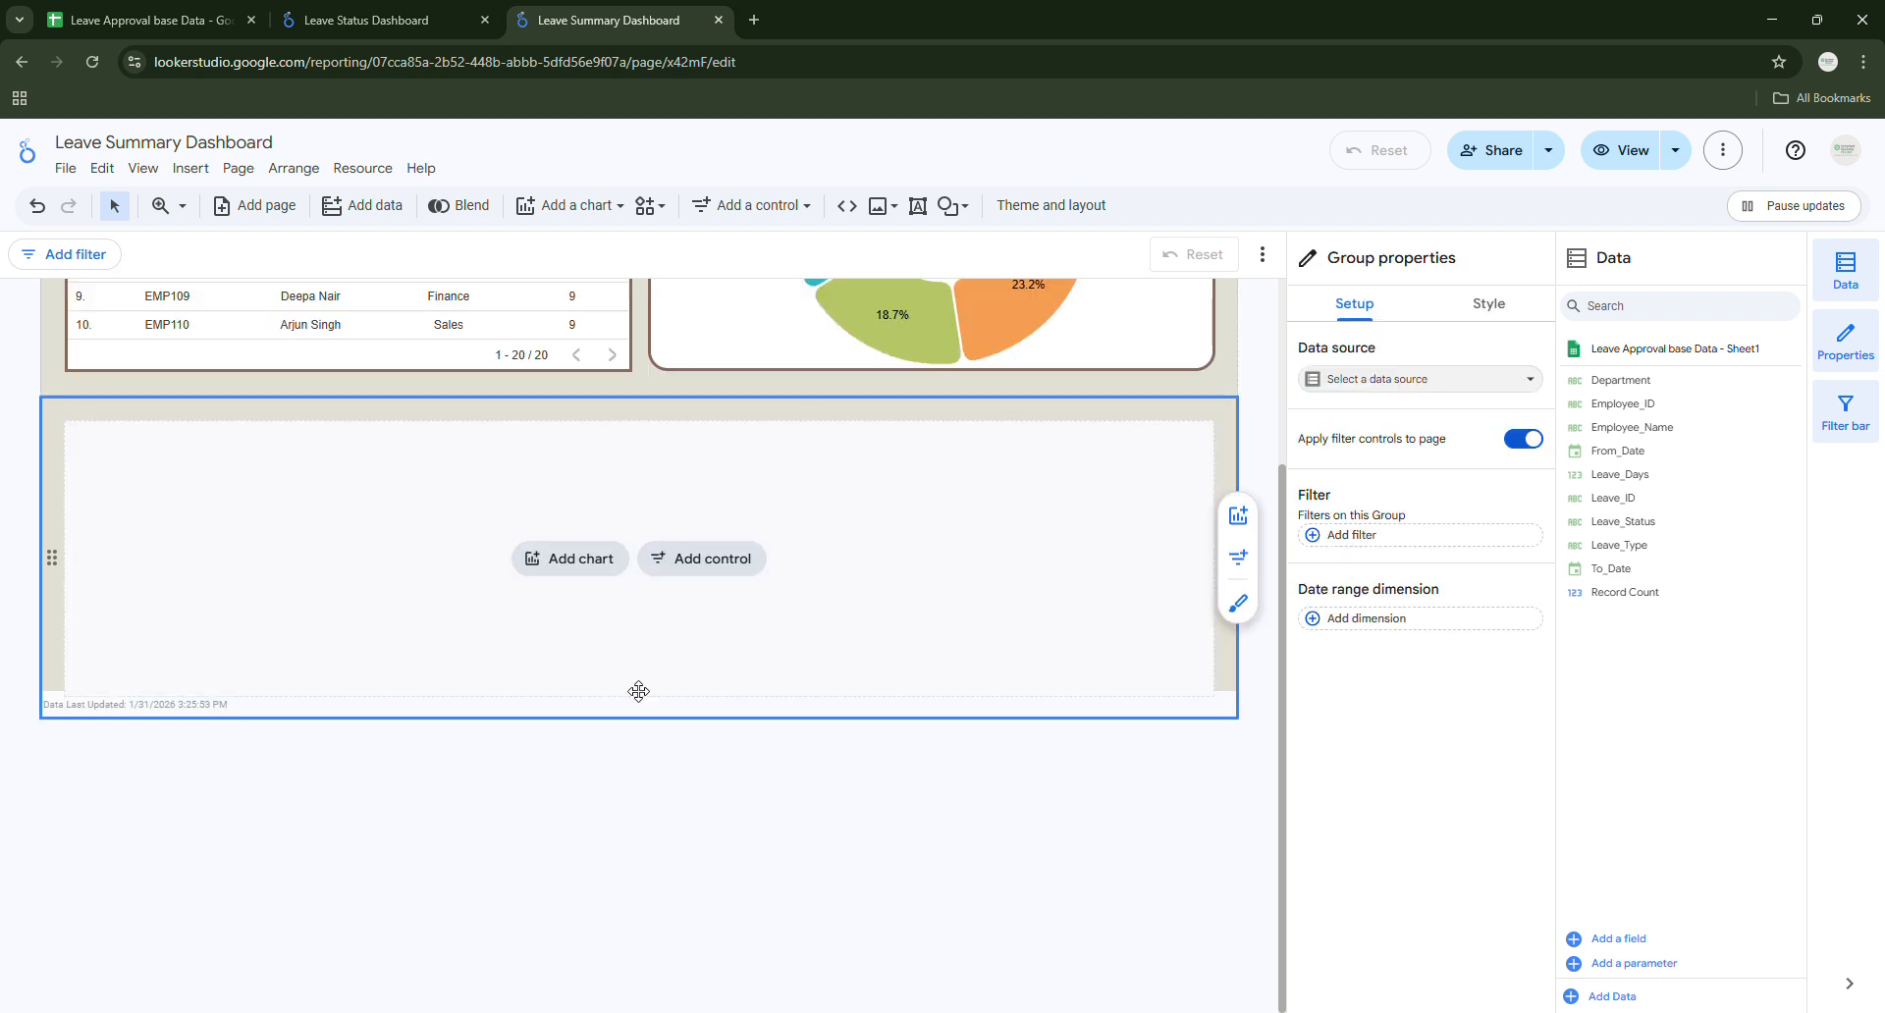
scroll(643, 804, down, 1)
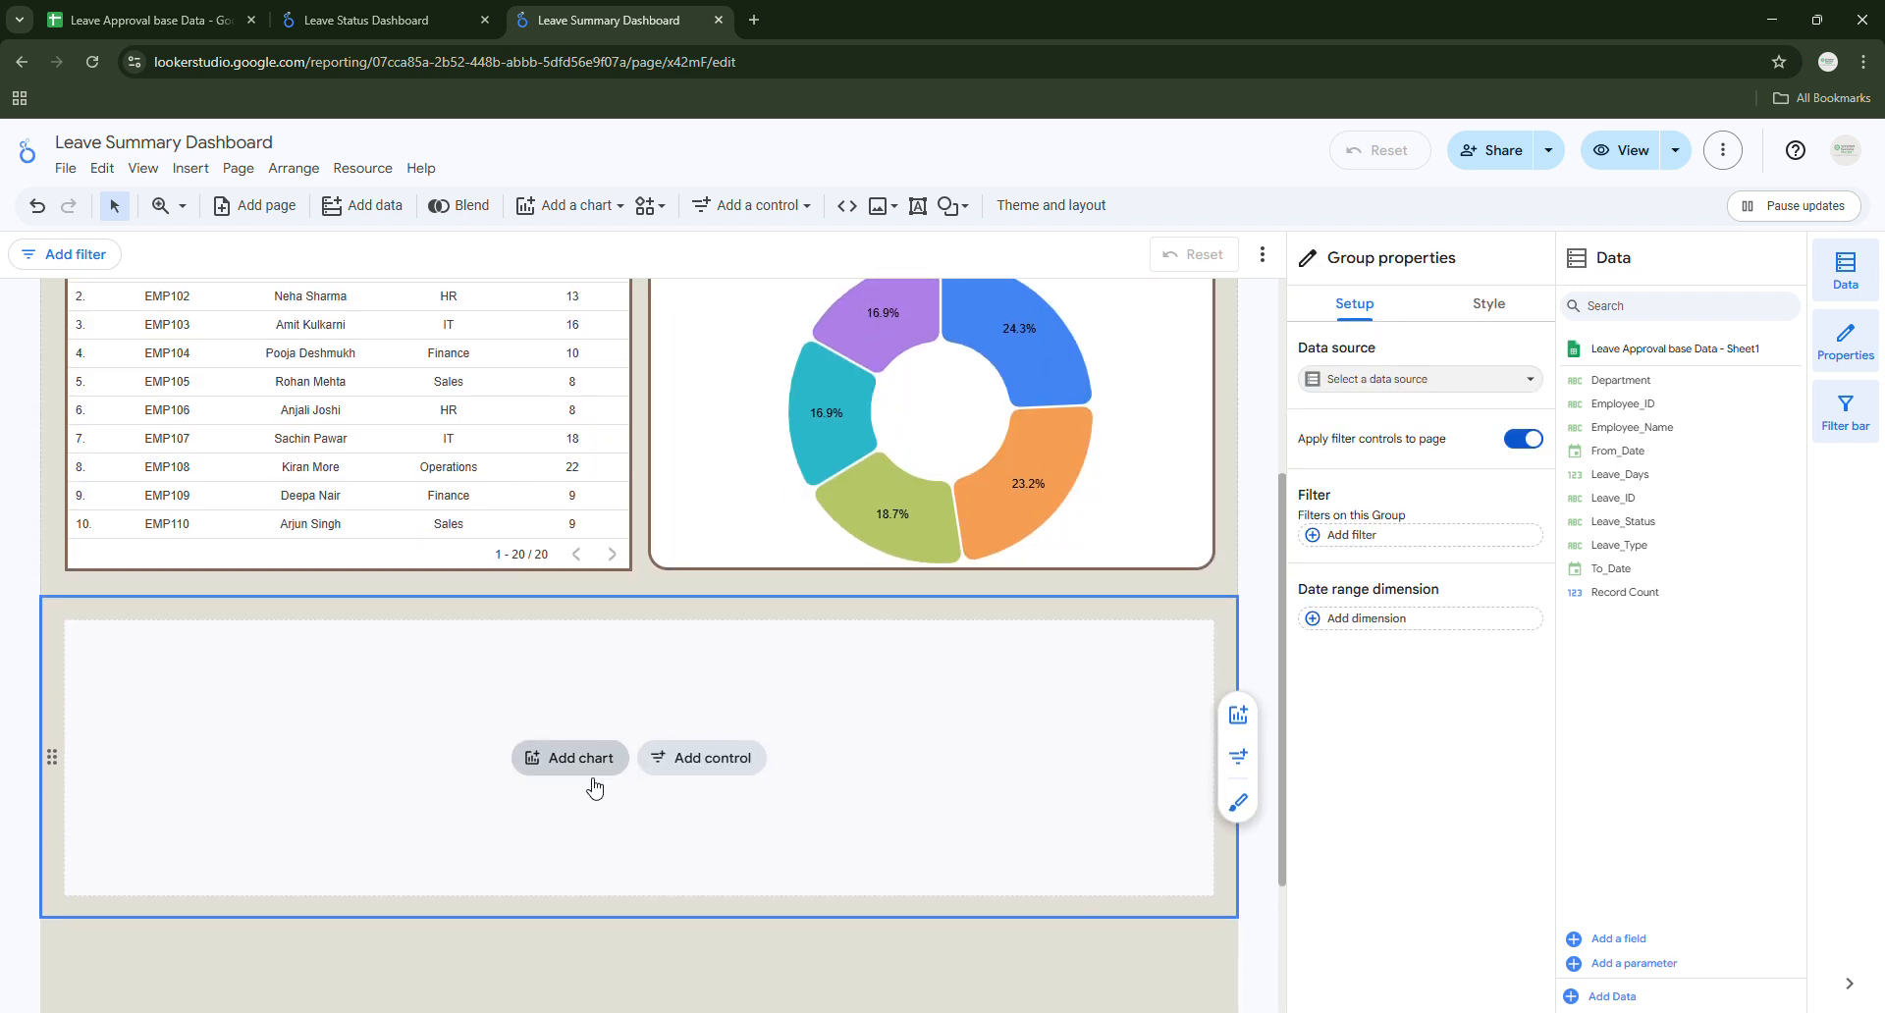
click(586, 771)
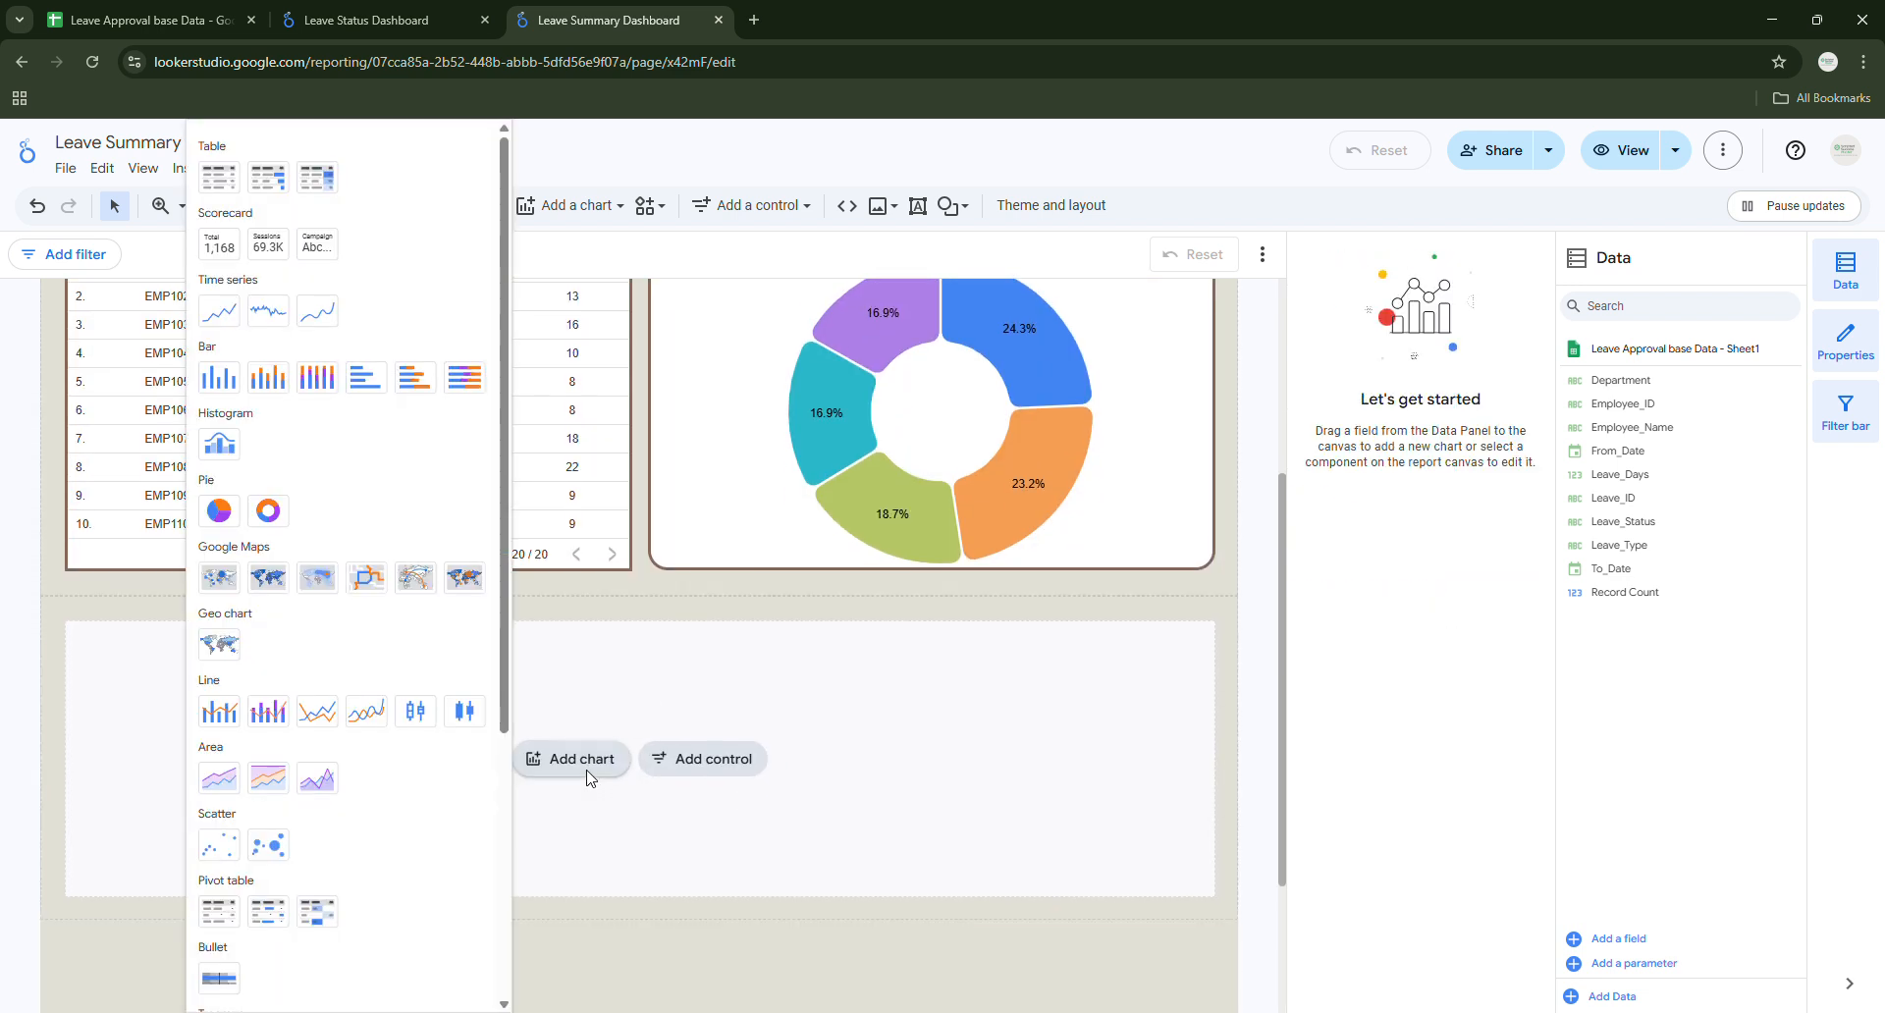
click(222, 389)
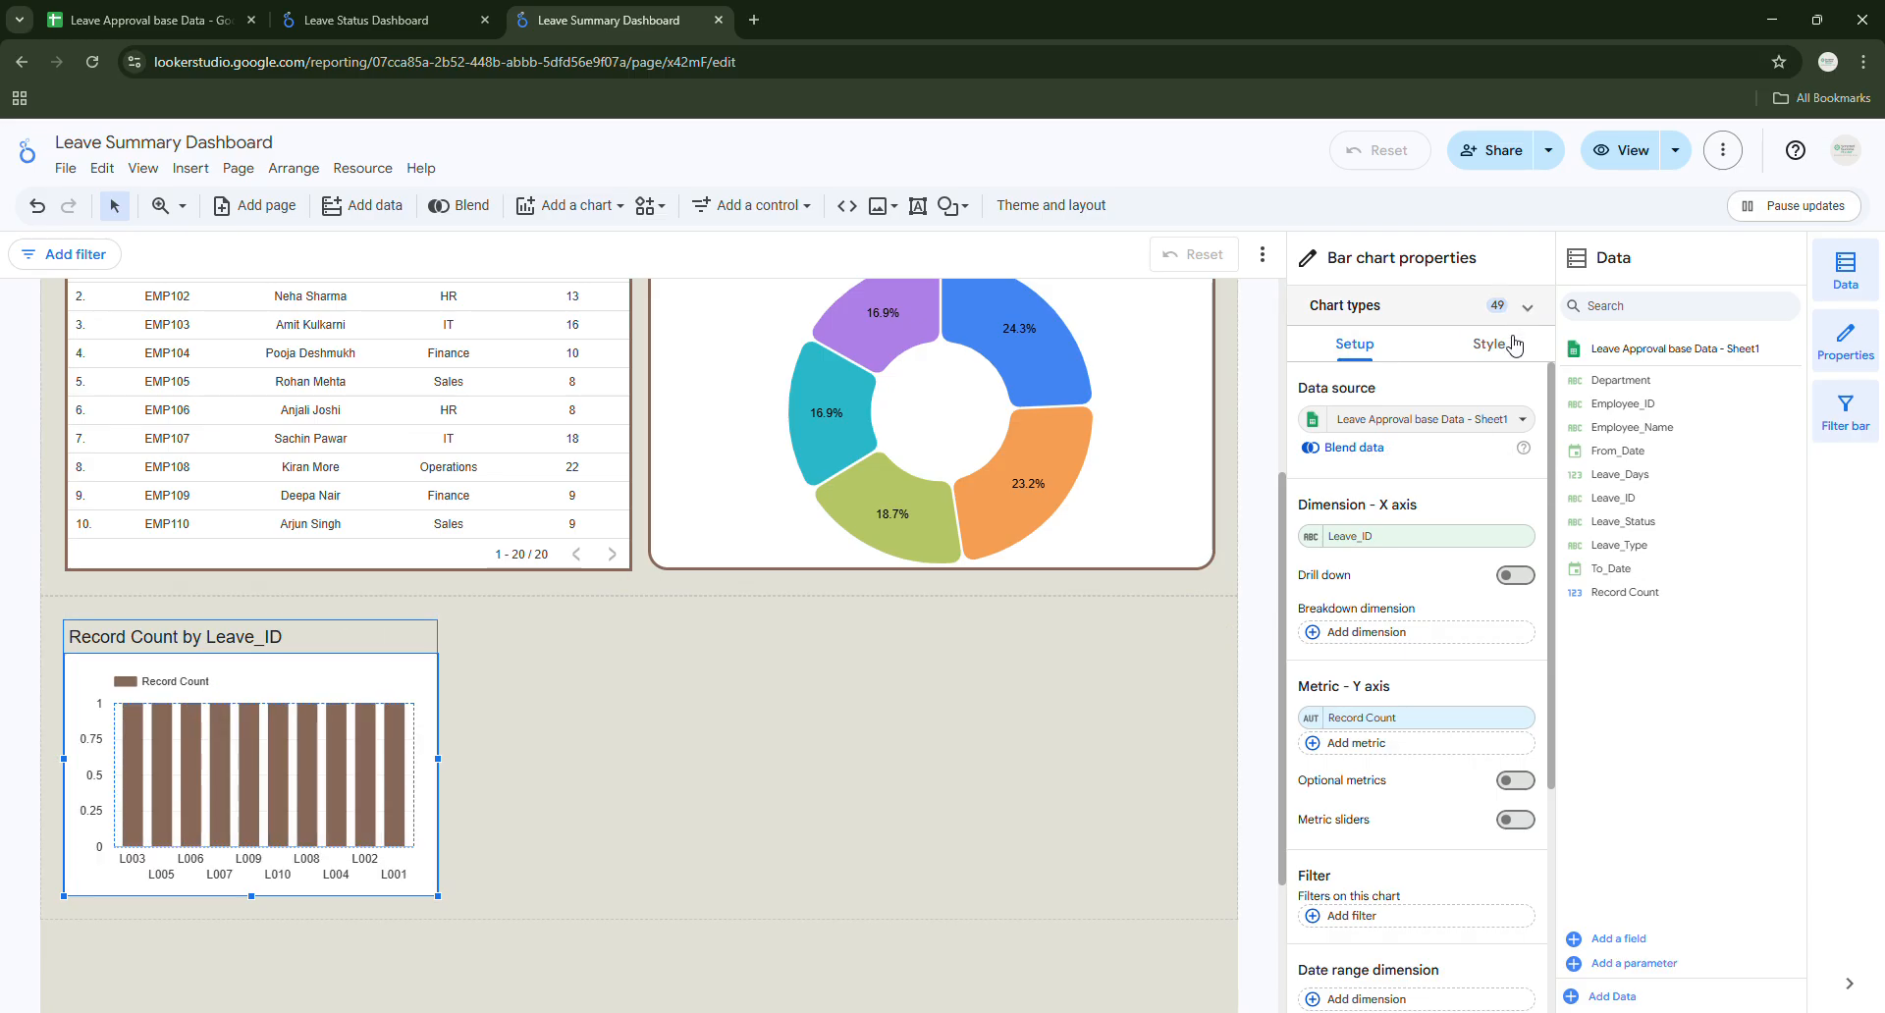
click(1526, 307)
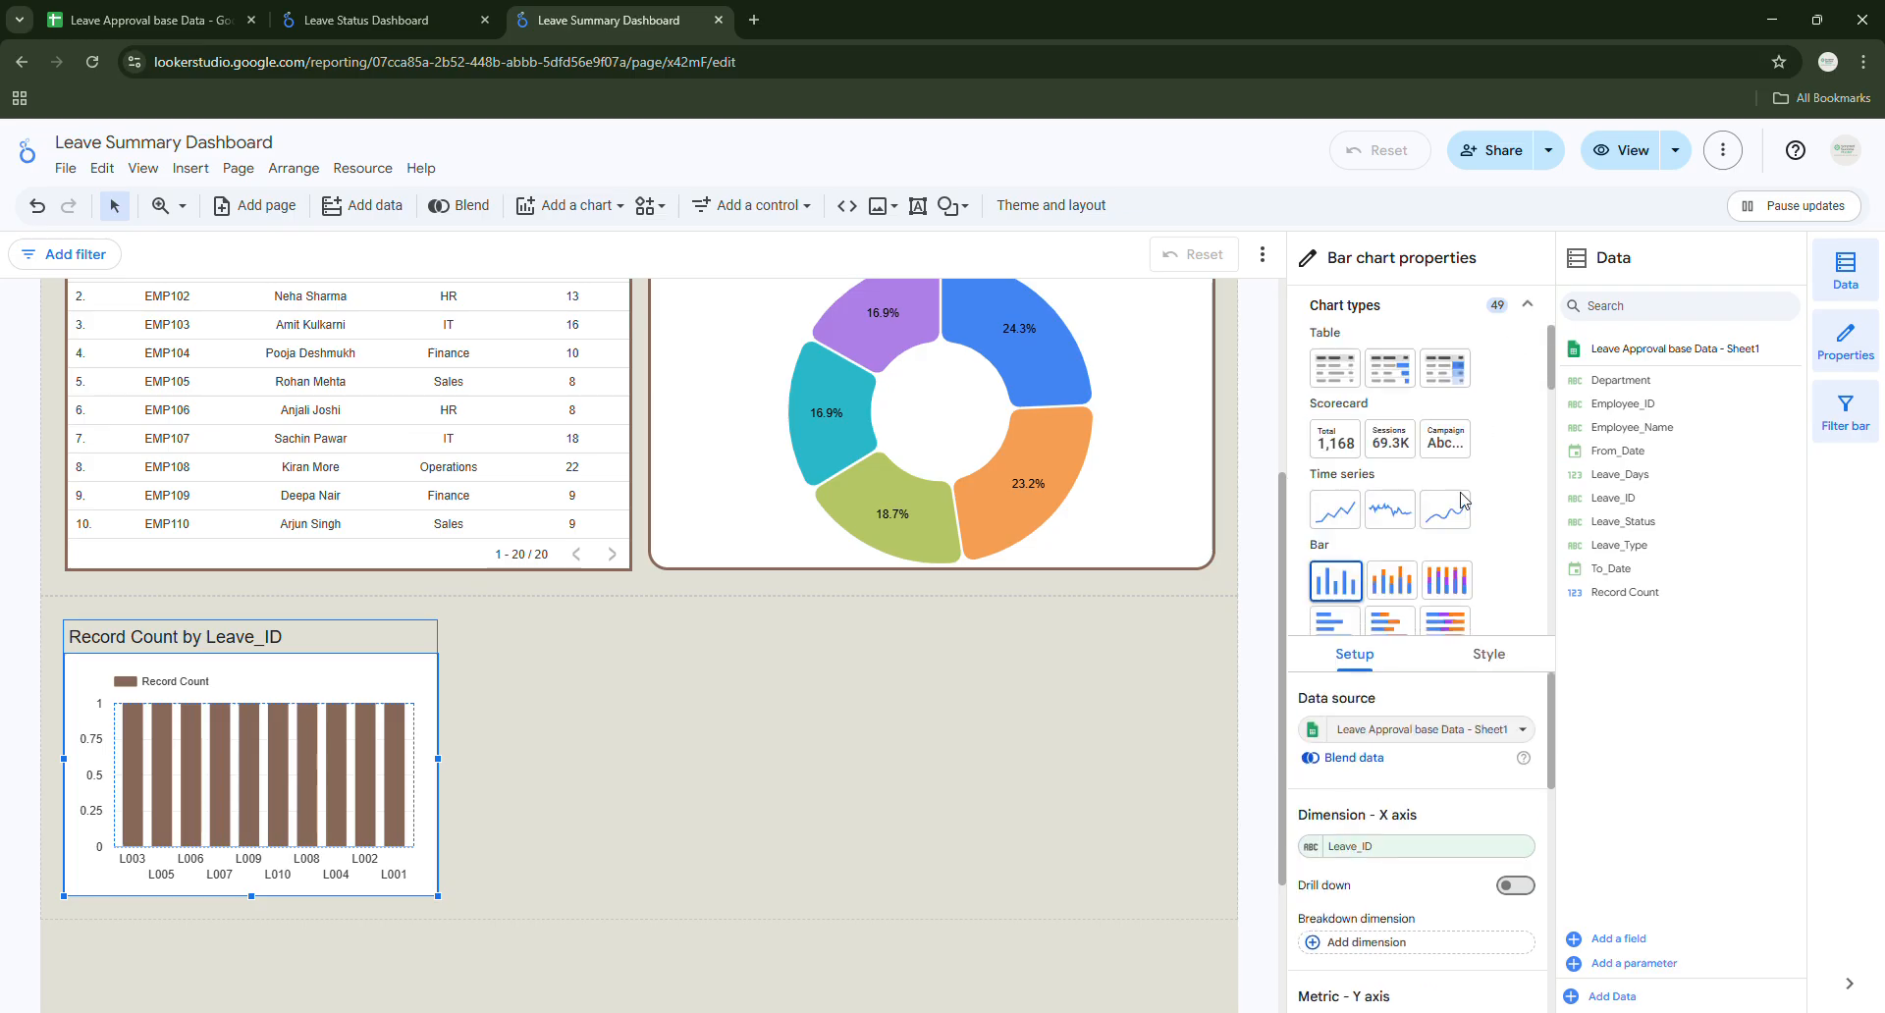
click(1525, 307)
Change the new column chart's title to "Types of Leaves & count".
click(1488, 344)
triple_click(1375, 473)
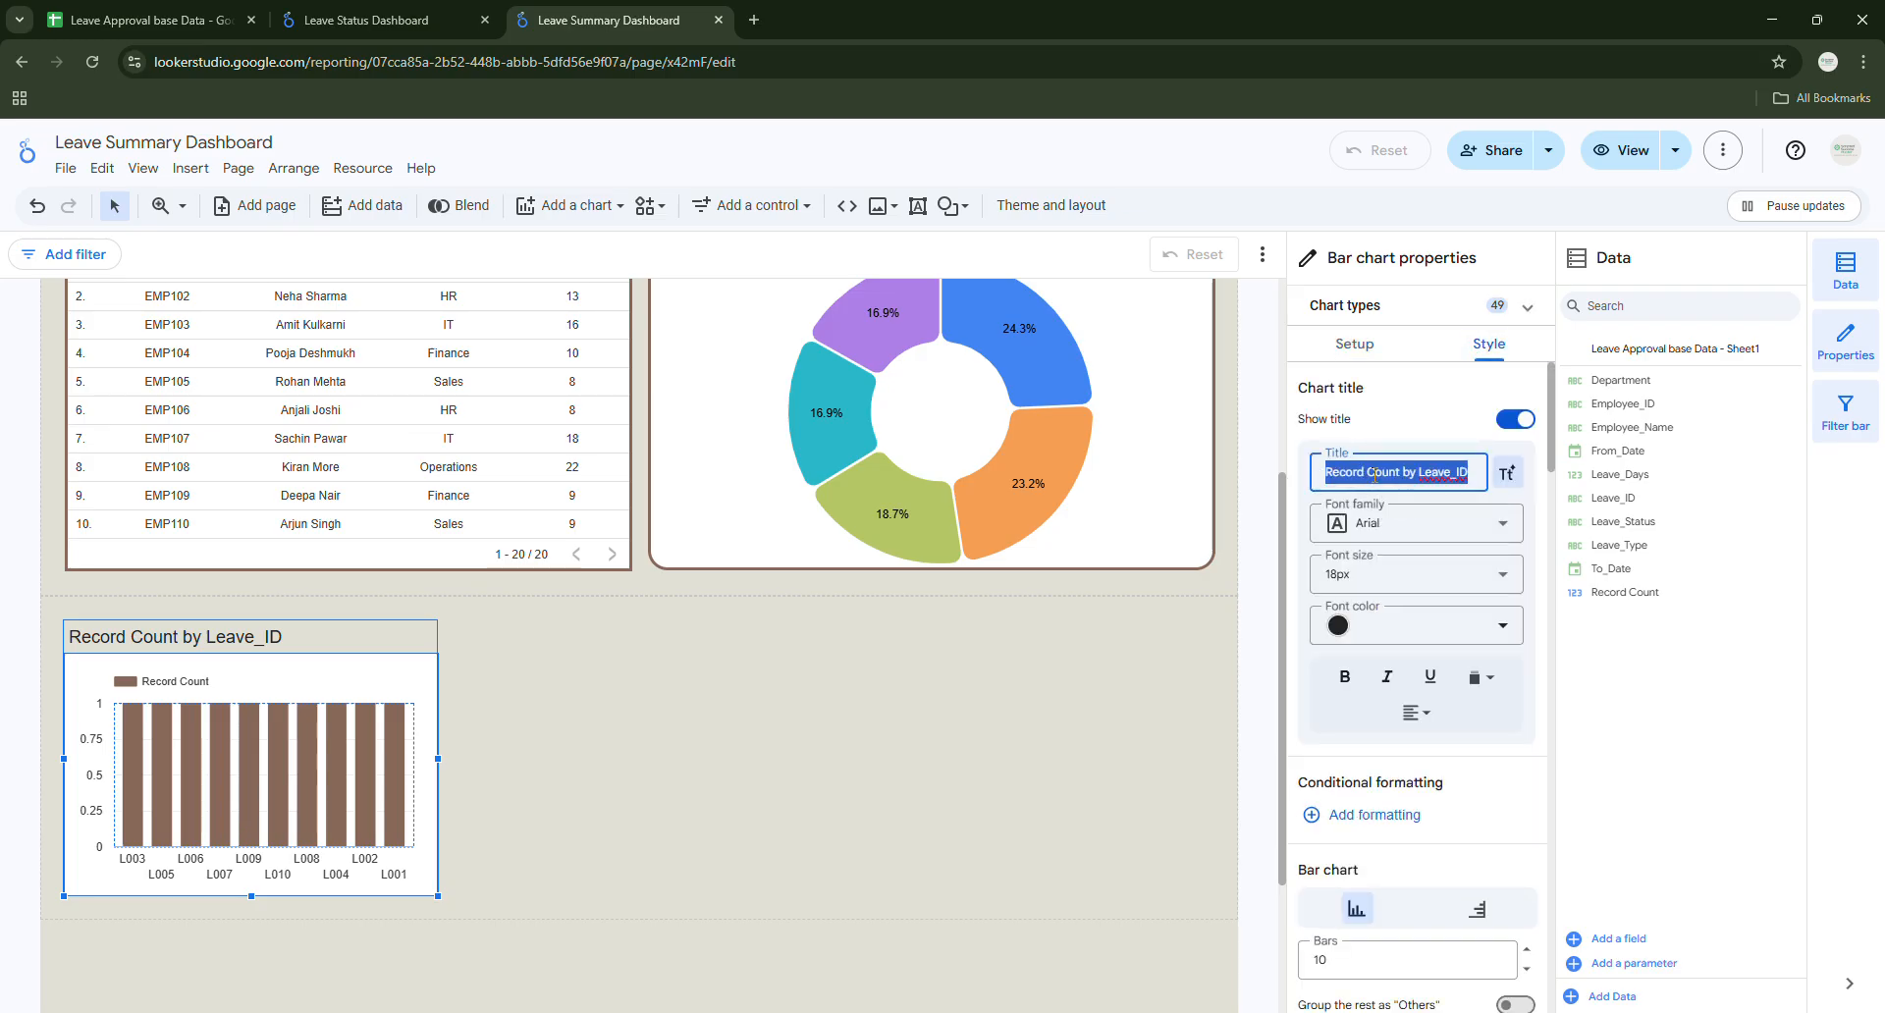
text(L)
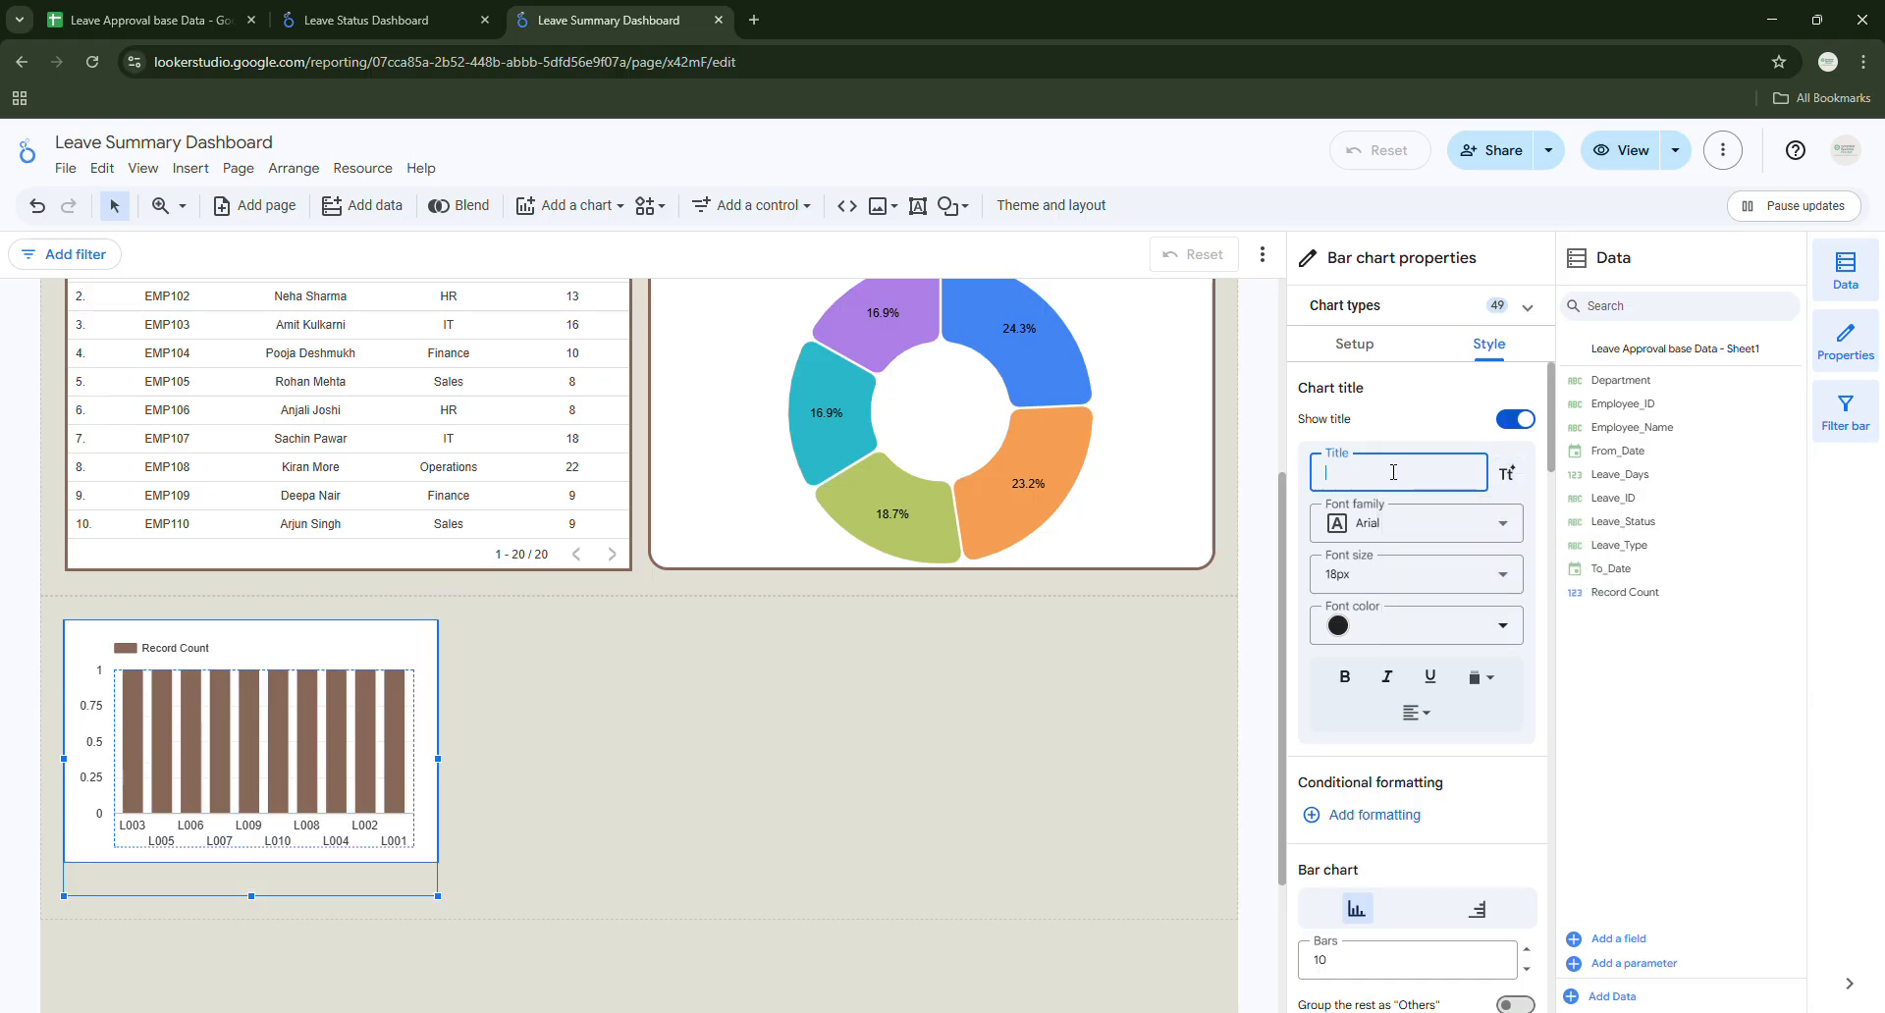
text(Types of Leaves & count)
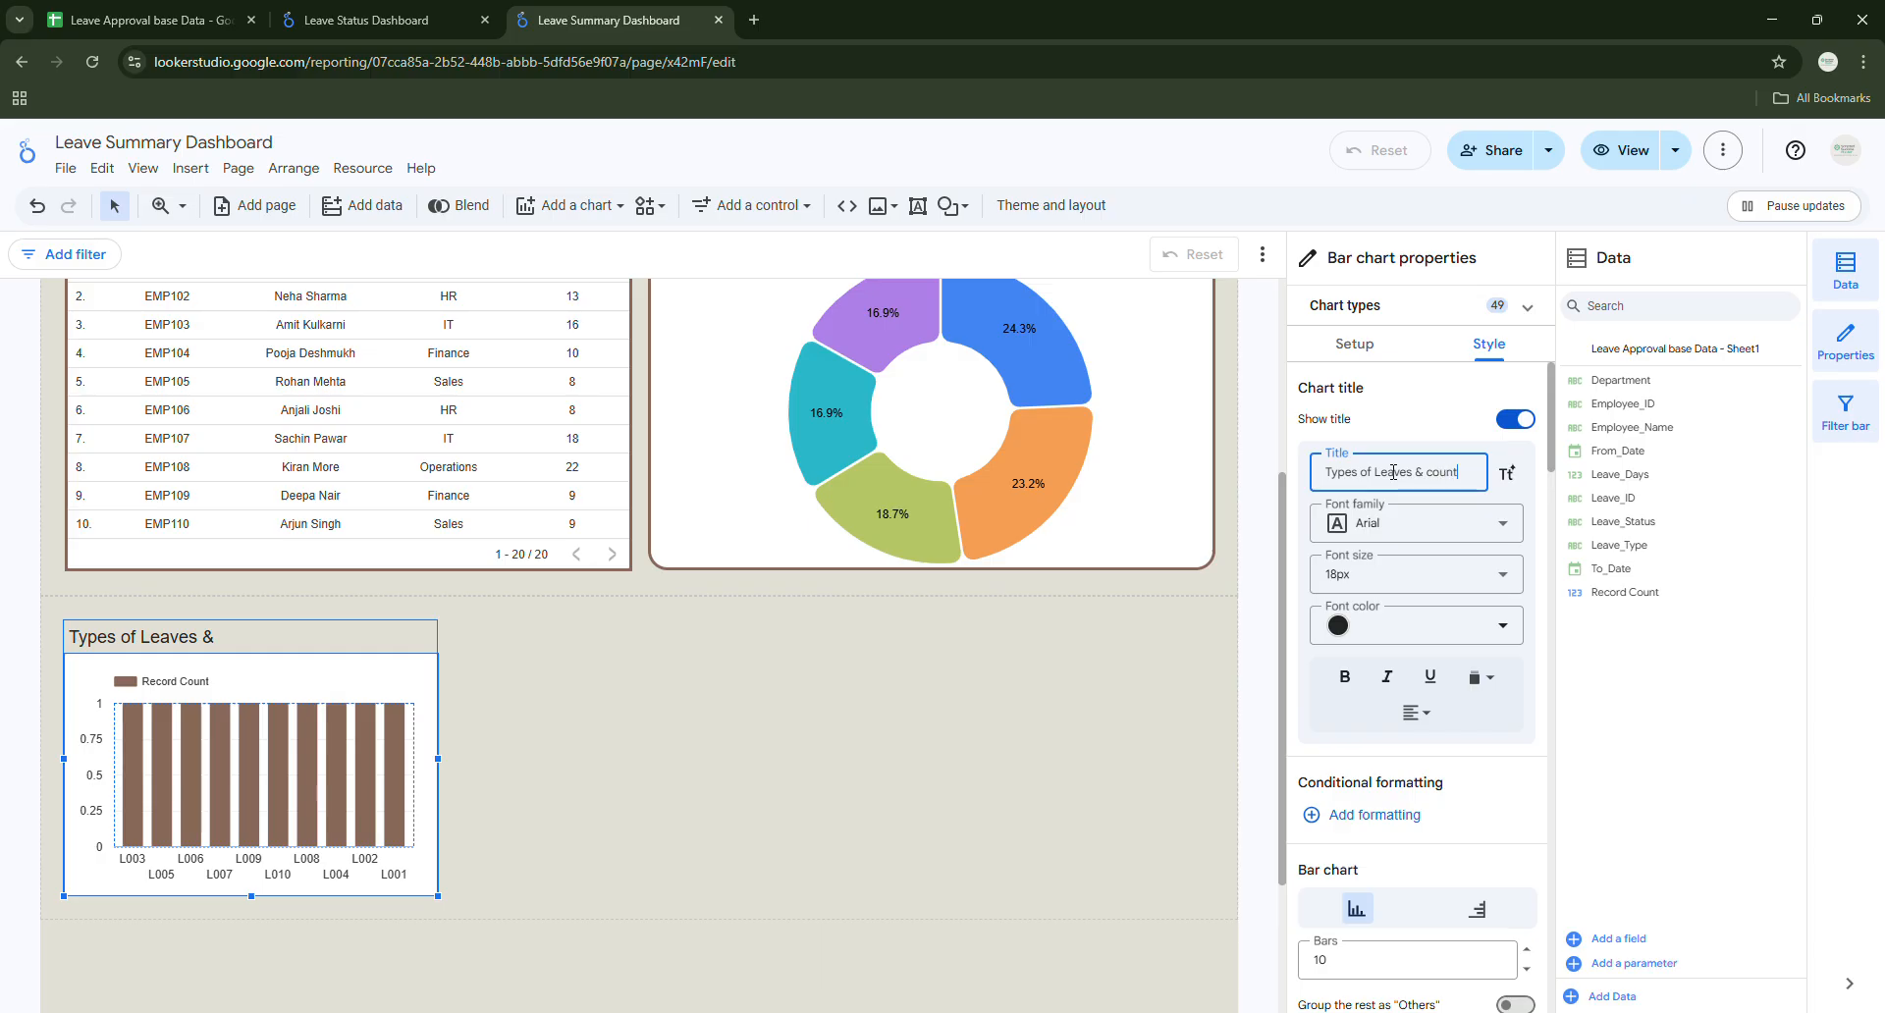
Format the column chart's title in bold, centered Calibri and widen the chart to match the employee table above it.
click(1419, 524)
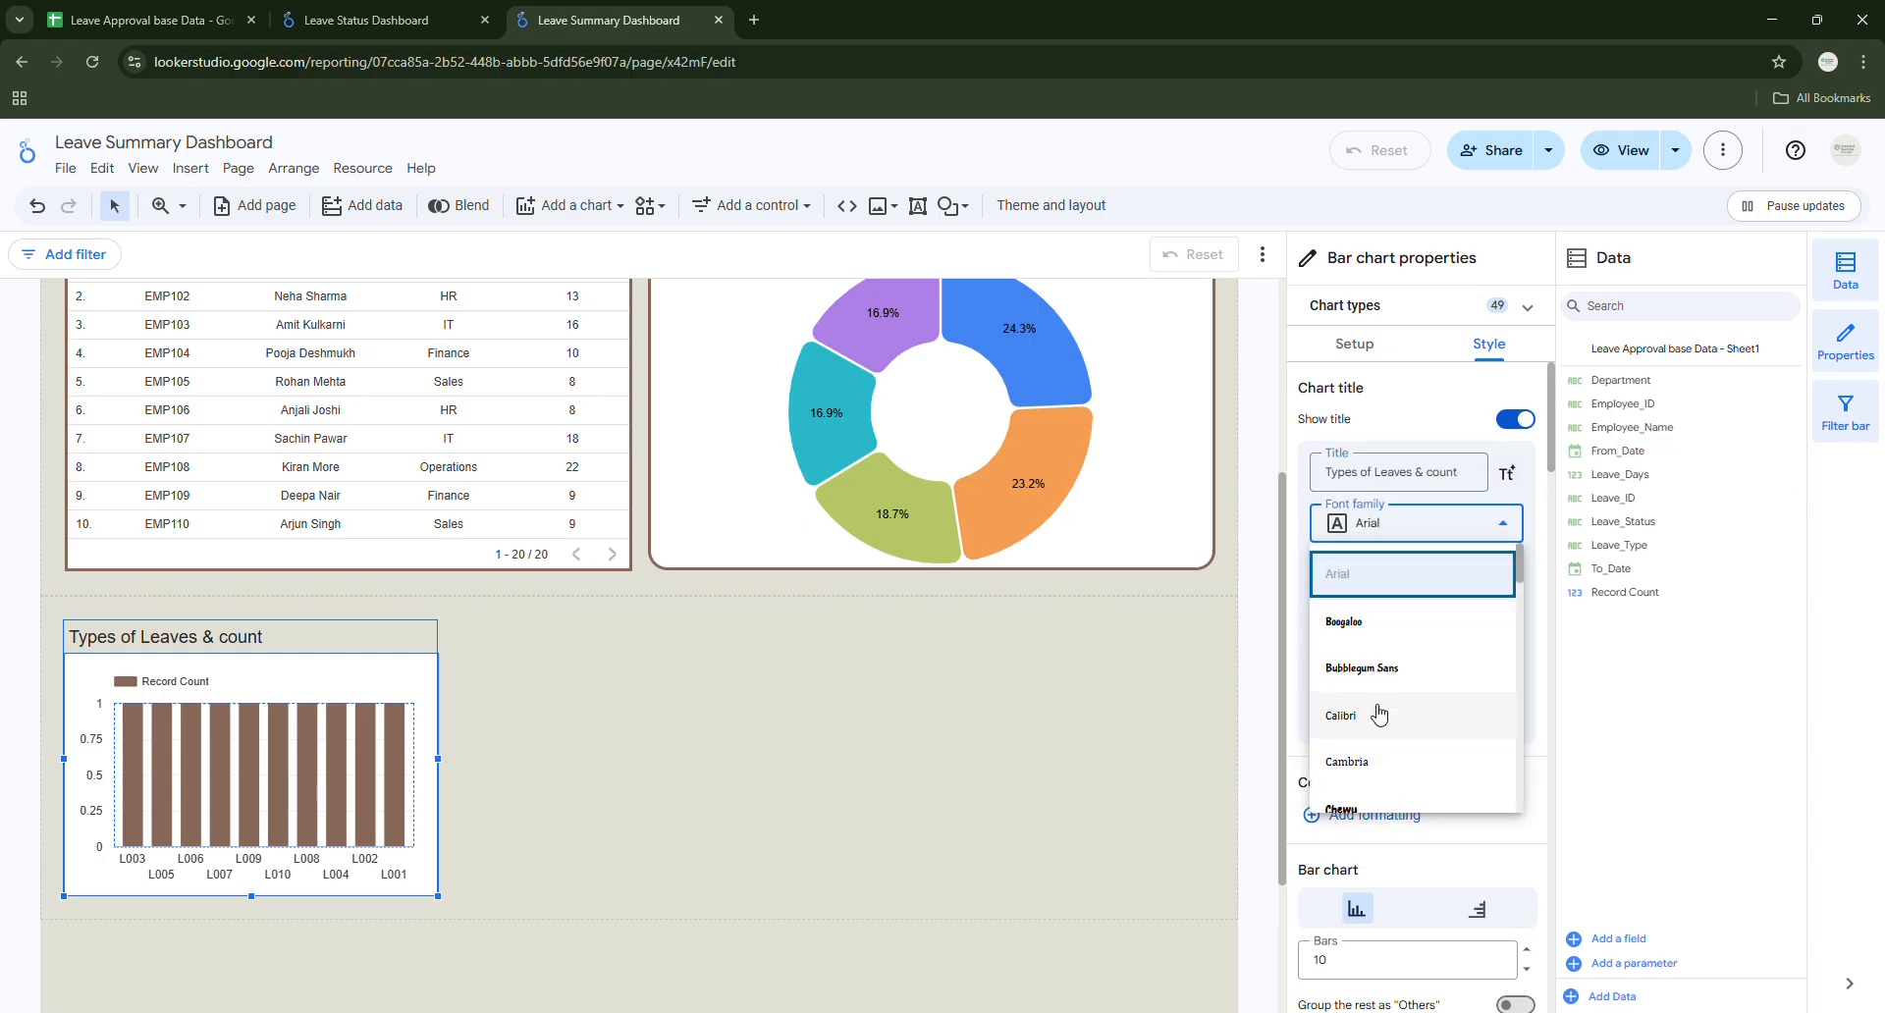
click(1373, 723)
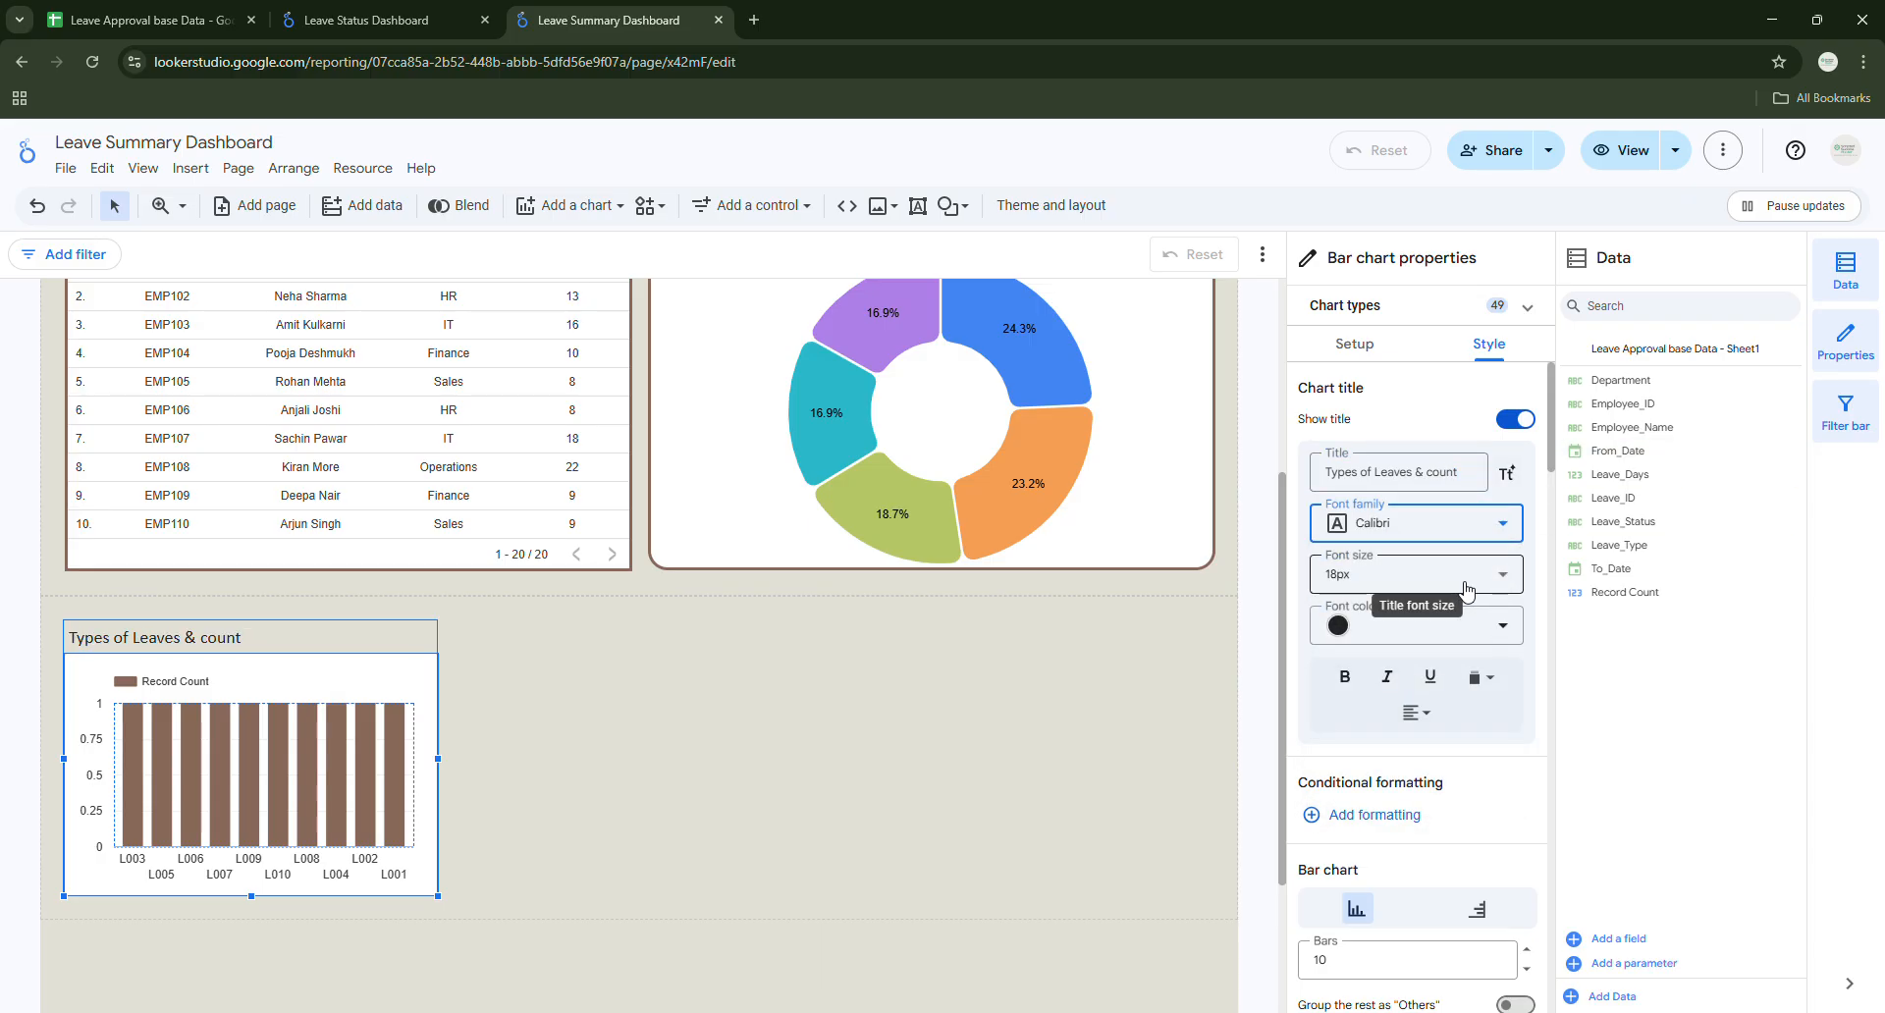
click(1348, 688)
click(1407, 727)
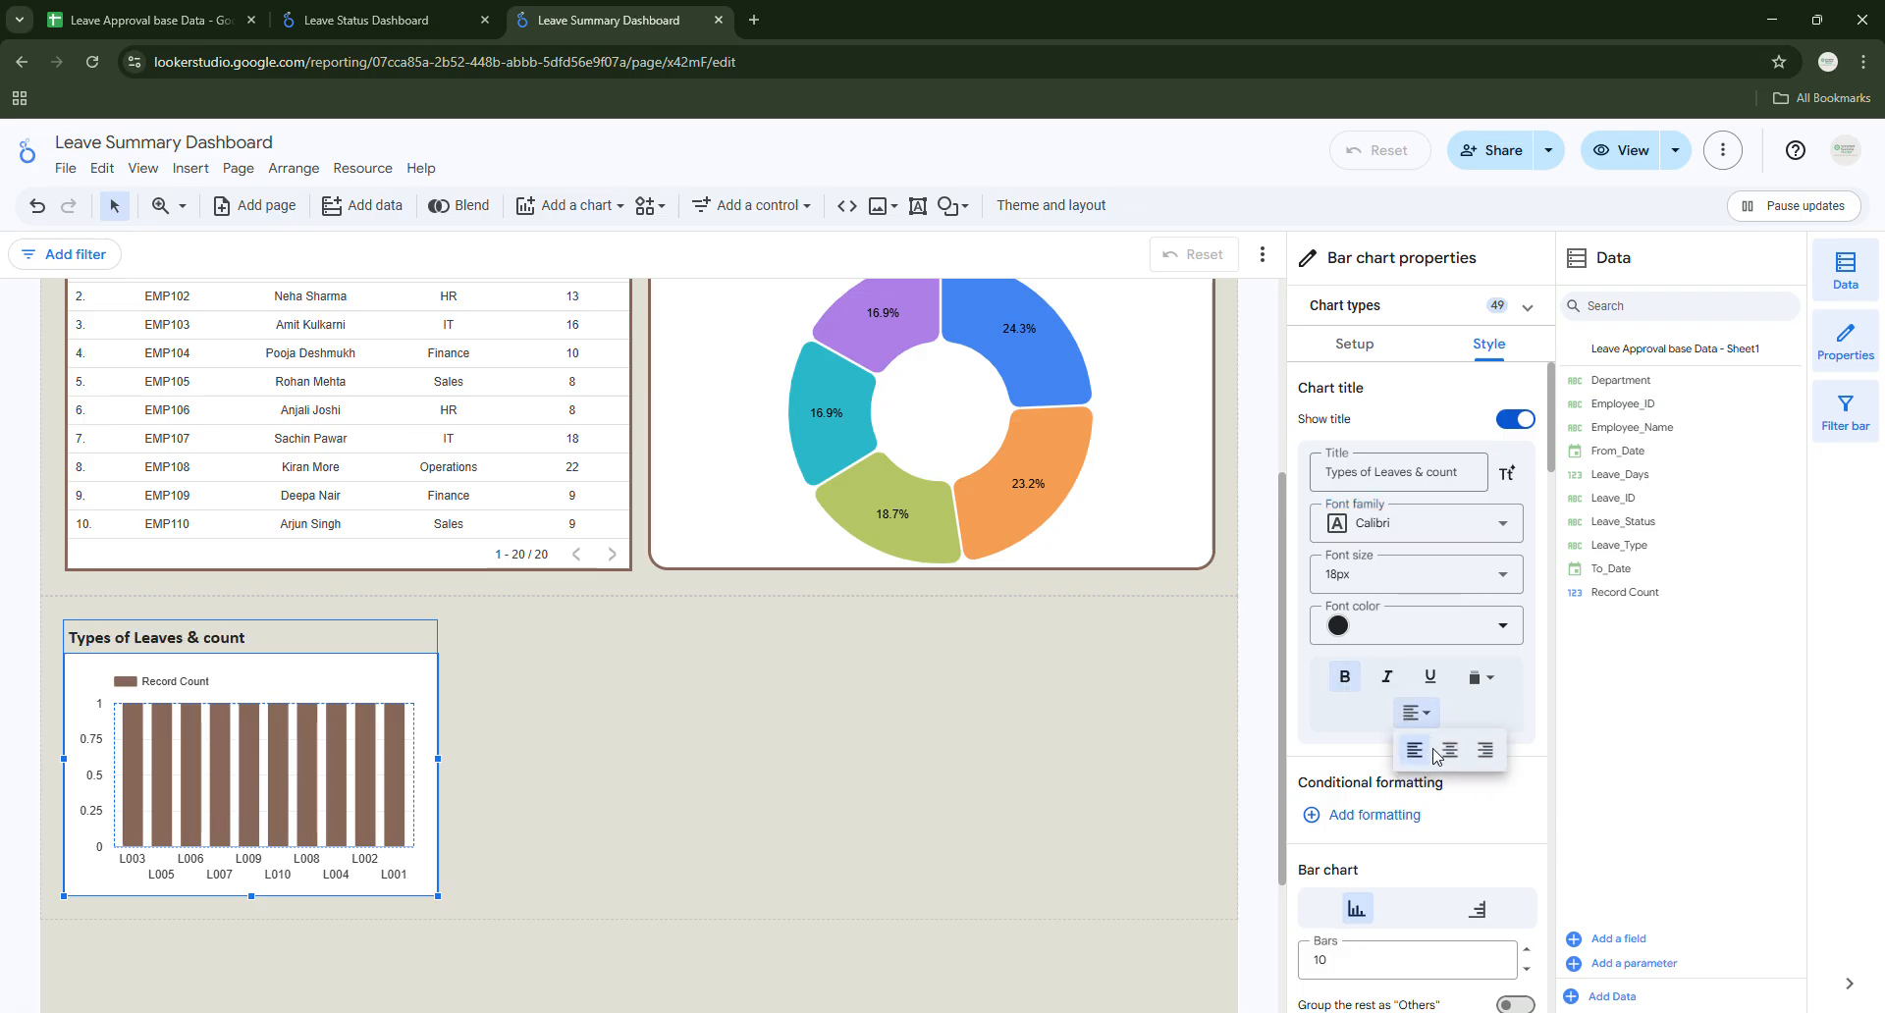
click(1411, 771)
click(1414, 715)
click(1450, 771)
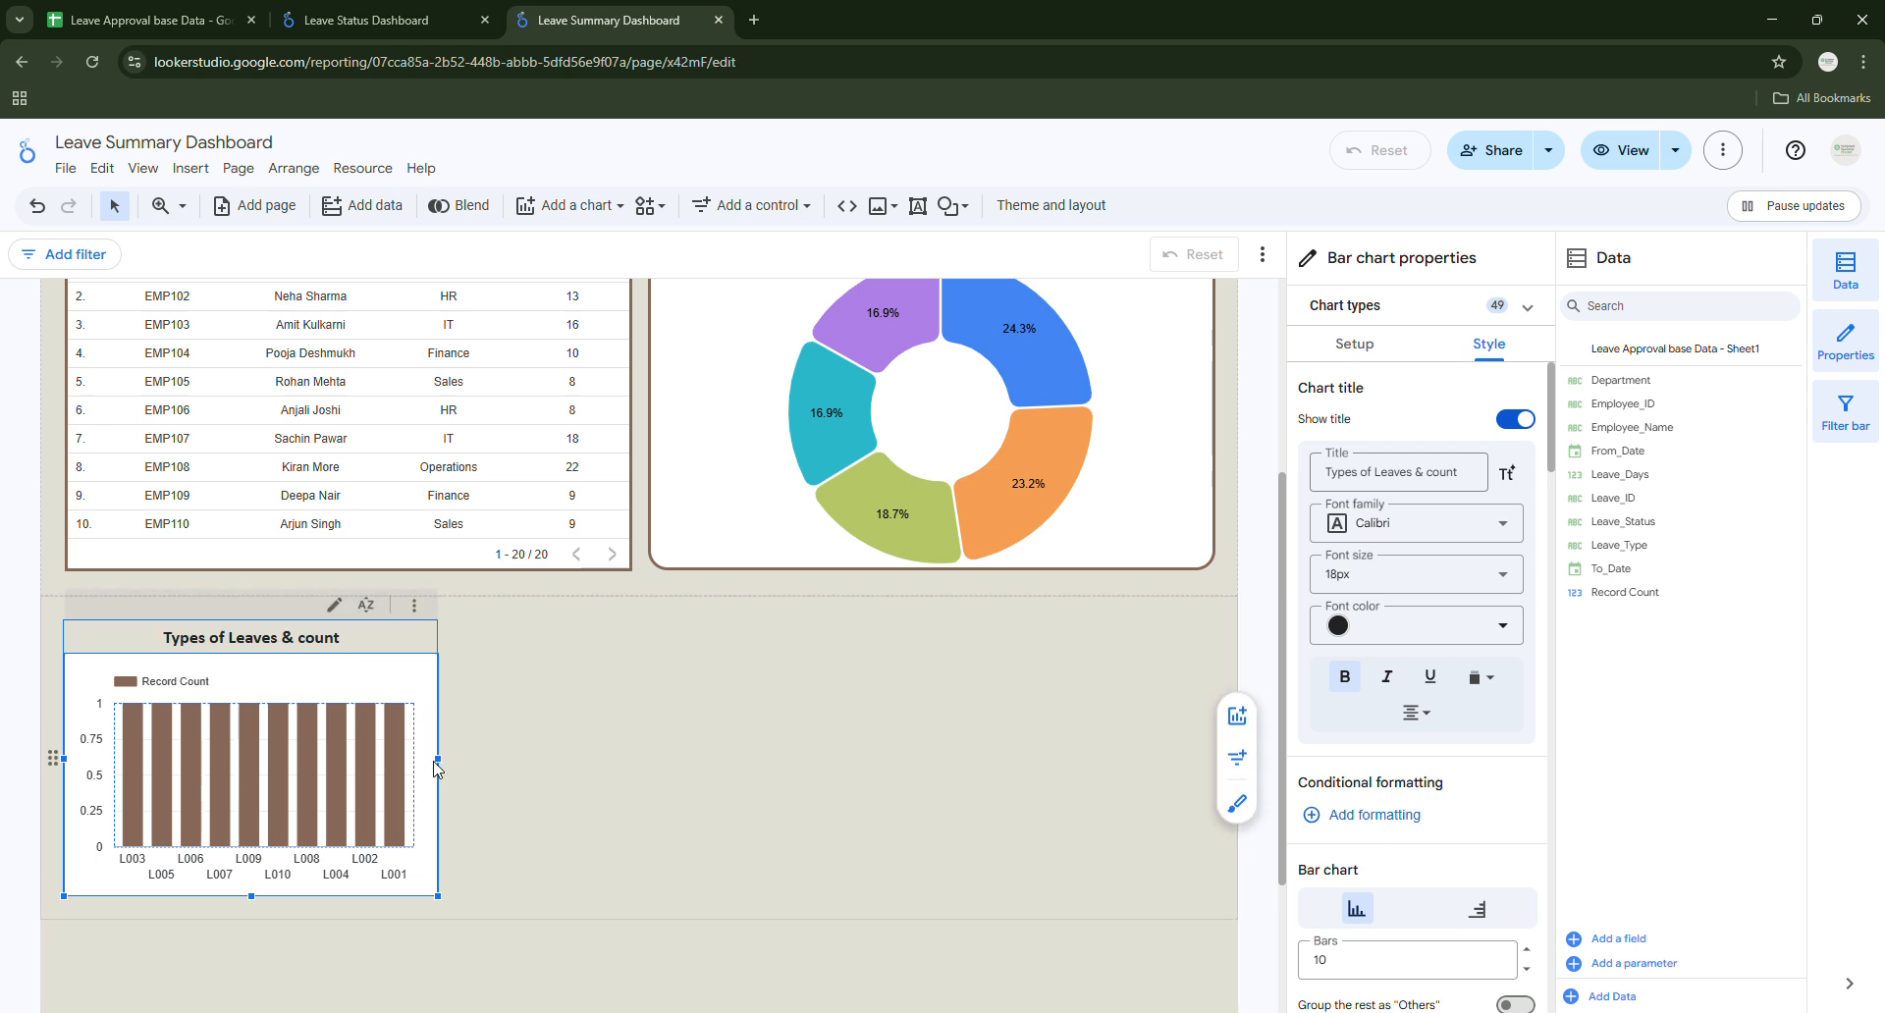
drag(438, 759, 632, 759)
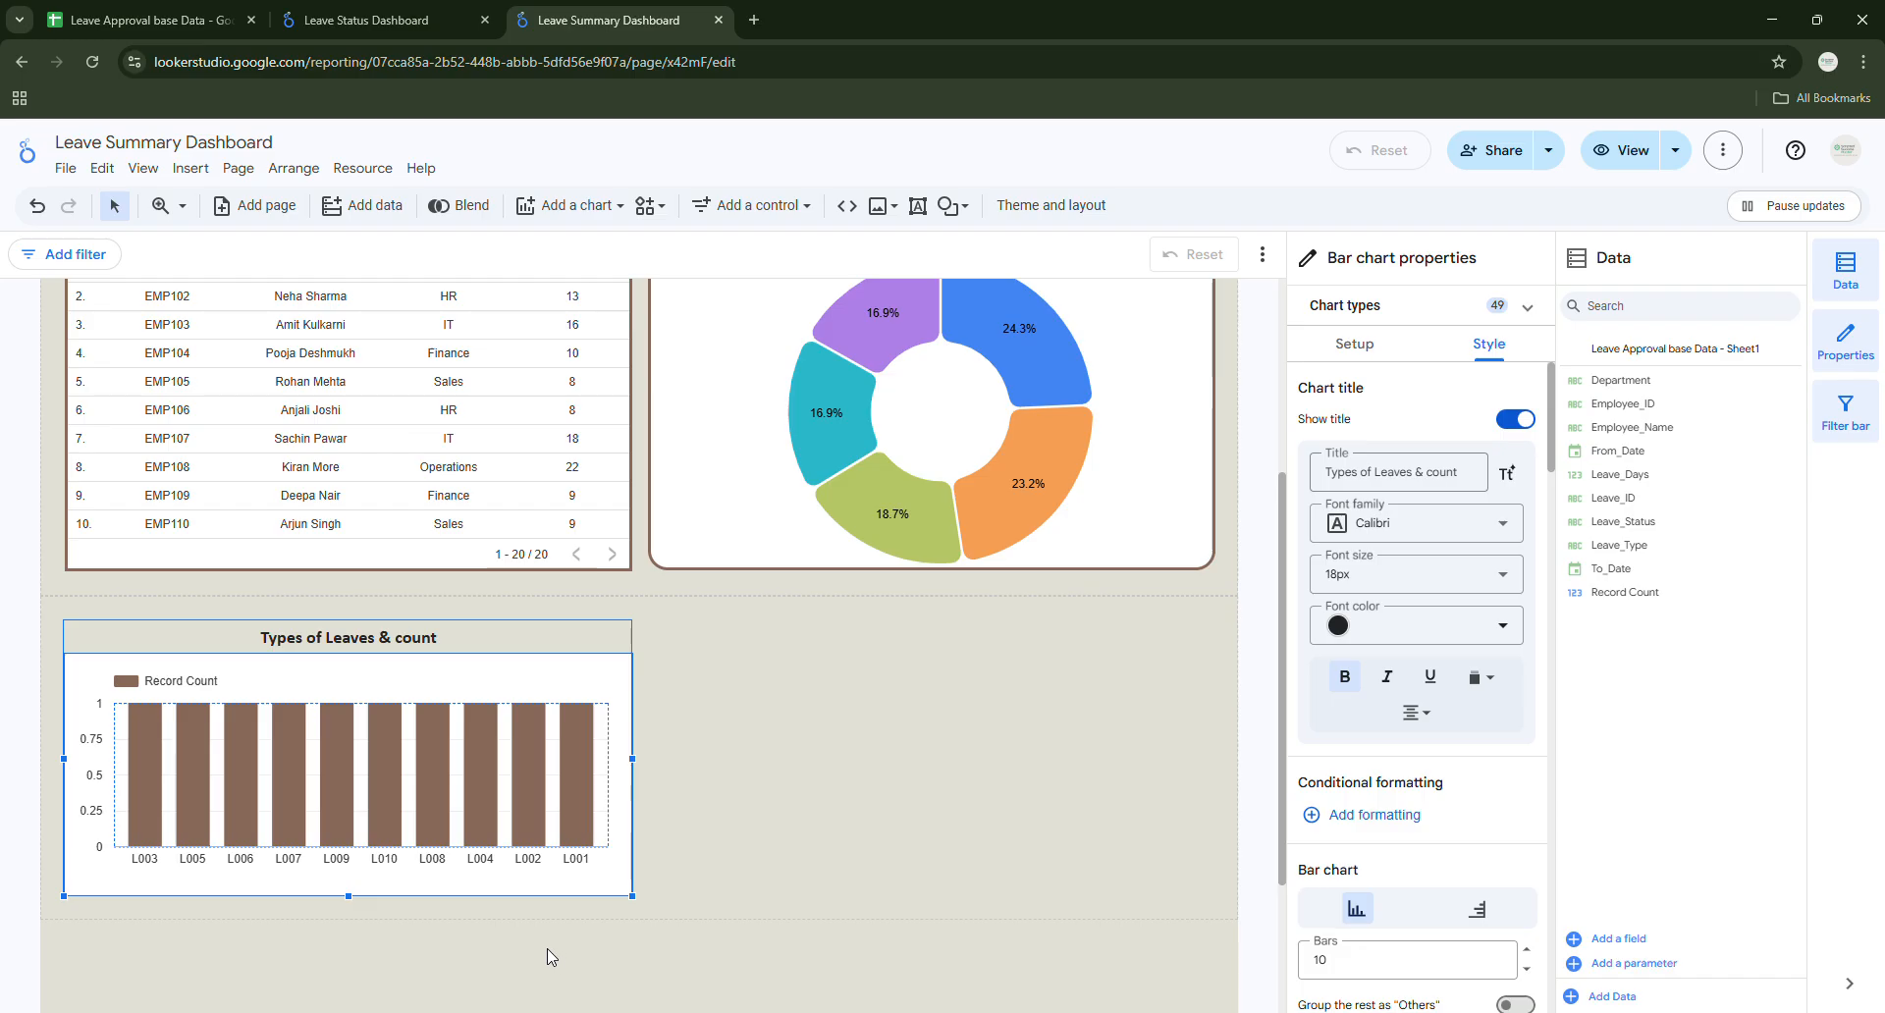
Set the column chart's X-axis dimension to Leave_Type and compare its bars with the leave types in the Leave Approval base Data sheet.
click(1378, 349)
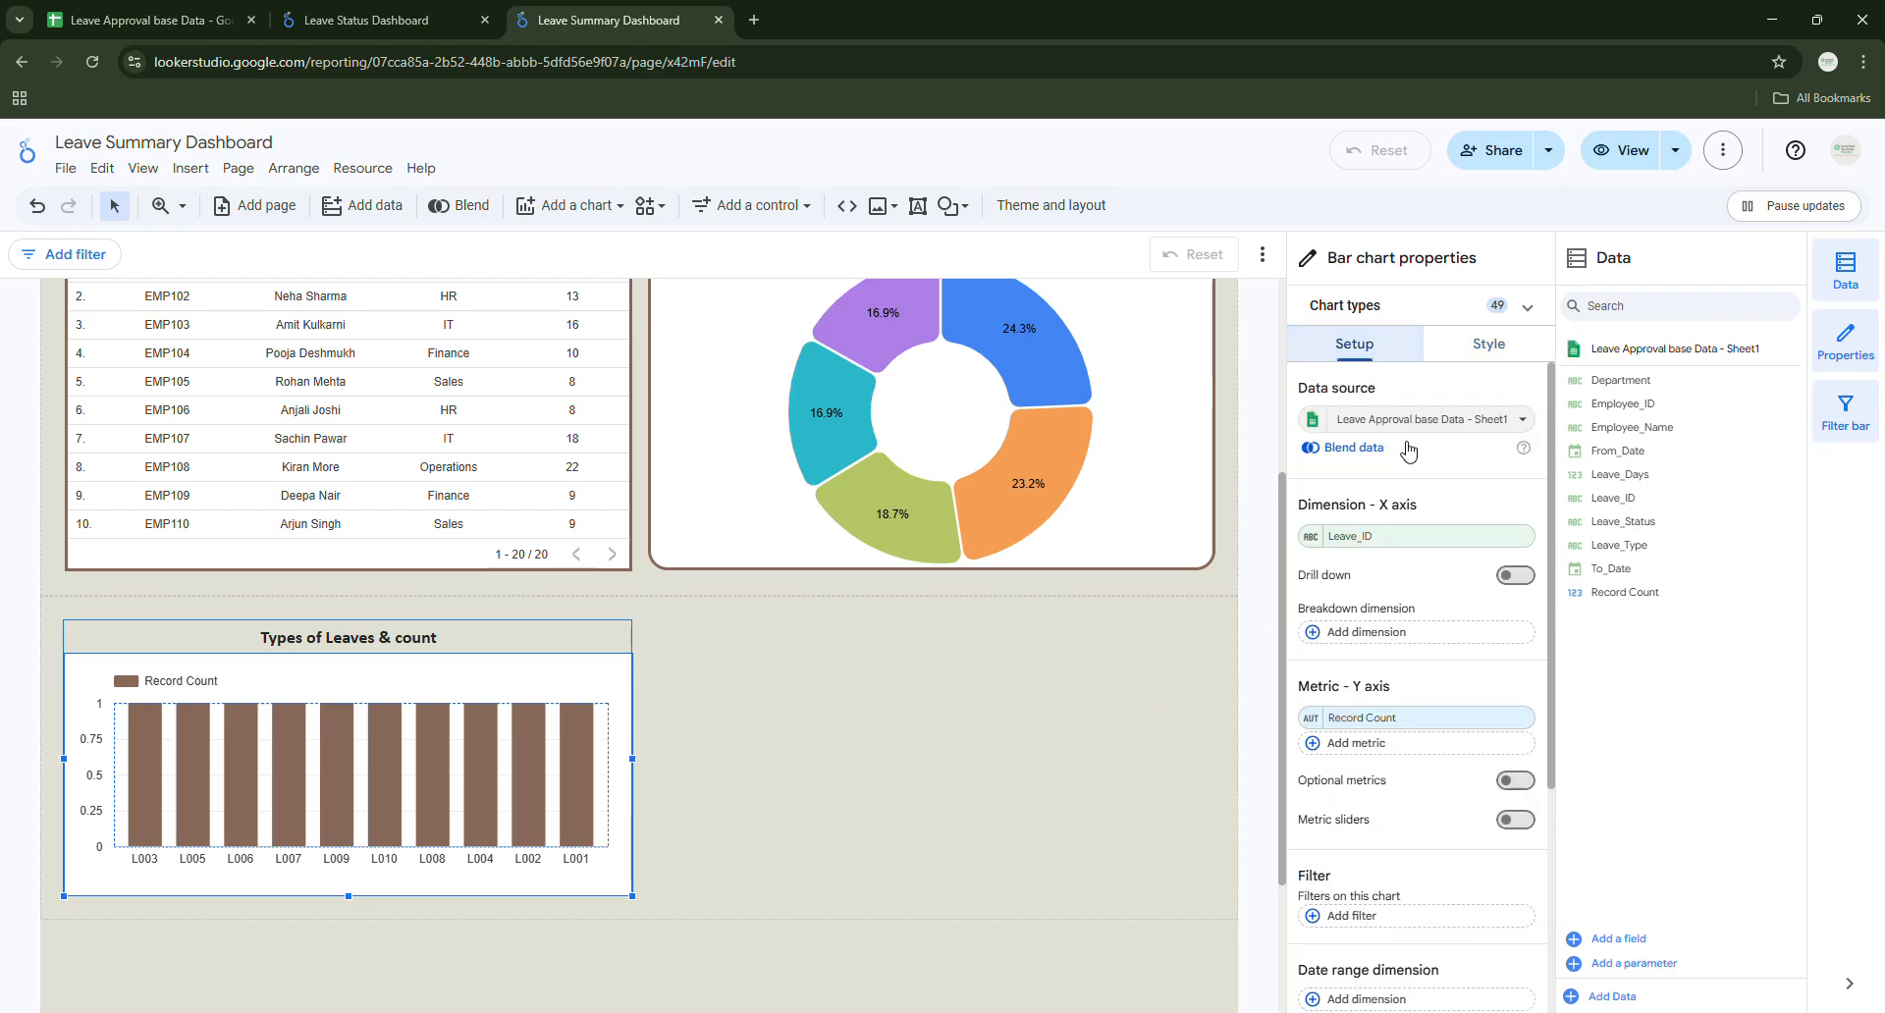
click(1361, 542)
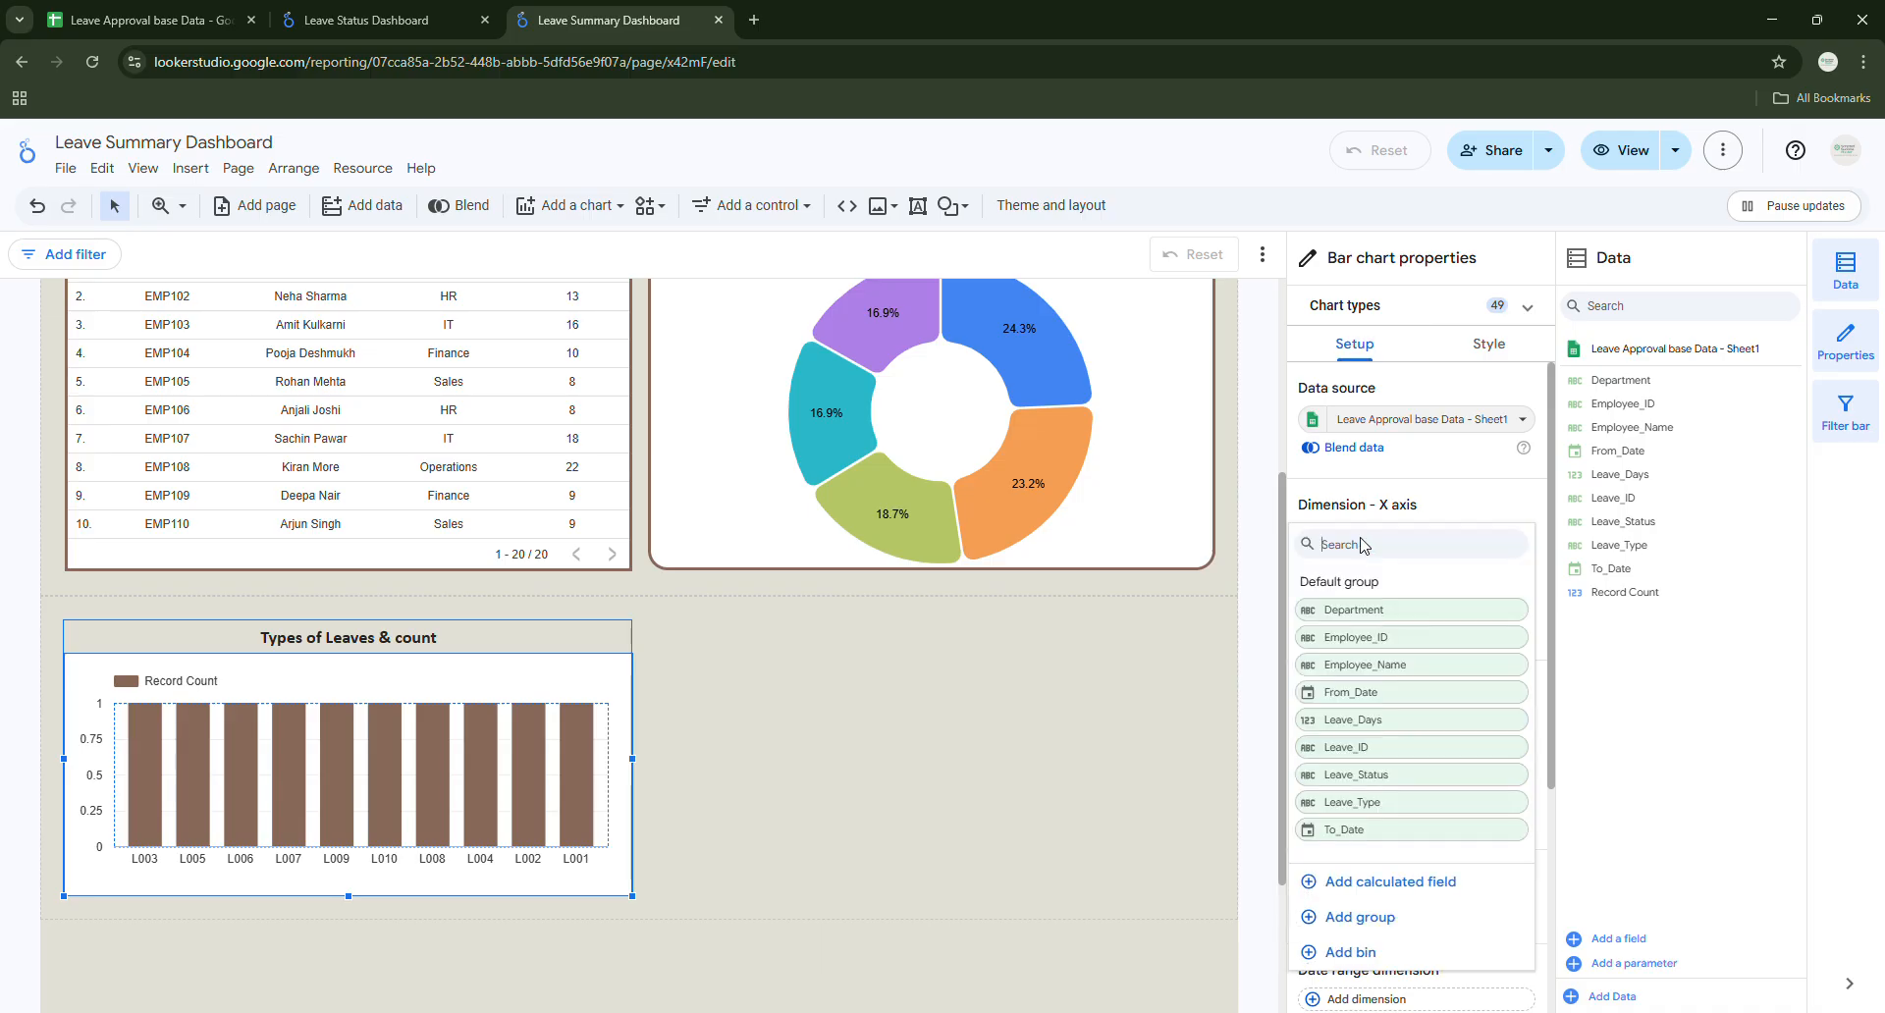
click(1384, 802)
click(92, 22)
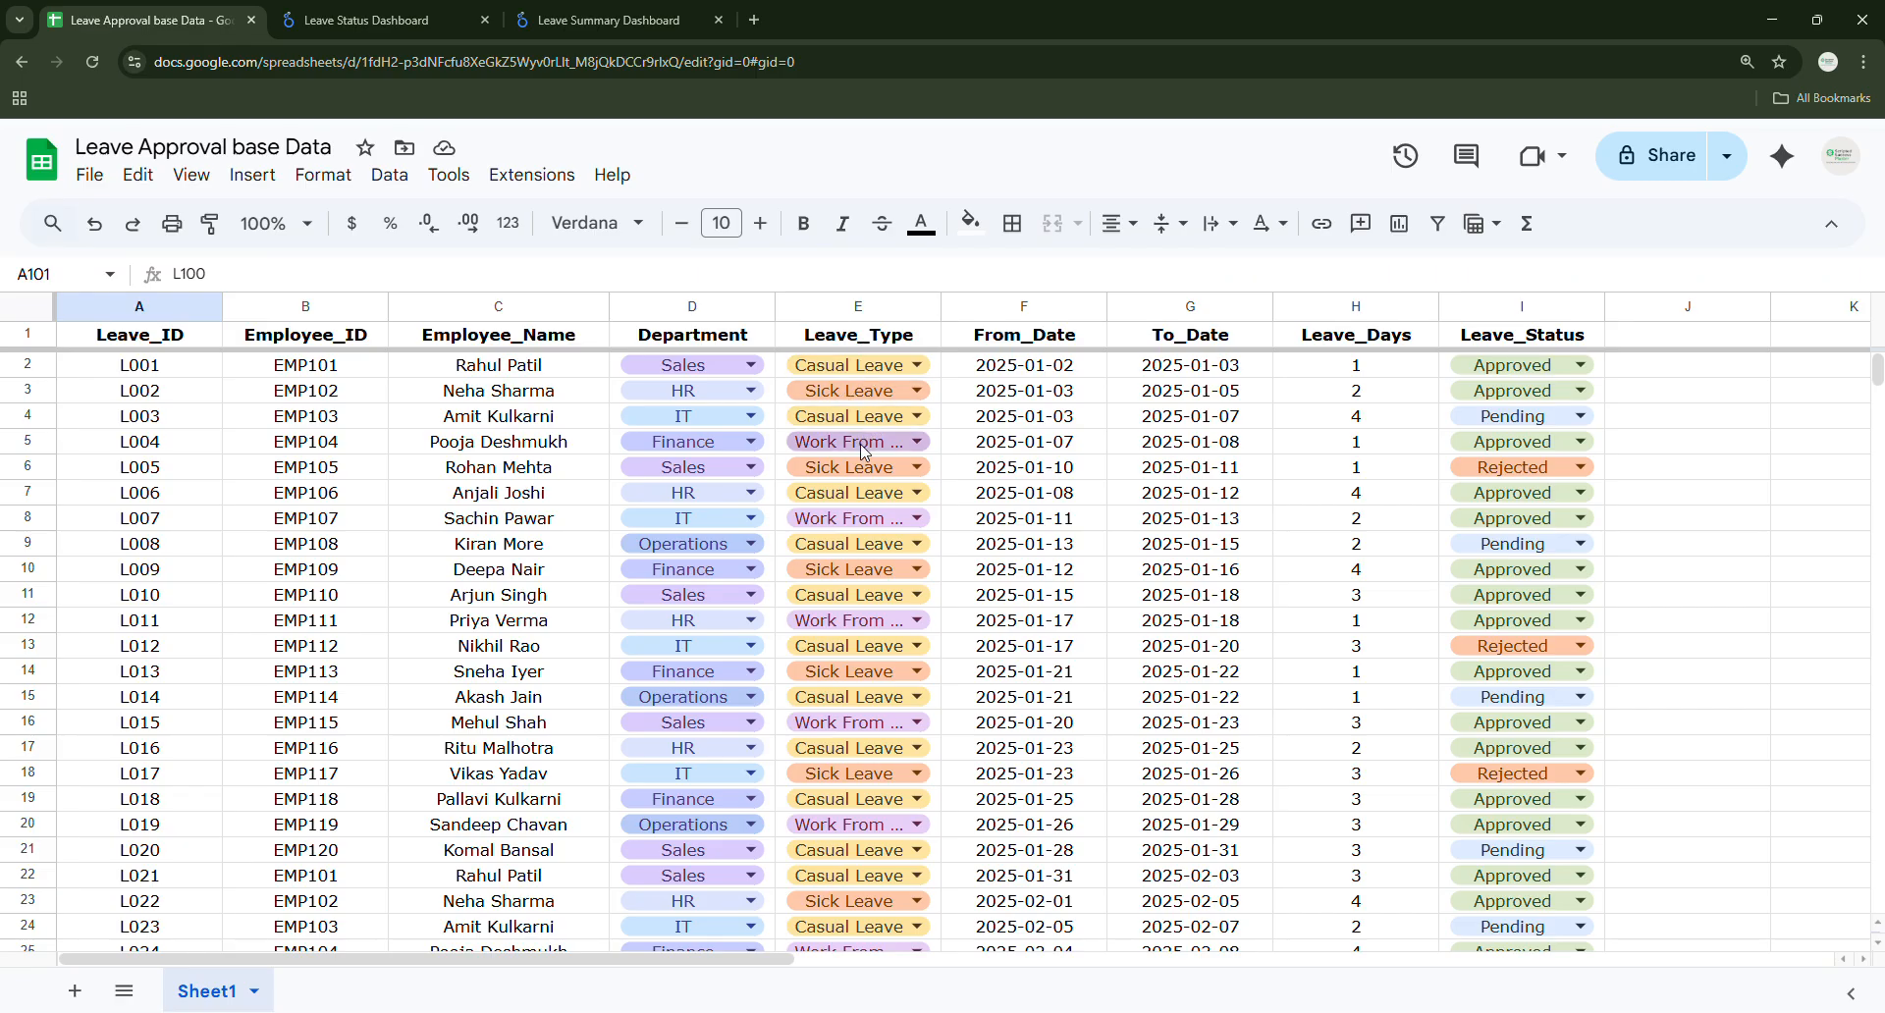
click(609, 19)
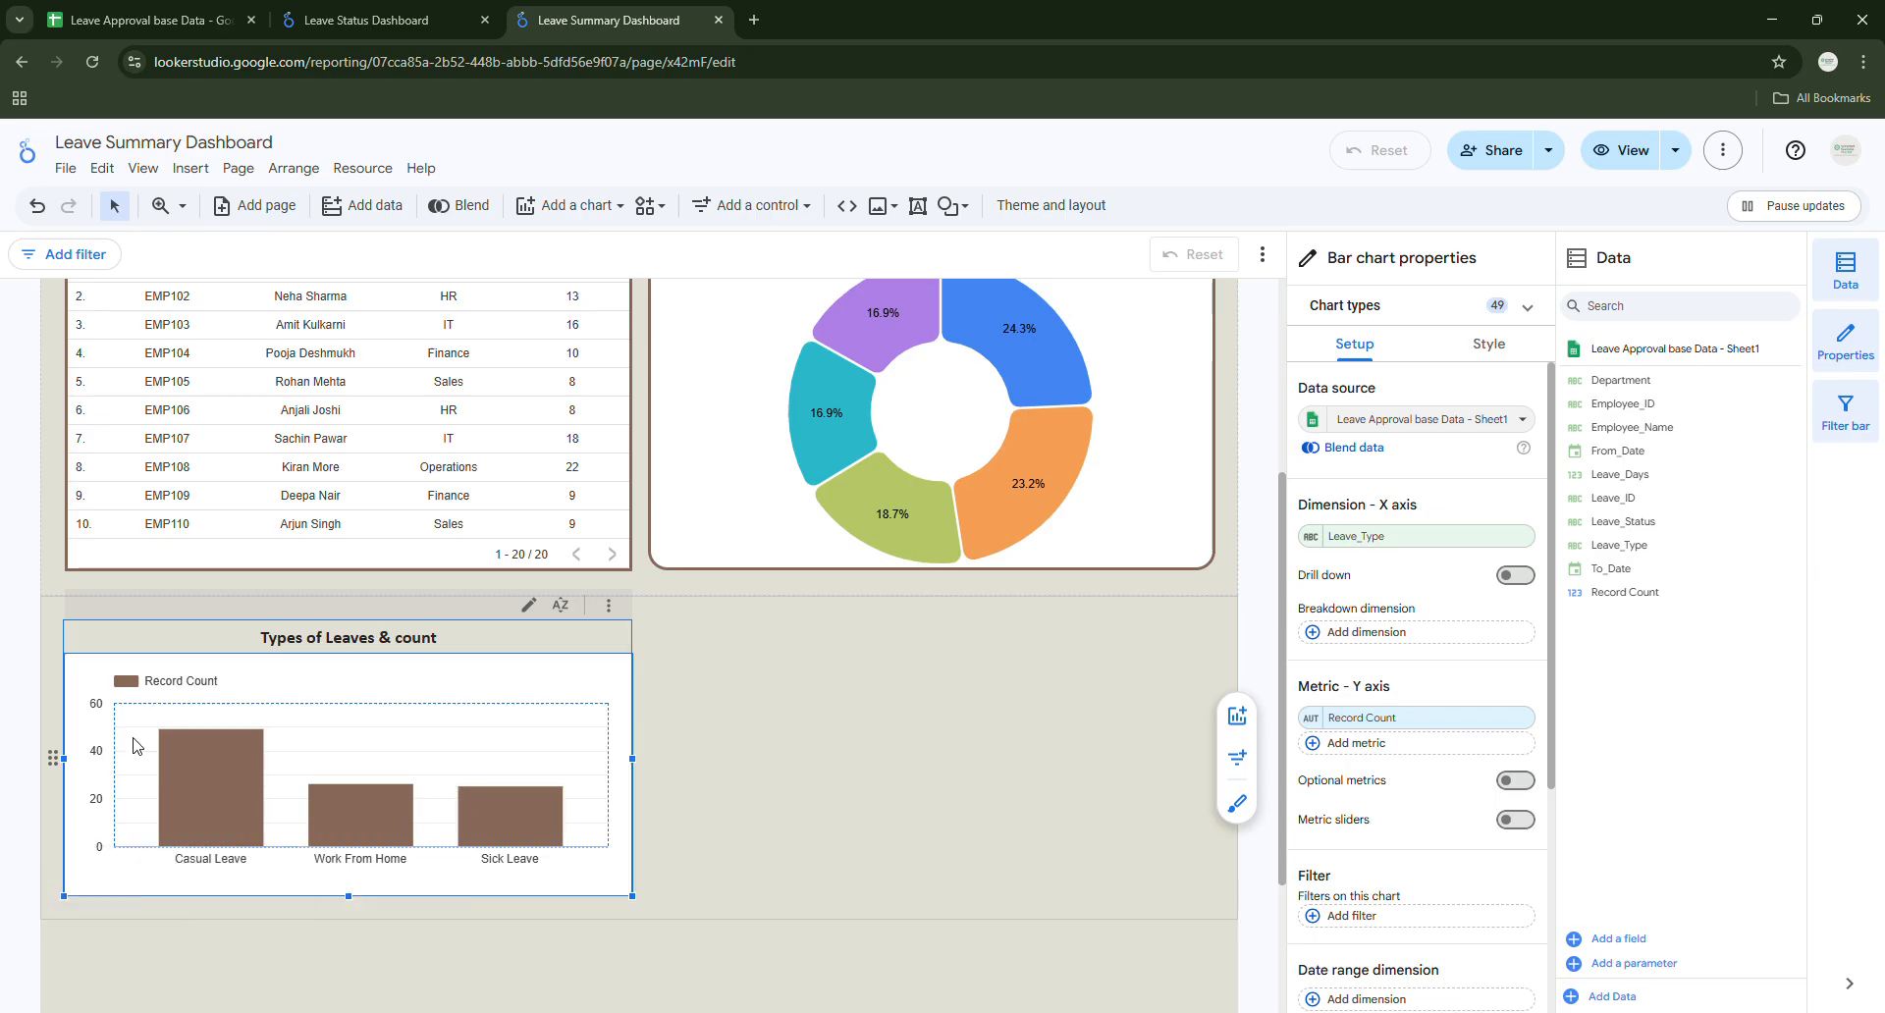
mouse_move(374, 852)
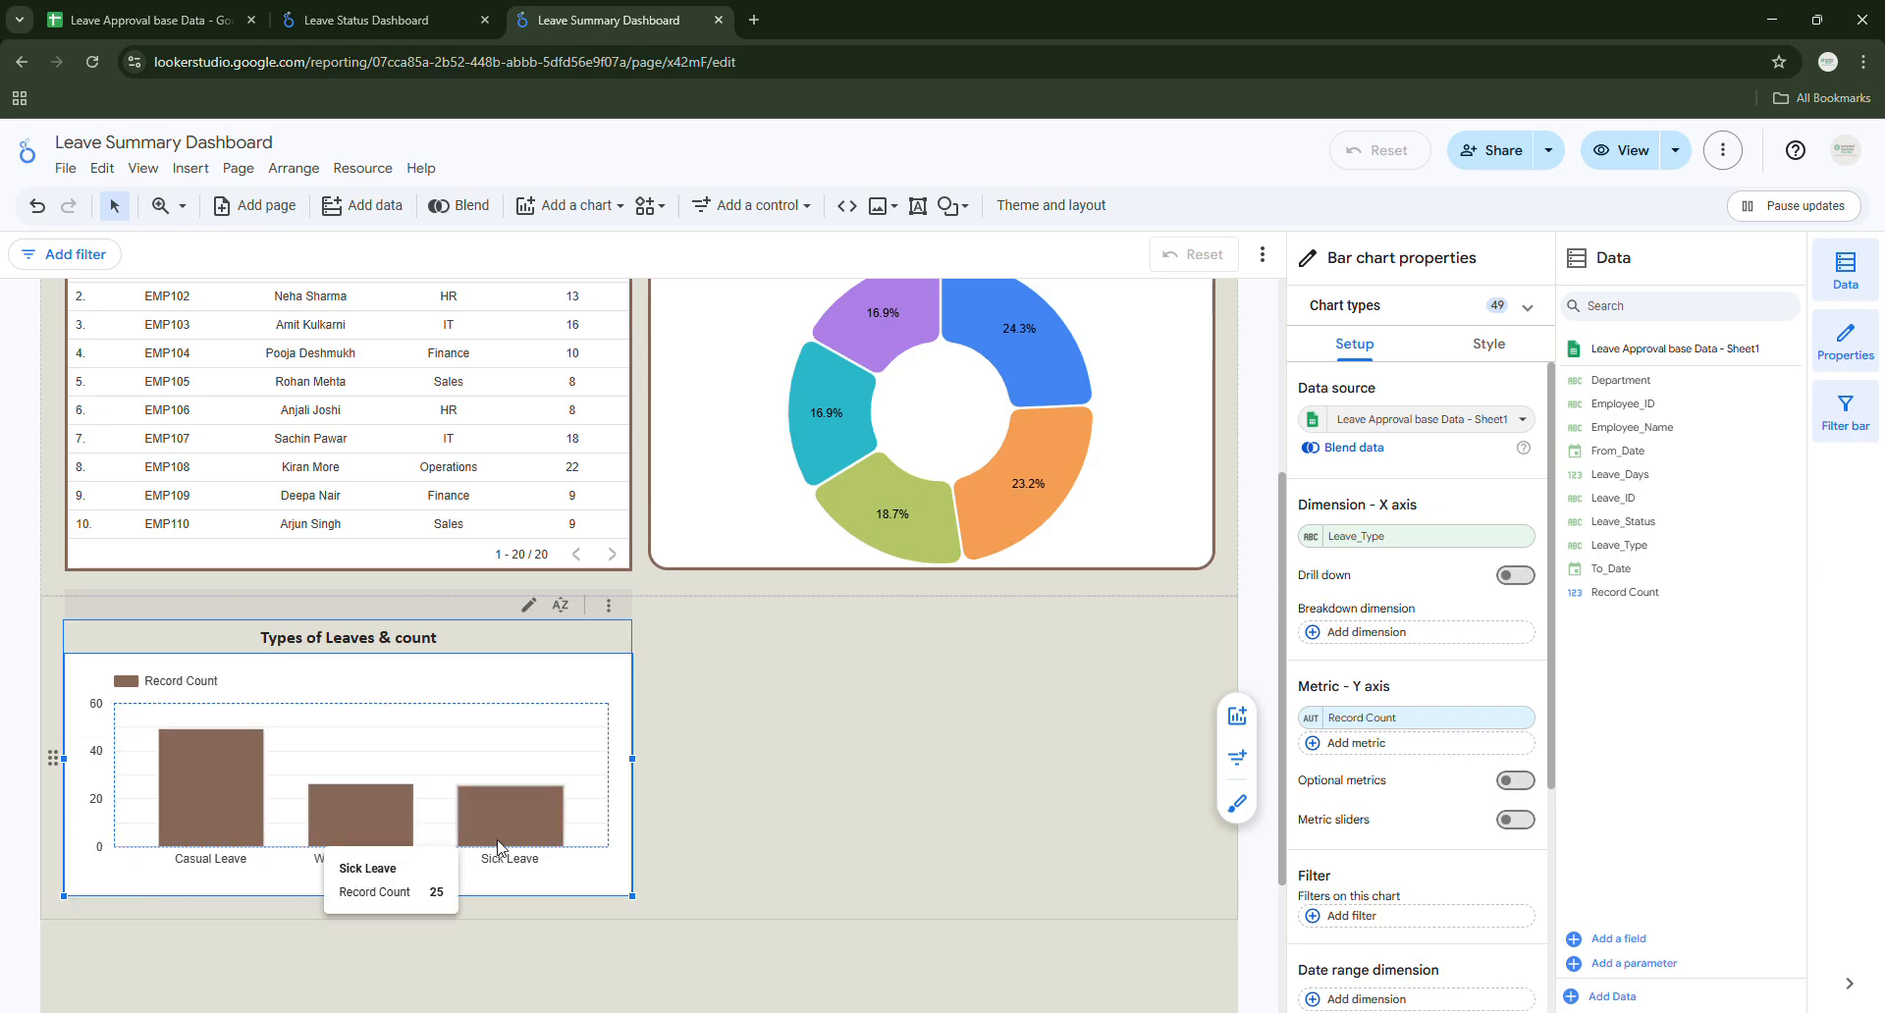
mouse_move(193, 811)
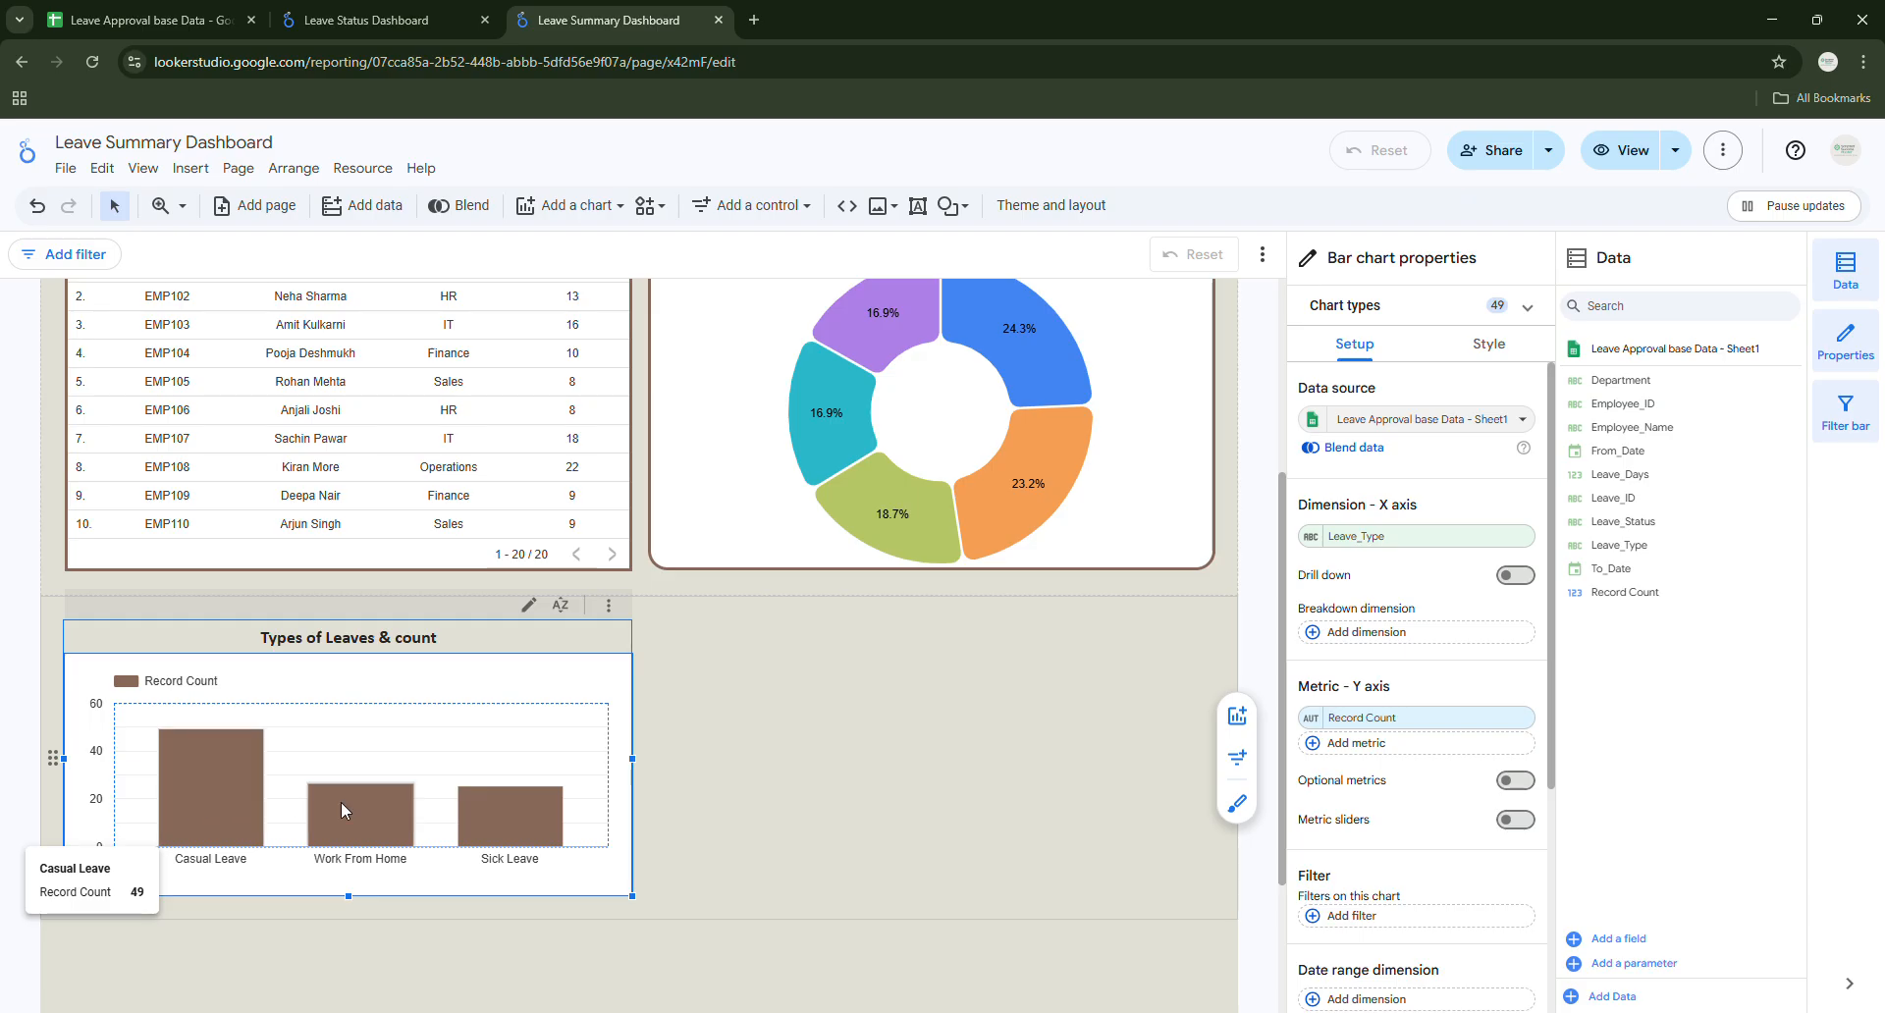
mouse_move(359, 802)
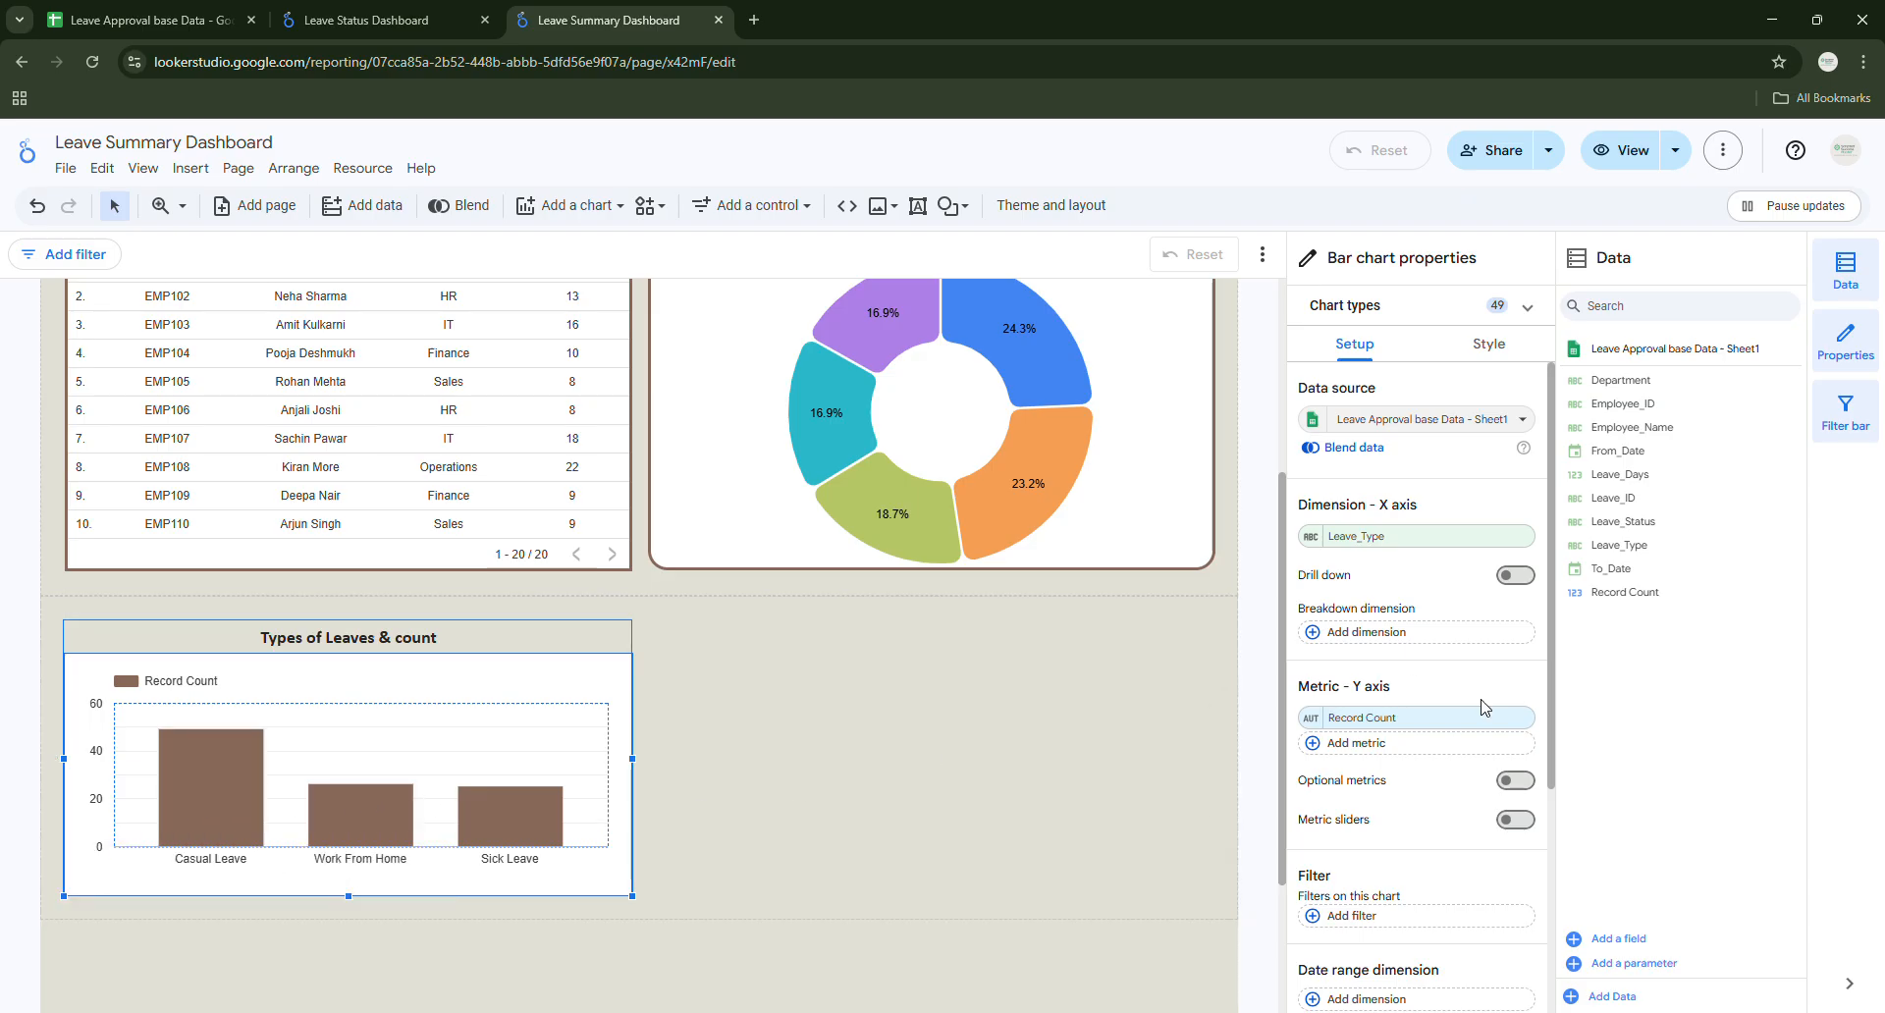
Set the Y-axis metric of the "Types of Leaves & count" column chart to Leave_Days.
click(1380, 720)
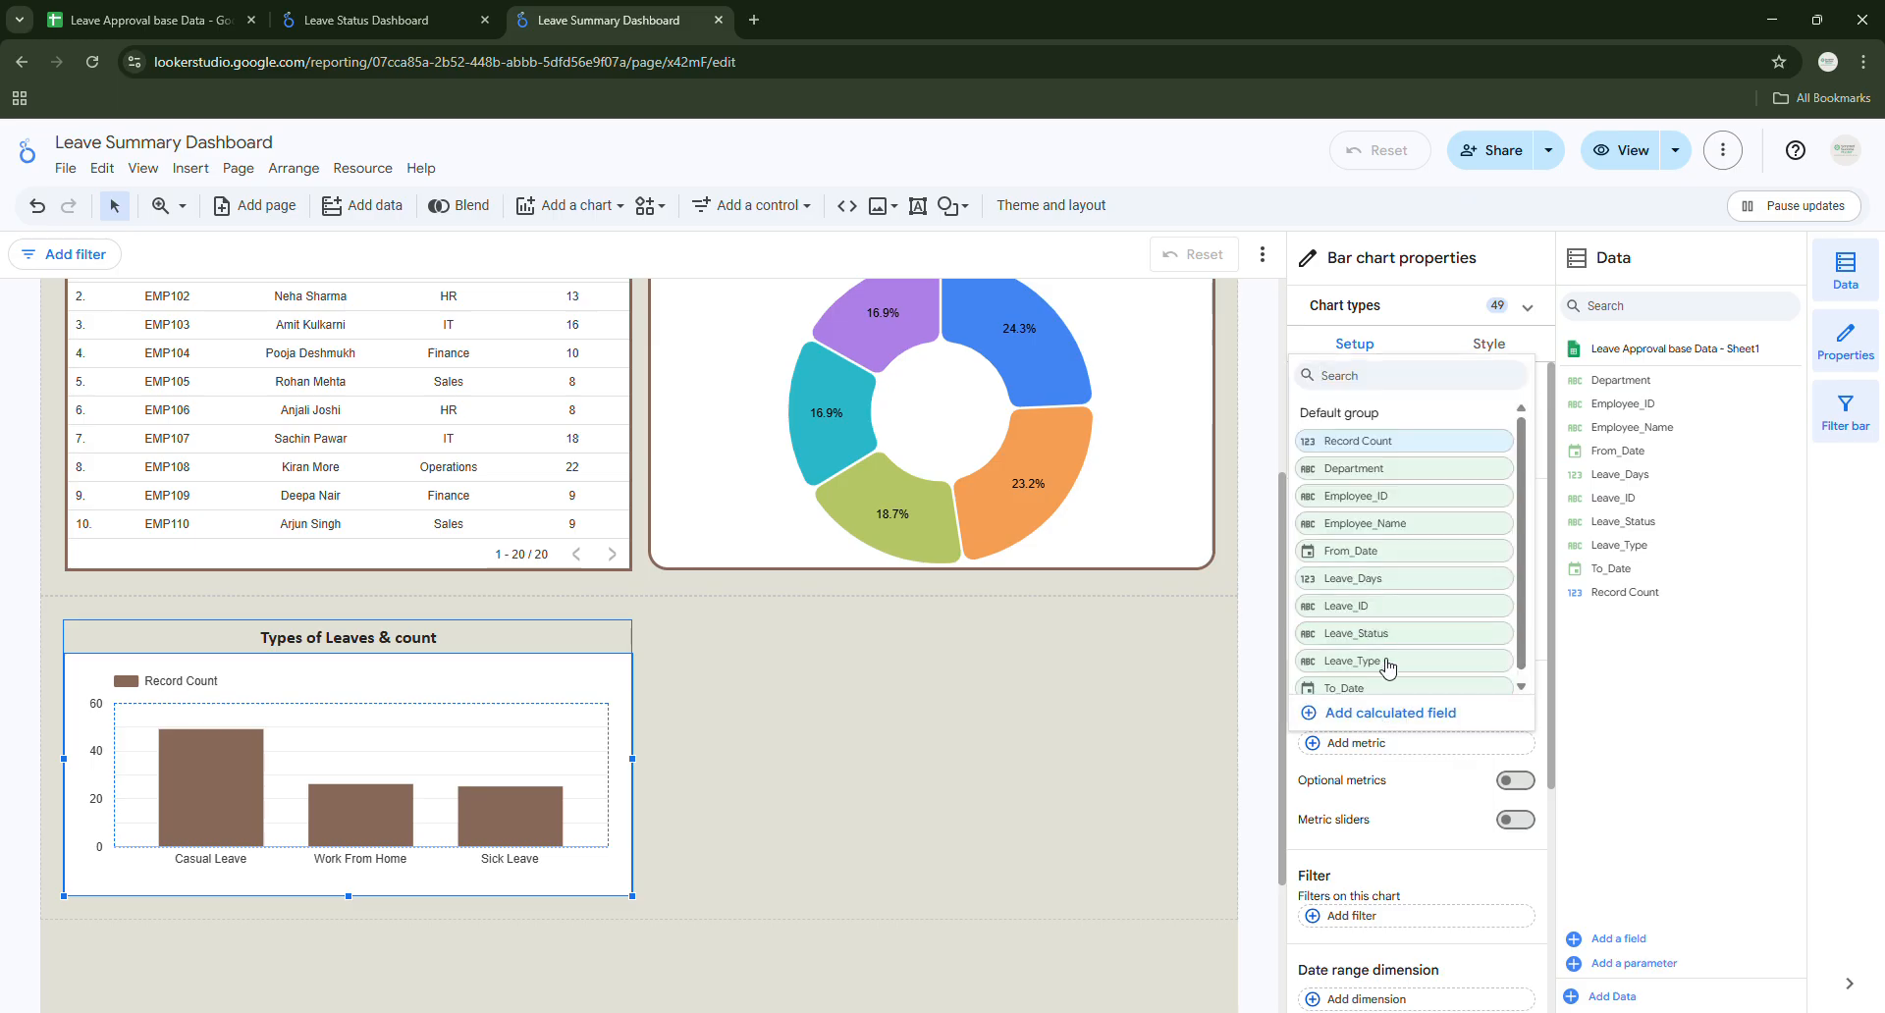
click(1402, 580)
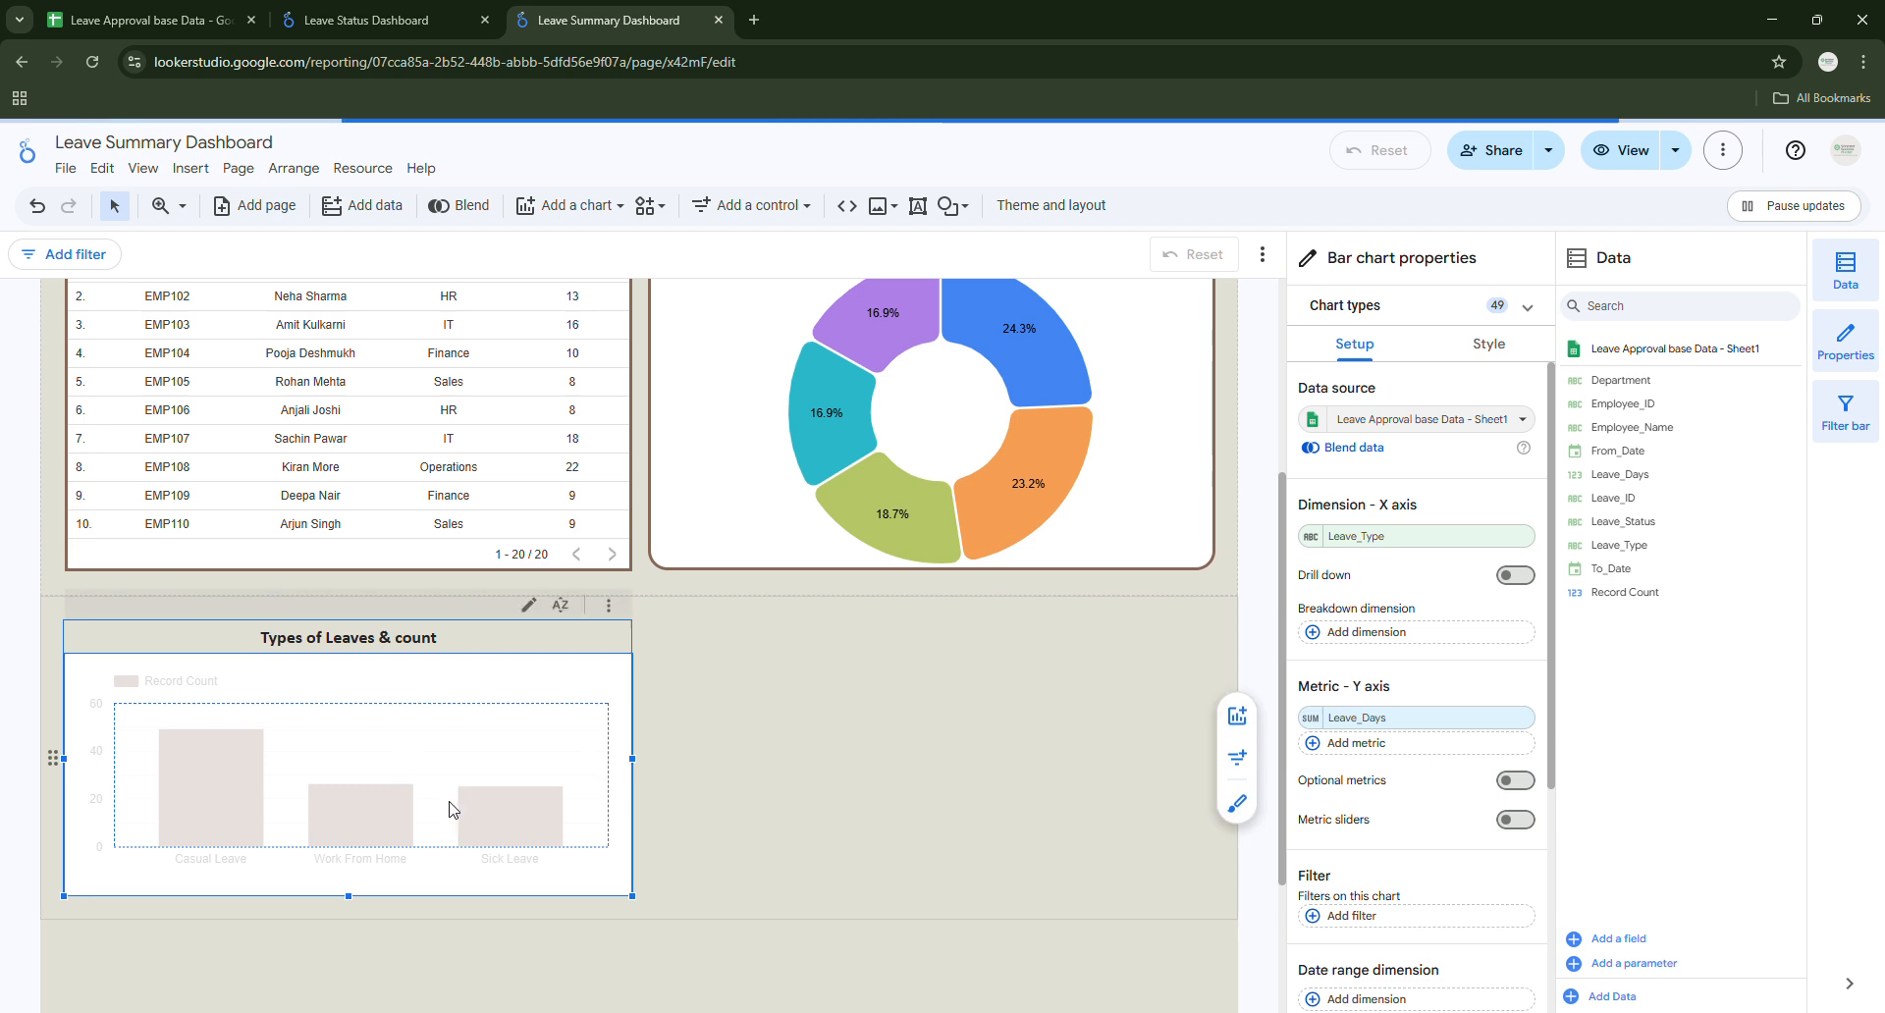
mouse_move(169, 780)
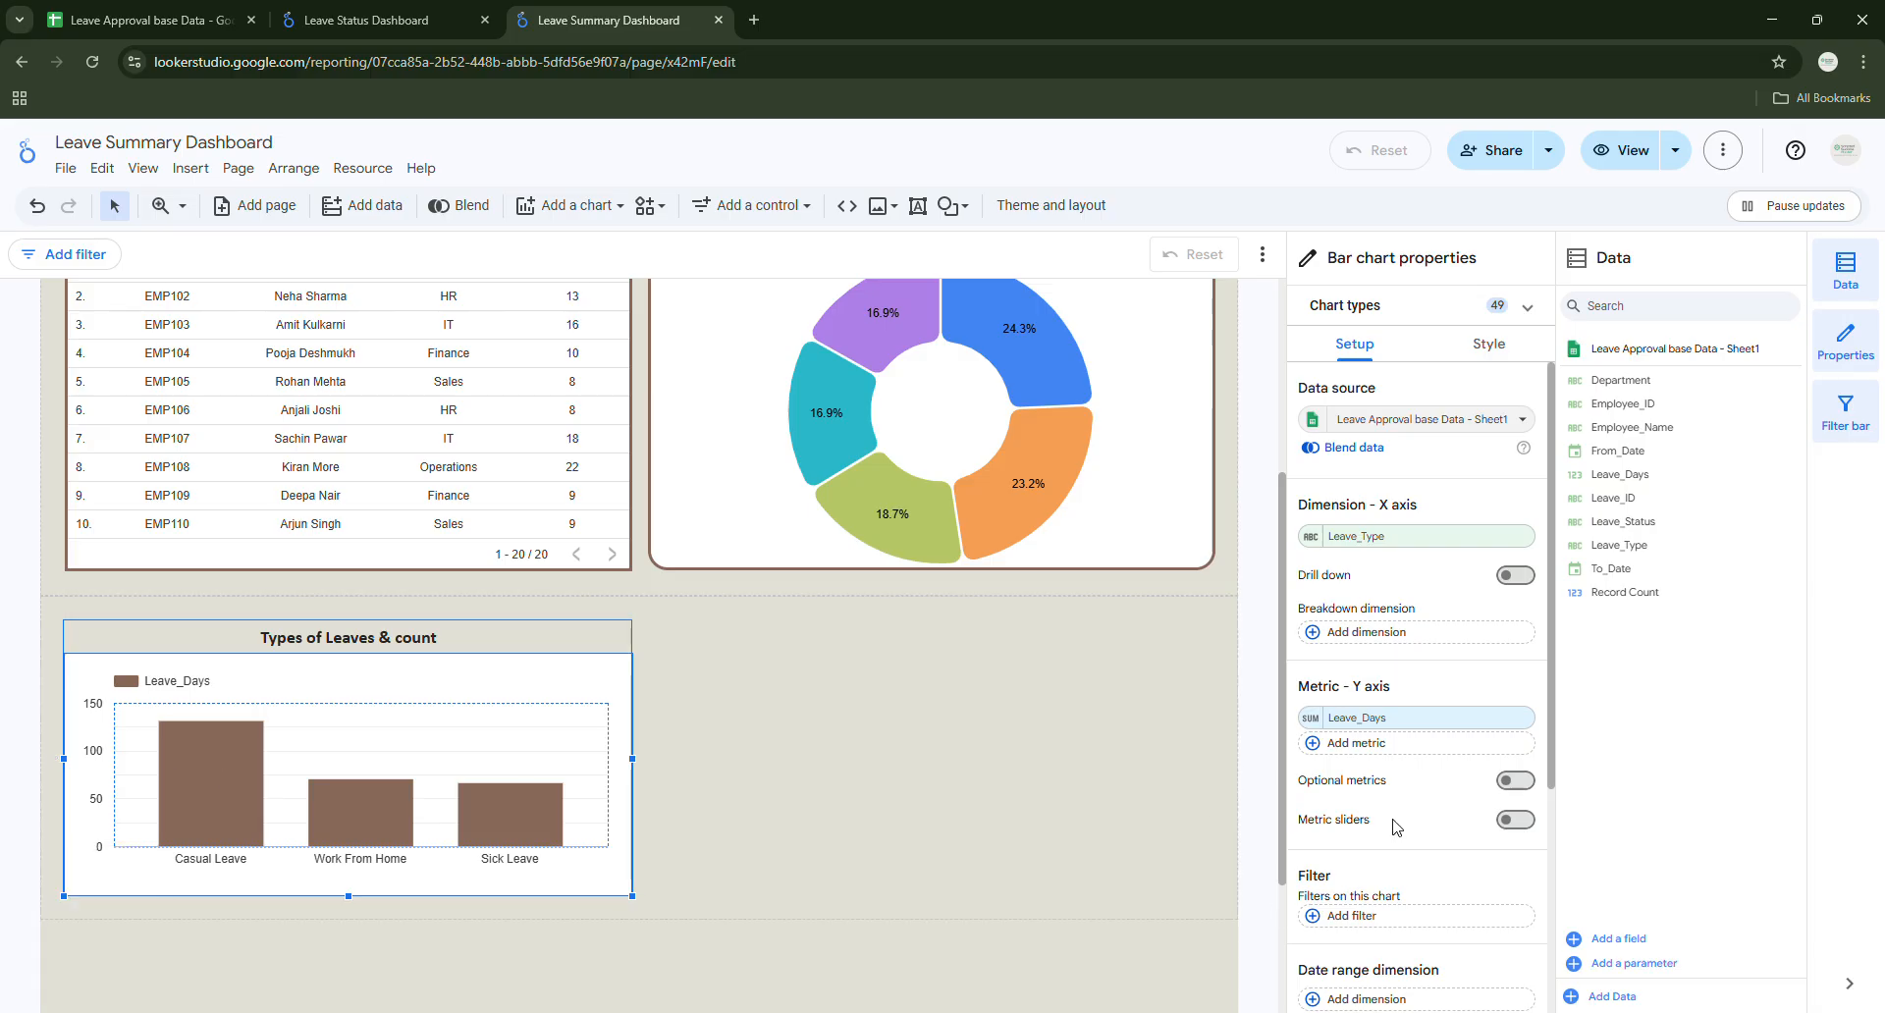
Show data labels on the bars of the "Types of Leaves & count" column chart.
click(1489, 344)
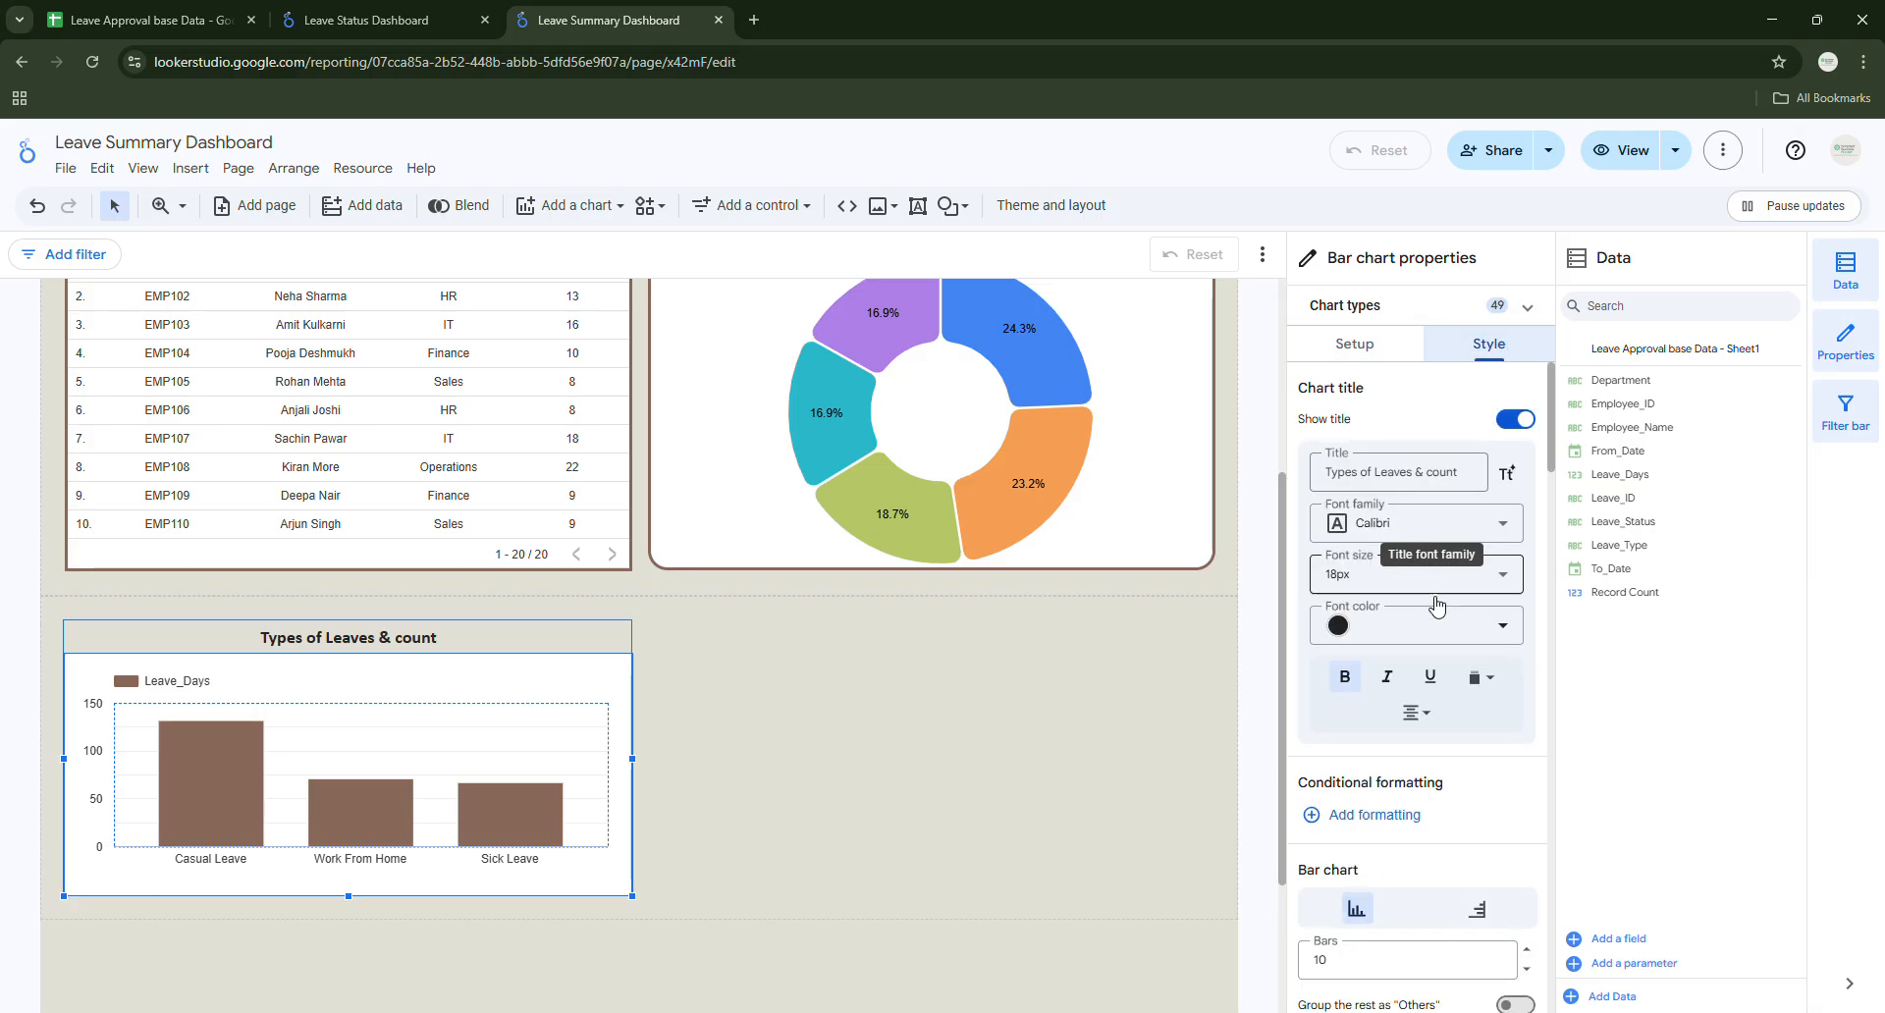
scroll(1436, 606, down, 5)
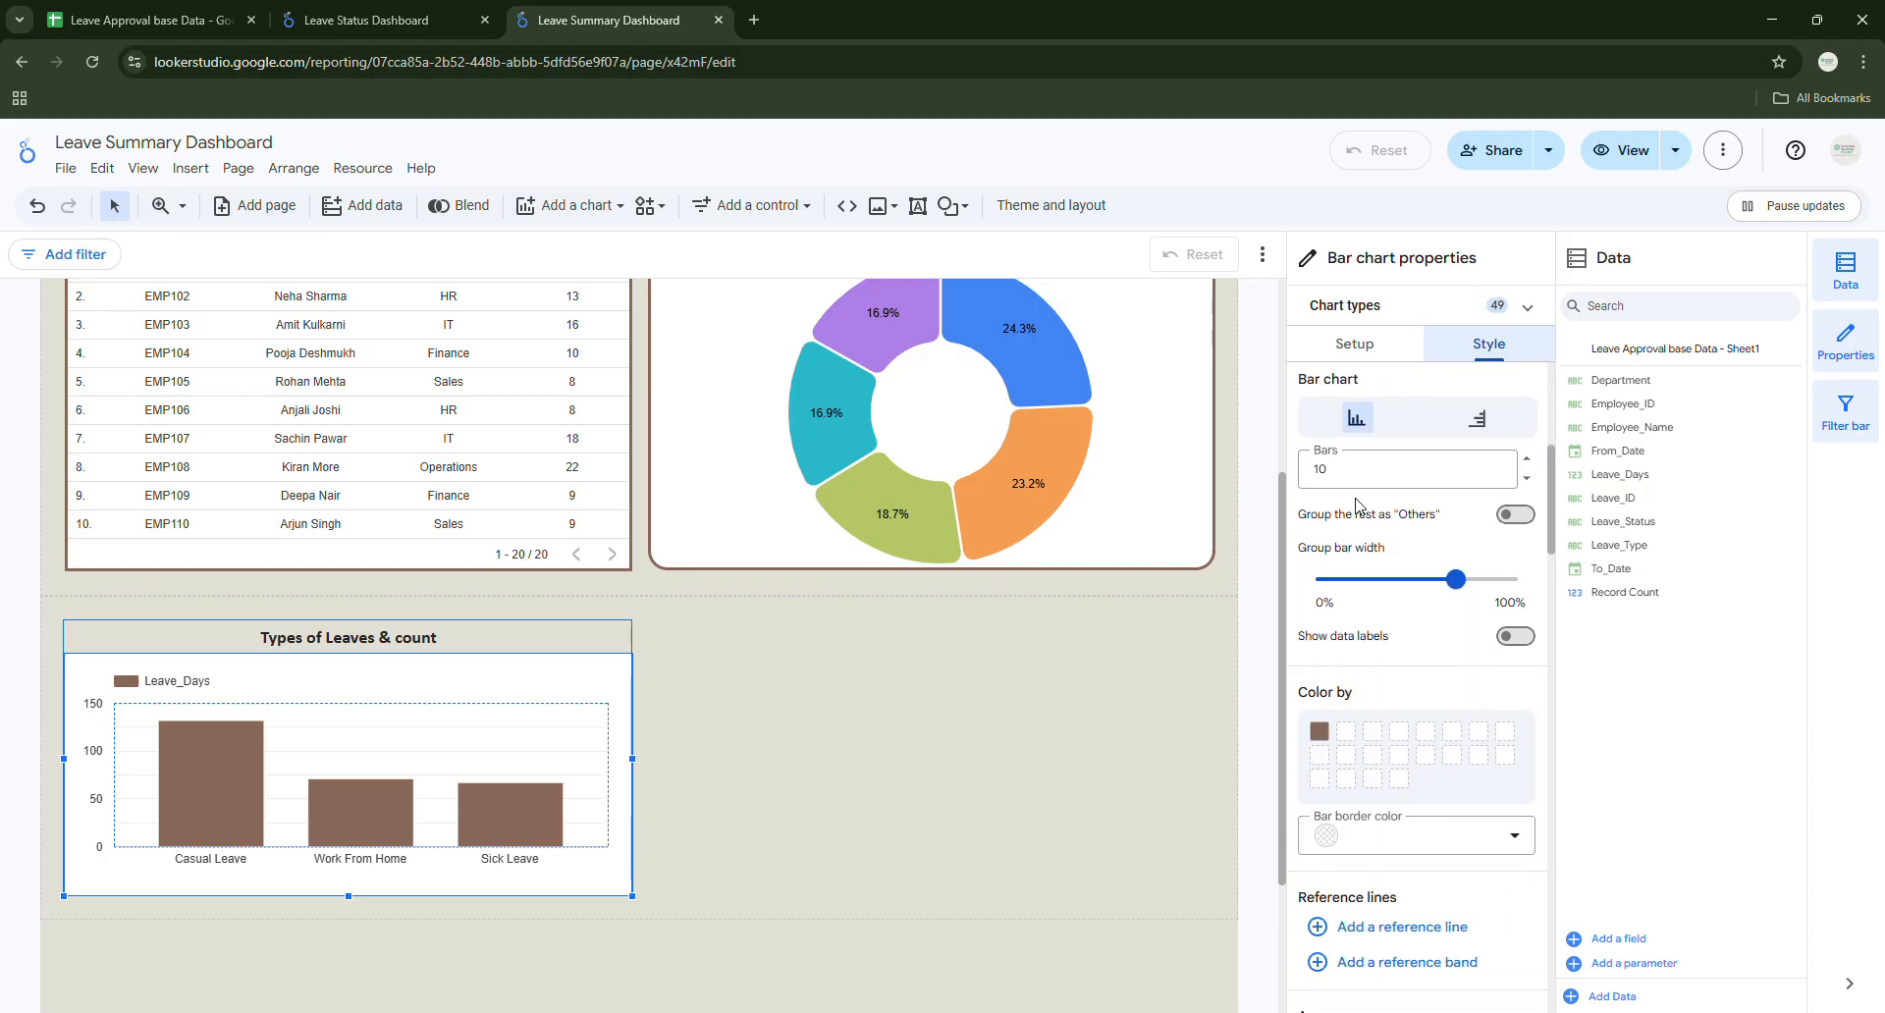
scroll(1453, 516, up, 3)
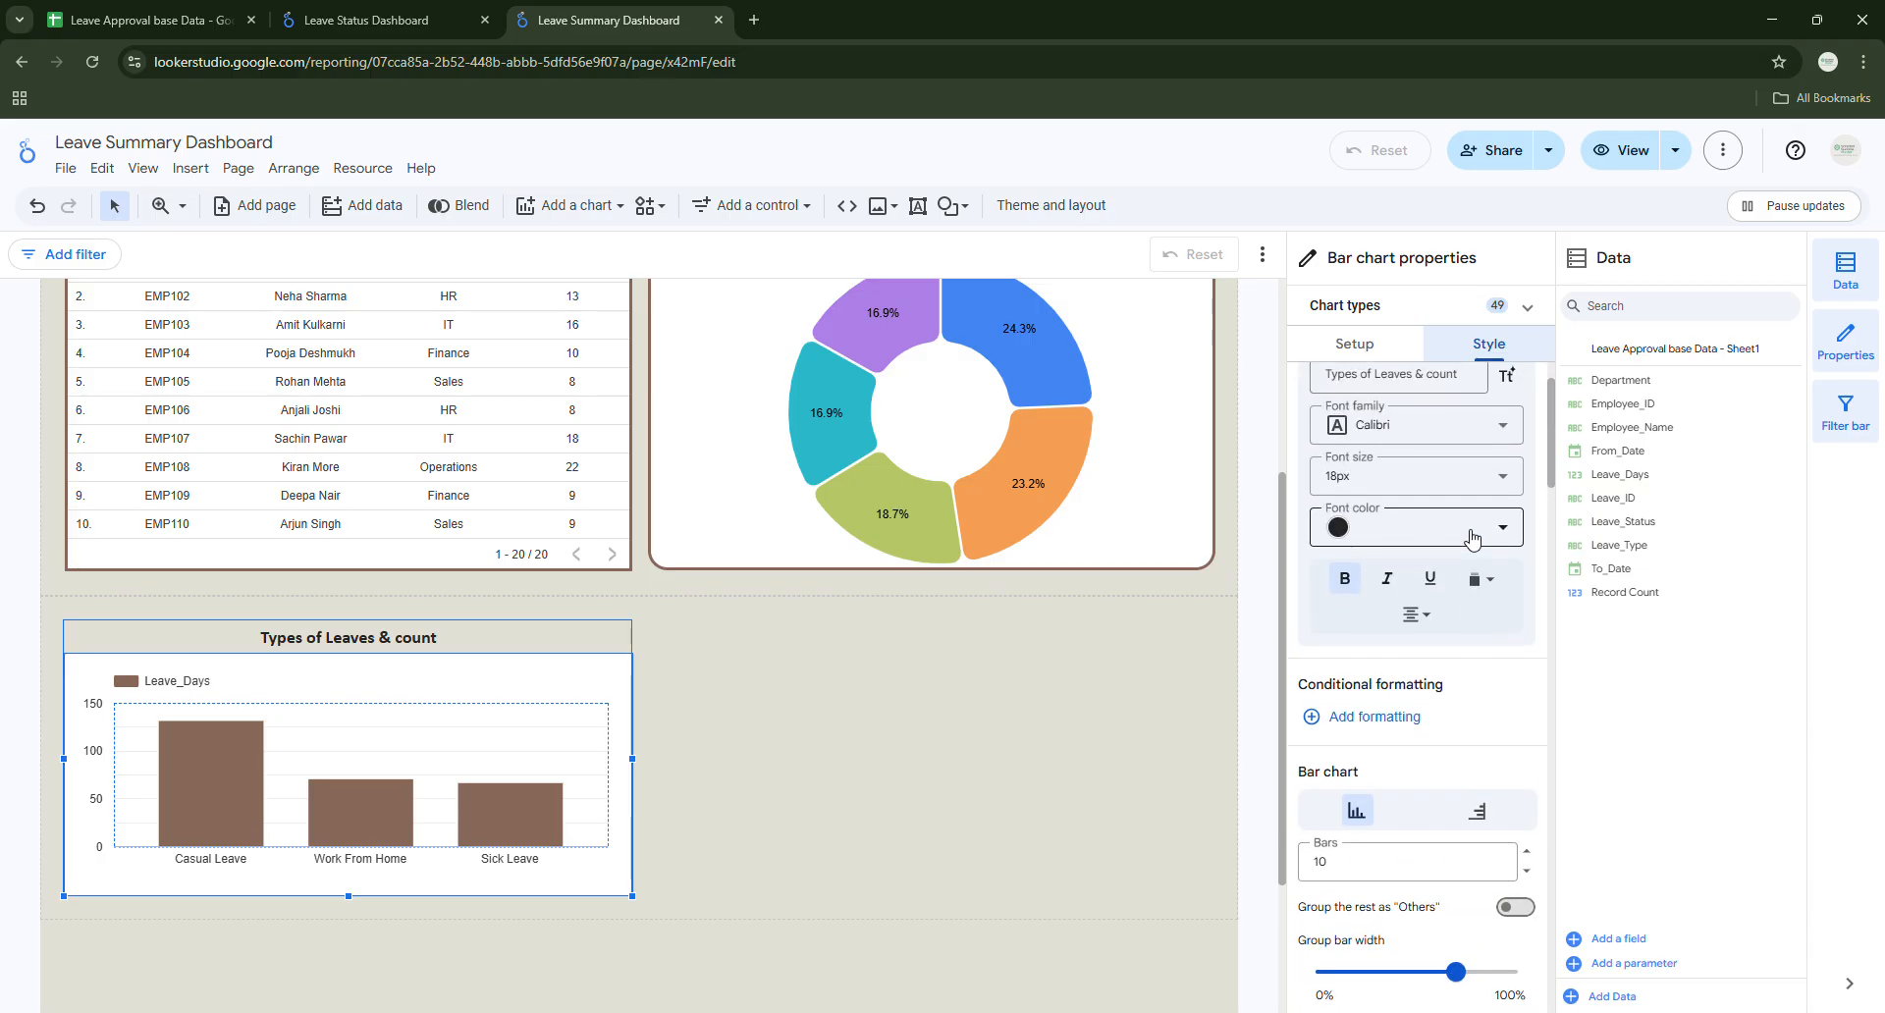
scroll(1472, 545, down, 3)
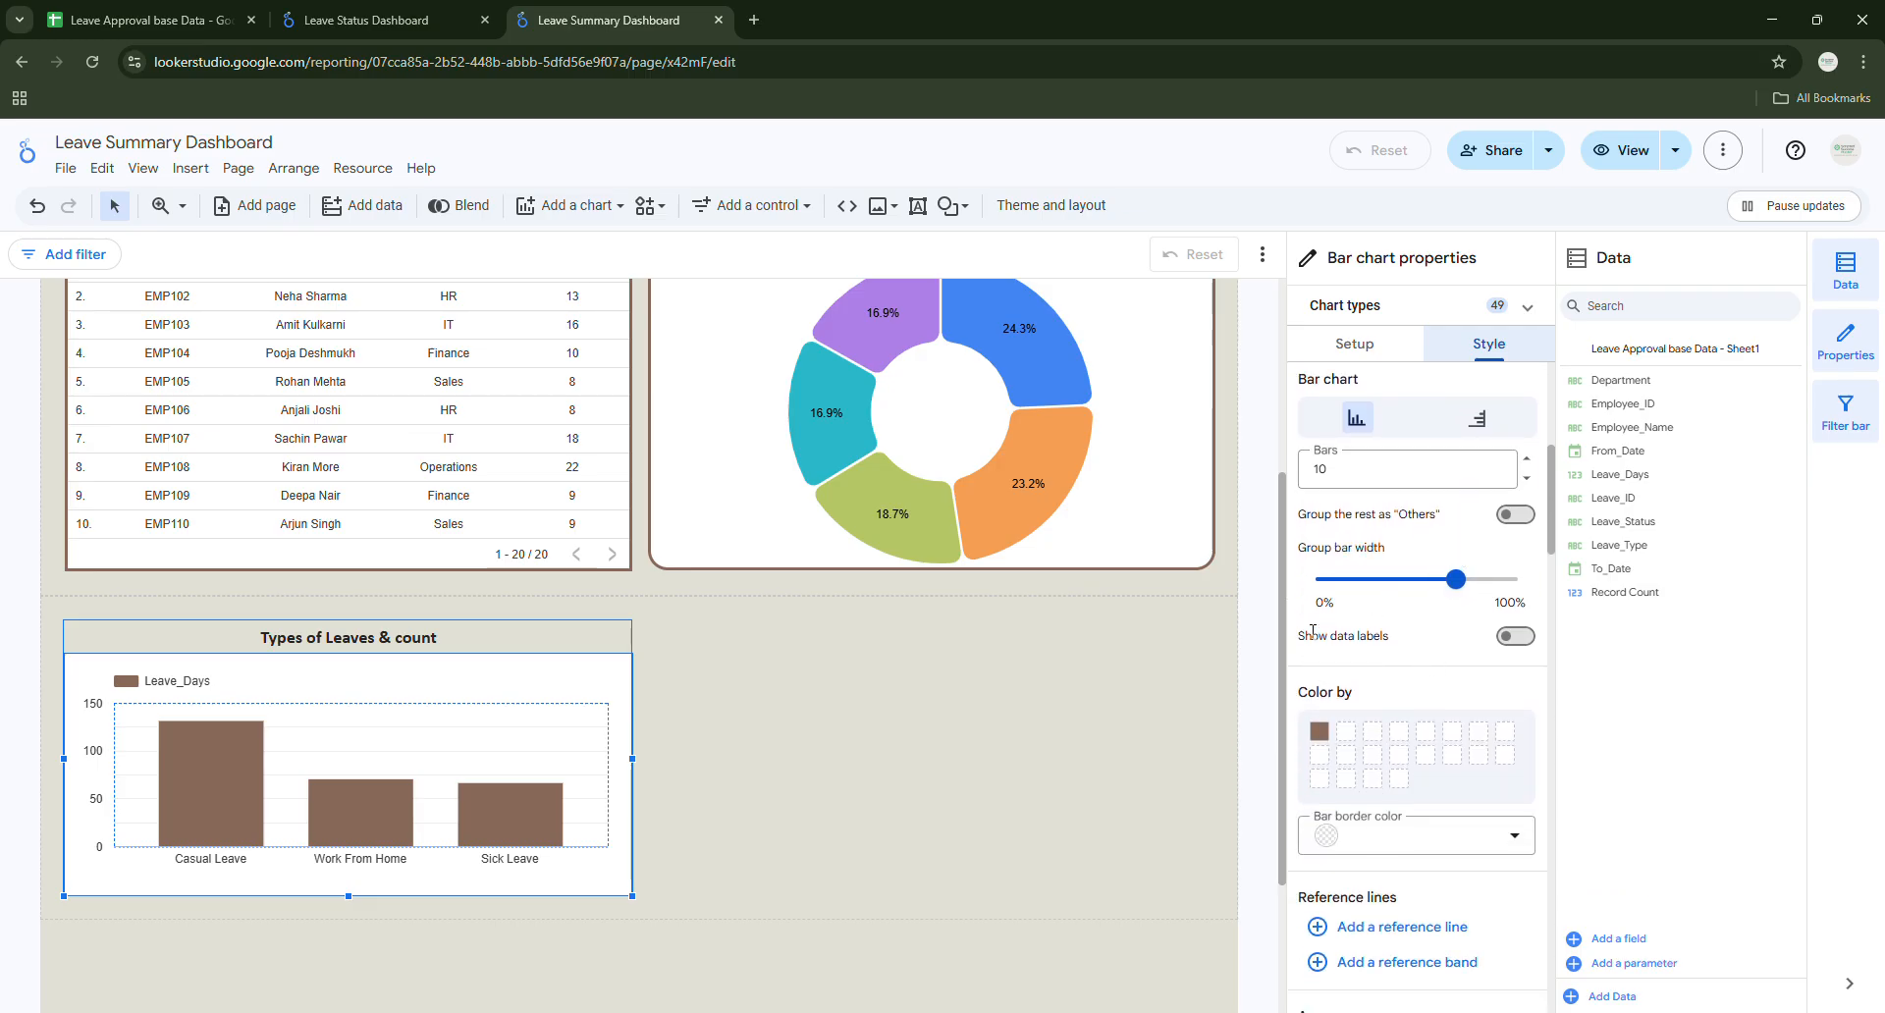
click(1516, 636)
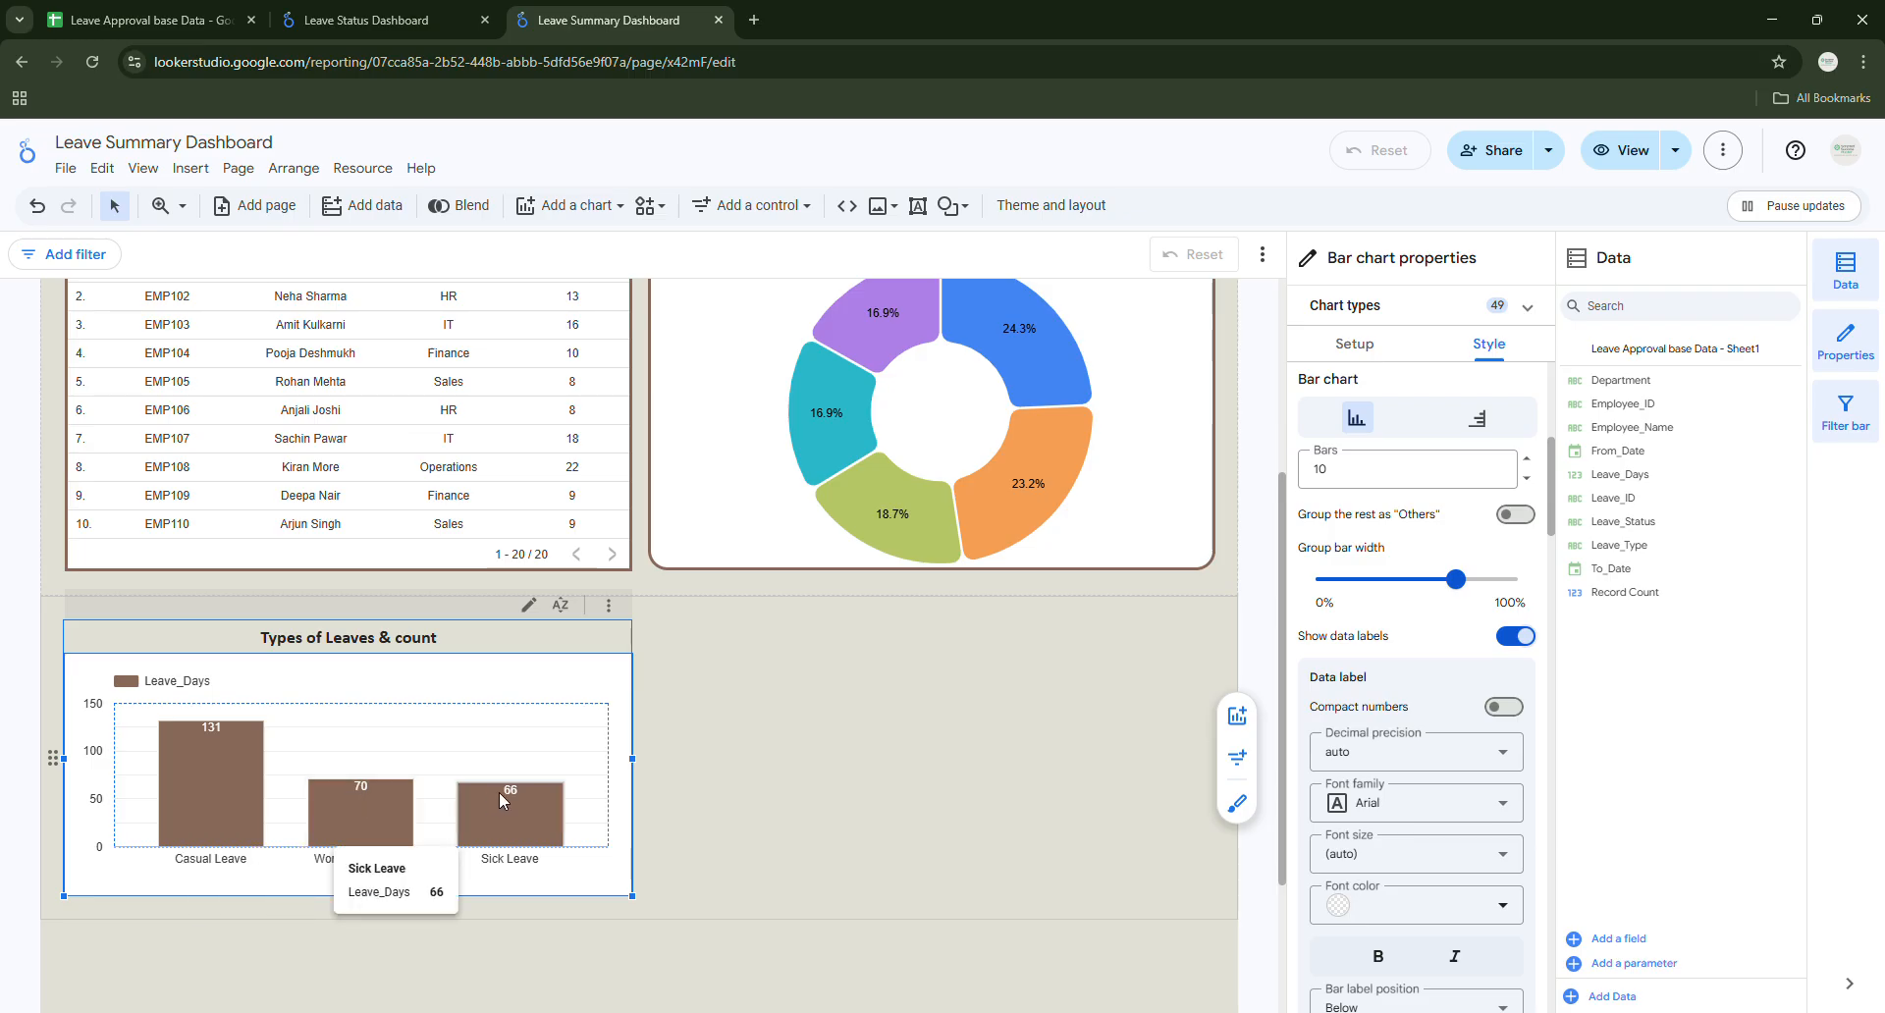
Go through the column chart's label, axis, grid and legend style options to its background and border settings.
scroll(1424, 746, down, 2)
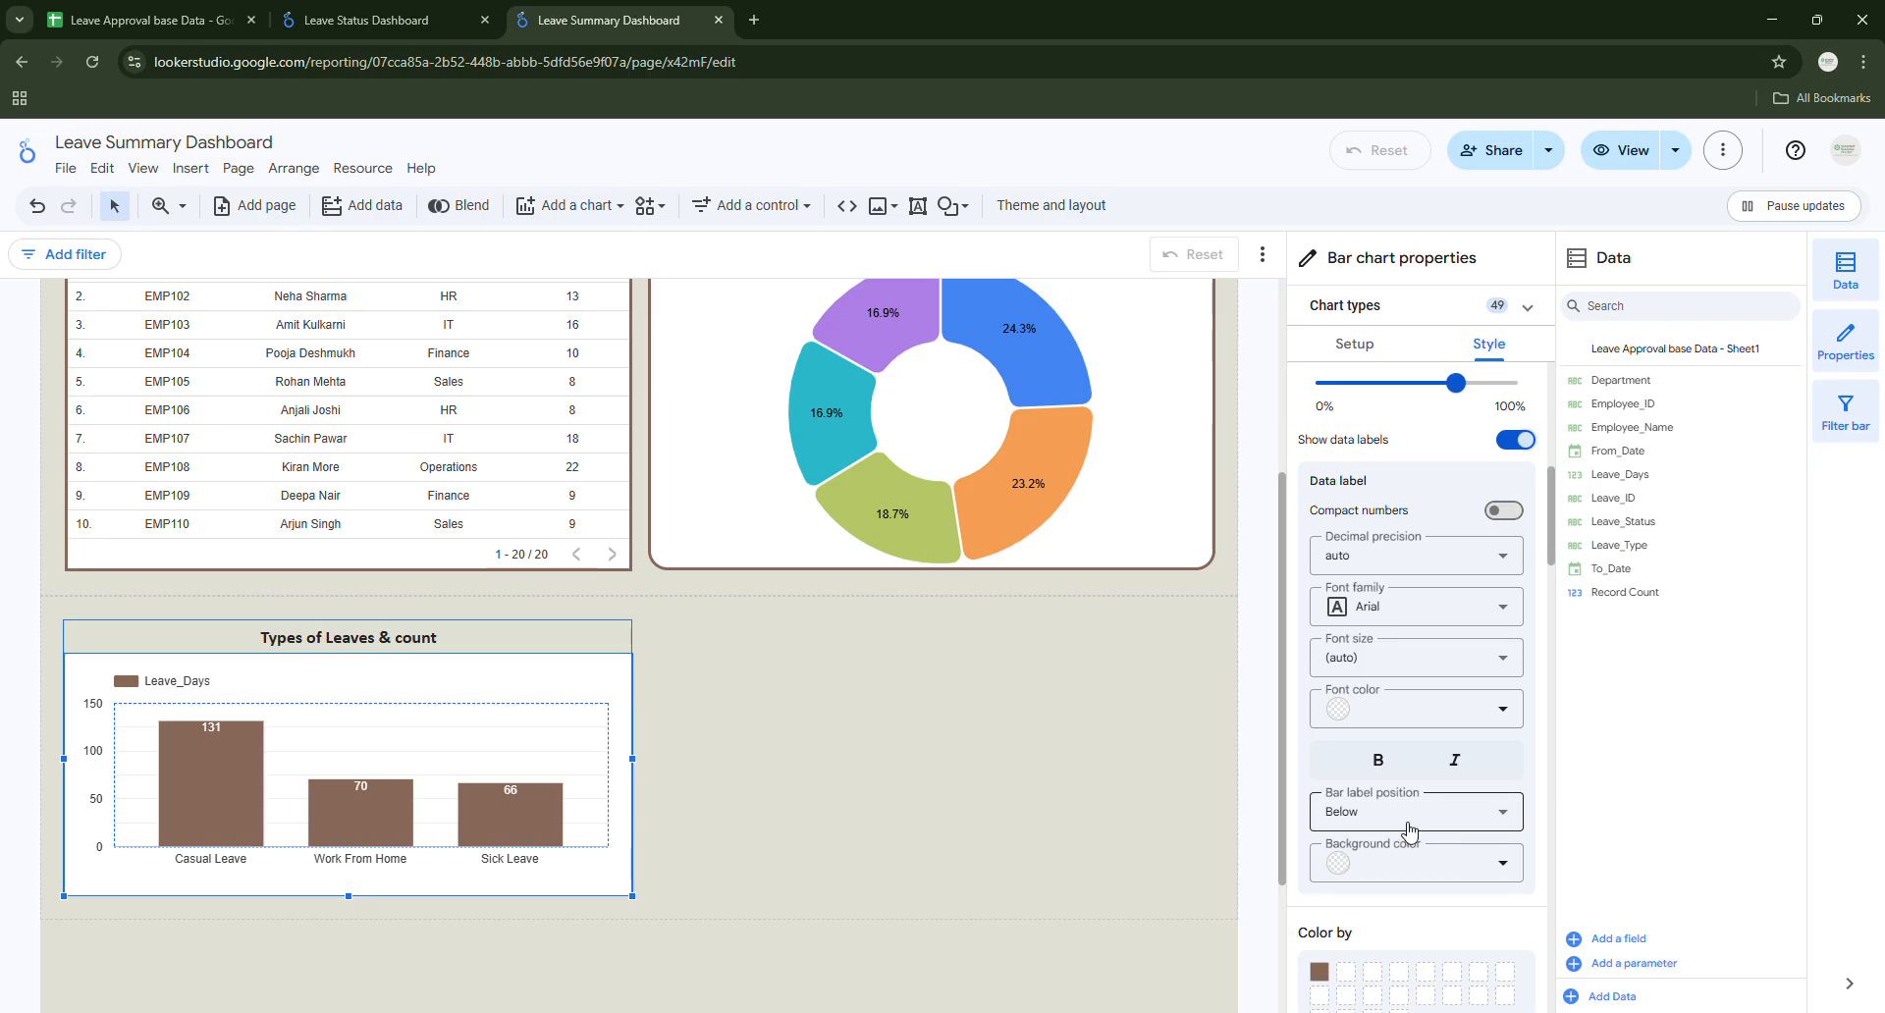
scroll(1409, 832, down, 5)
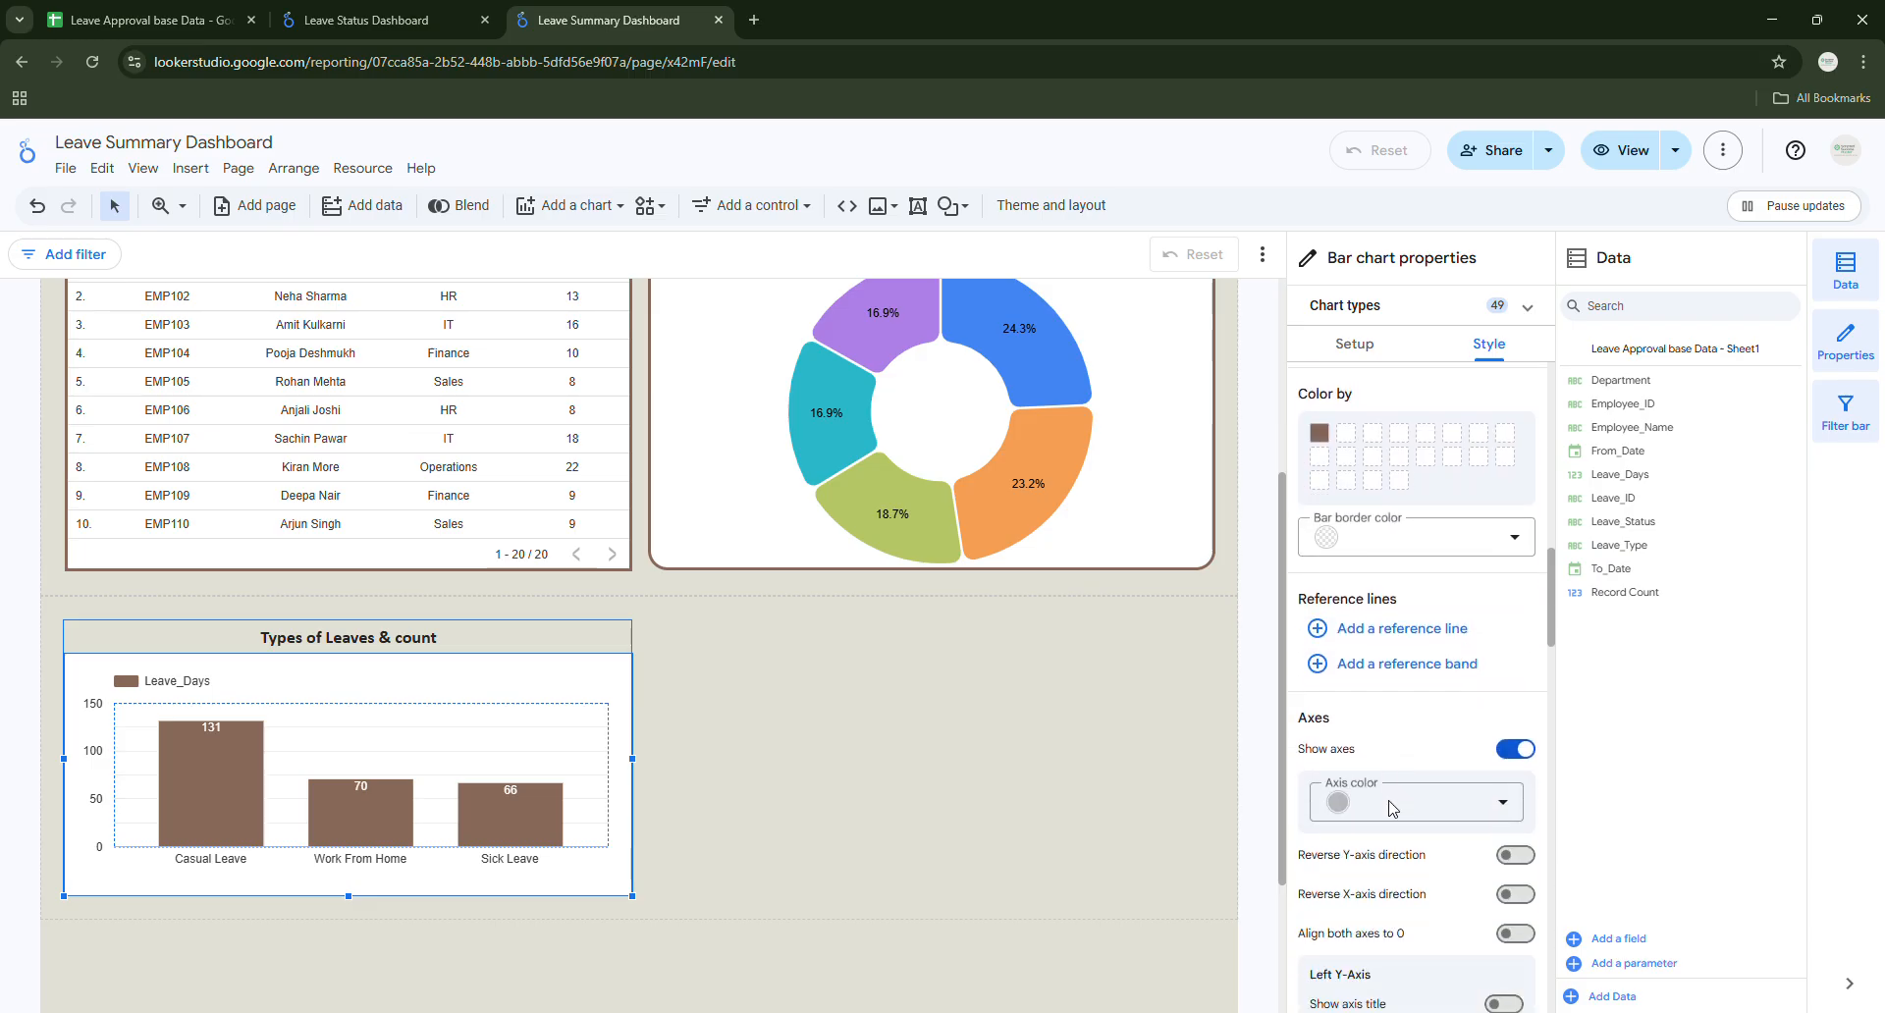
scroll(1393, 808, down, 5)
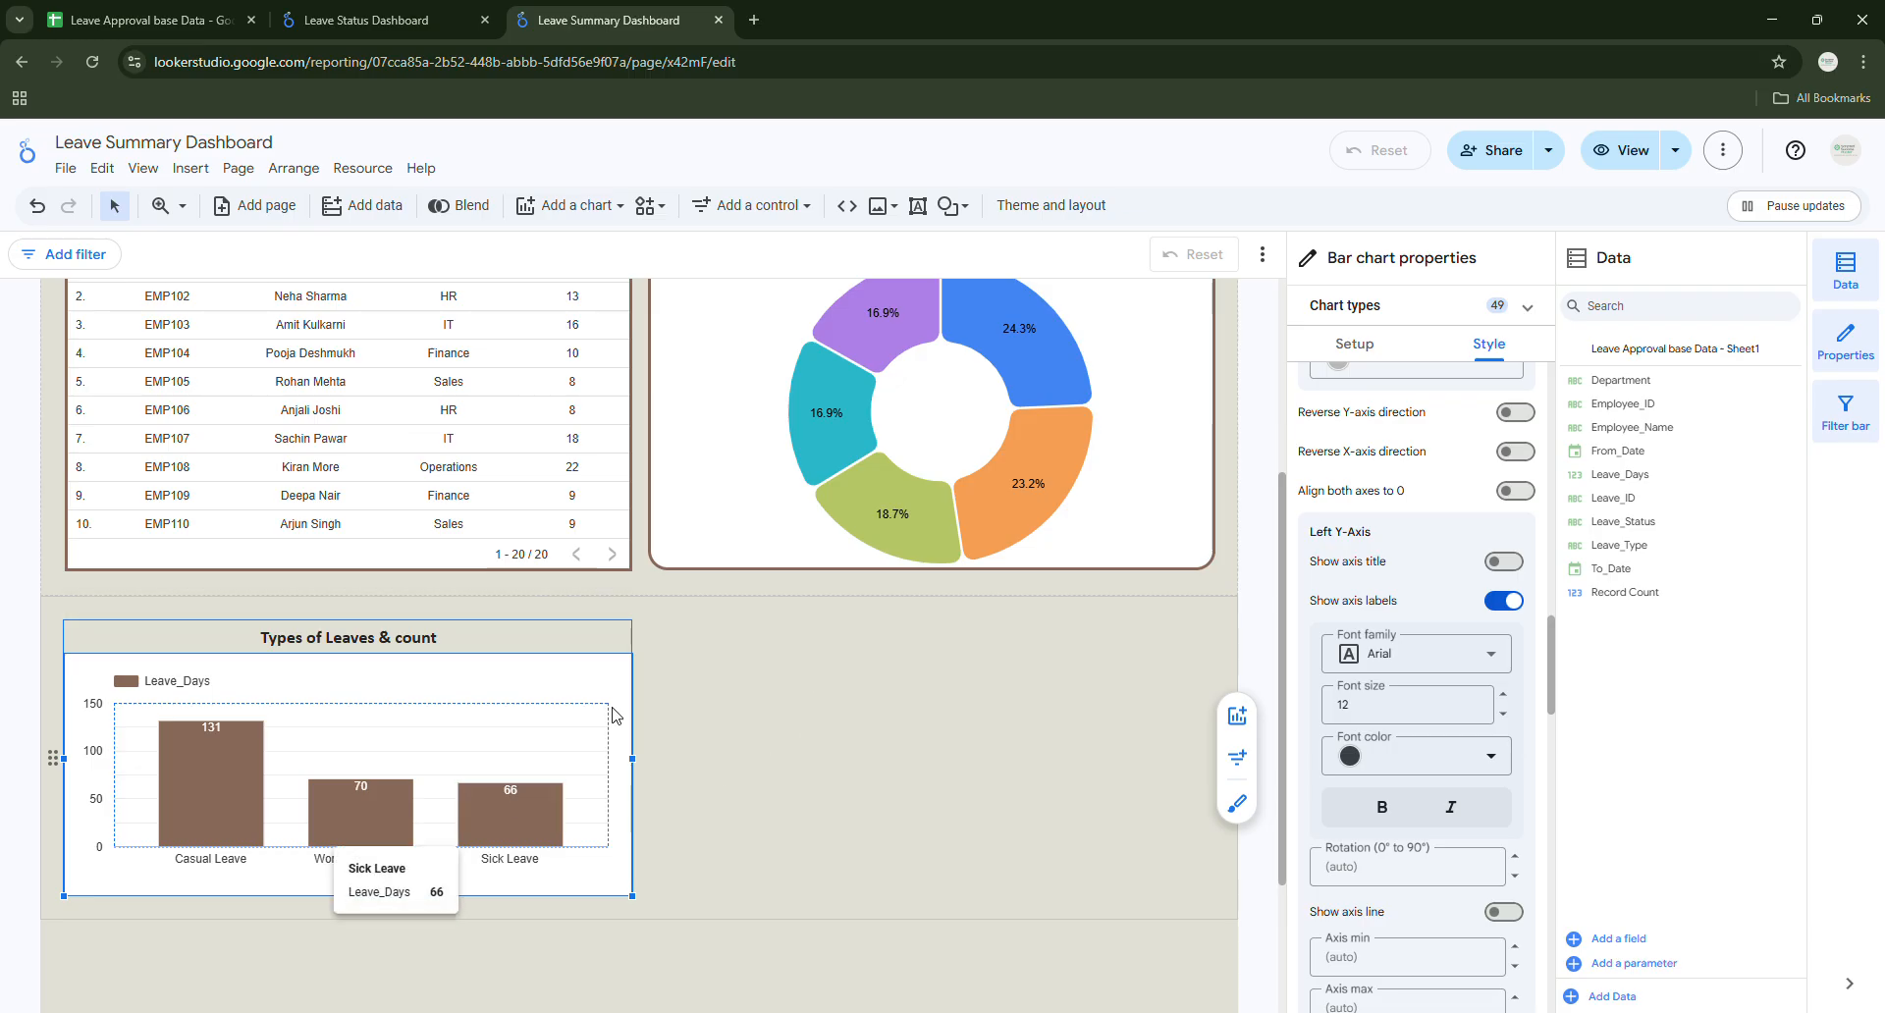
scroll(1482, 804, down, 8)
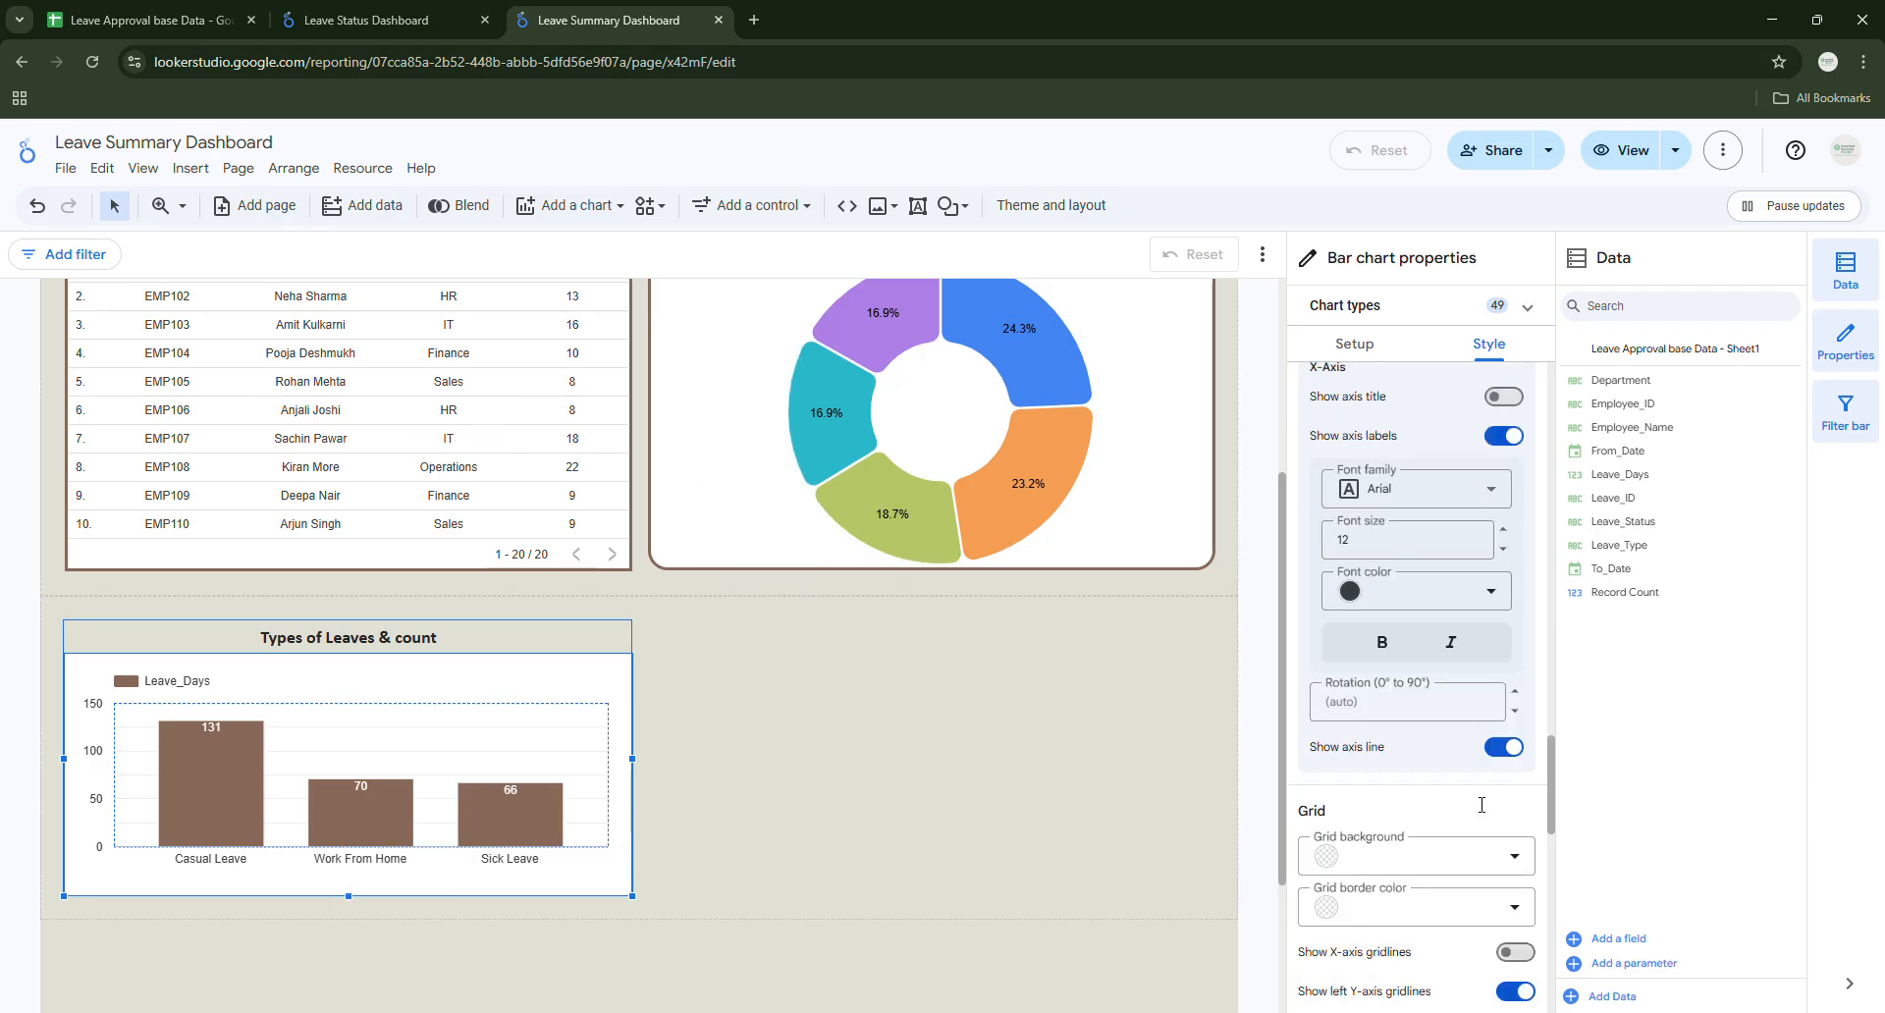
scroll(1482, 804, down, 10)
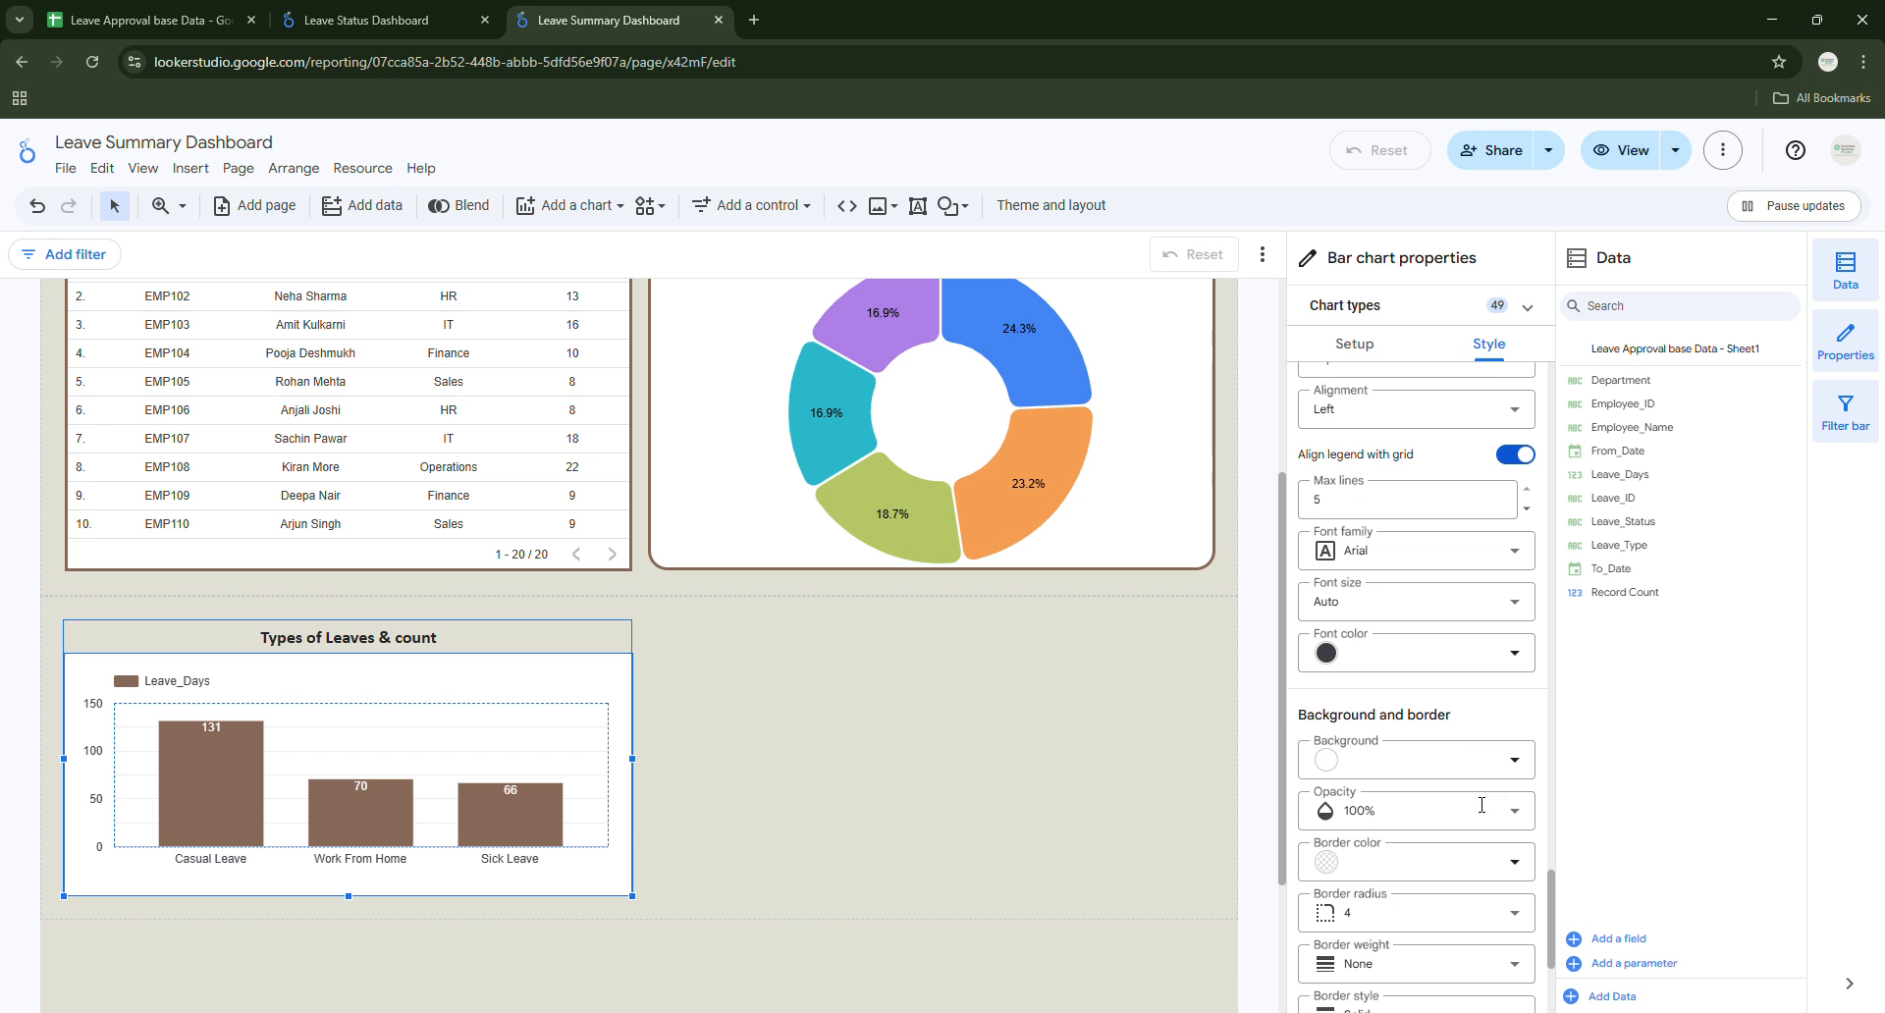
Give the Types of Leaves & count bar chart a brown theme-colour border (Chart palette 1) with radius 20 and weight 3.
scroll(1481, 804, down, 2)
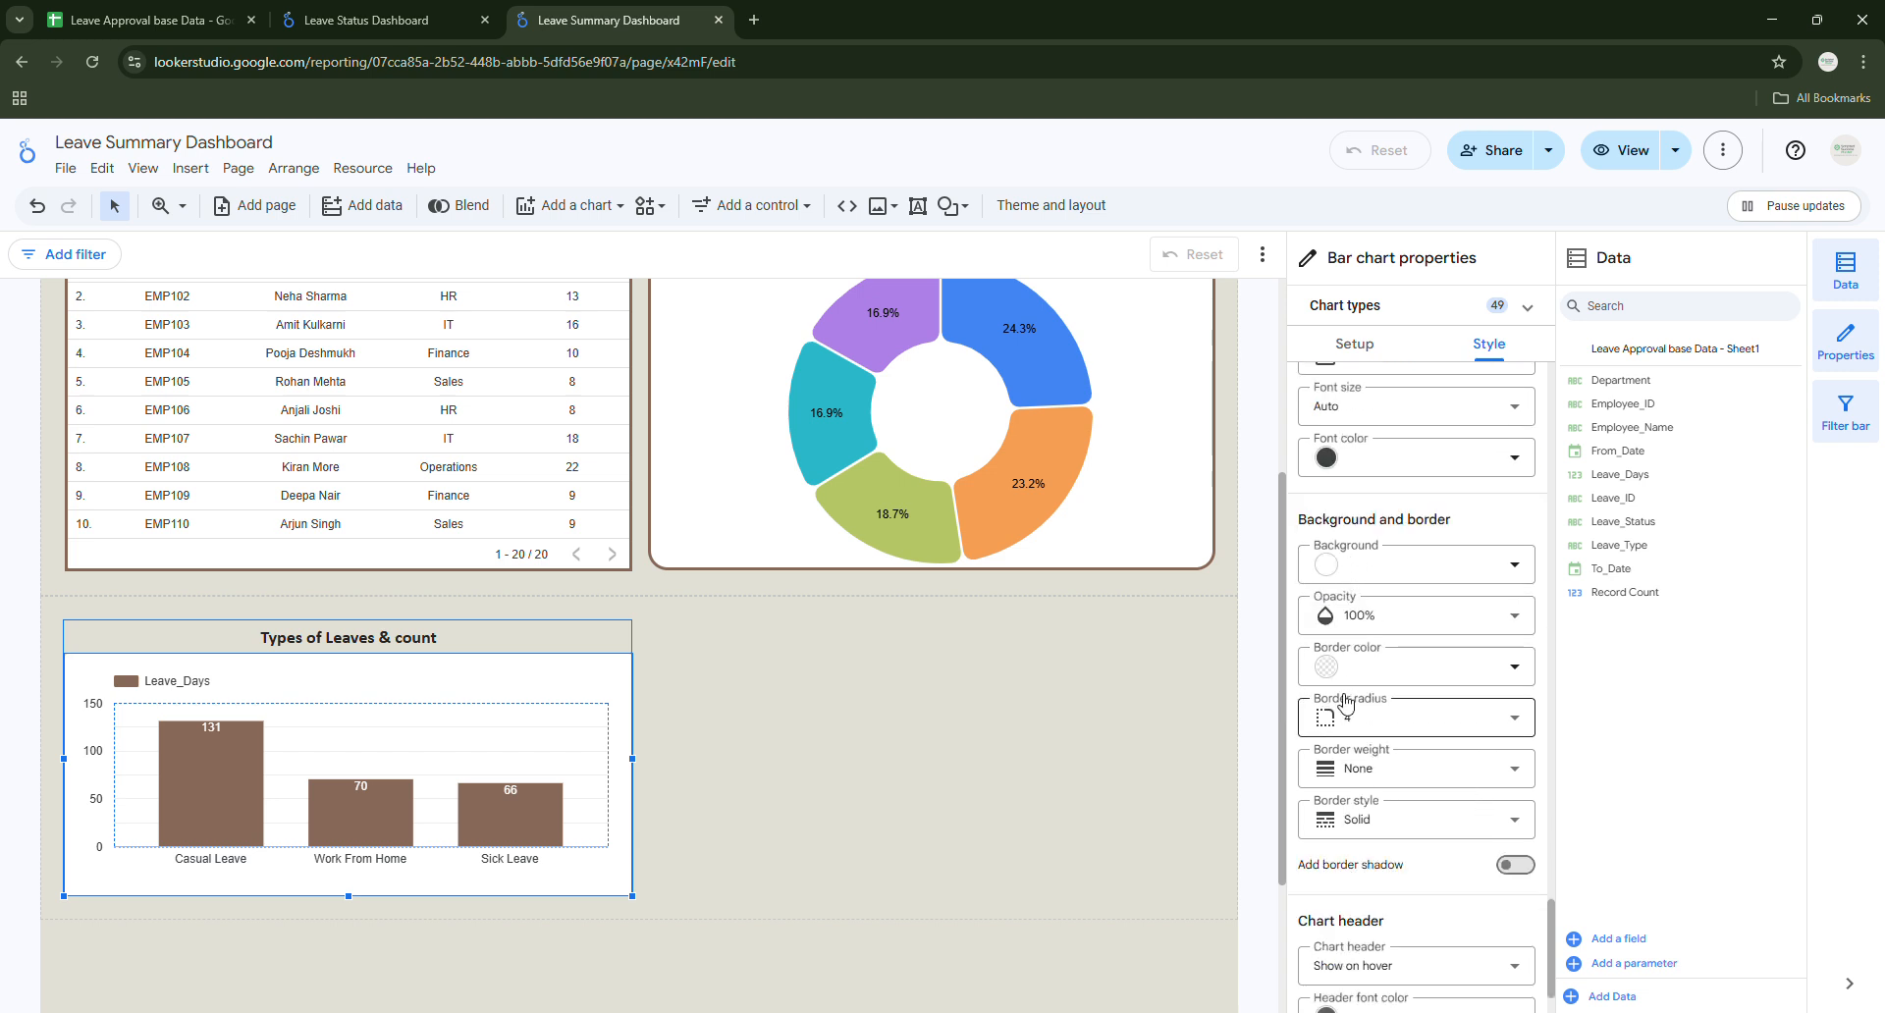
click(1328, 666)
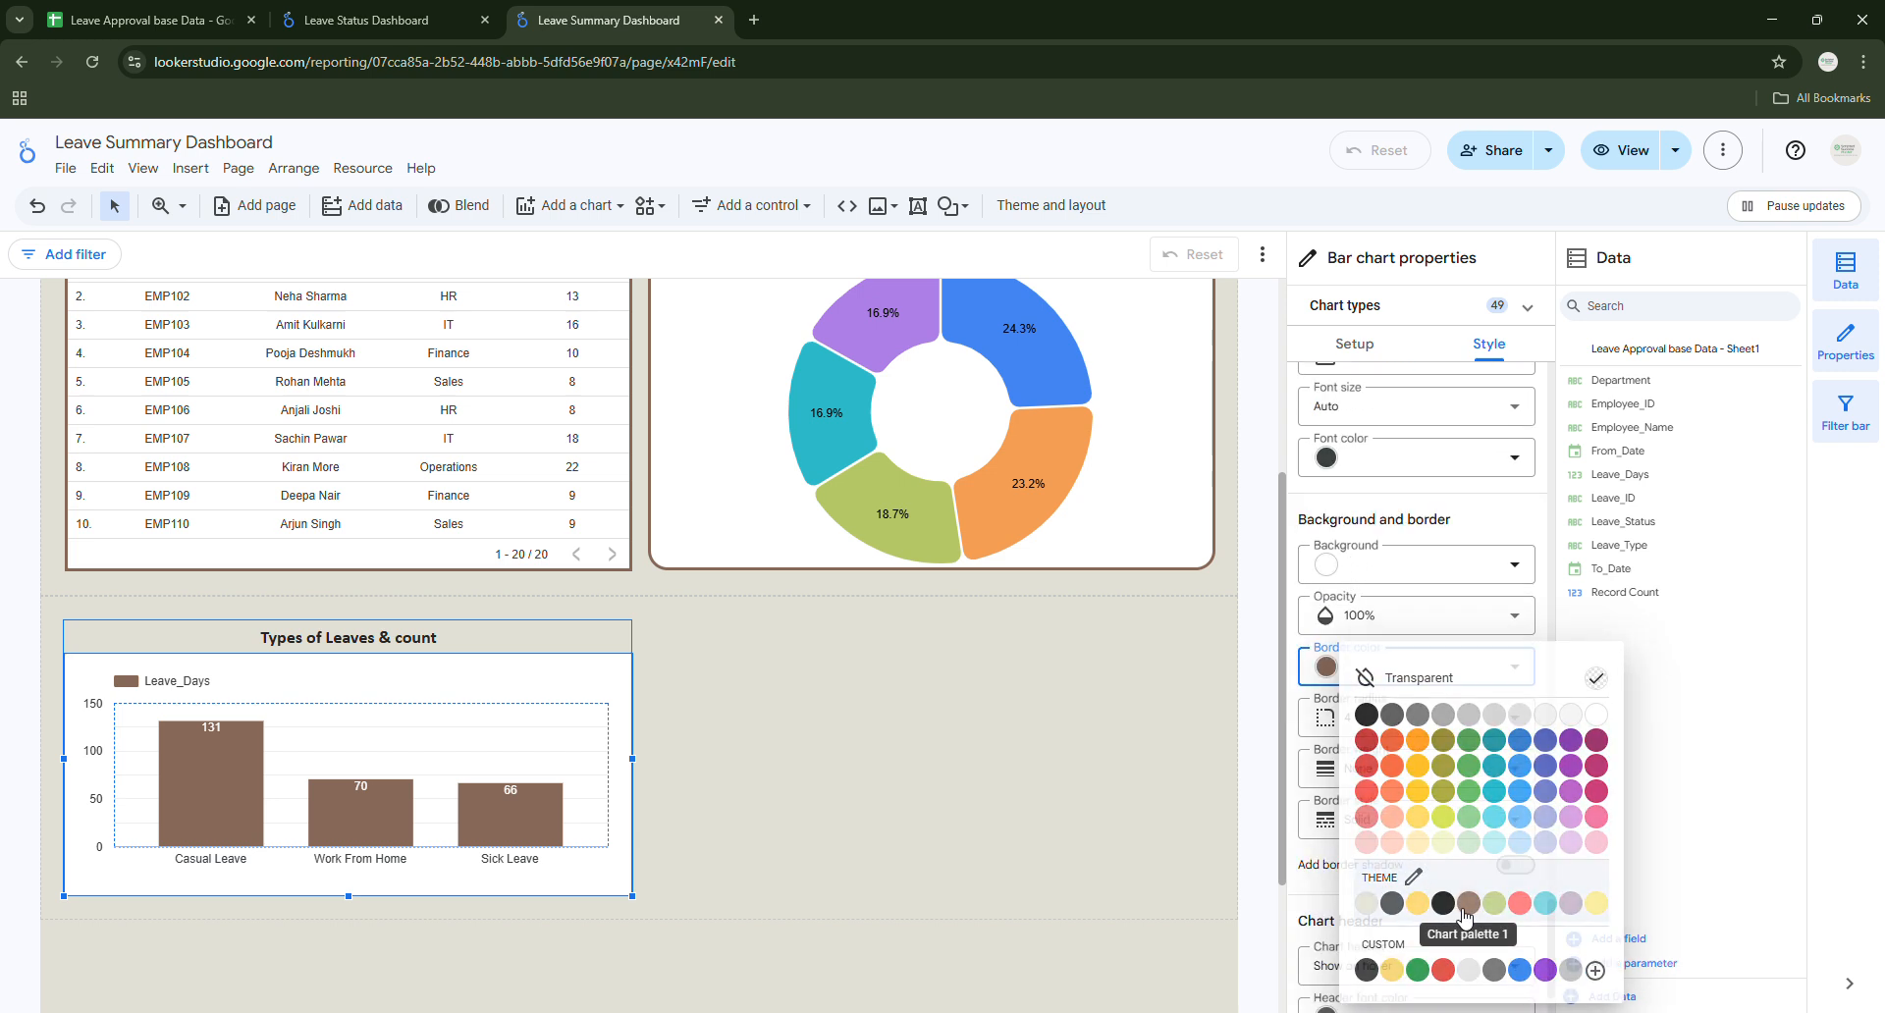
click(1466, 904)
click(1355, 720)
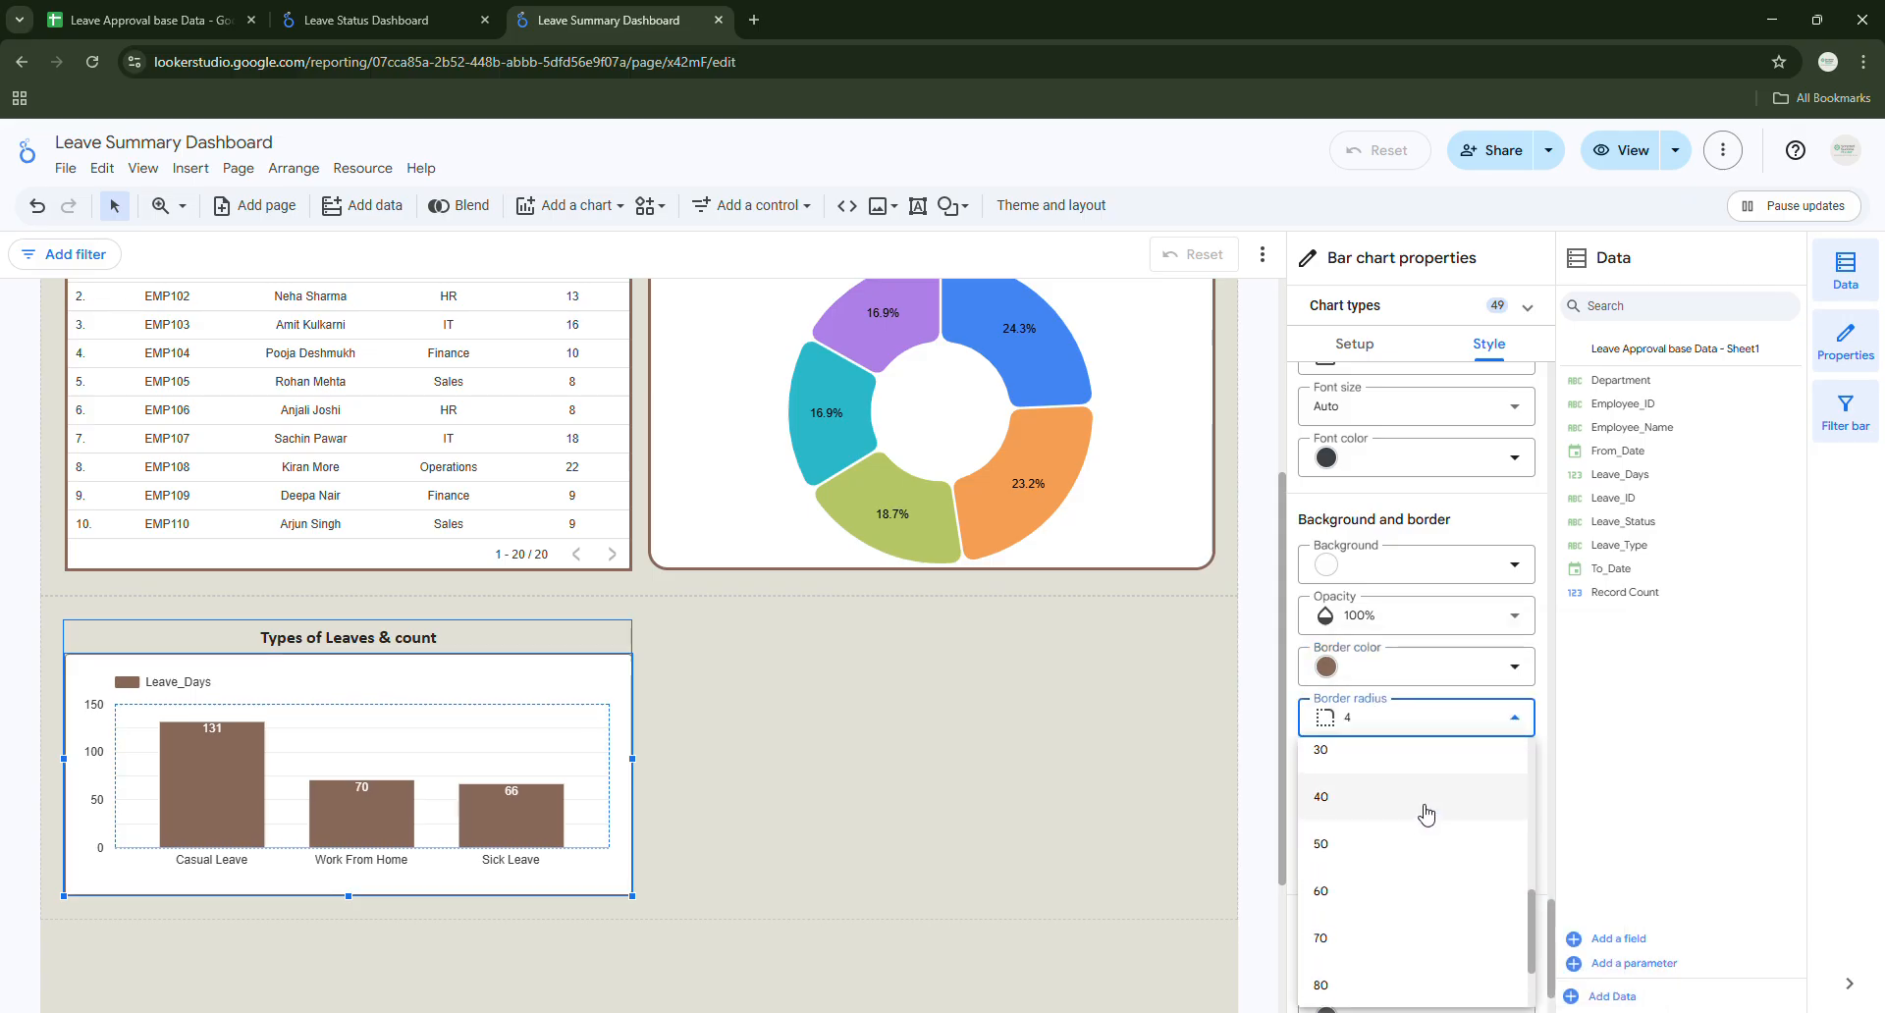
click(1372, 795)
click(1386, 768)
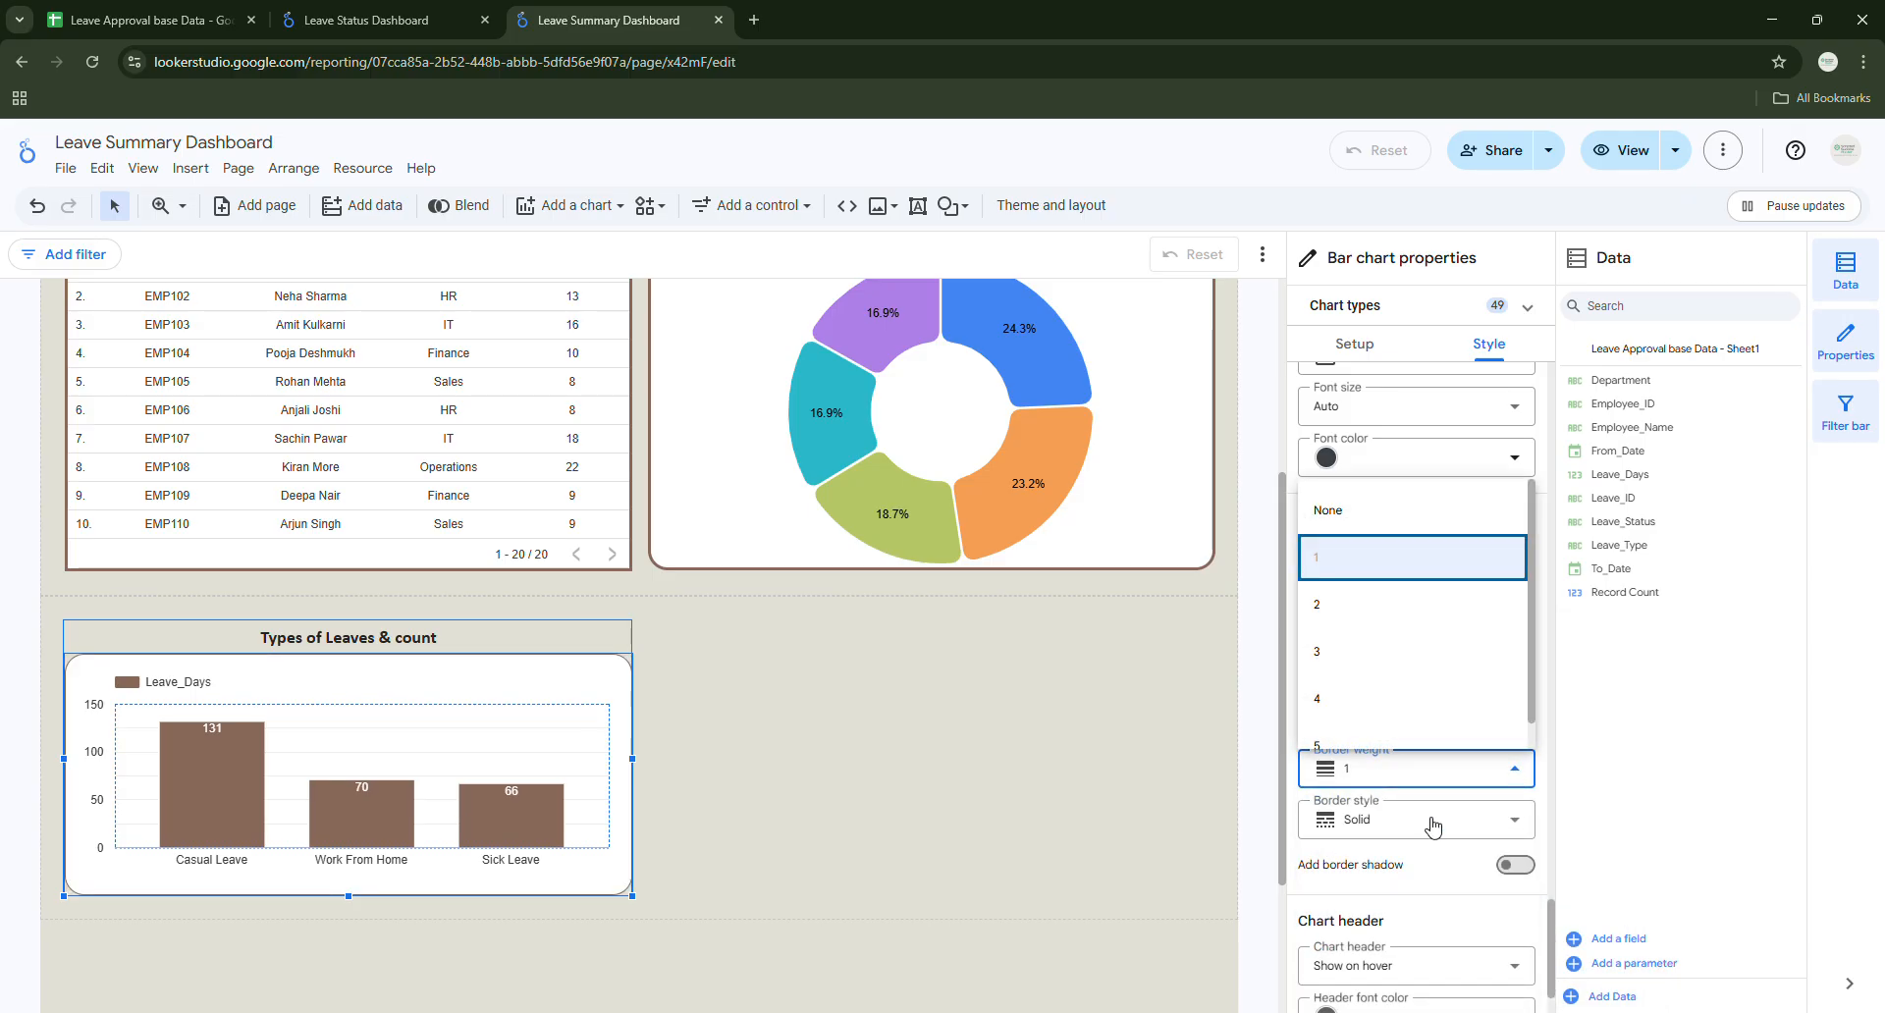
click(1379, 651)
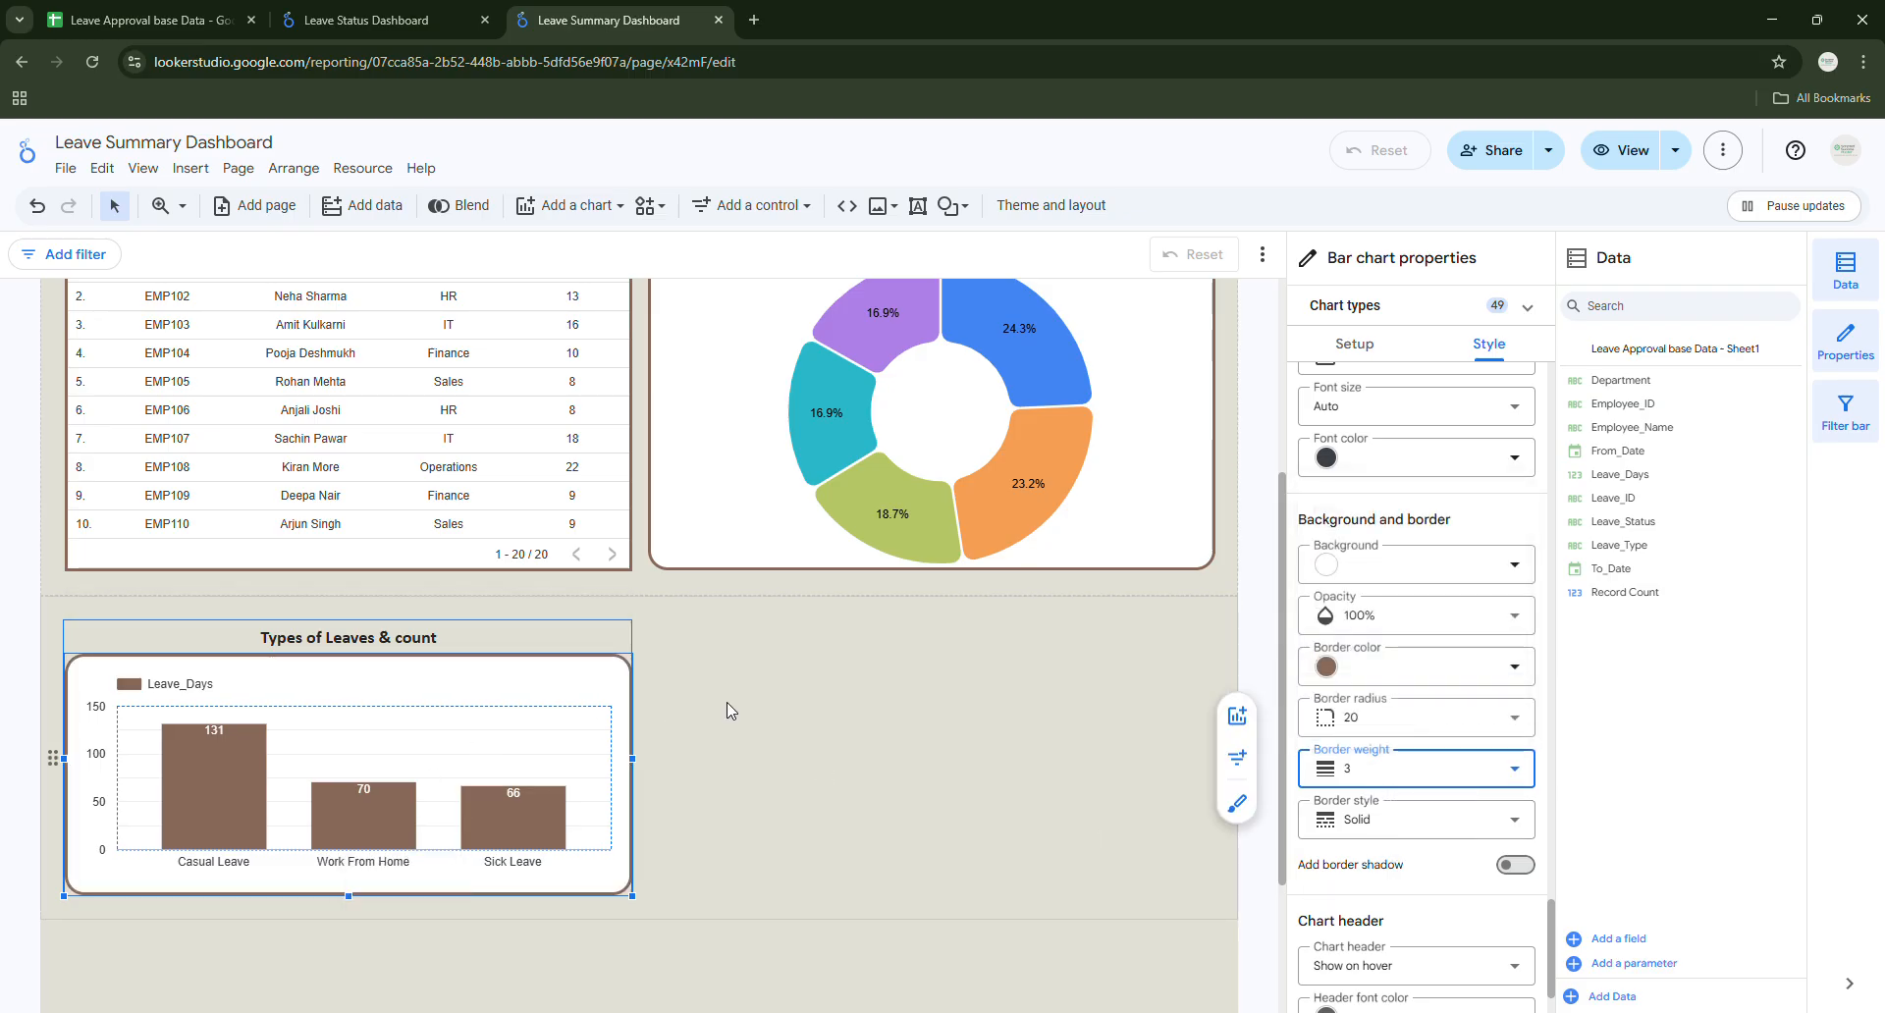
click(899, 609)
Set the left Y-axis label font of the Types of Leaves & count bar chart to Calibri.
click(525, 699)
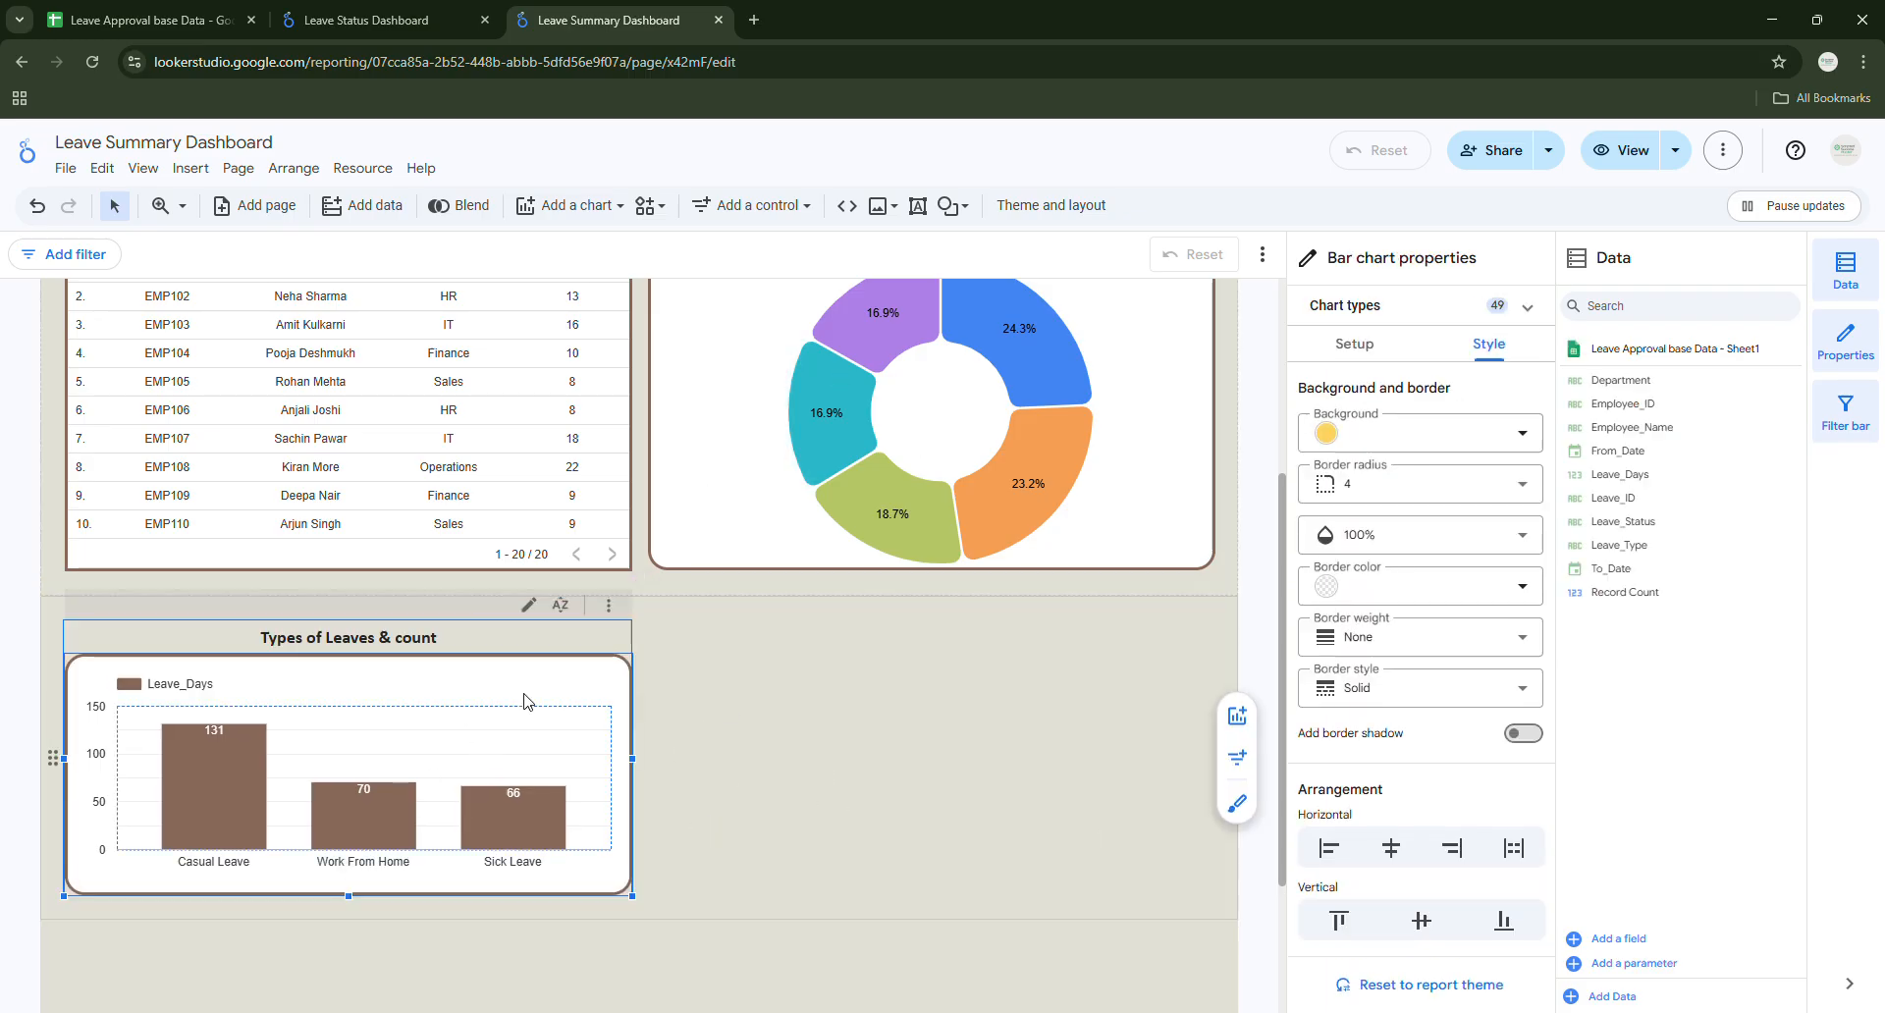
scroll(1466, 694, down, 8)
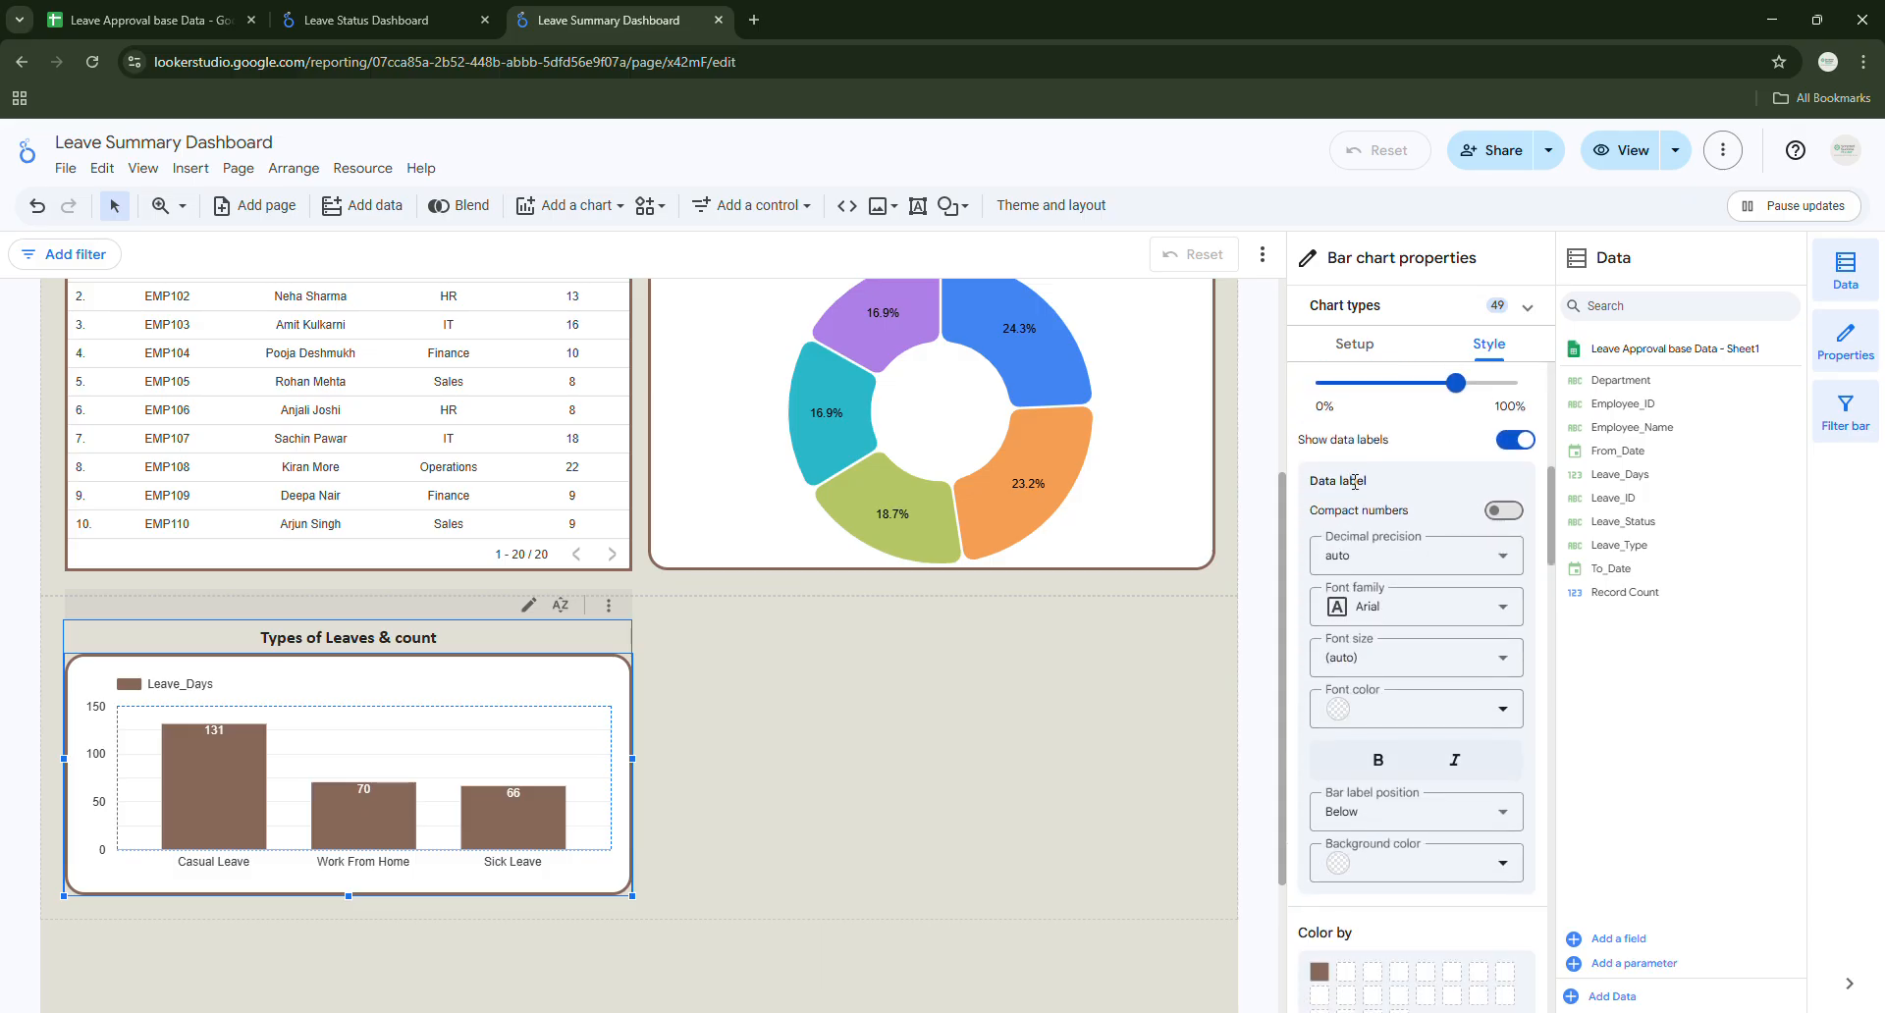
scroll(1355, 481, down, 4)
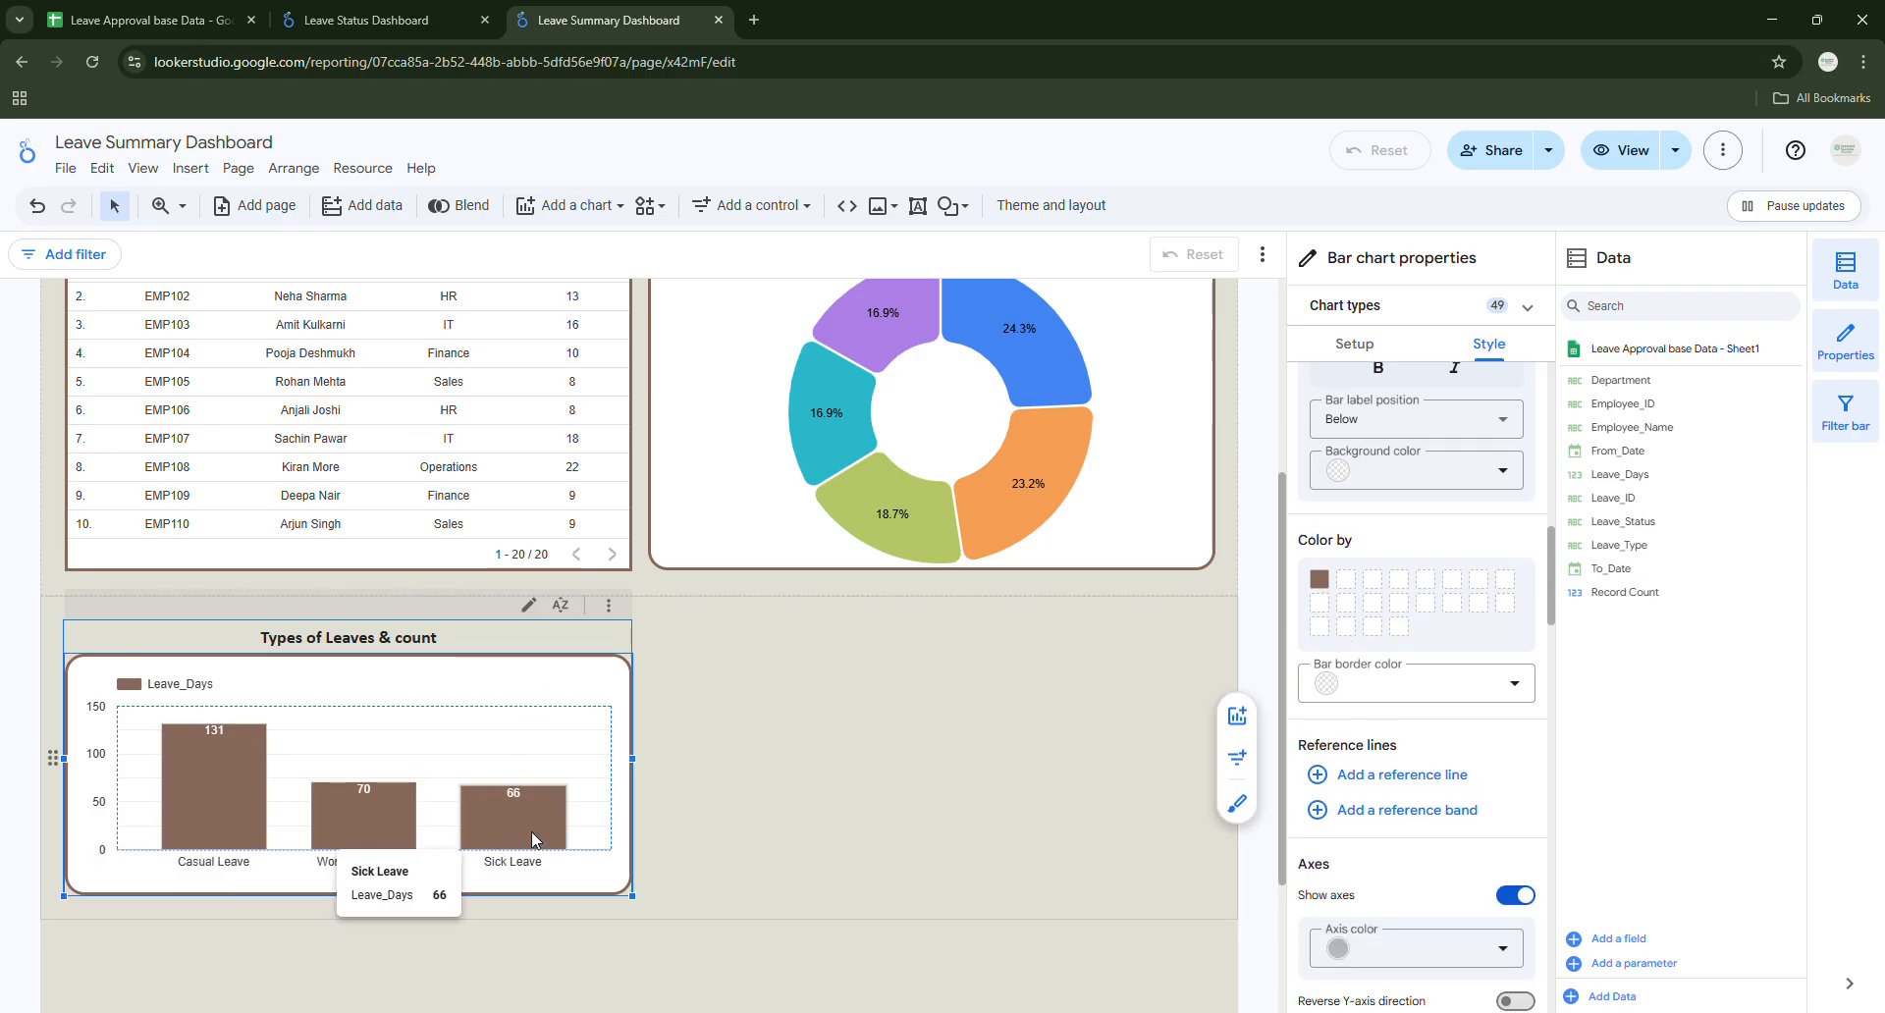
scroll(1343, 793, down, 4)
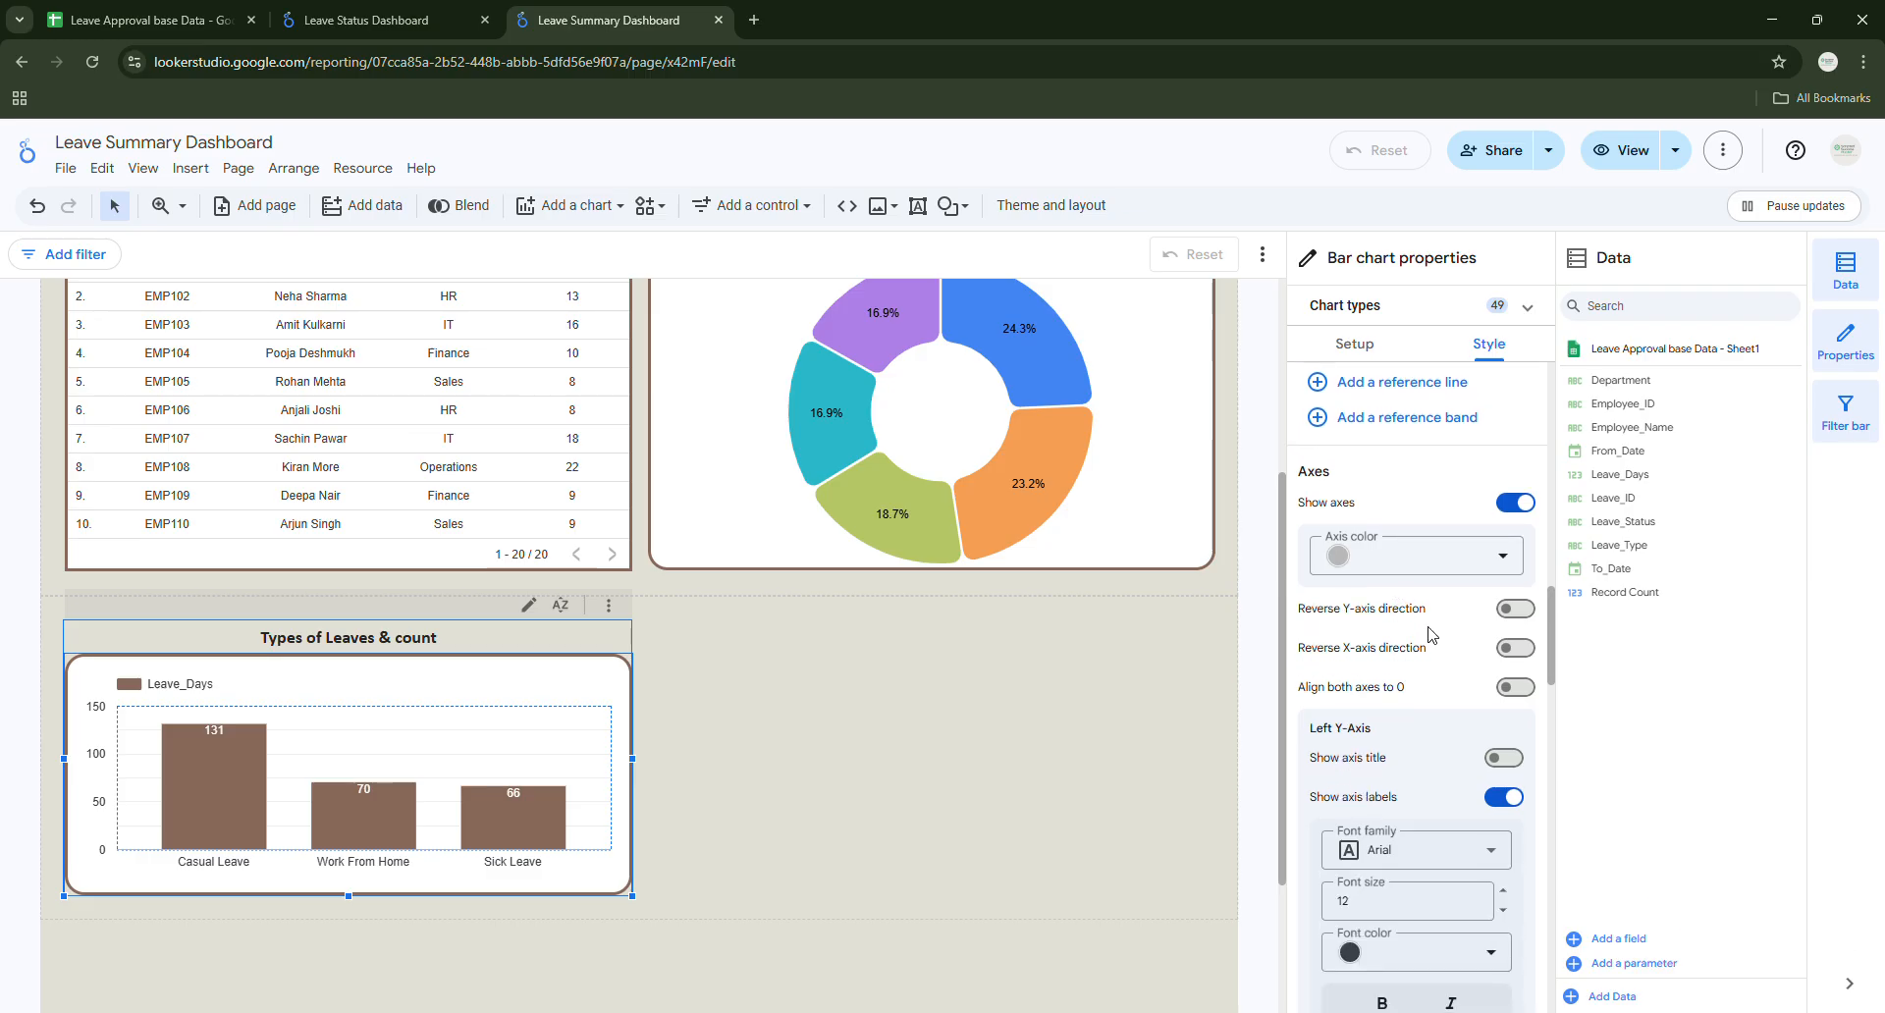
scroll(1386, 755, down, 1)
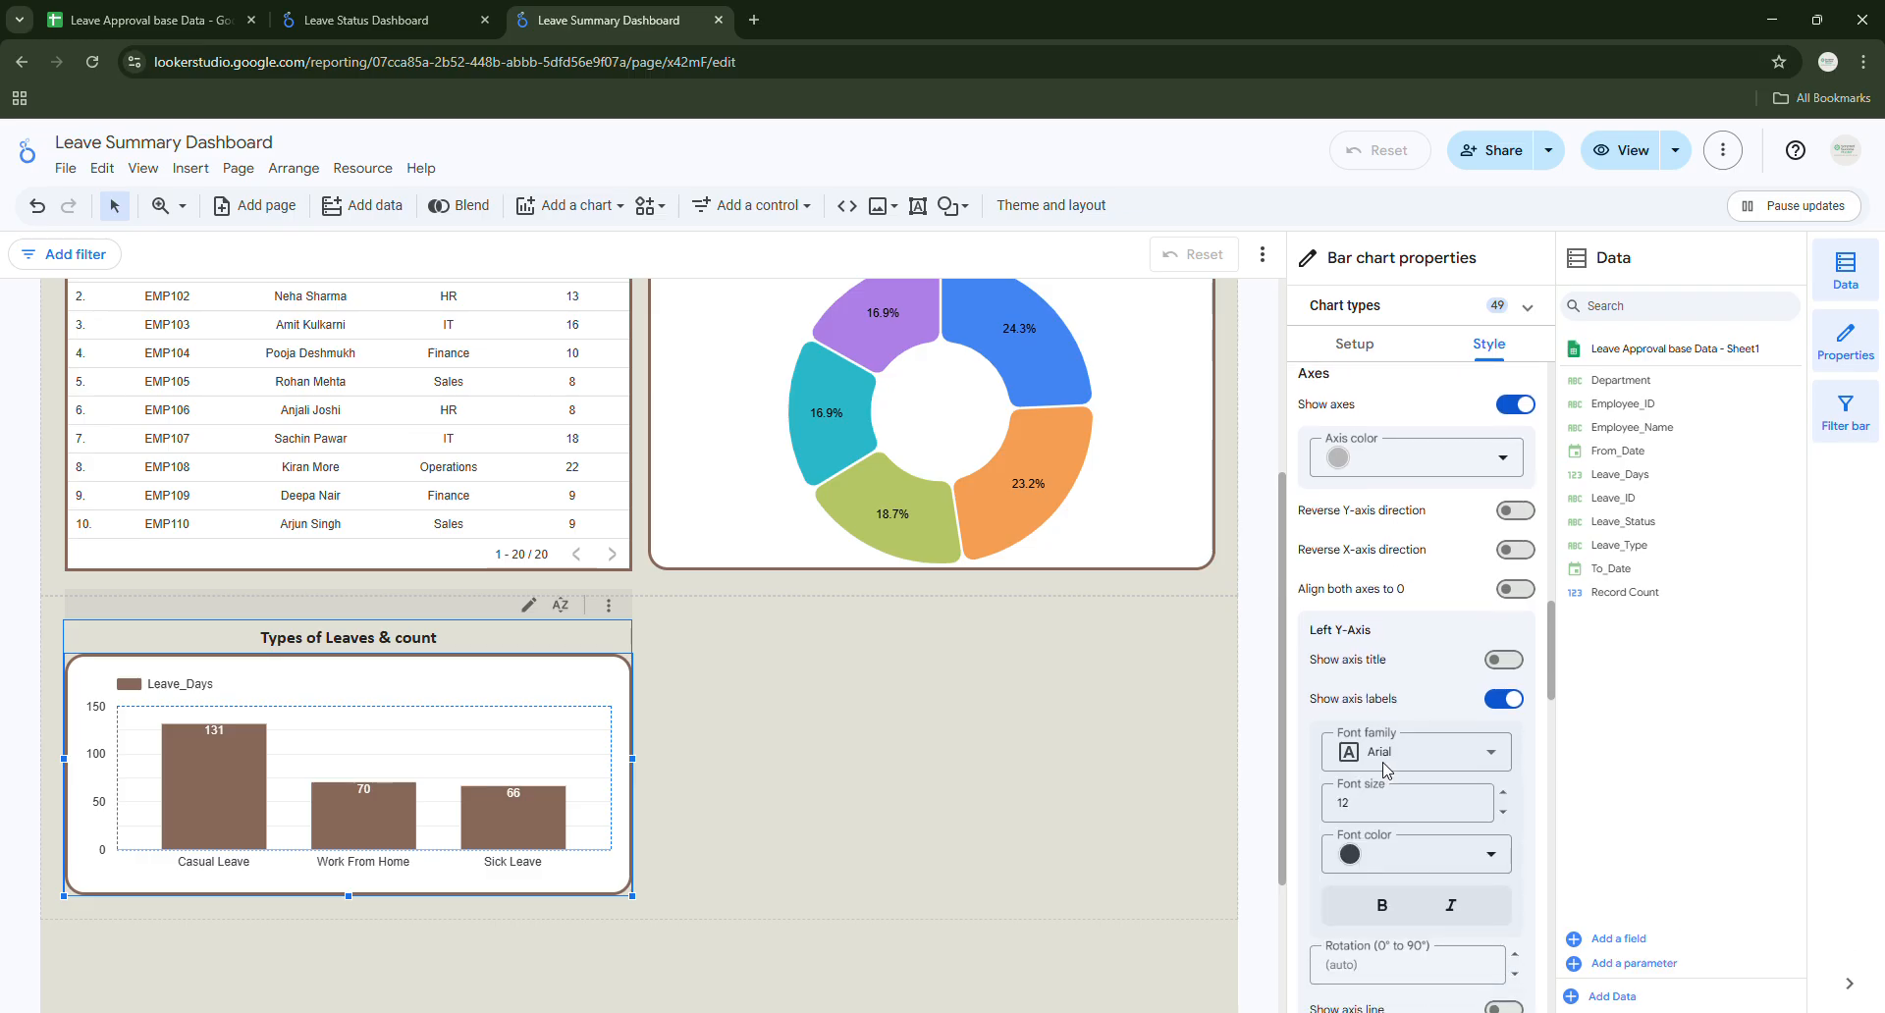
scroll(1342, 681, down, 1)
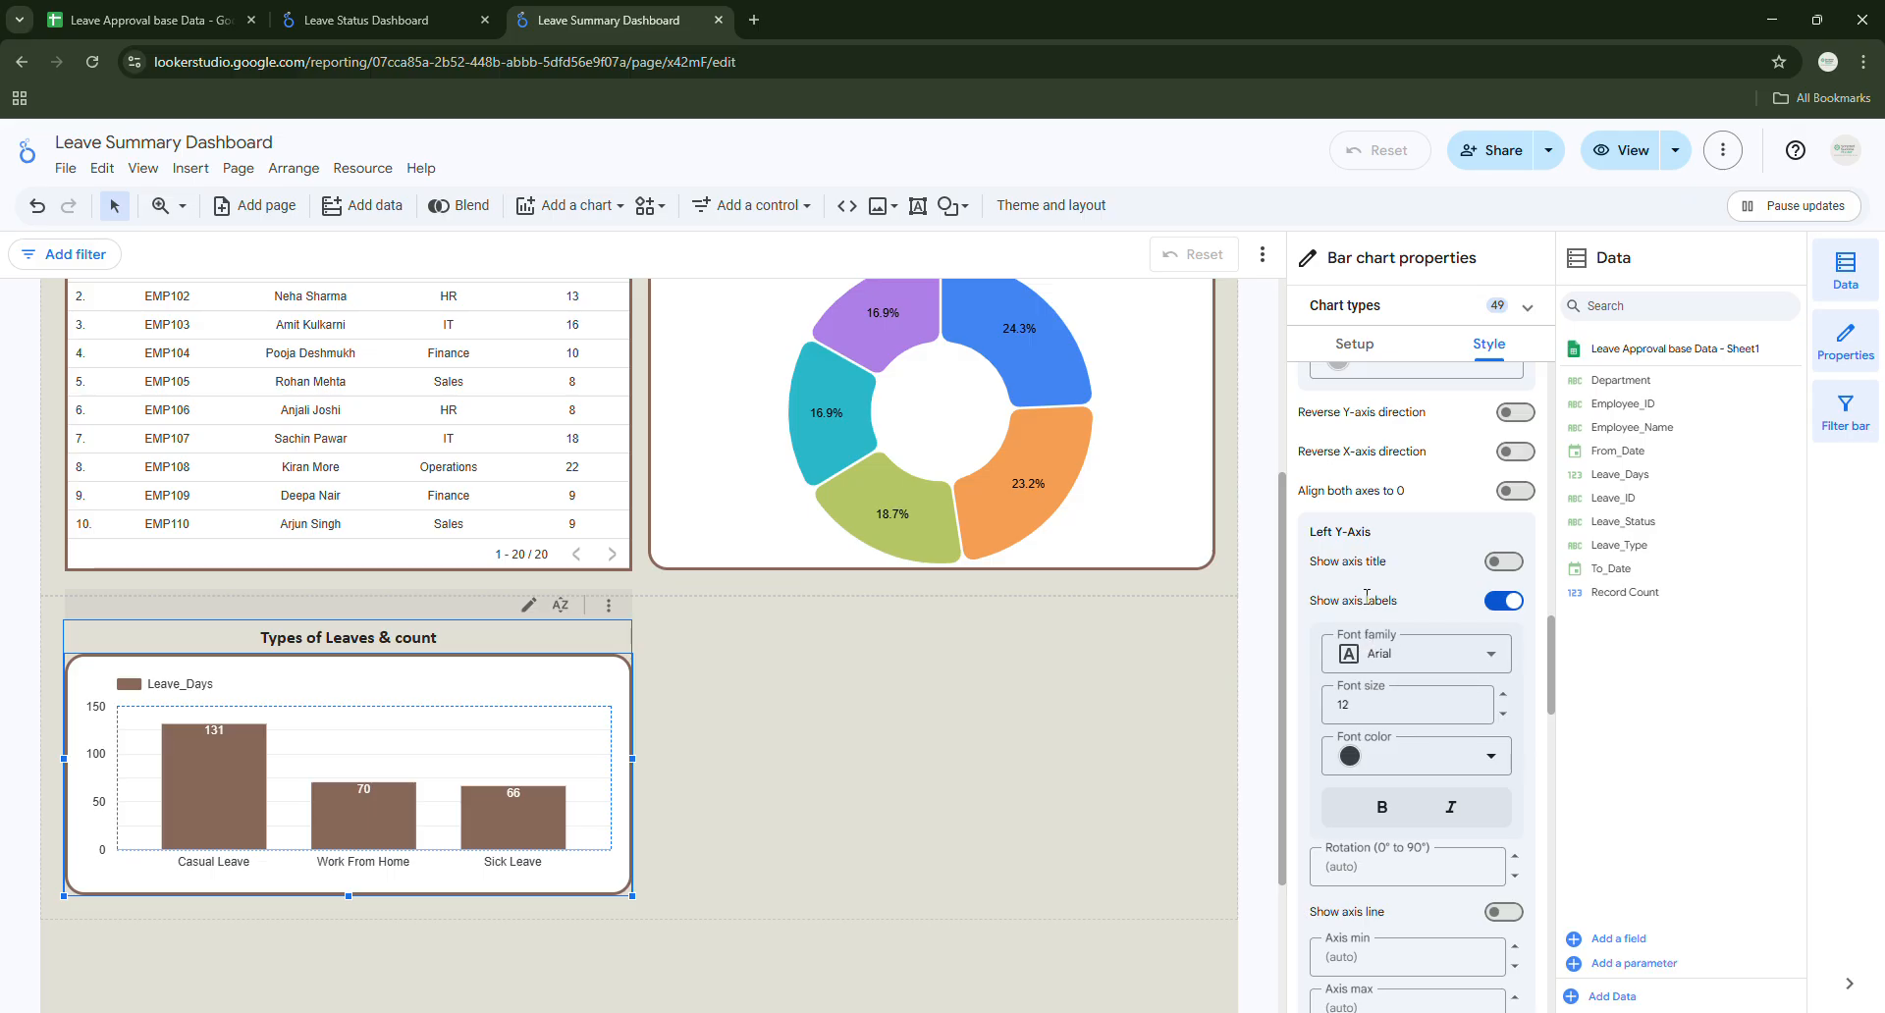
scroll(1341, 561, down, 1)
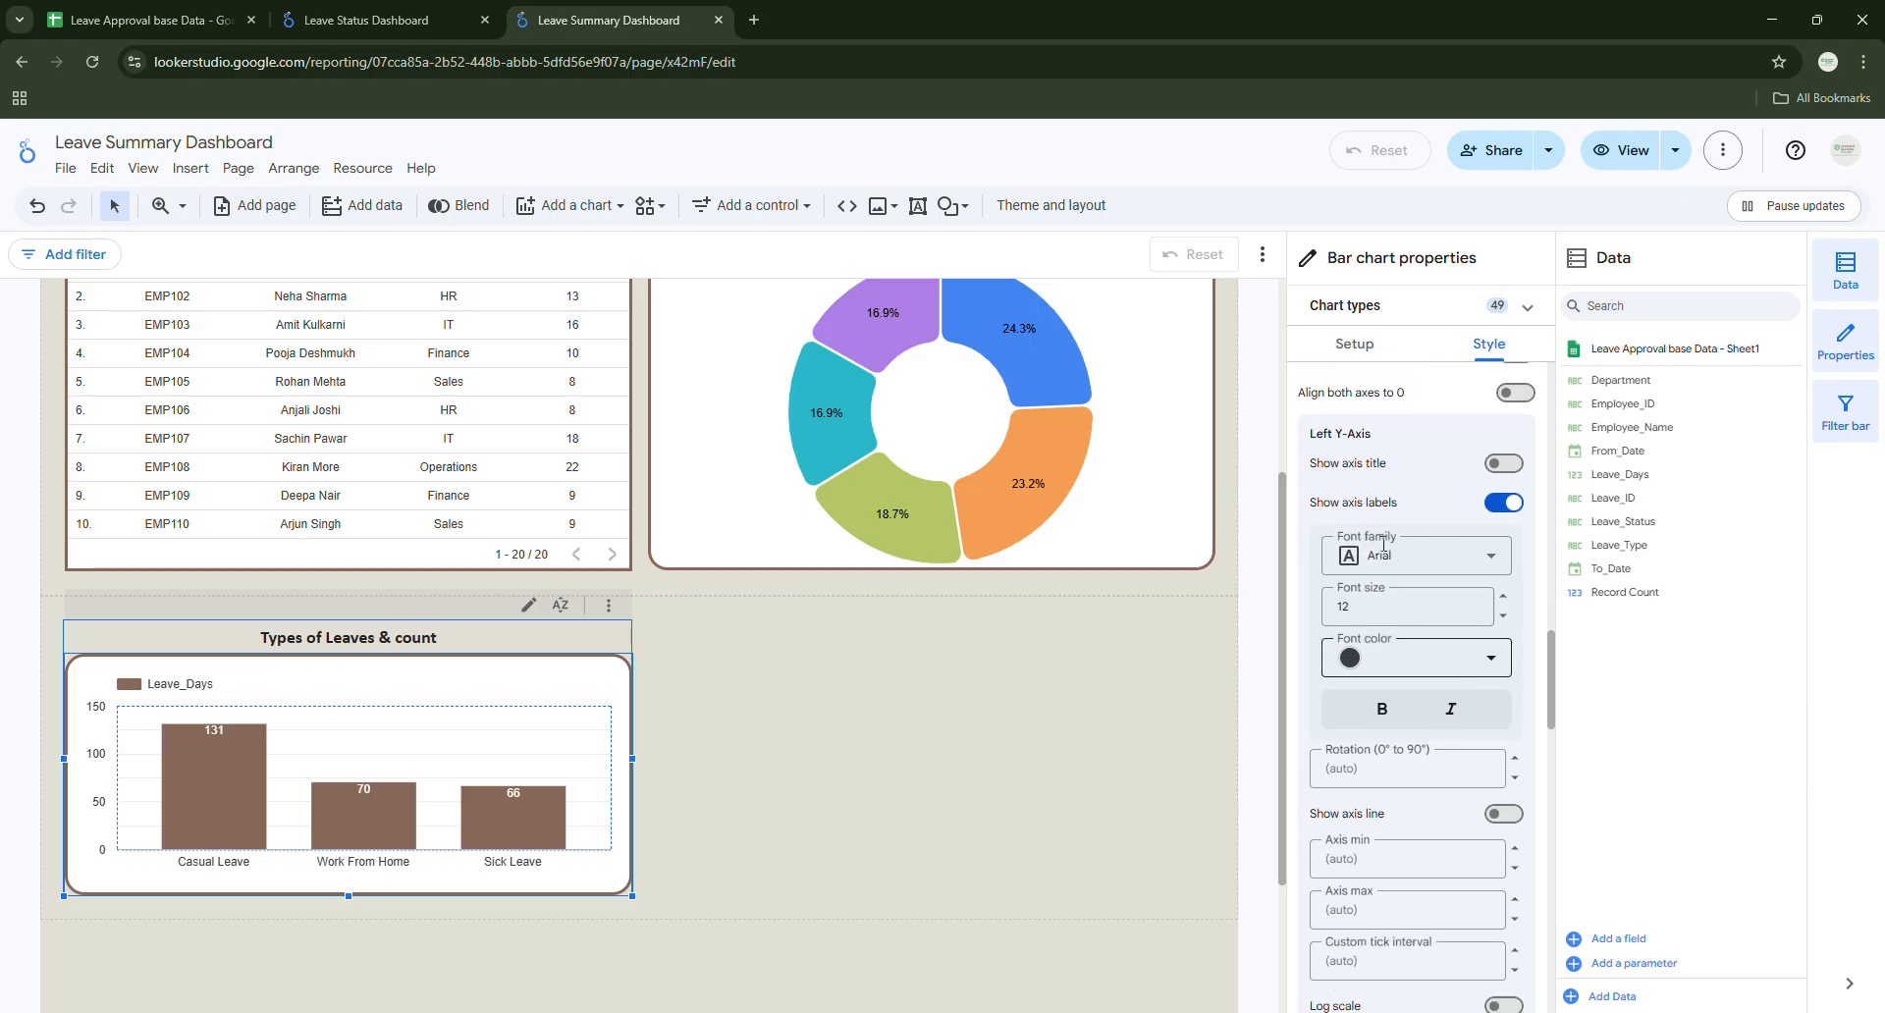
click(1386, 554)
click(1399, 793)
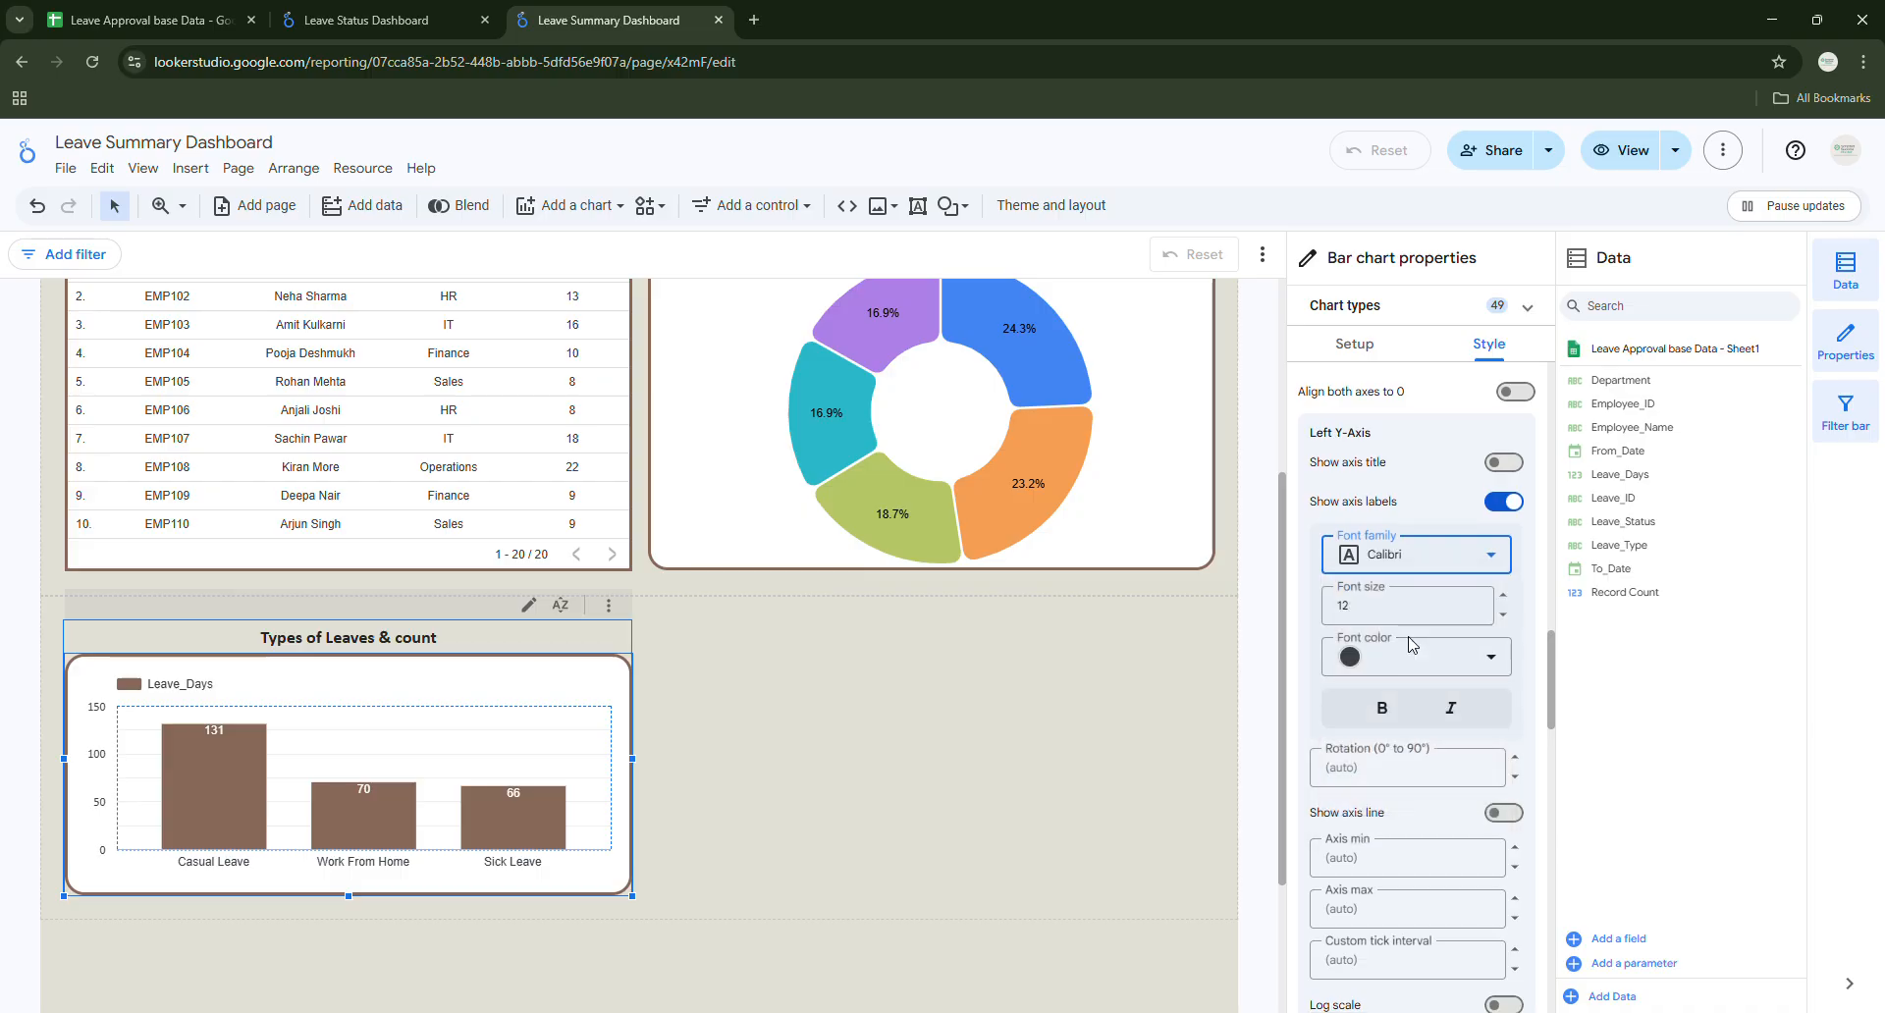
Set the bar chart's X-axis label font to Calibri.
scroll(1410, 643, down, 1)
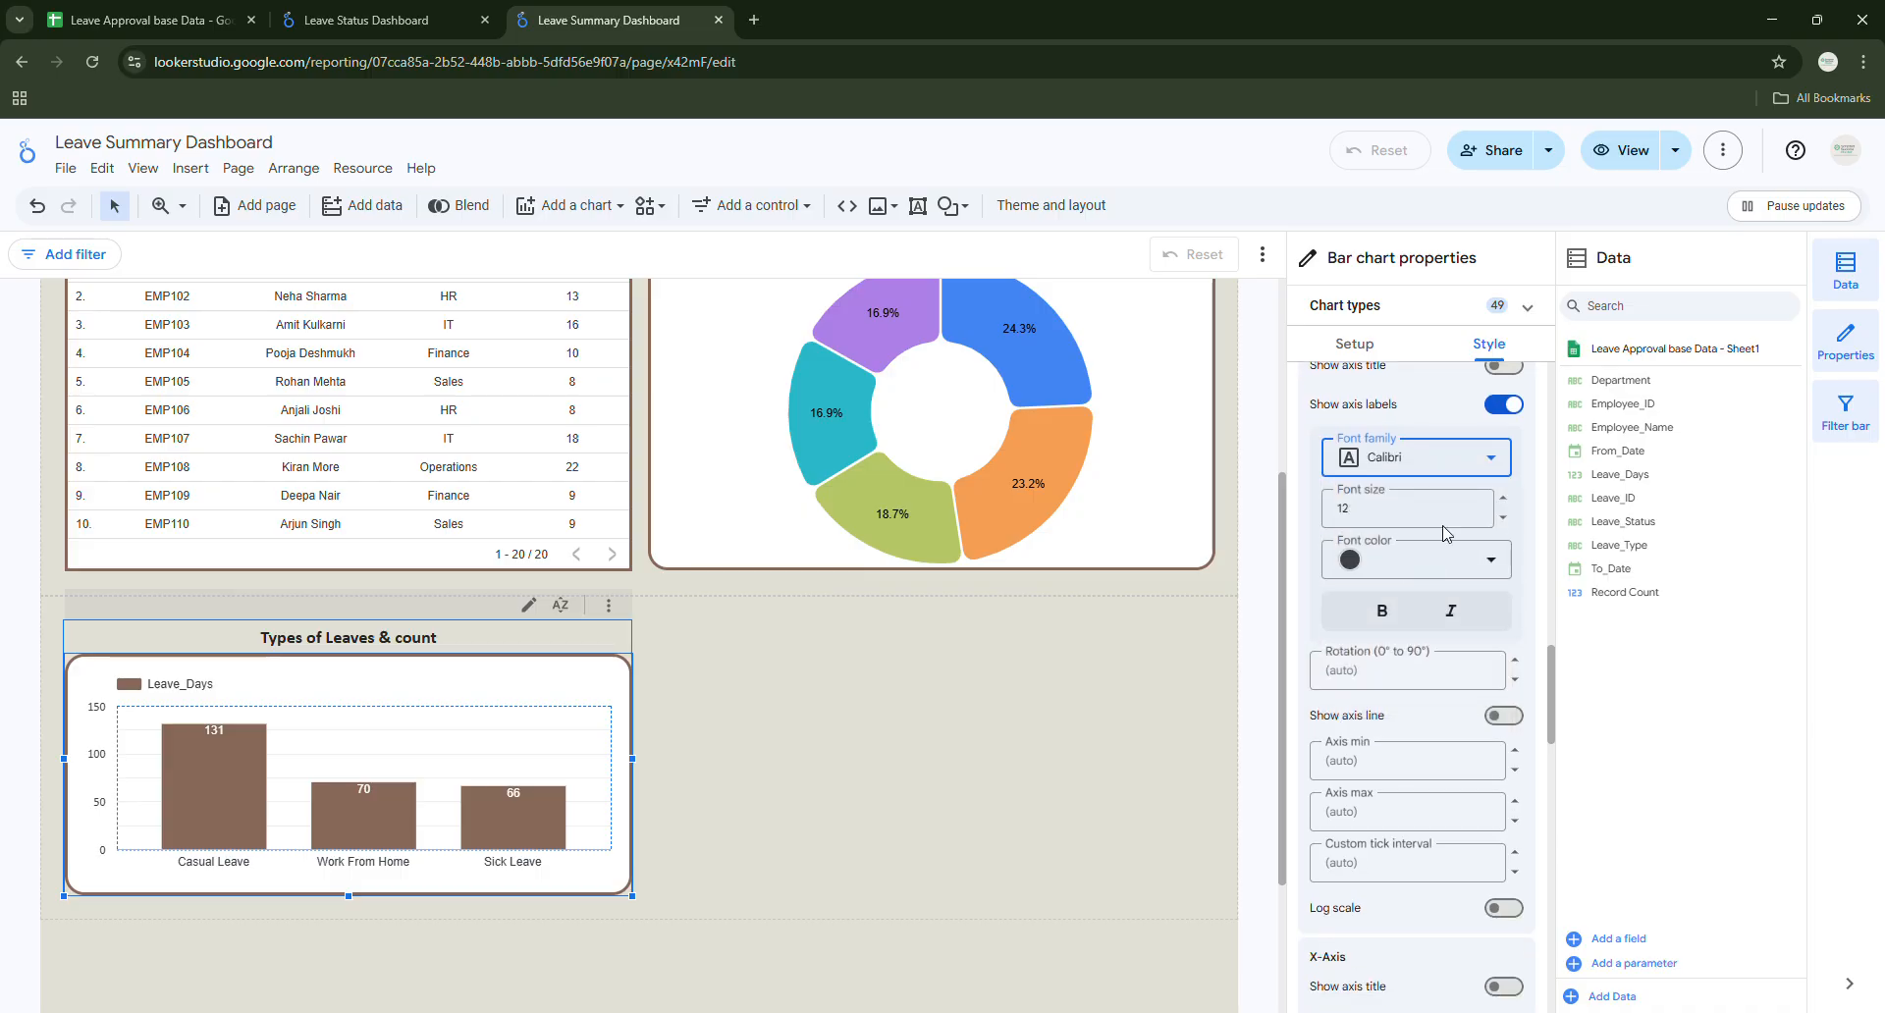
scroll(1390, 652, down, 2)
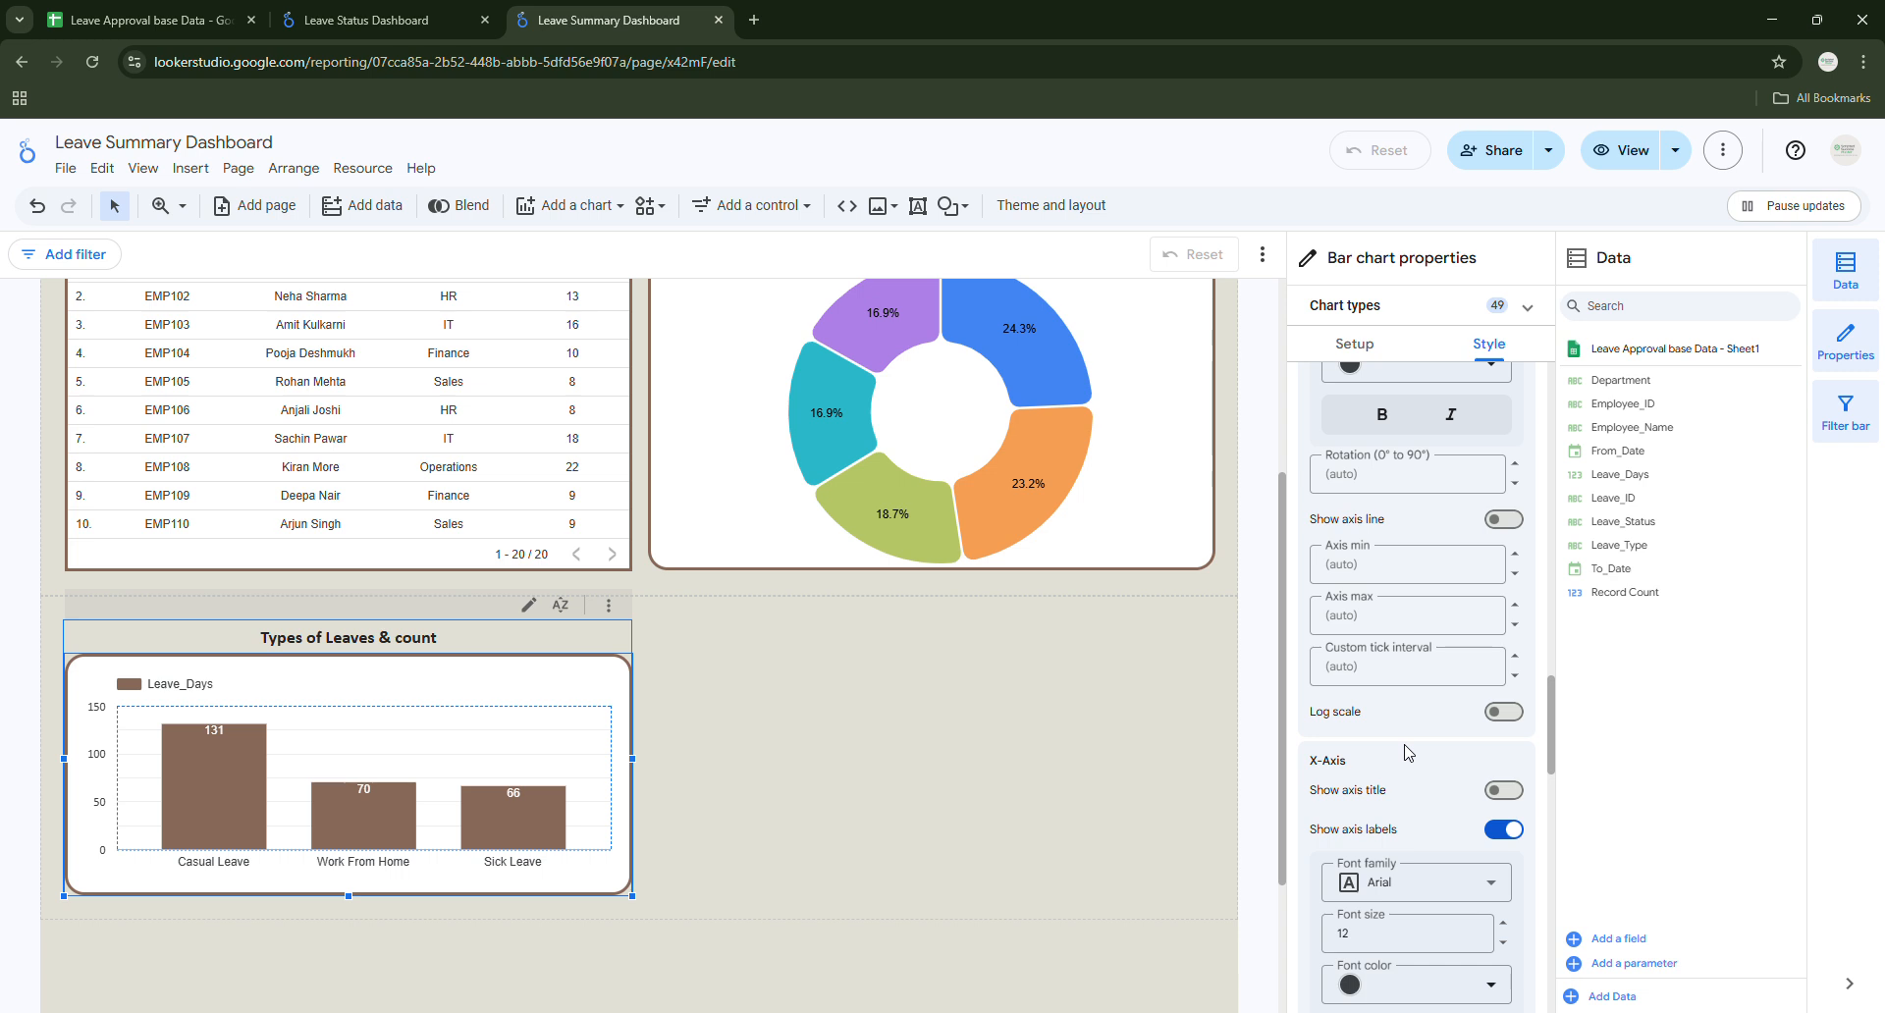
scroll(1399, 753, down, 1)
click(1376, 783)
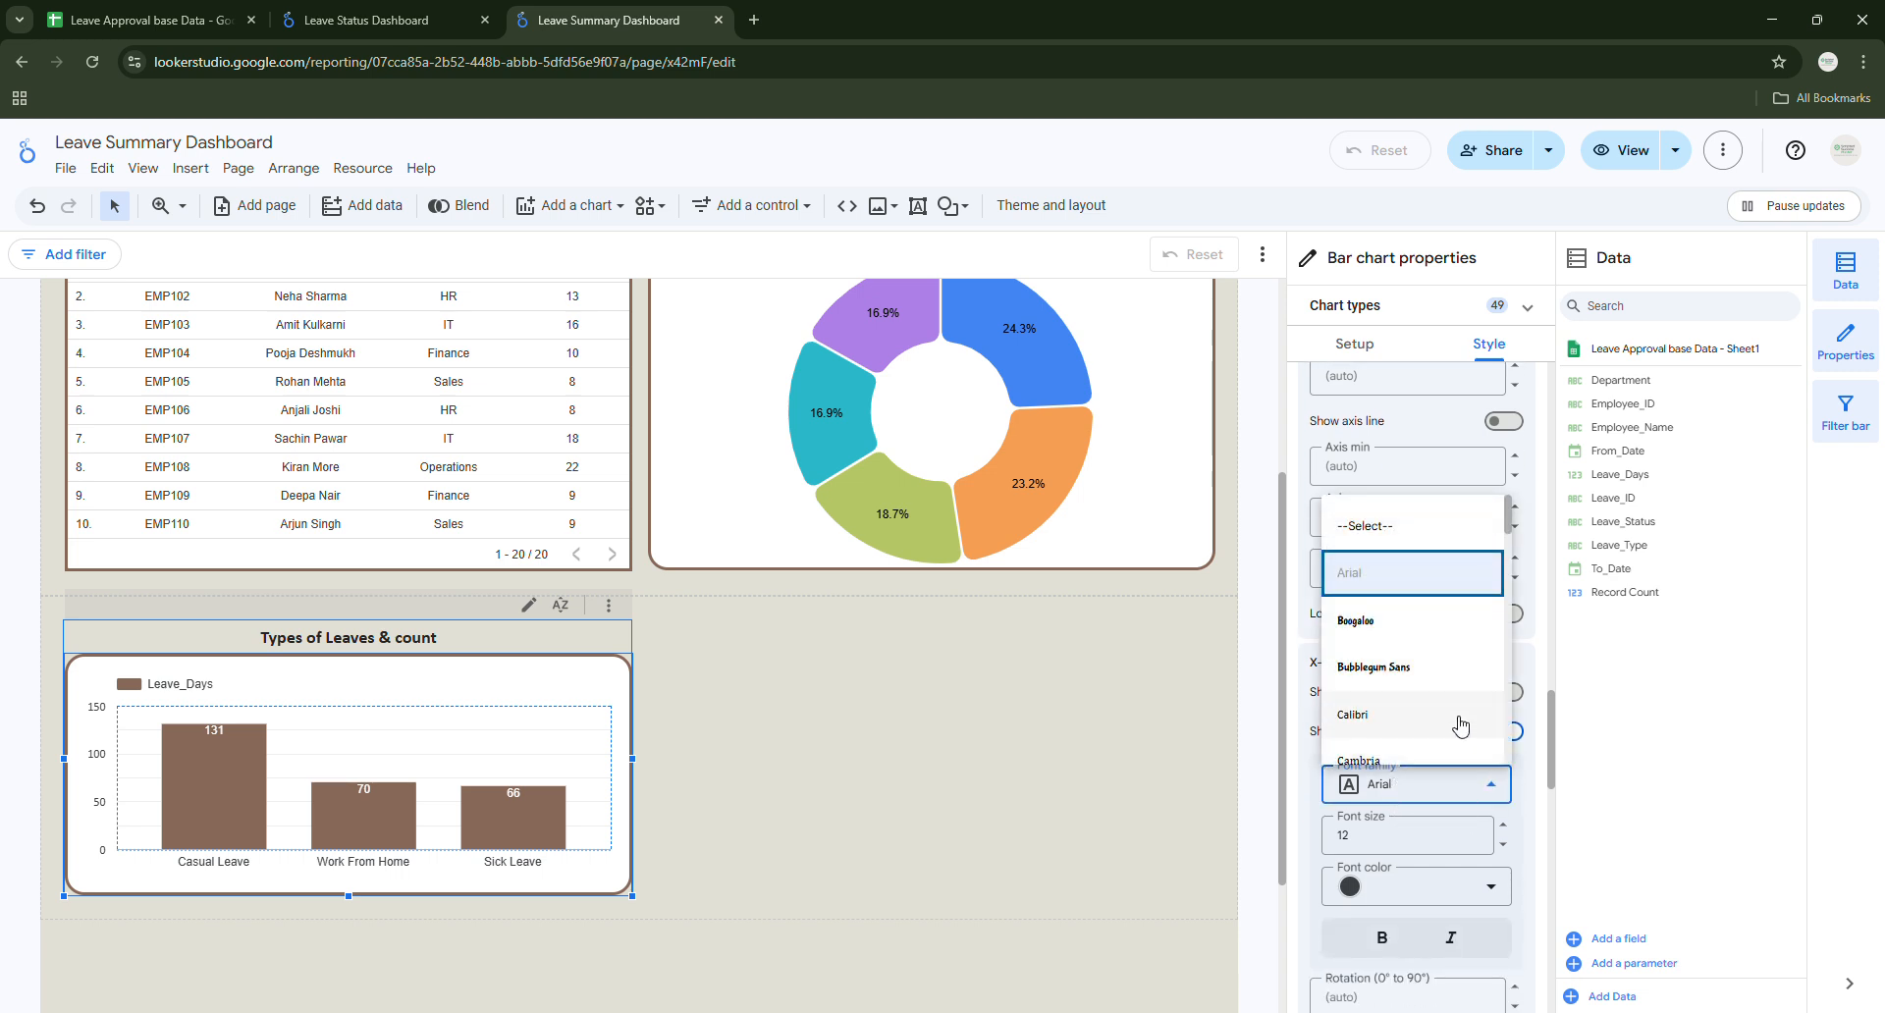
click(1380, 731)
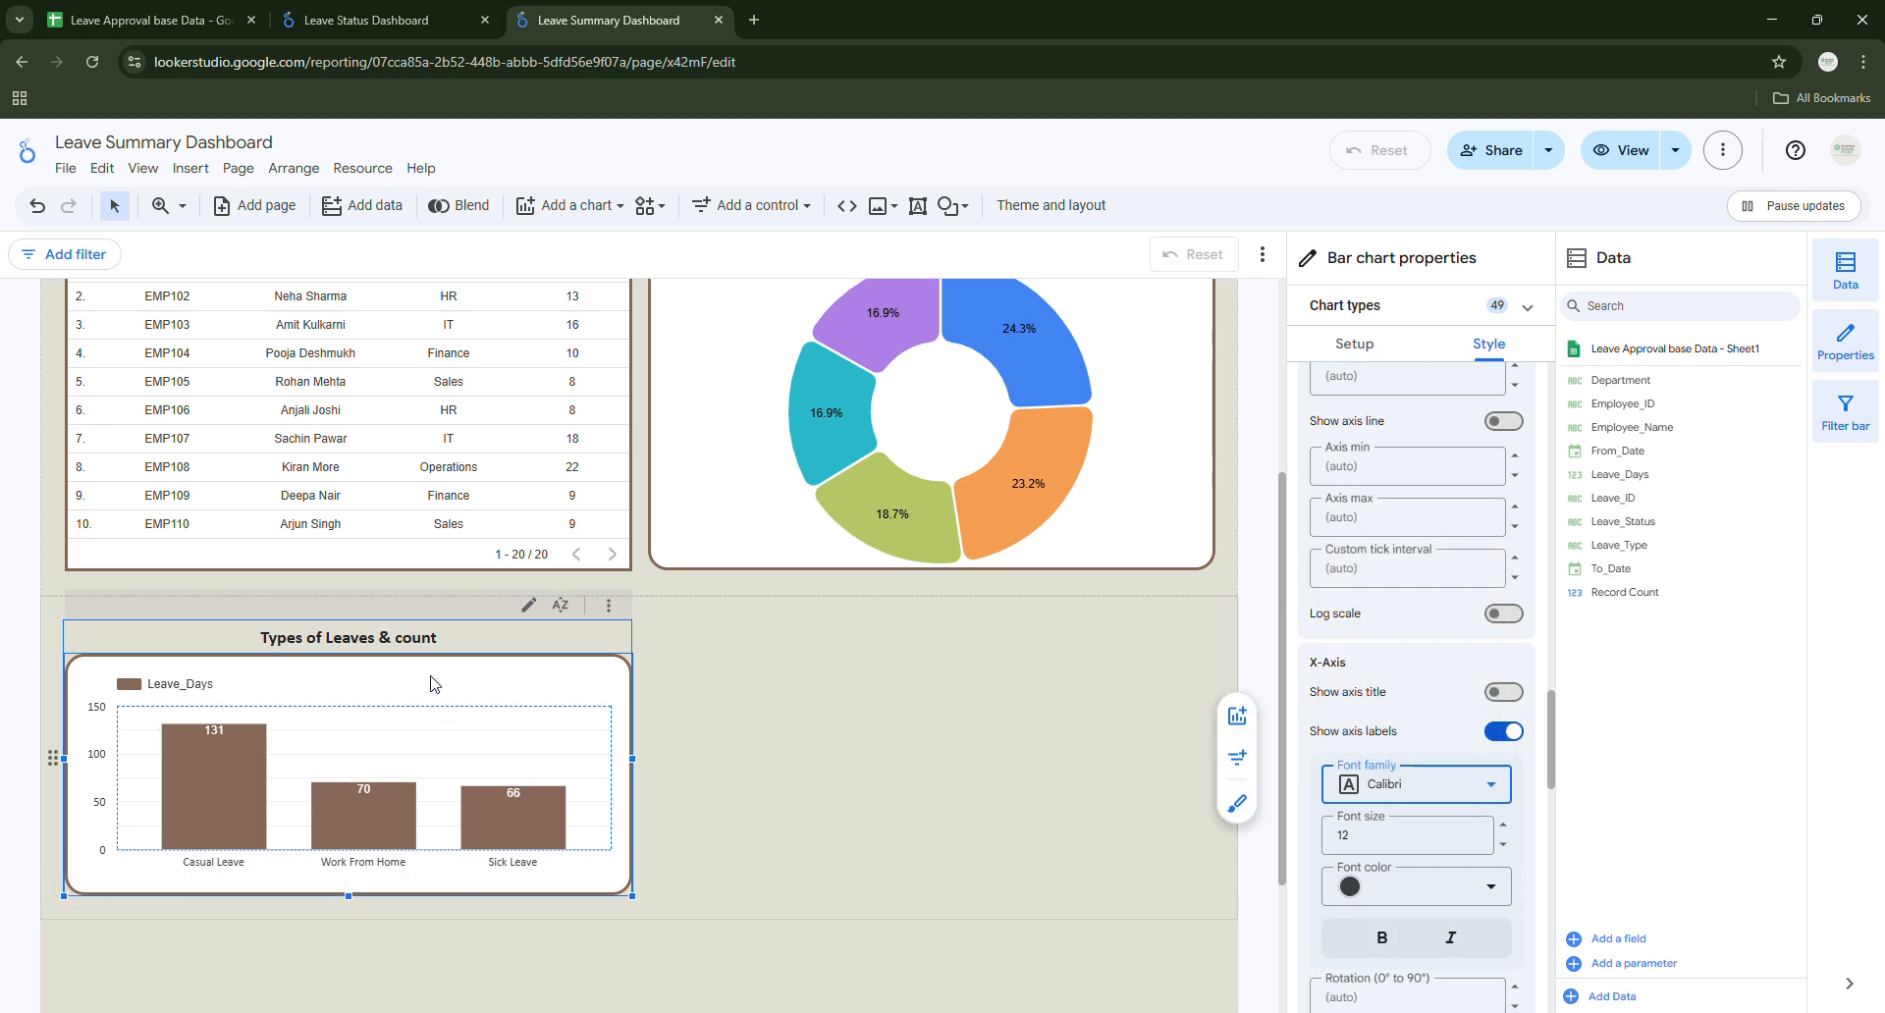
Review the bar chart's remaining axis, grid and legend styling and check the reference charts in the Leave Status Dashboard.
scroll(1374, 727, down, 1)
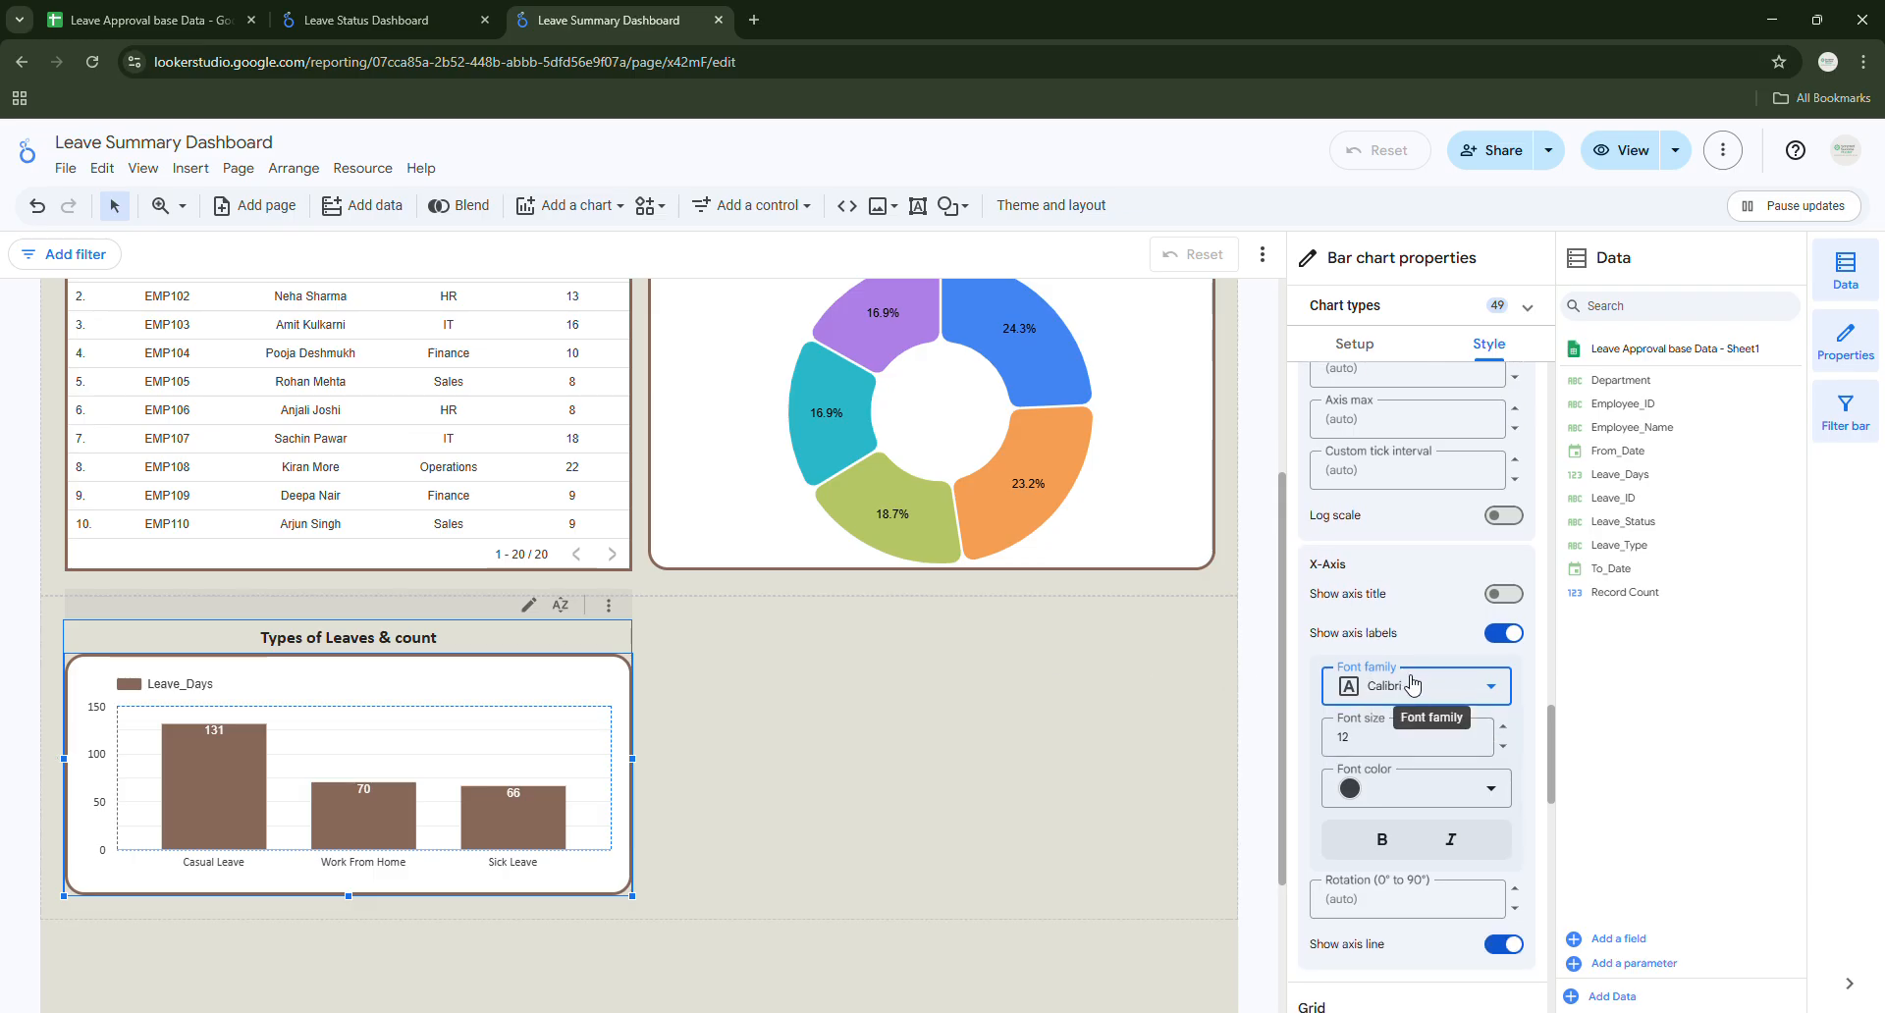
scroll(1411, 685, down, 1)
scroll(1411, 684, down, 2)
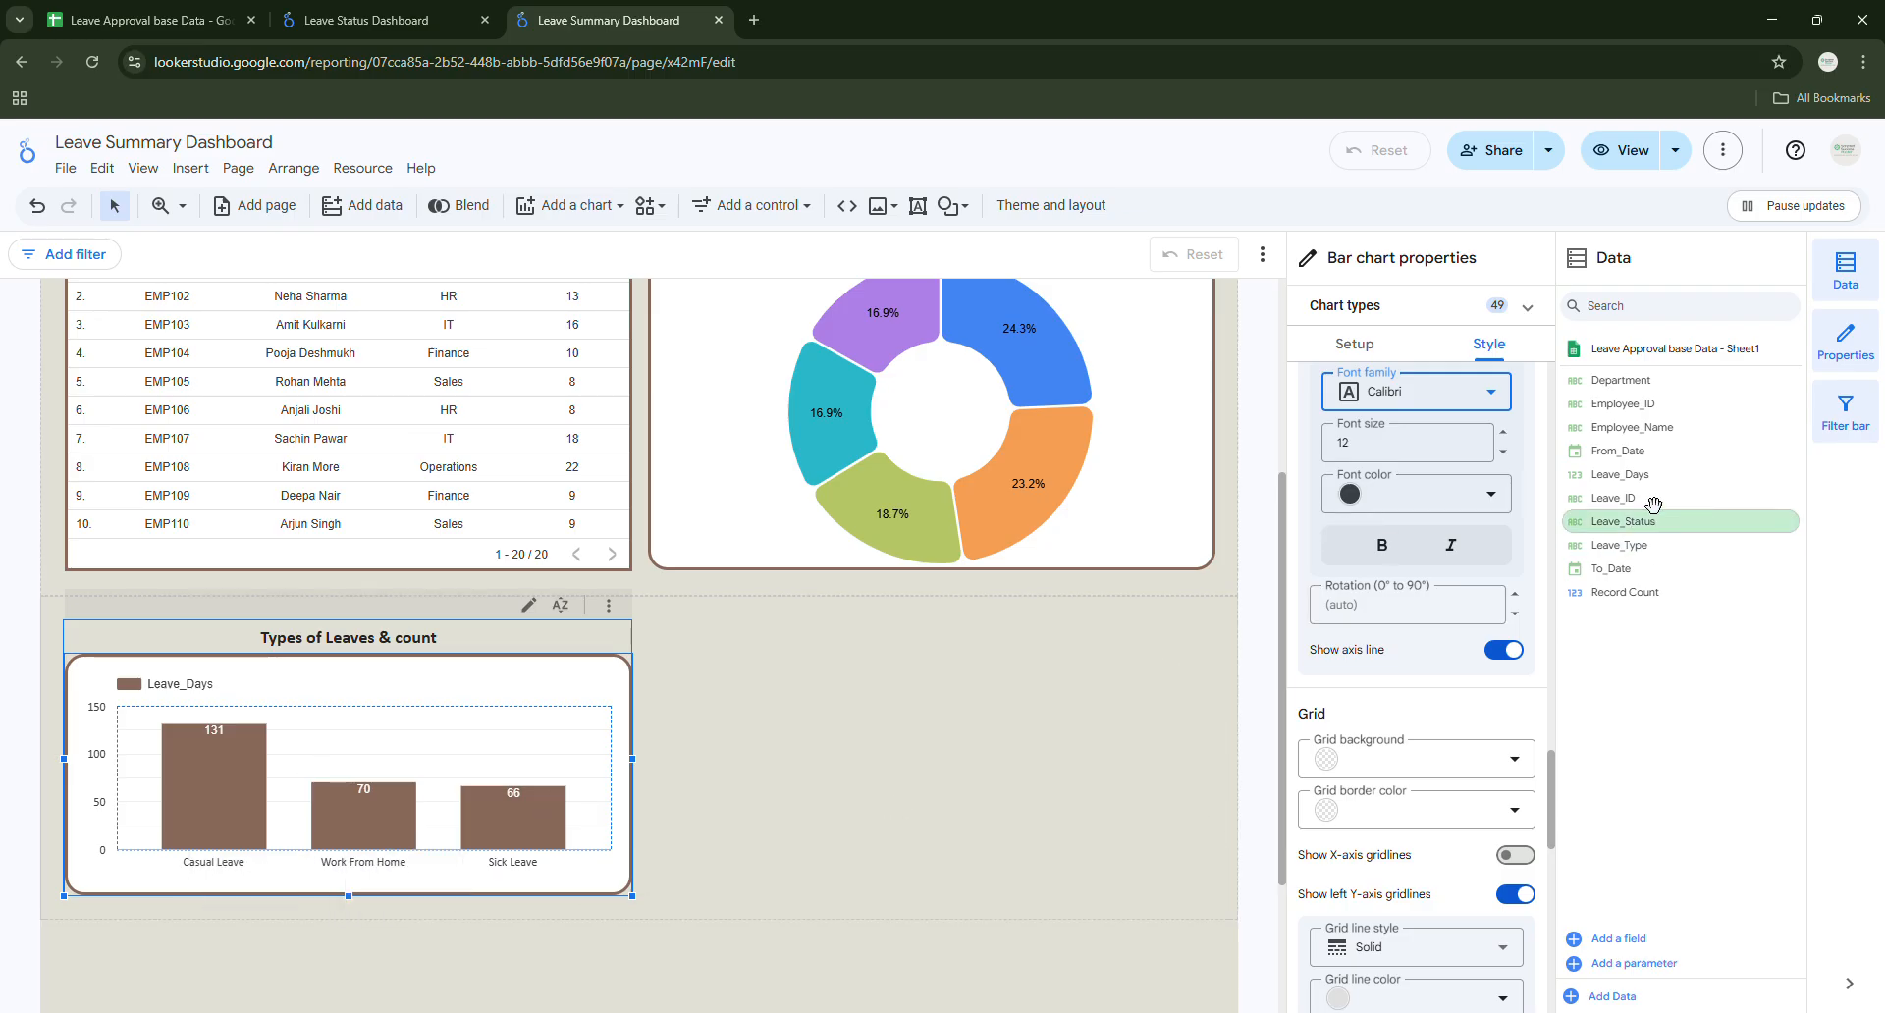
drag(1352, 443, 1337, 449)
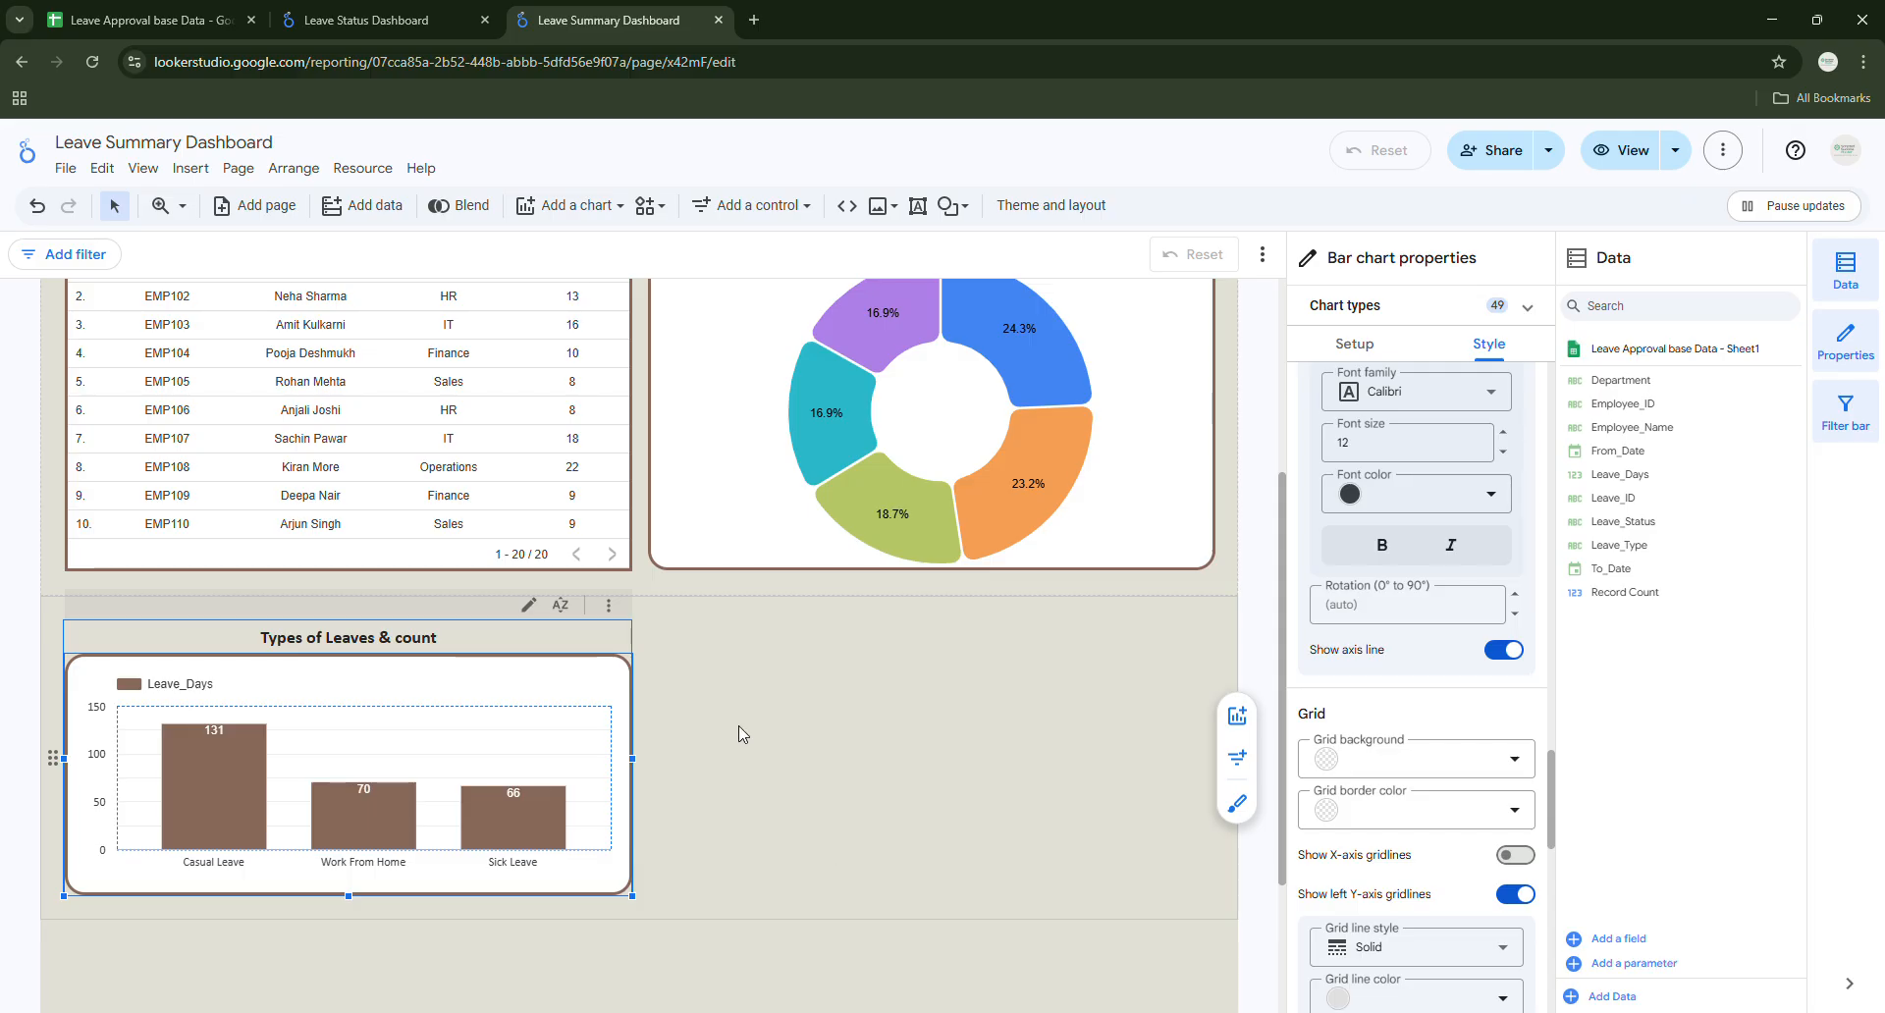
scroll(1451, 653, down, 2)
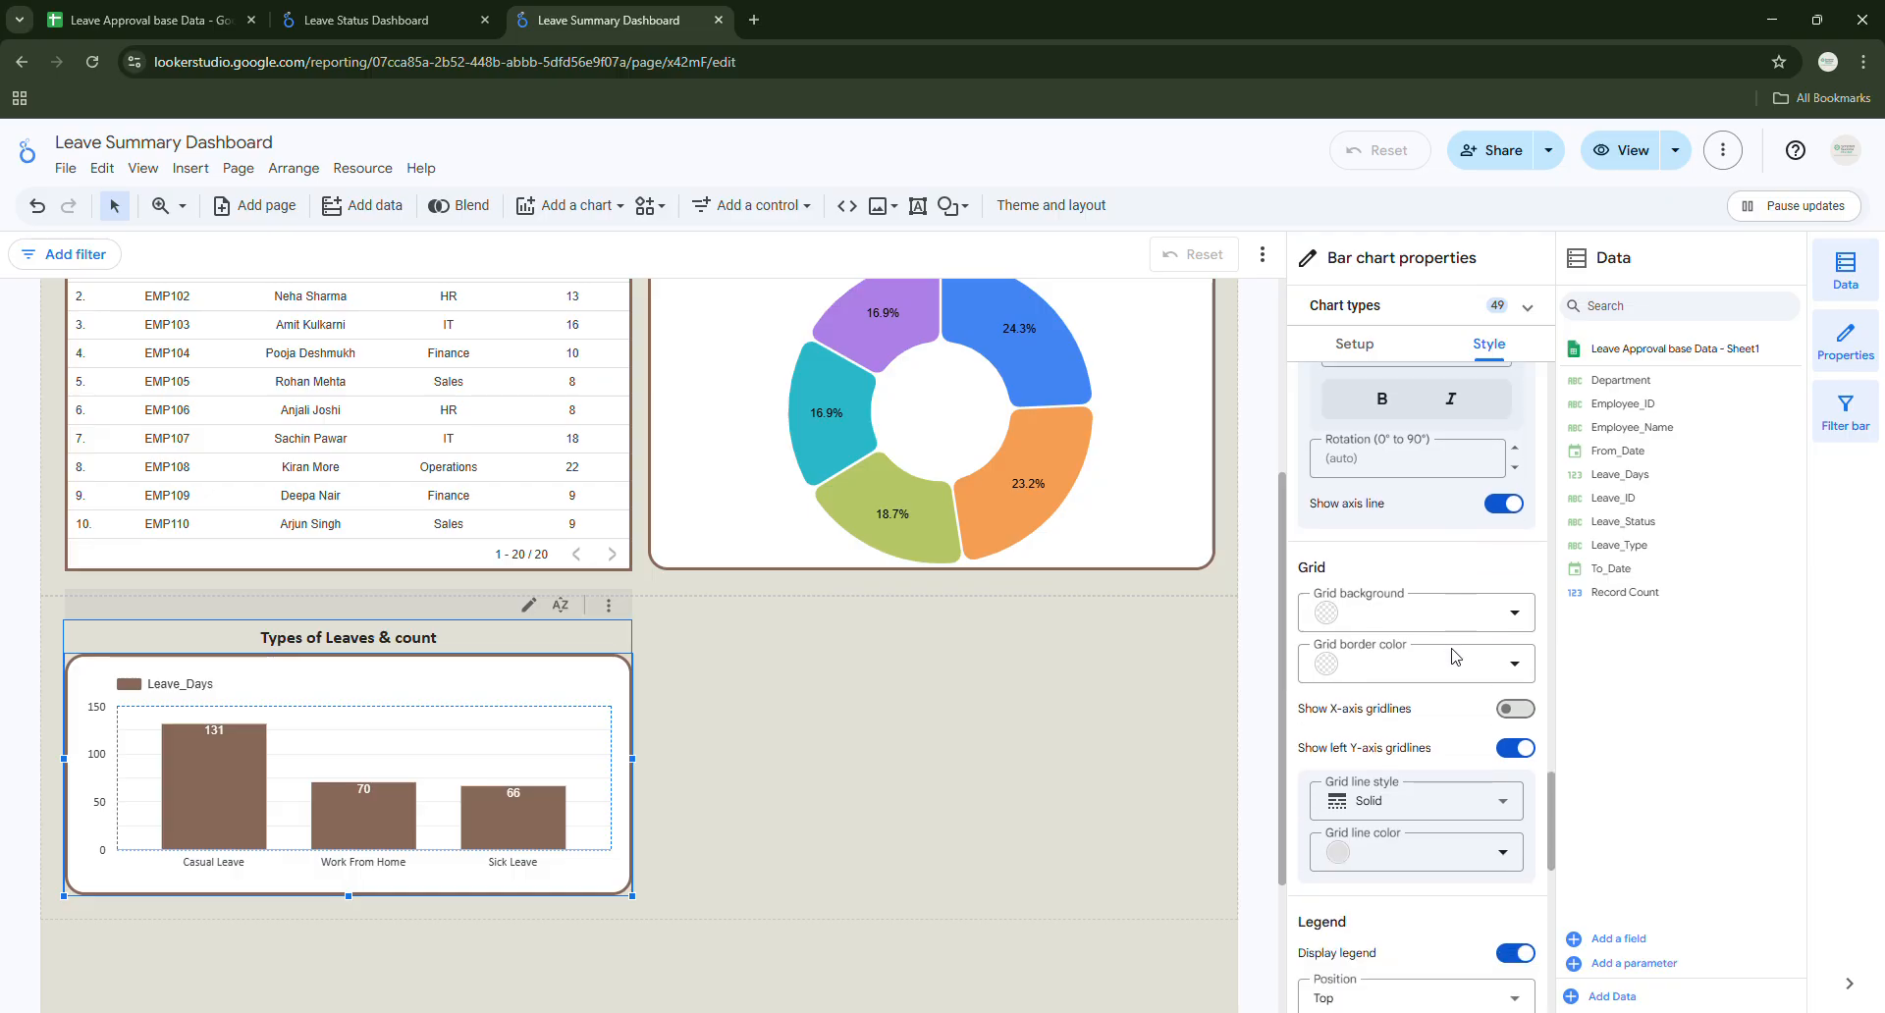
scroll(1455, 656, down, 4)
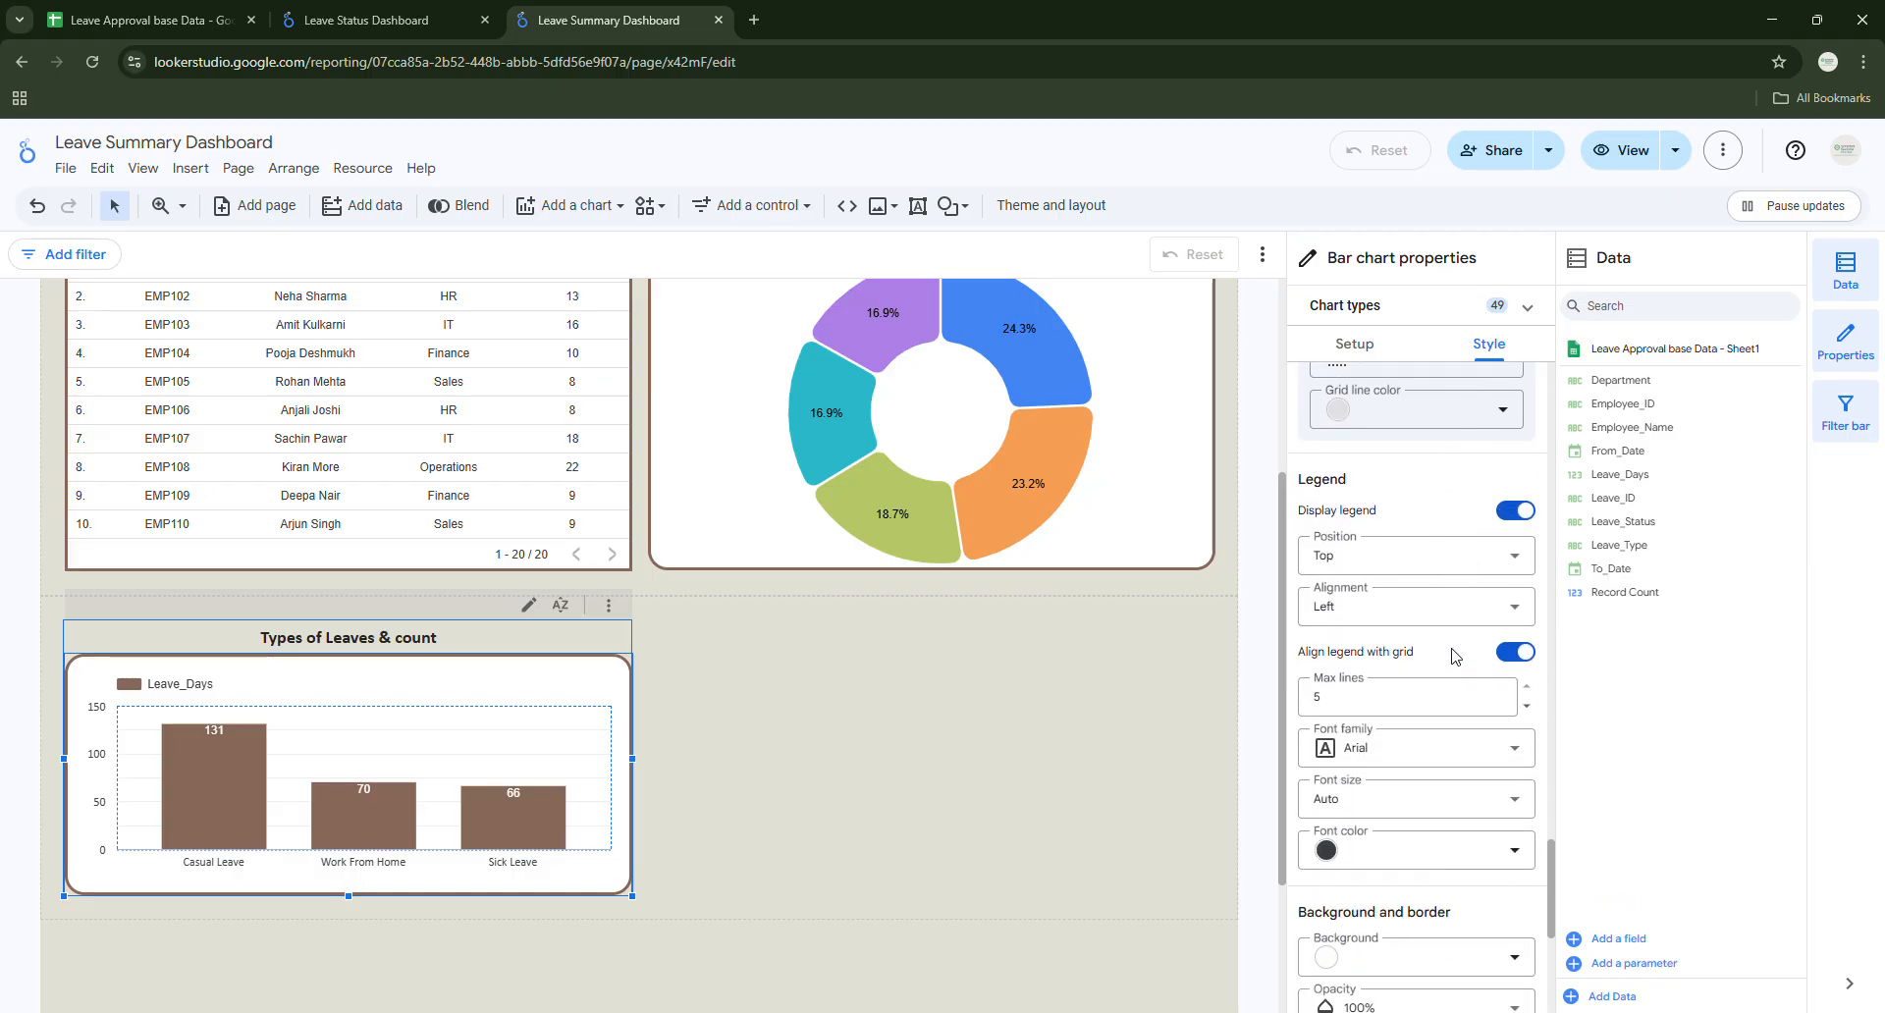
scroll(1451, 658, down, 8)
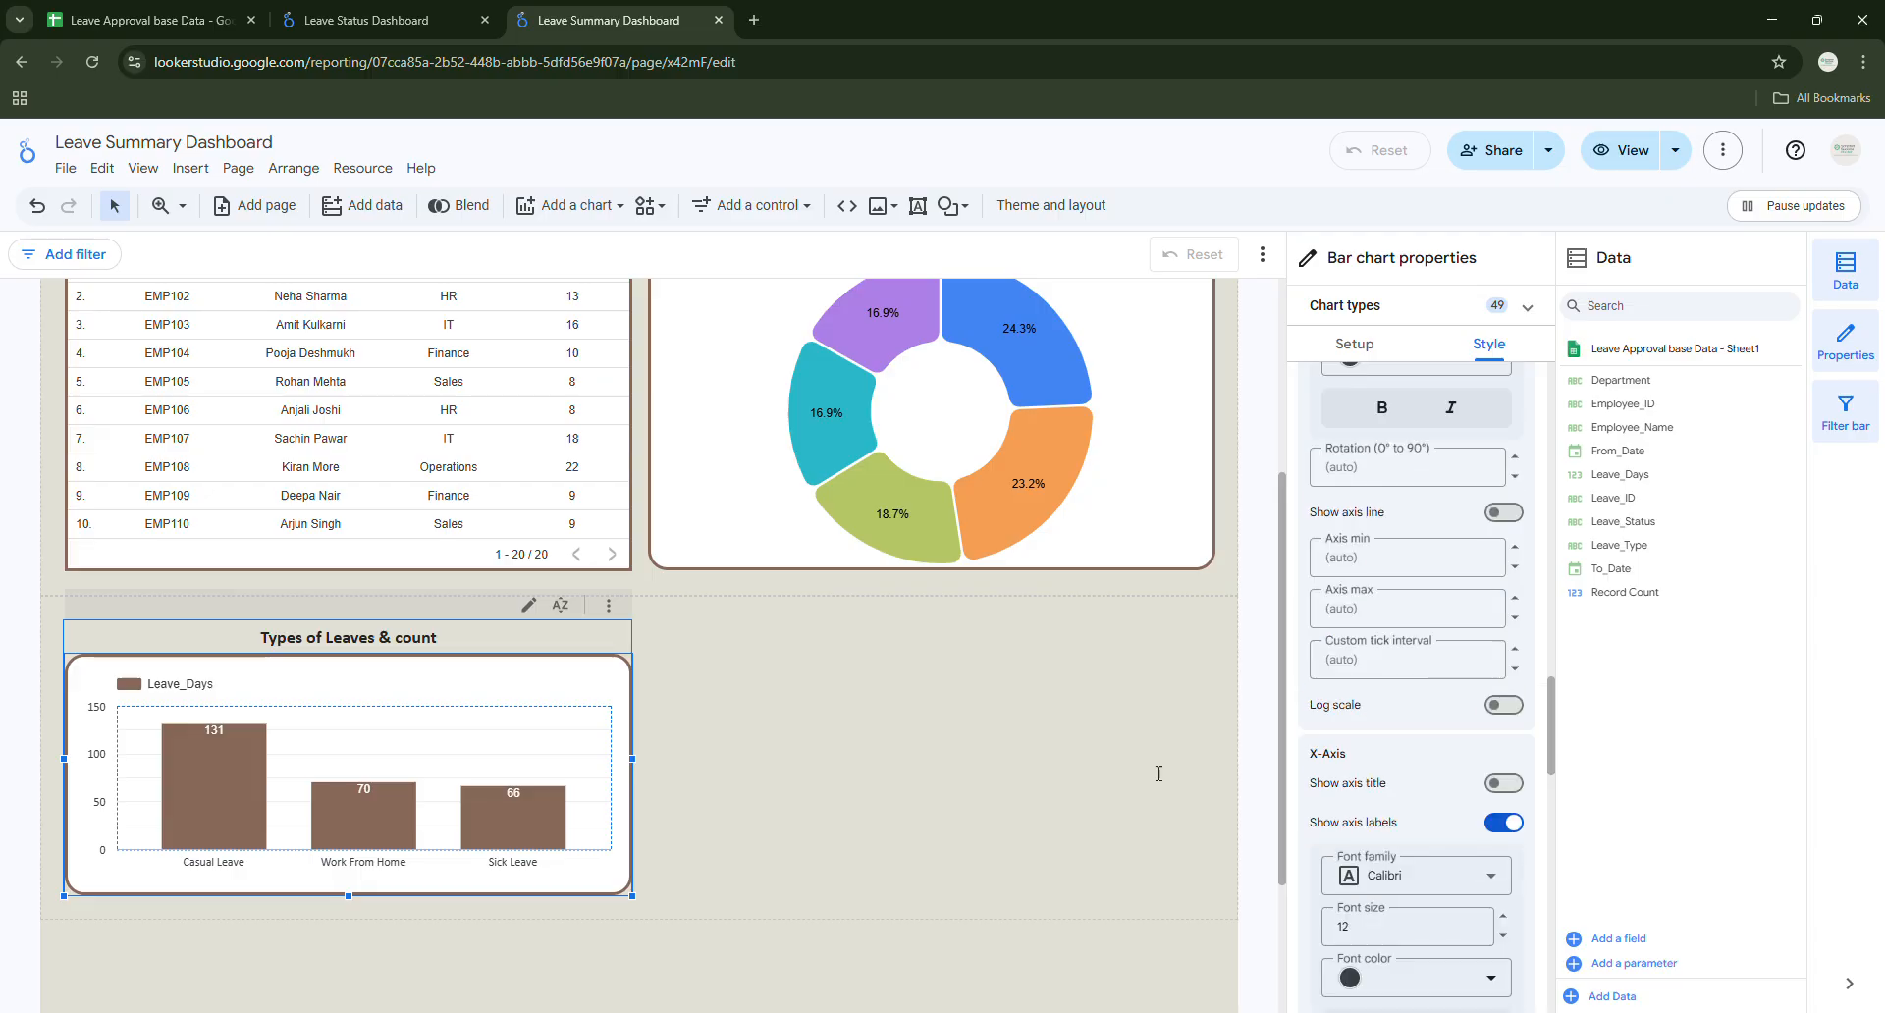
click(368, 19)
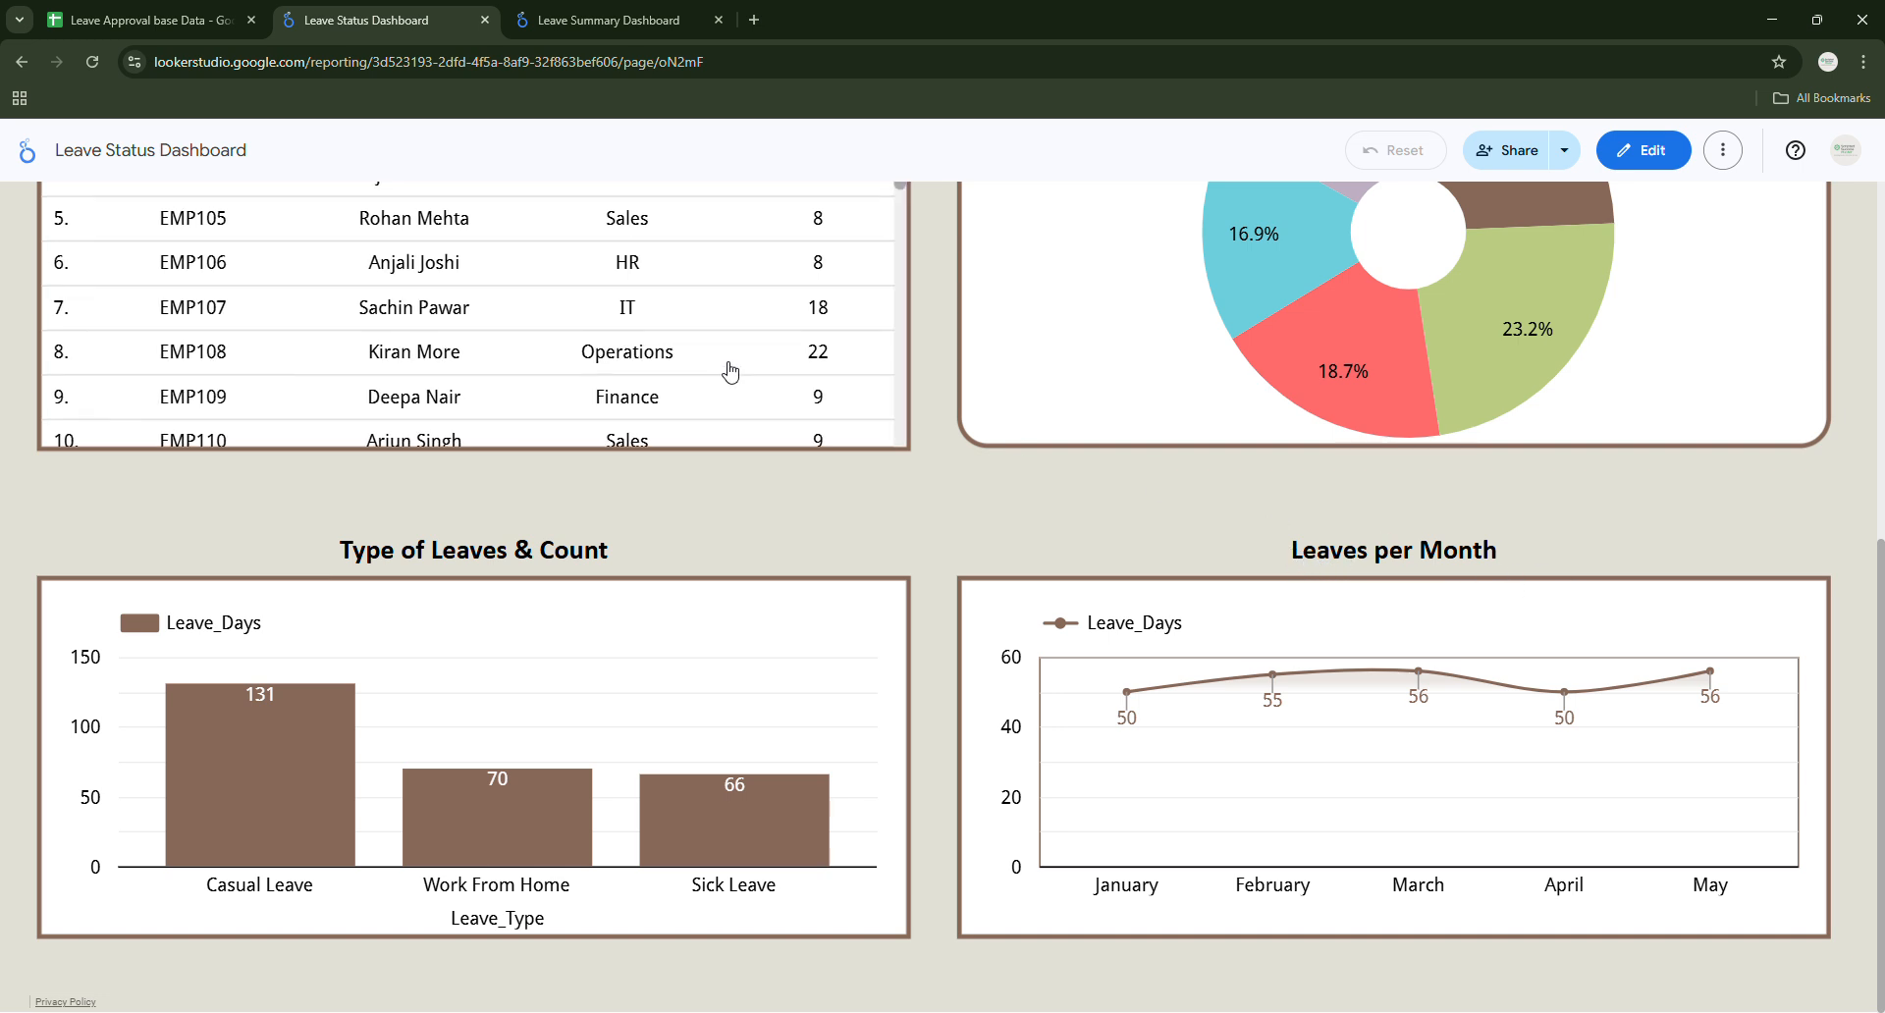
click(640, 19)
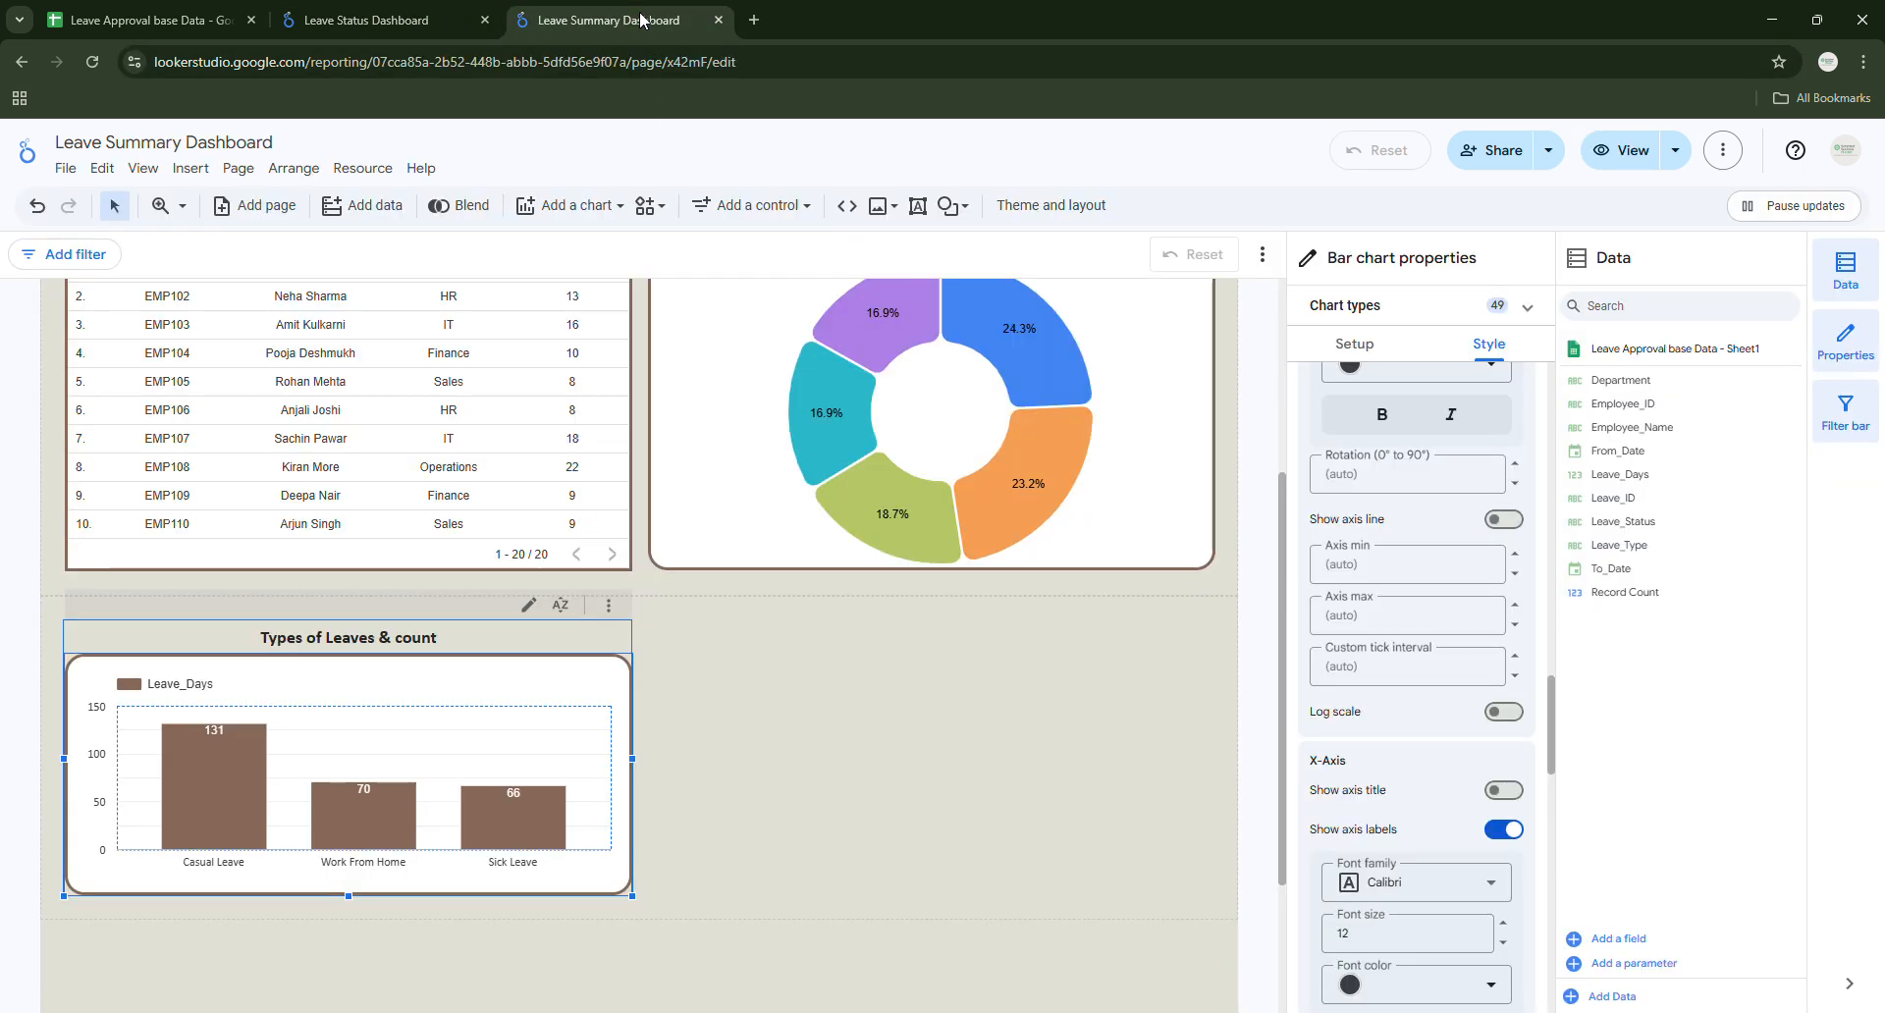
Add a smoothed line chart beside the bar chart and widen it to match the donut chart above.
click(888, 766)
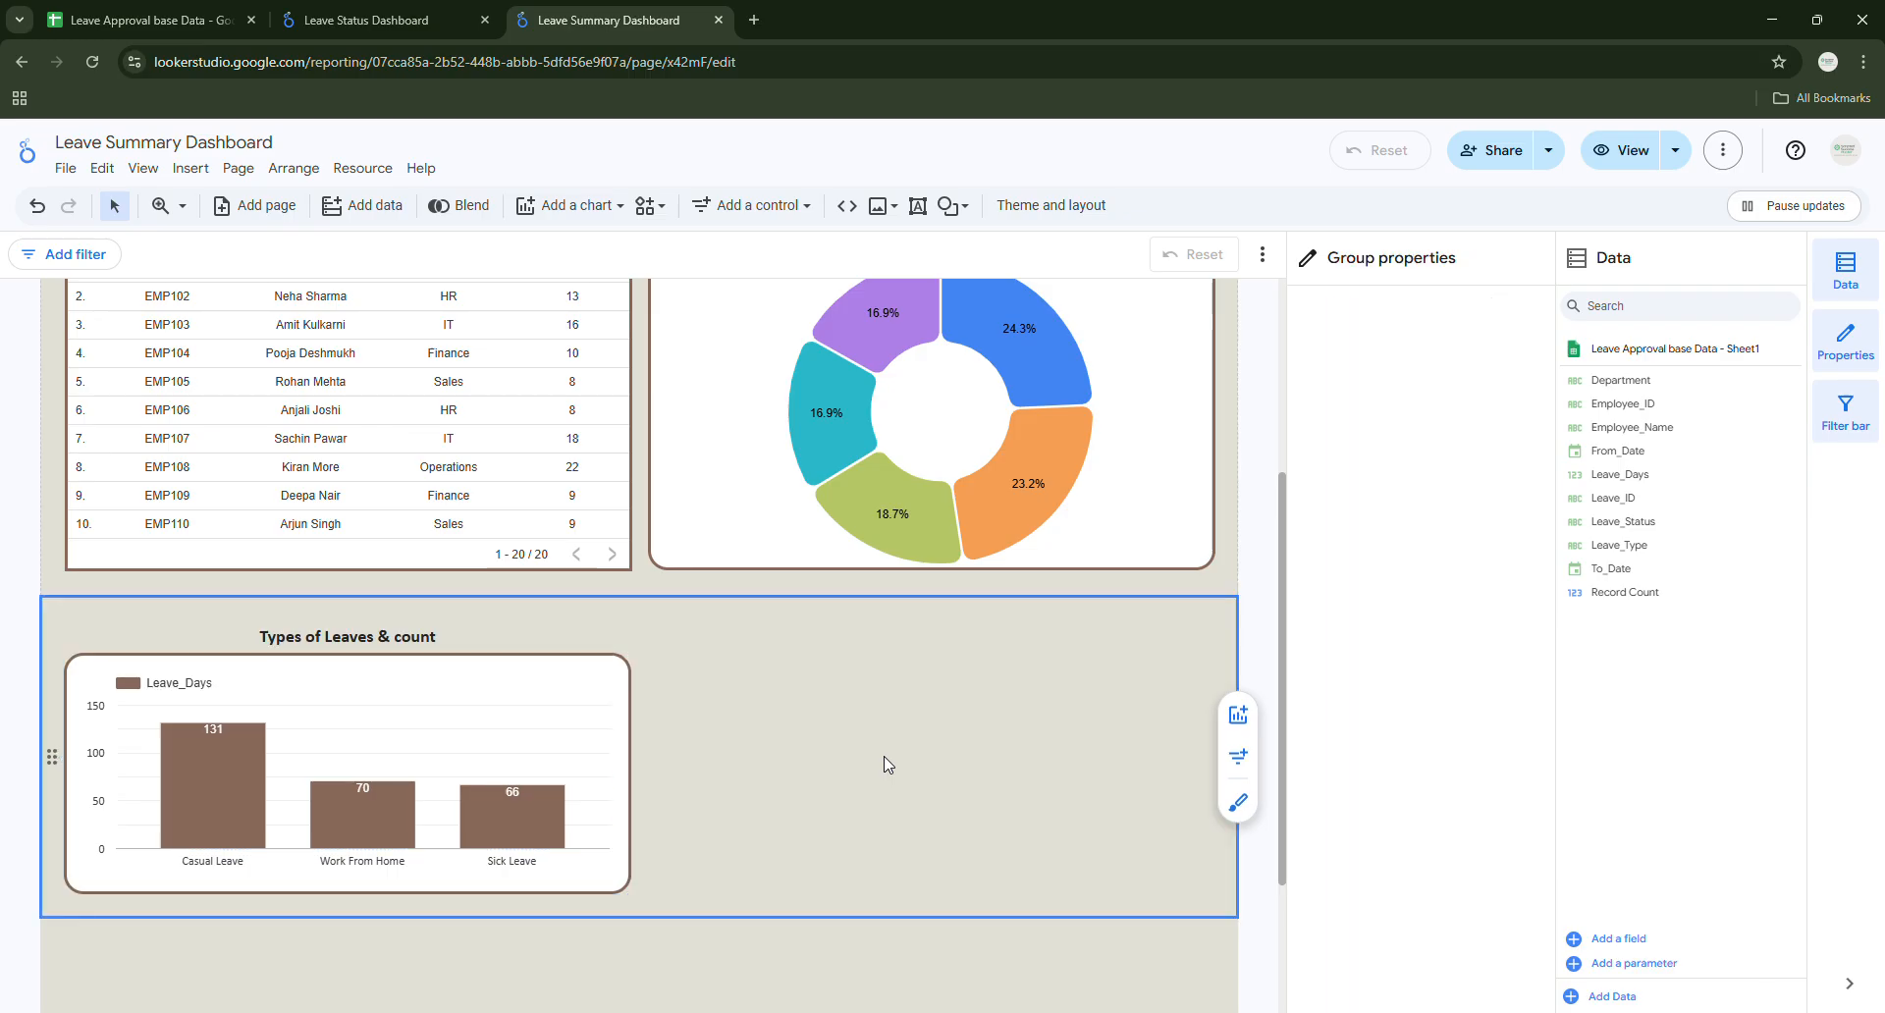
click(1238, 718)
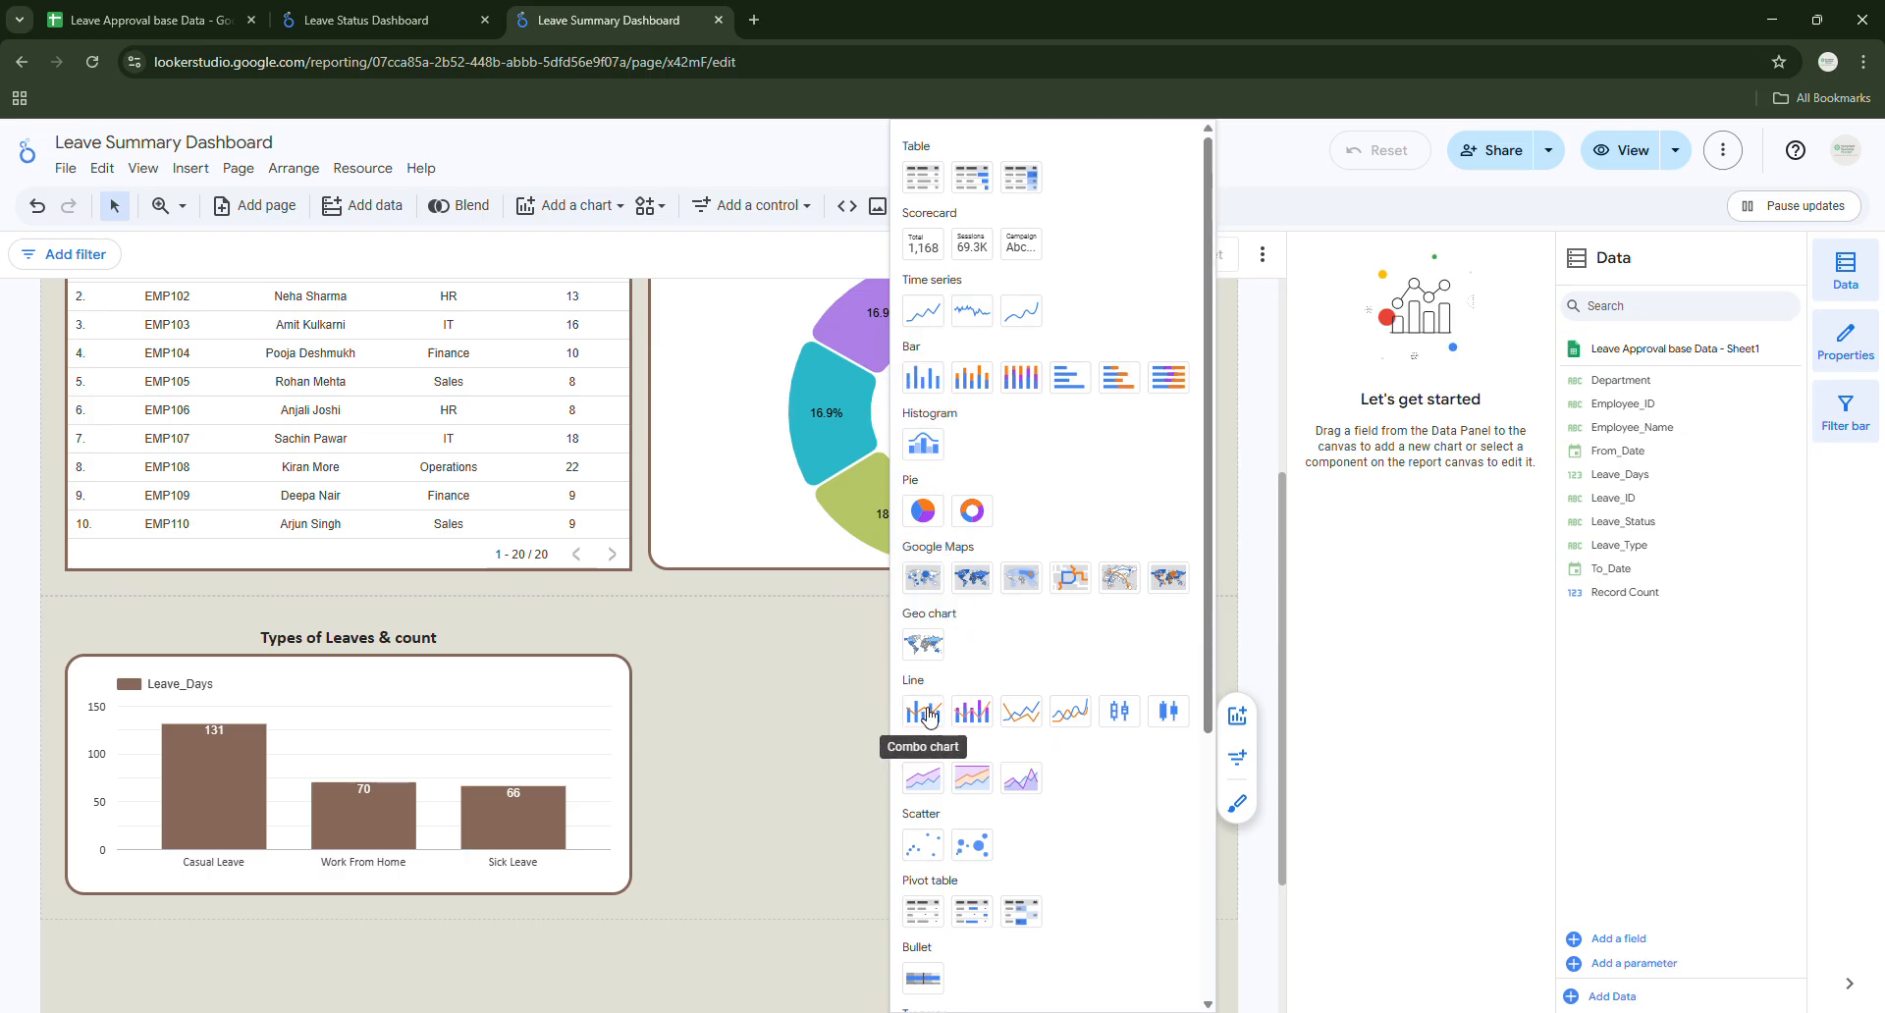
click(1084, 722)
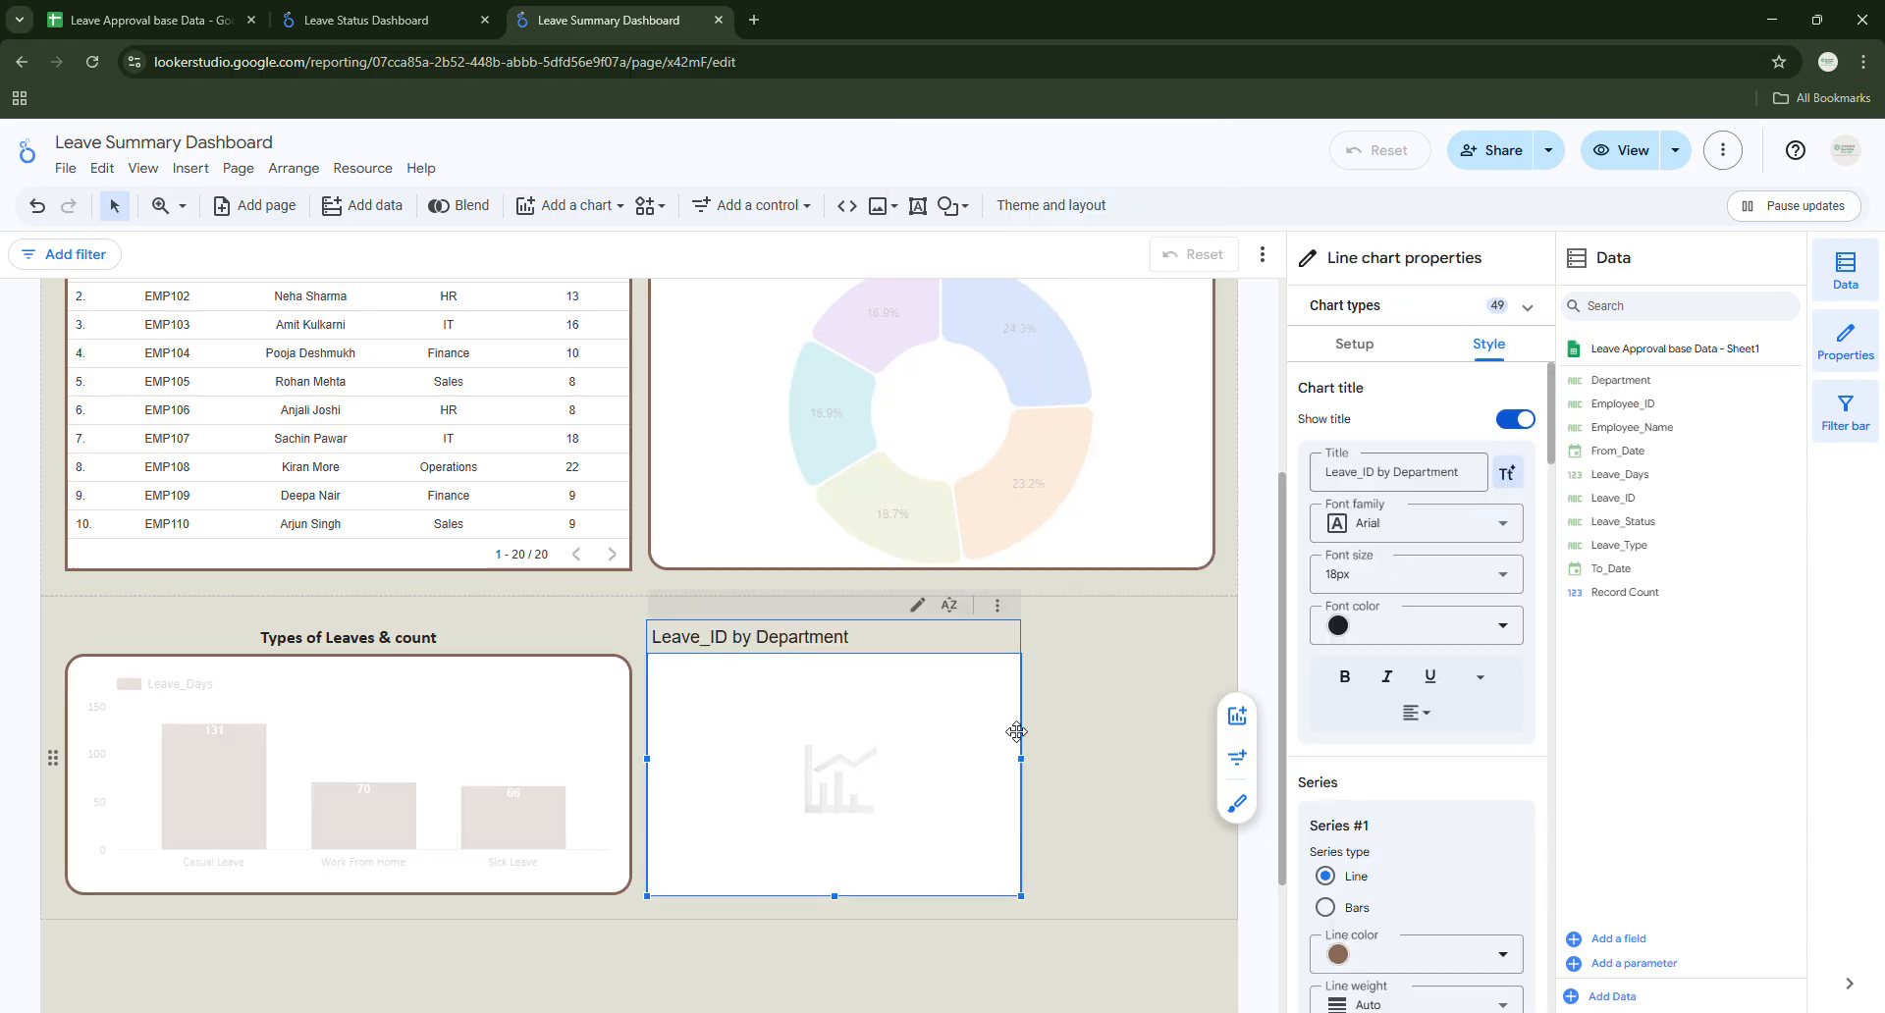
drag(1017, 763, 1215, 762)
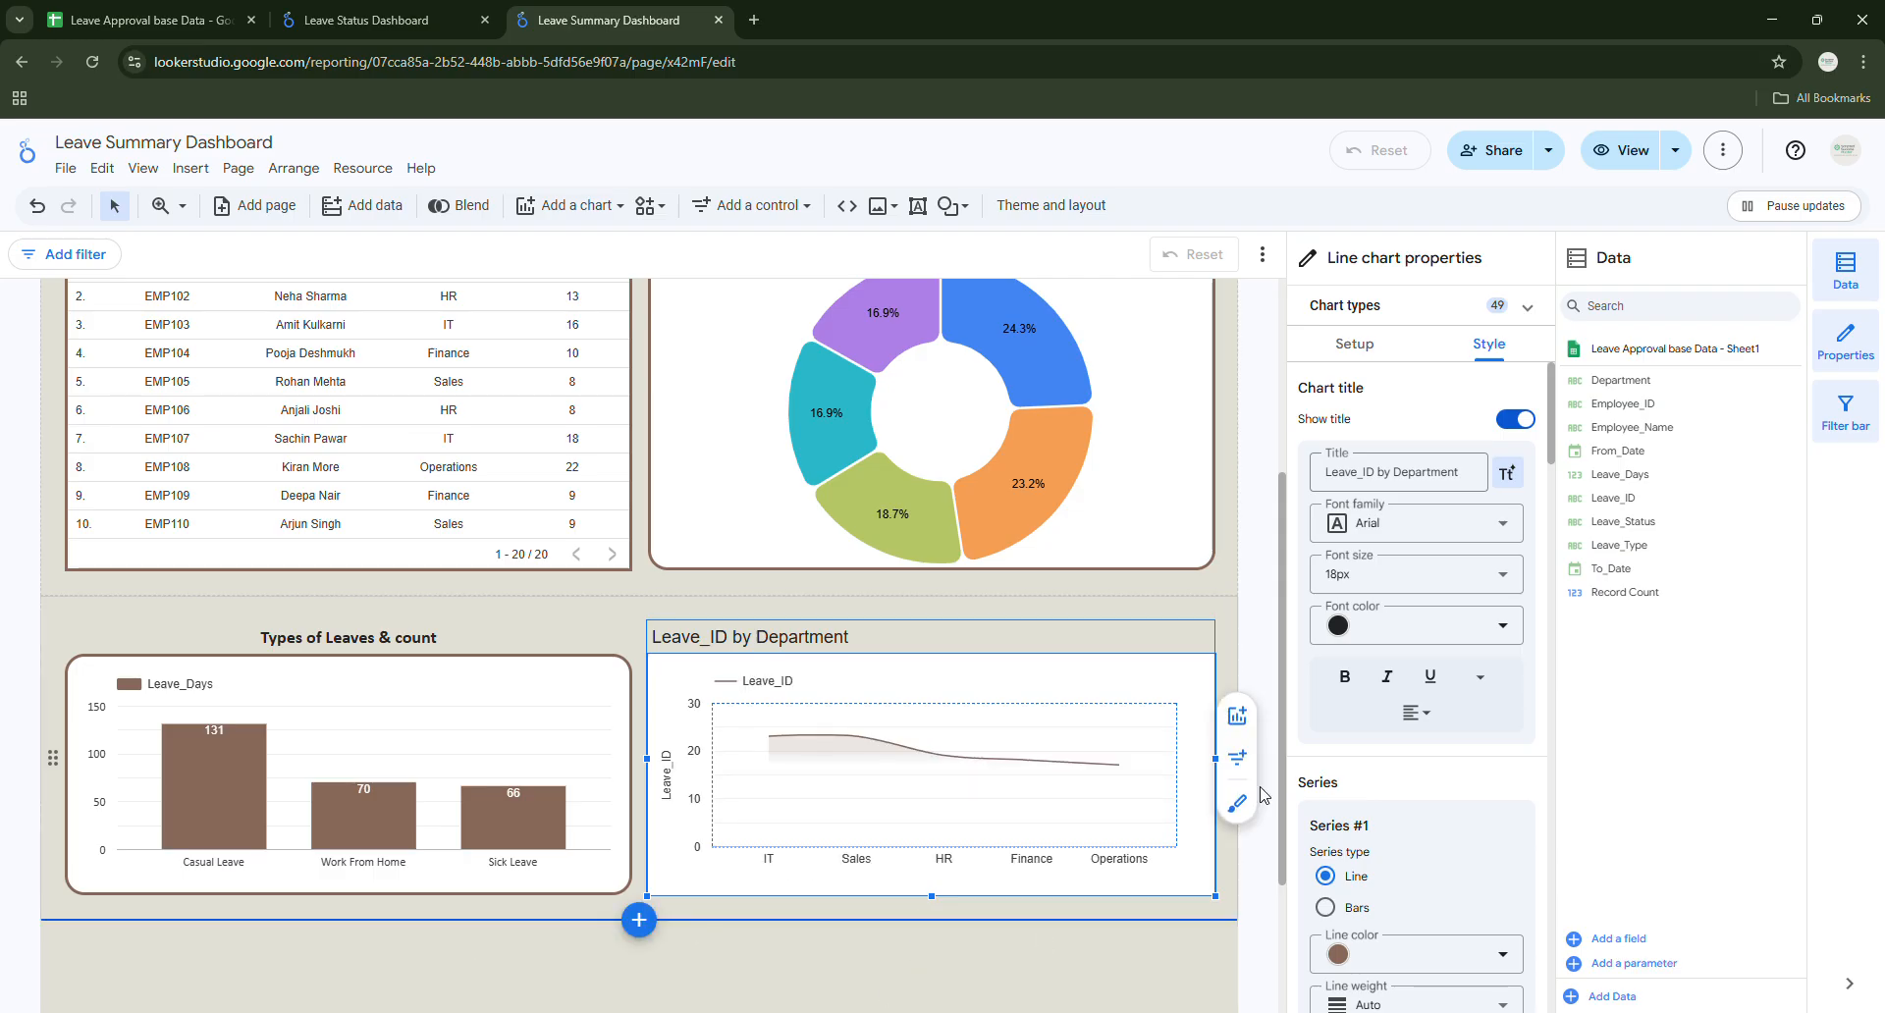
Set the new line chart's title to "Leaves per Month".
triple_click(1386, 472)
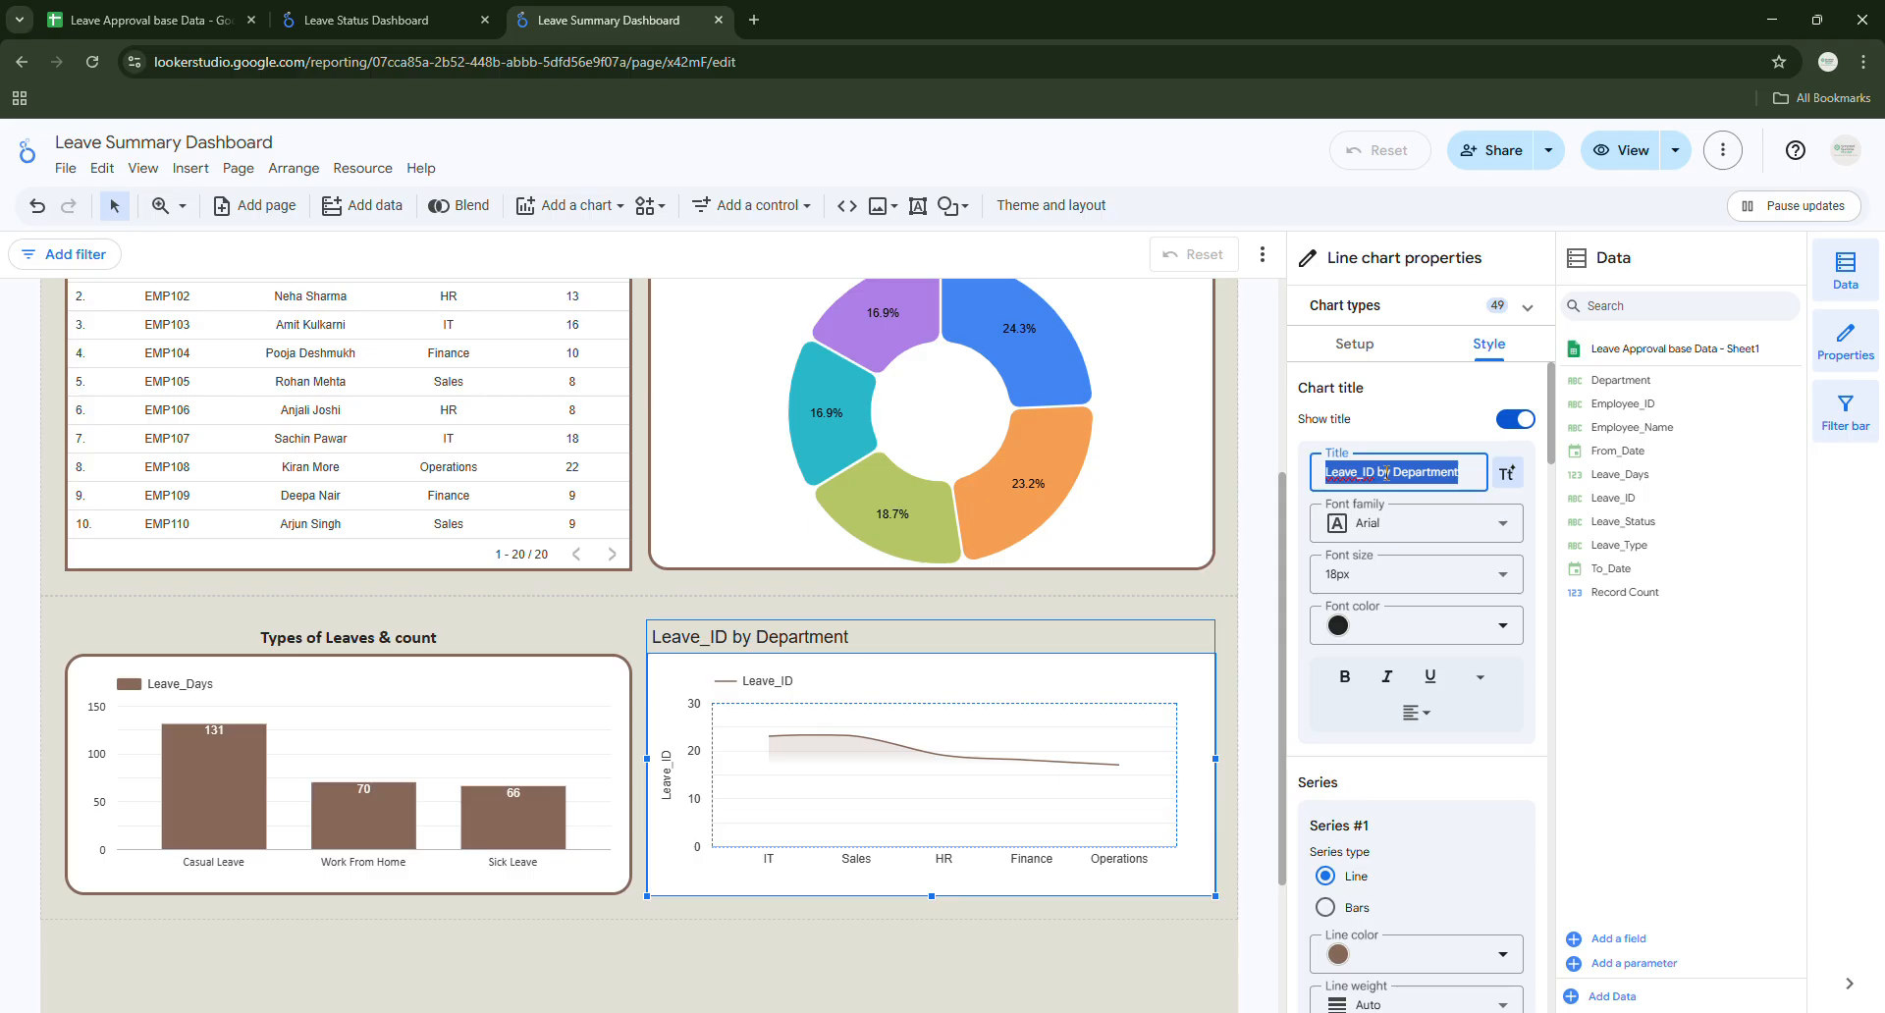
text(Le)
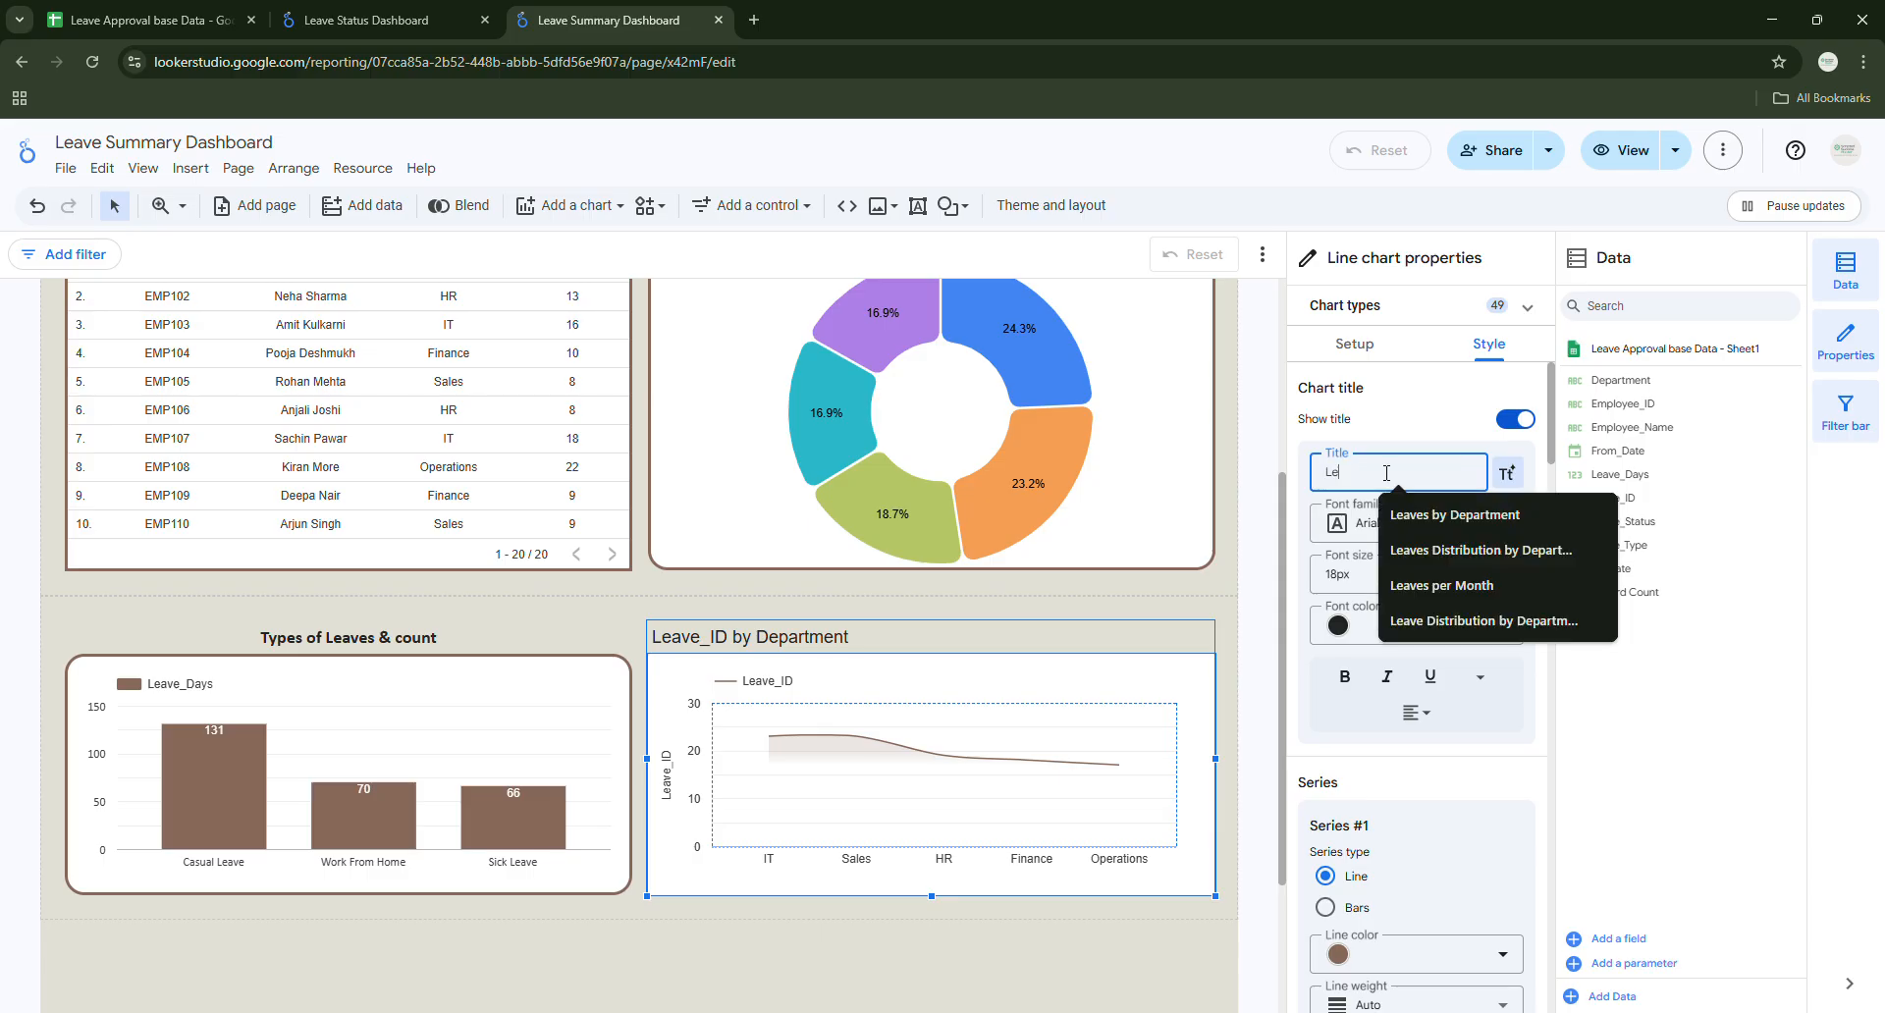
text(aves P)
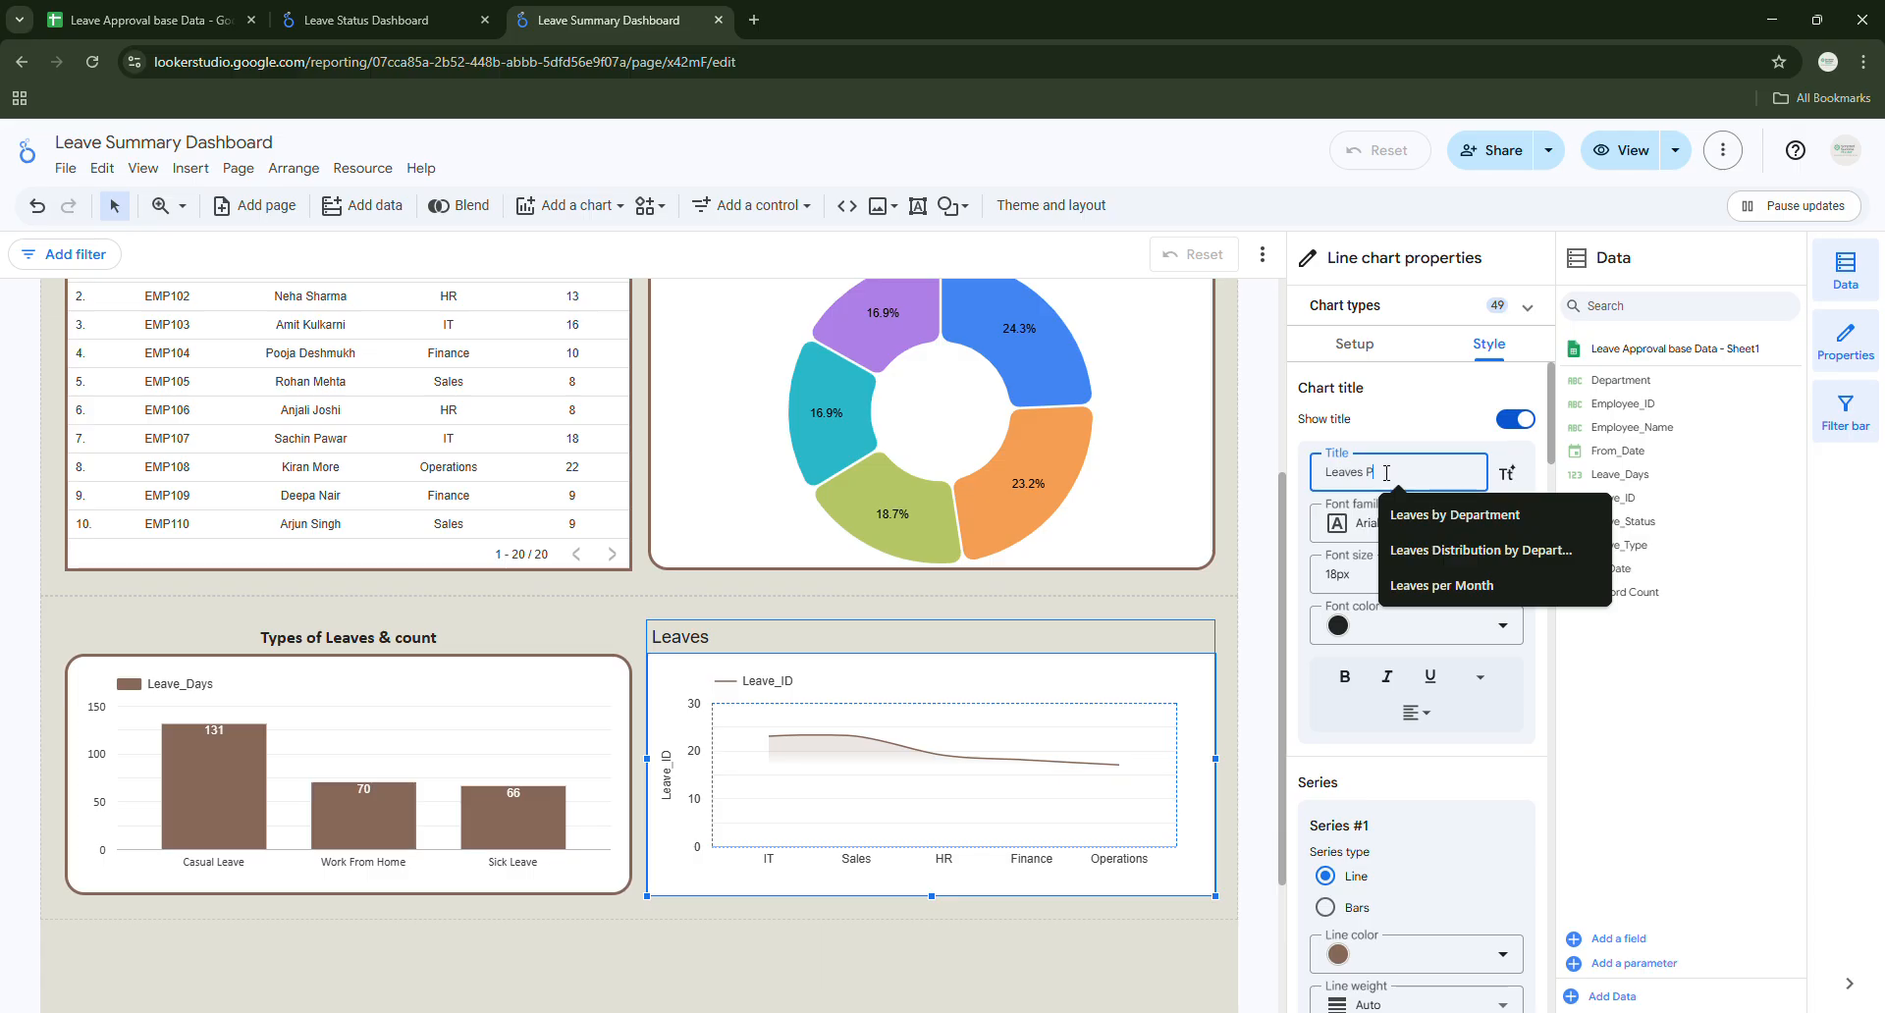
text(er Mont)
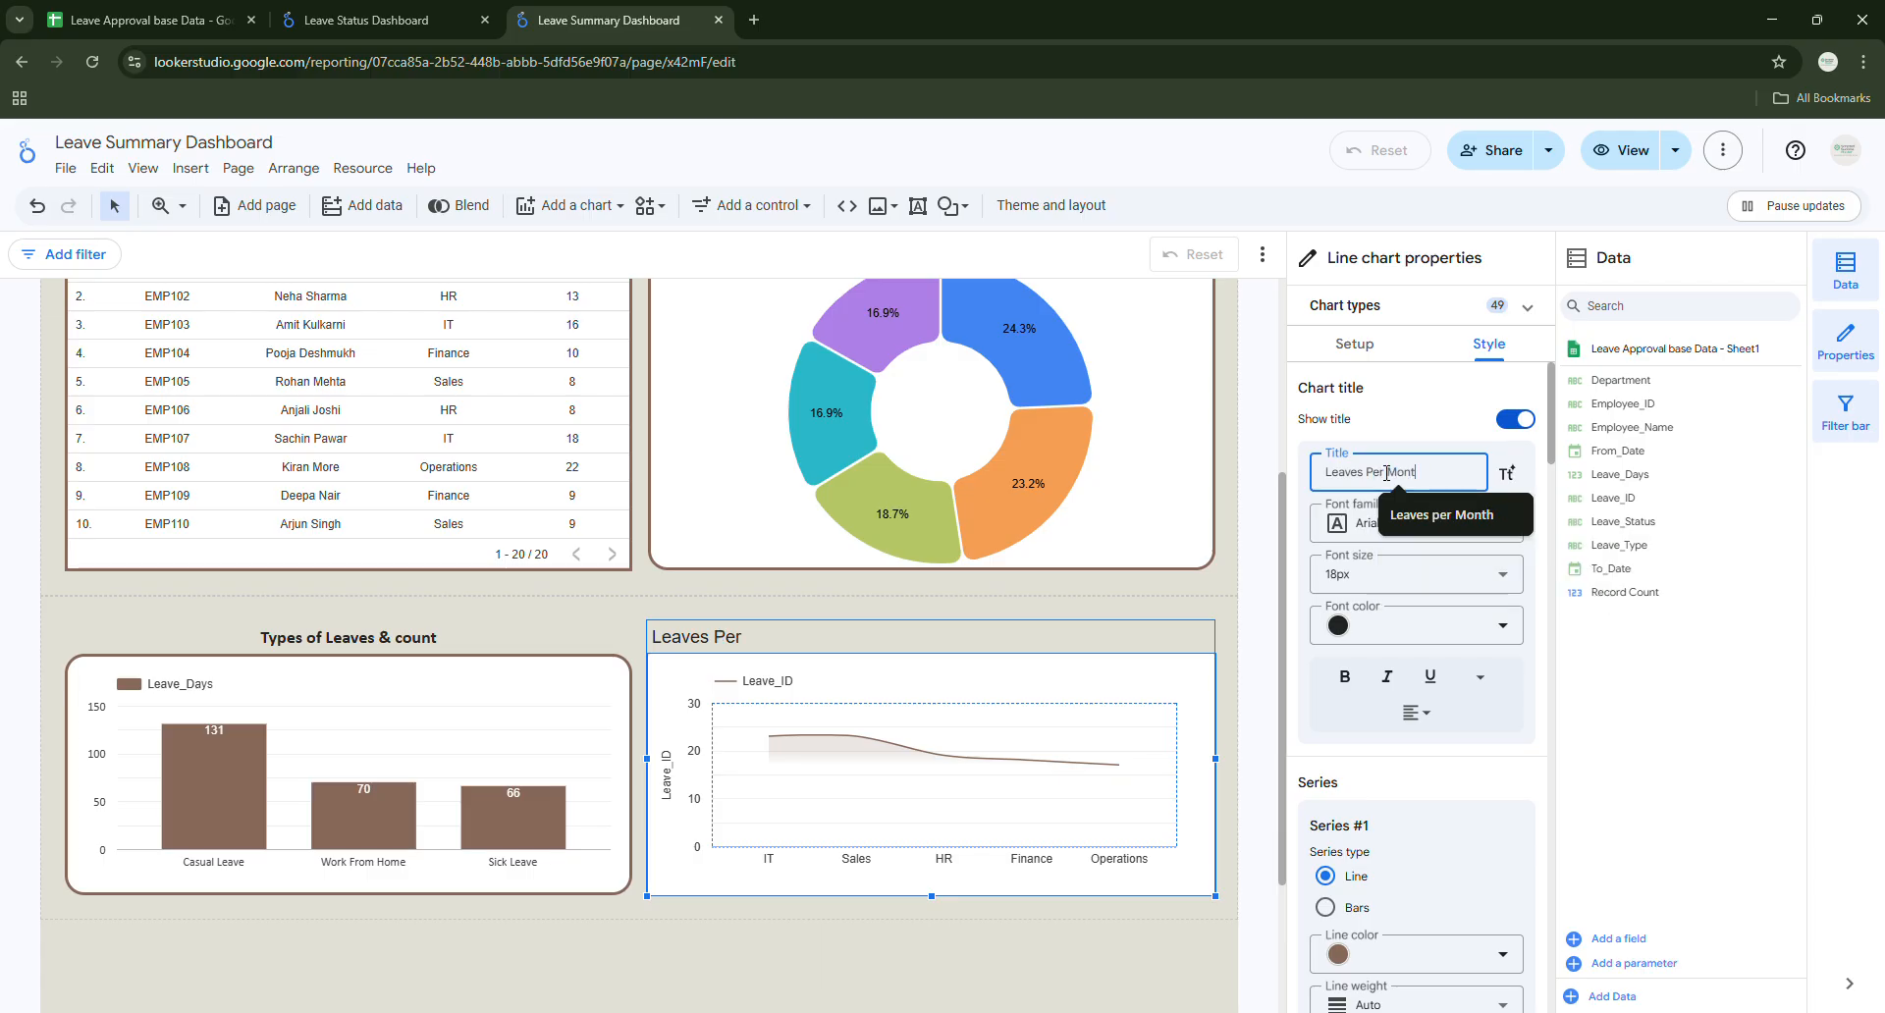
text(h)
click(1456, 543)
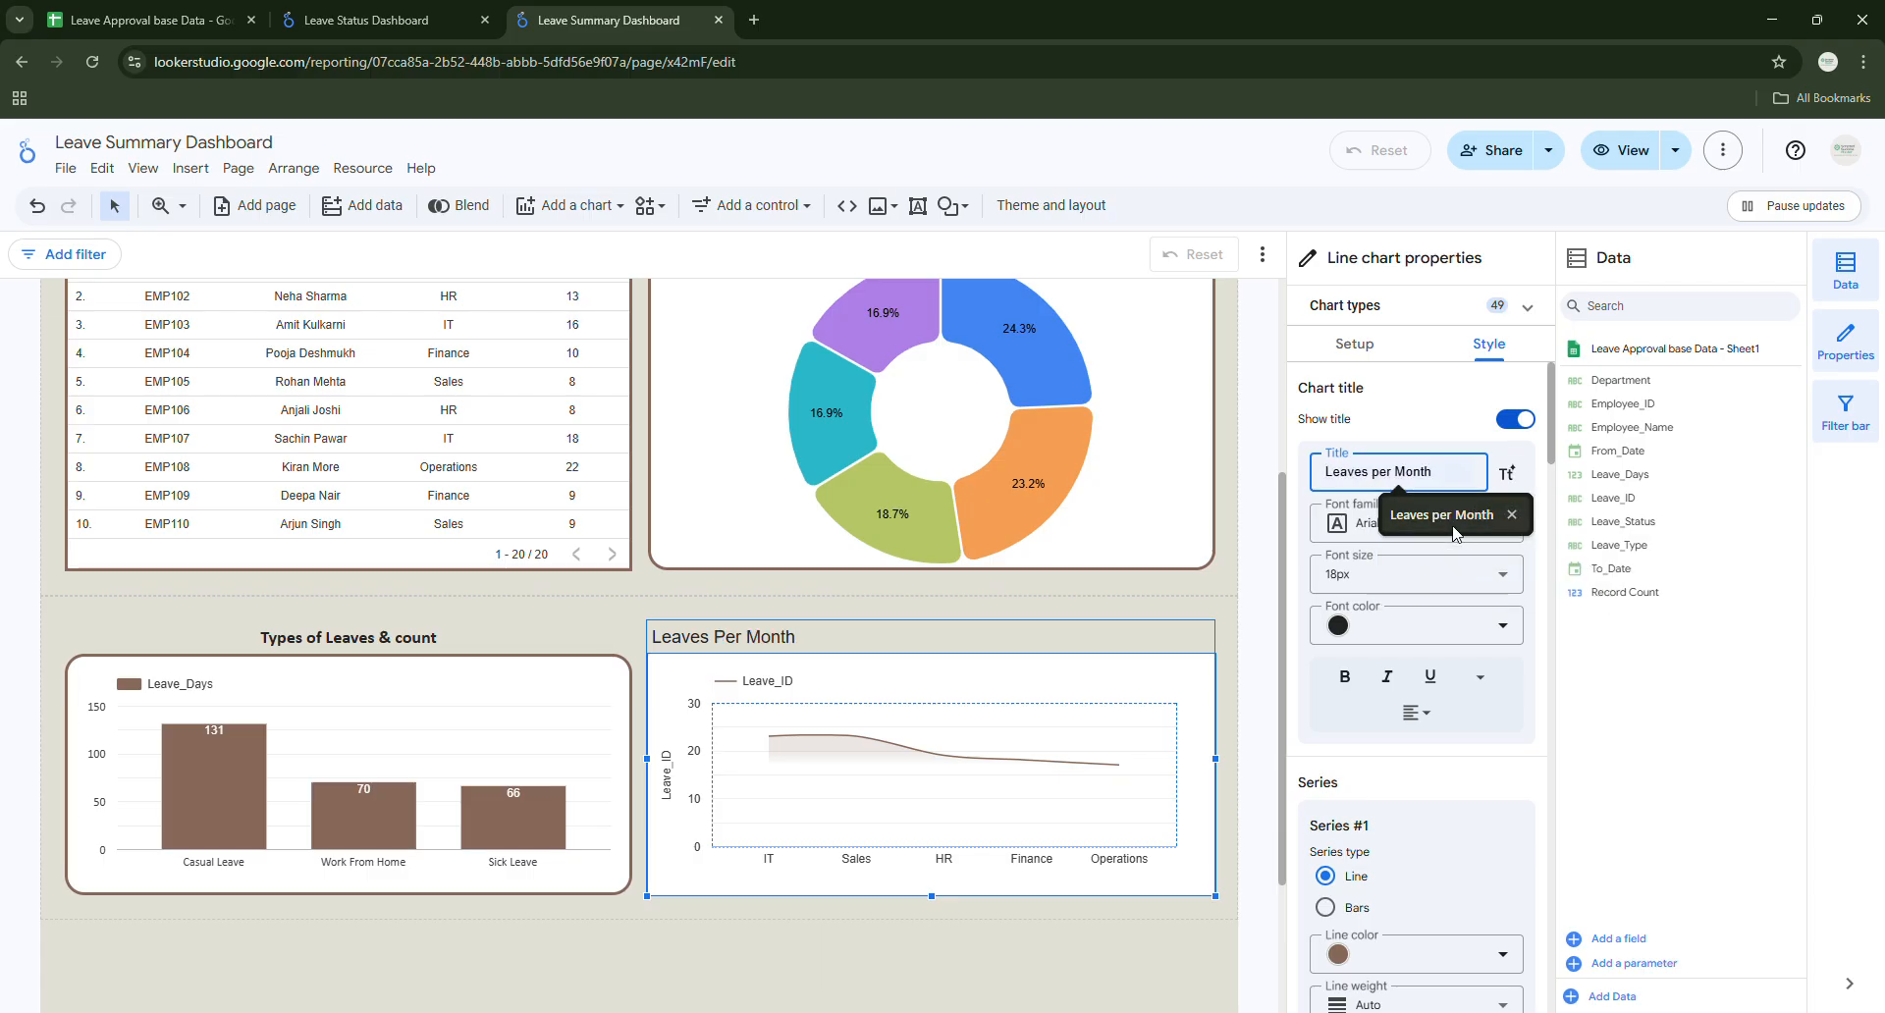
Format the Leaves per Month chart title in bold Calibri at 18px and center it.
click(1396, 533)
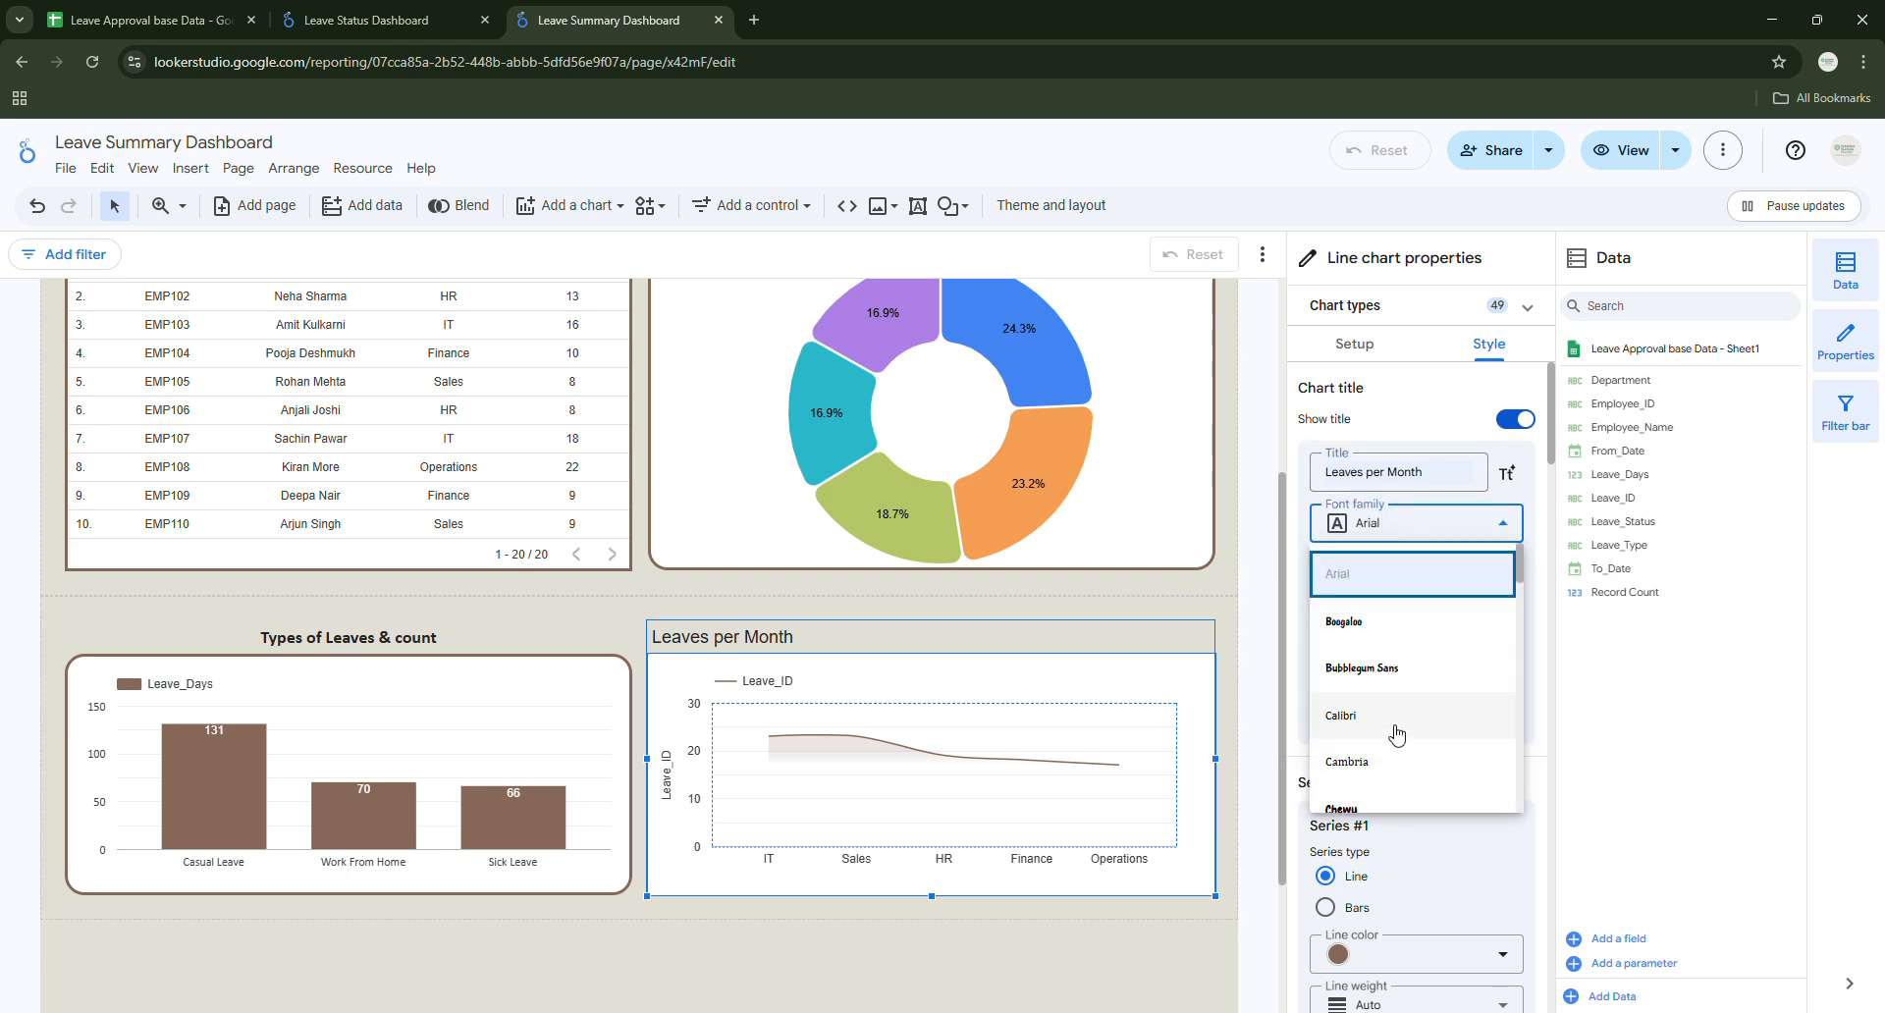
click(1382, 718)
click(1396, 579)
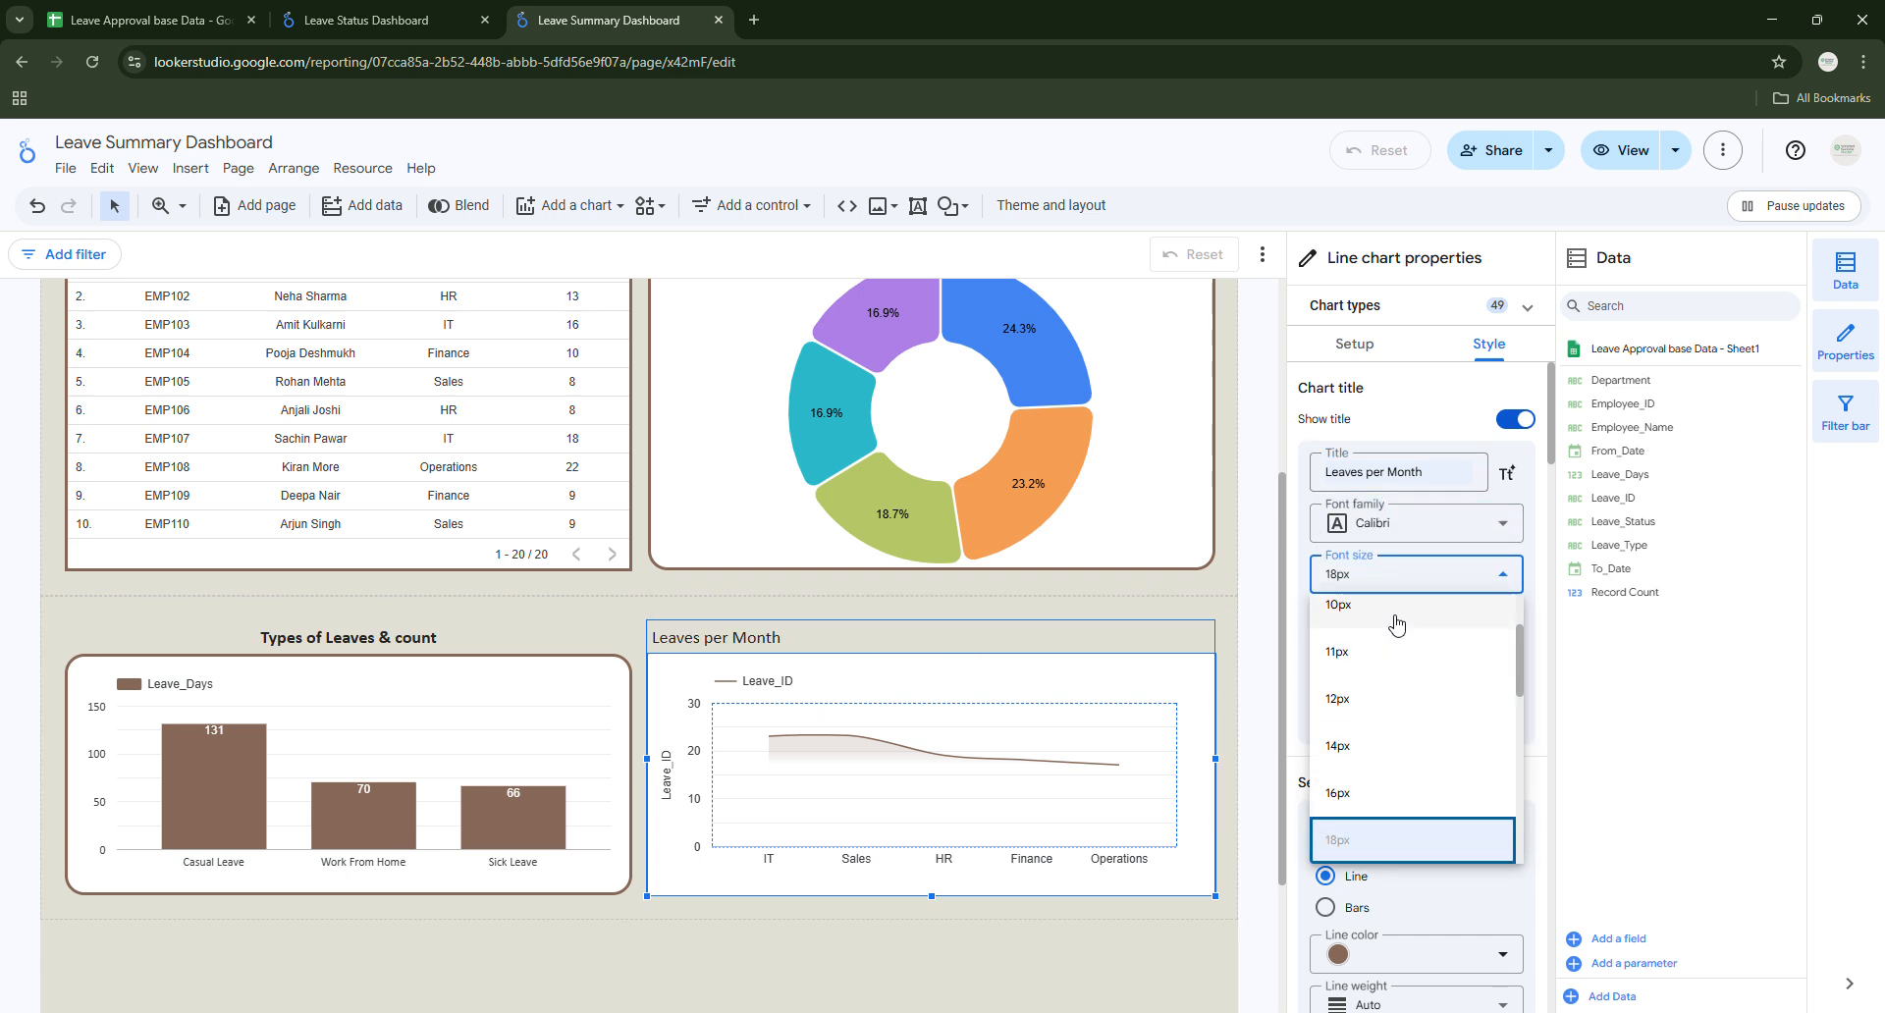
click(1412, 581)
click(1345, 677)
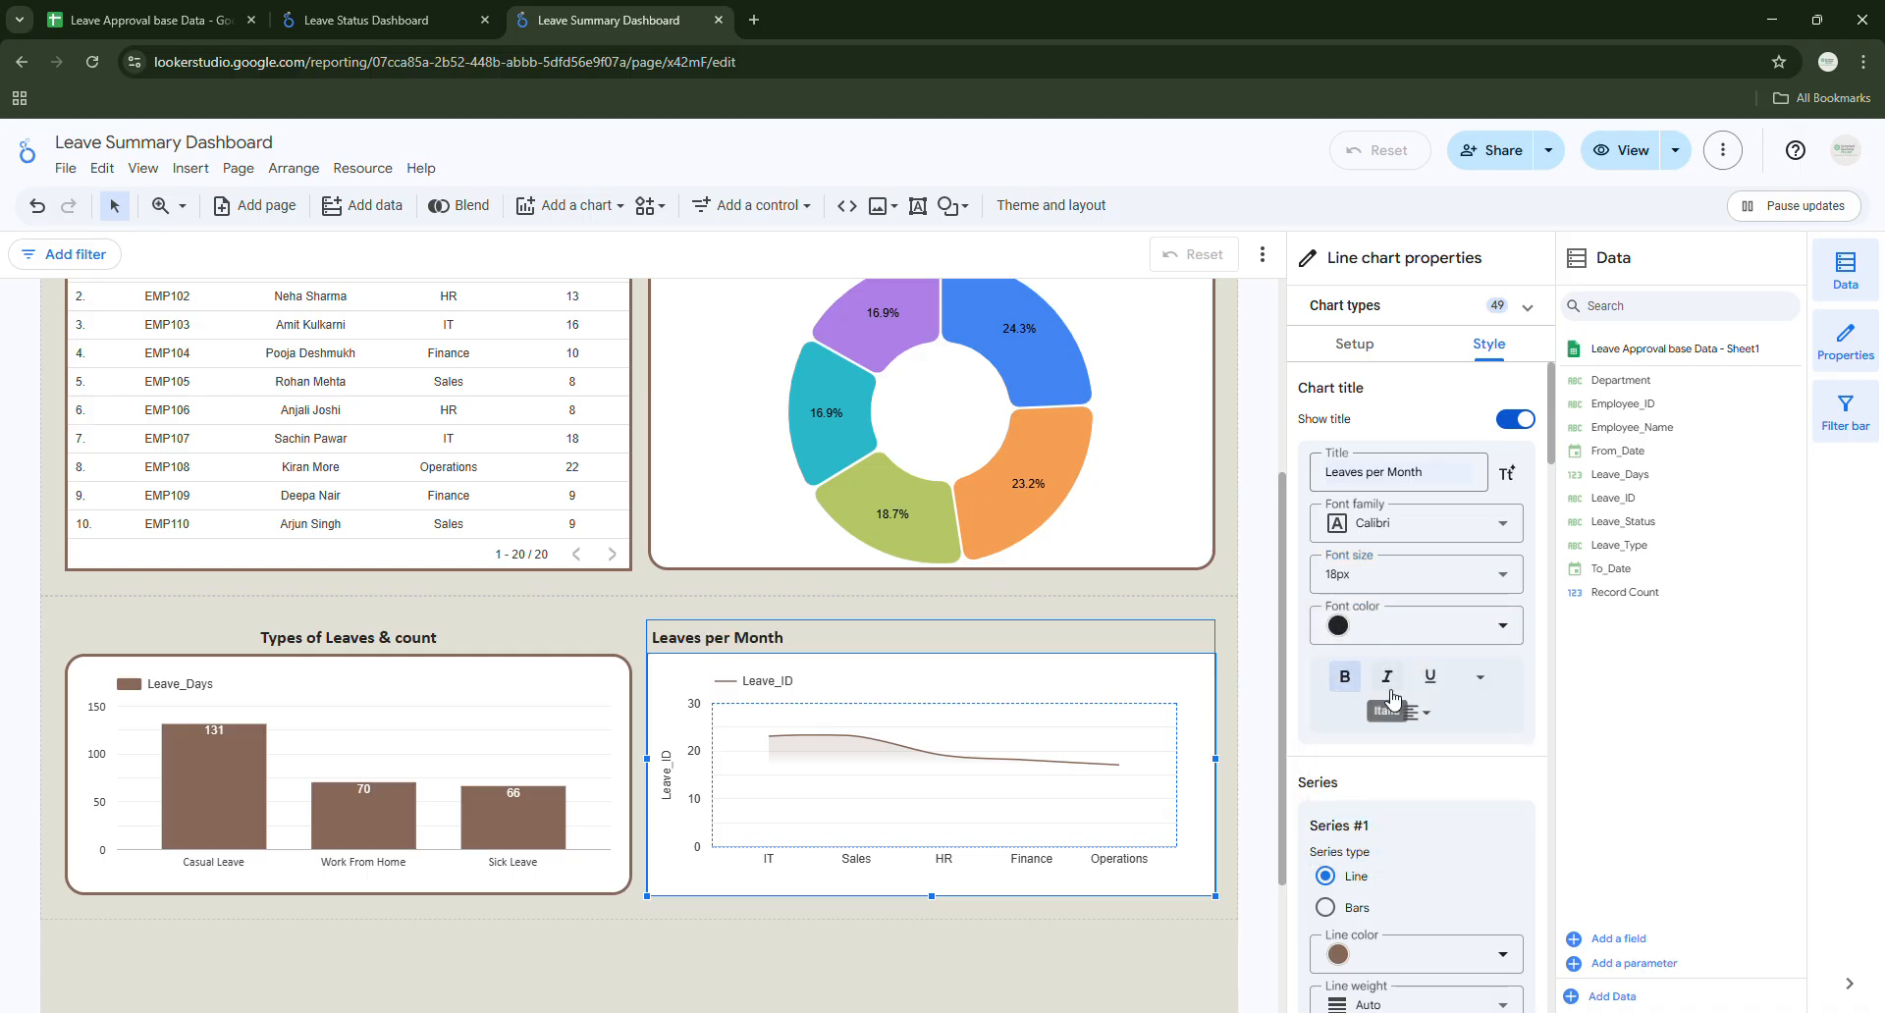
click(1416, 712)
click(1437, 752)
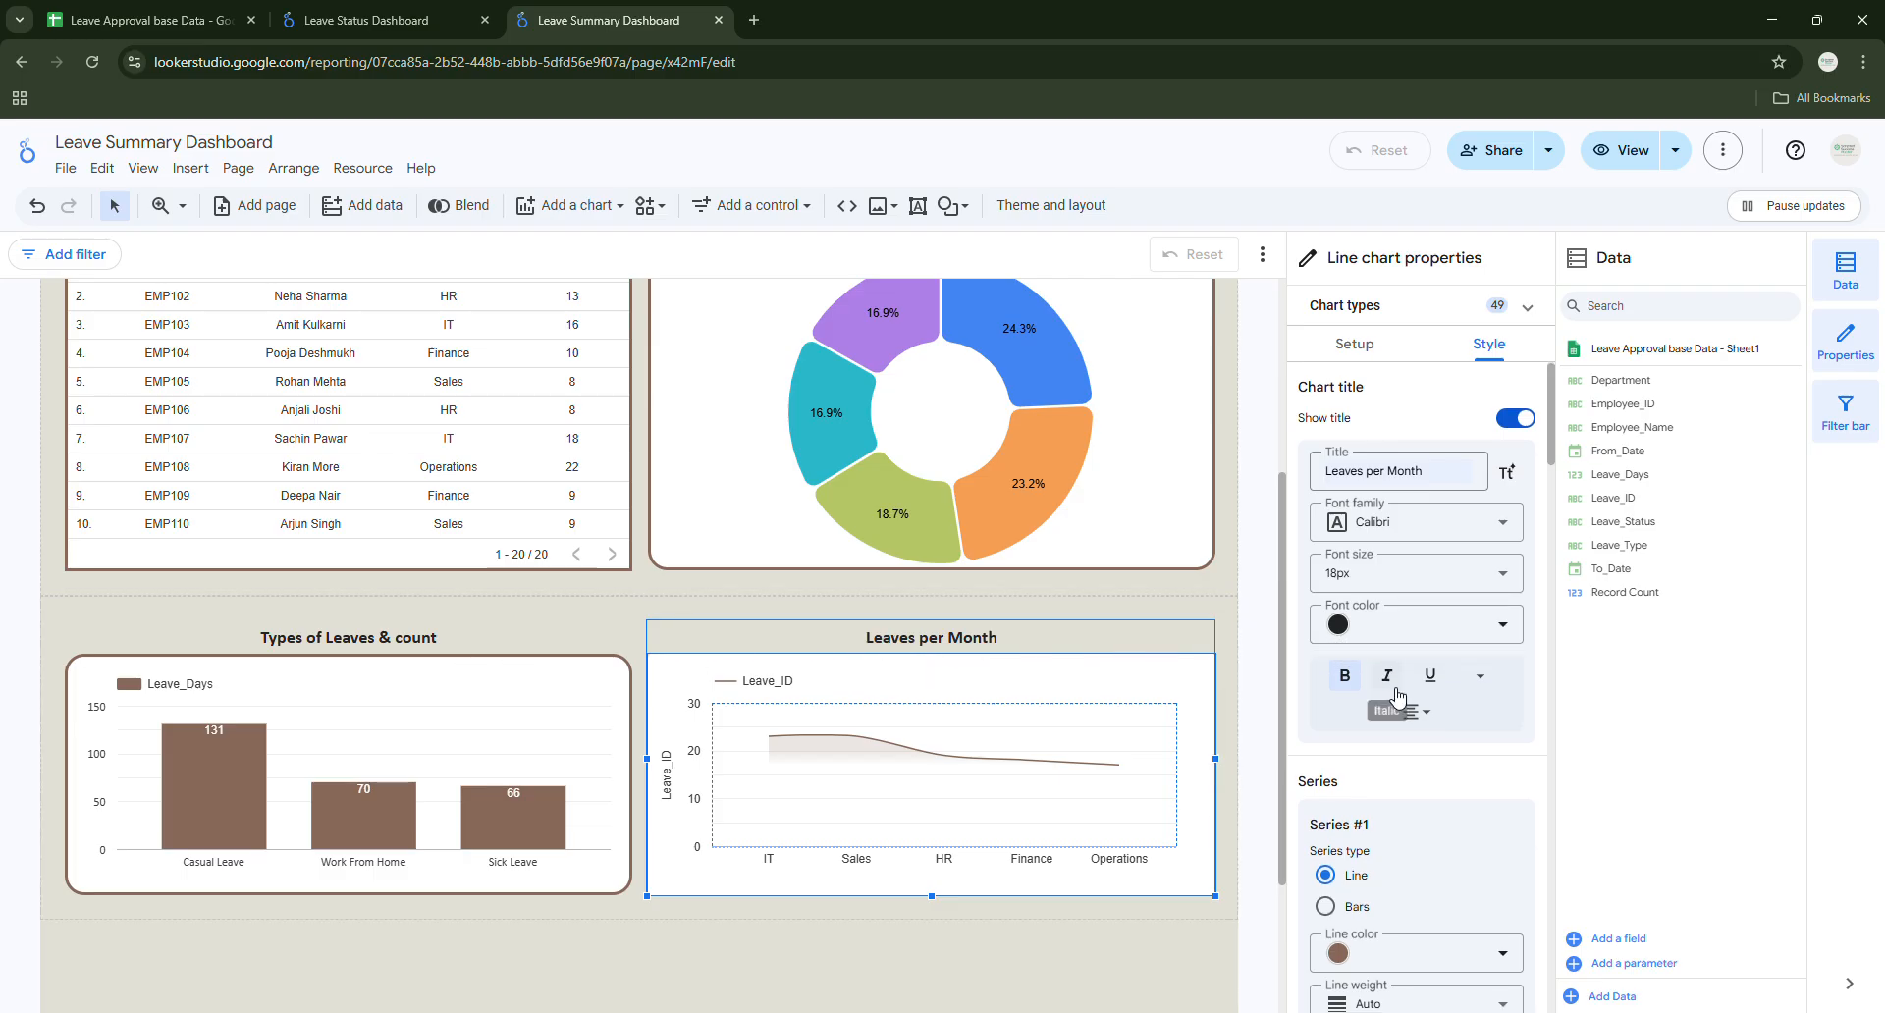
Try showing the Leaves per Month series as bars and return it to the line type.
scroll(1389, 707, down, 4)
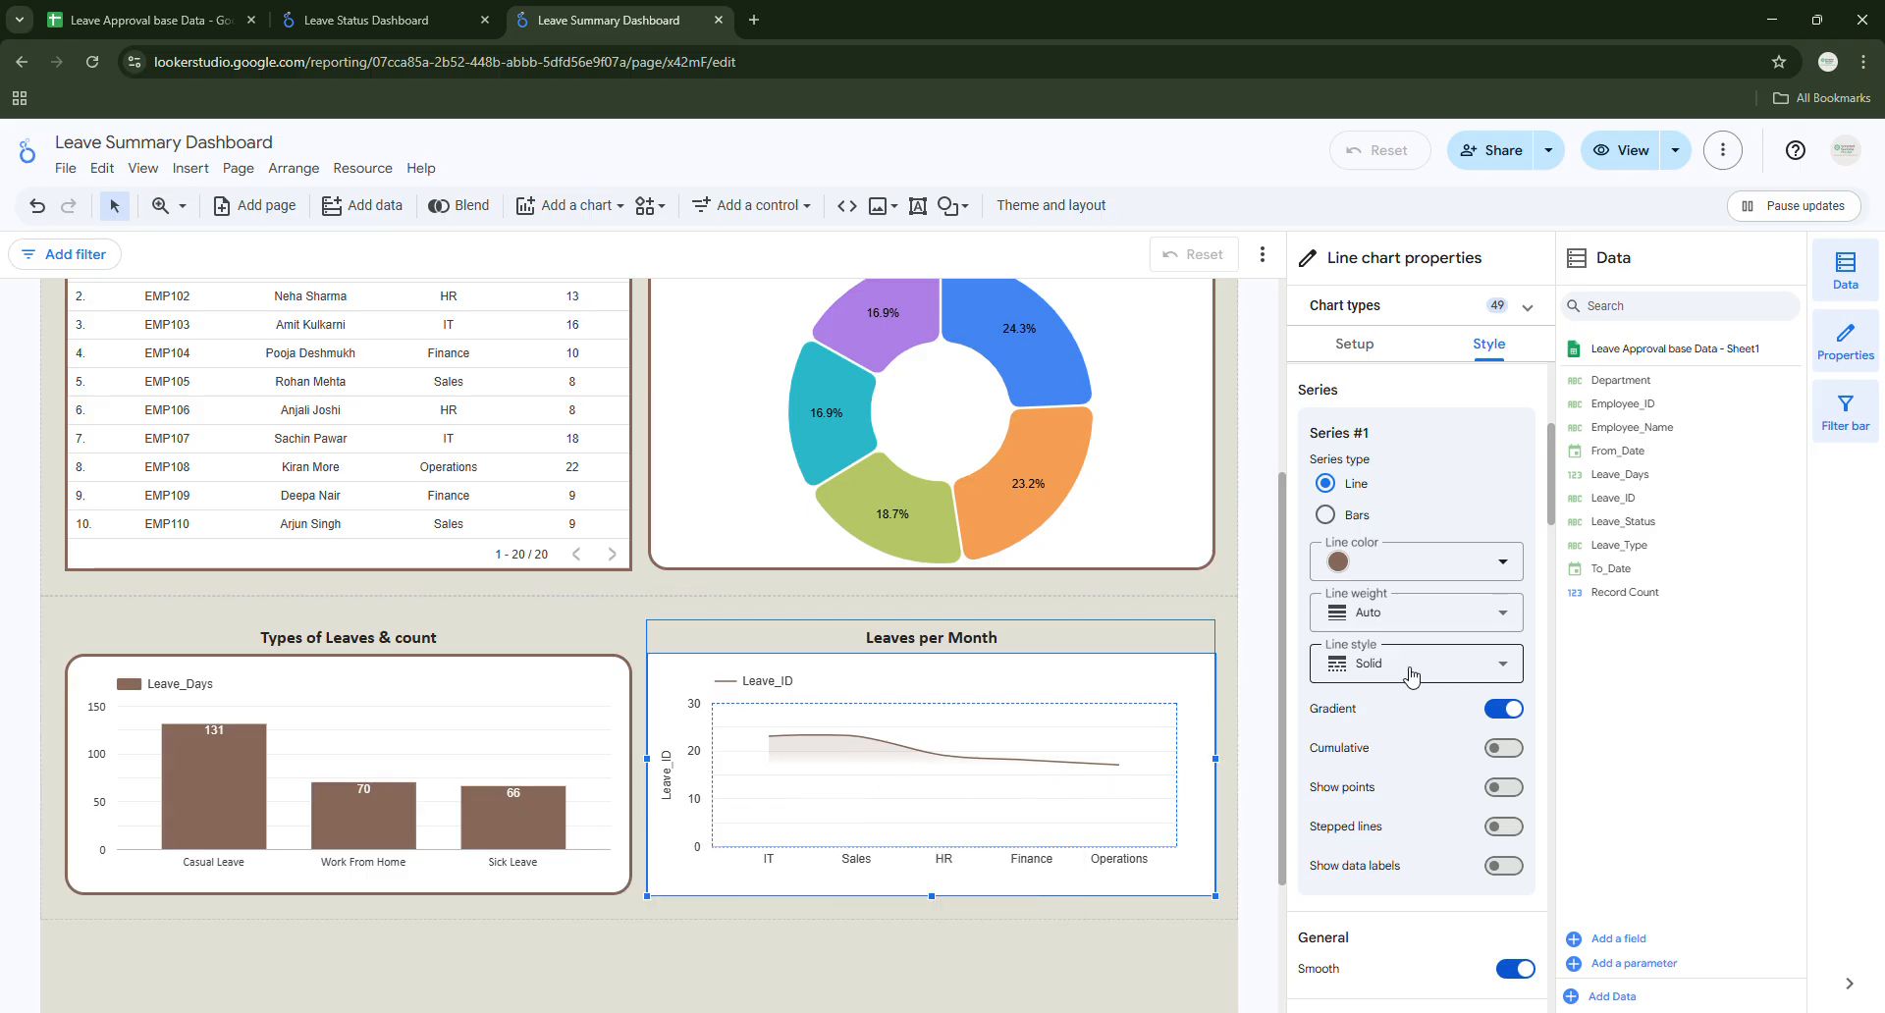
scroll(1411, 675, up, 1)
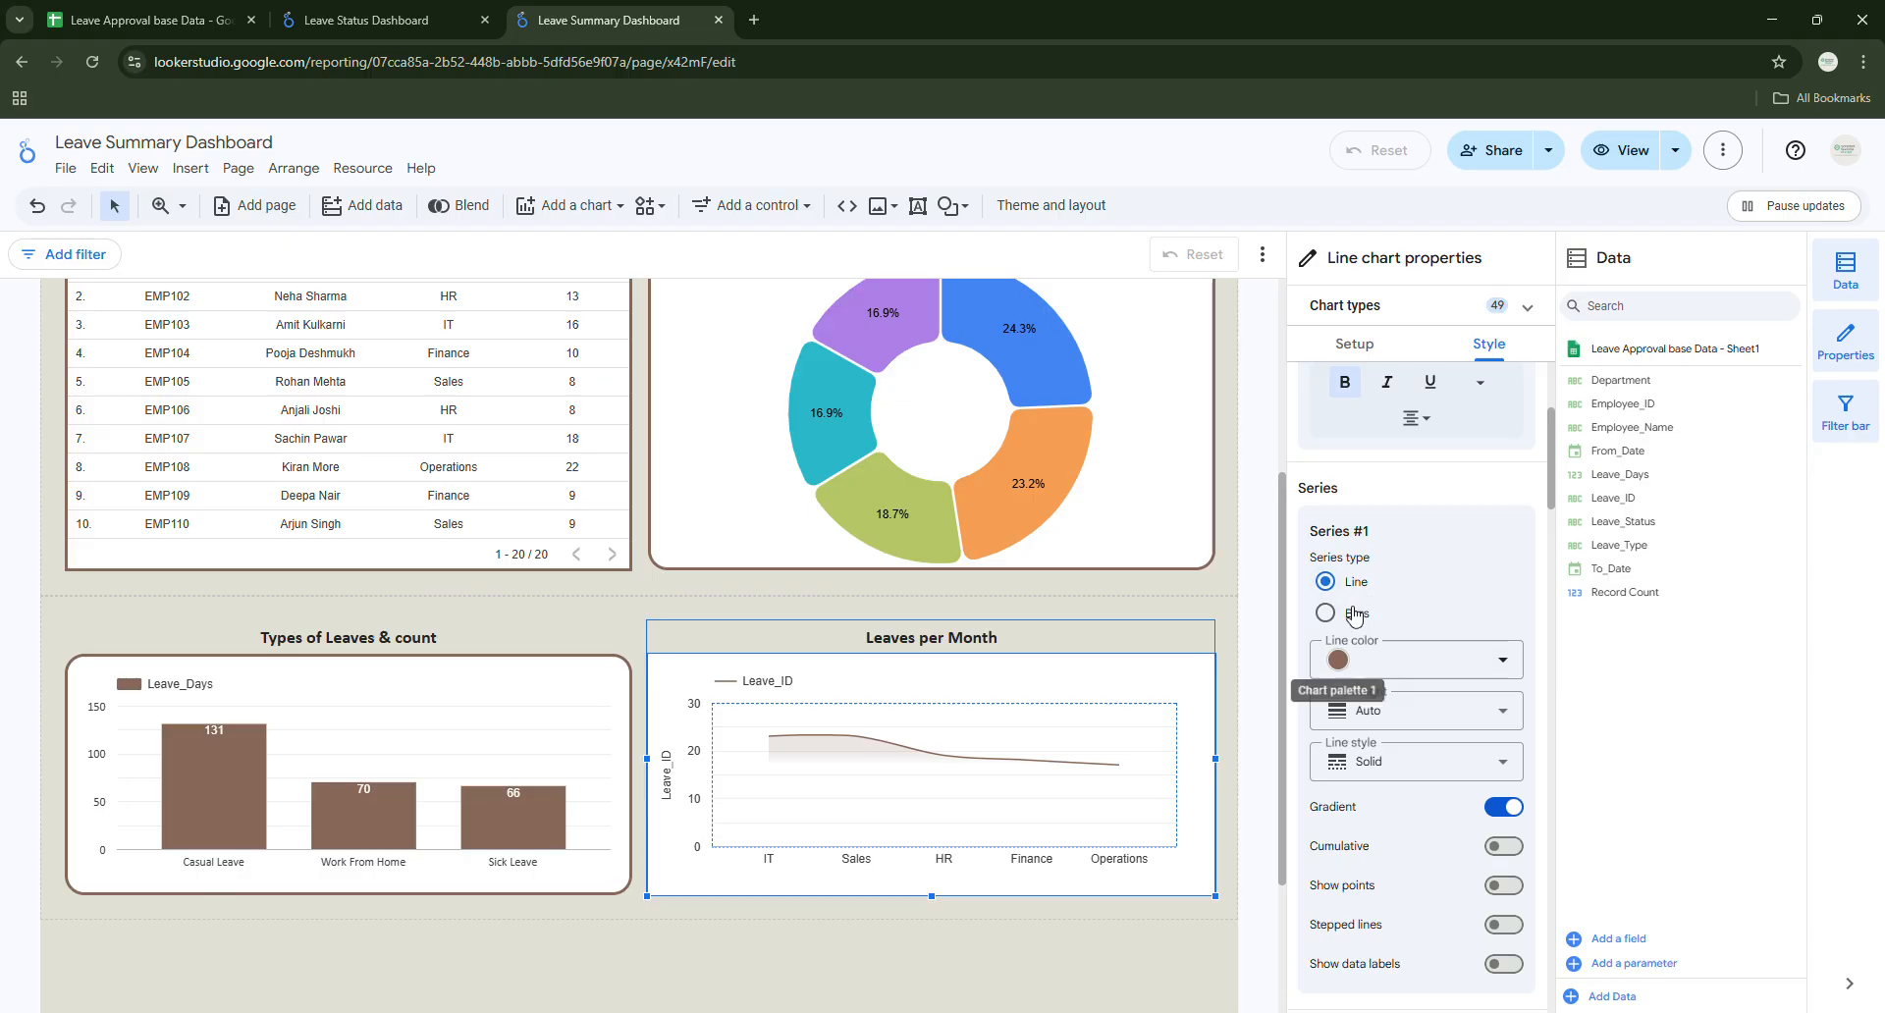
click(1355, 614)
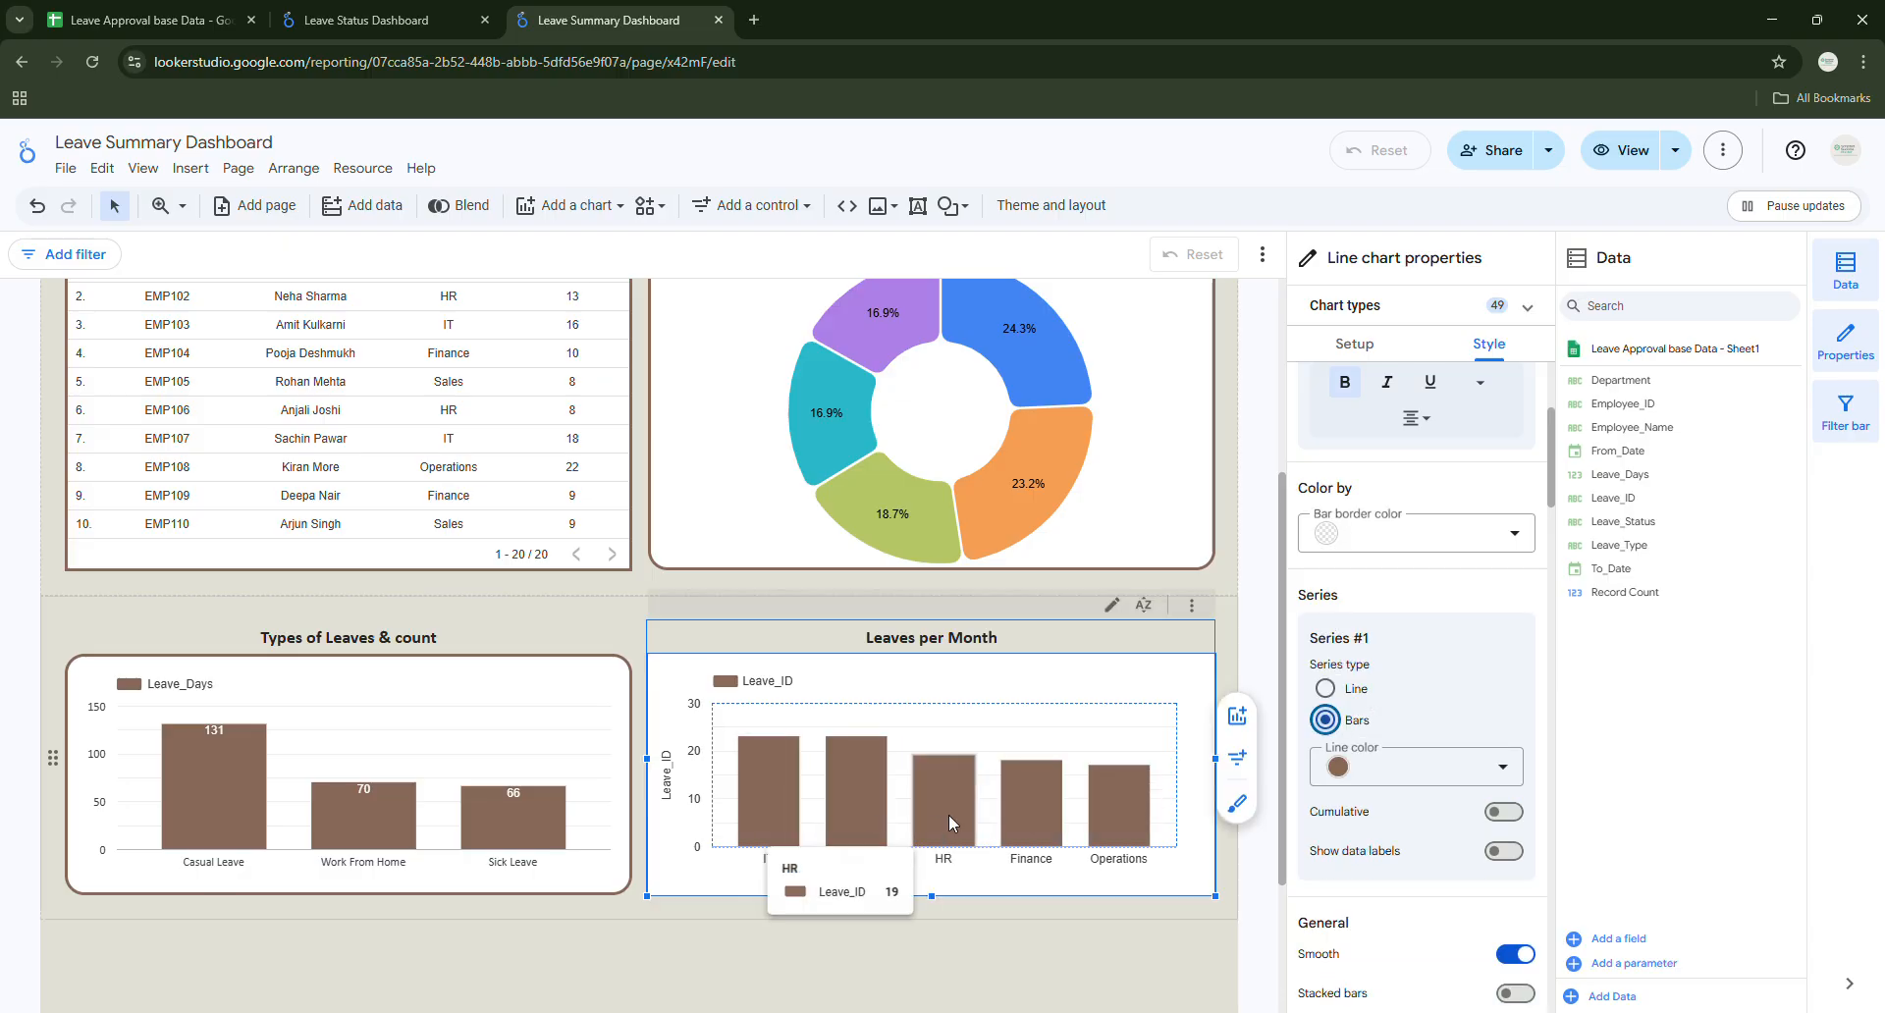
click(1325, 691)
scroll(1358, 689, up, 2)
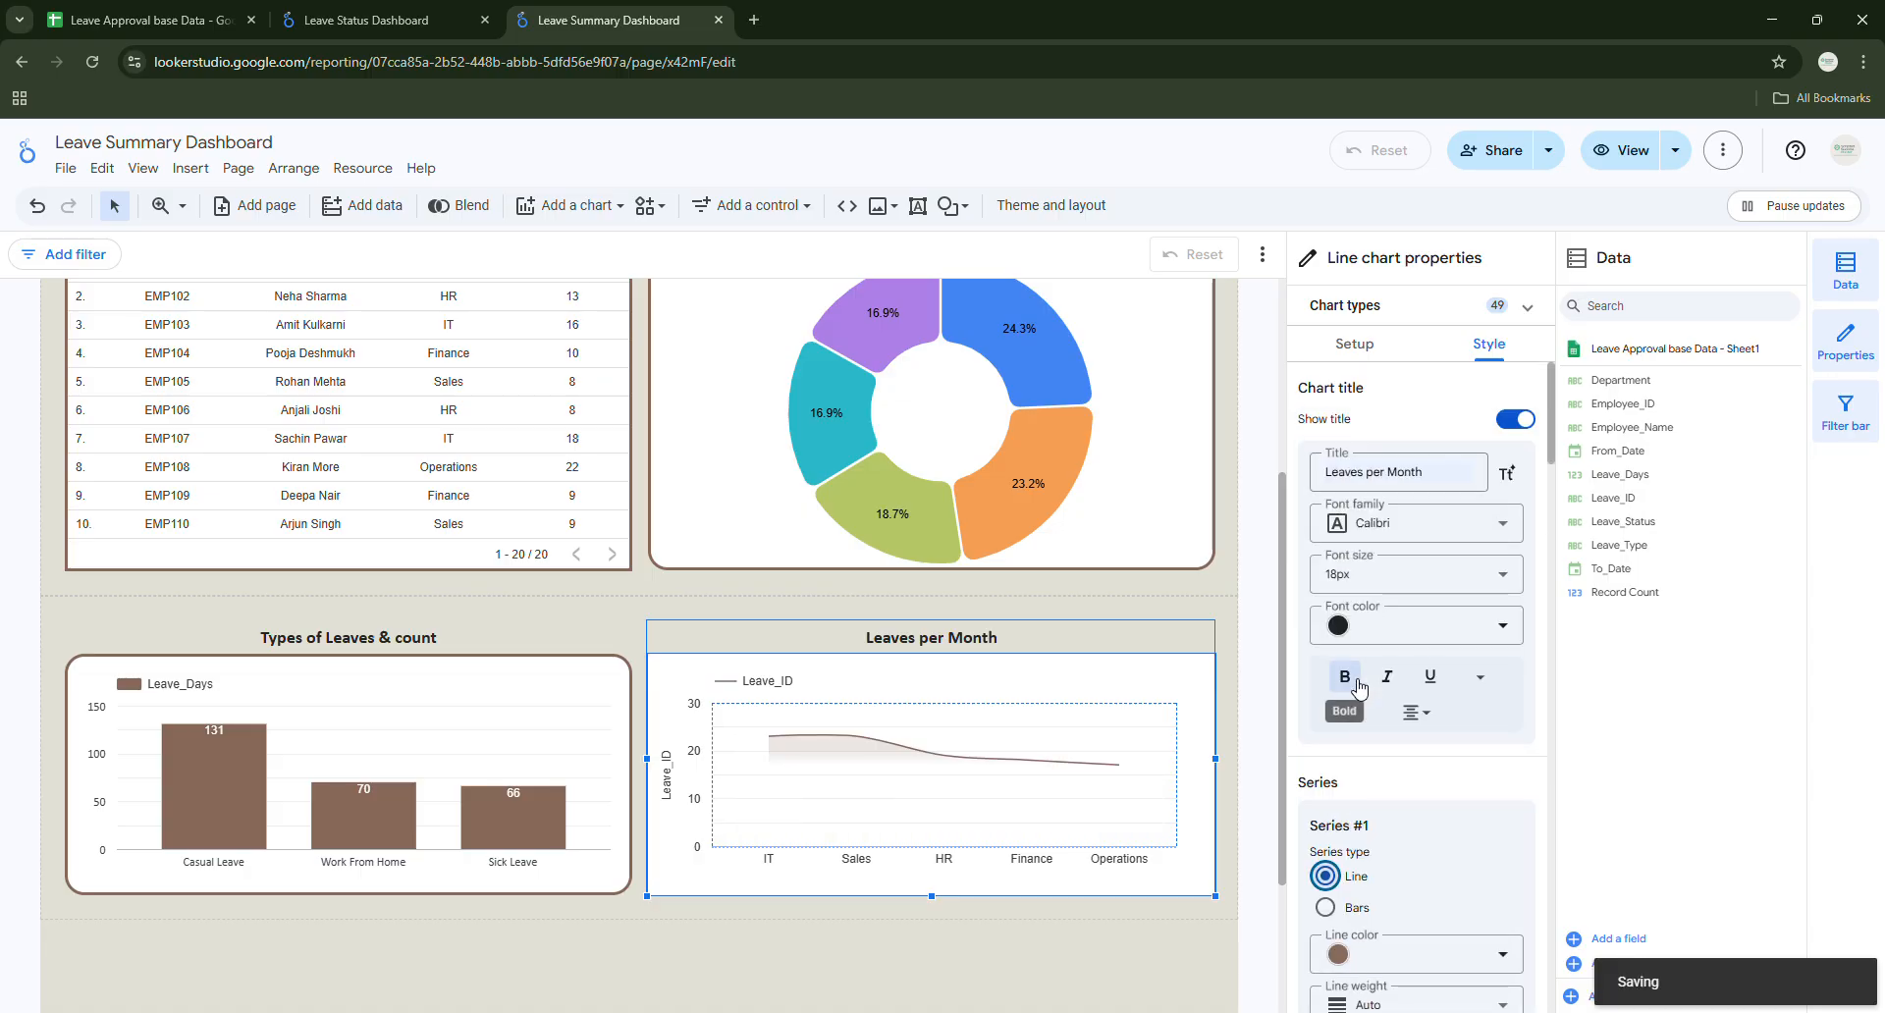
Examine the From_Date values in the Leave Approval base Data spreadsheet and return to the Leave Summary Dashboard.
click(1355, 343)
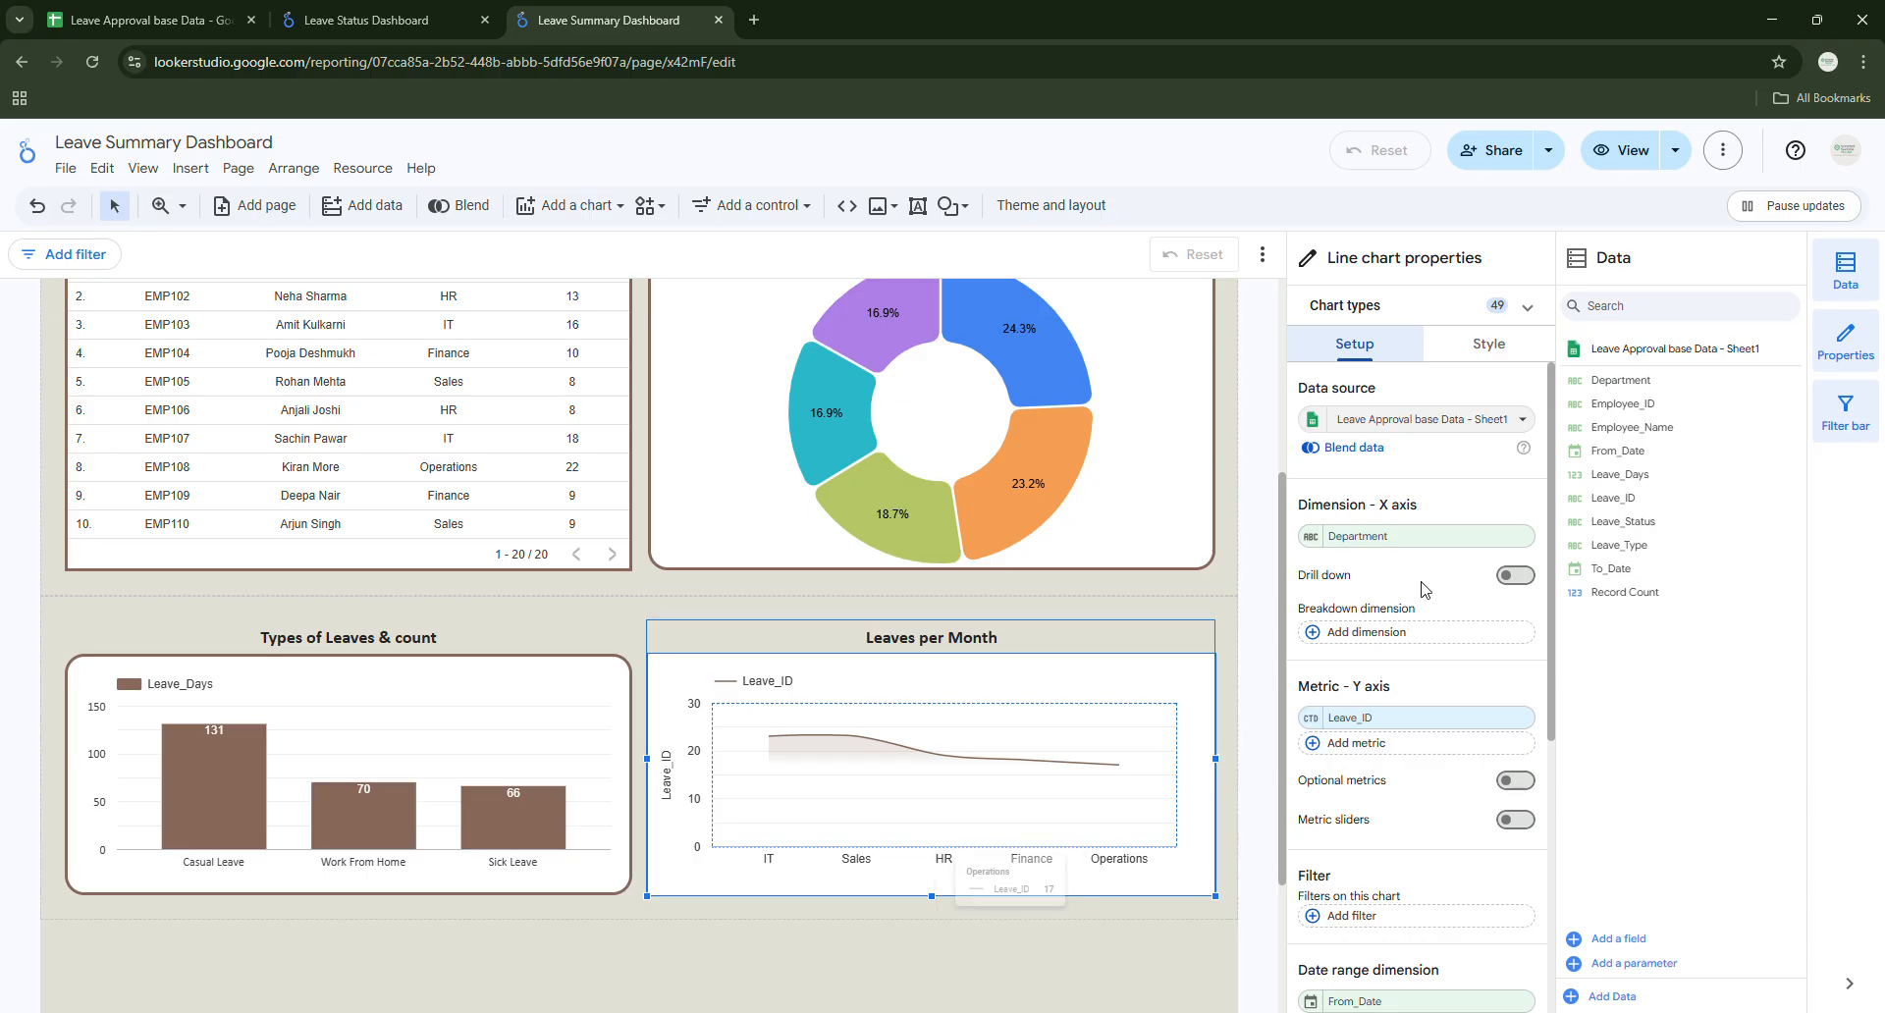
click(132, 22)
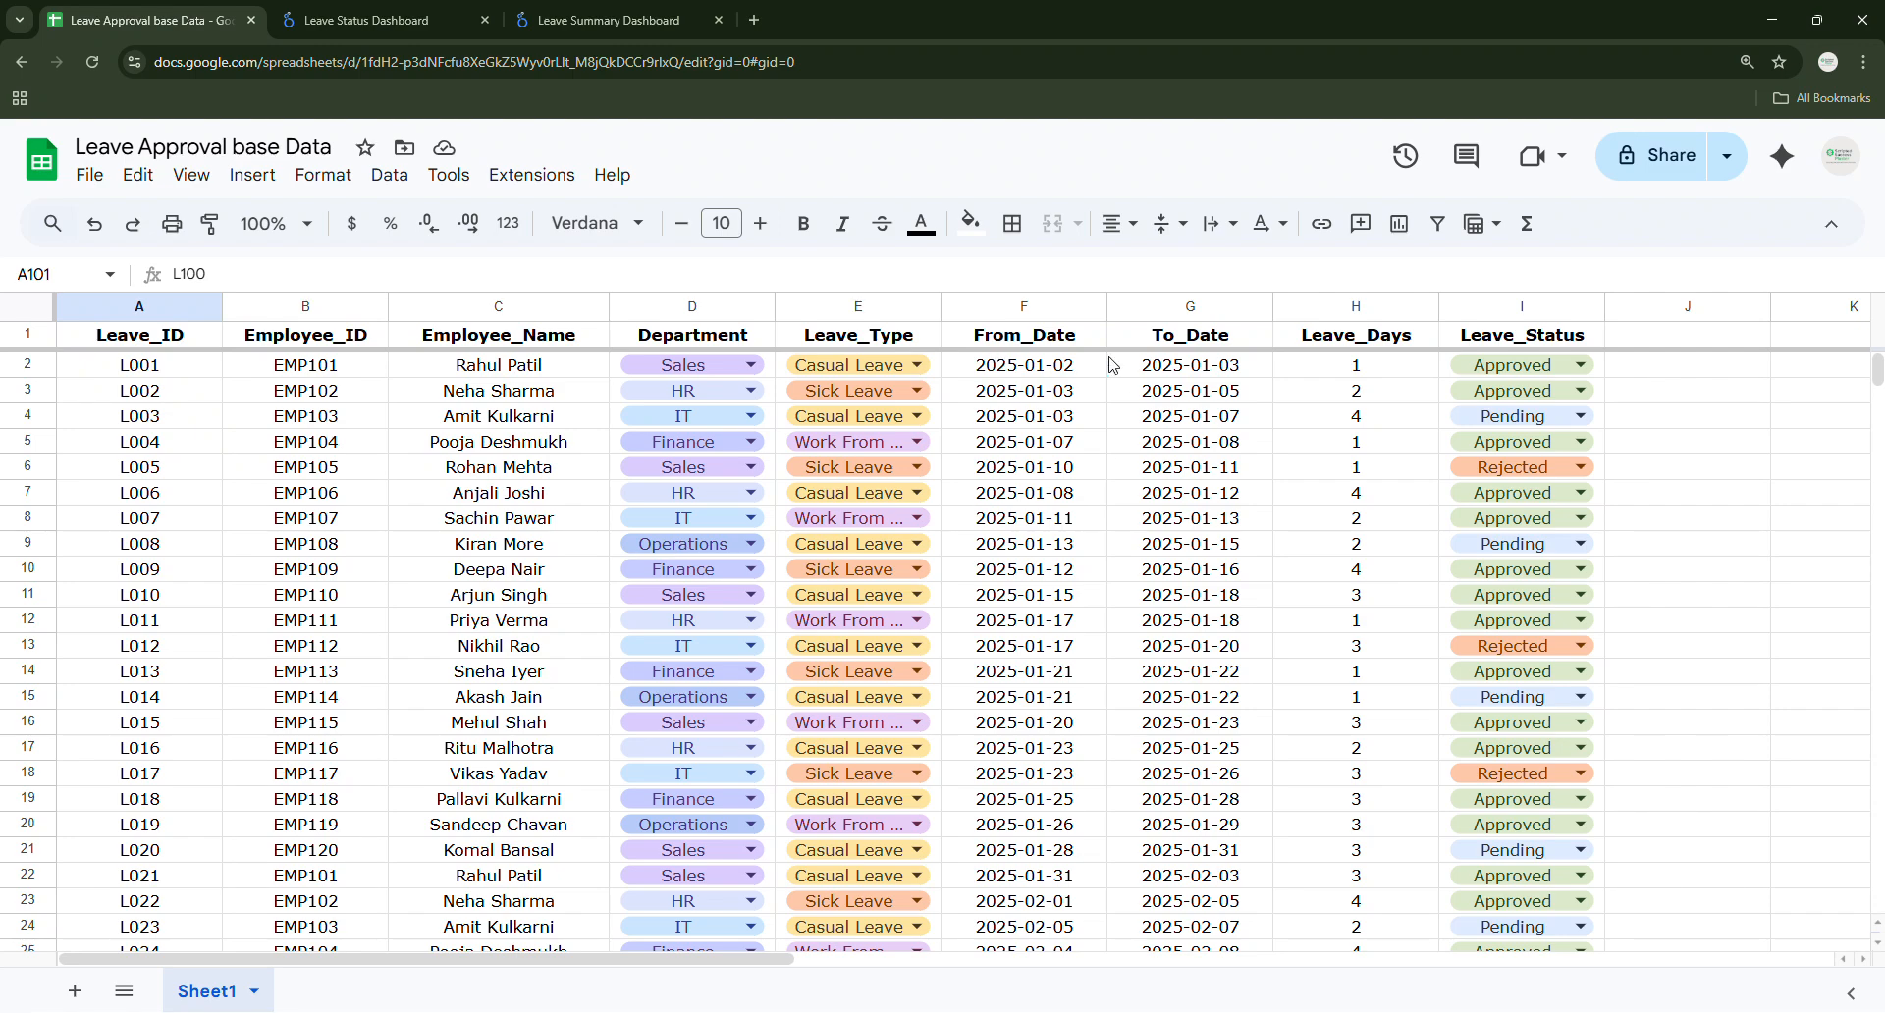
scroll(1113, 365, down, 20)
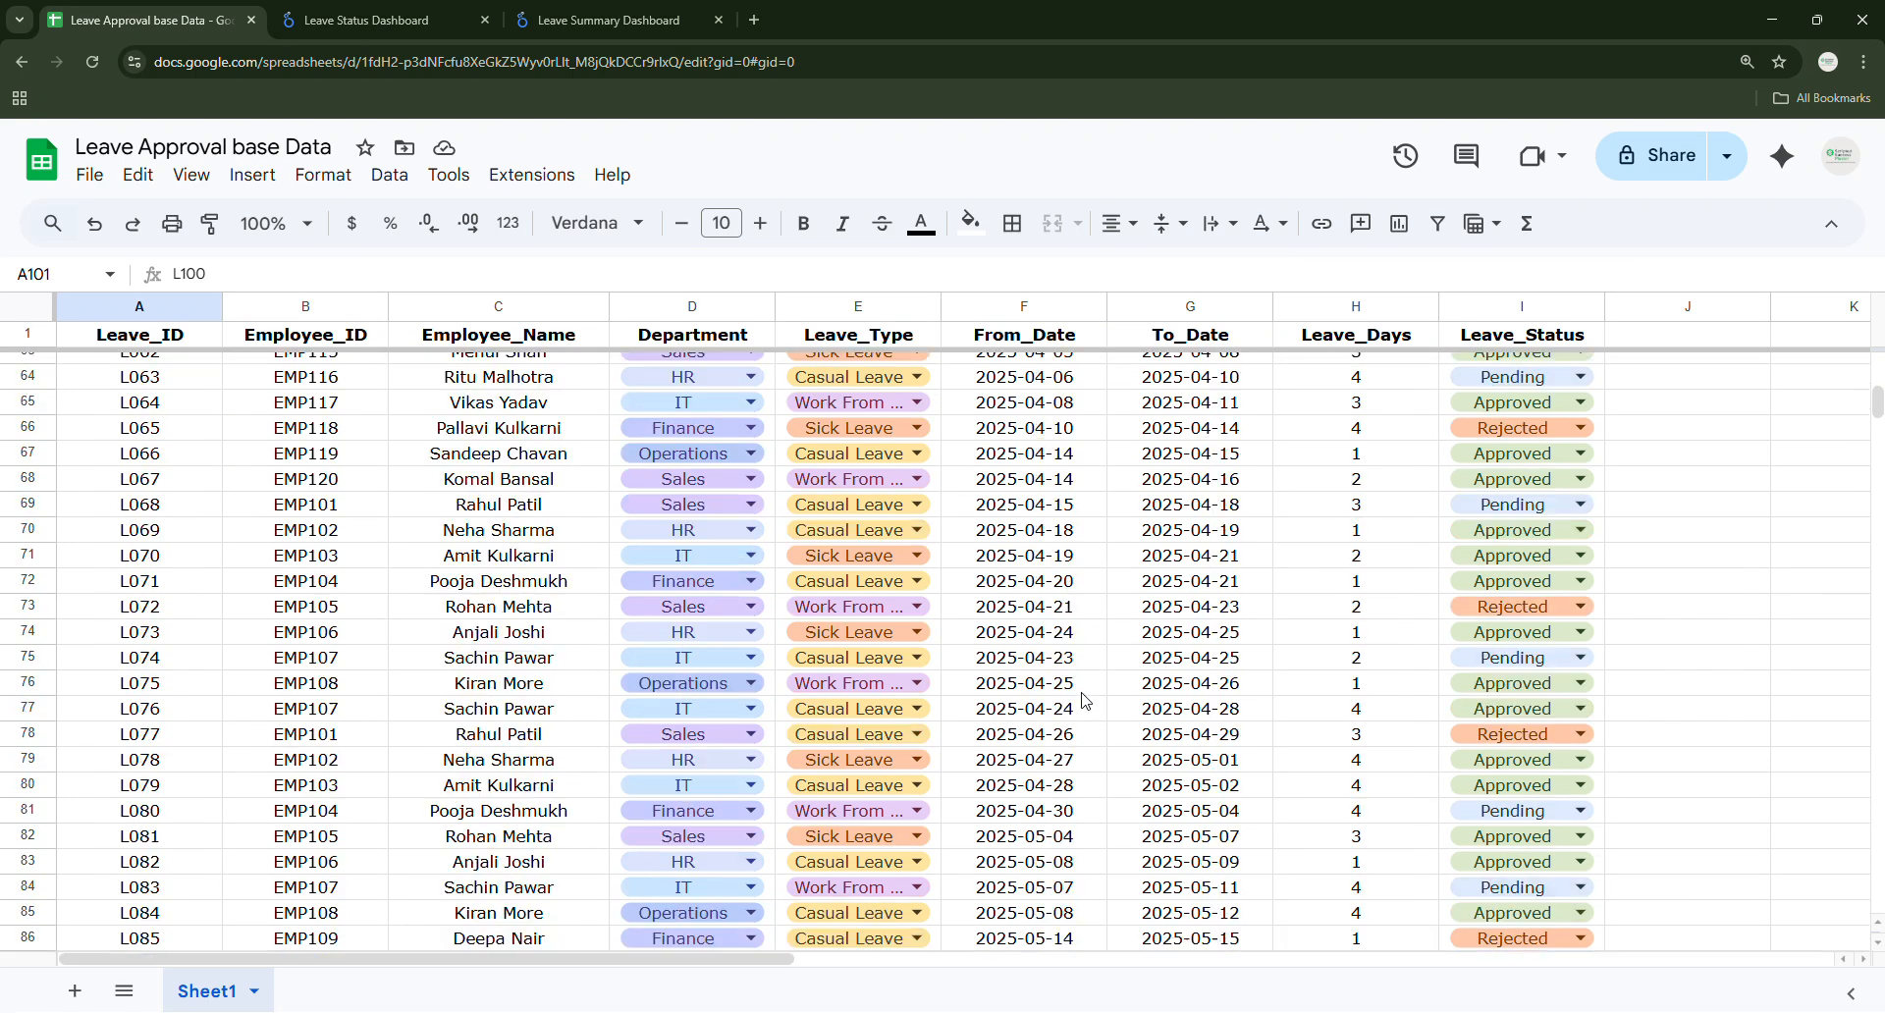
scroll(1084, 699, up, 20)
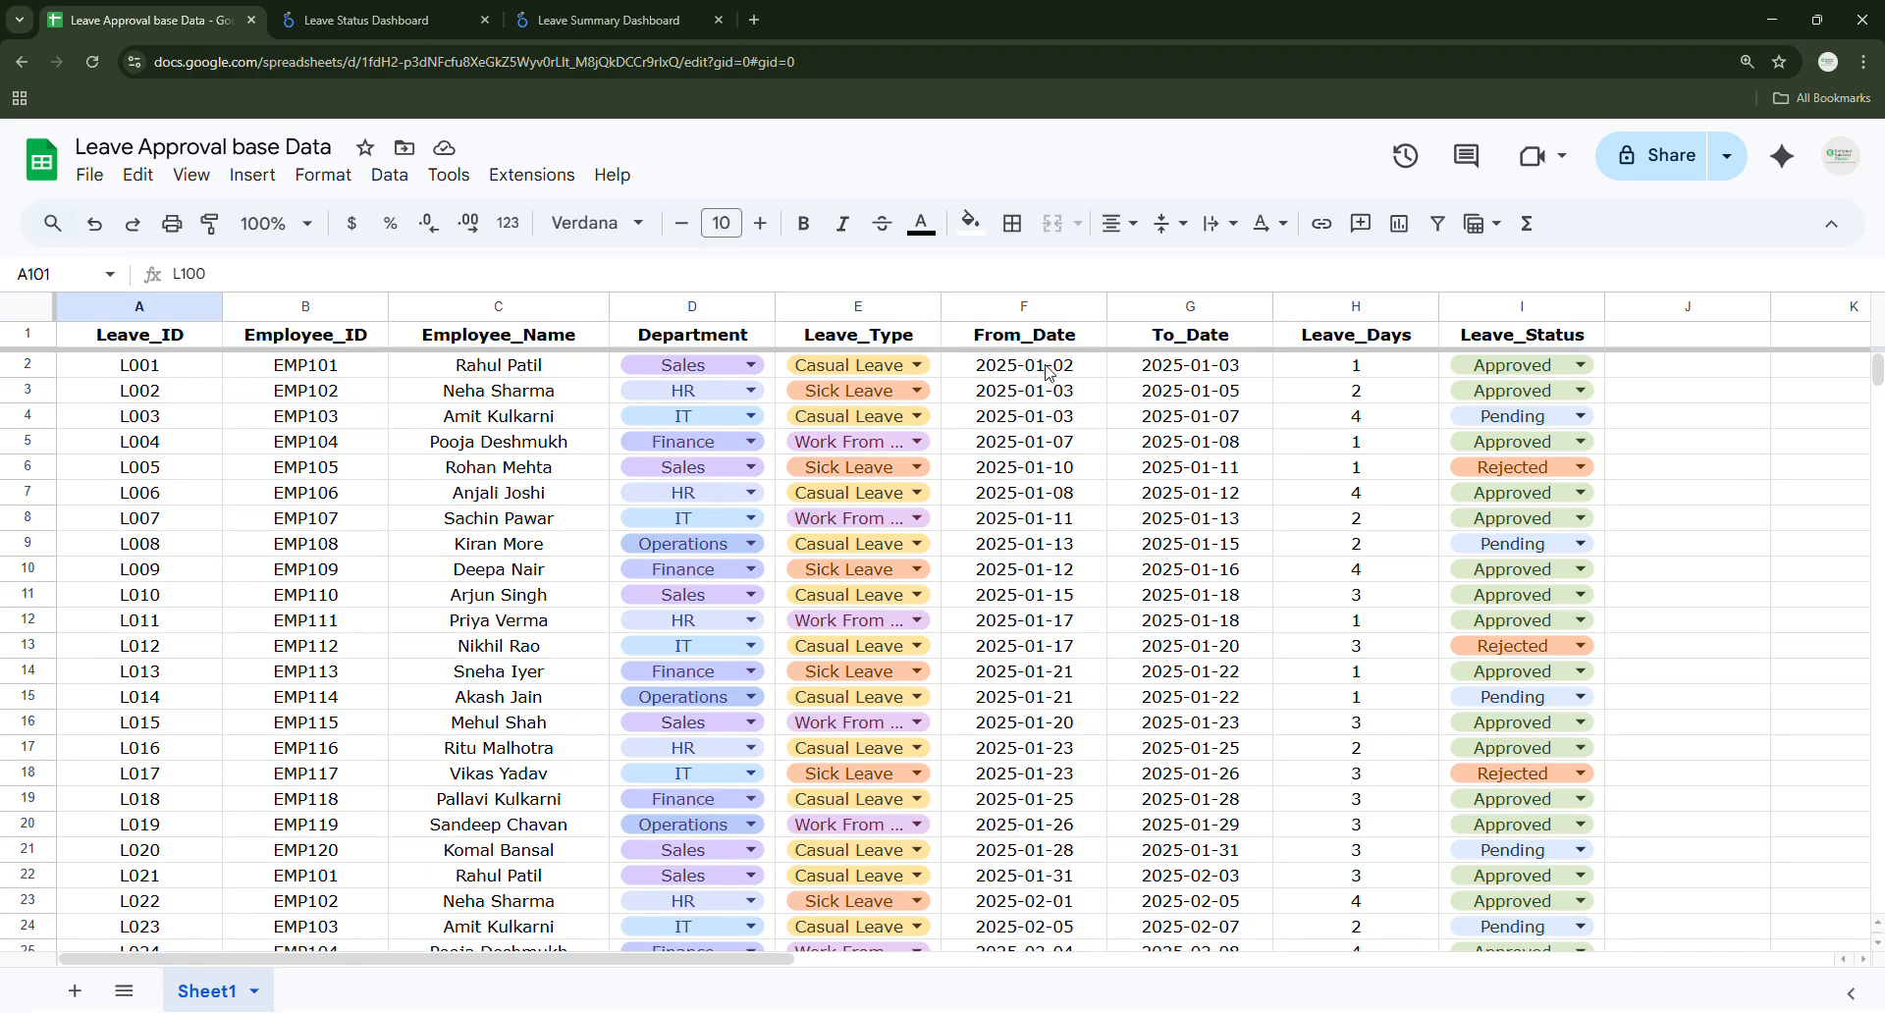
drag(1047, 371, 1022, 754)
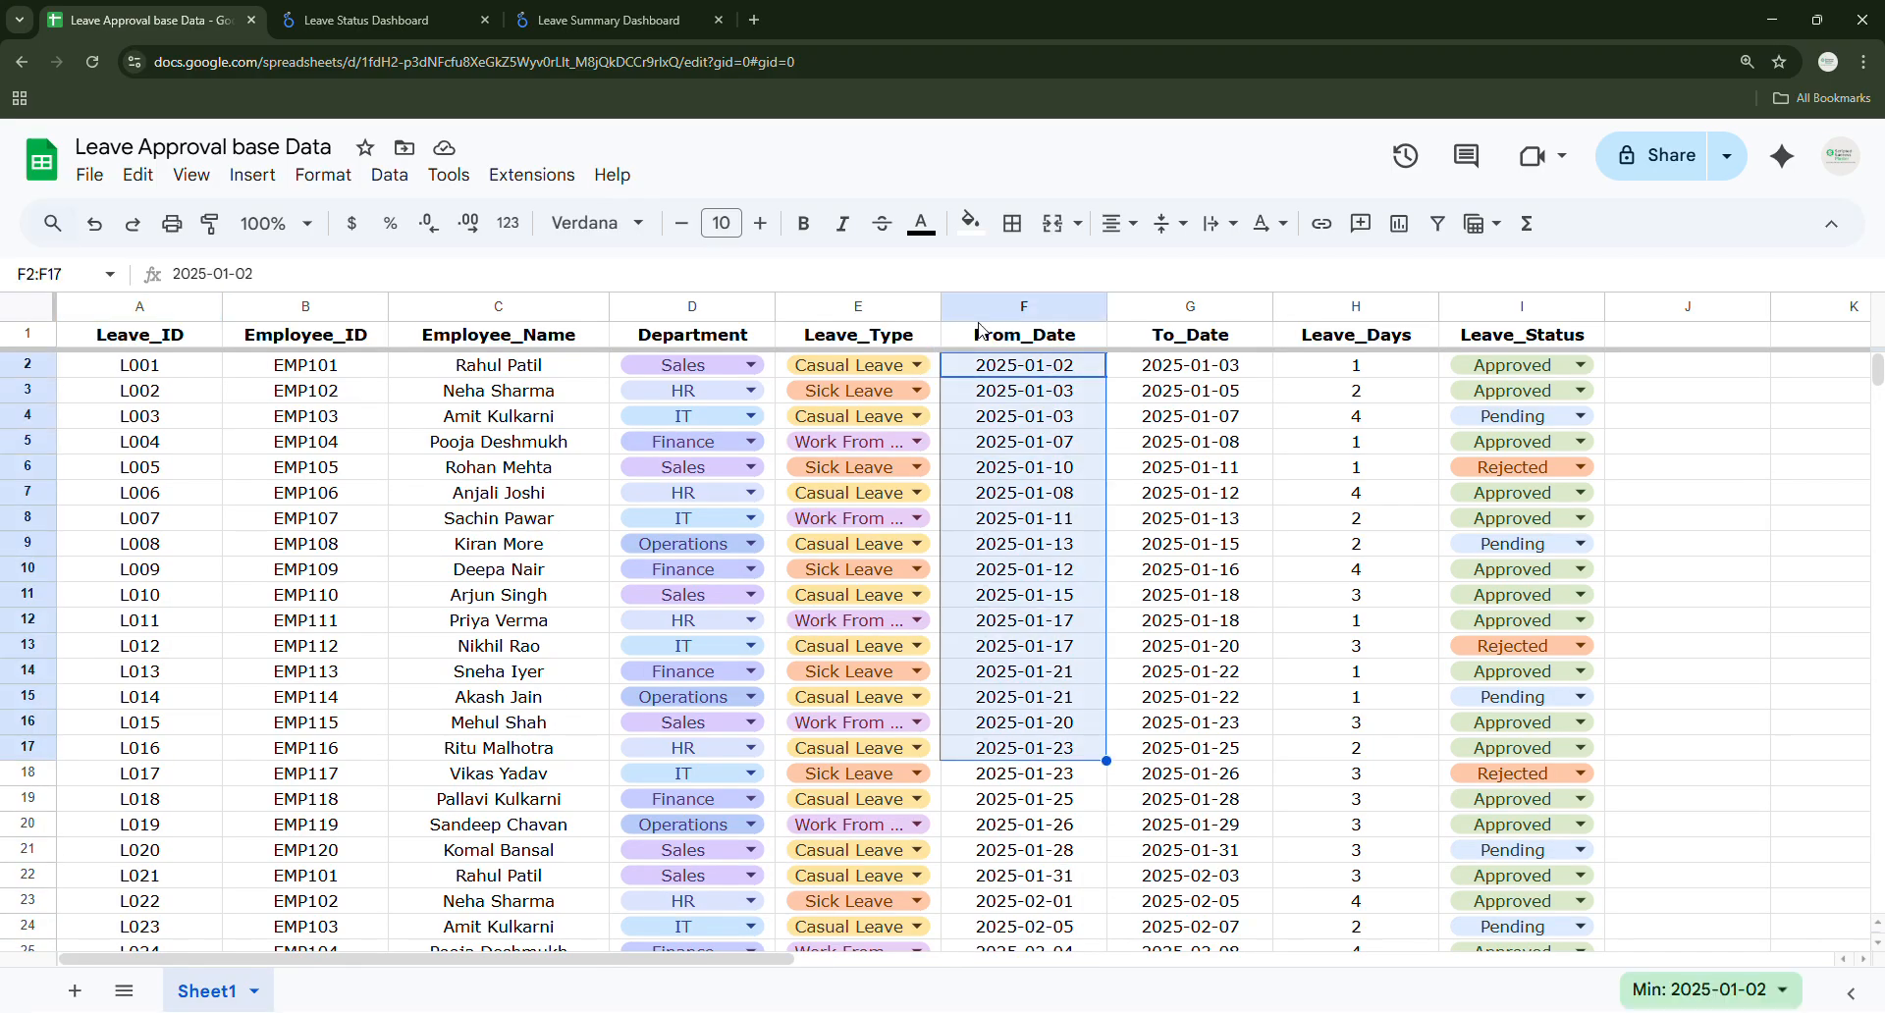
click(556, 10)
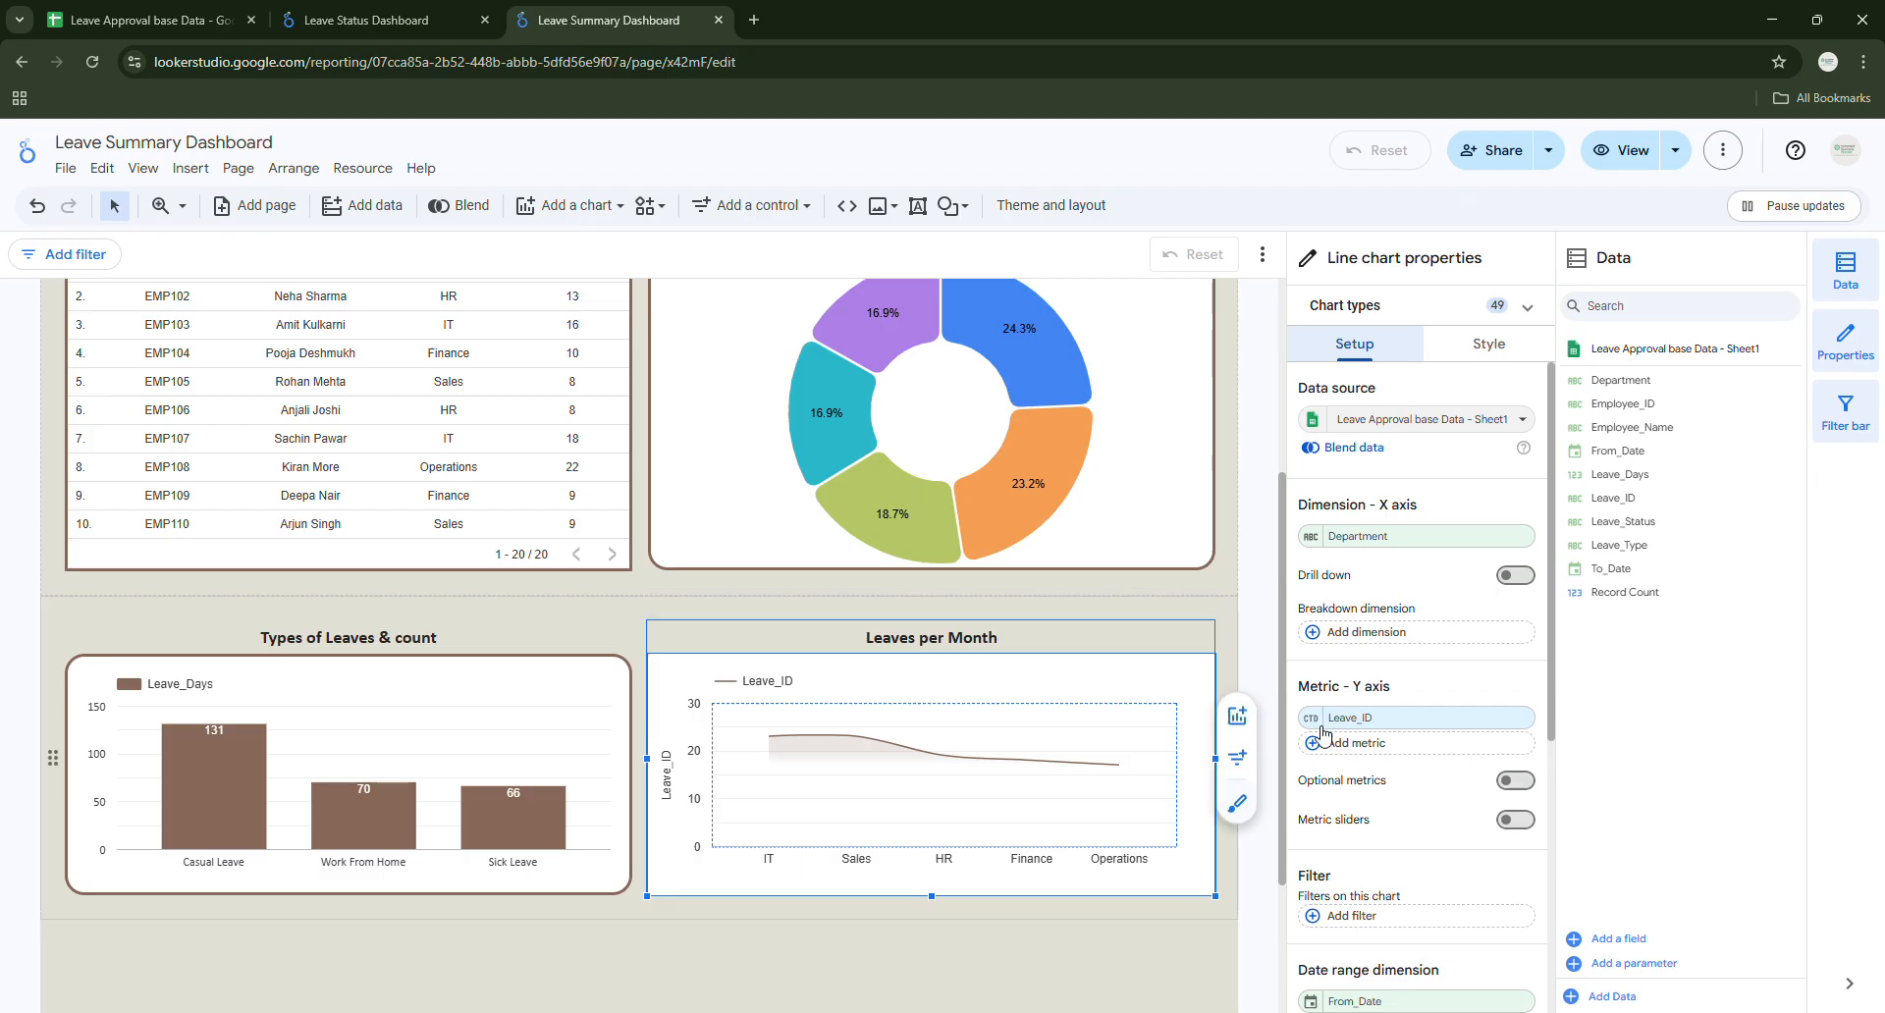
Set the line chart's X-axis dimension to From_Date with the Month data type.
click(1385, 545)
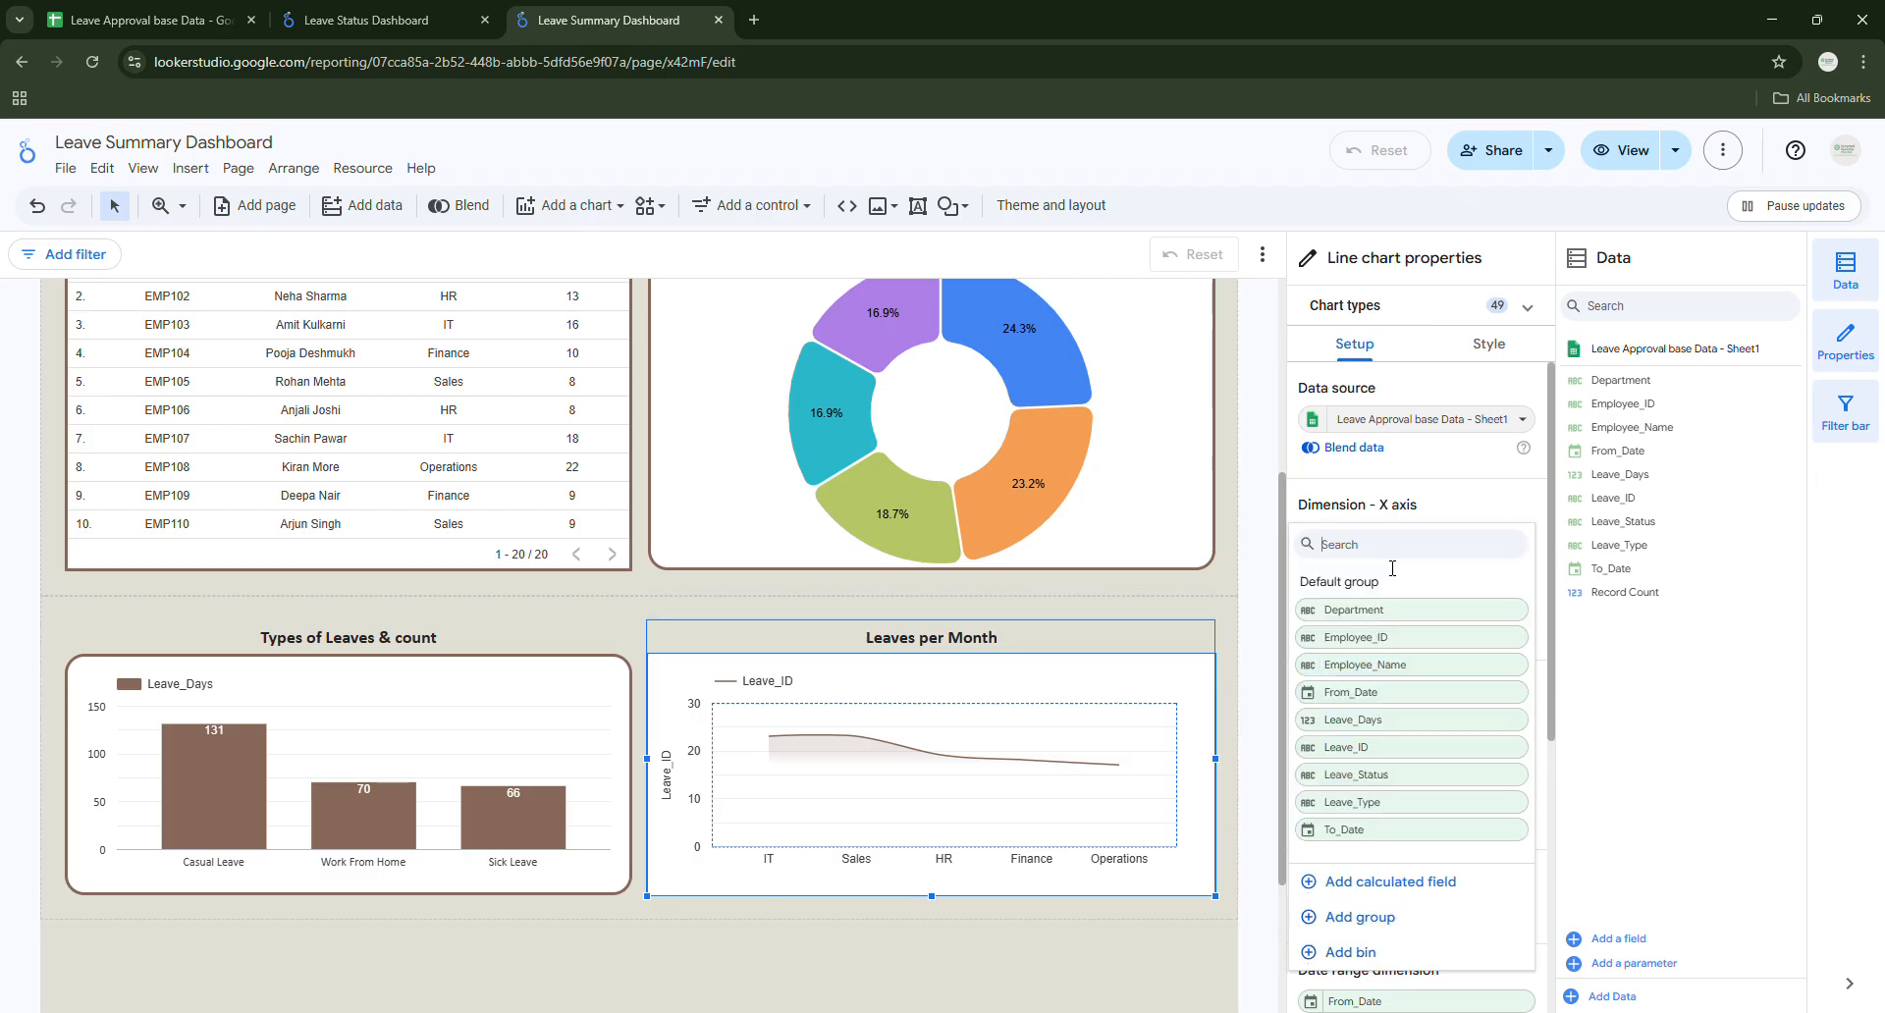
click(1355, 694)
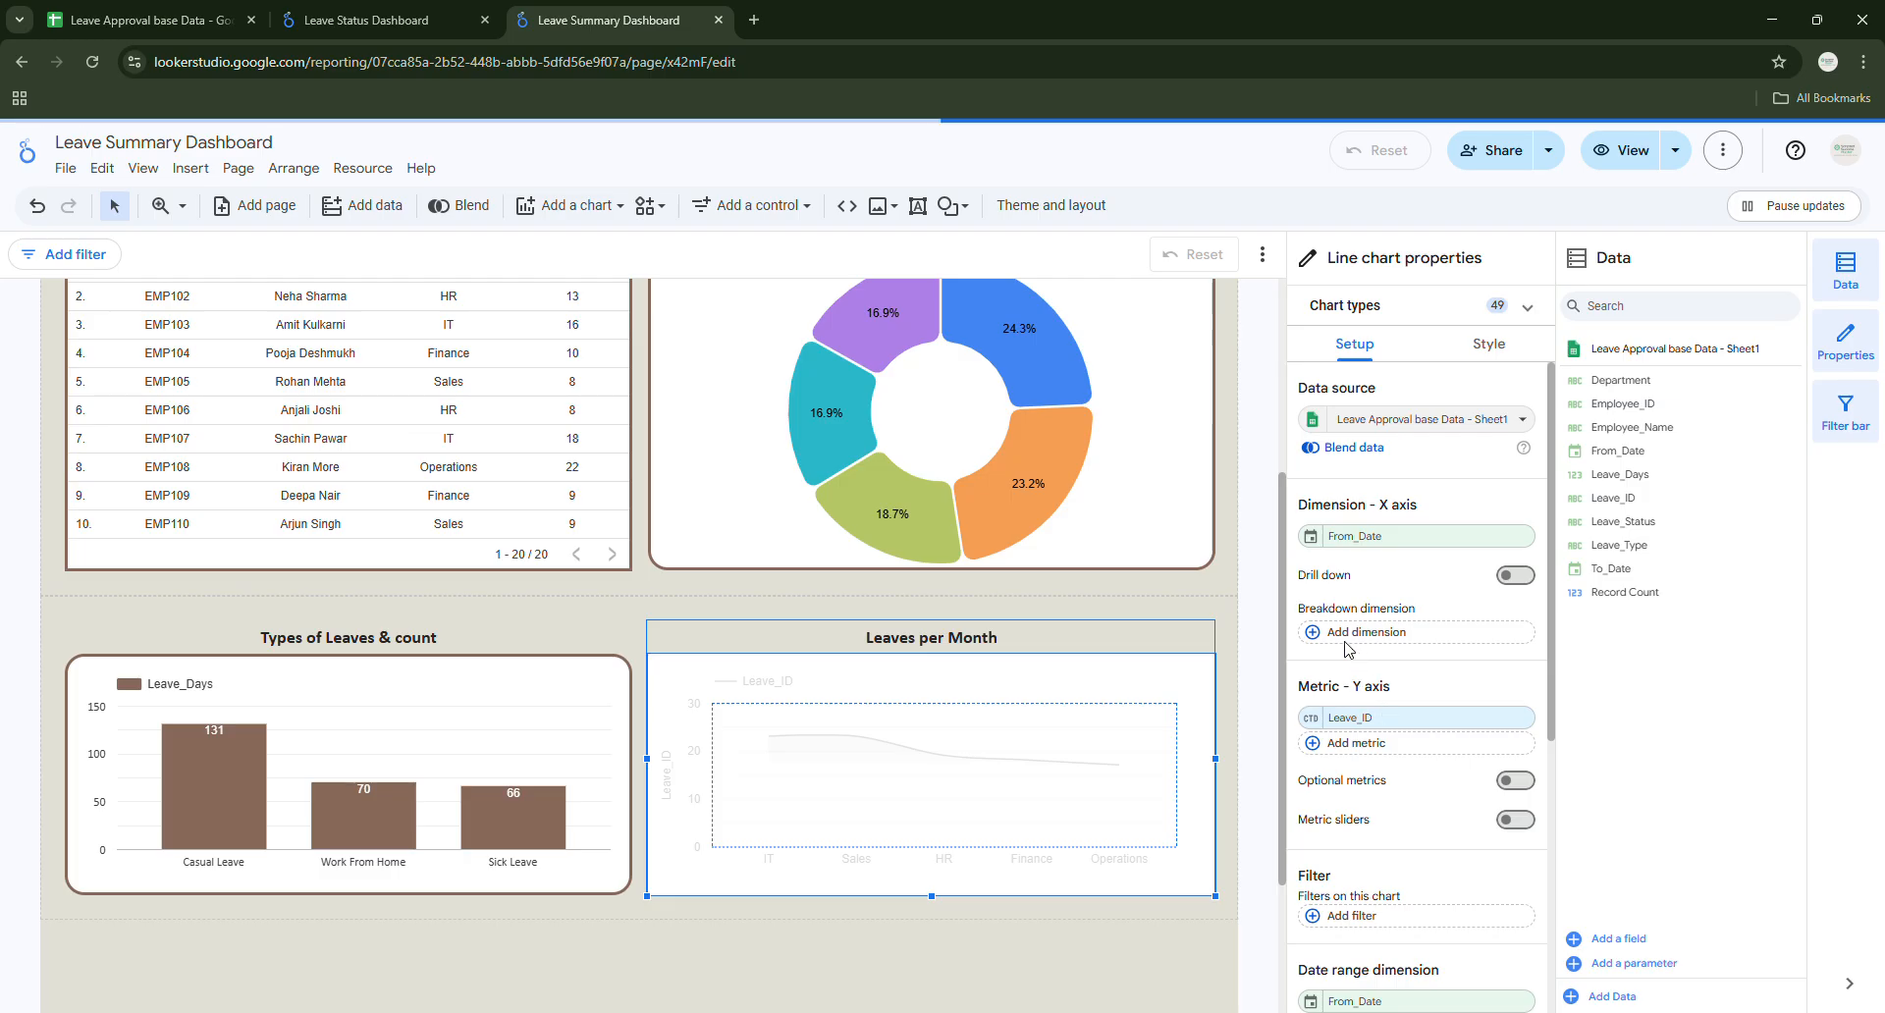
click(1310, 537)
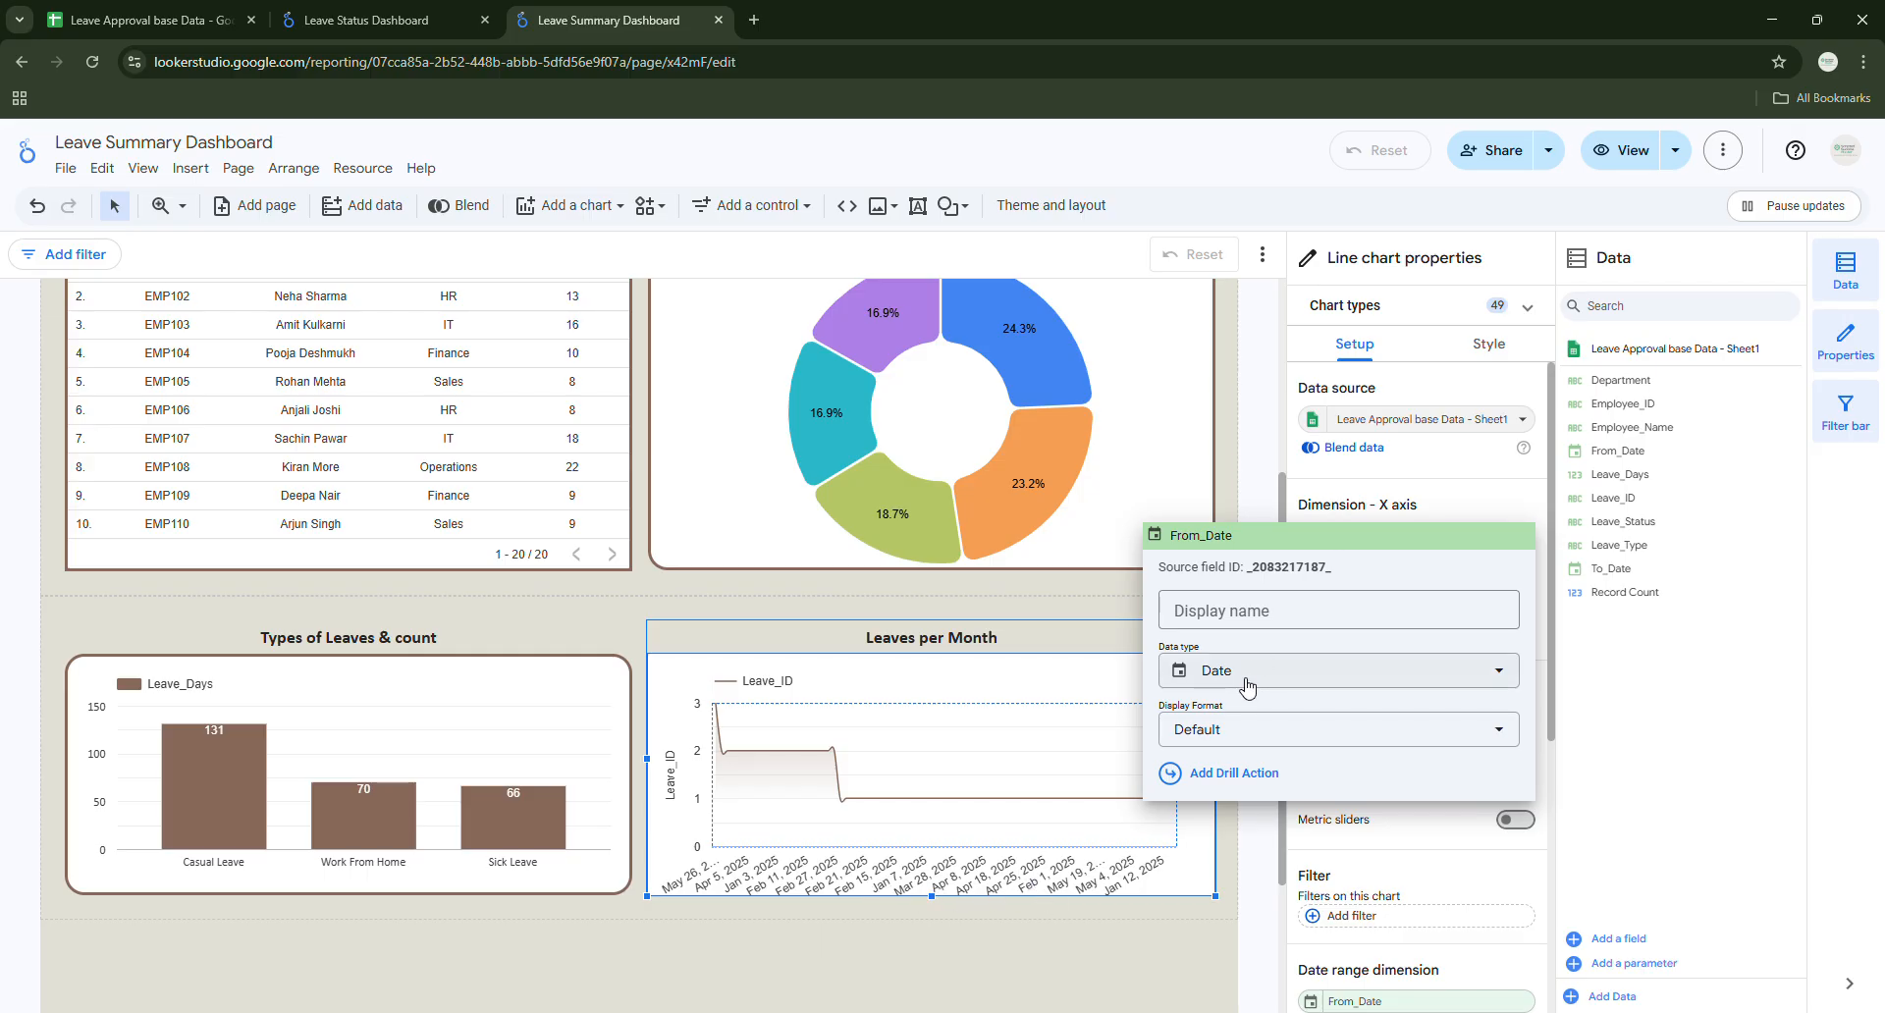
click(1213, 678)
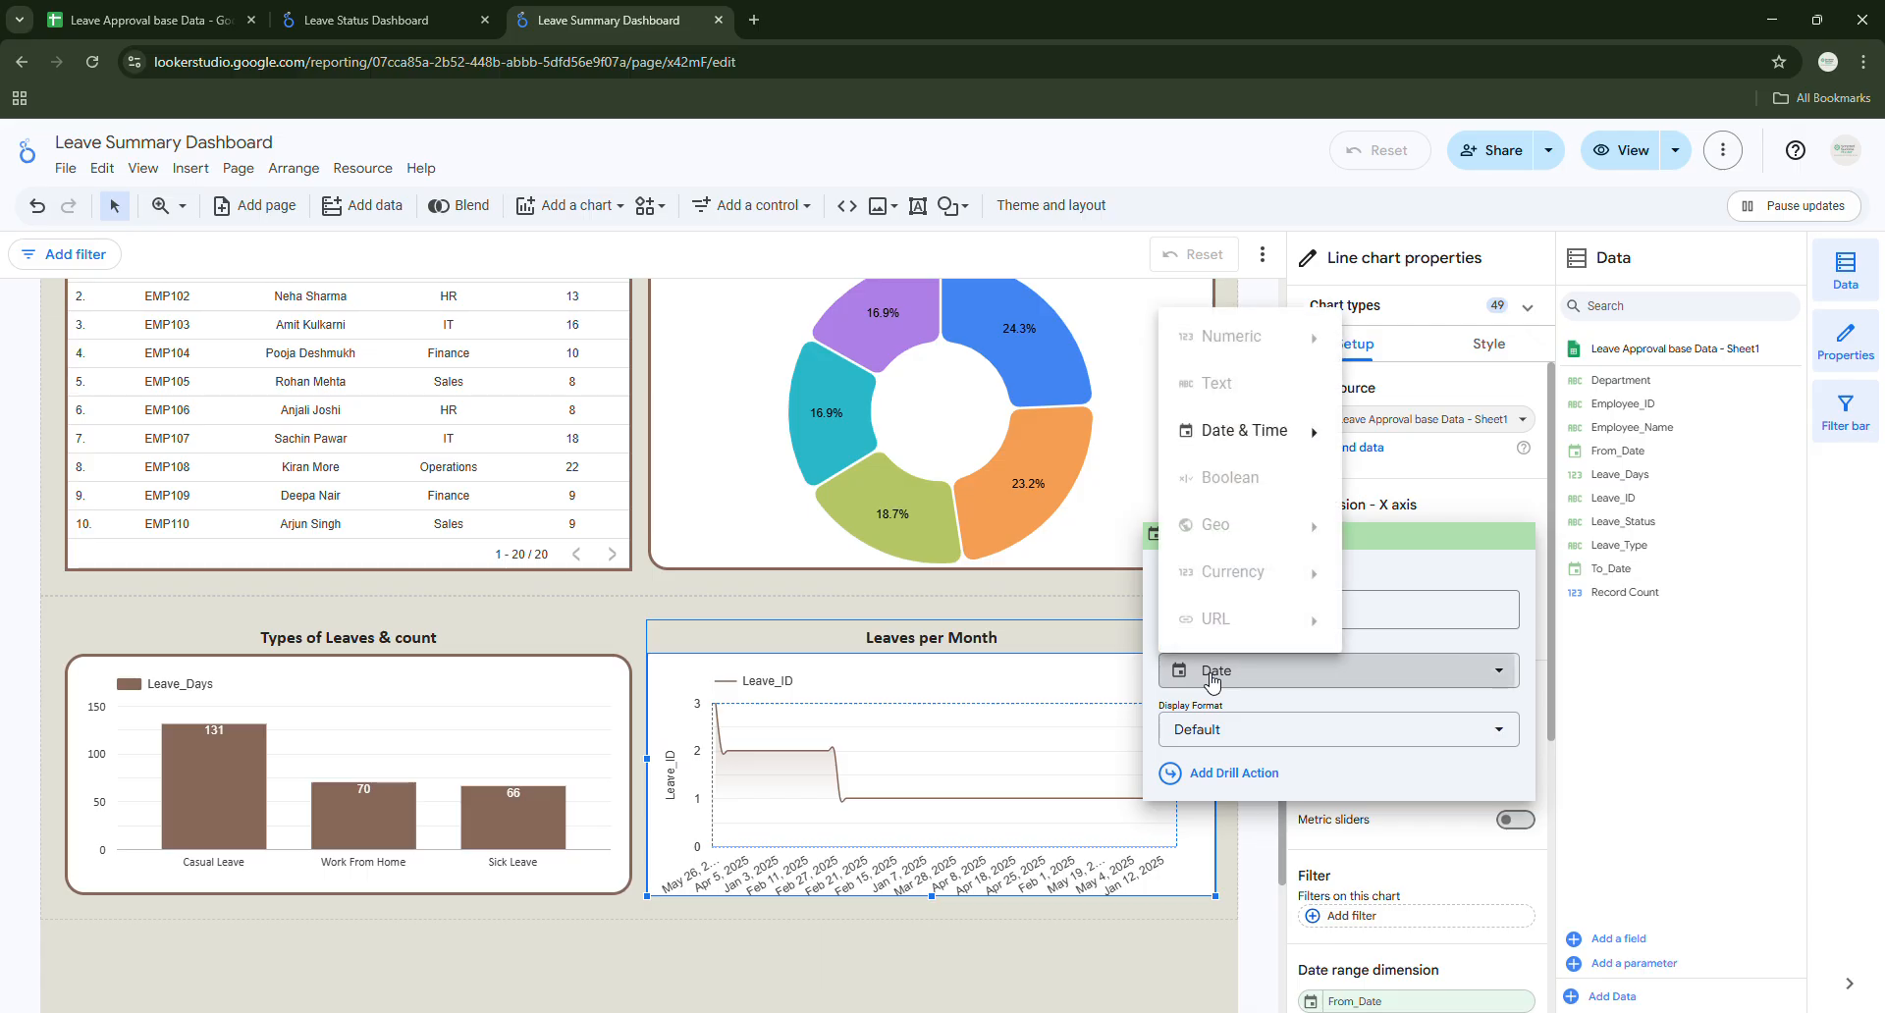
click(1242, 437)
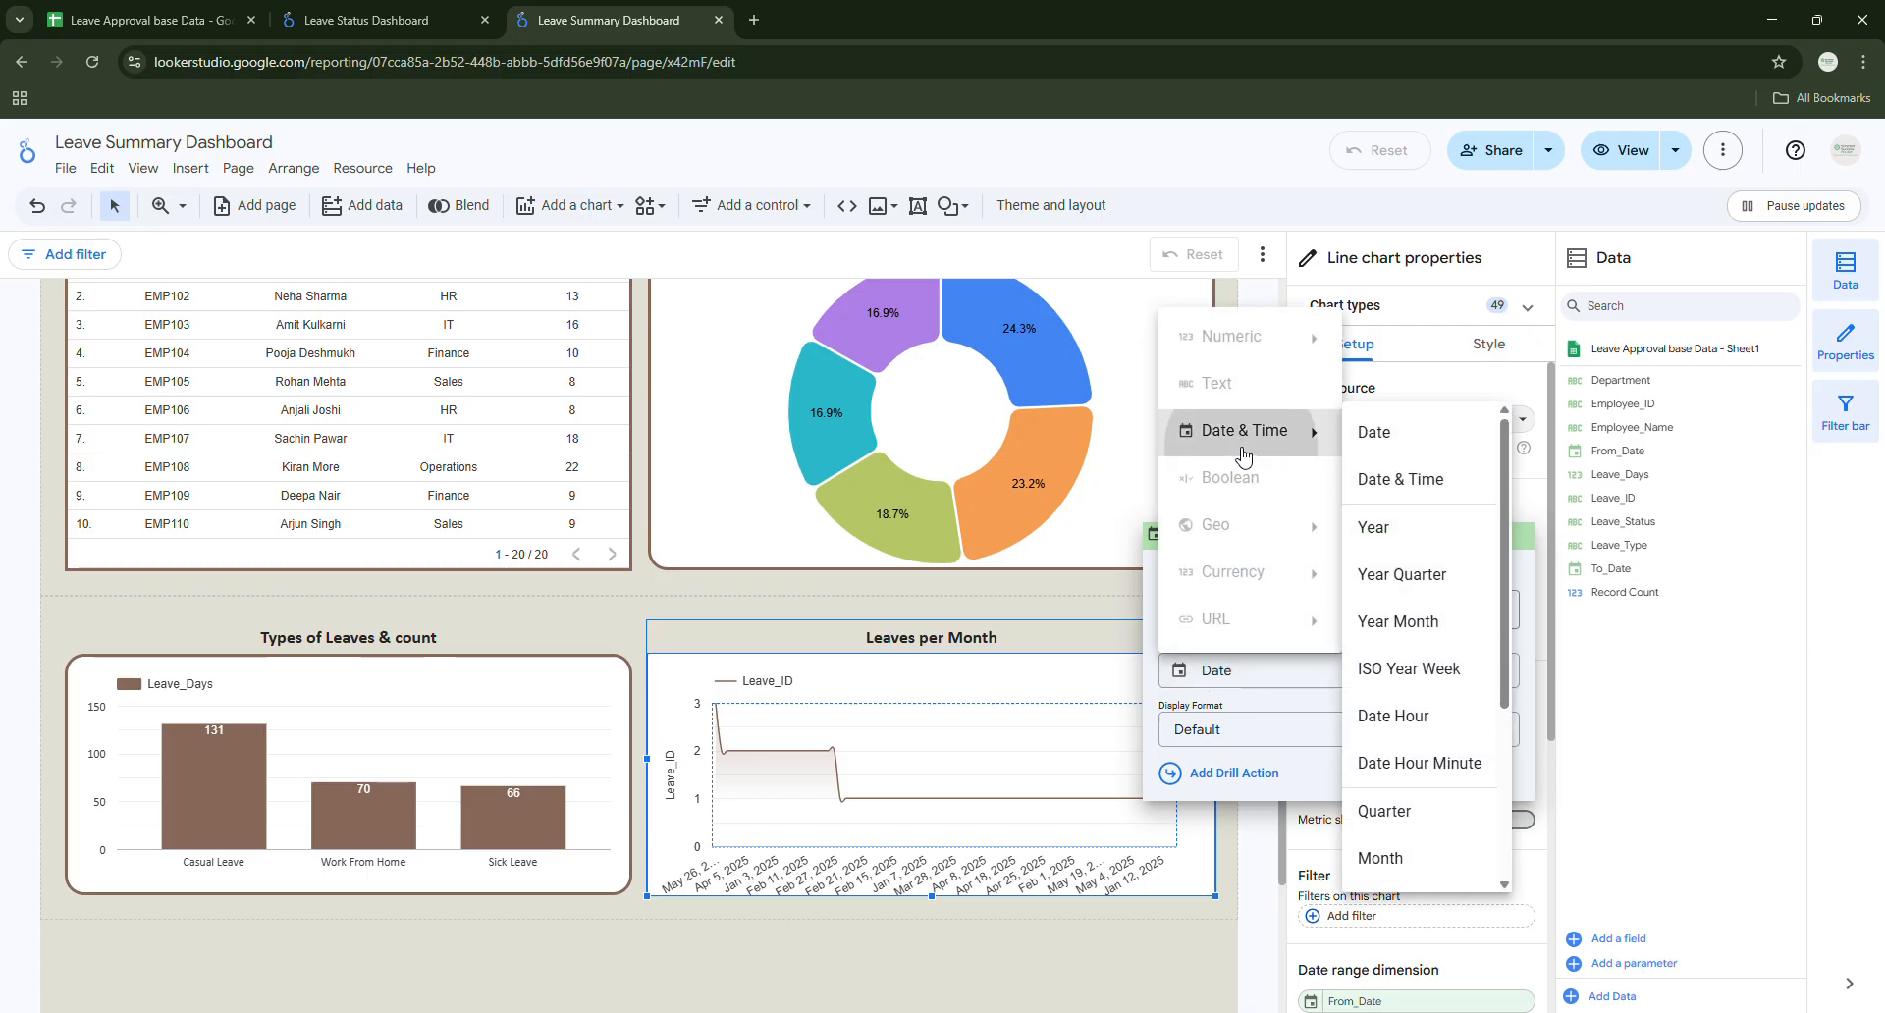
click(1381, 858)
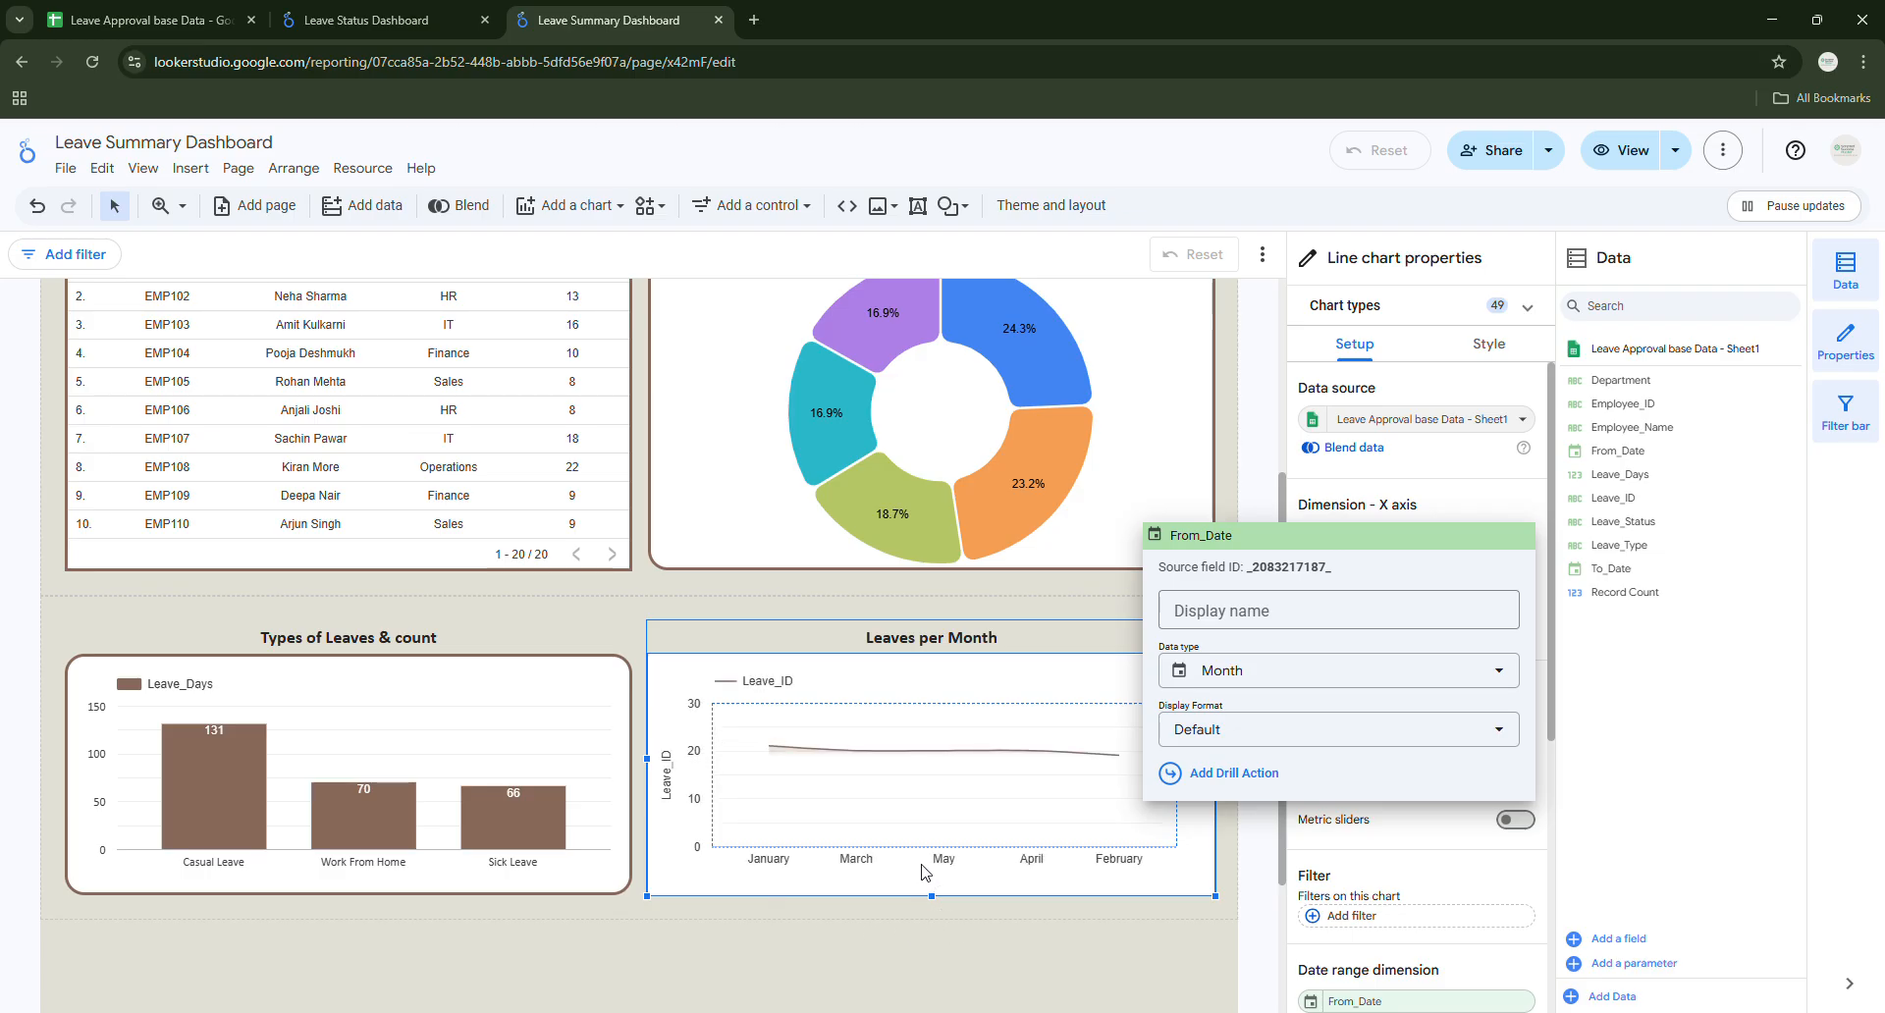
click(1253, 865)
Replace the line chart's Y-axis metric with Leave_Days.
scroll(1365, 608, down, 1)
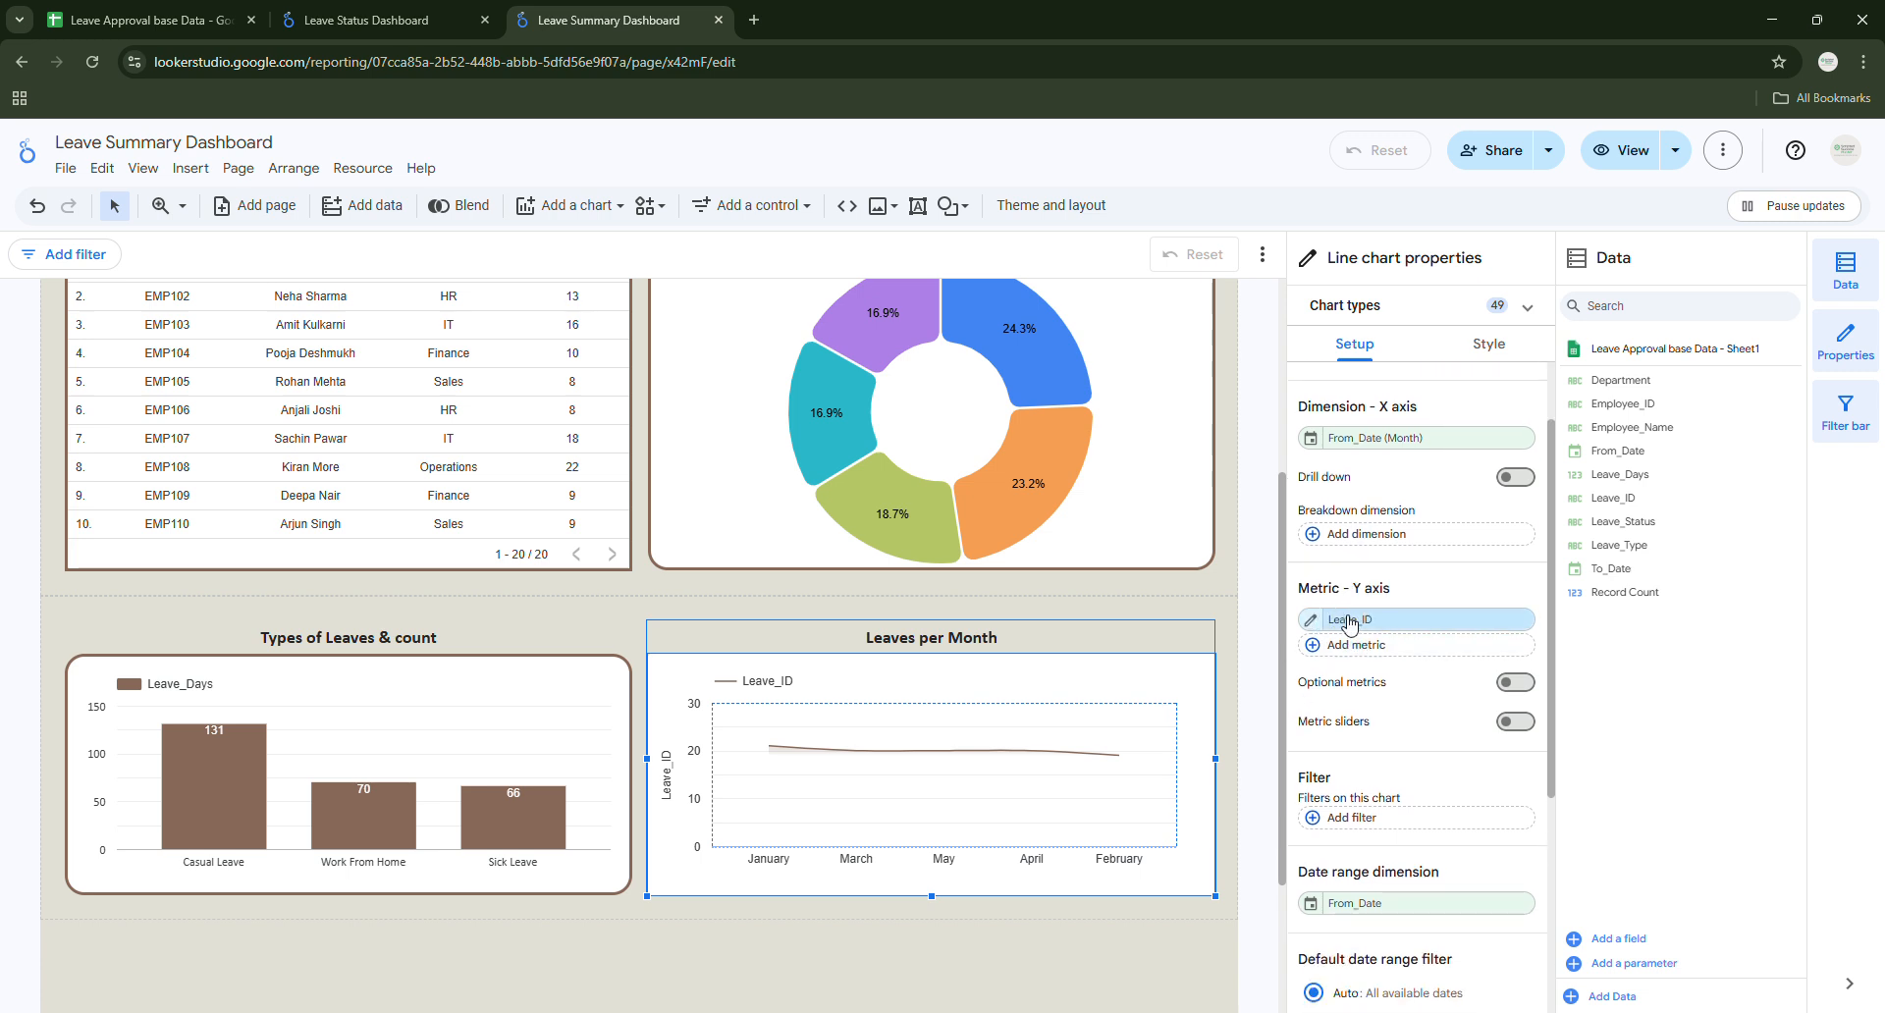
click(1349, 621)
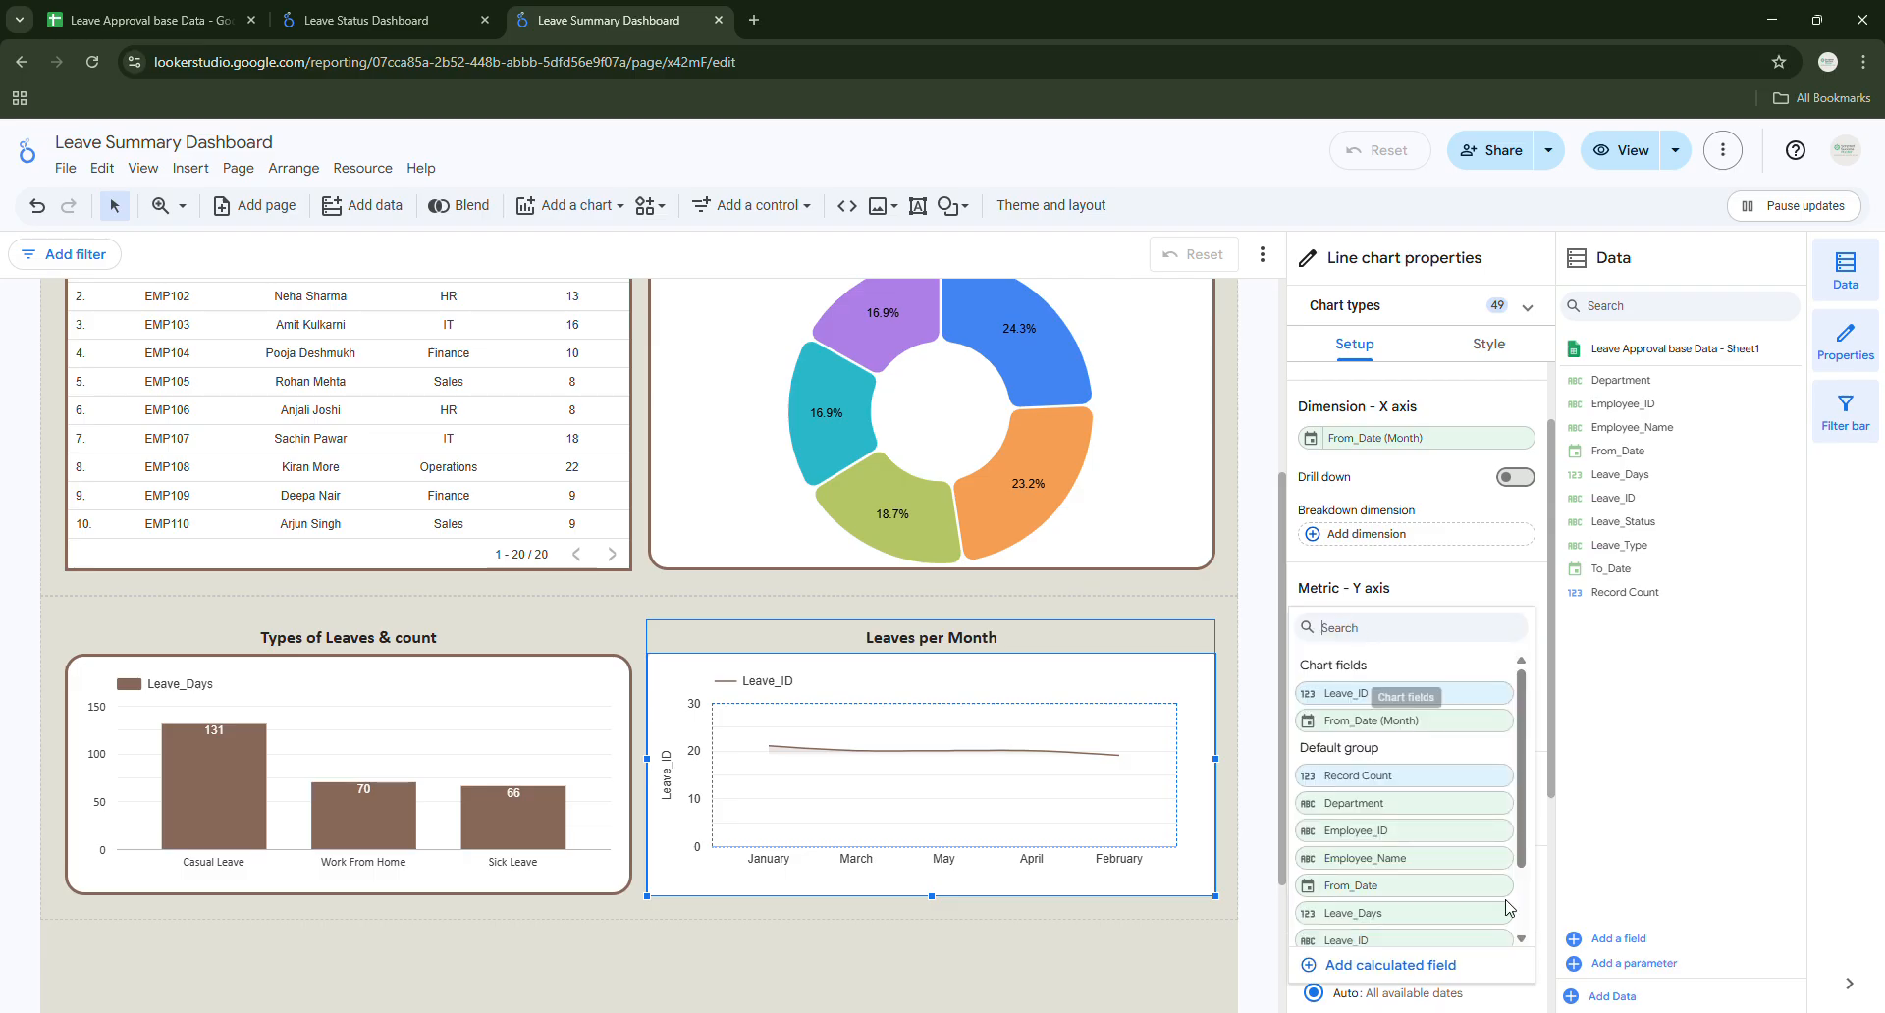
click(1401, 925)
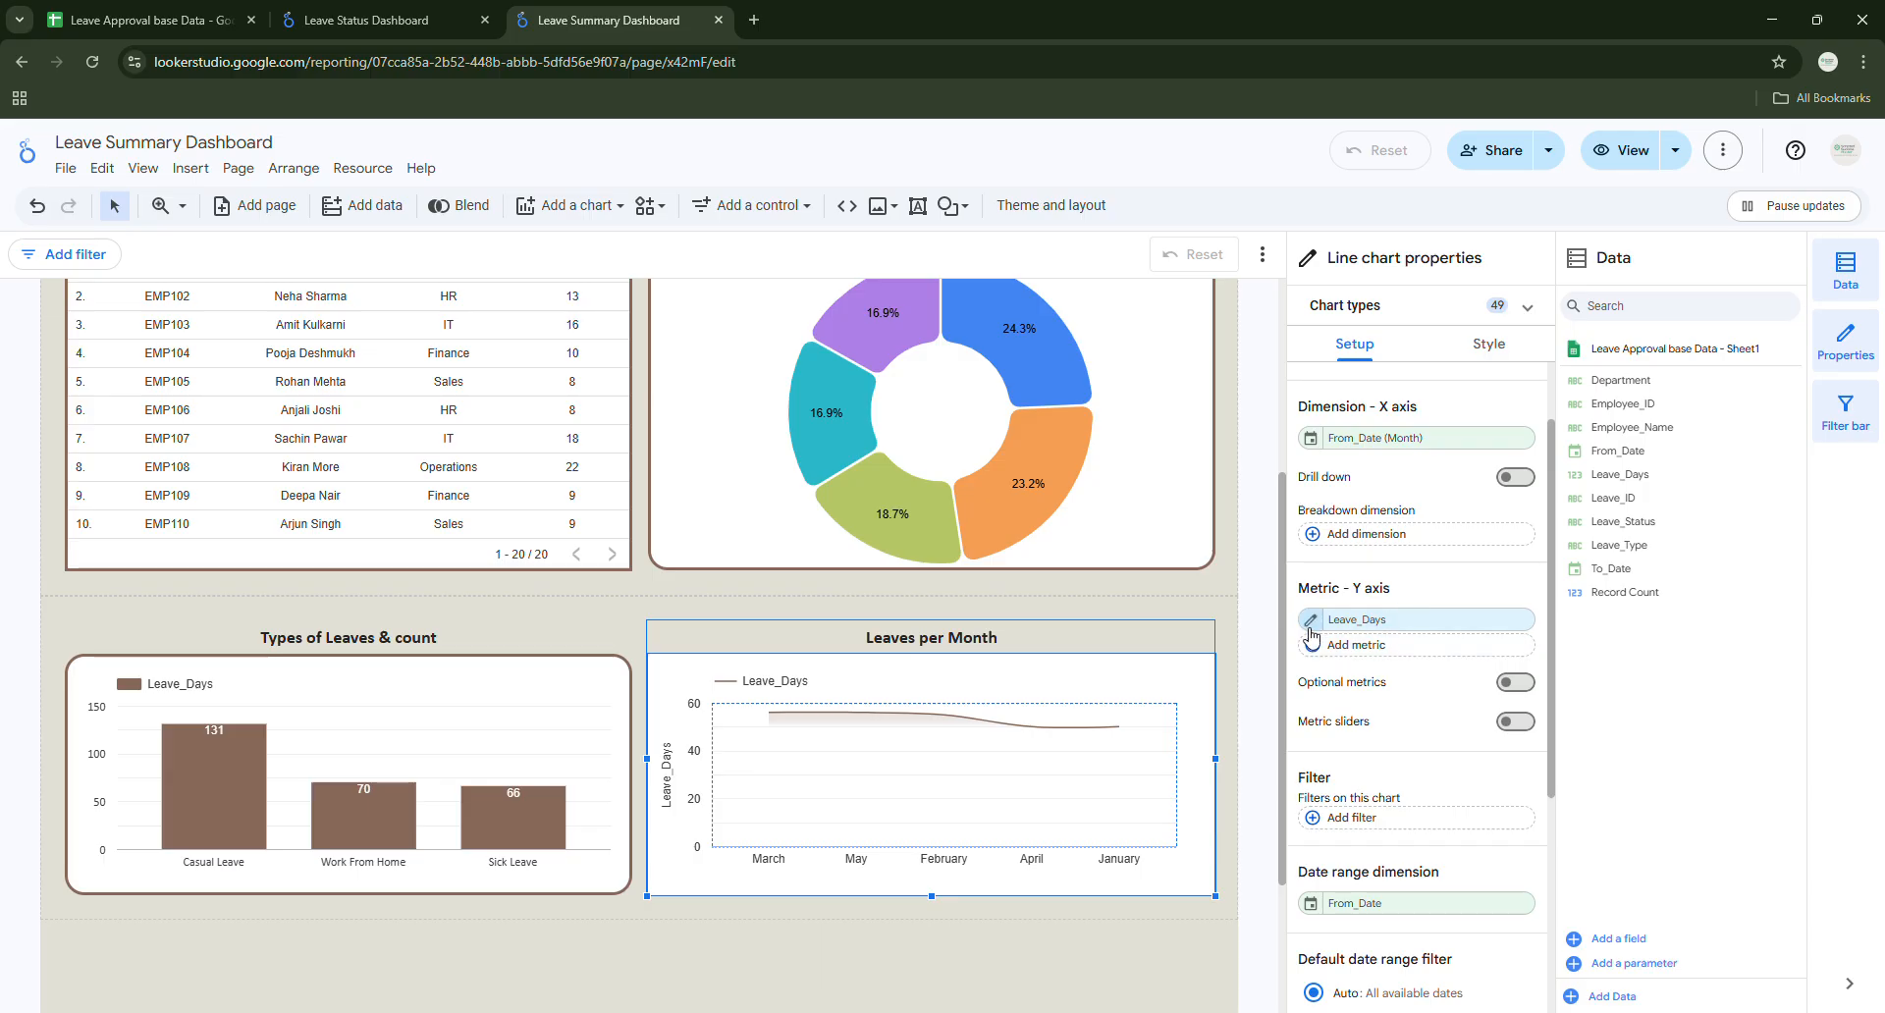
Sort the Leaves per Month chart by From_Date in ascending order.
scroll(1373, 743, down, 5)
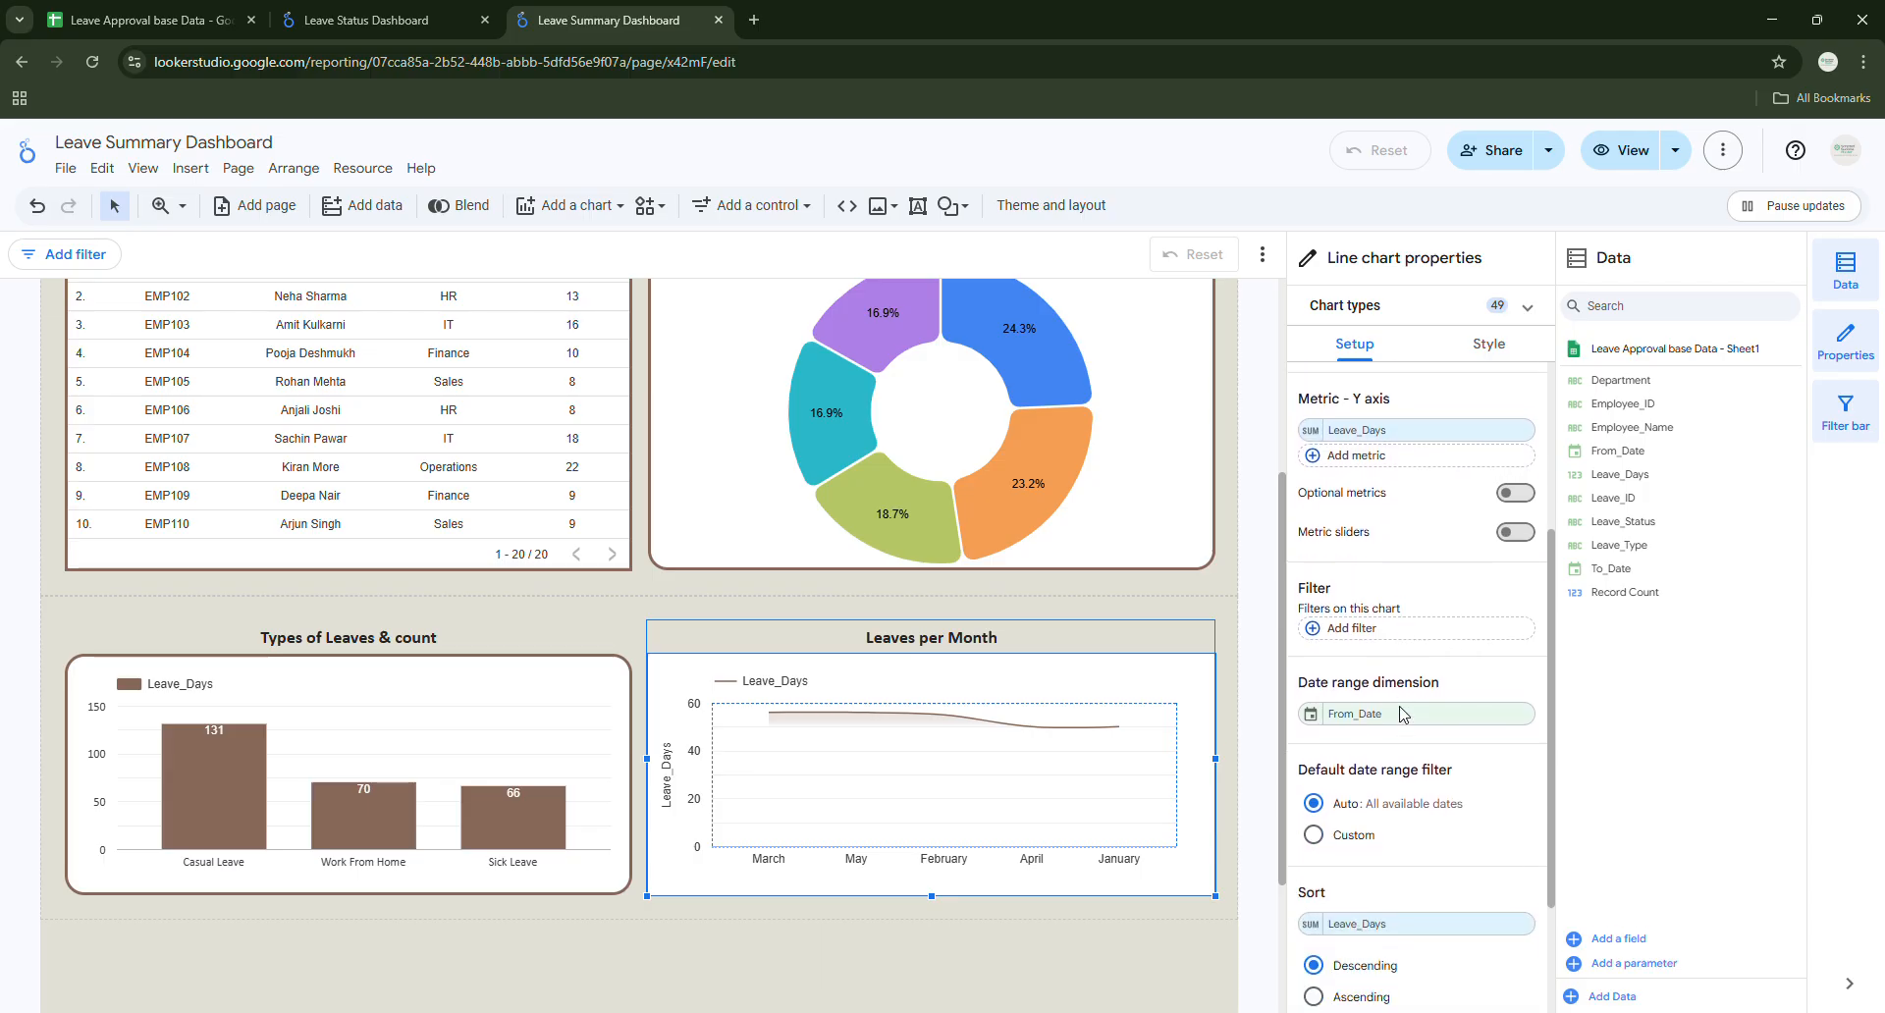
scroll(1404, 715, down, 1)
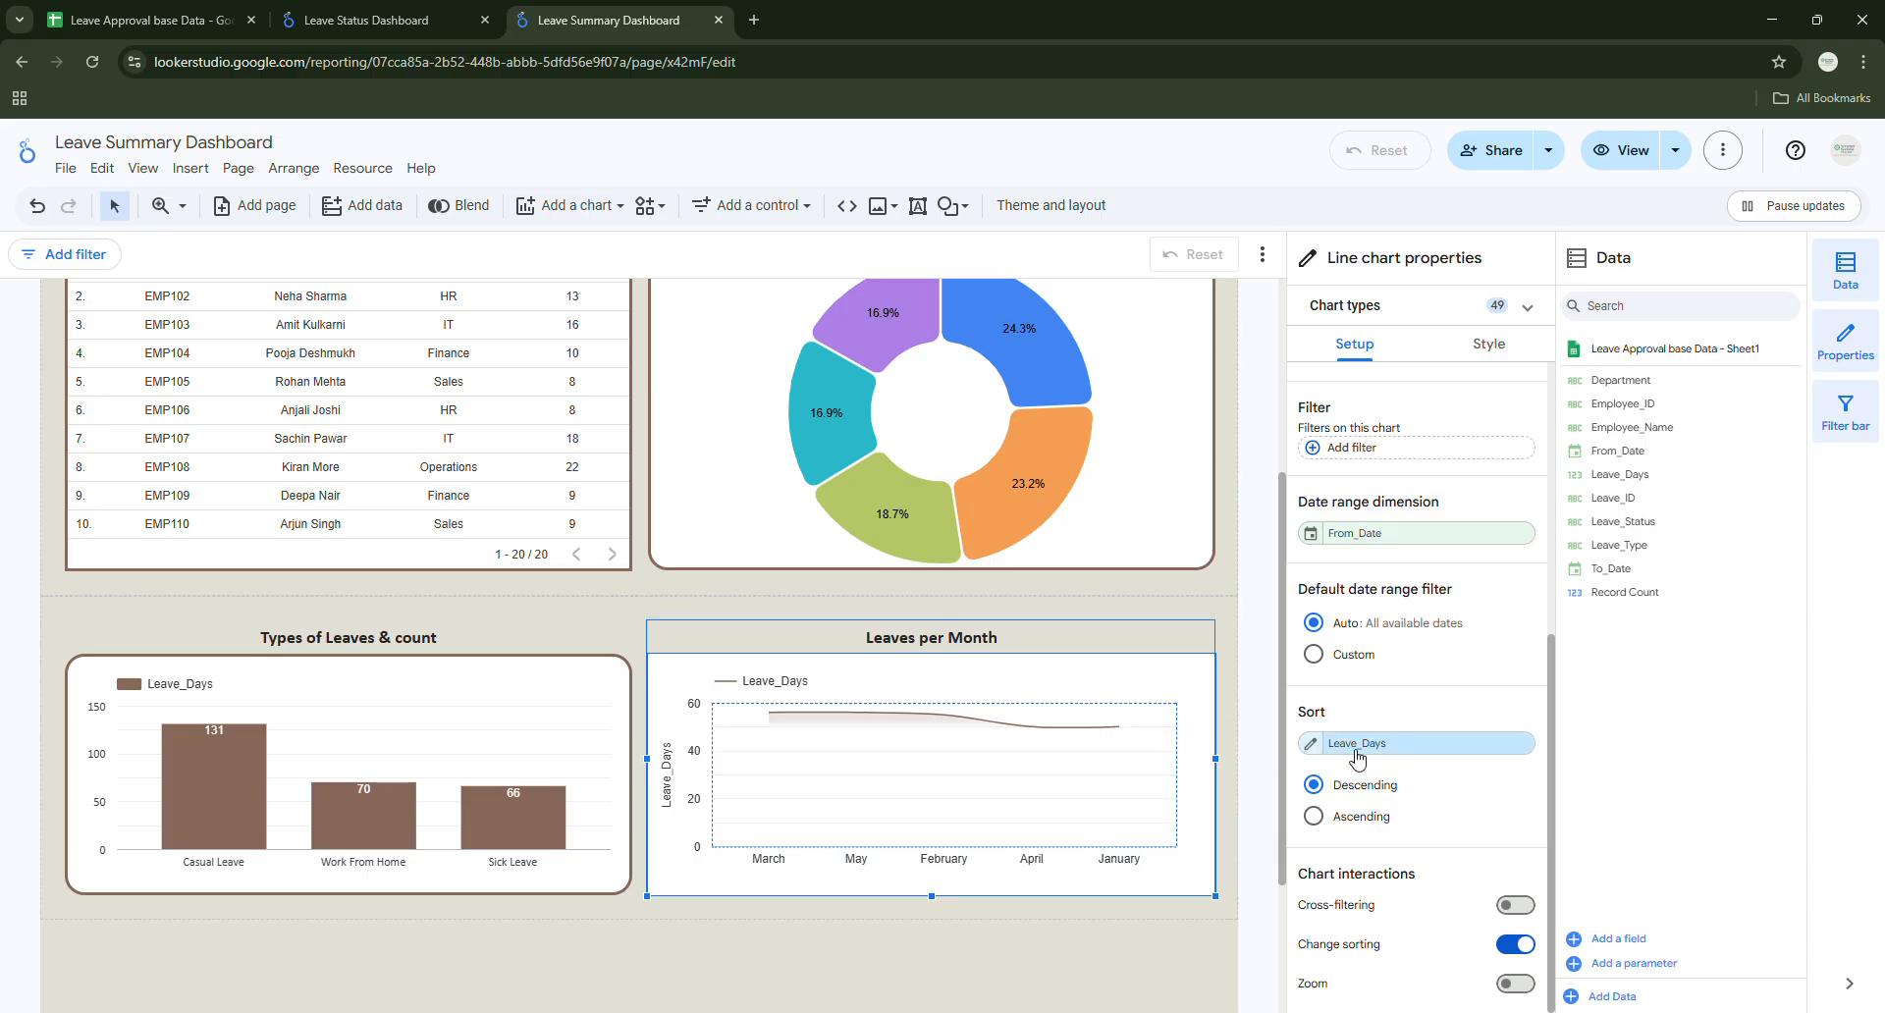
click(1325, 744)
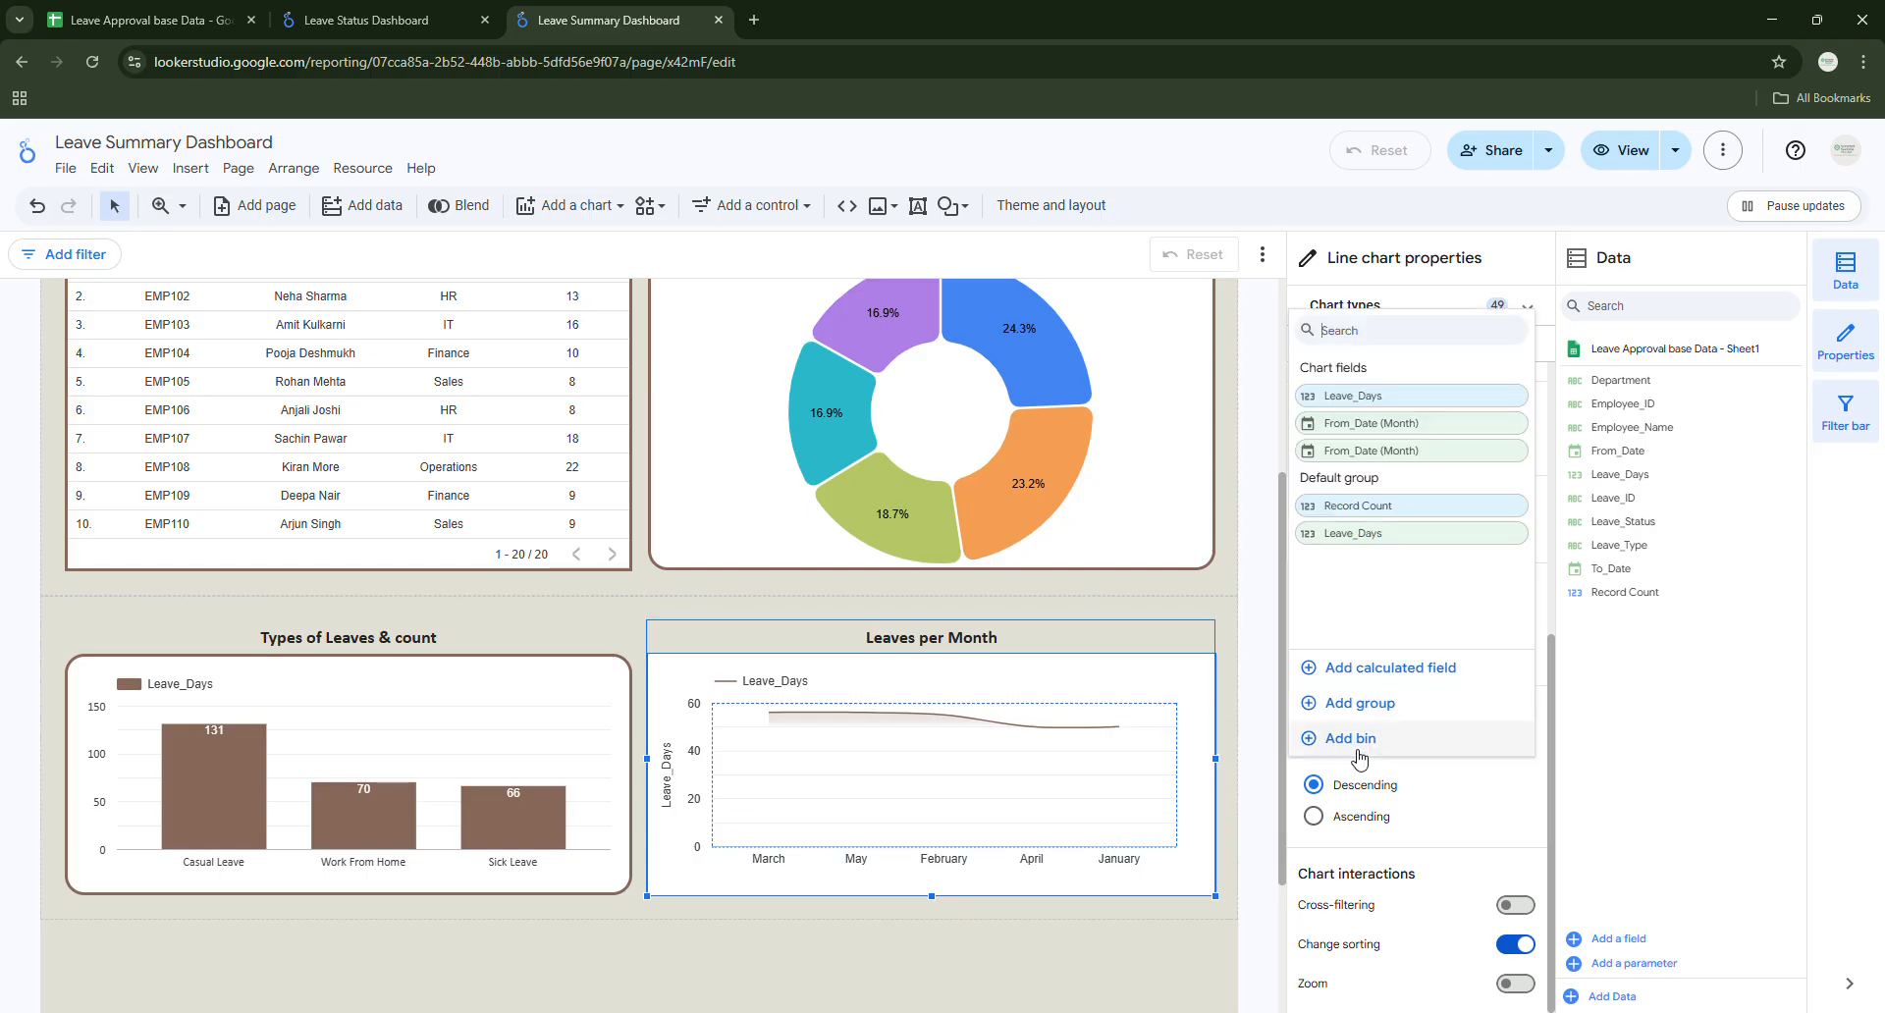
click(1406, 435)
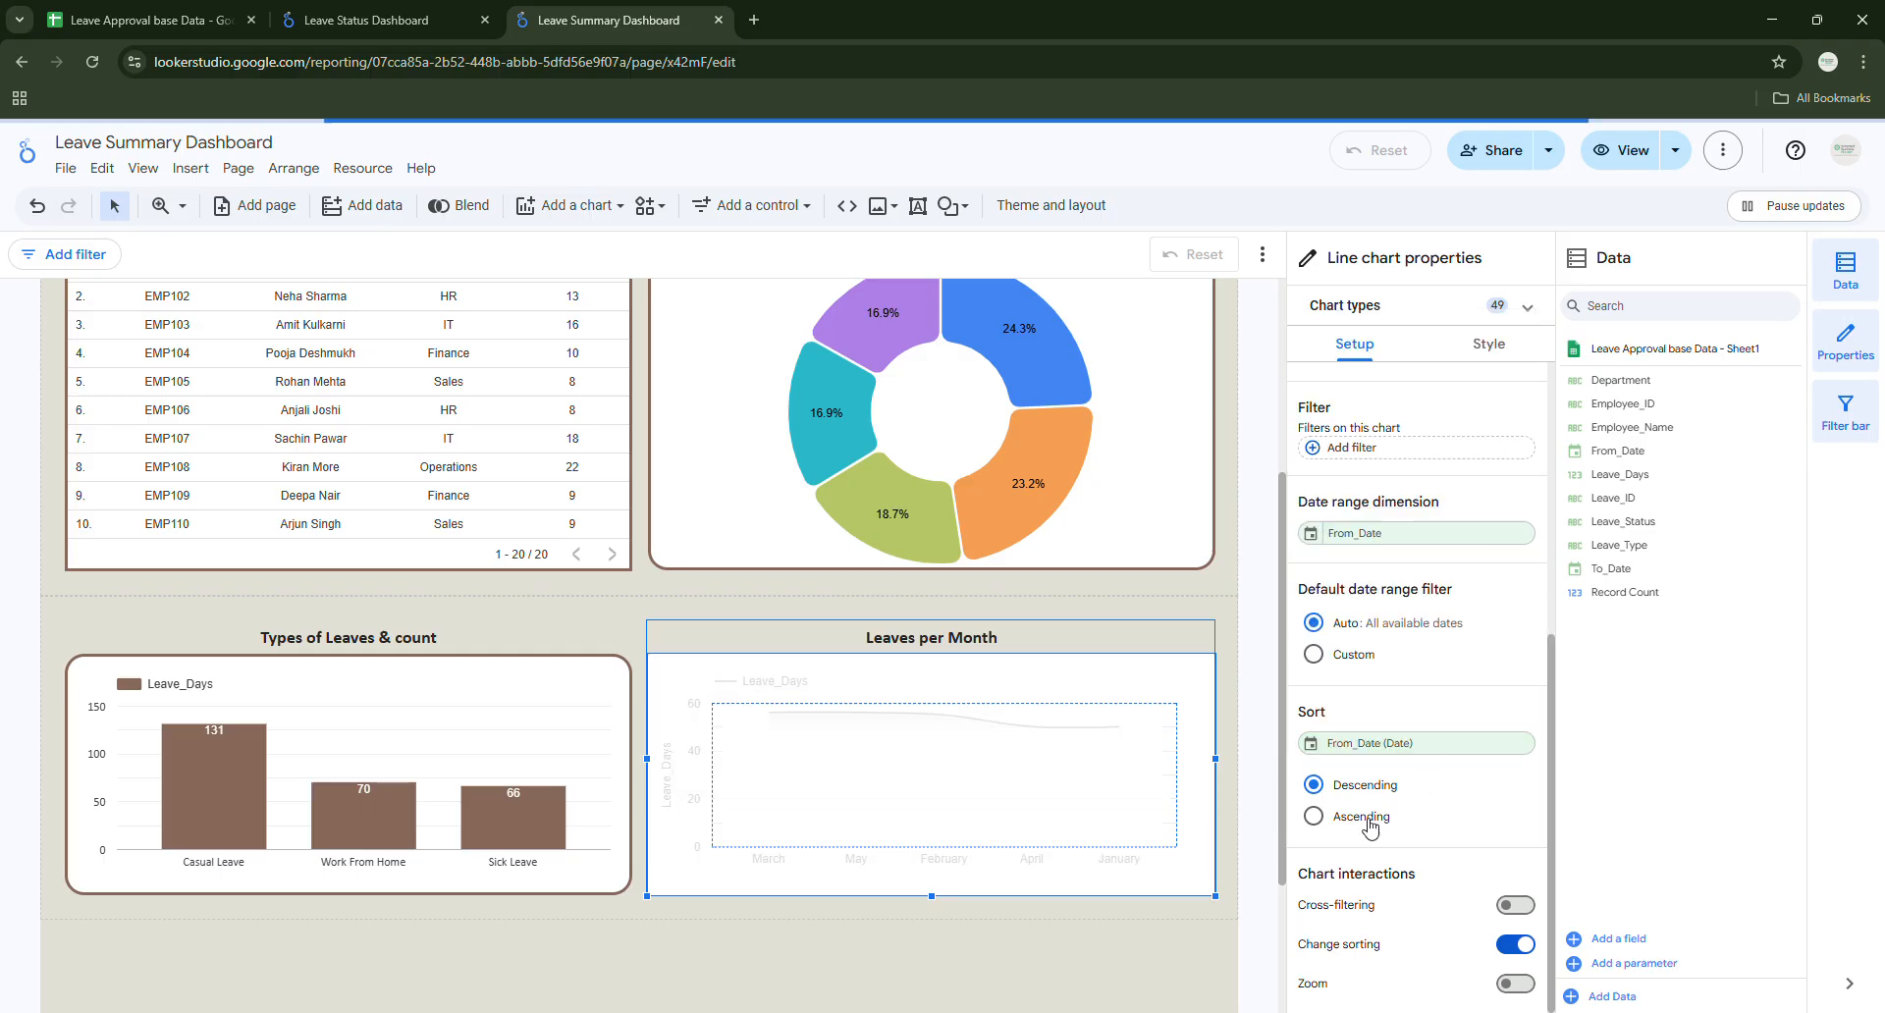
click(1324, 815)
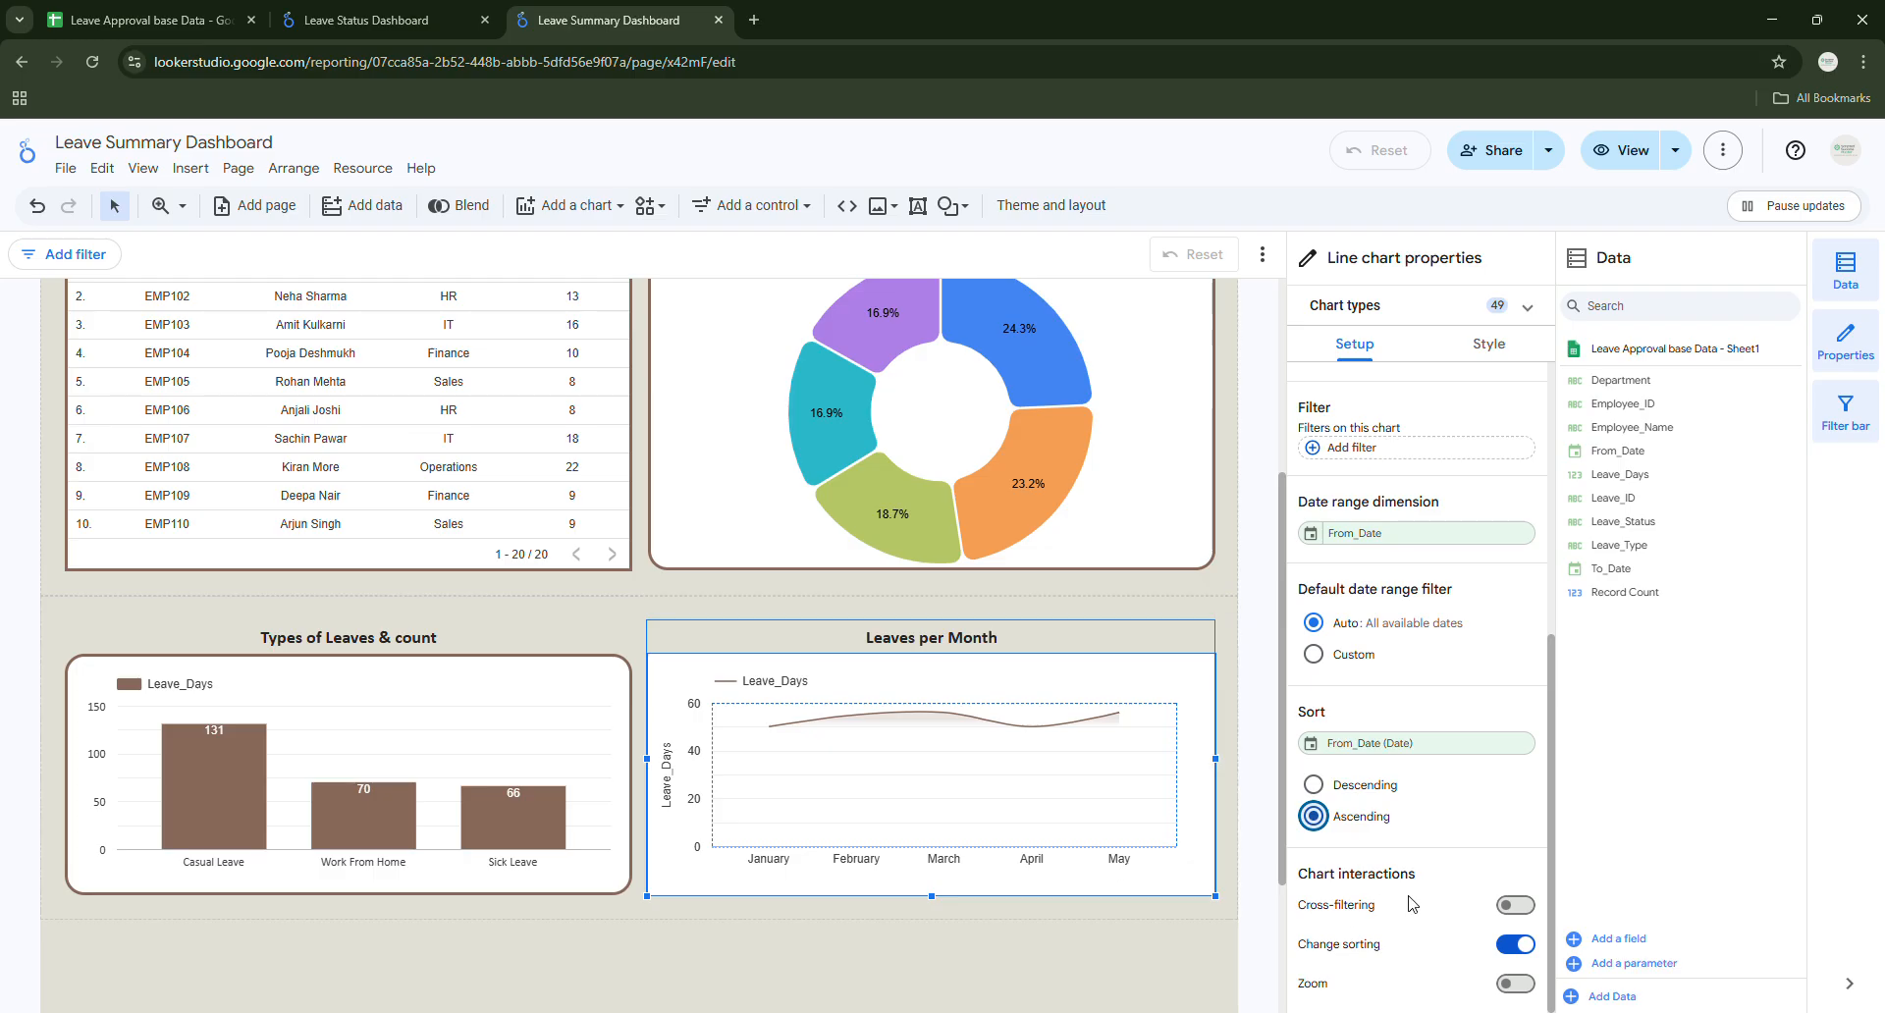
Set the font family of the Leaves per Month chart's left Y-axis title to Calibri.
scroll(1412, 904, up, 5)
scroll(838, 768, up, 4)
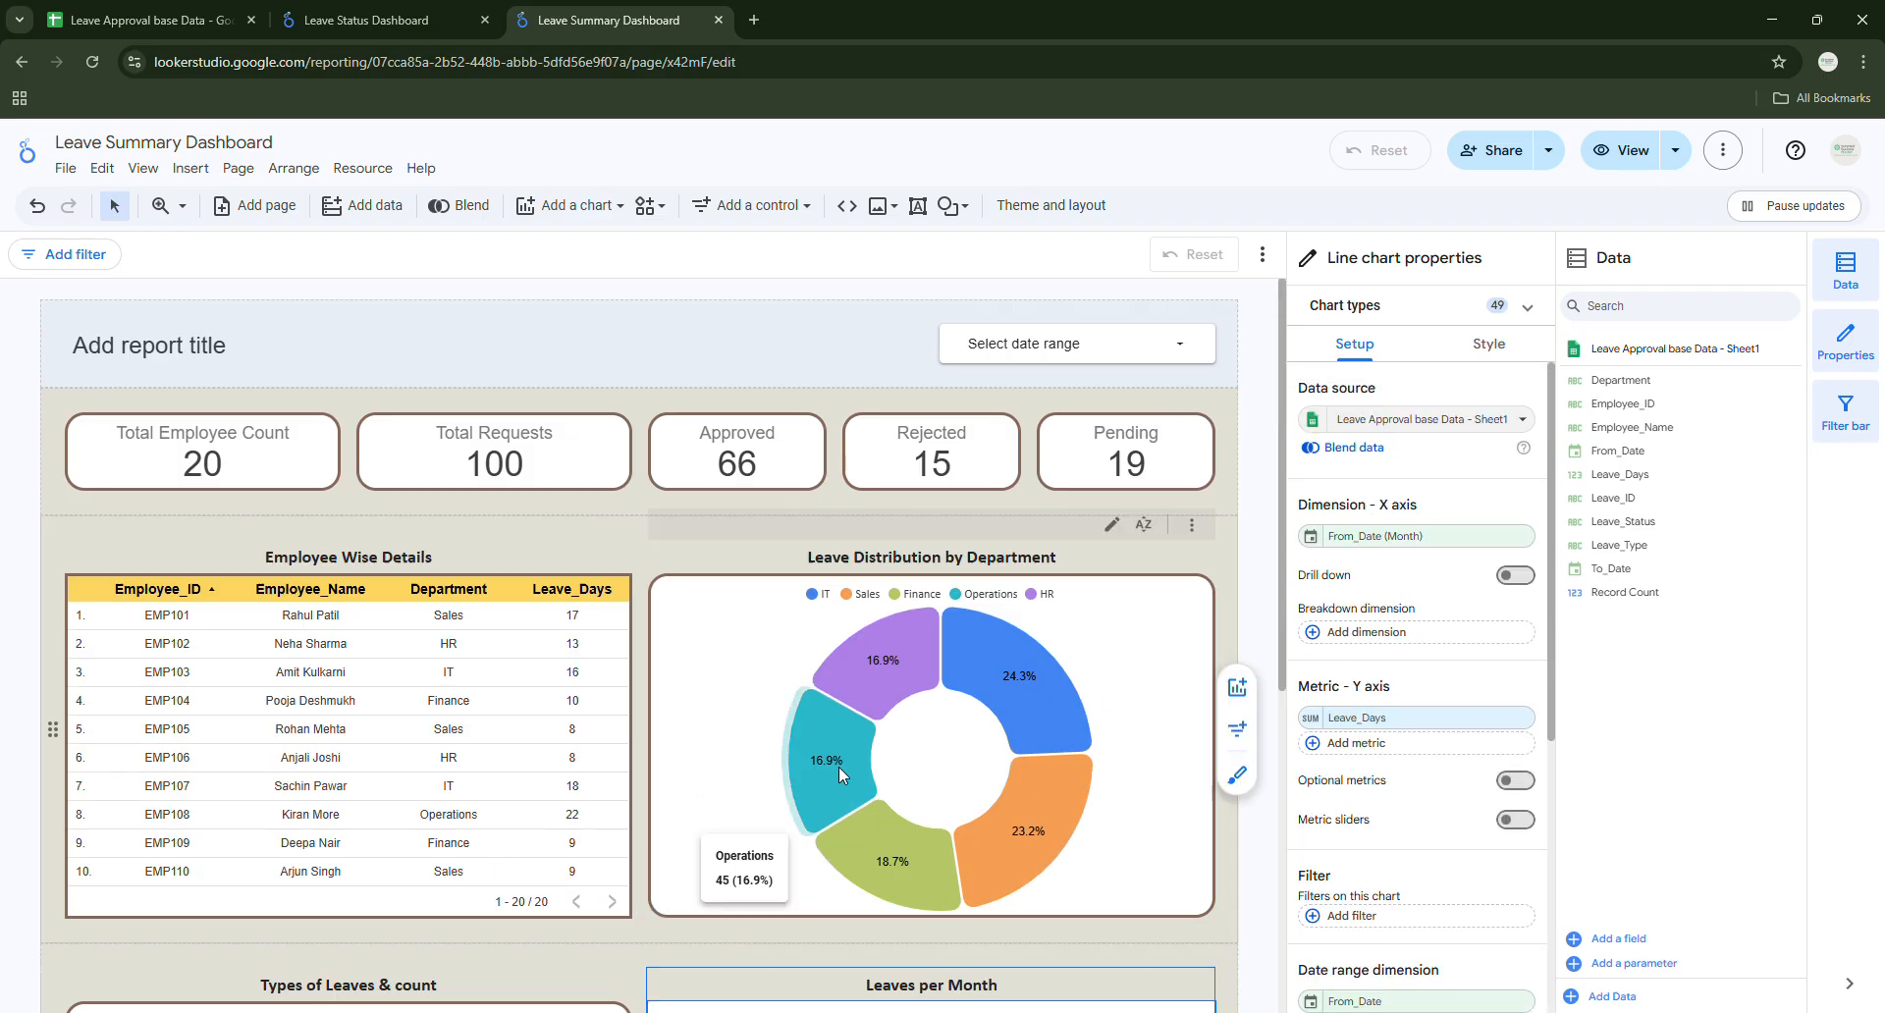
scroll(896, 778, down, 2)
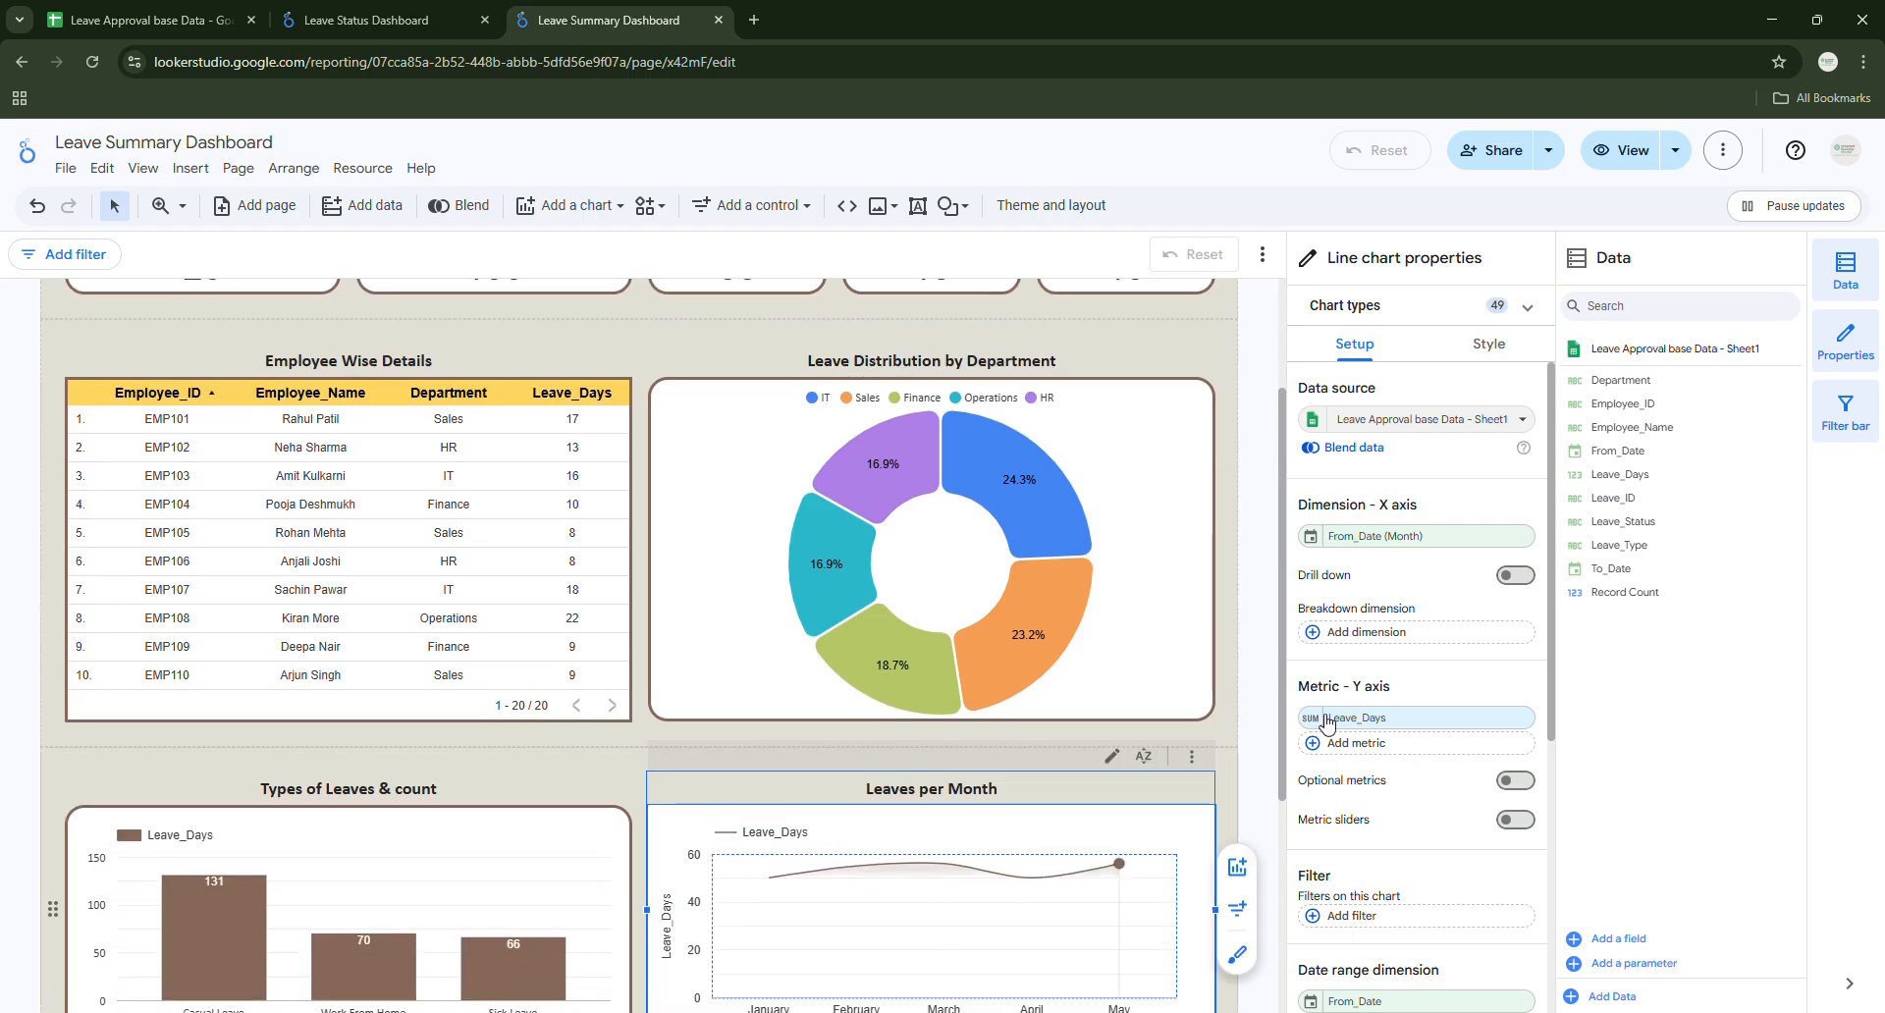
click(1489, 343)
scroll(1261, 631, down, 2)
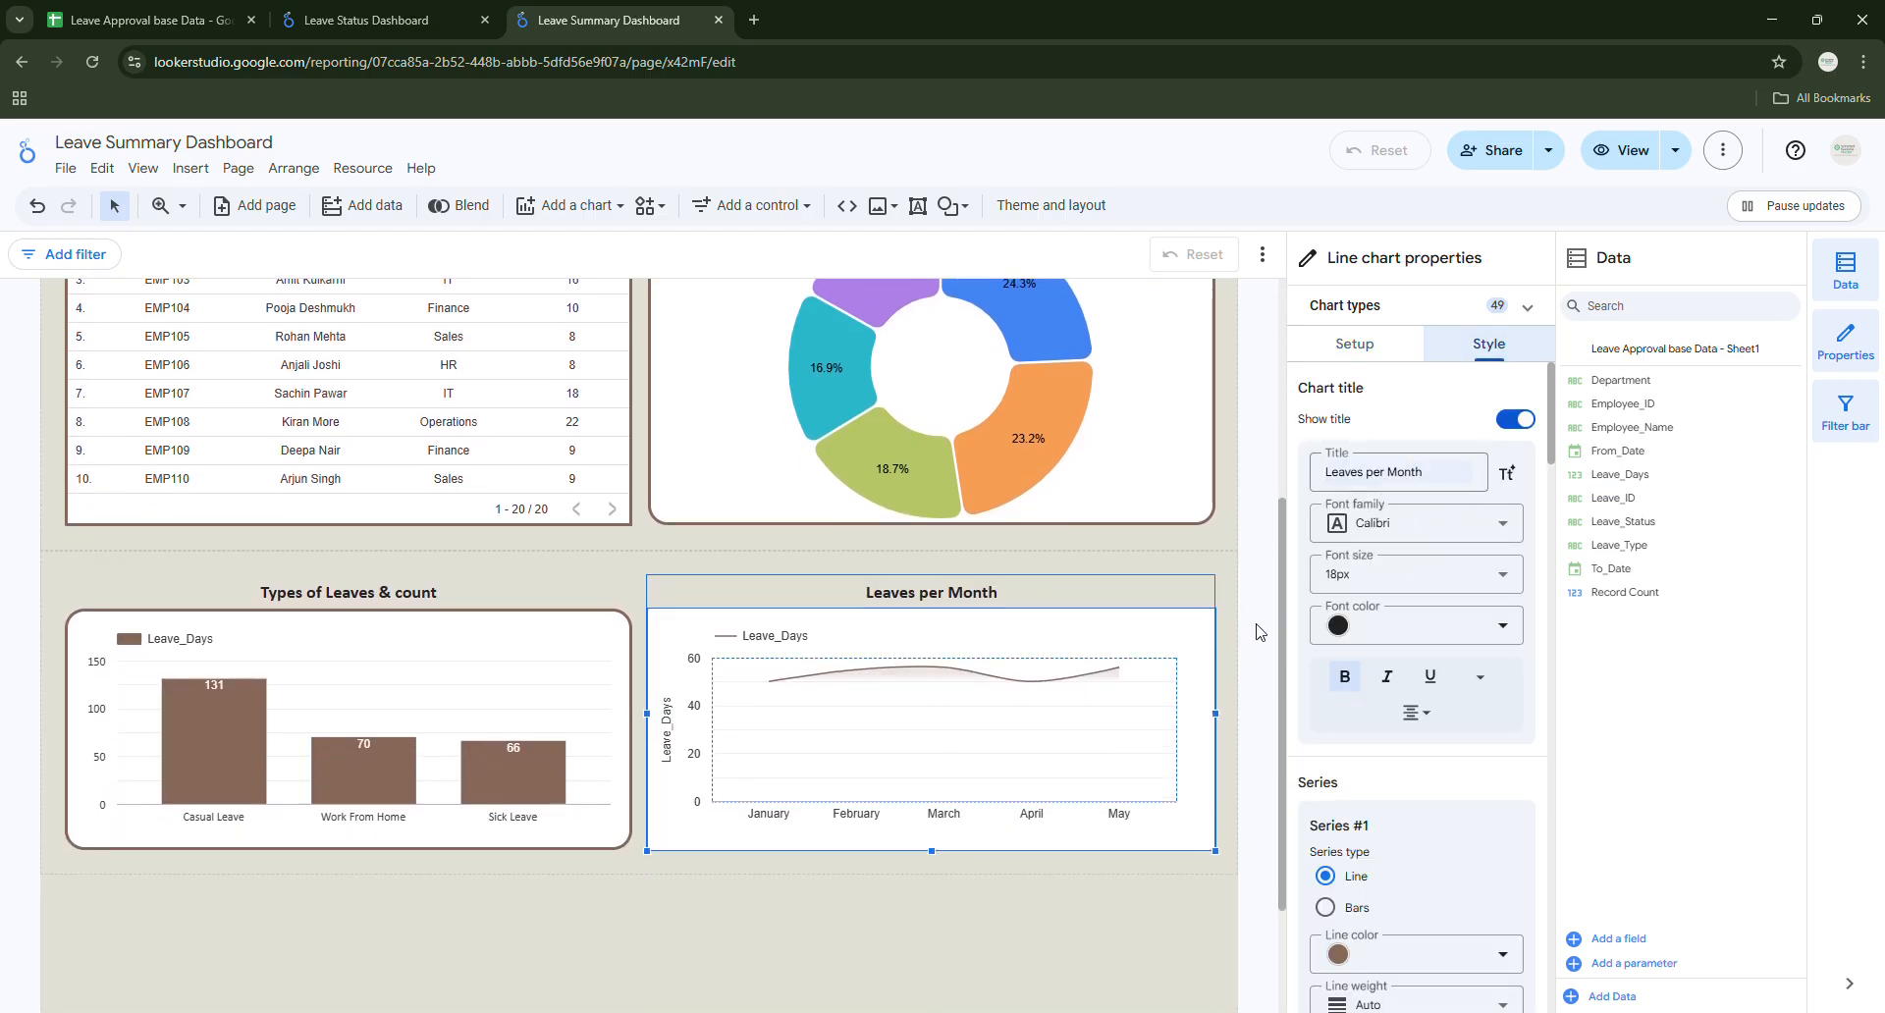
scroll(1404, 648, down, 4)
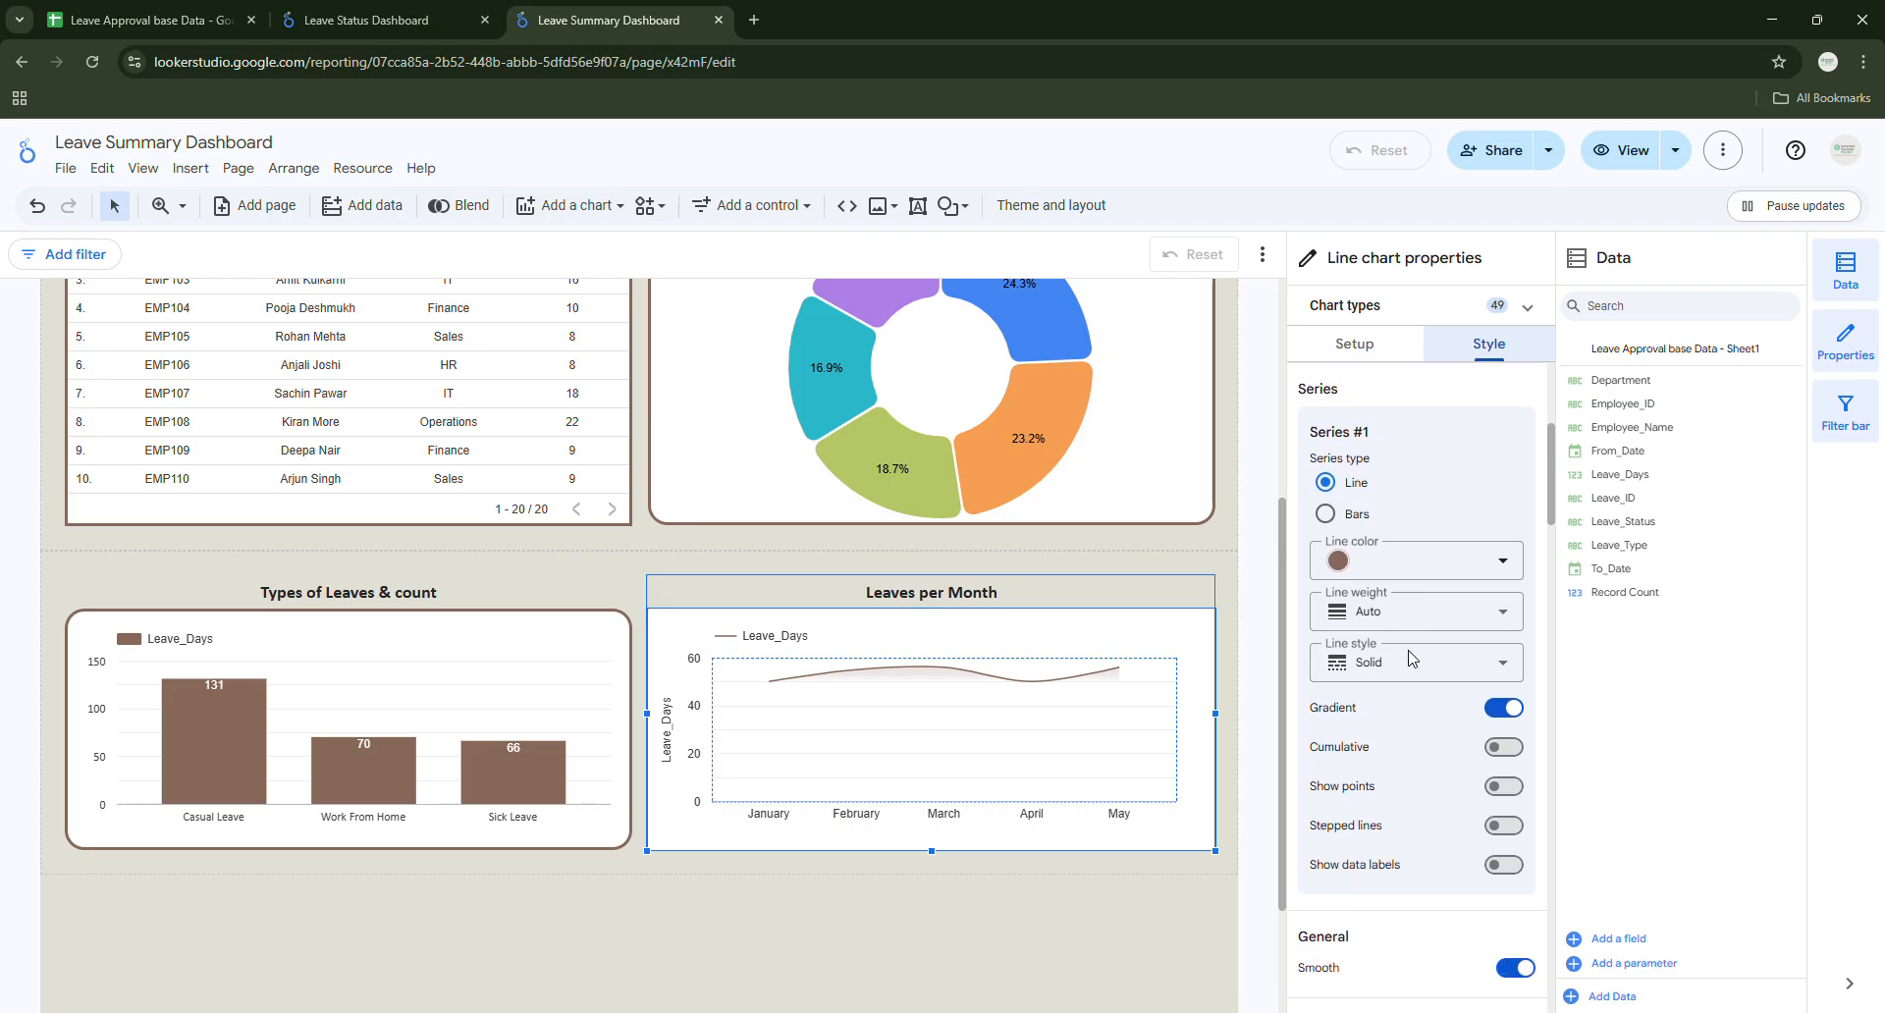
scroll(1411, 658, down, 5)
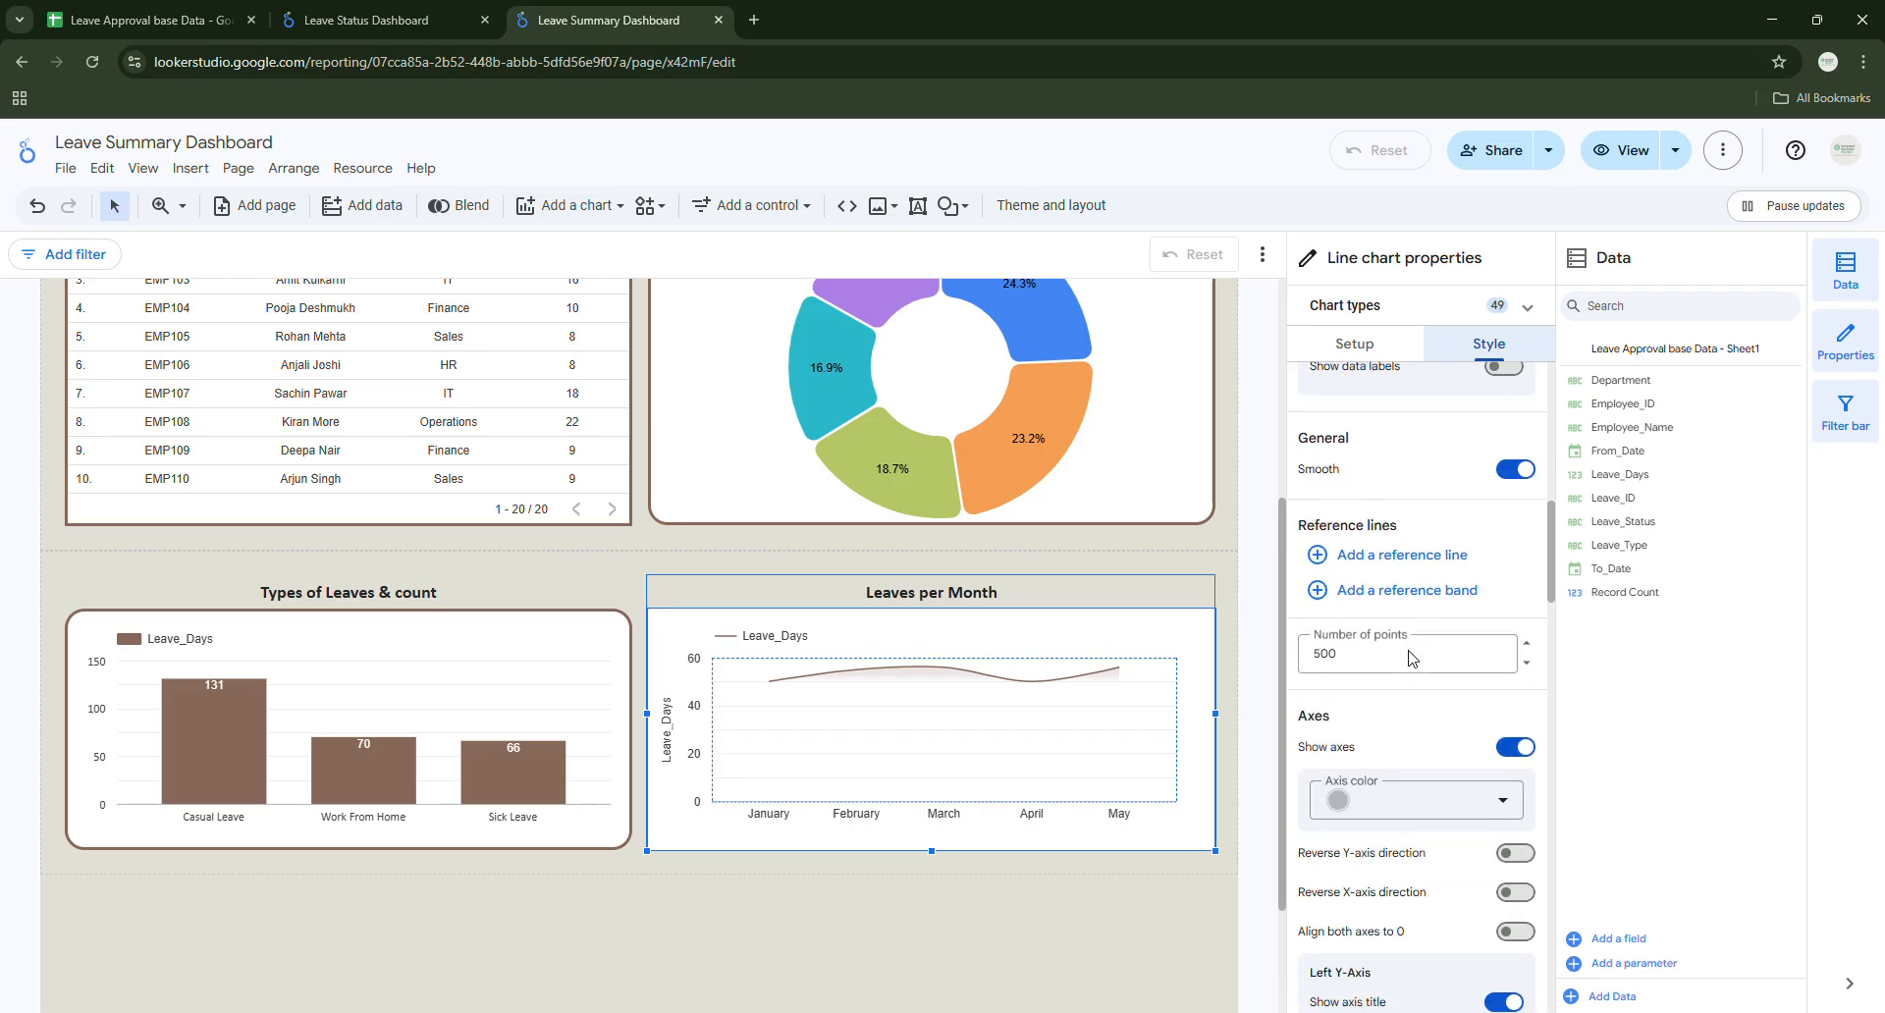
scroll(1411, 657, down, 2)
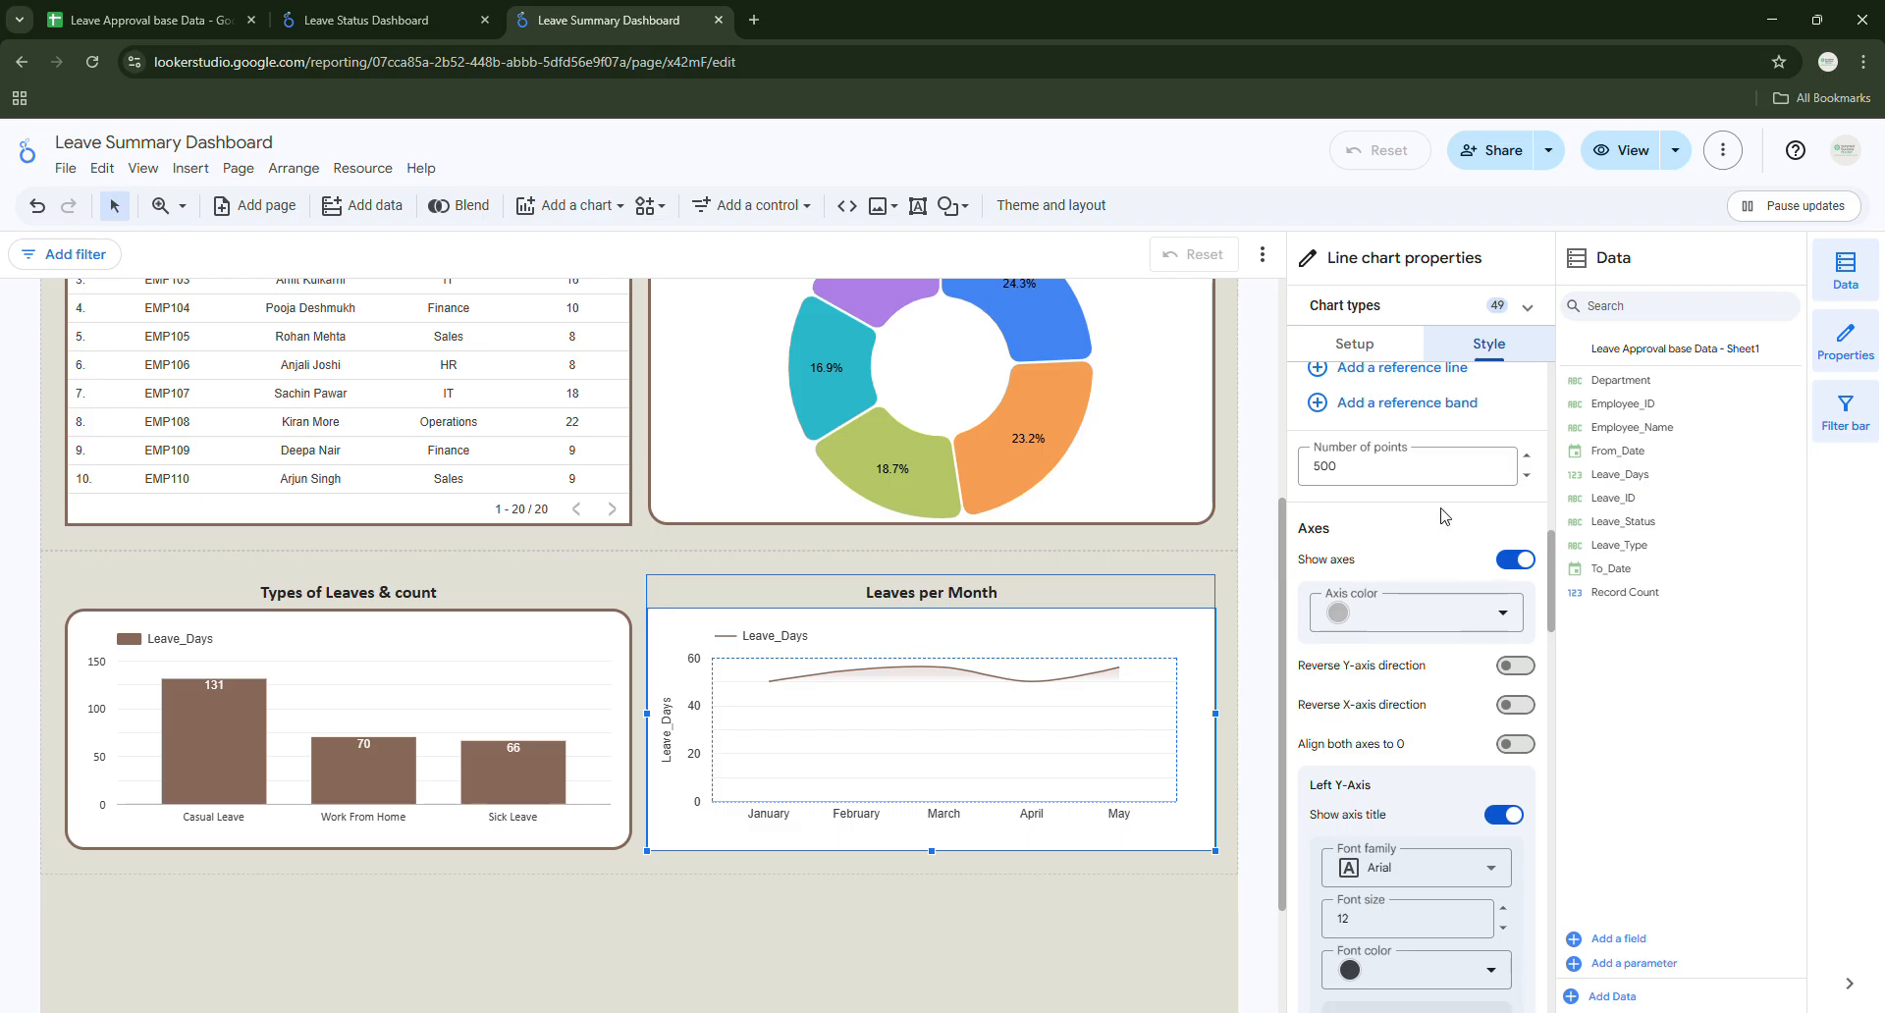
scroll(1394, 432, down, 2)
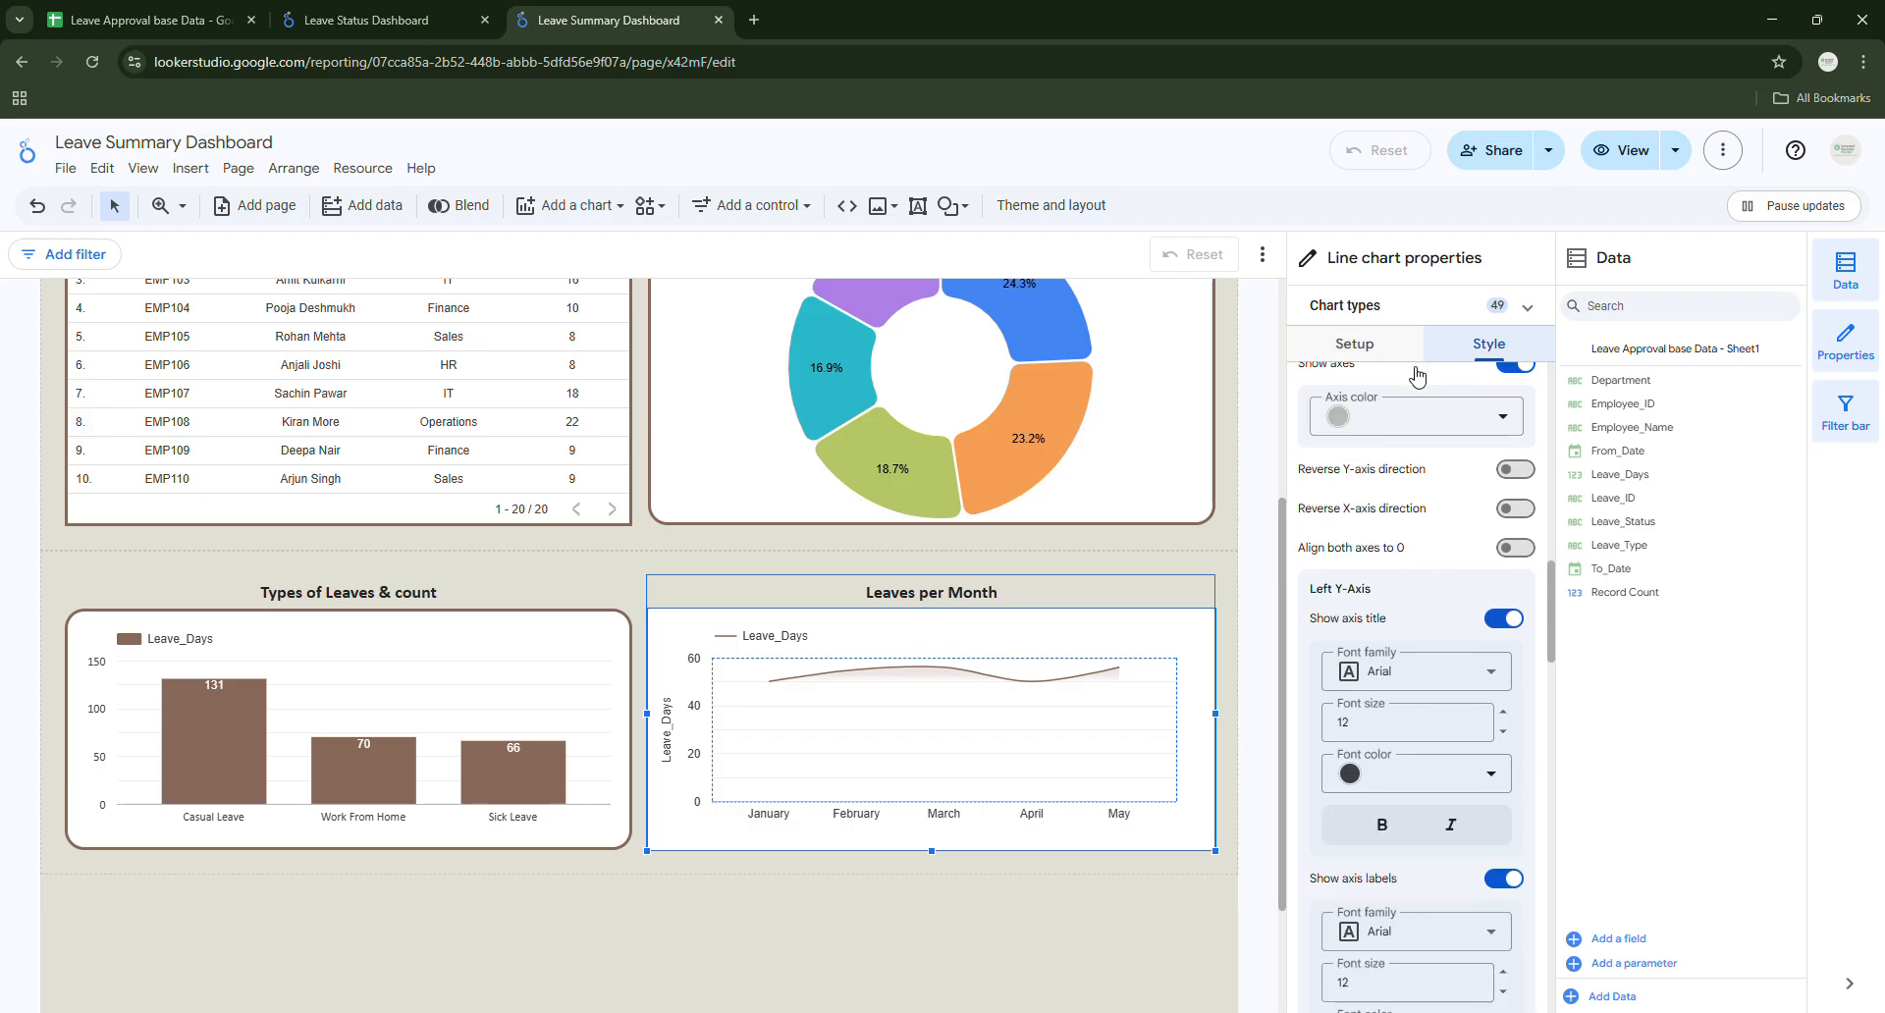
scroll(1417, 656, down, 1)
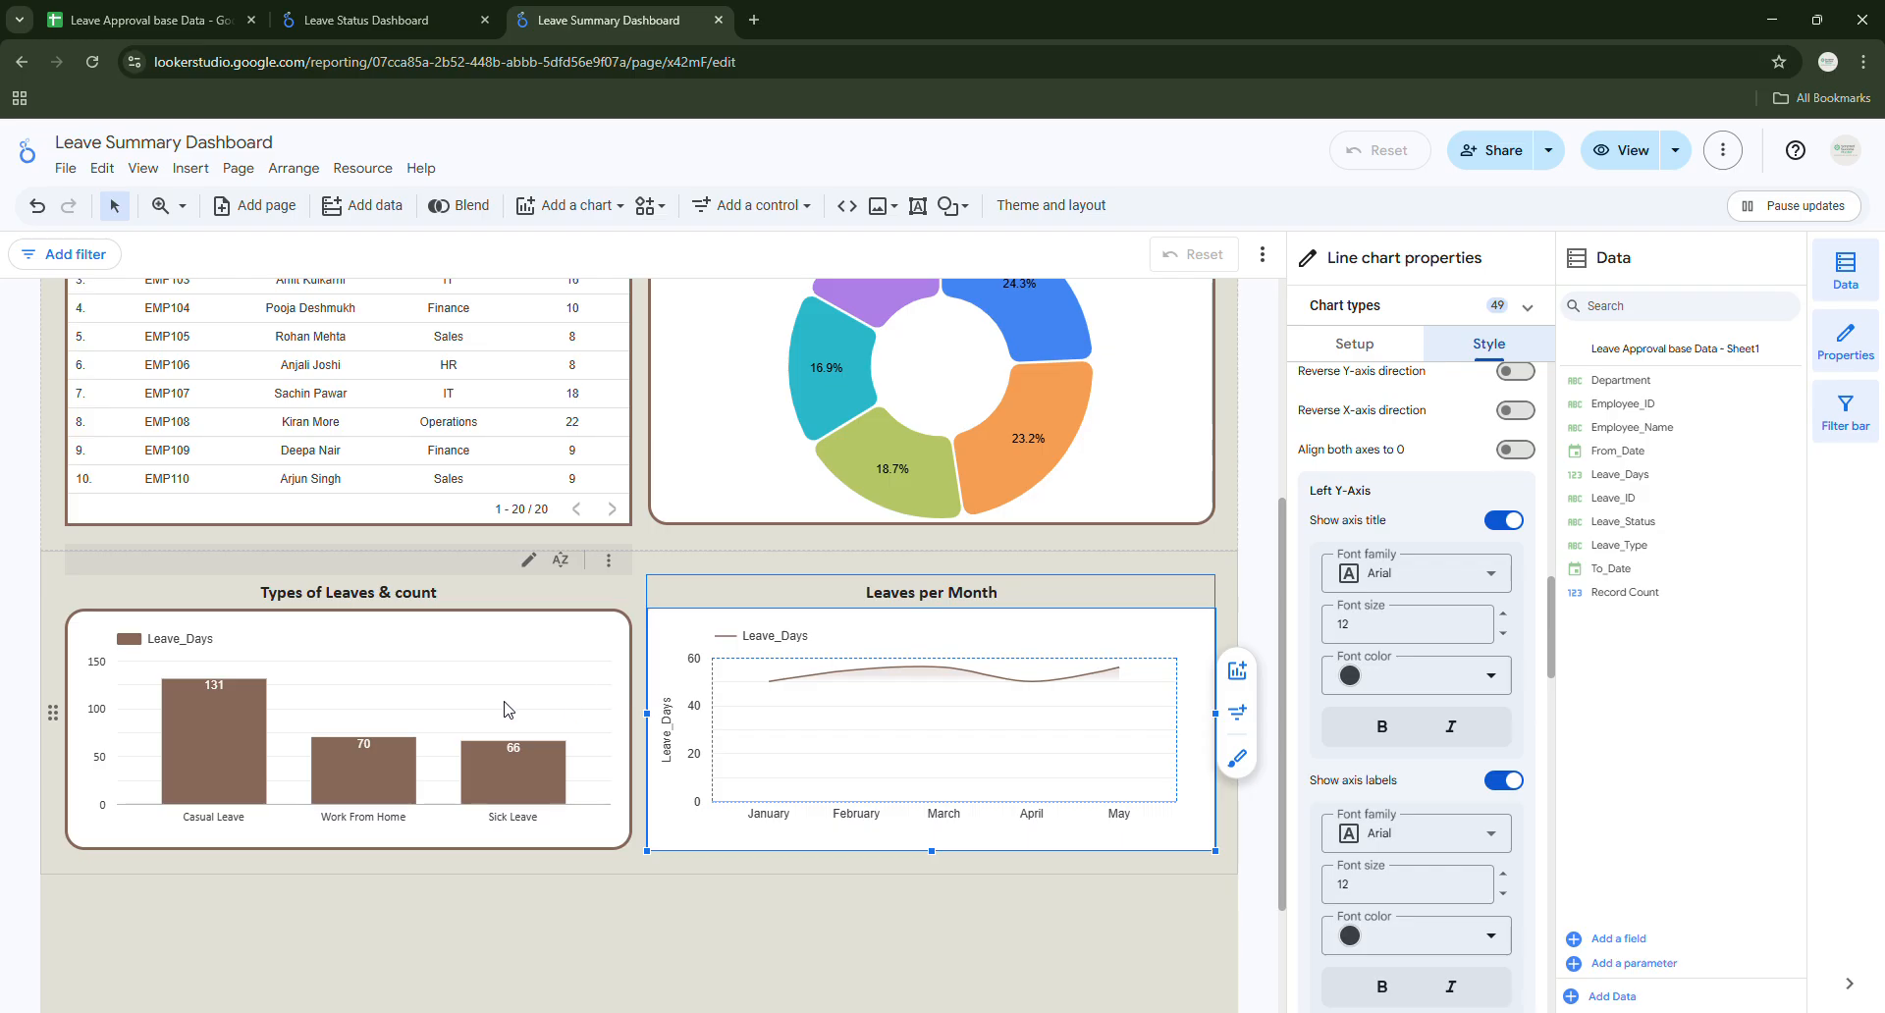
click(1420, 571)
click(1394, 815)
Set the font family of the line chart's left Y-axis labels and X-axis labels to Calibri.
scroll(1428, 656, down, 1)
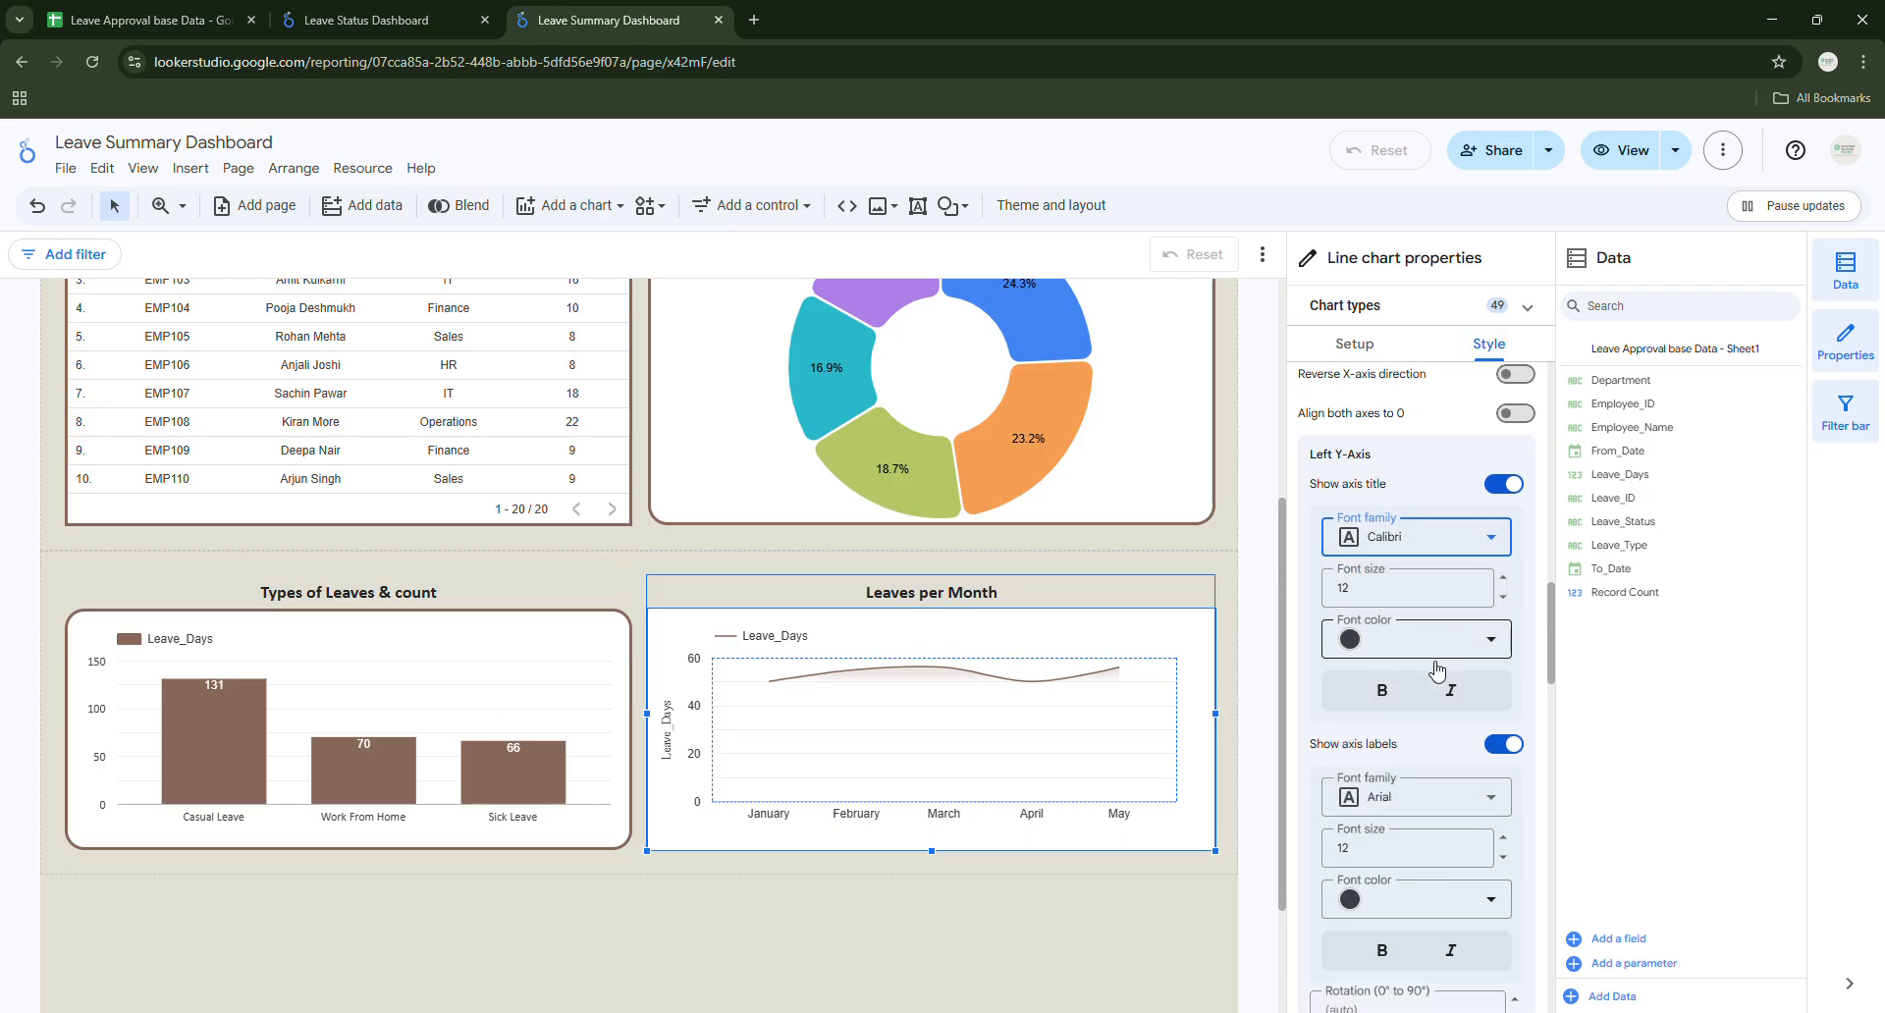
scroll(1389, 678, down, 1)
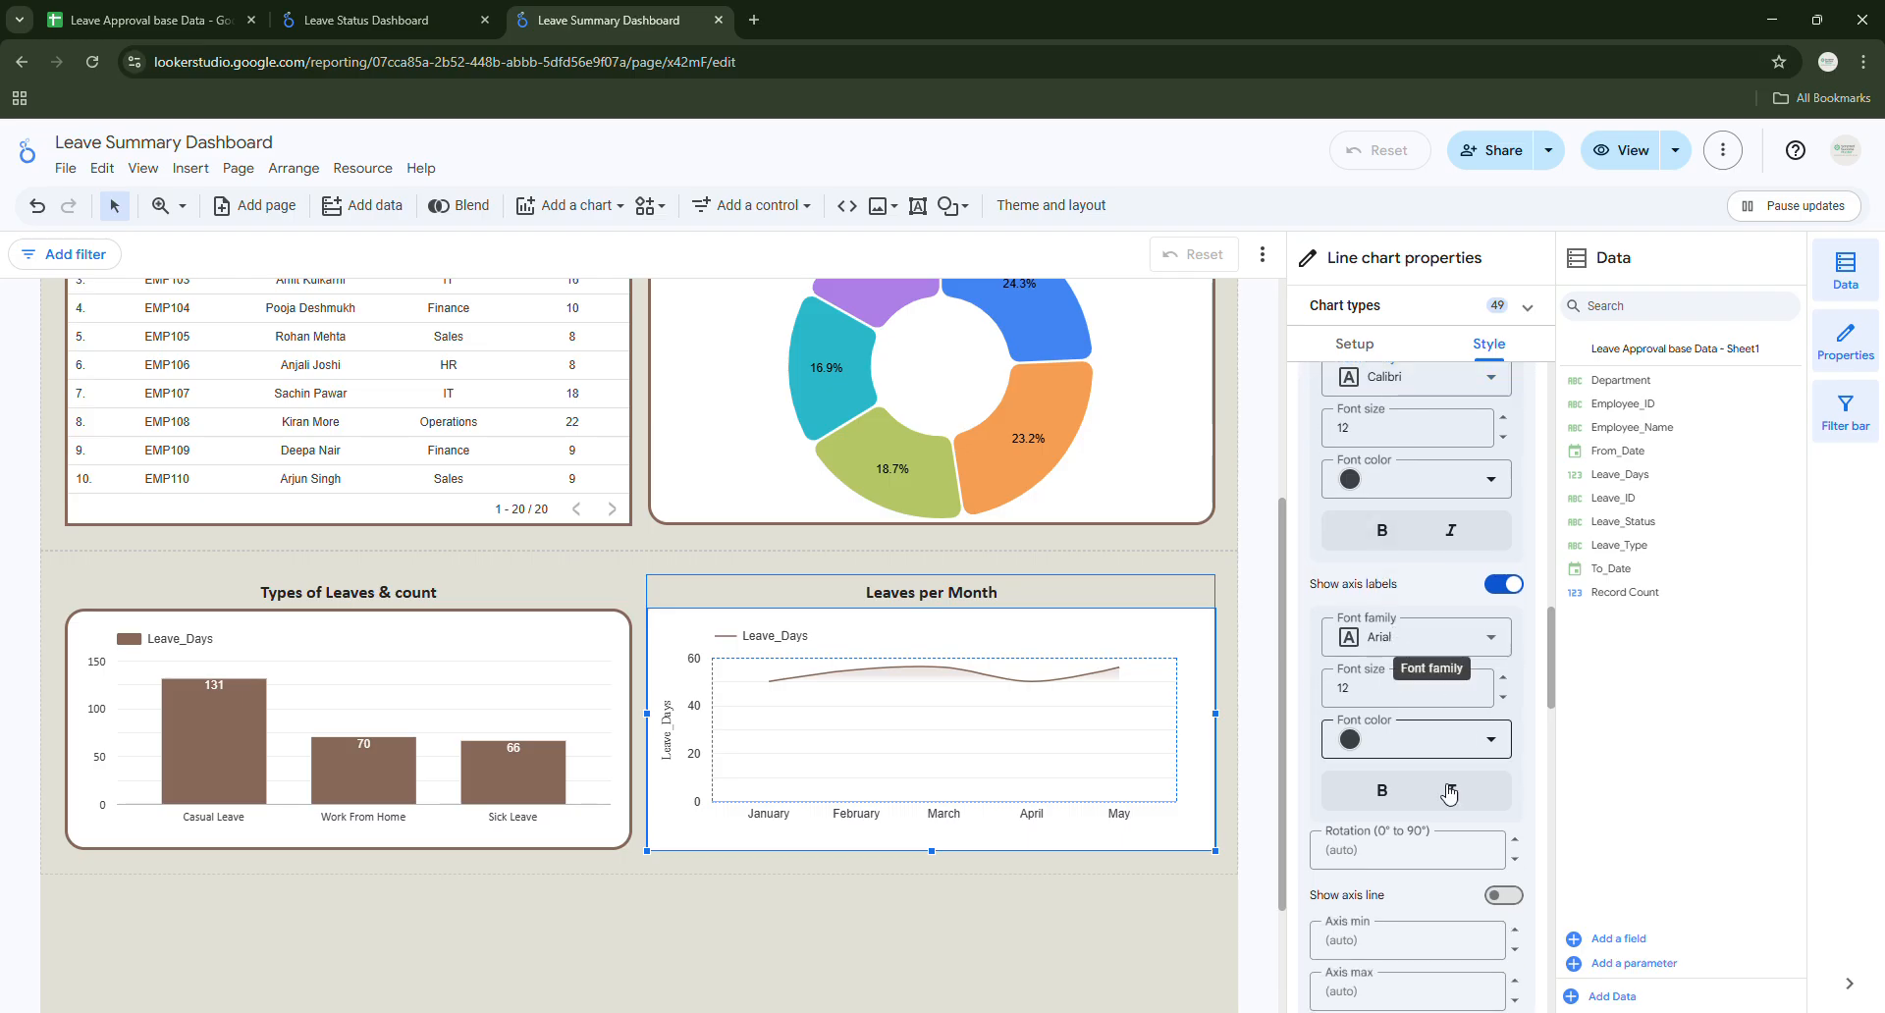
click(1401, 650)
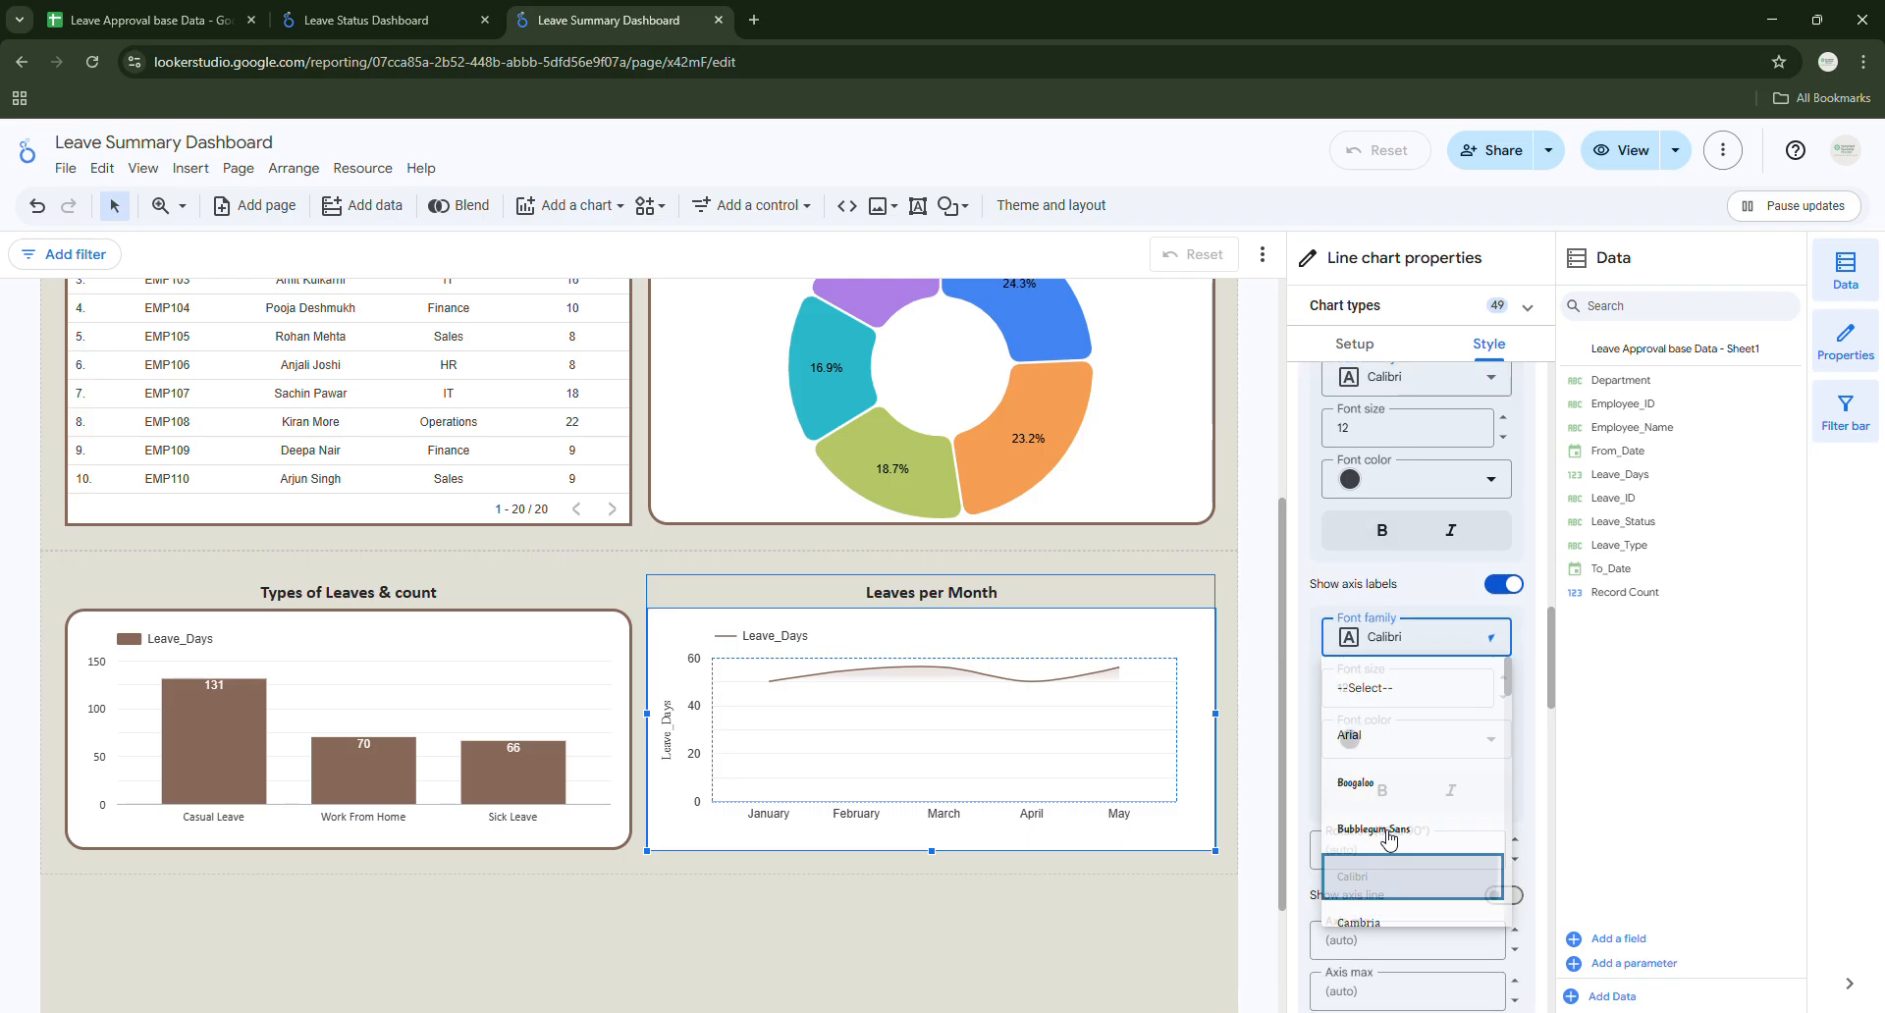
click(1404, 829)
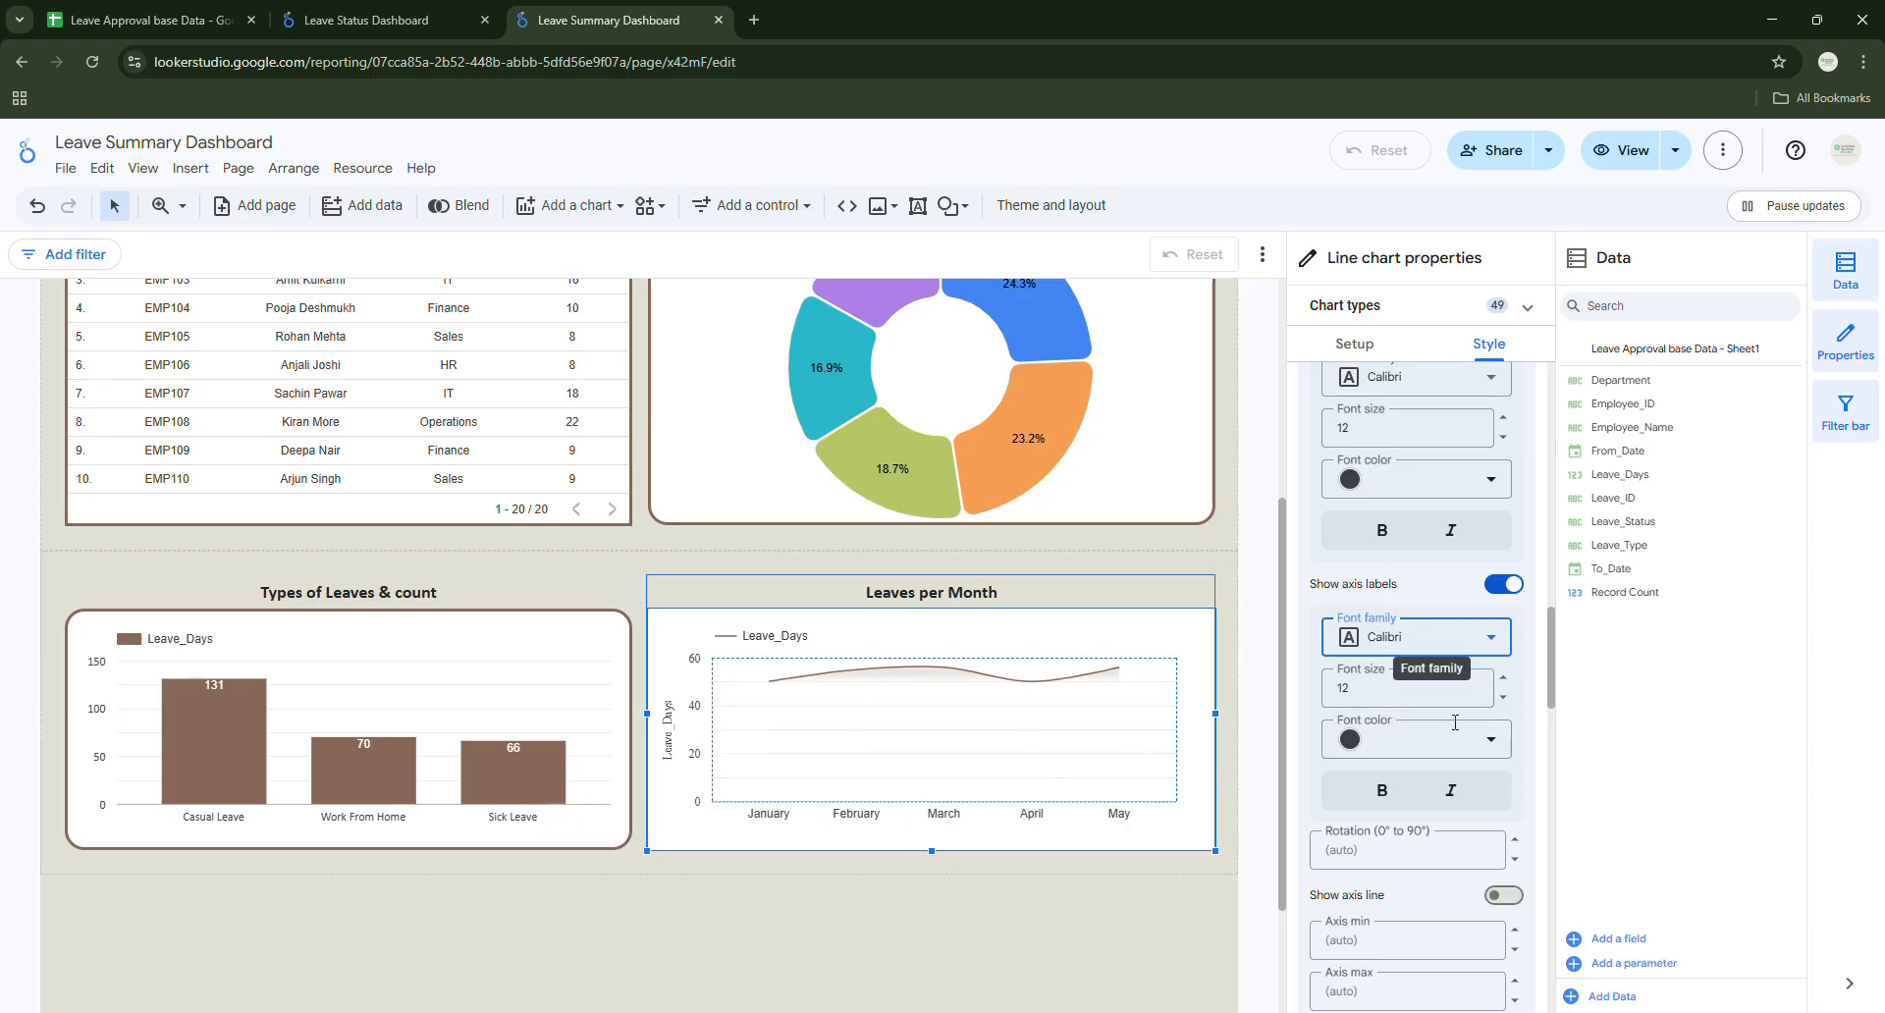
scroll(1455, 723, down, 5)
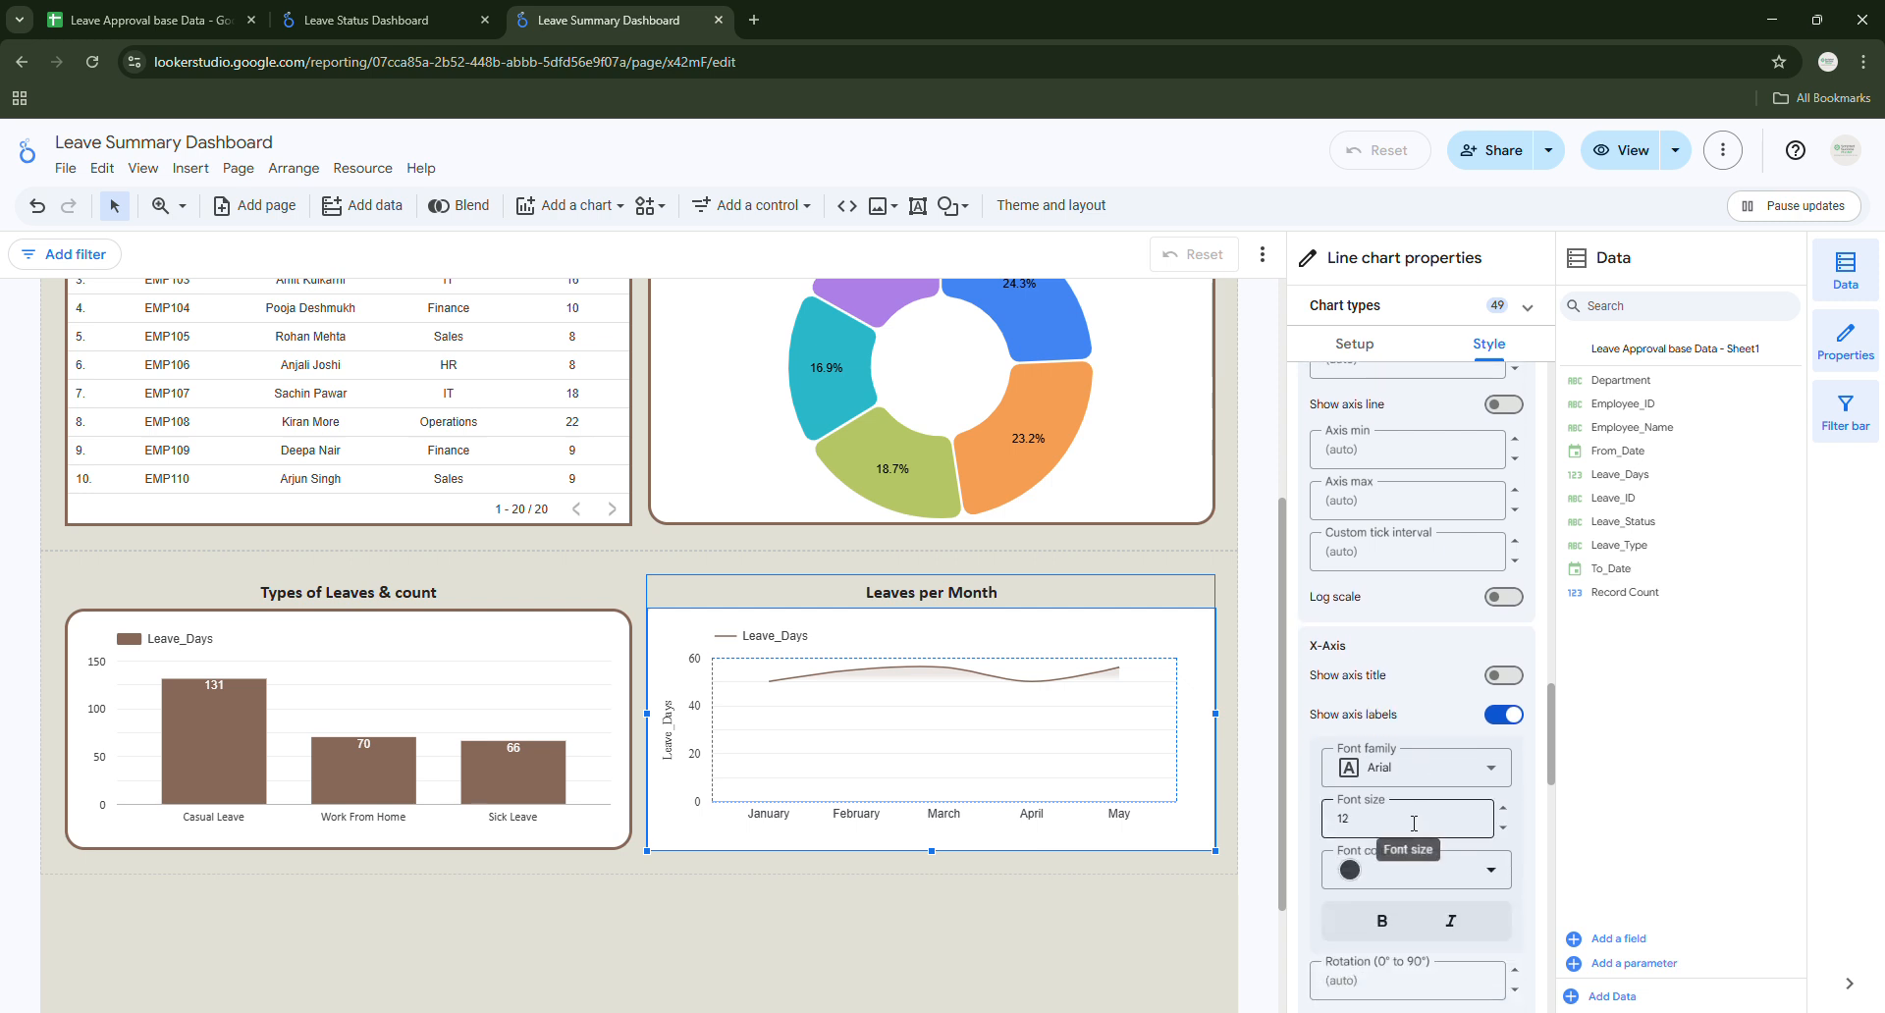
click(1482, 769)
click(1373, 713)
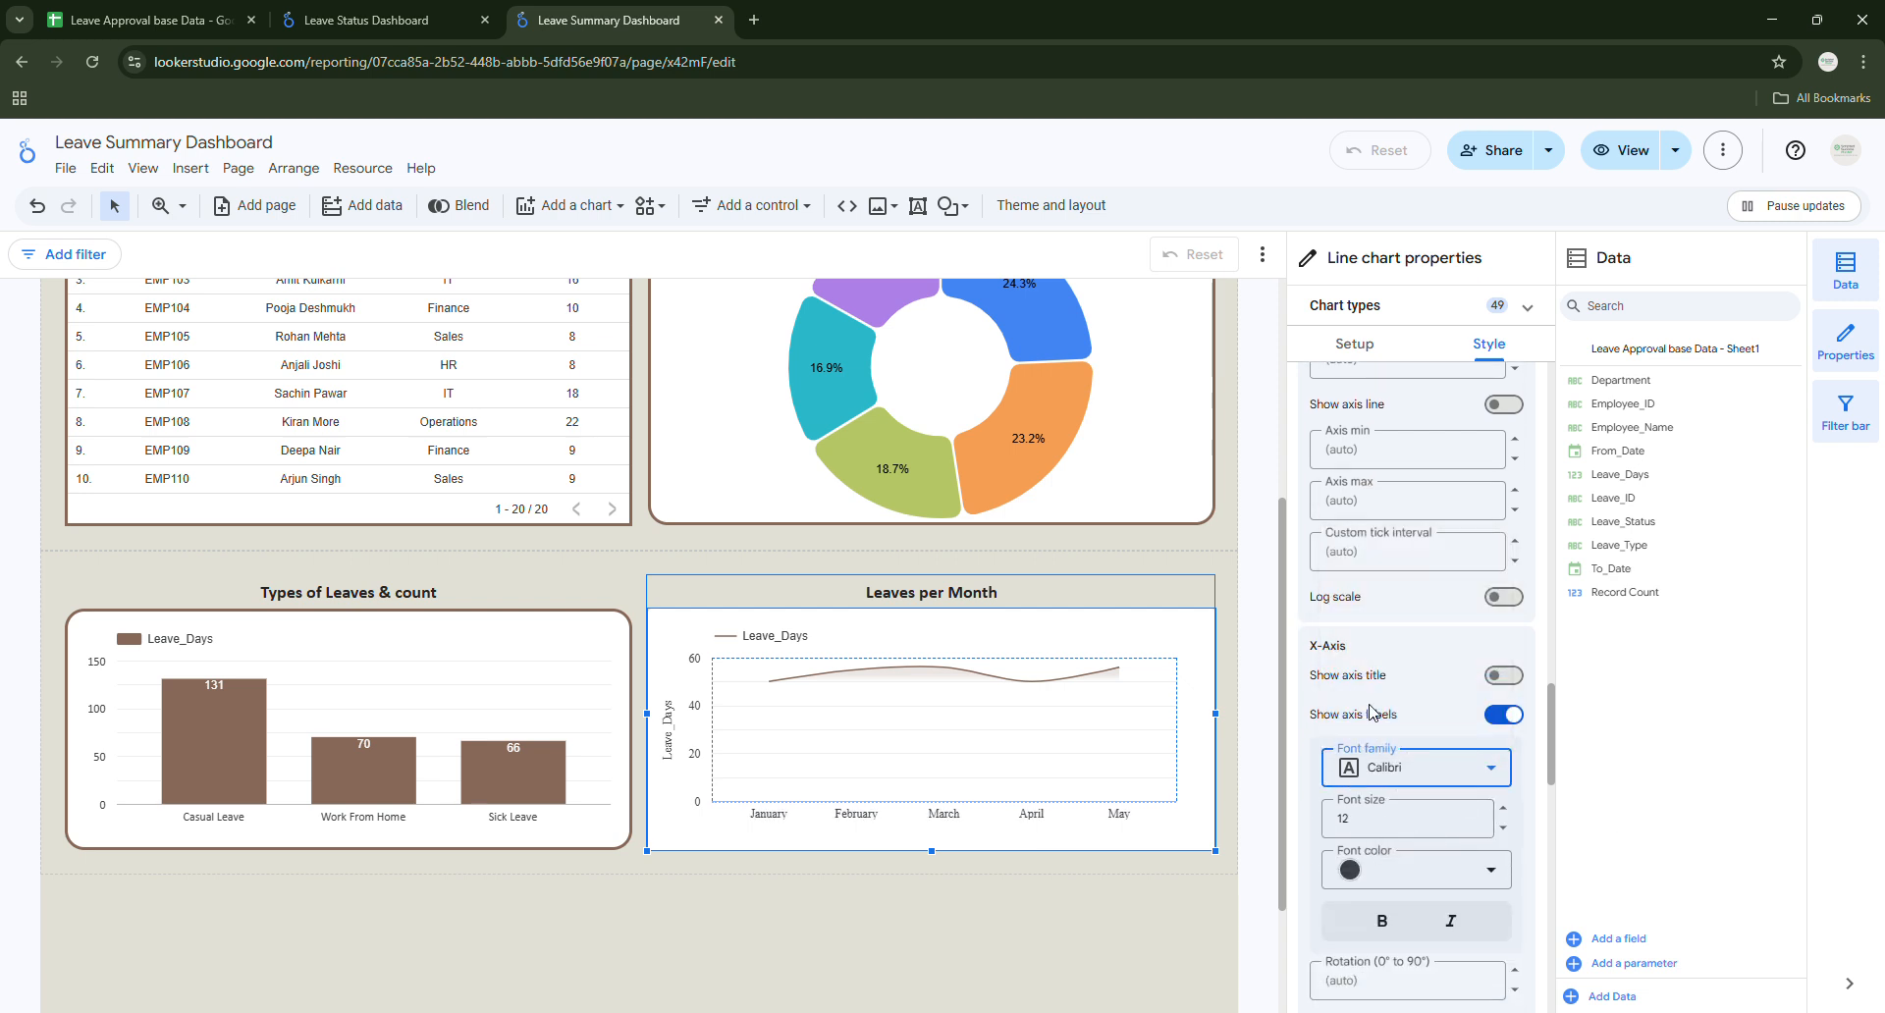
Set the font family of the Leaves per Month chart's legend to Calibri, keeping the legend displayed.
scroll(1399, 830, down, 1)
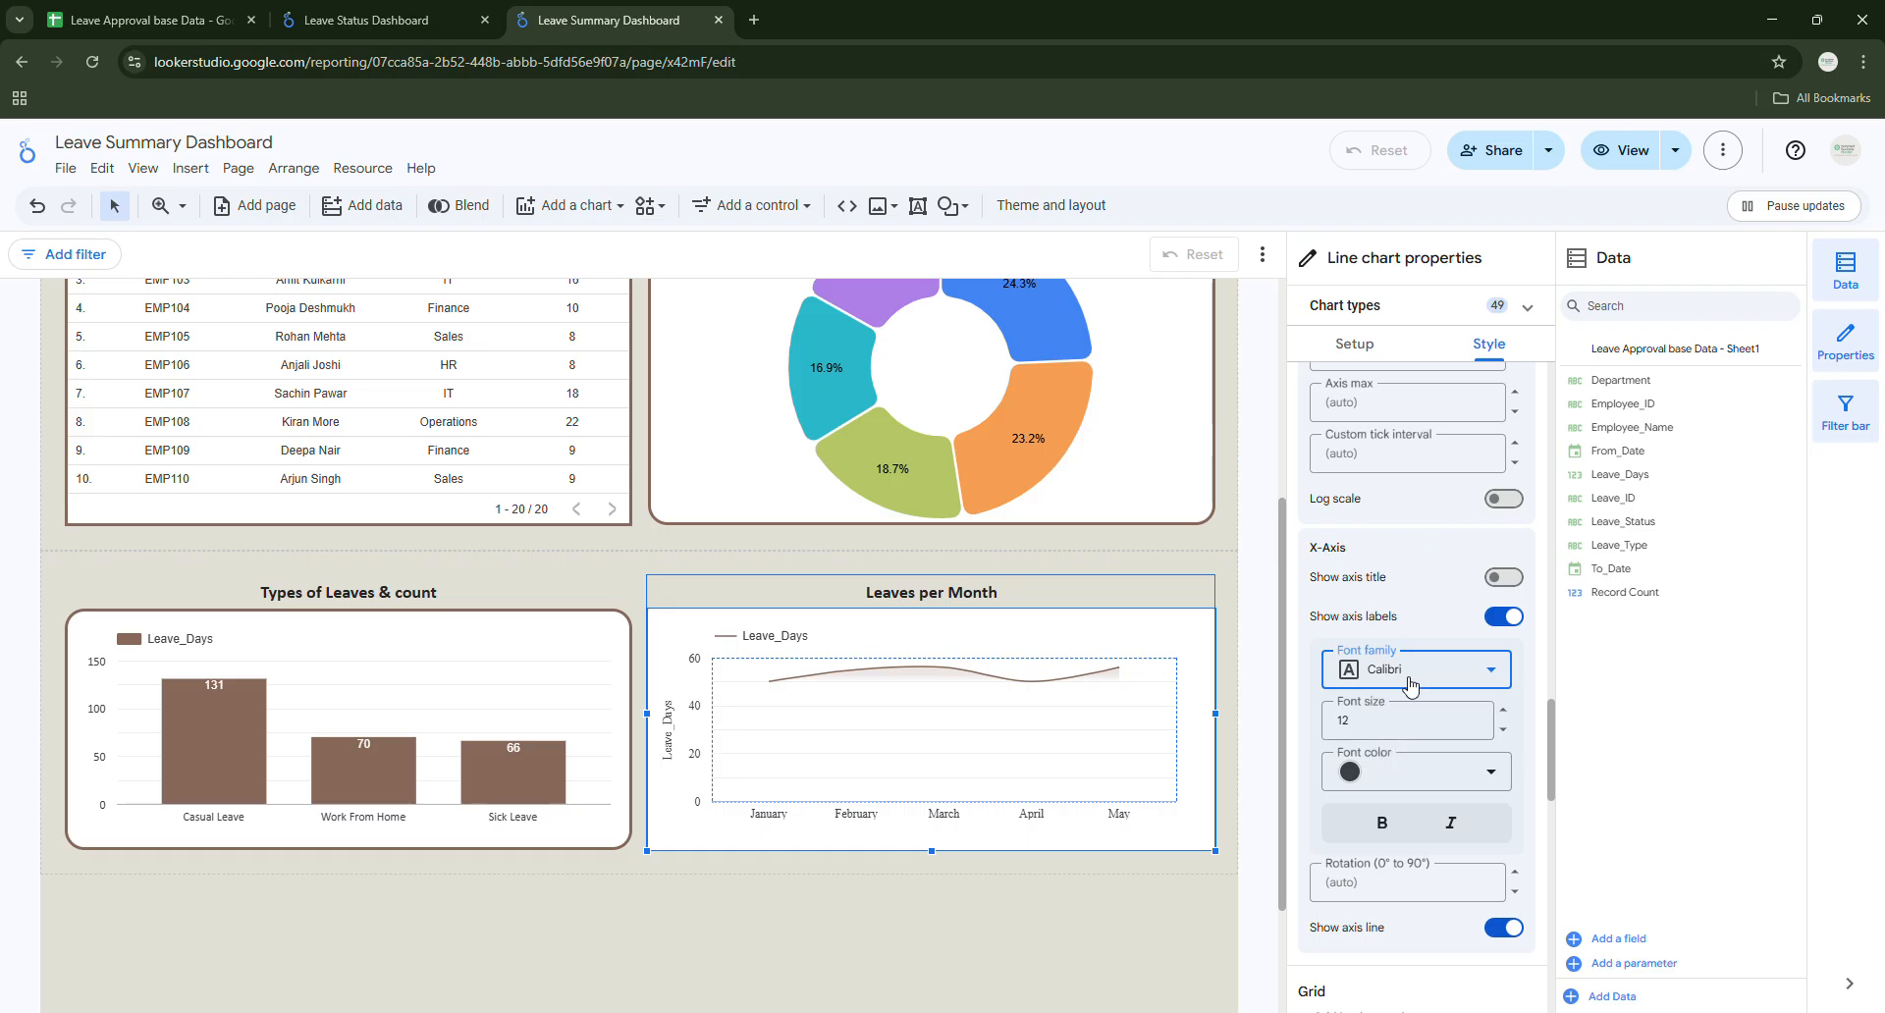
scroll(1411, 684, down, 3)
scroll(1473, 685, down, 5)
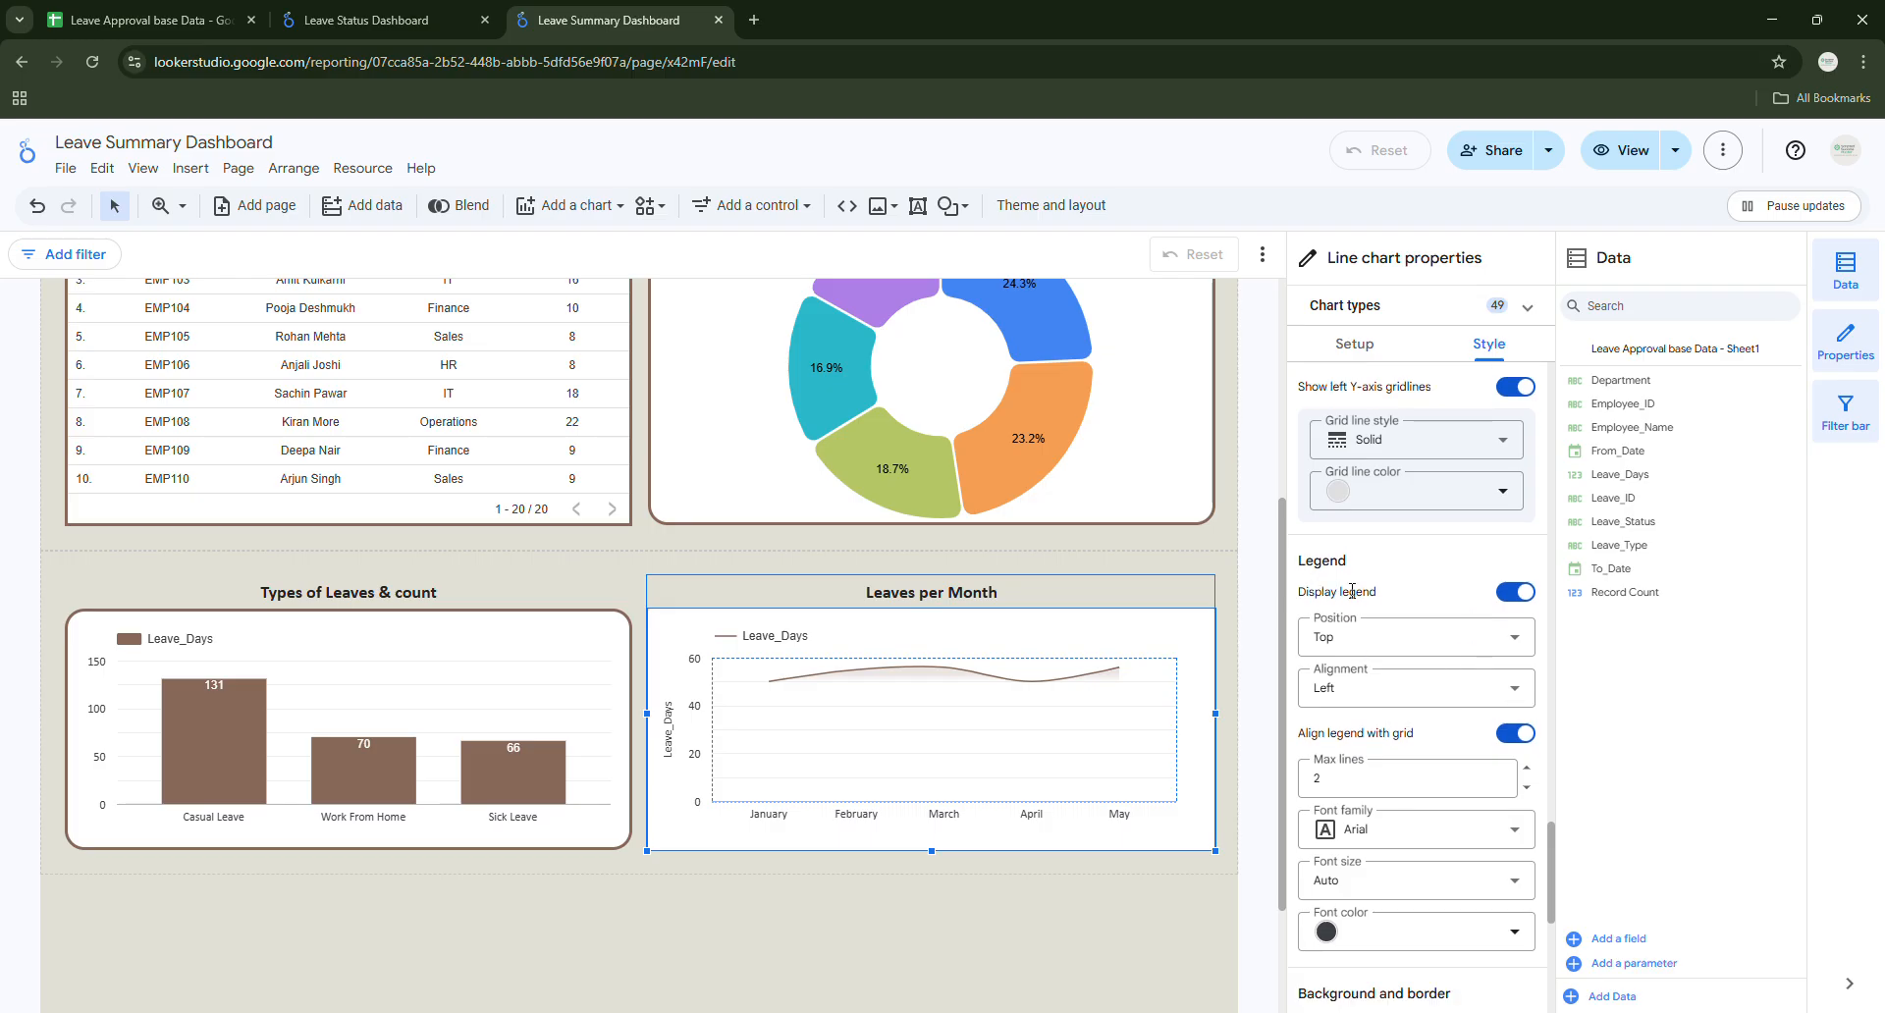
click(1510, 593)
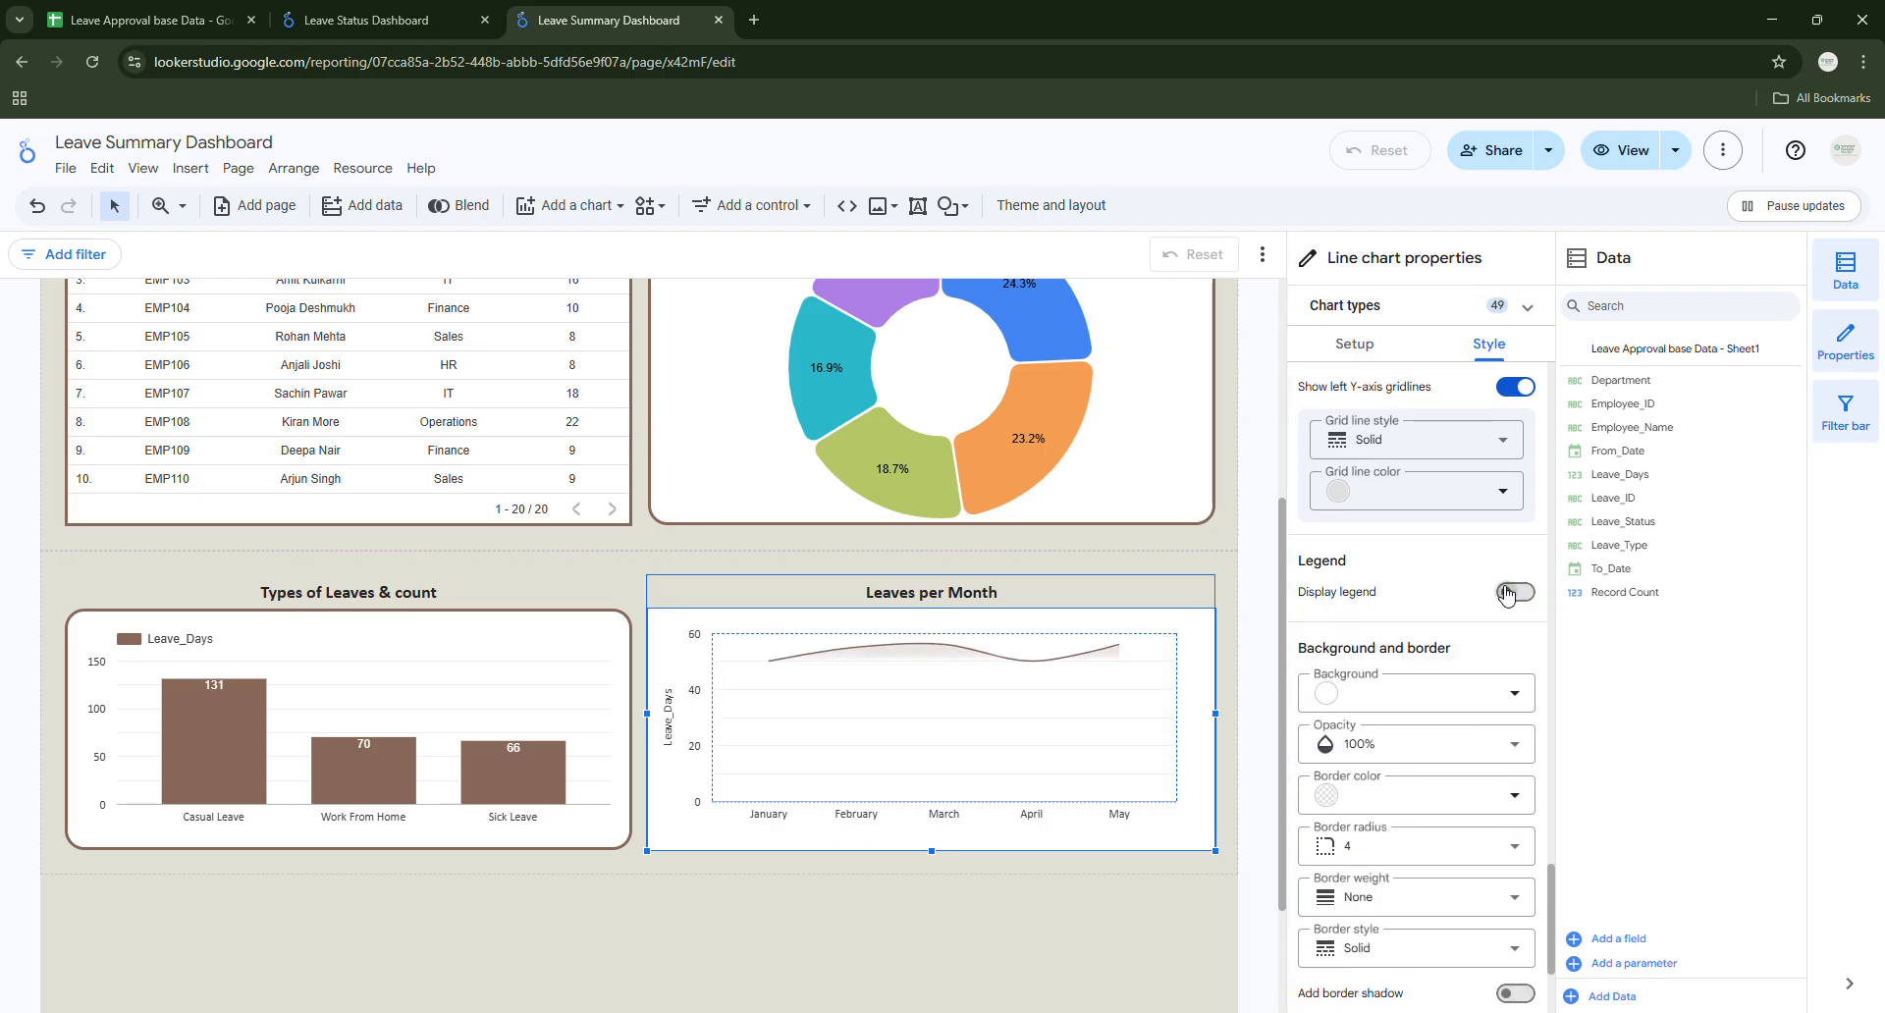
click(1510, 592)
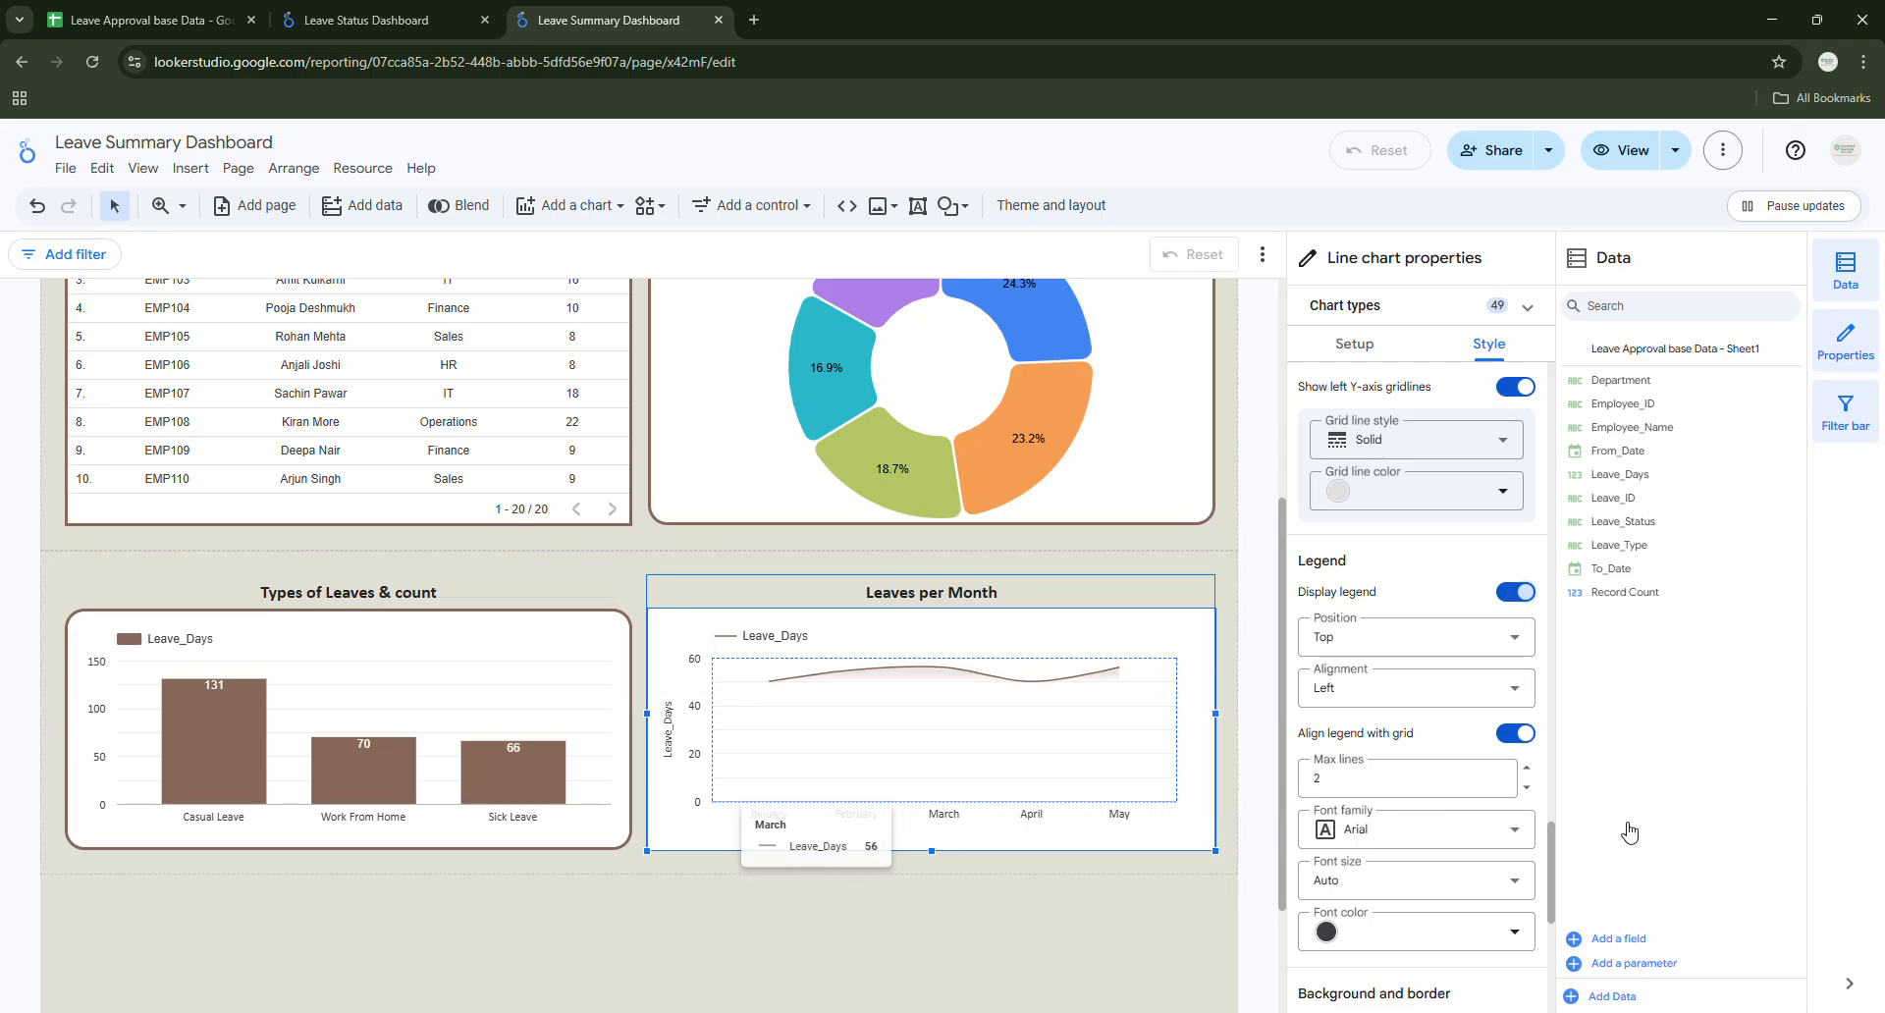
scroll(1419, 776, down, 2)
click(1427, 639)
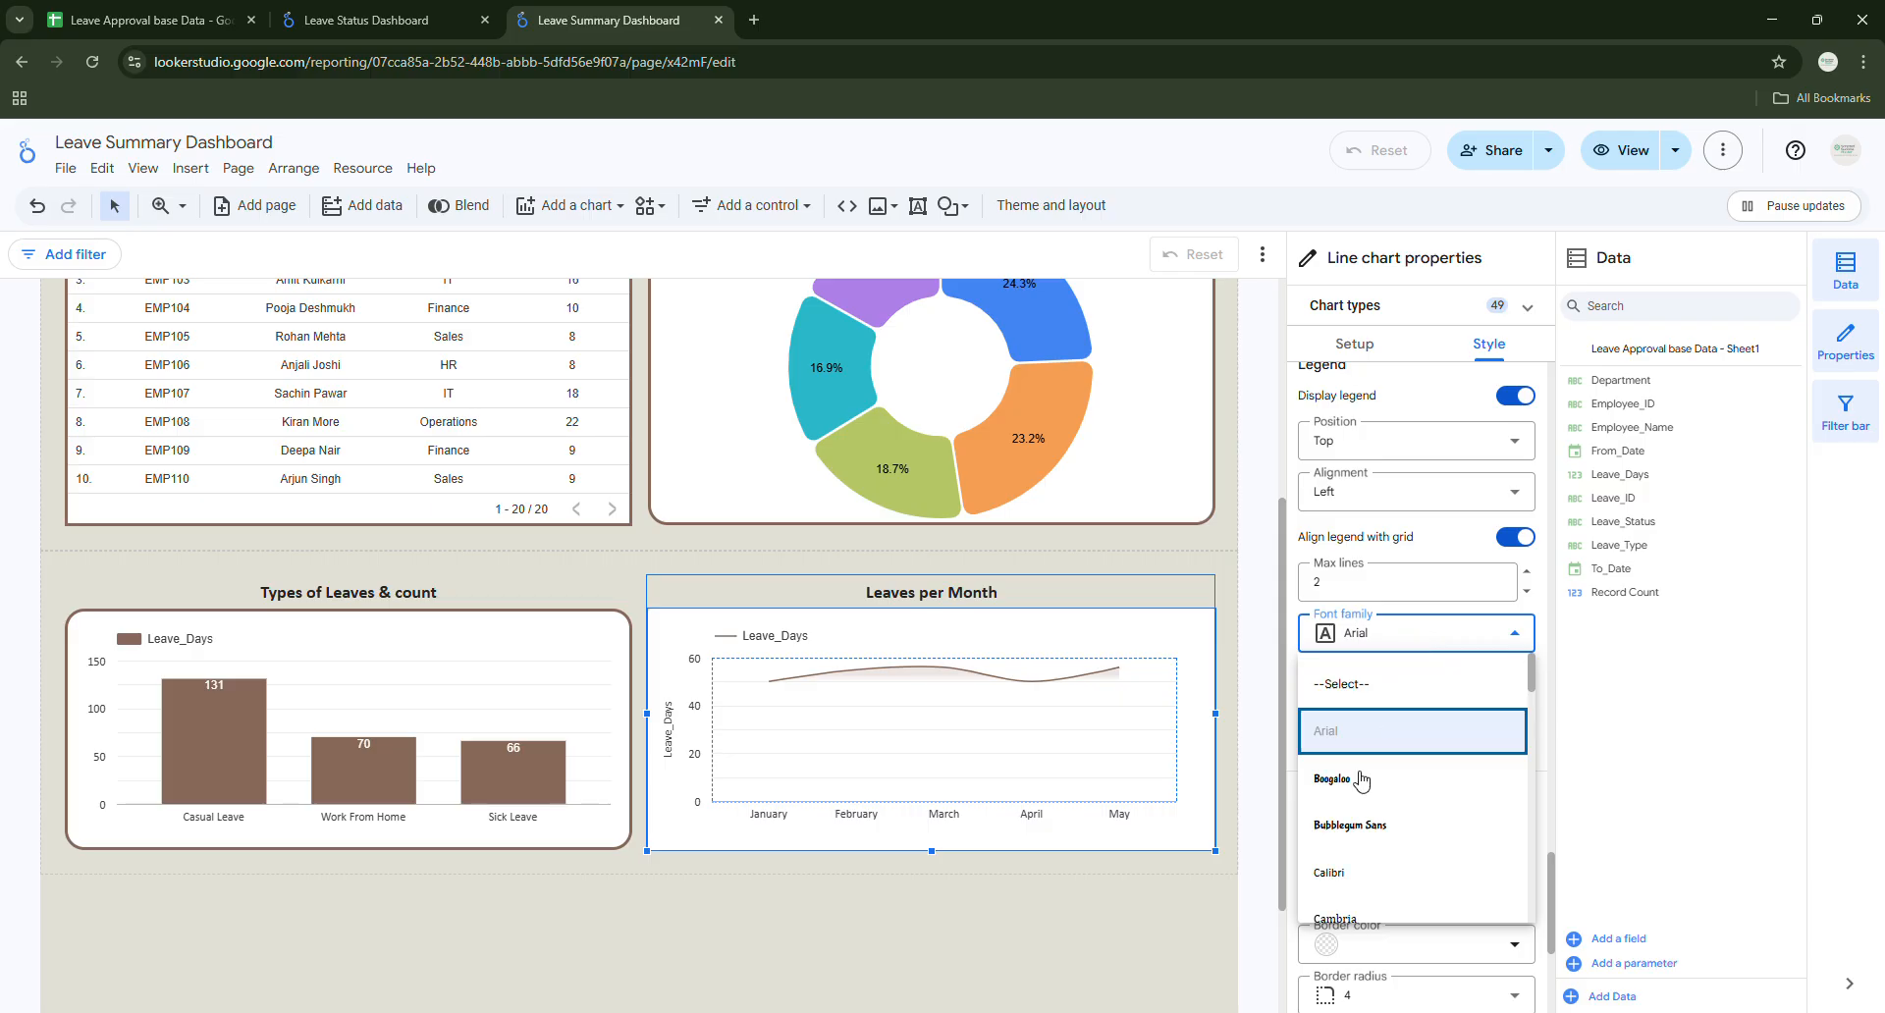
click(1355, 873)
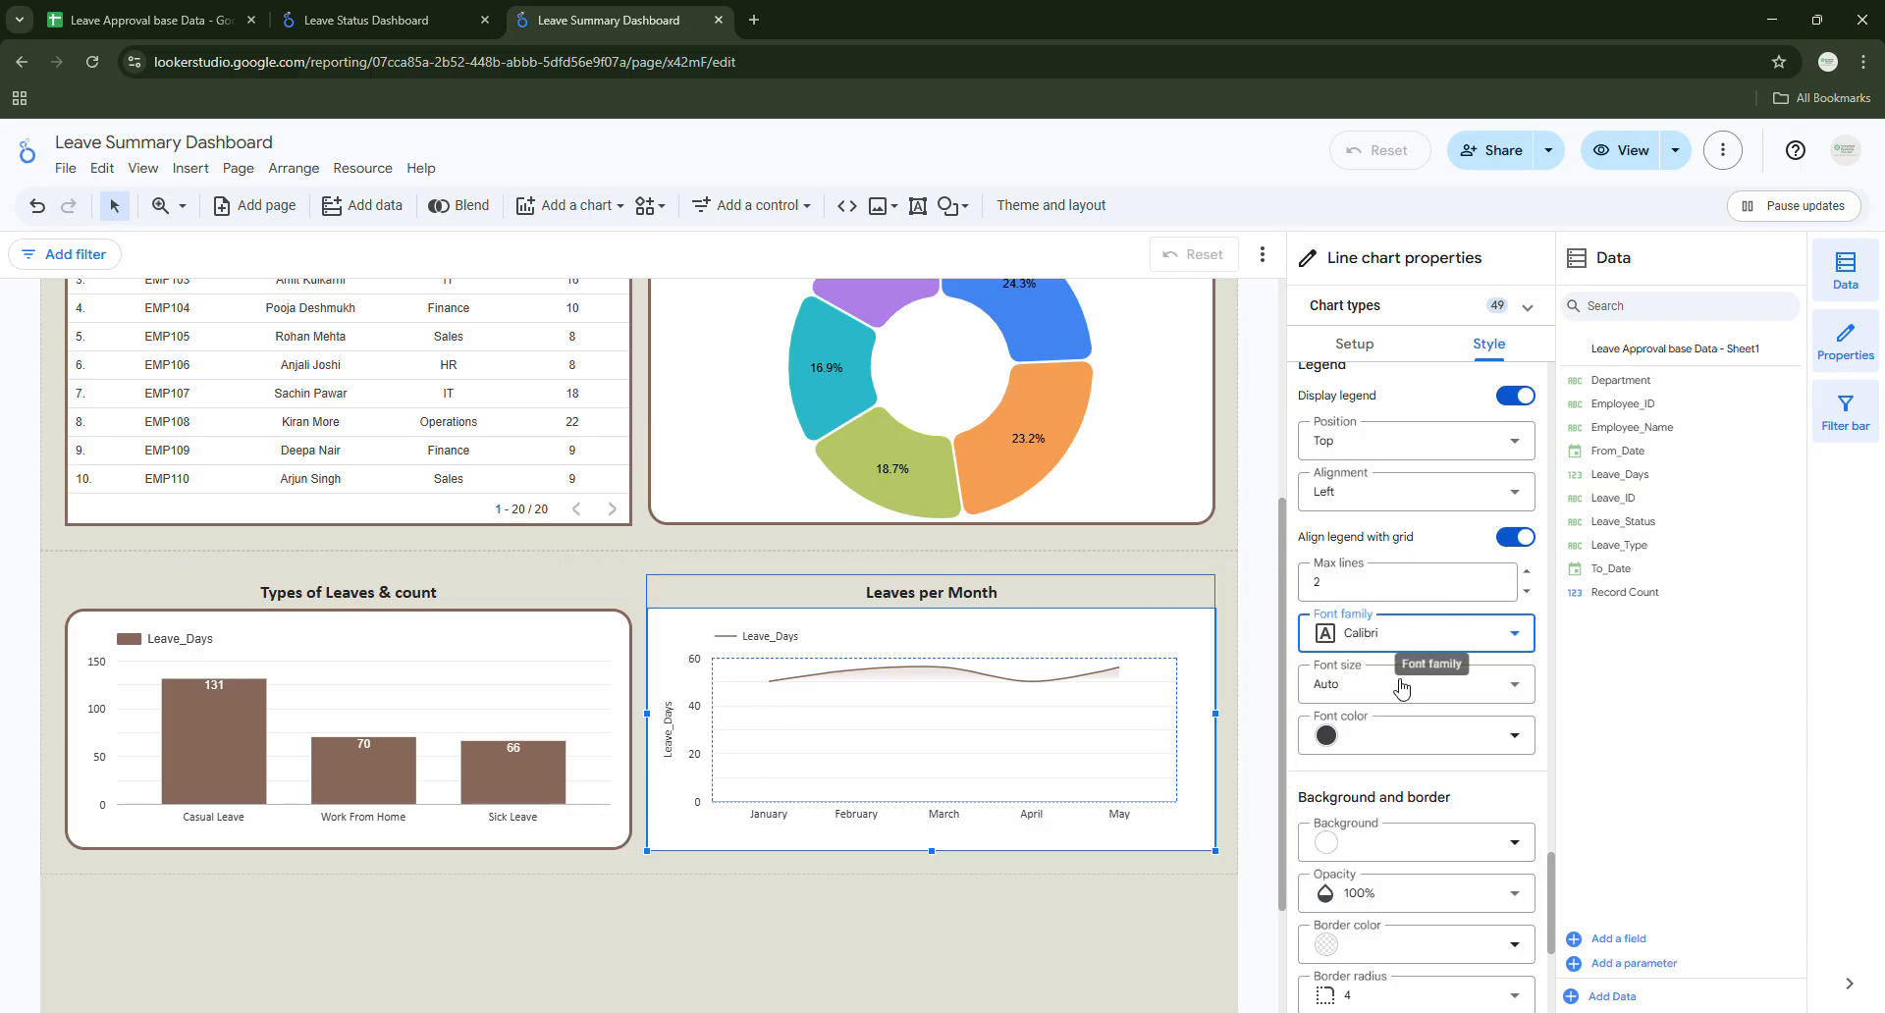
Set the Leaves per Month chart's border color to the brown used on the other dashboard charts.
scroll(1403, 687, down, 3)
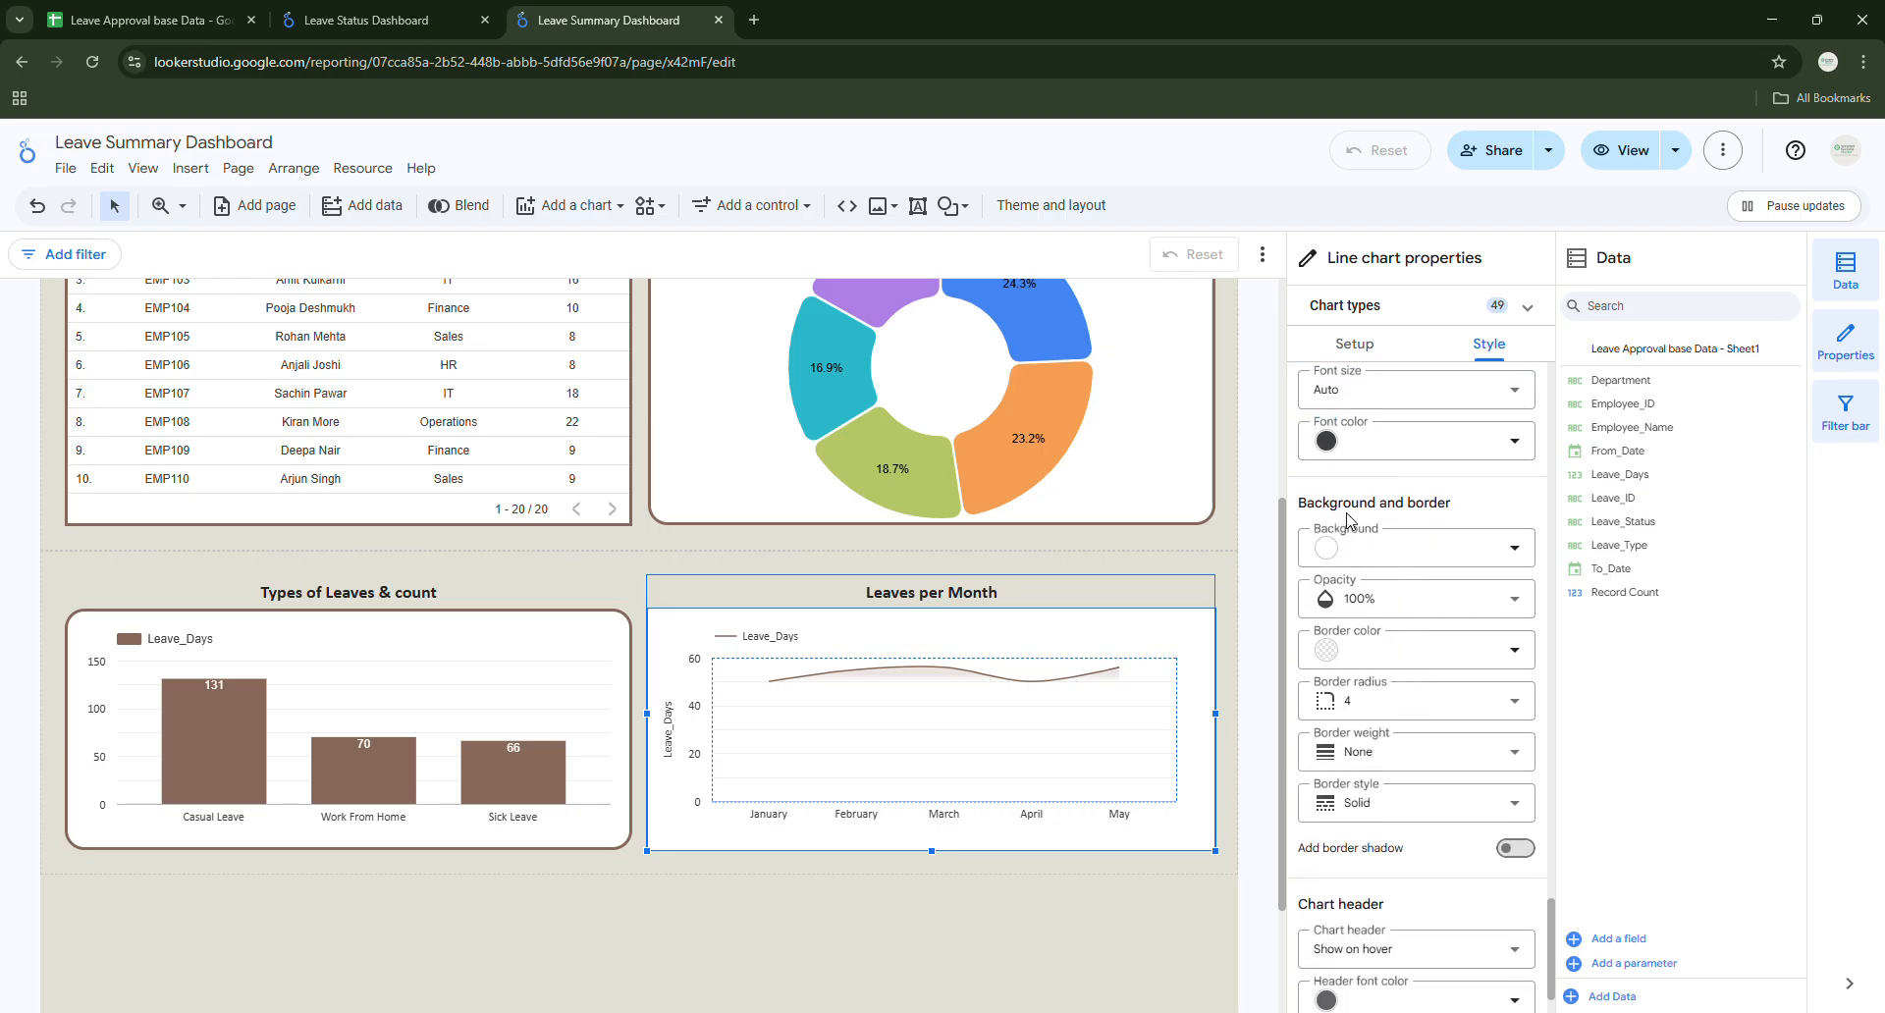
click(1375, 650)
click(1468, 920)
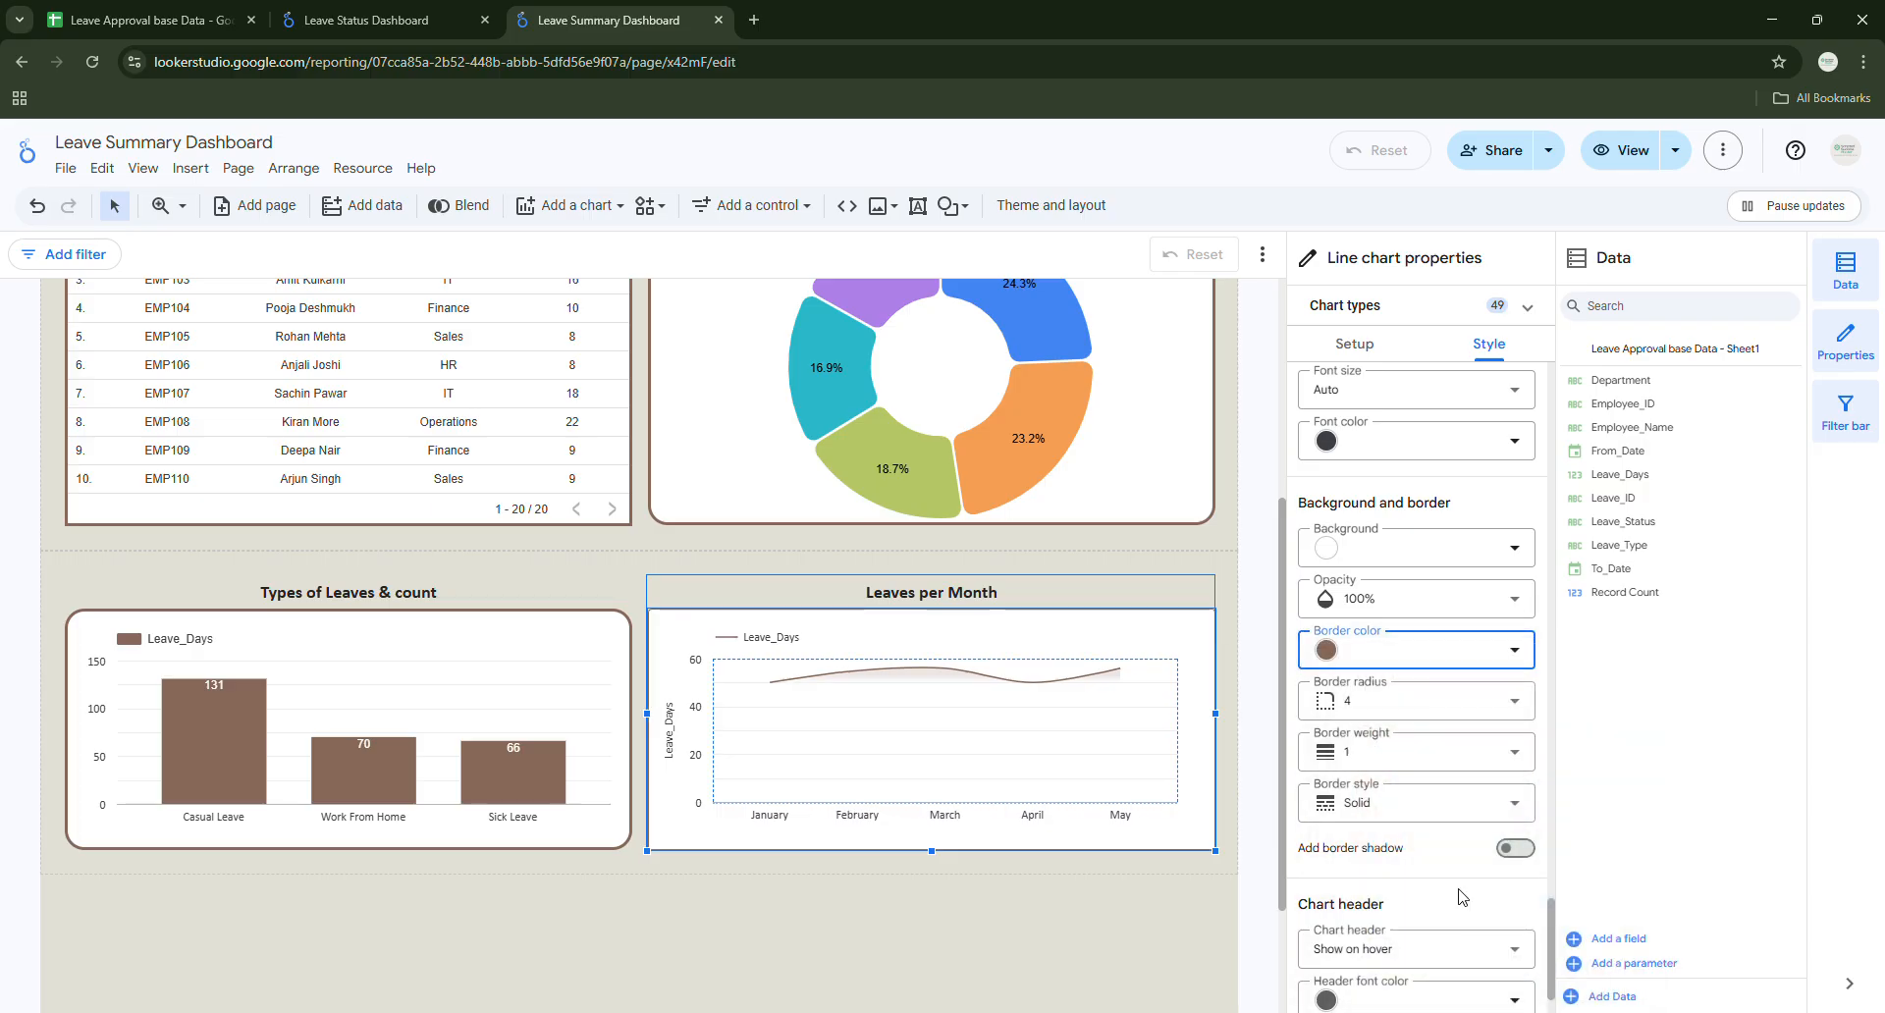
Set the Leaves per Month chart's border radius to 20 and its border weight to 3.
click(1377, 703)
scroll(1409, 833, down, 3)
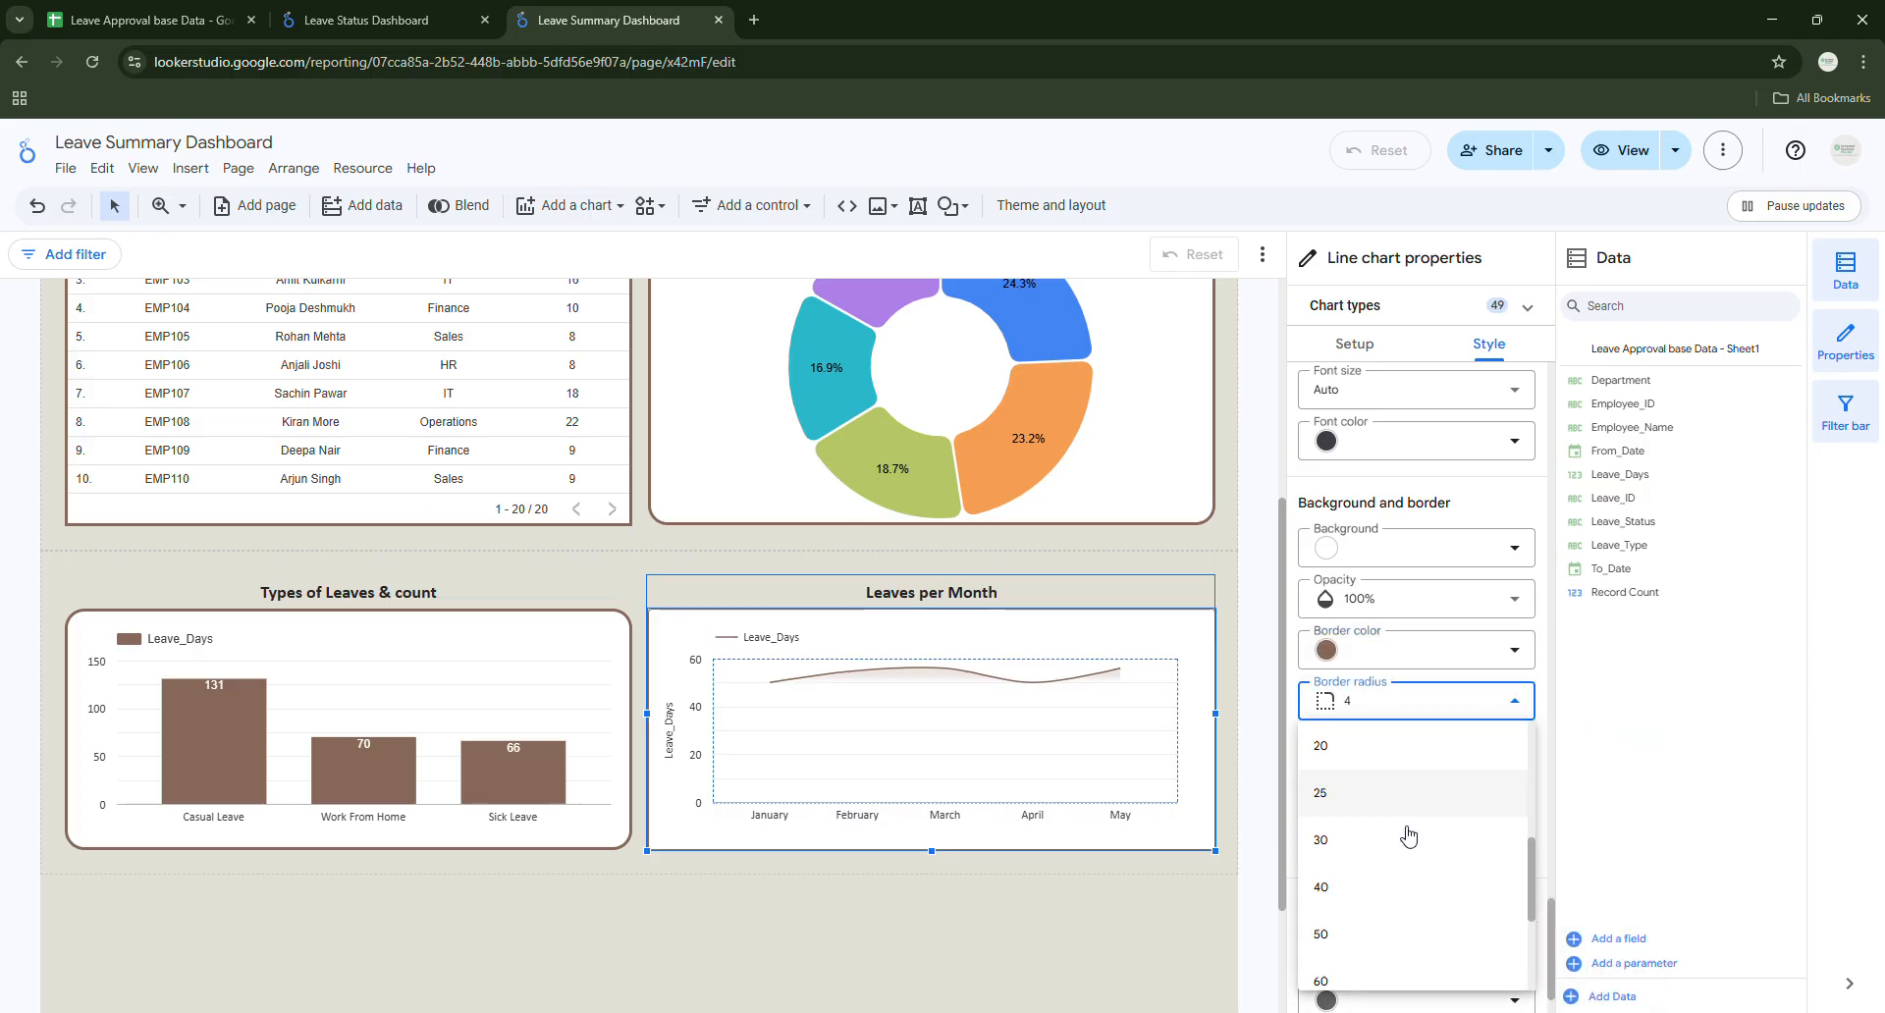
click(1368, 707)
click(1374, 705)
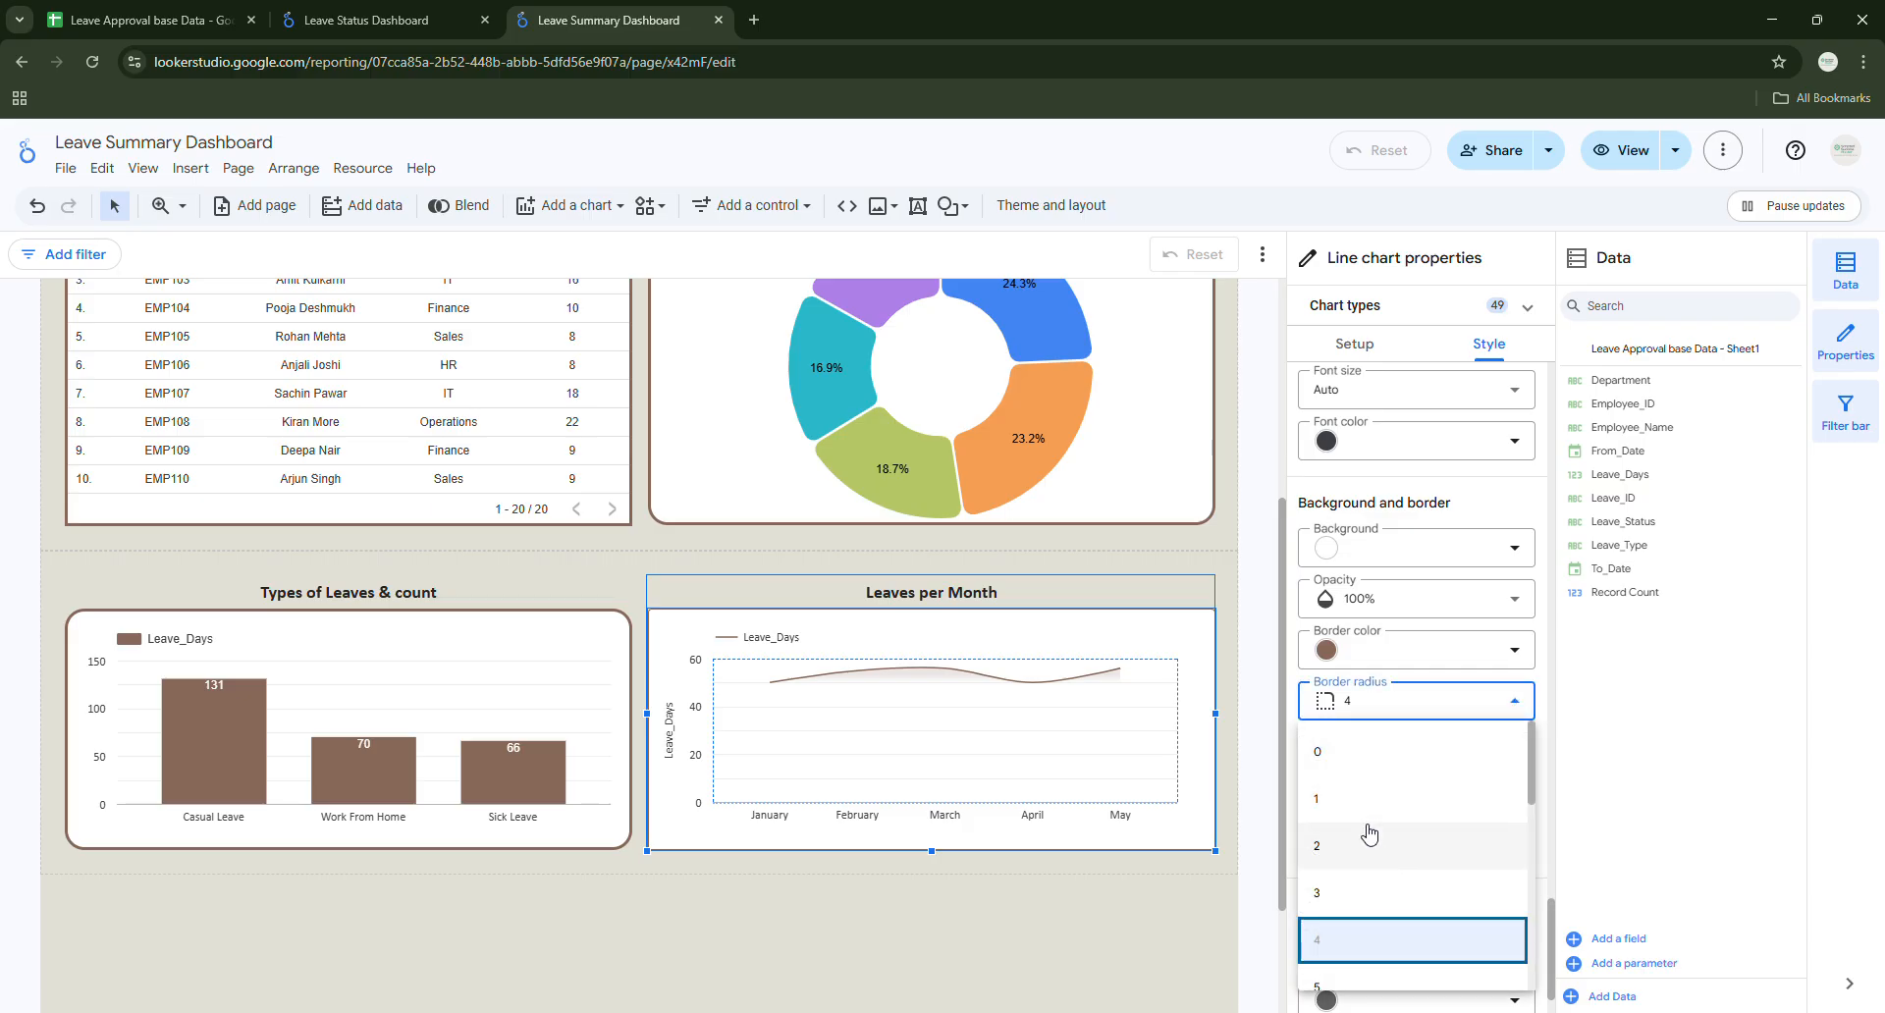
scroll(1367, 833, down, 4)
click(1384, 759)
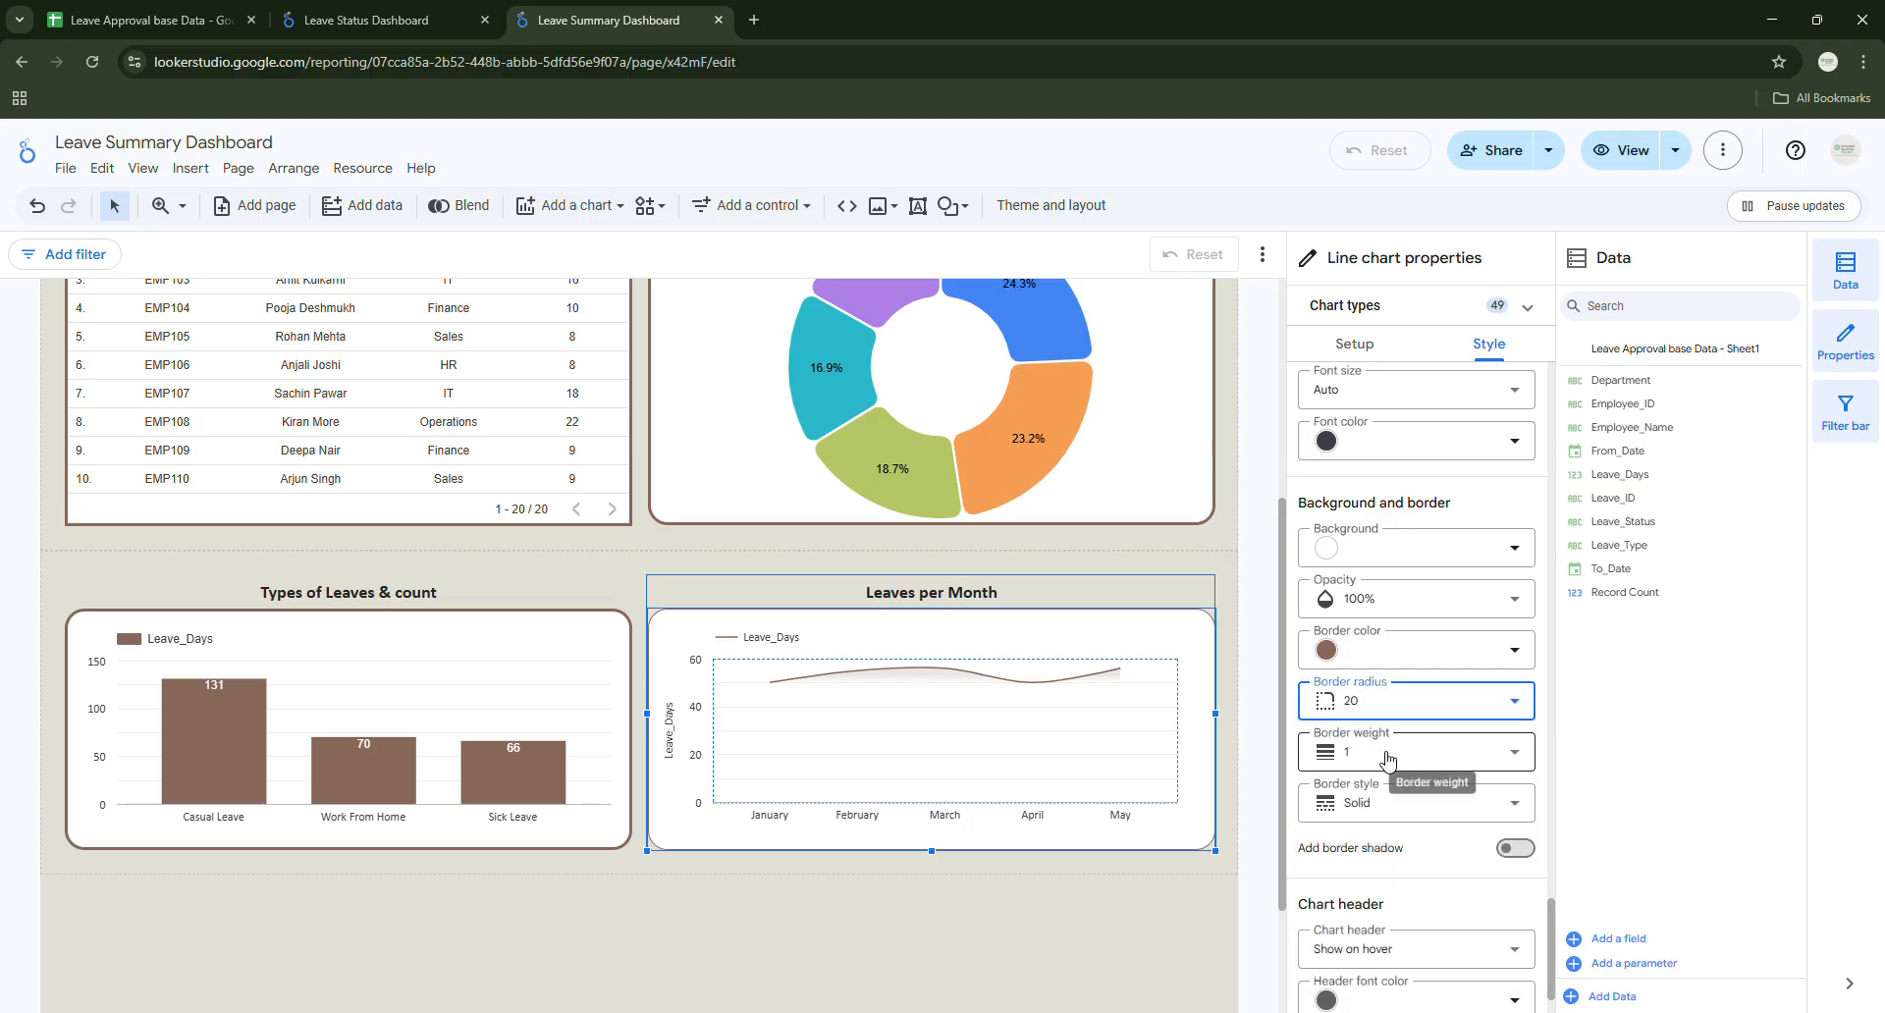
click(1387, 759)
click(1359, 638)
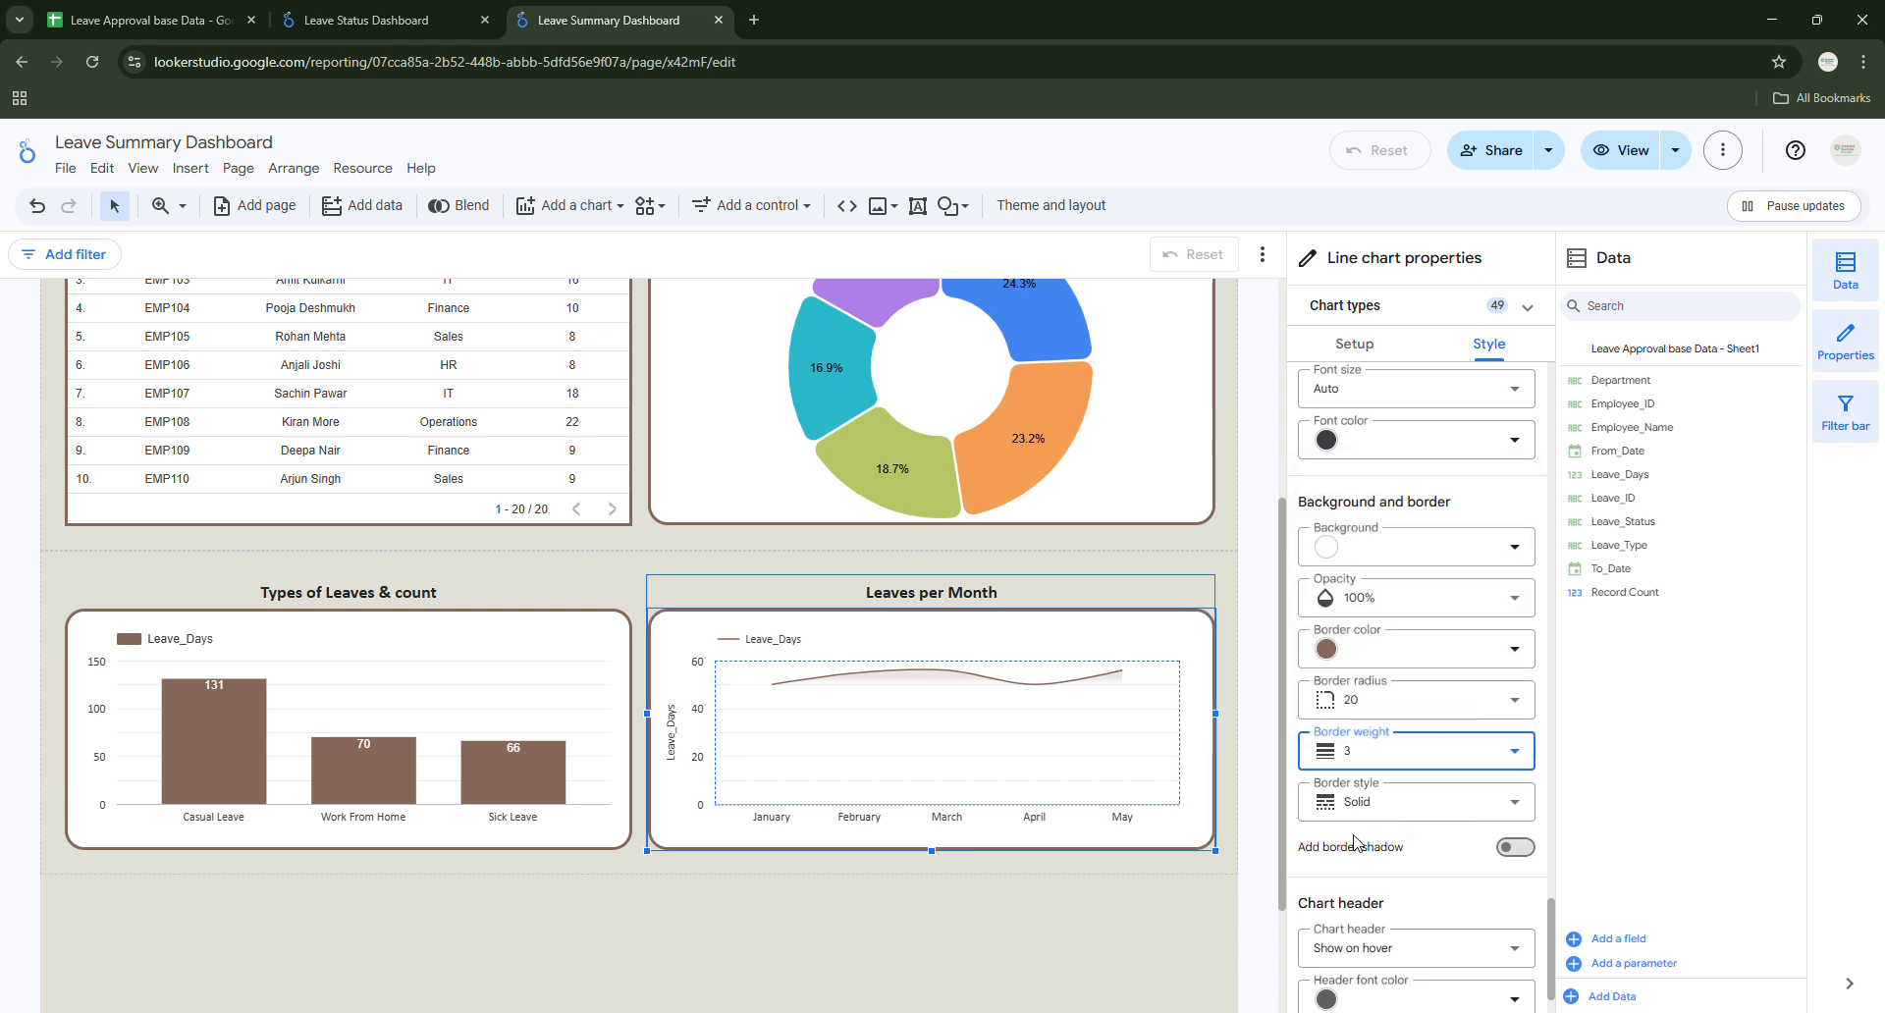
Turn on data points for the Leave_Days series in the Leaves per Month chart, leaving the series non-cumulative.
scroll(1354, 841, down, 1)
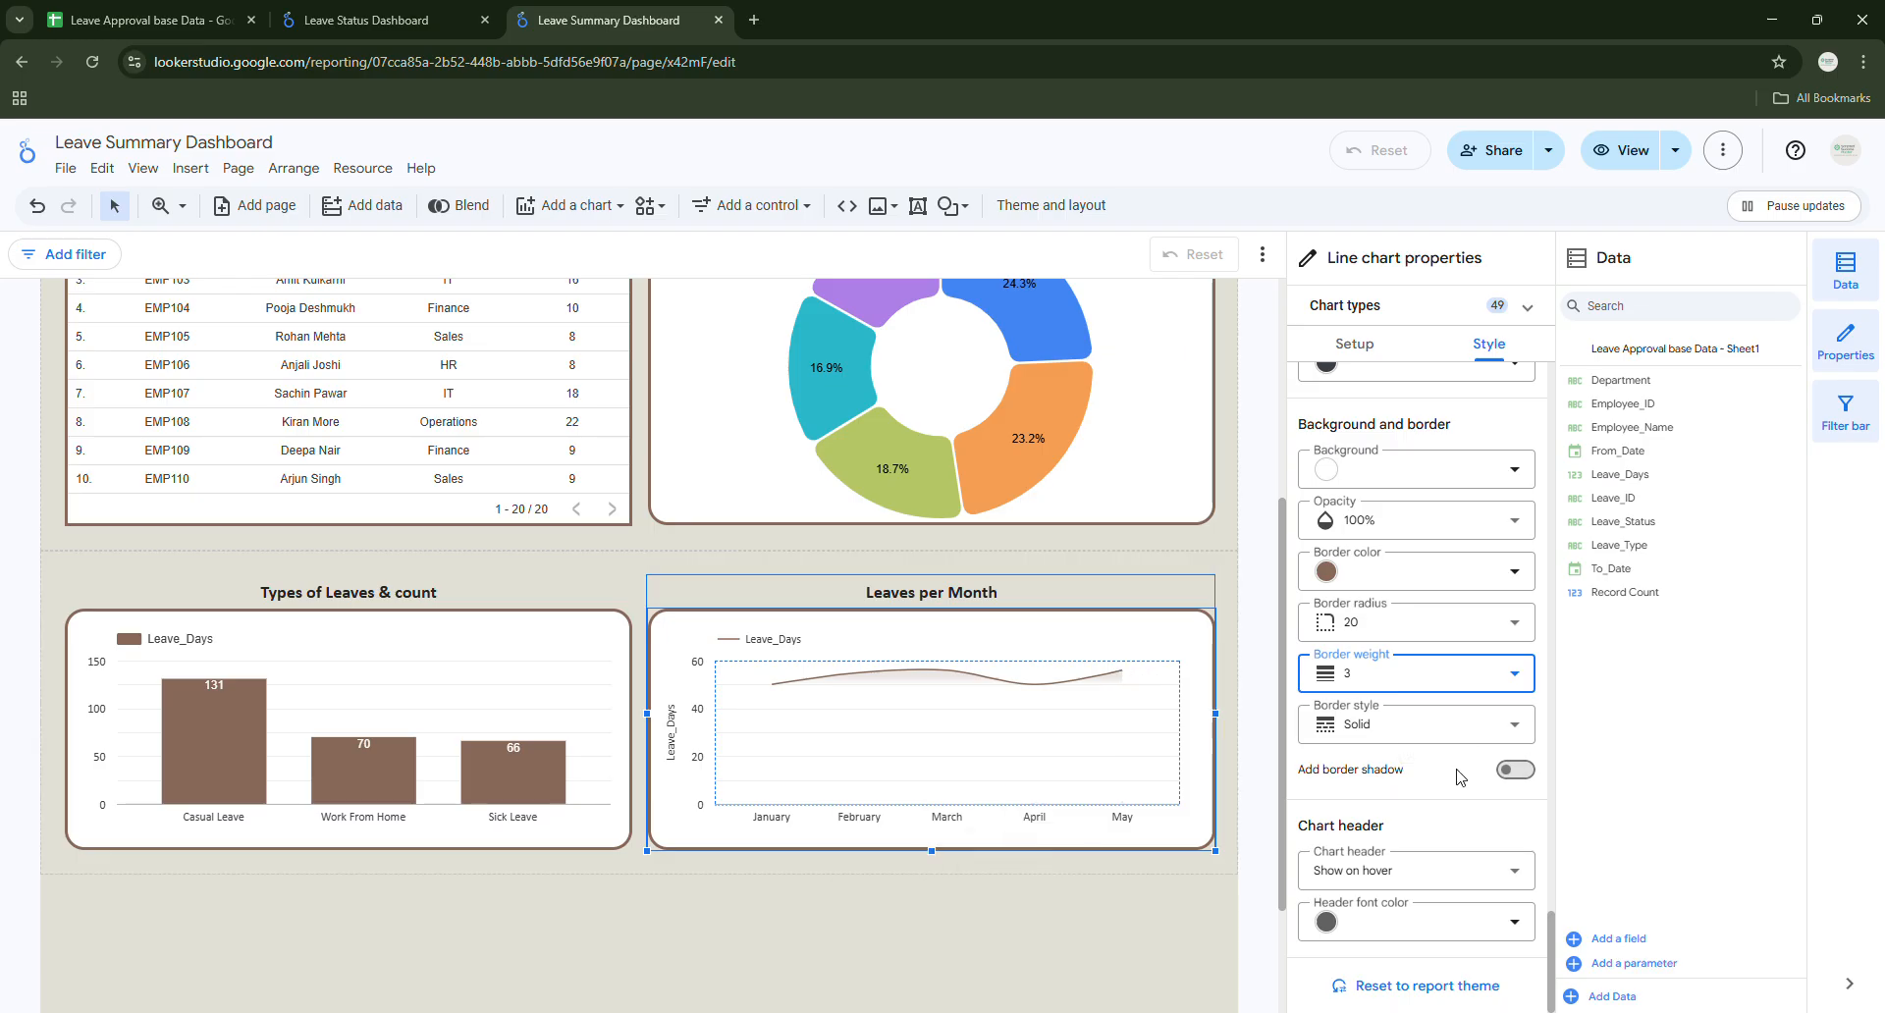
scroll(1472, 756, up, 9)
scroll(1479, 753, up, 10)
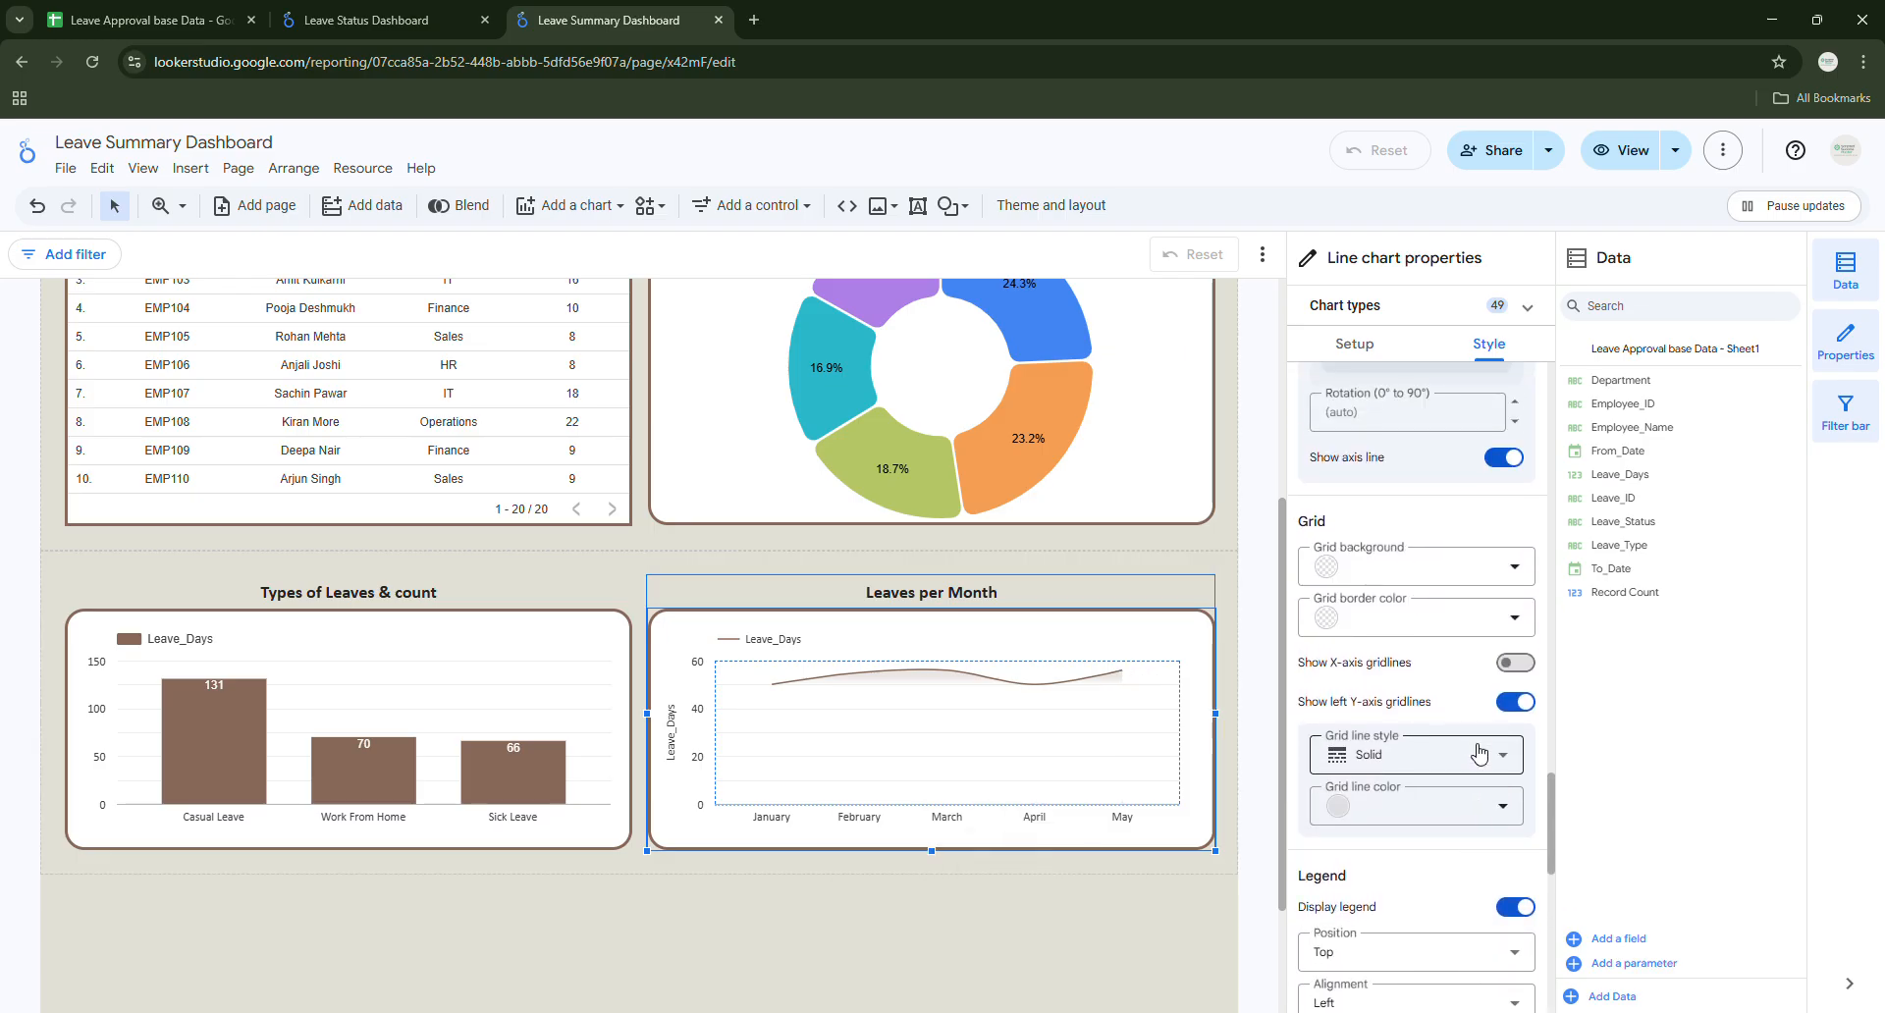
scroll(1478, 753, up, 10)
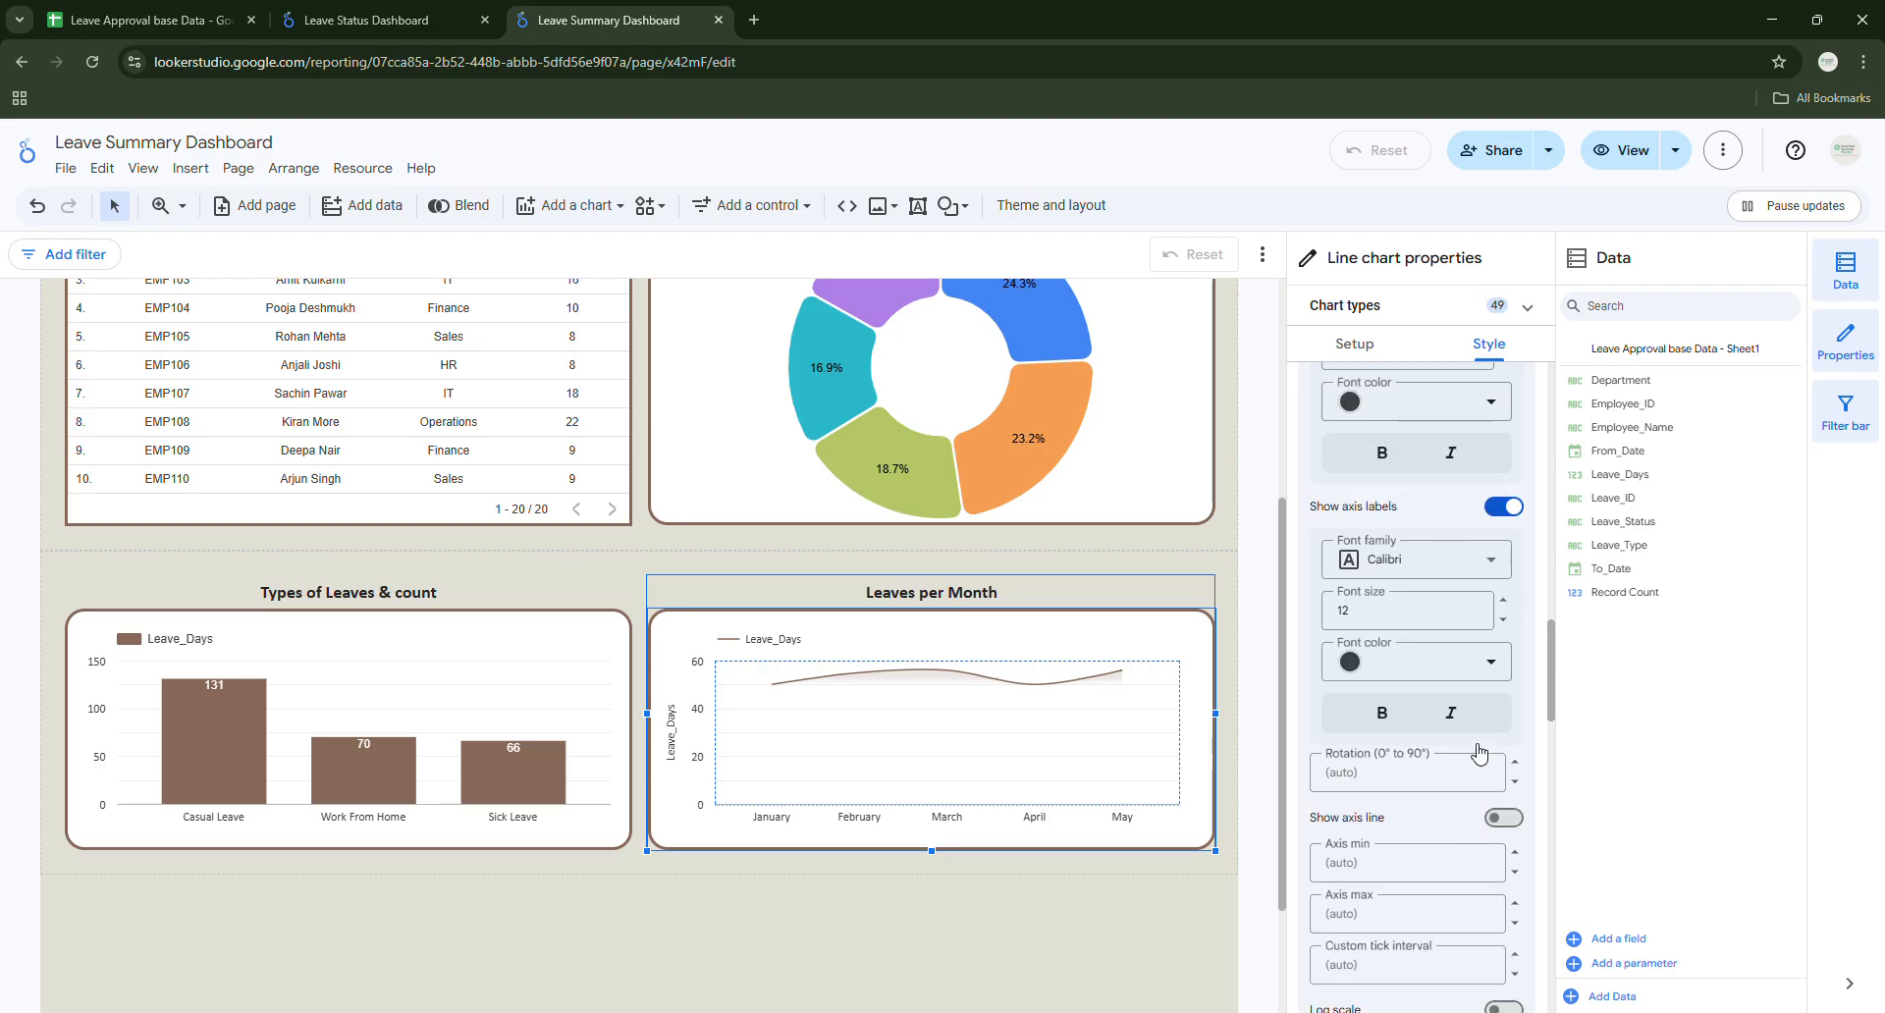
scroll(1478, 754, up, 5)
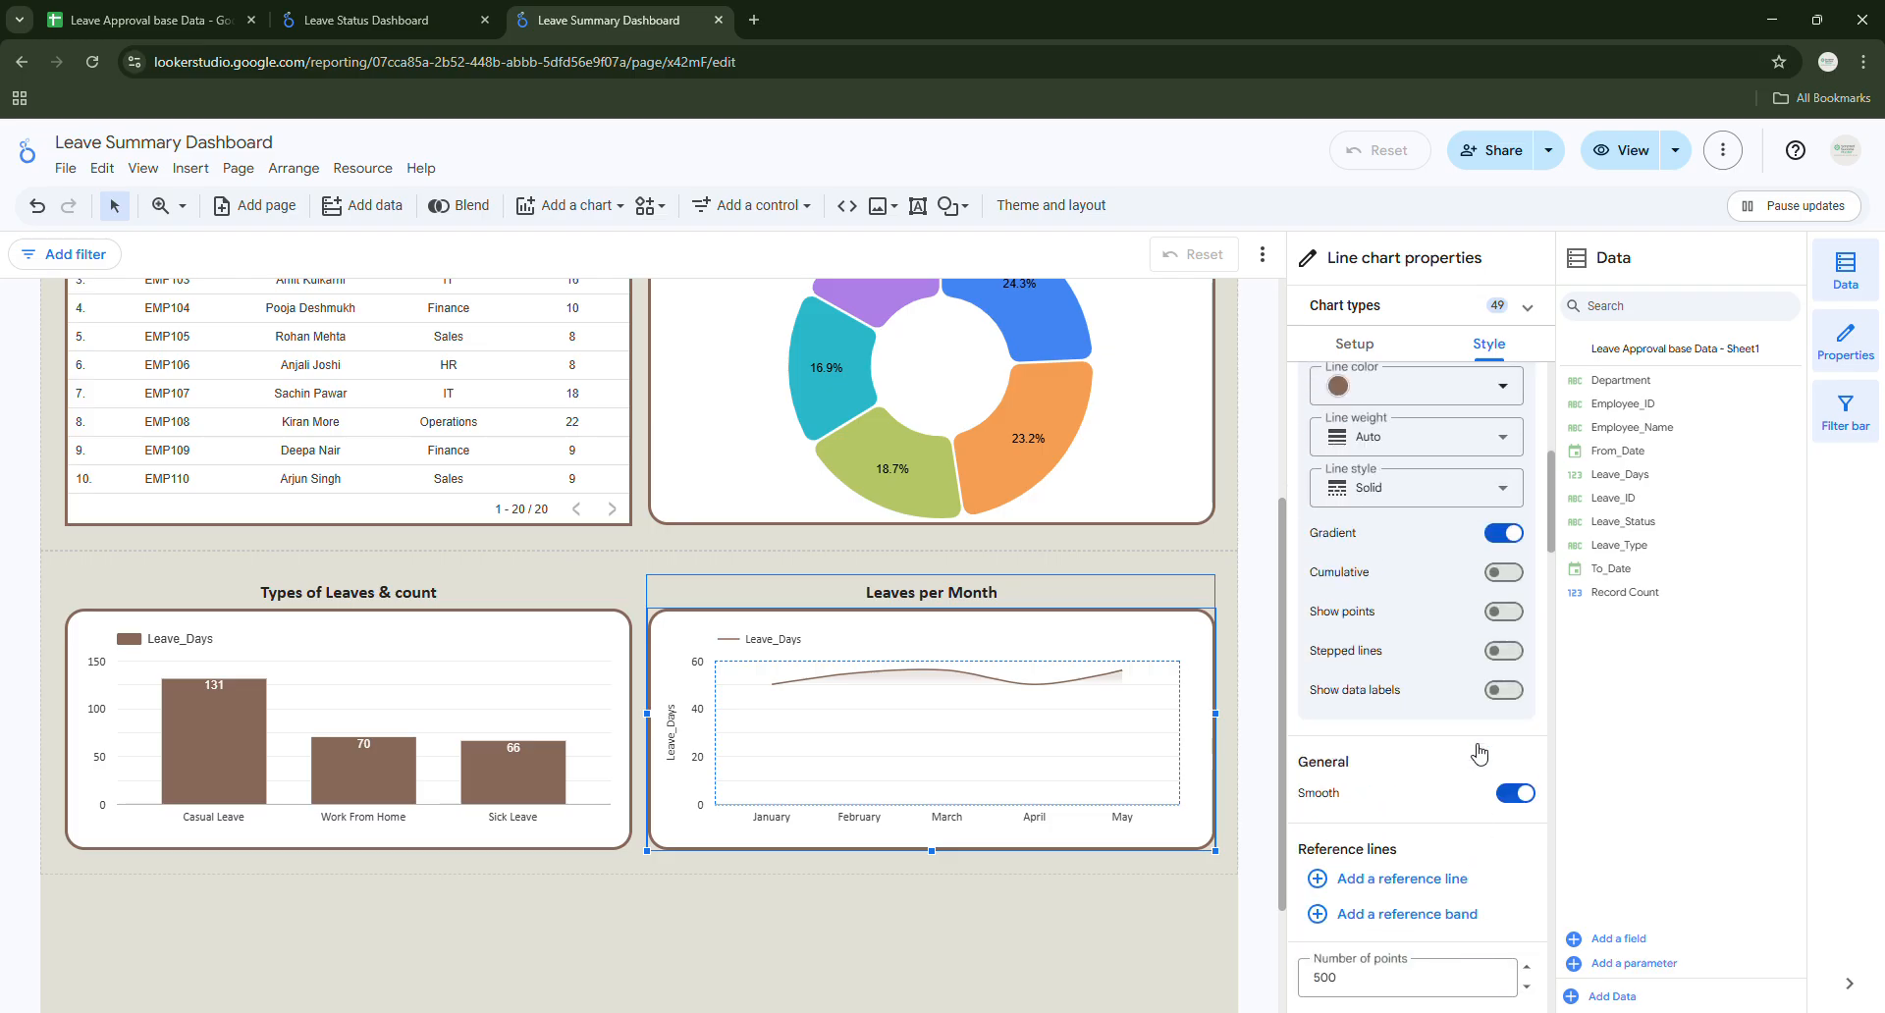
scroll(1479, 753, down, 3)
scroll(1478, 753, down, 1)
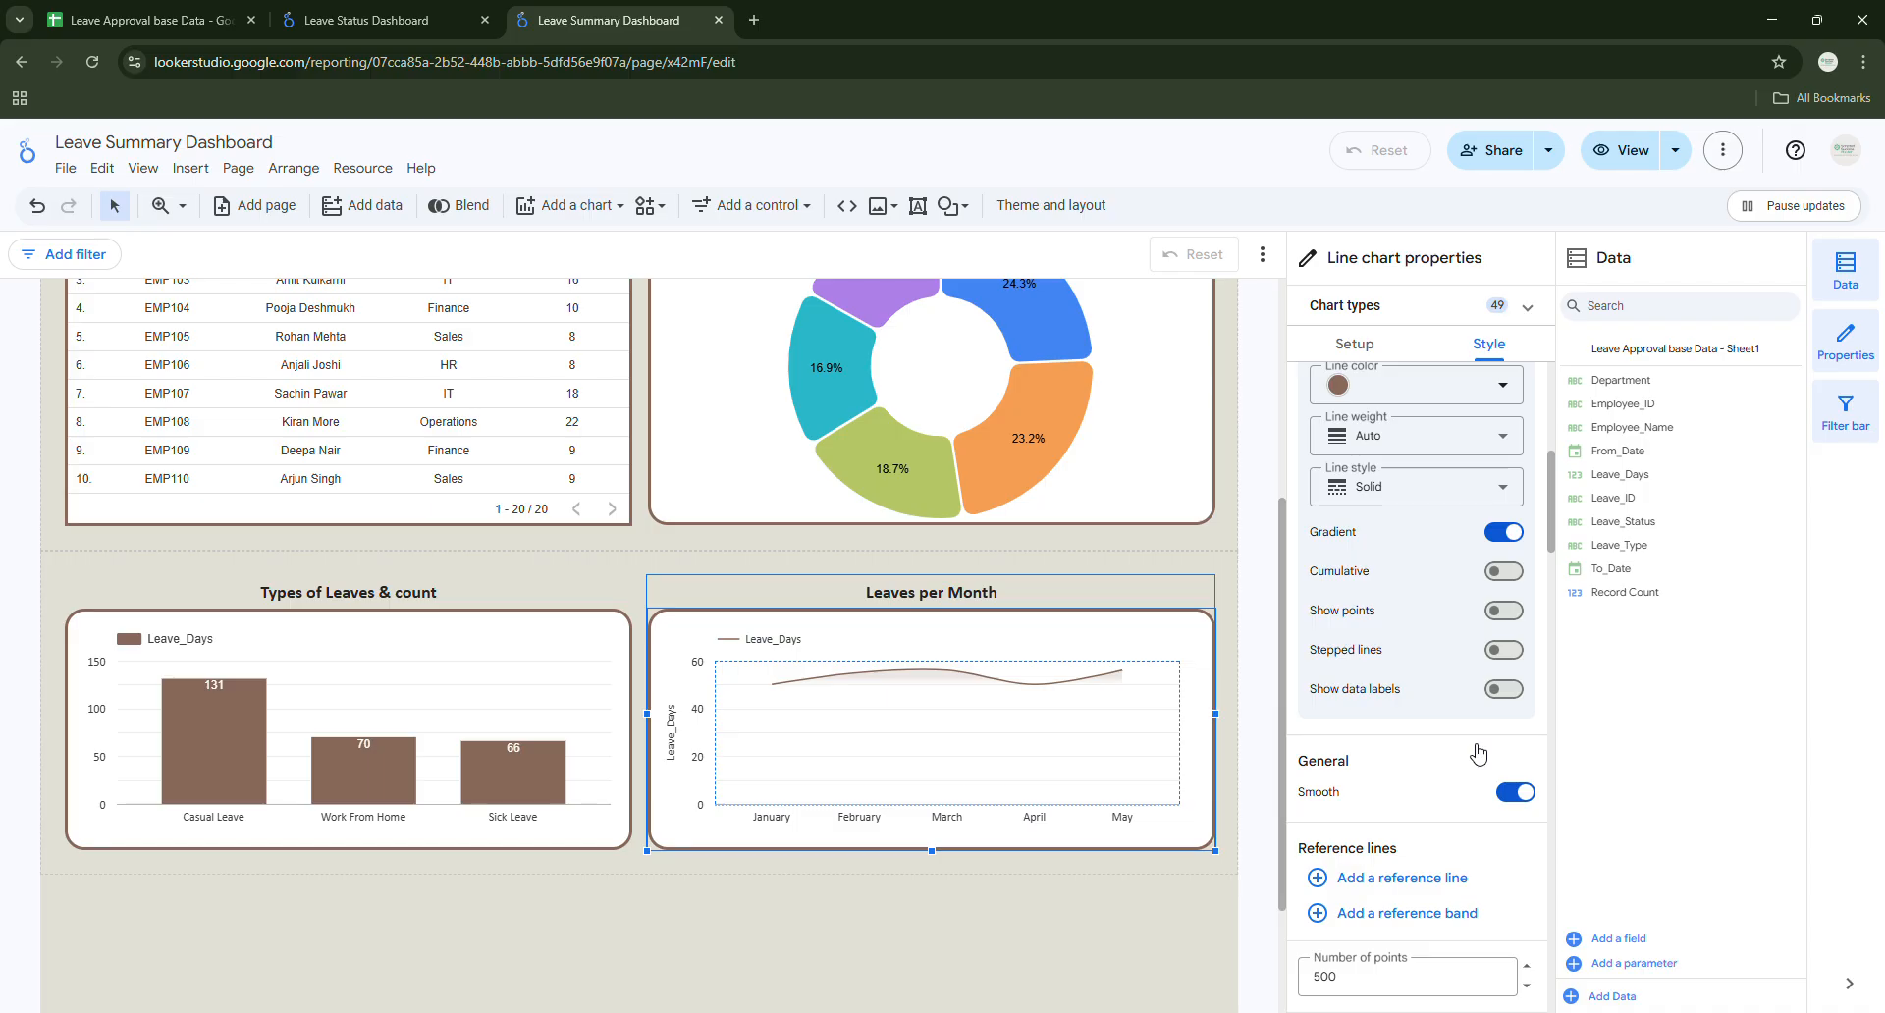
scroll(1356, 835, down, 4)
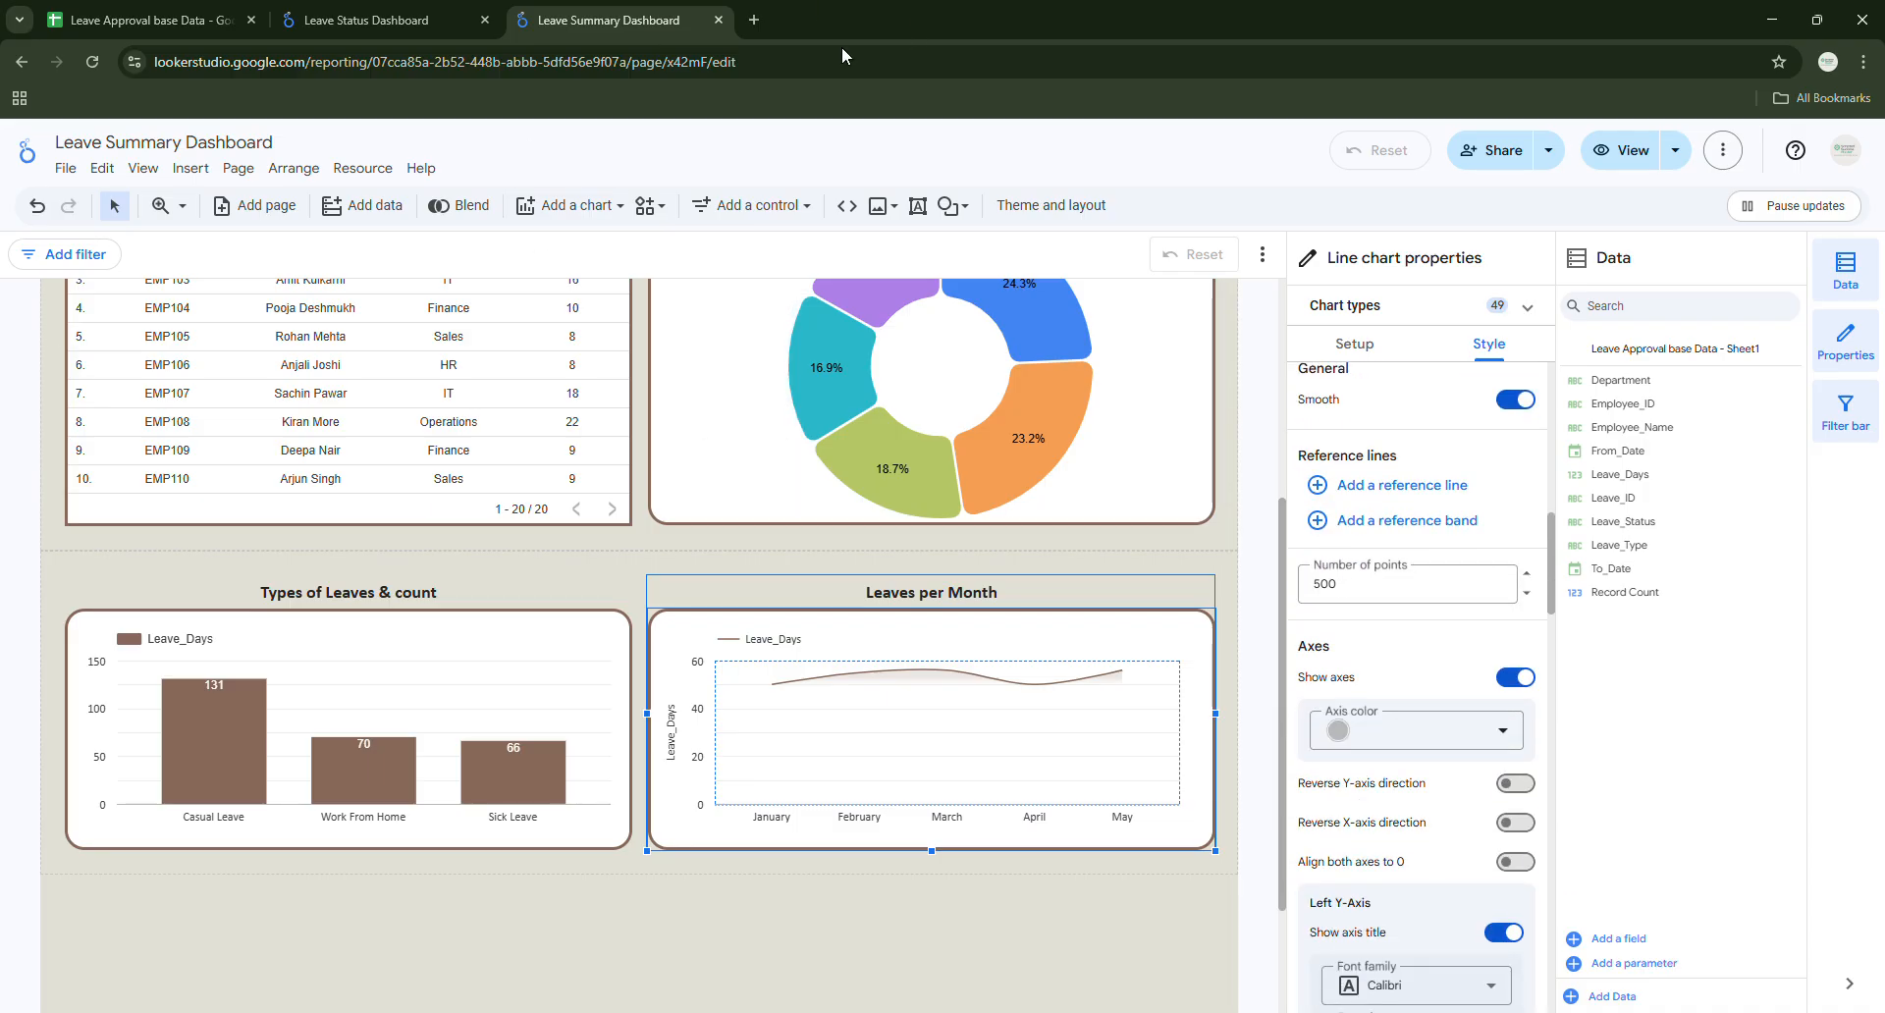
scroll(1431, 593, up, 3)
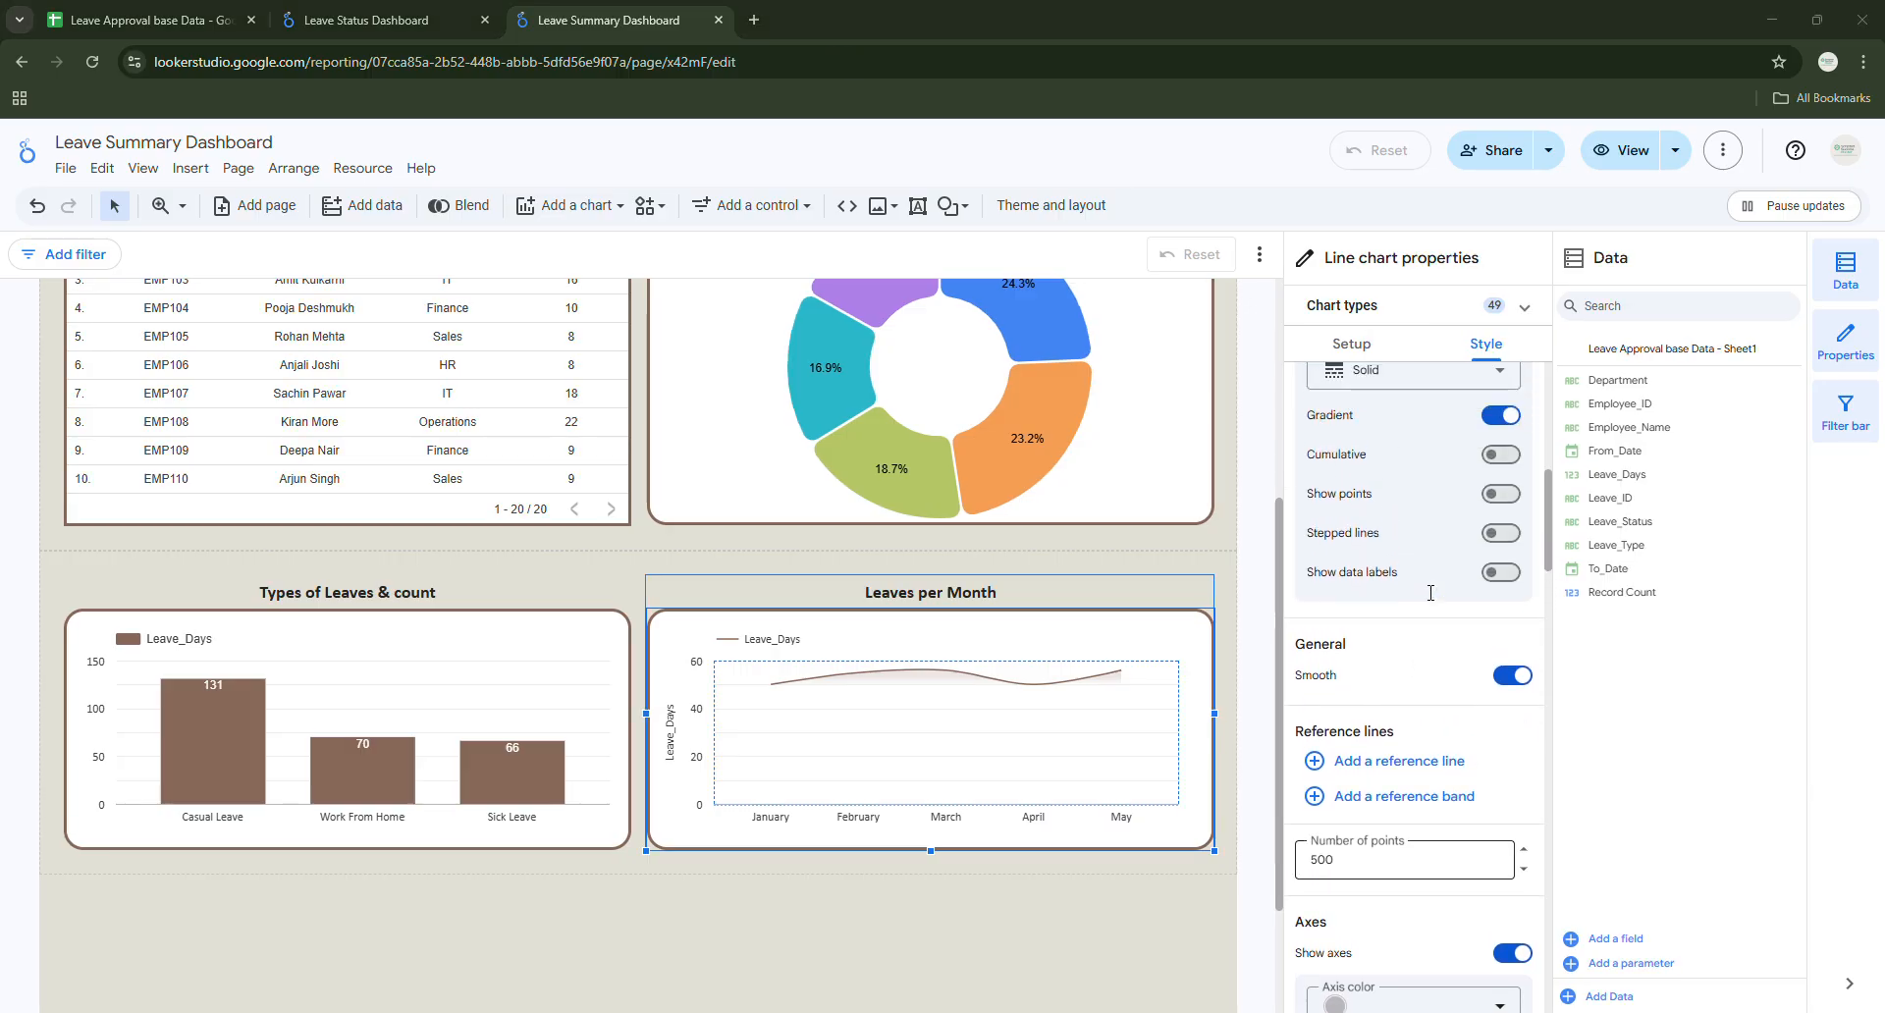
scroll(1431, 593, up, 1)
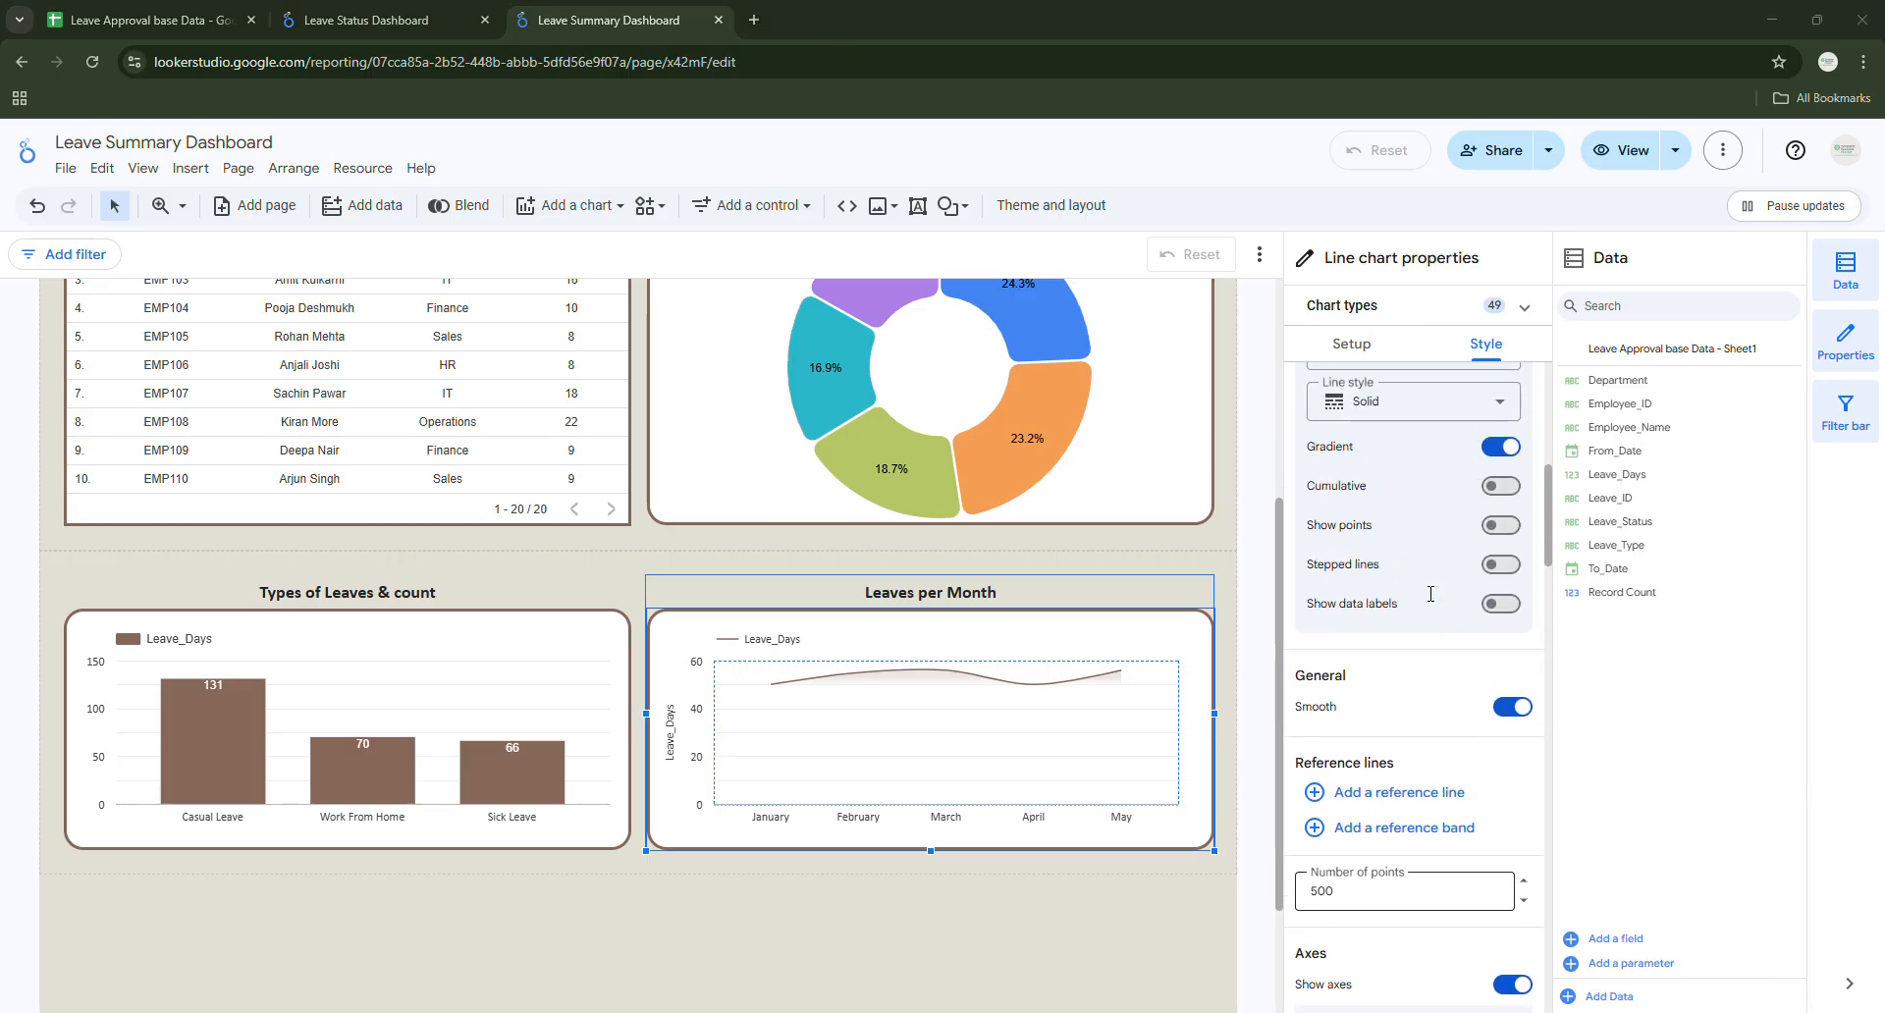
click(1501, 486)
click(1501, 486)
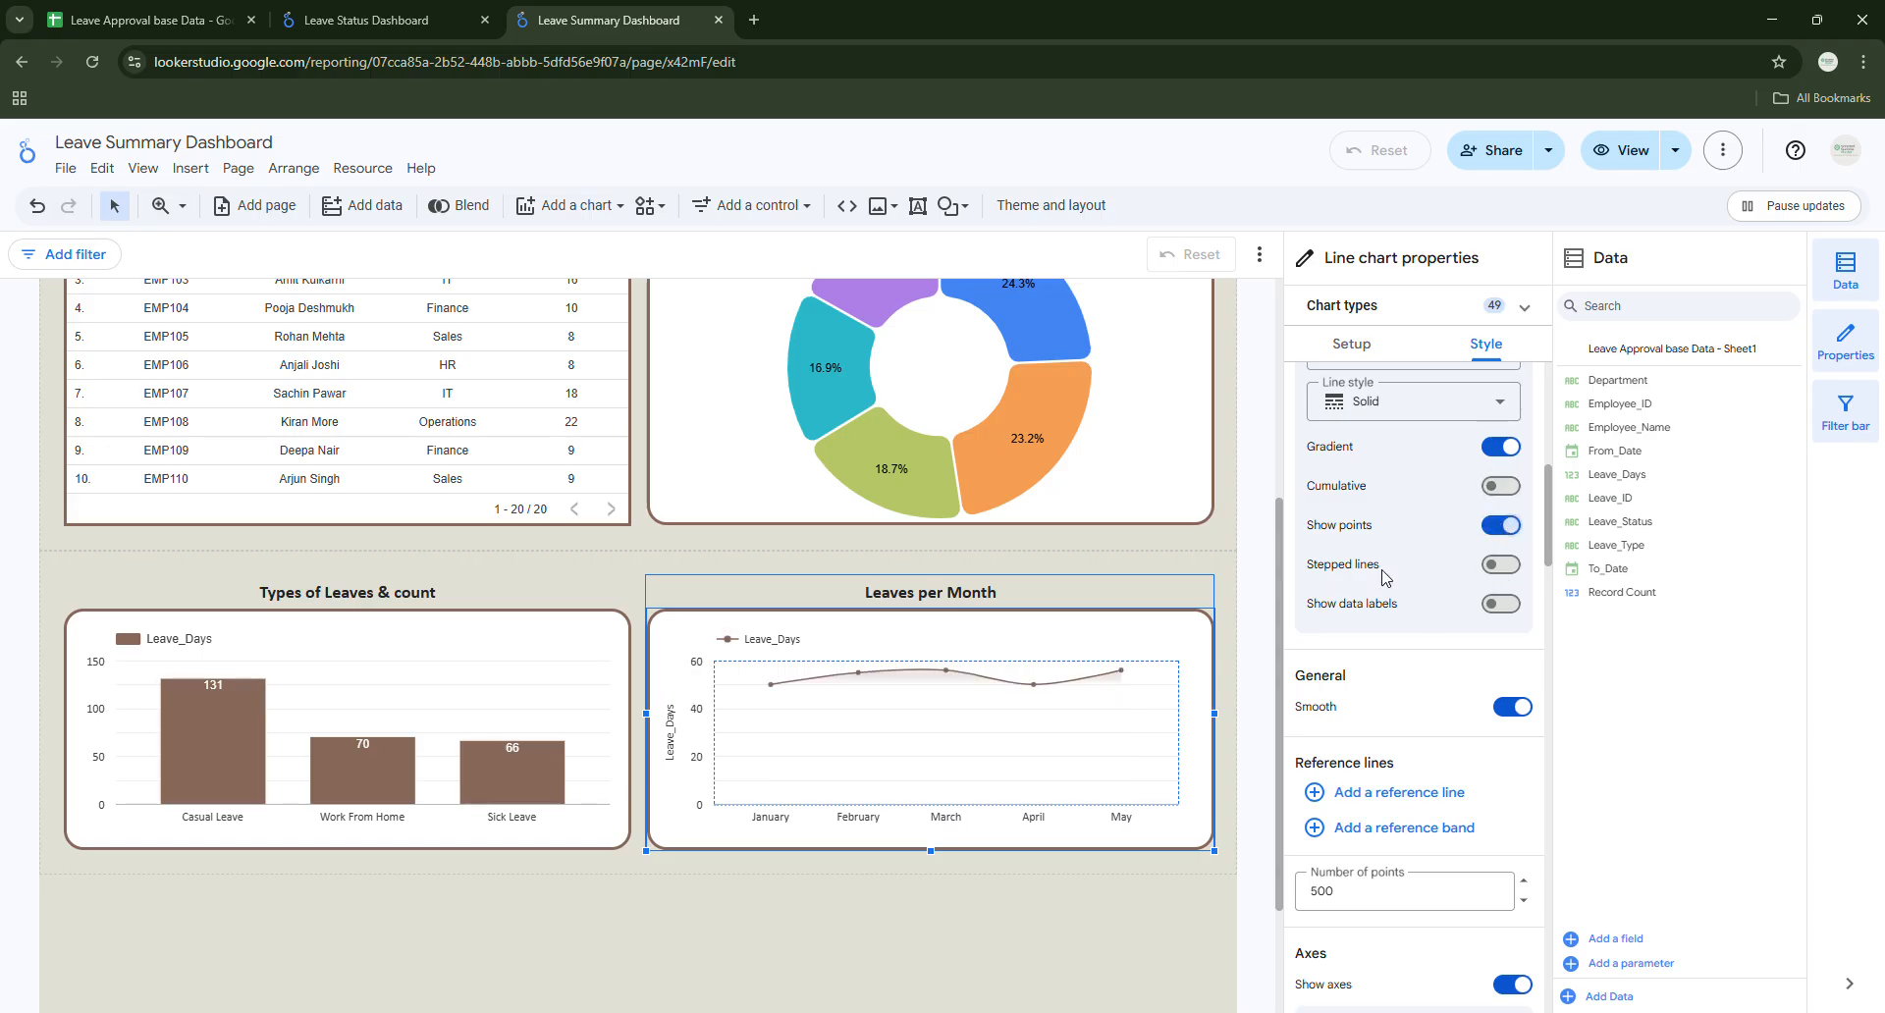
Turn on data labels for the Leave_Days series in the Leaves per Month chart.
click(1495, 606)
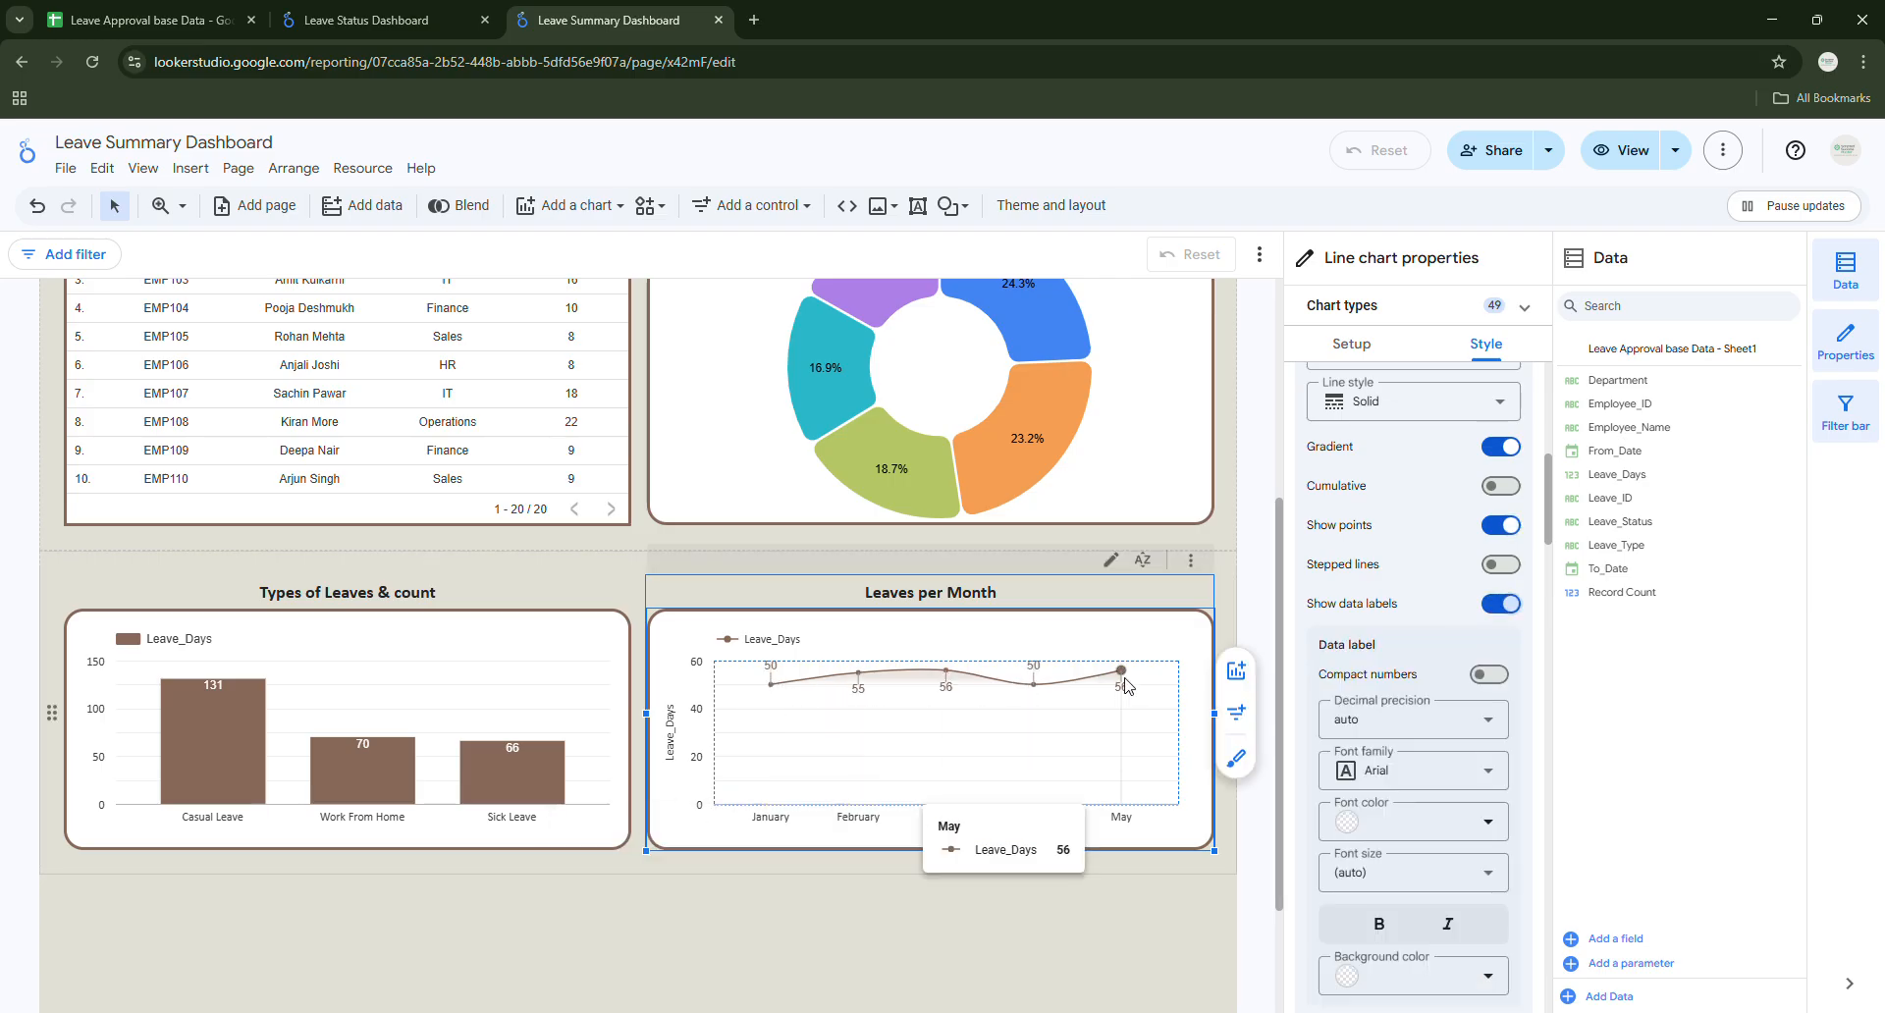
scroll(1335, 731, up, 6)
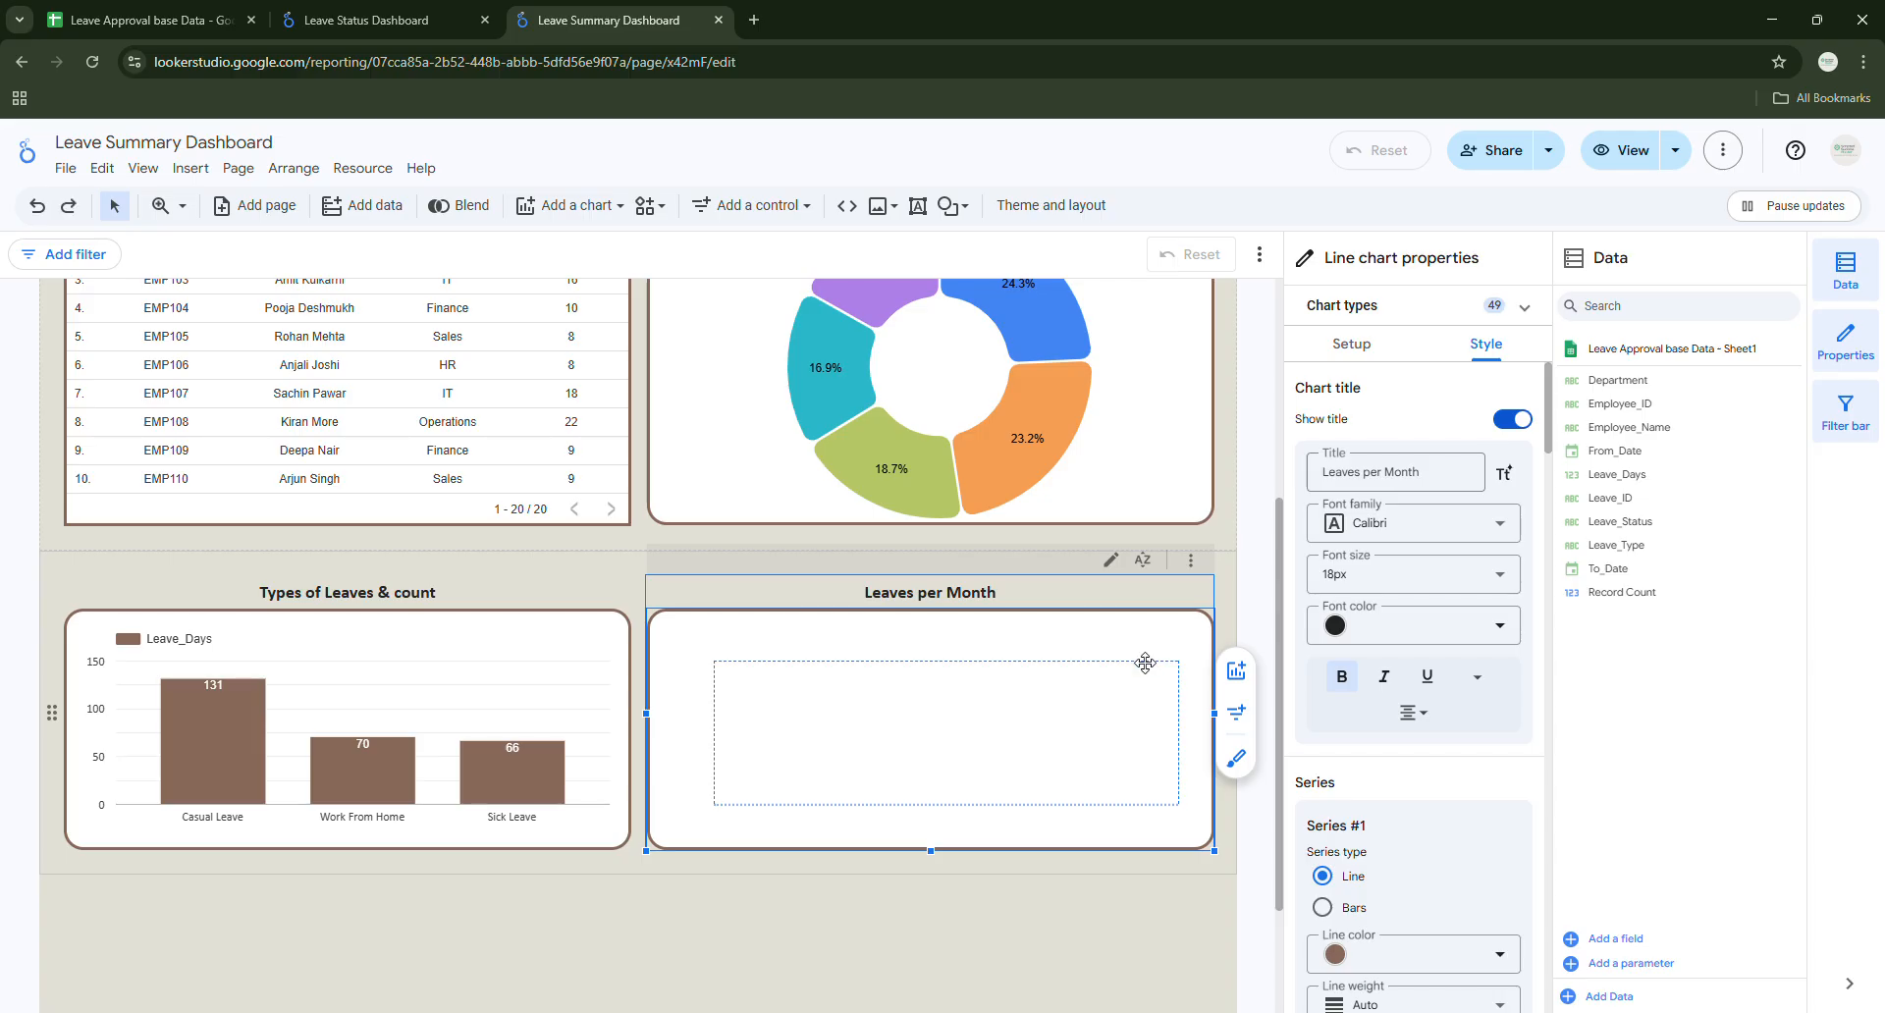
scroll(1413, 790, down, 7)
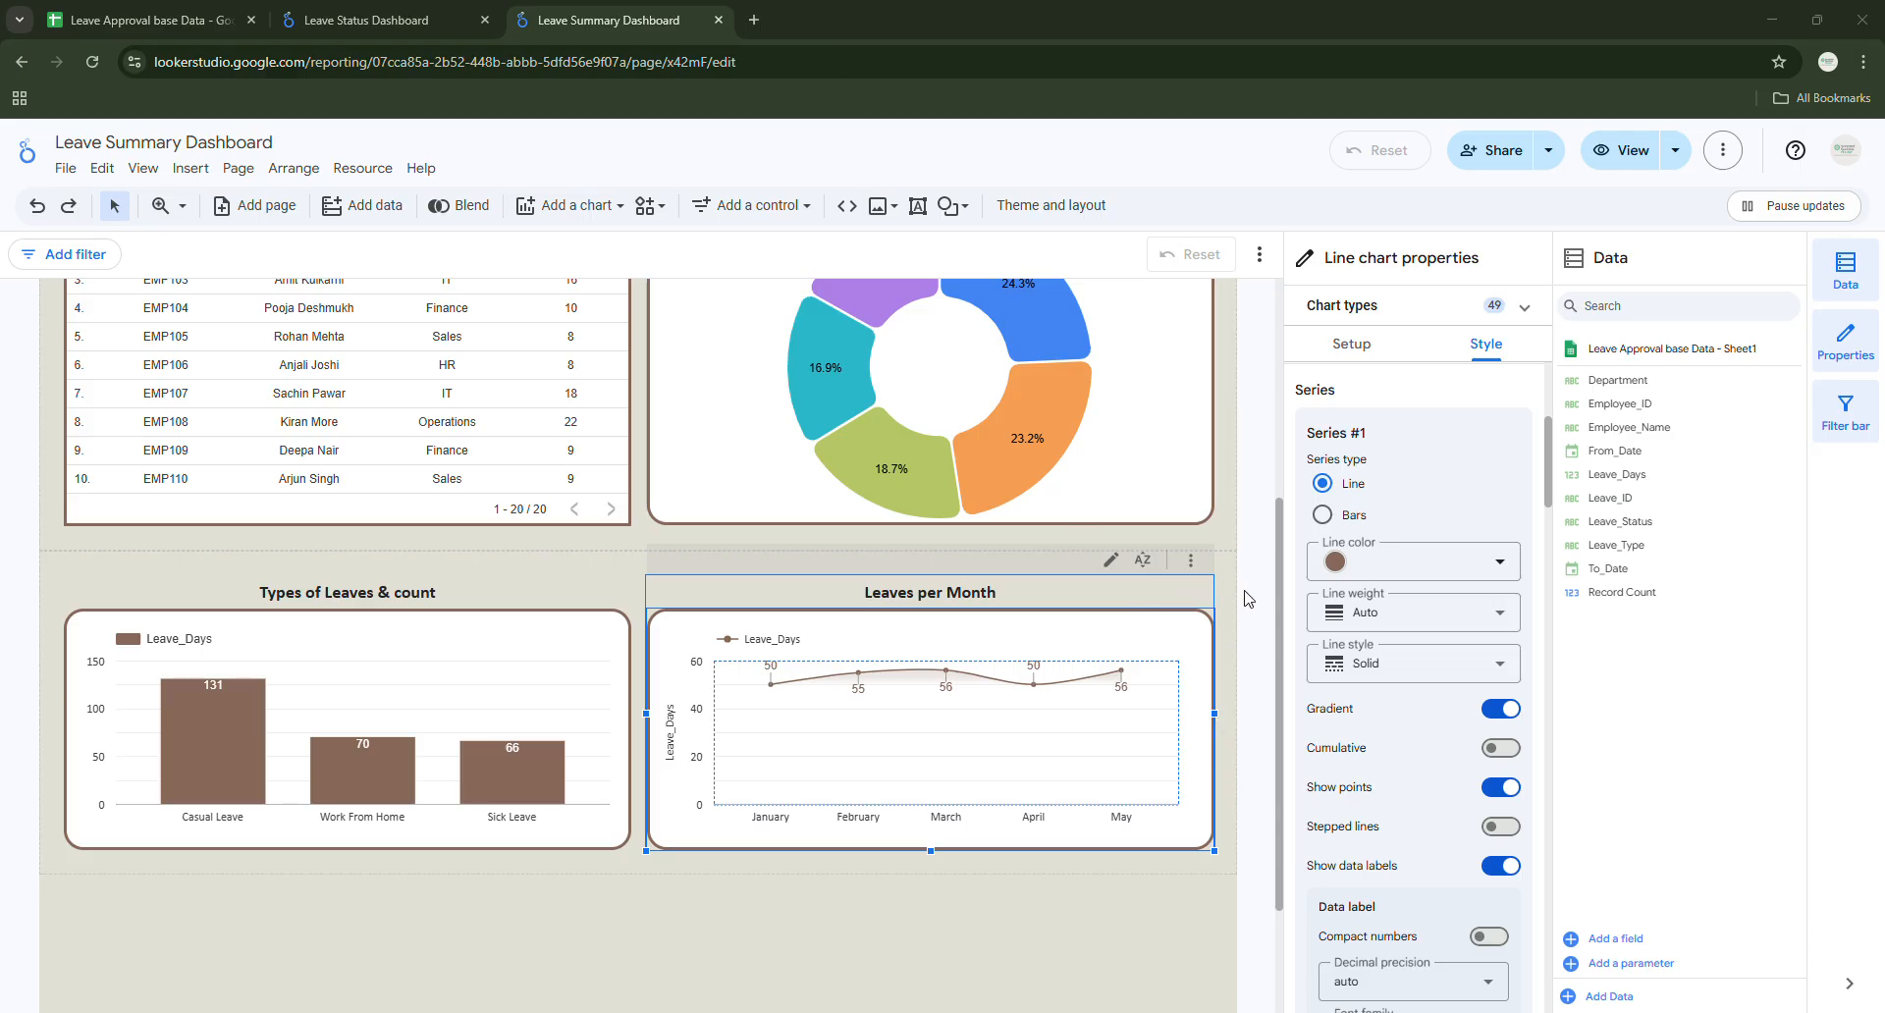
click(1258, 636)
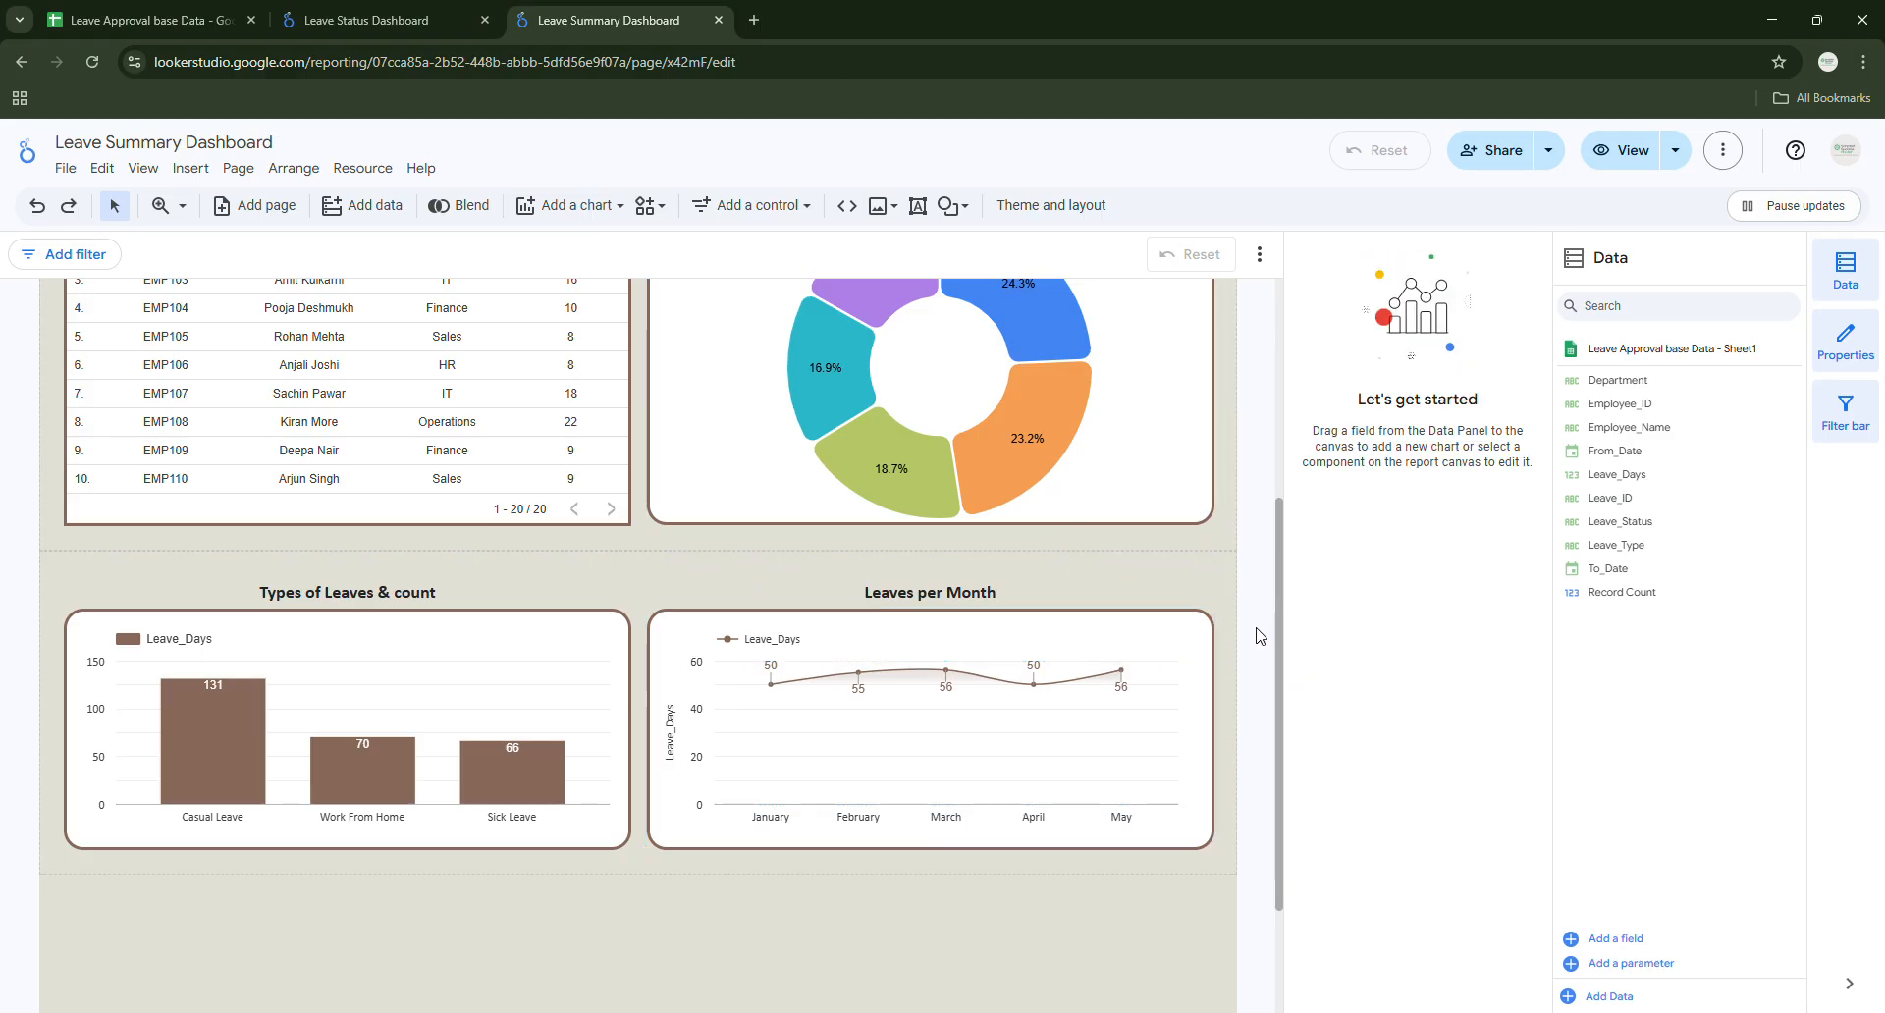
Examine the Department, Leave_Status and Leave_Type filters above the scorecards on the Leave Status Dashboard, and return to the Leave Summary Dashboard.
scroll(1239, 601, up, 1)
scroll(1239, 601, up, 4)
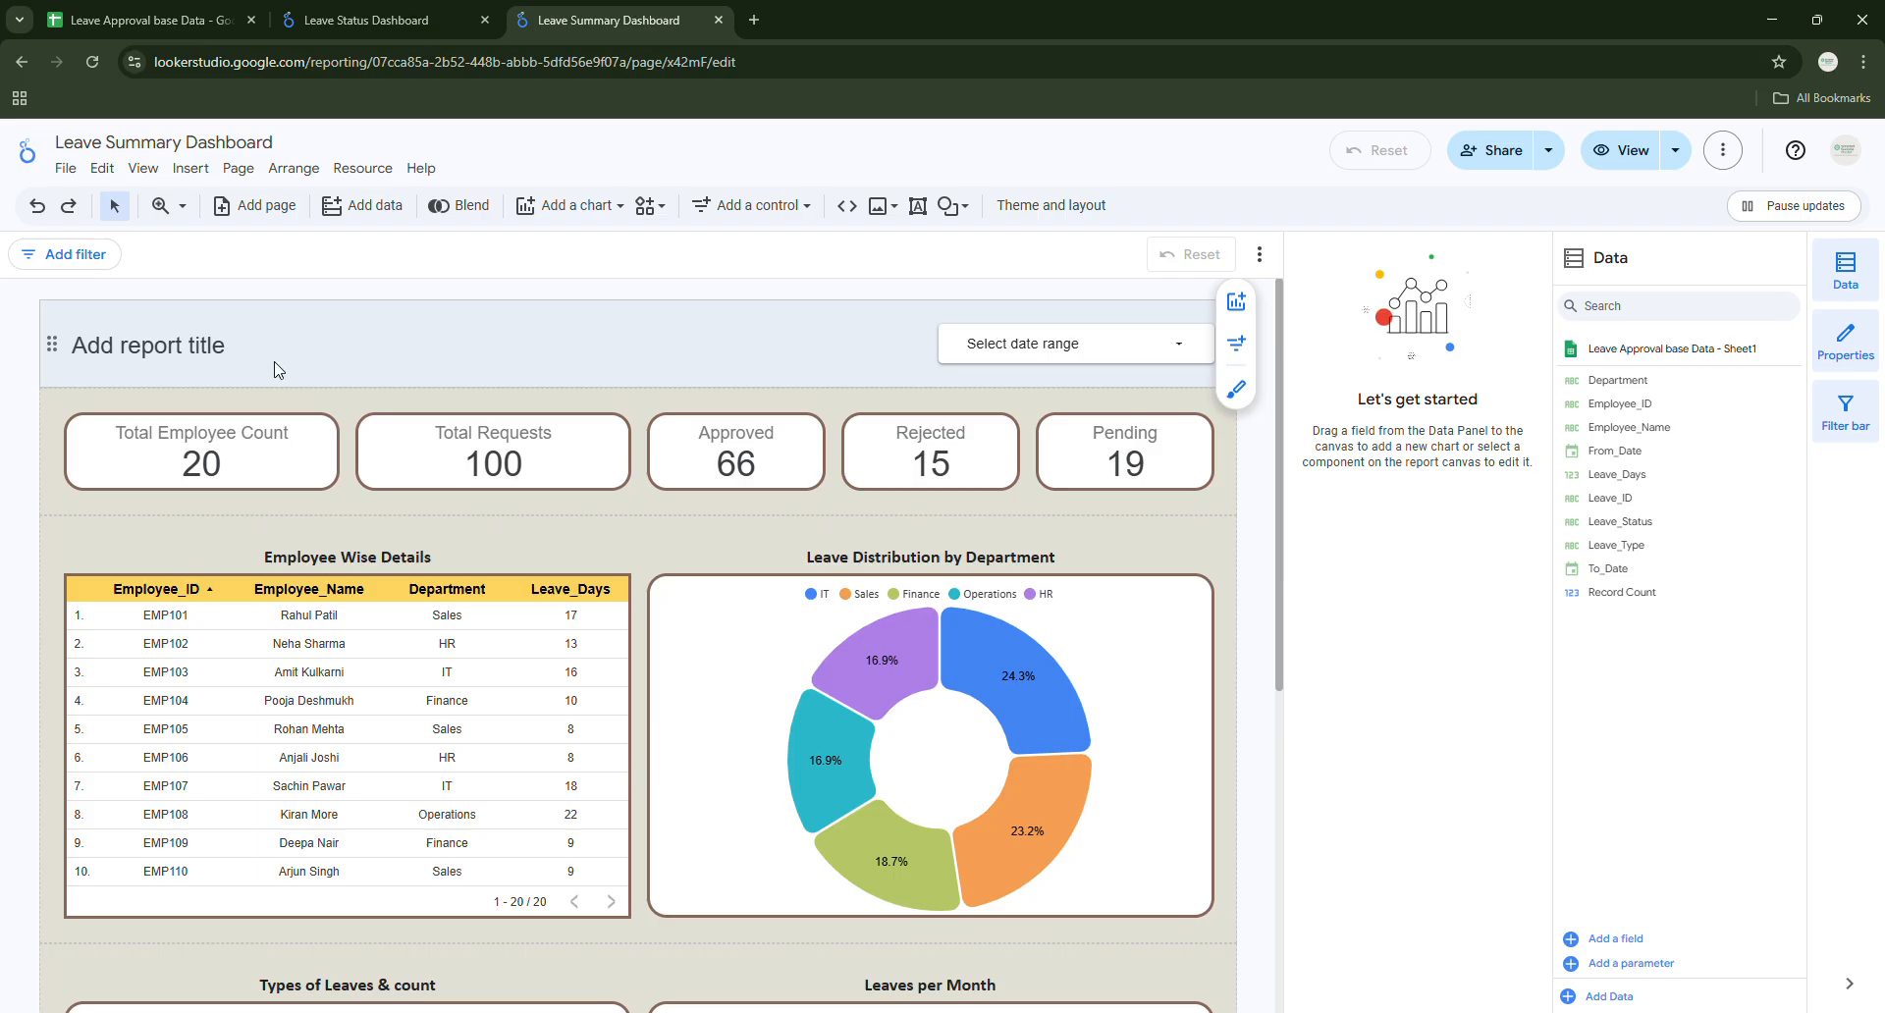
click(360, 21)
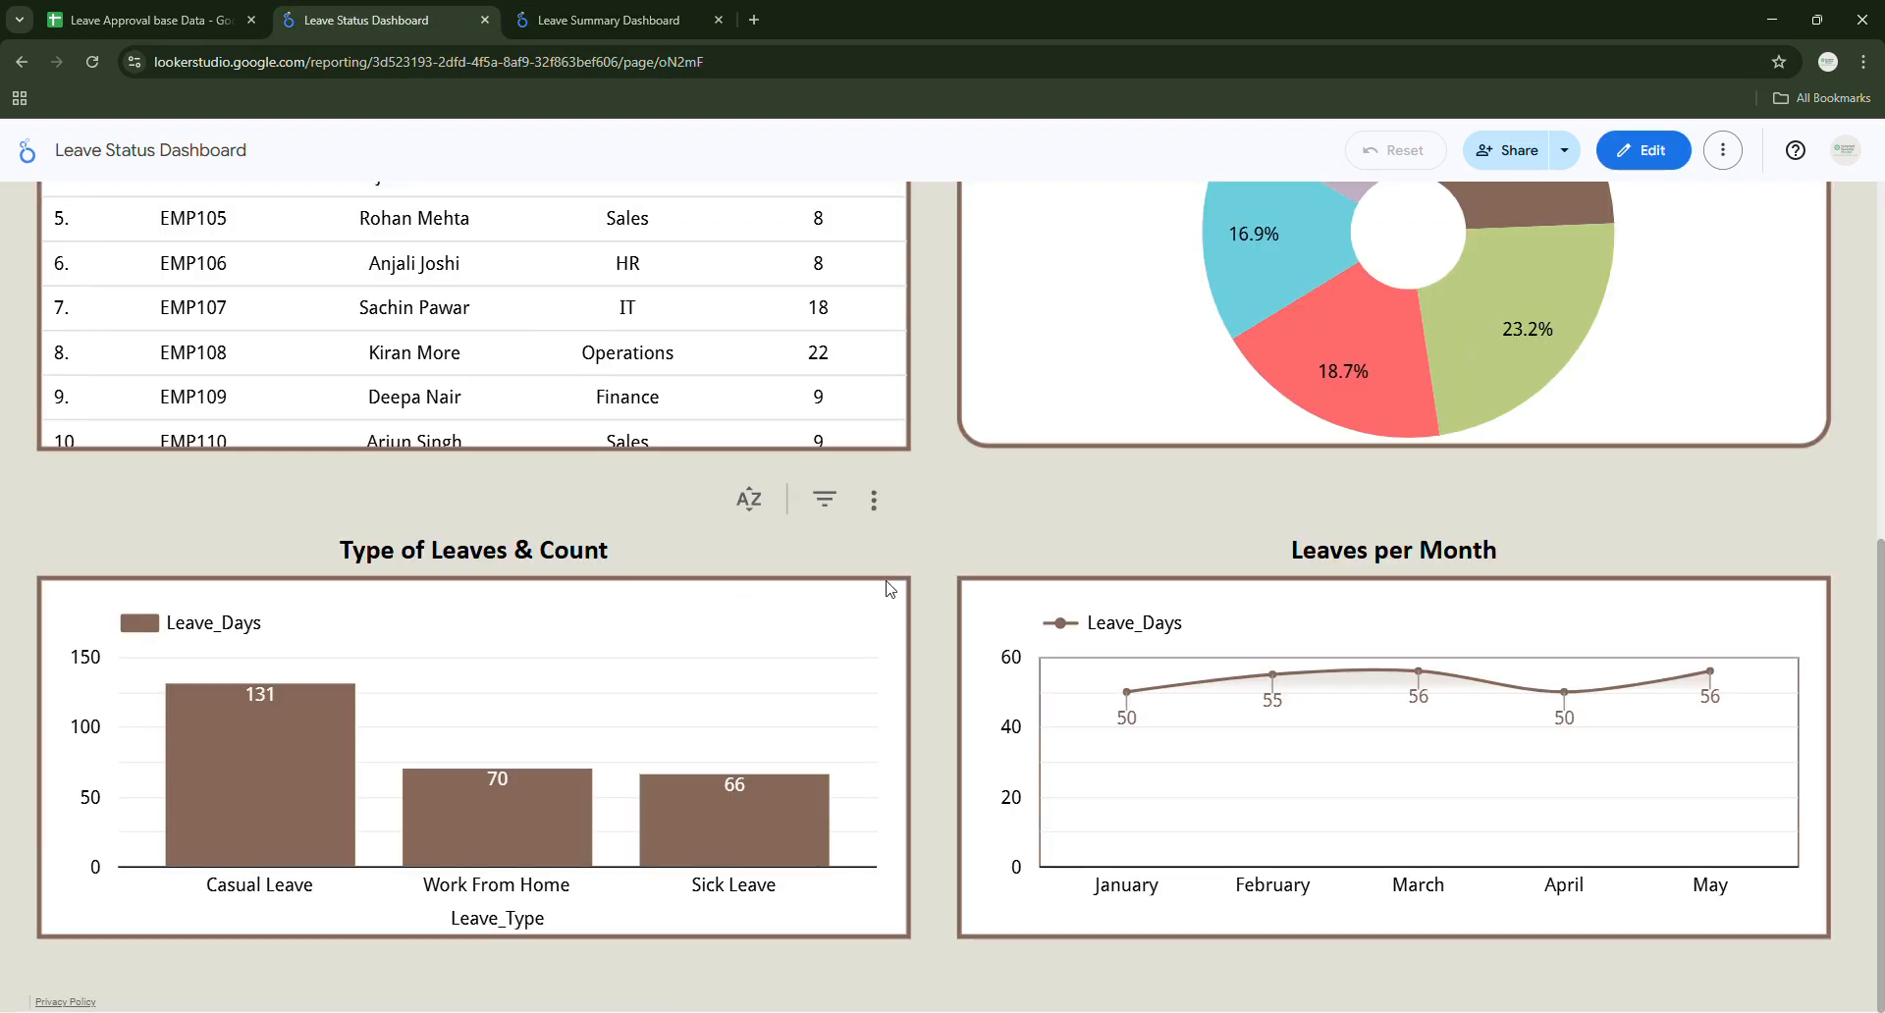
scroll(884, 589, up, 10)
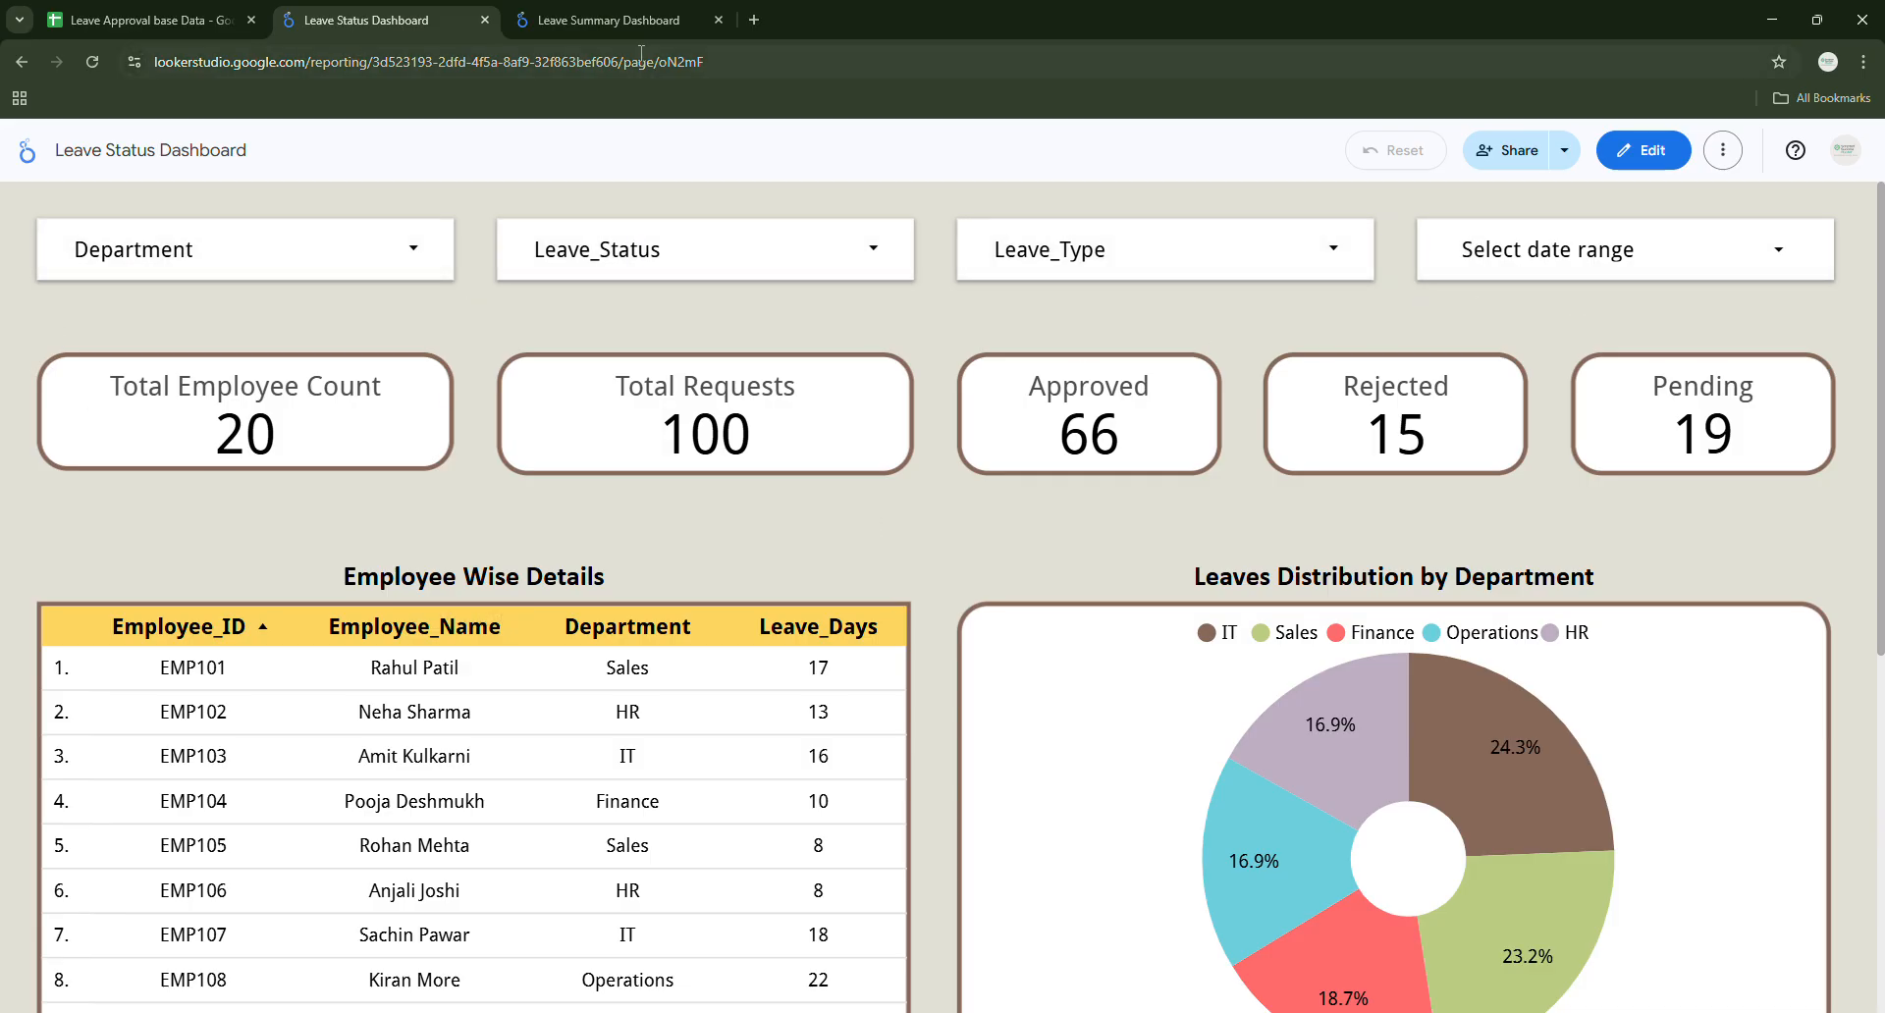
click(363, 249)
click(646, 250)
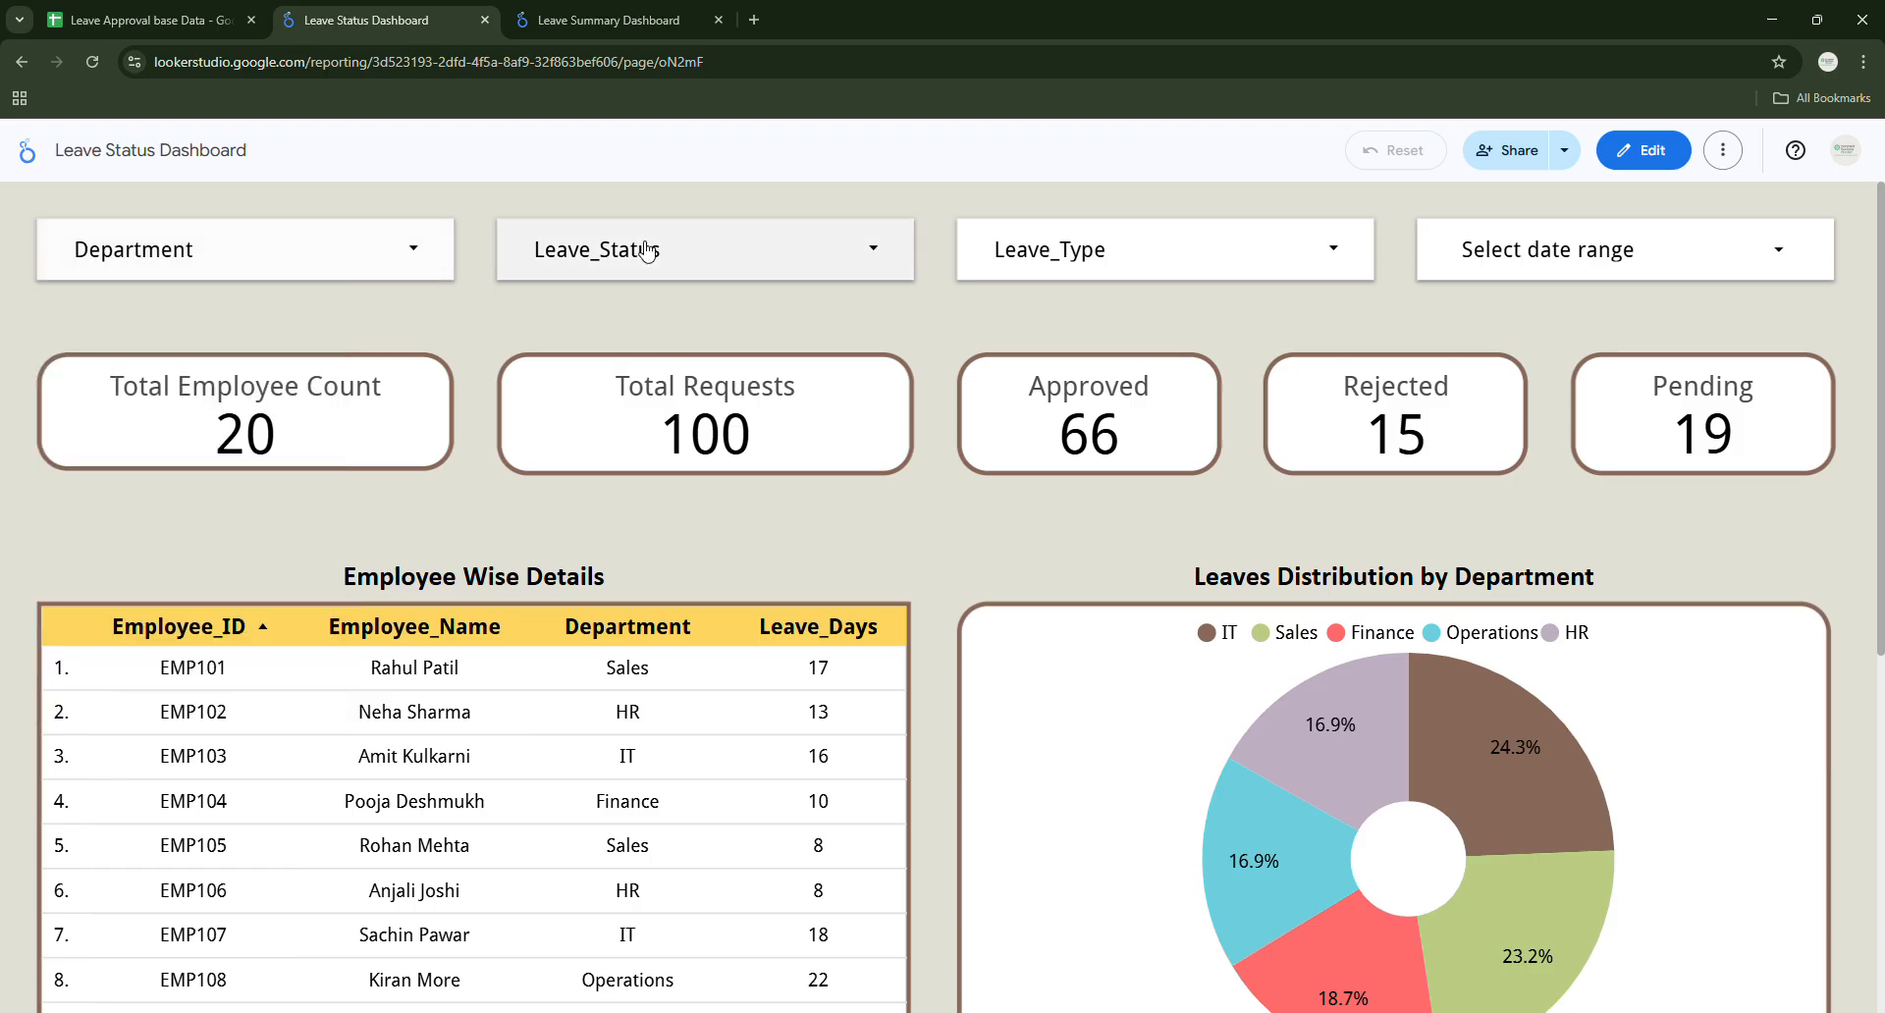
click(646, 250)
click(1126, 255)
click(1126, 255)
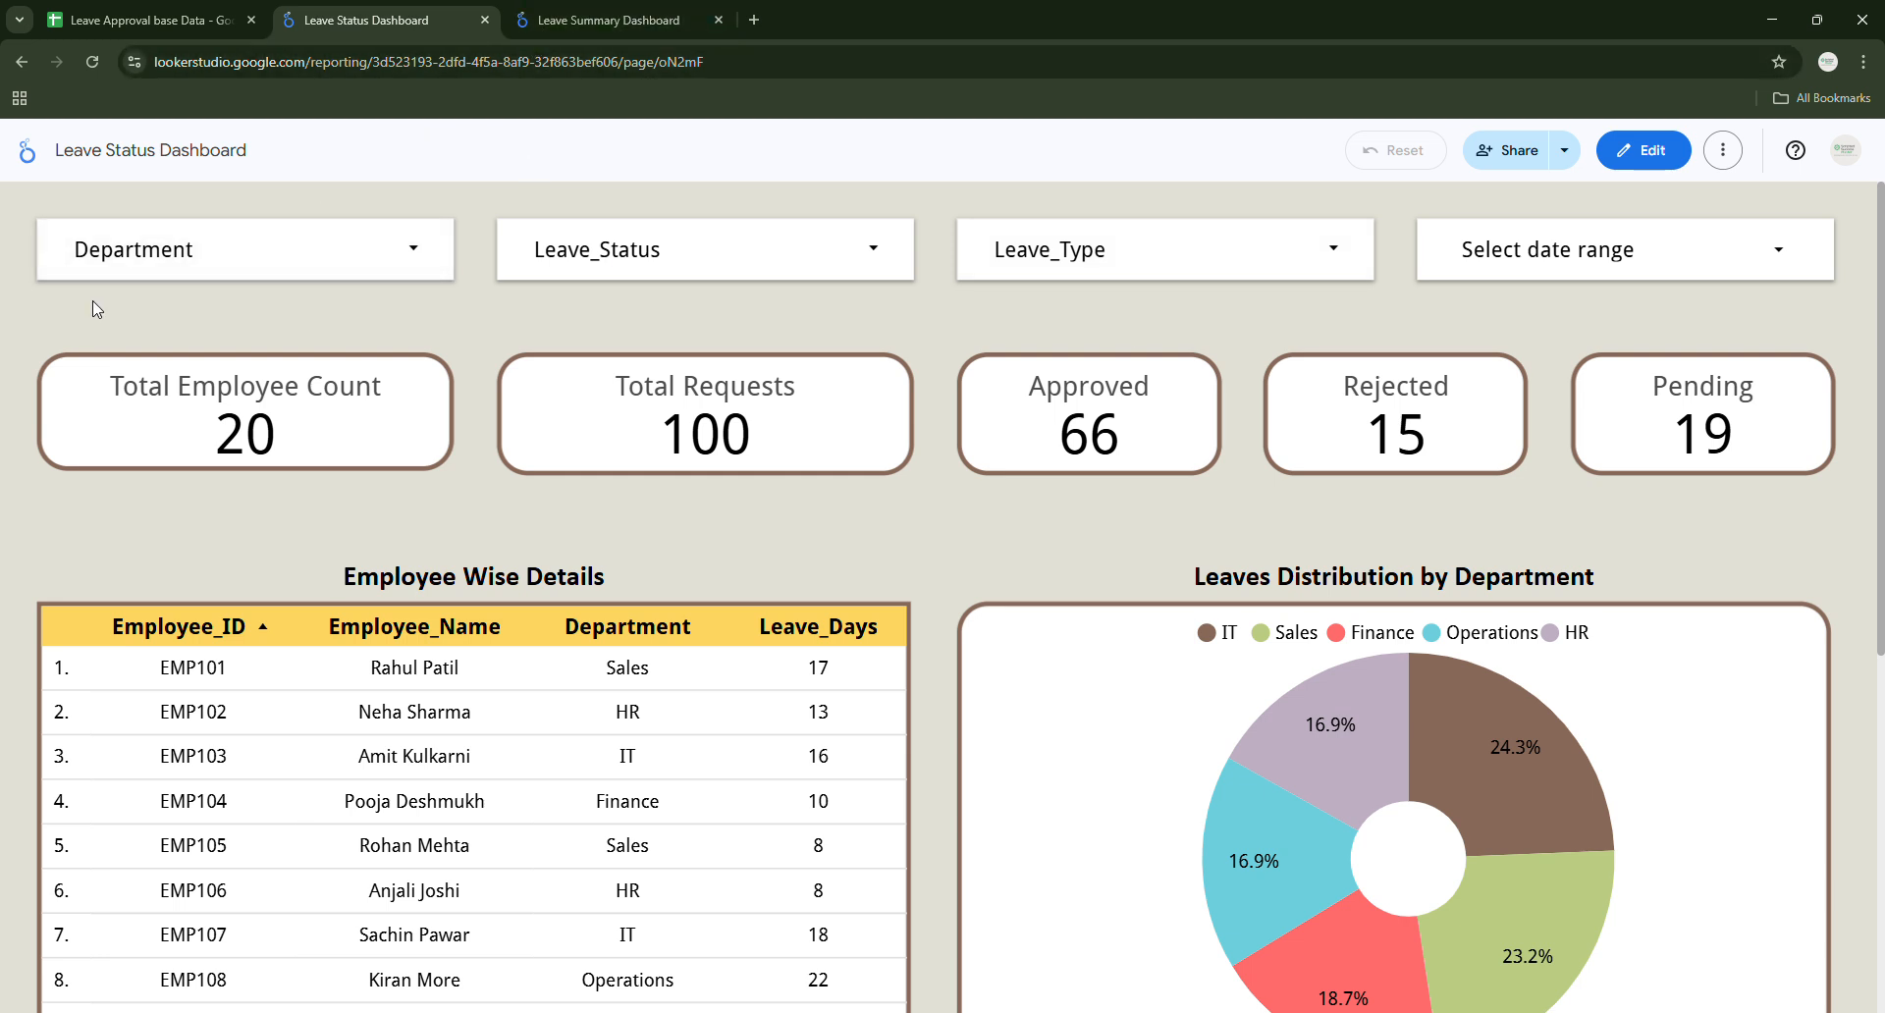
click(598, 20)
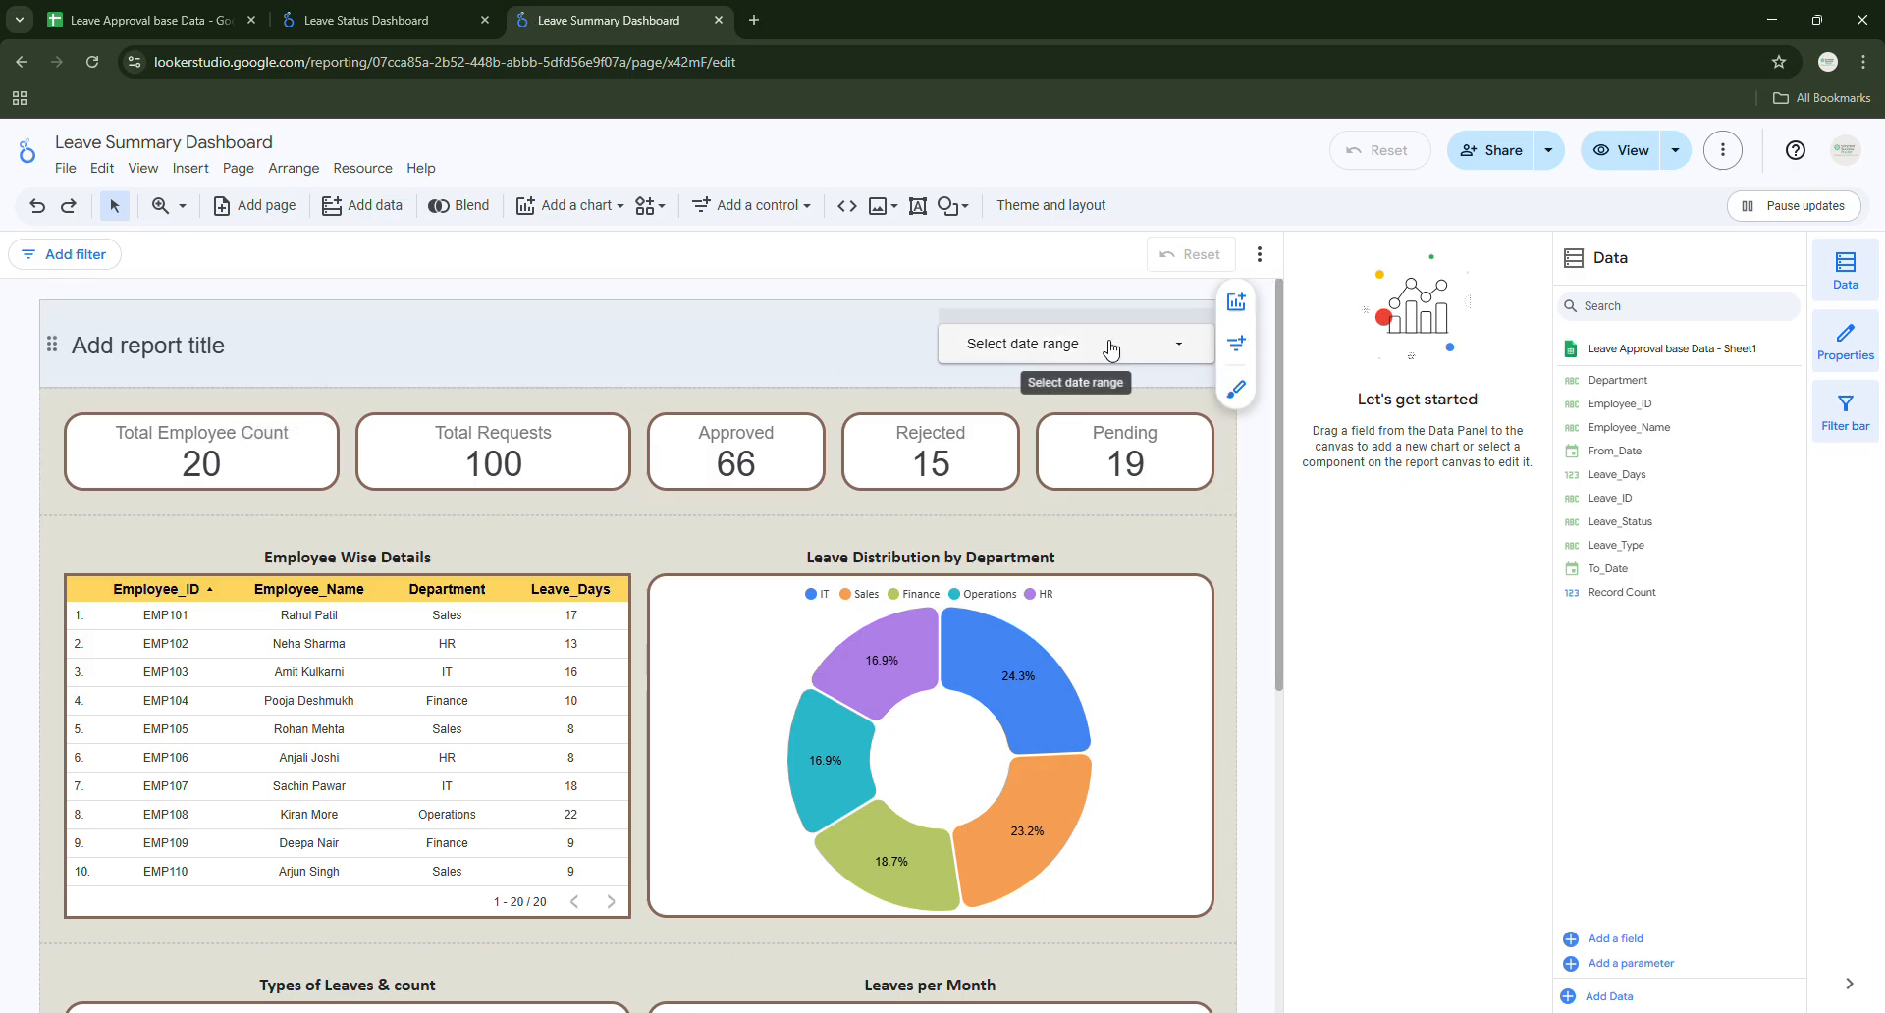
Insert a new section between the report header and the scorecards, and add a drop-down list control to it.
click(637, 389)
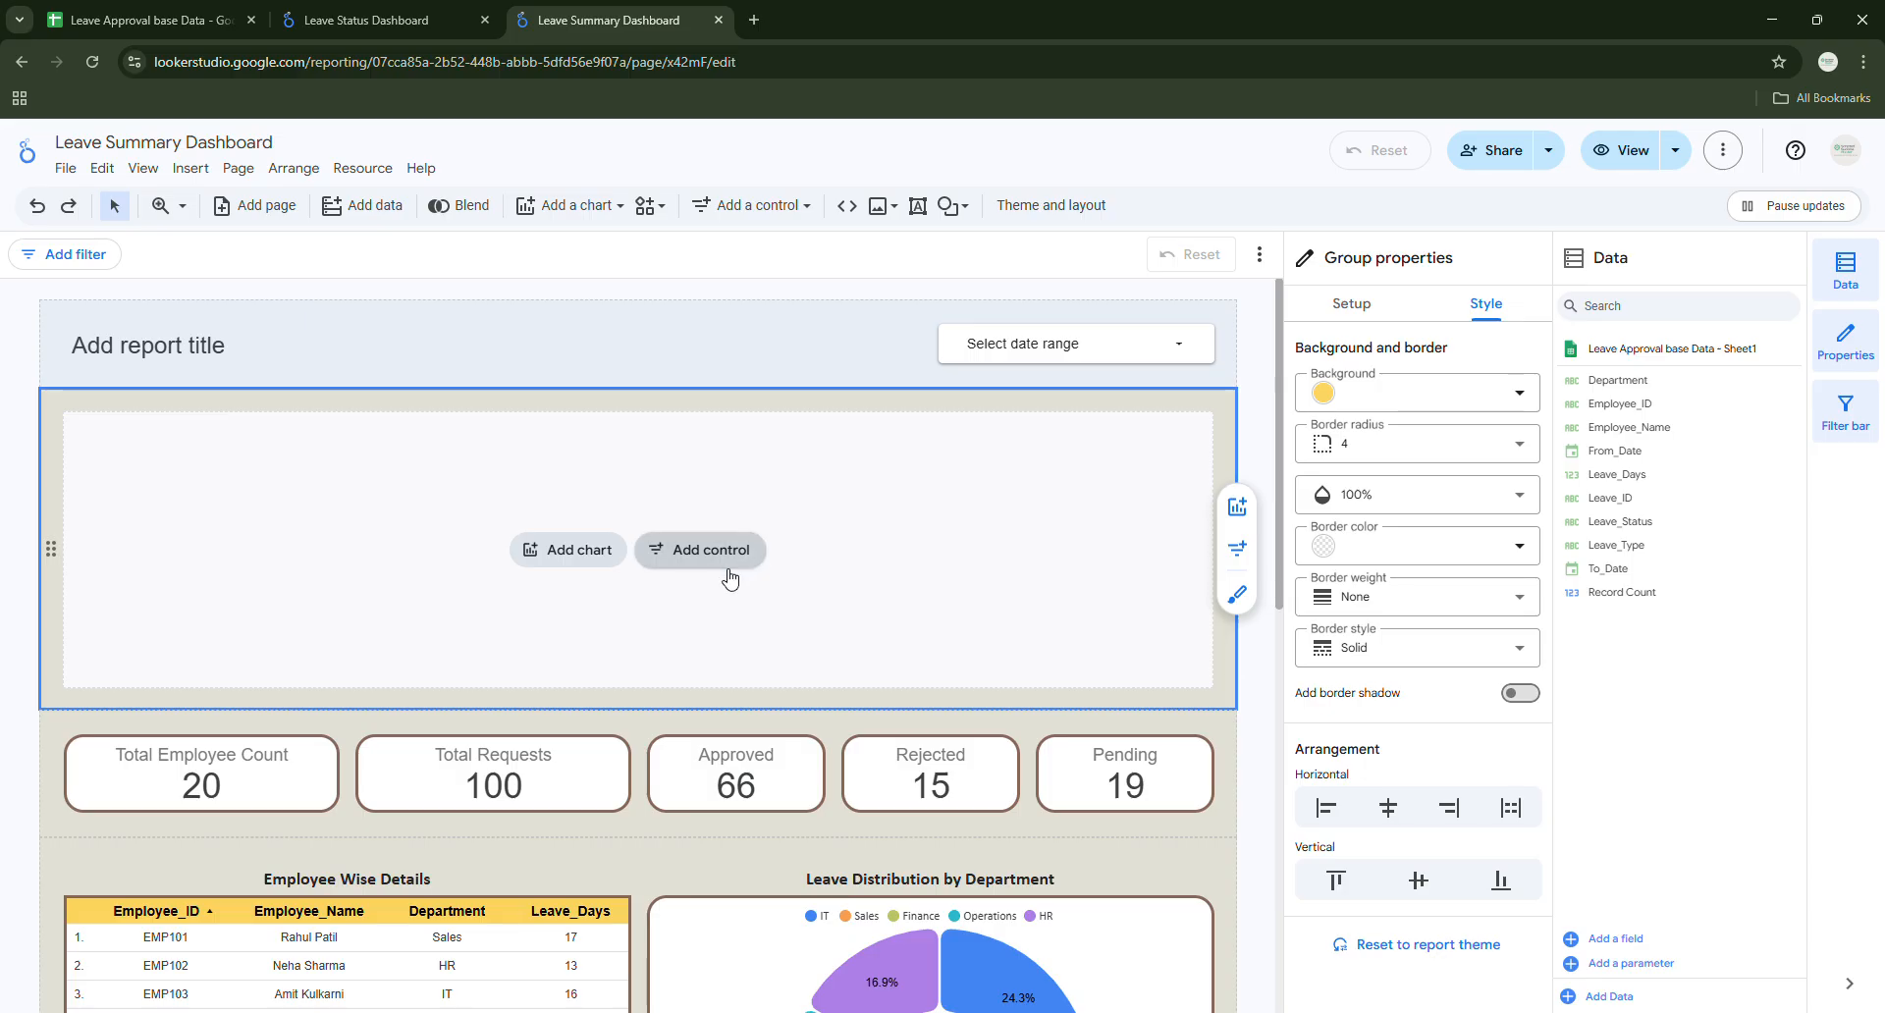
click(697, 546)
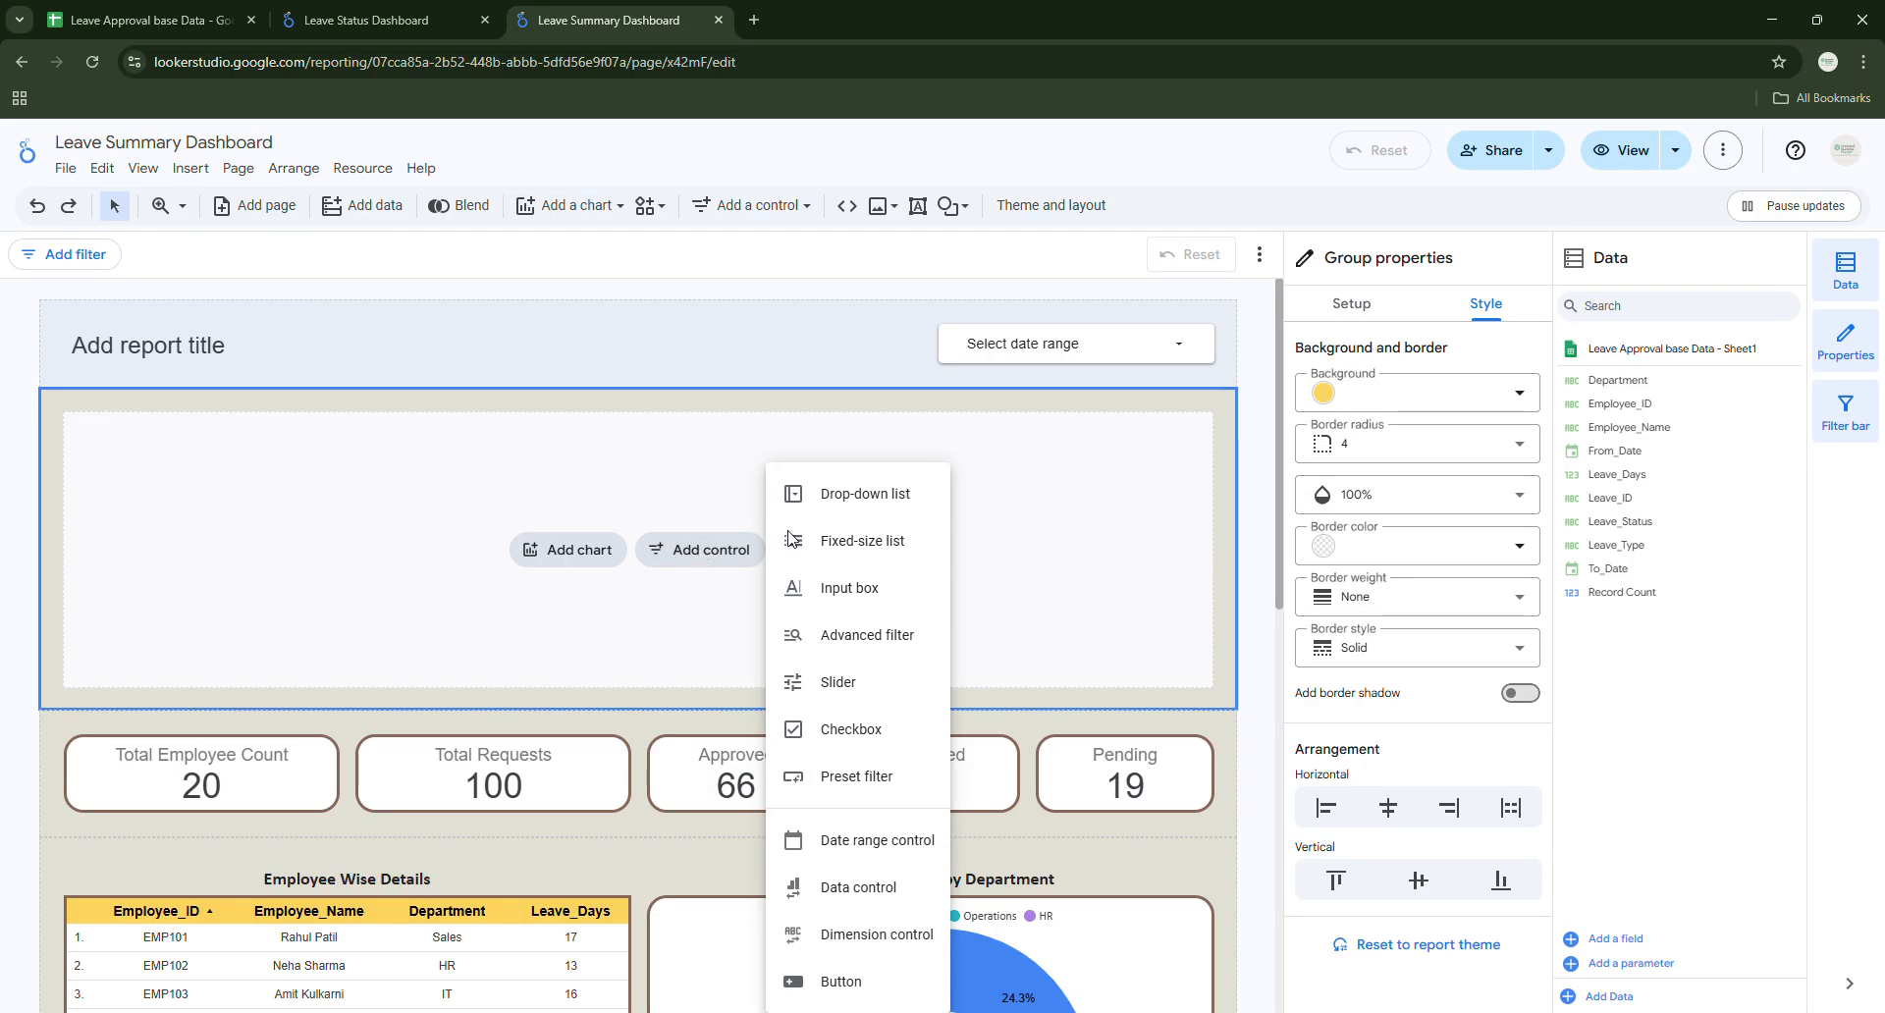
click(844, 499)
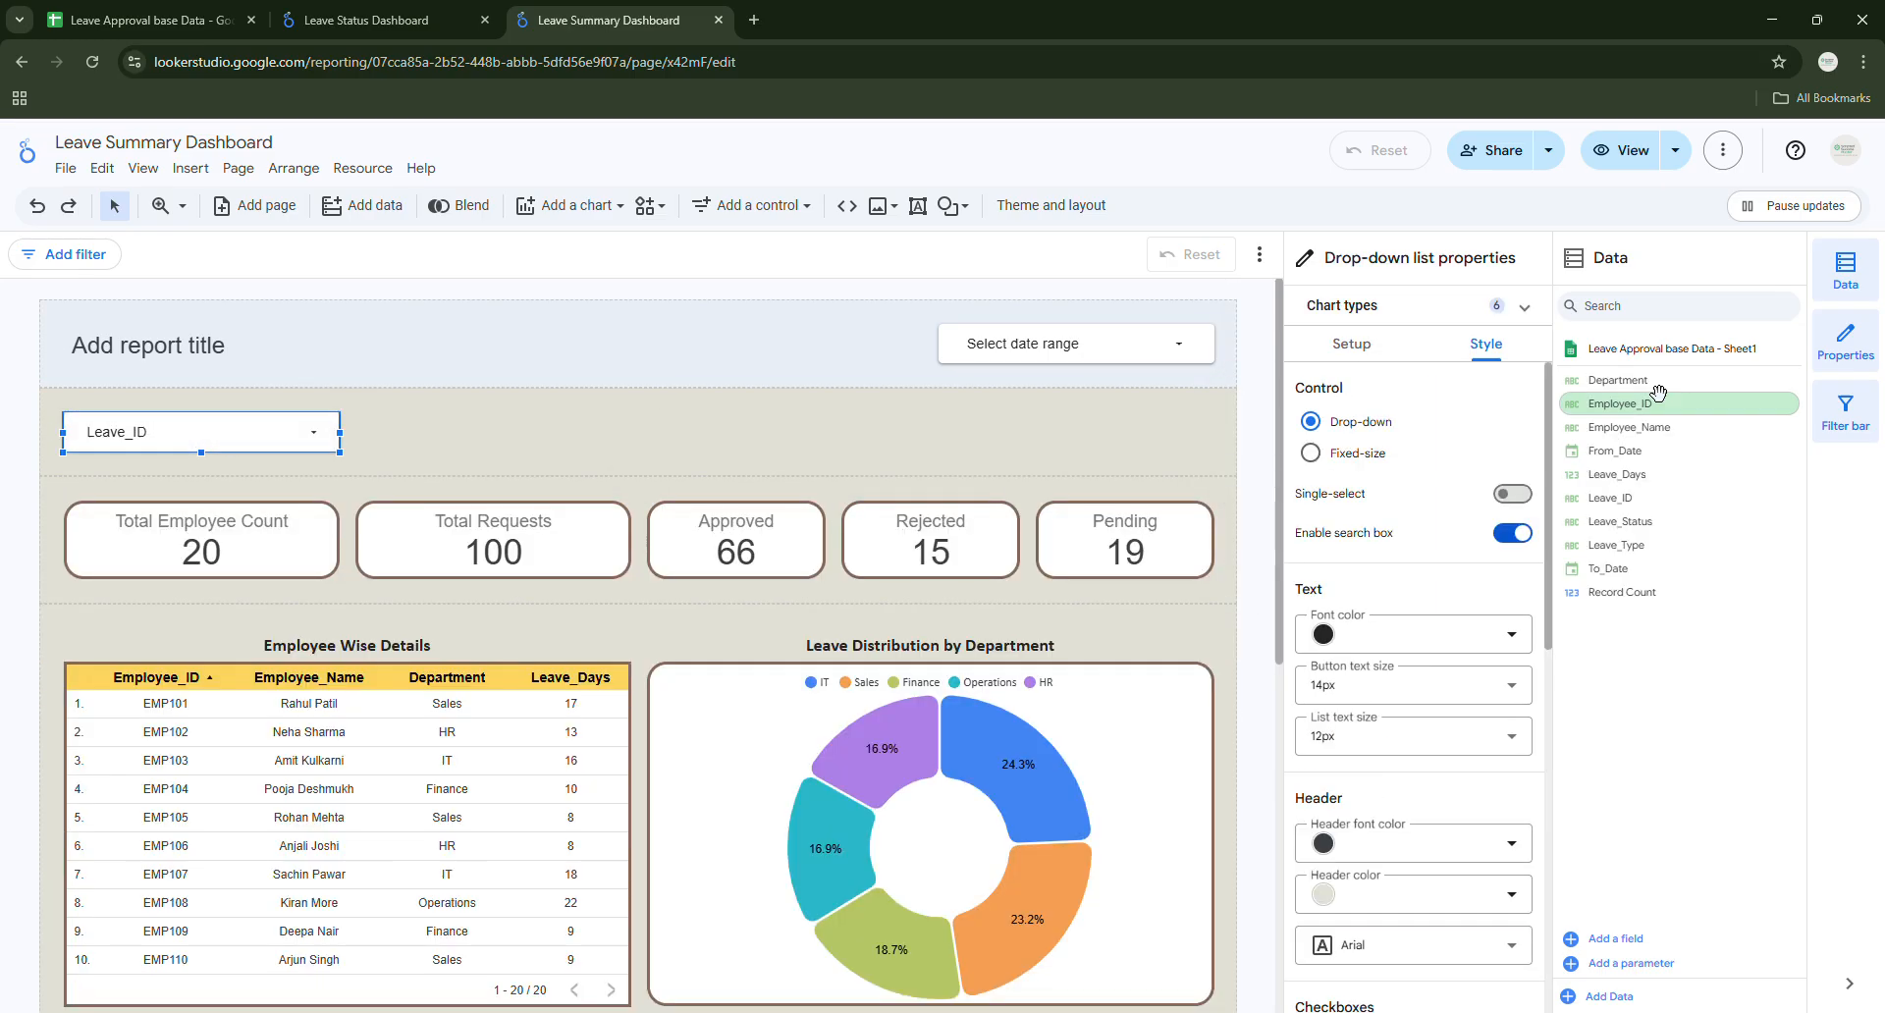
Set the new drop-down list's control field to Department.
click(273, 428)
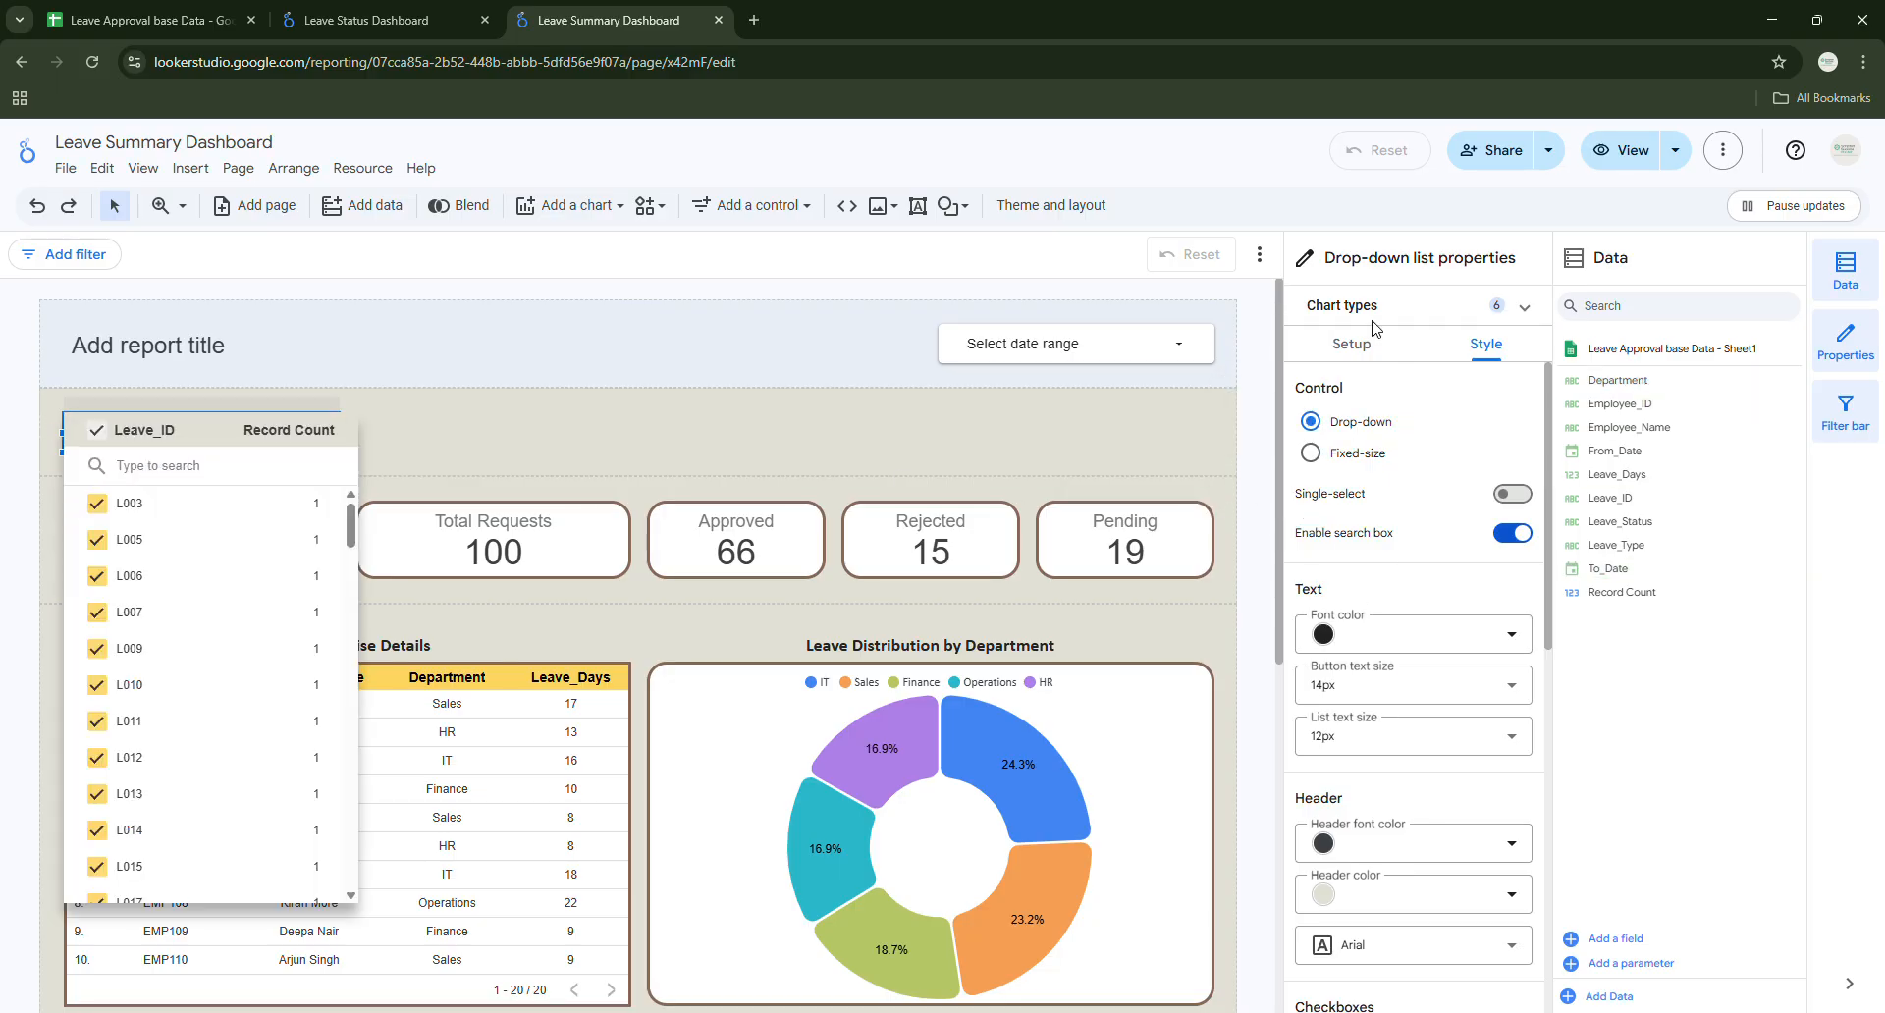
click(1355, 344)
click(1359, 538)
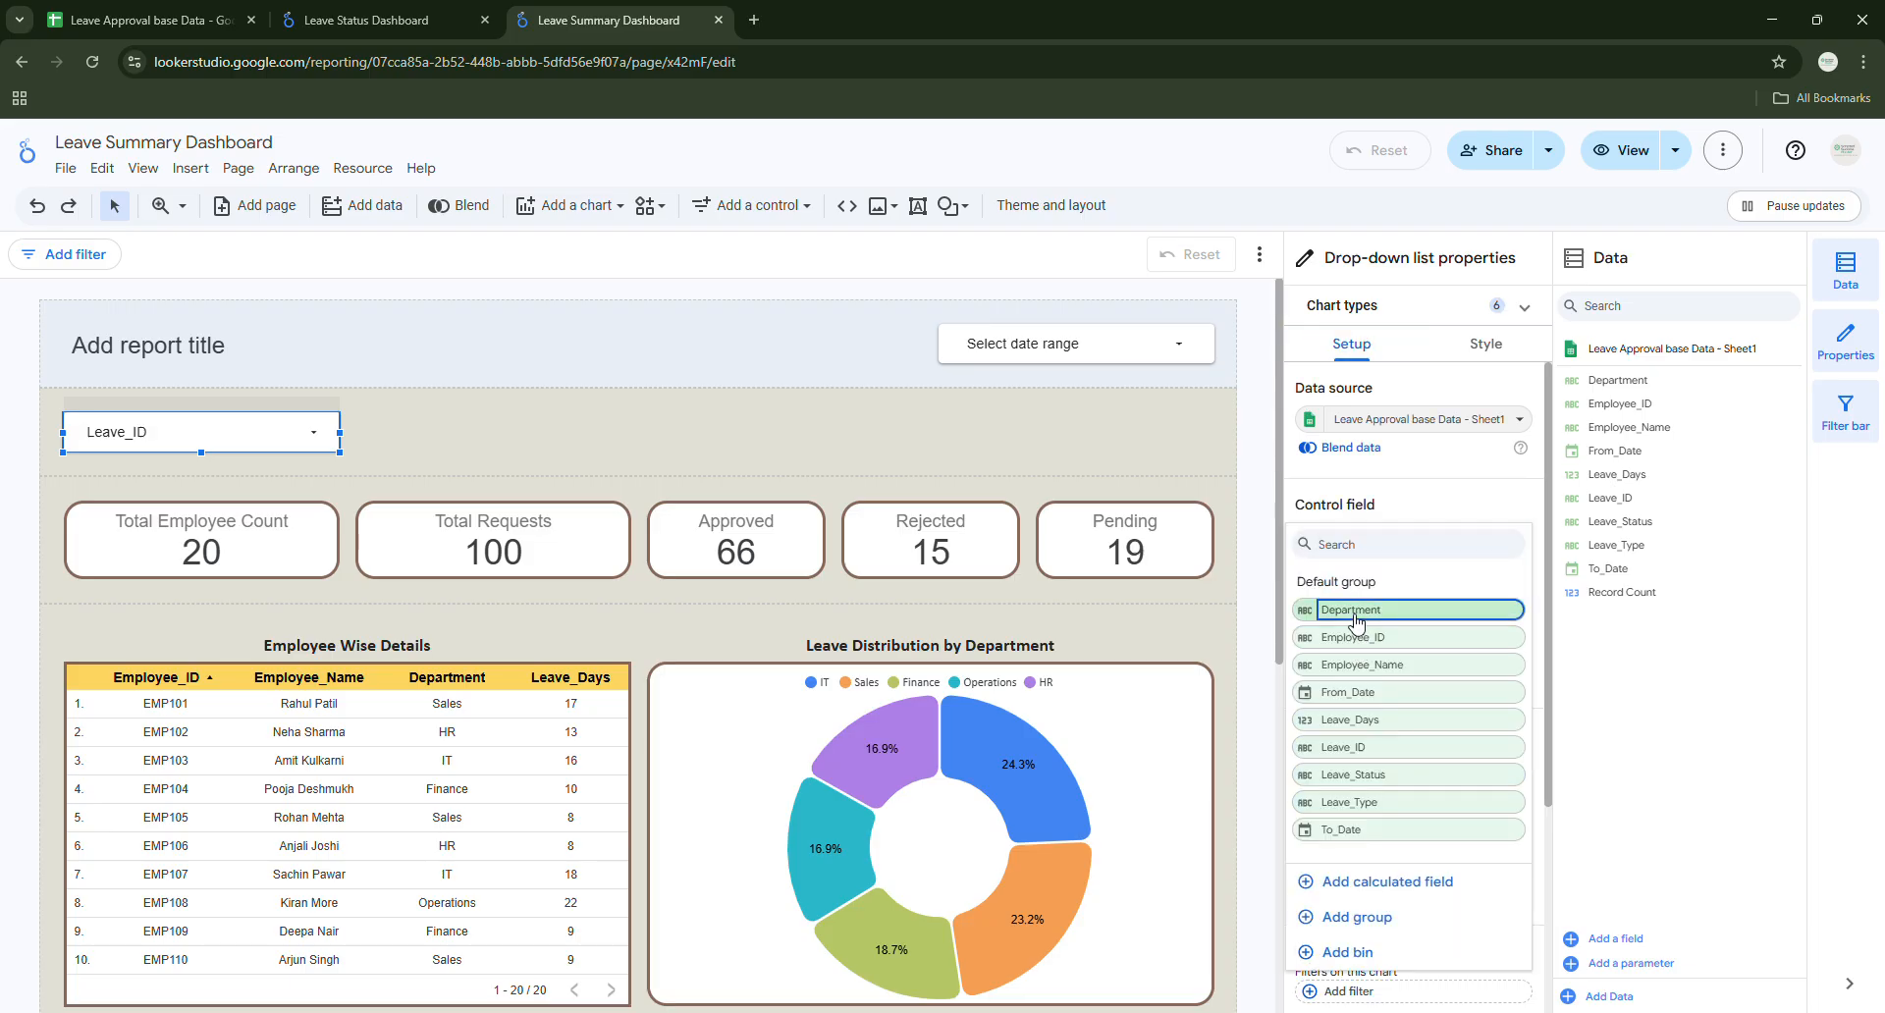
click(1355, 612)
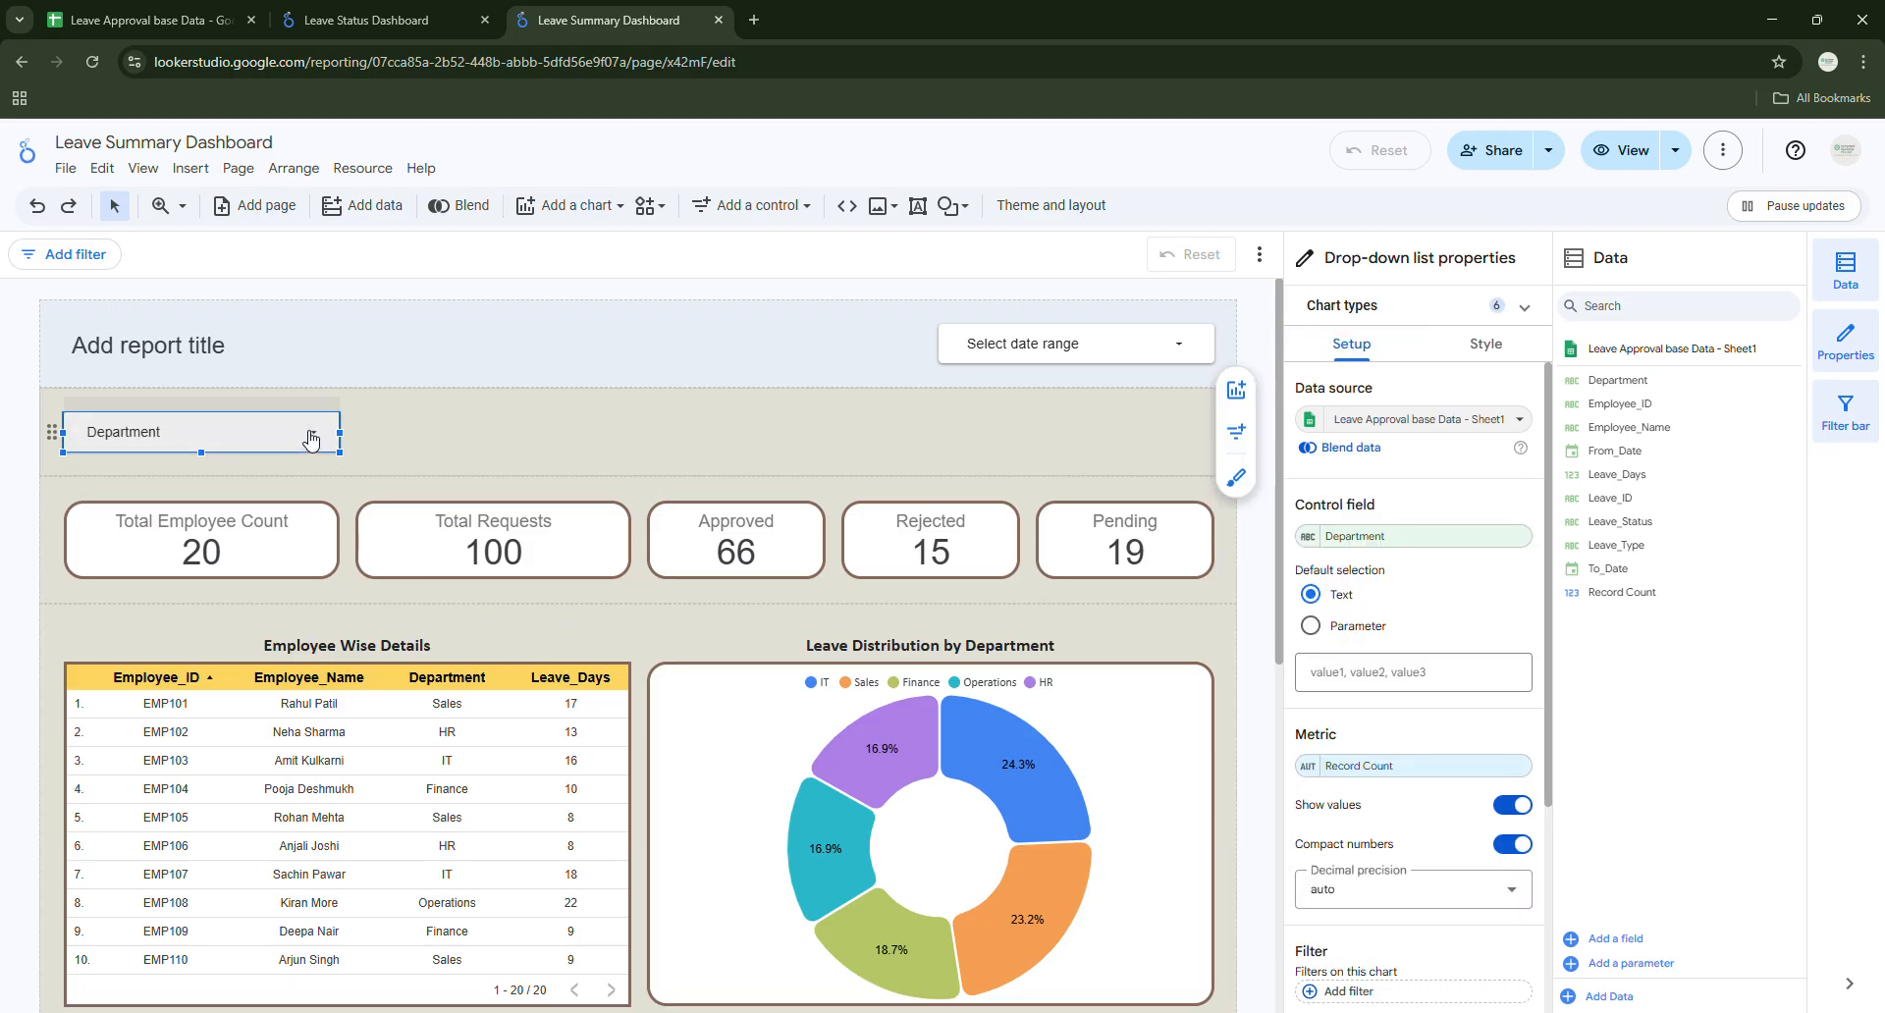
Remove the Record Count metric from the Department drop-down and check its list of values.
click(310, 439)
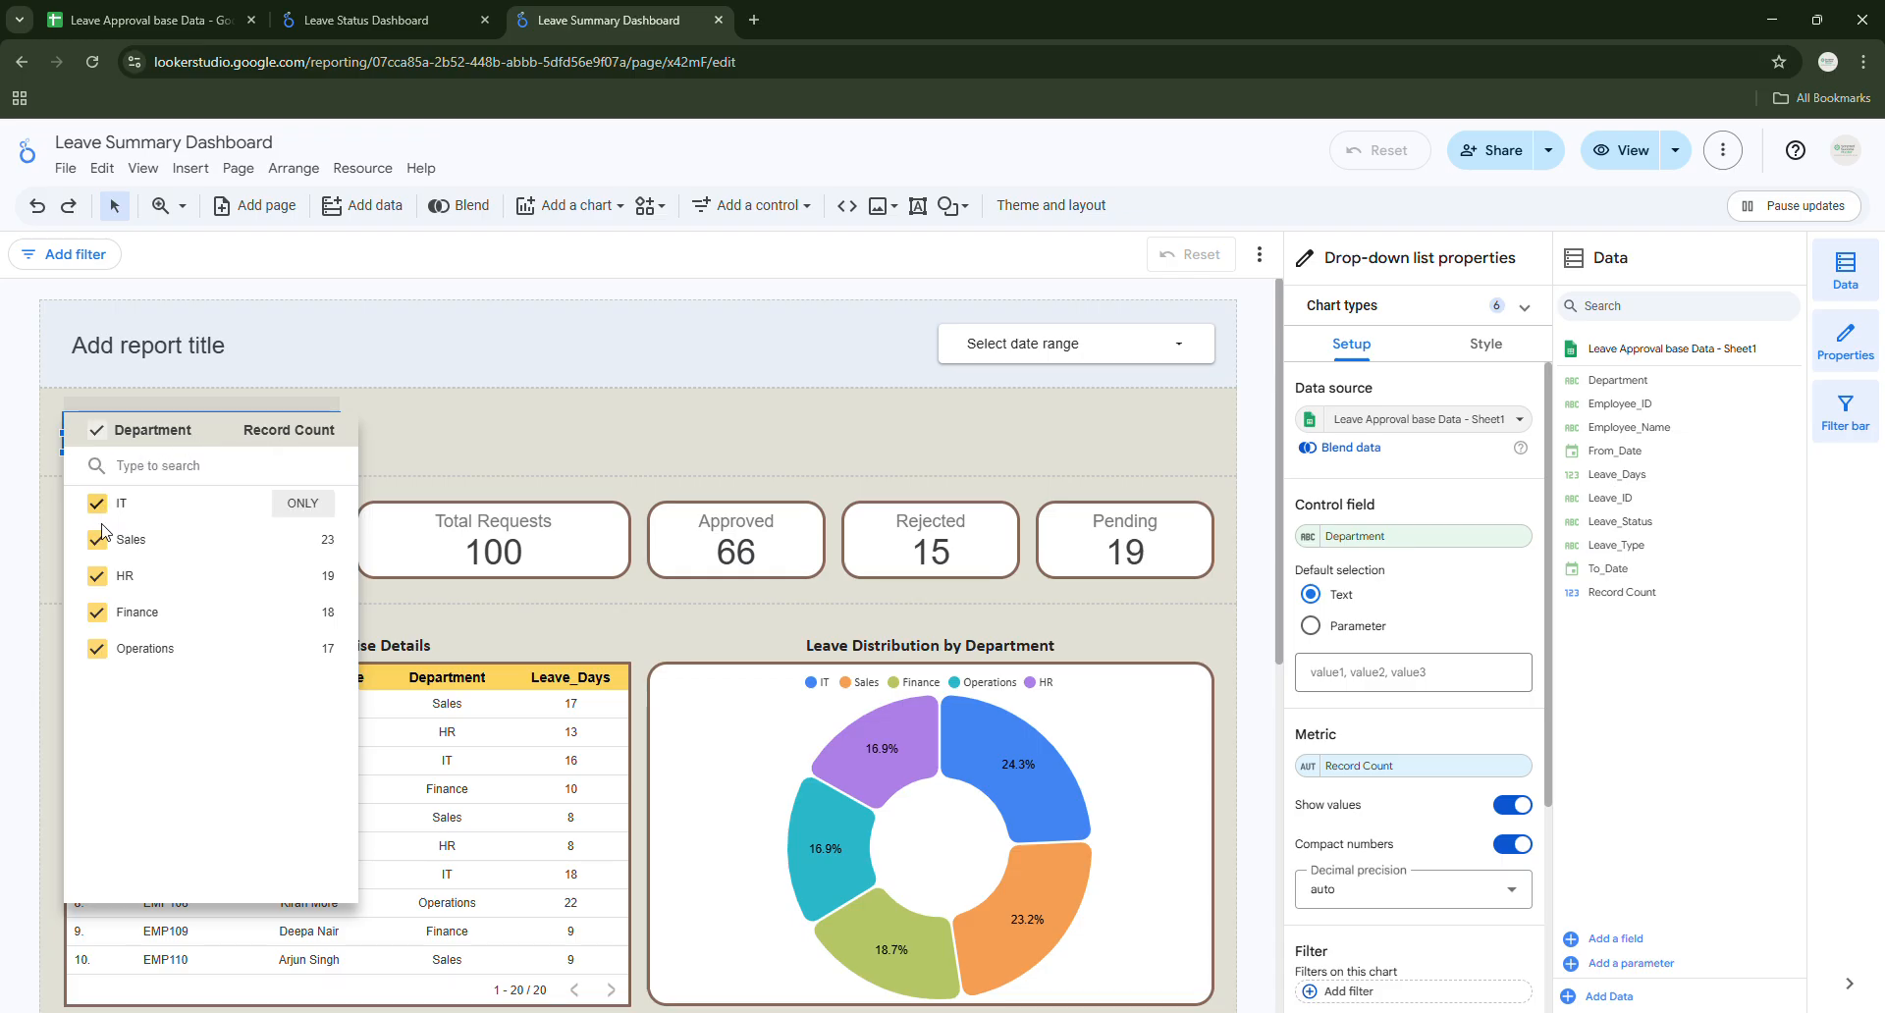
click(364, 423)
click(248, 444)
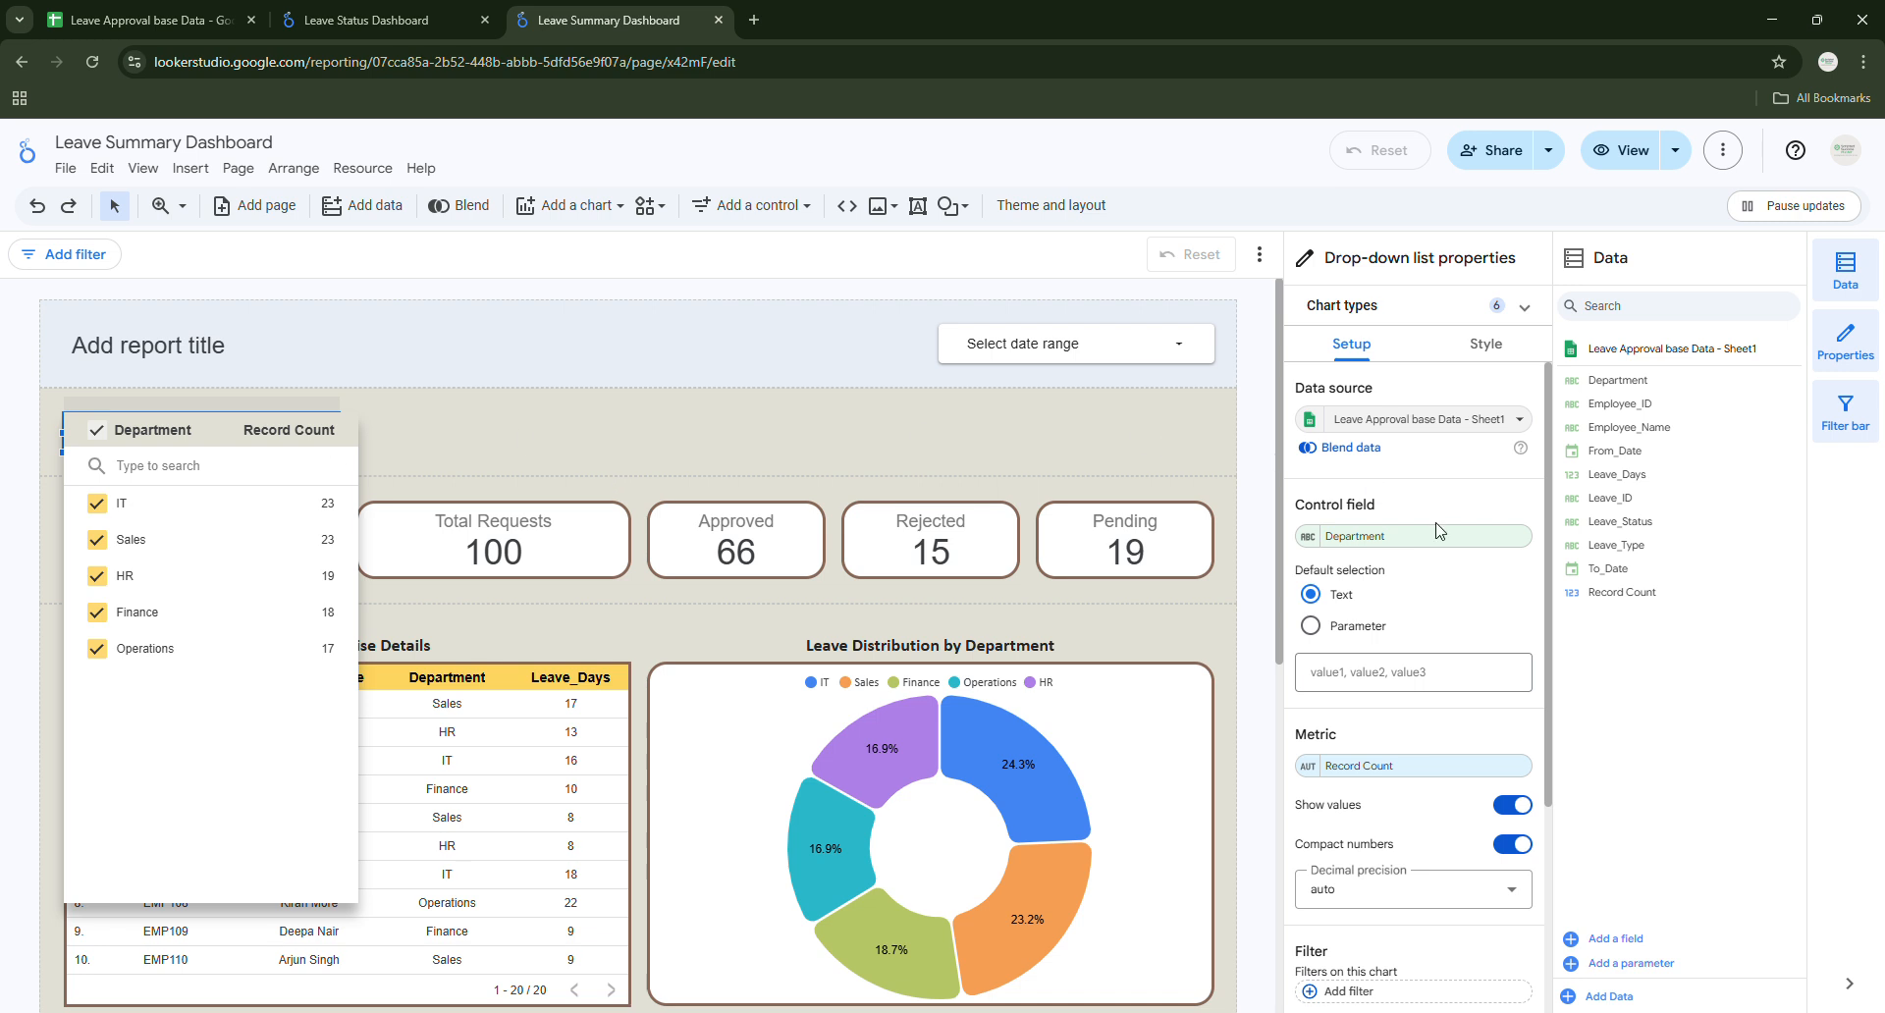
scroll(1440, 531, down, 3)
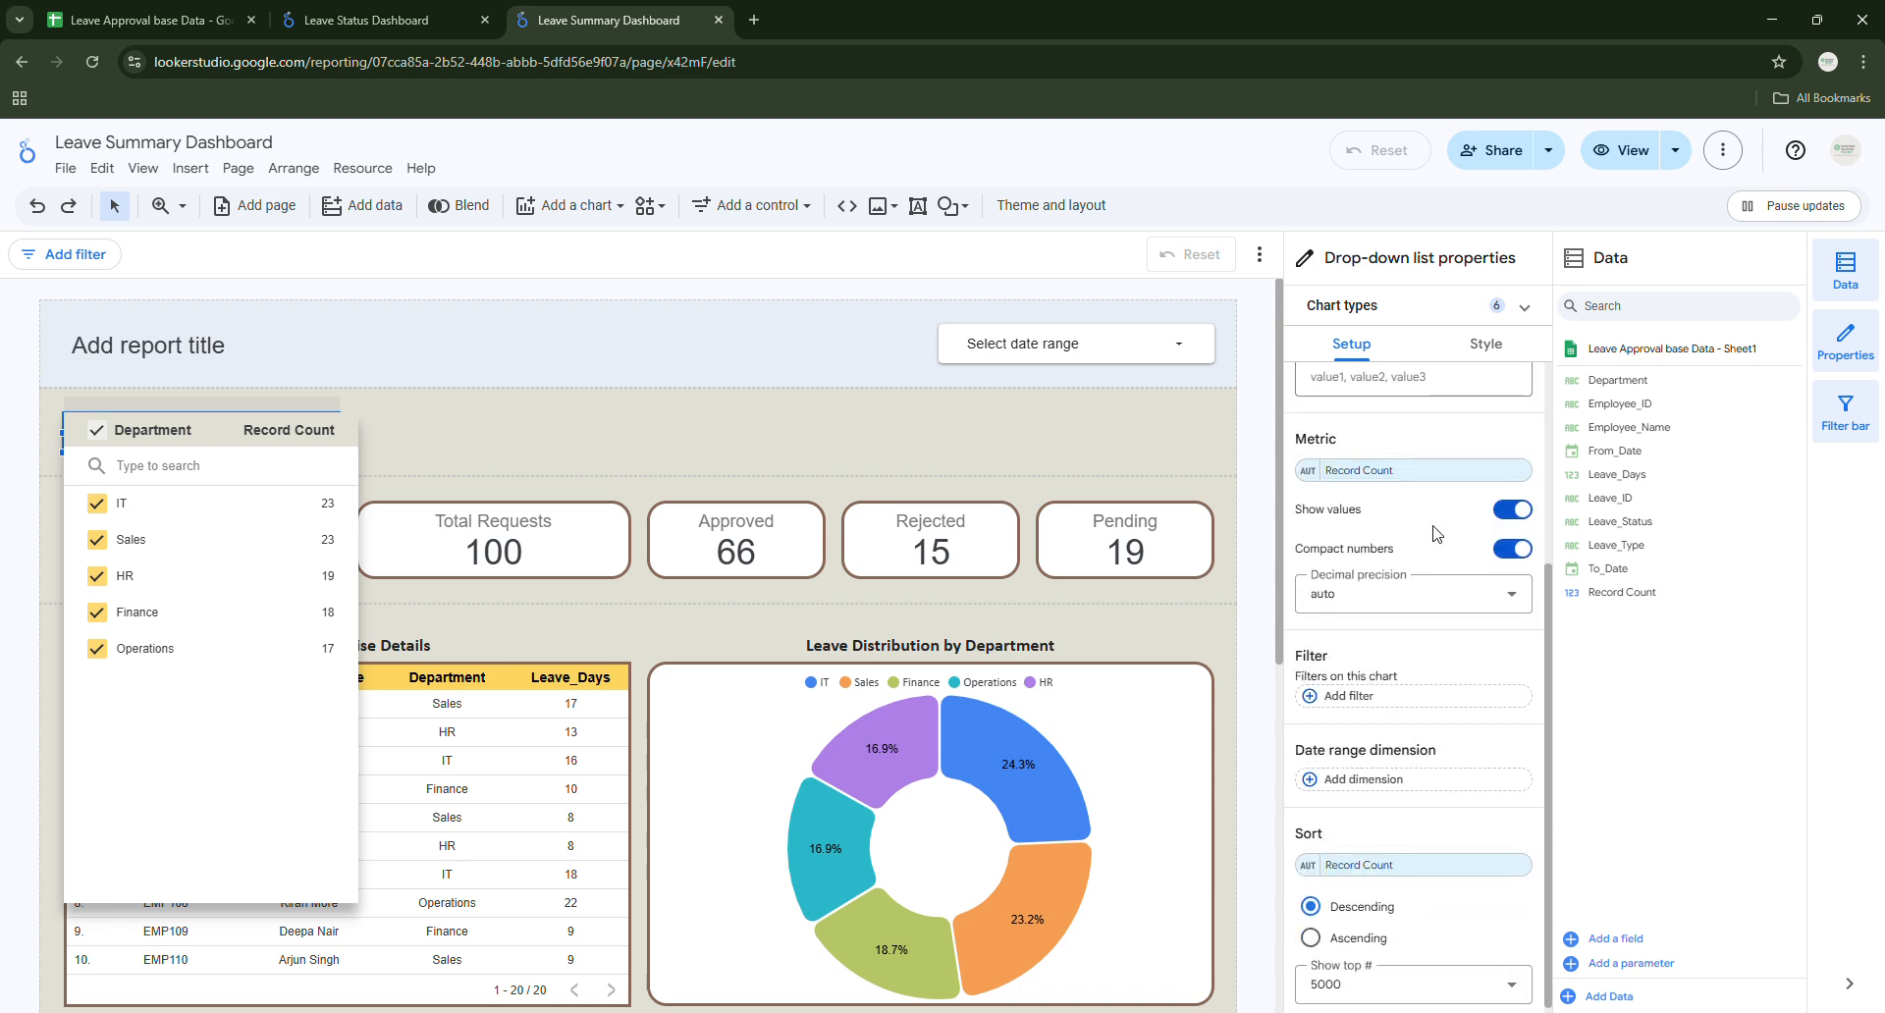
click(1516, 464)
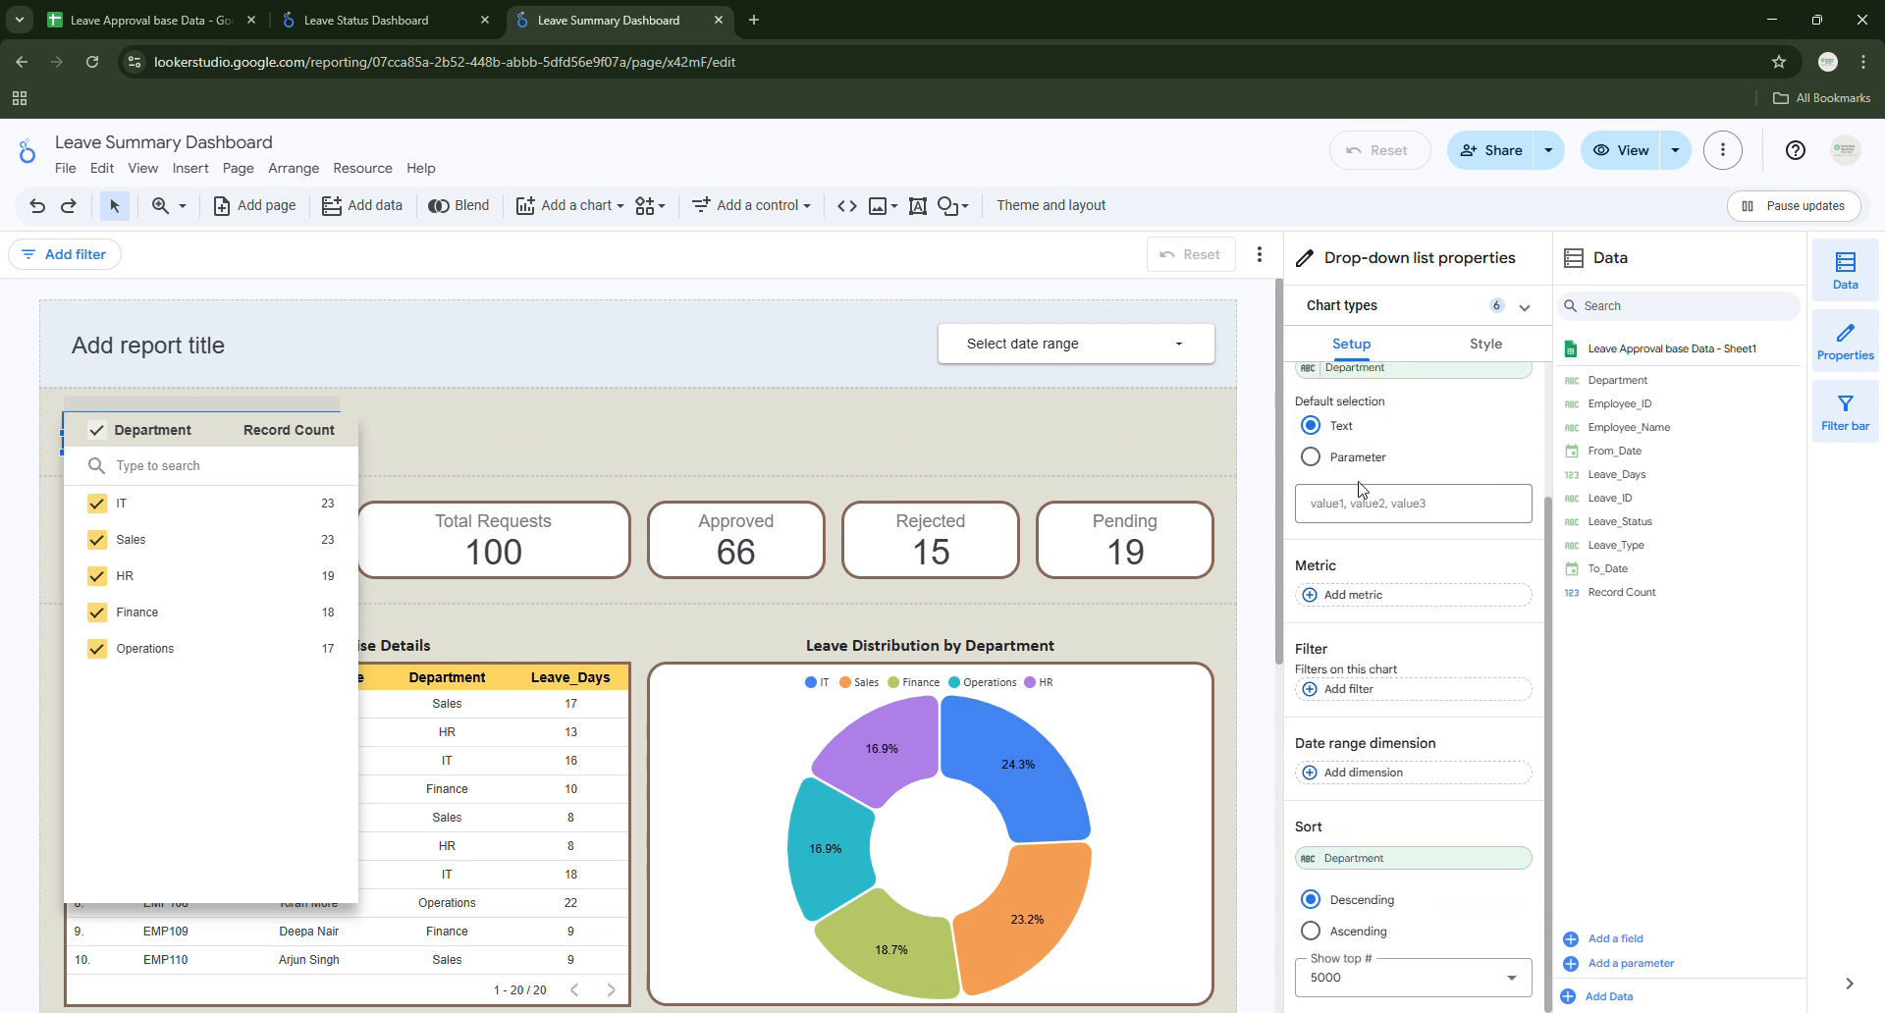
click(390, 446)
click(246, 424)
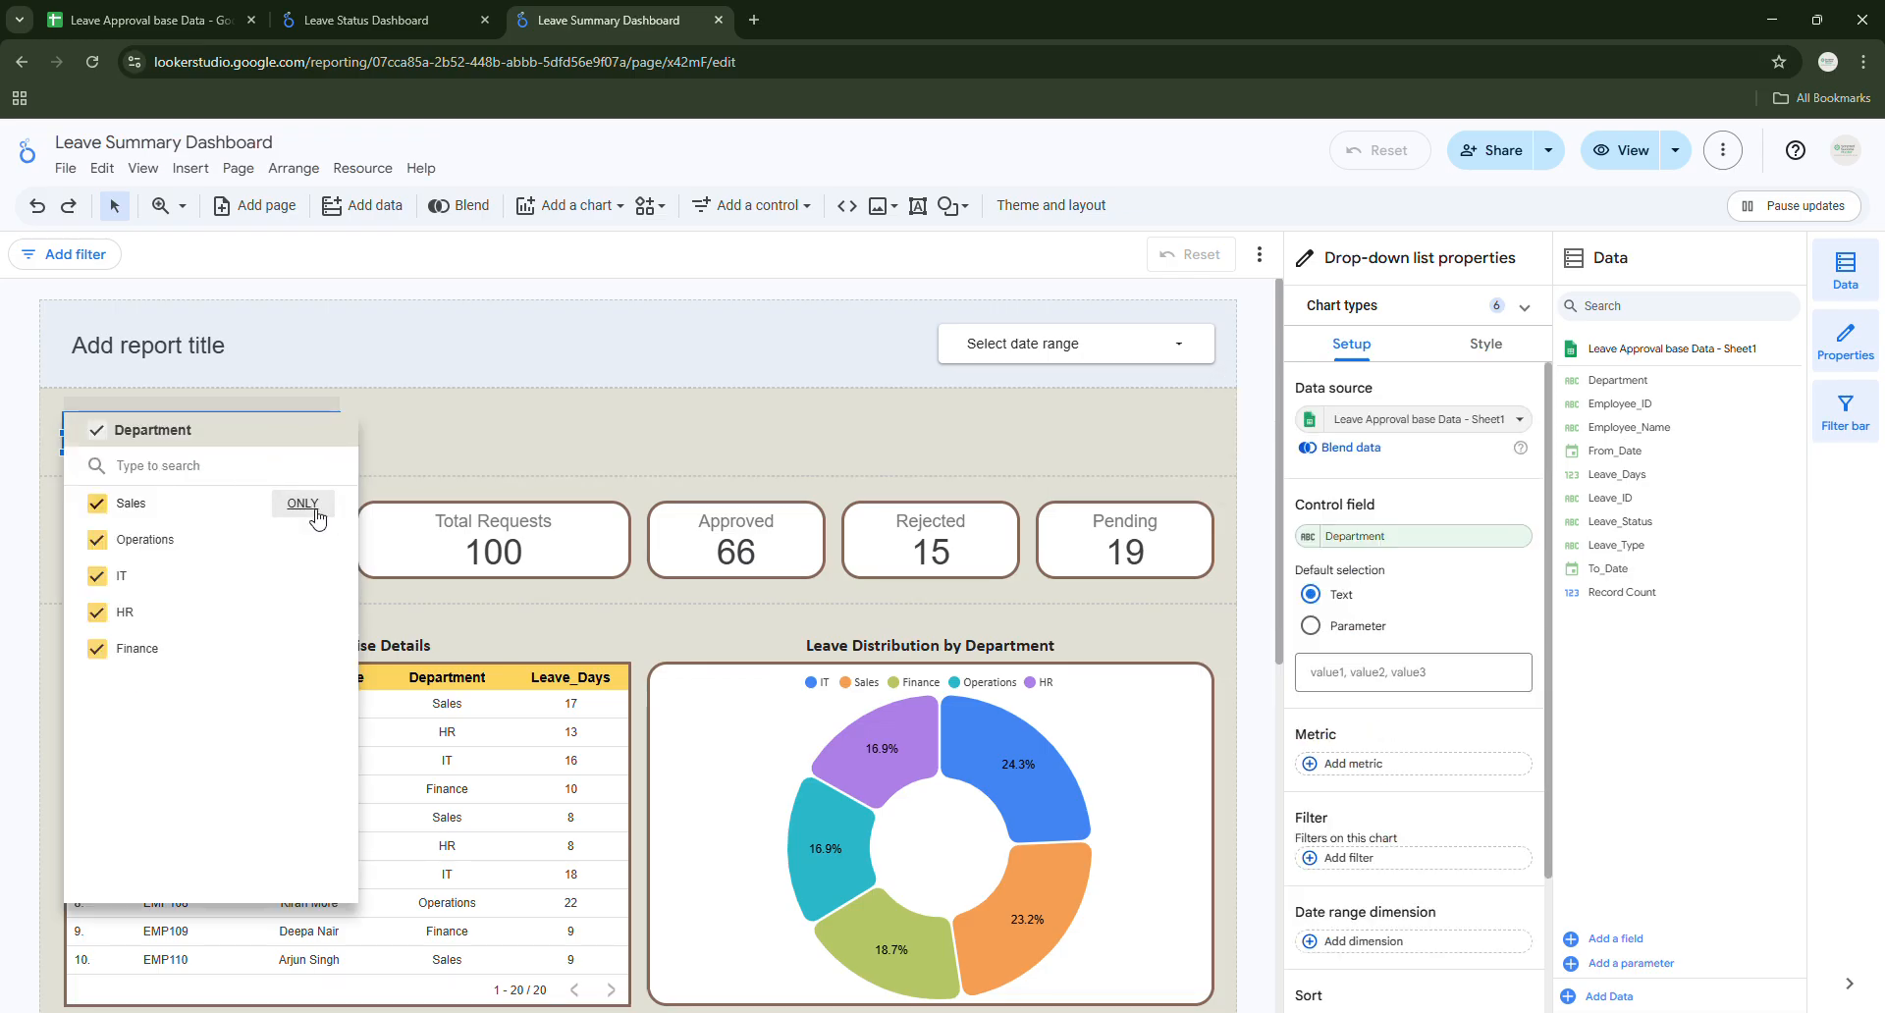
click(515, 454)
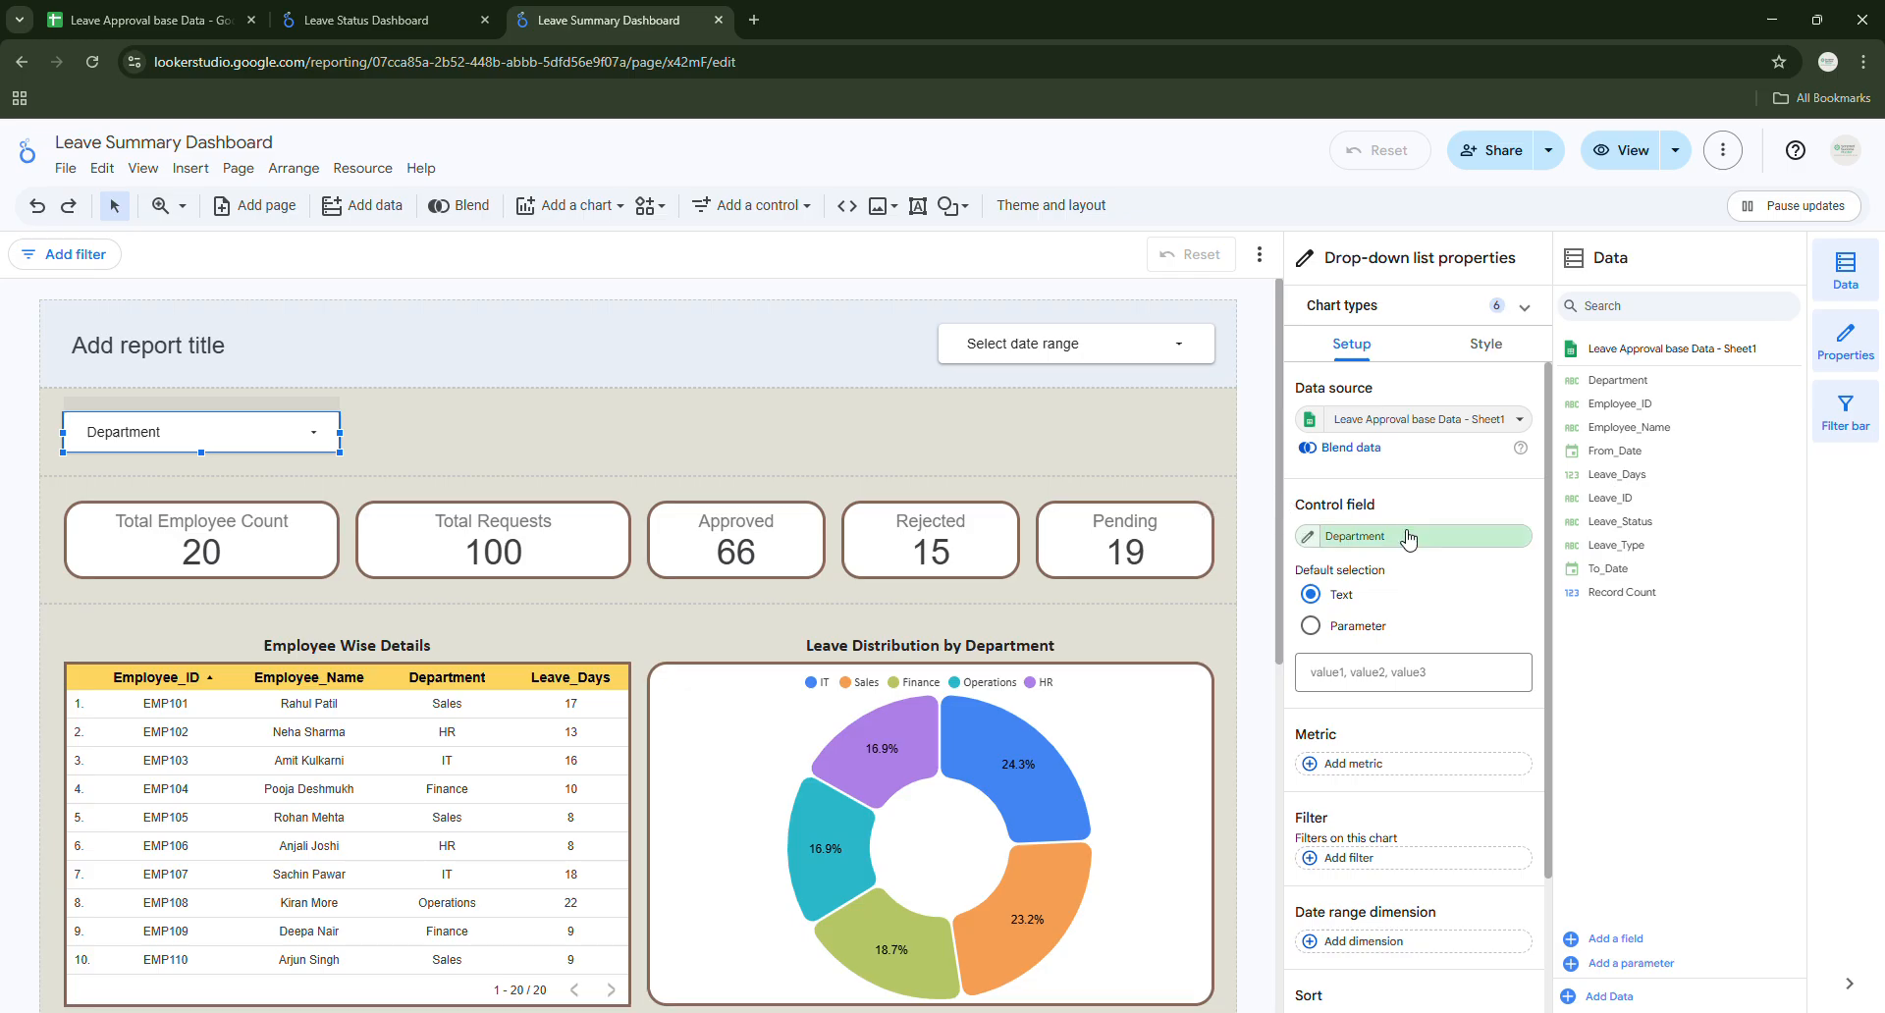
Add Leave_Days as the metric of the Department drop-down and check the values in its list.
scroll(1382, 640, down, 1)
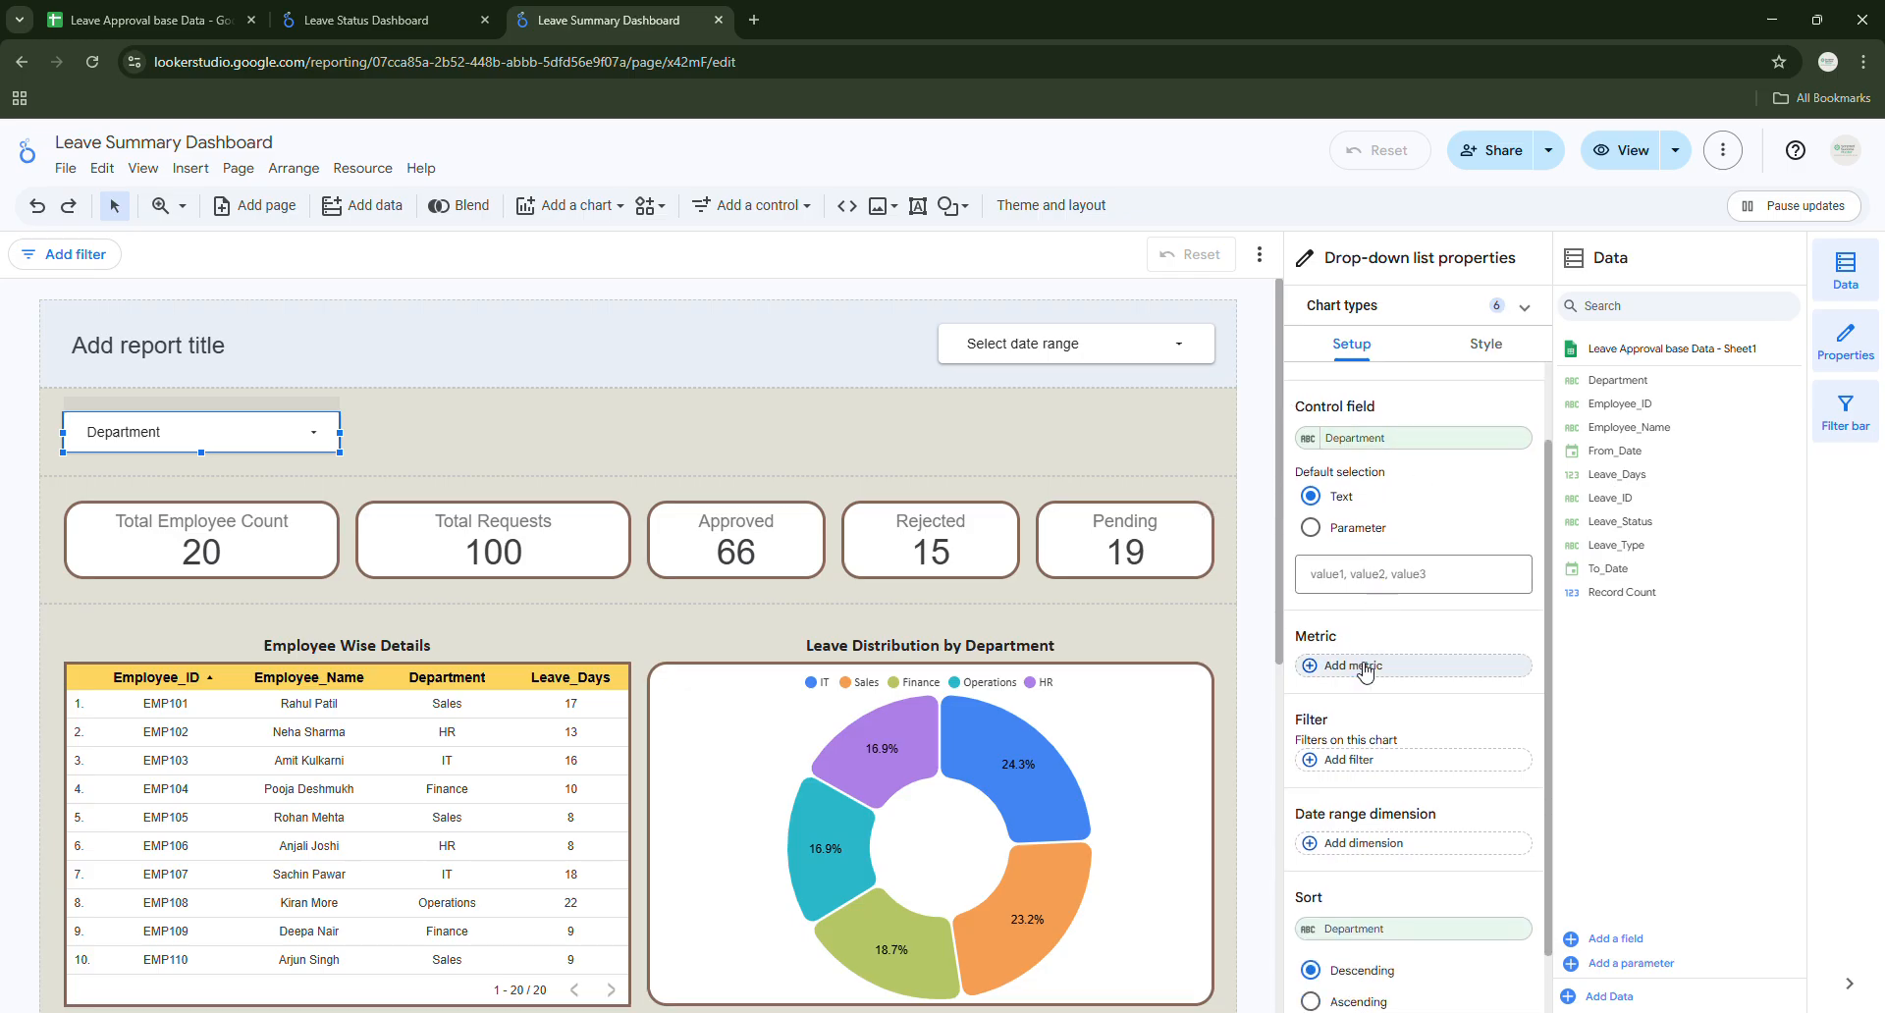
click(1368, 663)
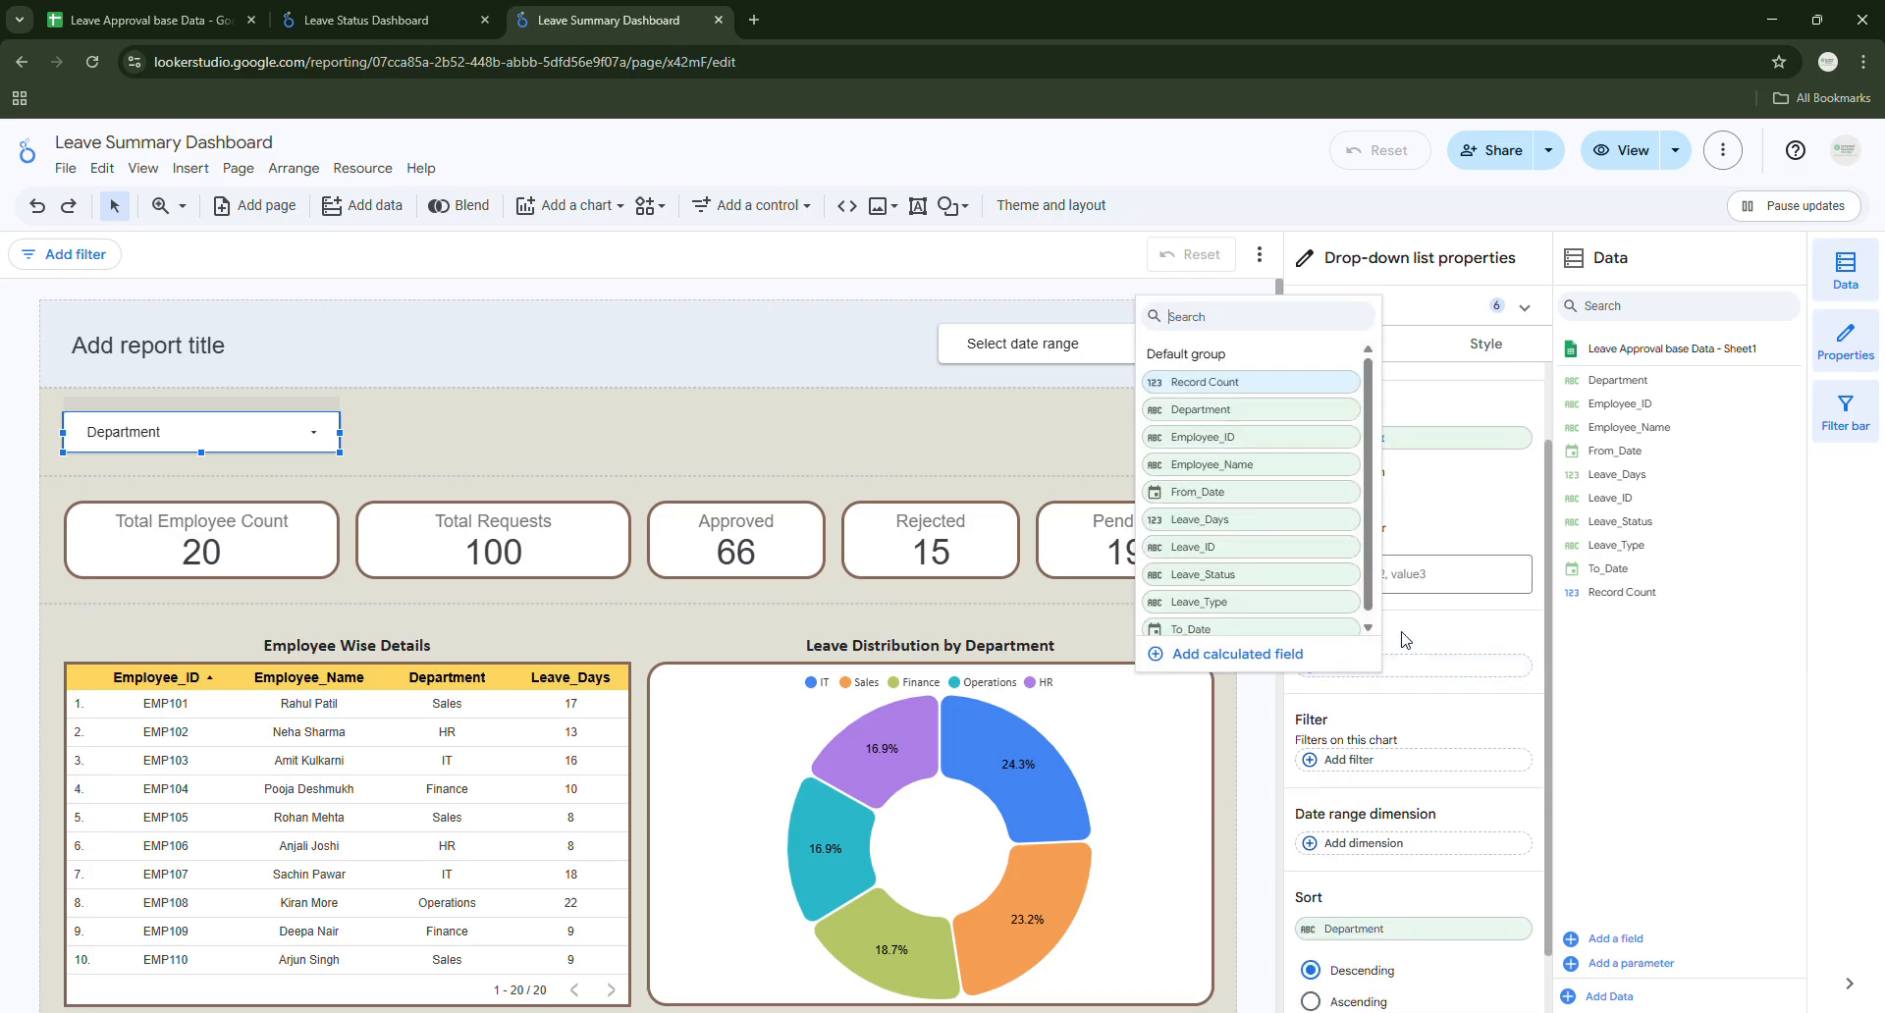
click(1230, 520)
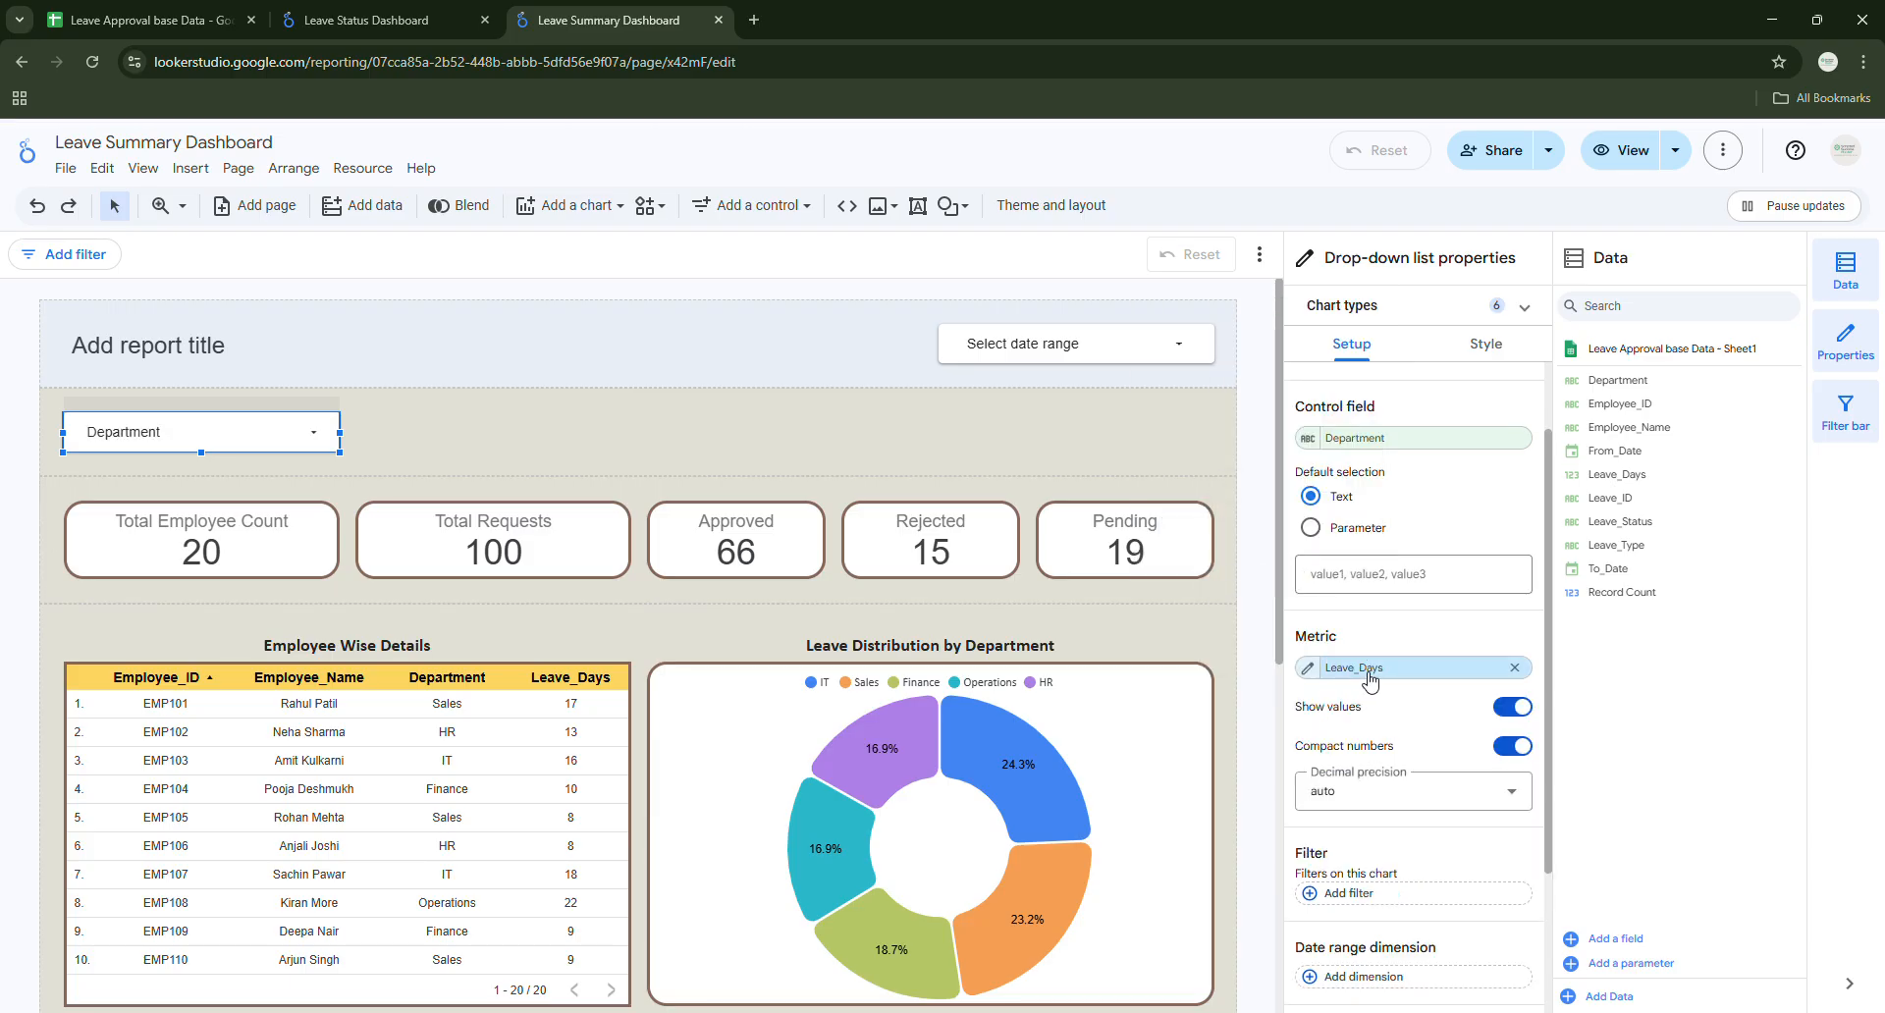
click(185, 433)
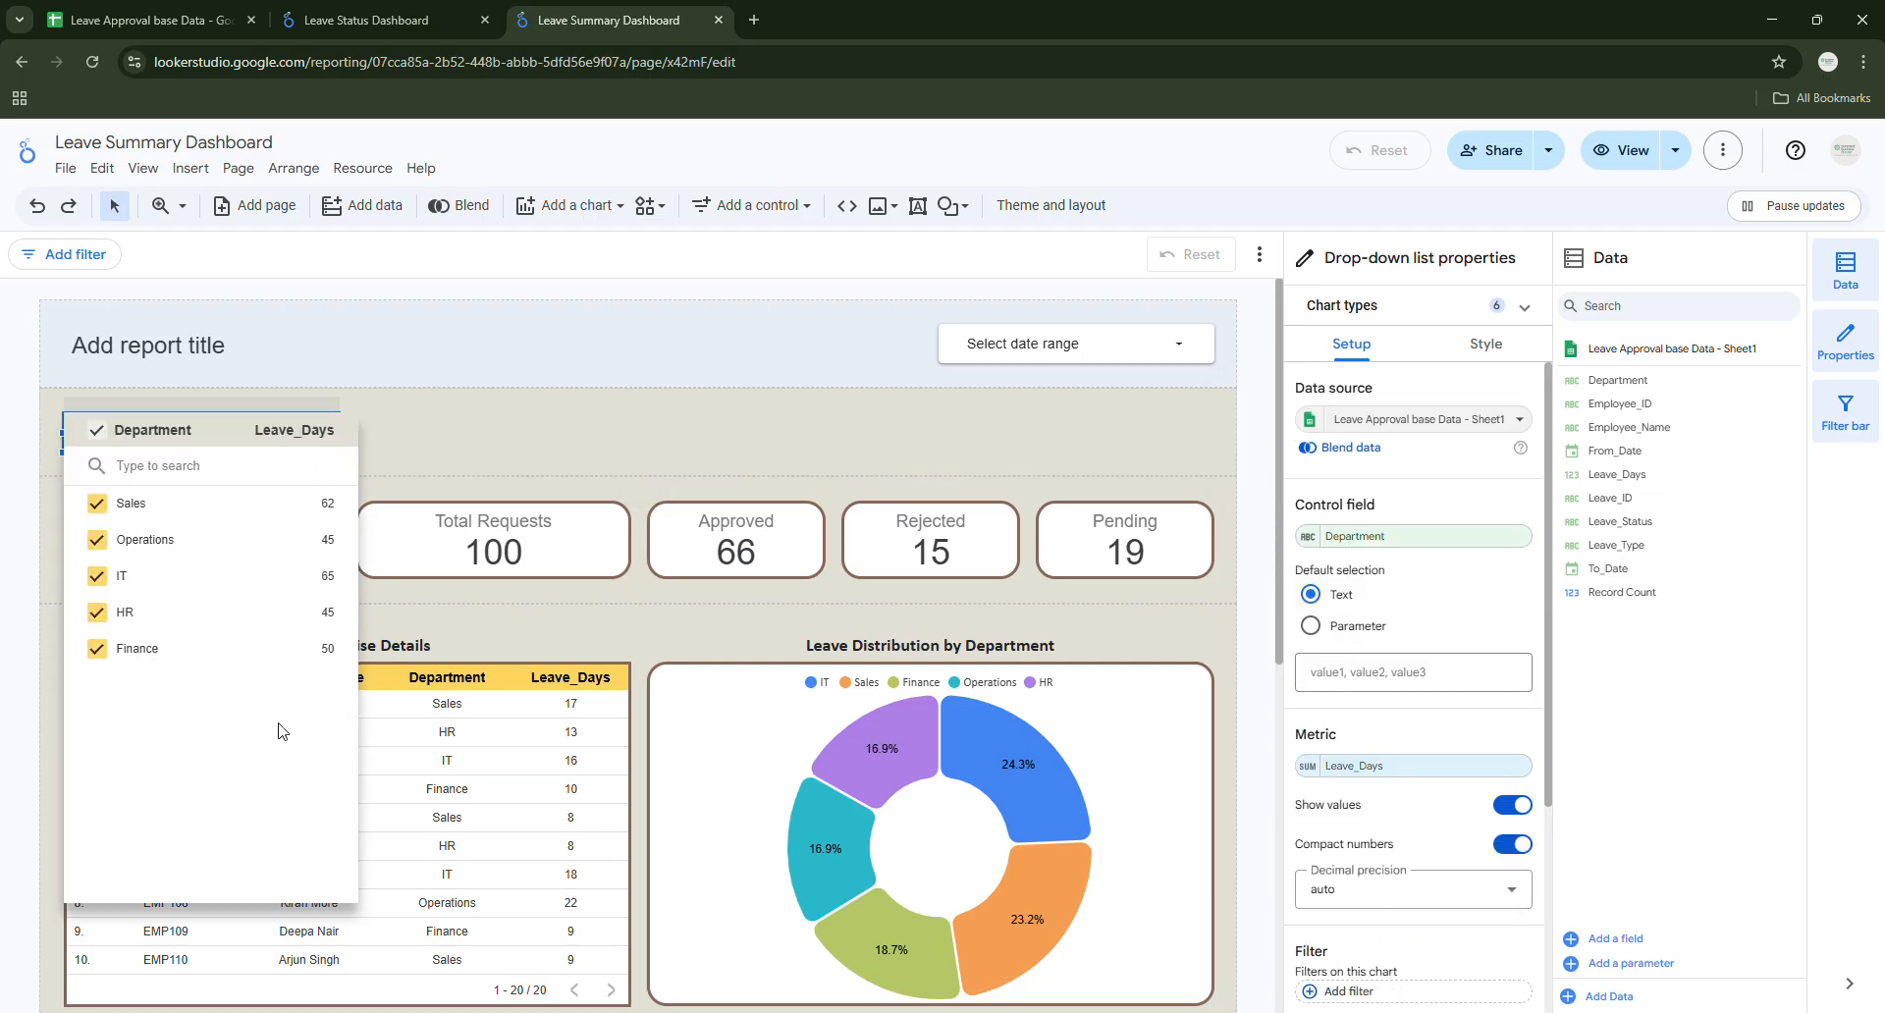
click(398, 390)
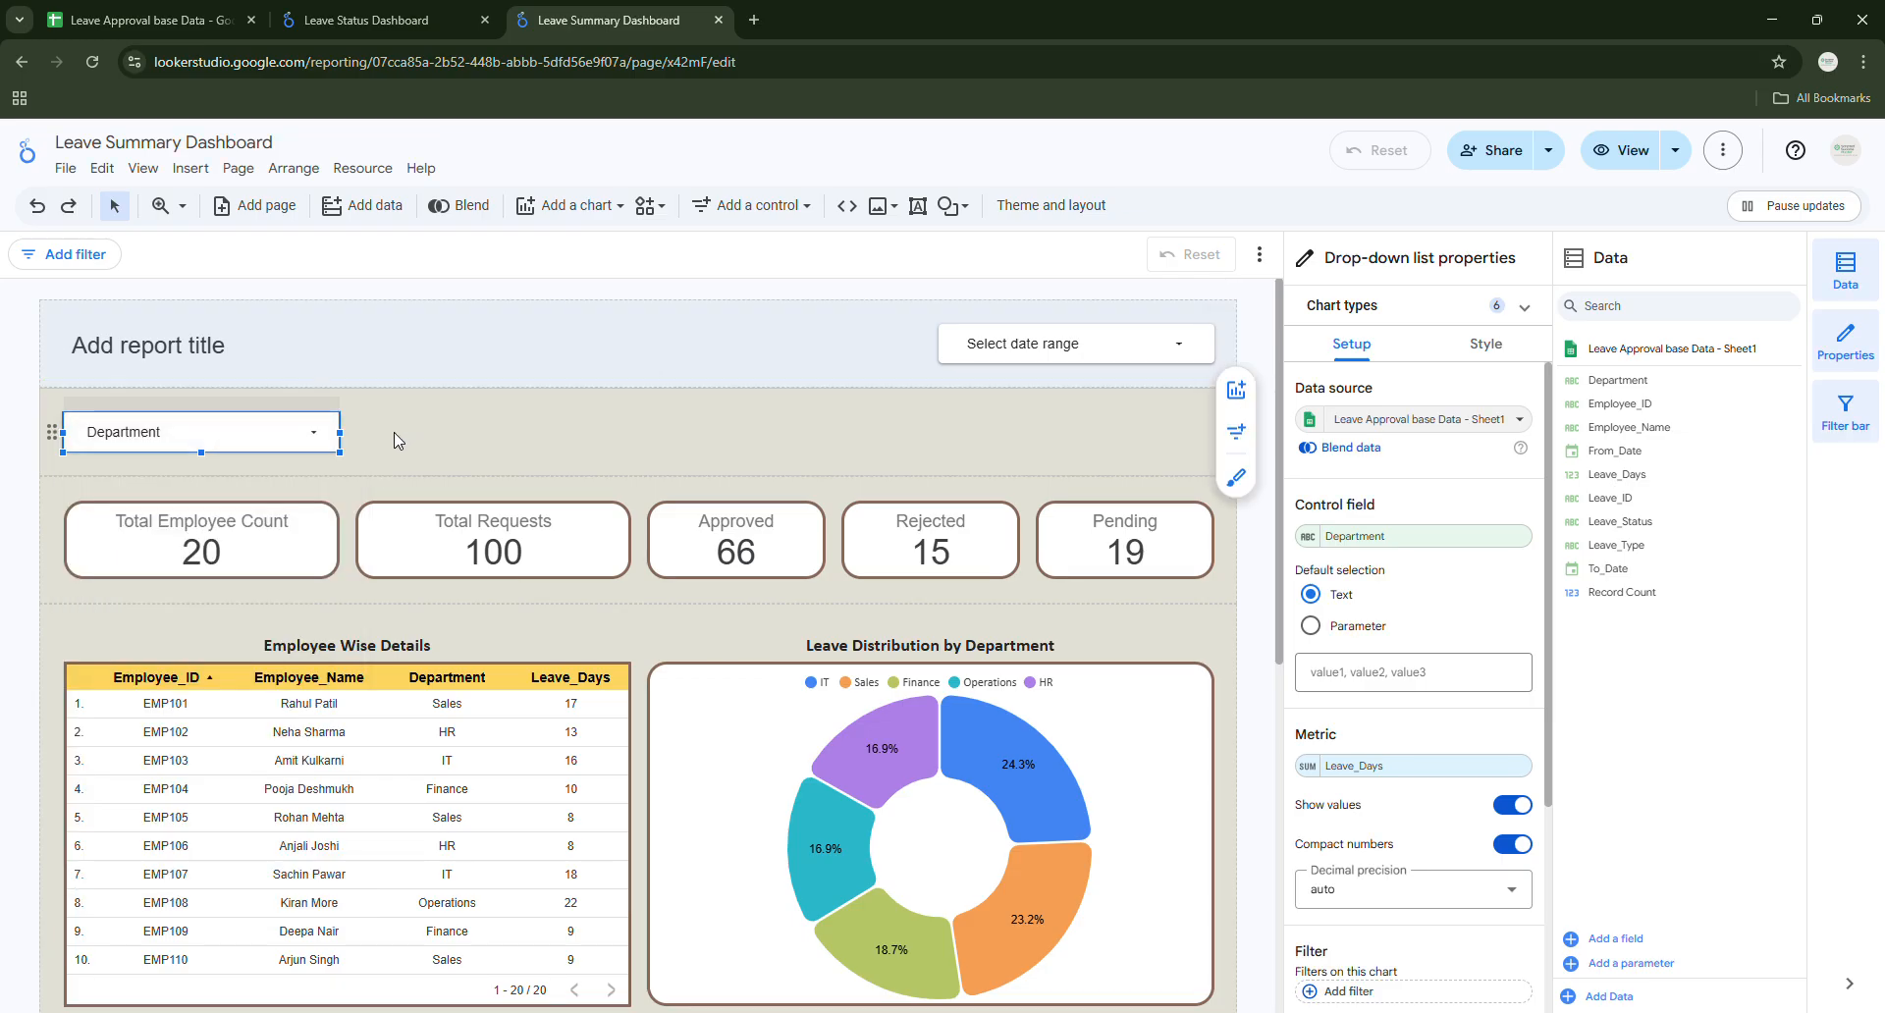
Set the Department drop-down's border color to the brown used on the other dashboard charts.
click(202, 438)
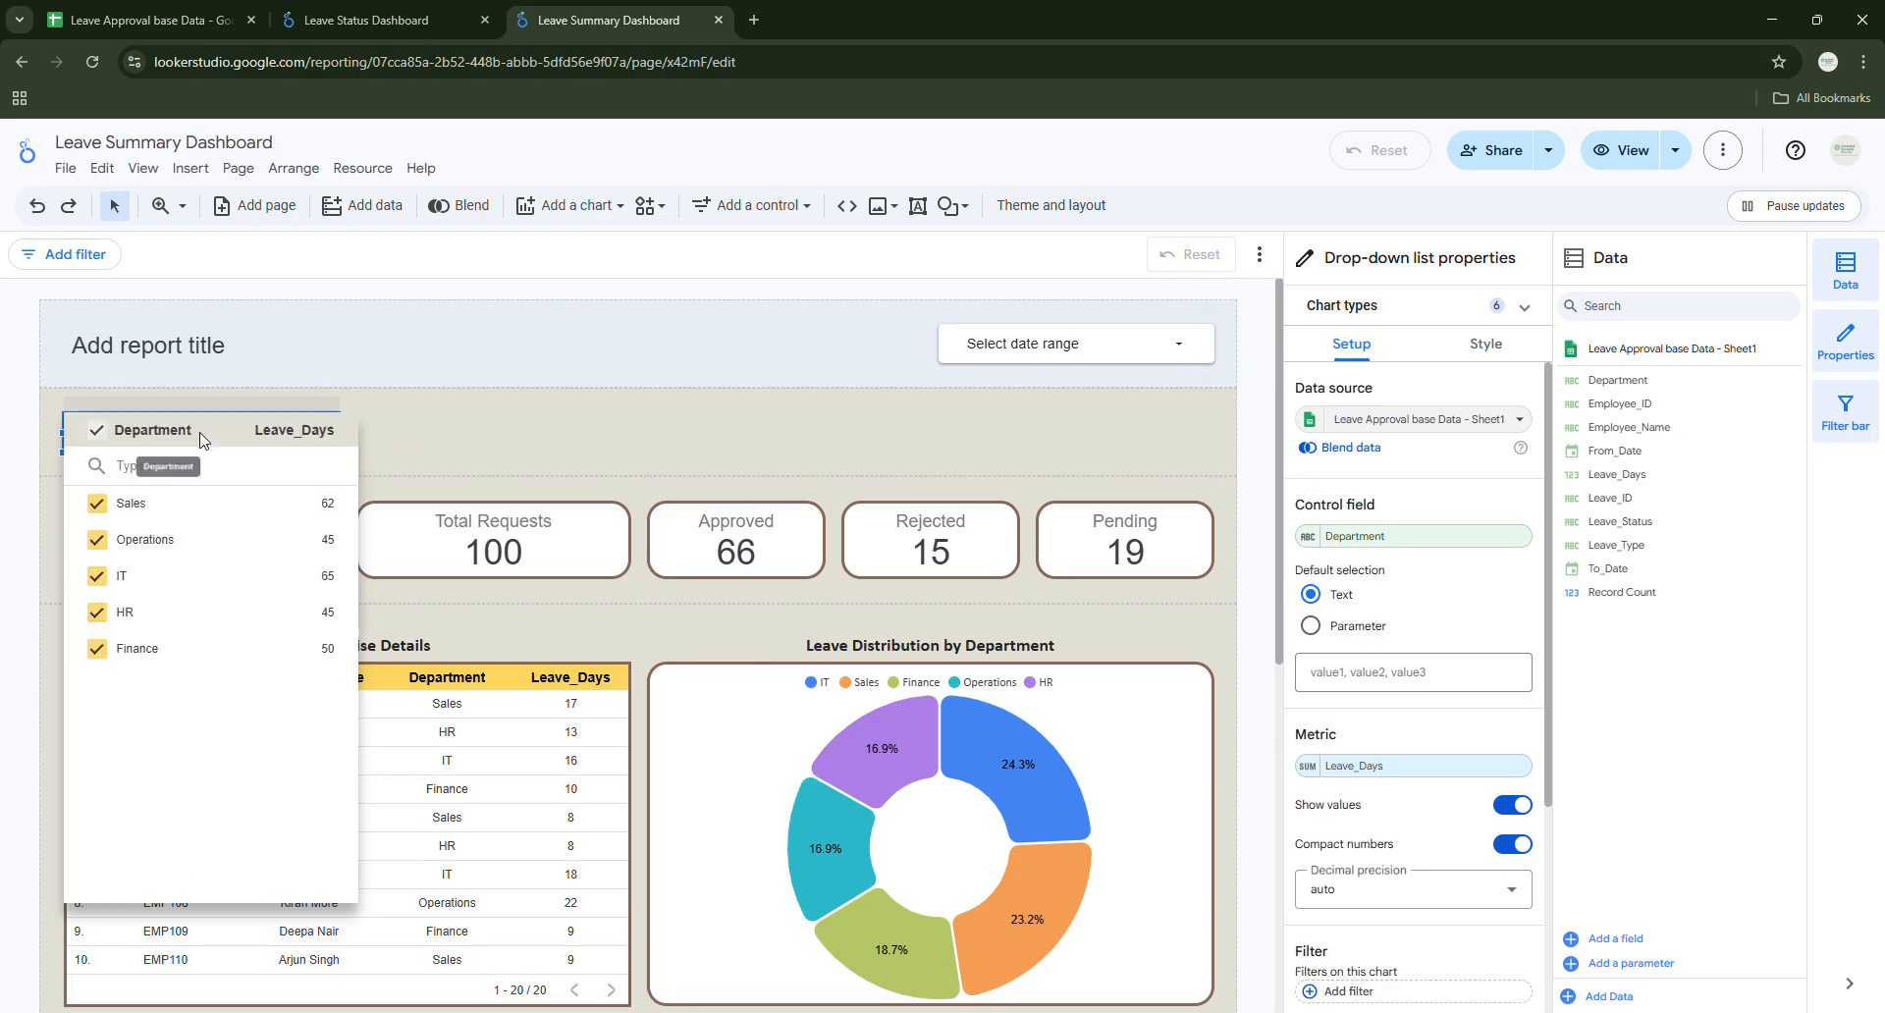
click(1490, 348)
scroll(1443, 663, down, 10)
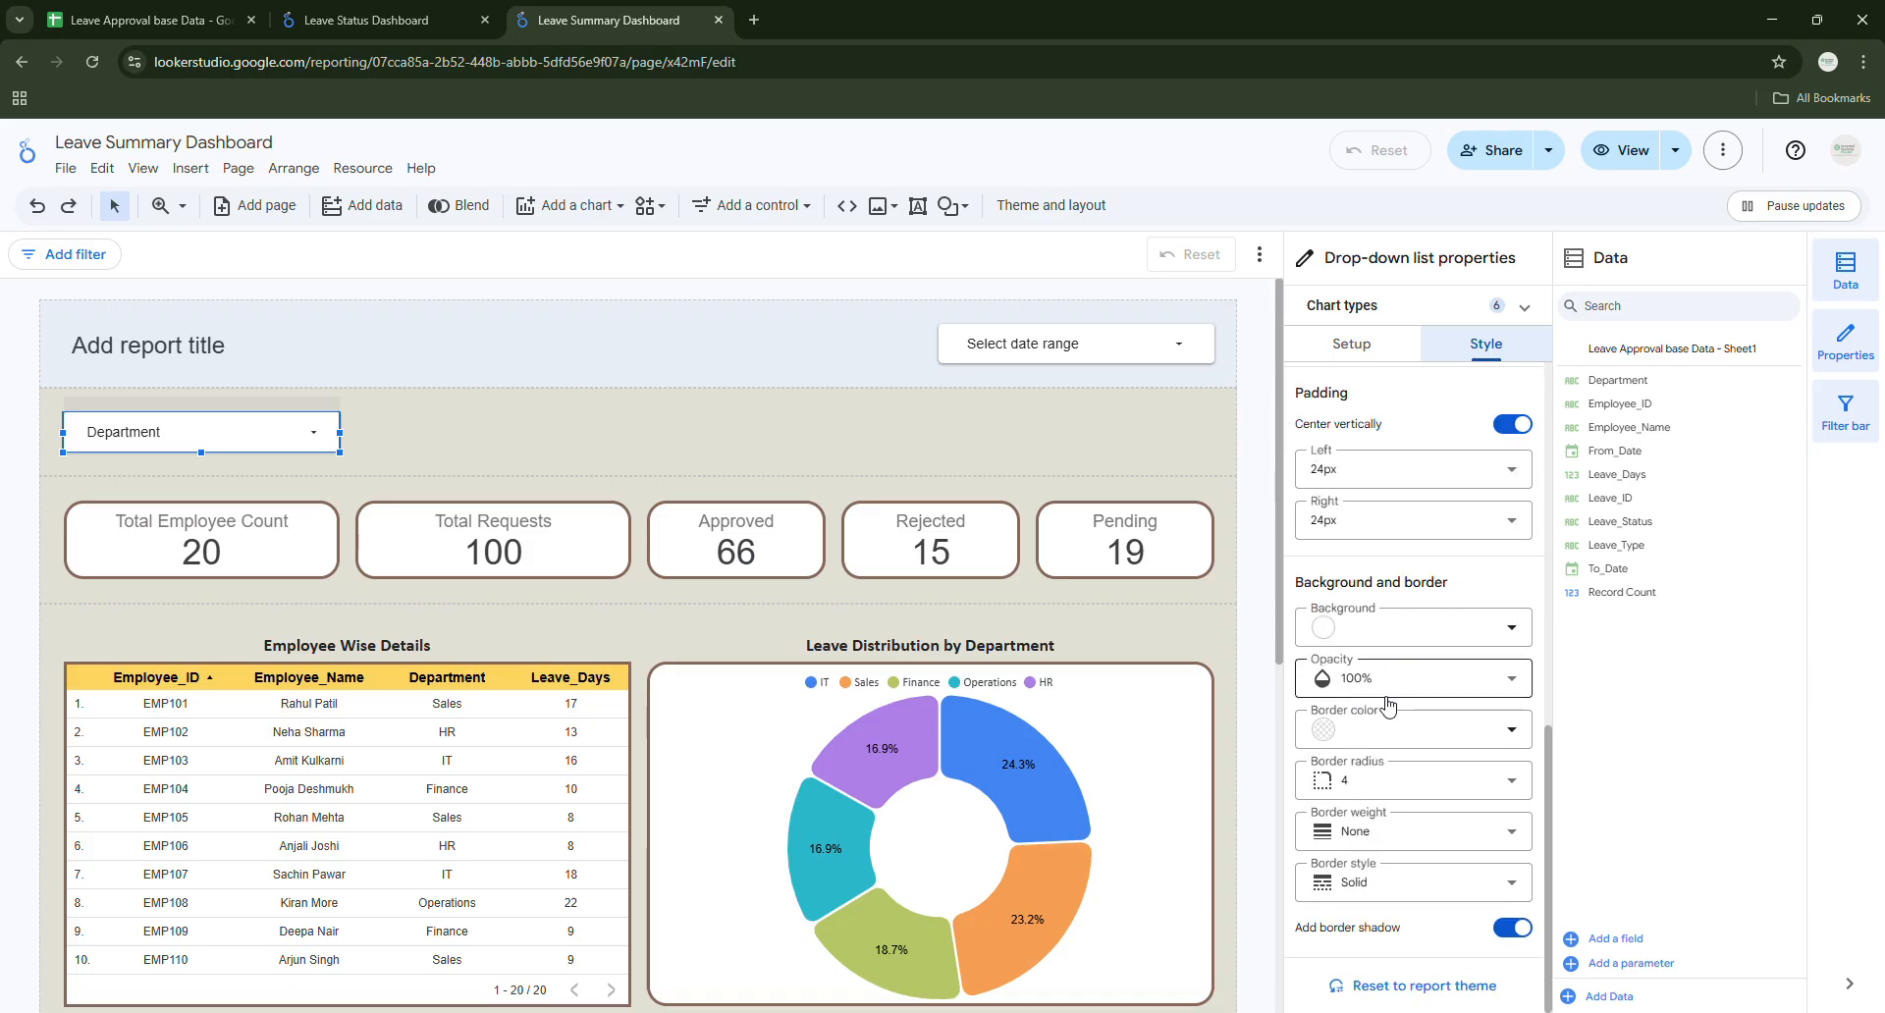
click(1388, 728)
click(1466, 901)
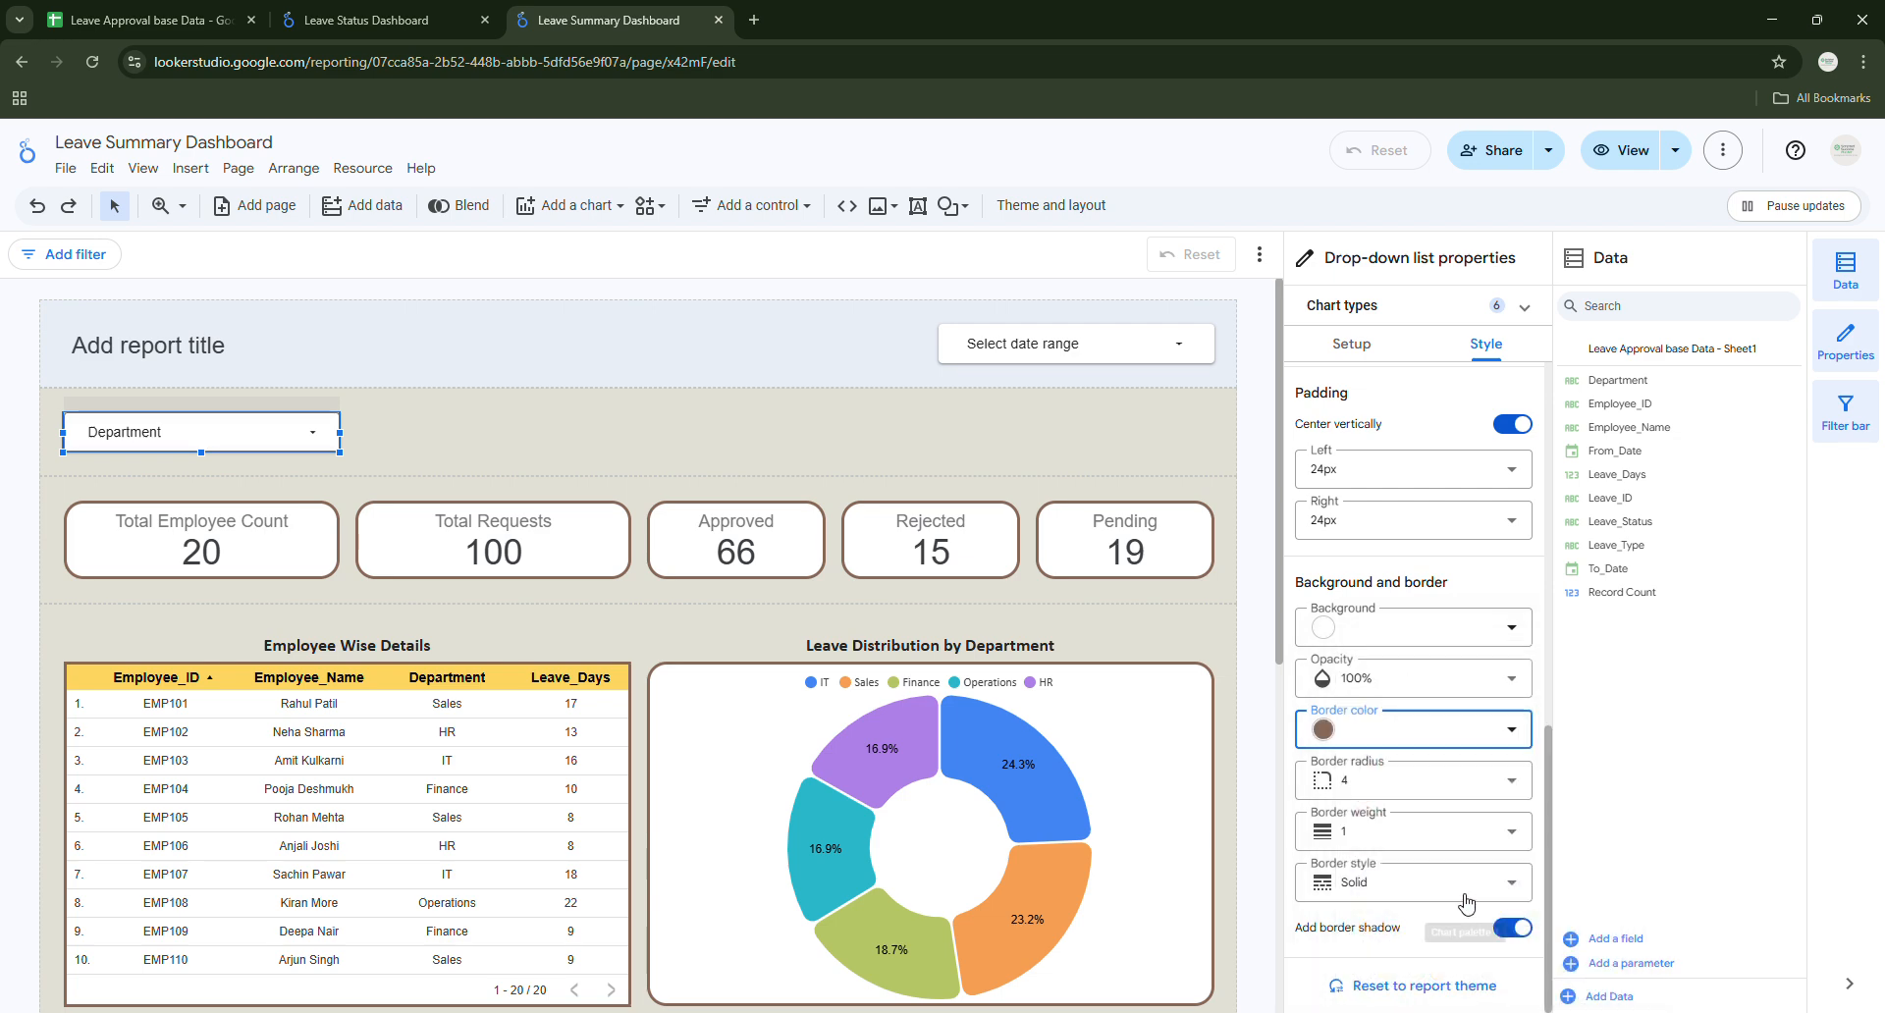
Set the Department drop-down's border radius to 10 and its border weight to 3.
click(1363, 785)
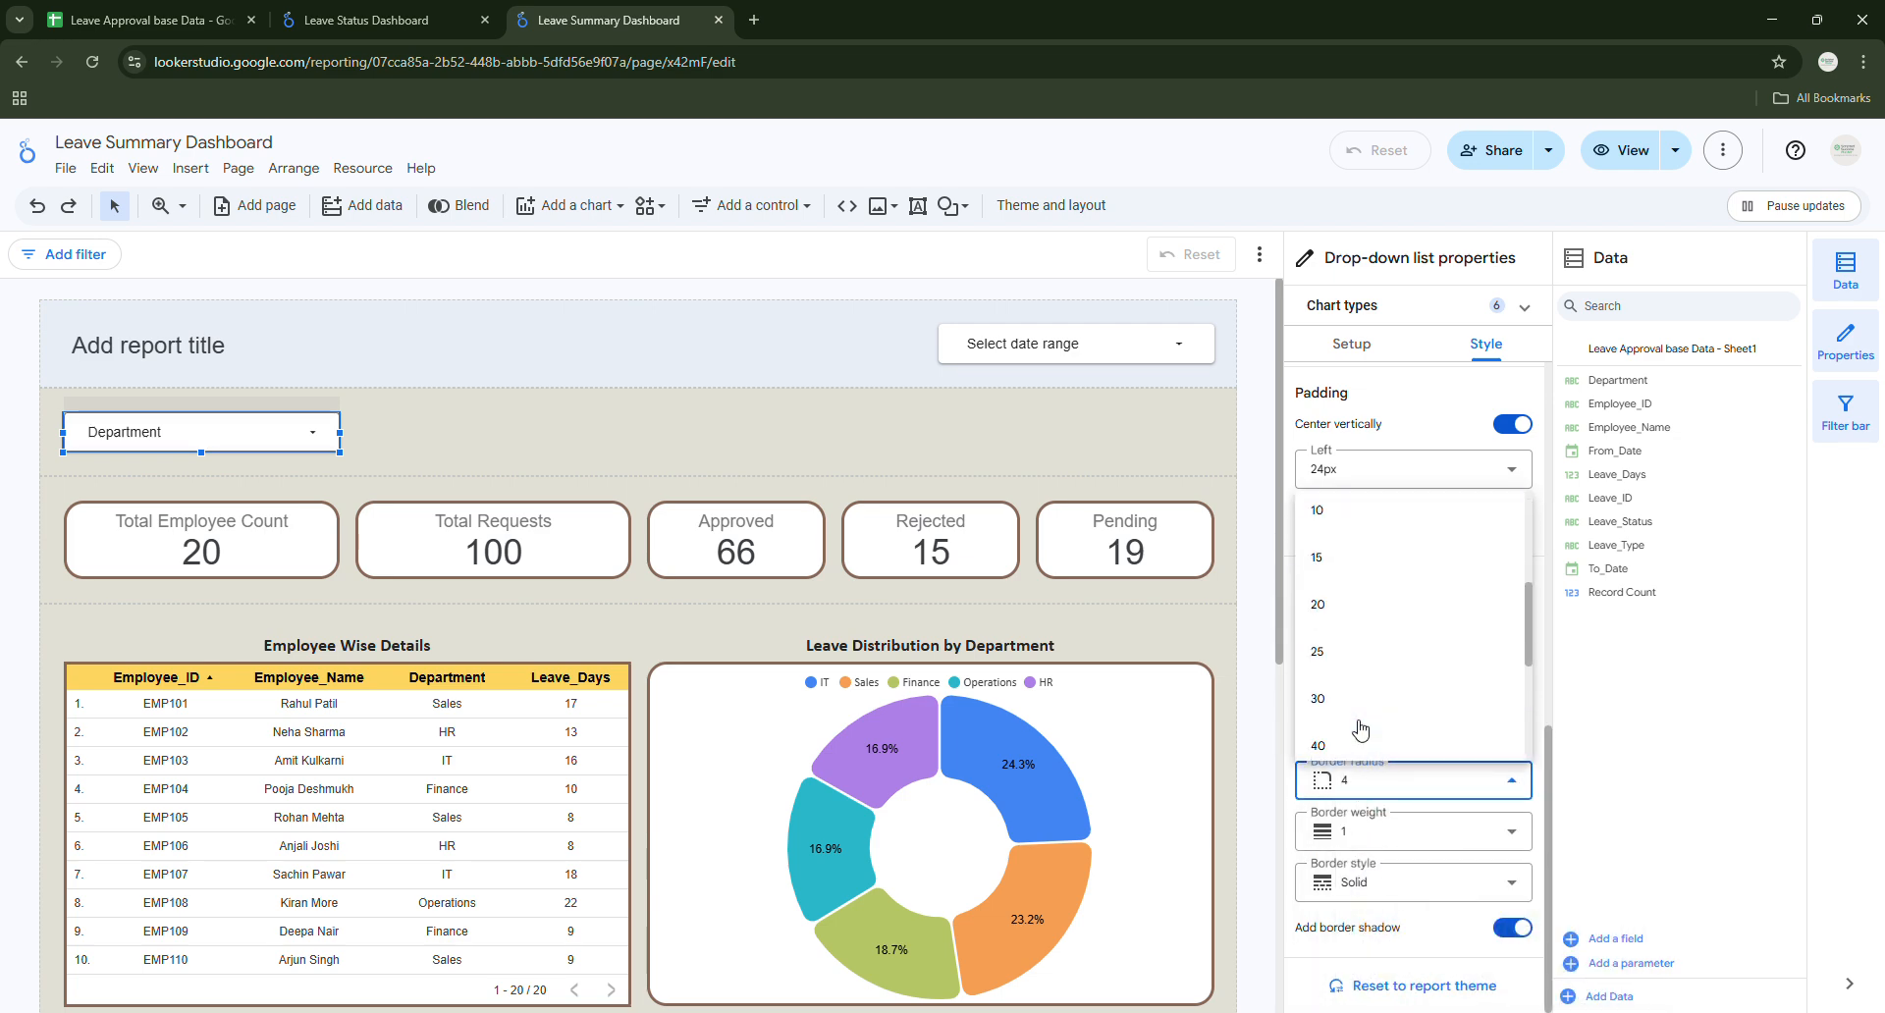
scroll(1360, 728, up, 5)
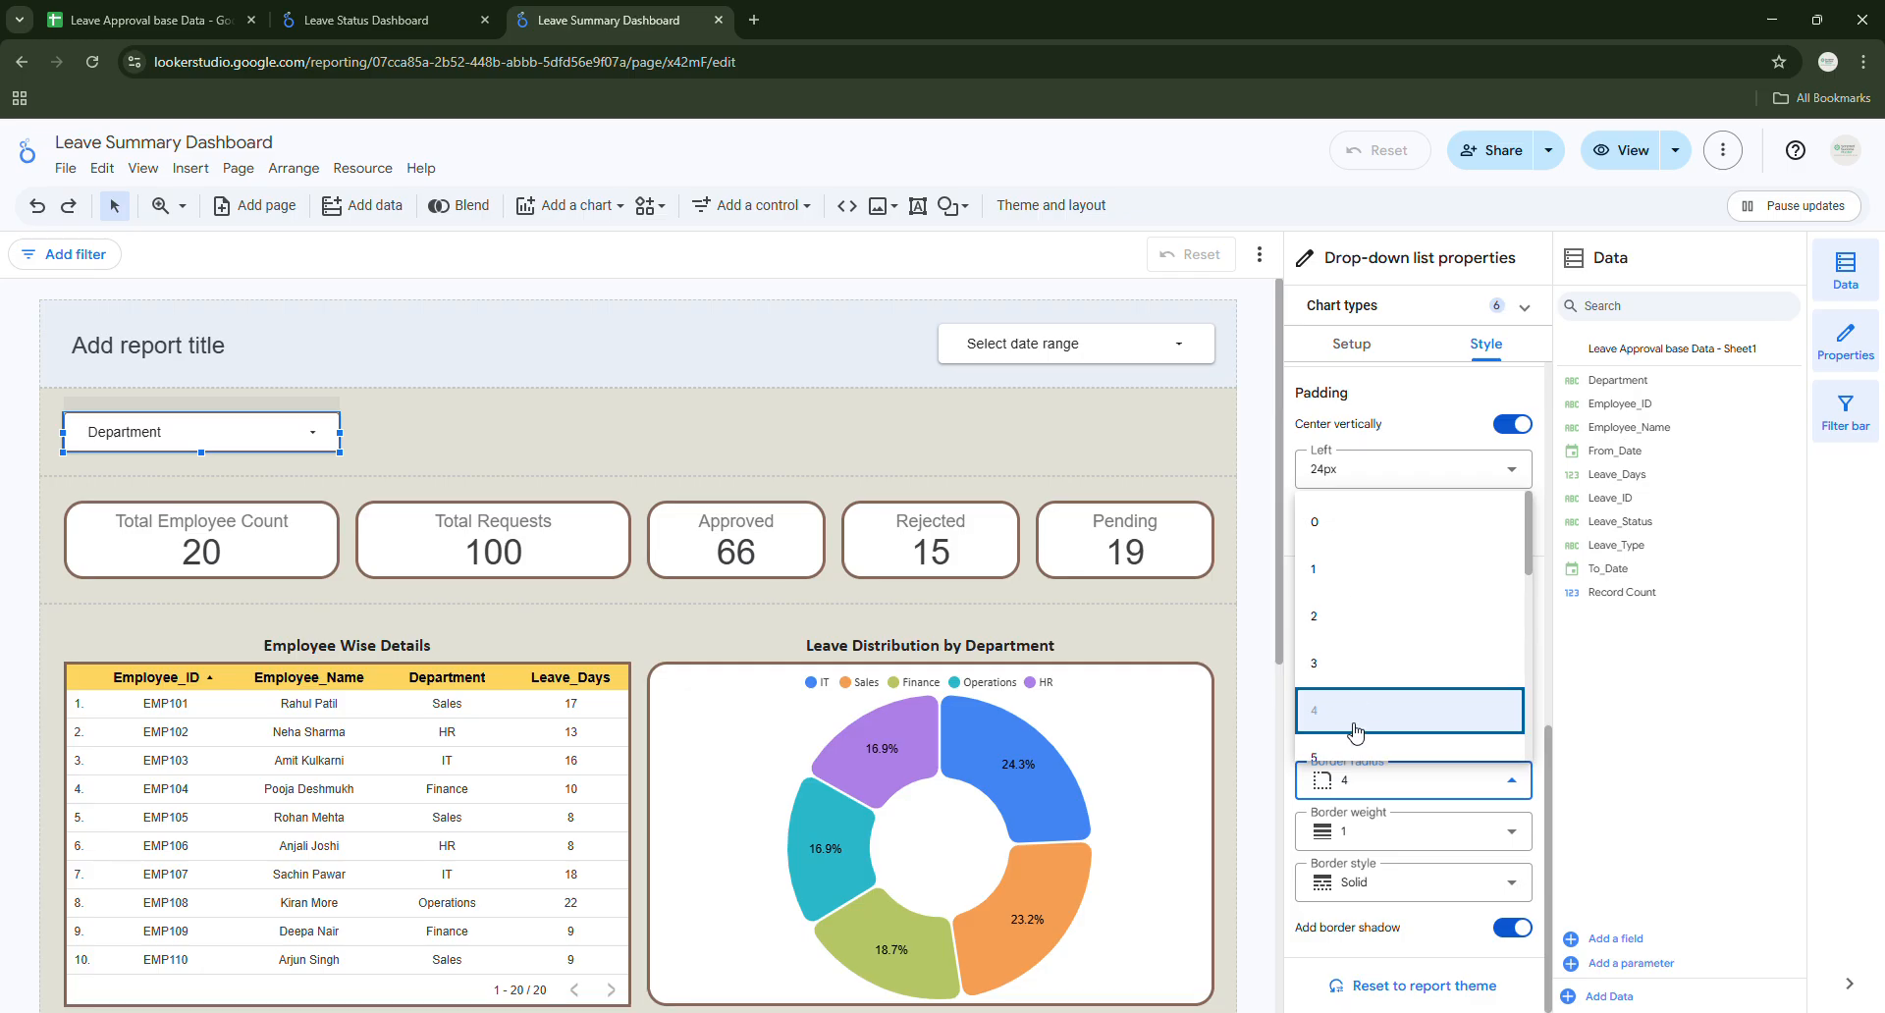
scroll(1355, 731, down, 3)
click(1343, 616)
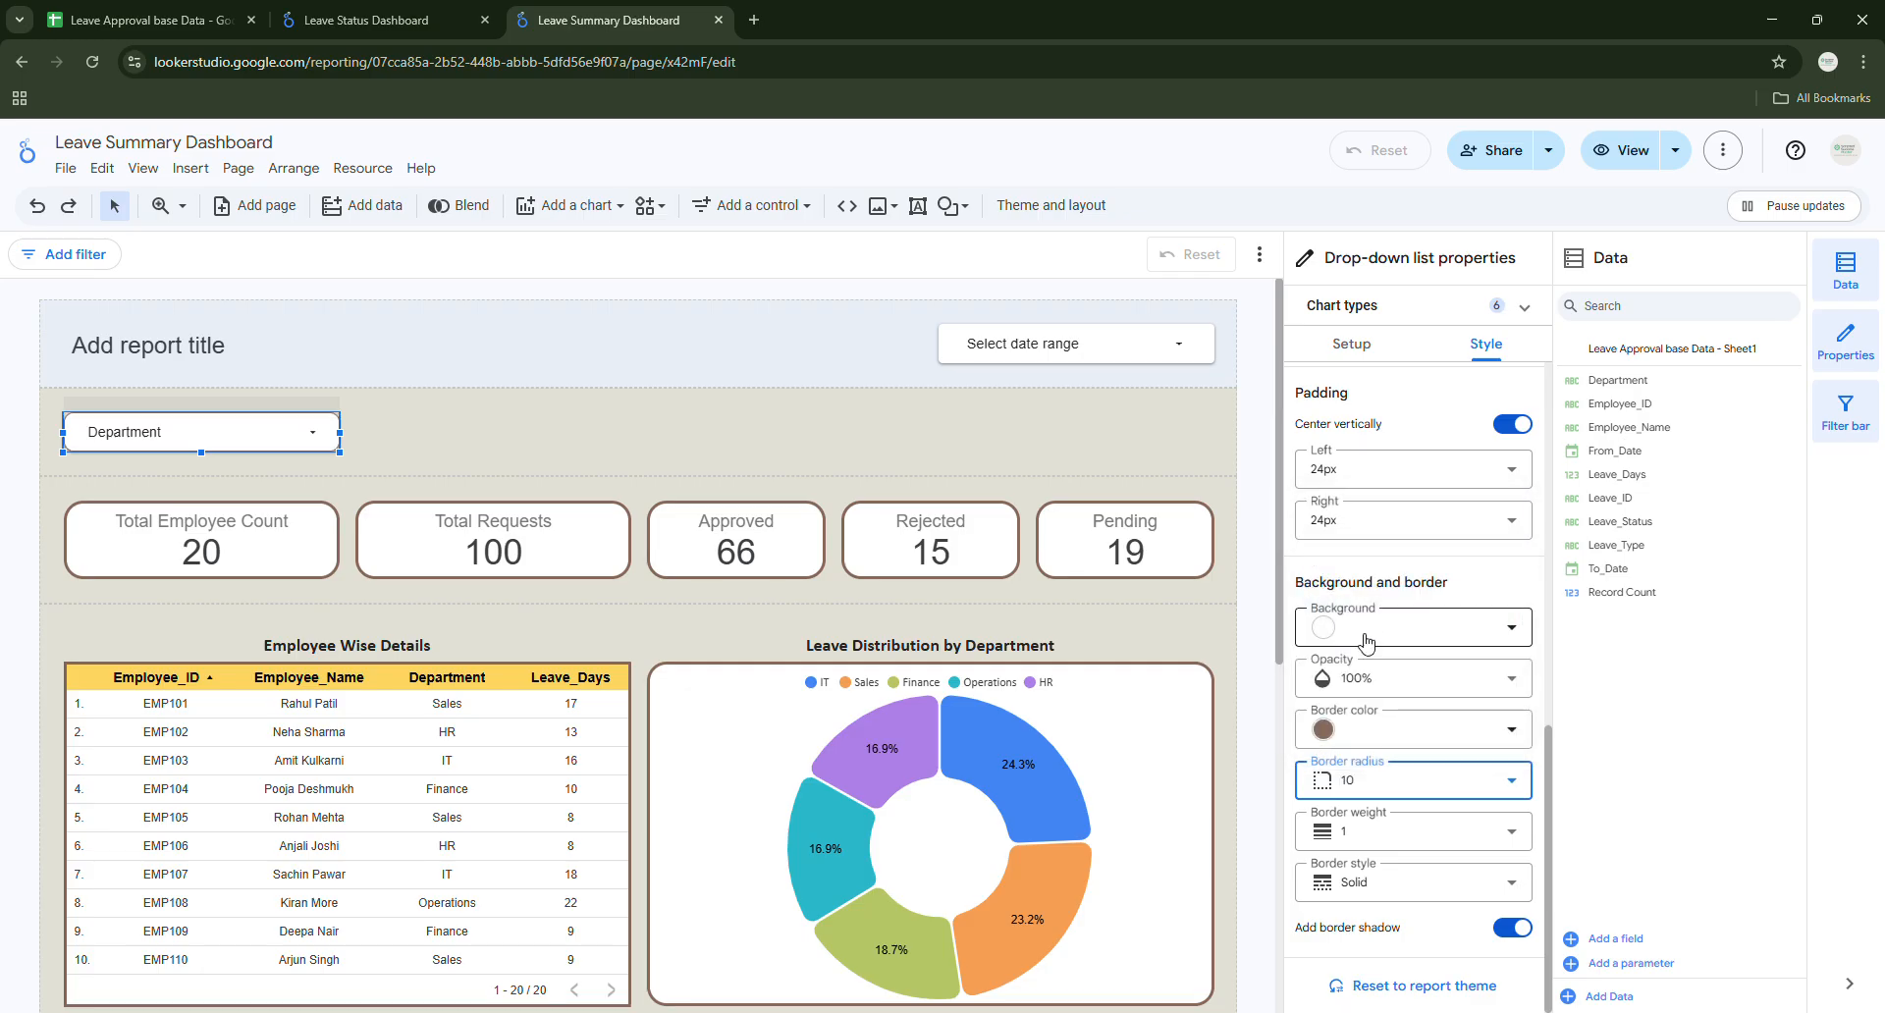
click(1385, 816)
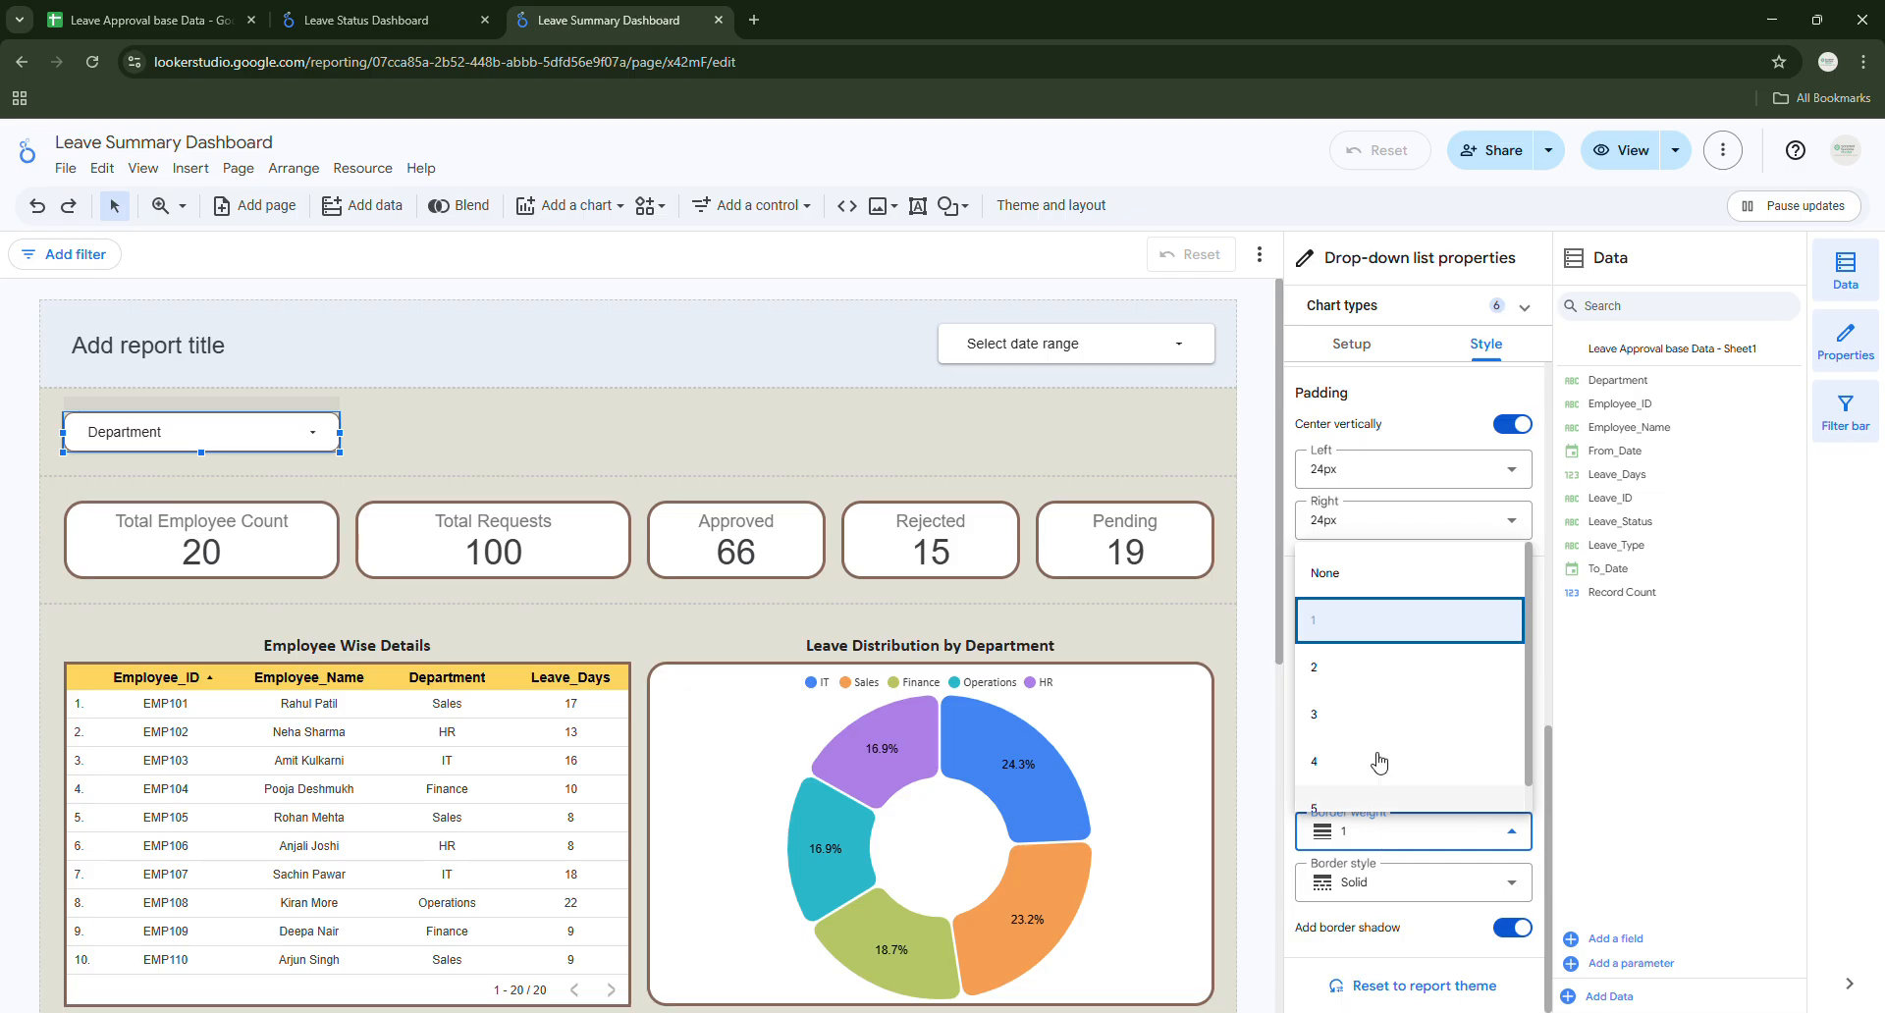
click(1314, 711)
click(53, 539)
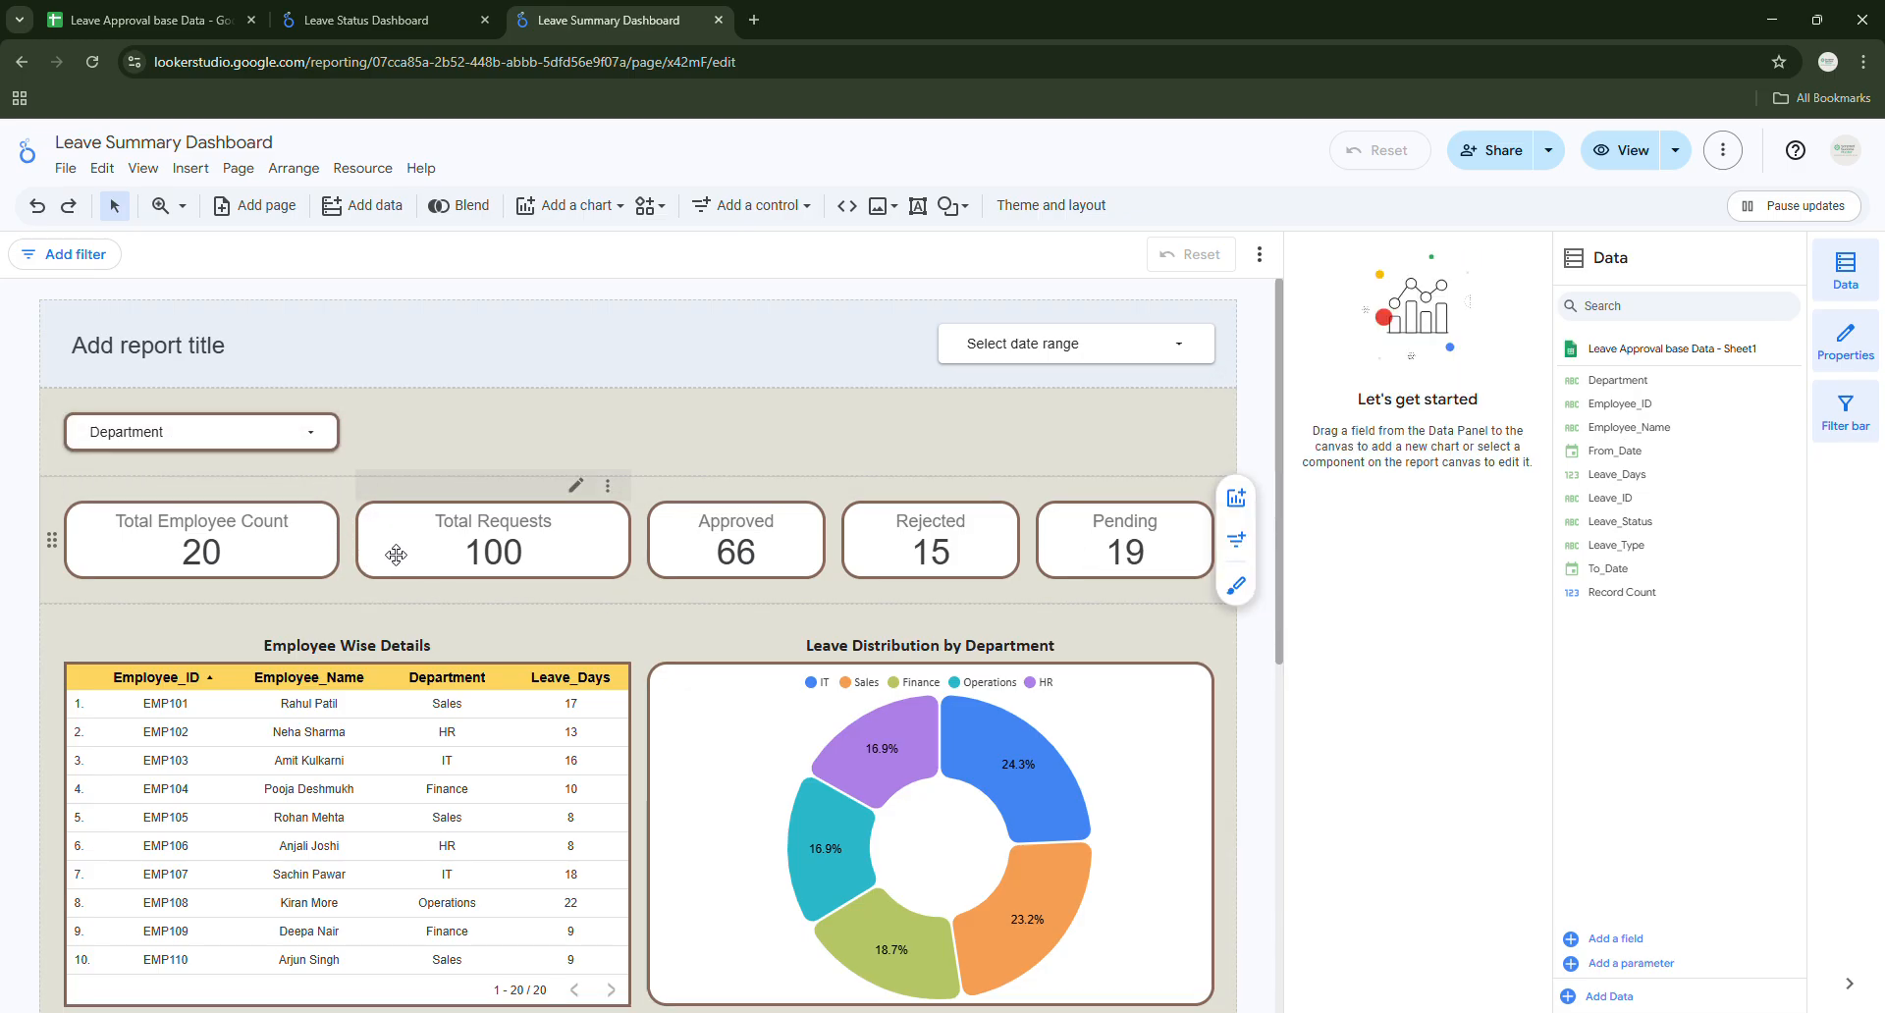
Duplicate the Department drop-down into the space beside it, above the Total Requests scorecard.
click(211, 424)
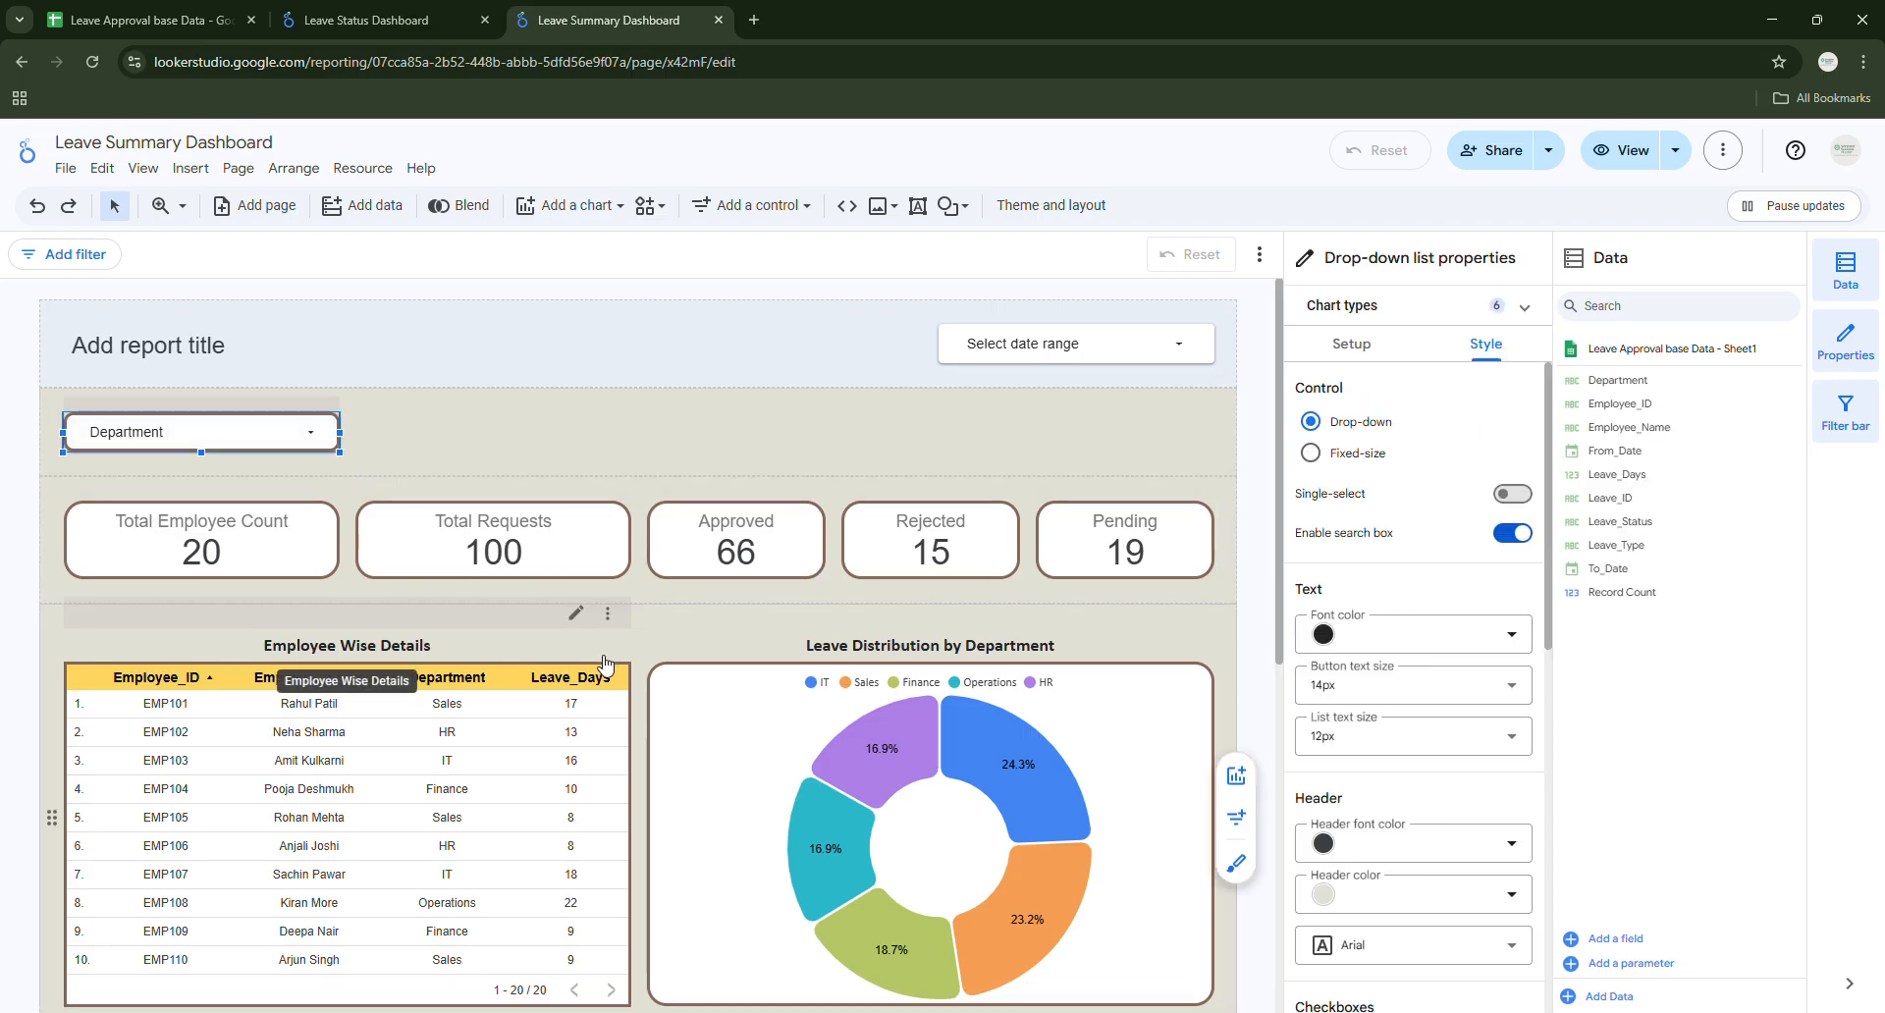
key(ctrl+v)
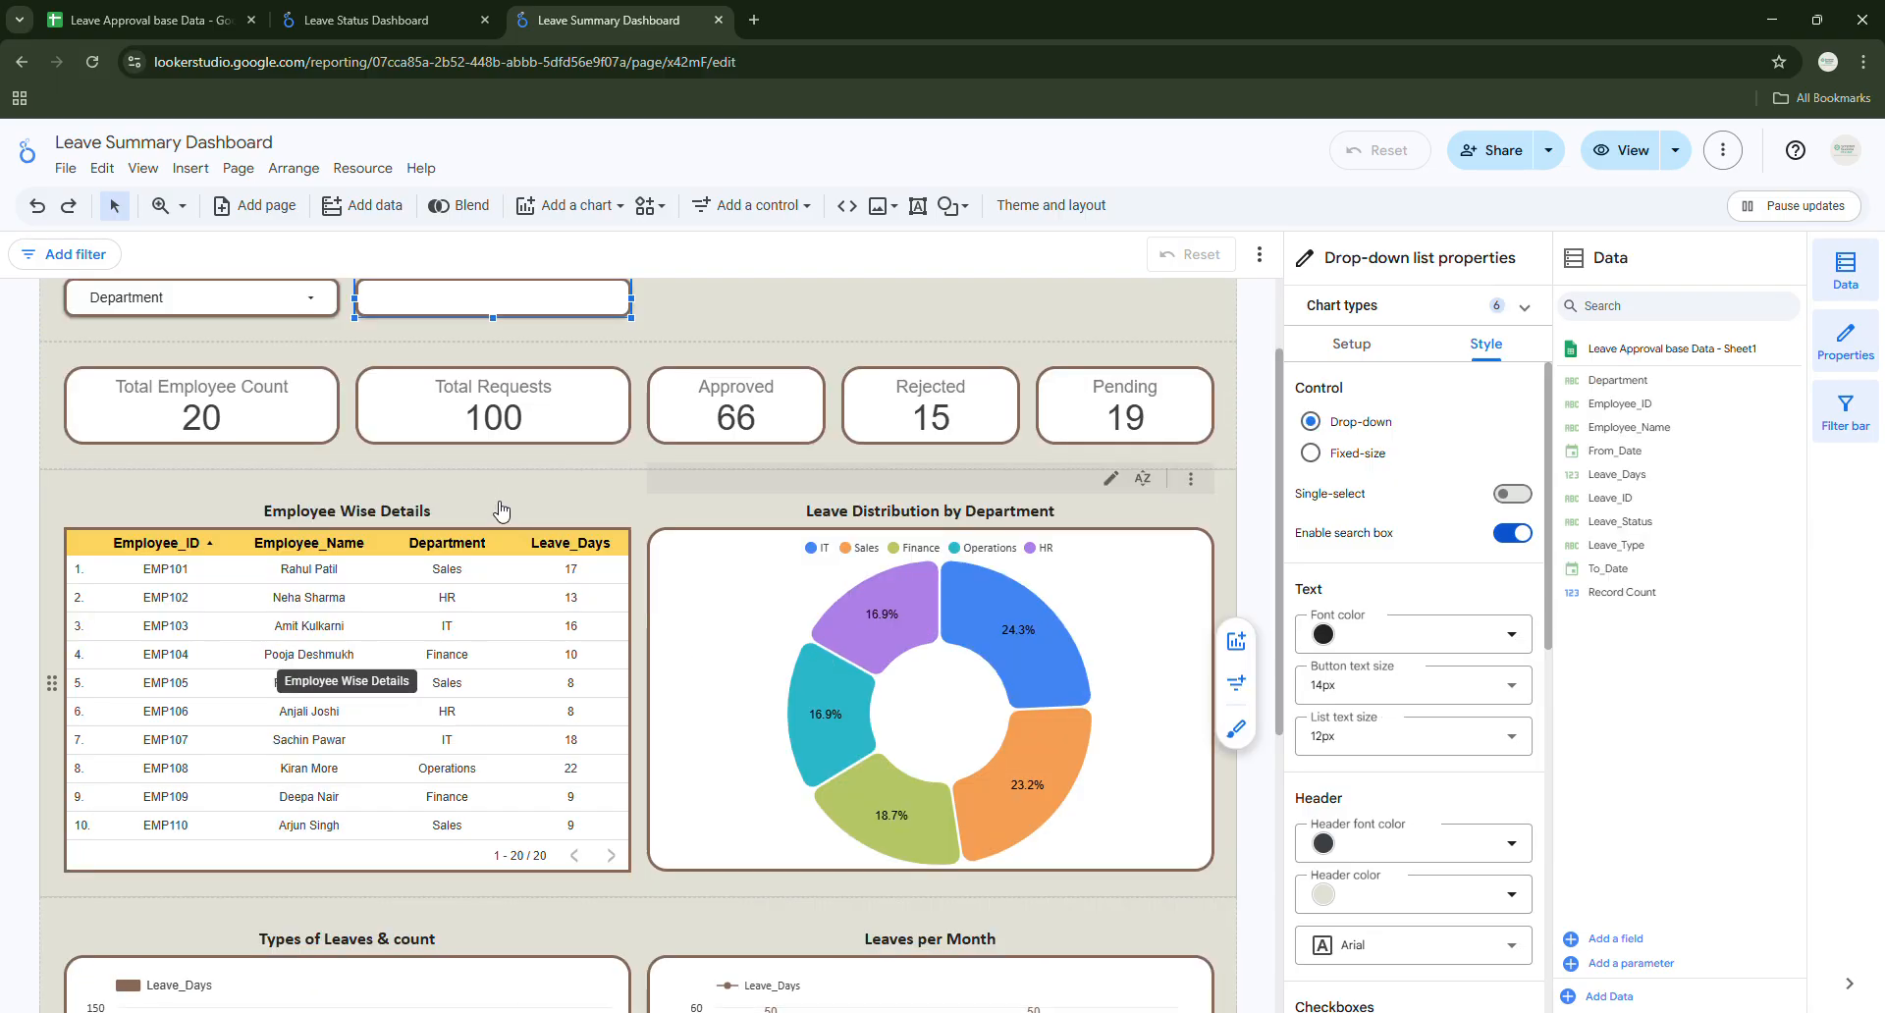
scroll(628, 549, up, 2)
click(497, 433)
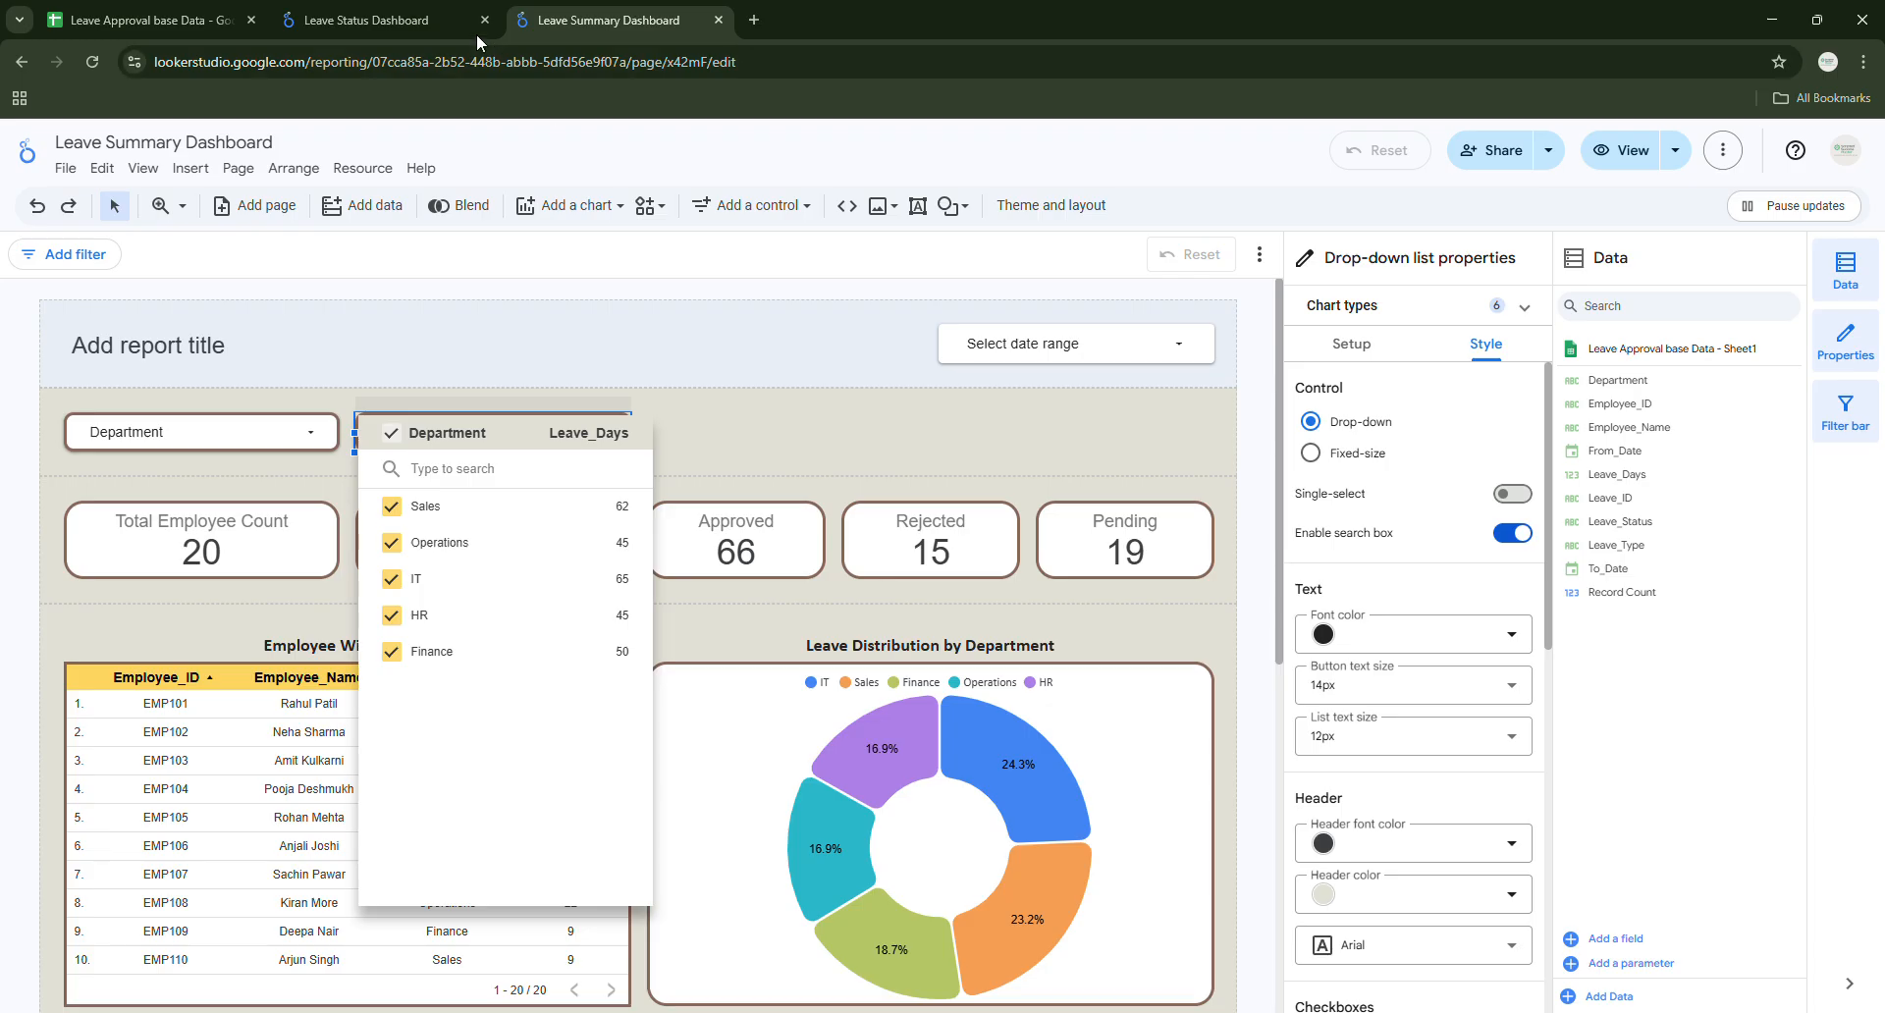
Set the copied drop-down's control field to Leave_Status, following the filter order of the Leave Status Dashboard, and check its list of values.
click(412, 20)
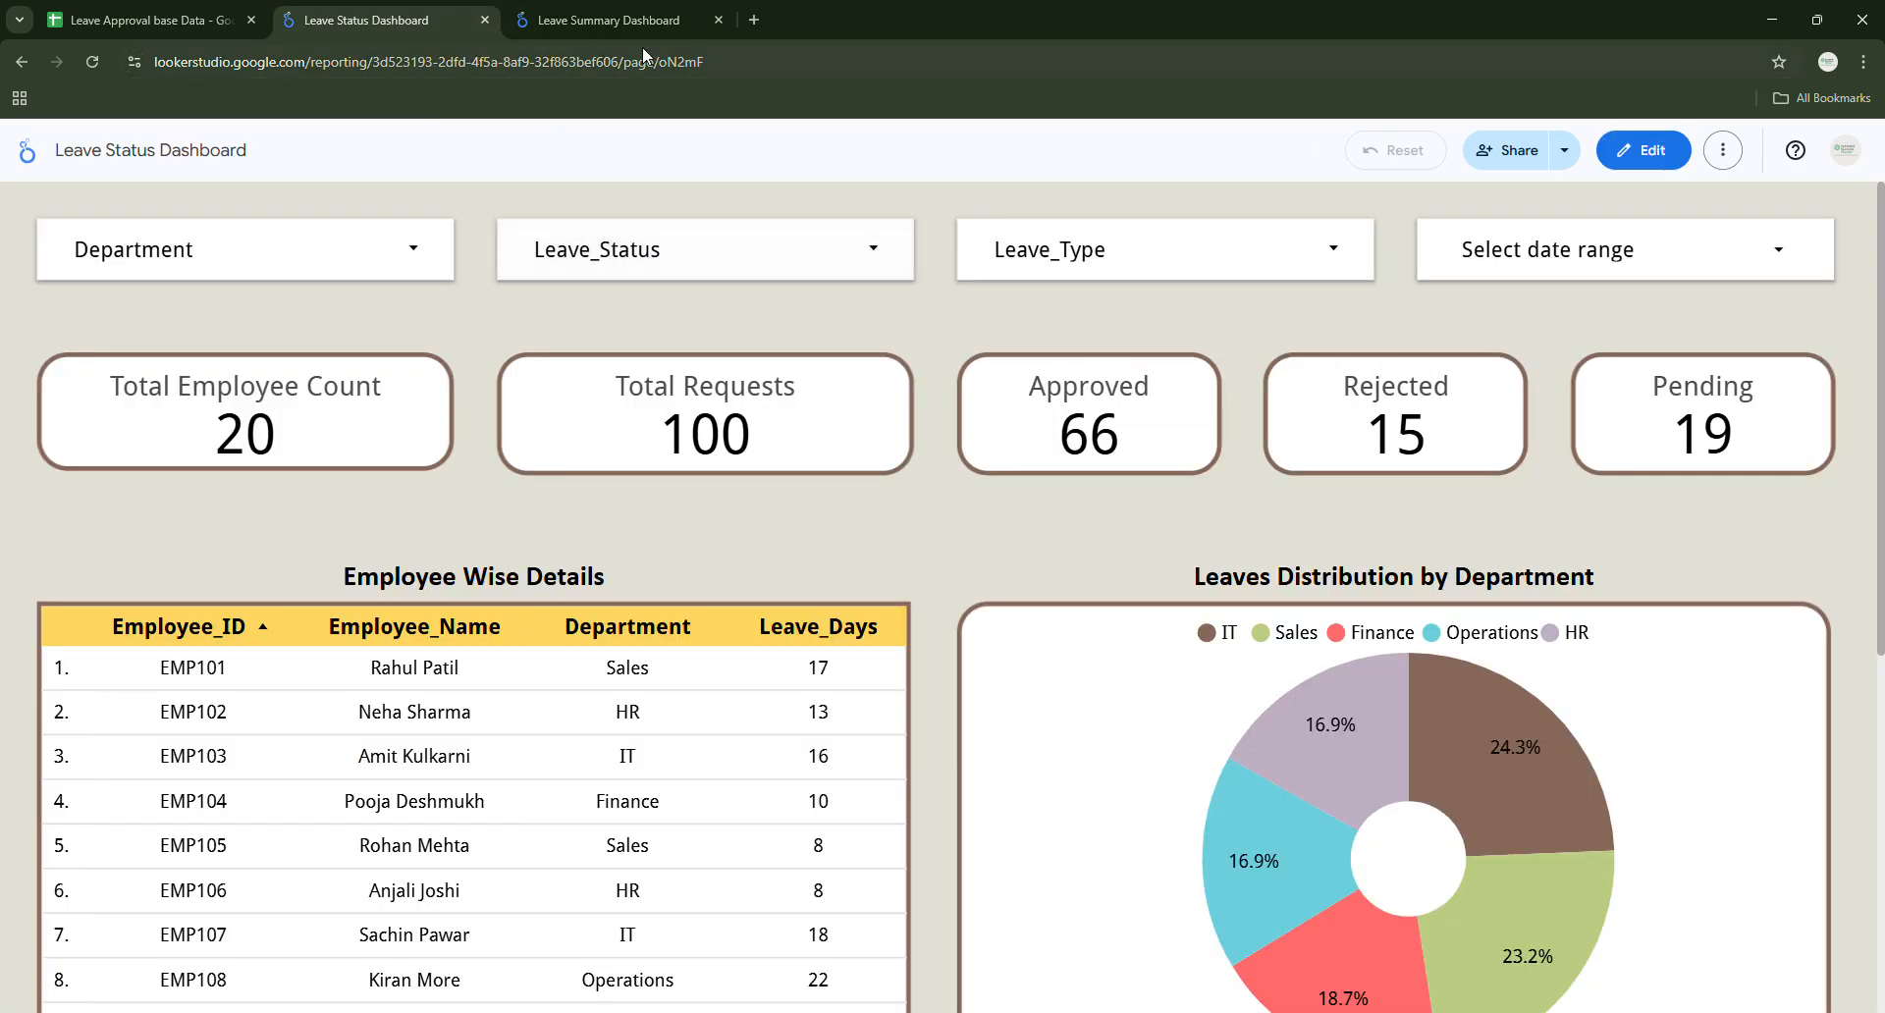
click(628, 21)
click(970, 415)
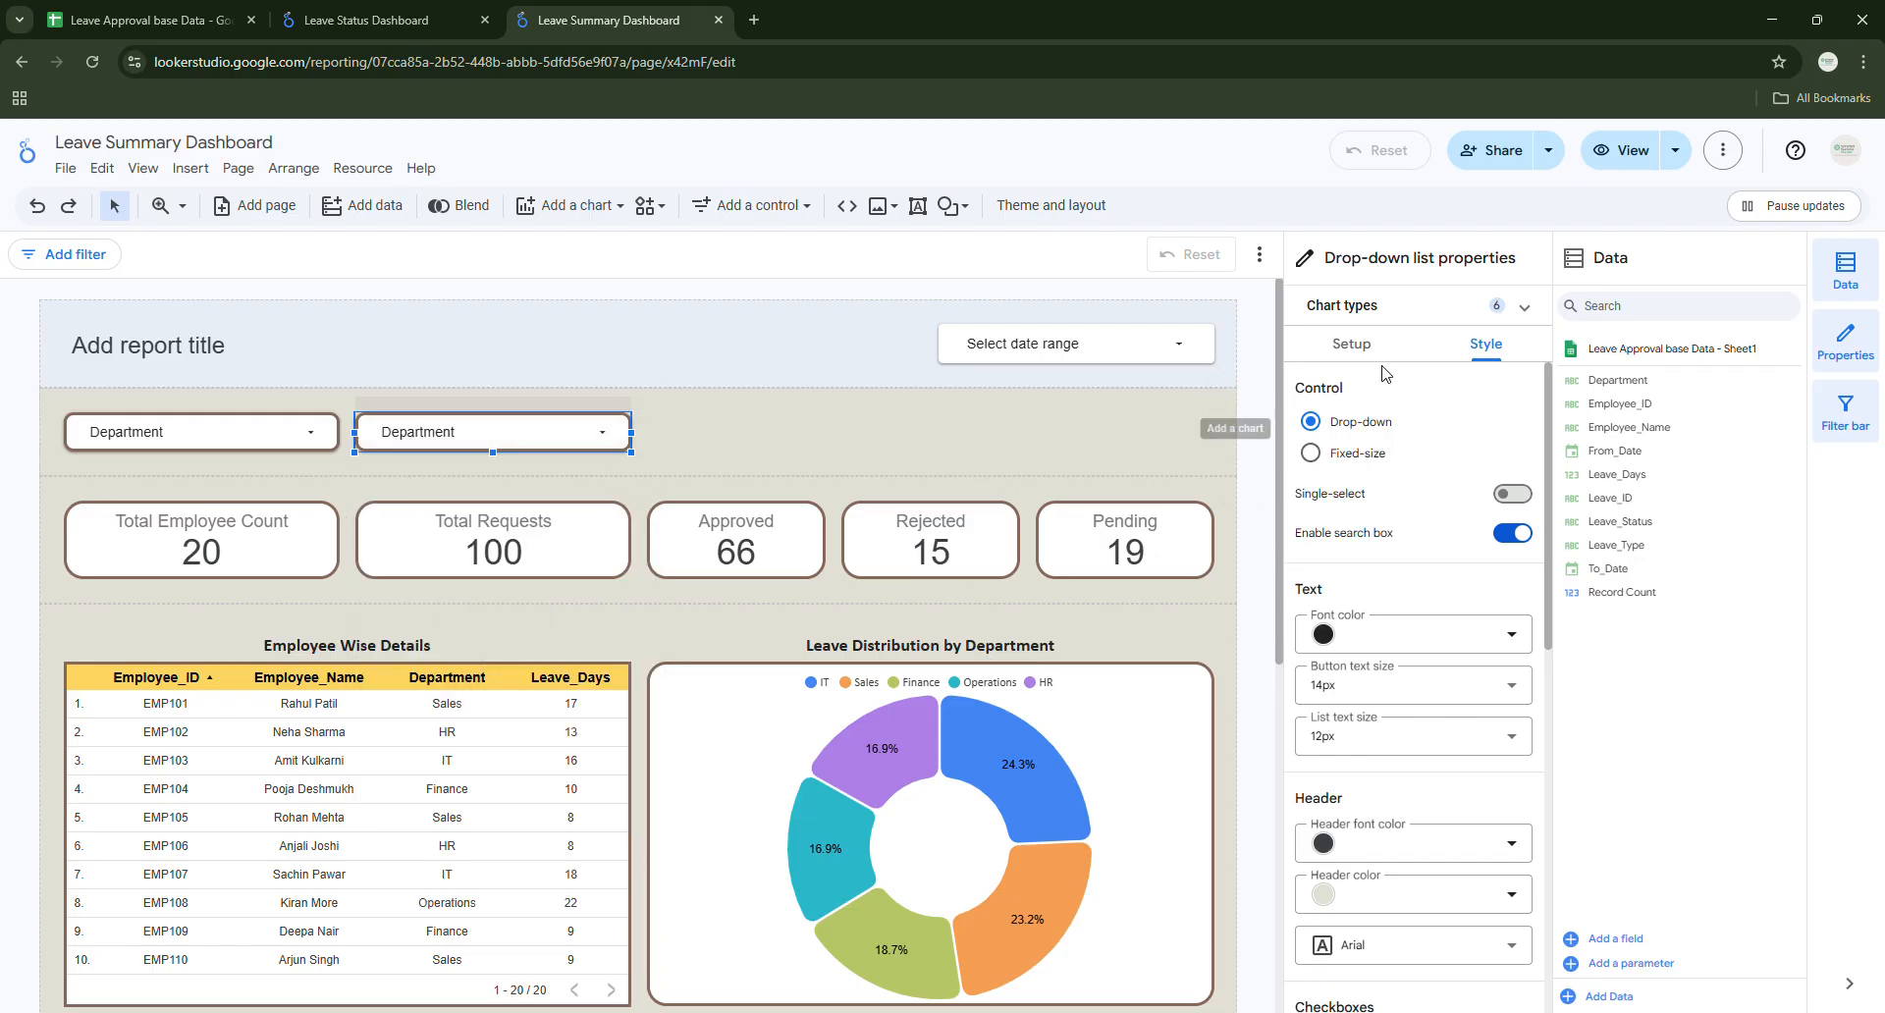
click(1352, 344)
click(1411, 536)
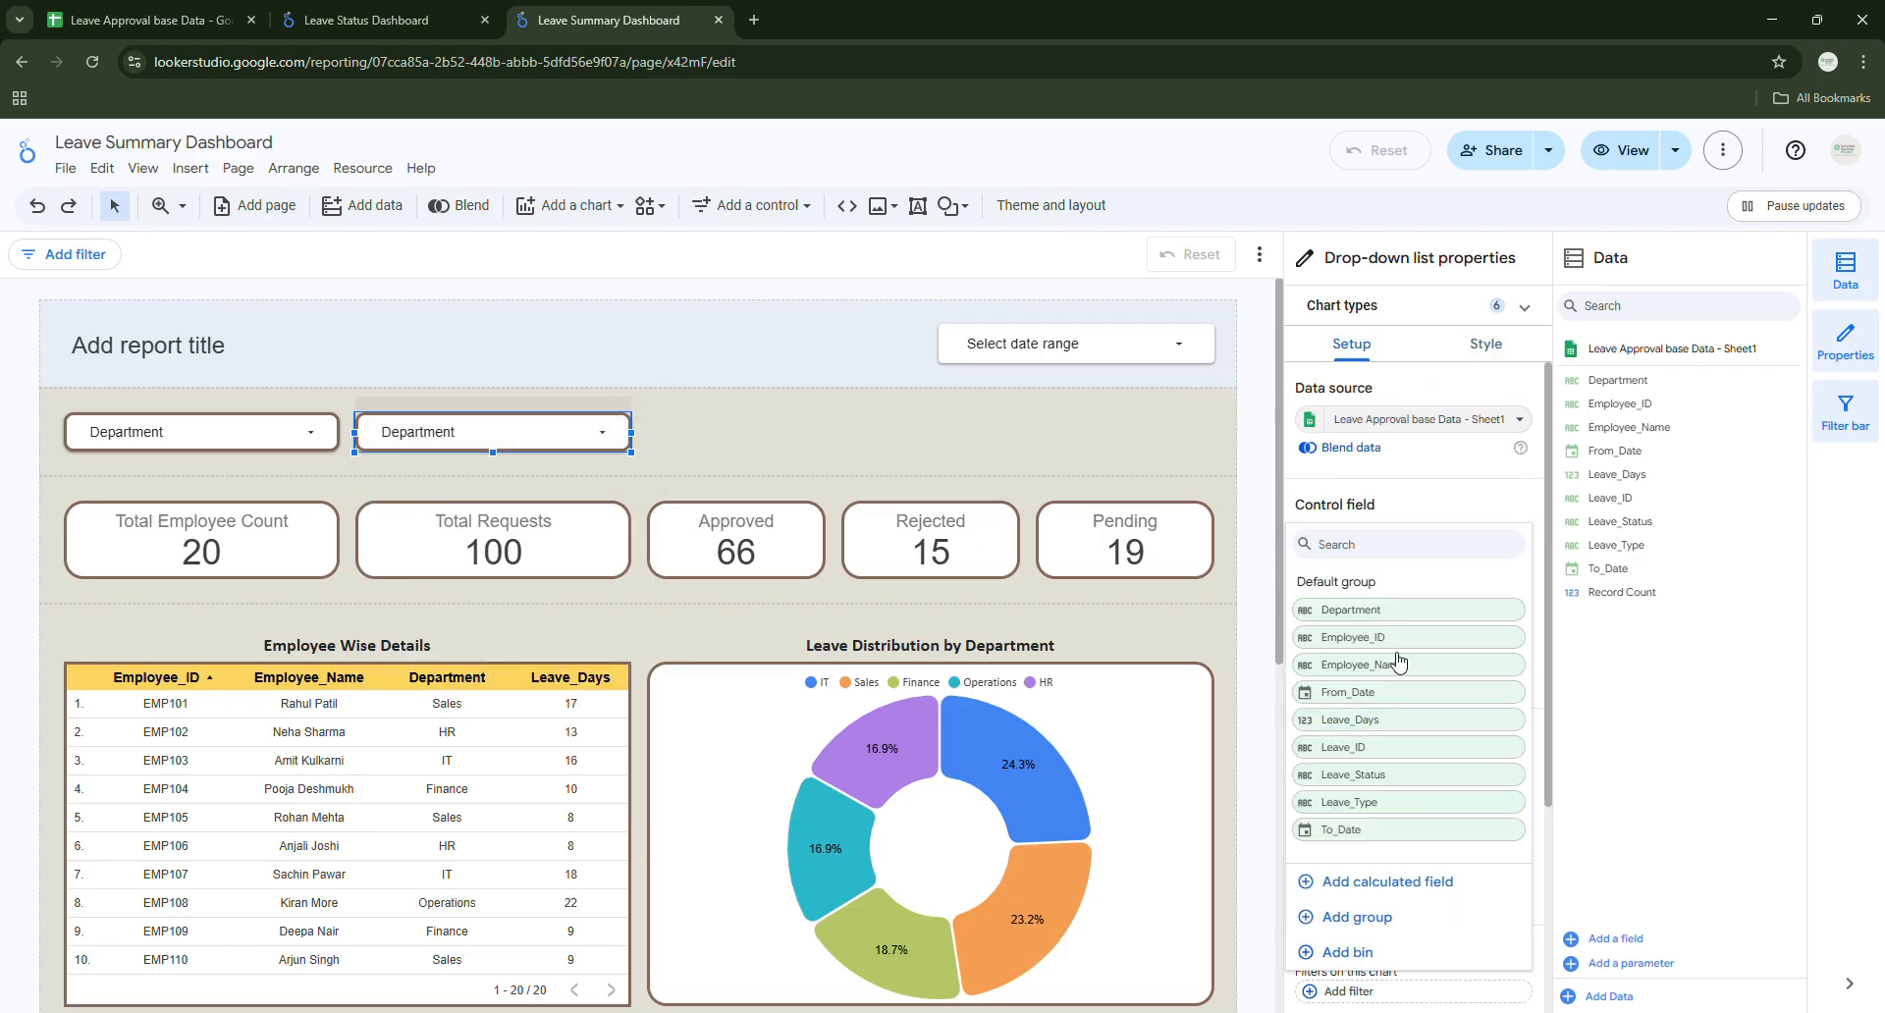
click(1378, 775)
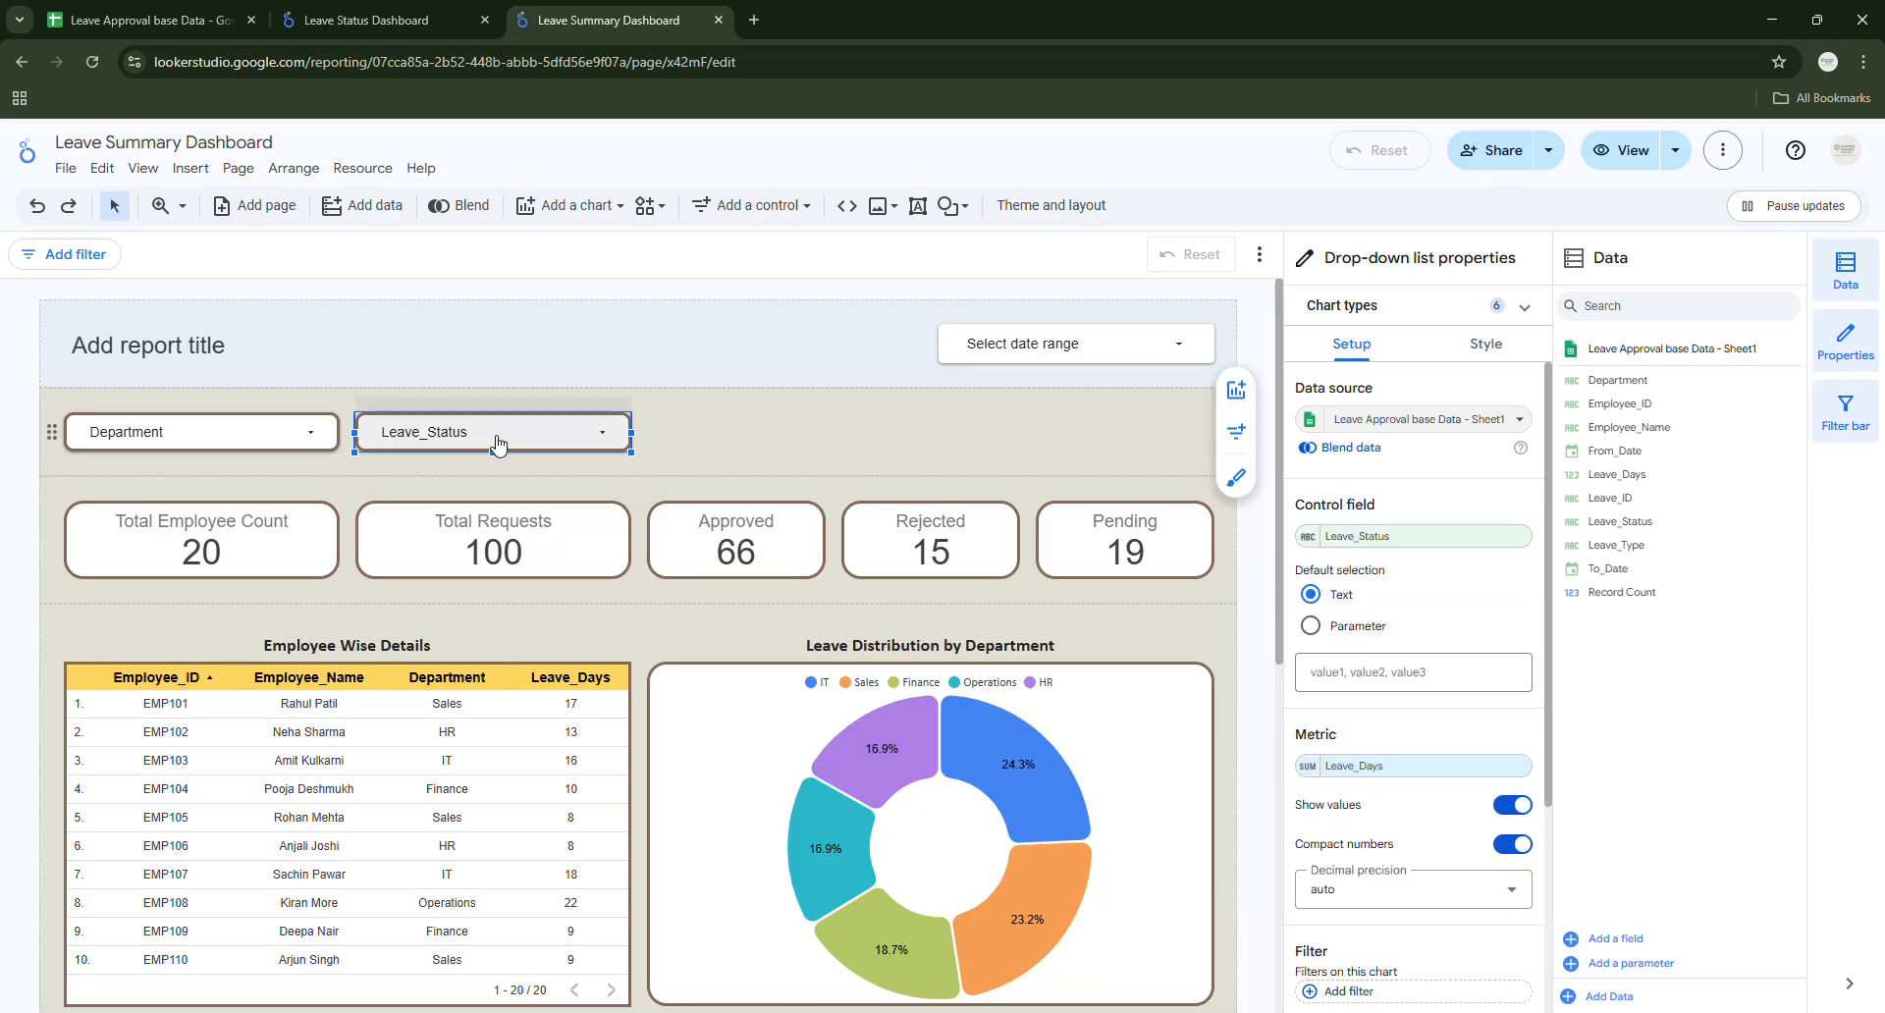
click(616, 437)
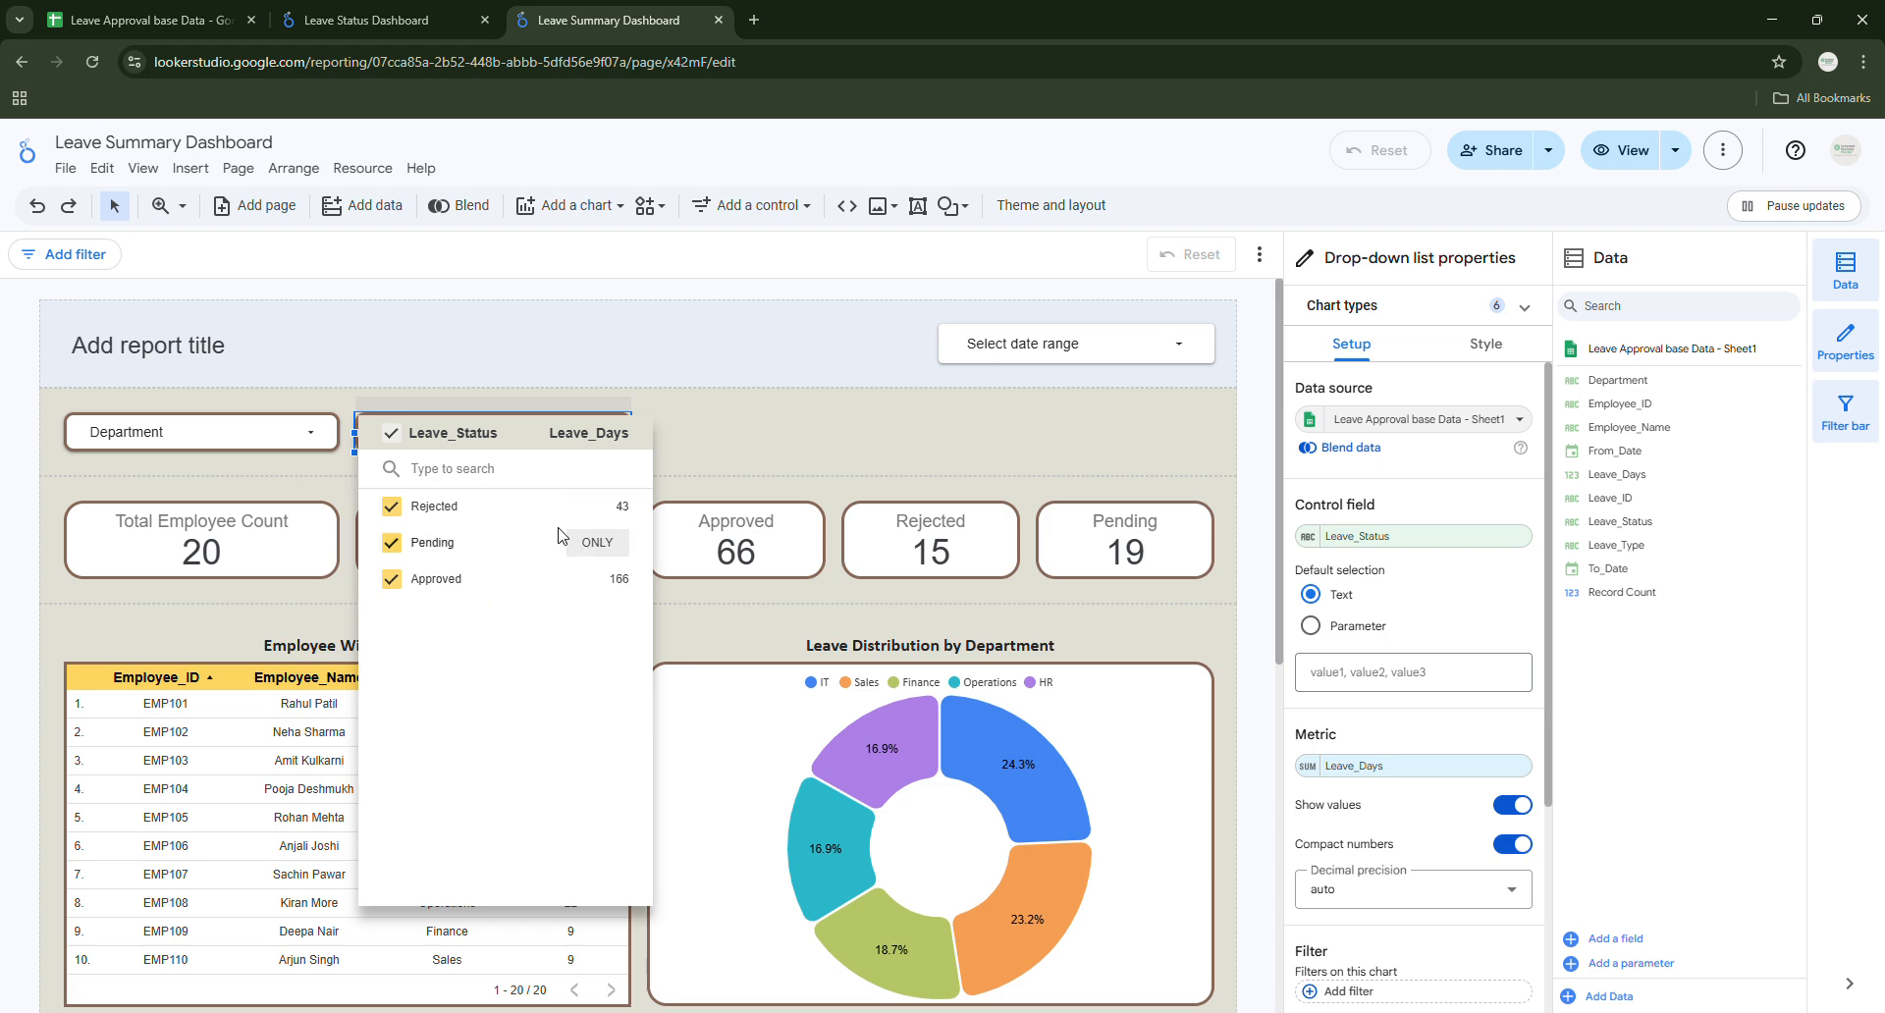
click(681, 416)
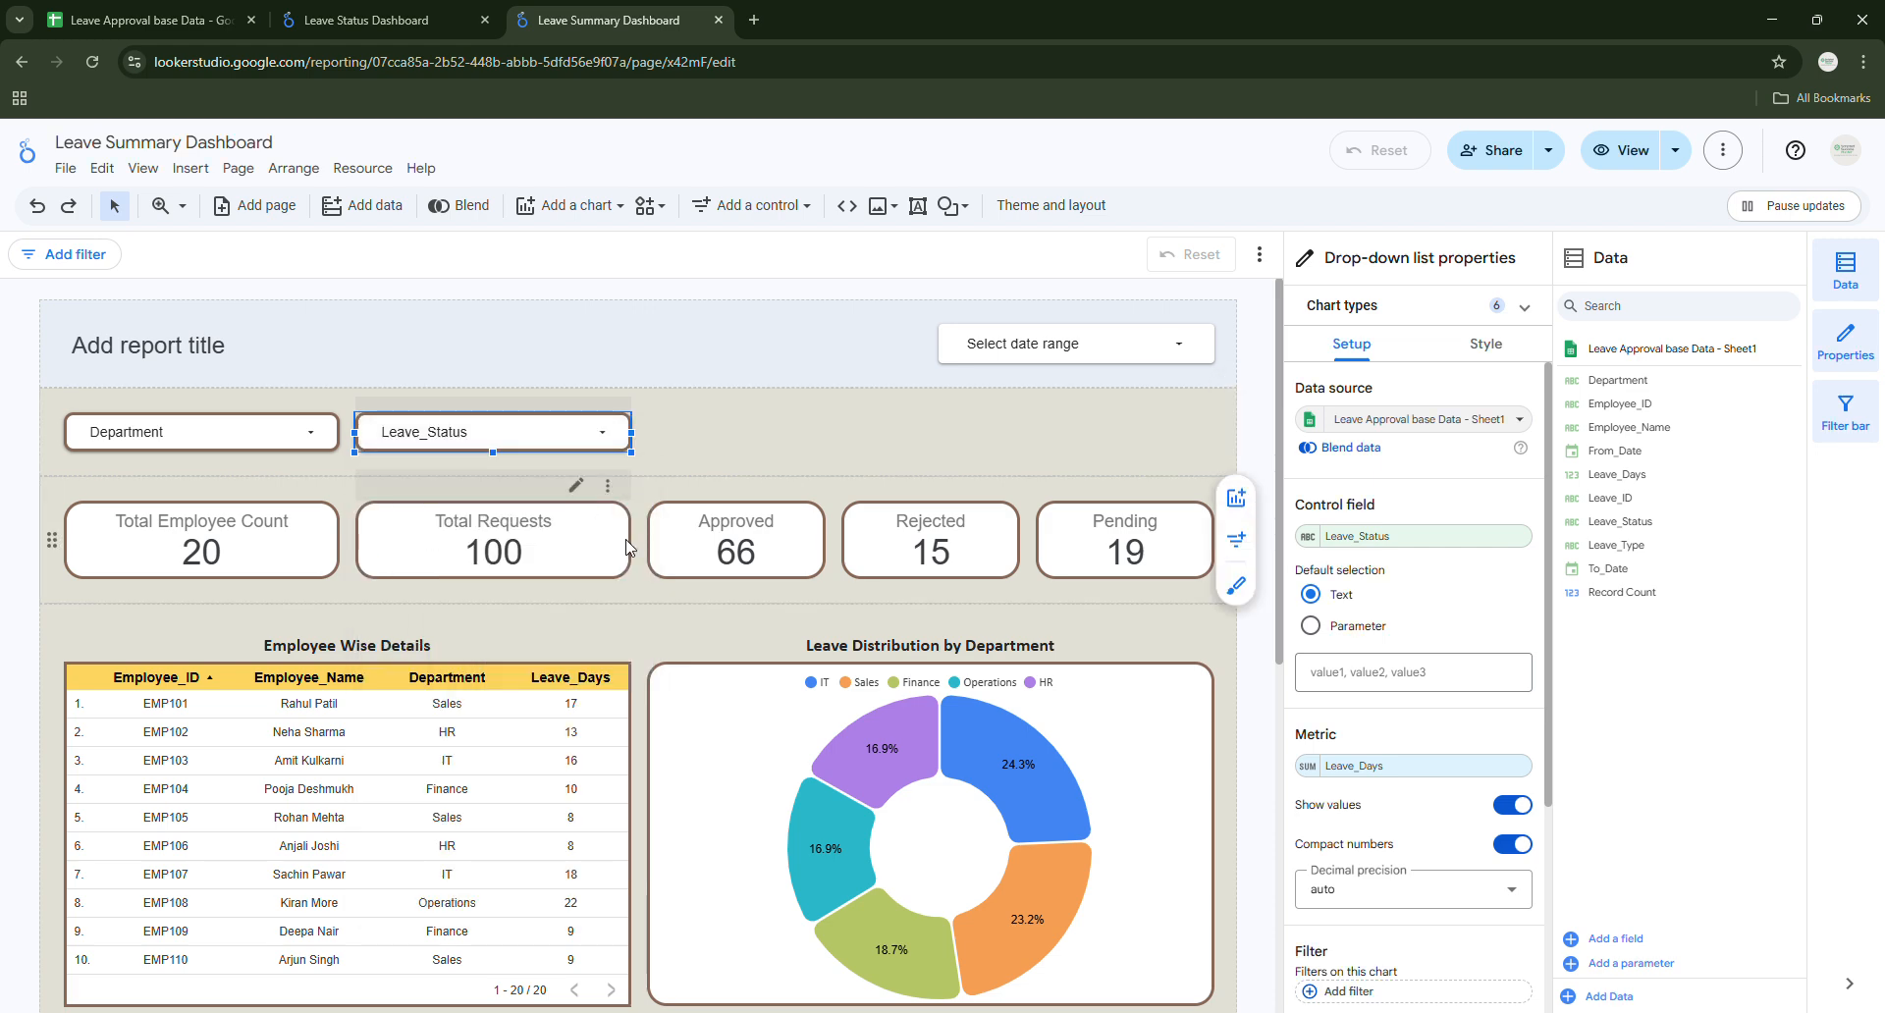
Duplicate the Leave_Status drop-down beside it and set the copy's control field to Leave_Type, following the Leave Status Dashboard.
key(ctrl+v)
scroll(778, 432, up, 2)
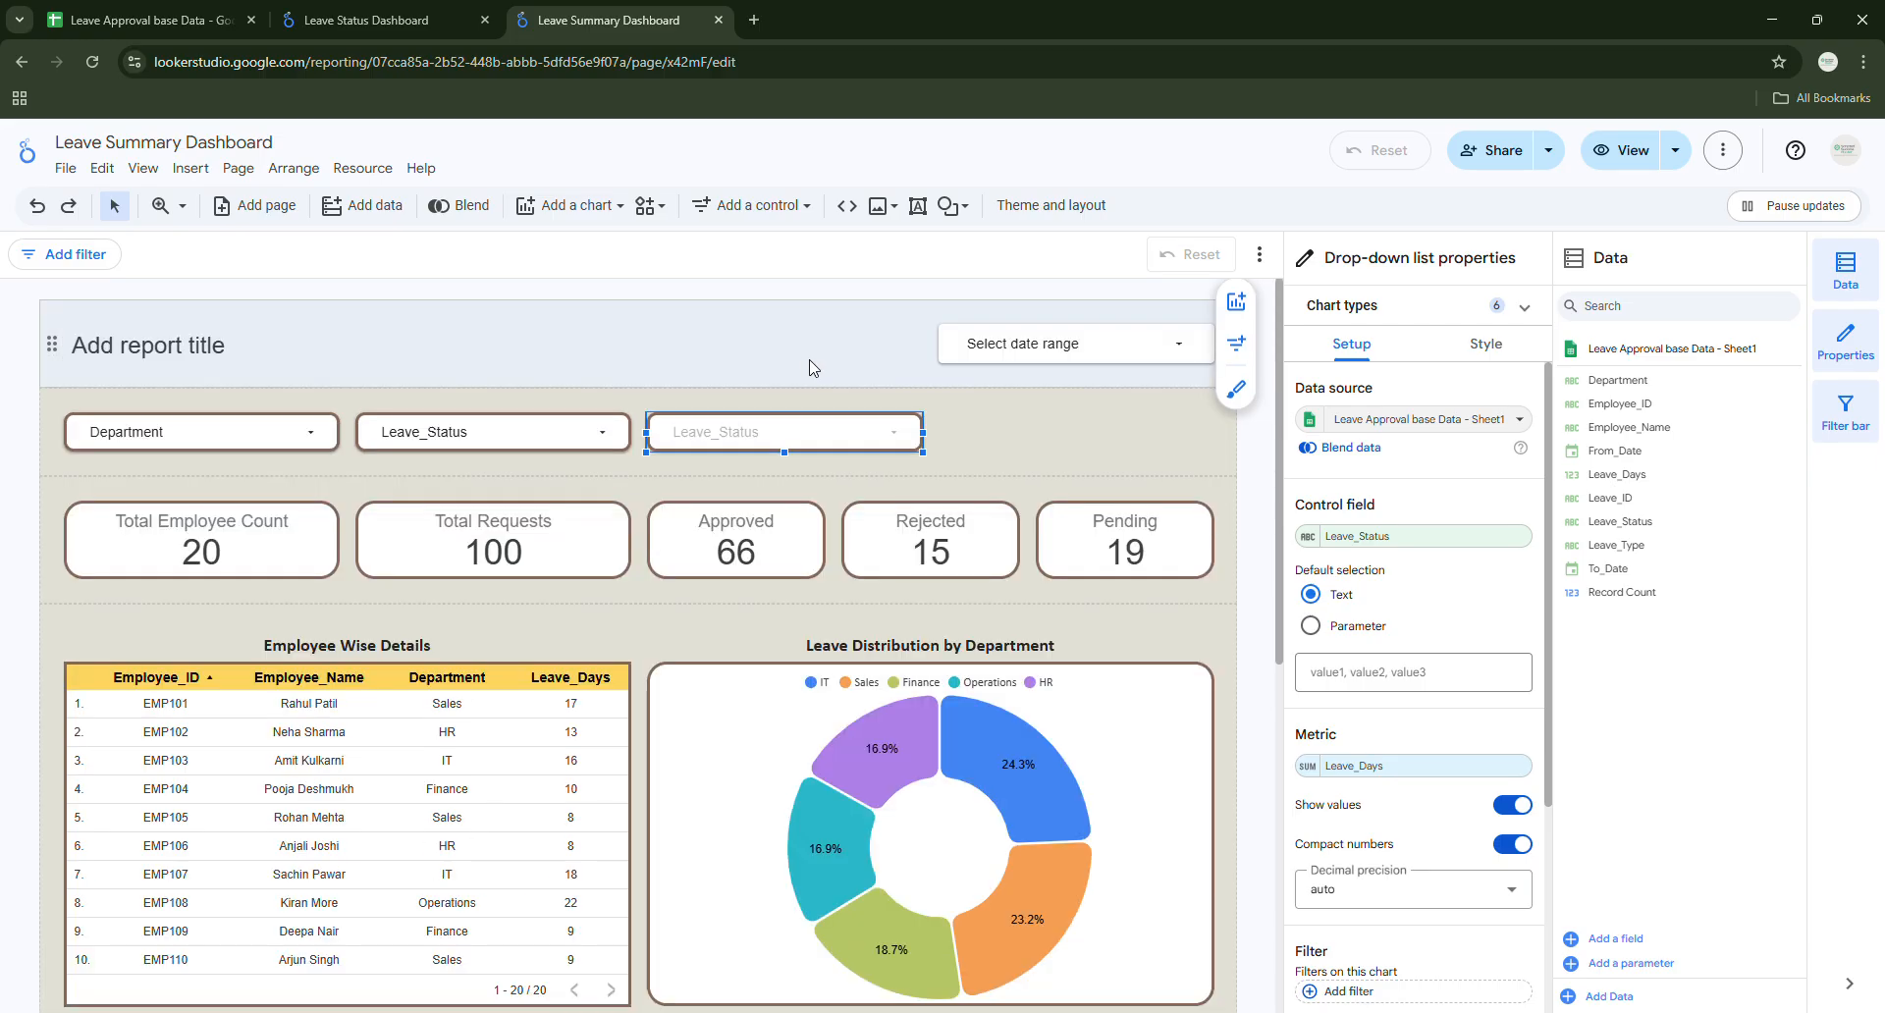
click(375, 24)
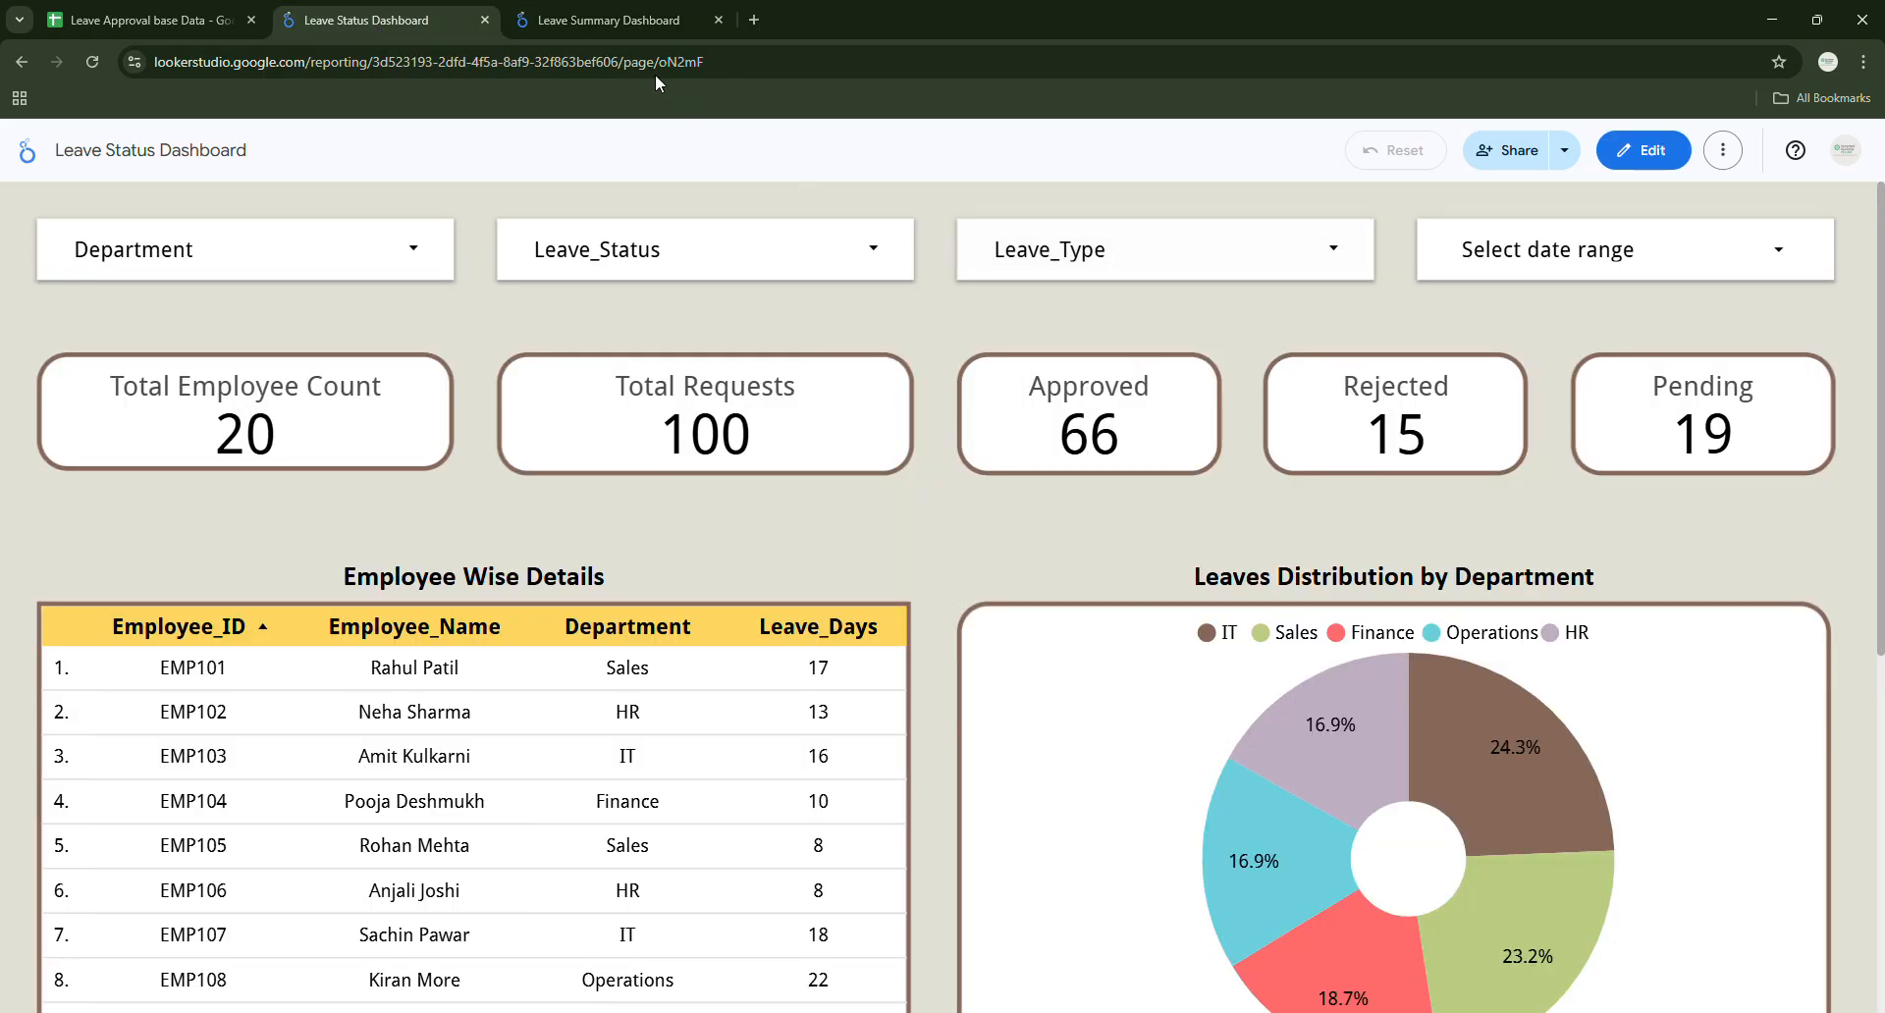
click(622, 28)
click(1375, 536)
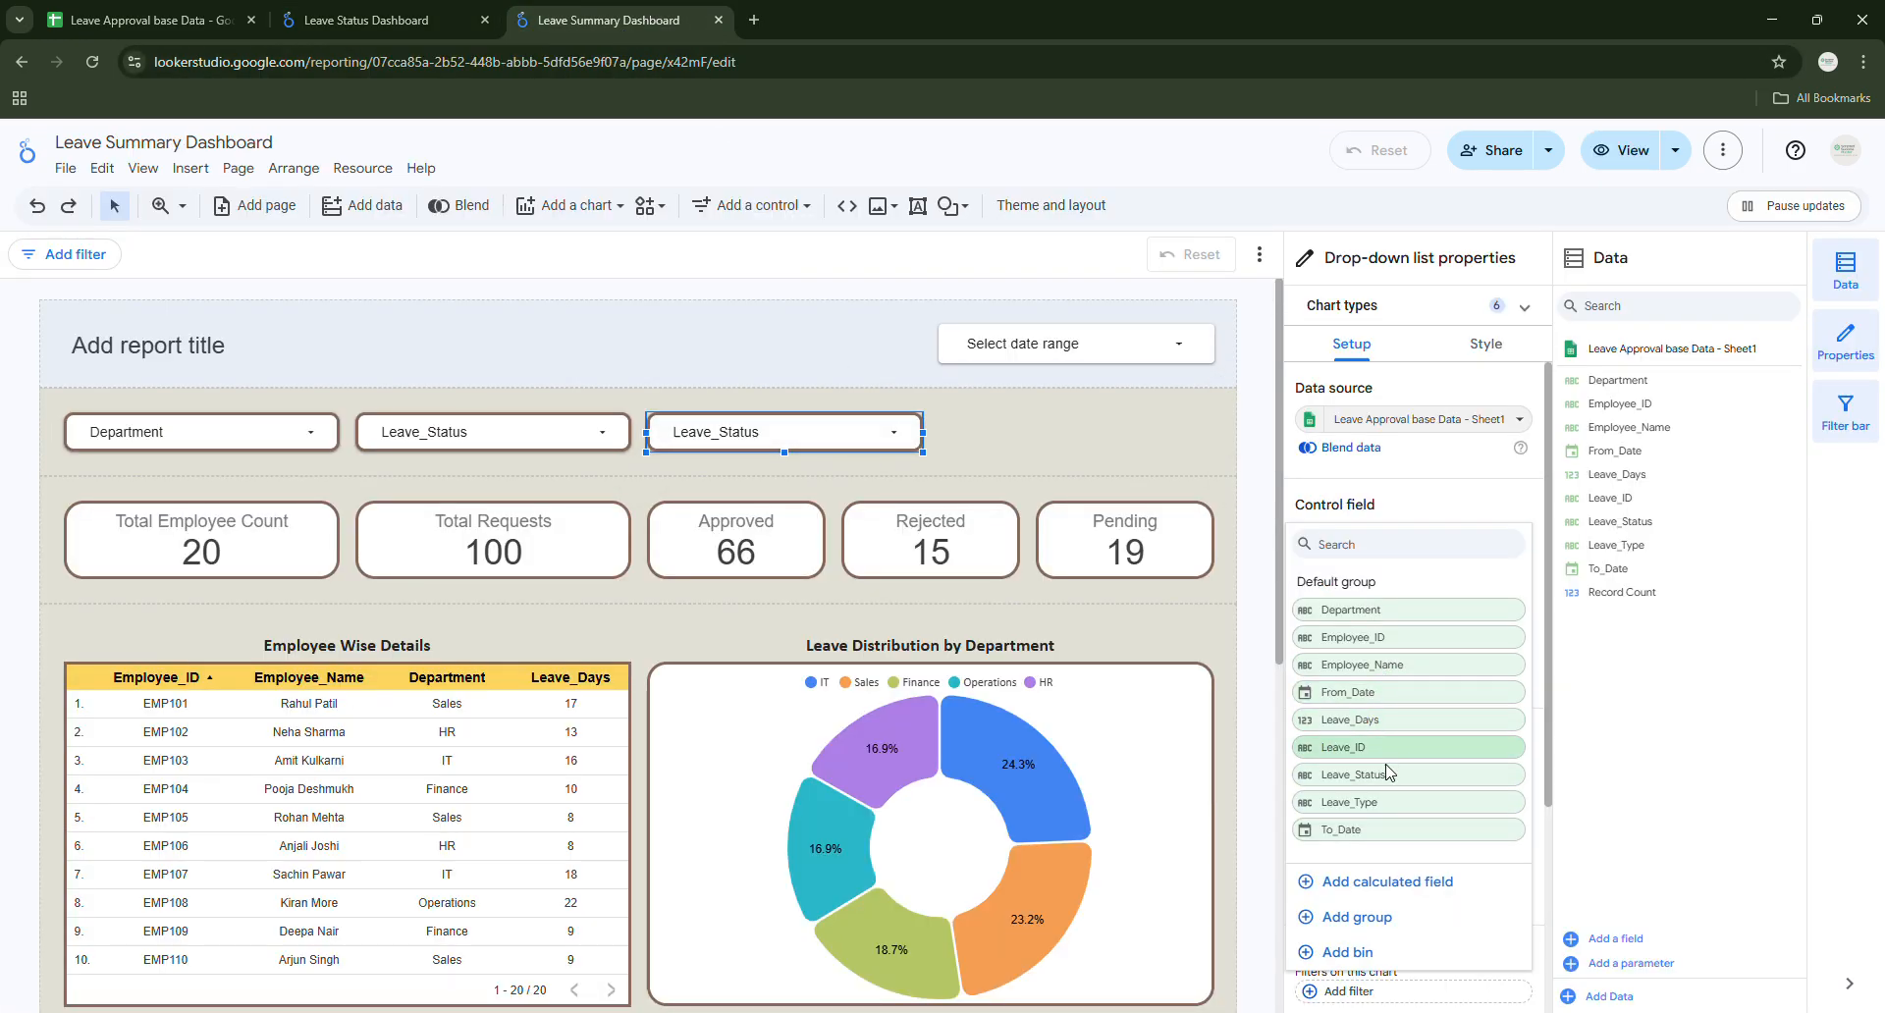
click(1395, 803)
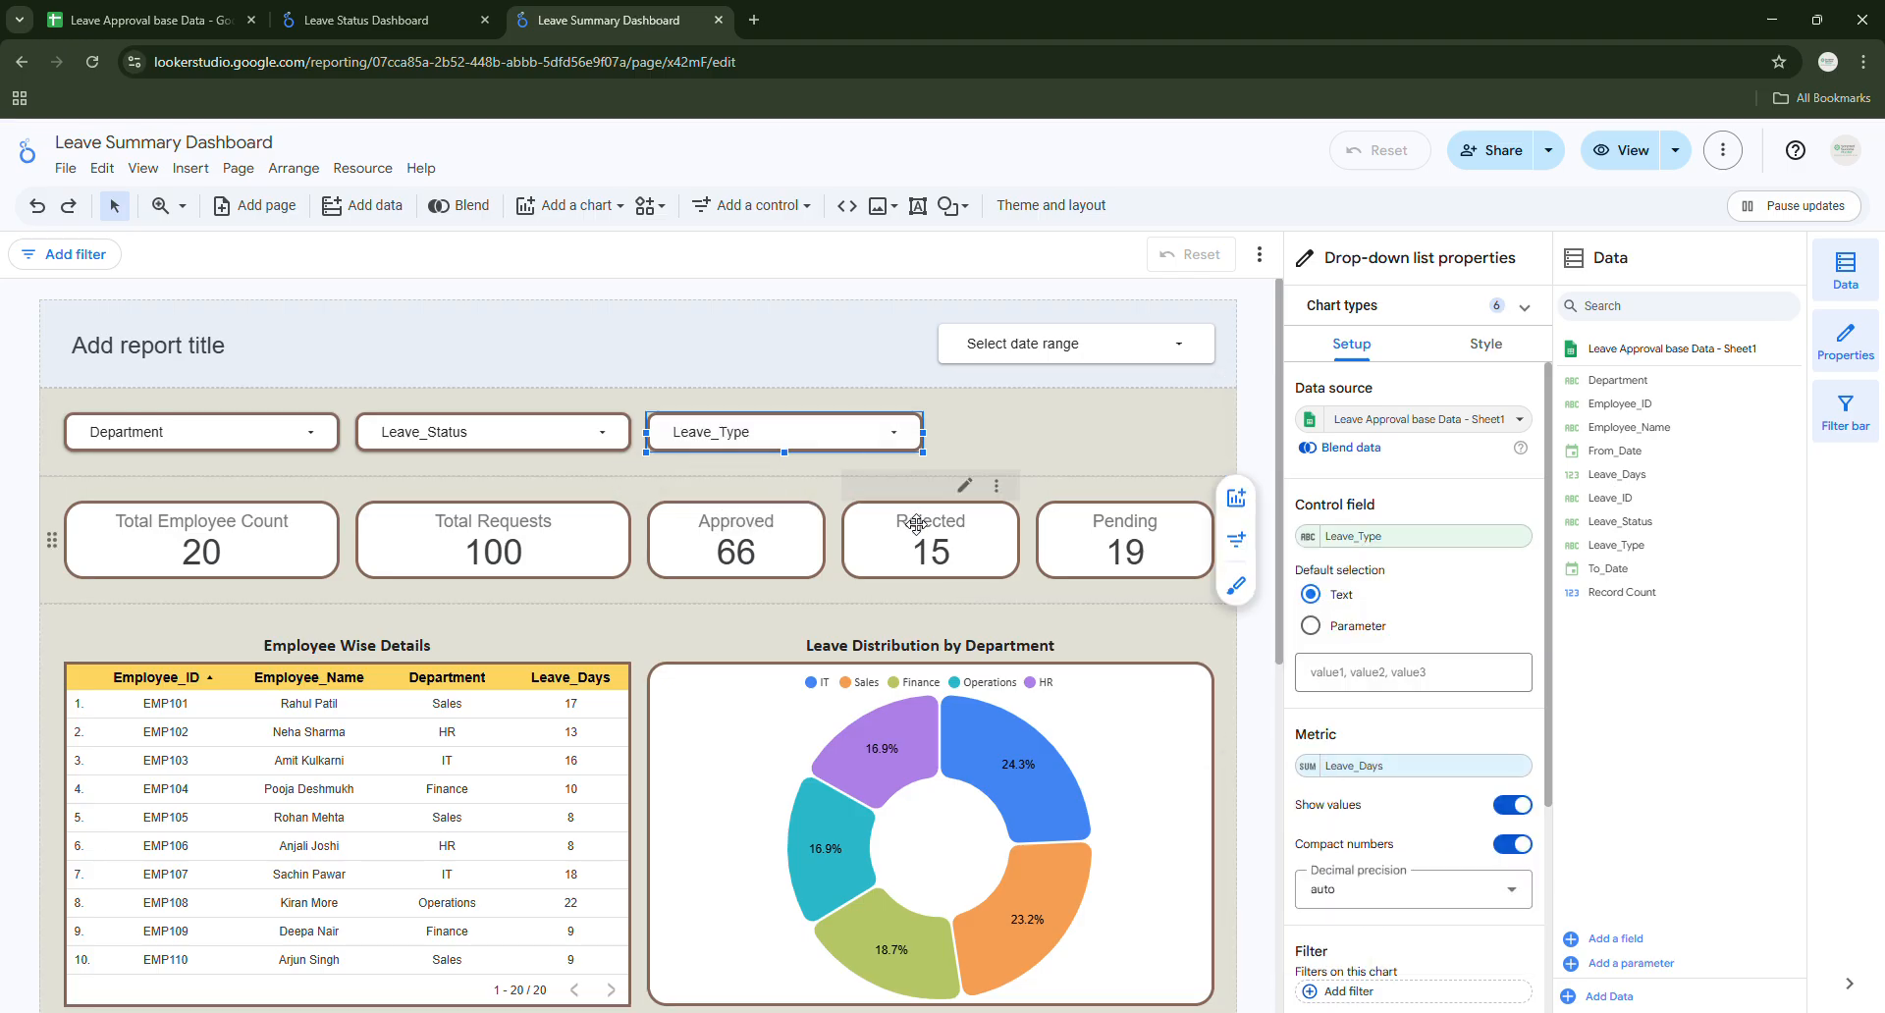
key(ctrl+d)
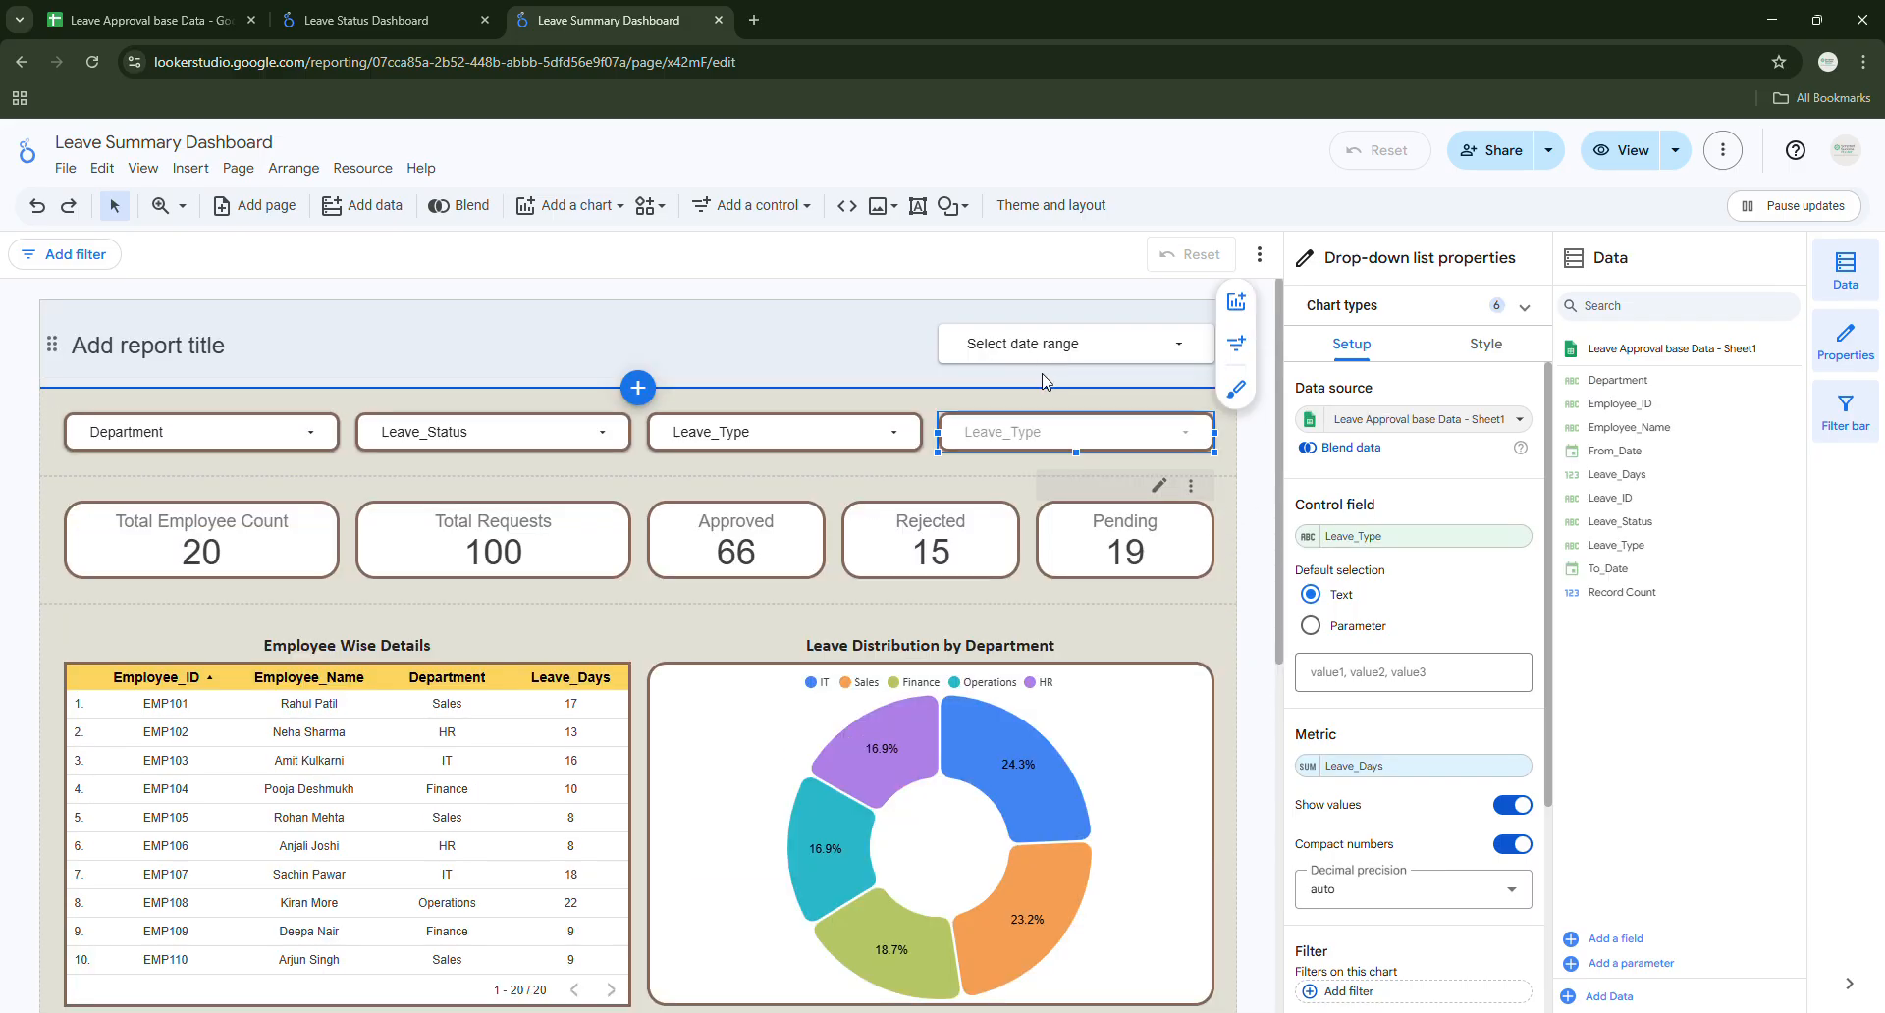
click(346, 19)
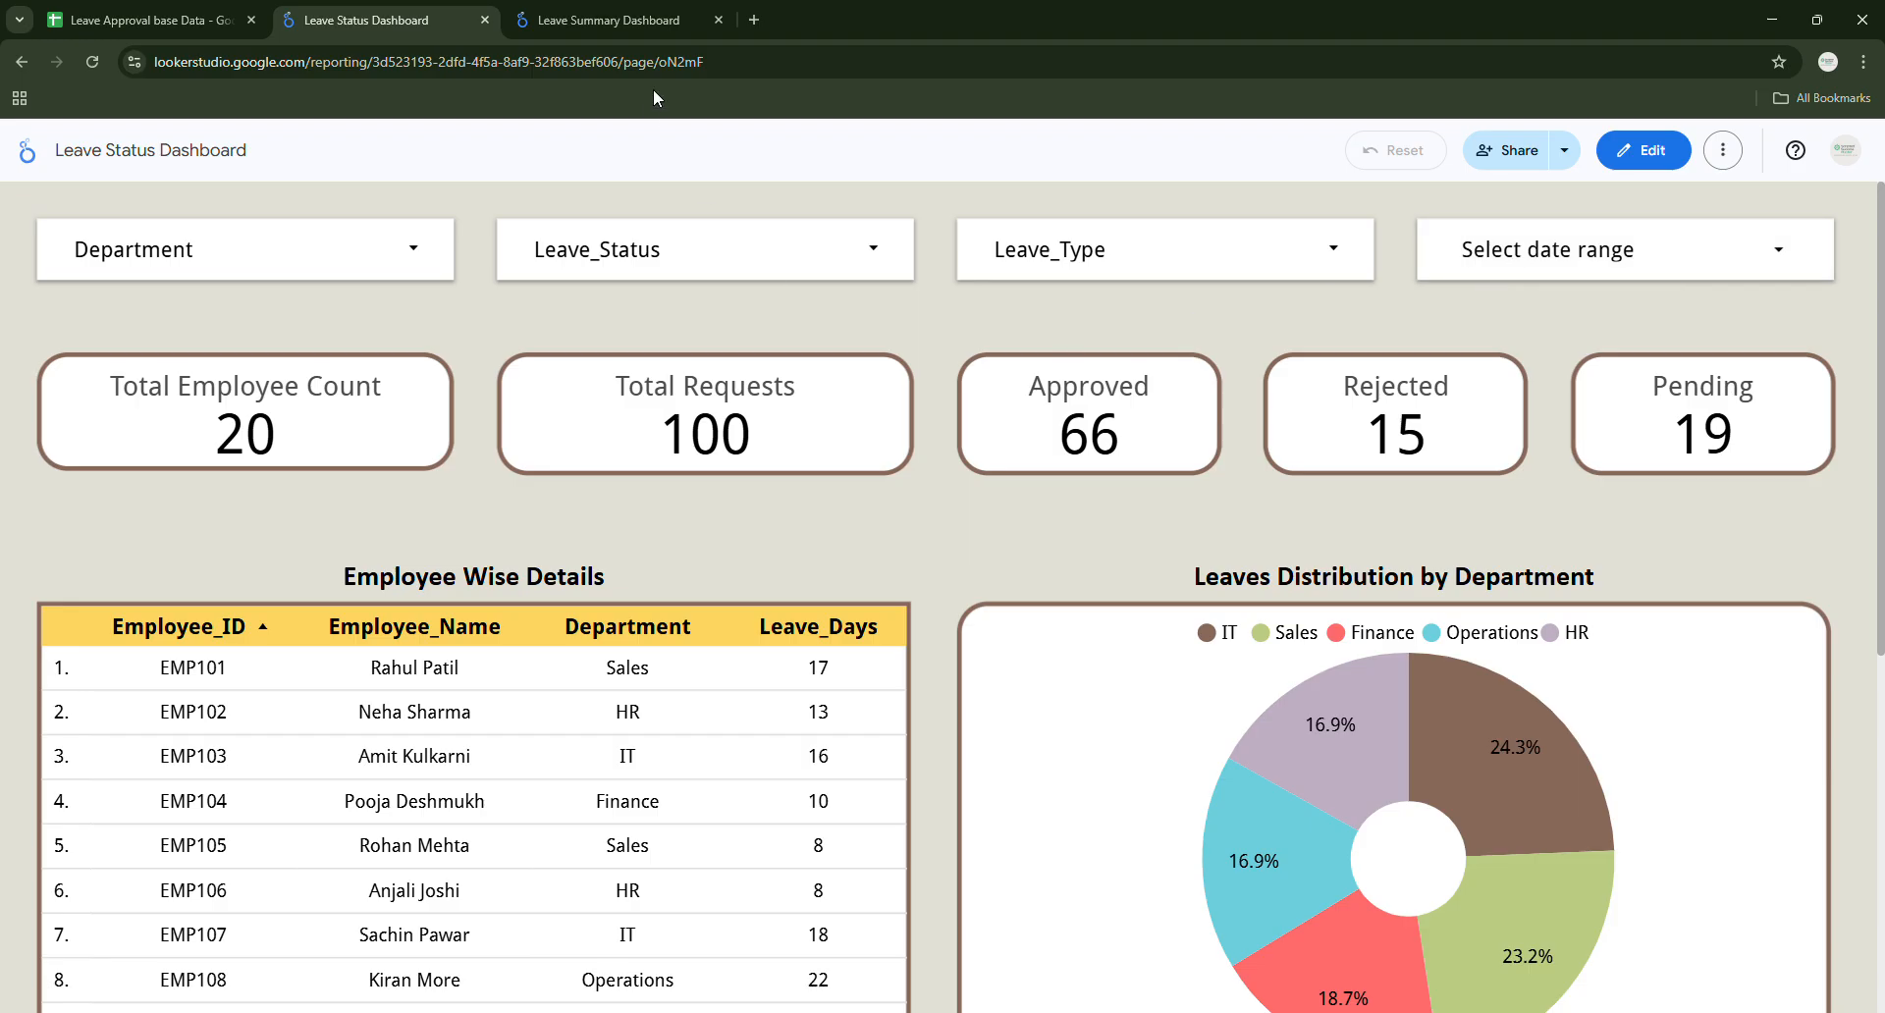
click(628, 19)
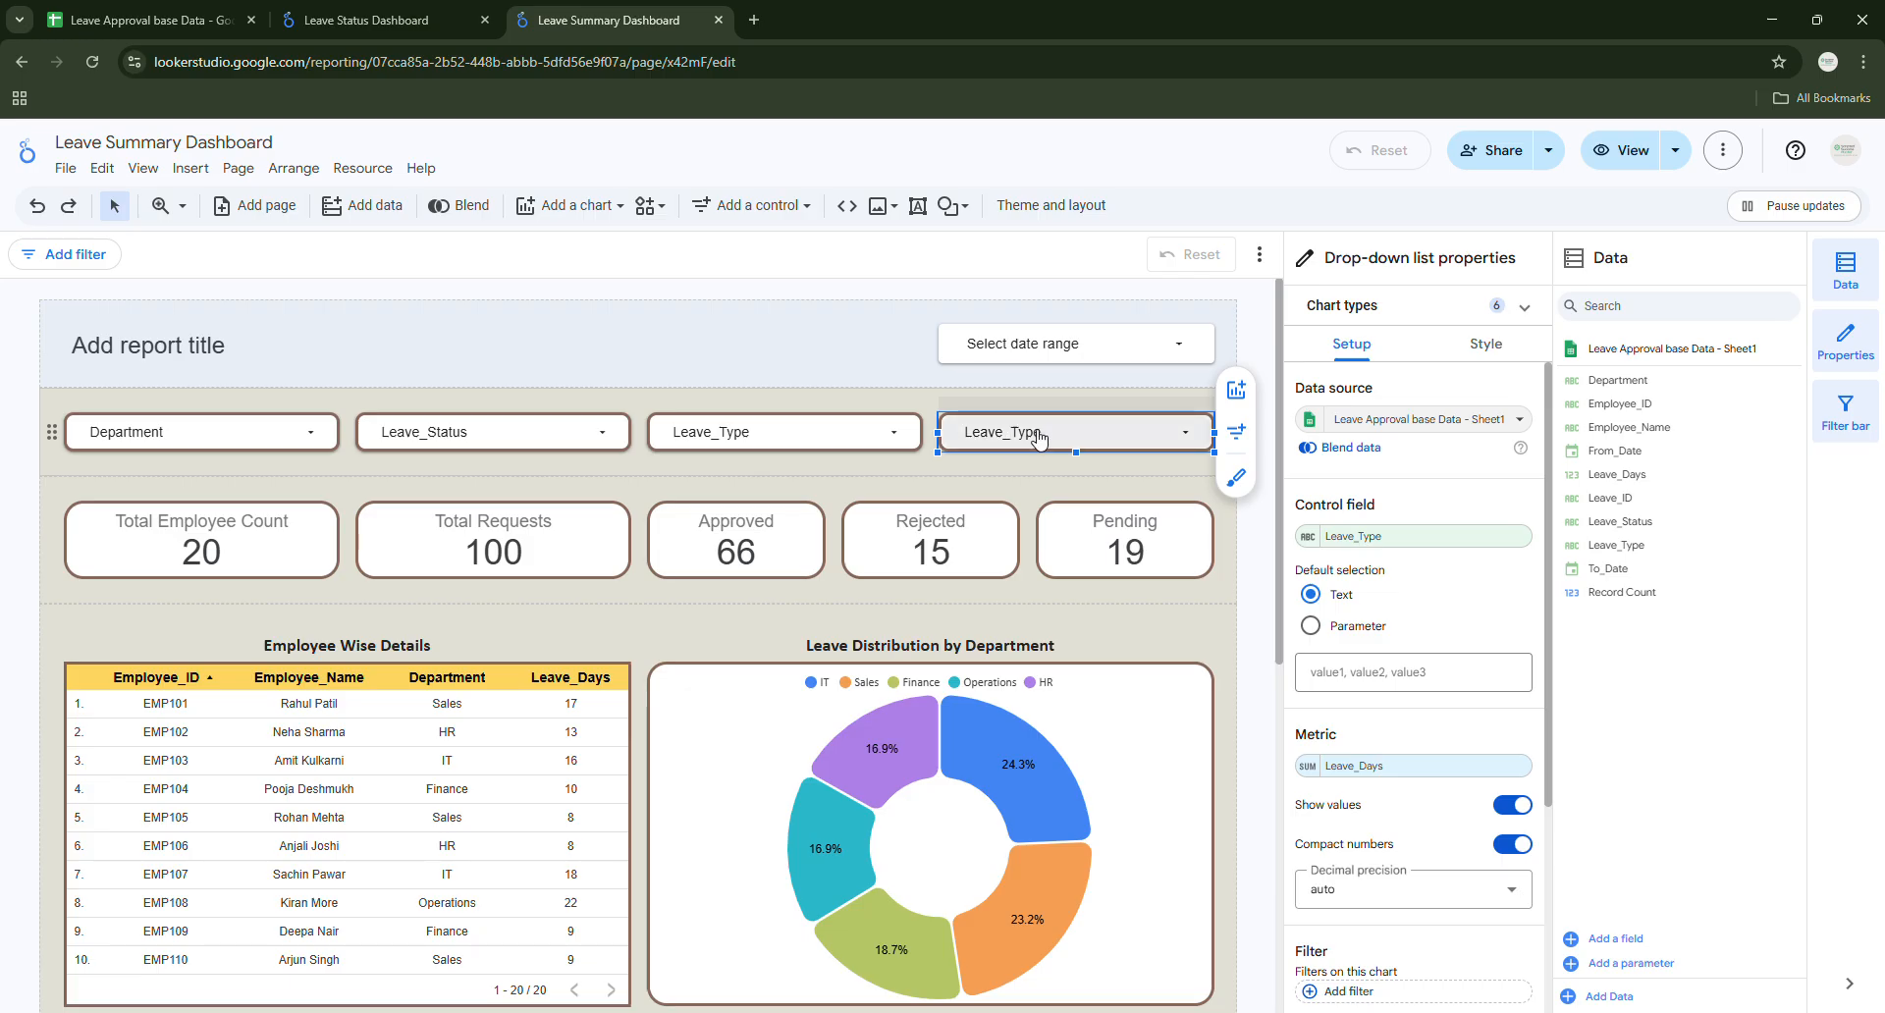
key(Delete)
Move the date range control into the filter row beside Leave_Type and set its border color to the theme's brown (Chart palette 2).
drag(1044, 354, 1045, 438)
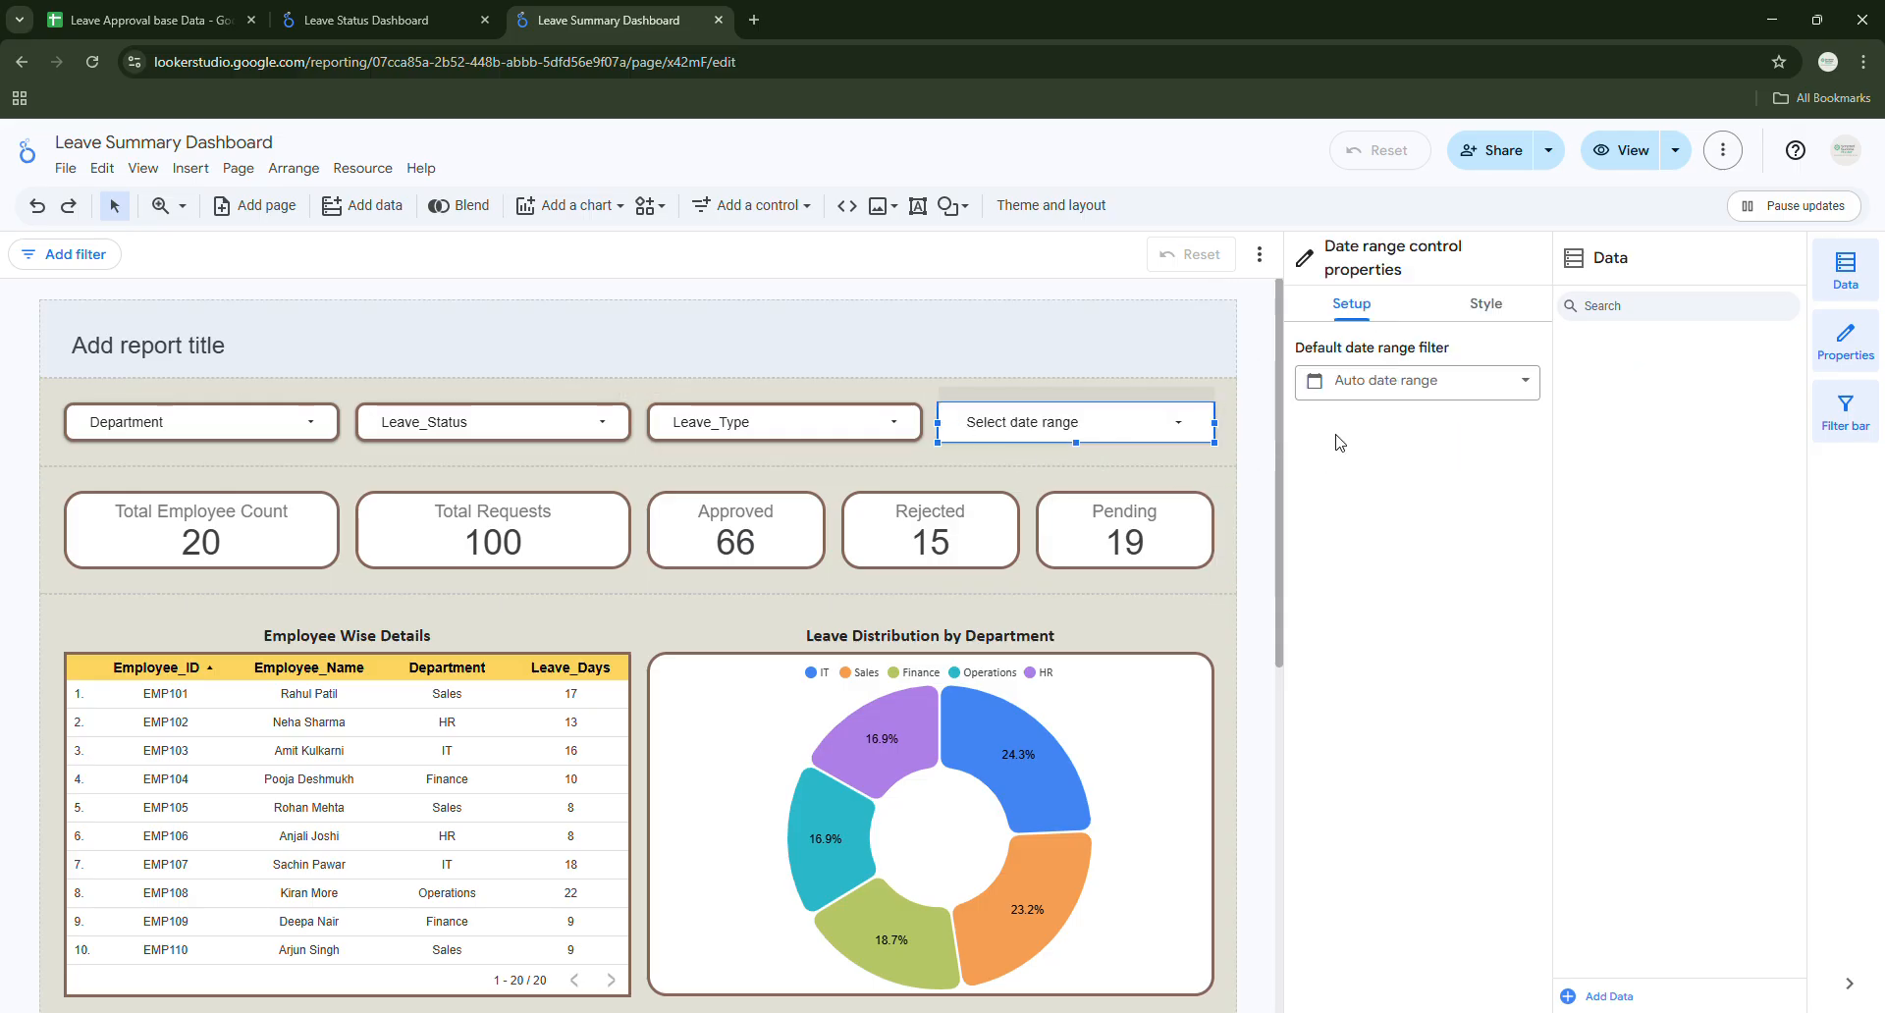
click(1485, 304)
scroll(1455, 823, down, 3)
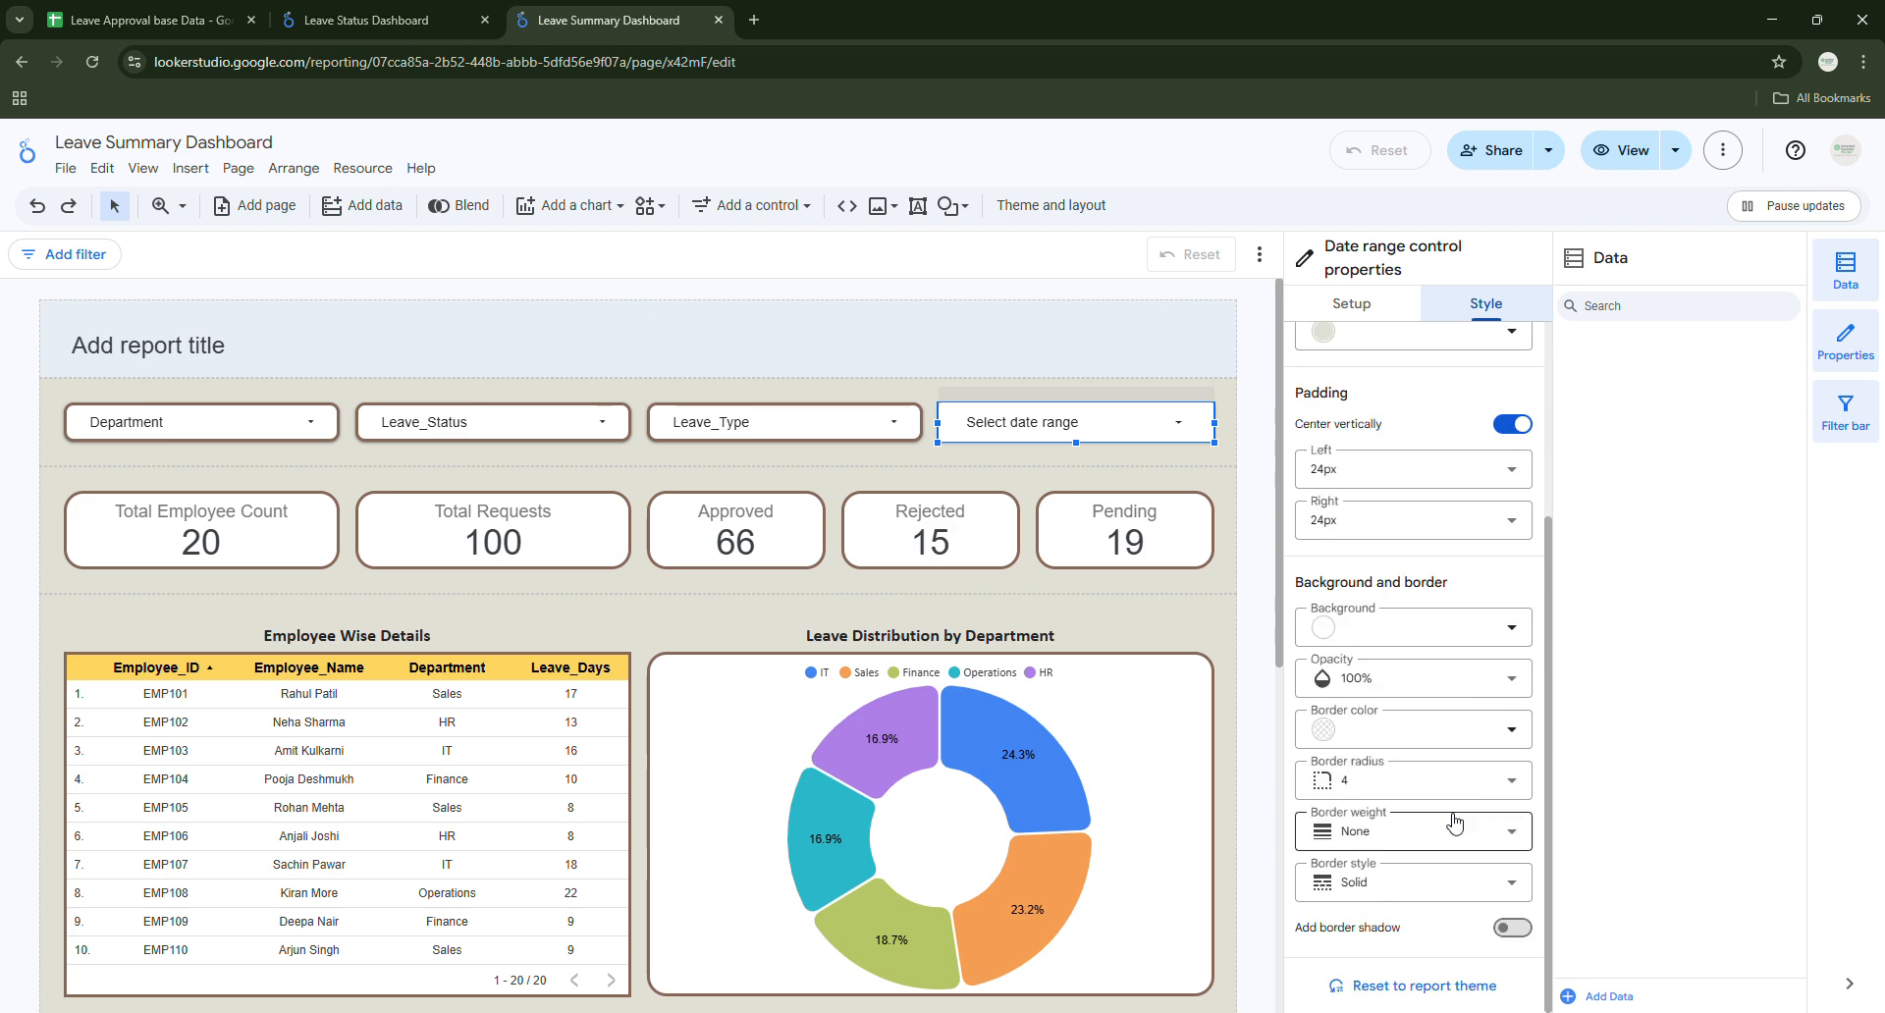
click(1399, 734)
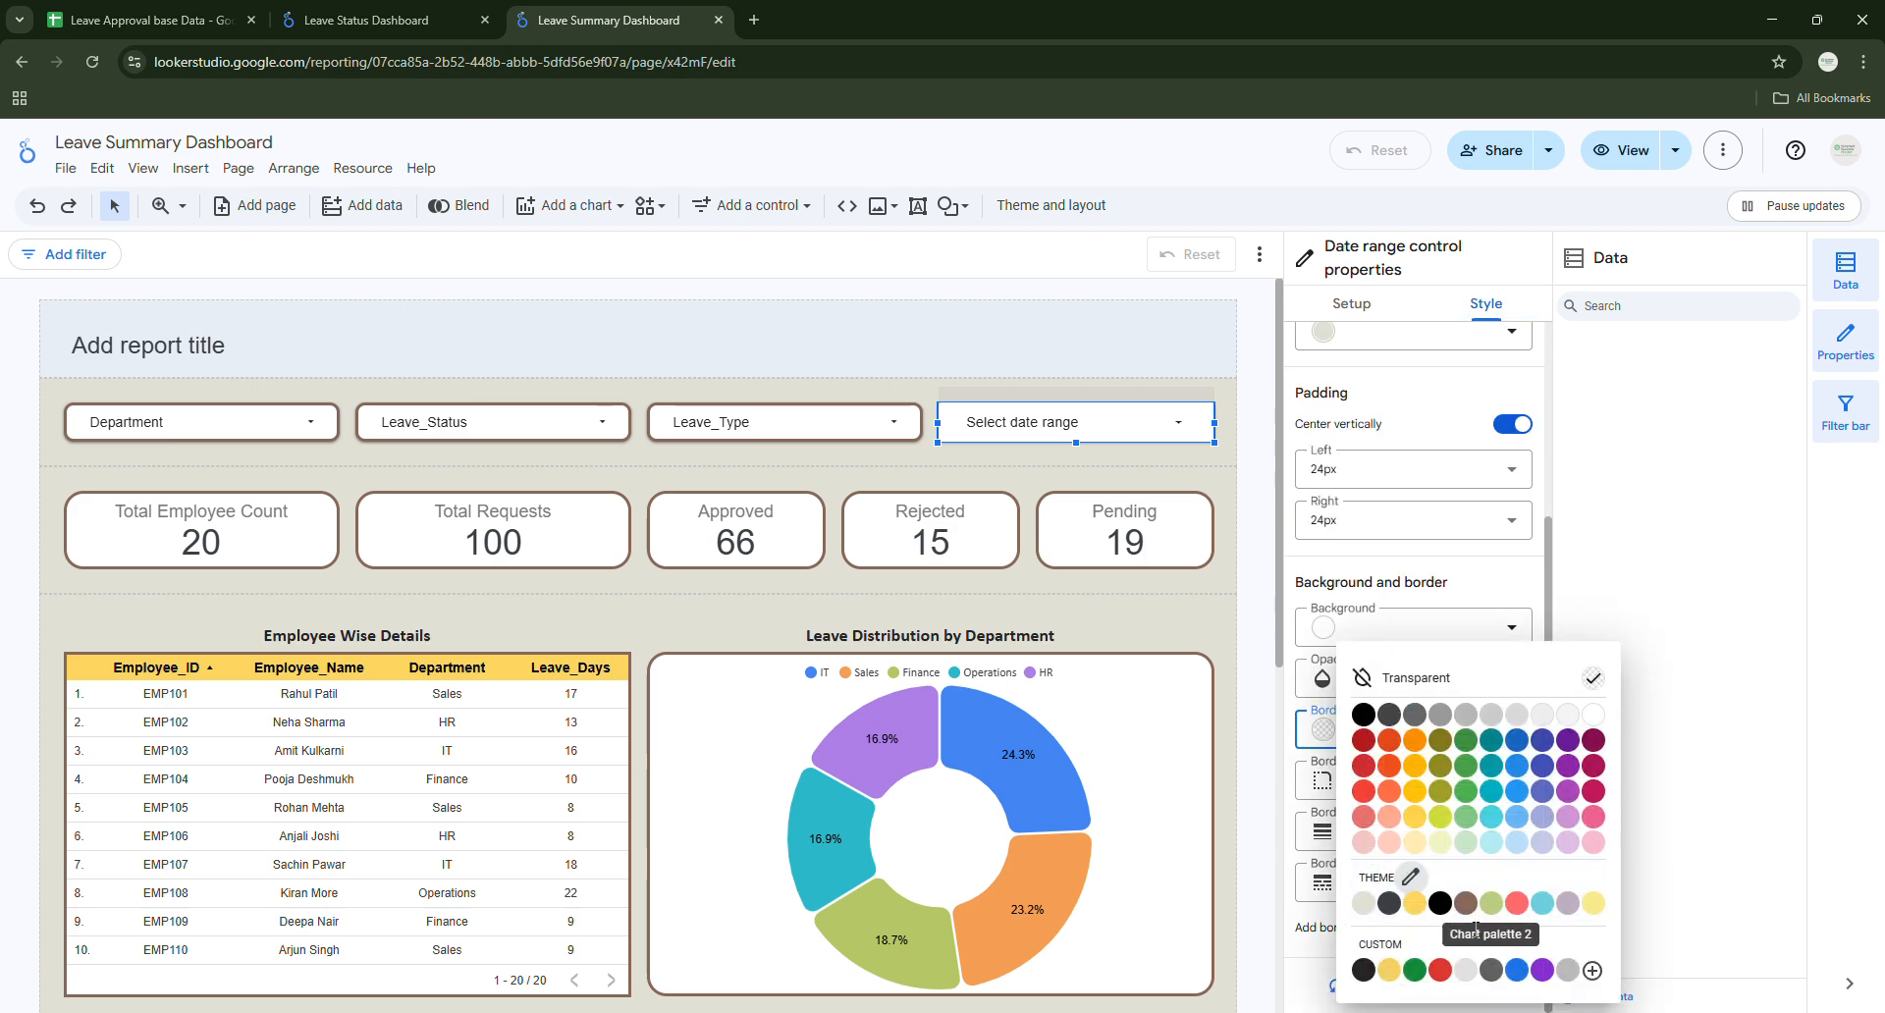
click(1468, 906)
Set the date range control's border radius to 10 and thicken its border weight to match the drop-downs.
click(1373, 793)
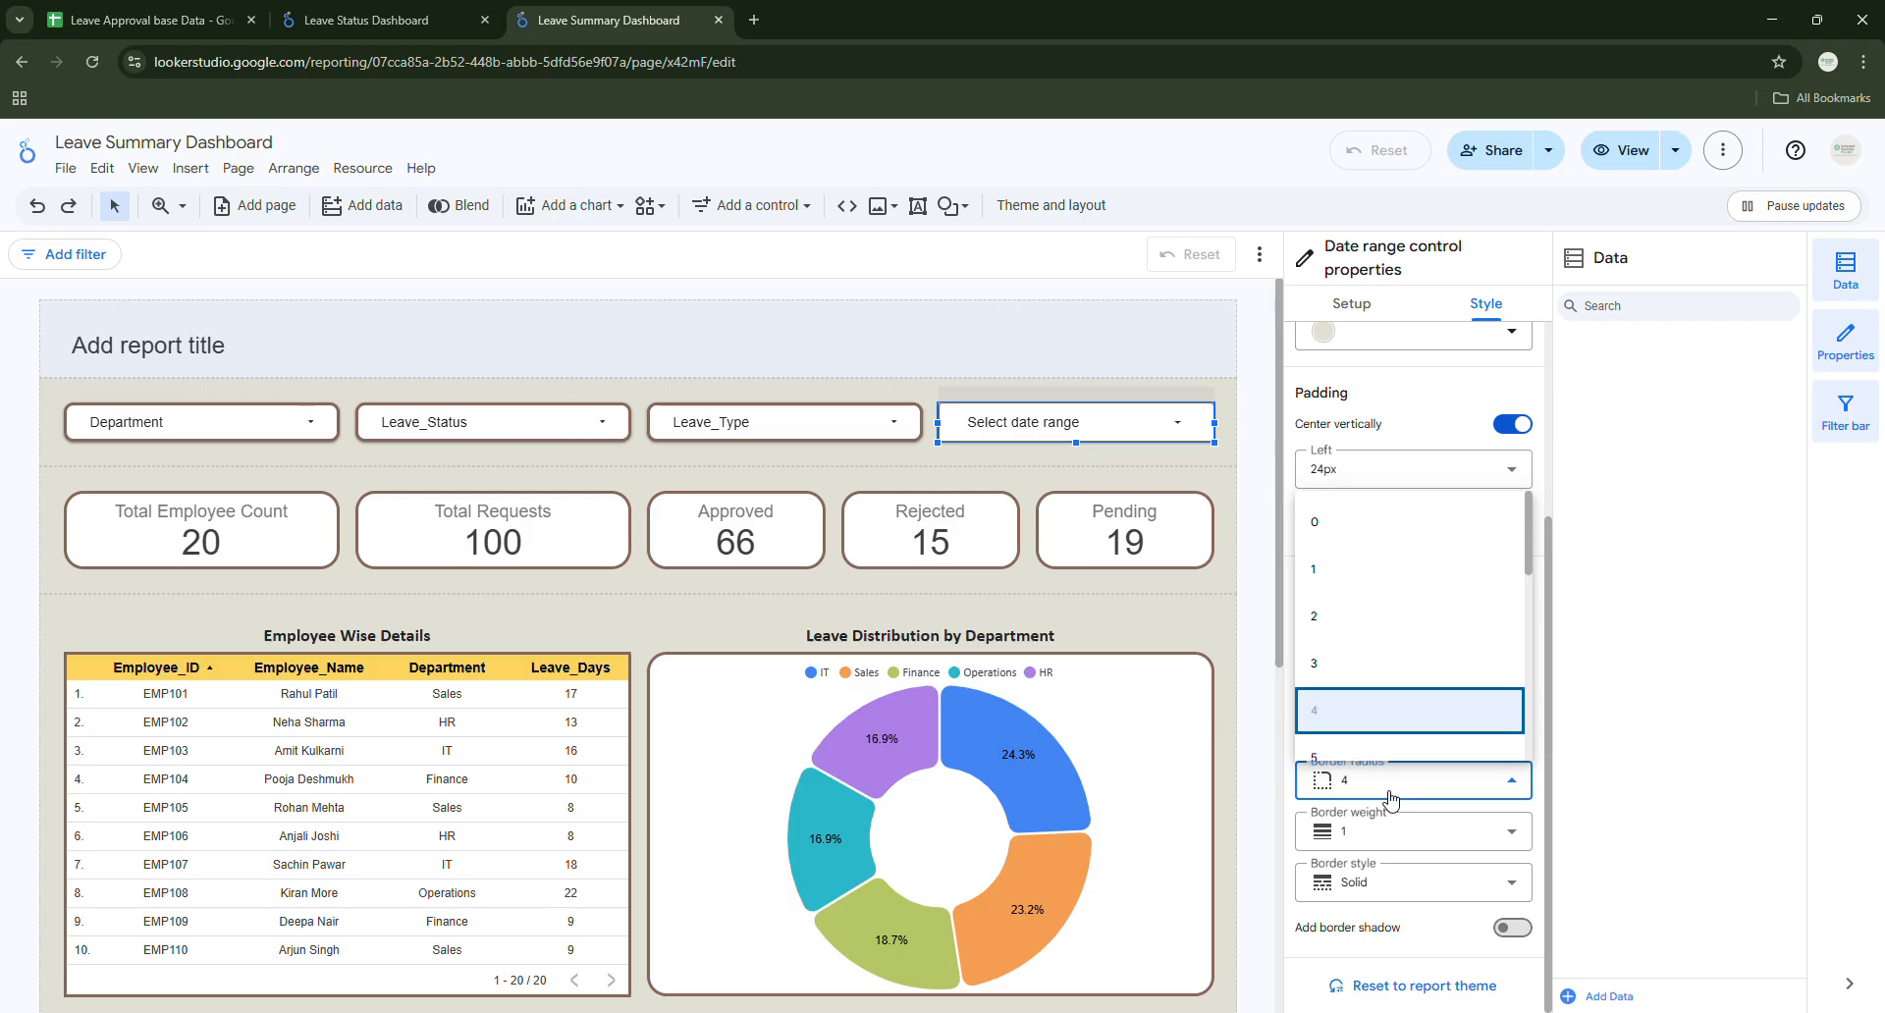
click(1353, 694)
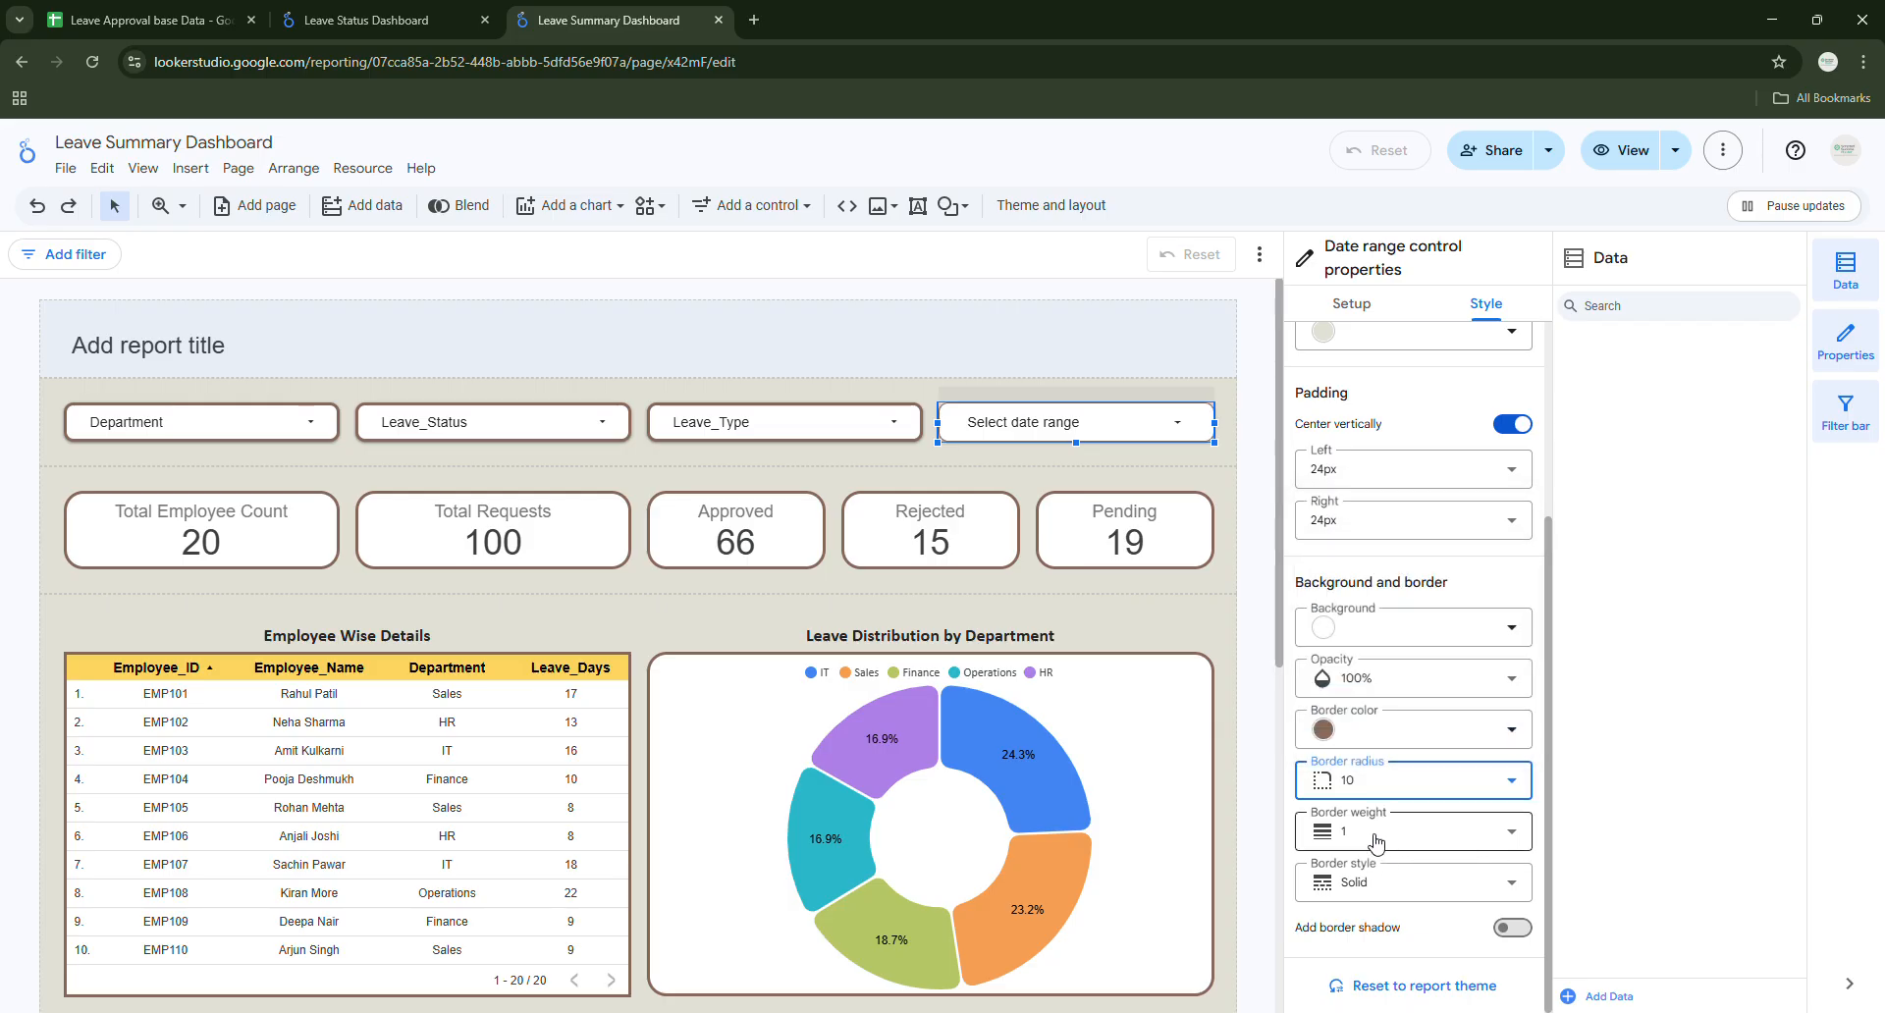
click(1423, 831)
click(1360, 732)
click(1249, 635)
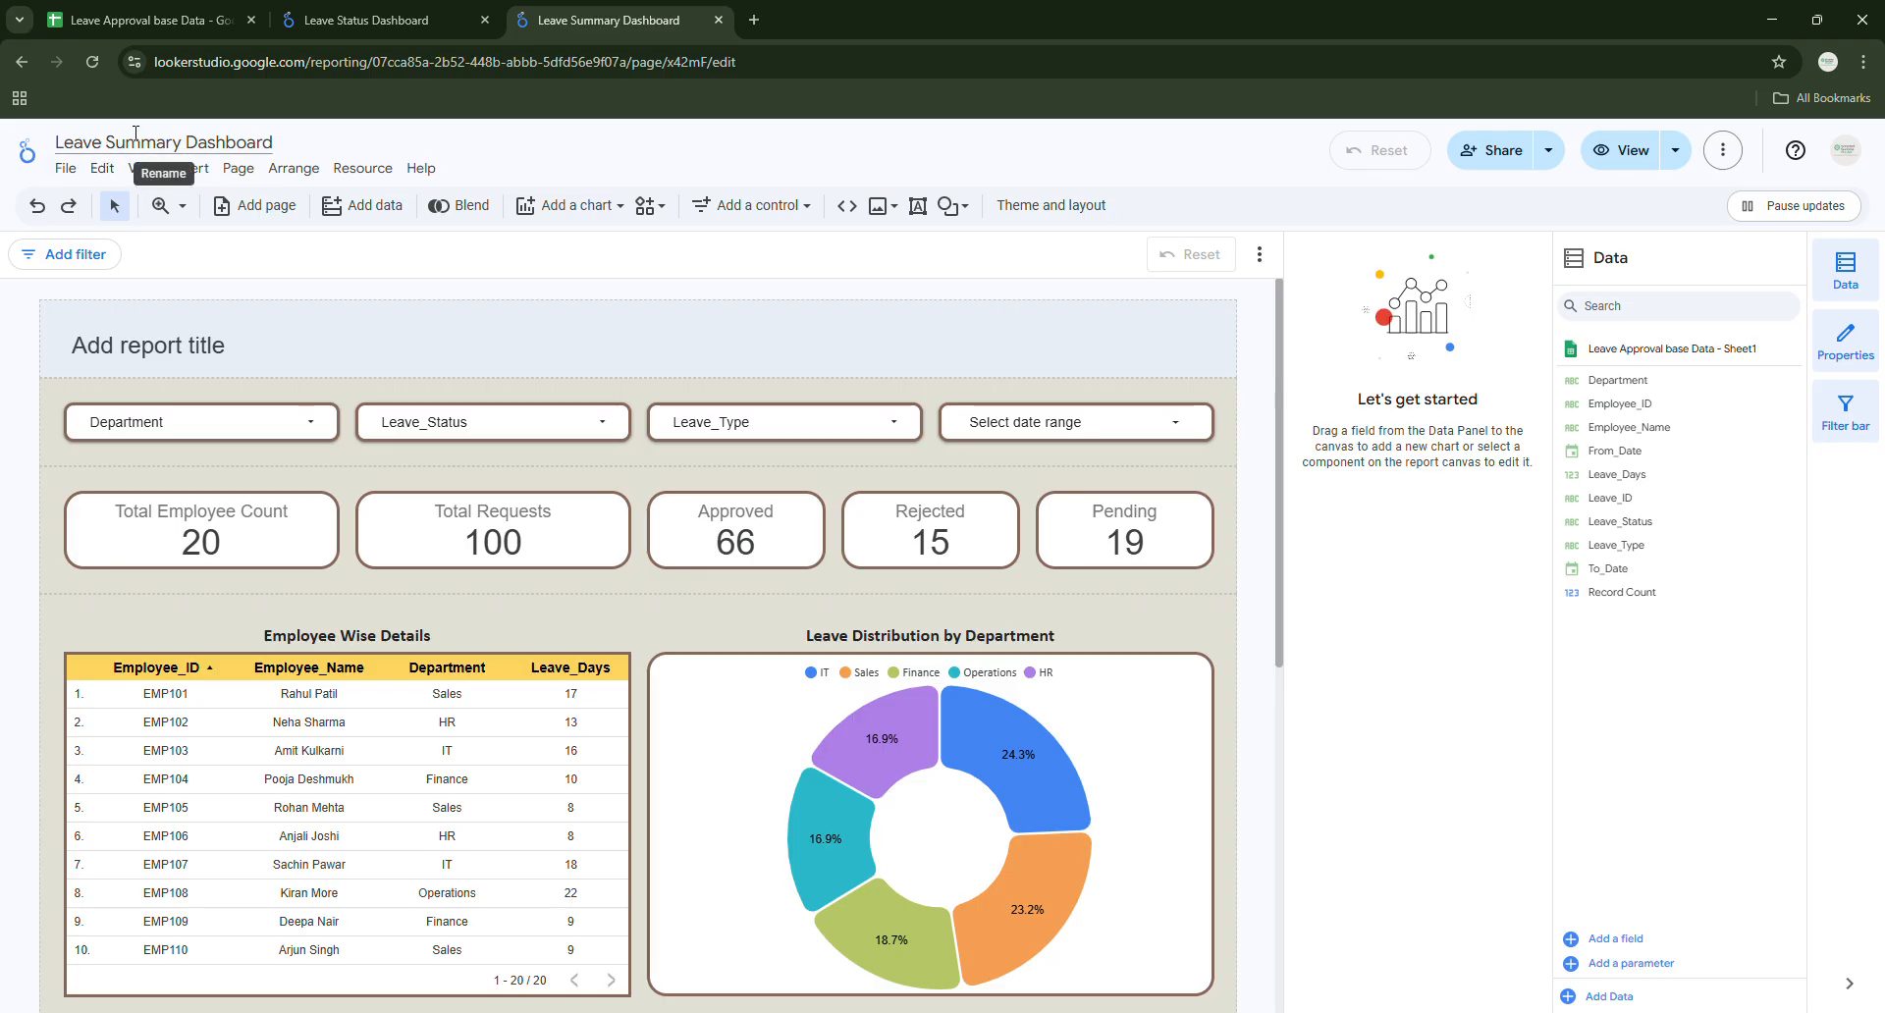
Delete the header section containing the report title placeholder above the filter row.
click(296, 338)
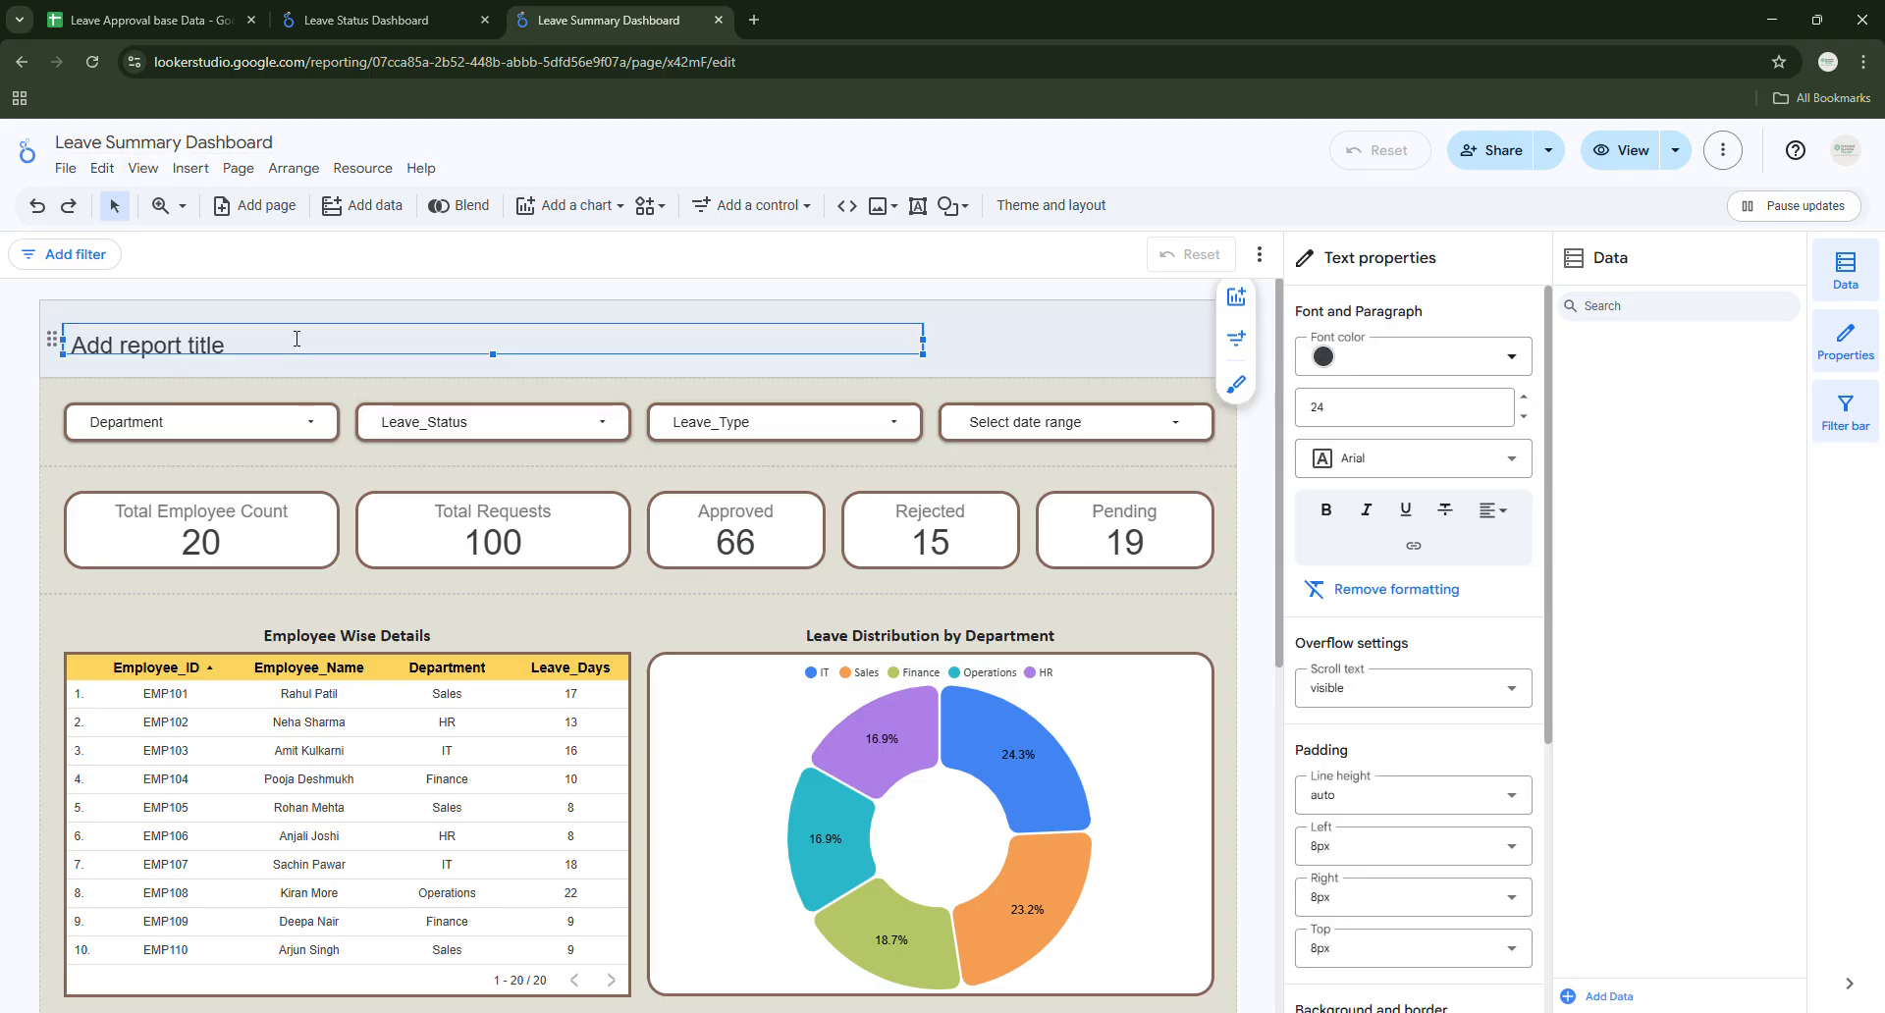
click(1077, 341)
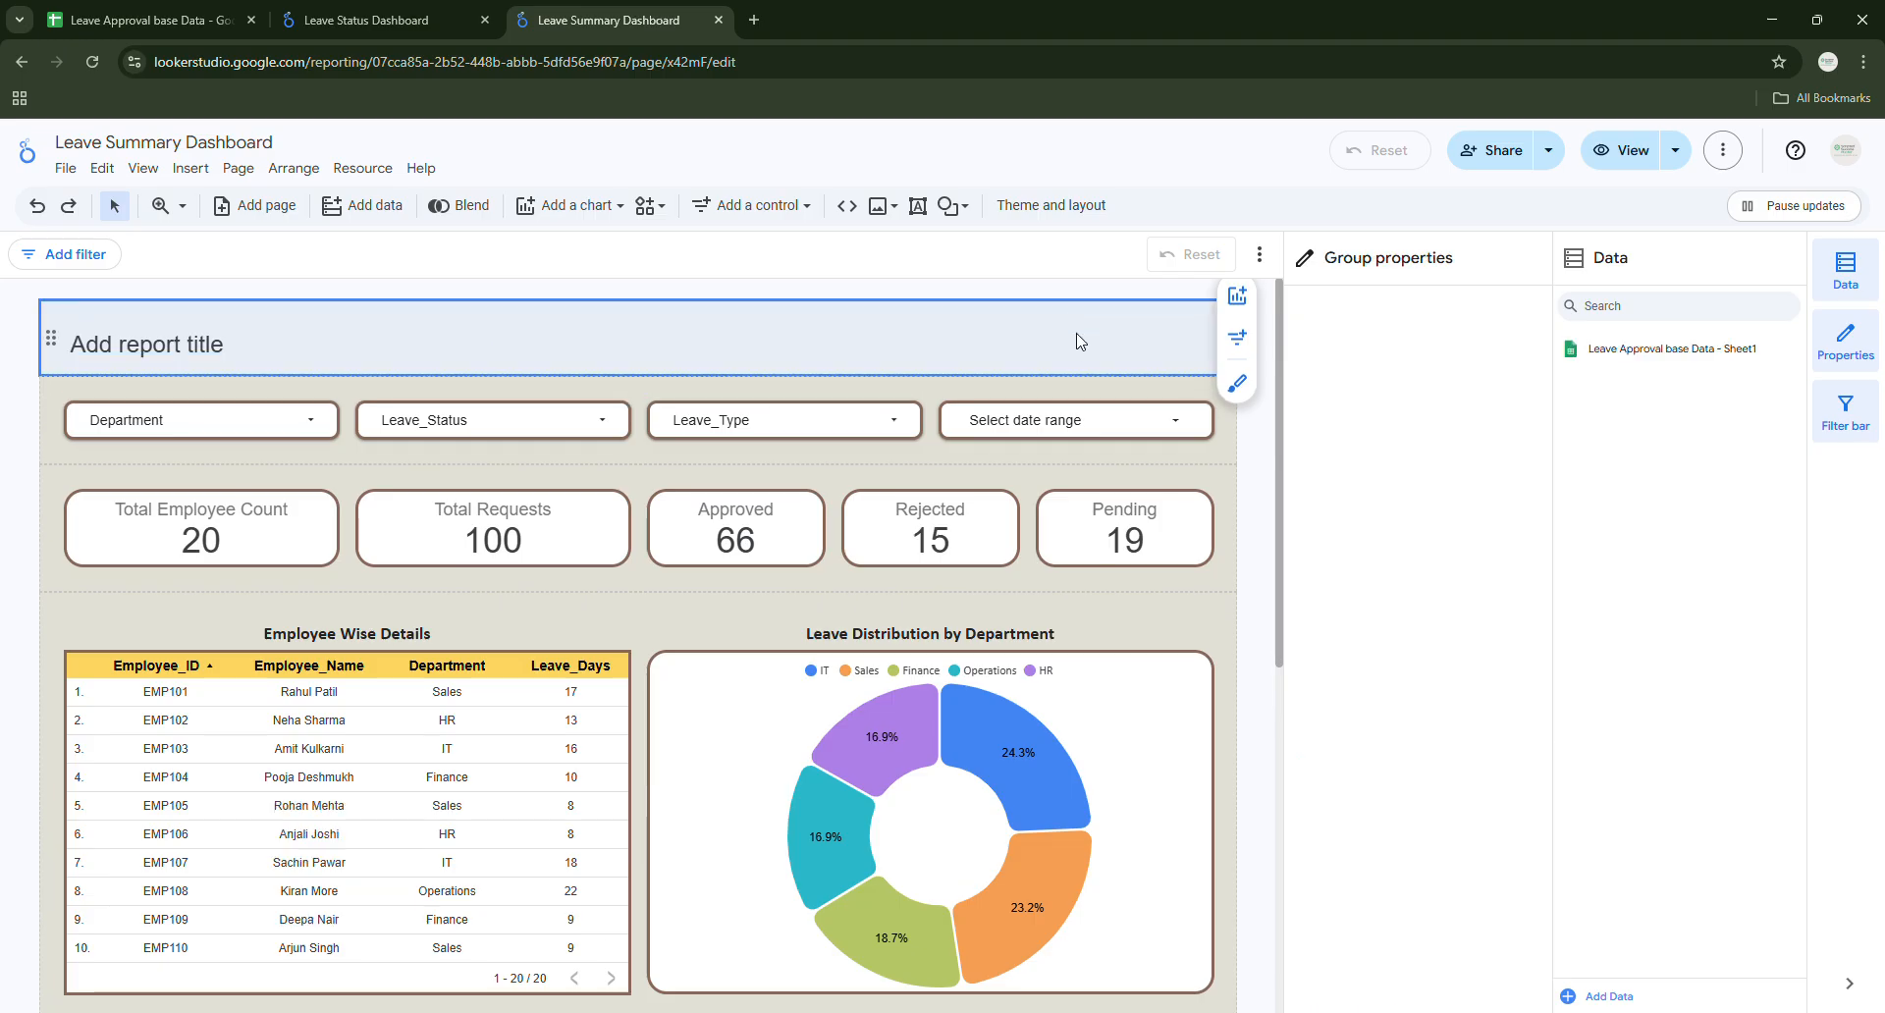
key(Delete)
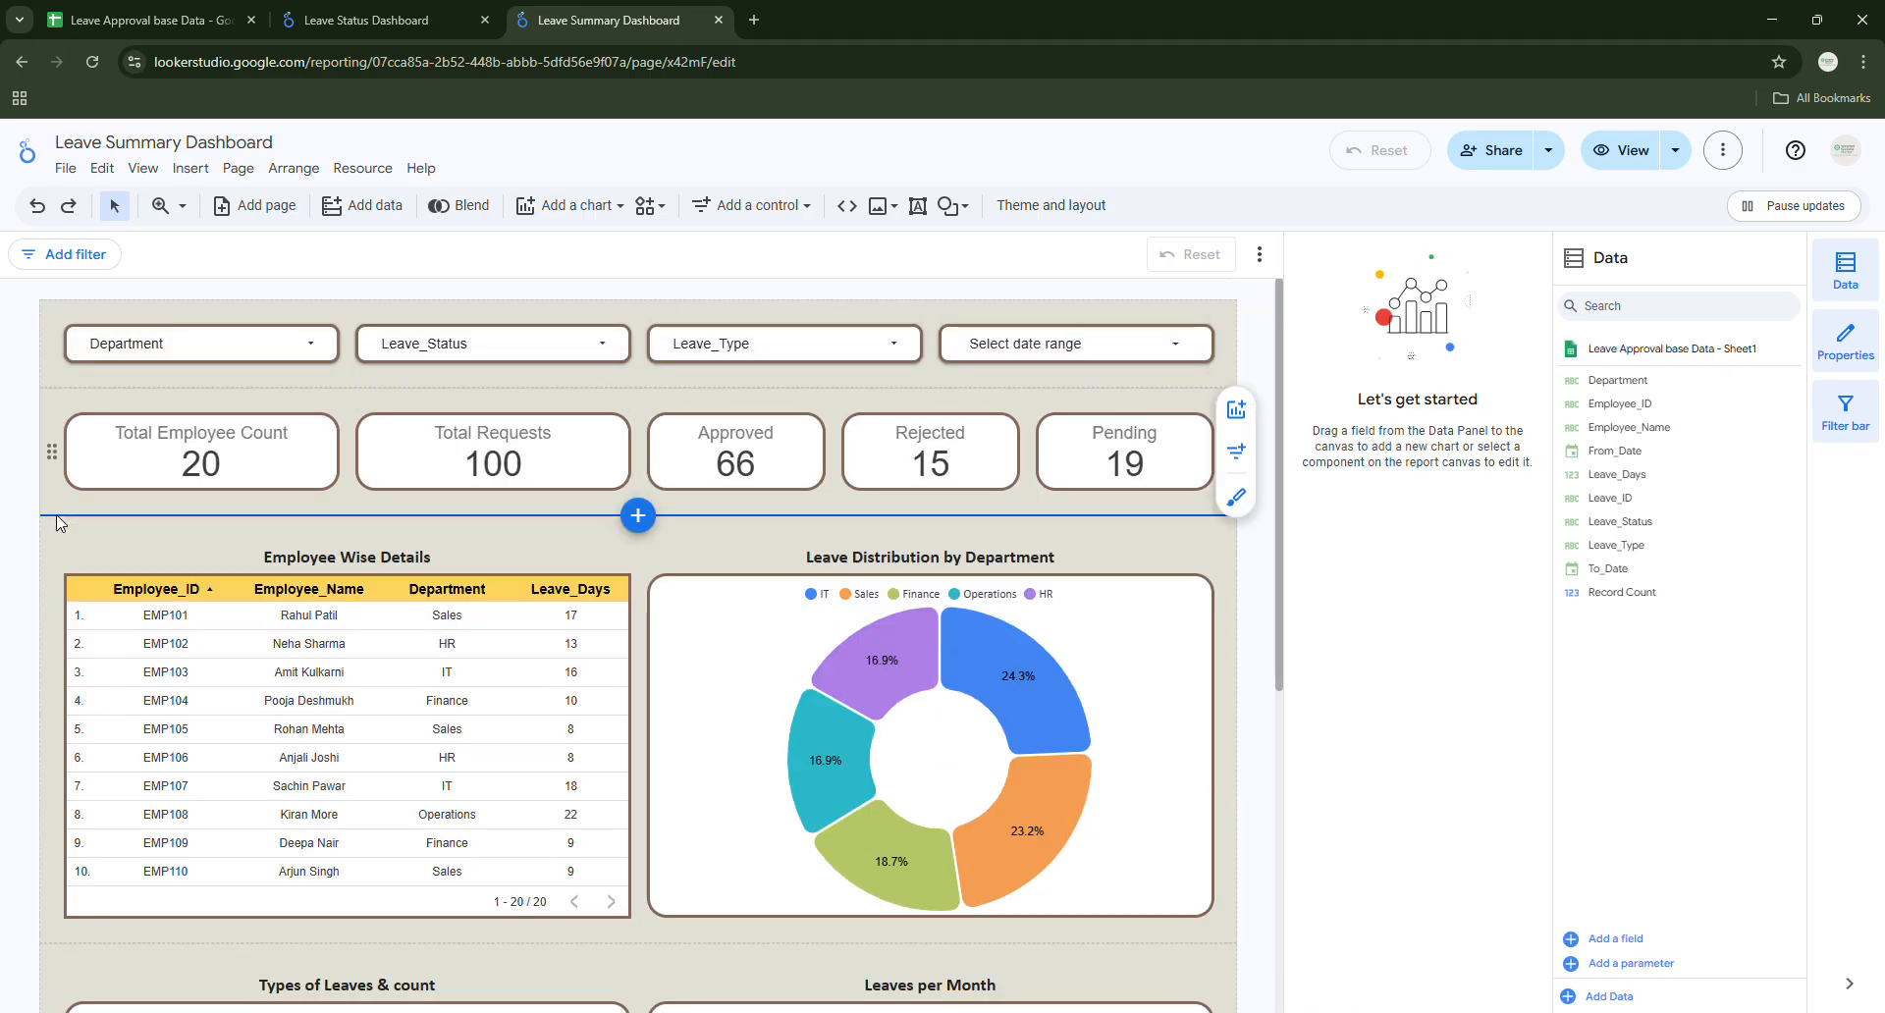
Extend the Types of Leaves & count bar chart downward into the empty space below it.
scroll(20, 566, down, 3)
scroll(20, 567, down, 2)
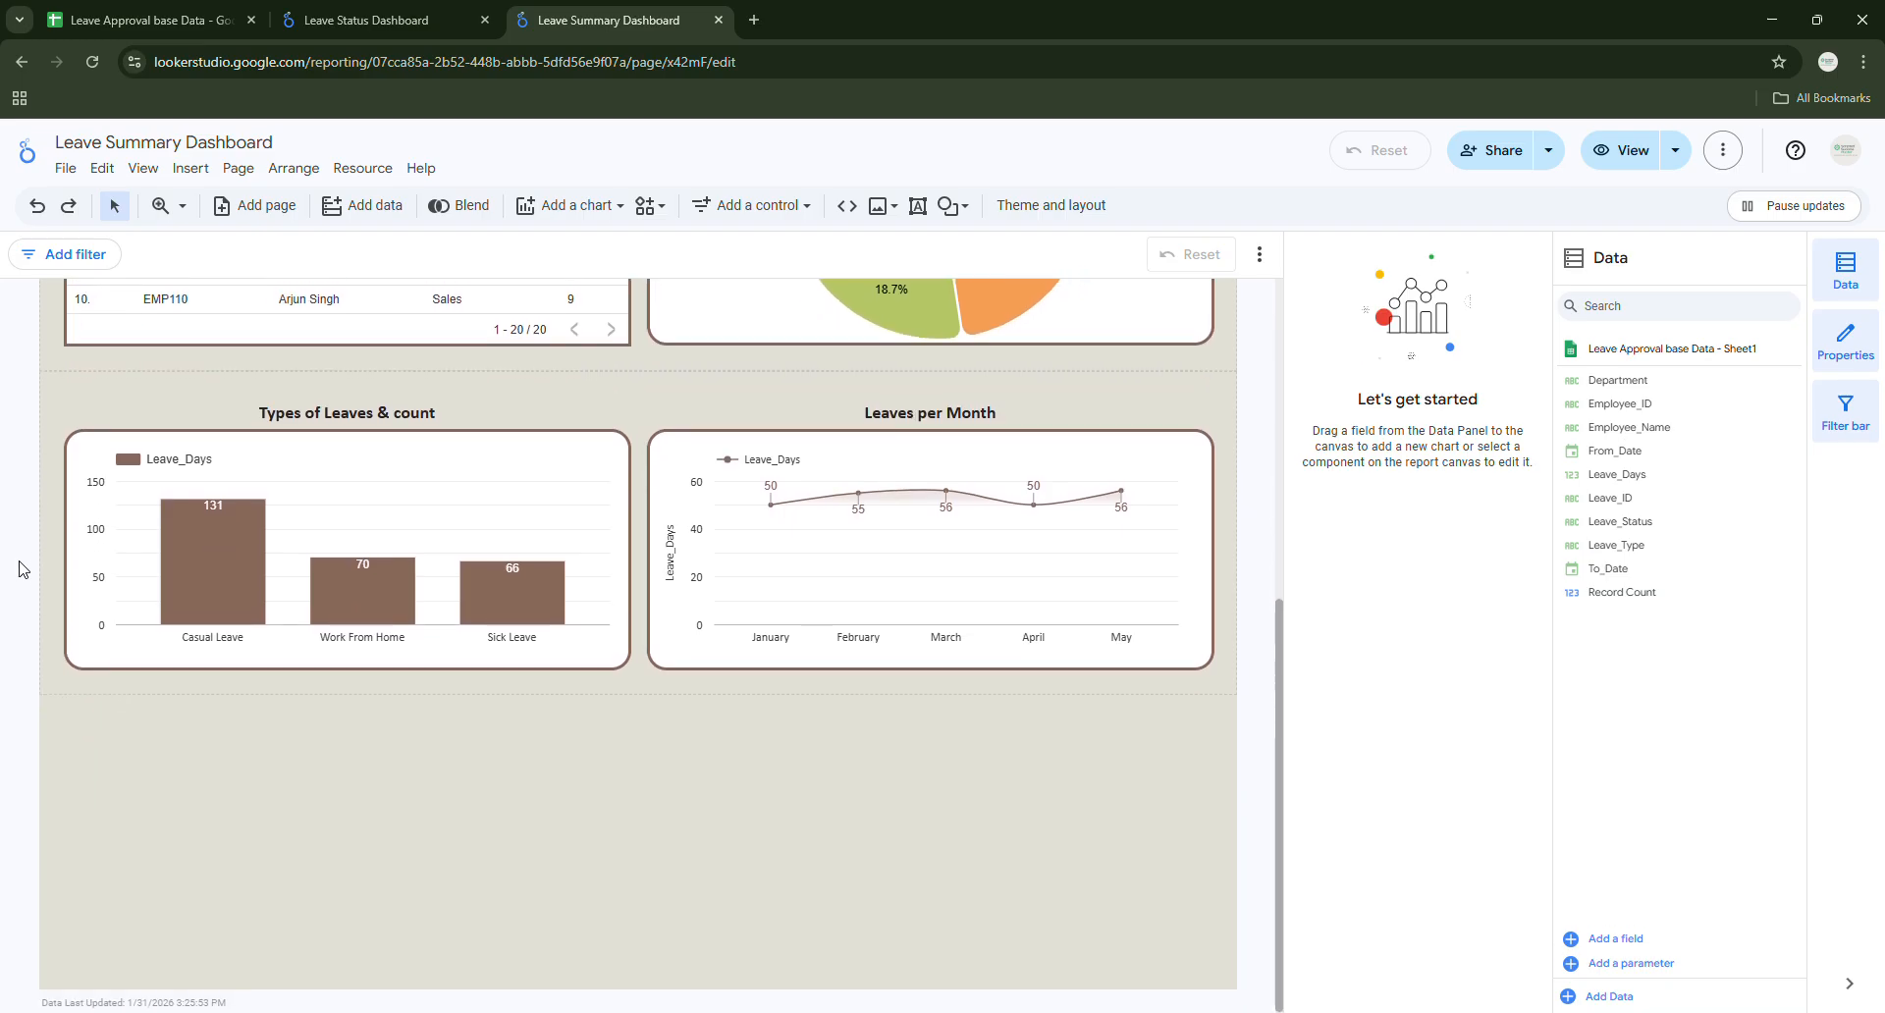
scroll(20, 566, up, 2)
scroll(19, 567, up, 4)
scroll(29, 564, down, 6)
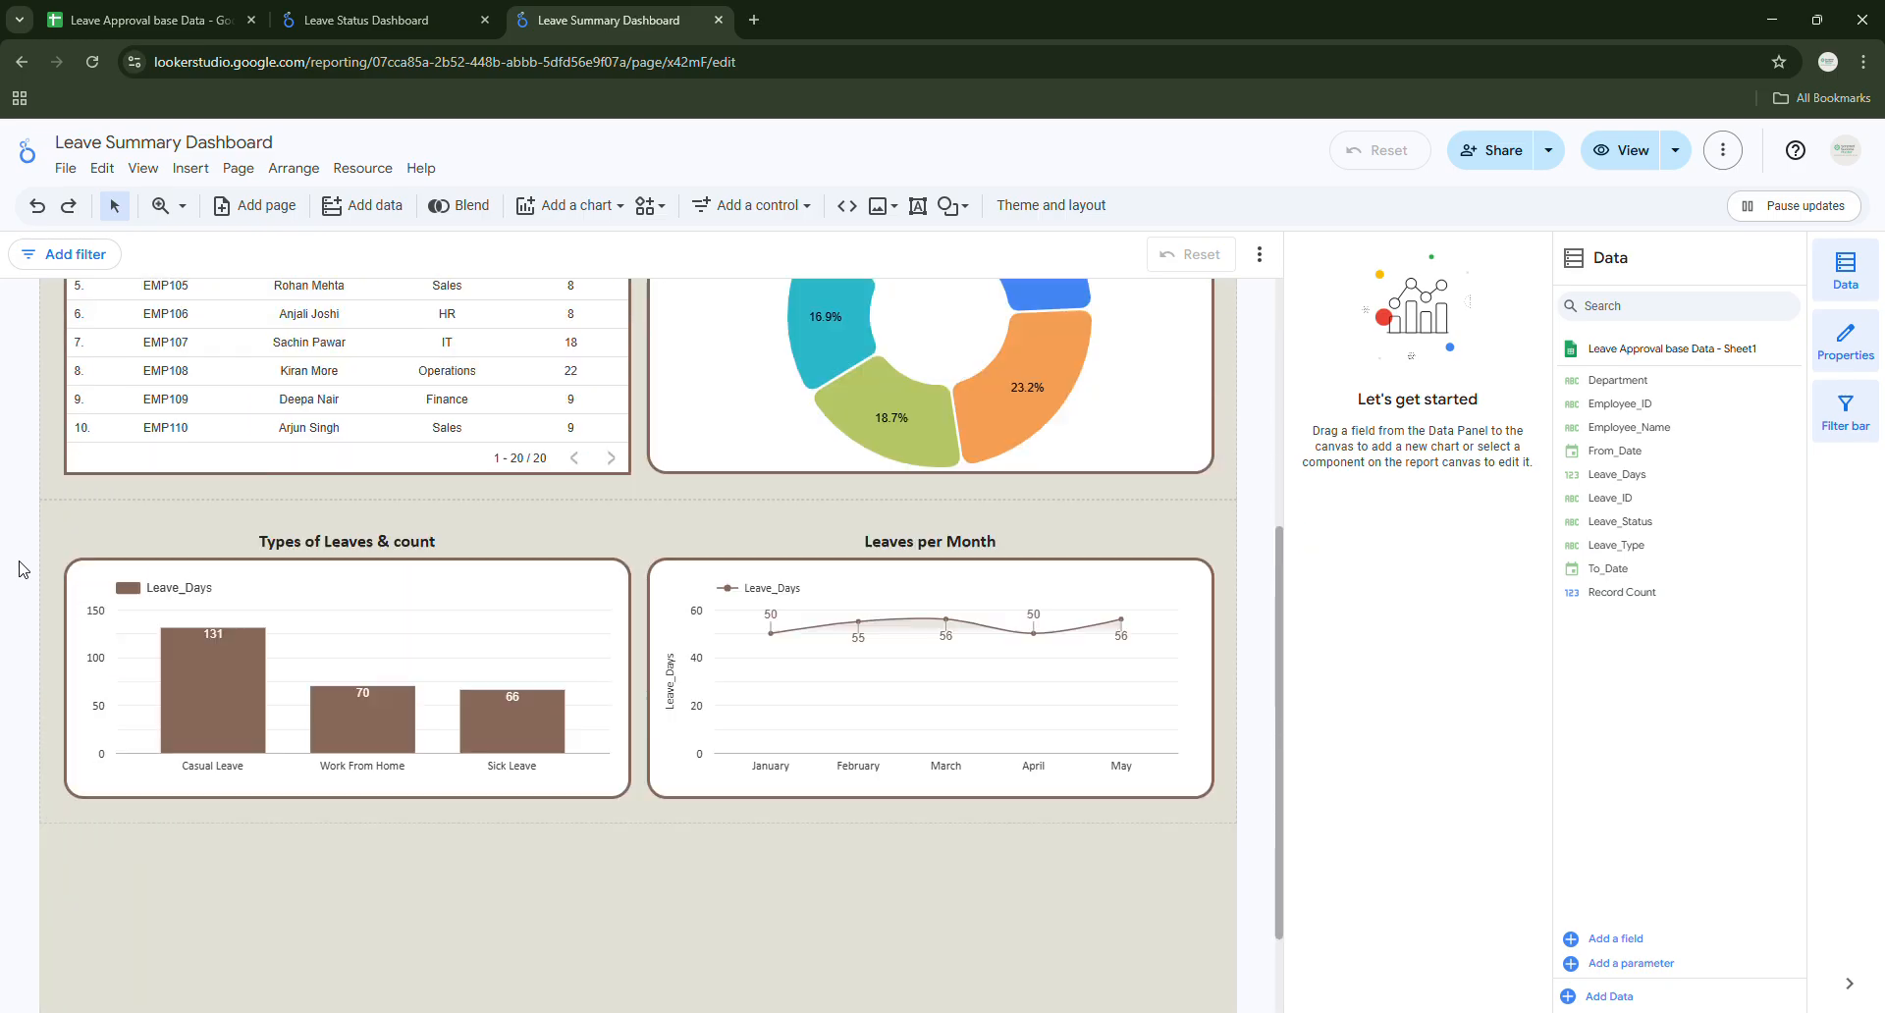
click(526, 534)
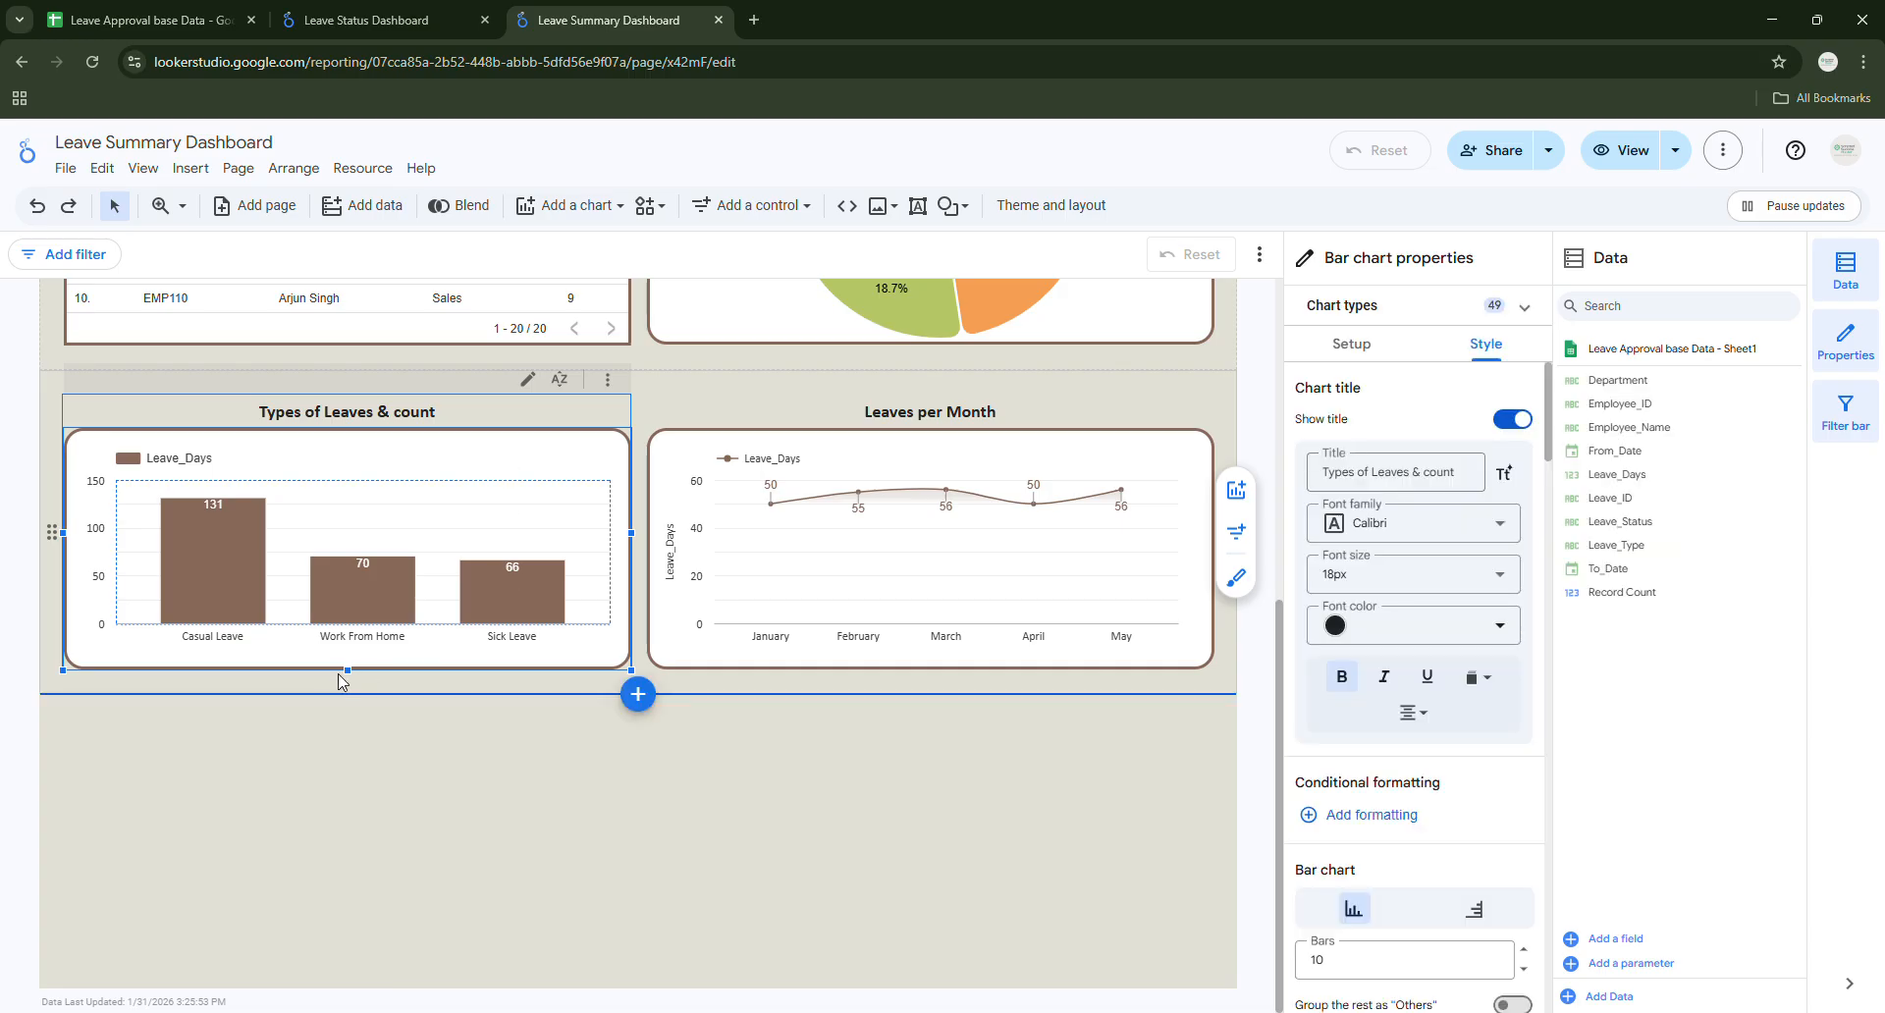
drag(346, 671, 639, 738)
Extend the Leaves per Month line chart downward to the same height as the bar chart beside it.
click(758, 636)
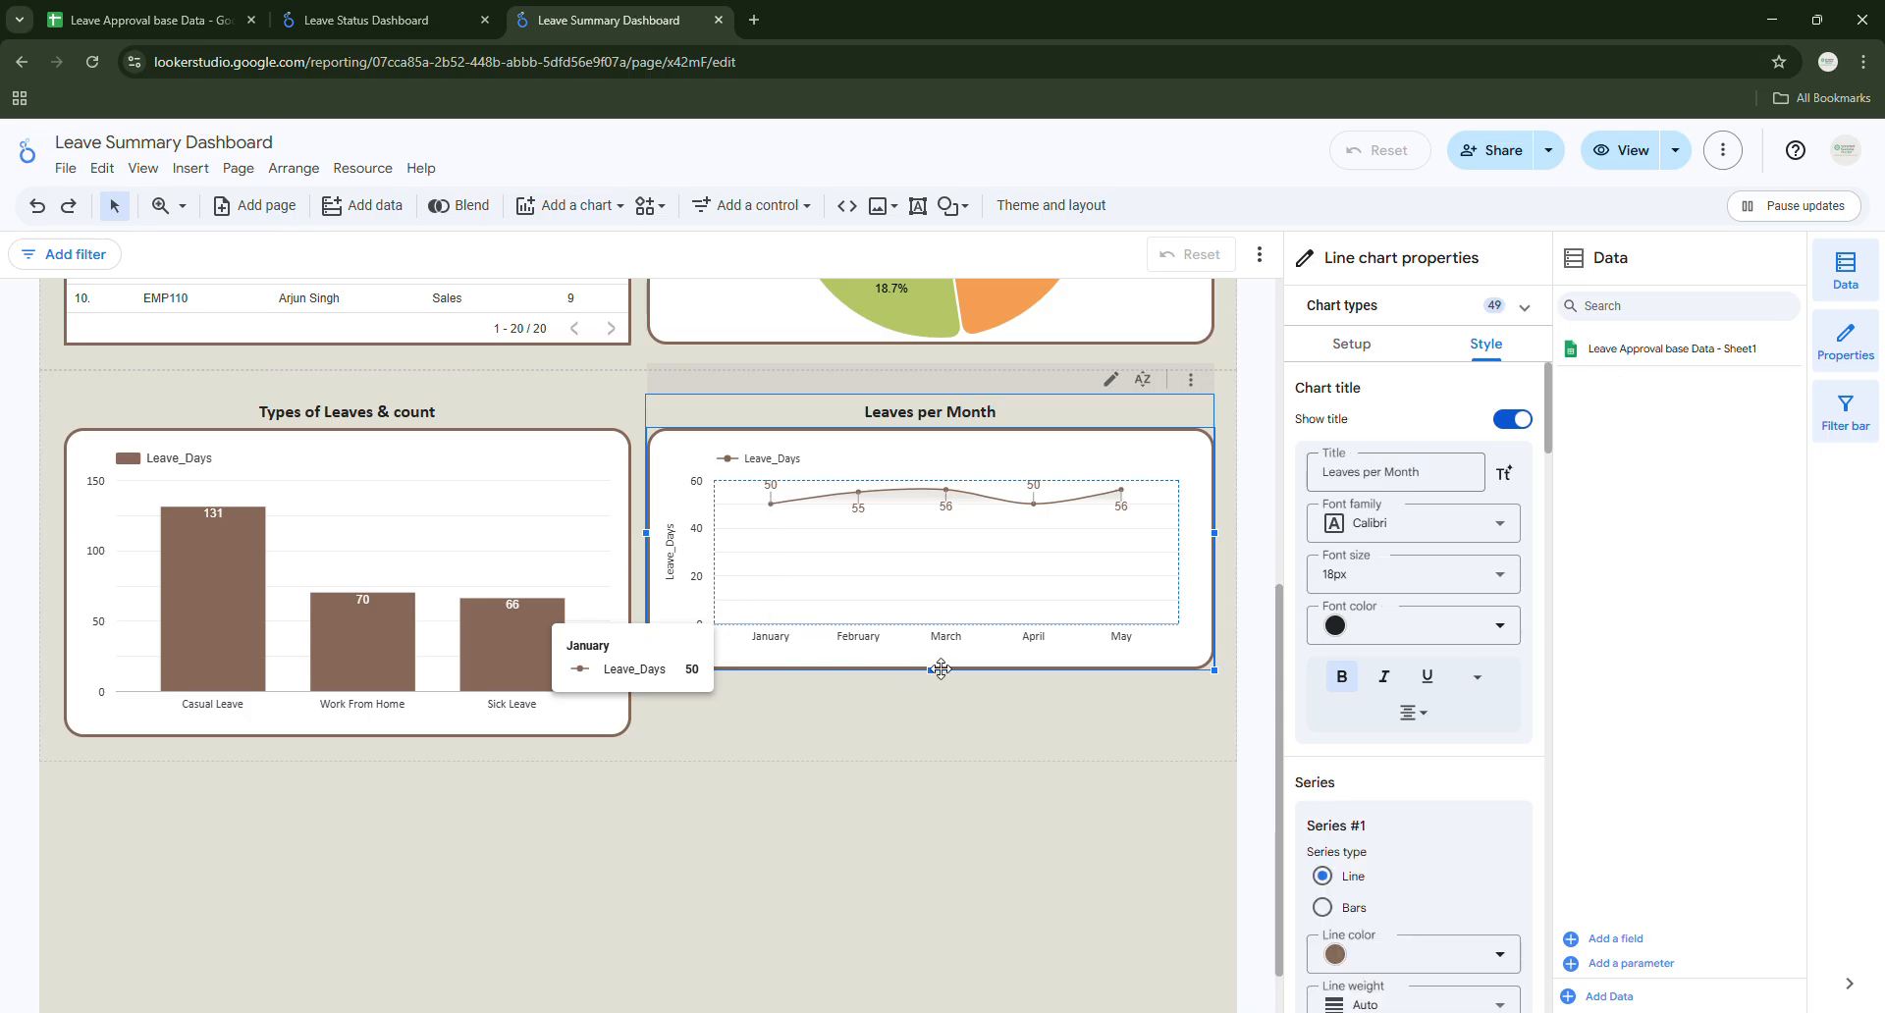
drag(940, 668, 937, 749)
click(851, 791)
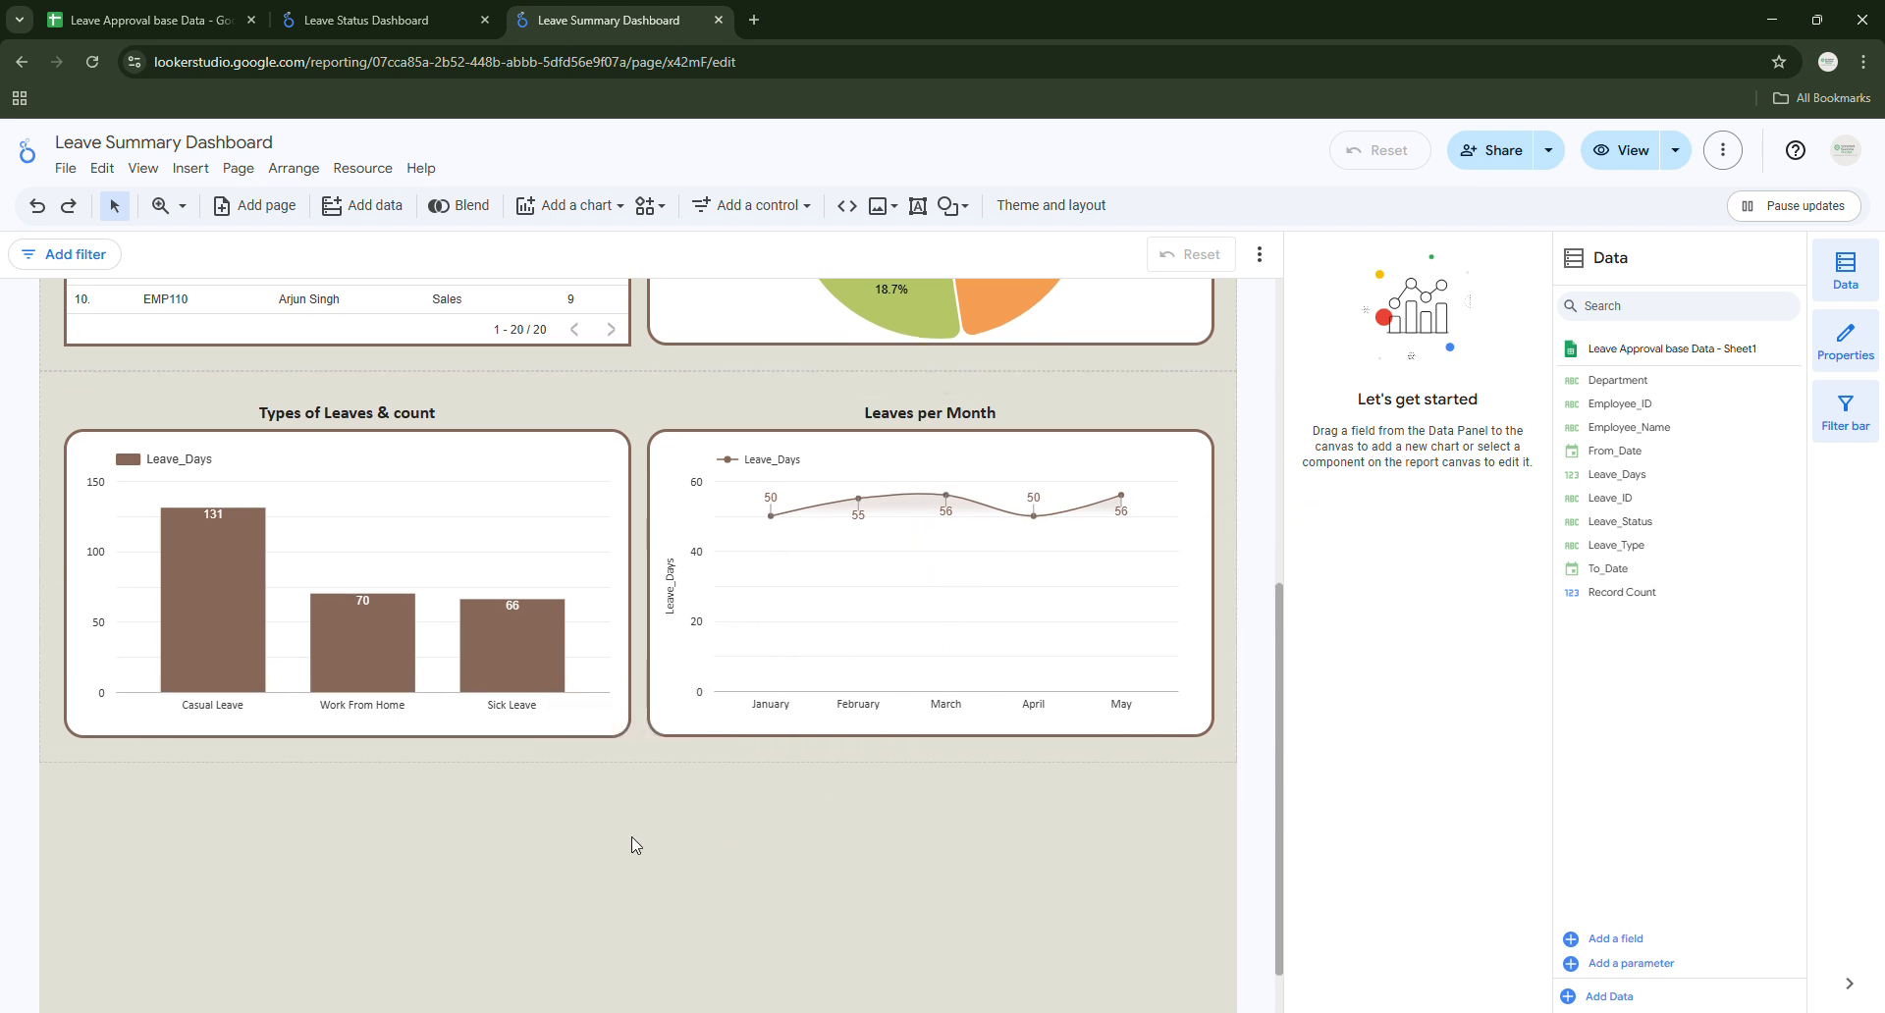
Switch the report to view mode and review the filters, scorecards, table and charts across the whole page.
scroll(635, 841, up, 5)
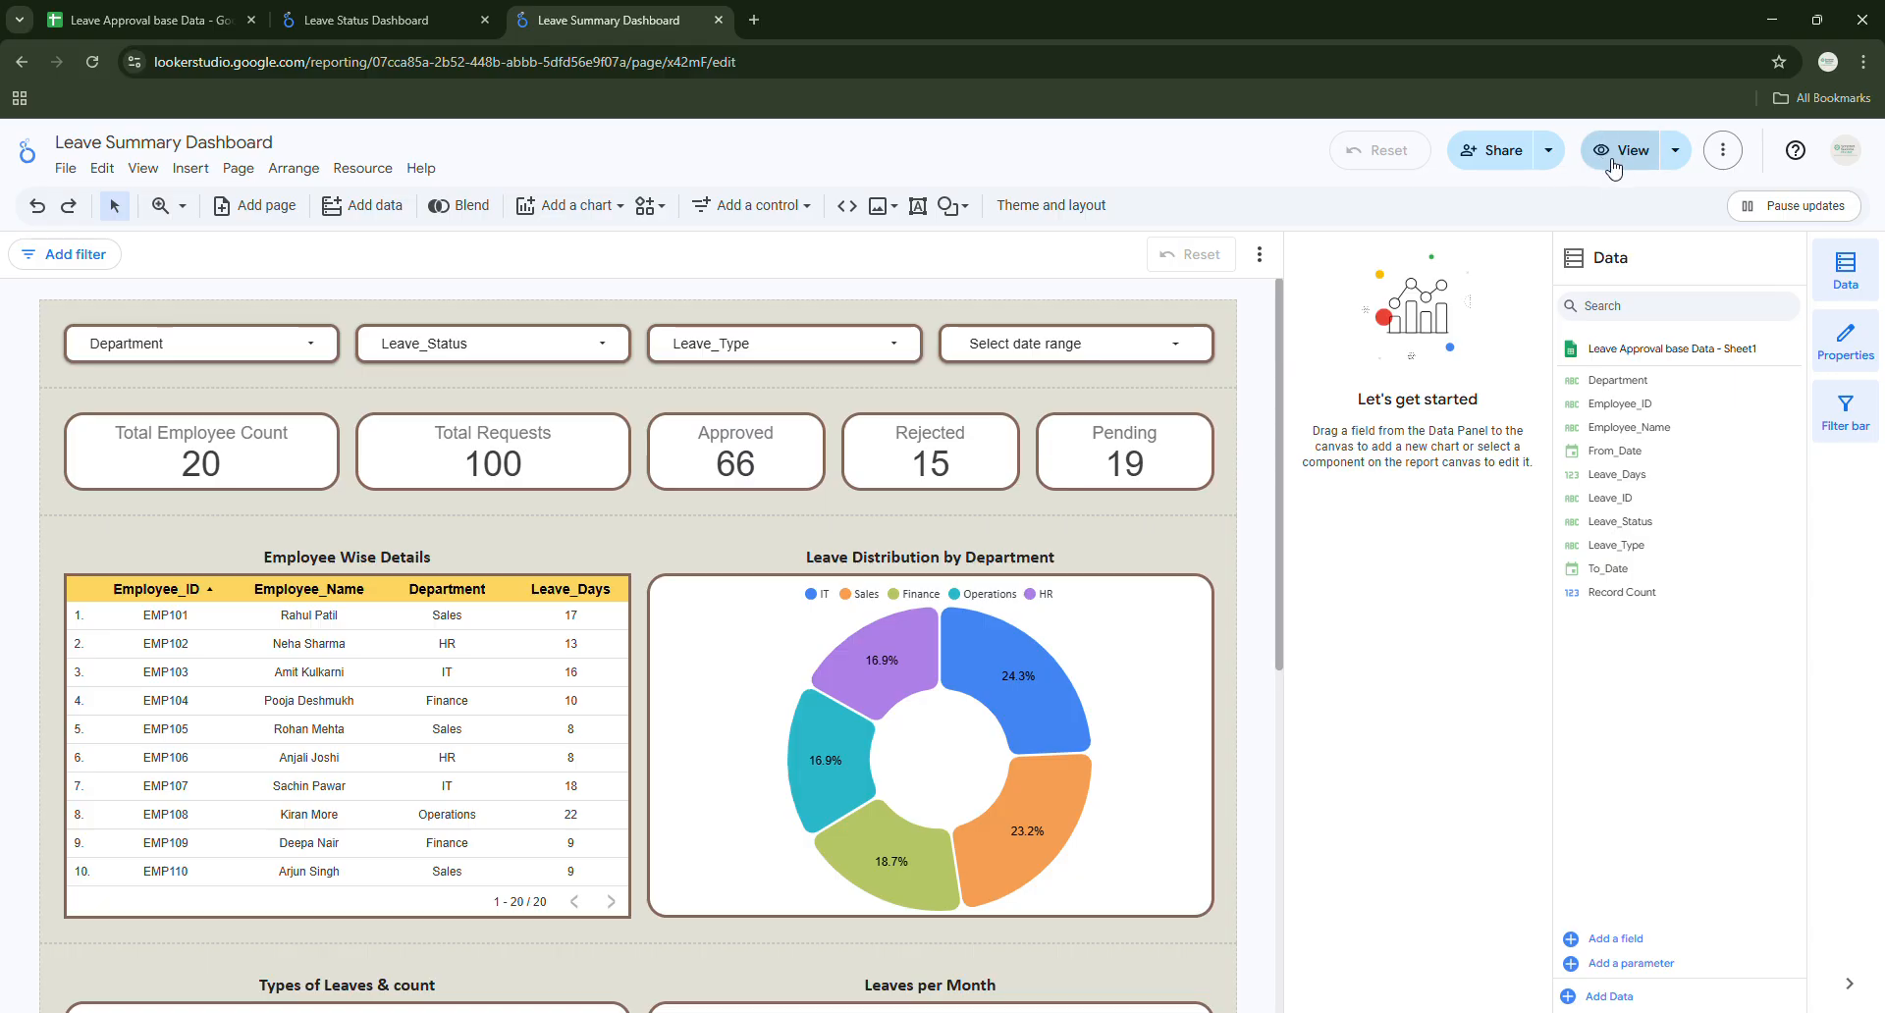
click(1627, 154)
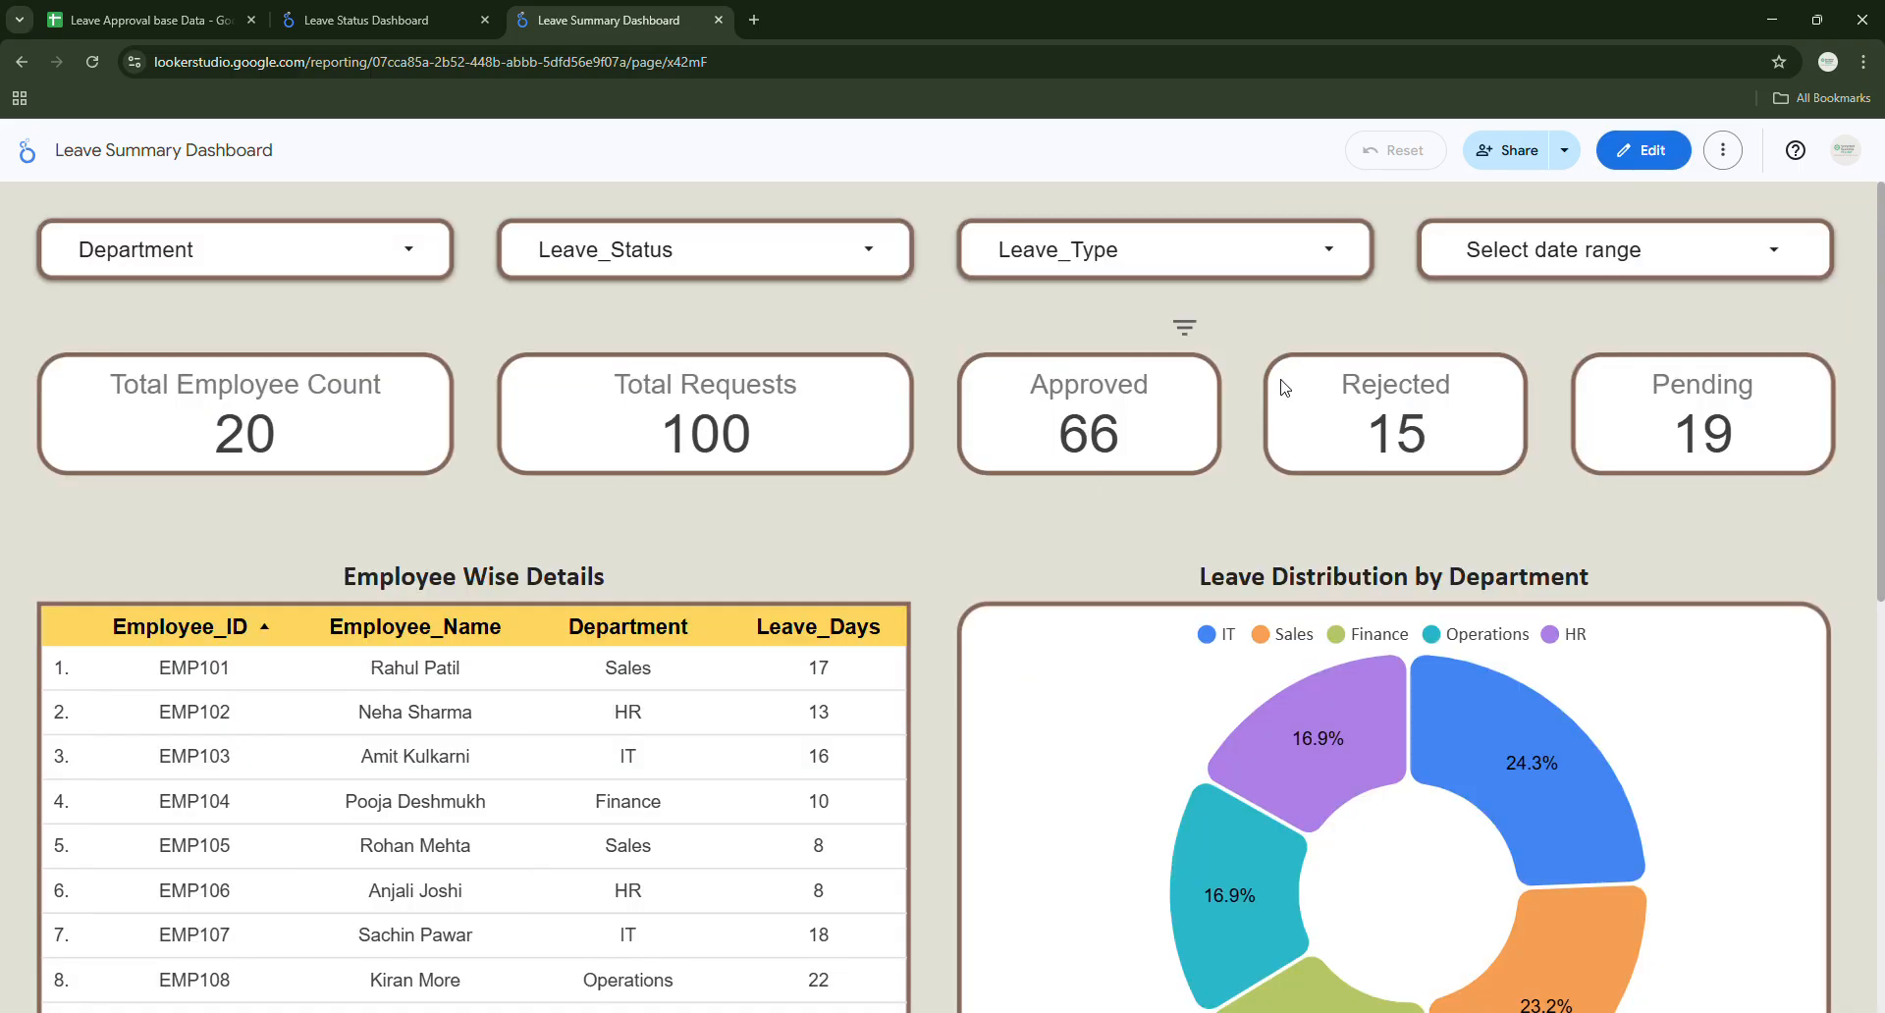
scroll(931, 546, down, 1)
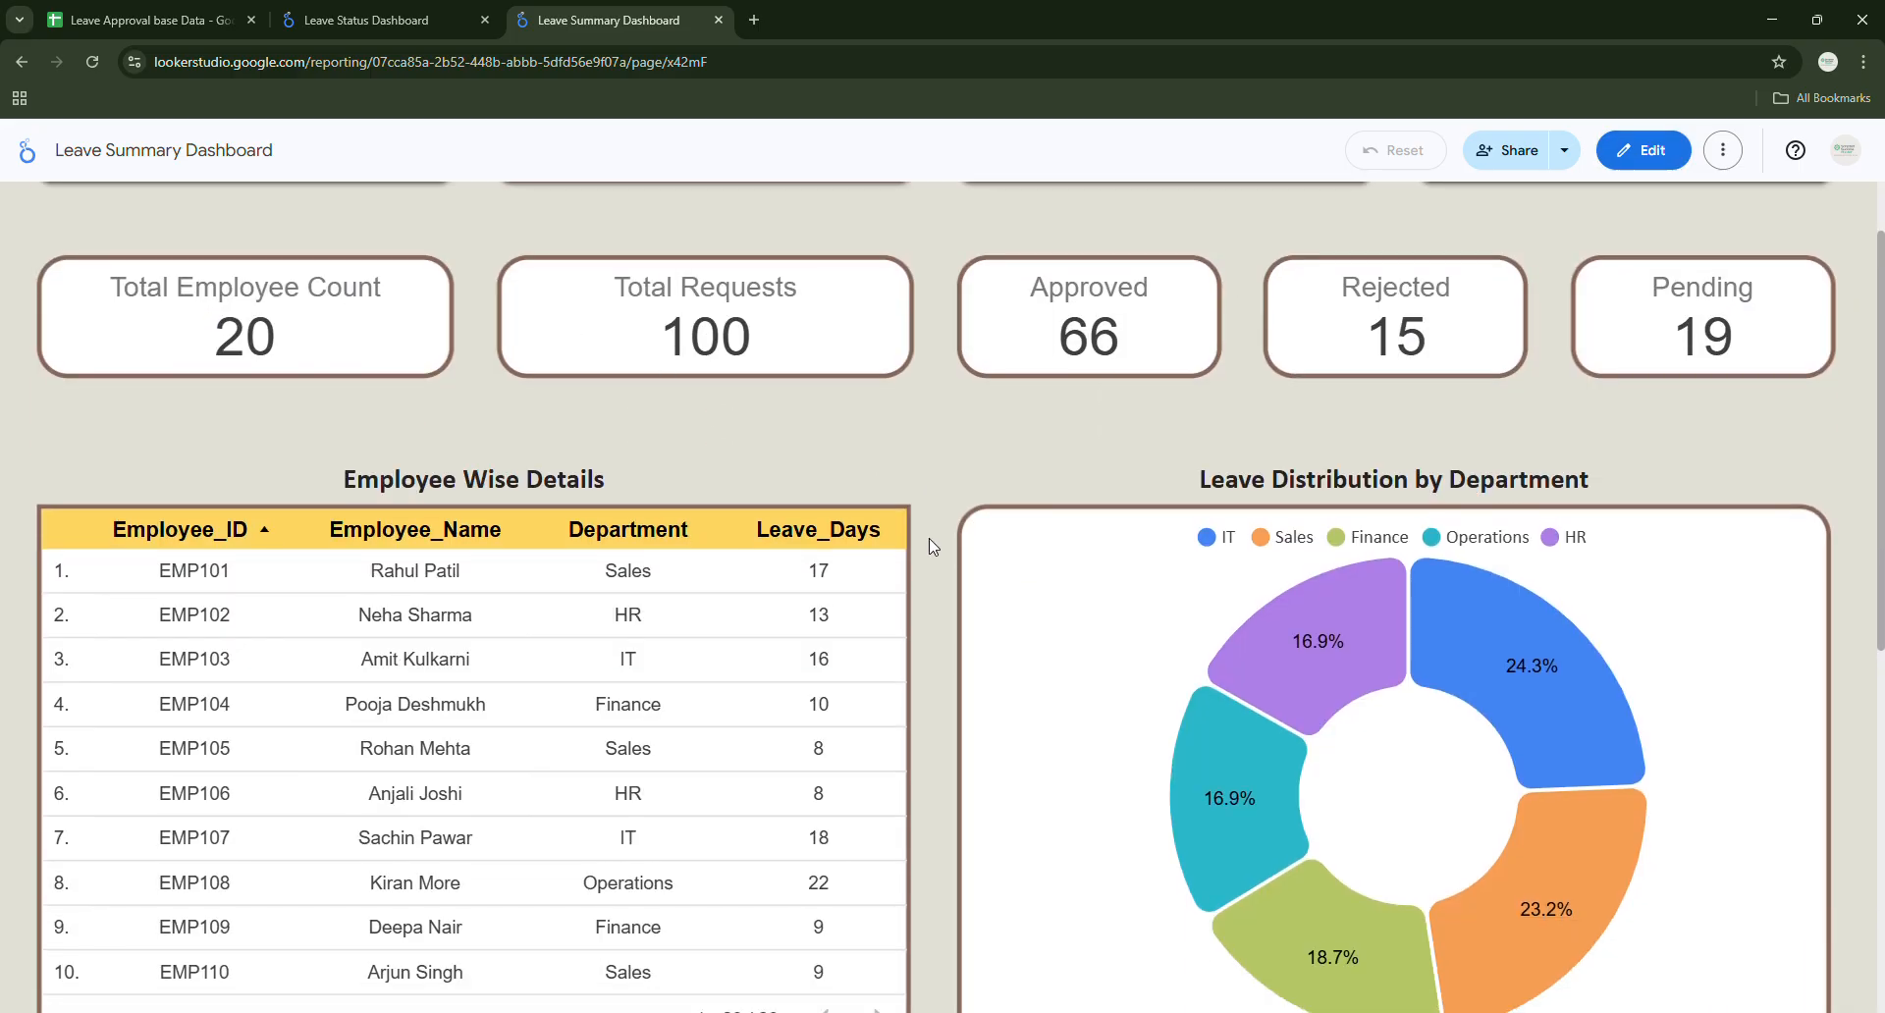
scroll(931, 546, up, 1)
scroll(931, 546, down, 1)
scroll(931, 546, down, 7)
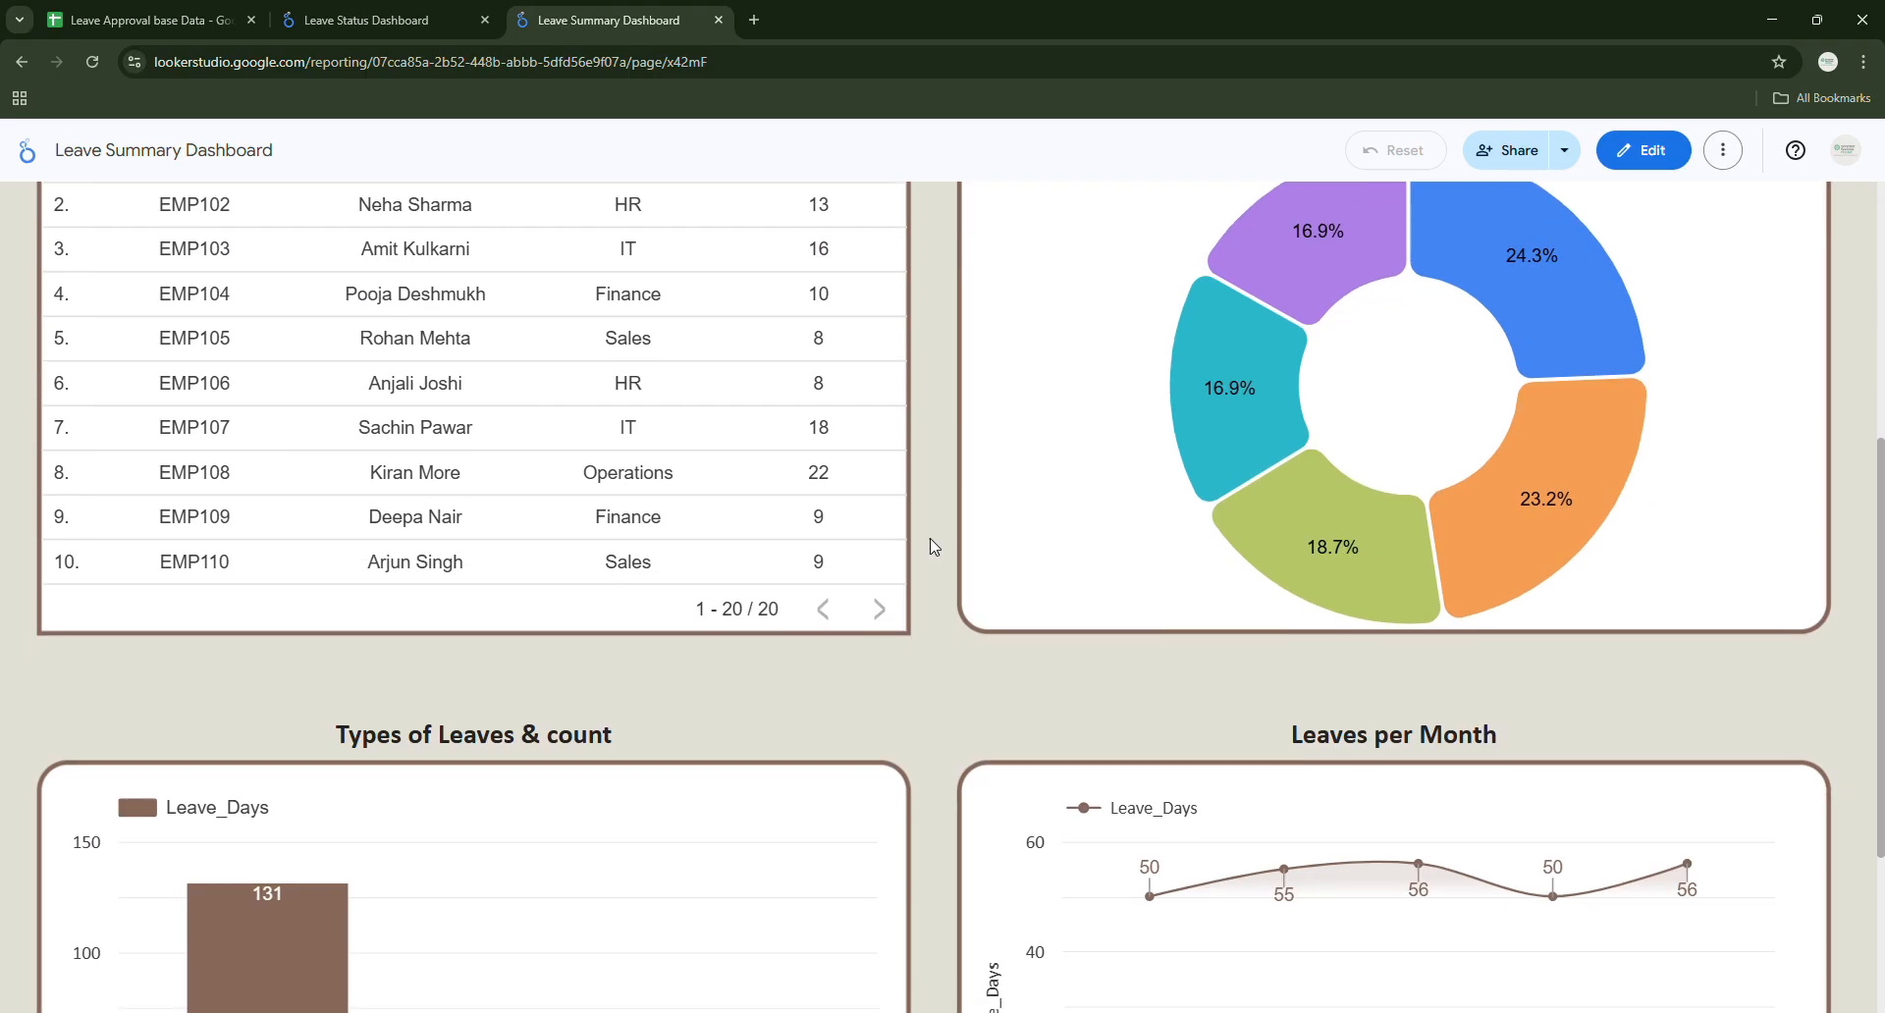
scroll(929, 540, up, 8)
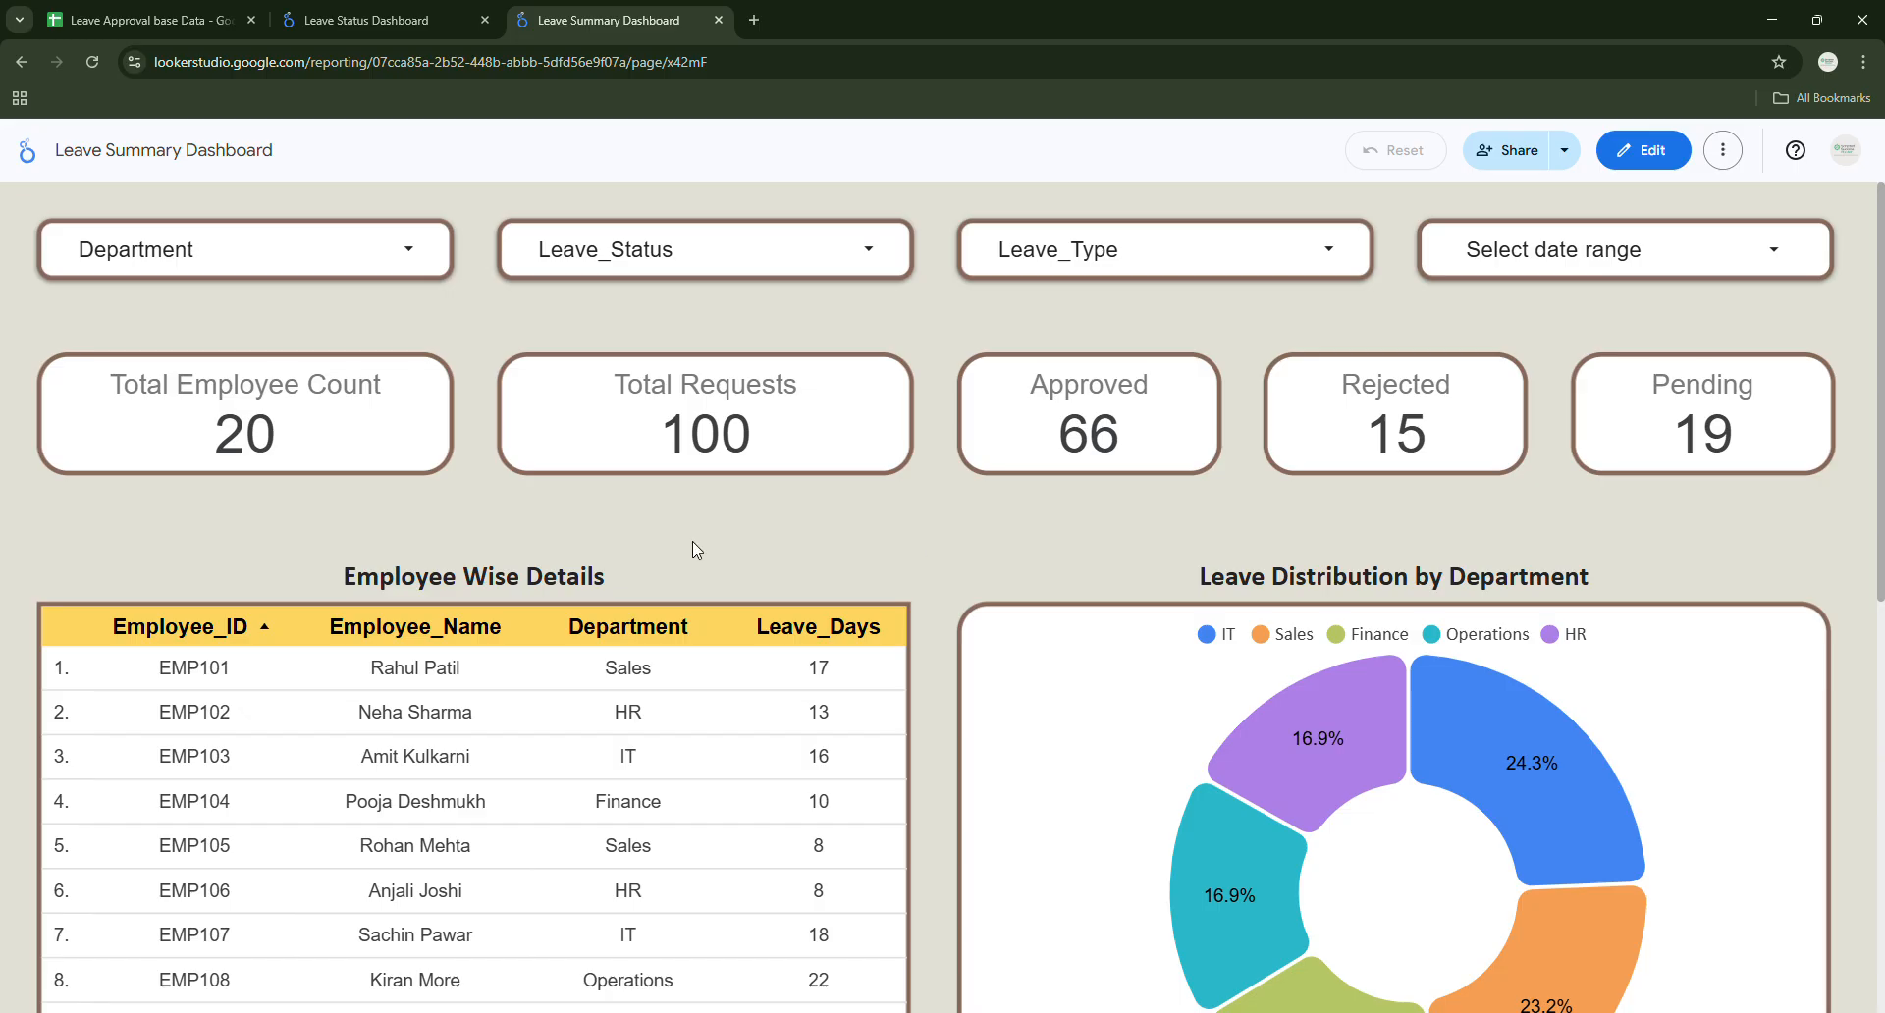
Filter the report to only the Sales department and check the scorecards, table and donut chart.
click(392, 249)
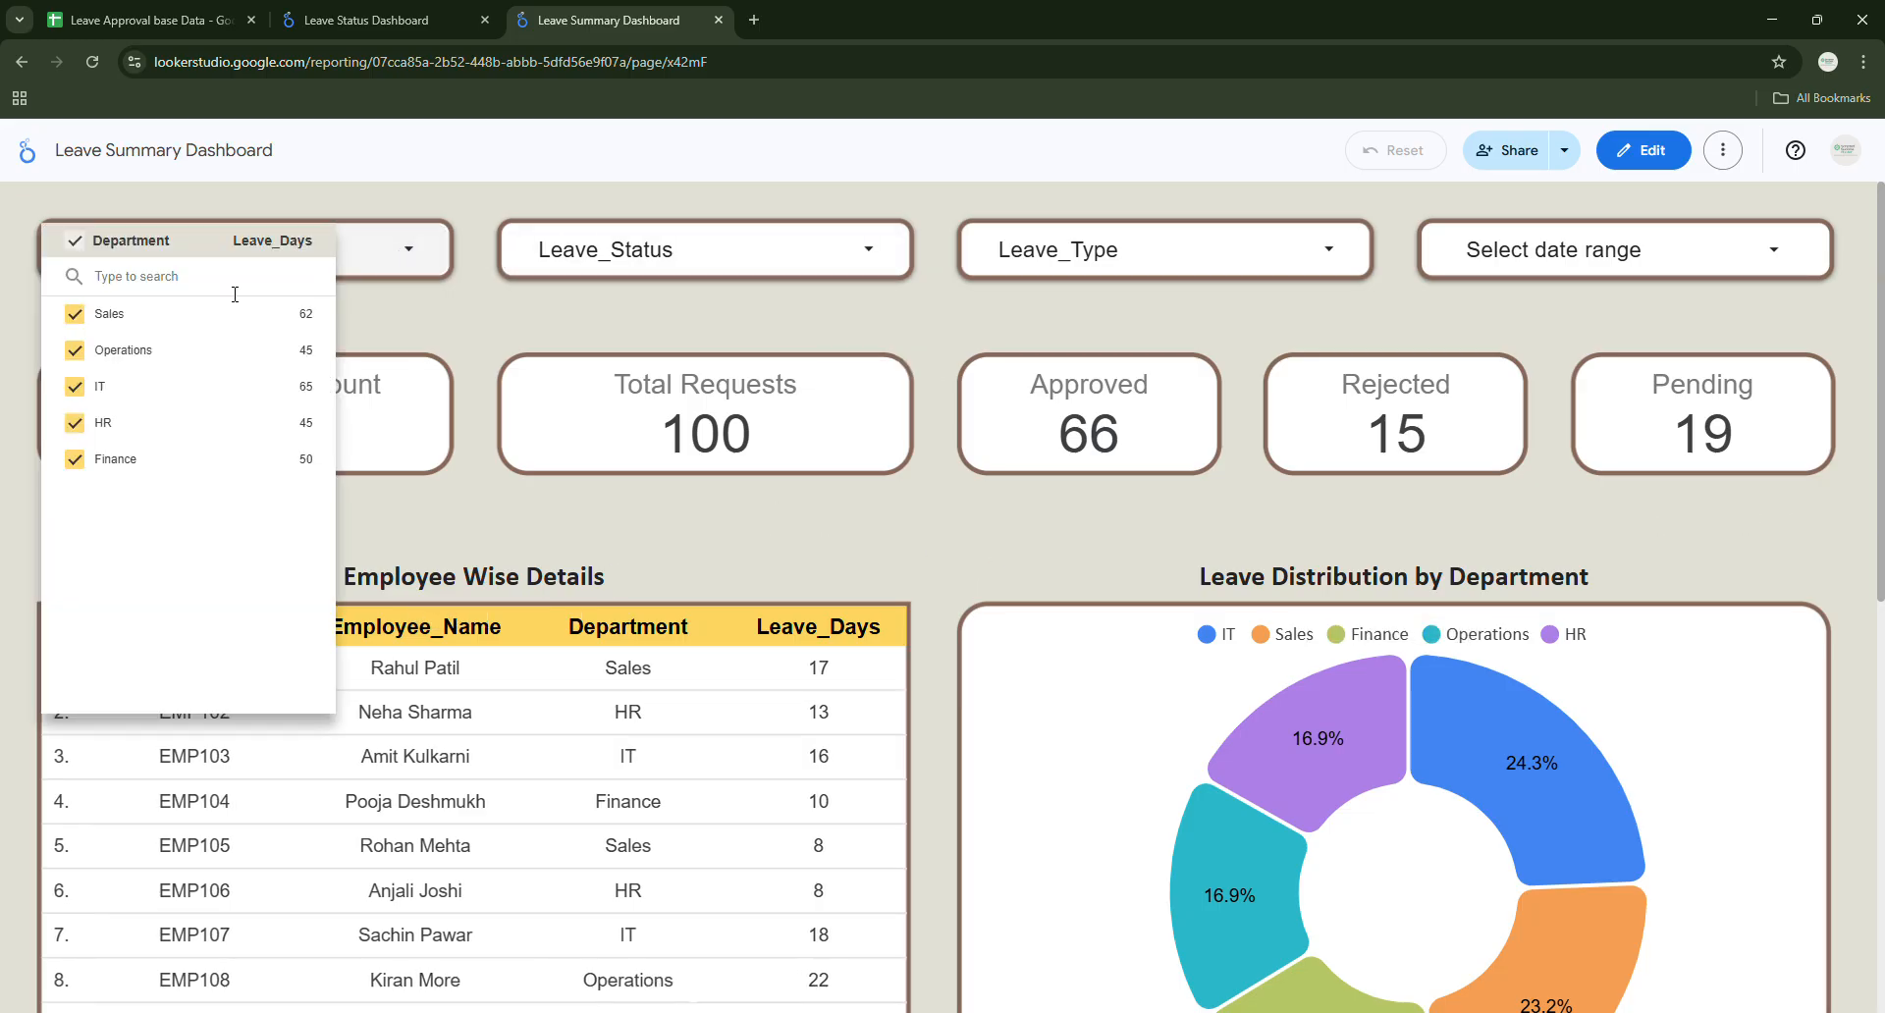
click(362, 306)
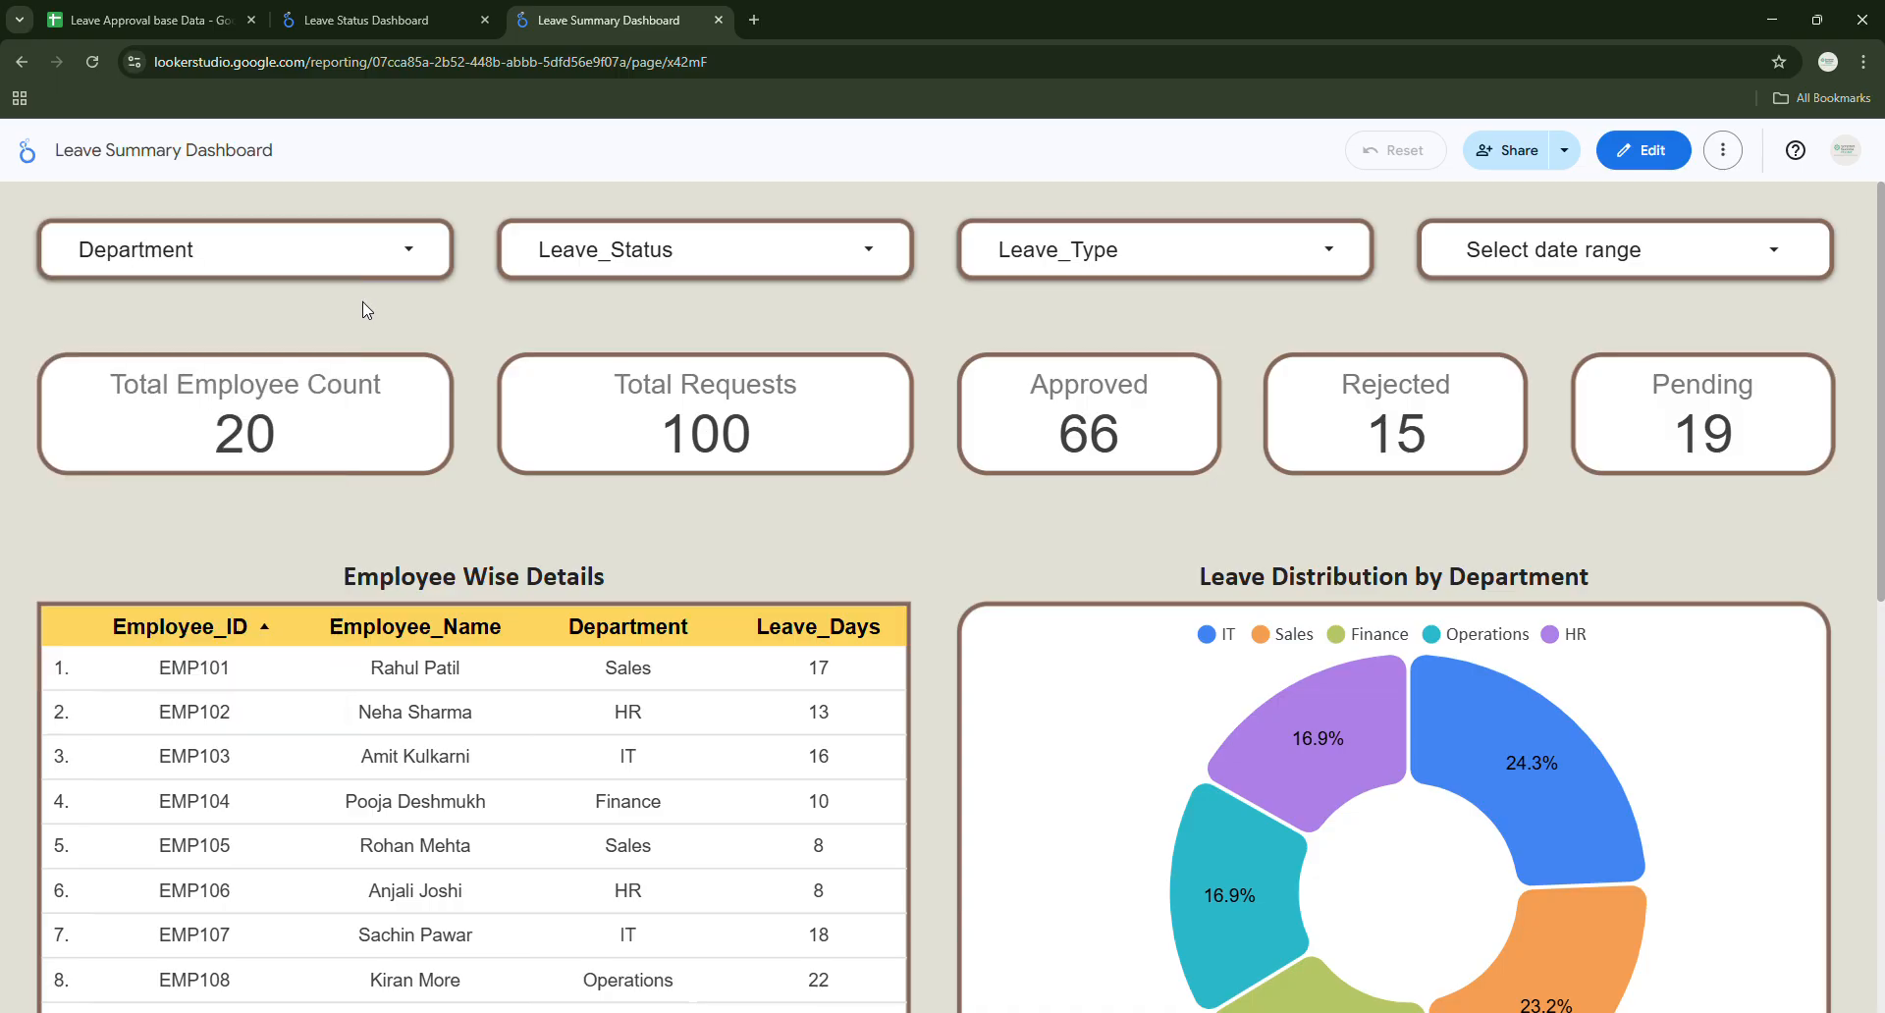
click(181, 263)
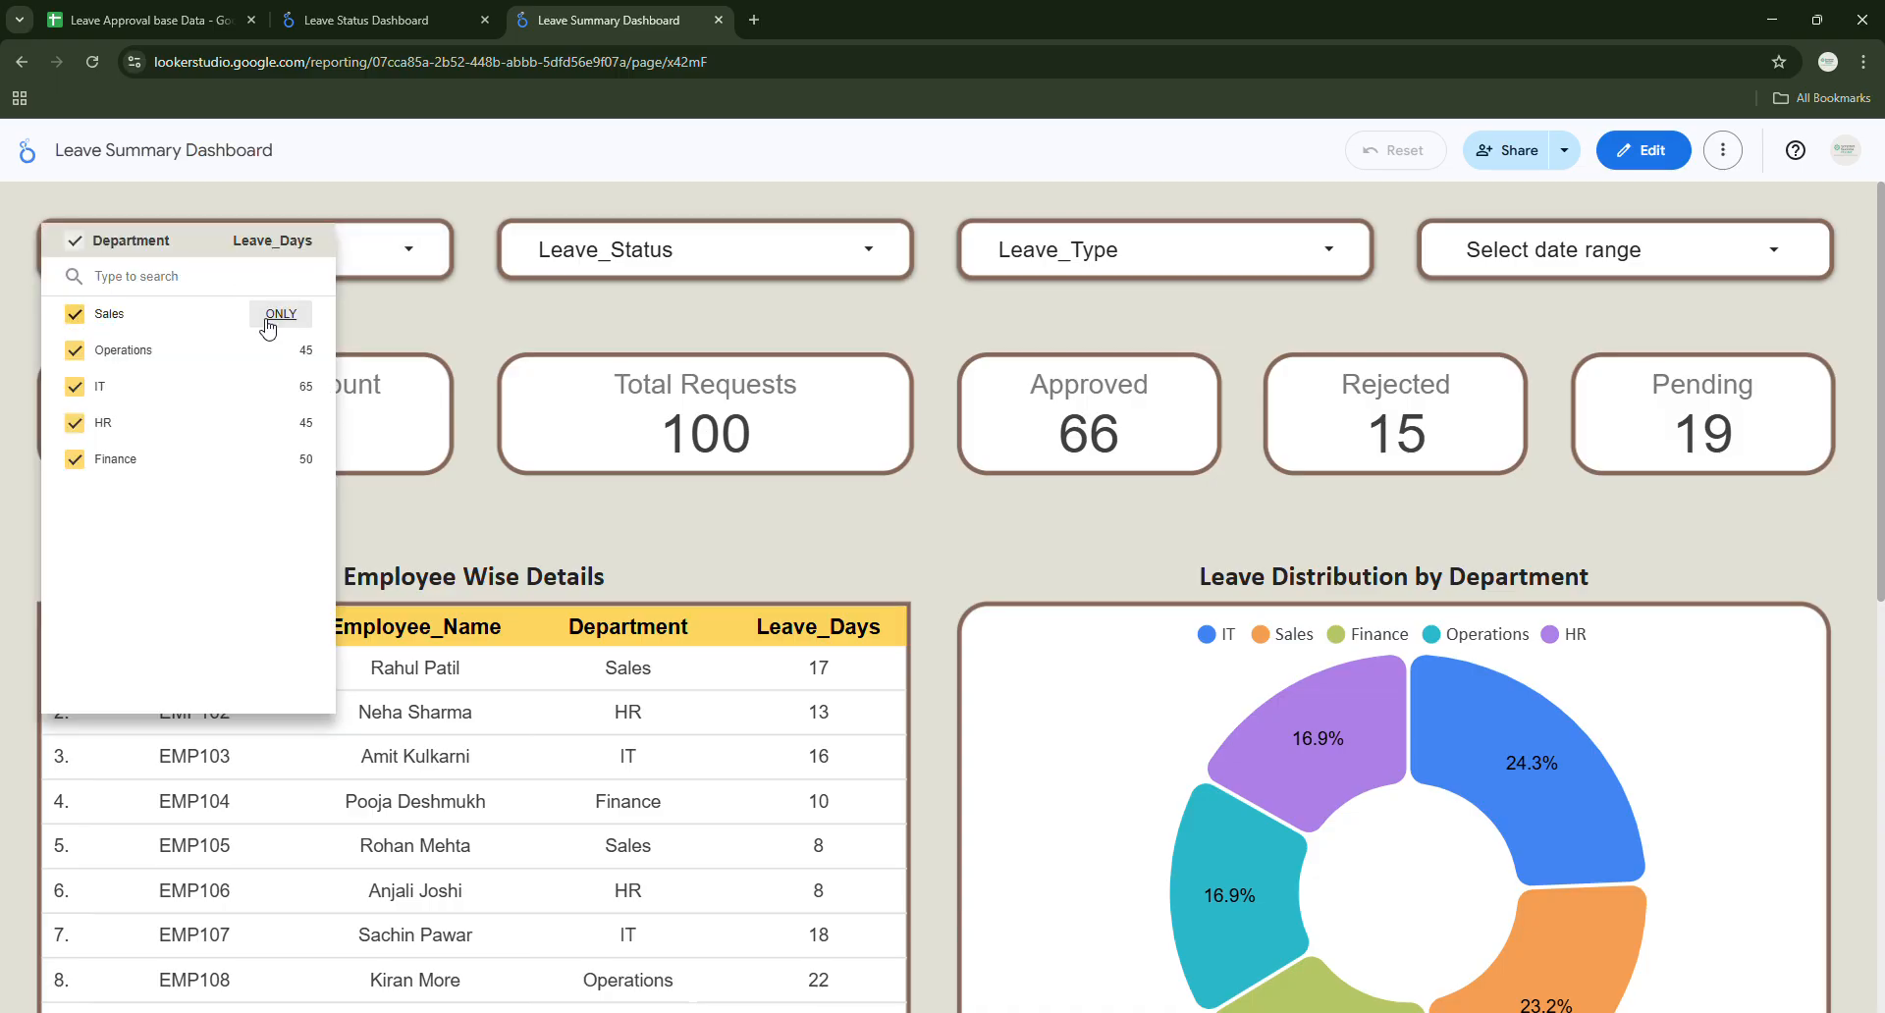
click(280, 315)
click(484, 369)
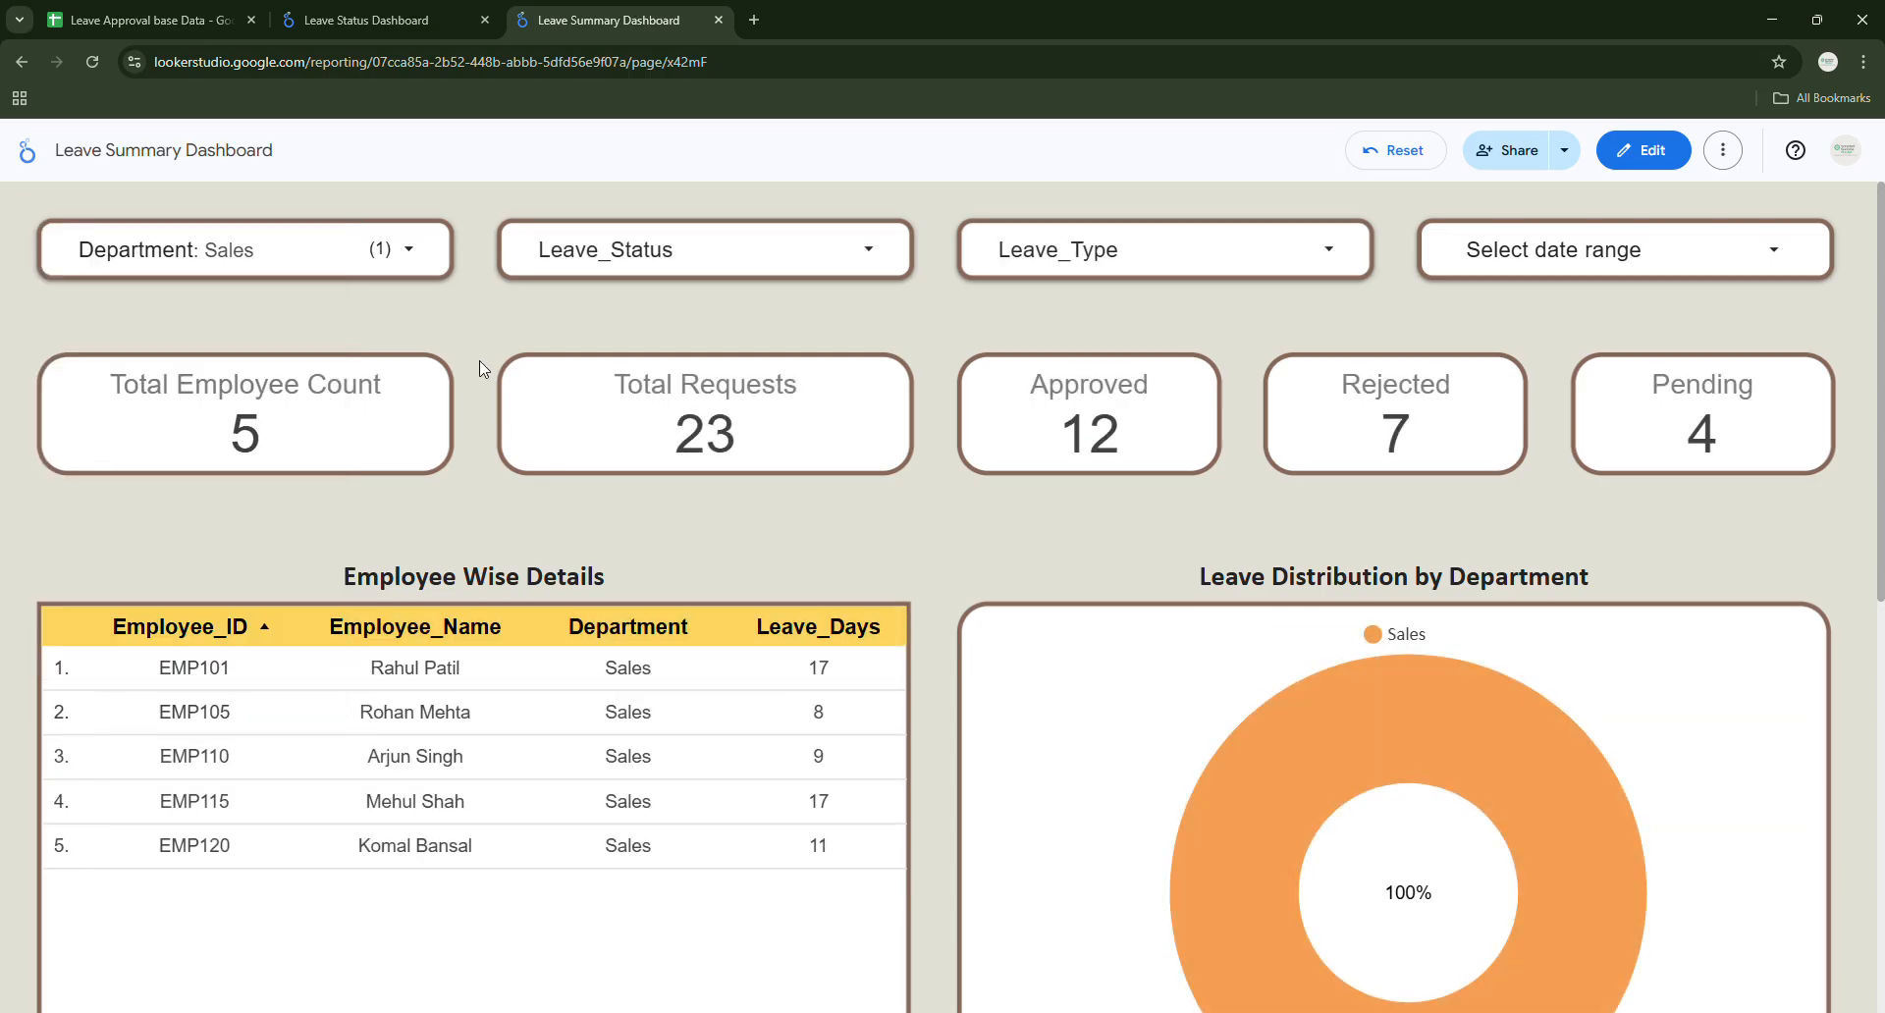
scroll(1505, 466, down, 1)
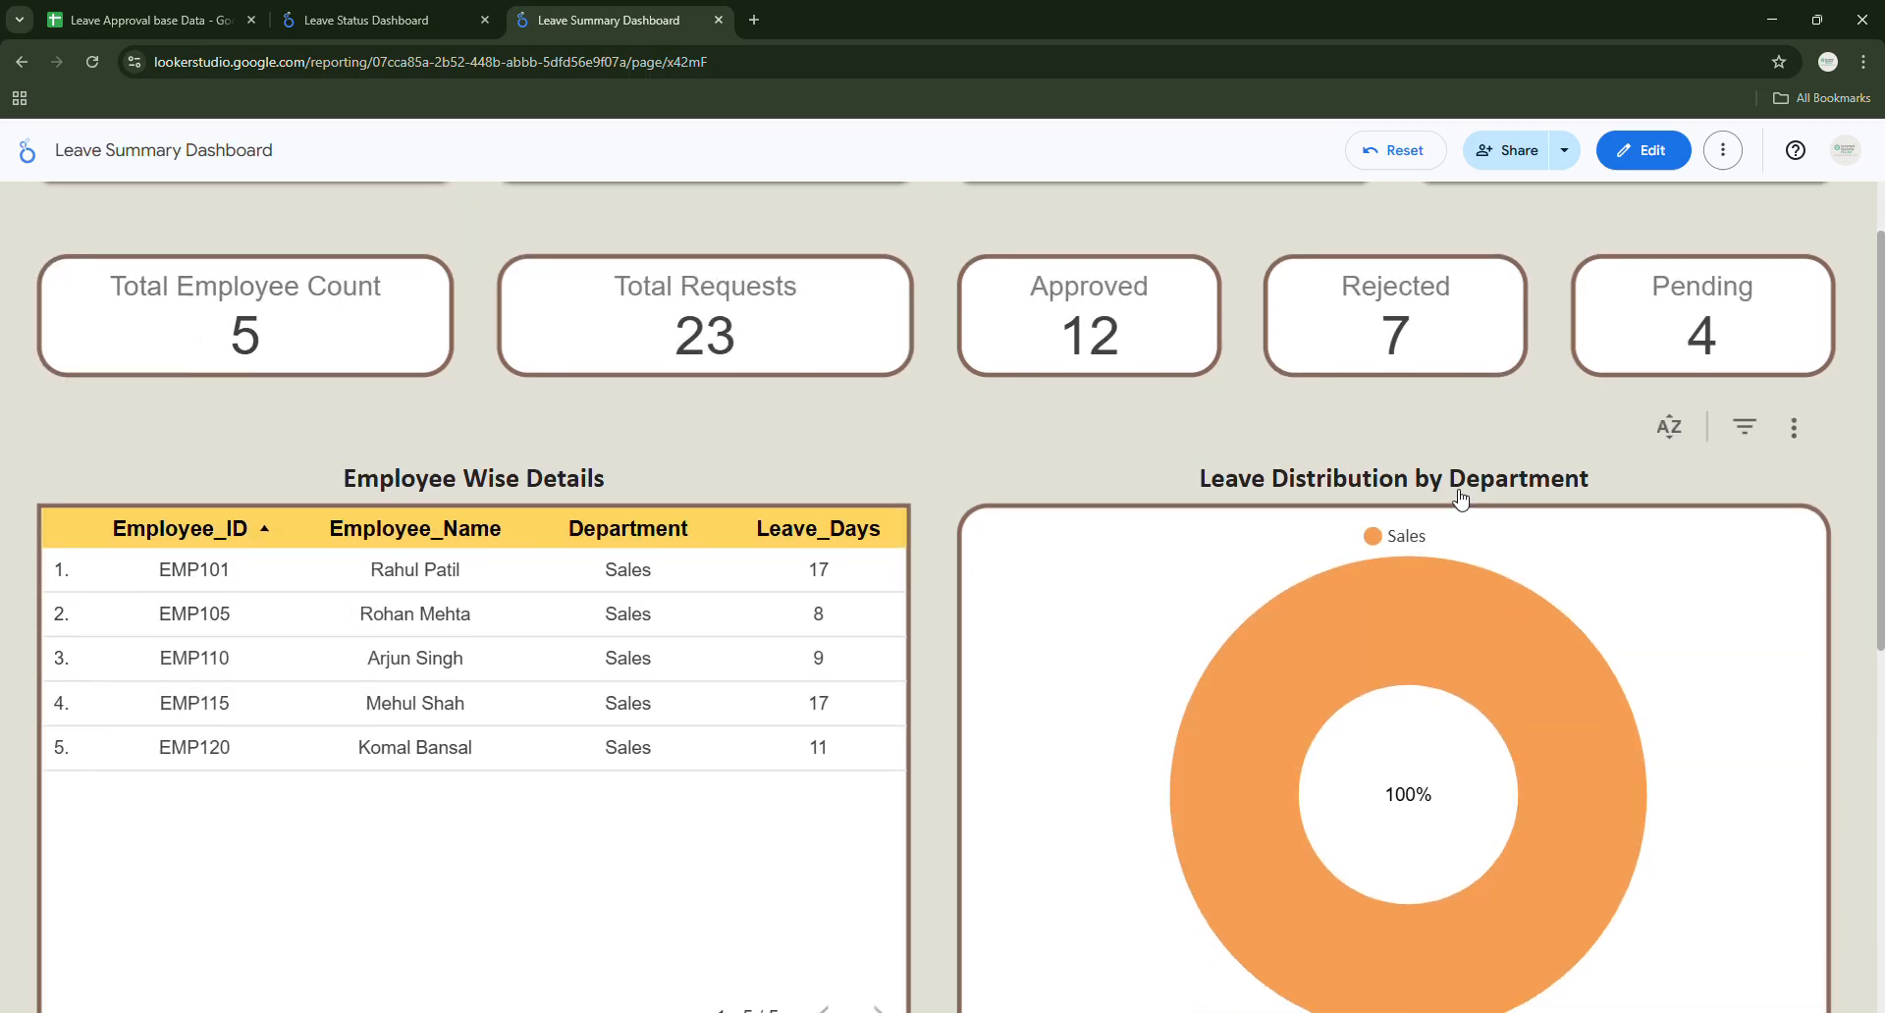
scroll(816, 488, up, 1)
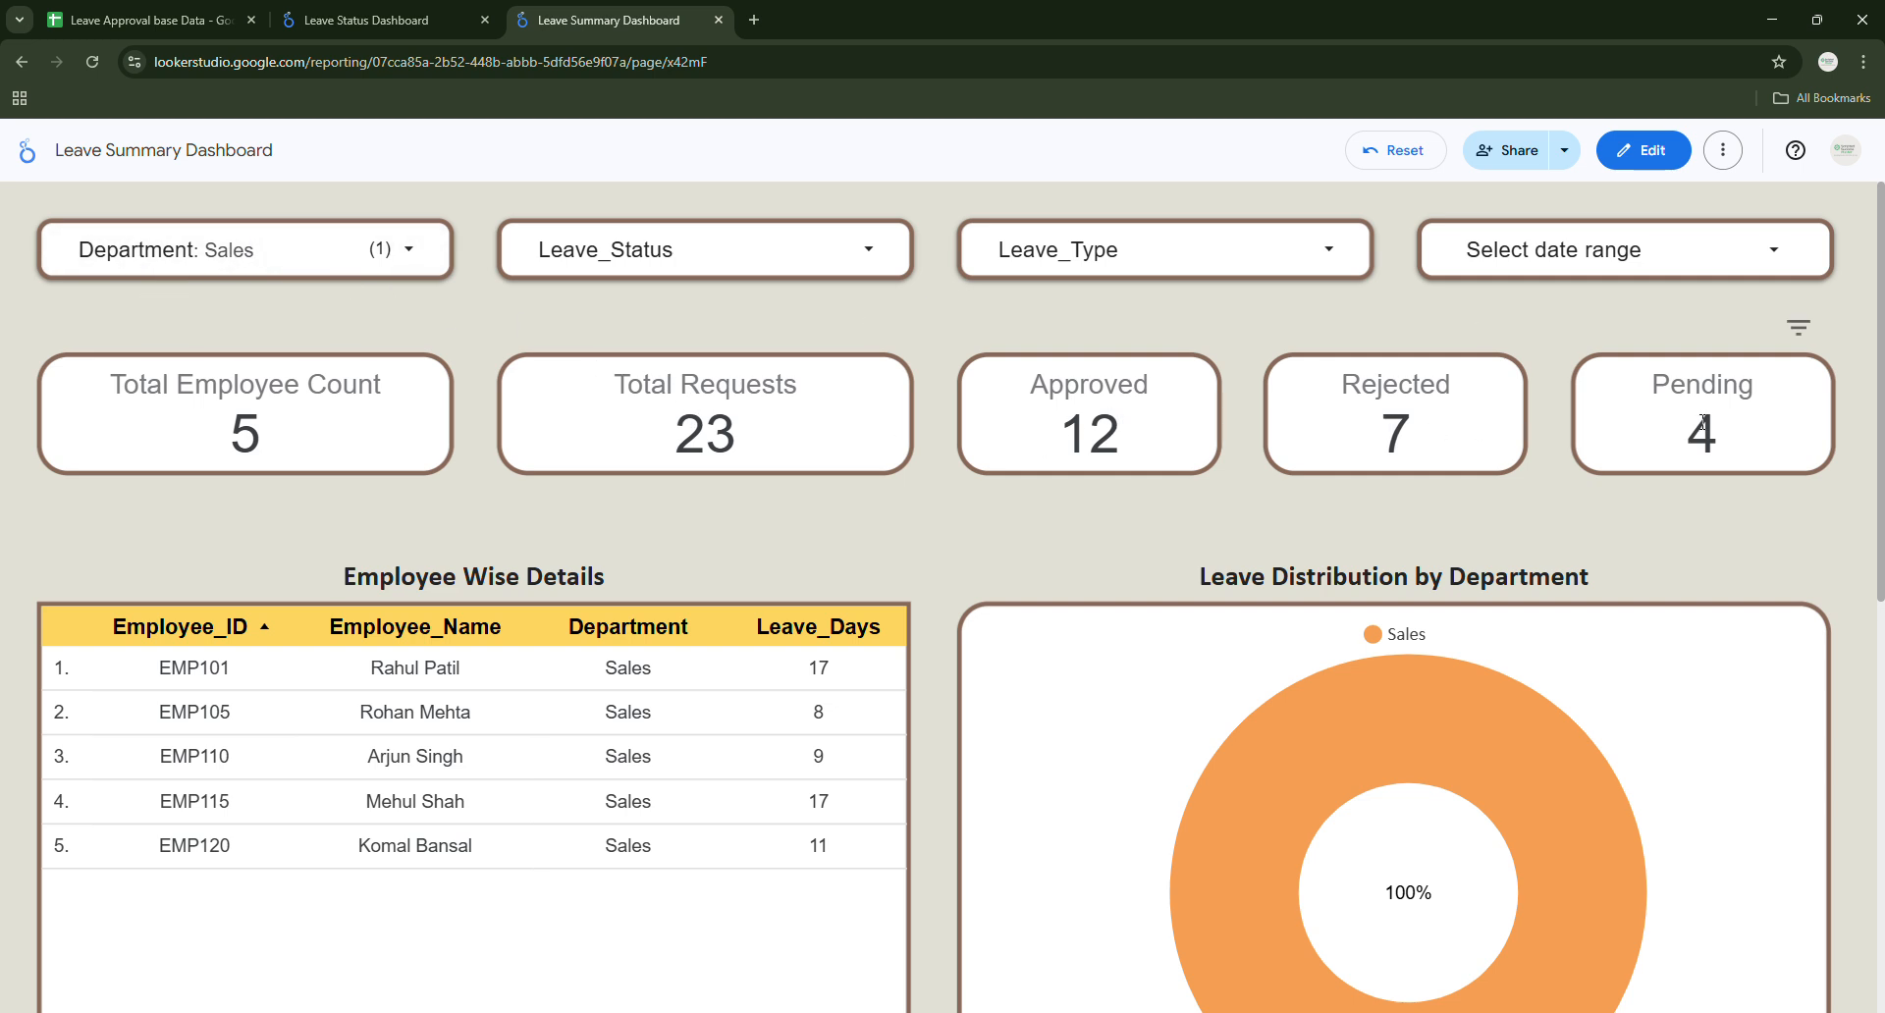
Restore the Department filter so that all departments are included again.
click(178, 240)
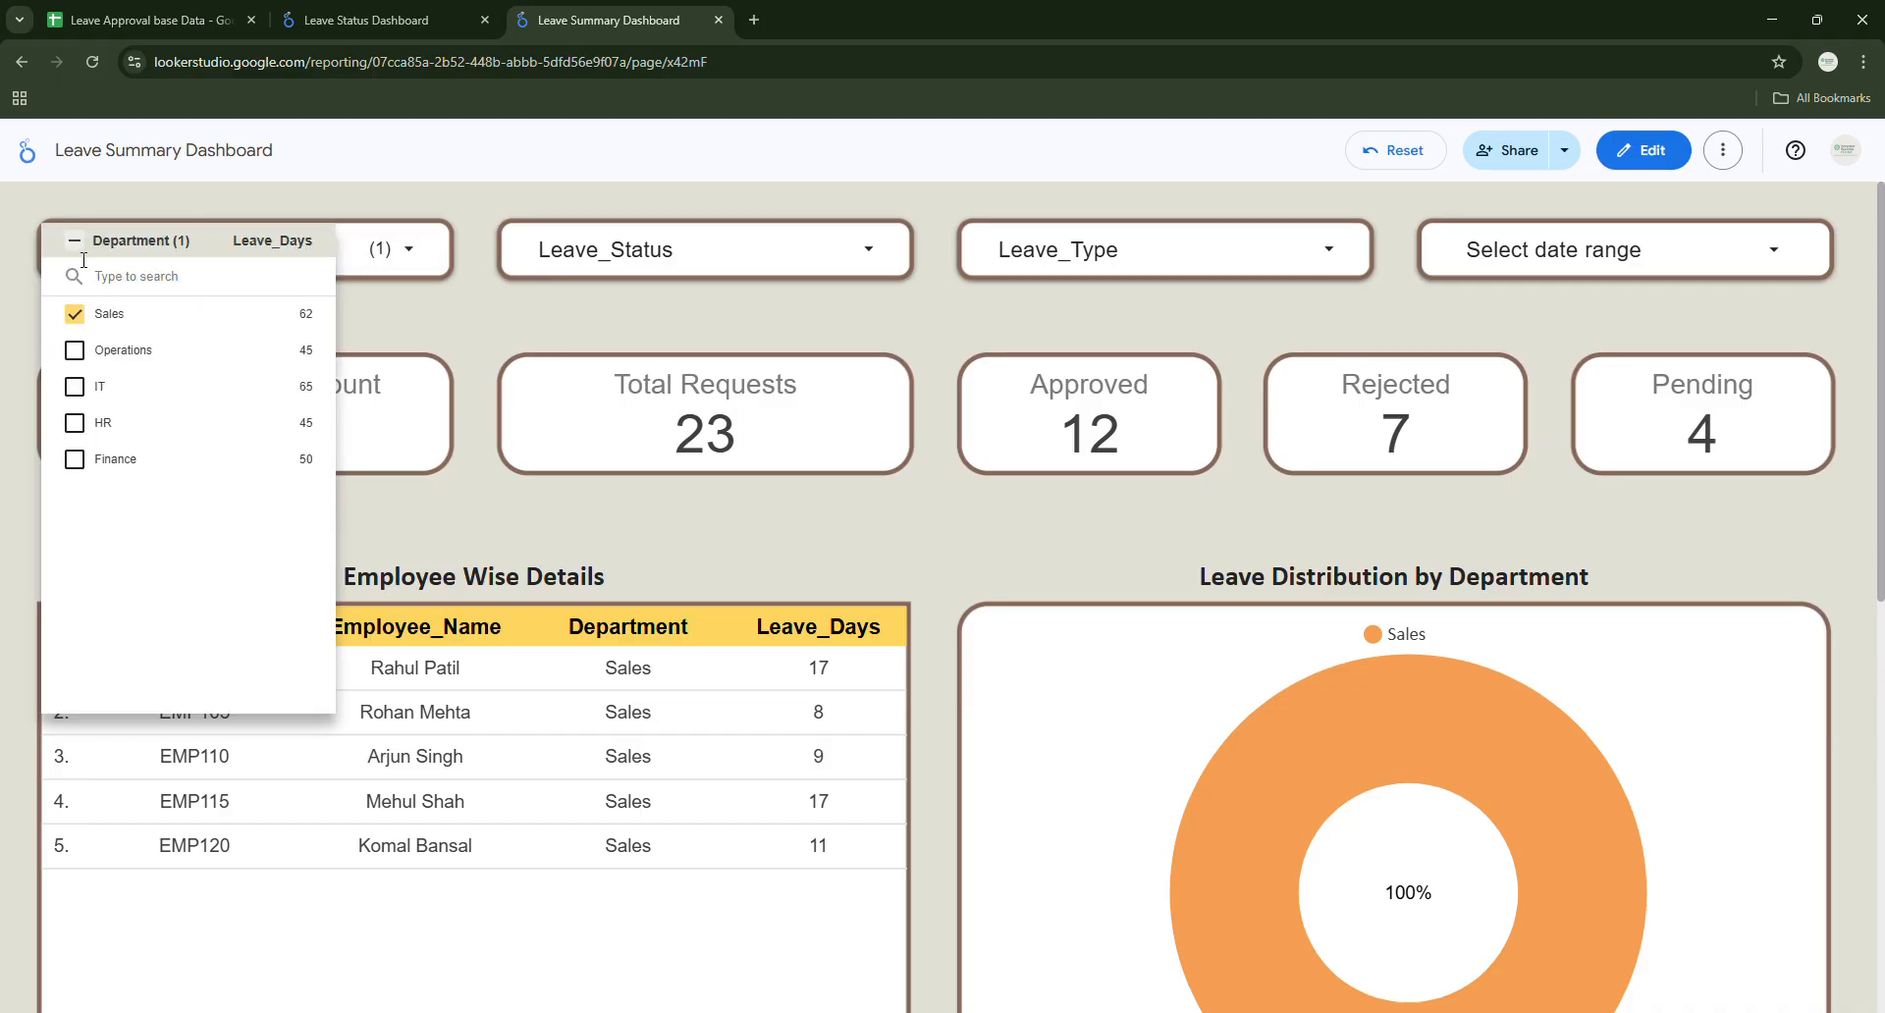
click(649, 255)
click(447, 334)
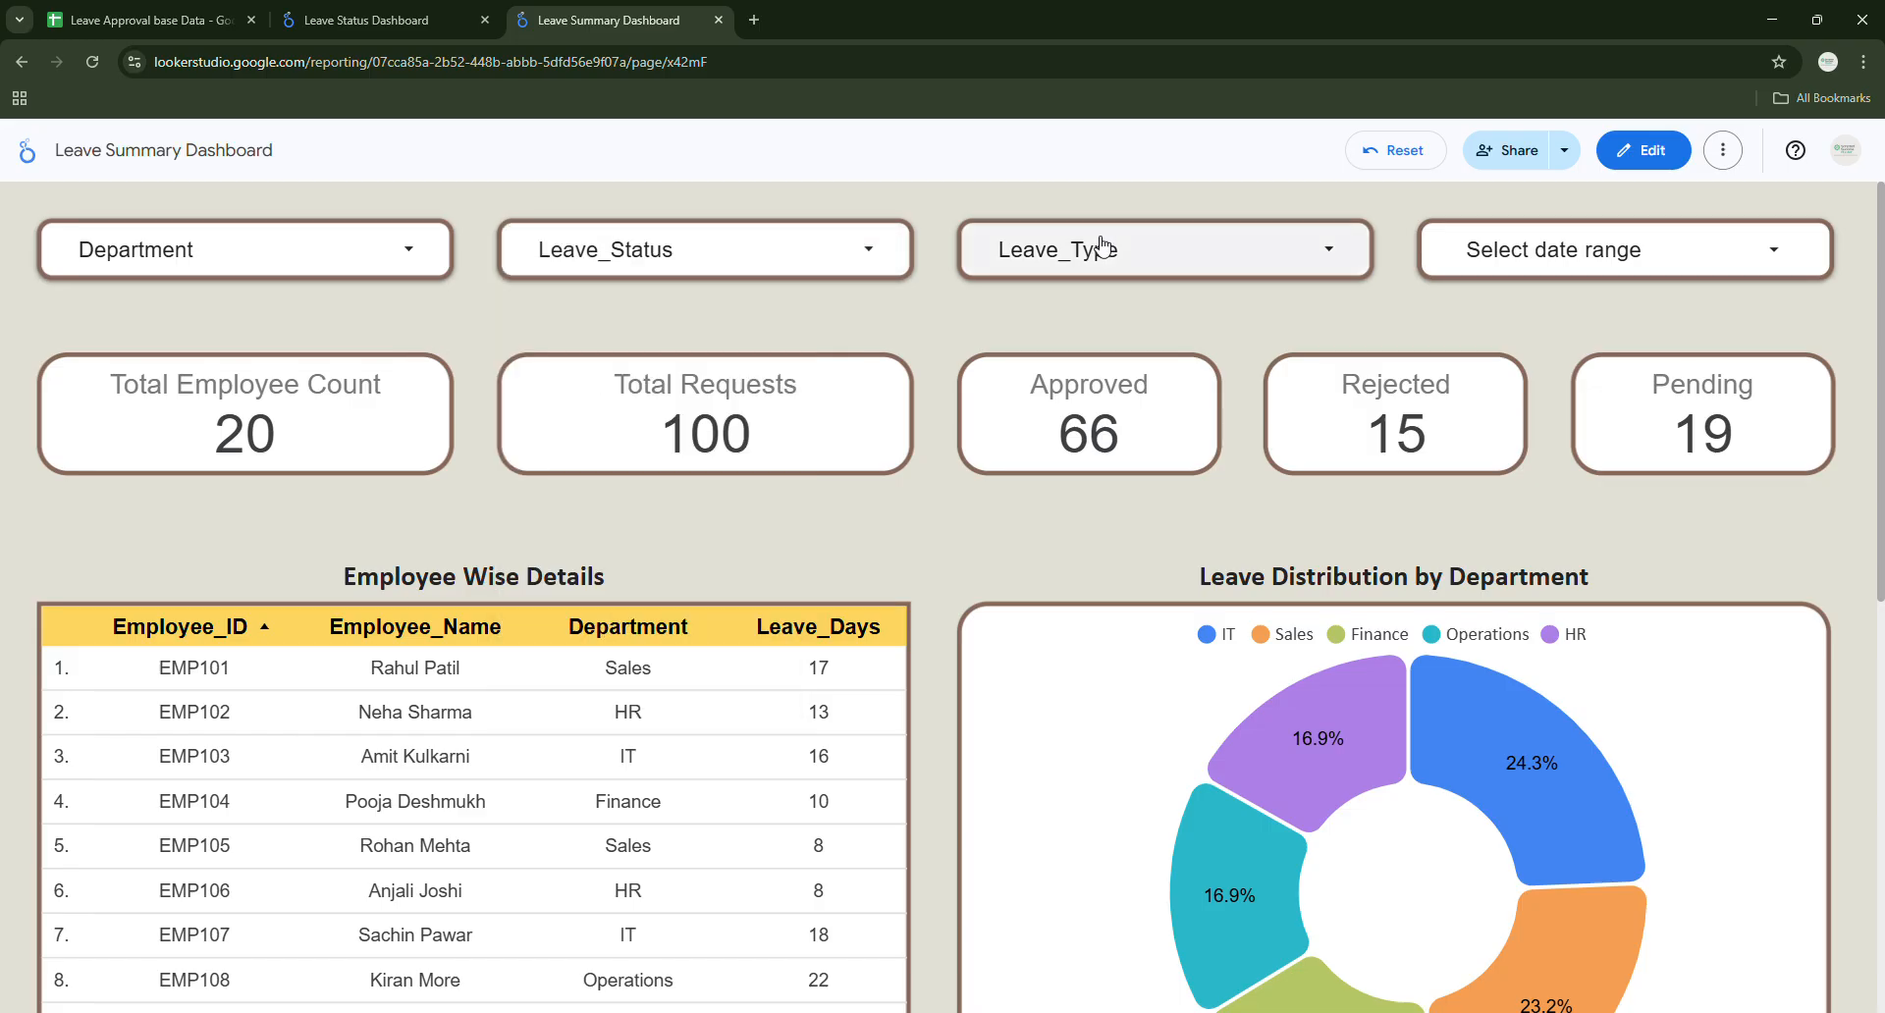
Examine the unfiltered scorecards, employee table, department donut, leave types bar chart and monthly line chart across the whole page.
scroll(488, 465, down, 6)
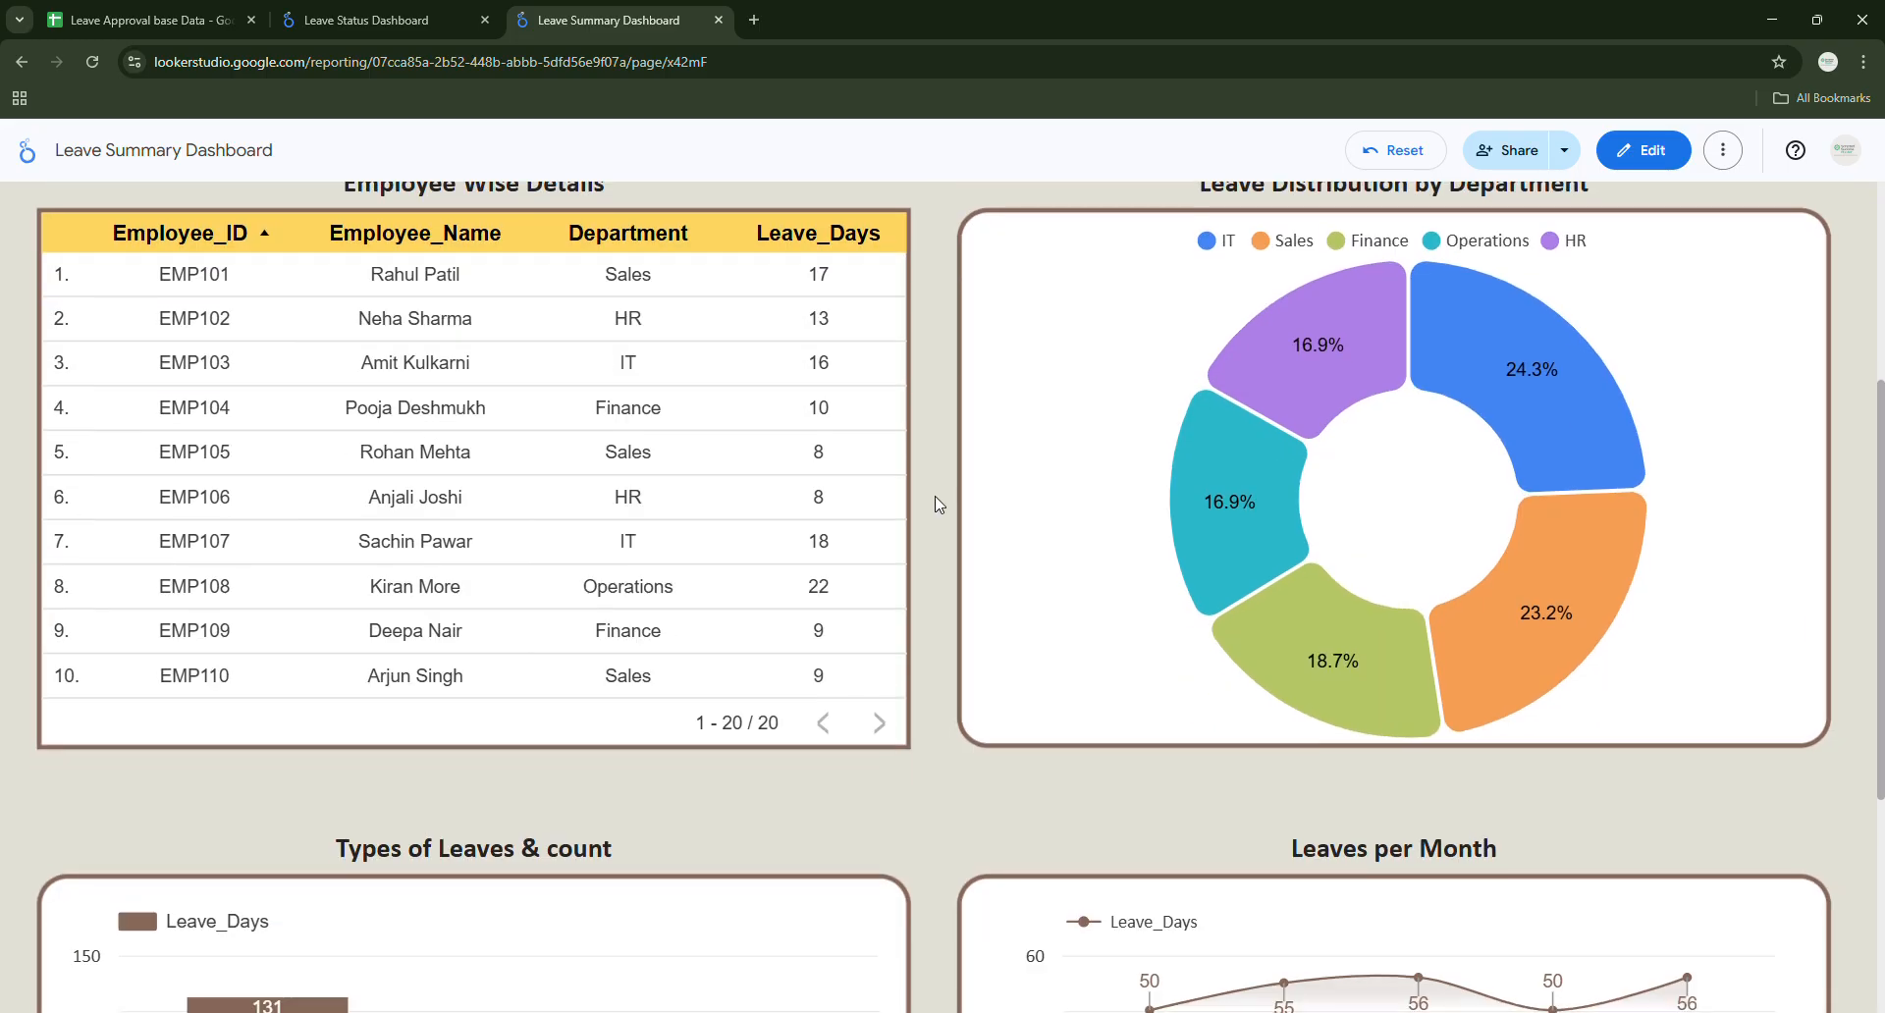
scroll(923, 483, down, 2)
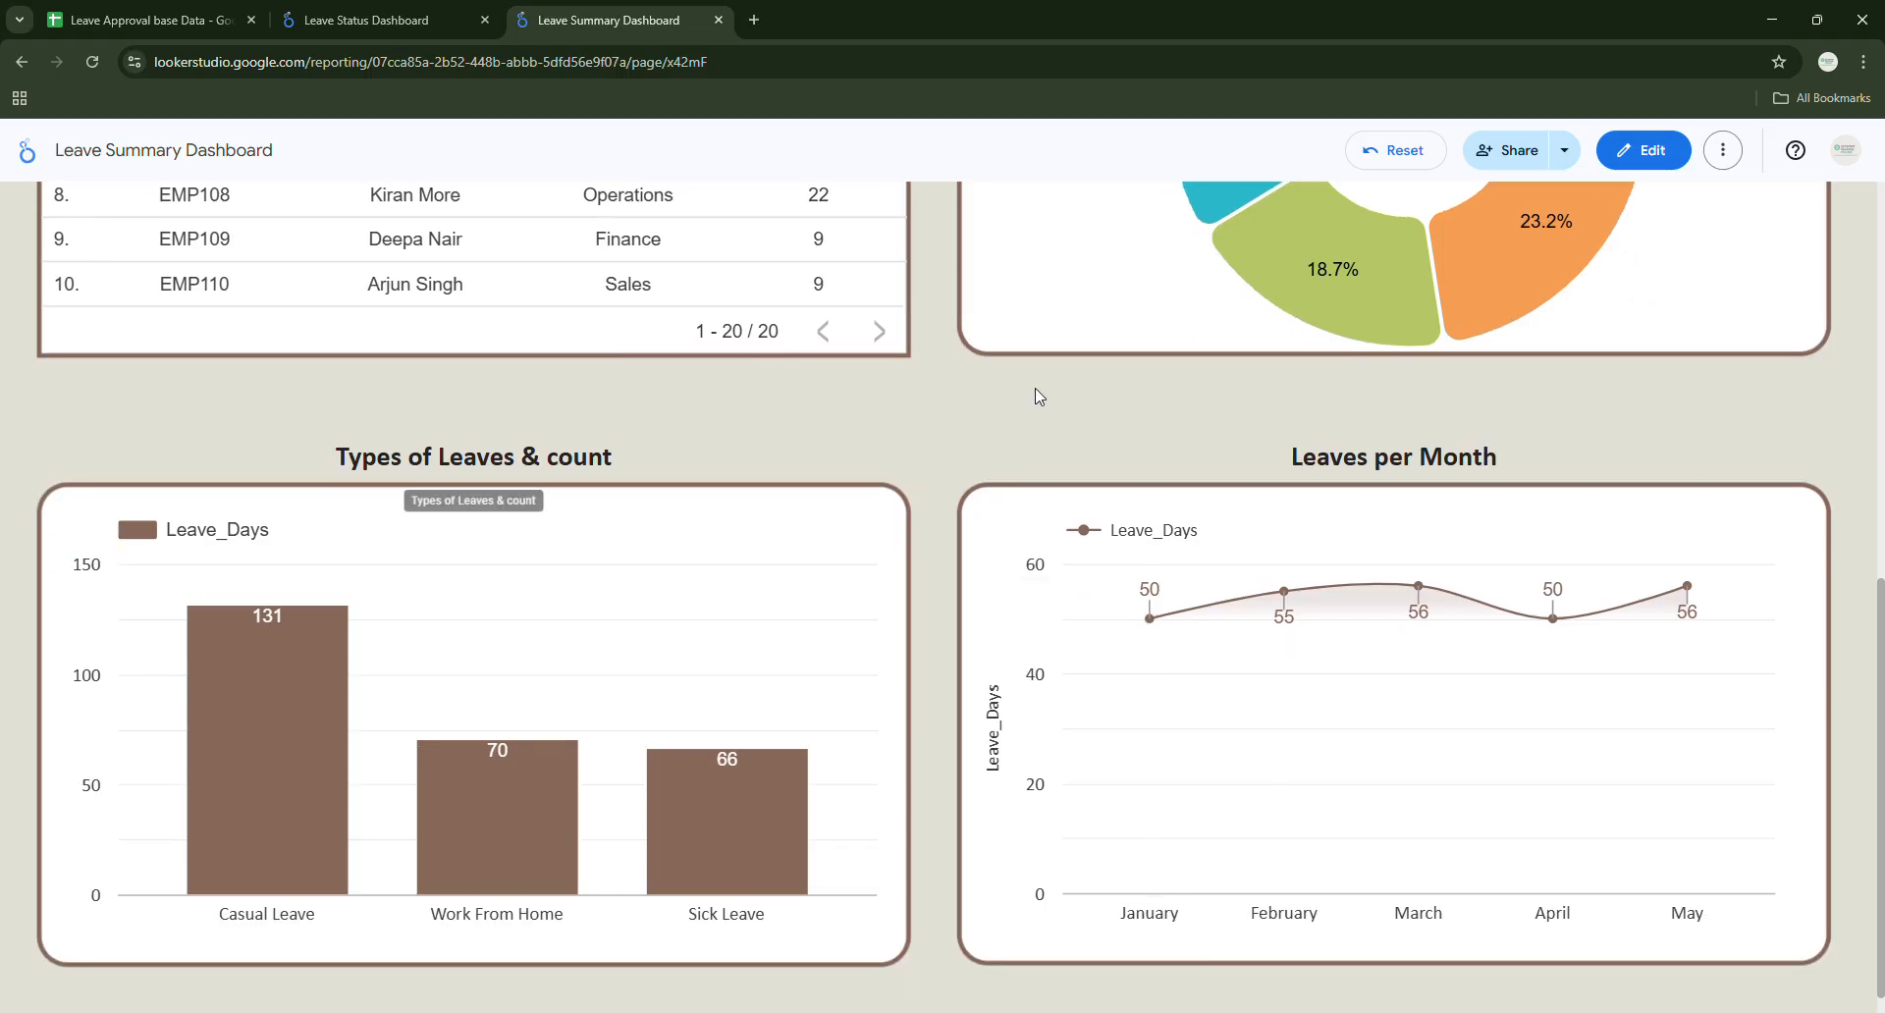
scroll(1080, 471, up, 6)
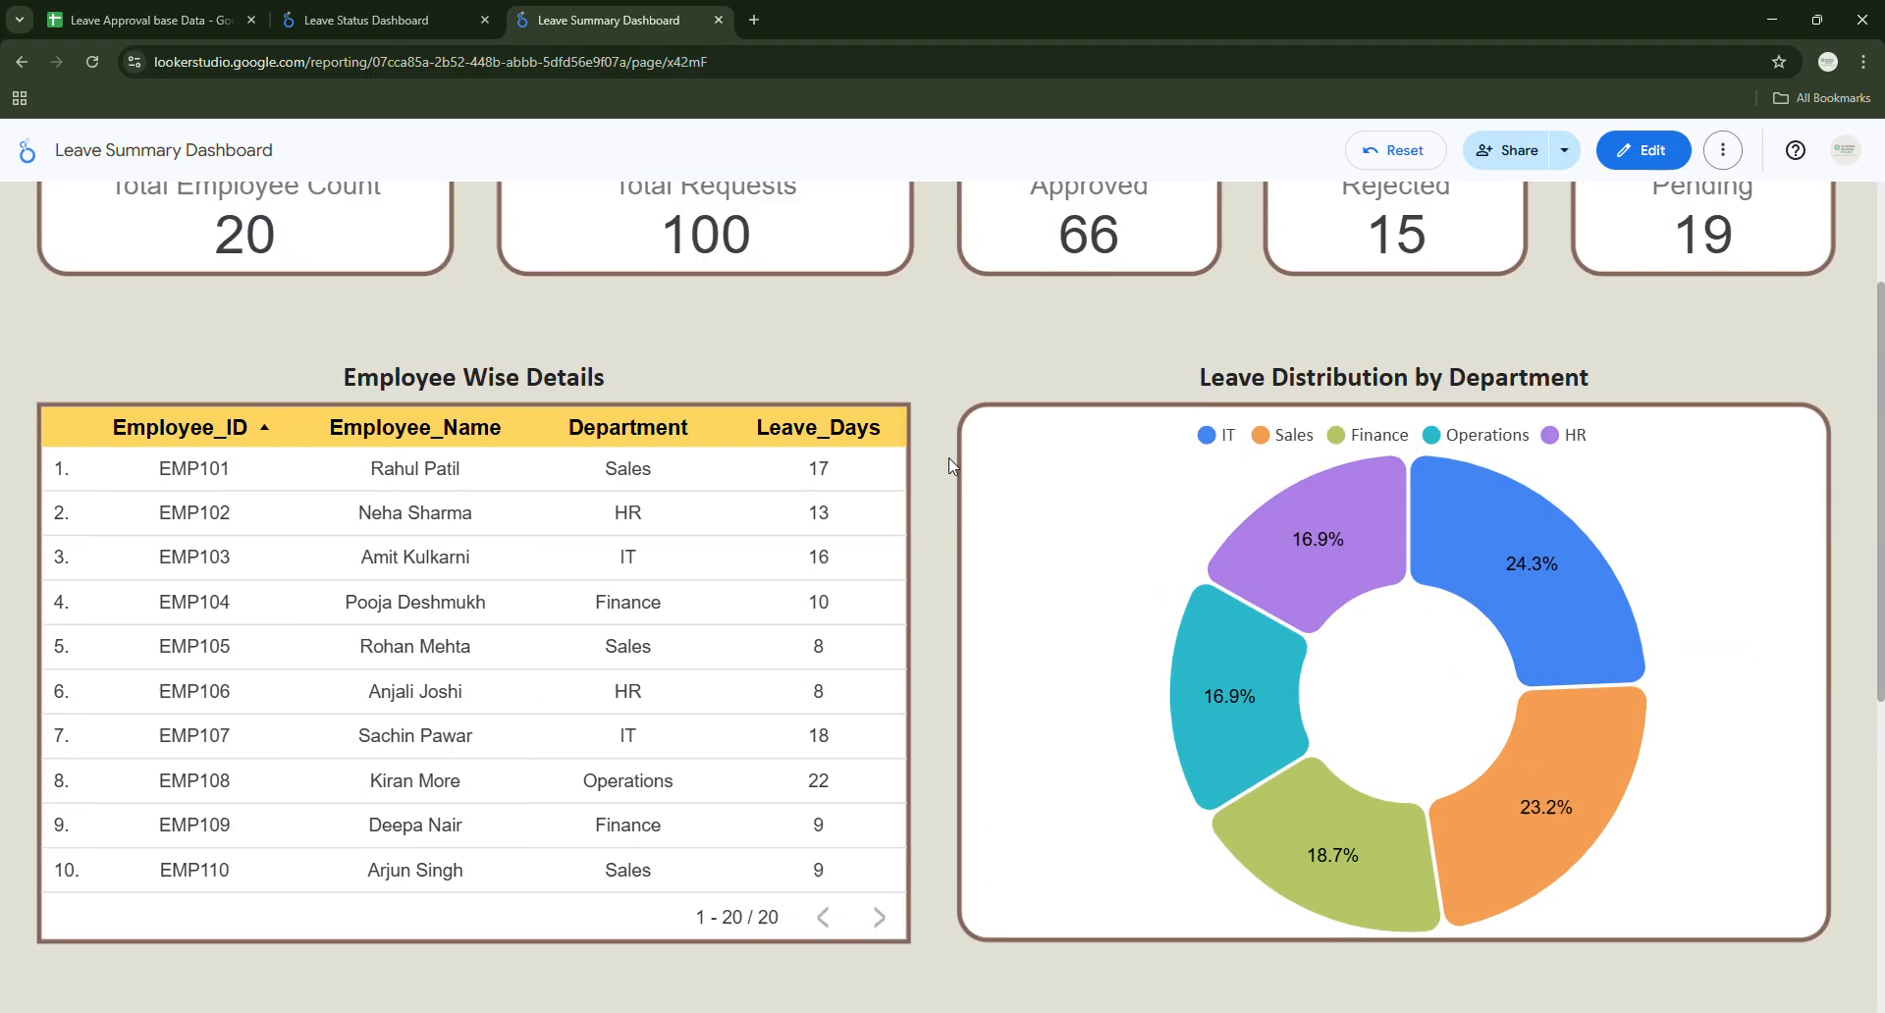
scroll(795, 471, up, 2)
mouse_move(1288, 723)
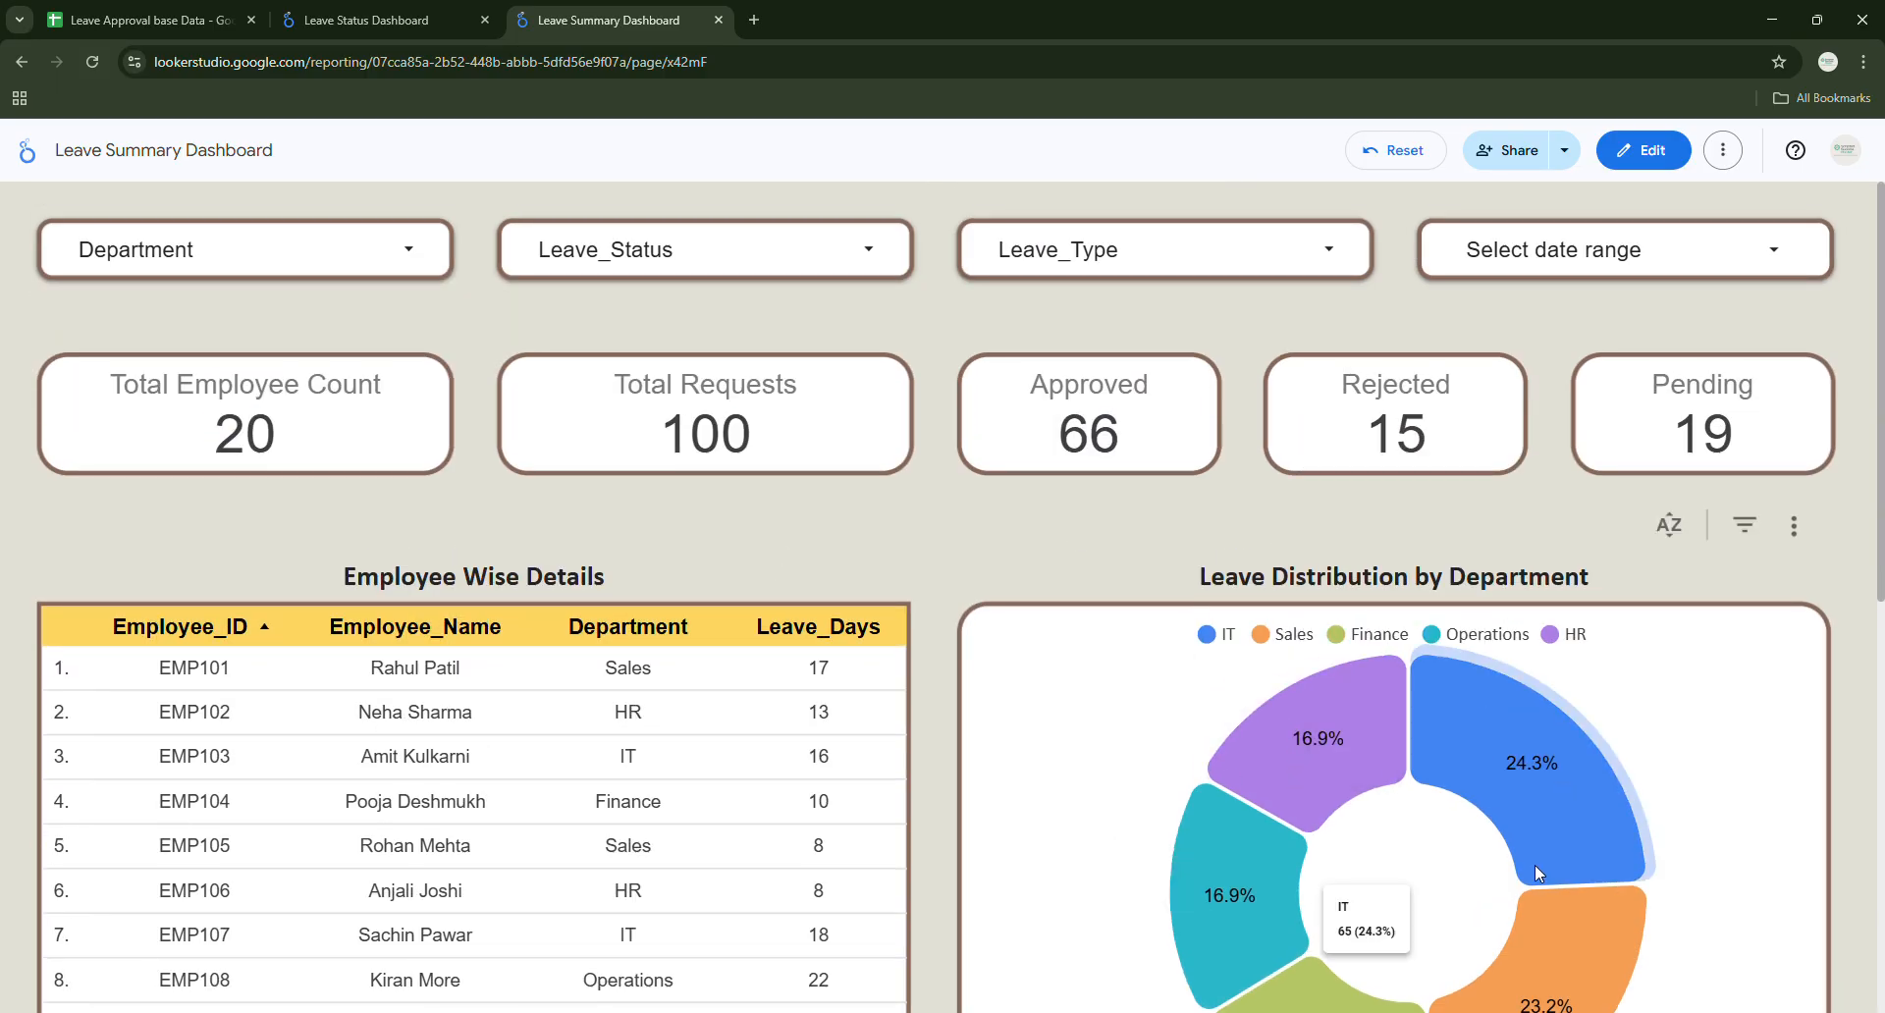
scroll(1094, 572, down, 3)
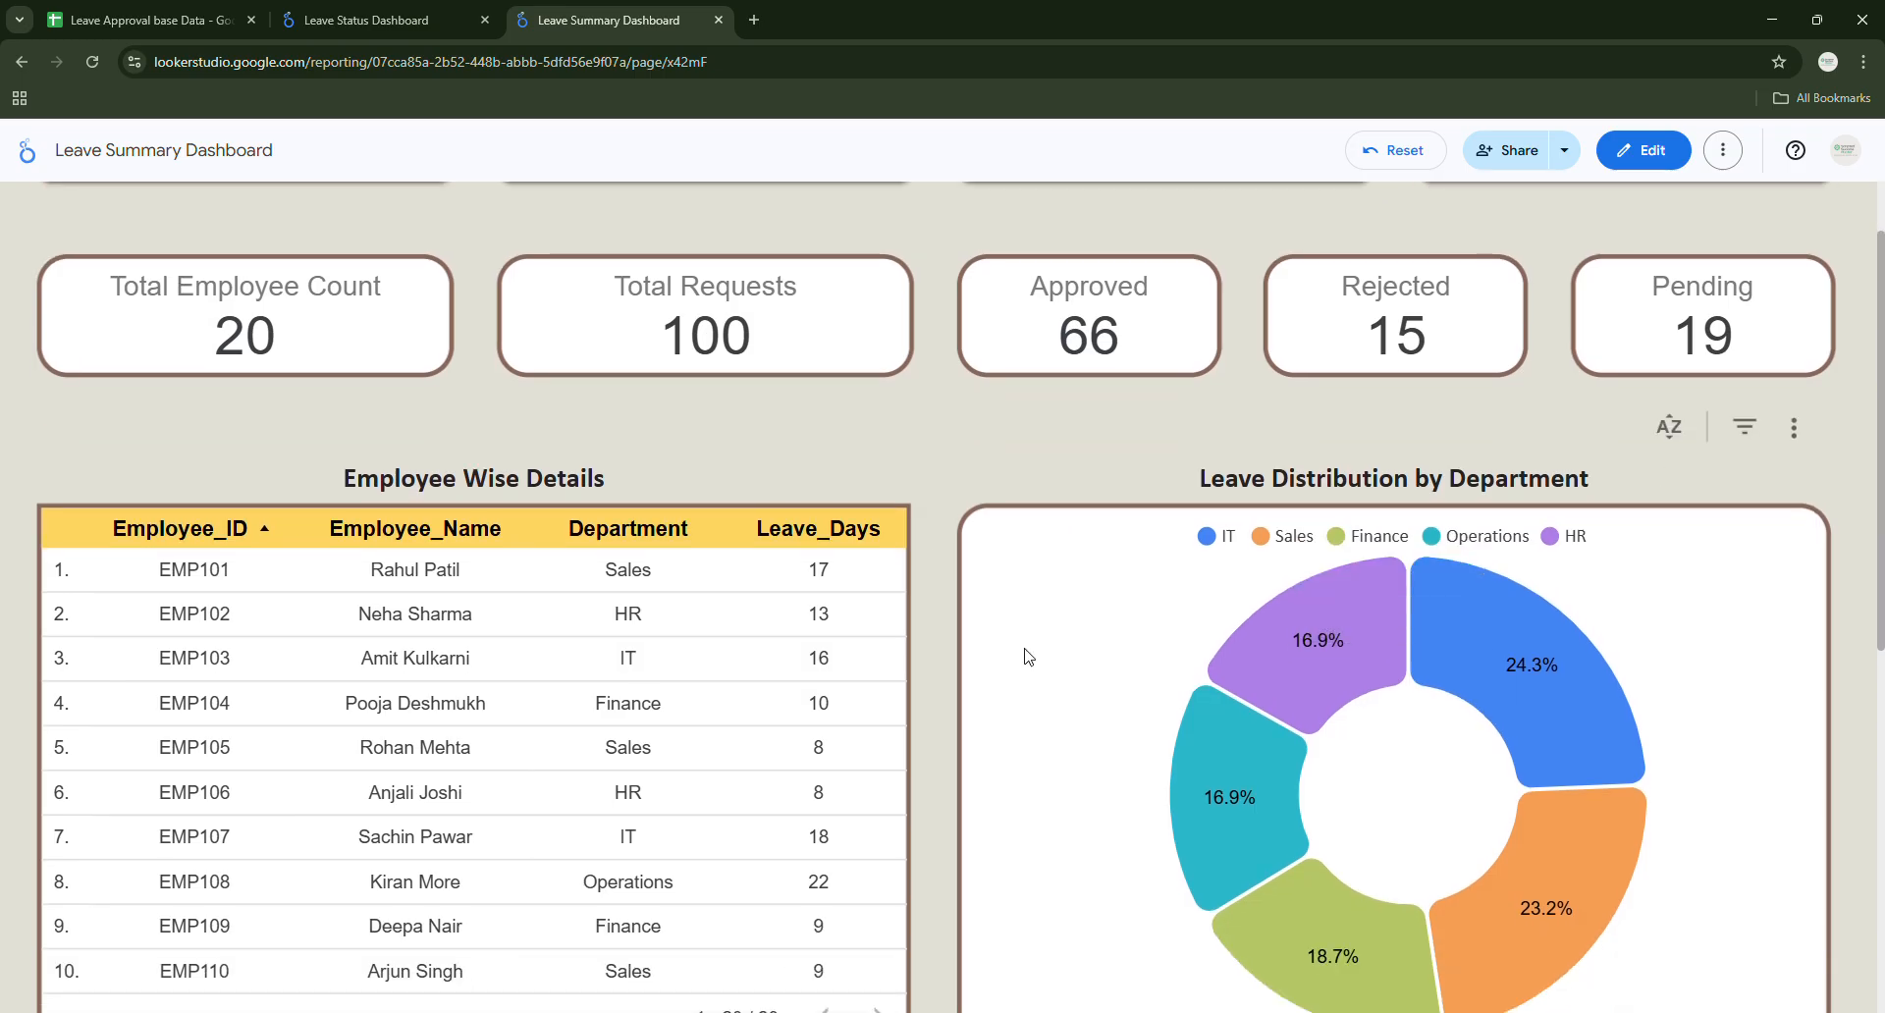
scroll(729, 556, down, 4)
scroll(685, 633, up, 4)
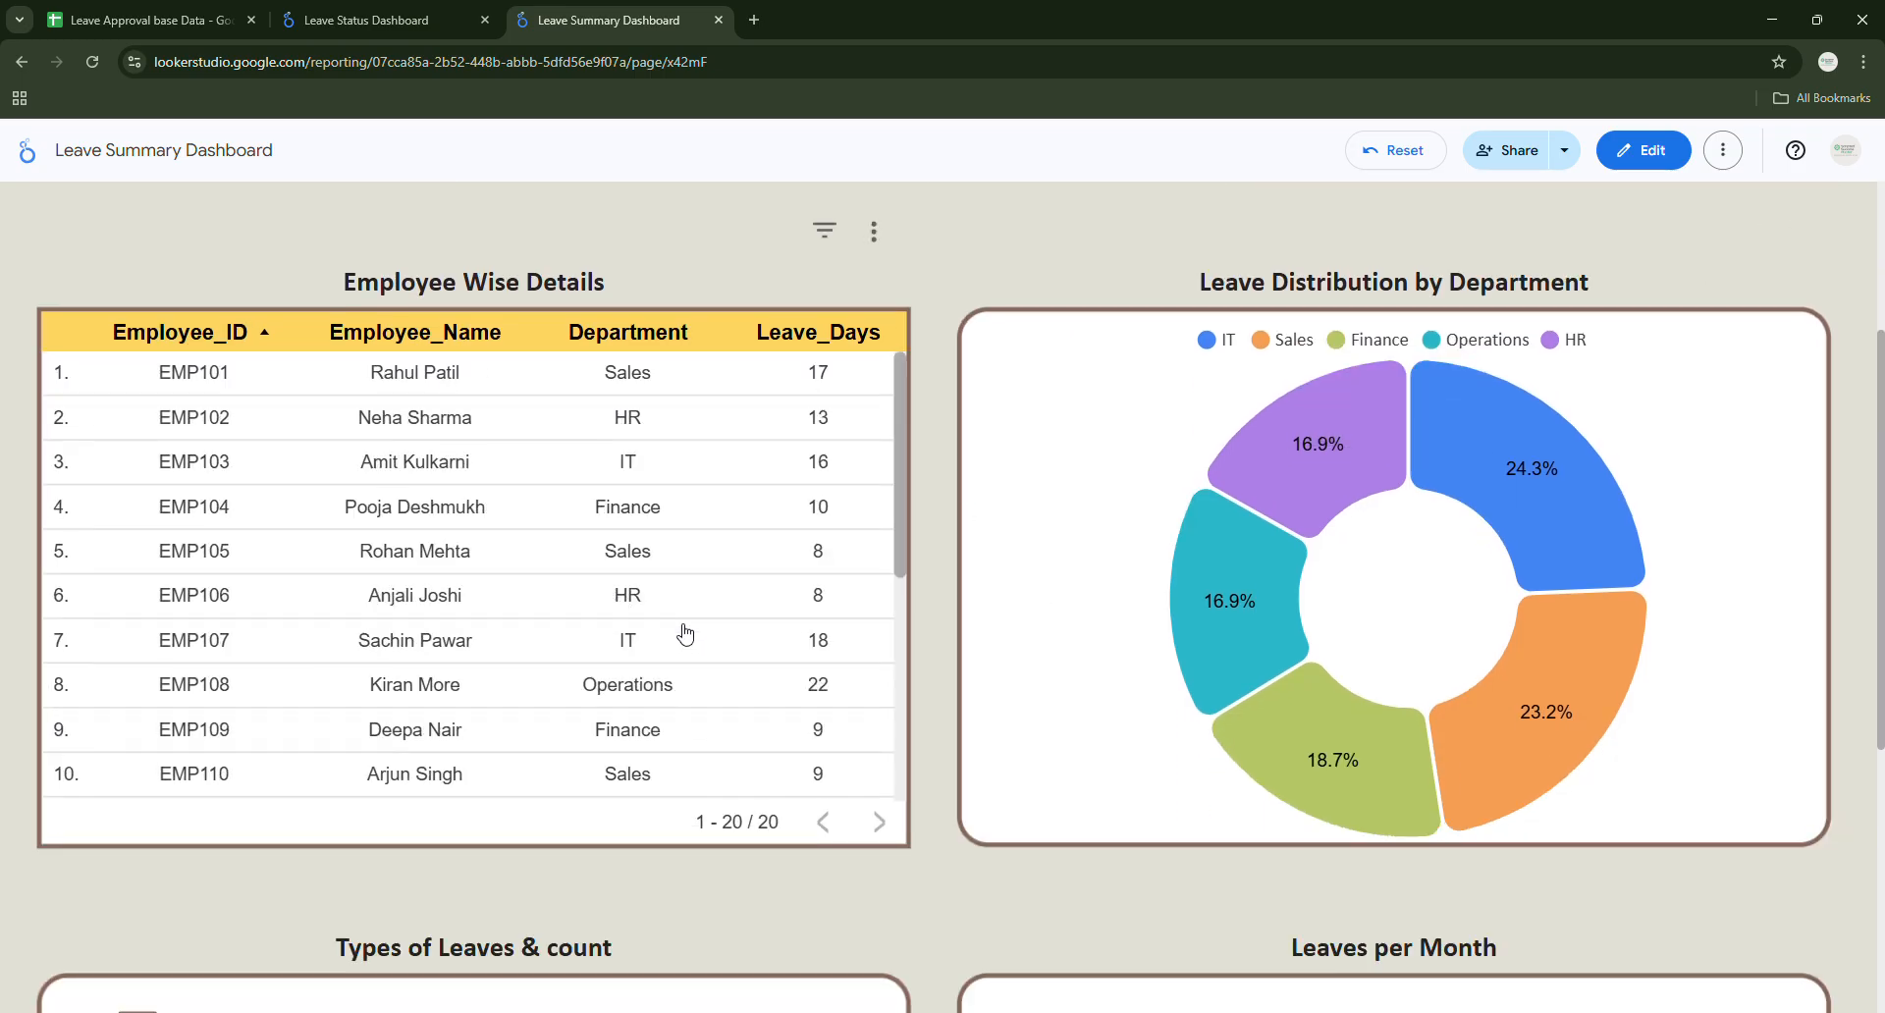
scroll(943, 535, down, 6)
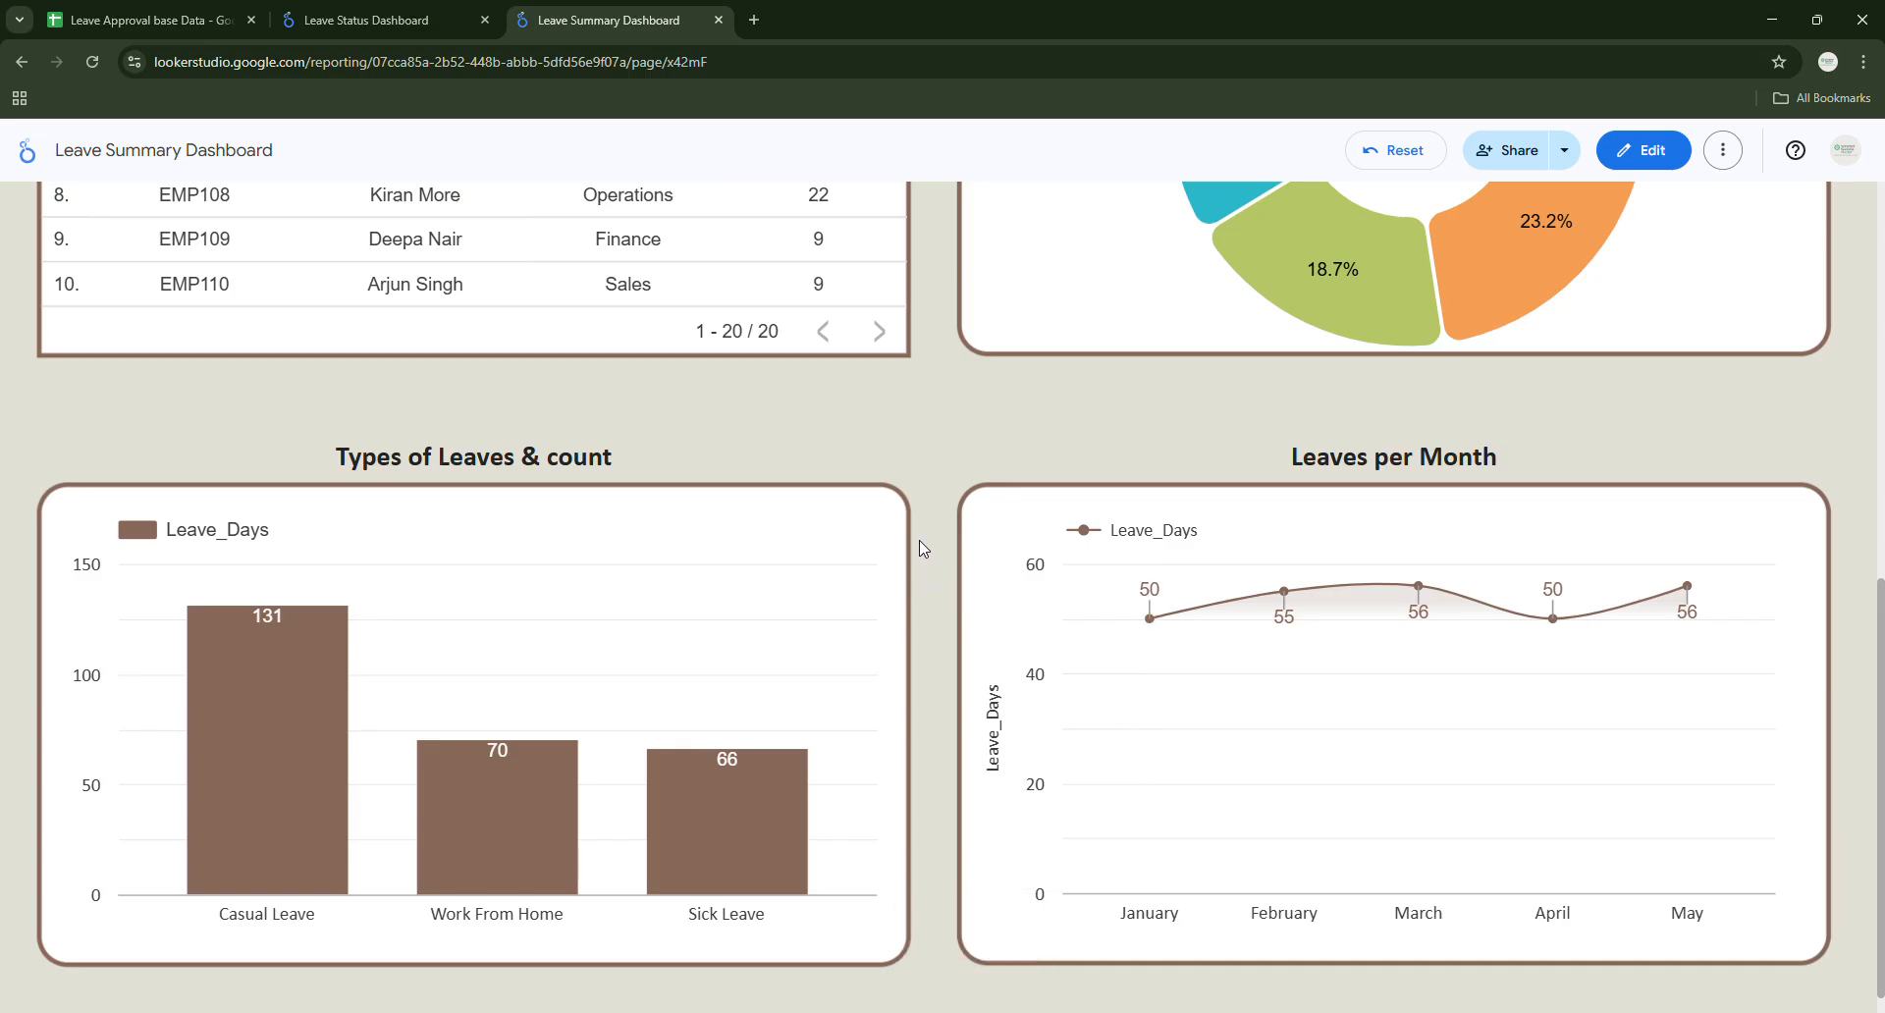
scroll(927, 538, up, 7)
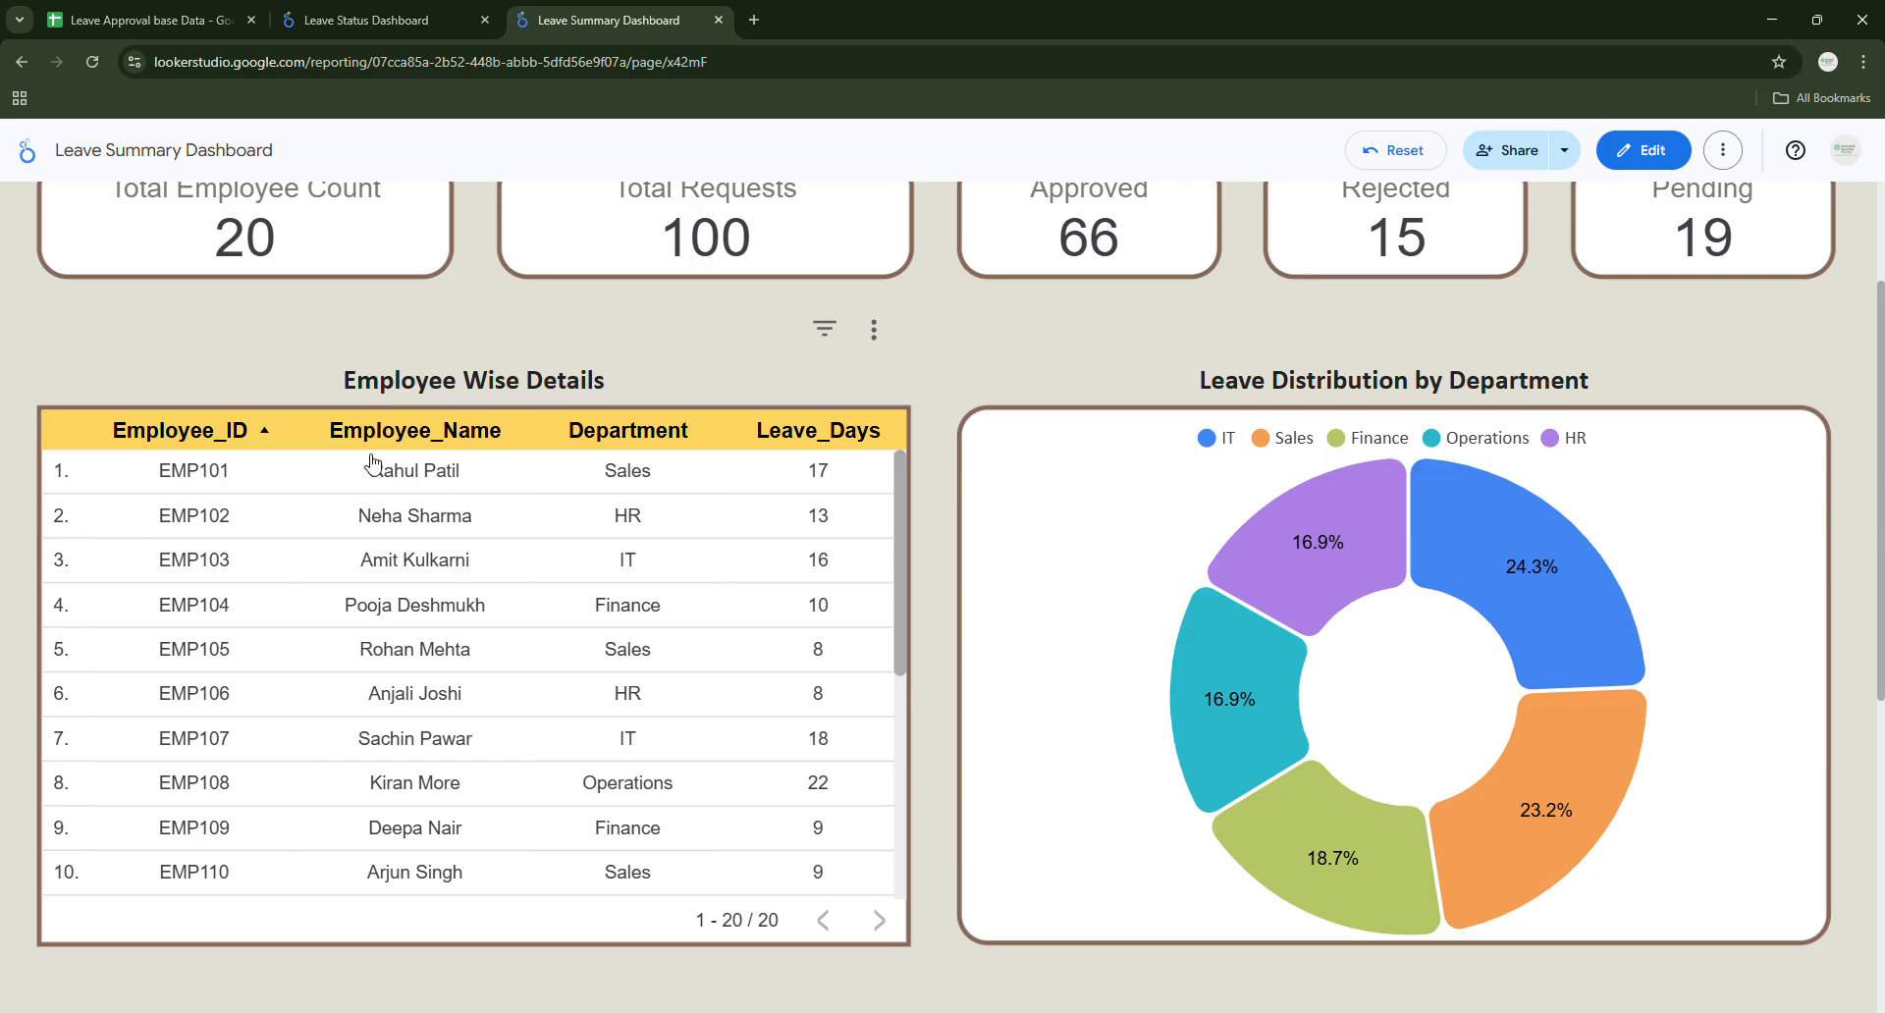
scroll(968, 623, down, 5)
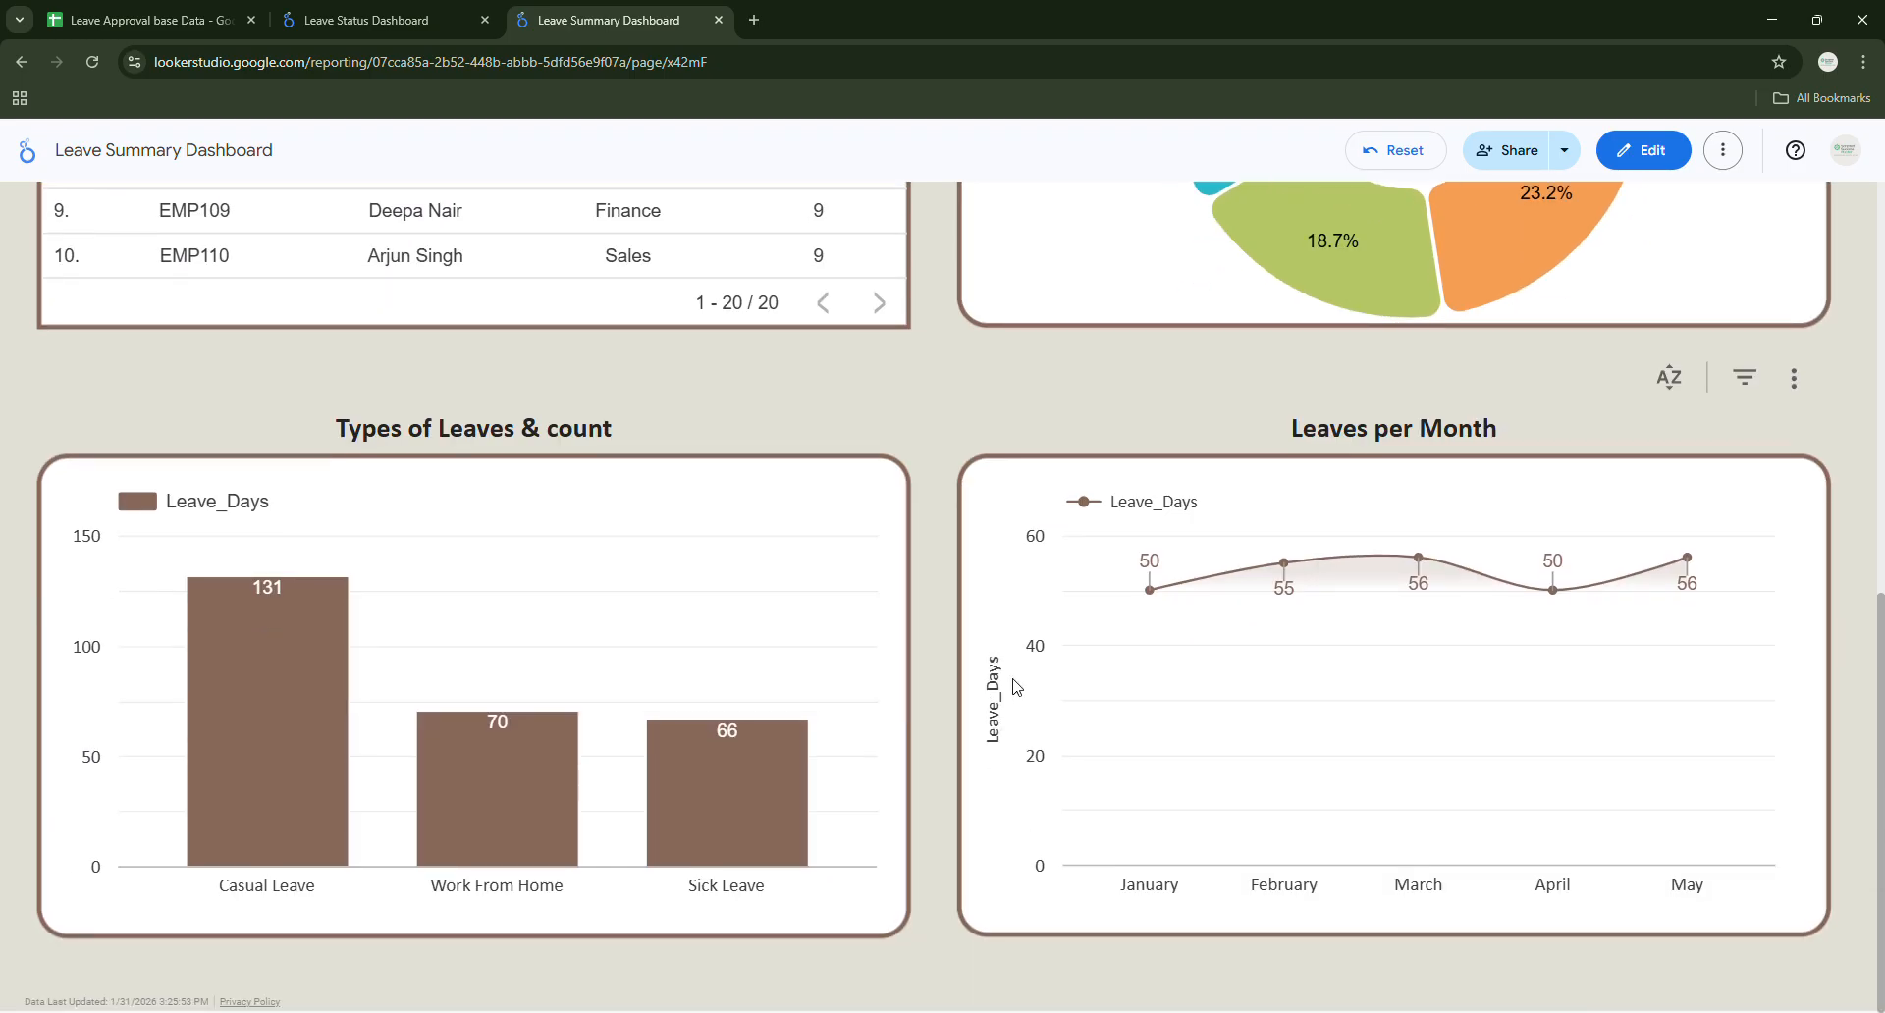
scroll(953, 658, up, 8)
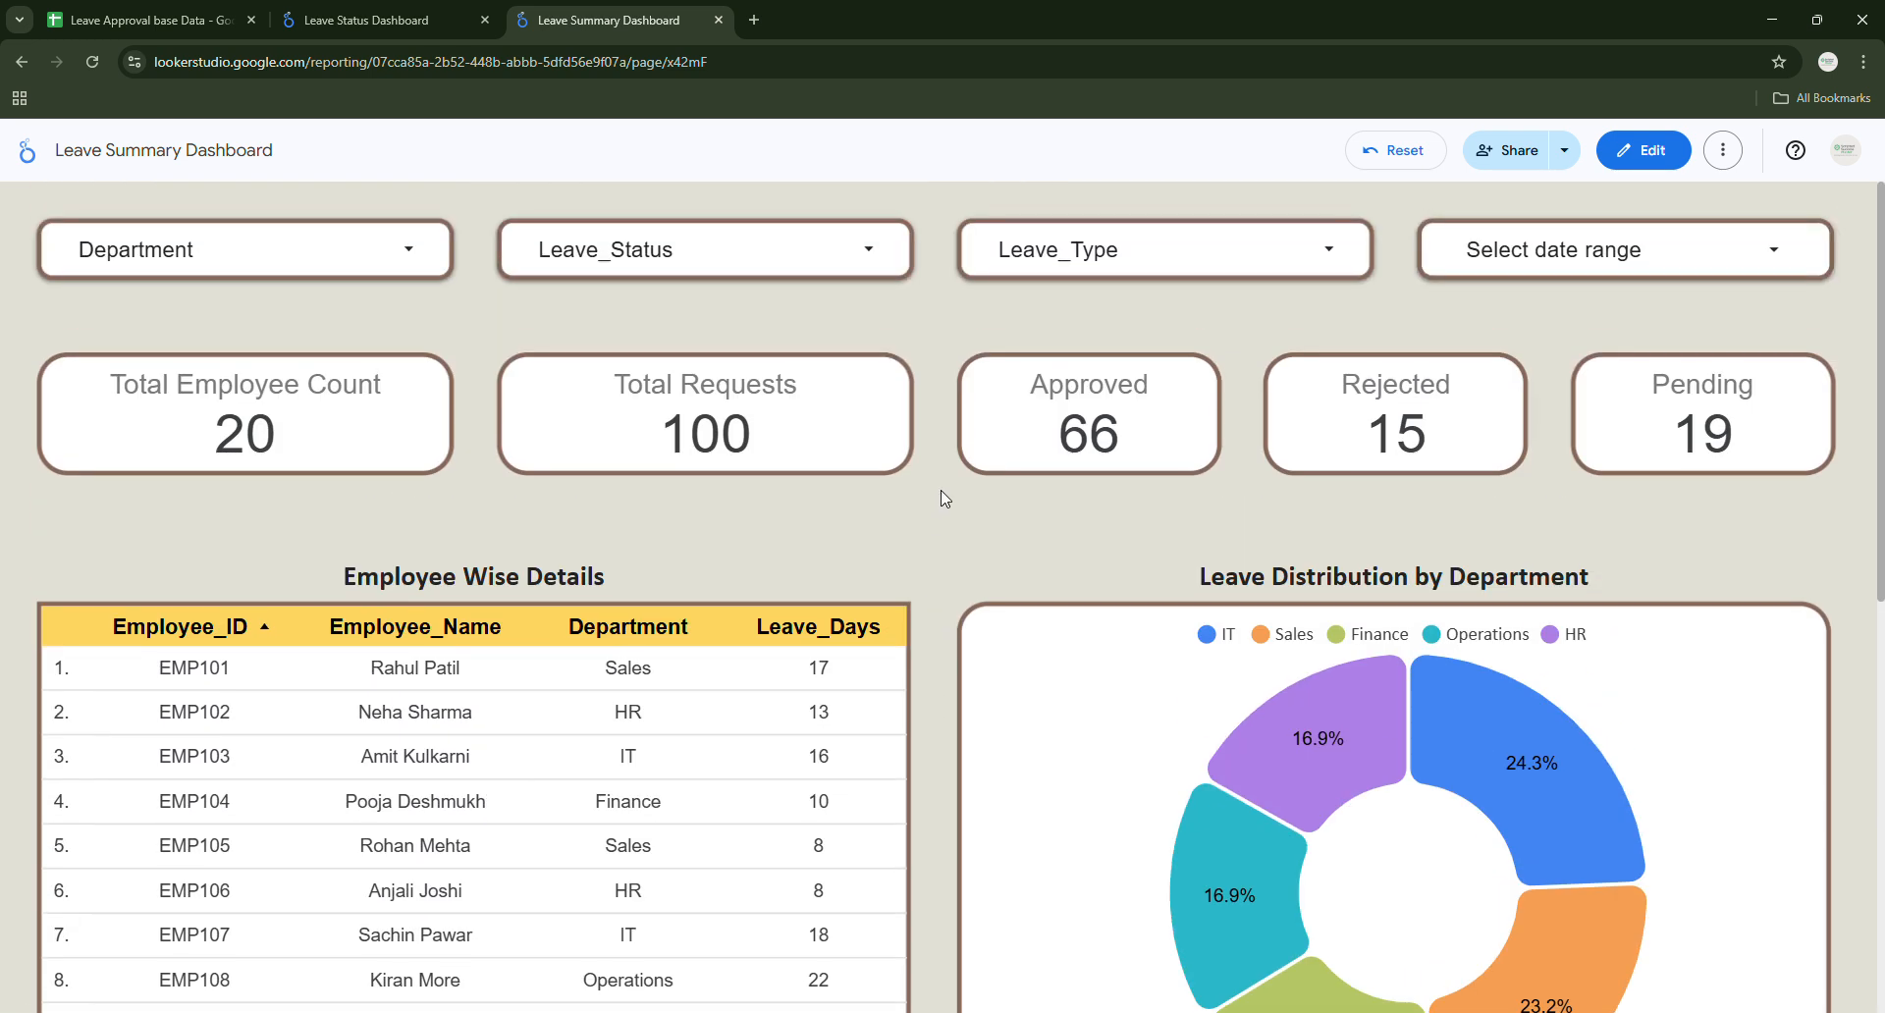
Return the report to edit mode and turn off cross-filtering for the Employee Wise Details table.
click(1646, 157)
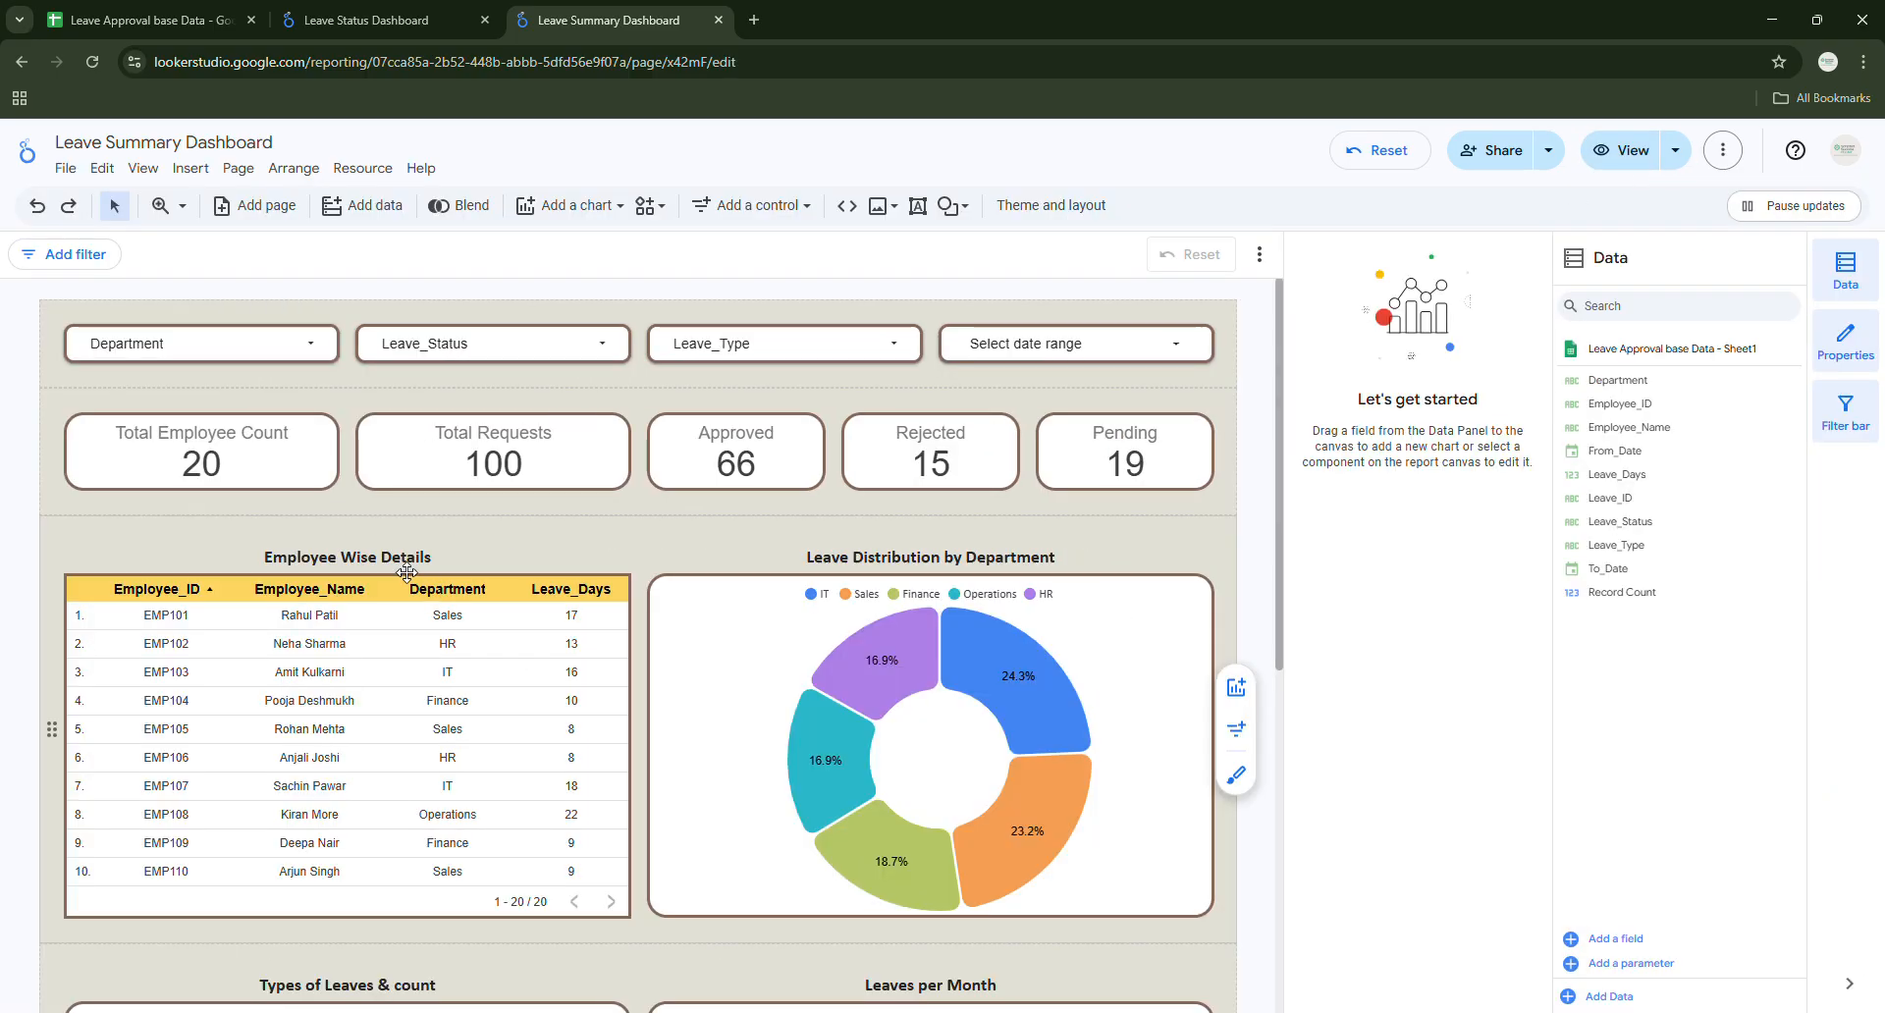
scroll(674, 594, down, 5)
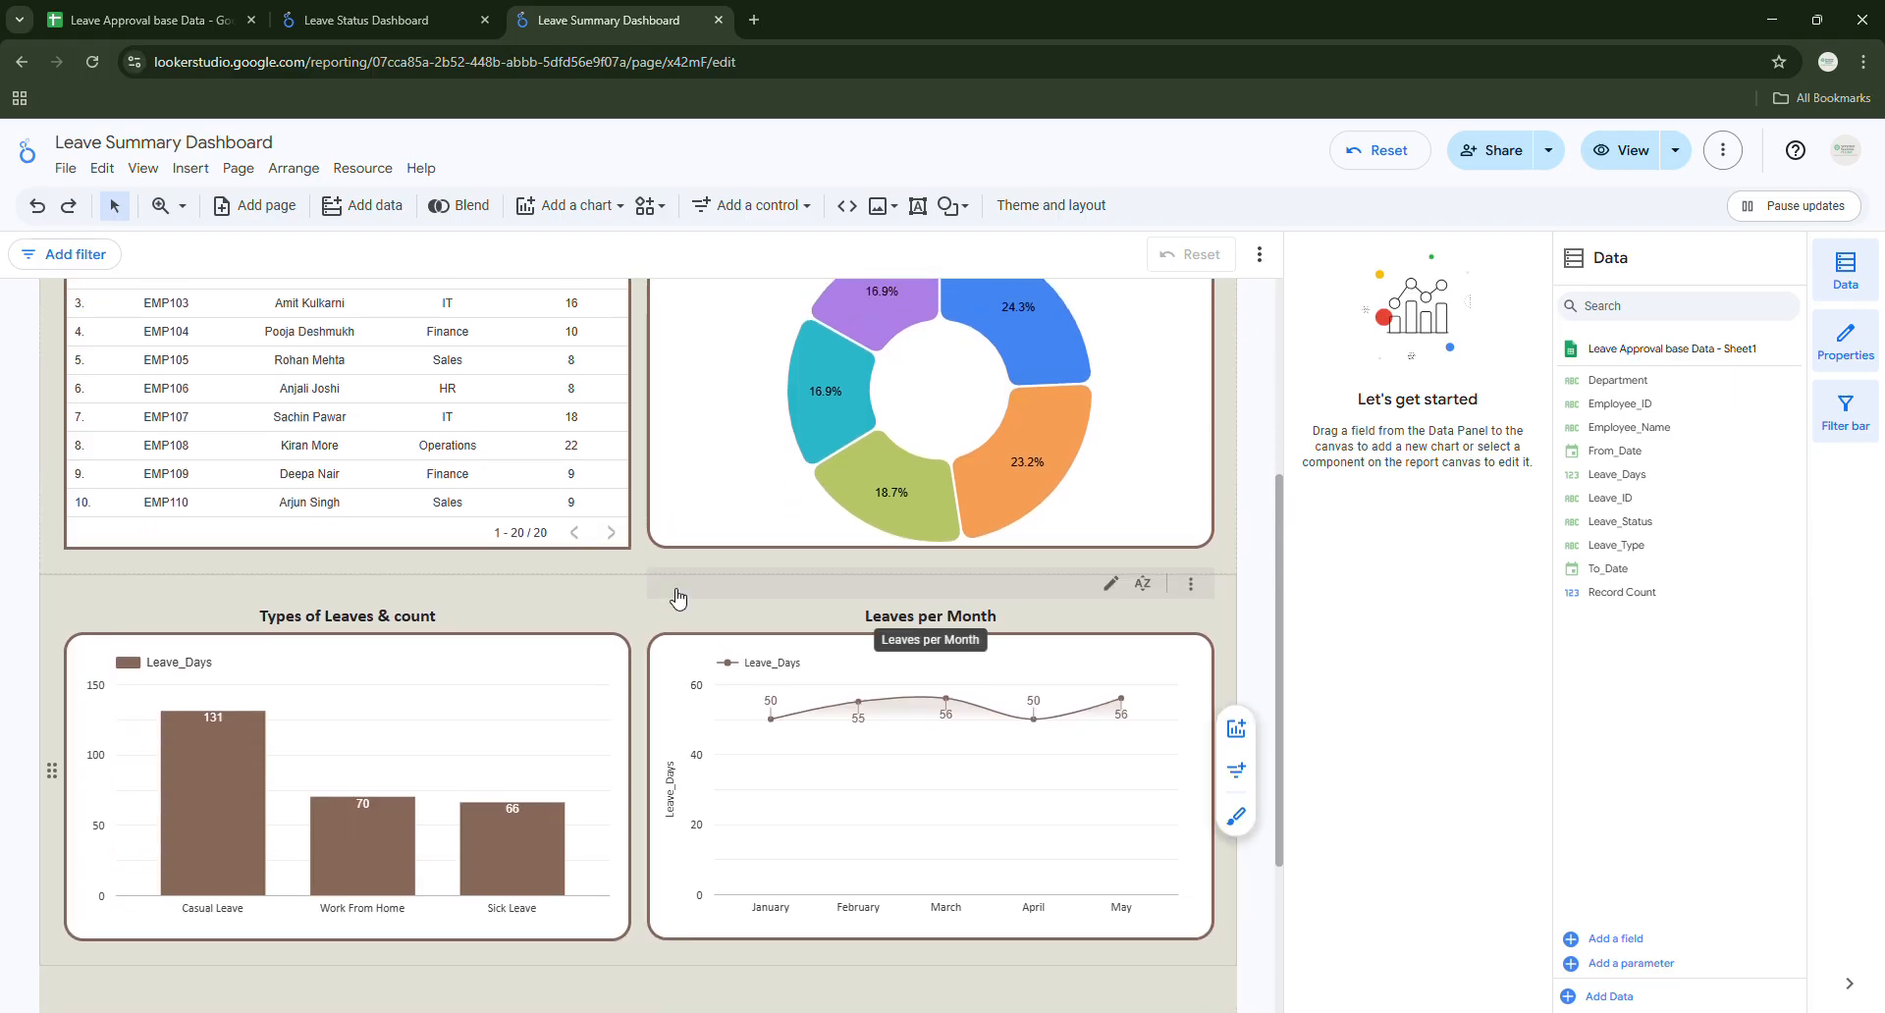
scroll(844, 756, up, 5)
click(576, 524)
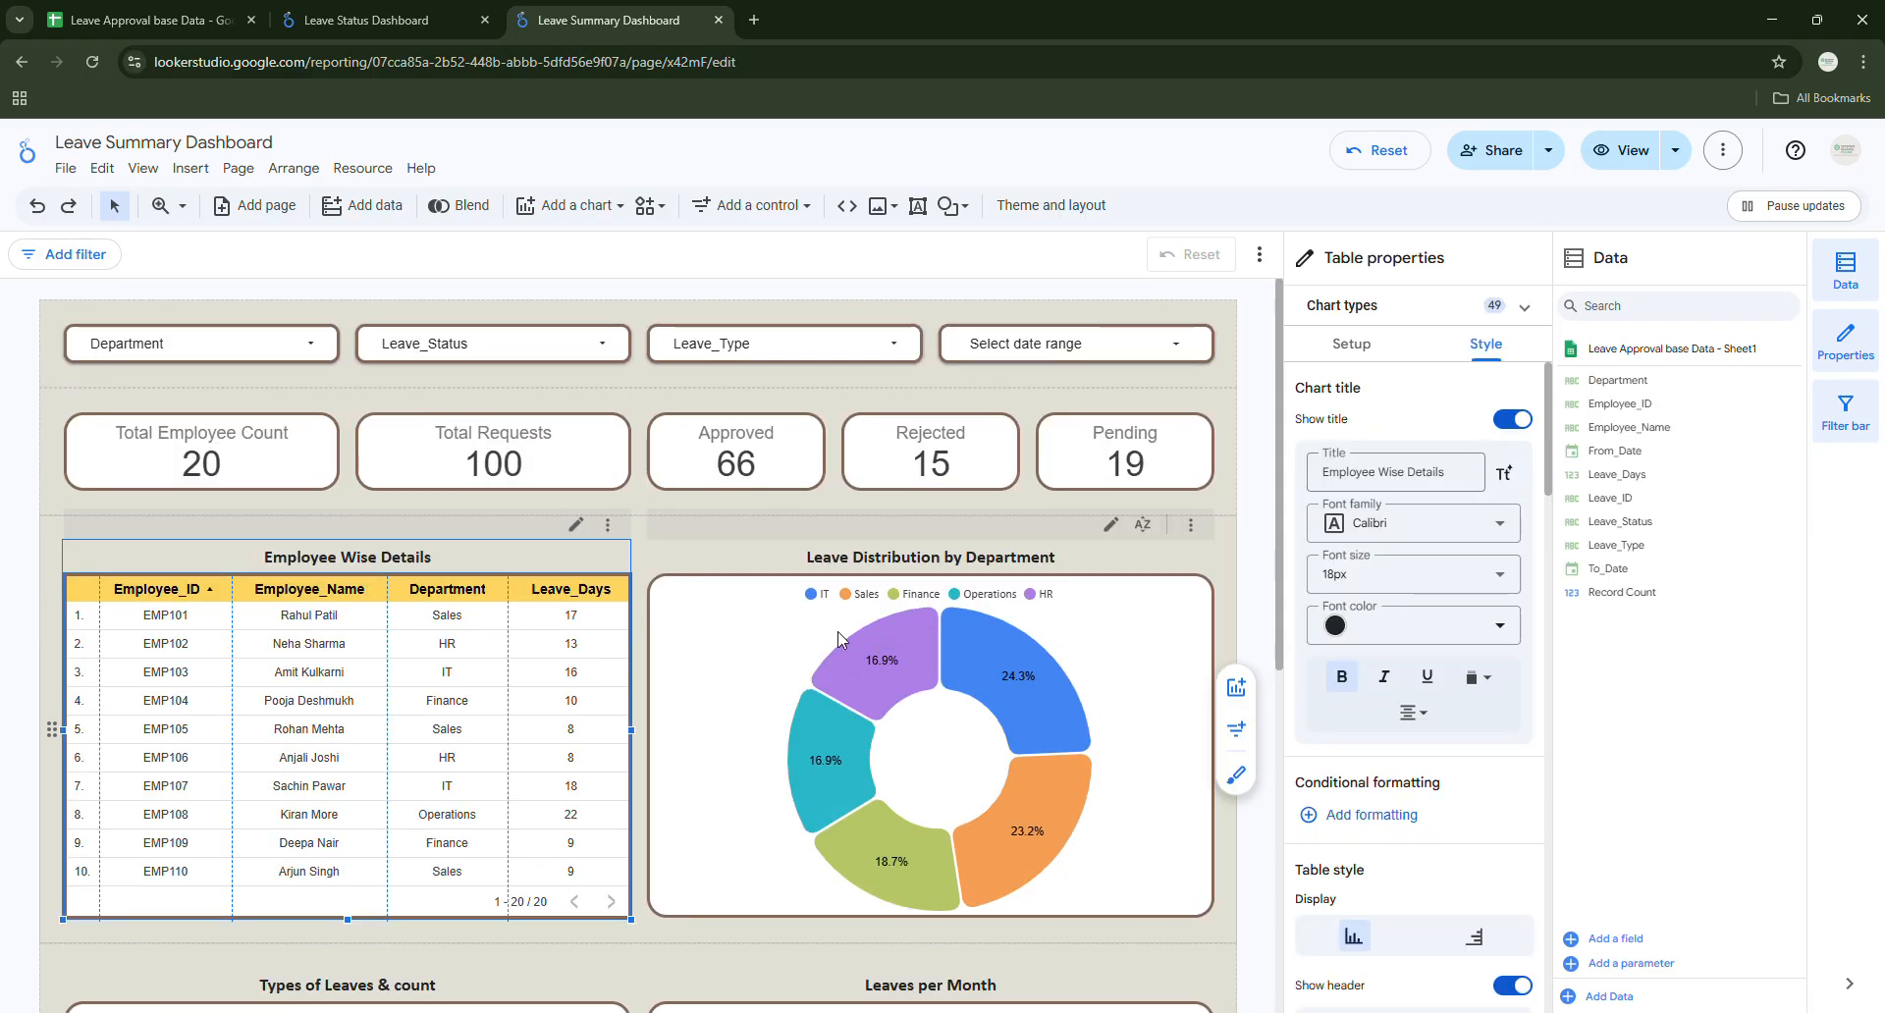
scroll(1414, 677, down, 15)
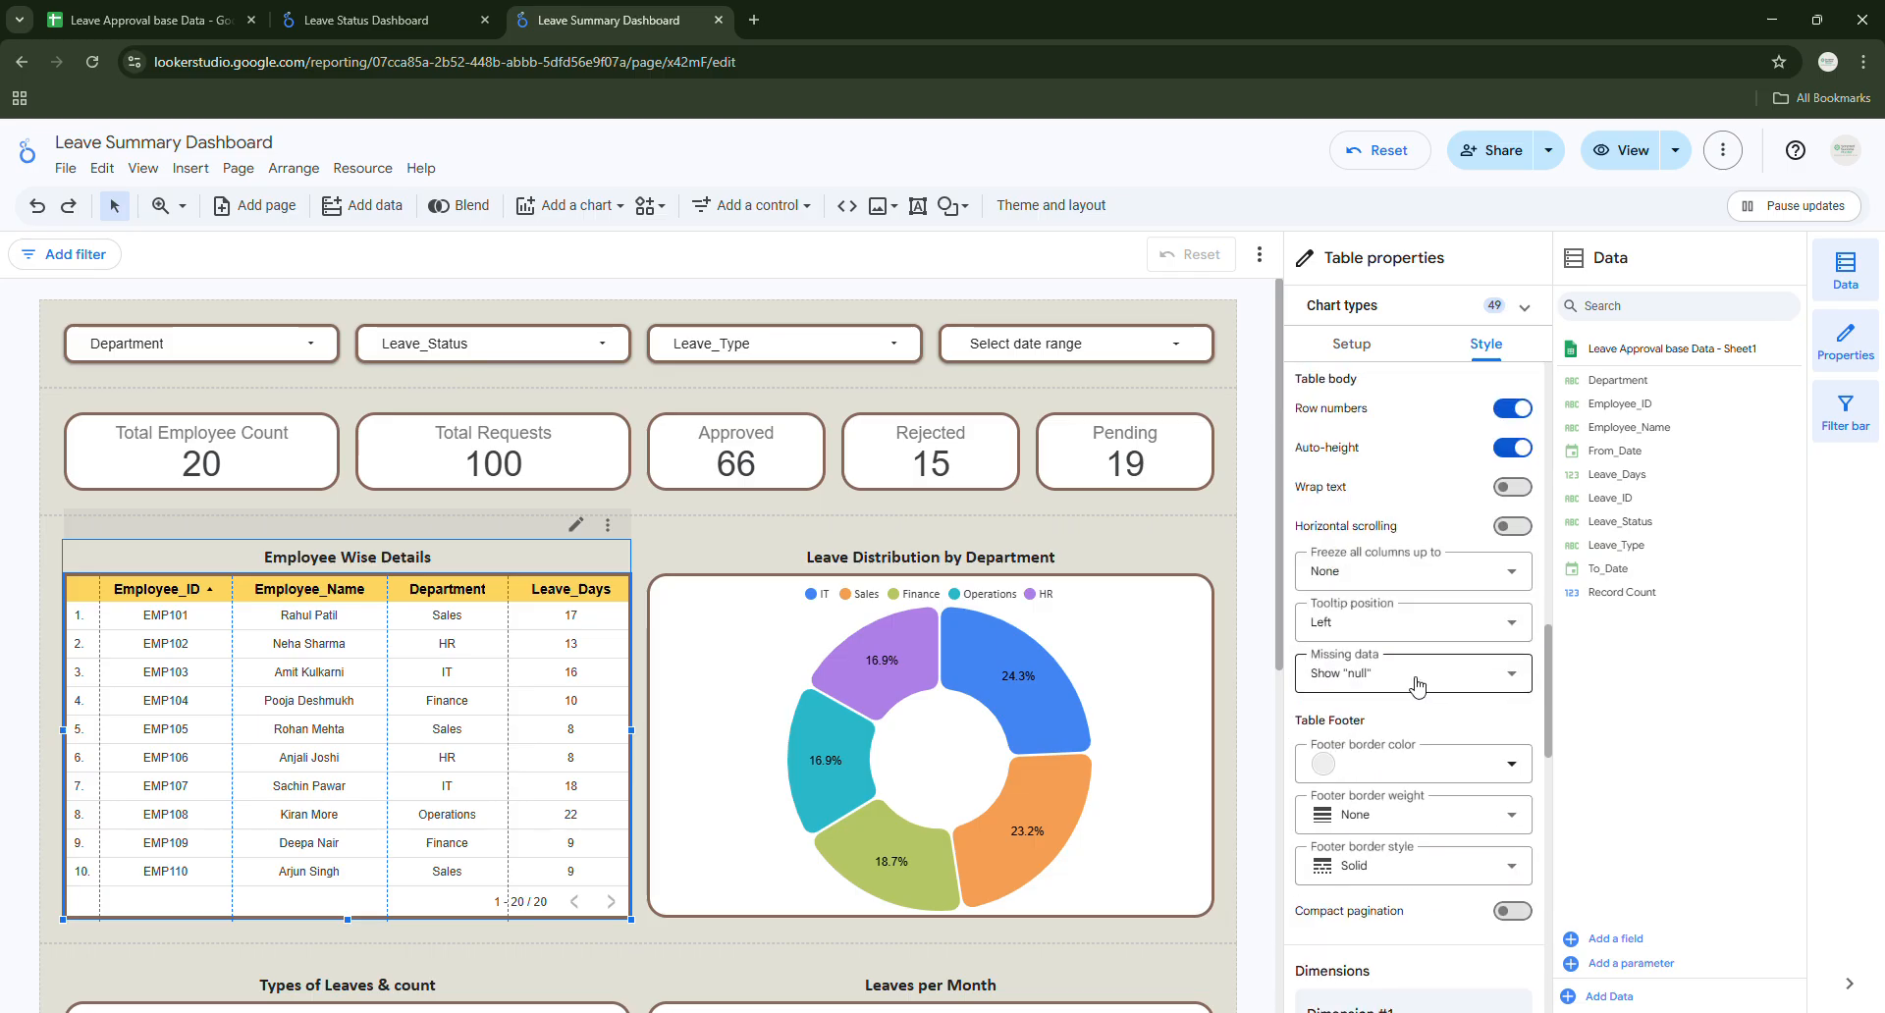
scroll(1417, 687, down, 10)
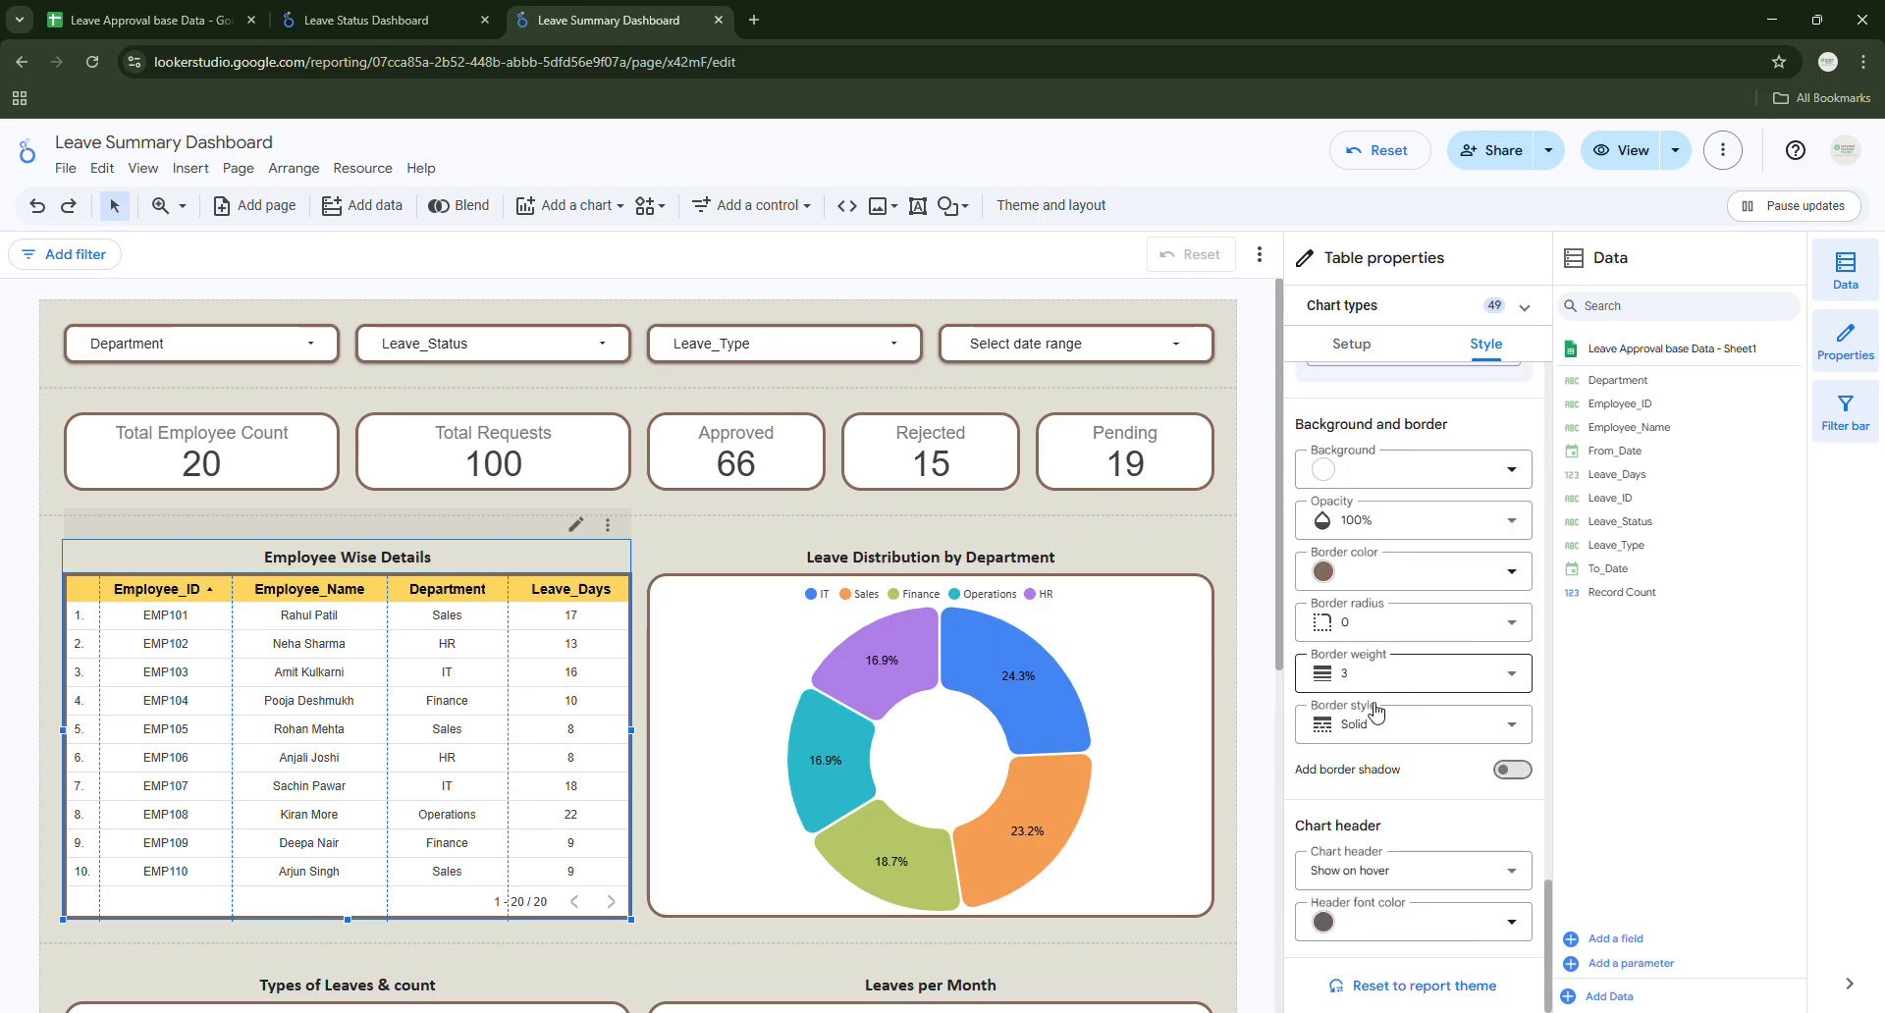
click(1311, 351)
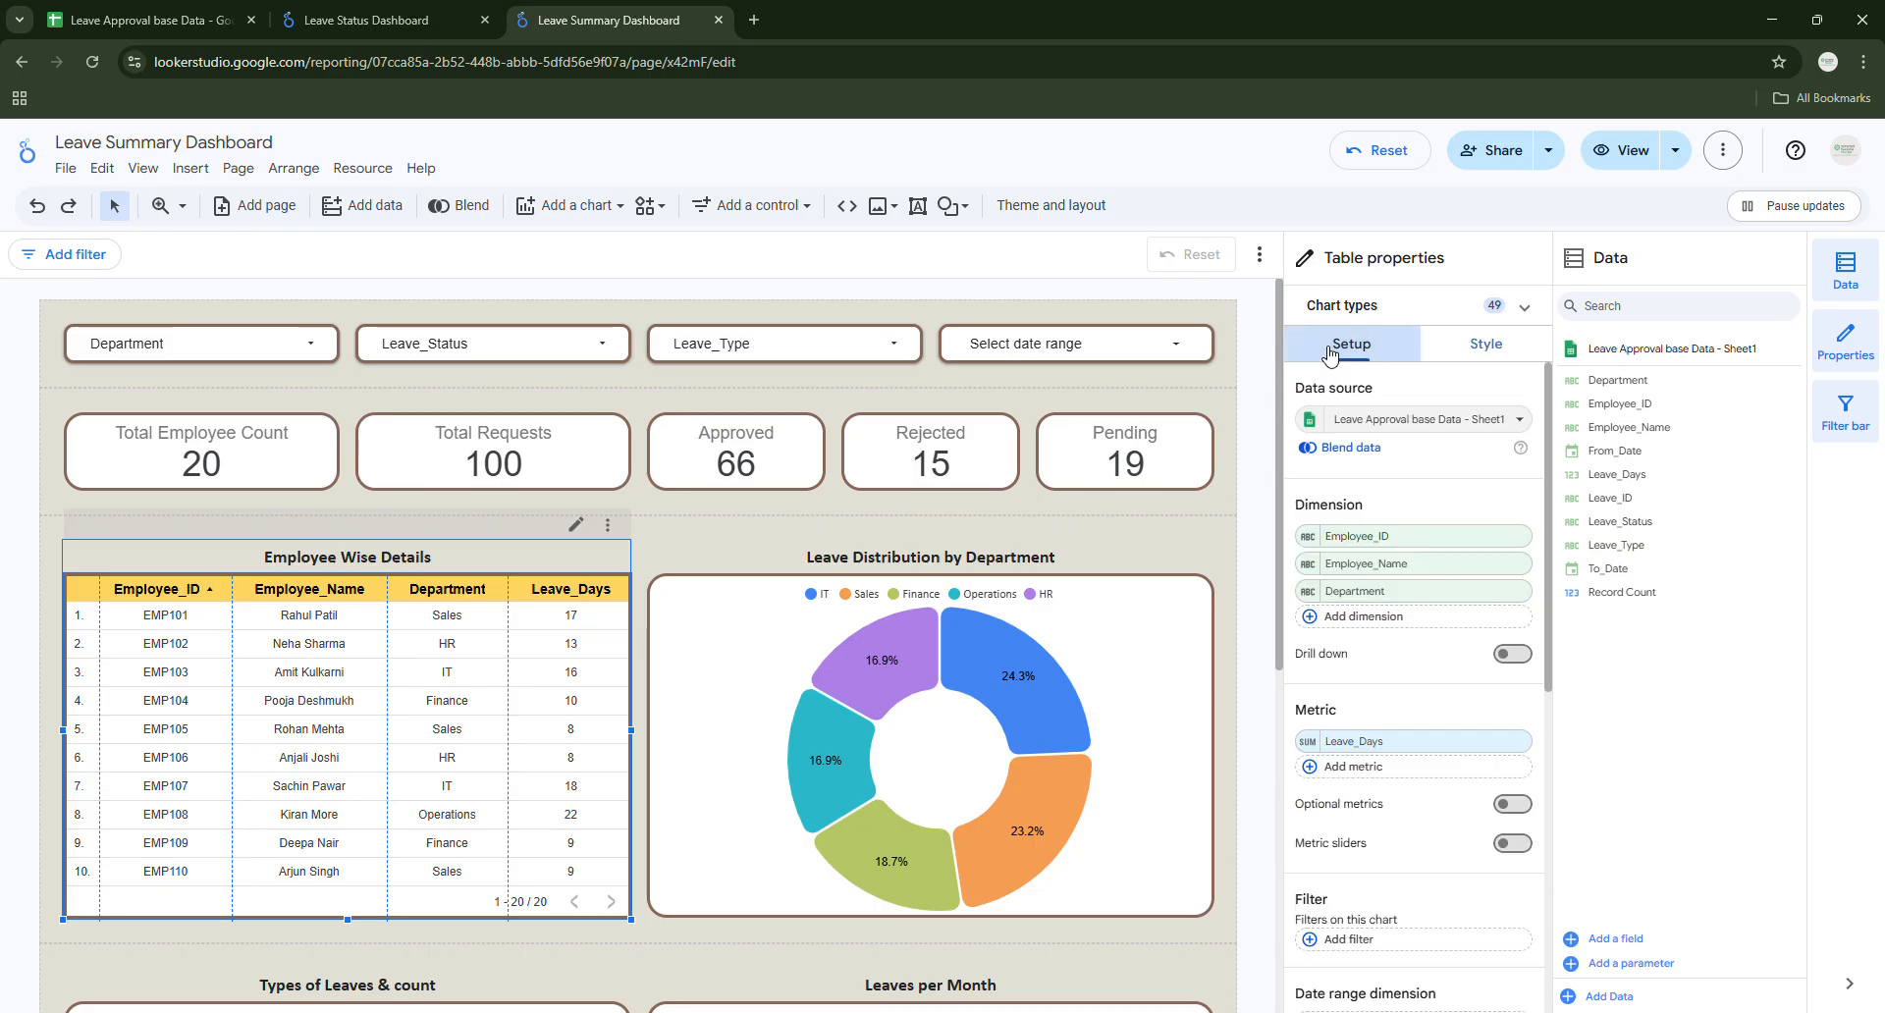
scroll(1451, 594, down, 5)
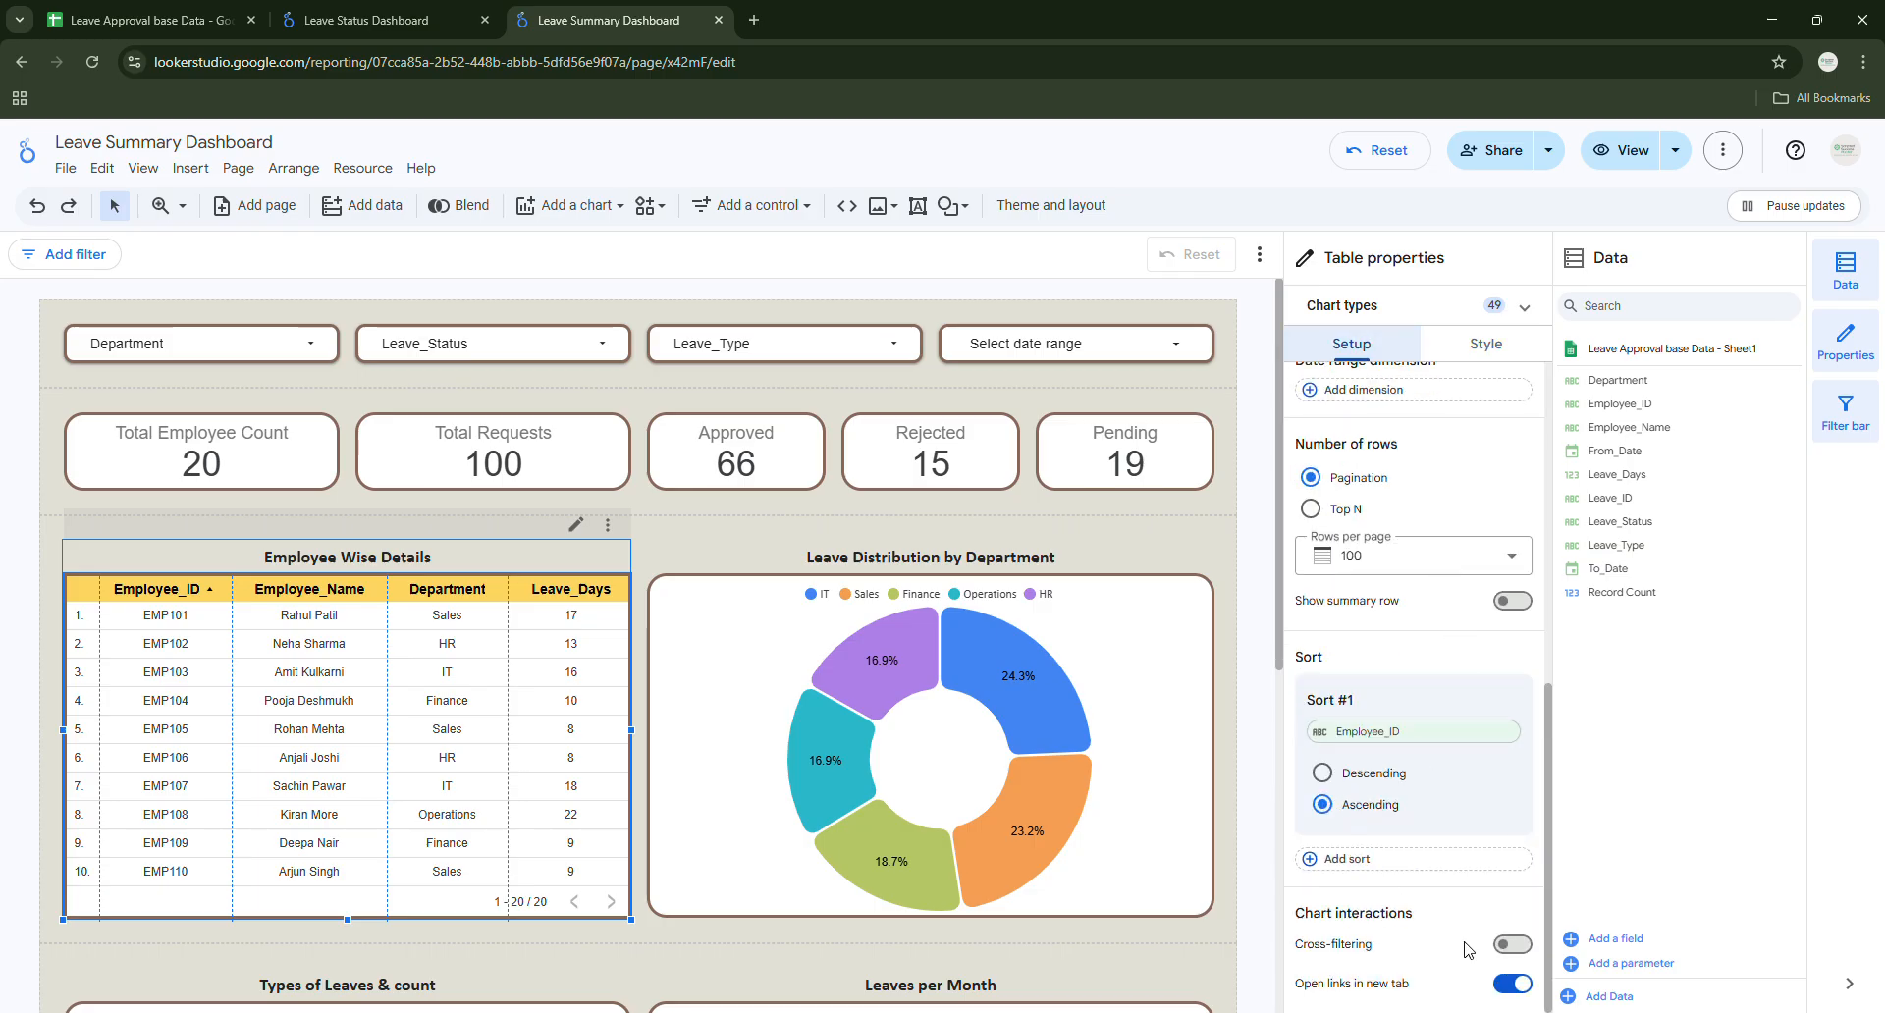
click(1511, 945)
Turn off cross-filtering for the Leave Distribution by Department donut chart.
click(728, 615)
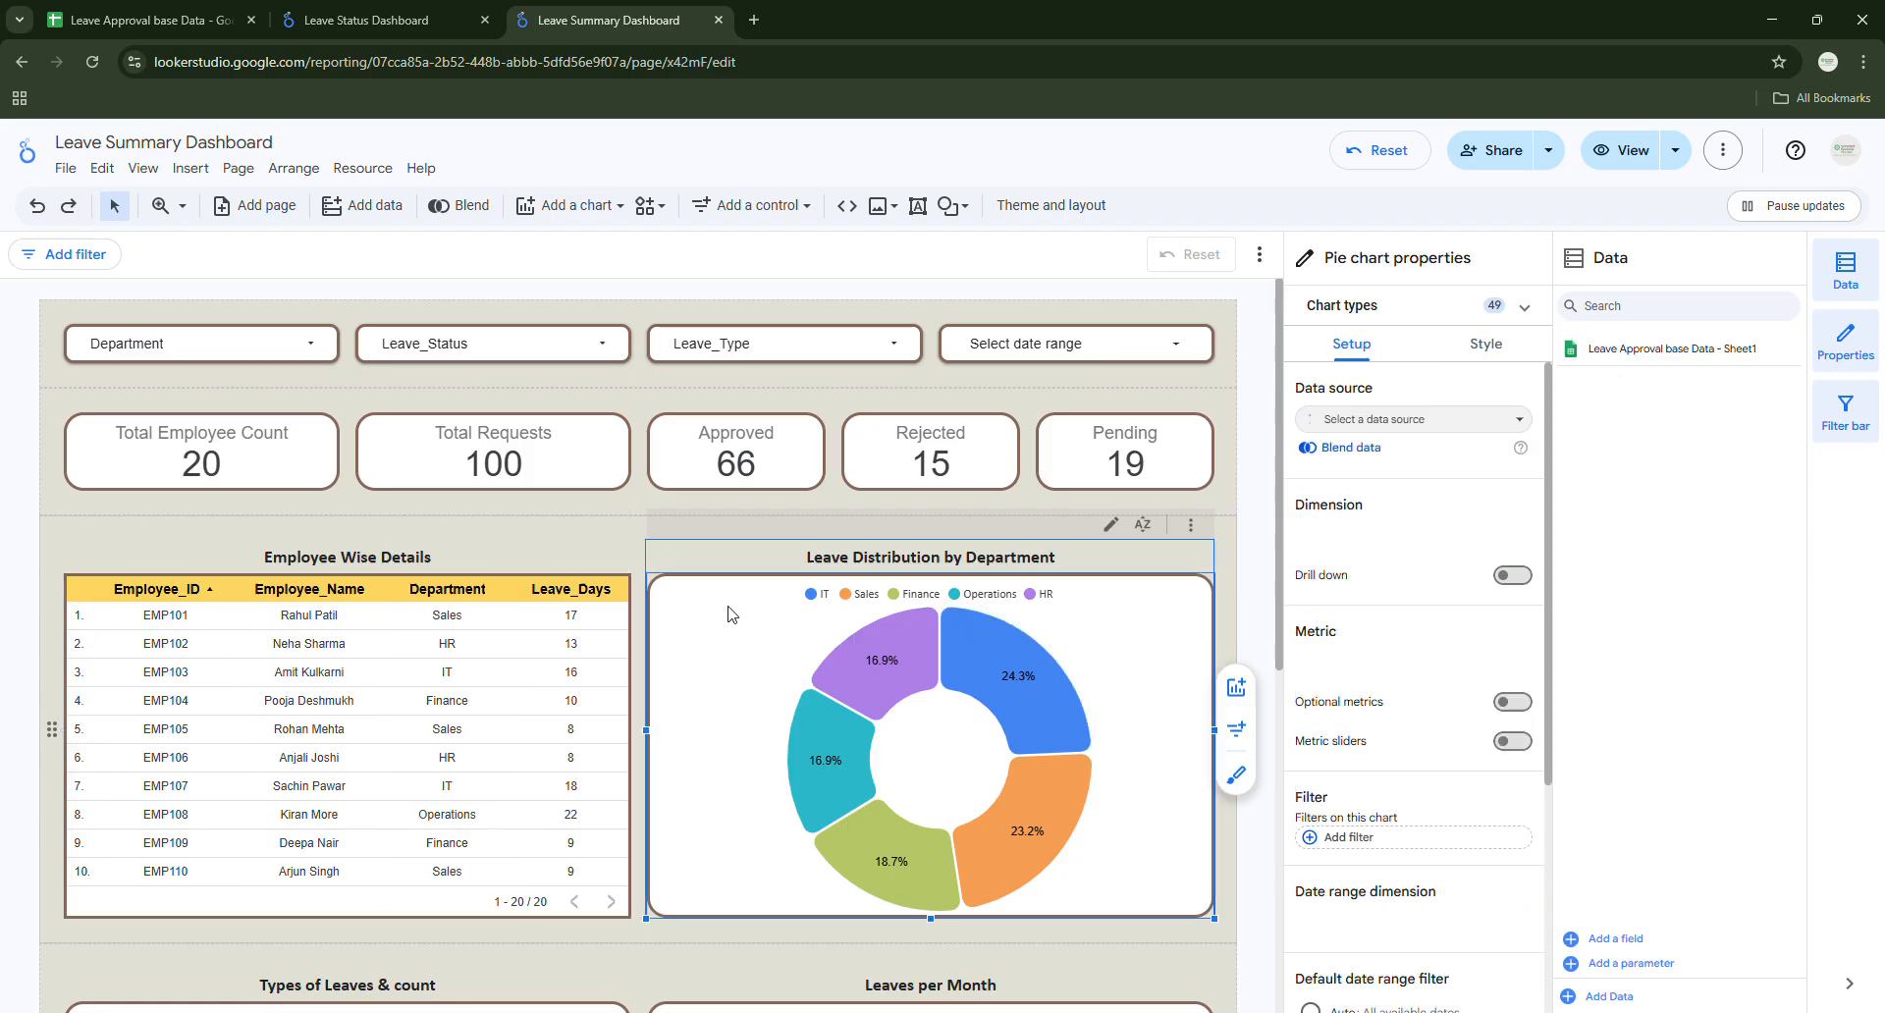
scroll(1374, 689, down, 5)
click(1512, 945)
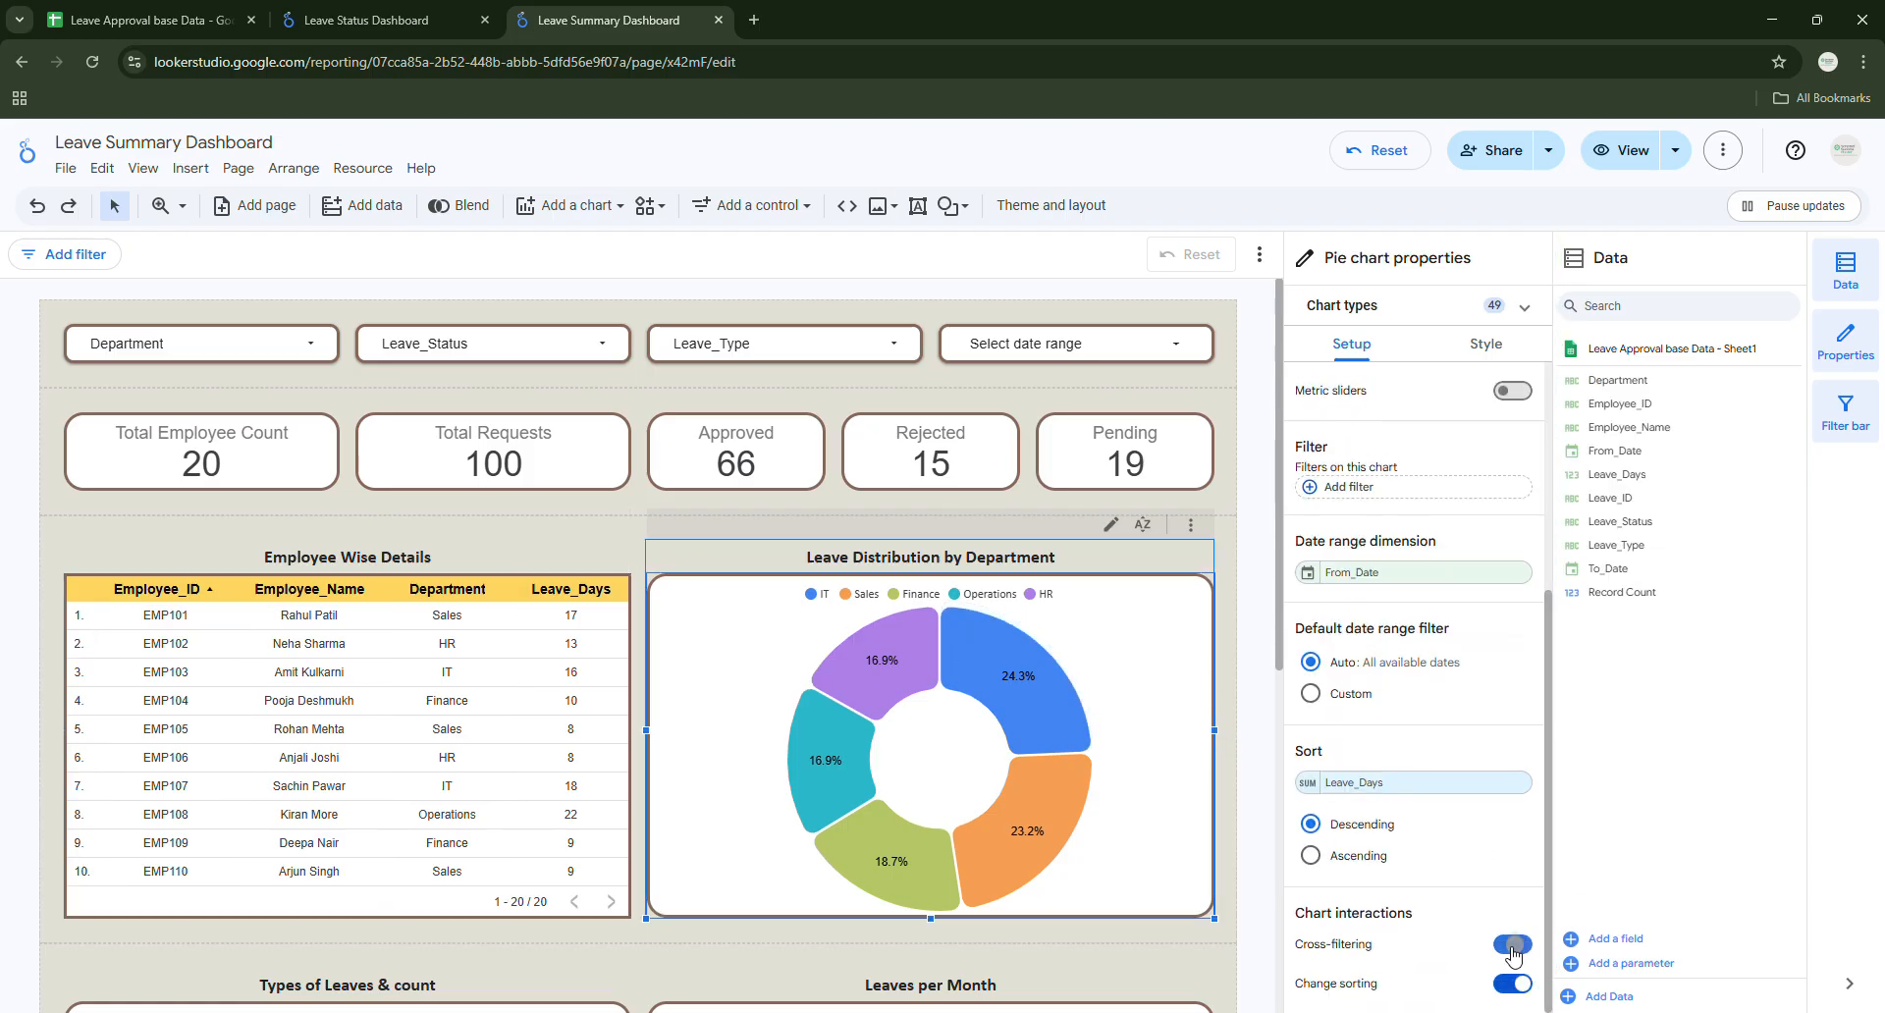
Turn off cross-filtering for the Types of Leaves & count bar chart.
scroll(676, 723, down, 3)
scroll(676, 724, down, 2)
click(589, 726)
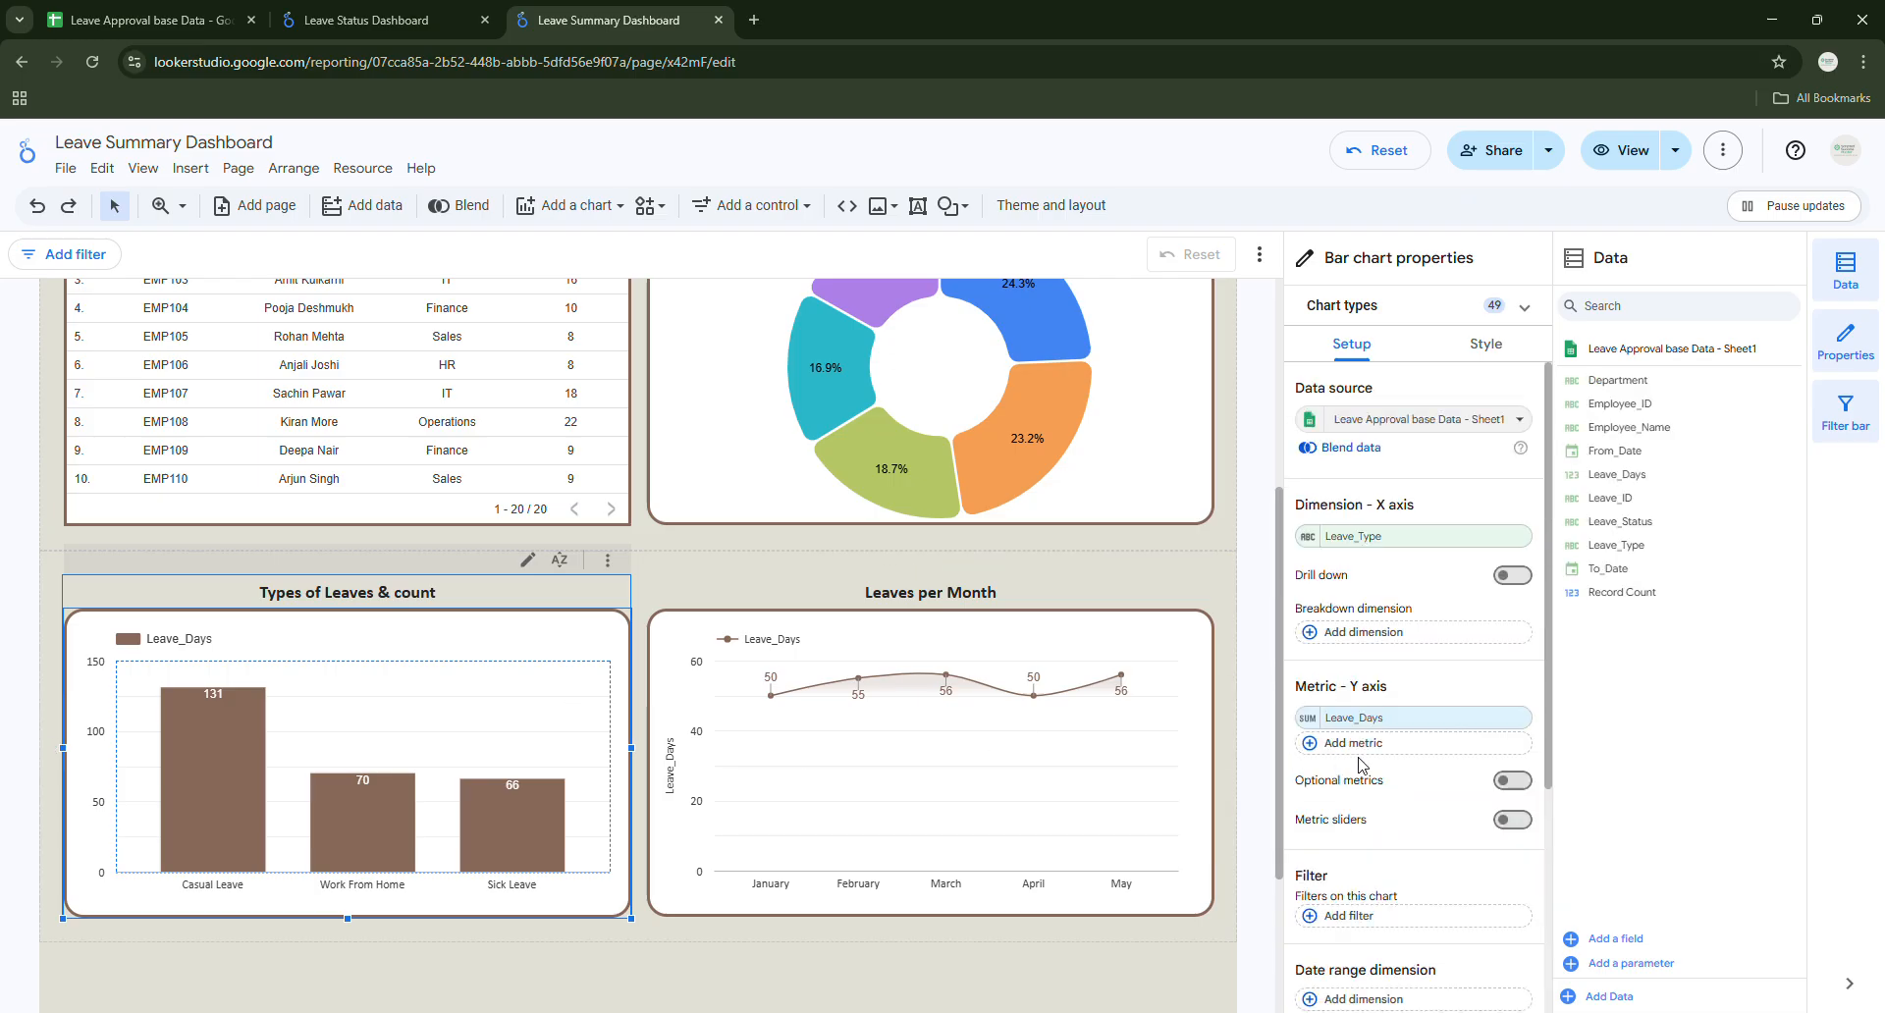
scroll(1363, 768, down, 3)
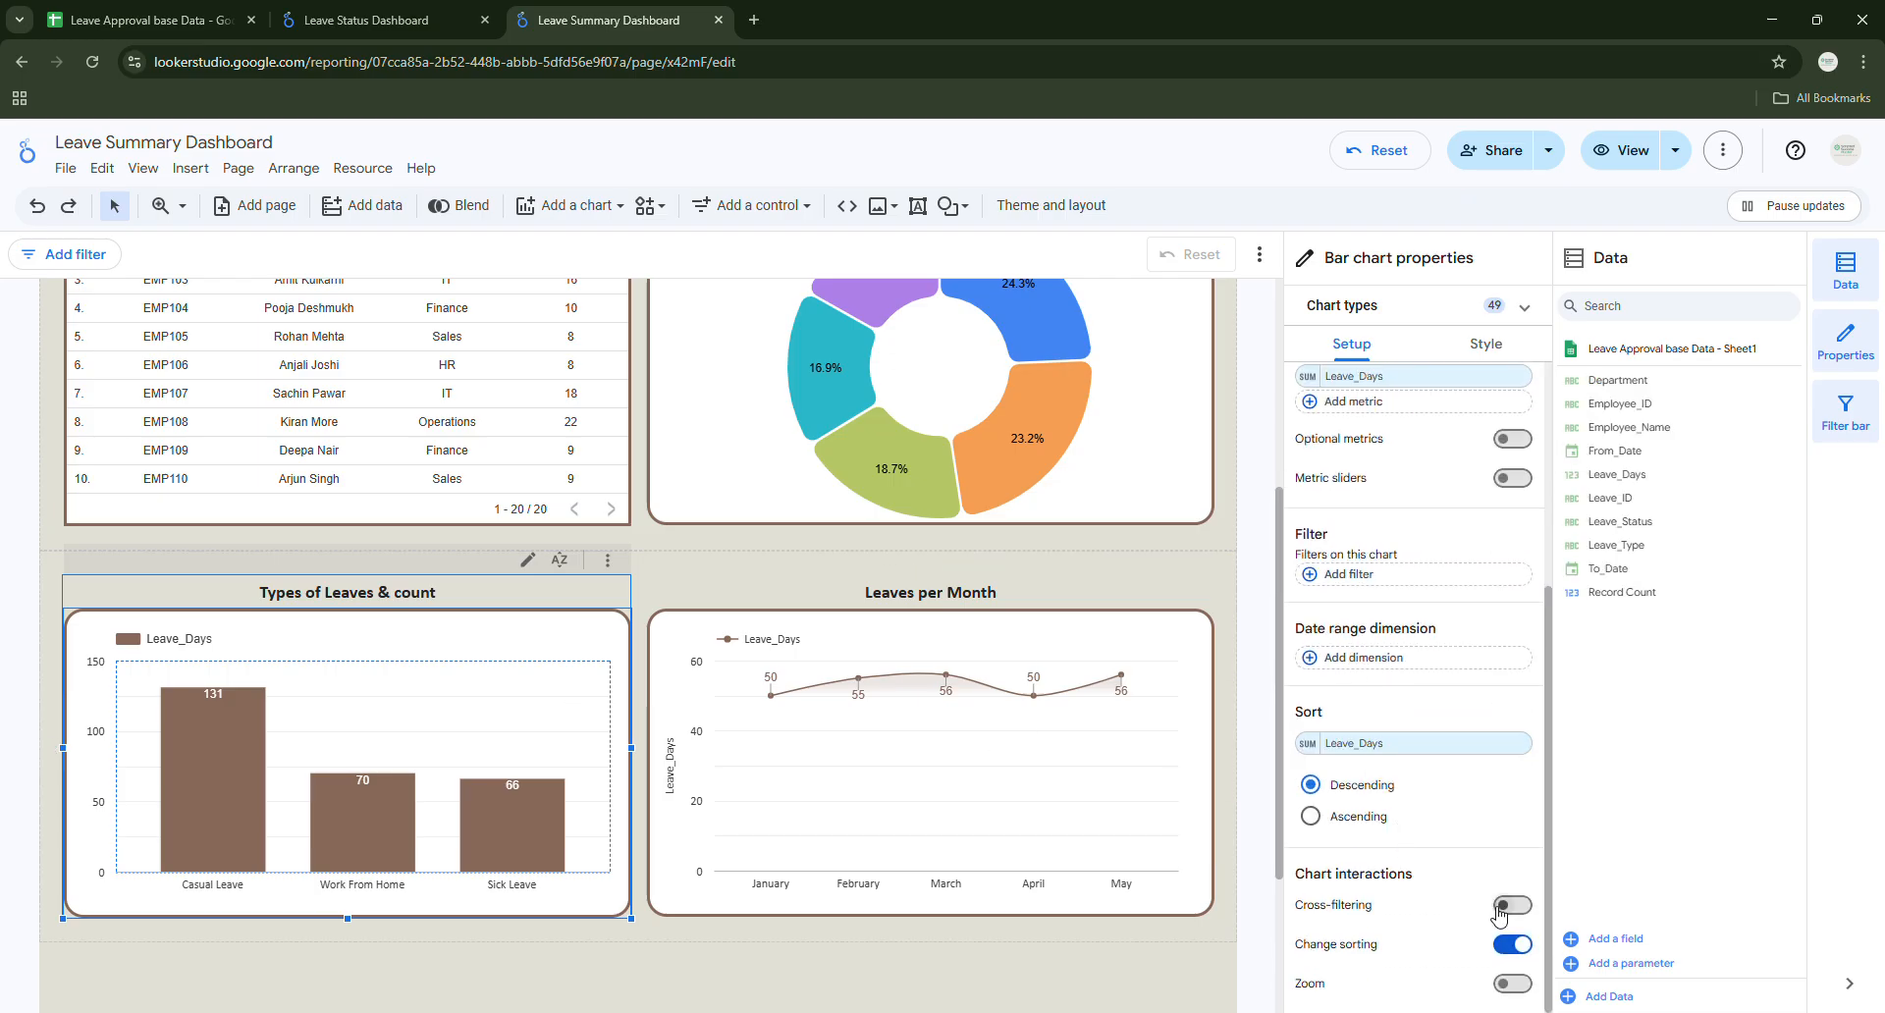
Turn off cross-filtering for the Leaves per Month line chart and deselect it.
click(947, 854)
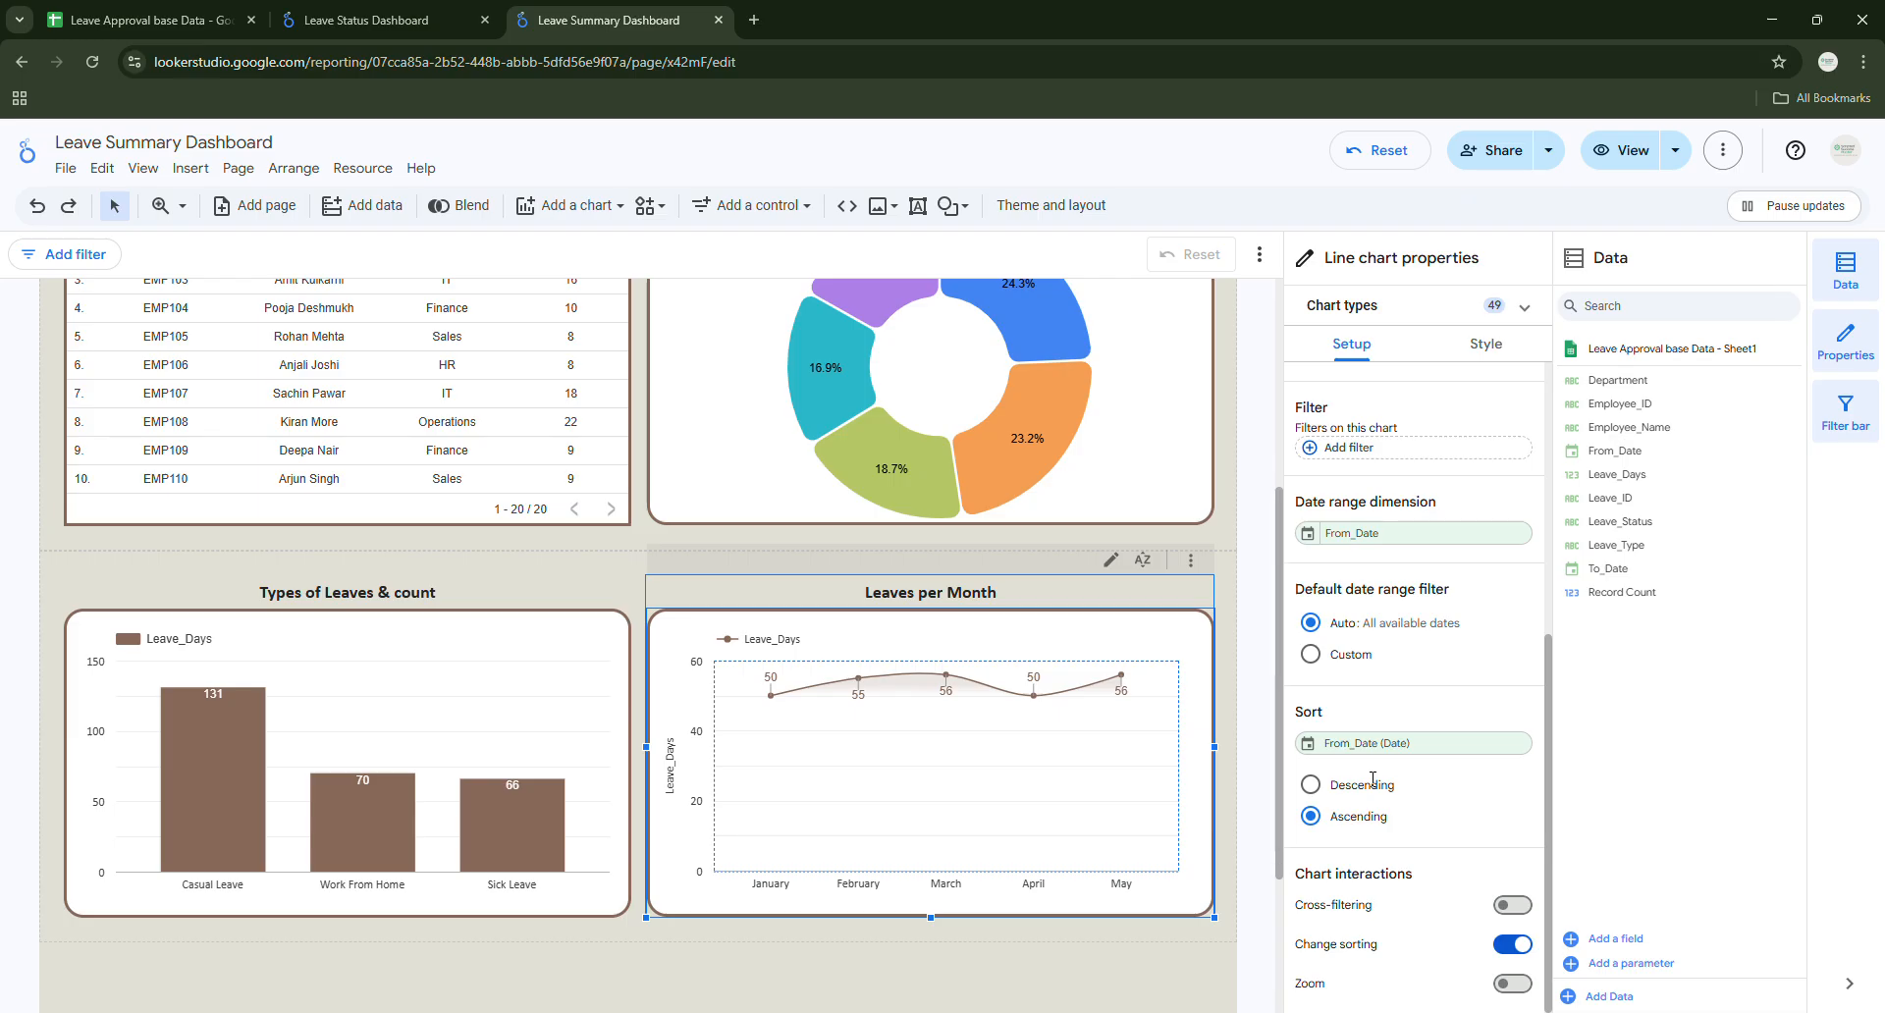
click(1243, 593)
scroll(1243, 593, up, 5)
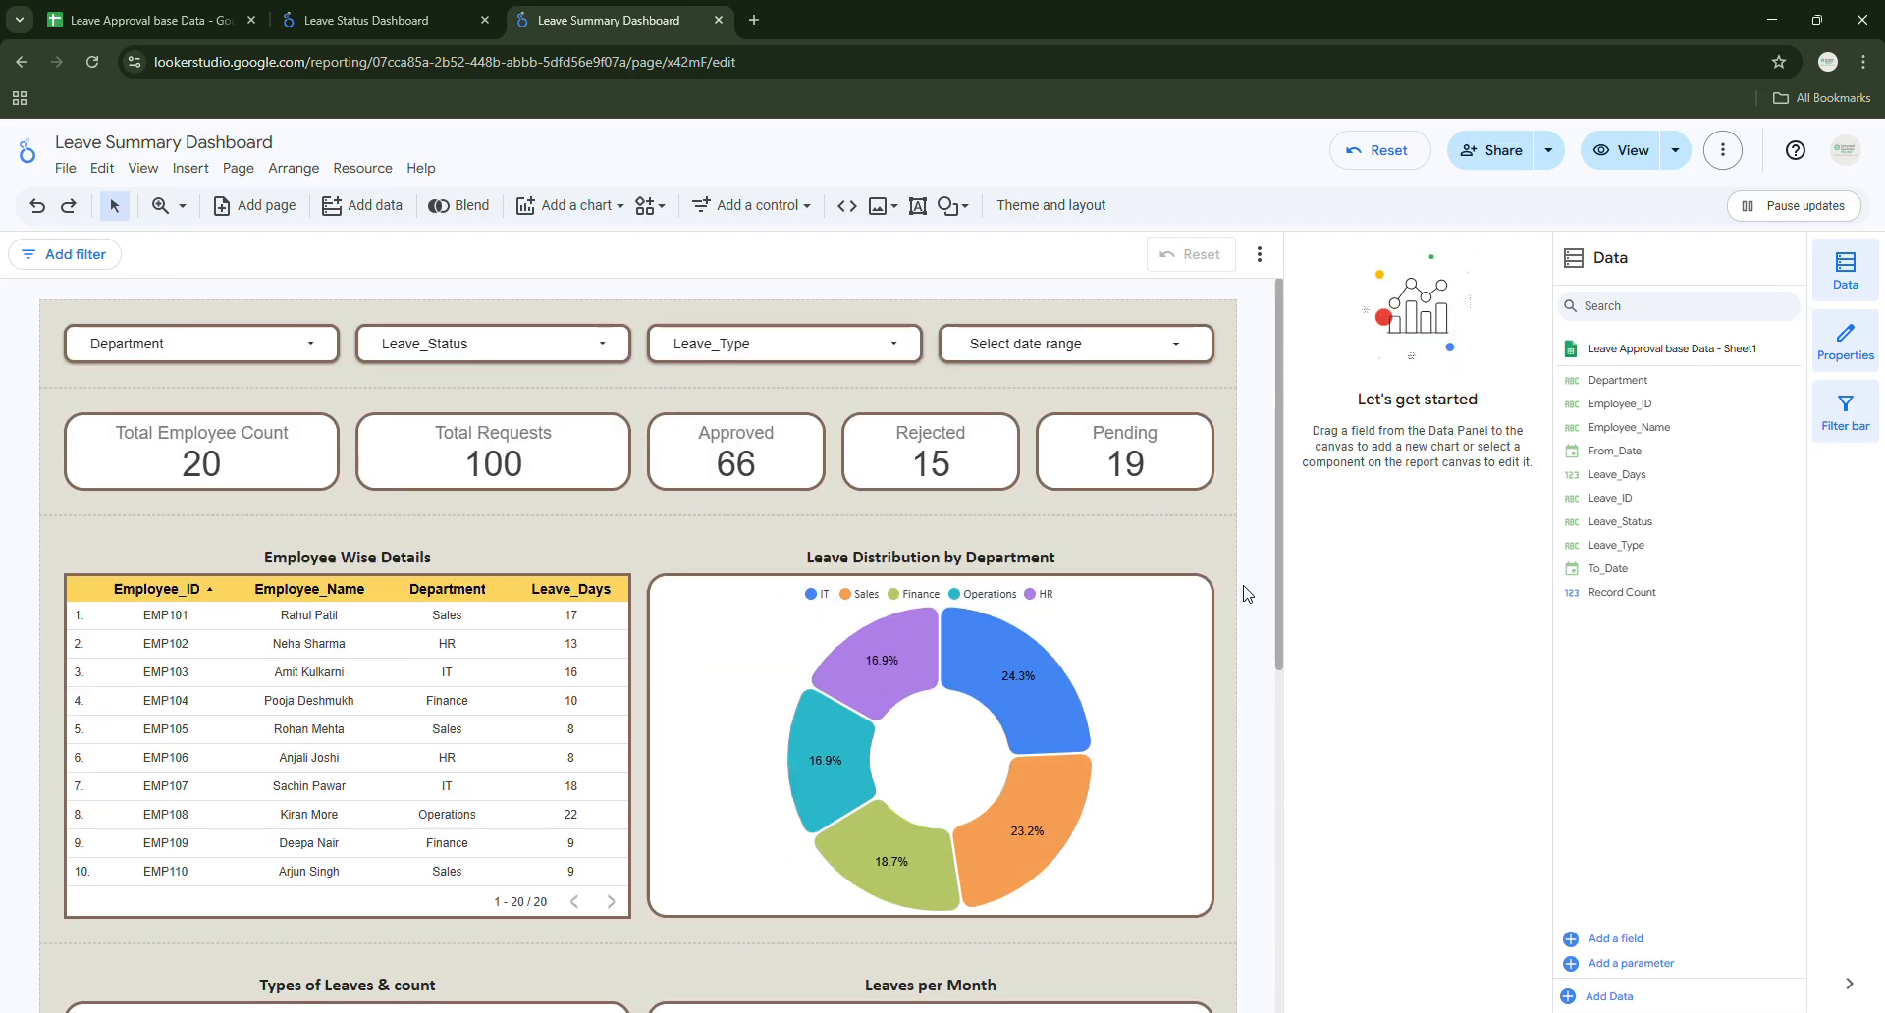
Switch the Leave Summary Dashboard report to view mode.
click(1633, 150)
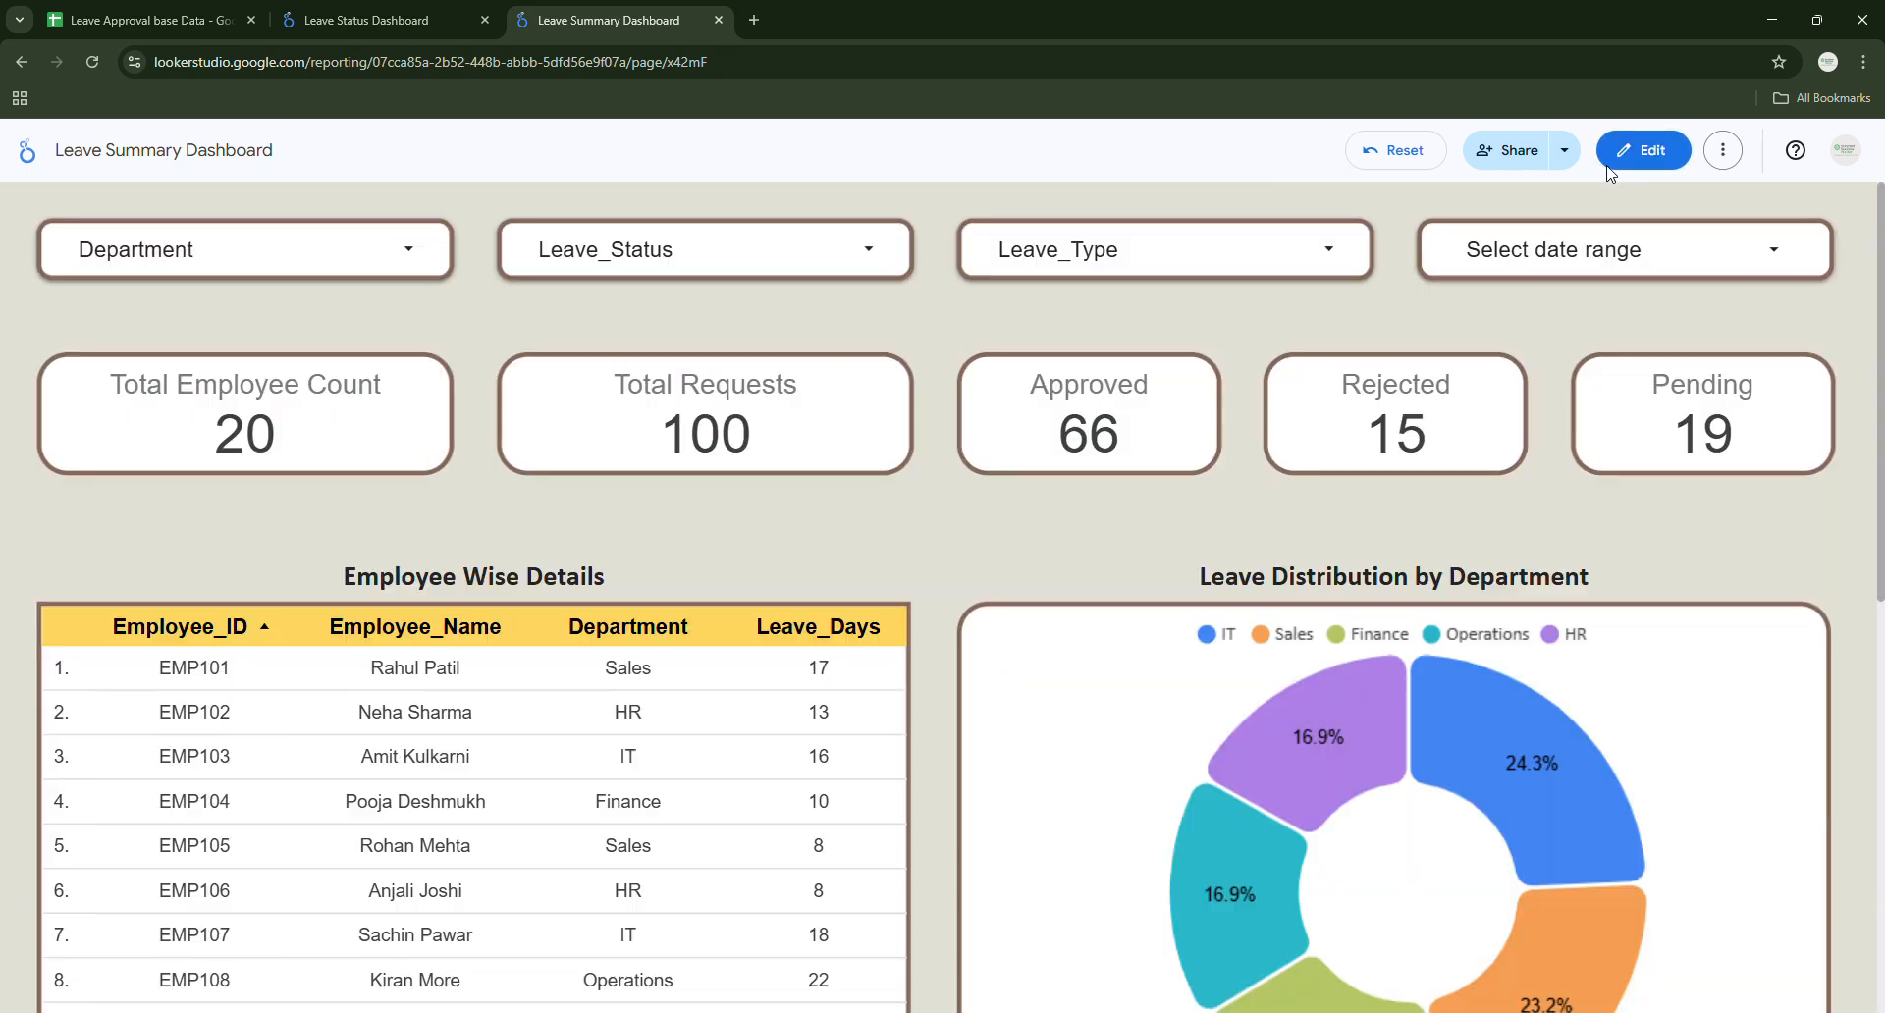
scroll(936, 507, down, 3)
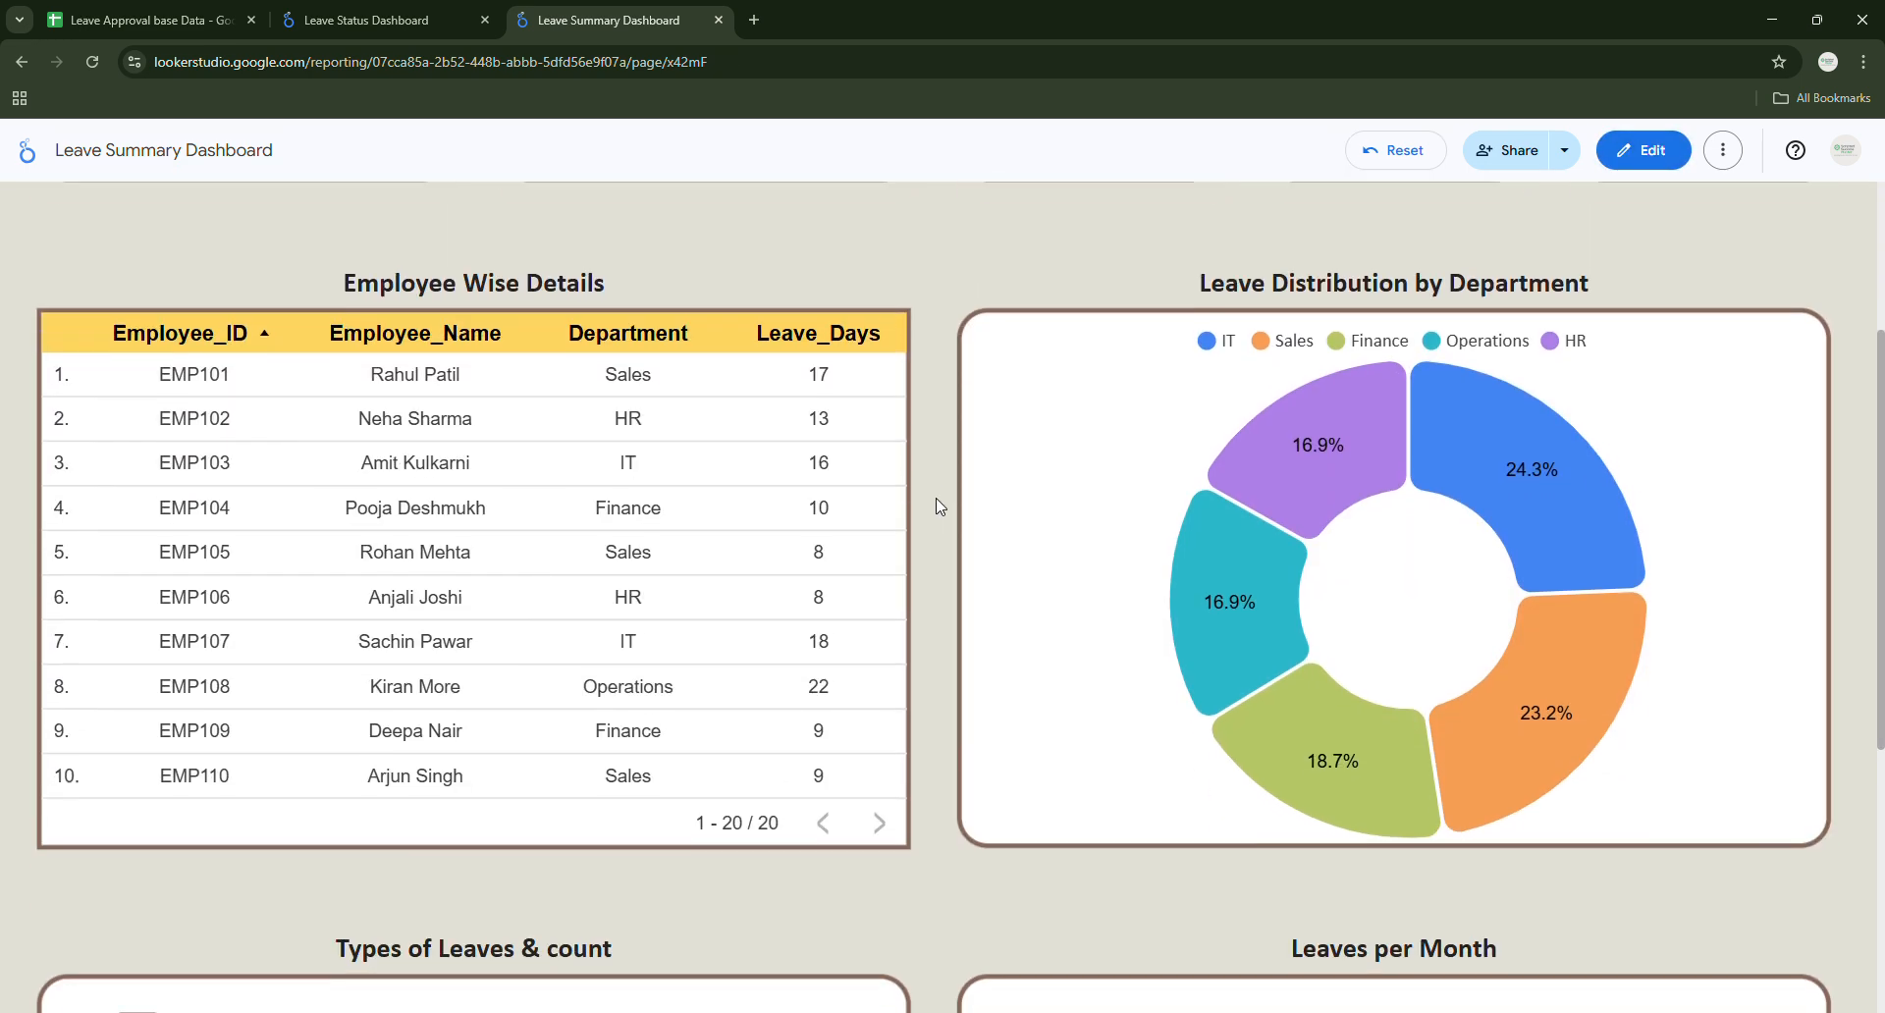
scroll(936, 507, up, 3)
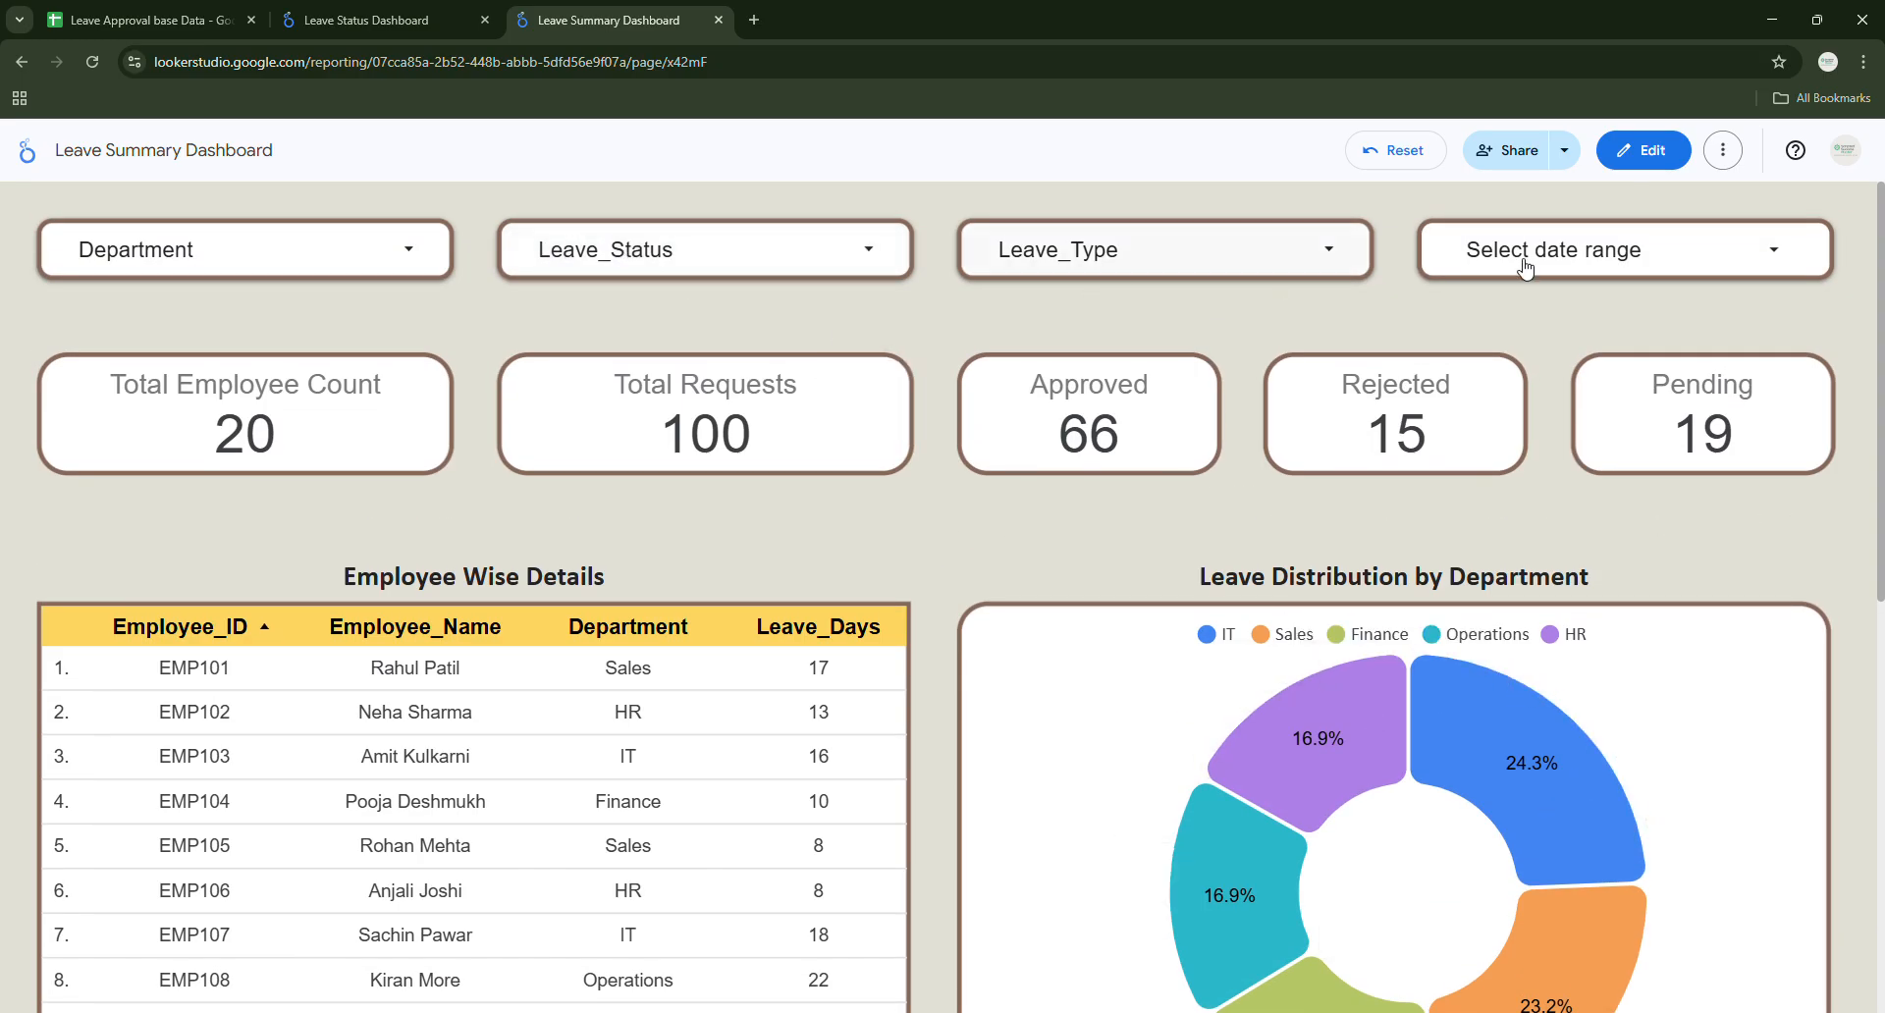
Test the Department filter by keeping only IT, check the scorecards, table and charts, and reset the report.
click(267, 262)
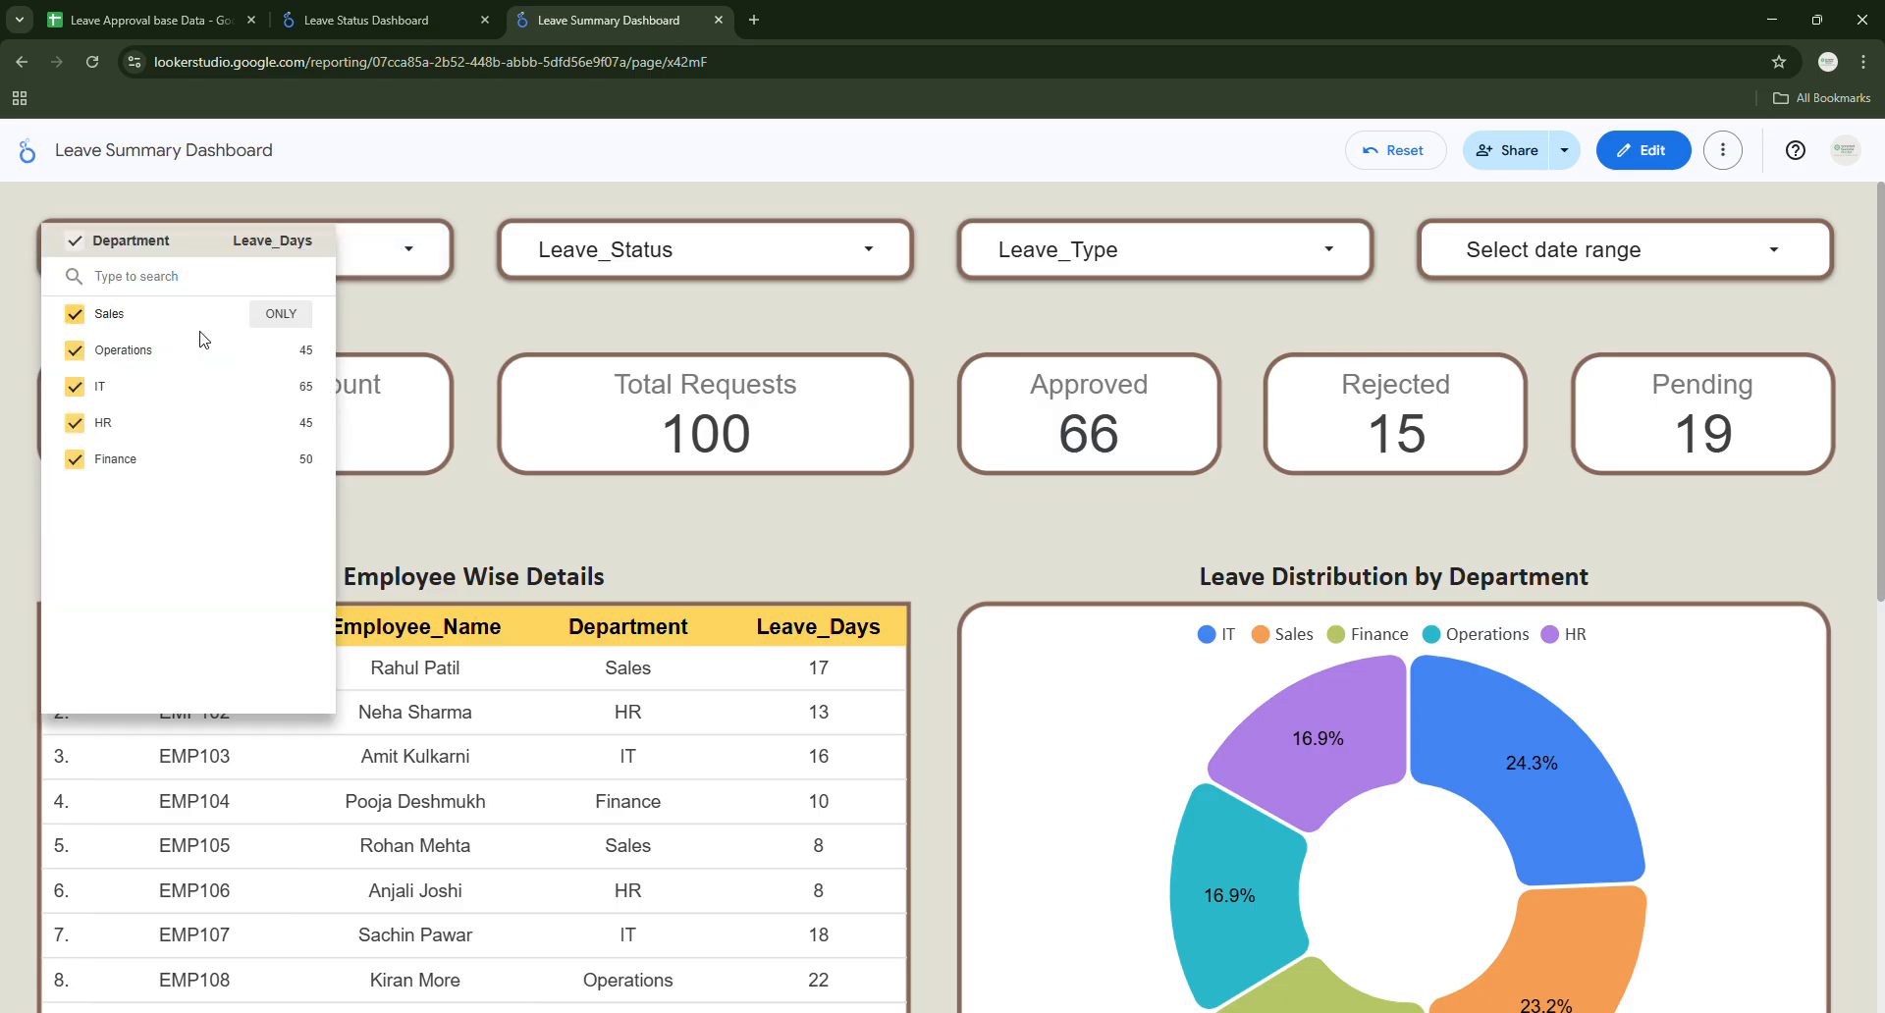
click(281, 388)
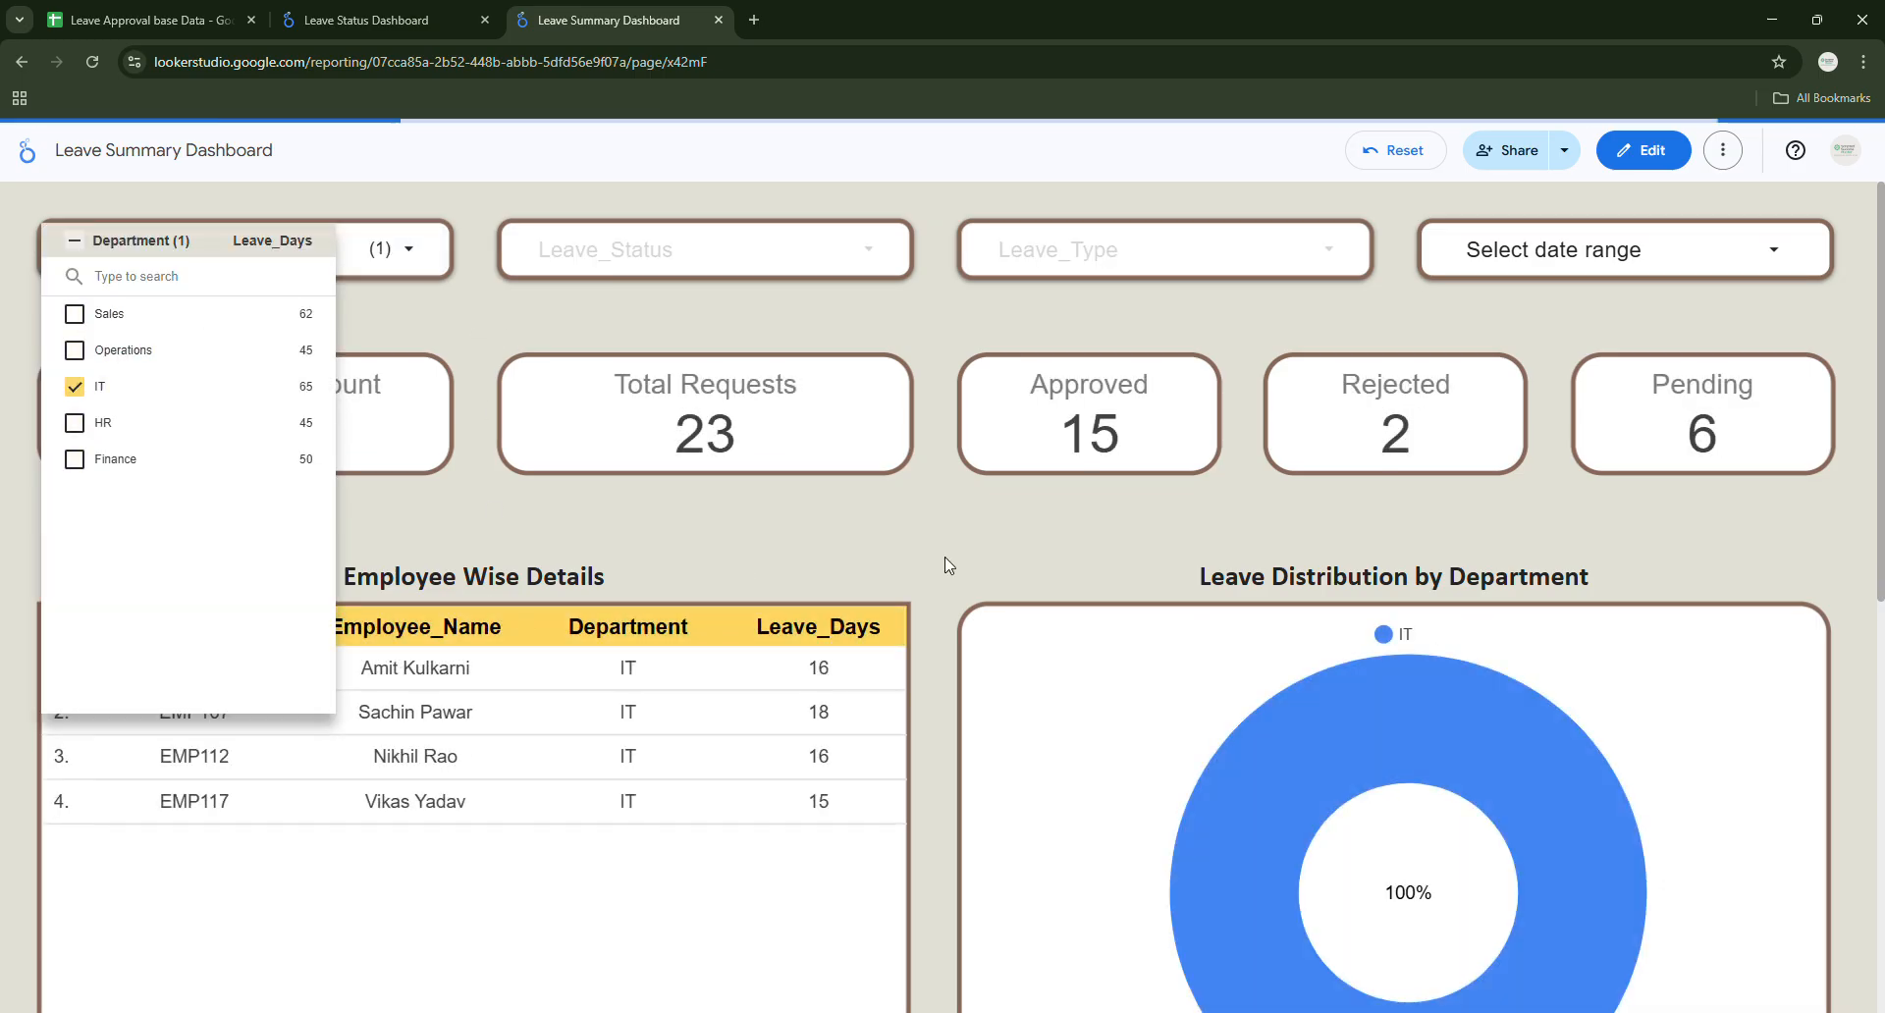
click(896, 504)
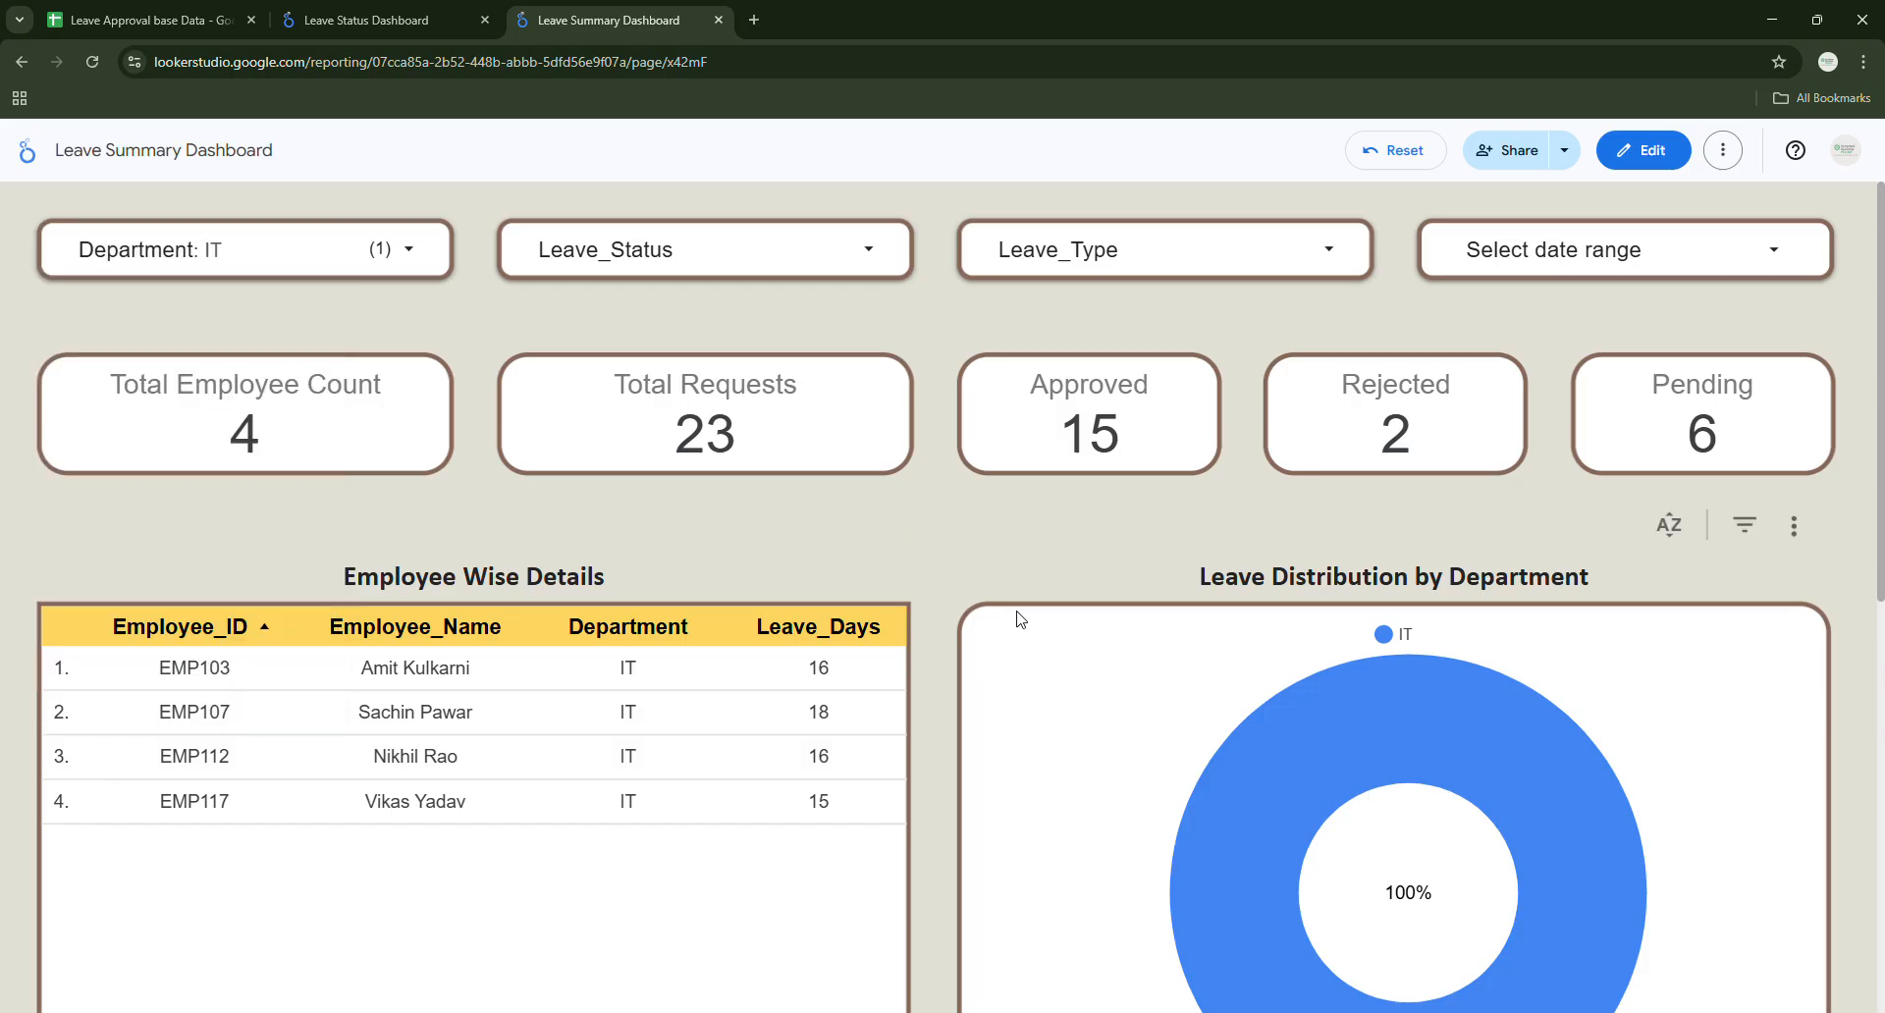
scroll(977, 609, down, 2)
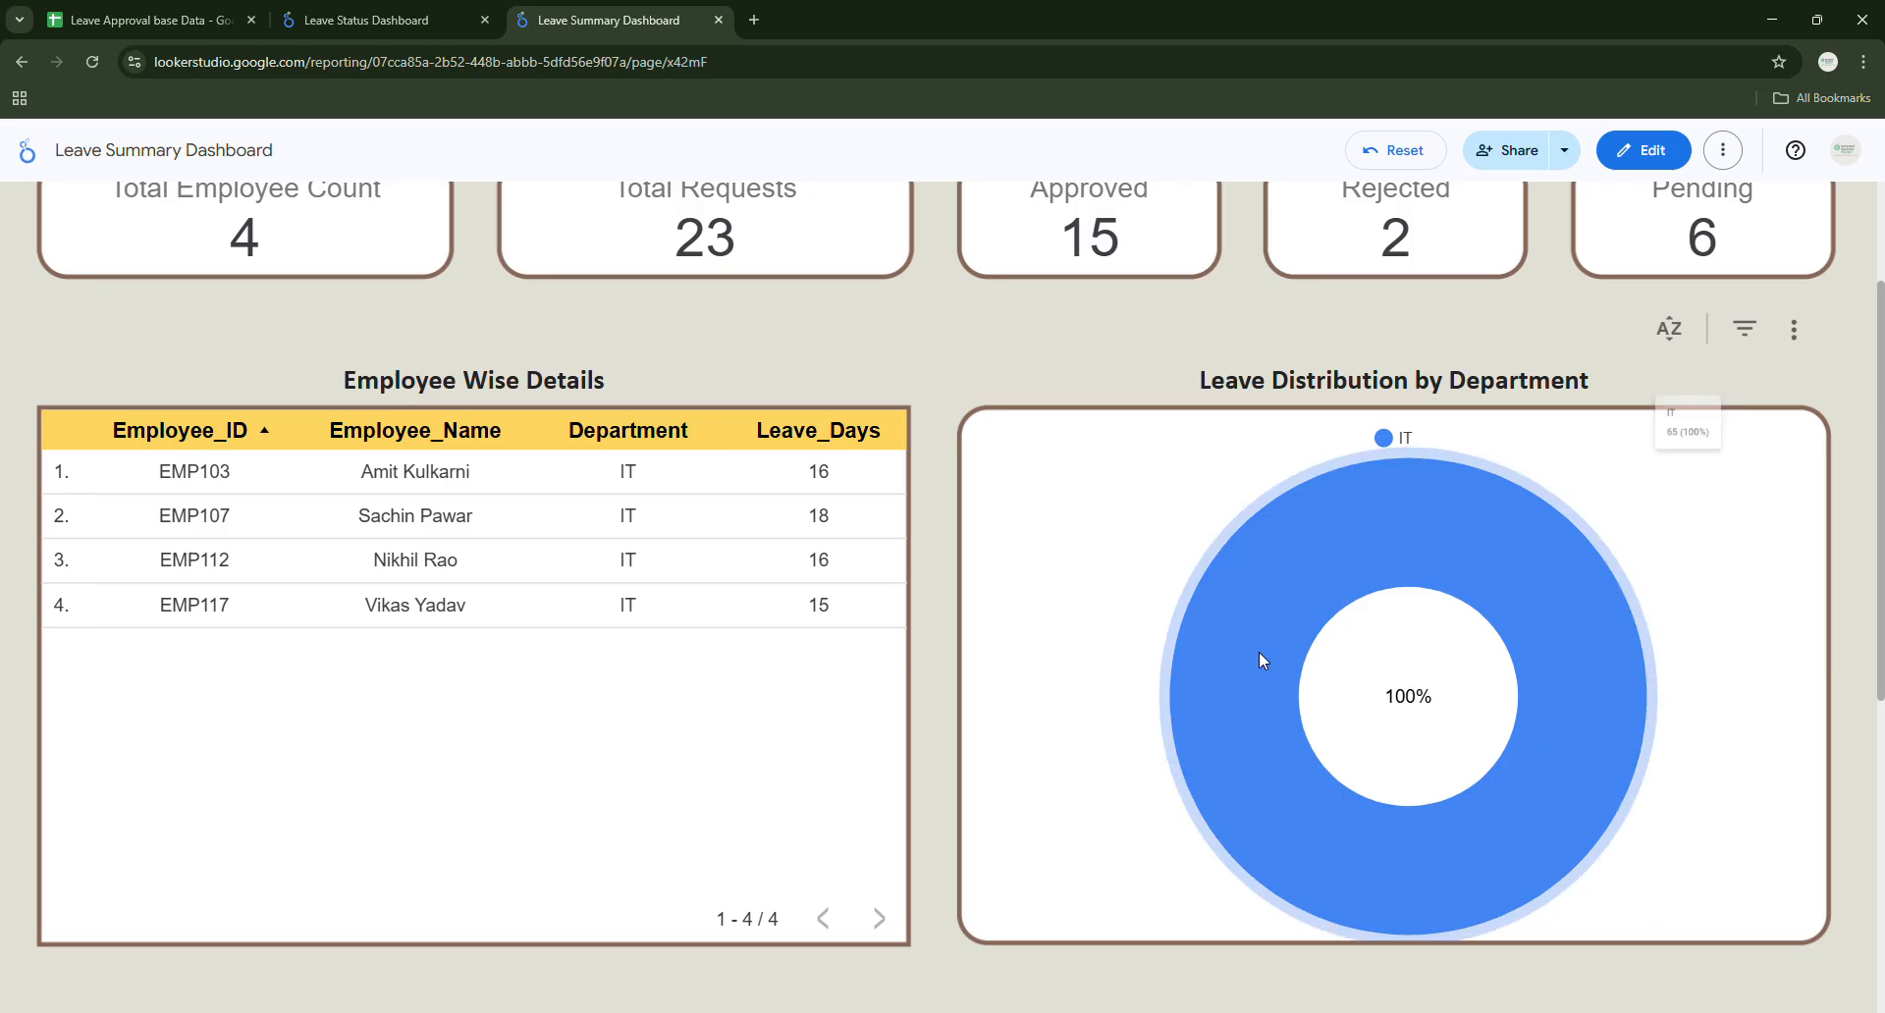
scroll(913, 636, down, 6)
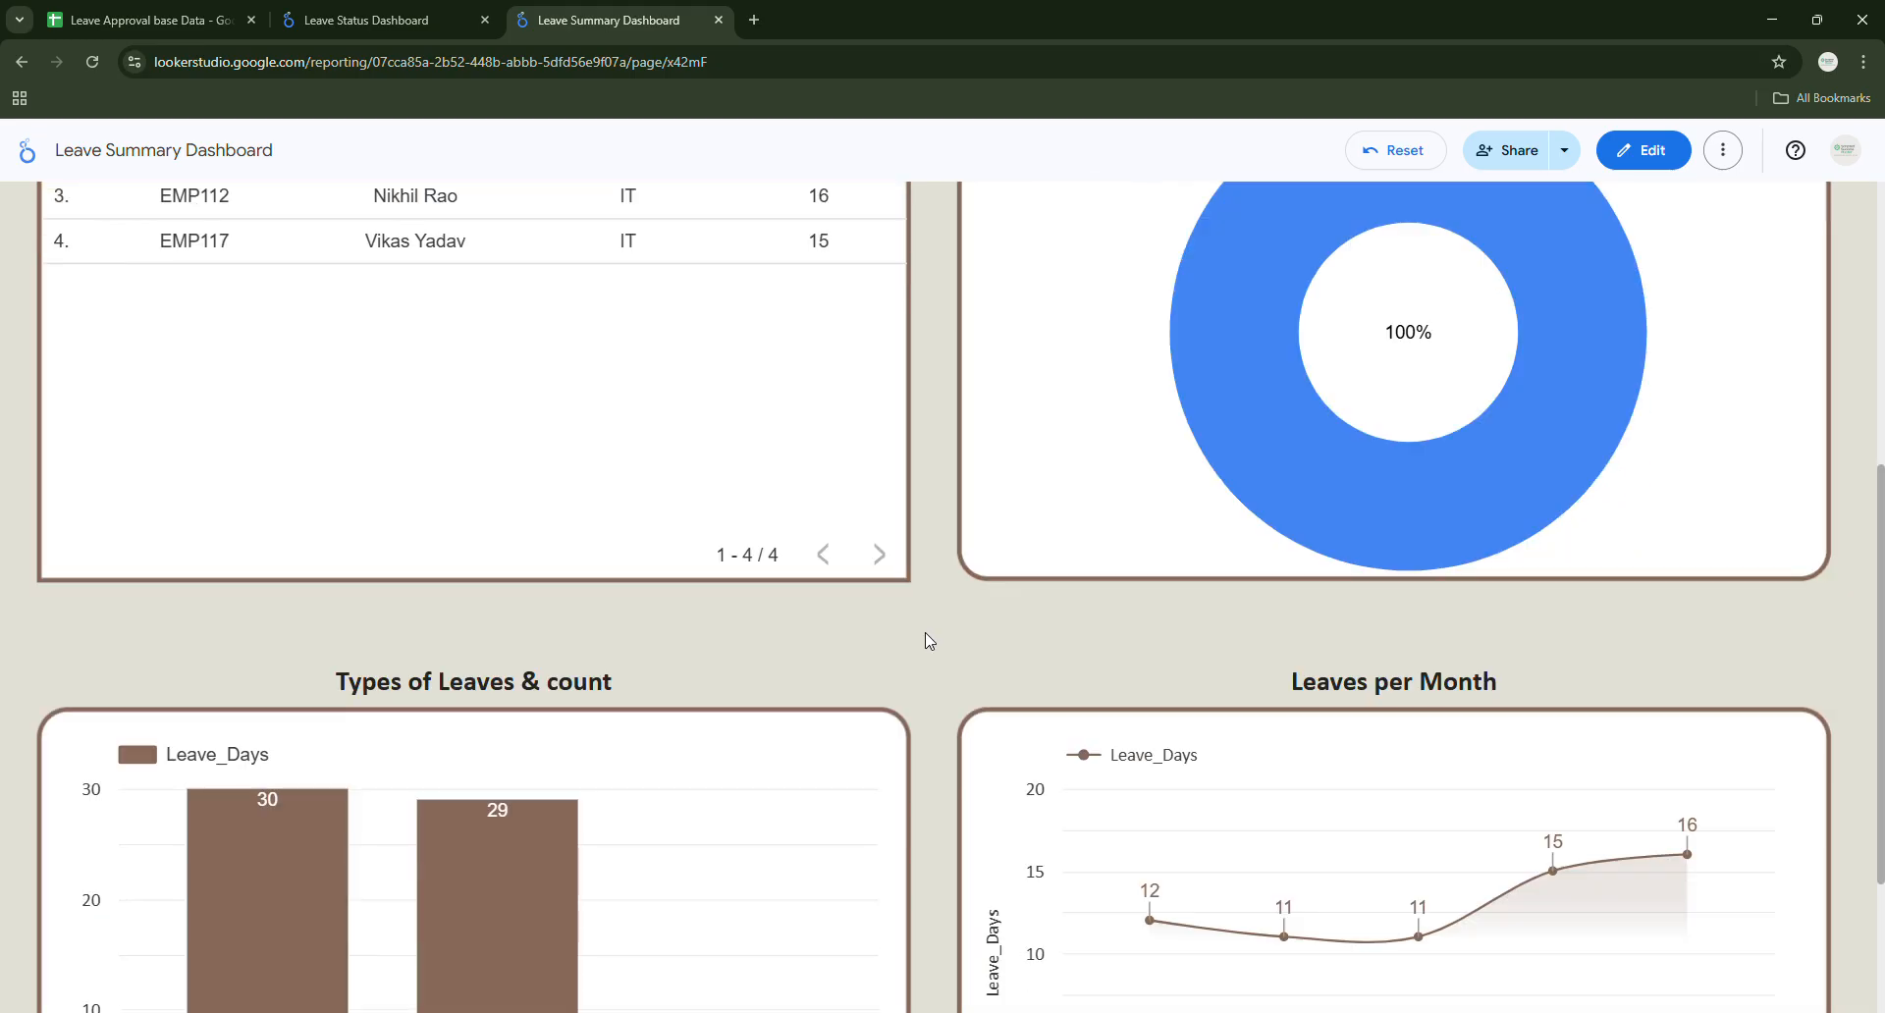
scroll(1228, 648, up, 6)
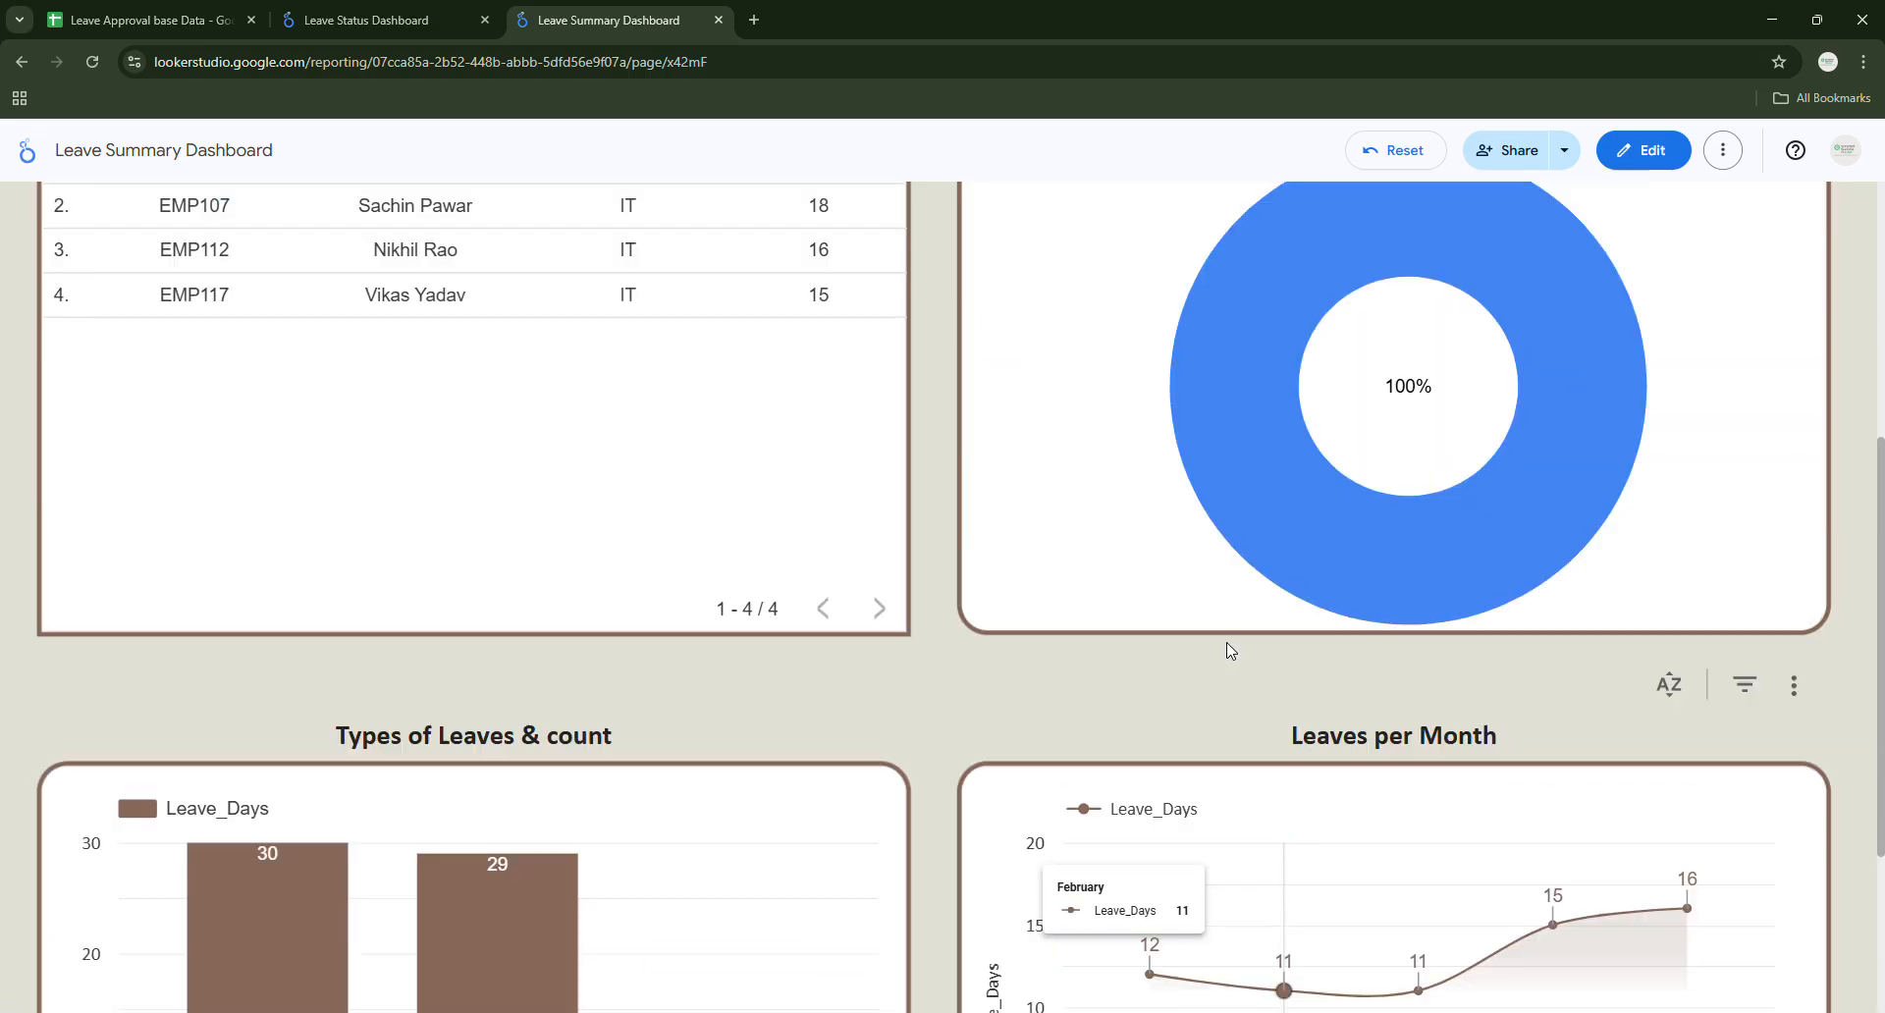
click(1402, 150)
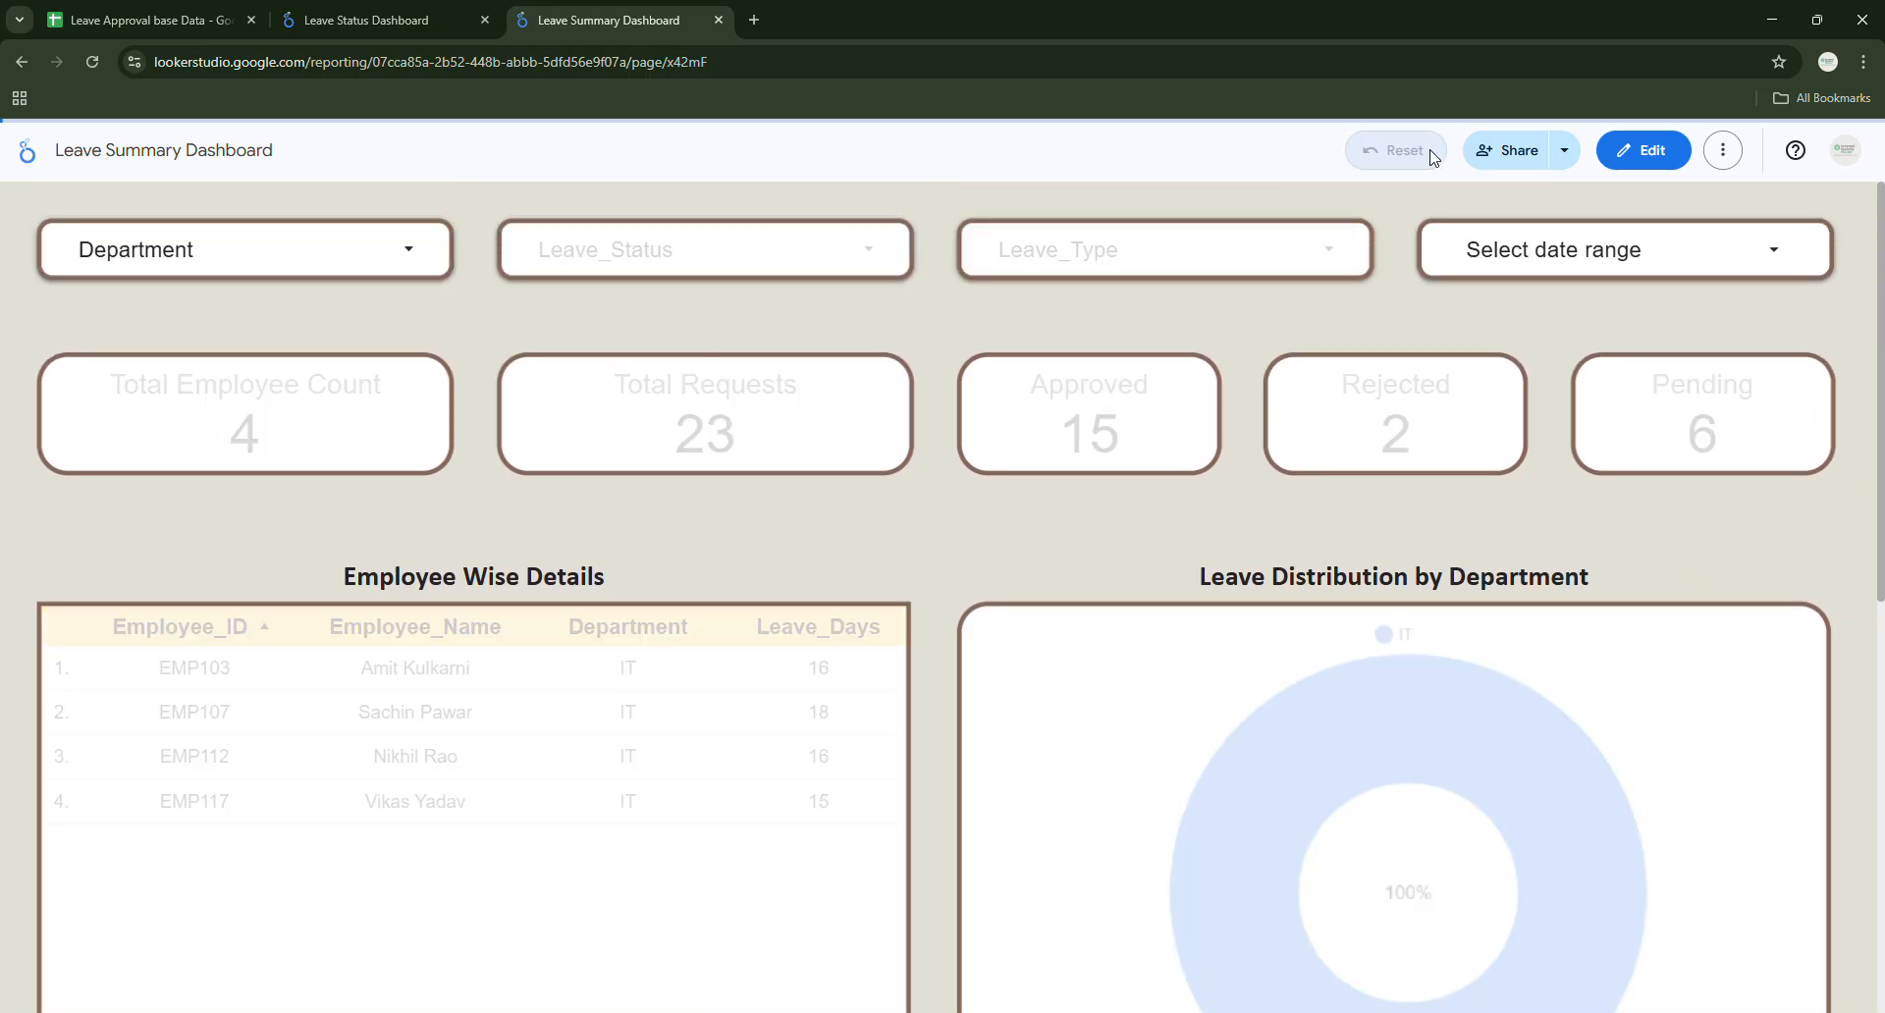
Test cross-filtering with the IT slice of the Leave Distribution by Department donut chart and clear the selection.
scroll(1276, 736, down, 1)
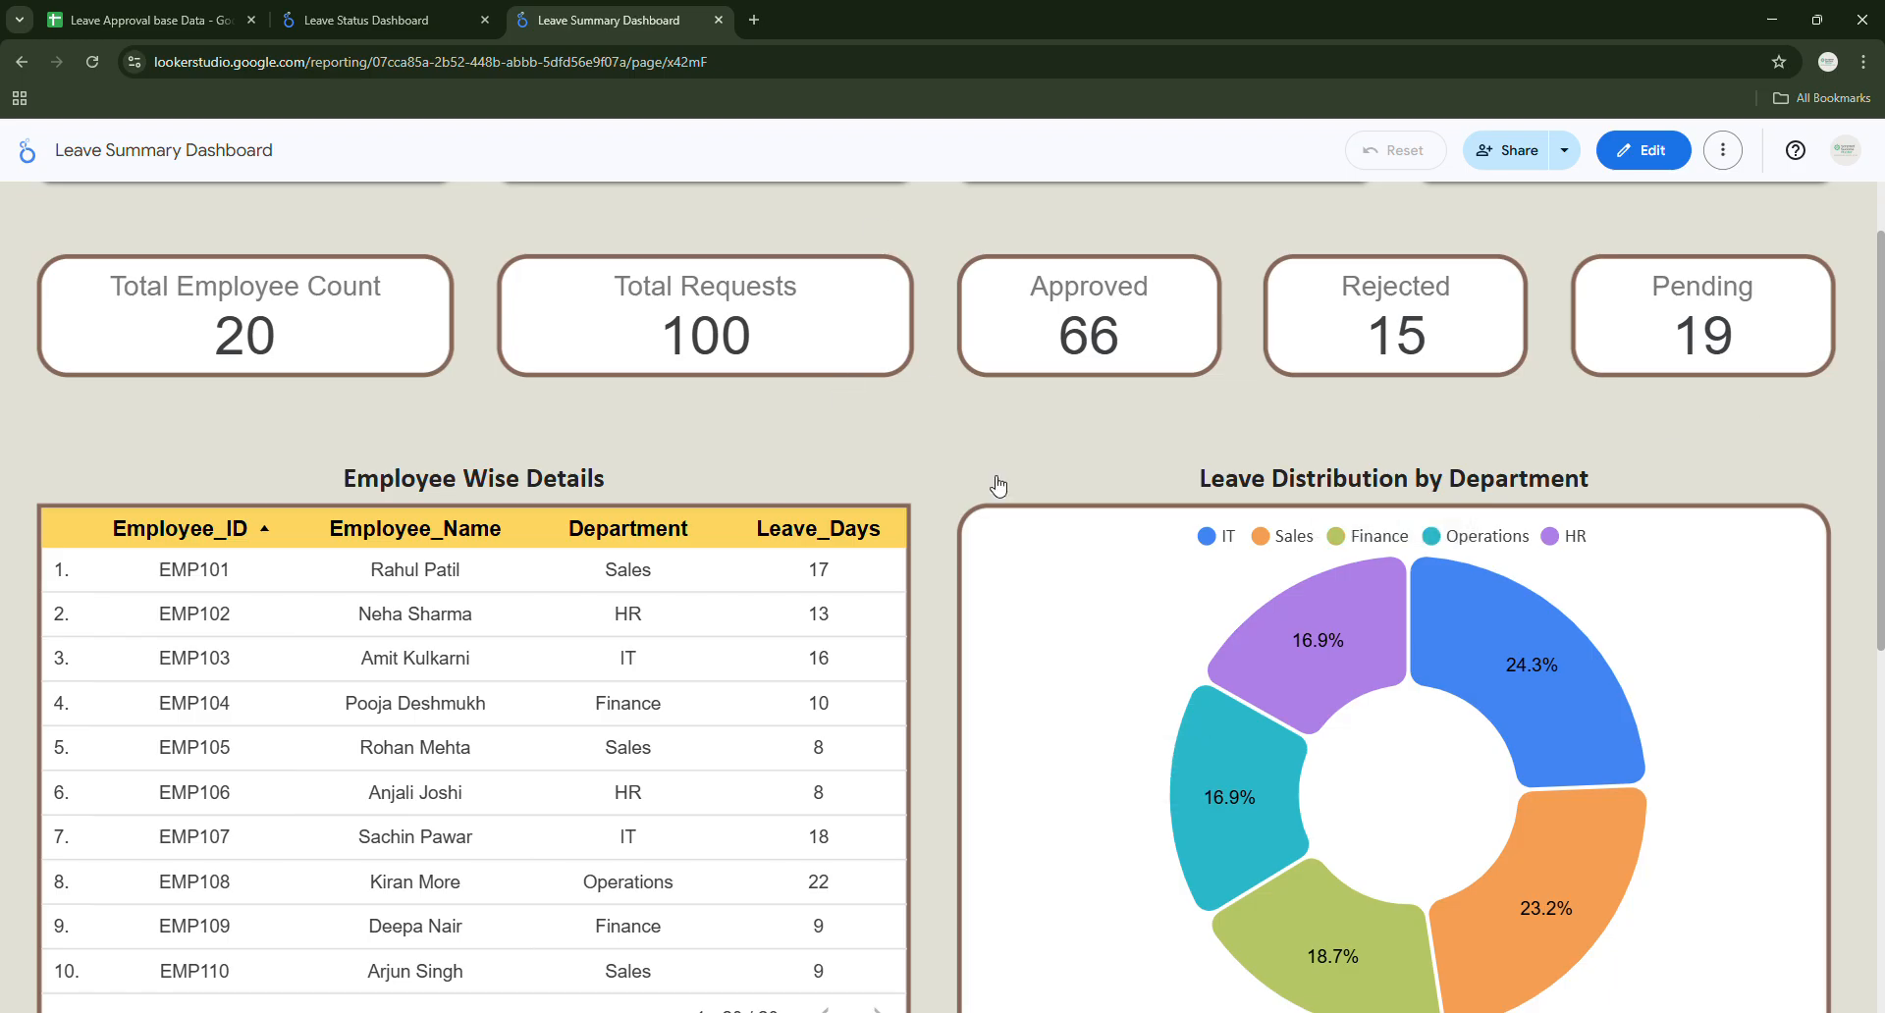
scroll(982, 511, up, 1)
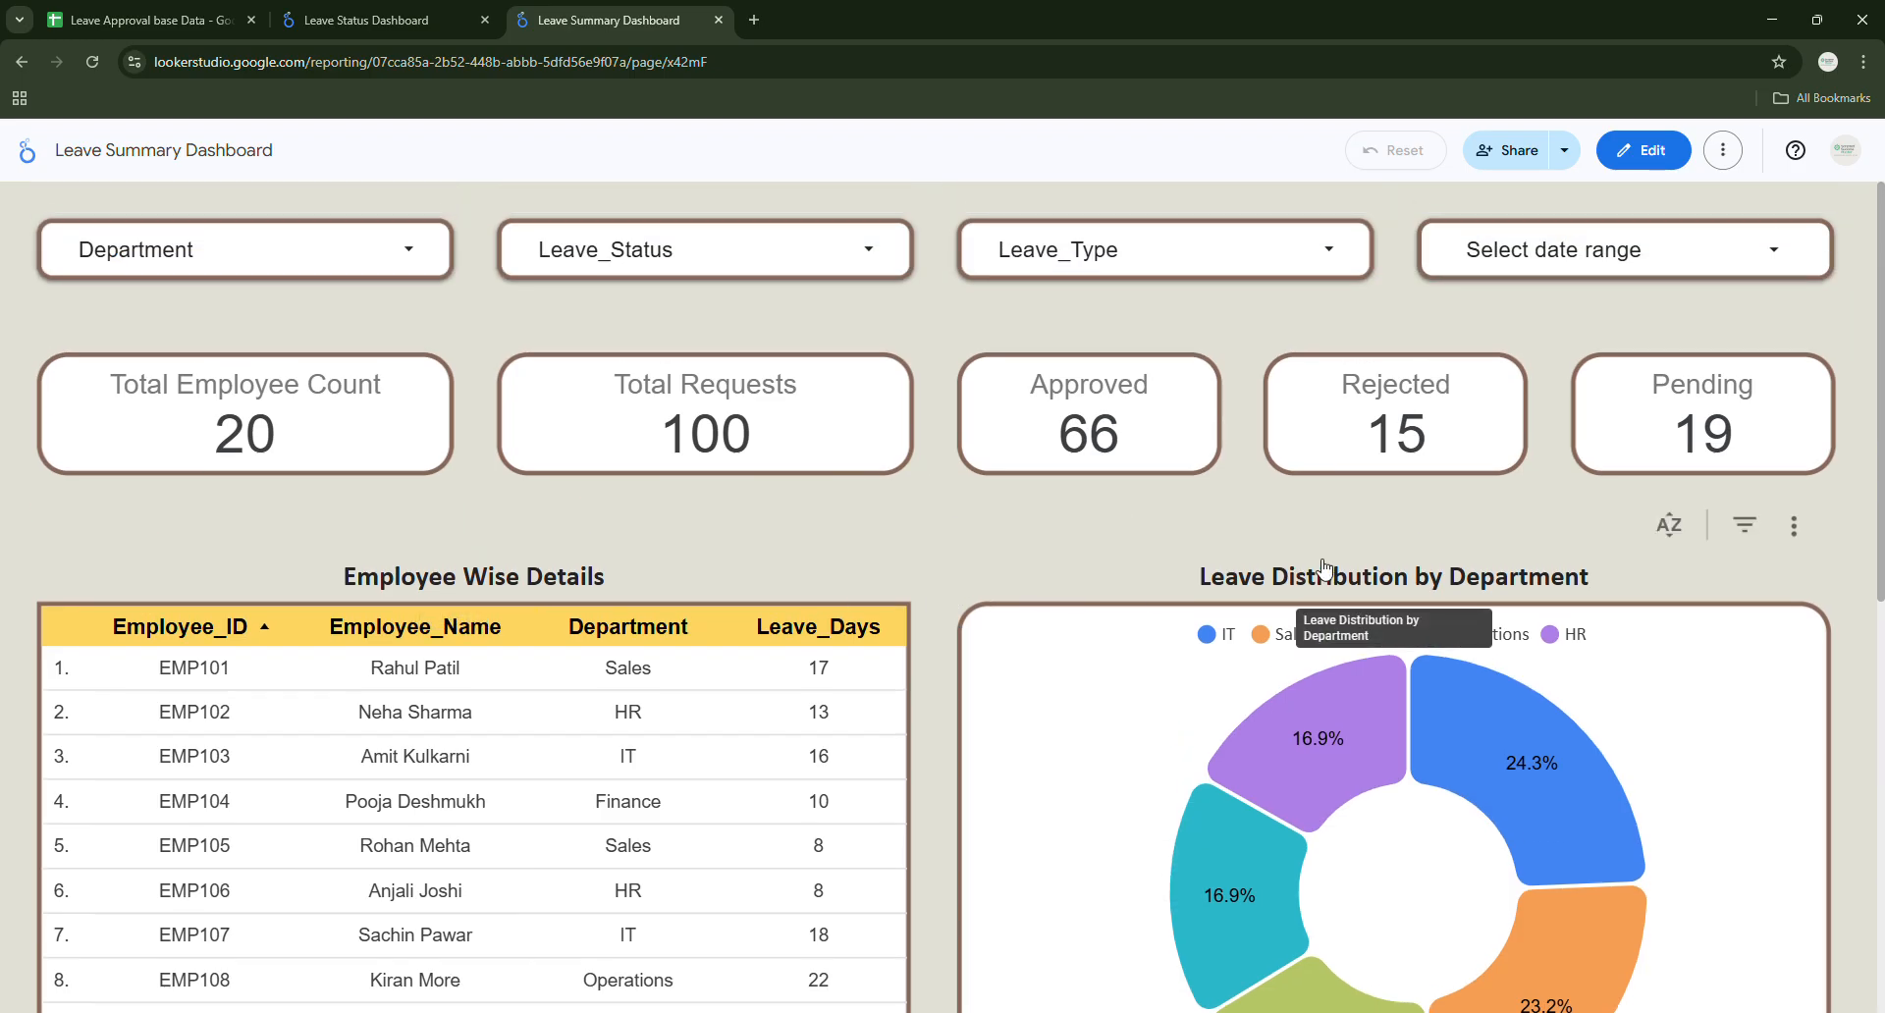
scroll(1531, 746, down, 1)
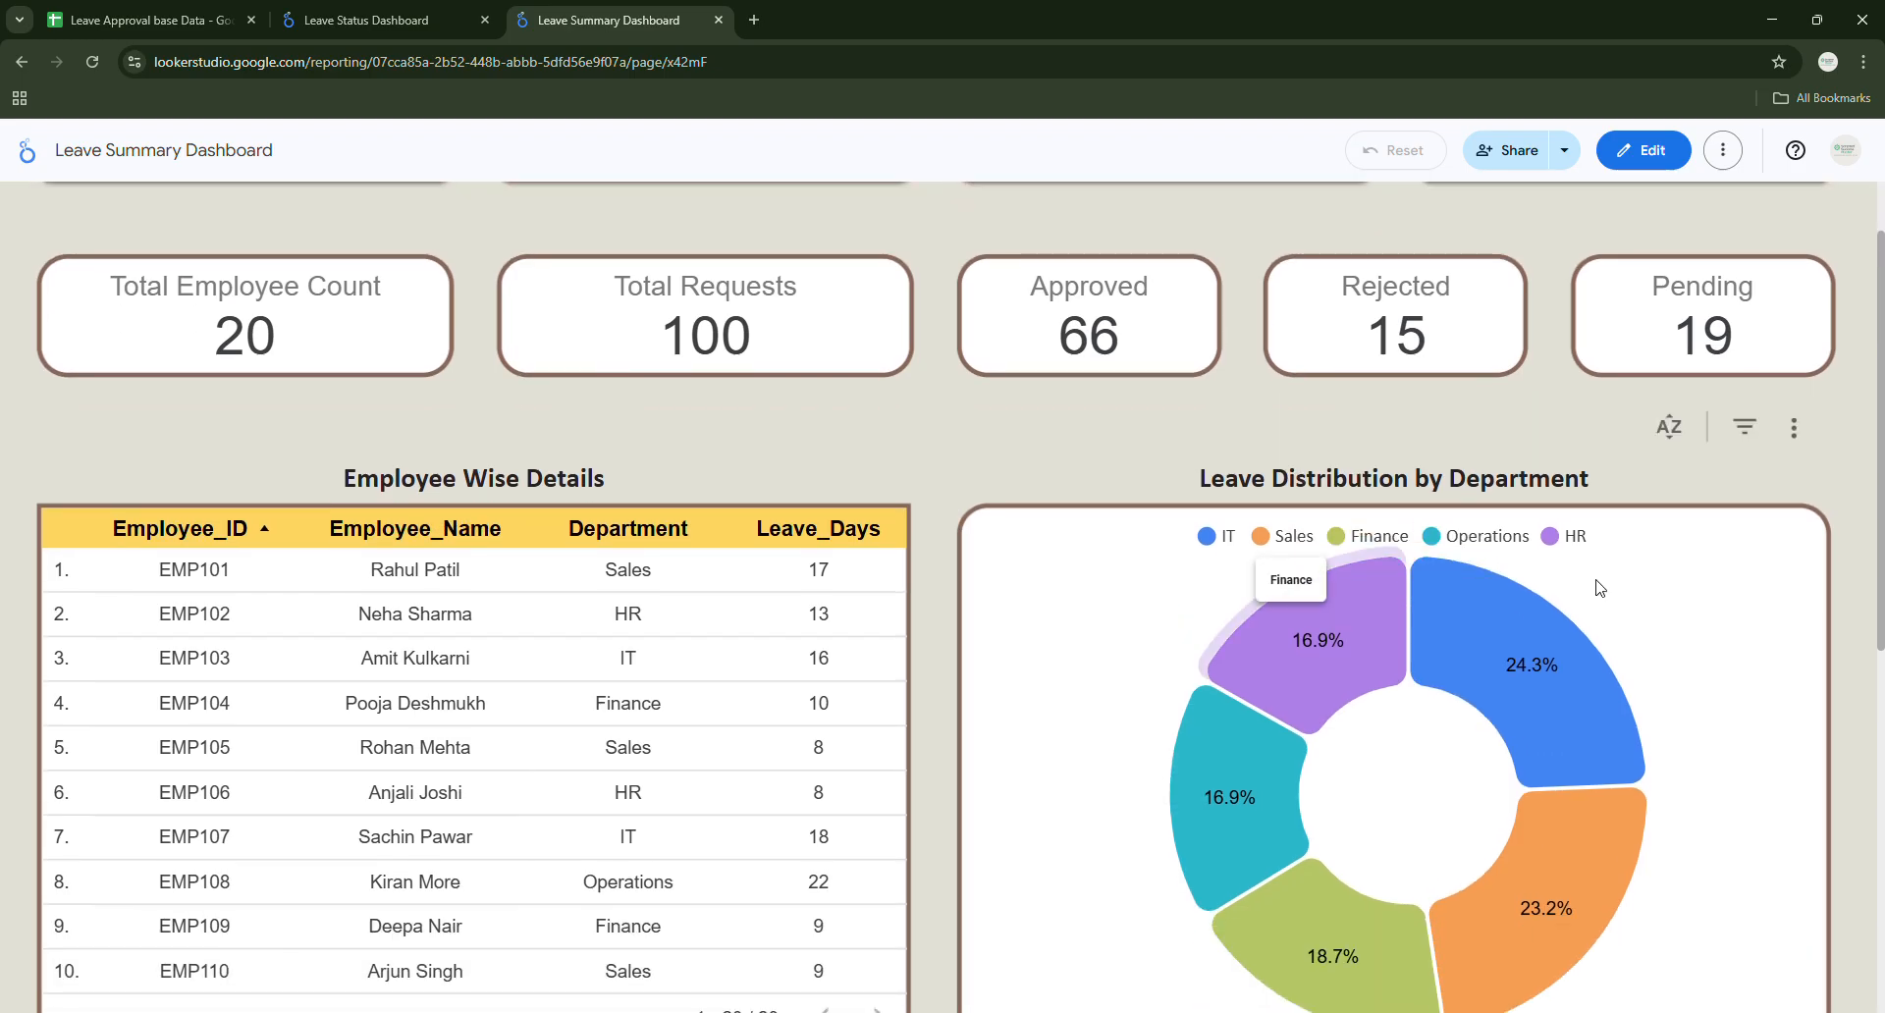
click(1475, 636)
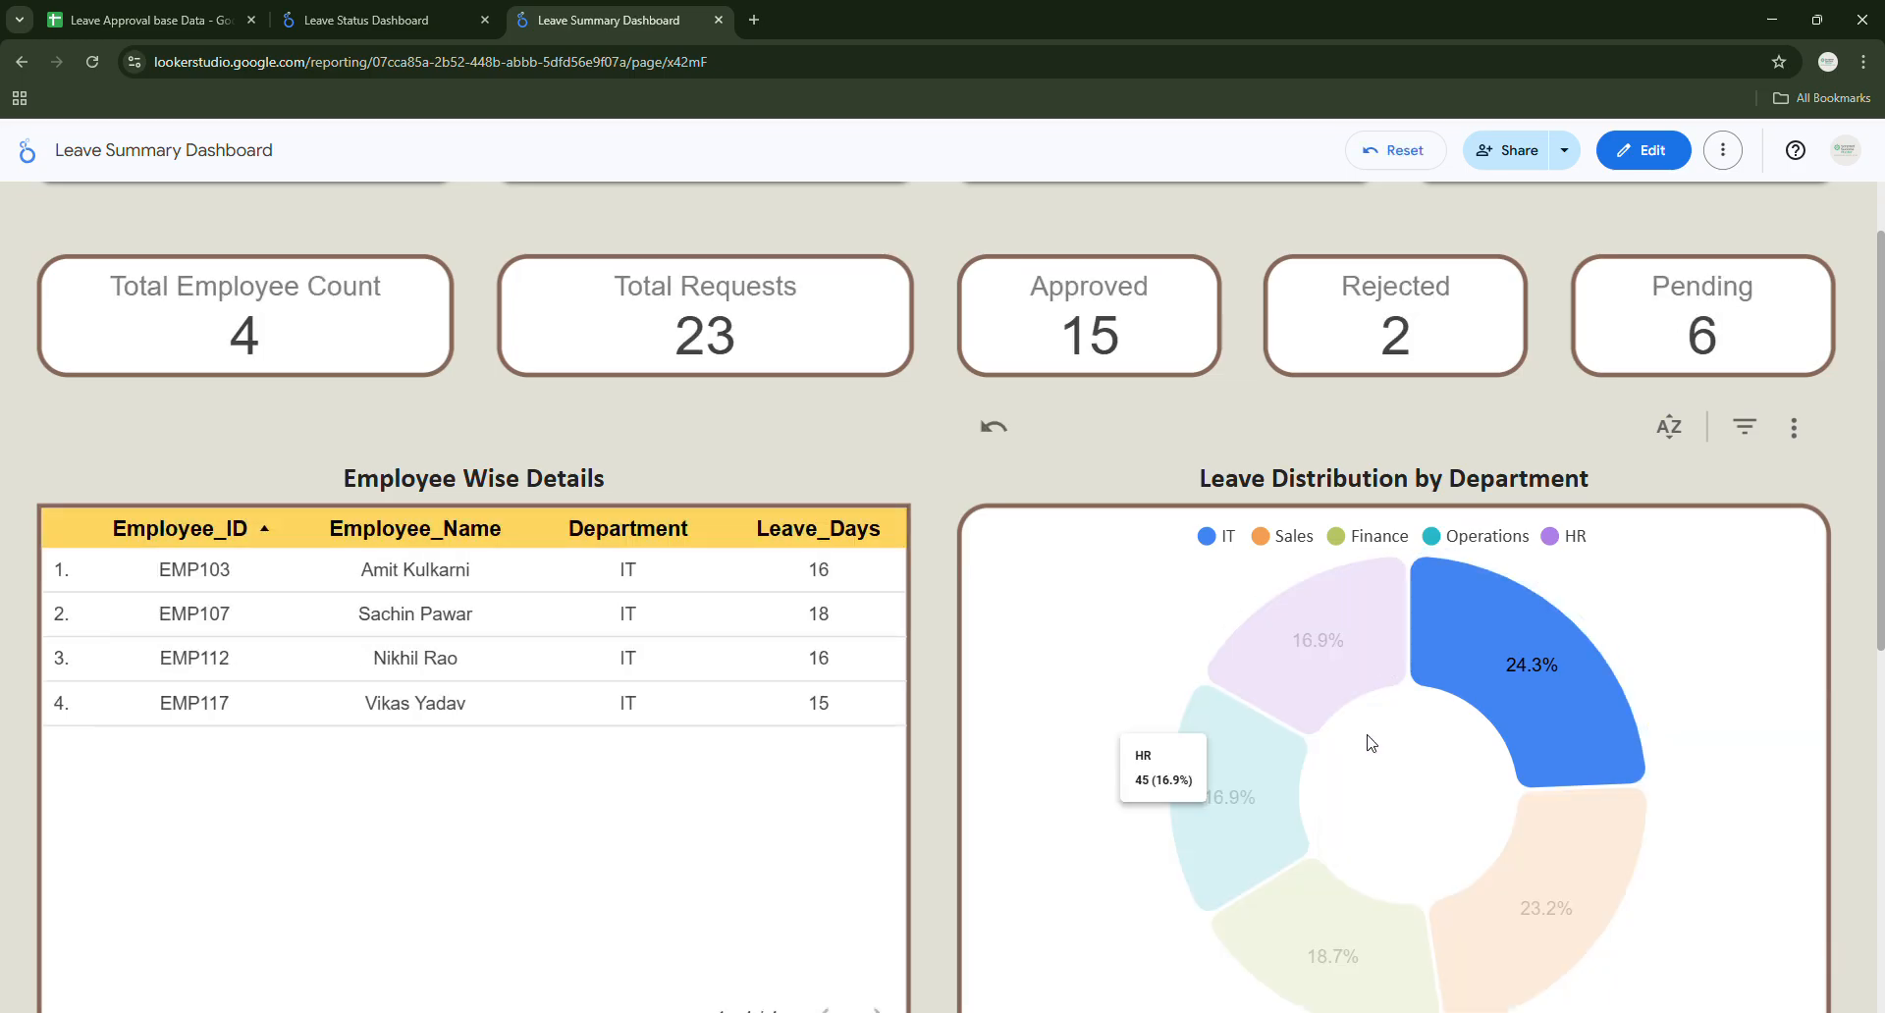
scroll(971, 491, down, 3)
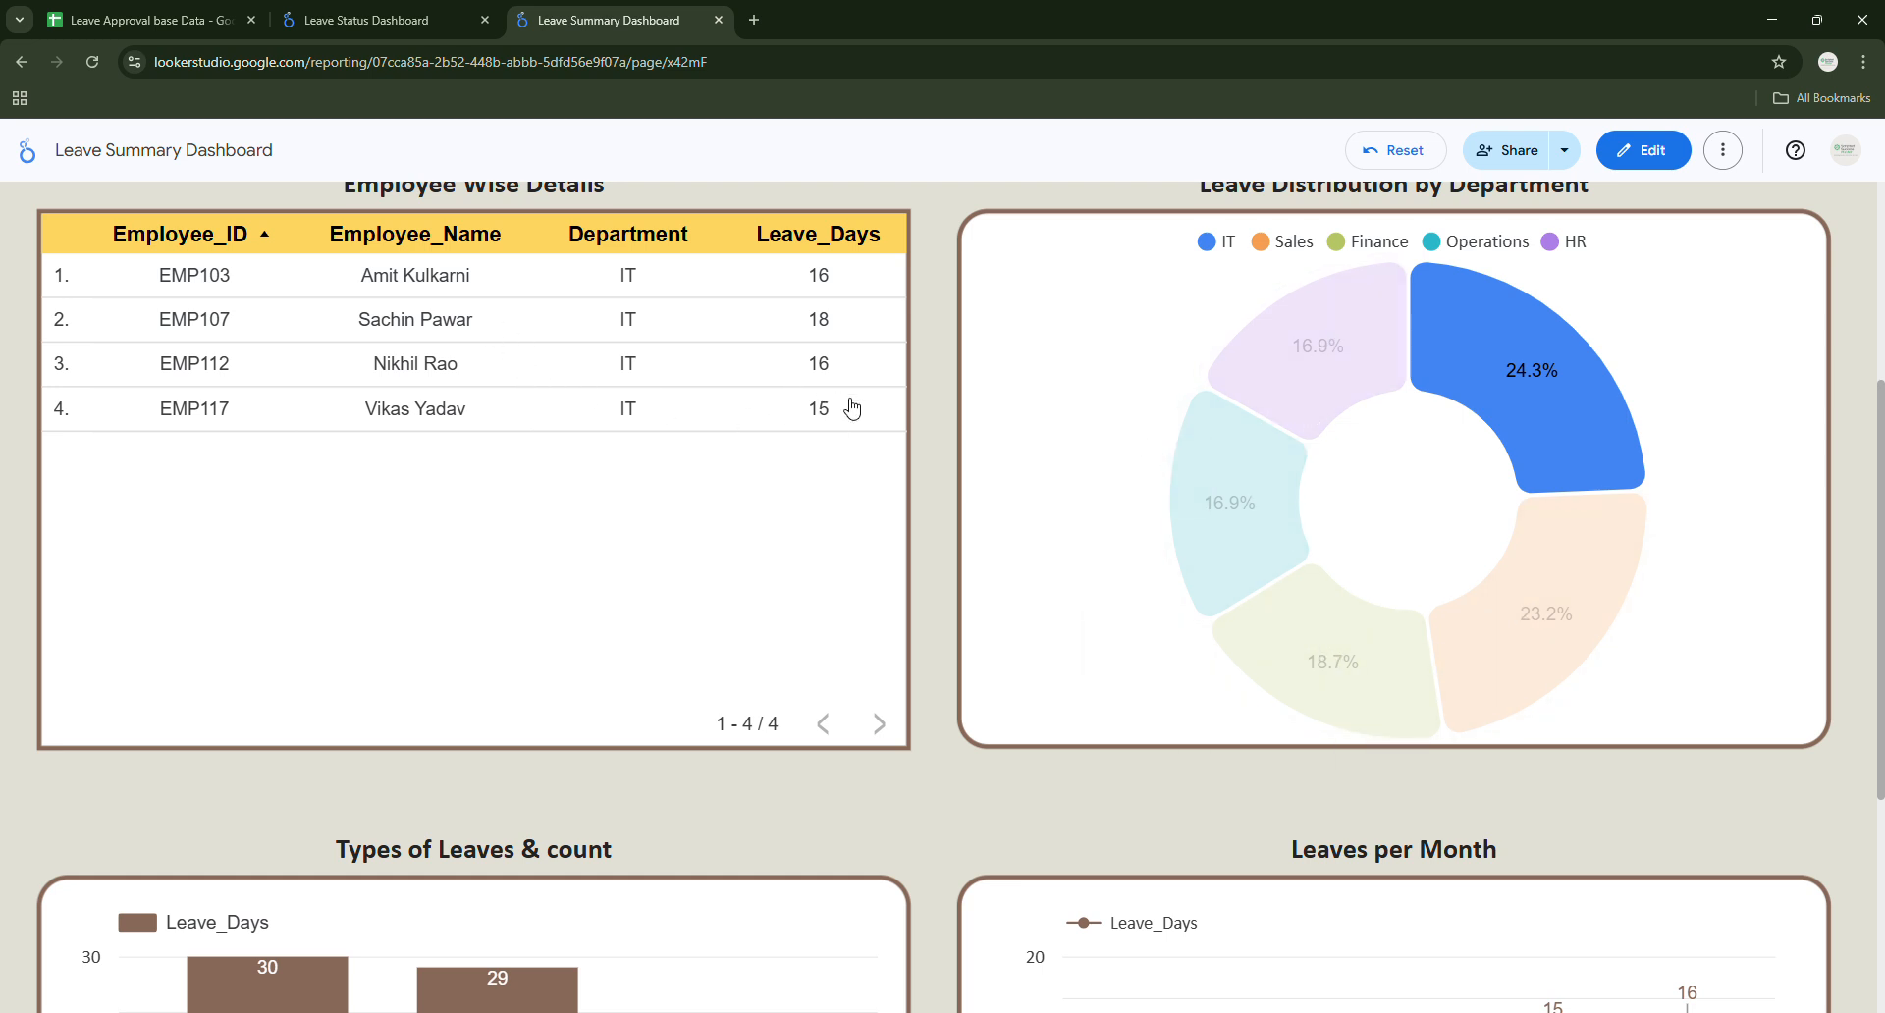
scroll(913, 516, down, 4)
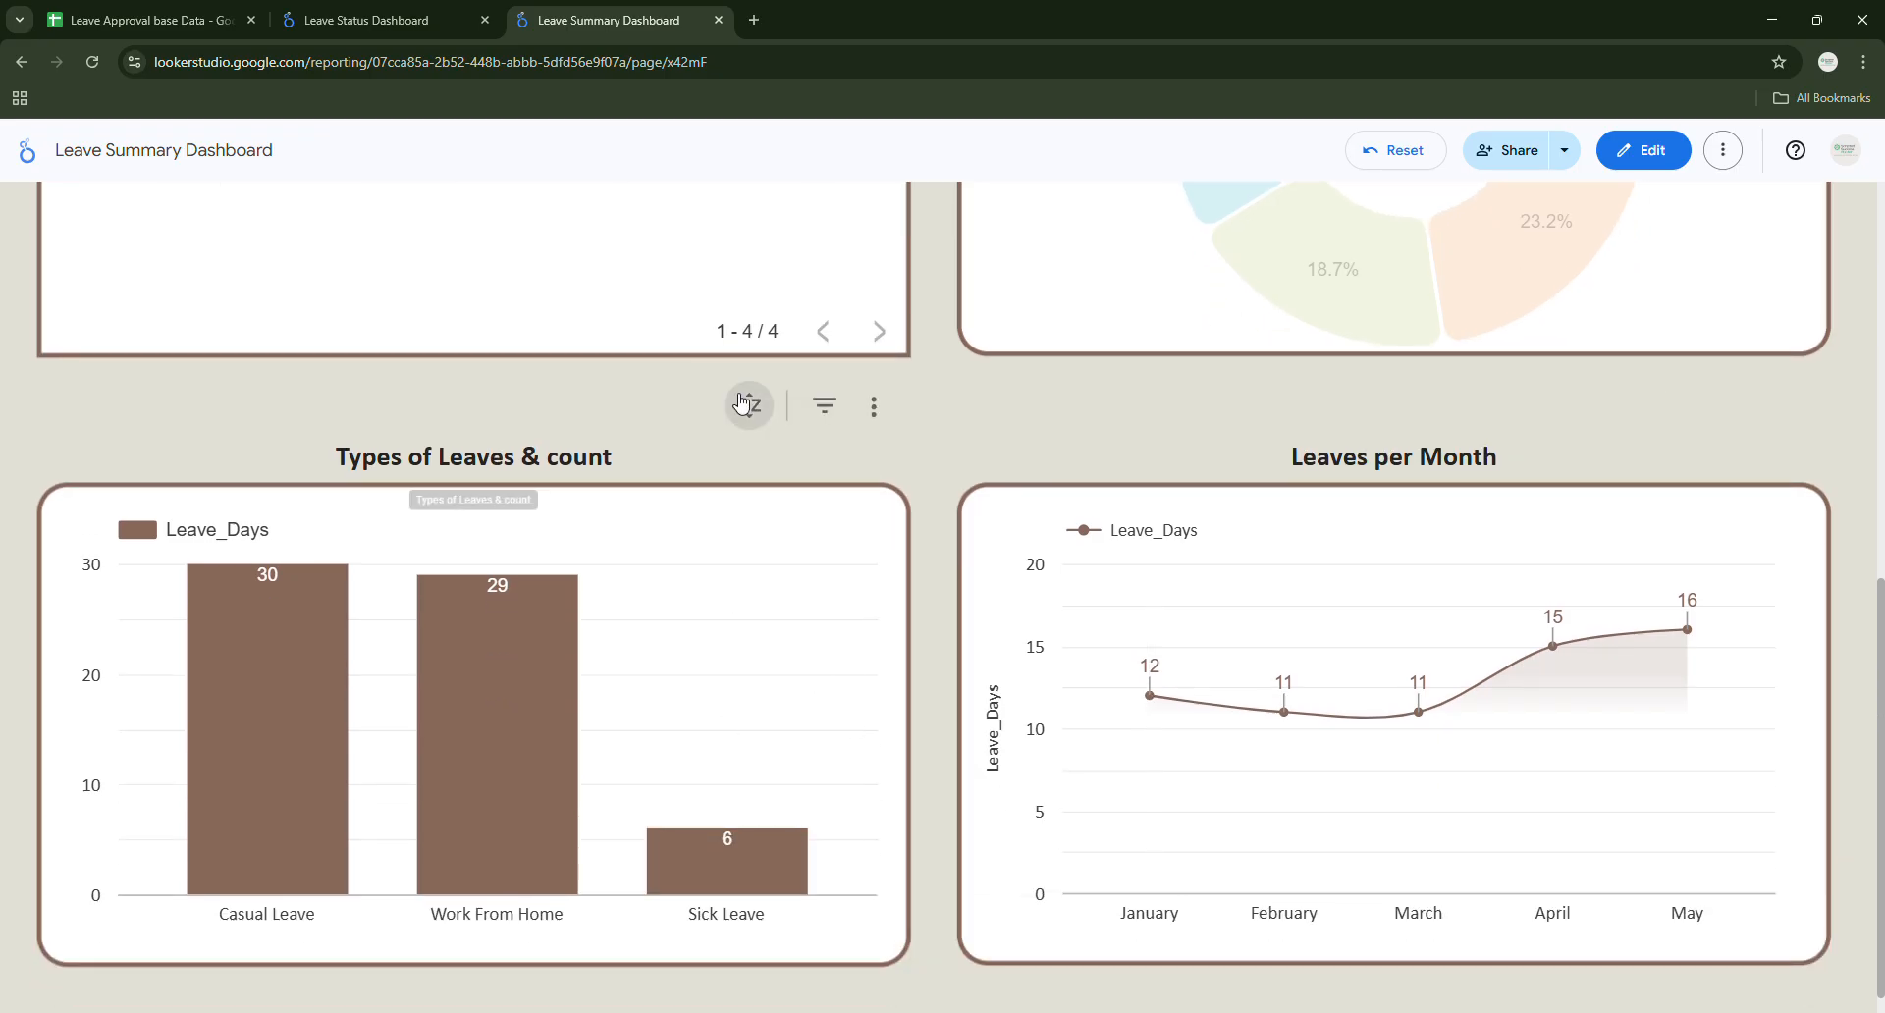
scroll(741, 402, up, 4)
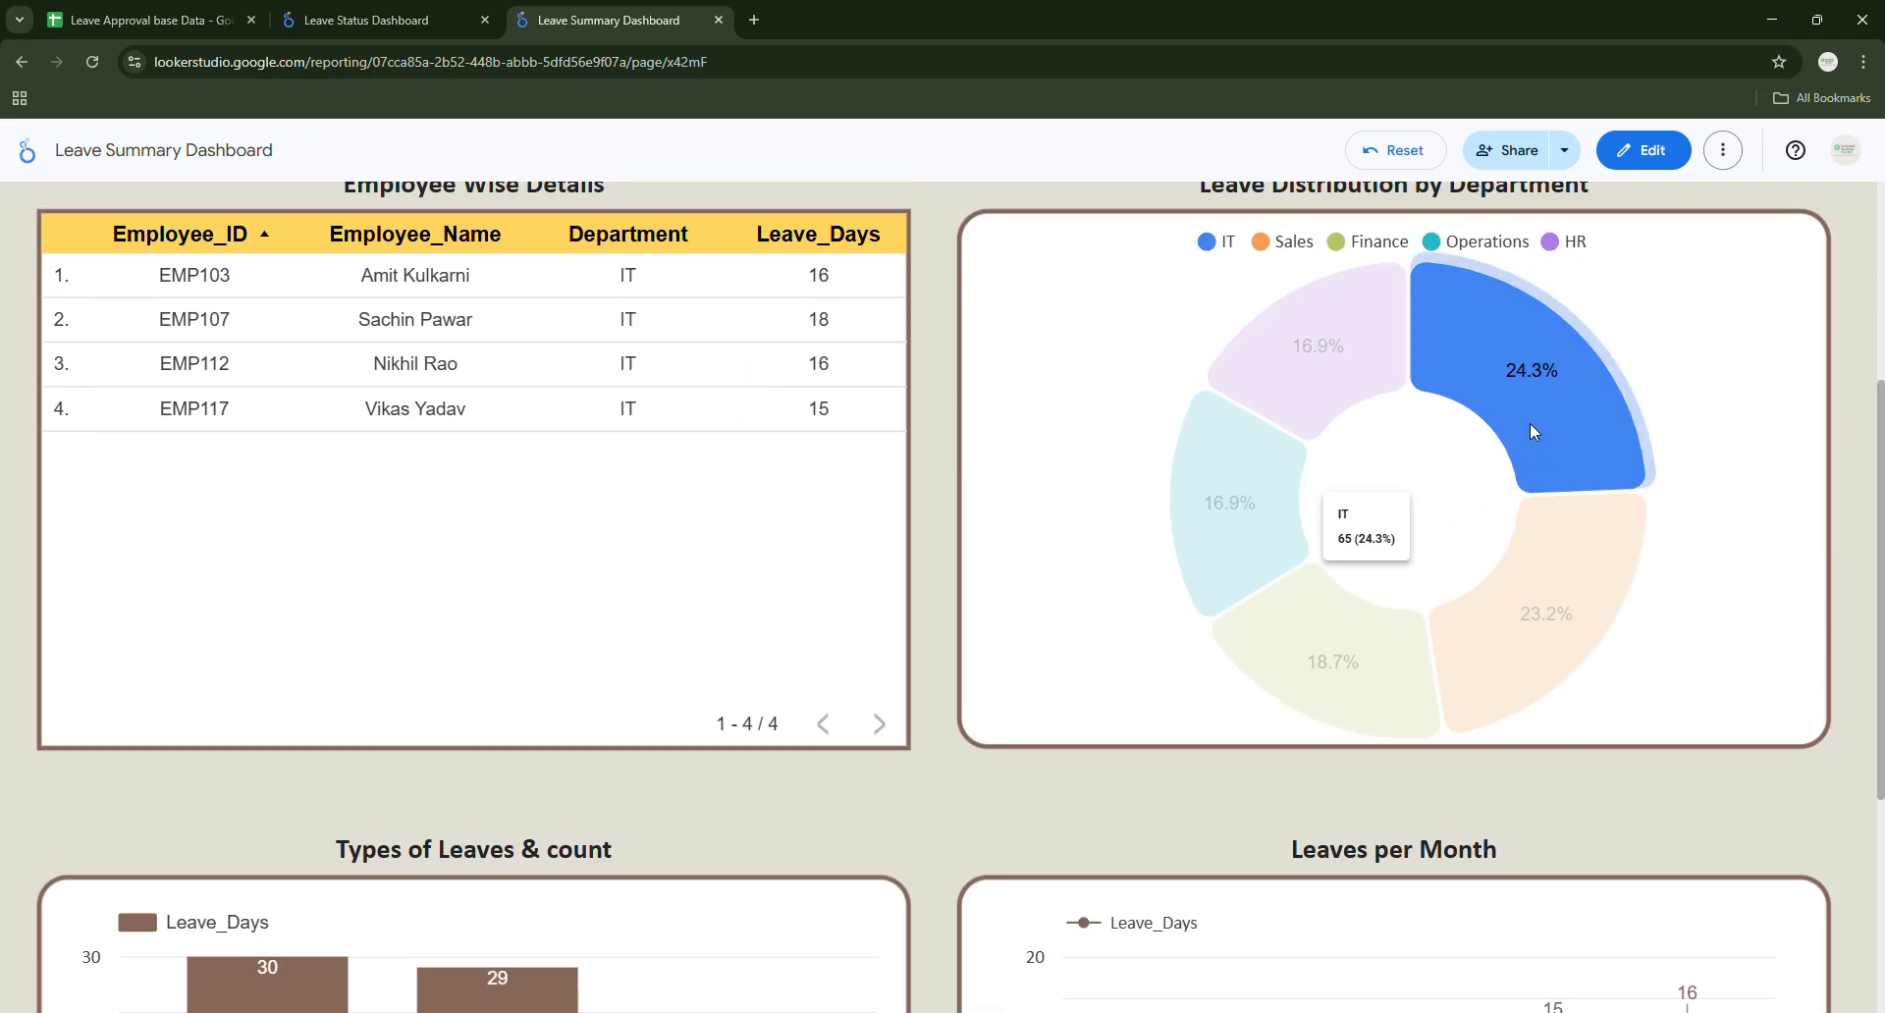
scroll(1003, 543, up, 2)
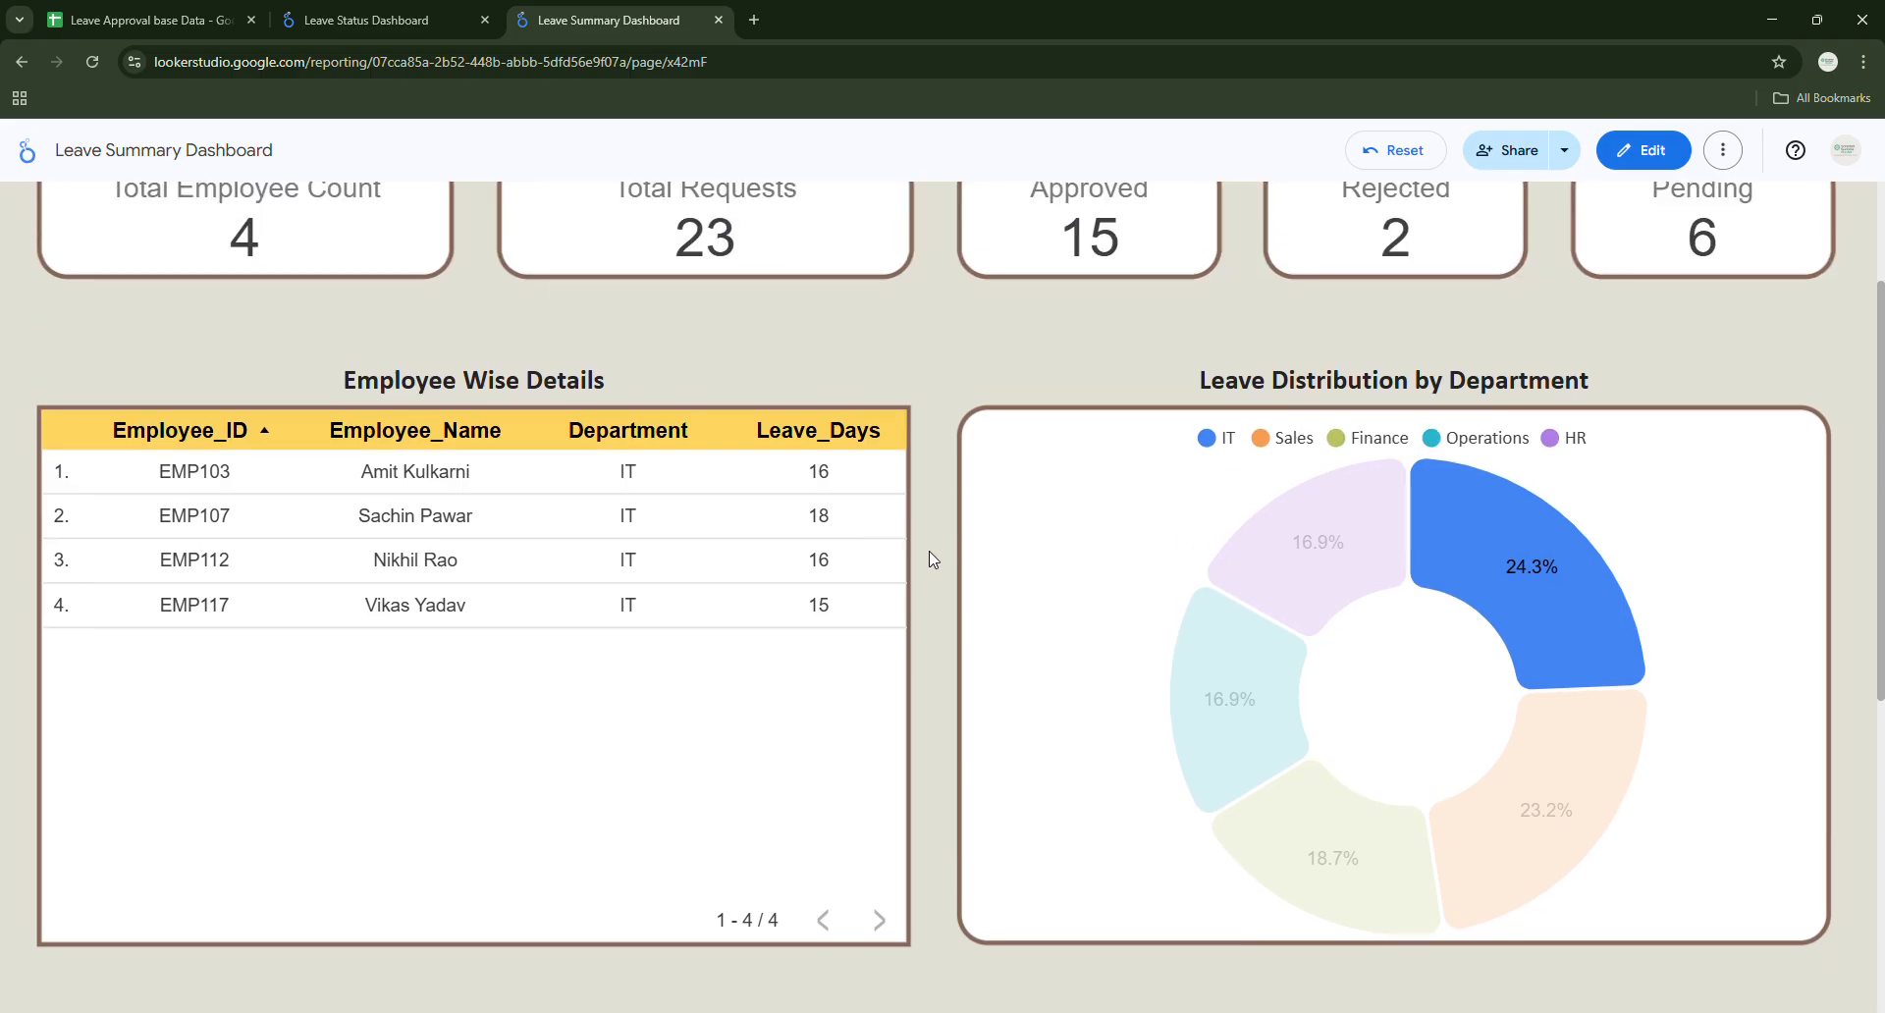
click(1456, 555)
Test cross-filtering with the second employee's row in the Employee Wise Details table and clear the selection.
scroll(846, 687, down, 2)
scroll(938, 631, down, 5)
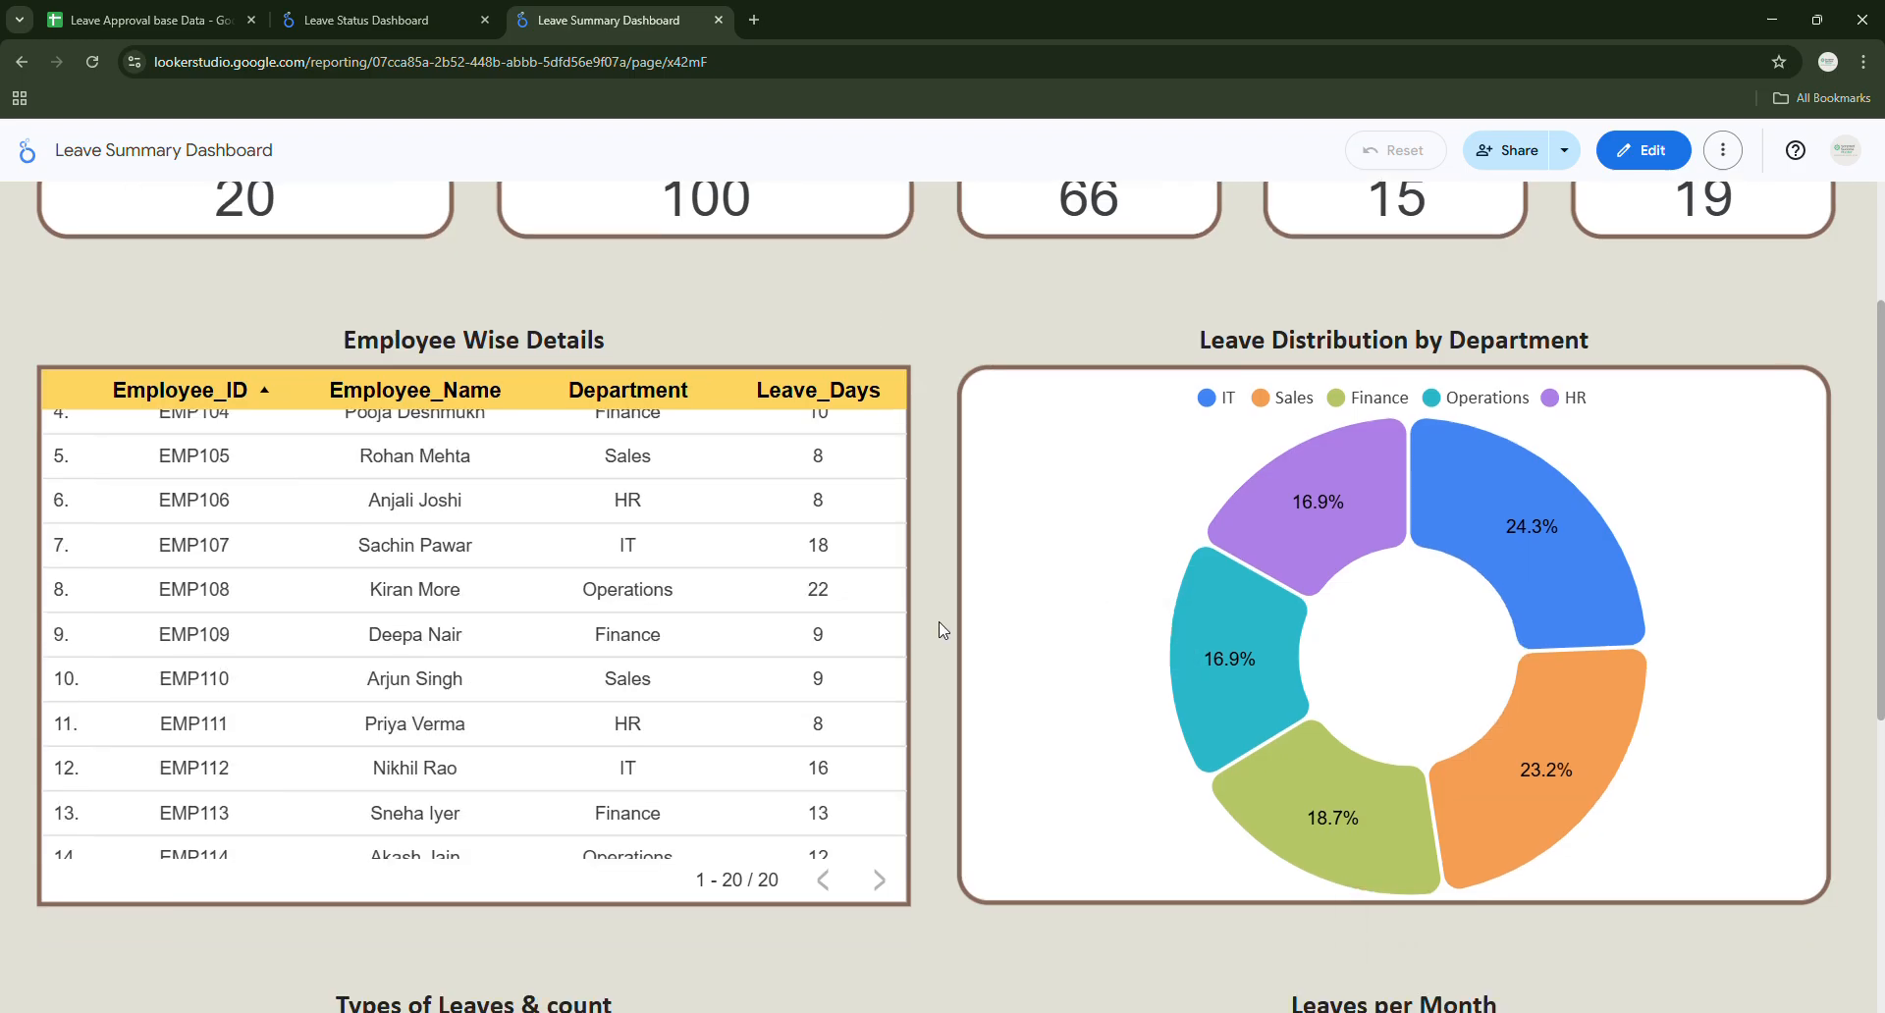
scroll(939, 627, up, 7)
scroll(939, 627, down, 2)
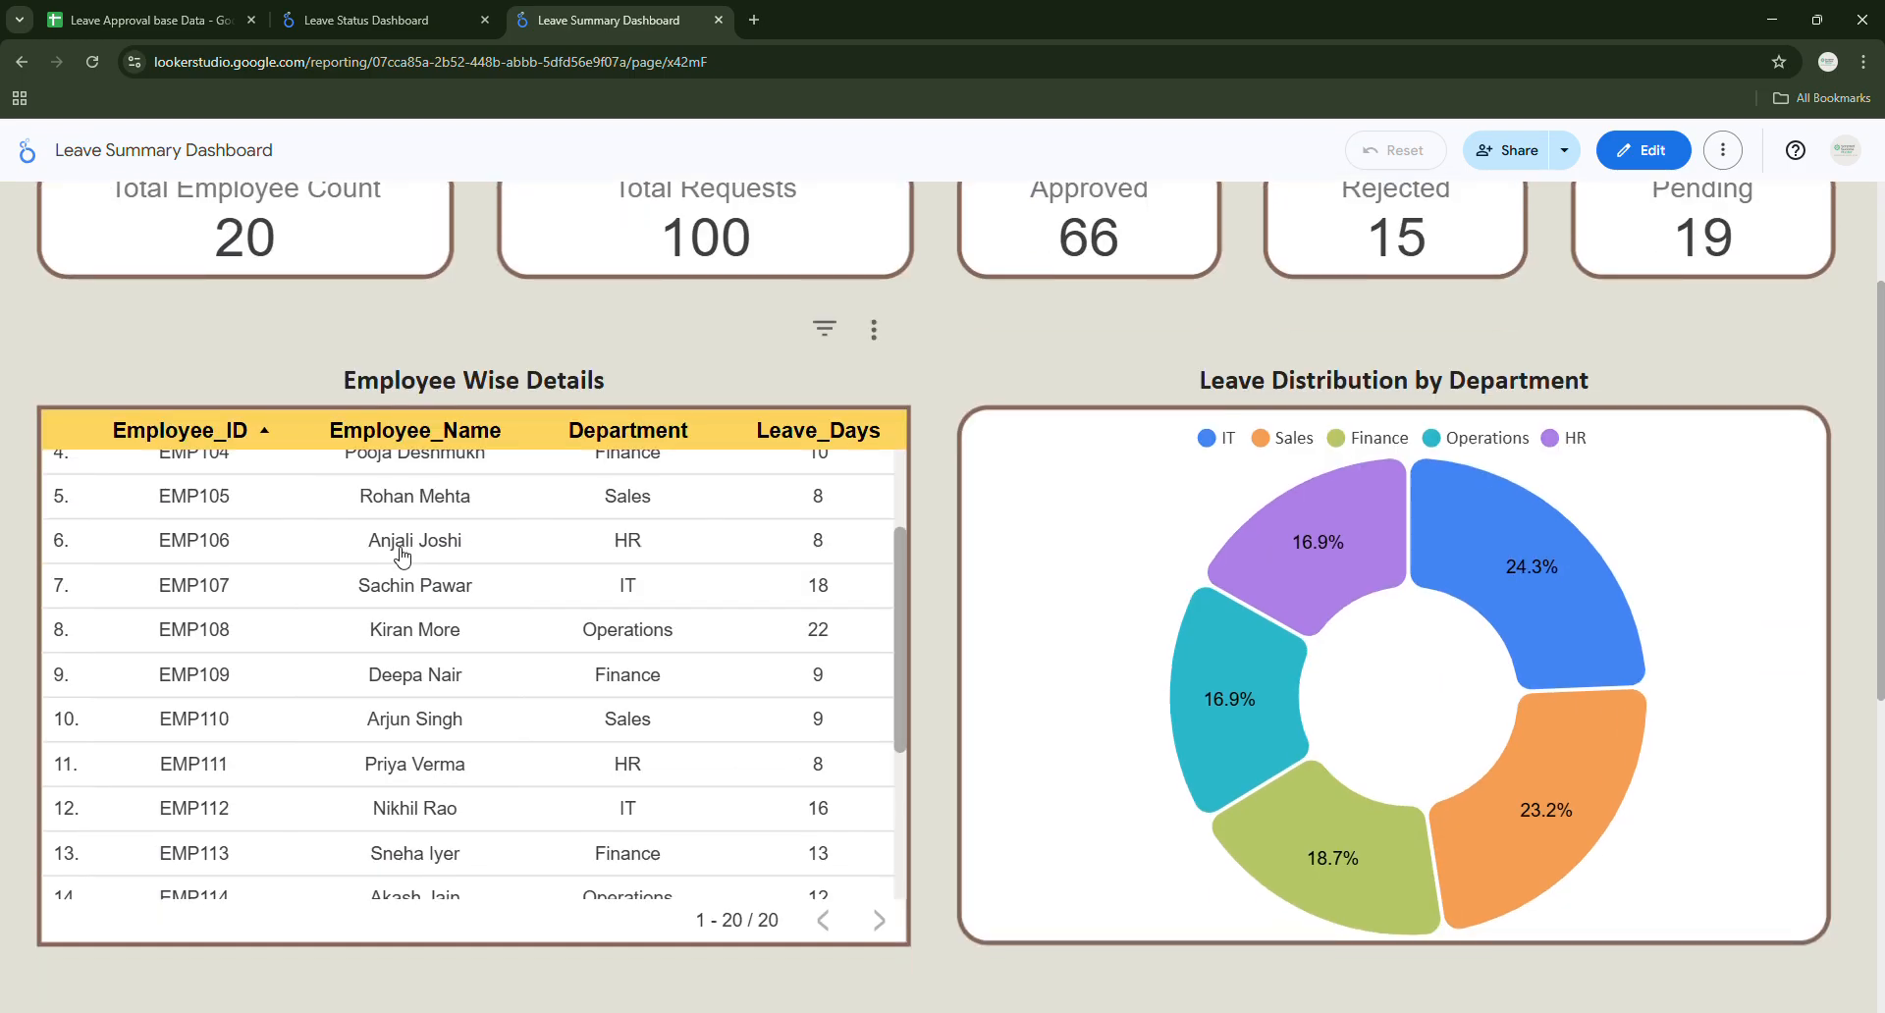
scroll(405, 530, up, 2)
click(410, 522)
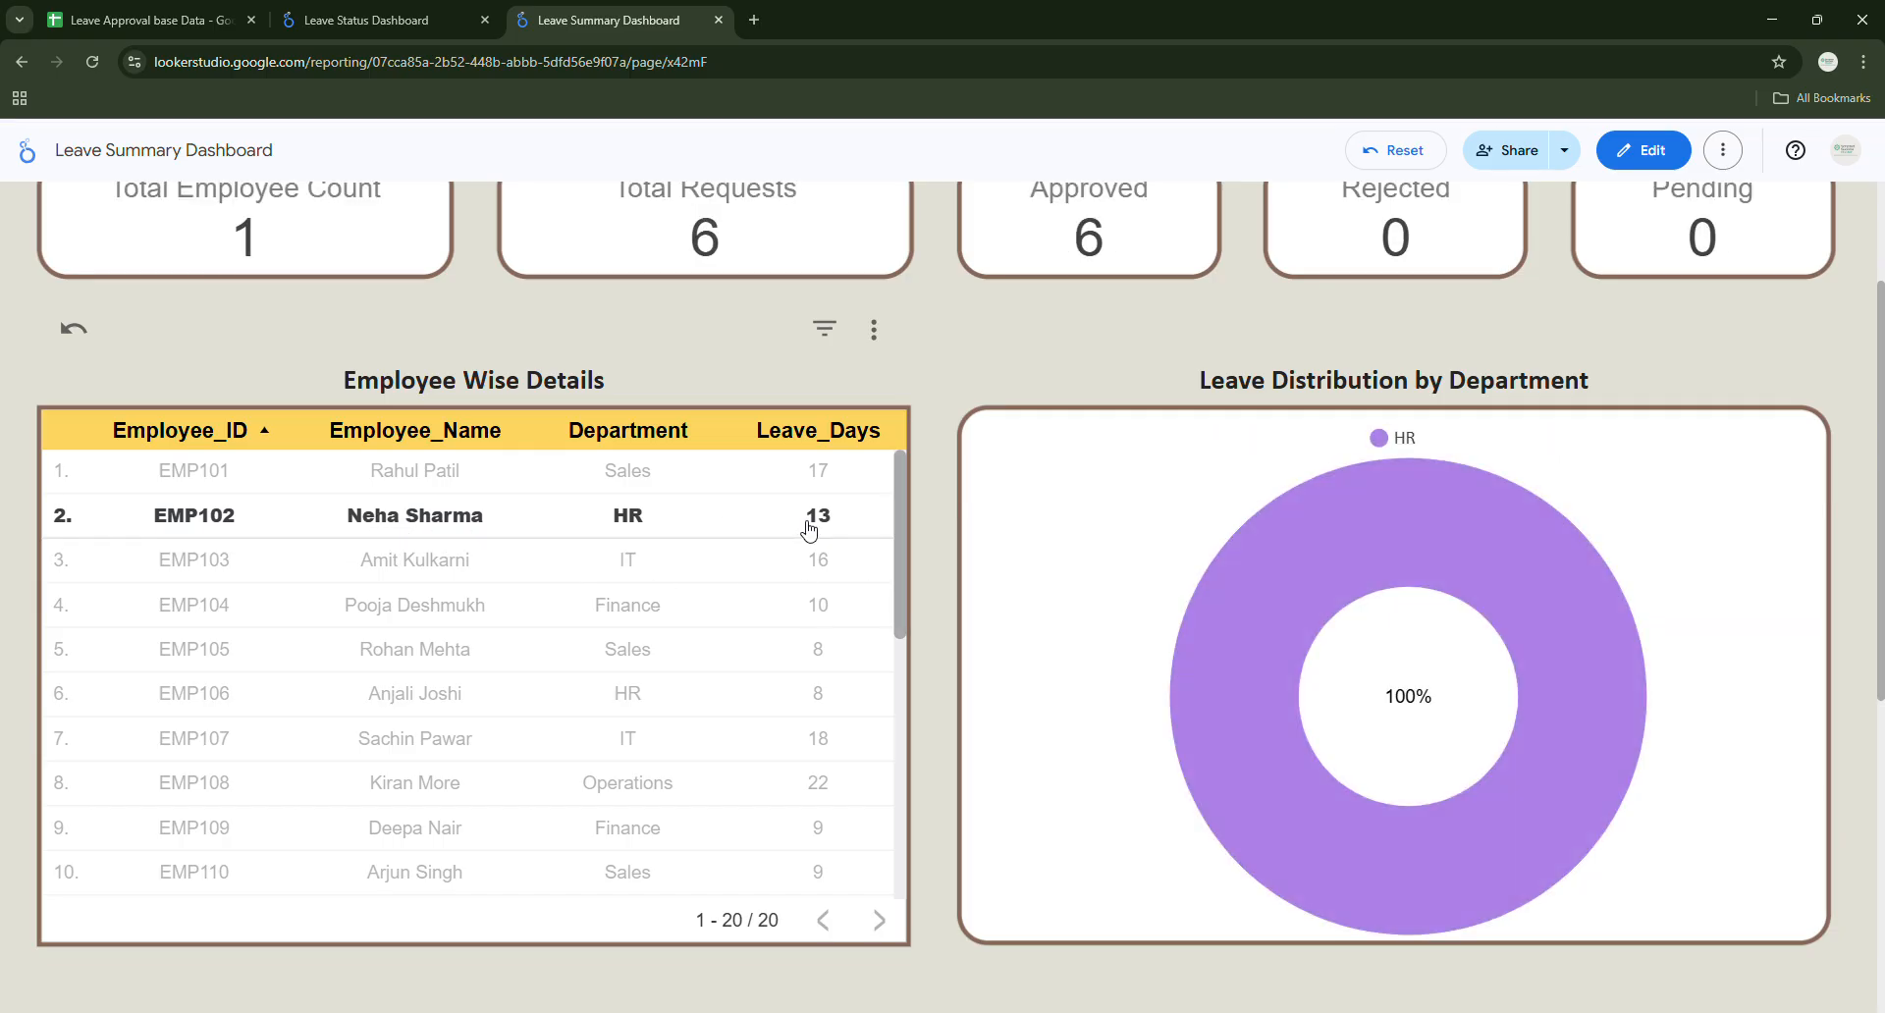
scroll(929, 542, down, 7)
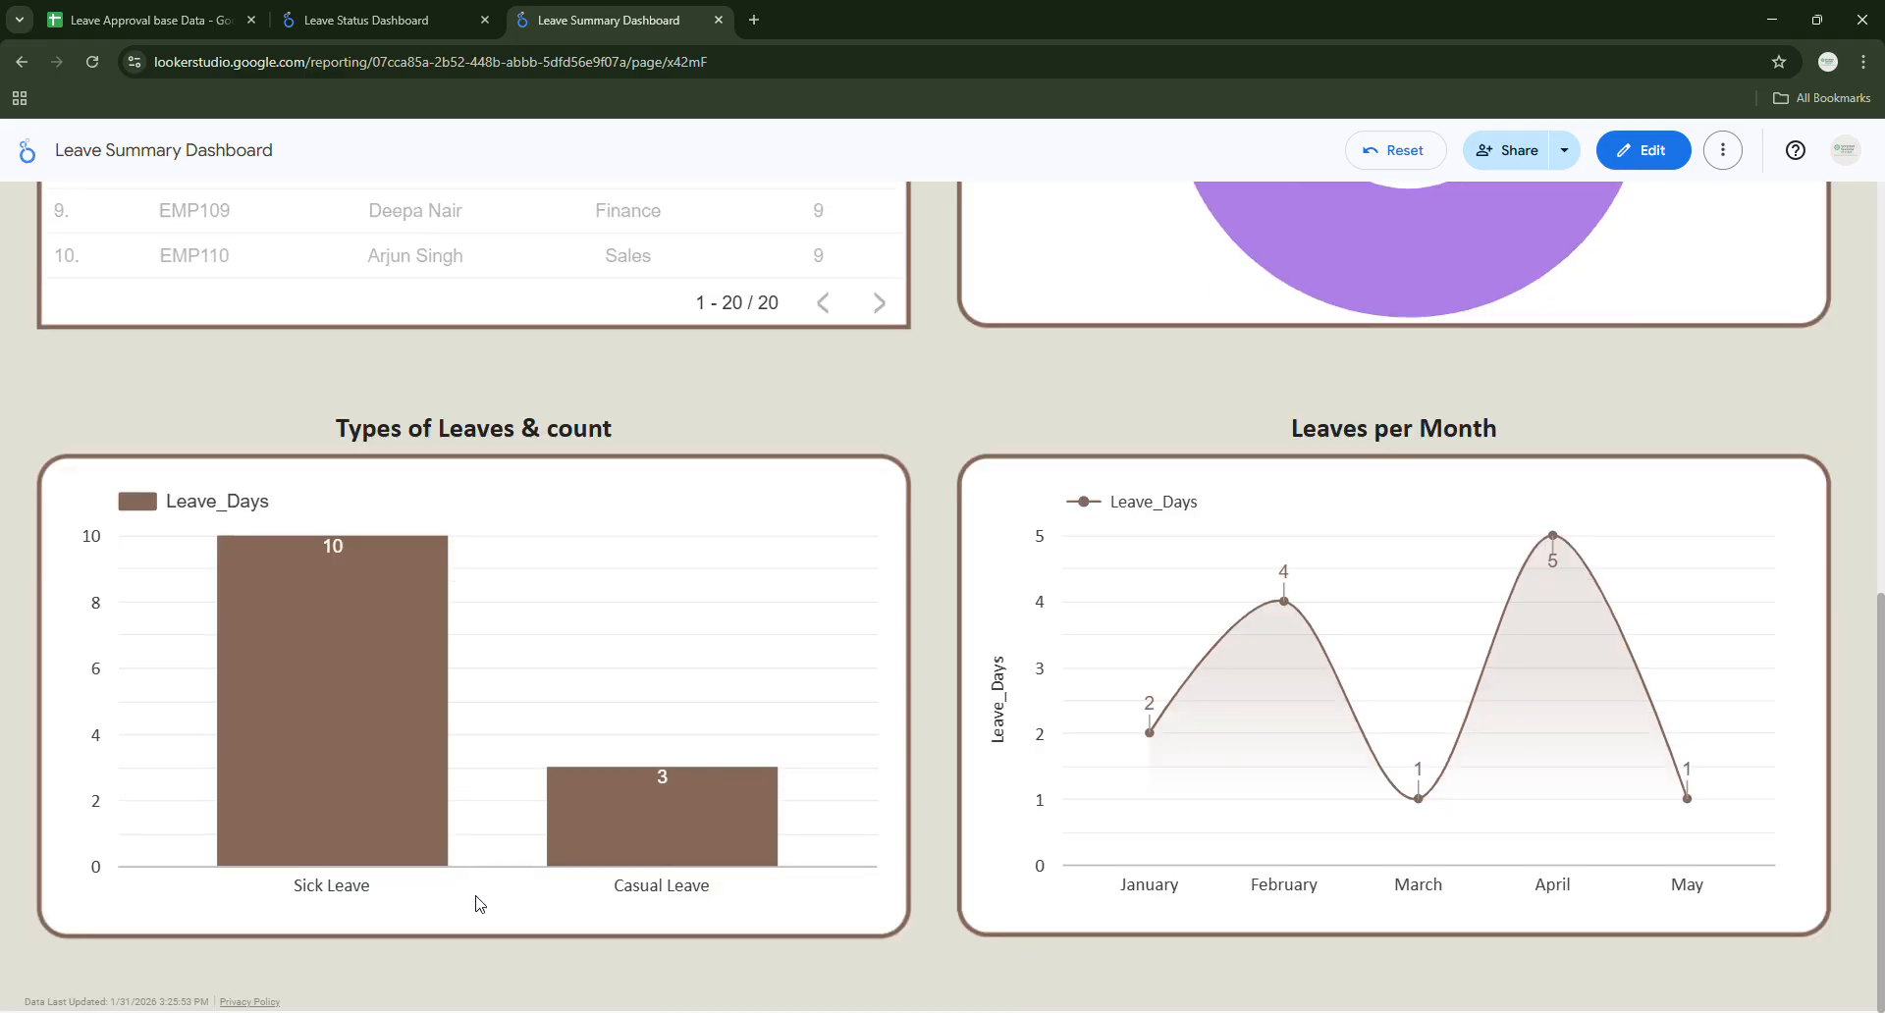
mouse_move(365, 684)
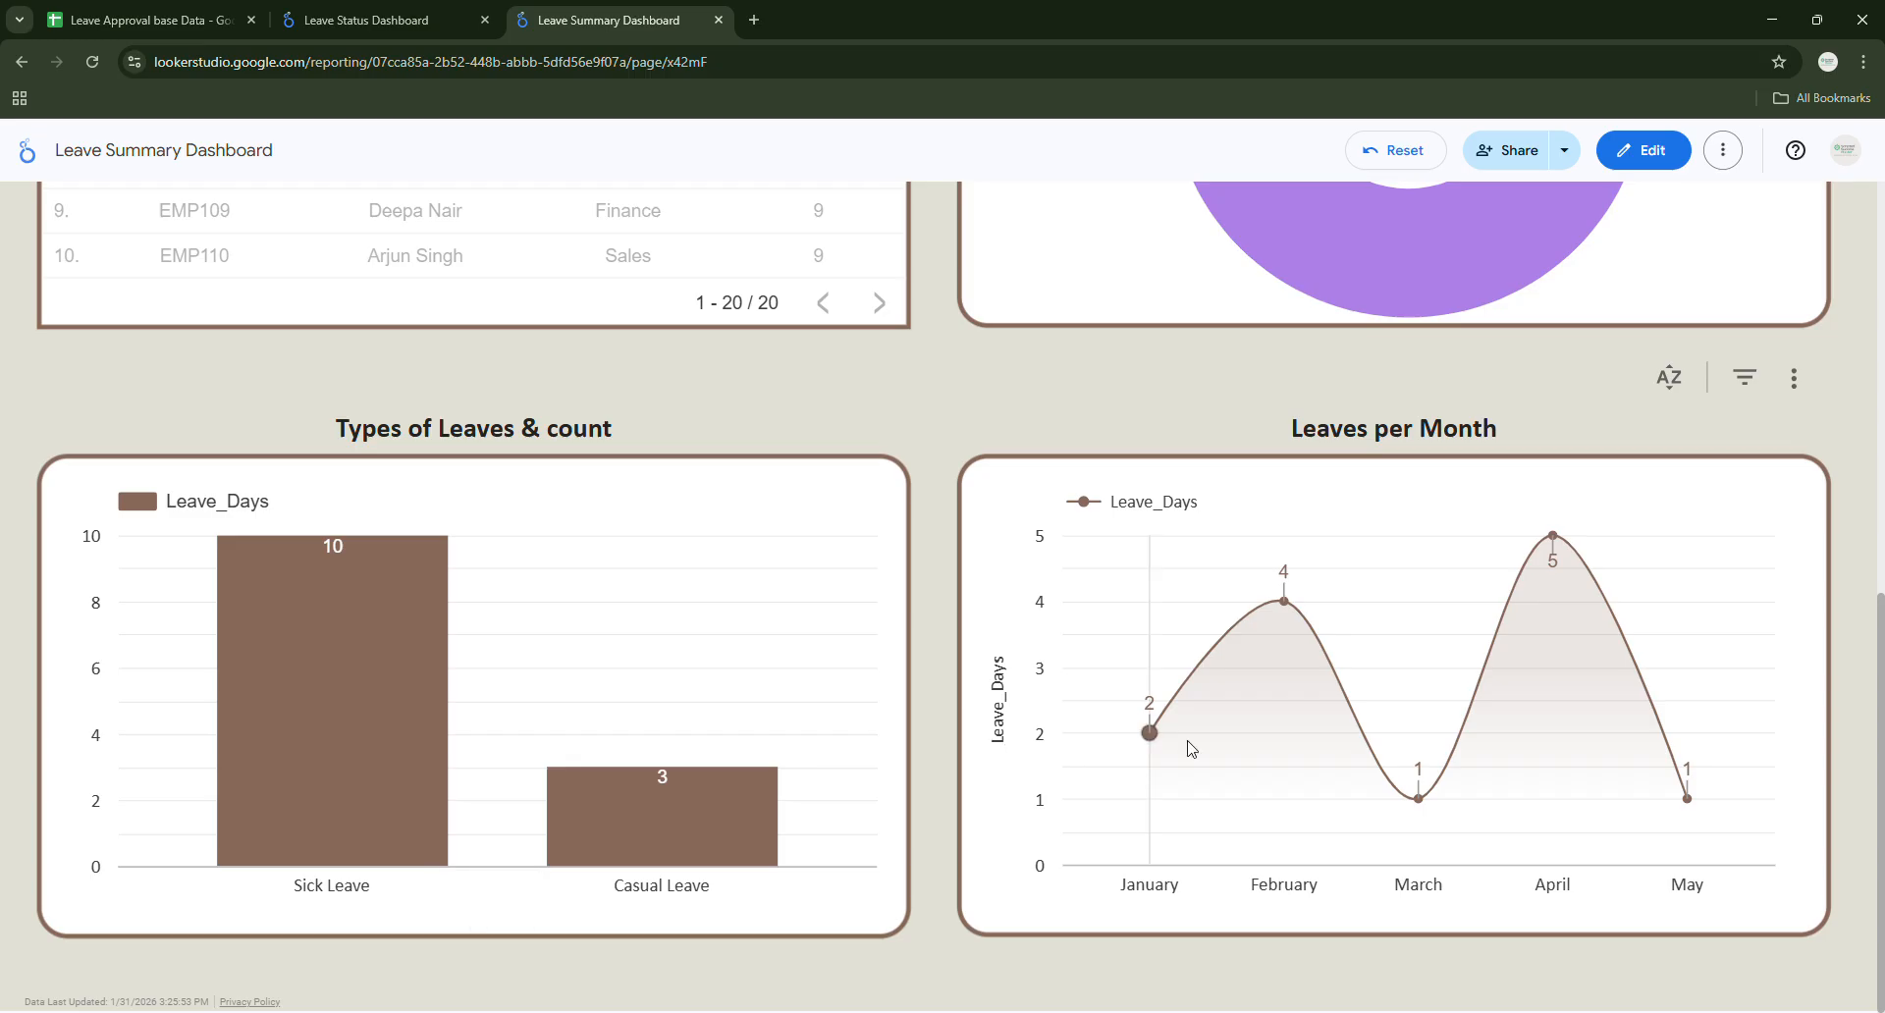
mouse_move(1173, 766)
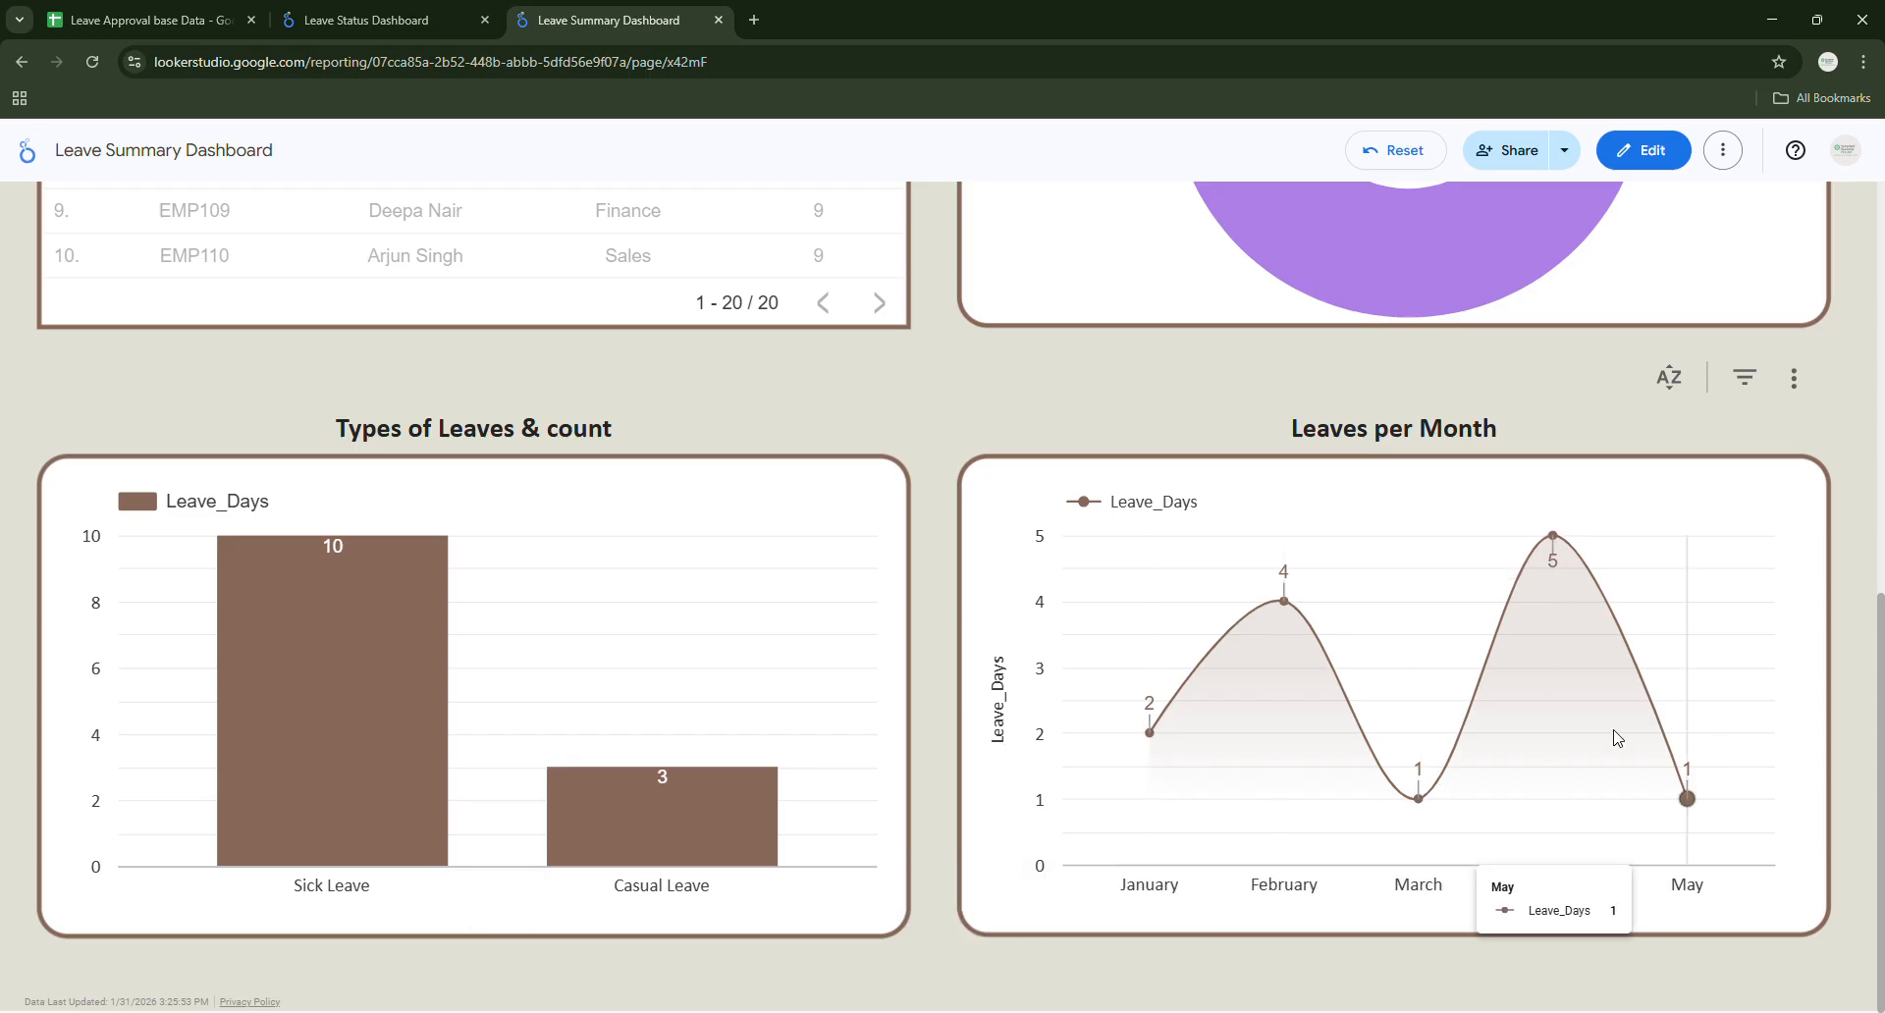
scroll(1107, 711, up, 5)
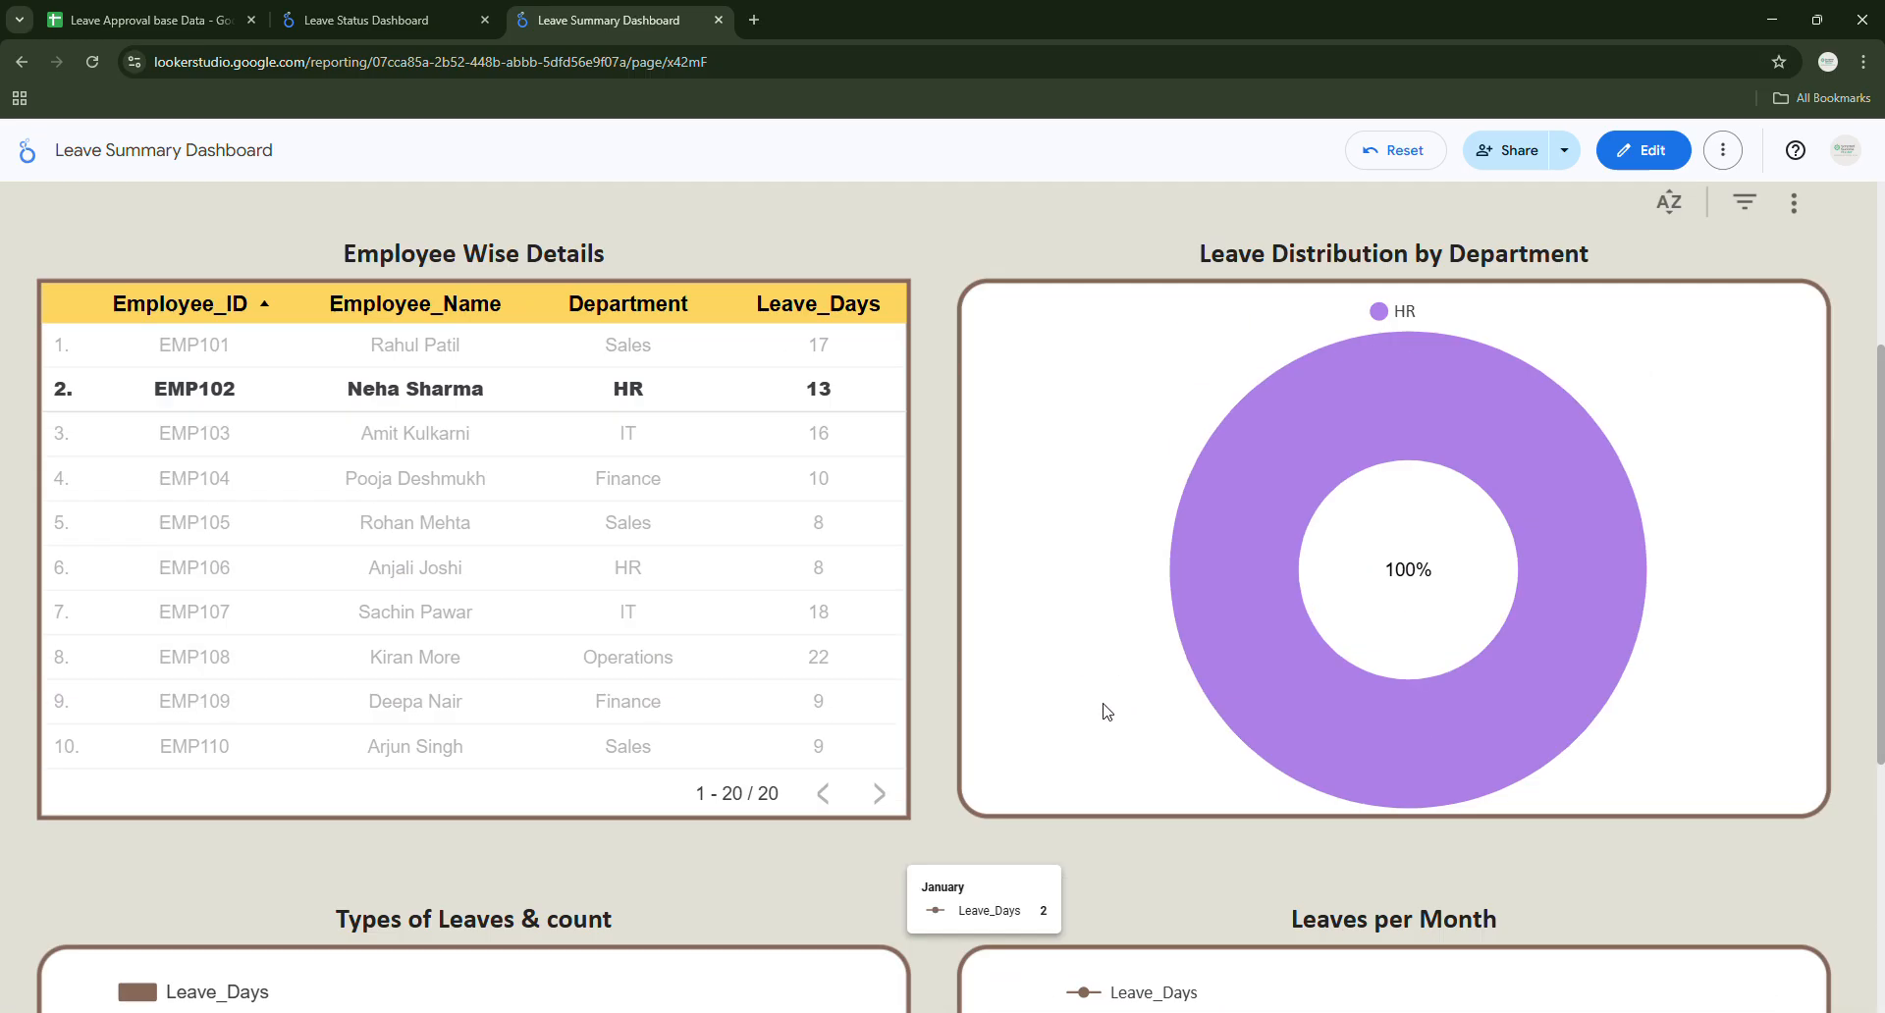
click(410, 393)
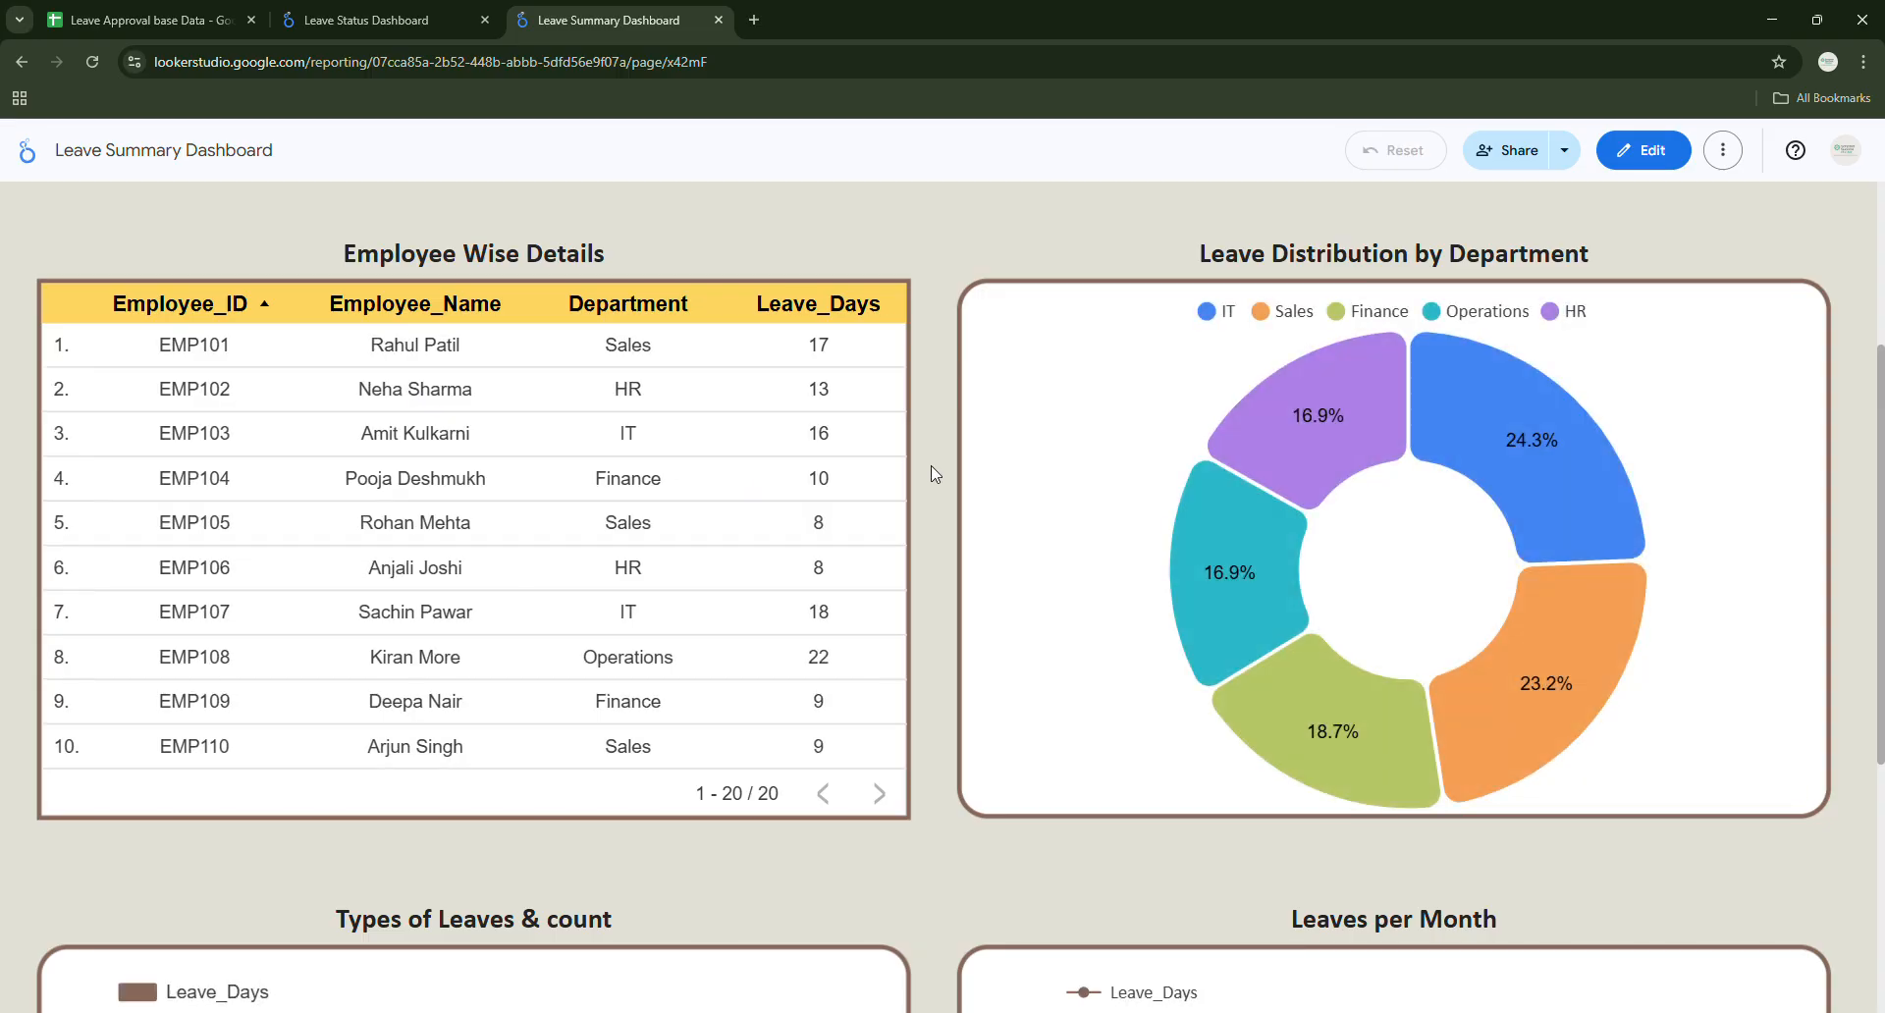
Cross-filter the dashboard by the Casual Leave bar in Types of Leaves & count and check the table and other charts.
scroll(933, 477, up, 3)
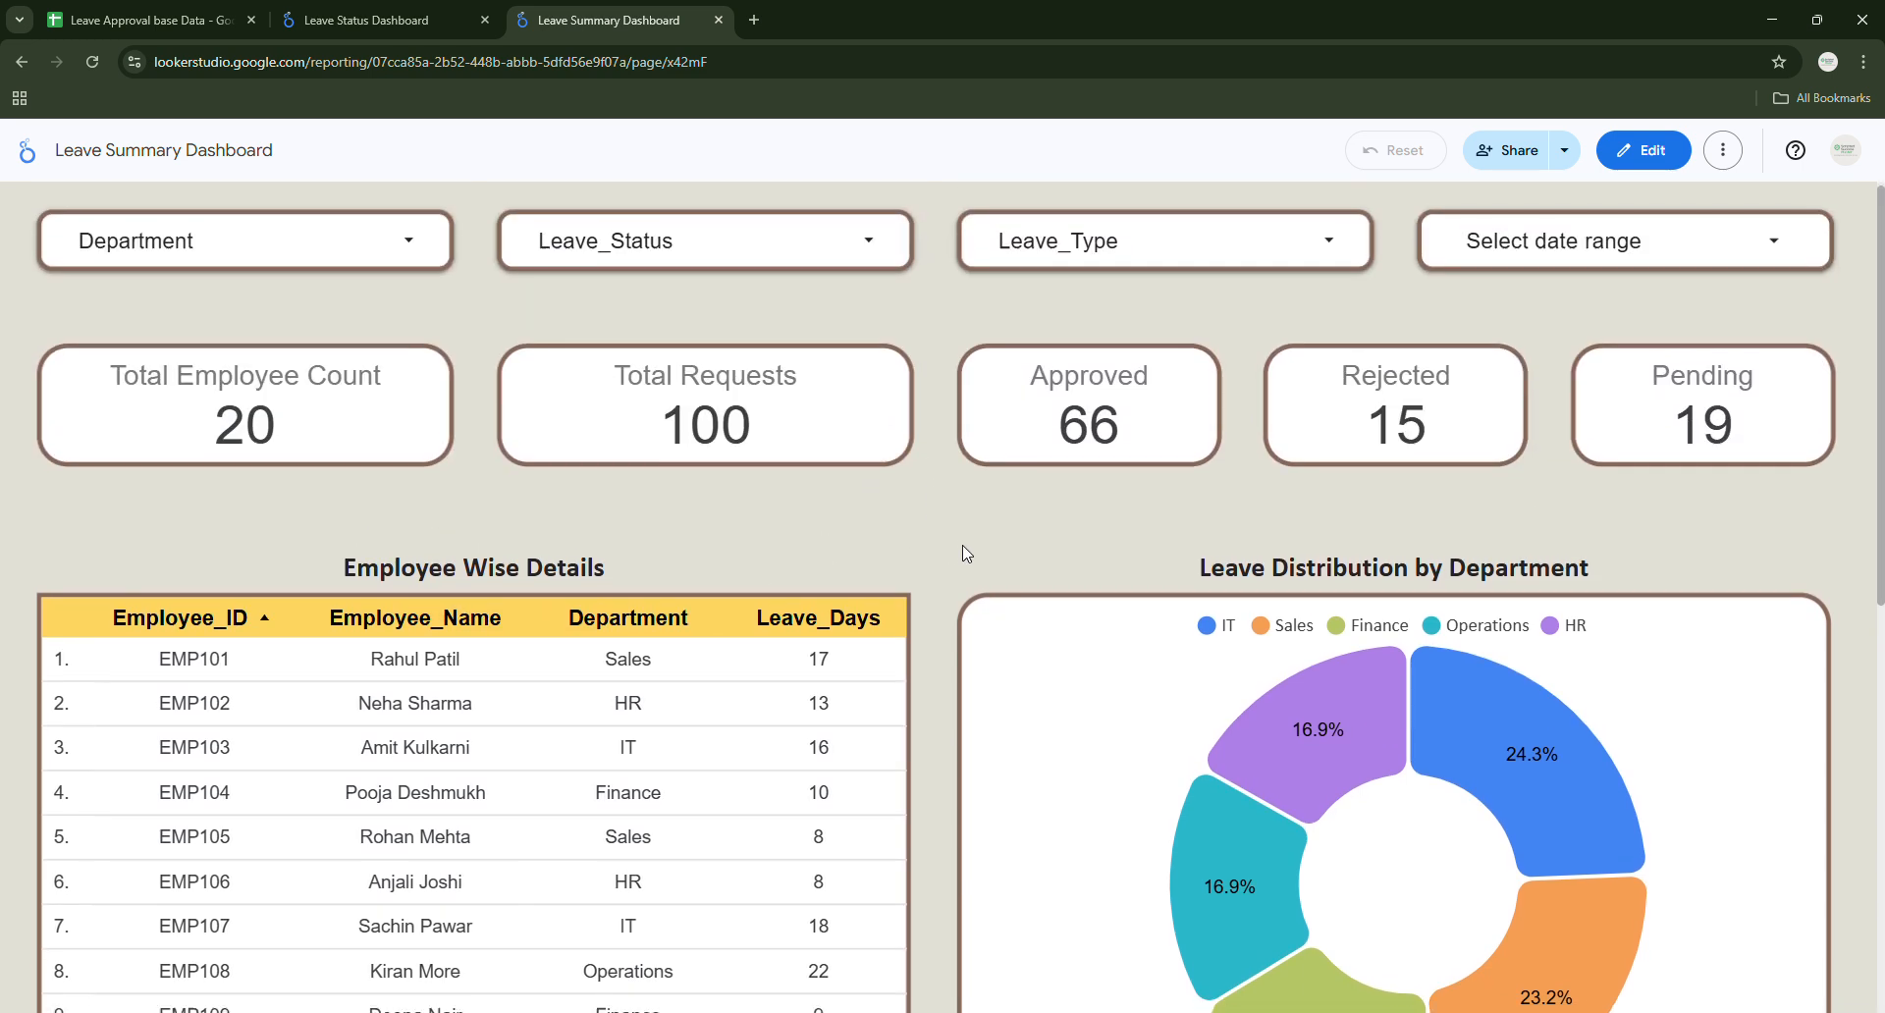
scroll(957, 549, down, 2)
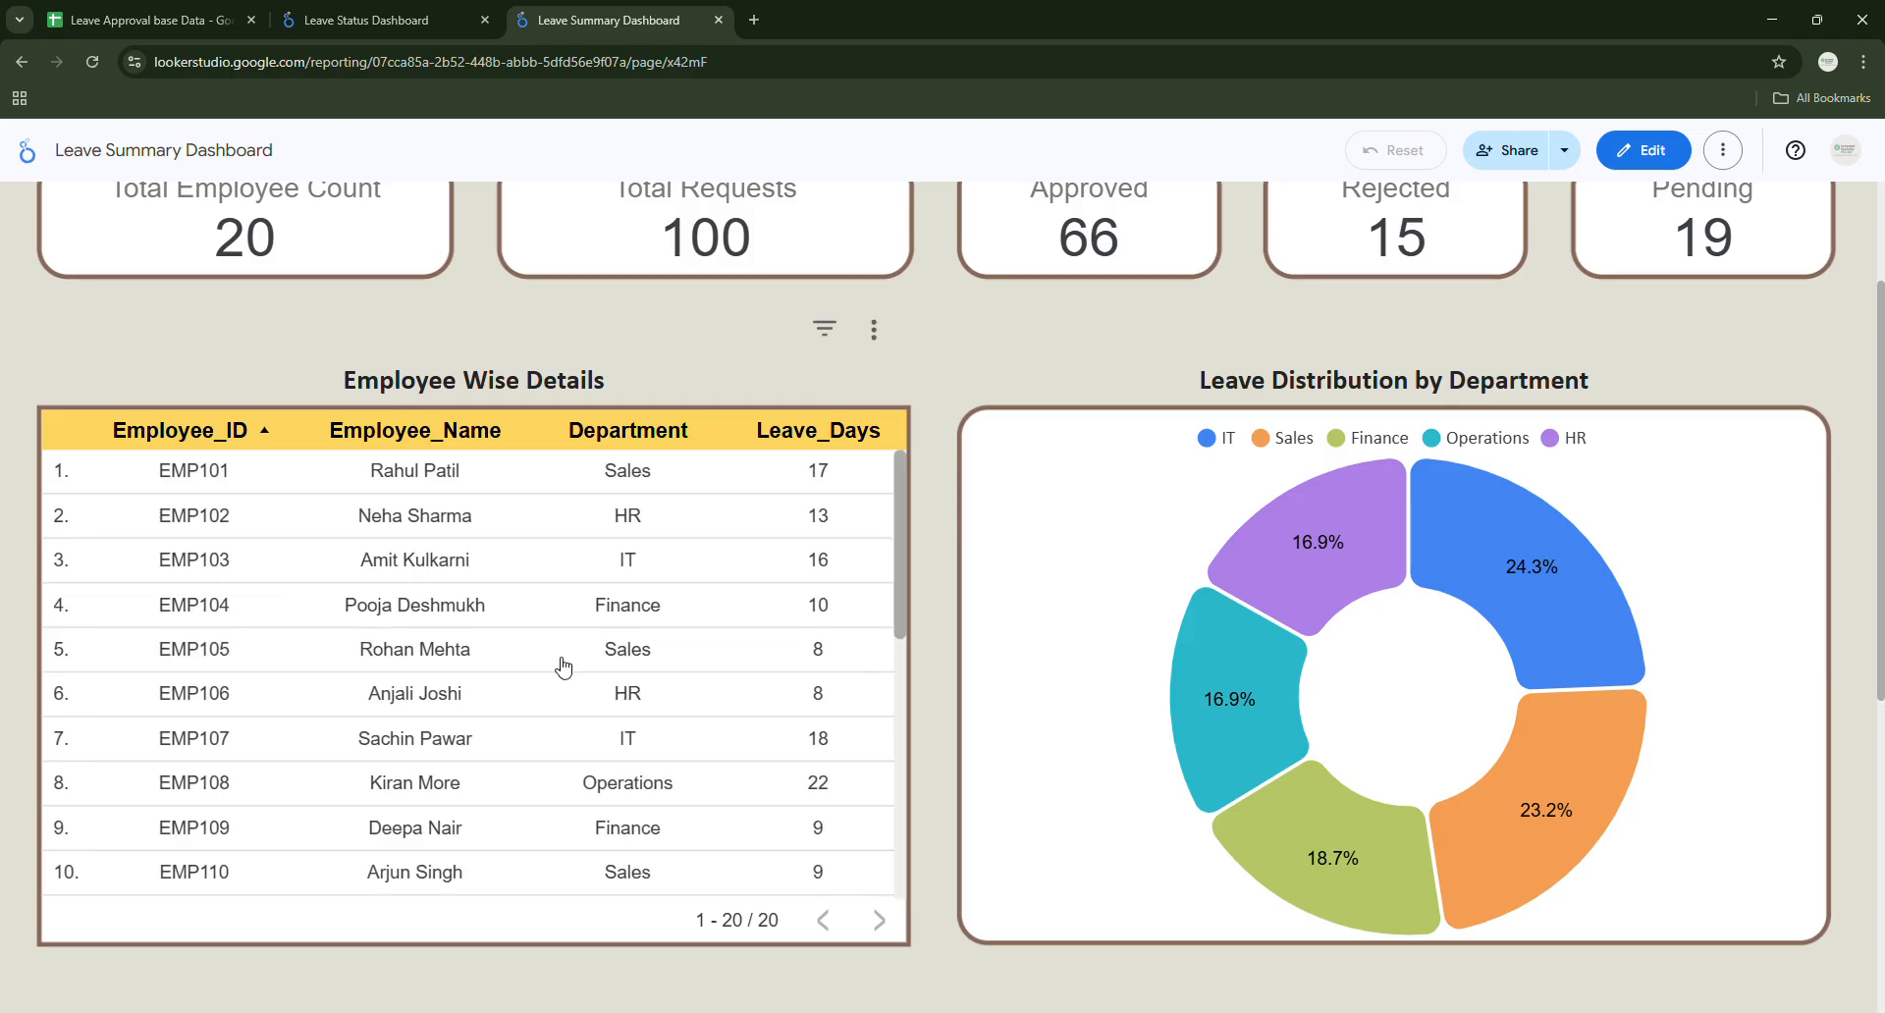
scroll(563, 667, down, 5)
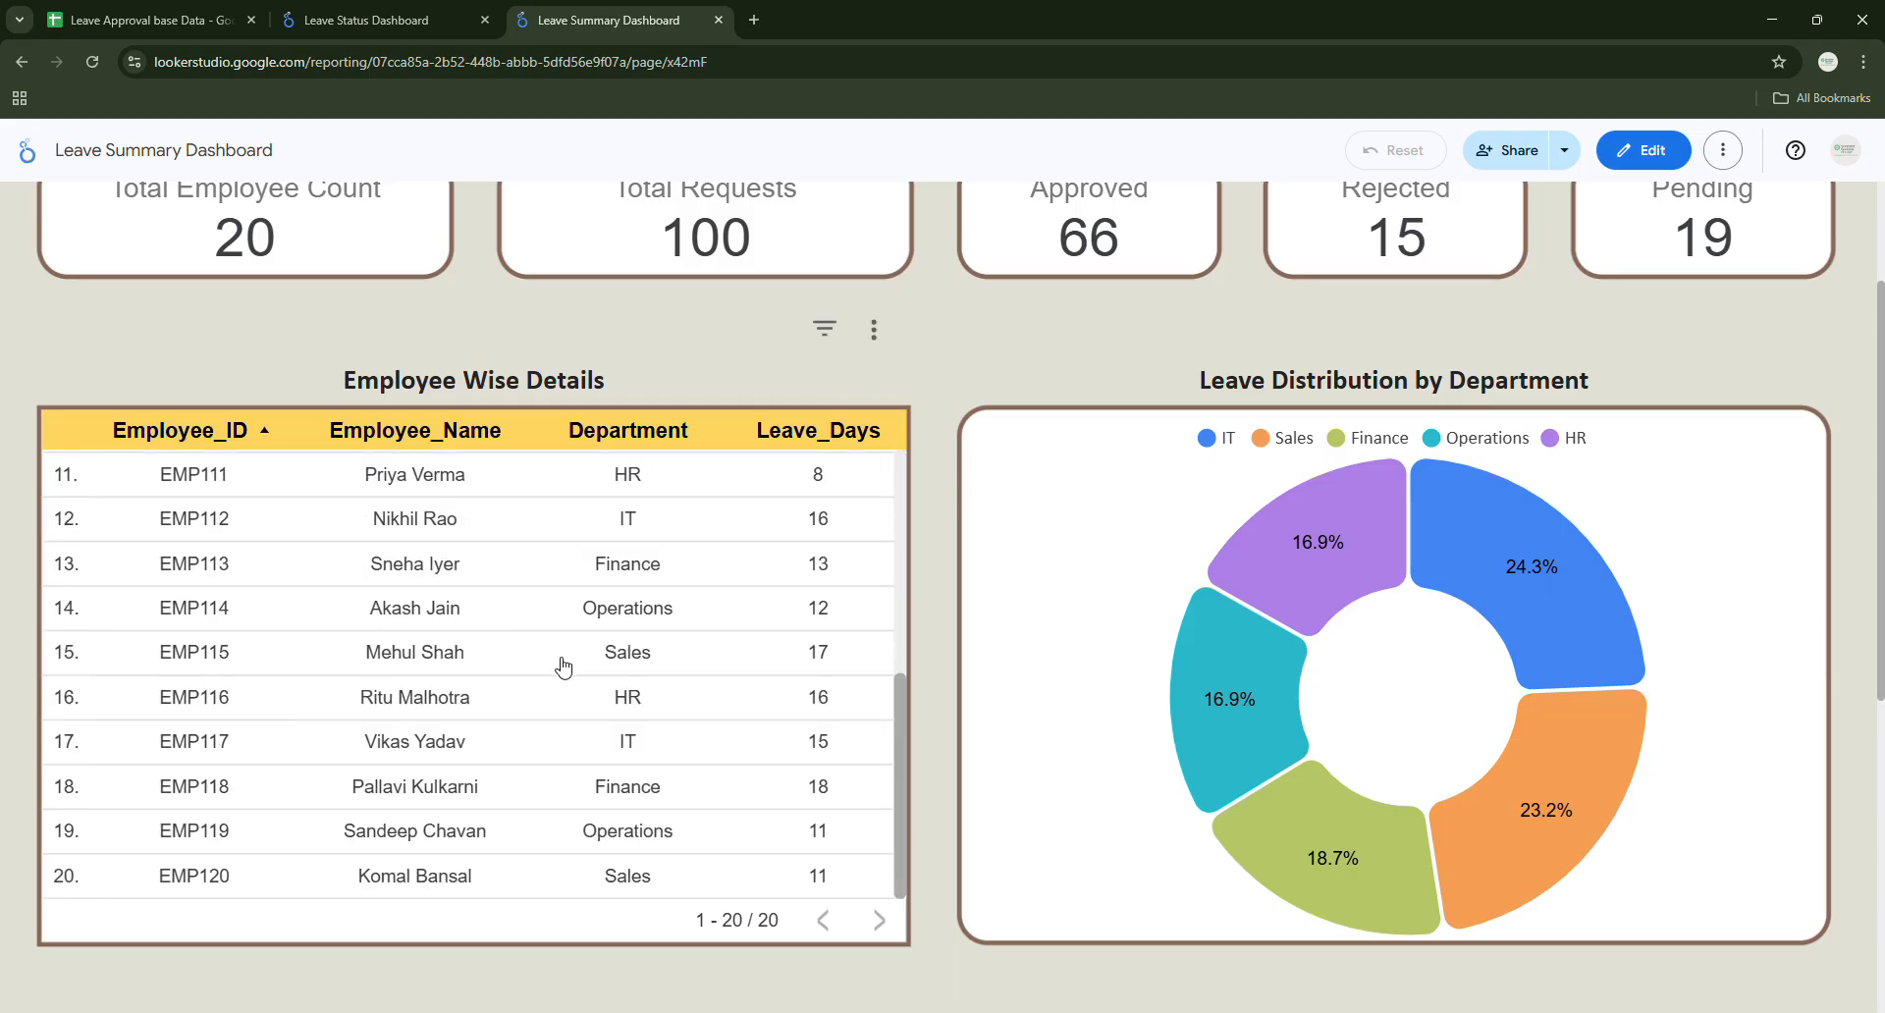
scroll(562, 668, up, 5)
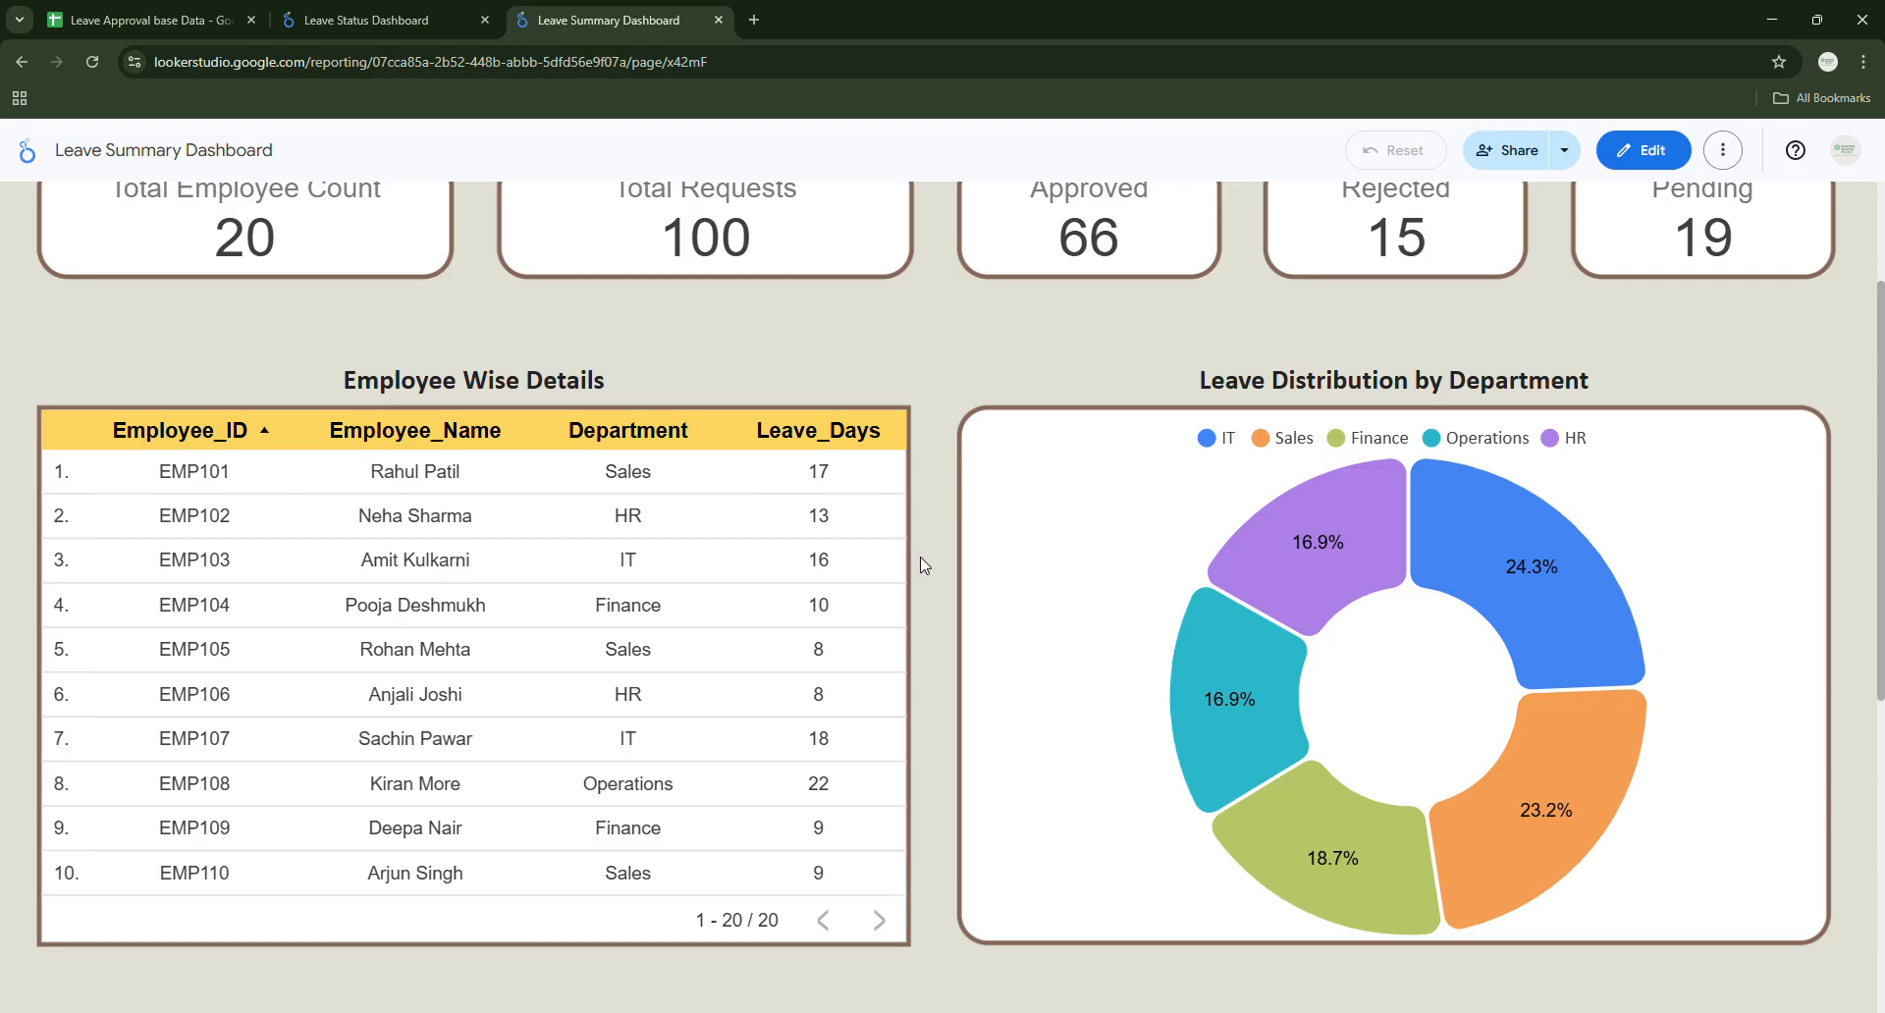
scroll(919, 563, down, 5)
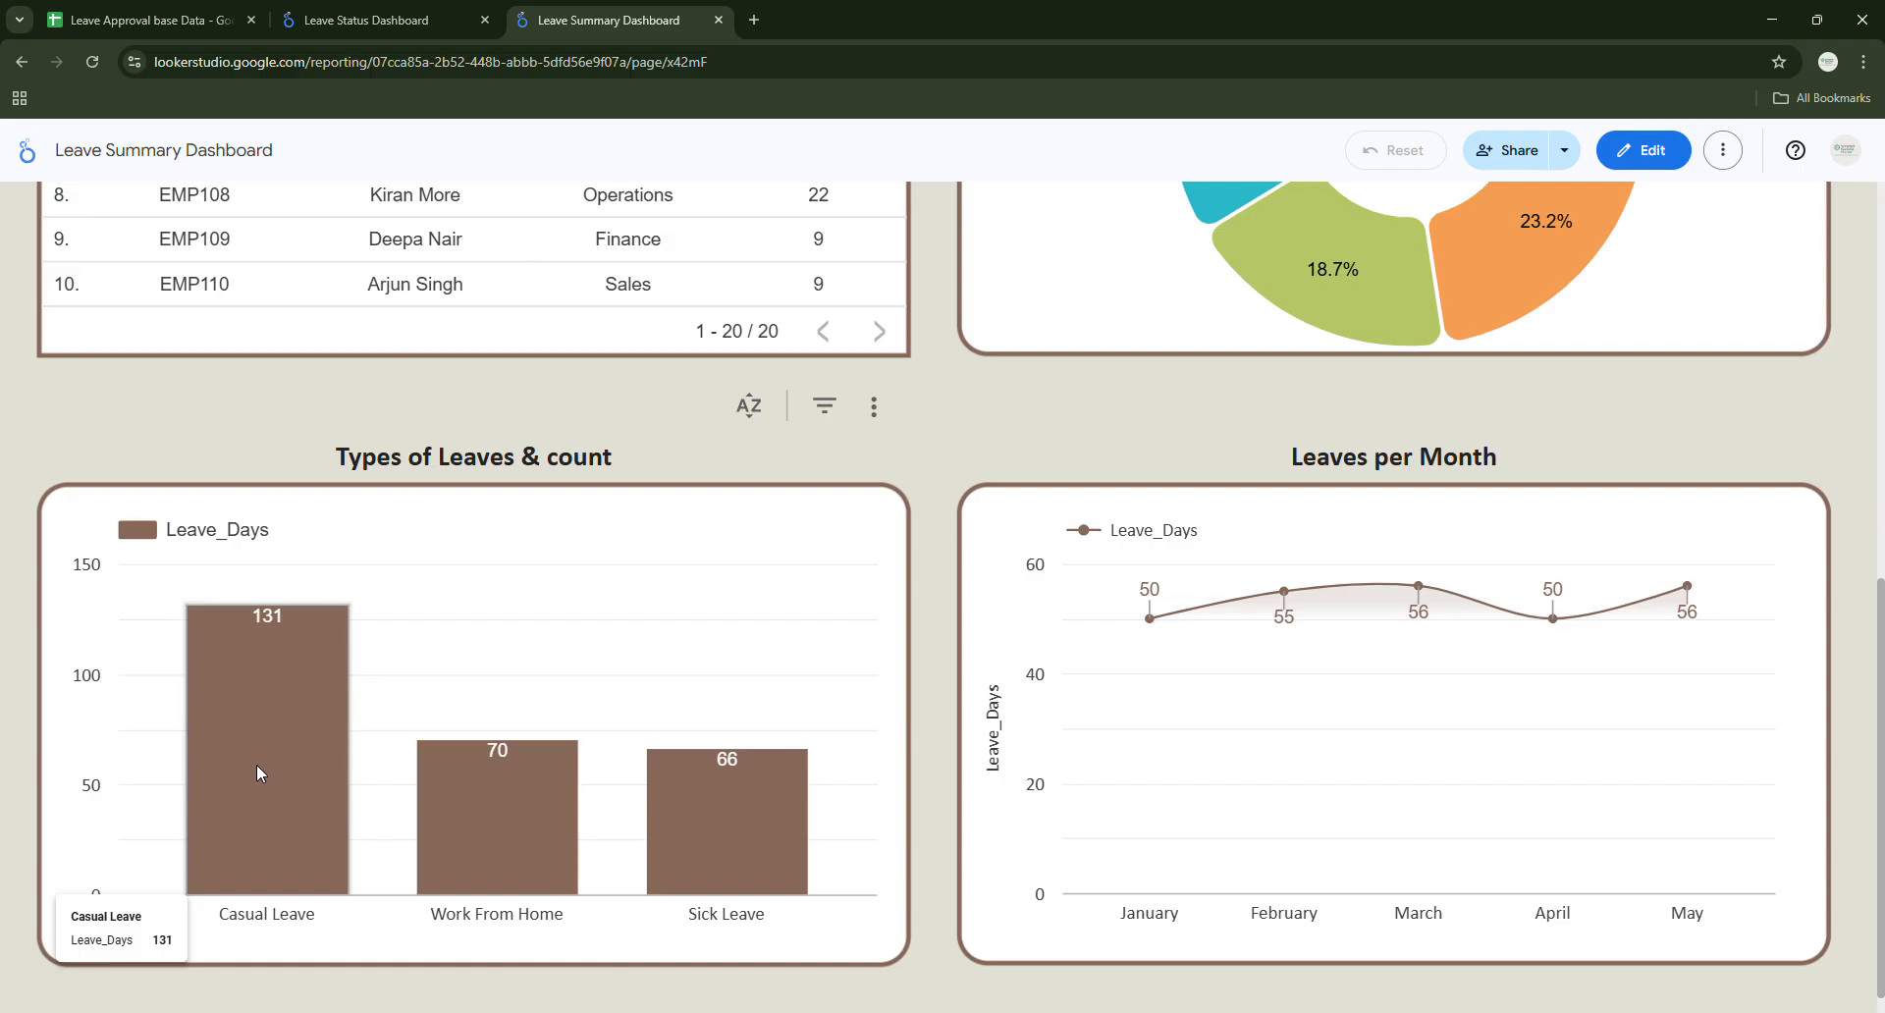
click(283, 768)
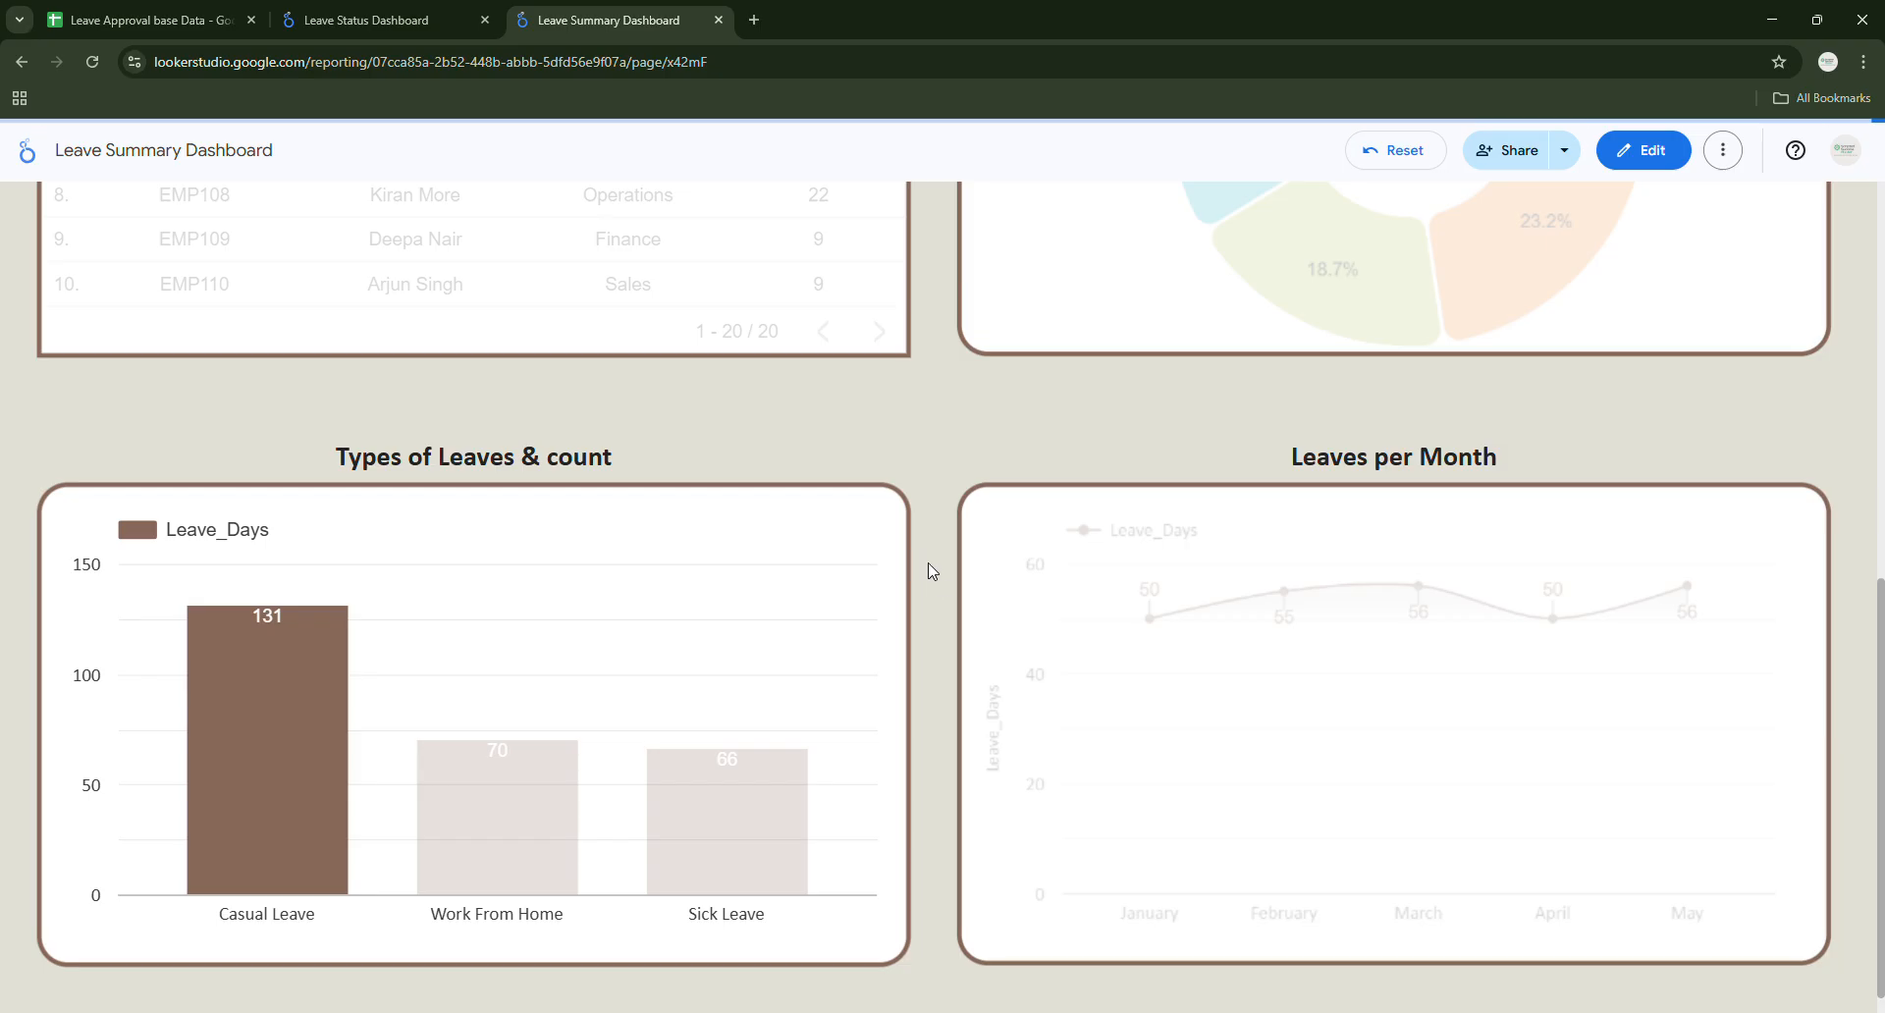
scroll(938, 589, up, 5)
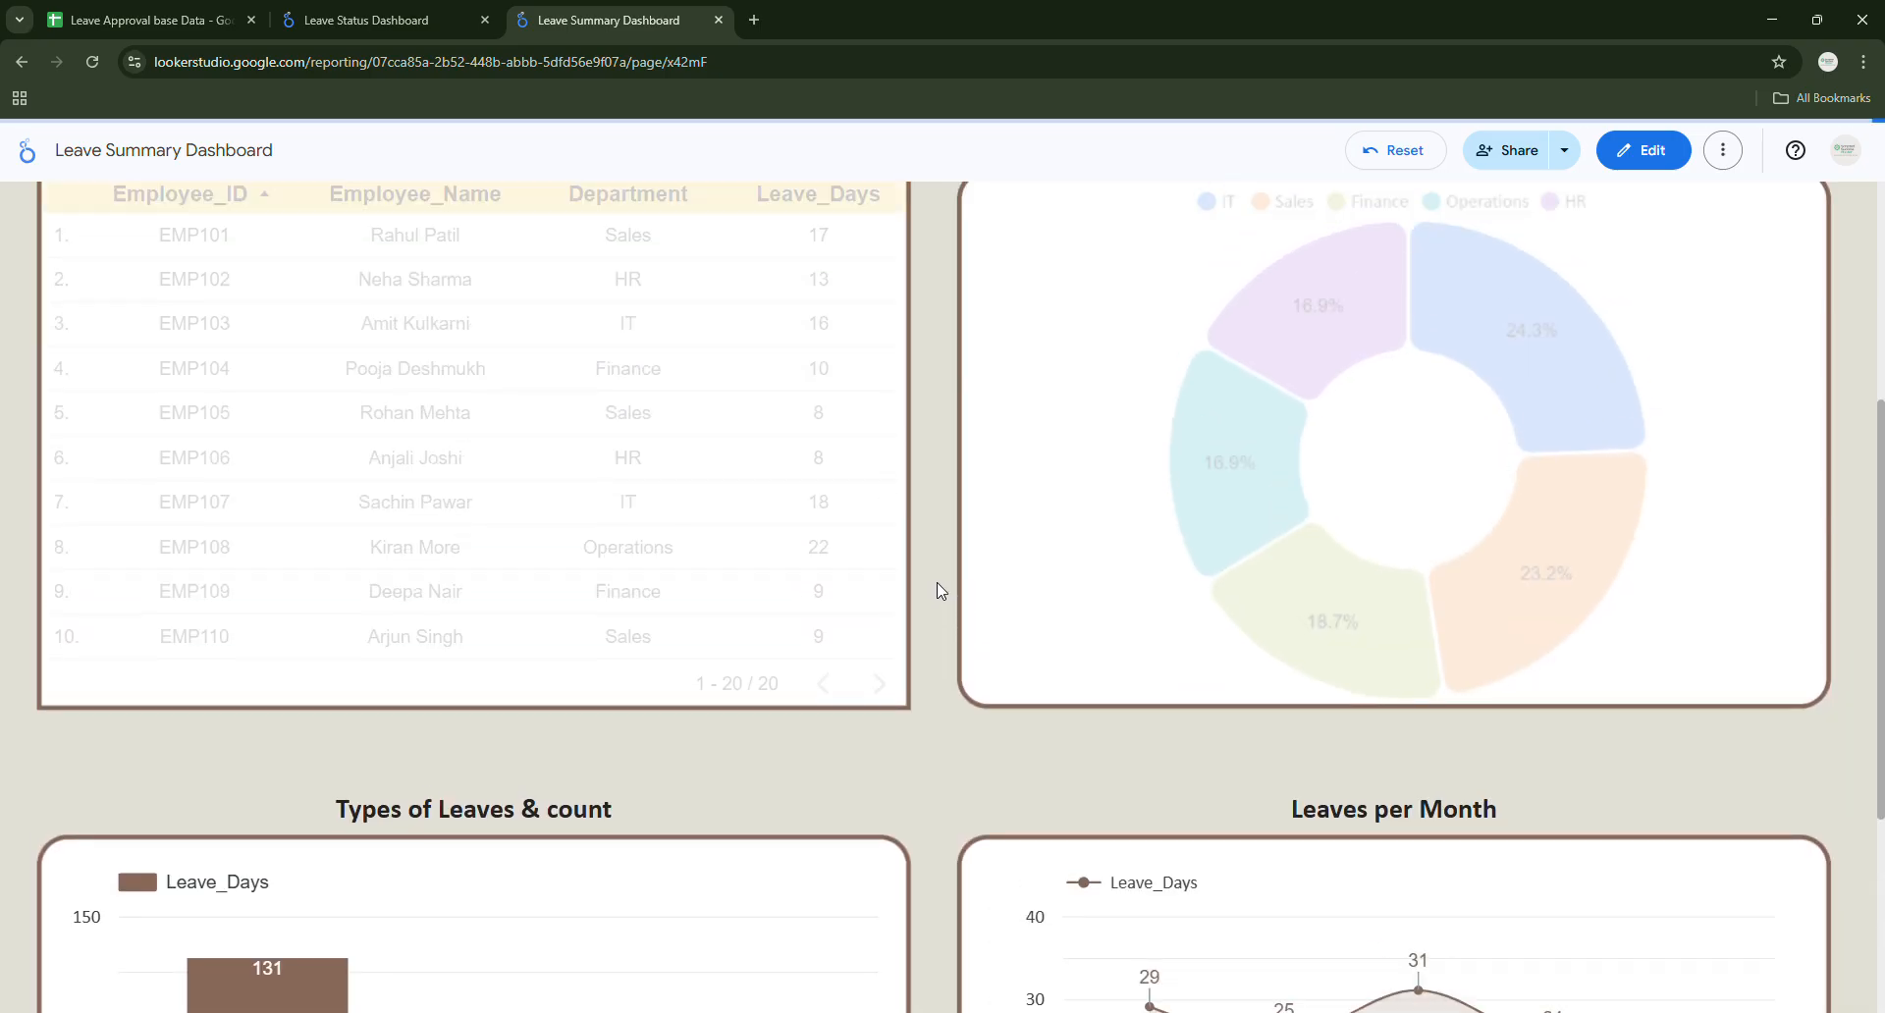
scroll(444, 880, down, 5)
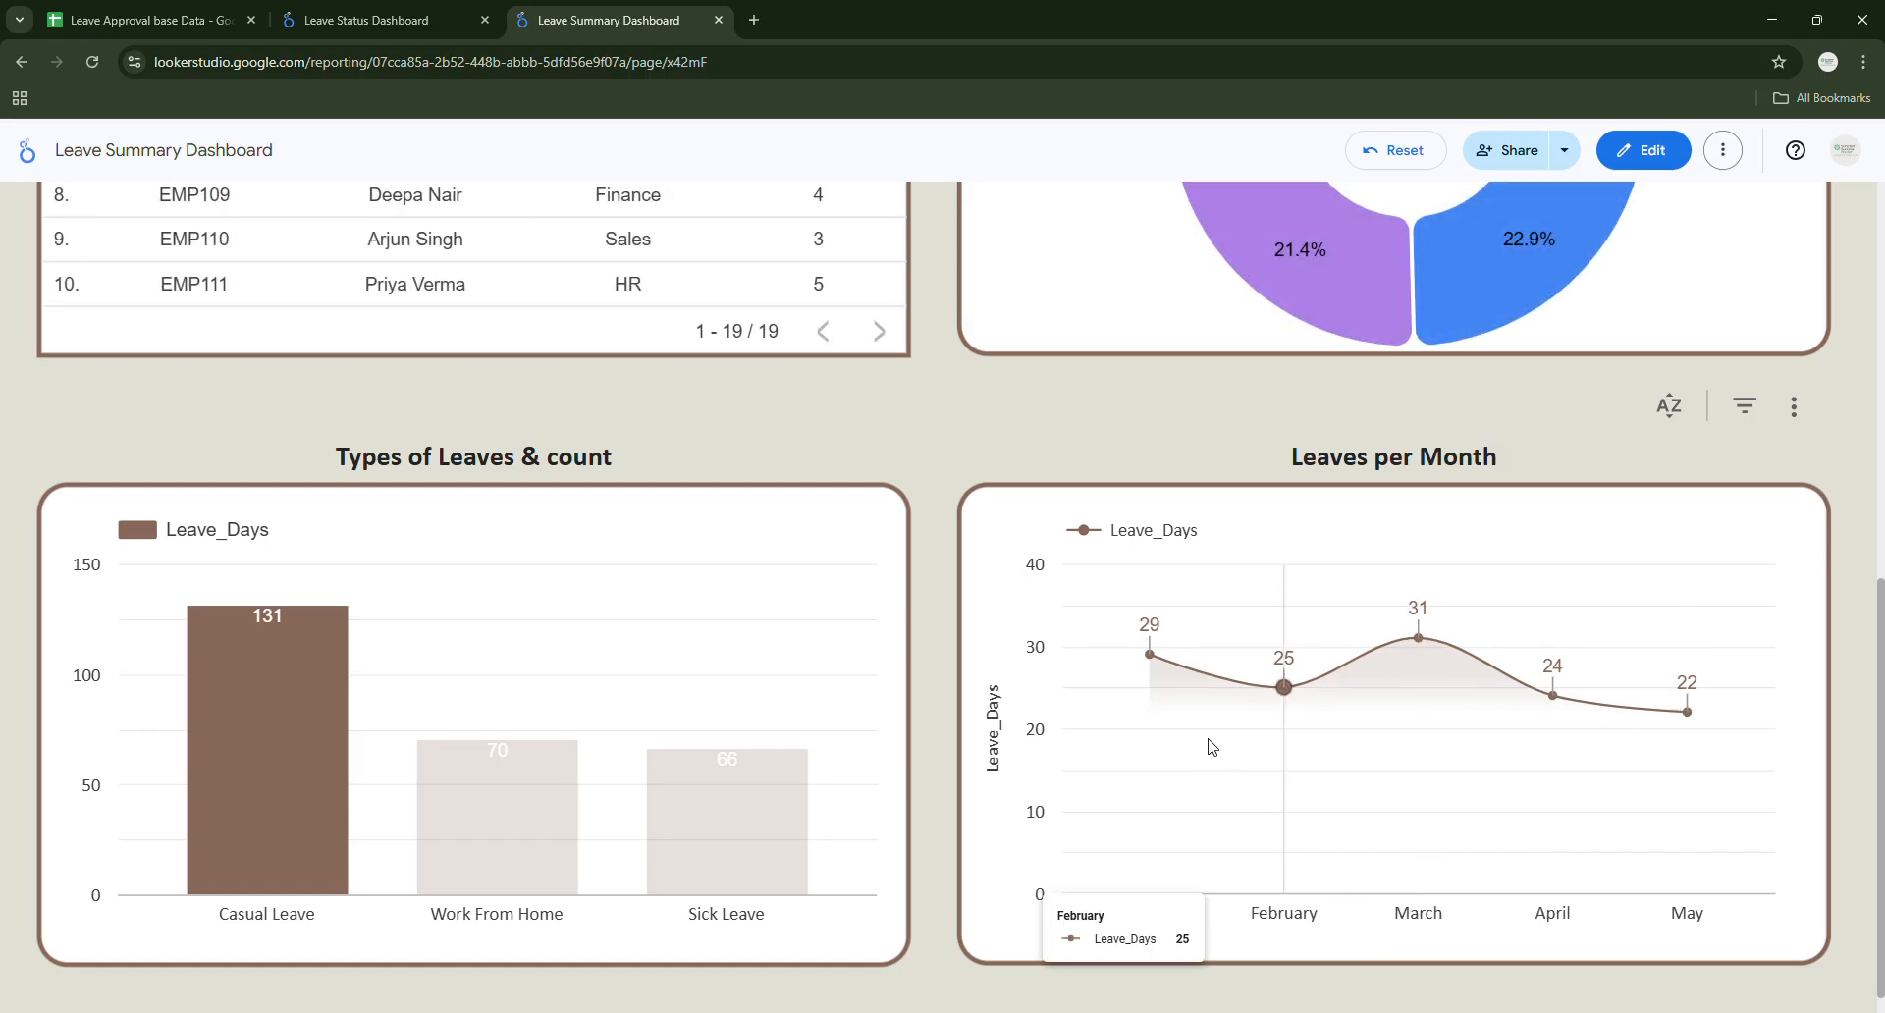
scroll(960, 634, up, 3)
scroll(1284, 465, up, 2)
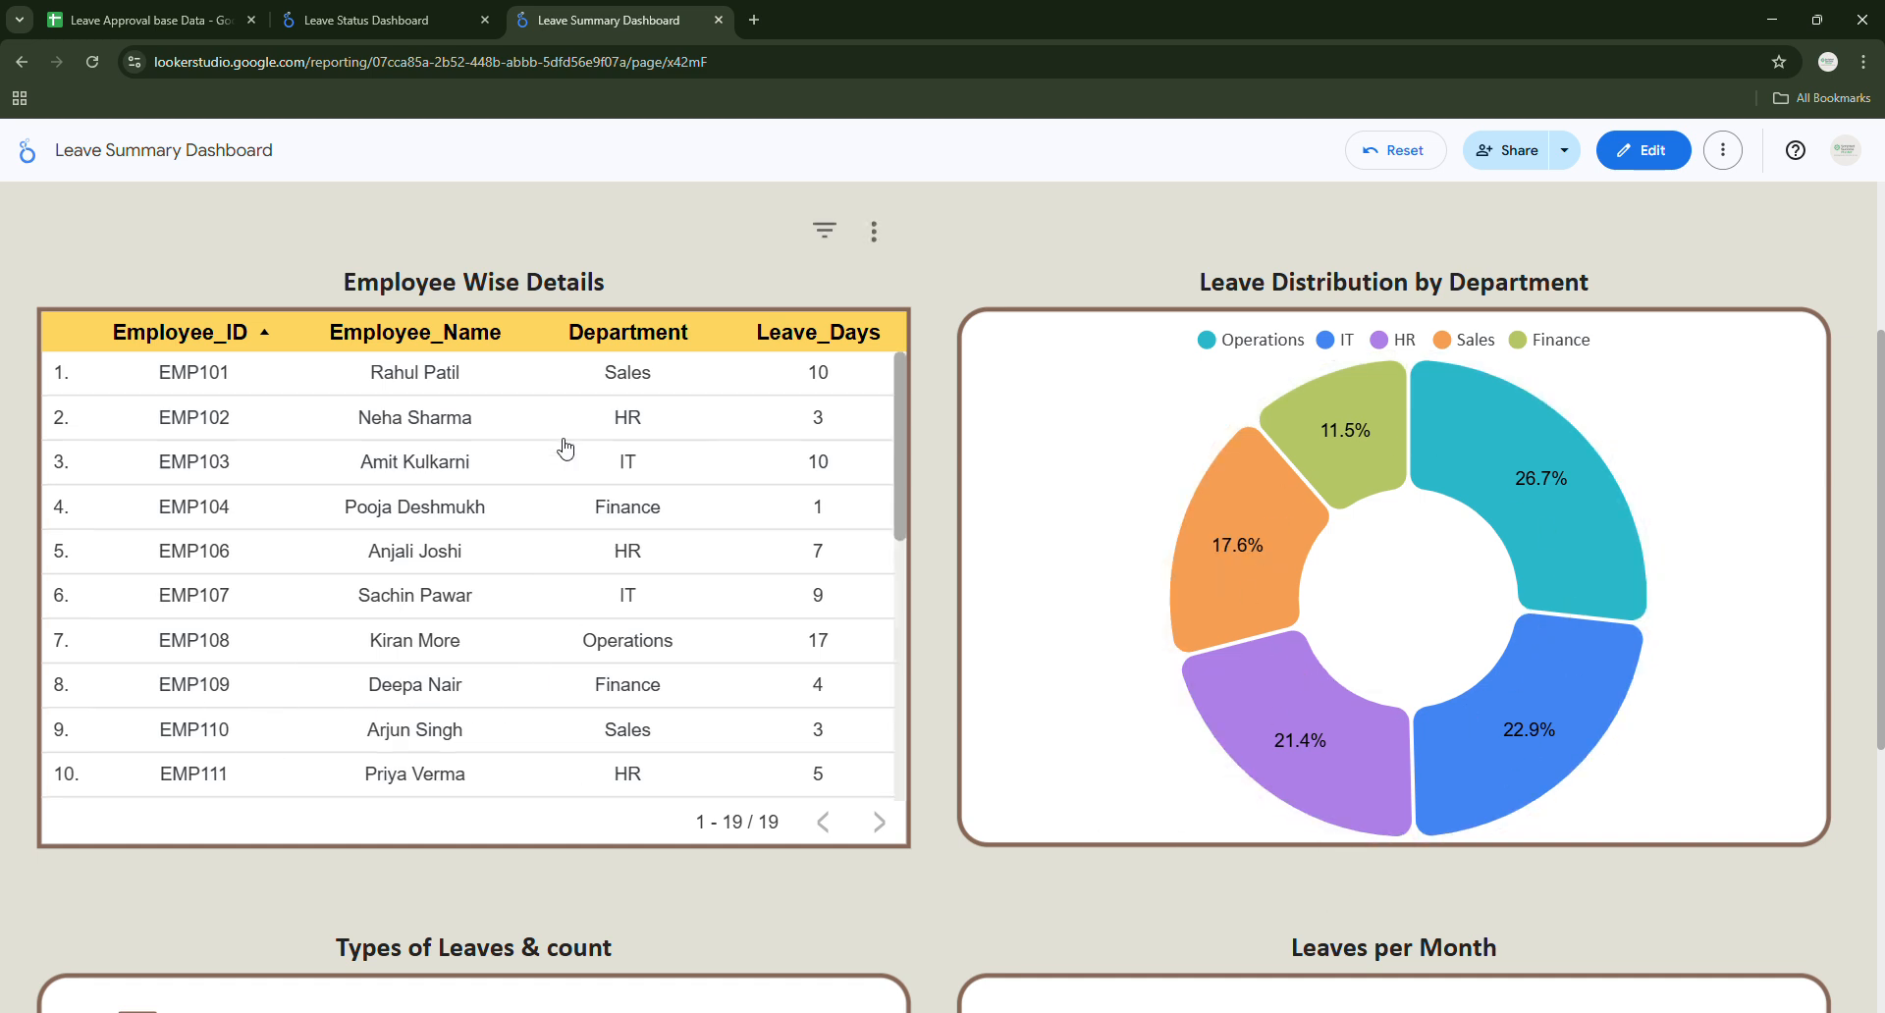
Check the Employee Wise Details table and Leaves per Month chart under the Casual Leave cross-filter, and clear the Casual Leave selection.
scroll(563, 547, down, 4)
scroll(560, 550, up, 4)
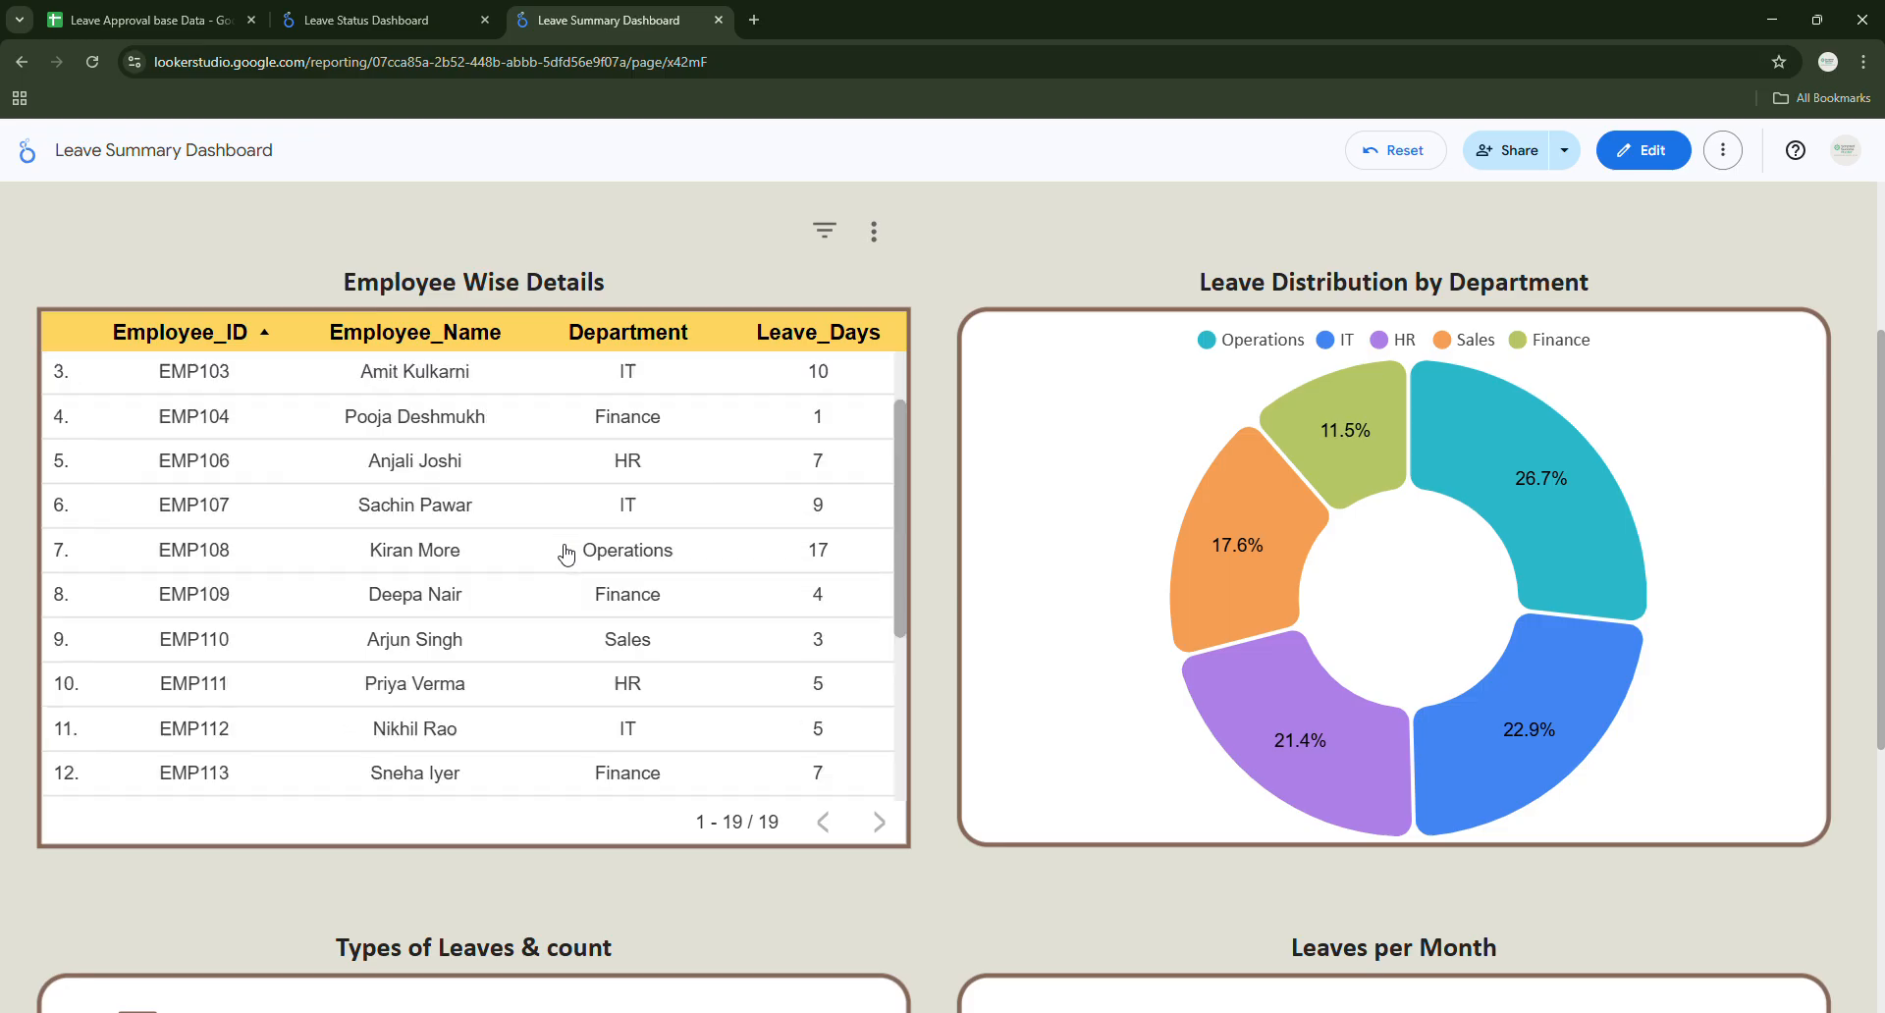
scroll(379, 799, down, 5)
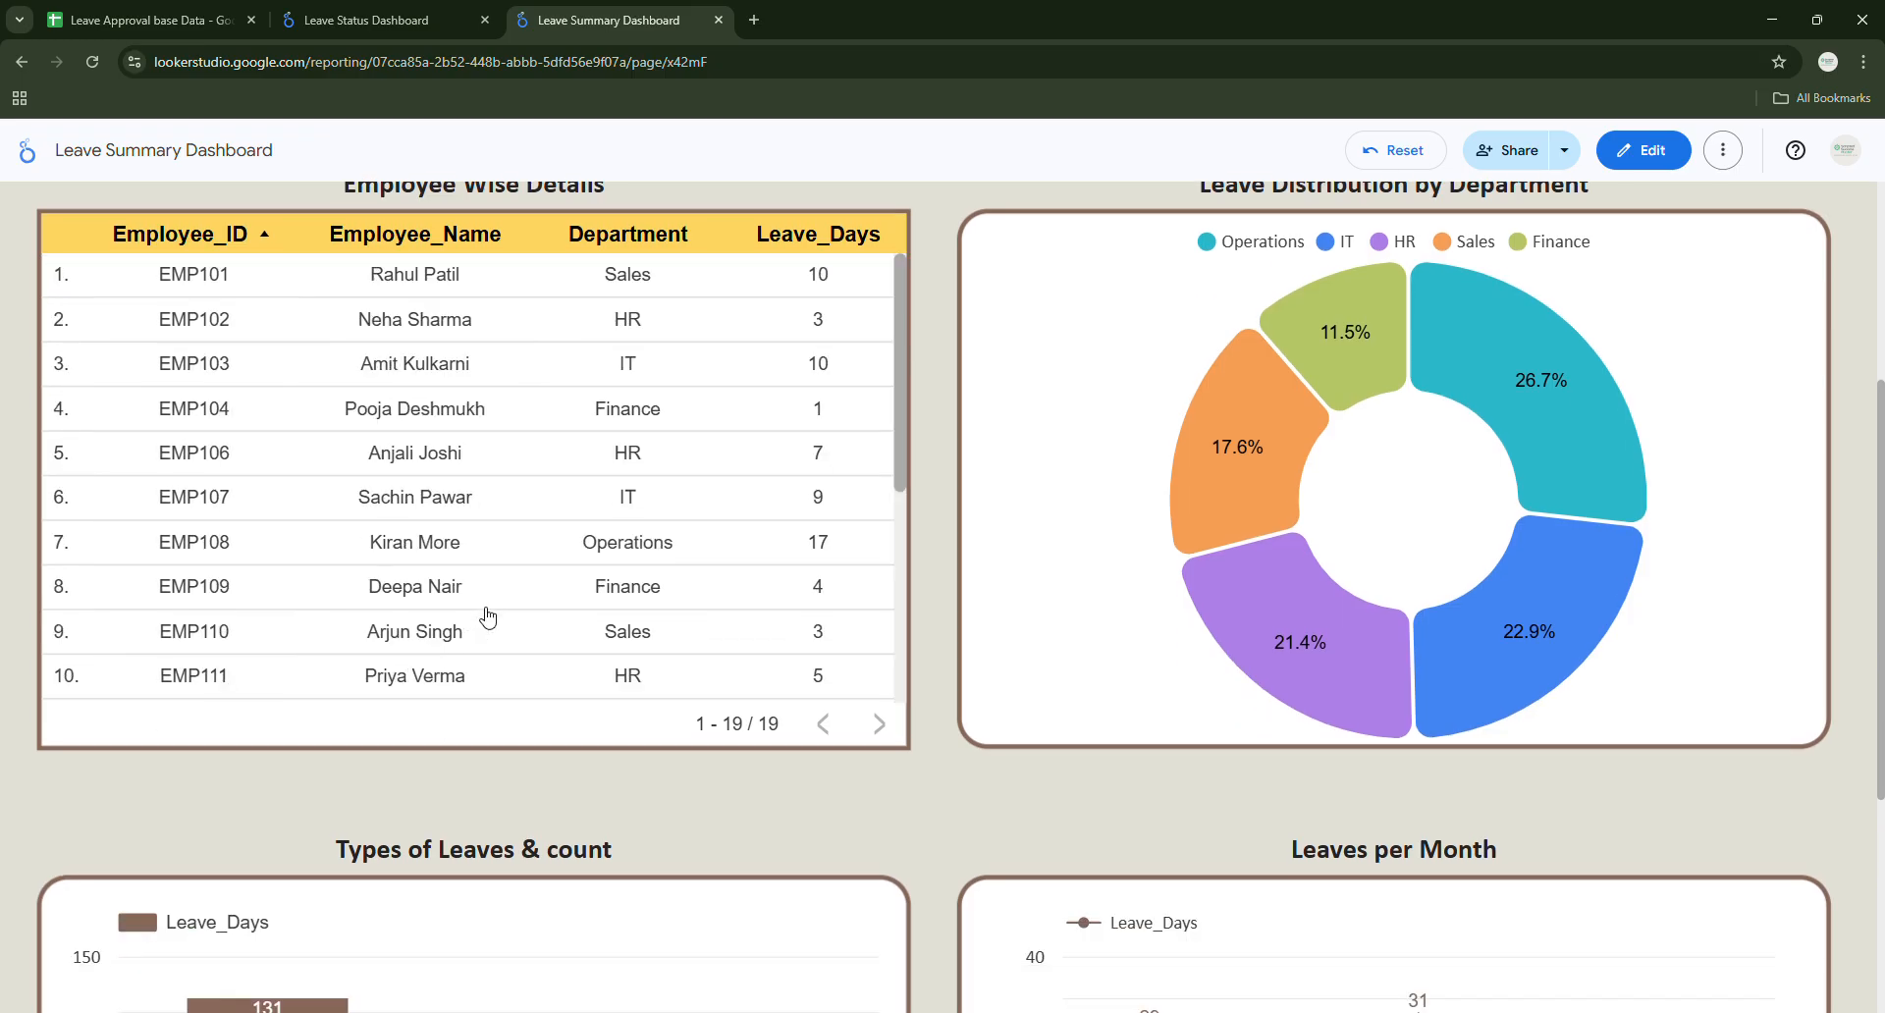
scroll(933, 496, down, 4)
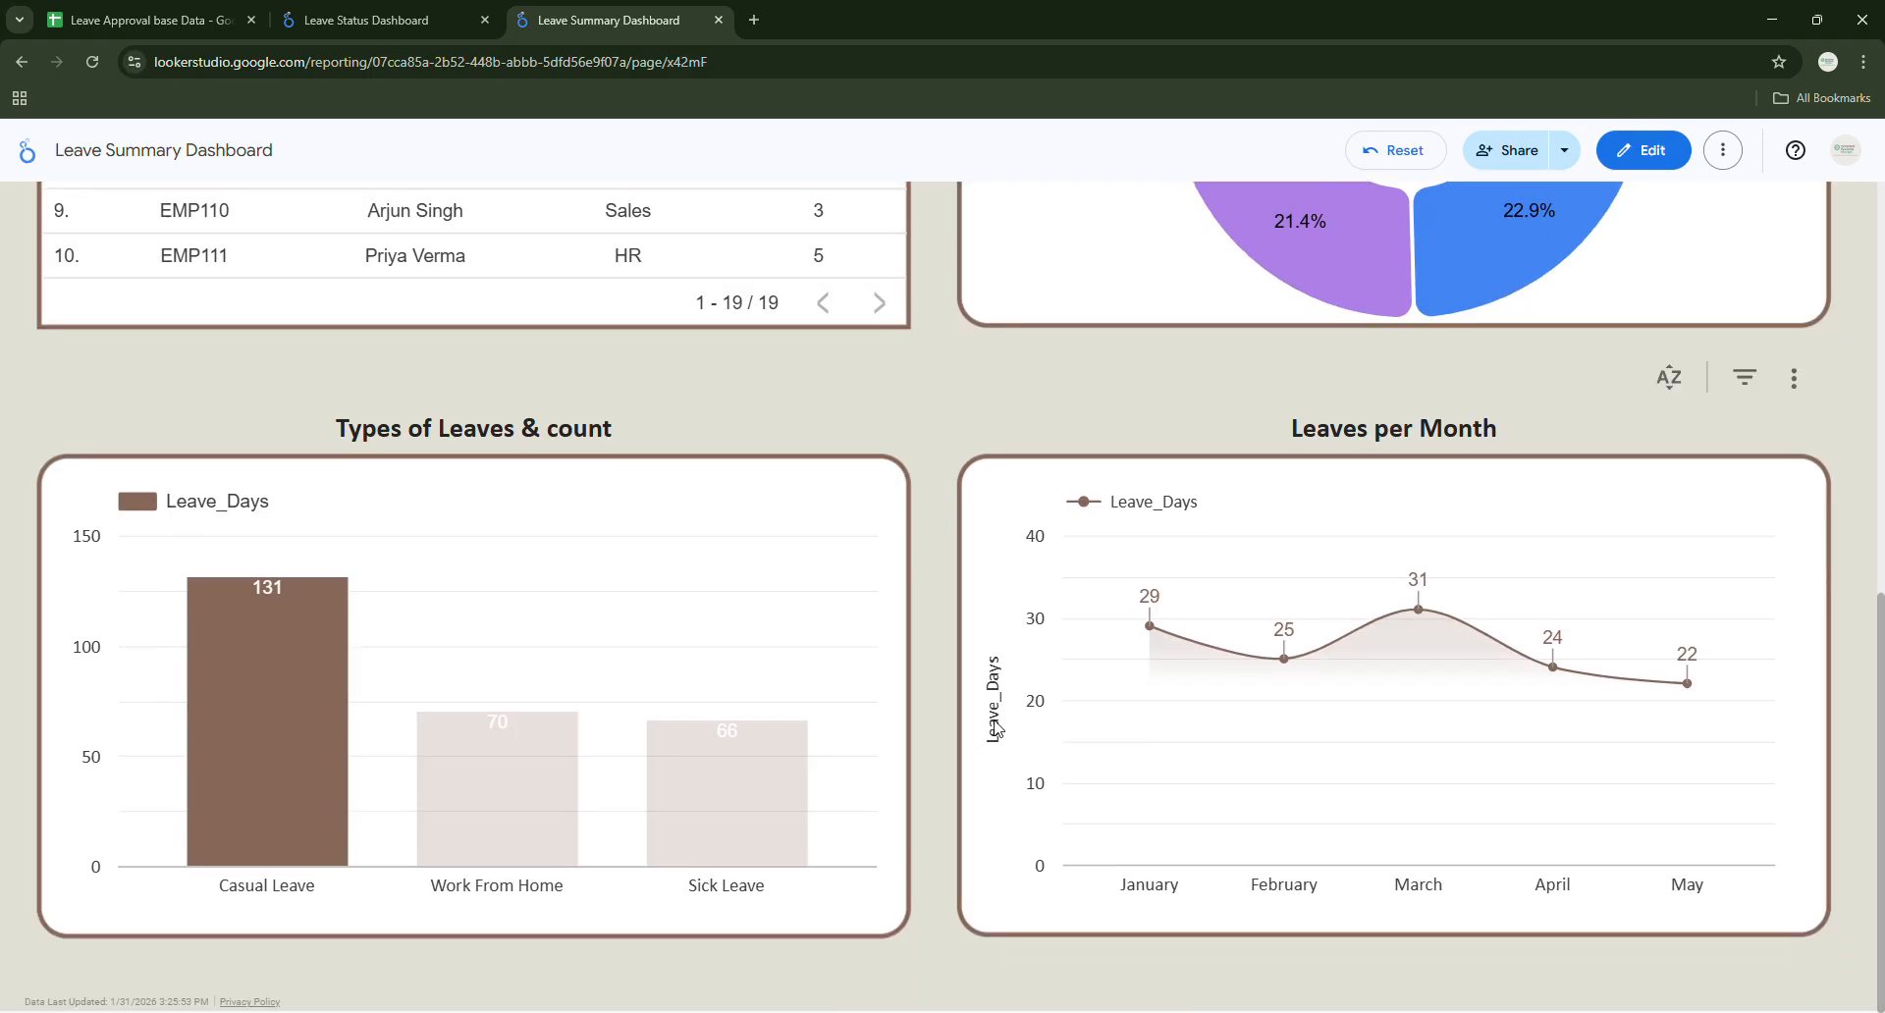
click(210, 687)
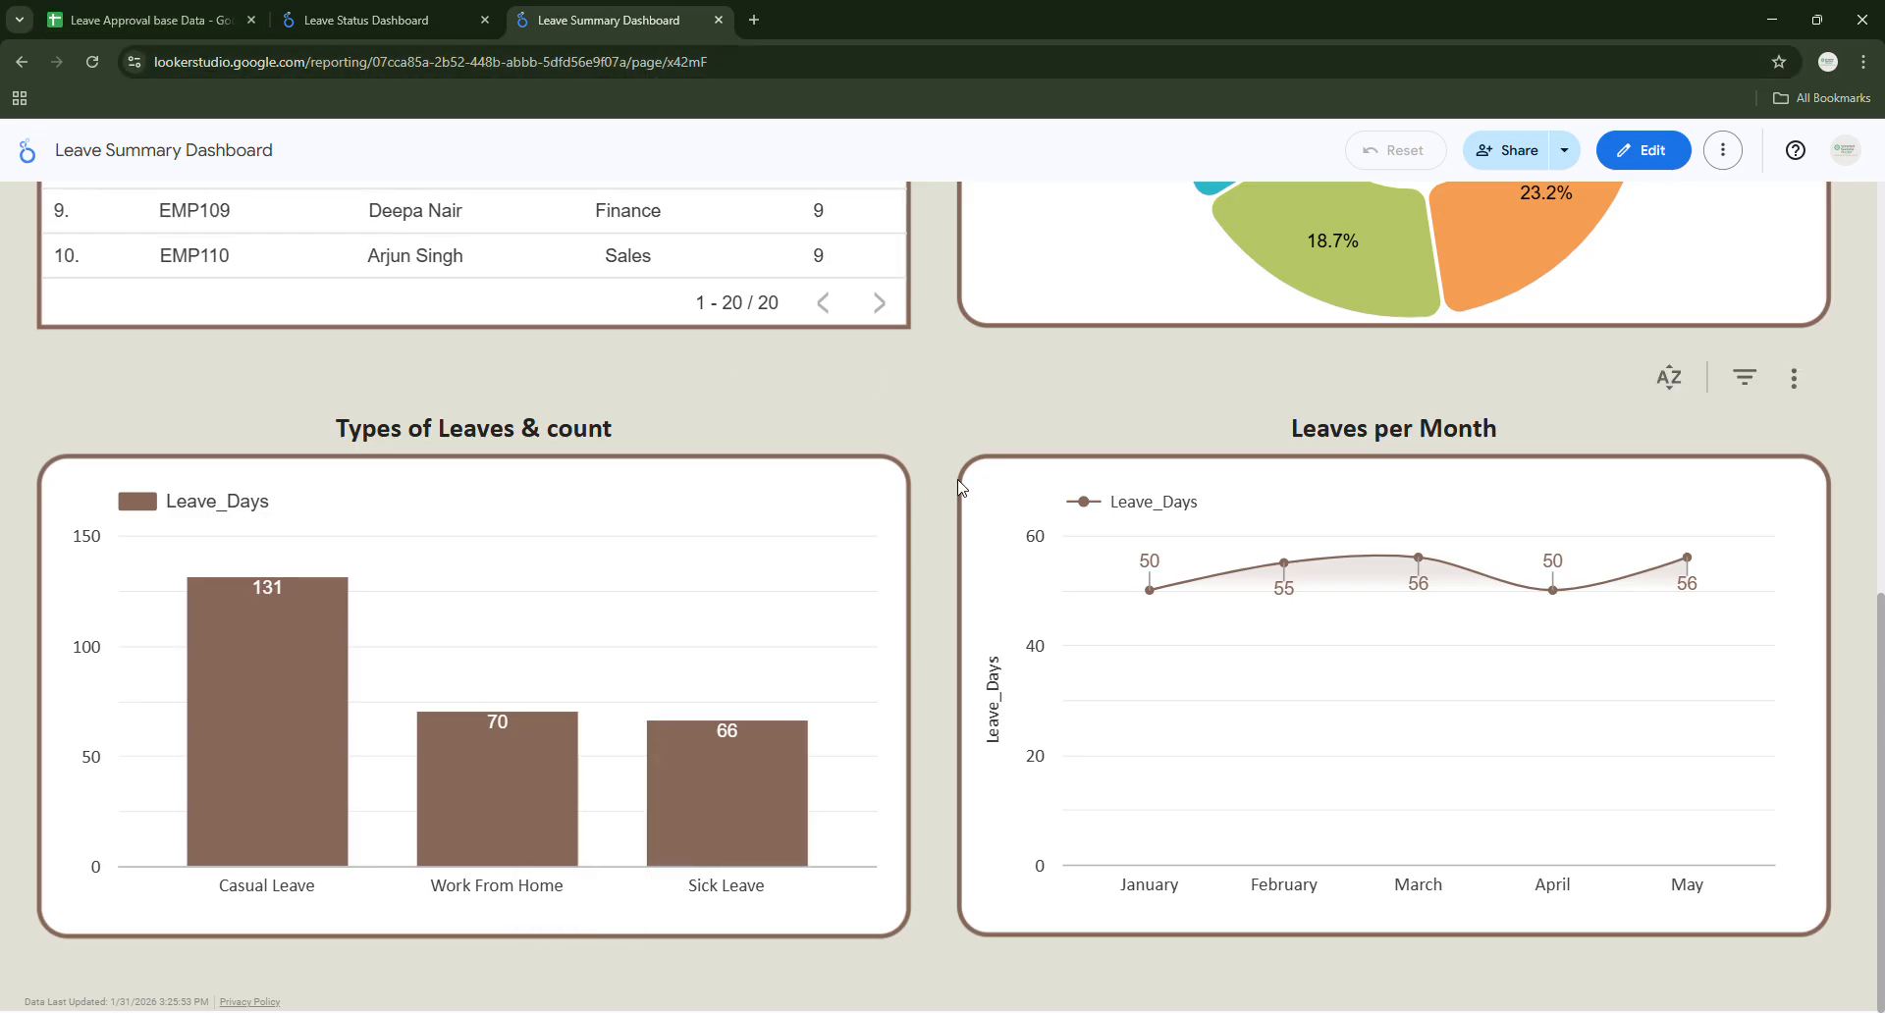
scroll(961, 487, up, 8)
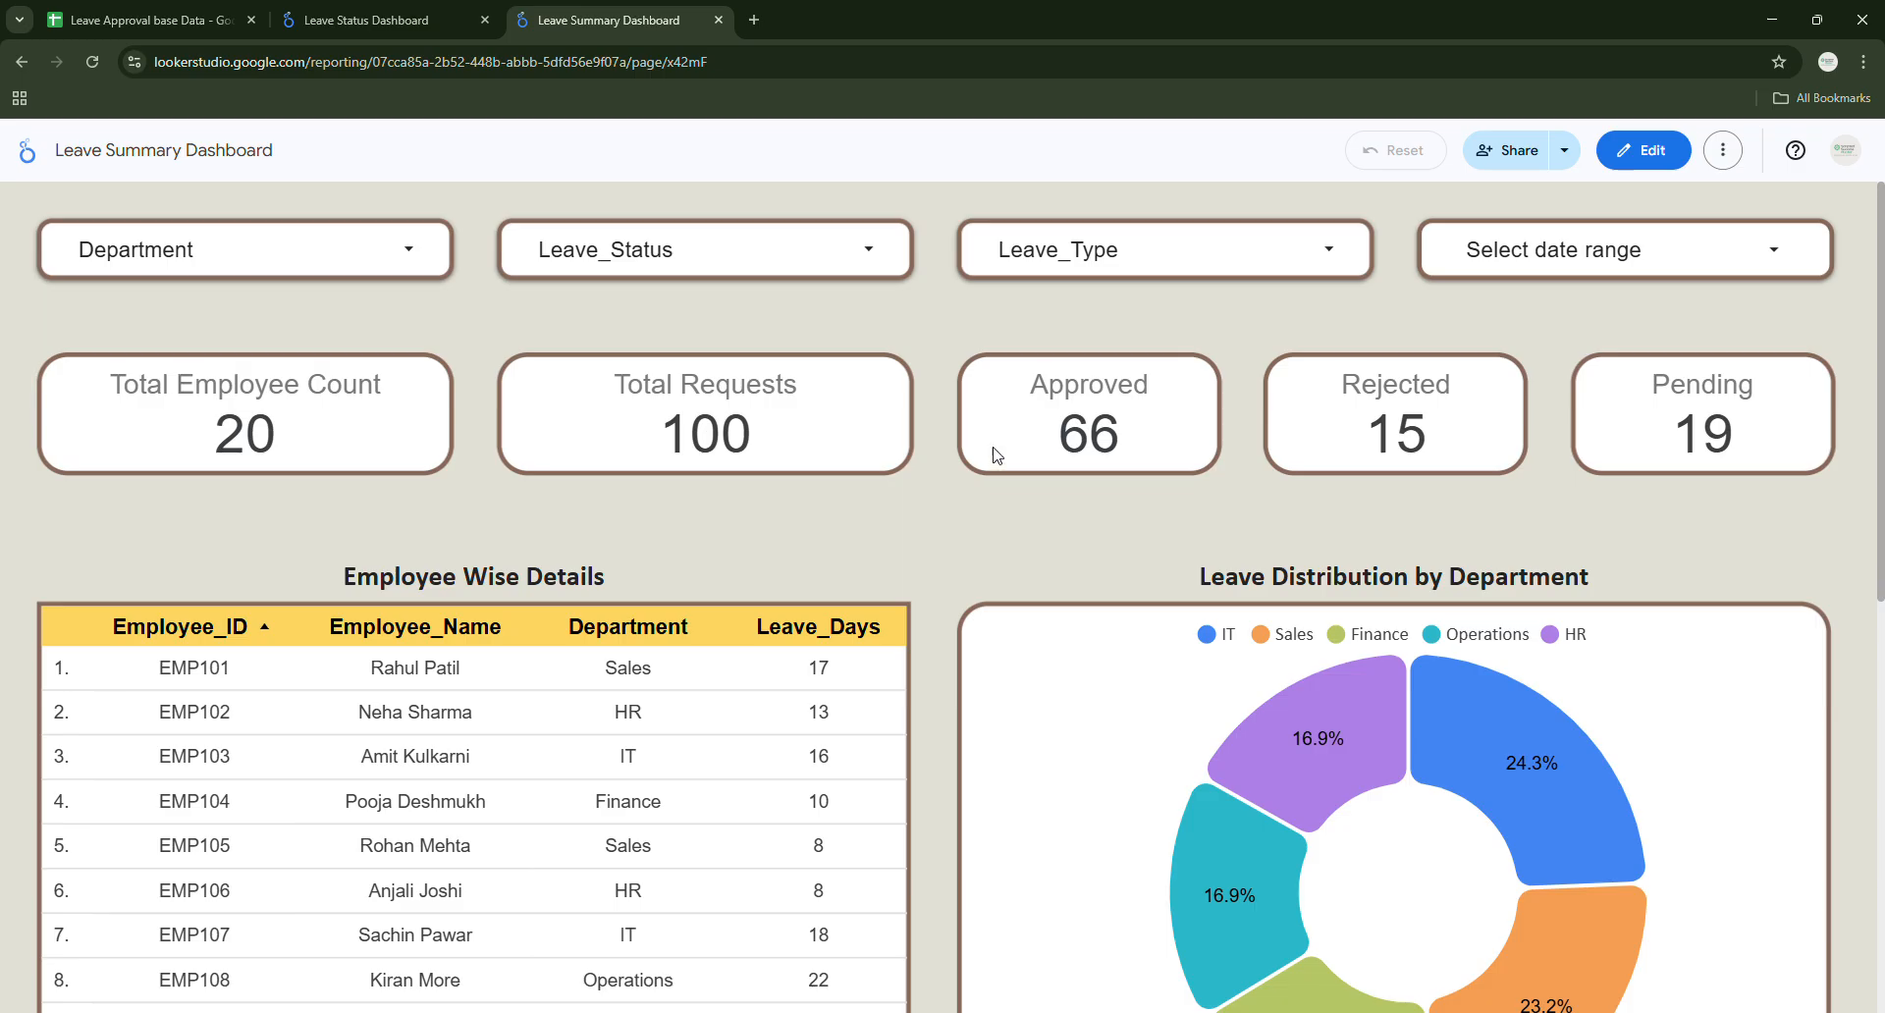
Return the report to edit mode and review the setup properties of the Leave Distribution by Department donut chart.
click(1642, 149)
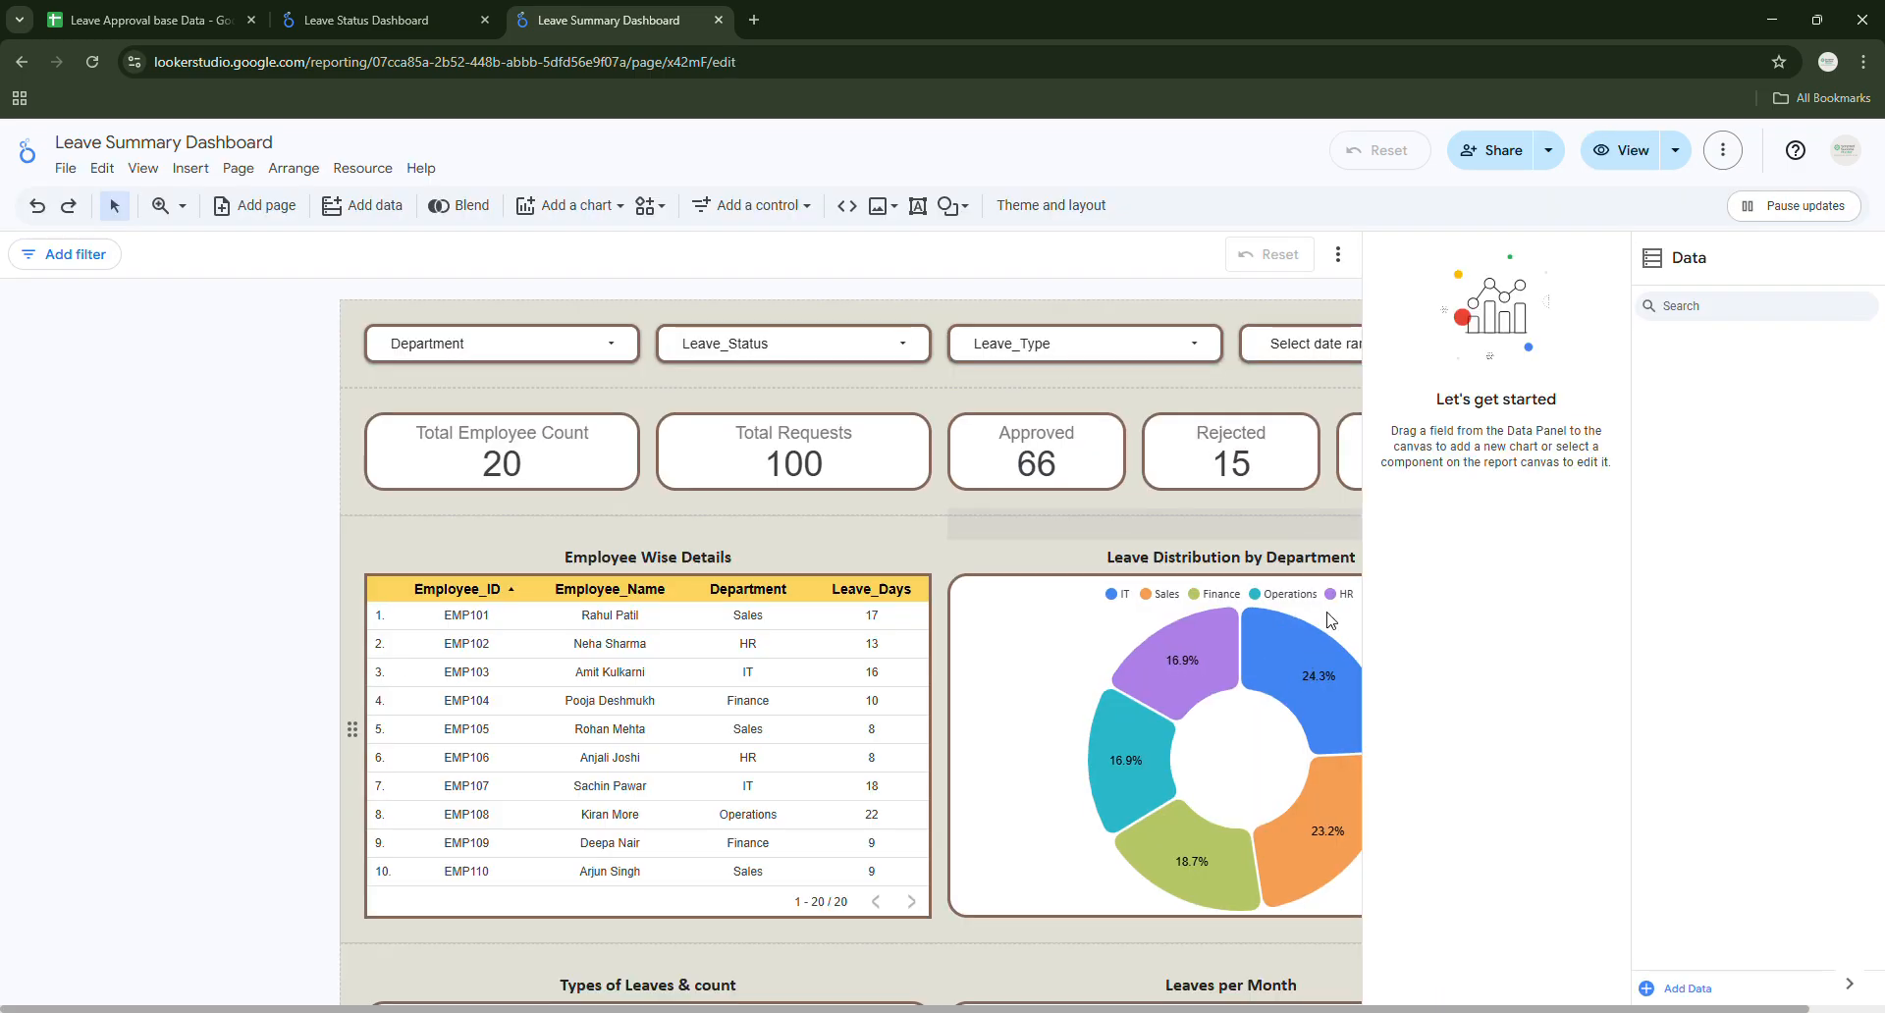
click(1155, 668)
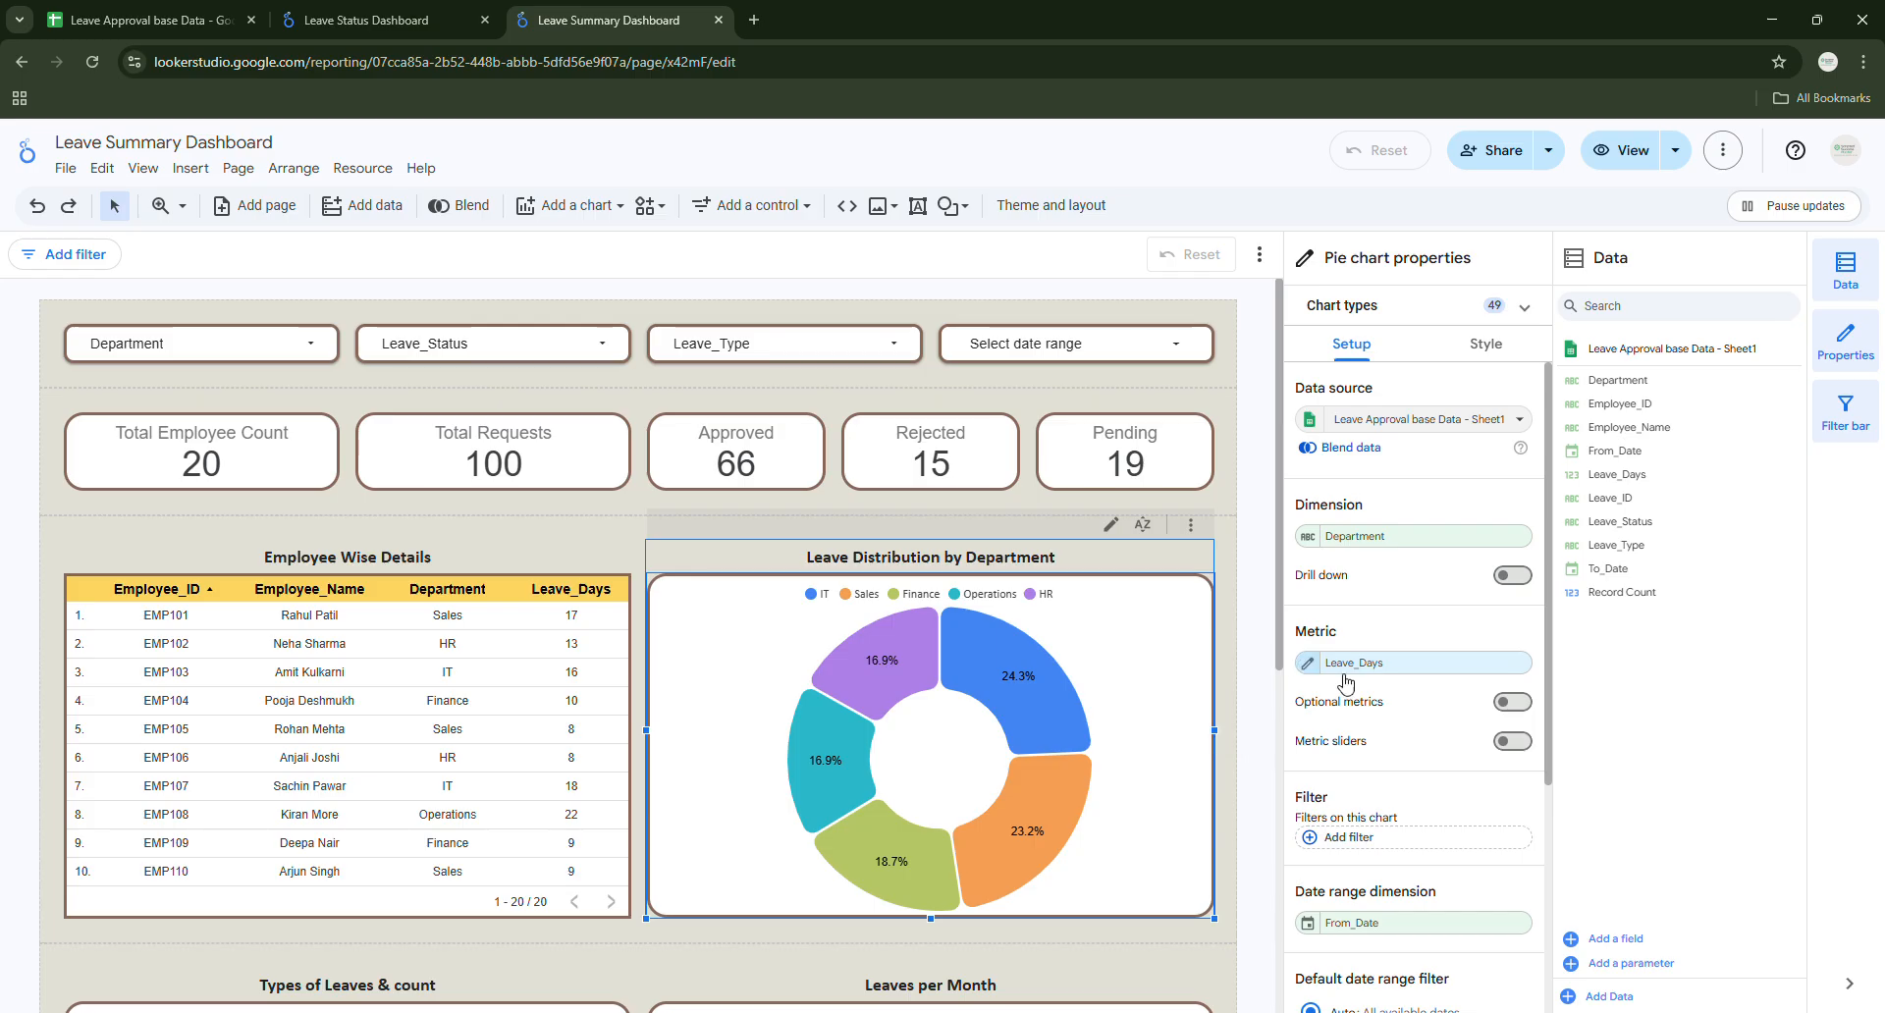
scroll(1346, 683, down, 4)
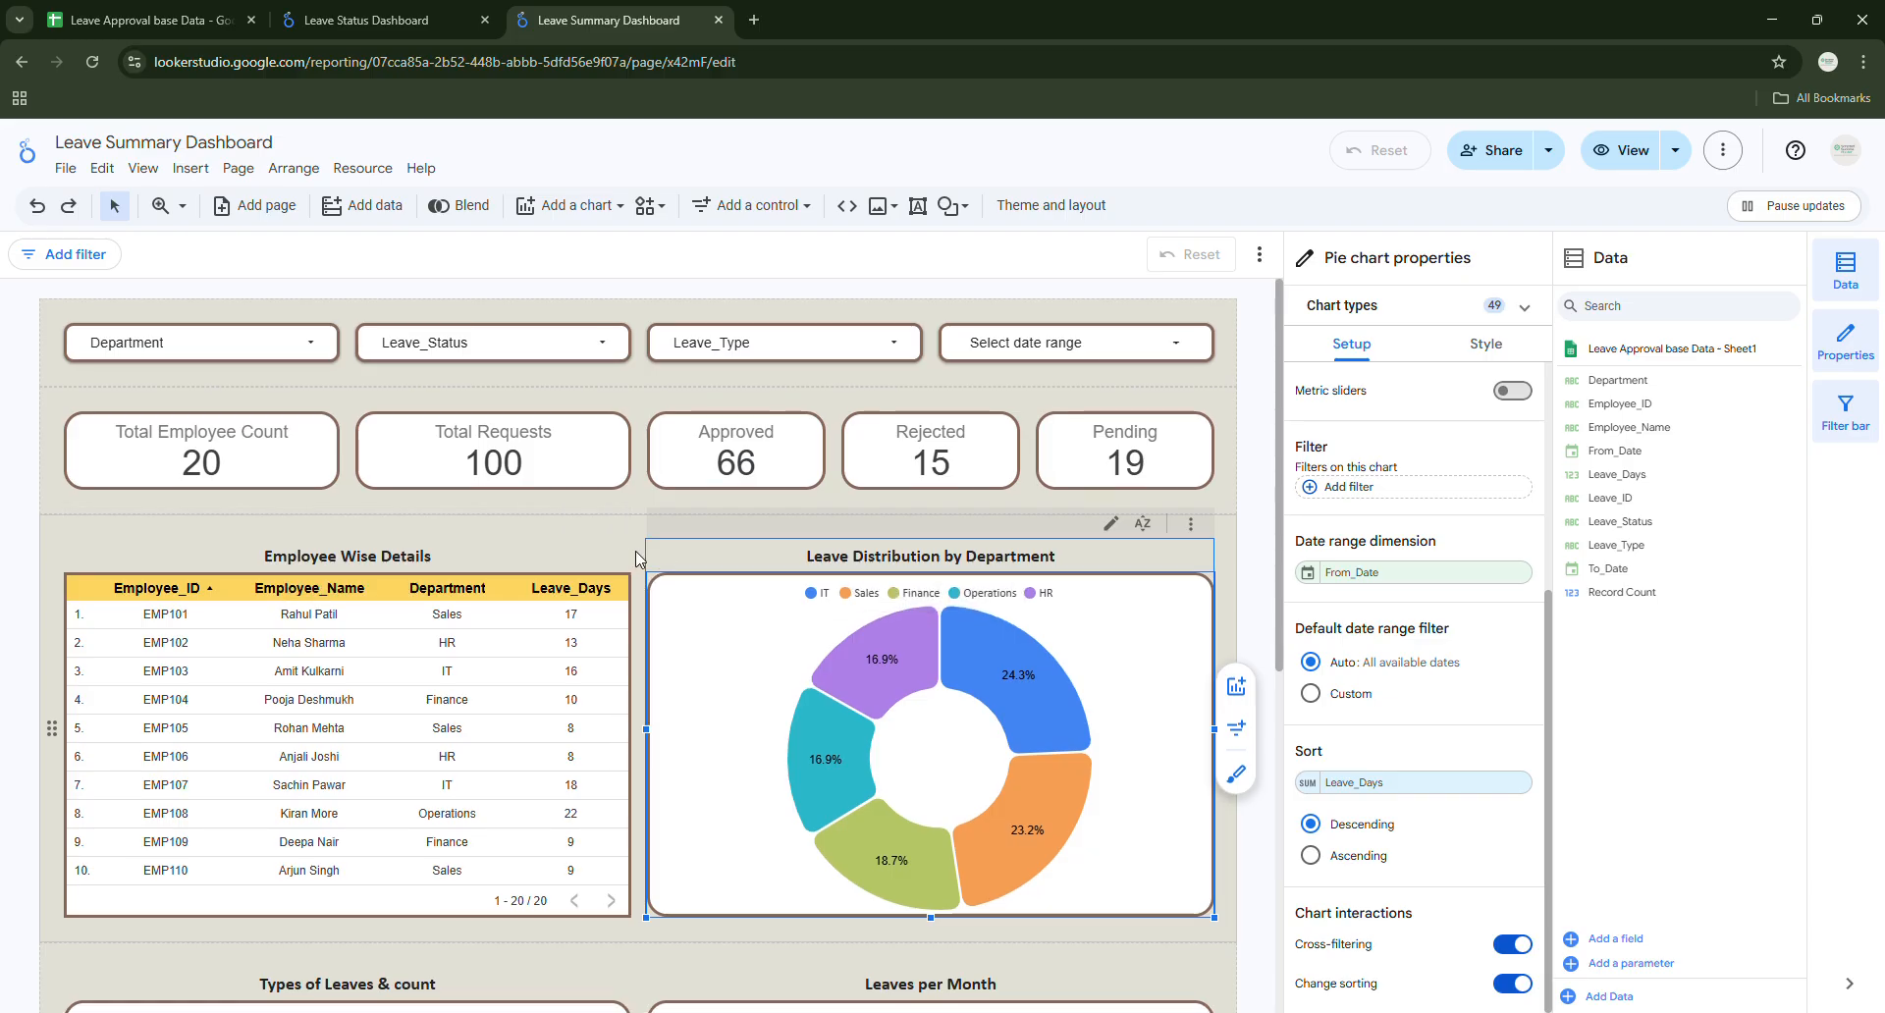
scroll(638, 560, down, 5)
scroll(638, 638, up, 3)
scroll(634, 634, up, 2)
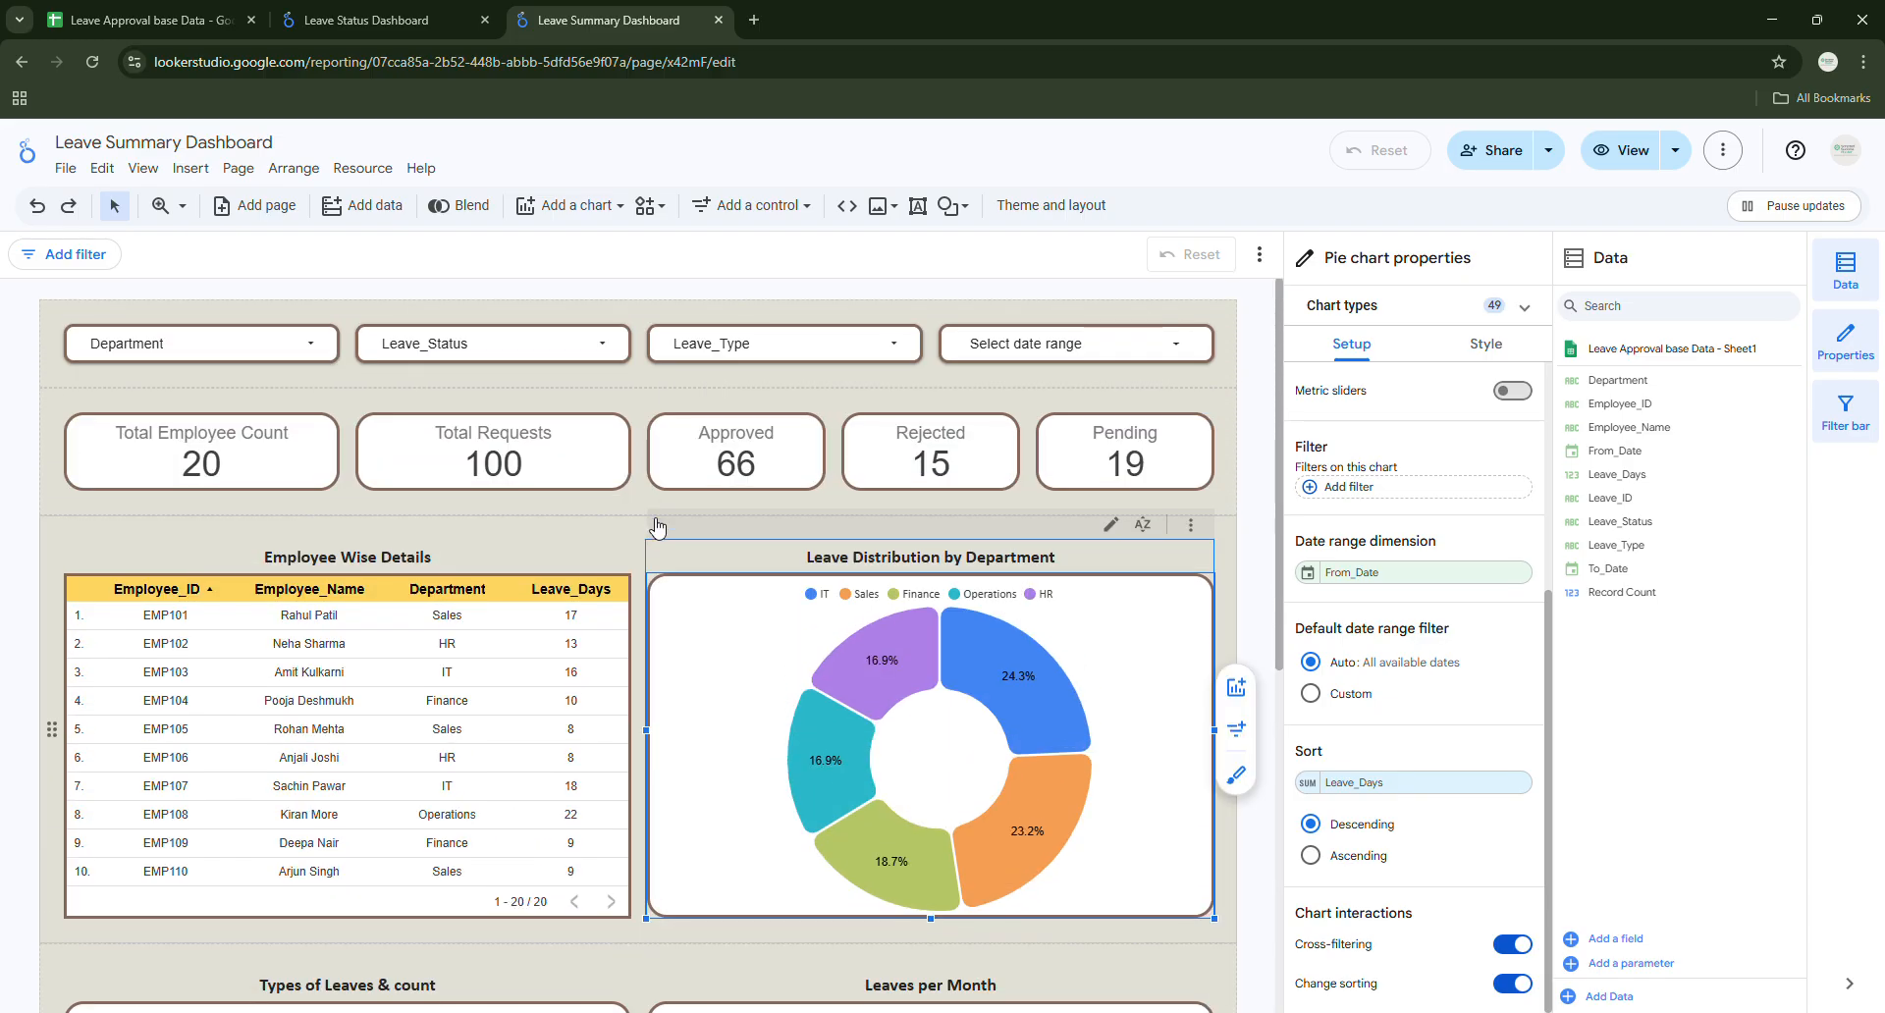
click(642, 588)
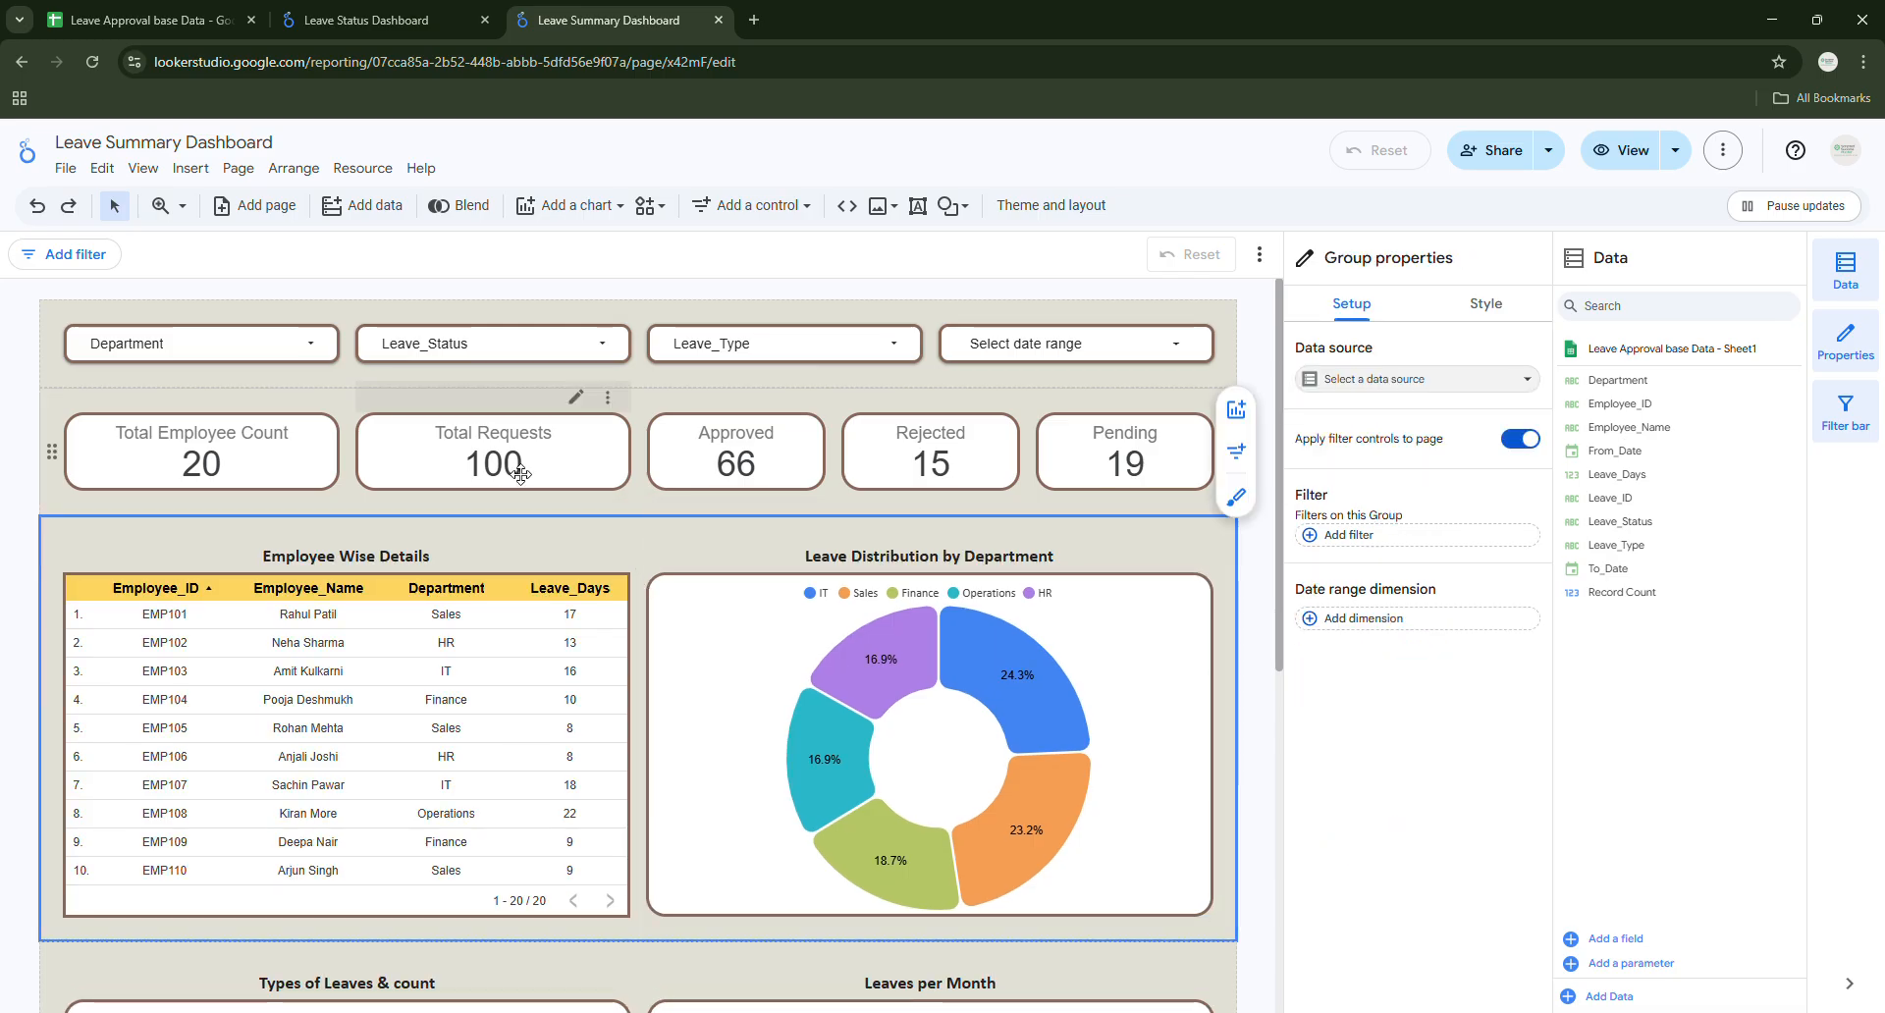
Switch to the Leave Approval base Data spreadsheet and examine the end of the records and the empty rows in A102:I114.
click(138, 23)
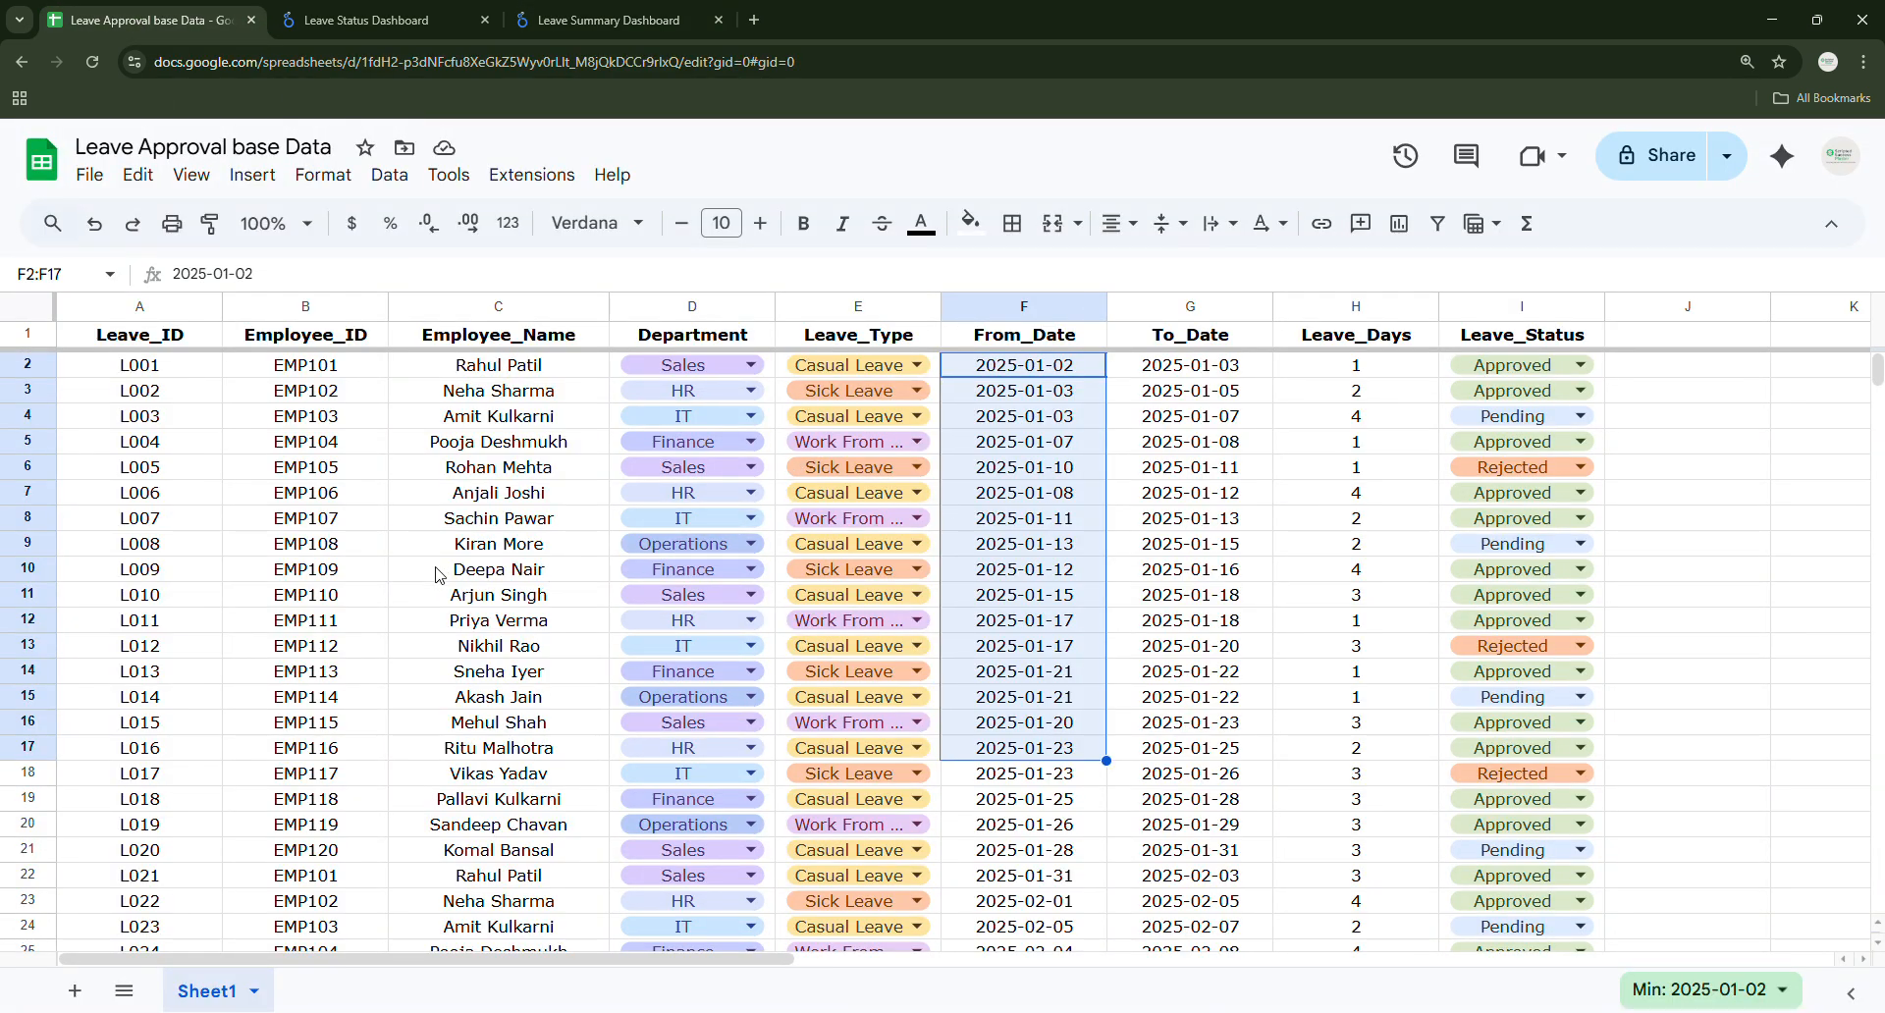
scroll(439, 576, down, 6)
scroll(439, 576, down, 15)
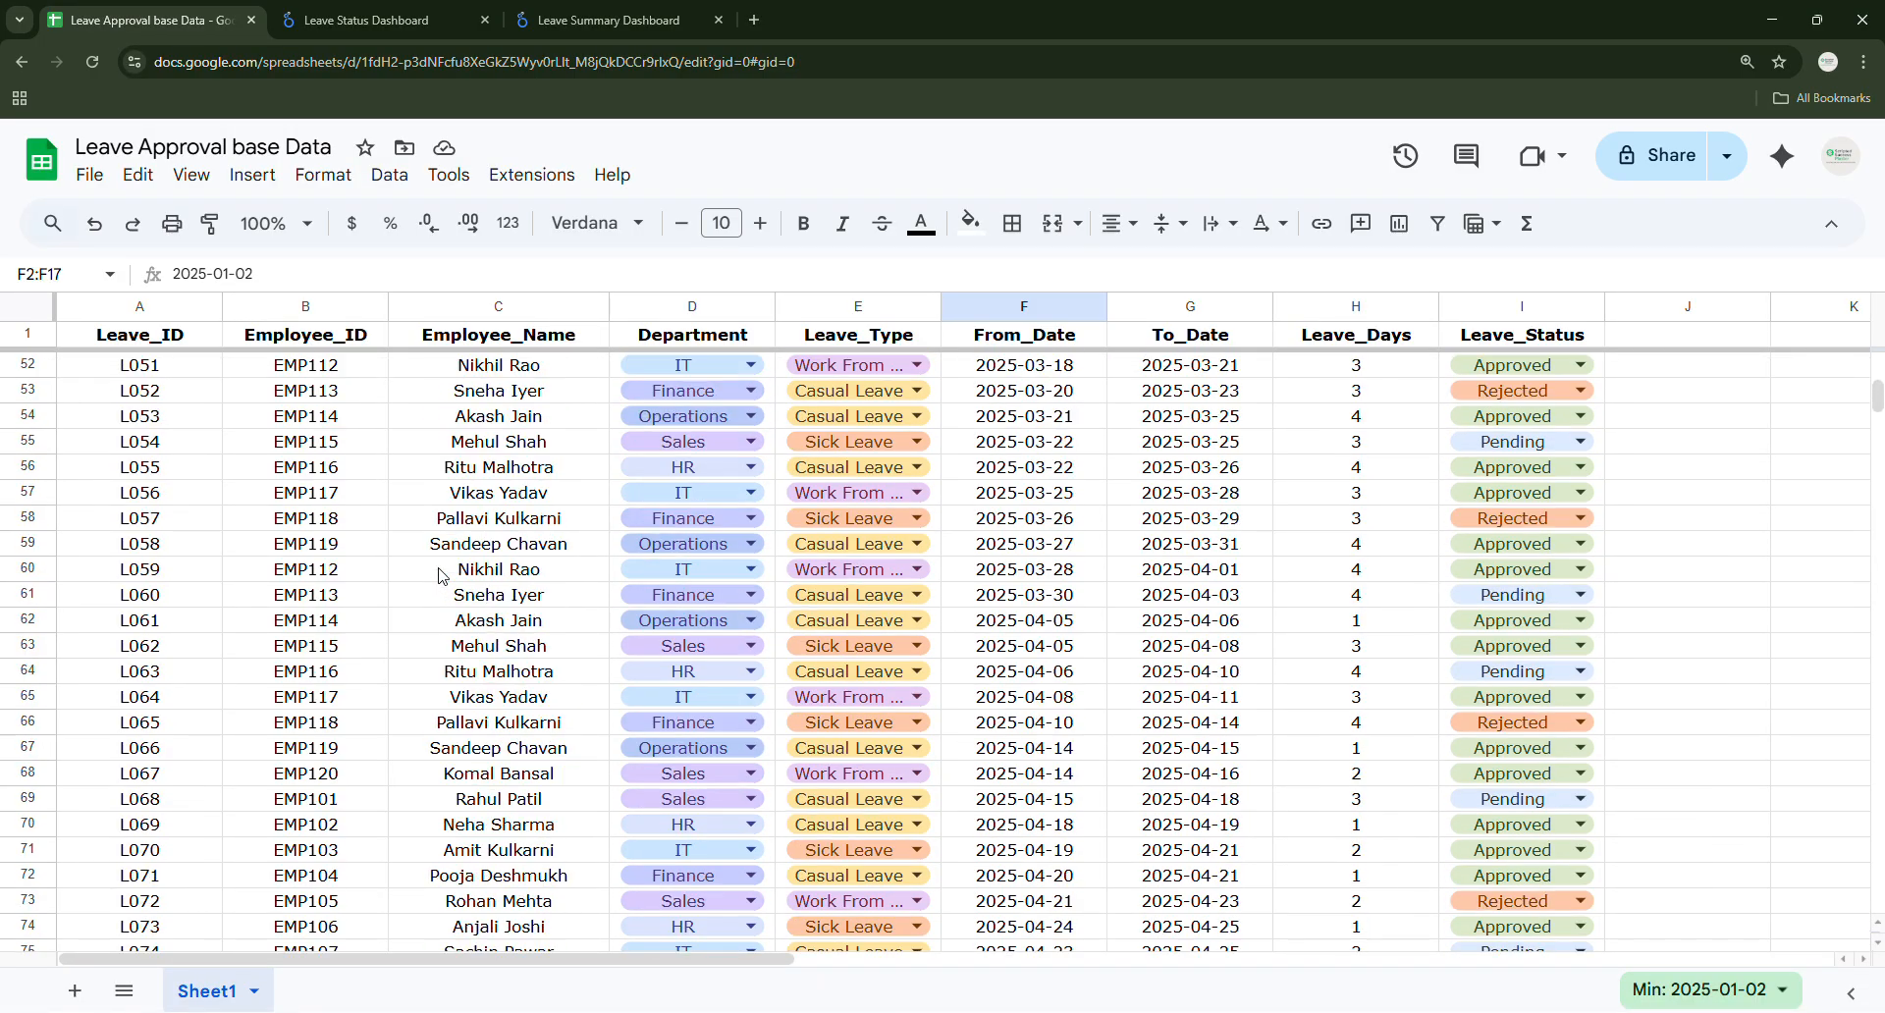
scroll(439, 577, down, 4)
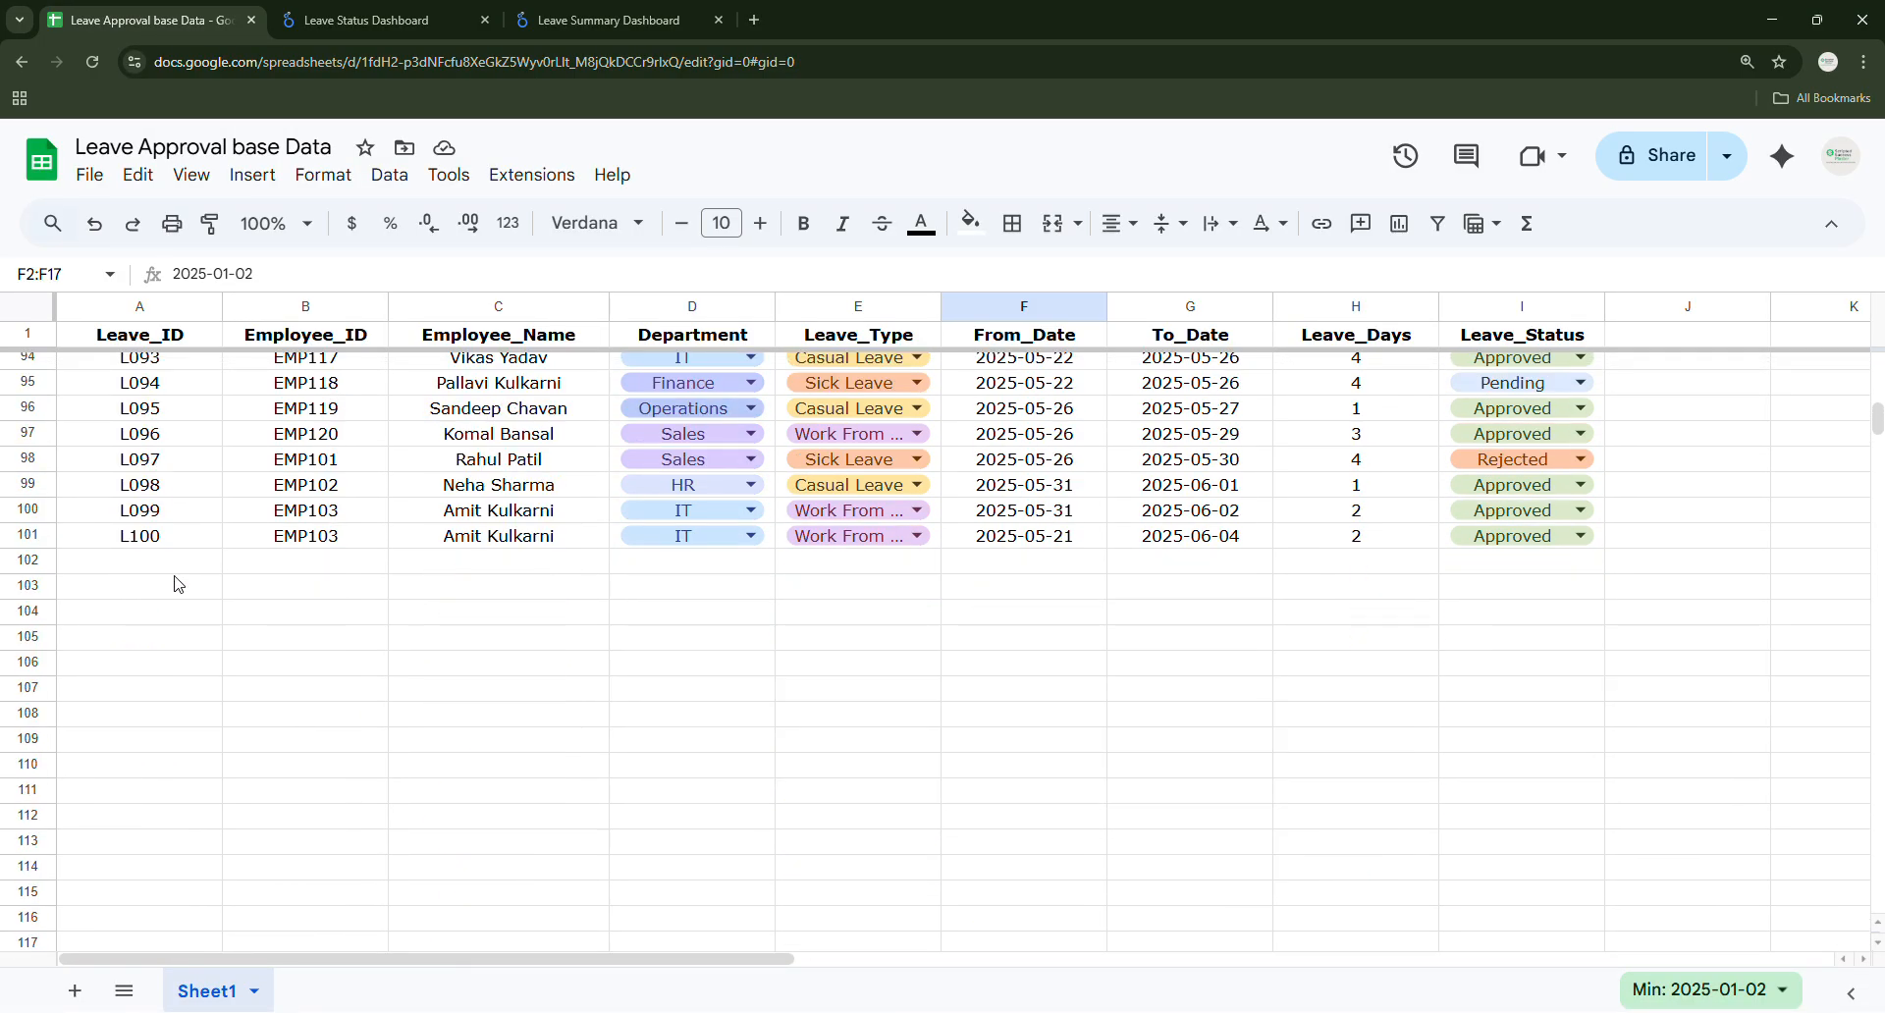
drag(115, 573, 1252, 862)
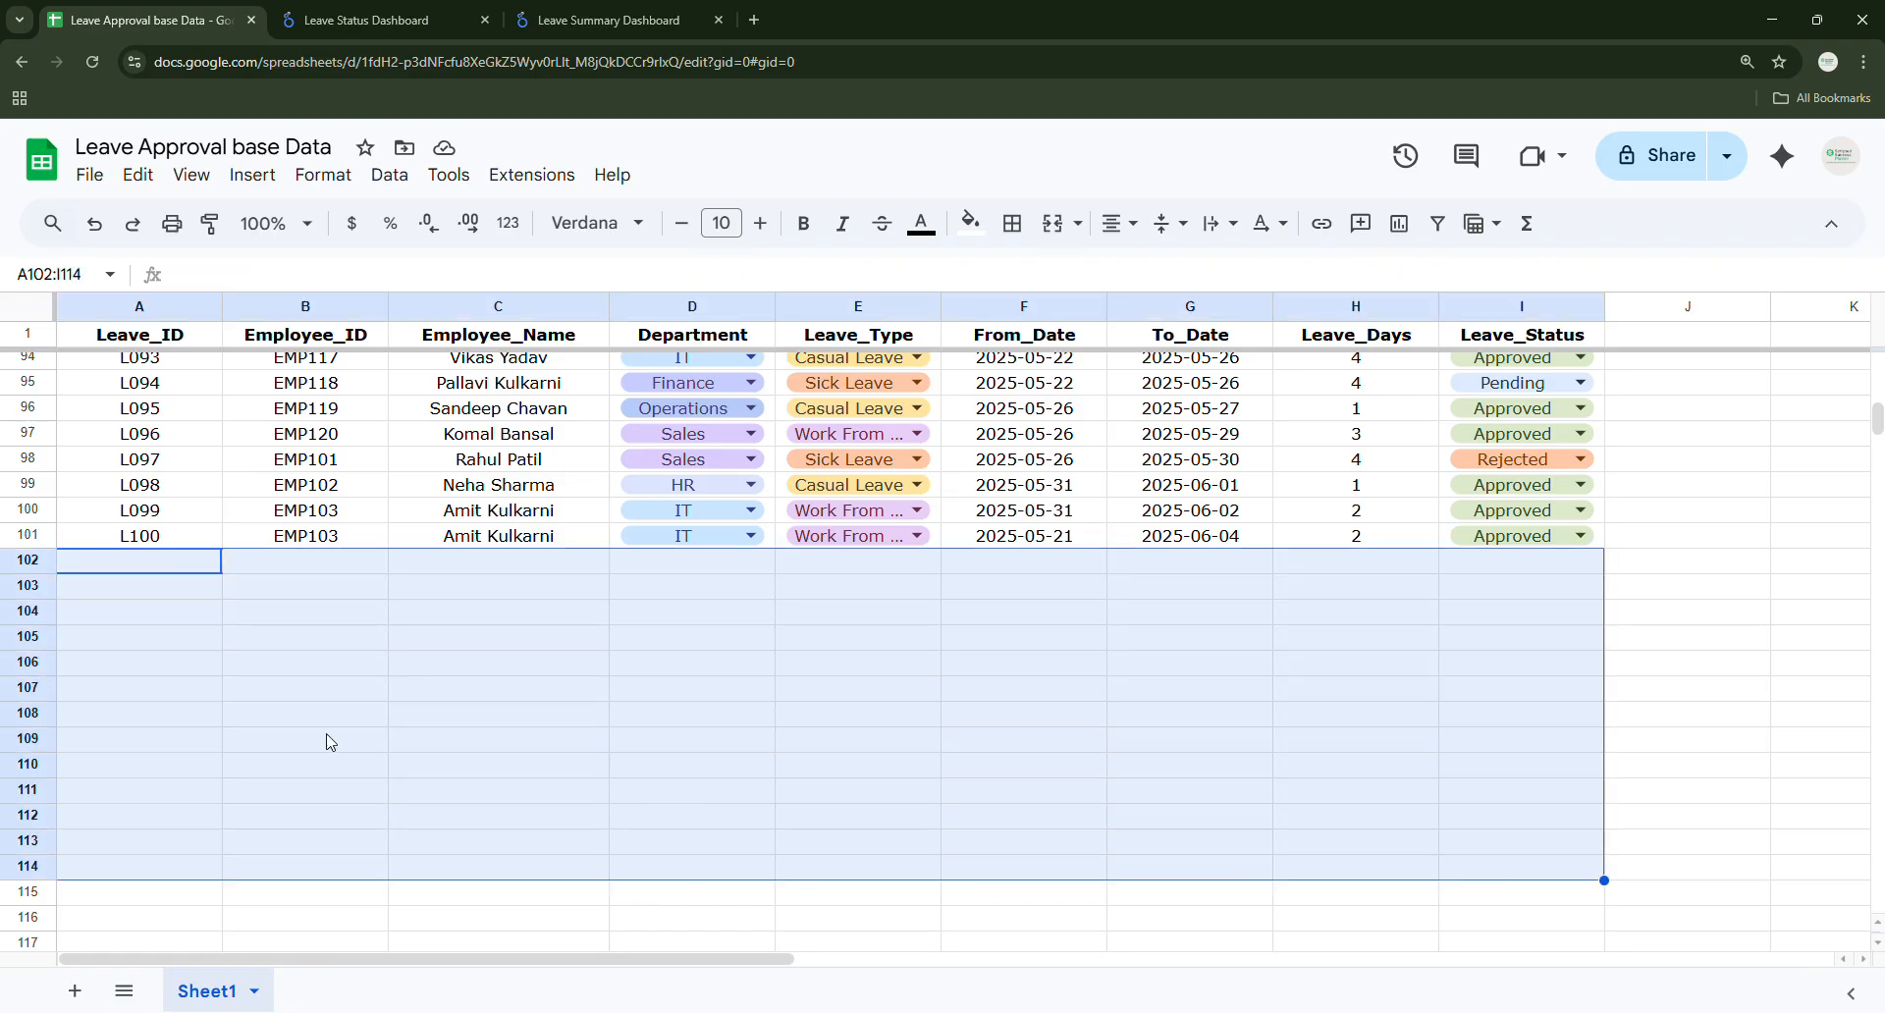
click(609, 20)
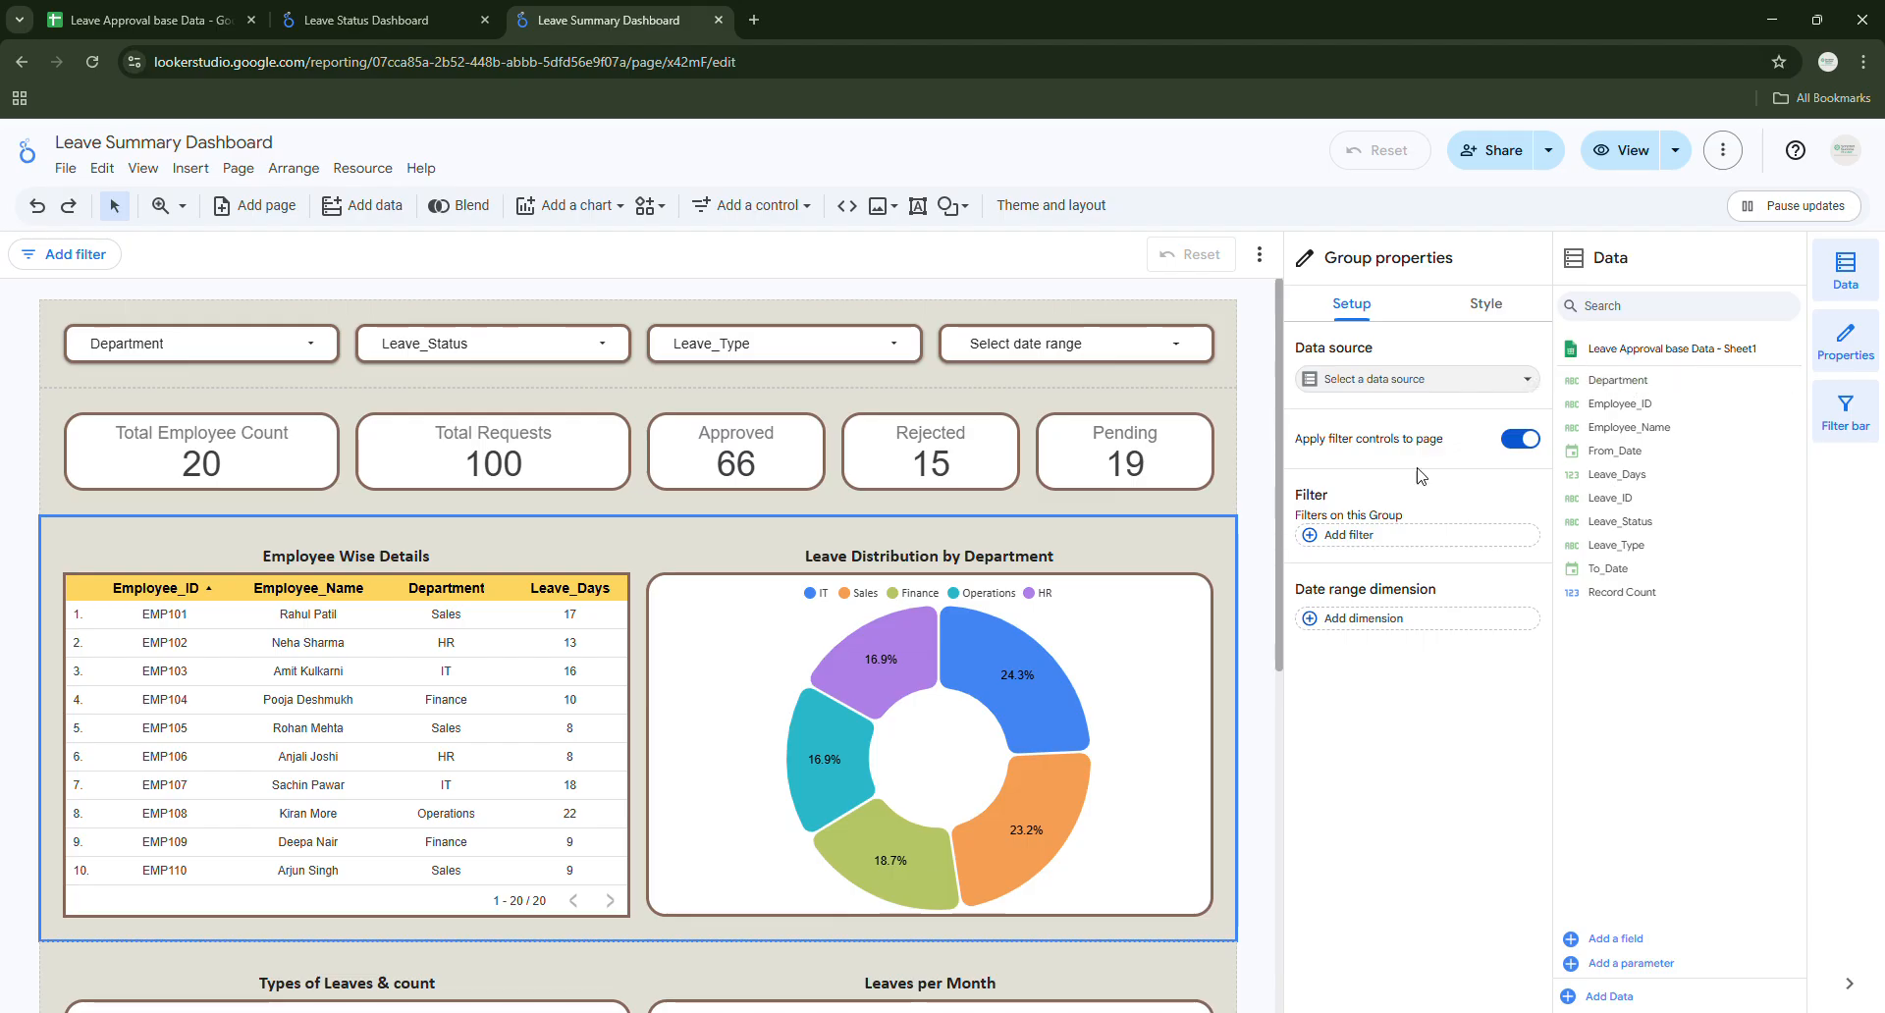
click(120, 35)
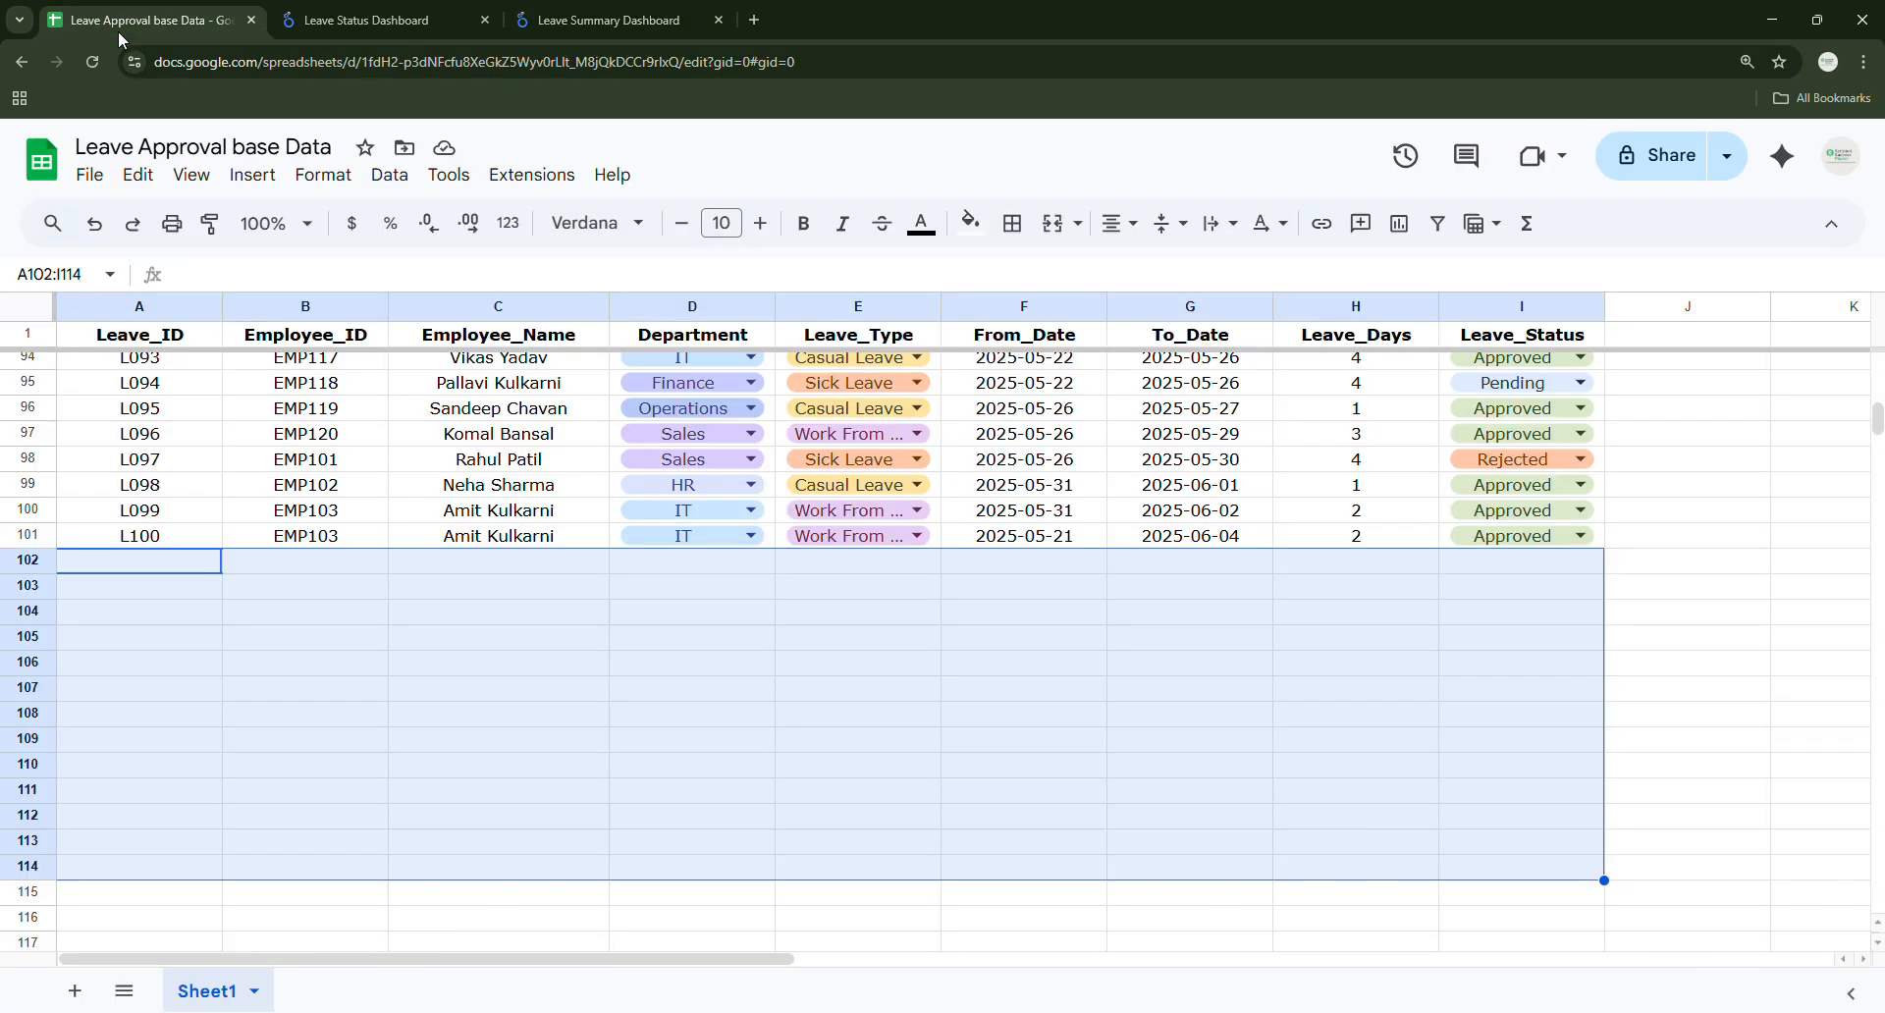
click(906, 568)
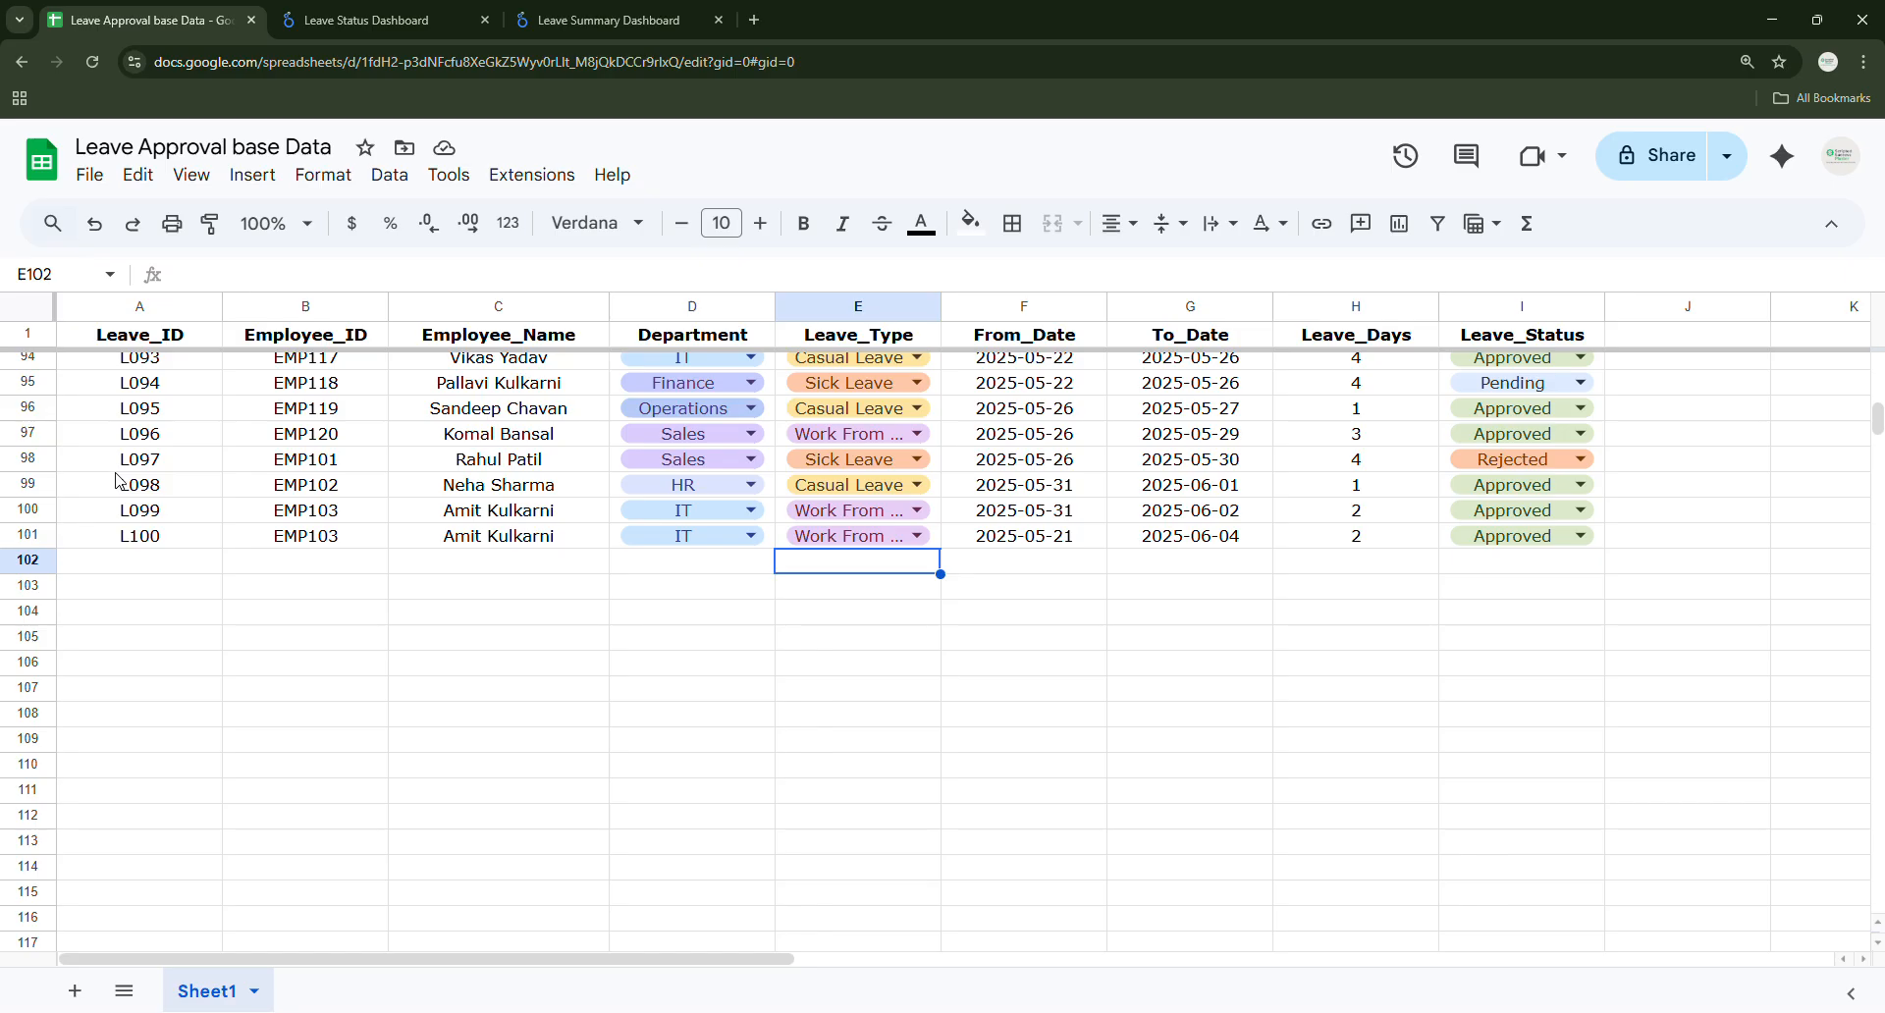
Compare the dashboard's Total Requests scorecard and data source with the last Leave_ID record in the spreadsheet.
click(580, 28)
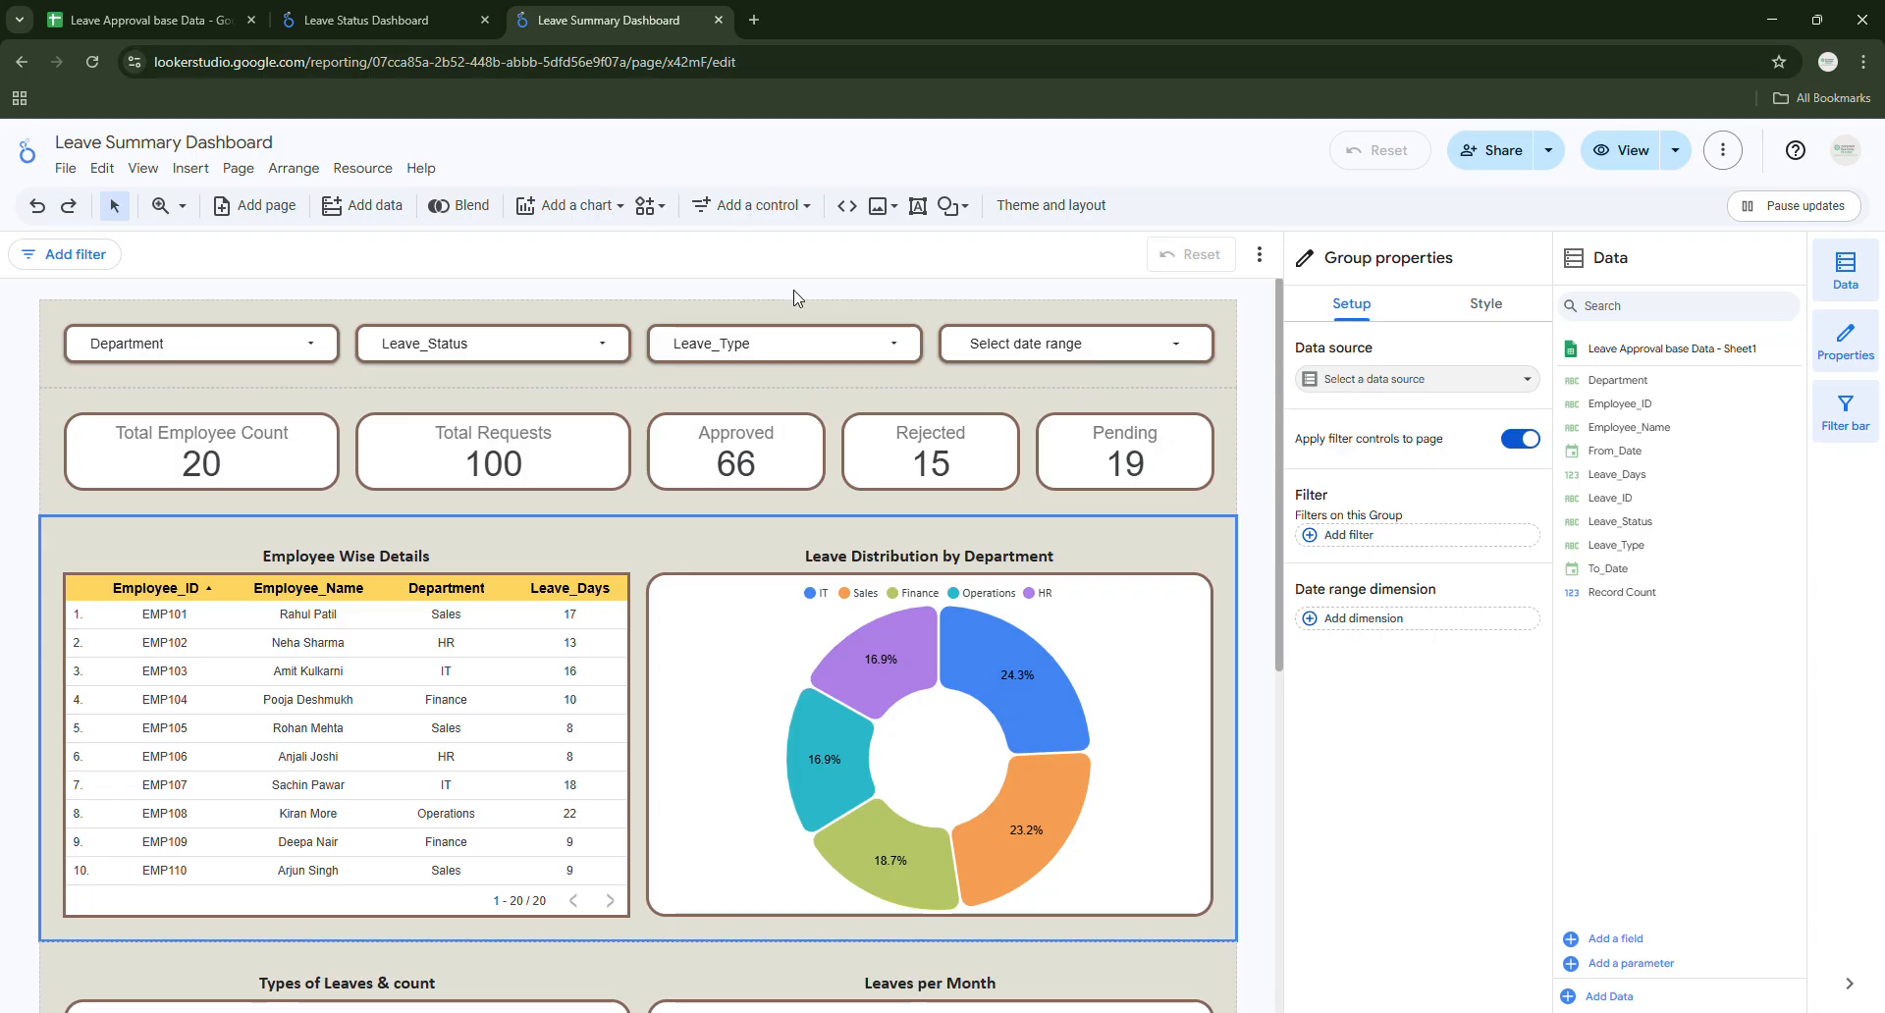
click(1267, 625)
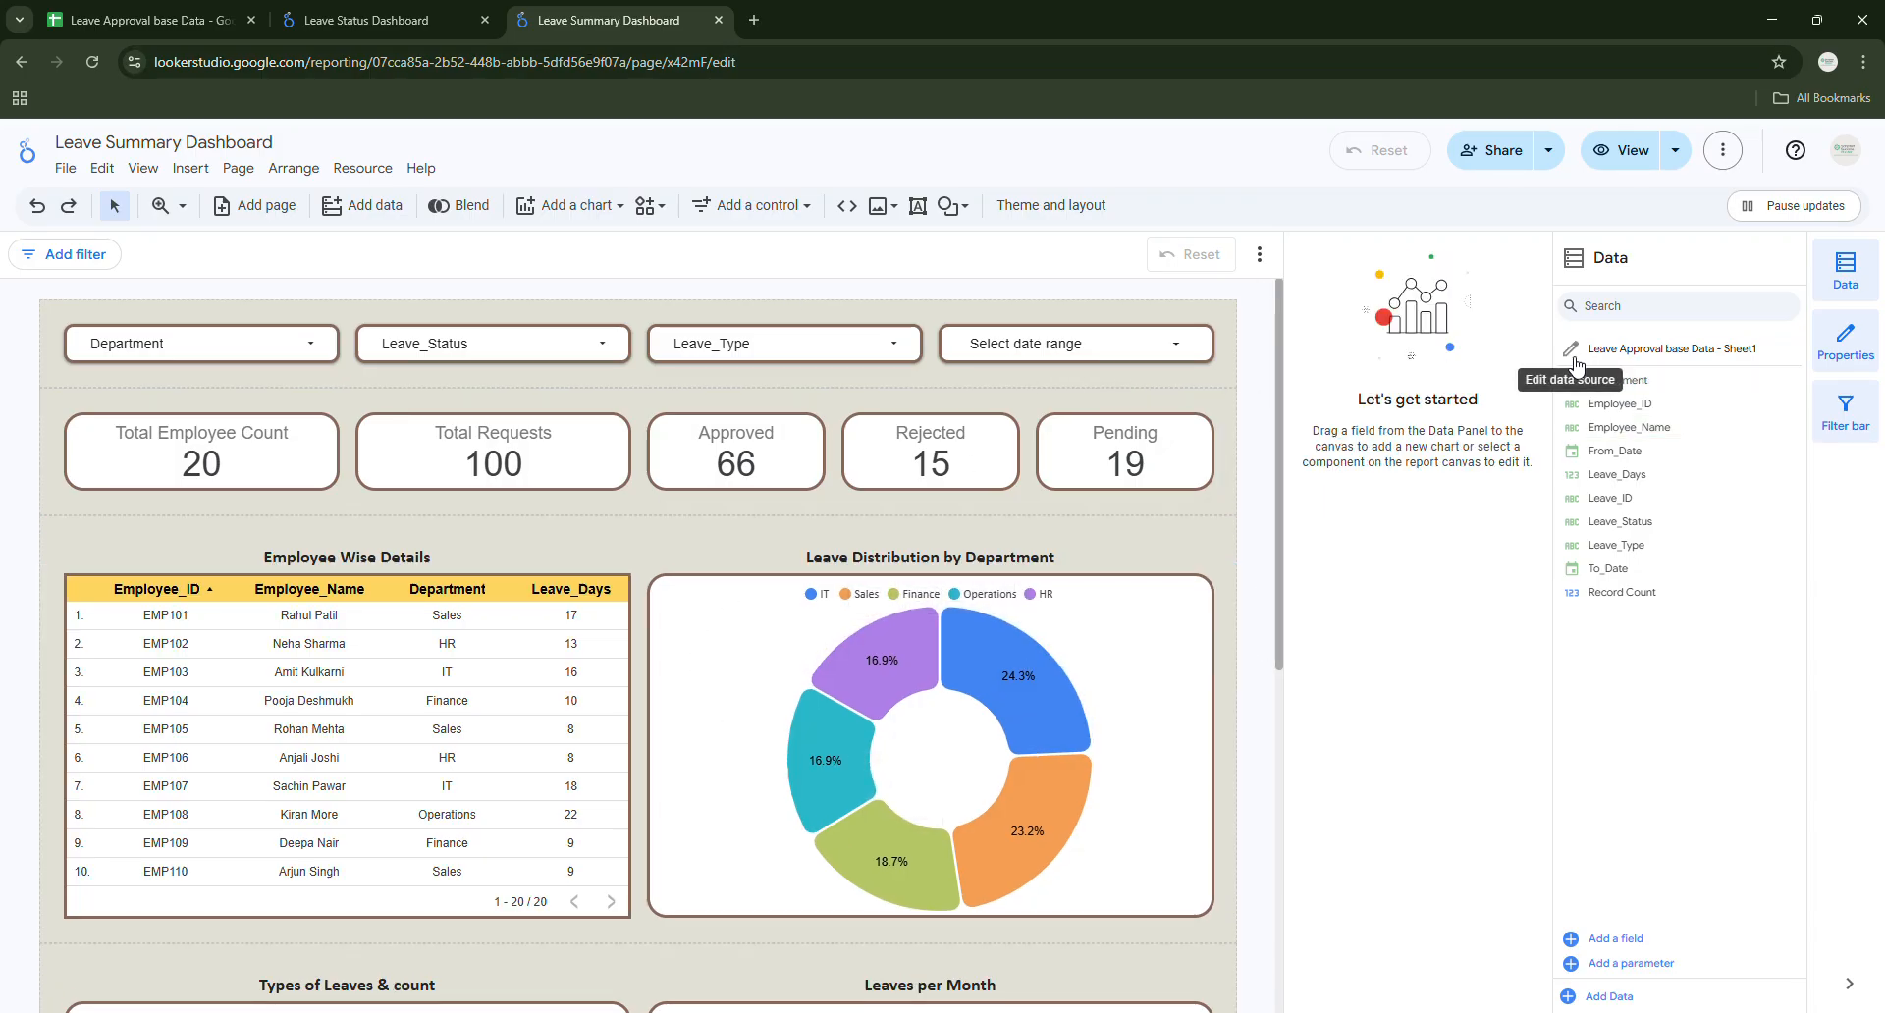
click(168, 21)
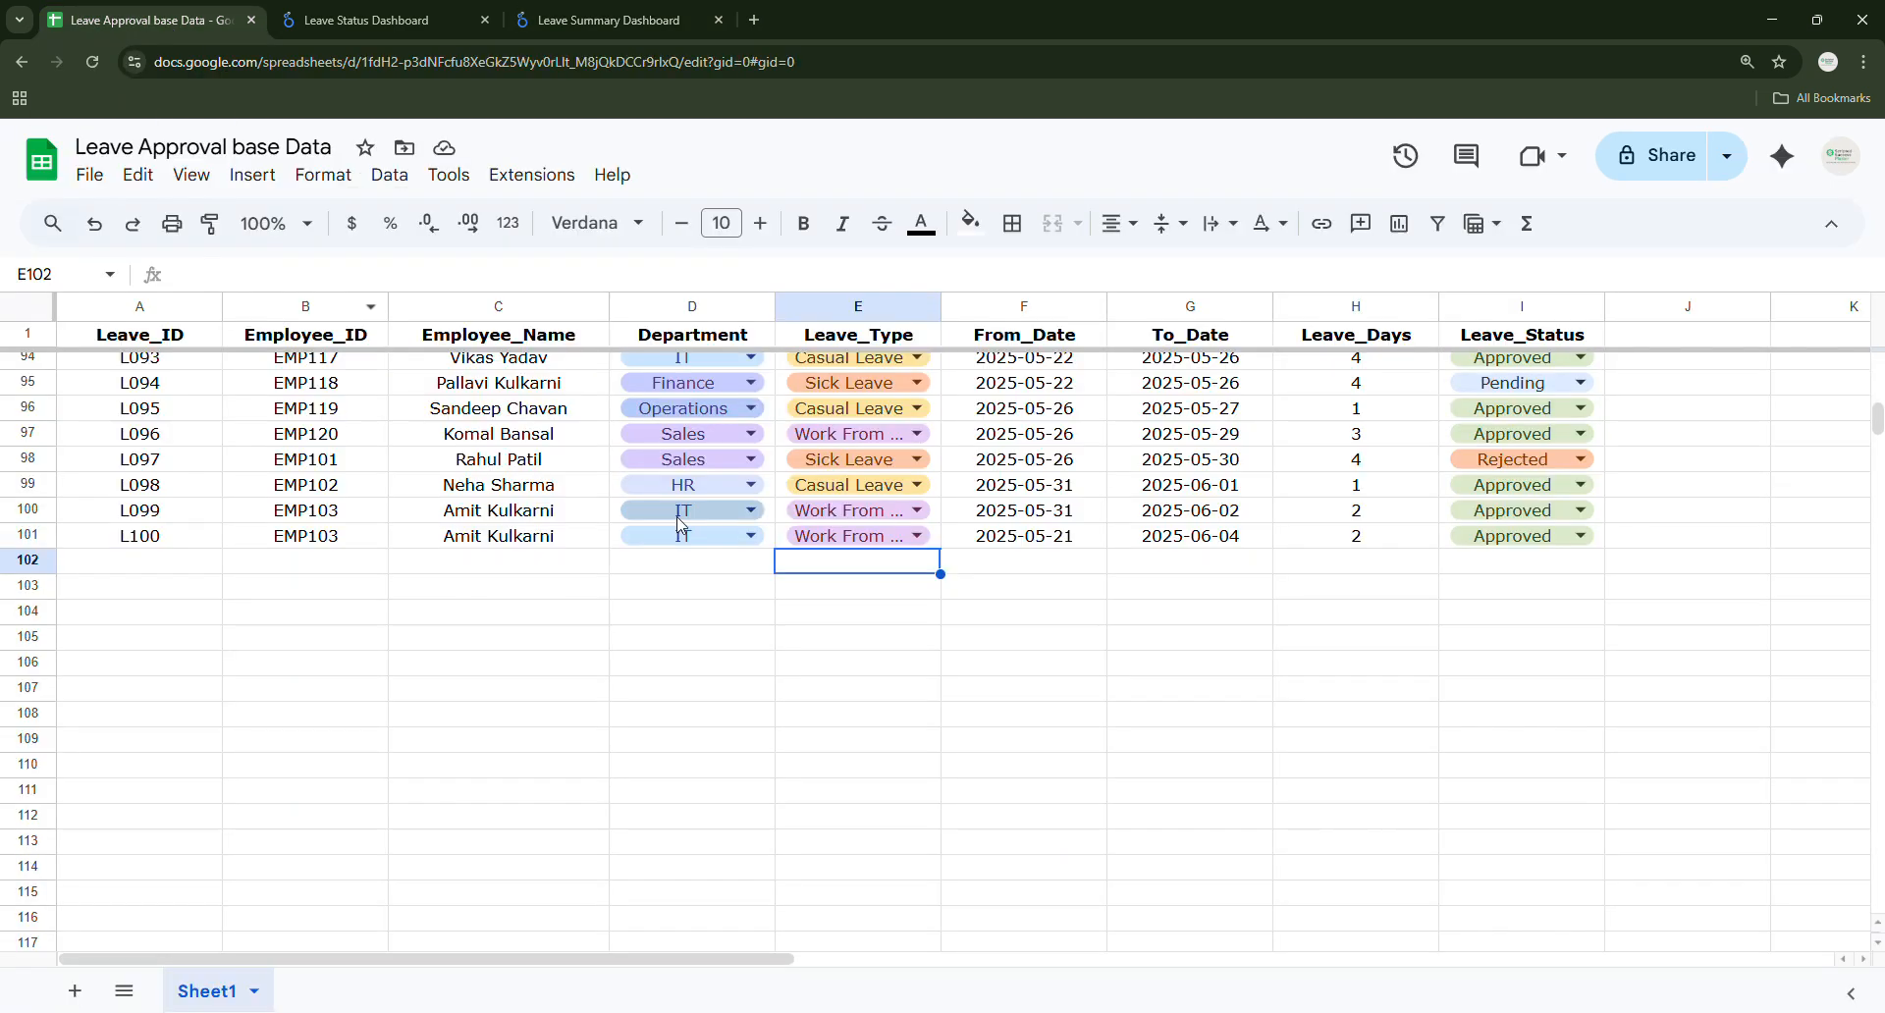
scroll(344, 665, down, 2)
scroll(344, 664, up, 2)
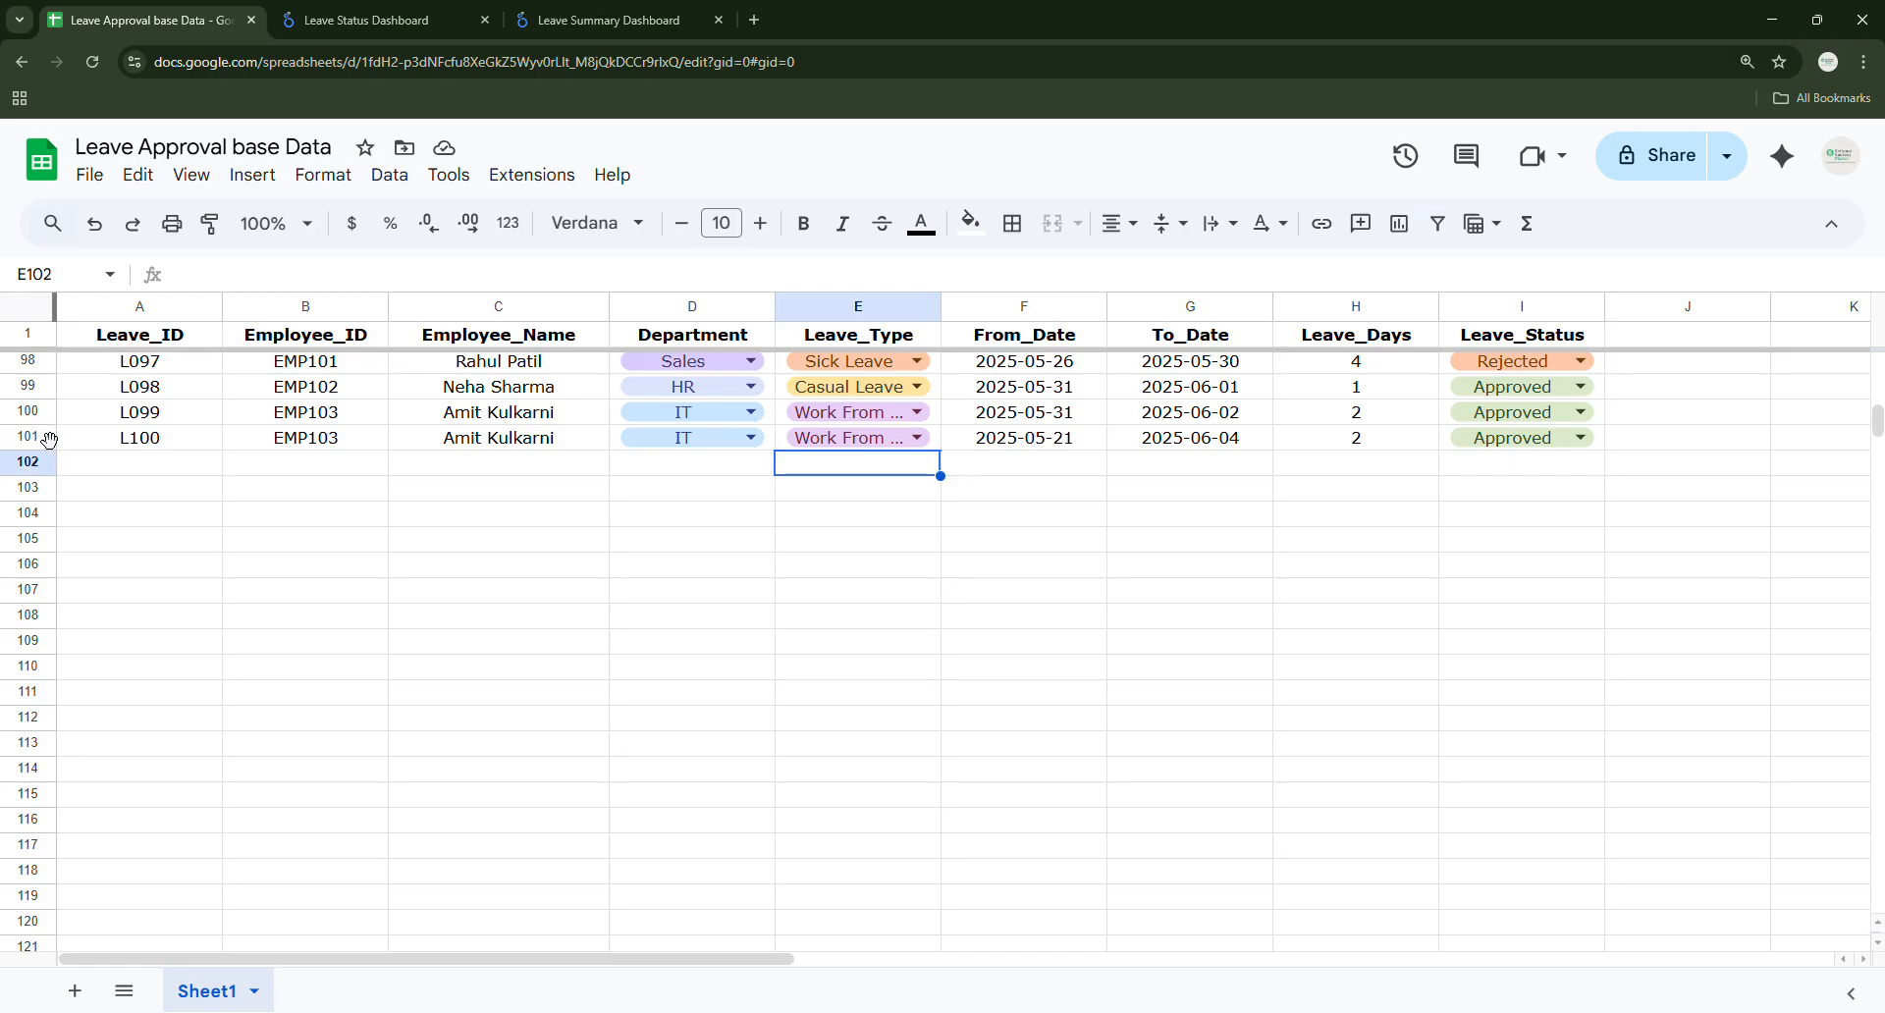
click(140, 439)
click(591, 23)
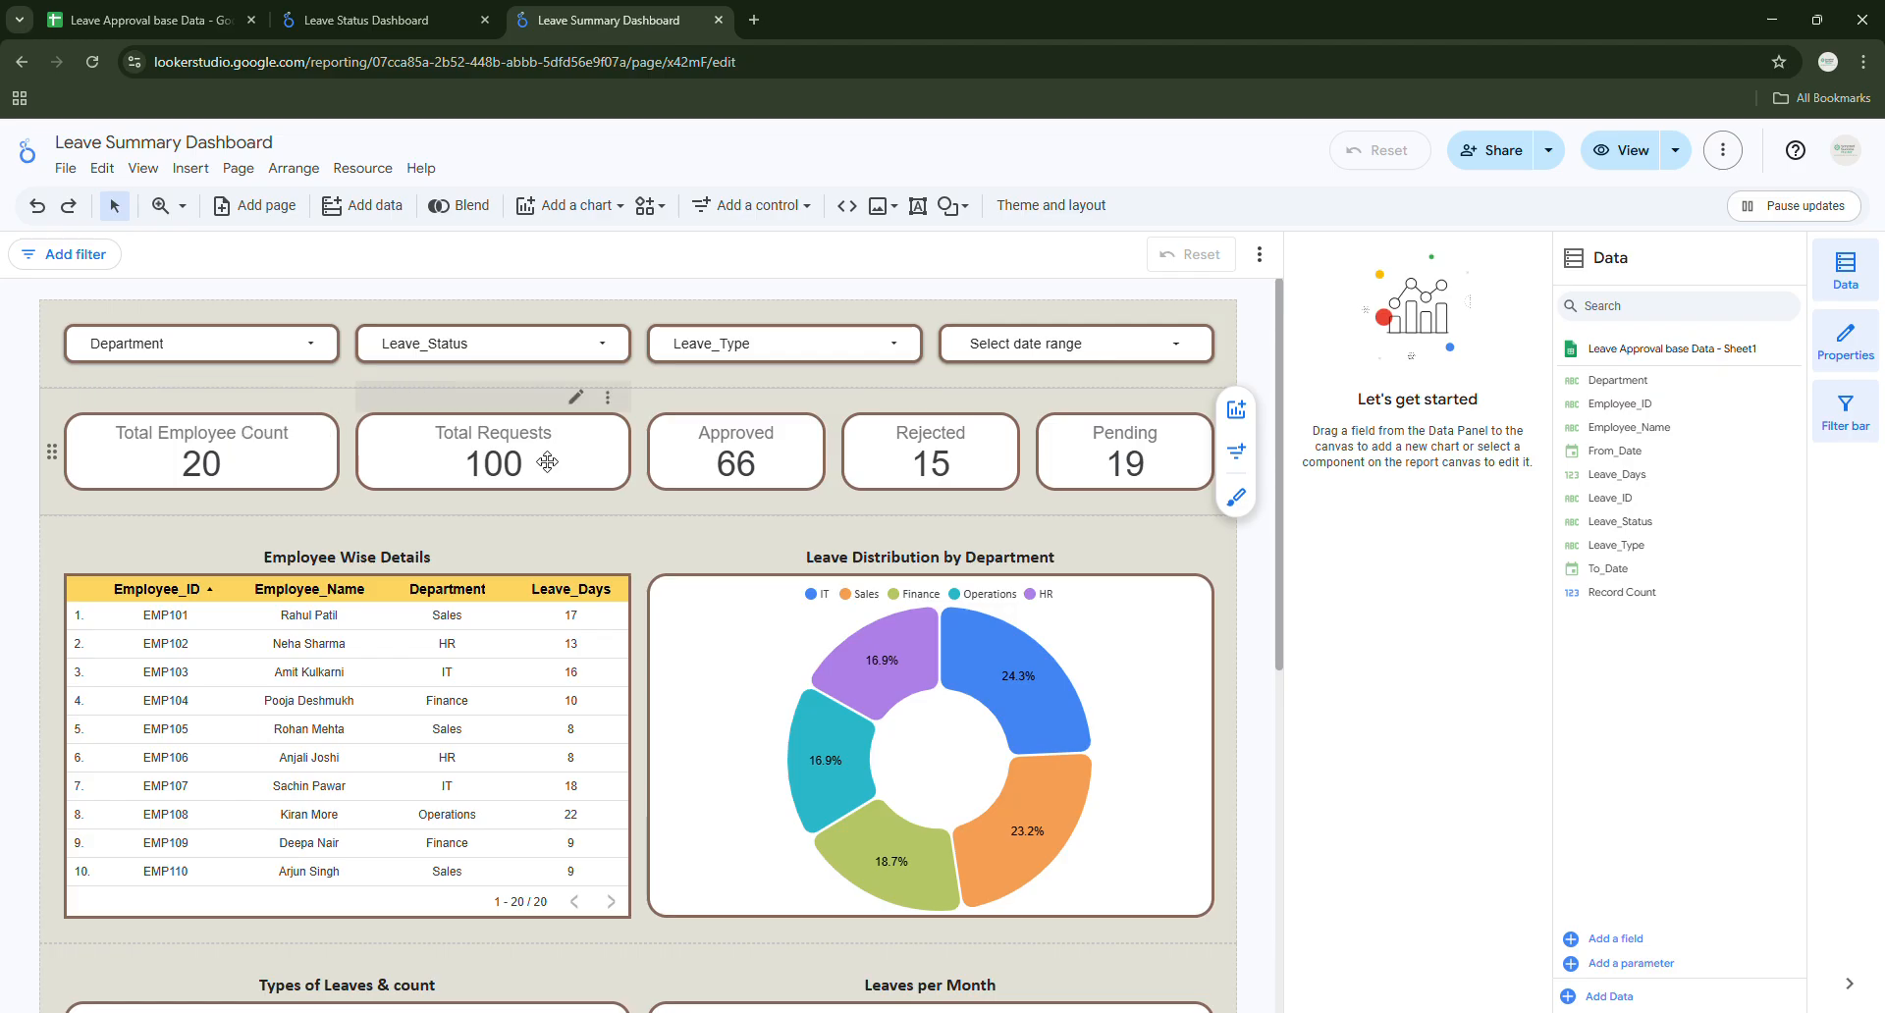
In the Leave Approval base Data spreadsheet, extend the Leave_ID series from L101 to L107 in A102:A108.
click(147, 21)
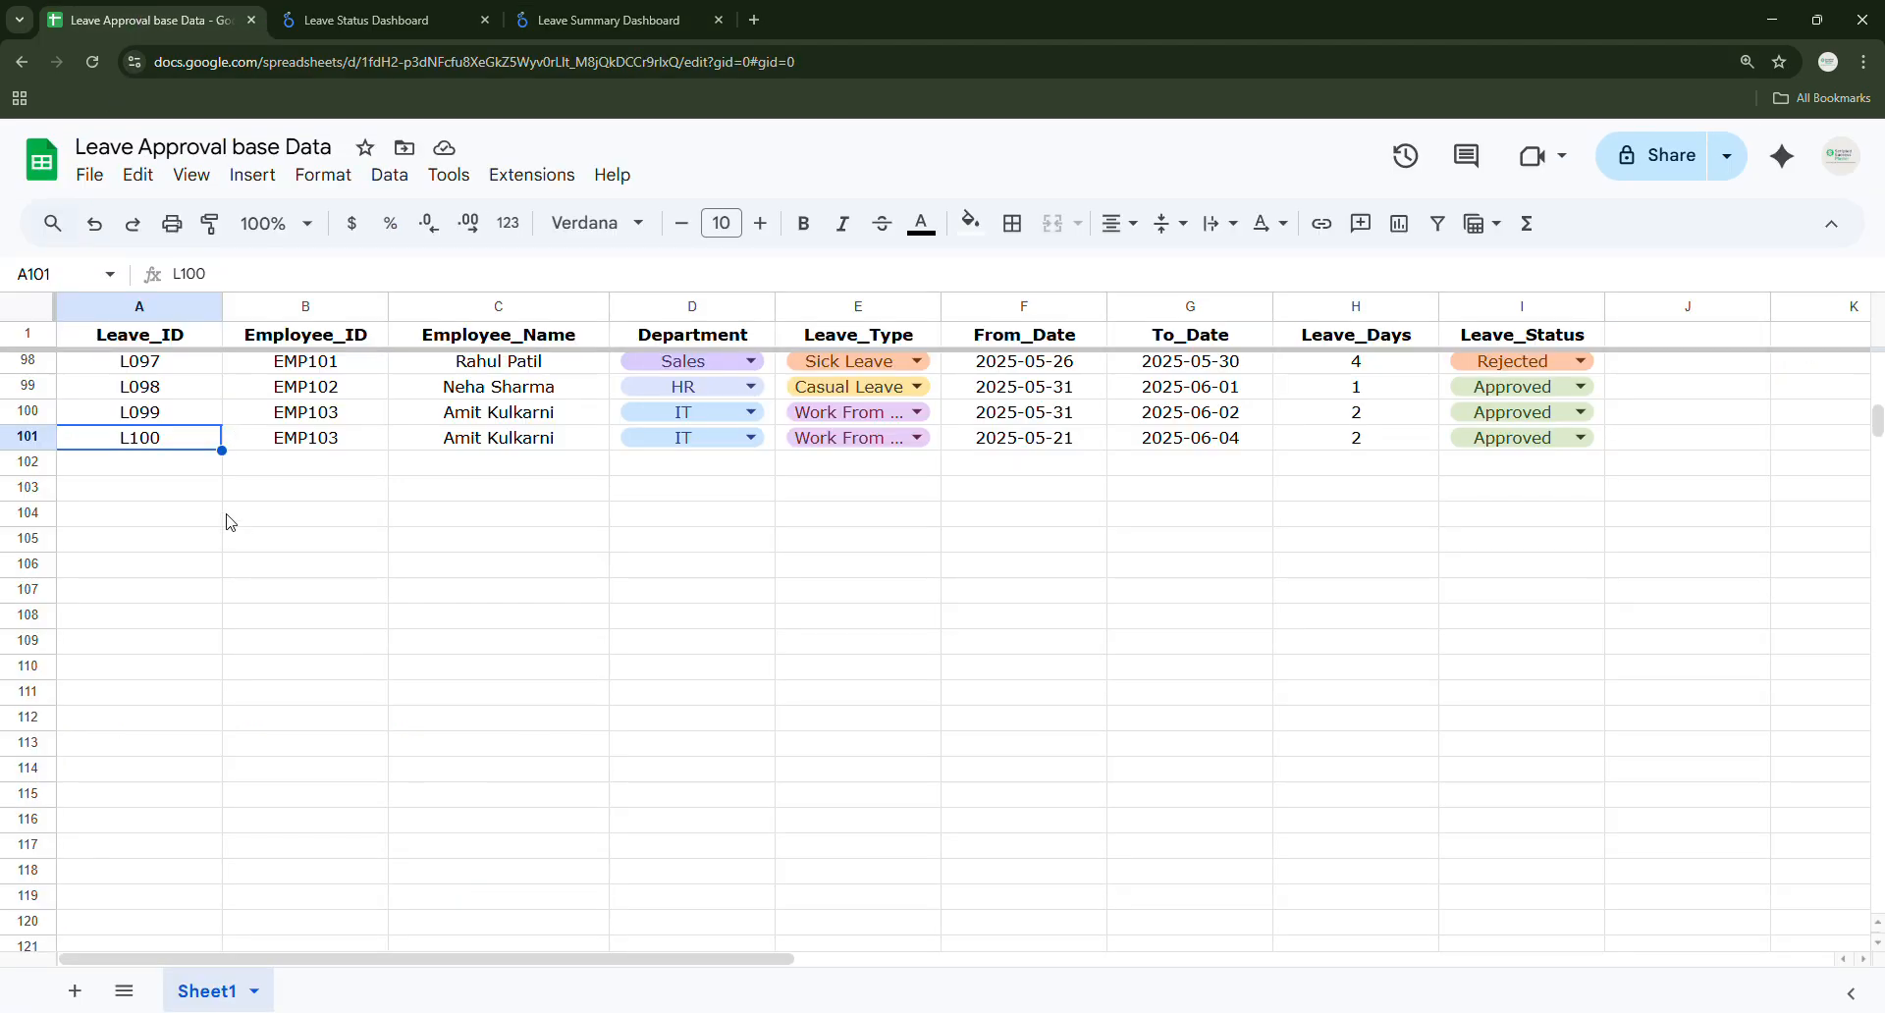
scroll(196, 439, up, 12)
click(197, 439)
key(ctrl+Up)
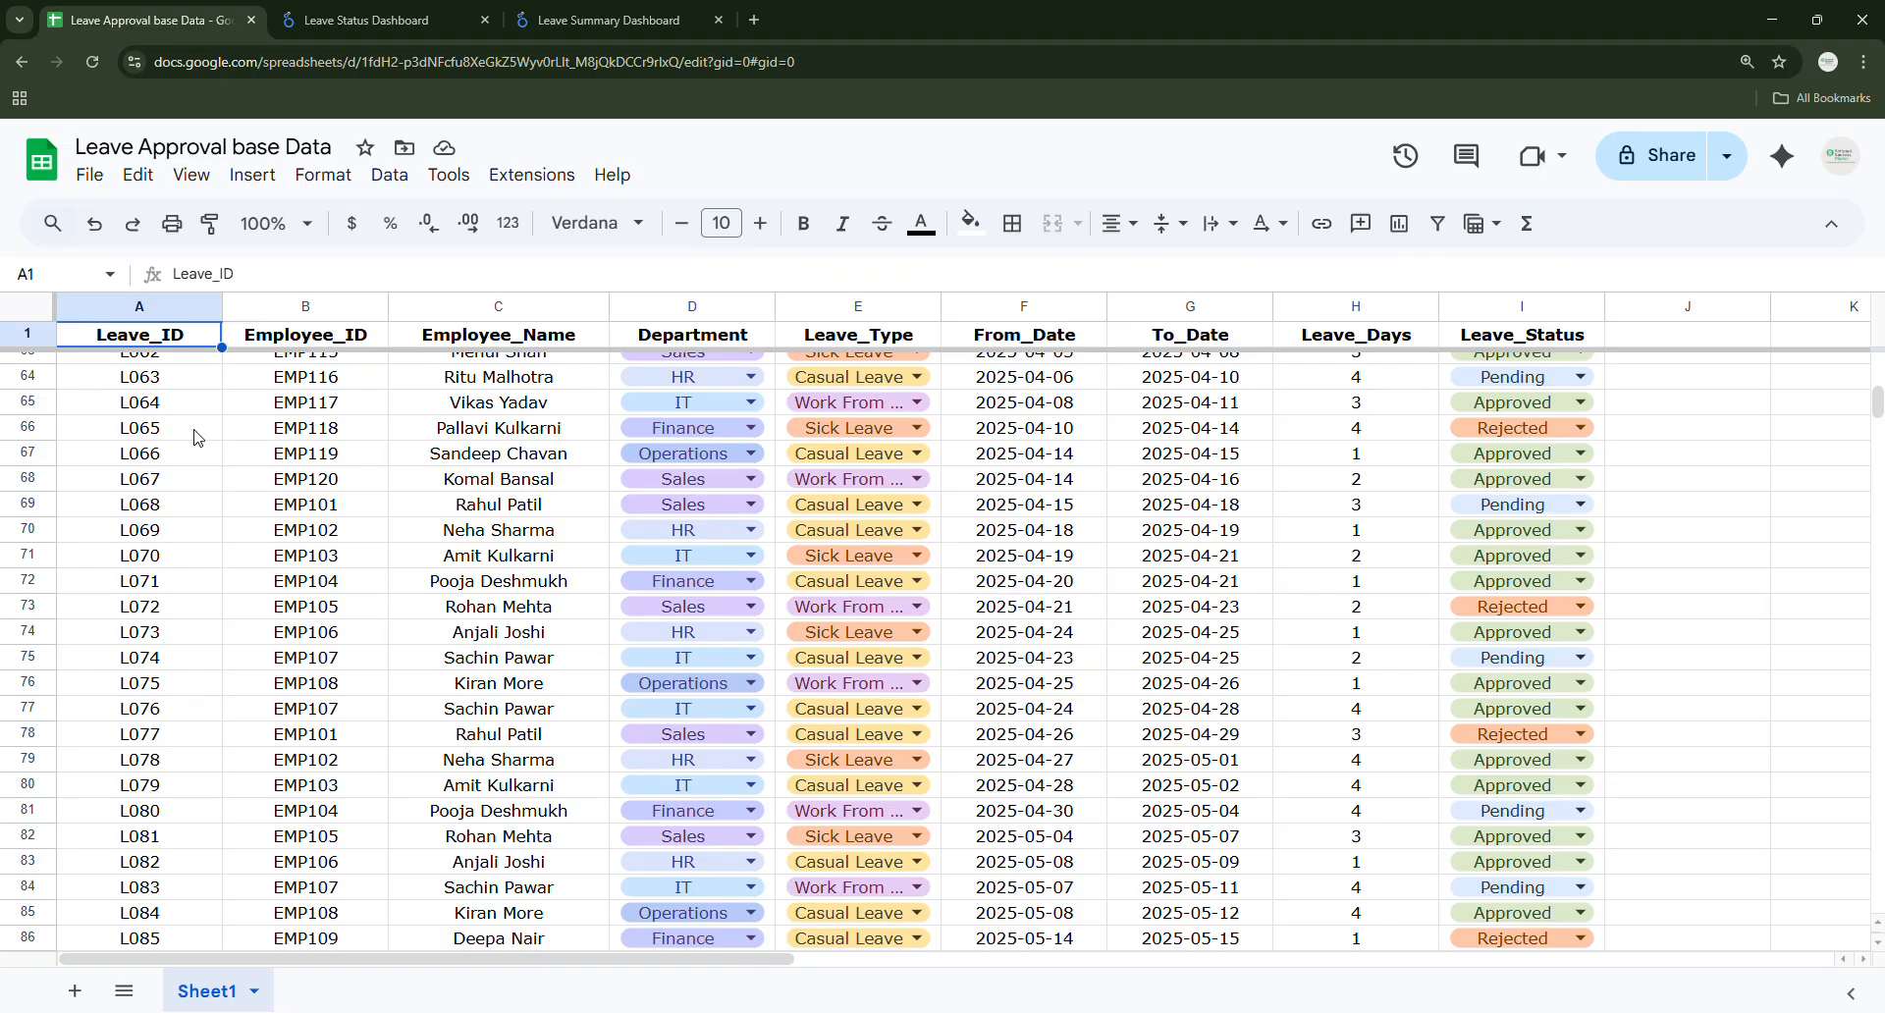
key(Down)
key(ctrl+shift+Down)
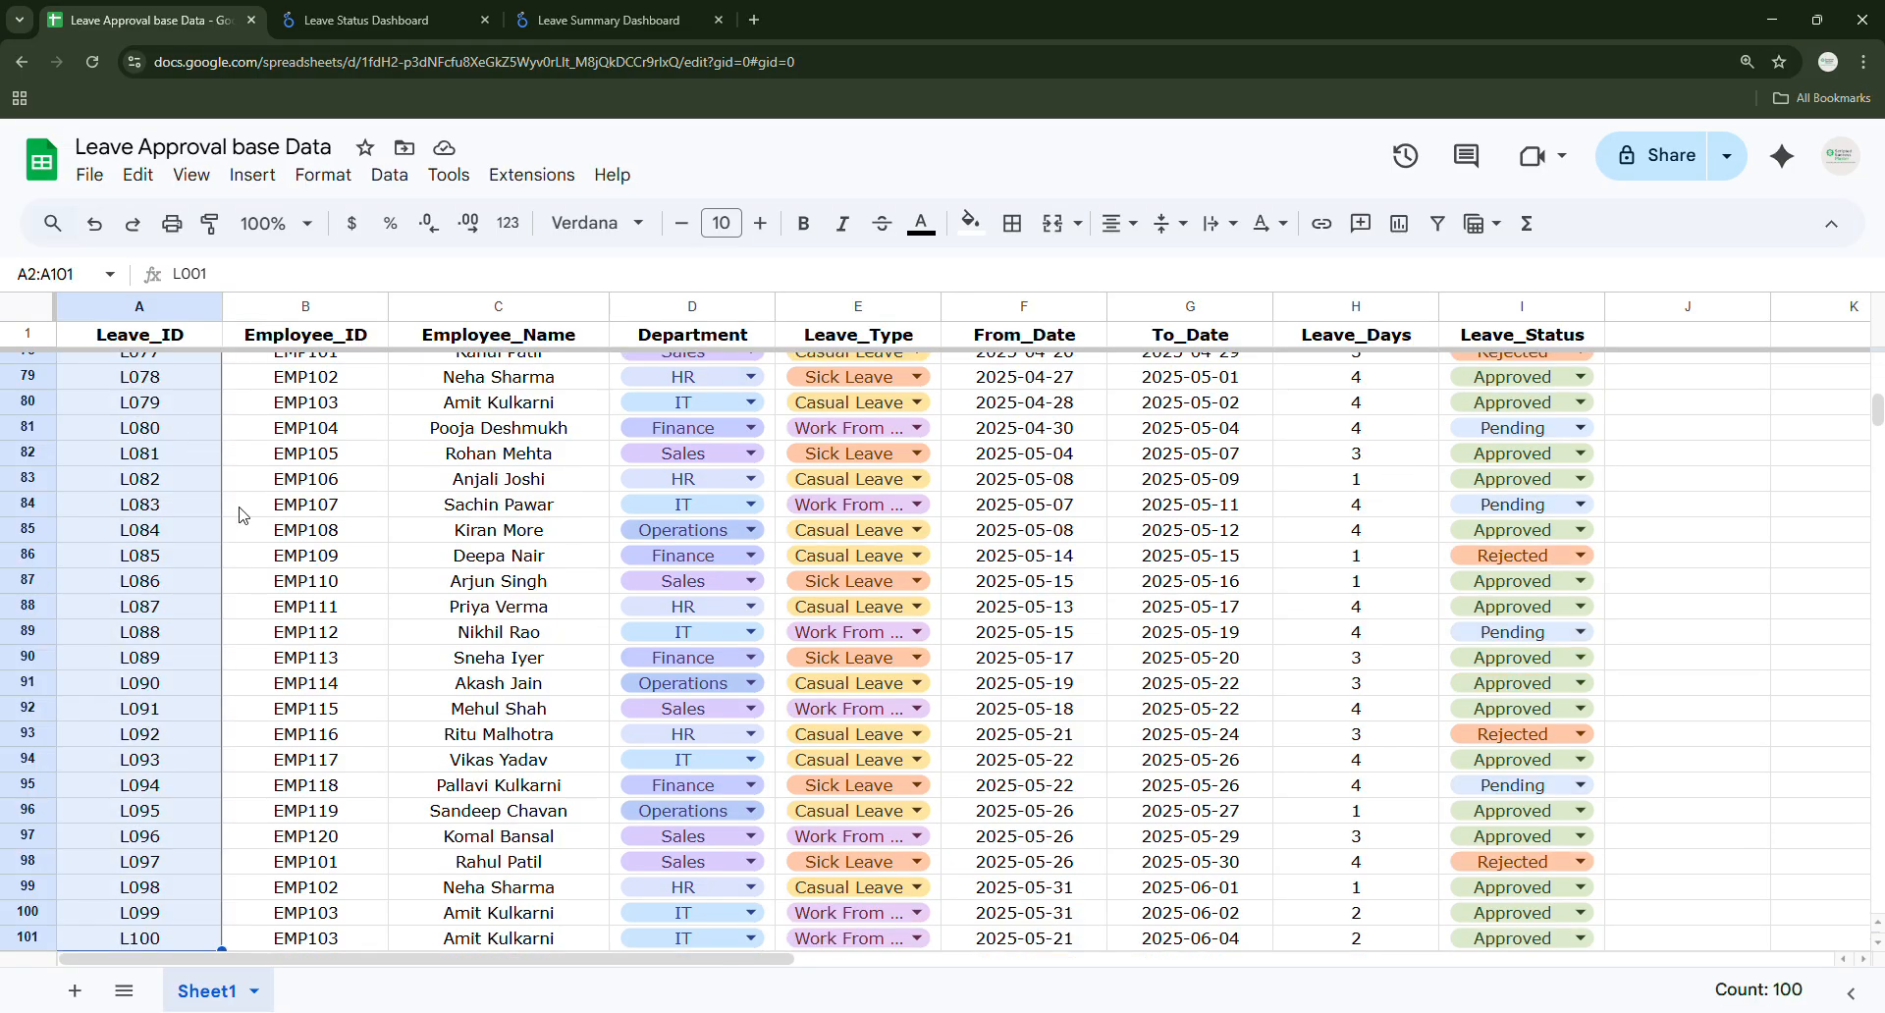
scroll(248, 523, down, 5)
drag(222, 558, 221, 729)
click(193, 588)
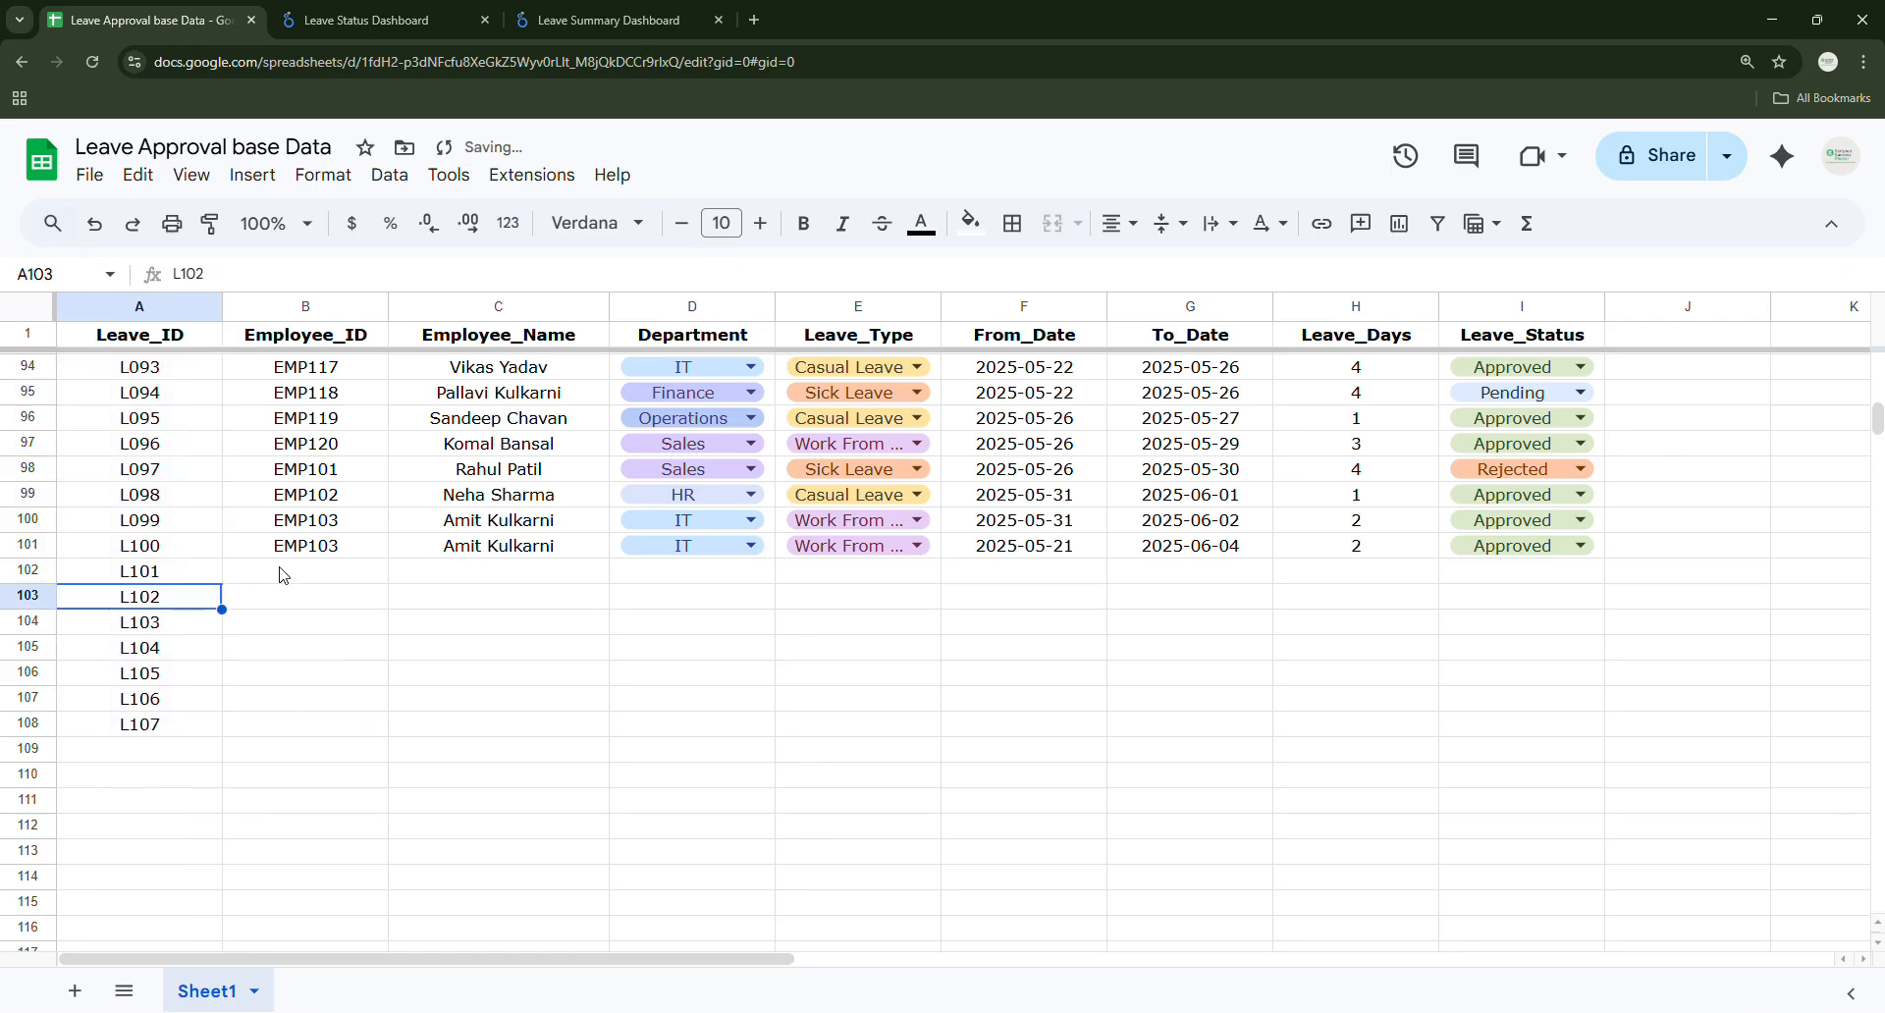
Copy the employee, department and leave type entries in B97:E101 to B102:E106.
click(283, 570)
click(329, 544)
drag(333, 455, 880, 565)
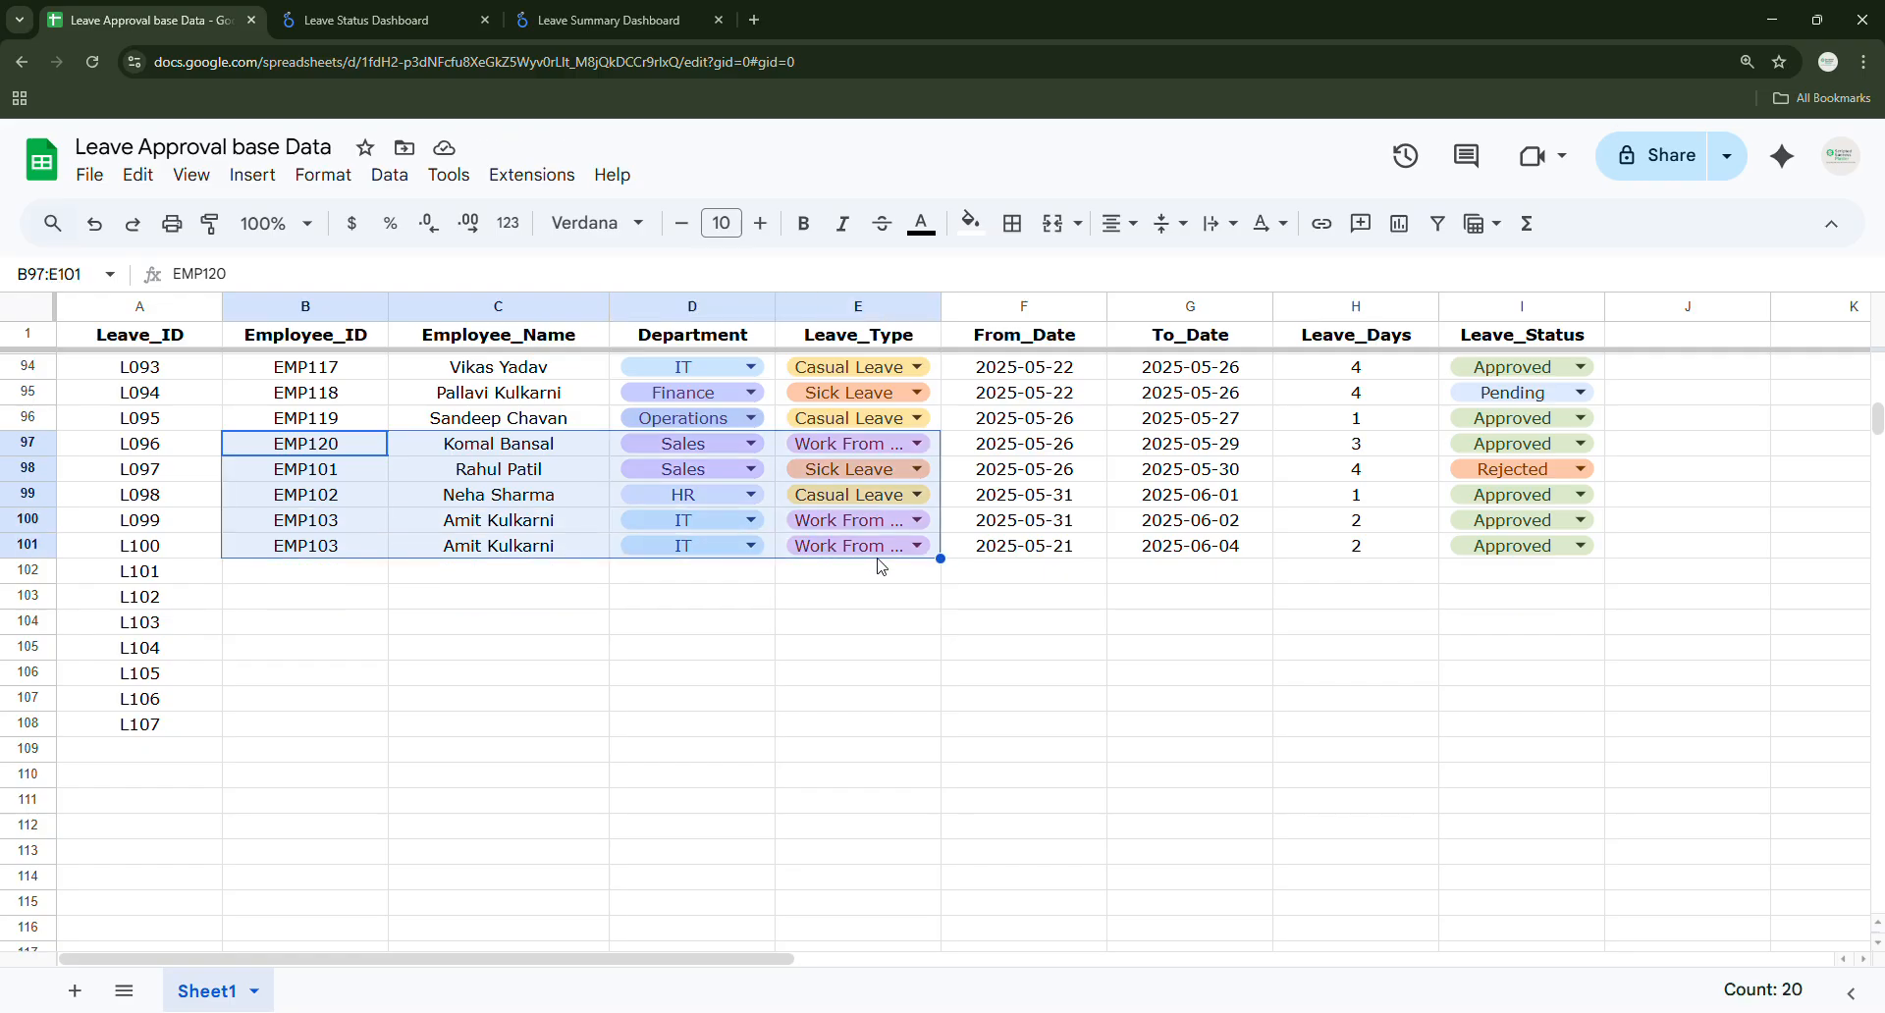
click(300, 580)
text(EMP120	Komal Bansal	Sales	Work From Home EMP101	Rahul Patil	Sales	Sick Leave EMP102	Neha Sharma	HR	Casual Leave EMP103	Amit Kulkarni	IT	Work From Home EMP103	Amit Kulkarni	IT	Work From Home)
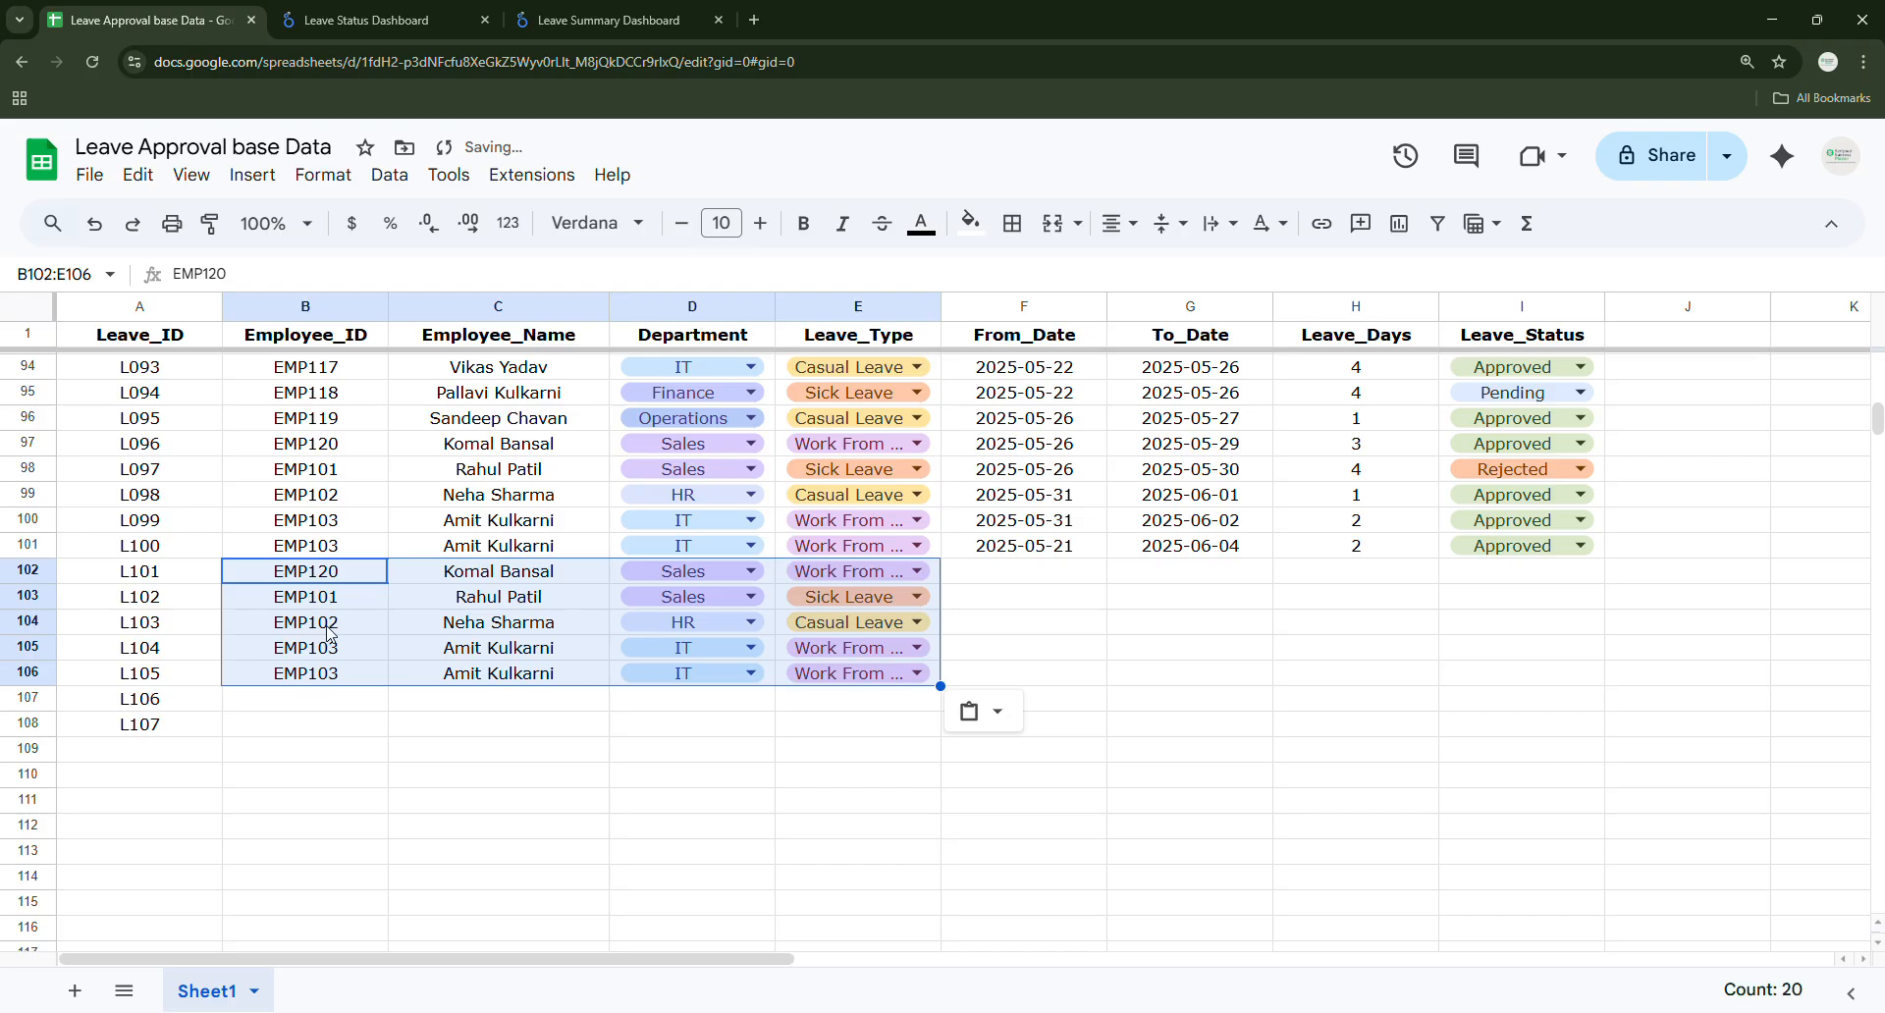
Copy the entries in B104:E106 to the rows starting at B107.
drag(330, 634, 807, 673)
key(ctrl+c)
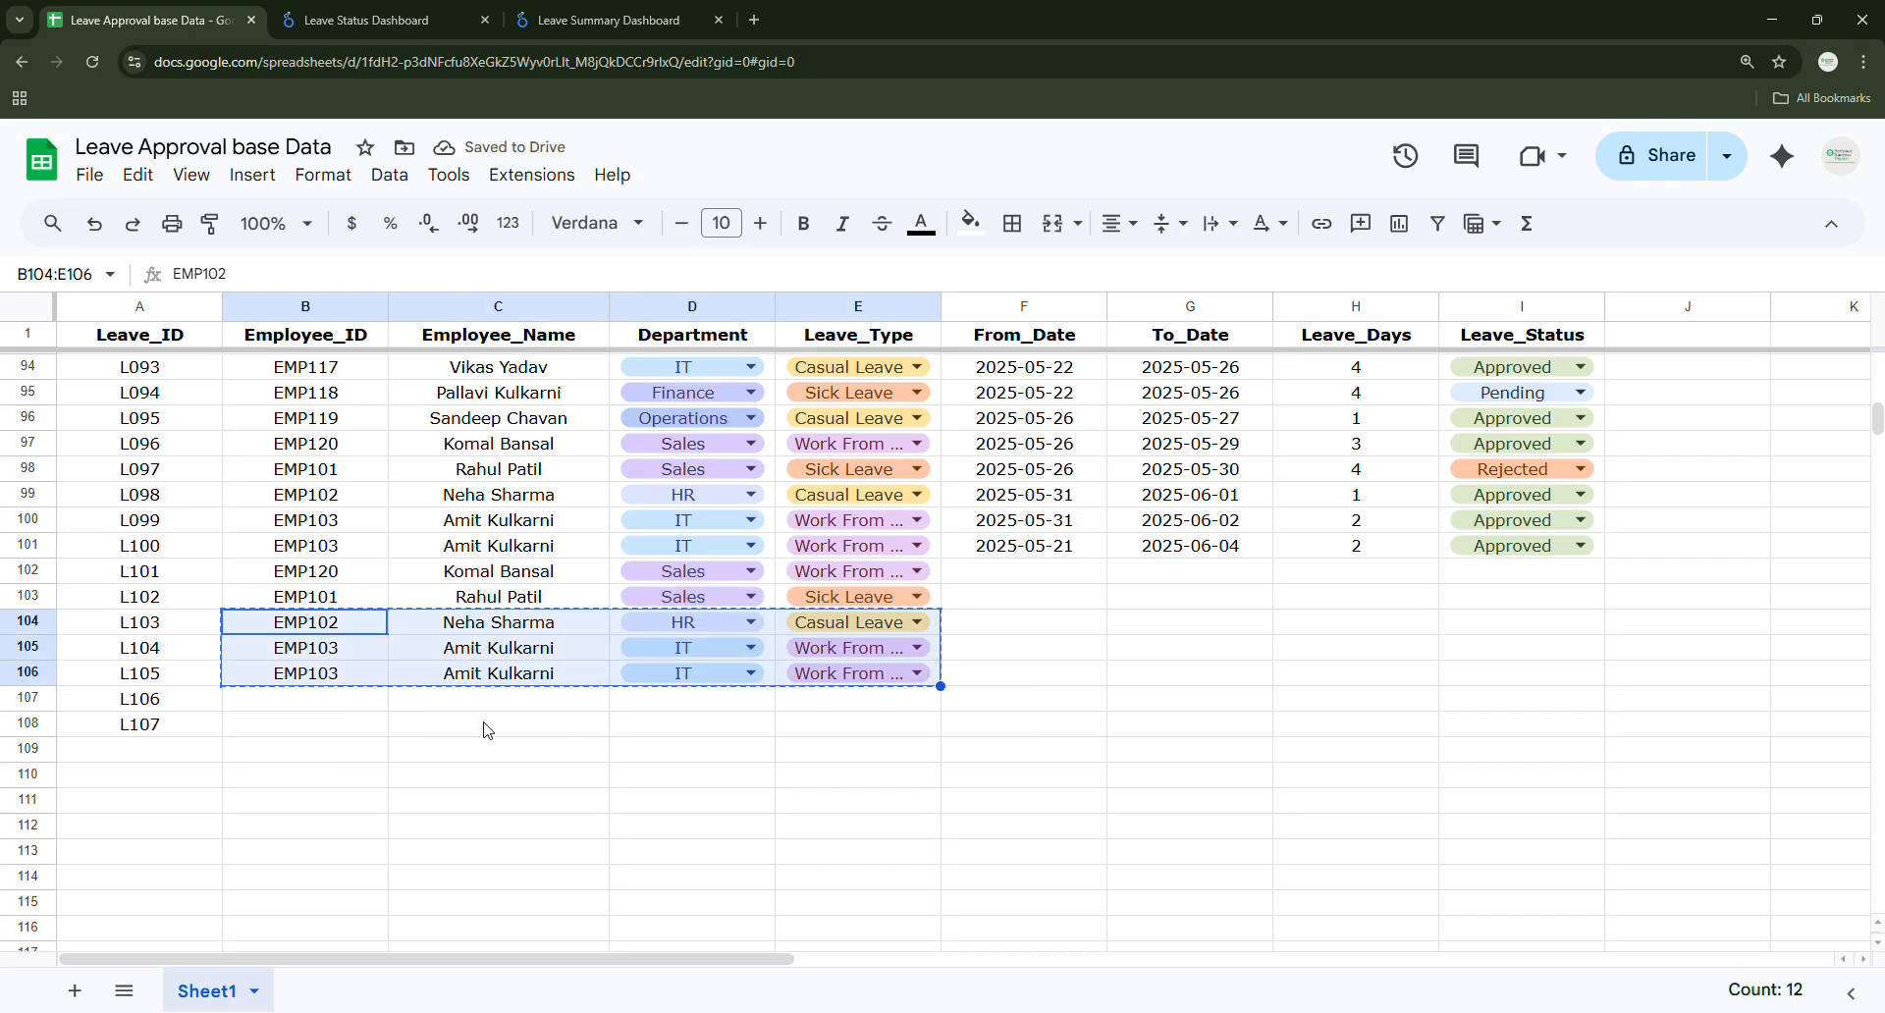
click(289, 705)
key(ctrl+v)
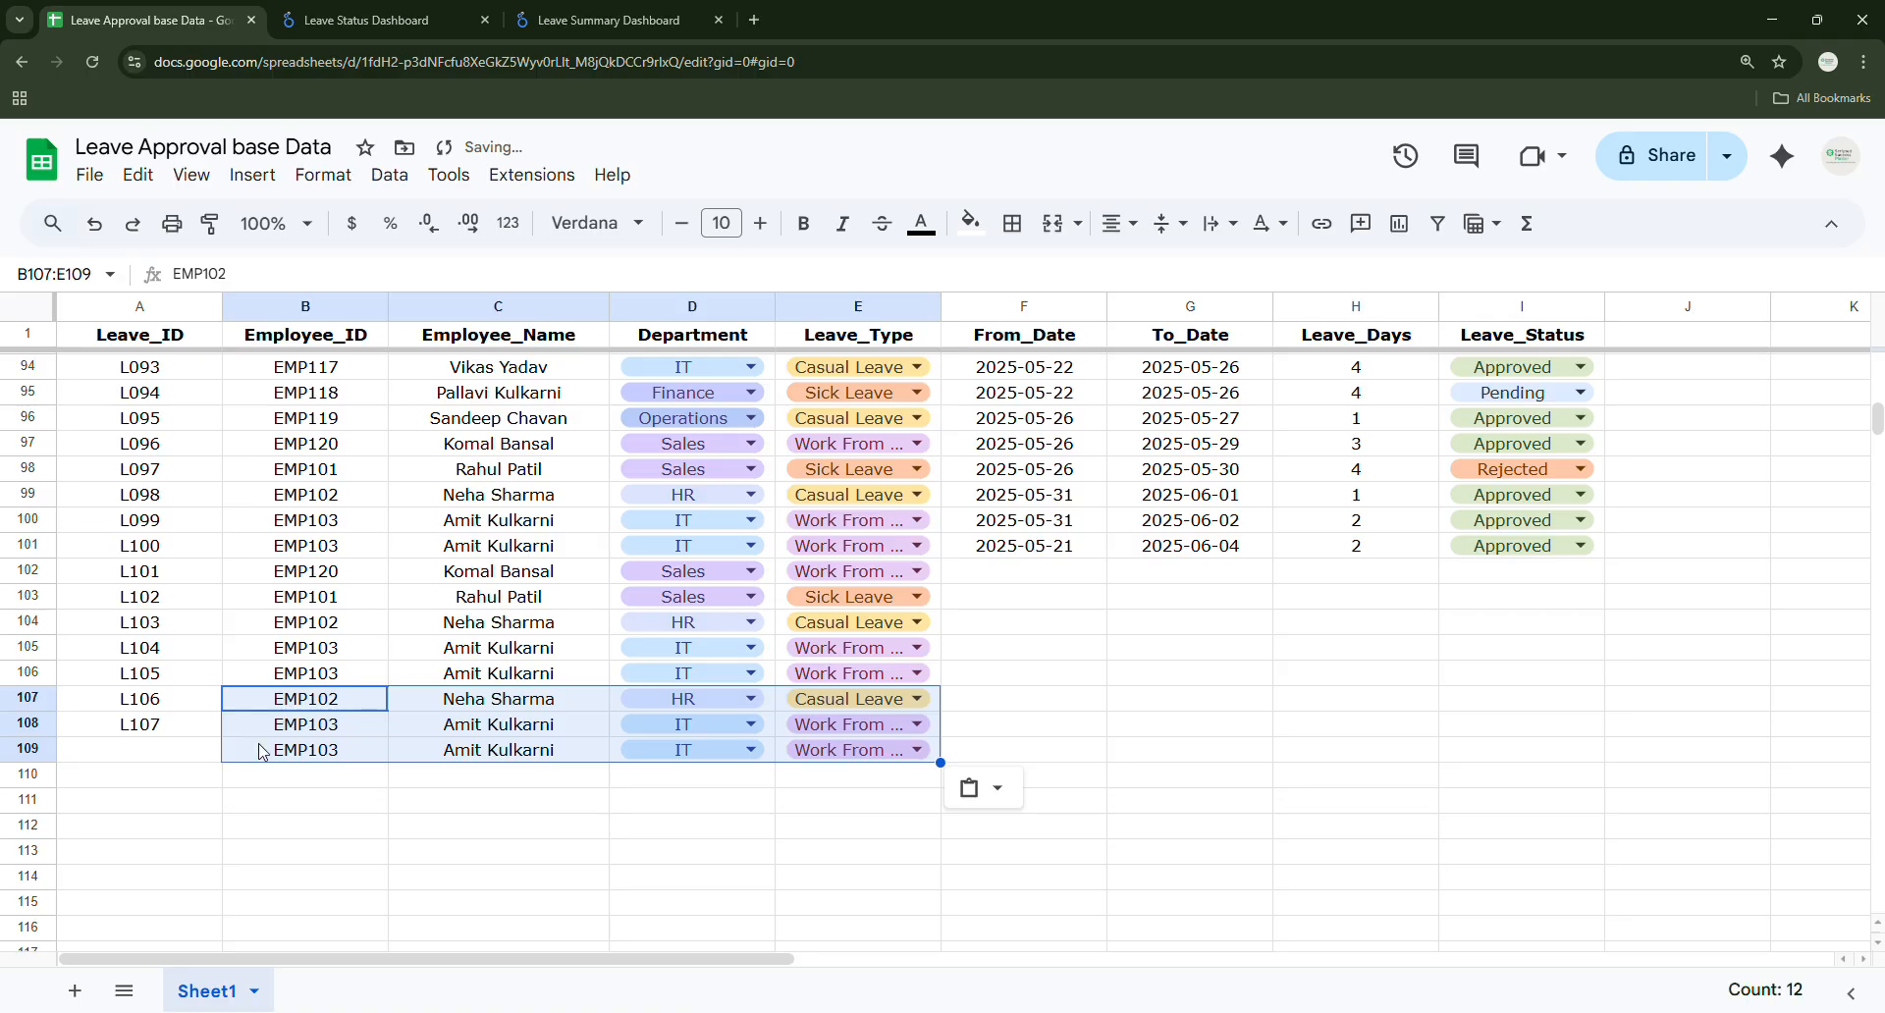
Clear the surplus entries and leftover dropdown chips in row 109, below Leave_ID L107.
drag(260, 751, 968, 756)
key(Delete)
click(1039, 653)
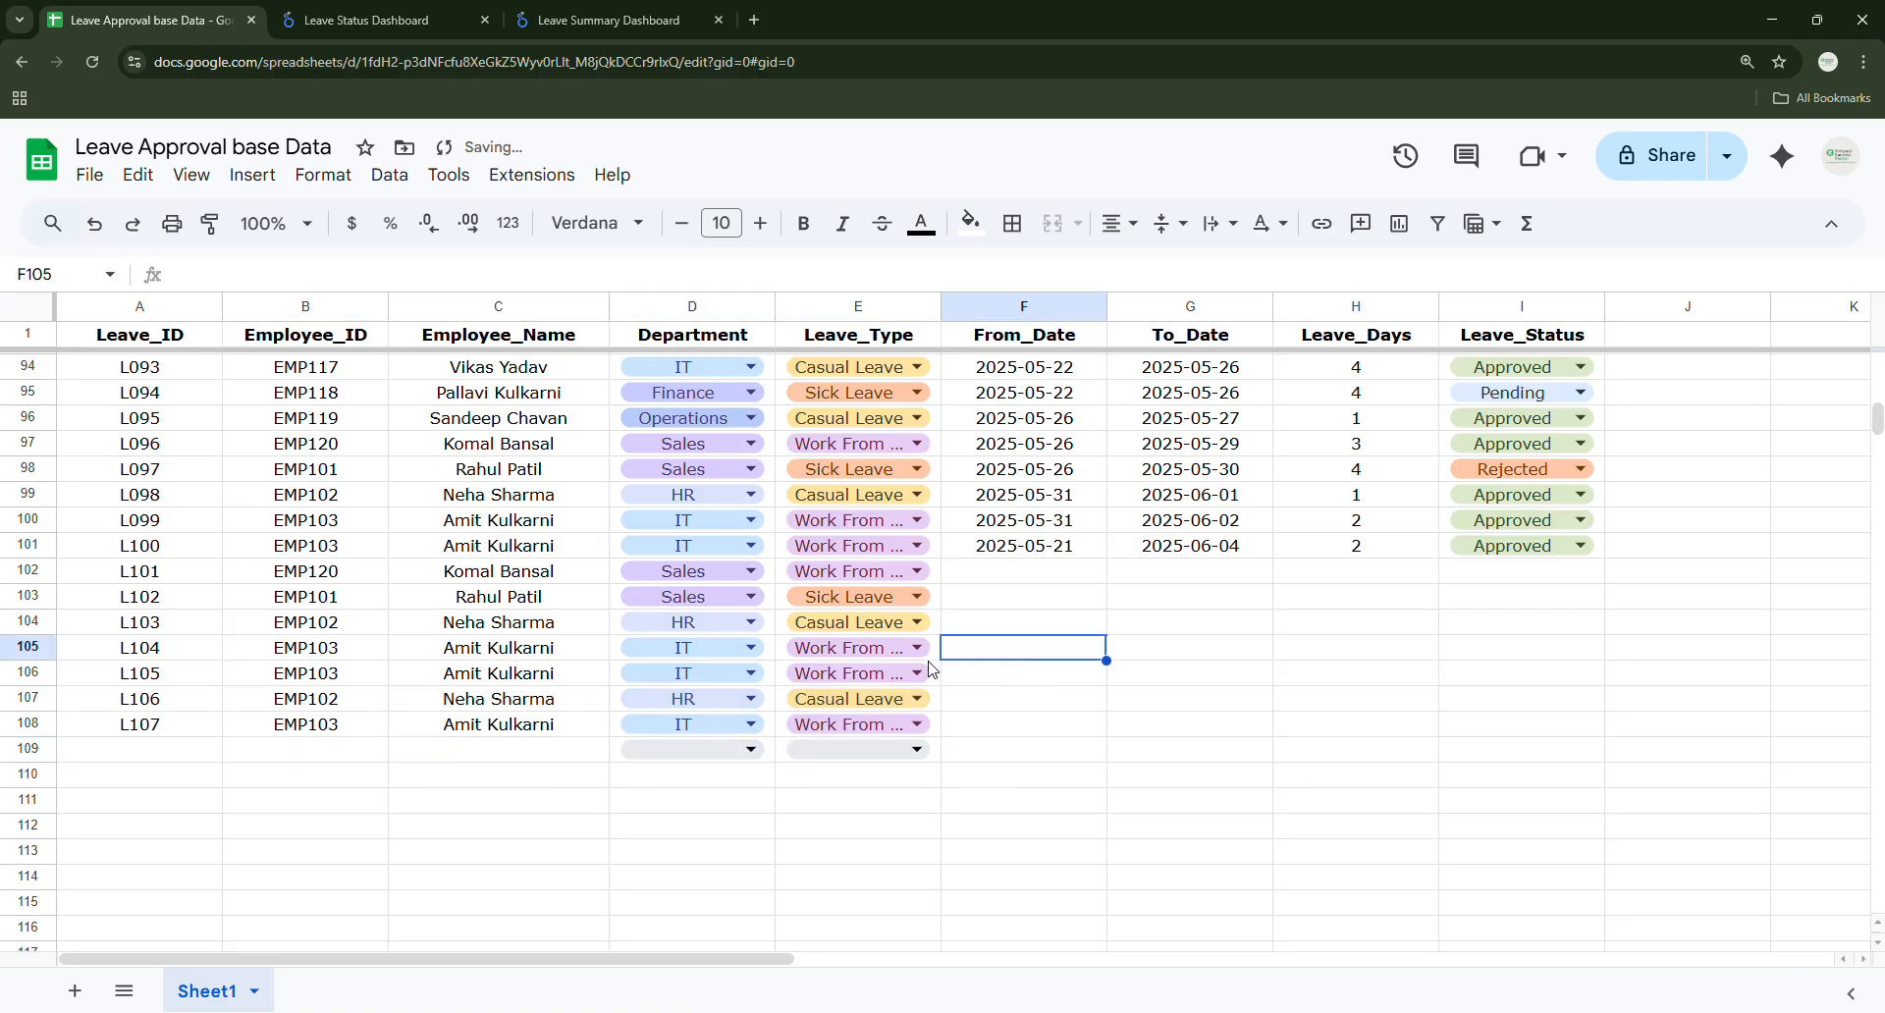
drag(577, 754, 896, 756)
key(Delete)
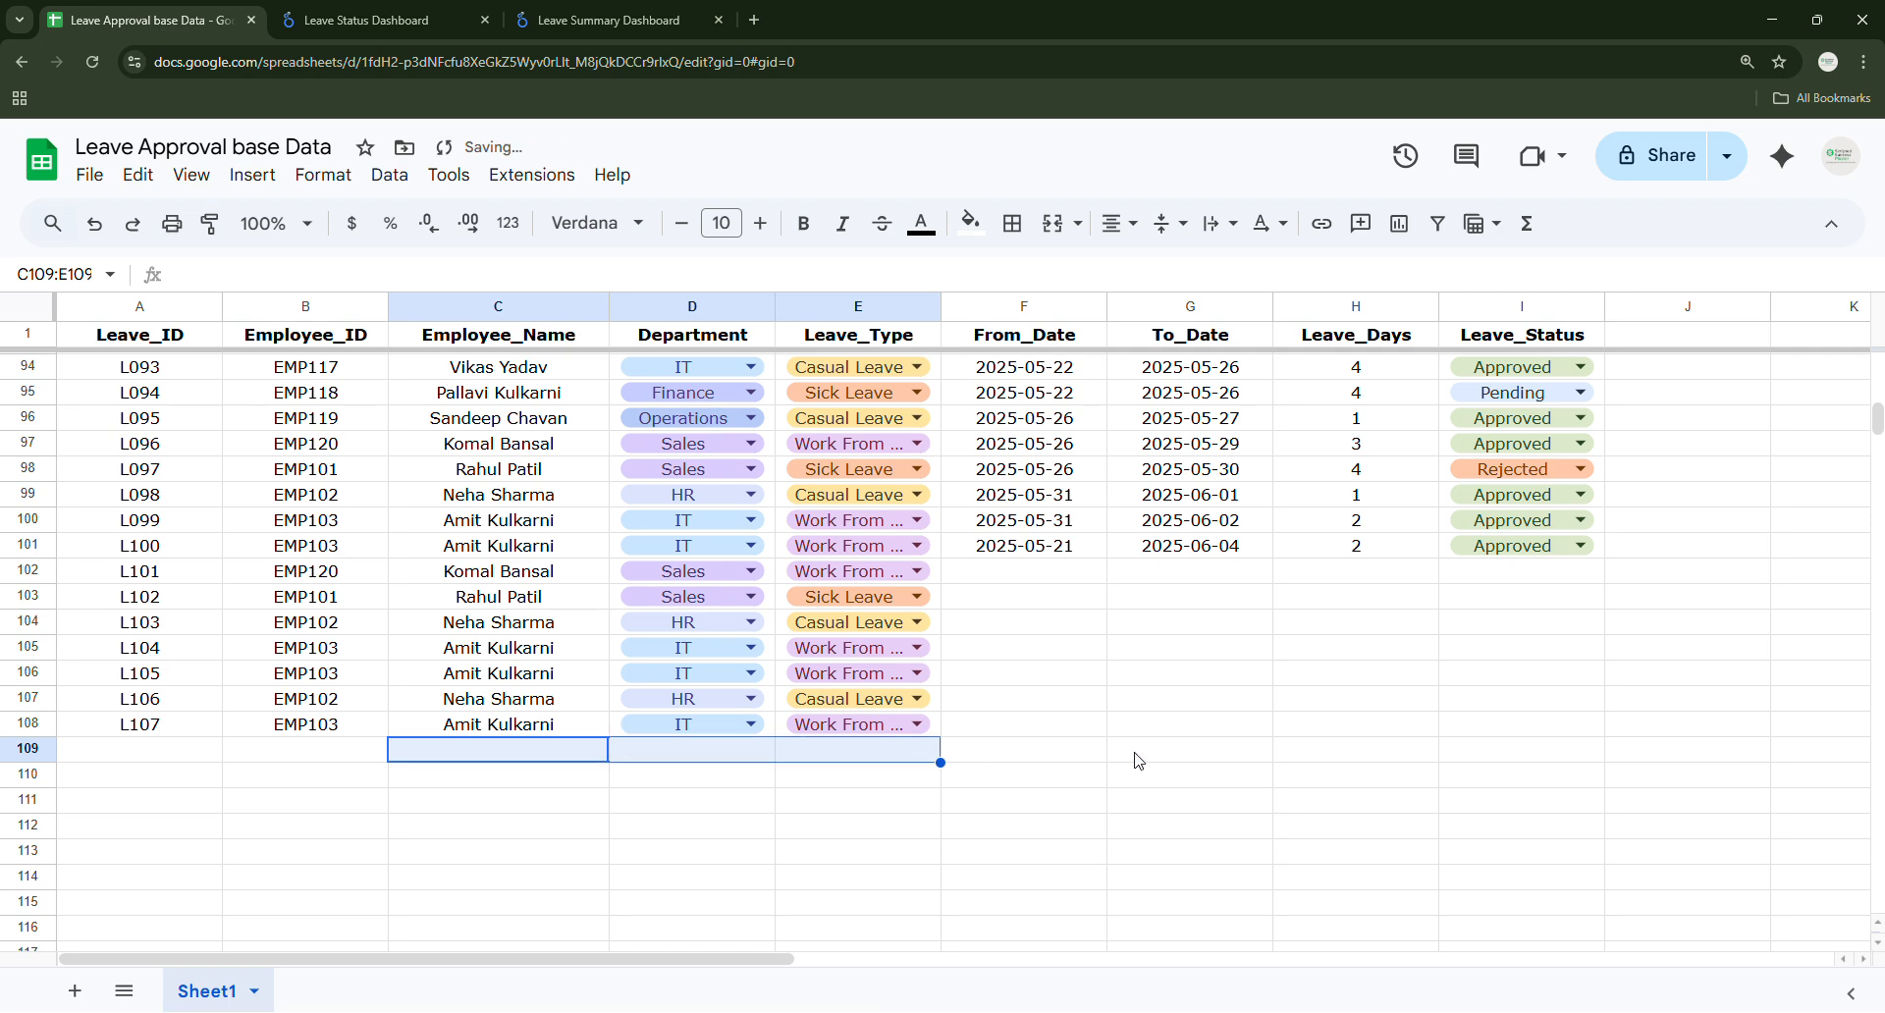
click(1137, 761)
Check the last From_Date against the months in the dashboard's Leaves per Month chart, and return to the spreadsheet's empty cell F102.
click(1019, 552)
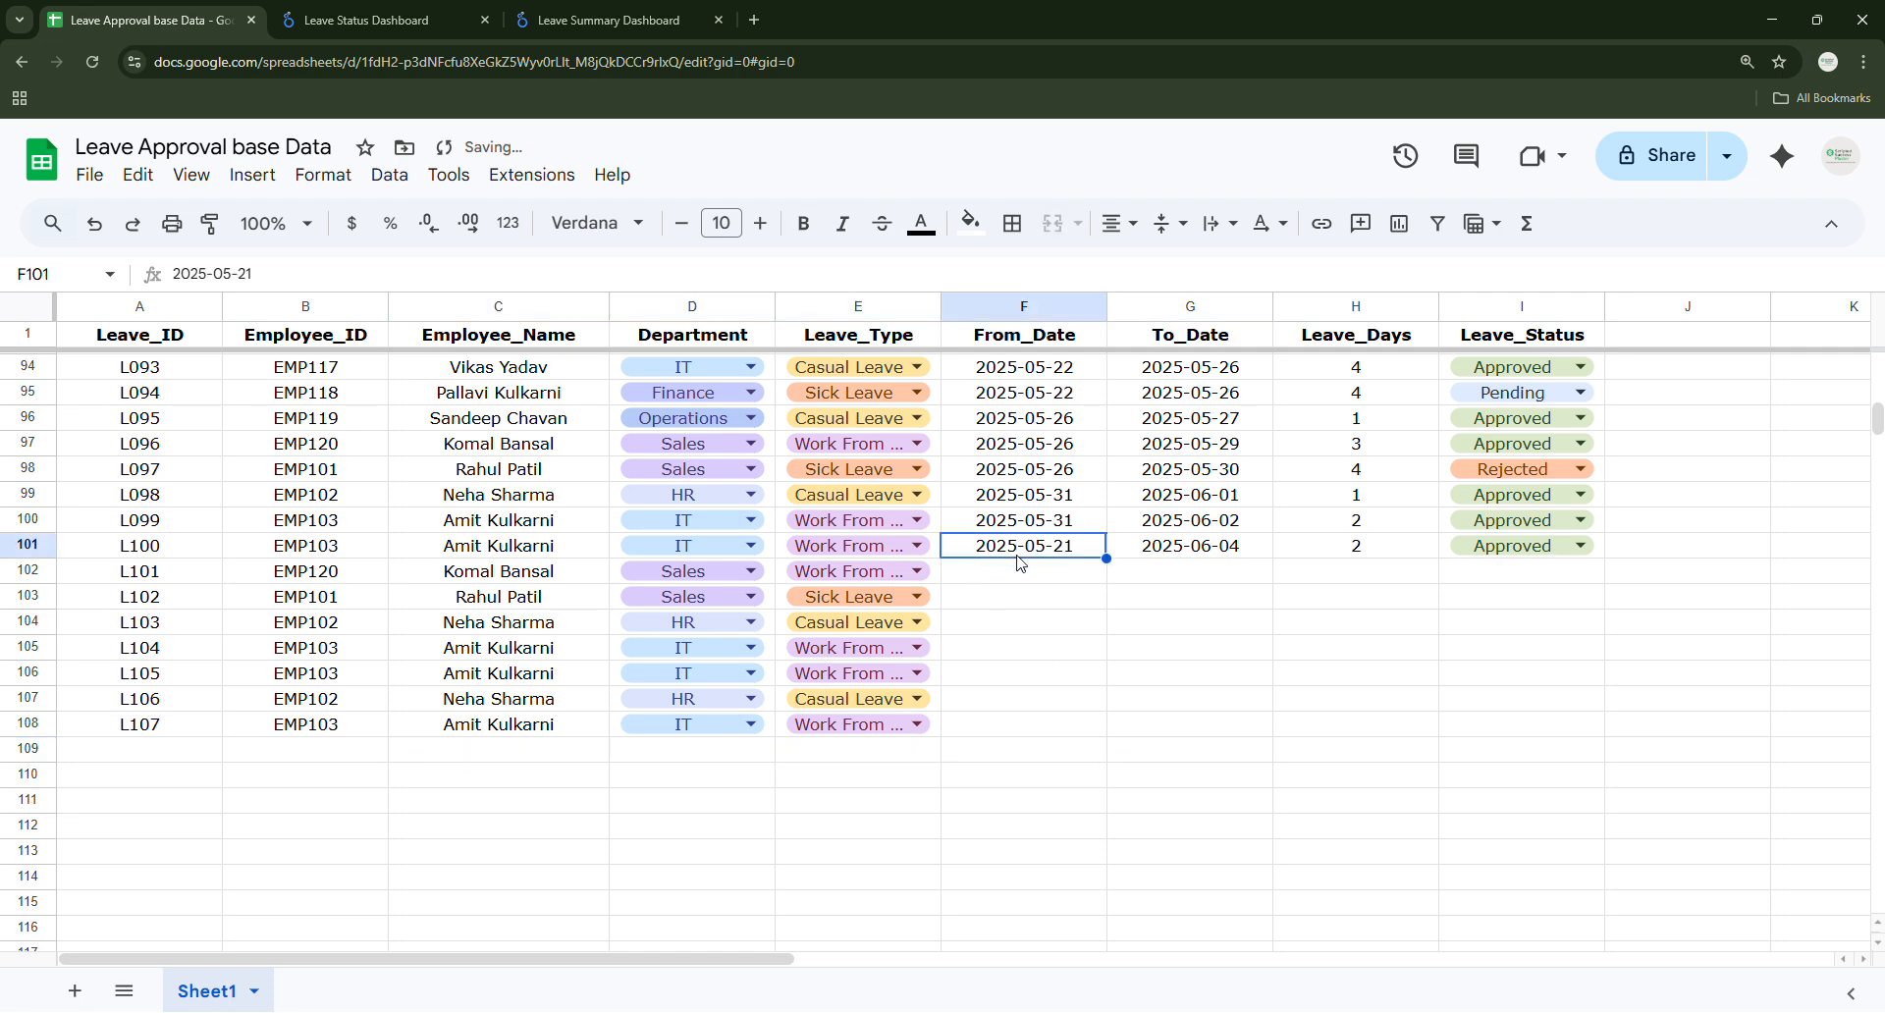
click(605, 24)
scroll(1085, 920, down, 5)
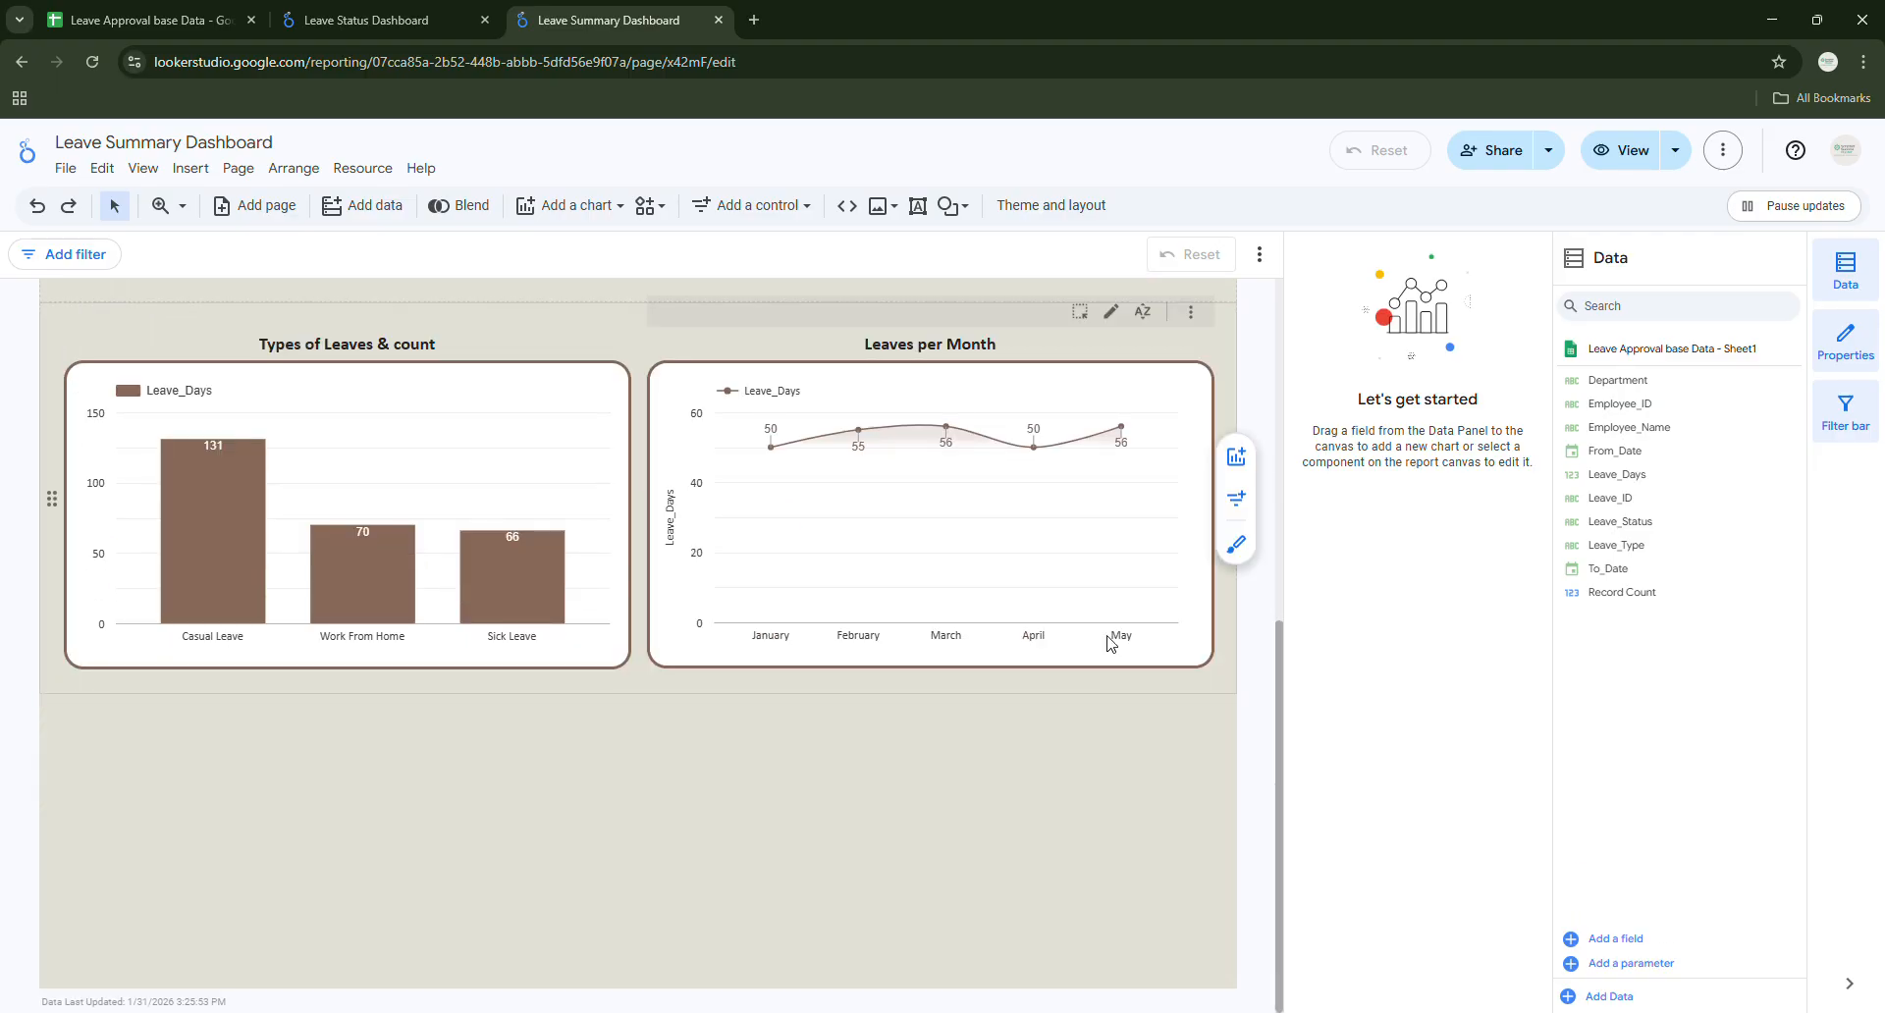
click(157, 20)
click(1063, 569)
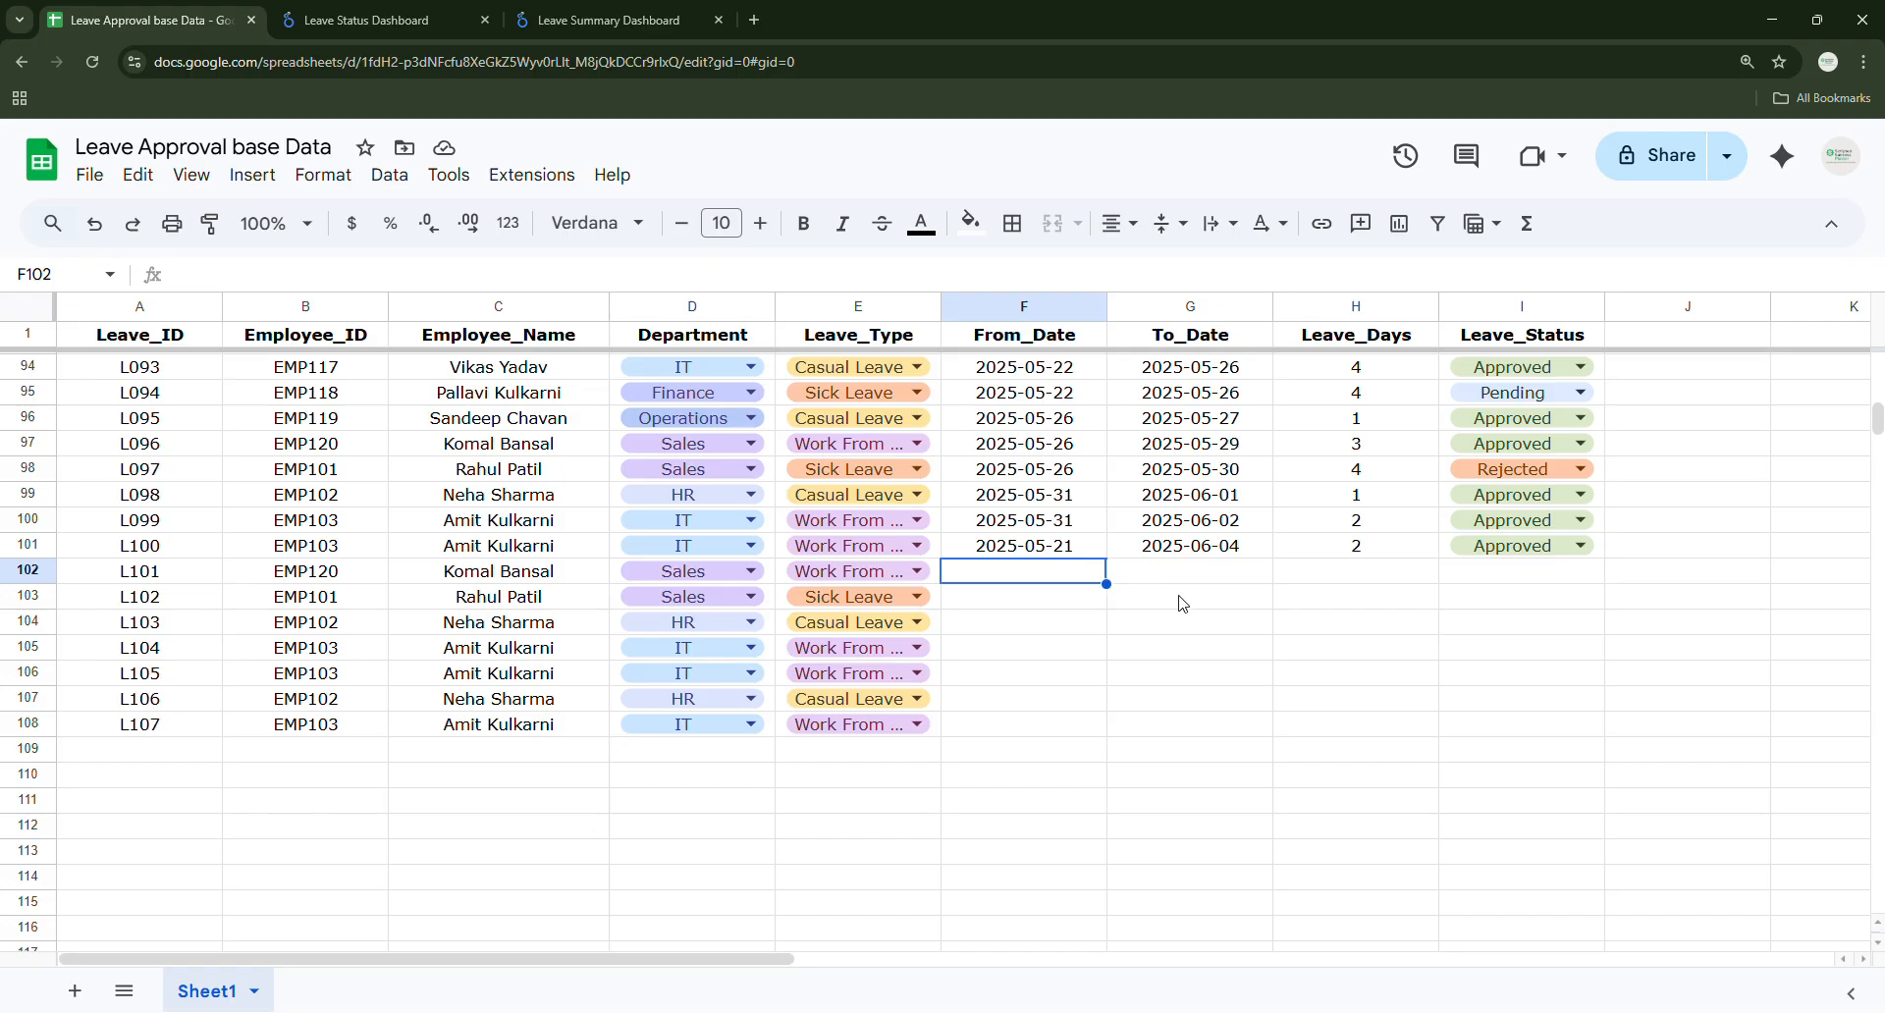
text(=)
key(Up)
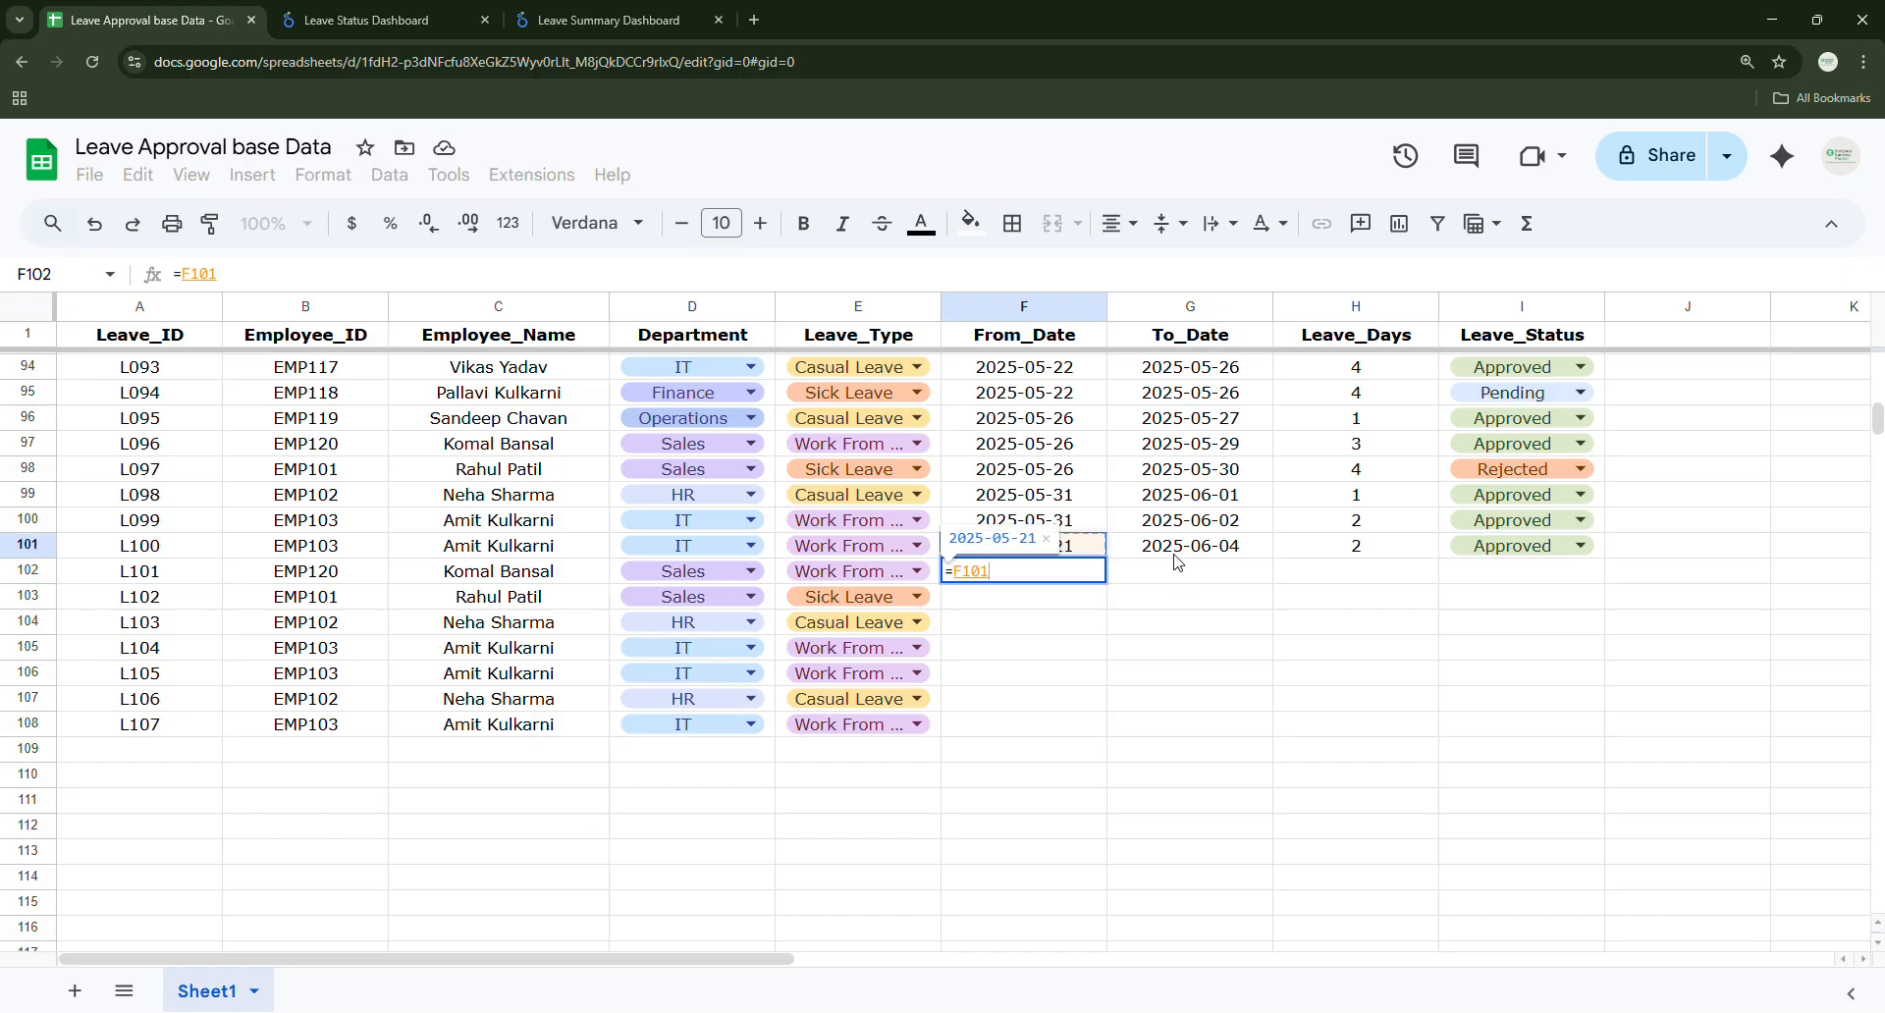
key(Escape)
Fill the From_Date down from F101 into F102 and set that new date to 2025-06-01.
drag(1033, 555, 1033, 580)
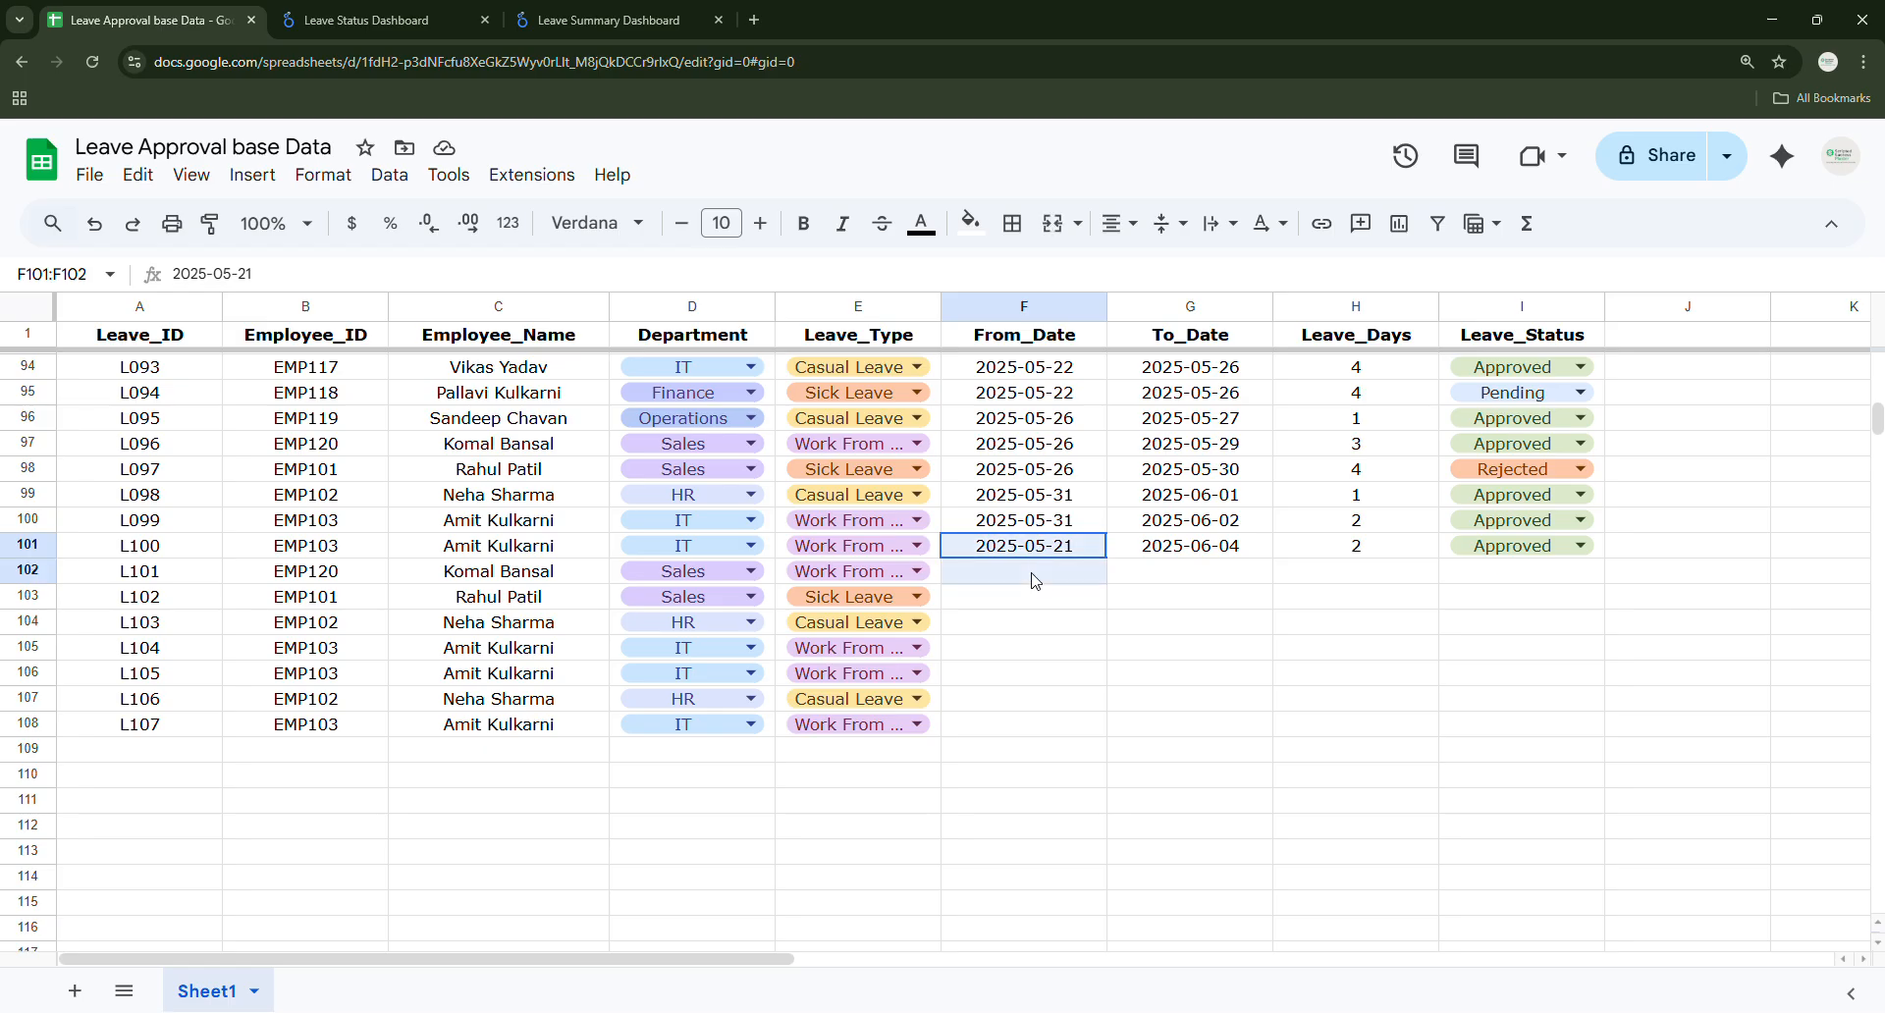
key(ctrl+d)
double_click(1039, 573)
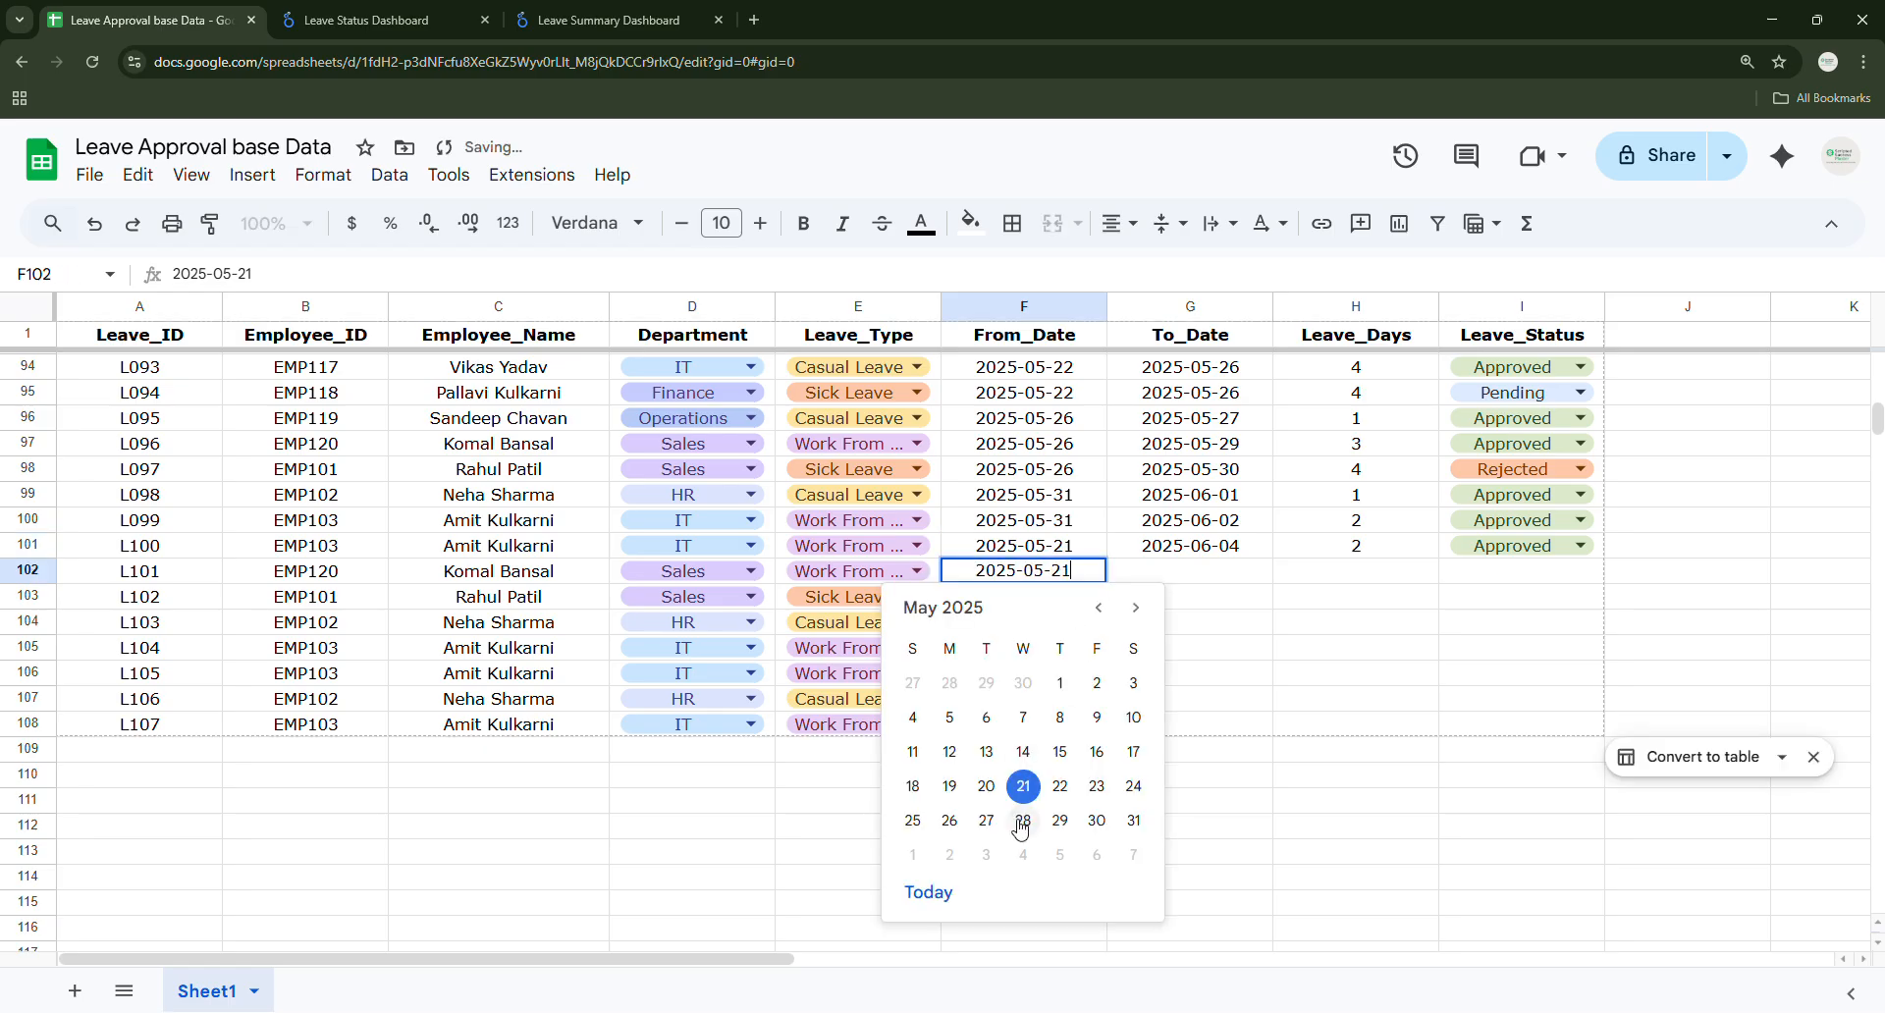
click(1135, 607)
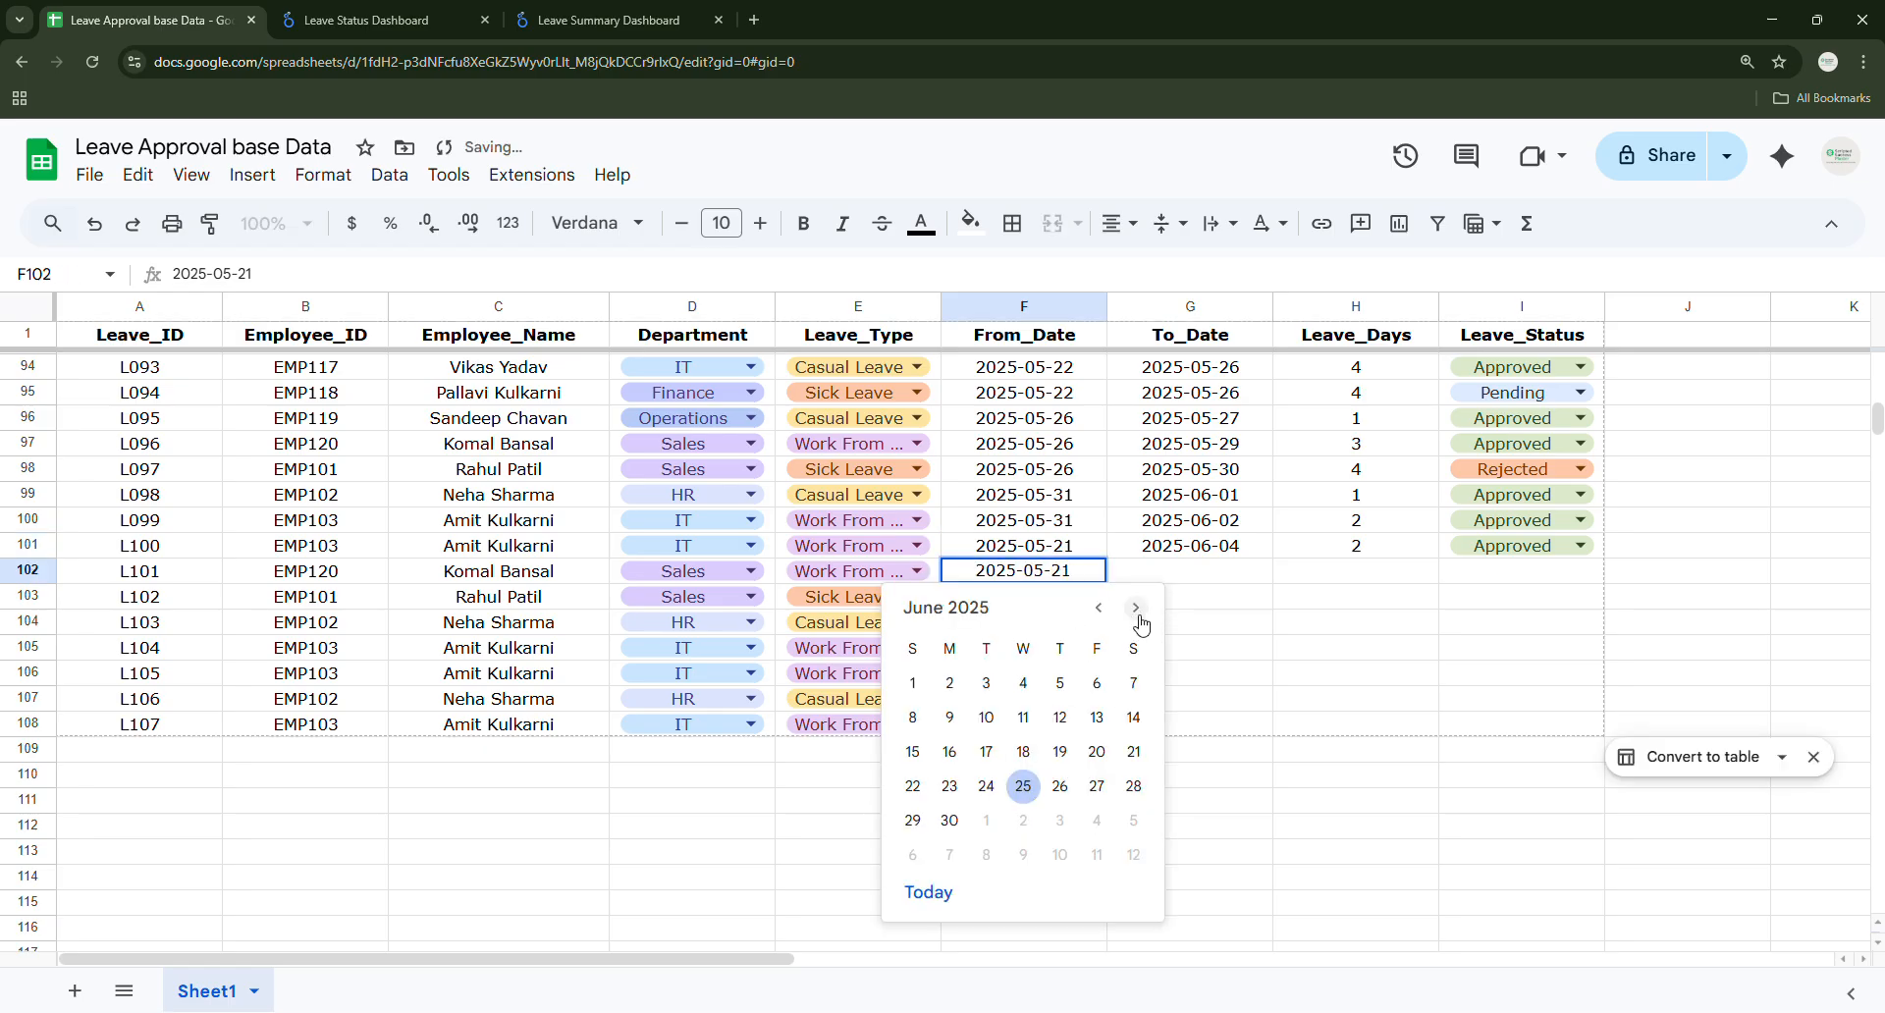
click(913, 684)
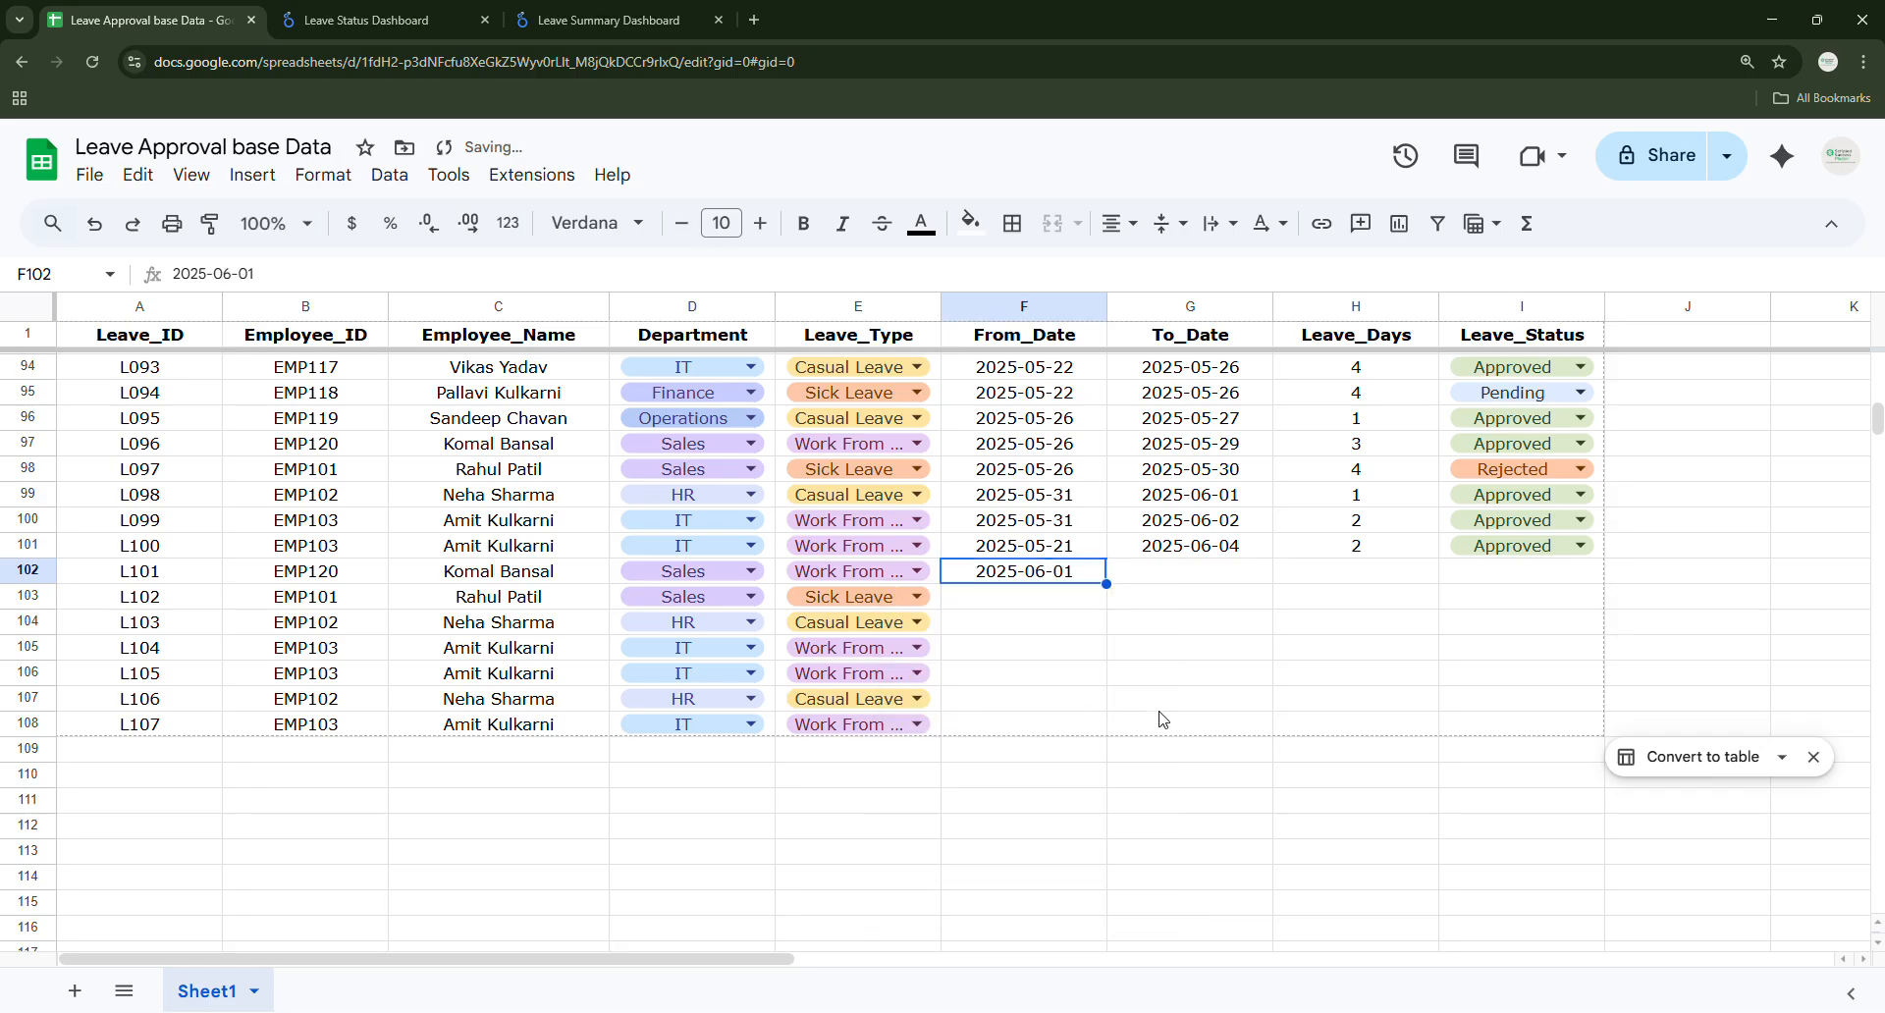
Enter =F102+3 in F103 and fill the From_Date formula down to F108.
click(1079, 606)
text(=)
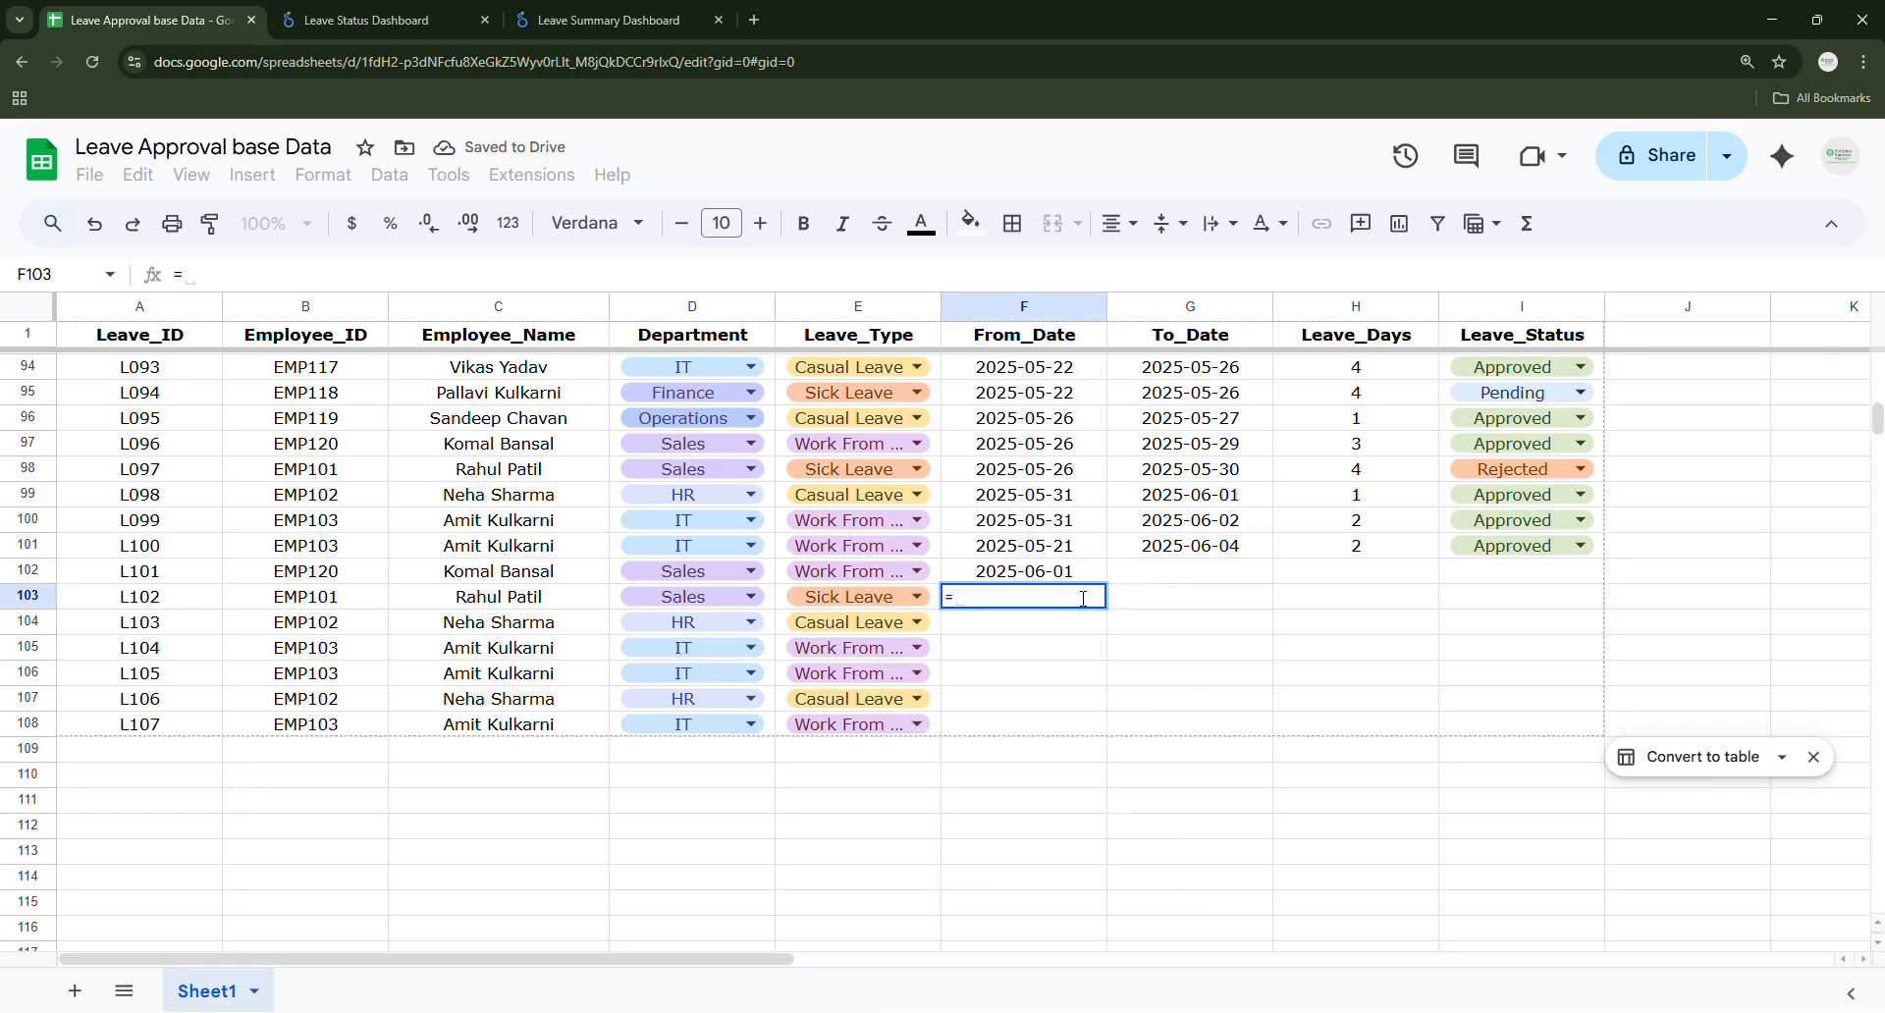
click(1080, 572)
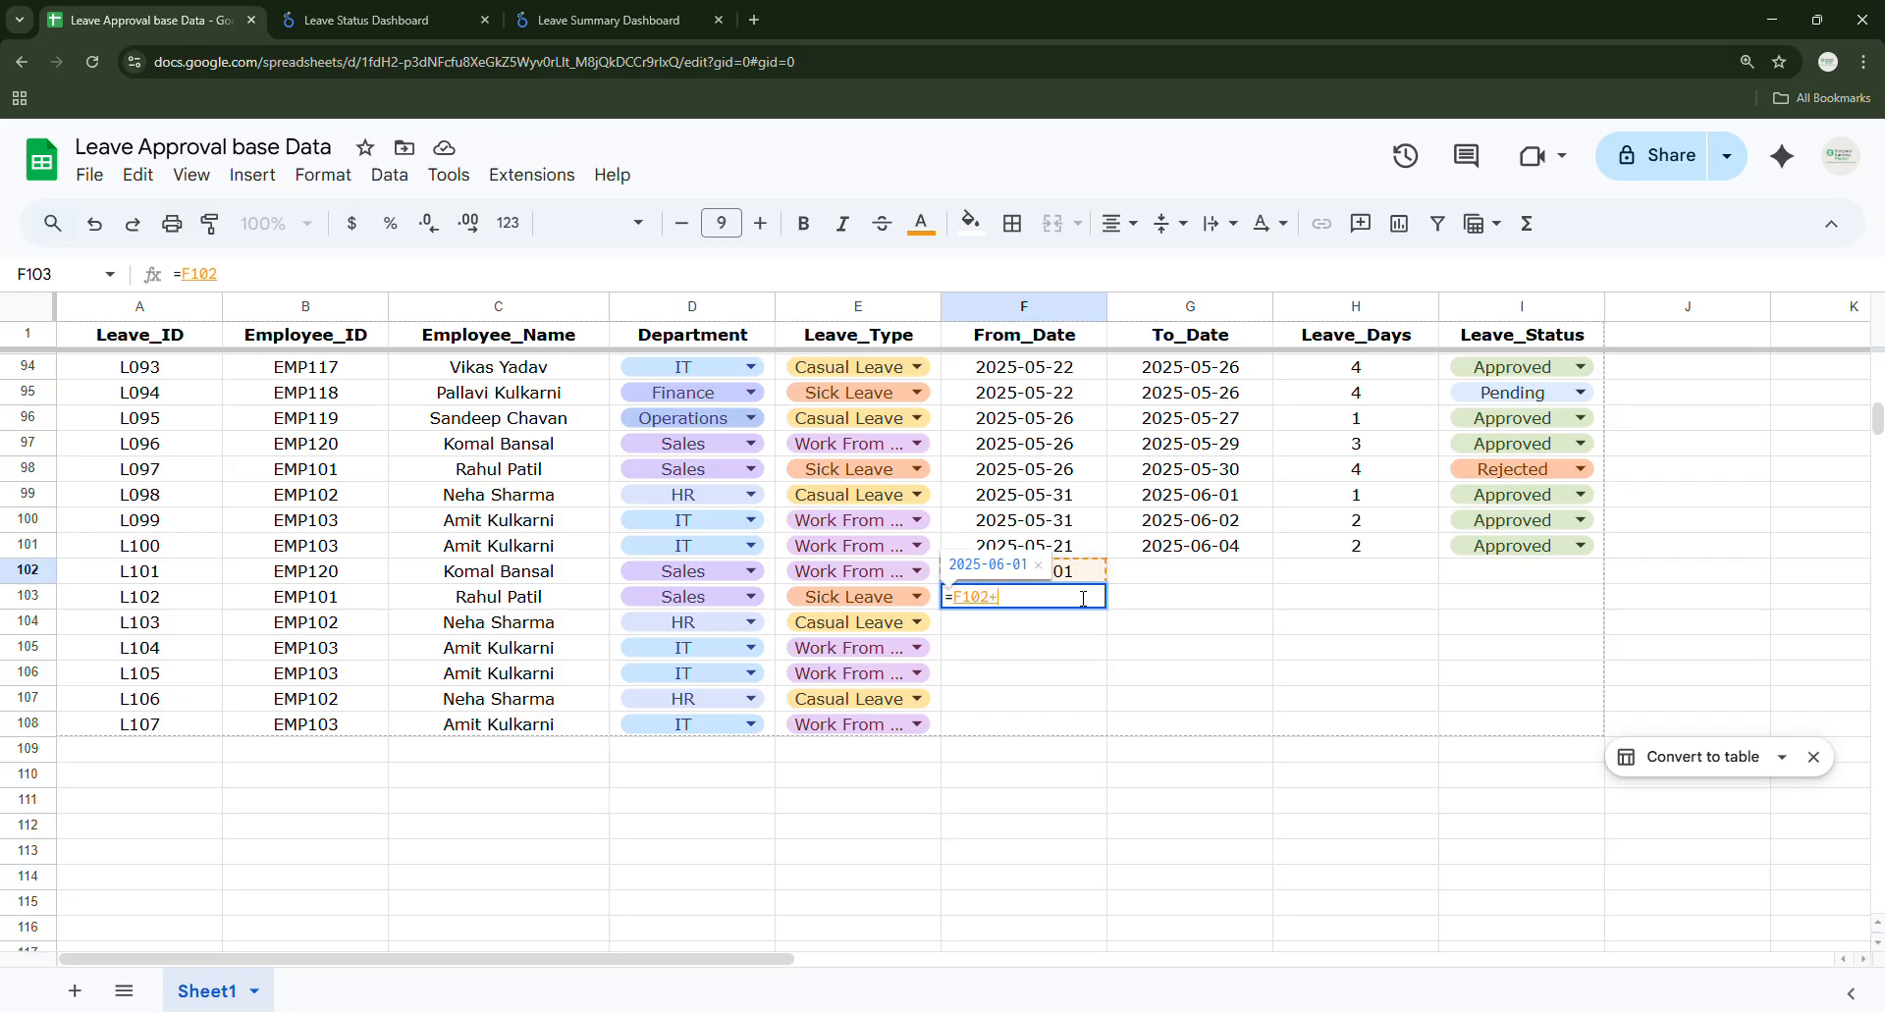
text(+3)
key(ctrl+Return)
key(shift+Down)
key(shift+Down)
key(shift+Down)
key(shift+Down)
key(shift+Down)
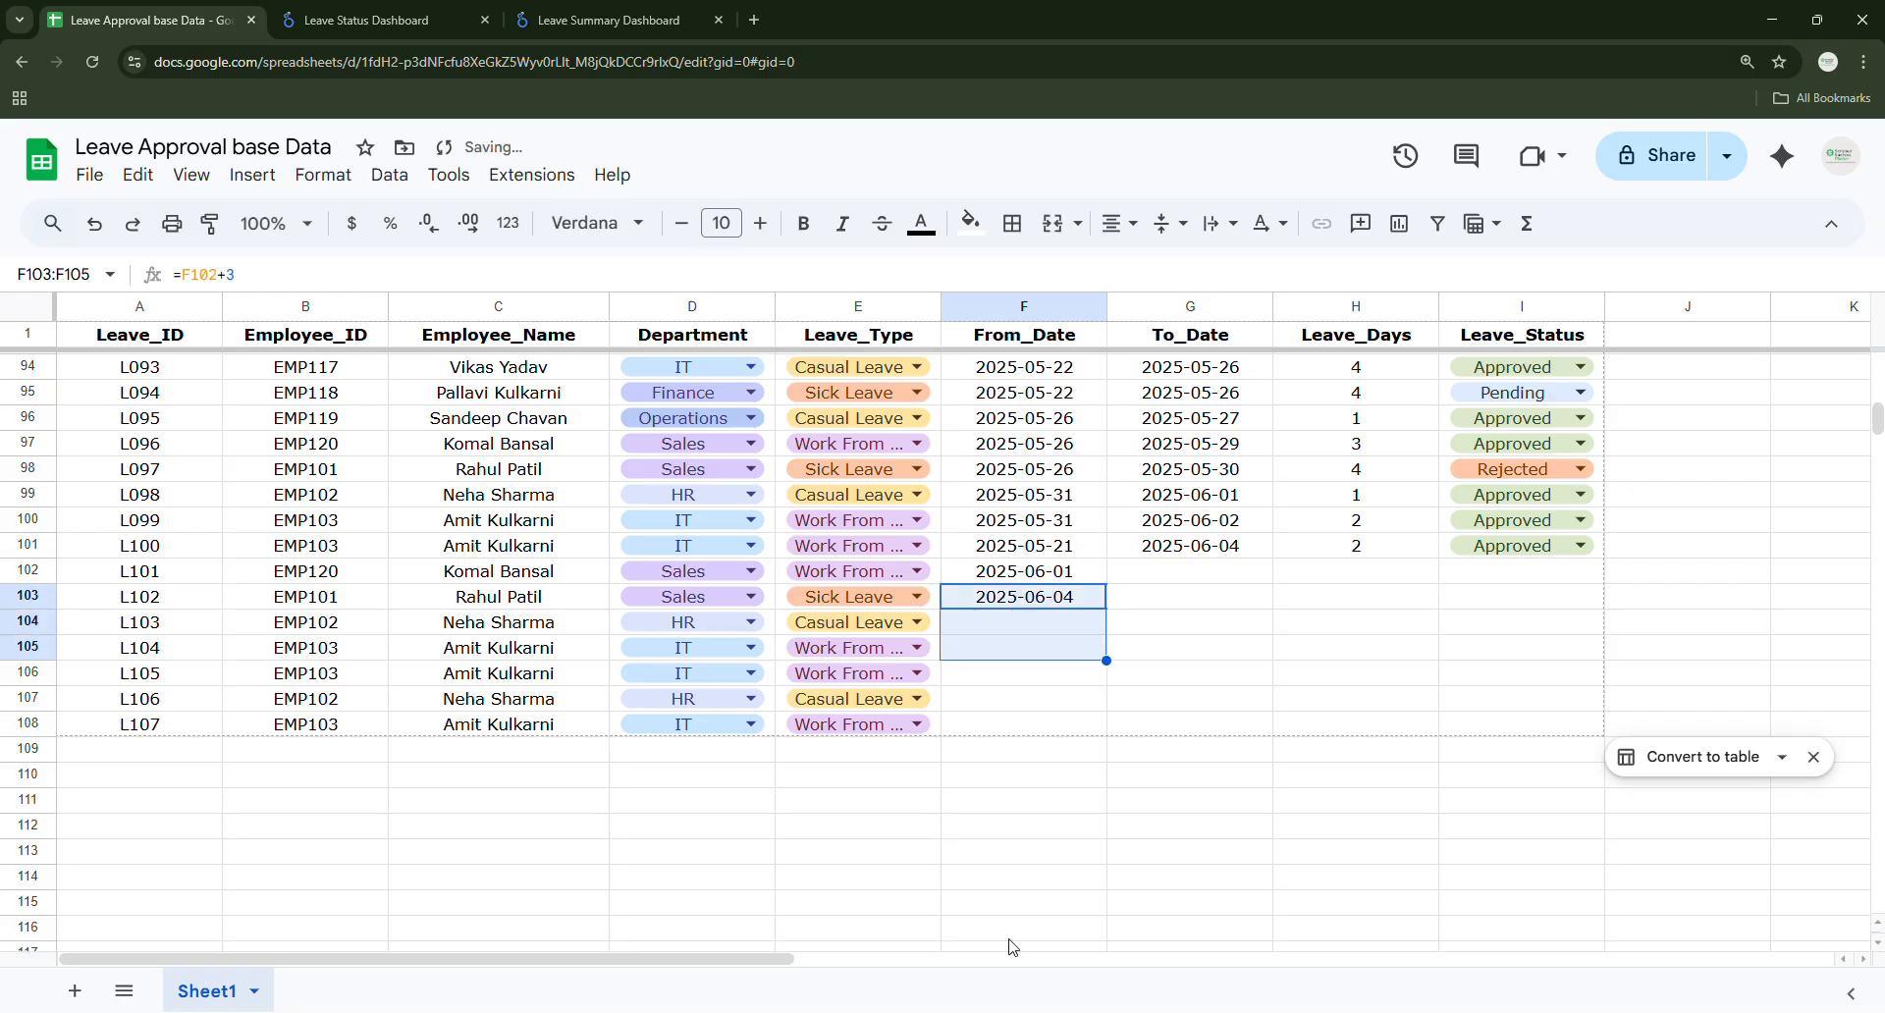
Fill the To_Date formula from G101 down to G108.
key(Right)
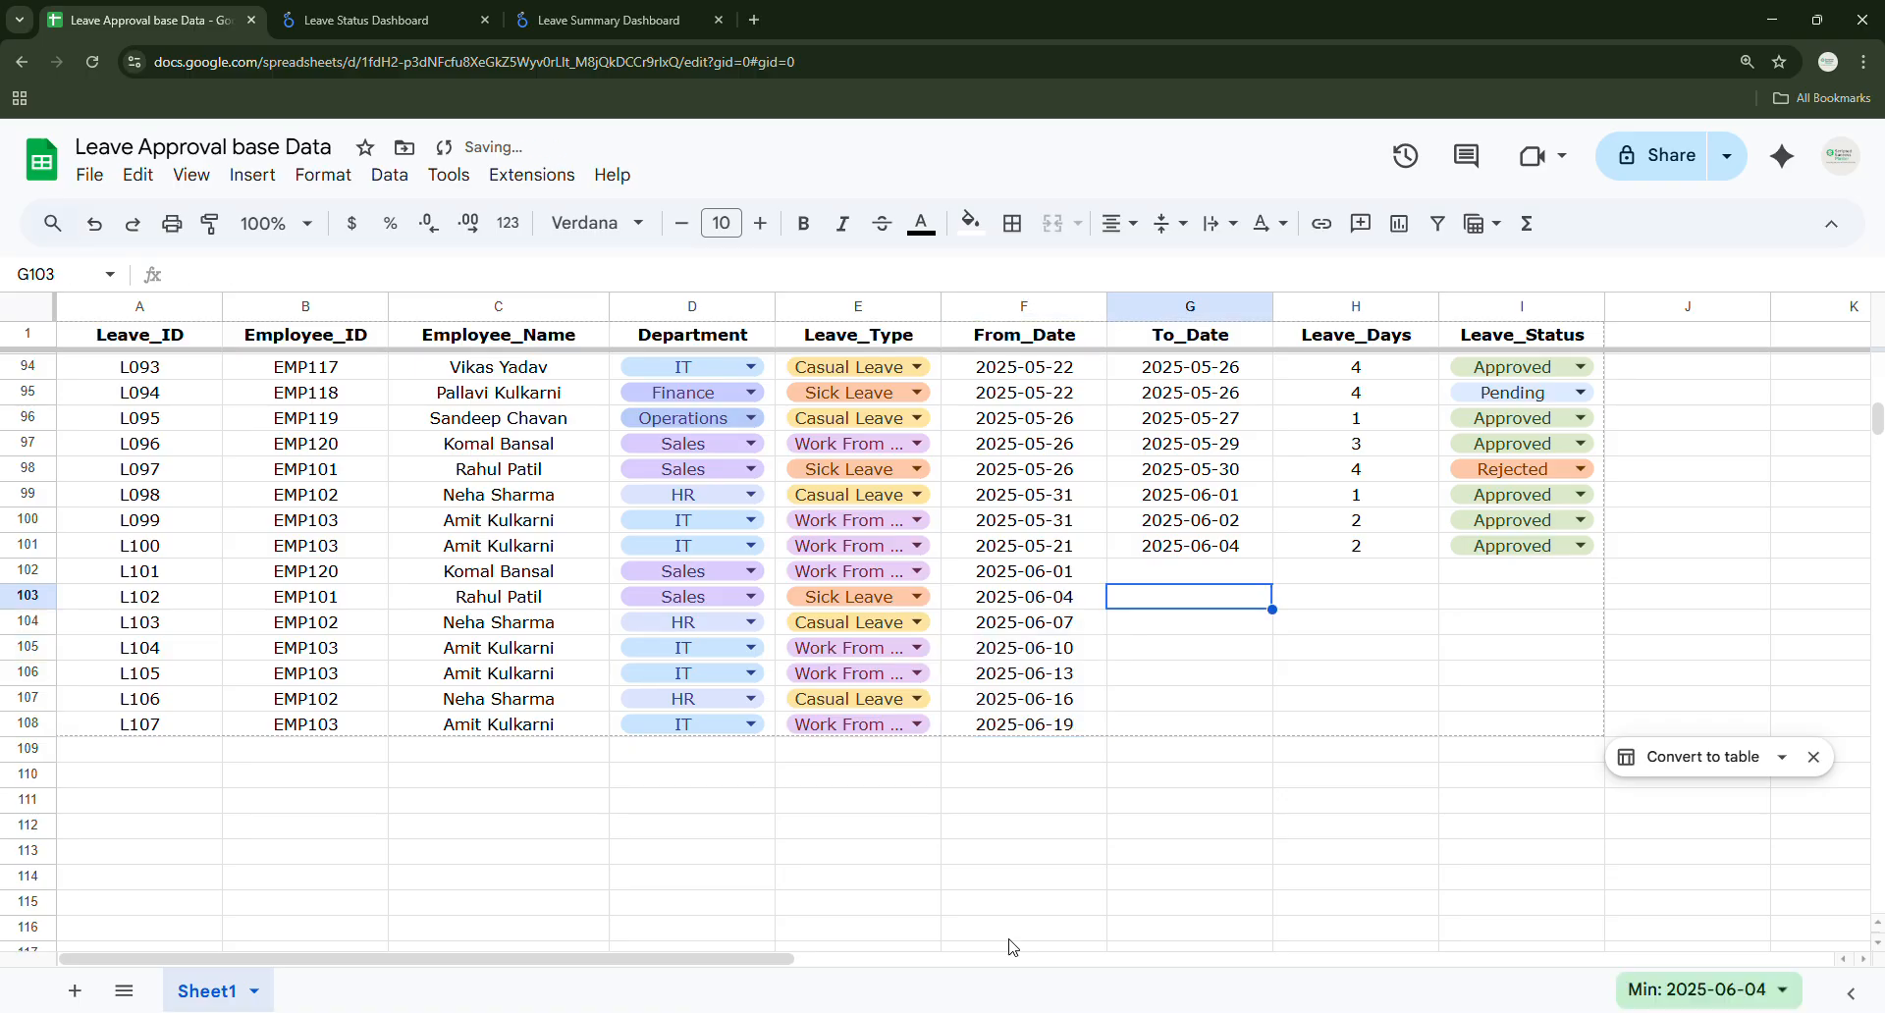
key(Up)
key(Up)
key(shift+Right)
key(shift+Down)
key(shift+Down)
key(shift+Down)
key(shift+Down)
key(shift+Down)
key(shift+Down)
key(shift+Down)
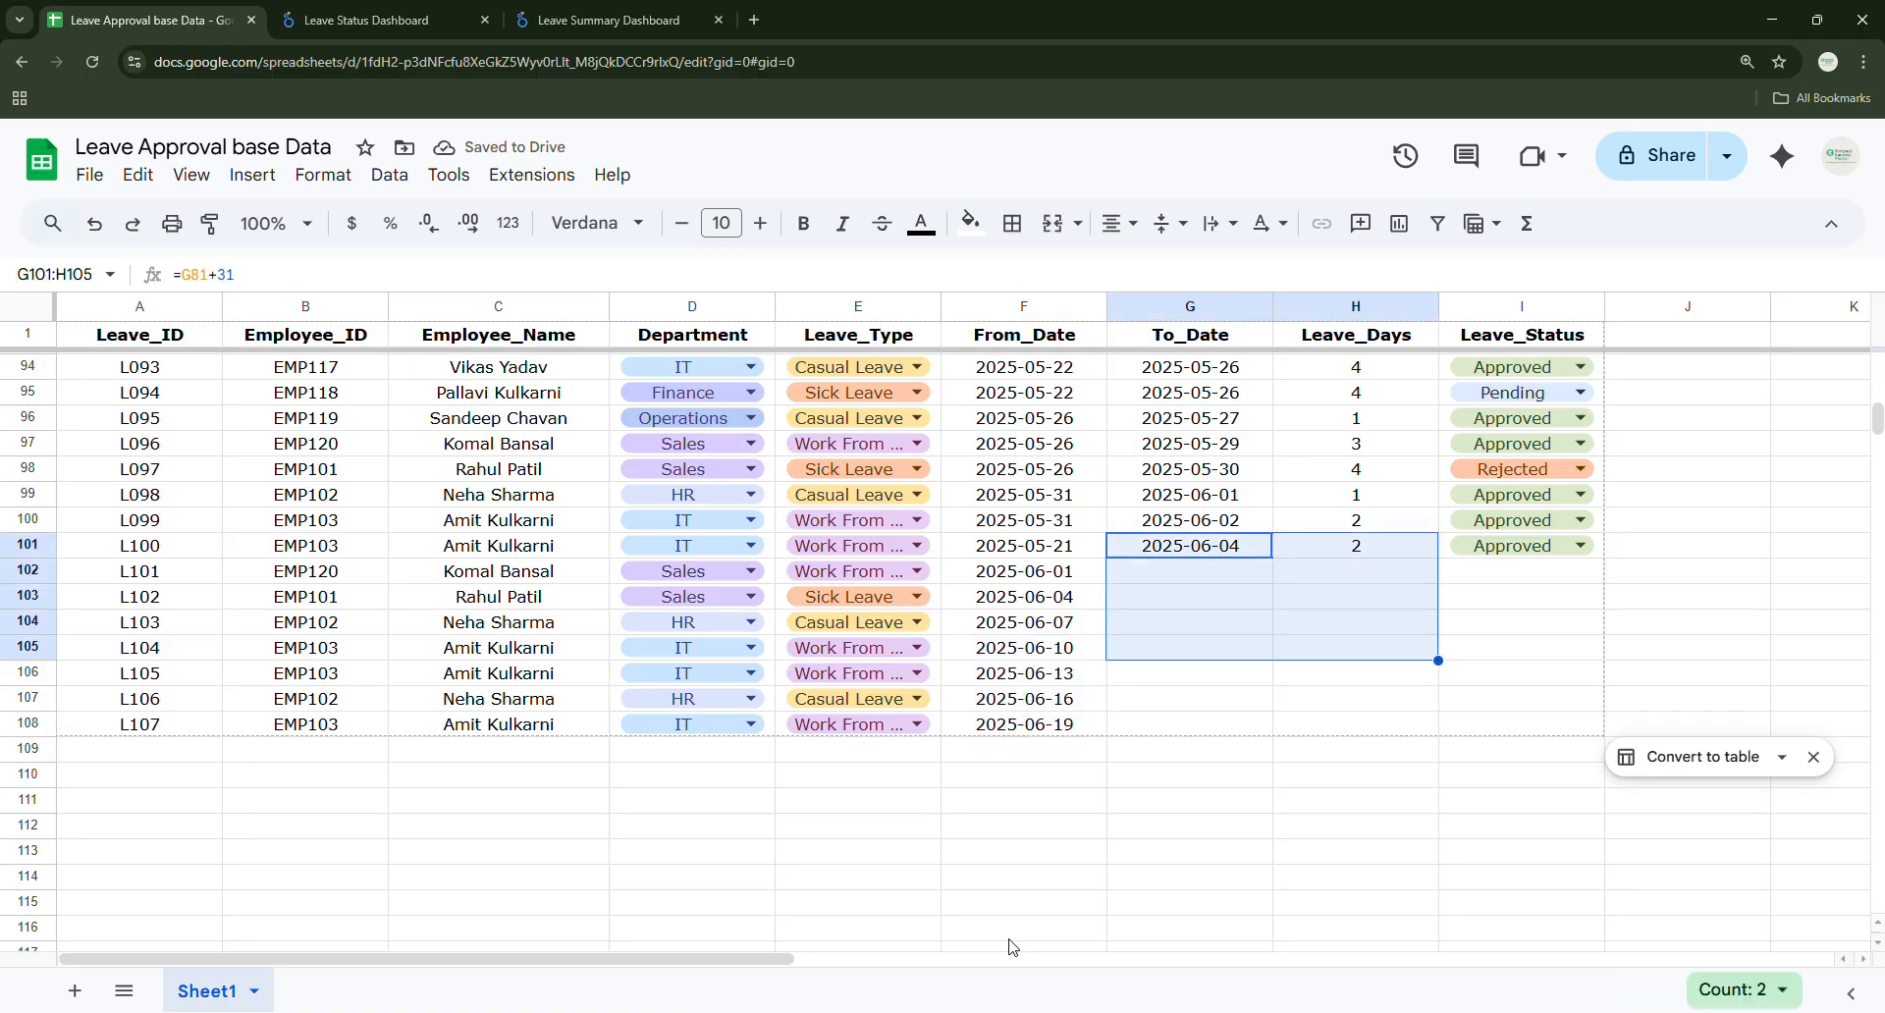
key(shift+Left)
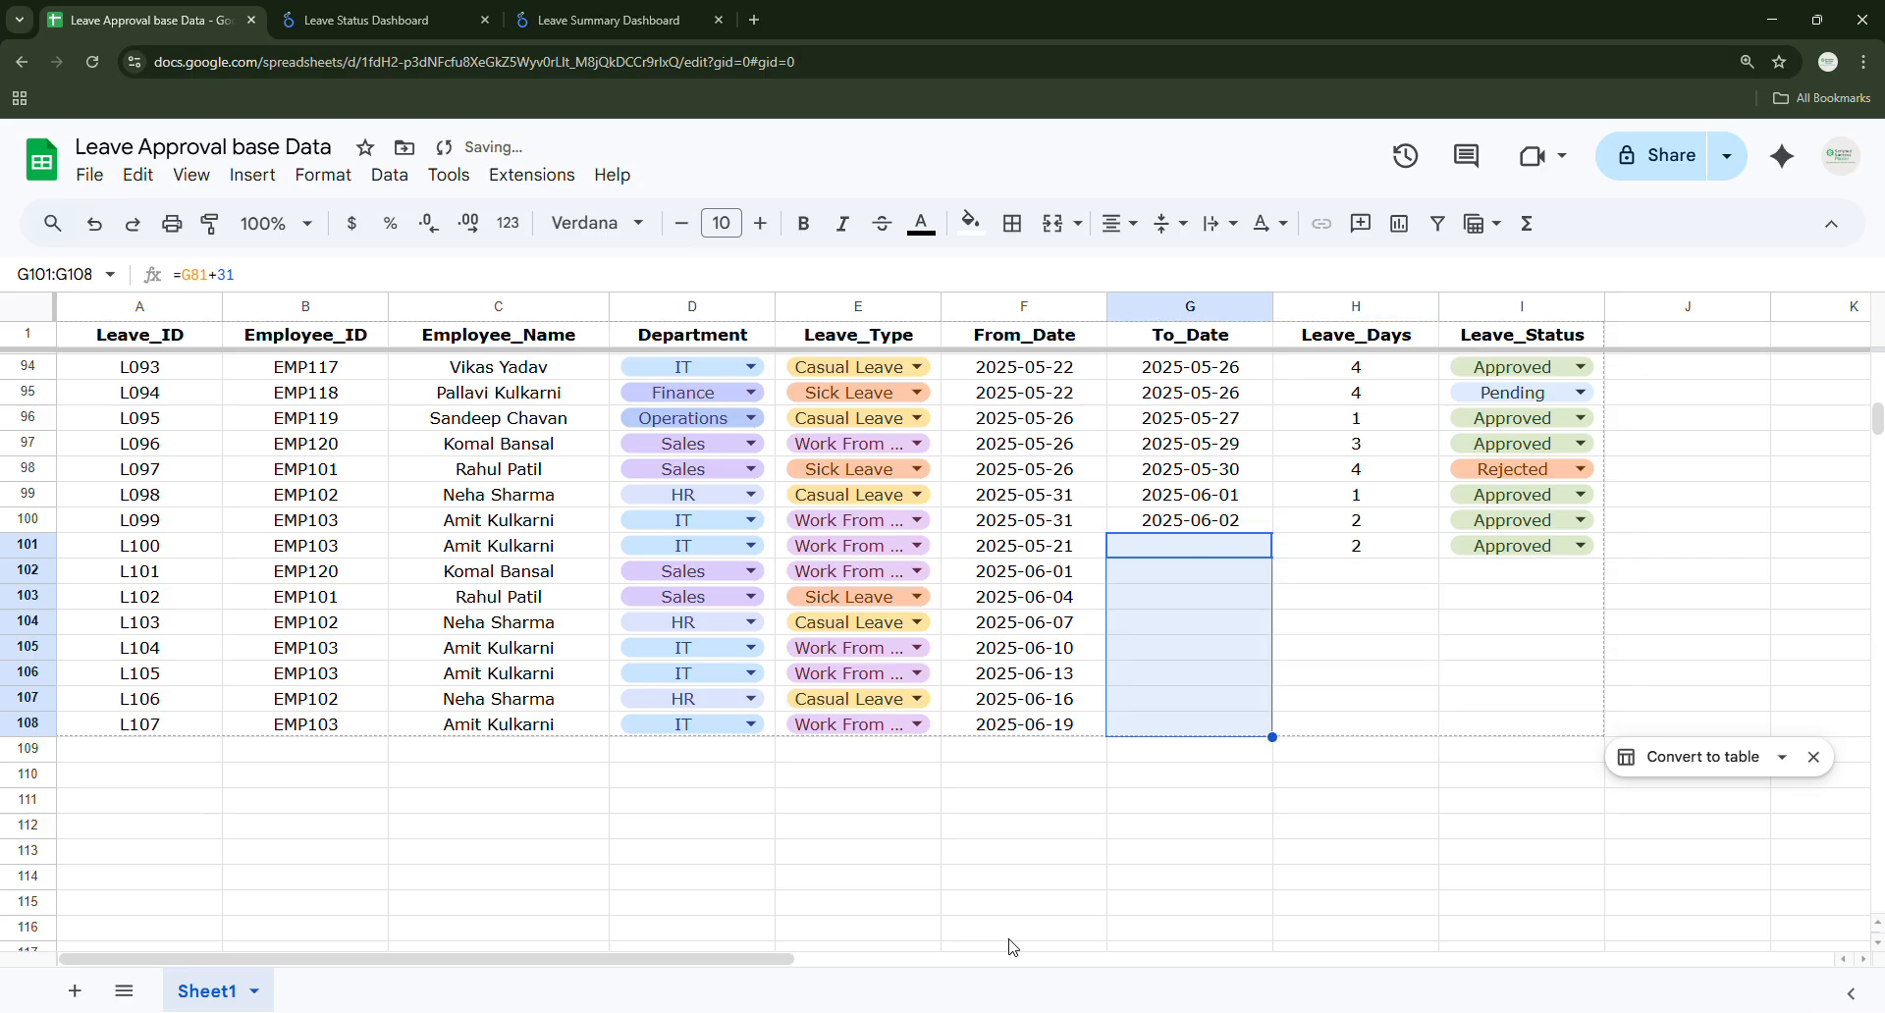
key(ctrl+d)
Enter =F102-G102 as Leave_Days in H102 and fill it down to H108.
key(Right)
key(Down)
text(=)
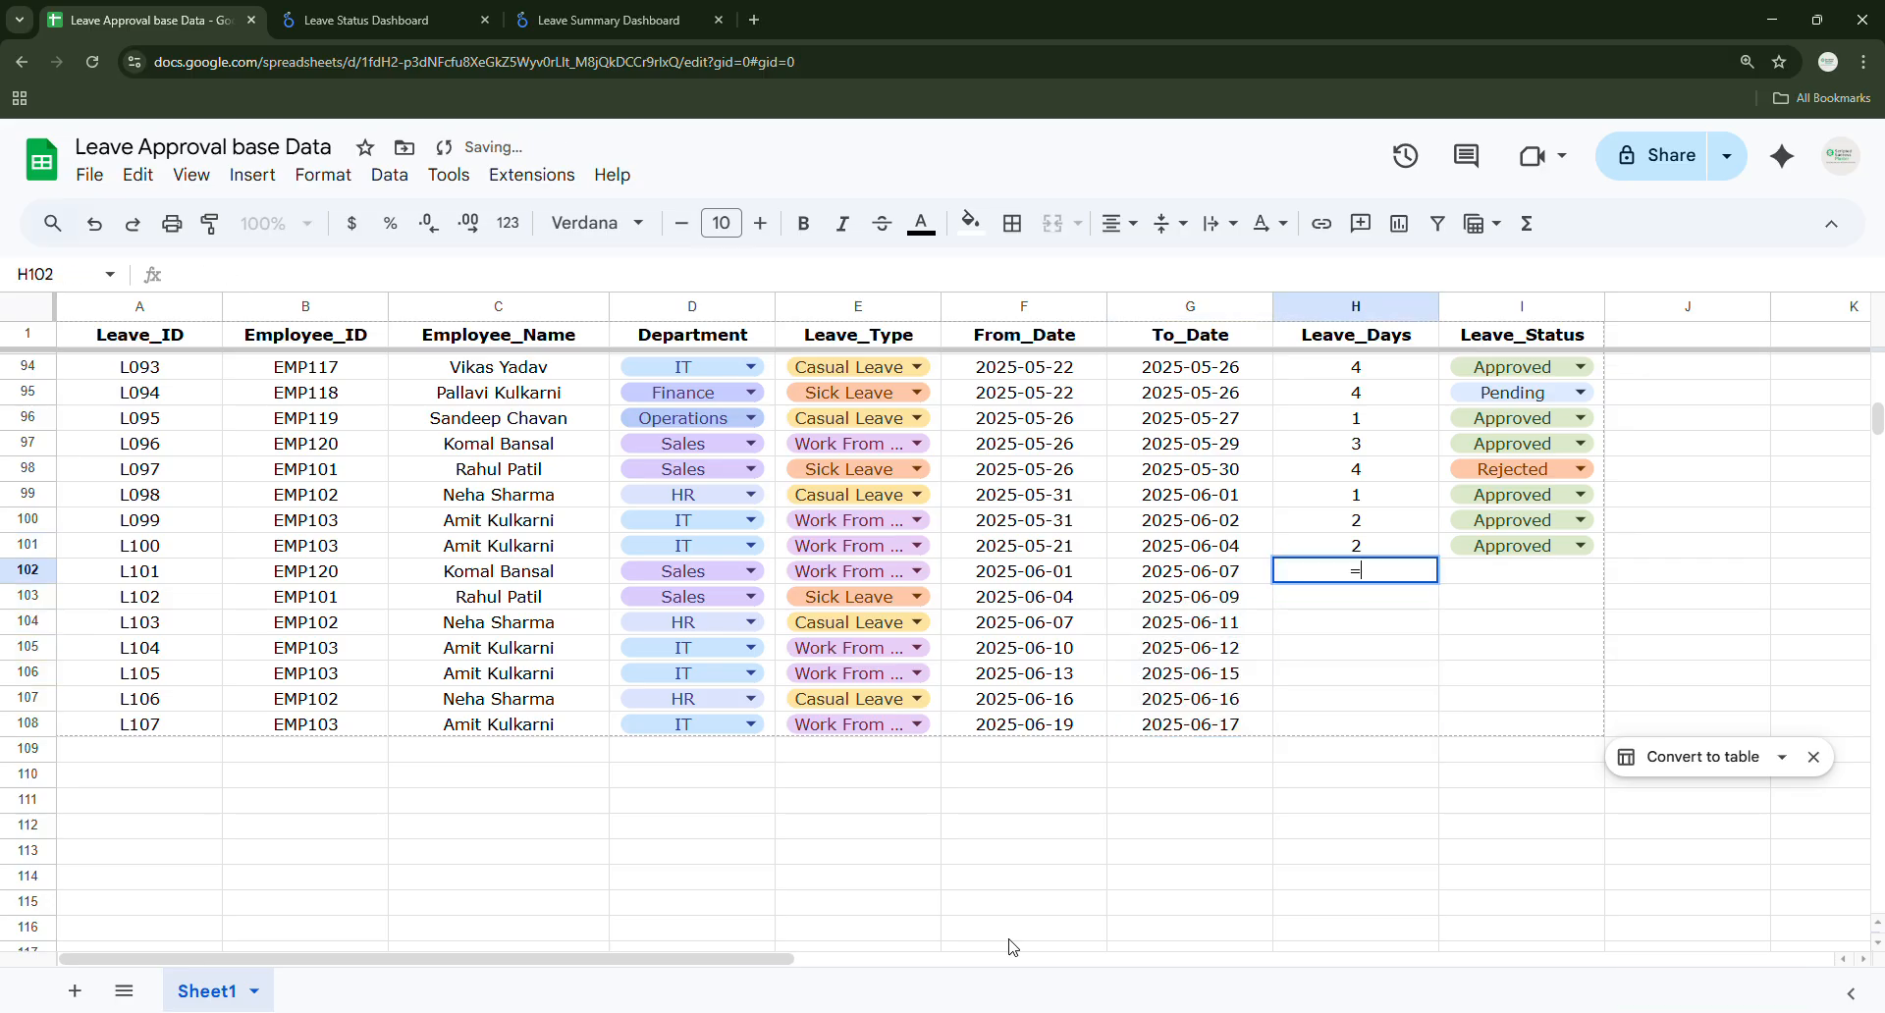
key(Left)
key(Left)
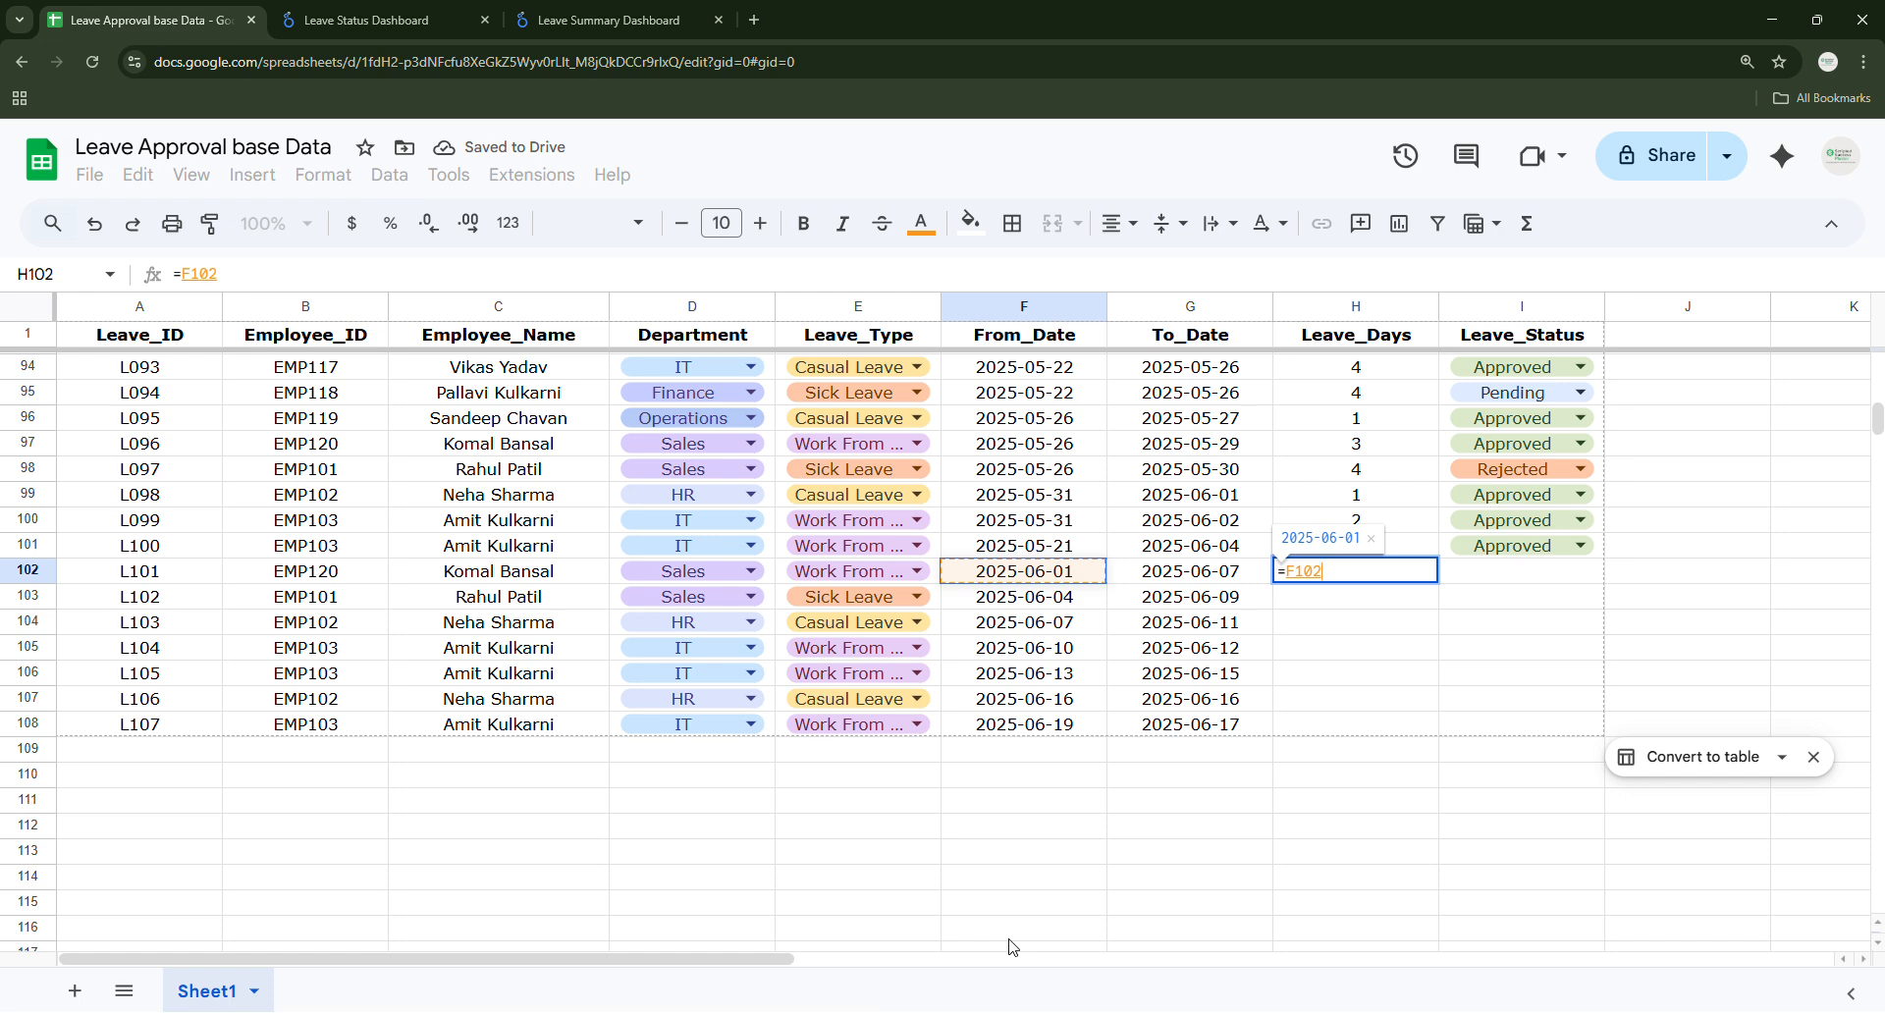
text(-)
key(Left)
key(Return)
key(Up)
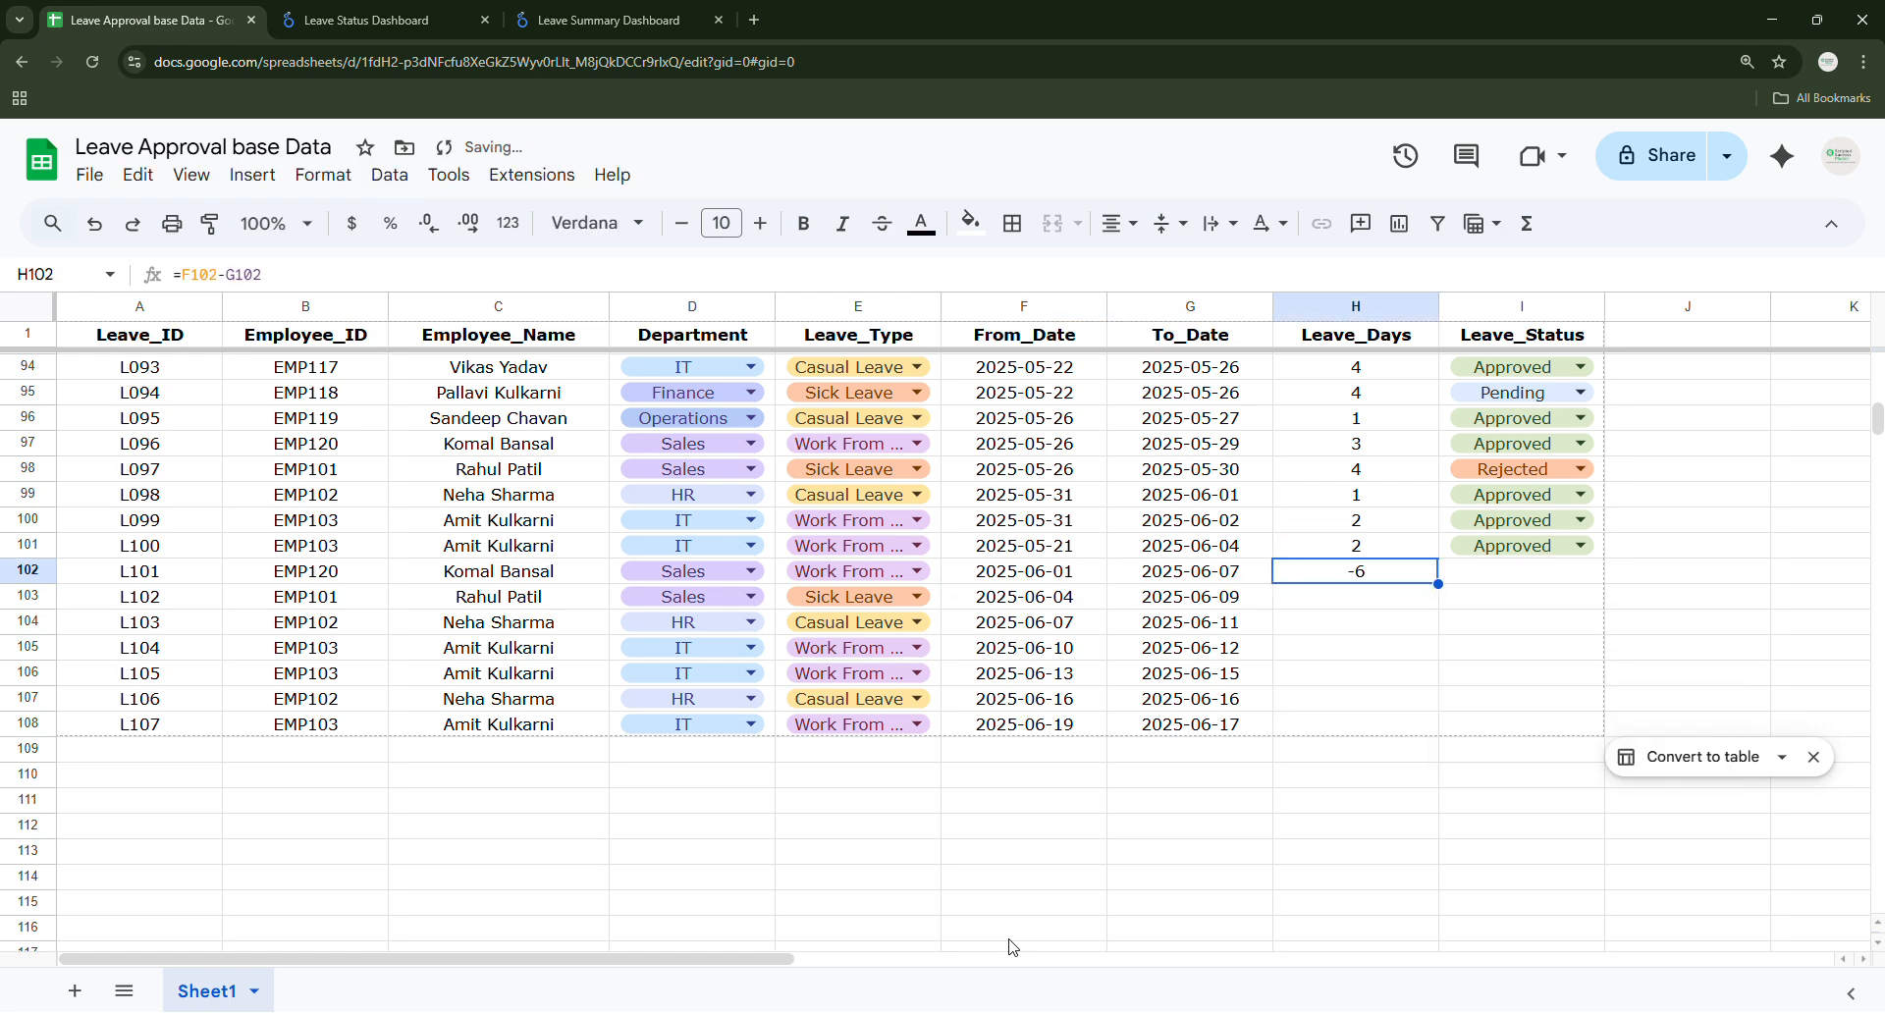
key(shift+Down)
key(shift+Down)
key(shift+Down)
key(shift+Down)
key(shift+Down)
key(shift+Down)
key(ctrl+d)
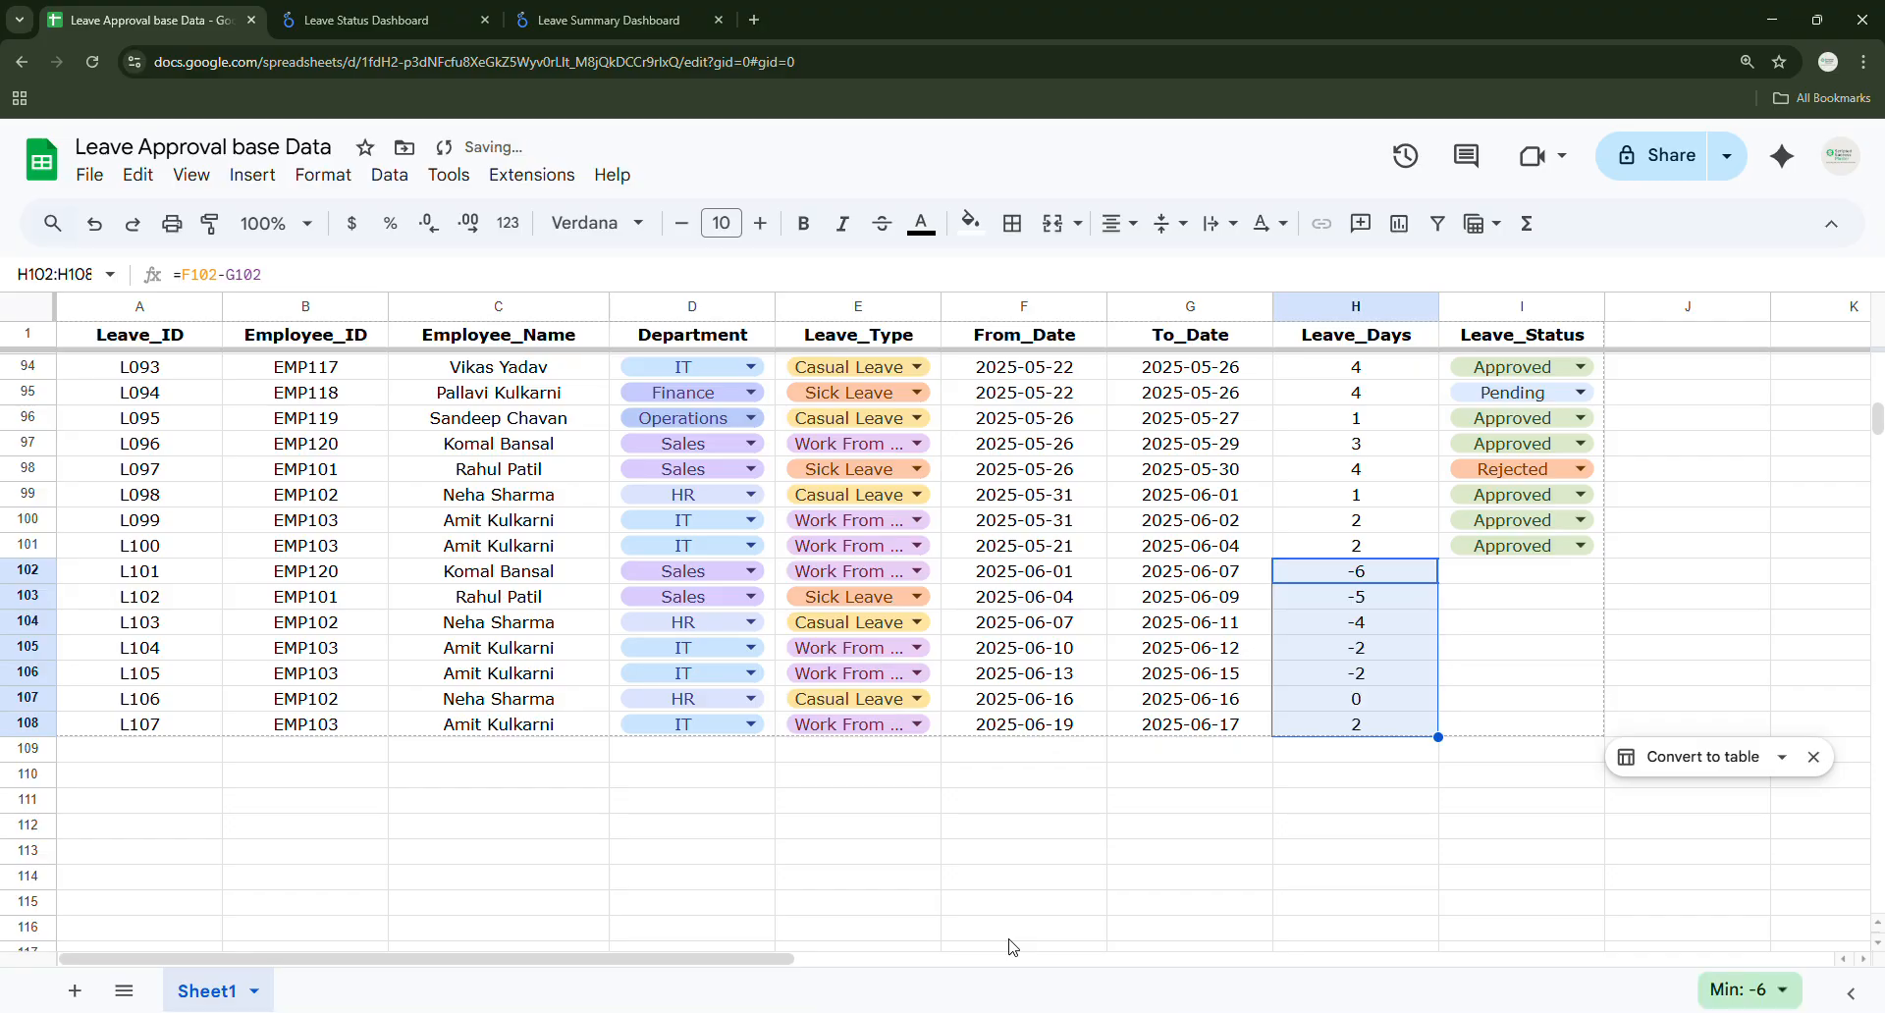
Check the formulas in G102 and H102, and replace the To_Date formulas in G102:G108 with their plain values.
click(1235, 579)
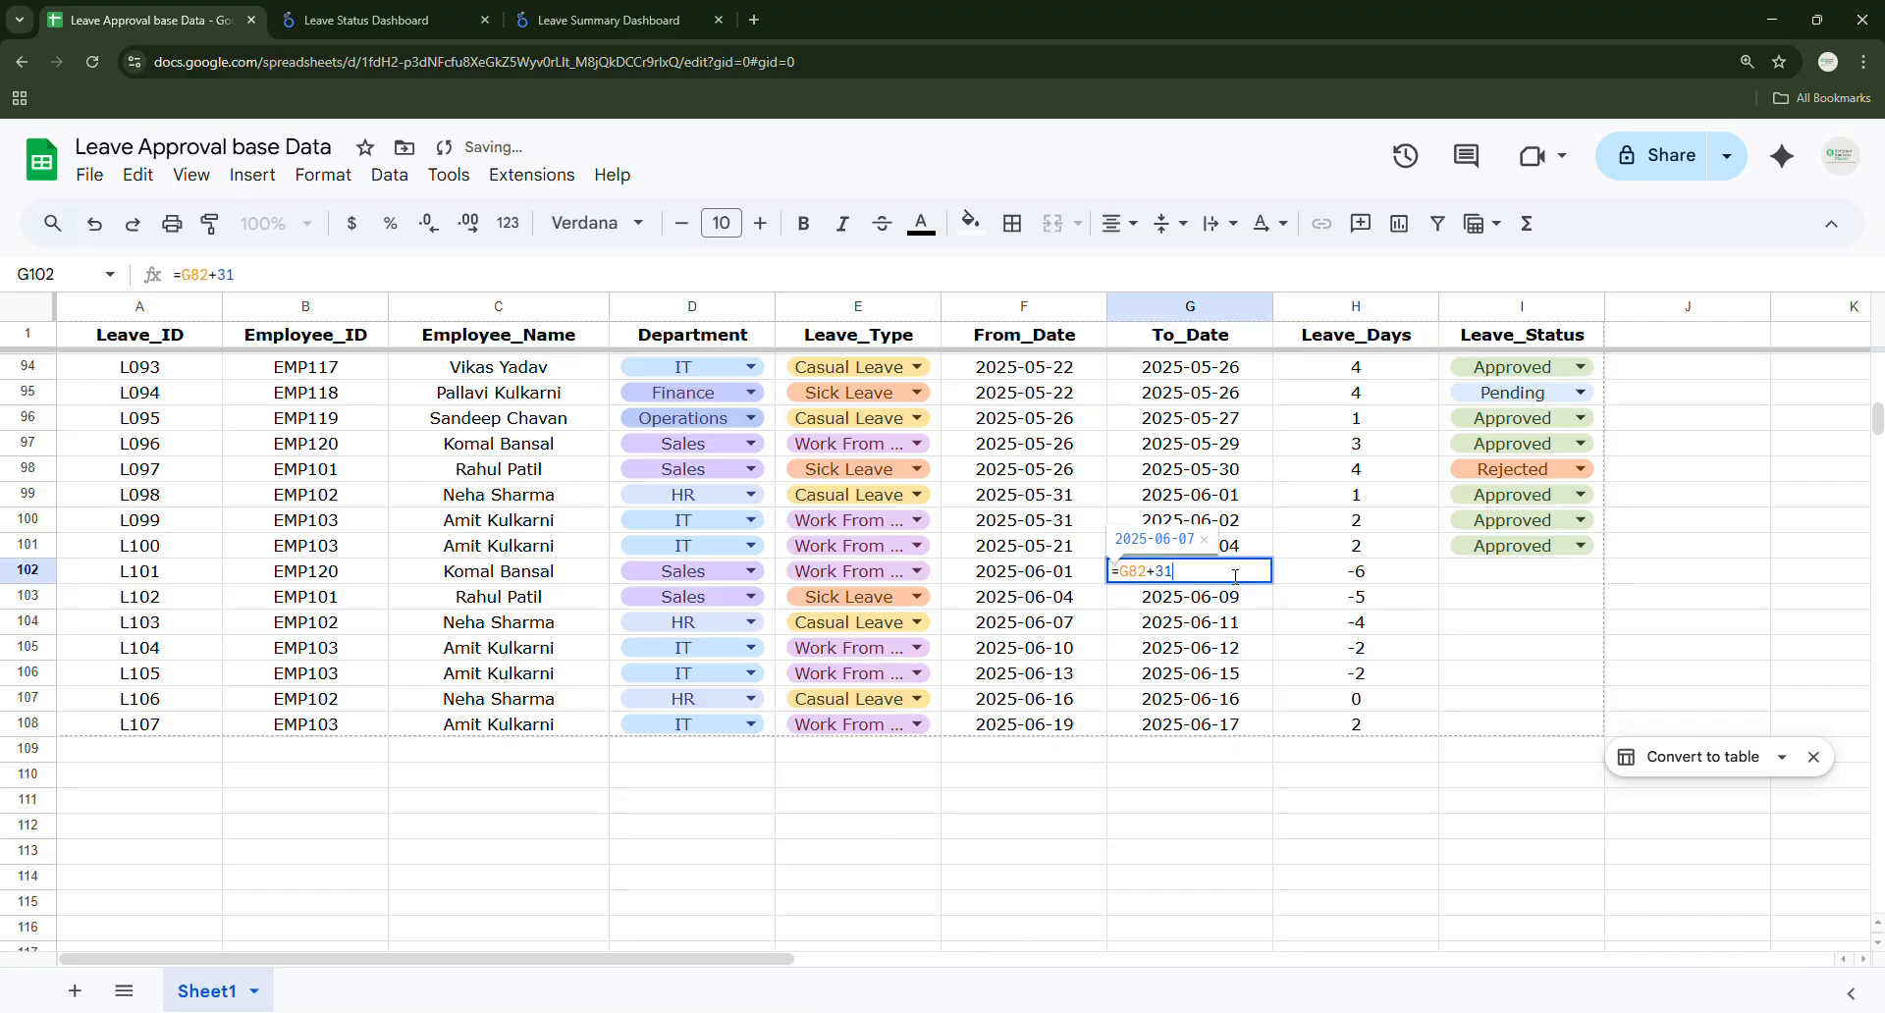
click(1351, 572)
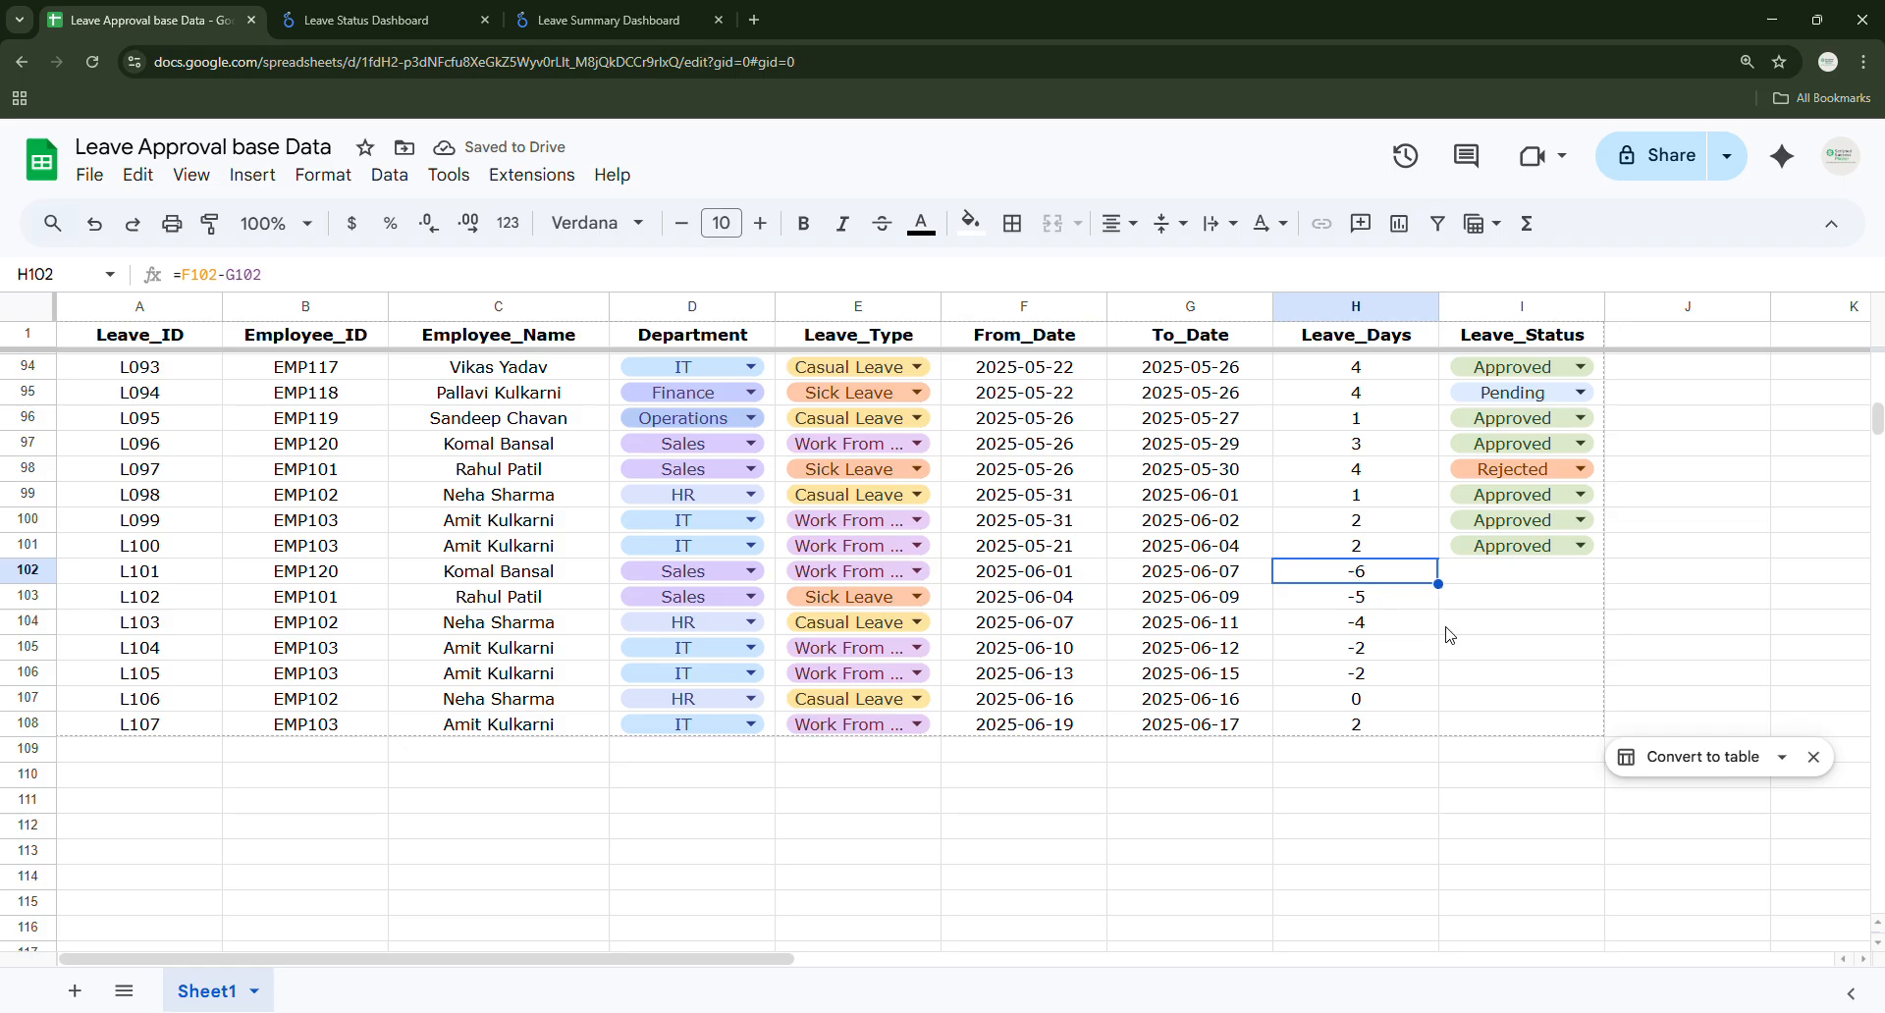
click(1202, 579)
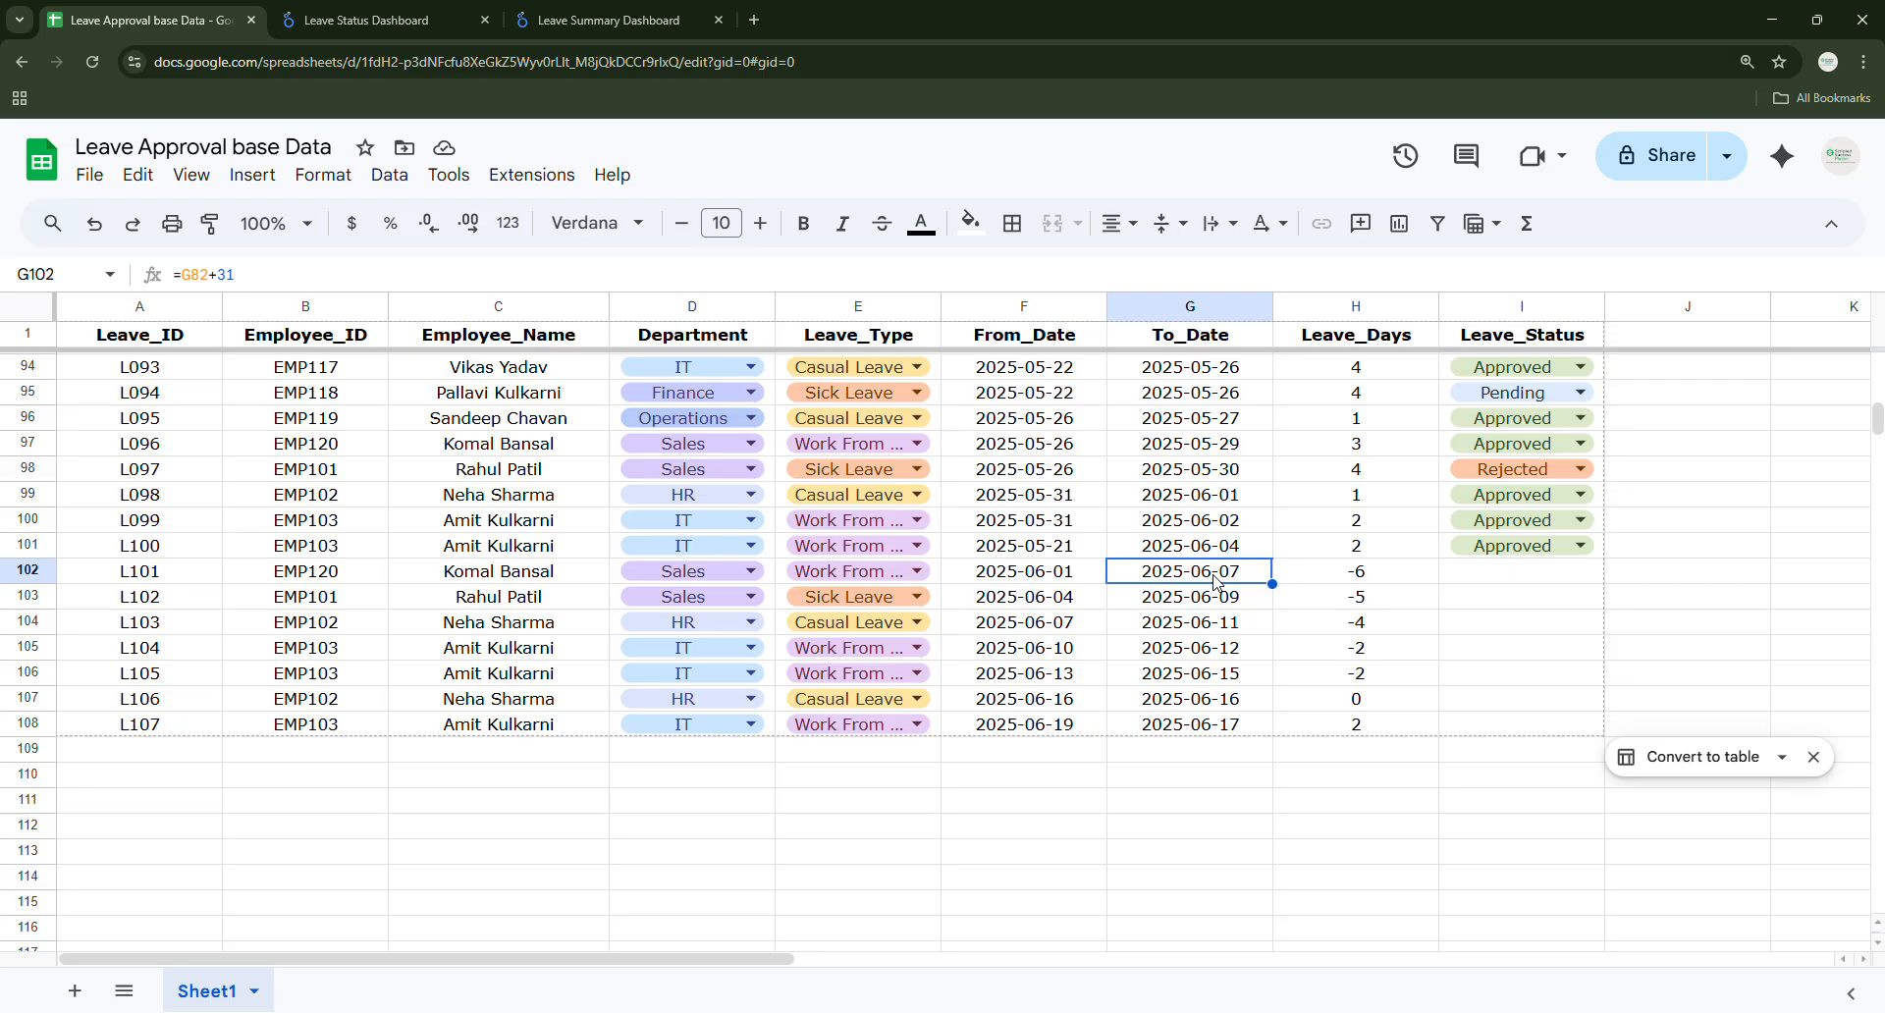
key(shift+Down)
key(shift+Down)
key(shift+Down)
key(shift+Down)
key(shift+Down)
key(shift+Down)
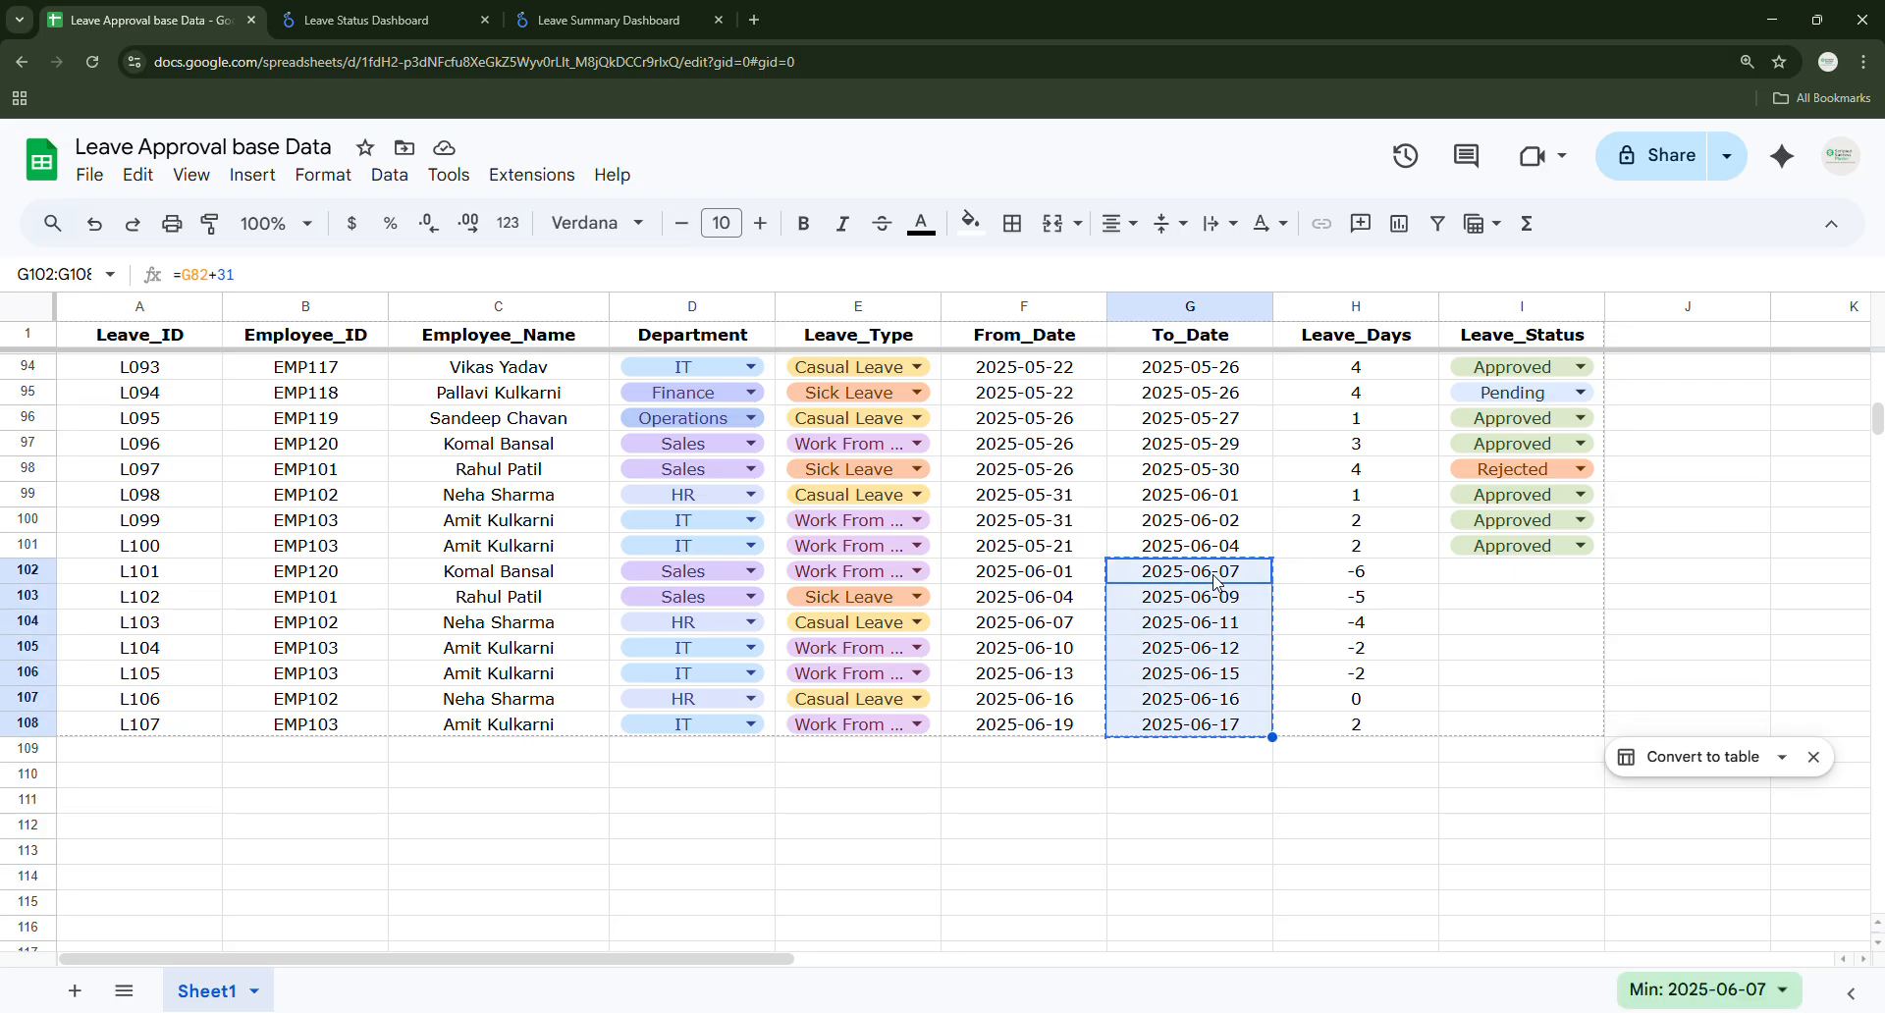
key(ctrl+shift+v)
Try 2025-06-12 and 2025-06-01 as the To_Date in G102.
click(1203, 586)
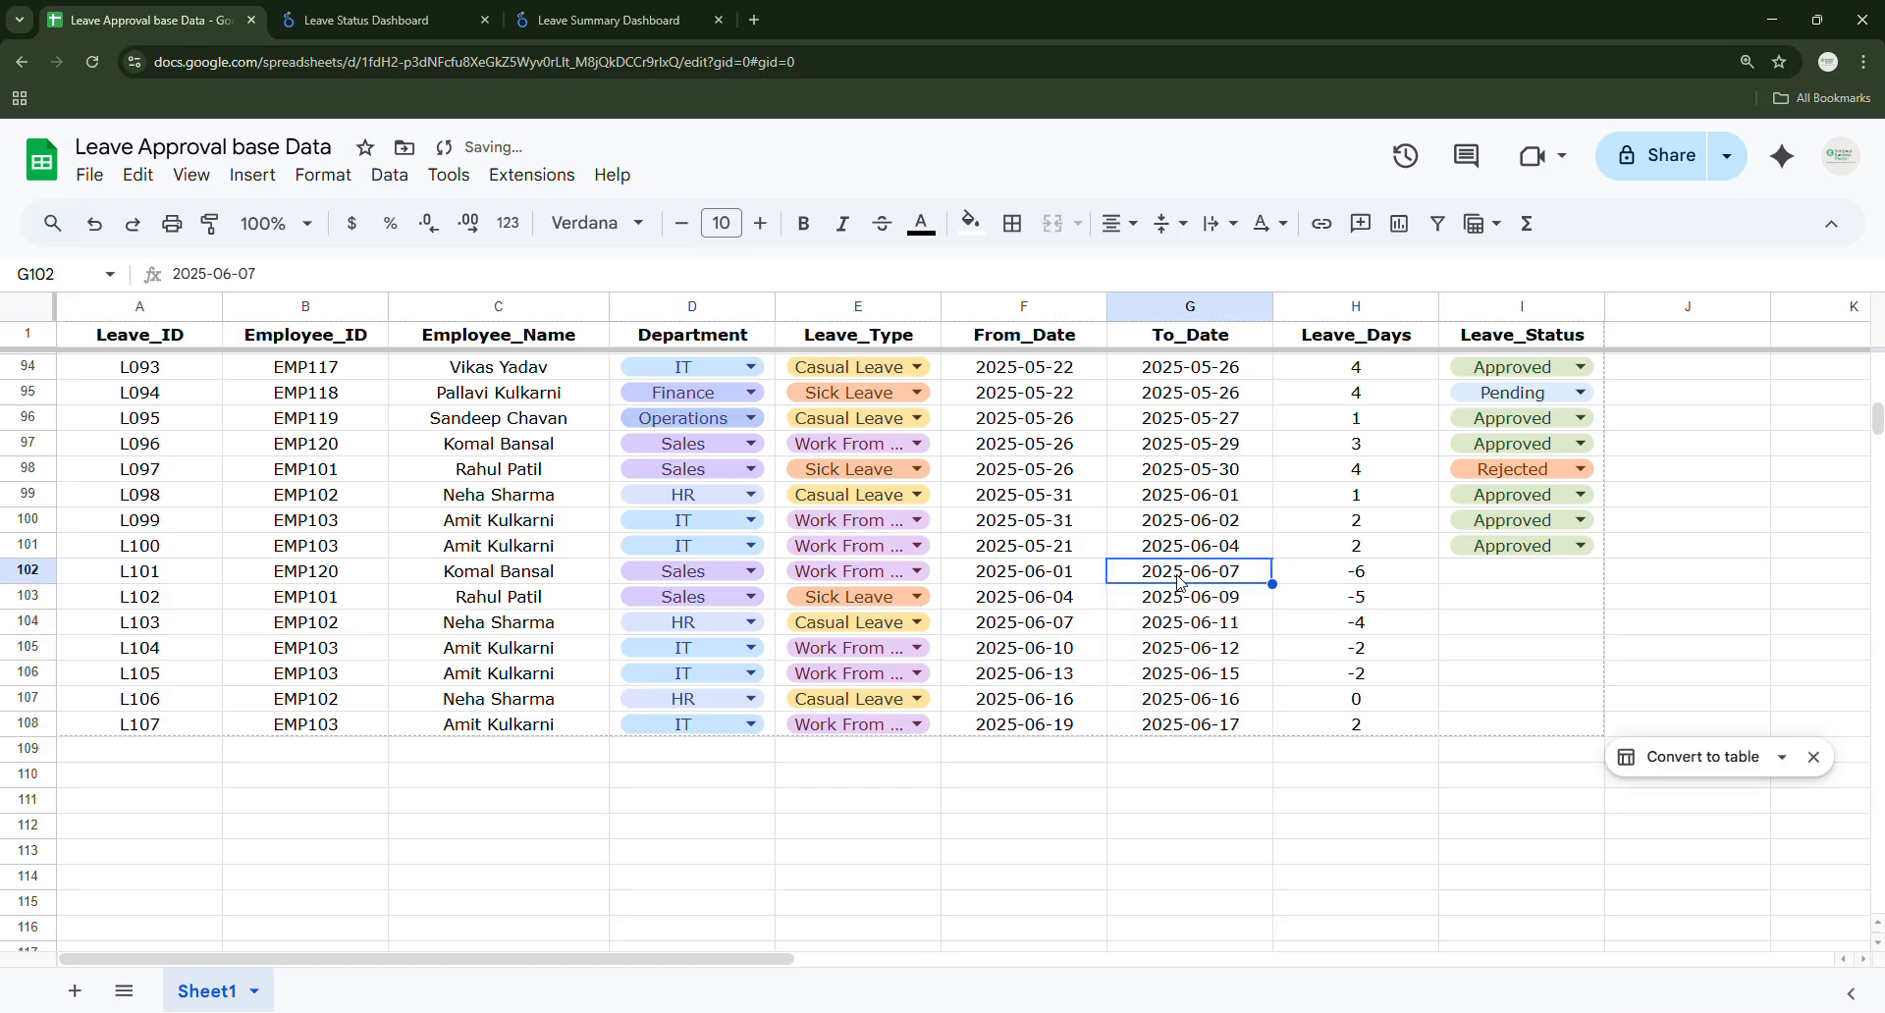
double_click(1234, 581)
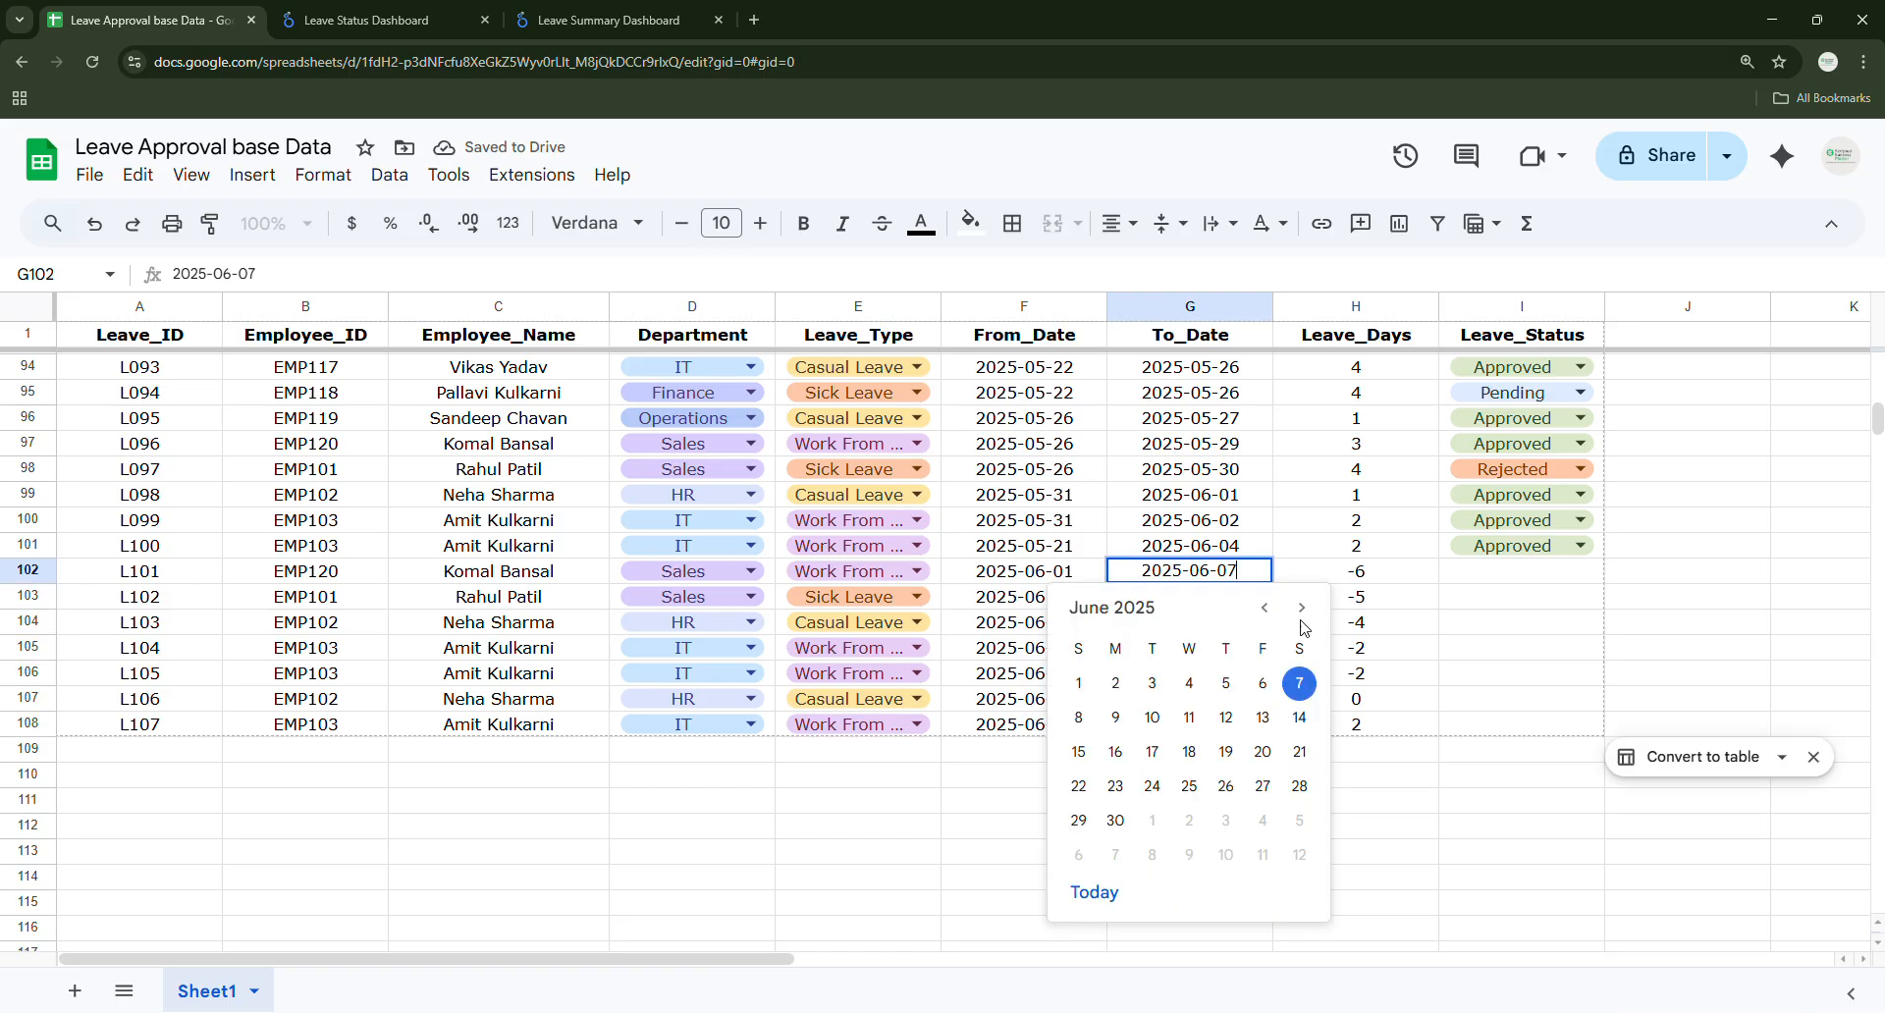
click(1226, 717)
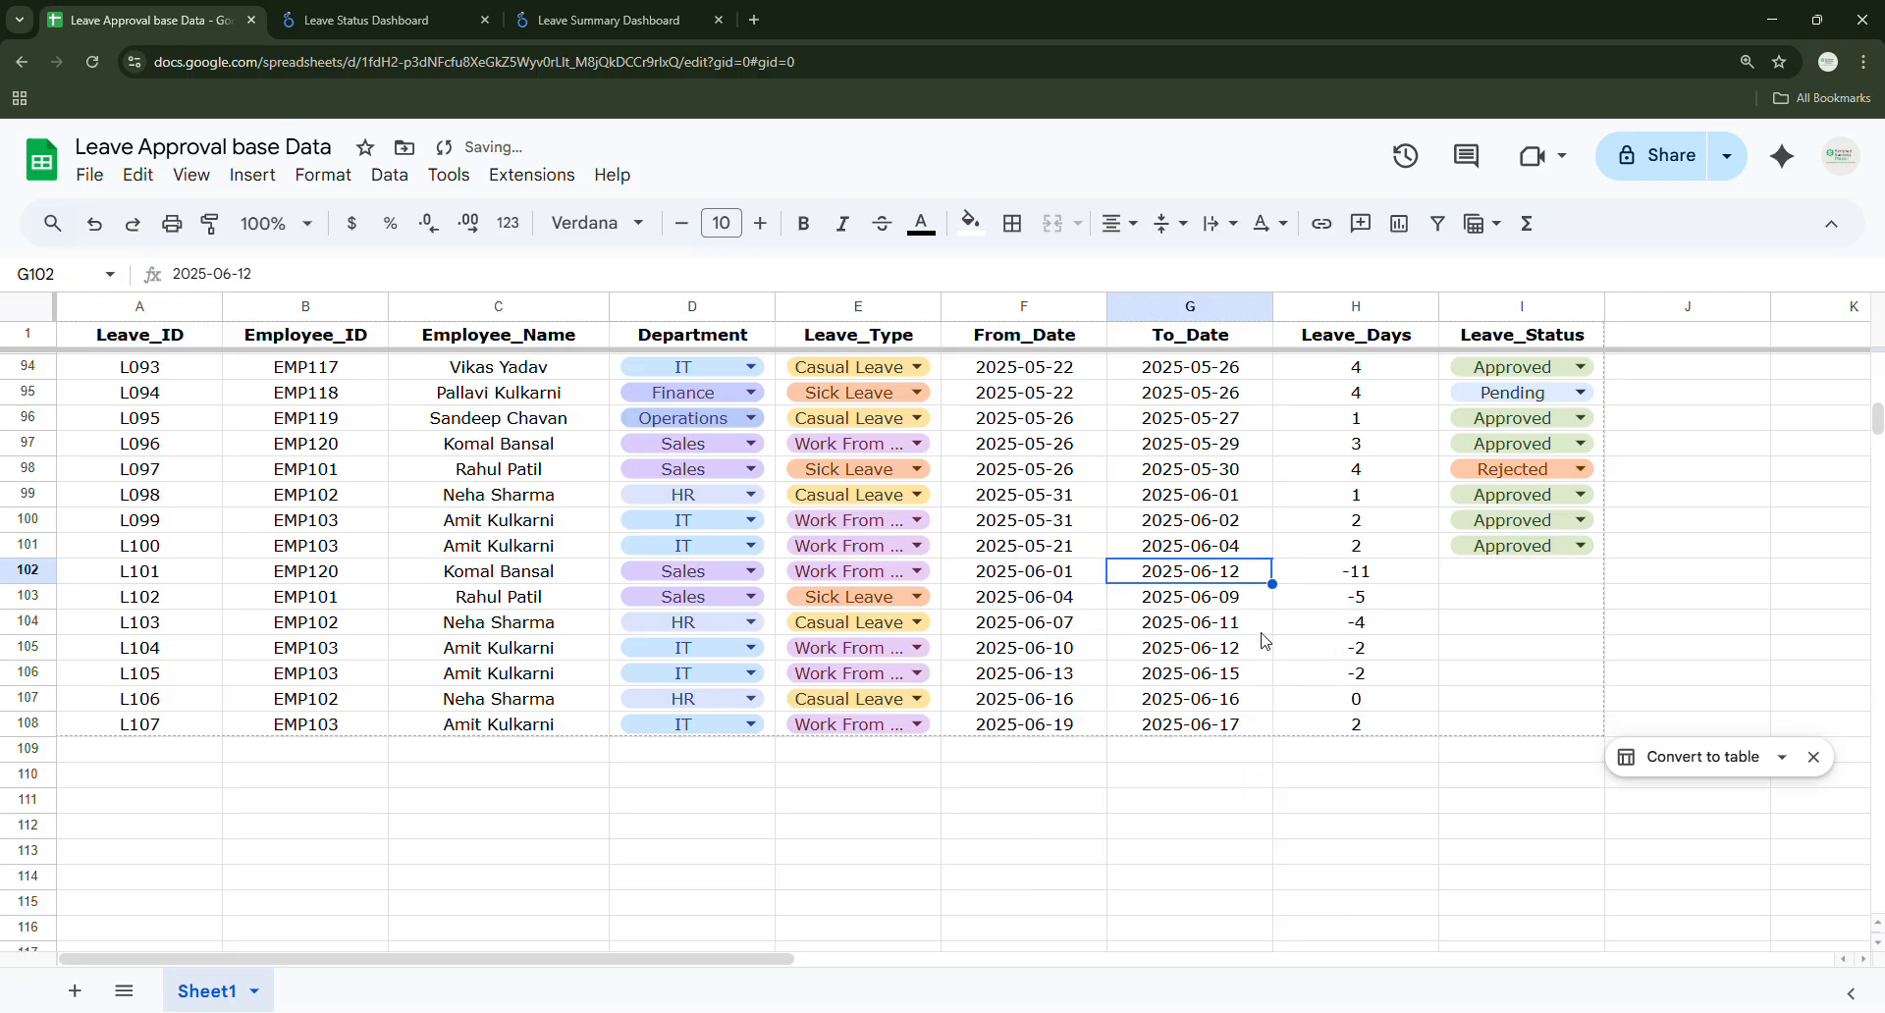
double_click(1214, 579)
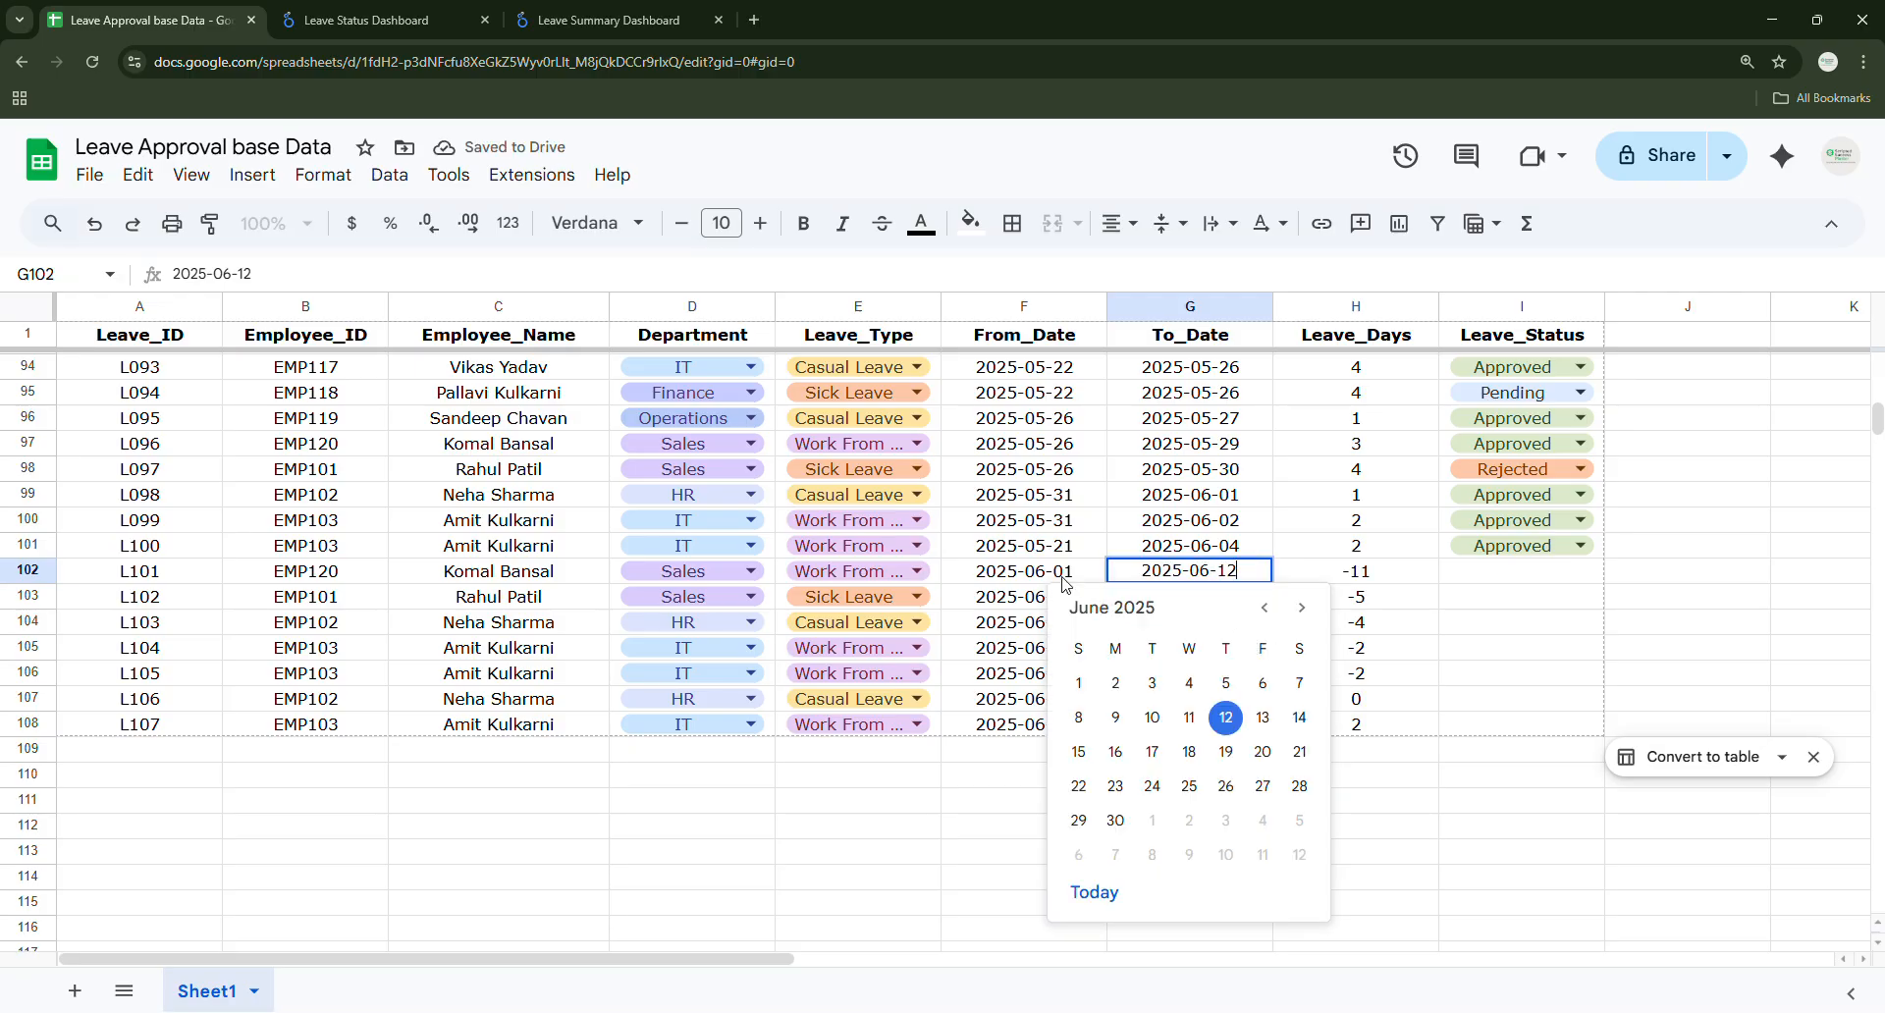
click(1078, 685)
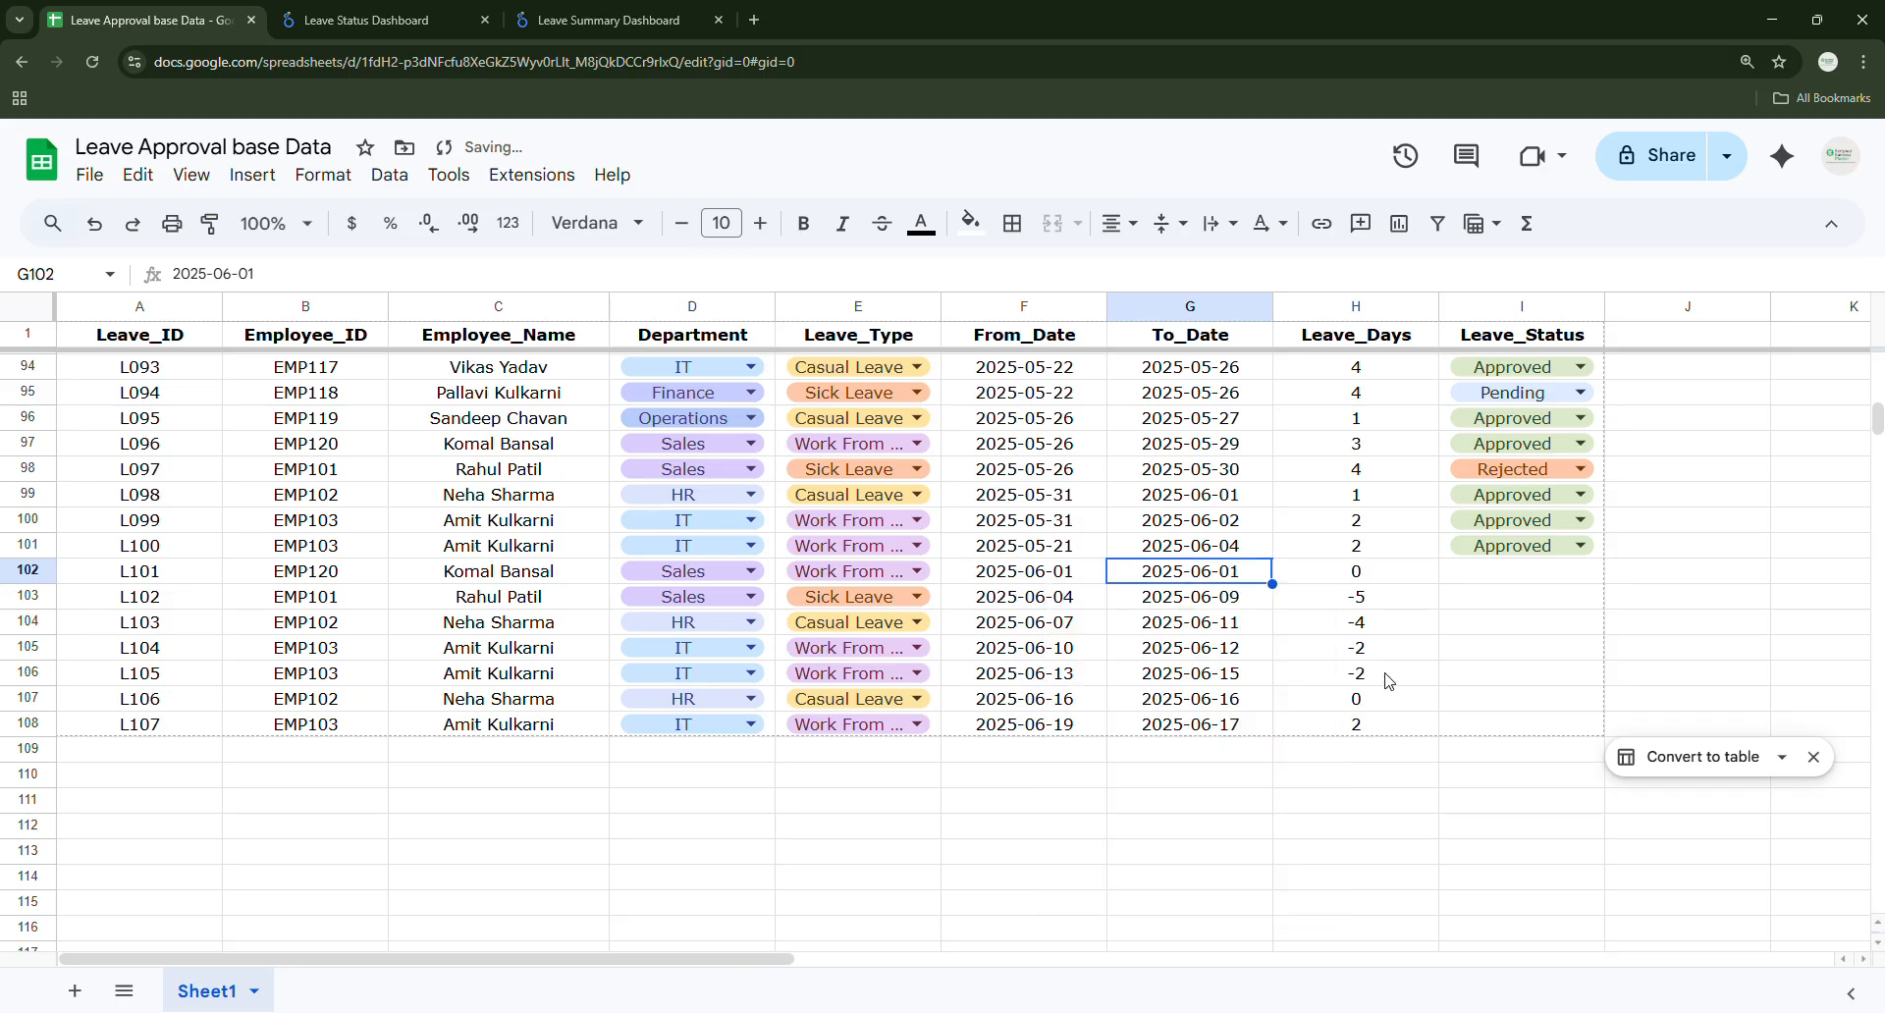
Set the To_Date in G102 to 2025-06-02.
click(1375, 648)
click(1198, 579)
double_click(1217, 581)
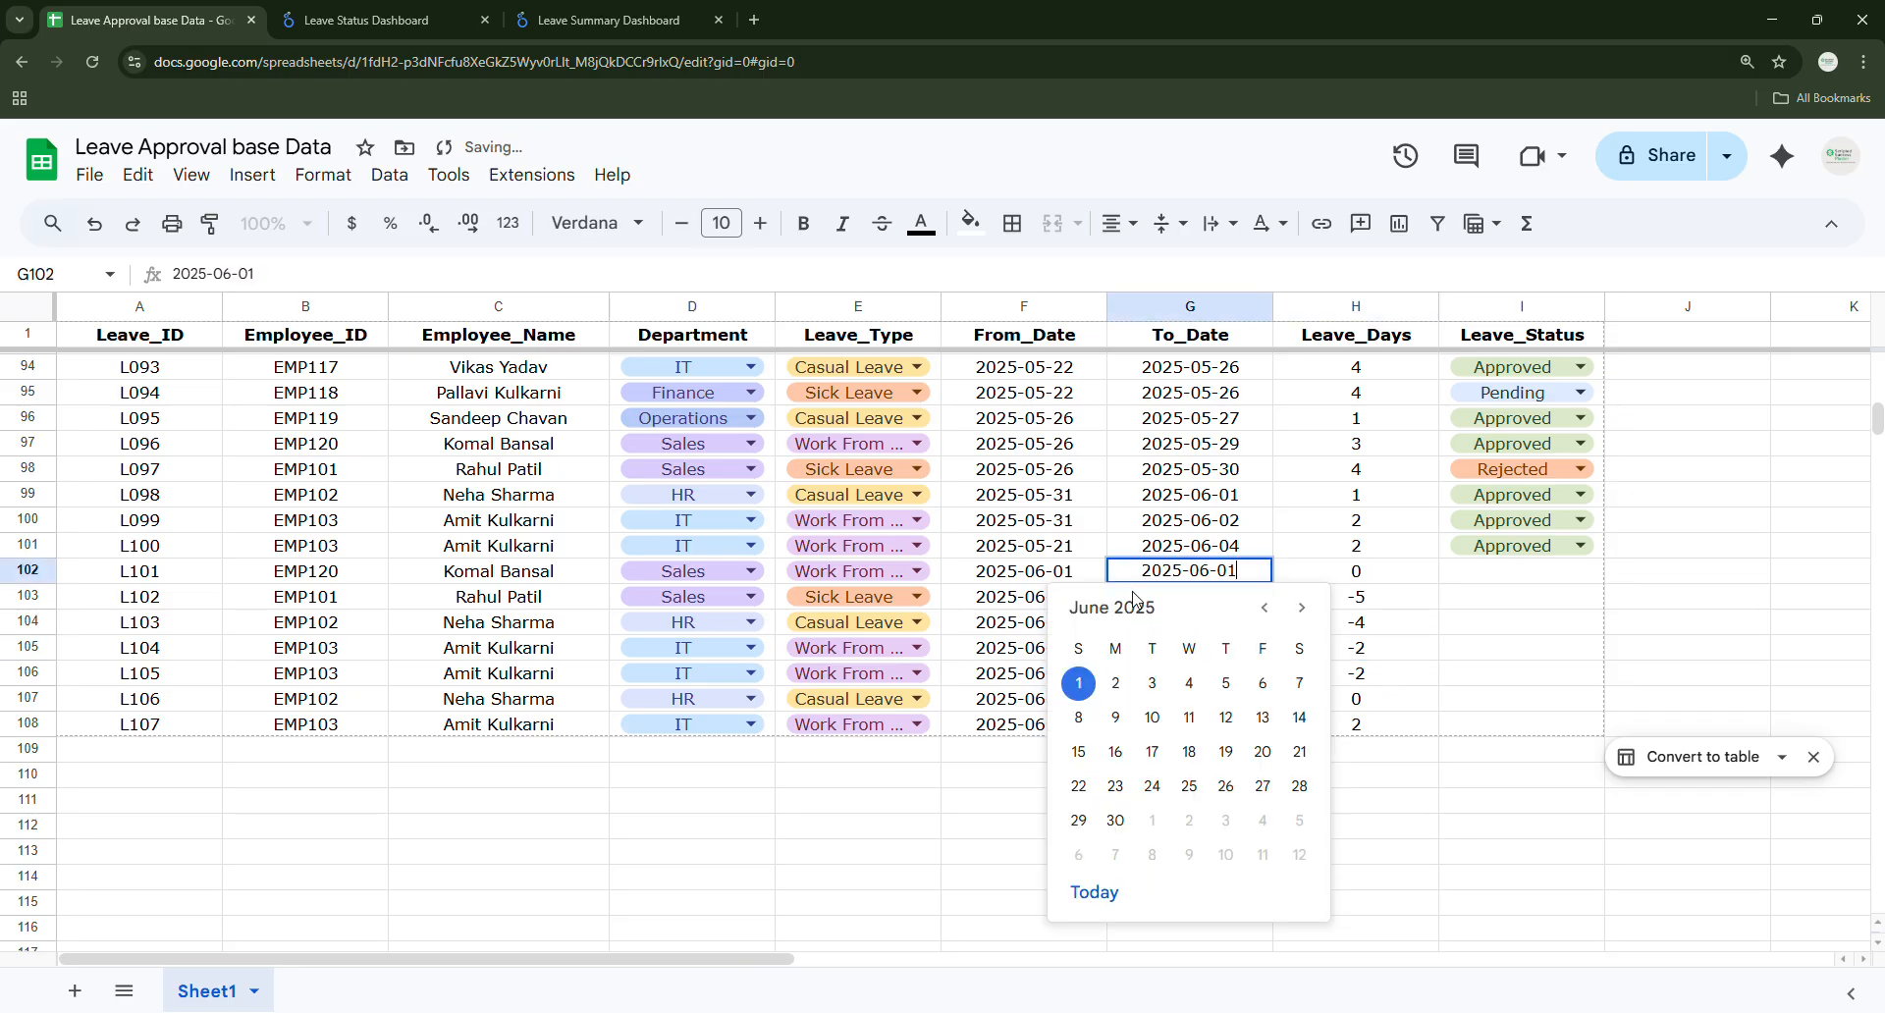
click(1118, 684)
Replace the Leave_Days formula in H102 with =G102-F102 and fill it down to H108.
click(1322, 580)
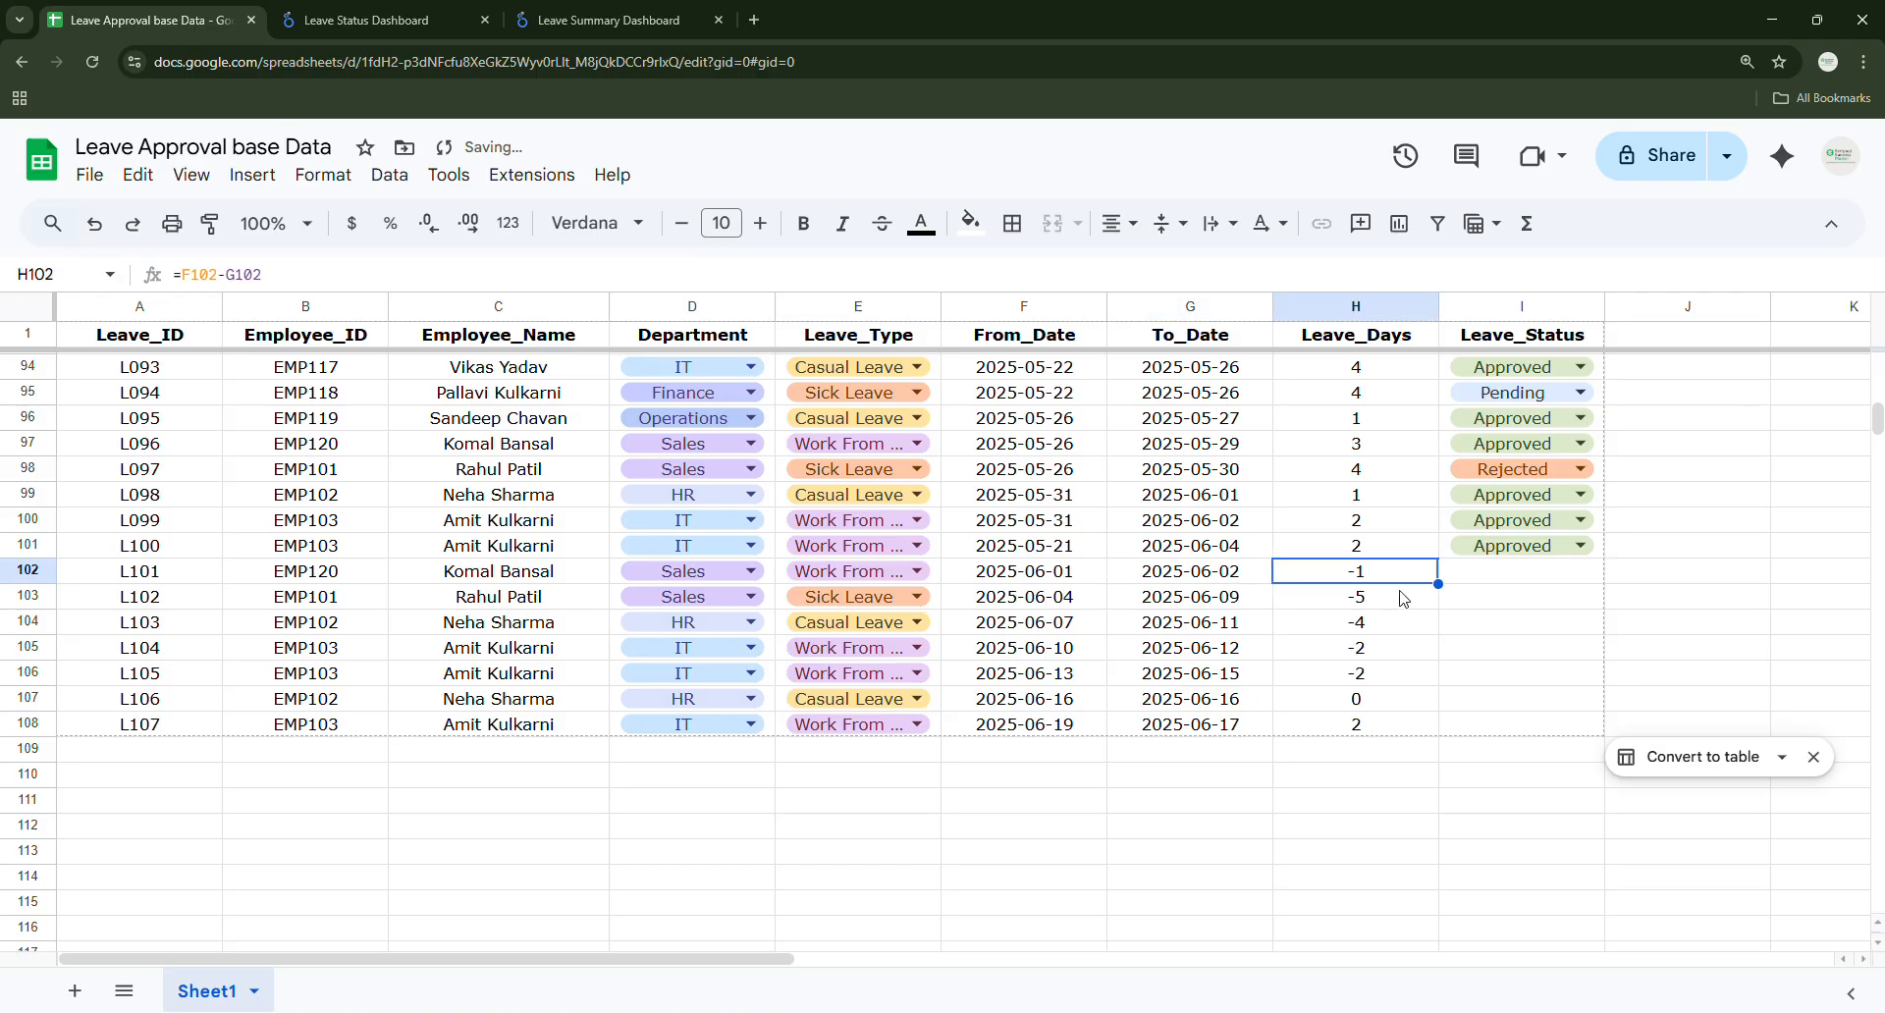
text(=)
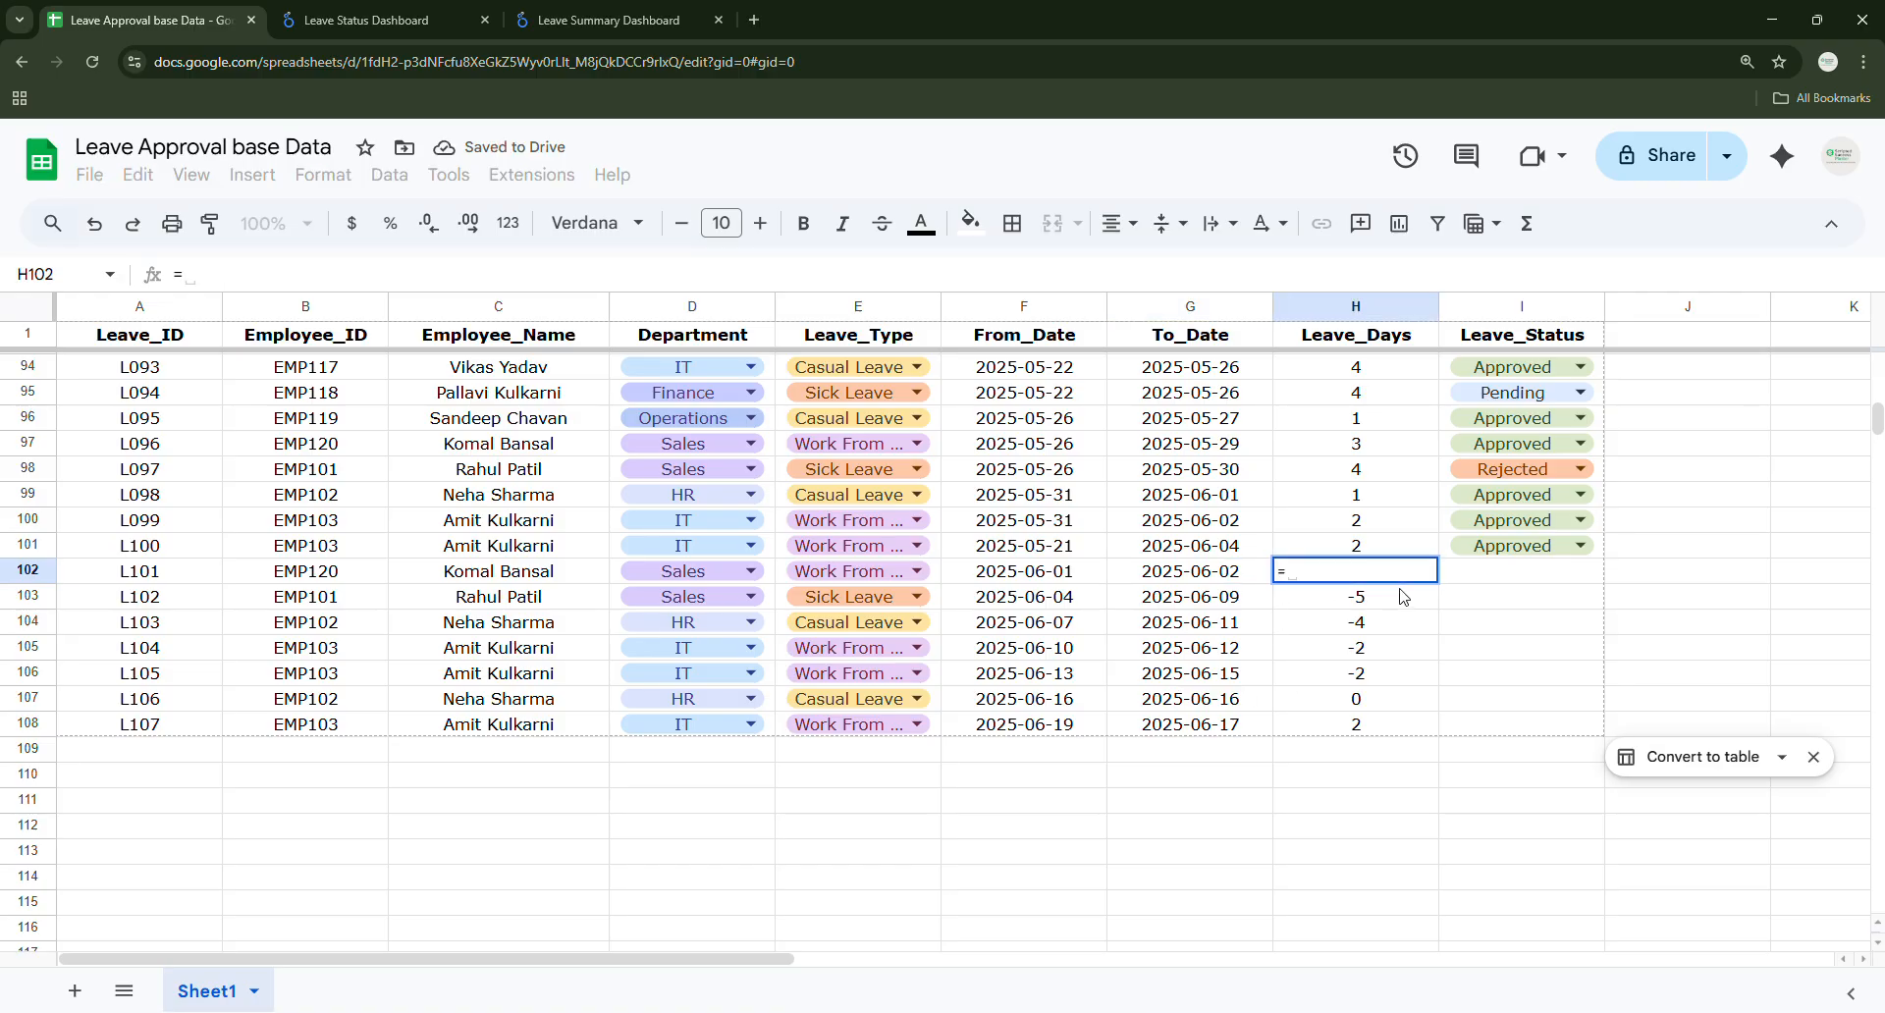
text(G102-F102)
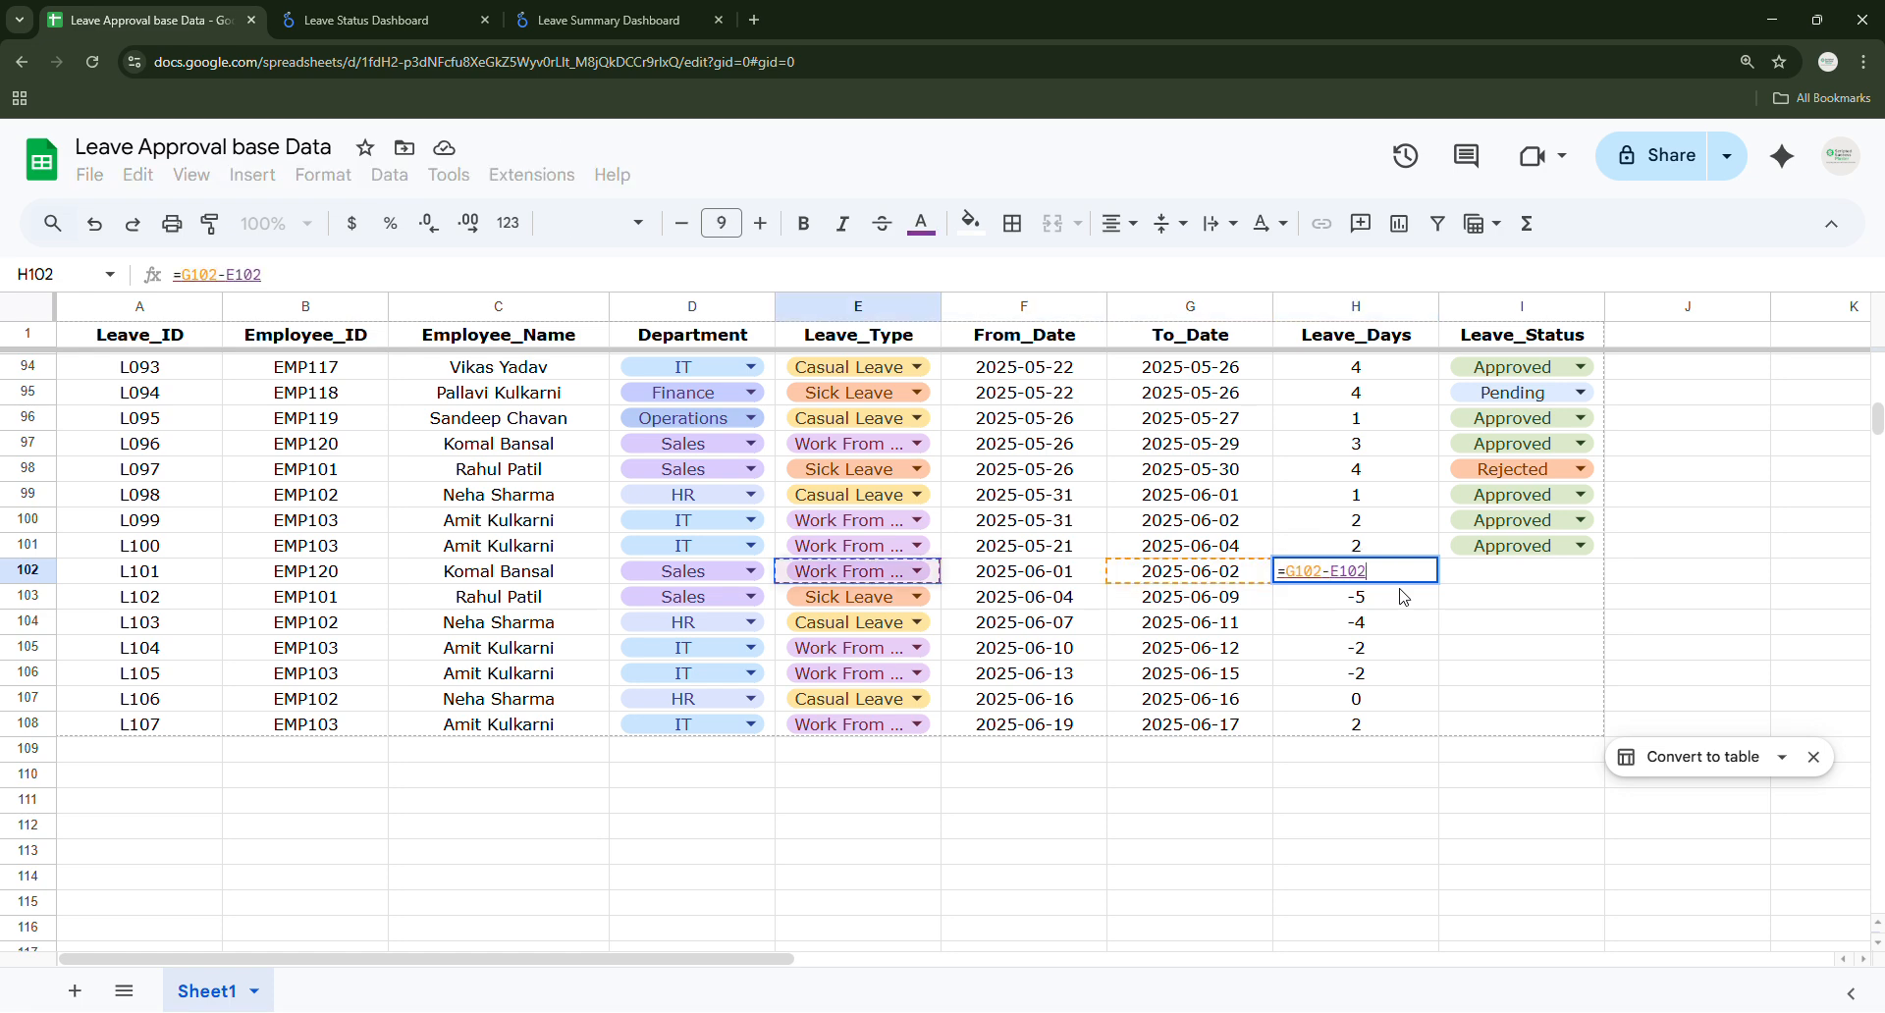
key(Return)
key(shift+Down)
key(shift+Down)
key(shift+Down)
key(shift+Down)
key(shift+Down)
key(shift+Down)
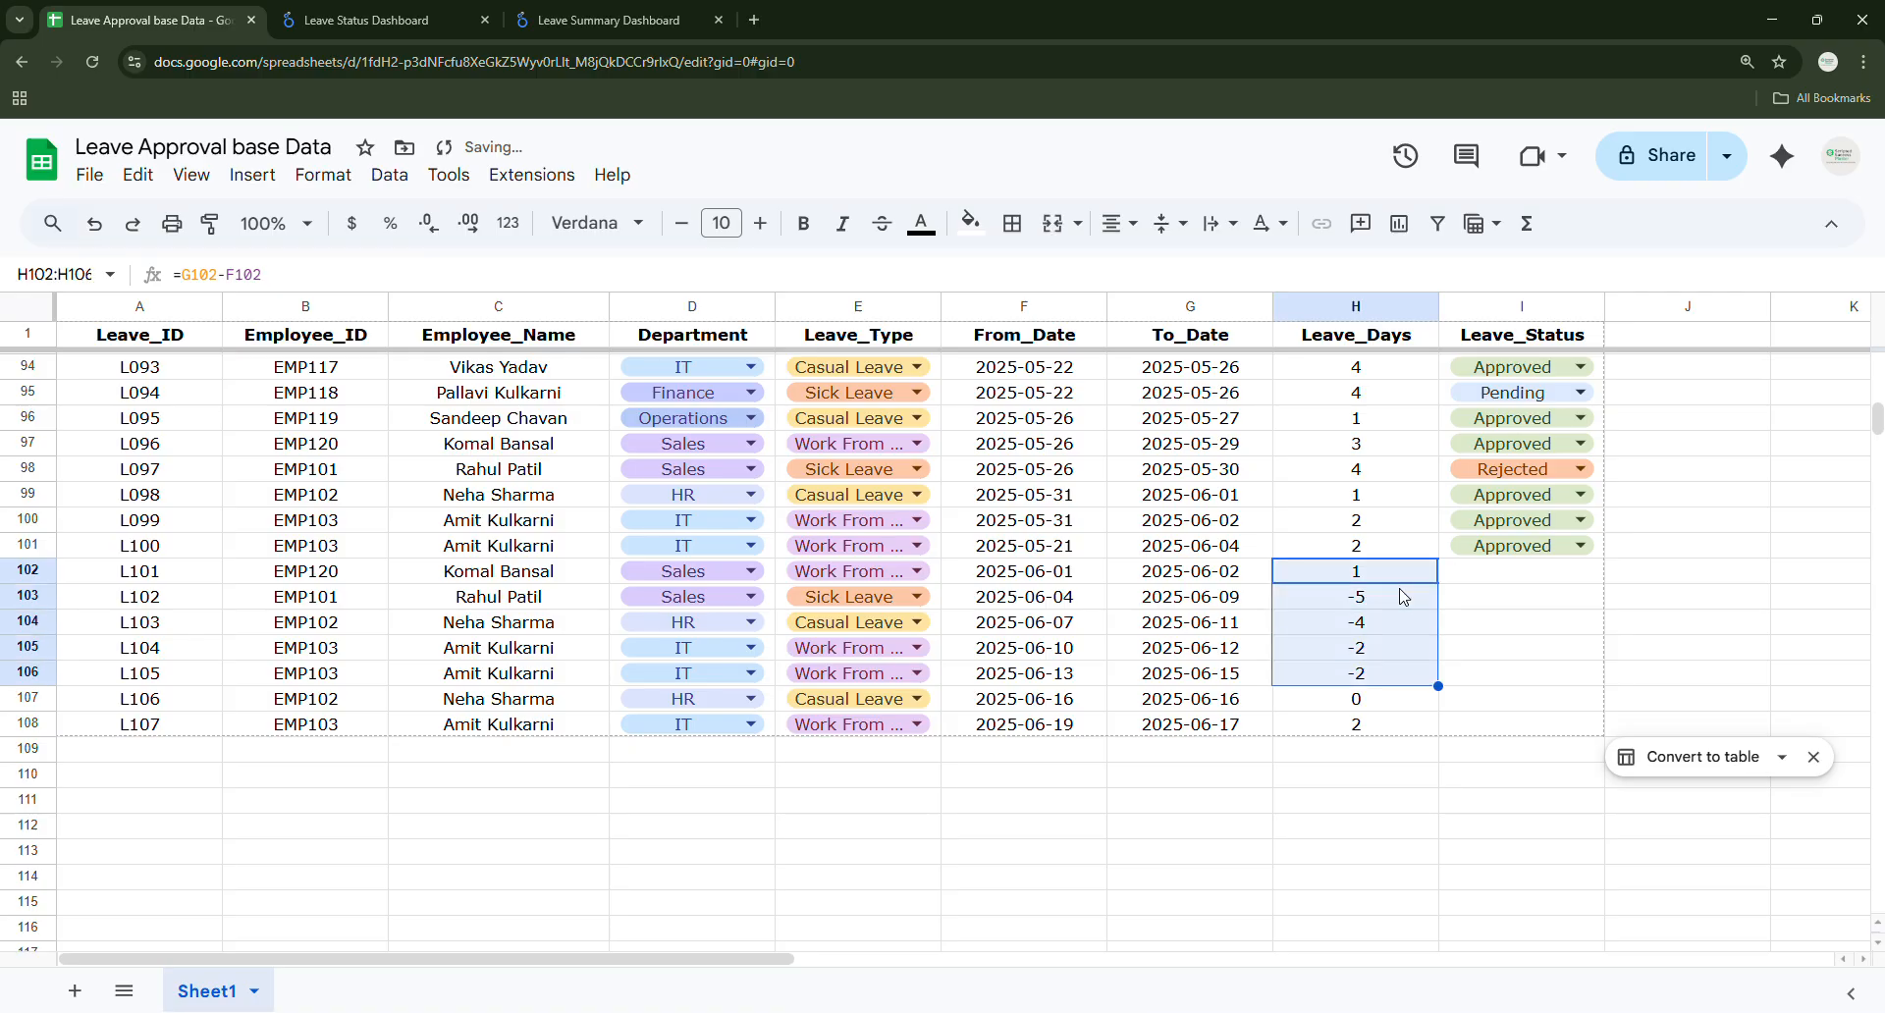
key(ctrl+d)
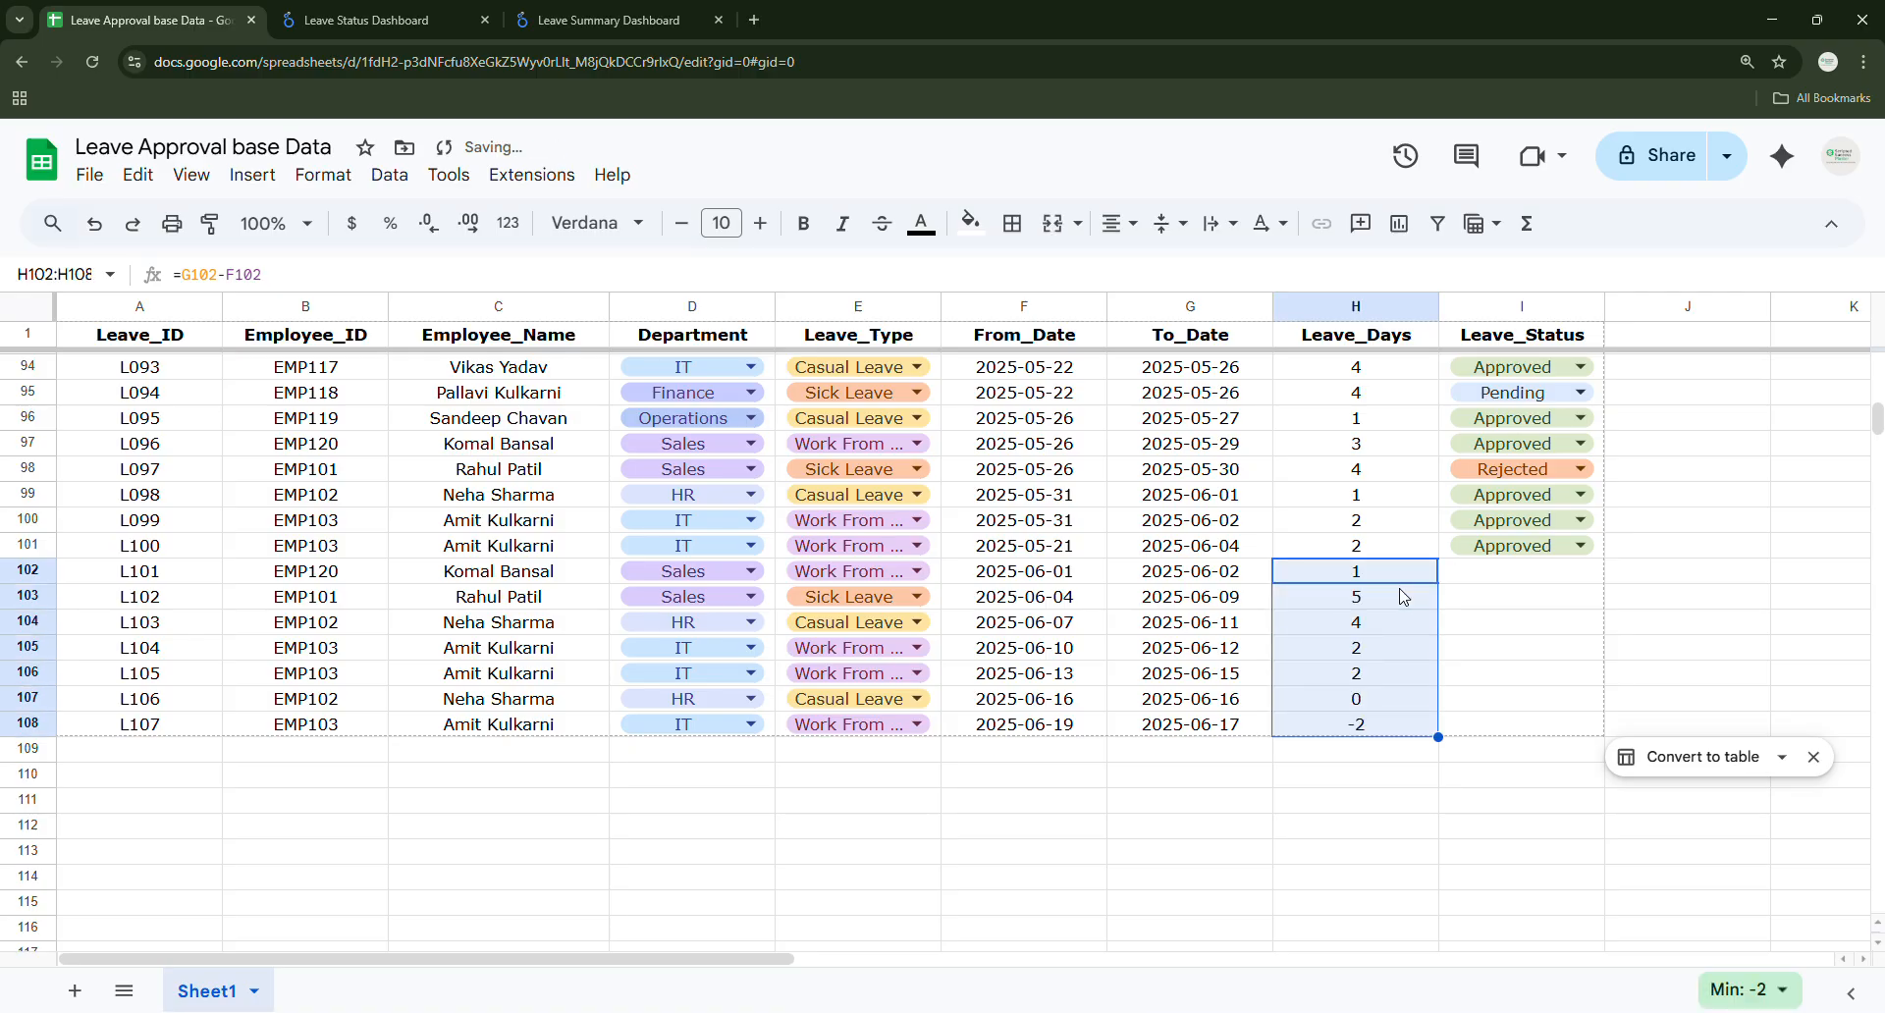
Set the To_Date of the last record, in G108, to 2025-06-20.
key(Down)
key(Down)
key(Down)
key(Down)
key(Down)
key(Down)
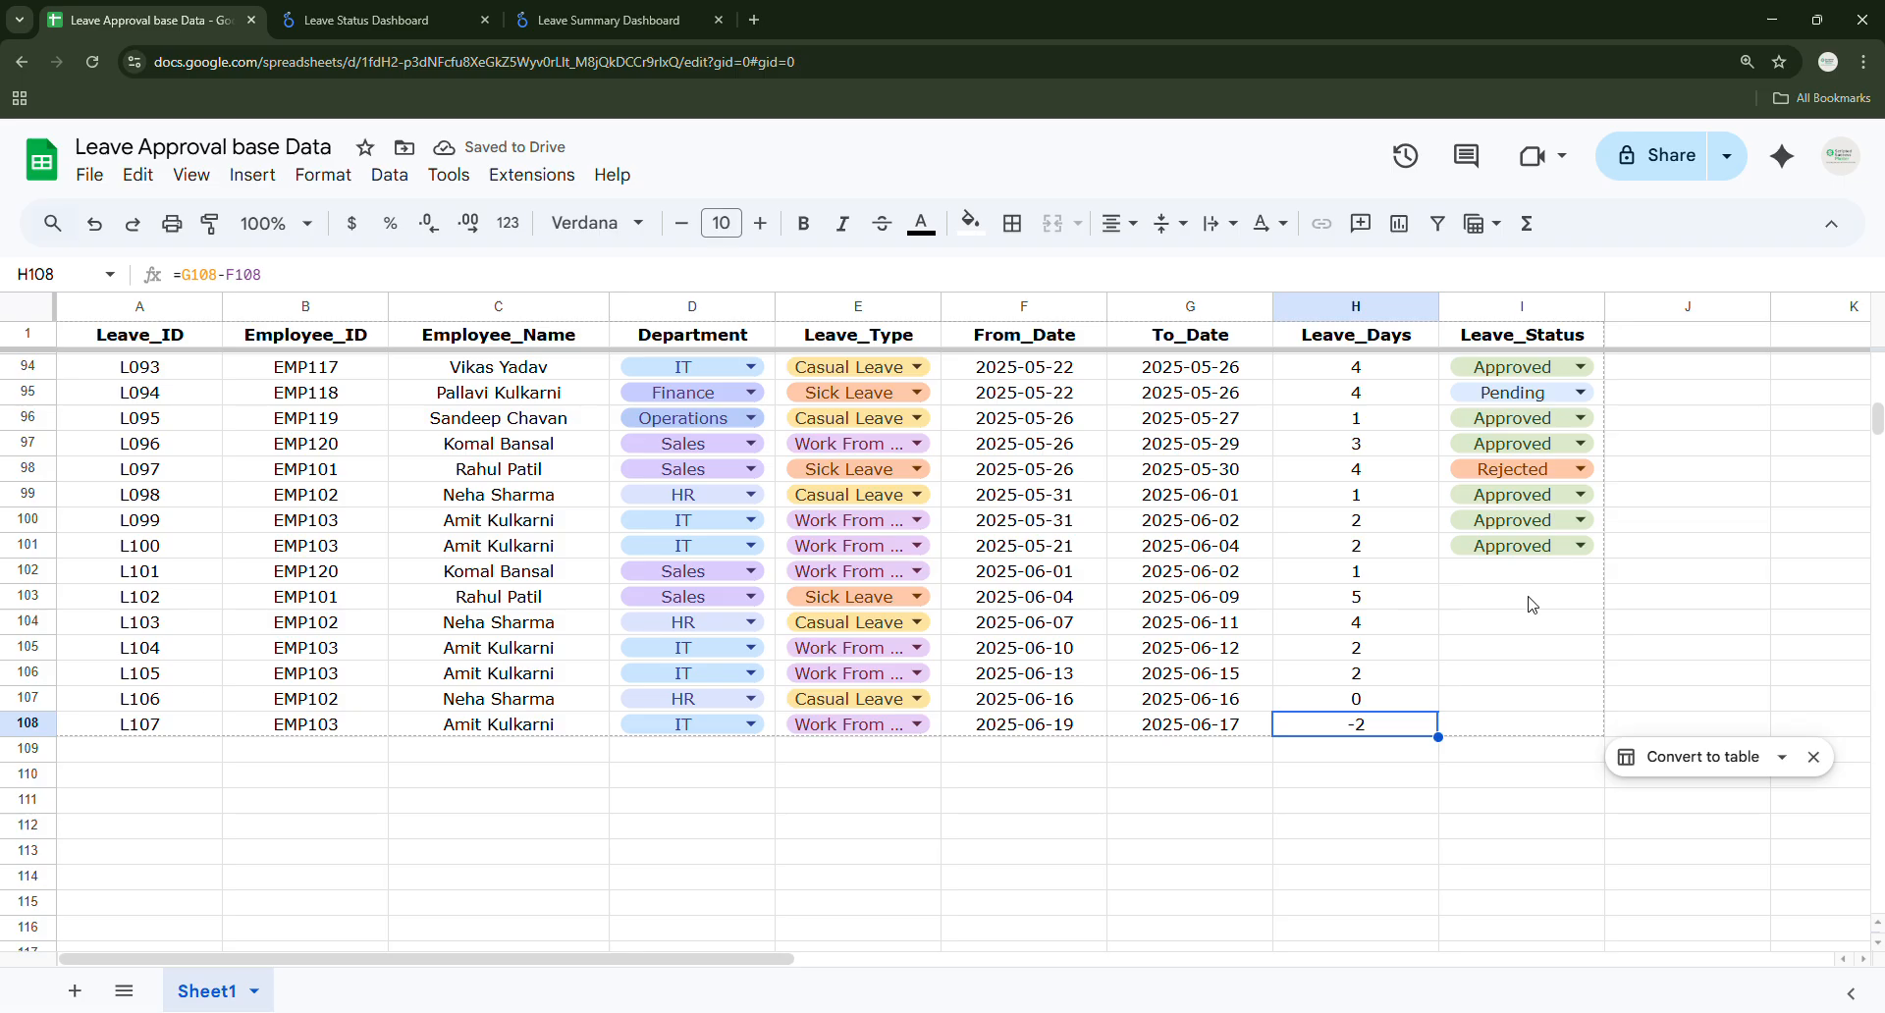
click(1236, 722)
double_click(1236, 722)
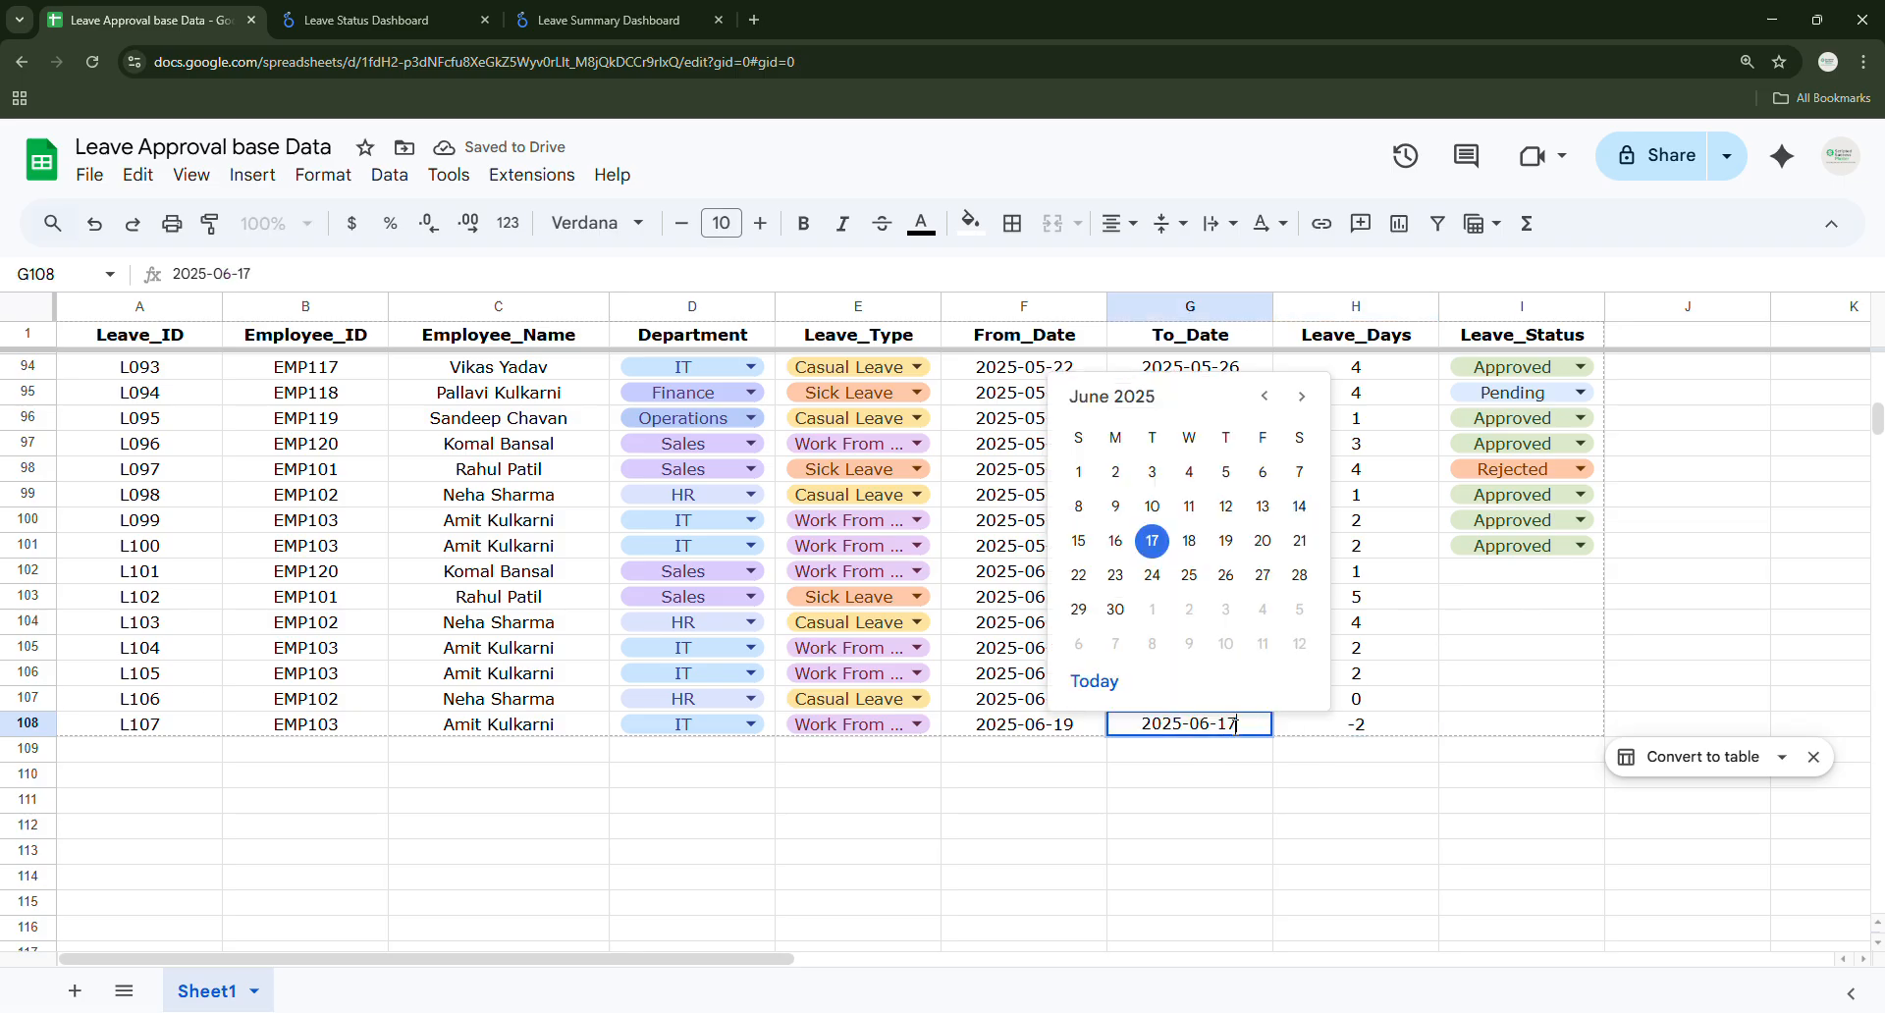
click(1264, 545)
key(Right)
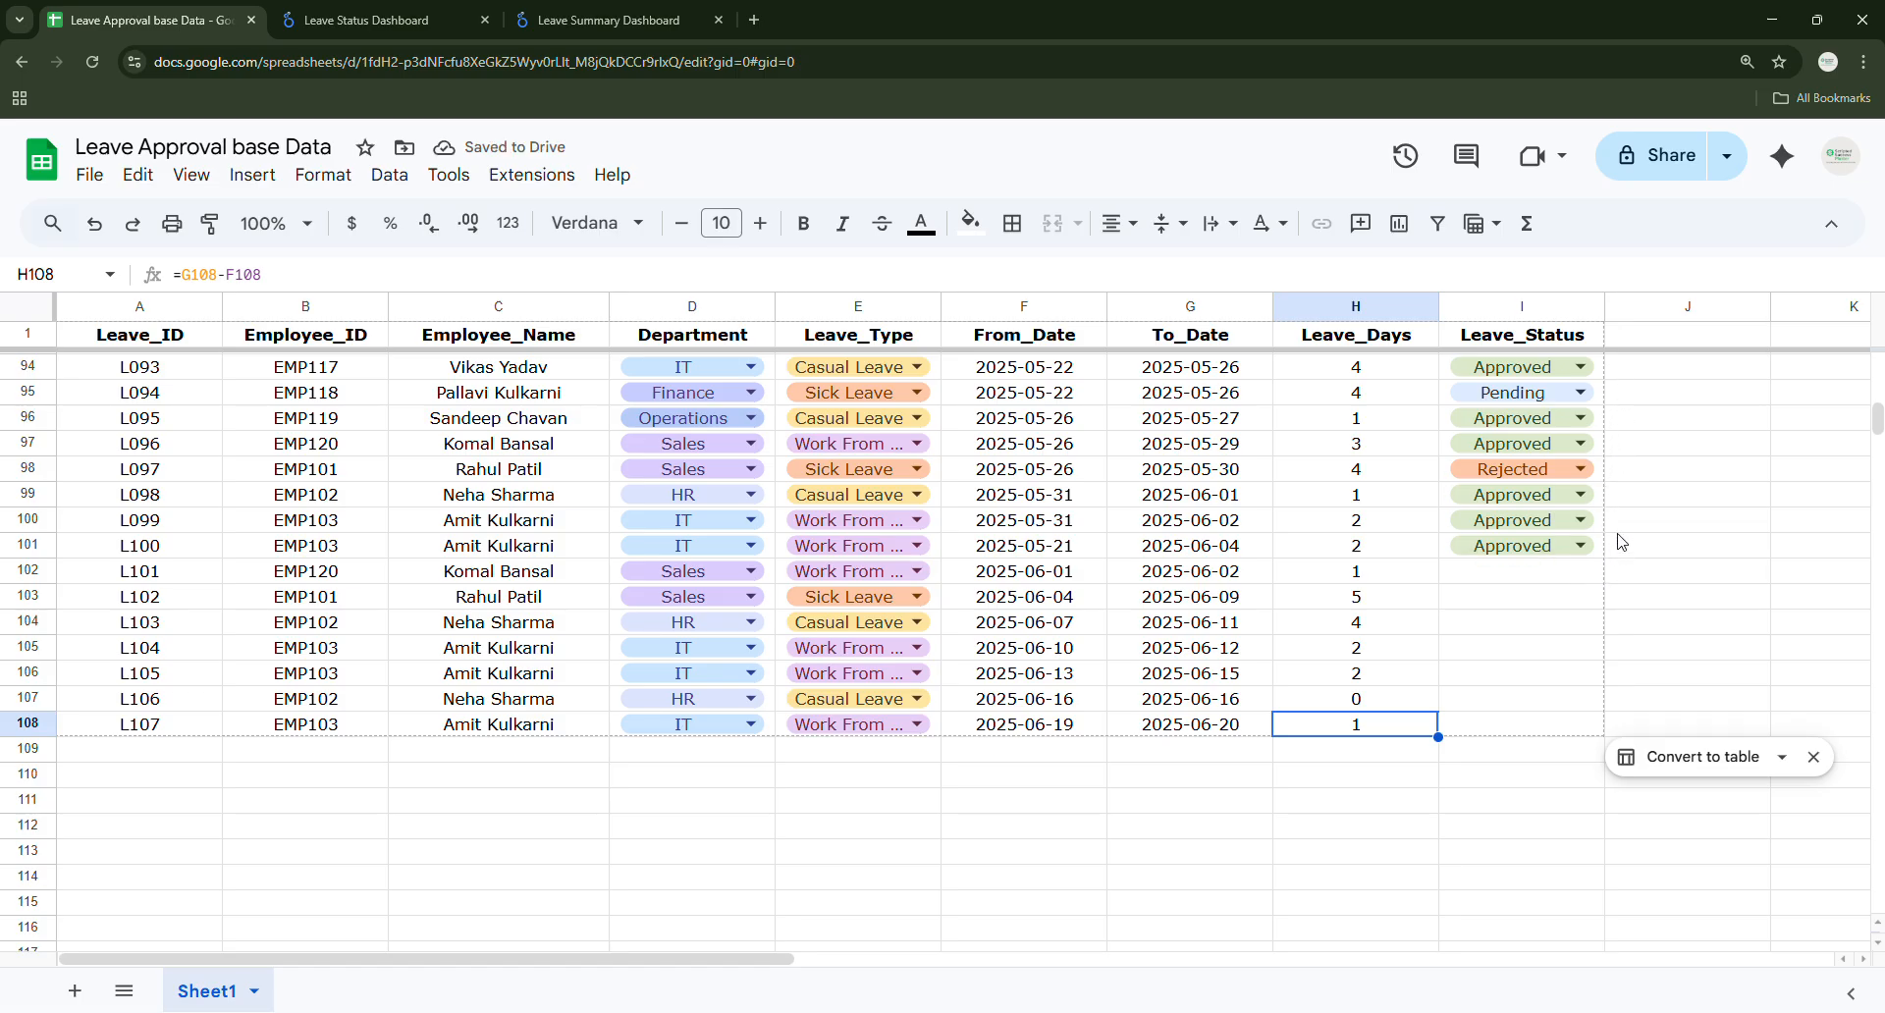
Fill the Approved leave status from I101 down over the new records.
drag(1618, 528, 1590, 696)
key(ctrl+d)
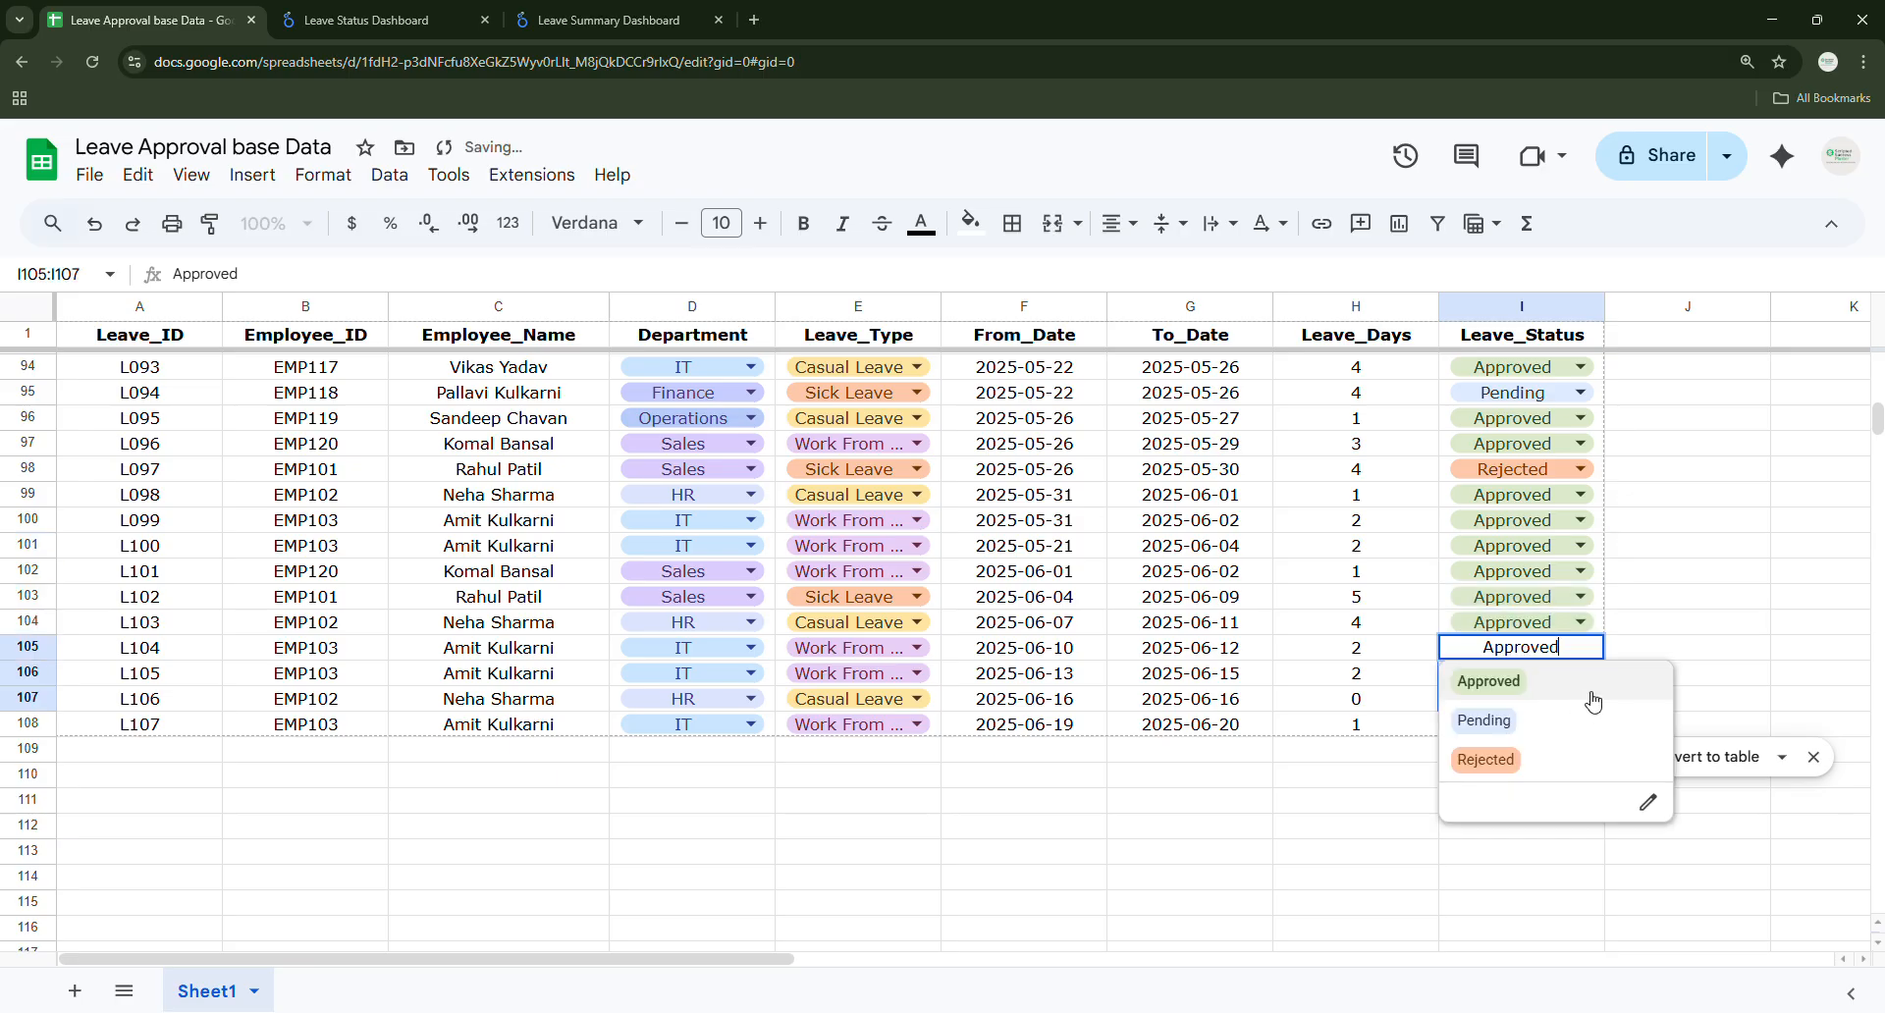
Set the Leave_Status in I105 to Pending and fill it down to I106.
click(1605, 691)
click(1581, 648)
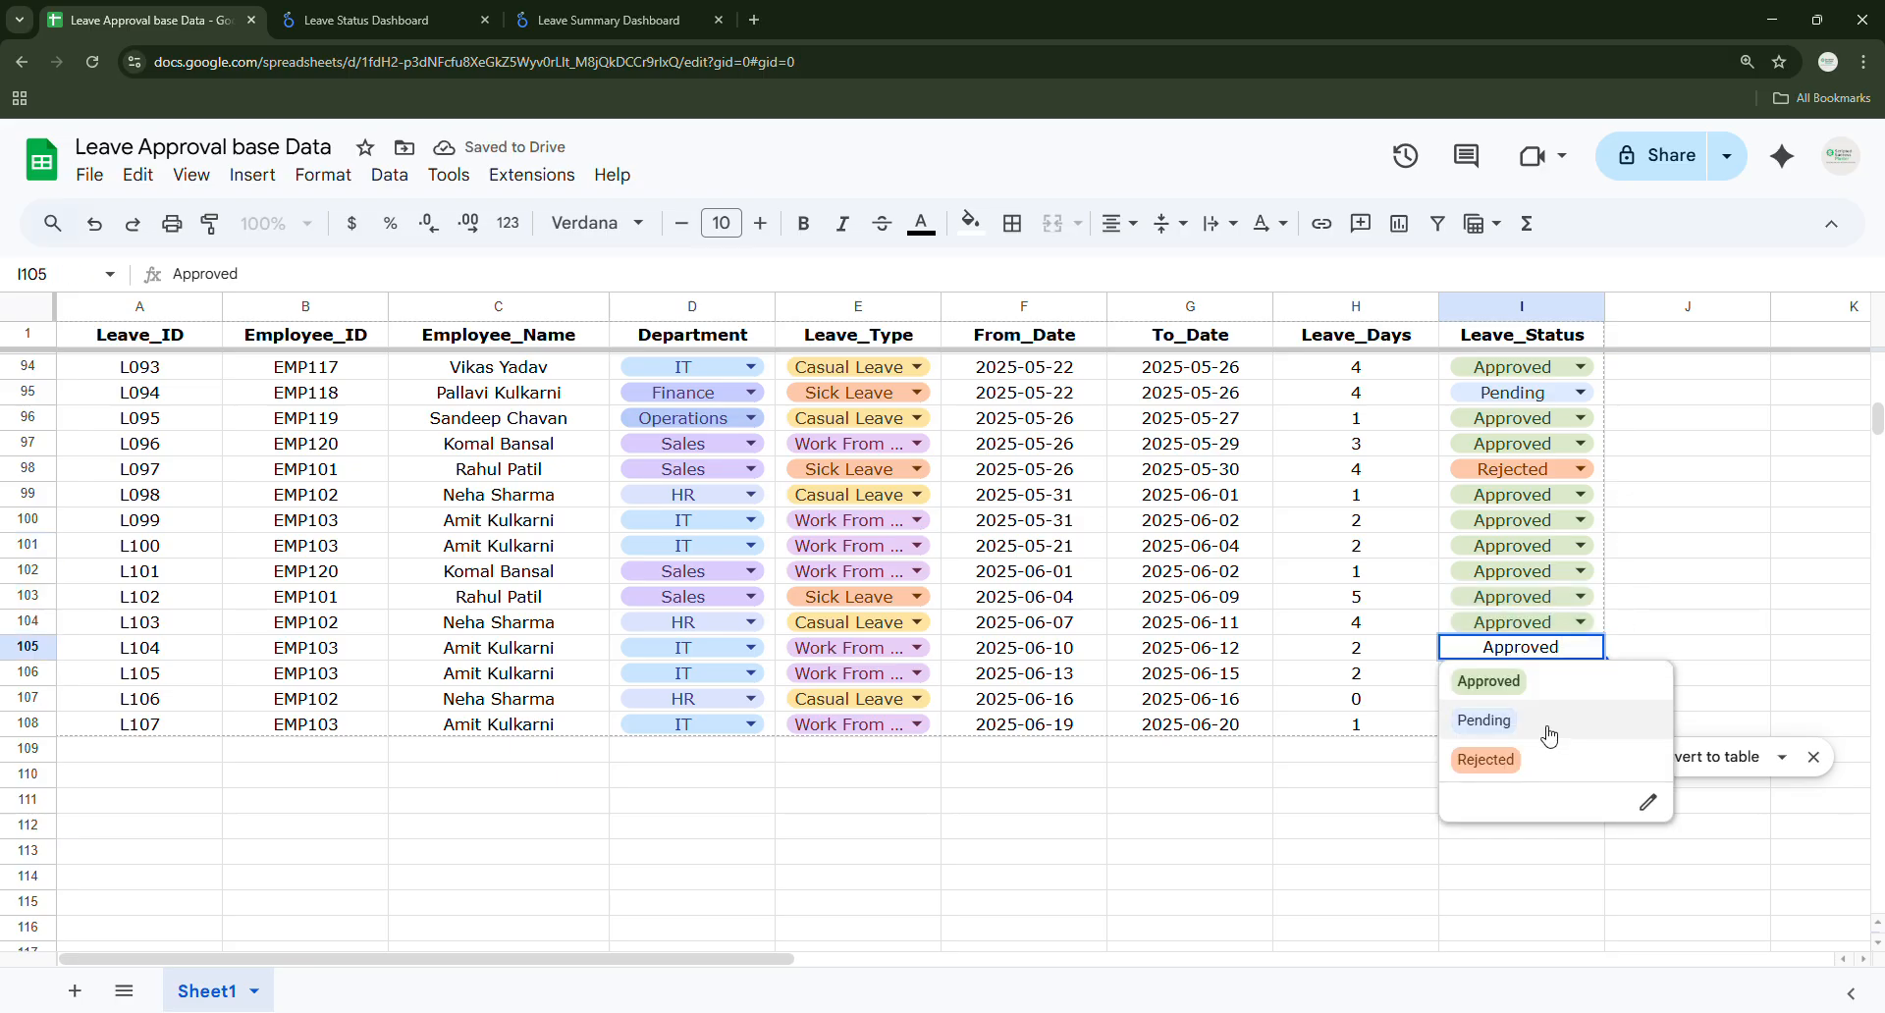
click(1549, 723)
shift+click(1563, 681)
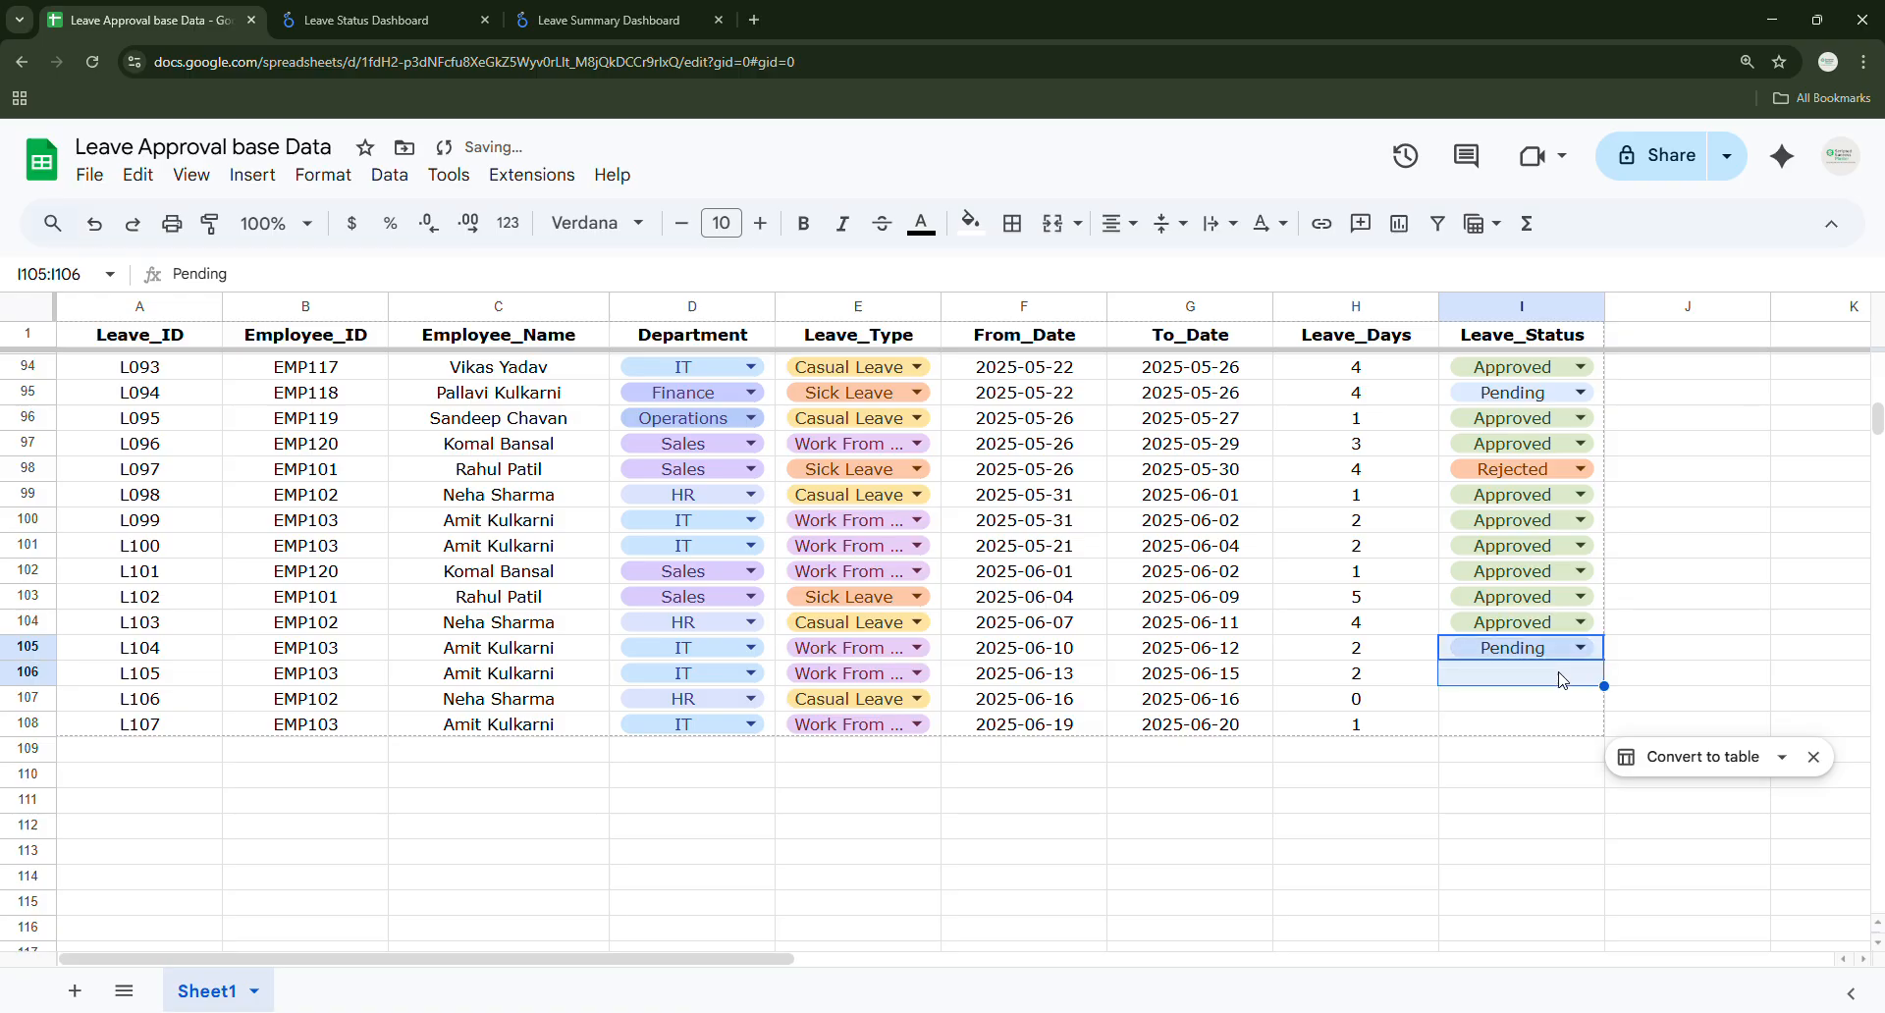
key(ctrl+d)
Fill the Pending status from I106 down through I108.
click(1576, 700)
drag(1580, 675, 1476, 728)
click(1426, 724)
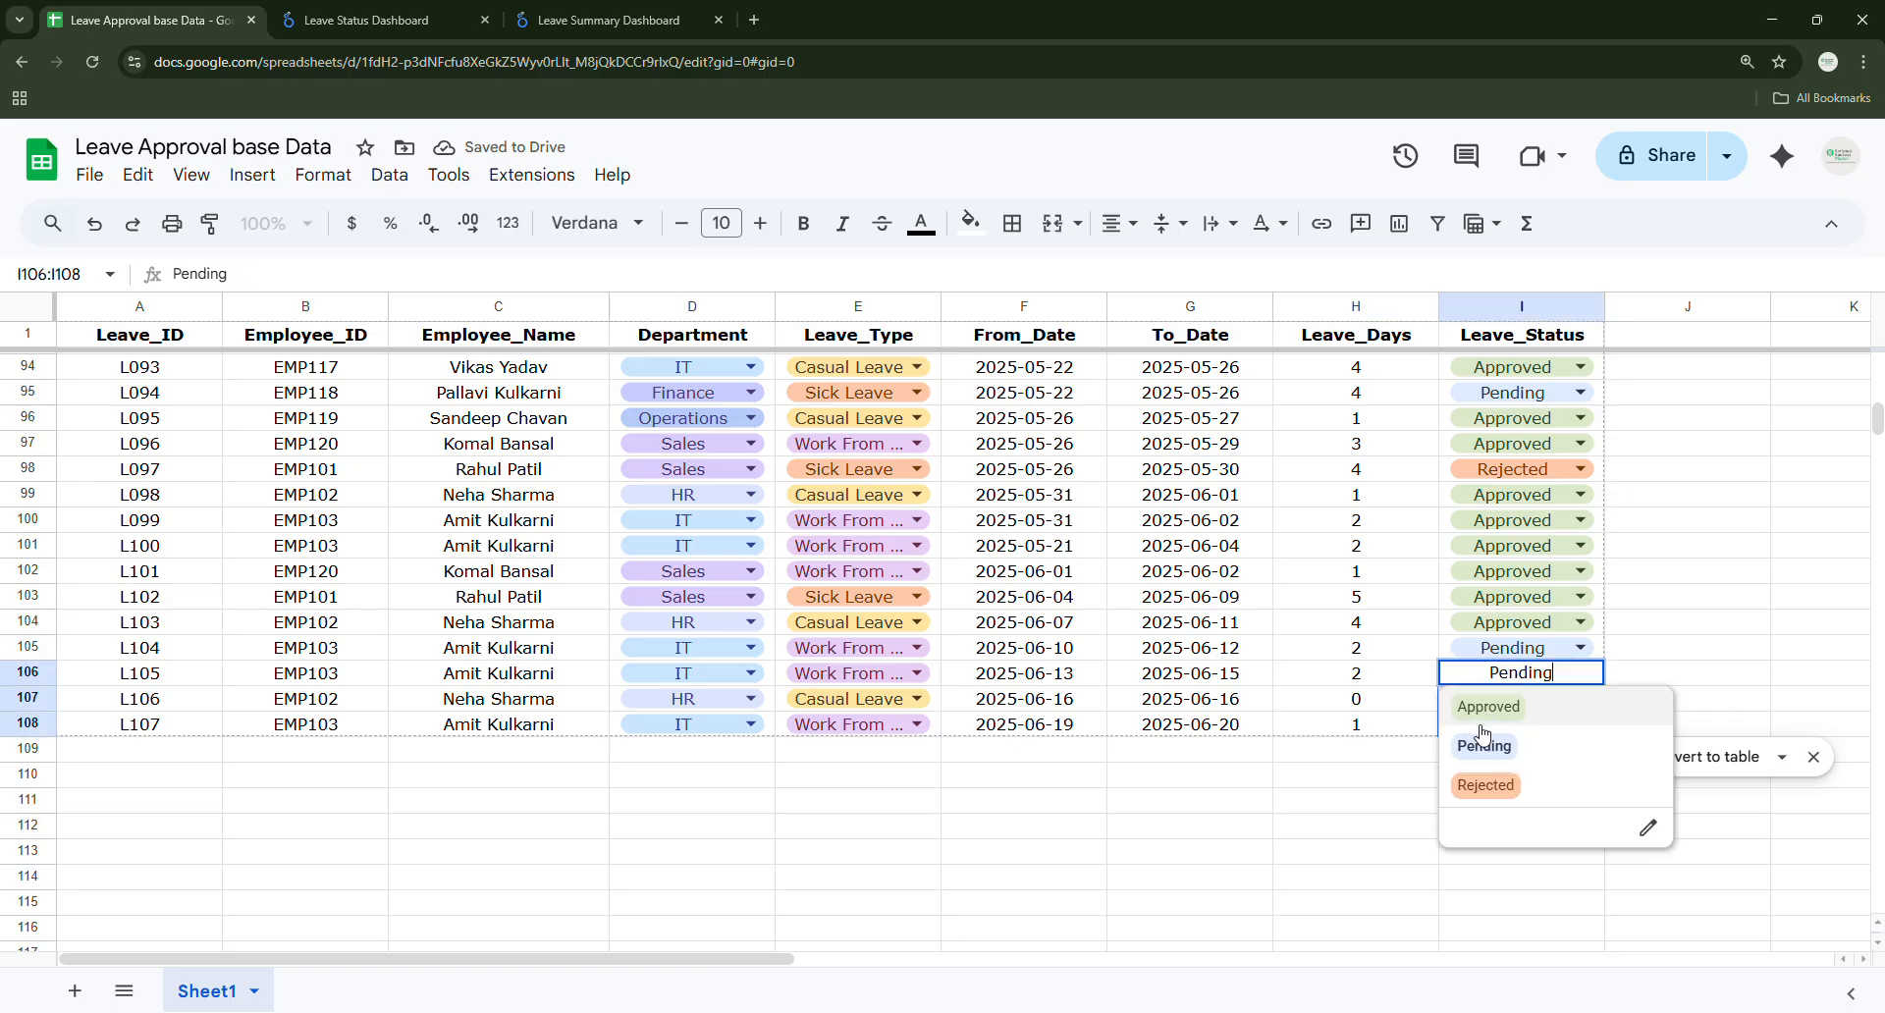
click(1367, 726)
key(shift+Down)
key(shift+Down)
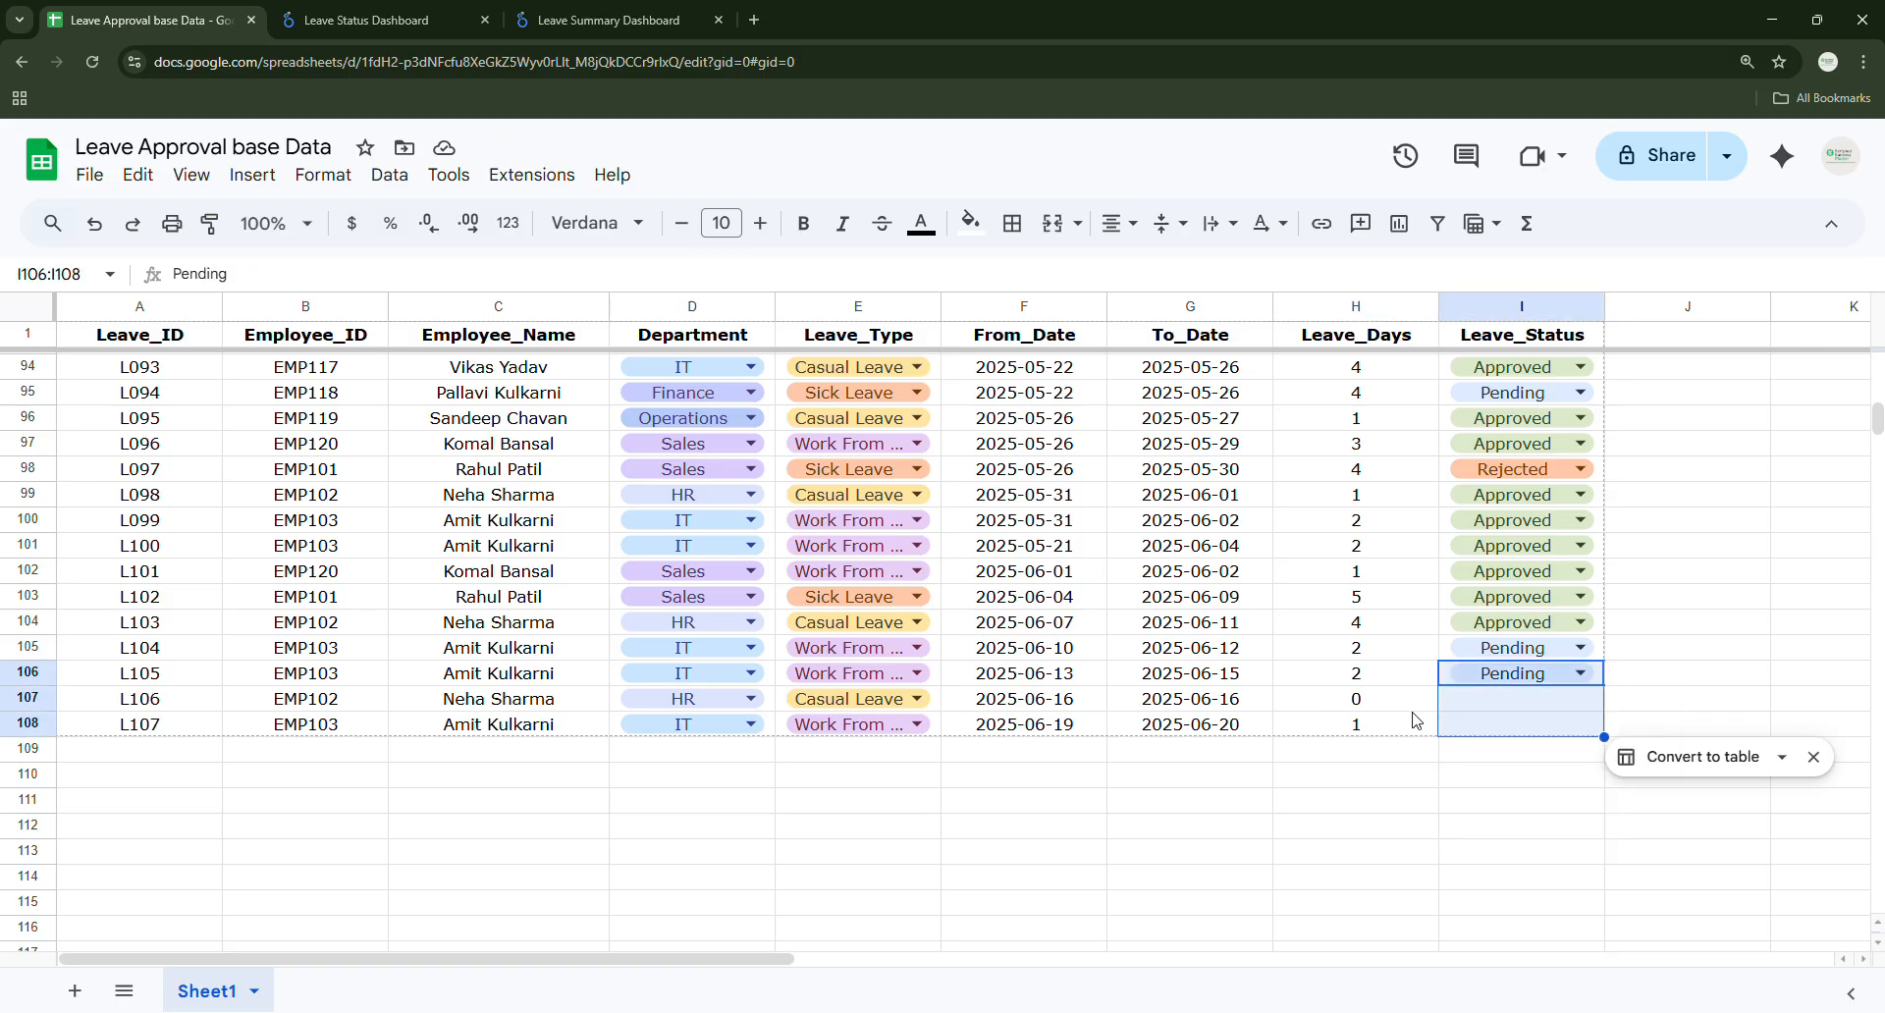
key(ctrl+d)
Change the Leave_Status of the last two records, in I107 and I108, to Rejected.
click(1517, 708)
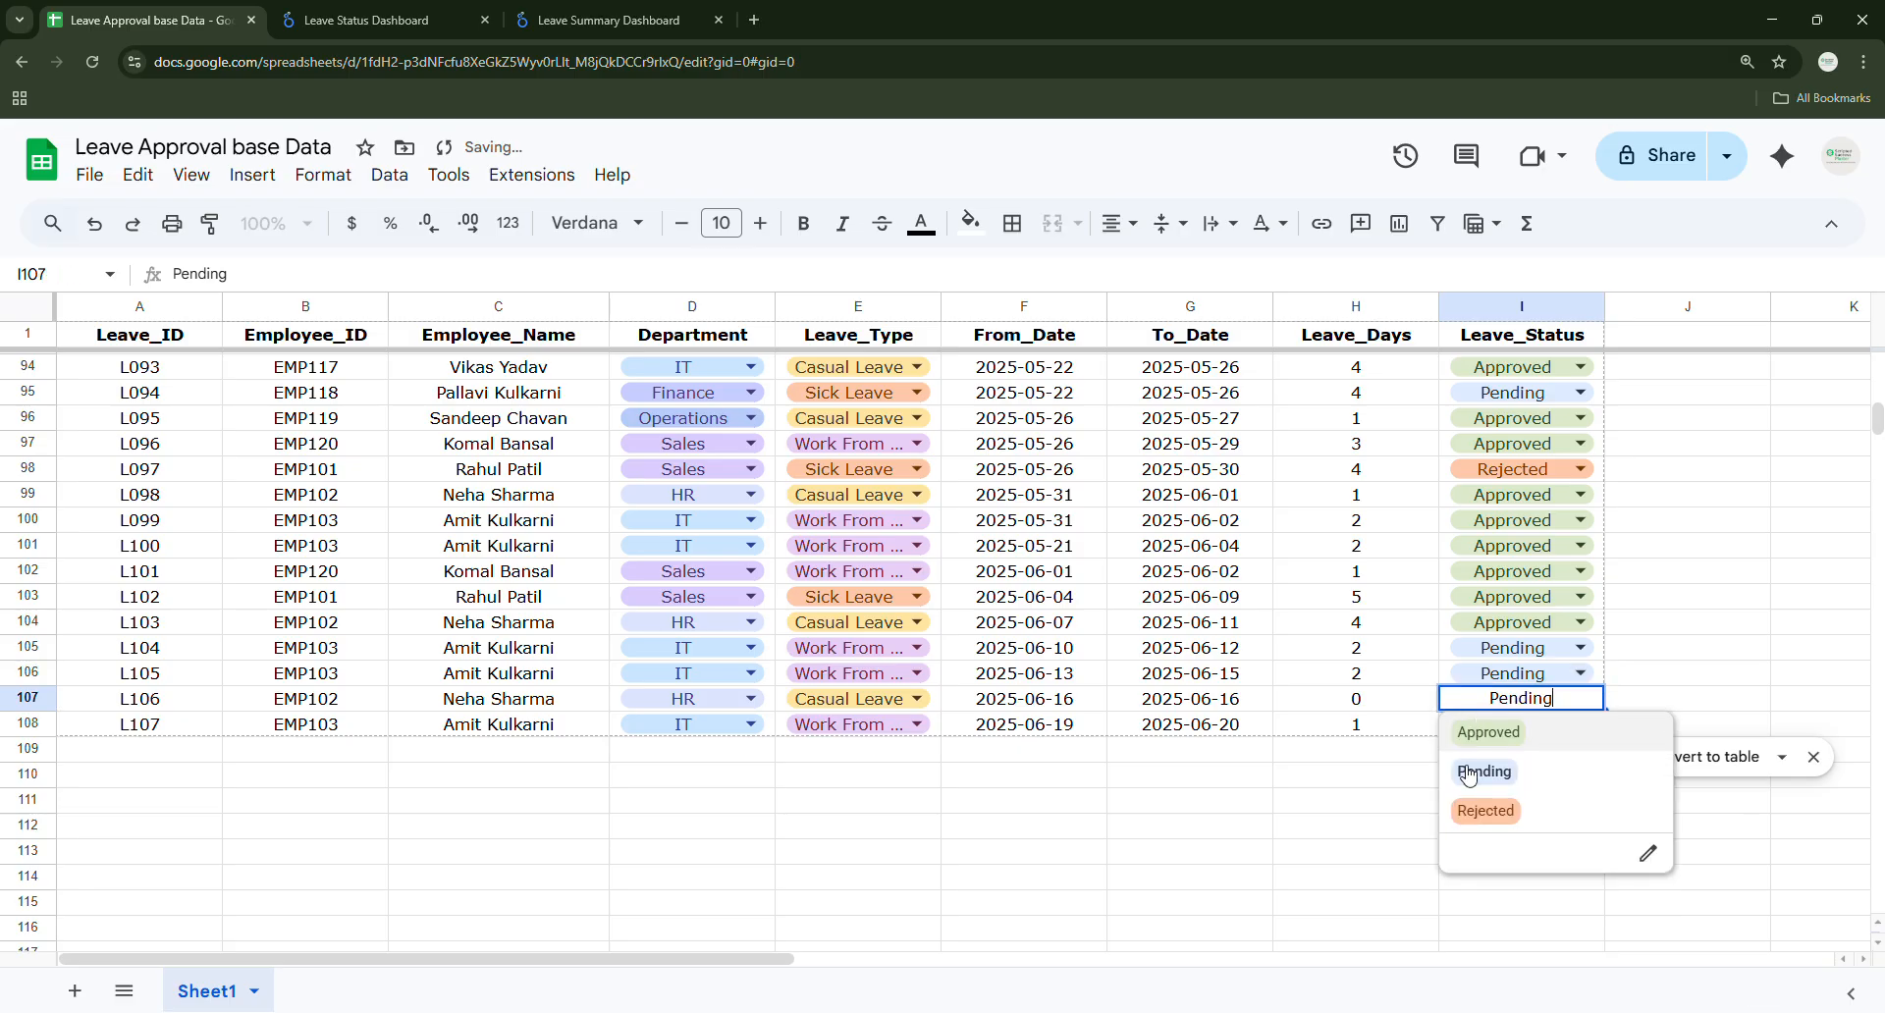
click(1487, 811)
click(1520, 723)
click(1518, 842)
click(1318, 850)
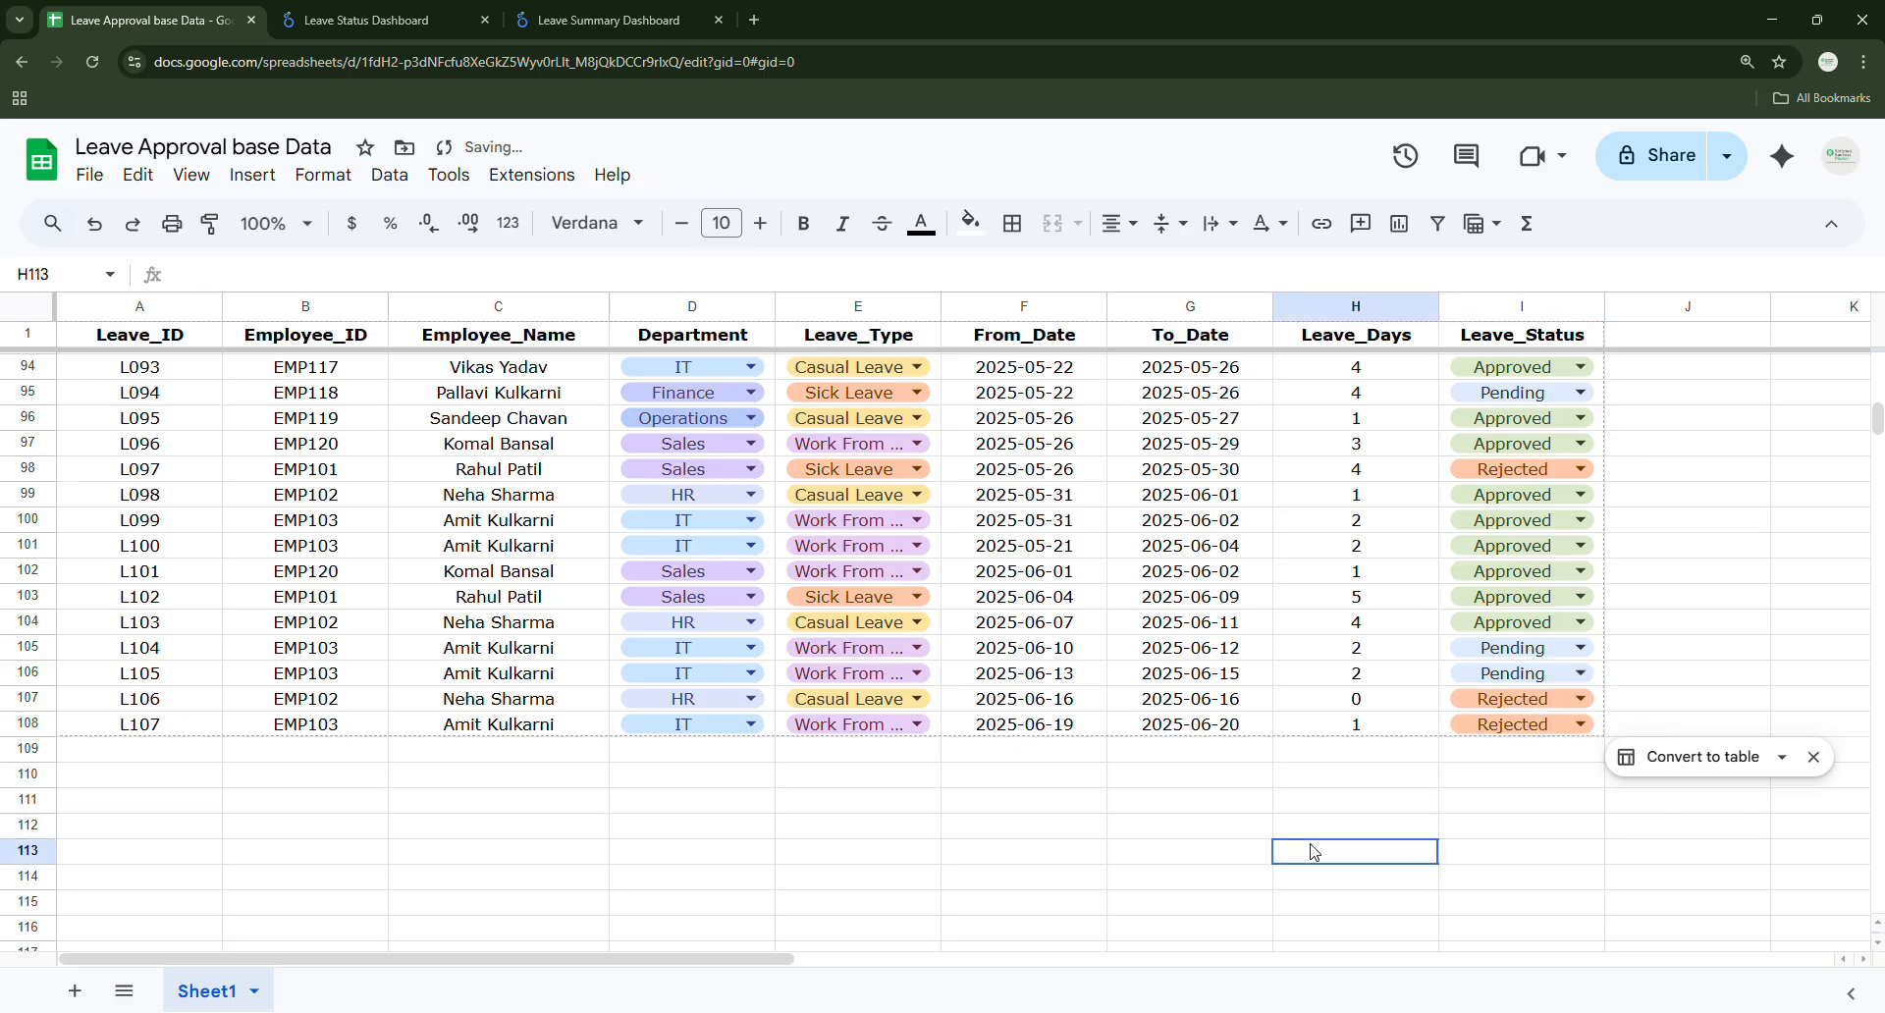
click(140, 732)
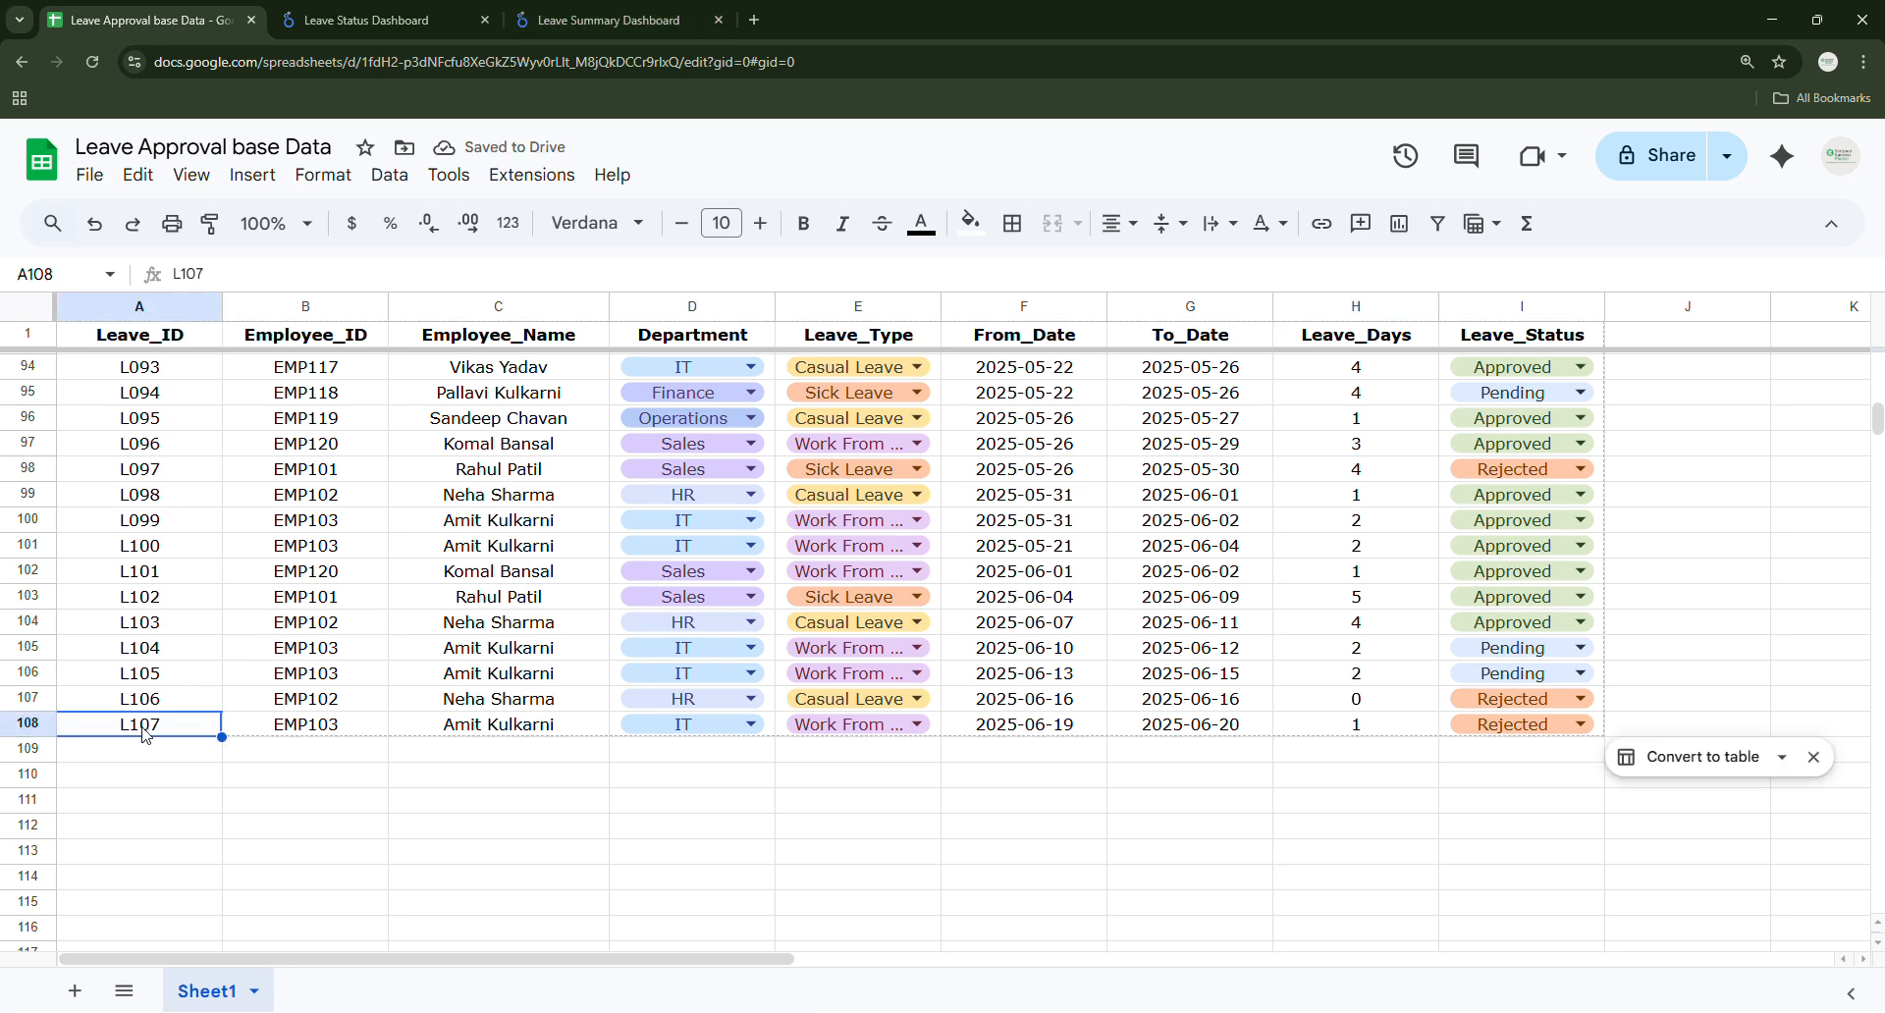
Switch to the Leave Summary Dashboard in Looker Studio and refresh its data.
click(628, 20)
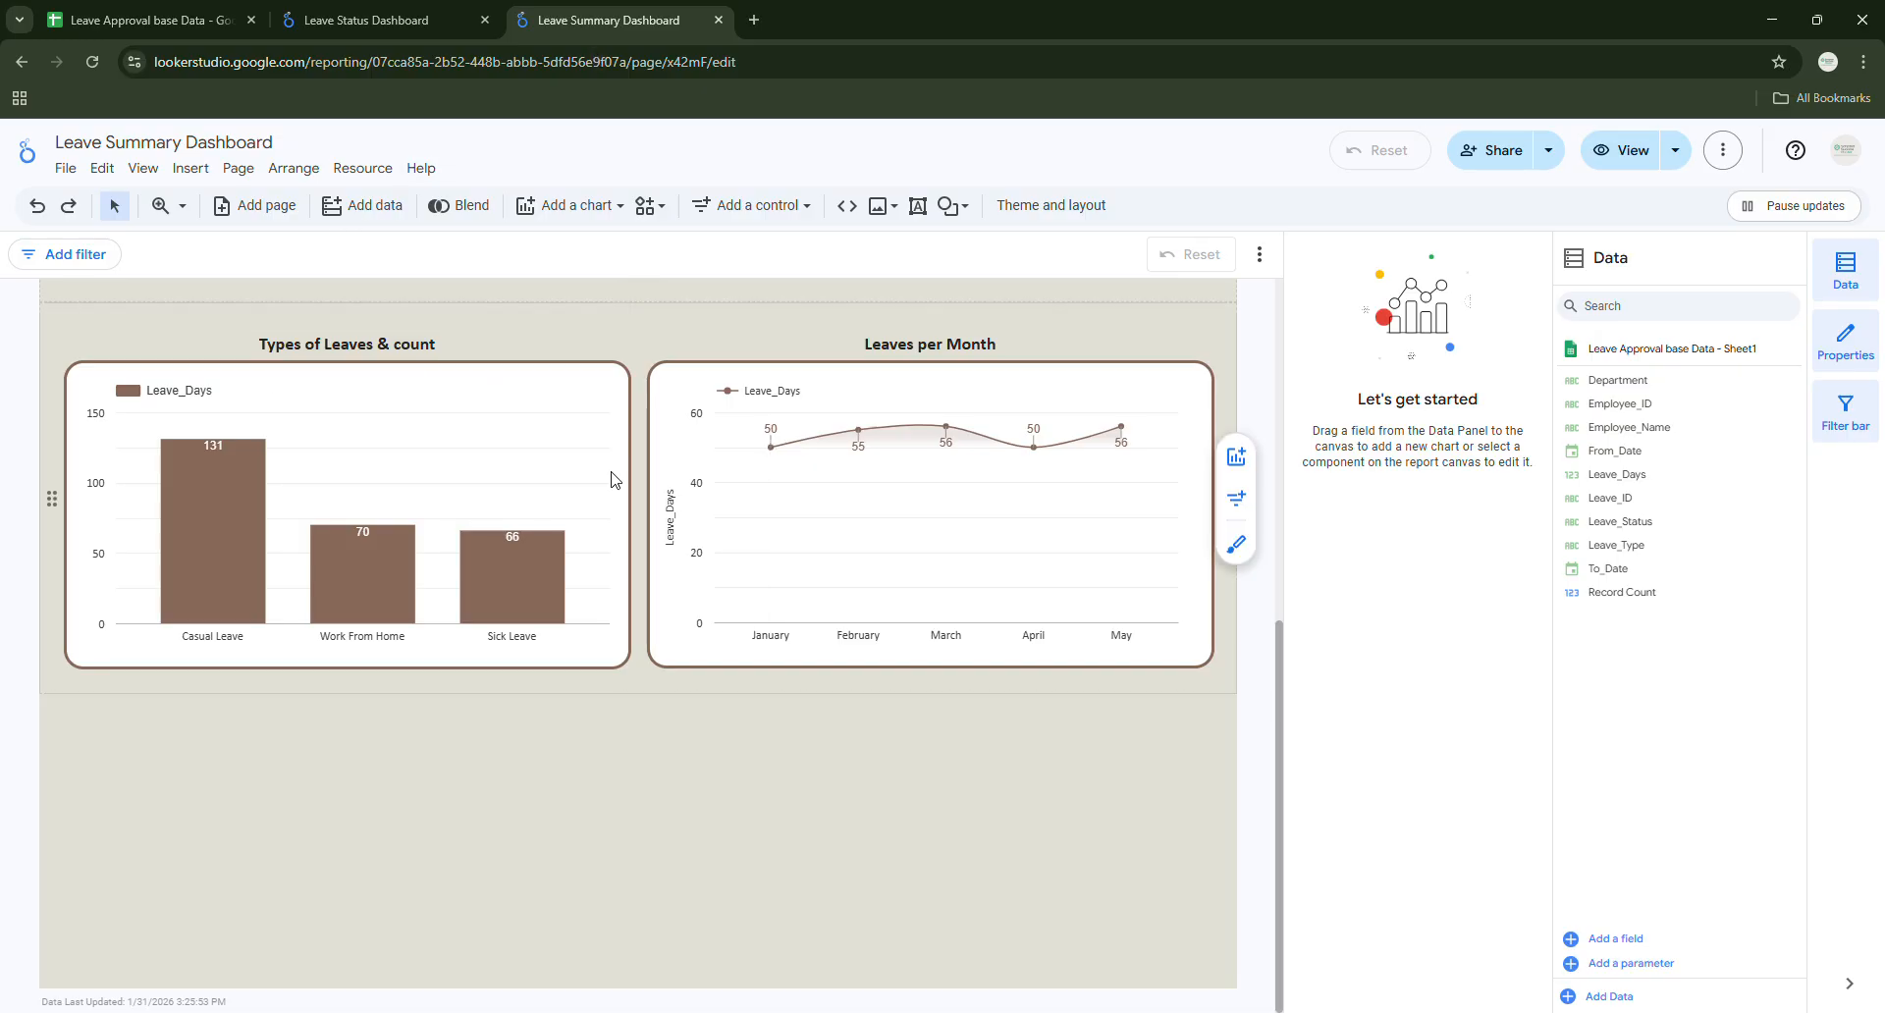
scroll(1162, 472, up, 7)
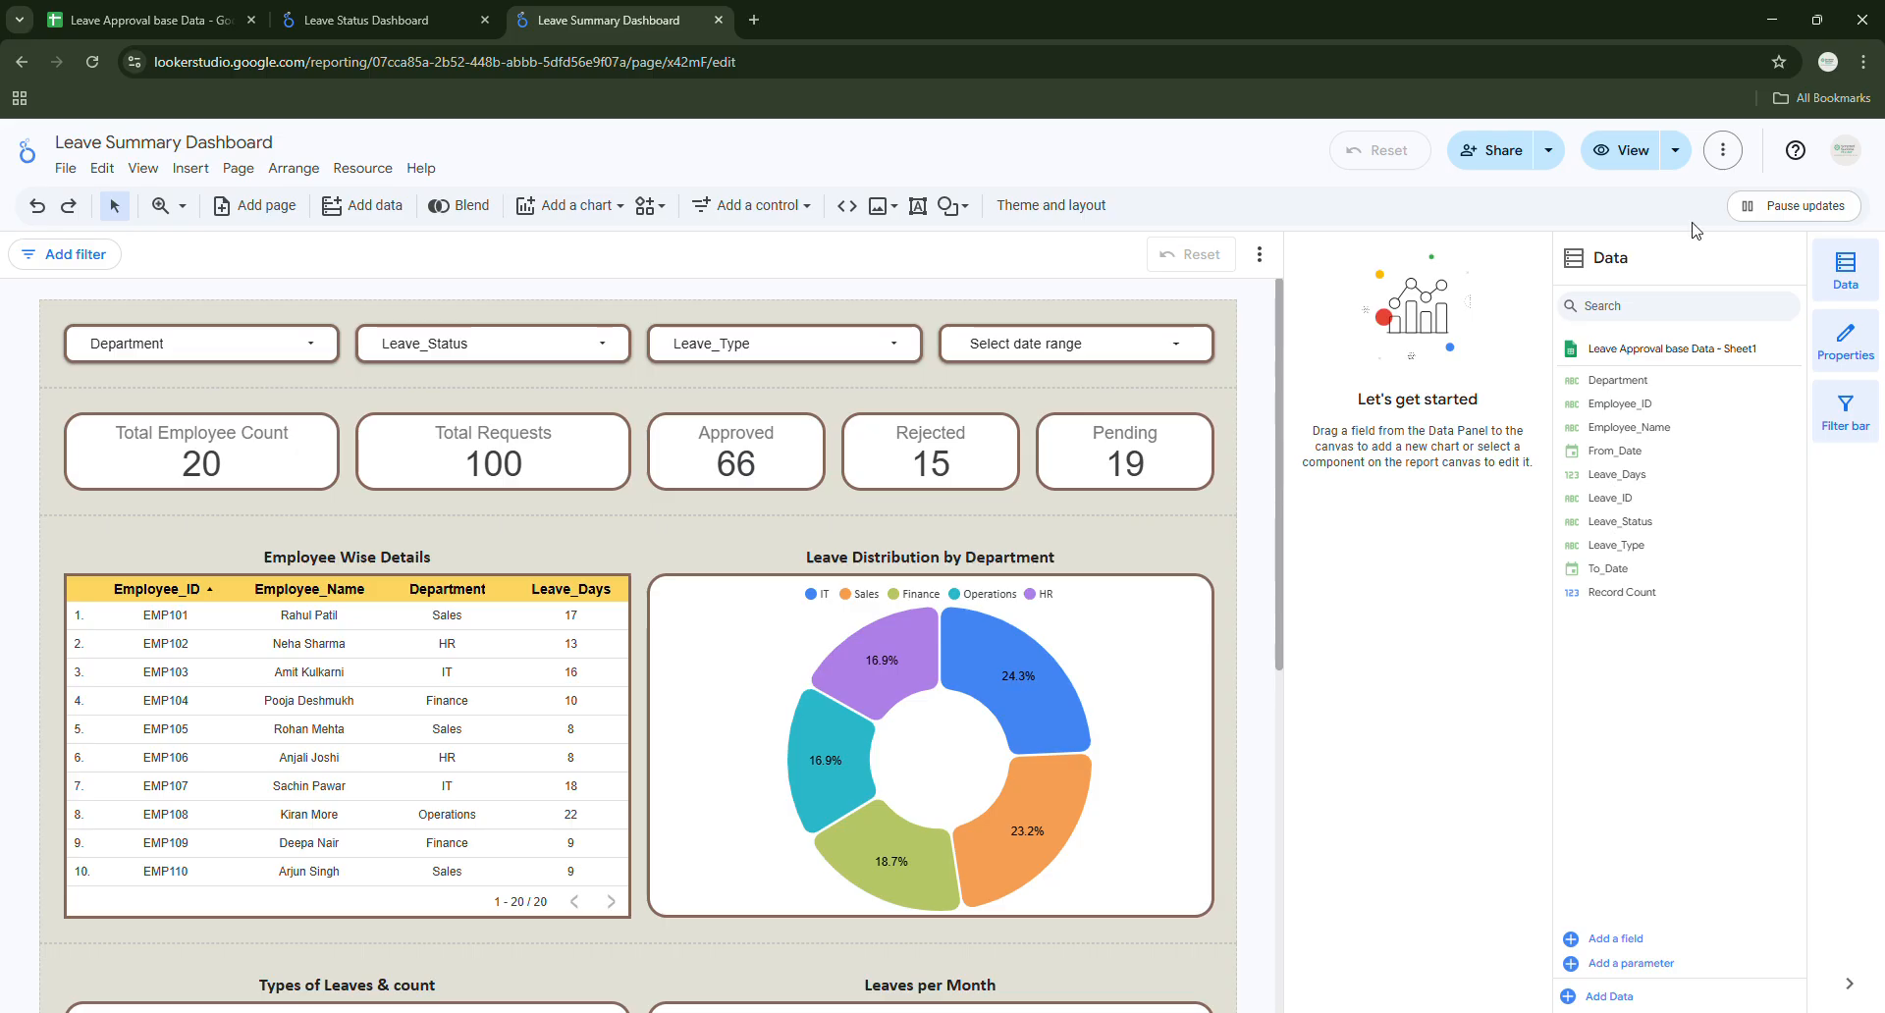
click(1723, 160)
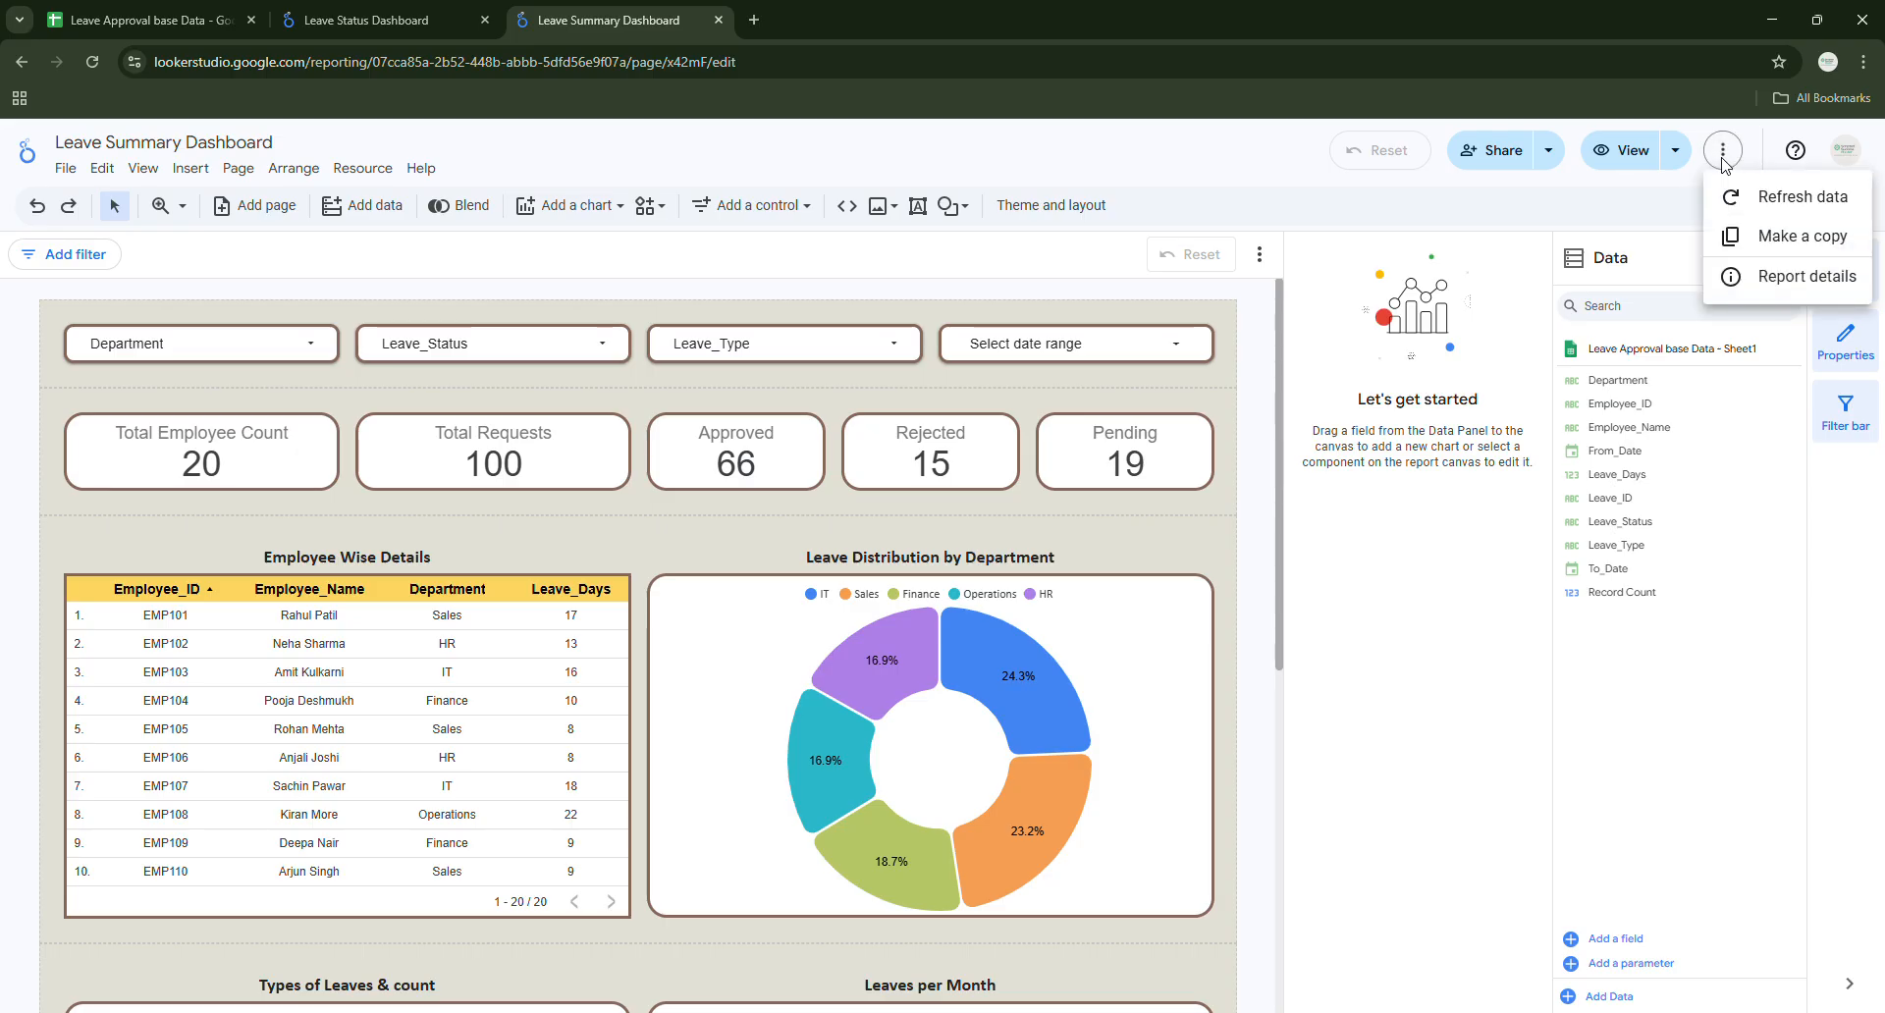
click(1795, 200)
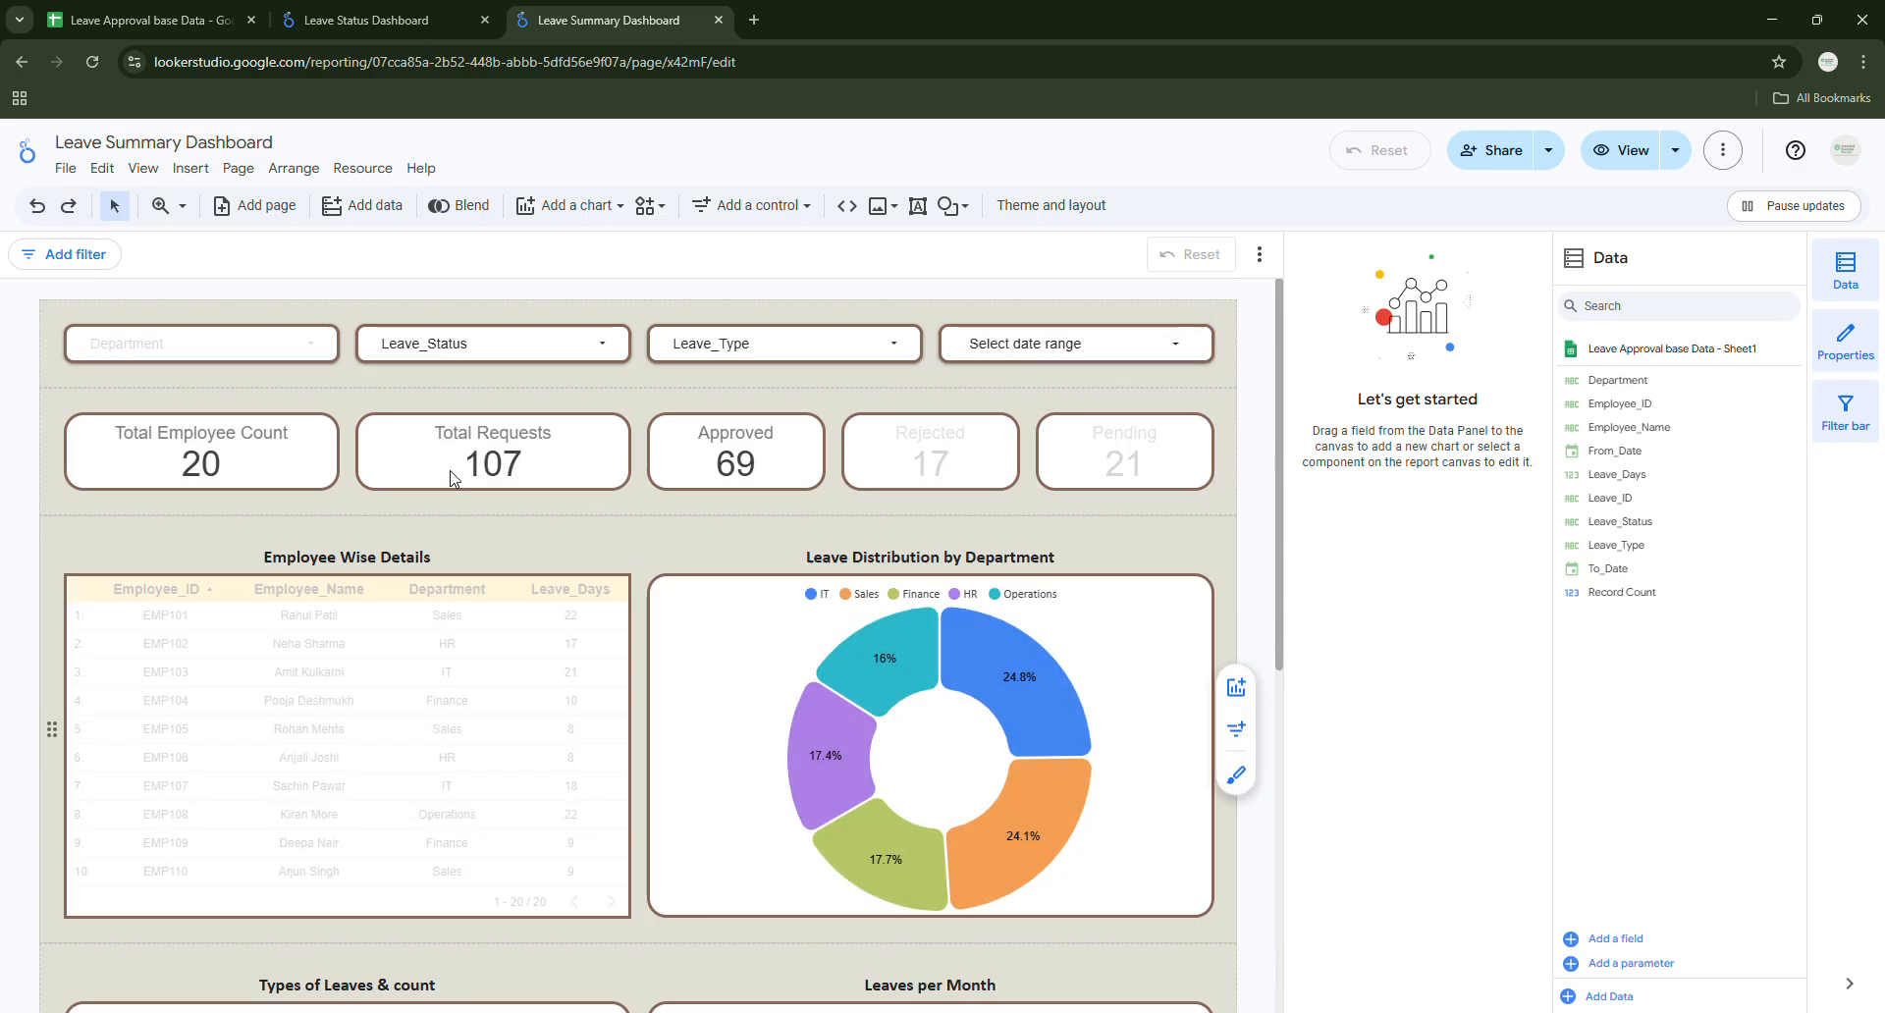
Compare the dashboard's scorecards, employee table and leave charts with the newly added June records in the source spreadsheet.
click(207, 34)
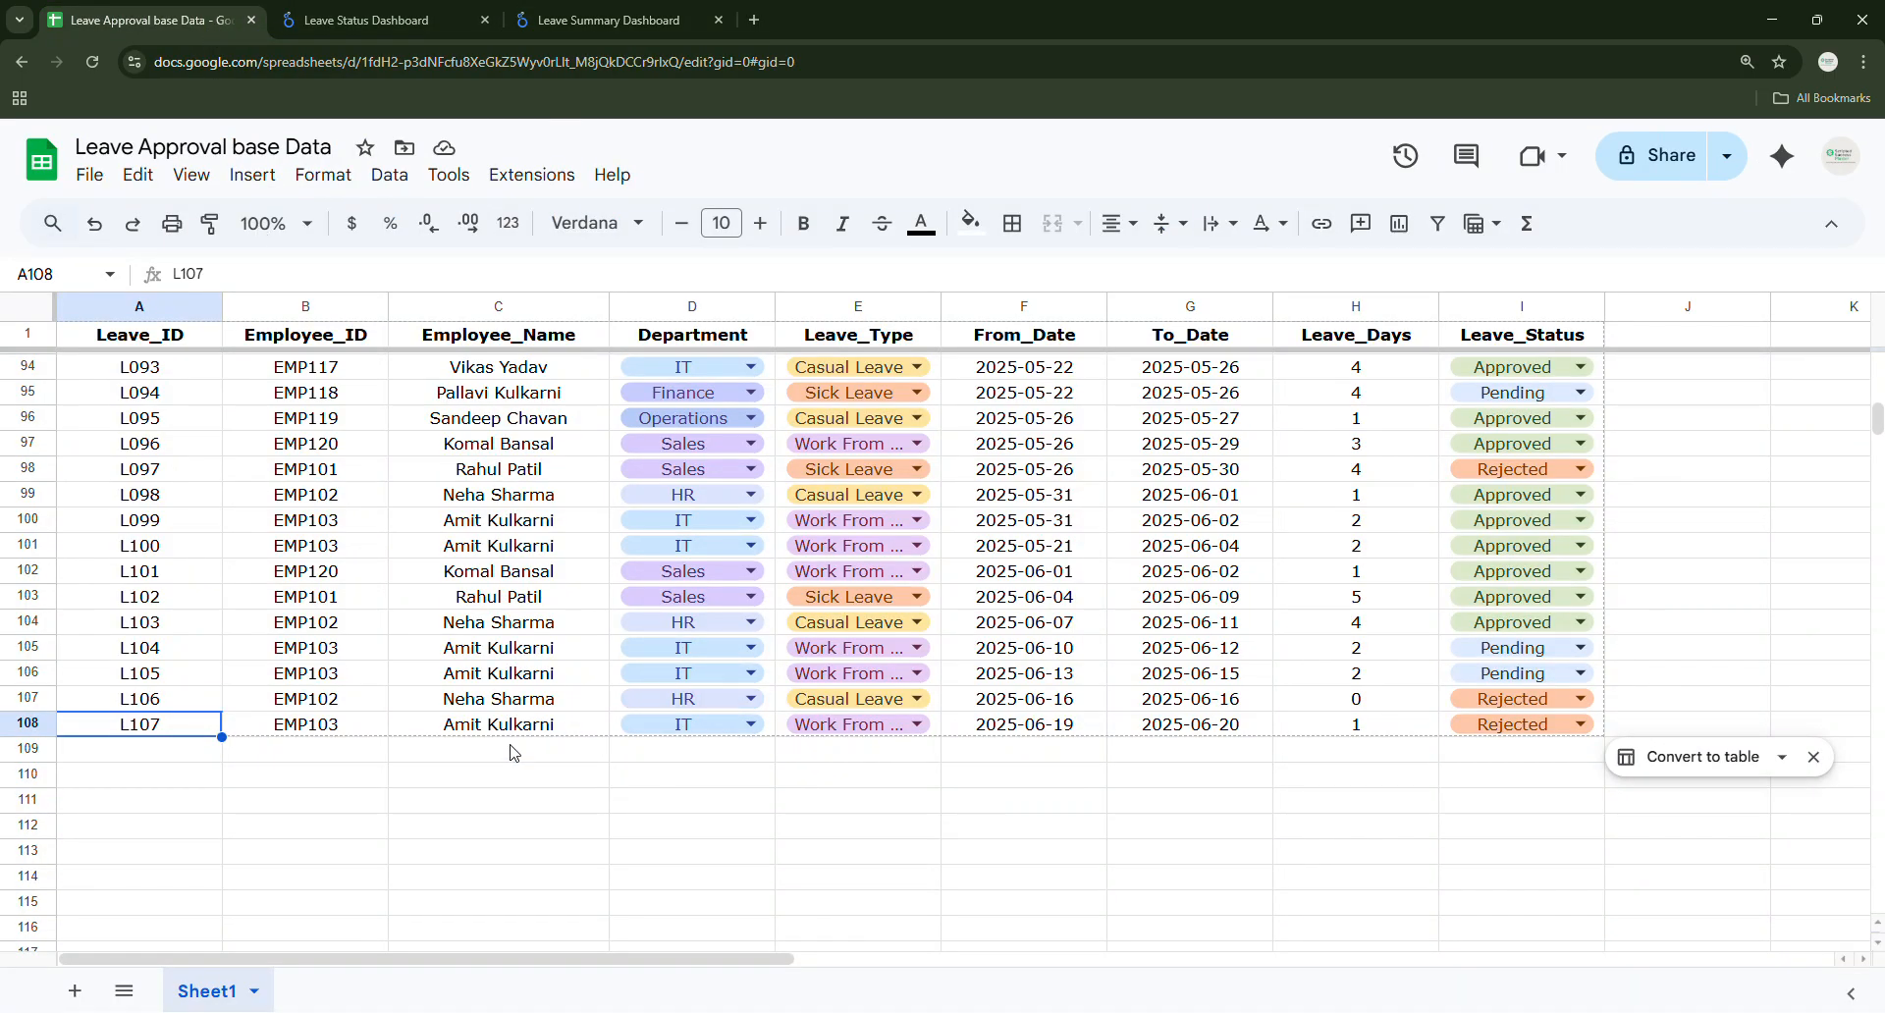
click(589, 20)
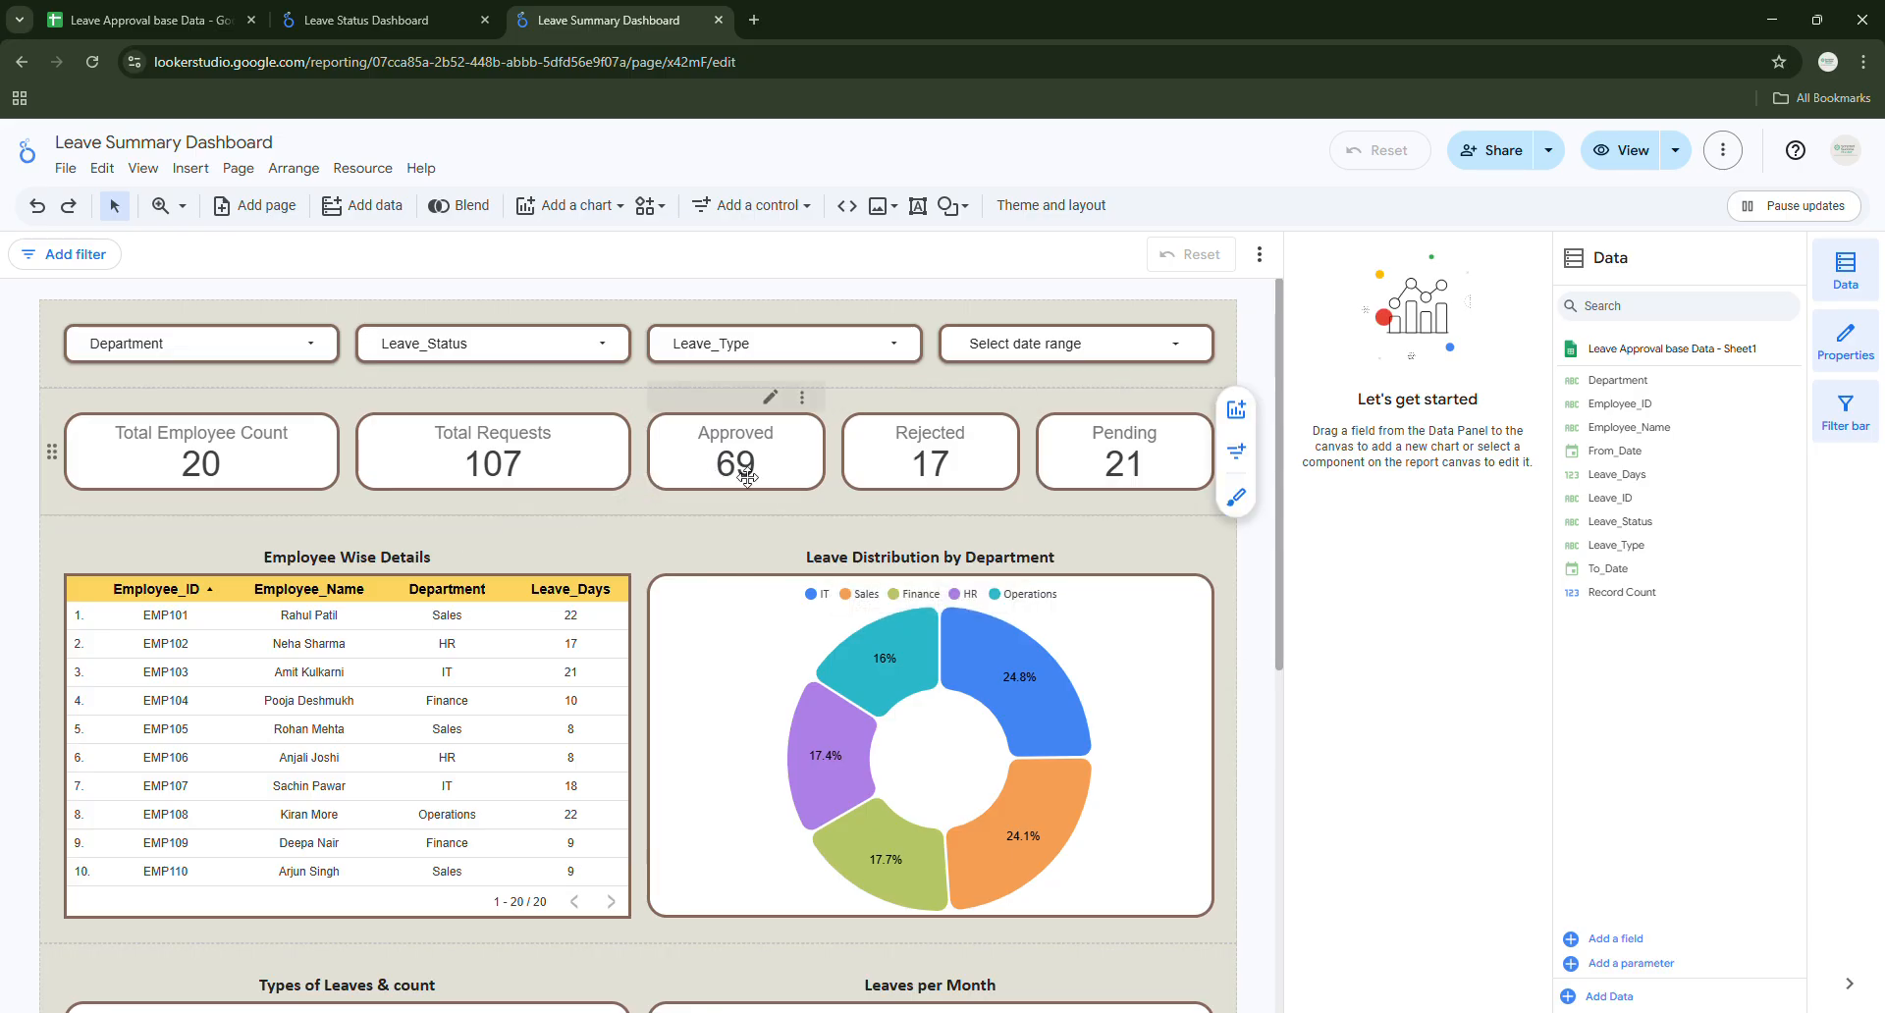
scroll(785, 521, down, 2)
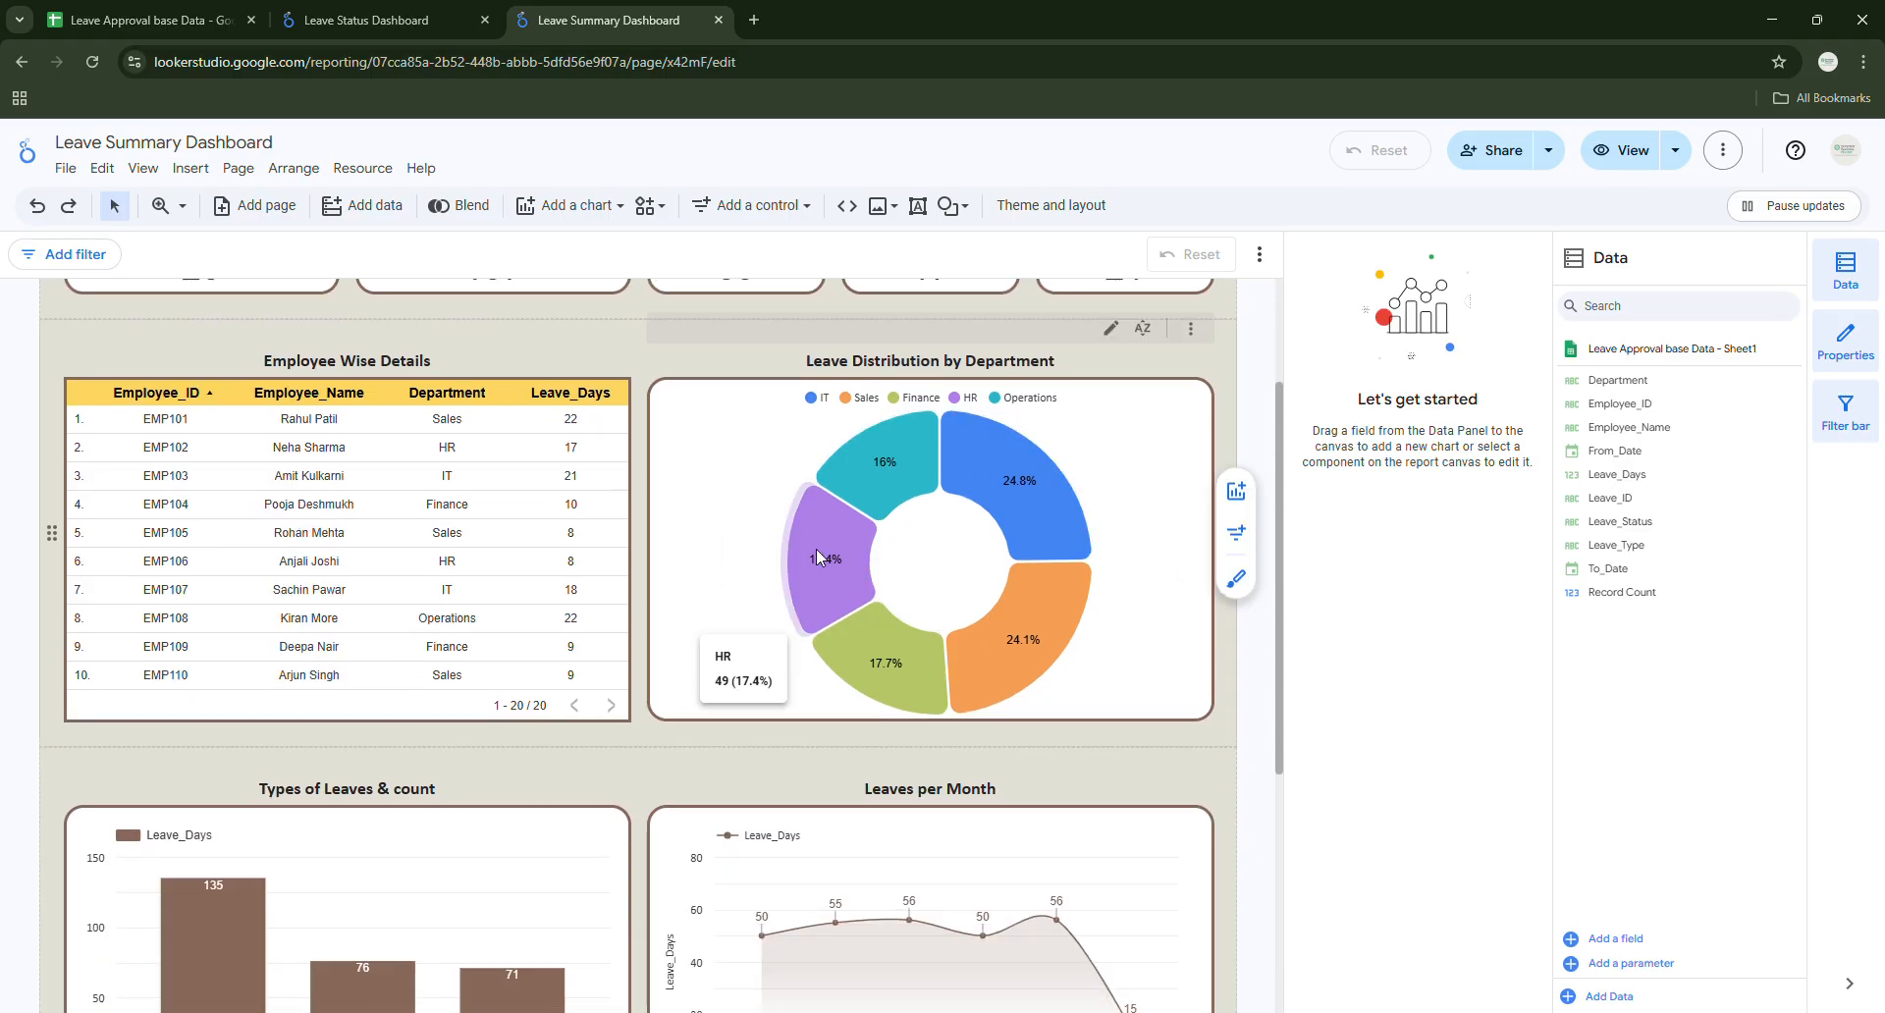
scroll(639, 562, down, 1)
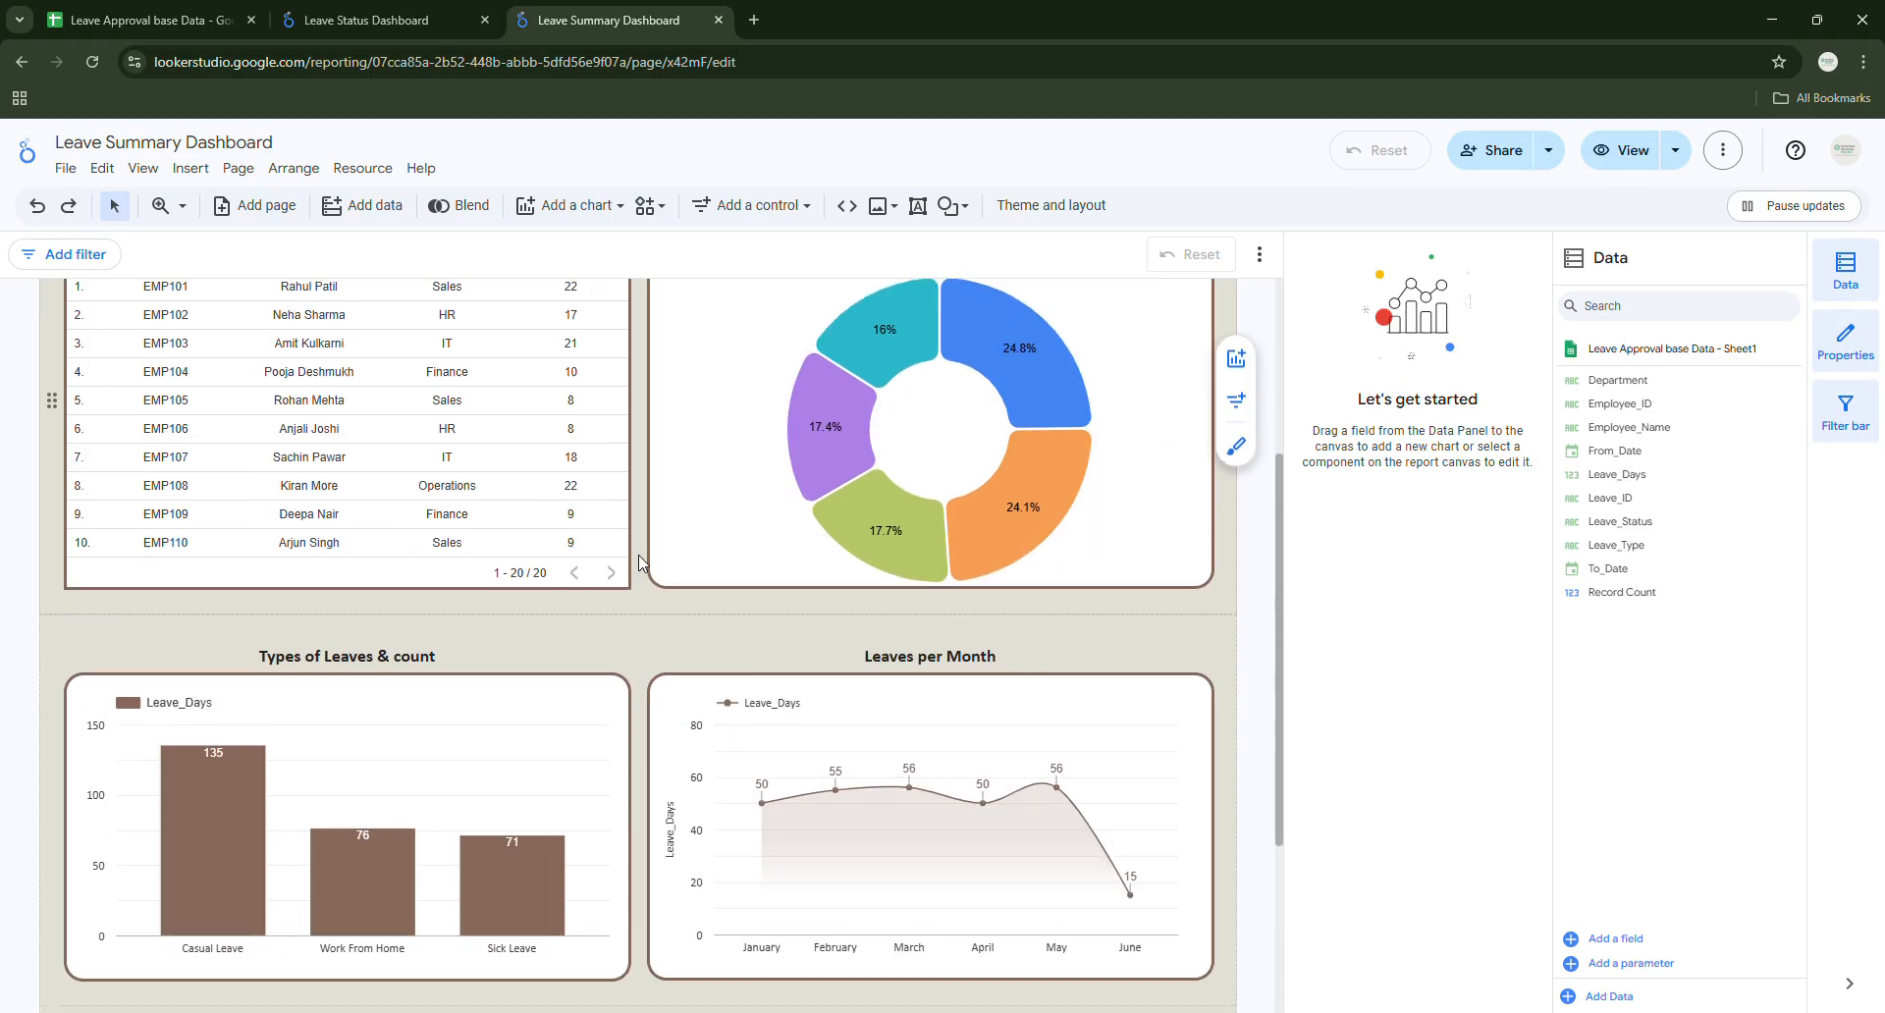
scroll(639, 563, down, 2)
mouse_move(1131, 748)
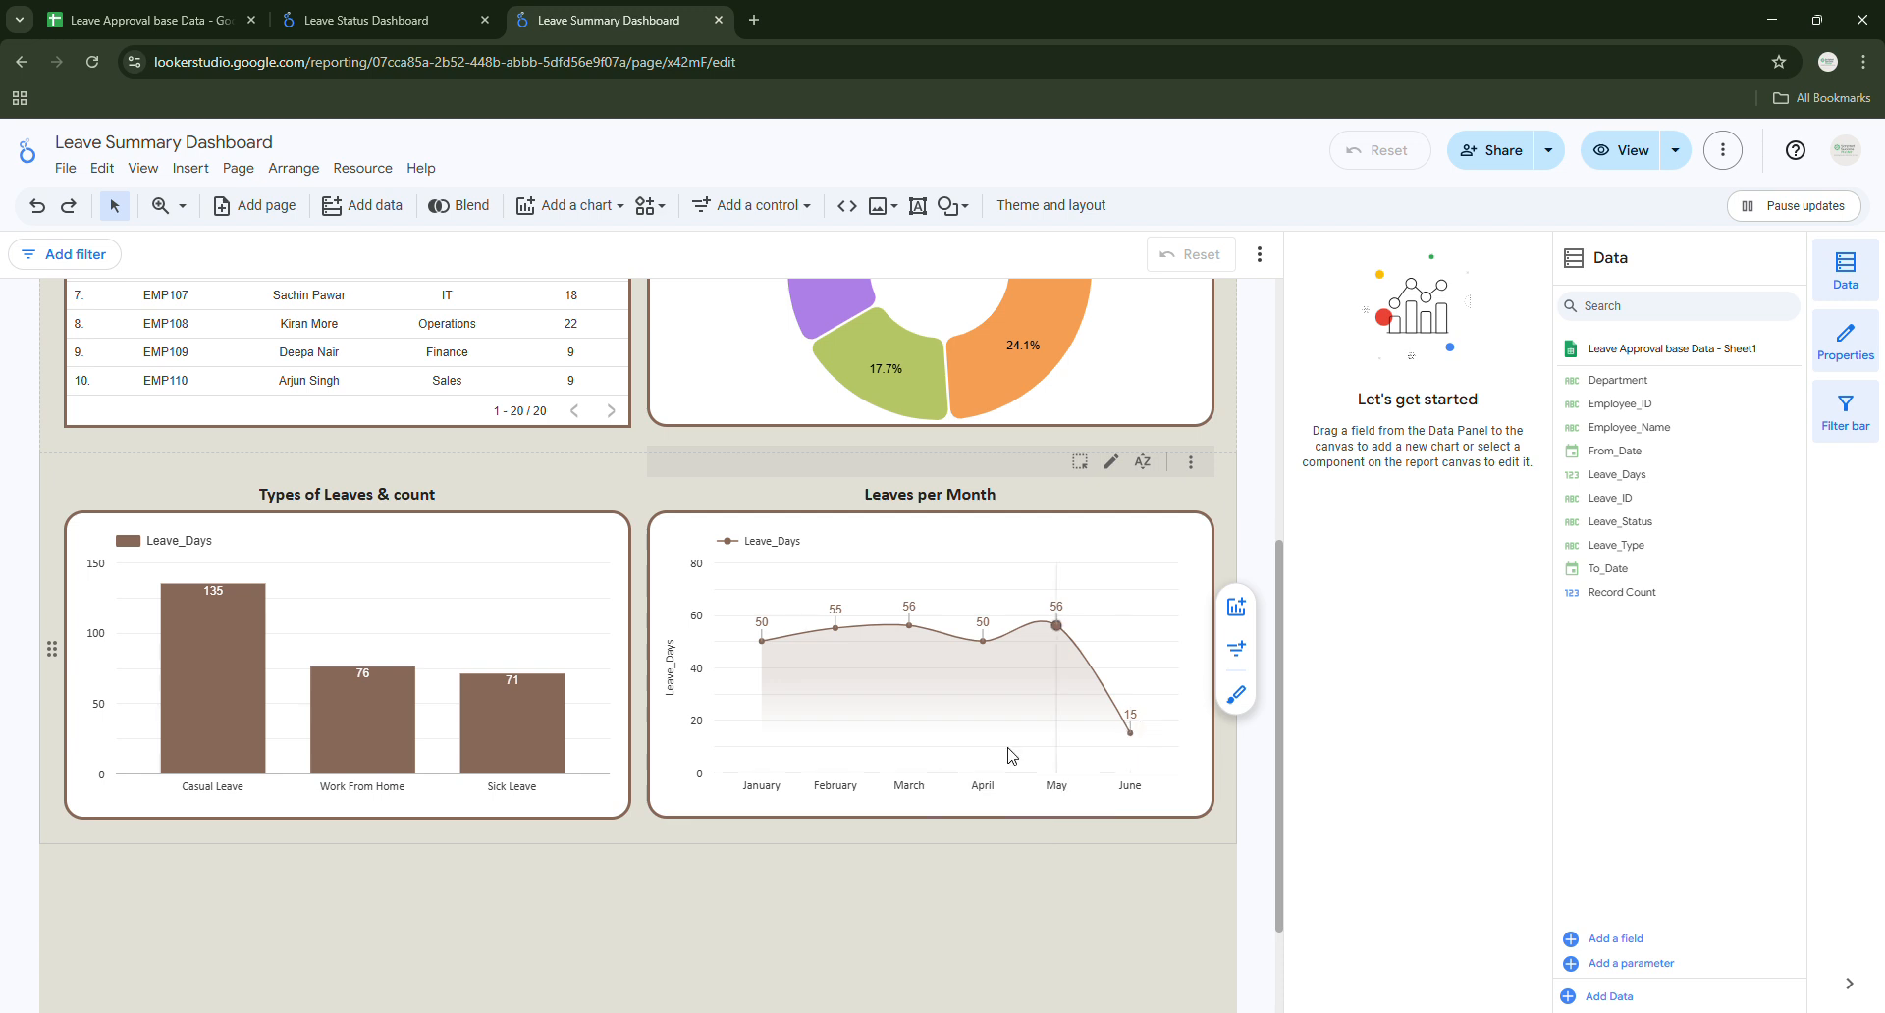
click(150, 37)
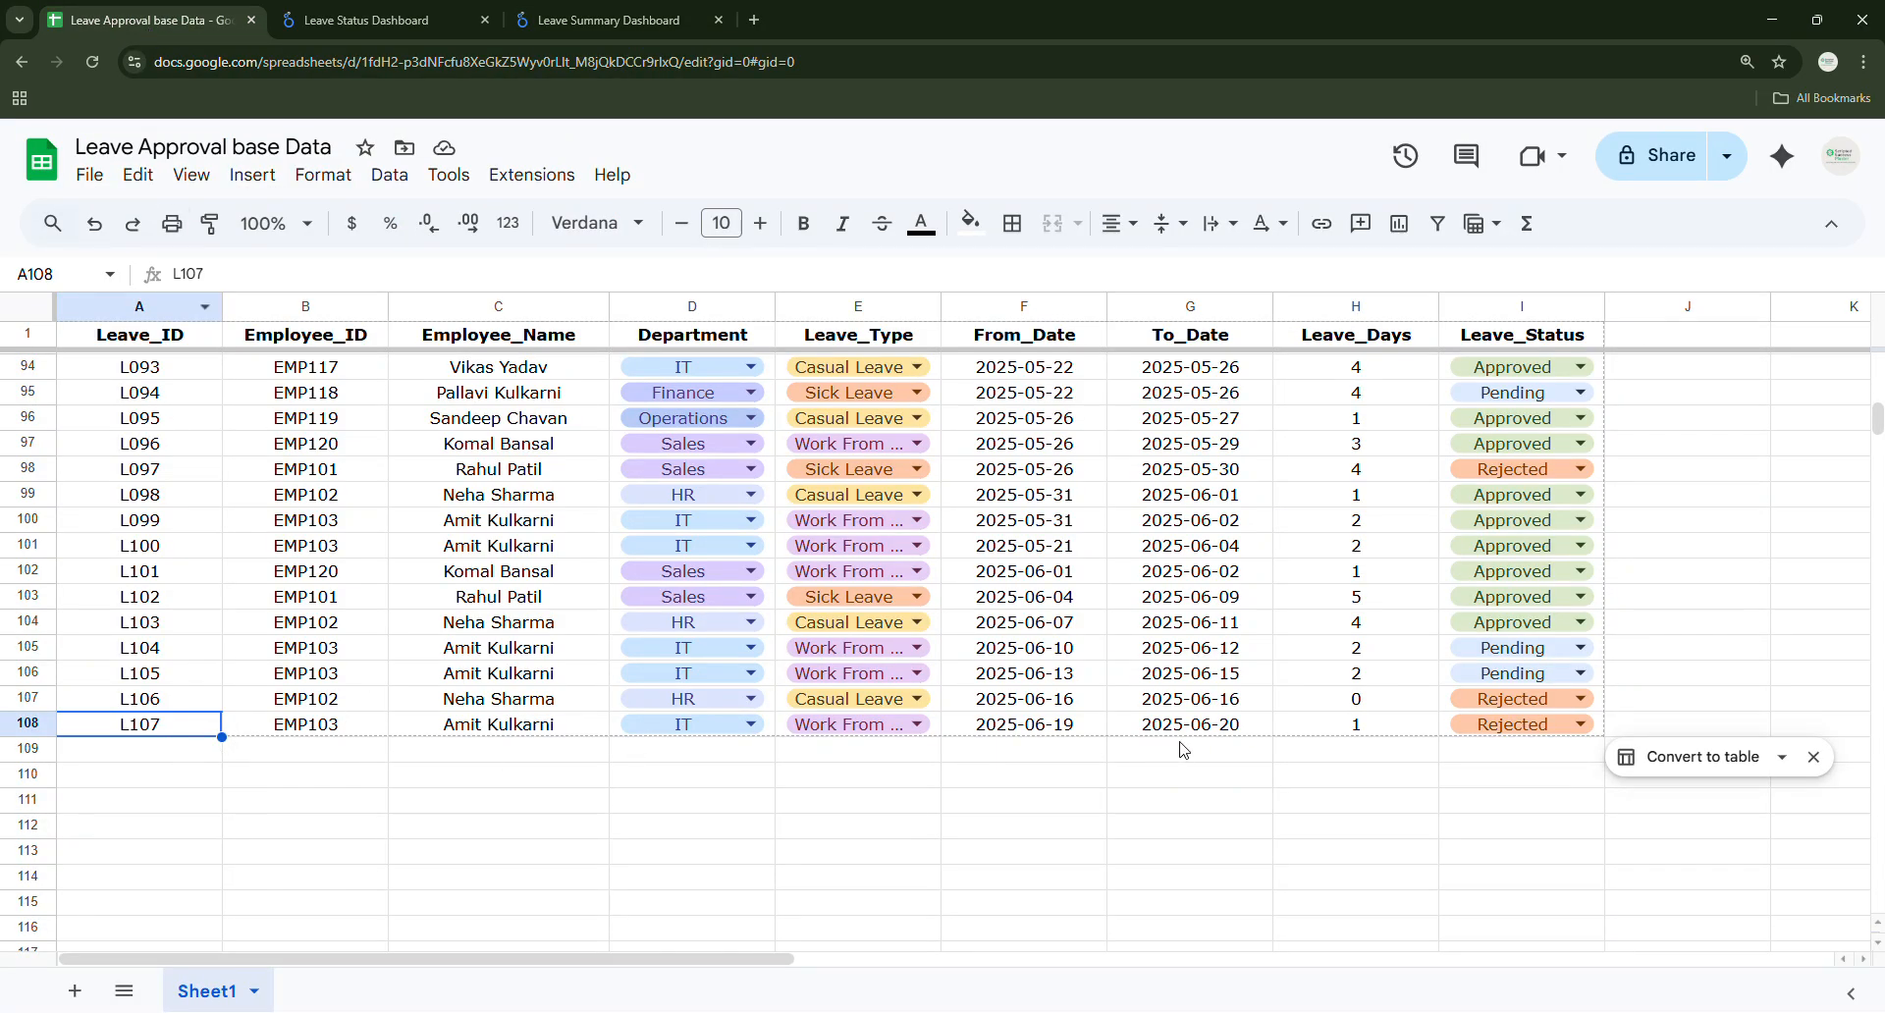
click(589, 20)
scroll(1237, 550, up, 5)
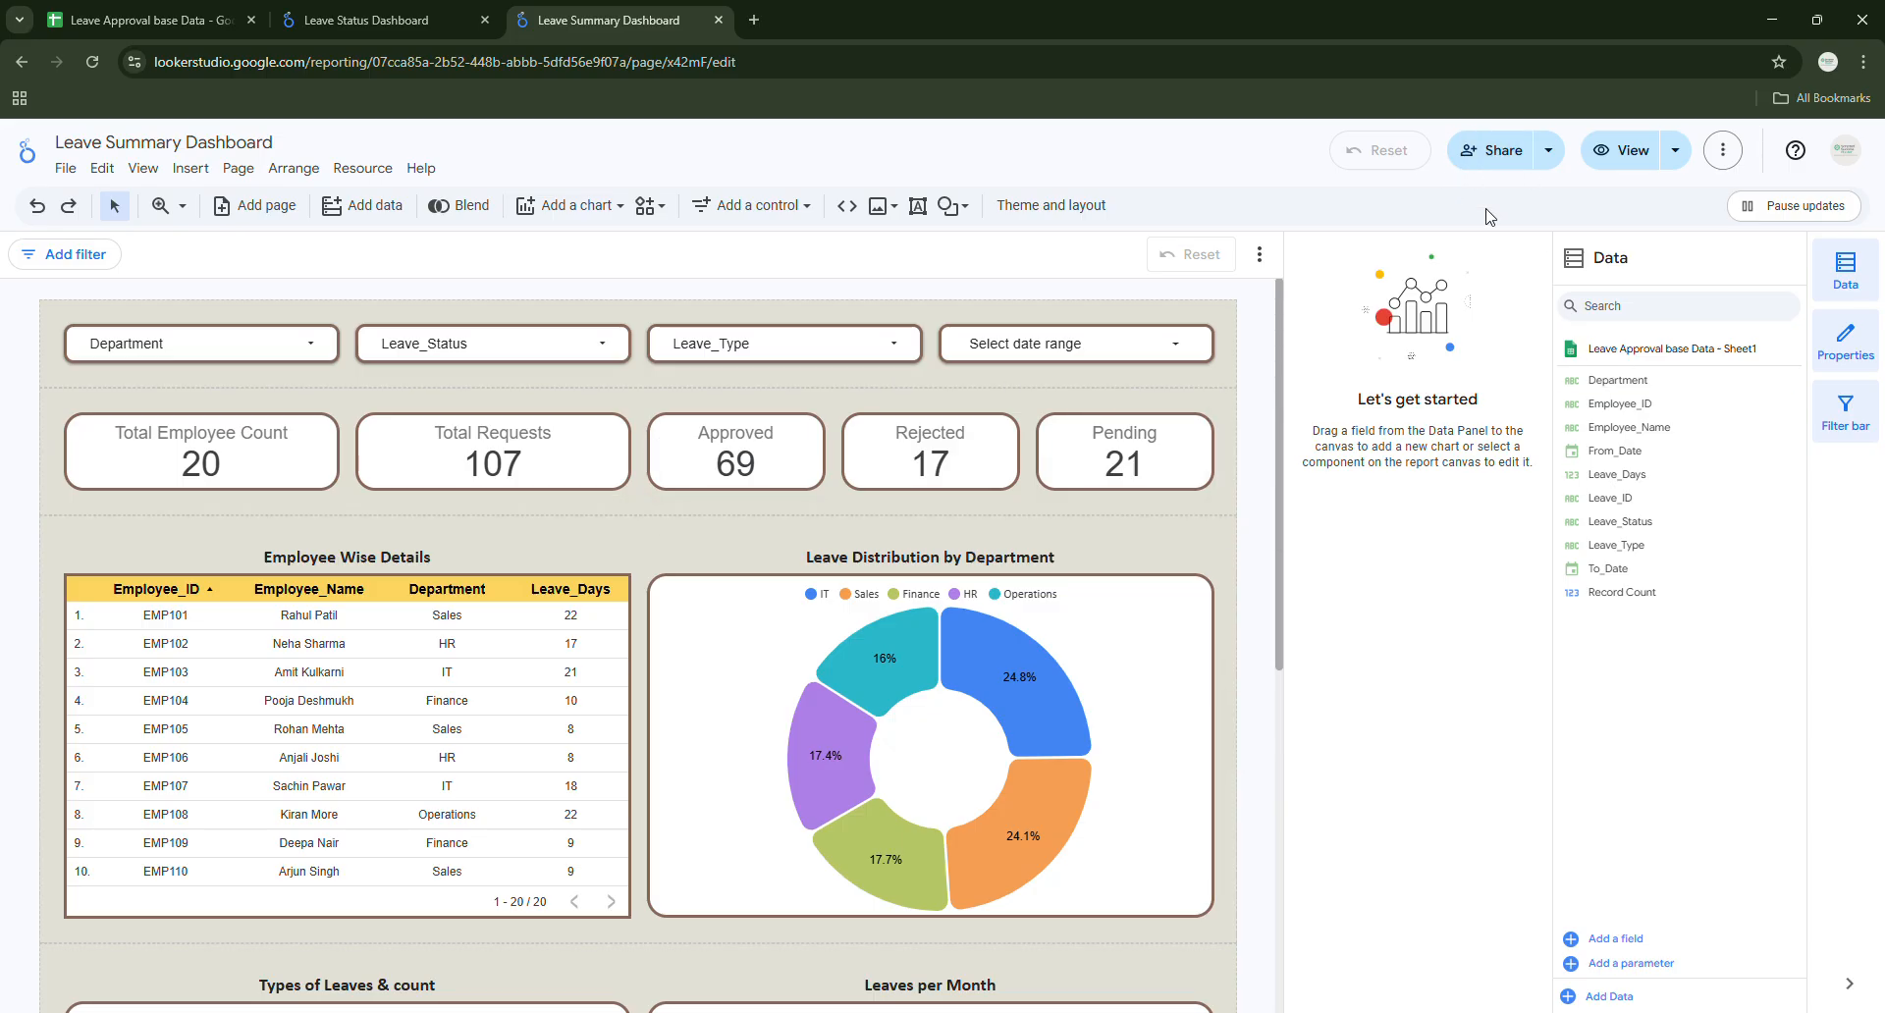
Try Public link access in the dashboard's sharing settings and close them without saving the change.
click(1487, 155)
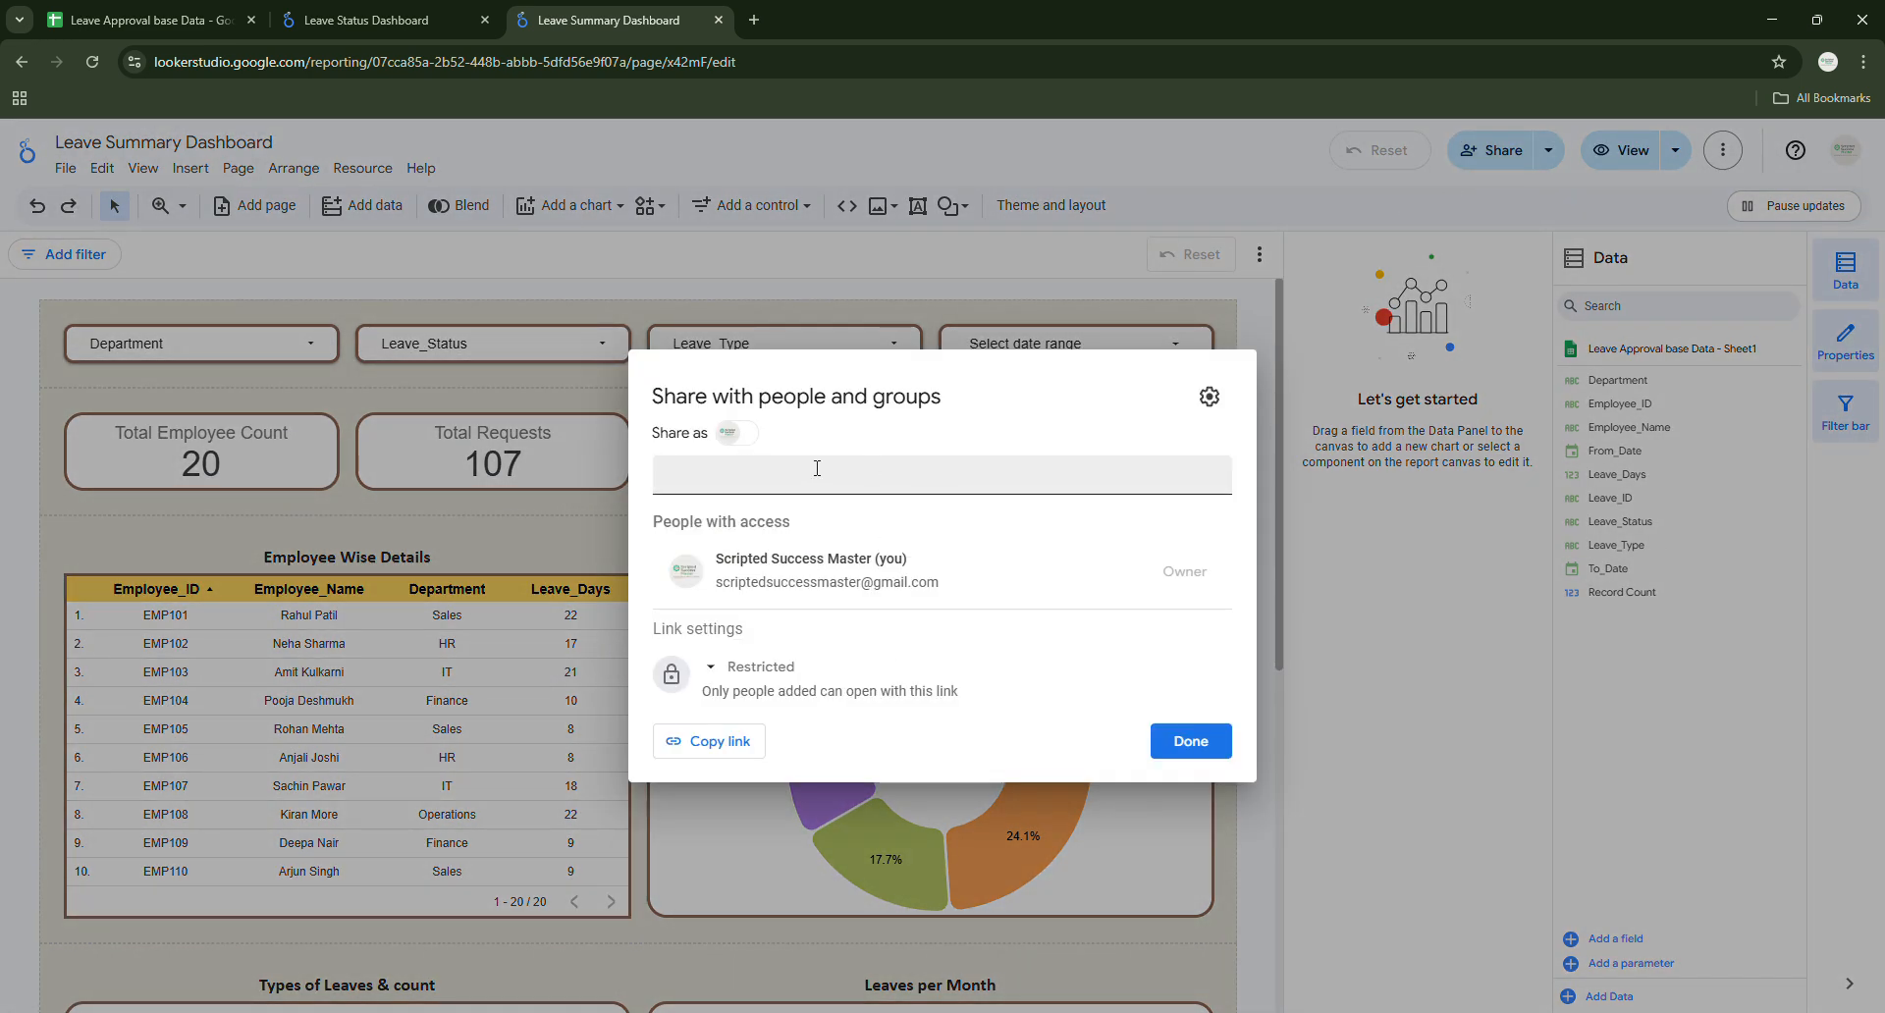
click(751, 668)
click(783, 811)
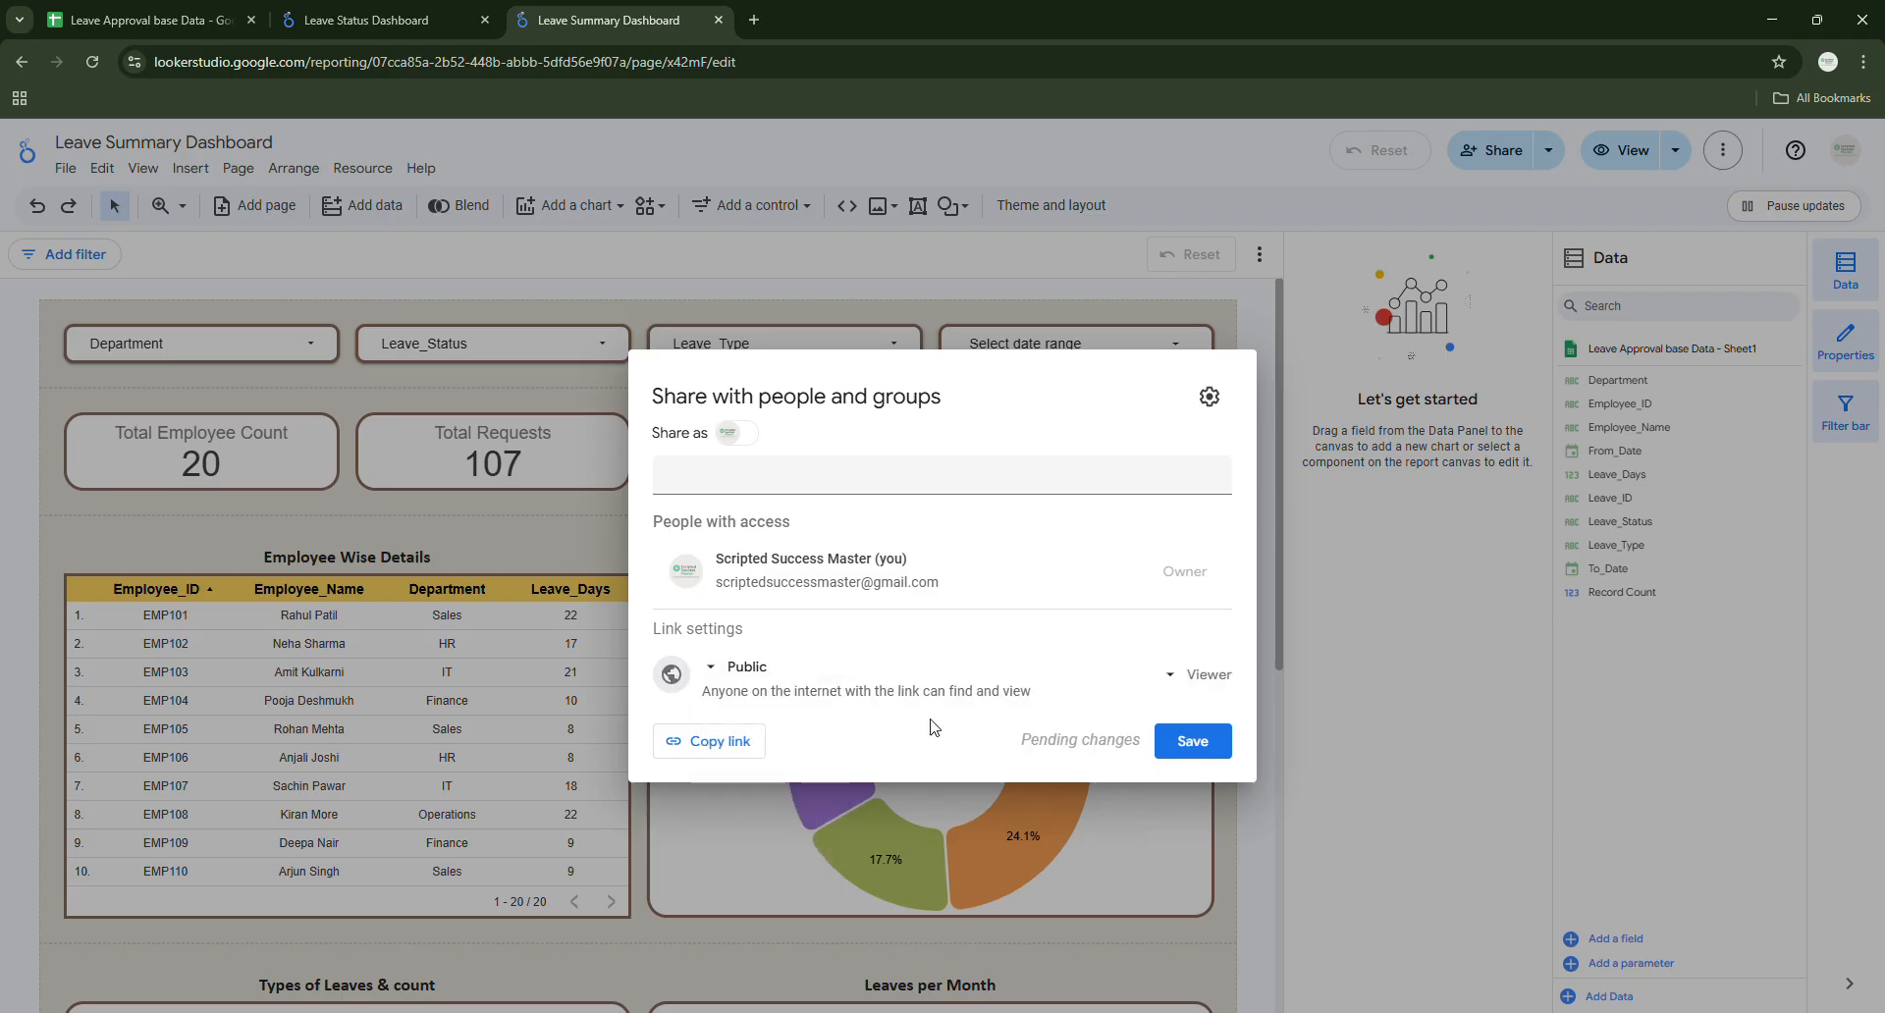
click(746, 668)
click(823, 636)
click(1272, 664)
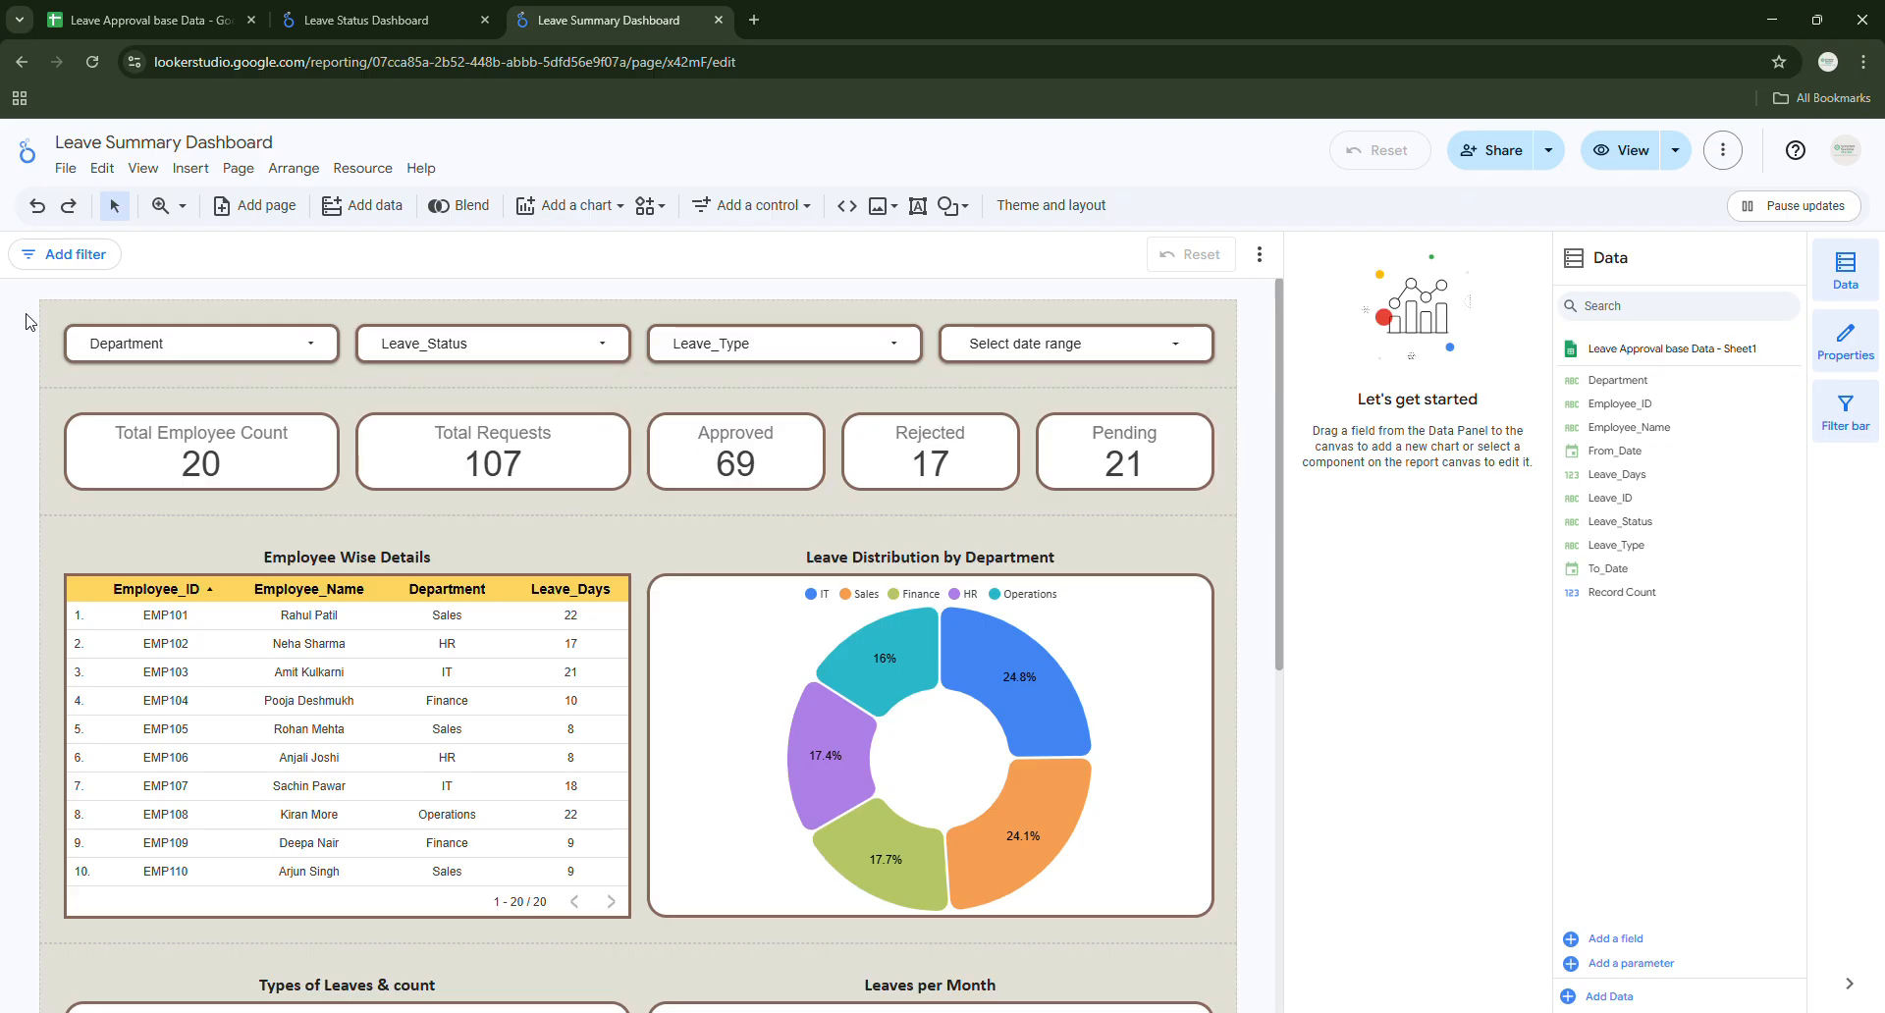
Open the Leave Summary Dashboard in view mode and look through its scorecards, table and charts.
click(1620, 150)
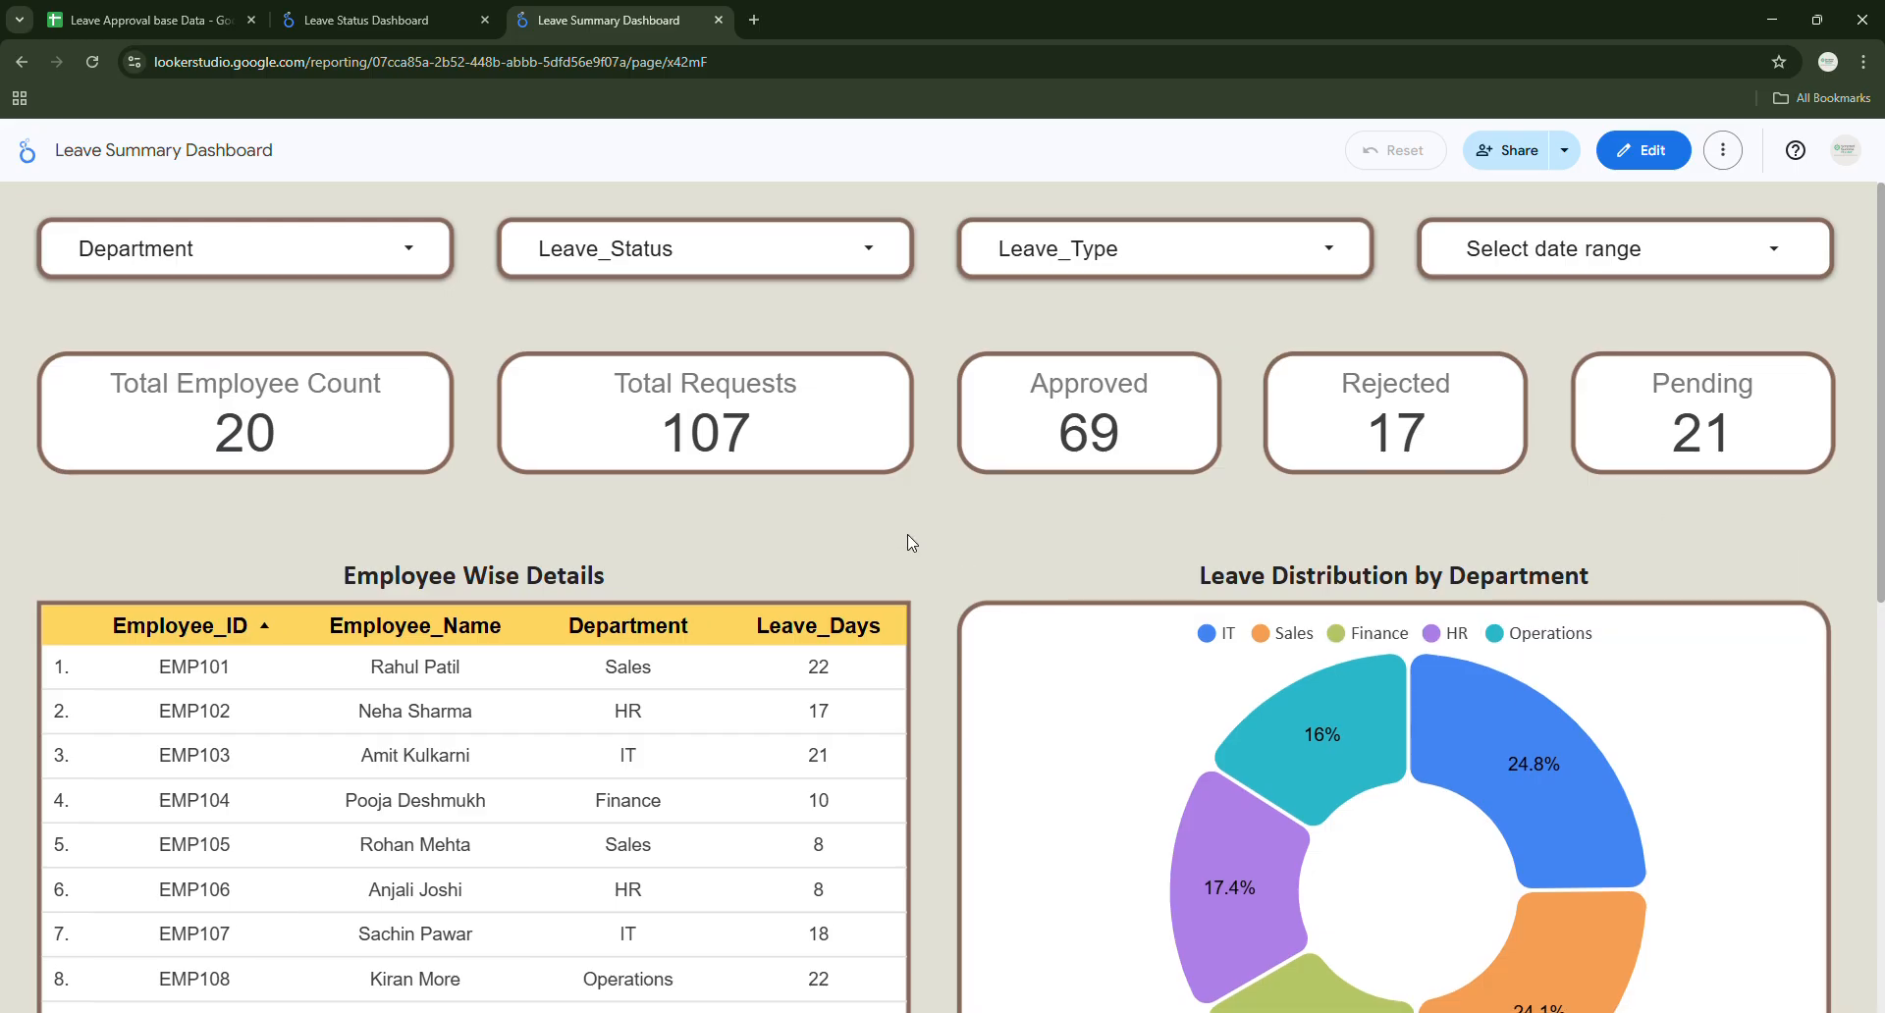
scroll(909, 540, down, 6)
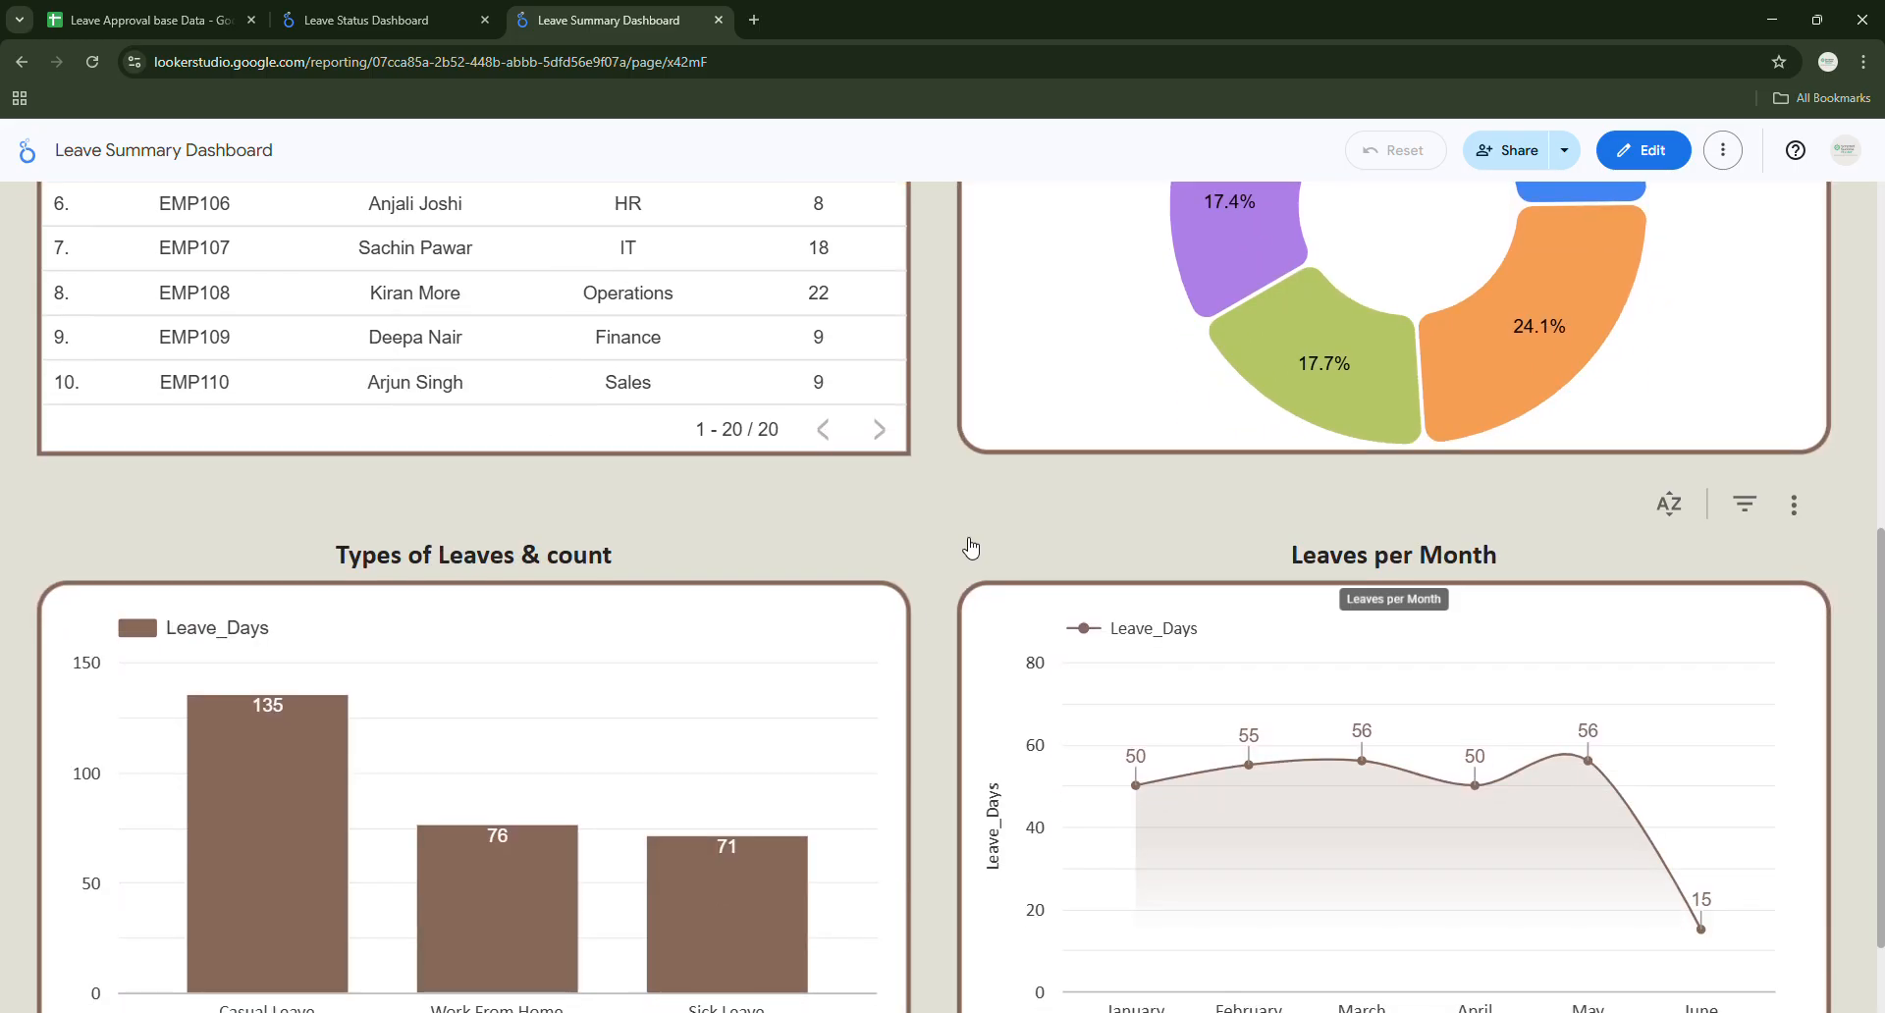